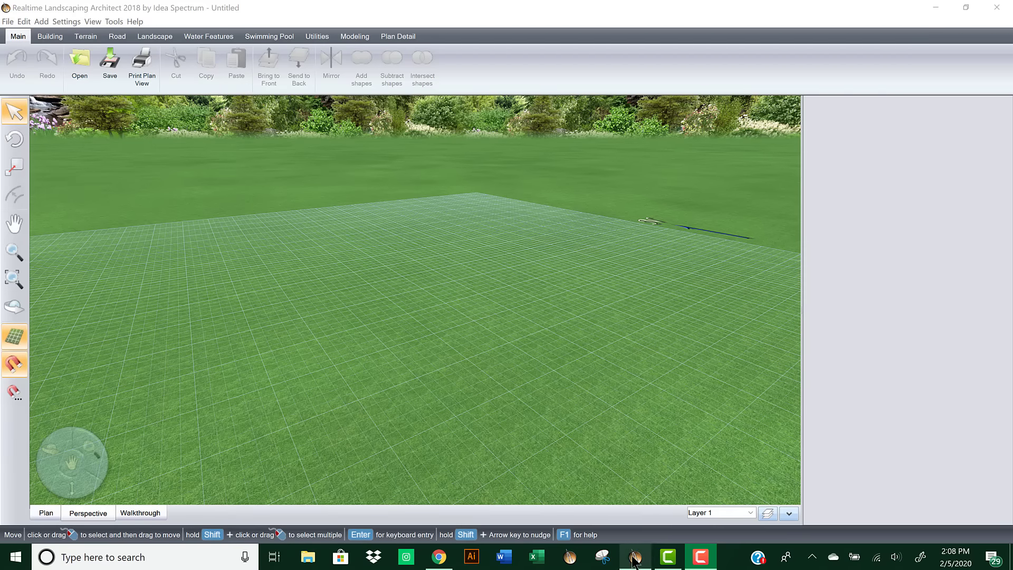
mouse_move(635, 561)
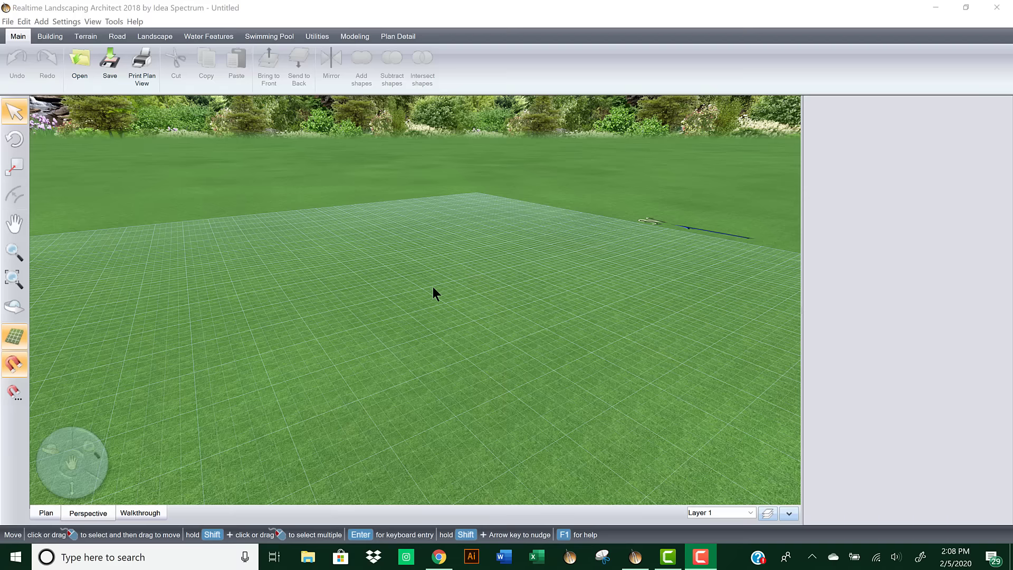
middle_drag(502, 314, 479, 291)
scroll(490, 335, down, 5)
scroll(449, 321, up, 3)
scroll(459, 319, up, 2)
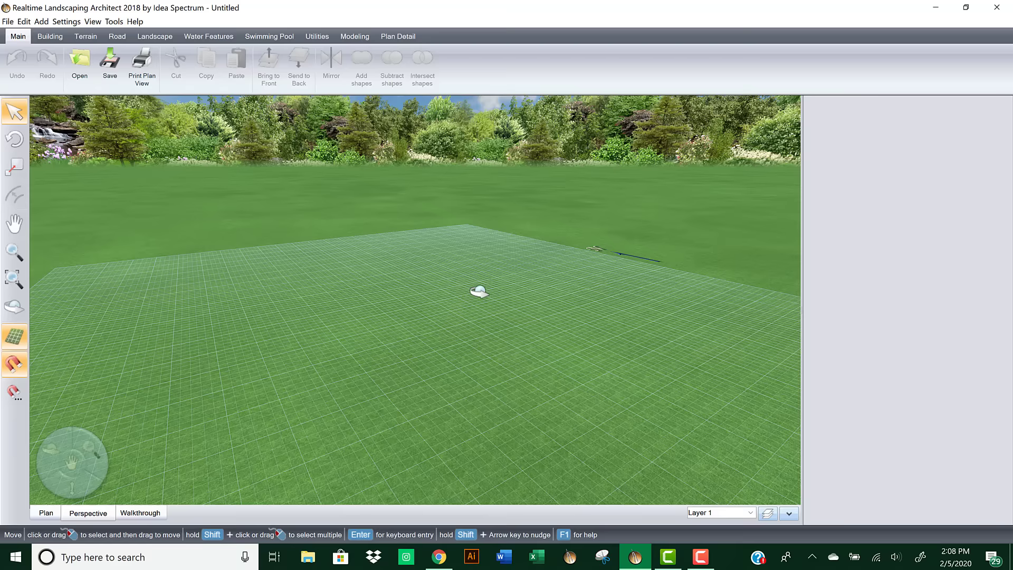
mouse_move(478, 292)
middle_down()
mouse_move(420, 296)
mouse_move(398, 280)
mouse_move(486, 296)
middle_up()
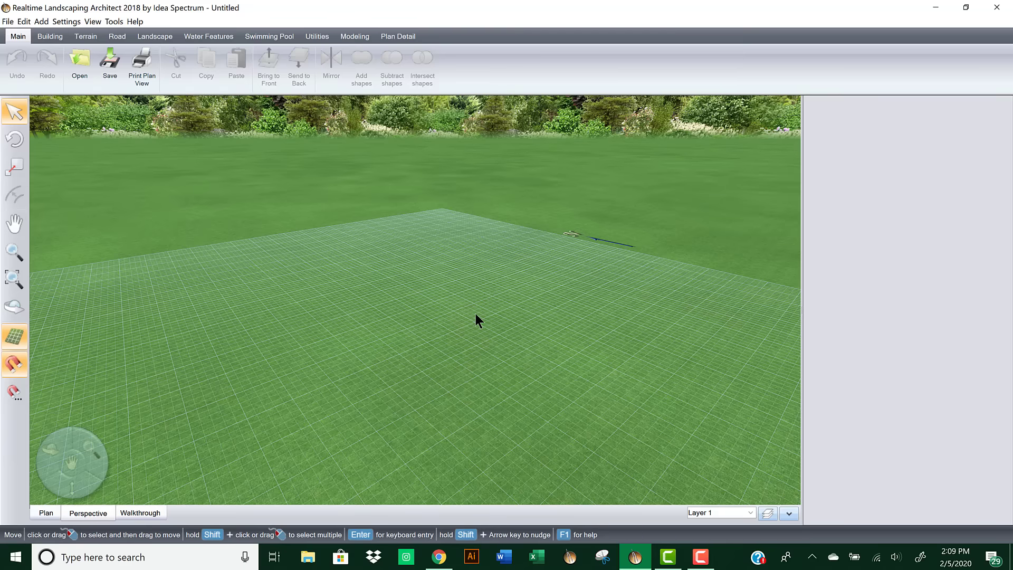
middle_drag(476, 315, 468, 299)
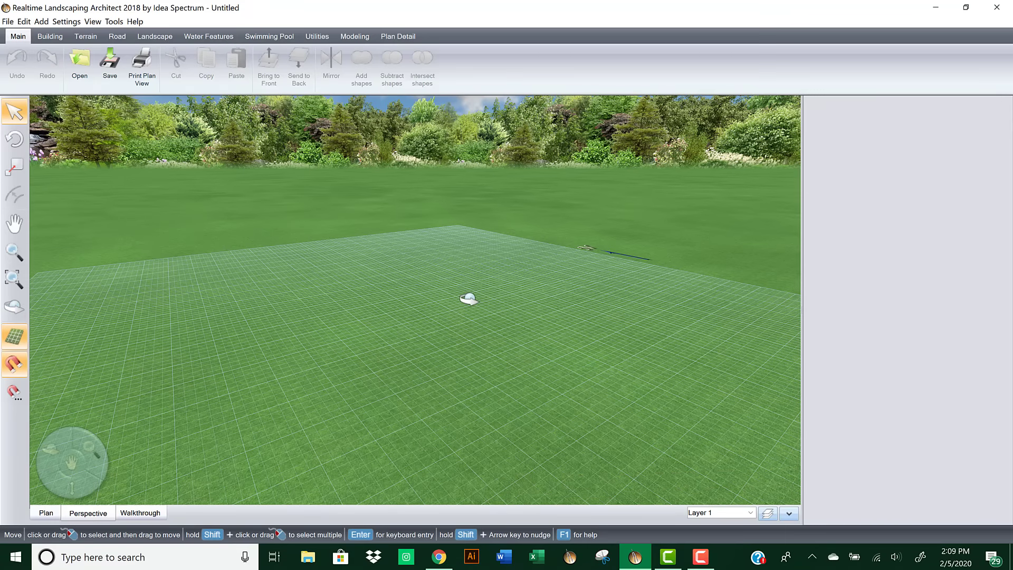
click(701, 556)
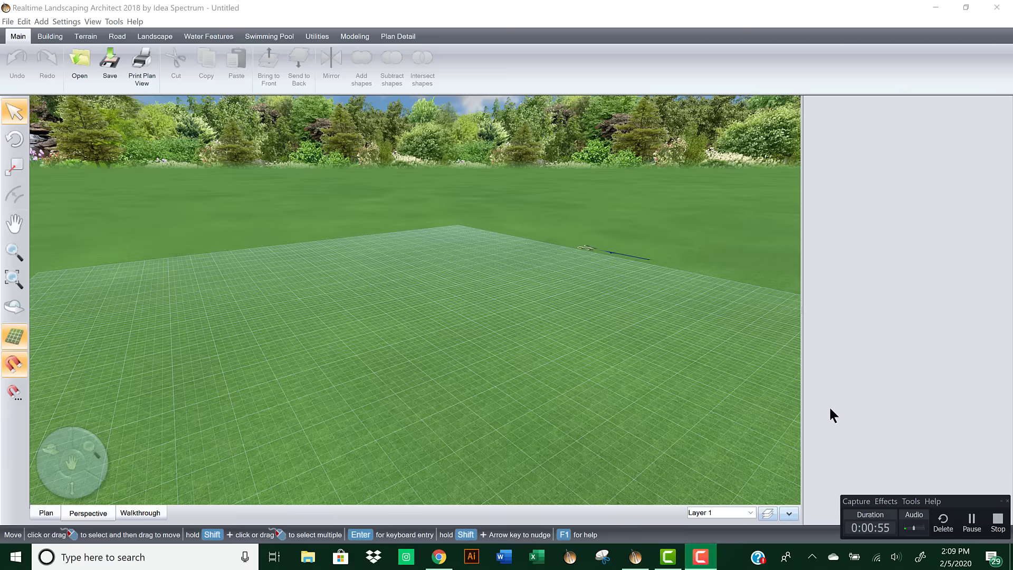
click(479, 332)
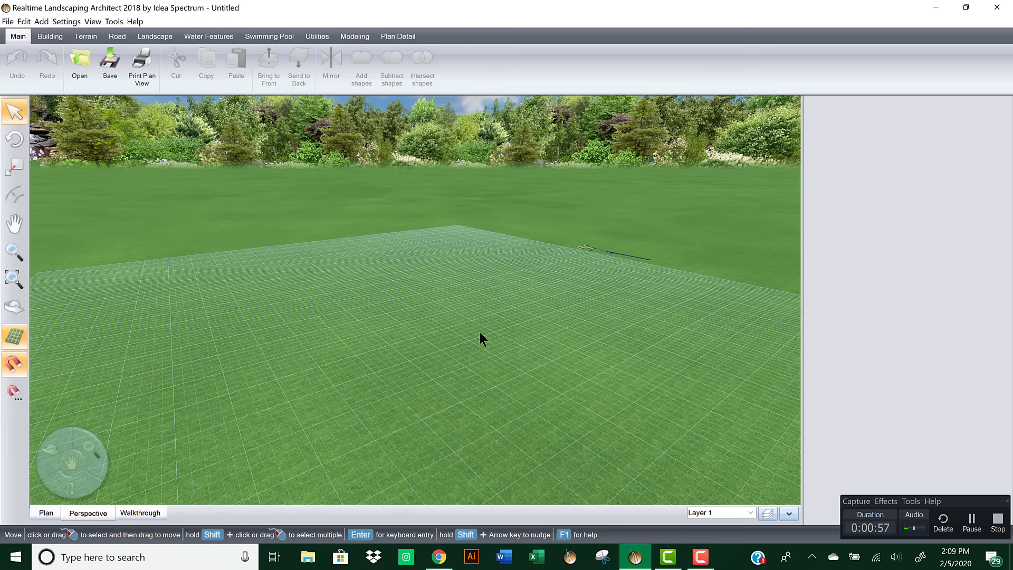
Step: Open the DJI_0519 photo from the desktop and enlarge it to examine the front of the house and its yard
click(942, 12)
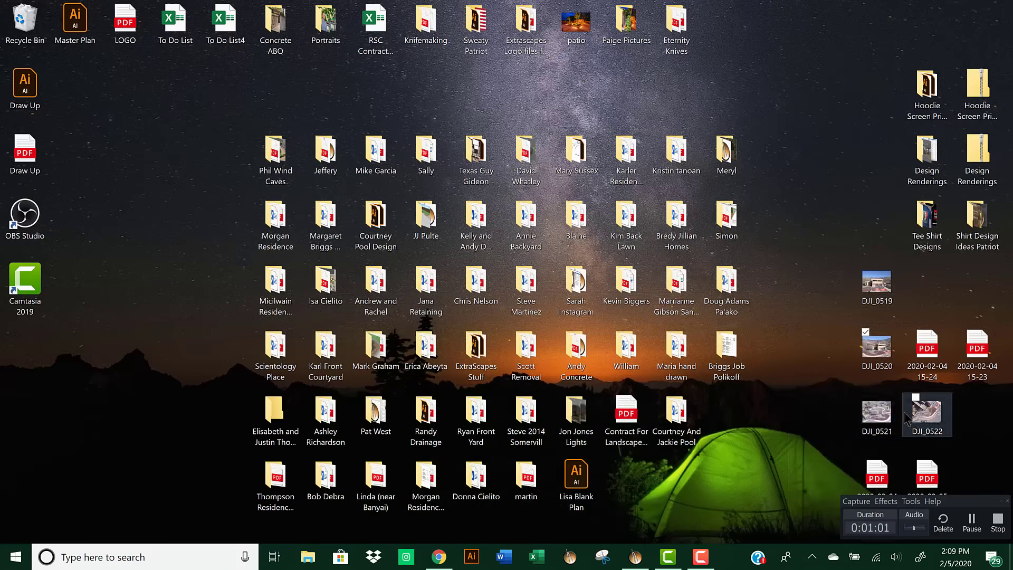
click(878, 346)
double_click(877, 284)
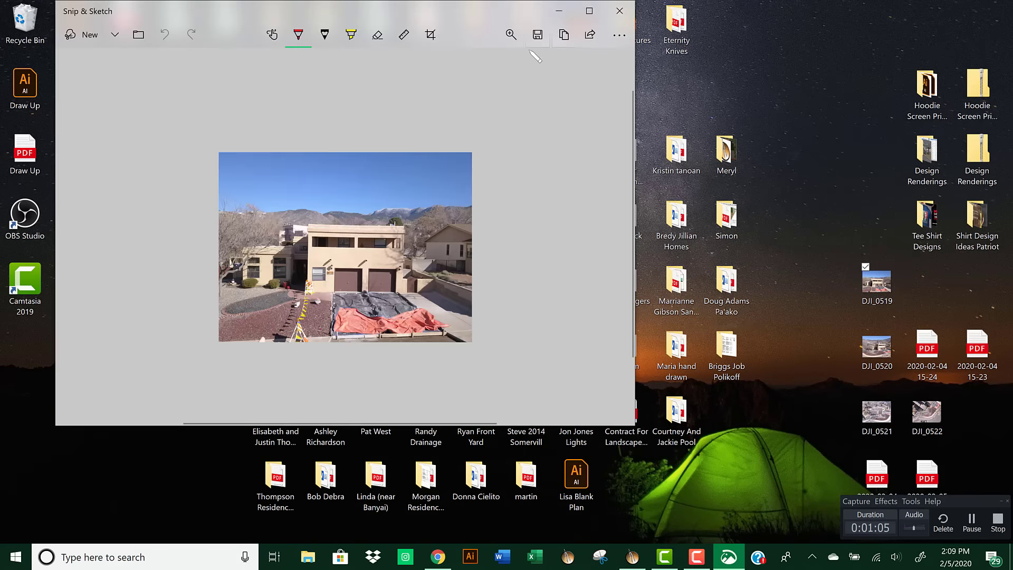
click(510, 33)
drag(431, 69, 475, 69)
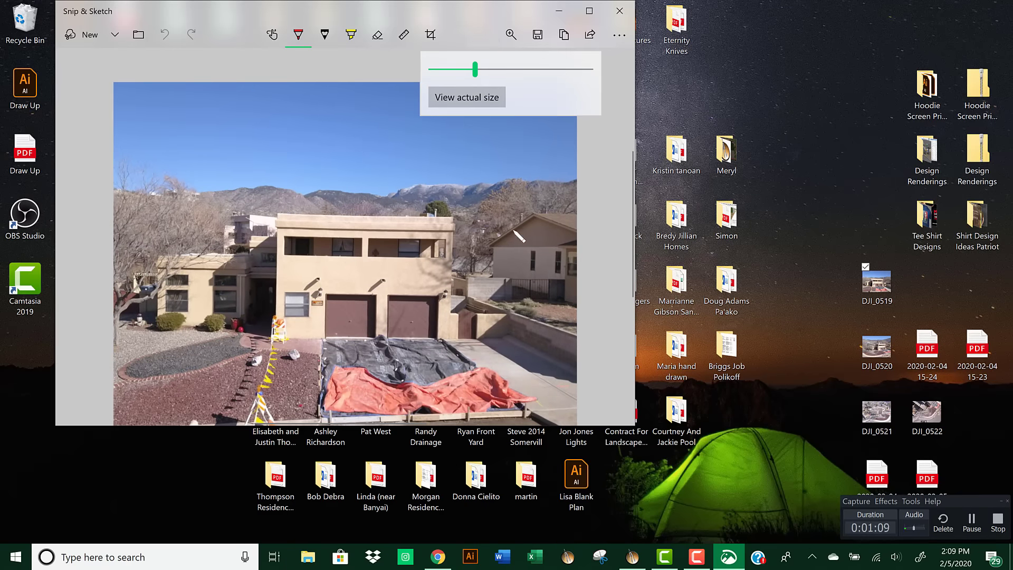
scroll(518, 236, down, 3)
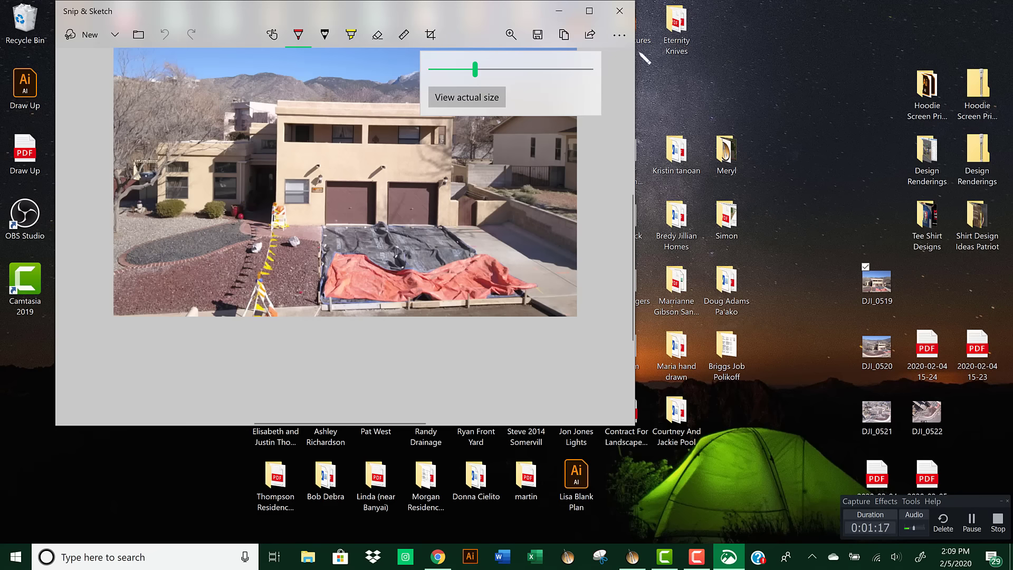
click(619, 10)
Step: Open the DJI_0521 photo in an enlarged window and zoom in to examine the corner yard, trees and gravel beds
double_click(876, 414)
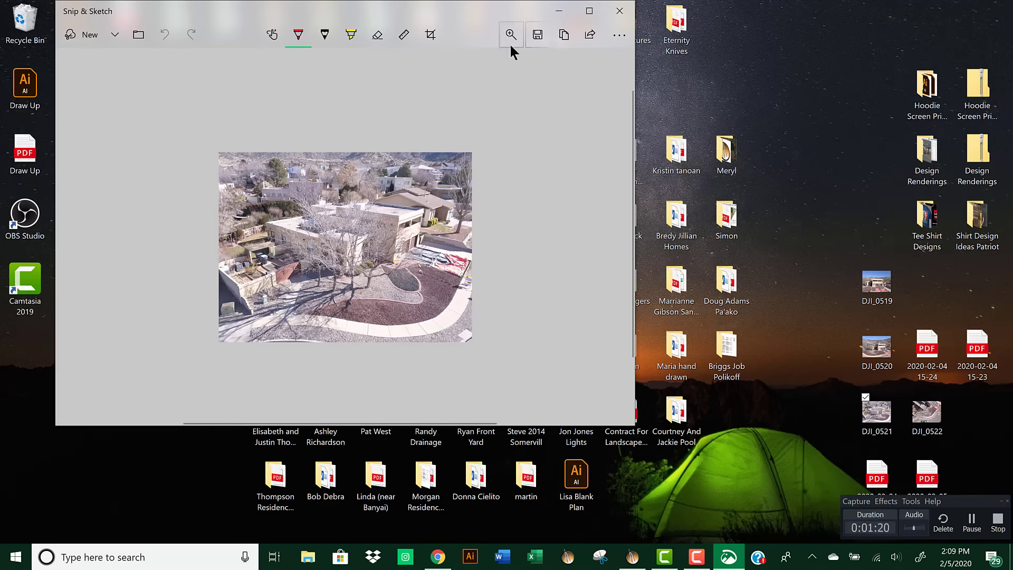
click(510, 35)
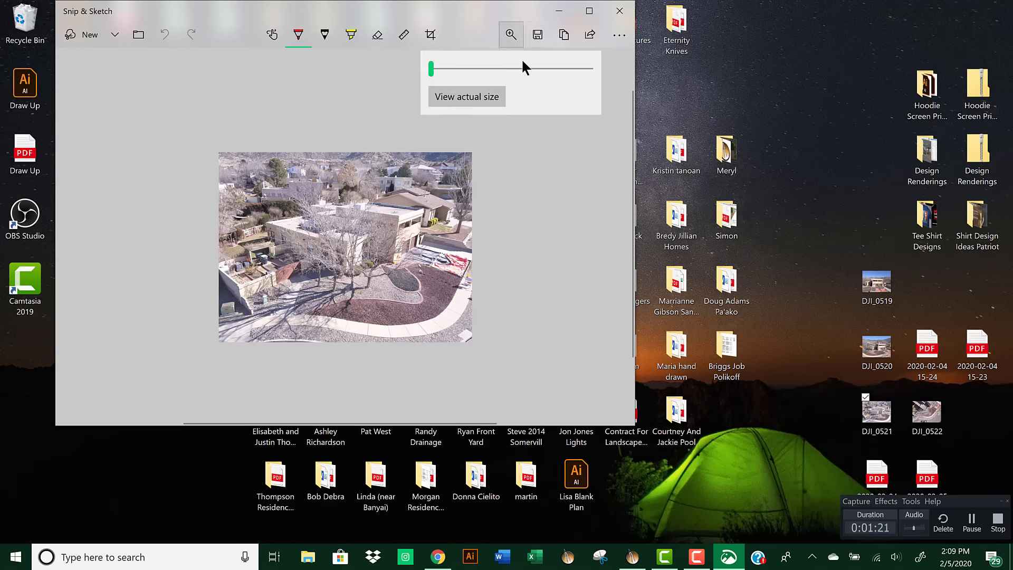
drag(431, 70, 497, 69)
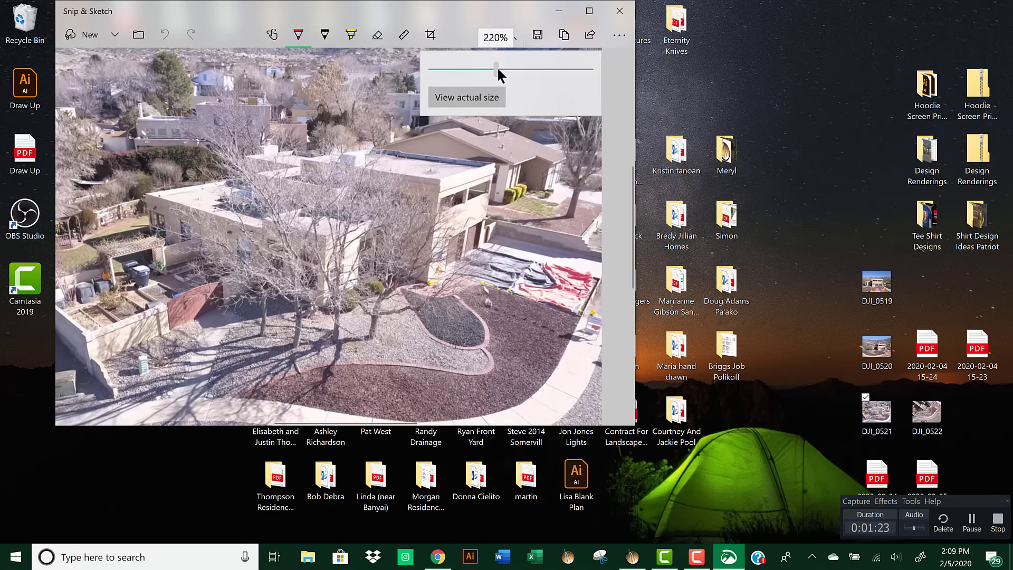
mouse_move(637, 426)
mouse_down()
mouse_move(889, 426)
mouse_move(850, 463)
mouse_move(851, 519)
mouse_up()
click(763, 33)
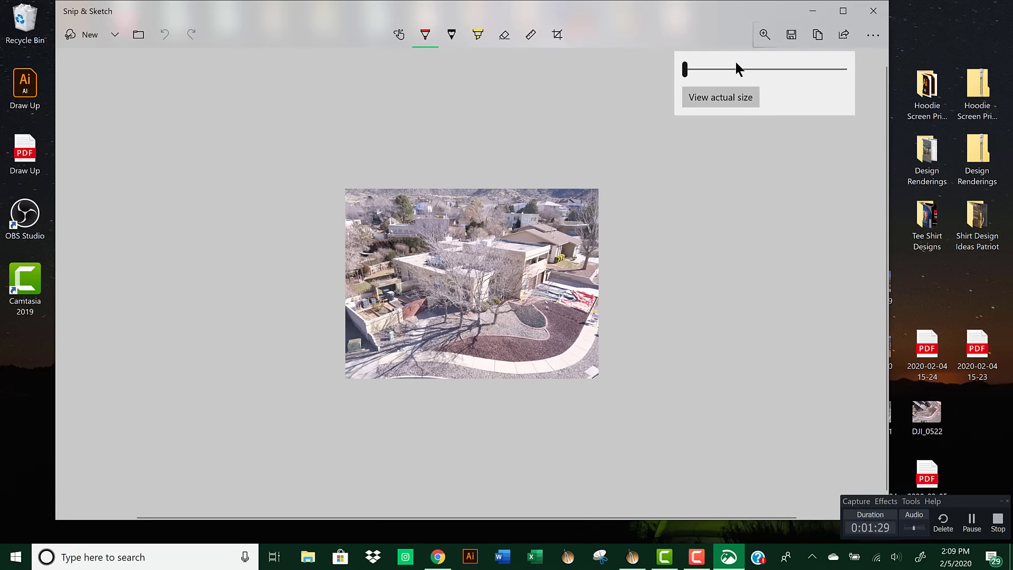
drag(687, 69, 769, 63)
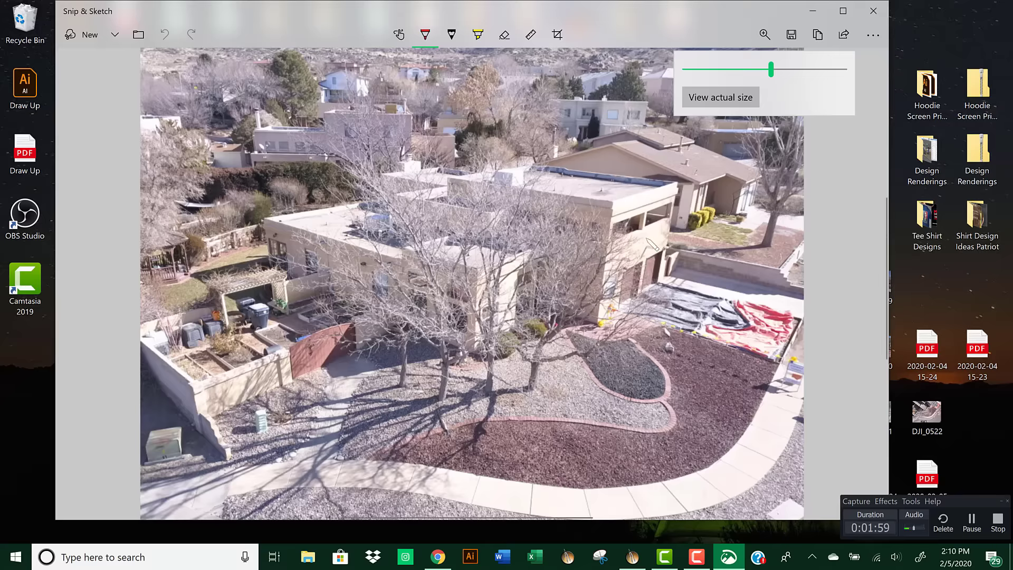
click(873, 12)
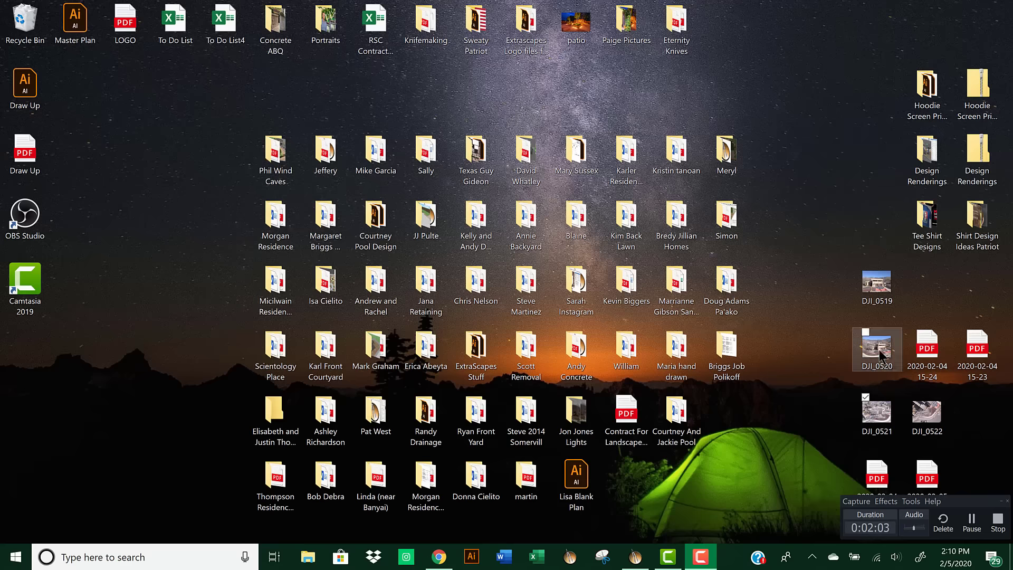
Step: Open the DJI_0522 photo and zoom in to examine the front yard from above
double_click(929, 413)
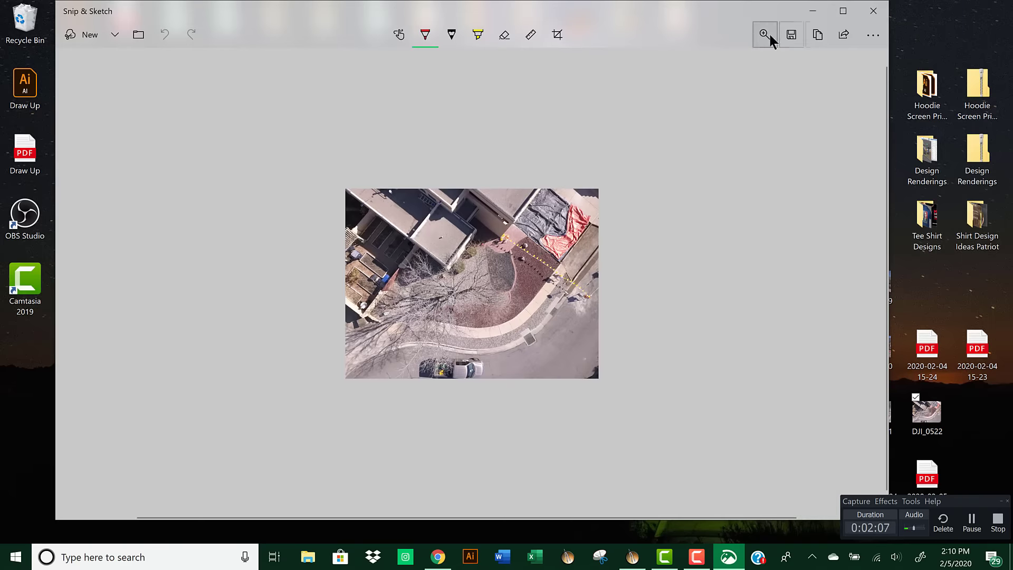
click(766, 35)
drag(685, 68, 735, 69)
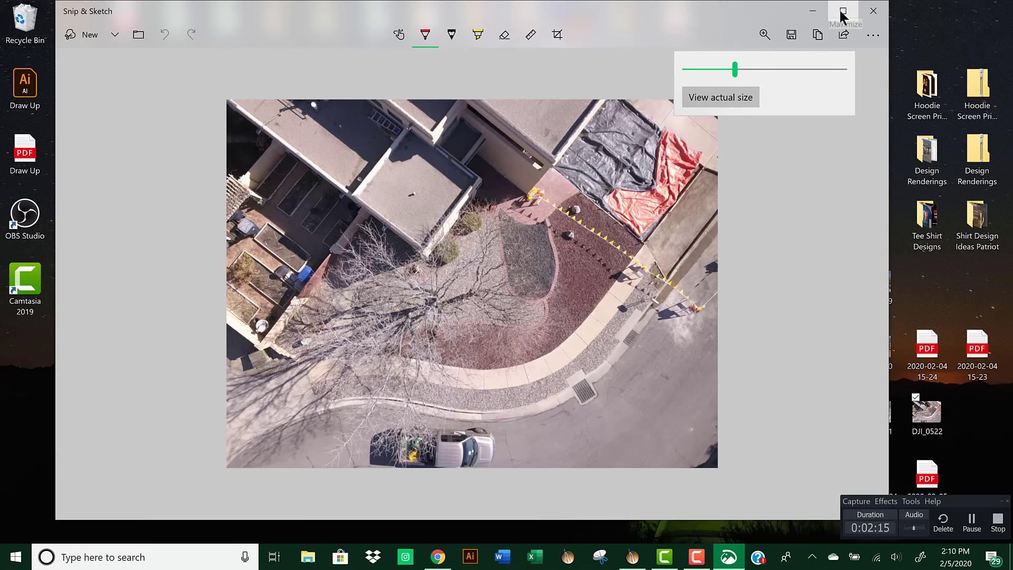
click(872, 11)
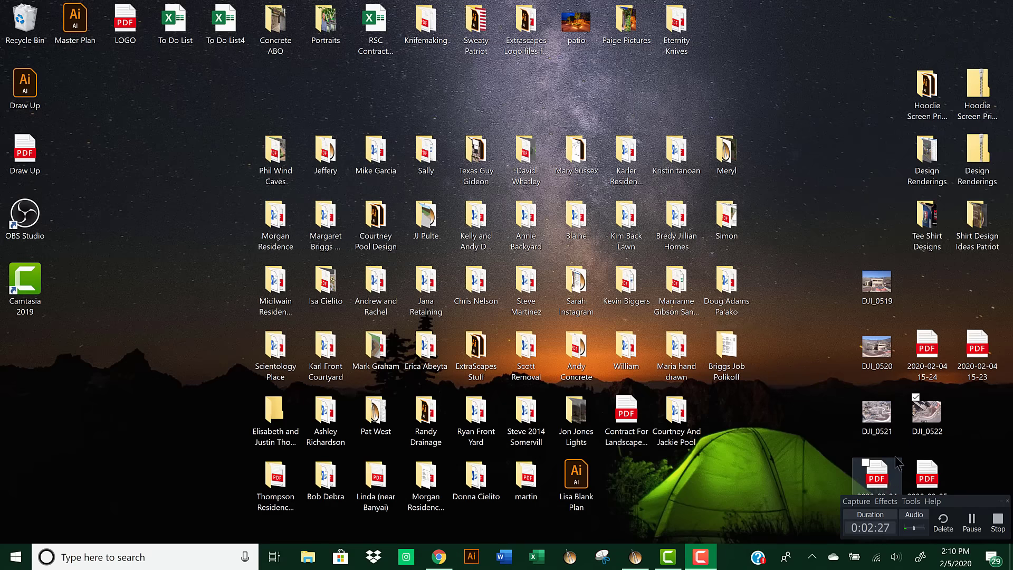
click(880, 478)
double_click(880, 478)
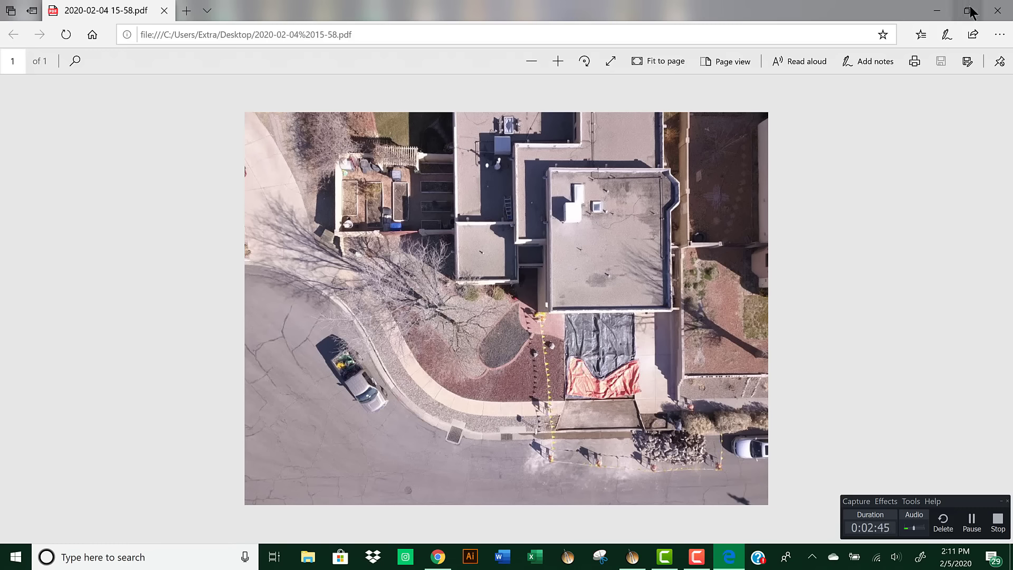
click(997, 10)
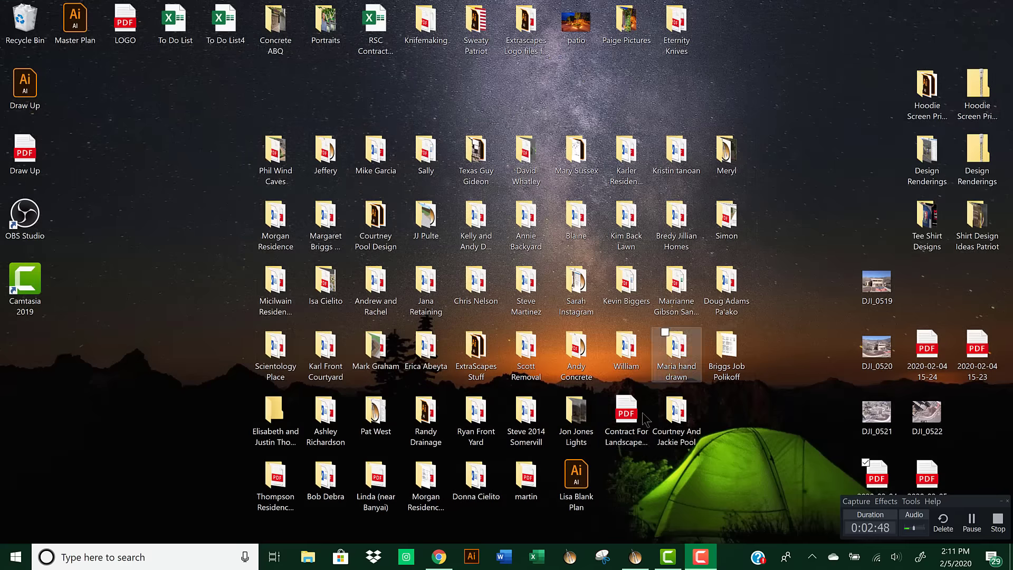
Step: Switch to Realtime Landscaping Architect and examine the empty site grid in perspective from different distances and angles
click(635, 559)
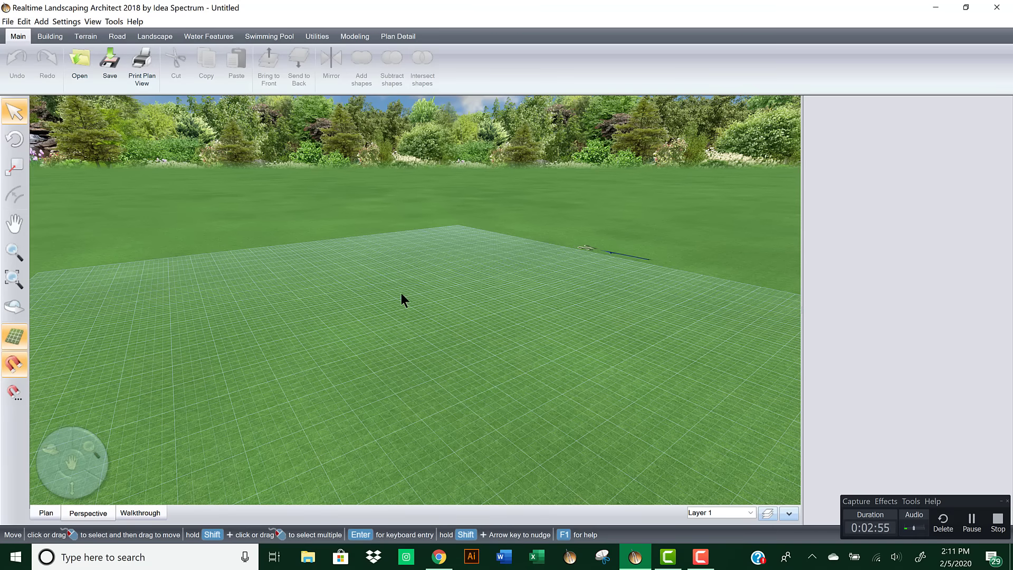
mouse_move(407, 310)
right_down()
mouse_move(437, 302)
mouse_move(419, 309)
right_up()
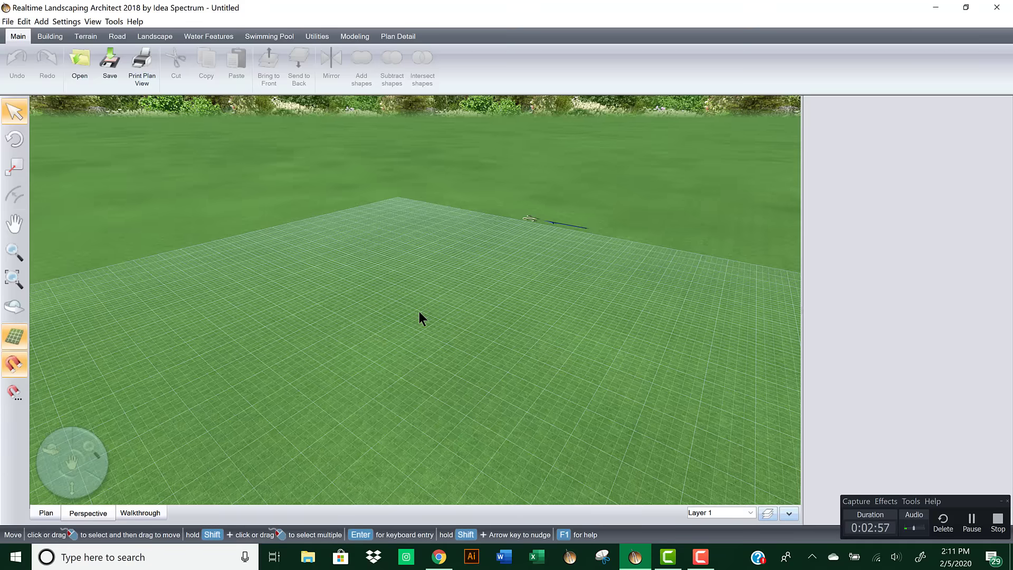
scroll(419, 311, down, 4)
scroll(418, 306, up, 4)
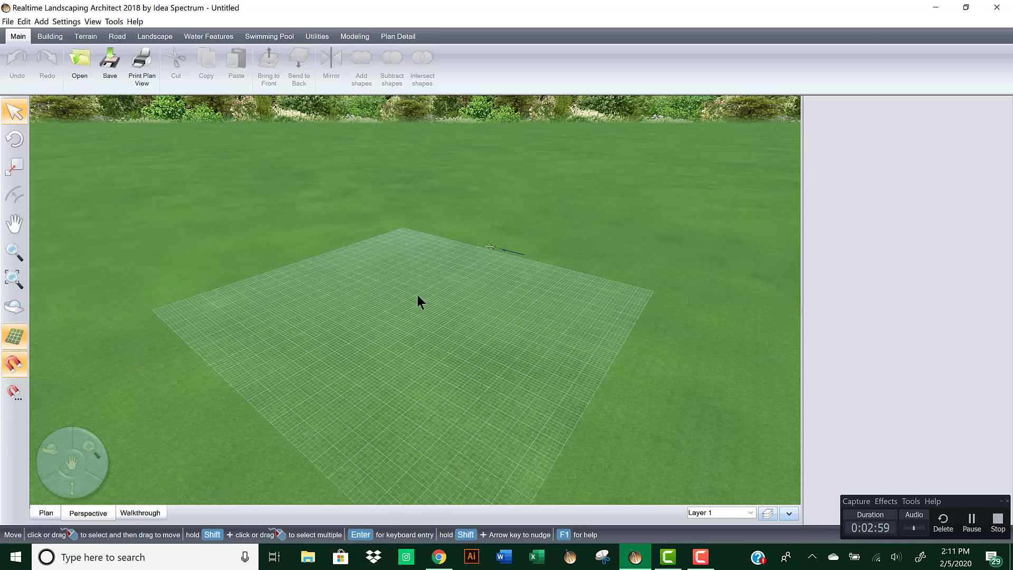
right_drag(417, 281, 416, 271)
scroll(431, 286, up, 3)
scroll(432, 286, down, 2)
scroll(432, 286, up, 2)
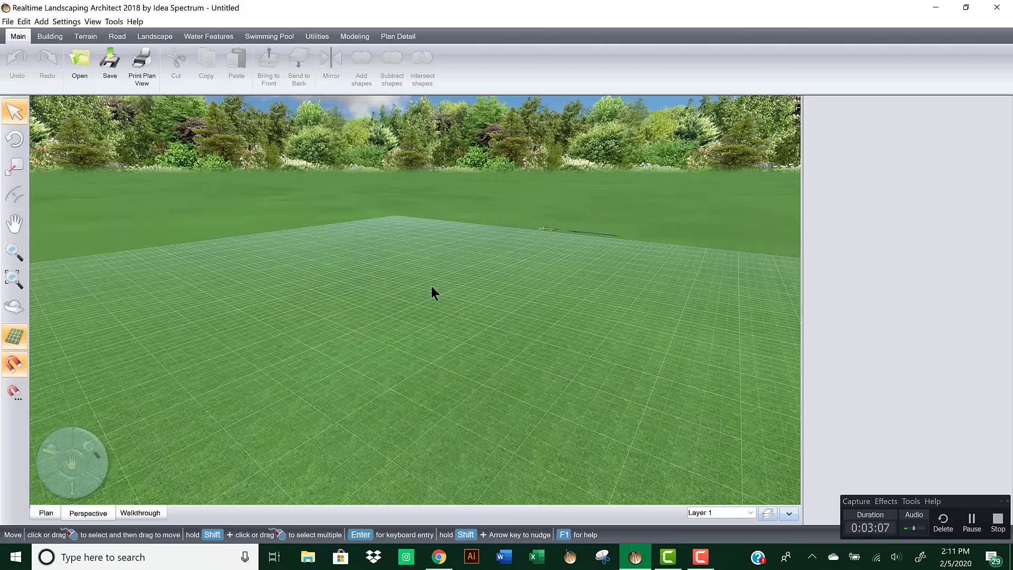
scroll(431, 286, down, 3)
scroll(431, 286, up, 3)
scroll(432, 285, down, 3)
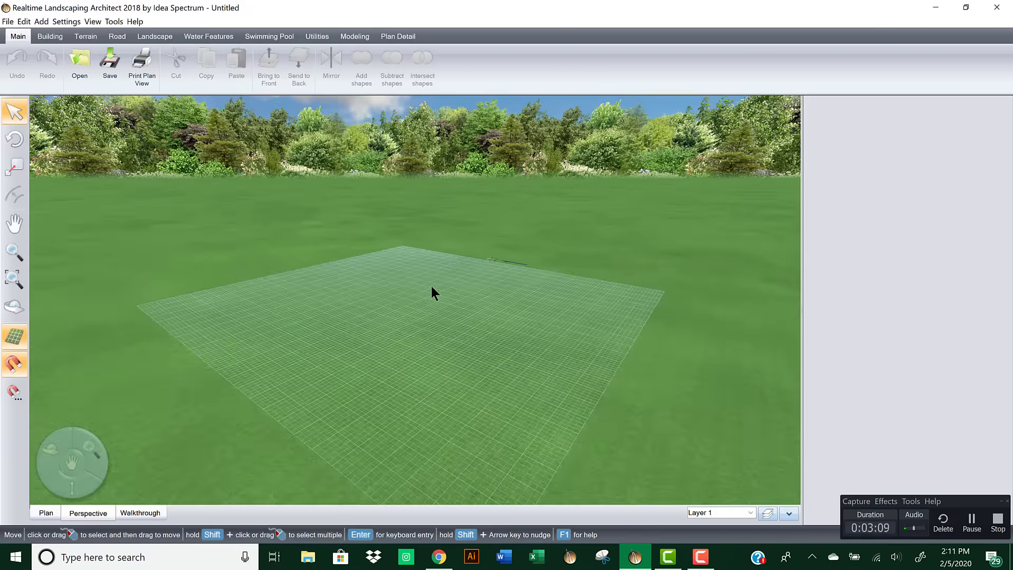
right_drag(424, 294, 374, 305)
click(616, 294)
click(559, 279)
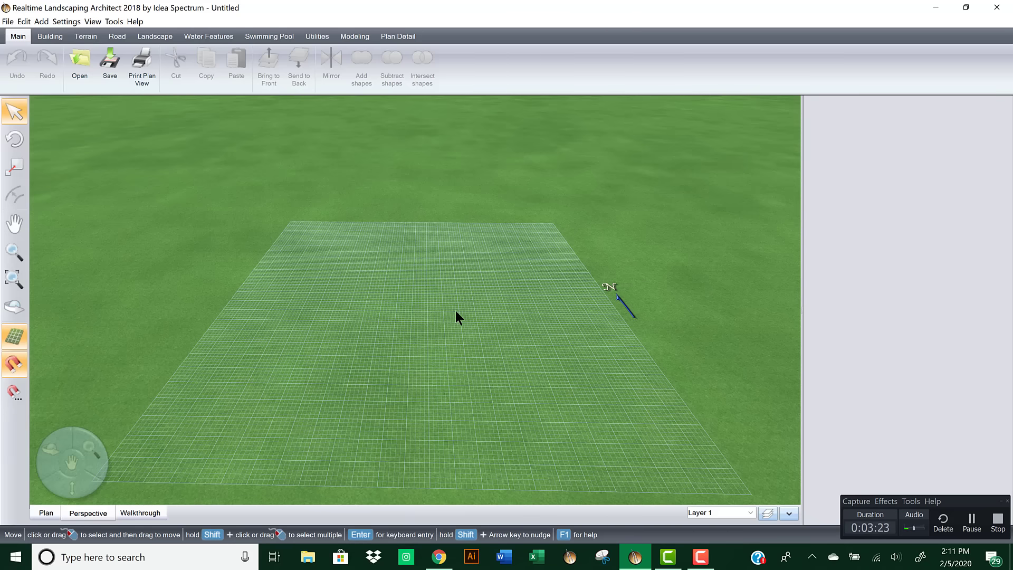
mouse_move(456, 312)
right_down()
mouse_move(446, 314)
mouse_move(454, 318)
right_up()
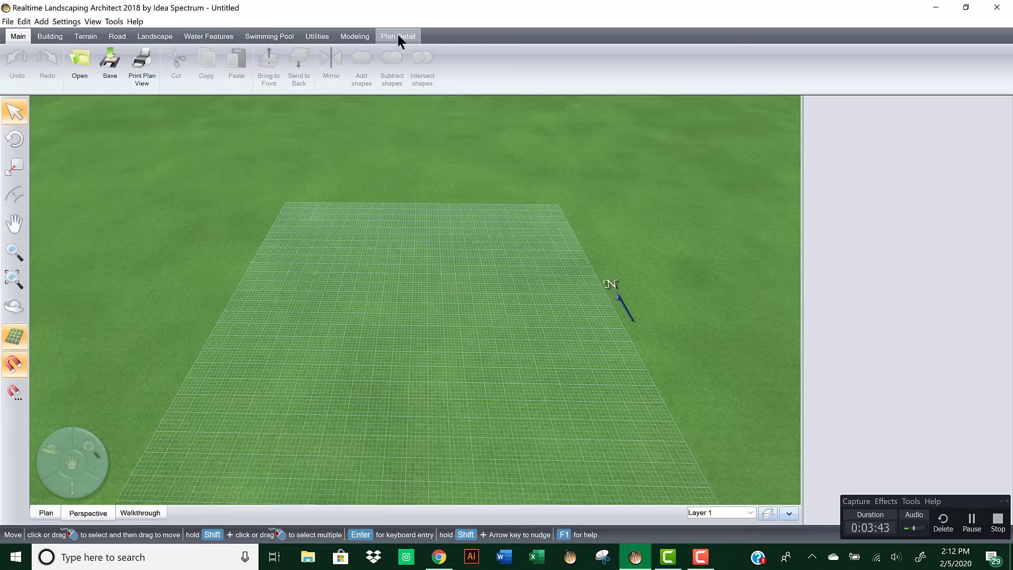
click(113, 21)
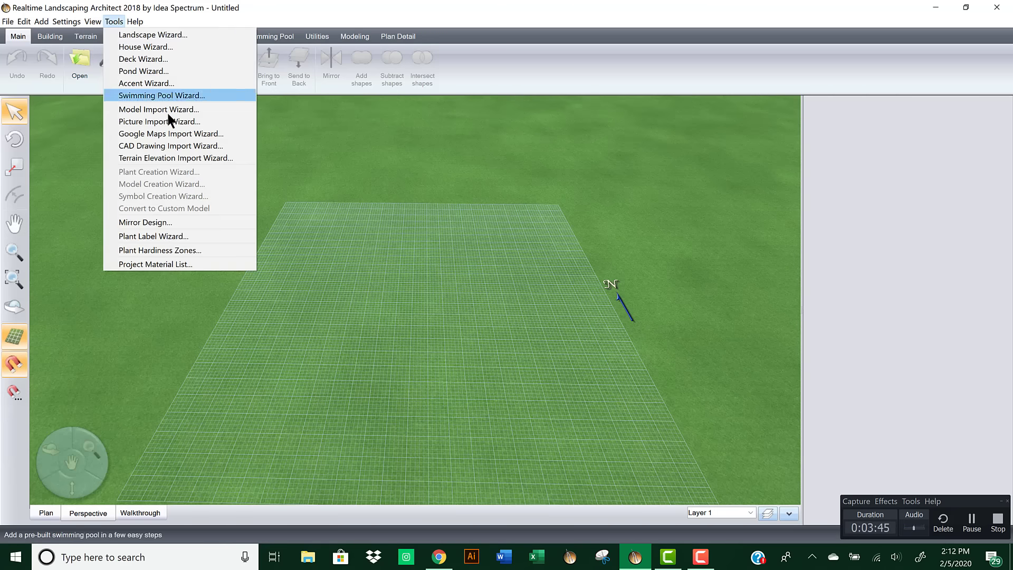
click(167, 146)
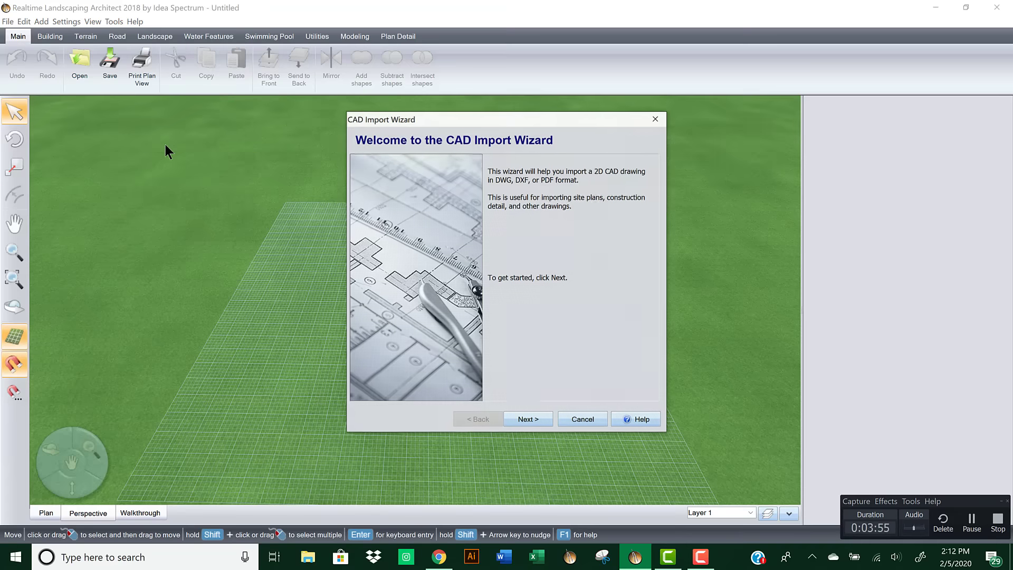
click(527, 418)
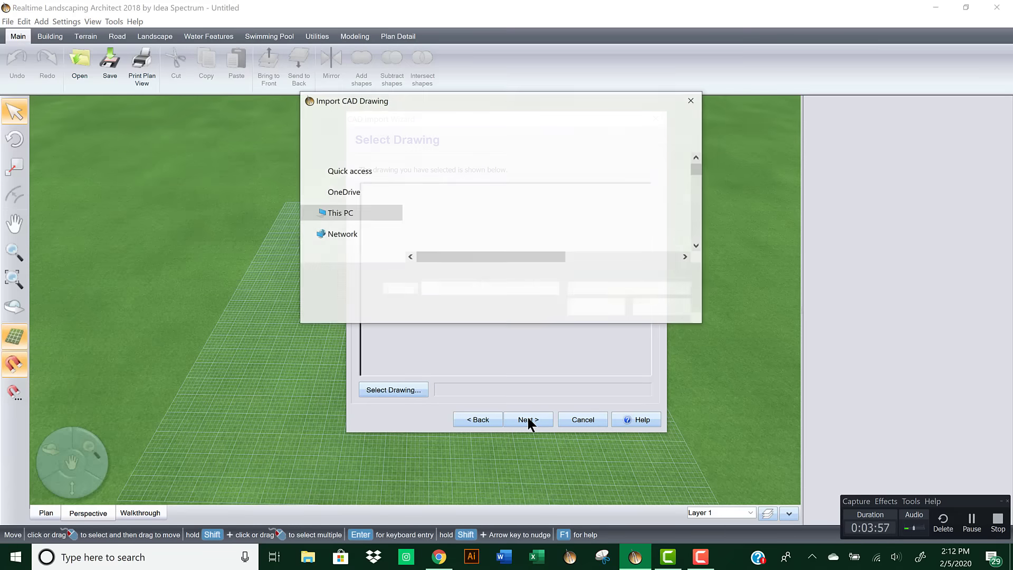
scroll(533, 211, down, 5)
scroll(530, 199, down, 10)
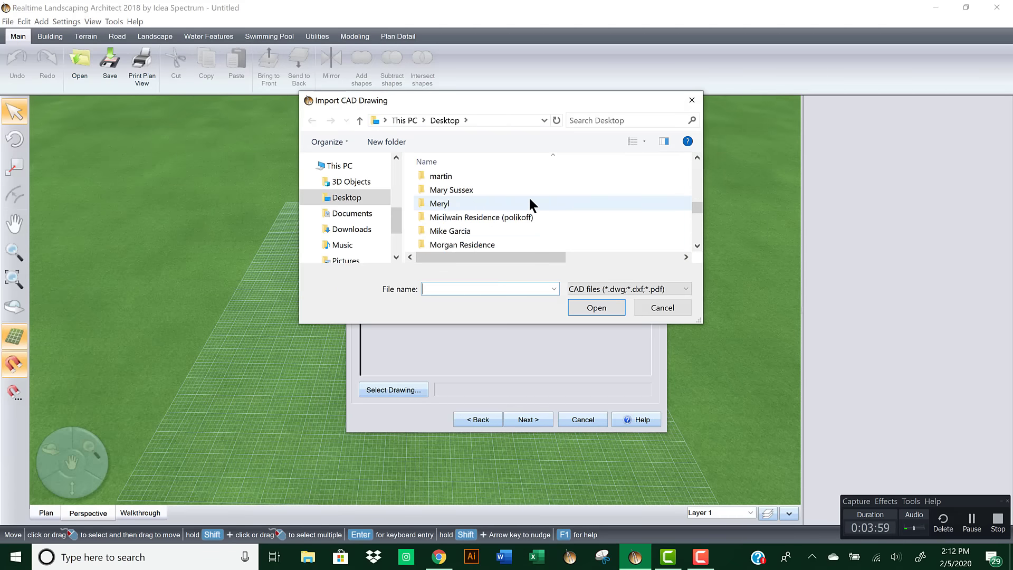
click(508, 204)
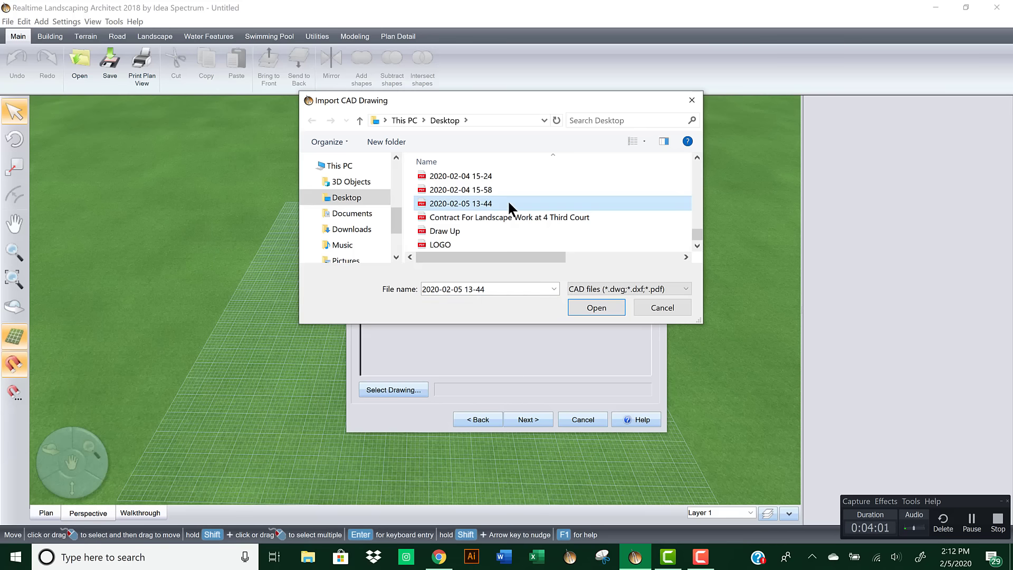
click(650, 306)
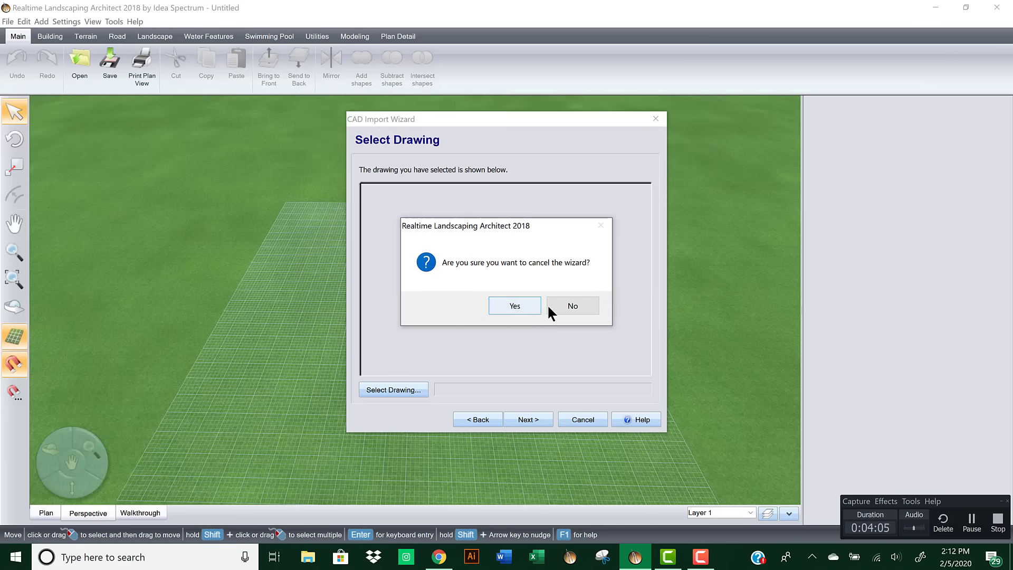
click(530, 307)
click(935, 8)
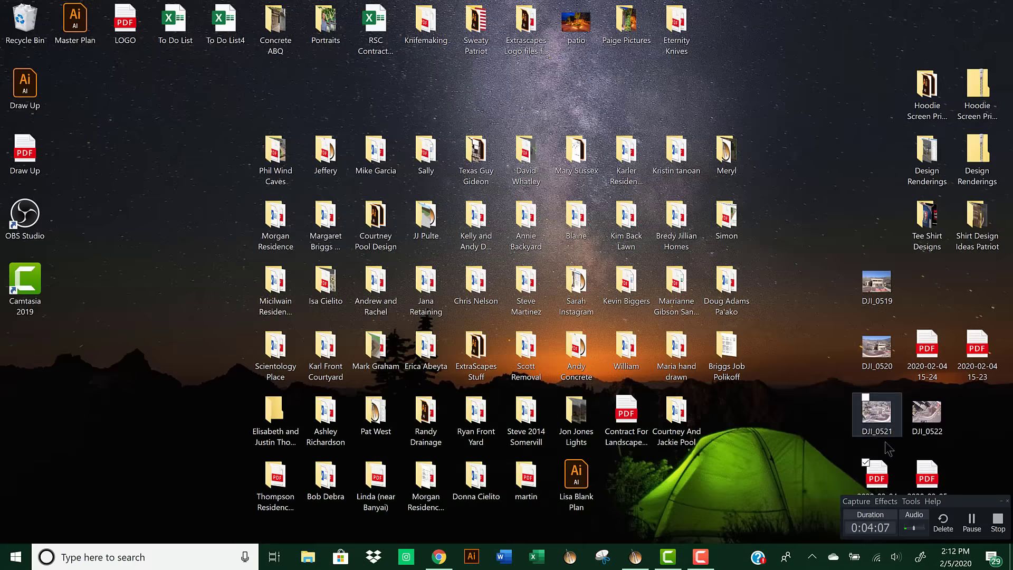
drag(876, 471, 821, 419)
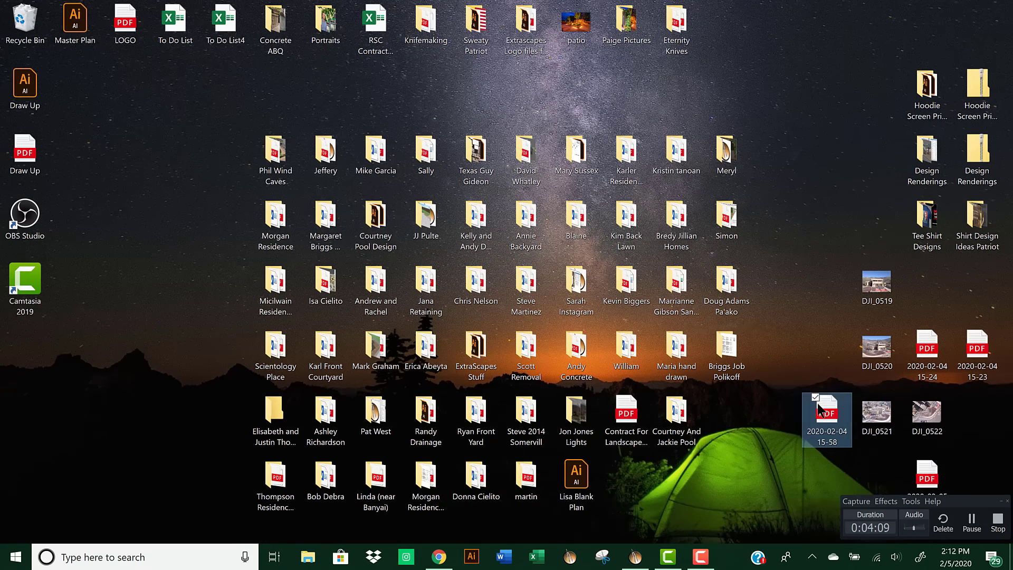
double_click(823, 418)
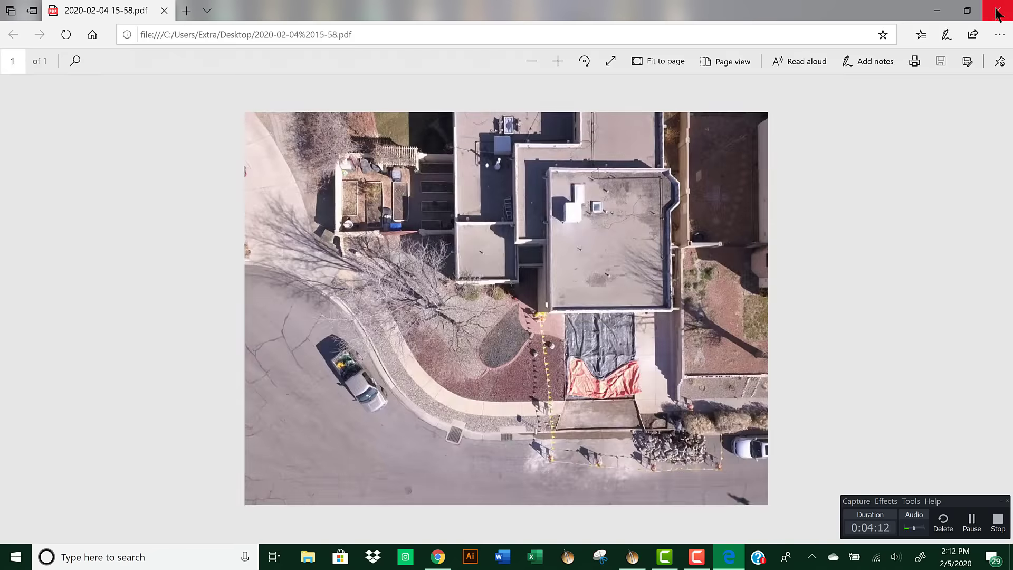
click(997, 14)
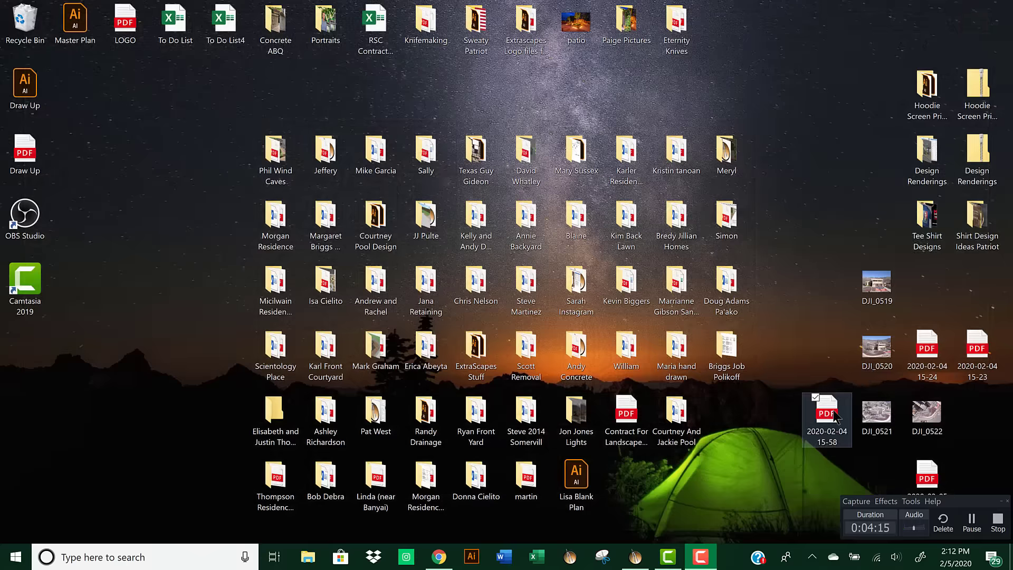
click(635, 556)
click(114, 21)
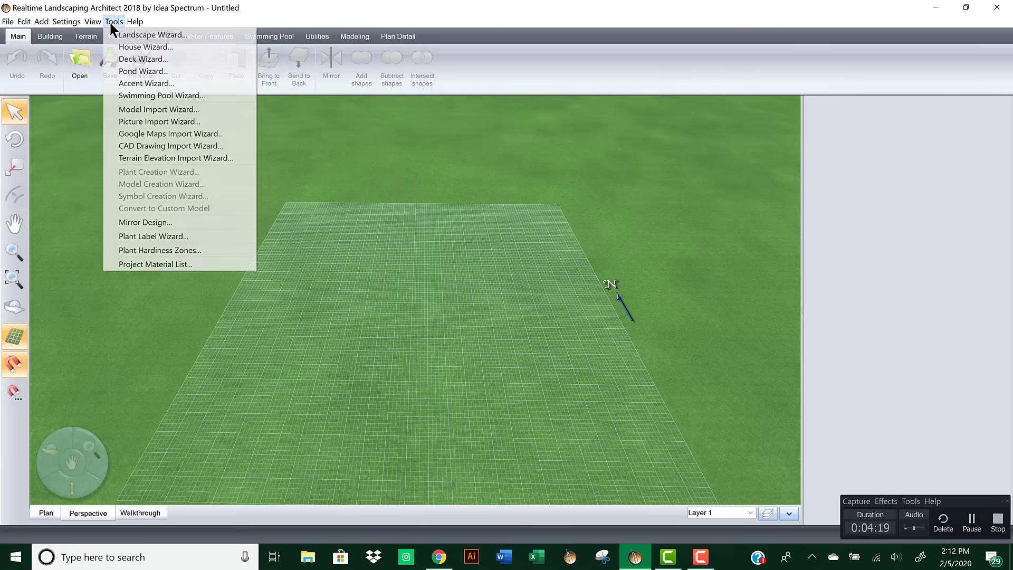
click(145, 145)
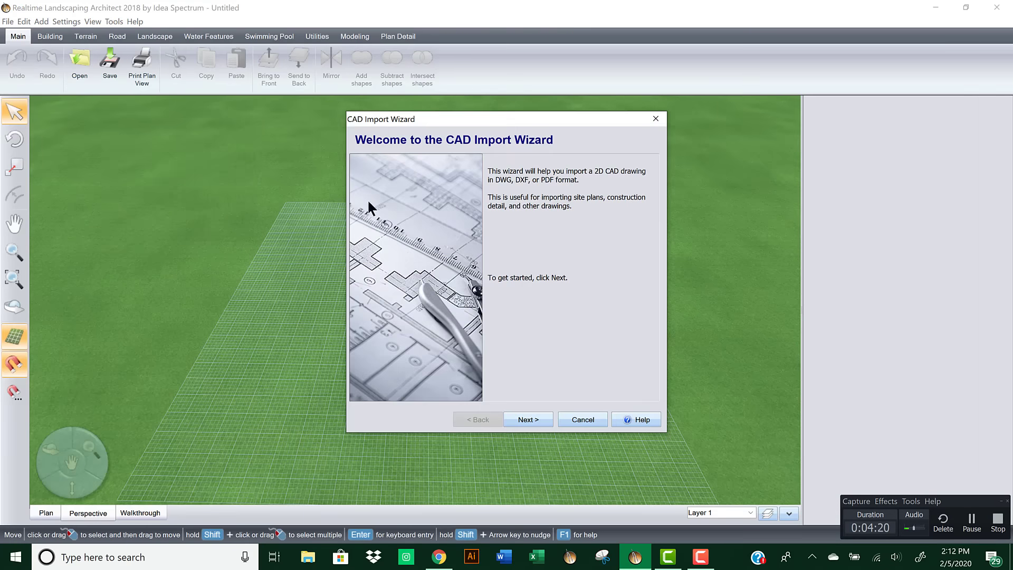
click(547, 419)
scroll(528, 217, down, 10)
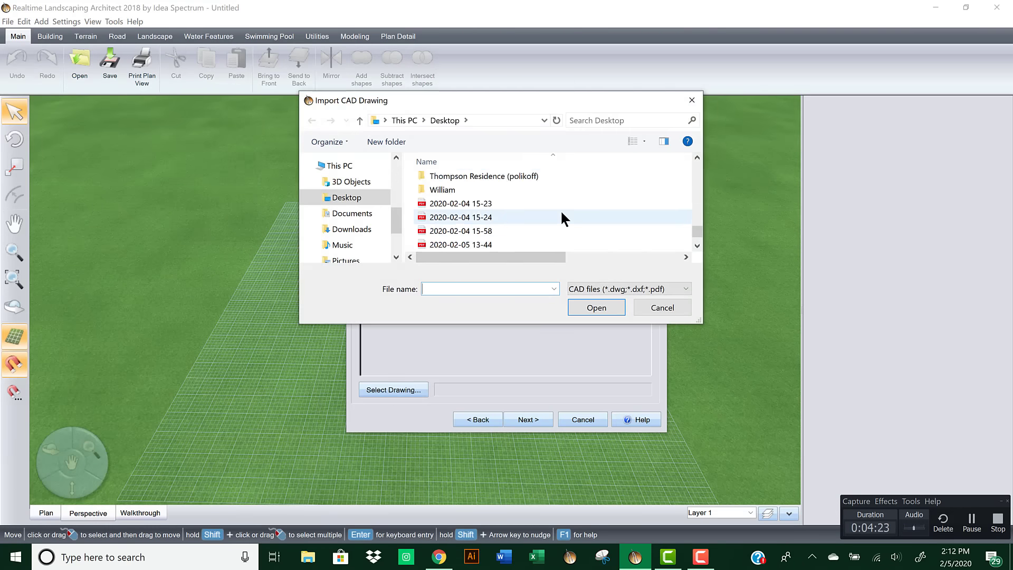
scroll(561, 217, down, 1)
click(504, 189)
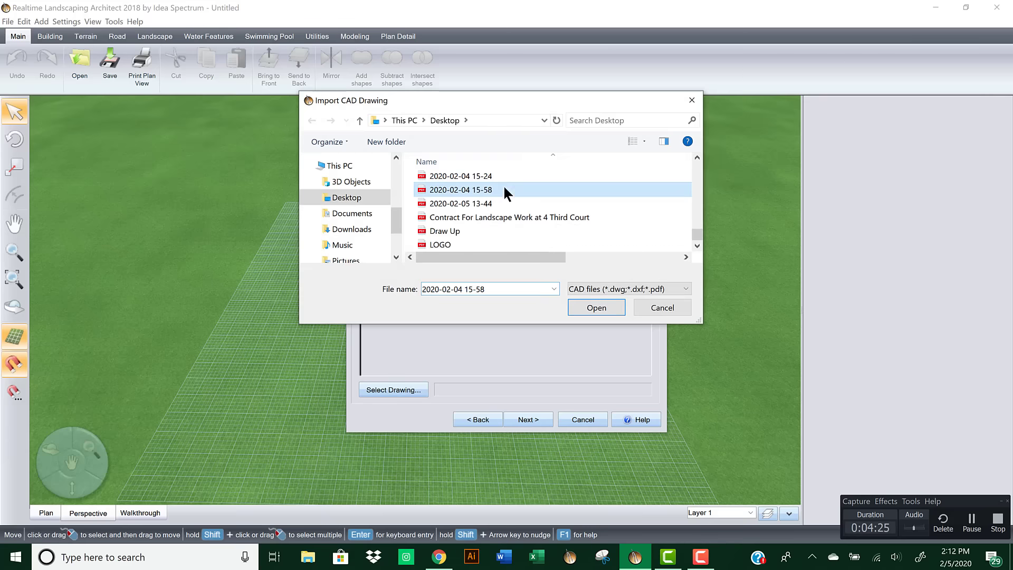
click(582, 303)
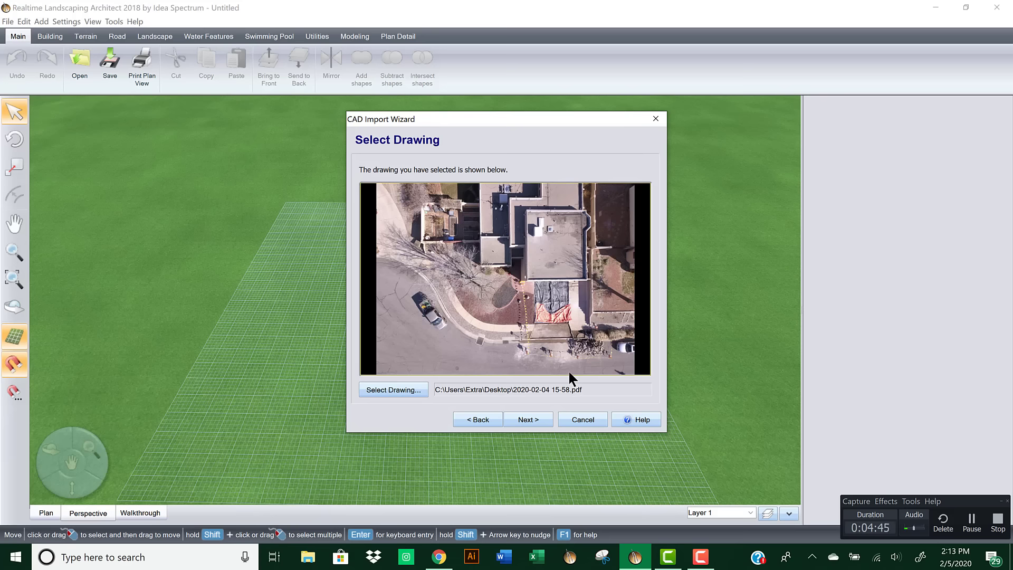
click(542, 420)
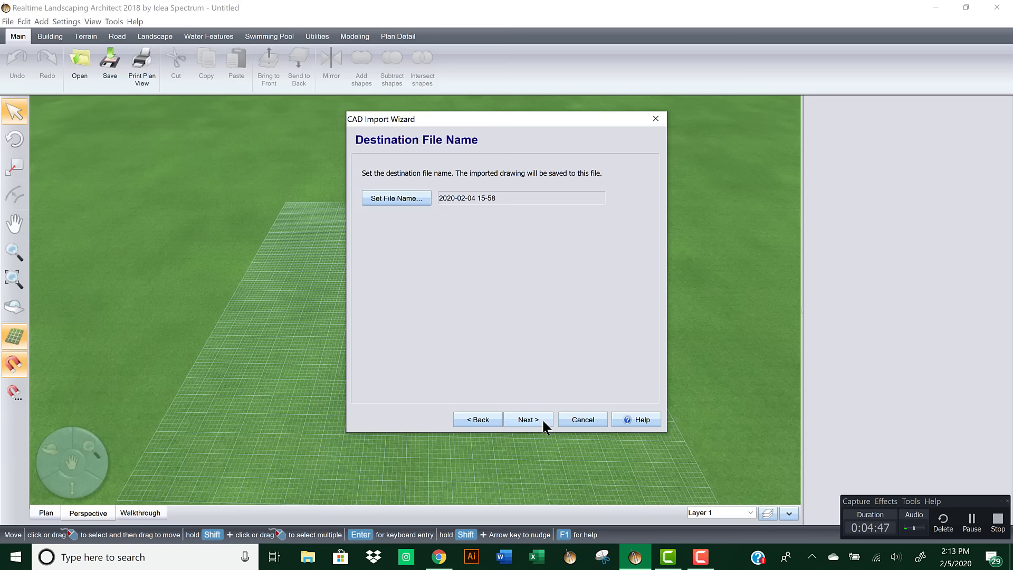
click(543, 421)
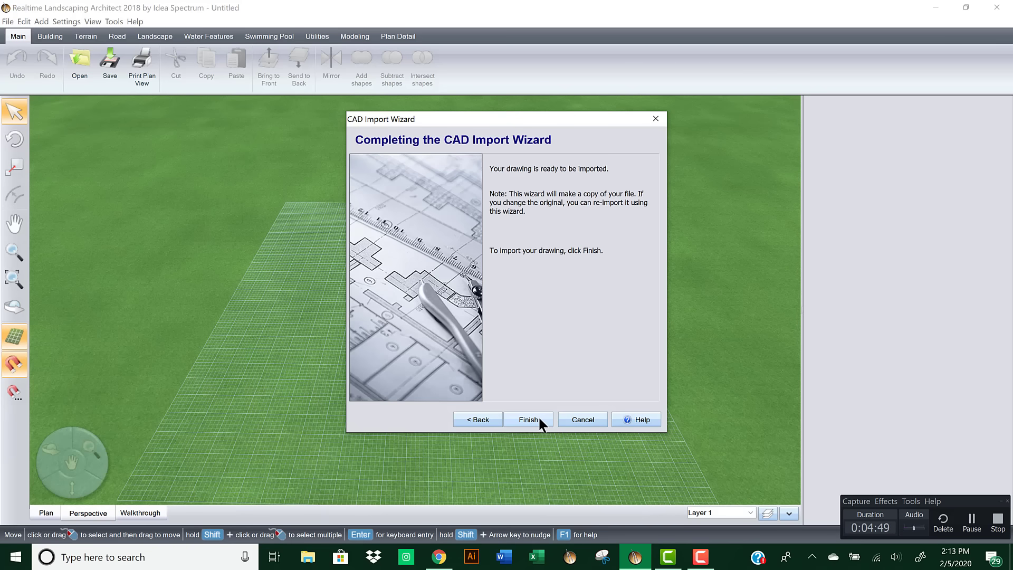
click(539, 419)
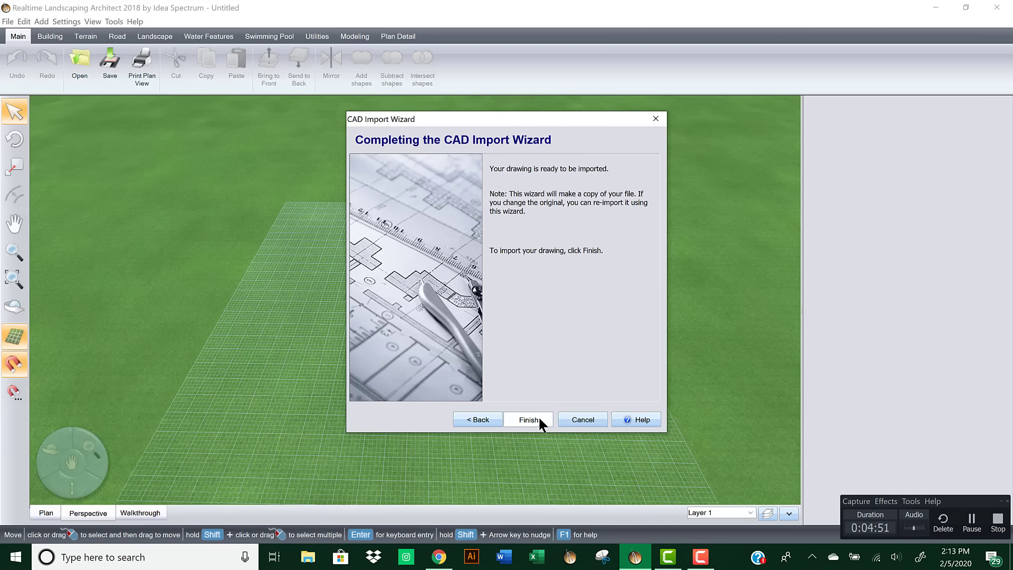
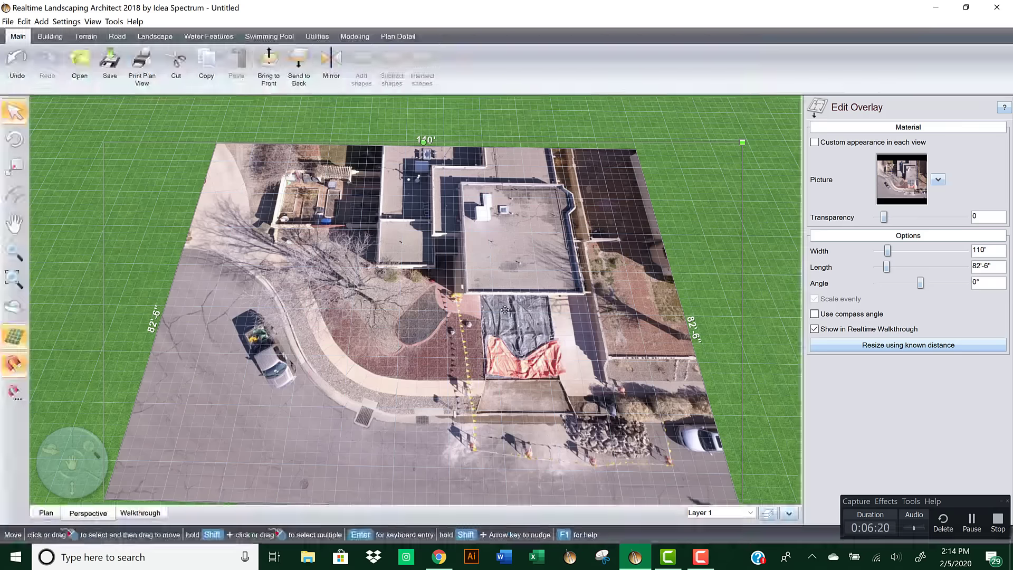
Step: Resize the aerial overlay using a known distance of 50 feet between the house's outer side walls
click(893, 345)
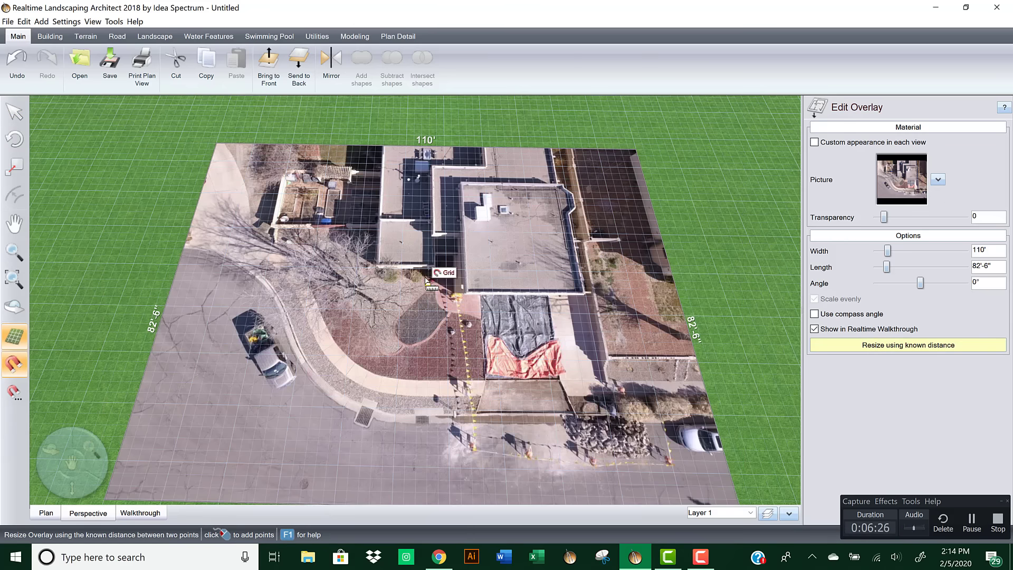
scroll(393, 268, up, 4)
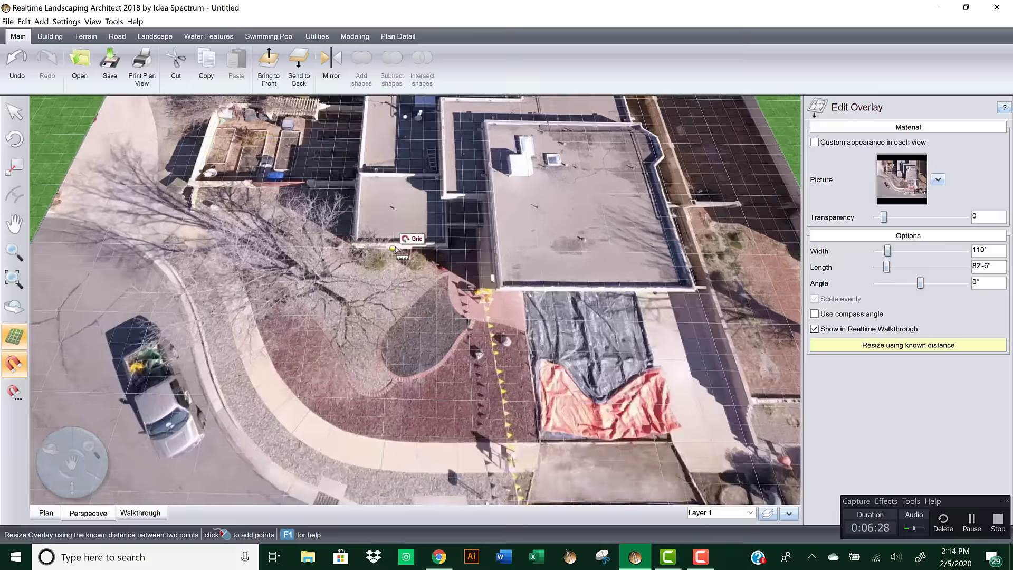
scroll(413, 262, down, 3)
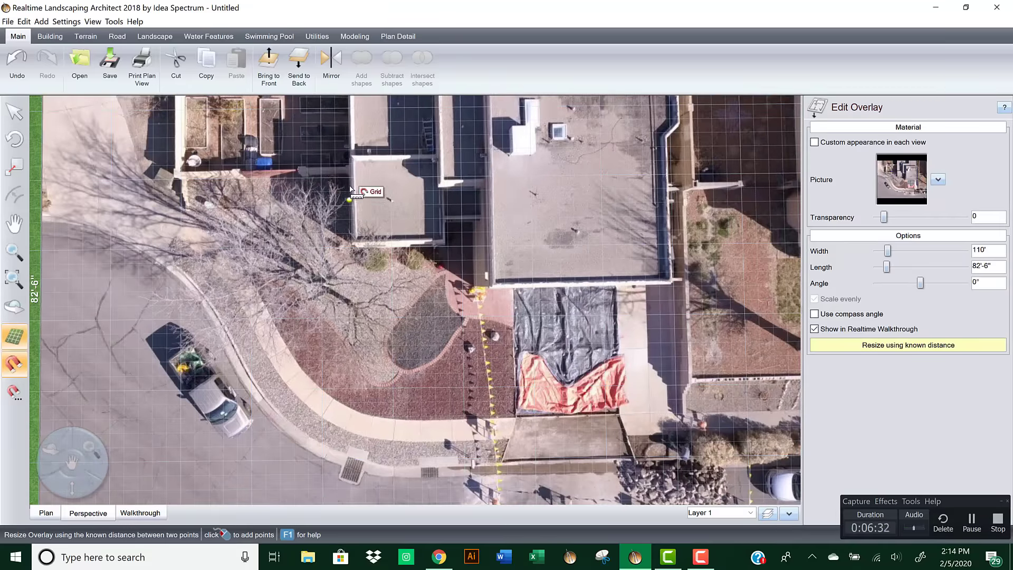
click(348, 164)
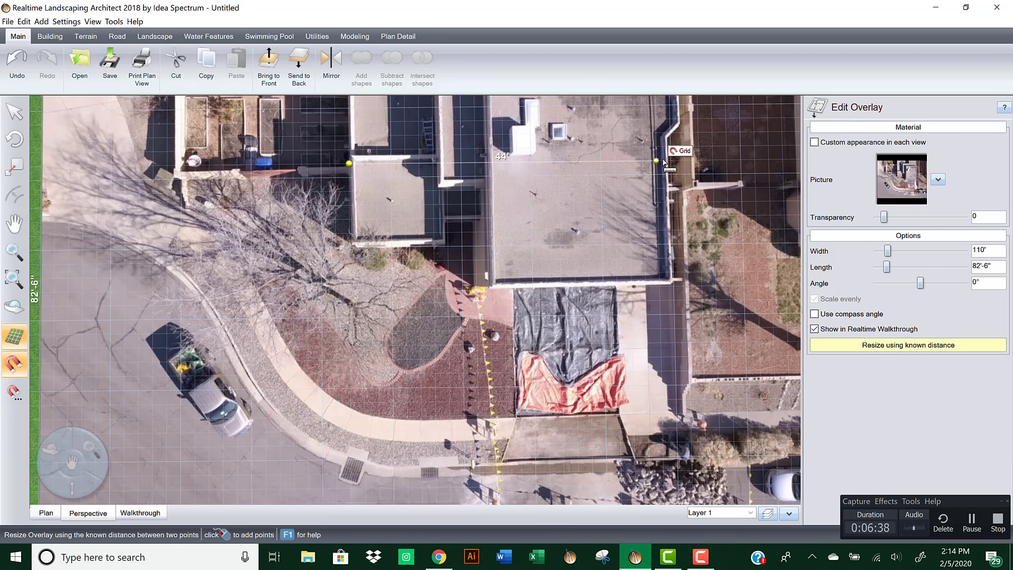
scroll(665, 161, up, 2)
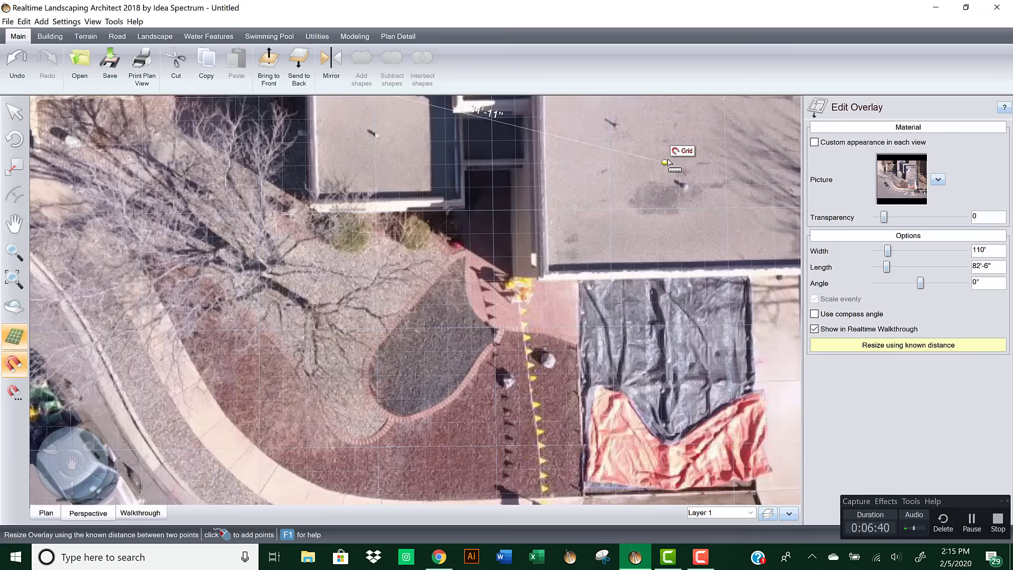
middle_drag(571, 254, 373, 371)
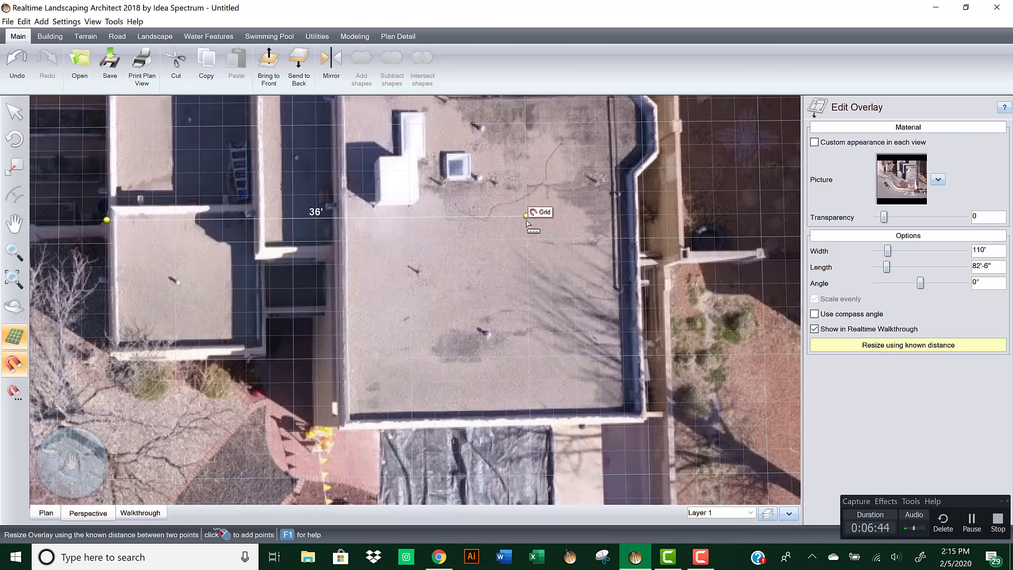
middle_drag(528, 216, 562, 225)
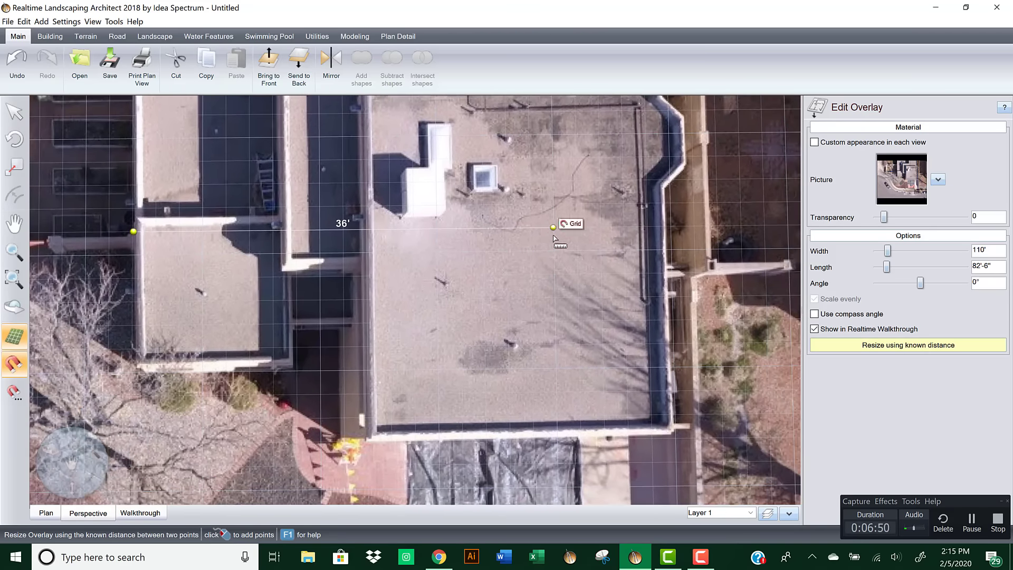
click(663, 227)
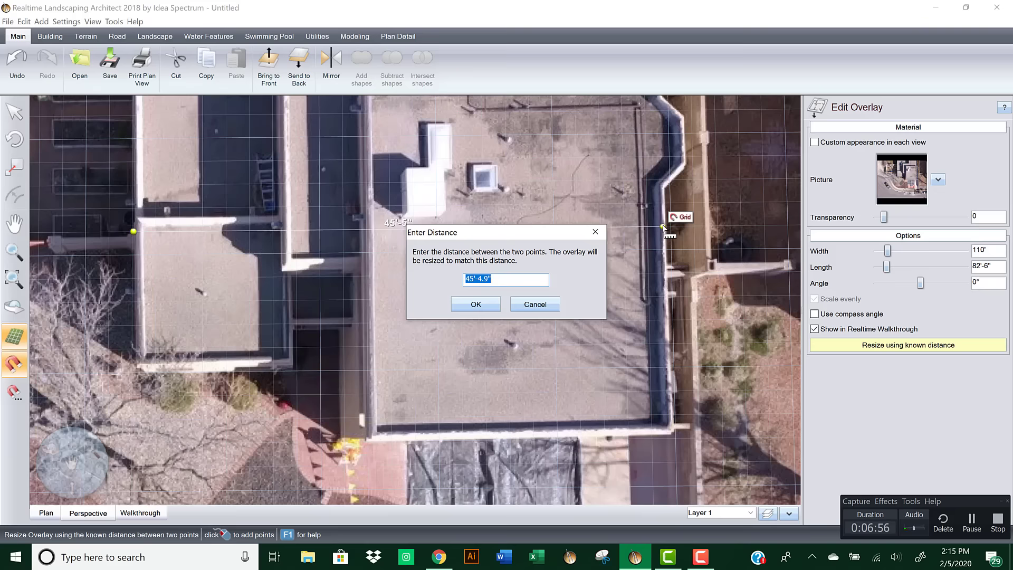
text(50)
click(484, 304)
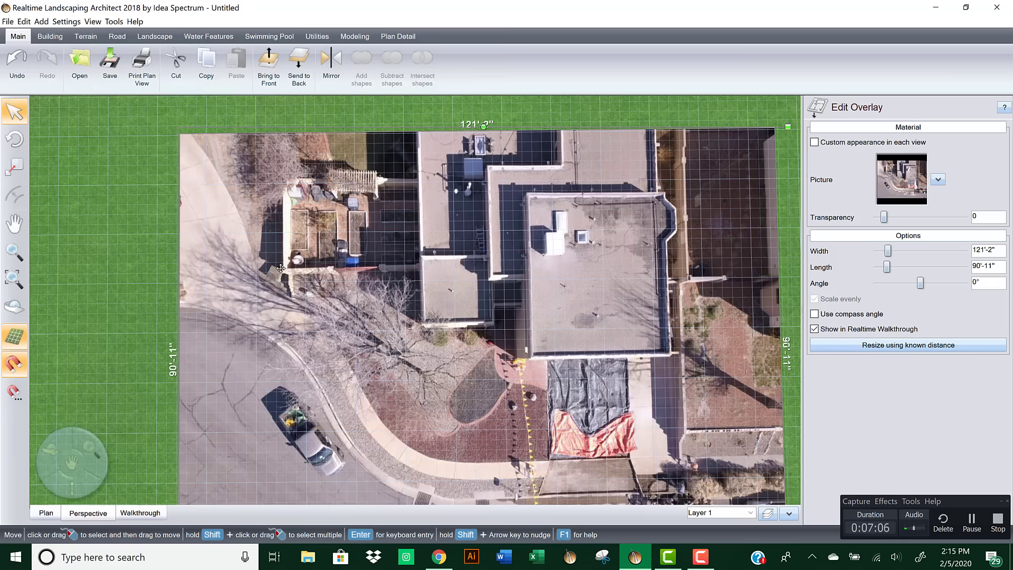
Step: In plan view, measure the side garden's front wall out from the house with a linear dimension and delete that dimension
click(395, 37)
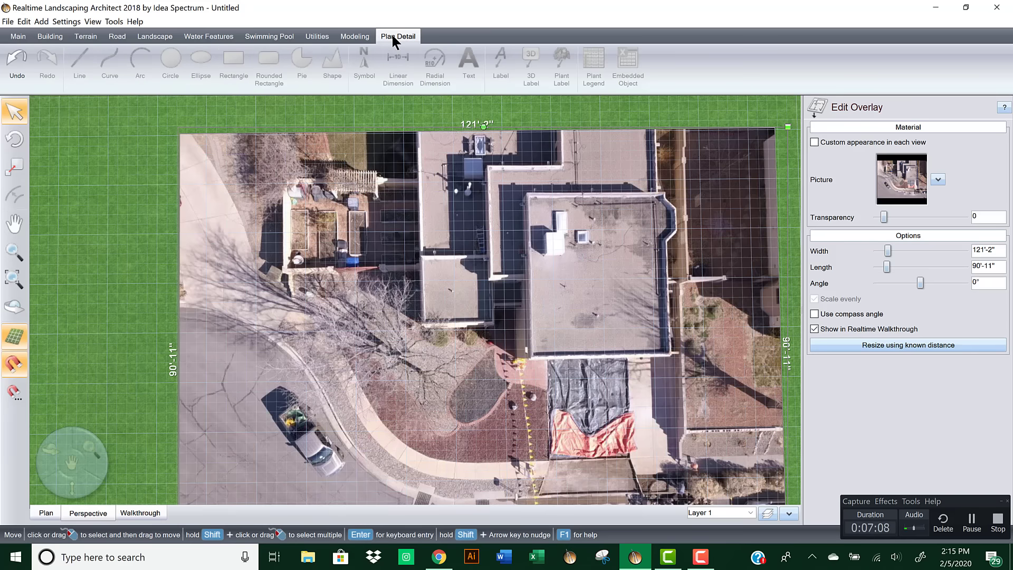
click(47, 509)
scroll(454, 250, up, 5)
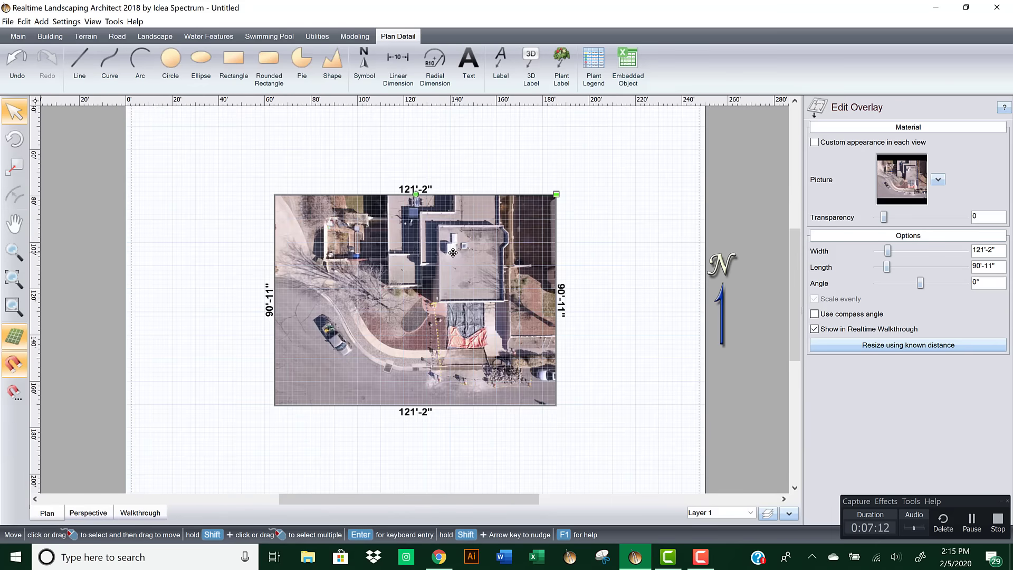
scroll(492, 327, up, 3)
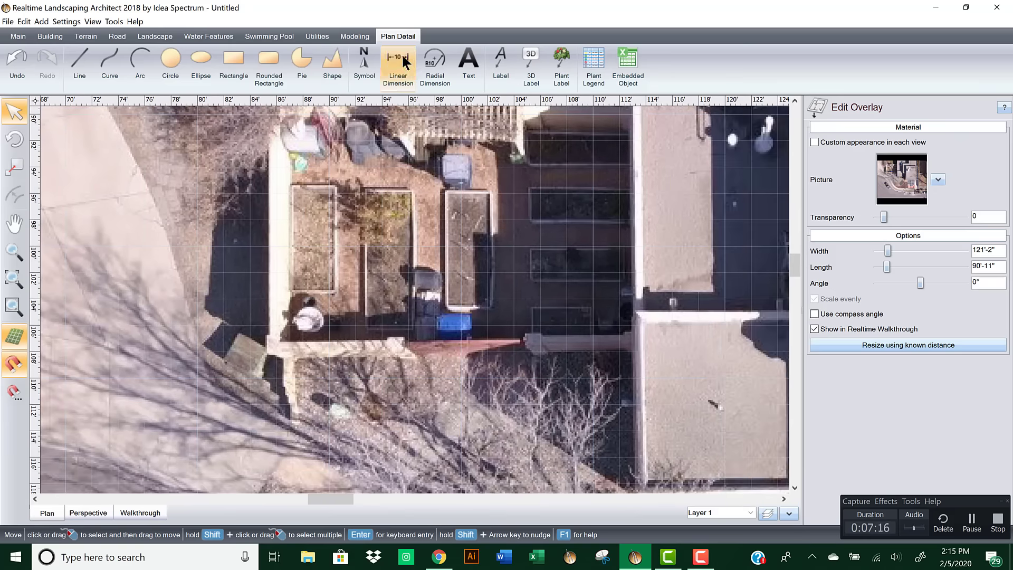
click(400, 53)
click(633, 338)
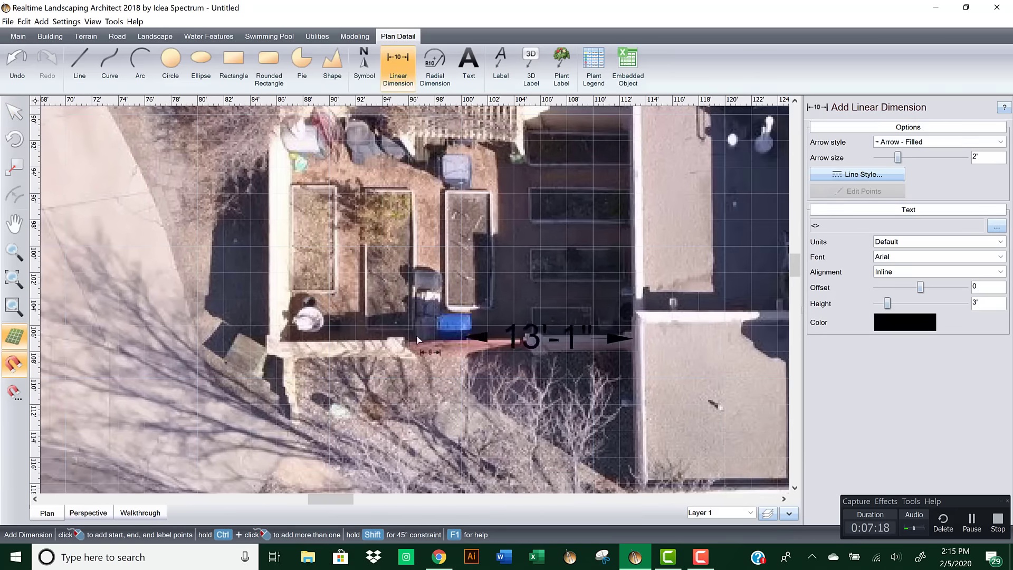
click(267, 340)
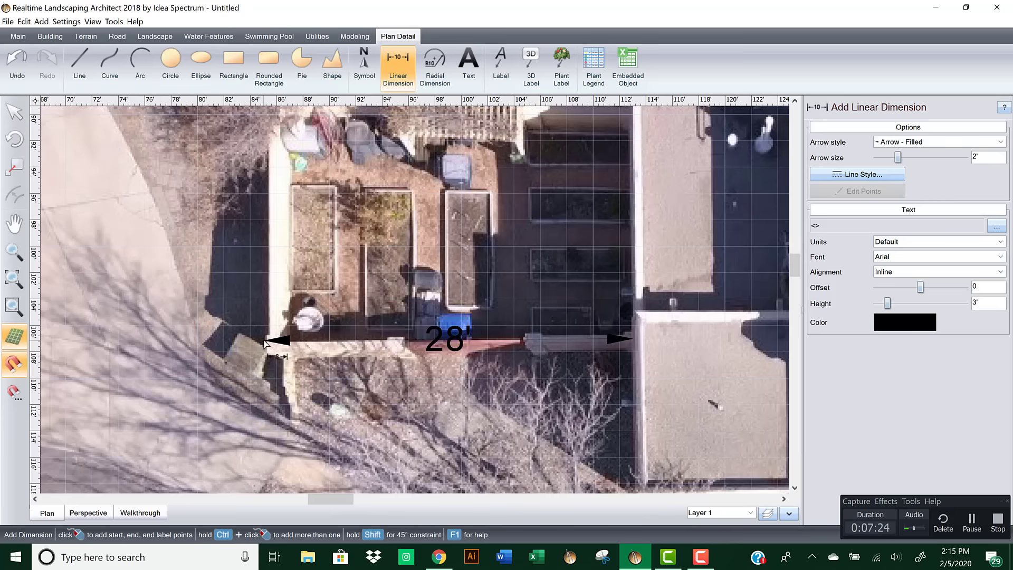
click(278, 317)
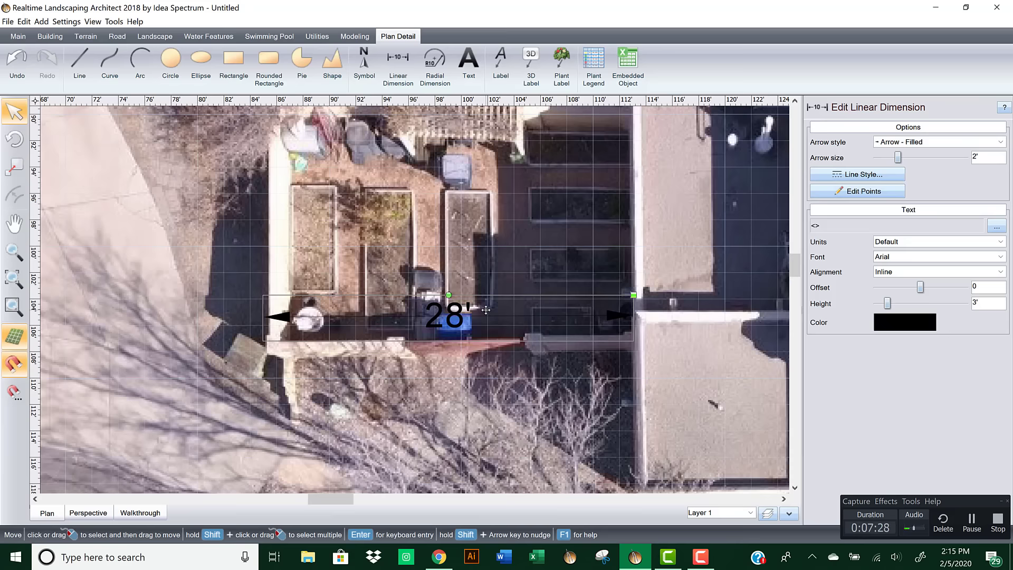
key(Delete)
Step: Check the house's overall width with a linear dimension between its outer side walls and delete that dimension
scroll(619, 327, down, 3)
scroll(616, 313, up, 2)
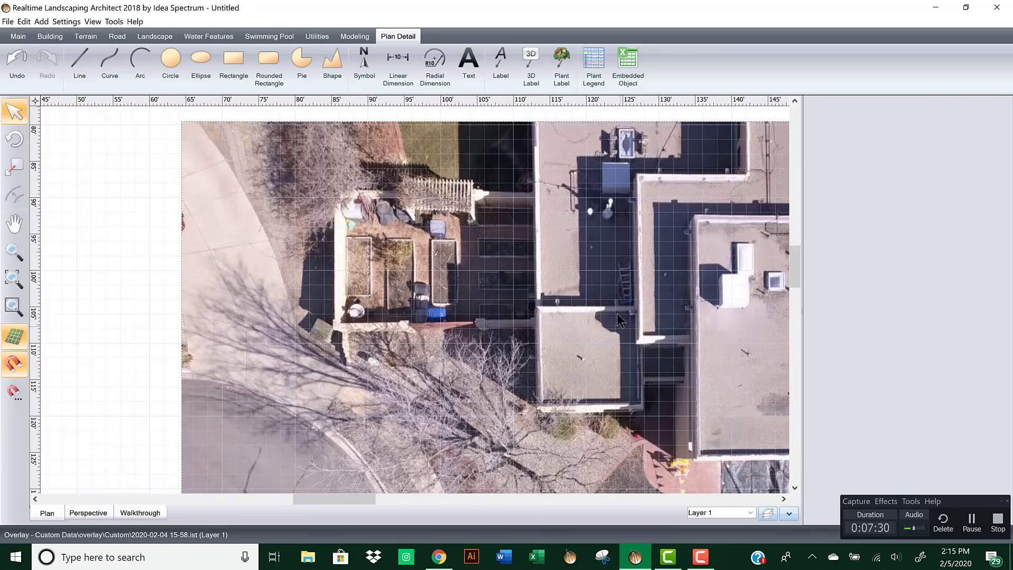
click(398, 62)
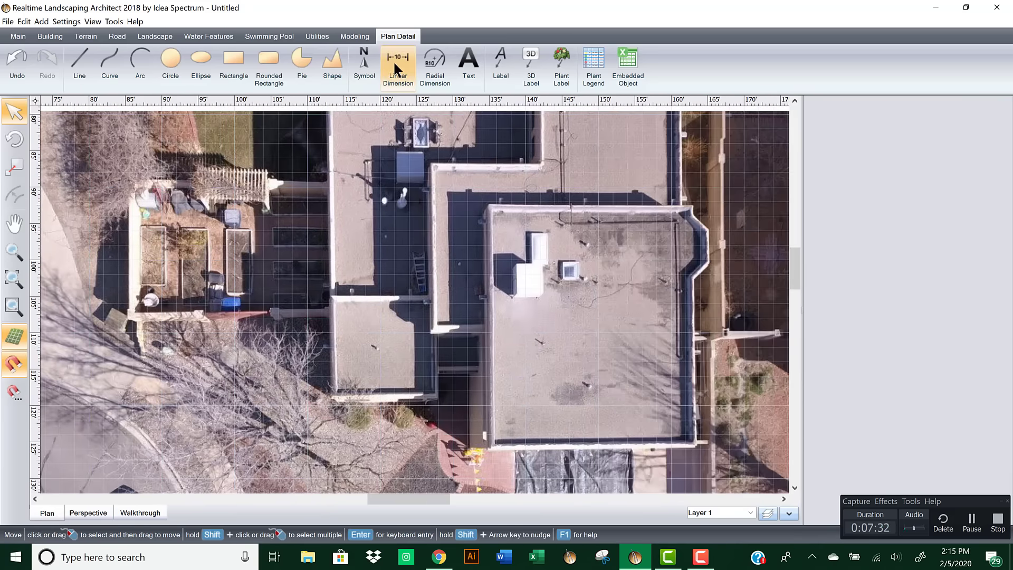
click(332, 304)
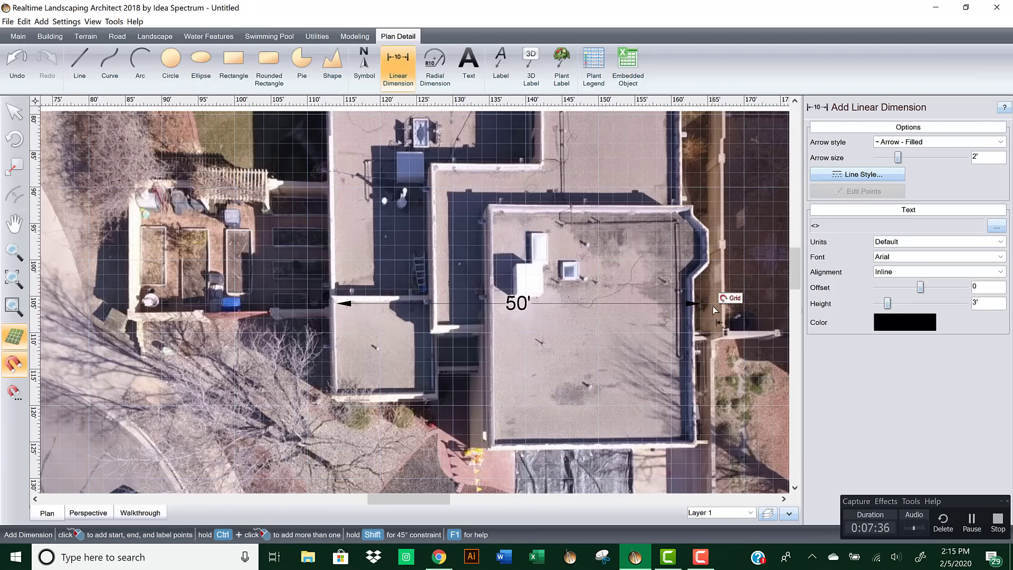
click(687, 302)
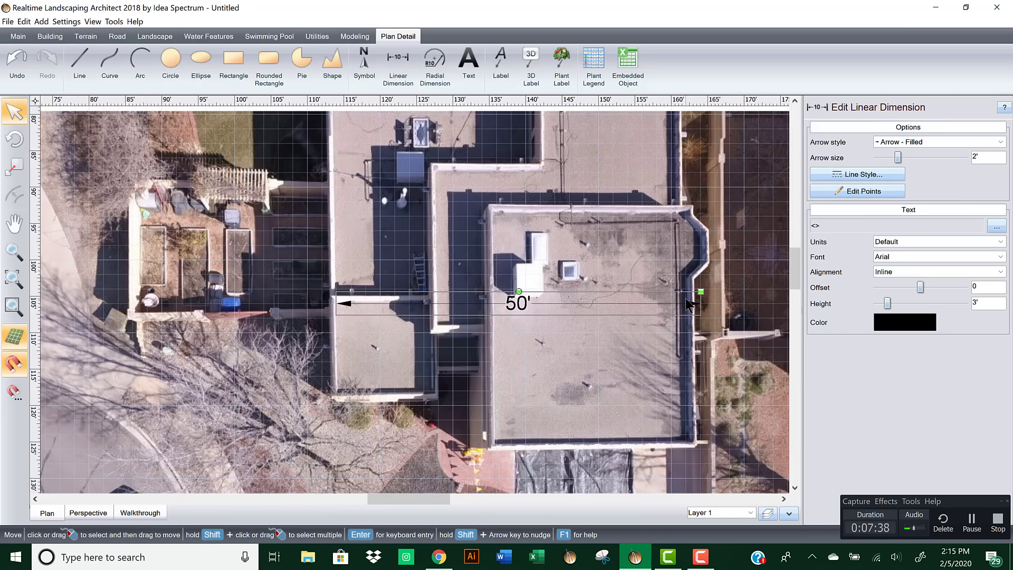
key(Delete)
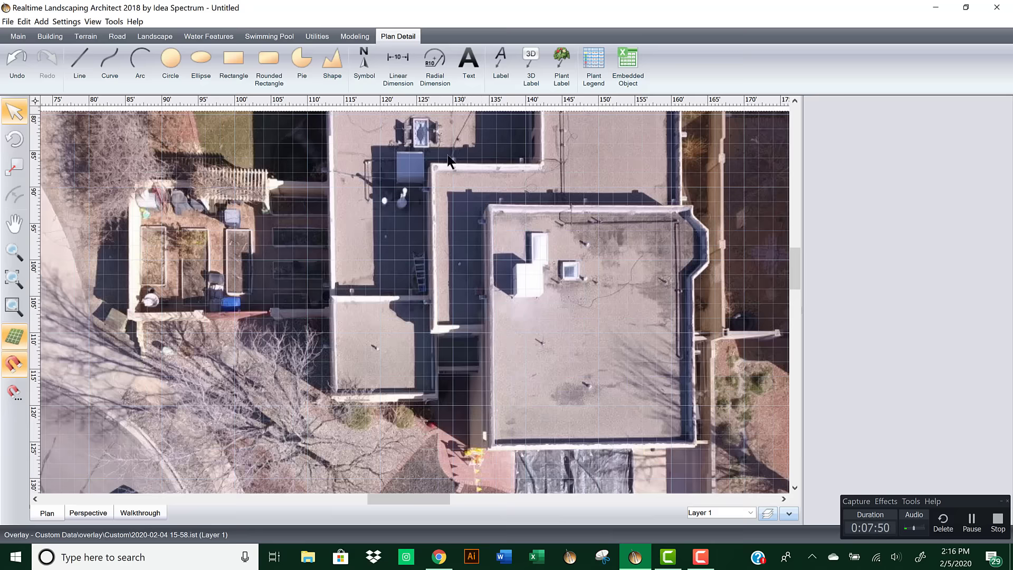
Step: Resize the aerial overlay again using a known distance of 50 feet between the house's outer side walls
click(581, 259)
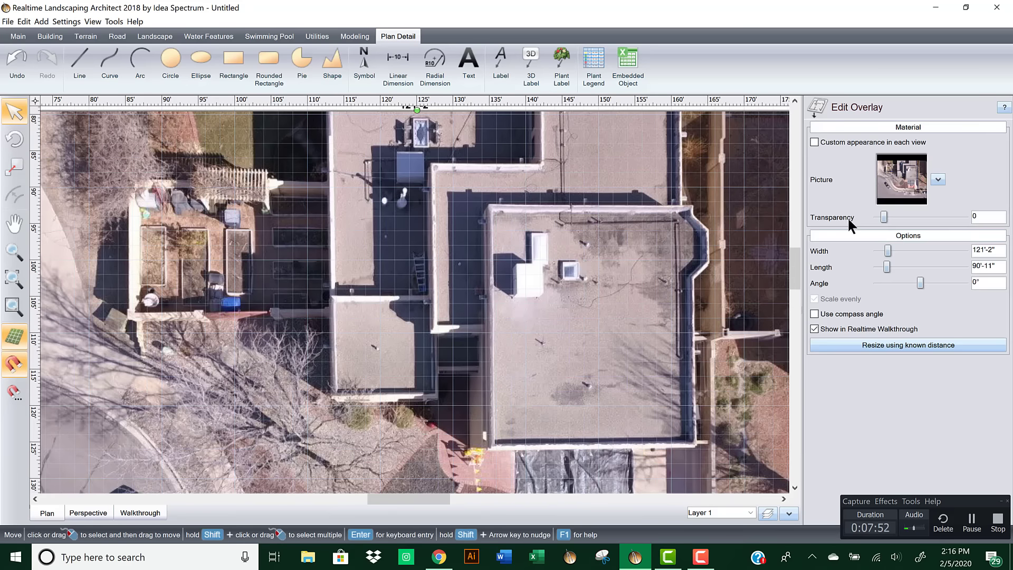
click(919, 345)
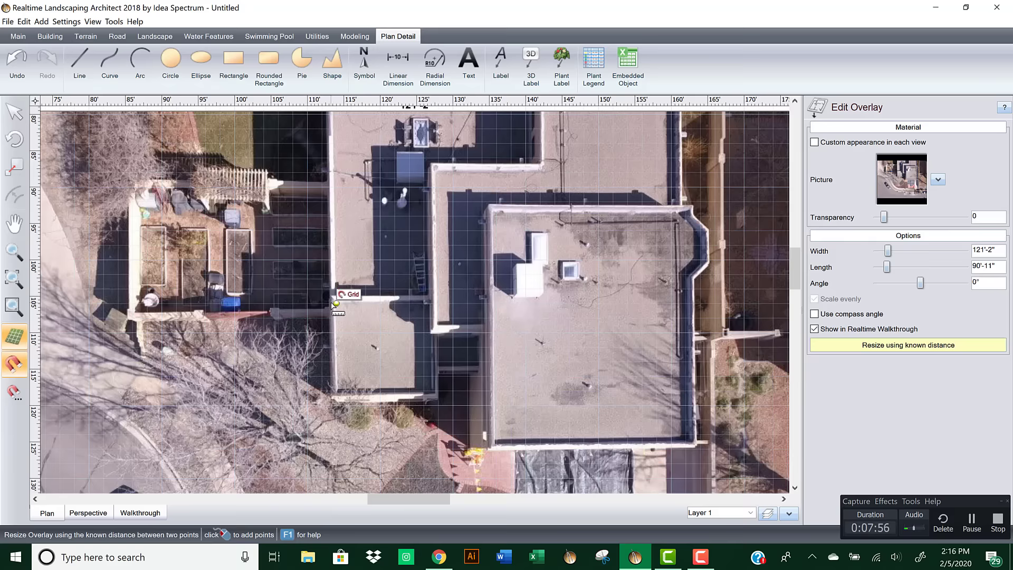
click(335, 303)
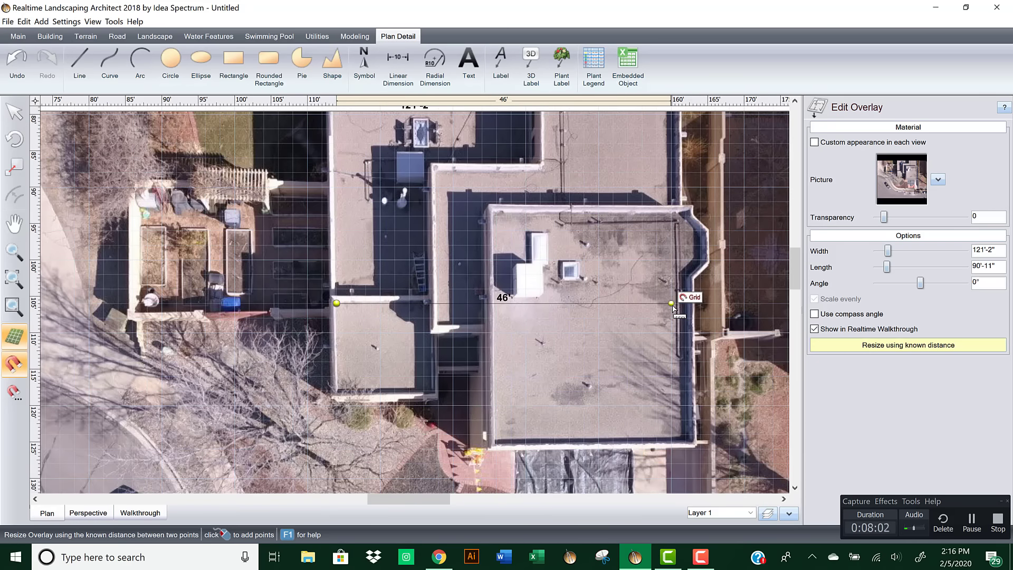
click(672, 304)
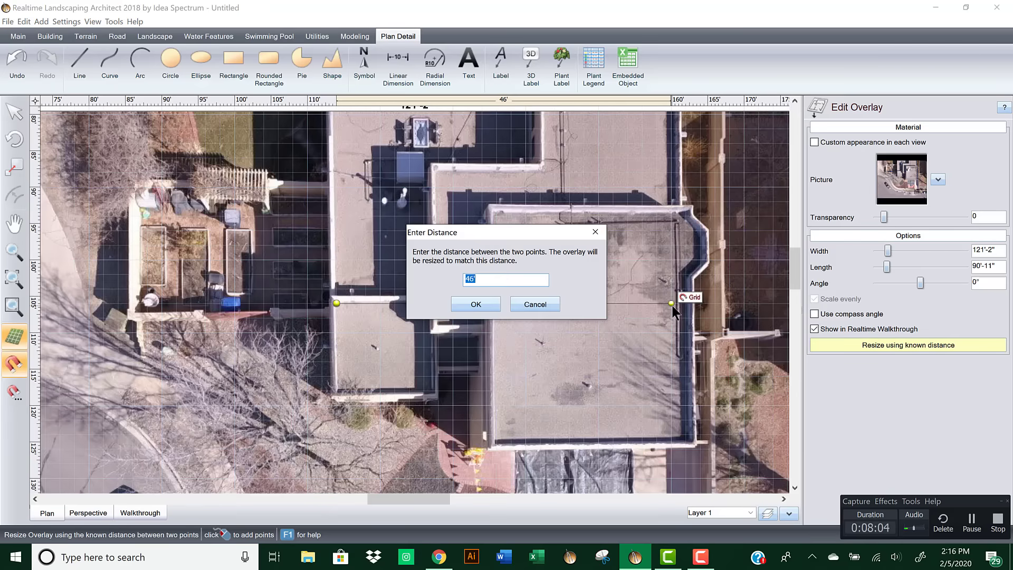
text(50)
key(Return)
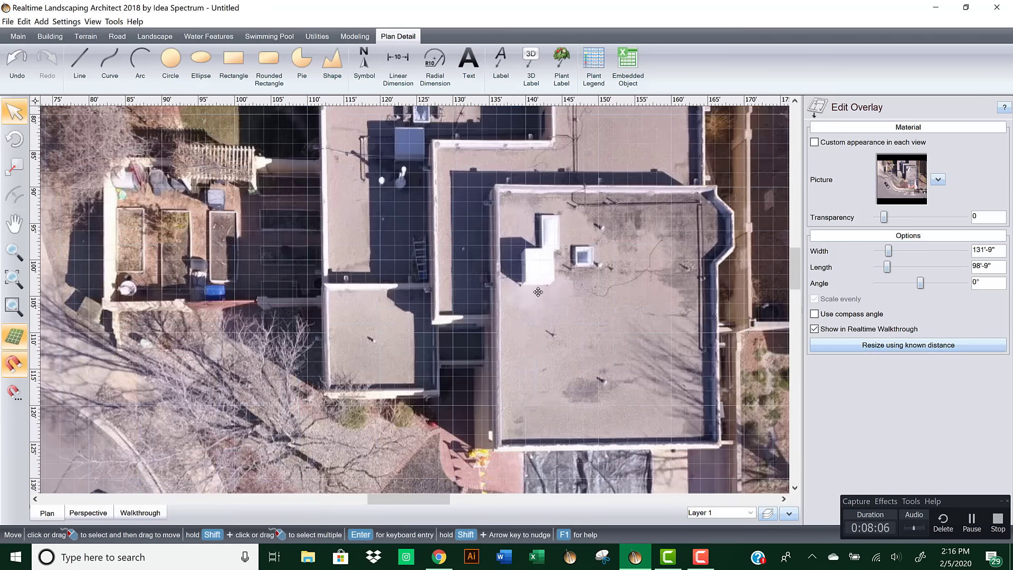
Step: Measure the side garden's front wall out from the house with a linear dimension and delete that dimension
click(398, 61)
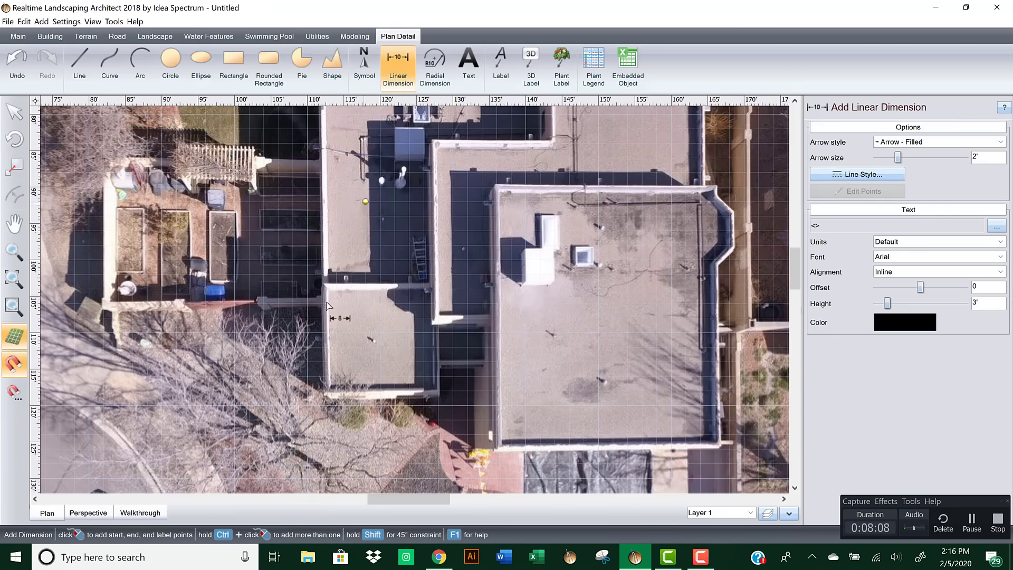
click(107, 305)
click(111, 274)
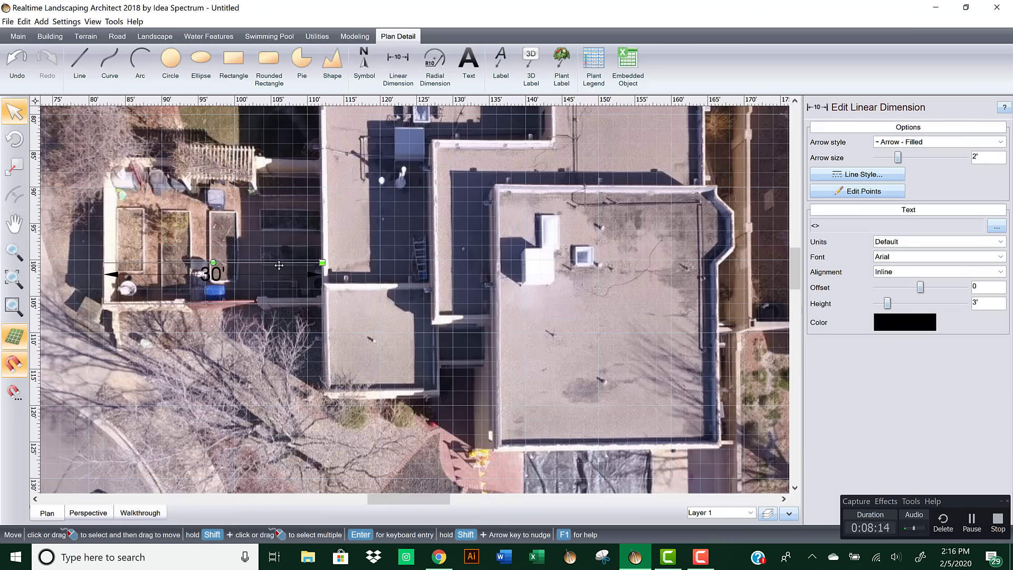
key(Delete)
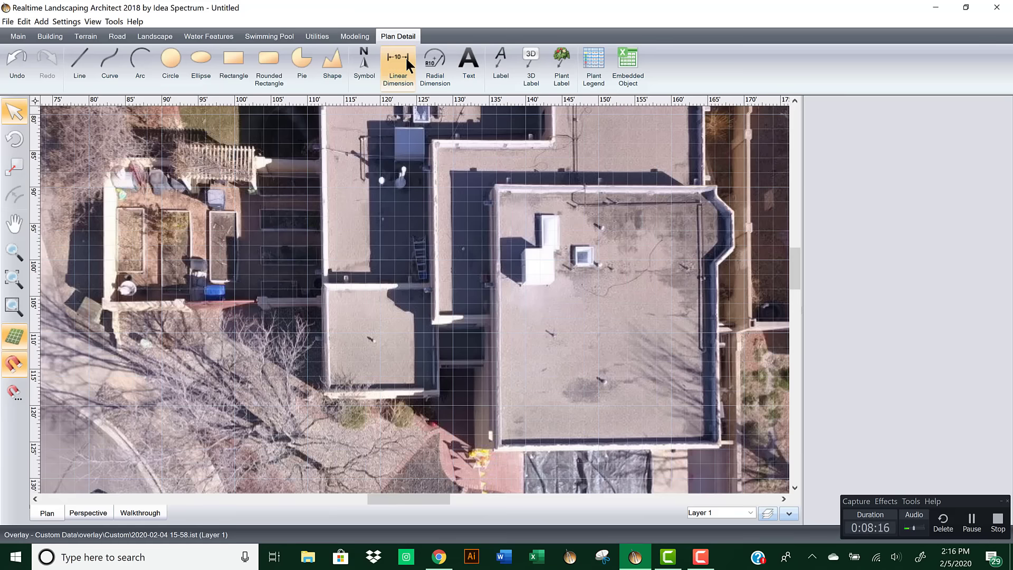
Step: Recheck the house's overall width with a linear dimension between its side walls and delete that dimension
click(398, 61)
click(323, 303)
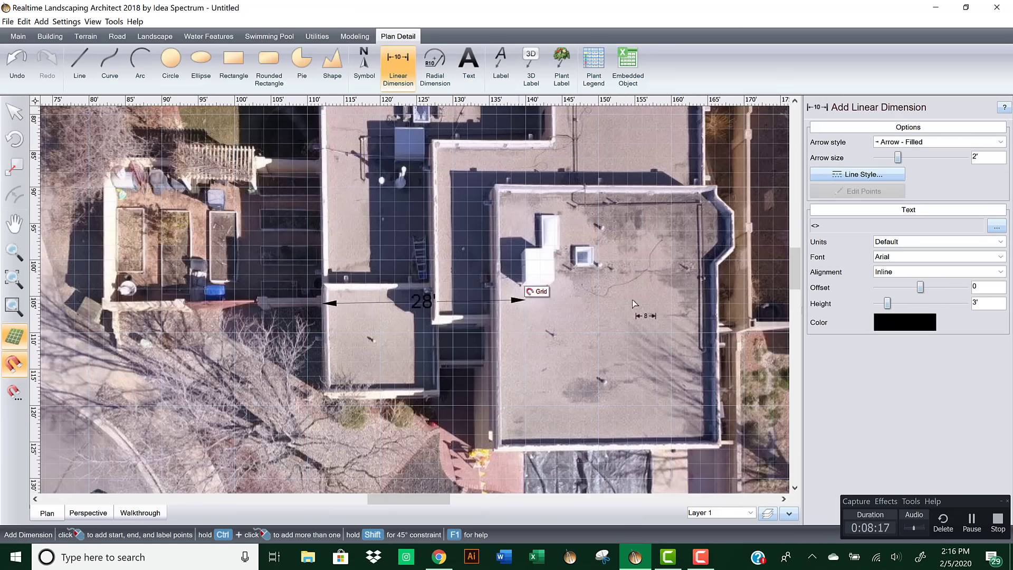
click(695, 304)
click(695, 296)
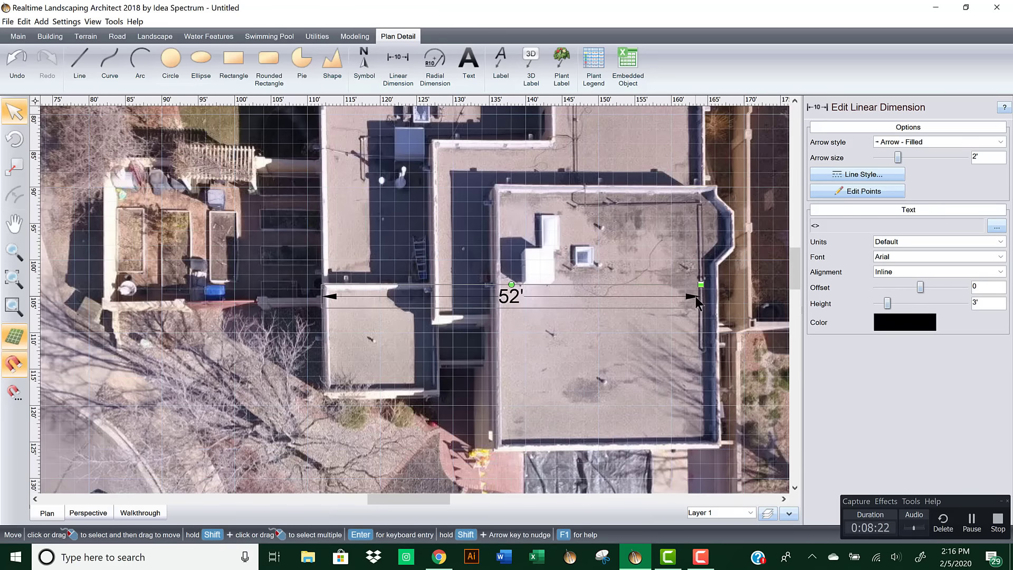
key(Delete)
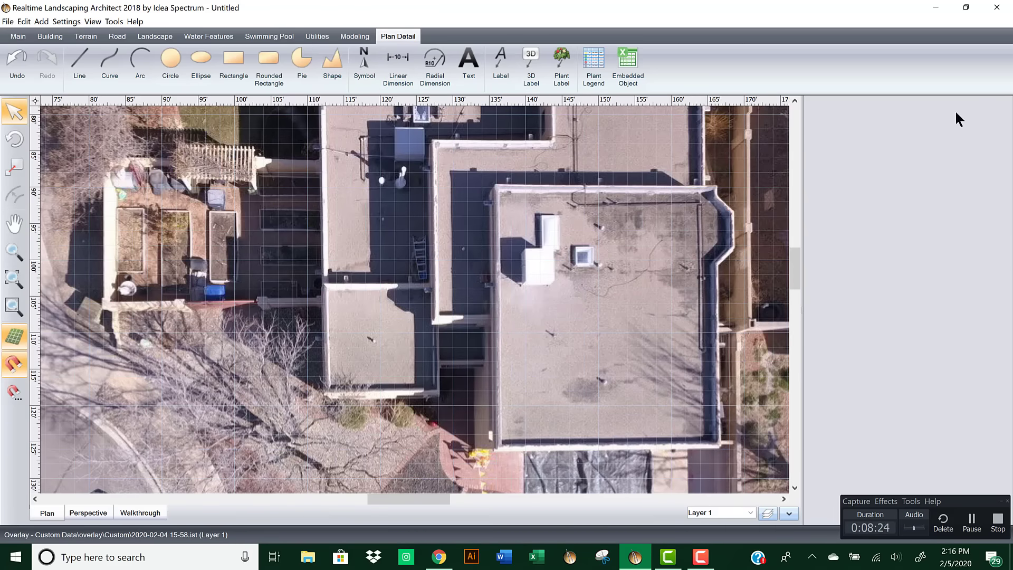
click(935, 8)
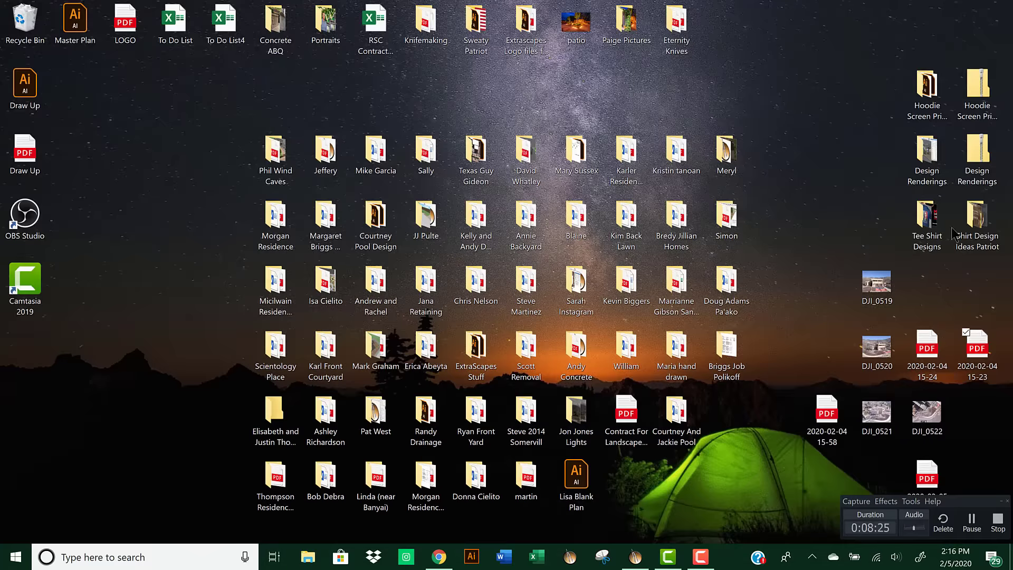
double_click(968, 348)
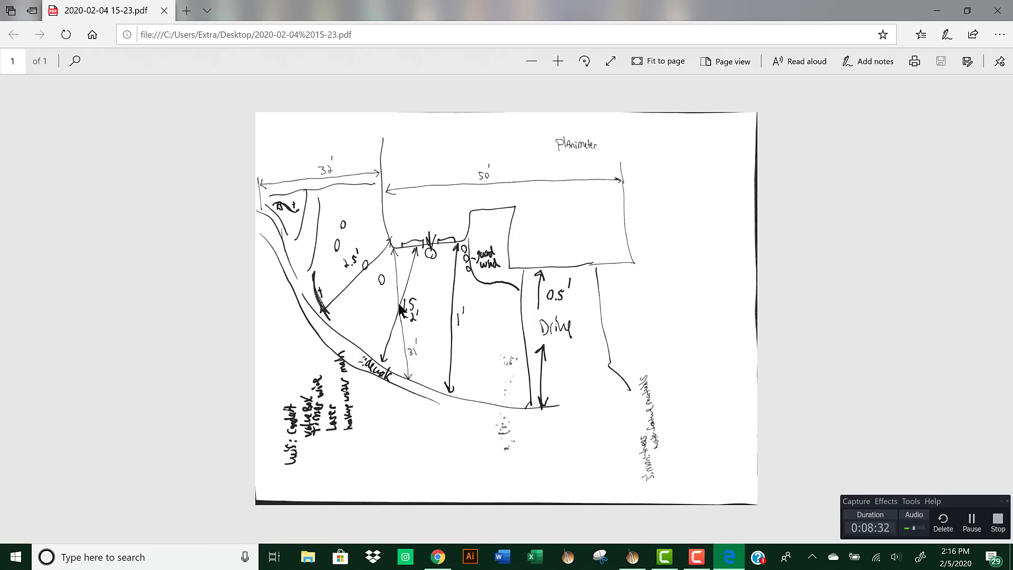
click(999, 11)
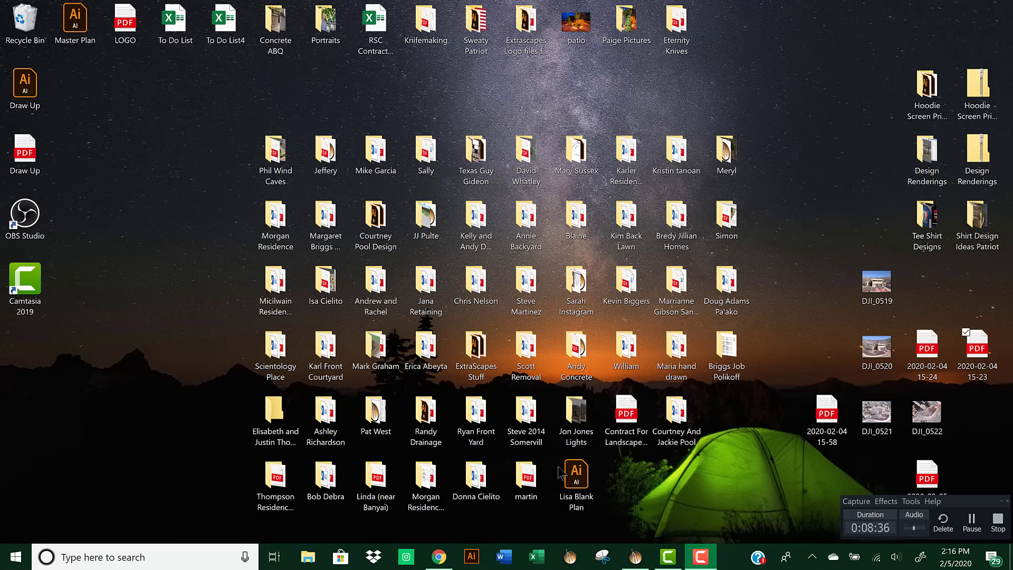
click(635, 557)
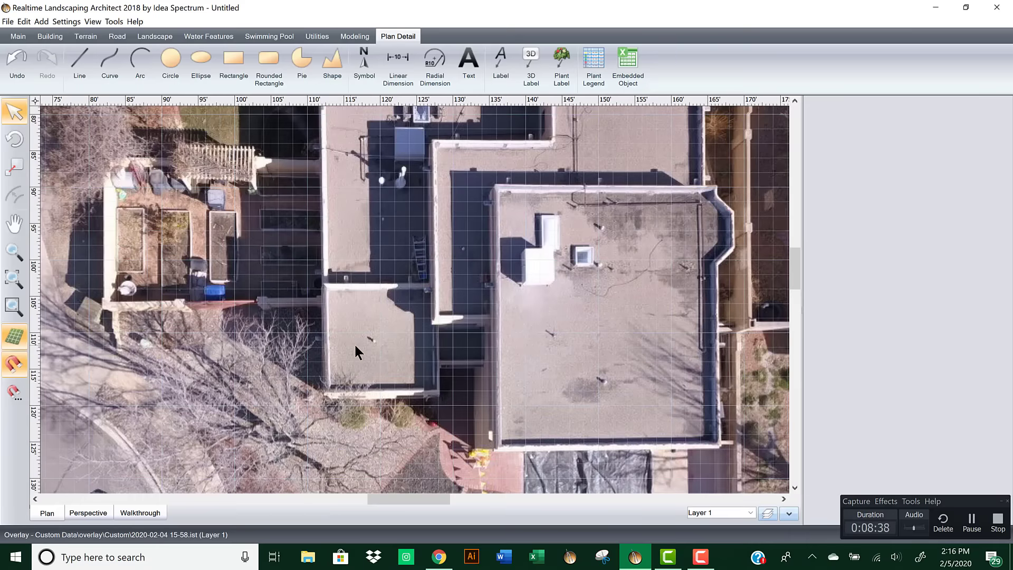
Step: Measure from the front corner of the house to the sidewalk with a linear dimension and delete that dimension
scroll(355, 346, down, 5)
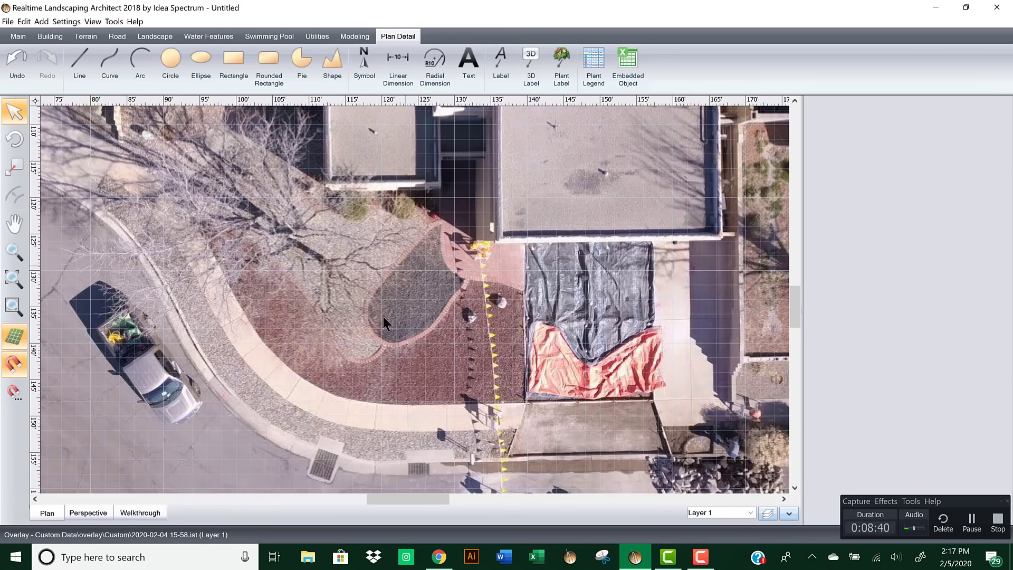
scroll(385, 301, down, 1)
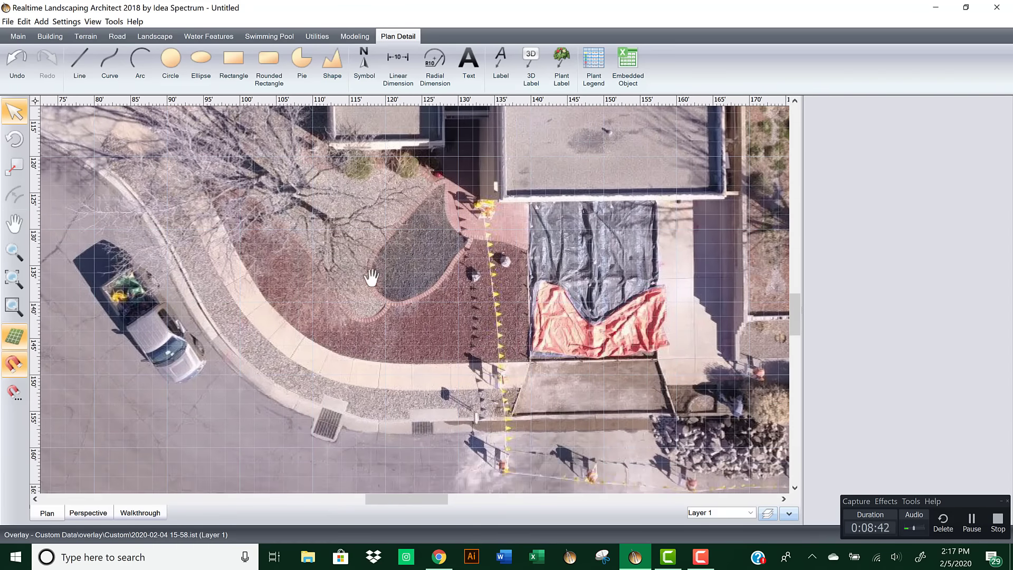
mouse_move(371, 277)
middle_down()
mouse_move(373, 321)
mouse_move(375, 276)
middle_up()
click(401, 68)
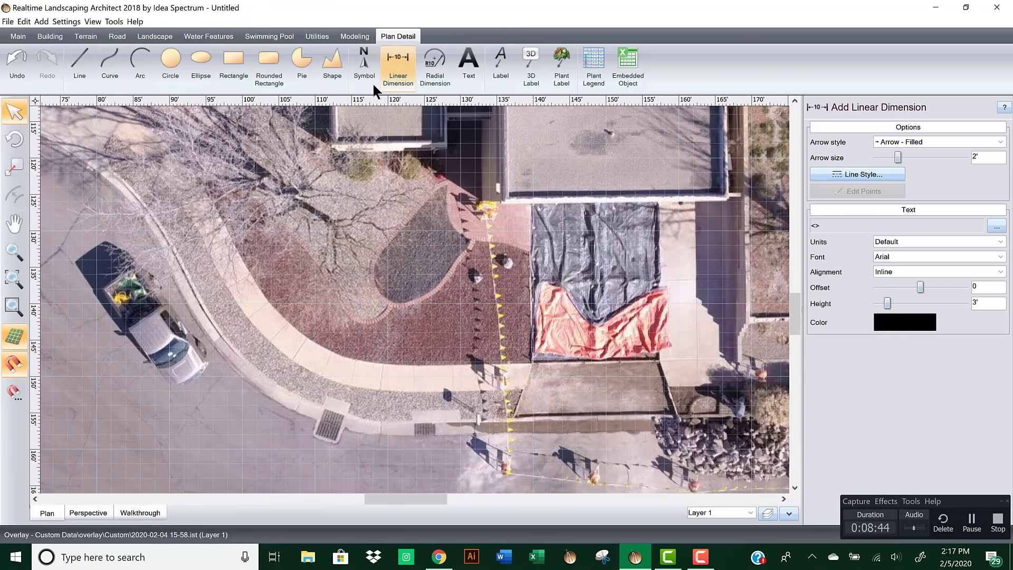
click(328, 149)
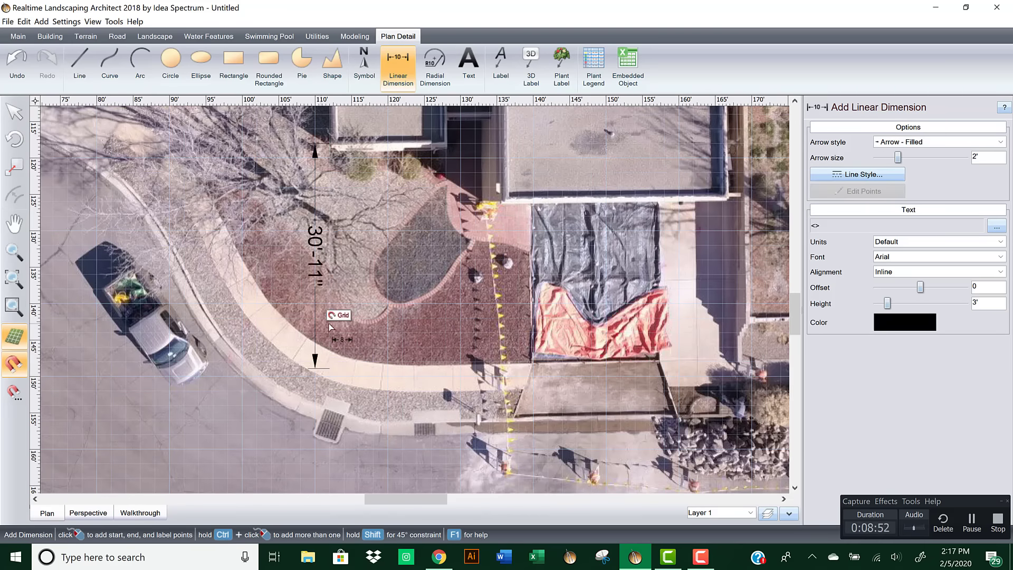
click(350, 324)
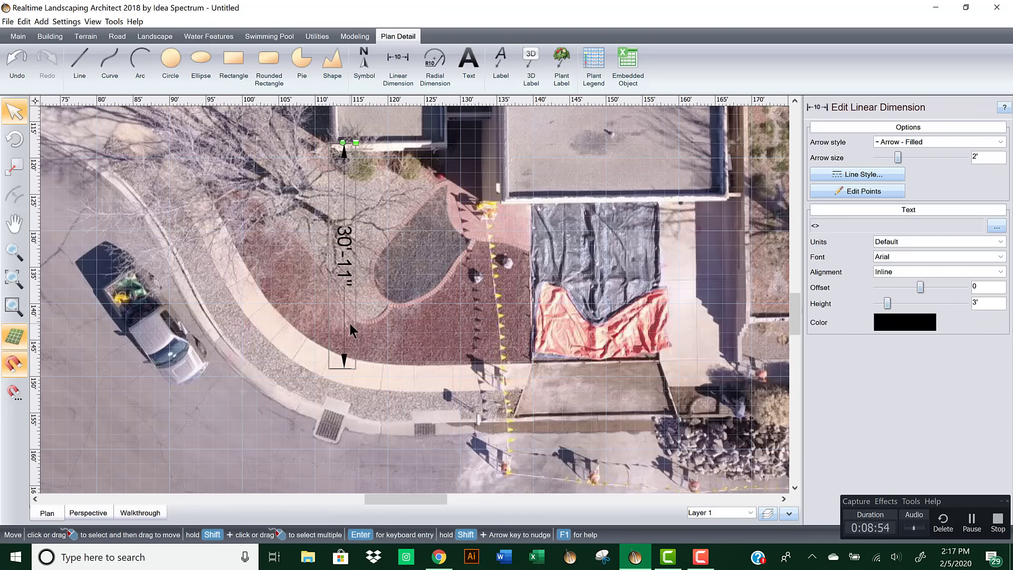
key(Delete)
Step: Enlarge the aerial overlay from its upper corner to about 135'-3" wide by 101'-6" long
scroll(477, 268, down, 3)
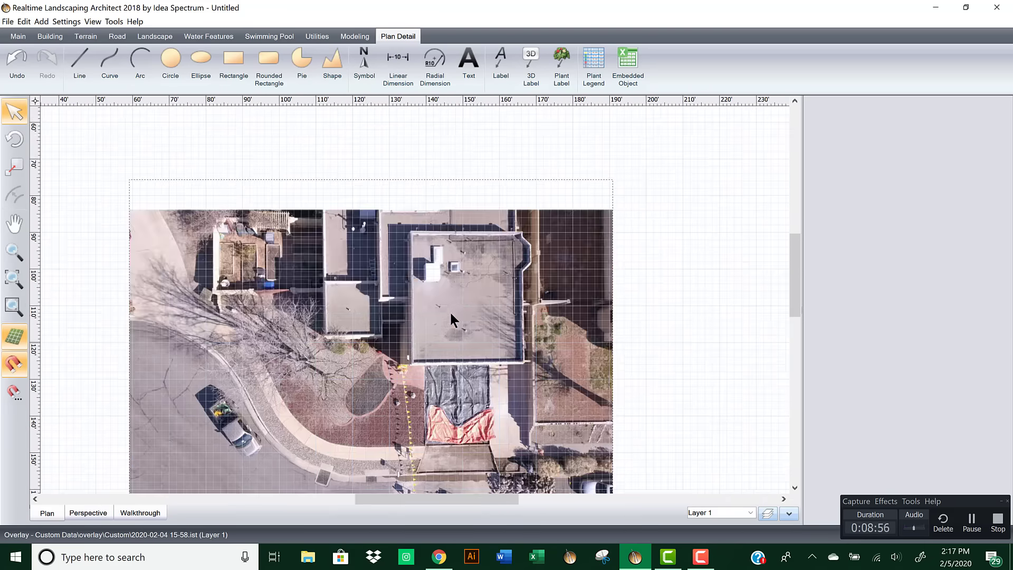
scroll(488, 248, down, 2)
scroll(489, 268, down, 1)
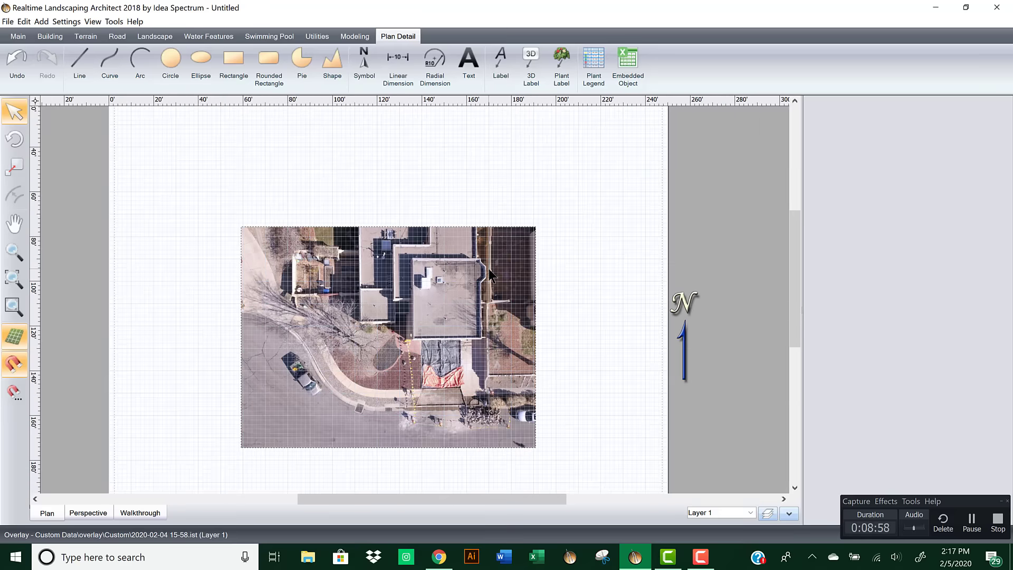
click(488, 268)
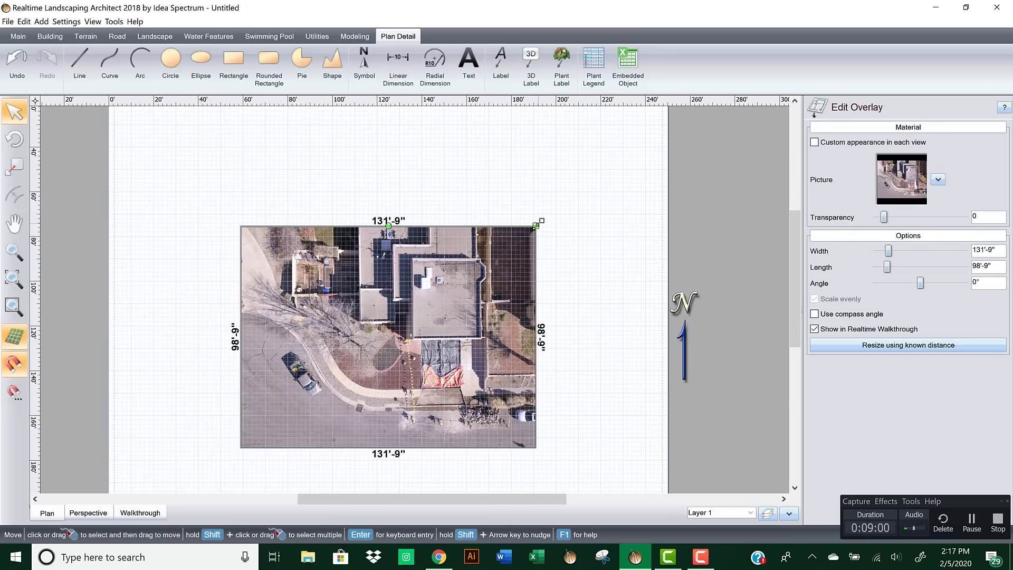
drag(536, 225, 540, 222)
Step: Place a linear dimension from the front corner of the house straight out to the sidewalk
scroll(405, 279, up, 3)
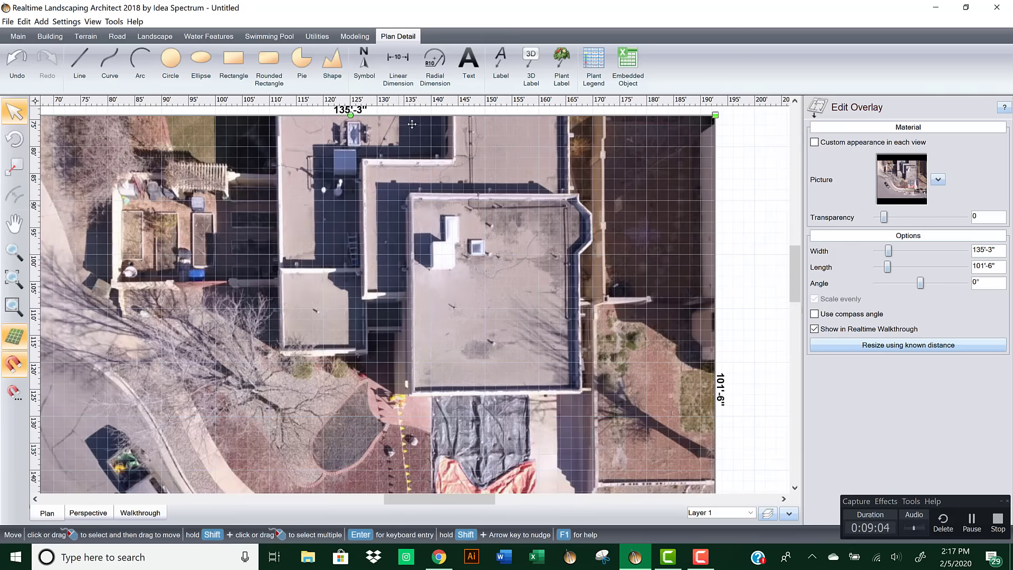
click(397, 64)
middle_drag(272, 323, 316, 168)
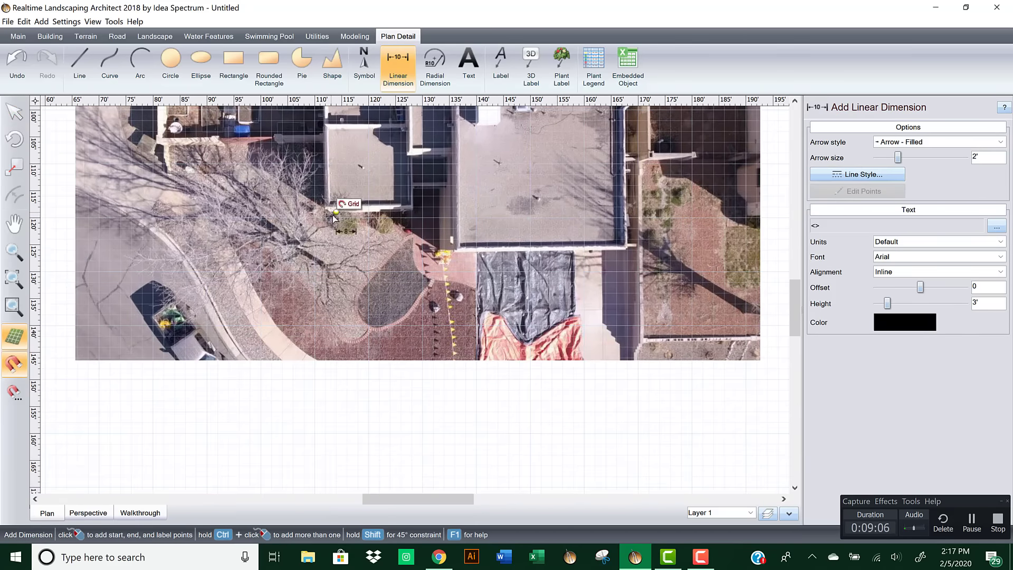
scroll(306, 180, up, 2)
click(284, 167)
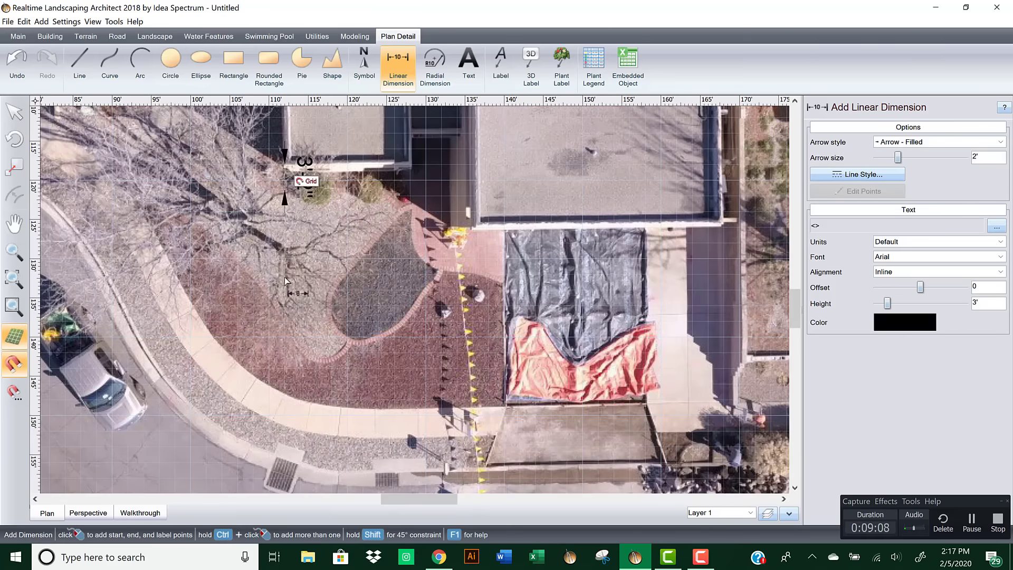
click(285, 393)
middle_drag(289, 250, 474, 417)
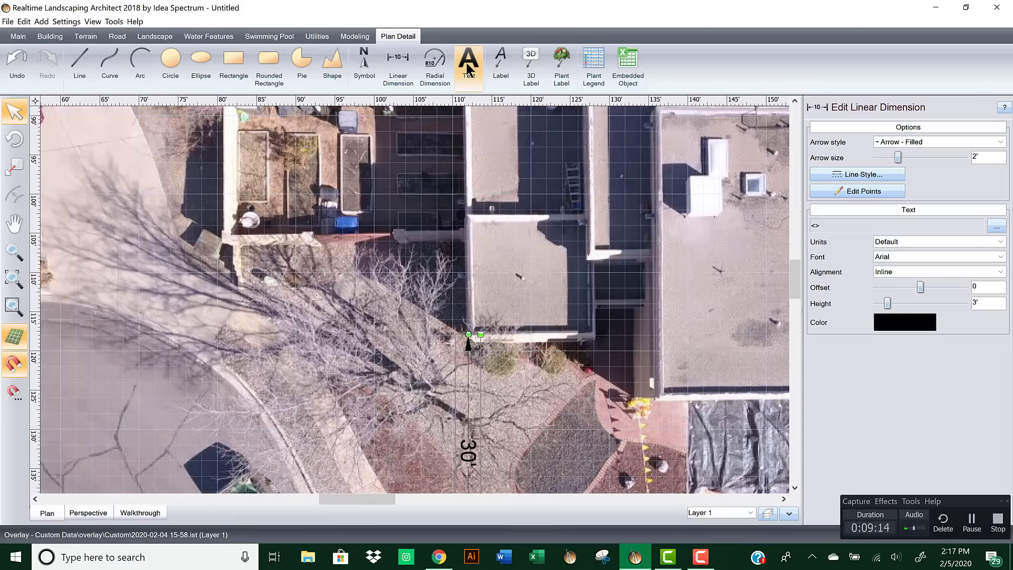
Step: Check the side garden's front wall with a linear dimension, and delete both it and the house-to-sidewalk dimension
click(400, 65)
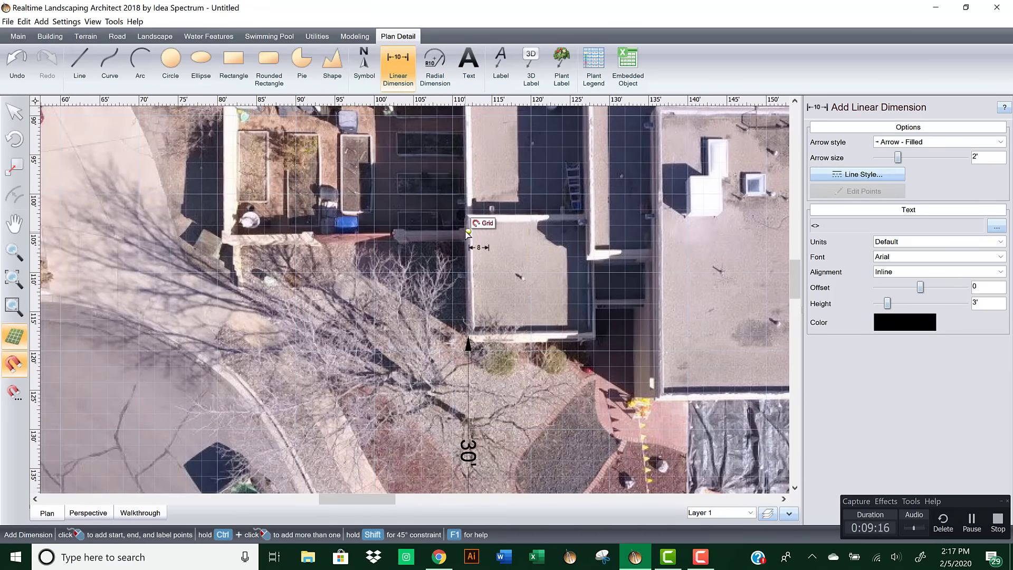
click(223, 234)
click(227, 210)
key(Delete)
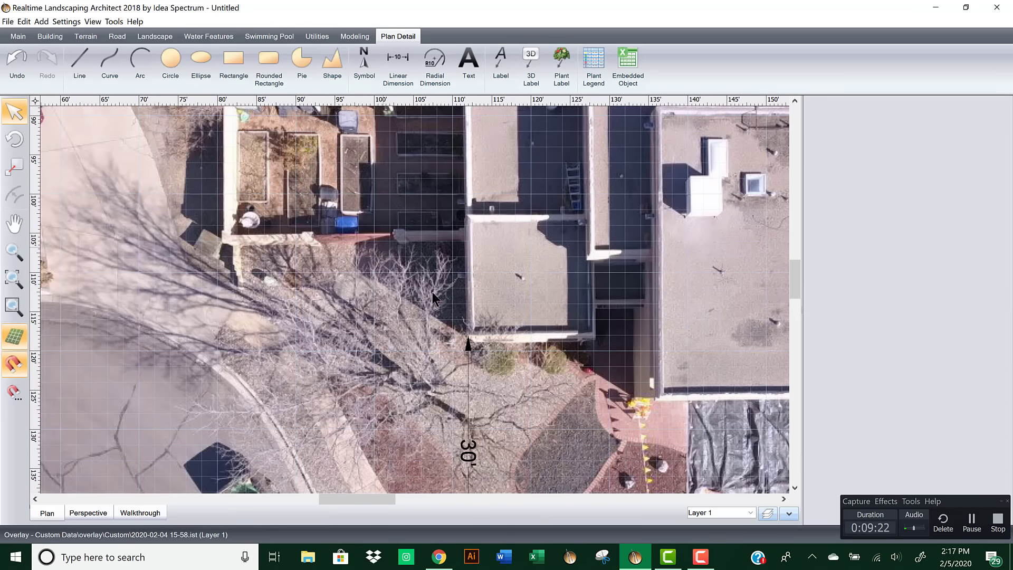
click(469, 354)
key(Delete)
Step: Enlarge the aerial overlay from its upper corner to about 137'-6" wide by 103'-2" long
scroll(577, 325, down, 4)
middle_drag(580, 284, 397, 330)
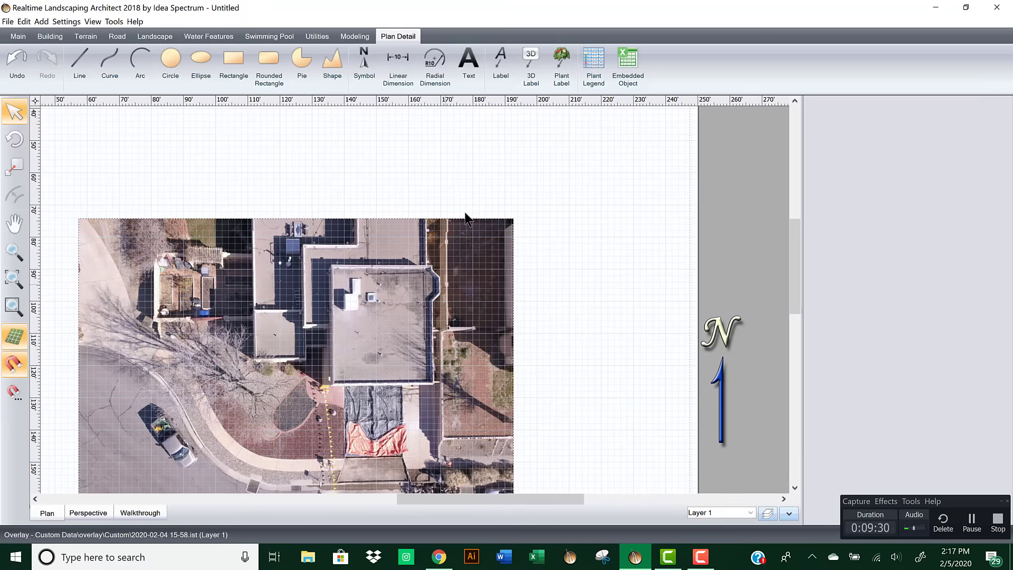
click(494, 144)
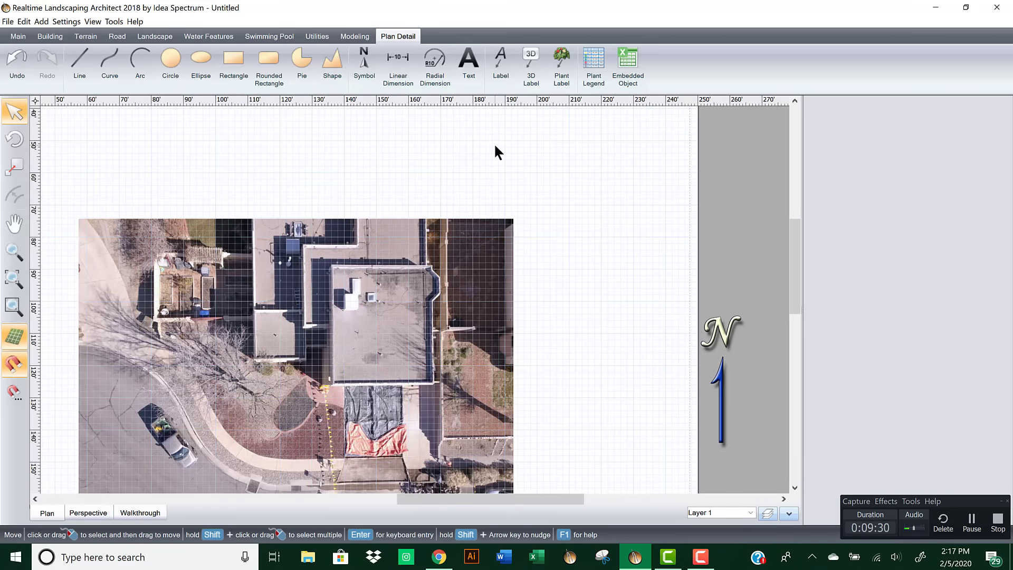
click(472, 250)
drag(514, 216, 522, 210)
Step: Dimension the side garden's front wall from the house wall to the garden's outer corner
scroll(300, 341, up, 2)
middle_drag(300, 341, 457, 248)
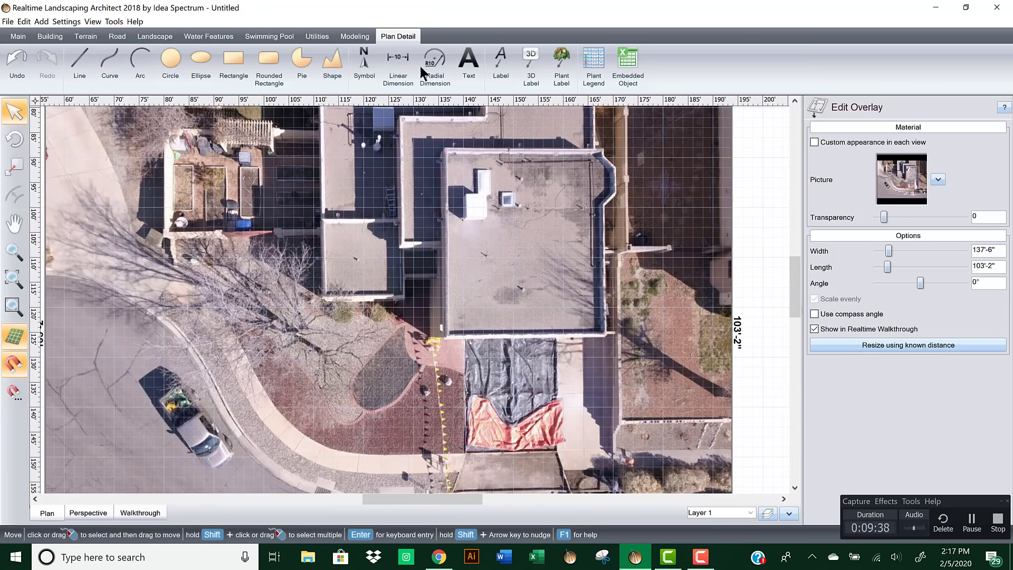
click(319, 230)
scroll(319, 230, up, 2)
middle_drag(288, 218, 554, 212)
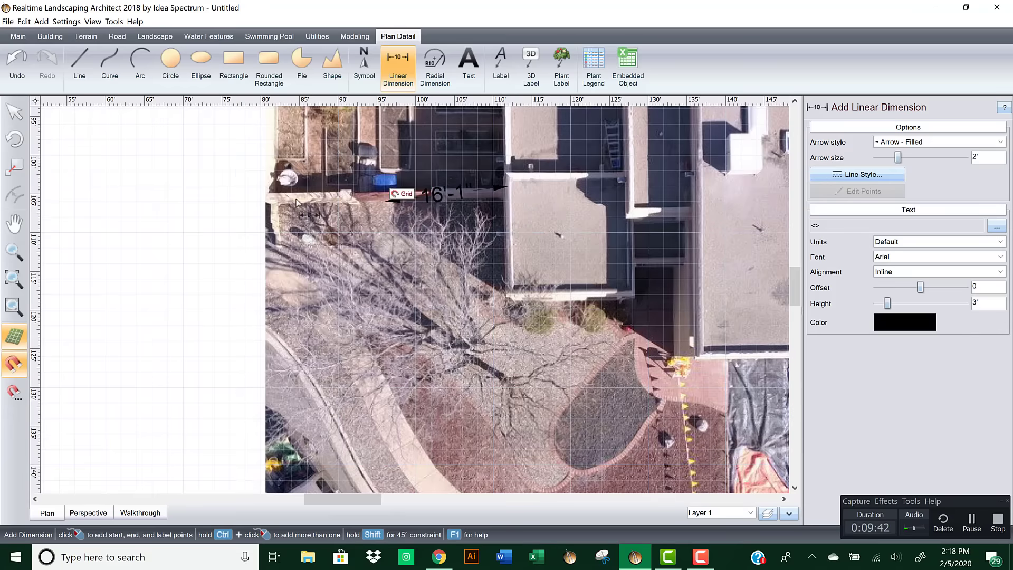
click(266, 195)
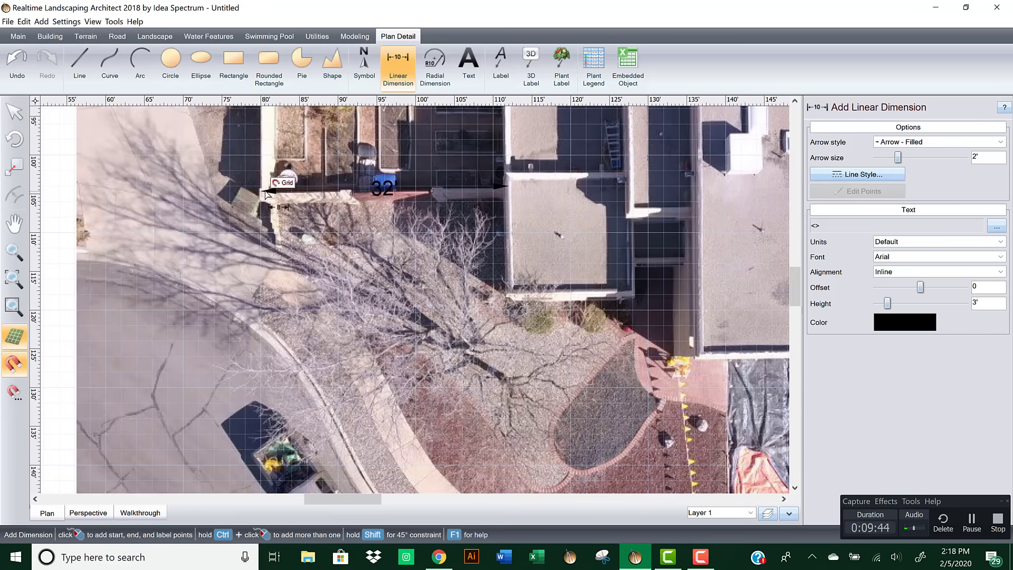
click(269, 158)
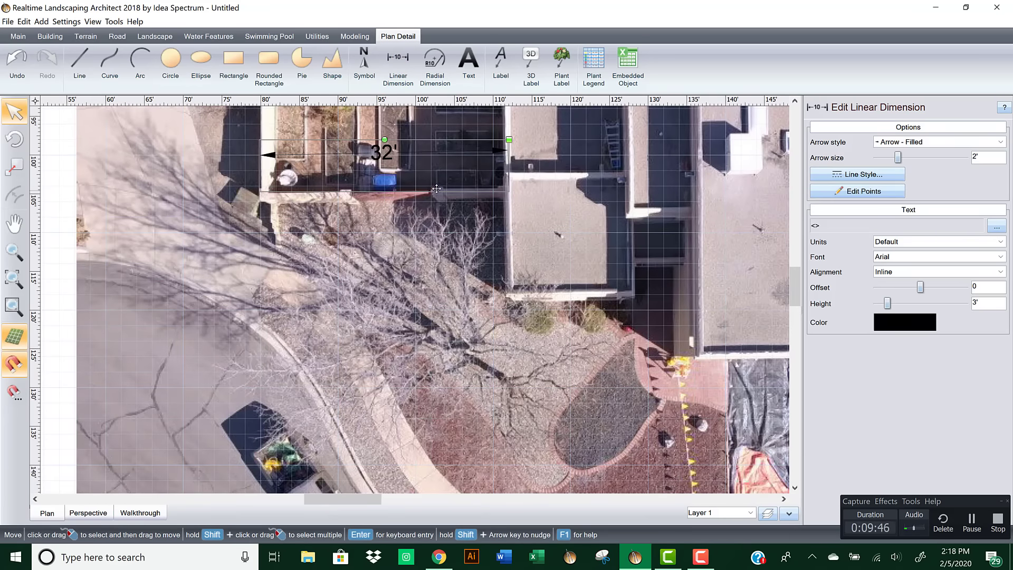
Step: Delete the side garden's wall dimension and check the distance from the house's front corner to the sidewalk with a temporary linear dimension
key(Delete)
scroll(539, 237, up, 2)
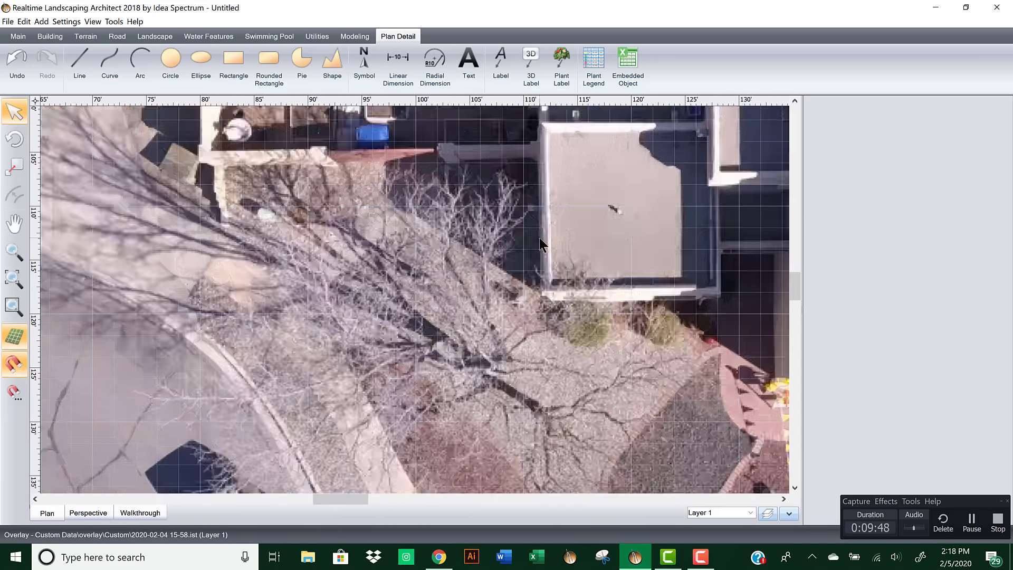
middle_drag(587, 332, 424, 232)
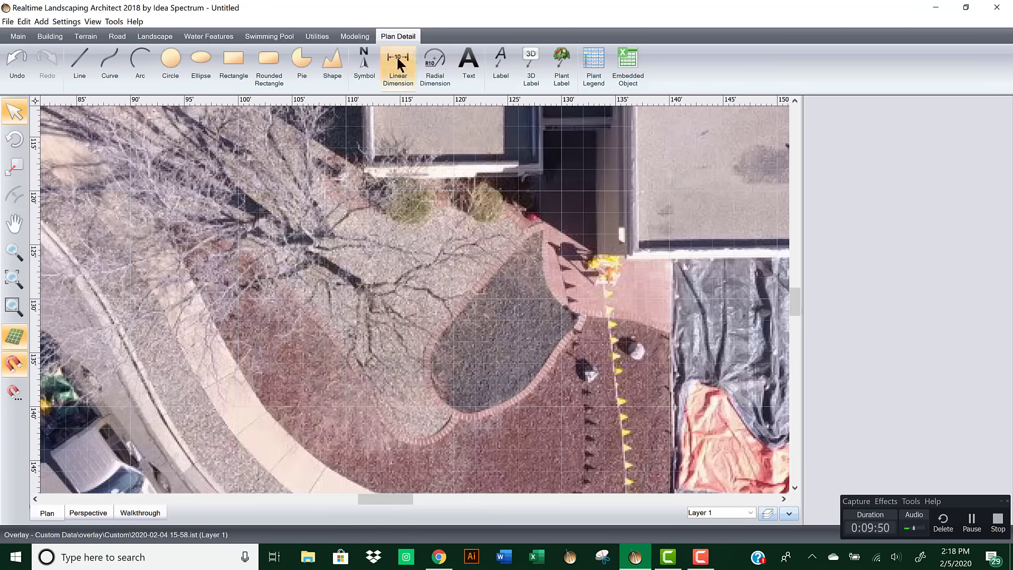
click(398, 62)
click(368, 180)
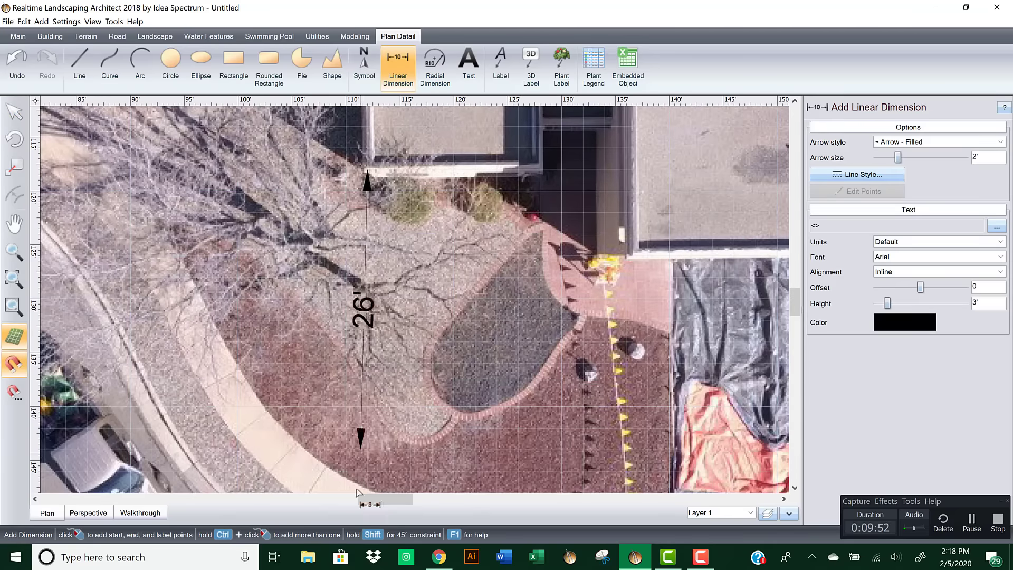
scroll(364, 470, up, 1)
middle_drag(373, 463, 377, 362)
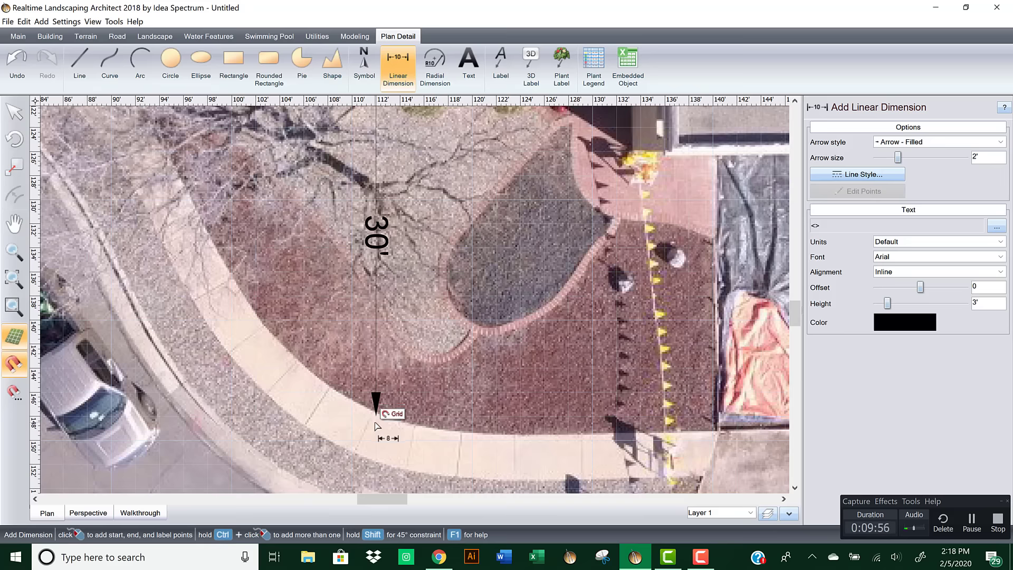
click(377, 418)
click(383, 417)
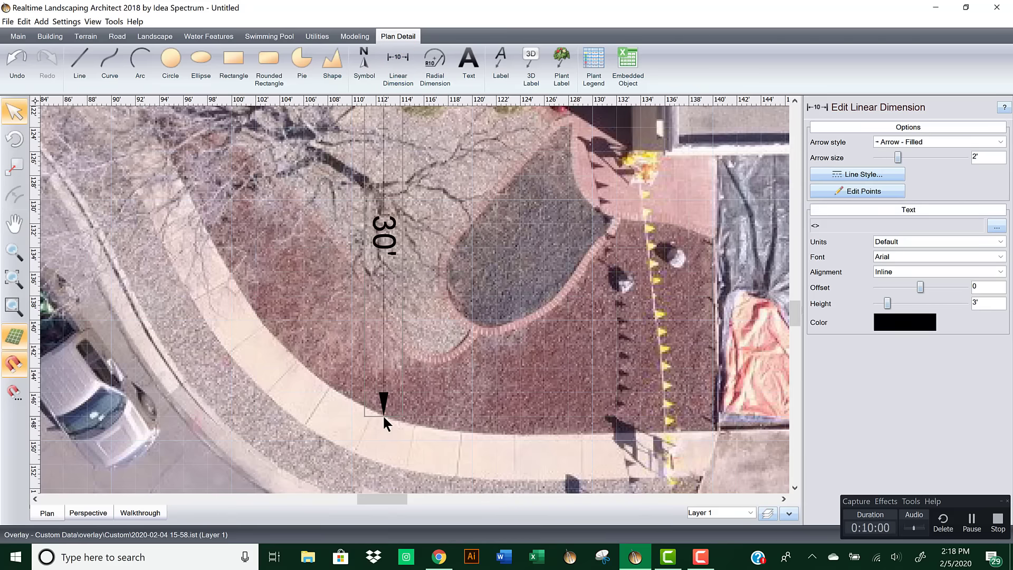
key(Delete)
Step: Open the DJI_0519 photo from the desktop, enlarge it to examine the house's front elevation, and return to Realtime Landscaping Architect
scroll(472, 389, down, 3)
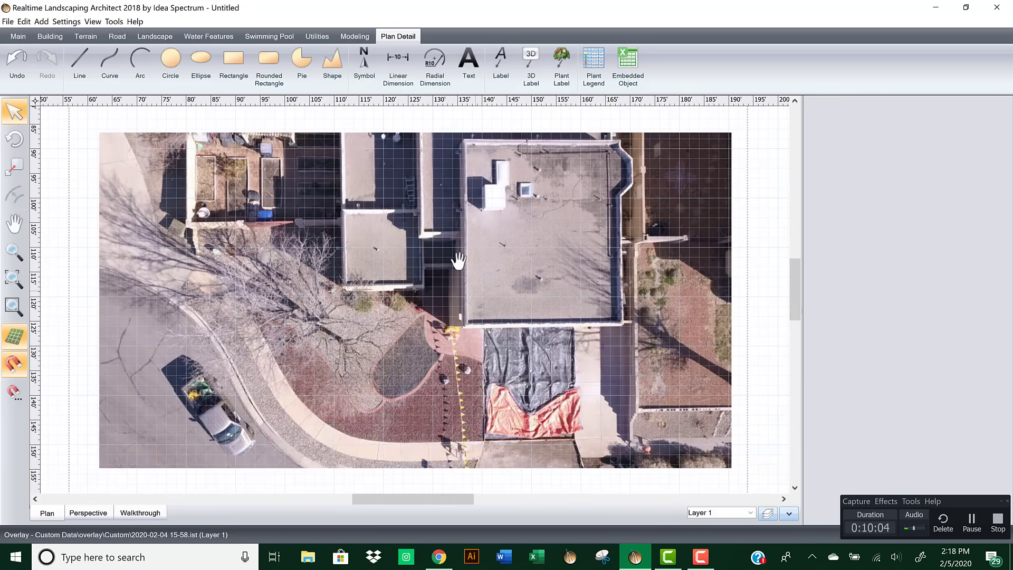
middle_drag(458, 259, 458, 319)
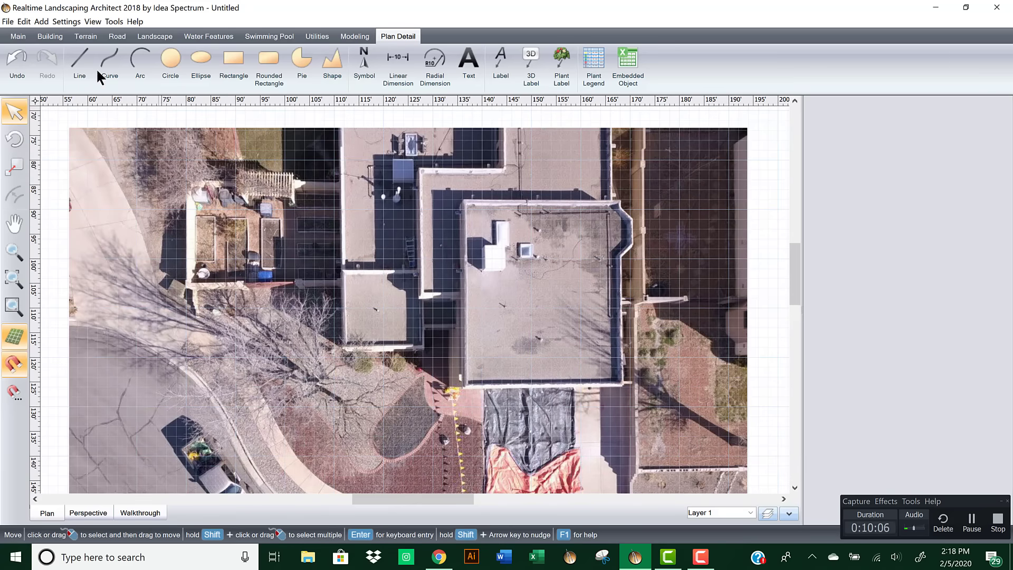
click(50, 36)
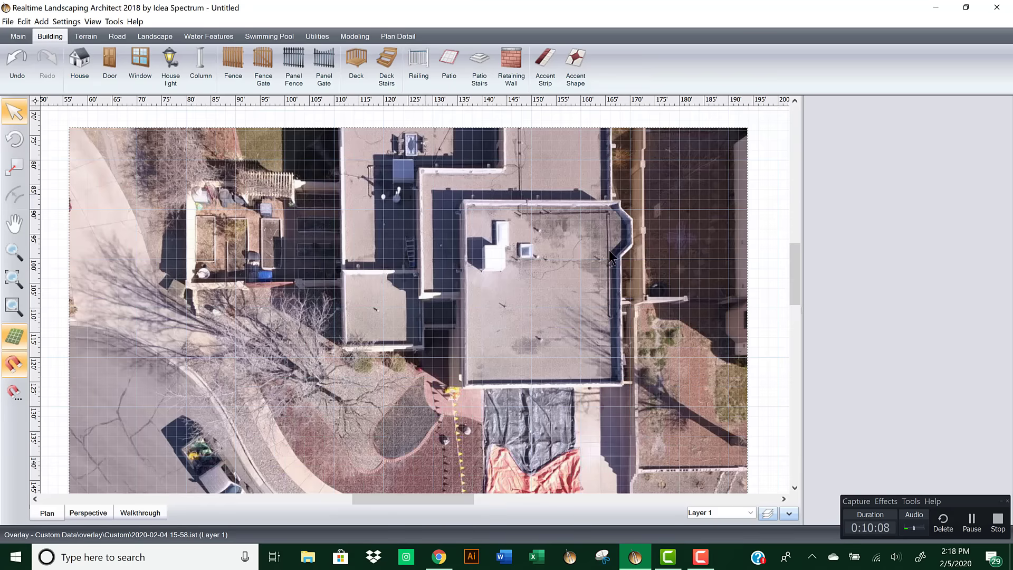
click(940, 14)
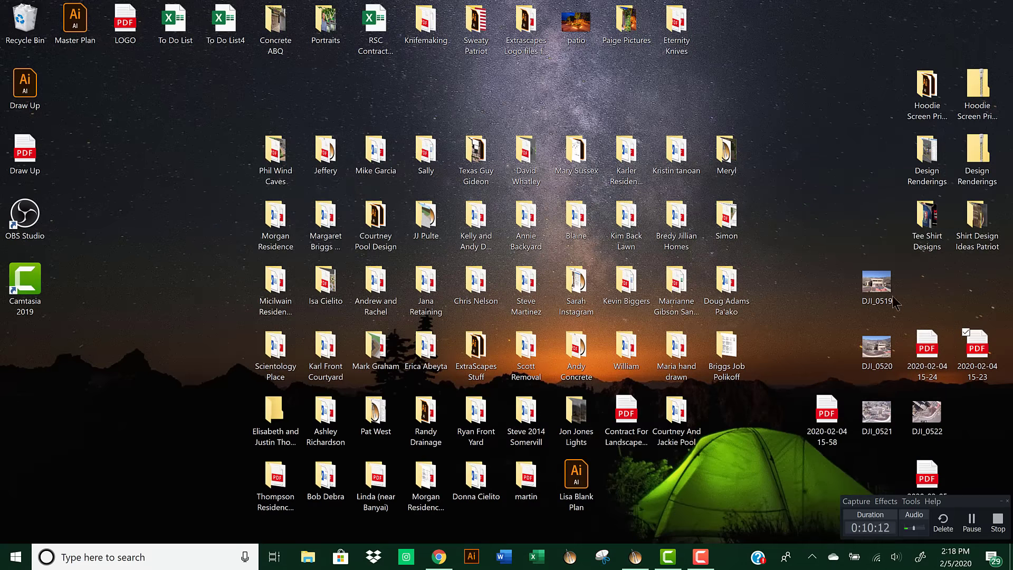
double_click(882, 284)
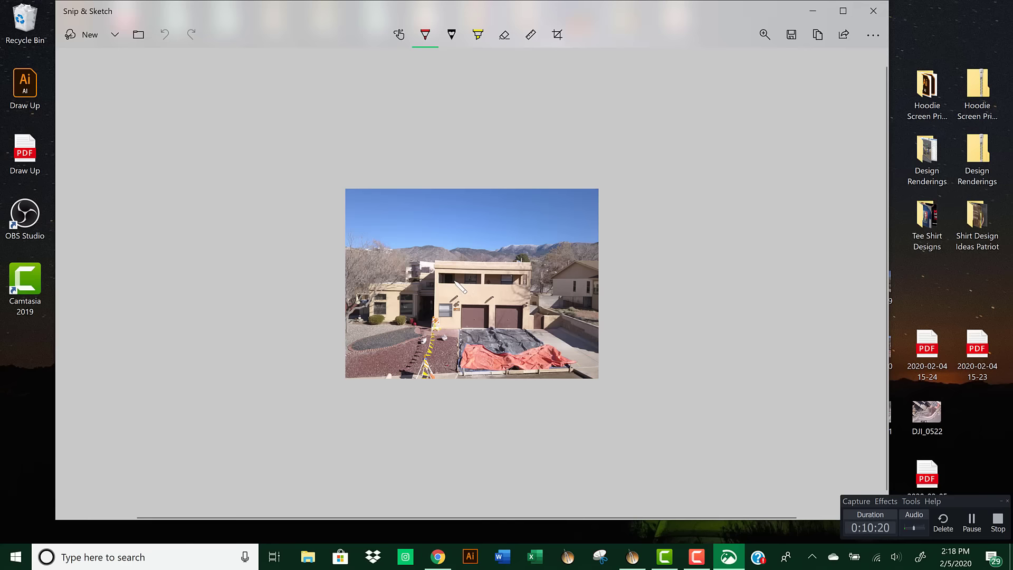
click(764, 35)
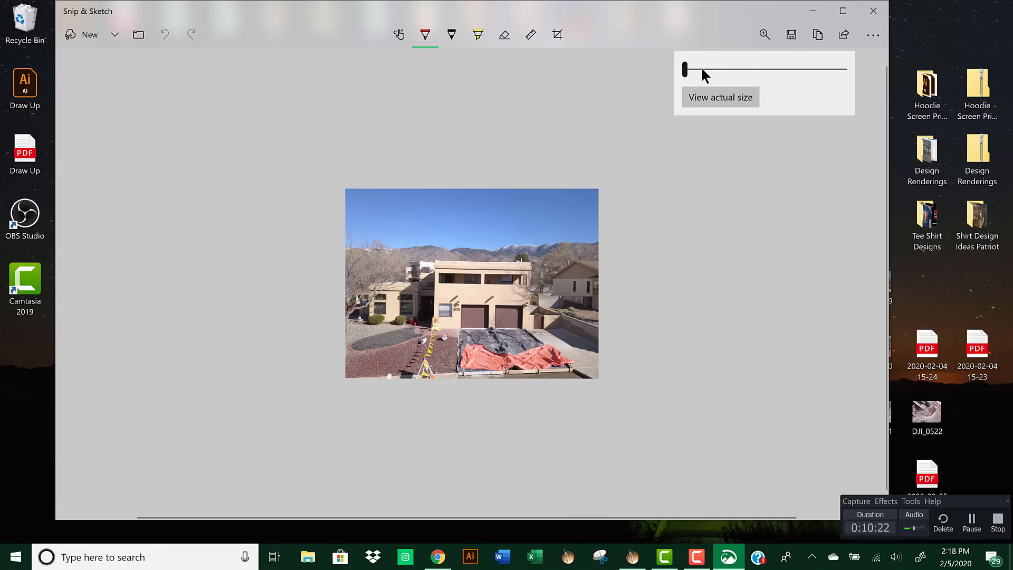
drag(685, 69, 780, 69)
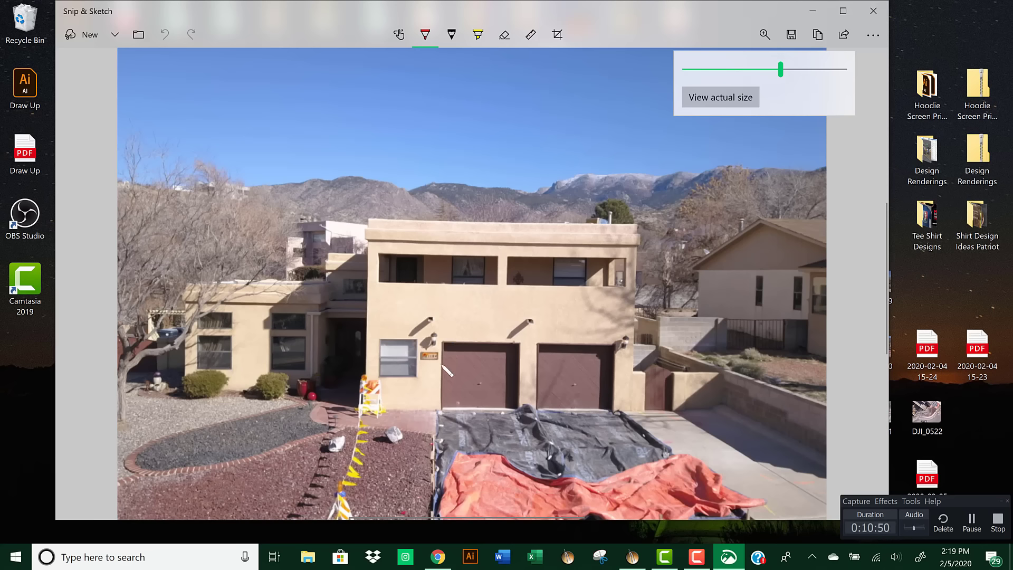
click(873, 10)
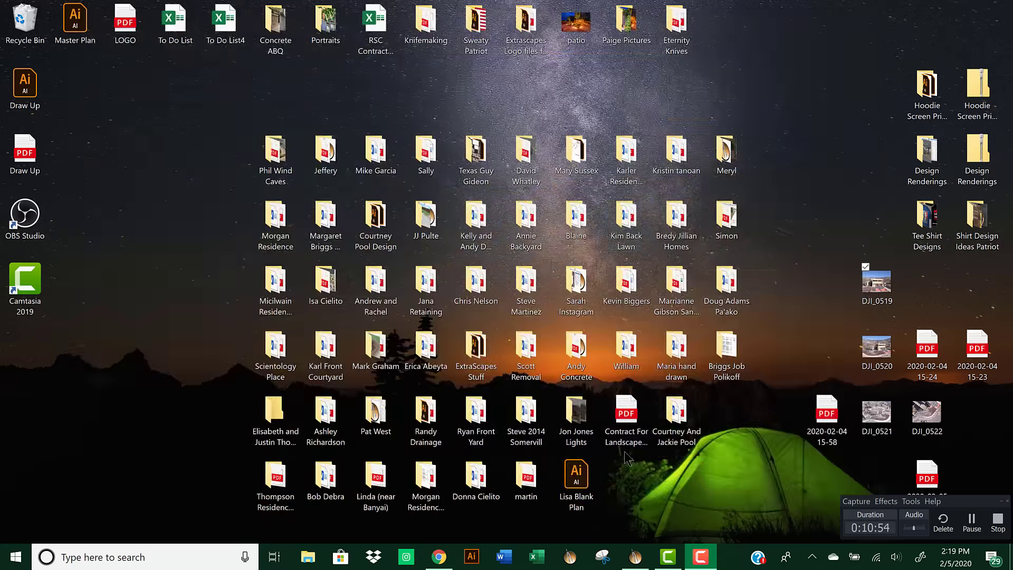
click(635, 557)
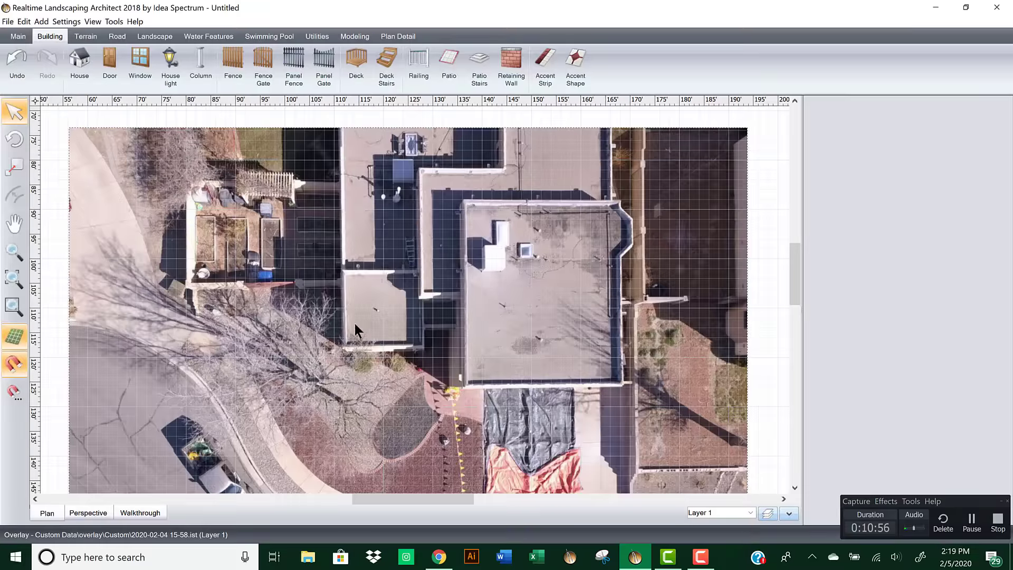
Step: Draw a closed house outline over the single-story wing and rear roof, with successive sides of 52', 16', 10', 10', 12', 24' and 30'
click(80, 62)
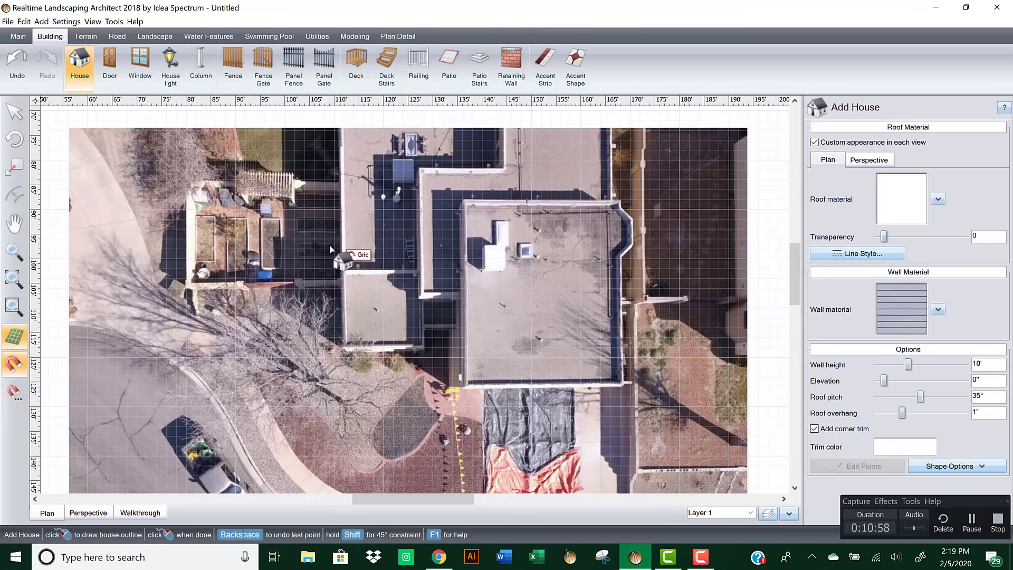
scroll(325, 247, up, 2)
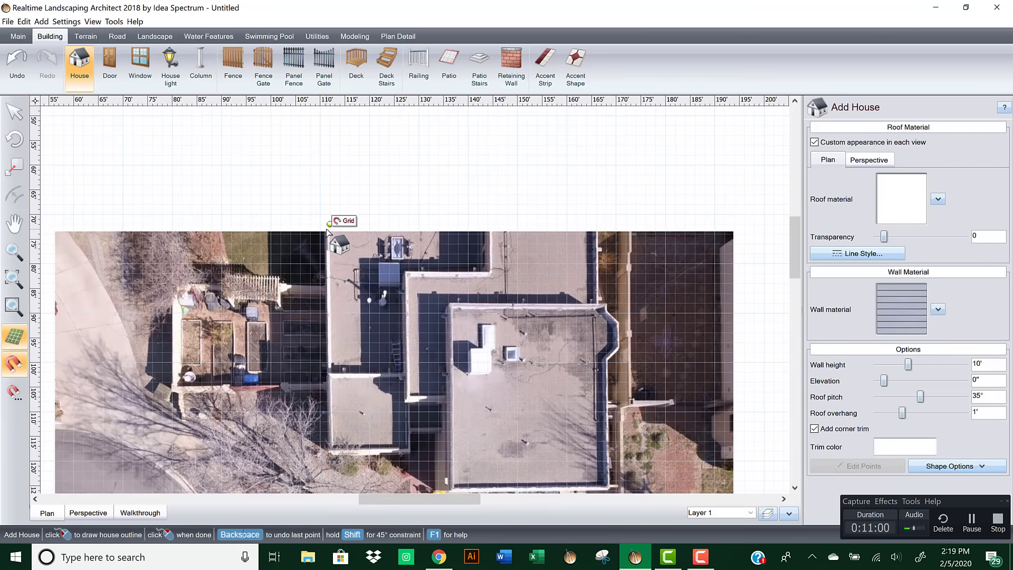
click(329, 195)
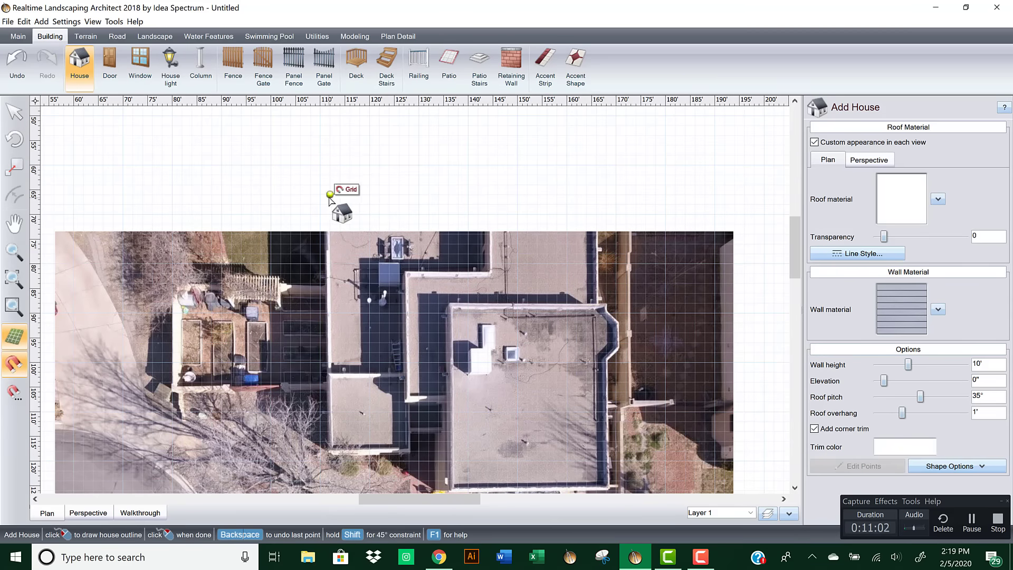
click(330, 452)
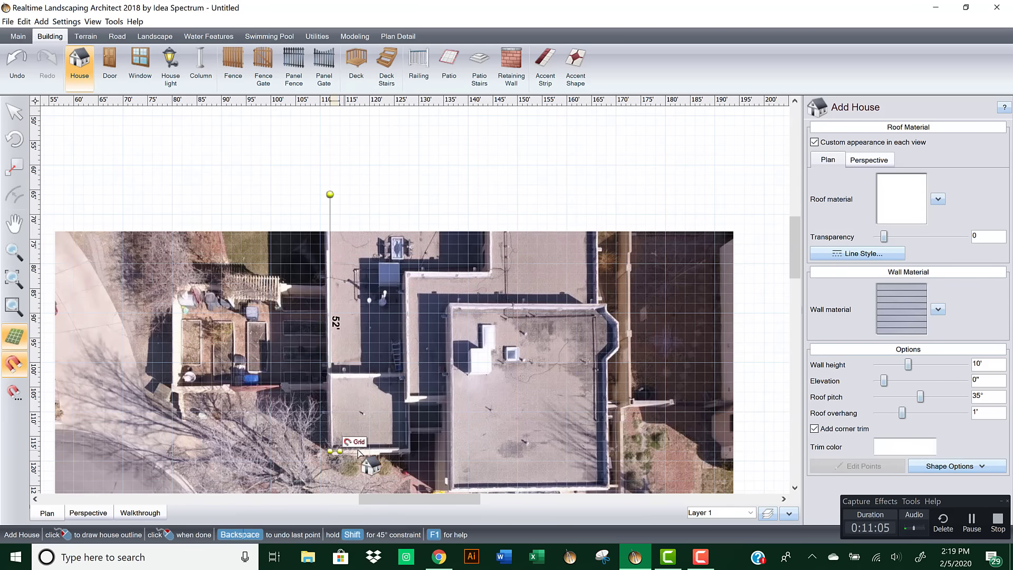
click(409, 451)
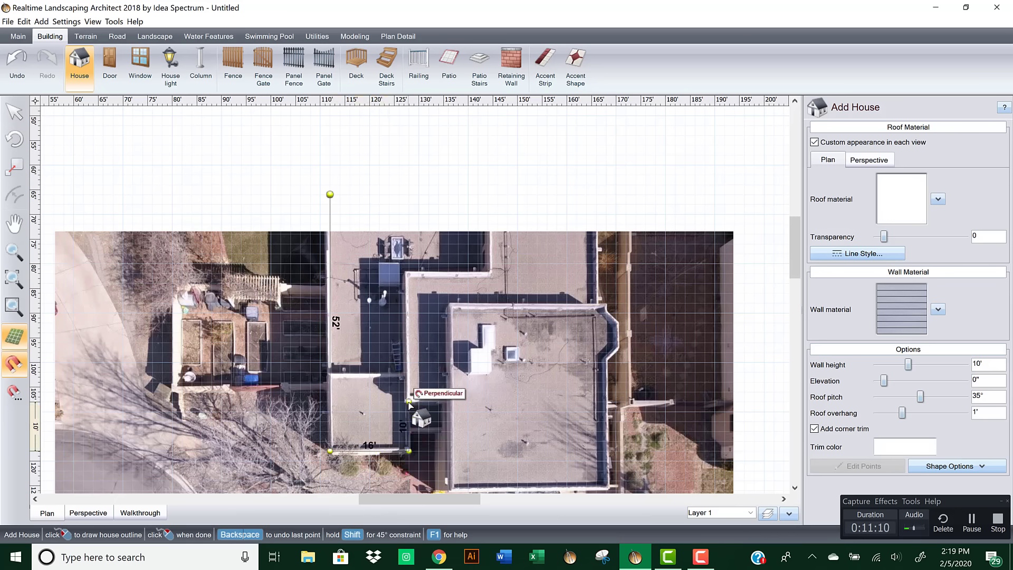
click(410, 402)
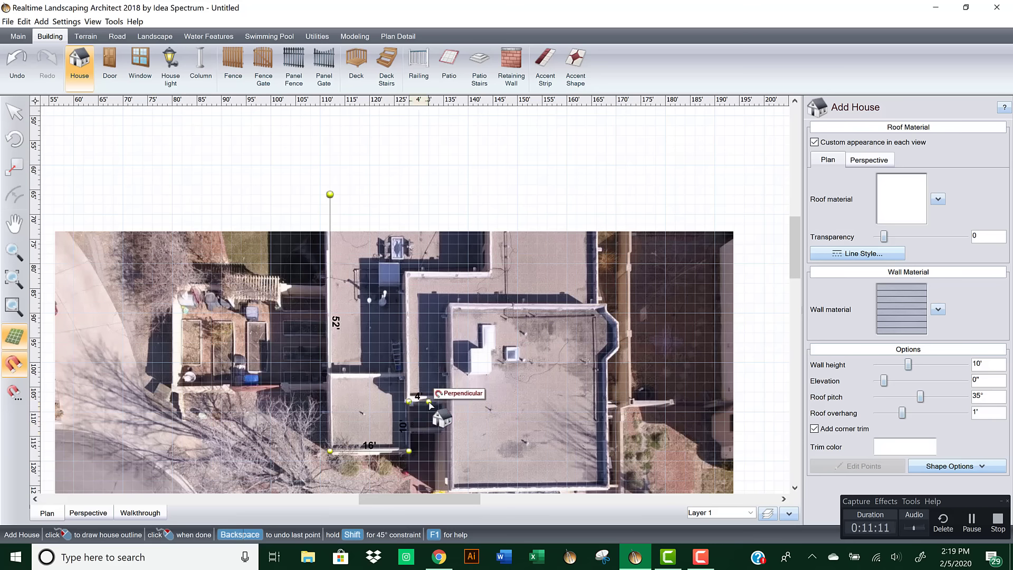
click(457, 402)
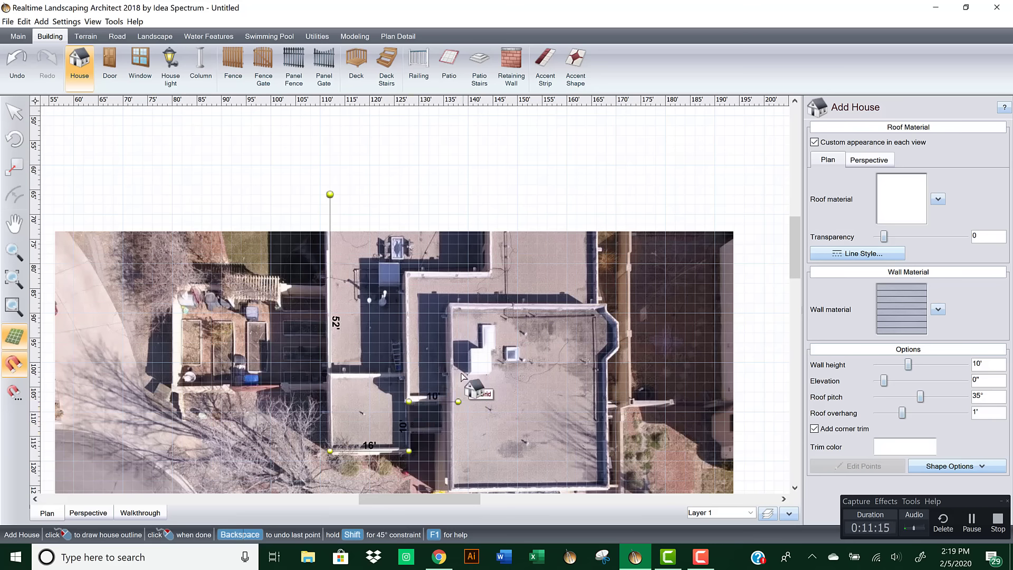
click(457, 343)
click(576, 342)
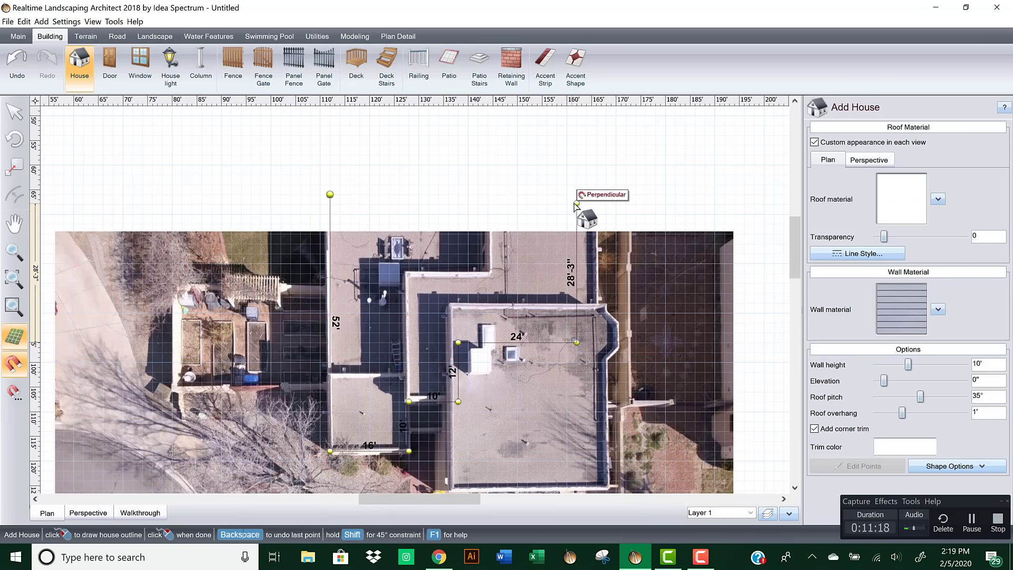
click(576, 195)
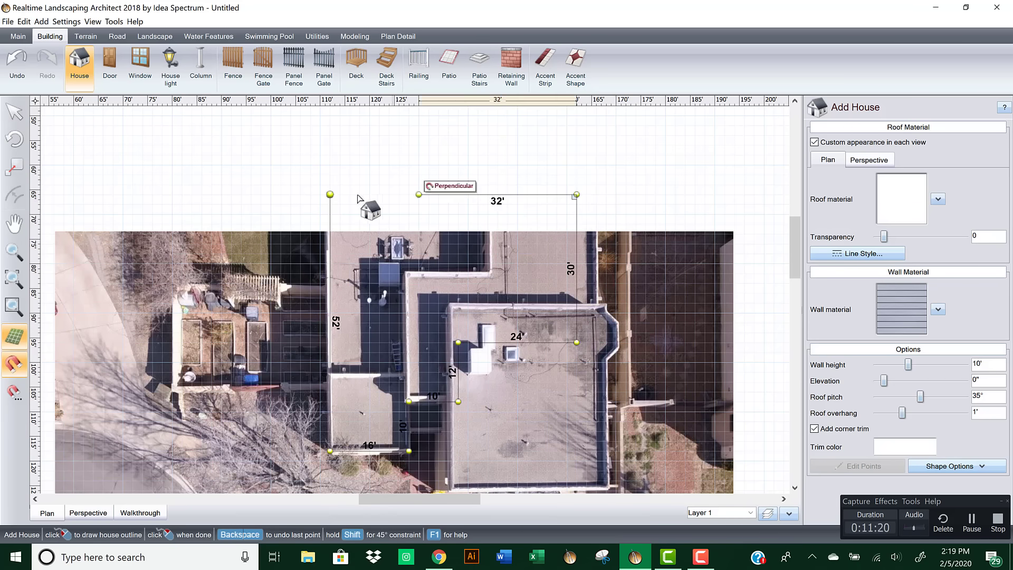
click(331, 194)
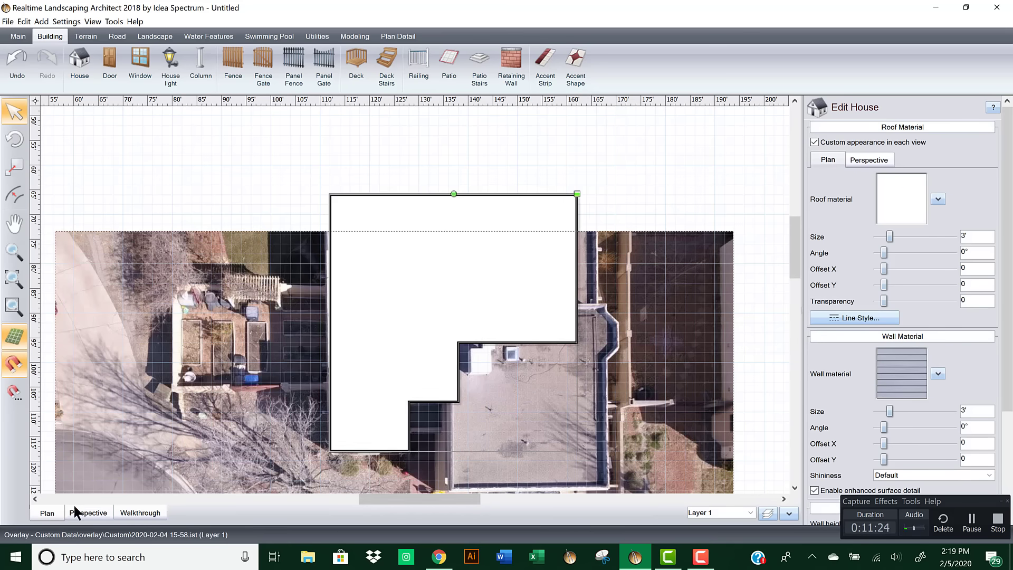
Step: Inspect the new house model in 3D from the front and from above, and return to the plan view
click(90, 513)
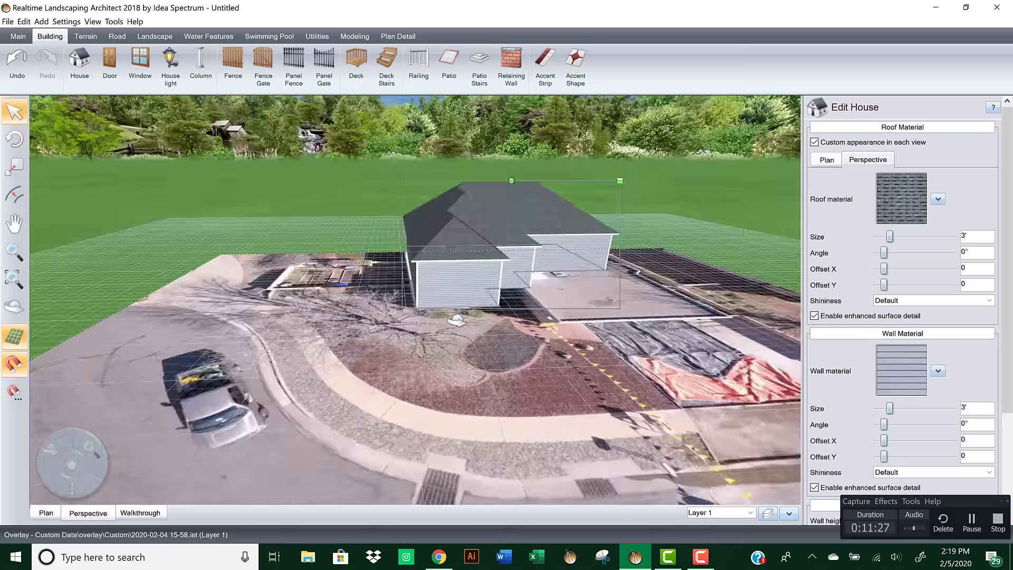
middle_drag(457, 321, 459, 330)
right_drag(411, 342, 279, 395)
scroll(419, 367, up, 6)
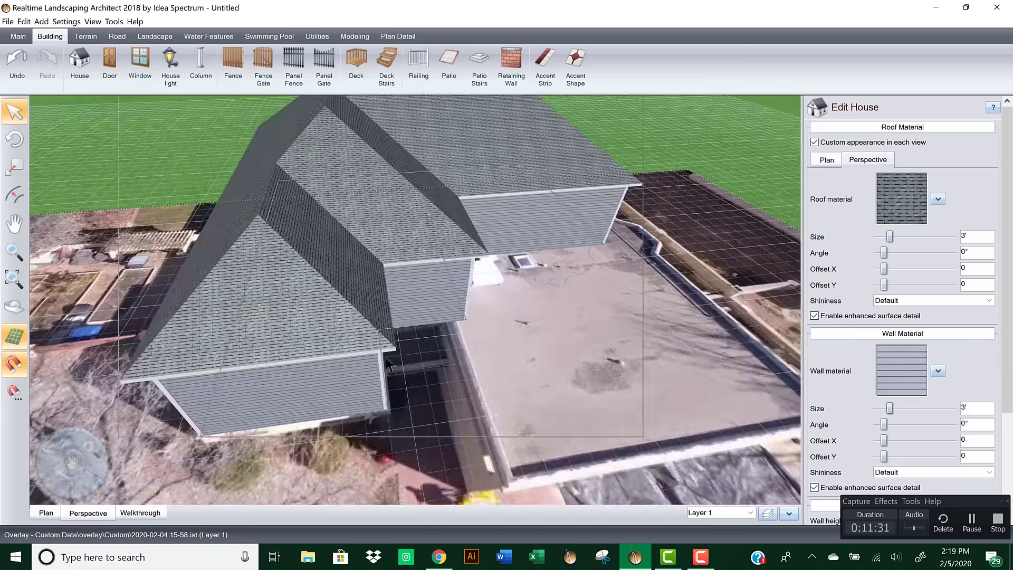
middle_drag(385, 357, 502, 309)
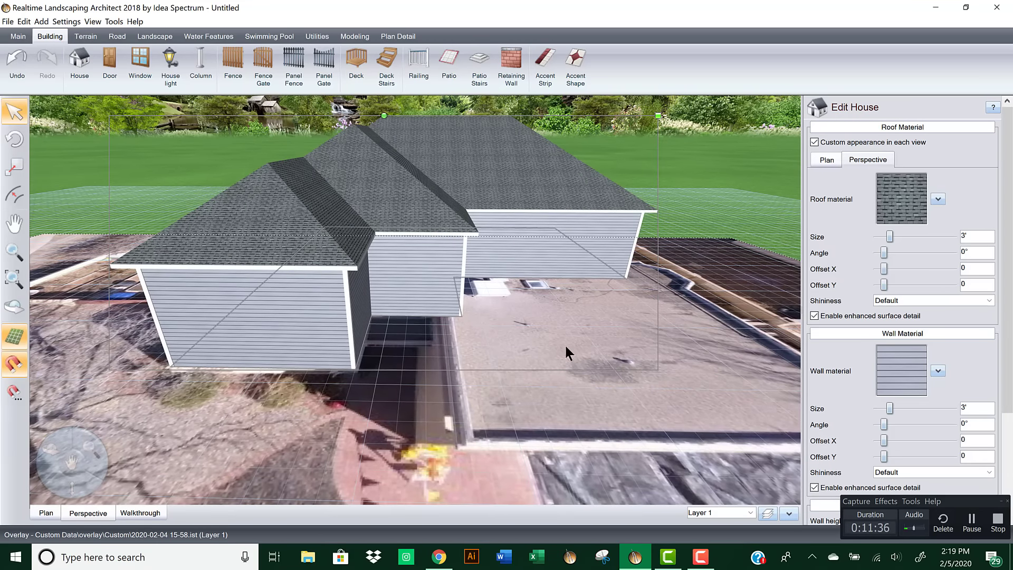
click(46, 513)
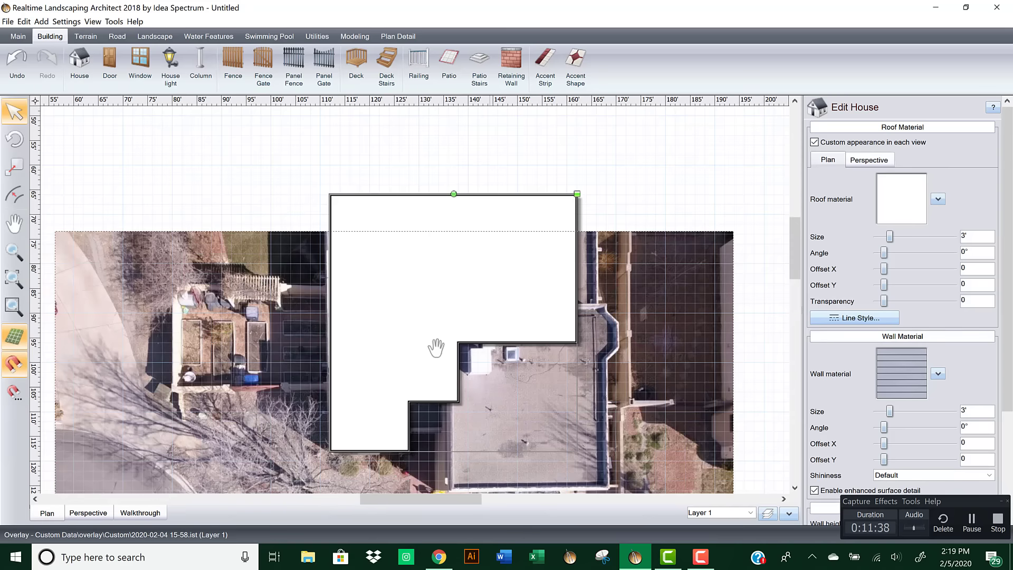
Step: Draw a closed house outline over the two-story garage section, with successive sides of 34', 36', 6', 2'-10", 26' and 34'
scroll(340, 278, up, 2)
scroll(334, 270, up, 1)
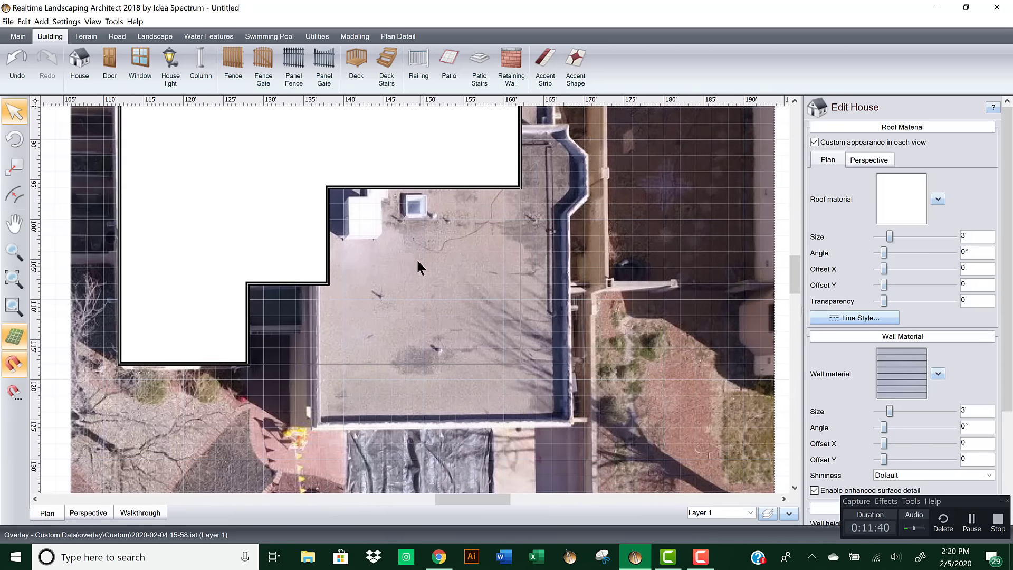
scroll(416, 258, up, 1)
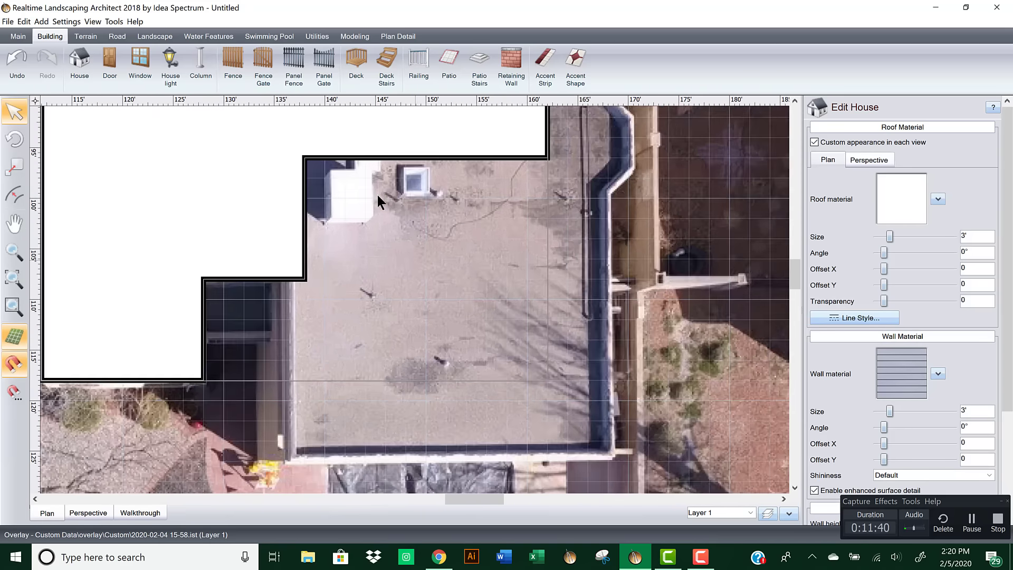
click(80, 64)
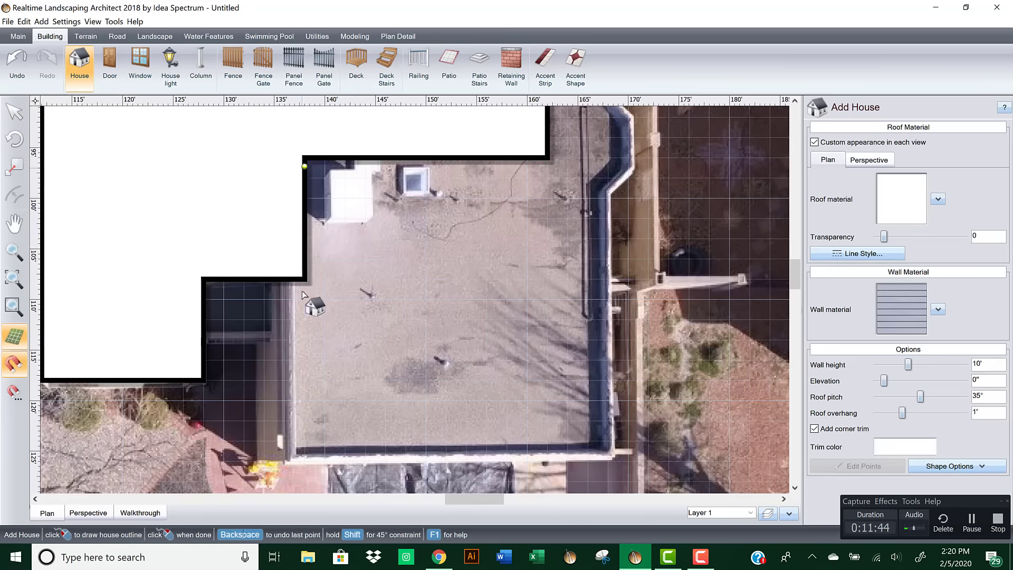
click(264, 460)
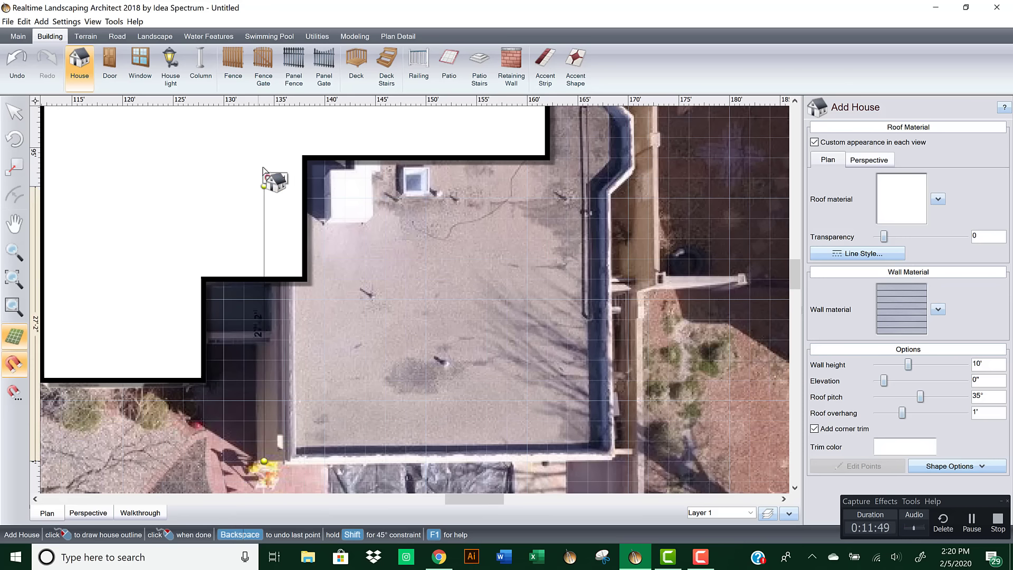
click(270, 118)
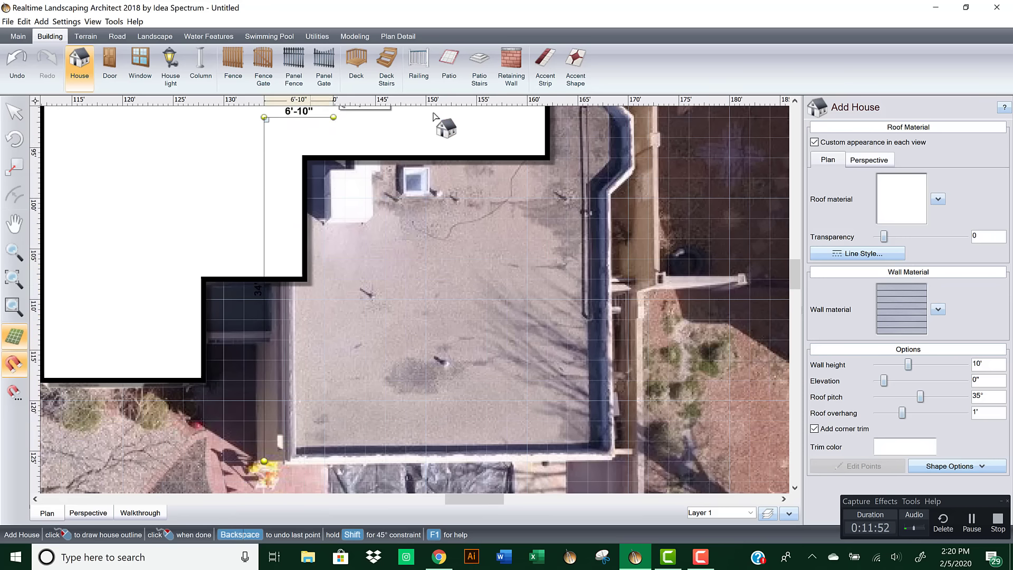
click(628, 117)
click(628, 177)
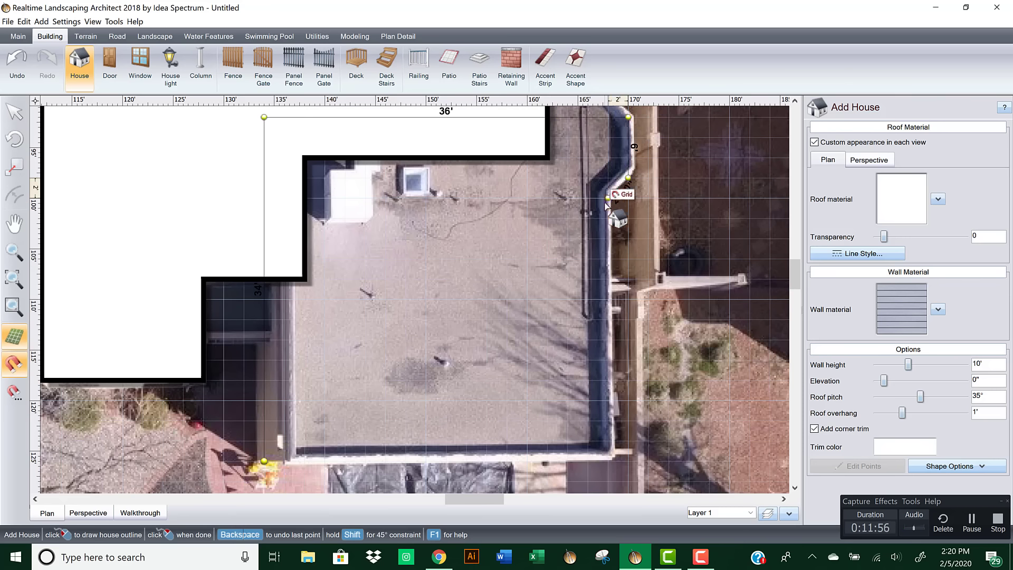
click(607, 198)
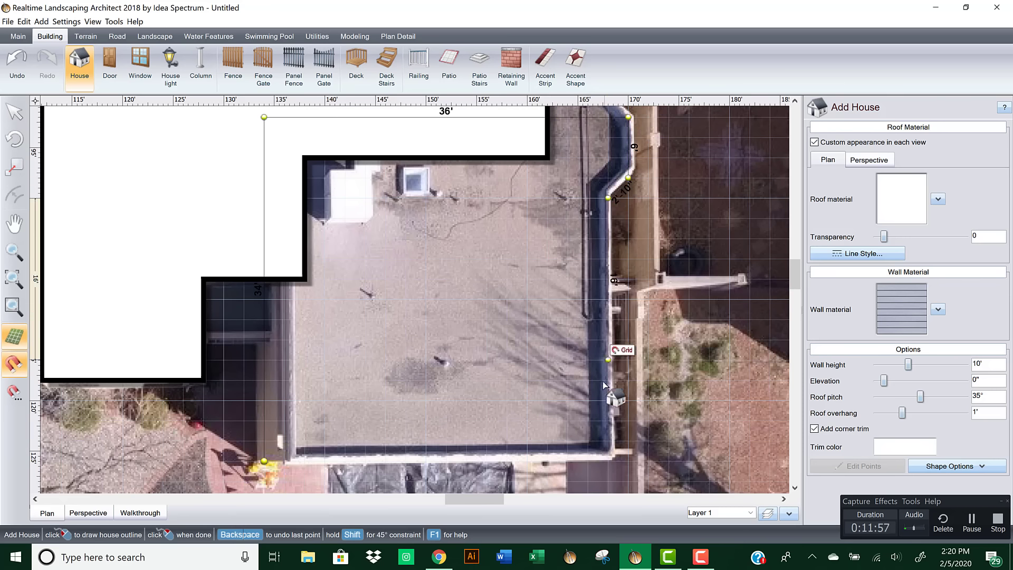
click(608, 461)
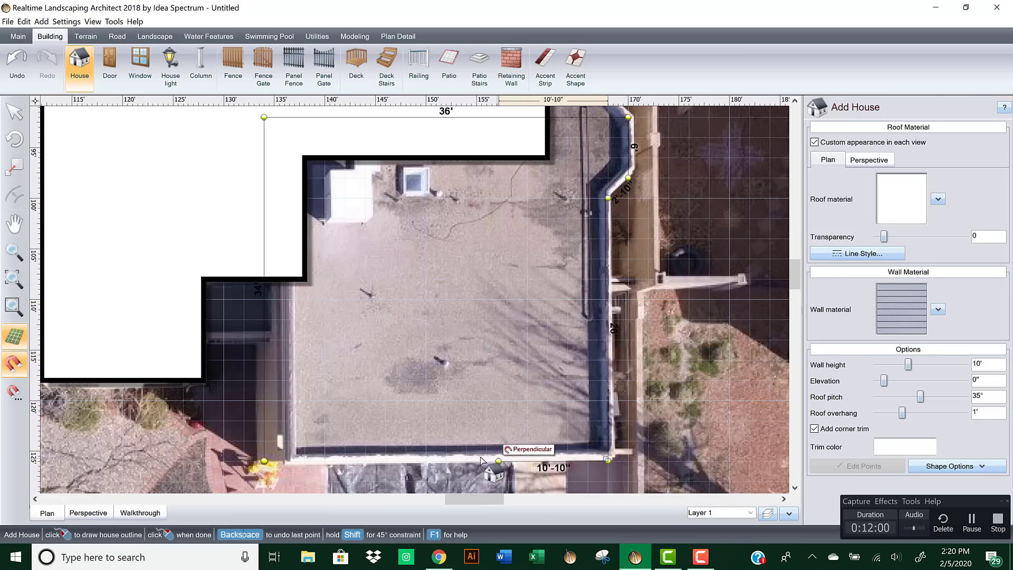
click(263, 460)
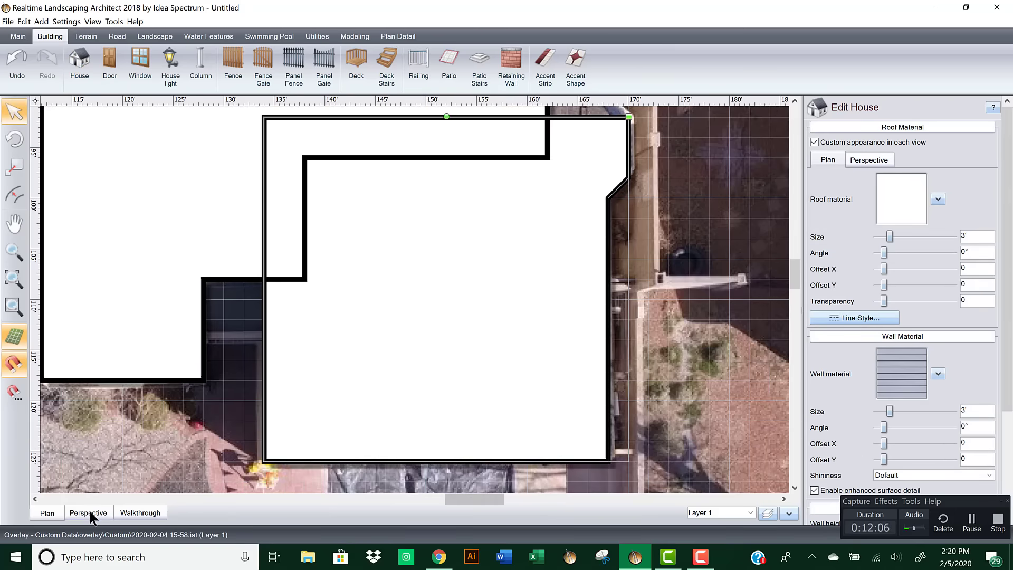
Step: Select both house sections in the perspective view, remove their corner trim and set their roof pitch to 0°
click(88, 512)
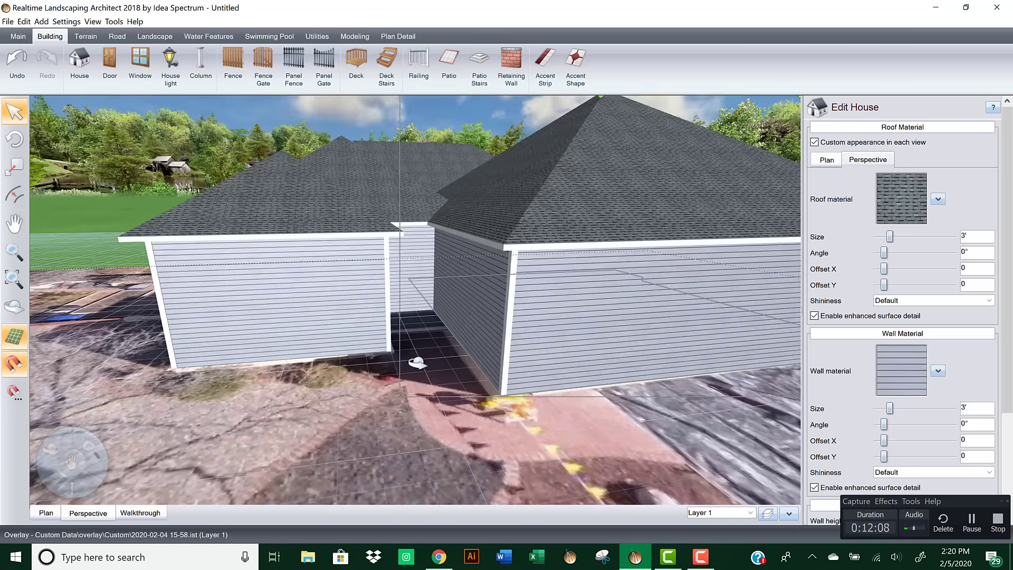
scroll(417, 362, down, 4)
middle_drag(464, 366, 491, 353)
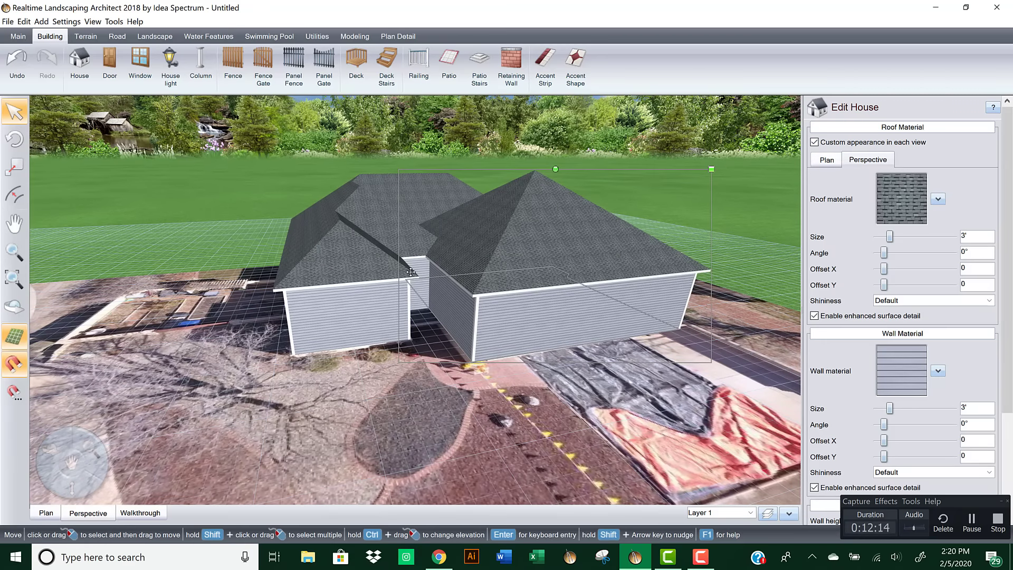
shift+click(339, 268)
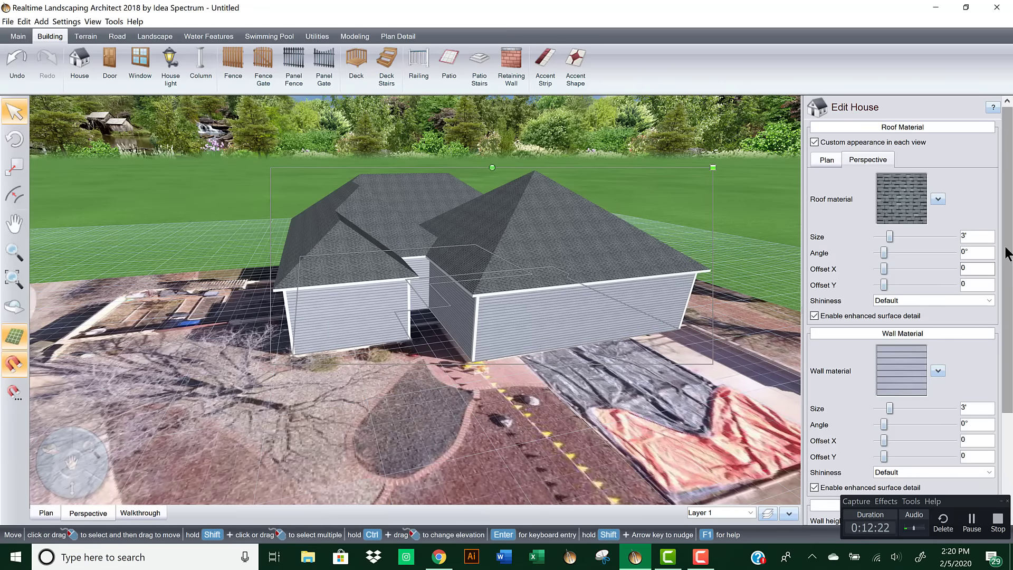
scroll(1009, 255, down, 2)
scroll(1009, 254, down, 2)
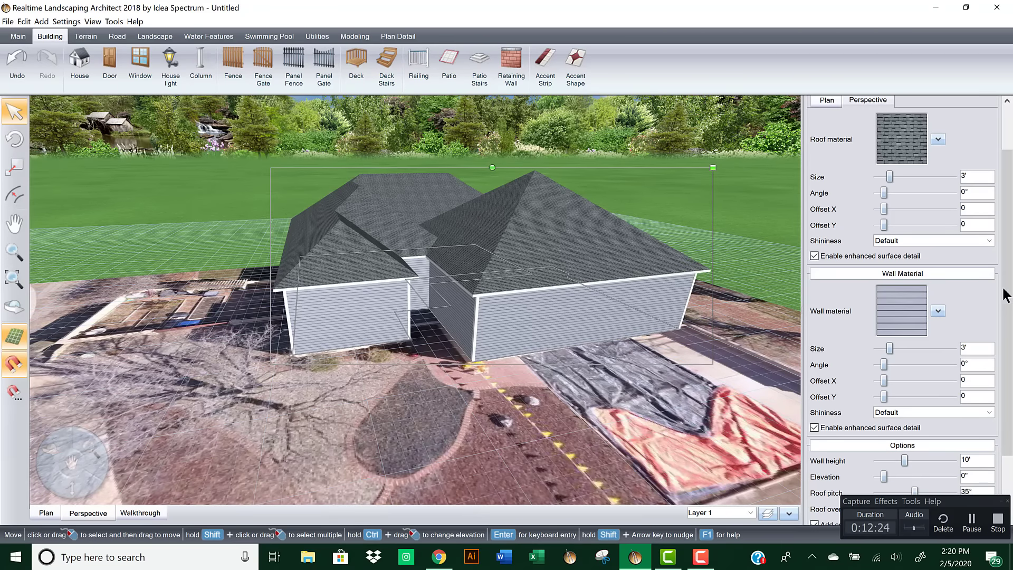
scroll(1010, 259, down, 3)
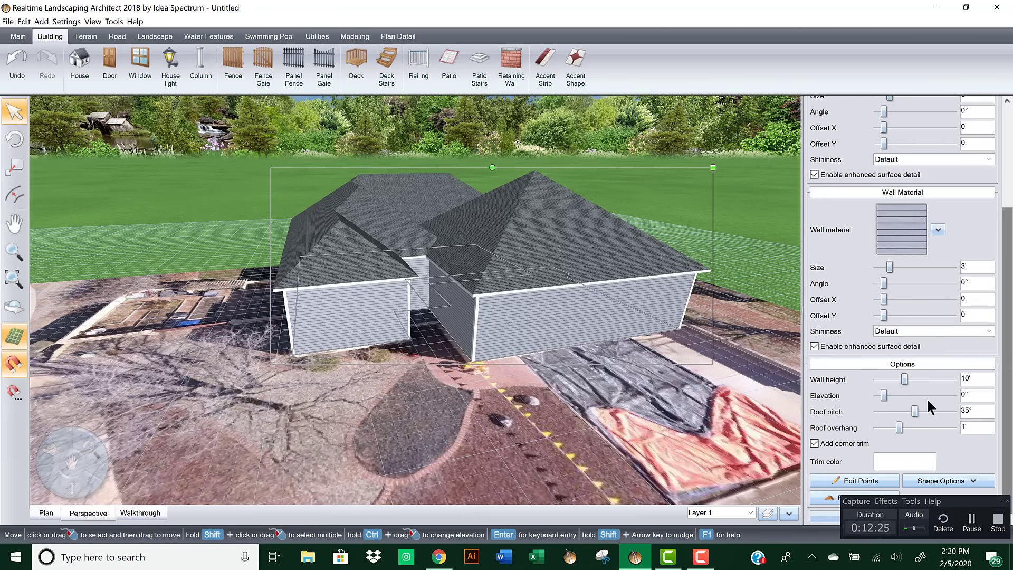
click(815, 444)
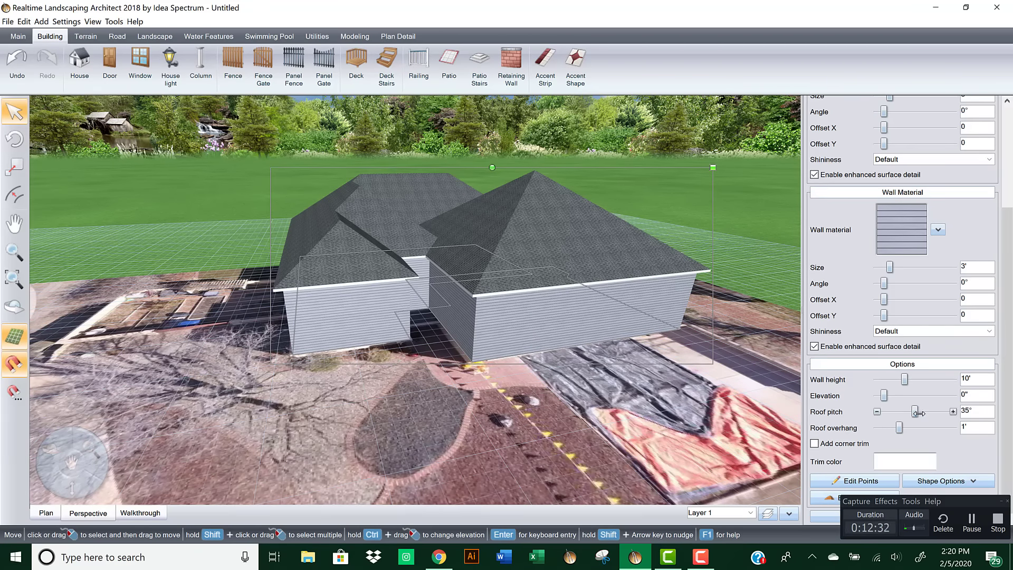
drag(917, 412, 835, 422)
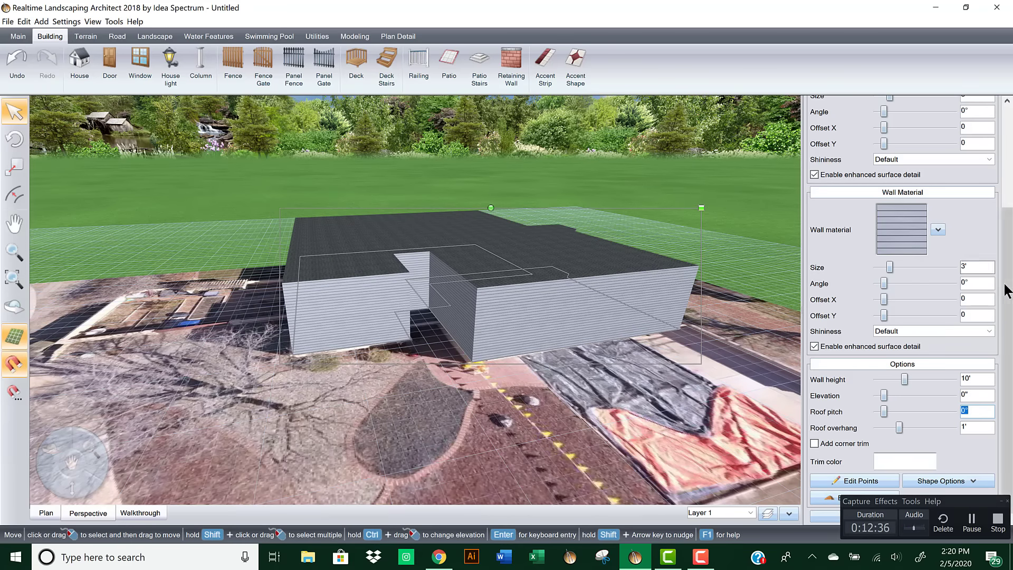
Step: Replace the siding on both house sections' walls with a tan stucco material
drag(1006, 281, 1008, 239)
click(907, 283)
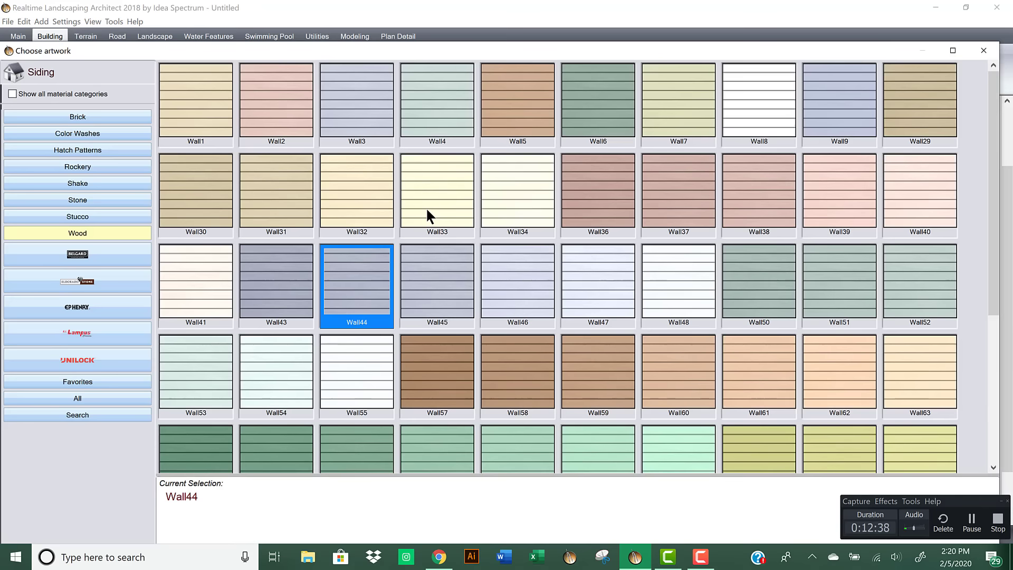
click(93, 215)
click(363, 275)
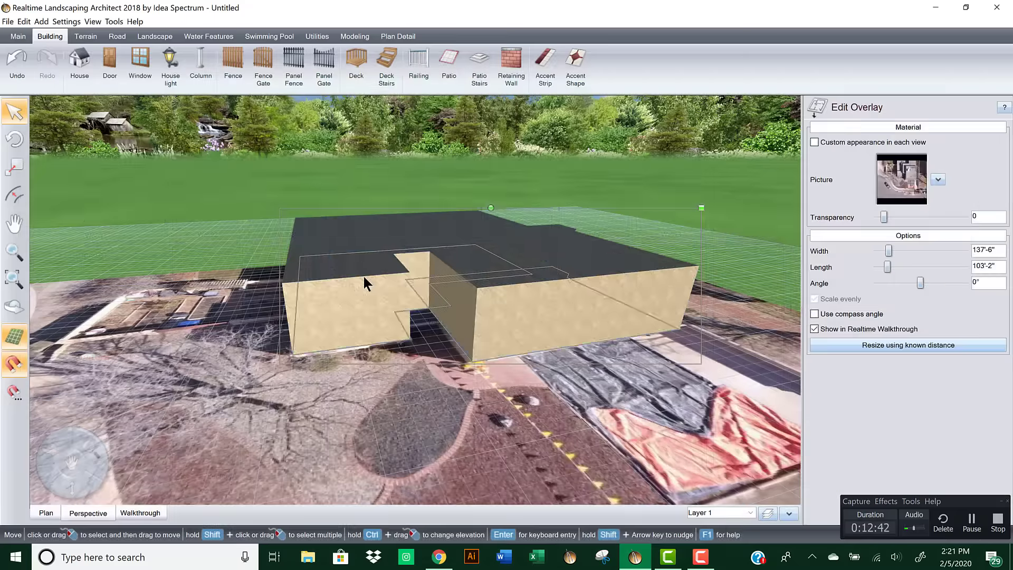
Step: Move the garage section's four outer side points inward, making its rear side 34' and its front side 32', and finish point editing
middle_drag(571, 271, 454, 271)
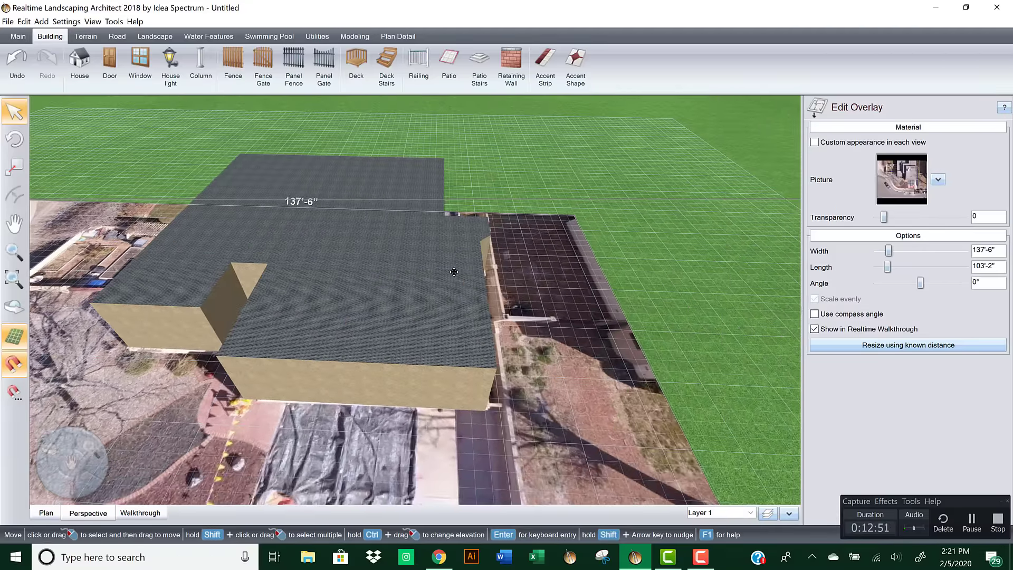
click(625, 197)
click(393, 299)
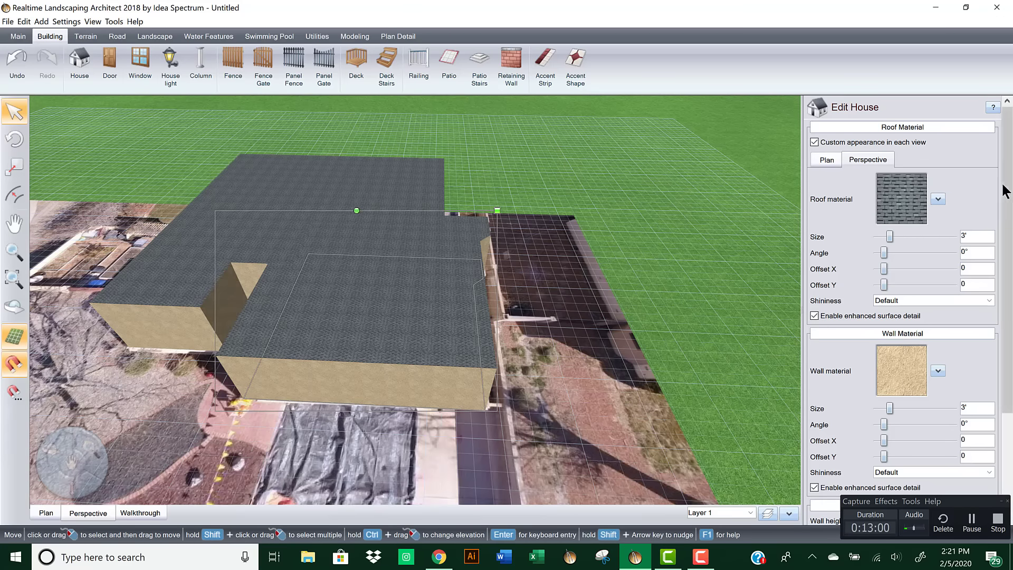
scroll(1002, 190, down, 5)
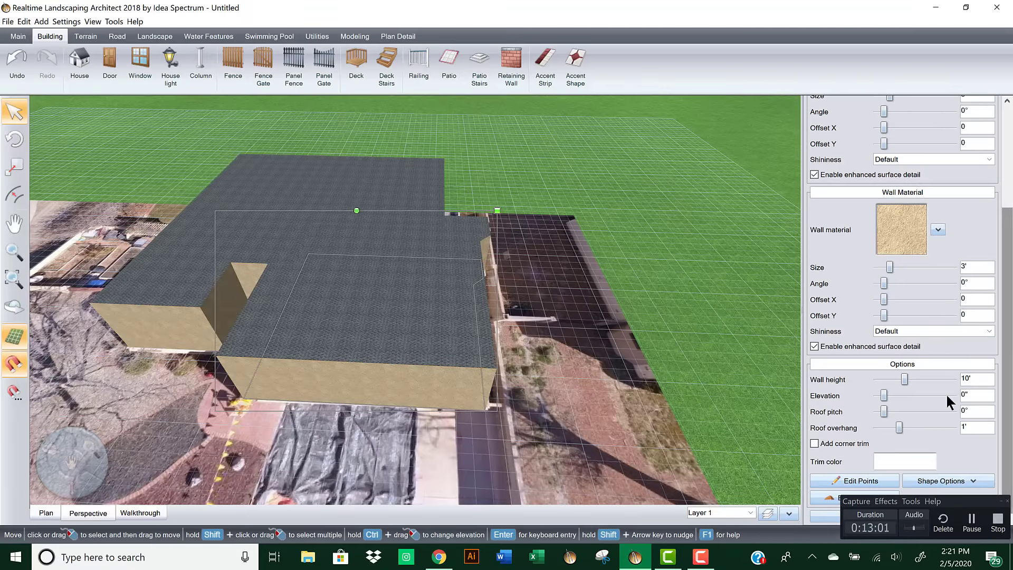
click(856, 475)
drag(450, 219, 509, 410)
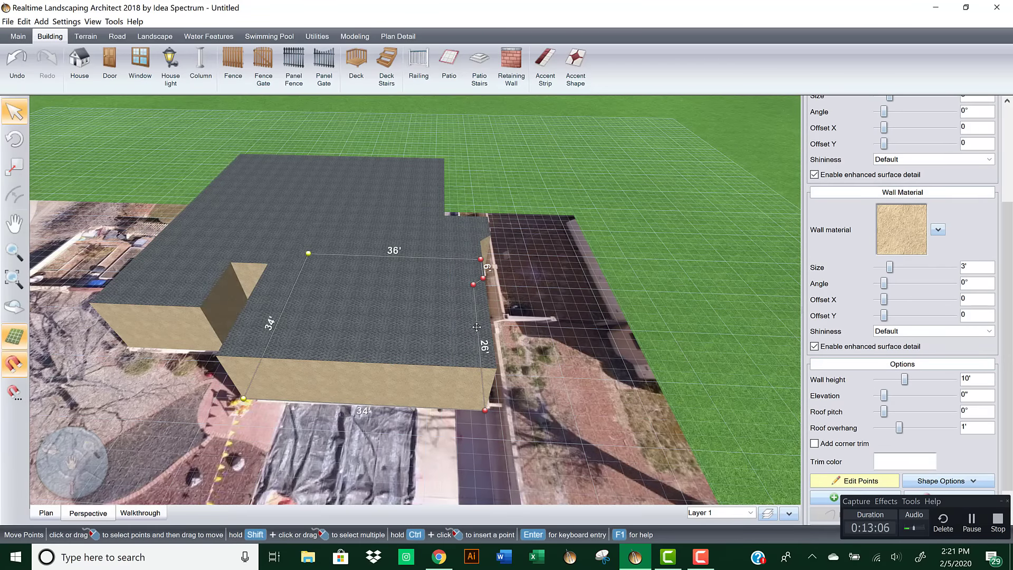
drag(476, 327, 467, 327)
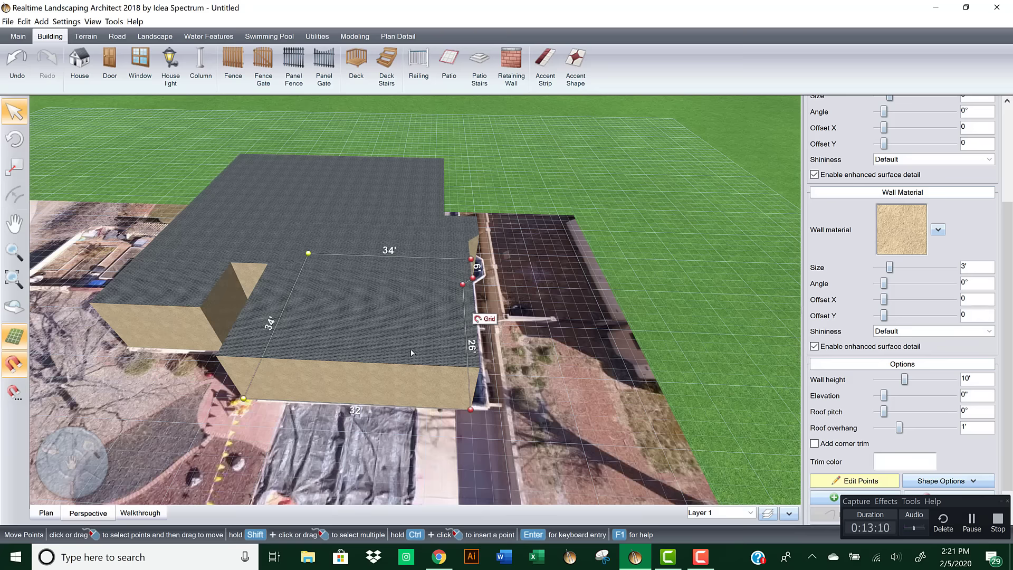
right_drag(350, 324, 416, 313)
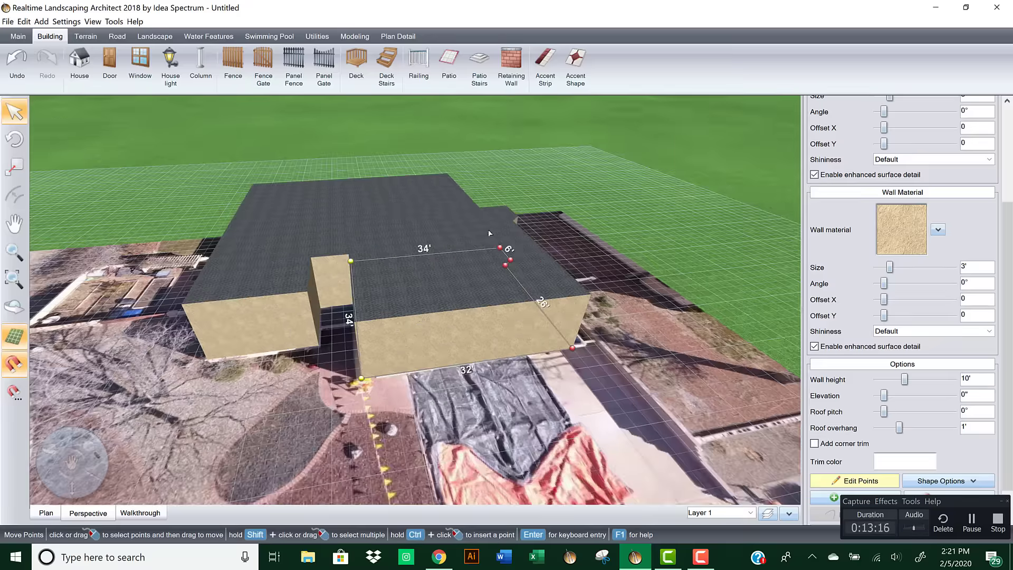
click(862, 481)
click(862, 481)
click(441, 285)
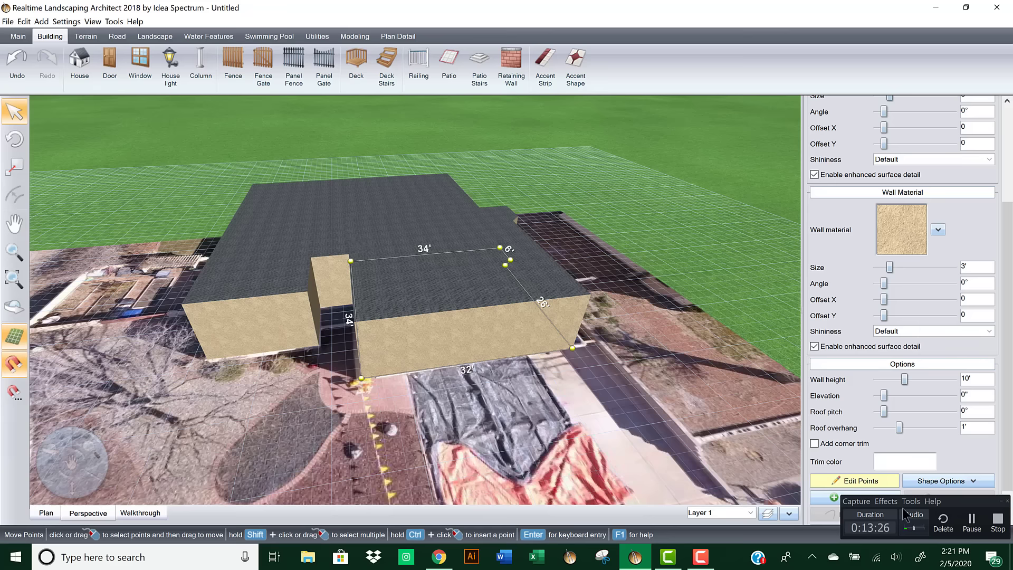
click(856, 481)
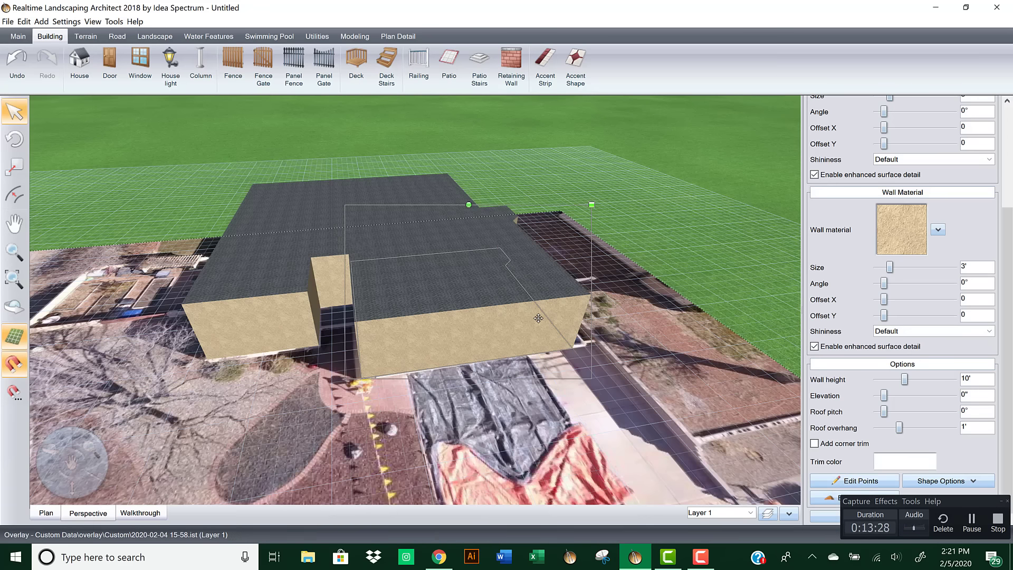
Step: Open the DJI_0520 photo from the desktop, enlarge it to compare the house's wall heights, and return to Realtime Landscaping Architect
mouse_move(507, 344)
right_down()
mouse_move(492, 343)
mouse_move(516, 338)
right_up()
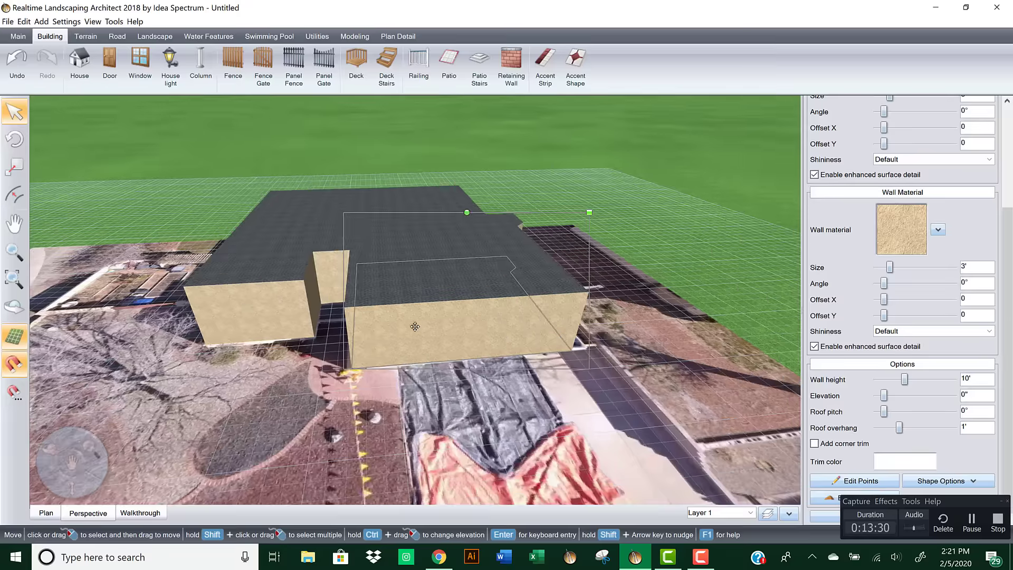
scroll(413, 327, down, 2)
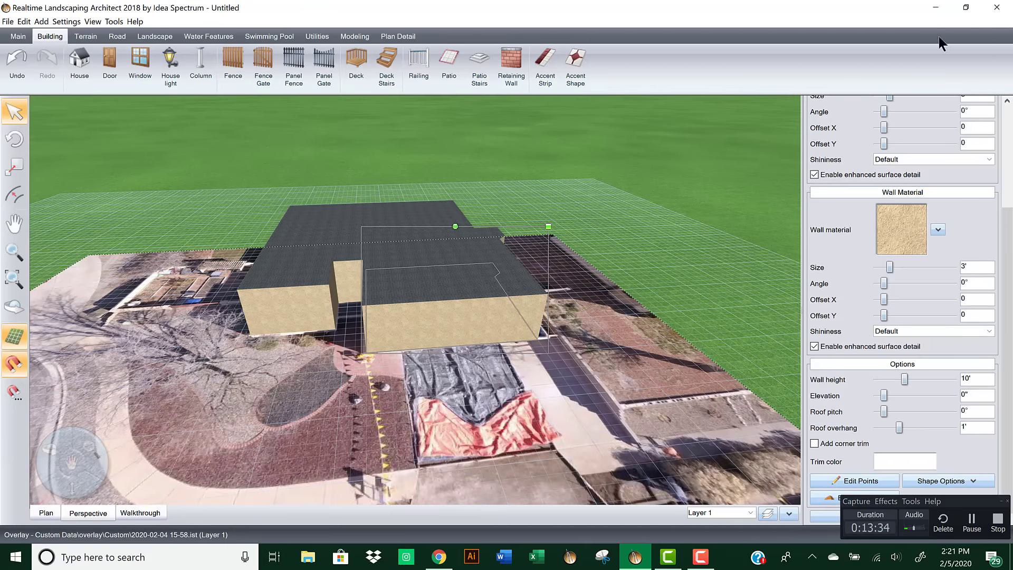
click(936, 7)
double_click(878, 351)
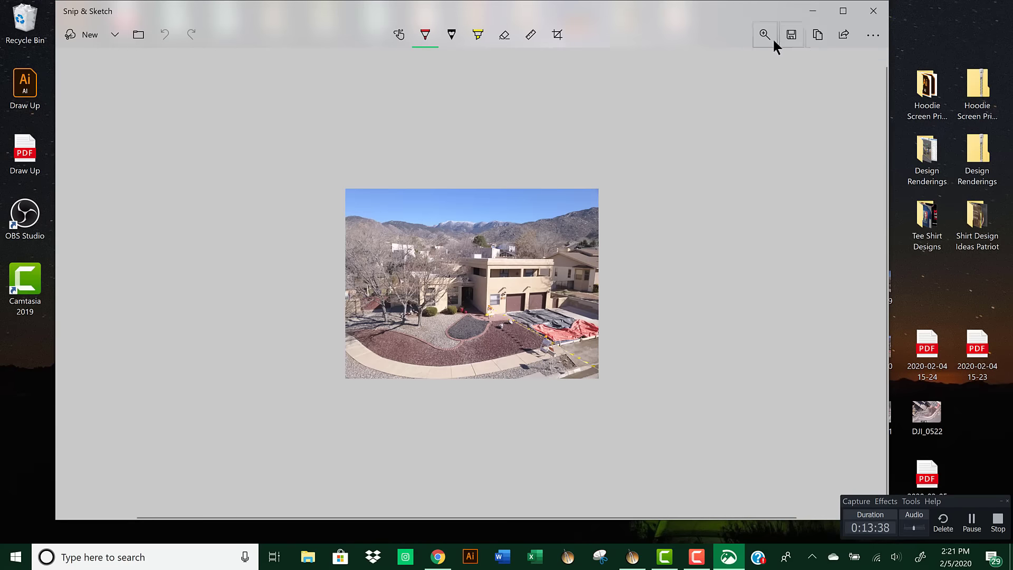
click(765, 35)
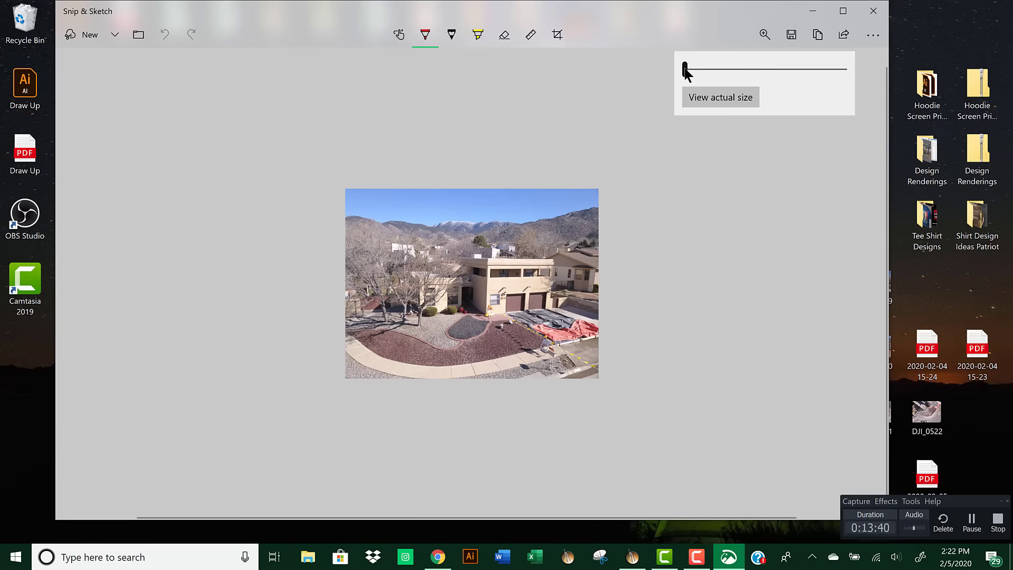
drag(689, 70, 792, 69)
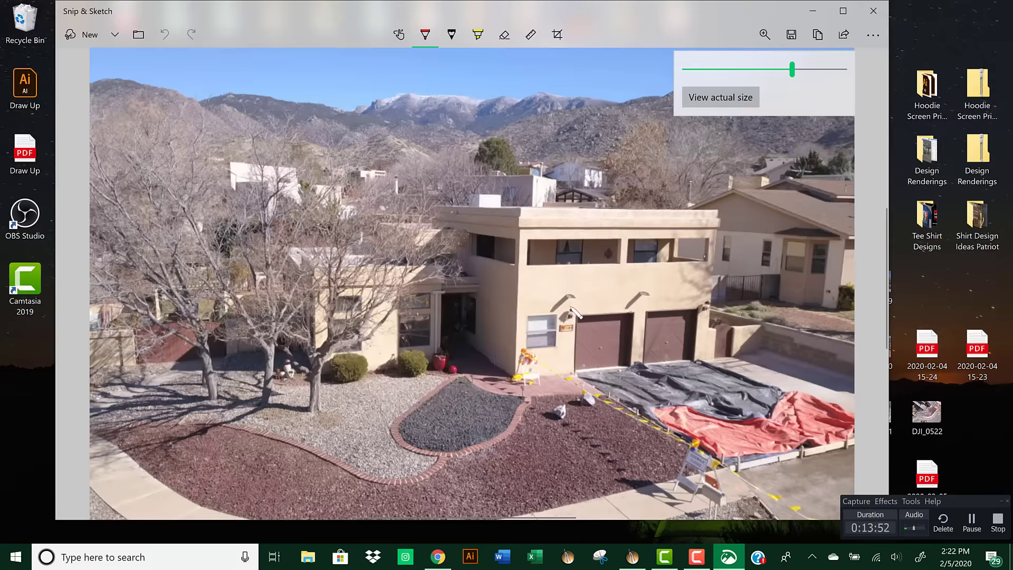
click(813, 11)
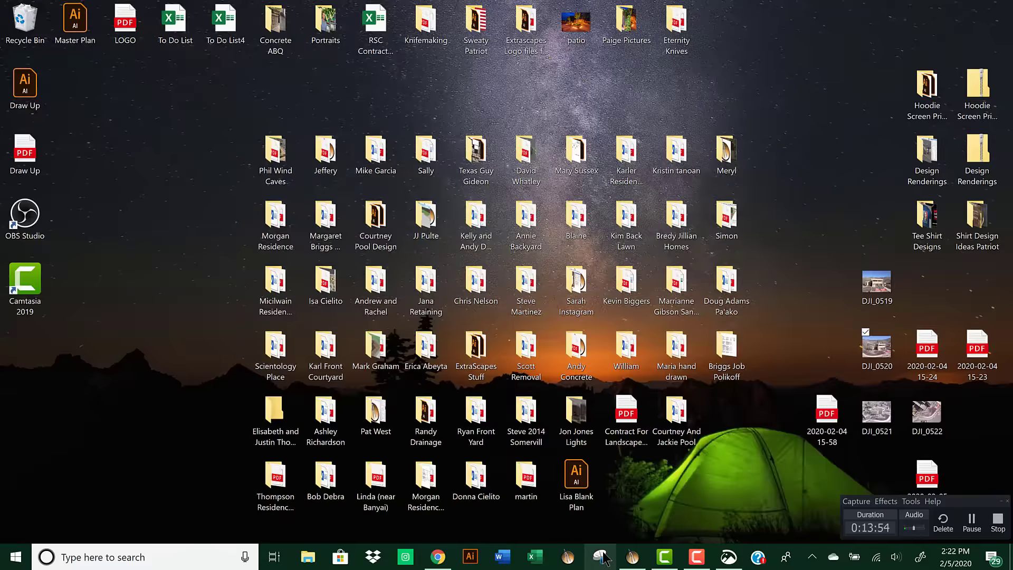
click(632, 556)
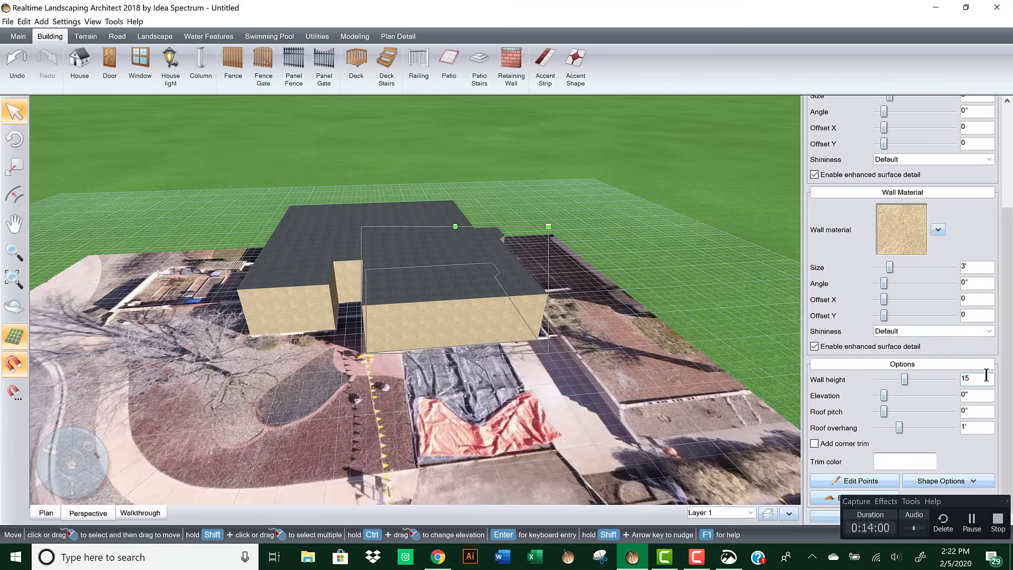
Step: Set the wall height to 15' for the garage section and 12' for the single-story wing
key(Tab)
click(308, 291)
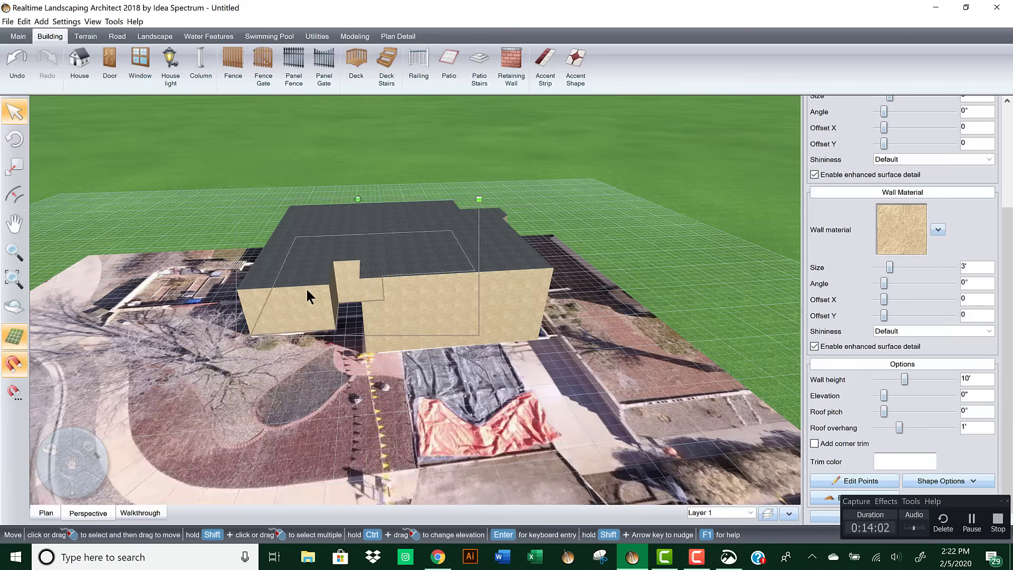
click(968, 379)
text(12)
key(Return)
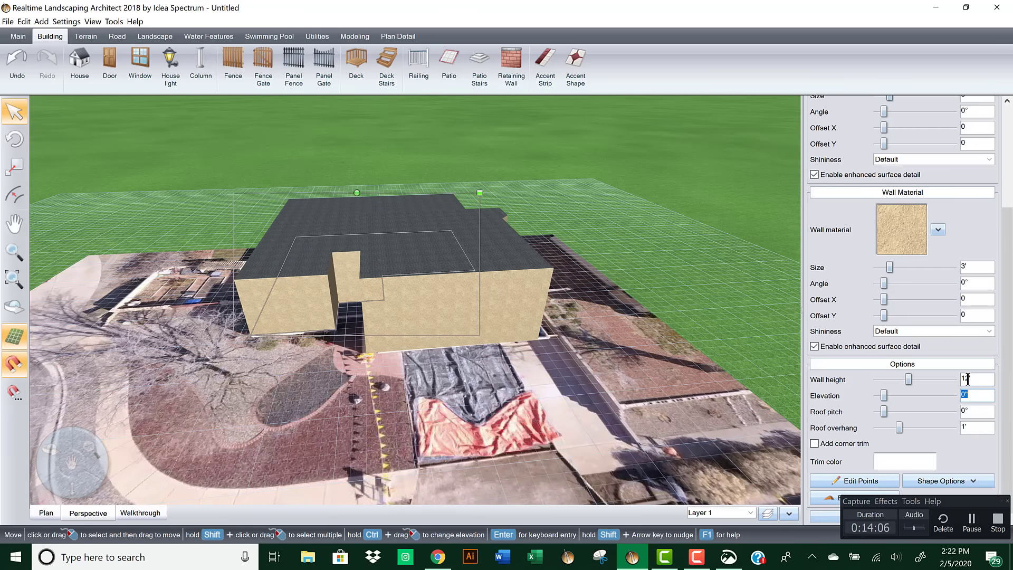
Step: Draw a 6' by 6' house section in the gap between the single-story wing and the garage section, against the rear wall
right_drag(559, 338, 348, 253)
right_drag(476, 310, 427, 417)
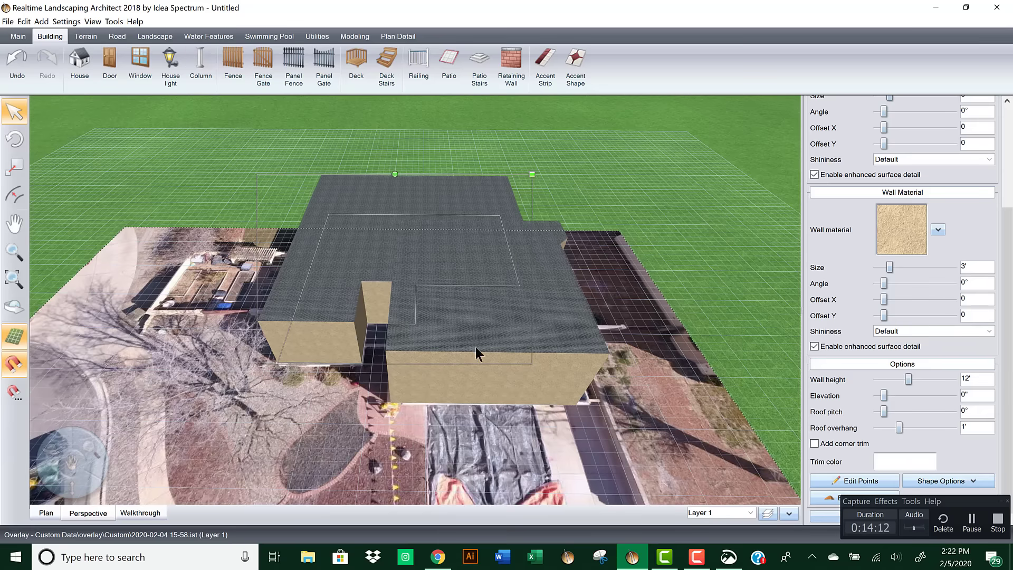
click(724, 286)
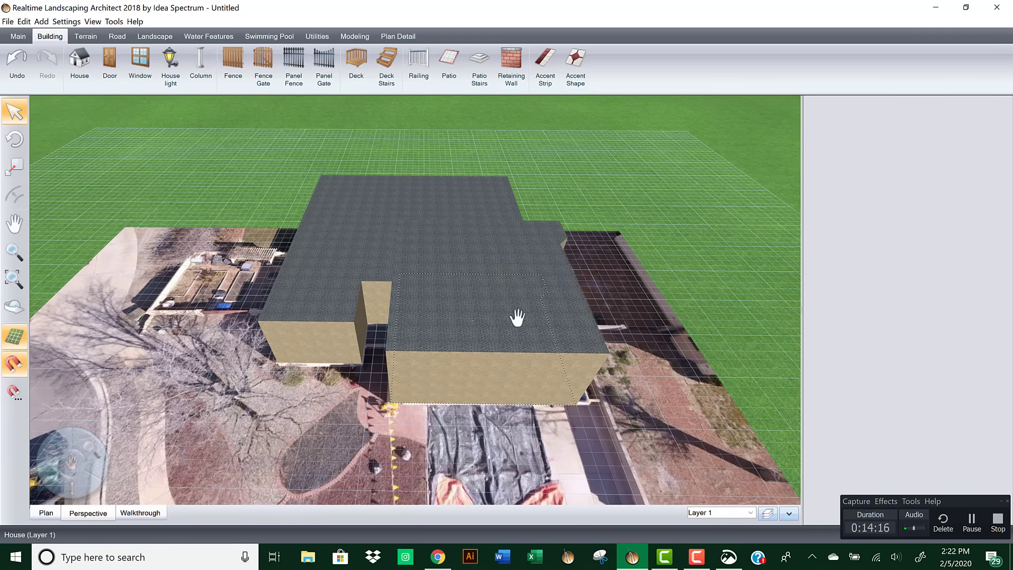
right_drag(517, 316, 429, 350)
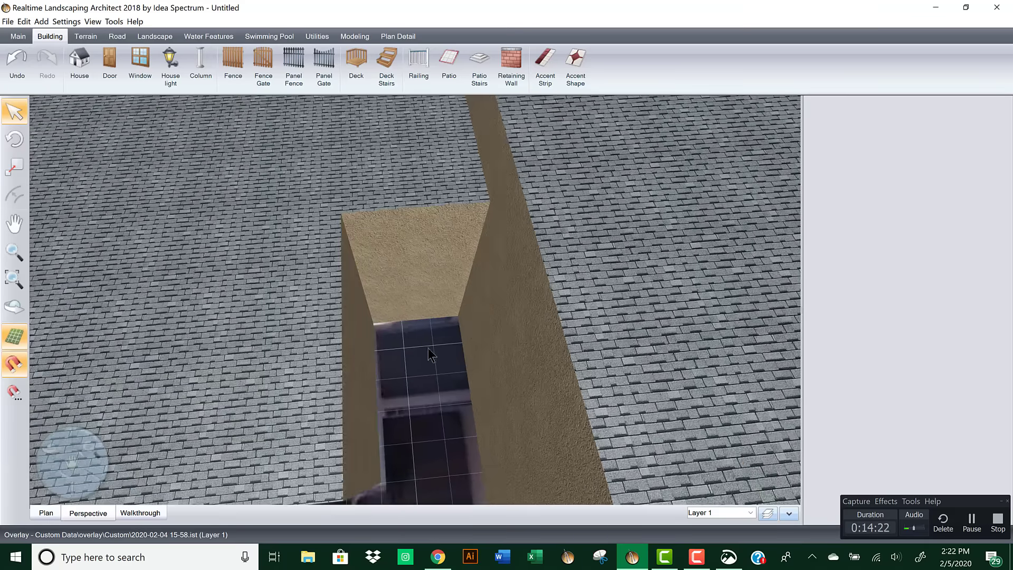
click(186, 154)
click(80, 59)
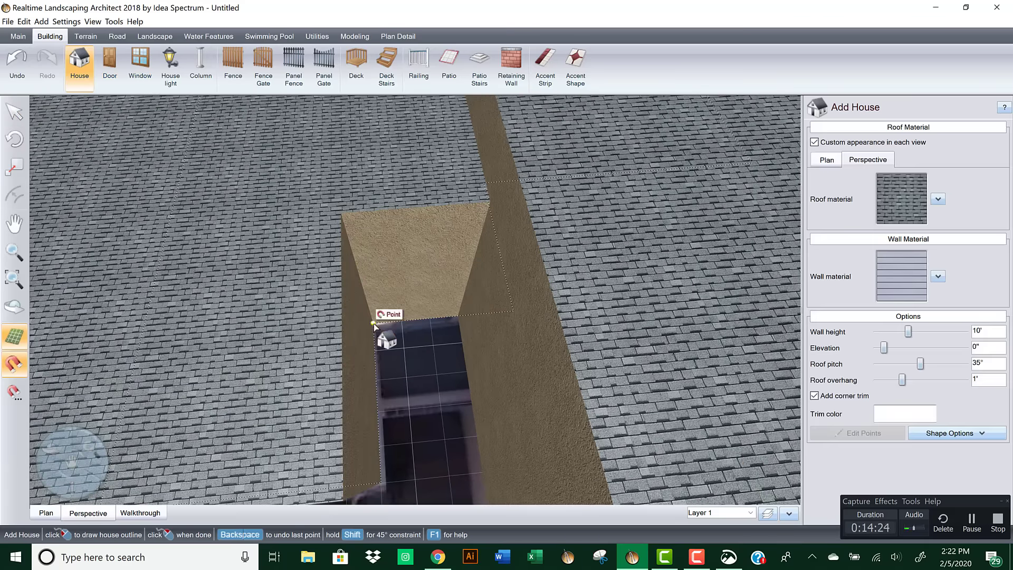
click(373, 323)
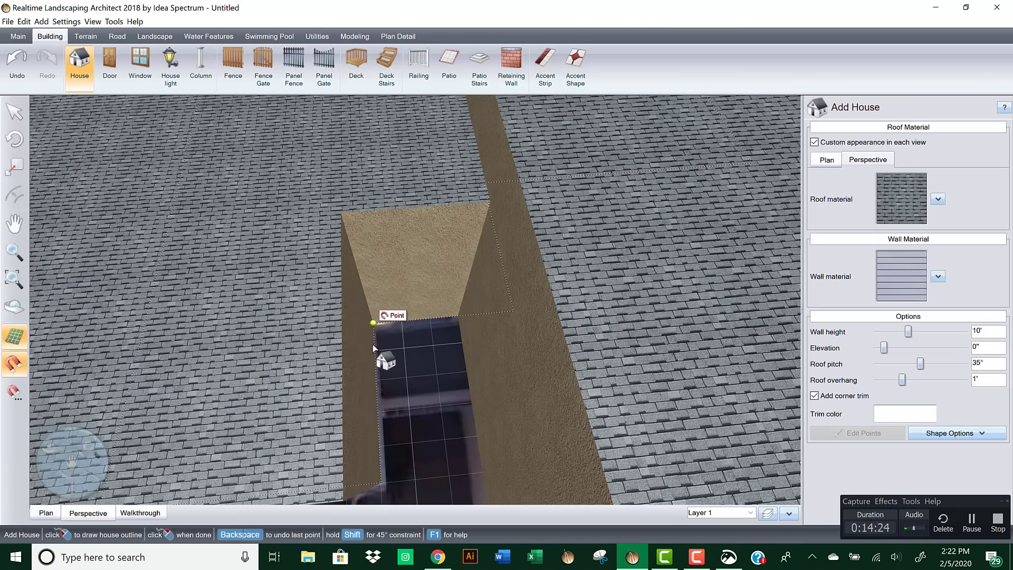
click(377, 411)
click(471, 403)
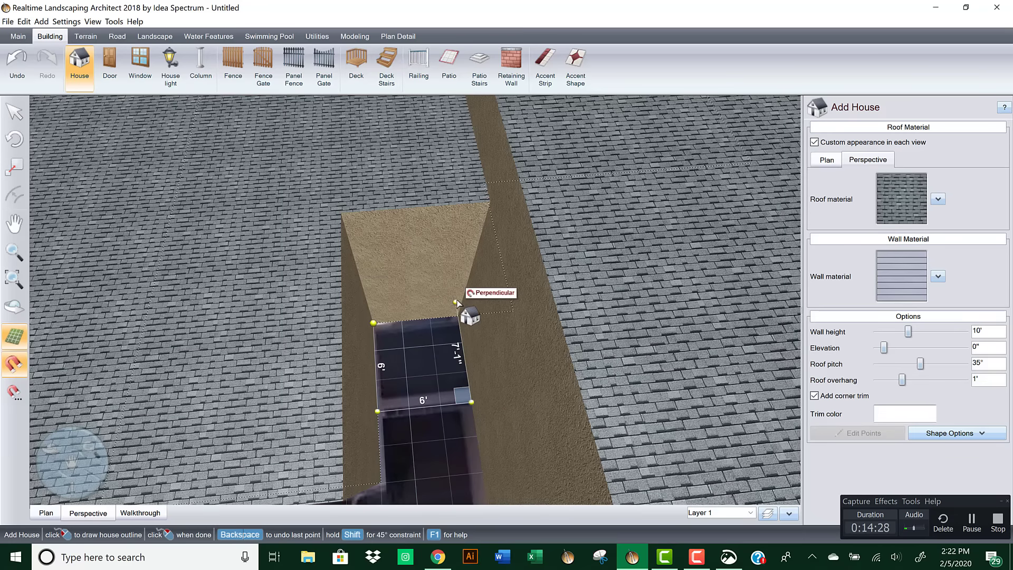
click(372, 321)
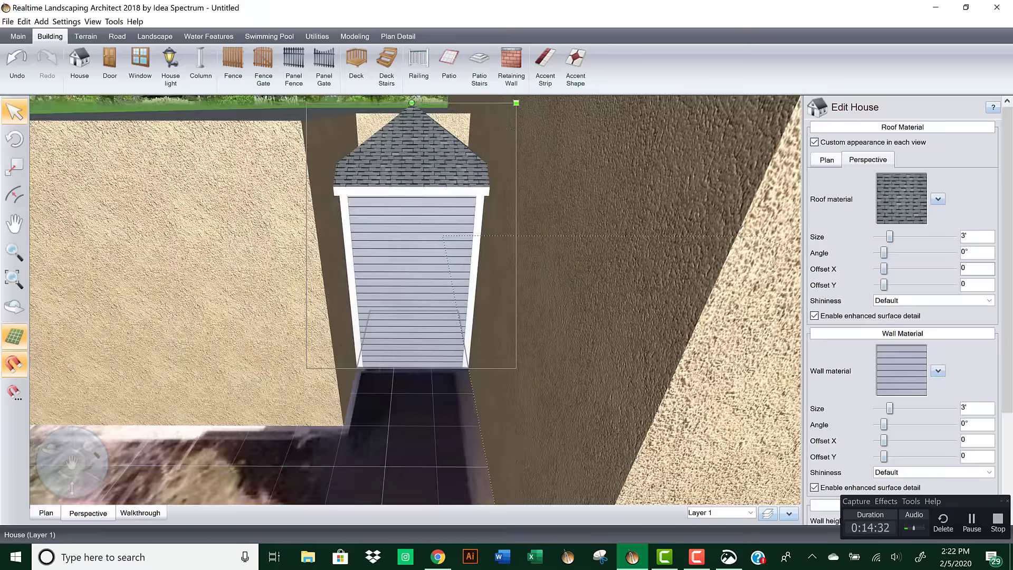
Step: Give the small entry section a 0° roof pitch, remove its corner trim, and apply the Wall104 stucco to its walls
scroll(1011, 367, down, 3)
drag(914, 411, 865, 412)
click(901, 233)
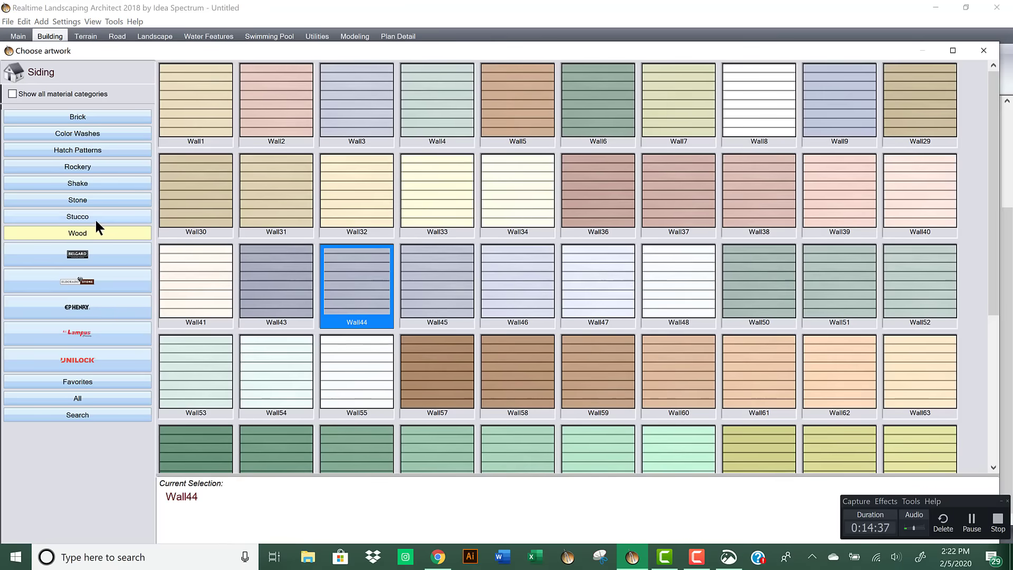
click(96, 217)
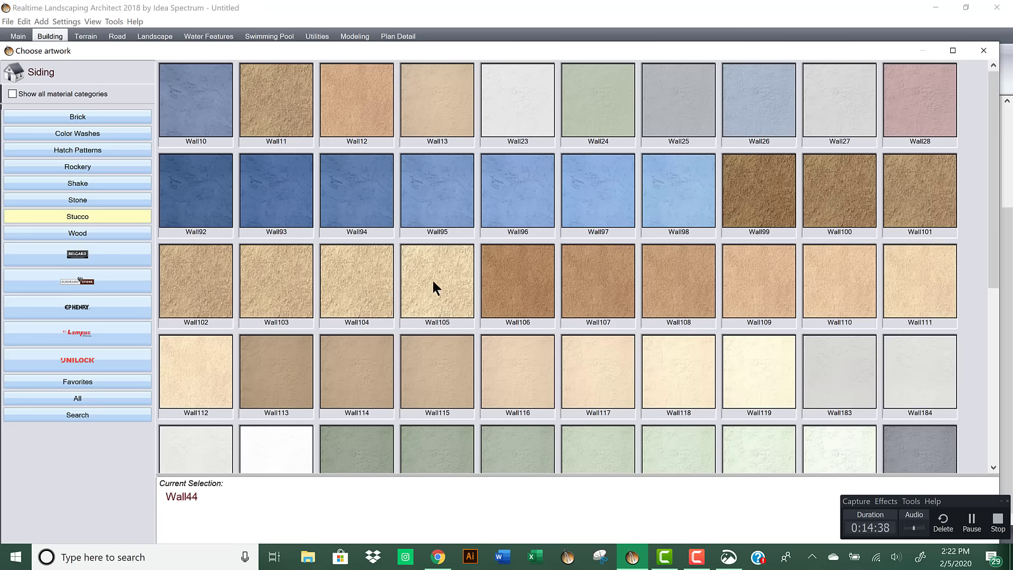
scroll(606, 275, down, 4)
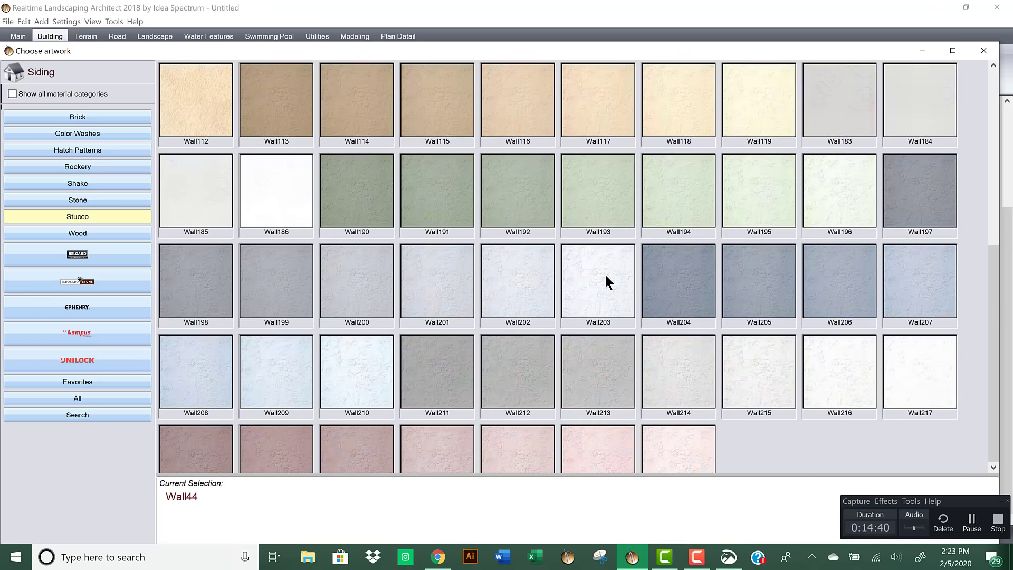
scroll(477, 261, up, 2)
scroll(444, 247, up, 2)
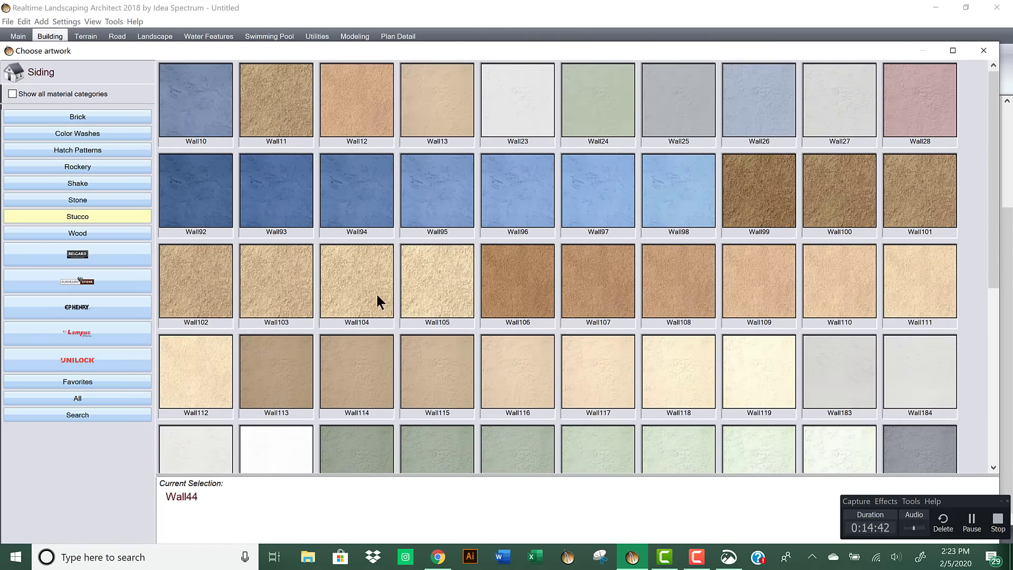
double_click(354, 294)
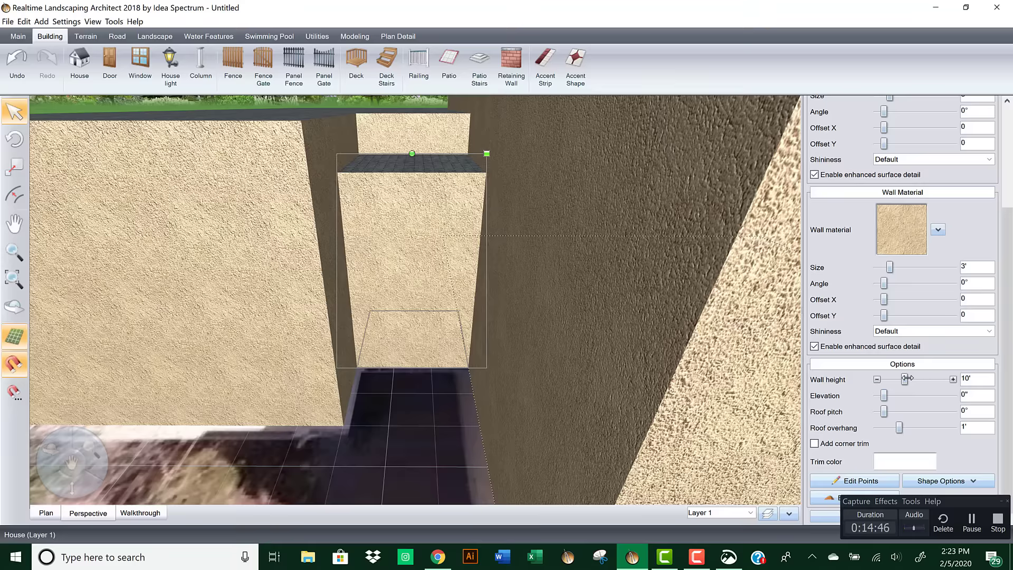
Step: Set the entry section's wall height to 2' and raise its elevation to 9'-4"
click(969, 378)
text(2)
key(Tab)
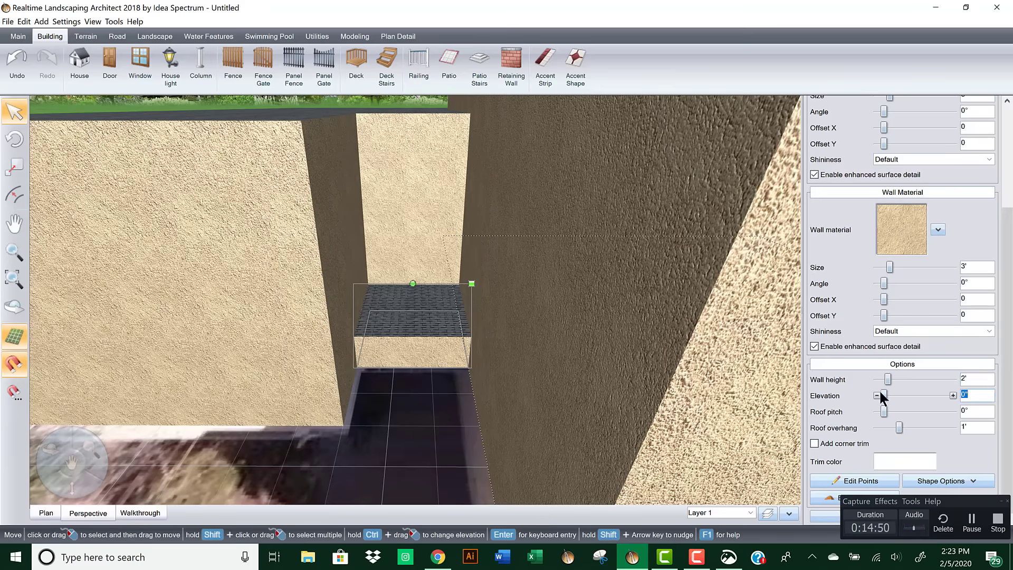
drag(883, 396, 903, 394)
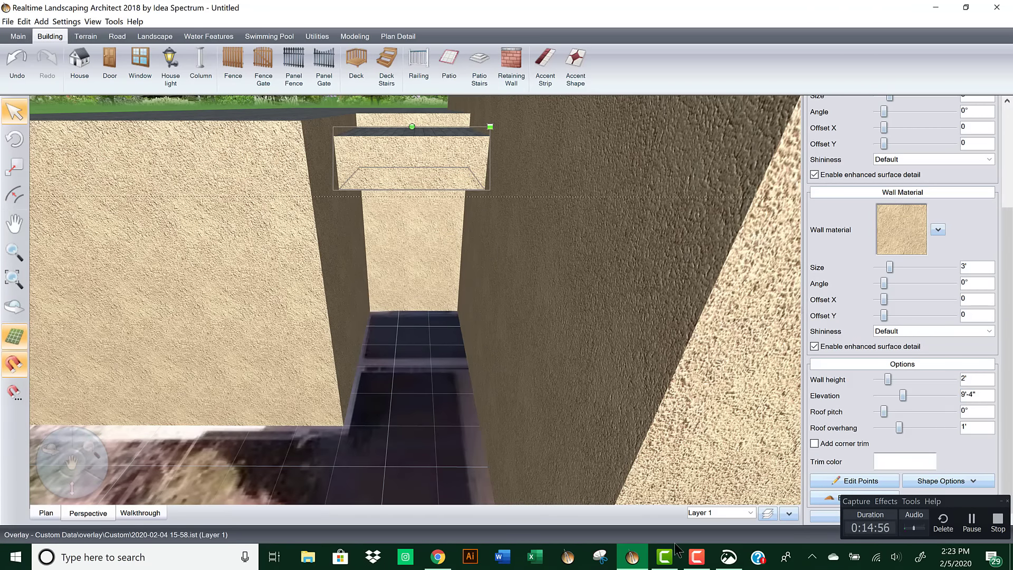
Step: Mark the entry roof and door area with red strokes on the house photo in Snip & Sketch, and return to Realtime Landscaping Architect
click(728, 556)
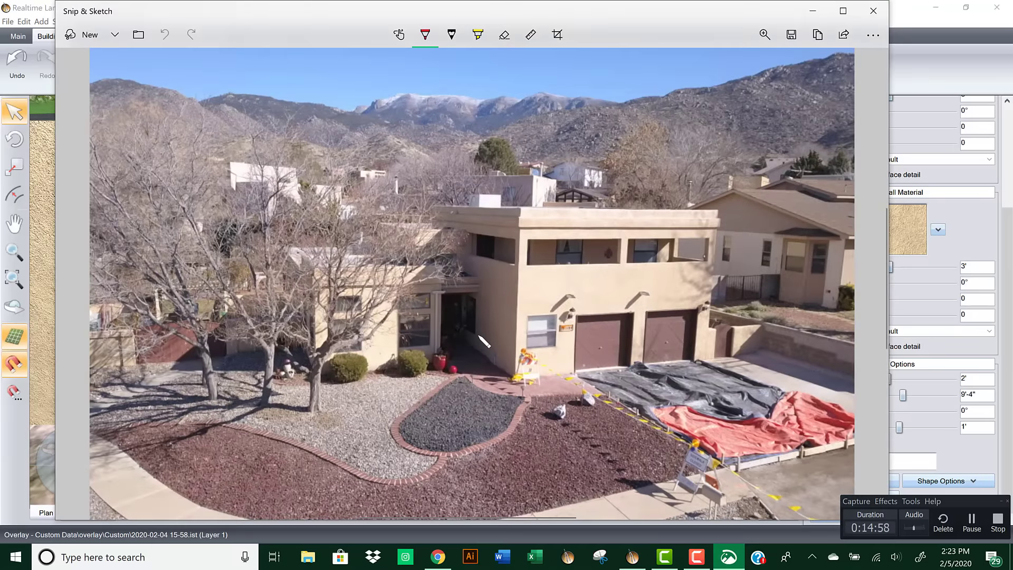
drag(485, 320, 467, 321)
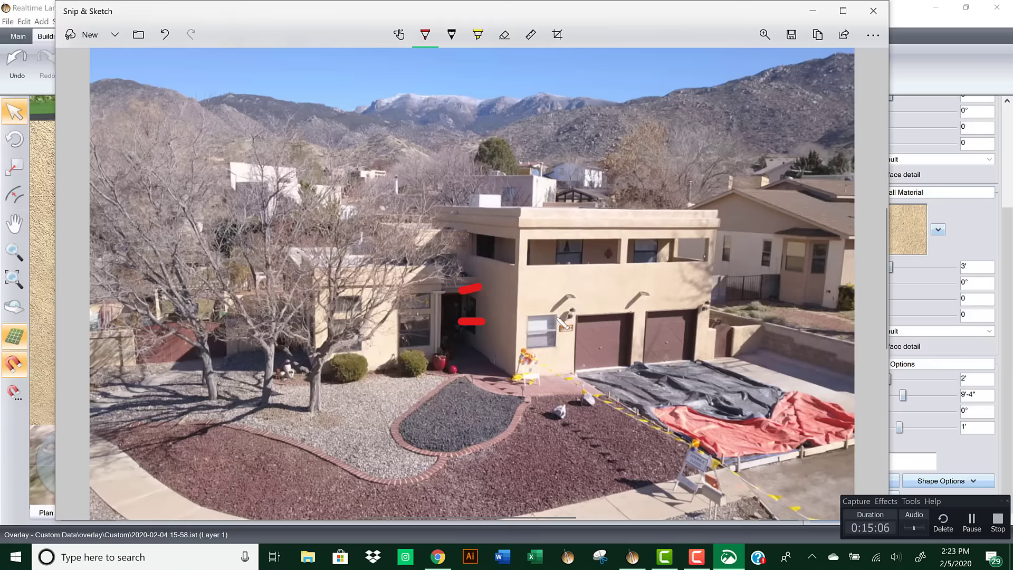
click(813, 11)
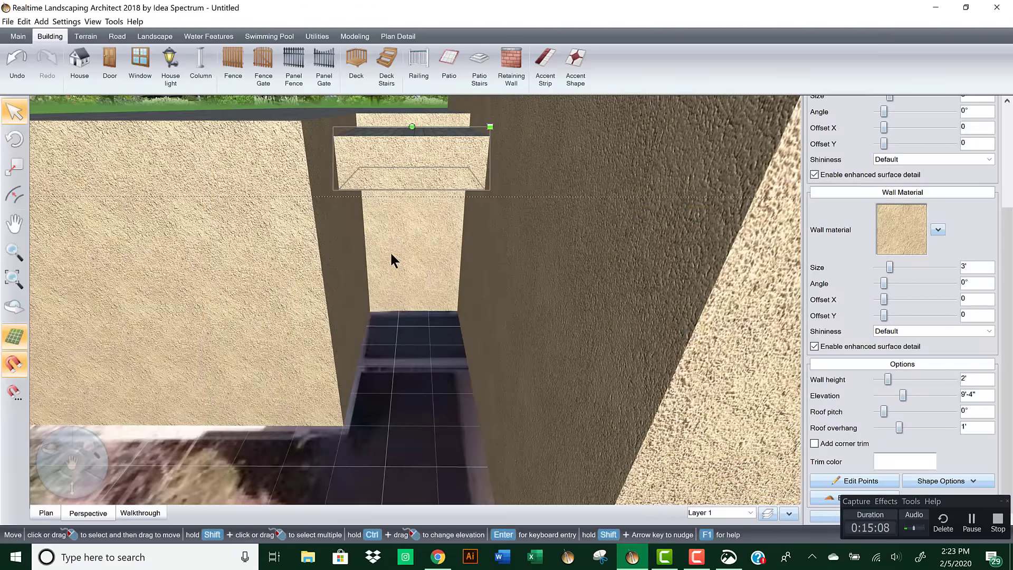
Step: Lower the entry section's elevation to 8'-6"
scroll(419, 273, down, 3)
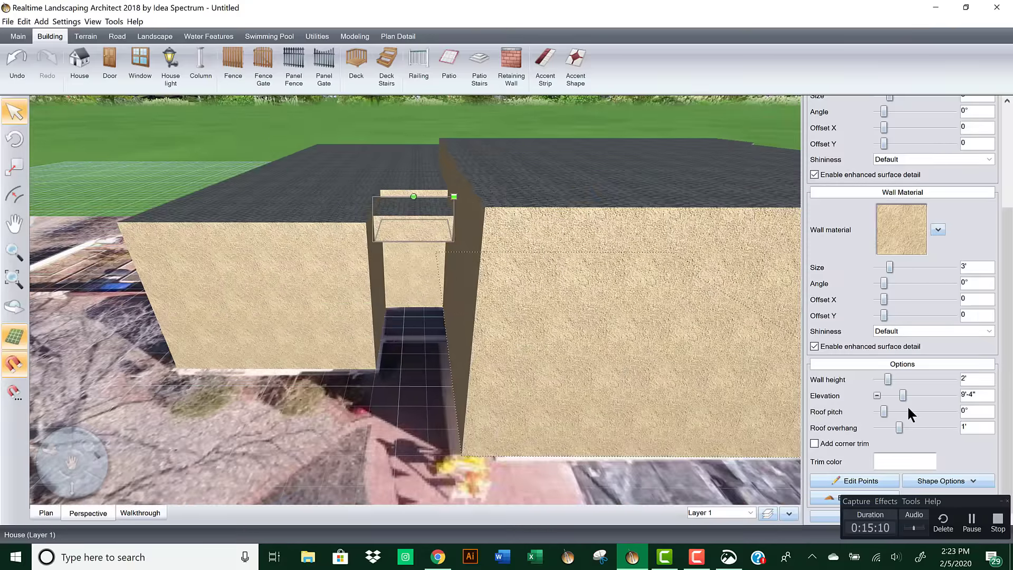
click(876, 395)
click(877, 395)
click(876, 395)
click(876, 395)
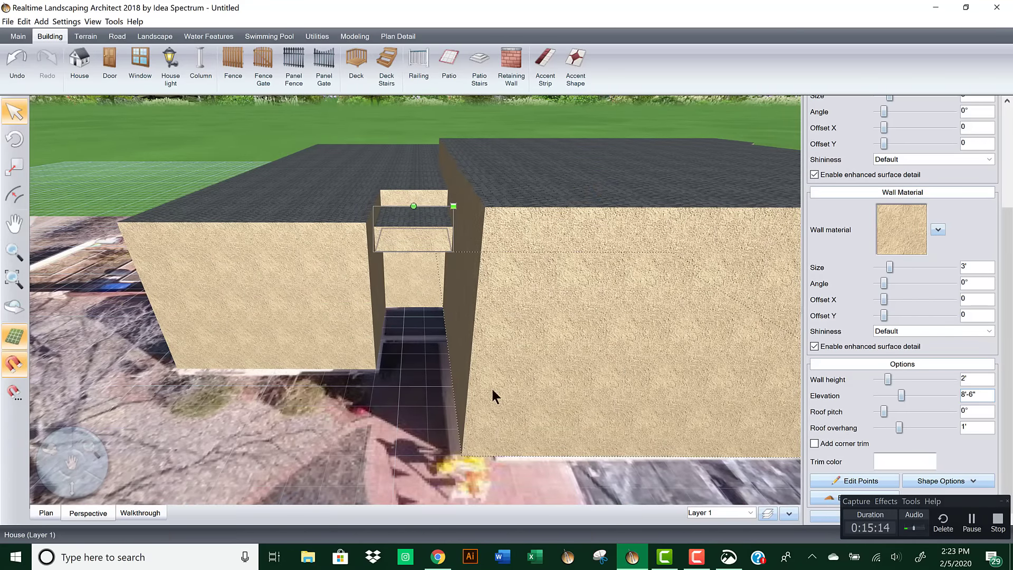
Step: Check the second story's layout above the garage in the Snip & Sketch photo, and return to Realtime Landscaping Architect
middle_drag(419, 371, 409, 405)
click(728, 556)
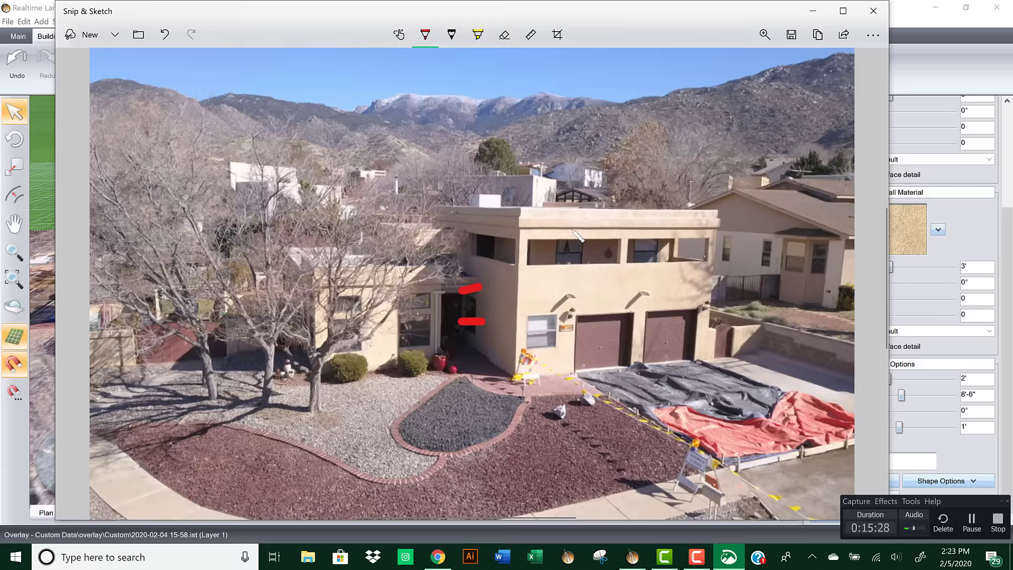
click(815, 13)
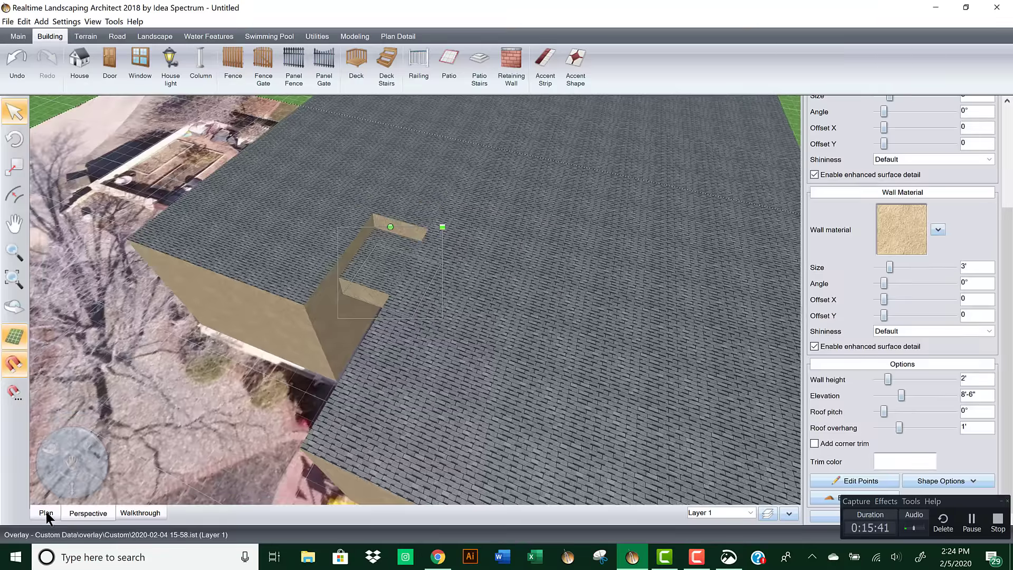
Step: In plan view, outline a stepped second-story house section over the garage with sides of 5'-11", 12'-9", 26', 28'-6", 32' and 16'
click(46, 512)
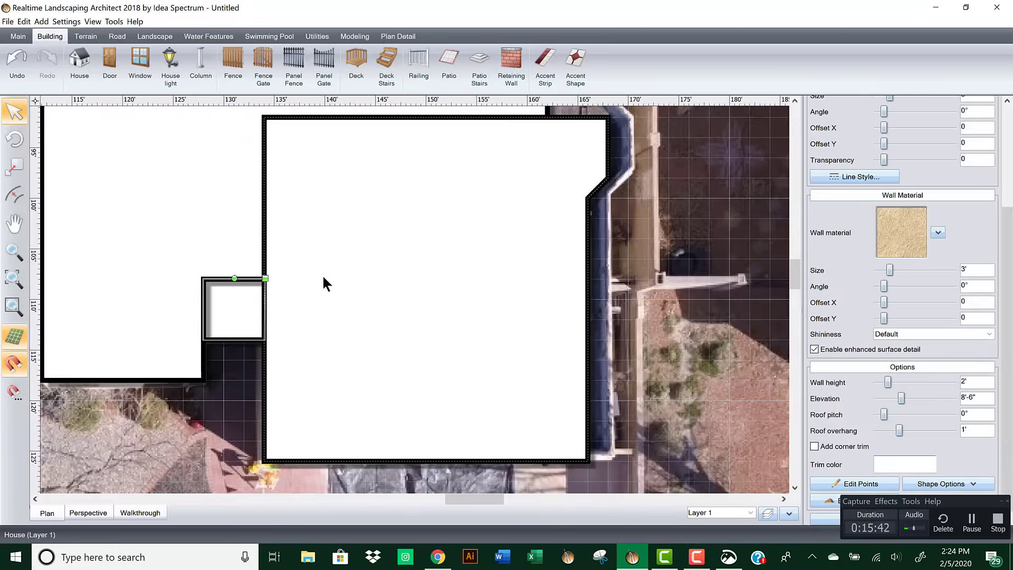
click(80, 61)
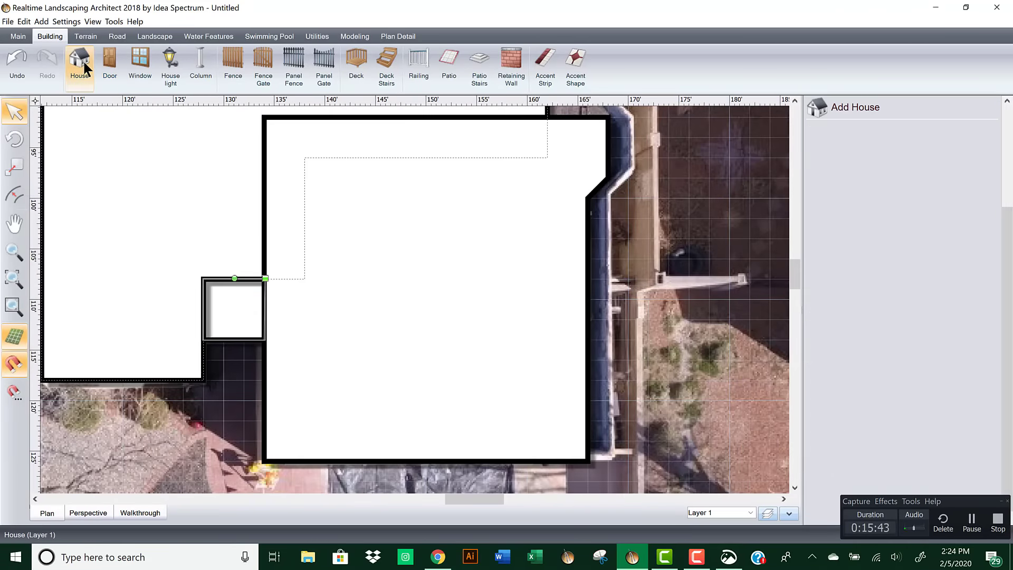
click(264, 279)
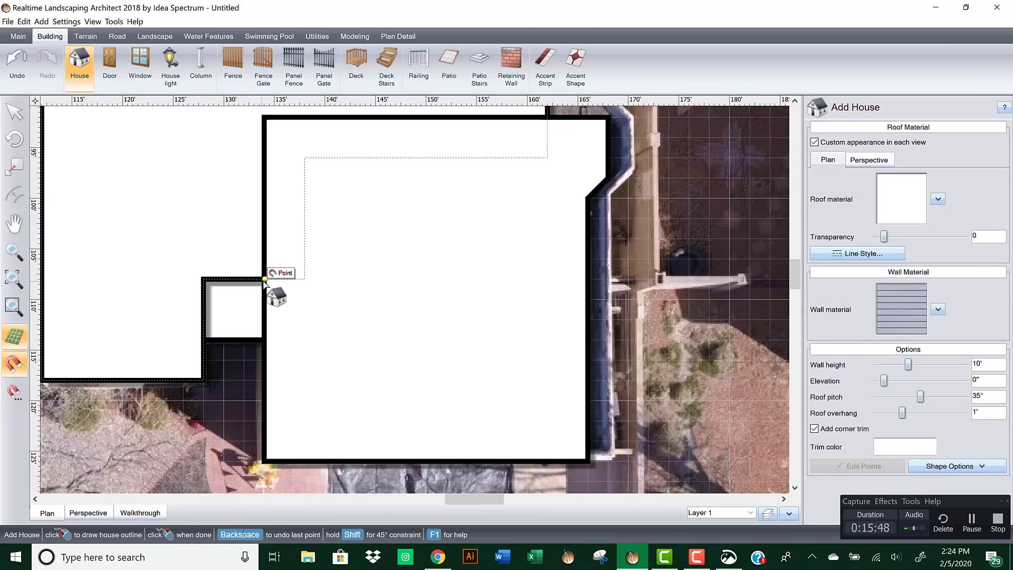
click(325, 278)
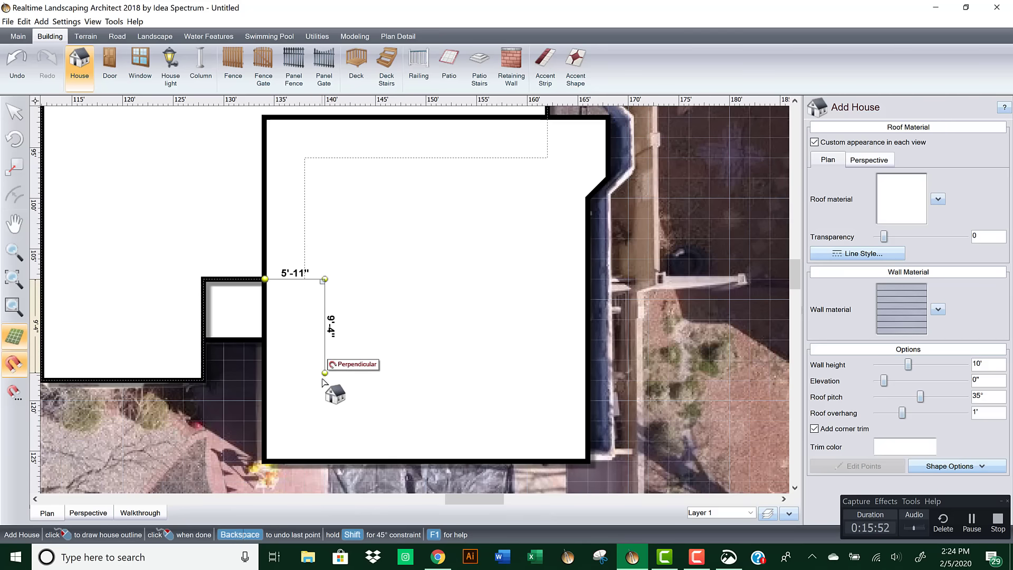
click(325, 407)
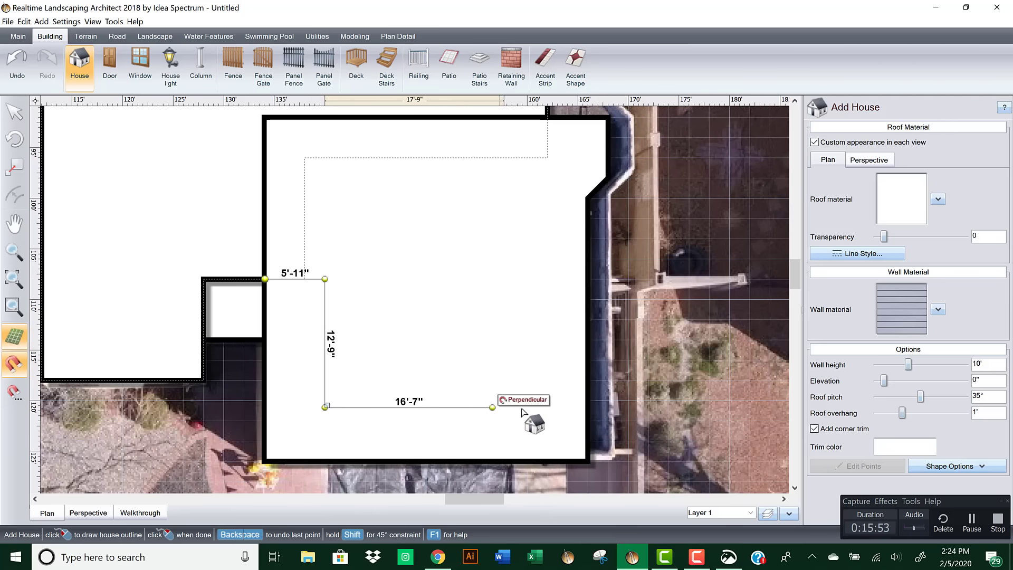
click(587, 406)
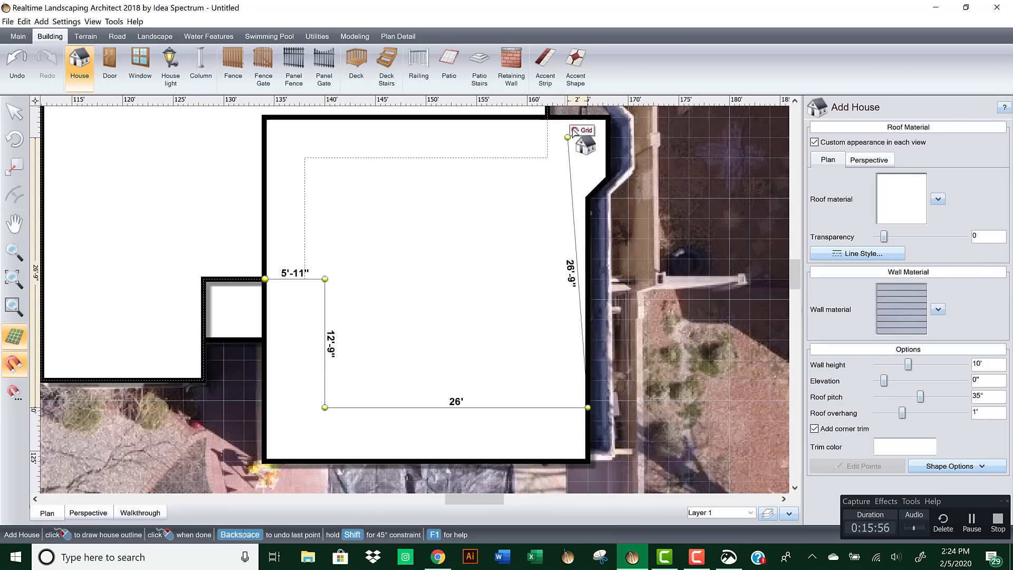
click(587, 120)
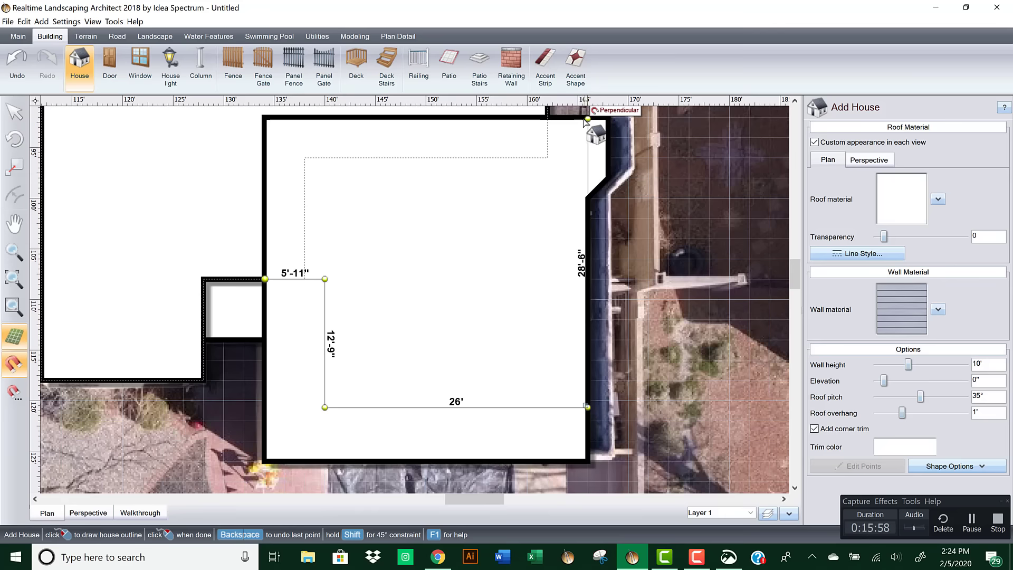
click(264, 117)
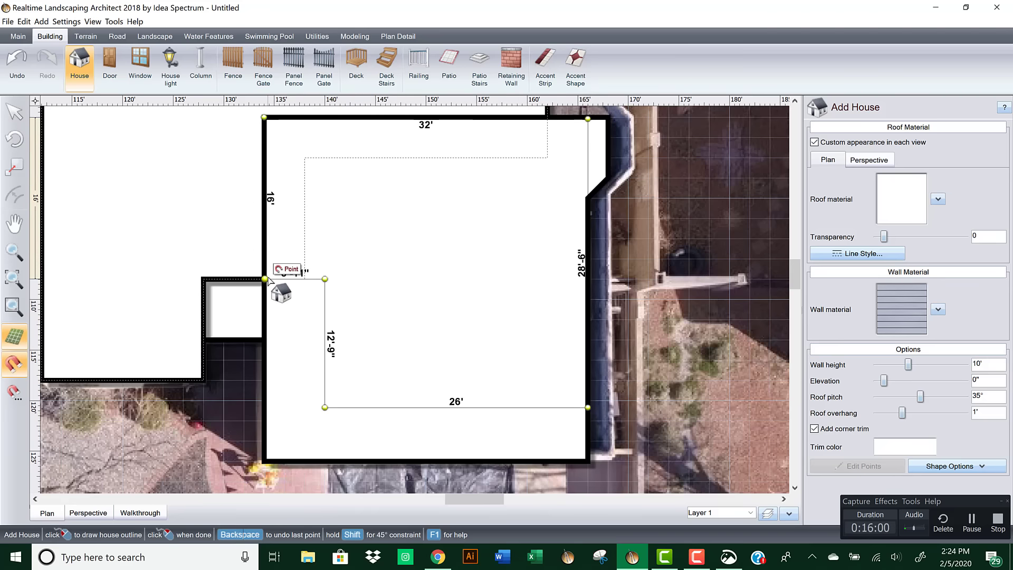
click(265, 278)
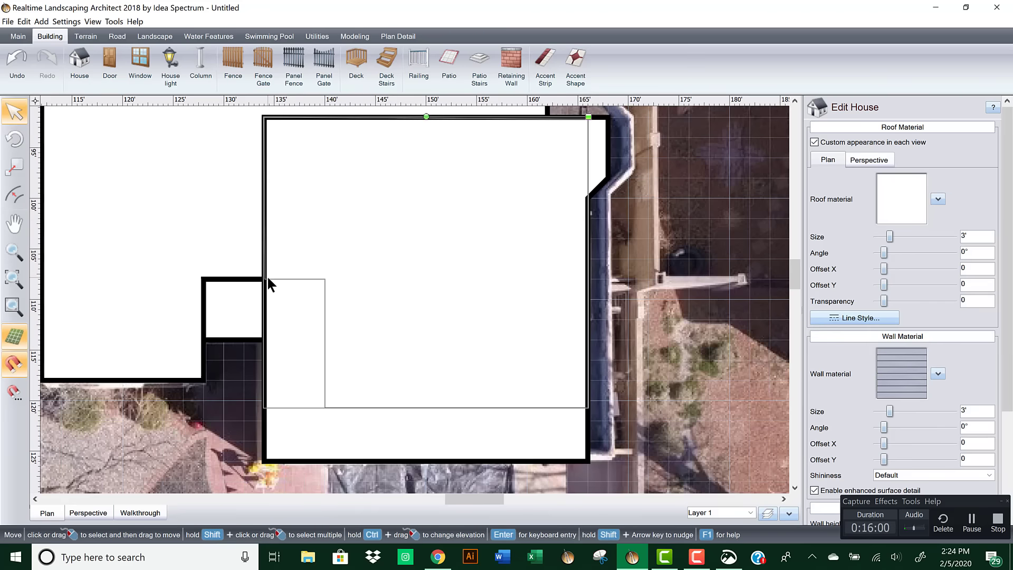
Step: In perspective view, raise the second-story section to an elevation of 13'-9" and turn off its corner trim
click(88, 512)
scroll(452, 340, up, 3)
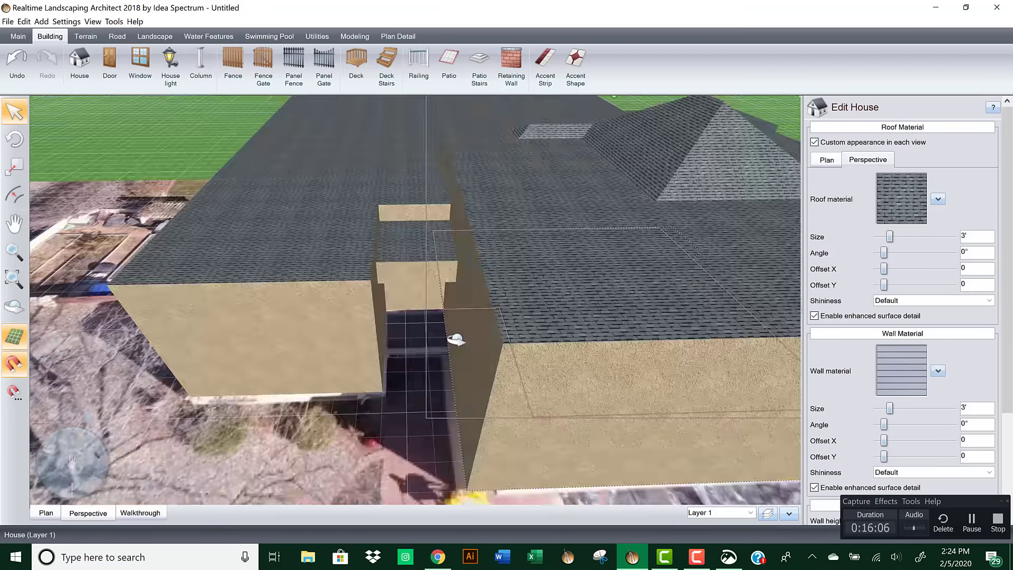
middle_drag(452, 340, 525, 341)
scroll(526, 341, down, 3)
middle_drag(391, 330, 359, 324)
scroll(411, 298, up, 3)
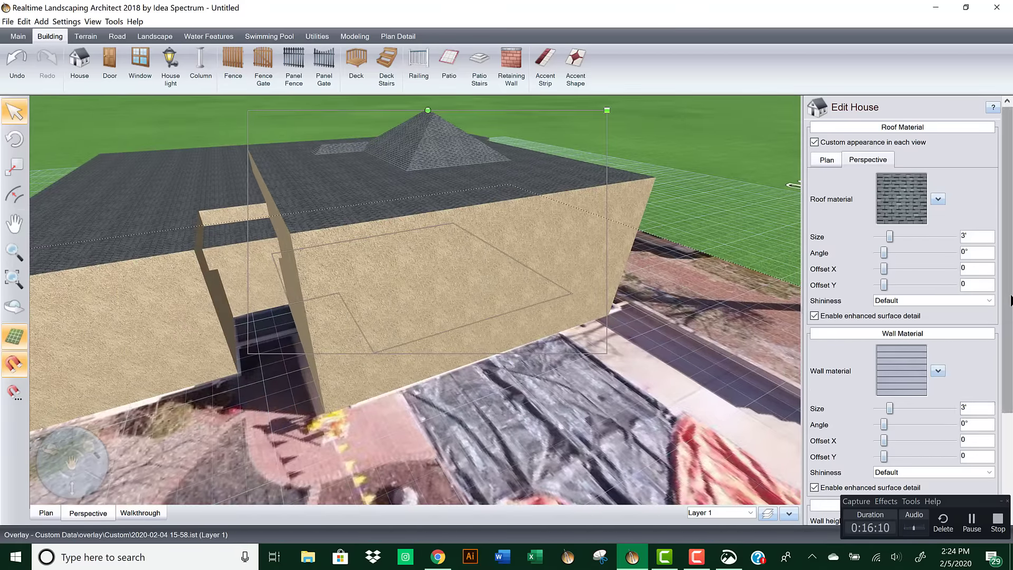
scroll(1010, 300, down, 3)
drag(888, 402, 911, 399)
scroll(1009, 329, down, 1)
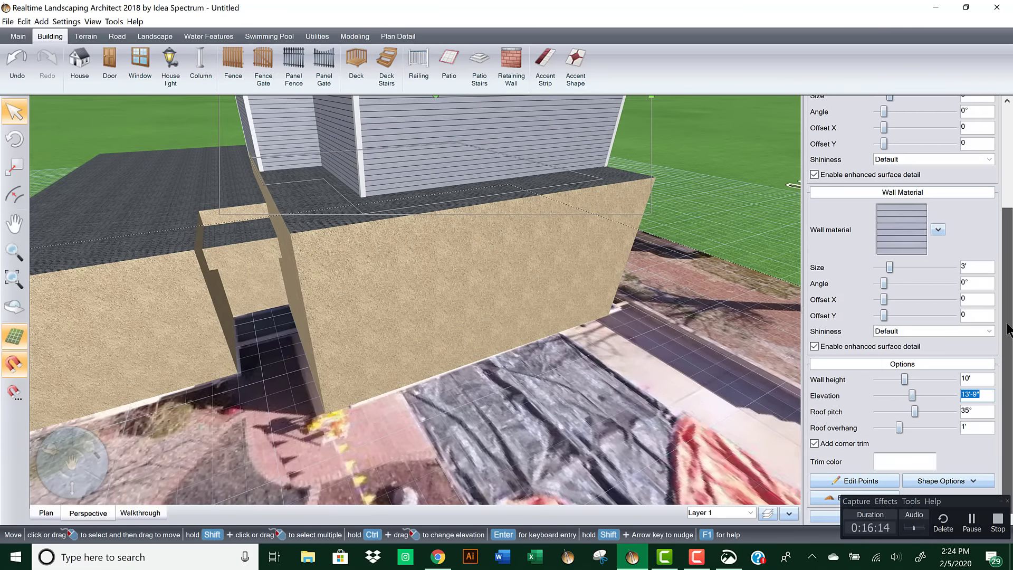
click(814, 443)
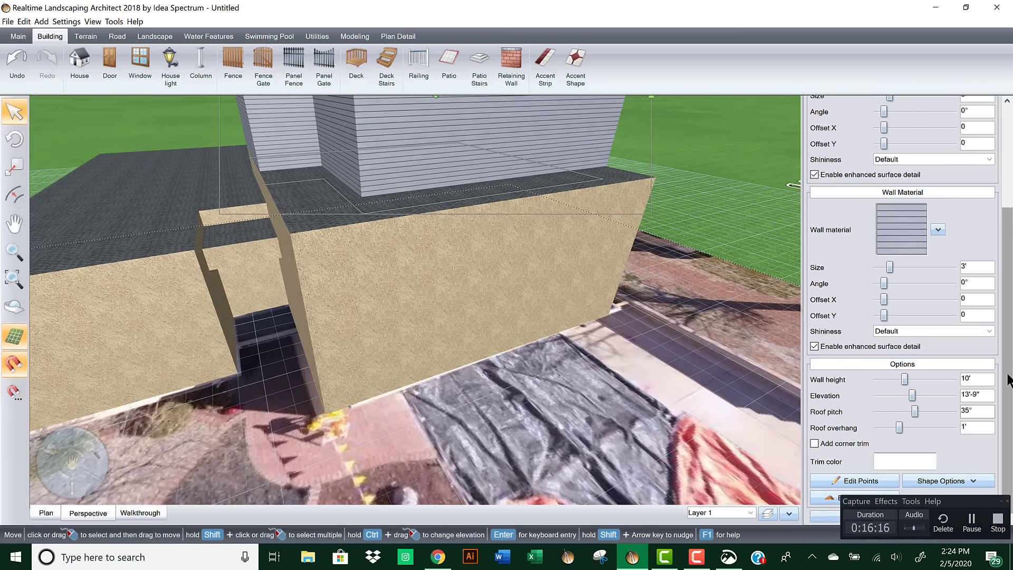
Step: Change the second-story section's wall material from siding to tan stucco
scroll(1007, 380, up, 5)
click(901, 369)
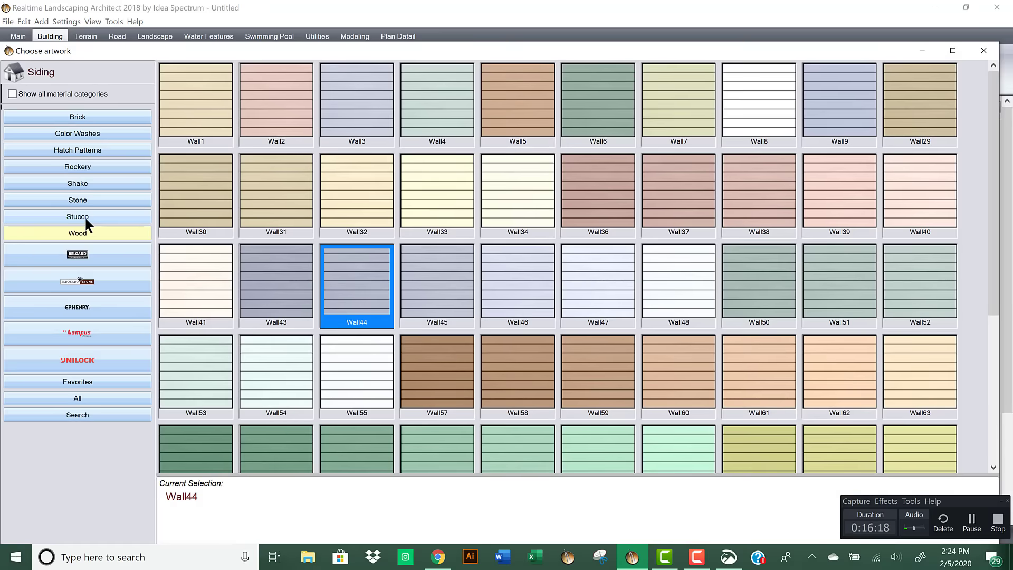
click(86, 218)
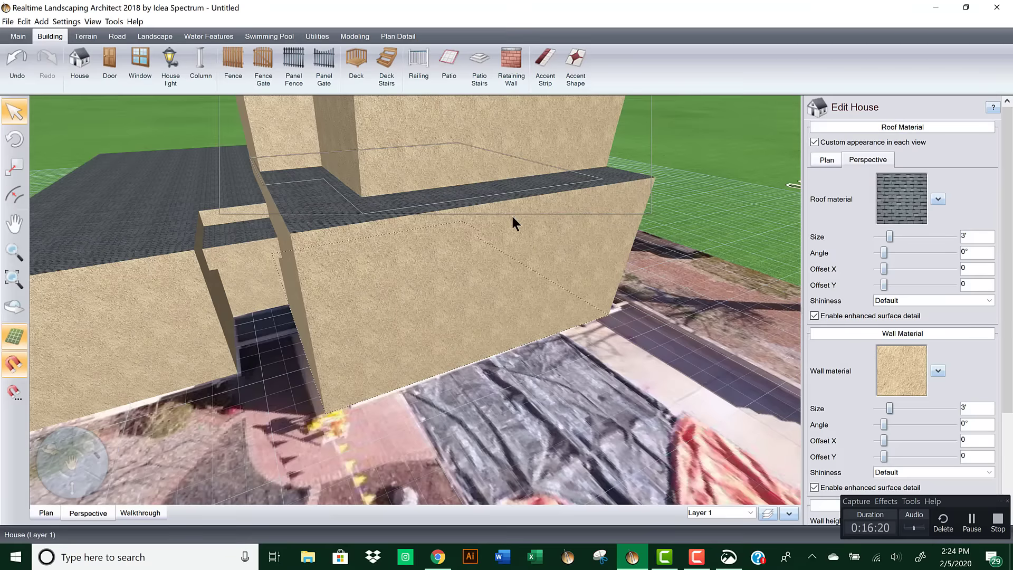
scroll(513, 221, down, 5)
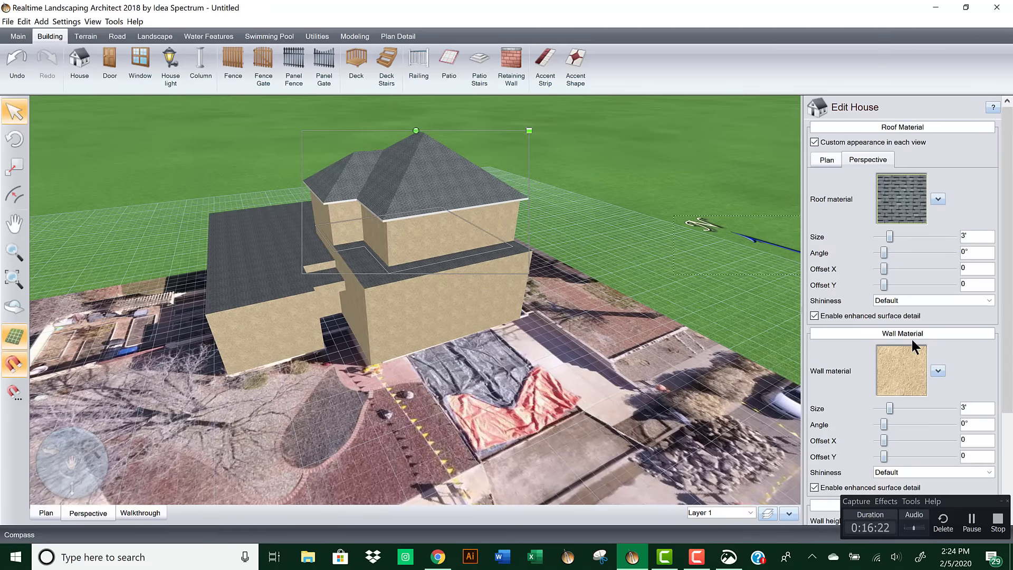
Step: Give the second-story section a flat 0° roof pitch and a wall height of 5'-2"
scroll(910, 337, down, 4)
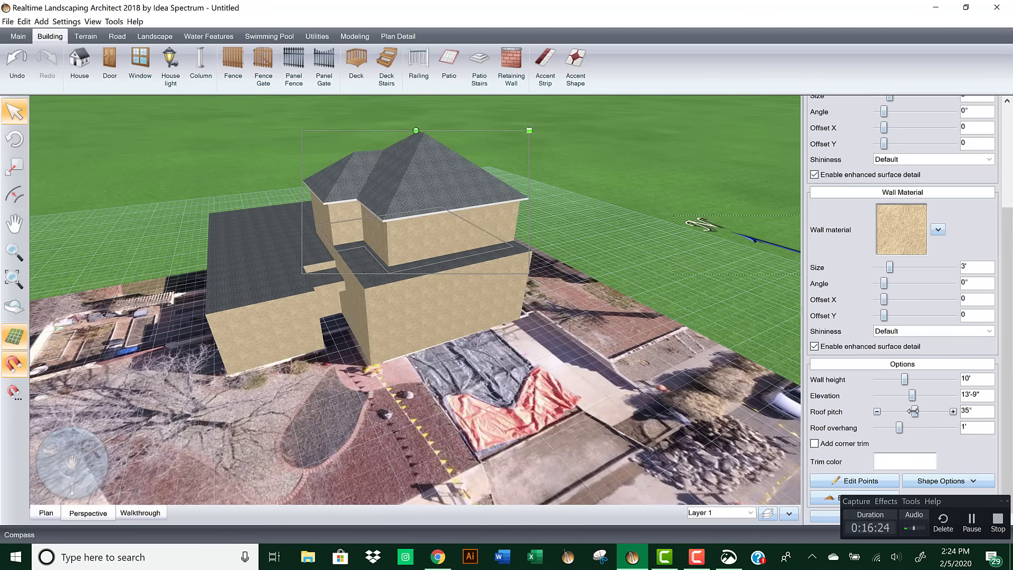
drag(913, 411, 884, 411)
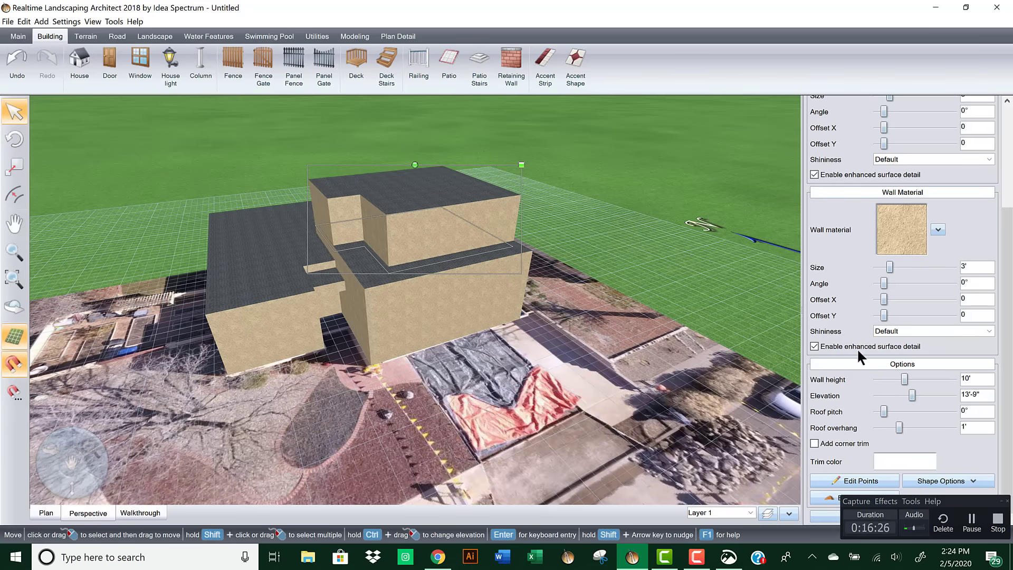
drag(904, 378, 894, 378)
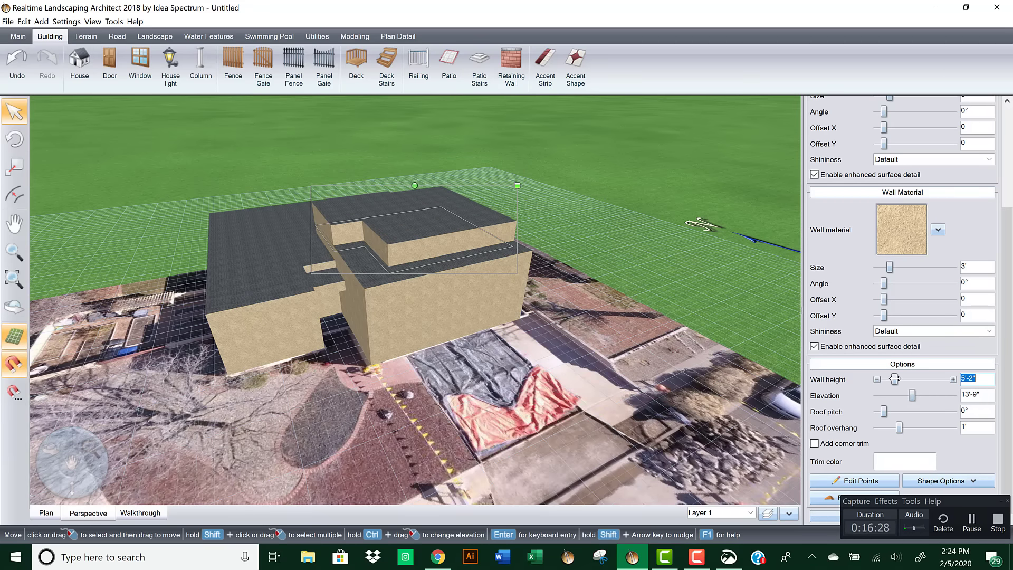
Step: Duplicate the garage section and align the copy with the original garage footprint
scroll(548, 344, up, 5)
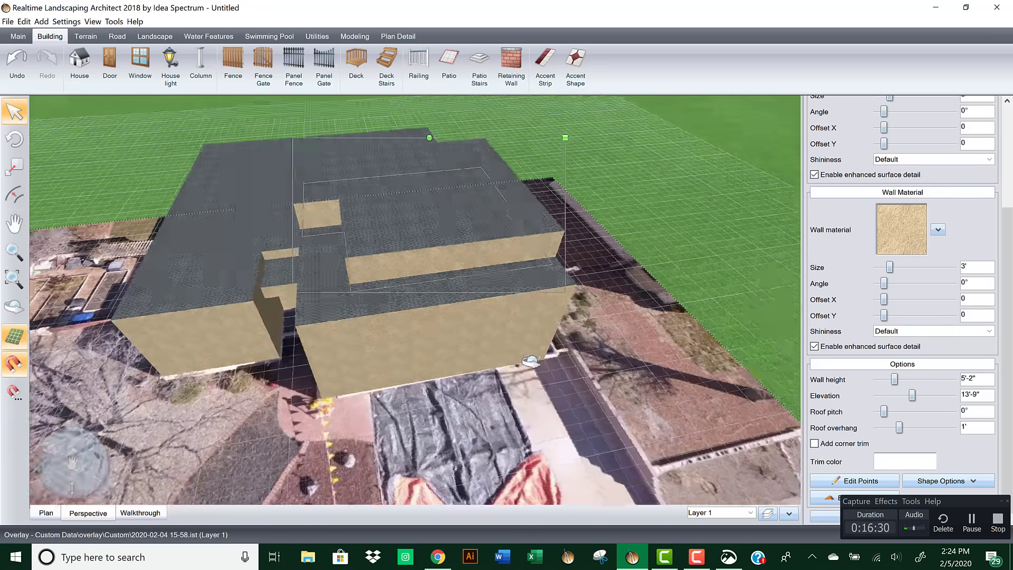
right_drag(575, 343, 544, 360)
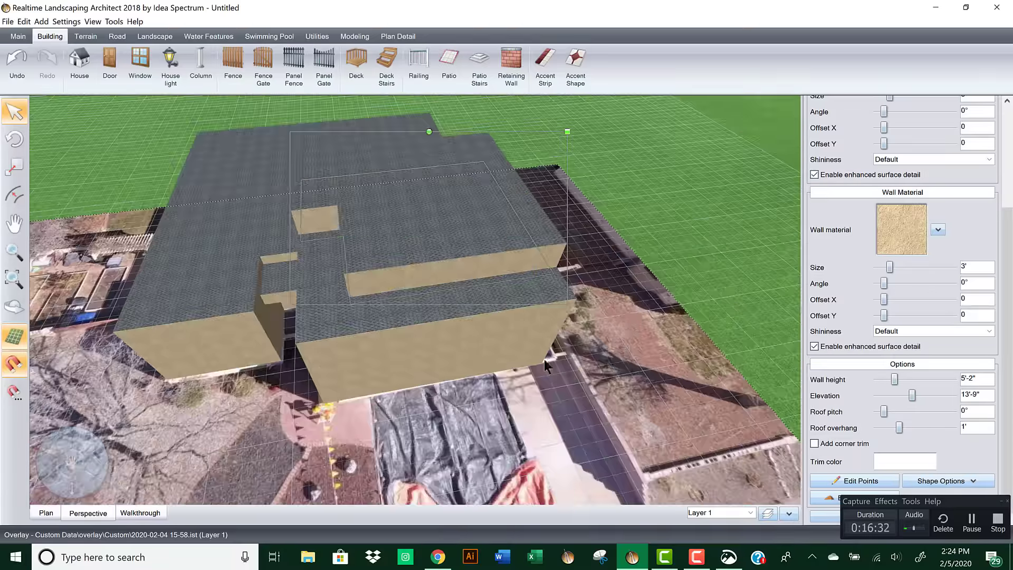
click(399, 328)
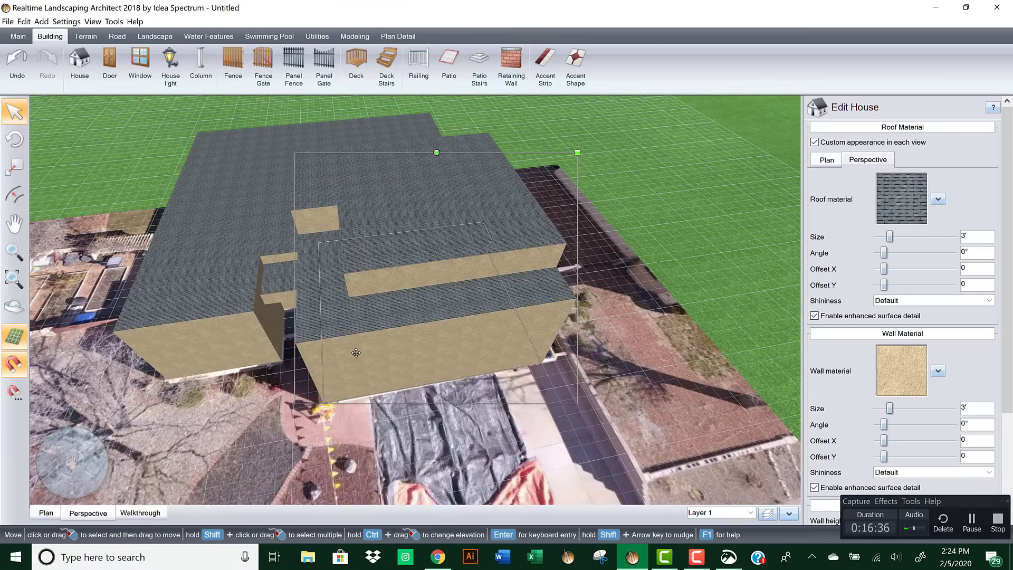
key(Right)
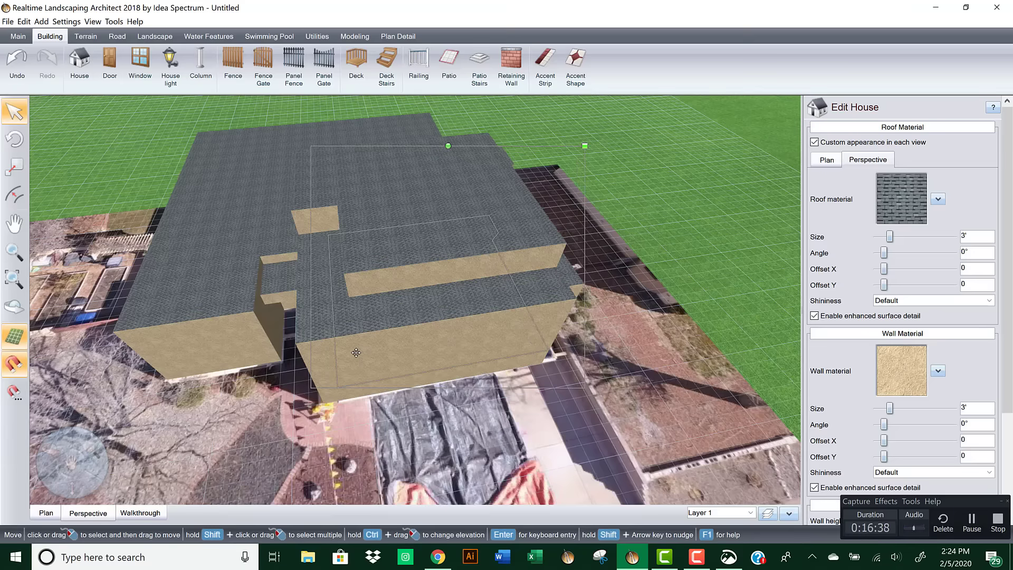
mouse_move(439, 353)
mouse_down()
mouse_move(410, 357)
mouse_move(432, 364)
mouse_up()
right_drag(432, 364, 432, 364)
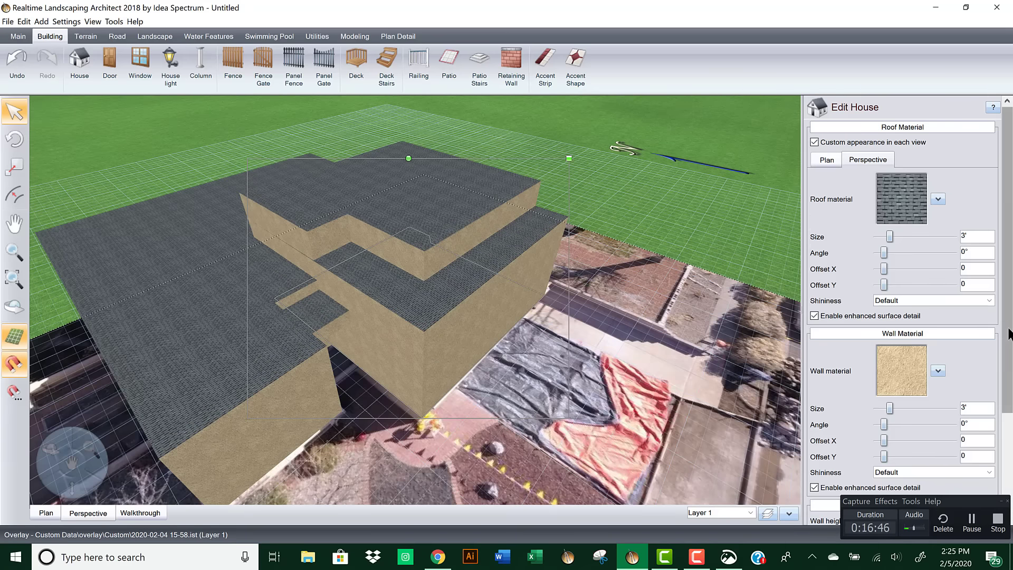
Step: Set the garage copy's wall height to 4' and raise it to an elevation of 18'-2" as the upper roof band
scroll(993, 364, down, 5)
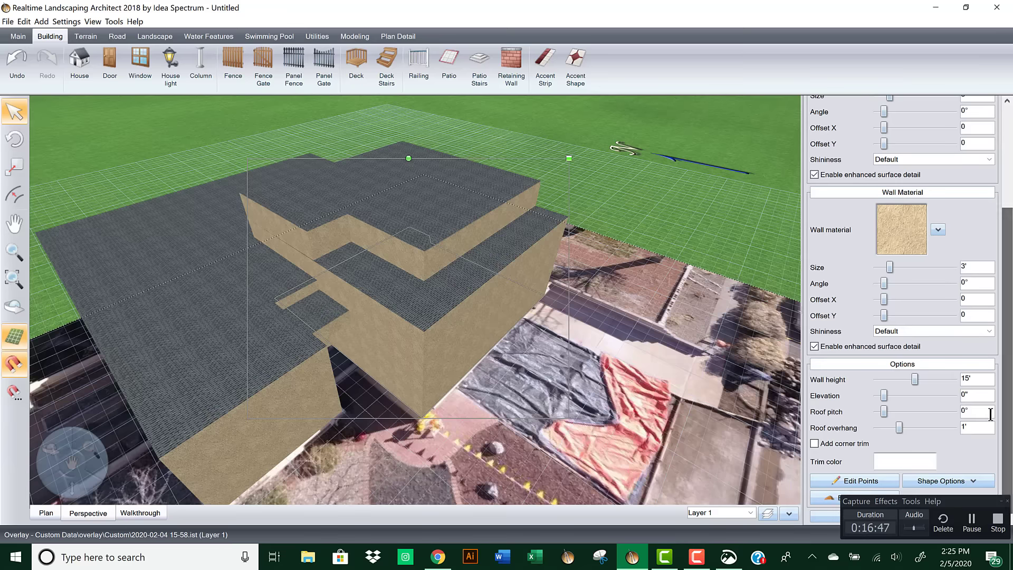
double_click(968, 378)
text(4)
key(Tab)
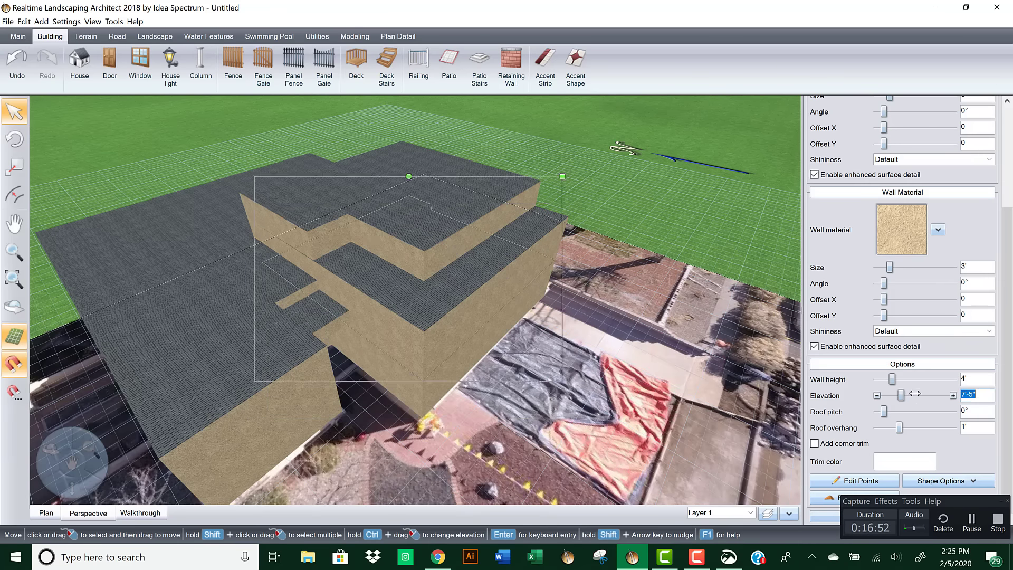
drag(886, 397, 922, 393)
middle_drag(646, 377, 387, 369)
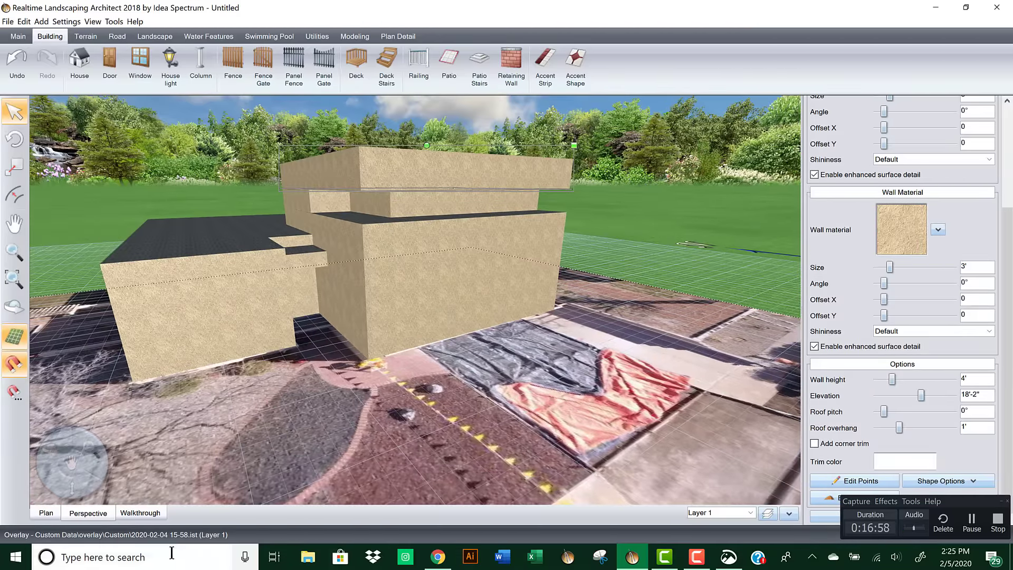
Step: Compare the upper roof band with the house in the Snip & Sketch photo, and return to Realtime Landscaping Architect
click(728, 557)
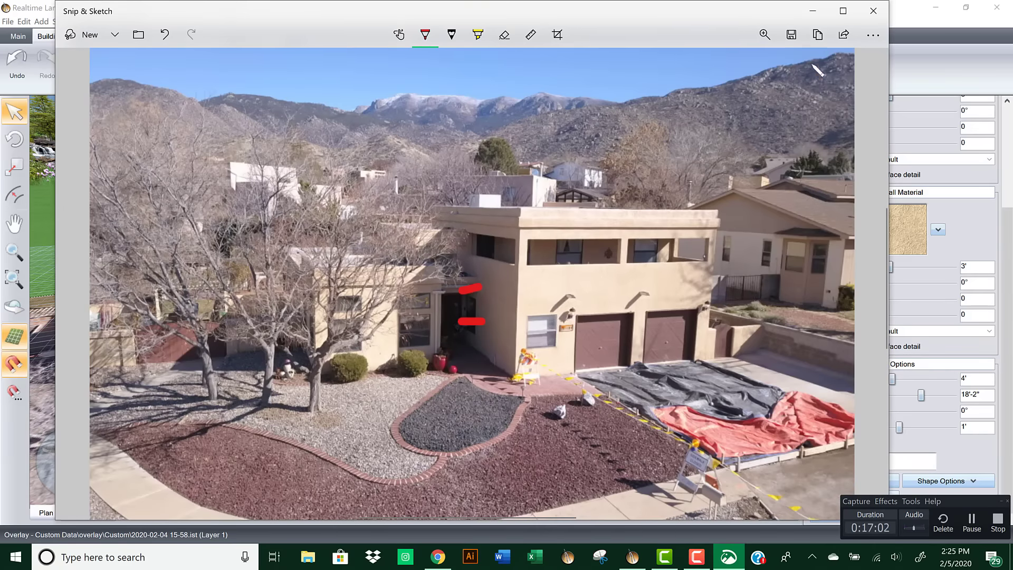
click(814, 15)
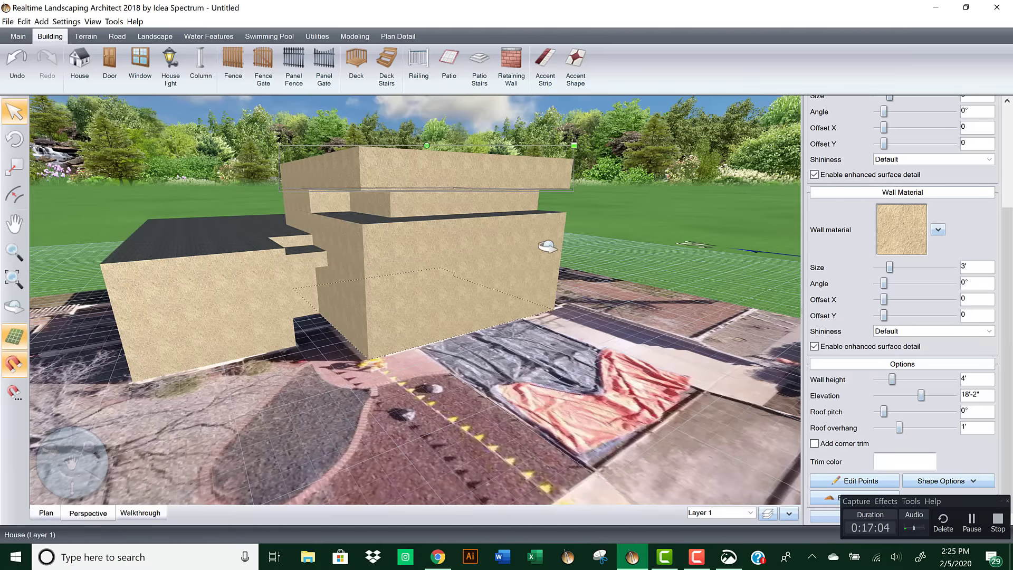
mouse_move(606, 258)
middle_down()
mouse_move(546, 257)
mouse_move(365, 299)
middle_up()
scroll(445, 273, up, 5)
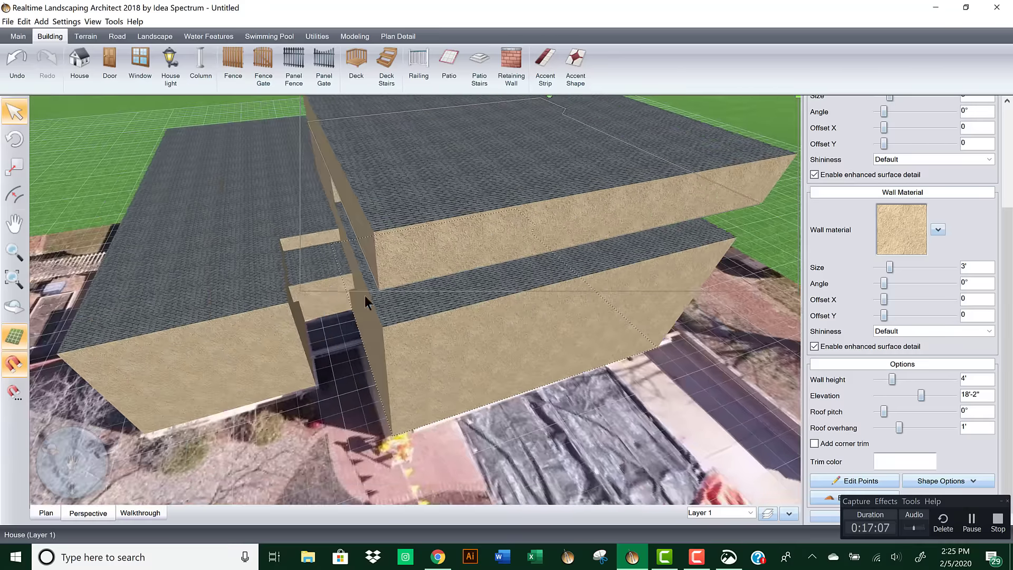
Step: Duplicate the small entry roof section and place the copy in front of the entry, beside the garage corner
click(313, 276)
drag(313, 277, 397, 442)
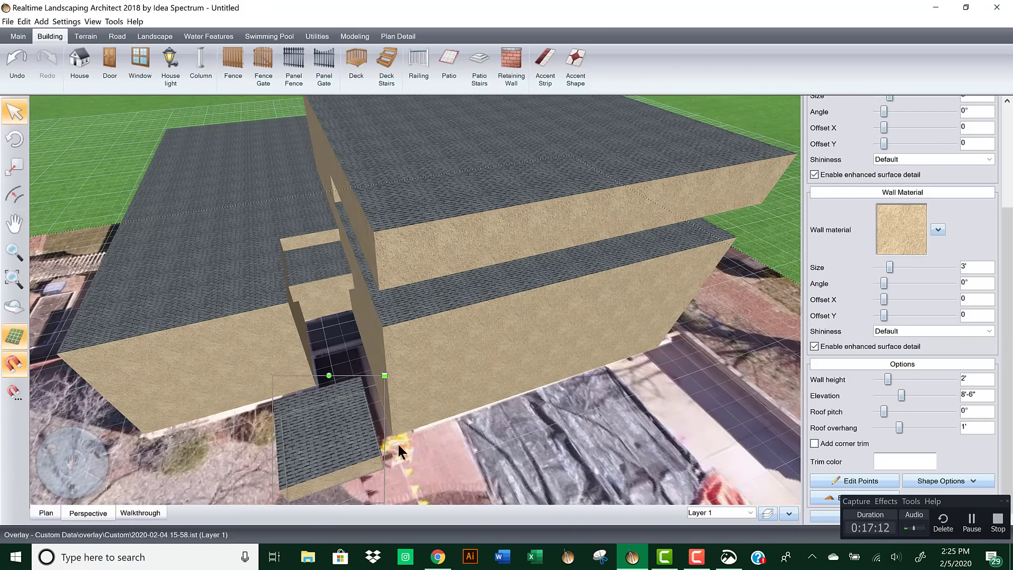
middle_drag(397, 442, 147, 499)
Step: In plan view, edit the entry roof copy's points to shrink it to a column footprint of about 1'-10" by 1'-9"
click(46, 512)
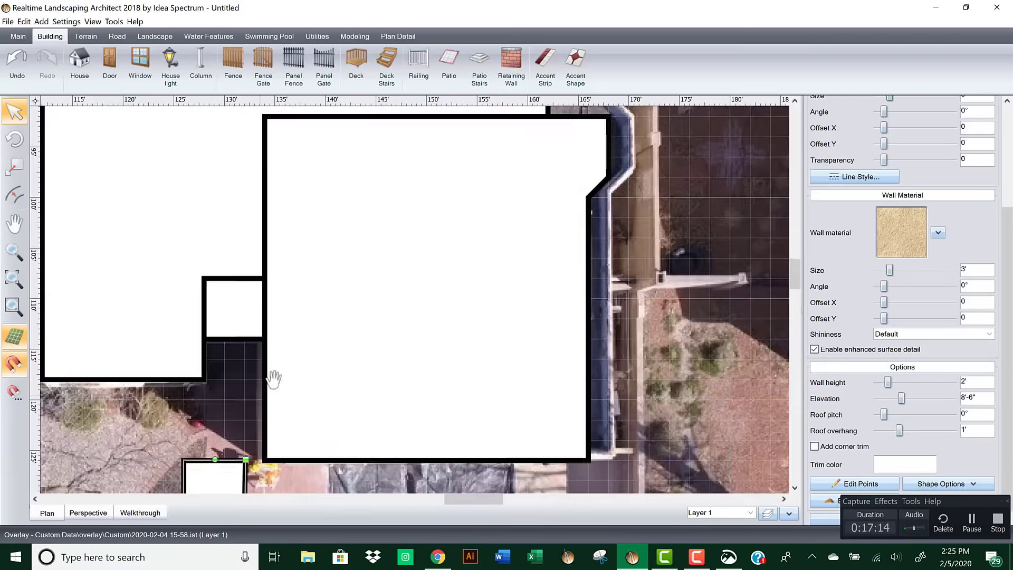
scroll(461, 387, up, 5)
middle_drag(462, 387, 381, 200)
middle_drag(446, 294, 448, 246)
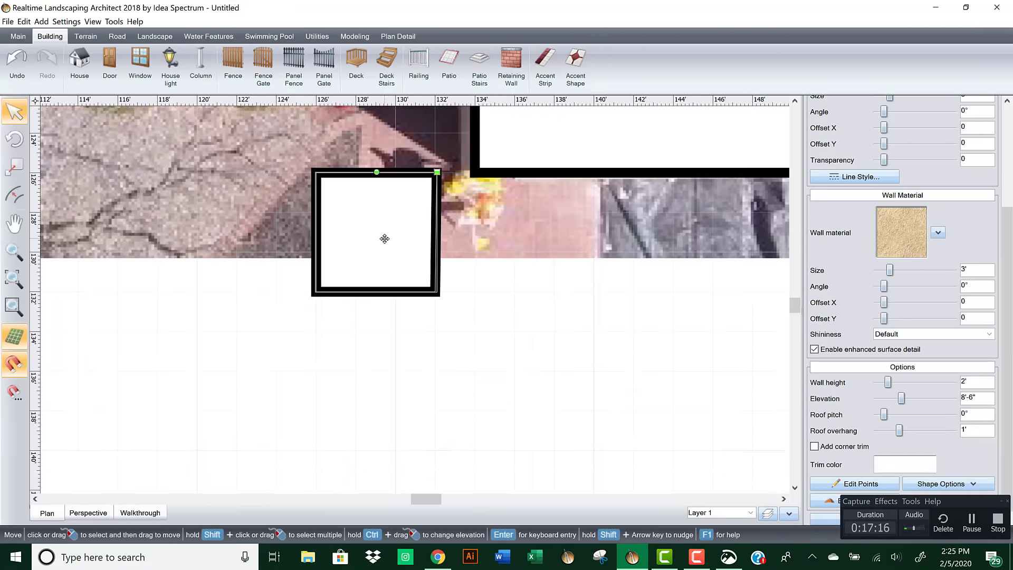
scroll(413, 296, up, 3)
middle_drag(443, 319, 540, 529)
click(826, 483)
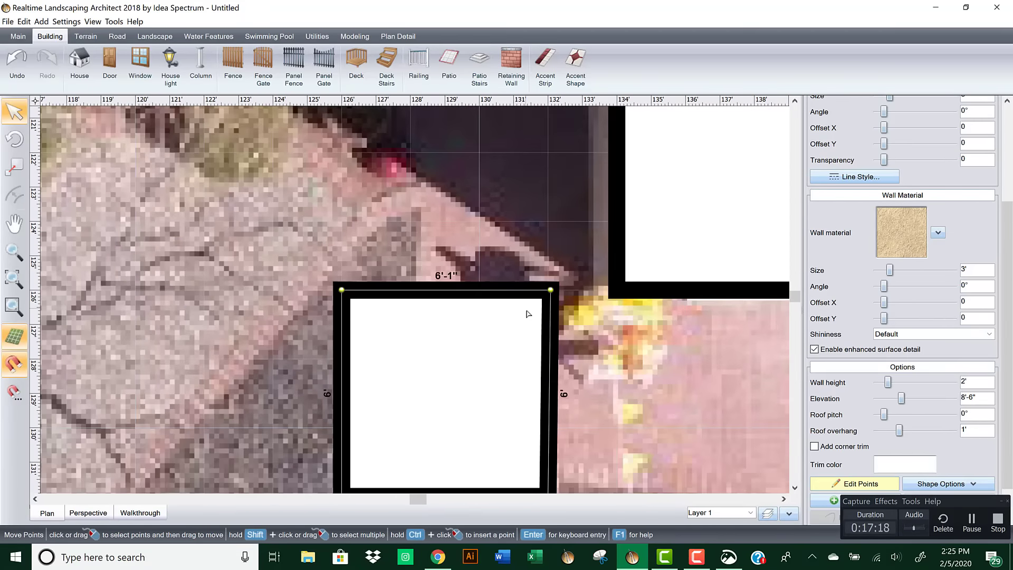
middle_drag(527, 314, 530, 240)
click(546, 294)
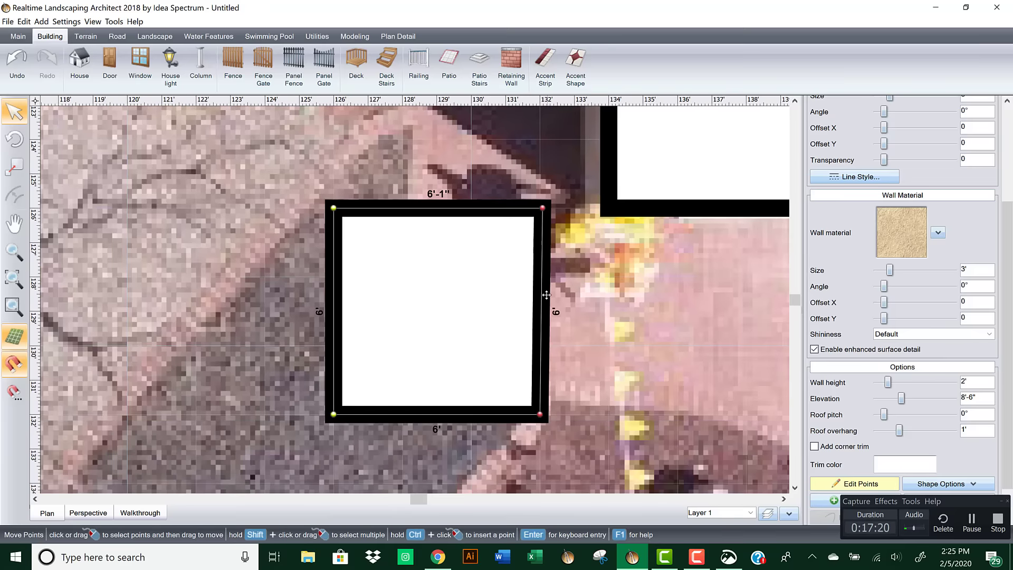
drag(543, 290, 394, 292)
drag(365, 416, 382, 269)
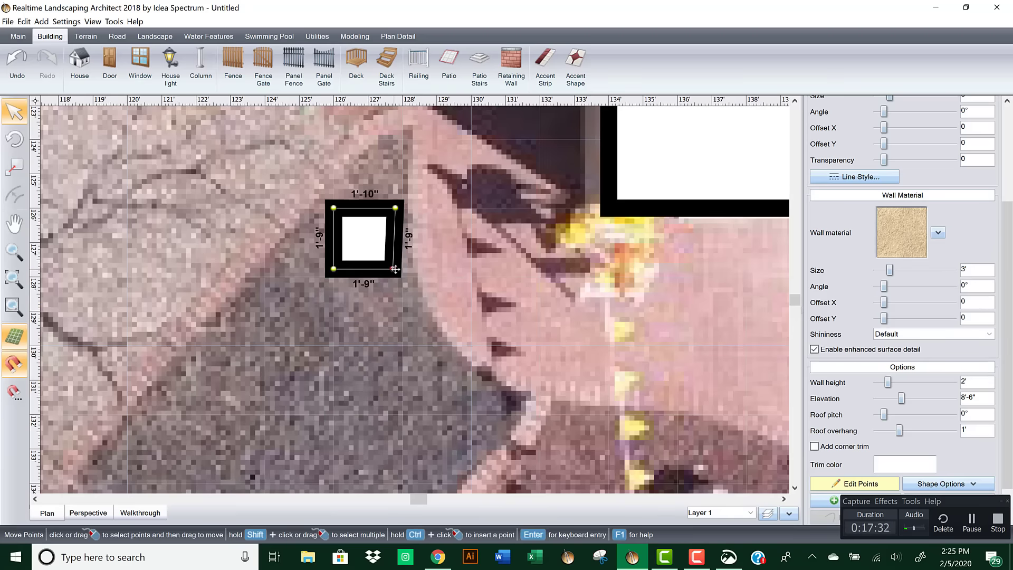
Step: Adjust the column footprint's front corner point so that its front side is 1'-10" long
drag(395, 269, 397, 263)
scroll(397, 263, up, 5)
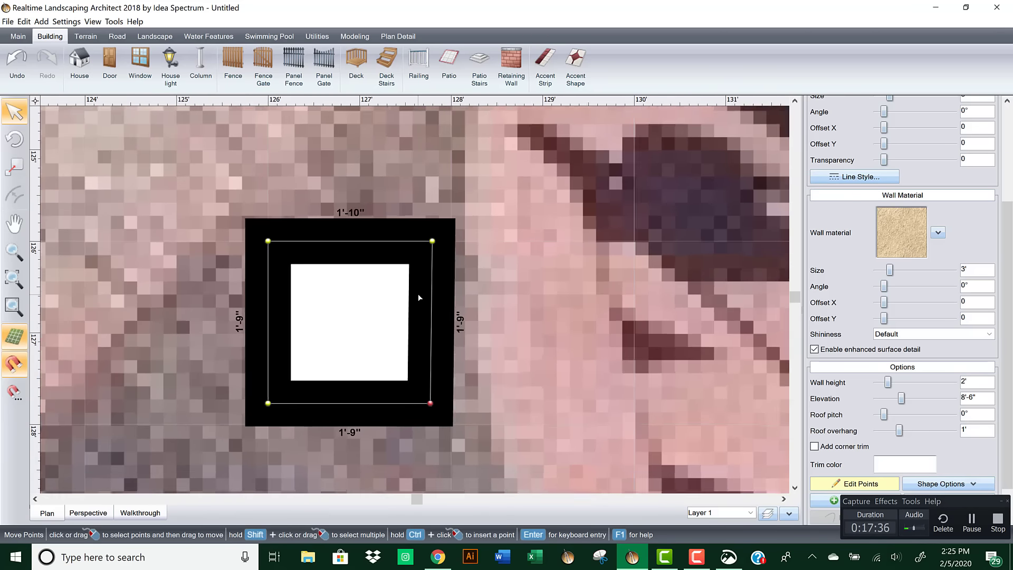
scroll(419, 297, up, 1)
drag(431, 415, 435, 414)
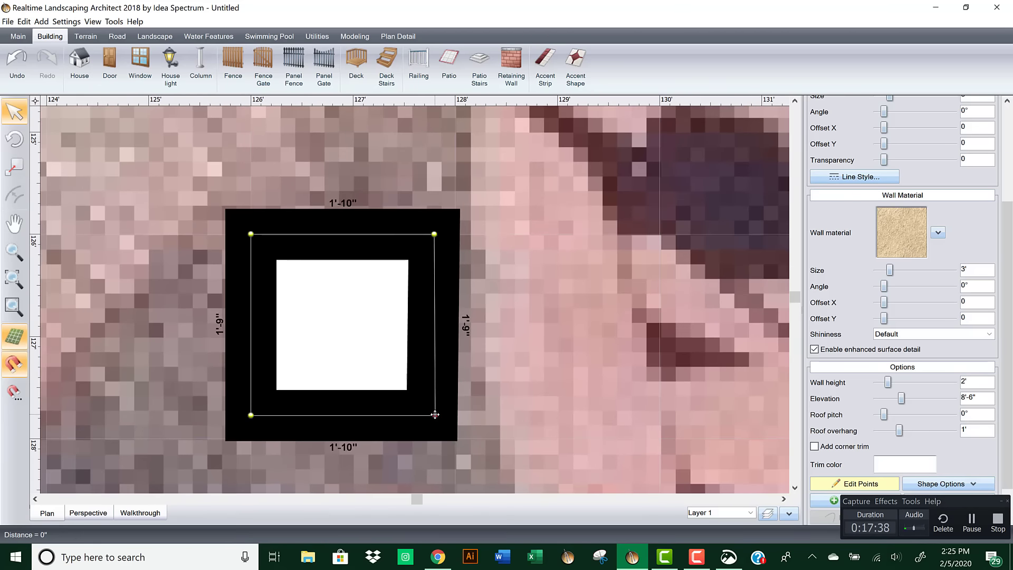
scroll(522, 372, down, 2)
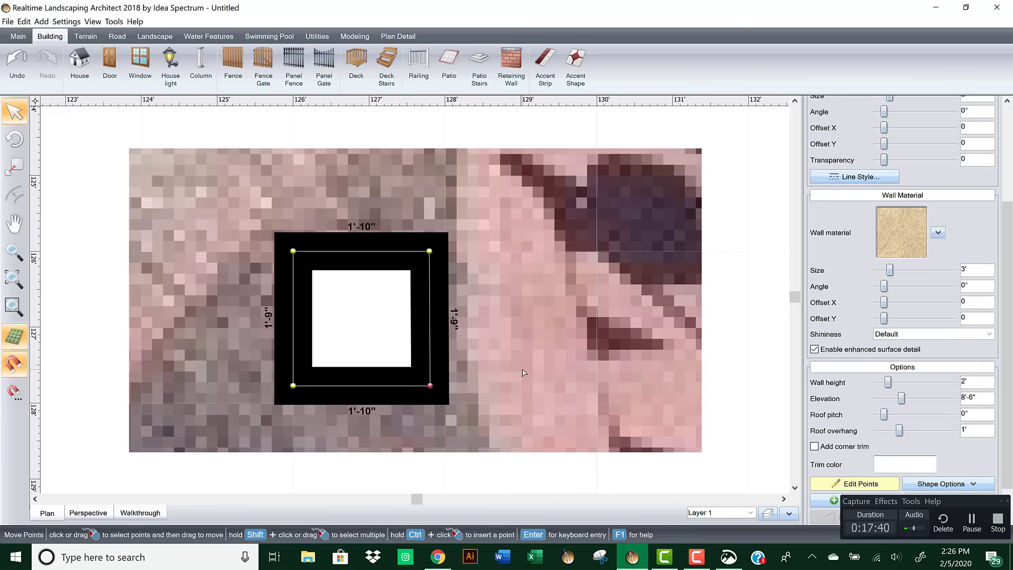
scroll(470, 348, up, 2)
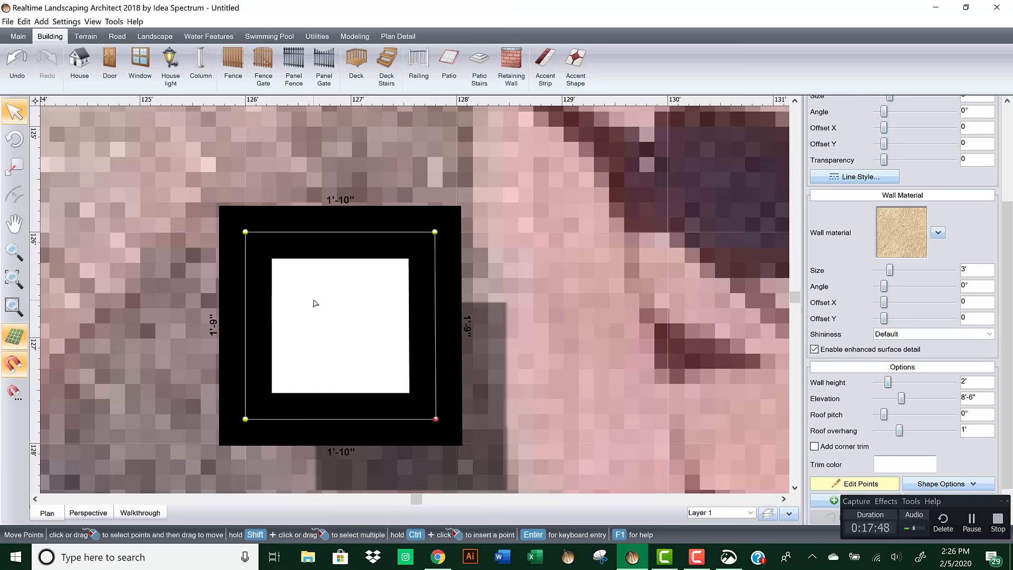
Step: Remove the column footprint's front corner point, leave point editing and delete the whole section
key(Delete)
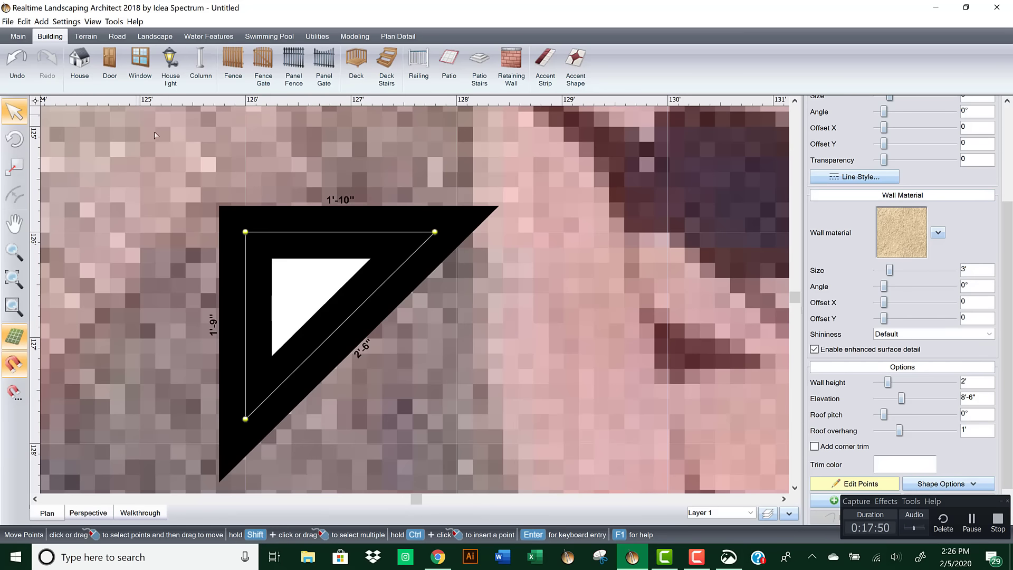
click(848, 482)
click(405, 333)
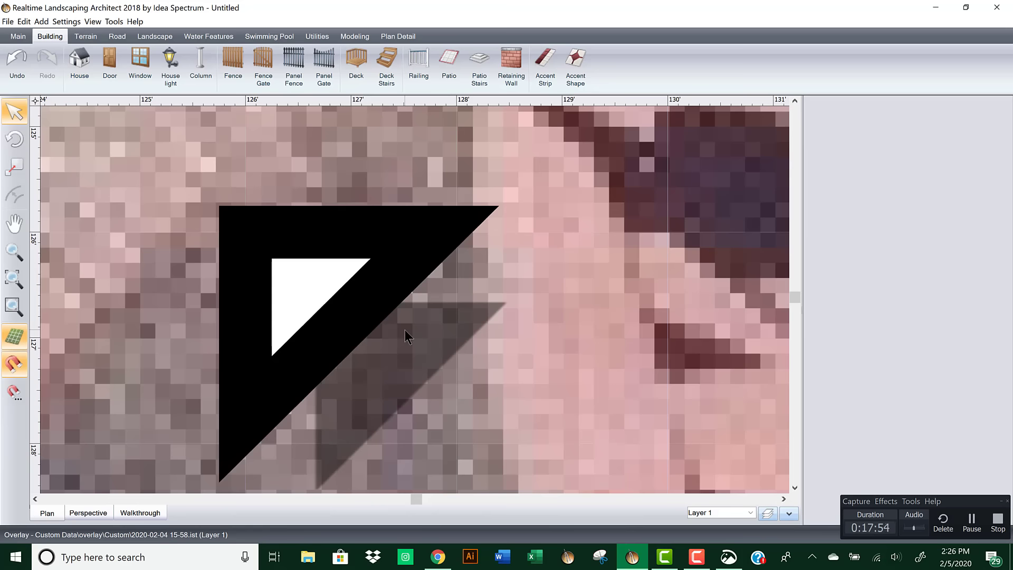
click(331, 268)
key(Delete)
scroll(330, 270, down, 1)
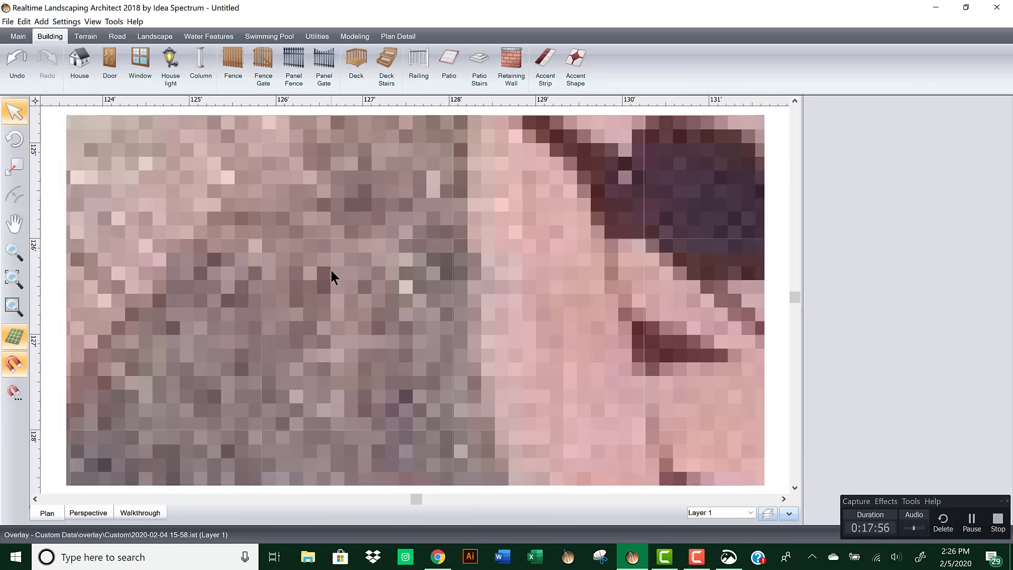
scroll(331, 271, down, 1)
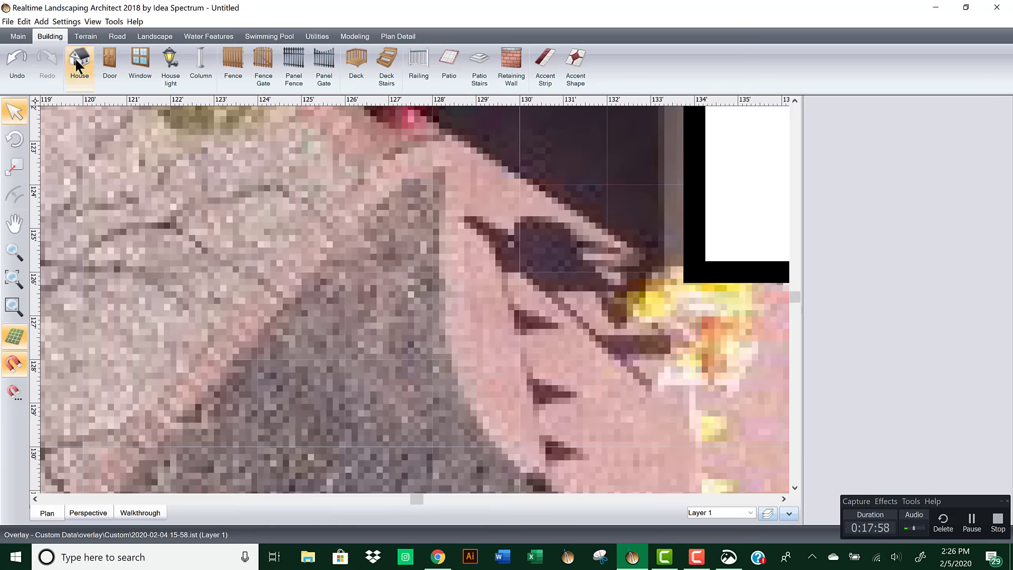
Step: Add a new house section from the preset Square shape, in front of the entry by the garage corner
click(76, 58)
click(953, 466)
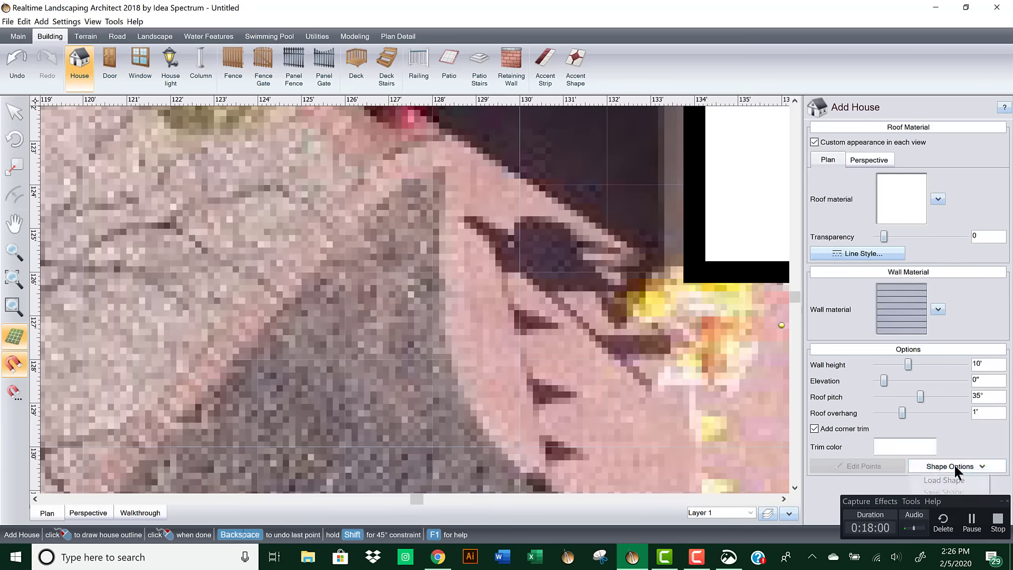
click(947, 476)
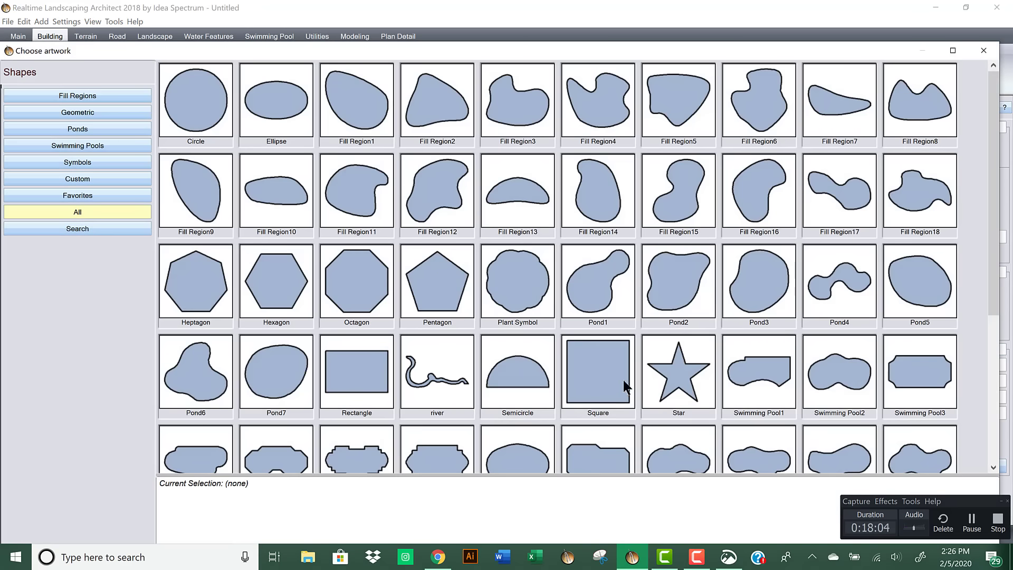
click(600, 371)
double_click(596, 379)
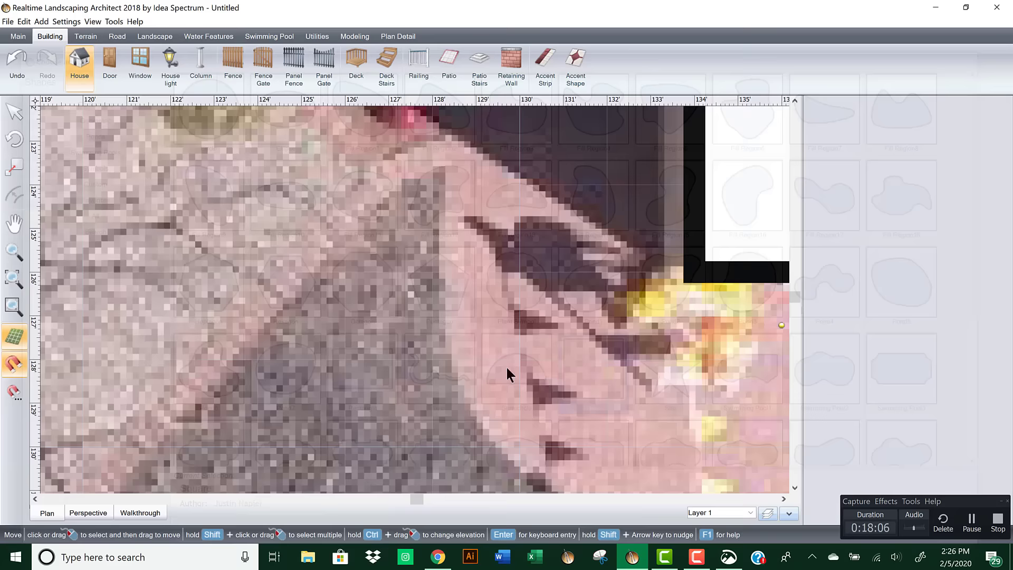
scroll(428, 356, down, 5)
scroll(427, 356, down, 2)
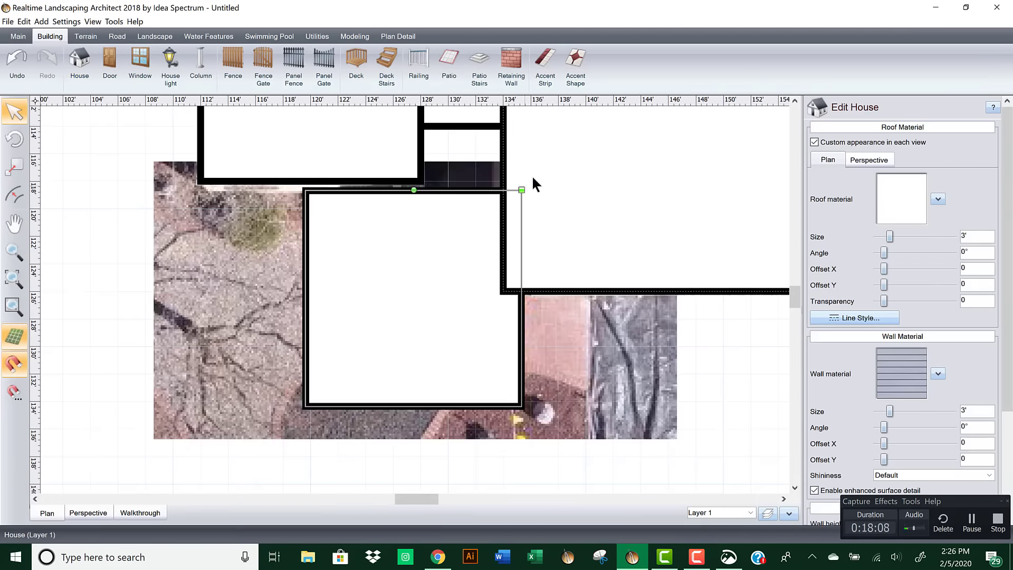
Step: Scale the new square section down to a column footprint of 1'-11" by 1'-11", checking its side lengths in point editing
drag(520, 185, 429, 286)
scroll(429, 287, up, 5)
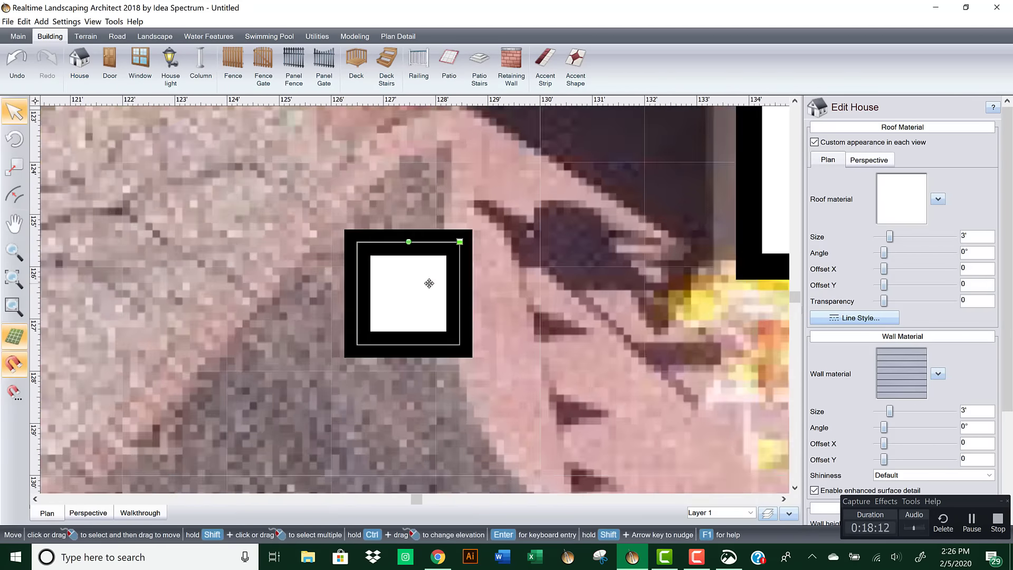
scroll(985, 252, down, 3)
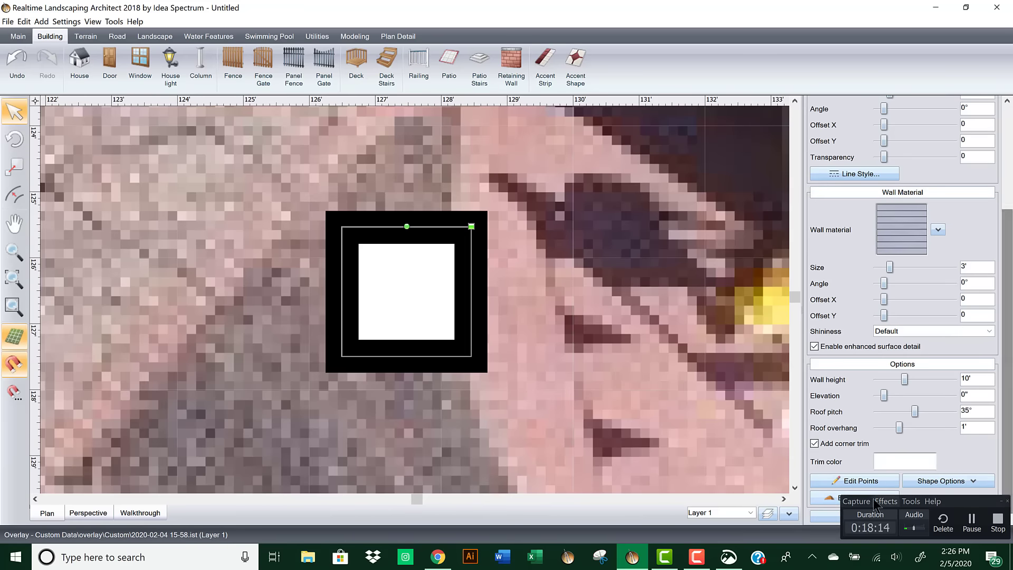
click(856, 481)
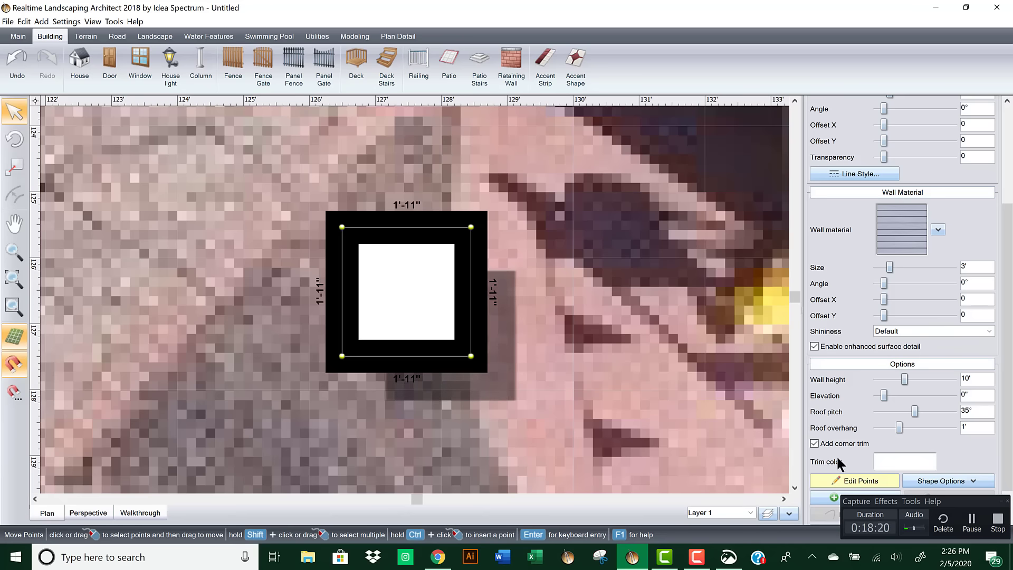
click(875, 473)
scroll(490, 324, down, 2)
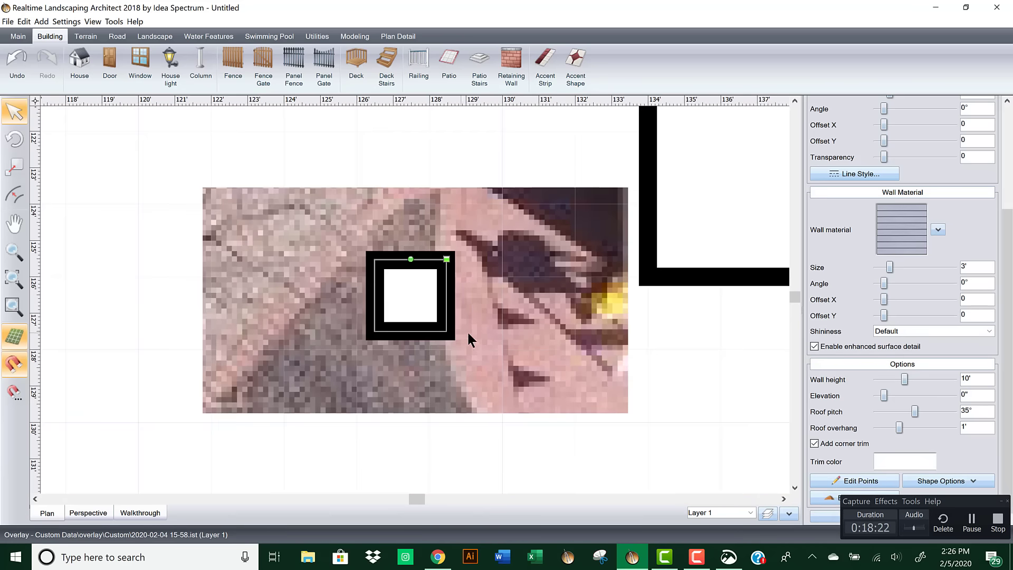
Step: In the perspective view, remove the column's corner trim and give its walls the stucco material Wall104
click(106, 511)
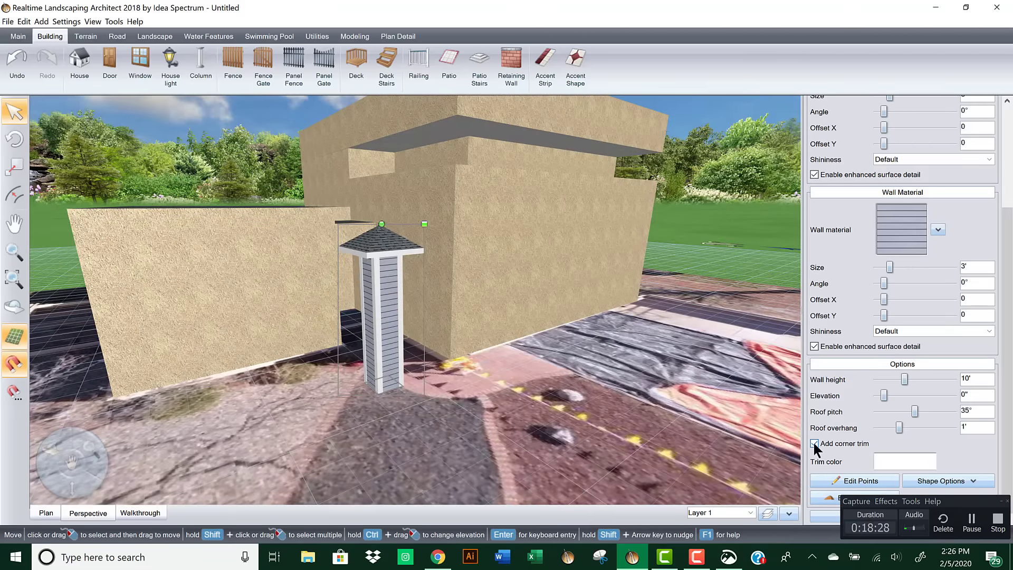
click(908, 232)
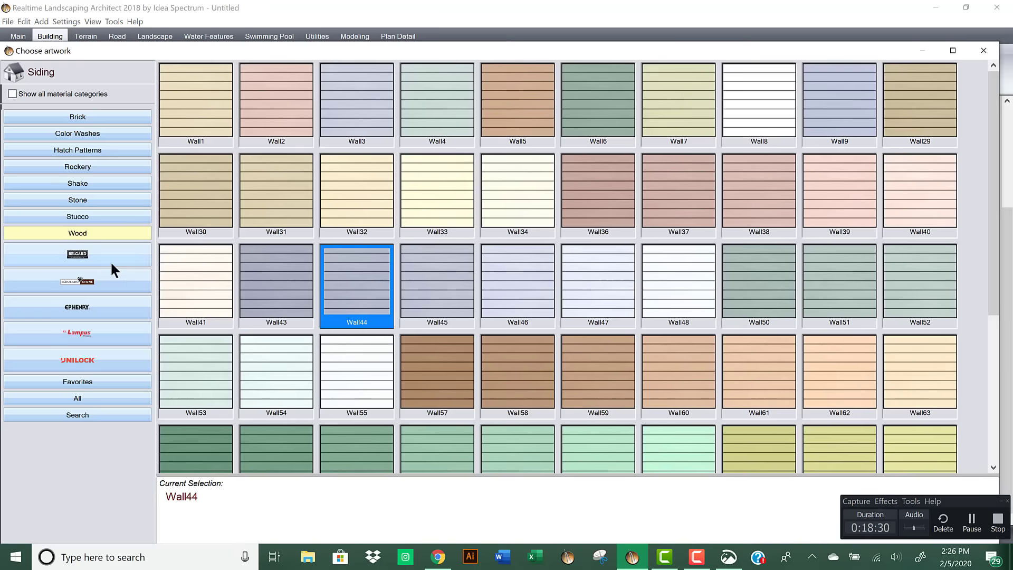
click(104, 218)
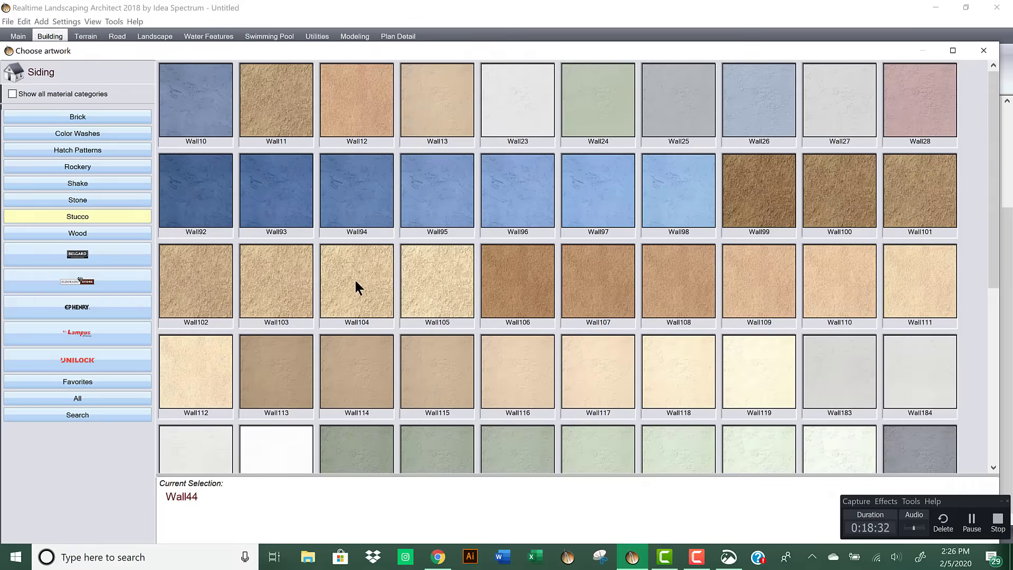
double_click(354, 278)
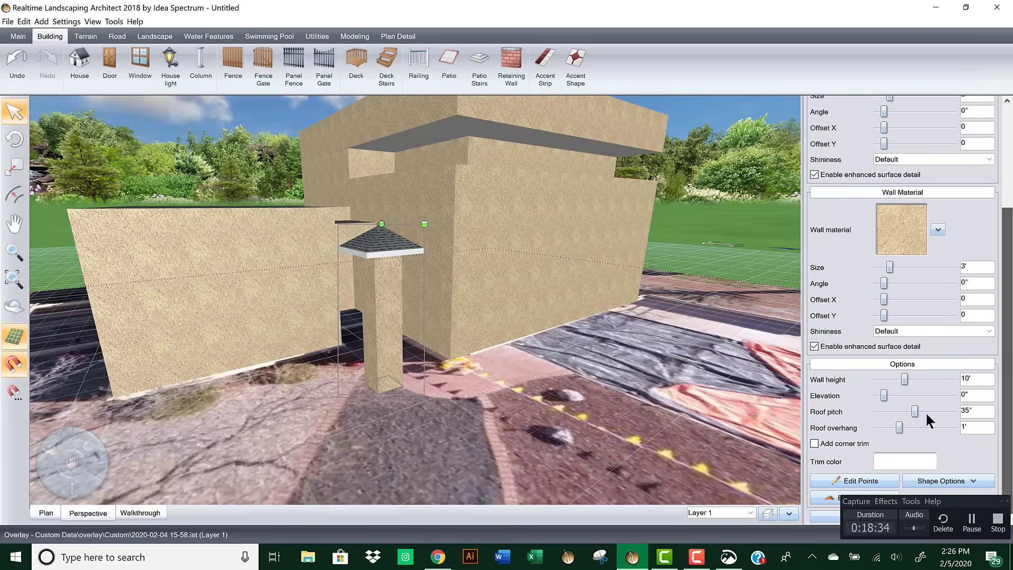
Step: Flatten the column's roof to a 0° pitch and move the column to the garage's front corner
drag(914, 411, 806, 415)
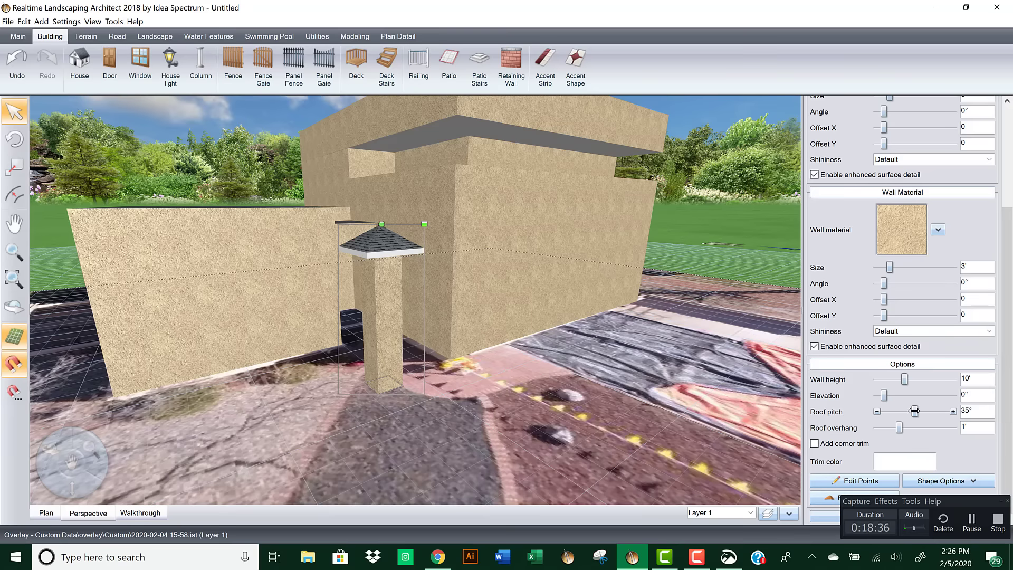
click(462, 359)
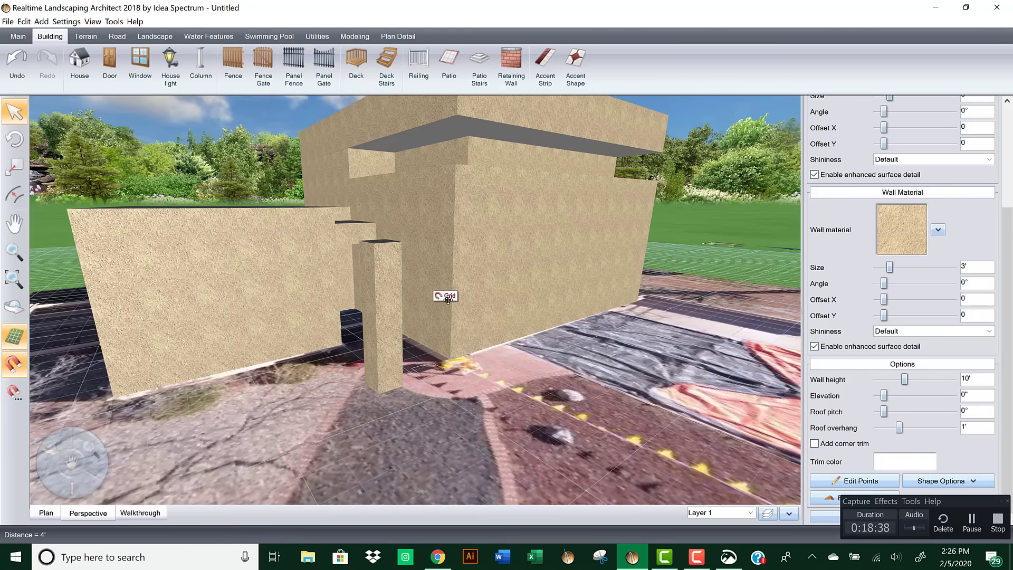
click(459, 287)
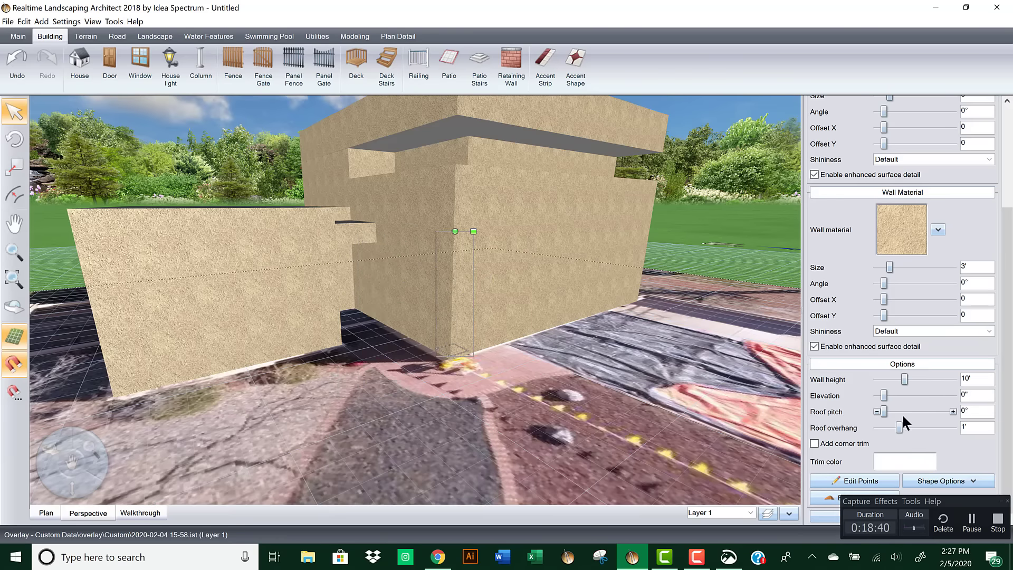
Step: Raise the column to an elevation of 11'-8" so it stands between the garage walls and the upper roof band
drag(885, 395, 908, 396)
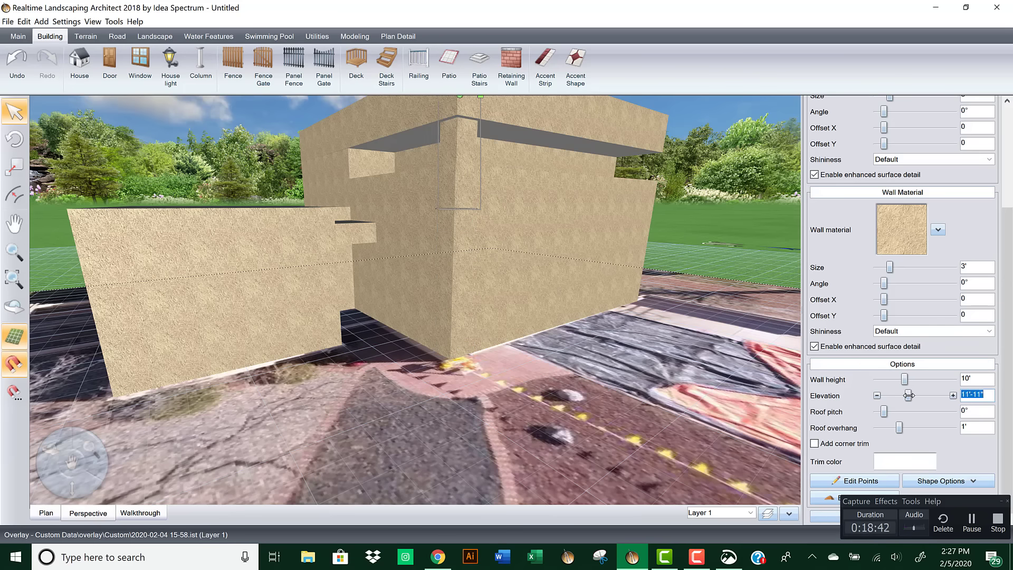
middle_drag(681, 285, 628, 346)
scroll(617, 346, down, 2)
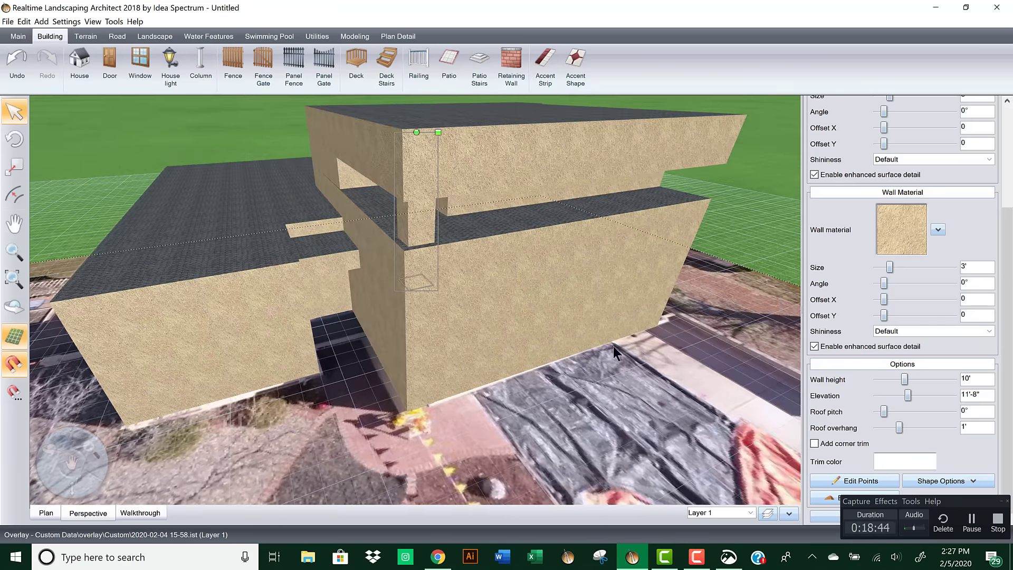
middle_drag(493, 314, 482, 344)
scroll(483, 344, up, 5)
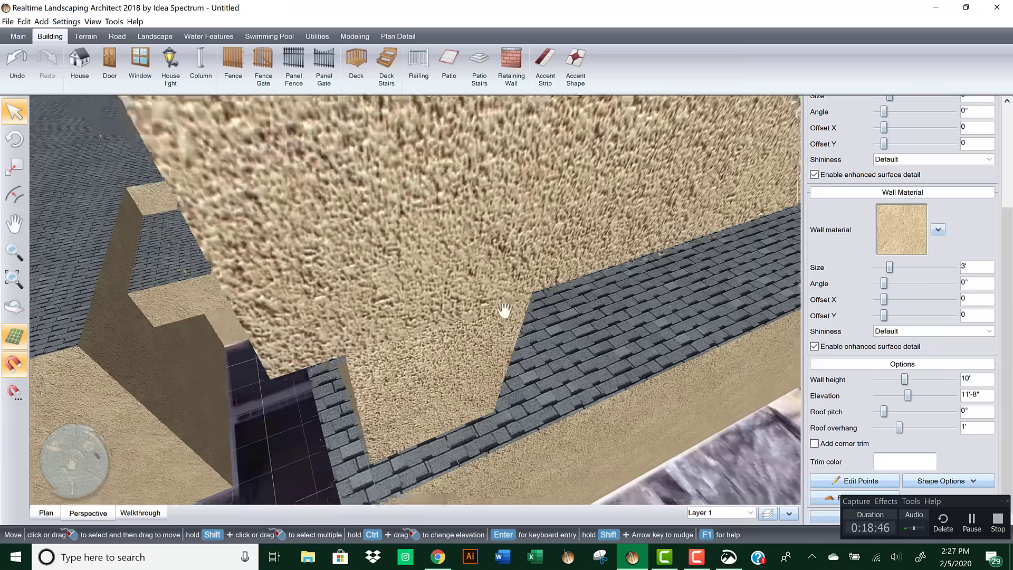
Step: Shift the raised column in the perspective view to line it up with the front corner of the garage and roof band
middle_drag(502, 307, 551, 267)
drag(588, 215, 597, 235)
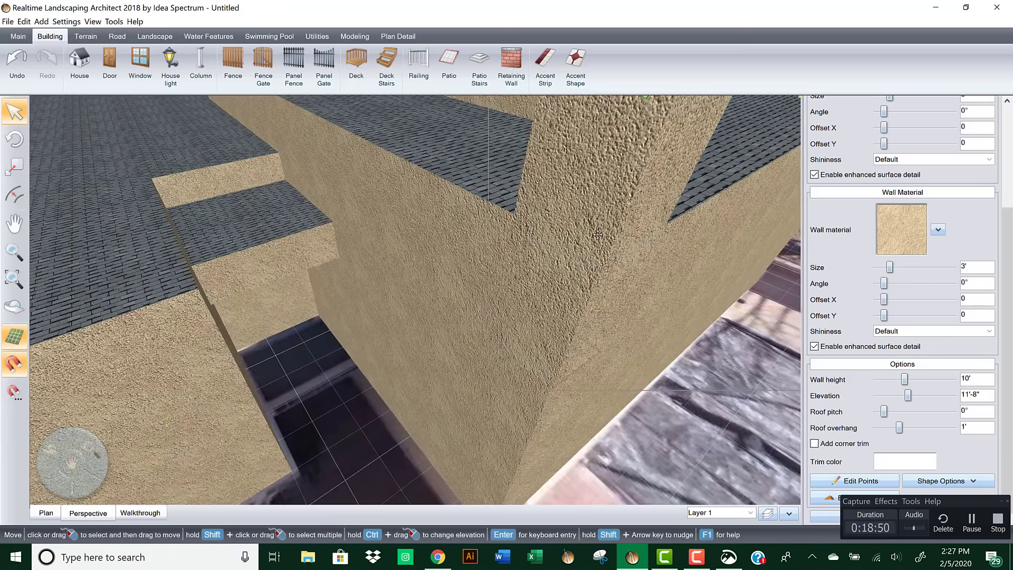
scroll(614, 269, down, 5)
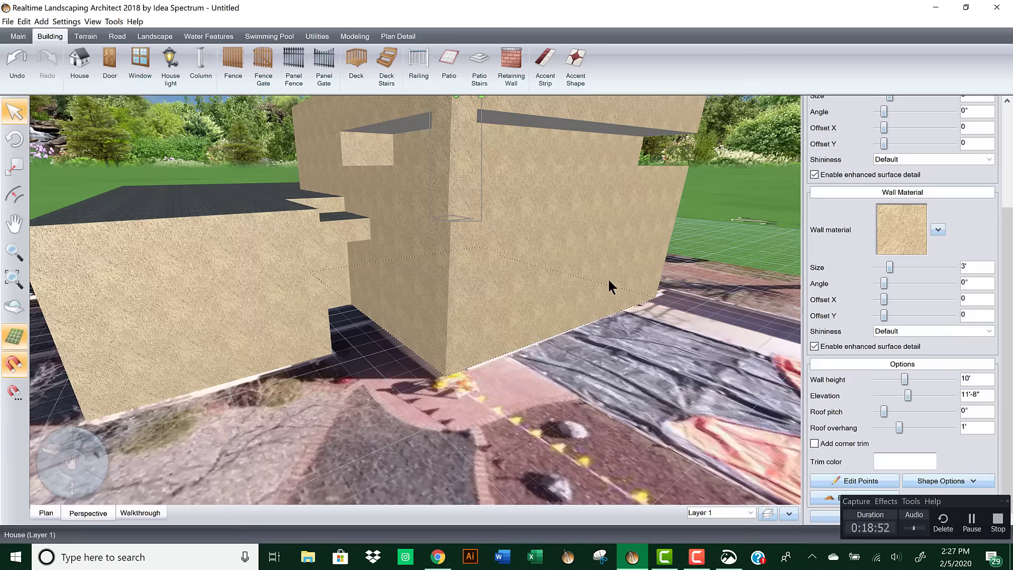
click(748, 198)
drag(676, 229, 615, 244)
middle_drag(616, 244, 636, 240)
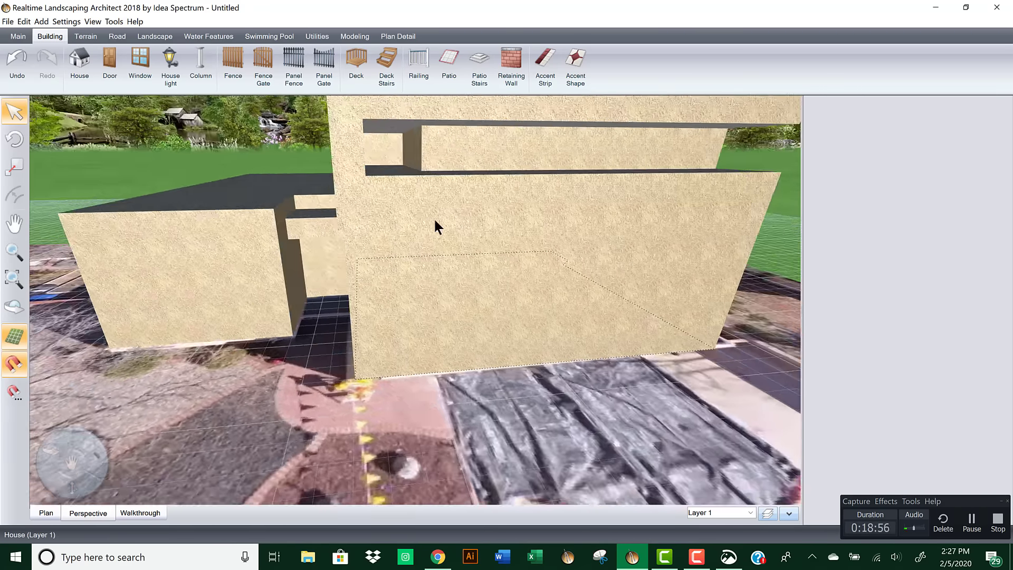
scroll(400, 216, up, 4)
scroll(279, 179, down, 3)
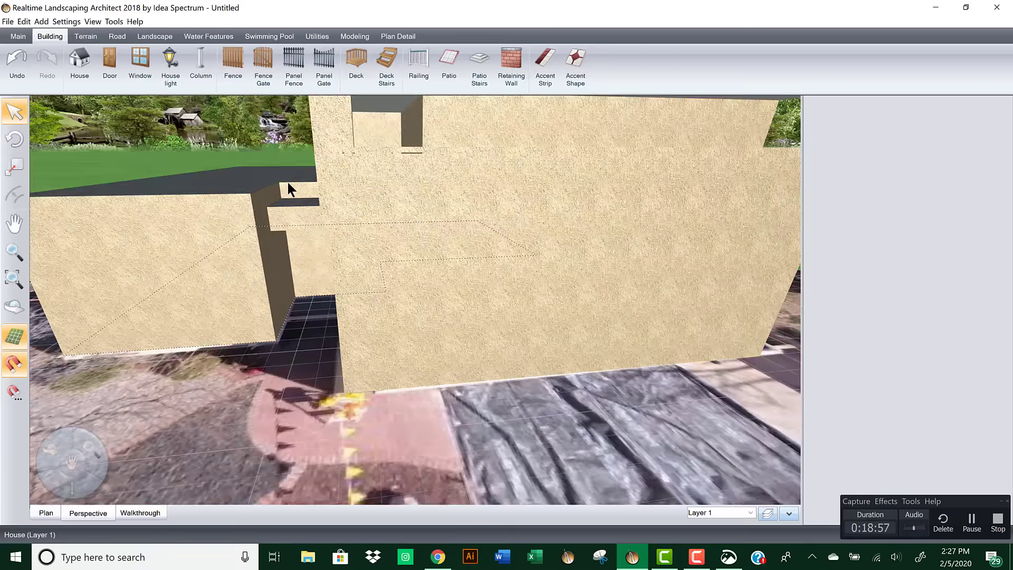
click(336, 138)
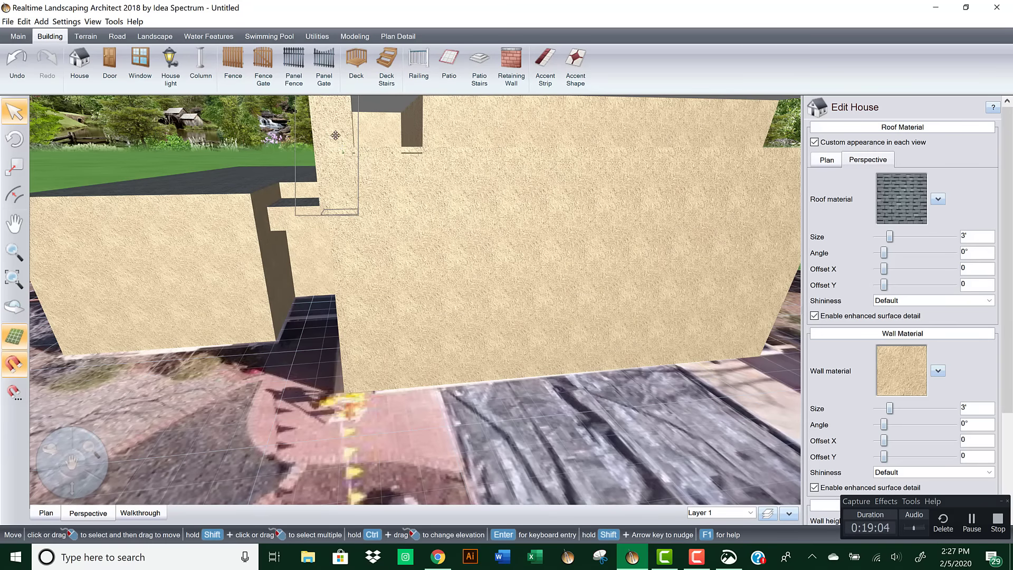
drag(338, 138, 343, 136)
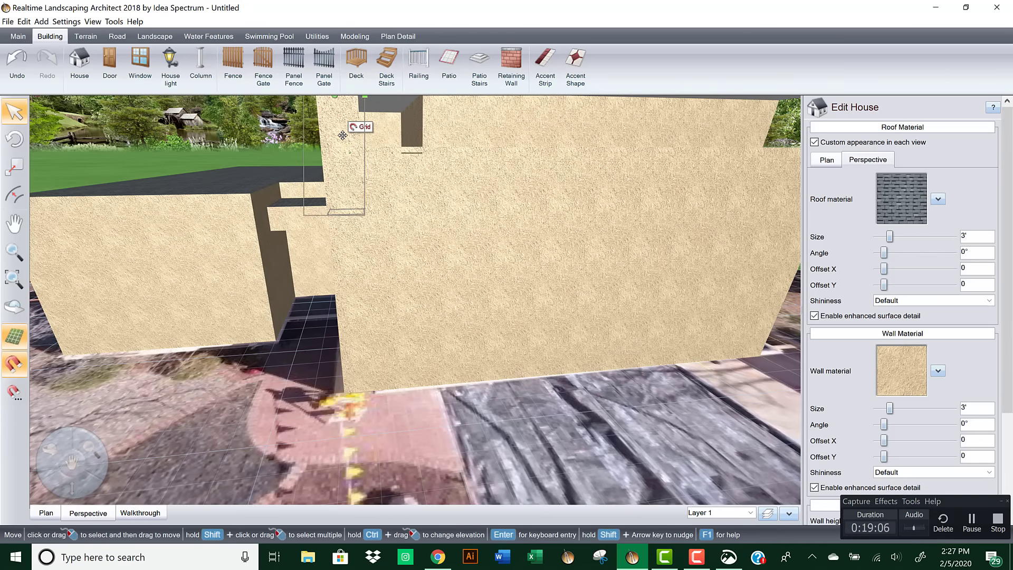
Step: Walk through the scene from the street toward the house to examine the corner column, then leave the walkthrough
right_drag(360, 253, 201, 482)
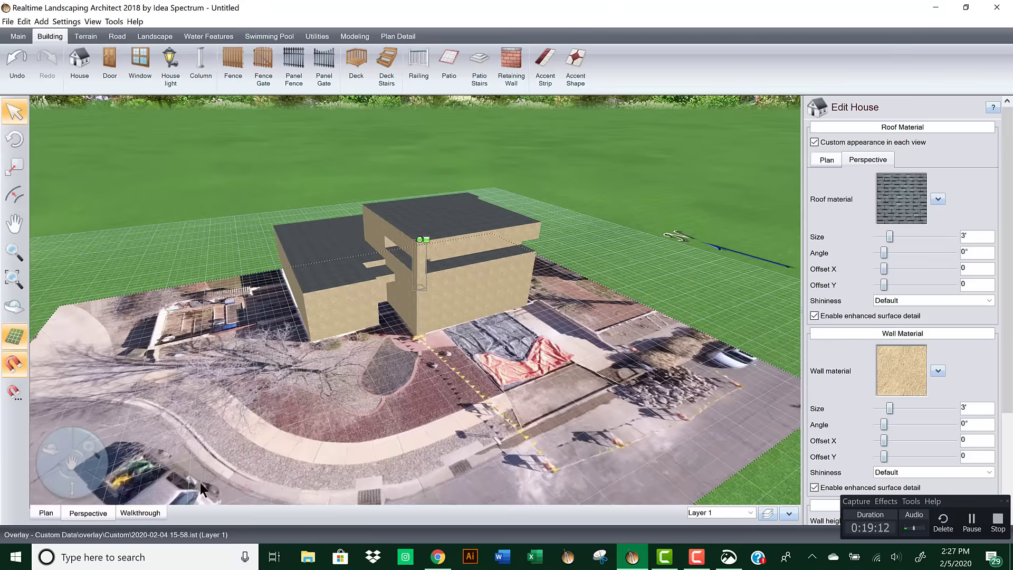
click(140, 511)
click(598, 189)
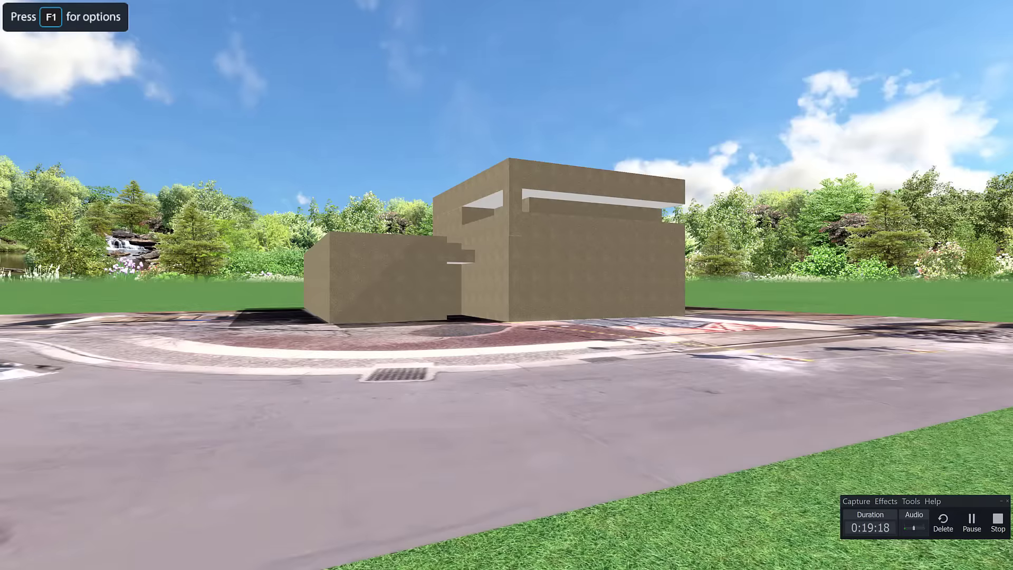
key(w)
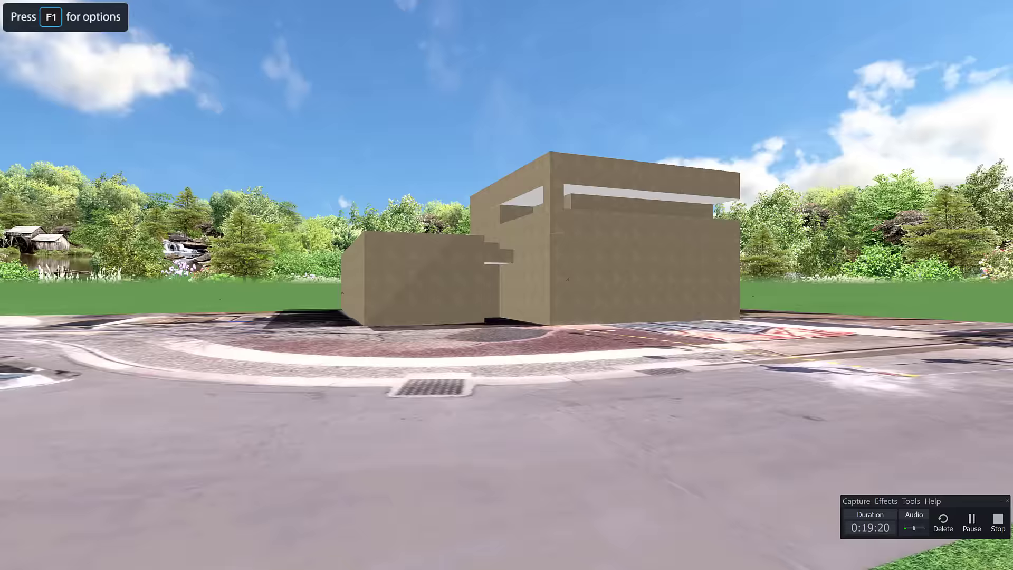
key(w)
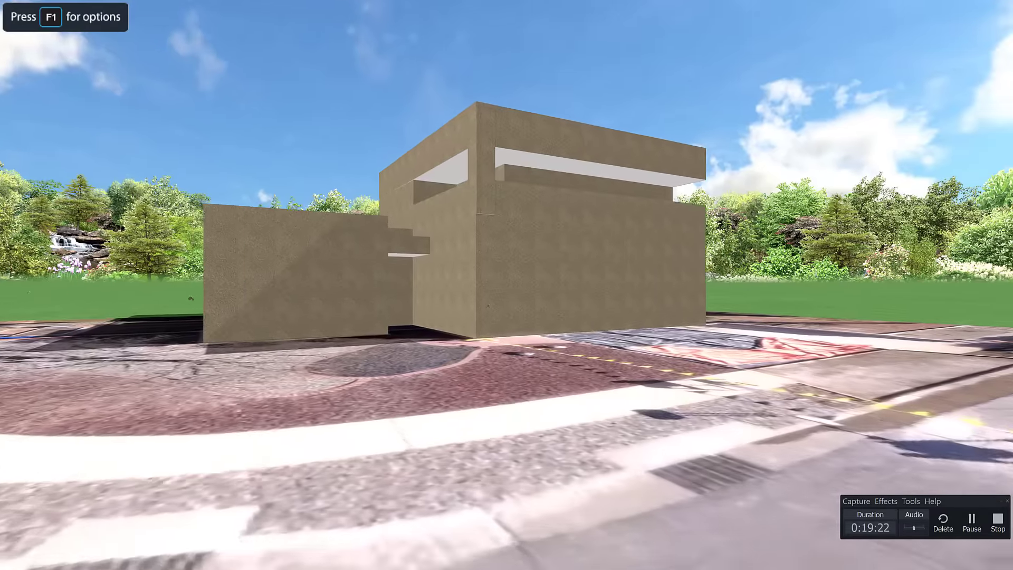
key(w)
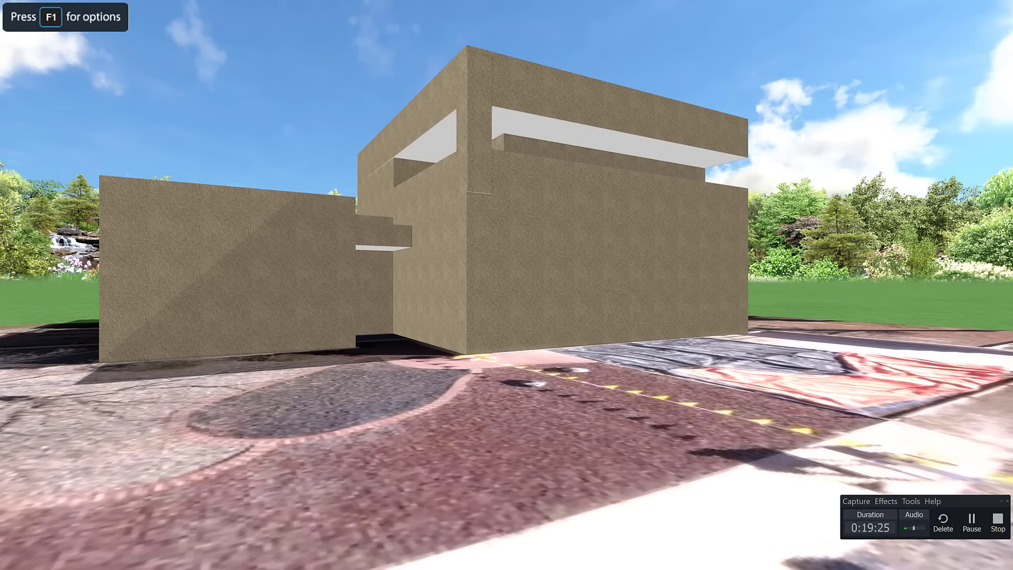
key(Escape)
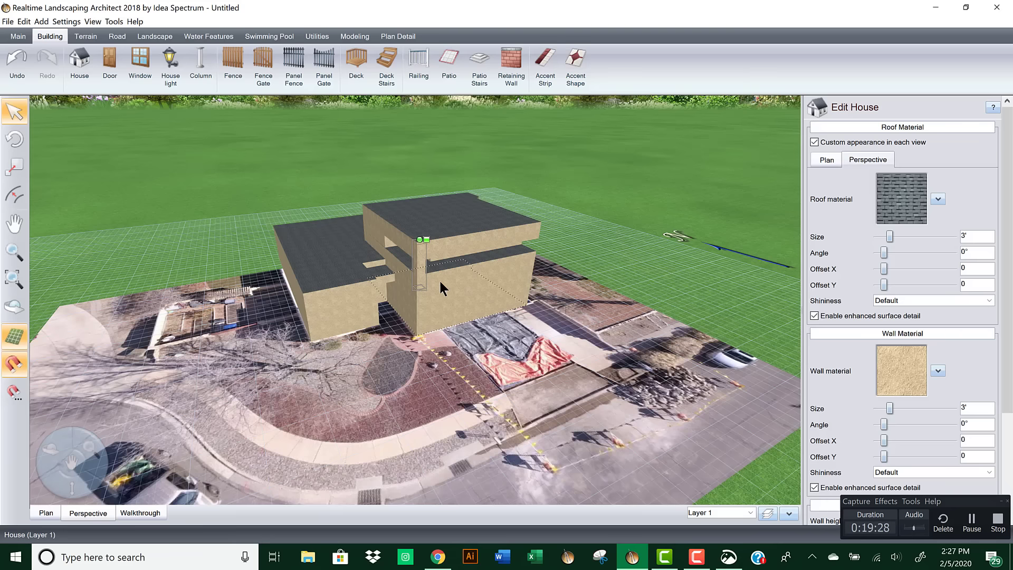
Step: In plan view, move the column slightly back so its front face is flush with the garage's front wall
scroll(440, 311, up, 8)
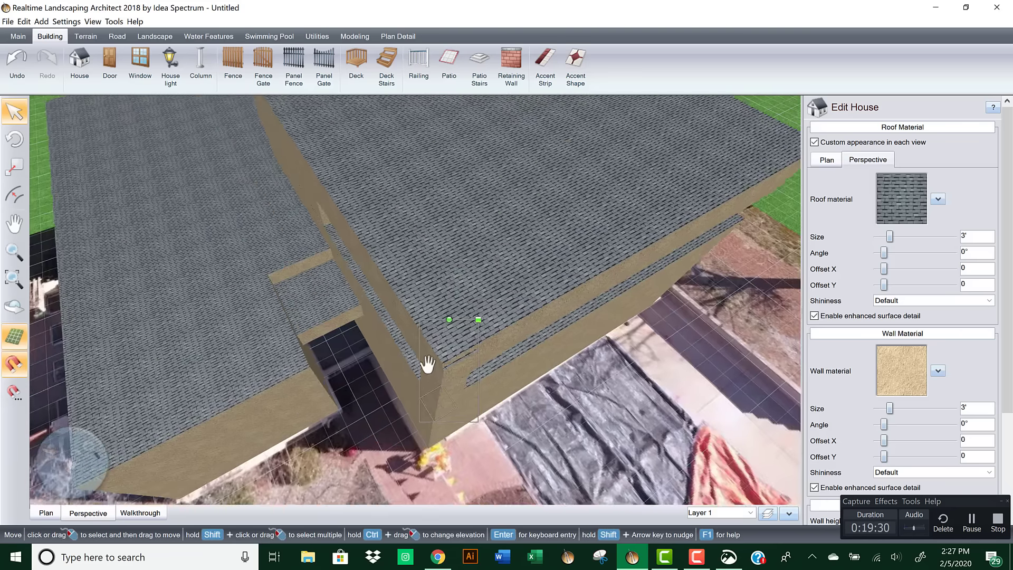
click(46, 512)
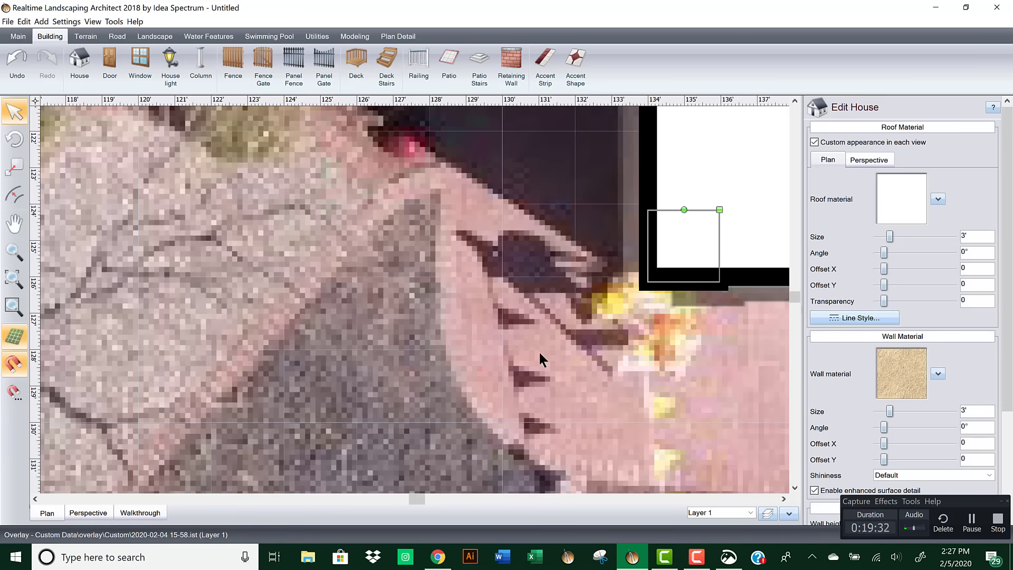
scroll(403, 324, up, 5)
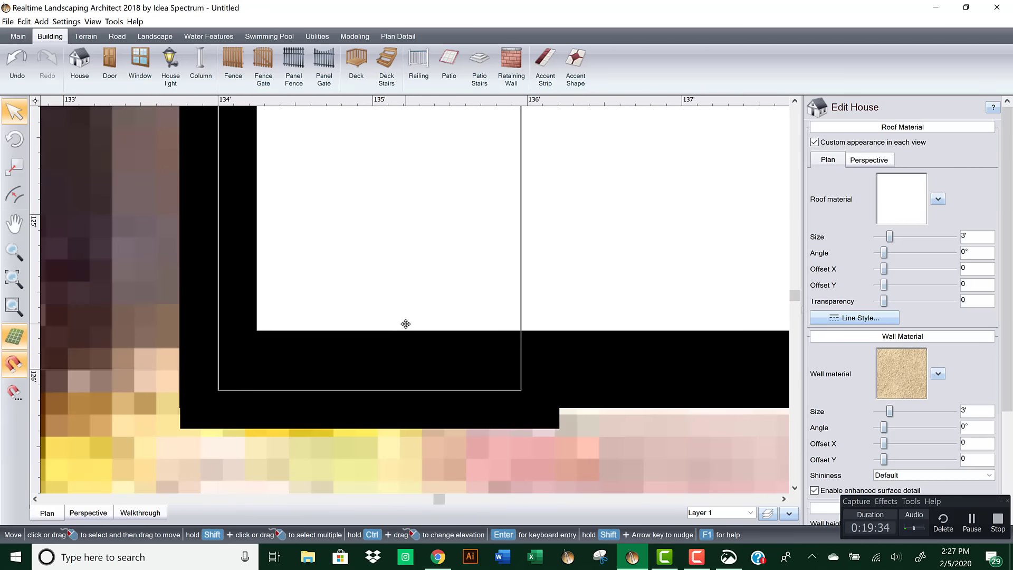
drag(387, 245, 387, 226)
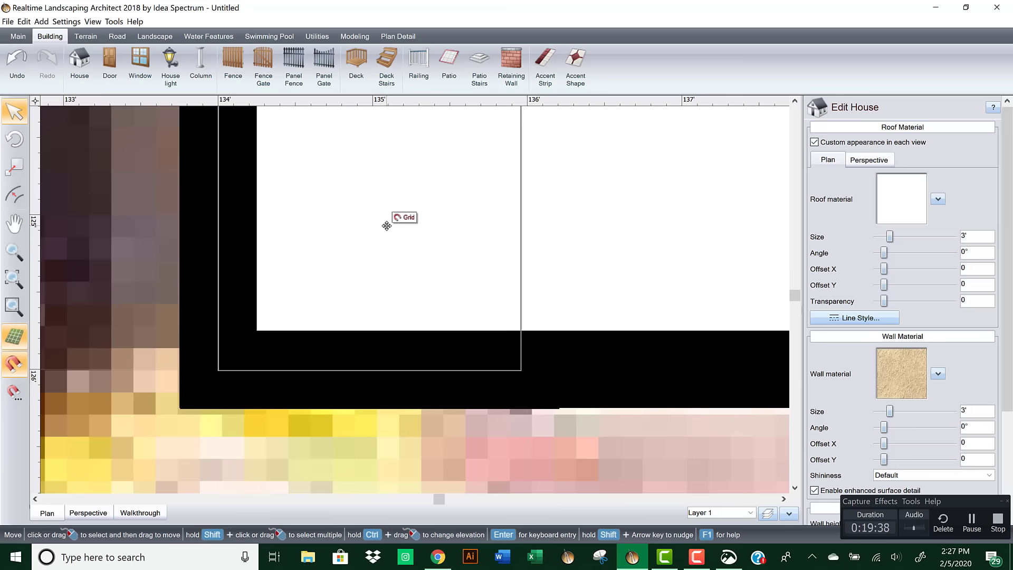
Step: Examine the column's alignment at the garage corner and compare it with the columns in the reference photo
middle_drag(371, 229, 370, 362)
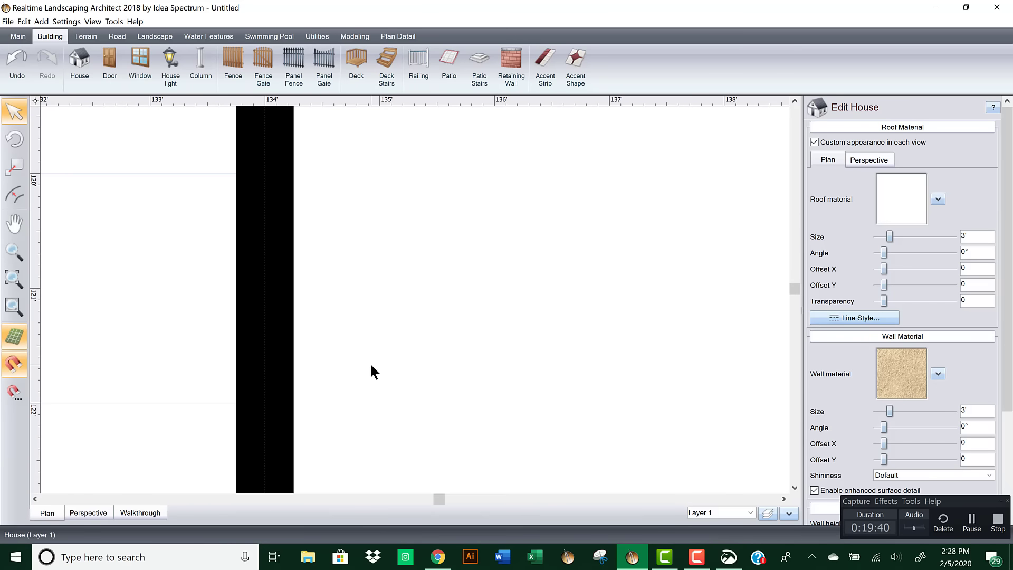
scroll(369, 363, down, 2)
middle_drag(485, 379, 342, 106)
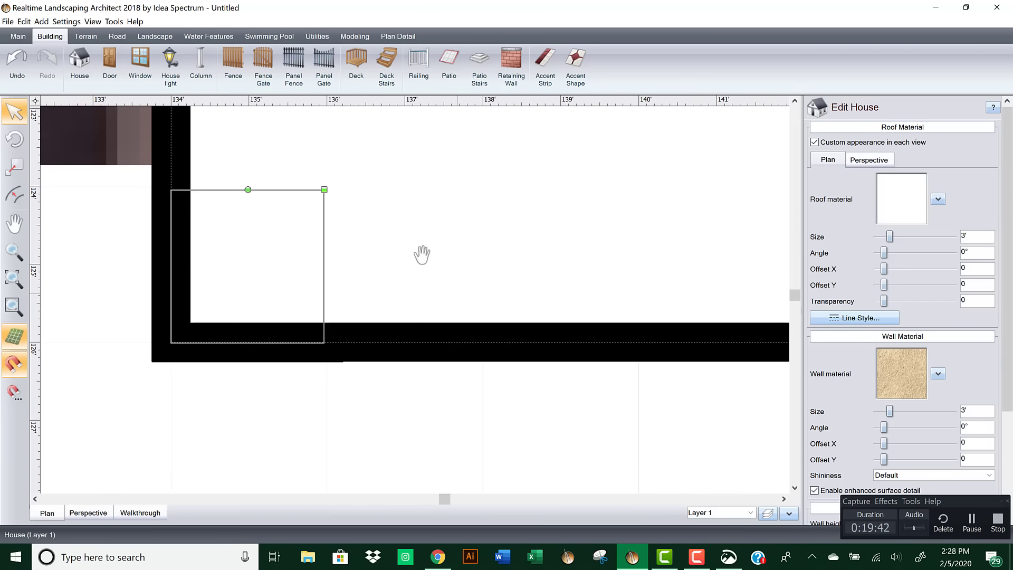
middle_drag(420, 253, 418, 262)
scroll(418, 262, down, 2)
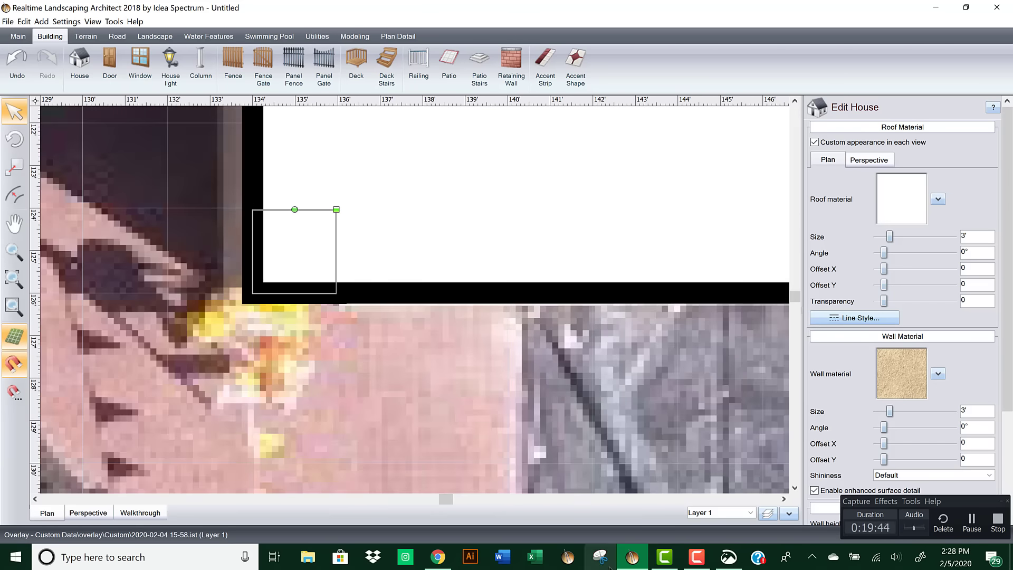
click(729, 557)
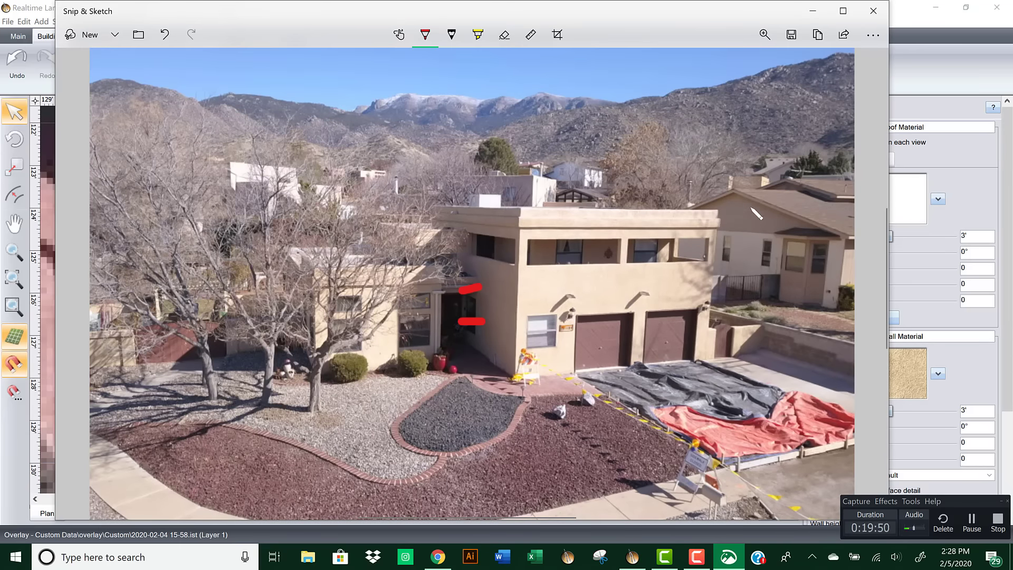
click(812, 10)
scroll(495, 318, down, 3)
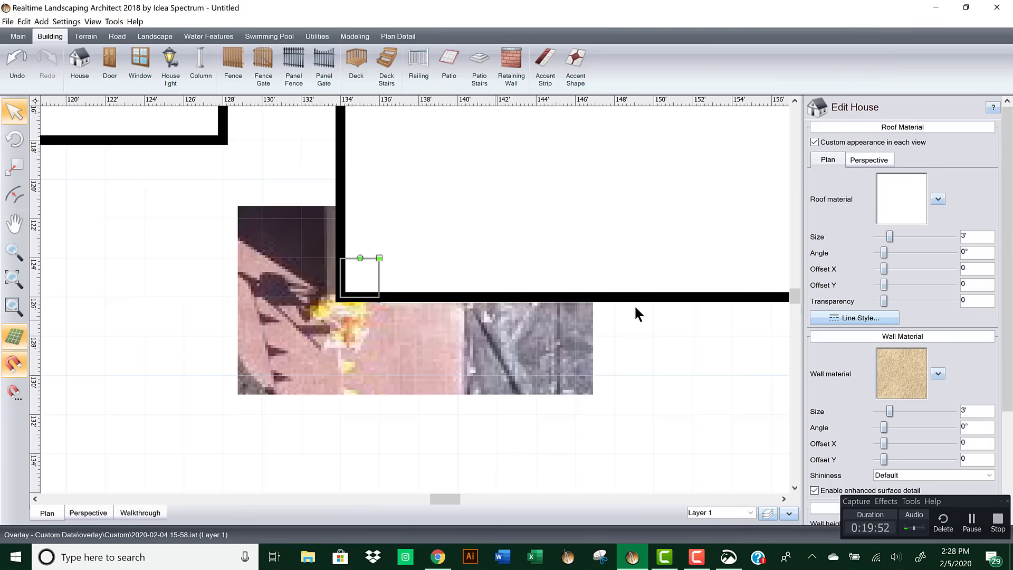
Step: In plan view, place the column at the garage's opposite front corner, flush with the front wall, and check it in perspective
scroll(635, 312, up, 2)
scroll(378, 305, down, 1)
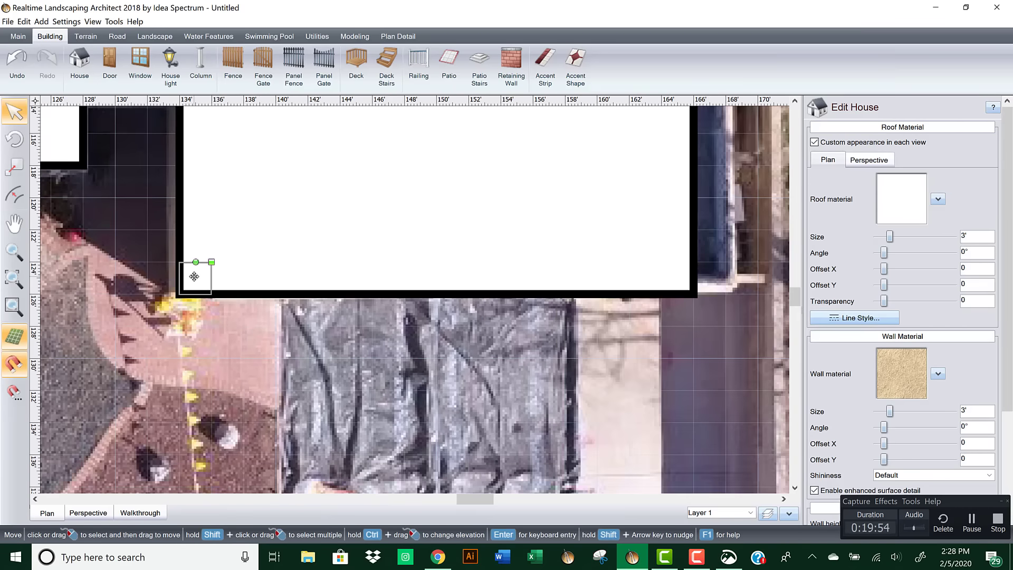
drag(194, 276, 677, 278)
right_click(291, 359)
click(88, 512)
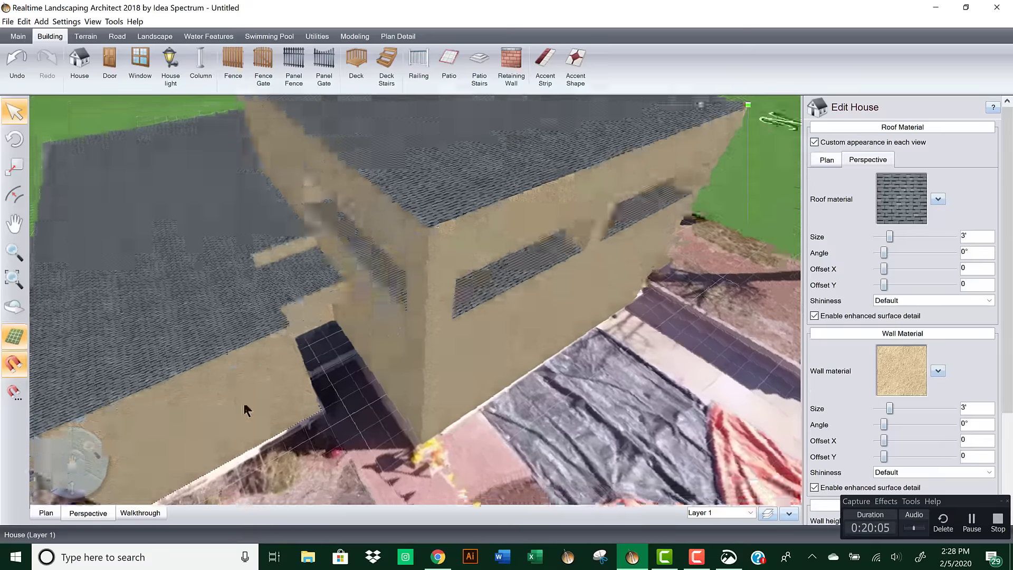
scroll(442, 331, down, 4)
middle_drag(442, 331, 462, 273)
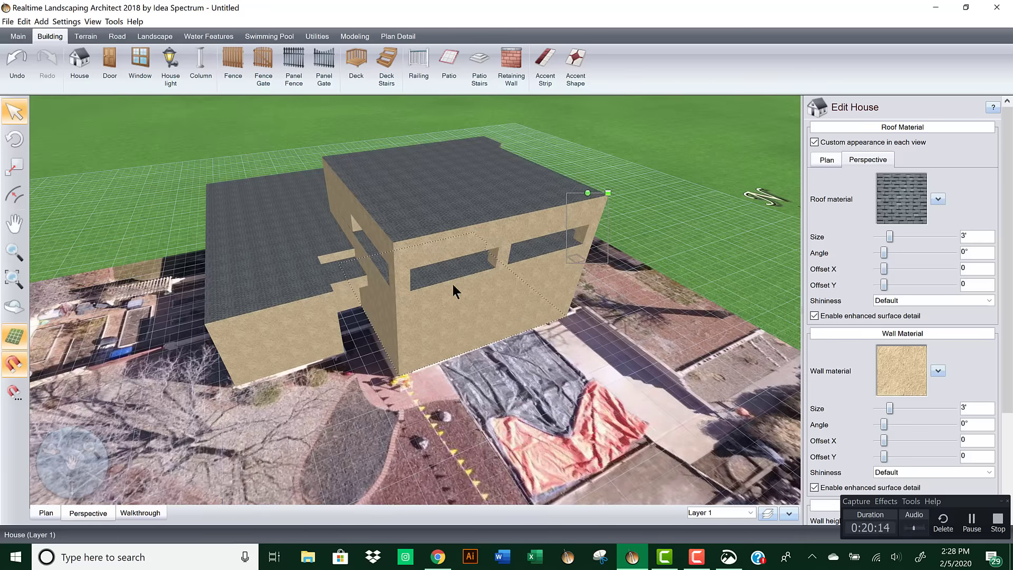
scroll(452, 282, up, 8)
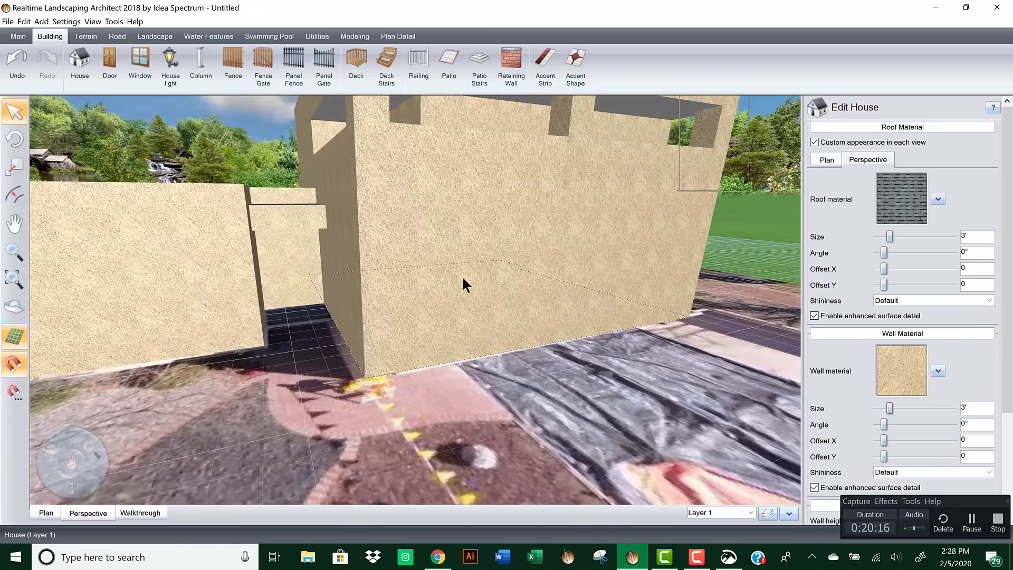
scroll(462, 275, down, 6)
mouse_move(452, 291)
middle_down()
mouse_move(501, 291)
mouse_move(442, 297)
middle_up()
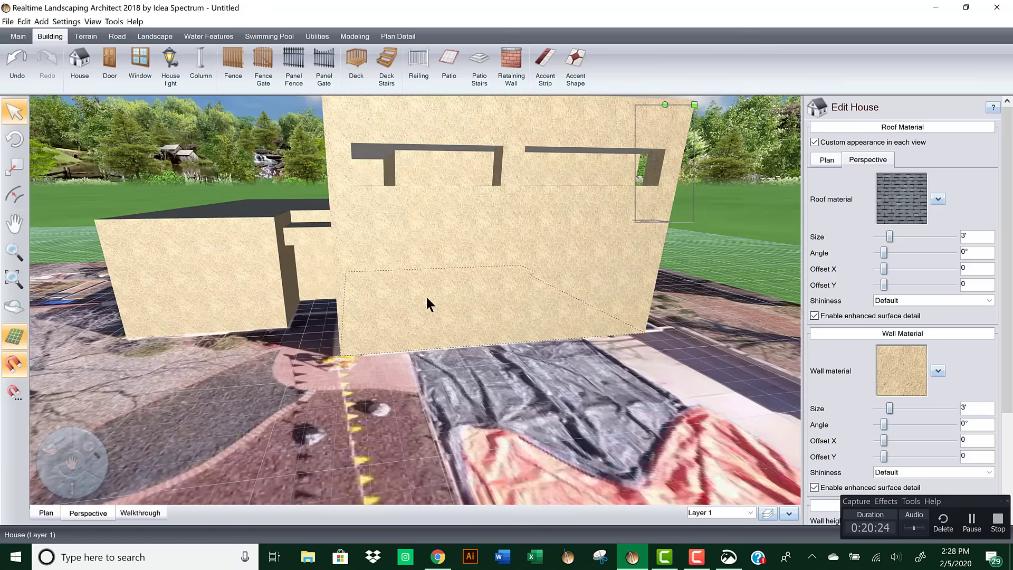
Step: Place a copy of the entry roof piece around the front corner of the lower wing, using the reference photo as a guide
middle_drag(362, 296, 374, 251)
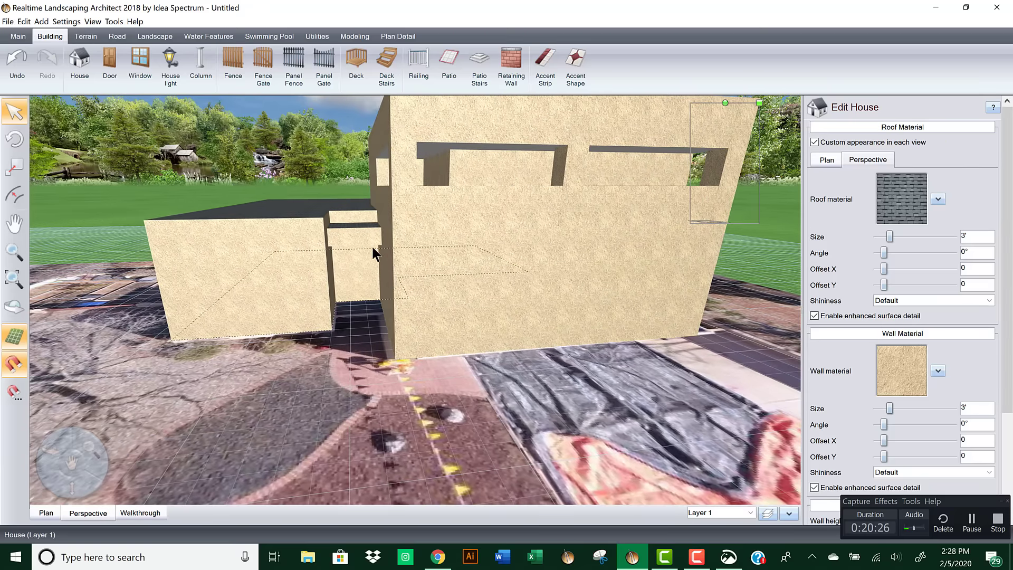
click(364, 237)
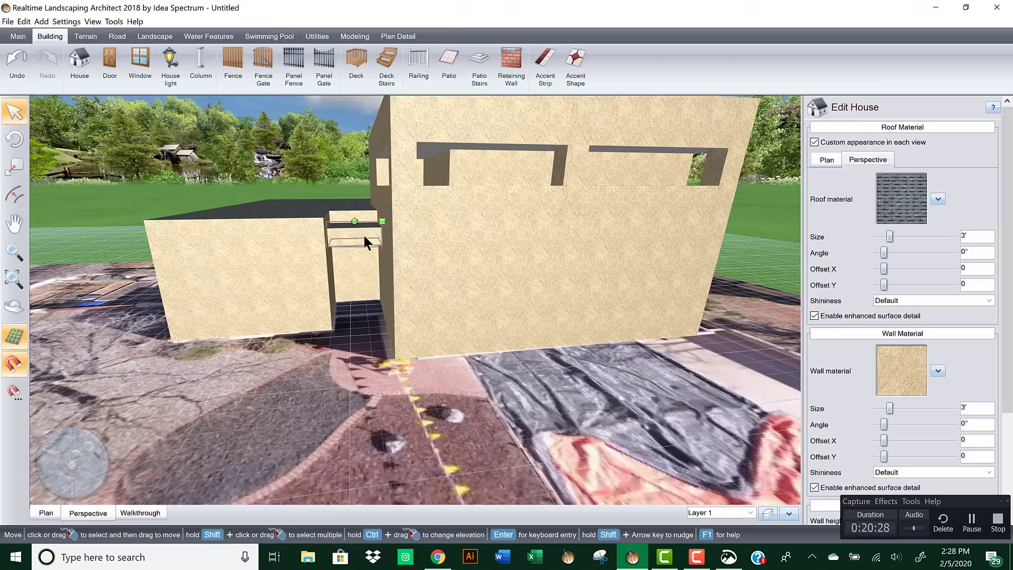
drag(364, 238, 274, 271)
mouse_move(350, 323)
middle_down()
mouse_move(357, 344)
mouse_move(349, 318)
mouse_move(368, 317)
middle_up()
drag(368, 317, 399, 303)
click(46, 512)
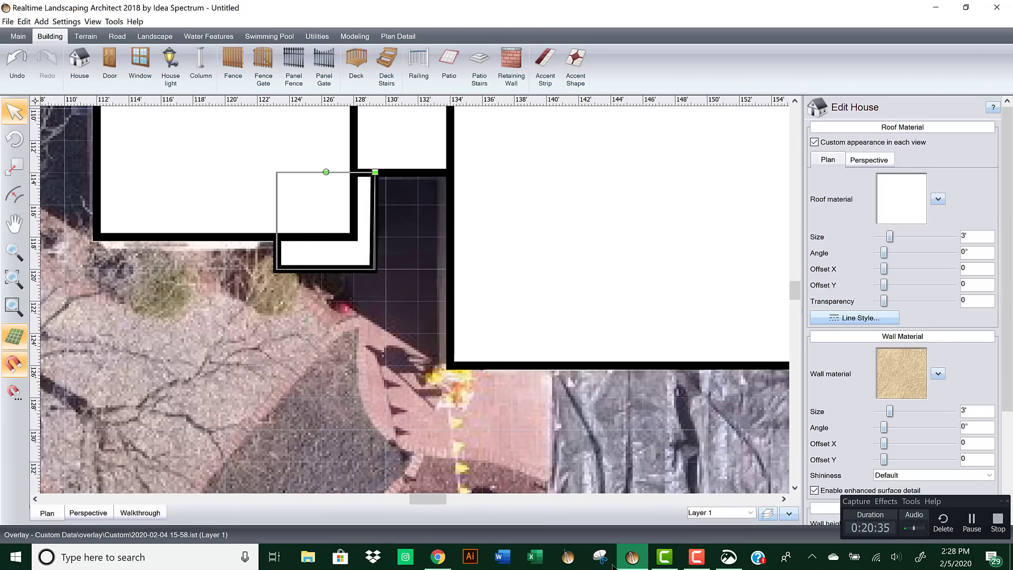
click(729, 556)
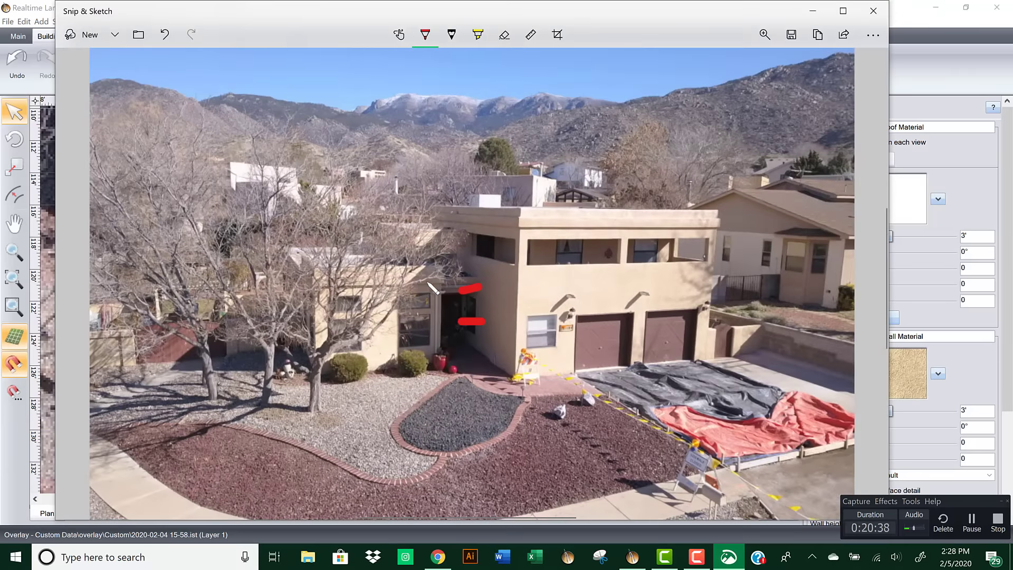
click(813, 11)
drag(363, 230, 353, 209)
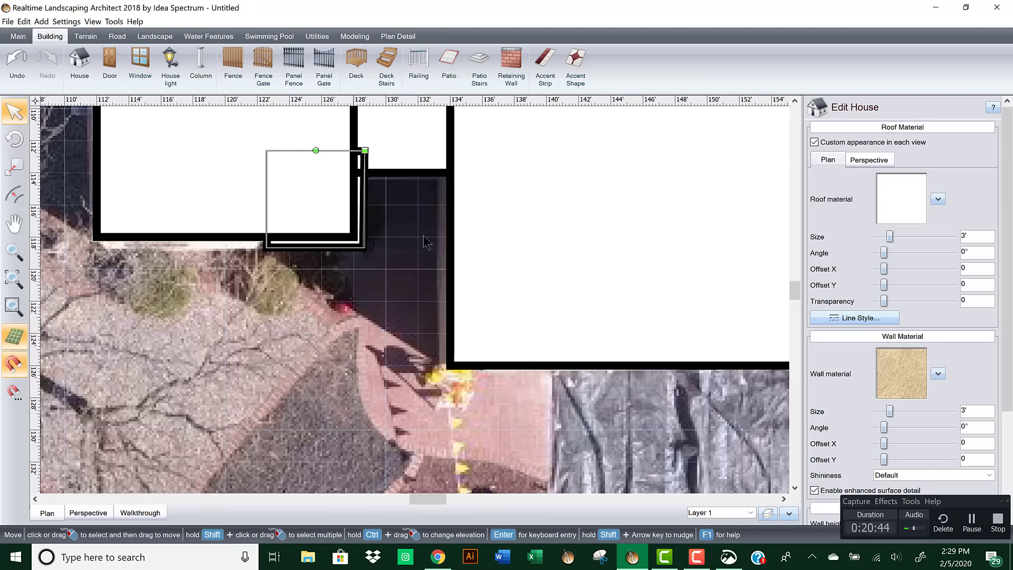
Step: Edit the roof band's points to stretch it along the lower wing's whole front wall, about 16'-8" long
scroll(901, 466, down, 3)
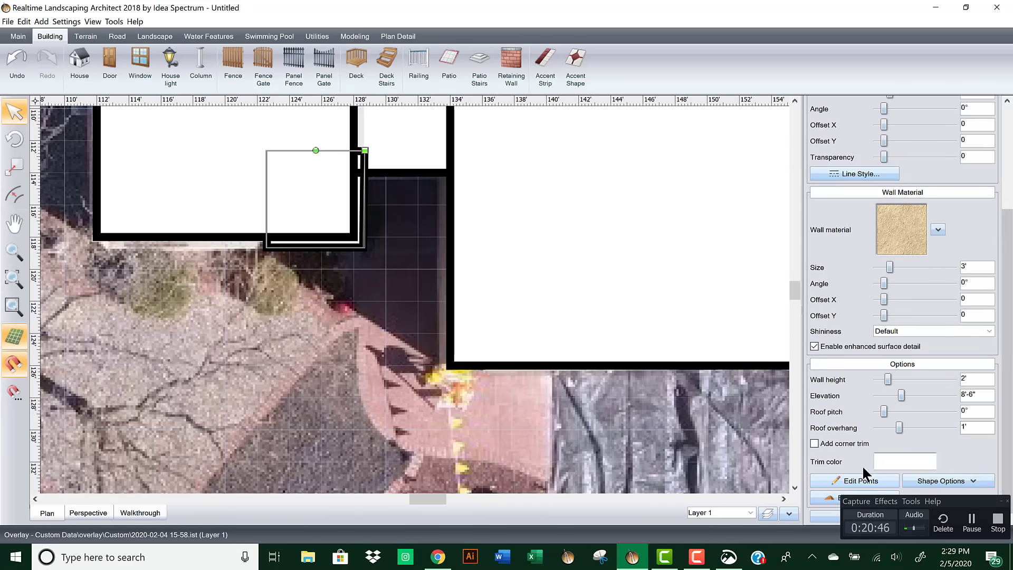
click(861, 480)
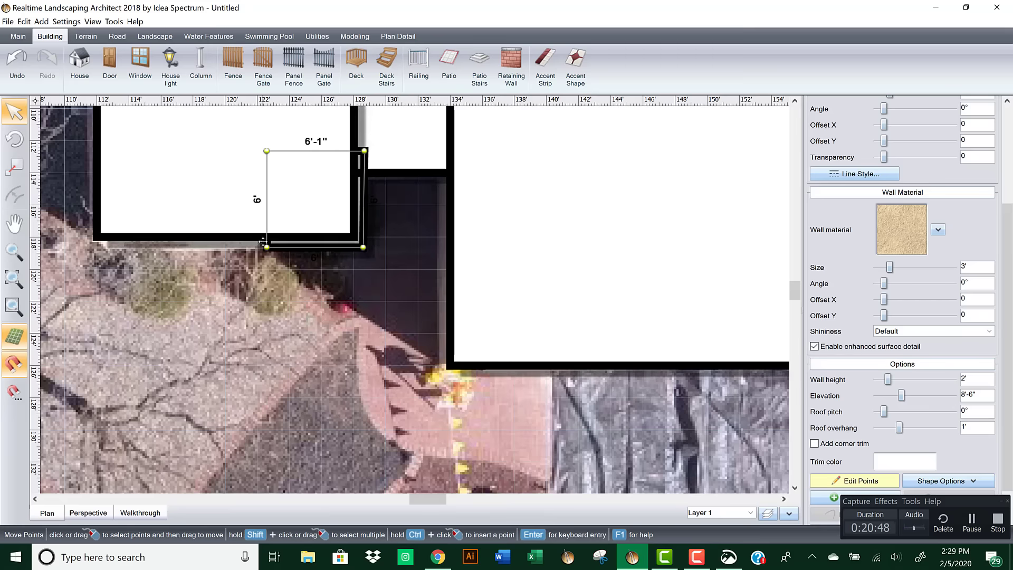
click(265, 222)
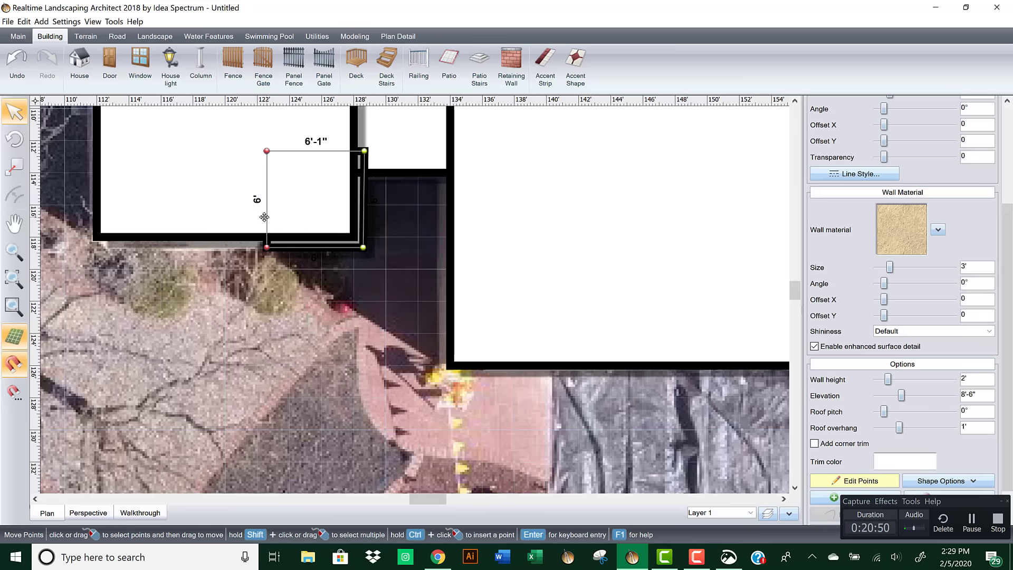
drag(266, 222, 96, 216)
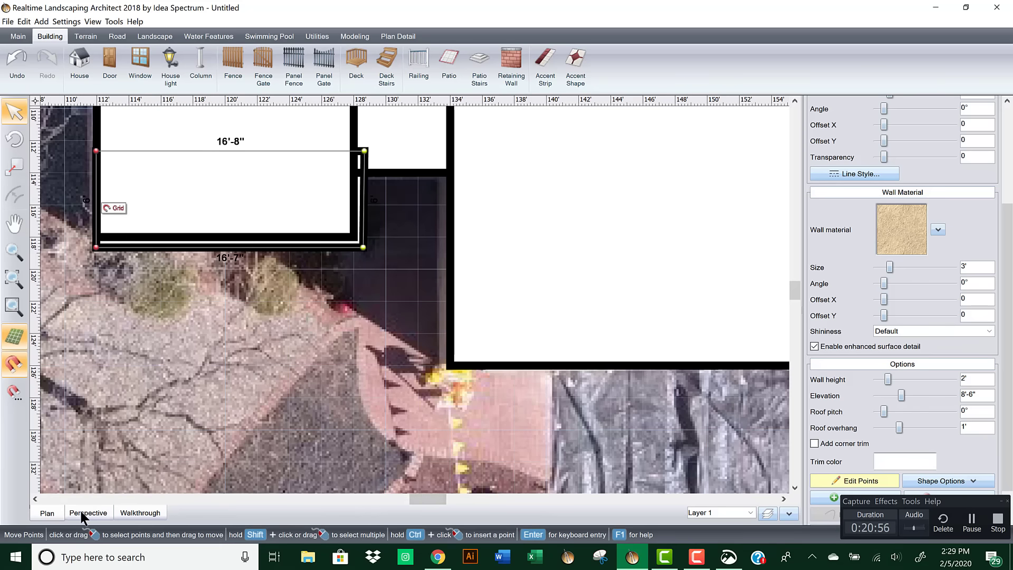
click(728, 556)
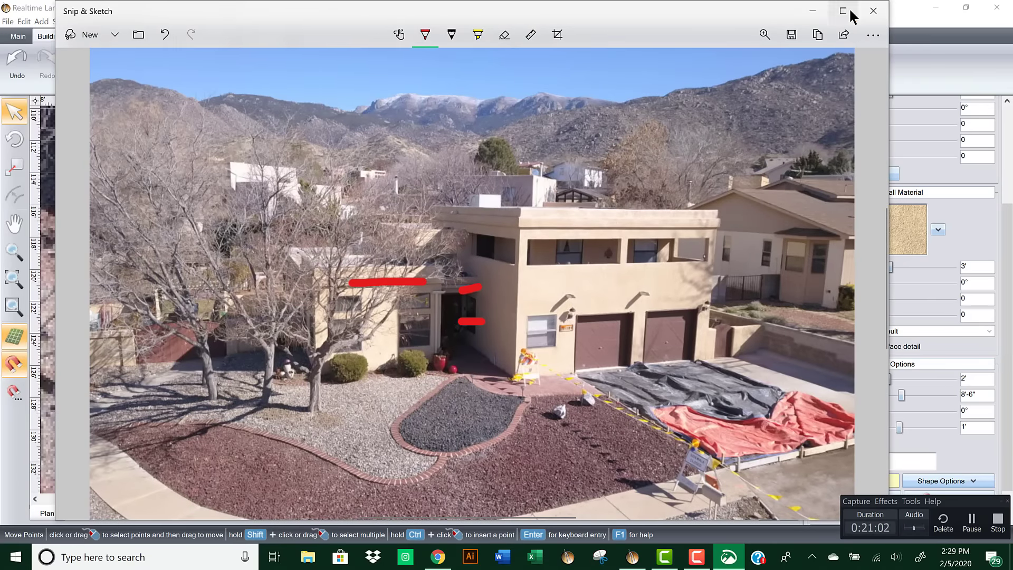
click(814, 13)
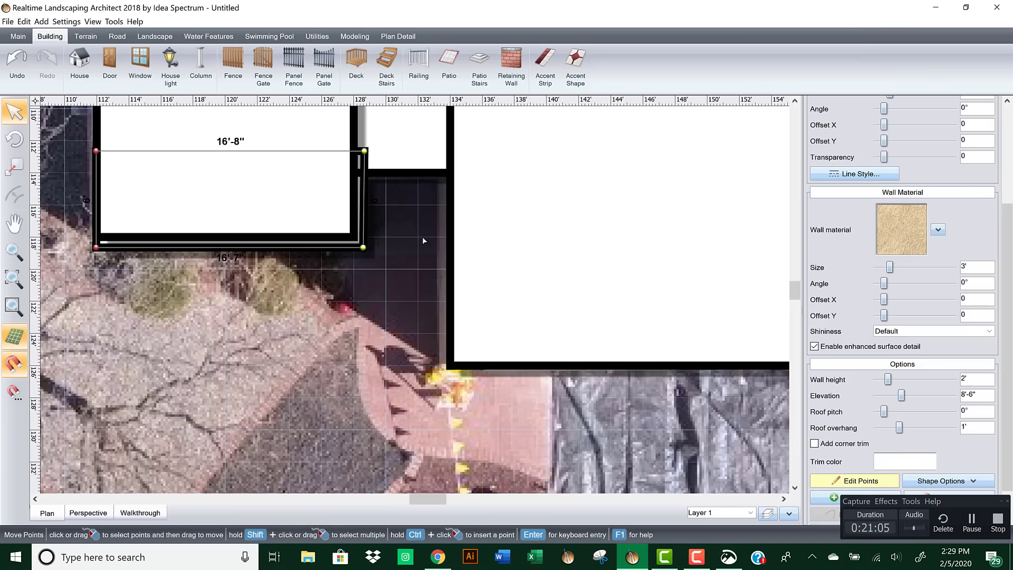
click(88, 513)
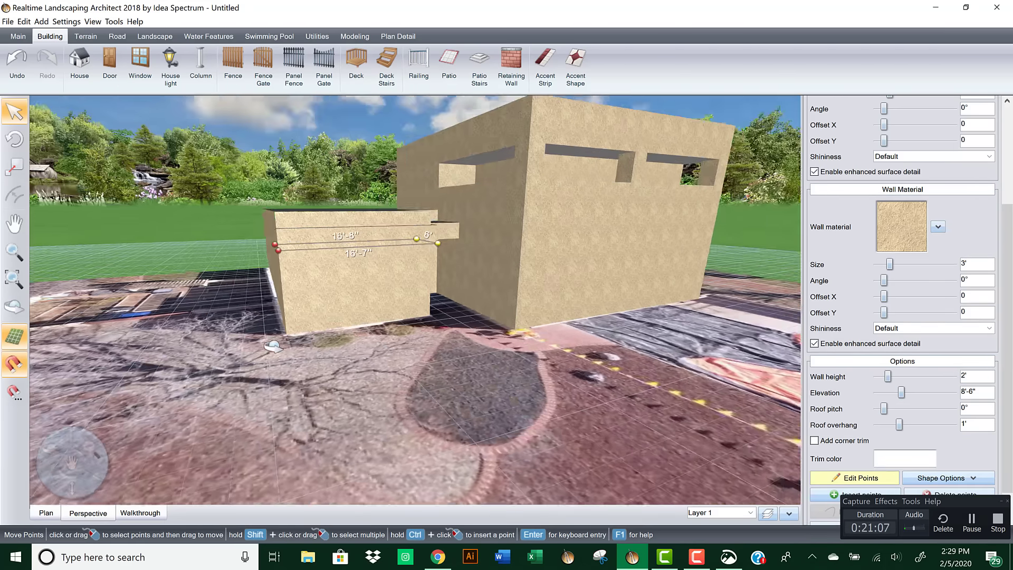
right_drag(273, 346, 291, 366)
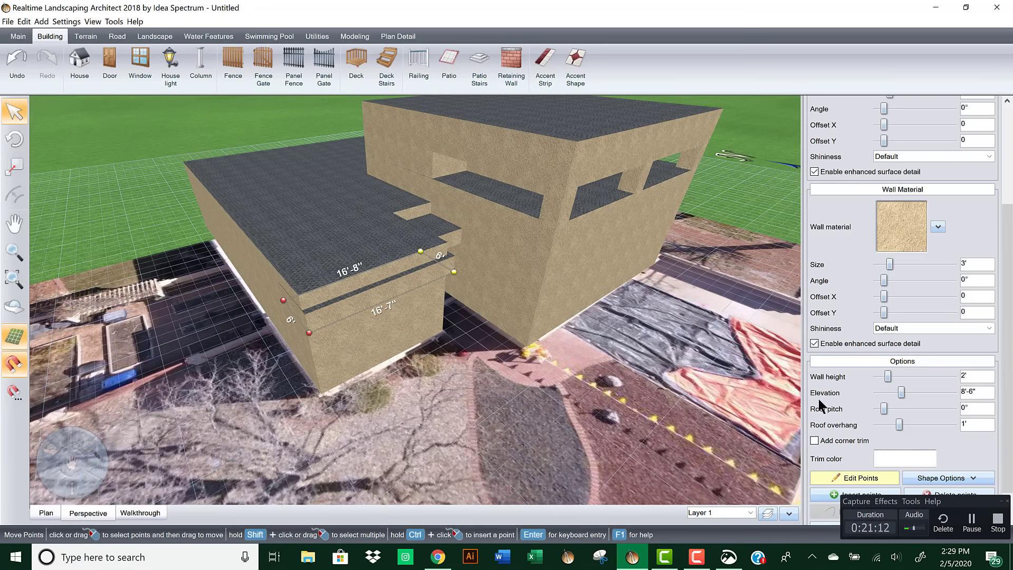
Step: Change the lower wing band's perspective roof material to the Color Washes artwork Pencil80 and finish editing its points
scroll(1008, 232, up, 5)
click(903, 147)
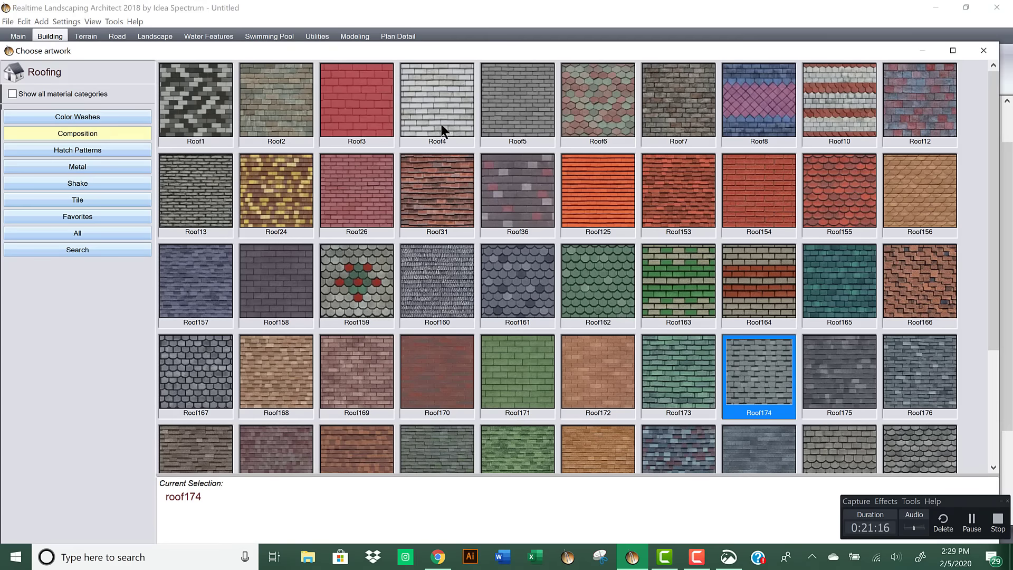
drag(992, 106, 994, 198)
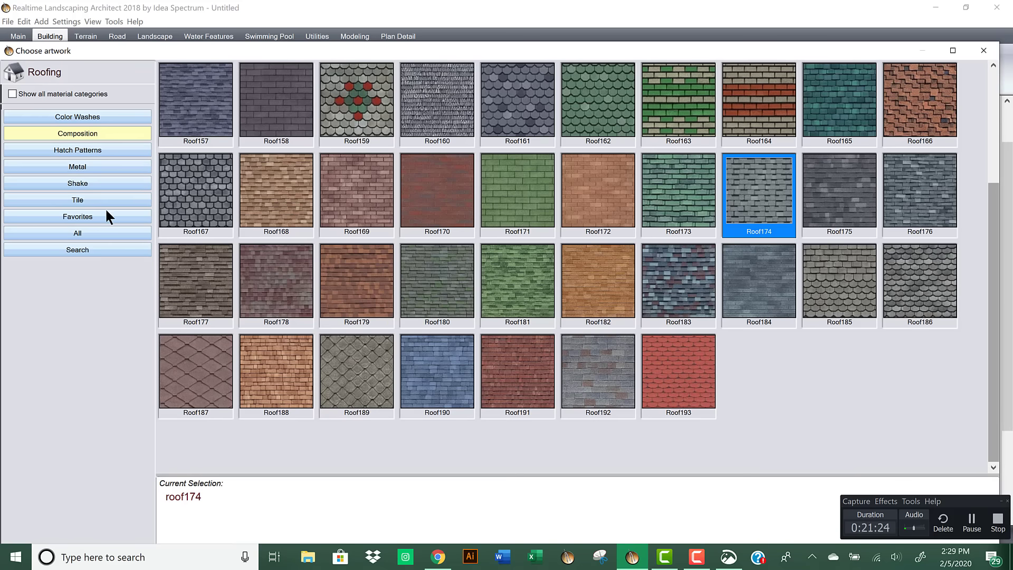
click(103, 119)
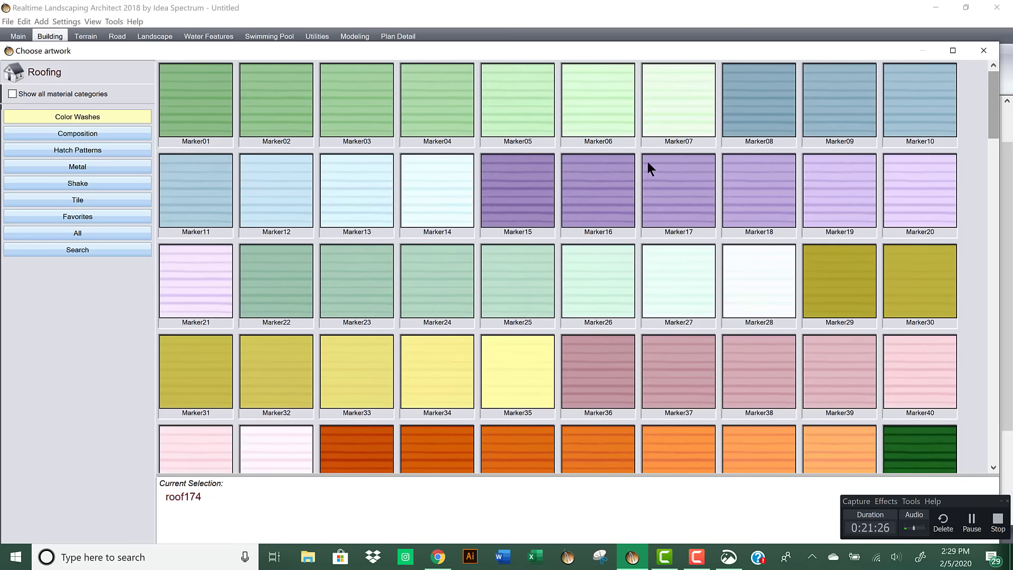
drag(994, 106, 1004, 267)
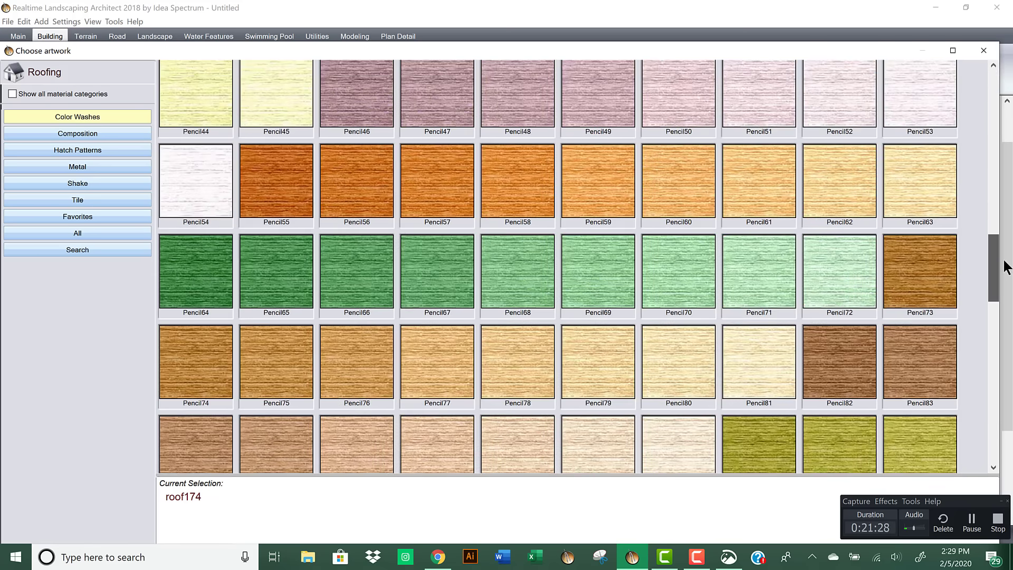
double_click(685, 362)
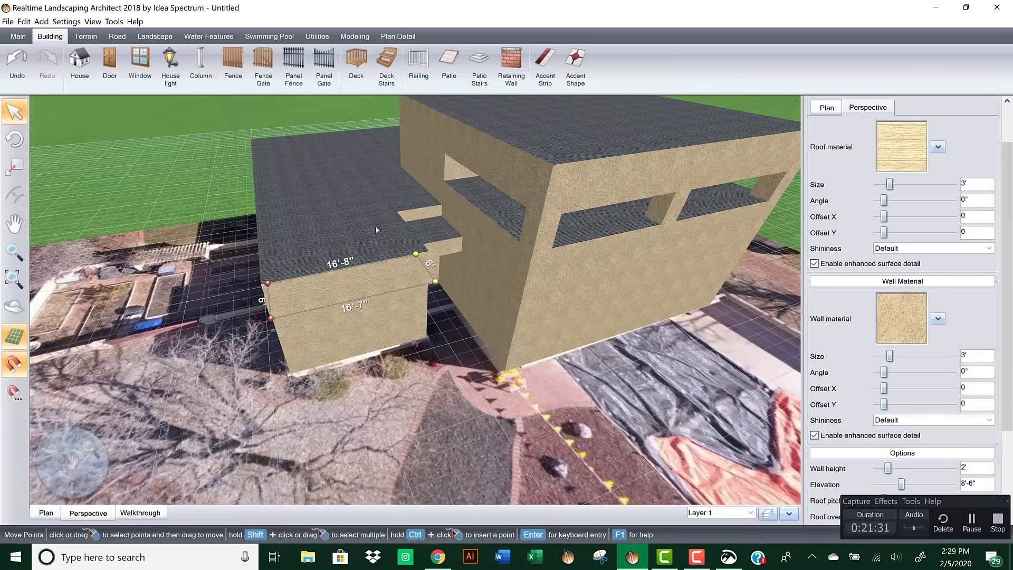
click(375, 225)
scroll(1000, 187, down, 2)
scroll(870, 438, up, 1)
Step: Change the perspective roof material of the 15' high garage block to the Color Washes artwork Pencil79
click(552, 257)
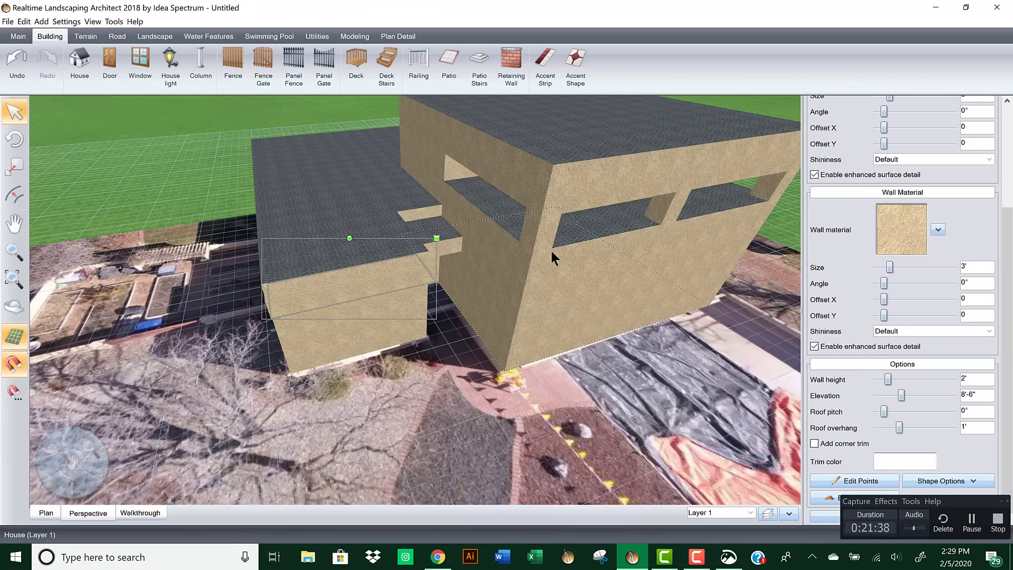
click(593, 230)
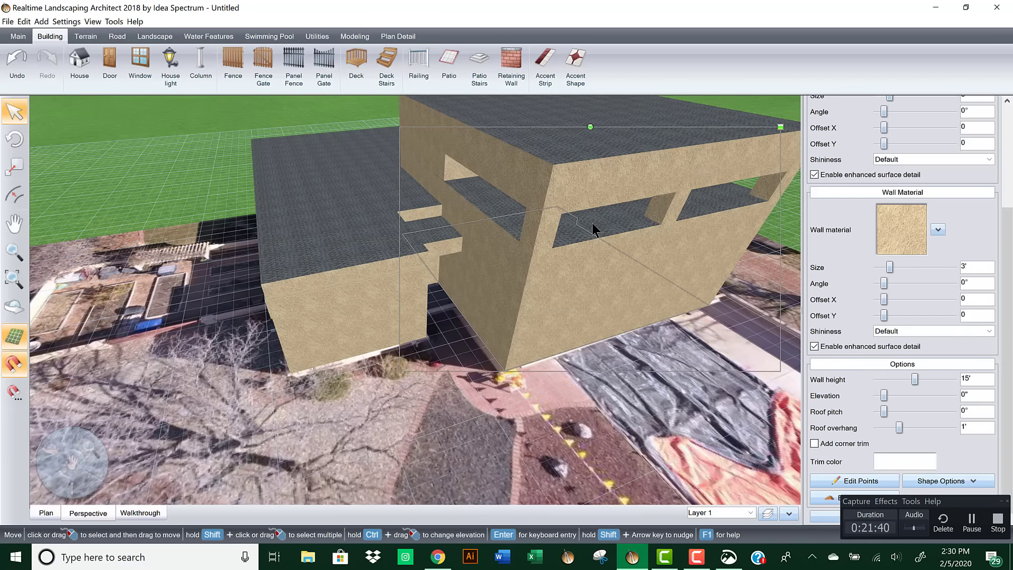
scroll(949, 134, up, 3)
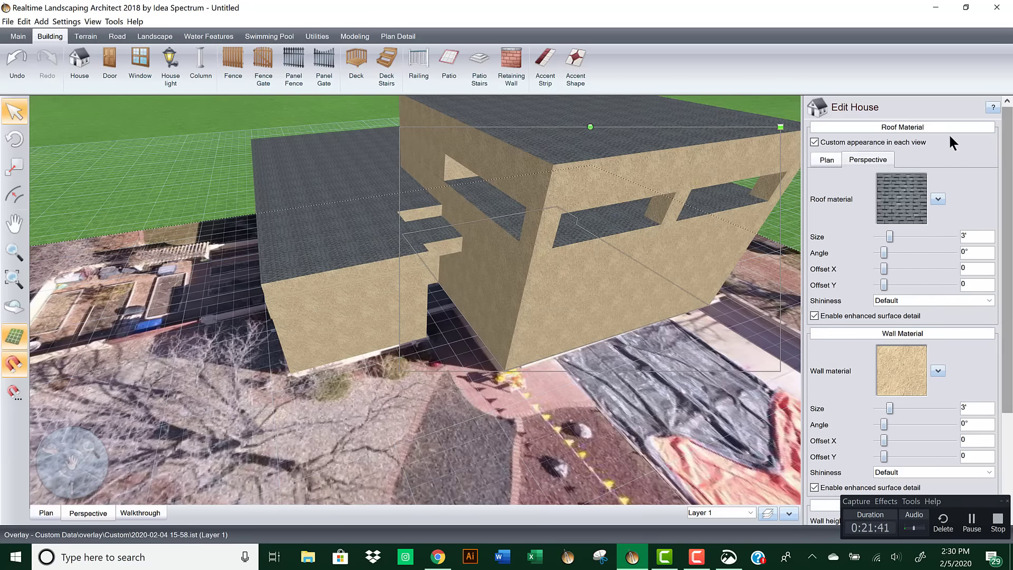
click(911, 185)
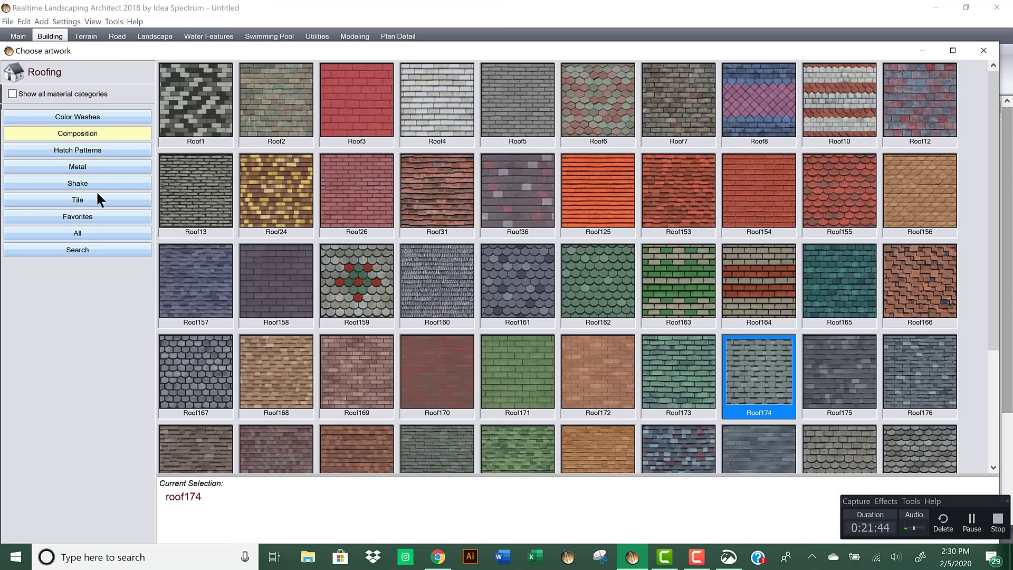
click(84, 116)
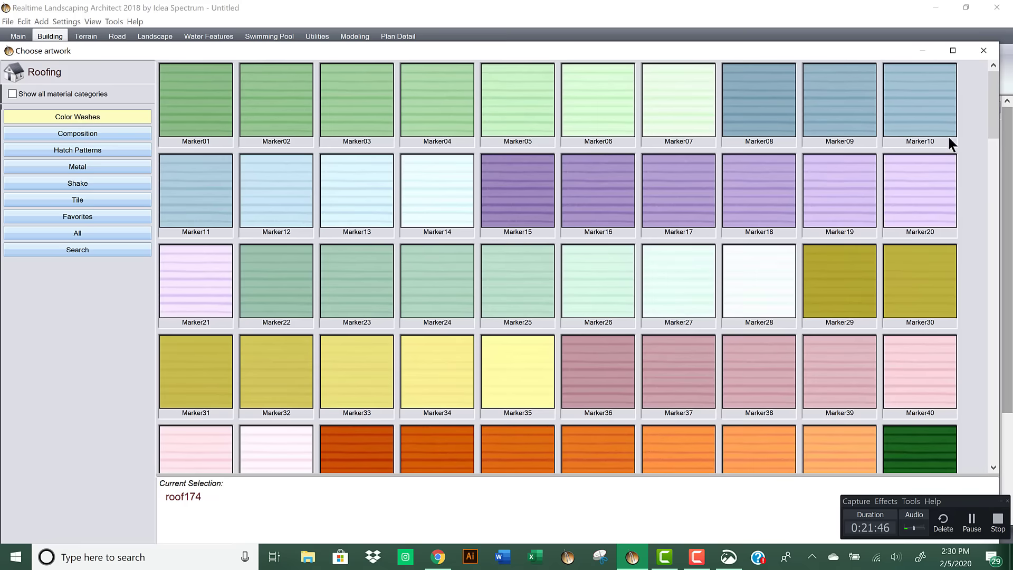
click(992, 189)
drag(993, 195, 997, 291)
scroll(992, 295, down, 3)
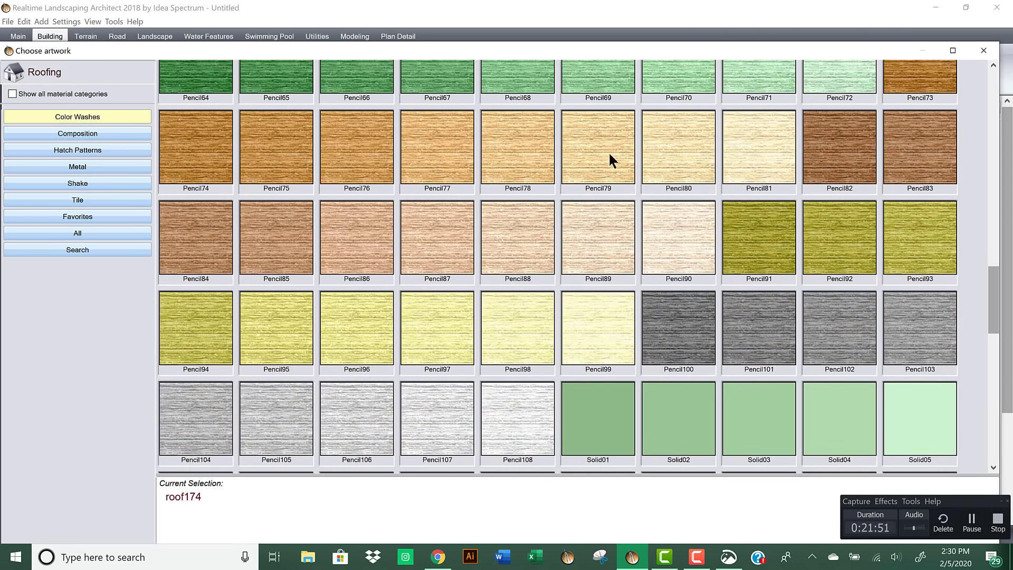
double_click(609, 153)
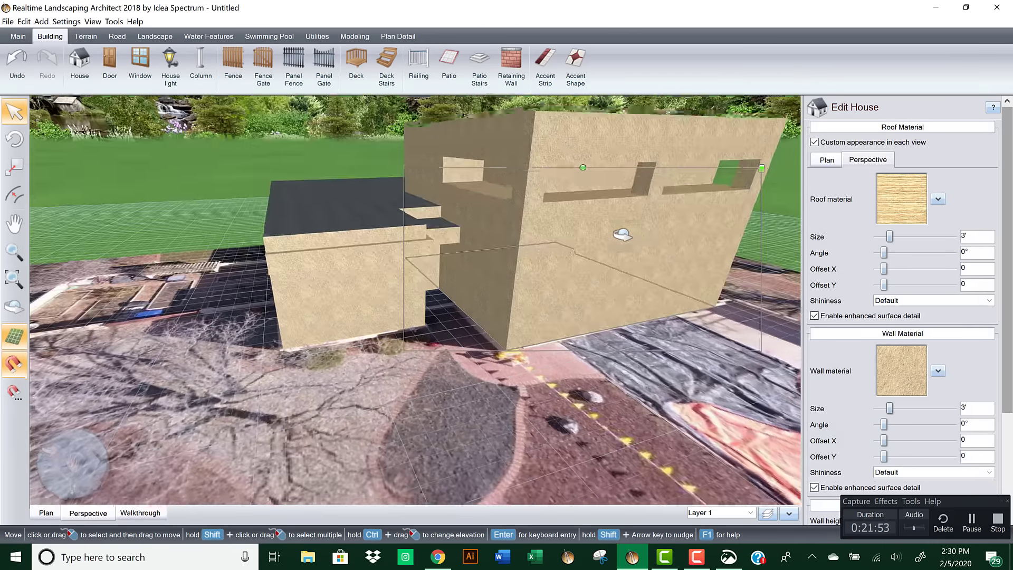
Step: Place a red double-panel garage door with a fan-shaped window on the garage block's front wall, using the reference photo as a guide
middle_drag(623, 235, 550, 278)
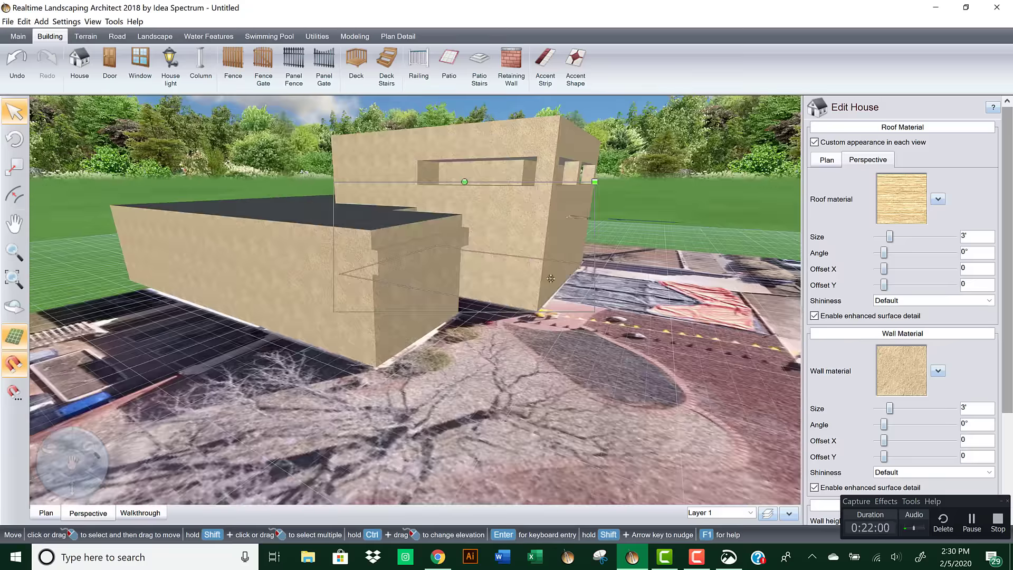
middle_drag(465, 328, 477, 449)
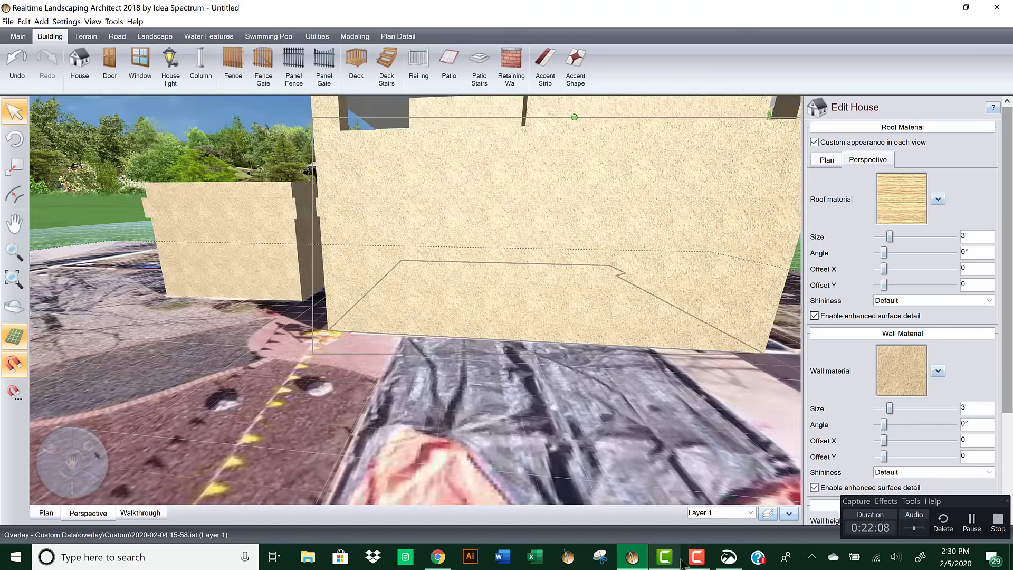
click(728, 557)
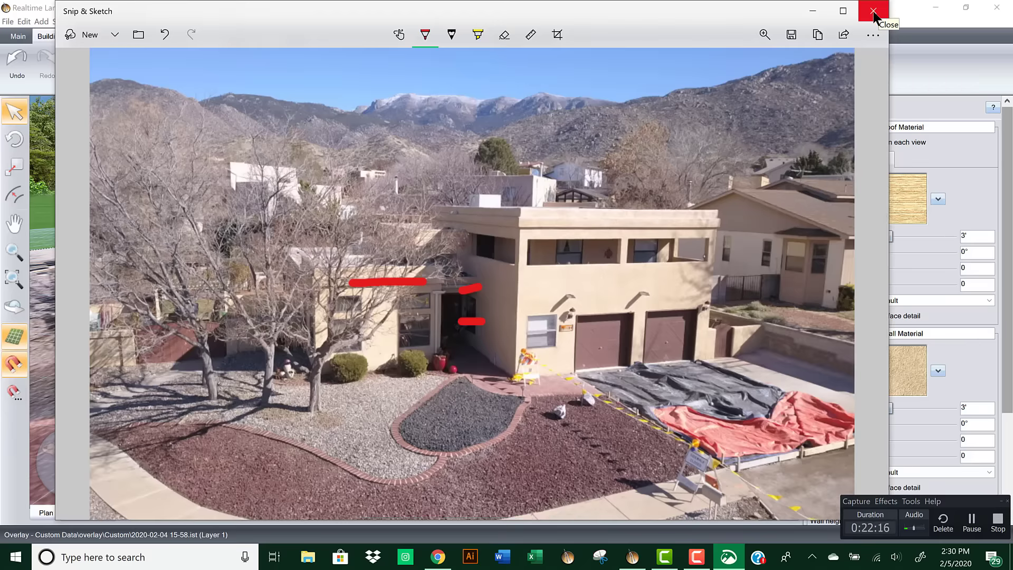
click(813, 12)
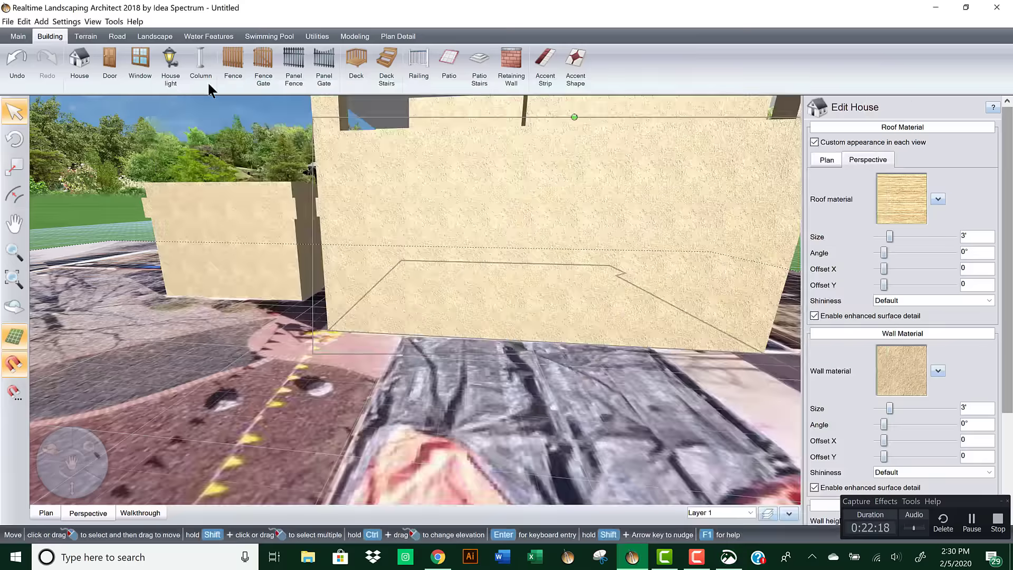
click(108, 61)
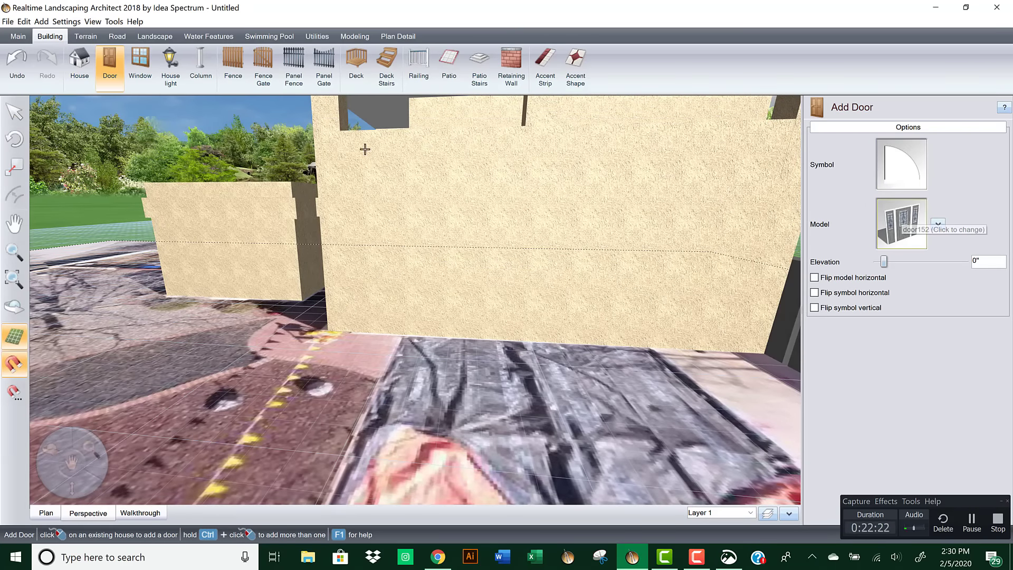
click(942, 225)
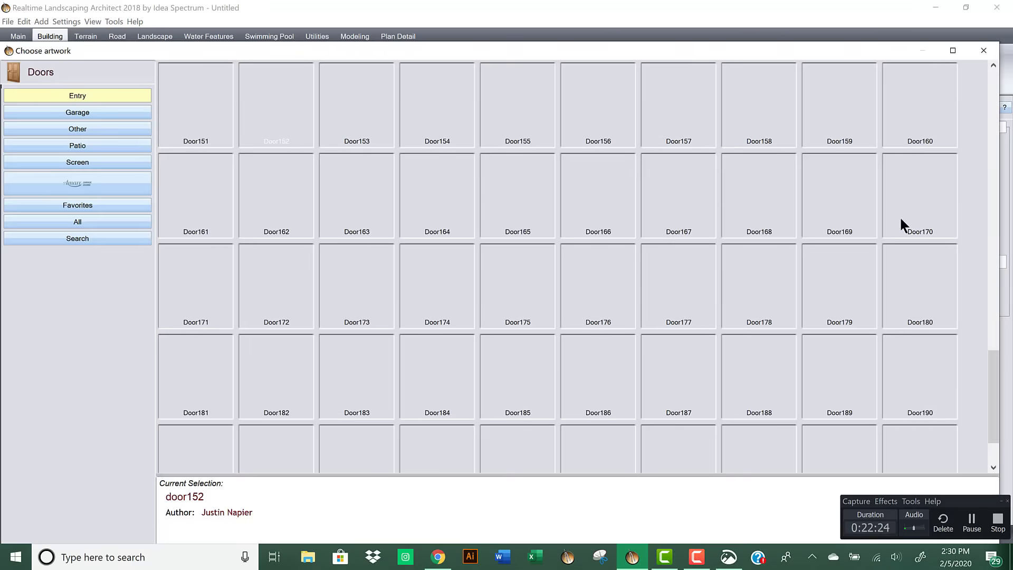
click(94, 121)
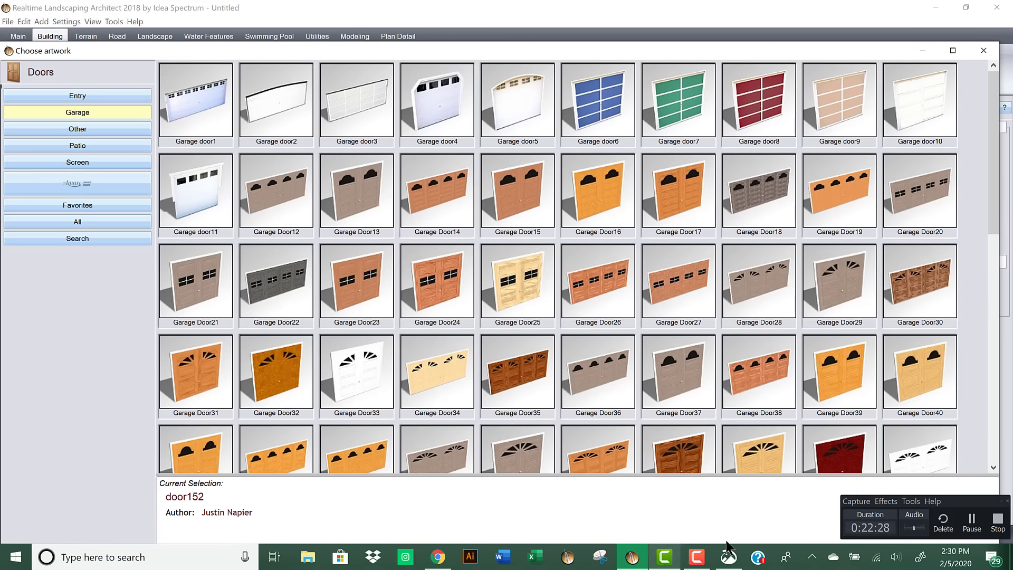
click(729, 558)
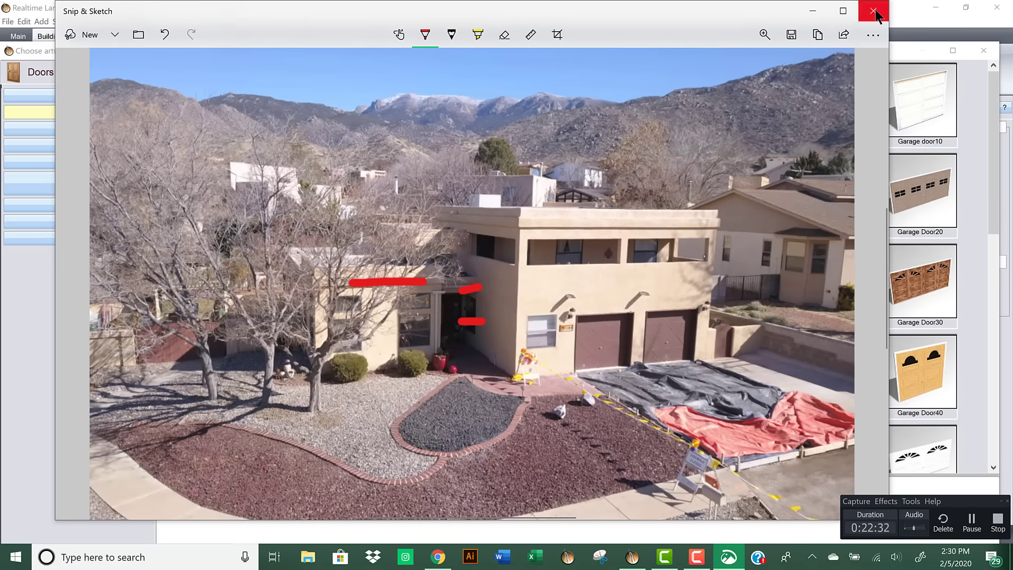
click(813, 11)
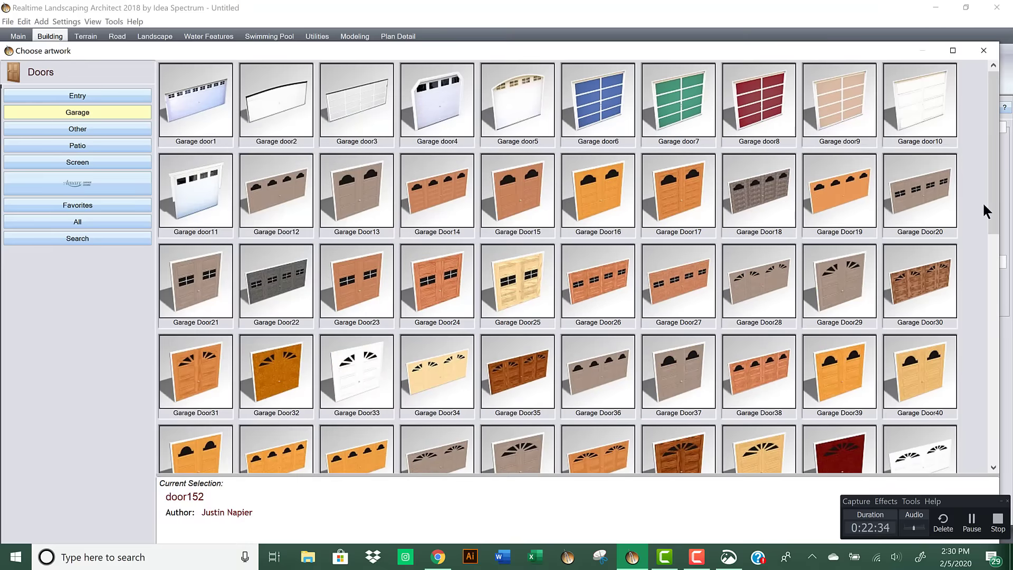
drag(992, 201, 1001, 389)
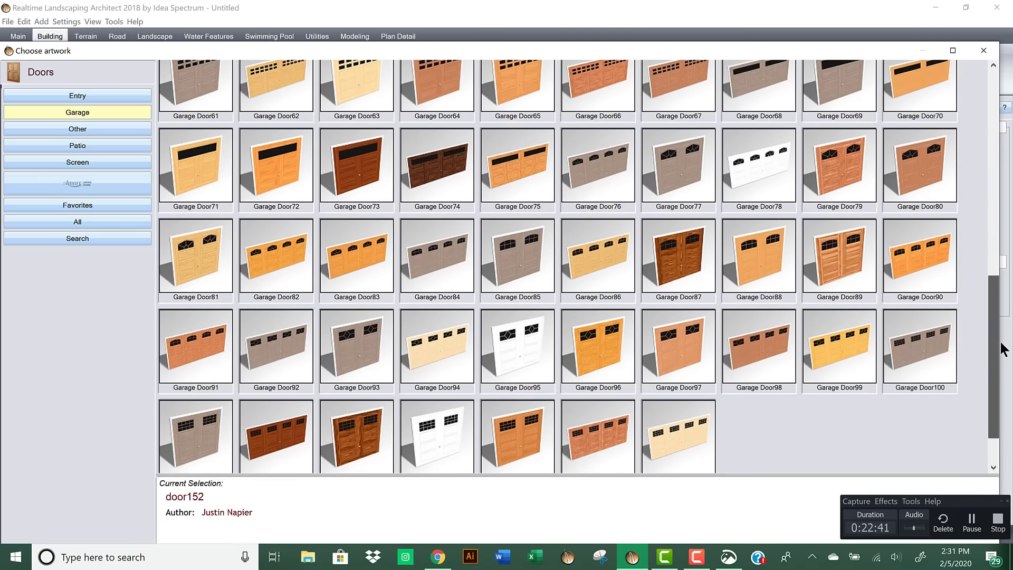
drag(1004, 350, 996, 127)
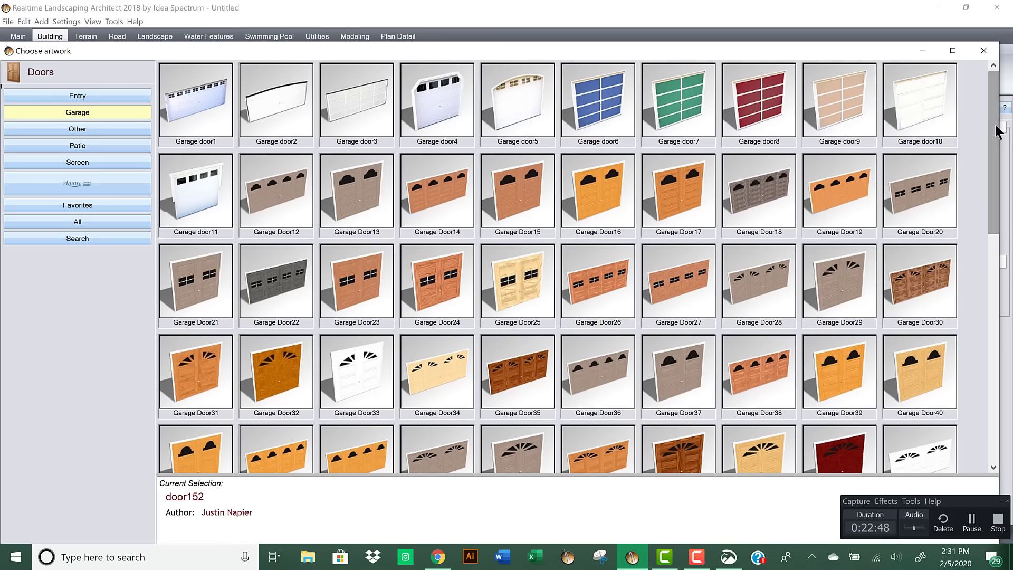
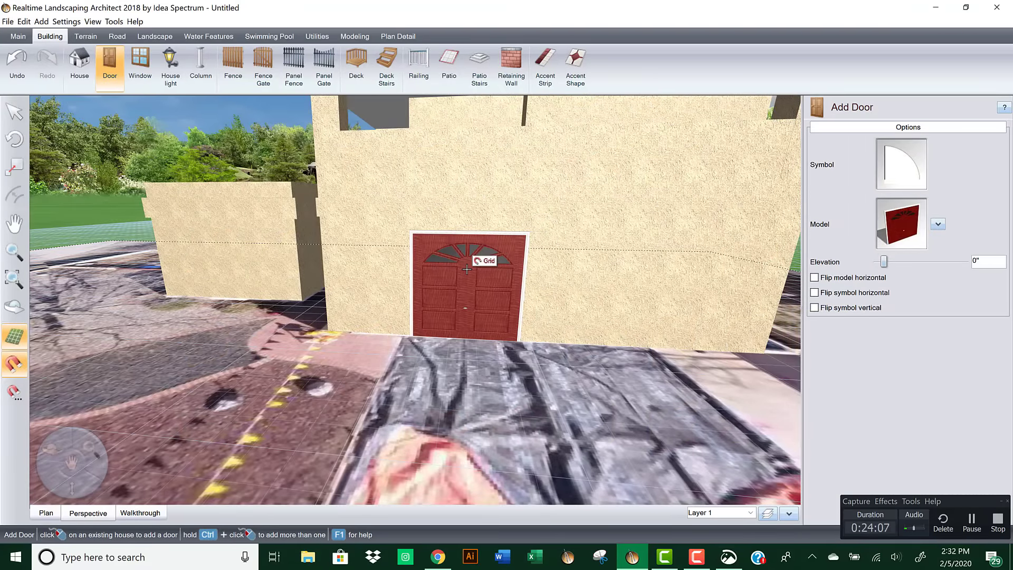
click(466, 269)
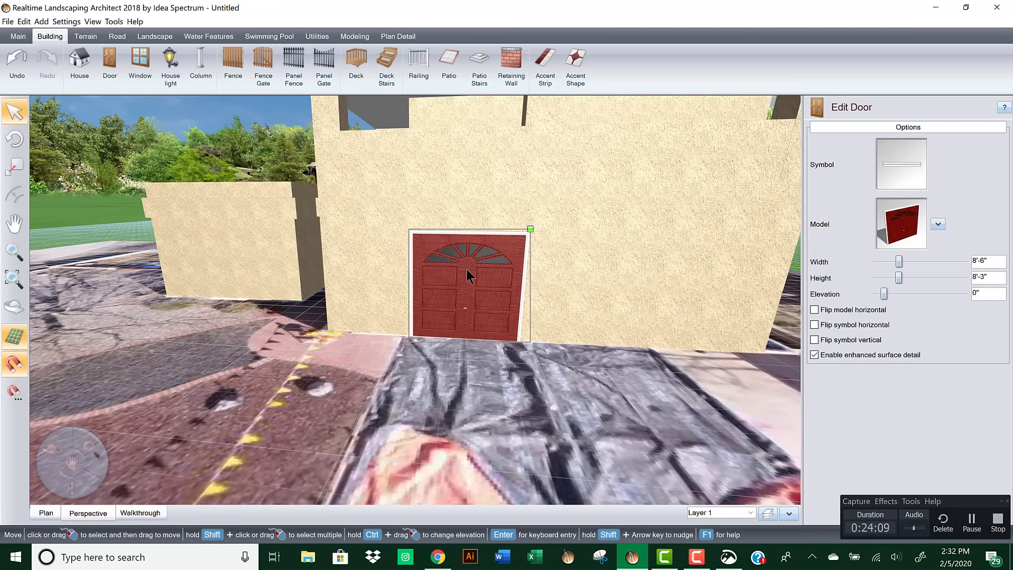
Step: Change the garage door's white frame, Material 4, to the Deck & Fence artwork Wood23
click(729, 557)
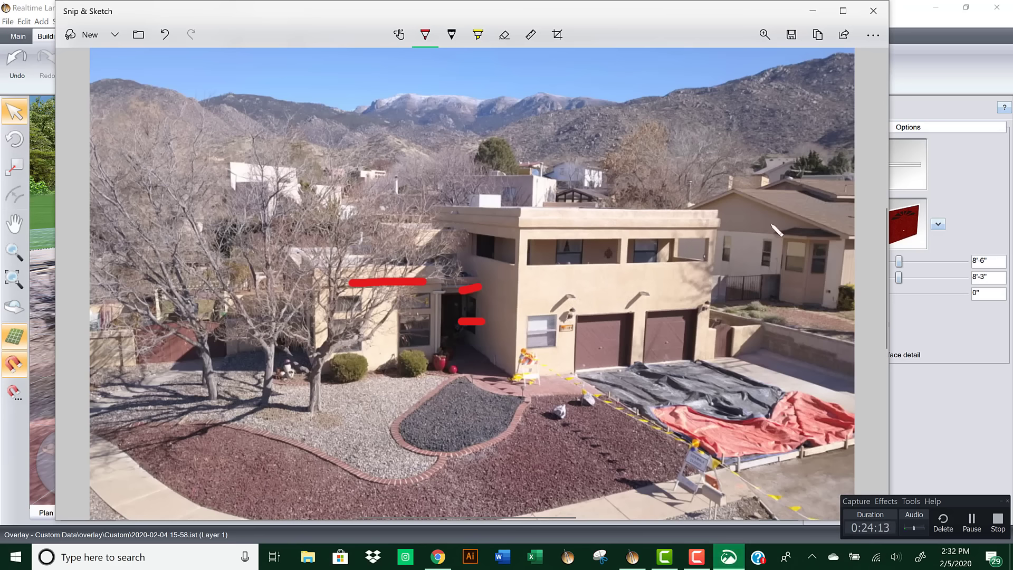
click(813, 10)
right_drag(496, 291, 645, 297)
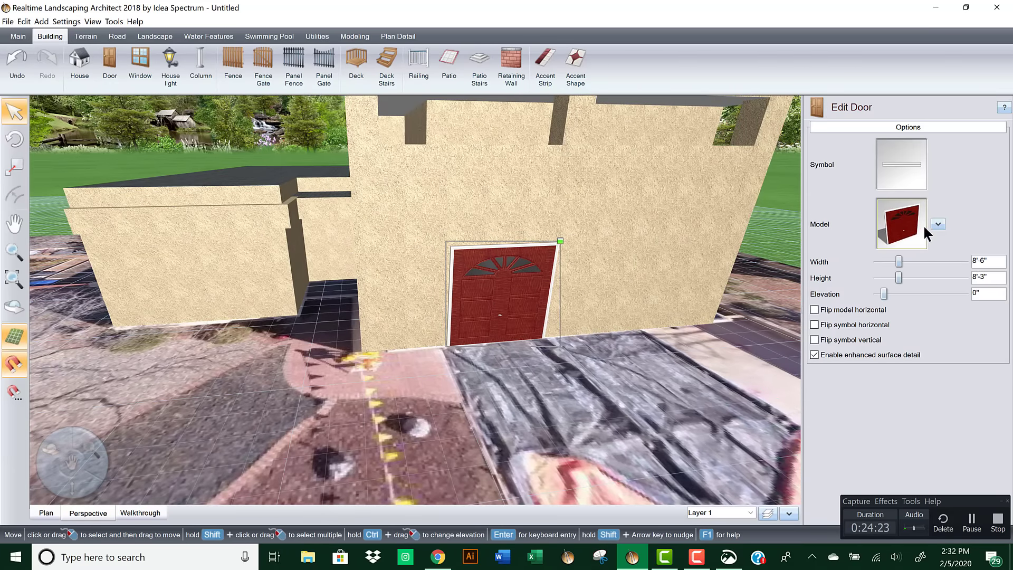
click(937, 224)
click(897, 250)
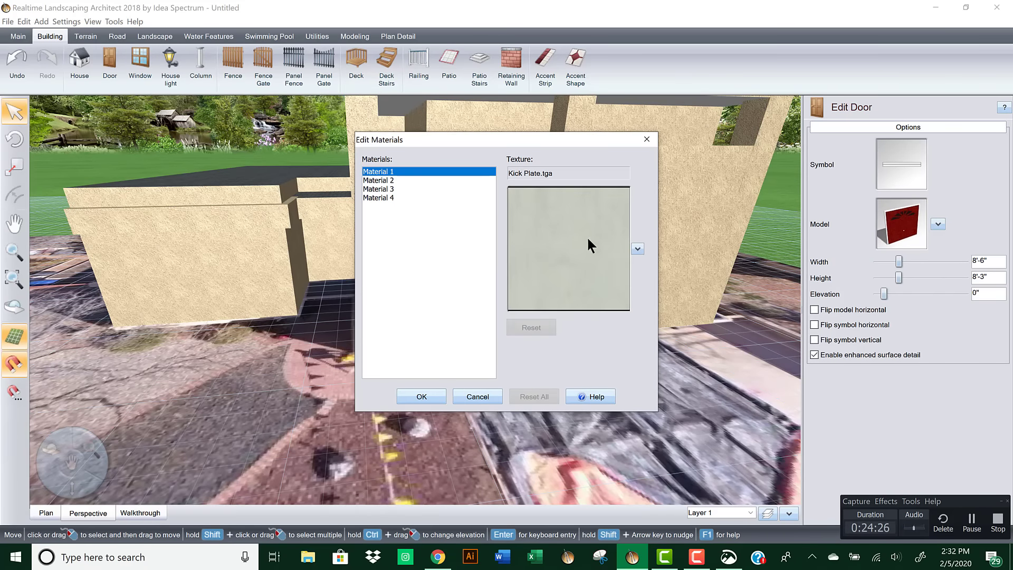
click(419, 181)
click(414, 191)
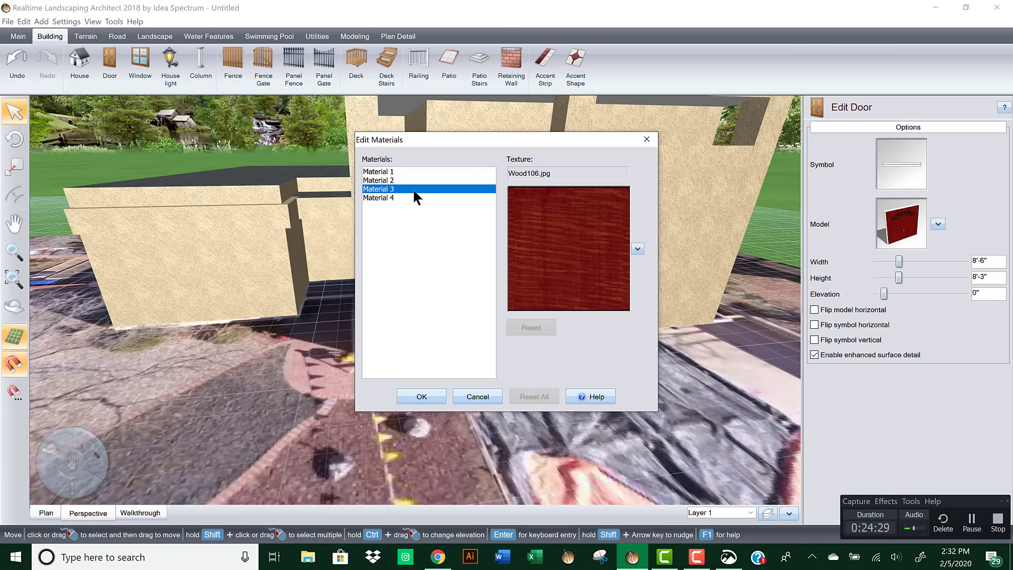
click(414, 197)
click(572, 238)
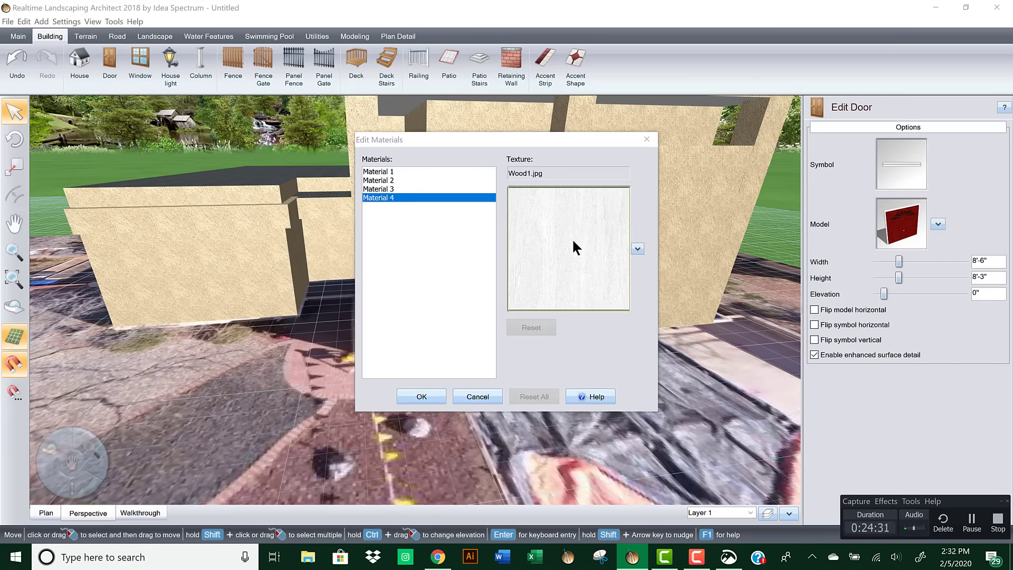
click(571, 234)
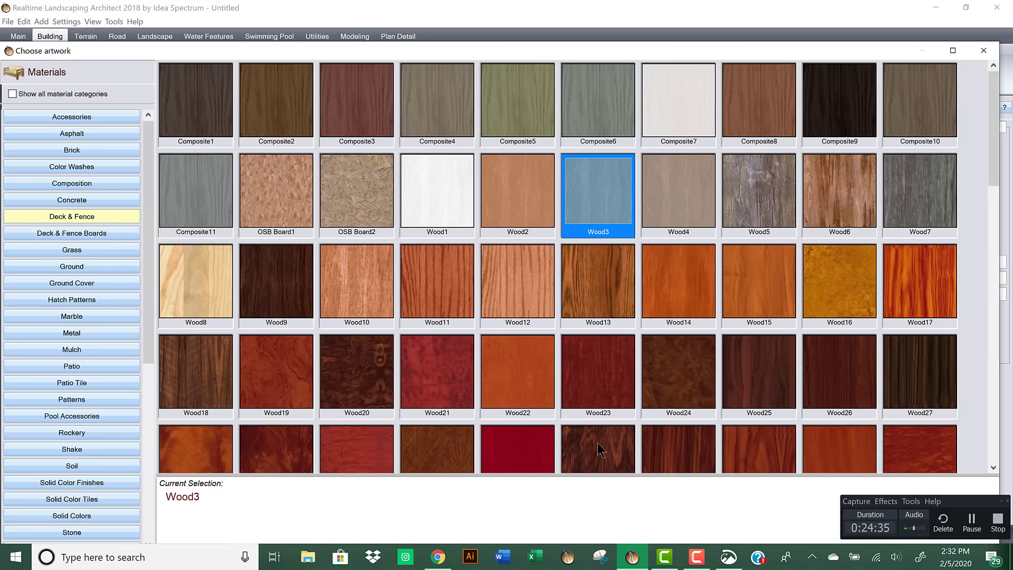
double_click(590, 365)
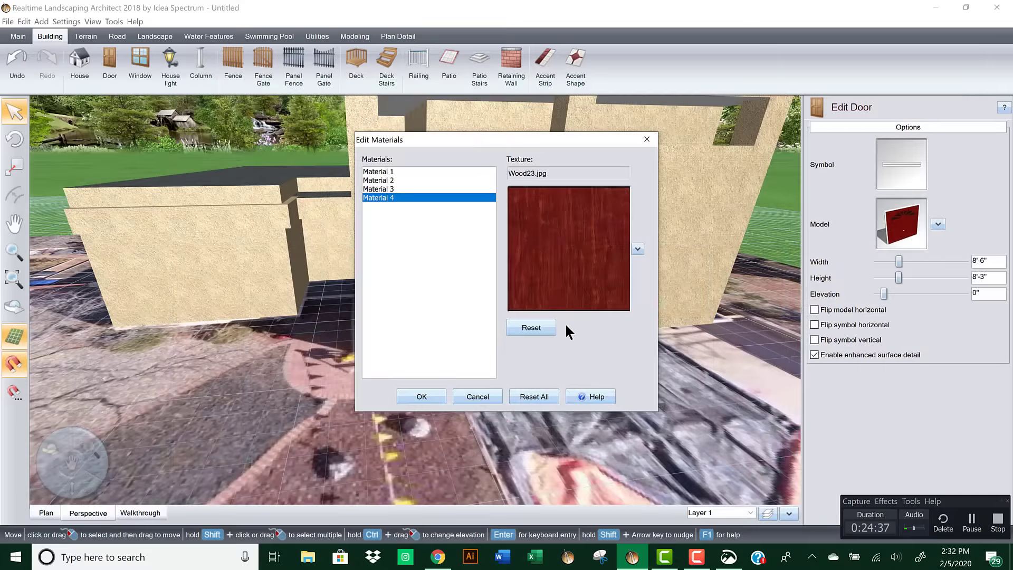
click(421, 396)
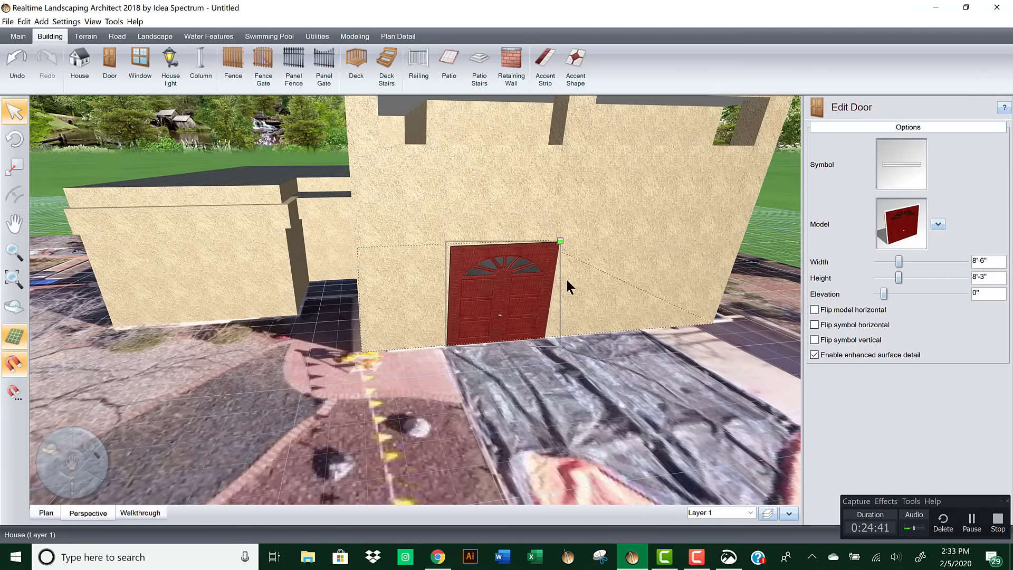
Step: Place a copy of the red garage door beside the first one on the front wall and compare it with the reference photo
key(ctrl+v)
drag(559, 283, 671, 276)
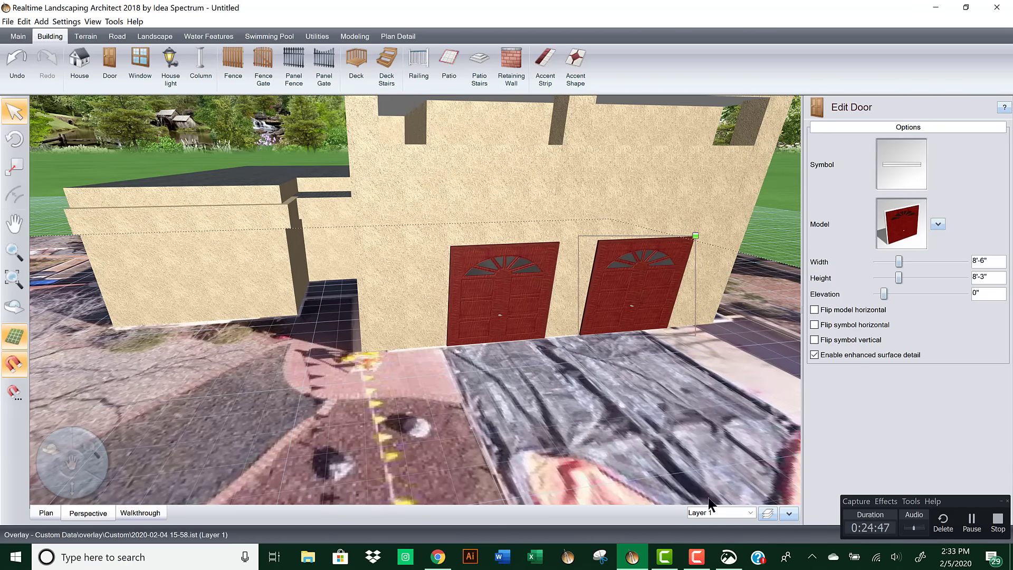
click(728, 556)
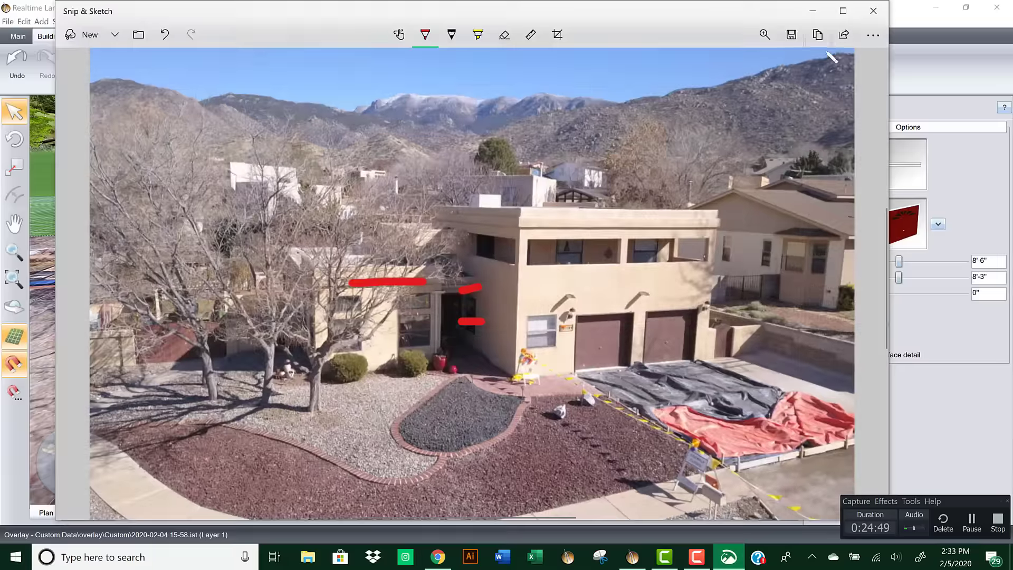
click(813, 11)
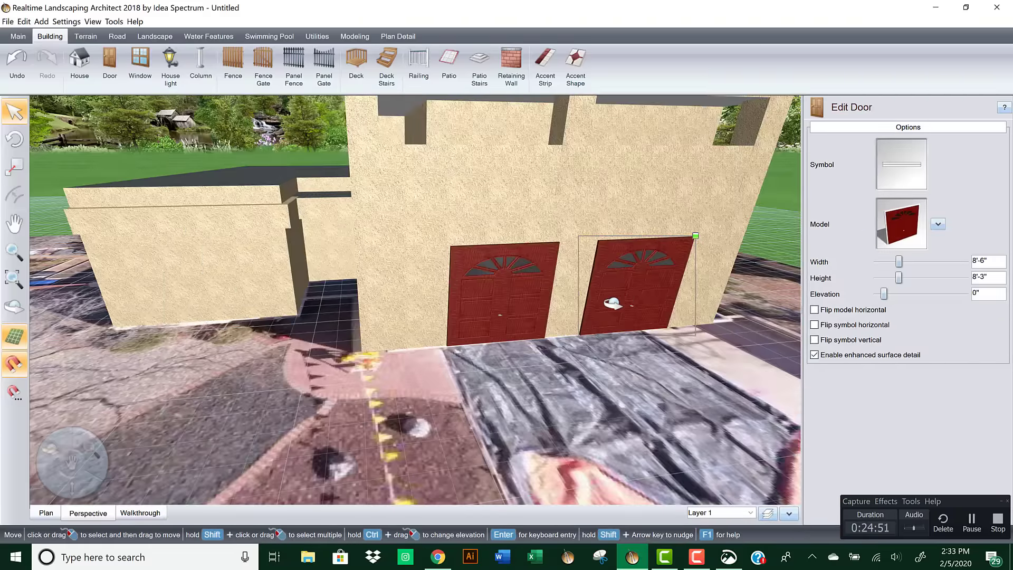
Step: Shift the right garage door about 1'-2" toward the wall's right end, then move the left door closer to it, following the reference photo
middle_drag(613, 304, 610, 302)
right_drag(479, 281, 422, 280)
middle_drag(520, 289, 546, 298)
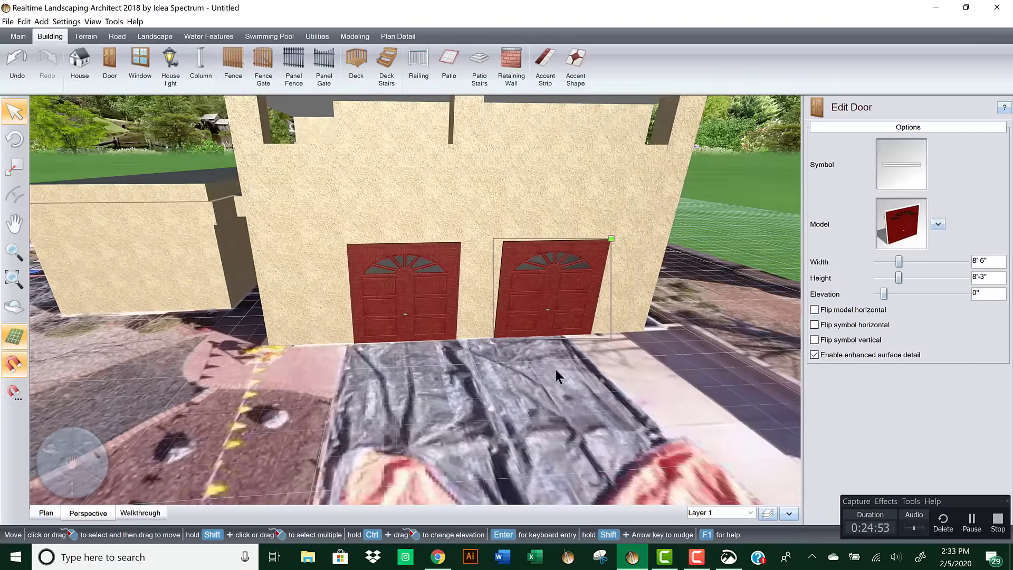
click(729, 557)
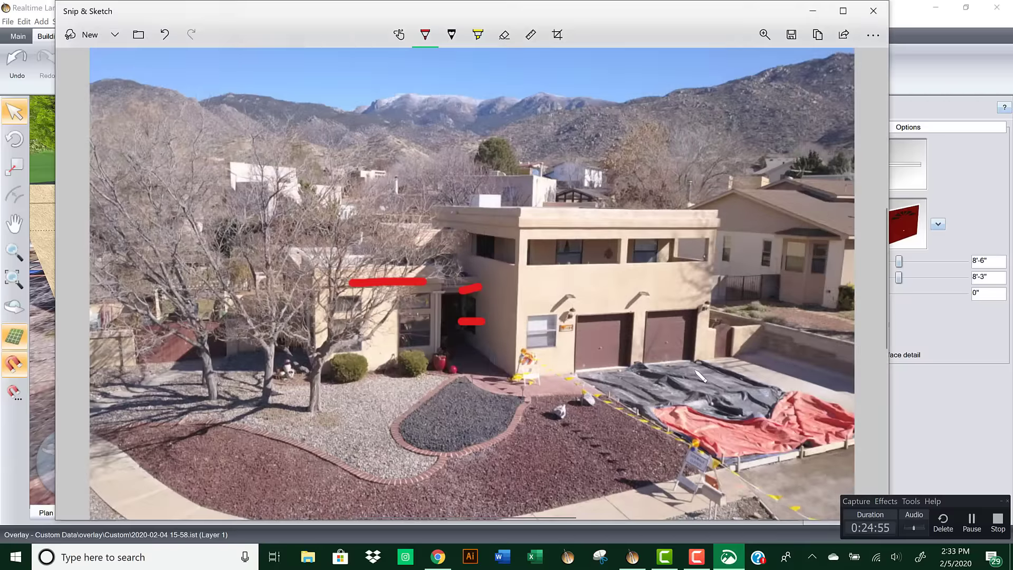
click(813, 11)
drag(563, 291, 576, 291)
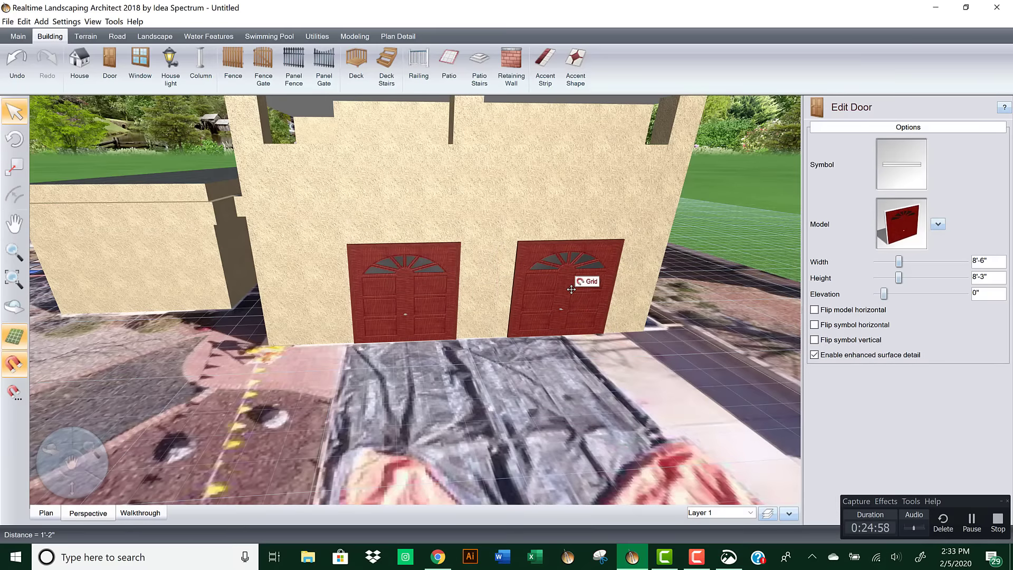
click(410, 289)
mouse_move(410, 289)
mouse_down()
mouse_move(441, 288)
mouse_move(419, 288)
mouse_move(430, 288)
mouse_up()
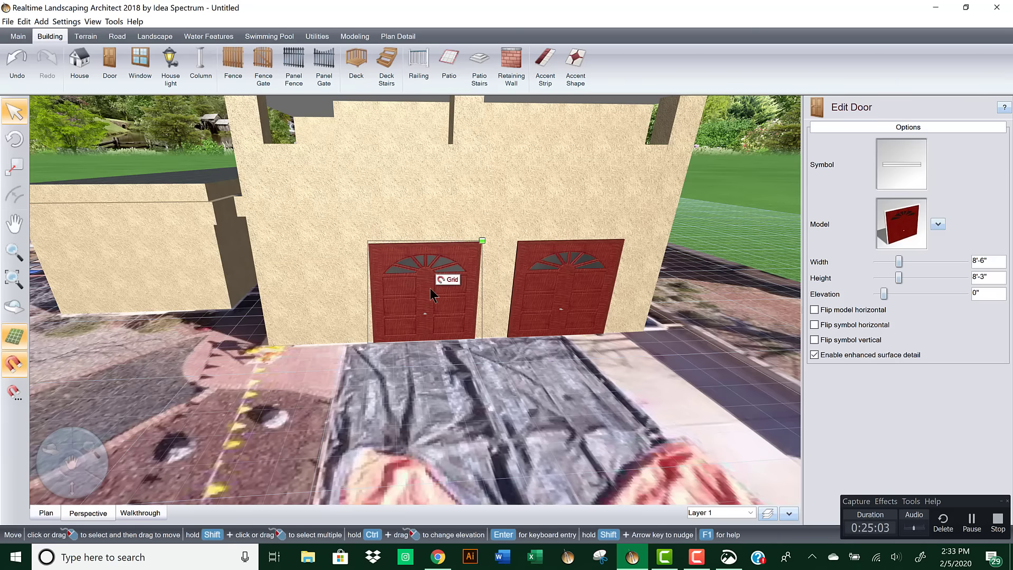
Step: Place a Window76b window on the garage block's front wall, left of the garage doors, using the reference photo as a guide
scroll(429, 288, down, 8)
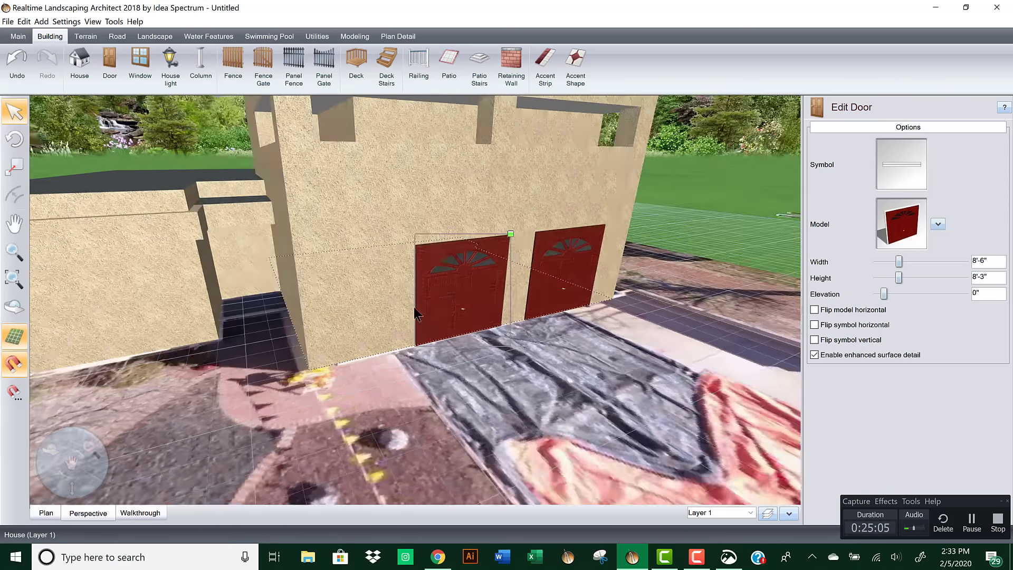
scroll(426, 312, up, 8)
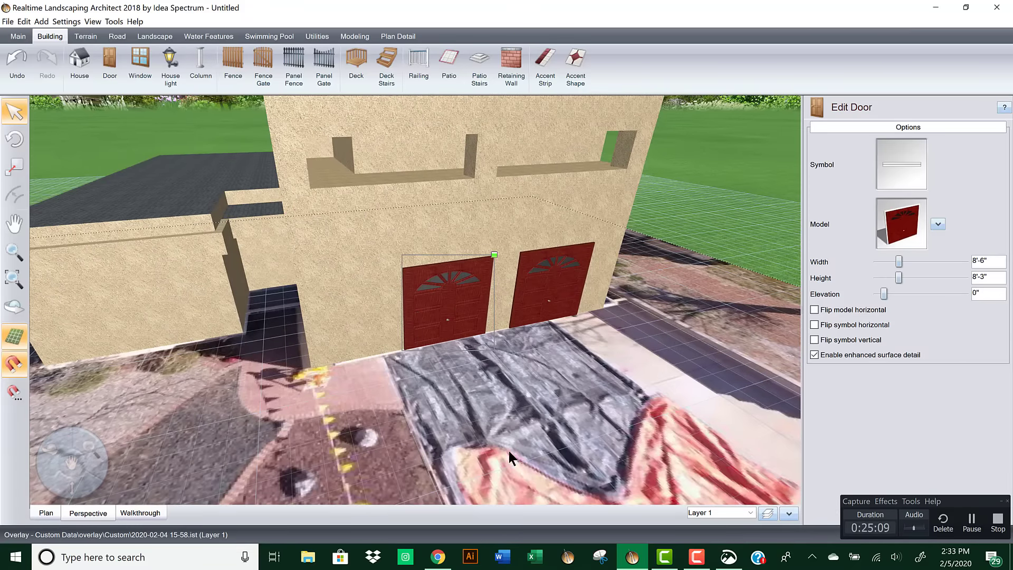
scroll(402, 345, up, 3)
click(728, 557)
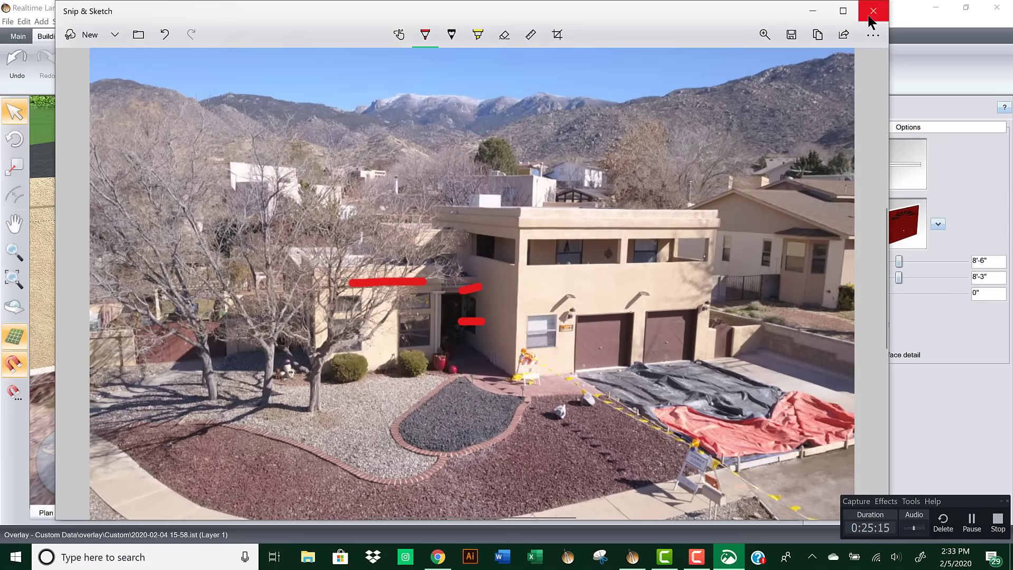
click(813, 12)
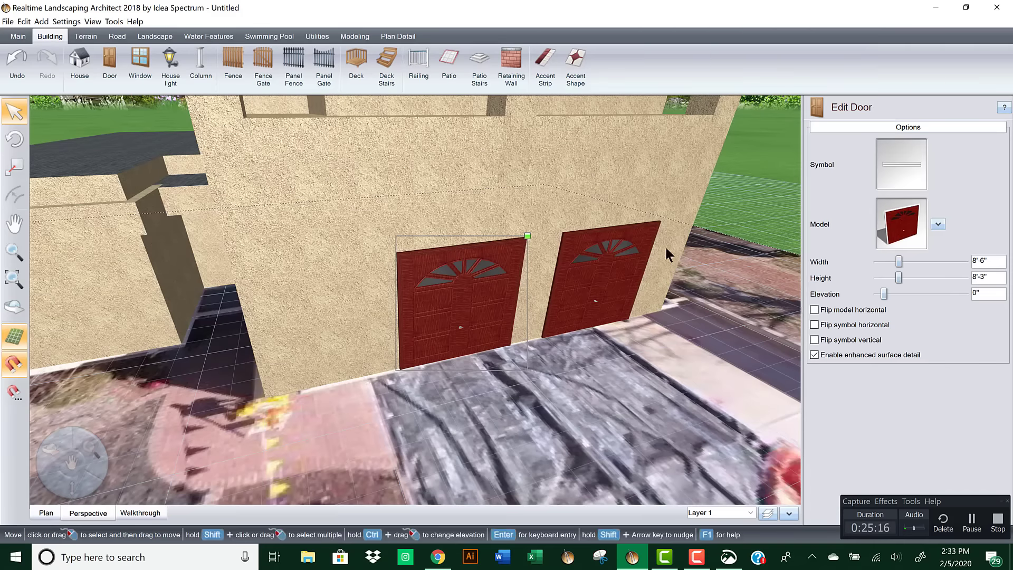
click(138, 60)
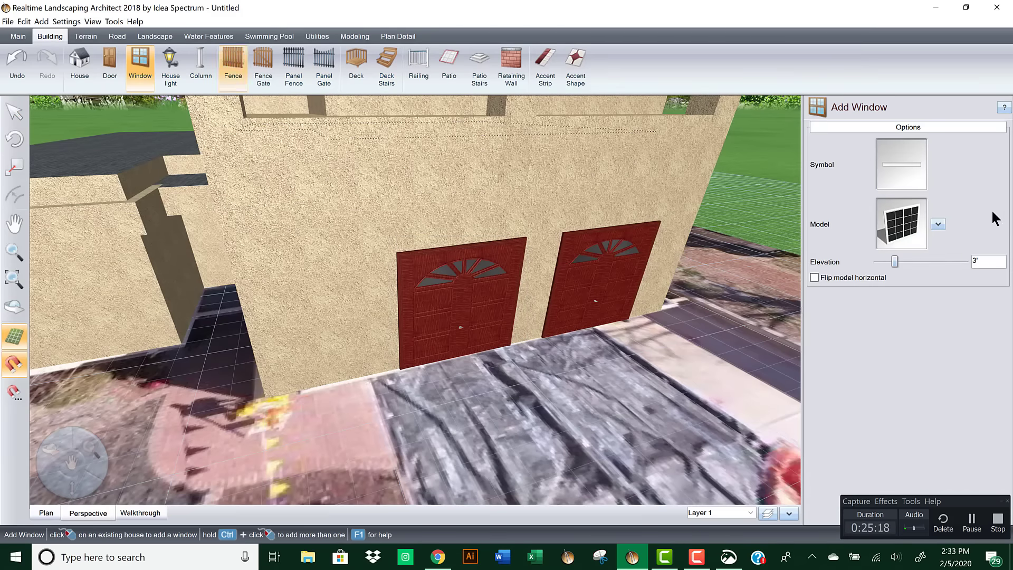
click(897, 227)
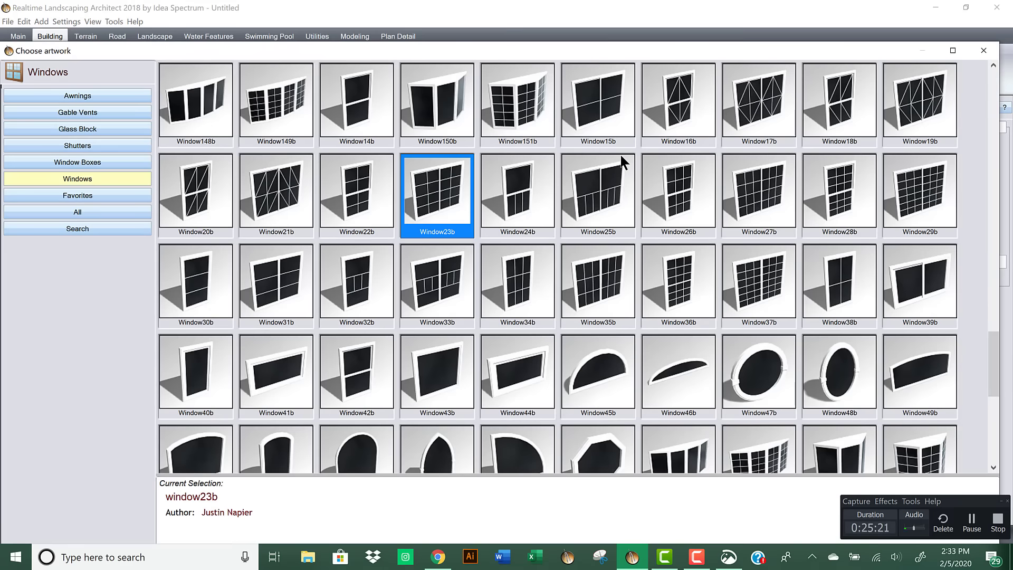
drag(993, 355, 997, 208)
scroll(997, 203, down, 2)
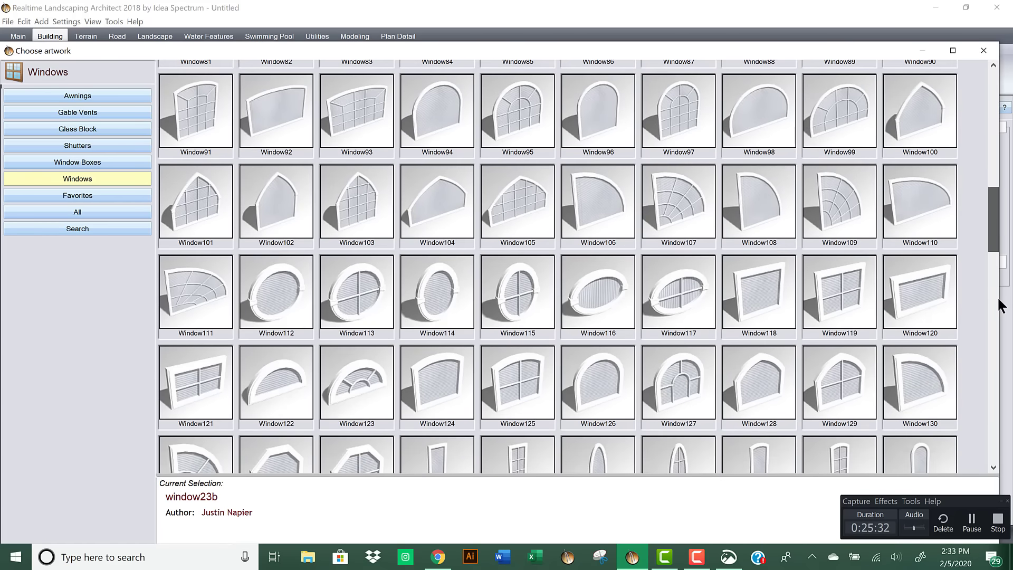
drag(998, 300, 990, 406)
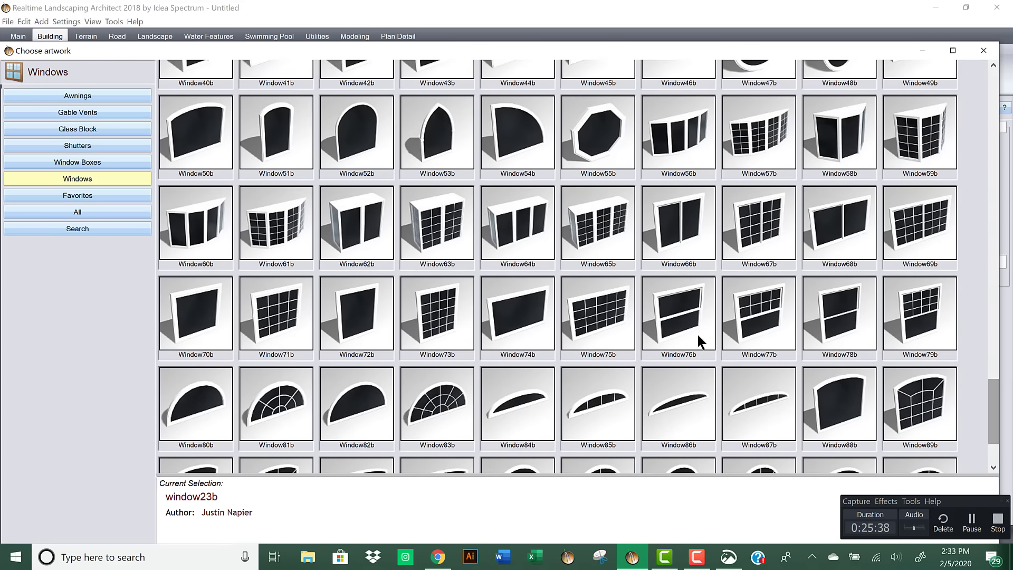
double_click(673, 308)
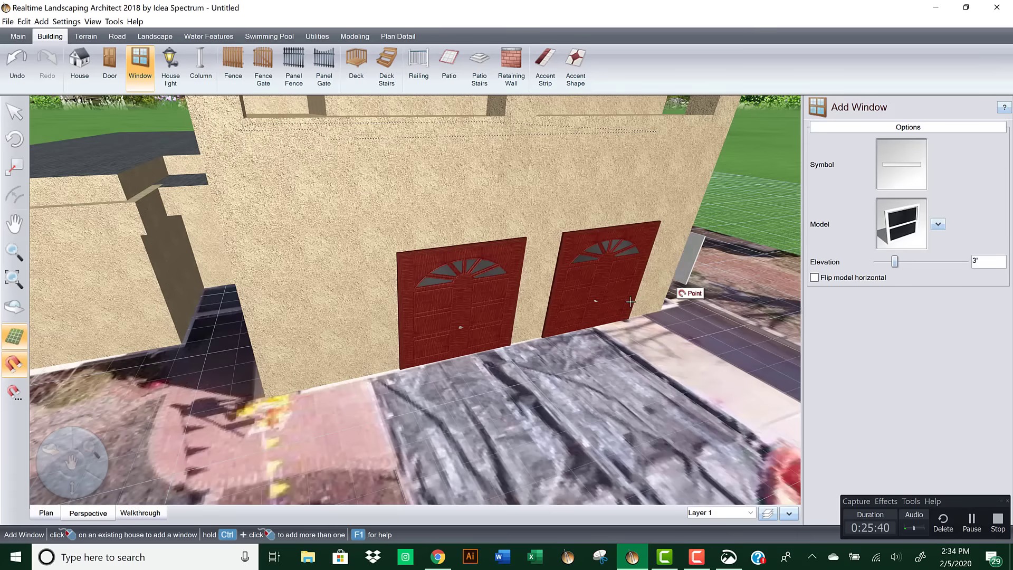
click(323, 318)
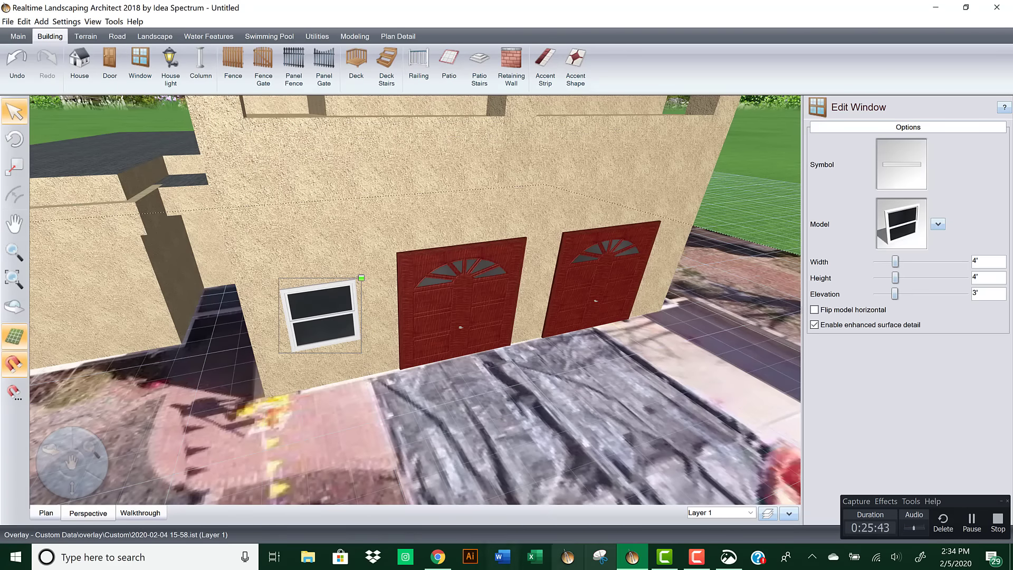
Step: Set the front-wall window's height to 4'-10", width to 4'-3" and elevation to 3'-4", following the reference photo
click(728, 559)
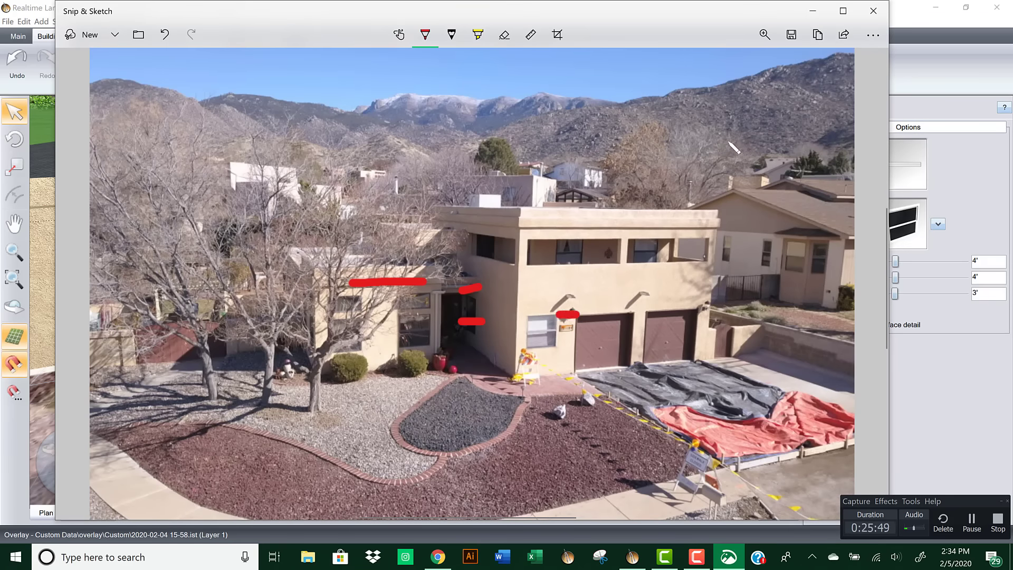
click(814, 12)
middle_drag(374, 307, 379, 269)
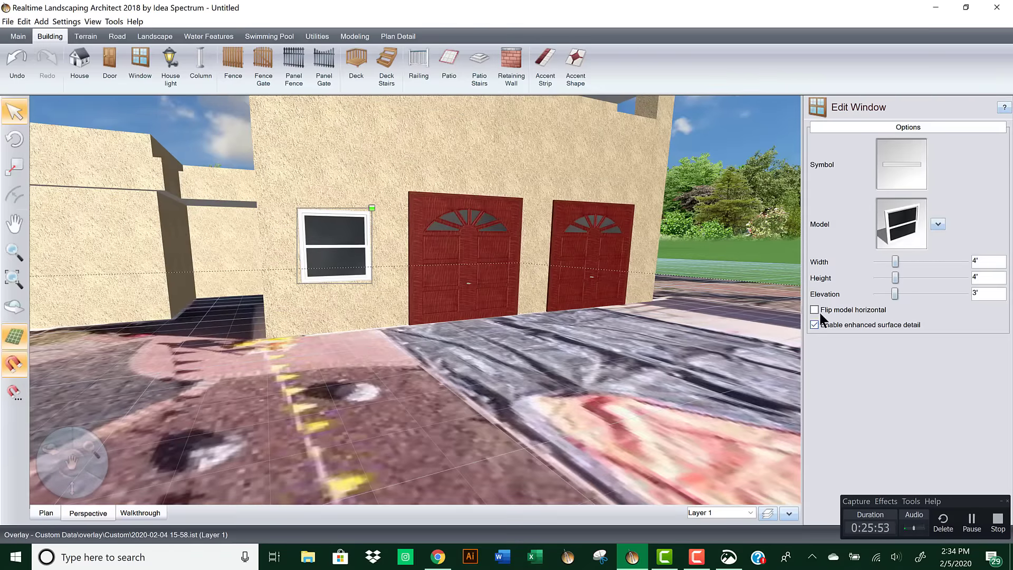
drag(895, 278, 898, 276)
middle_drag(662, 310, 663, 335)
click(964, 261)
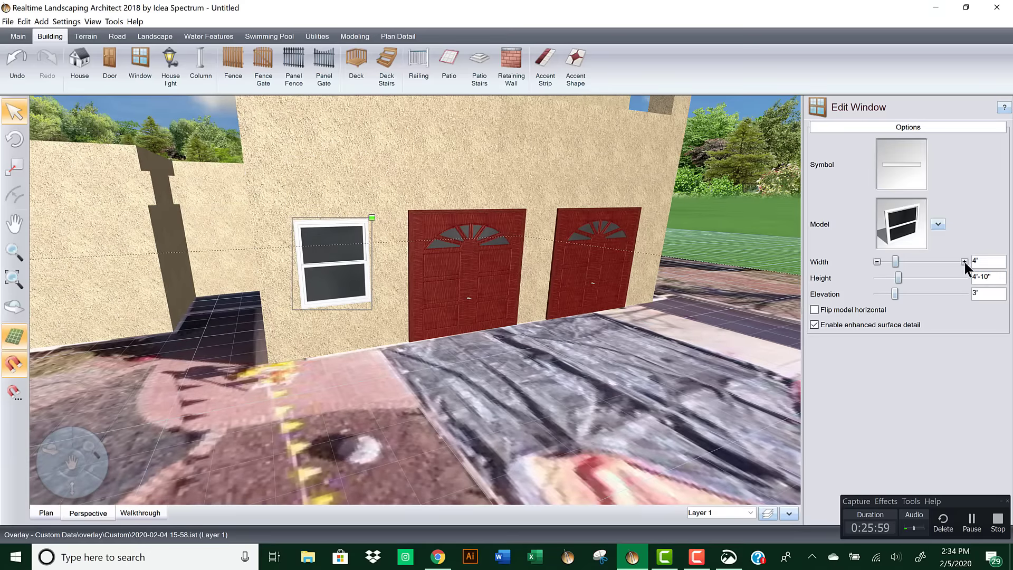
click(965, 294)
click(965, 294)
click(964, 294)
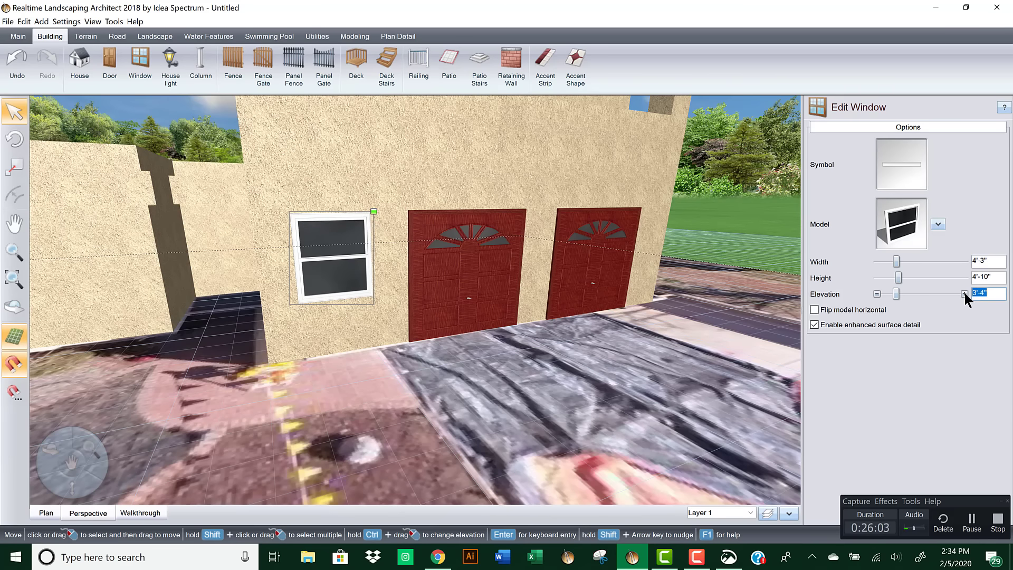
Step: Try to place a copy of the ground-floor window on the garage block's side wall, then delete the copy
middle_drag(467, 284, 495, 292)
scroll(453, 288, down, 5)
scroll(496, 292, up, 5)
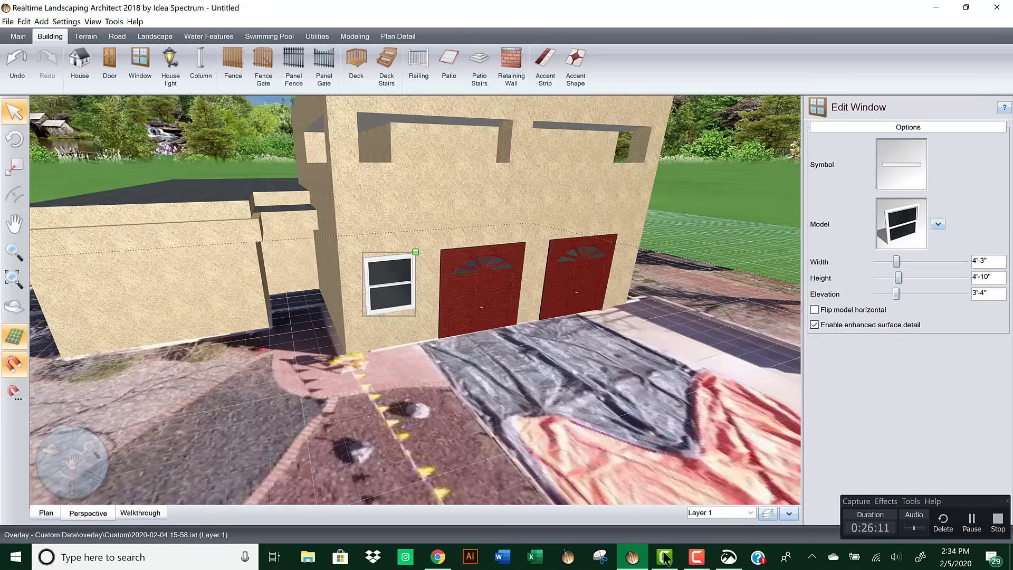
click(728, 557)
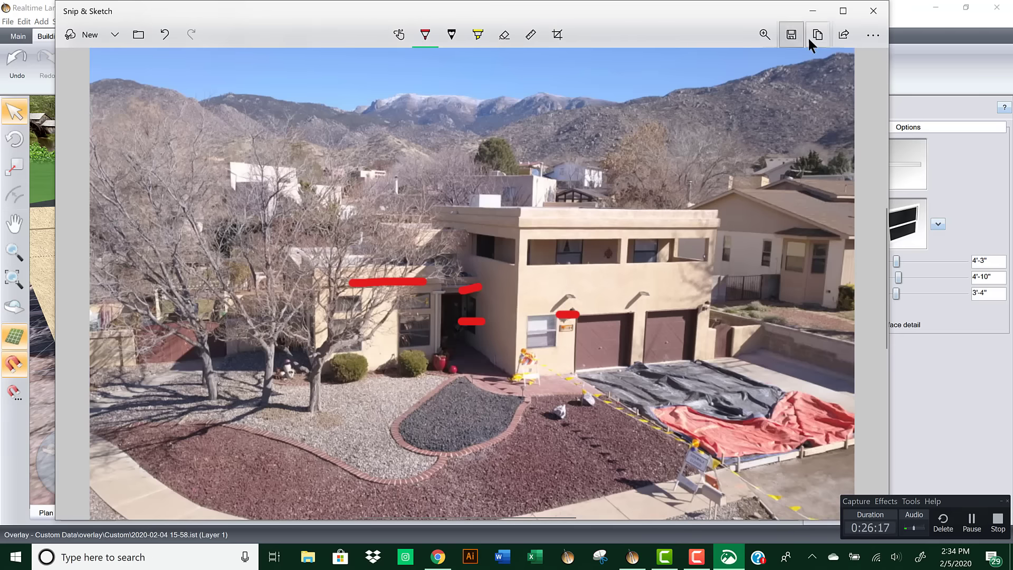
click(813, 11)
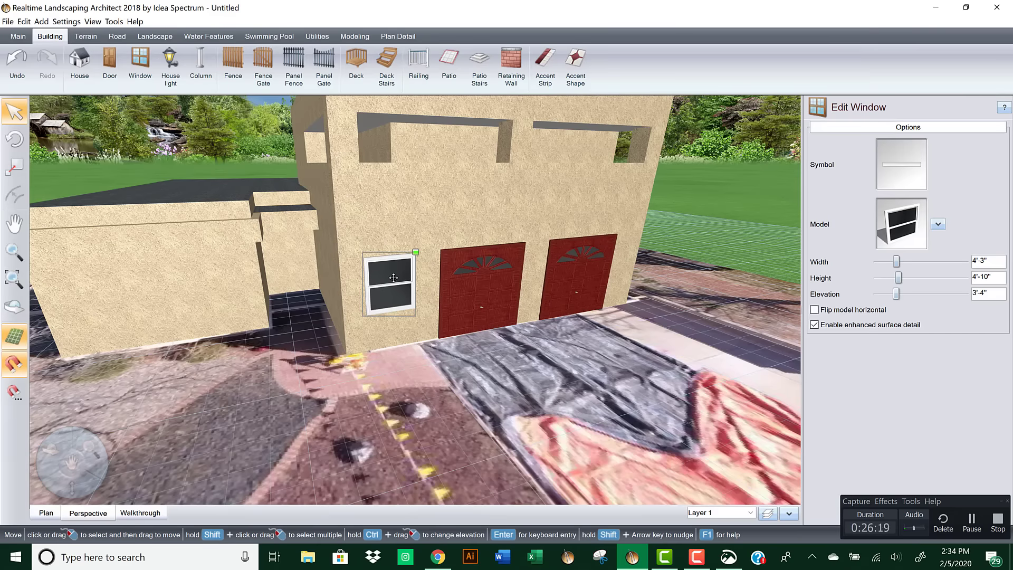
key(ctrl+v)
drag(431, 269, 346, 276)
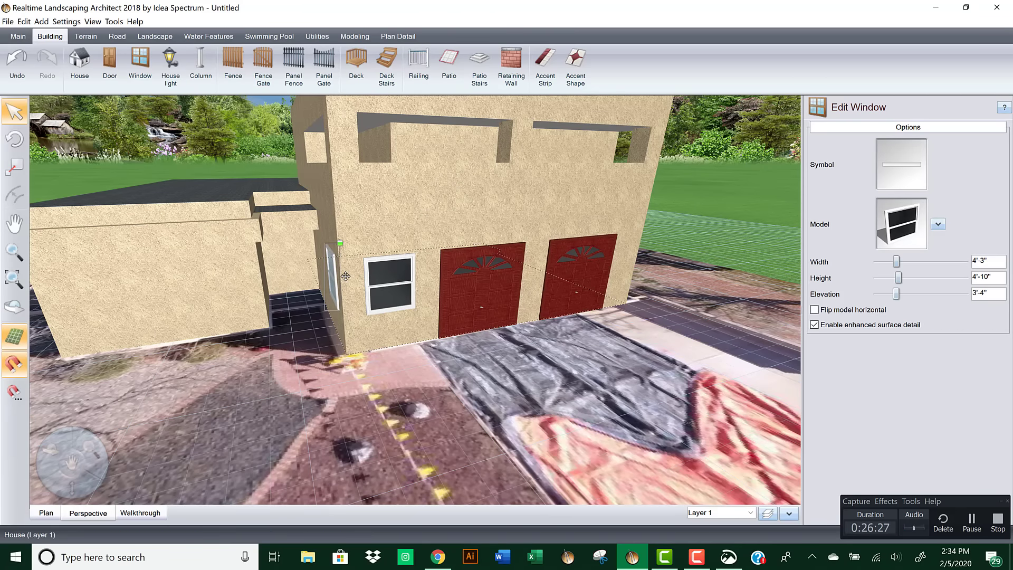
key(Delete)
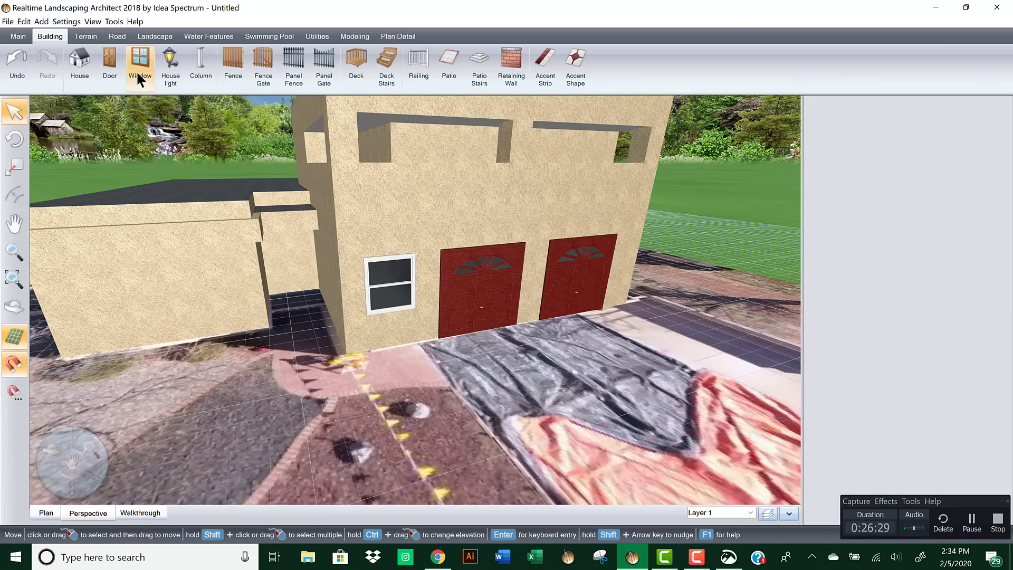
Step: Place a Window76b window on the upper-floor wall behind the left balcony opening and set its elevation to 1"
click(137, 68)
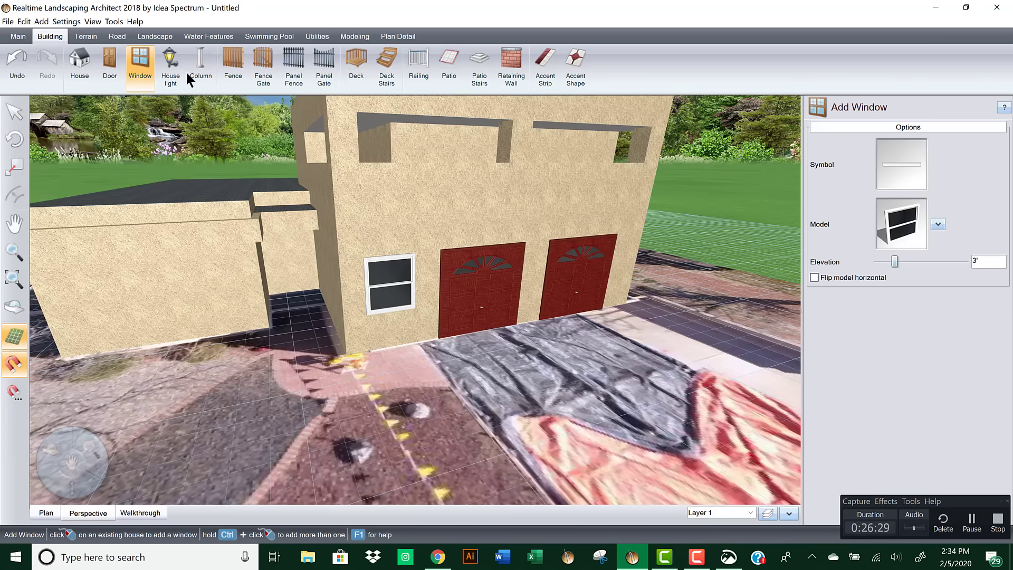
click(442, 151)
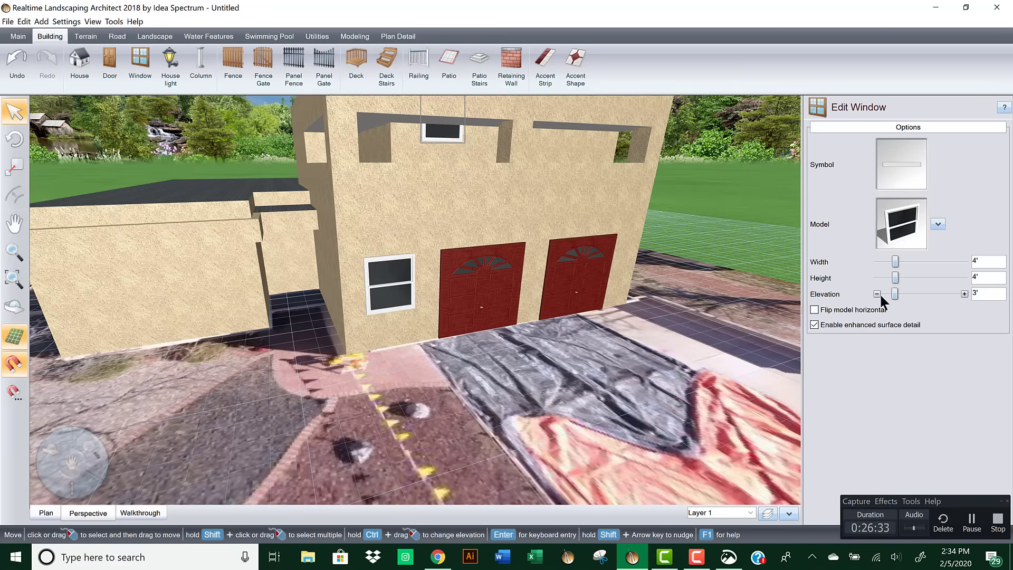
click(877, 294)
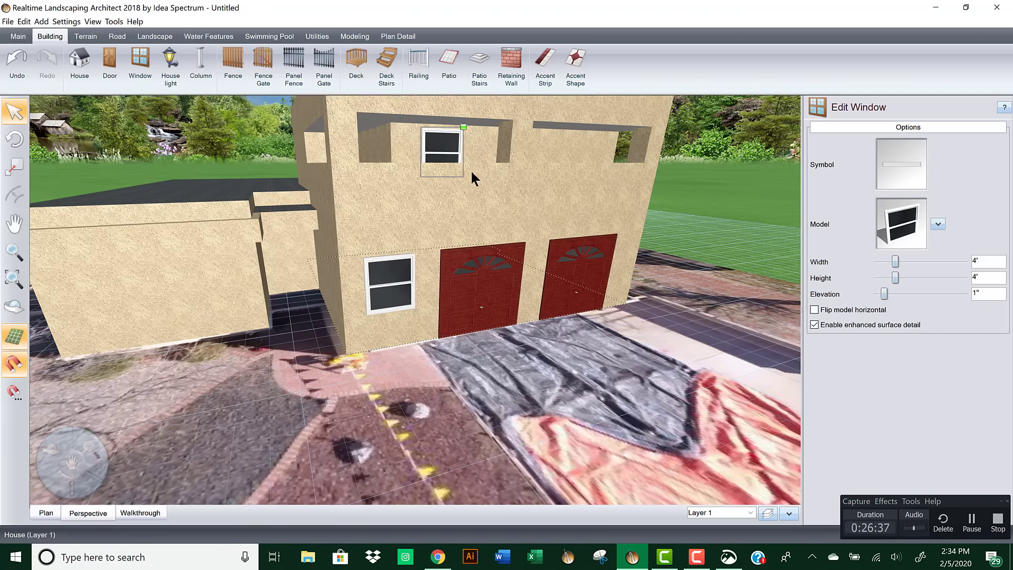
Step: Place a matching window behind the right balcony opening and set its elevation to 1", checking the reference photo
click(139, 55)
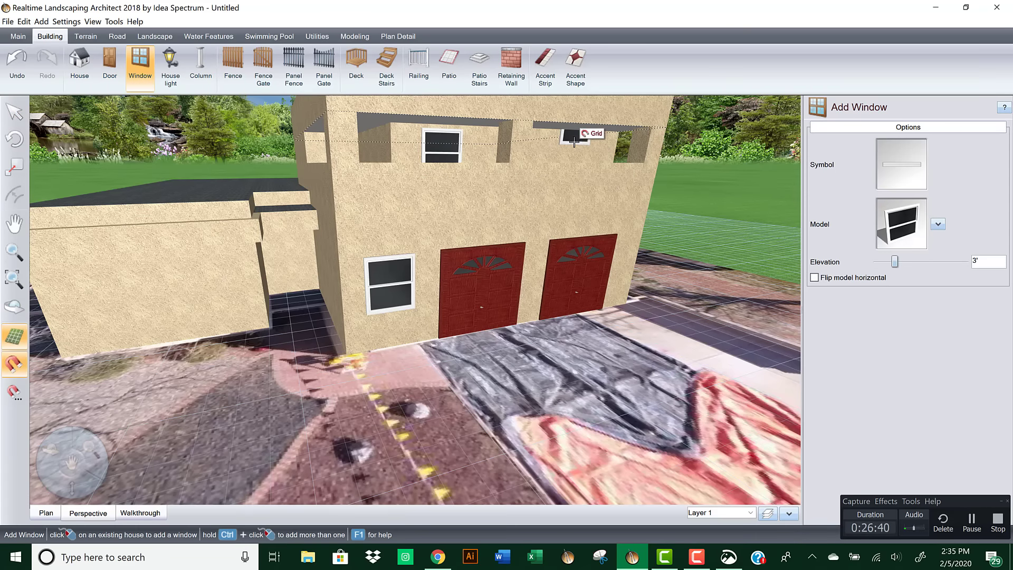
click(574, 141)
drag(895, 294, 884, 294)
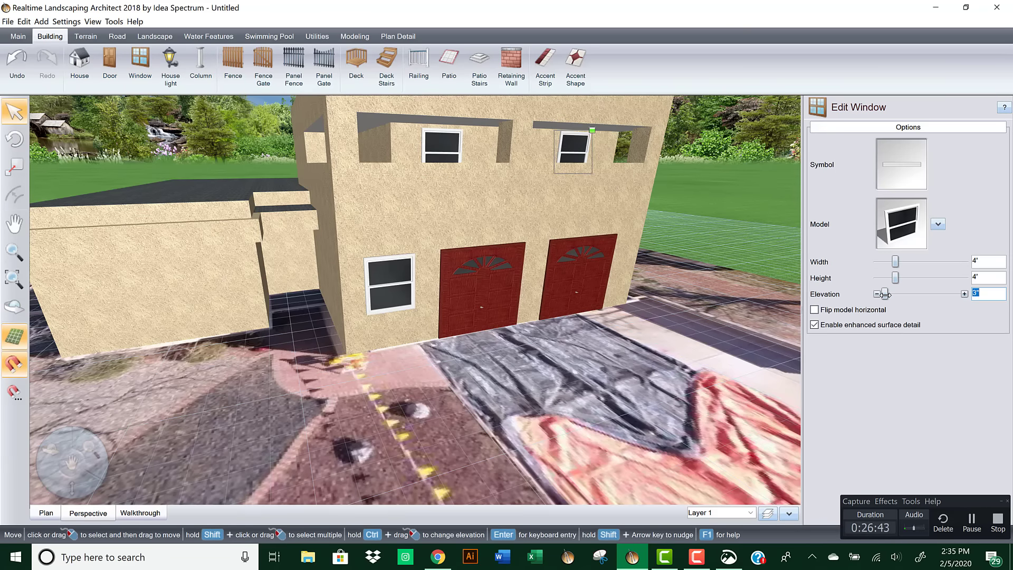
right_drag(755, 291, 629, 286)
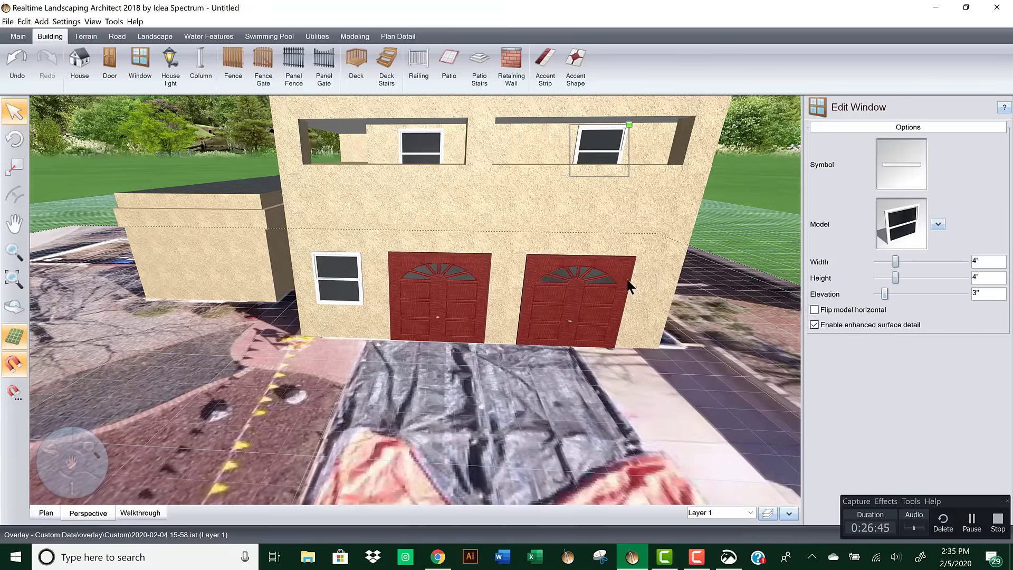
click(729, 557)
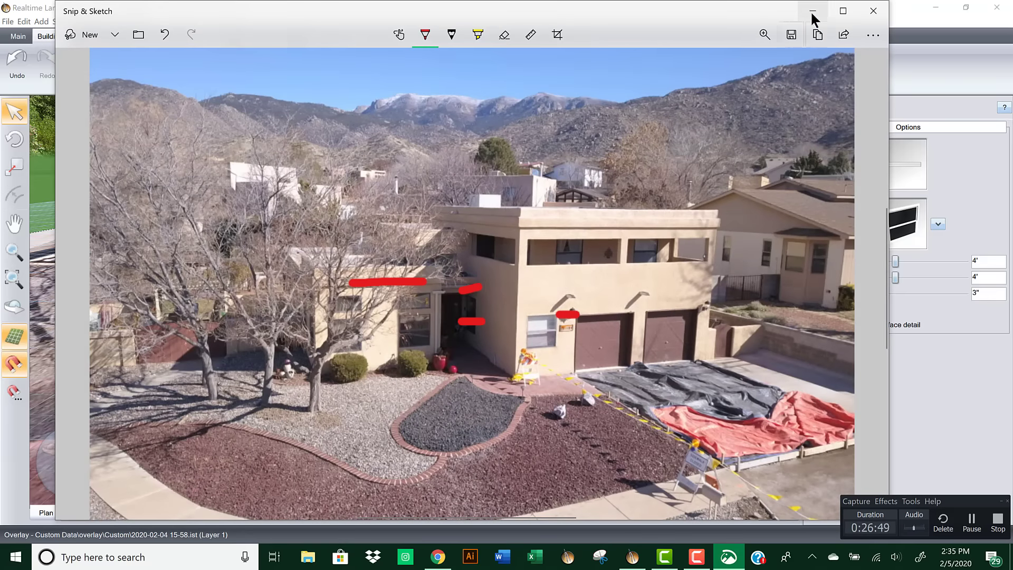
click(812, 11)
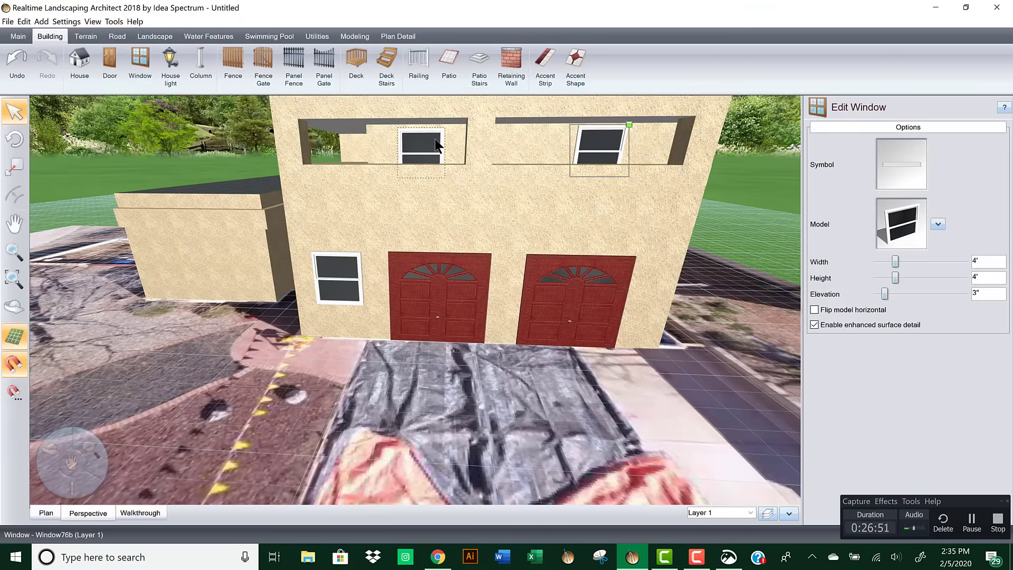
click(877, 294)
click(877, 294)
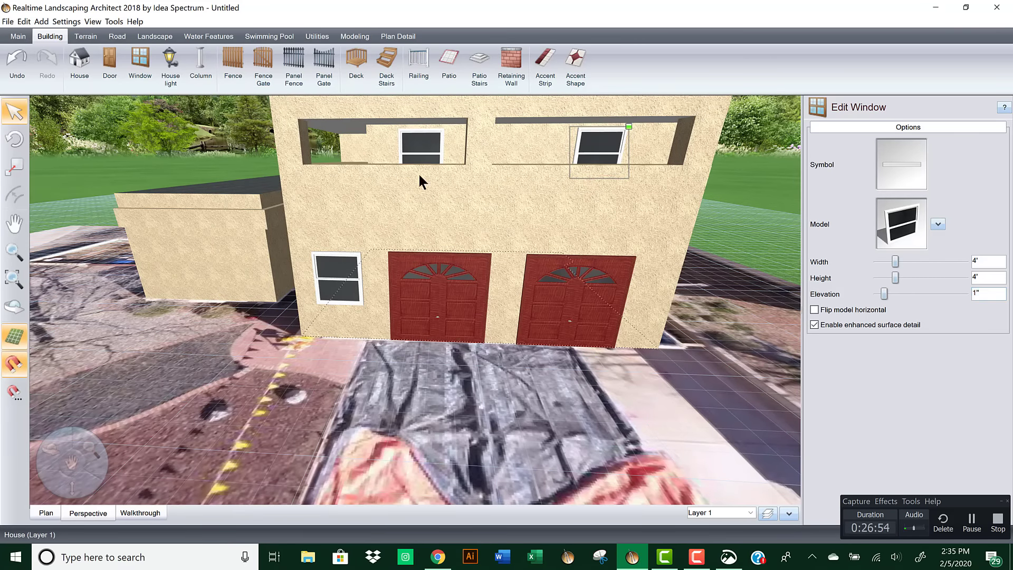
Step: Set both balcony windows to 5' wide, 5'-1" high and an elevation of -5"
shift+click(423, 142)
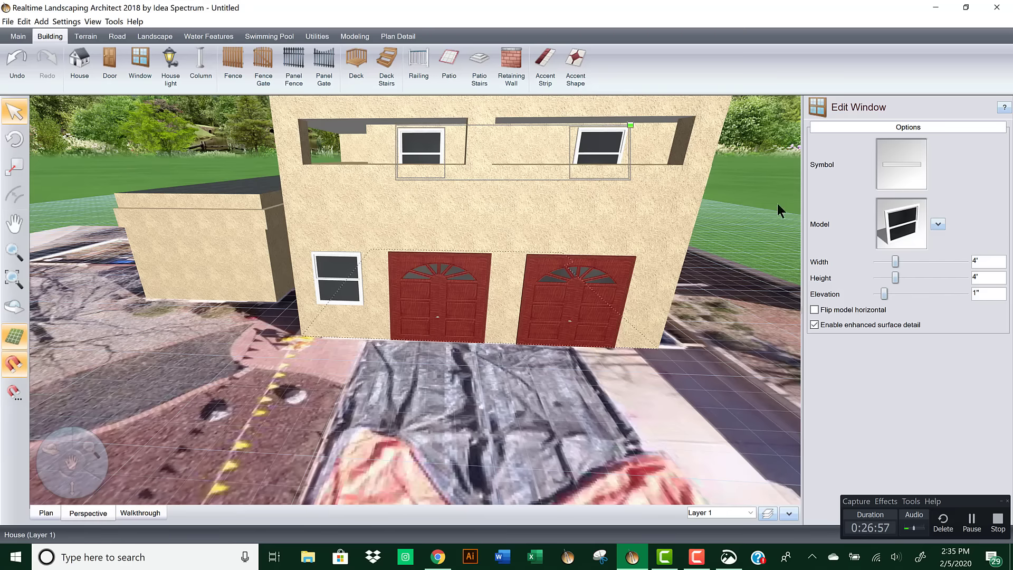
drag(895, 261, 900, 278)
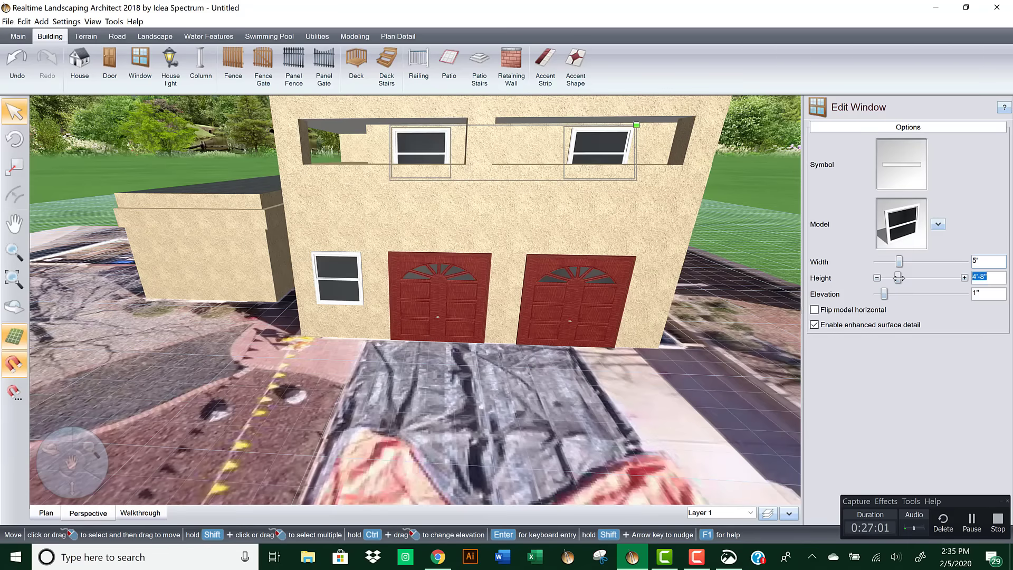
click(876, 294)
click(877, 293)
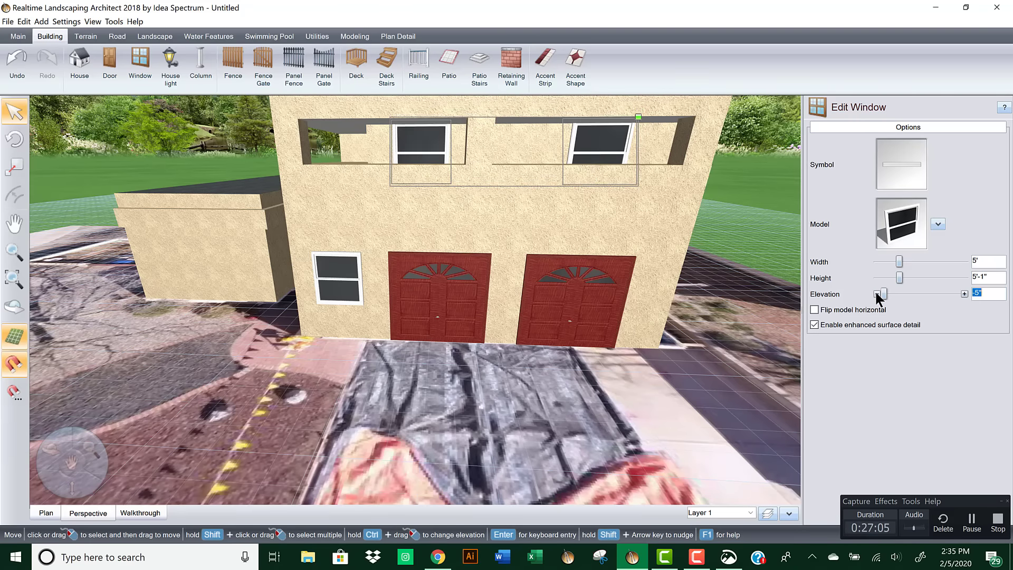
Step: Compare the house with the reference photo, then select both garage doors and open their model options
right_drag(437, 285, 471, 221)
scroll(473, 225, down, 10)
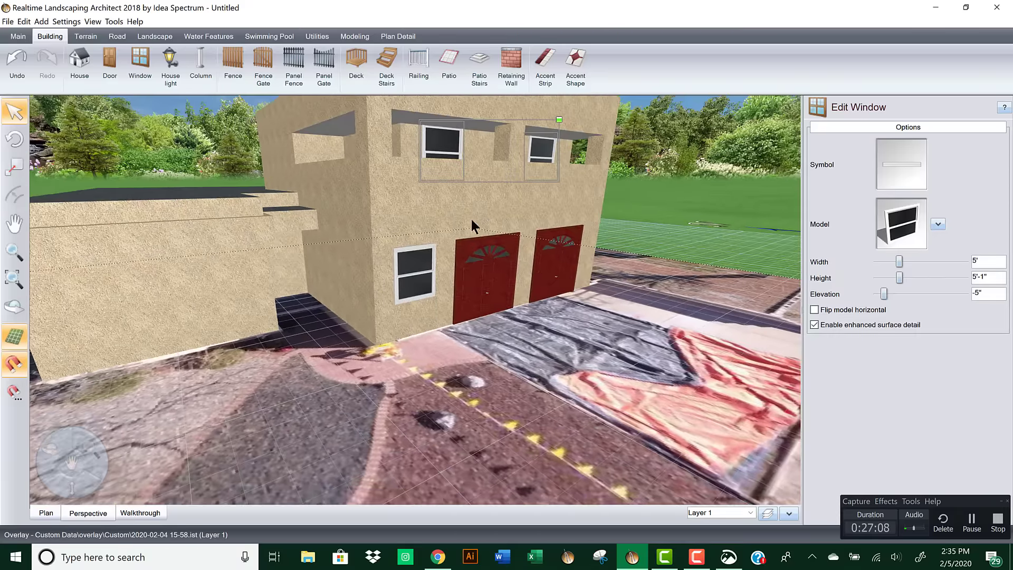
scroll(467, 333, up, 5)
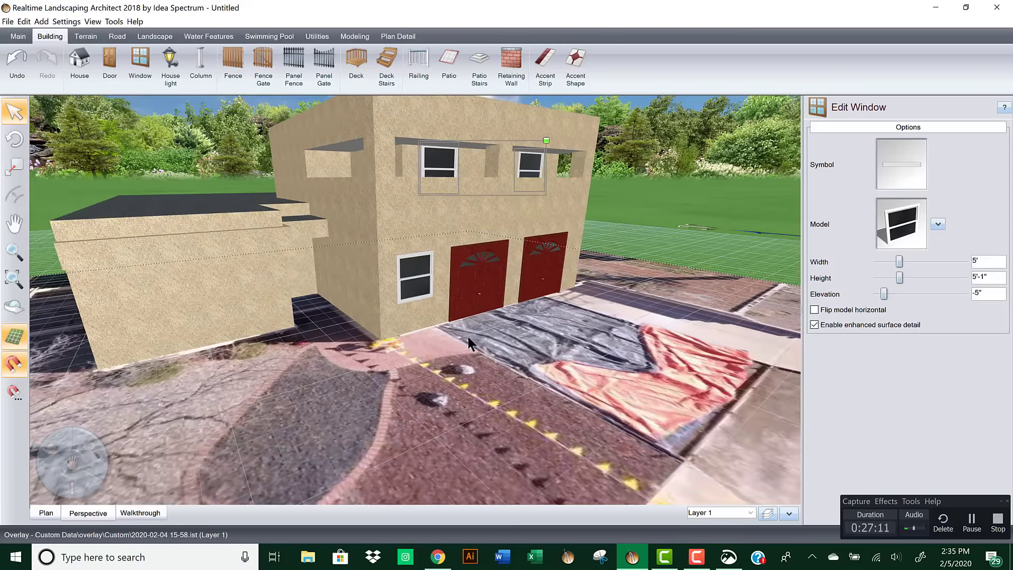
click(728, 556)
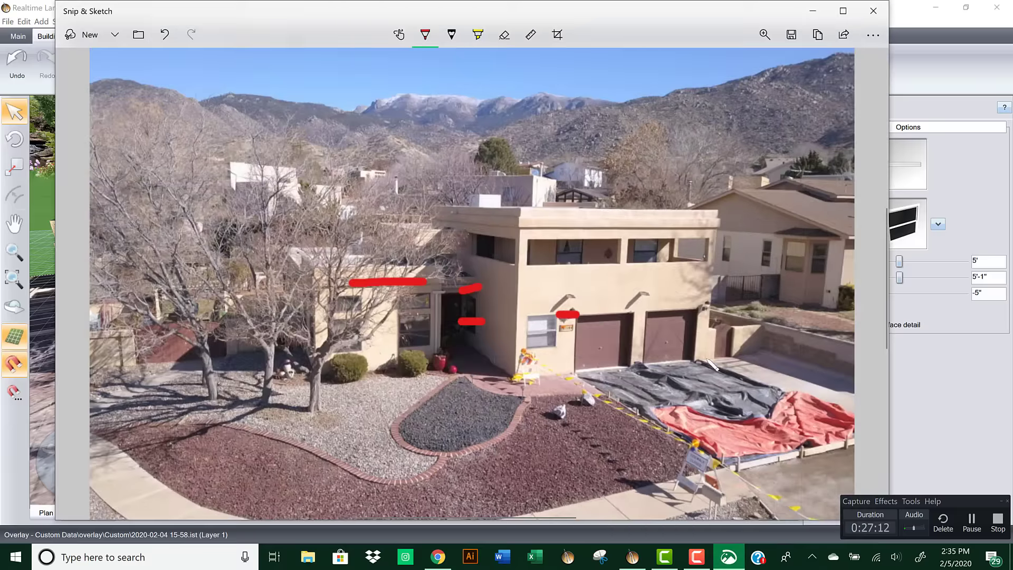
click(813, 10)
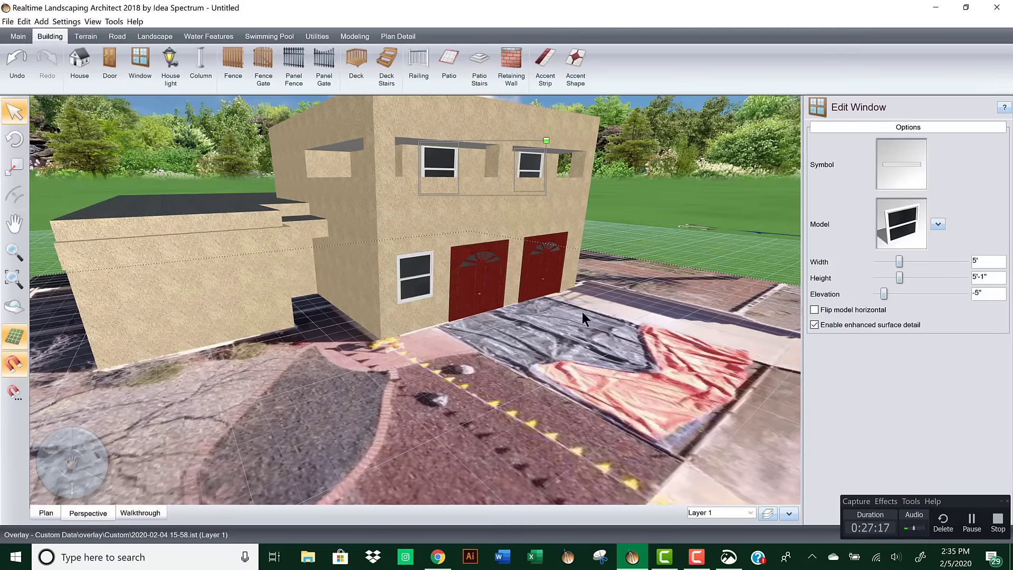
middle_drag(478, 288, 477, 288)
click(476, 286)
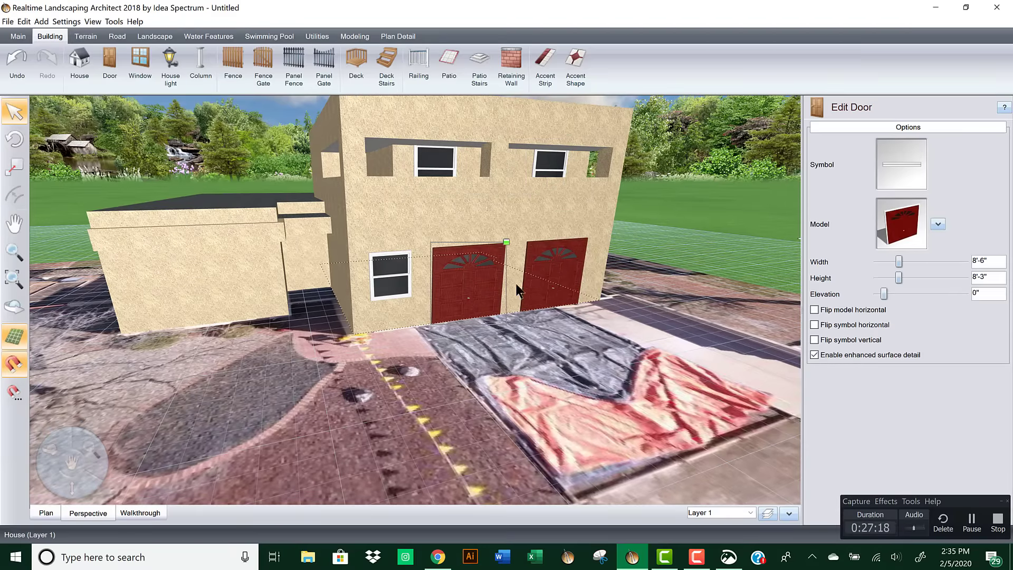
click(938, 224)
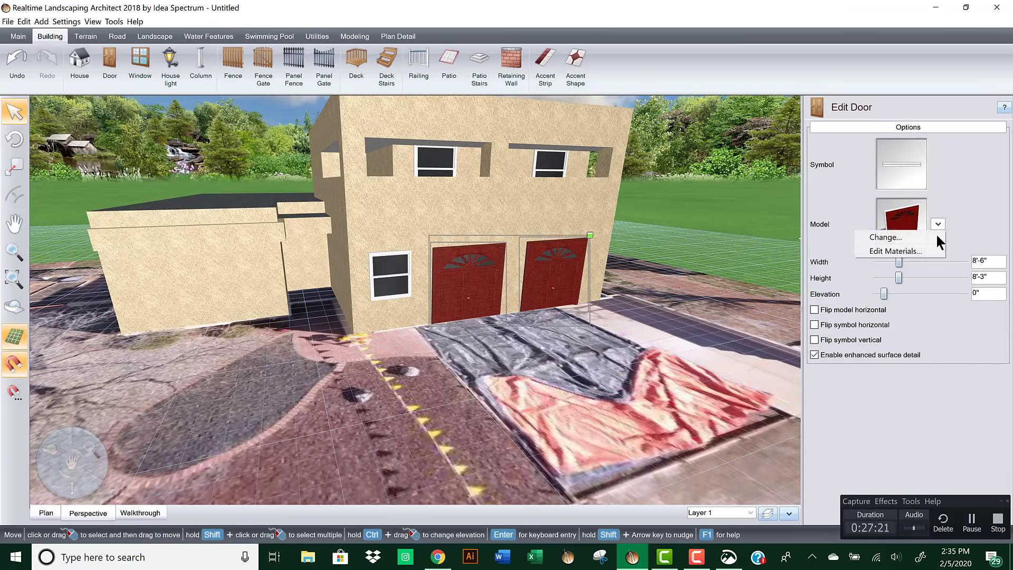
Step: Apply the Rust texture from Solid Color Tiles to Material 3 of the garage door
click(924, 250)
click(412, 179)
click(411, 189)
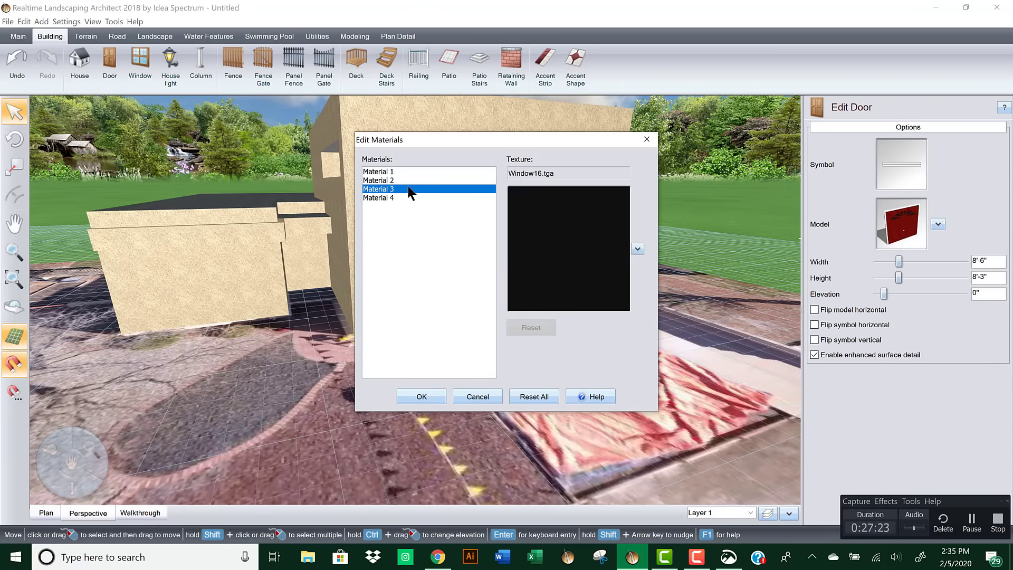
click(575, 239)
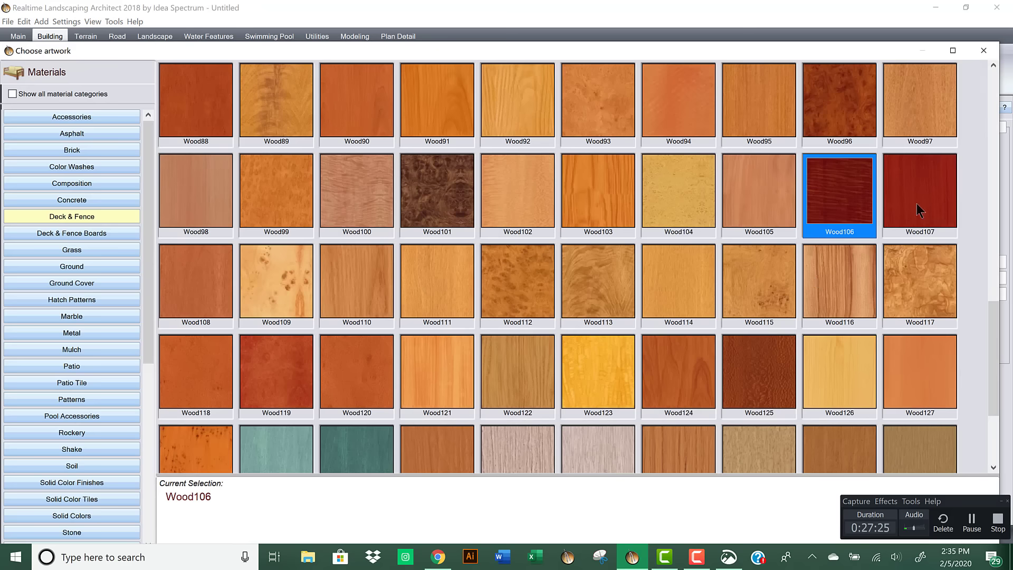
click(83, 166)
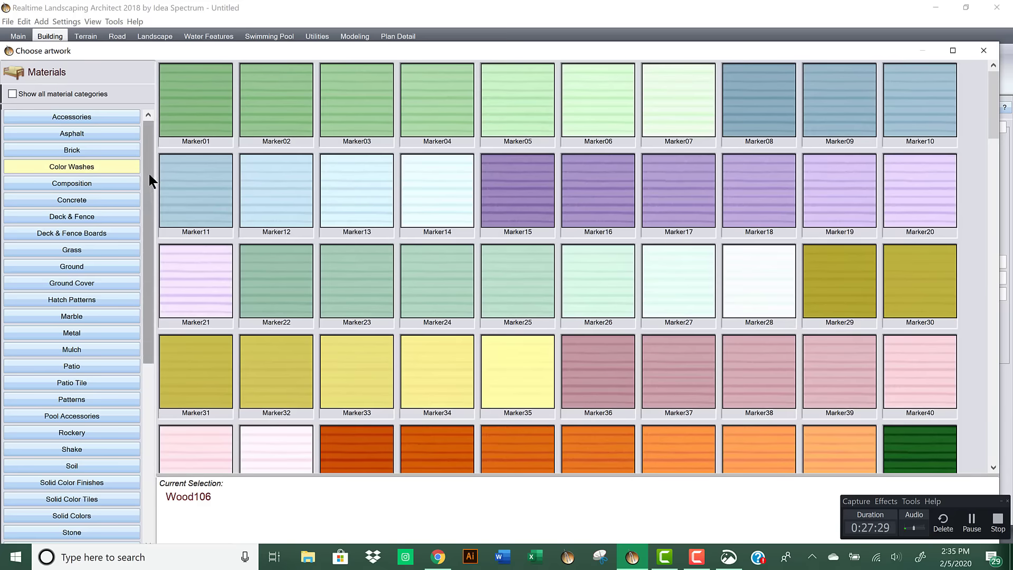
scroll(147, 188, down, 5)
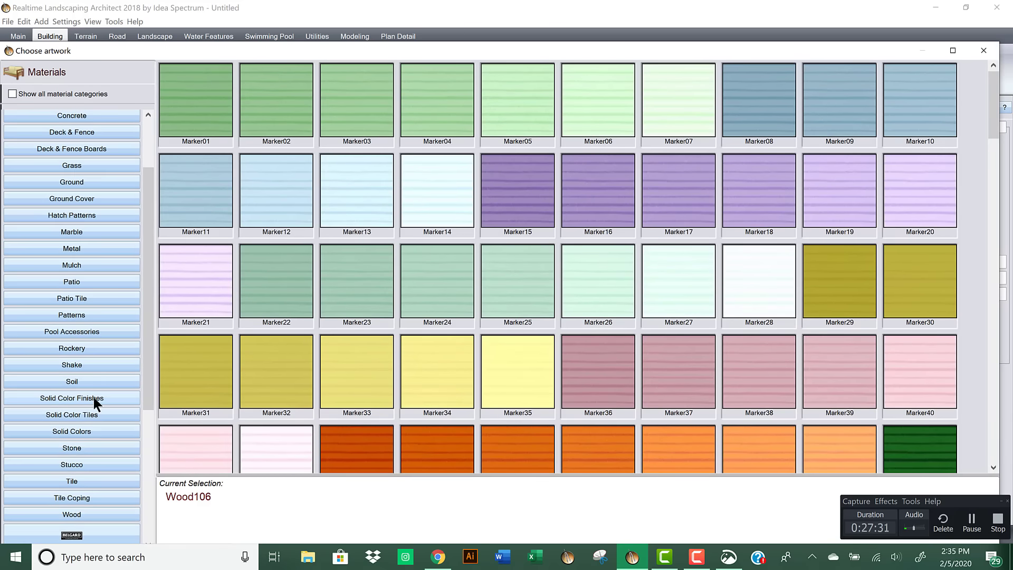
click(93, 398)
click(102, 417)
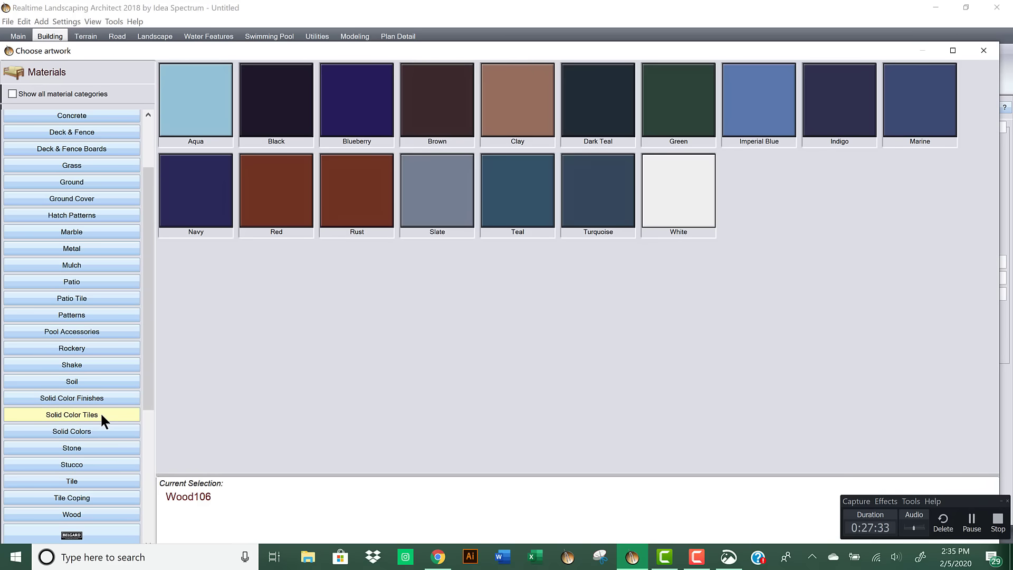
click(349, 198)
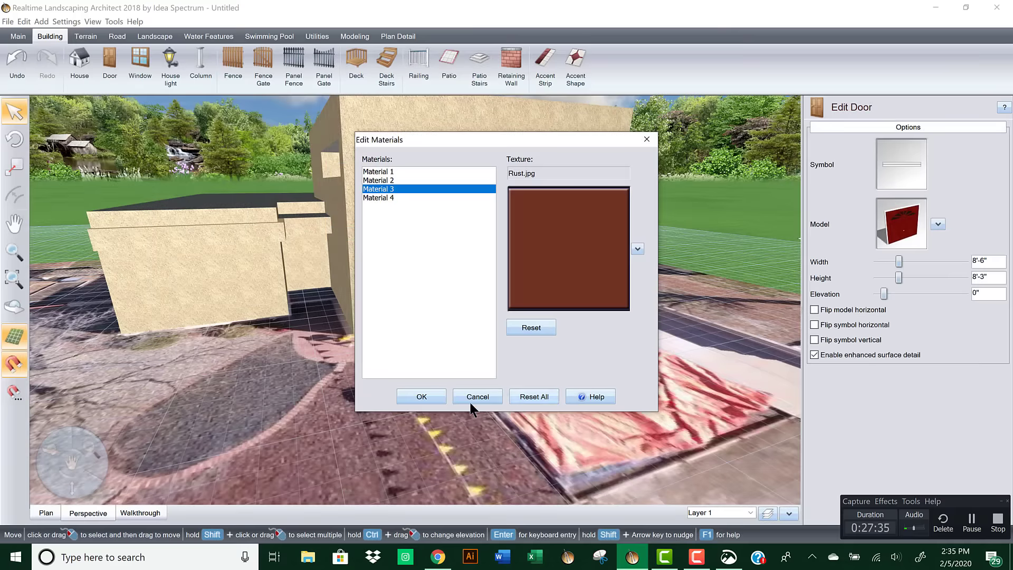
click(441, 396)
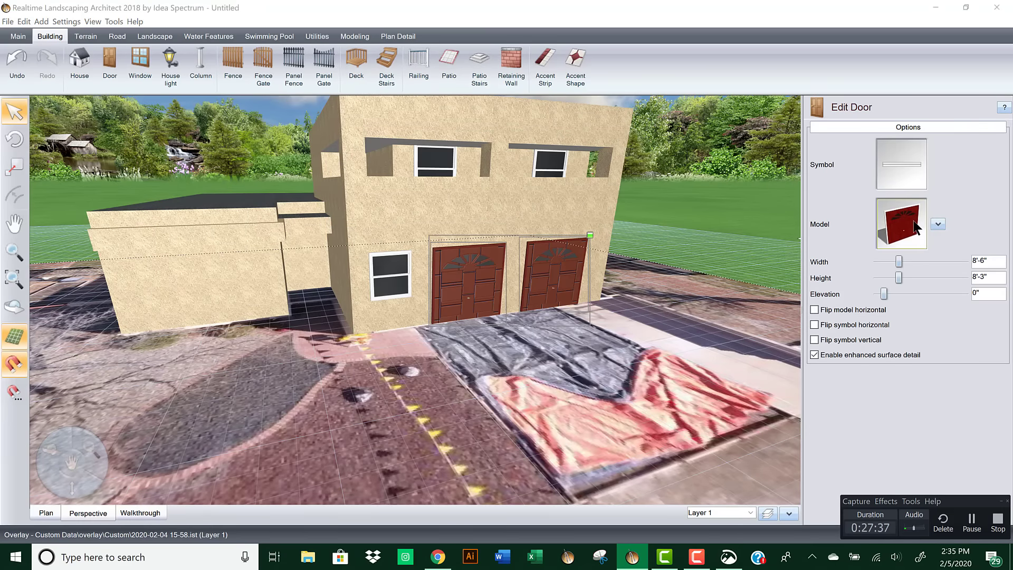
Step: Replace the texture of the garage door's Material 3 with Wood26 from the Deck & Fence materials
click(914, 226)
click(982, 50)
click(937, 224)
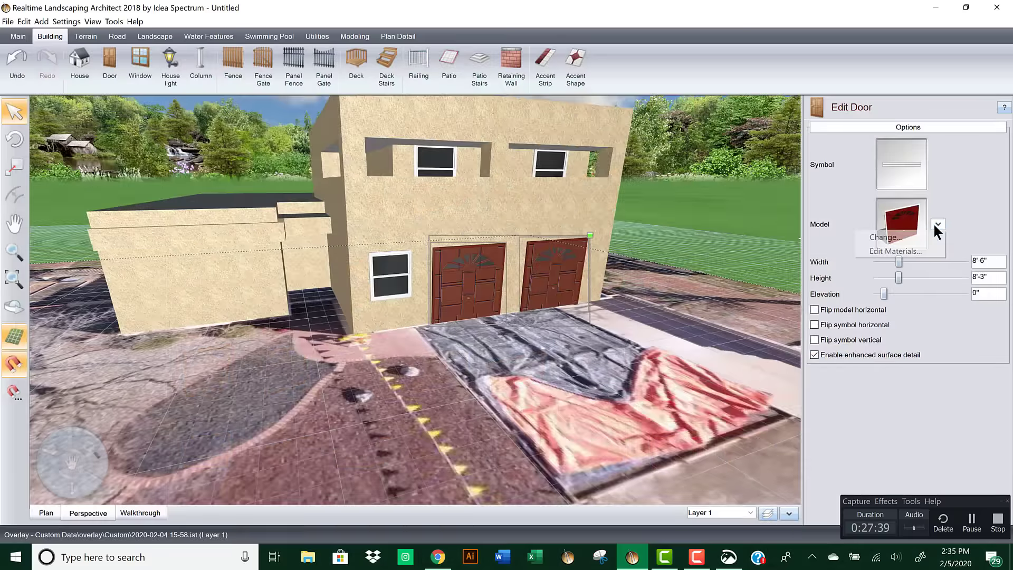
click(914, 249)
click(406, 189)
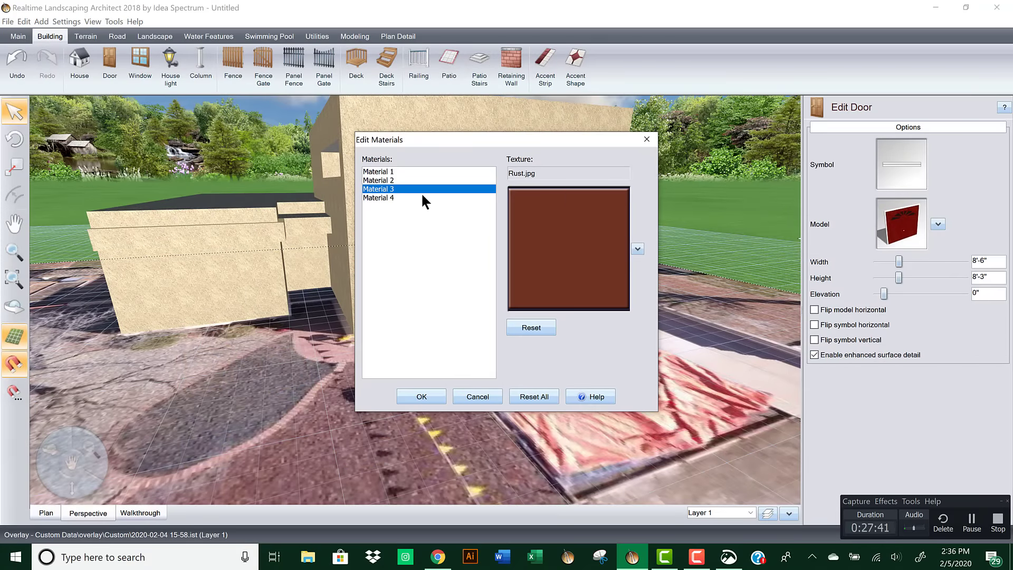
click(580, 242)
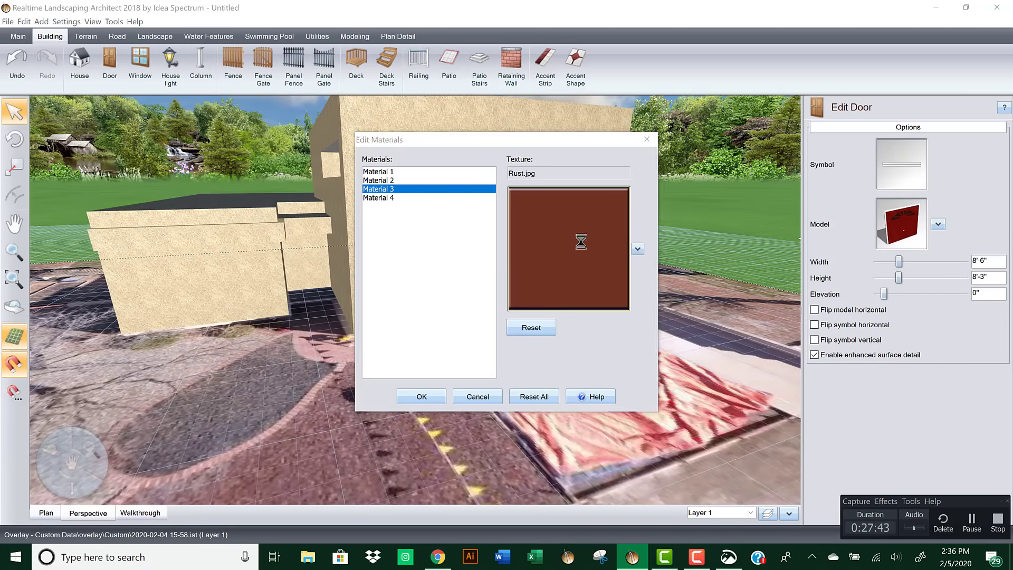
click(94, 376)
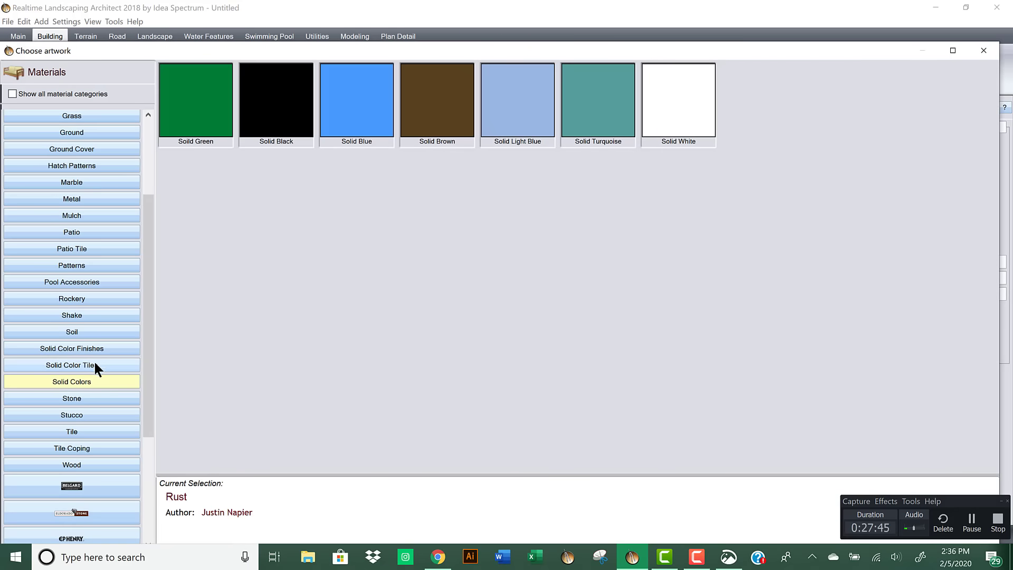
click(96, 357)
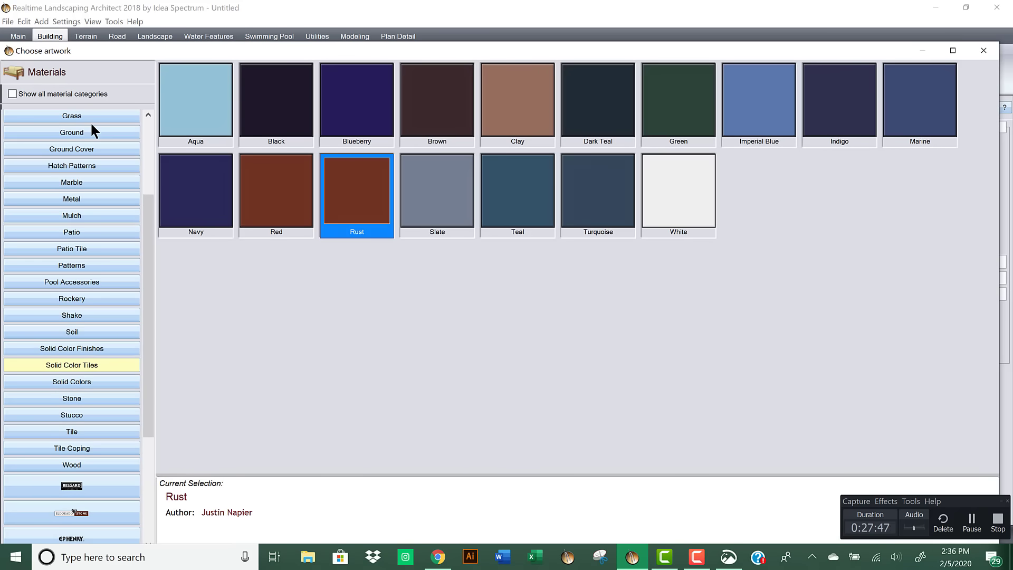
drag(150, 231, 150, 187)
click(91, 277)
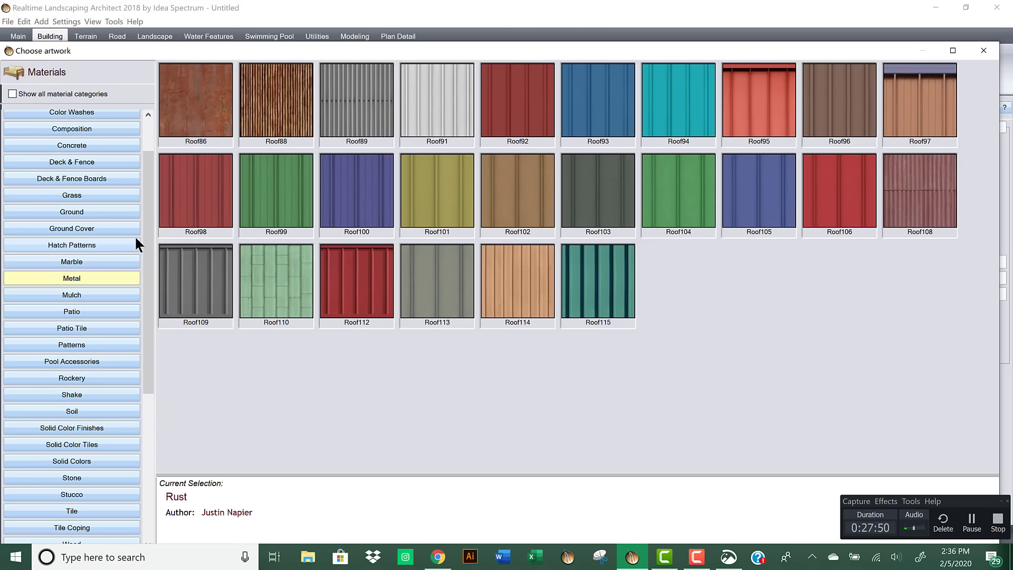
drag(145, 230, 147, 173)
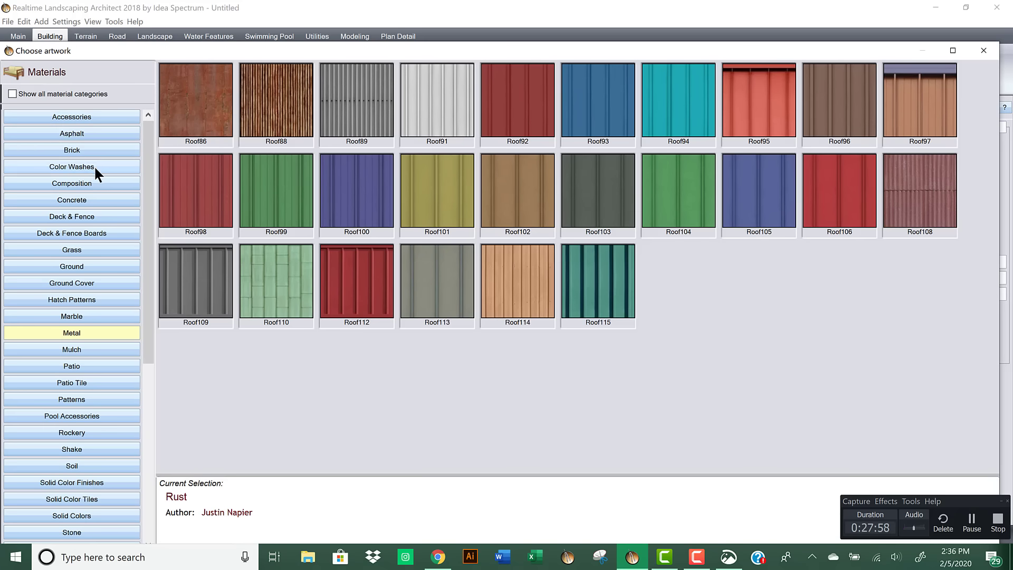
click(97, 214)
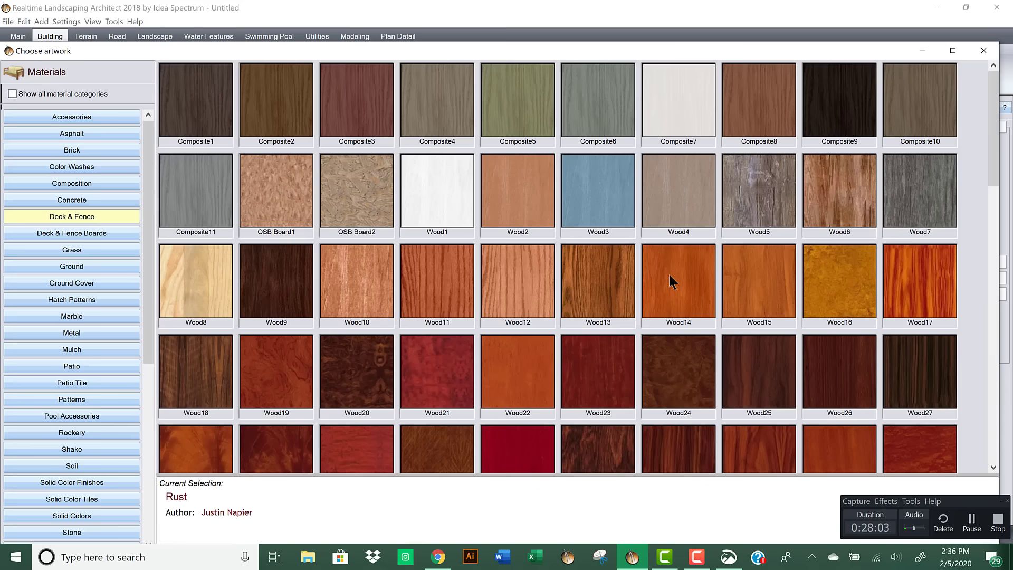
drag(996, 94, 993, 158)
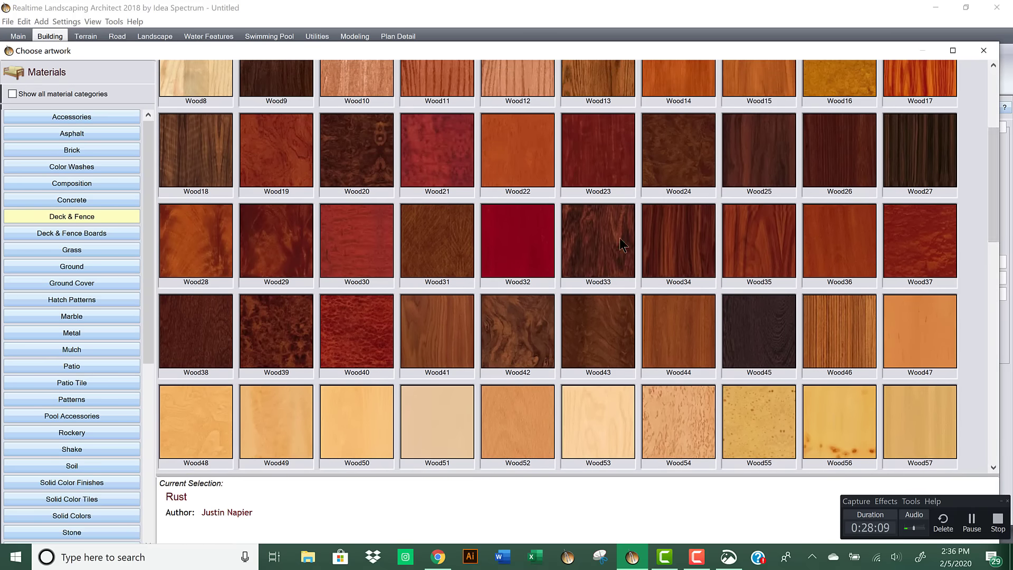
double_click(835, 146)
click(422, 394)
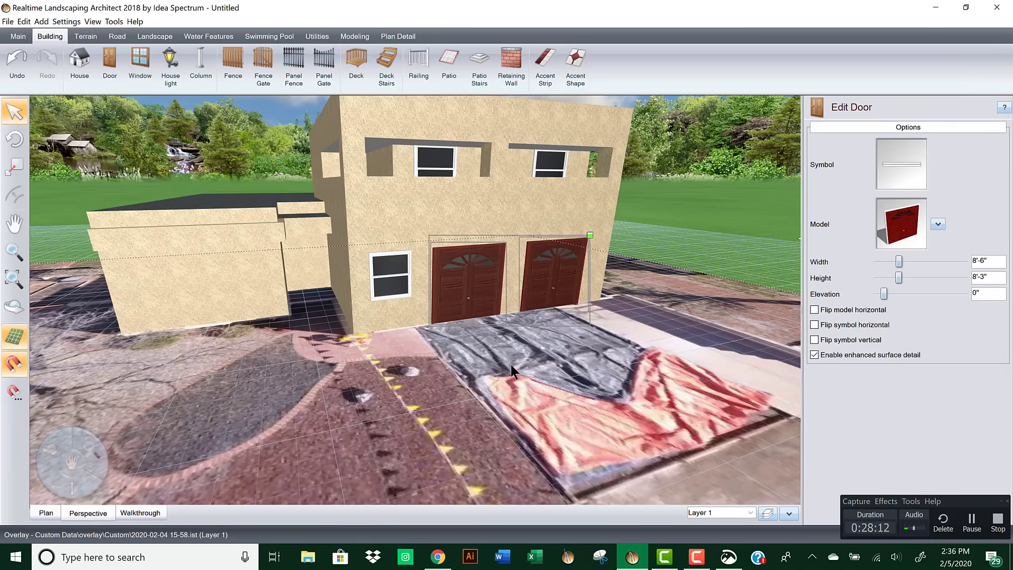
mouse_move(511, 365)
right_down()
mouse_move(548, 363)
mouse_move(497, 361)
mouse_move(510, 344)
mouse_move(525, 351)
right_up()
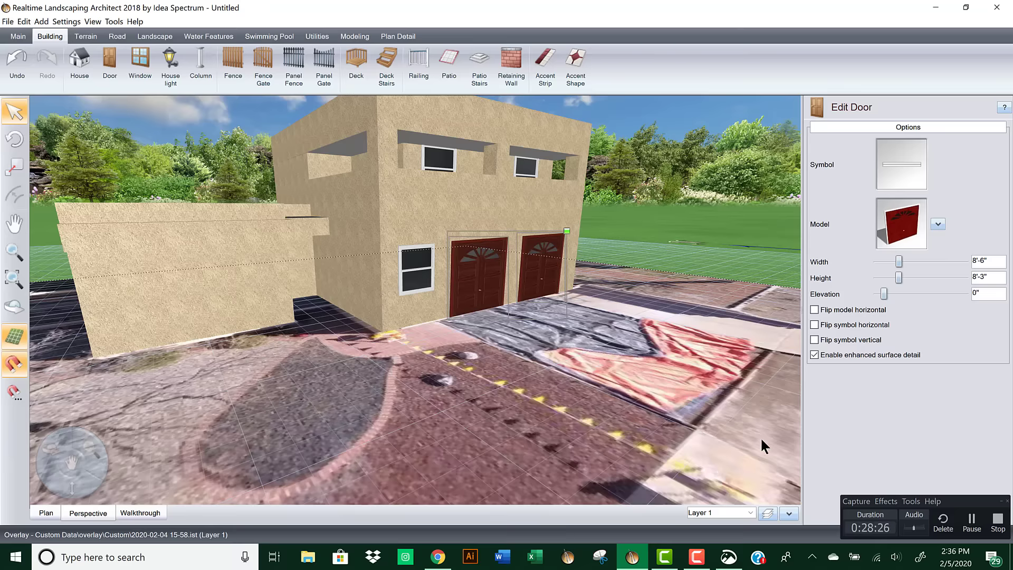
middle_drag(618, 408, 593, 406)
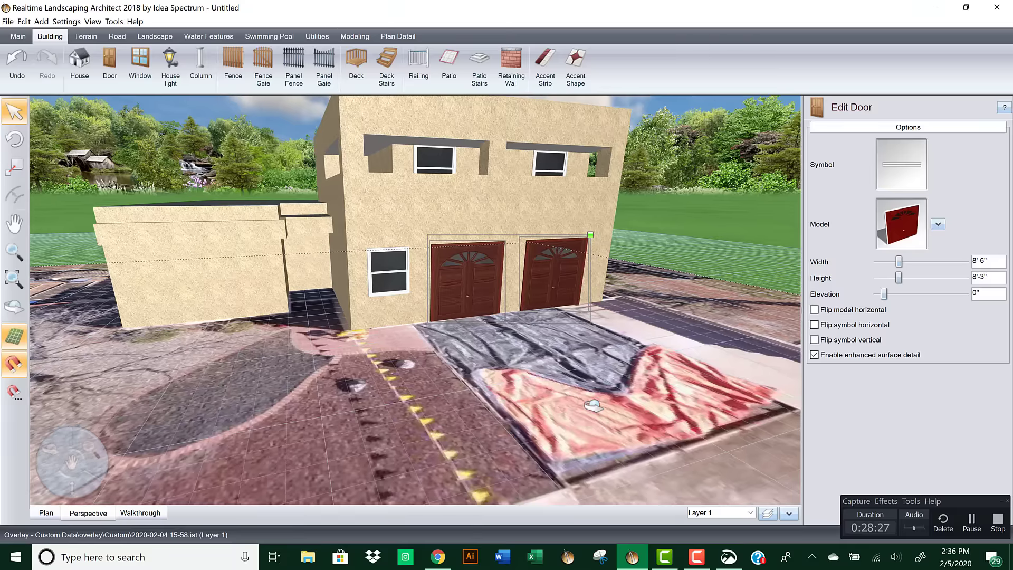
click(111, 64)
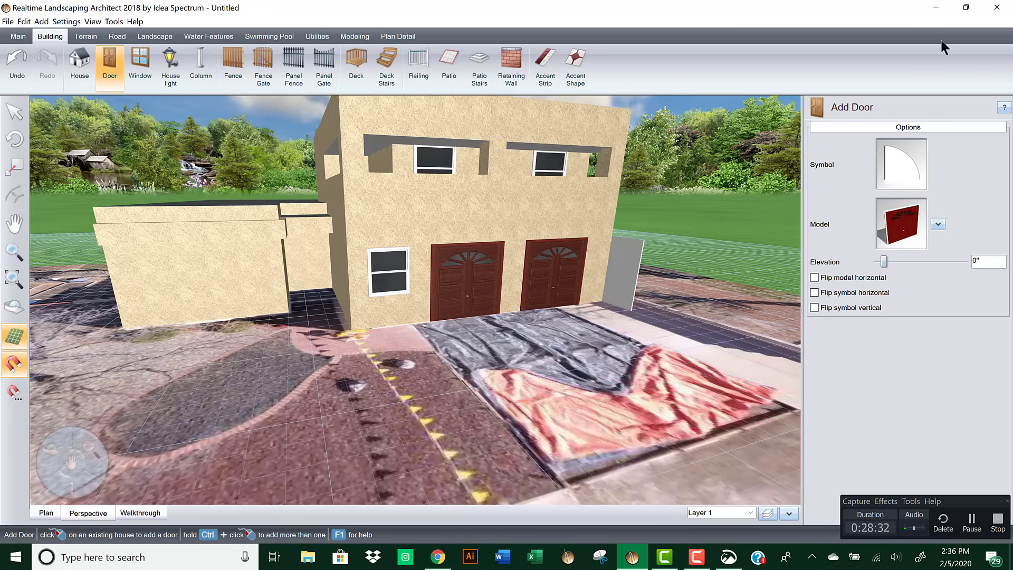
click(935, 6)
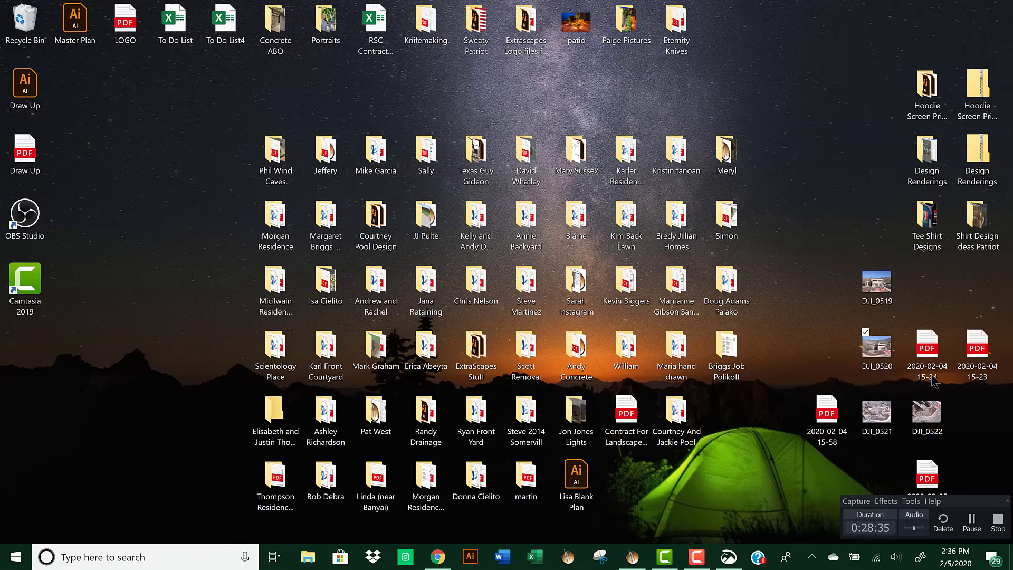
double_click(926, 475)
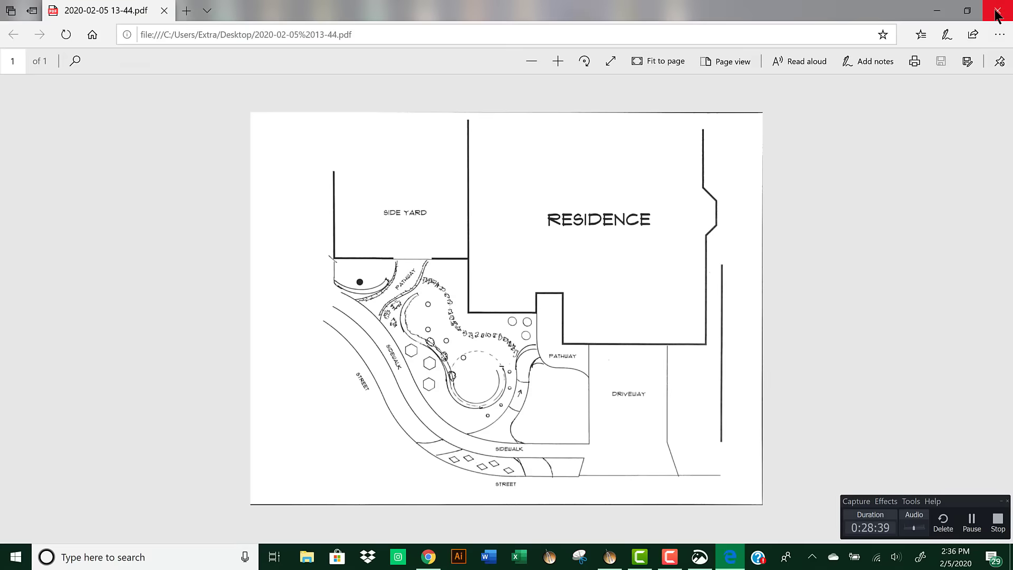
click(997, 12)
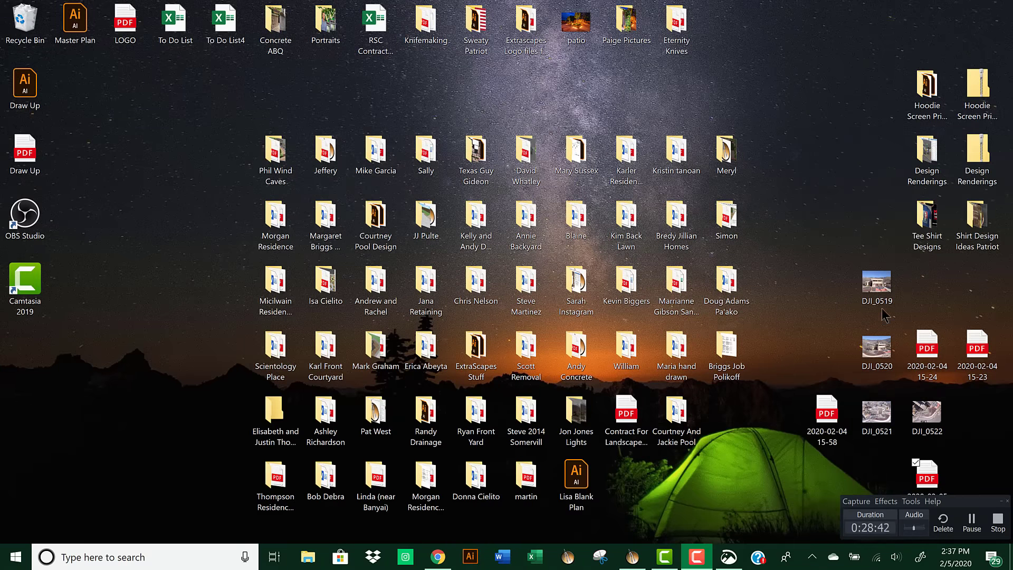
Step: Examine an enlarged view of the house photo DJI_0519 from the desktop, and return to Realtime Landscaping Architect
double_click(879, 288)
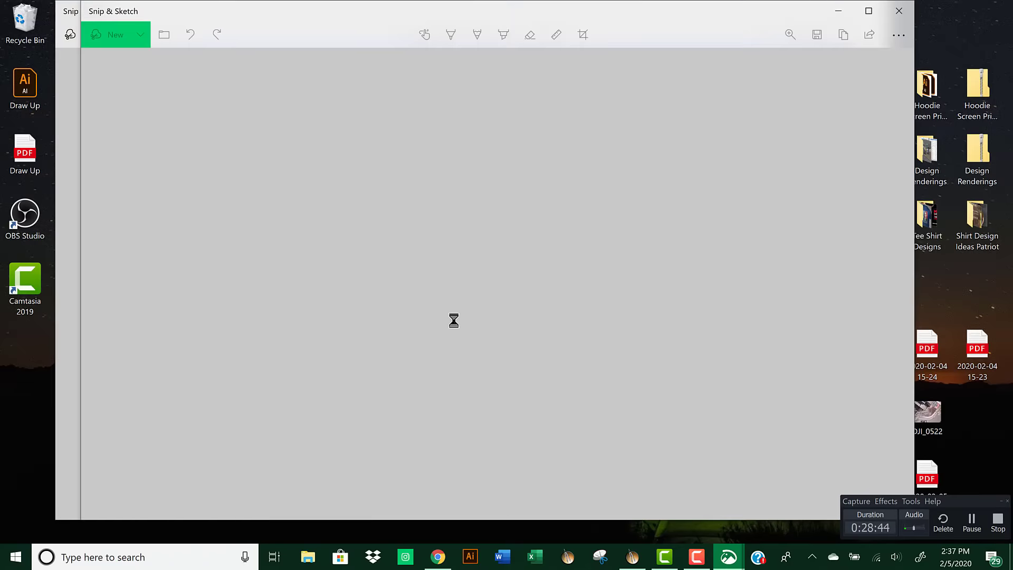
click(788, 34)
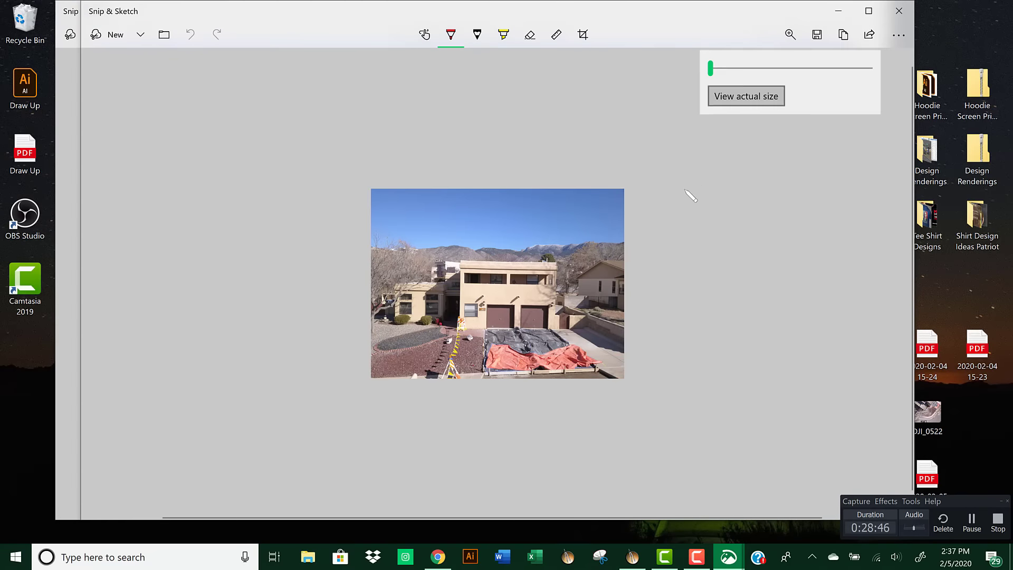
drag(712, 69, 835, 69)
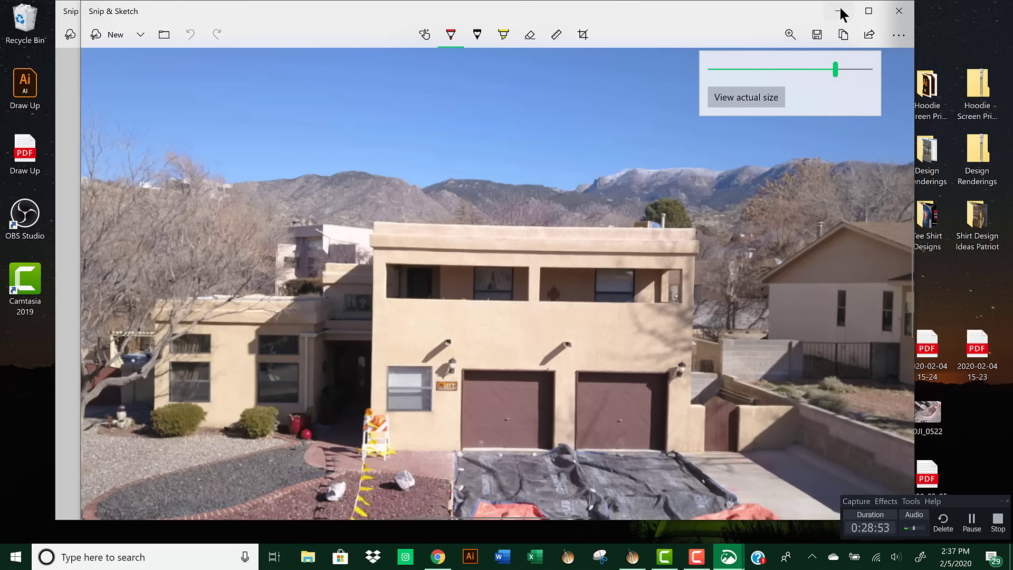
click(900, 8)
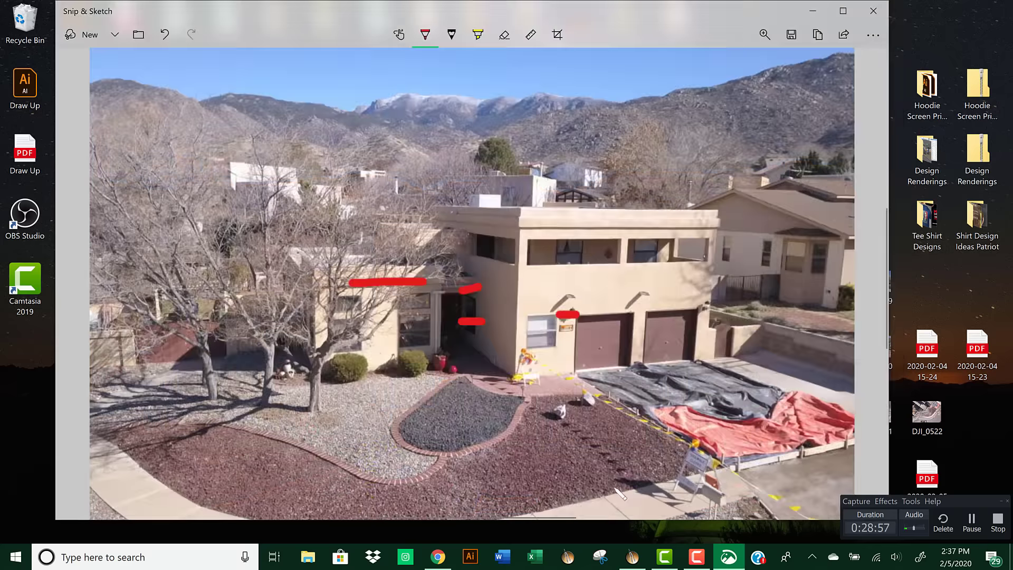
click(632, 557)
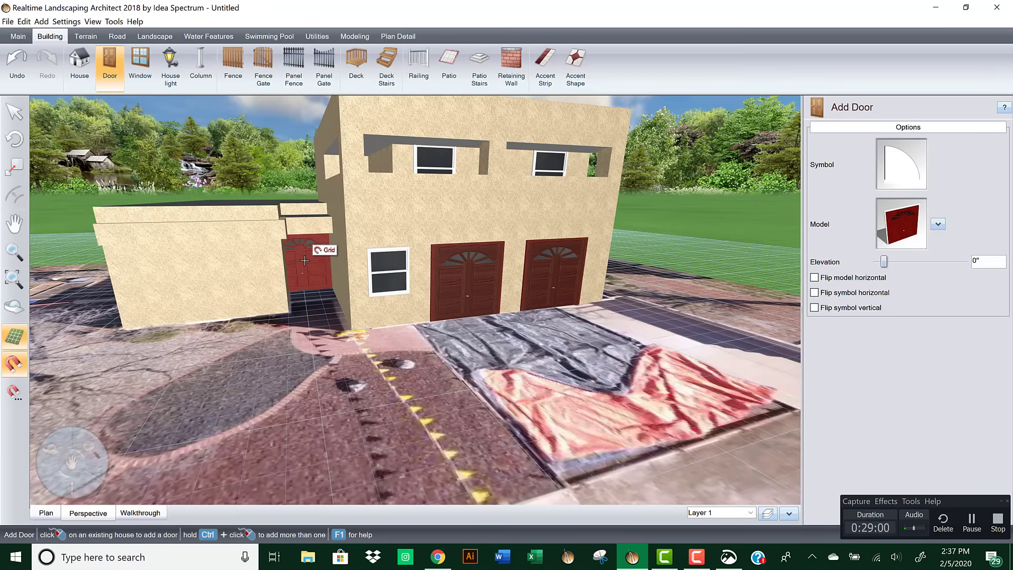
Step: Place a door on the recessed wall between the two wings, change its model to entry door Door3, and fit it into the recess
click(311, 264)
click(879, 221)
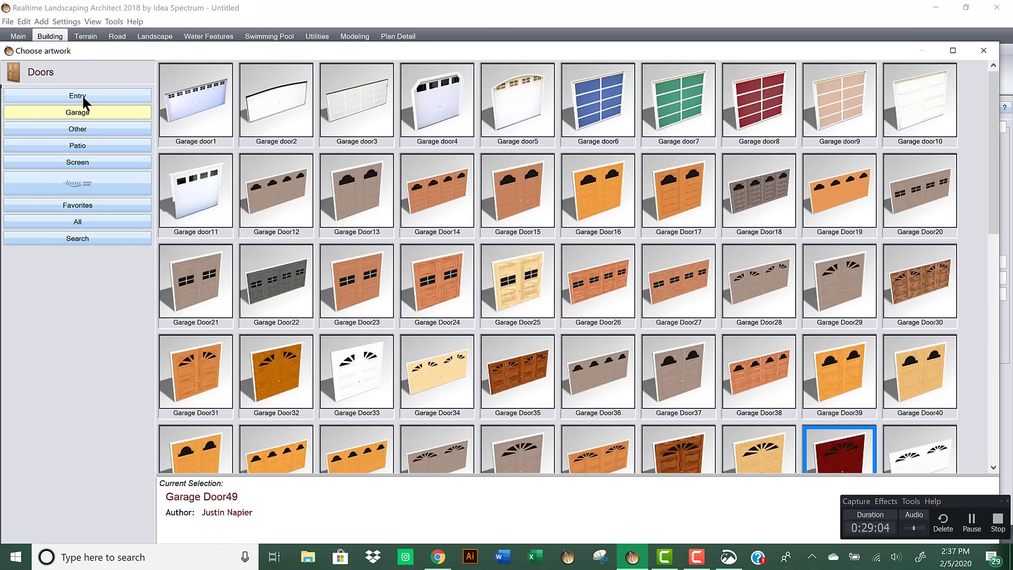
click(83, 96)
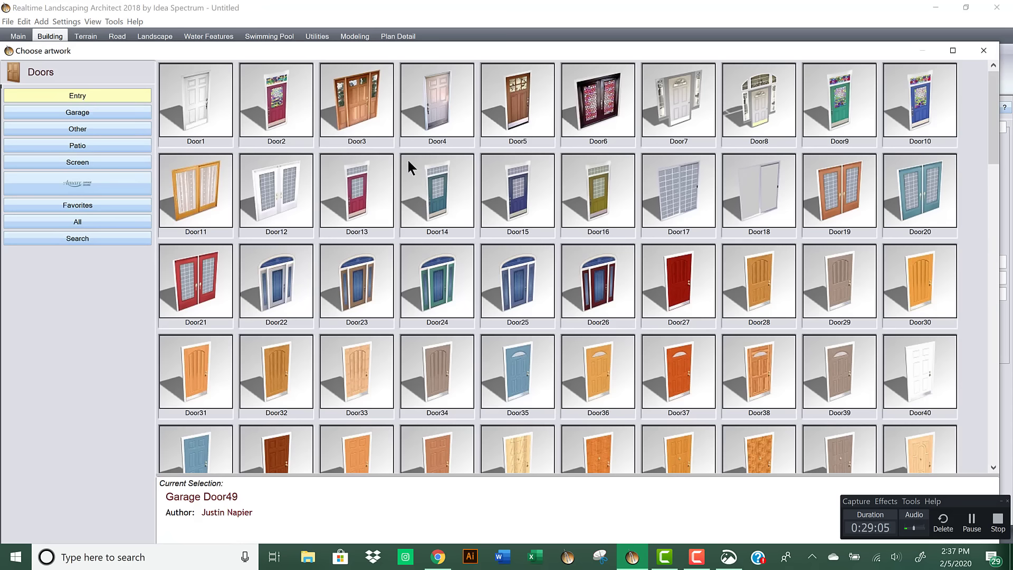
click(358, 97)
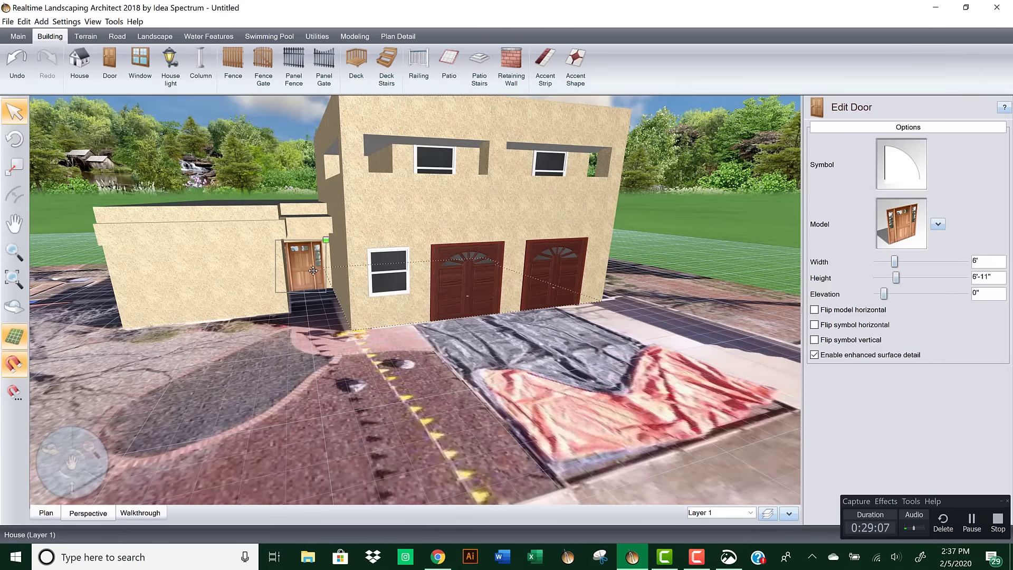
drag(309, 270, 314, 268)
Step: Apply the Wood25 texture from the Deck & Fence materials to the new entry door
click(937, 224)
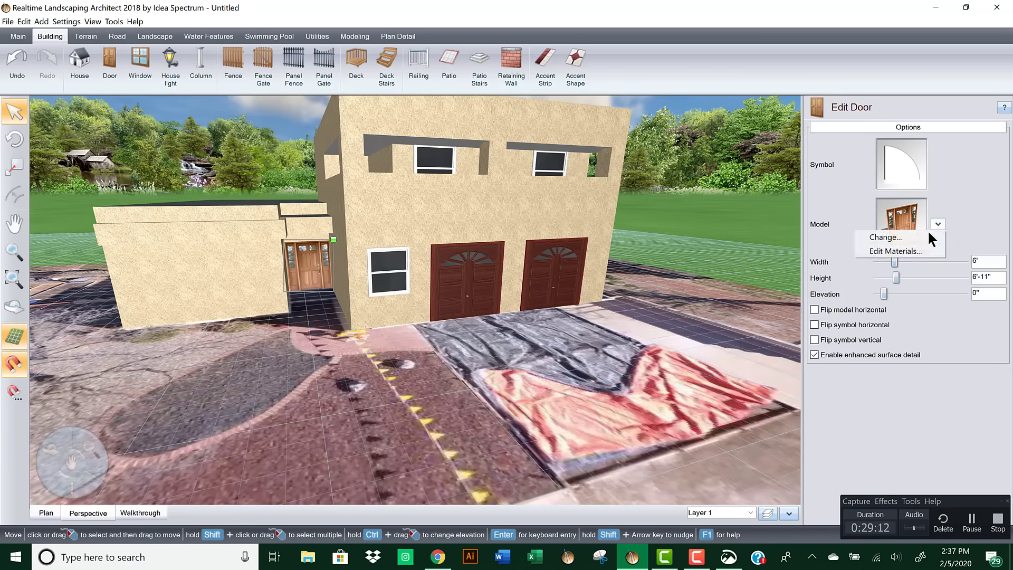
click(907, 250)
click(555, 229)
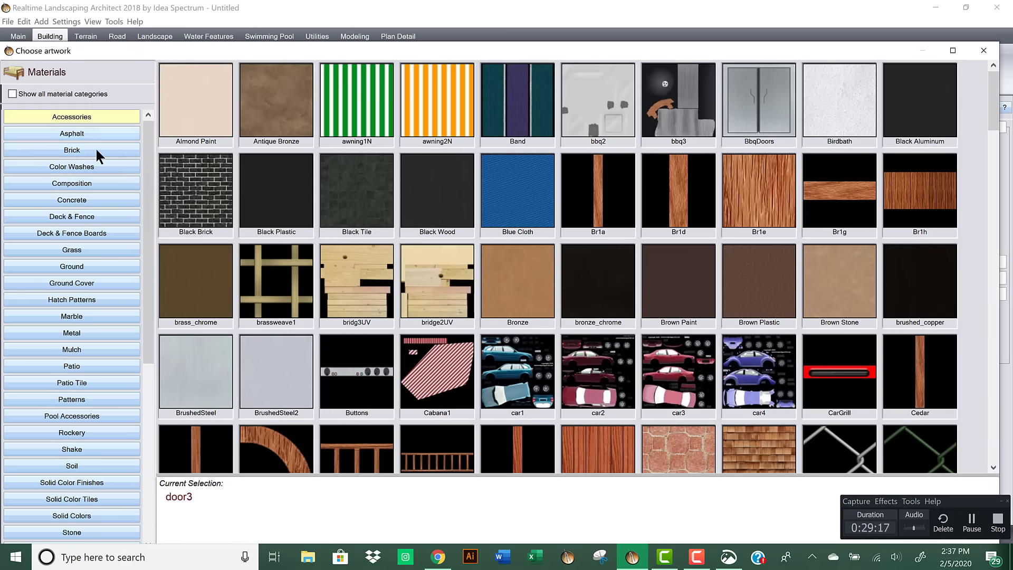
click(98, 219)
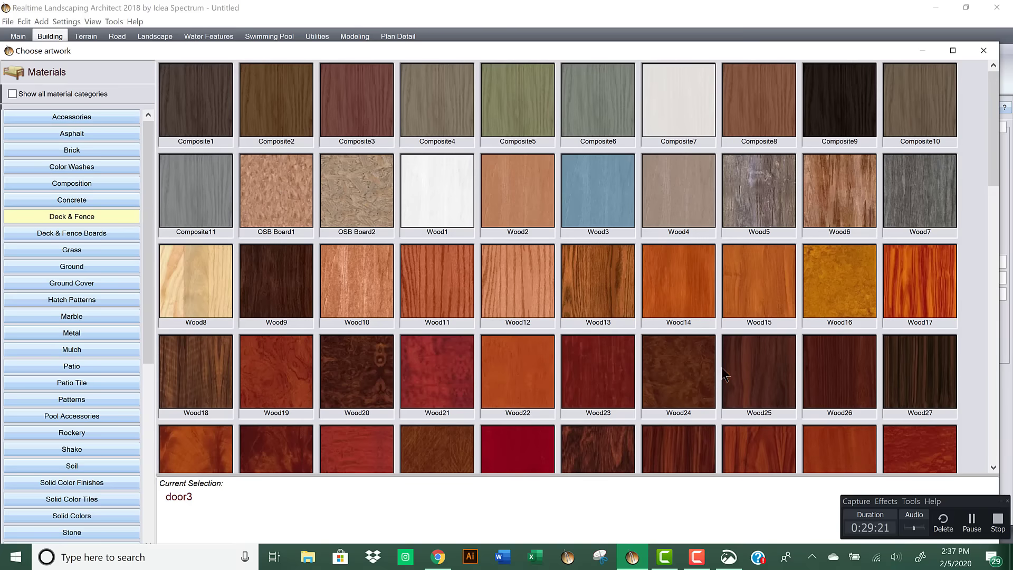
double_click(761, 377)
click(433, 396)
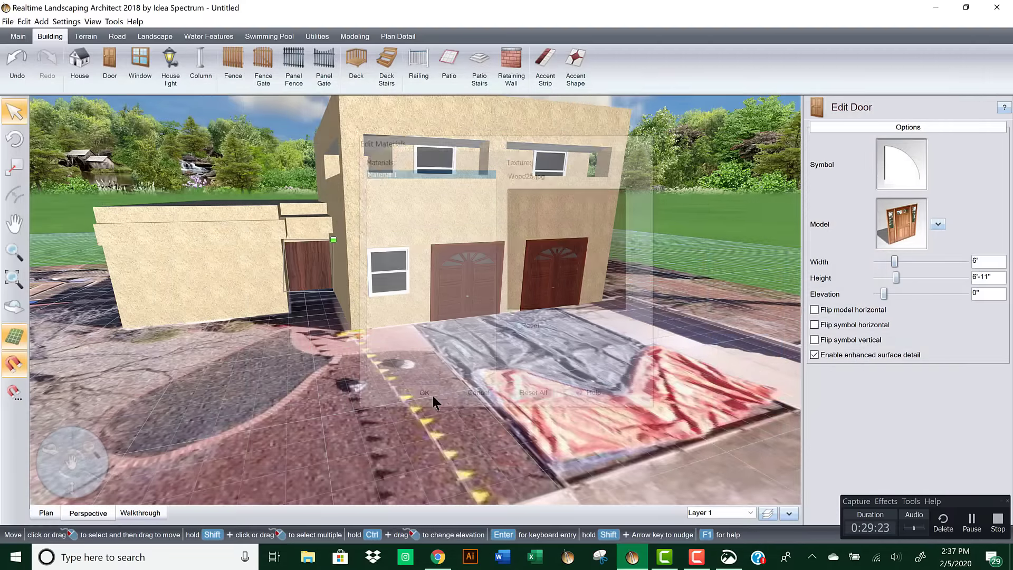
Step: Change the entry door's model to Door170 from the entry door library
click(936, 226)
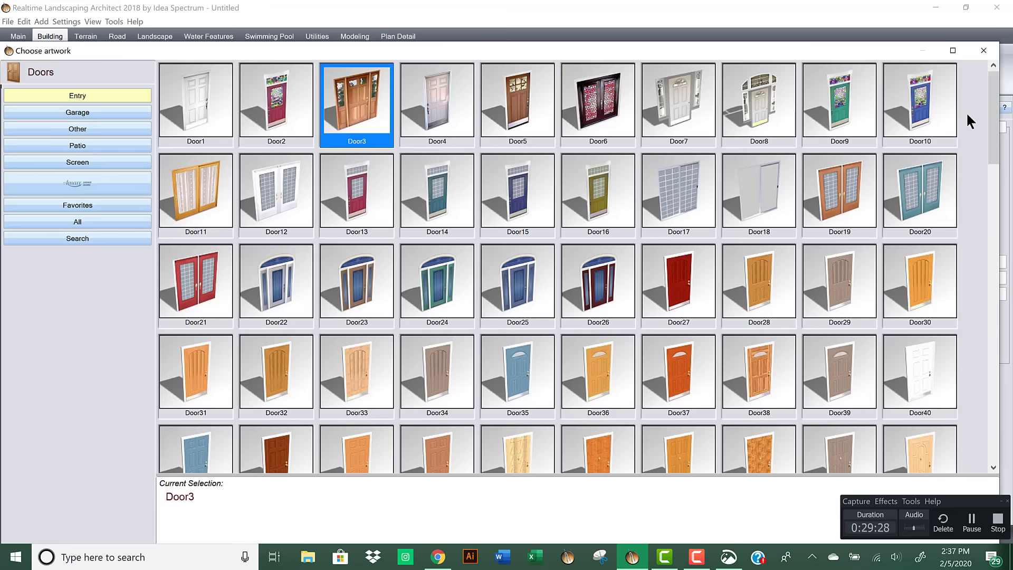
drag(989, 103, 994, 214)
scroll(993, 216, down, 3)
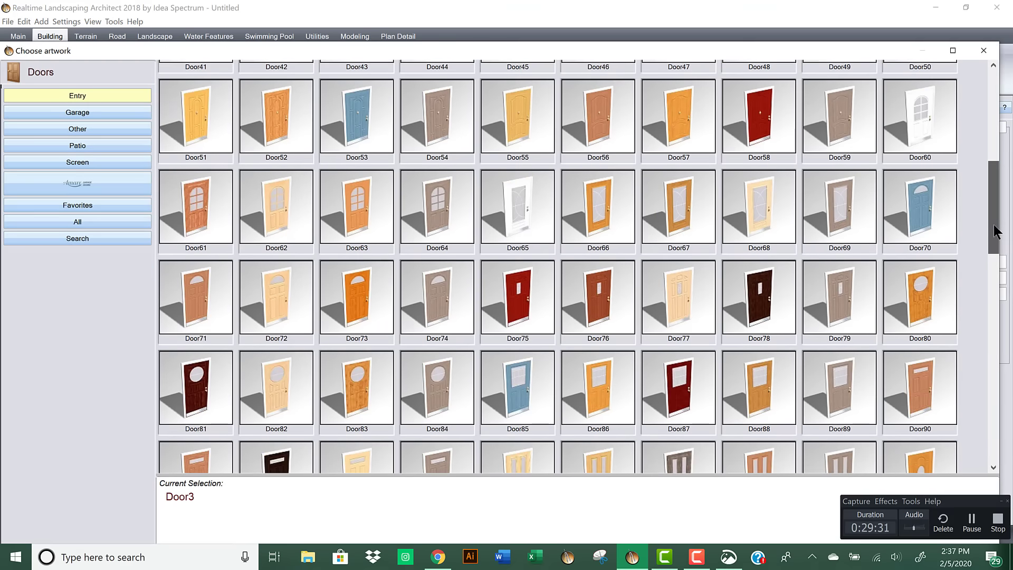
scroll(1002, 355, down, 7)
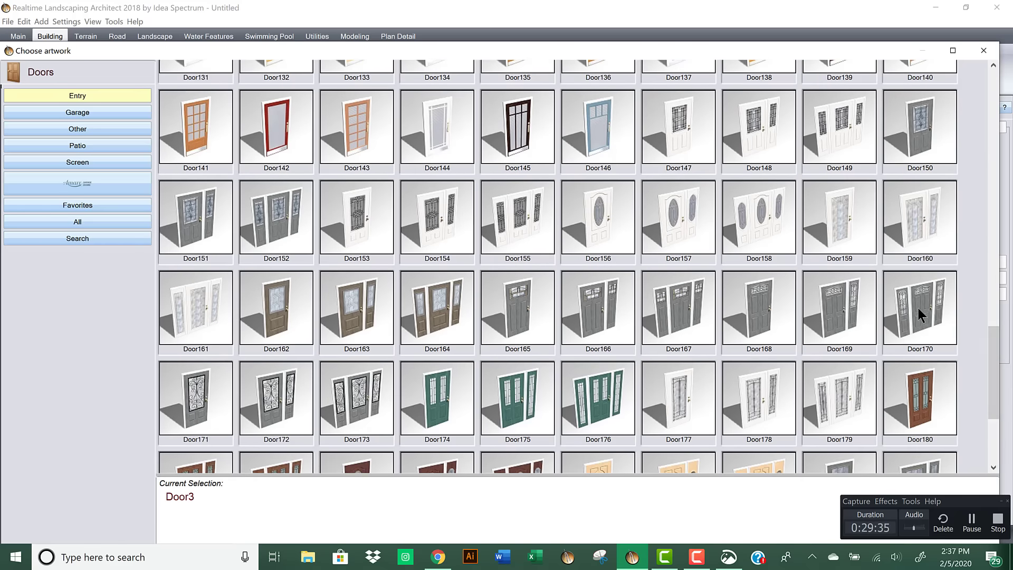
double_click(917, 308)
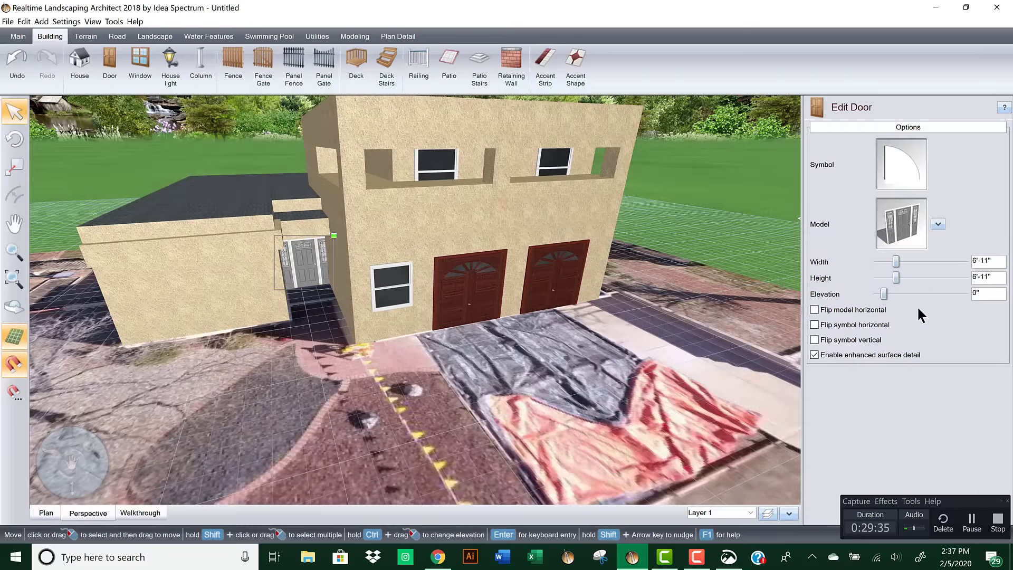
Step: Edit the entry door's materials and replace the Composite11 texture of Material 5 with Wood9
click(937, 224)
click(903, 251)
click(403, 182)
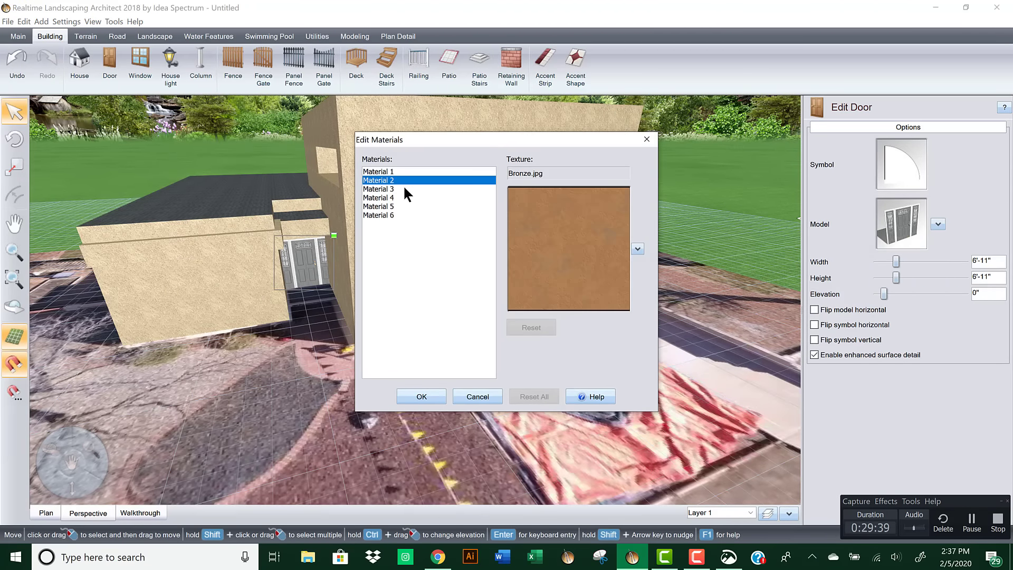
click(402, 189)
click(400, 198)
click(399, 206)
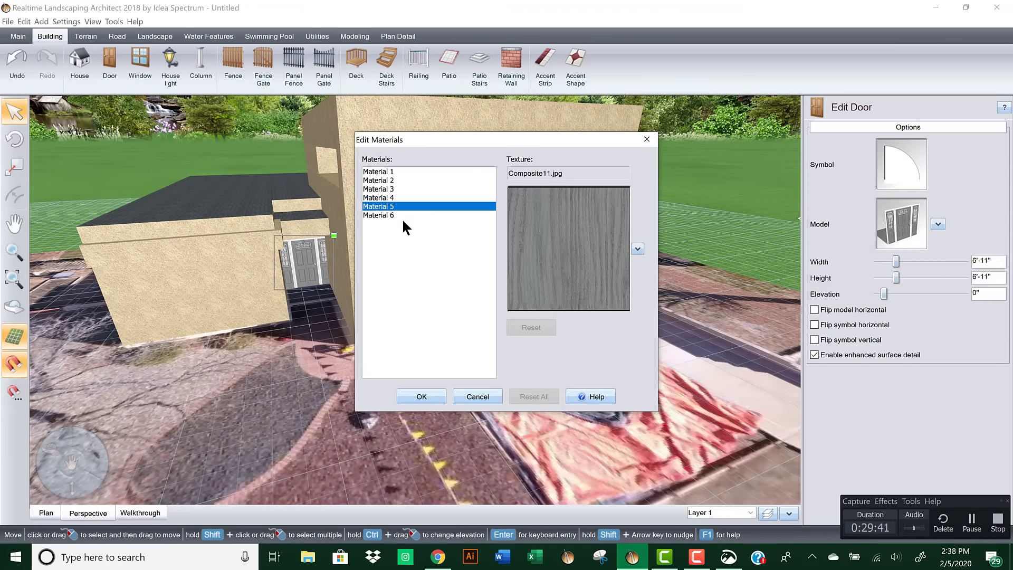
click(588, 232)
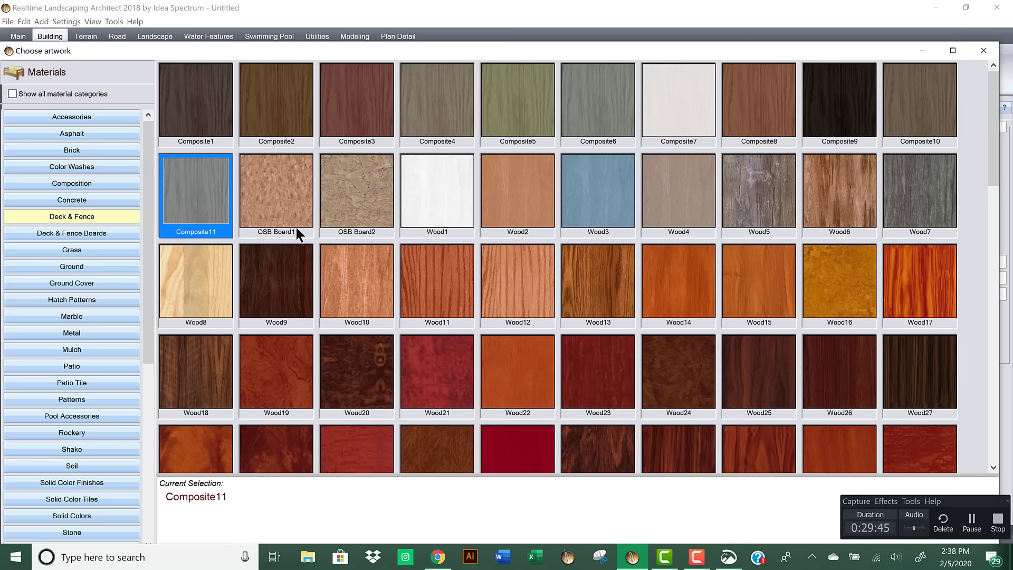
double_click(282, 290)
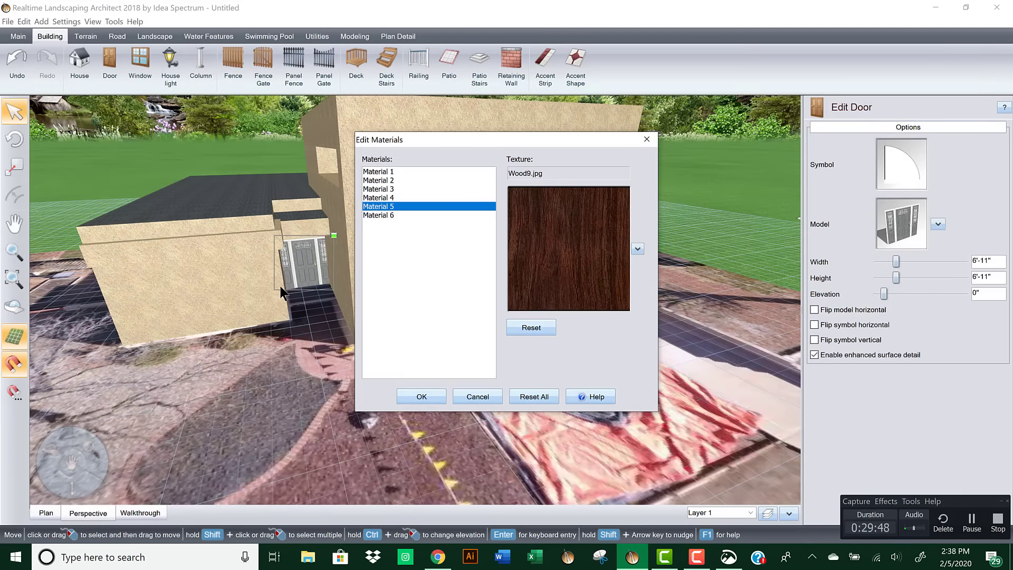
click(414, 400)
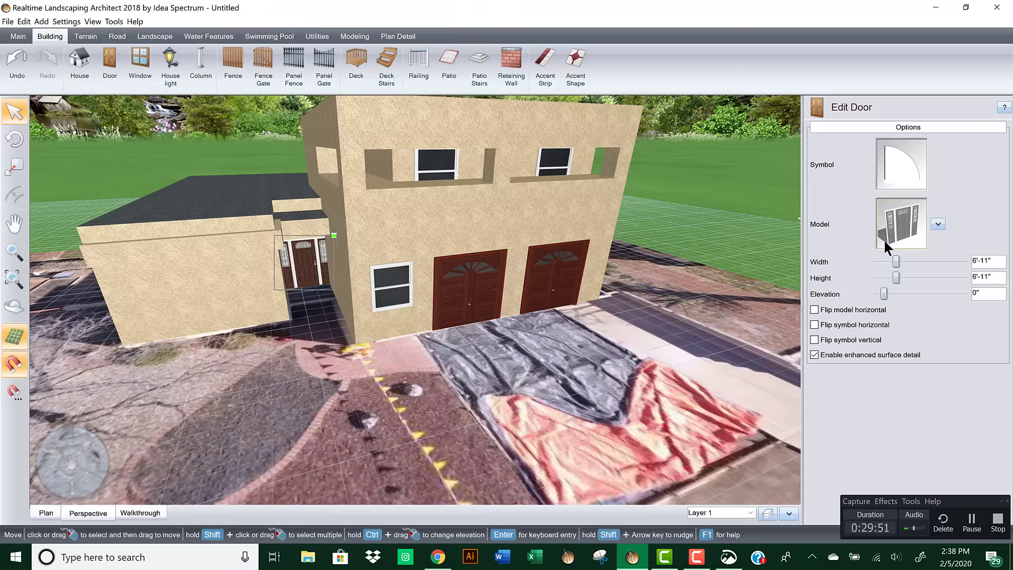
Step: Apply the Wood9 texture to Material 6 of the entry door
click(937, 224)
click(915, 249)
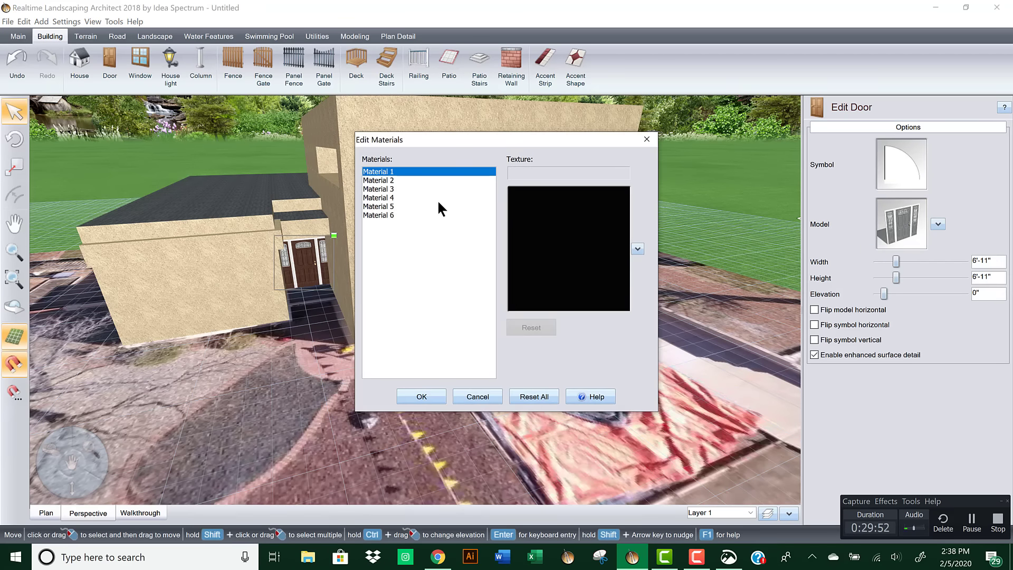
click(404, 215)
click(552, 228)
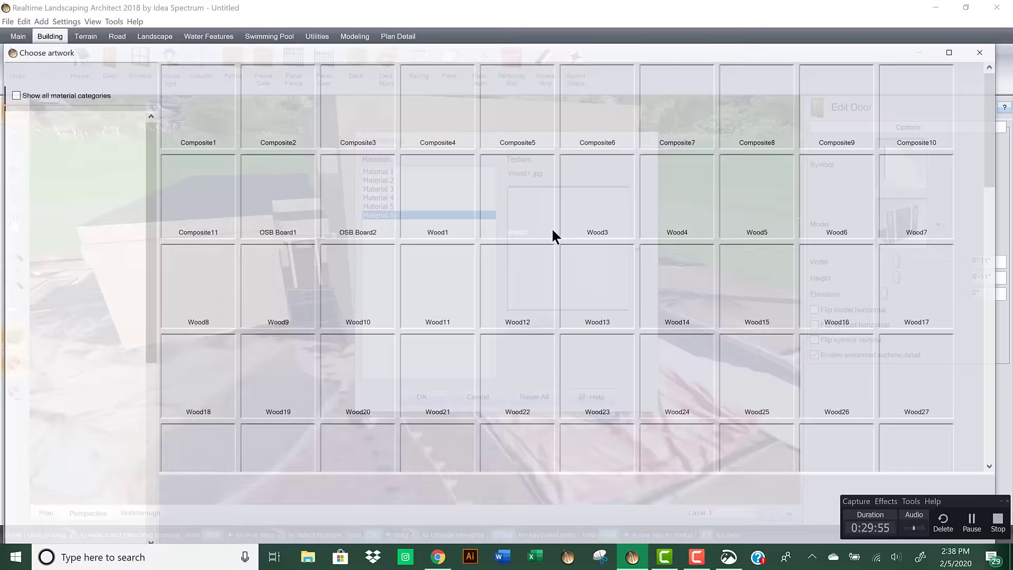
click(552, 230)
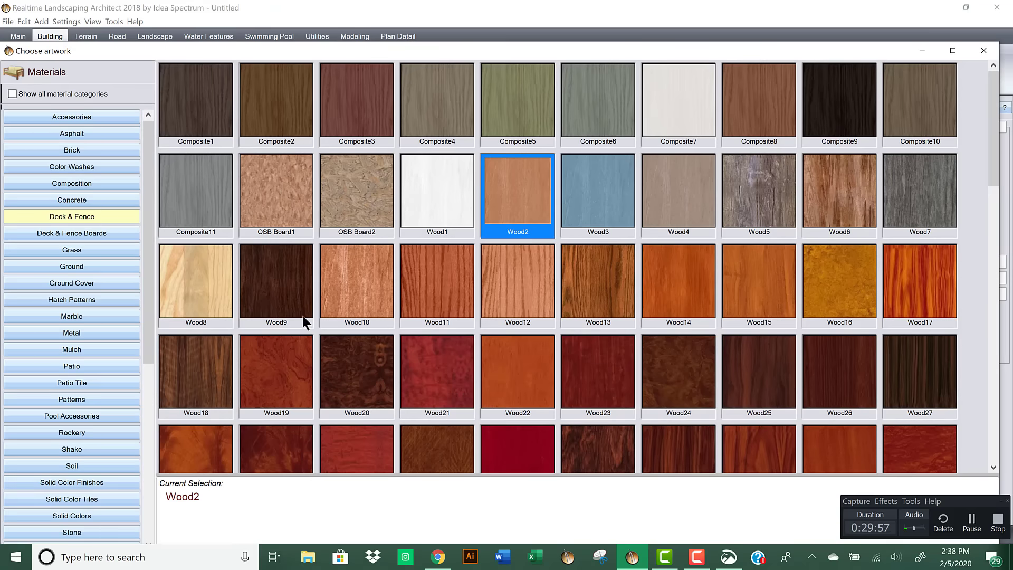
double_click(274, 284)
click(435, 395)
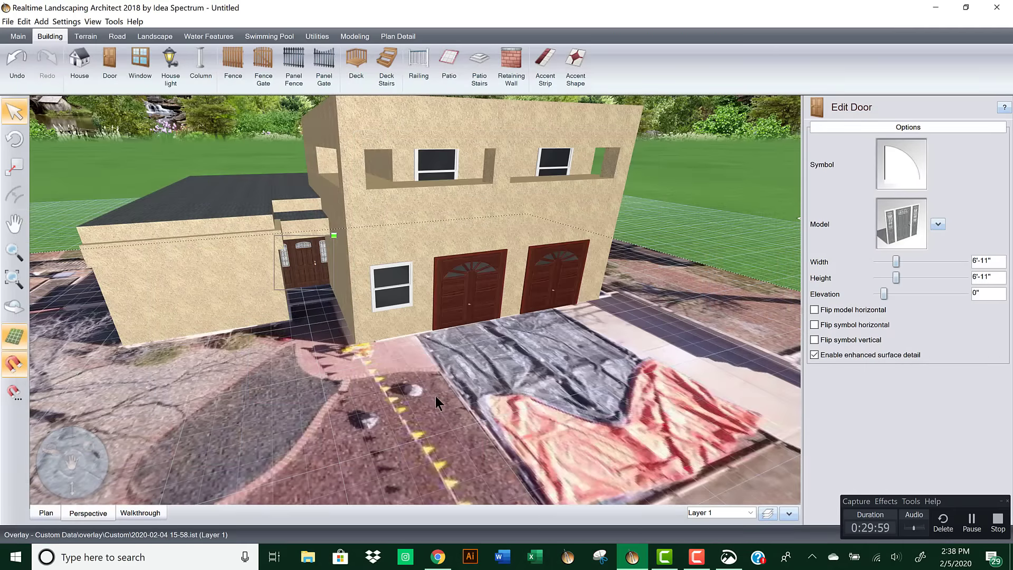
Step: Reduce the entry door to a width of 5'-11" and a height of 6'-8" to fit the recess
scroll(359, 310, up, 3)
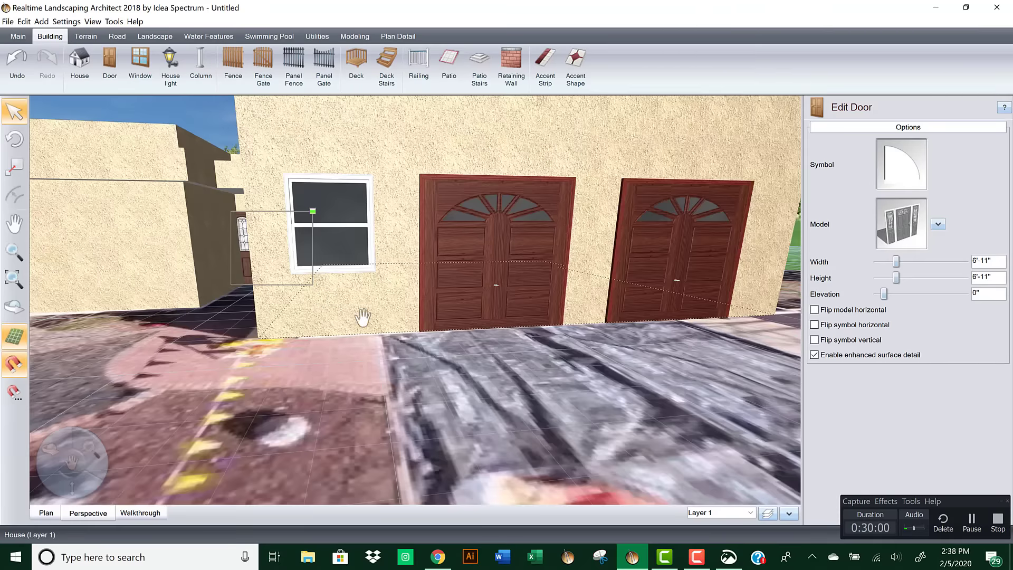
middle_drag(362, 317, 440, 339)
scroll(440, 339, down, 1)
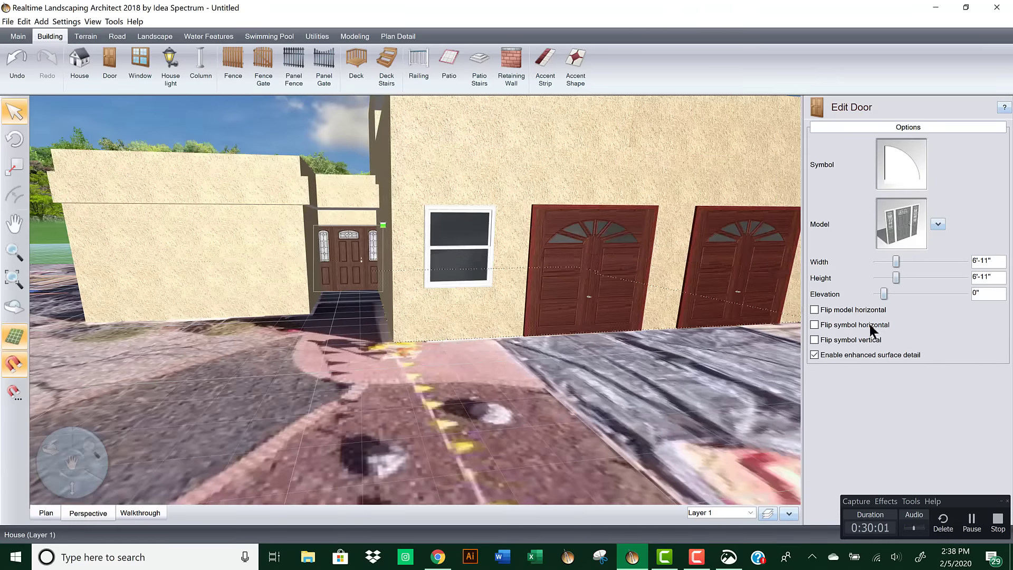
click(876, 262)
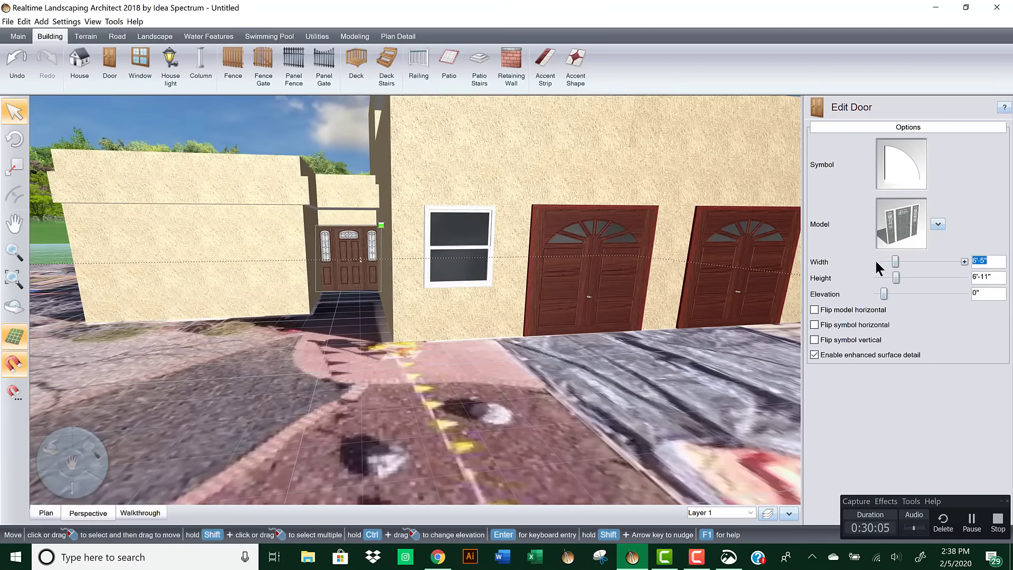
click(876, 261)
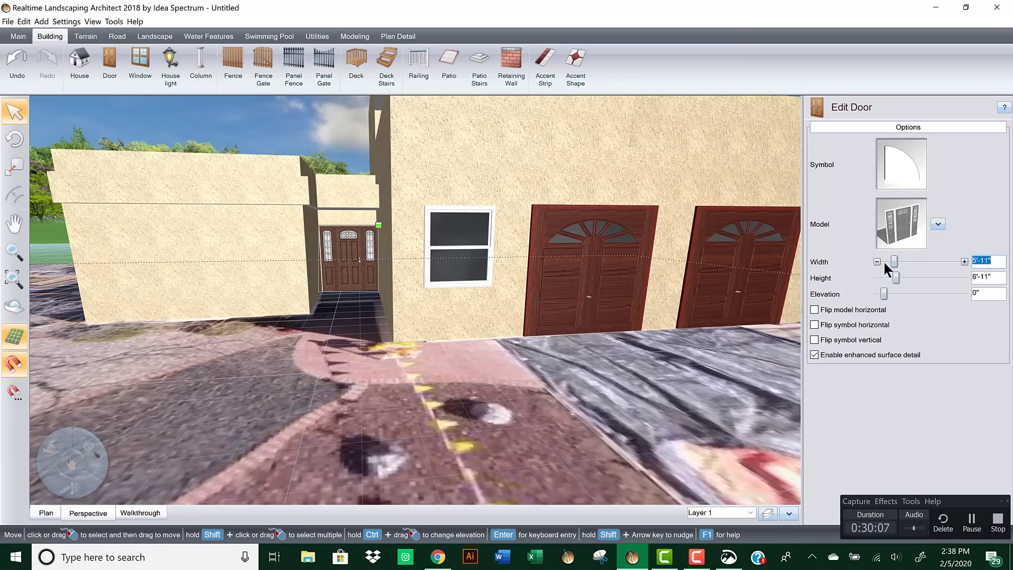
click(876, 278)
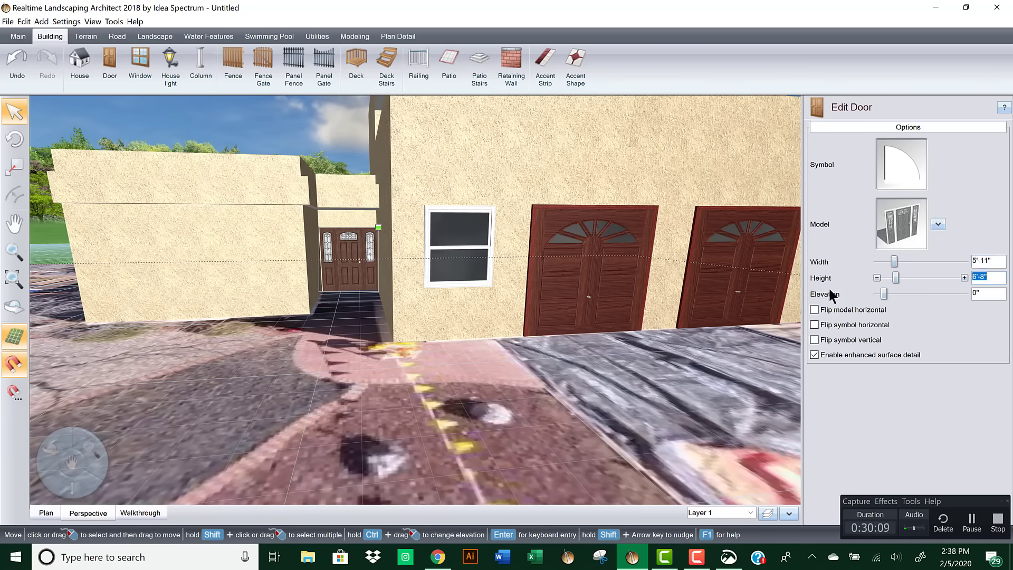
Step: Switch to the house photo in Snip & Sketch, mark the window beside the entry in red, and return to Realtime Landscaping Architect
scroll(517, 385, up, 1)
scroll(519, 388, up, 5)
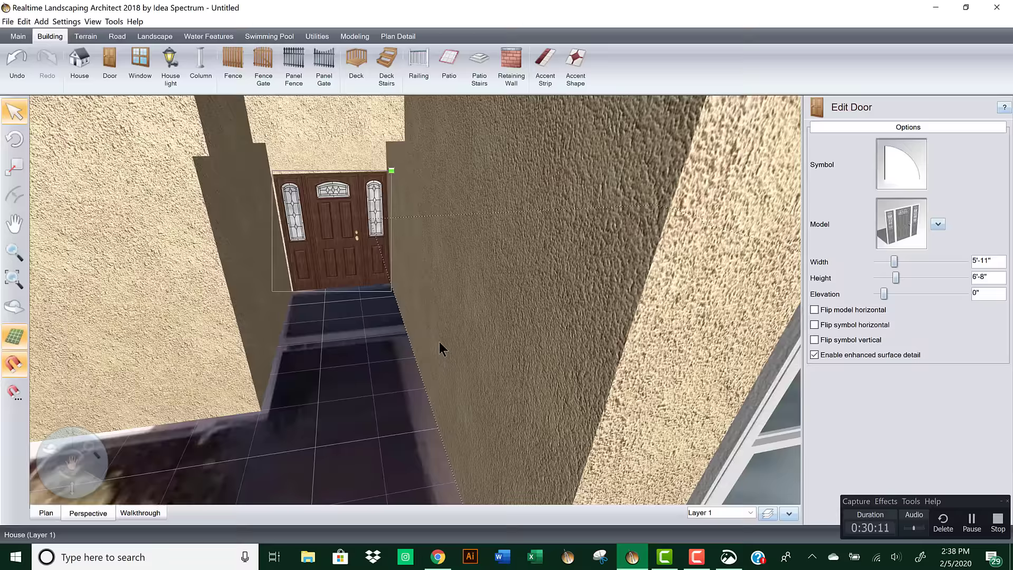
drag(439, 340, 415, 304)
middle_drag(415, 304, 463, 310)
scroll(462, 310, down, 5)
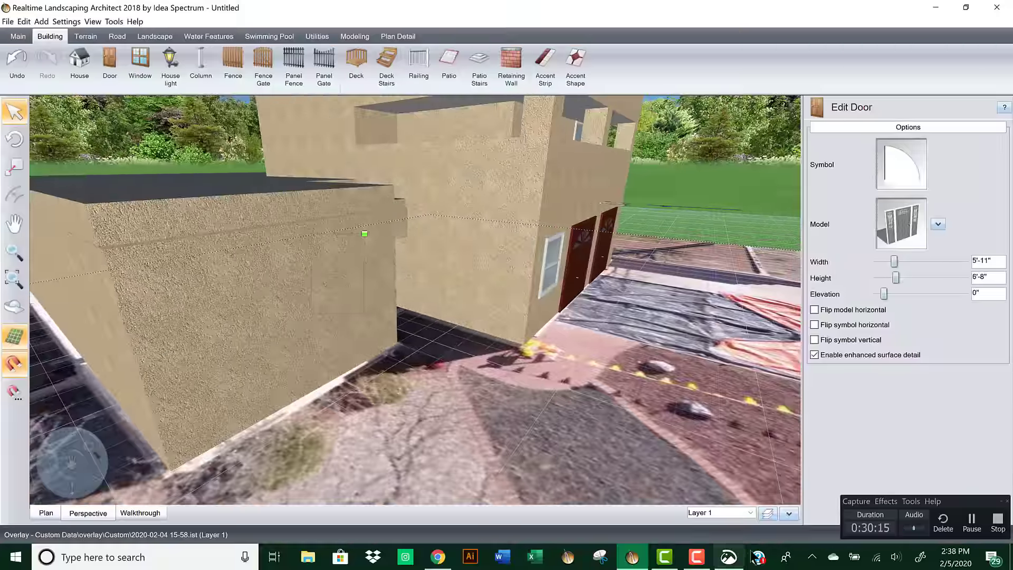
click(728, 556)
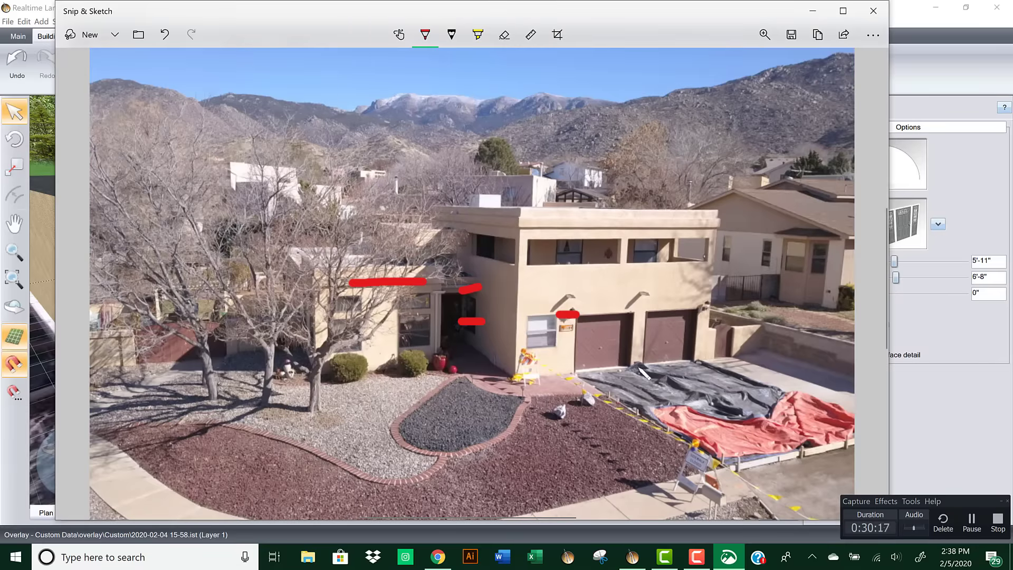
scroll(486, 326, down, 3)
scroll(485, 326, up, 3)
drag(475, 300, 475, 307)
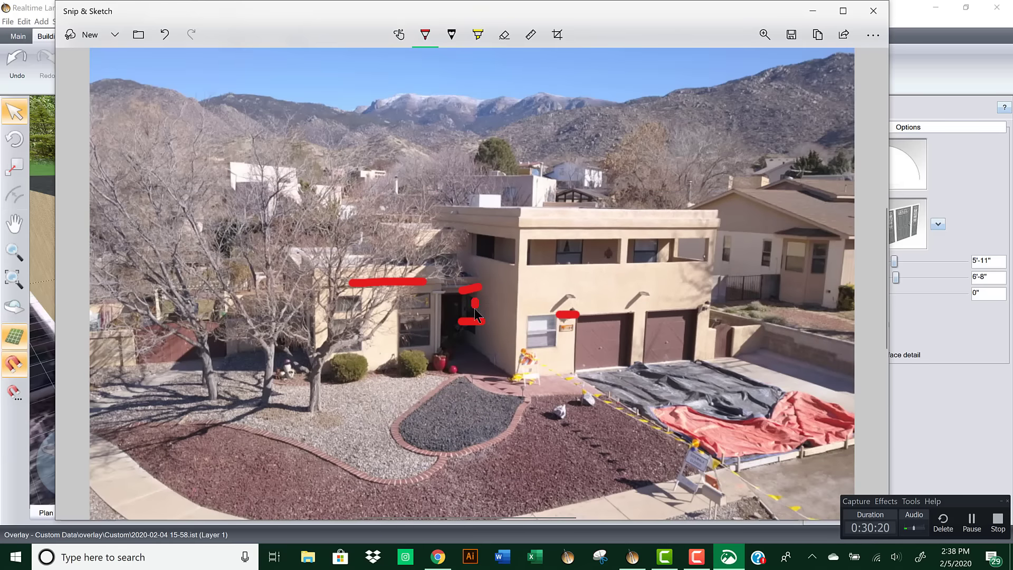
click(813, 11)
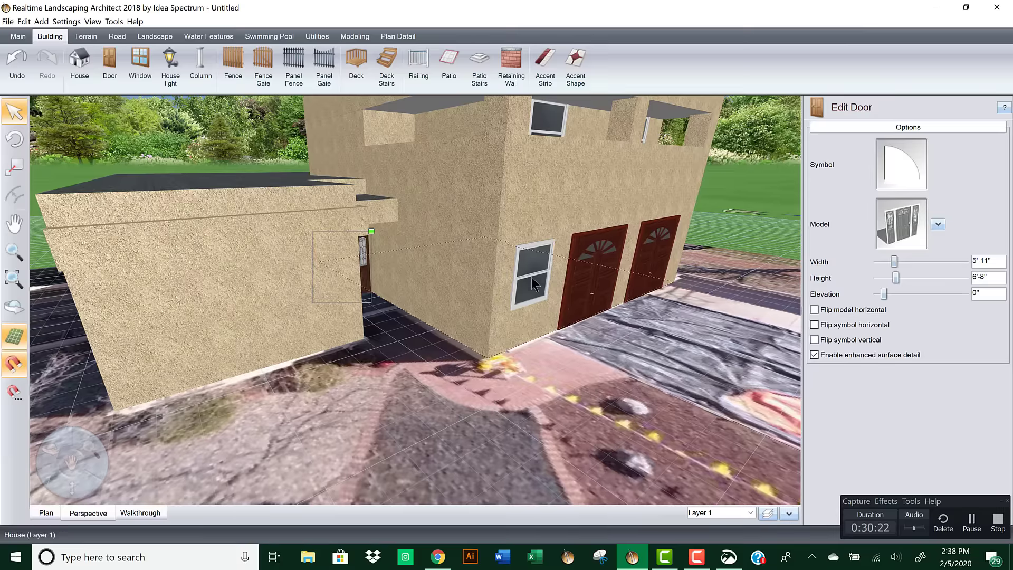
Step: Duplicate the ground-floor window beside the garage doors and place the copy on the side wall near the entry door
click(534, 274)
key(ctrl+v)
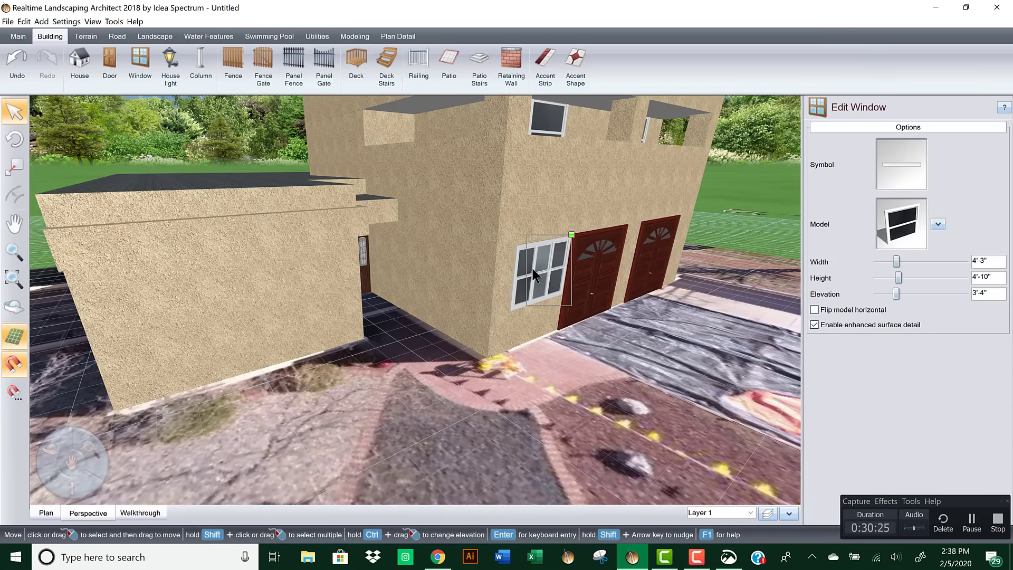
drag(542, 276, 418, 260)
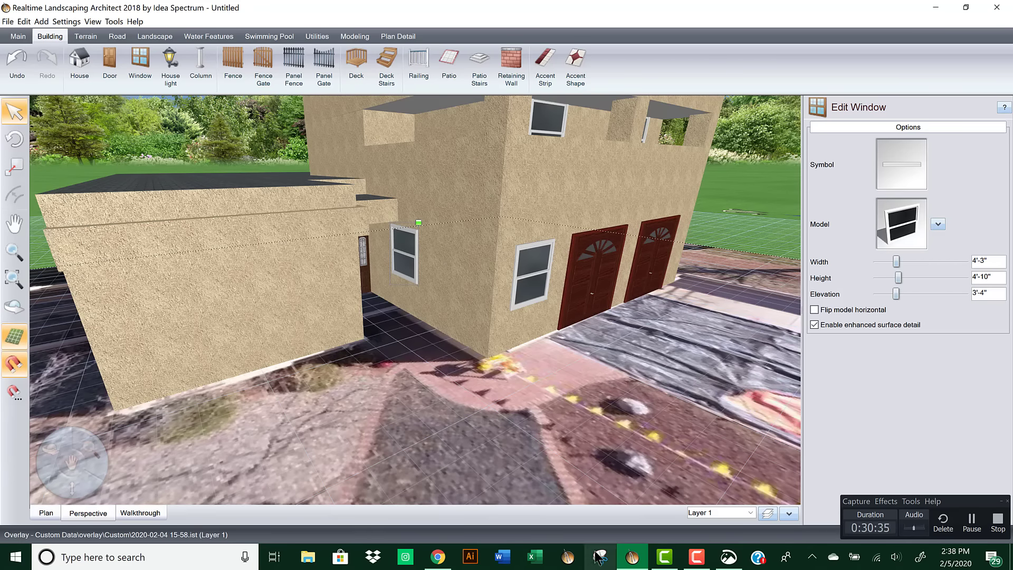
Step: Check the house photo in Snip & Sketch, and set the side window's height to 5'-4" and elevation to 2'-3"
click(729, 557)
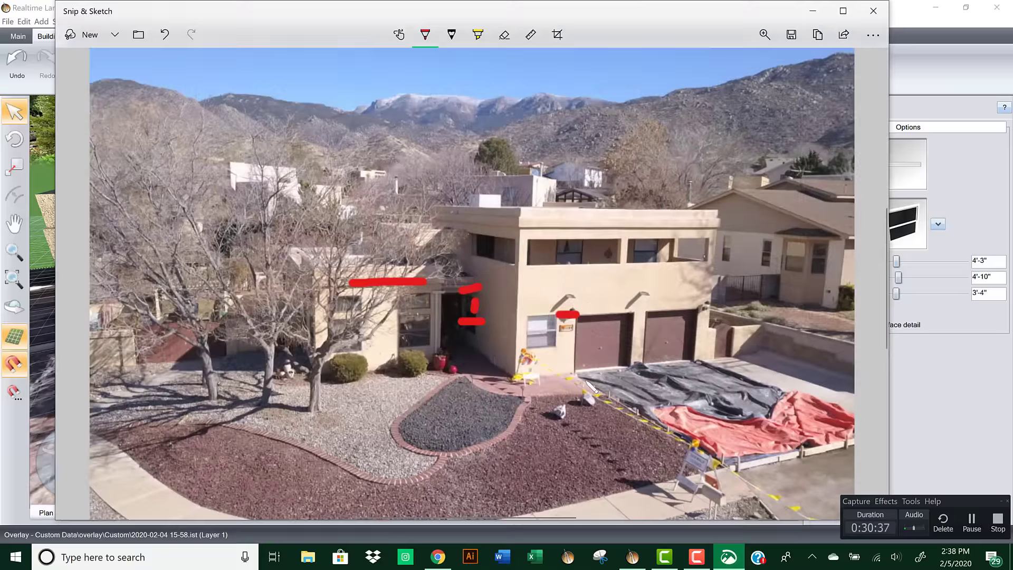
click(813, 11)
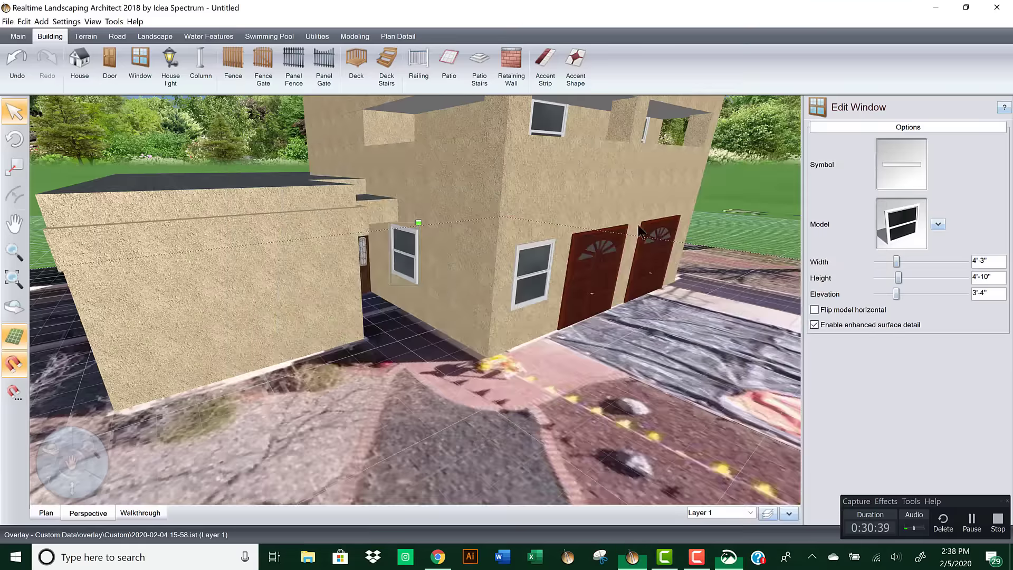
click(963, 279)
click(877, 293)
Step: Inspect the finished house front in Walkthrough mode and return to the perspective view
scroll(605, 304, down, 5)
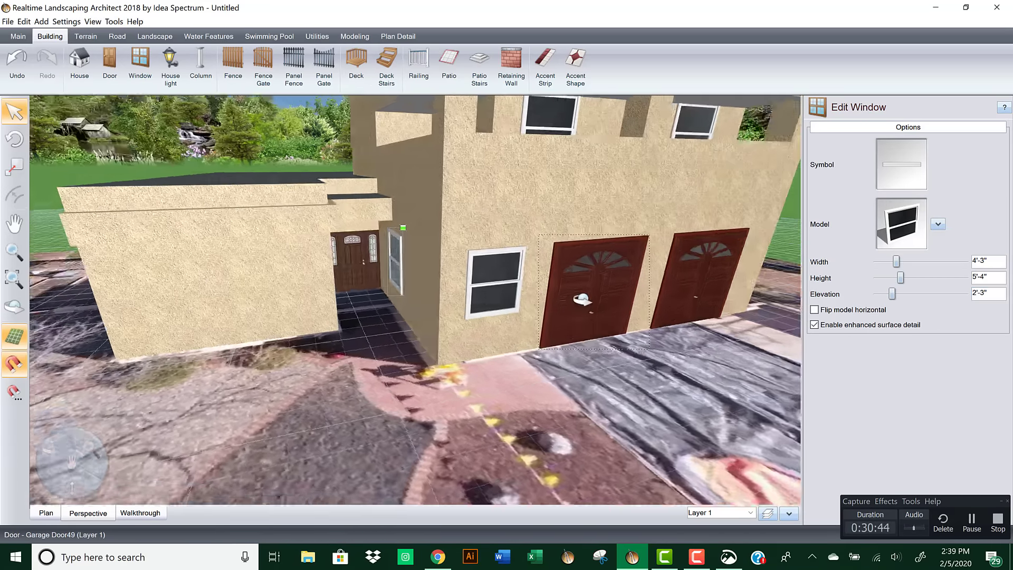
scroll(587, 299, down, 2)
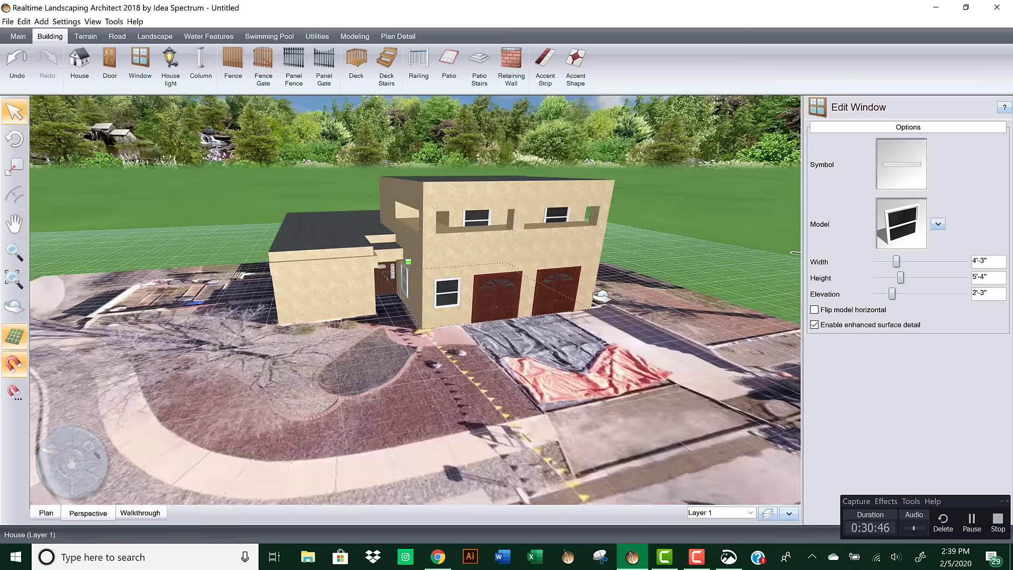
middle_drag(600, 300, 240, 482)
scroll(579, 297, up, 2)
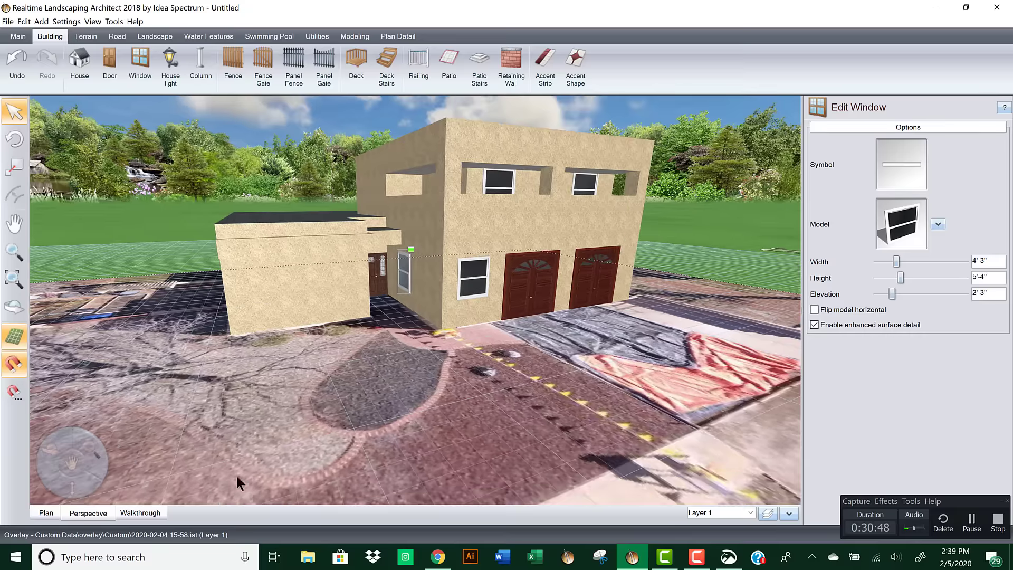
click(149, 514)
click(591, 191)
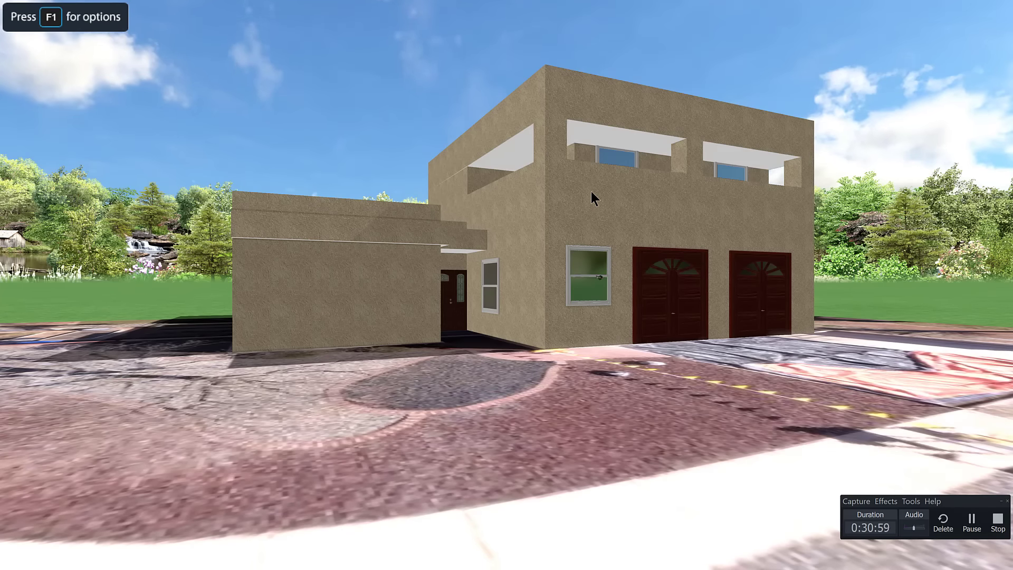
key(Escape)
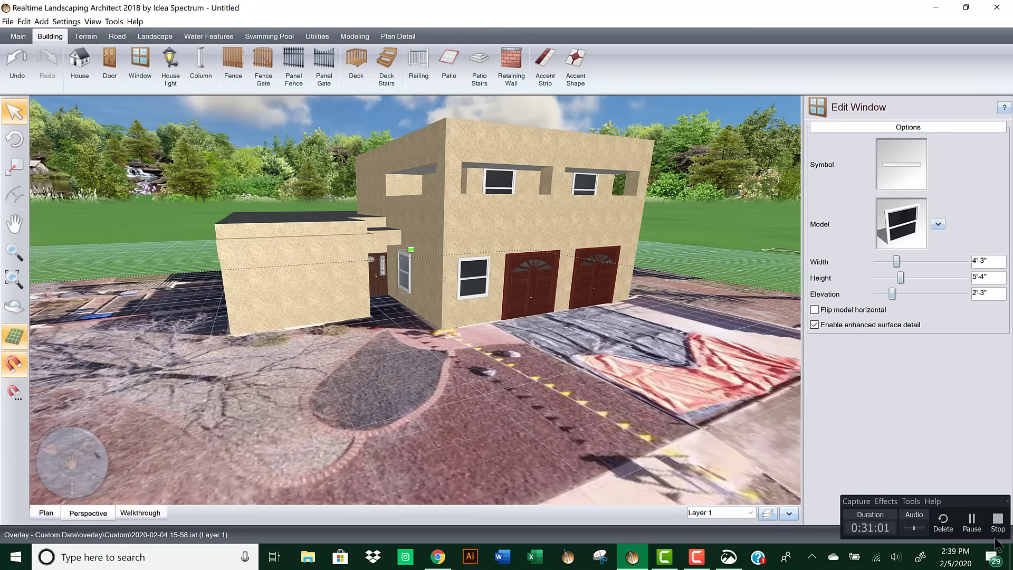
click(972, 524)
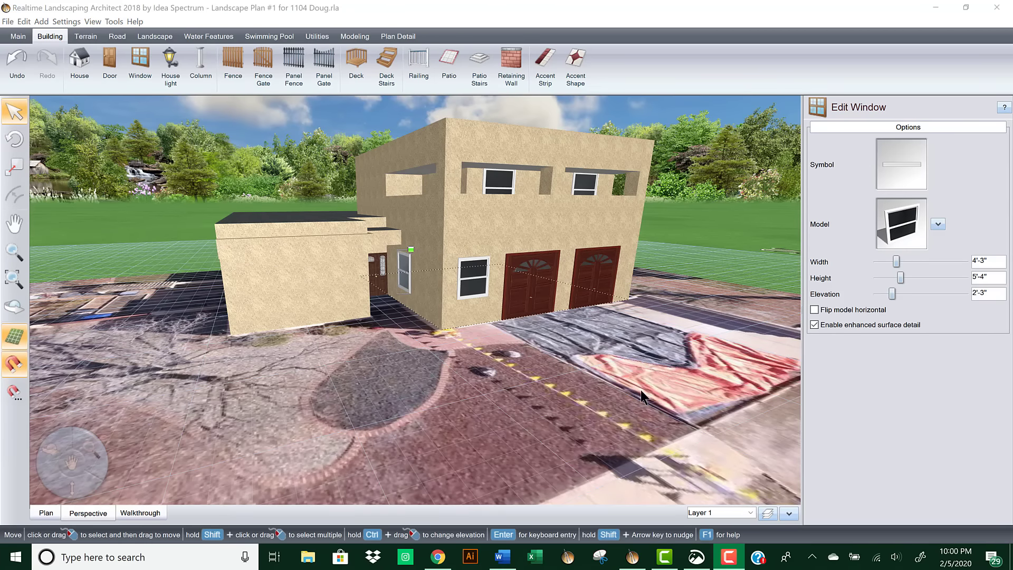
click(935, 10)
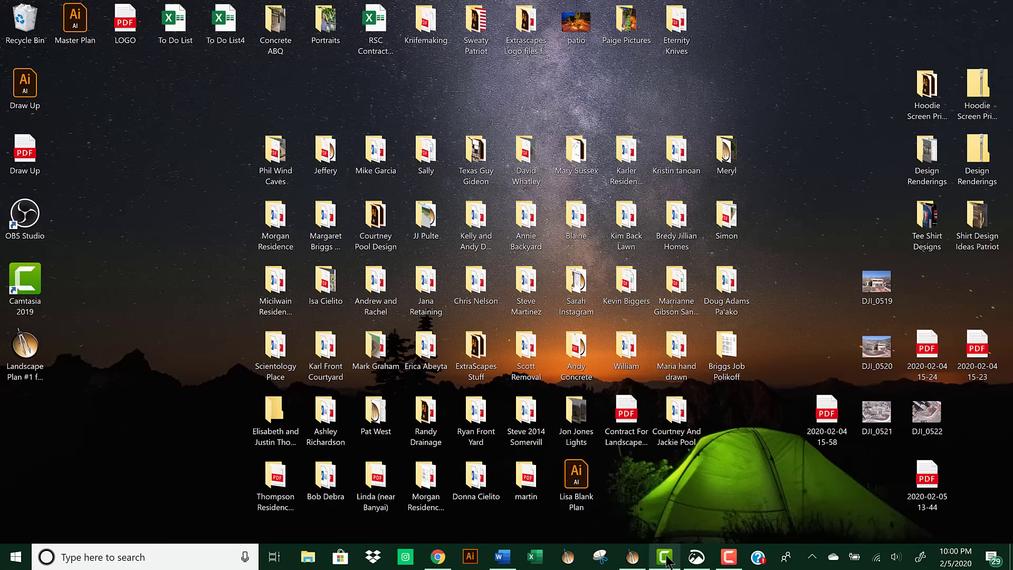
click(728, 562)
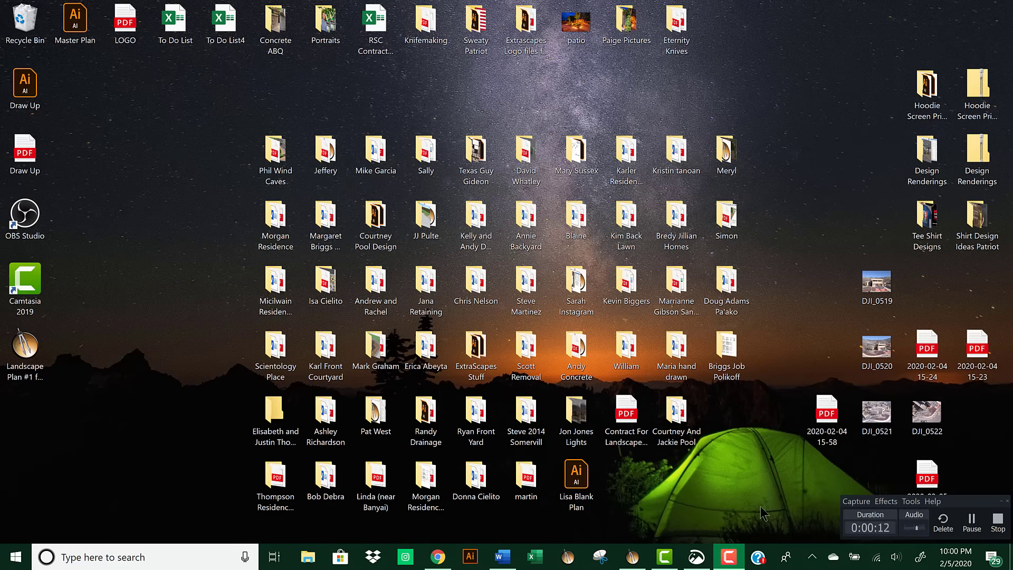
Step: Switch to Realtime Landscaping Architect and duplicate the small roof block above the entry, placing the copy farther back along the two-story wall
click(632, 557)
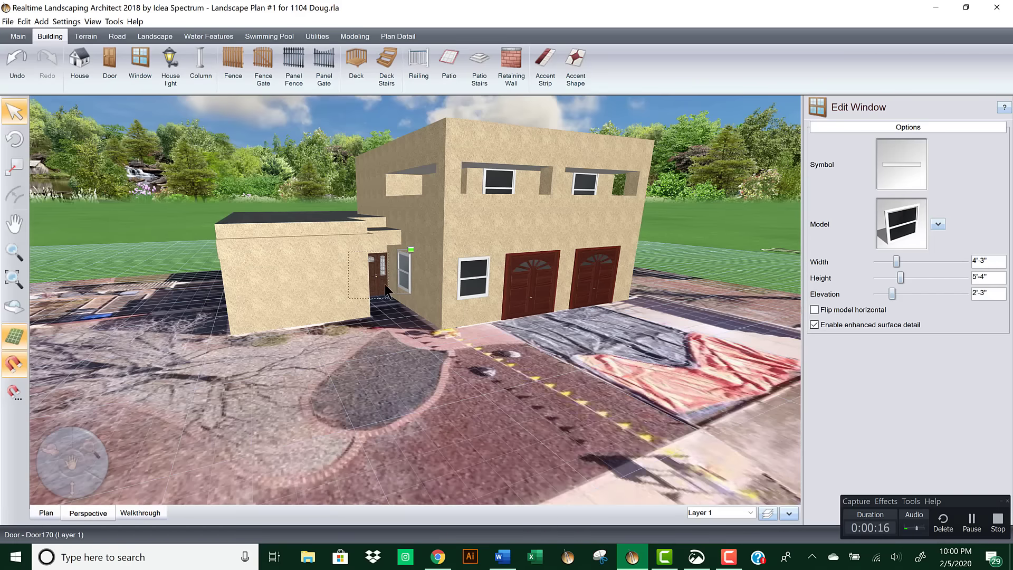
middle_drag(385, 285, 404, 303)
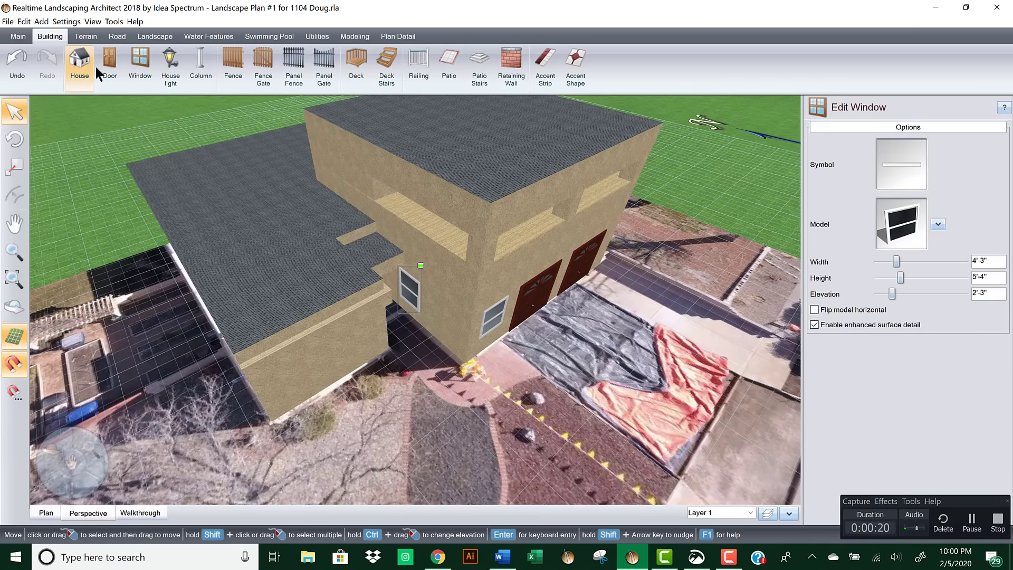
click(380, 259)
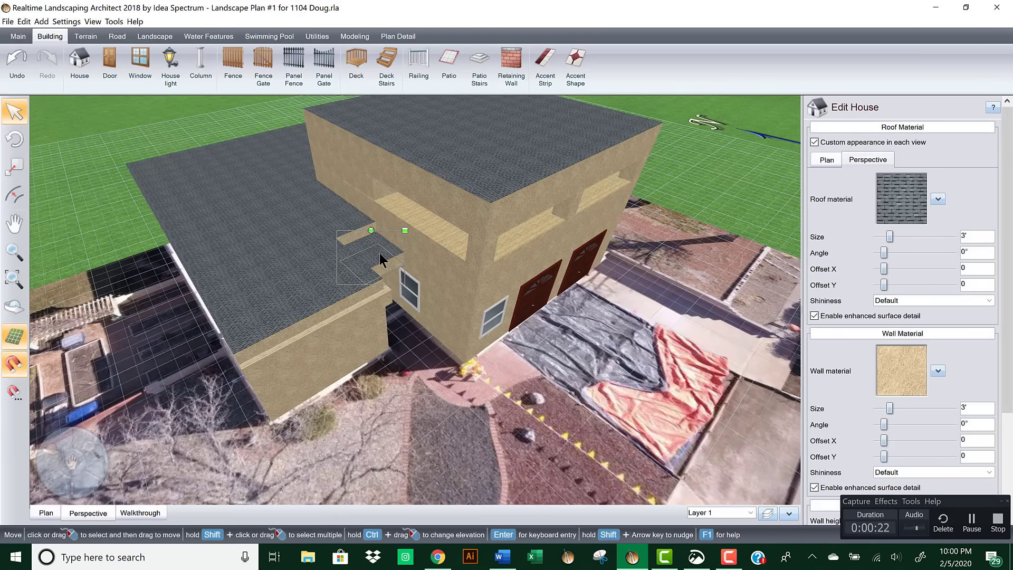
drag(380, 255, 370, 211)
Step: Edit the copied block's outer points to reshape it to about 20' by 8' on the lower roof
scroll(822, 456, down, 3)
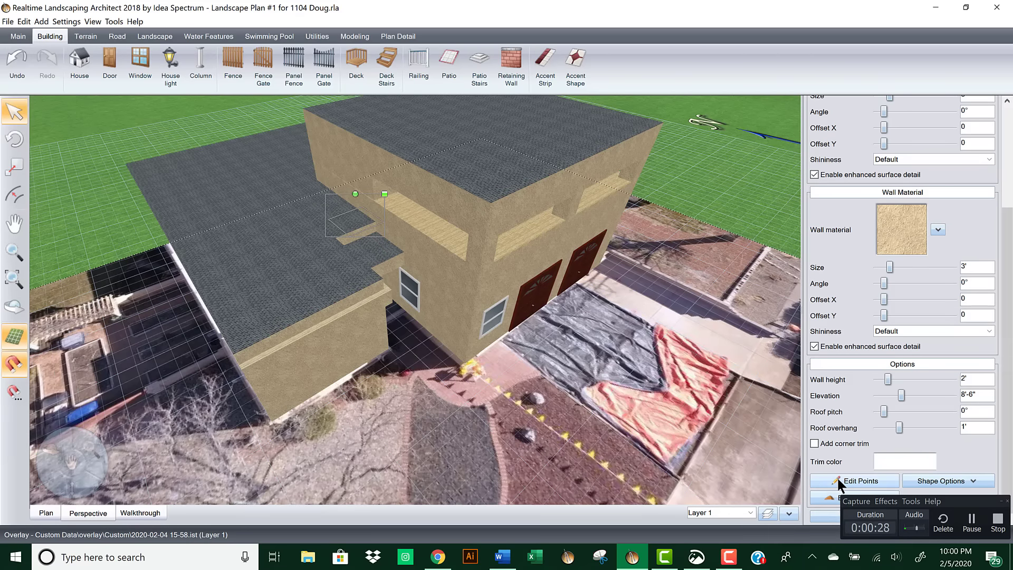
click(838, 478)
mouse_move(293, 182)
mouse_down()
mouse_move(380, 231)
mouse_move(308, 178)
mouse_up()
drag(319, 214, 308, 214)
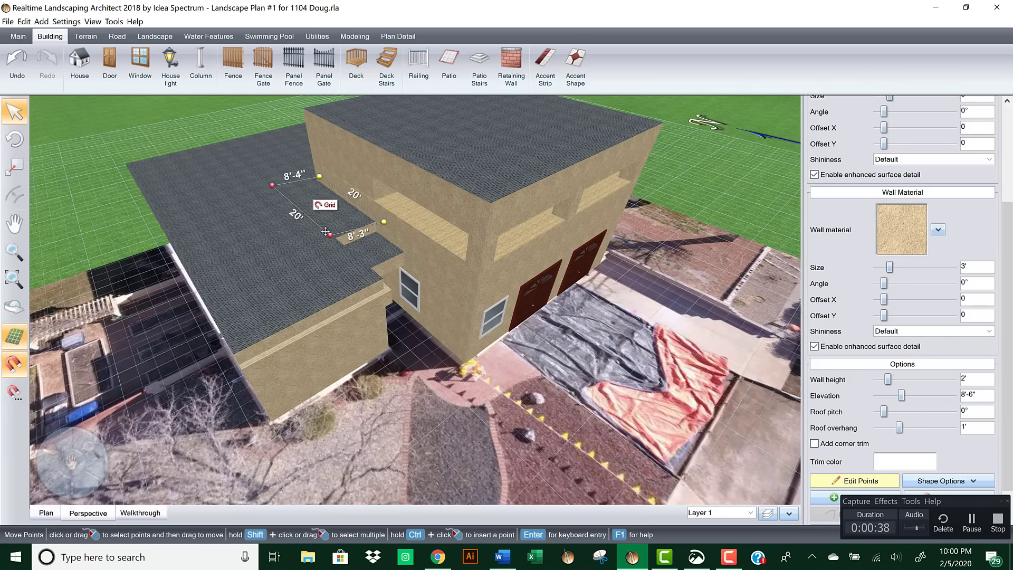
drag(325, 232, 334, 239)
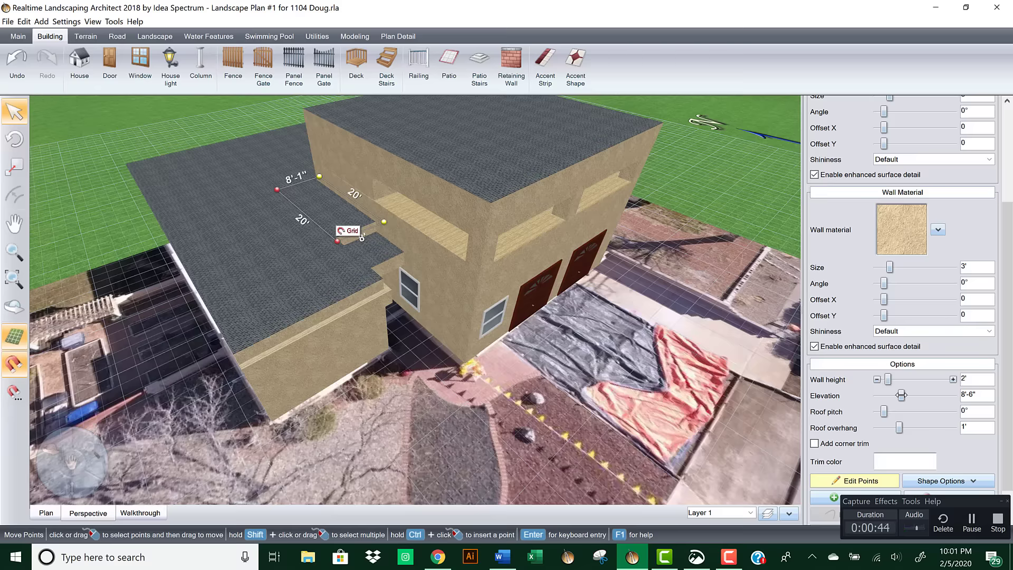
Step: Set the copied roof block's elevation to 12'-10" and wall height to 5'-6", and finish editing its points
drag(900, 395, 910, 394)
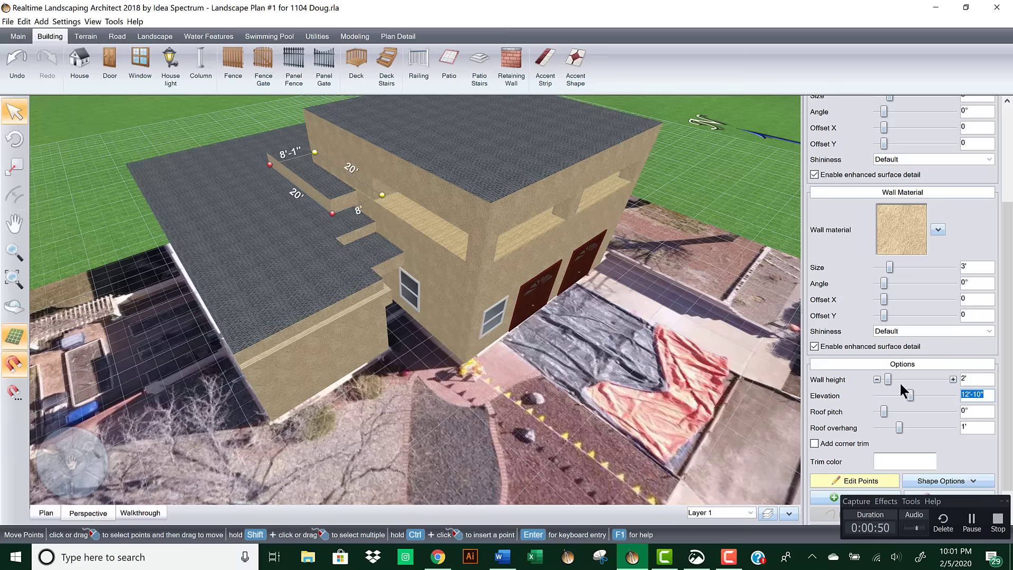
drag(889, 380, 896, 381)
middle_drag(633, 422, 593, 350)
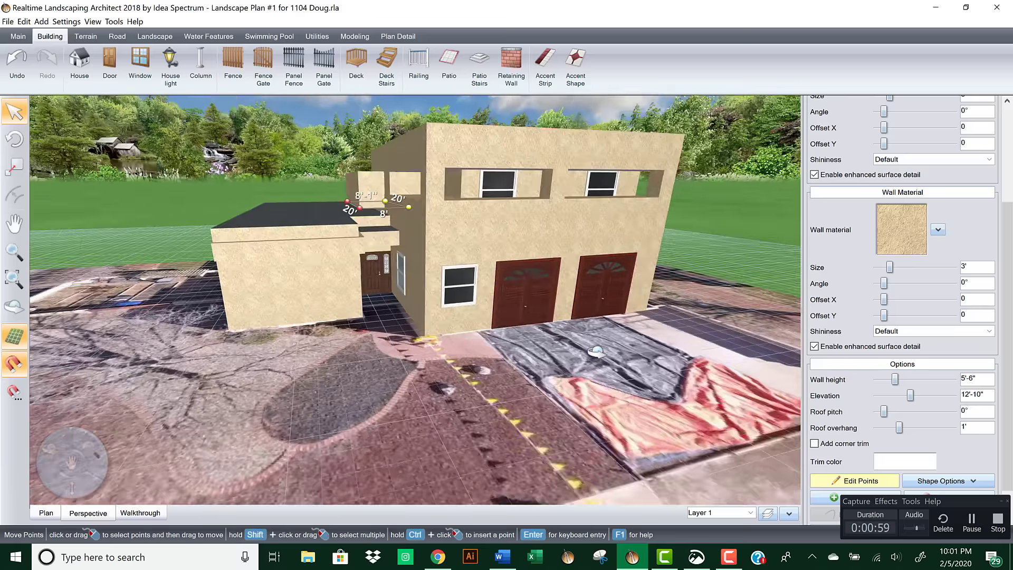
click(860, 481)
click(400, 391)
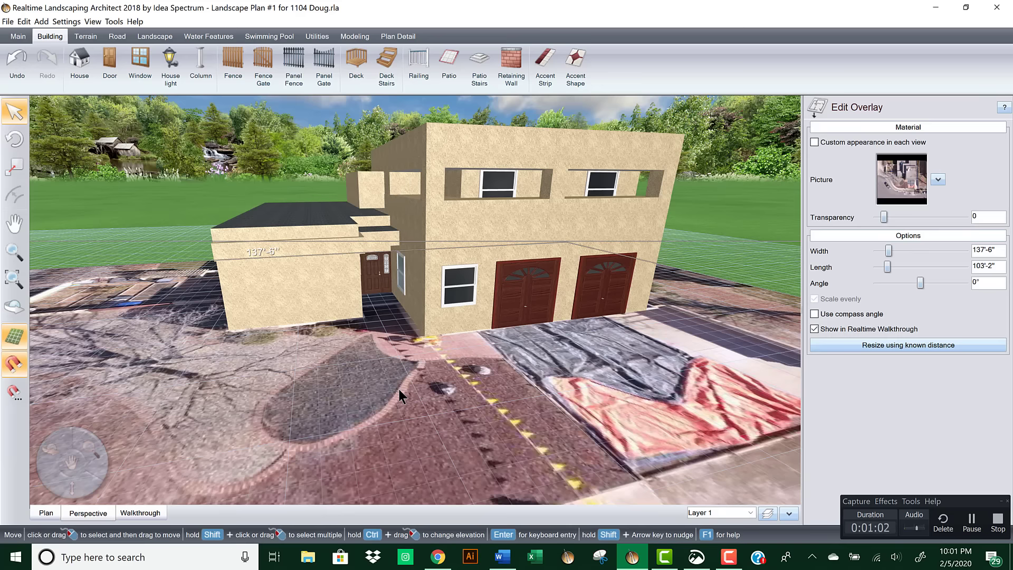
click(153, 195)
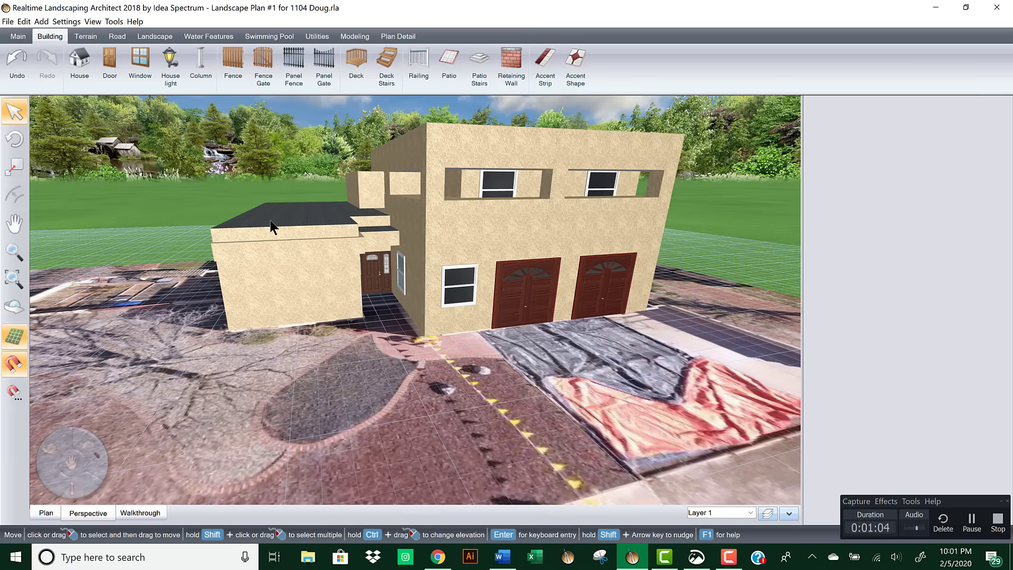
Step: Open the house photo in Snip & Sketch, draw a red arrow from the garage-side window toward the front wing, and return to the model
click(554, 321)
middle_drag(555, 320, 550, 317)
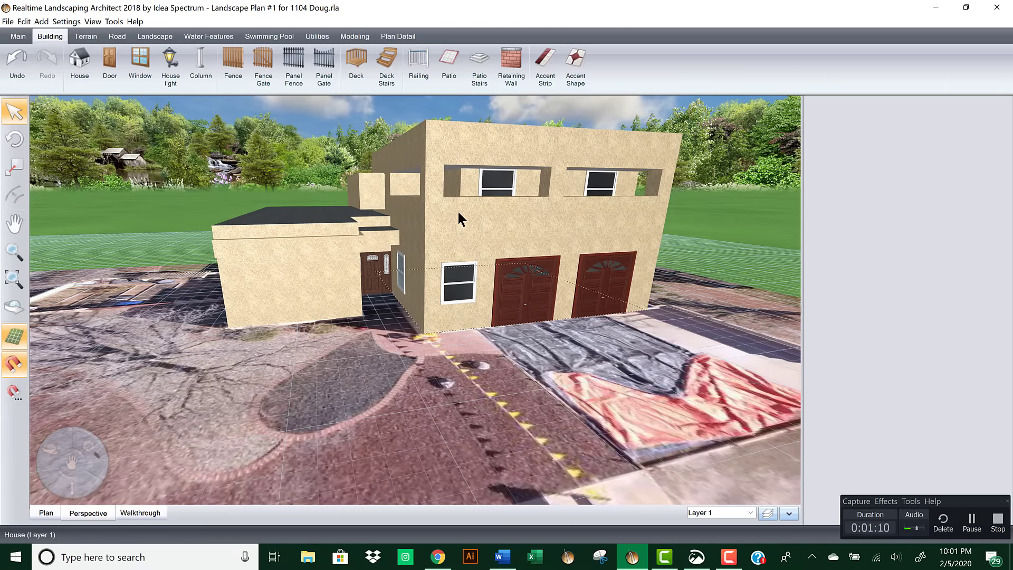
middle_drag(438, 328, 458, 325)
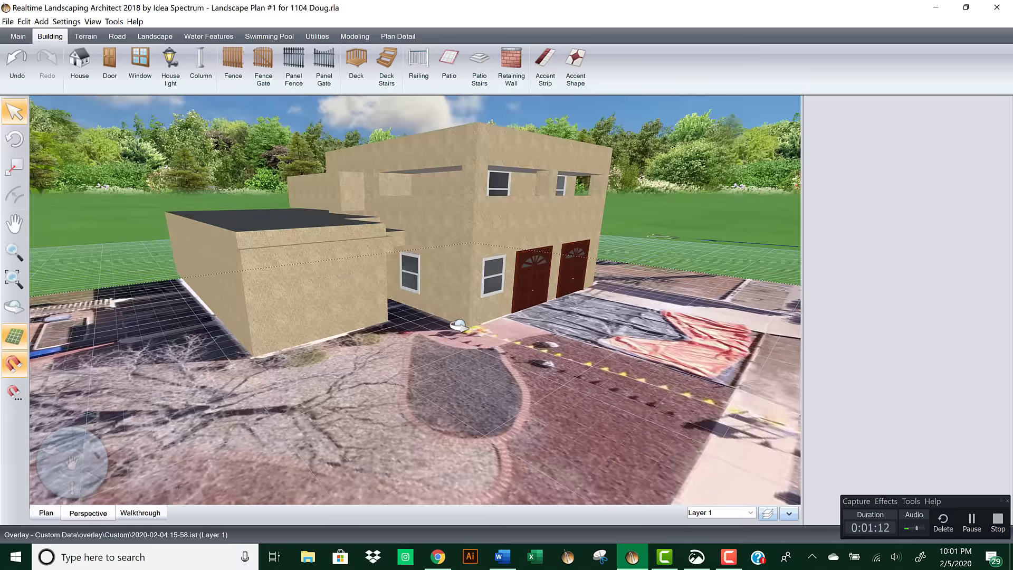
middle_drag(397, 308, 438, 295)
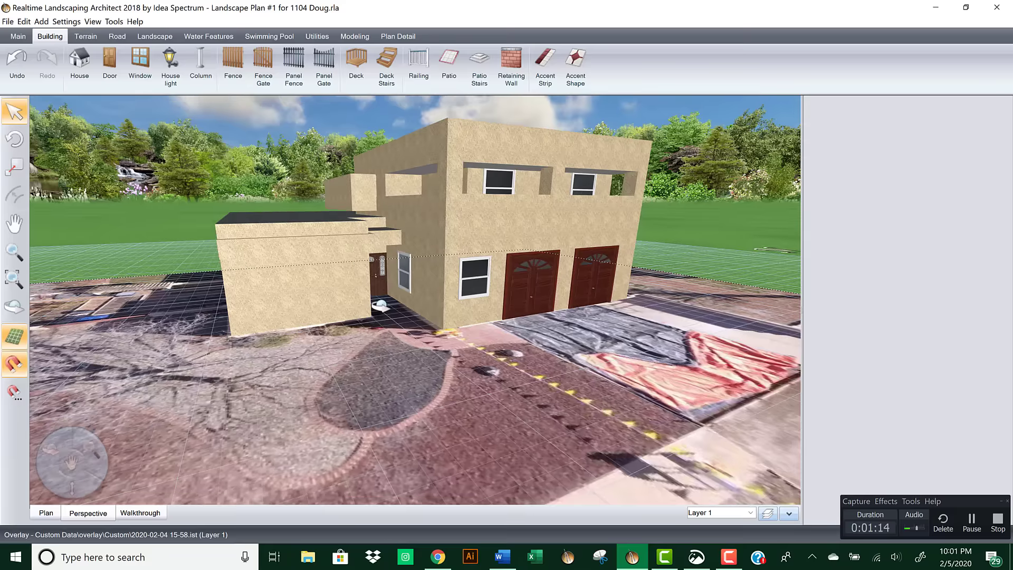
click(477, 281)
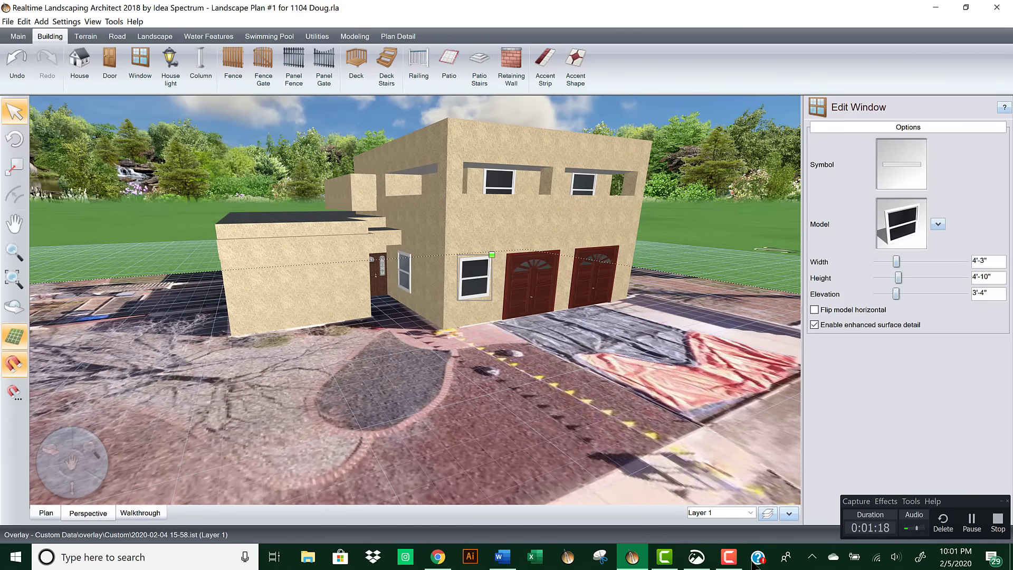
click(696, 557)
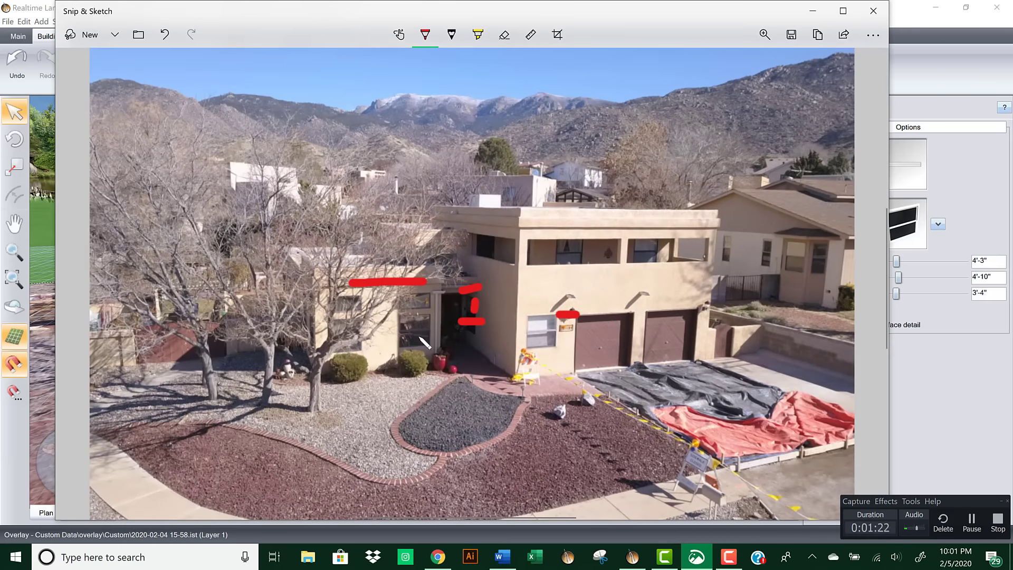
mouse_move(536, 332)
mouse_down()
mouse_move(442, 332)
mouse_move(456, 323)
mouse_move(447, 337)
mouse_move(457, 340)
mouse_up()
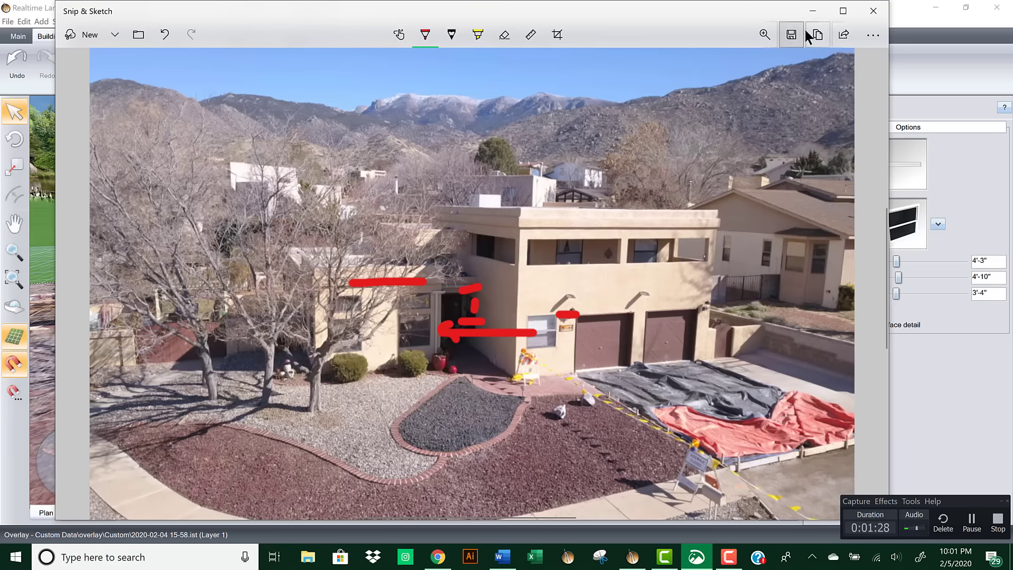
click(813, 11)
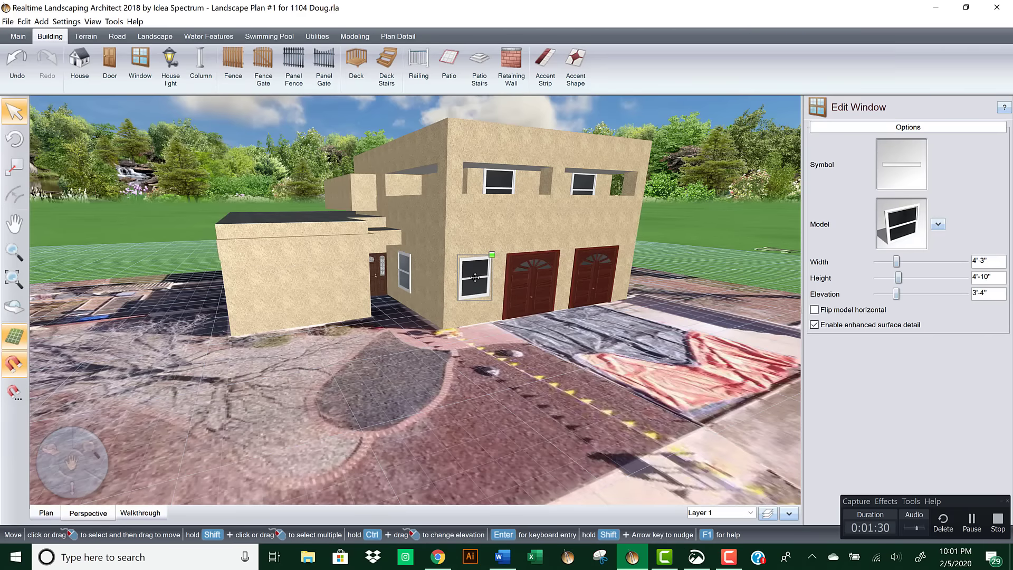
Step: Try to duplicate the ground-floor window beside the garage doors for the single-story wing's front wall
drag(475, 278, 488, 277)
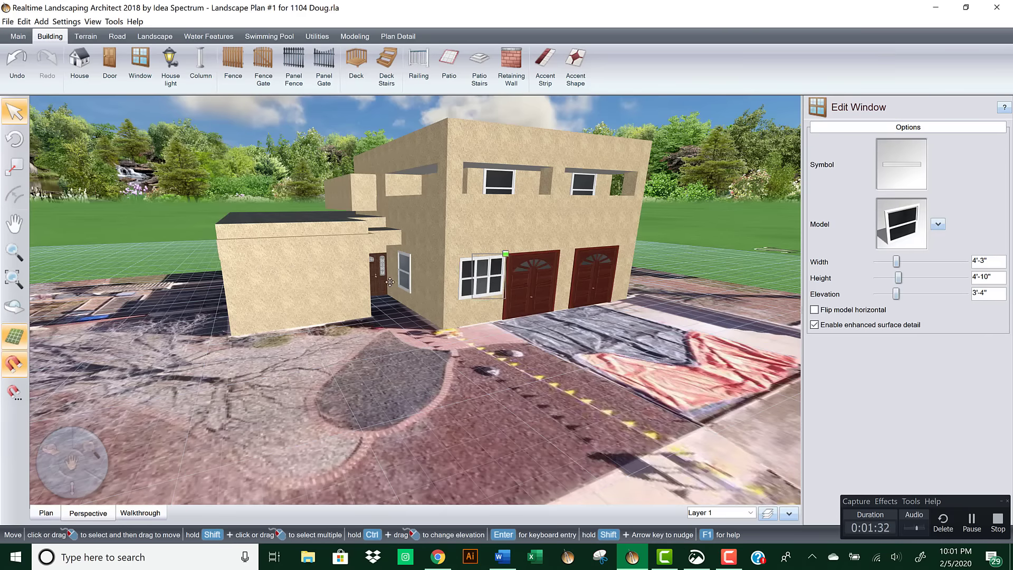
drag(390, 283, 278, 288)
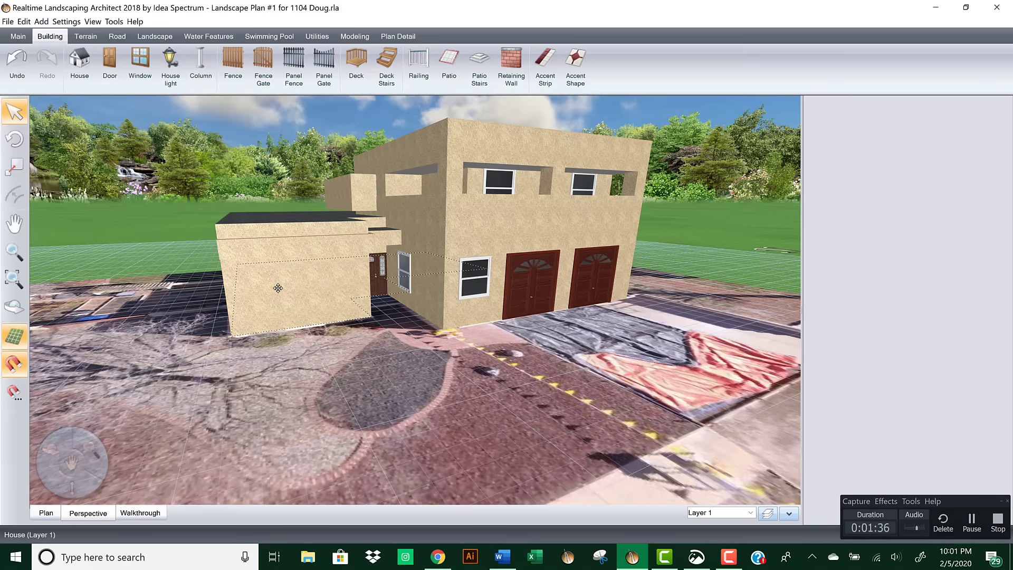
Step: Add a window to the single-story wing's front wall near the entry, with width 4'-4" and height 5'-3"
click(136, 57)
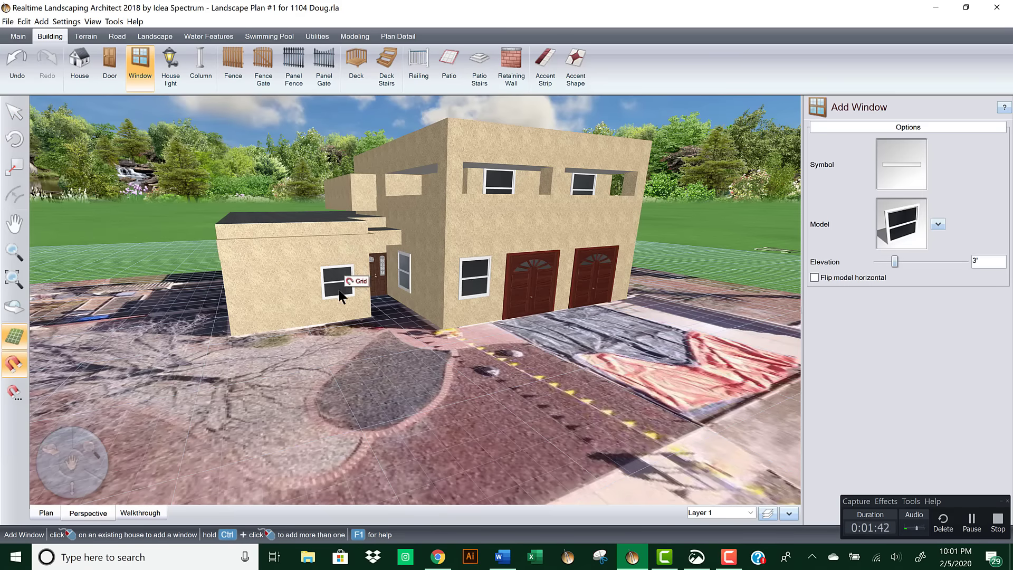
click(341, 297)
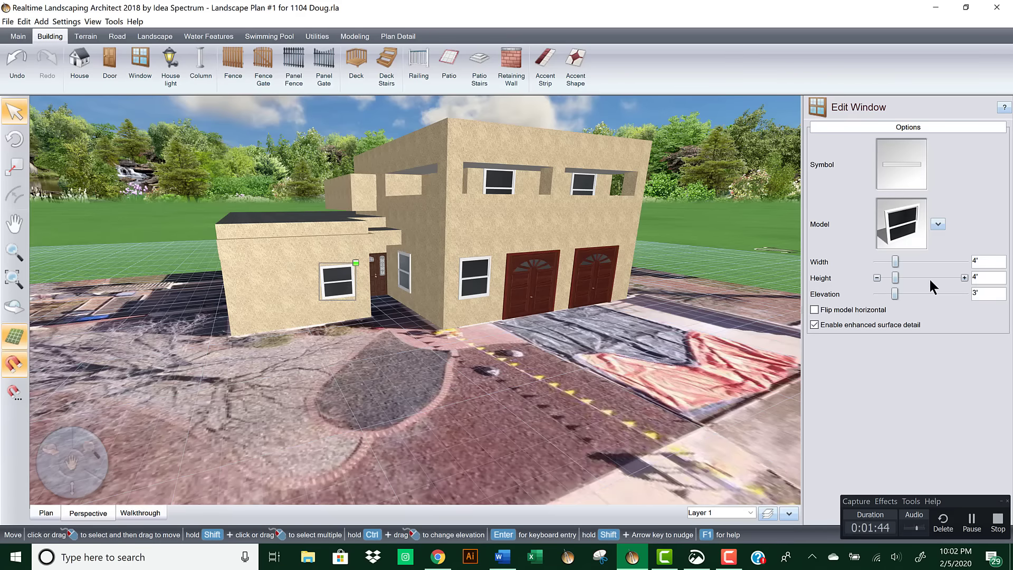
drag(895, 261, 897, 260)
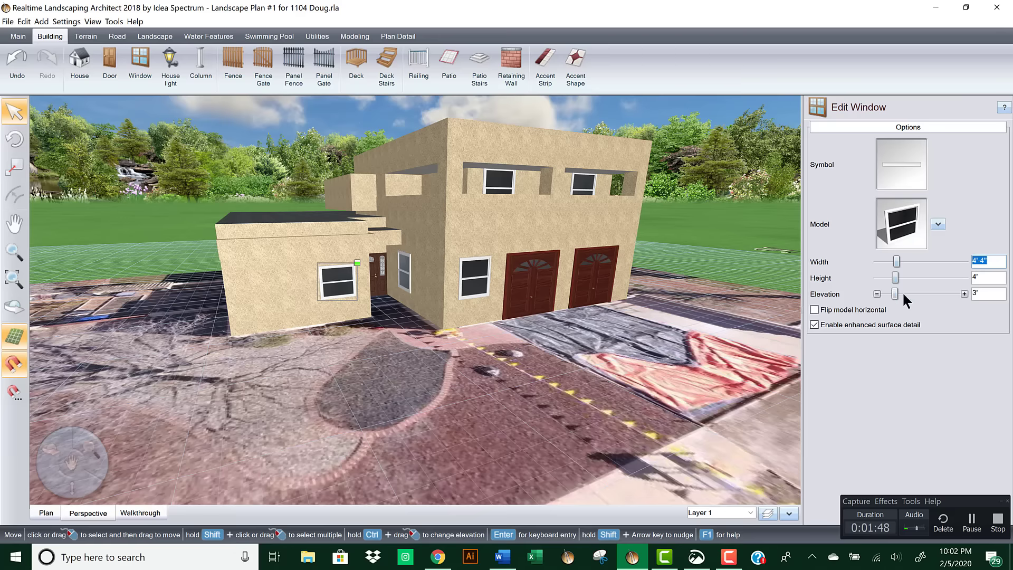
drag(895, 278, 901, 275)
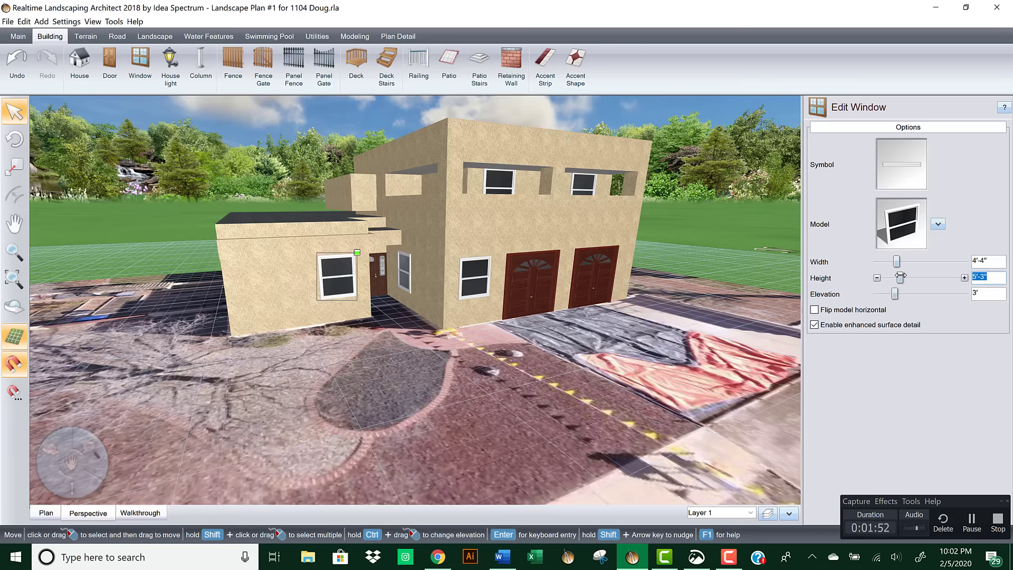
Step: Lower the new front wall window to an elevation of 2'-2"
scroll(470, 297, up, 4)
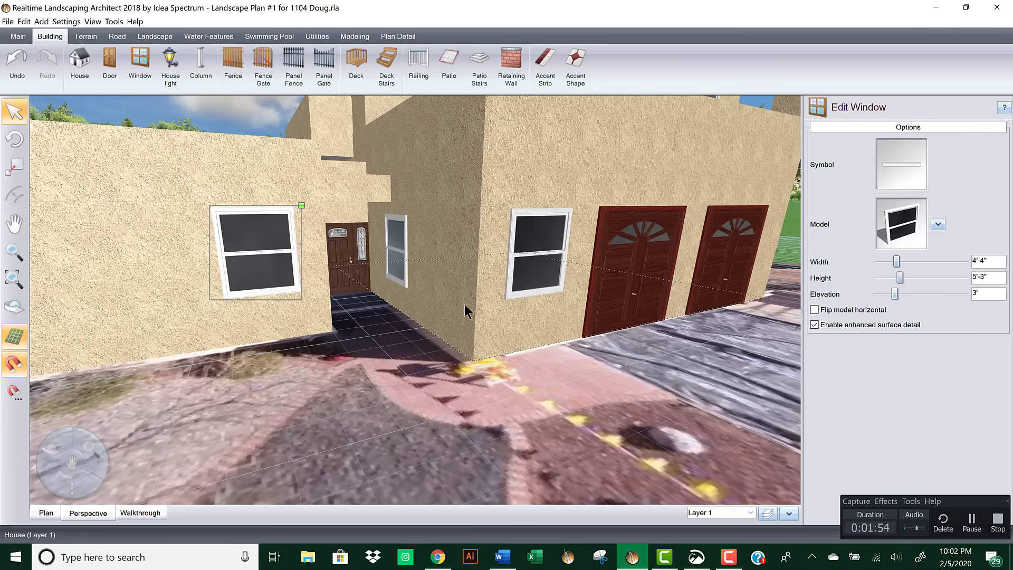
middle_drag(464, 305, 567, 290)
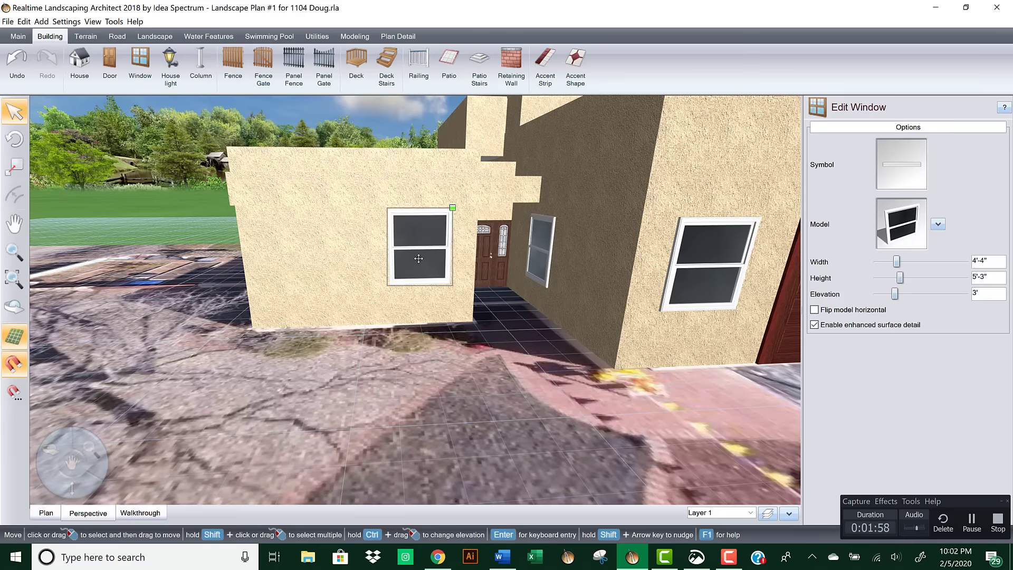
click(877, 294)
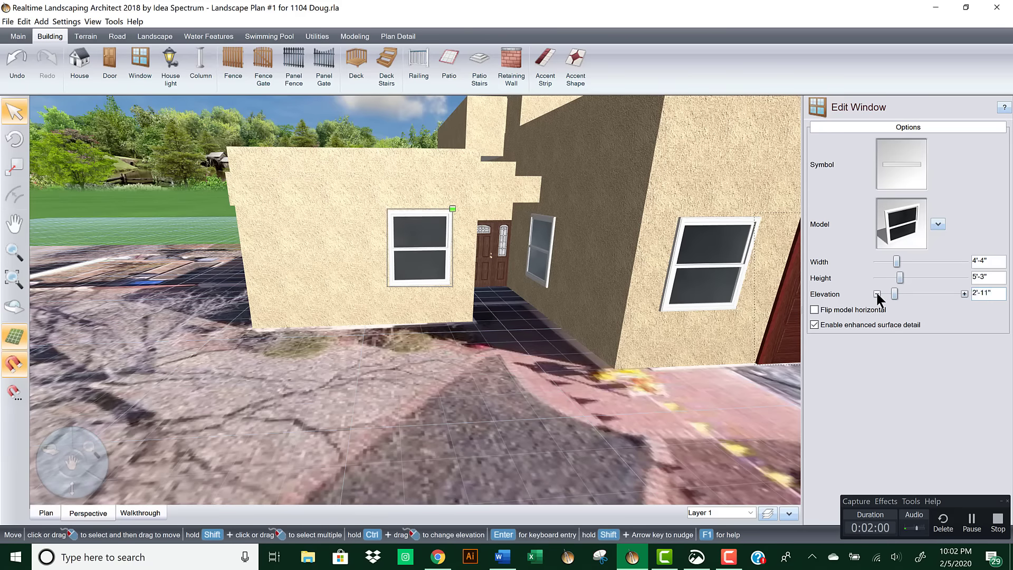
click(876, 293)
click(877, 293)
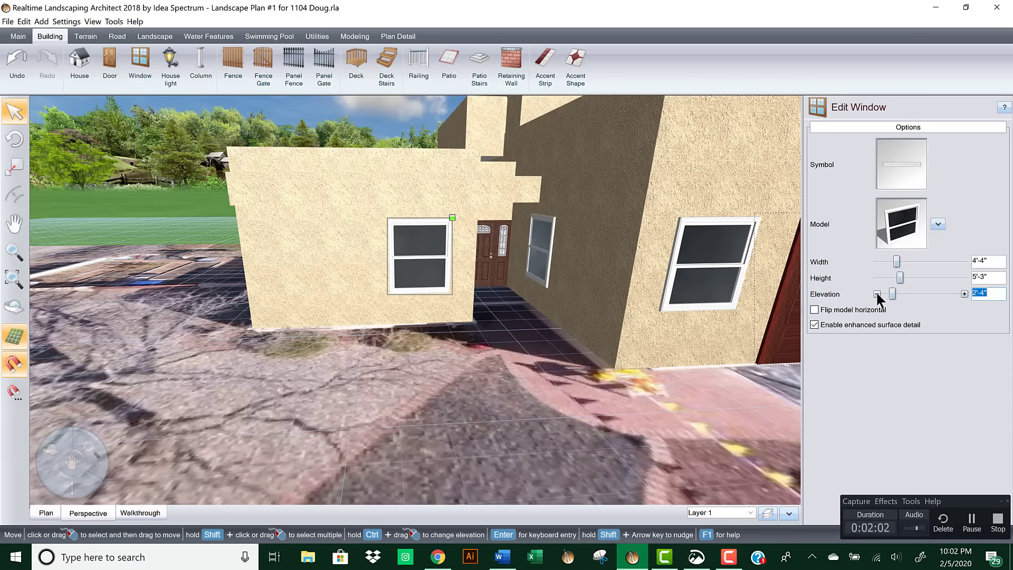
click(877, 293)
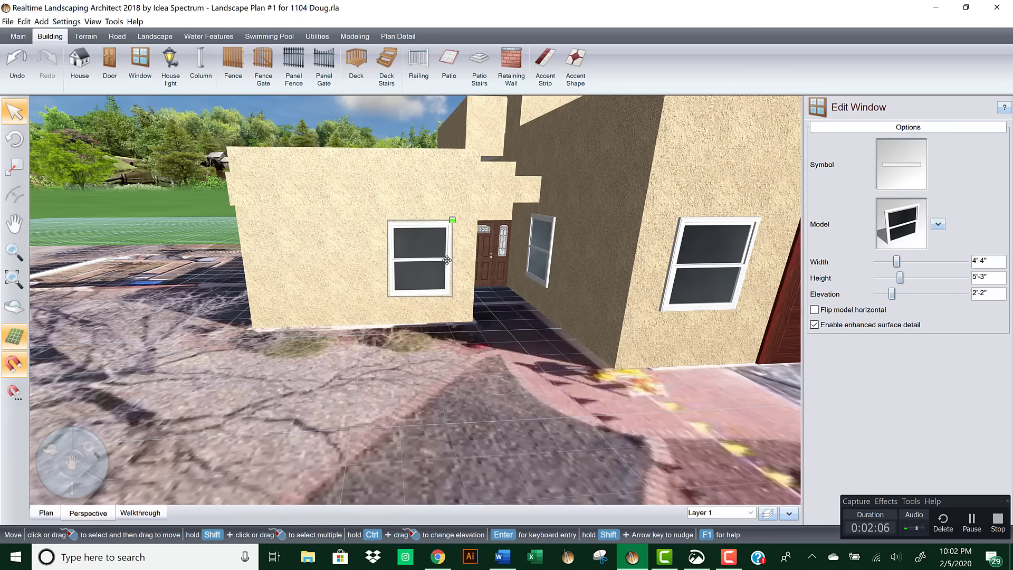
Step: Duplicate the front wall window toward the wing's outer corner, compare with the house photo in Snip & Sketch, and adjust the copy's position
drag(431, 261, 307, 254)
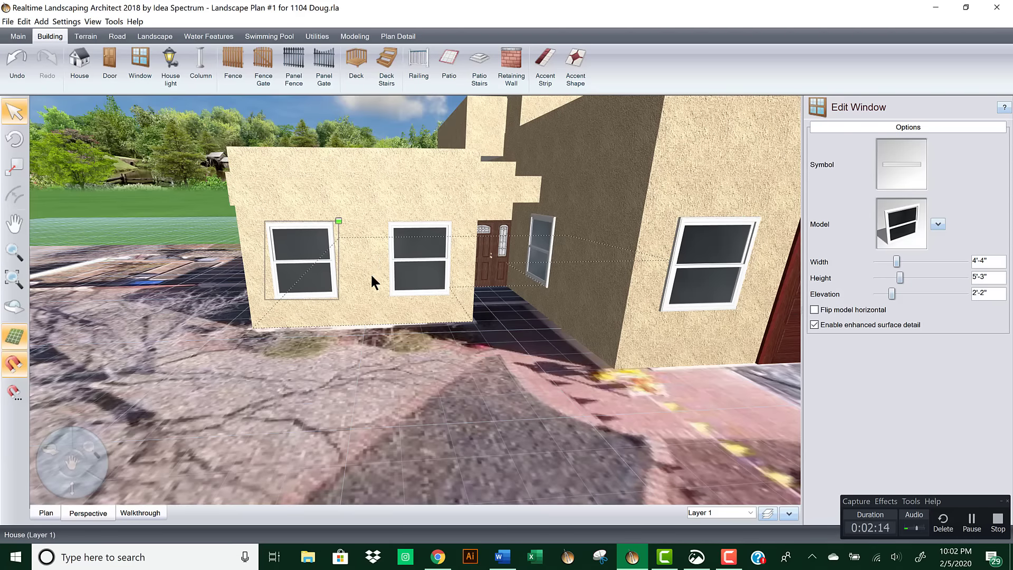
right_drag(370, 283, 401, 243)
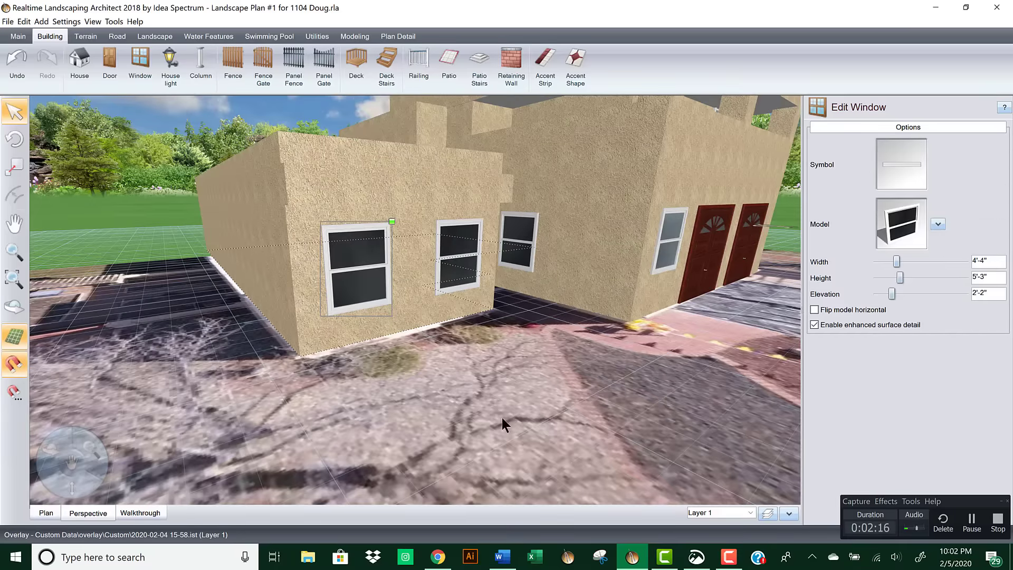
click(696, 556)
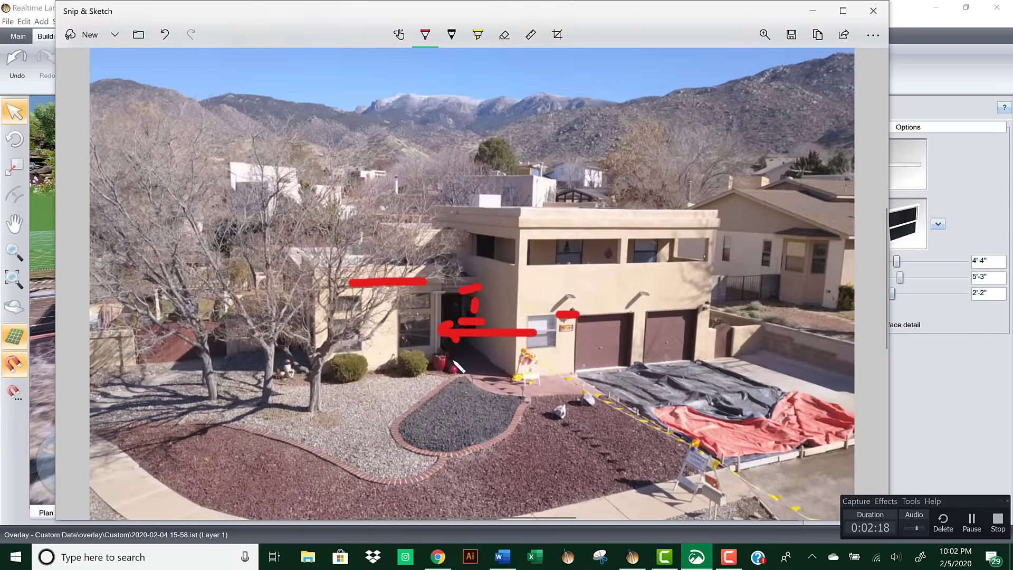
click(811, 13)
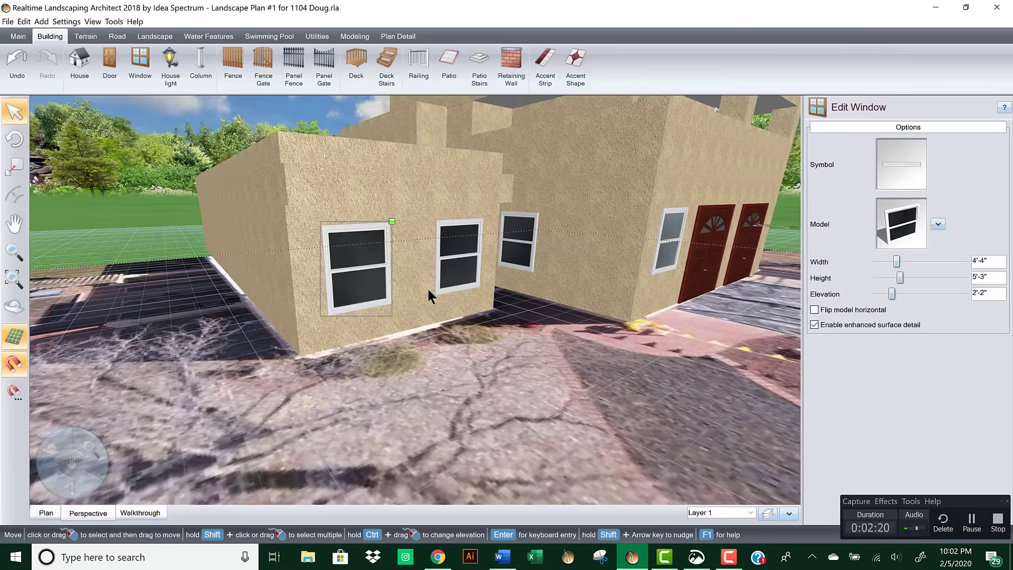
right_drag(429, 289, 402, 288)
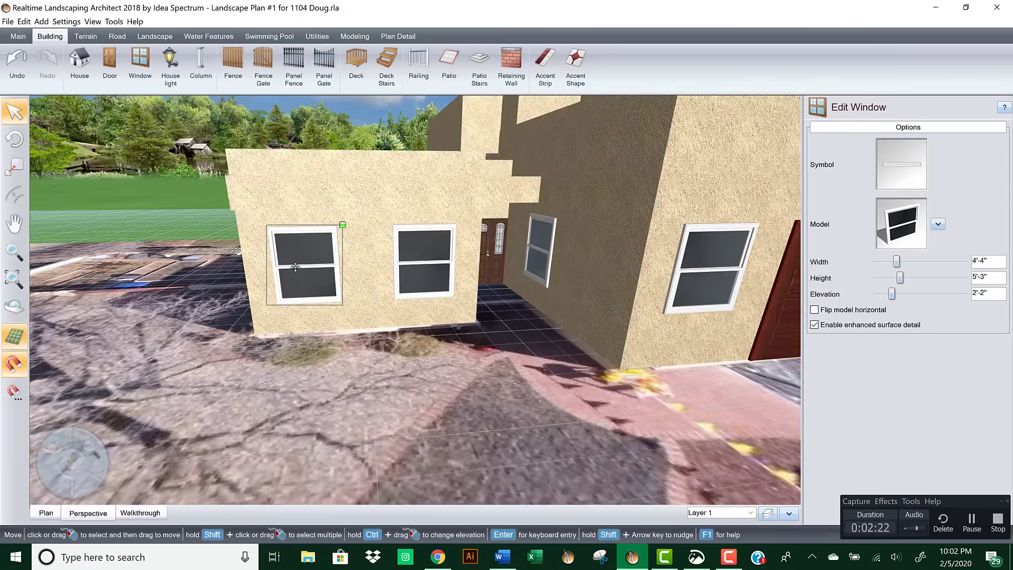
drag(296, 268, 291, 267)
Step: Shift the single-story wing's front wall window nearest the entry slightly toward the entry corner
scroll(388, 261, up, 3)
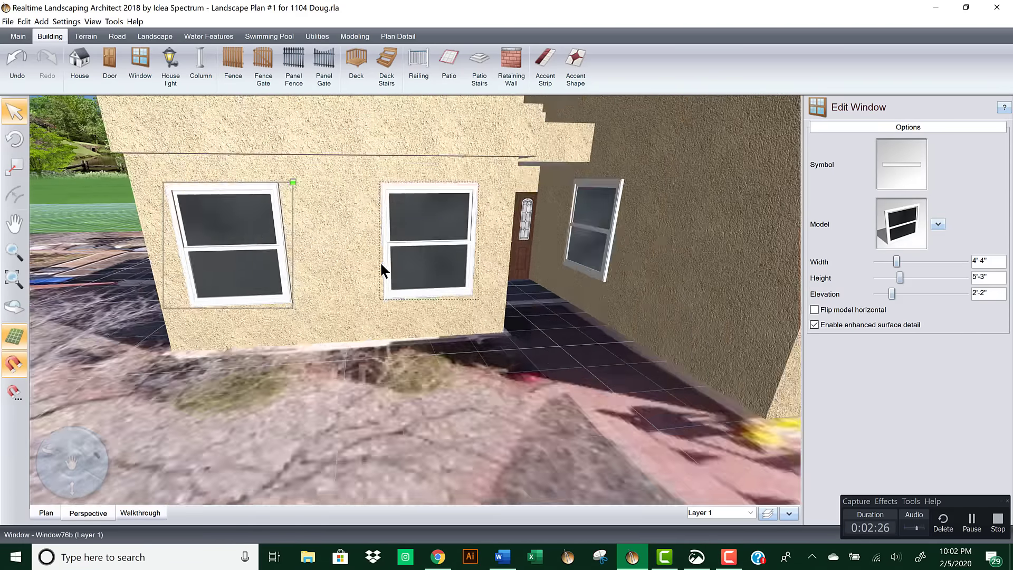
scroll(380, 266, up, 3)
click(429, 216)
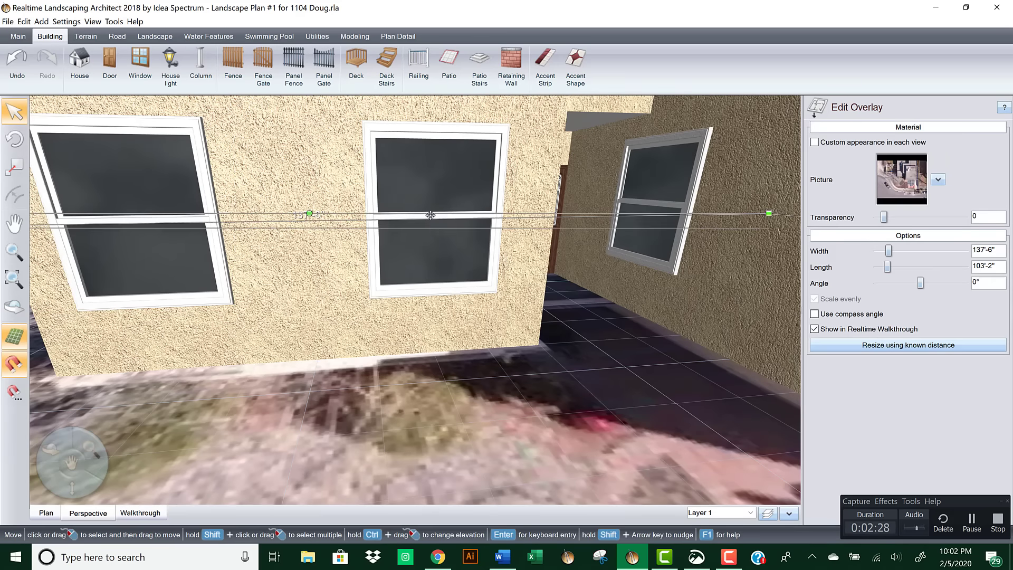
click(431, 198)
drag(431, 198, 443, 197)
scroll(387, 243, down, 5)
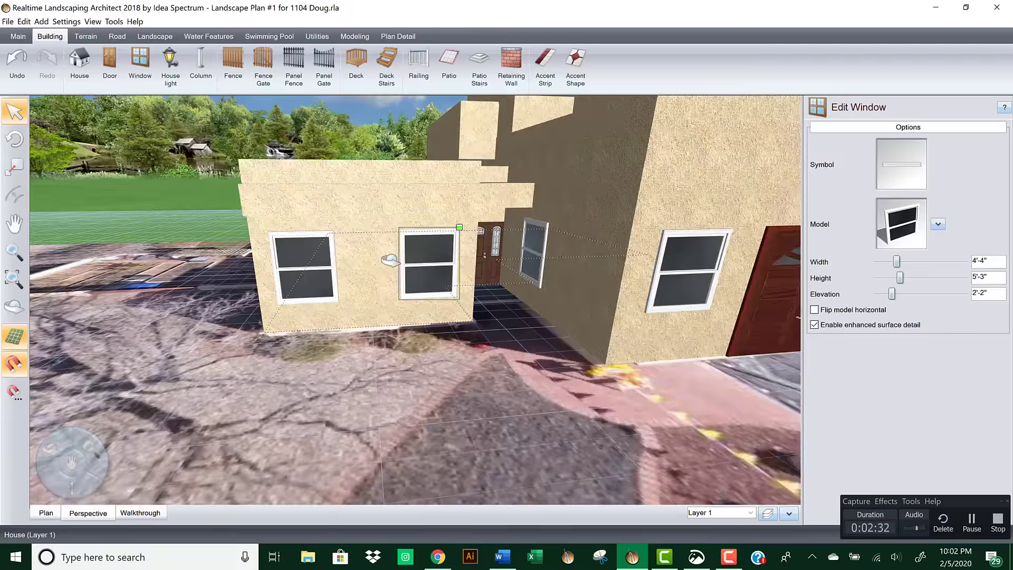
middle_drag(390, 261, 389, 256)
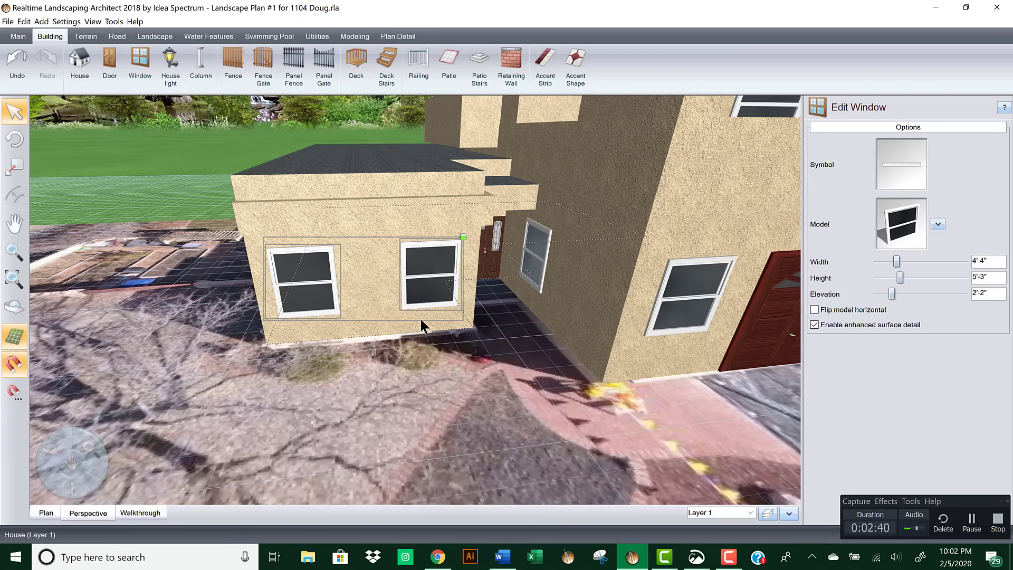
Step: Duplicate both windows on the wing's front wall and change the copies to the Window74b model
key(ctrl+v)
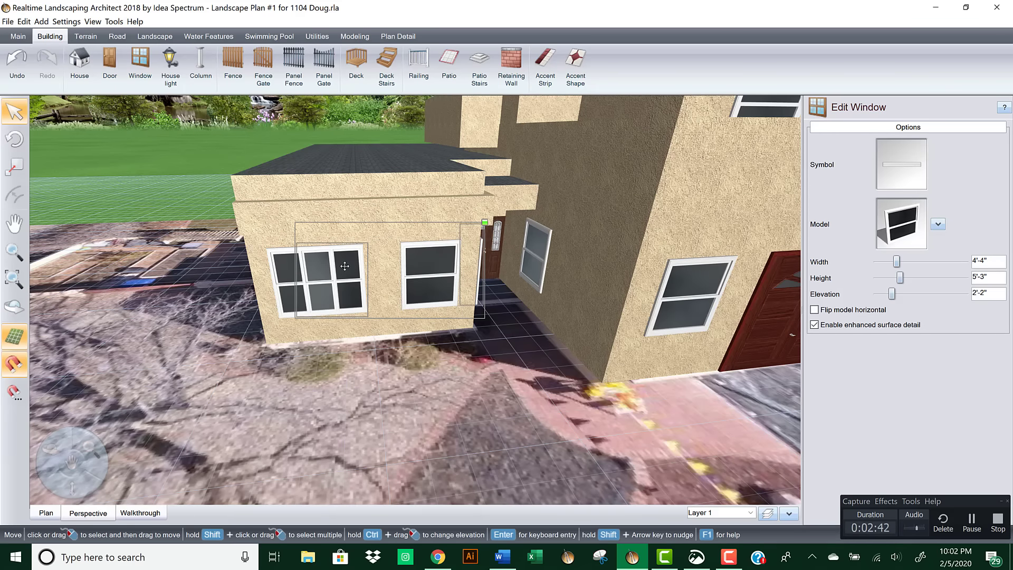
drag(332, 266, 307, 267)
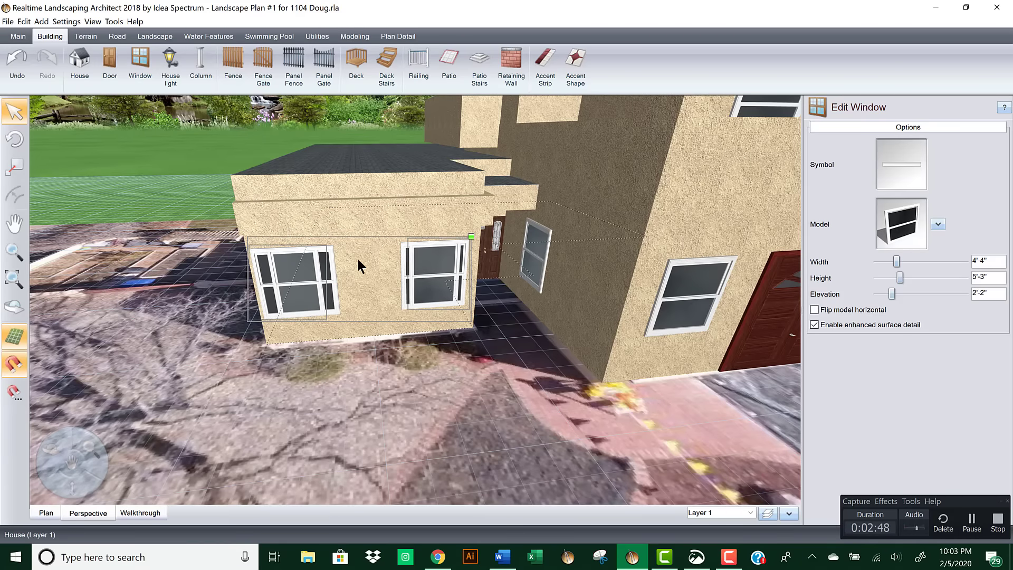
click(903, 221)
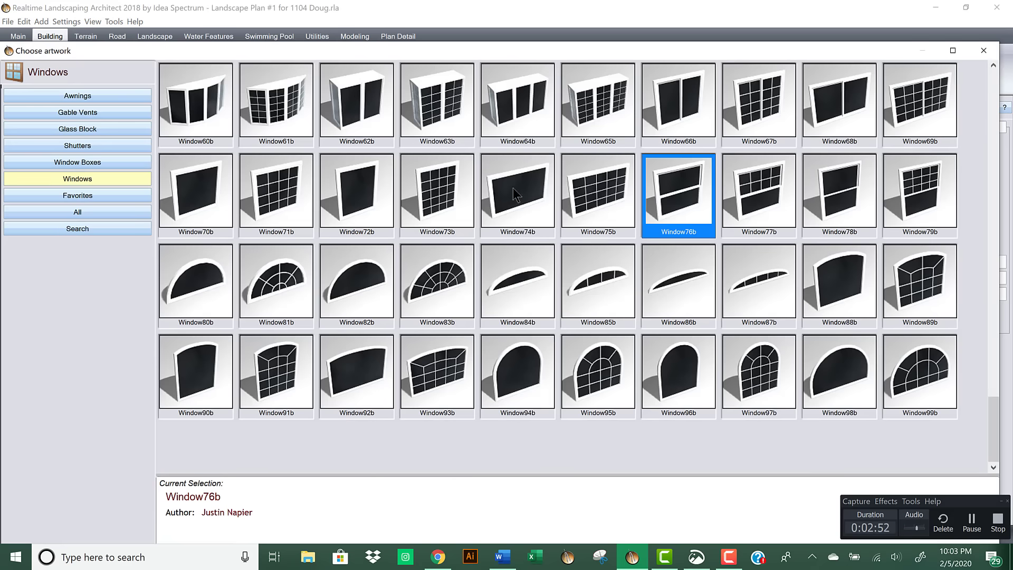
double_click(521, 183)
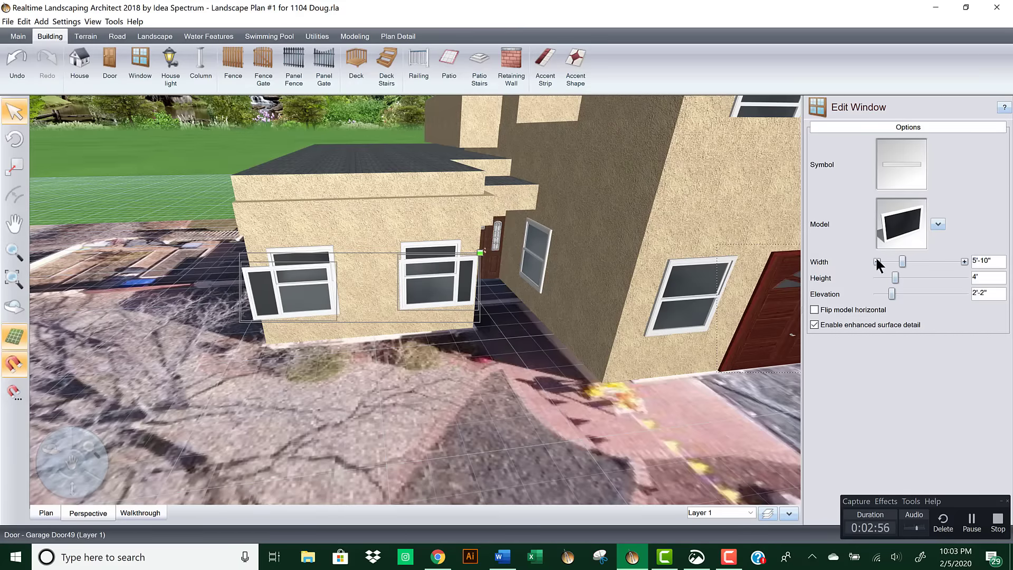
Step: Set the copied windows' width to 4'-3" and slide them sideways to line up with the window nearest the entry
drag(876, 262, 876, 261)
drag(465, 273, 451, 273)
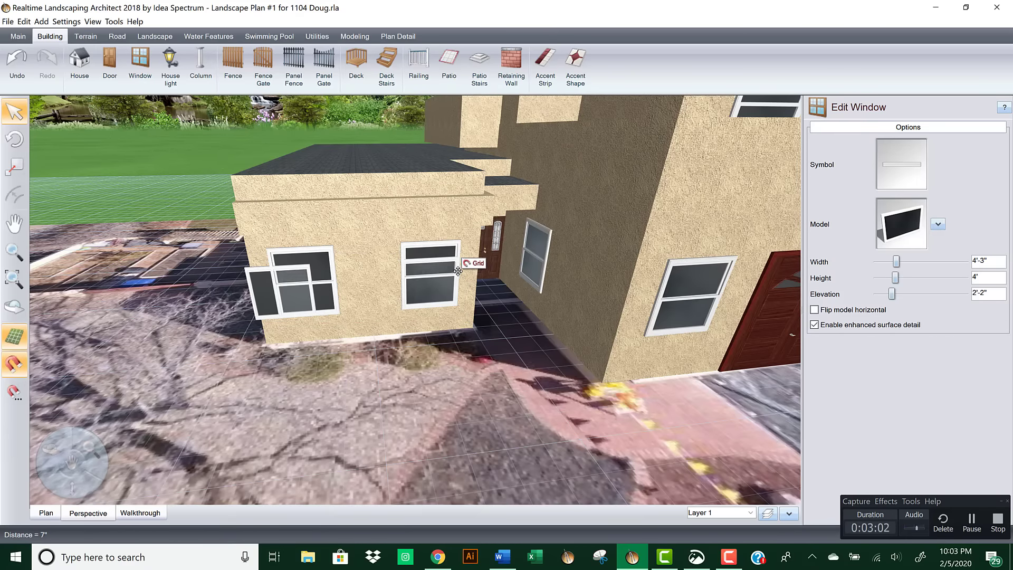
click(457, 270)
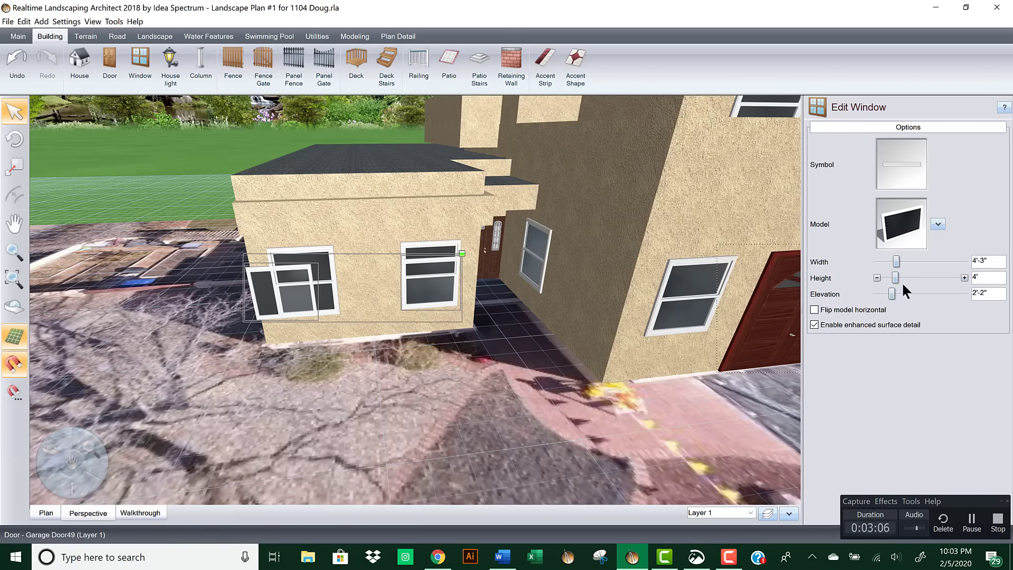
Step: Set the copied windows to a height of 1'-8" and an elevation of 6'-3"
drag(891, 294, 900, 295)
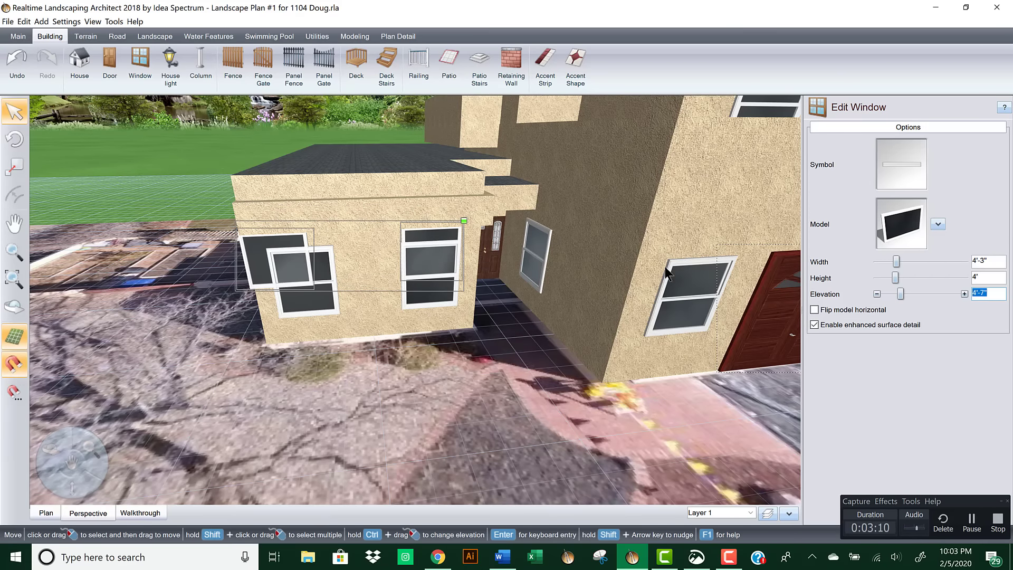
scroll(494, 269, up, 3)
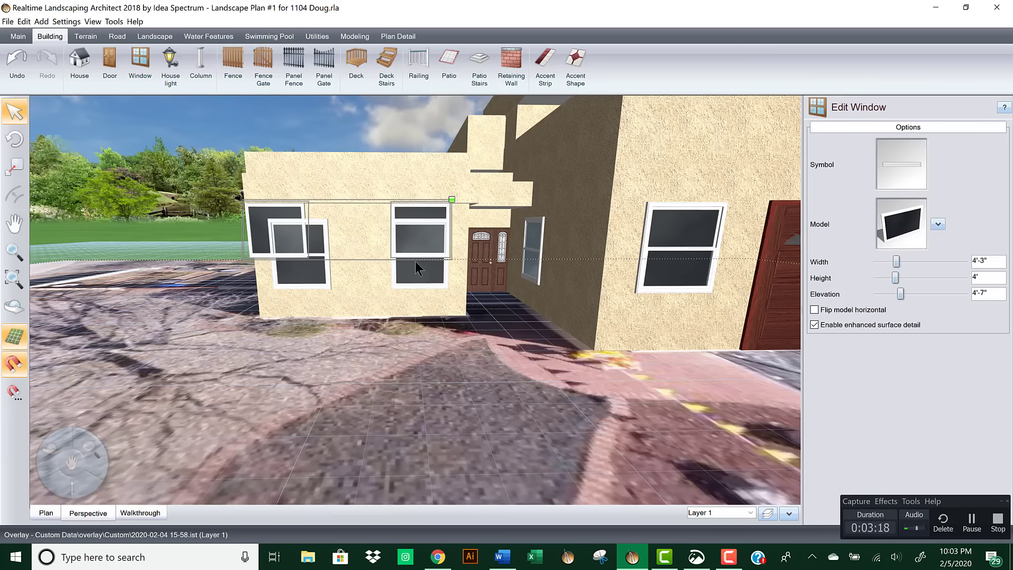
click(876, 278)
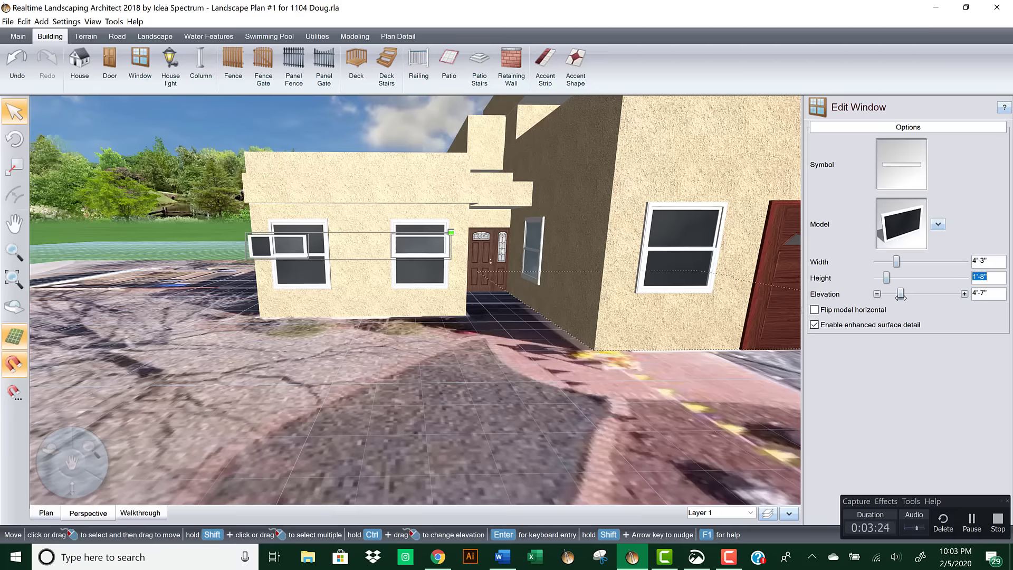
drag(902, 294, 906, 294)
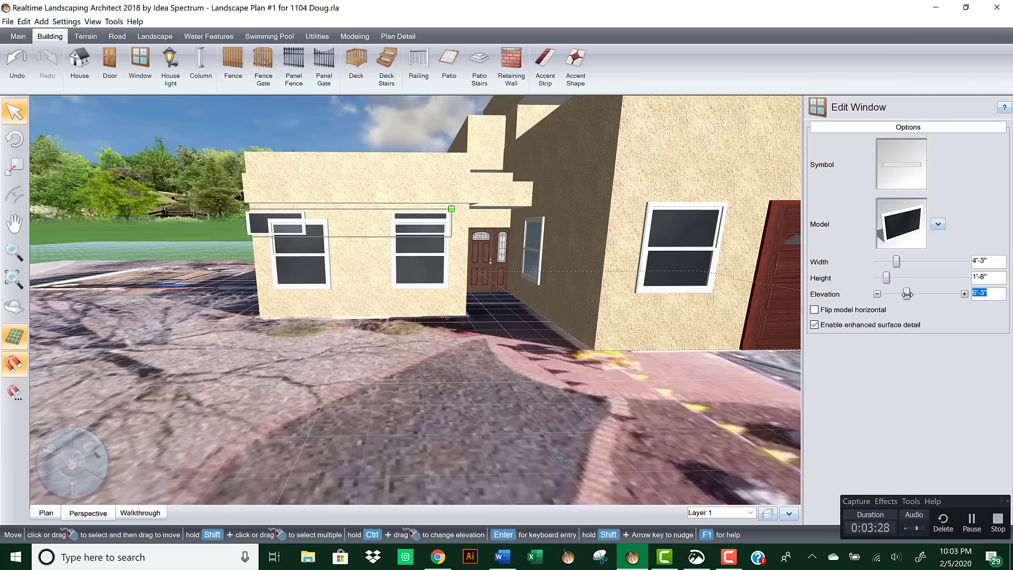
Step: Raise the roof block along the single-story wing's front to an elevation of 9'-6"
right_drag(621, 294, 633, 305)
click(434, 212)
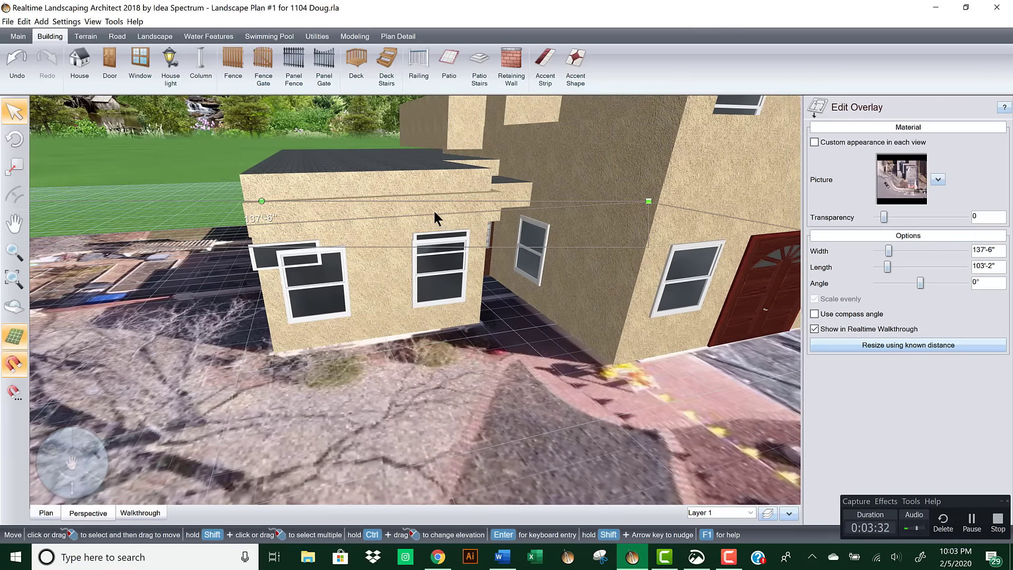
click(434, 213)
right_drag(434, 213, 413, 215)
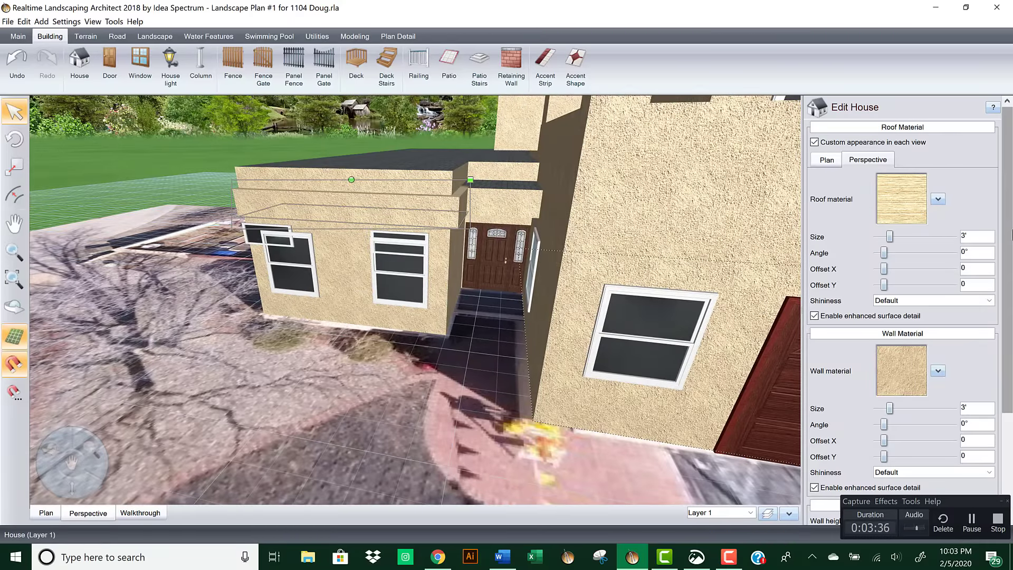
scroll(920, 274, down, 3)
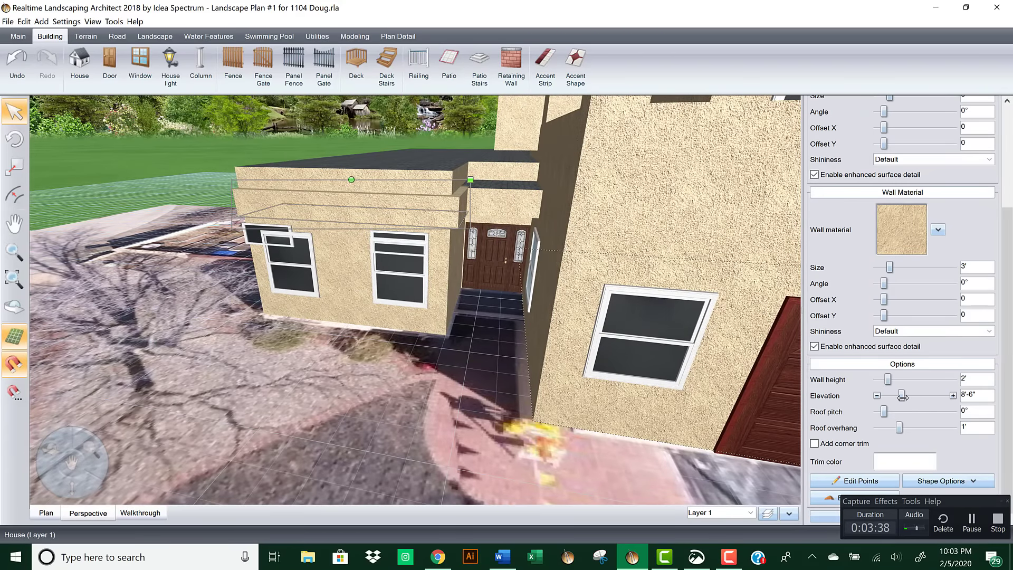
drag(901, 395, 901, 397)
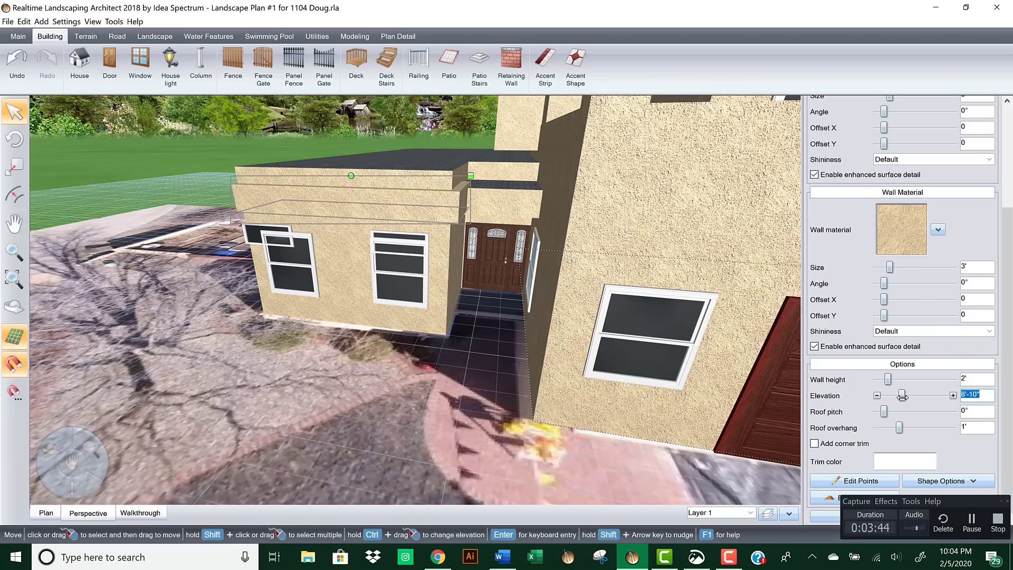
drag(902, 396, 903, 396)
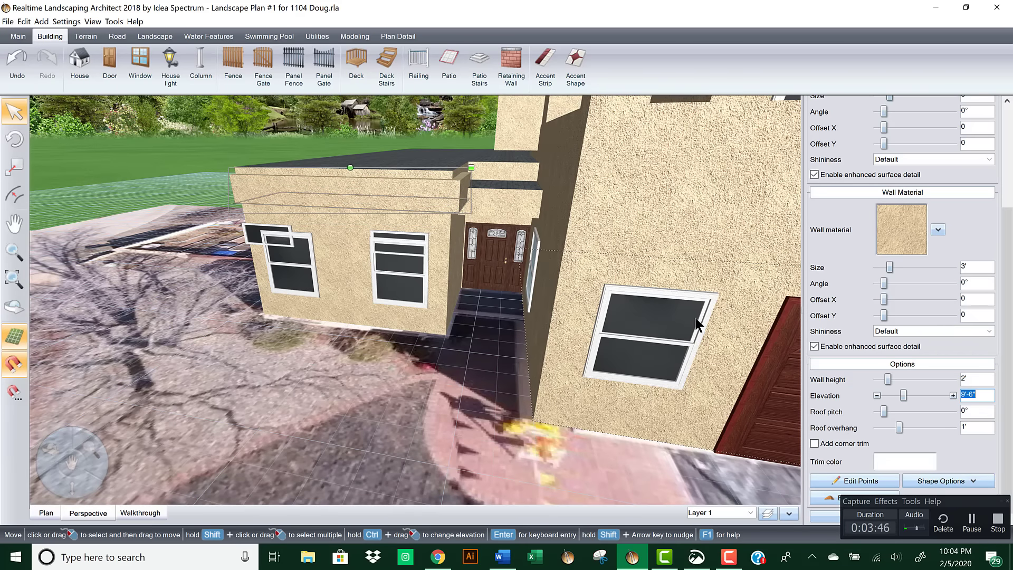
Step: Set the elevation of the roof block above the entry door to 9'-6"
click(508, 200)
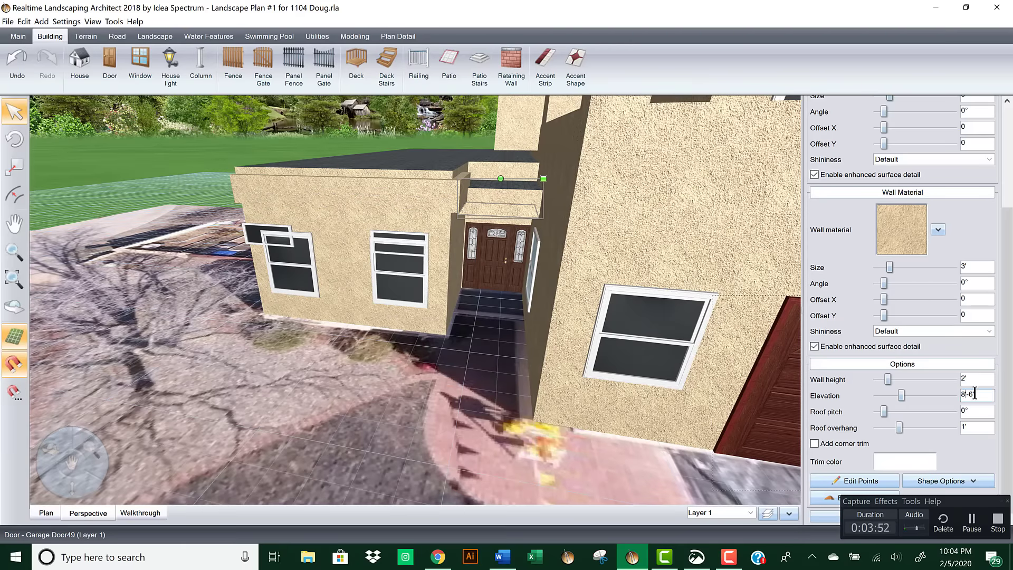
key(Tab)
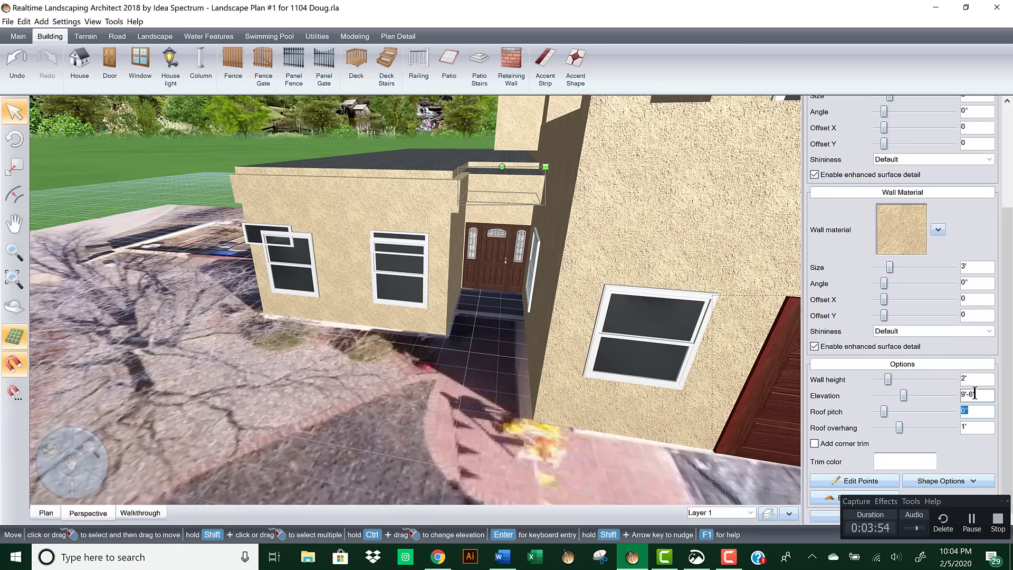
mouse_move(584, 259)
middle_down()
mouse_move(584, 248)
mouse_move(602, 264)
middle_up()
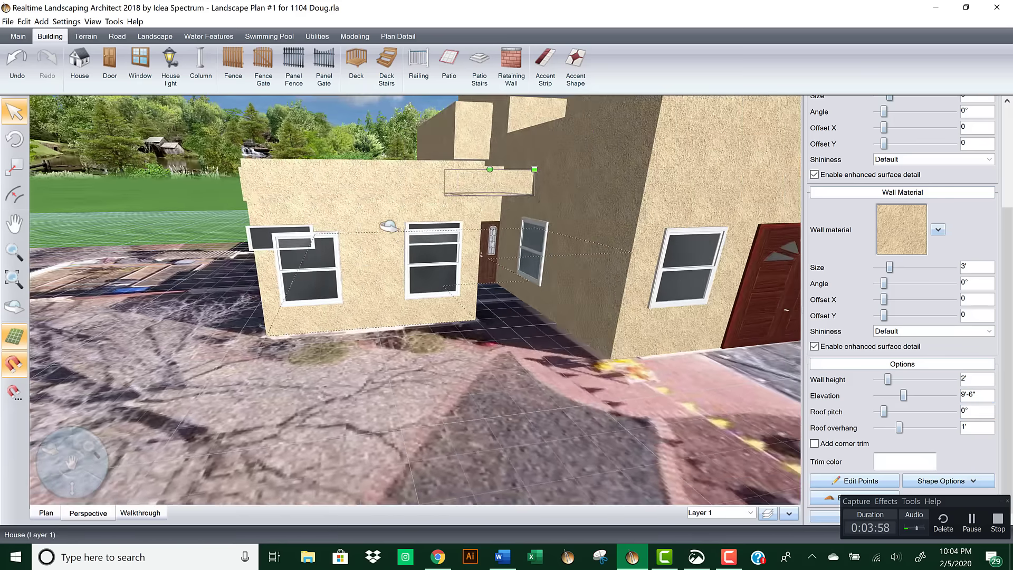
Step: Set both upper windows on the wing's front wall to a height of 1'-9" and an elevation of 7'-1"
middle_drag(389, 227, 398, 226)
click(287, 259)
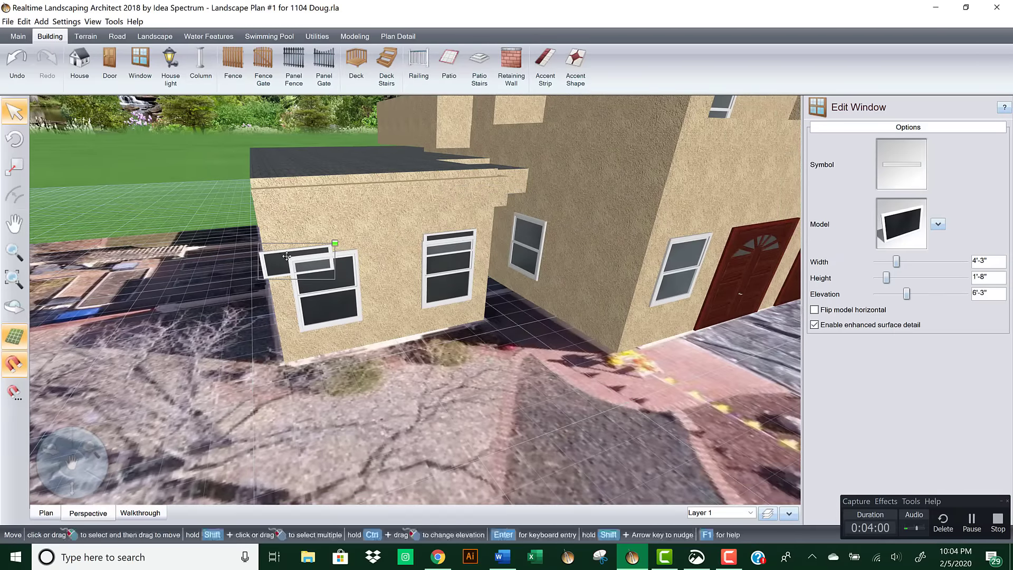
shift+click(446, 234)
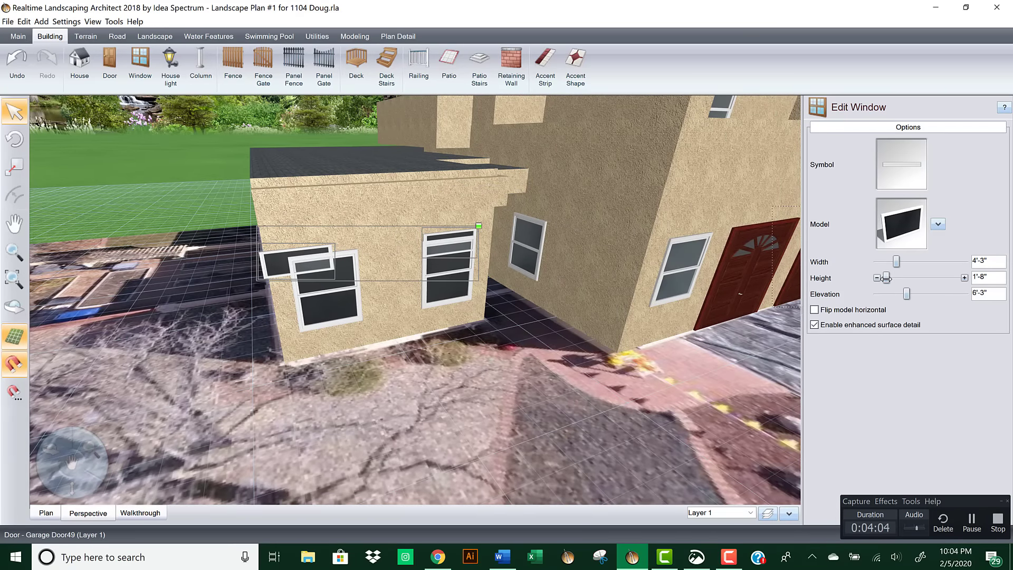
drag(886, 278, 910, 293)
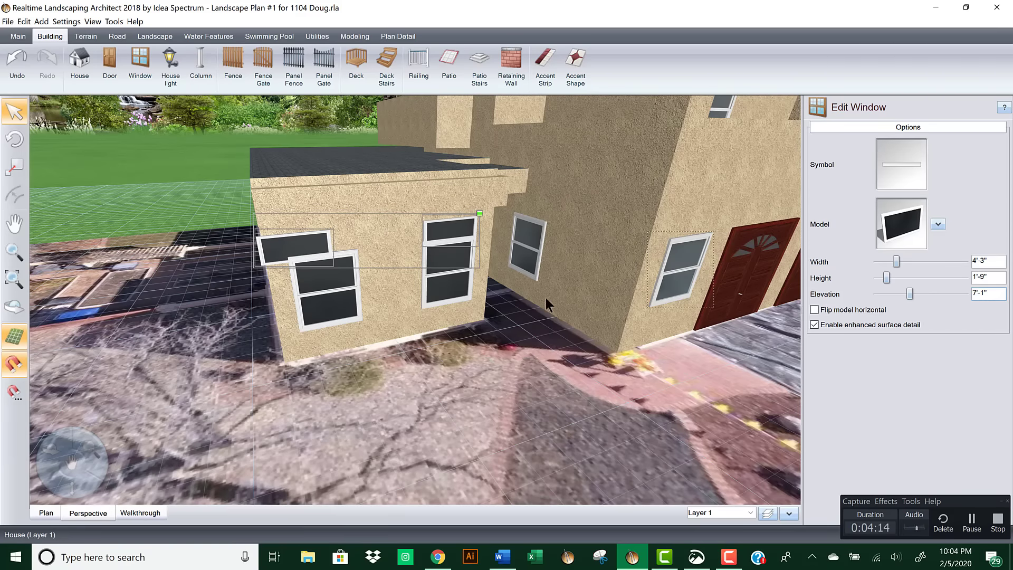
Step: Move the upper window near the wing's outer corner directly above the lower window there
click(299, 244)
click(299, 243)
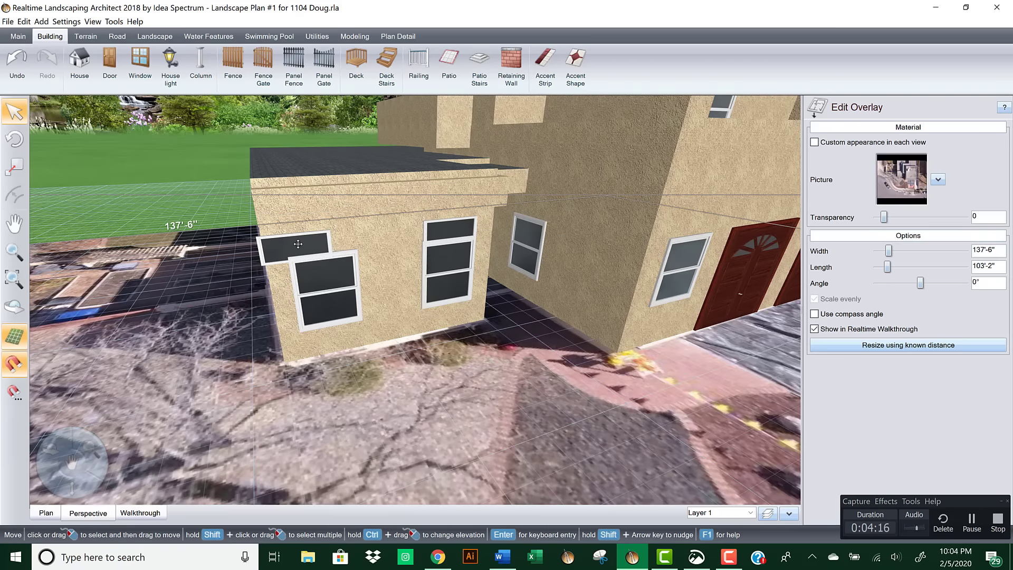
click(298, 243)
drag(302, 244, 325, 242)
right_drag(325, 242, 407, 251)
Step: Reduce the height of both lower windows on the wing's front wall to 4'-7"
click(307, 252)
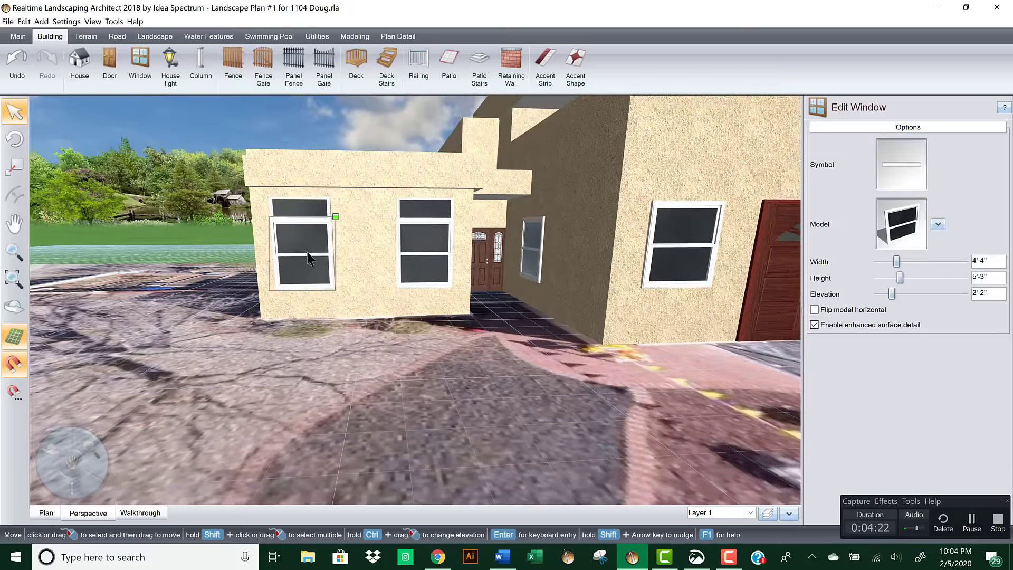
shift+click(425, 252)
right_drag(426, 252, 801, 289)
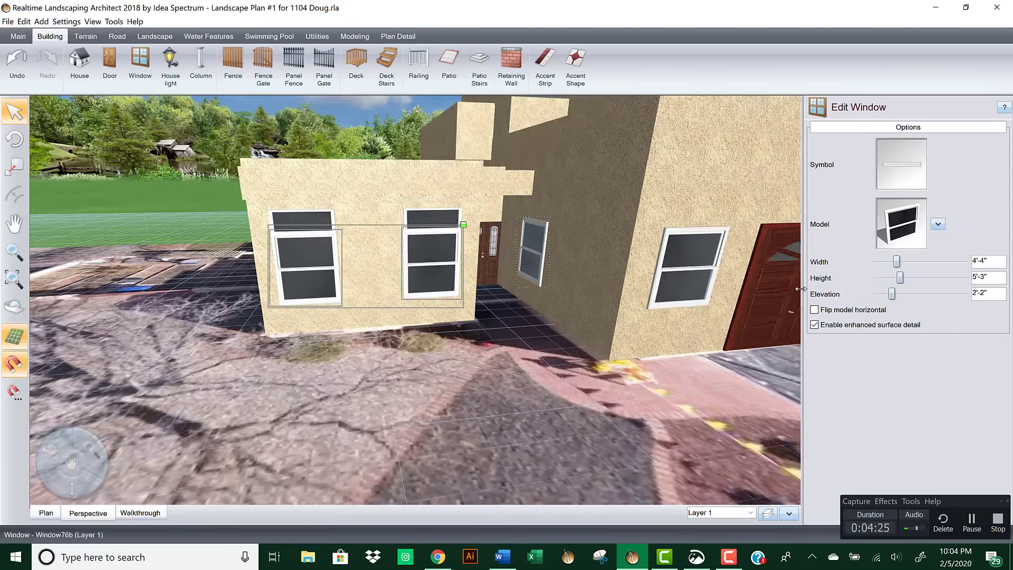
click(877, 277)
click(877, 277)
click(877, 277)
click(876, 277)
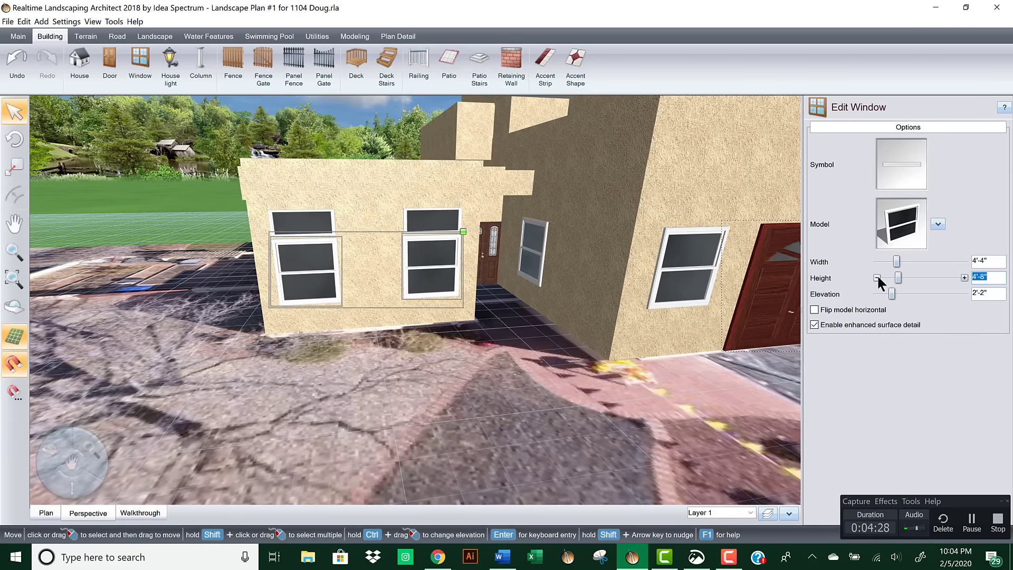
click(876, 278)
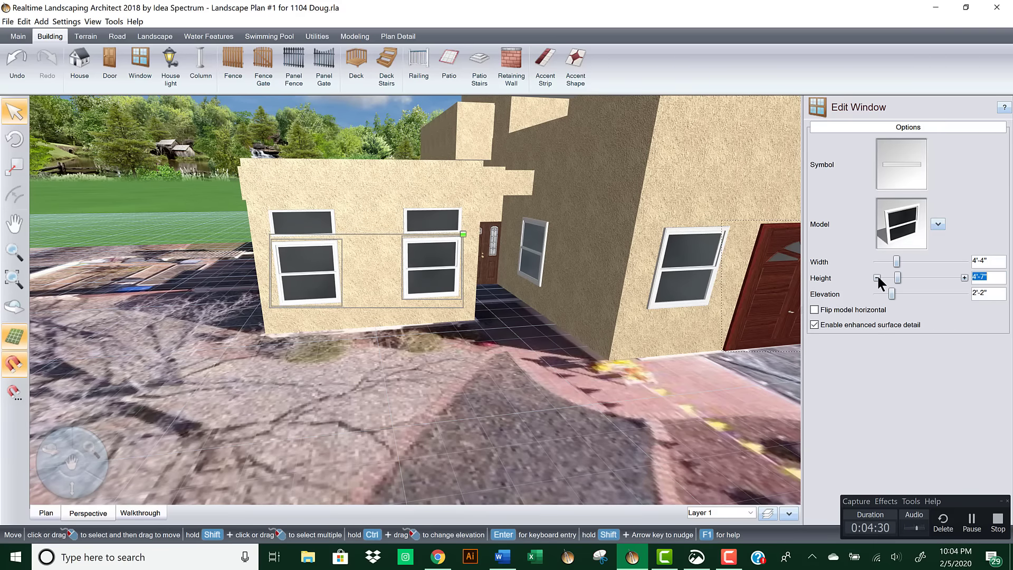
Step: Set the width of all four upper and lower windows on the wing's front wall to 4'
middle_drag(570, 274, 531, 268)
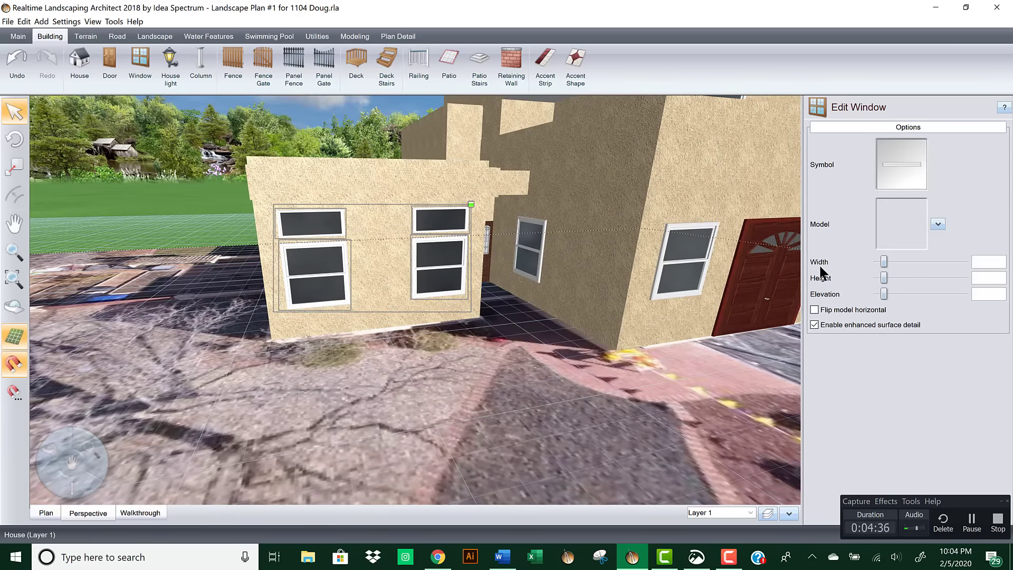
click(876, 261)
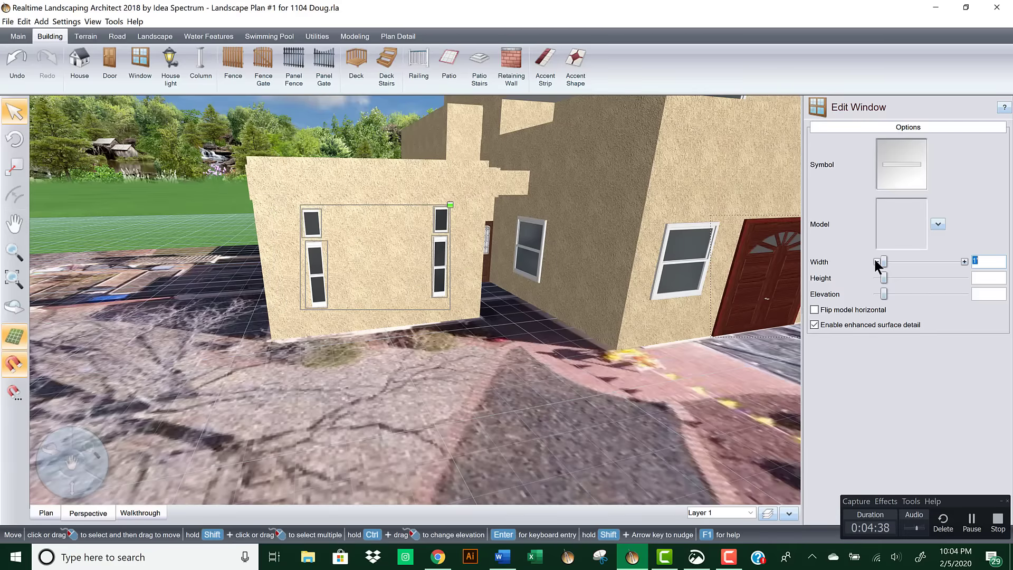
click(963, 260)
click(962, 259)
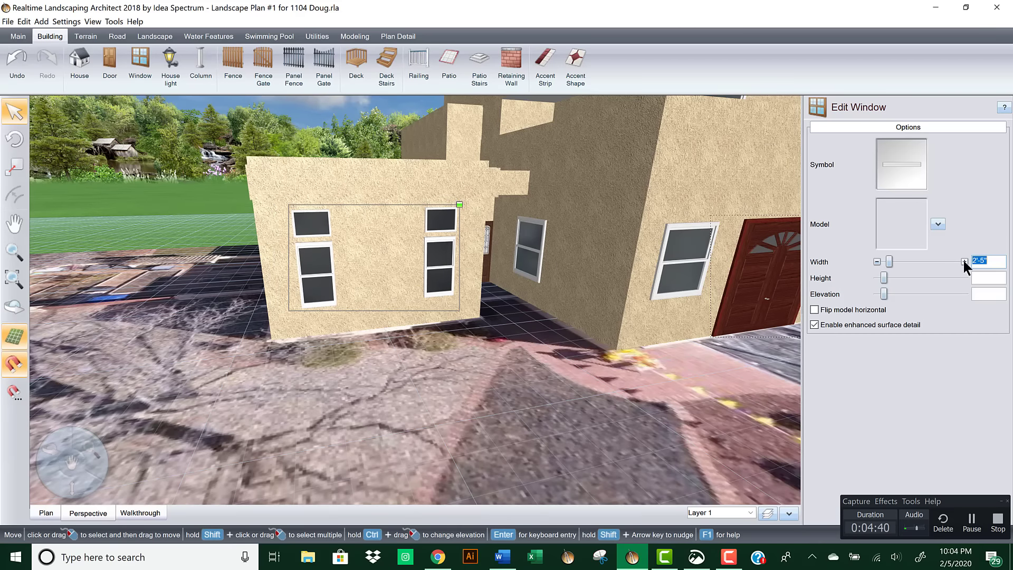
click(963, 260)
click(963, 260)
click(963, 259)
click(963, 259)
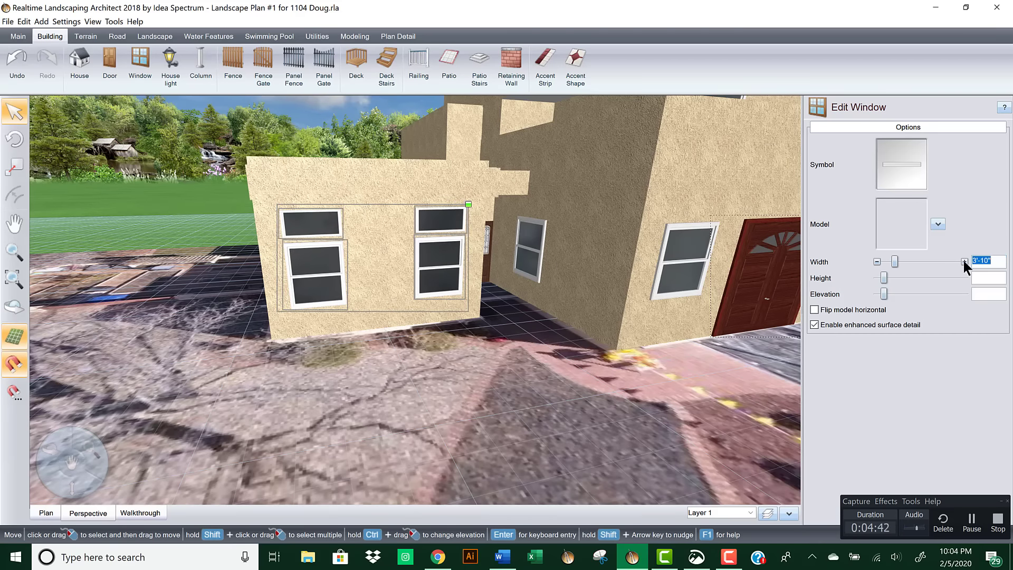
click(963, 260)
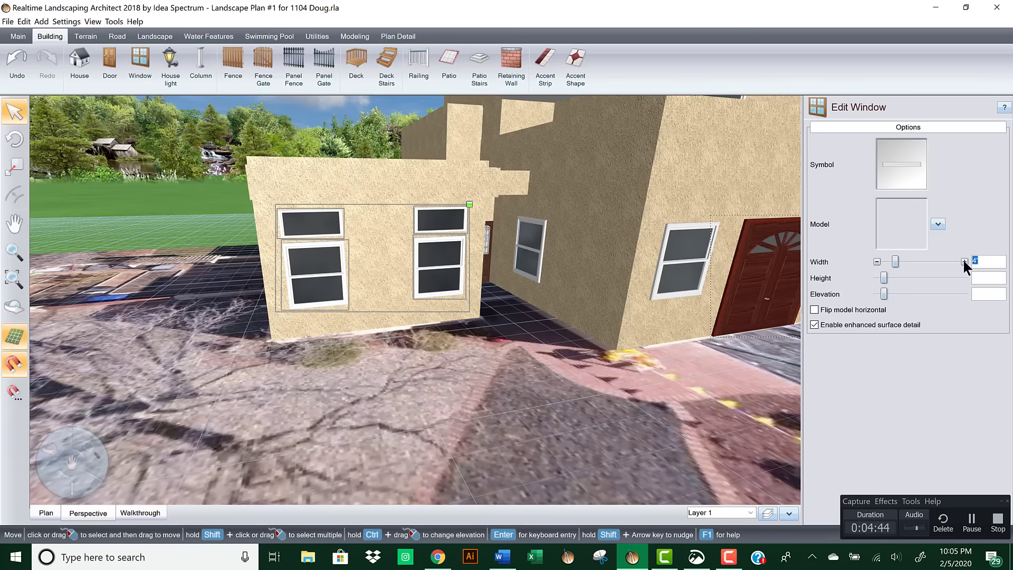
Step: Set the width of all four upper and lower windows on the wing's front wall to 4'-3"
click(963, 259)
click(963, 259)
click(963, 259)
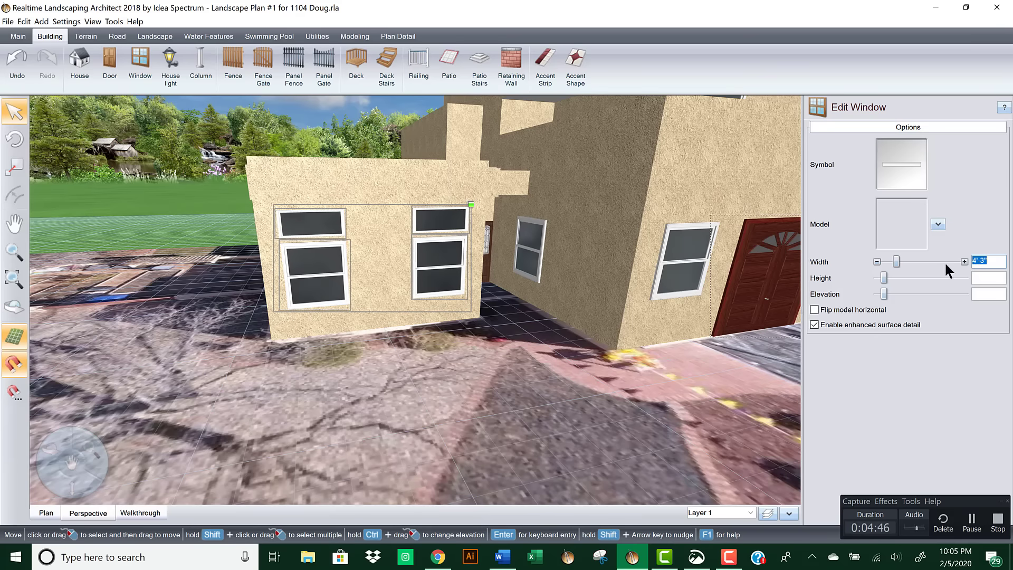
mouse_move(601, 346)
middle_down()
mouse_move(547, 348)
mouse_move(613, 349)
middle_up()
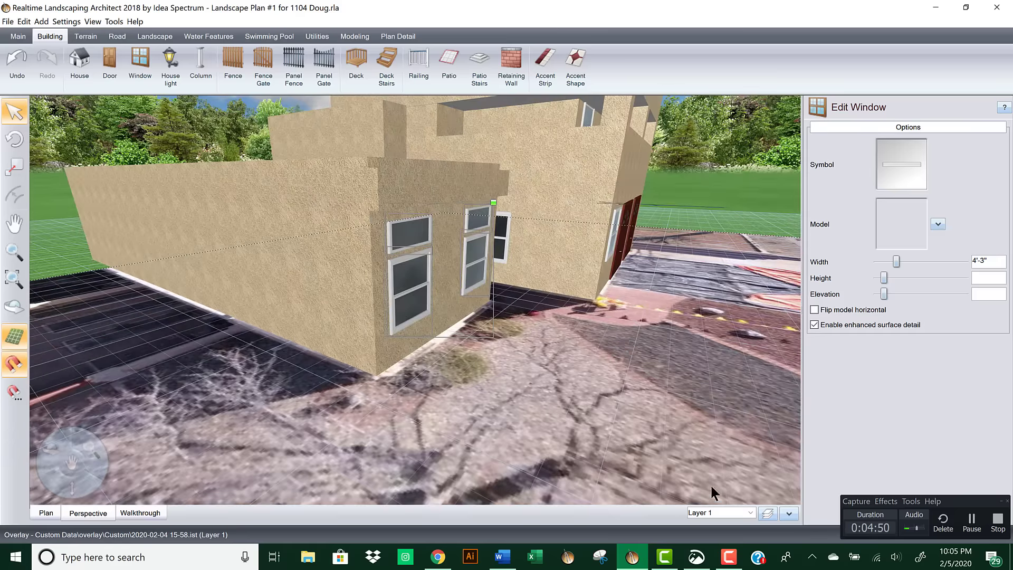
click(932, 6)
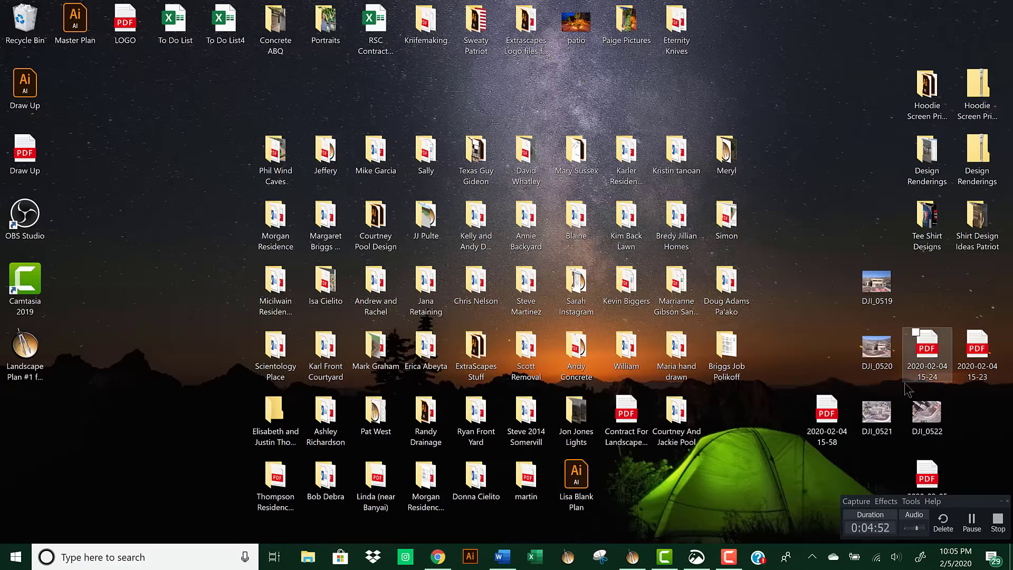
double_click(924, 361)
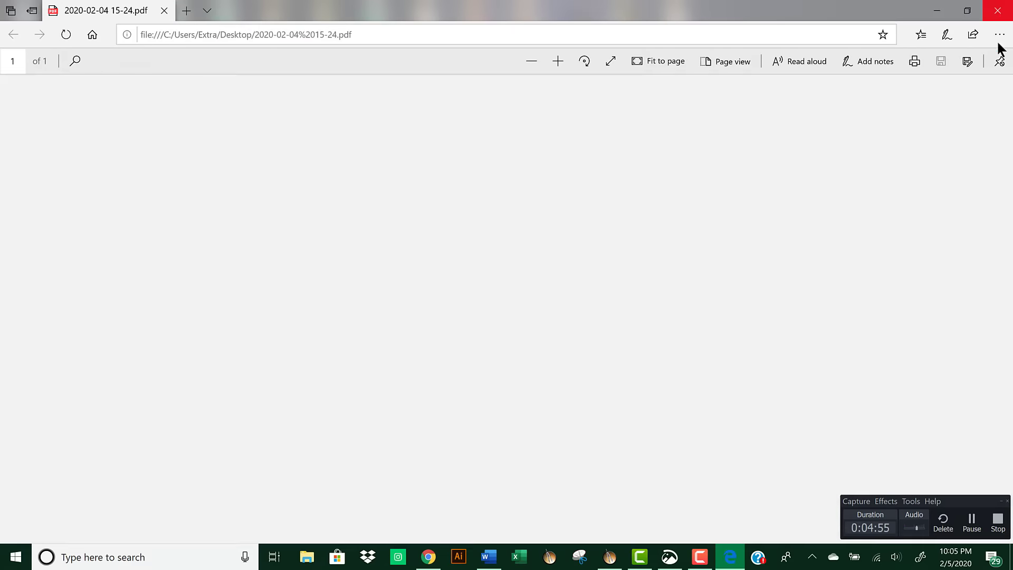
click(998, 11)
click(982, 351)
double_click(982, 350)
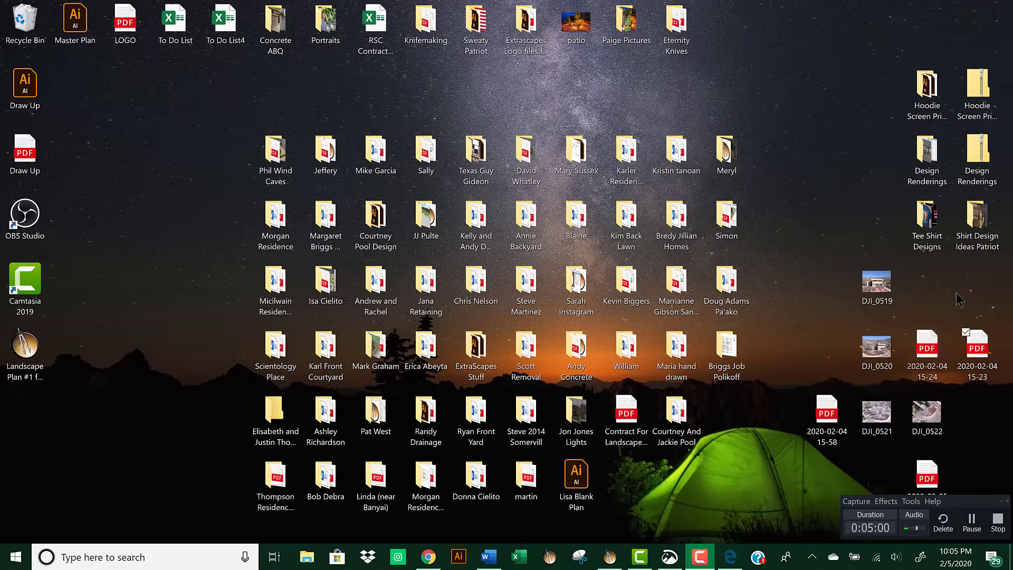
click(998, 11)
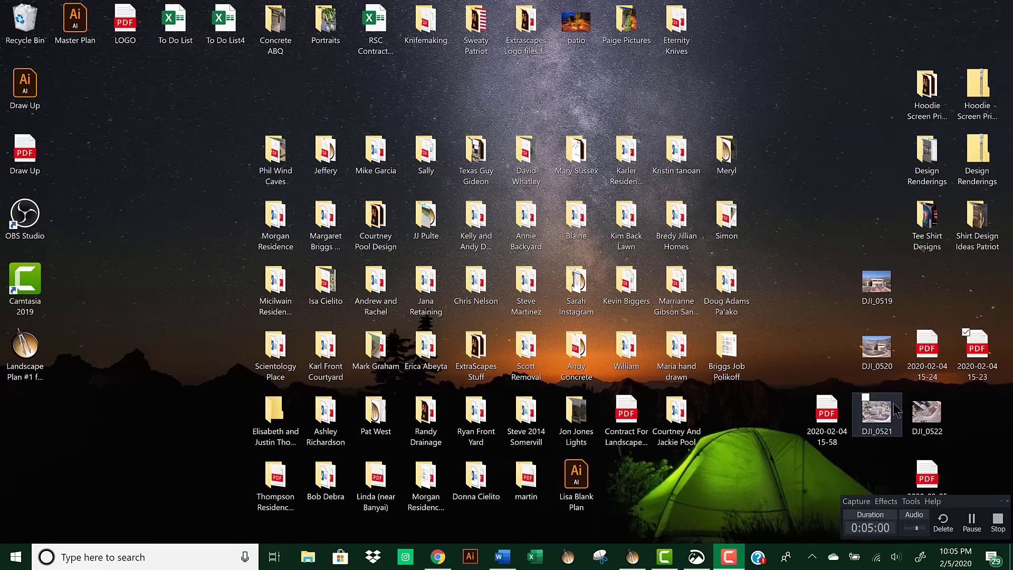
Step: Examine the window layout of the house's side wing in the enlarged aerial site photo, and return to Realtime Landscaping Architect
double_click(923, 412)
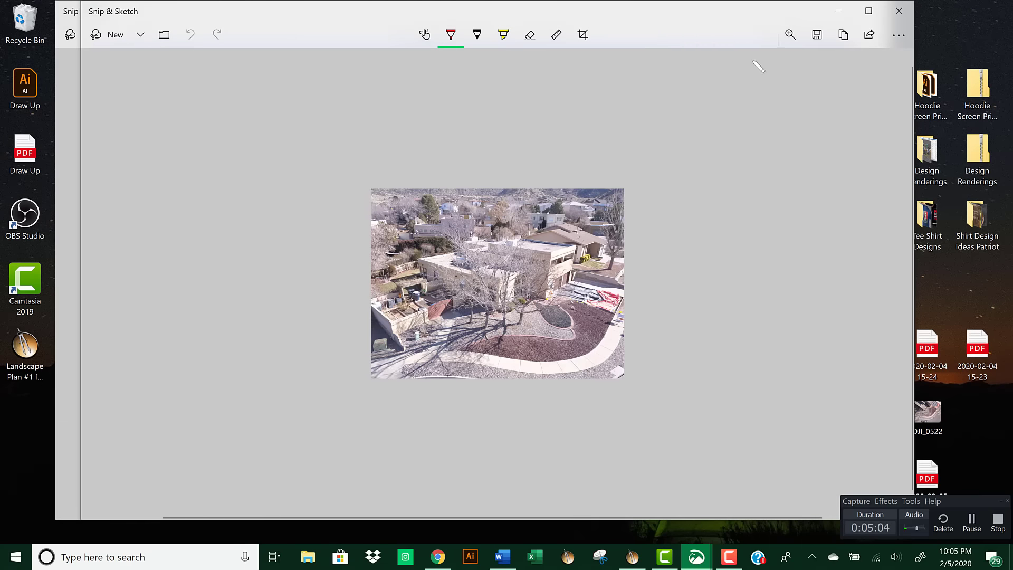
click(789, 34)
drag(711, 69, 852, 69)
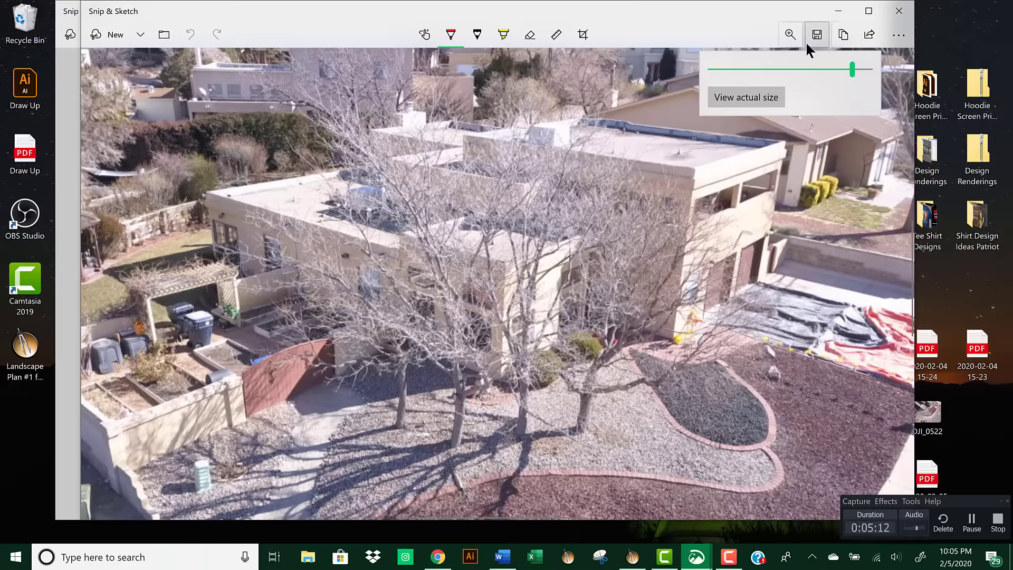
click(839, 9)
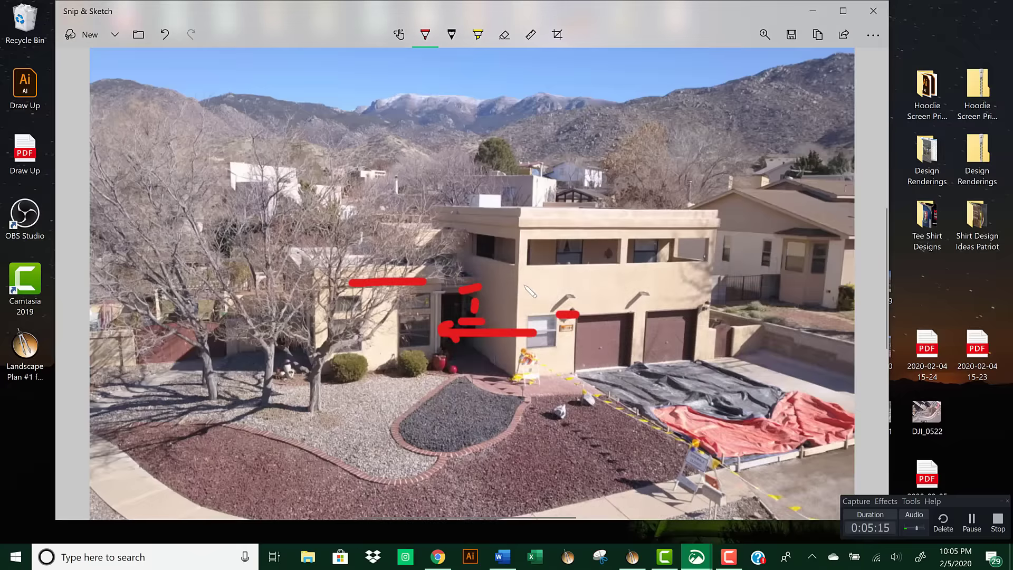
click(809, 12)
click(632, 557)
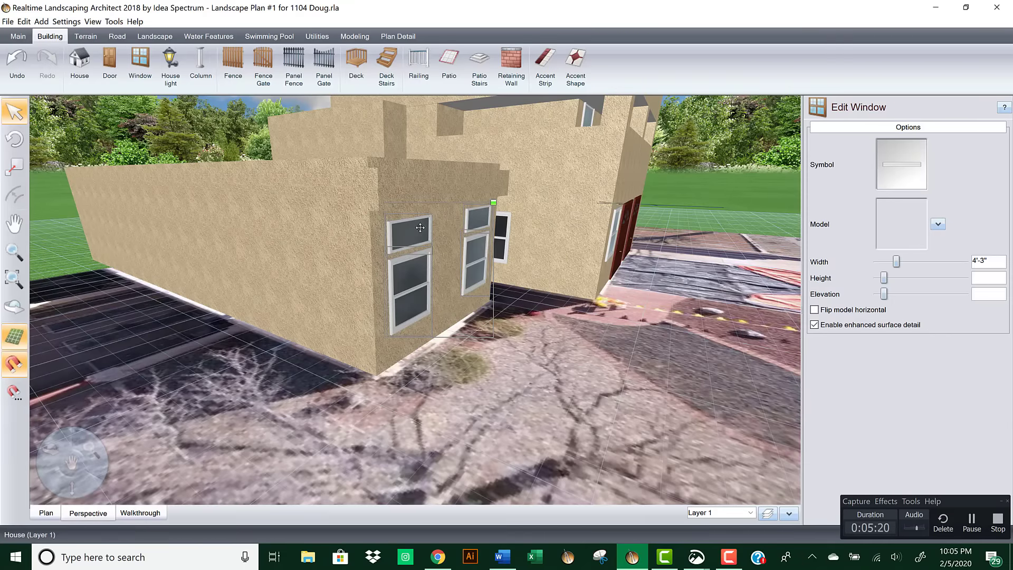
Step: Paste a copy of the front wall's four windows and move the copied group onto the wing's side wall
key(ctrl+v)
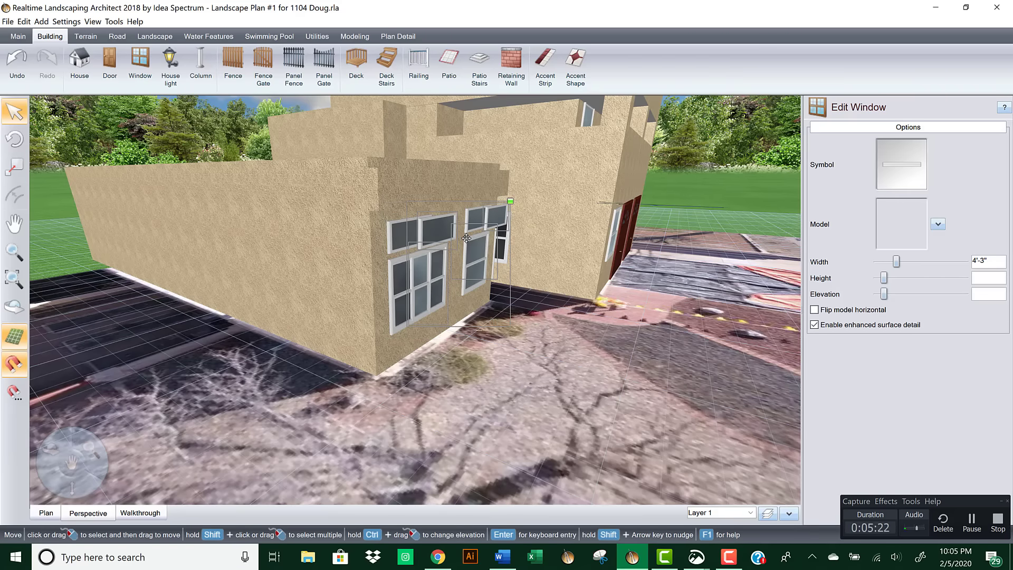
drag(364, 237, 193, 240)
right_drag(264, 256, 406, 262)
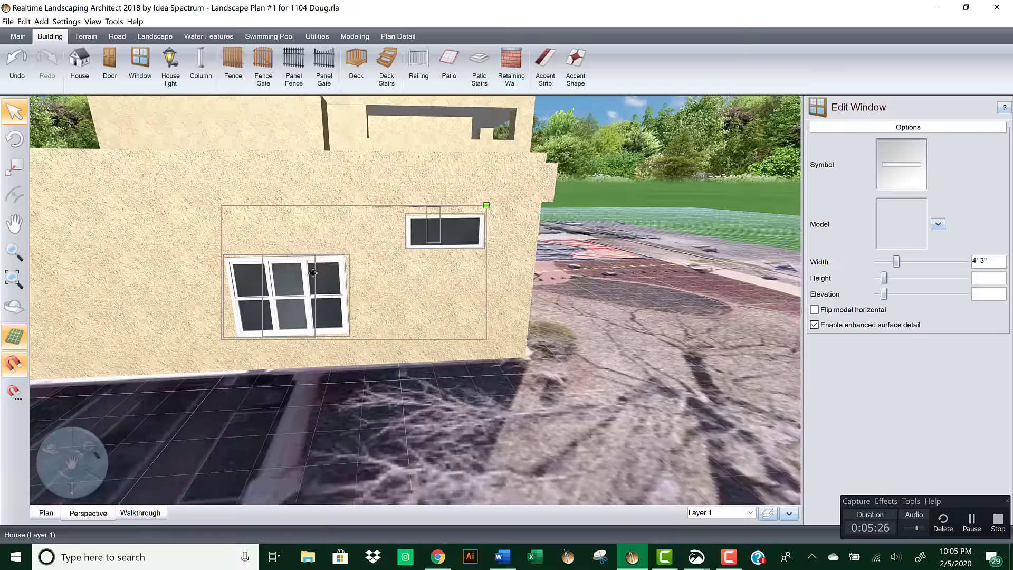
drag(311, 284, 90, 284)
right_drag(89, 284, 346, 289)
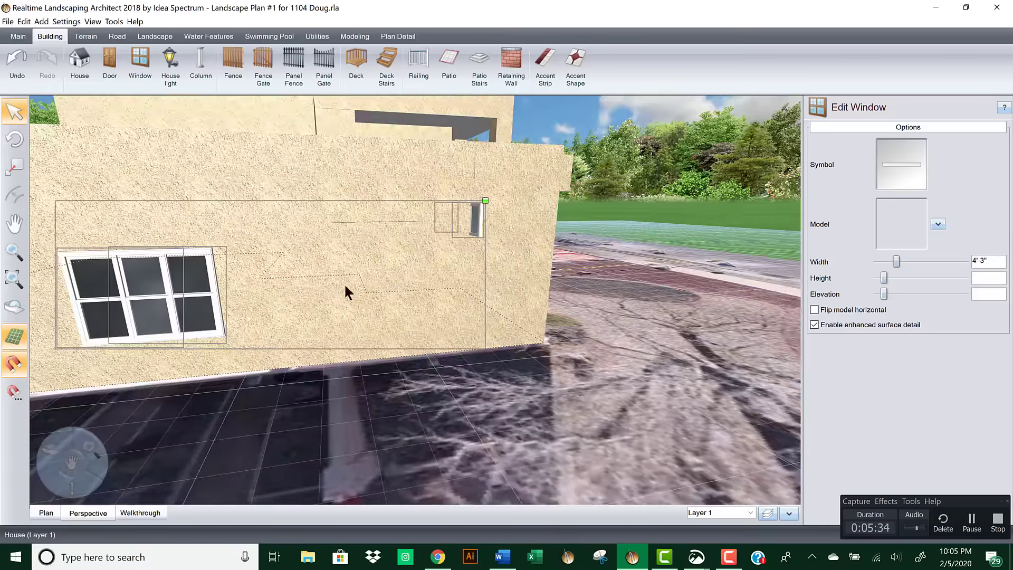
click(300, 277)
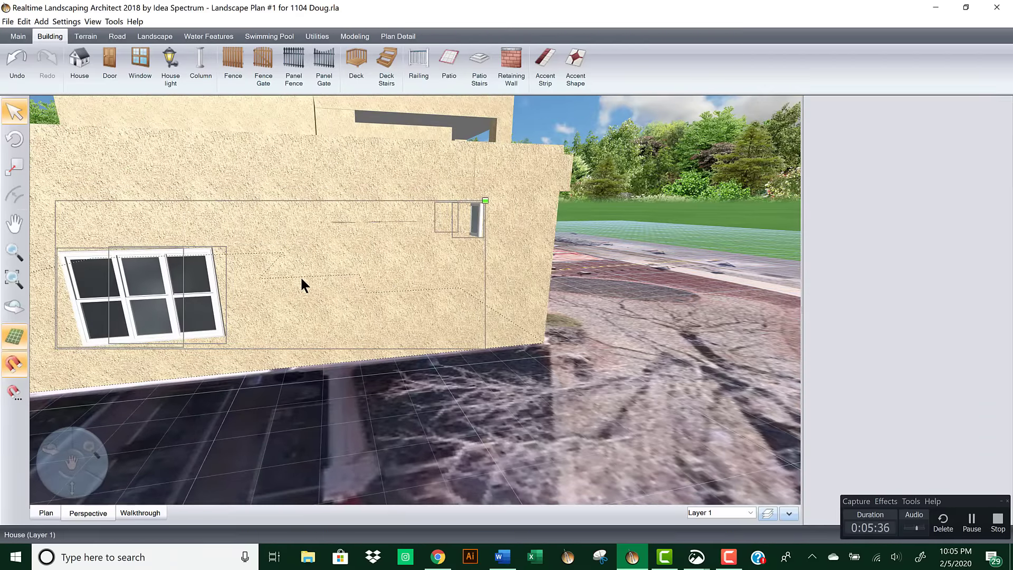
Step: Move the two copied lower windows side by side on the side wall near the wing's outer corner
click(202, 278)
click(202, 277)
drag(202, 278, 551, 274)
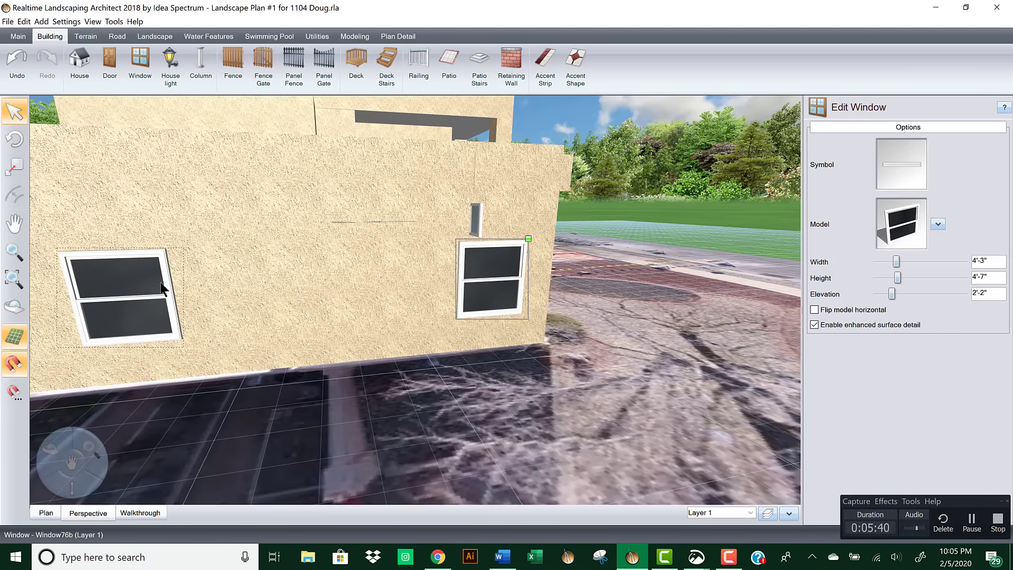
click(152, 282)
drag(152, 282, 418, 282)
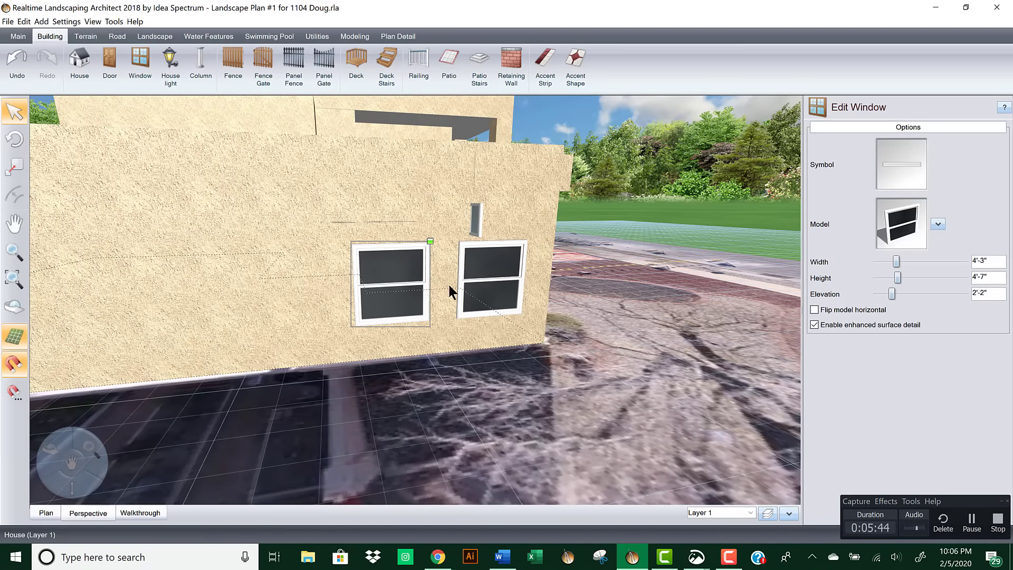
Step: Delete the misplaced upper window copy protruding through the wing's side wall
right_drag(450, 289, 350, 283)
click(340, 260)
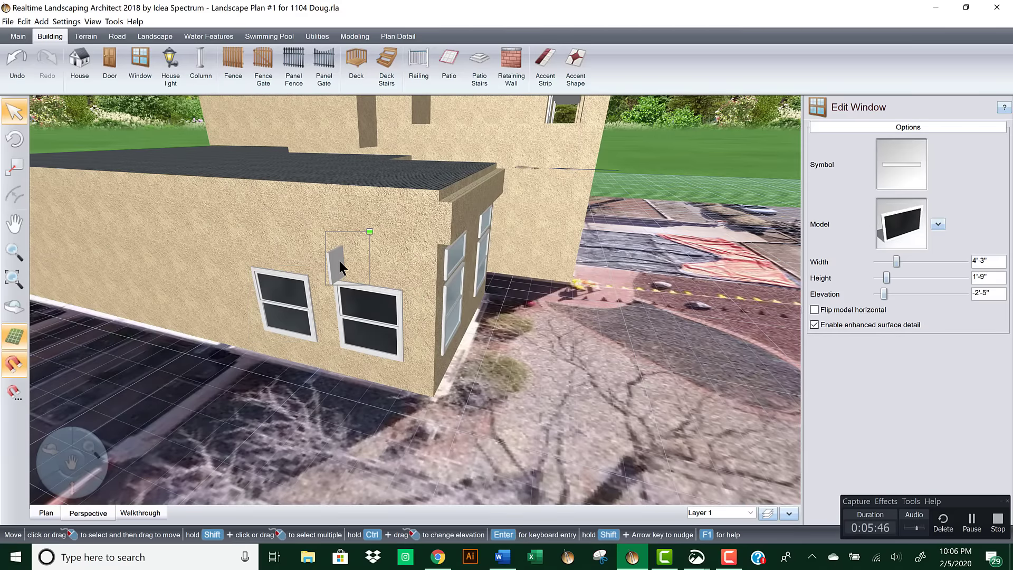
key(Delete)
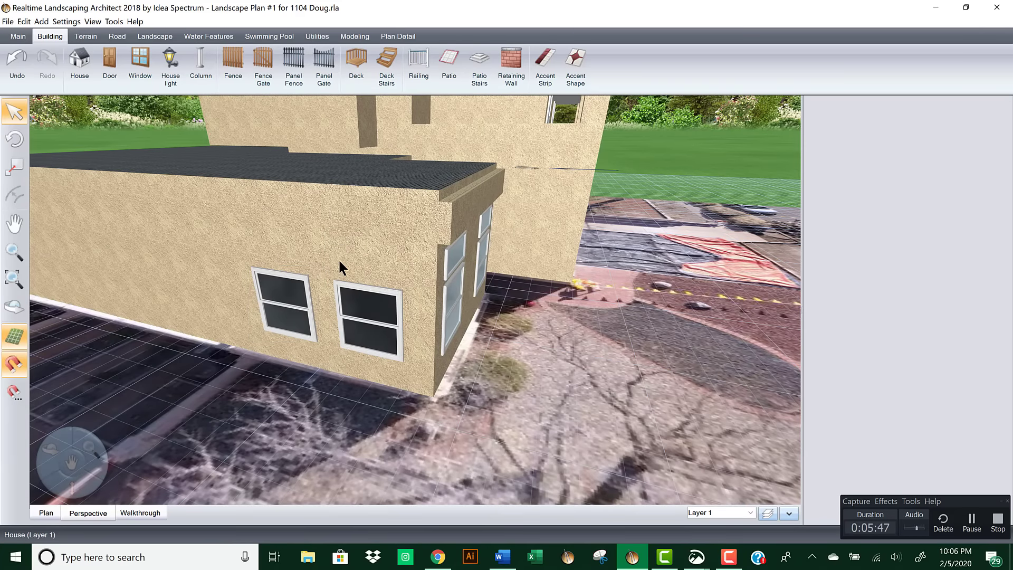
Step: Move the remaining upper window copy onto the side wall above the lower corner window, and nudge the stacked pair into place
click(457, 258)
drag(456, 257, 381, 263)
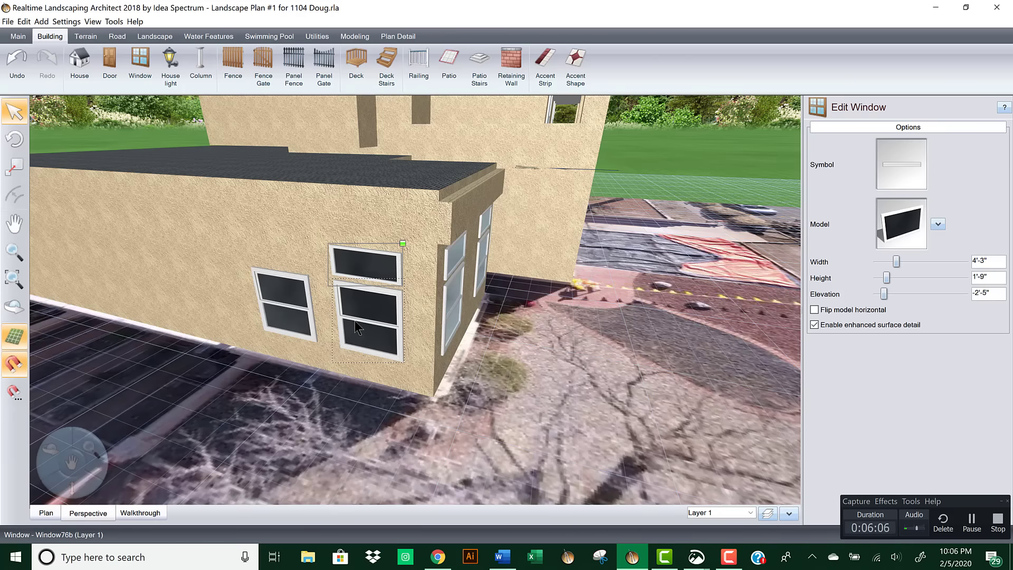
middle_drag(419, 303, 419, 300)
click(425, 268)
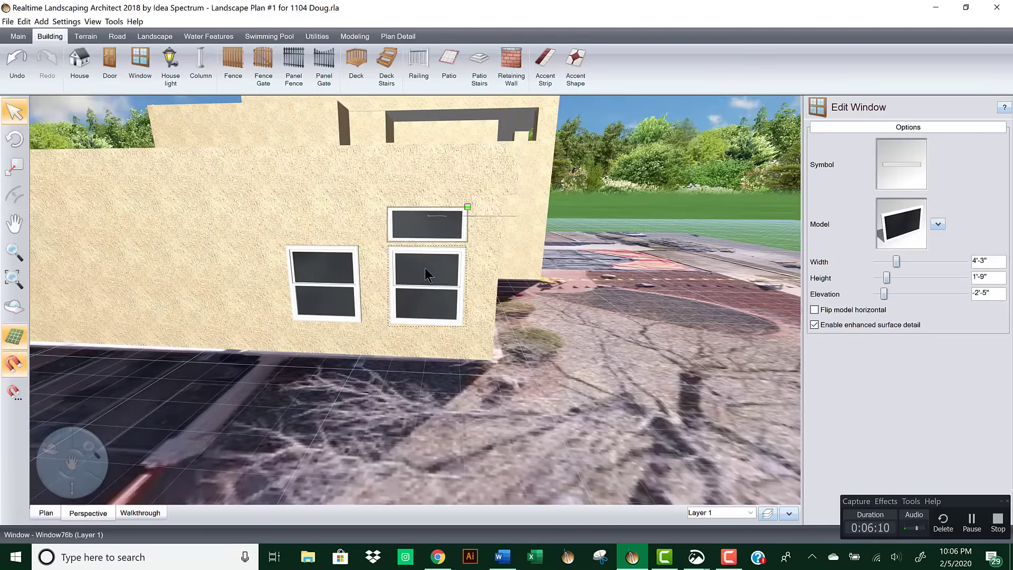
drag(425, 267, 431, 266)
middle_drag(394, 283, 403, 281)
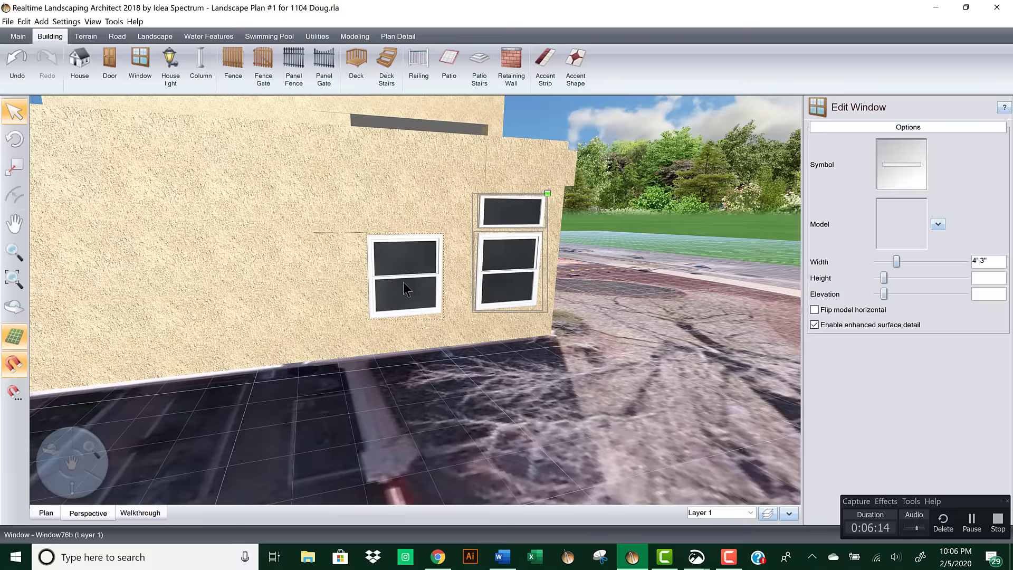
Step: Try to place a copy of the side wall's upper window above the second lower window
click(498, 214)
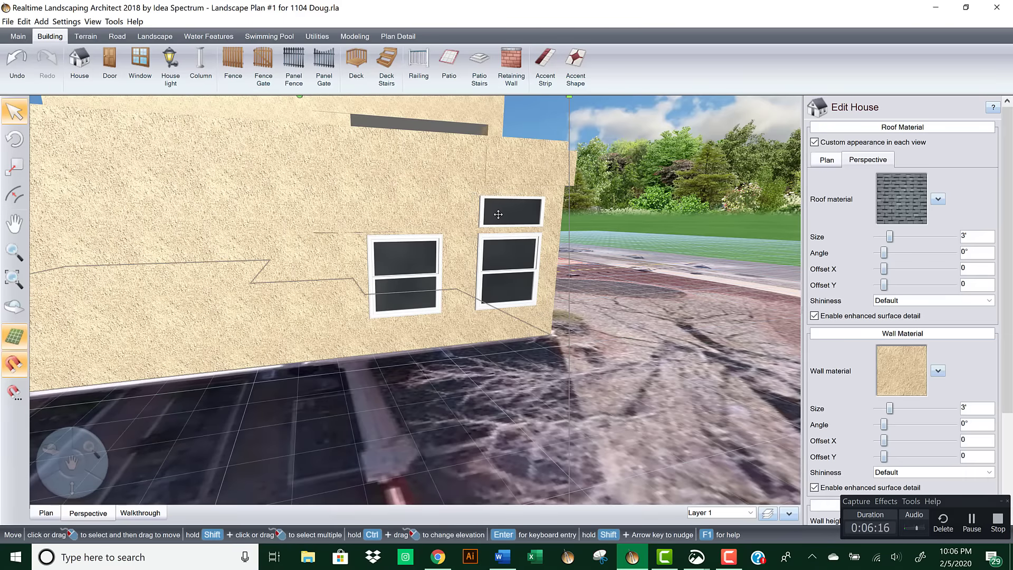
click(498, 214)
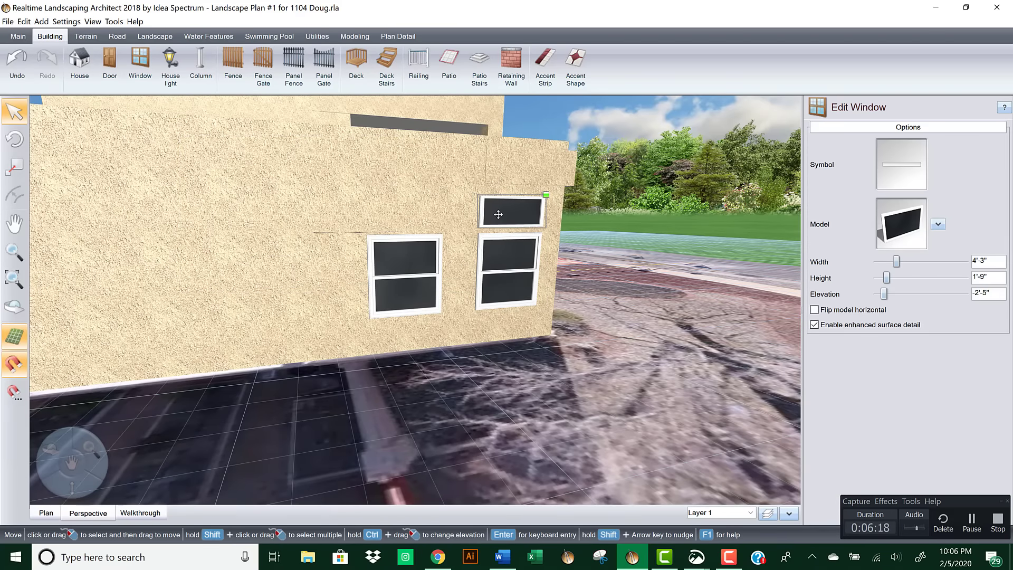
drag(498, 214, 371, 215)
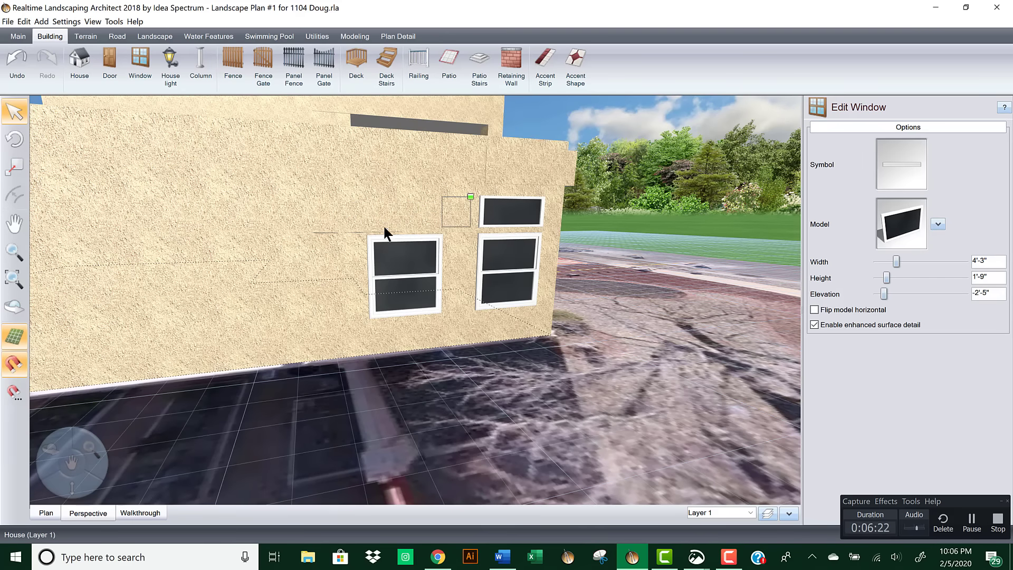
scroll(357, 244, down, 3)
mouse_move(385, 255)
mouse_down()
mouse_move(242, 260)
mouse_move(371, 267)
mouse_up()
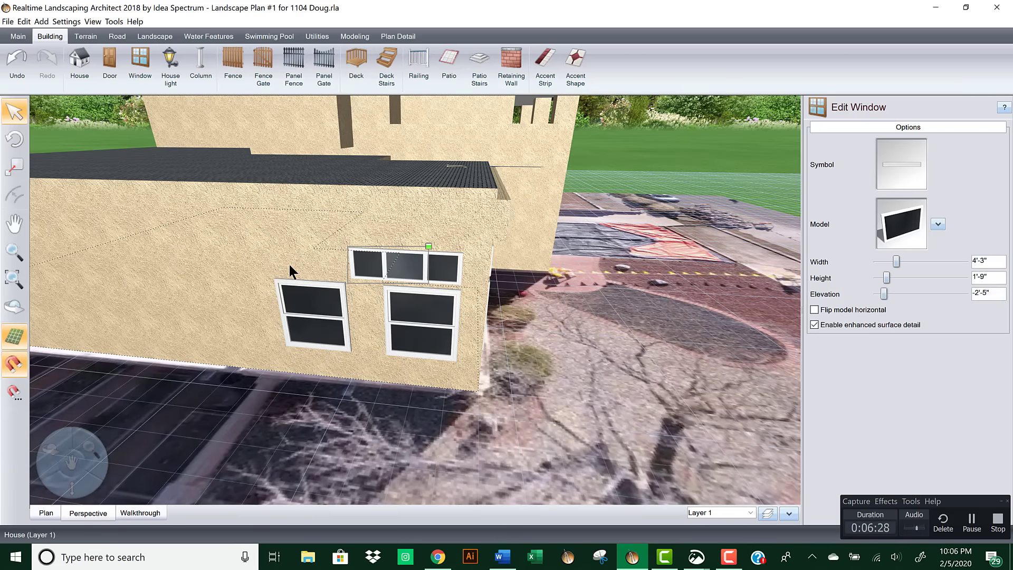
click(307, 278)
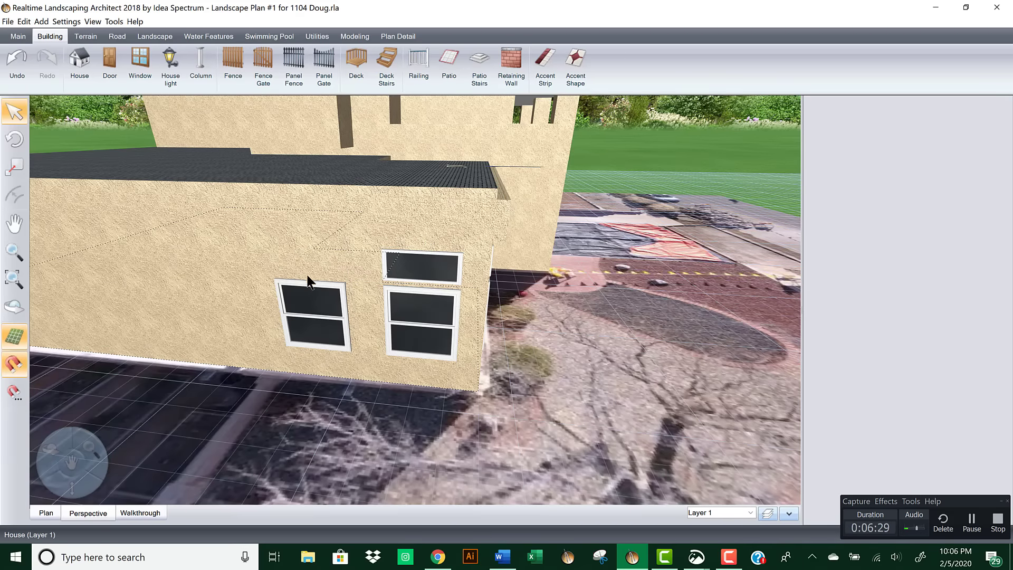
click(414, 271)
drag(420, 266, 356, 273)
key(Escape)
Step: Add a new Window74b window on the side wall at the second lower window
click(140, 59)
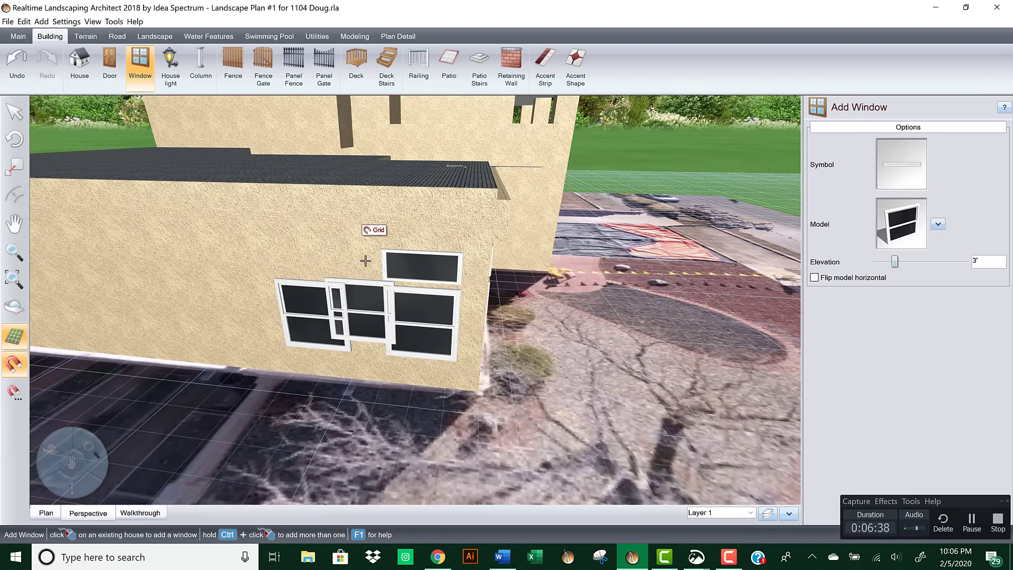
click(411, 273)
click(897, 224)
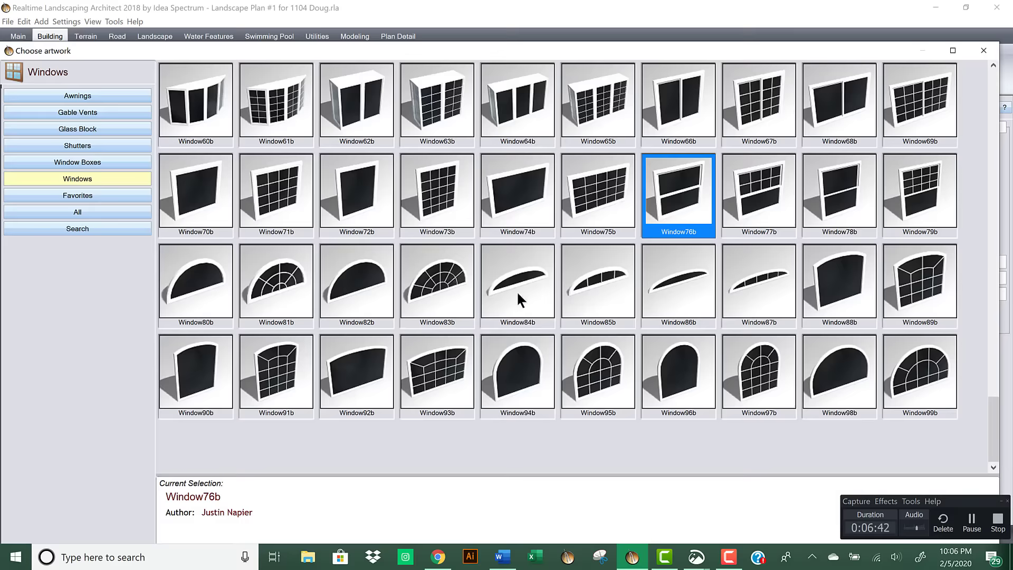
double_click(527, 205)
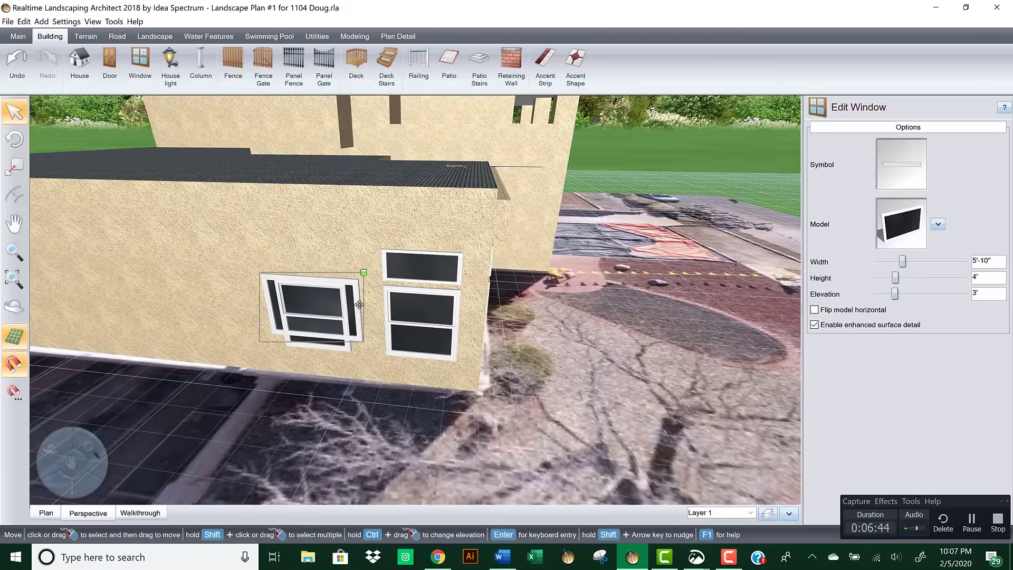
Step: Set the new window's width to 4'-3" to match the upper window beside it
click(421, 265)
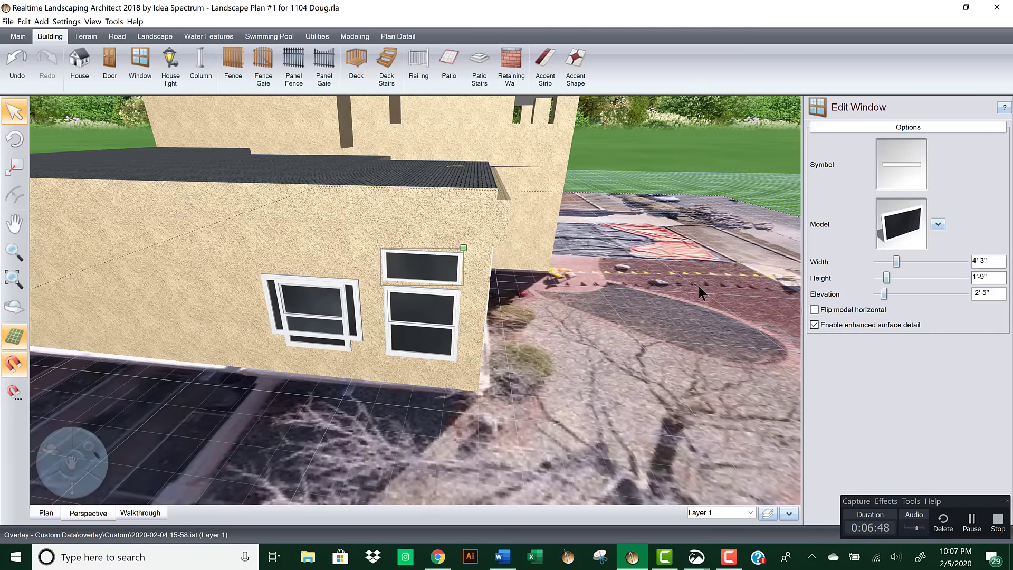
click(354, 298)
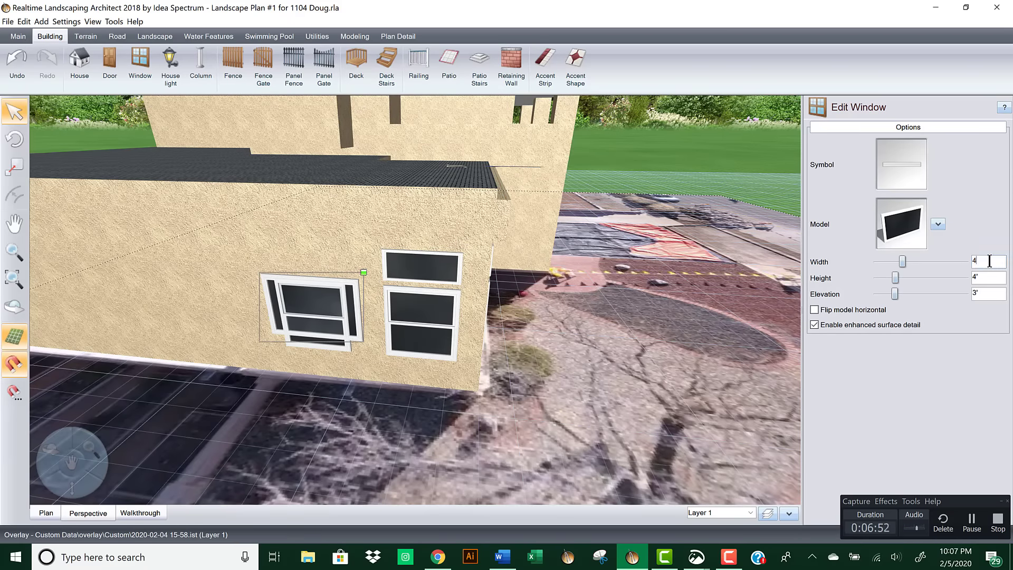
key(Tab)
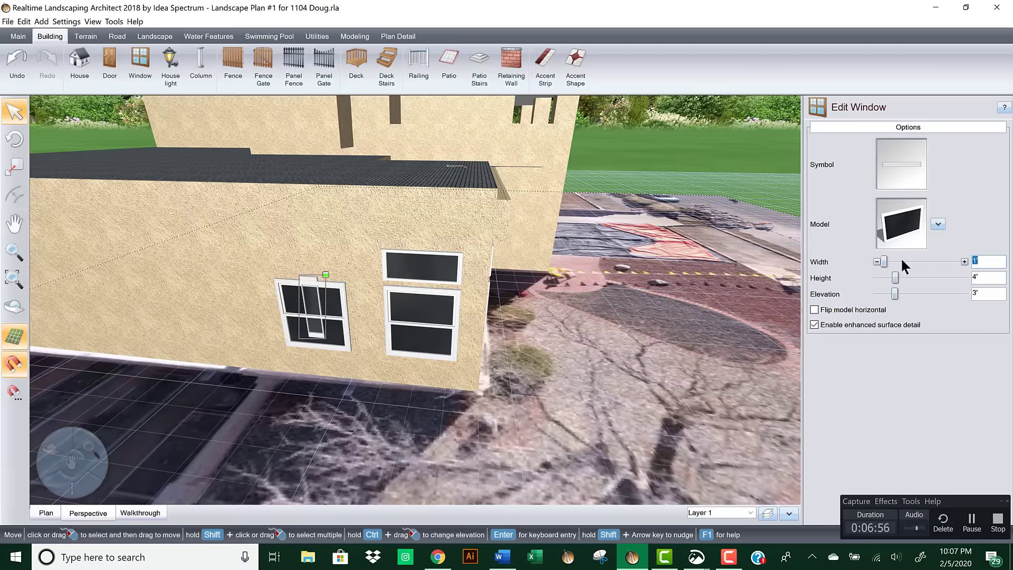
mouse_move(886, 260)
mouse_down()
mouse_move(896, 260)
mouse_move(889, 277)
mouse_up()
Step: Set the new window's height to 1'-9" and its elevation to 7'-2", above the second lower window
click(876, 277)
click(876, 278)
click(876, 277)
click(876, 277)
click(876, 278)
click(876, 277)
click(877, 277)
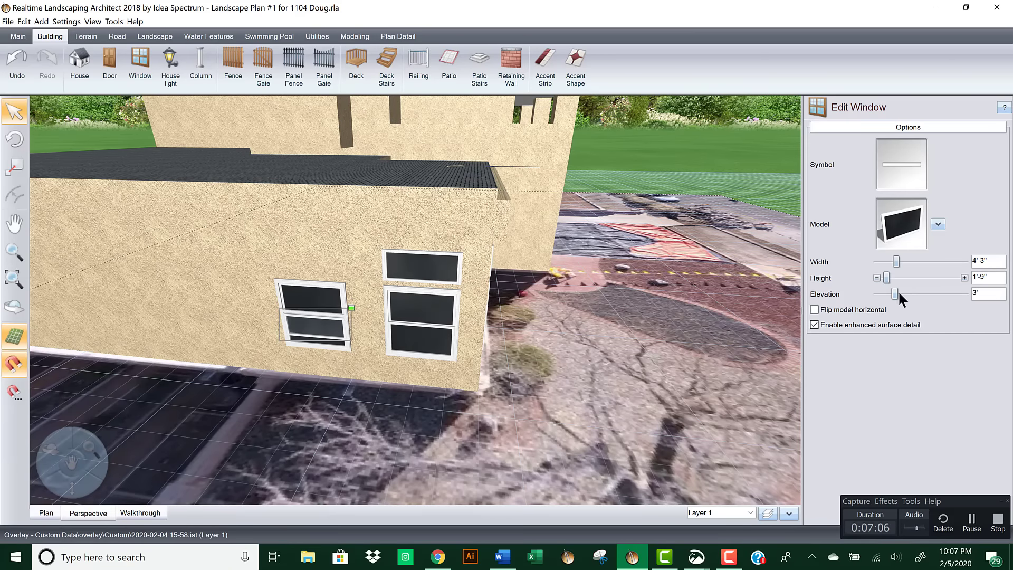
drag(897, 293, 910, 293)
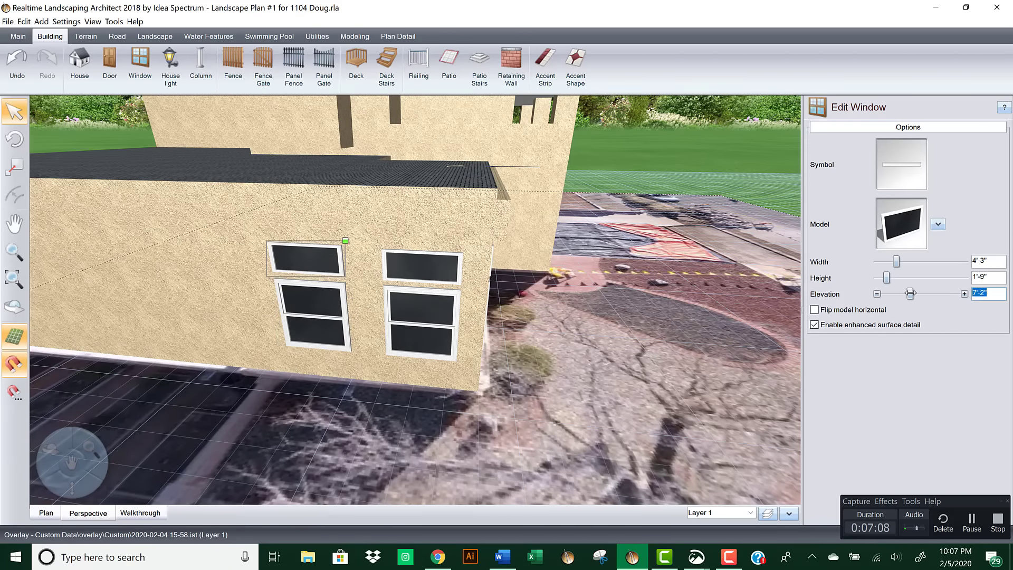
middle_drag(585, 287, 583, 288)
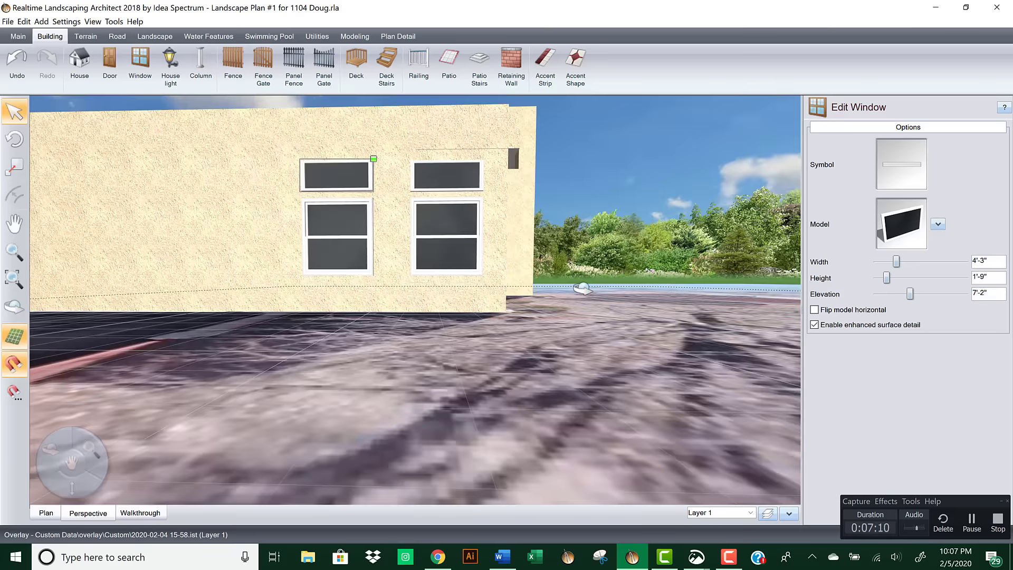
Step: Move the side wall's second window pair, upper and lower together, slightly farther from the front corner
mouse_move(494, 347)
middle_down()
mouse_move(489, 356)
mouse_move(505, 359)
middle_up()
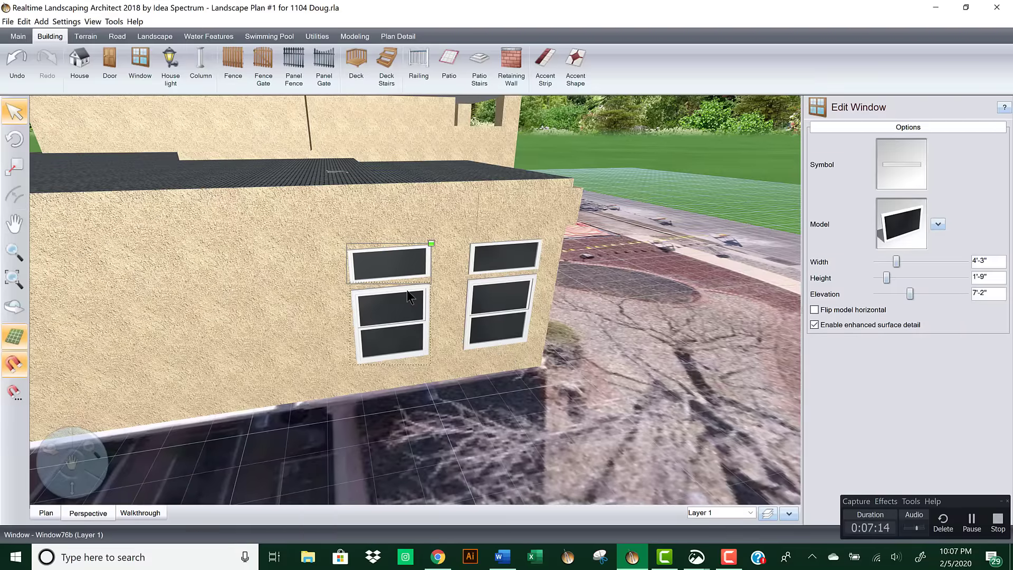
shift+click(406, 310)
drag(390, 305, 365, 308)
mouse_move(403, 340)
middle_down()
mouse_move(363, 365)
mouse_move(399, 355)
middle_up()
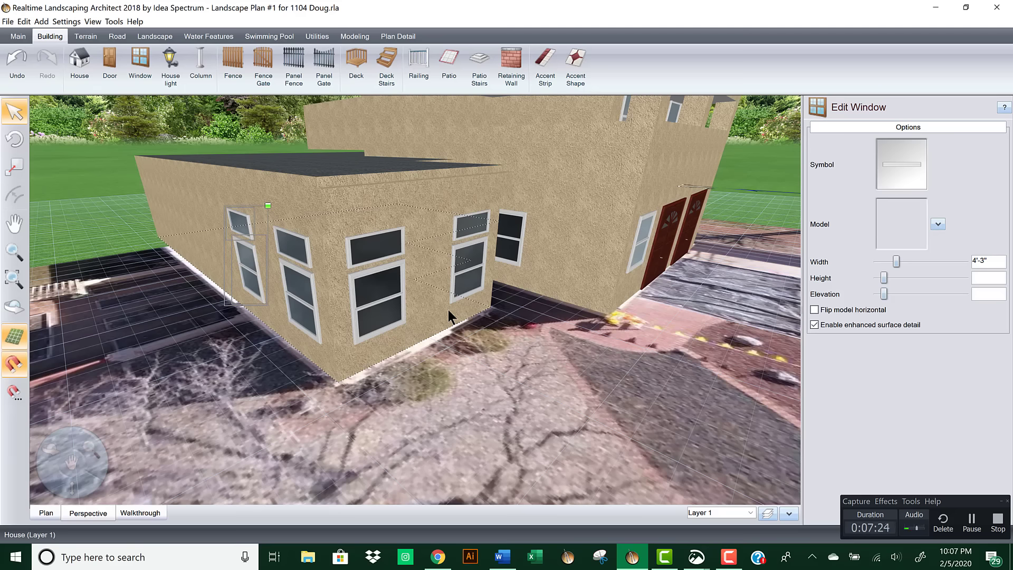
Step: Save the landscape plan to the Desktop under its current file name, replacing the existing file
middle_drag(379, 308, 429, 288)
scroll(474, 301, down, 4)
click(12, 23)
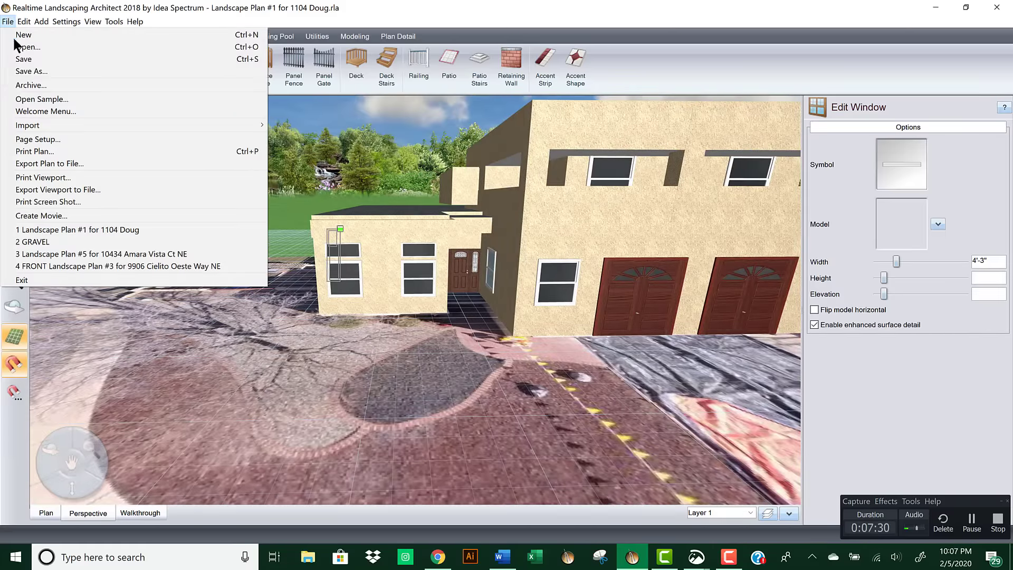
click(37, 69)
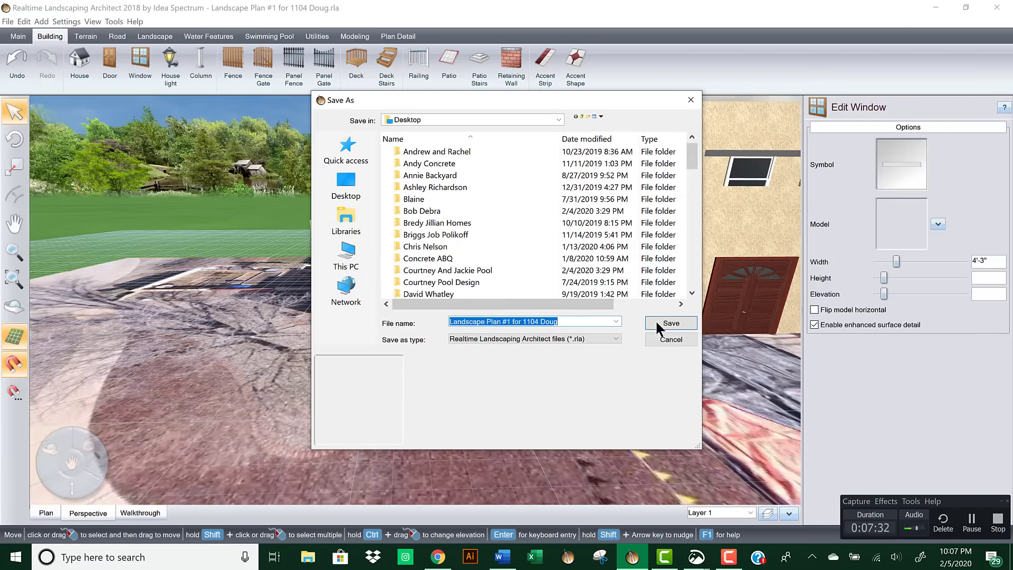
click(345, 190)
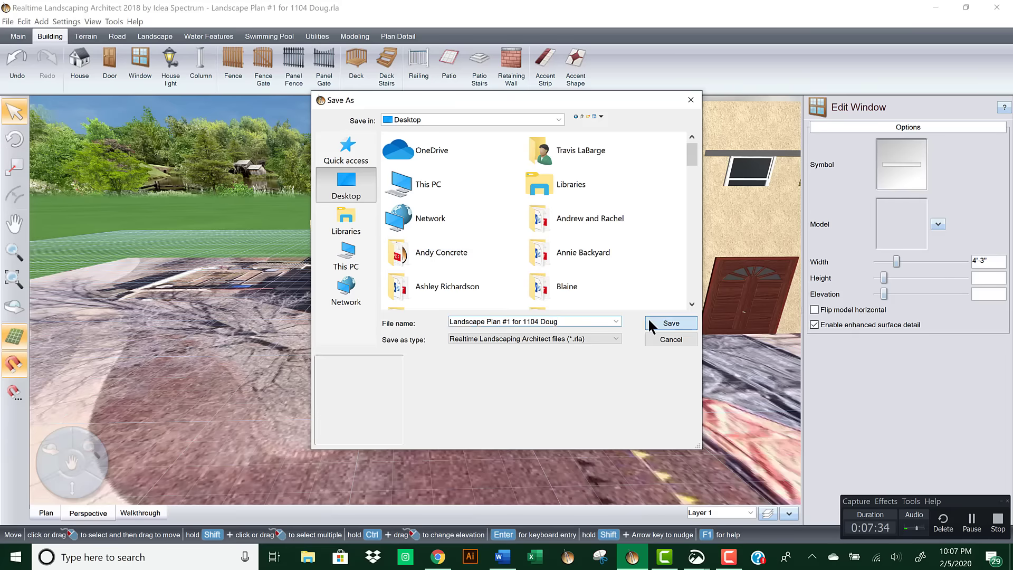
click(647, 318)
click(556, 284)
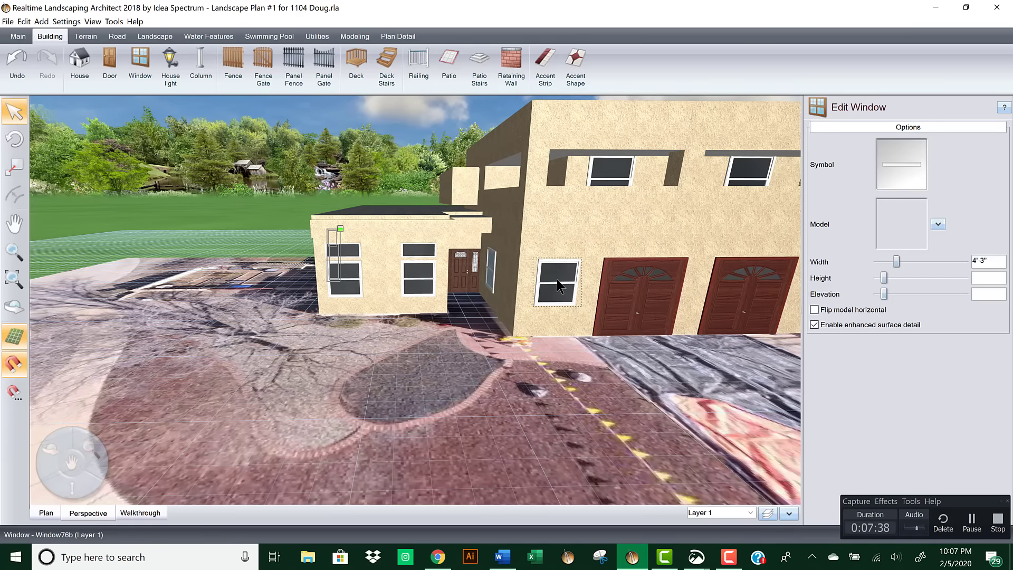
Step: Examine the house model from the front, garage side and above to check the walls, windows and doors
middle_drag(556, 280, 509, 261)
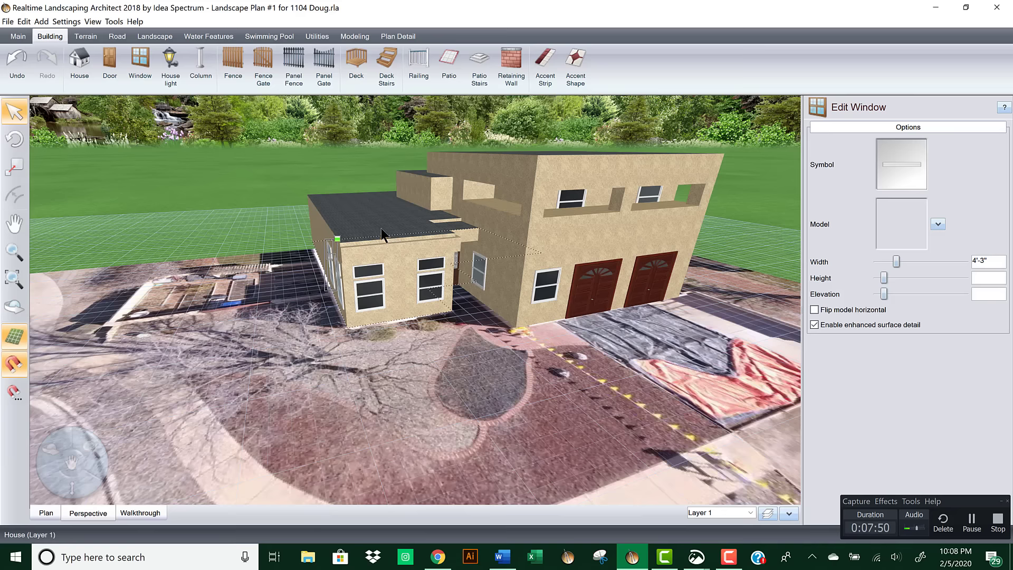
key(Escape)
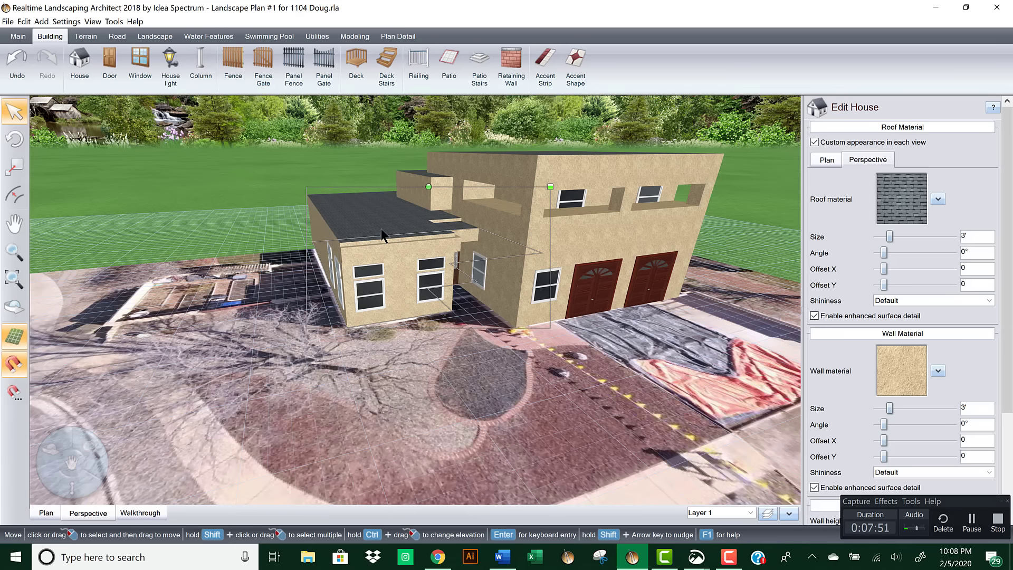
click(372, 297)
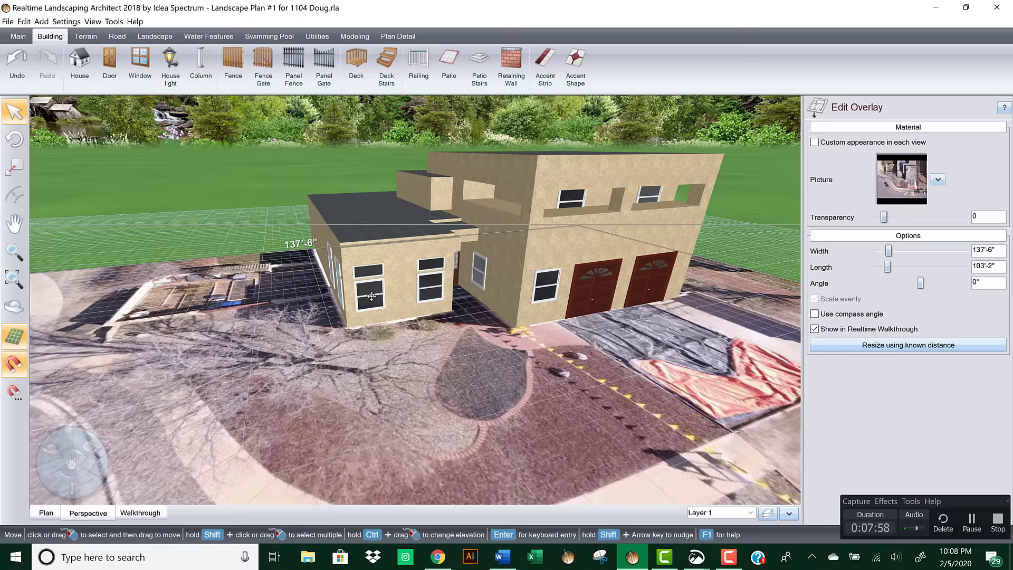
click(372, 296)
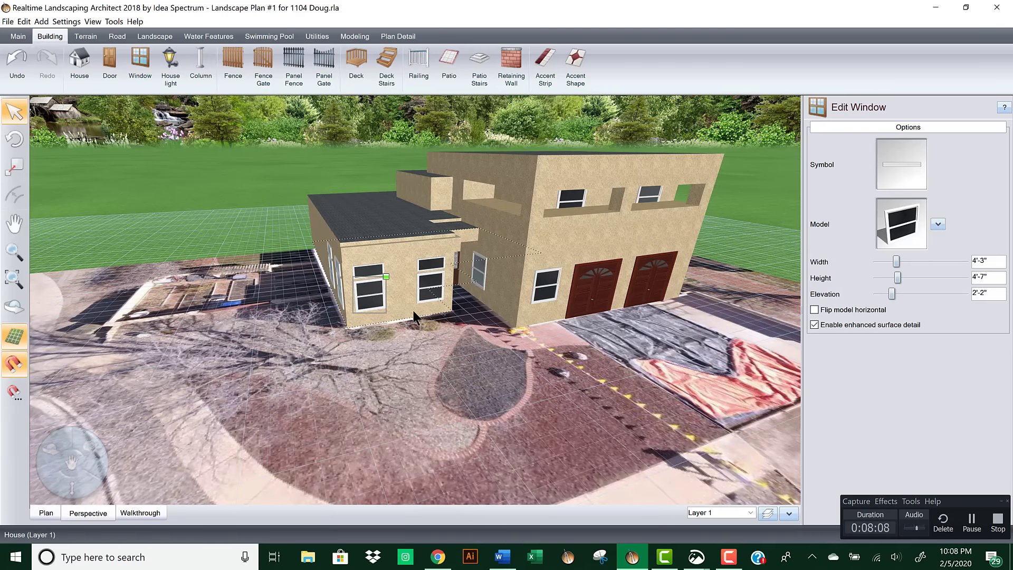
right_drag(451, 303, 393, 292)
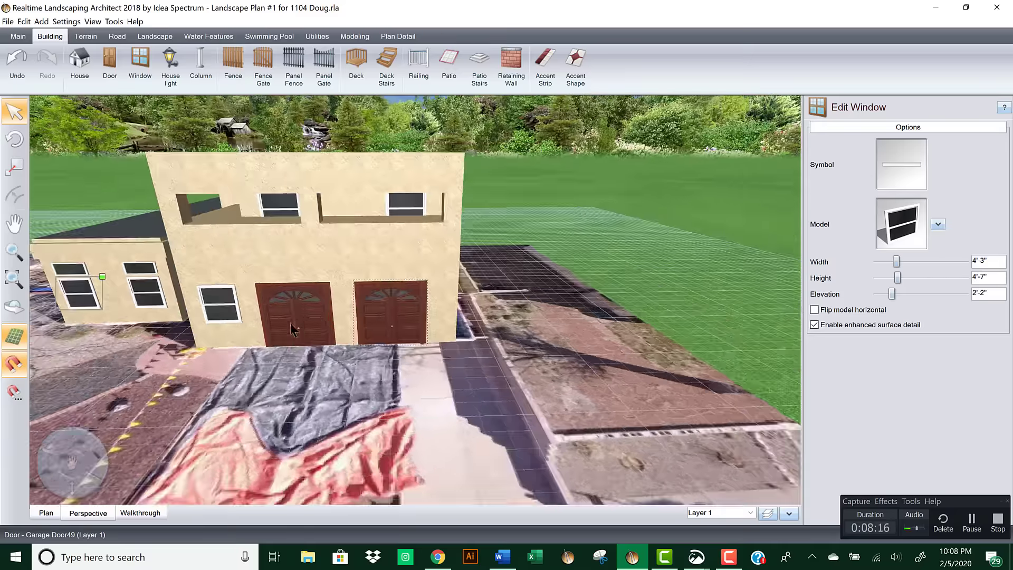
middle_drag(294, 322, 542, 259)
scroll(524, 302, down, 4)
right_drag(445, 311, 410, 333)
scroll(410, 364, up, 1)
right_drag(410, 372, 356, 384)
scroll(355, 384, up, 1)
right_drag(409, 306, 171, 426)
Step: Examine the garden walls and planting beds beside the house on the site photo in plan view
click(46, 512)
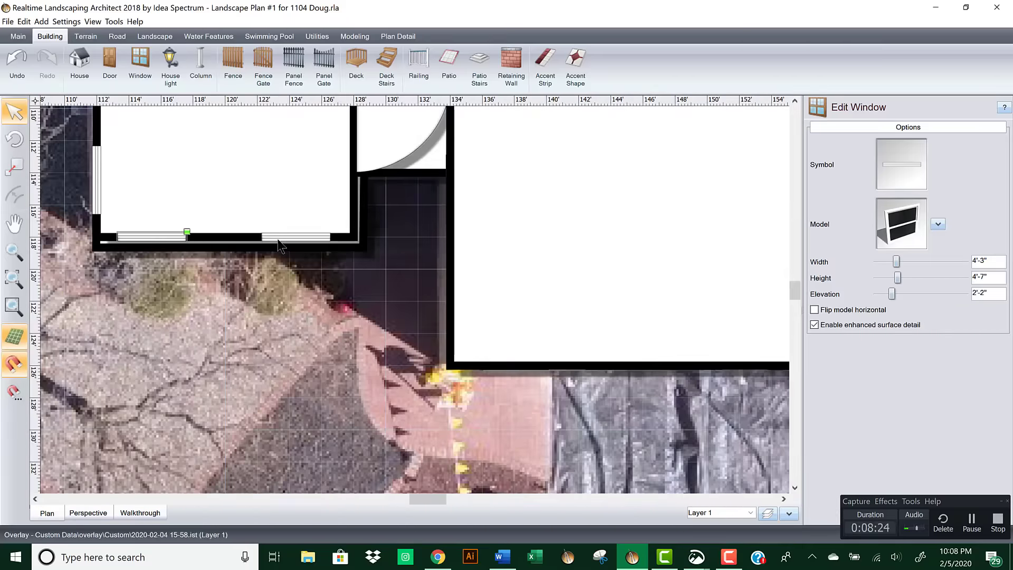
scroll(530, 367, up, 3)
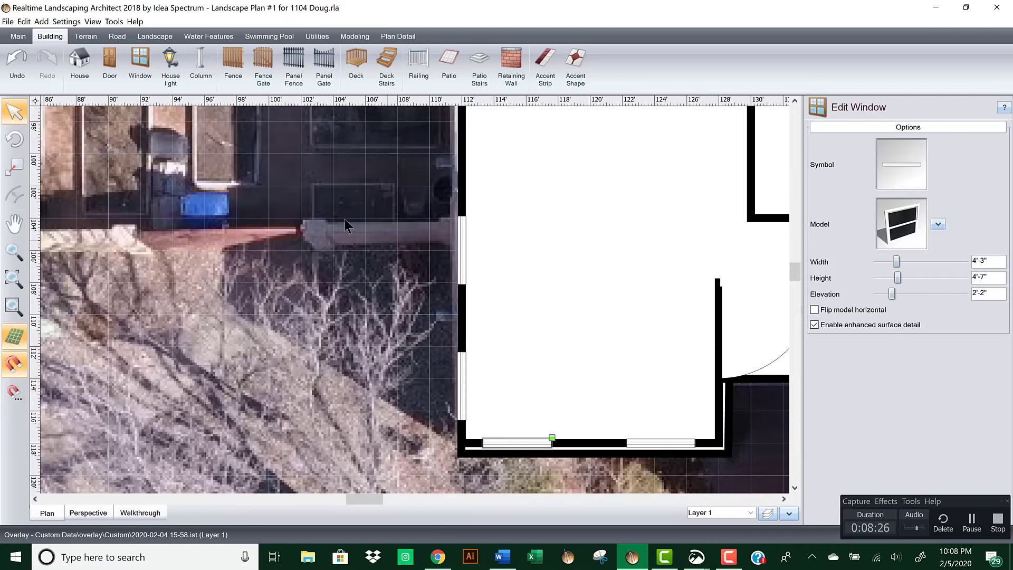
right_drag(343, 219, 483, 299)
scroll(459, 275, down, 1)
right_drag(383, 217, 452, 271)
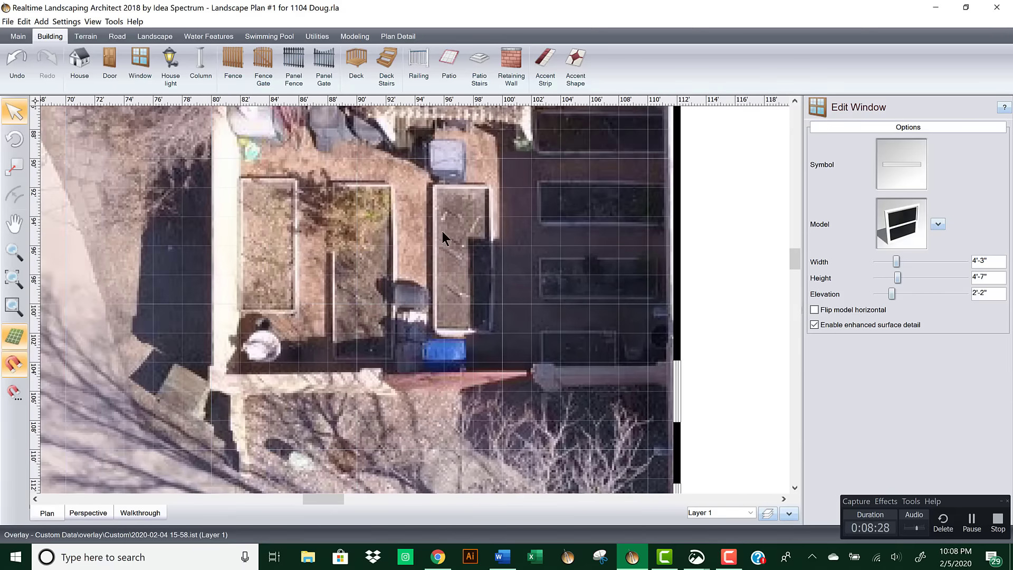
right_drag(442, 230, 389, 255)
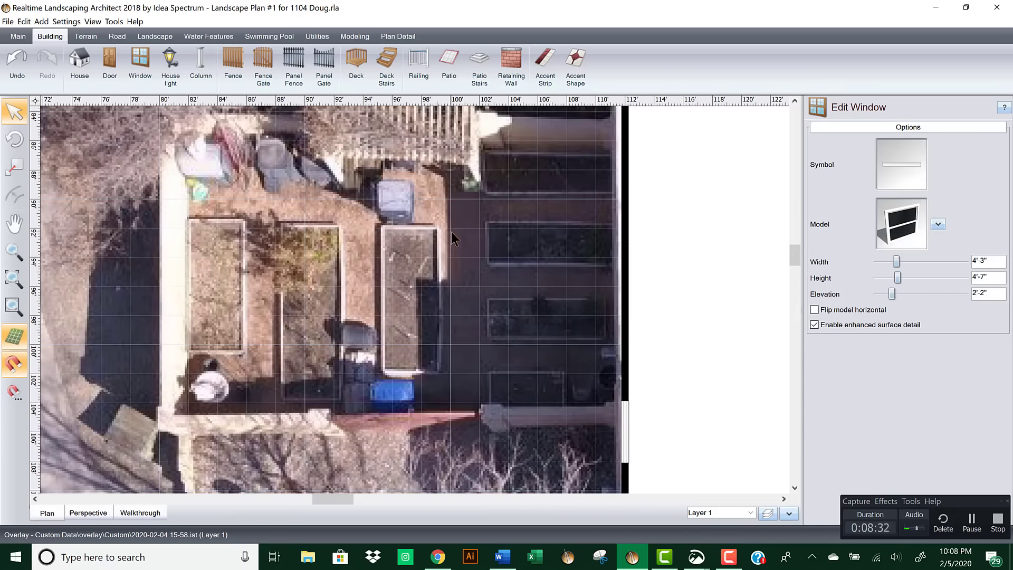
scroll(451, 232, down, 1)
right_drag(483, 245, 404, 213)
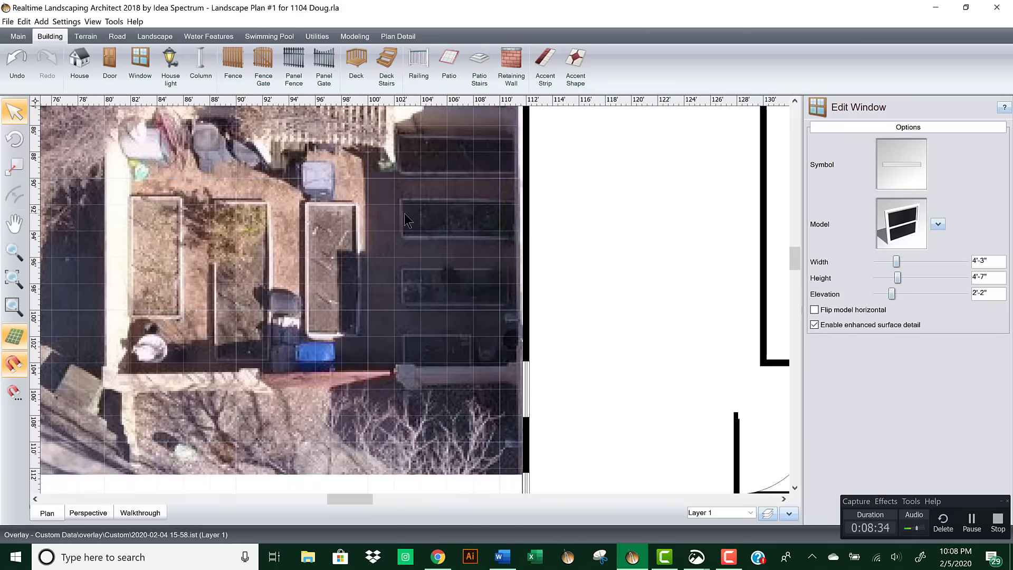
scroll(442, 304, down, 1)
right_drag(442, 305, 433, 261)
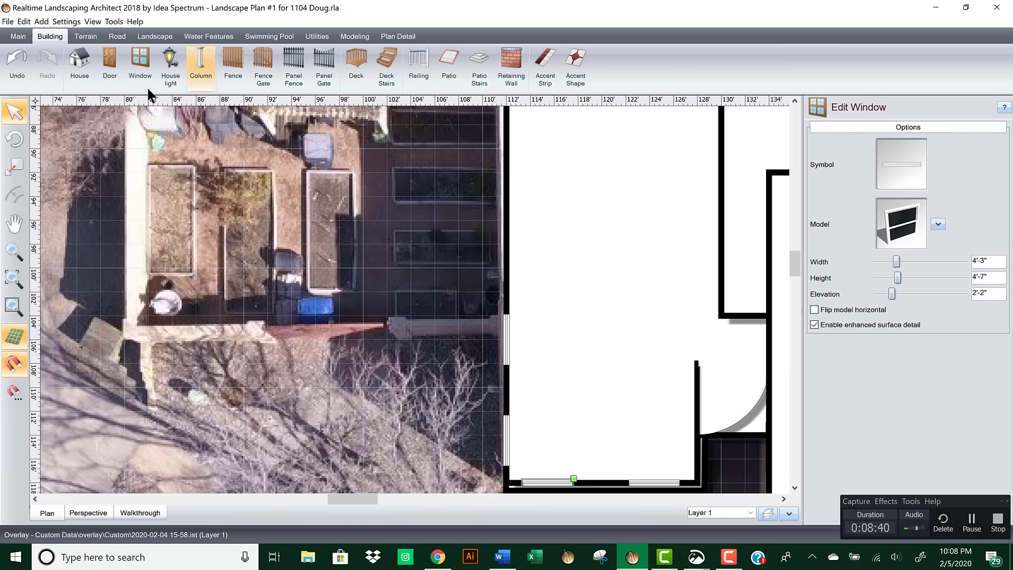
Step: Draw a straight retaining wall about 9'-5" long from the house's side wall along the garden wall in the site photo
click(511, 62)
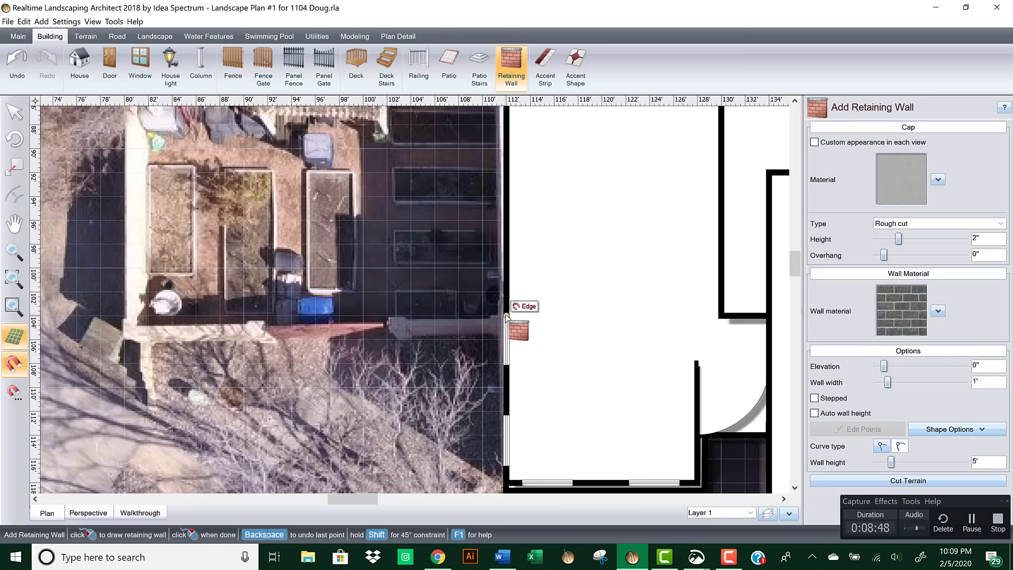
middle_drag(524, 289, 502, 218)
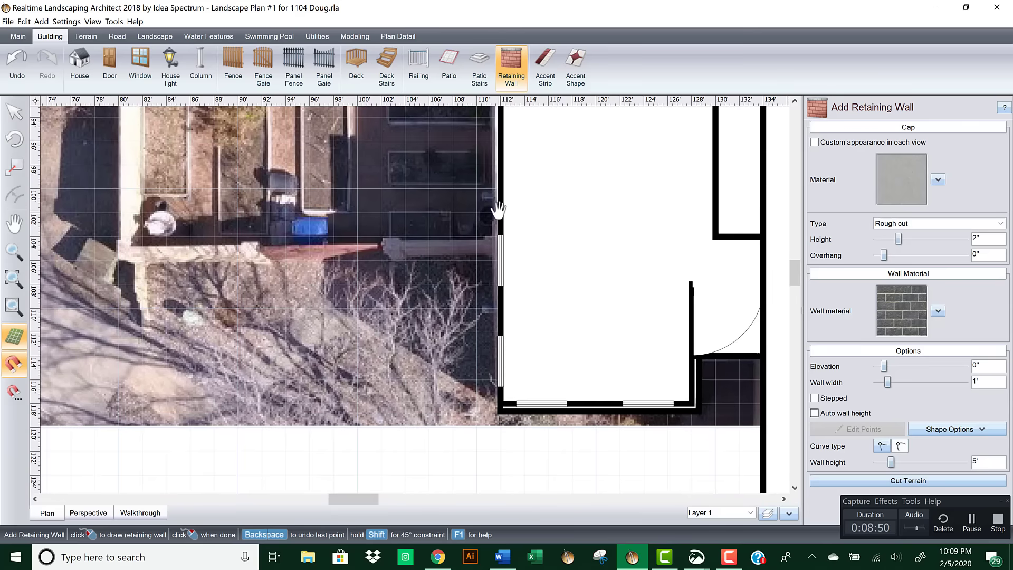
click(501, 245)
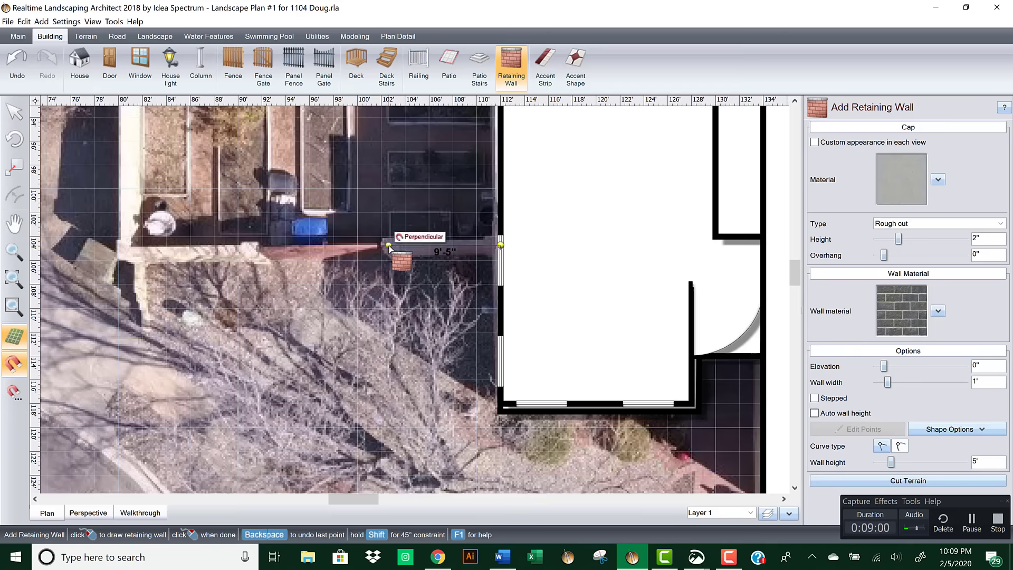
double_click(388, 246)
scroll(410, 258, up, 1)
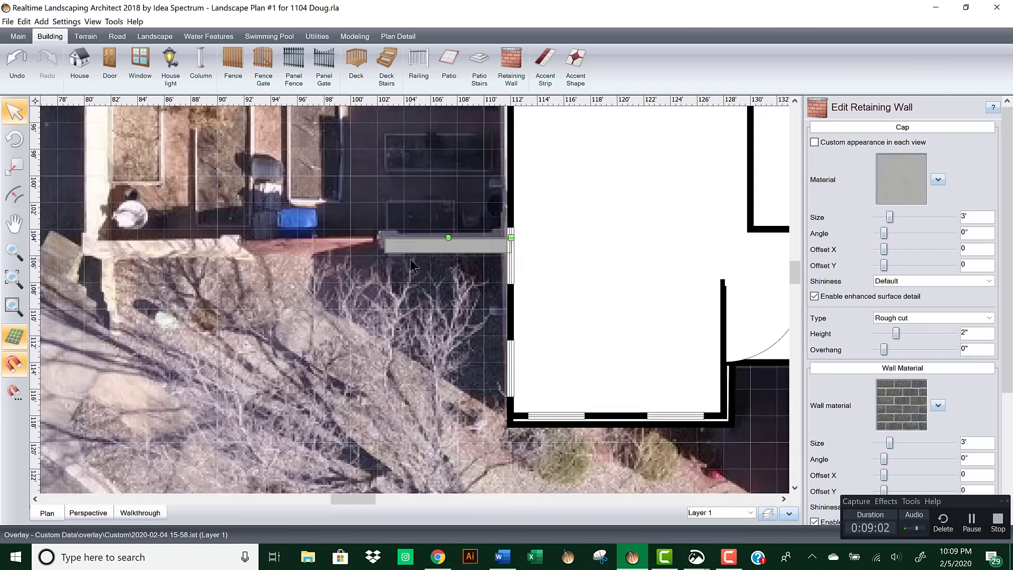
scroll(416, 252, up, 2)
right_click(424, 222)
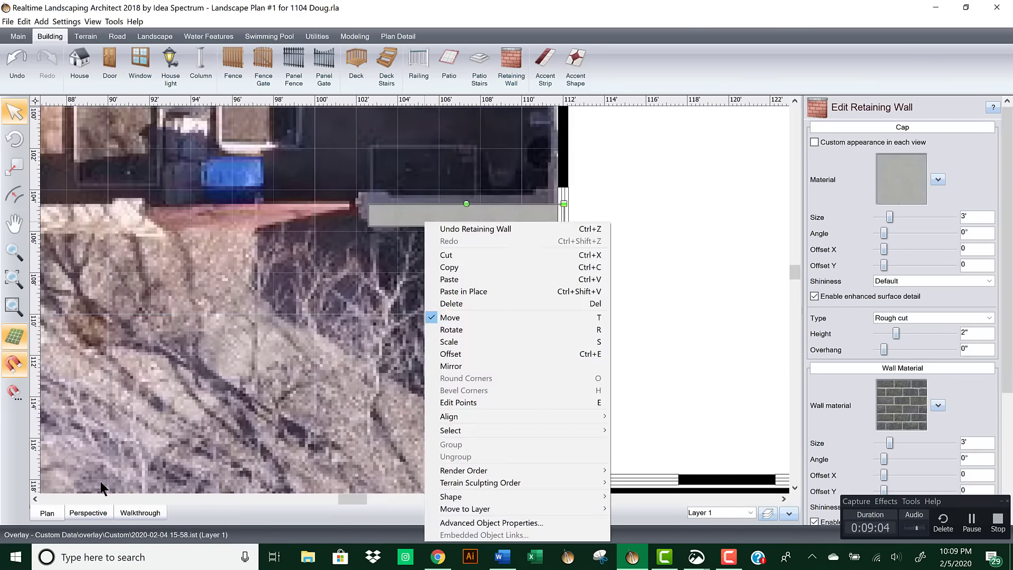
Step: In the perspective view, shift the retaining wall along the house's side wall, away from the front corner
click(92, 510)
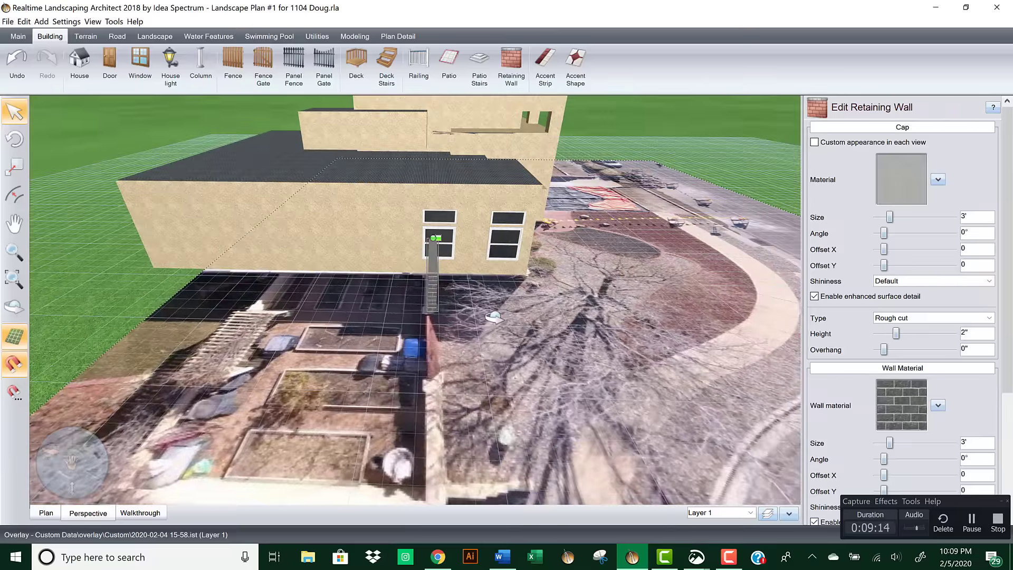
mouse_move(513, 293)
middle_down()
mouse_move(549, 296)
mouse_move(499, 295)
mouse_move(516, 298)
middle_up()
middle_drag(451, 267, 373, 304)
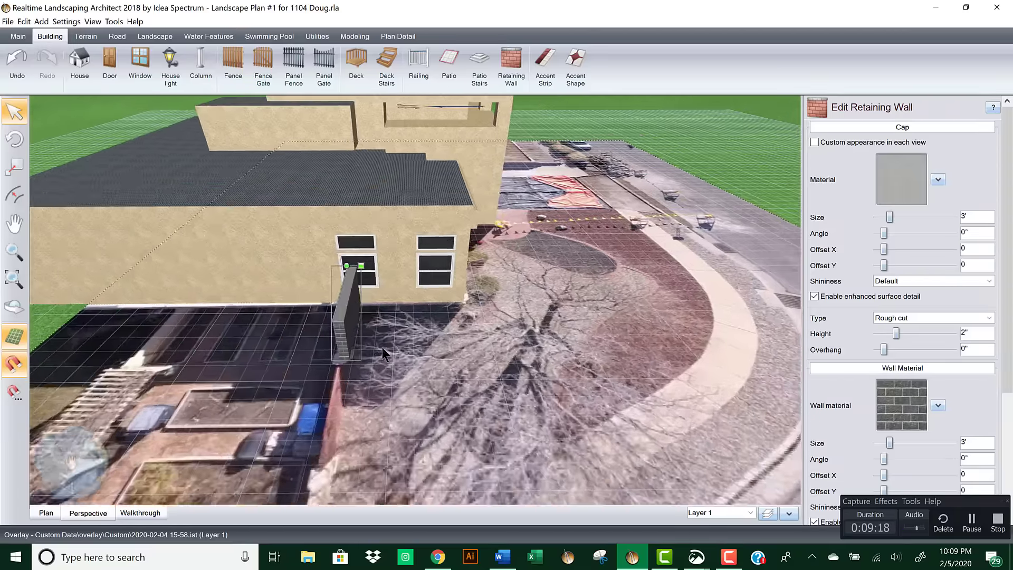
mouse_move(381, 347)
middle_down()
mouse_move(379, 362)
mouse_move(391, 341)
middle_up()
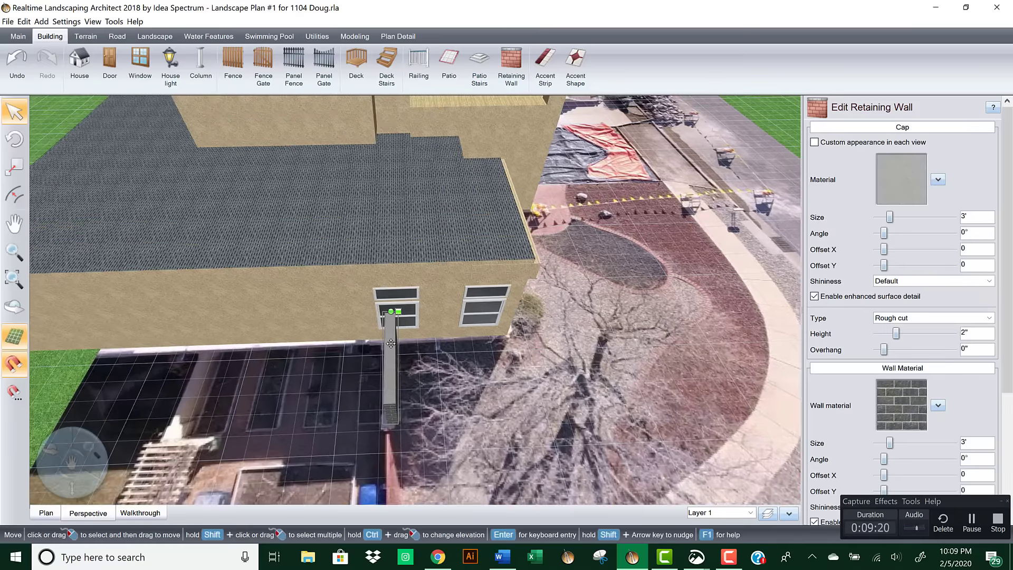
drag(389, 344, 379, 346)
Step: Move the window pair beside the retaining wall toward the front corner, and set all four side-wall windows to 3'-6" wide
click(409, 299)
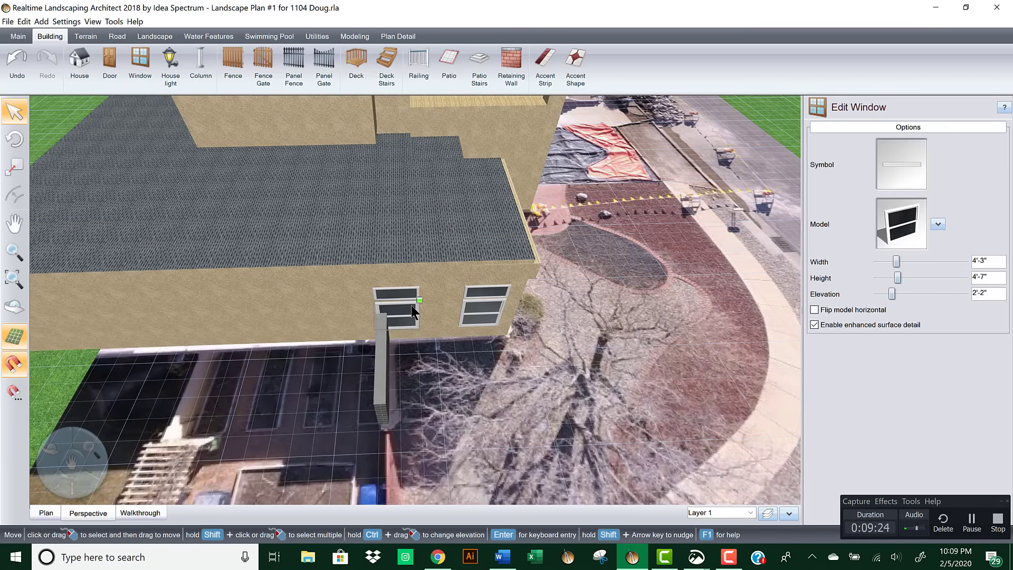
drag(409, 299, 430, 291)
click(479, 309)
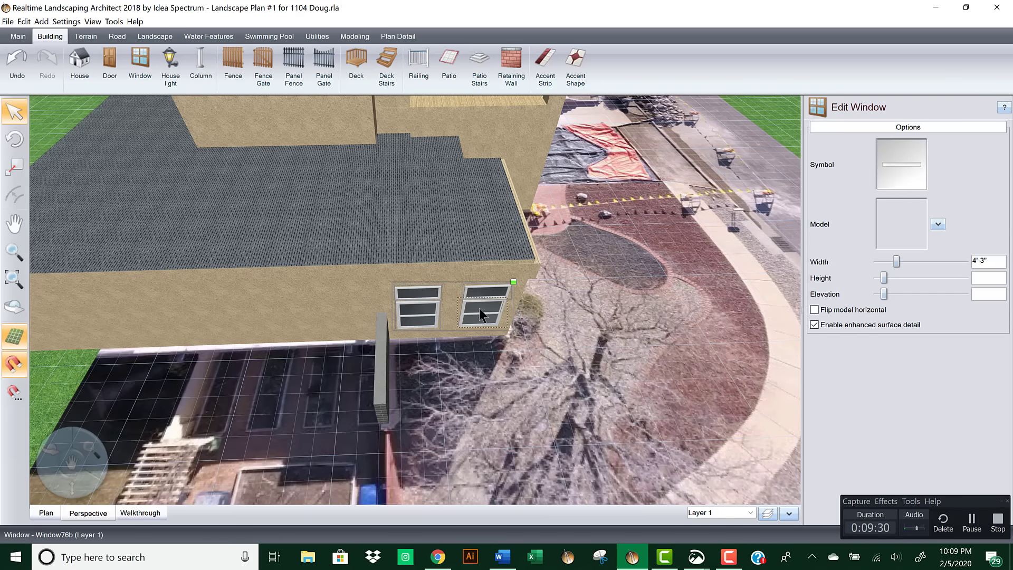
middle_drag(479, 308, 470, 284)
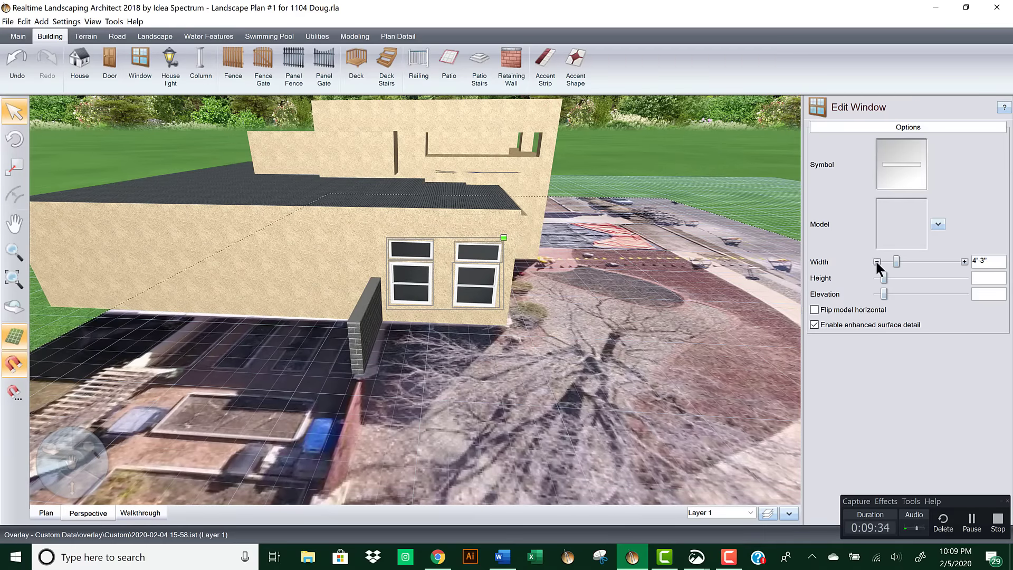
click(876, 261)
click(876, 261)
click(876, 260)
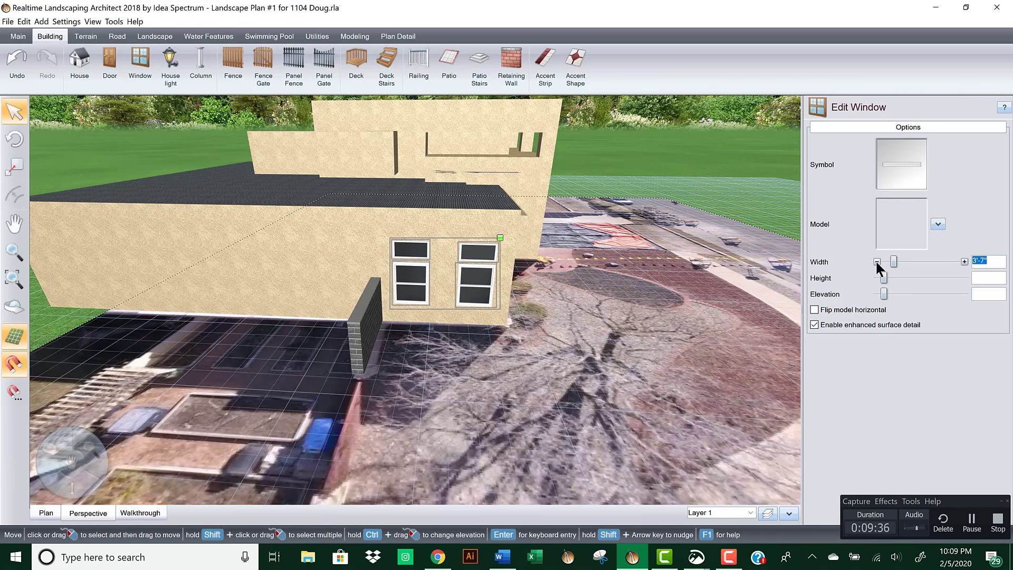
Step: Move the upper and lower windows nearest the front corner together, slightly closer to that corner
scroll(550, 298, up, 4)
scroll(551, 298, up, 3)
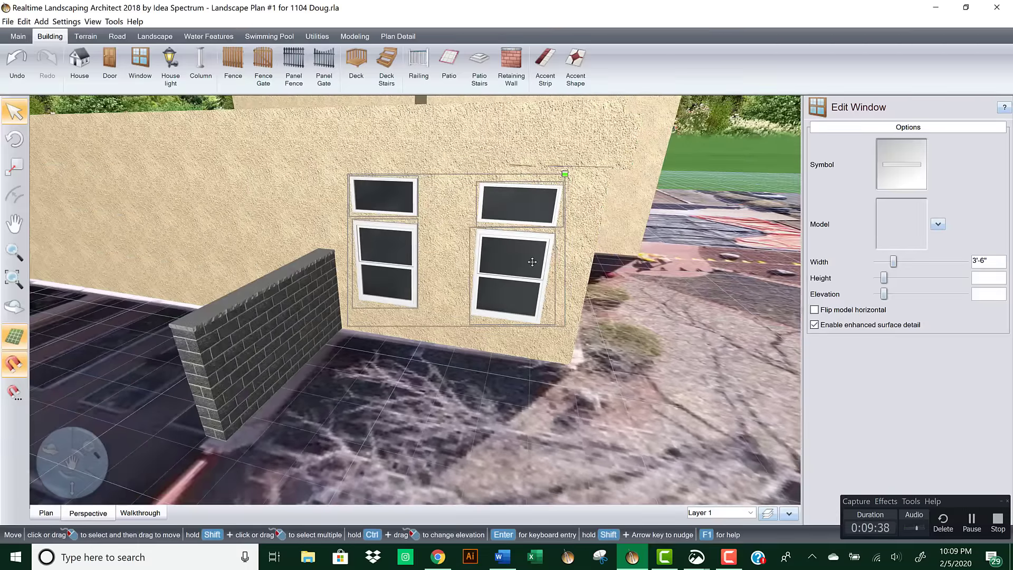
click(532, 261)
click(526, 246)
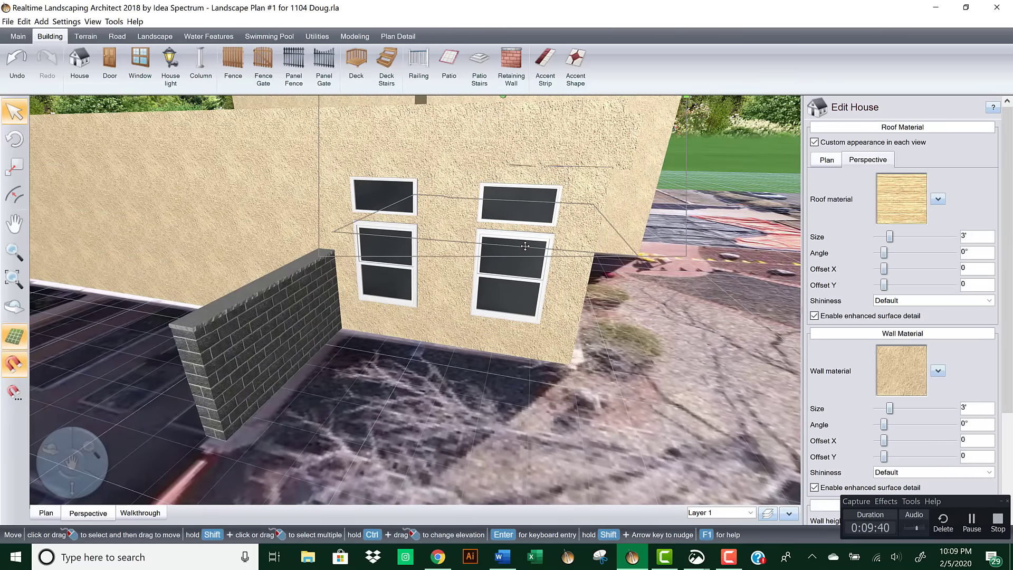
click(526, 220)
click(526, 220)
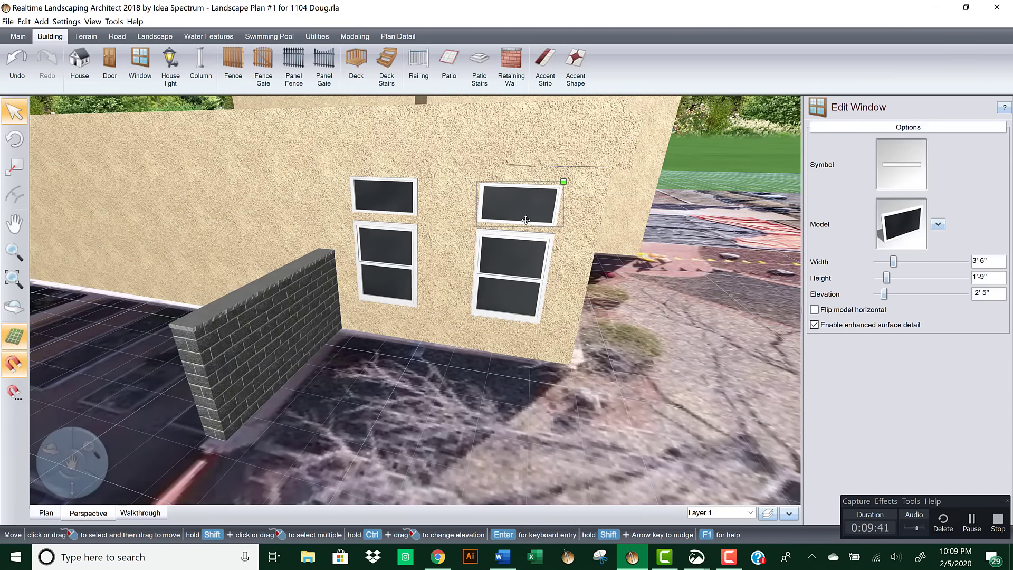
shift+click(524, 269)
drag(523, 269, 548, 268)
Step: In the plan view, draw an L-shaped retaining wall around the garden beds, about 11'-5" along the front and 39'-4" along the outer side
right_drag(463, 296, 433, 422)
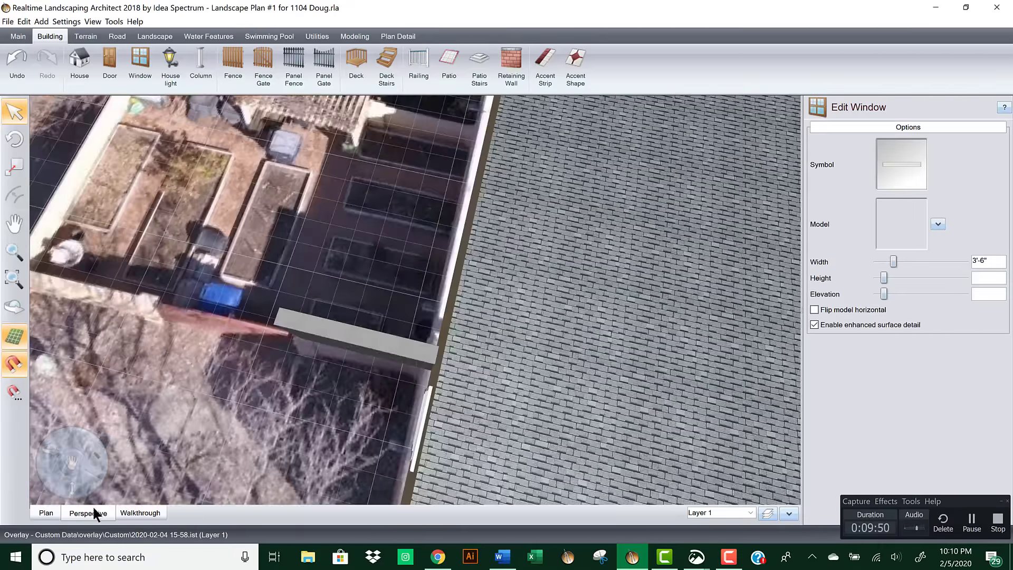
click(45, 512)
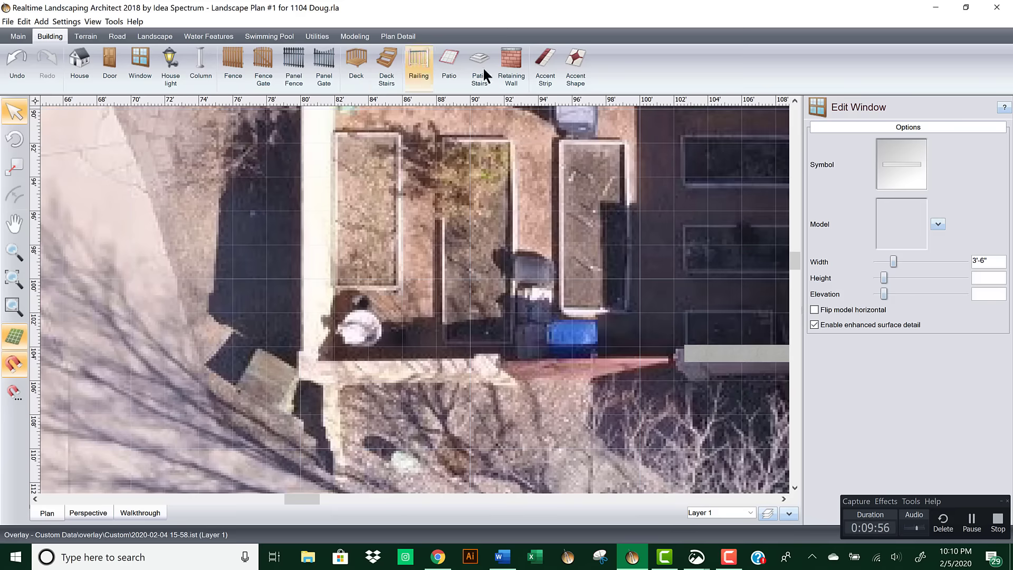
click(506, 60)
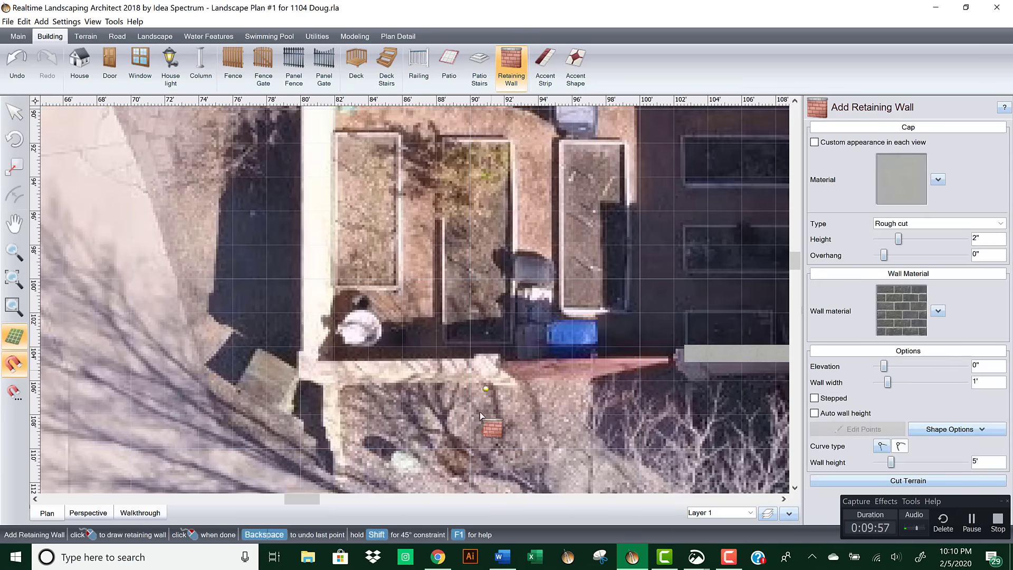
click(508, 366)
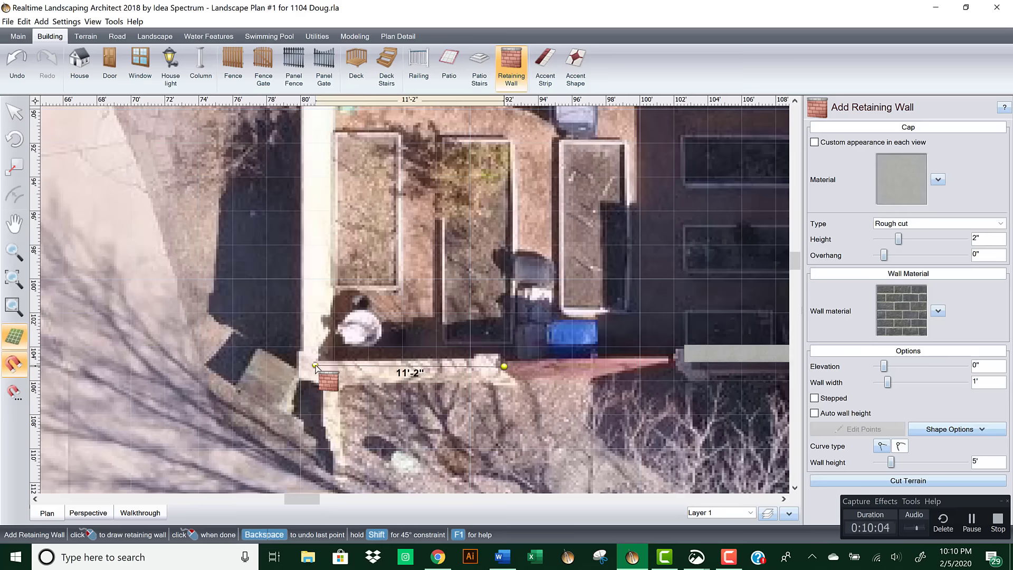
click(315, 366)
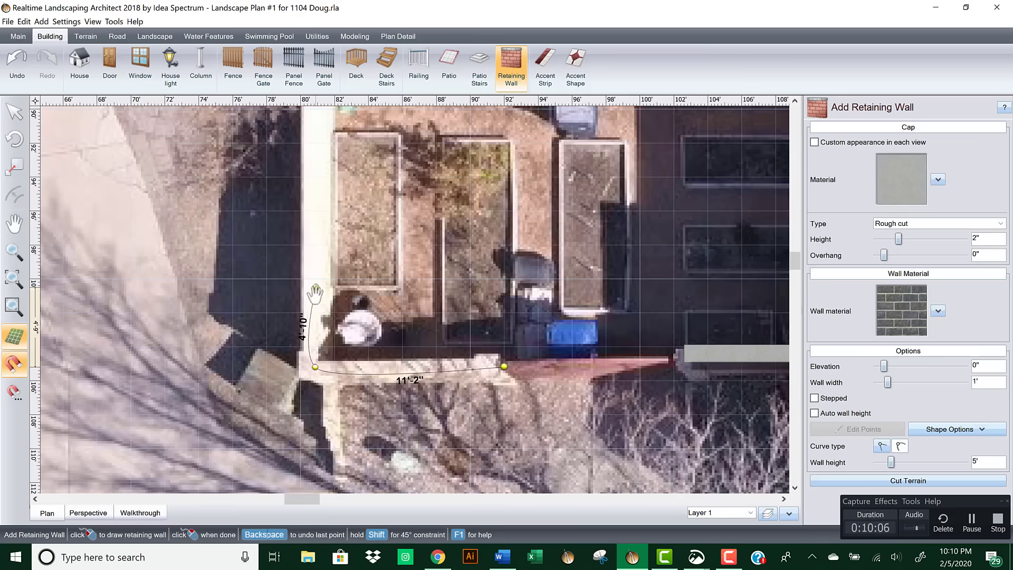
scroll(315, 292, down, 3)
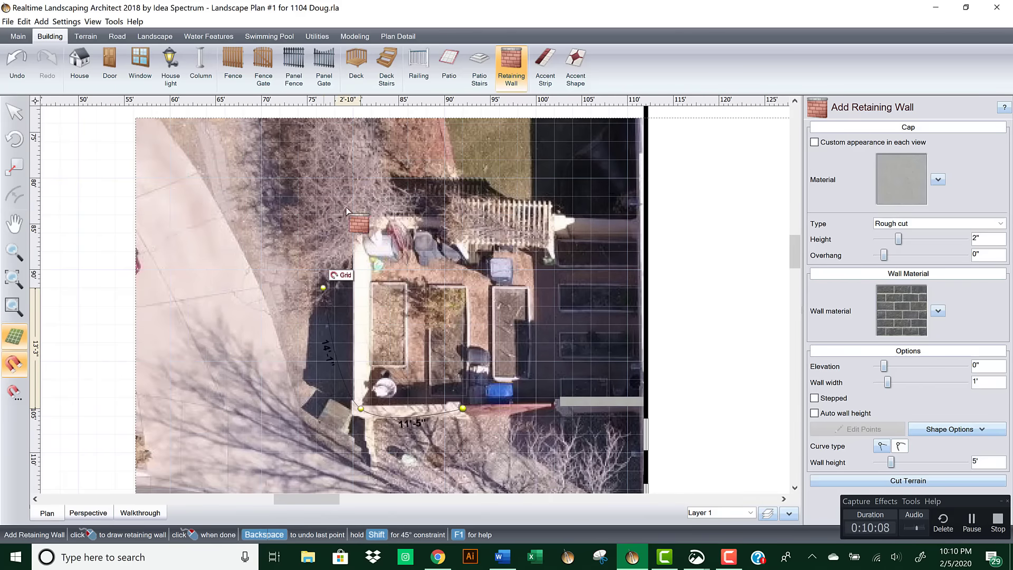
middle_drag(362, 140, 340, 288)
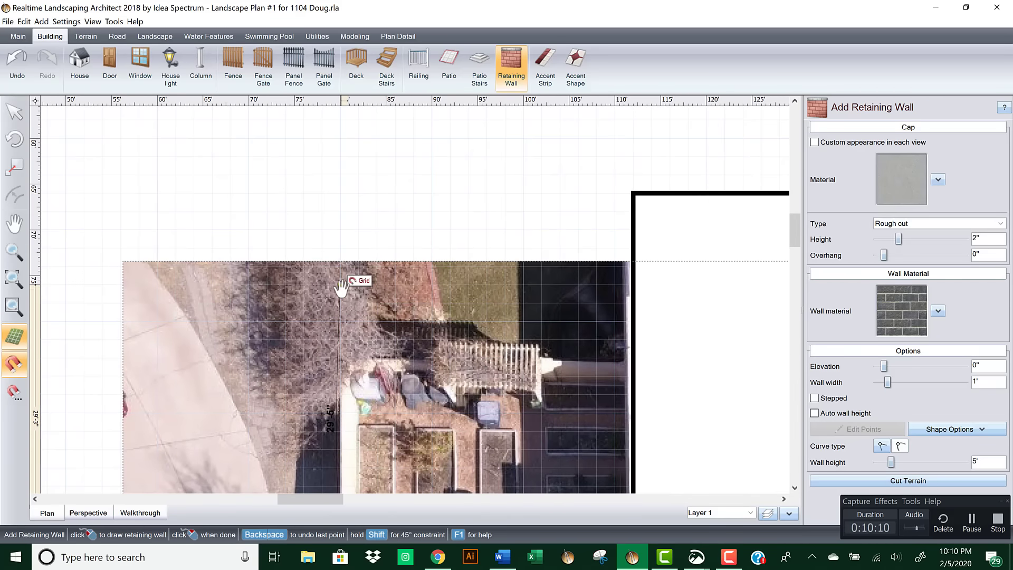
click(340, 193)
right_click(453, 192)
right_click(383, 305)
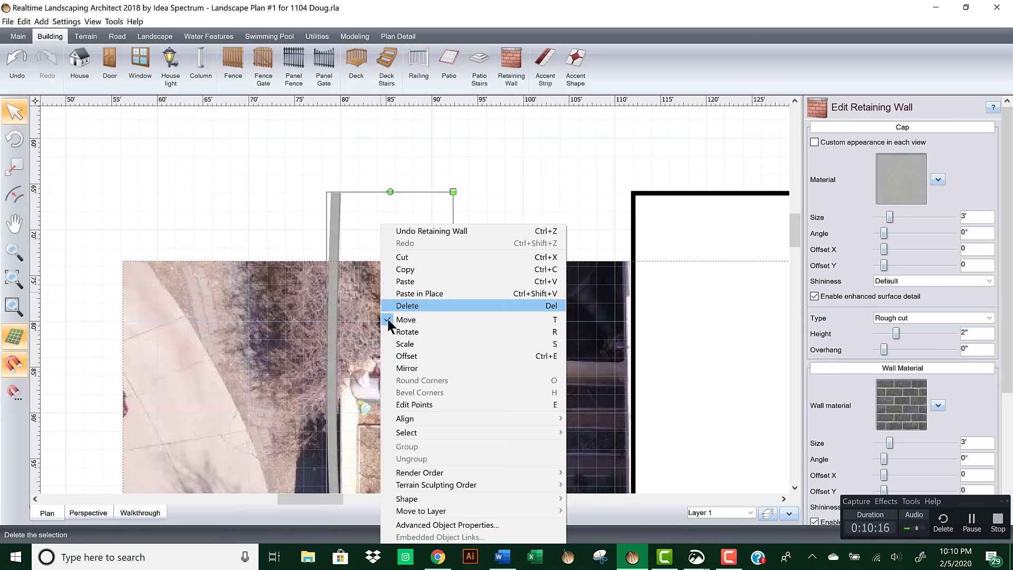
click(300, 240)
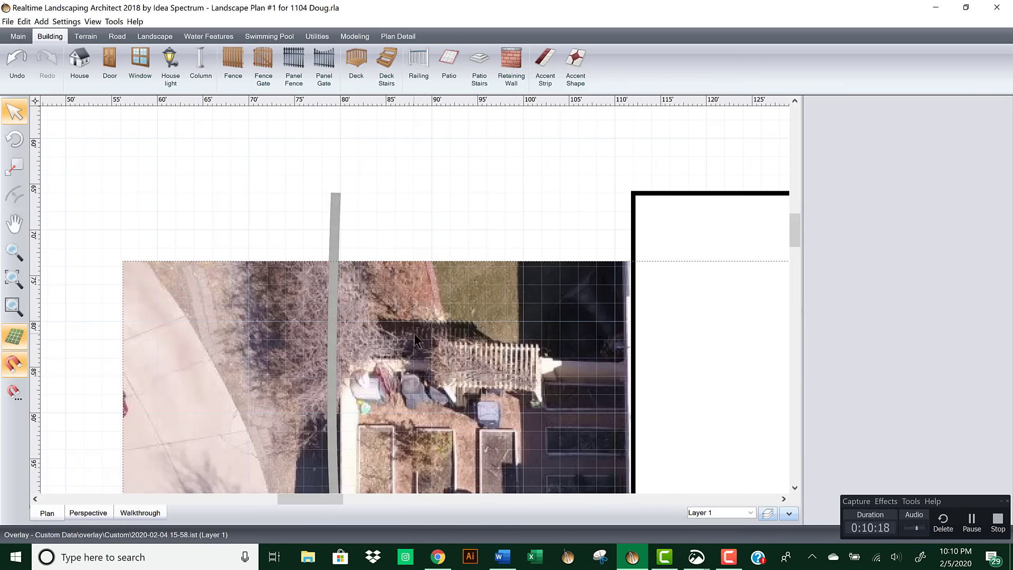
Step: Change the rounded corner point of the L-shaped retaining wall to a sharp corner with straight legs
middle_drag(413, 423, 397, 239)
scroll(396, 324, down, 1)
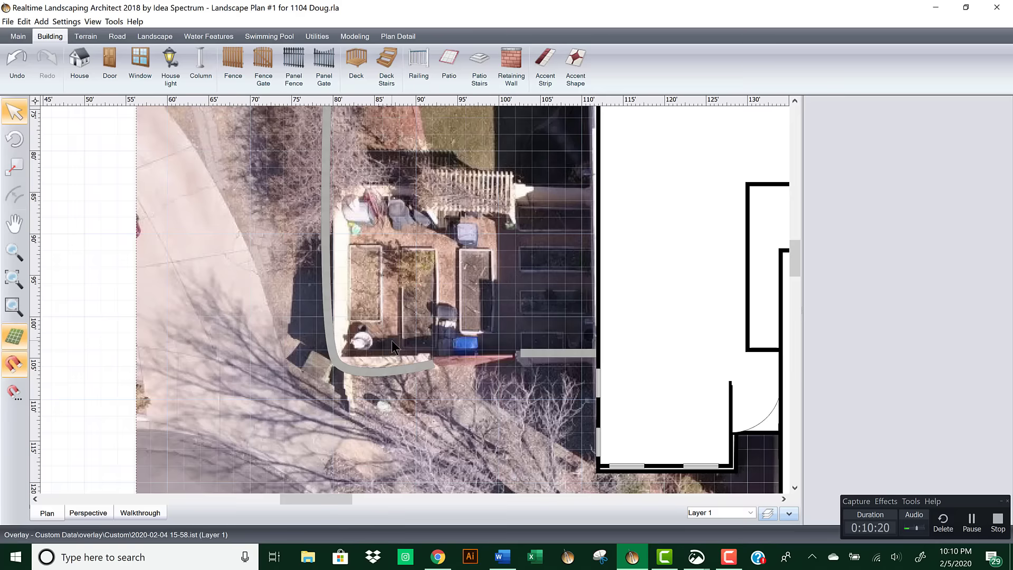
scroll(392, 340, down, 3)
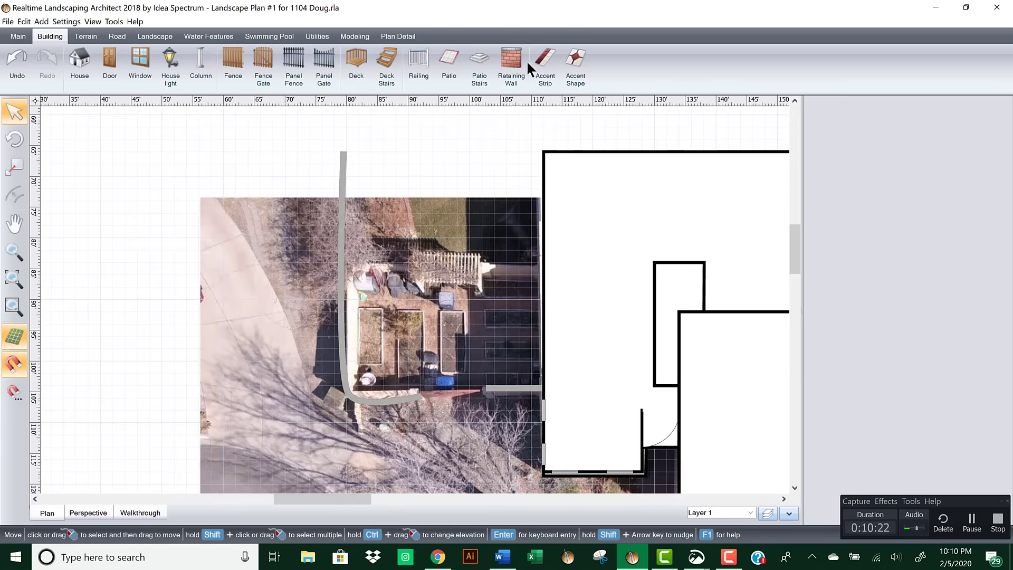
click(510, 66)
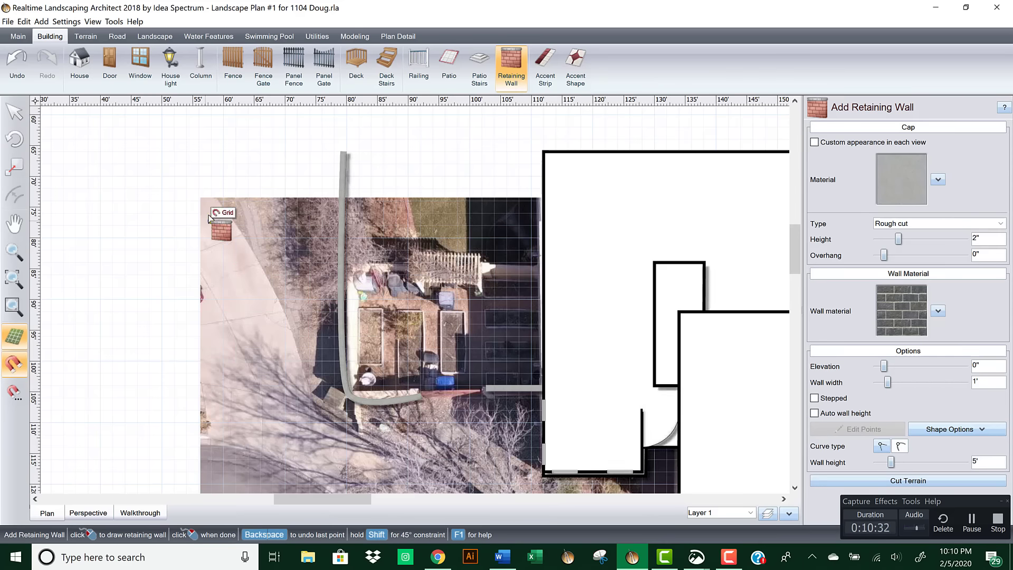
click(14, 112)
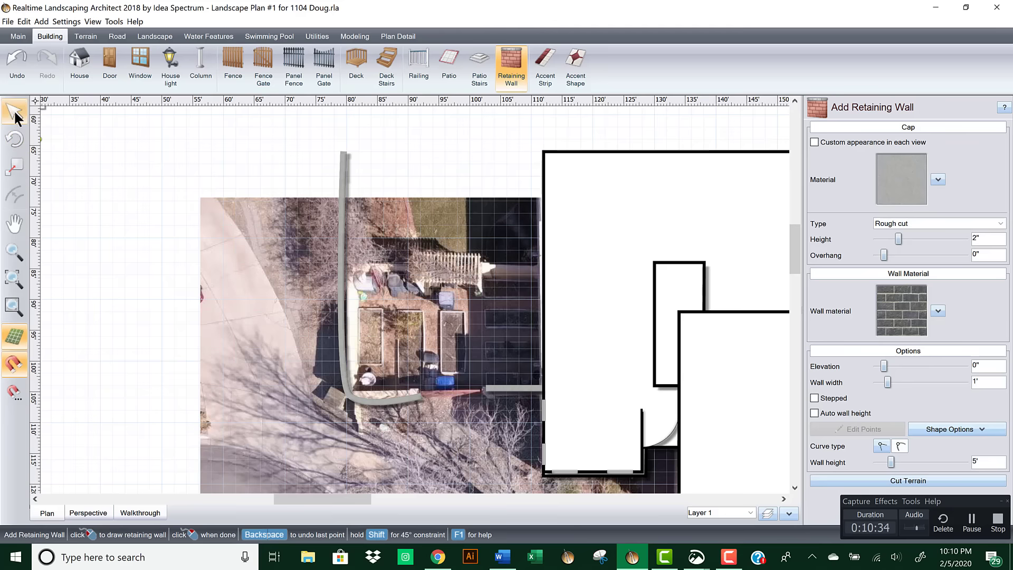
click(346, 375)
double_click(343, 372)
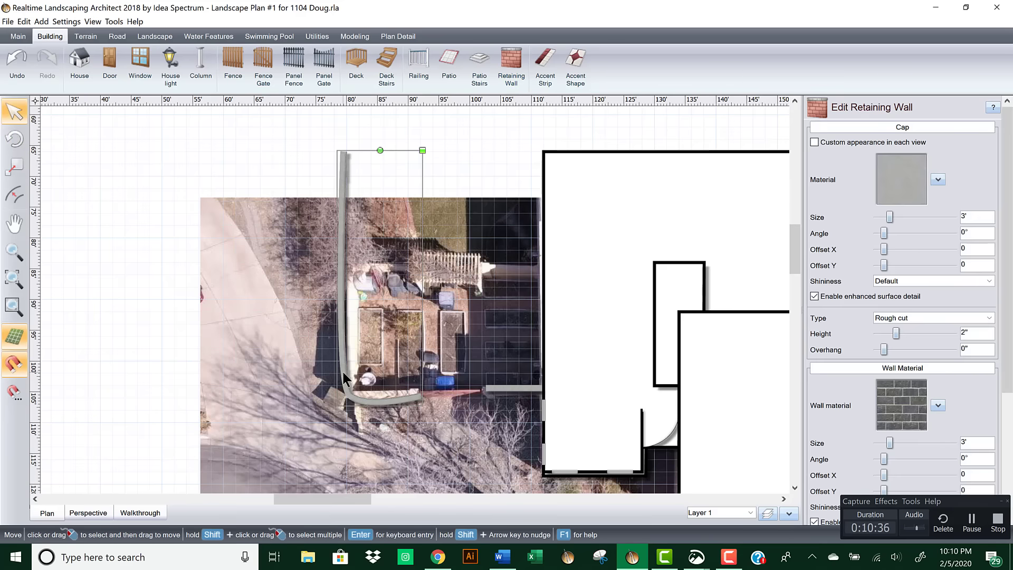
drag(1005, 251, 1005, 372)
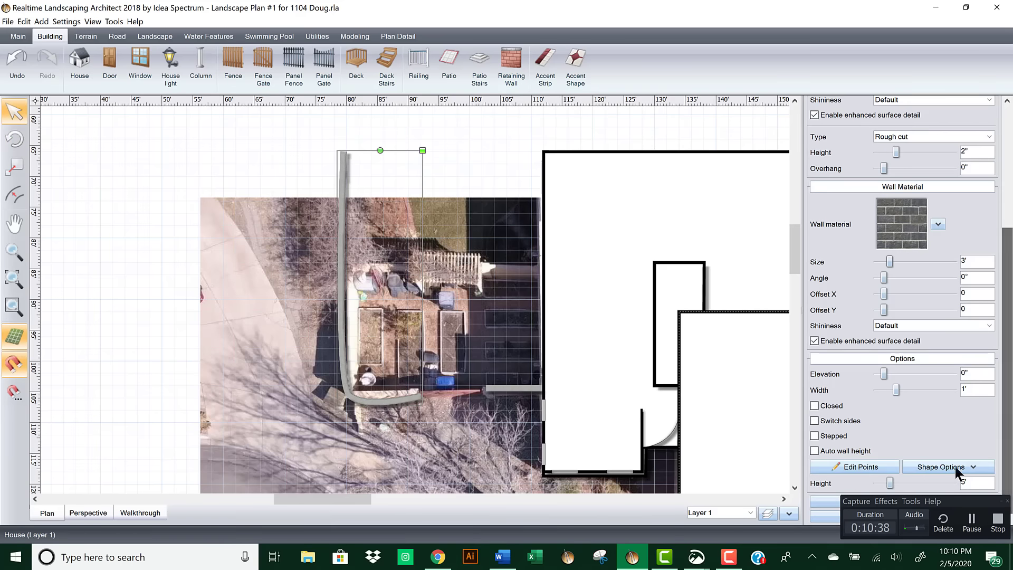
click(862, 465)
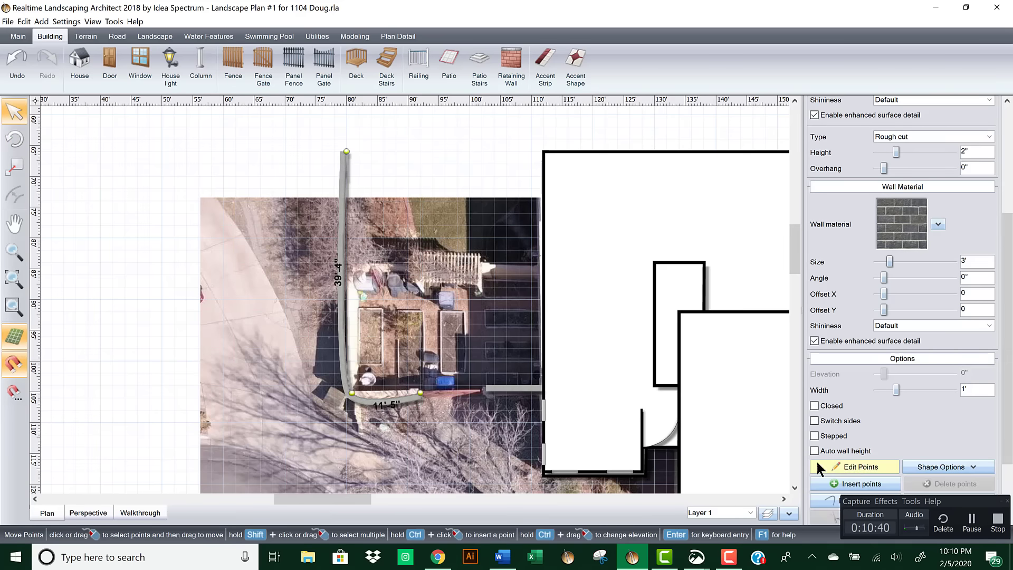
click(350, 394)
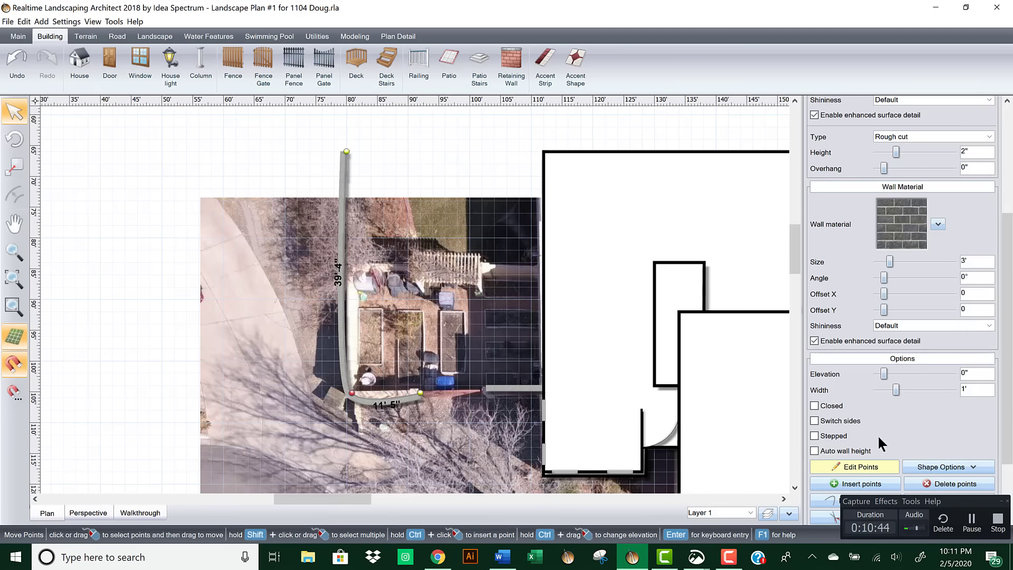
drag(1005, 310, 1007, 364)
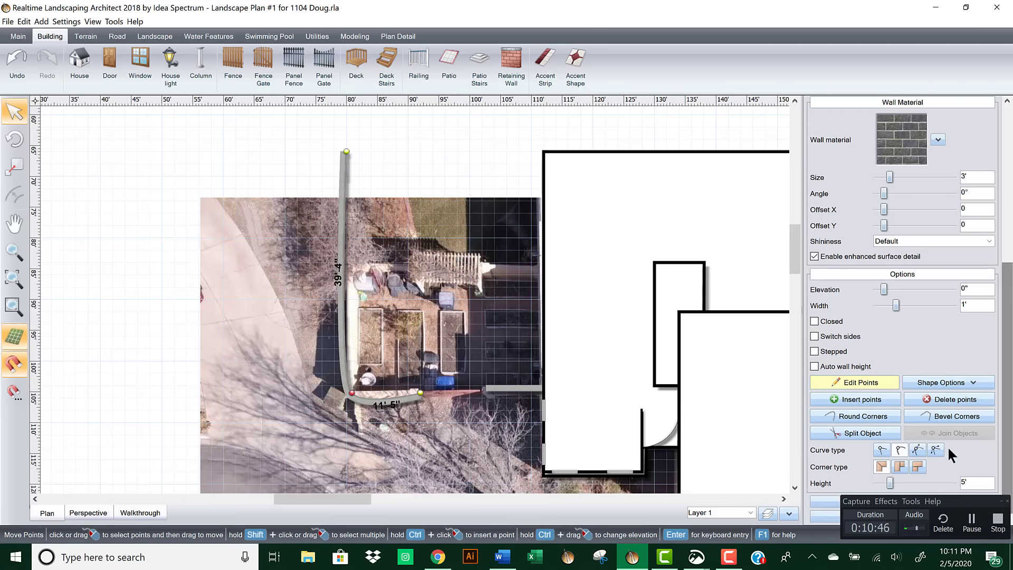
click(882, 450)
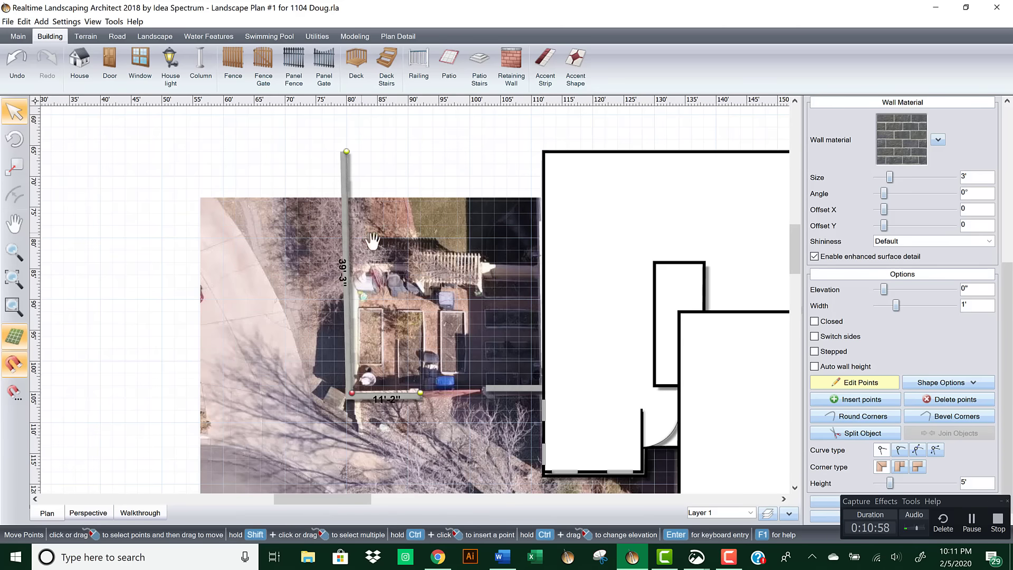
Step: Shift the far endpoint of the retaining wall's long leg slightly toward the house so it runs square to the short leg
scroll(369, 241, up, 3)
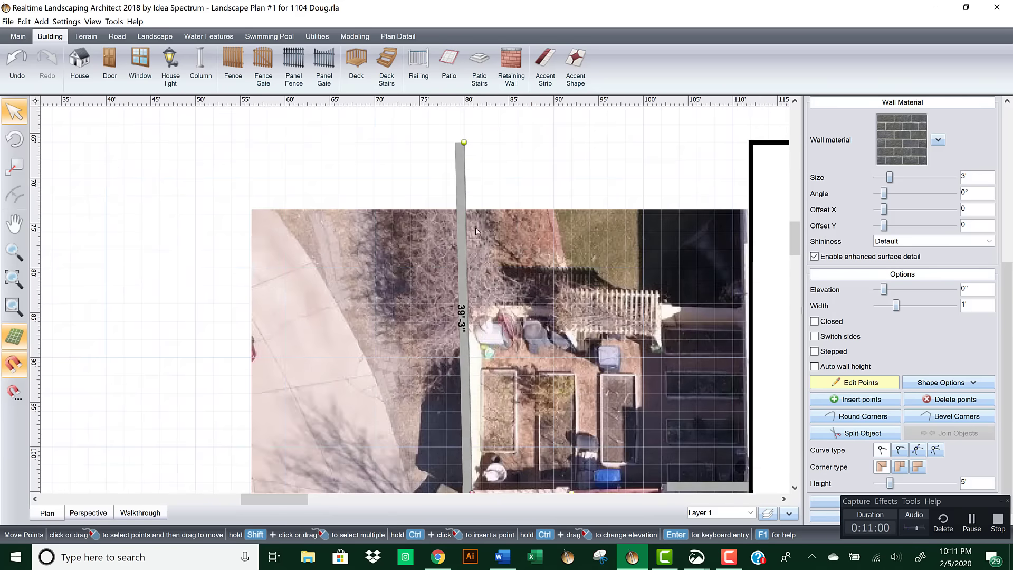
click(464, 143)
drag(464, 142, 471, 142)
middle_drag(512, 163, 322, 89)
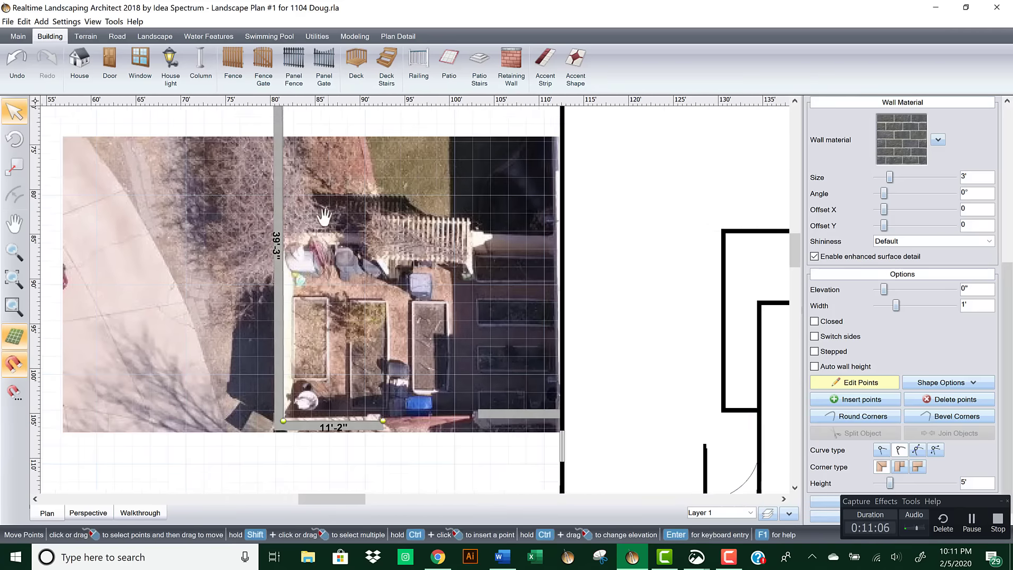
Step: Finish editing the wall's points and move the whole L-shaped wall until its short leg lines up with the retaining wall beside the house
scroll(441, 299, up, 2)
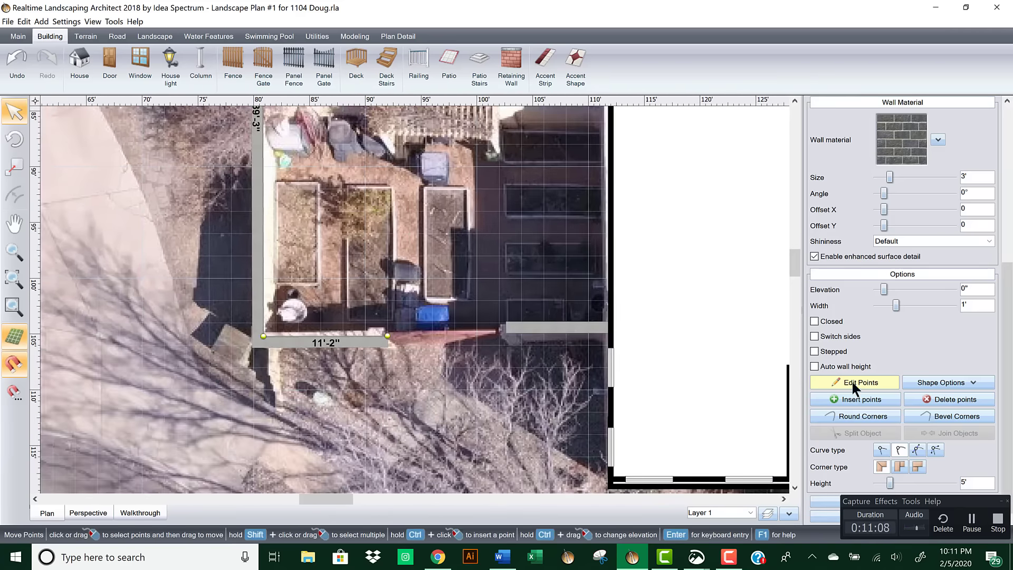
click(867, 382)
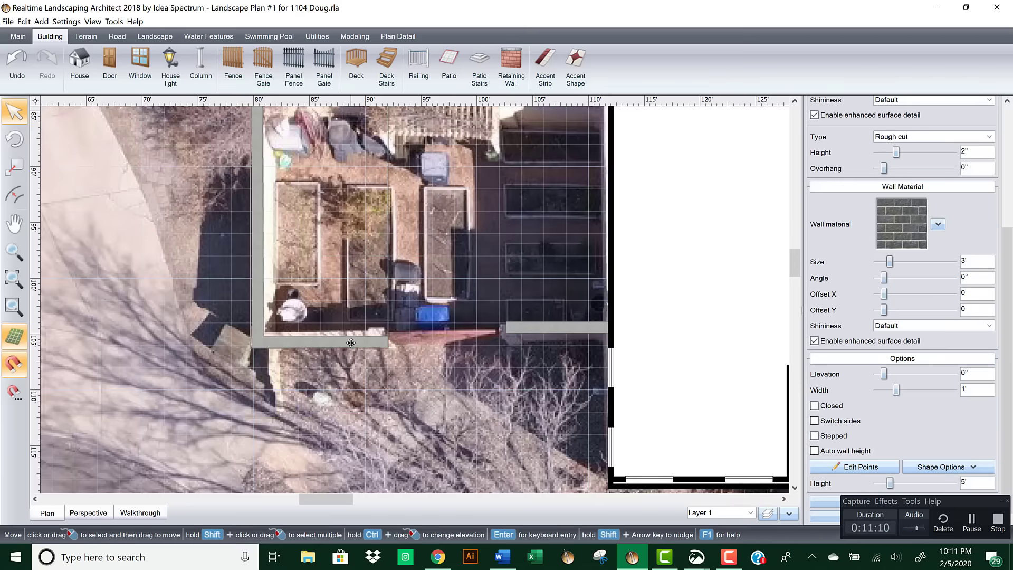
drag(351, 342, 364, 329)
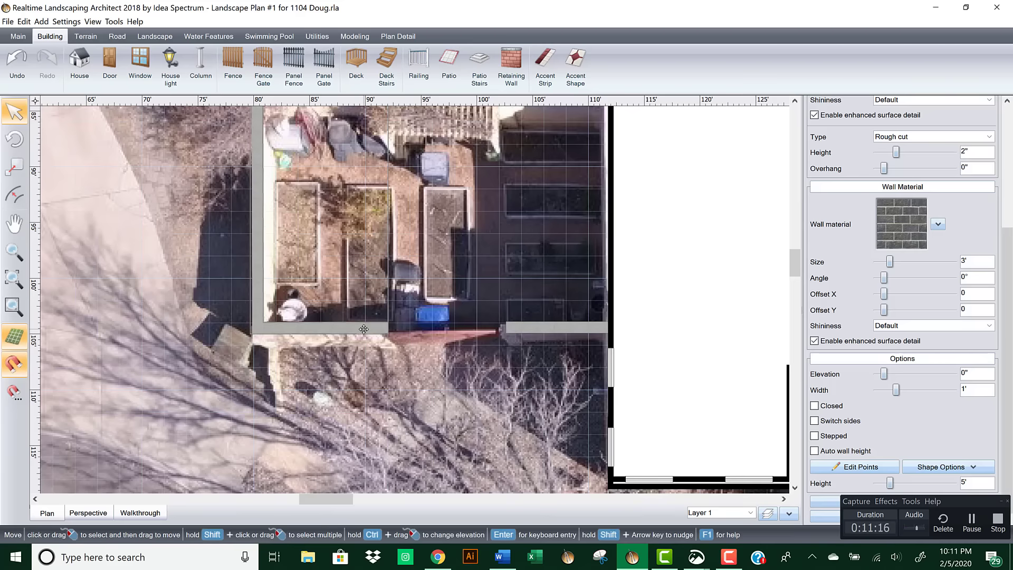
Step: Draw a straight wooden fence across the gap between the two retaining walls, from one wall end to the other
scroll(428, 326, up, 2)
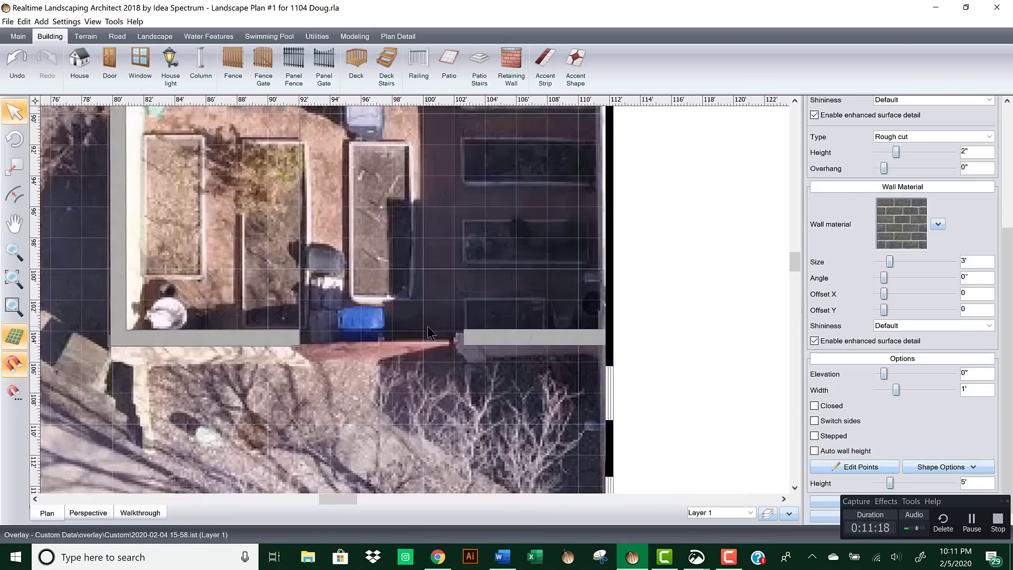
scroll(427, 326, up, 2)
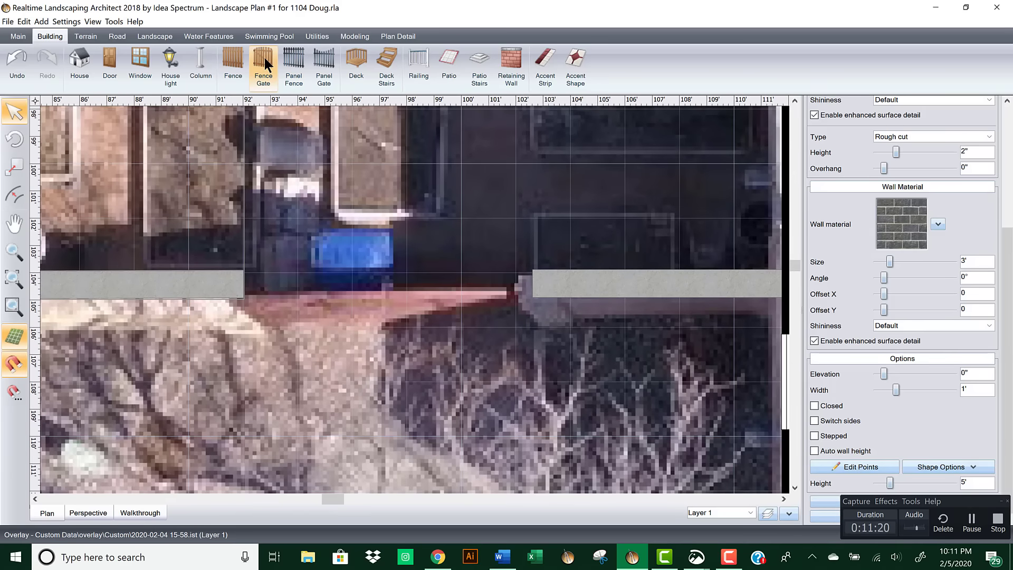
click(237, 58)
click(244, 286)
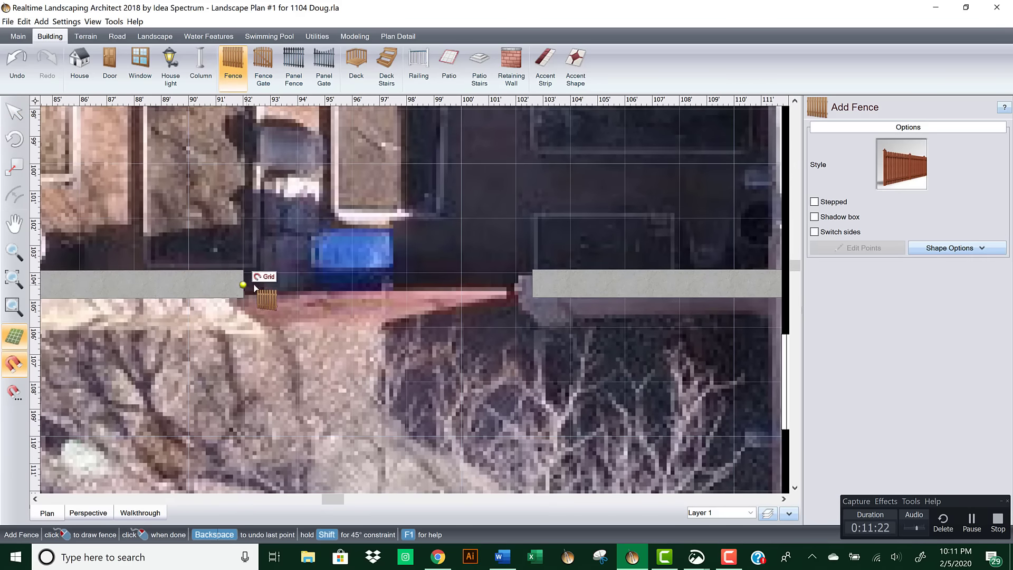
click(533, 288)
right_click(533, 287)
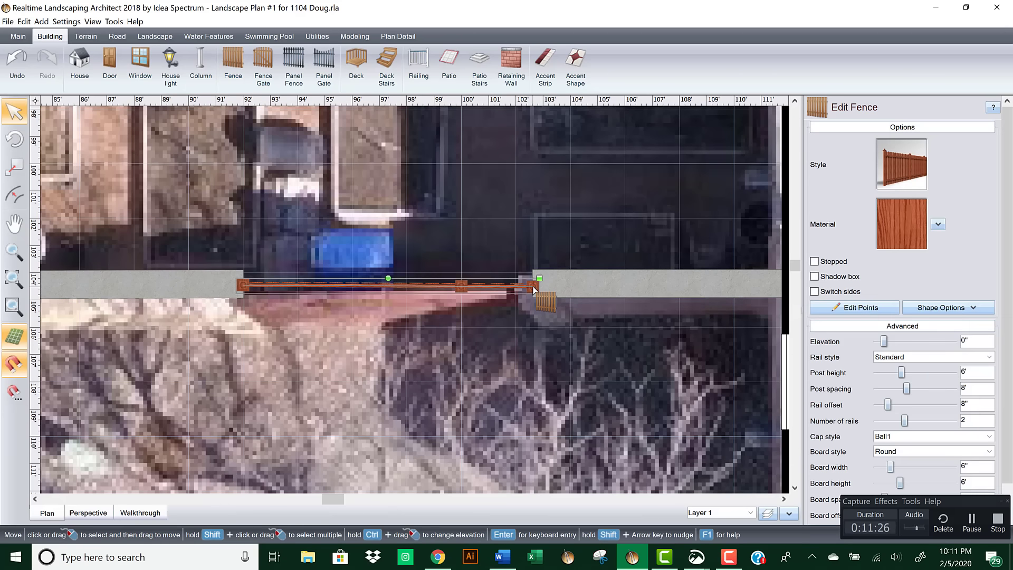
right_click(474, 295)
Step: Examine the fence and walls in the perspective view, and compare them with the aerial house photo in Snip & Sketch
click(86, 511)
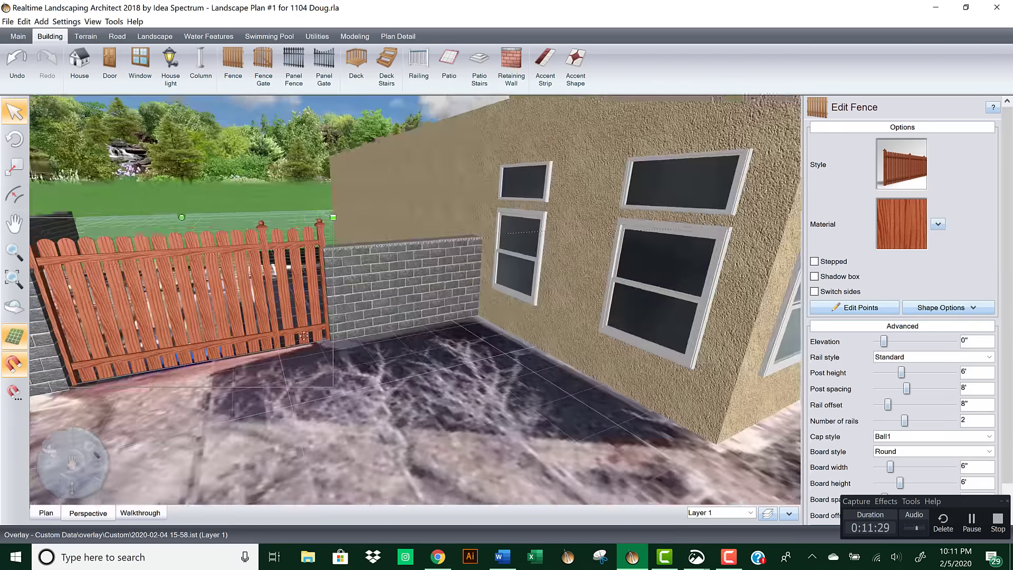
drag(304, 336, 495, 323)
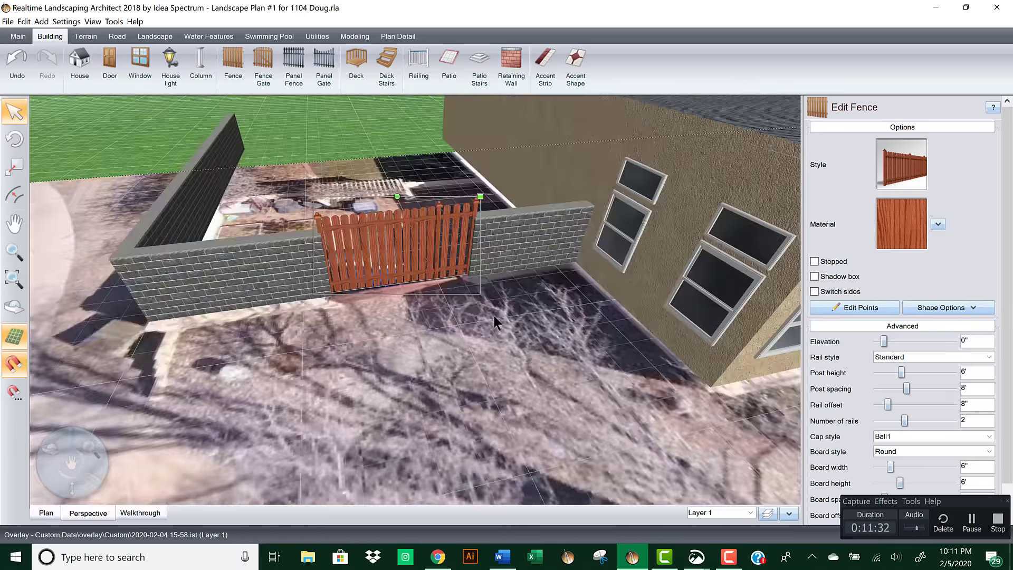
mouse_move(697, 556)
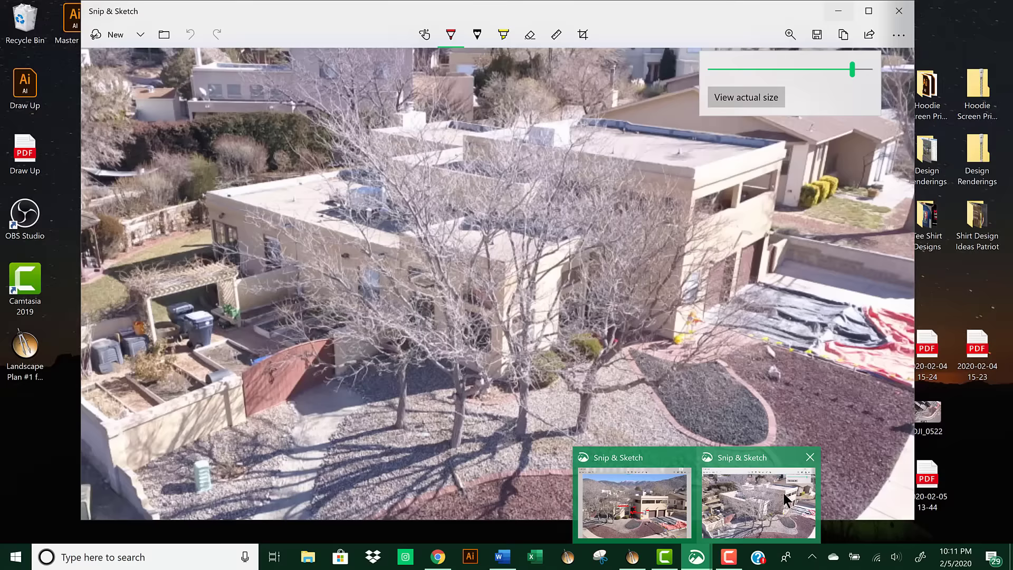
click(786, 498)
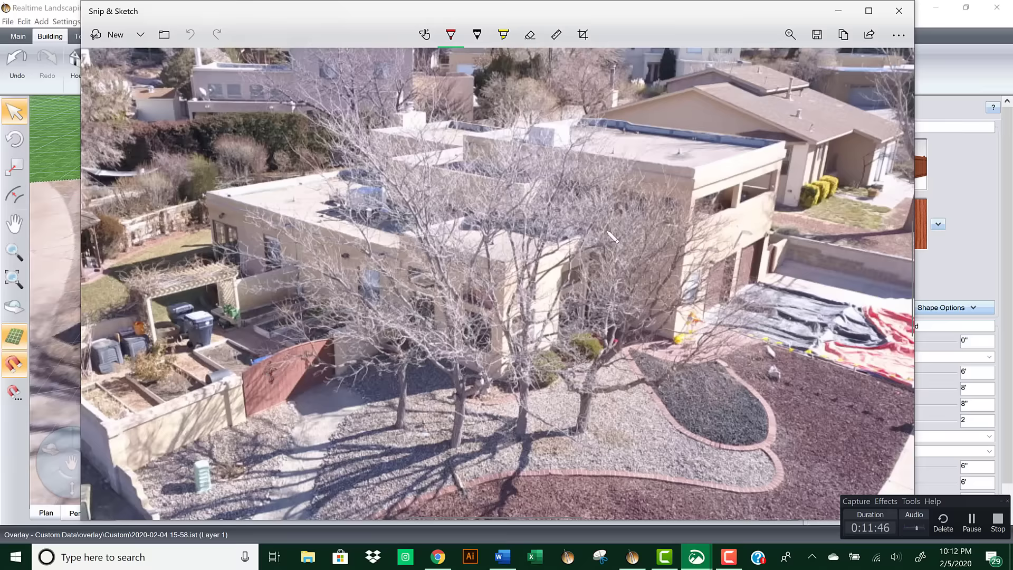
click(839, 12)
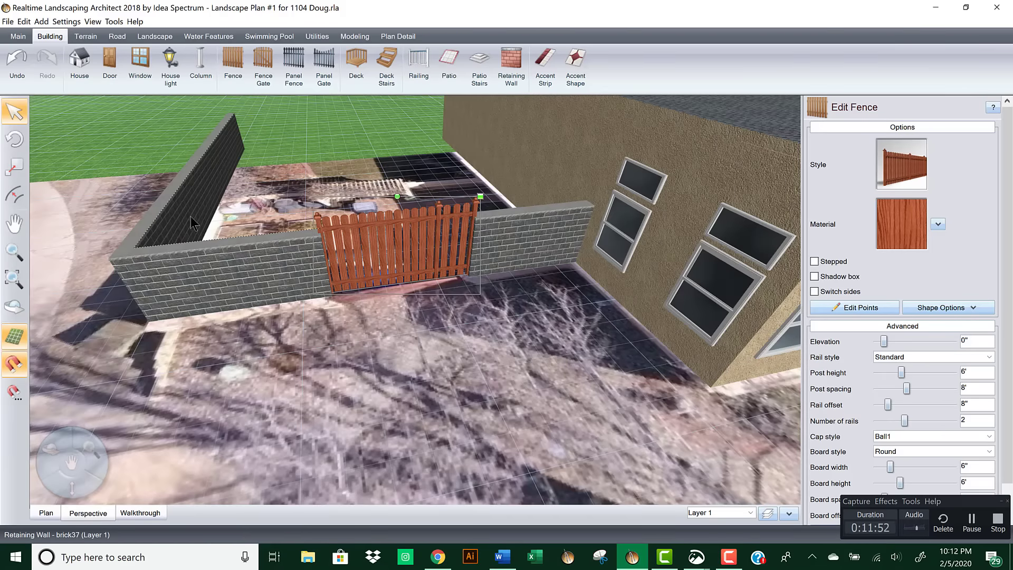
Step: Select the two retaining walls on either side of the fence and apply the Pencil89 color wash as their wall material
click(205, 270)
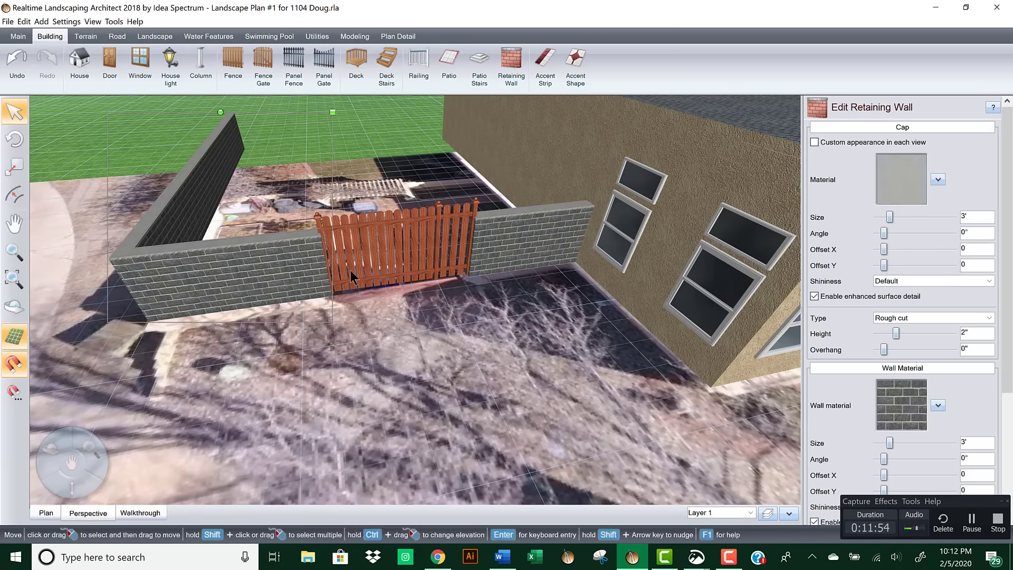
shift+click(533, 238)
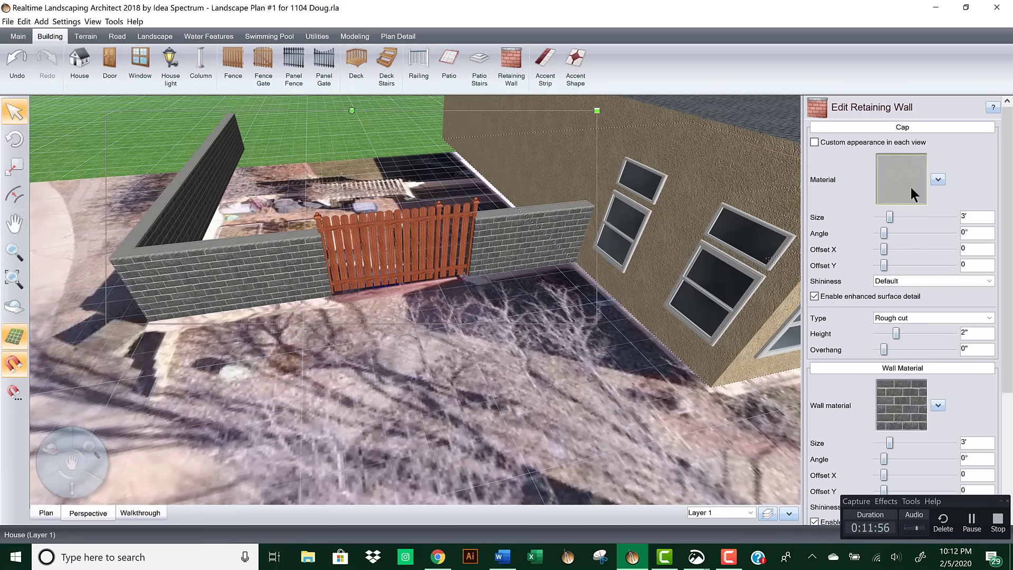
click(908, 396)
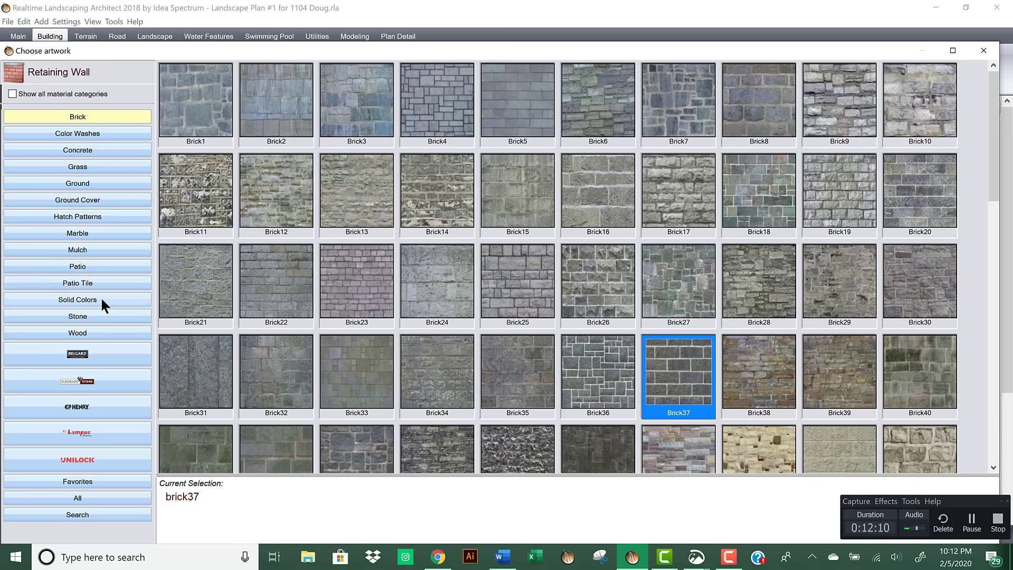
click(109, 133)
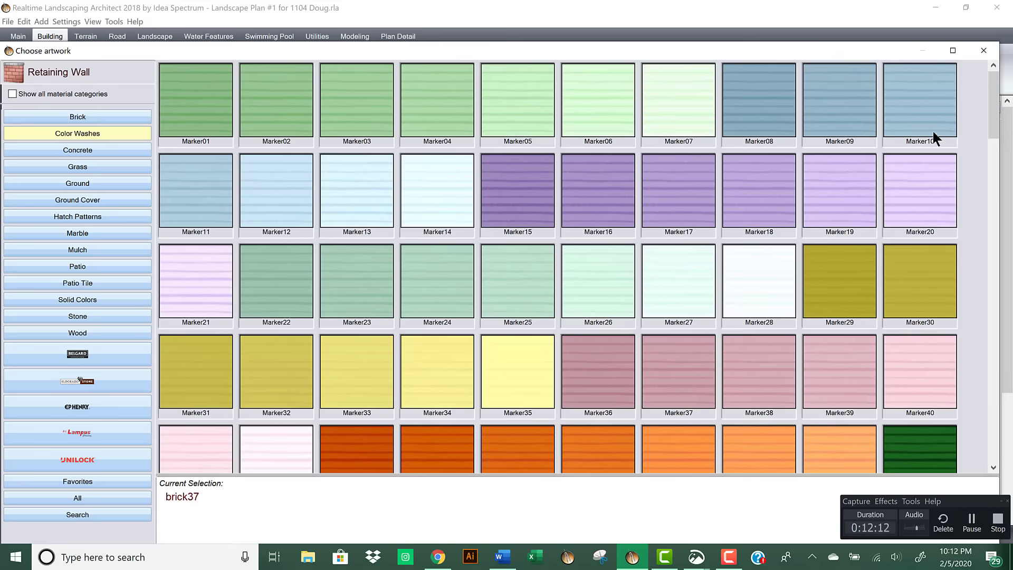
drag(988, 108, 994, 293)
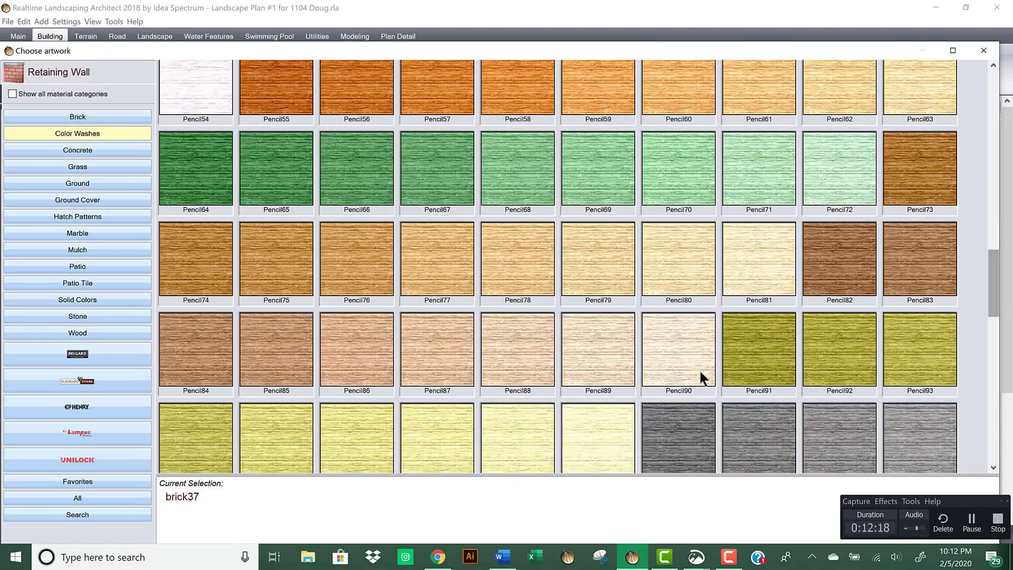
double_click(604, 342)
mouse_move(592, 295)
middle_down()
mouse_move(589, 274)
mouse_move(591, 293)
middle_up()
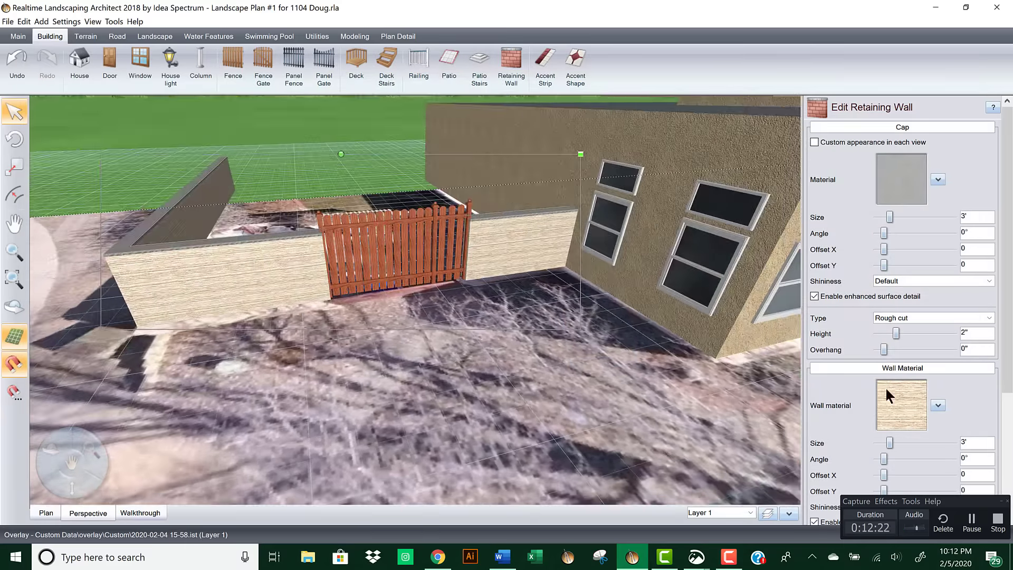
Step: Try the Pencil87 color wash on the selected retaining walls, and settle on Pencil80 as the wall material
click(907, 409)
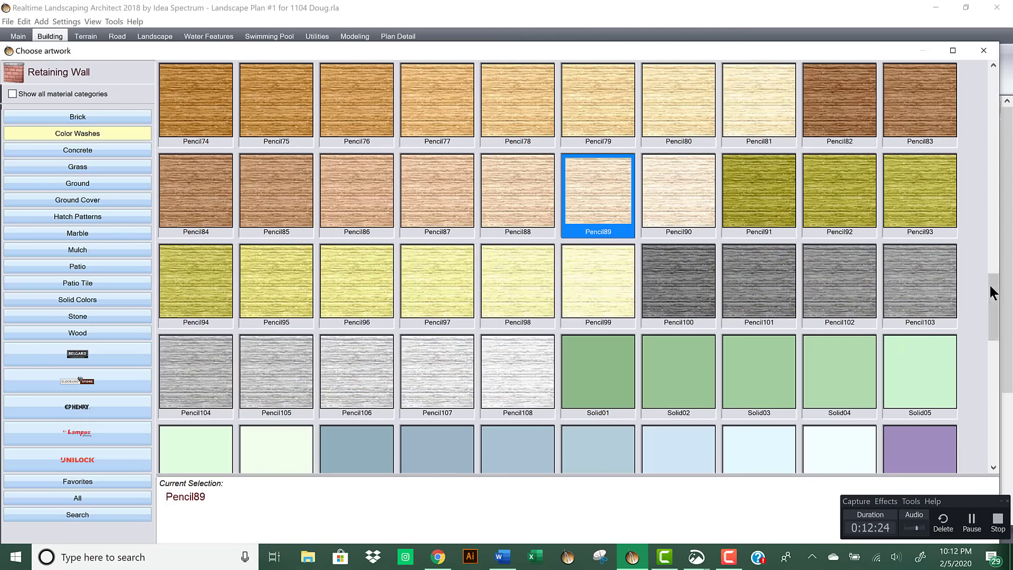
double_click(464, 185)
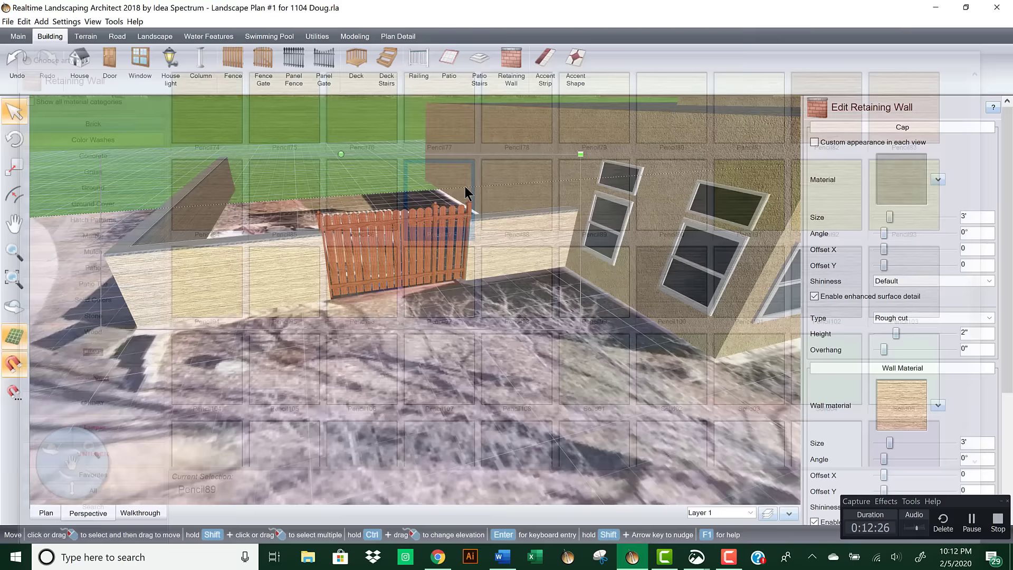
click(878, 391)
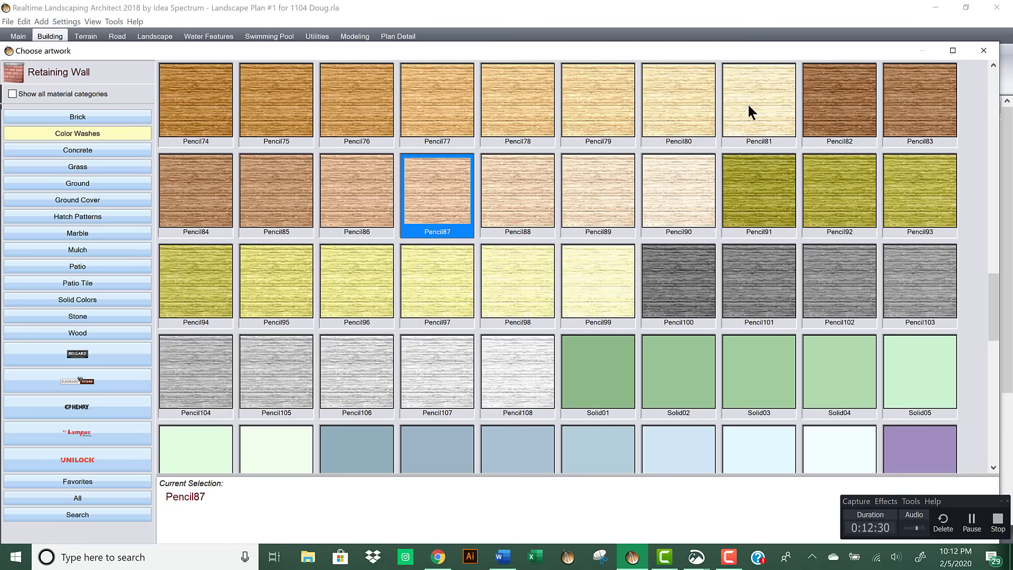
double_click(650, 90)
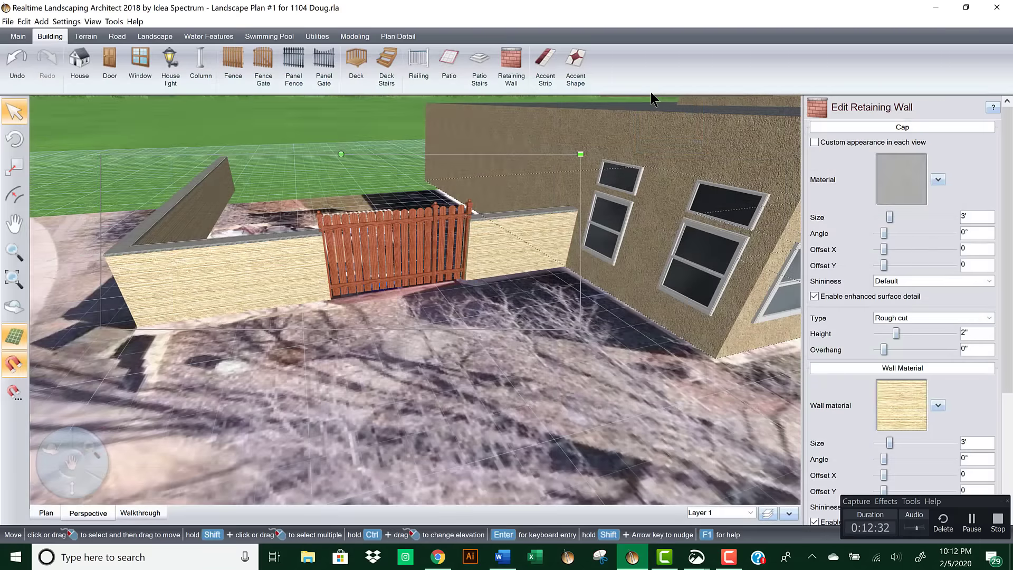
Step: Check the walls and fence in a full-screen realtime walkthrough, and return to the perspective view
click(141, 513)
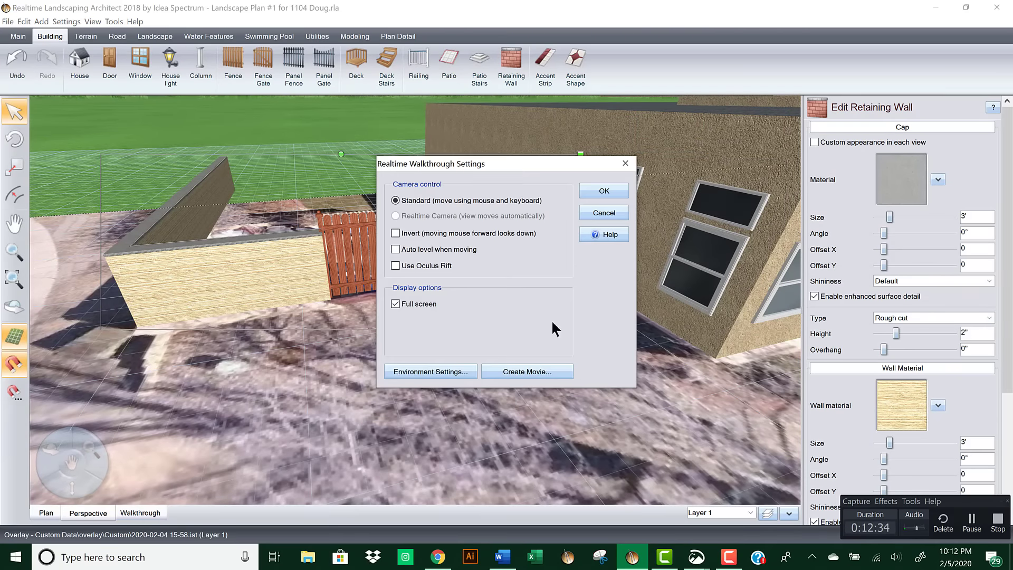
click(601, 197)
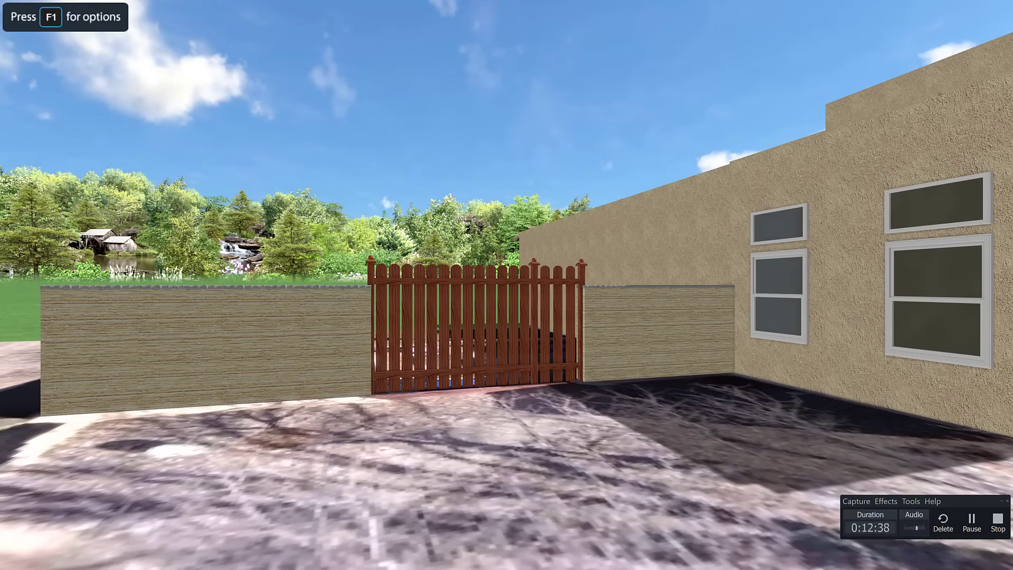
key(Up)
key(Escape)
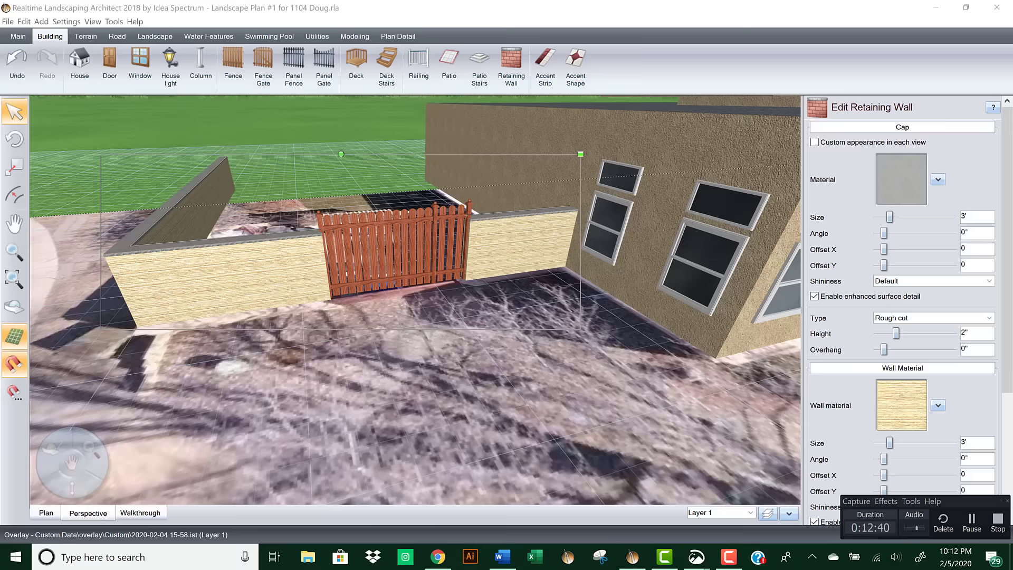
Step: Set the cap material of the two retaining walls to the Pencil79 color wash
click(902, 178)
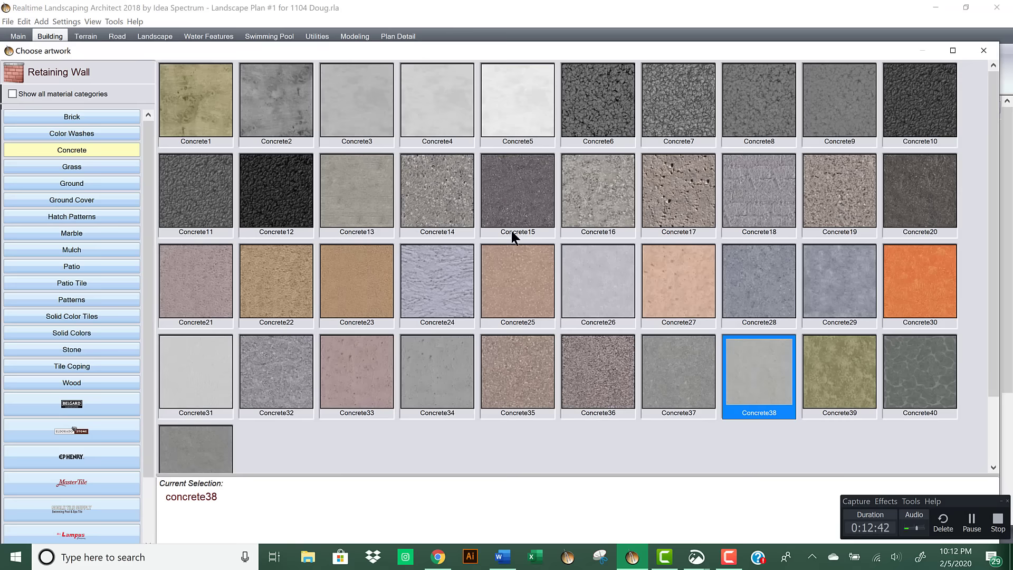
click(116, 132)
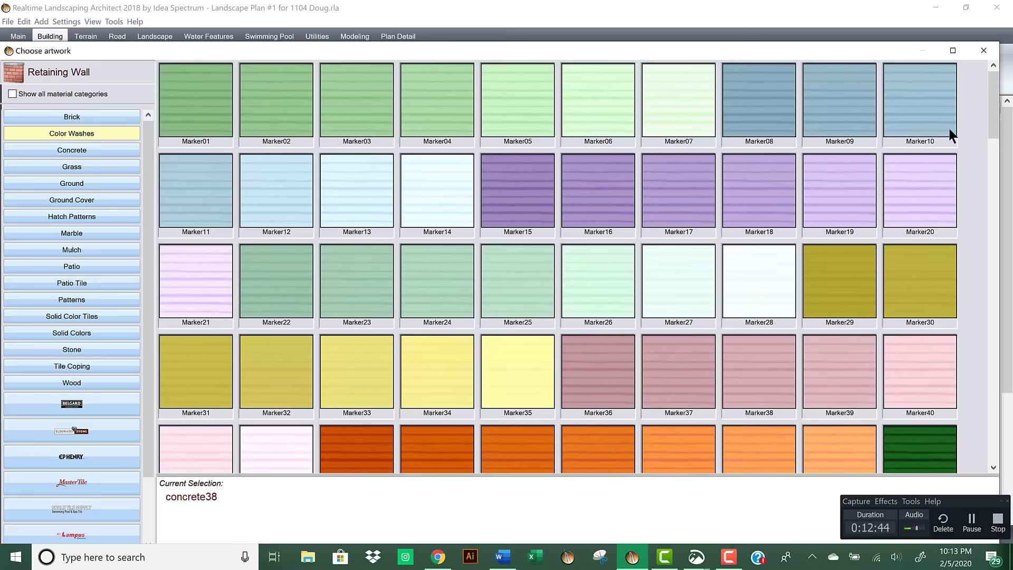
drag(994, 194, 993, 267)
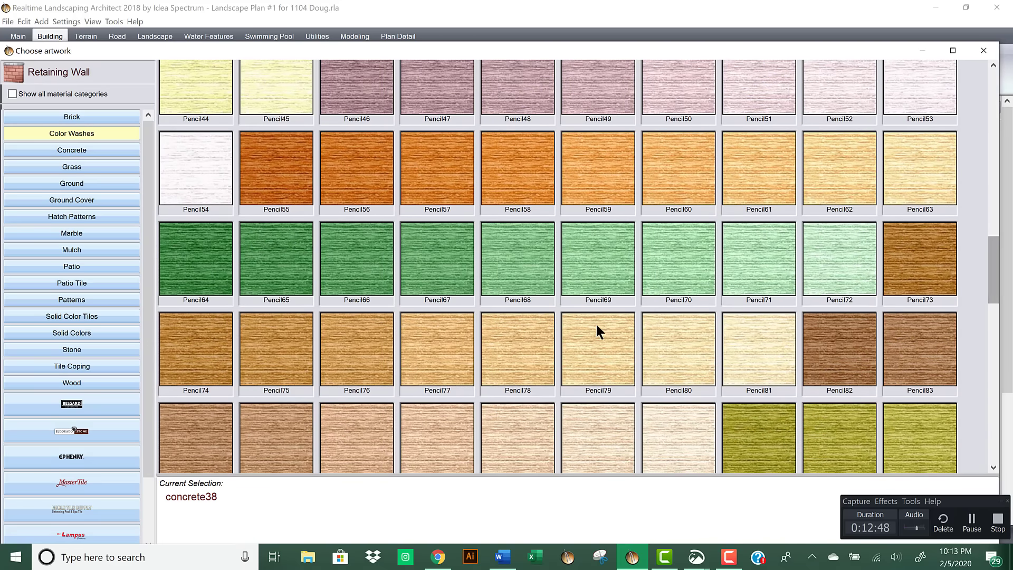
double_click(594, 335)
middle_drag(485, 303, 387, 255)
Step: Select the fence between the walls, widen its post spacing to 10'-3", and switch its sides
click(387, 255)
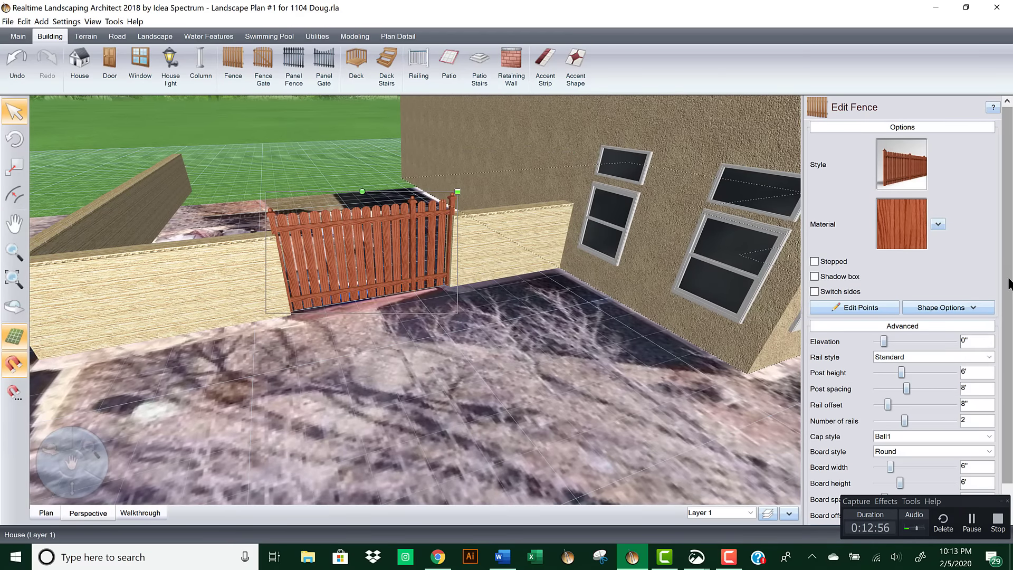
scroll(1008, 325, down, 2)
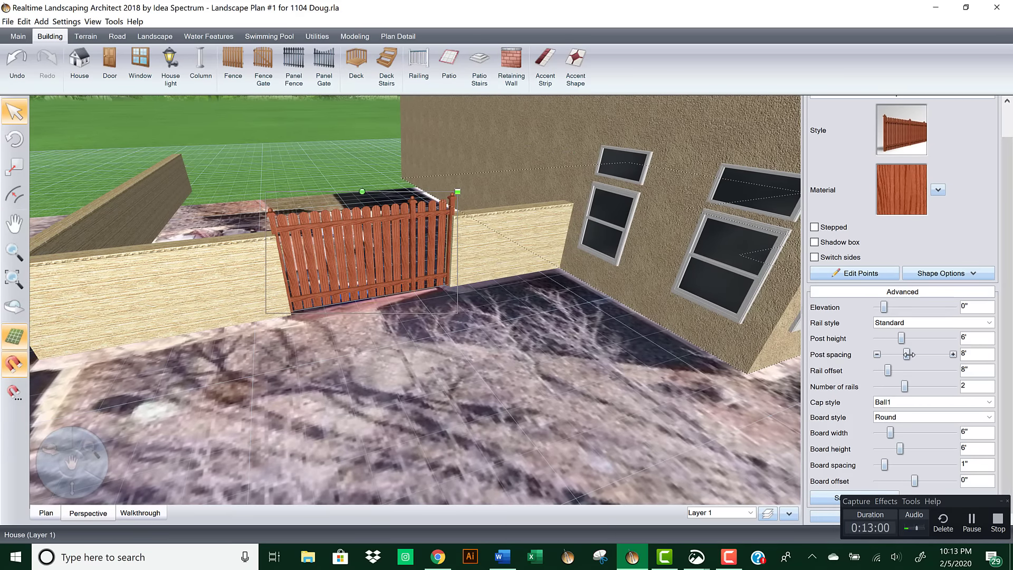
drag(910, 354, 914, 354)
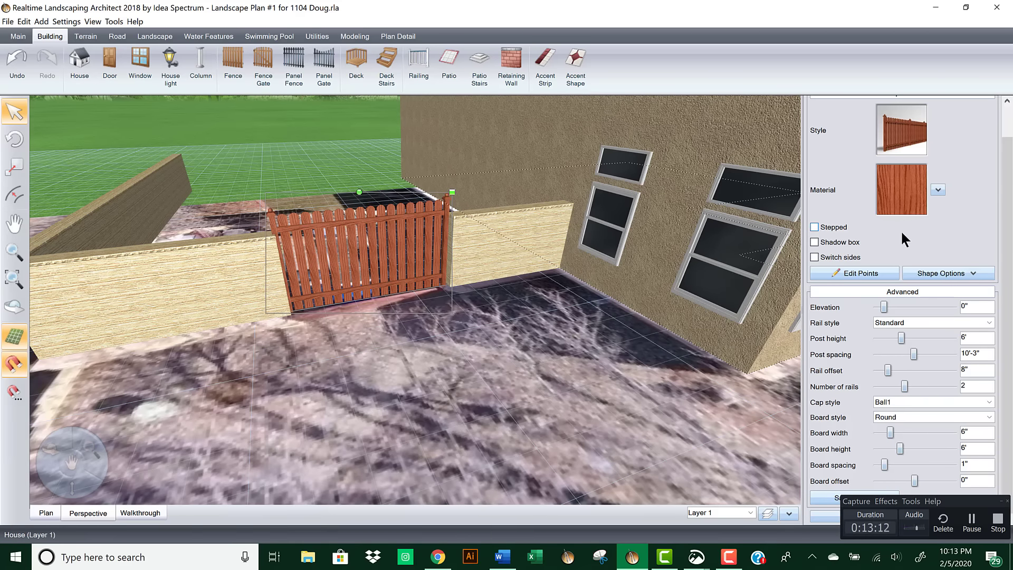
click(815, 256)
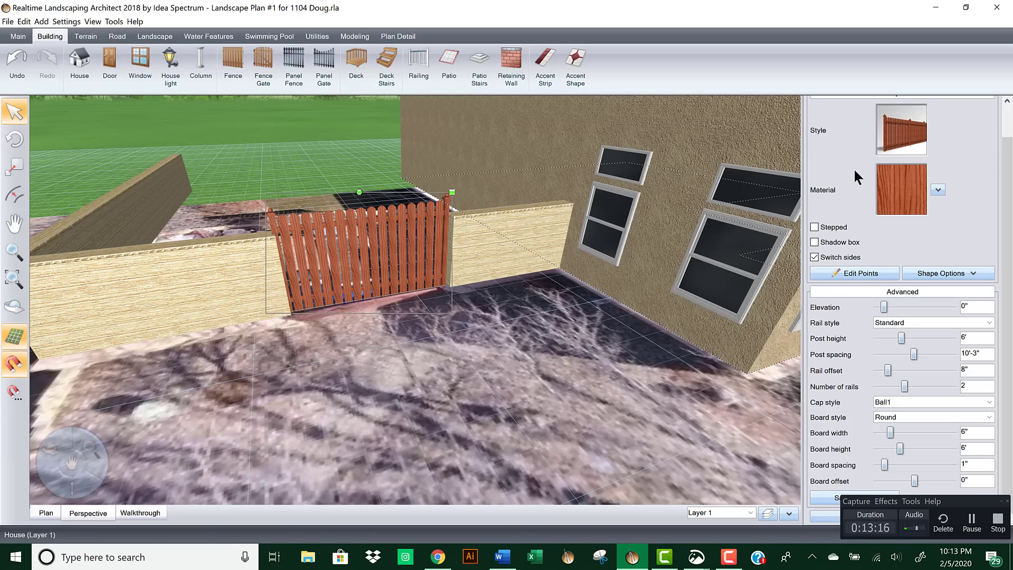
Step: Try the Composite3 and Wood26 materials on the fence, and apply Wood23
click(899, 185)
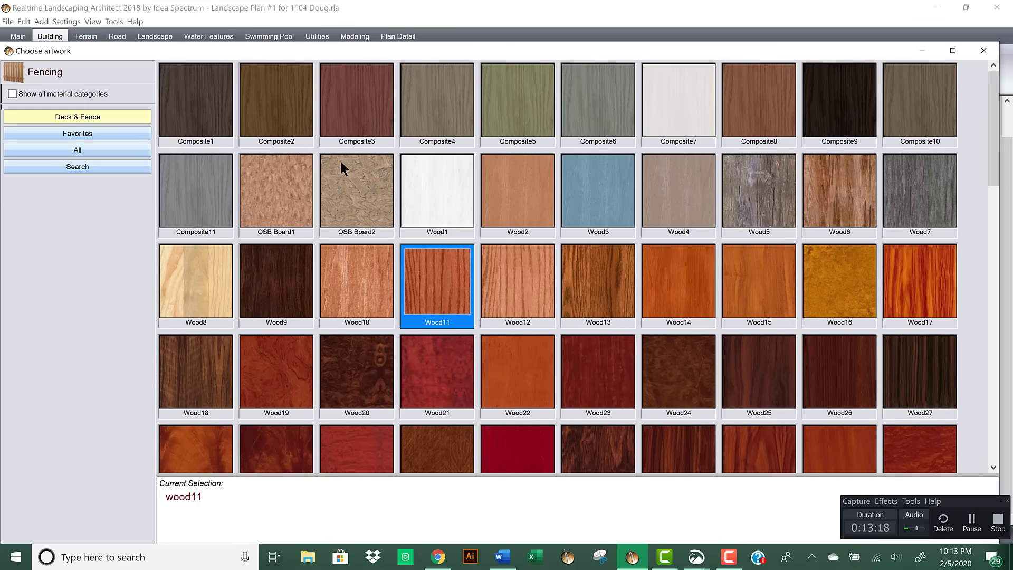
double_click(352, 99)
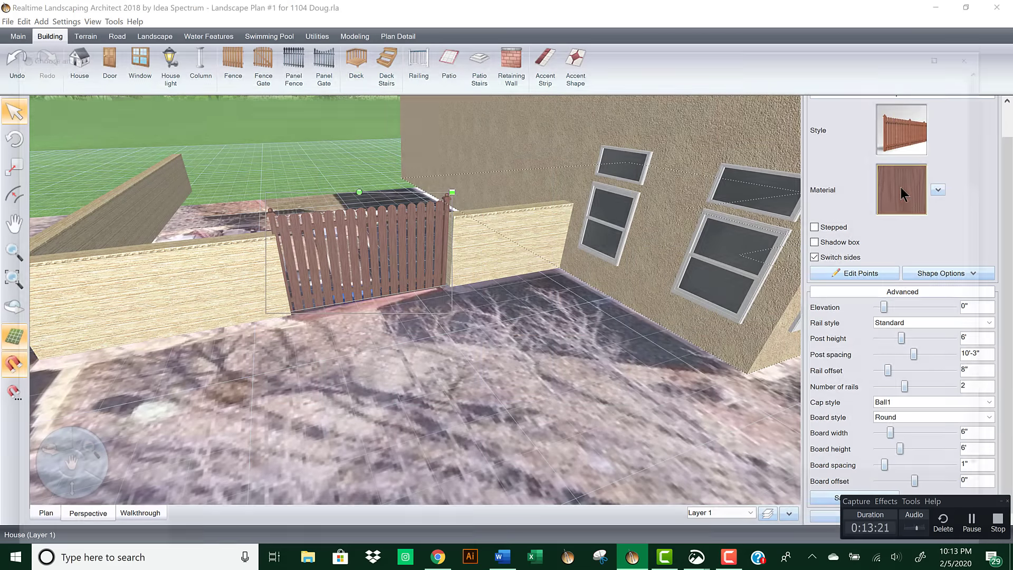
click(901, 188)
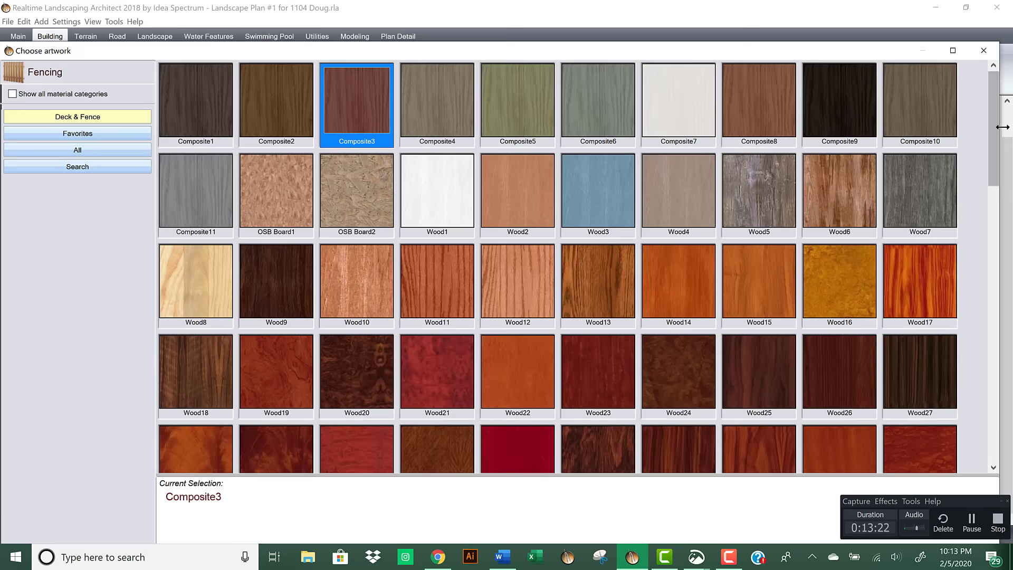
scroll(994, 142, down, 5)
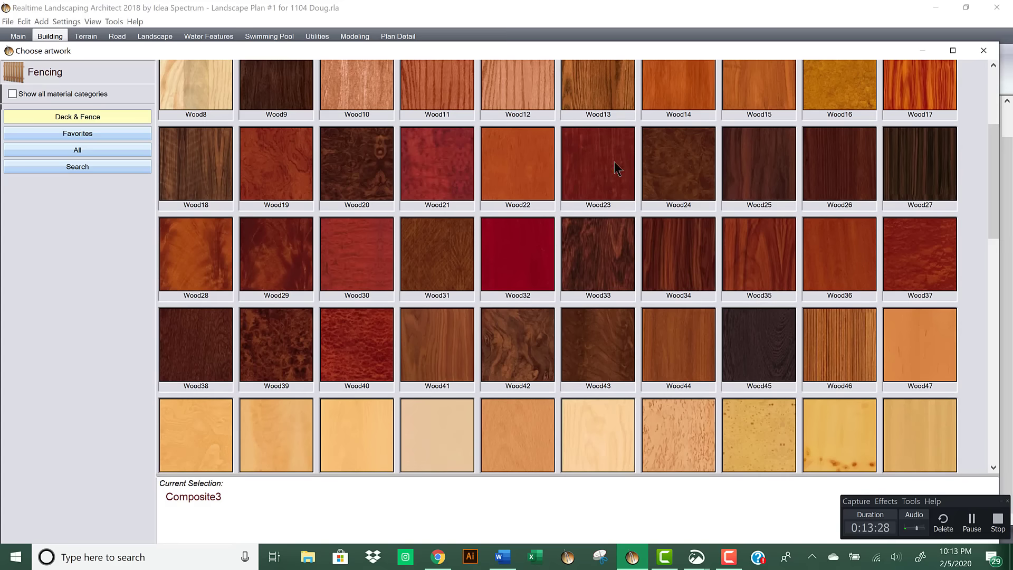
double_click(839, 158)
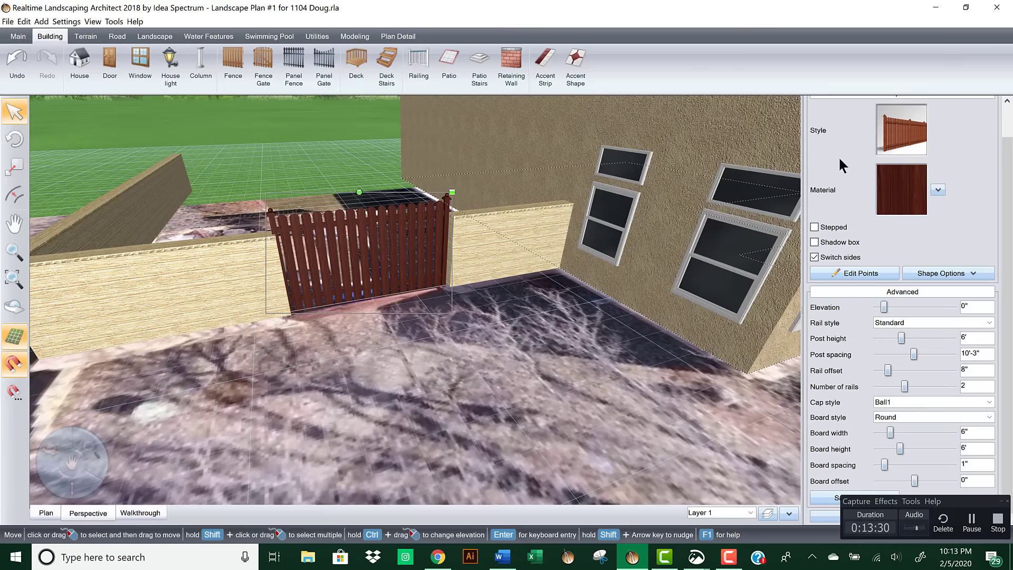
click(911, 190)
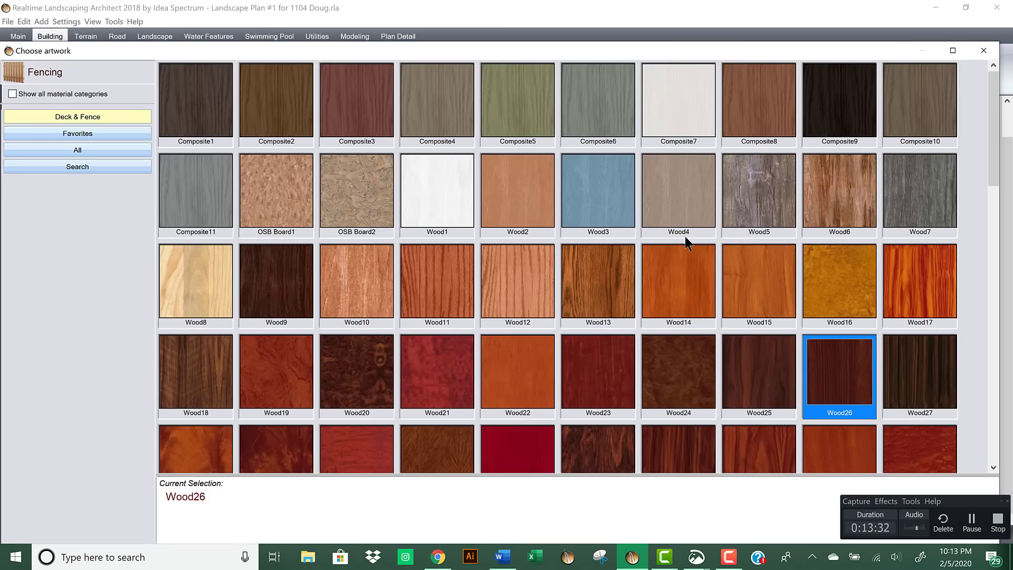
double_click(607, 372)
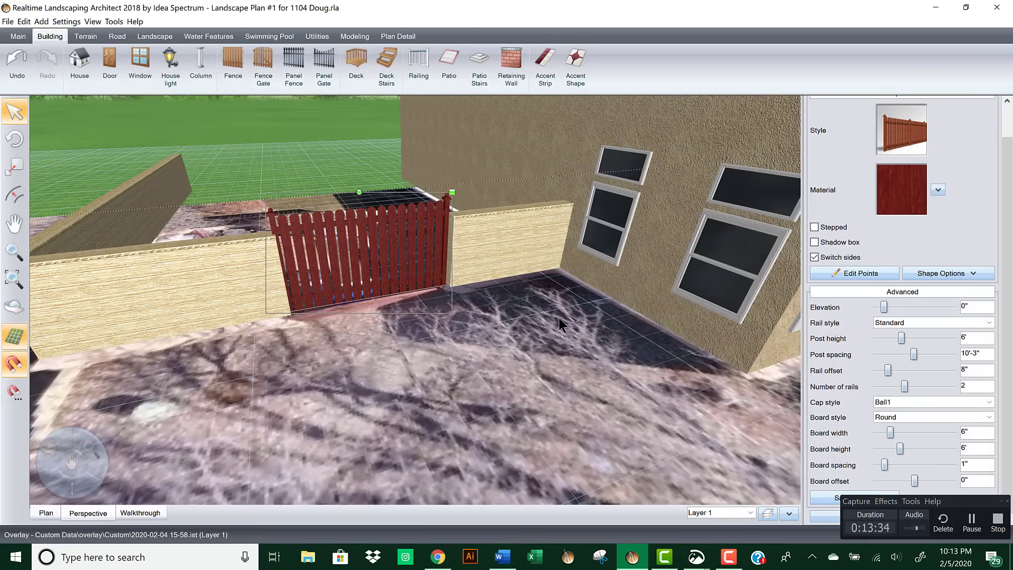
Step: Try Fence Style2 on the gate fence, and change it to Fence Style8
click(906, 136)
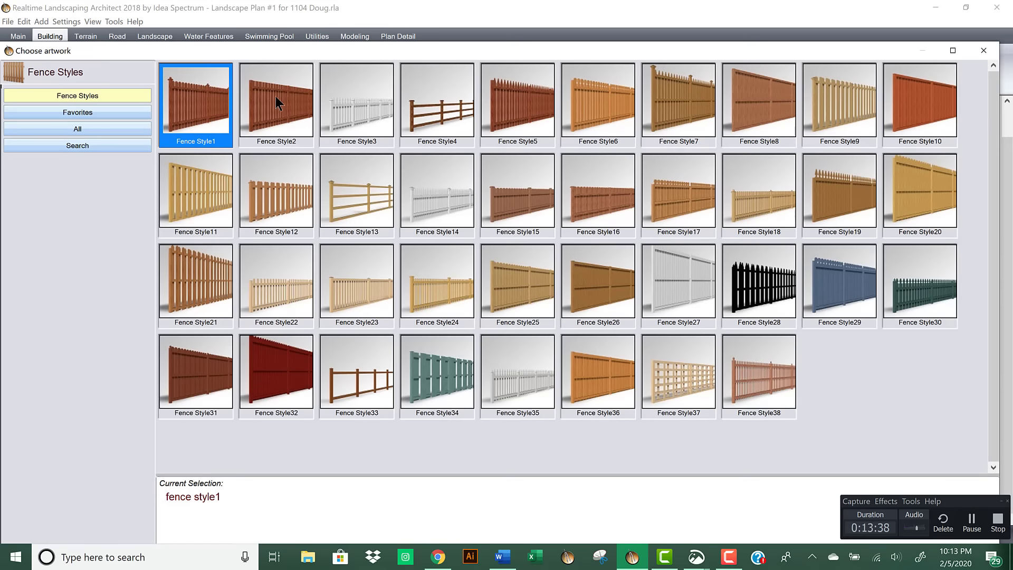
double_click(275, 96)
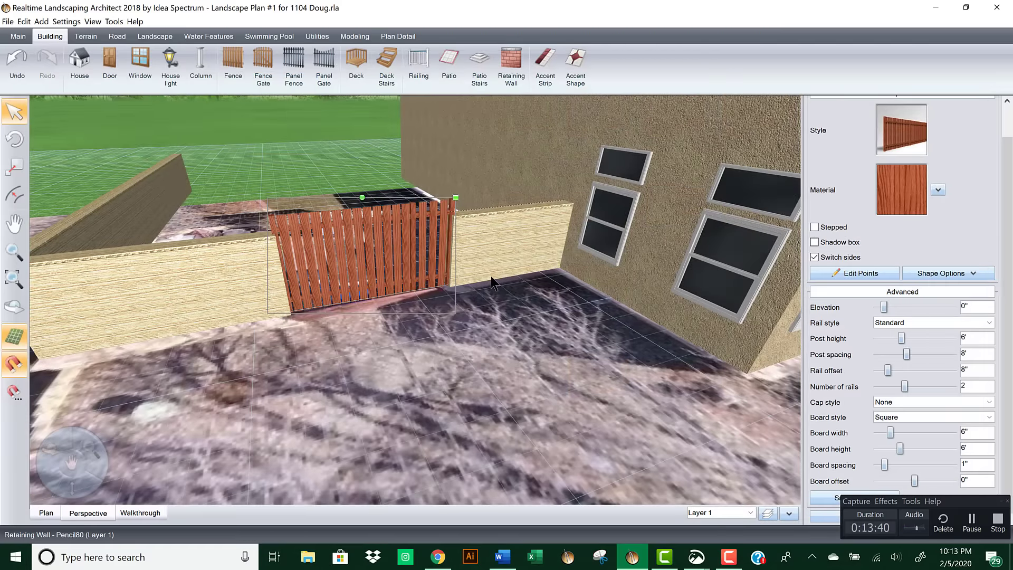
middle_drag(741, 262, 571, 292)
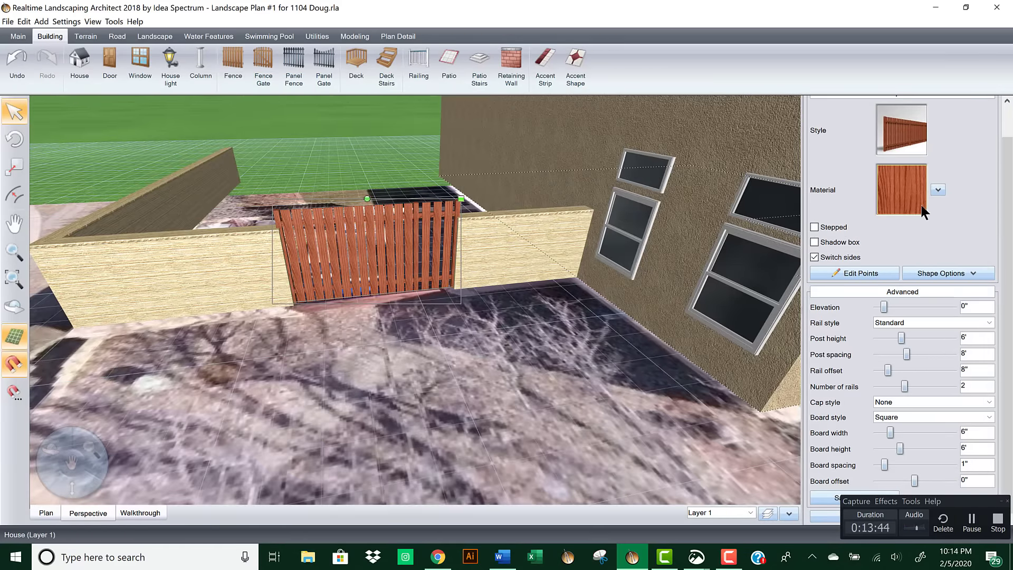
click(897, 131)
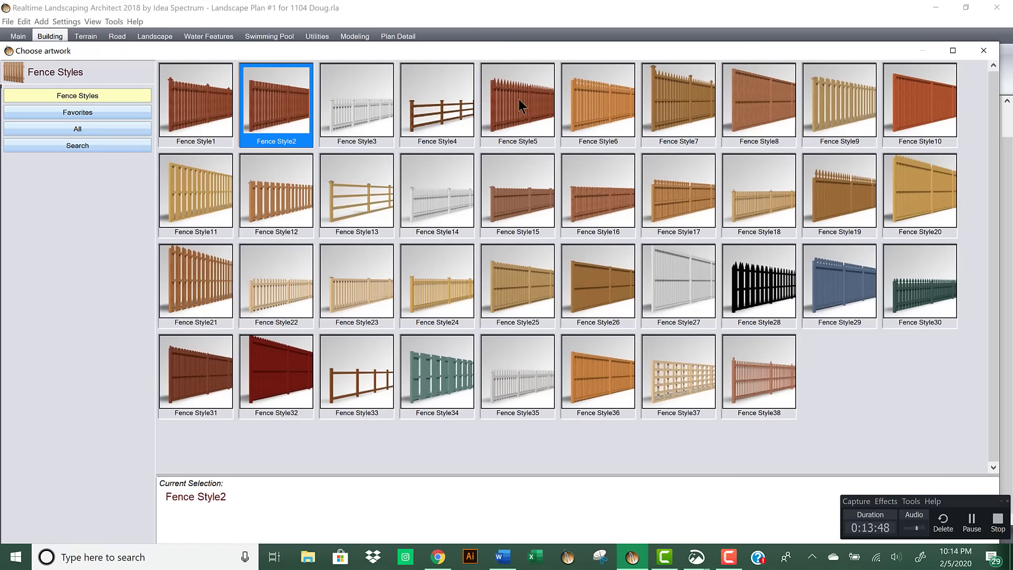
double_click(755, 99)
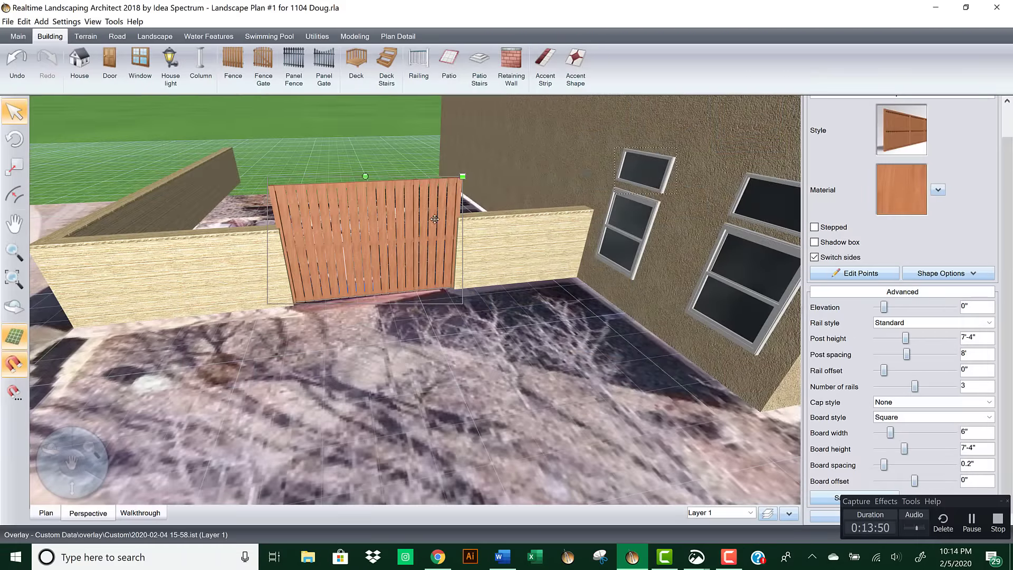
Step: Change the restyled fence's material to a dark red wood
click(910, 171)
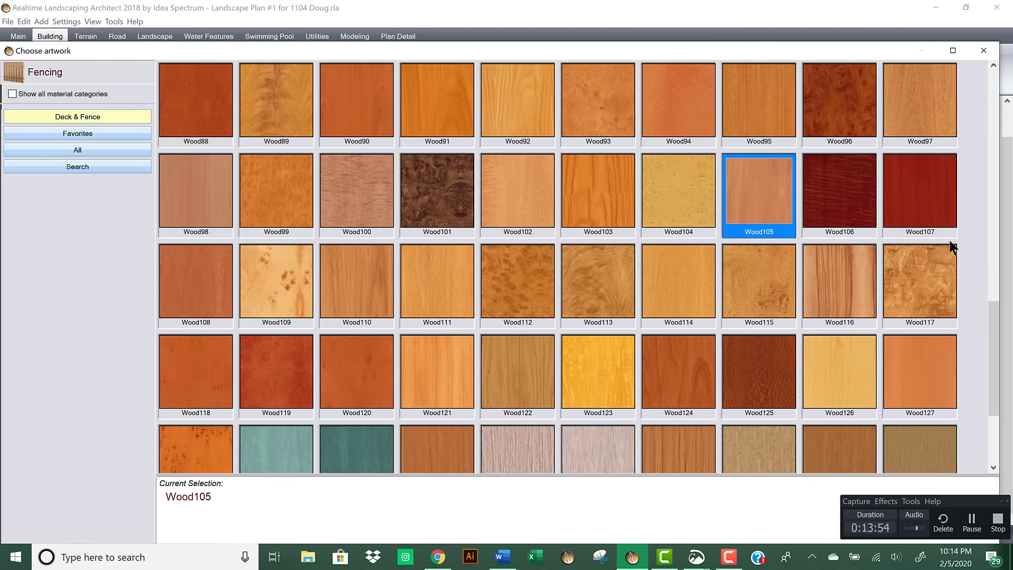
drag(993, 318, 983, 179)
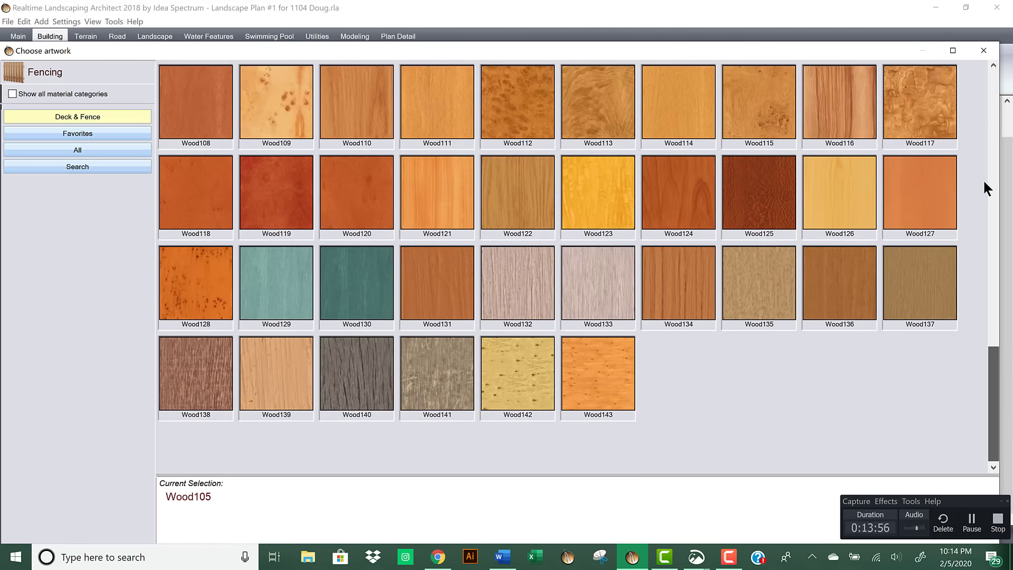
click(983, 50)
Step: Lower the gate fence's board height to 5'-8"
click(876, 449)
click(876, 448)
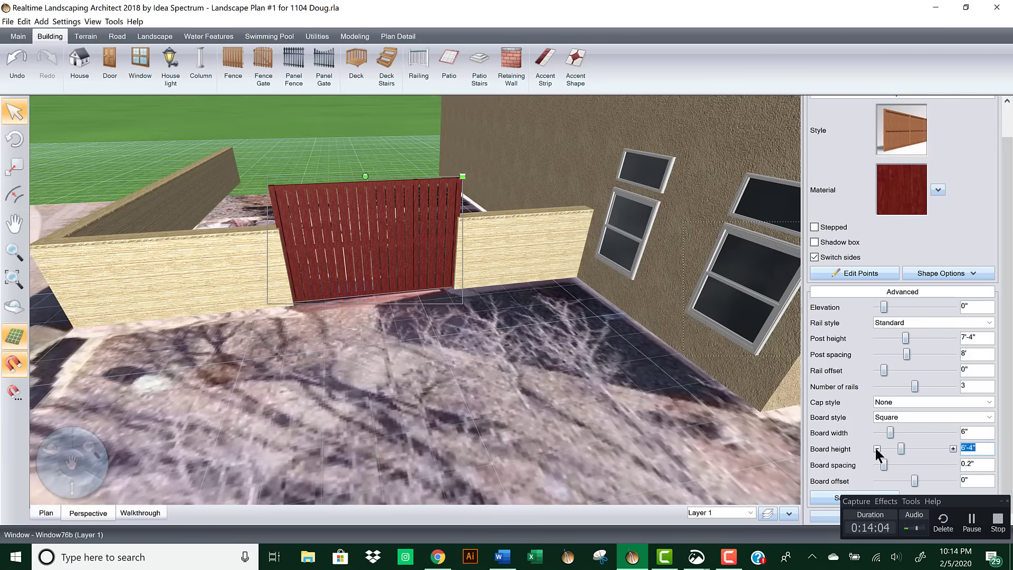
click(876, 448)
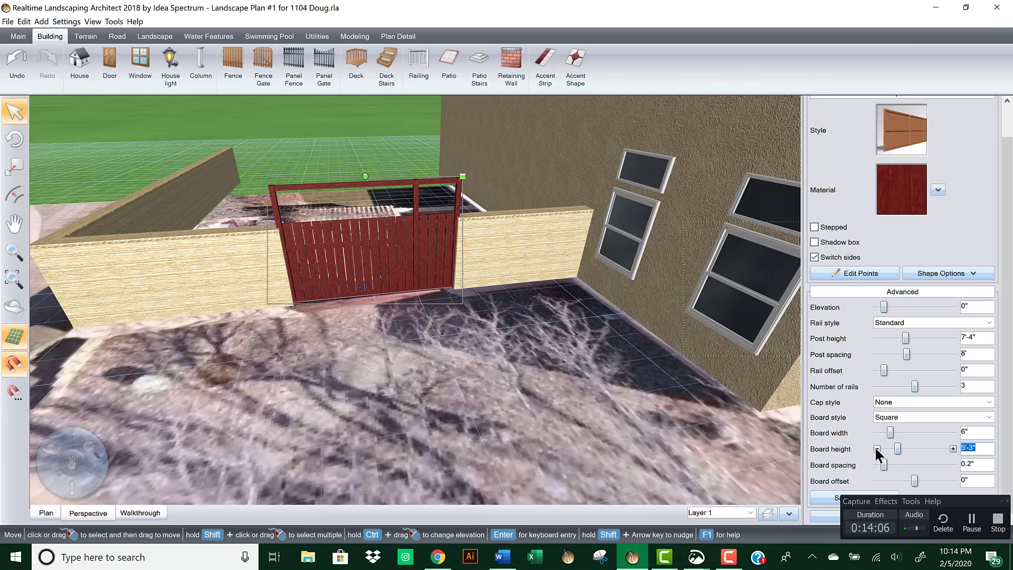
click(953, 449)
click(953, 448)
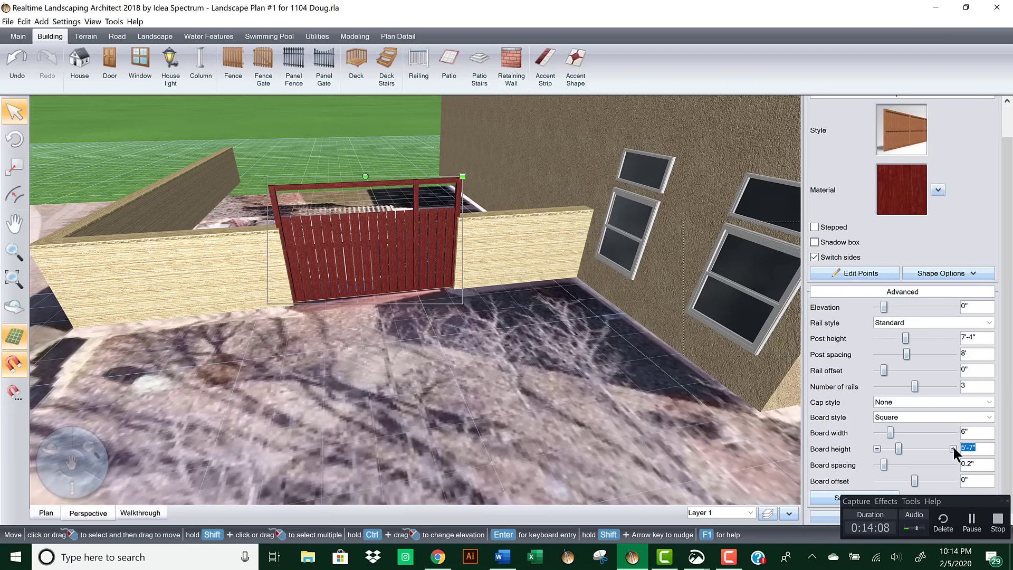
click(953, 448)
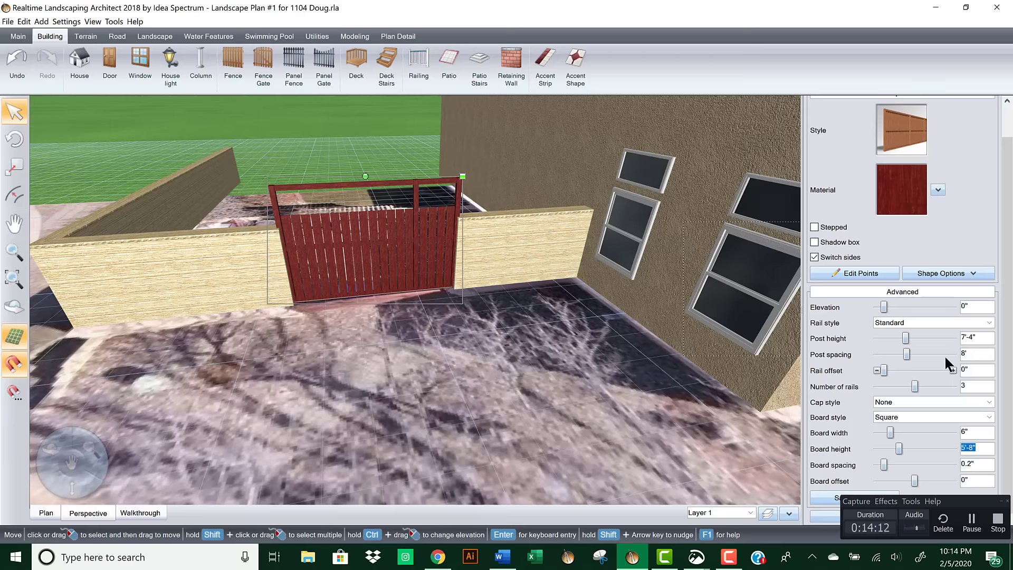
Step: Adjust the gate fence's post spacing to 10'-4" so no intermediate post stands within the opening
click(876, 354)
click(877, 354)
click(876, 353)
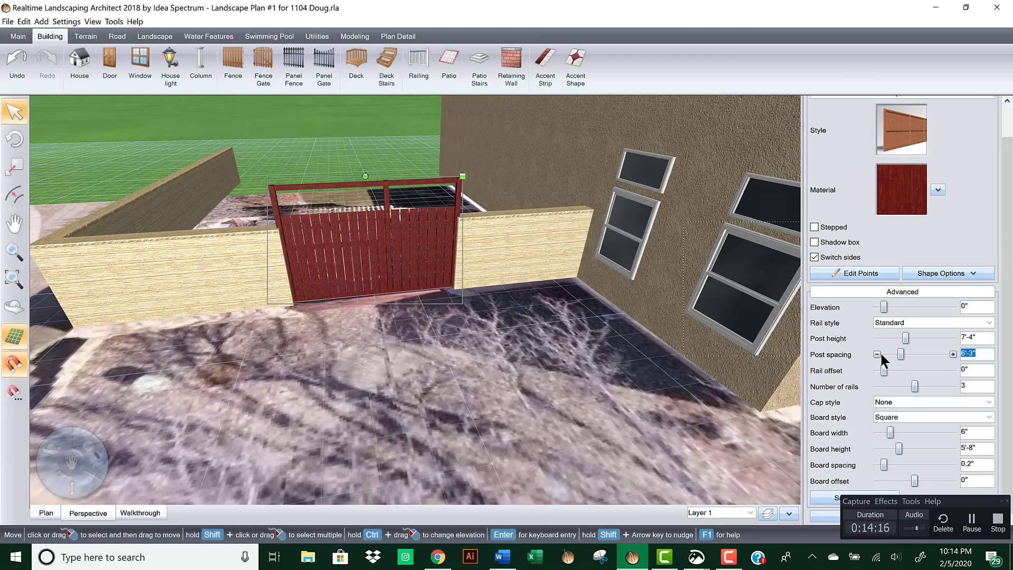
drag(900, 354, 909, 353)
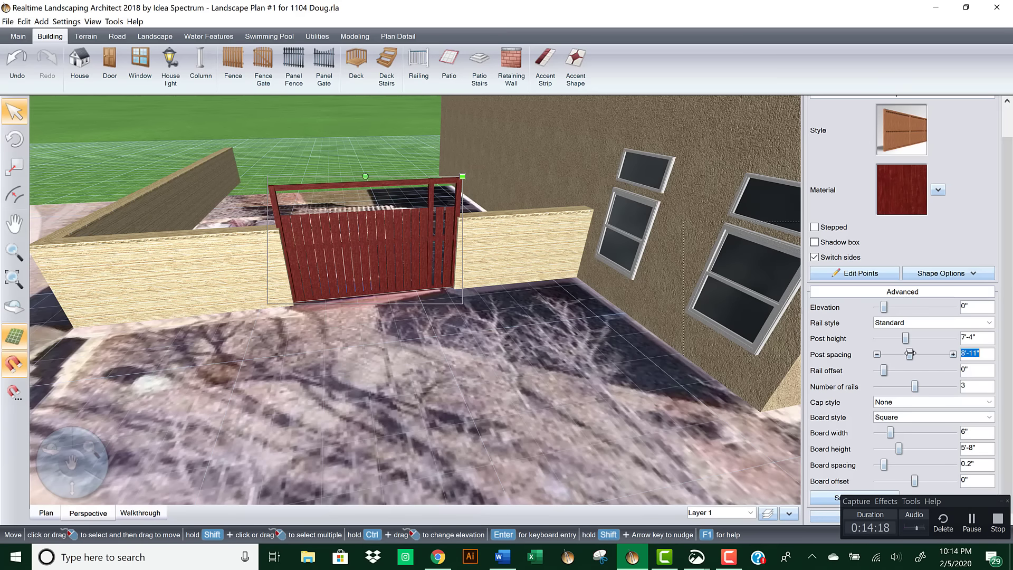
click(952, 353)
click(952, 353)
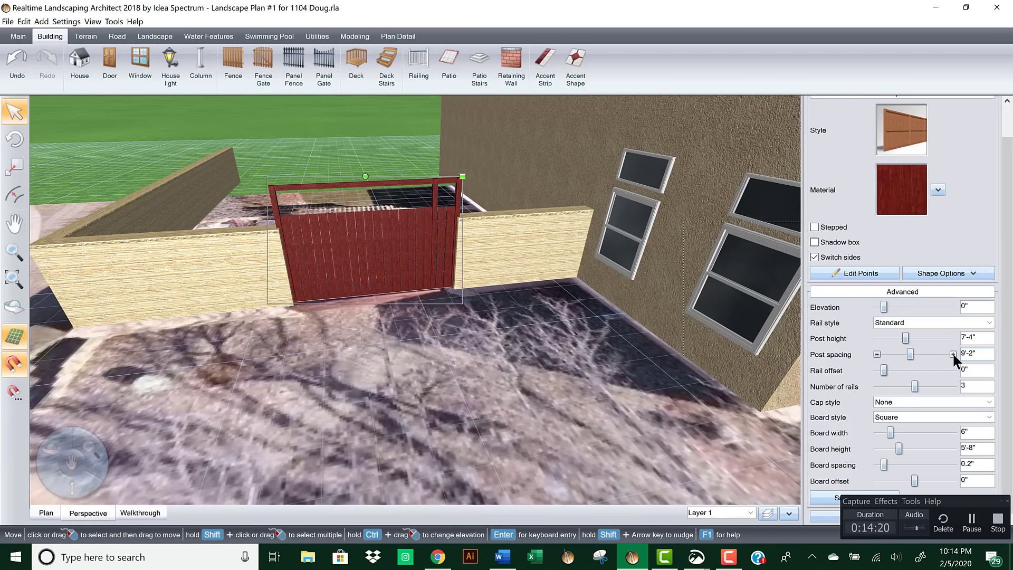
click(953, 353)
click(953, 353)
click(952, 354)
click(953, 353)
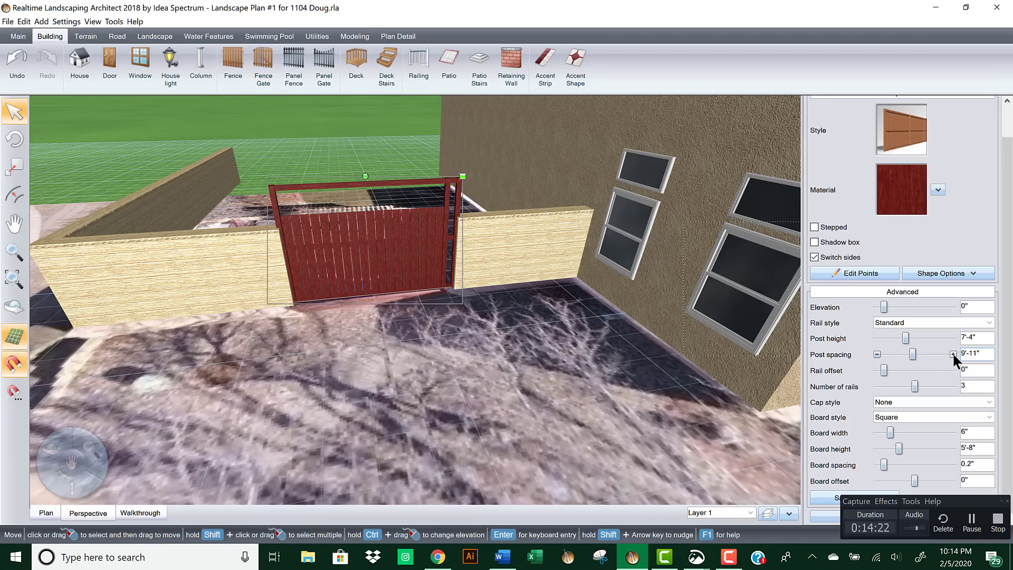
click(952, 353)
click(952, 354)
click(953, 354)
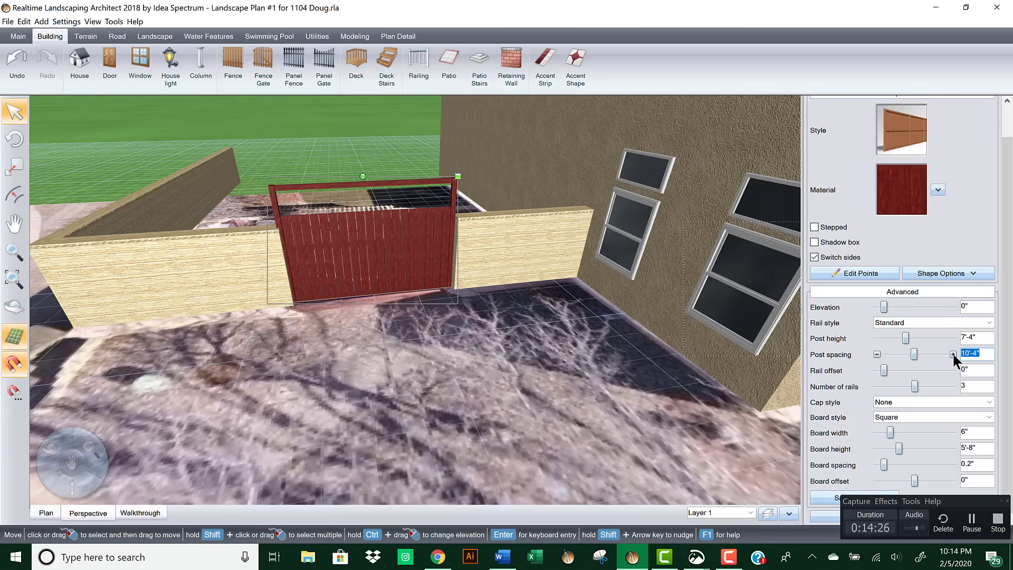
Step: Lower the gate fence's post height to 5'-4"
click(877, 338)
click(876, 338)
click(877, 339)
click(876, 338)
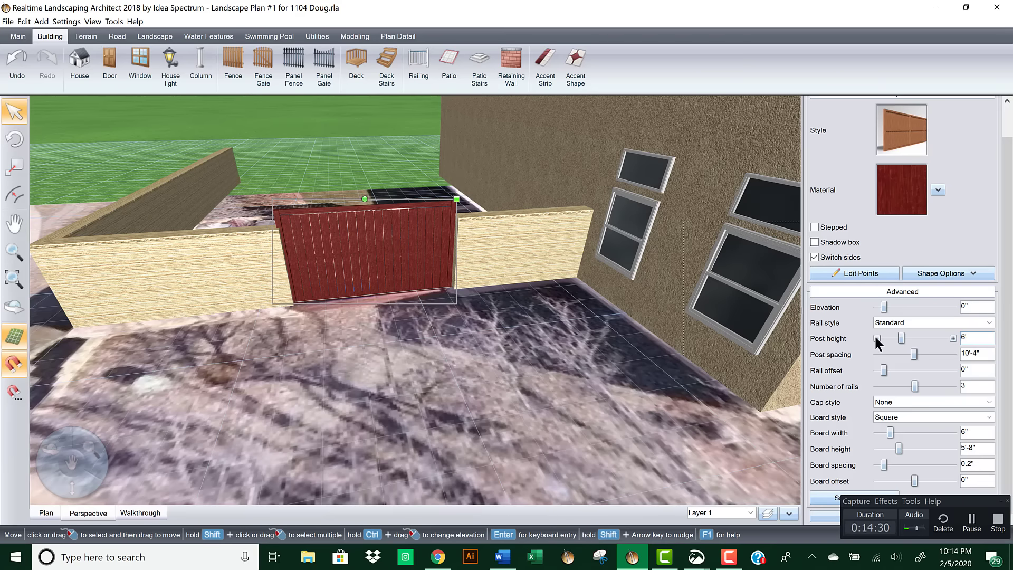
click(877, 338)
click(877, 338)
click(877, 338)
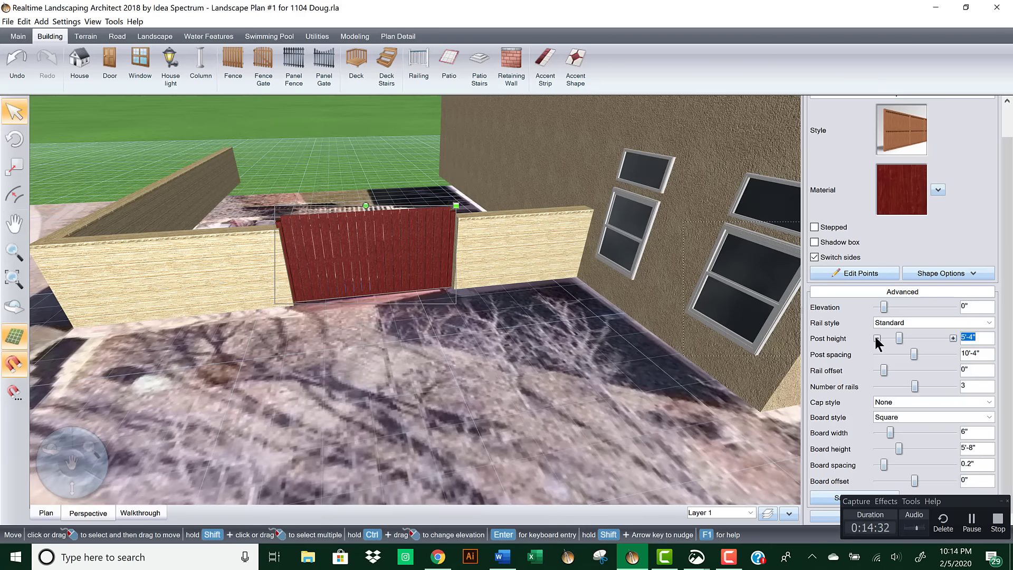
Step: Shift the long side segment of the garden retaining wall toward the house, shortening the adjoining front segment to 10'-3"
mouse_move(412, 341)
middle_down()
mouse_move(428, 315)
mouse_move(438, 326)
mouse_move(409, 333)
mouse_move(434, 338)
mouse_move(399, 314)
mouse_move(415, 321)
middle_up()
scroll(414, 361, up, 10)
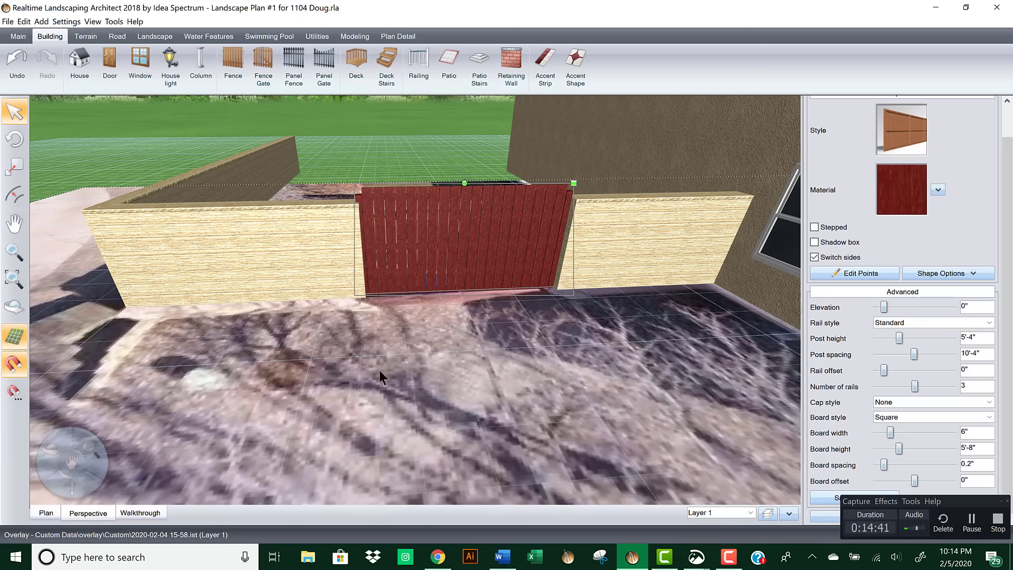
middle_drag(378, 370, 633, 402)
scroll(613, 375, down, 8)
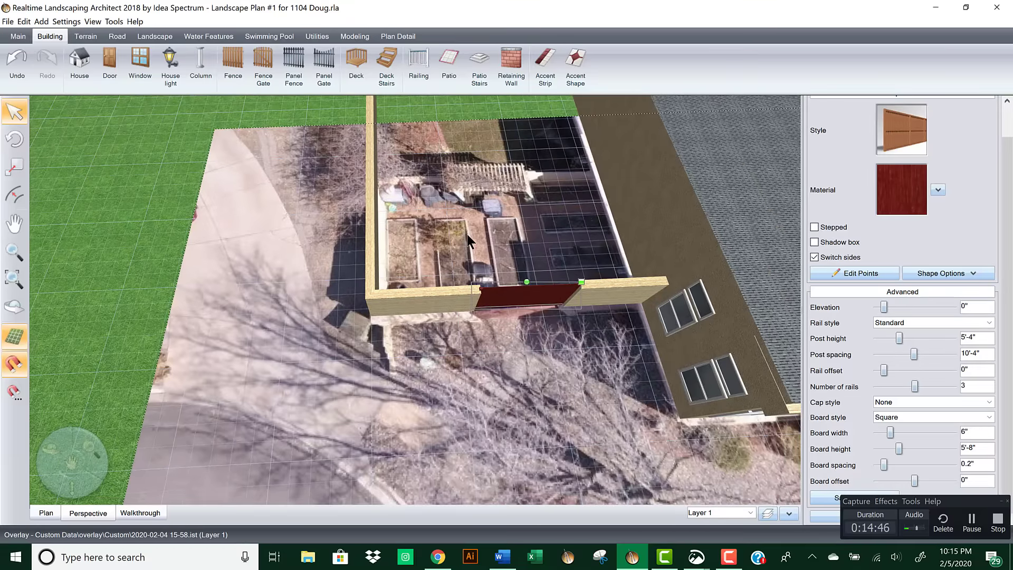
click(371, 206)
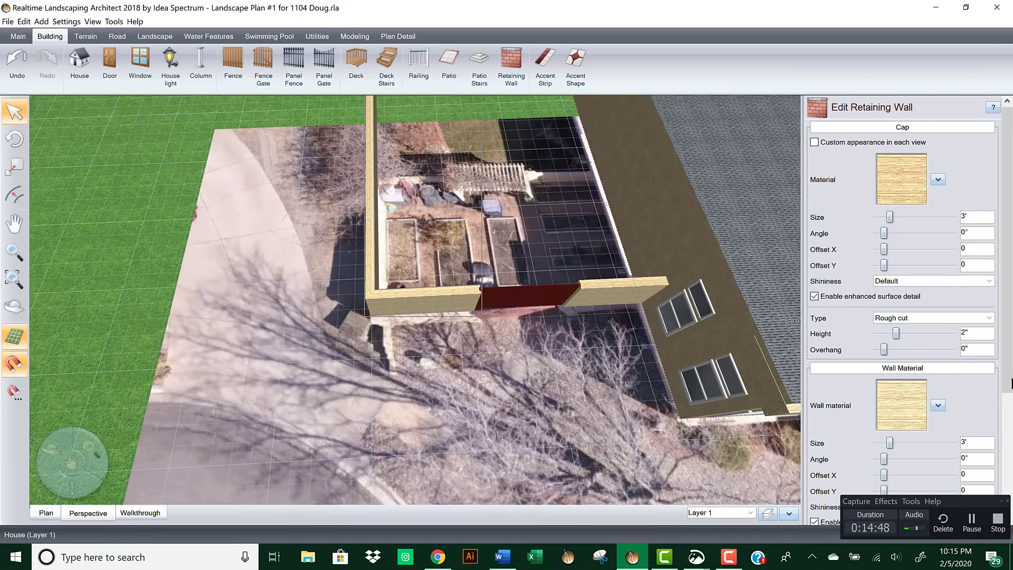
scroll(1010, 383, down, 3)
click(861, 467)
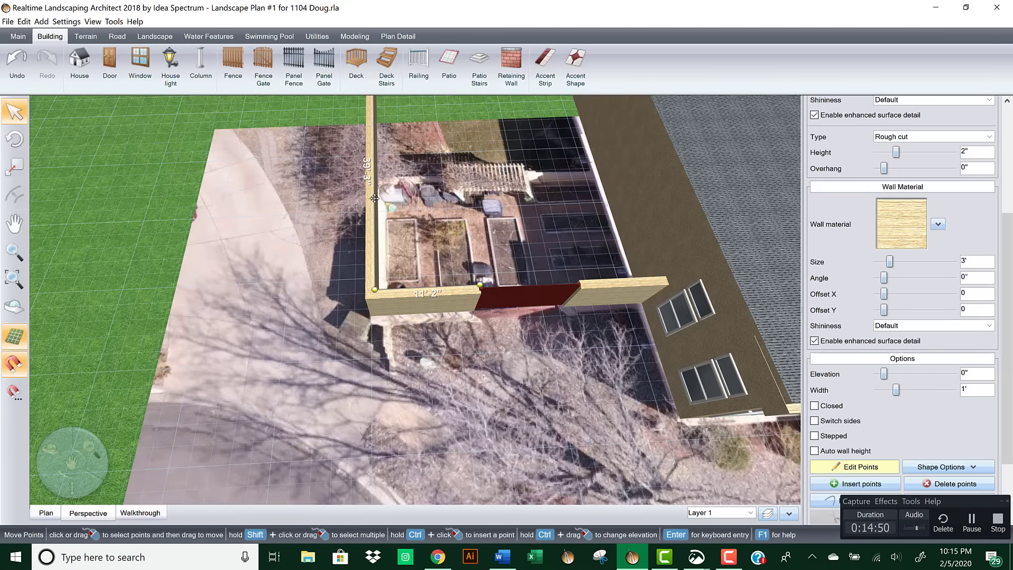
middle_drag(384, 211, 414, 293)
scroll(358, 135, down, 2)
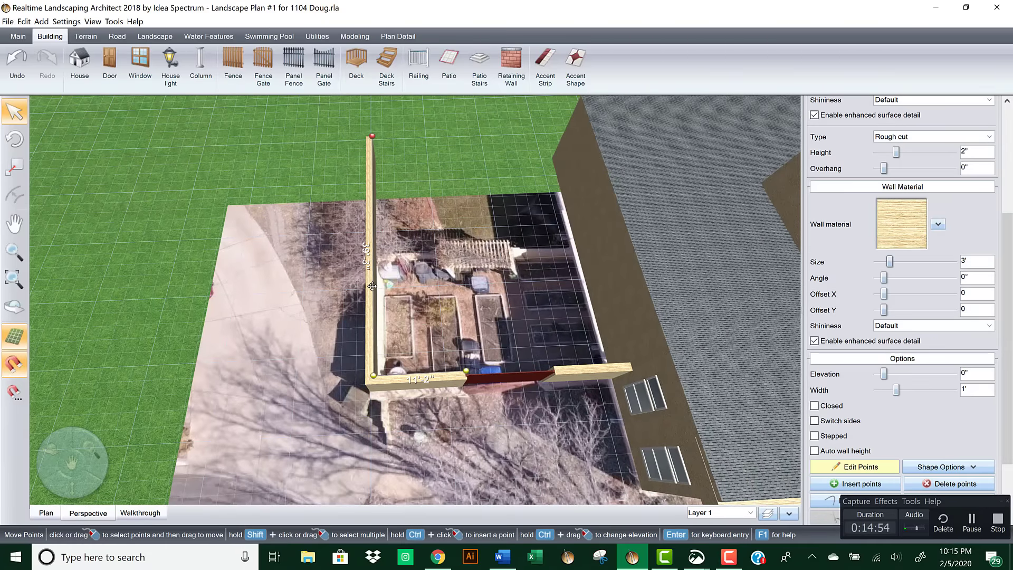
drag(368, 286, 373, 286)
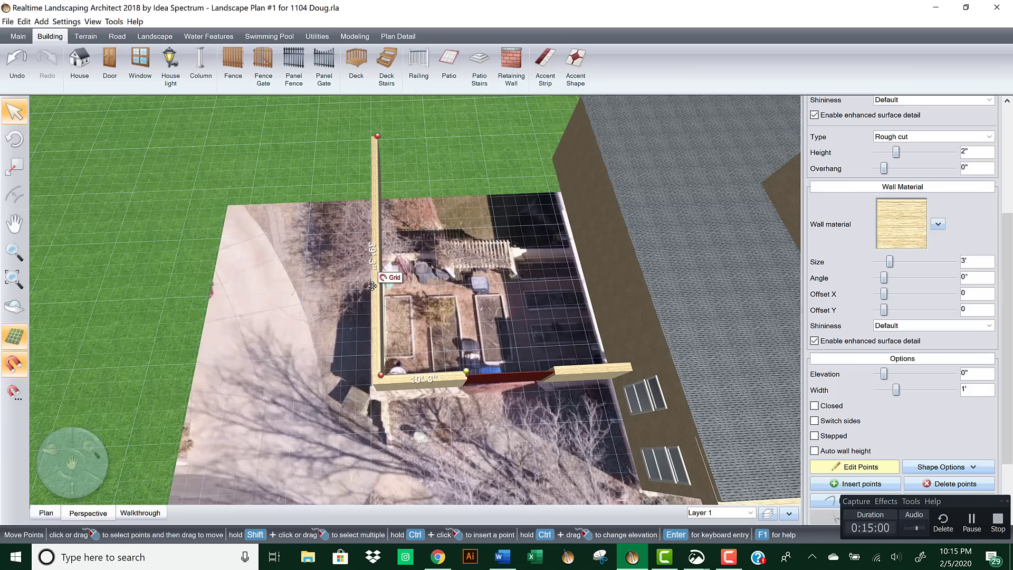
middle_drag(372, 285, 338, 301)
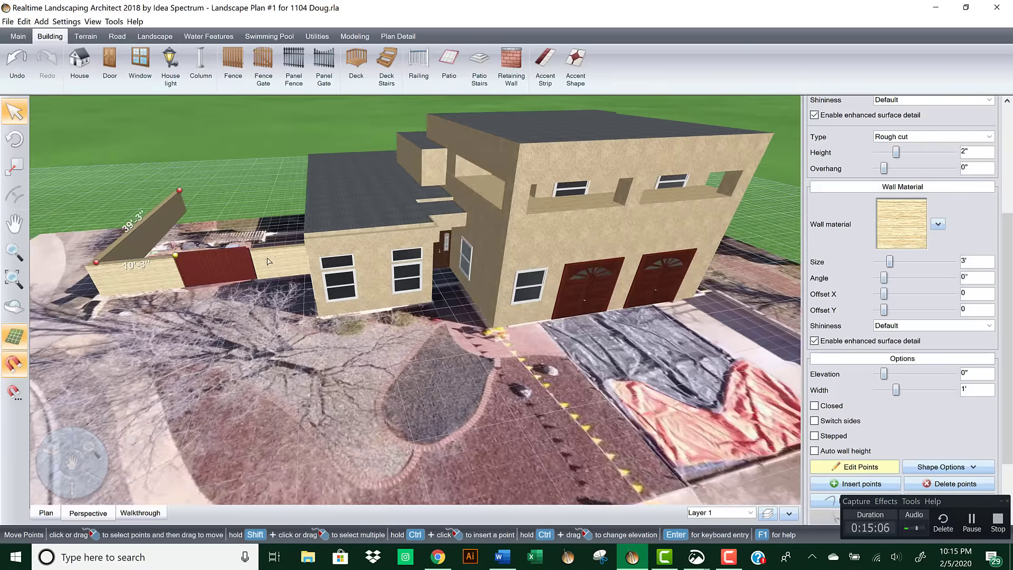
click(850, 466)
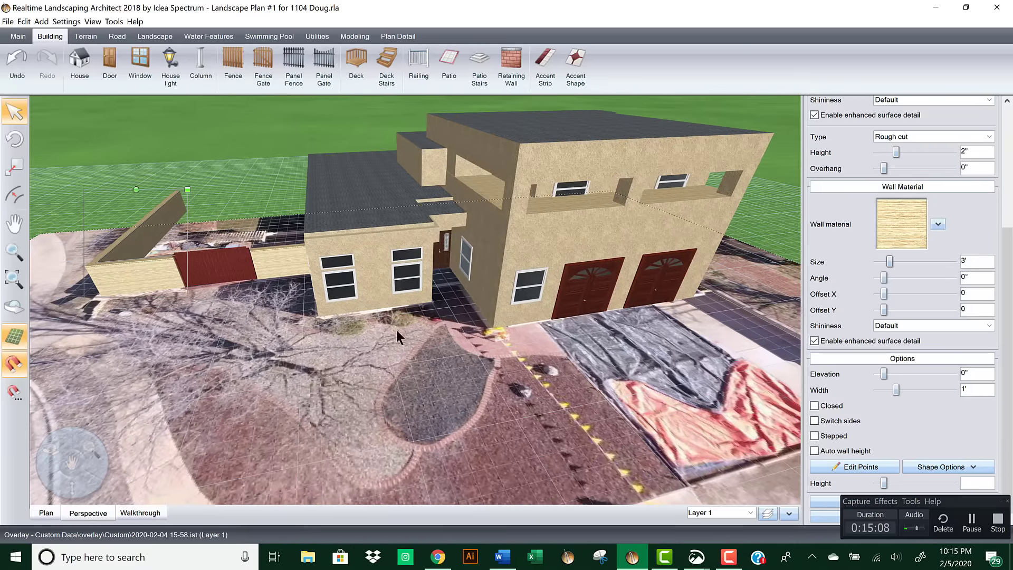
Step: Place a copy of the short wall between gate and house beside the driveway, rotated to run along the driveway's outer edge
click(285, 262)
key(Escape)
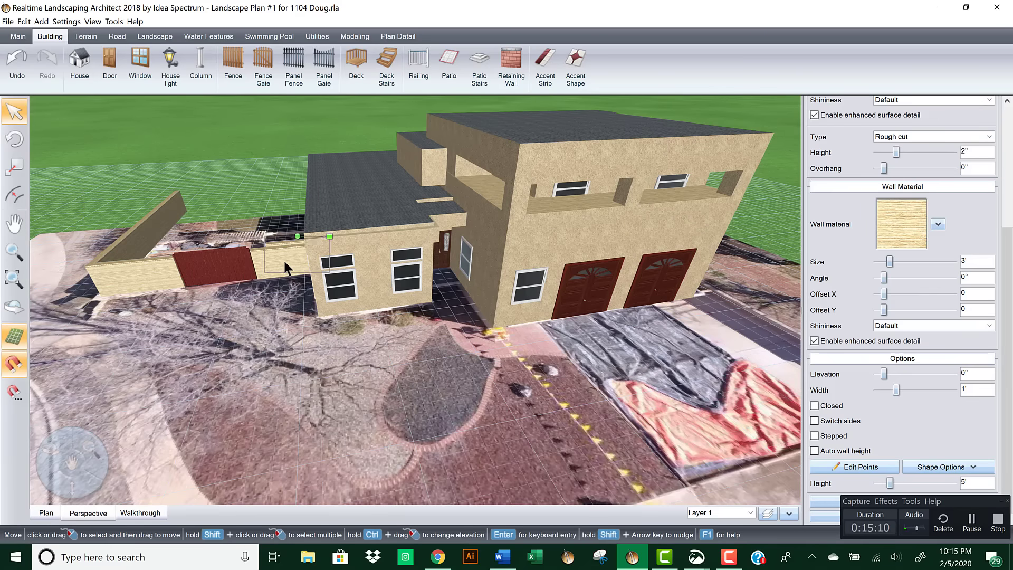
drag(765, 318, 739, 317)
middle_drag(739, 316, 502, 321)
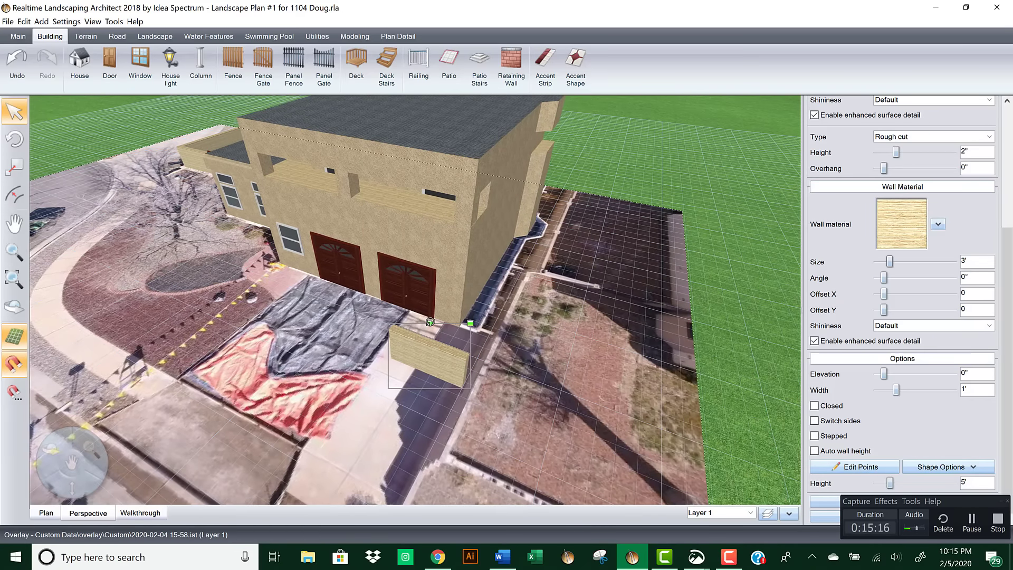
drag(430, 321, 488, 361)
drag(426, 348, 494, 352)
middle_drag(539, 357, 563, 365)
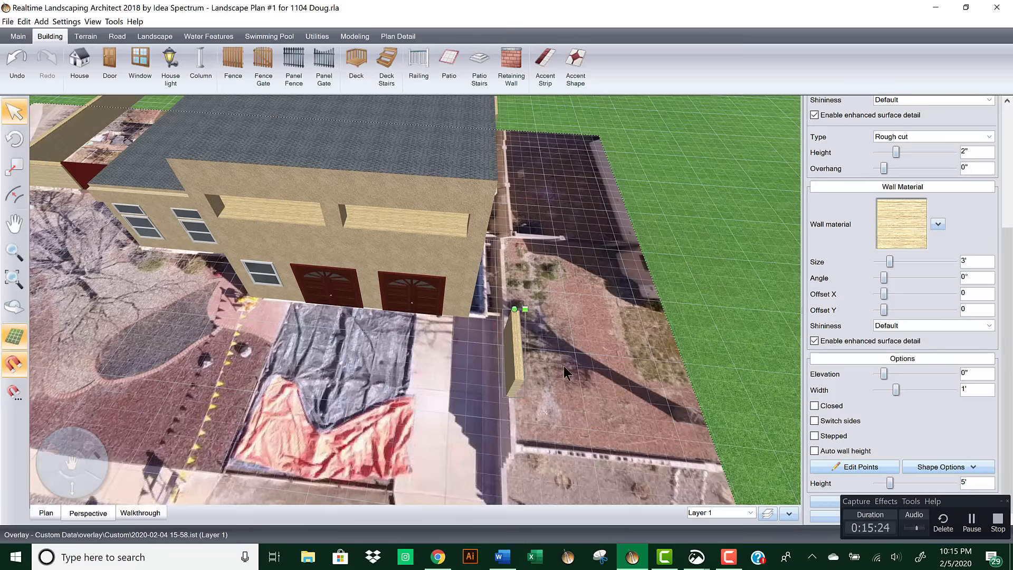
Step: Edit the driveway wall's points, extending both ends along the driveway edge to a total length of about 42'-8"
click(856, 466)
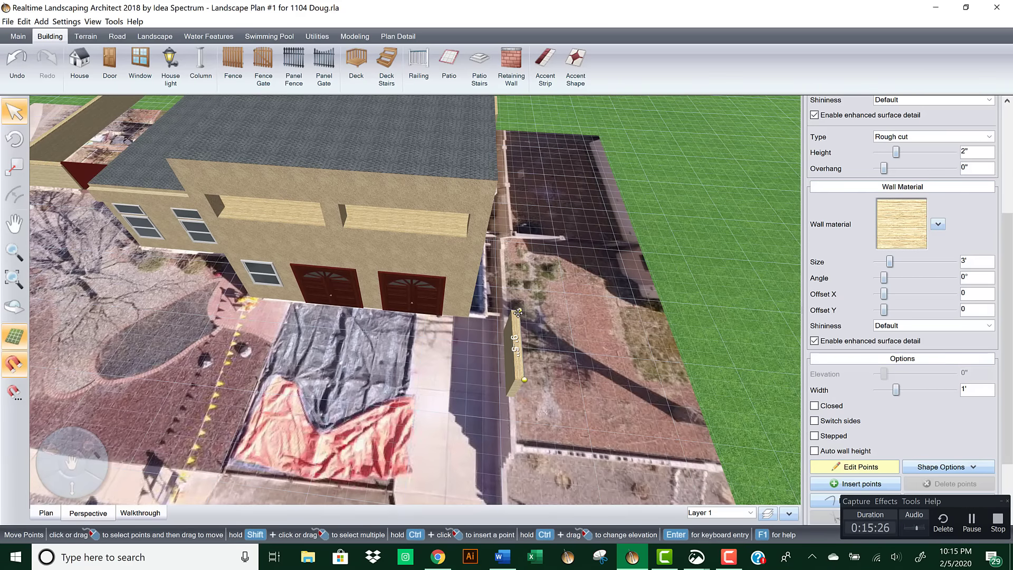
drag(518, 312, 507, 195)
middle_drag(548, 366, 480, 278)
drag(468, 276, 468, 325)
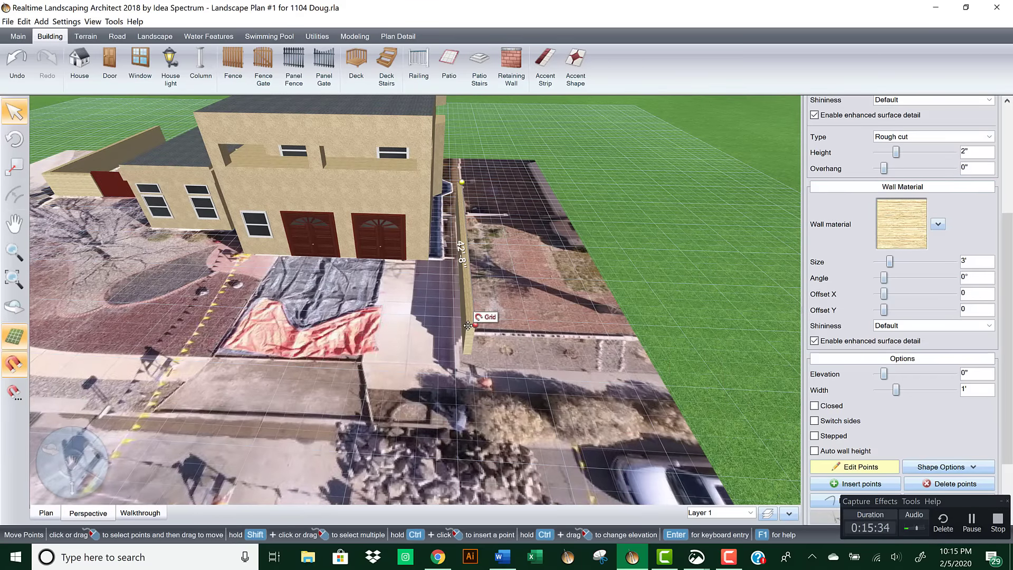
Step: Shift the whole driveway wall slightly toward the driveway to align it with the wall line in the aerial photo
middle_drag(468, 326, 384, 308)
scroll(468, 287, up, 4)
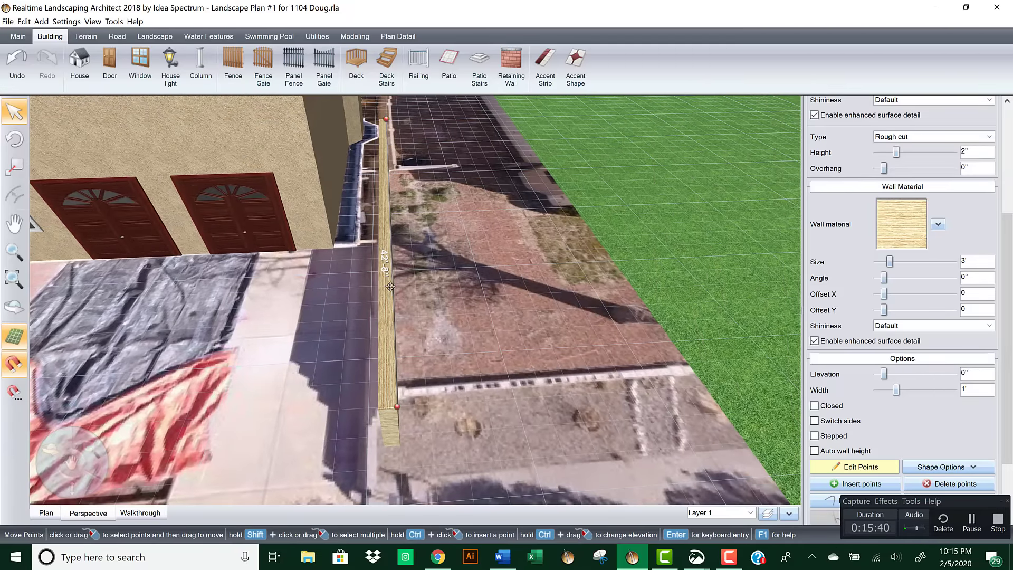
drag(391, 286, 383, 287)
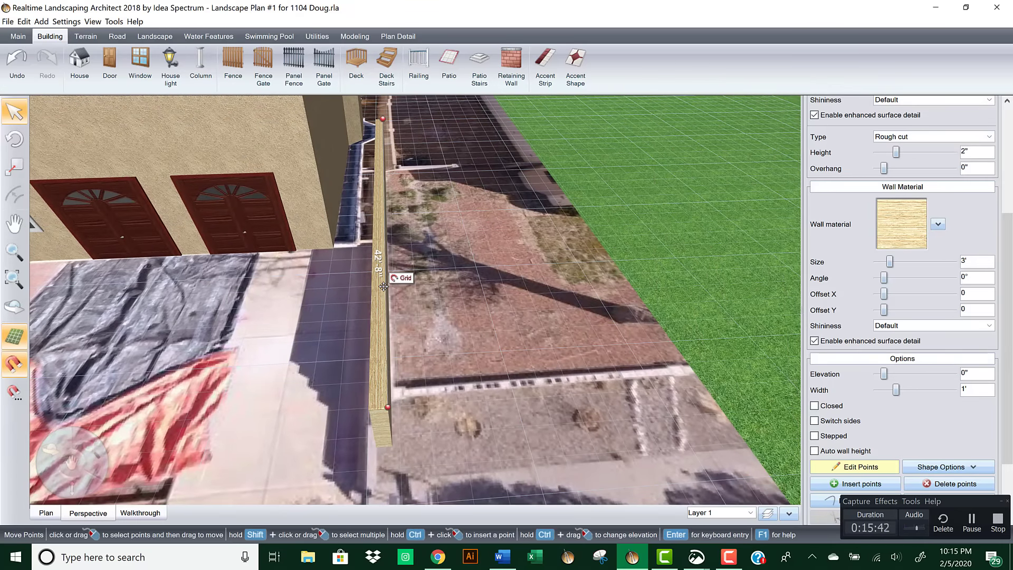
middle_drag(421, 284, 442, 289)
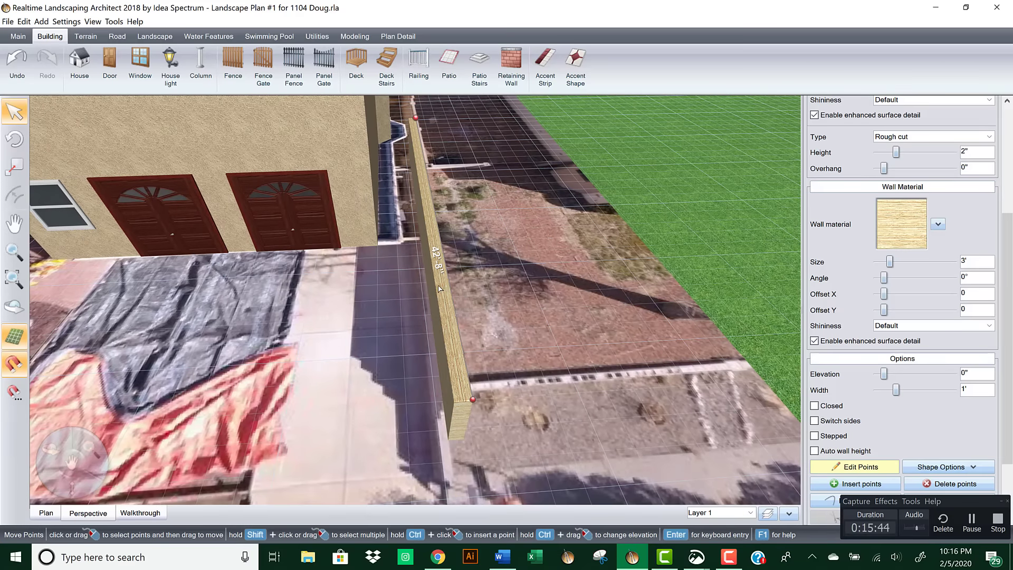
drag(447, 285, 437, 286)
middle_drag(438, 286, 444, 257)
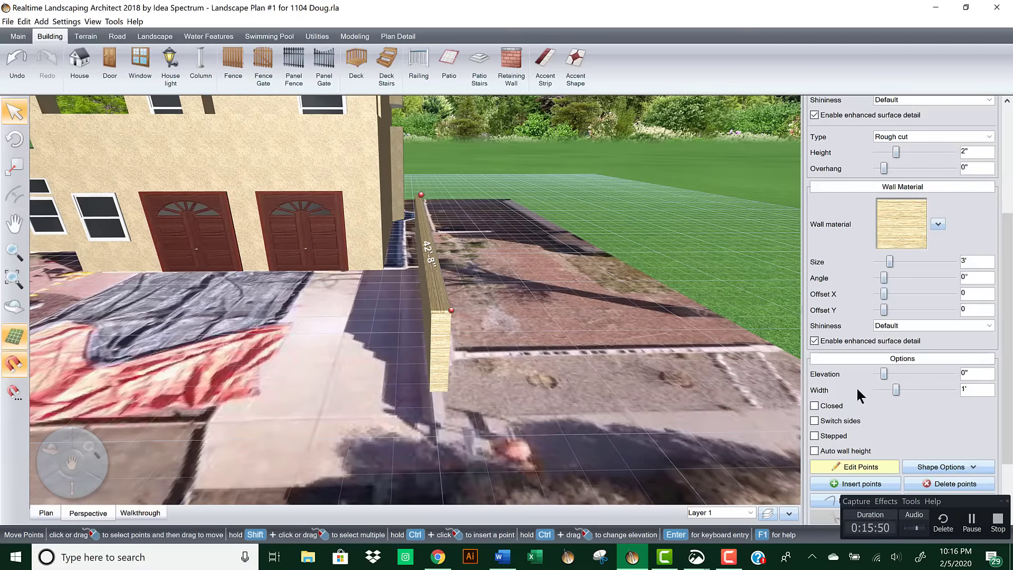
Step: Reduce the driveway wall's width to 8"
click(877, 389)
click(877, 390)
click(877, 390)
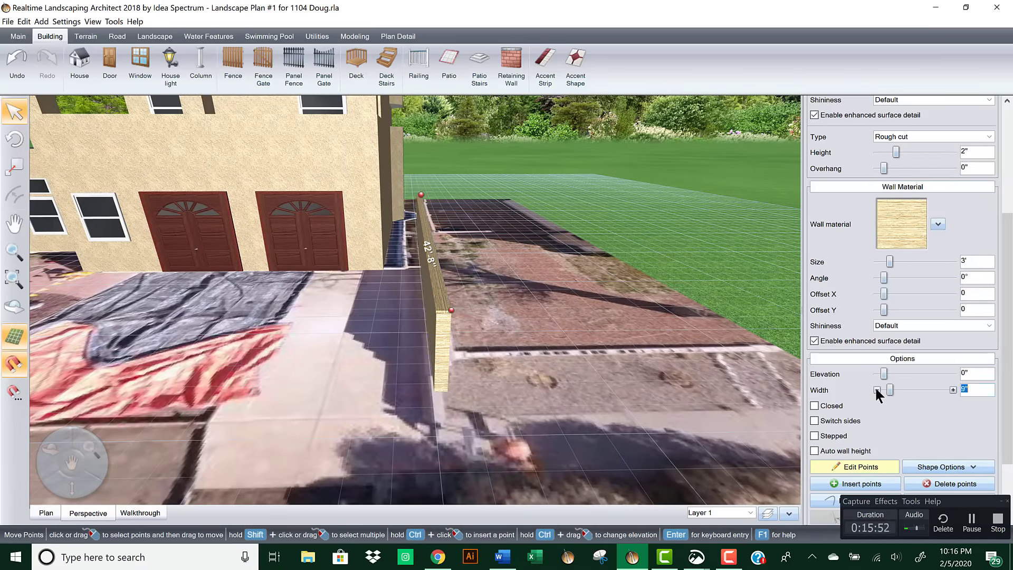
click(877, 390)
Step: Change the driveway wall's wall material to Brick5, after checking the favorite materials
middle_drag(665, 371, 768, 318)
click(903, 221)
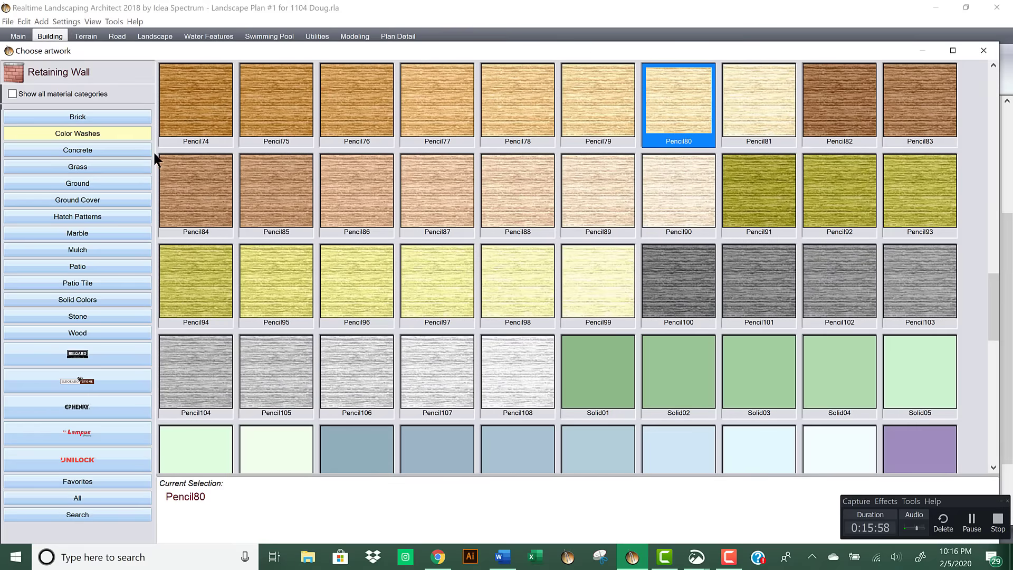
click(128, 119)
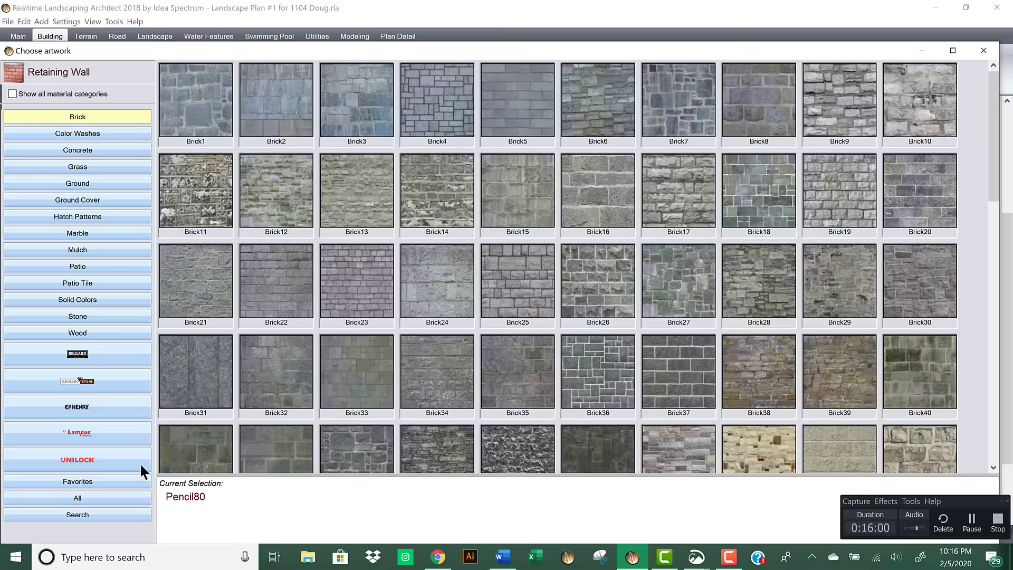
click(85, 481)
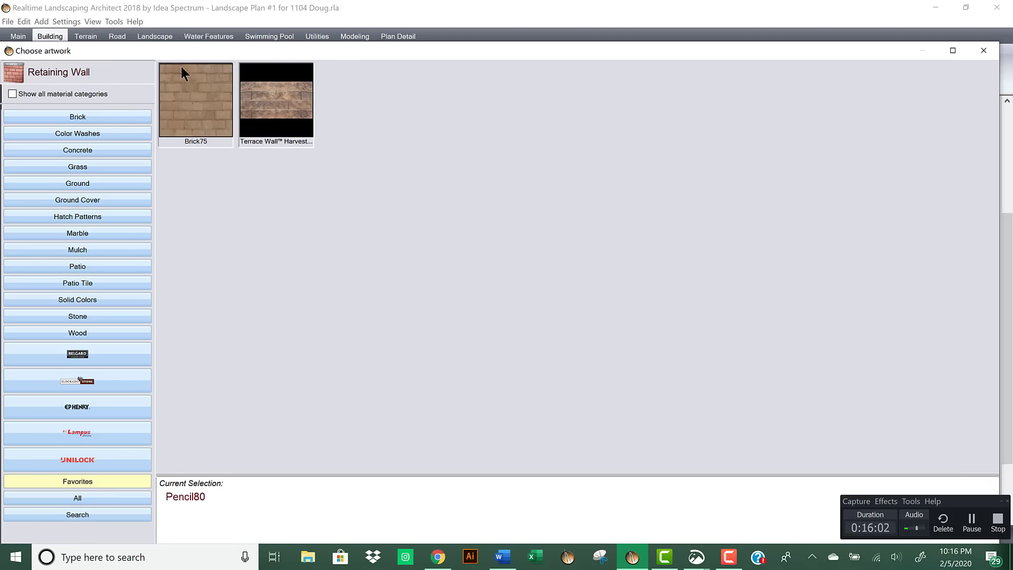
click(100, 116)
double_click(521, 105)
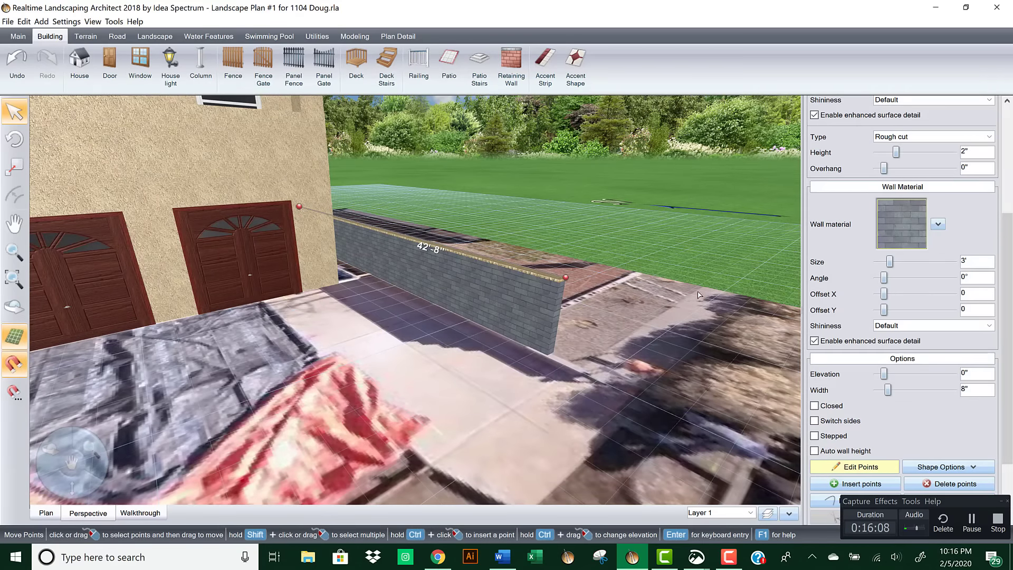
Step: Change the driveway wall's cap material to the gray Pencil102 color wash
drag(1005, 260, 993, 127)
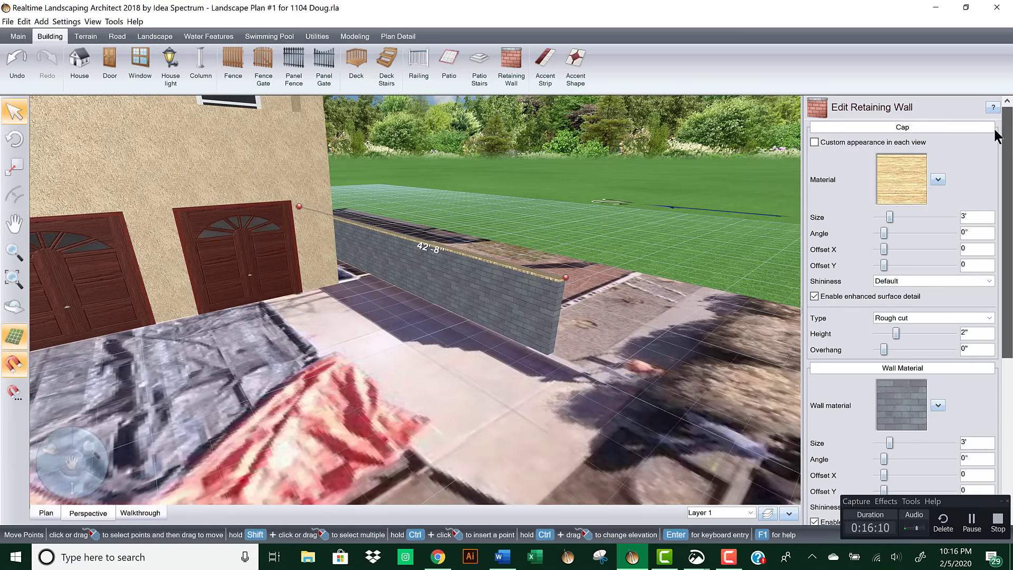
click(905, 176)
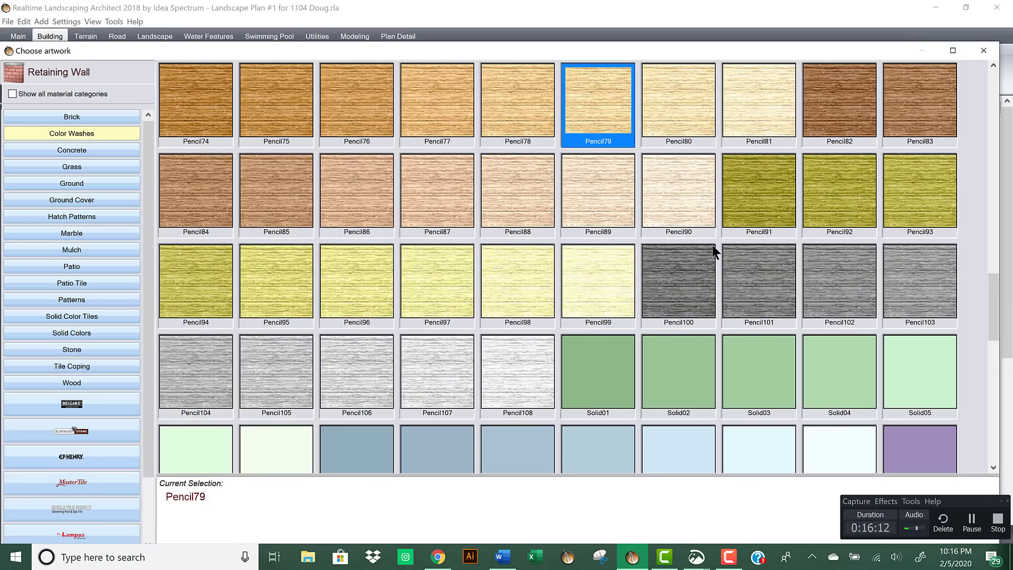
double_click(824, 278)
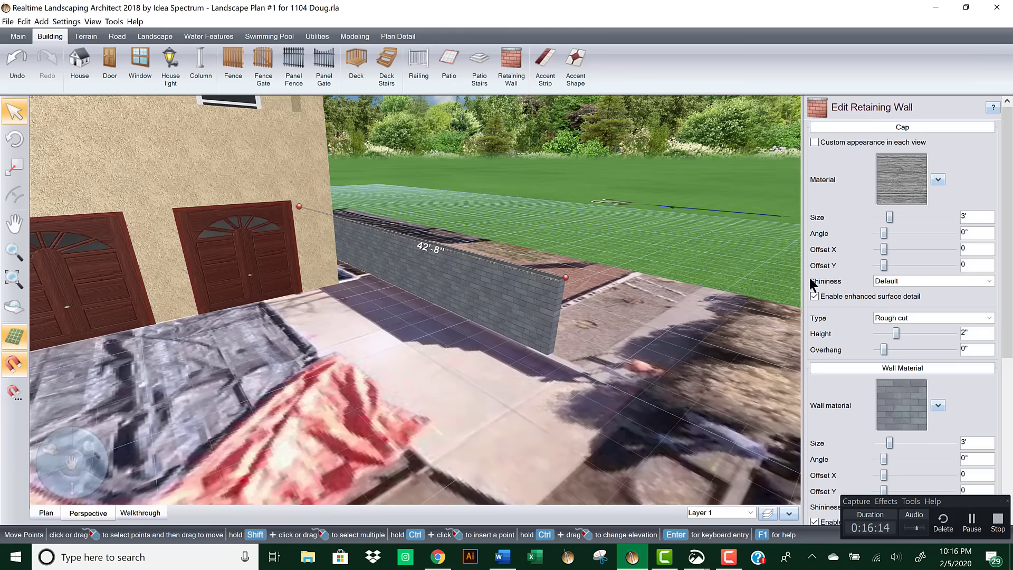
right_drag(659, 288, 709, 304)
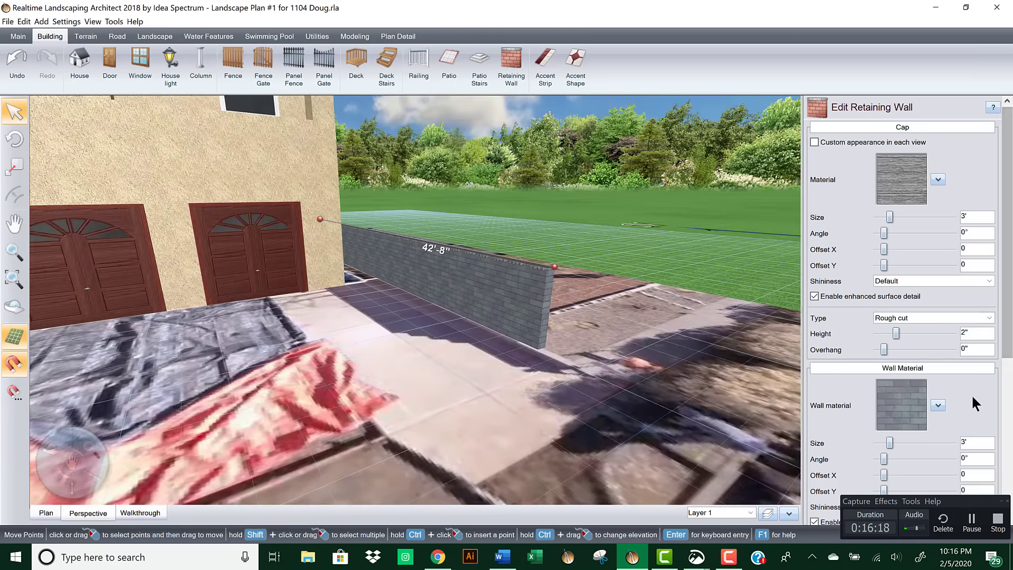
Step: Lower the driveway wall's height to 2'-11"
scroll(1005, 304, down, 5)
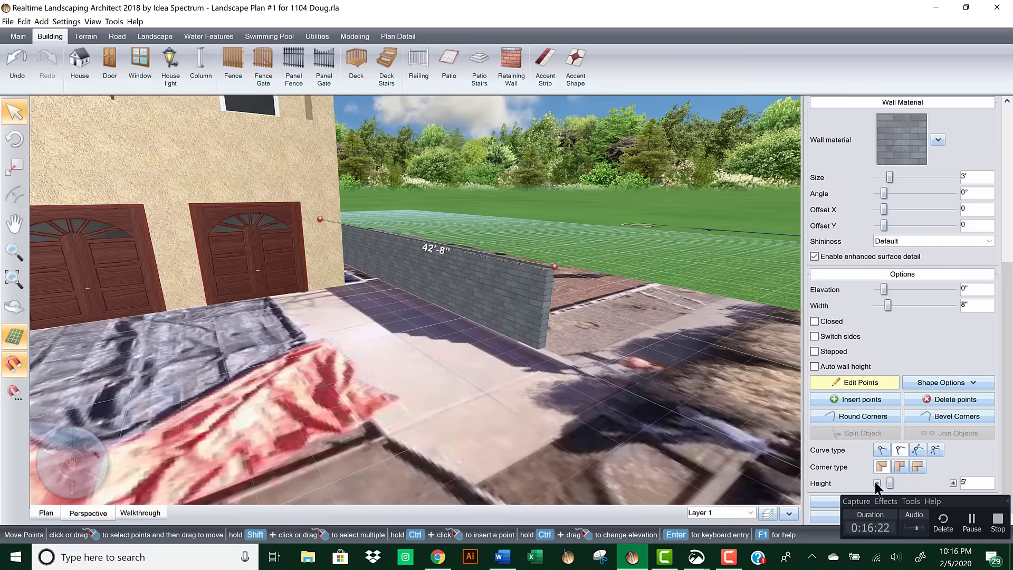
click(876, 483)
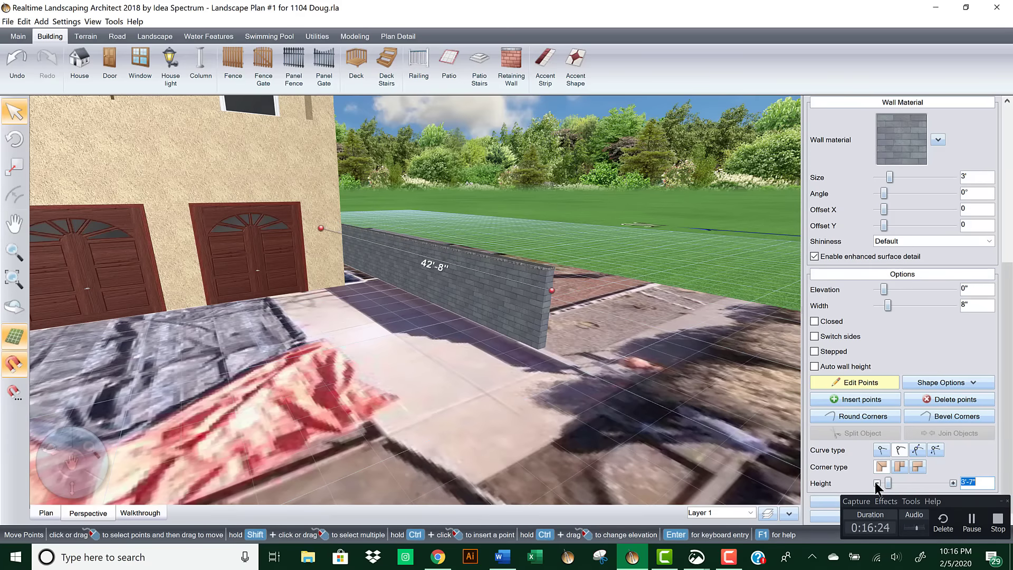
right_drag(786, 438, 444, 291)
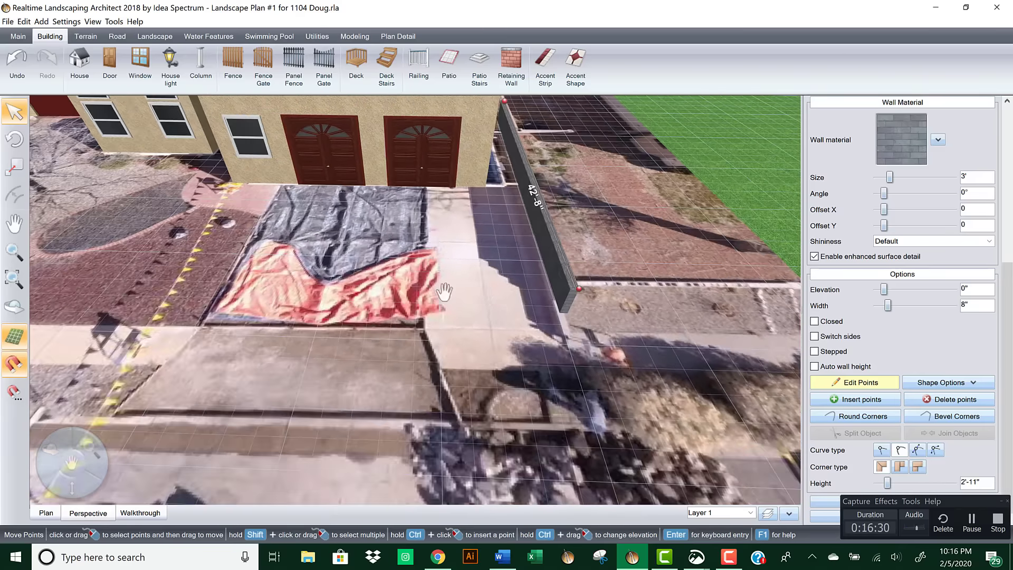
Step: Save the landscape plan to the desktop under its existing file name, replacing the earlier version
scroll(445, 291, down, 10)
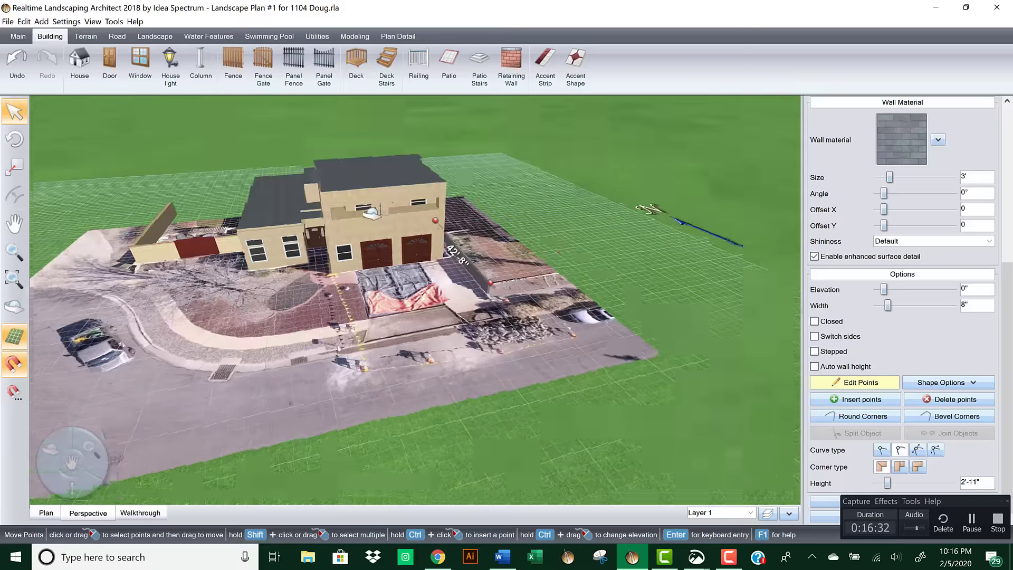
click(8, 21)
click(32, 69)
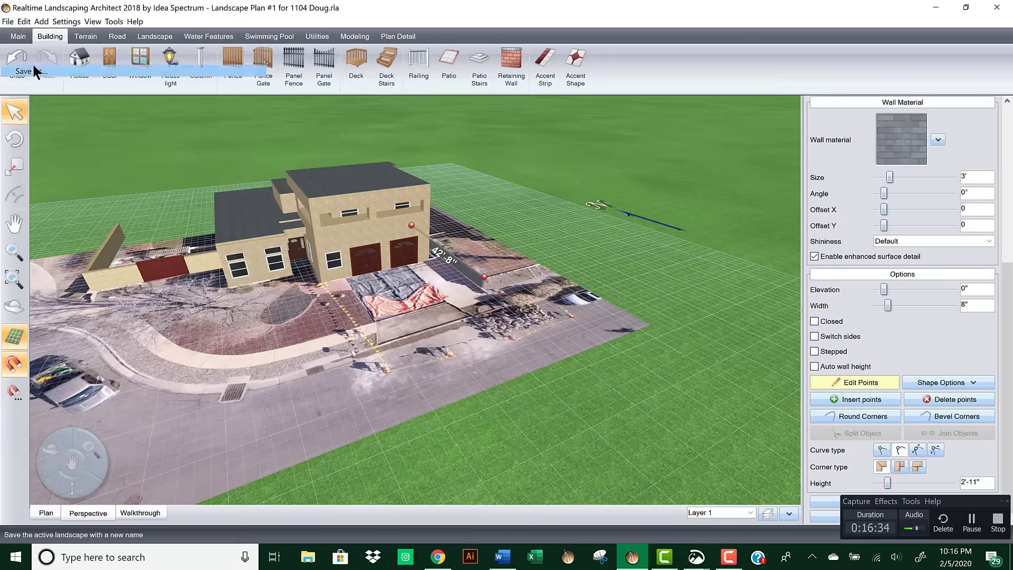
click(648, 323)
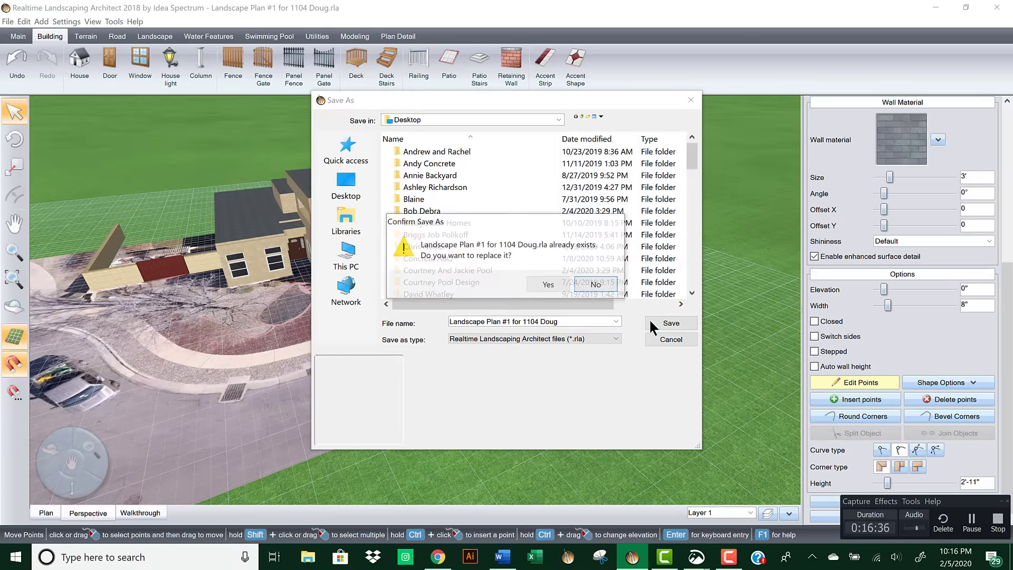
click(549, 284)
Step: Try Brick16 and Brick24 as the driveway wall's wall material, and set it back to Brick5
scroll(539, 260, up, 5)
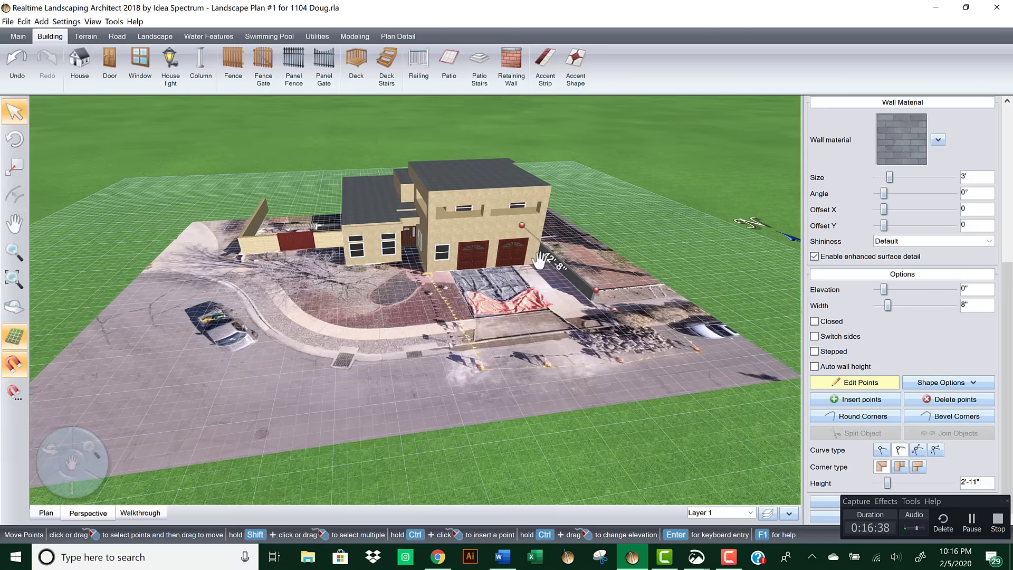
scroll(539, 260, up, 3)
right_drag(539, 260, 644, 255)
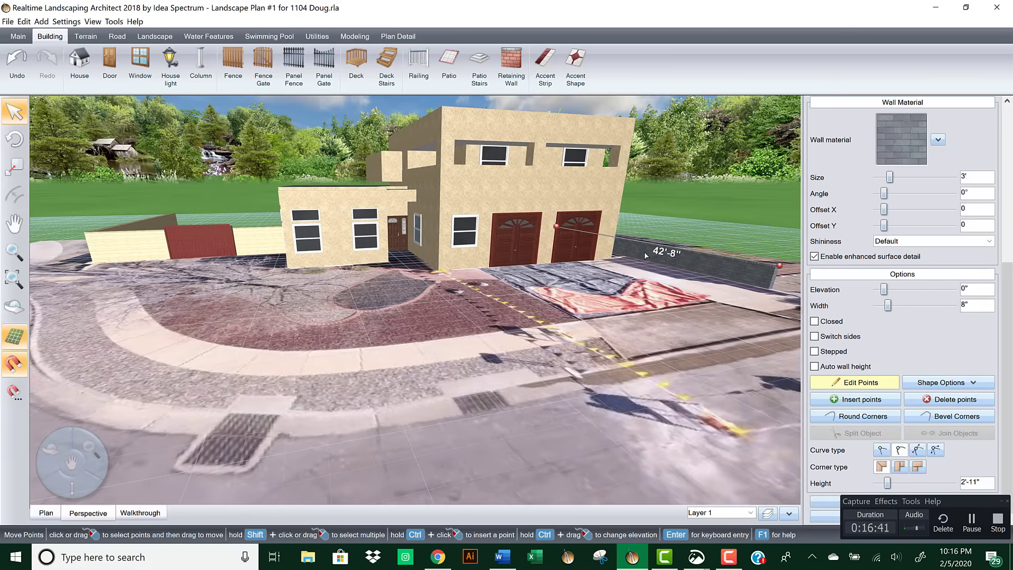
click(904, 148)
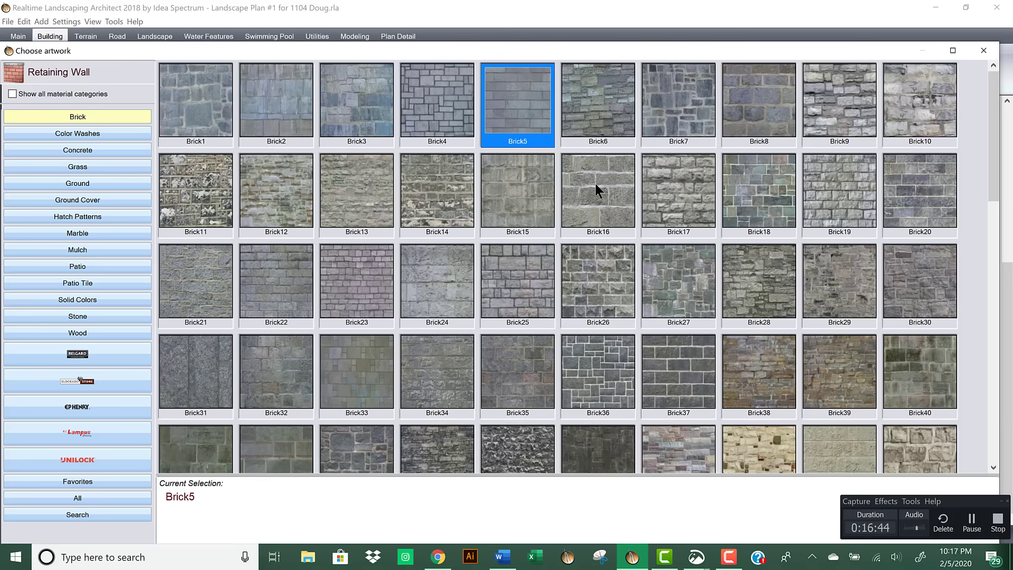
double_click(593, 183)
click(900, 144)
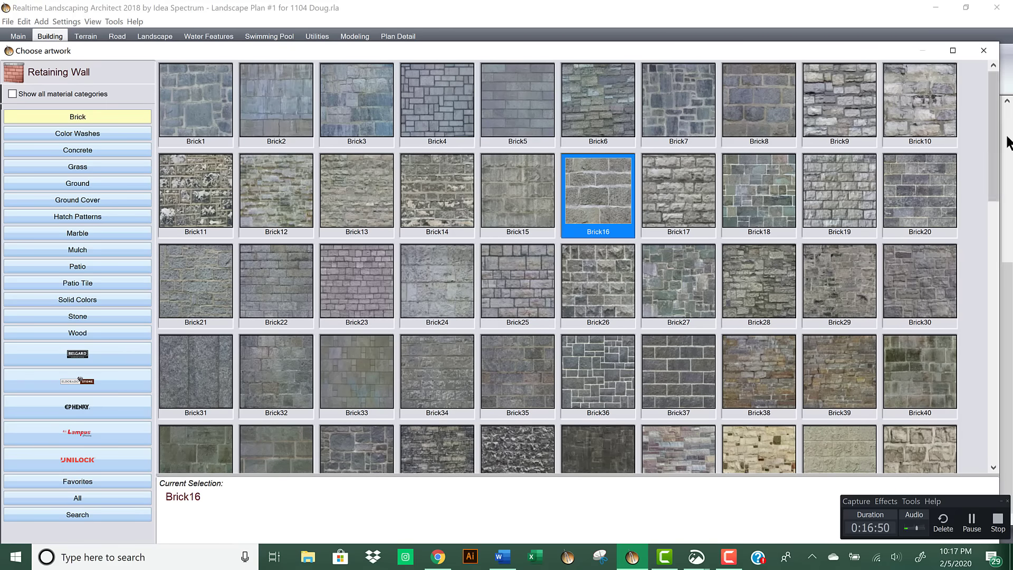
drag(989, 128, 997, 86)
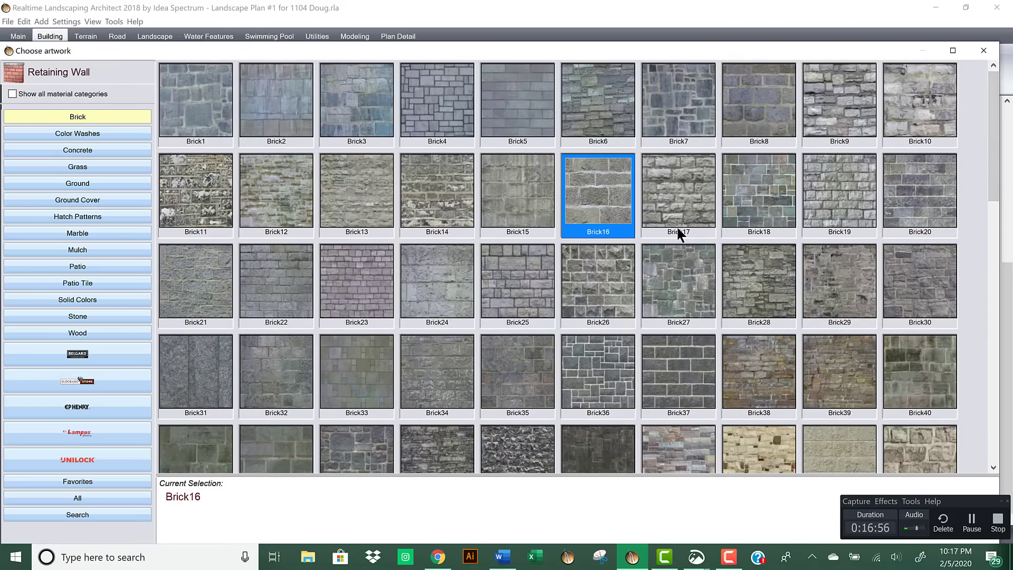
double_click(446, 276)
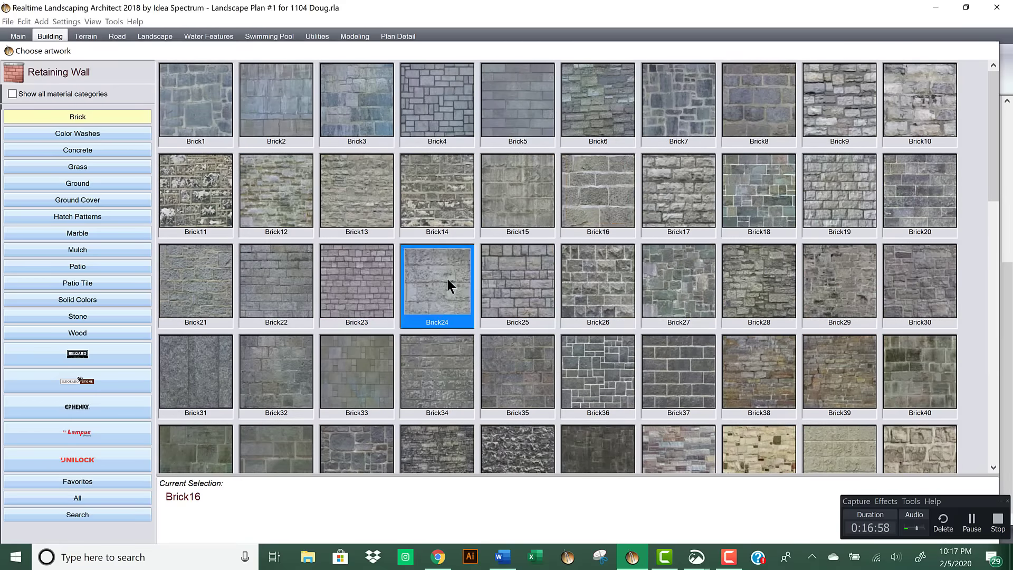
click(901, 143)
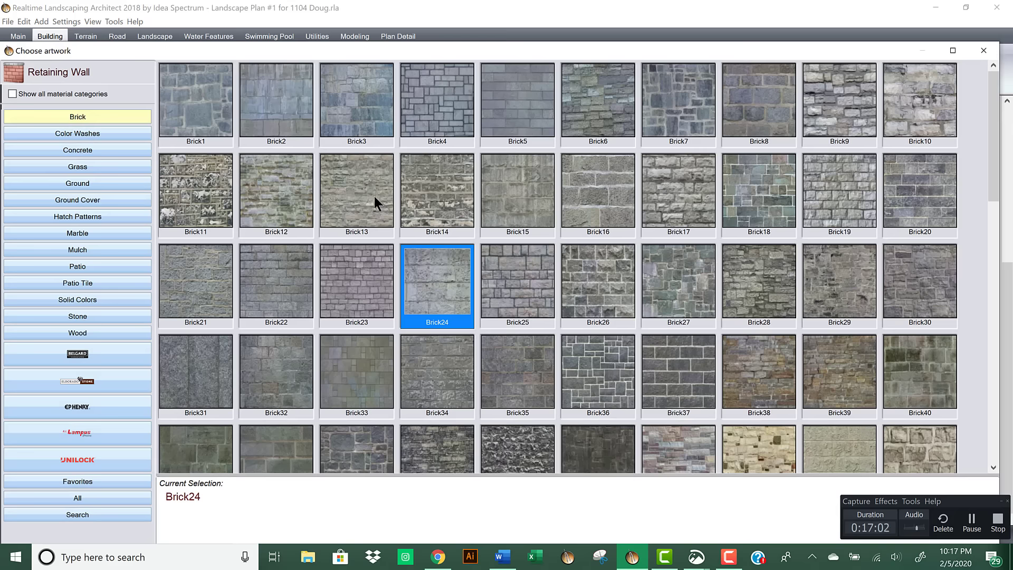
double_click(515, 99)
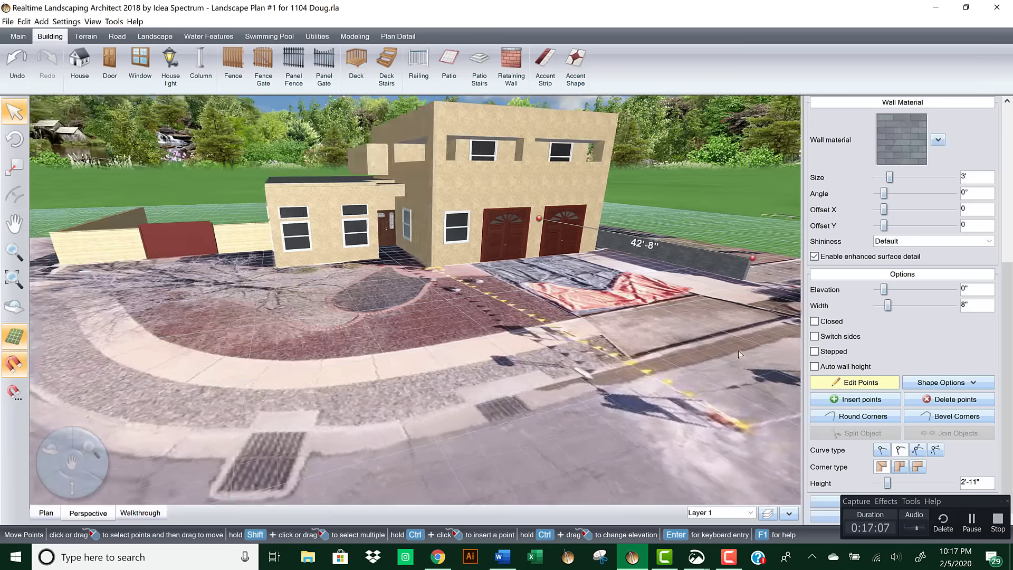
Step: Finish editing the driveway wall's points and examine the house, garden walls and driveway wall from several angles
click(858, 382)
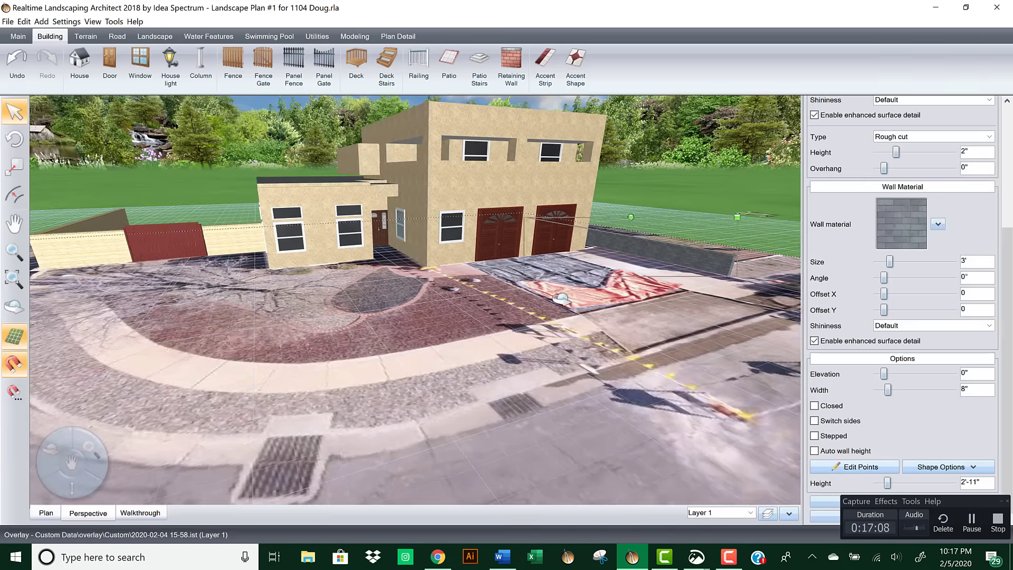
scroll(443, 289, up, 5)
middle_drag(443, 285, 353, 237)
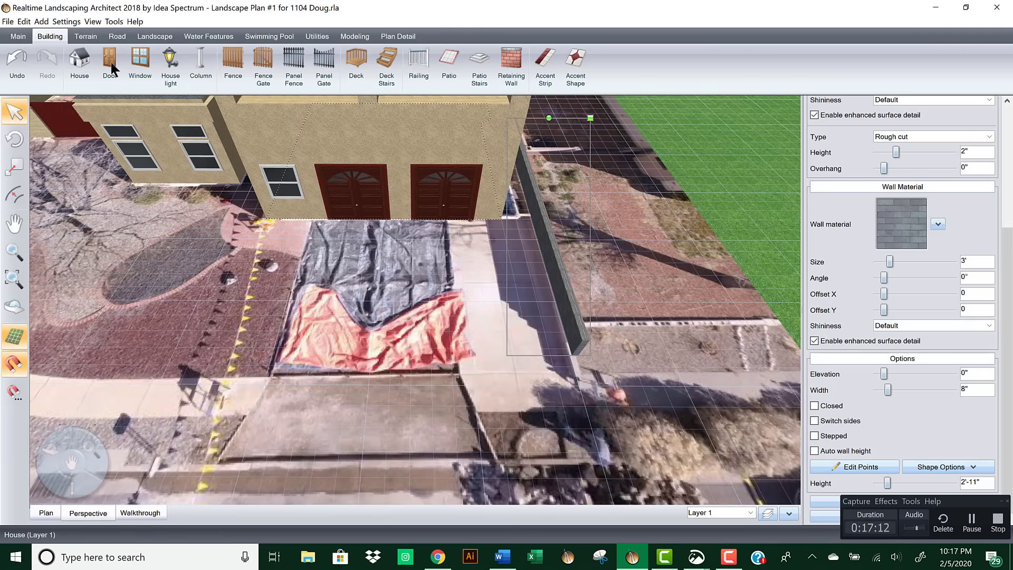
scroll(310, 213, down, 5)
middle_drag(310, 213, 448, 196)
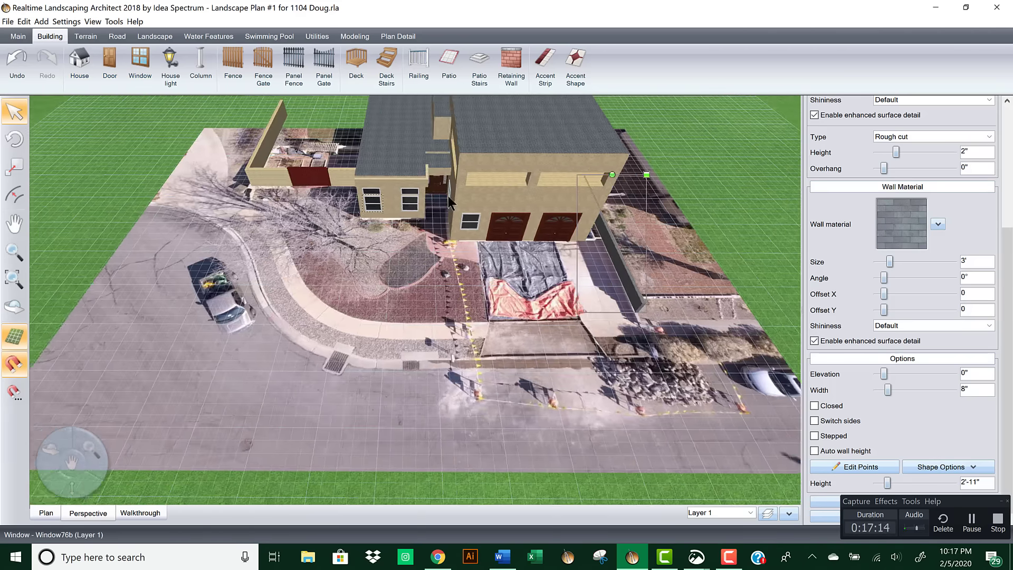
middle_drag(355, 241, 369, 275)
middle_drag(435, 273, 477, 268)
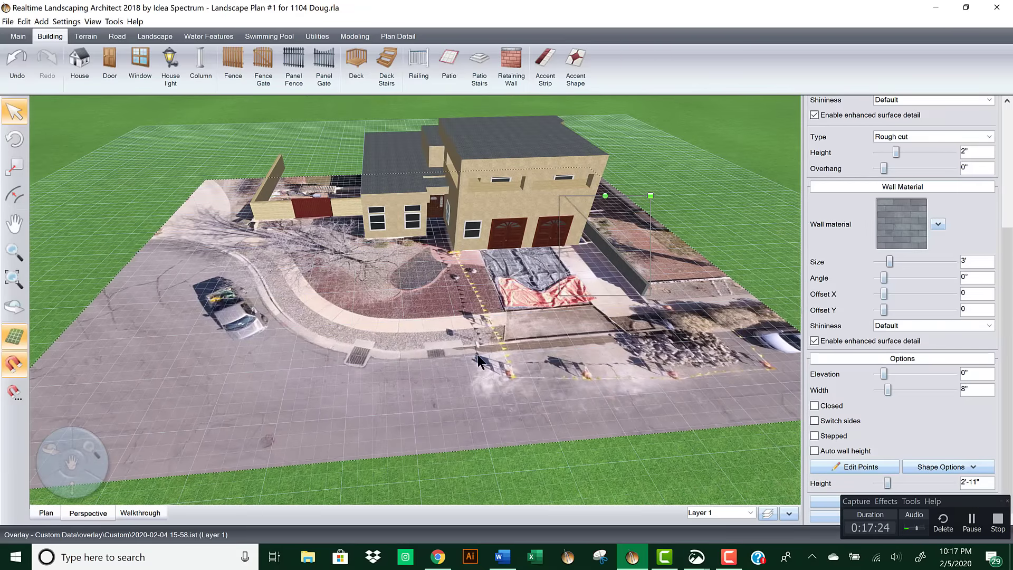
Step: Lock Layer 1 and add a new current layer named Elevations
click(768, 513)
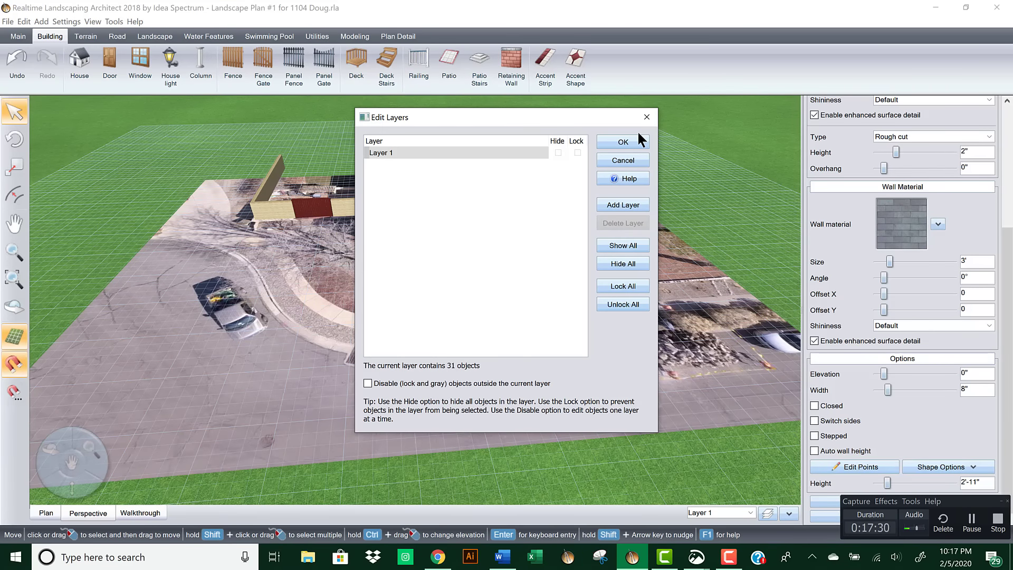
click(577, 152)
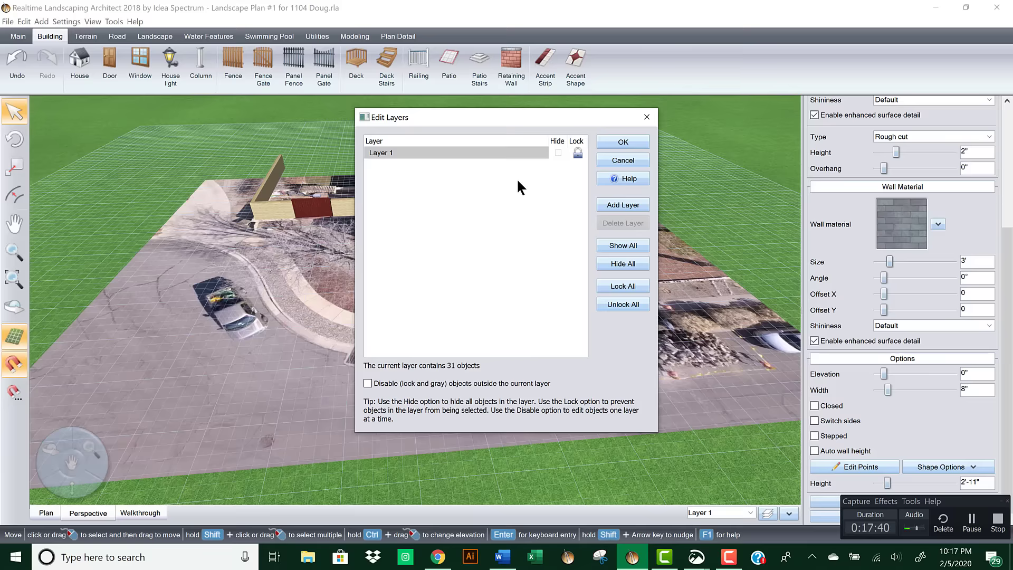
click(618, 205)
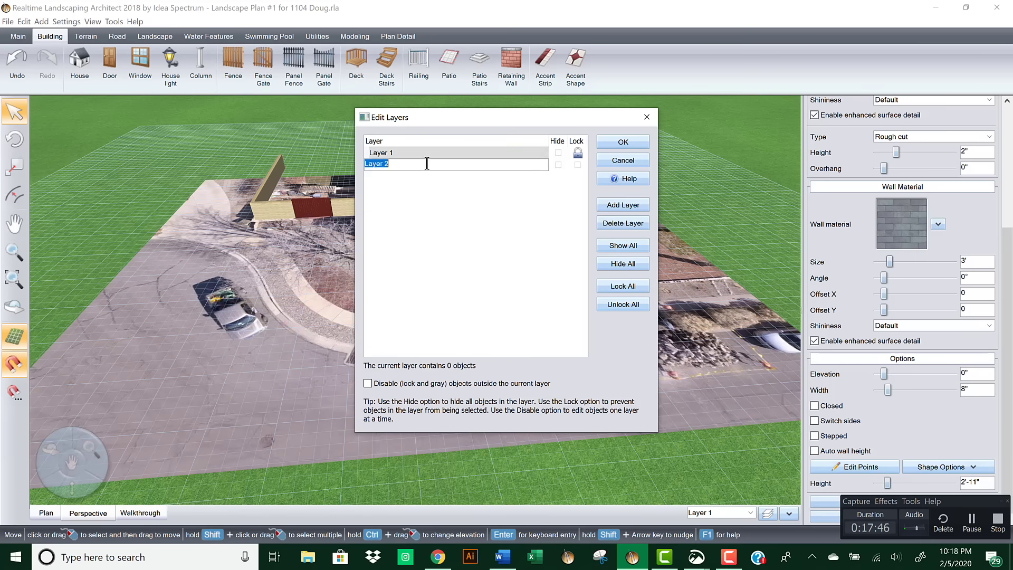
text(Elevations)
key(Return)
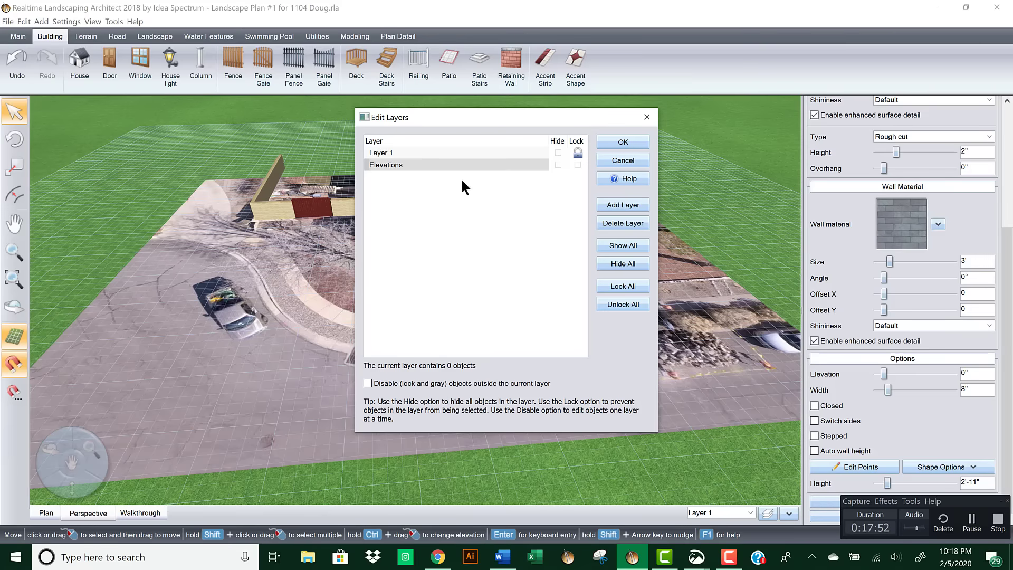
click(623, 143)
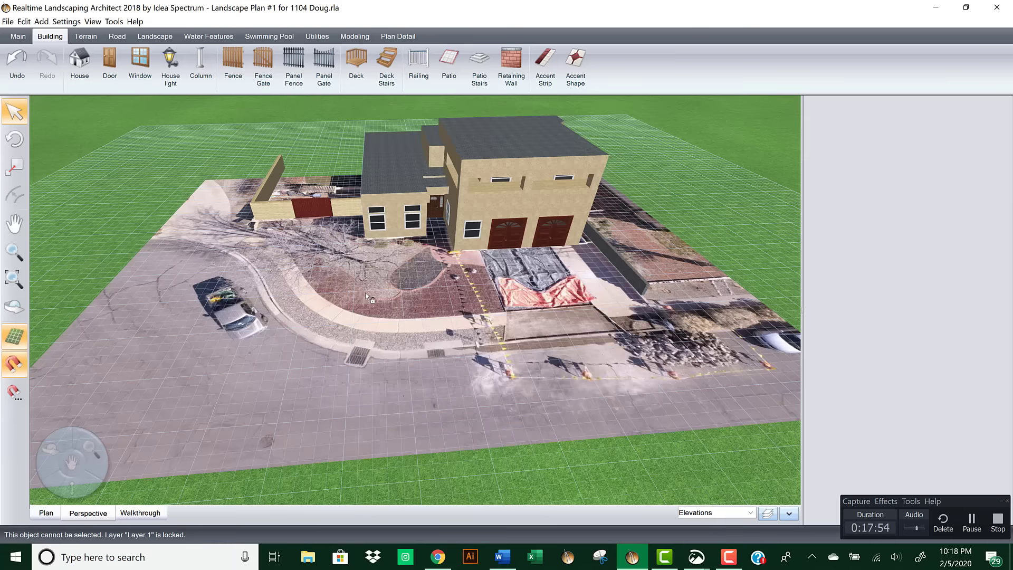
drag(365, 292, 448, 176)
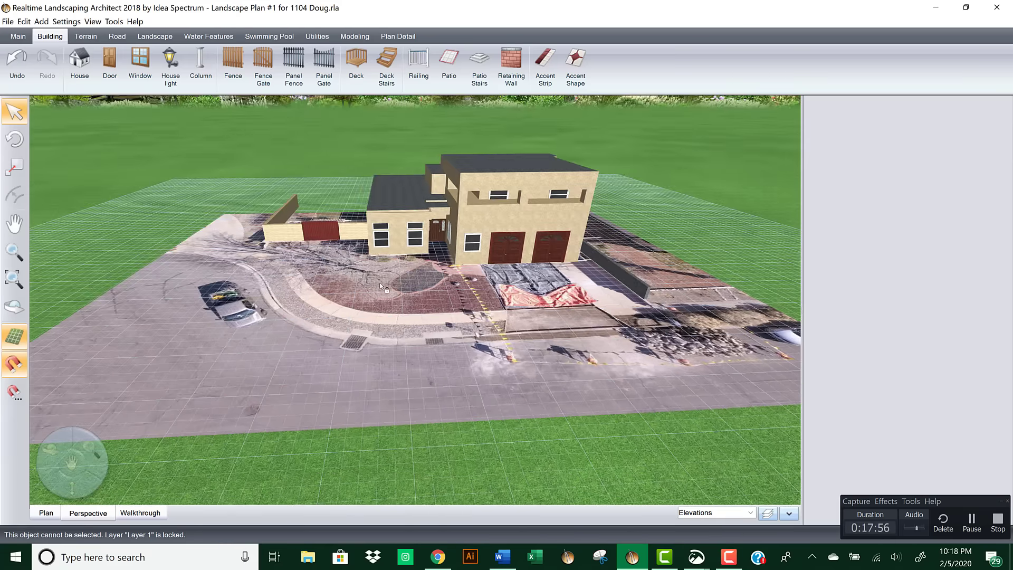
click(938, 12)
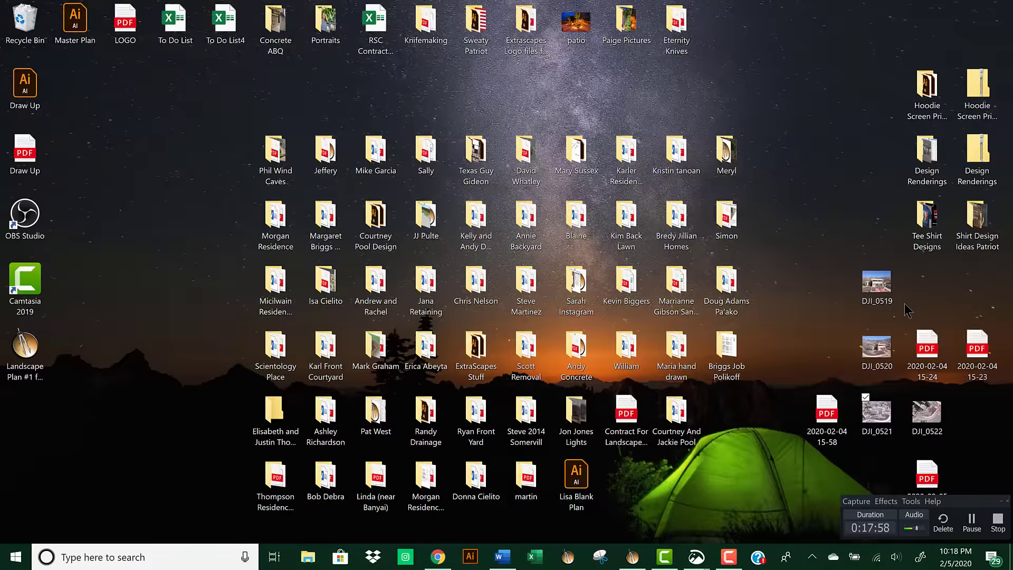
double_click(927, 350)
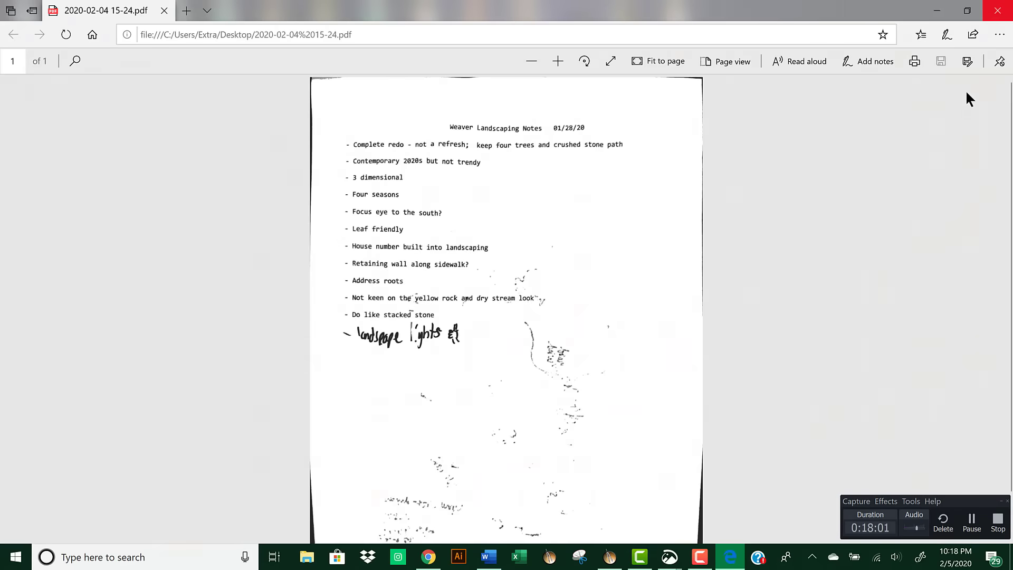
click(997, 10)
double_click(977, 351)
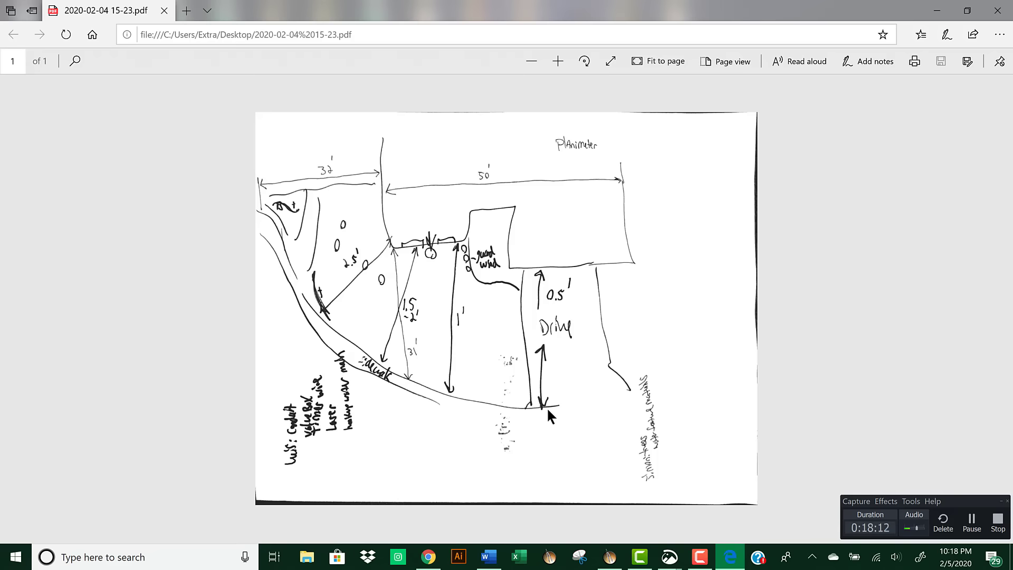
click(997, 11)
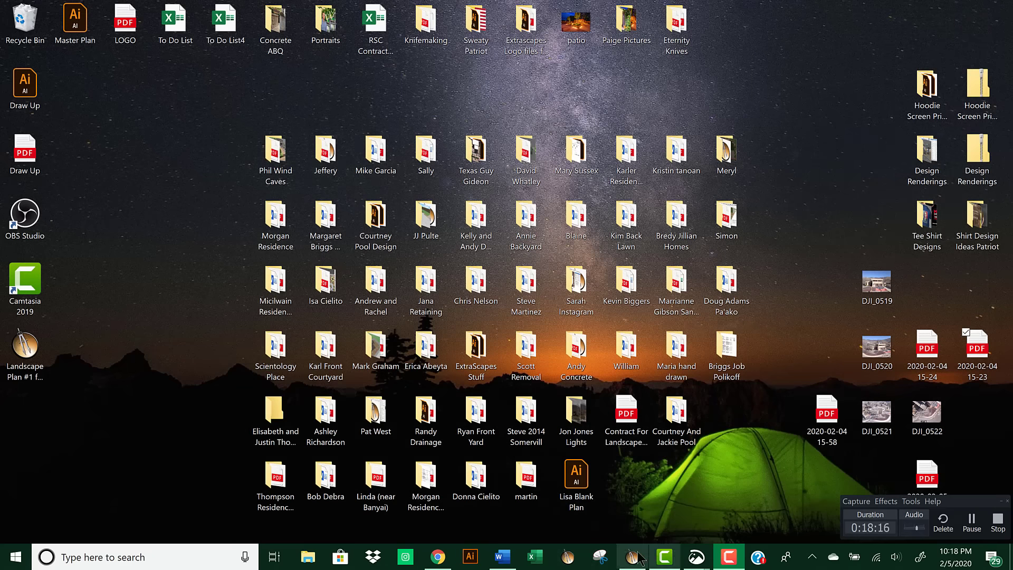
Step: Switch back to Realtime Landscaping Architect and bring up the terrain tools
click(640, 559)
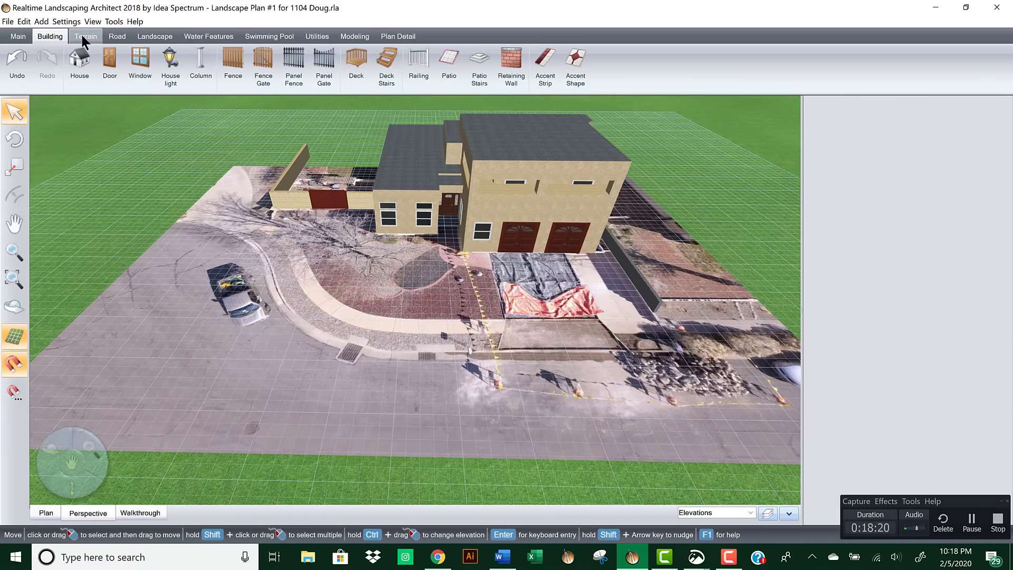
click(82, 36)
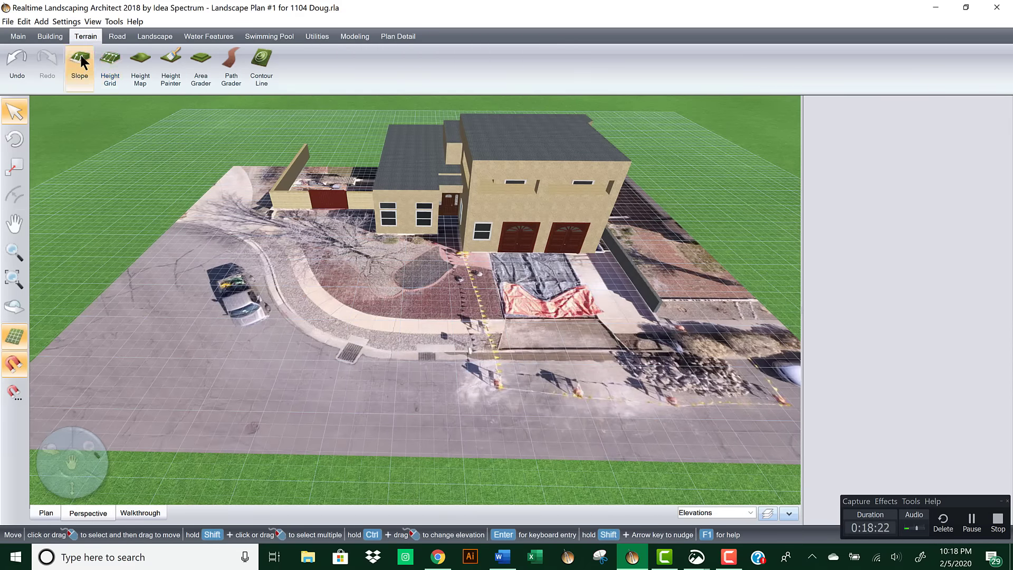
click(80, 53)
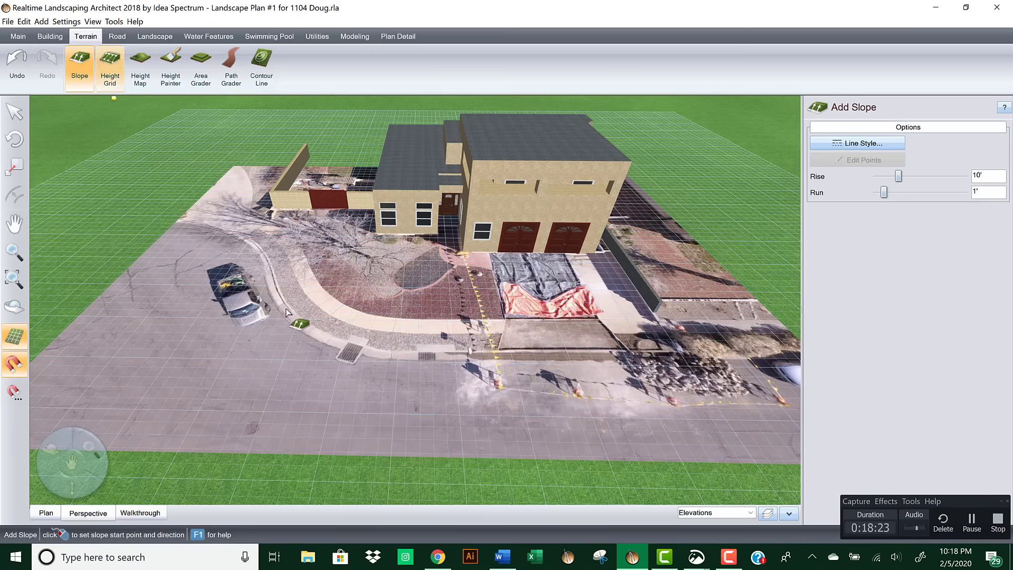
click(229, 229)
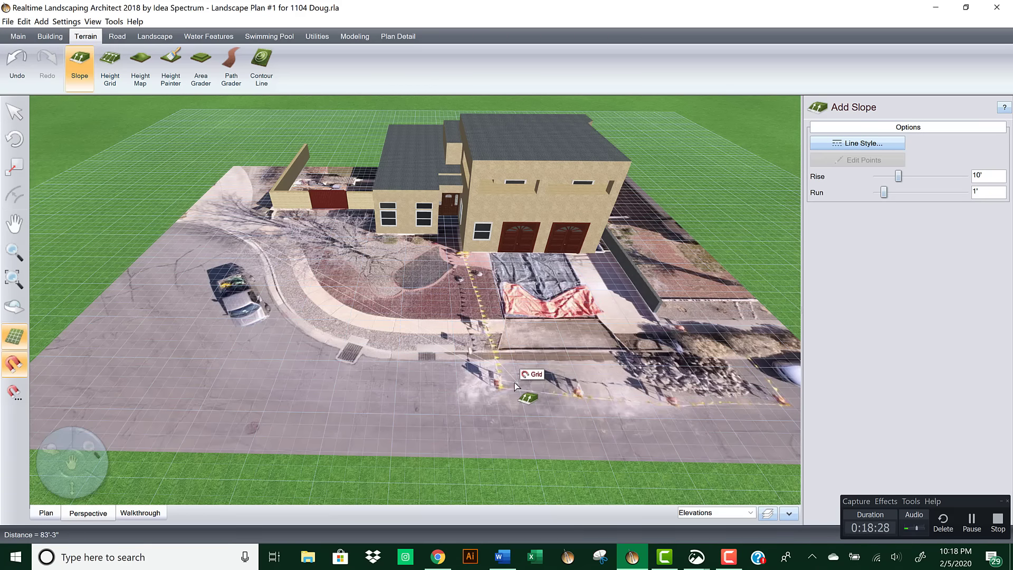
click(474, 372)
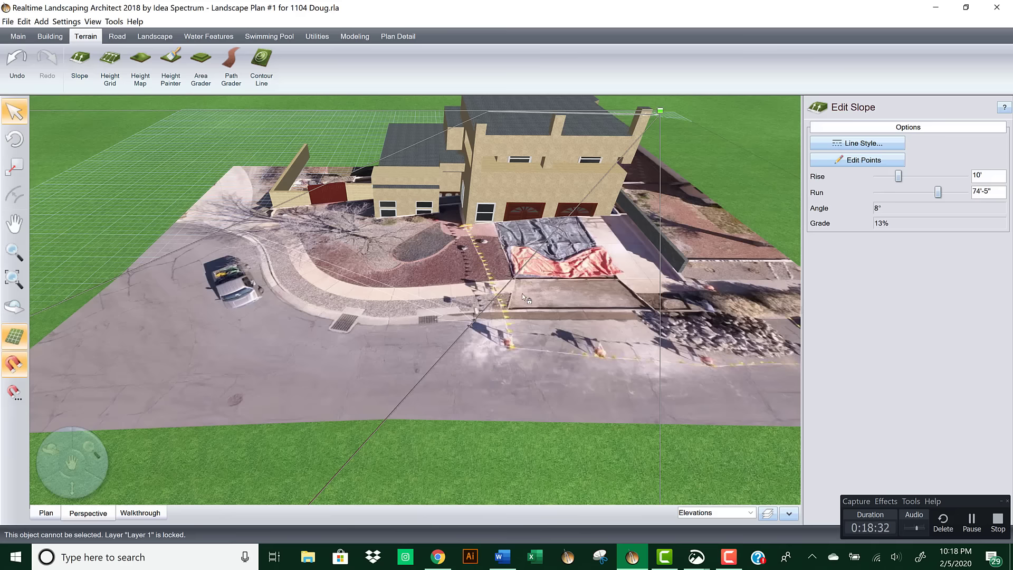
key(Delete)
Step: Add a terrain slope from the curved front sidewalk toward the house, with a 10' rise and a run of about 25'-4"
click(80, 62)
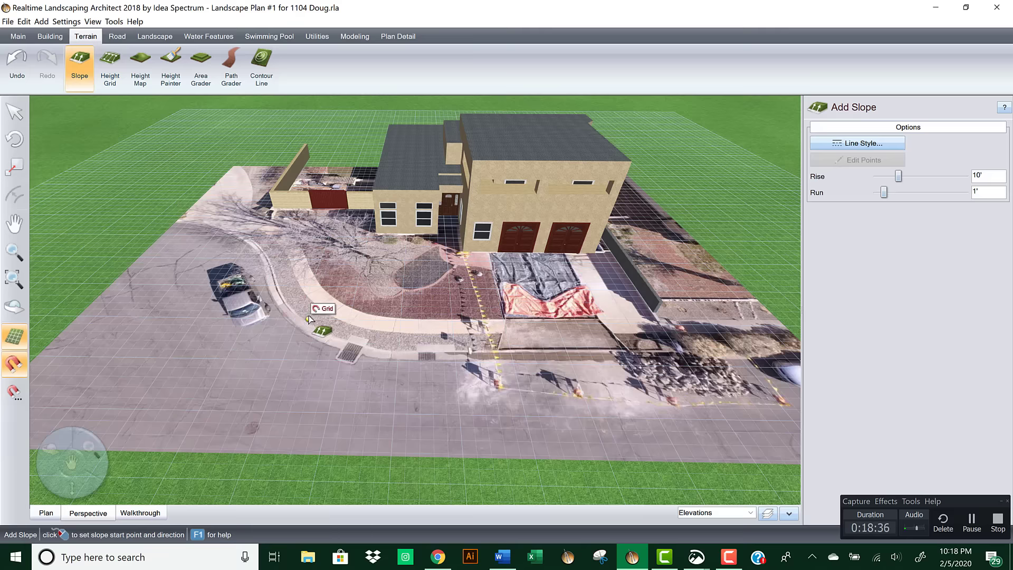
click(332, 295)
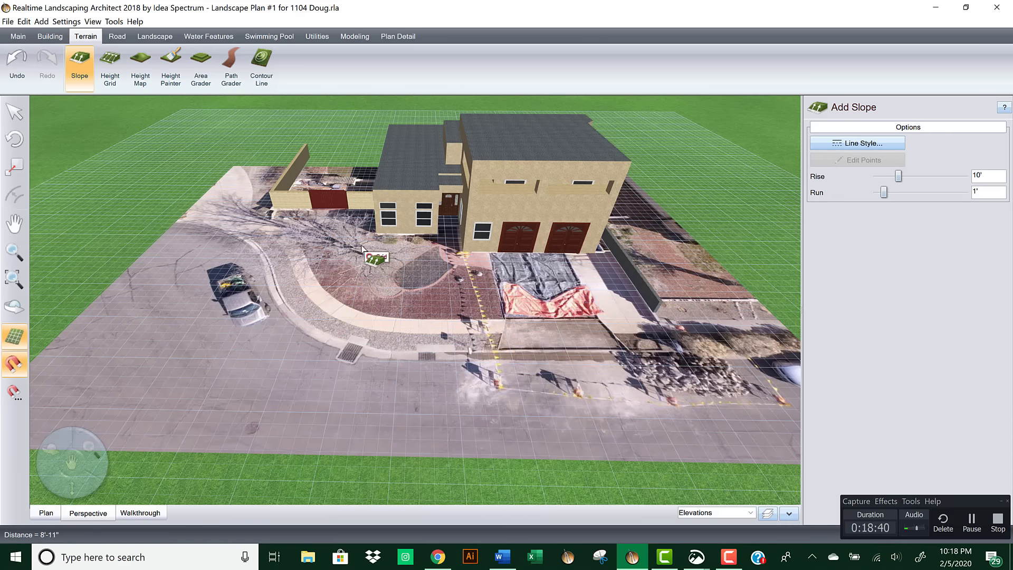
click(378, 238)
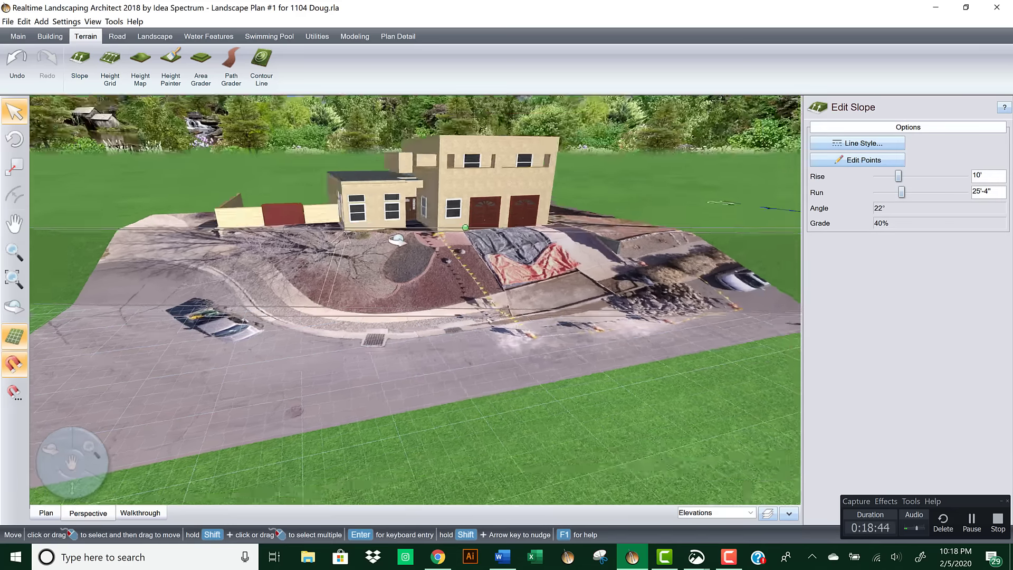
middle_drag(397, 240, 371, 252)
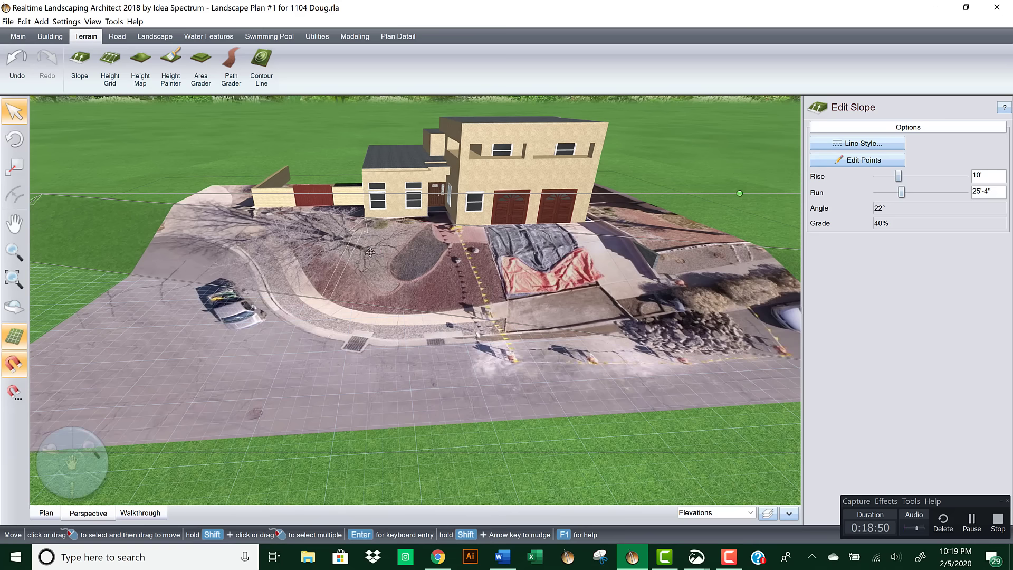
Step: Insert two points on the slope's base line, one at the aerial photo's edge and one fitted to the sidewalk bend above the parked truck
click(840, 161)
middle_drag(486, 294, 398, 228)
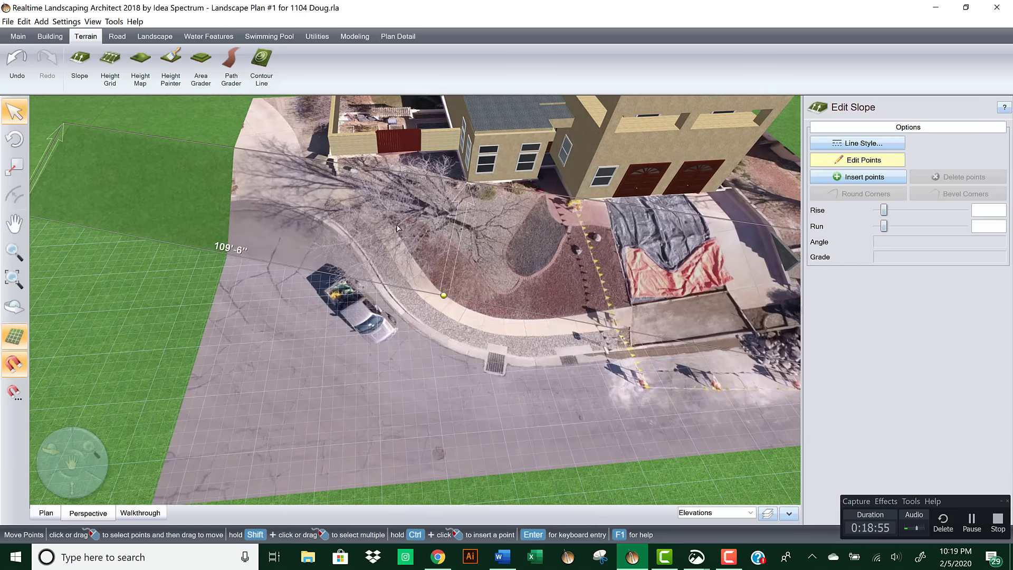
click(847, 177)
click(334, 275)
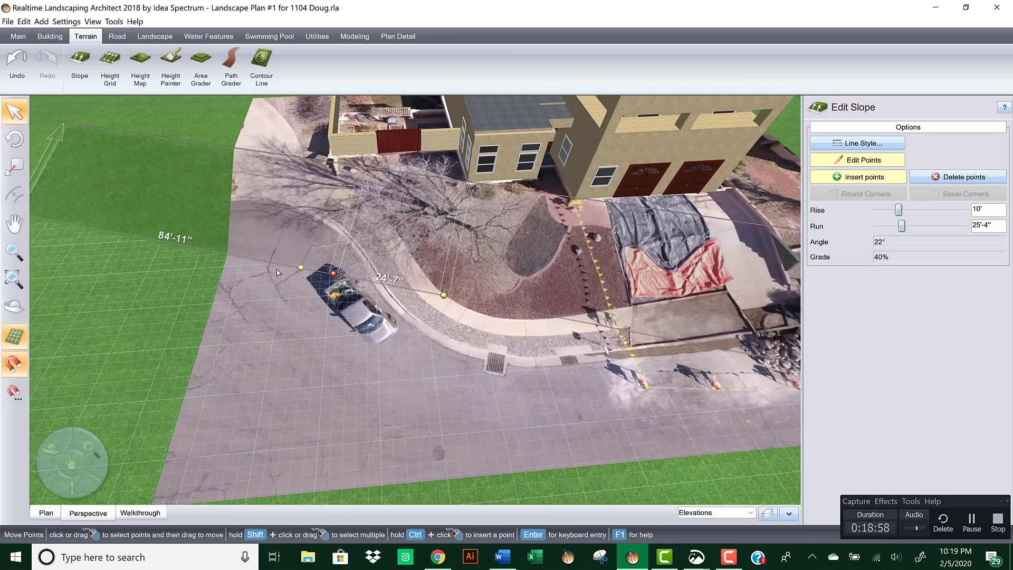
click(225, 254)
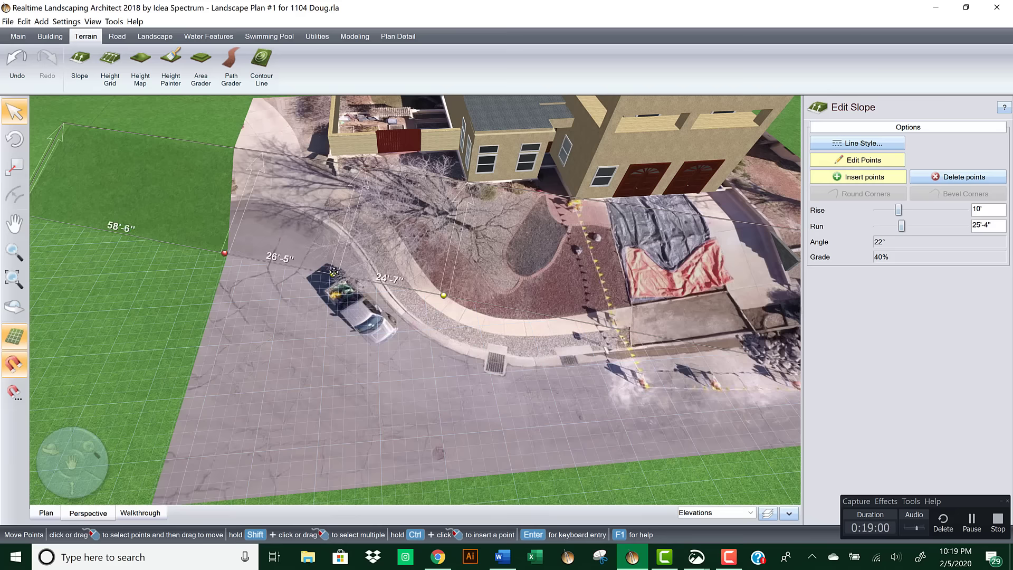
drag(349, 260, 406, 223)
middle_drag(448, 241, 266, 239)
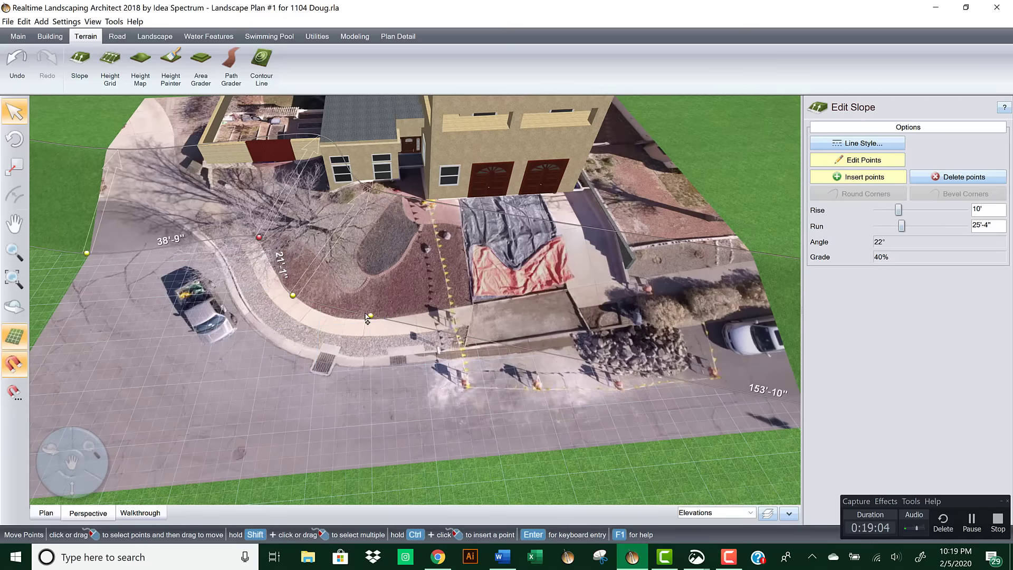
Step: Insert and position more slope points along the front sidewalk's curve and across the driveway toward the driveway wall
drag(364, 315, 357, 323)
drag(459, 347, 458, 307)
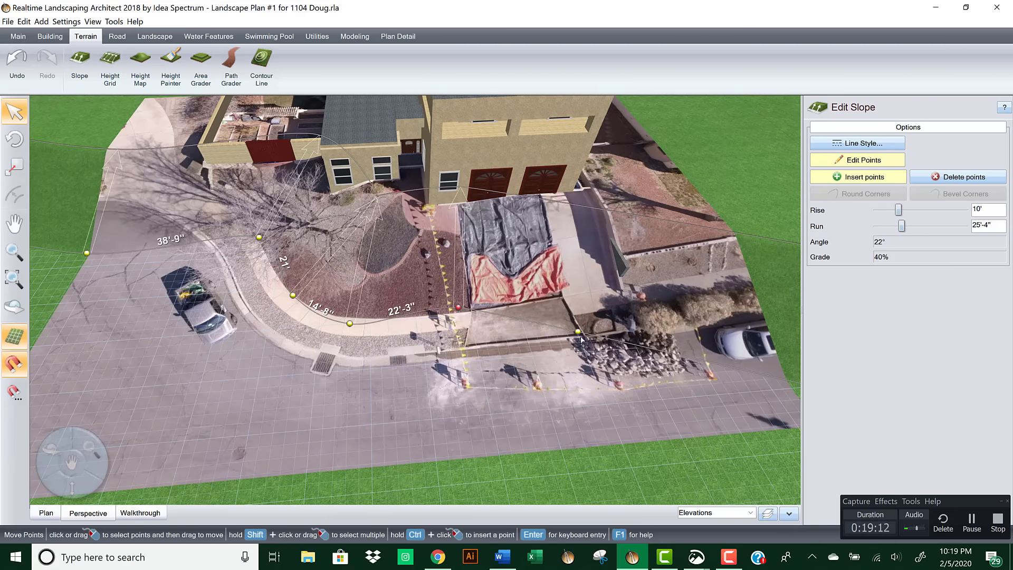
click(633, 343)
drag(616, 342, 631, 289)
middle_drag(686, 290, 348, 246)
scroll(453, 277, down, 2)
mouse_move(617, 405)
mouse_down()
mouse_move(593, 271)
mouse_move(567, 259)
mouse_move(573, 282)
mouse_up()
Step: Move the slope point at the photo's edge to the garden wall's outer corner, and bring the line's end point closer to the photo
middle_drag(276, 292, 464, 276)
middle_drag(214, 258, 361, 305)
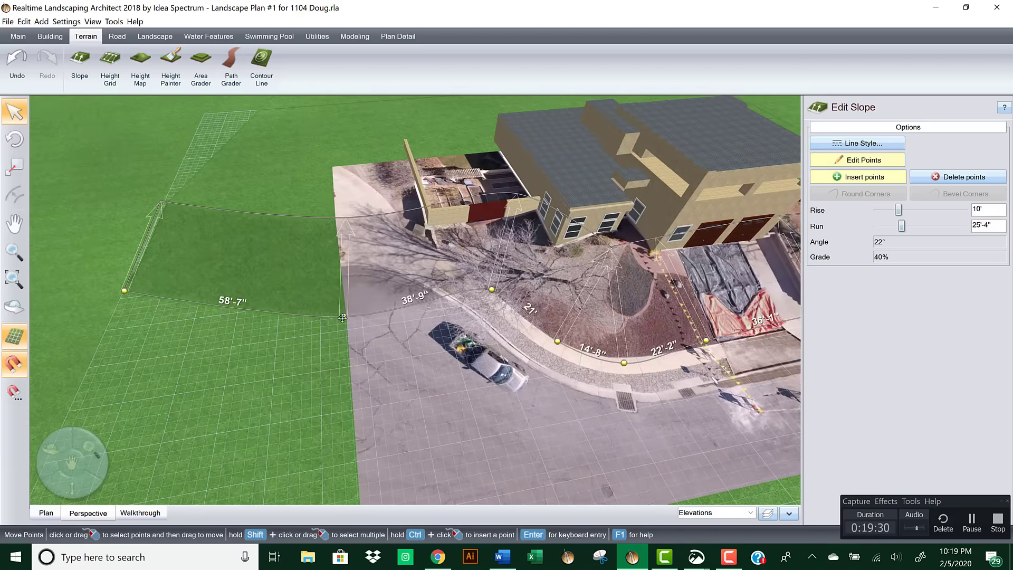
drag(343, 318, 414, 249)
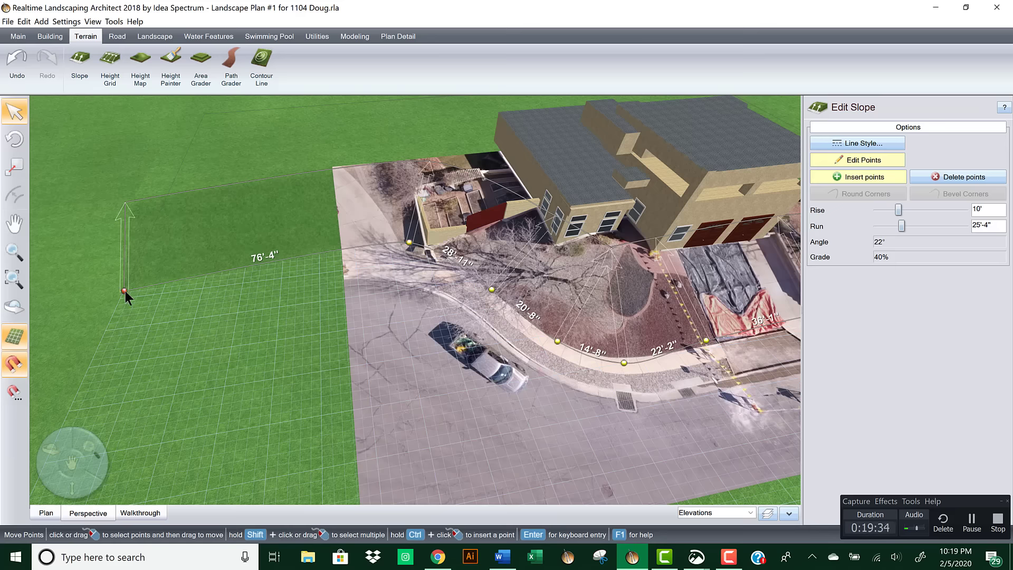
drag(126, 295, 269, 245)
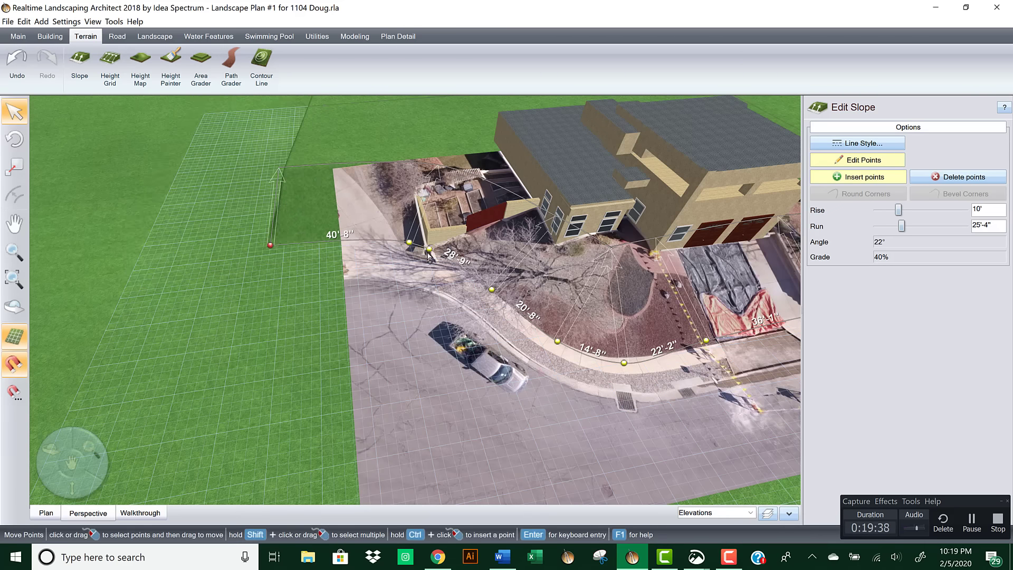
scroll(440, 235, up, 3)
scroll(441, 234, up, 2)
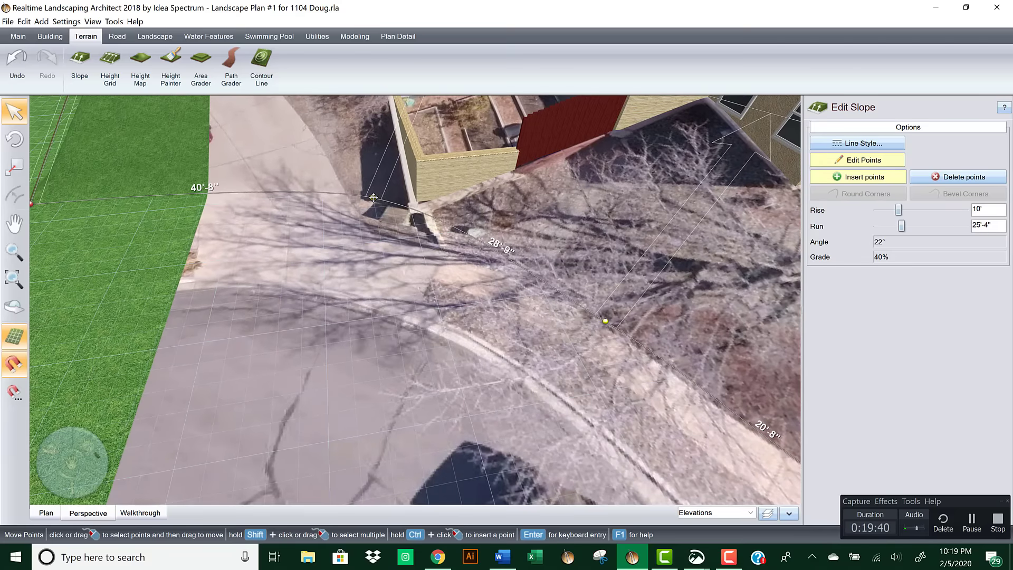
drag(373, 197, 362, 229)
drag(363, 227, 359, 220)
Step: Check the slope around the gate and house, and reduce the run at the sidewalk point nearest the gate to 14'-2"
right_drag(486, 270, 426, 296)
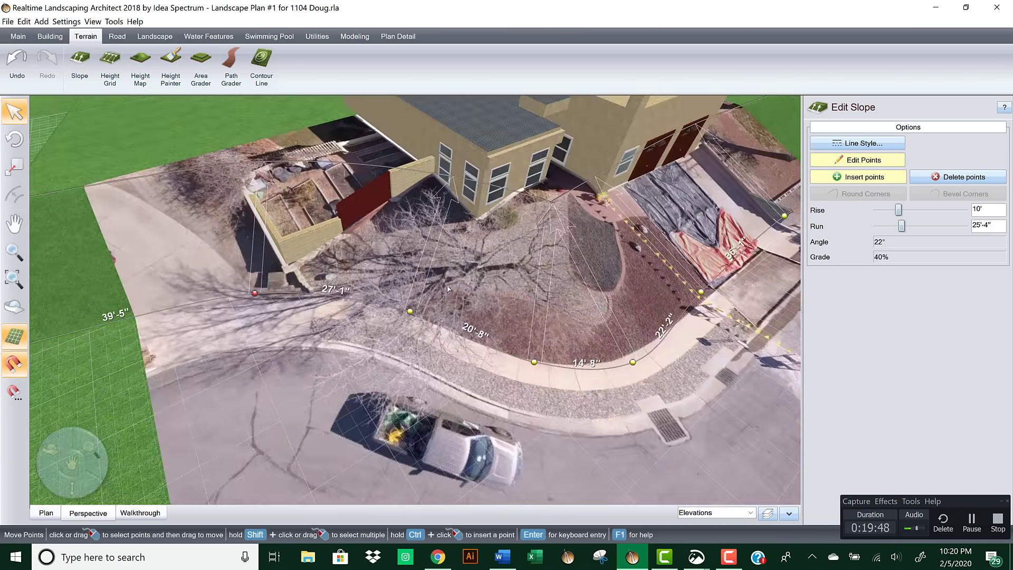
scroll(493, 259, up, 5)
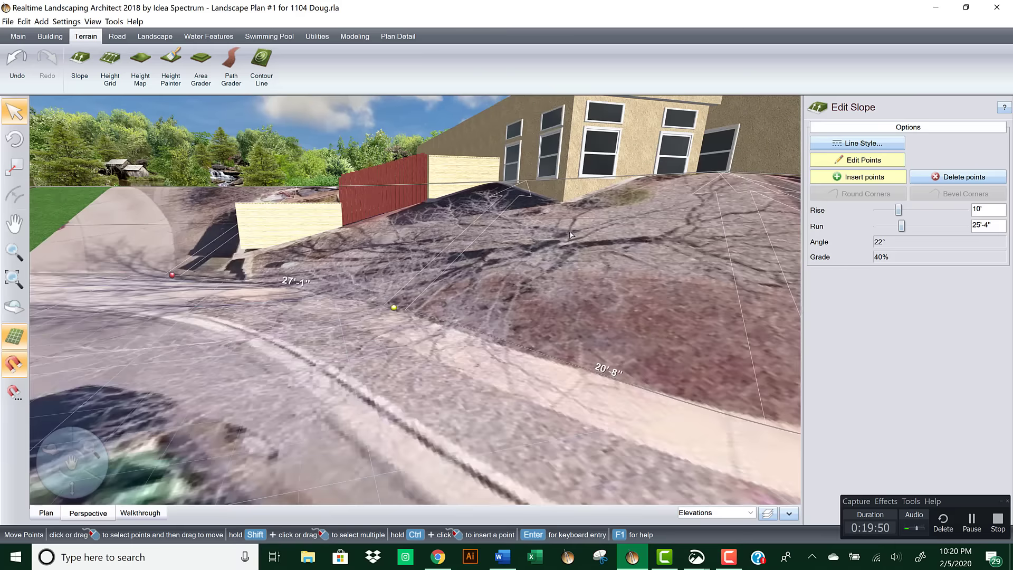
scroll(566, 279, down, 5)
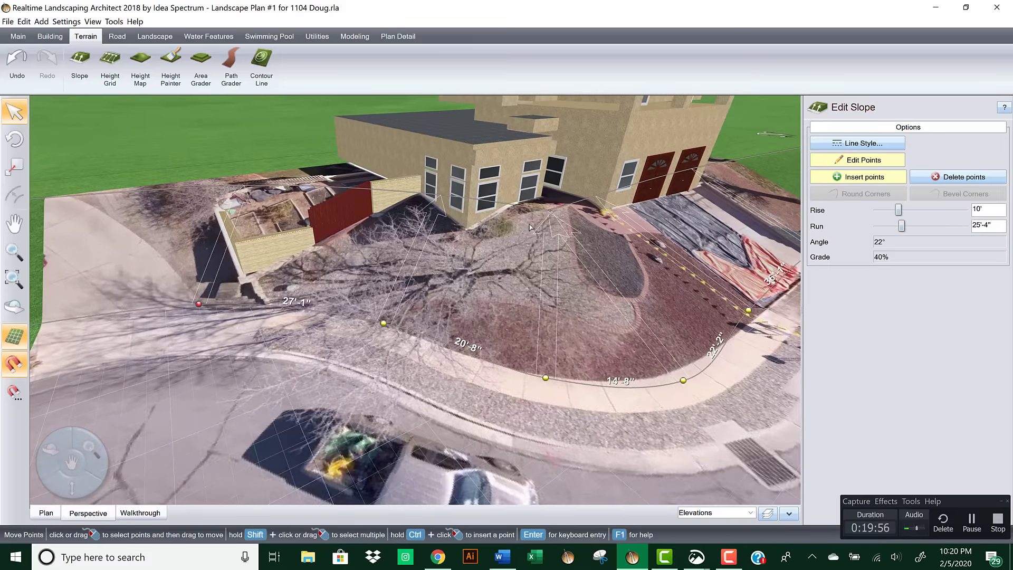
click(384, 323)
click(877, 226)
click(877, 225)
click(877, 226)
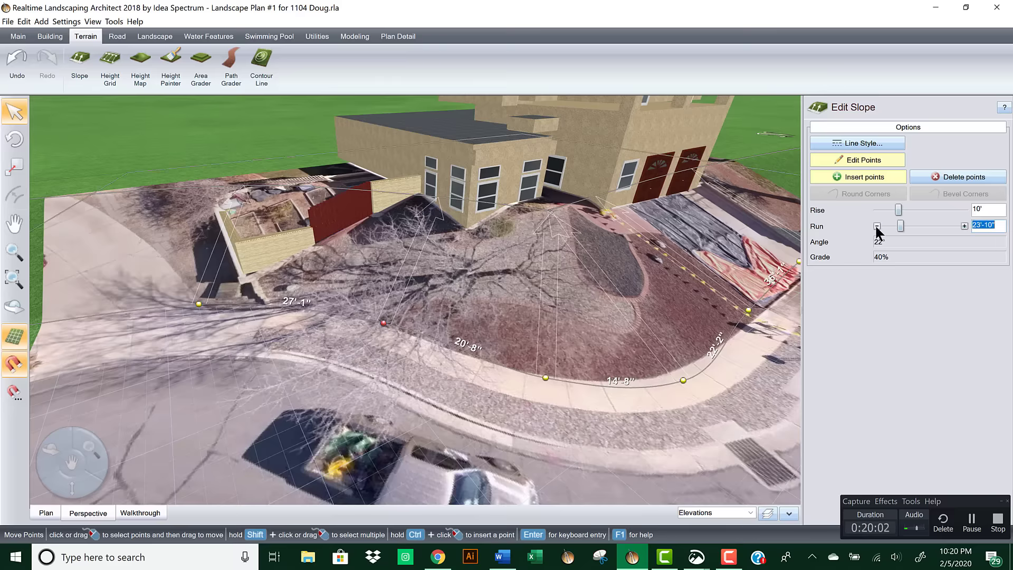
click(876, 226)
click(877, 225)
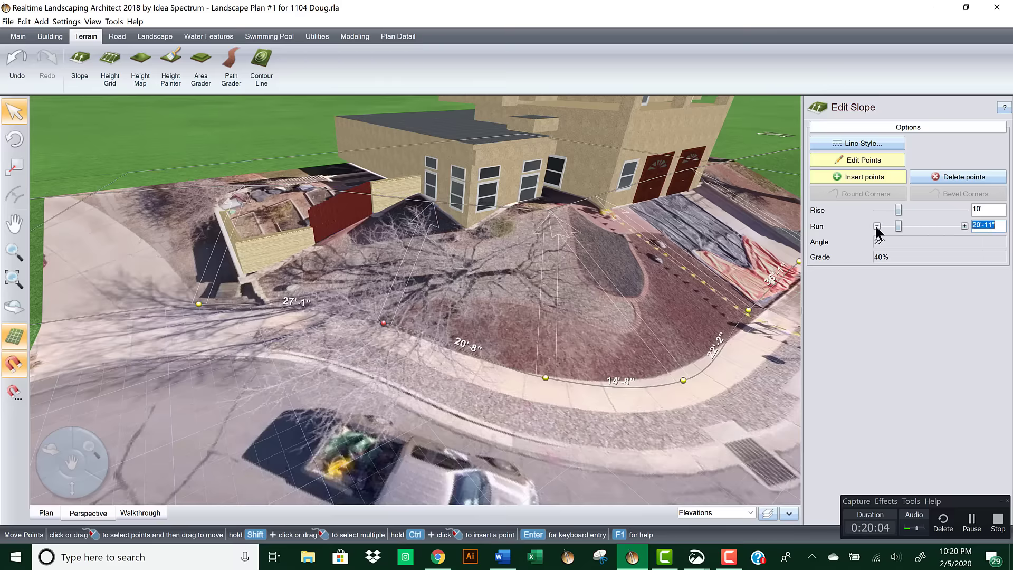
click(876, 226)
click(877, 226)
click(877, 226)
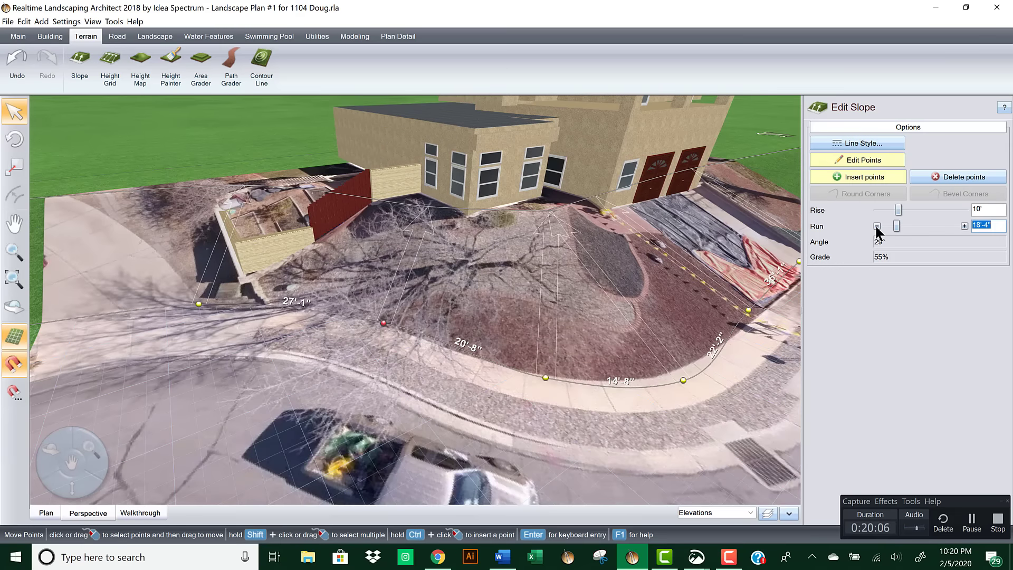
click(877, 225)
click(876, 226)
click(877, 226)
click(877, 226)
click(877, 226)
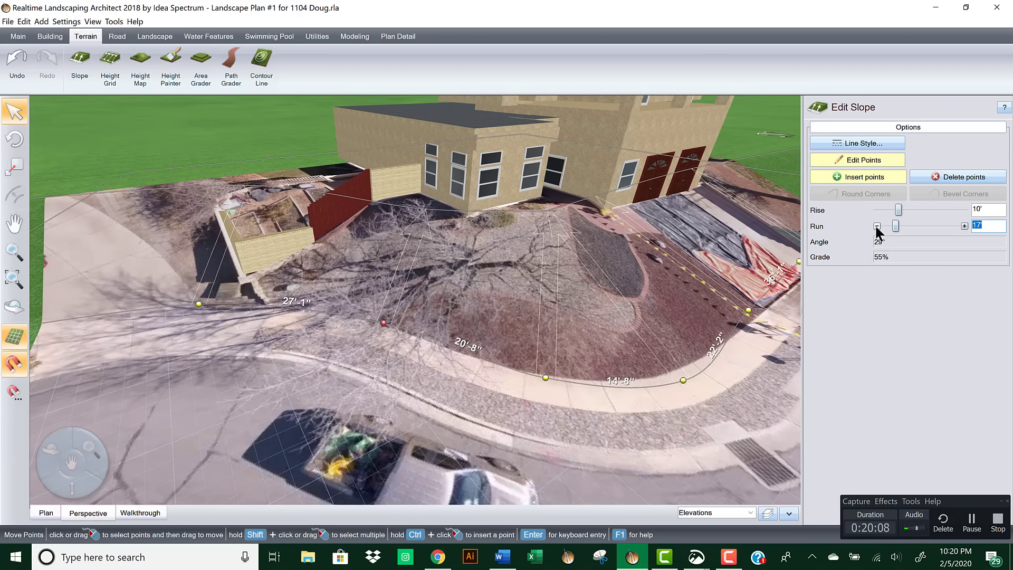
click(876, 226)
click(876, 226)
click(876, 225)
click(877, 225)
click(877, 226)
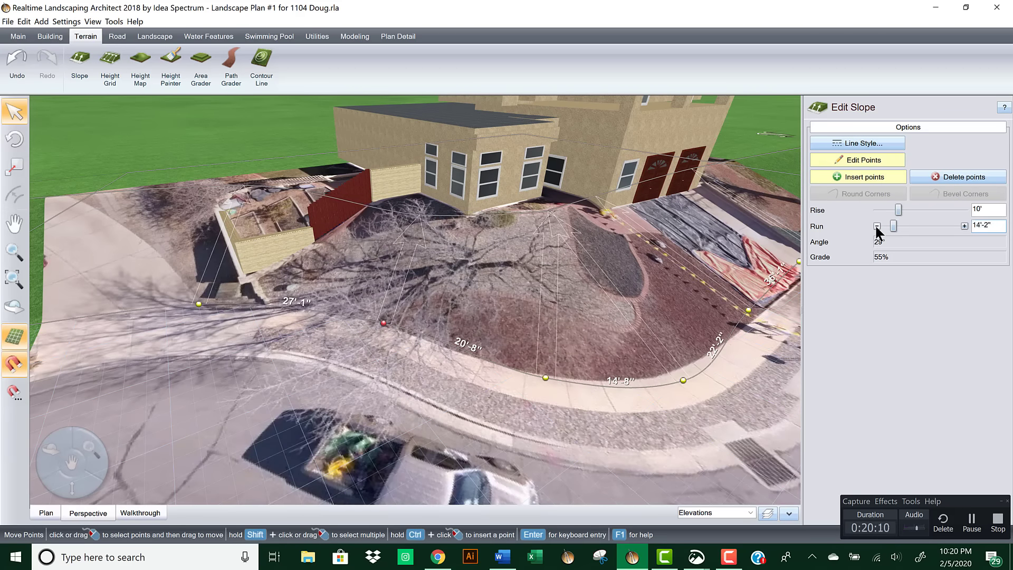
Step: Set the selected slope point in front of the tree to a run of 13'-5" and a rise of 2'-5"
click(877, 226)
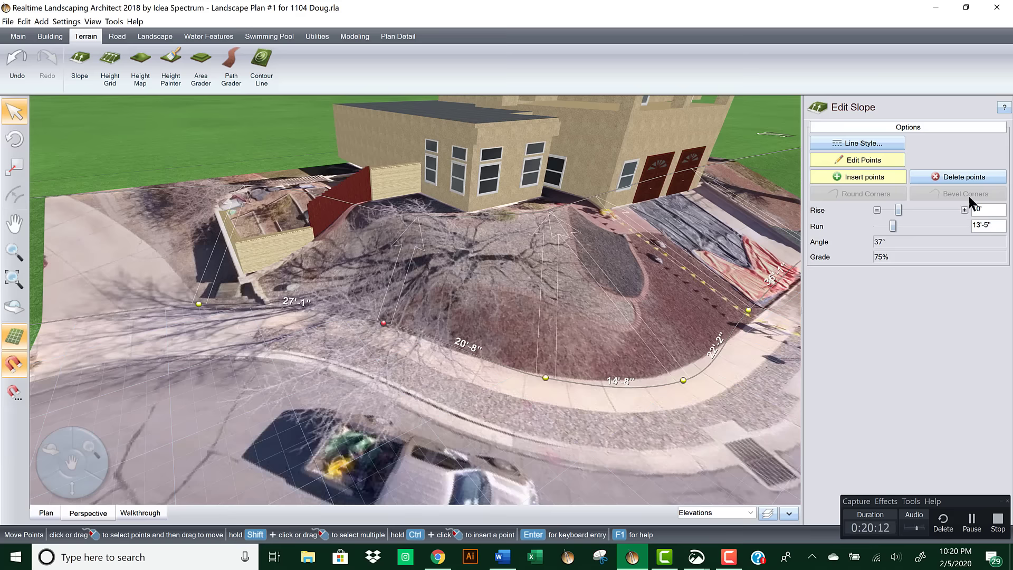
double_click(981, 209)
text(2)
key(Tab)
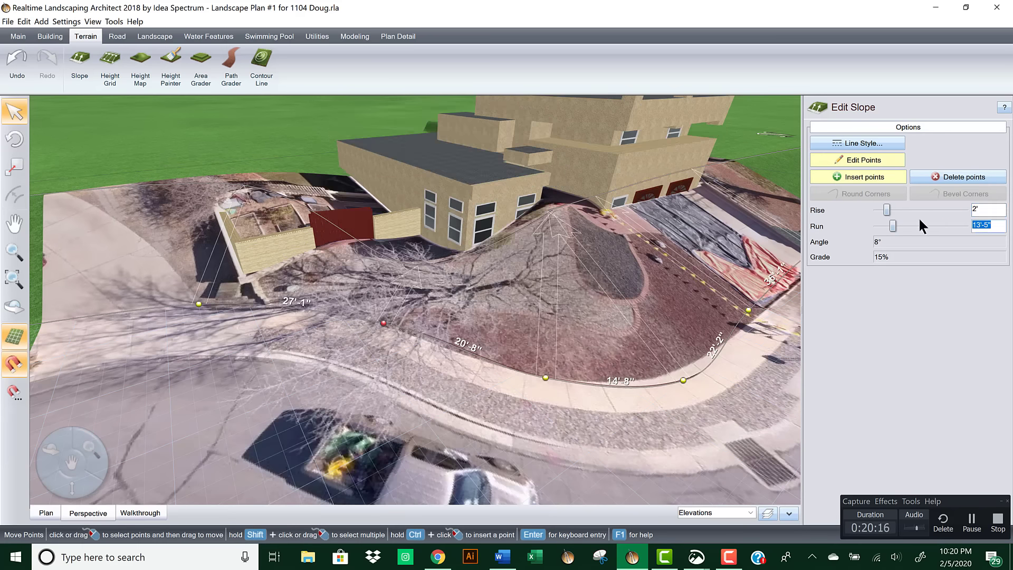
click(963, 210)
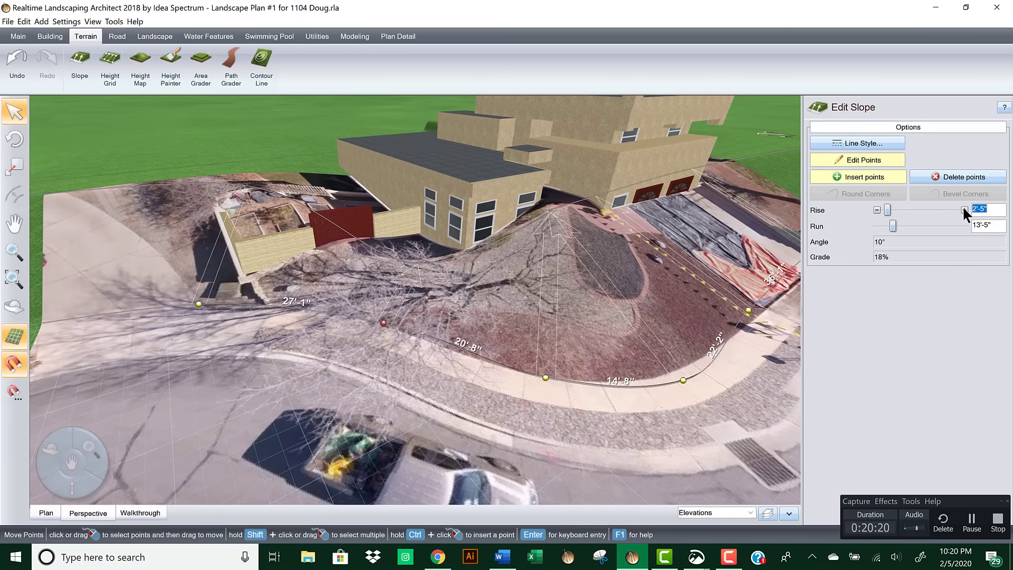
Step: Set the rise to 1'-5" at the slope point joining the 20'-8" and 14'-8" segments along the sidewalk
click(544, 379)
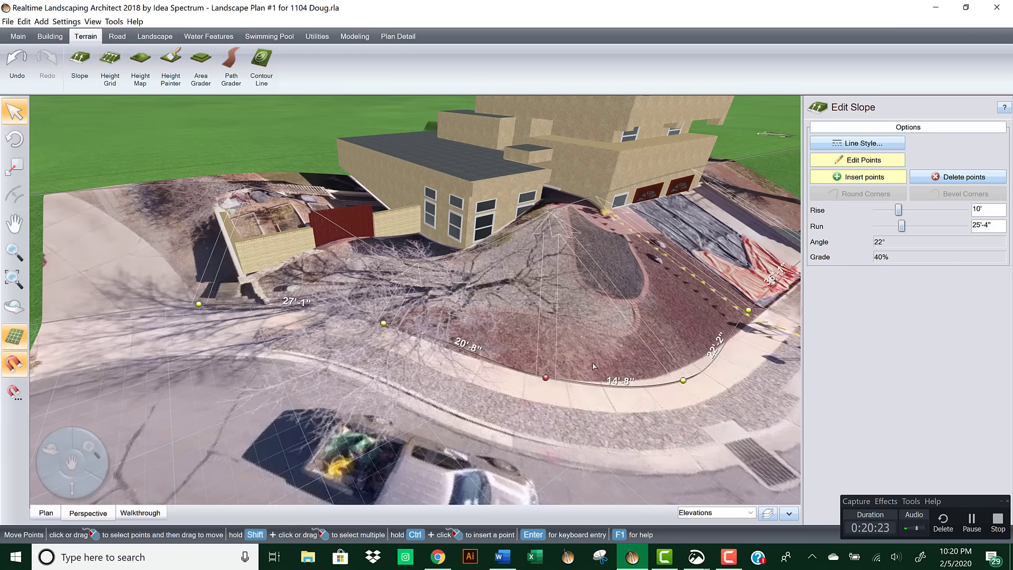
click(876, 211)
click(877, 210)
drag(898, 212, 884, 210)
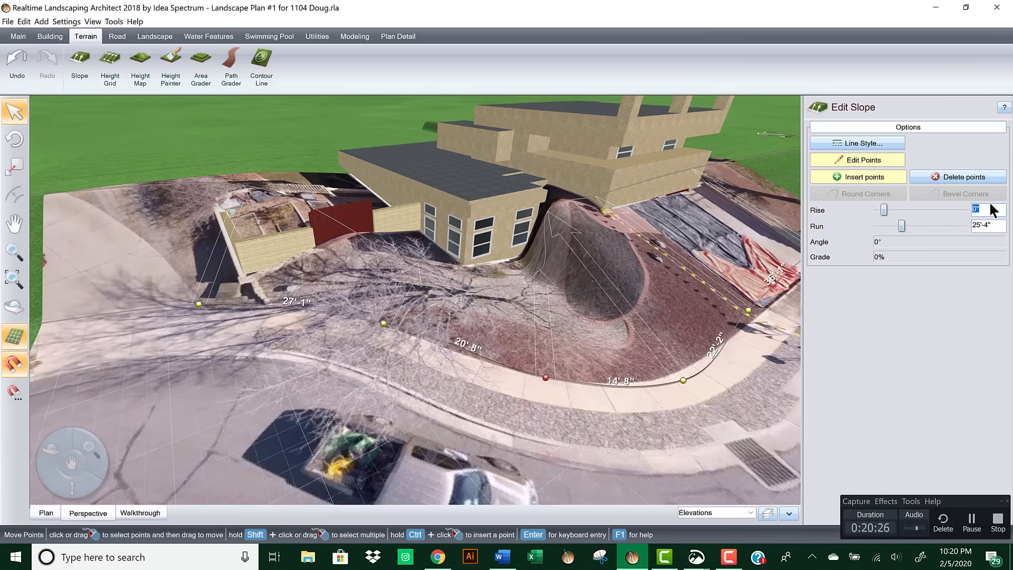
click(964, 210)
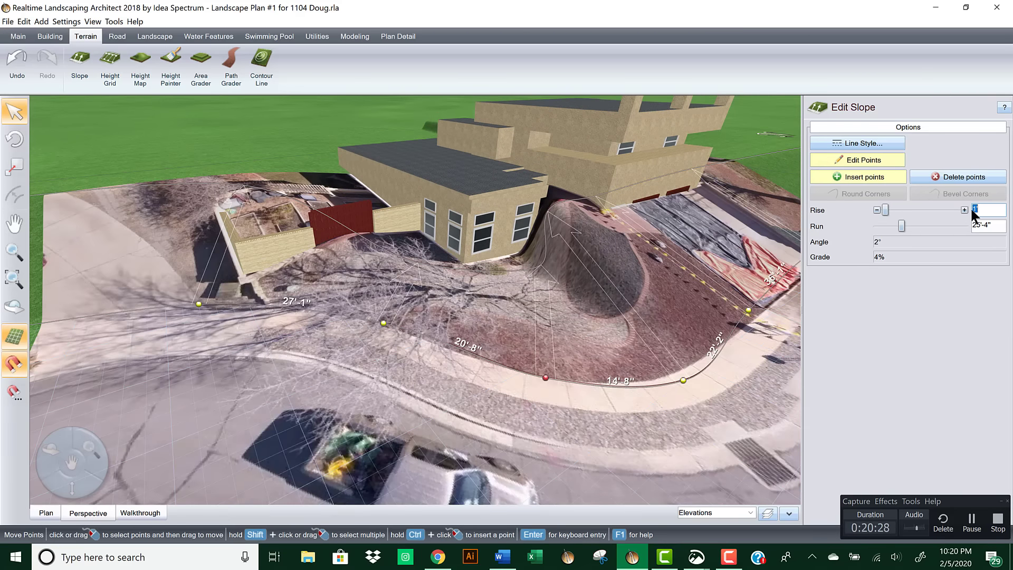
click(965, 210)
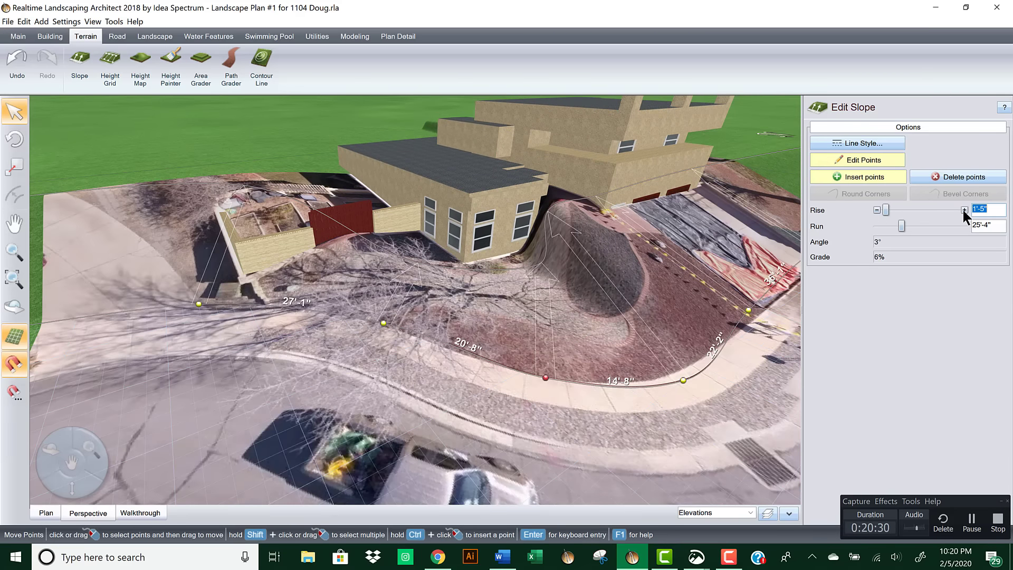
Step: Set the slope point joining the 14'-8" and 22'-2" segments to a run of 17'-5" and a rise of 1'
right_drag(688, 244, 566, 289)
click(566, 441)
right_drag(602, 364, 665, 262)
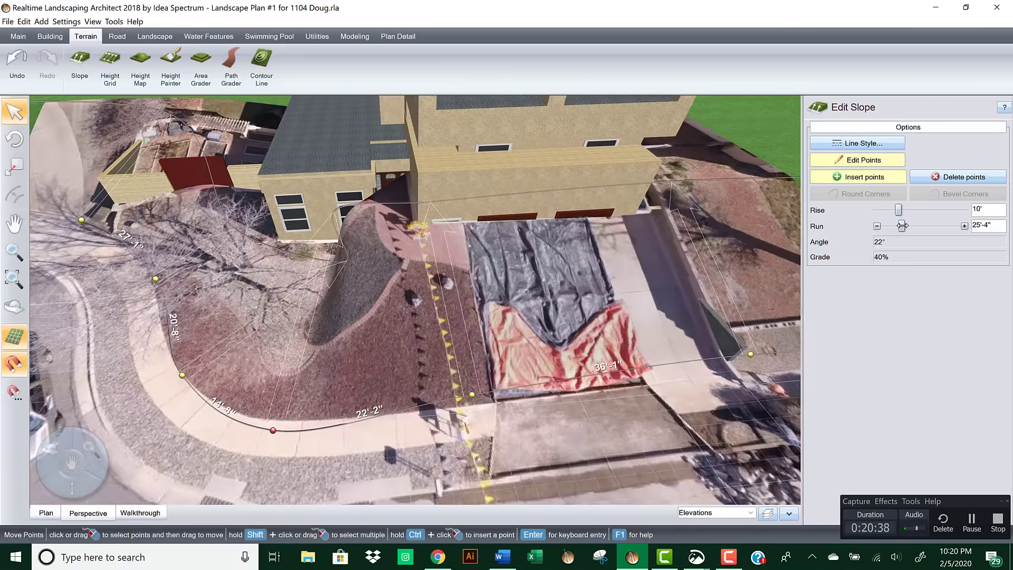
drag(902, 225, 896, 226)
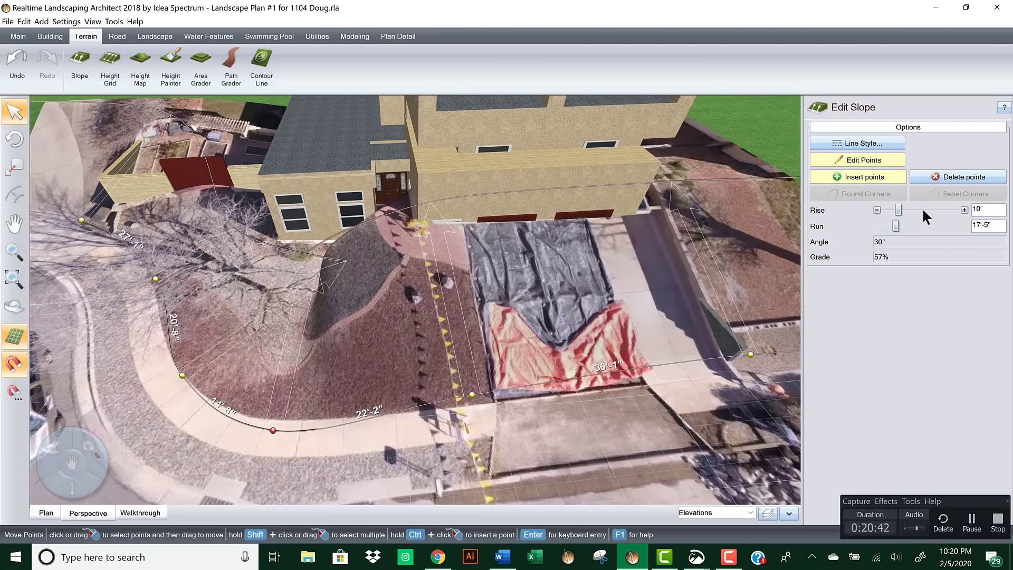
drag(900, 210, 878, 211)
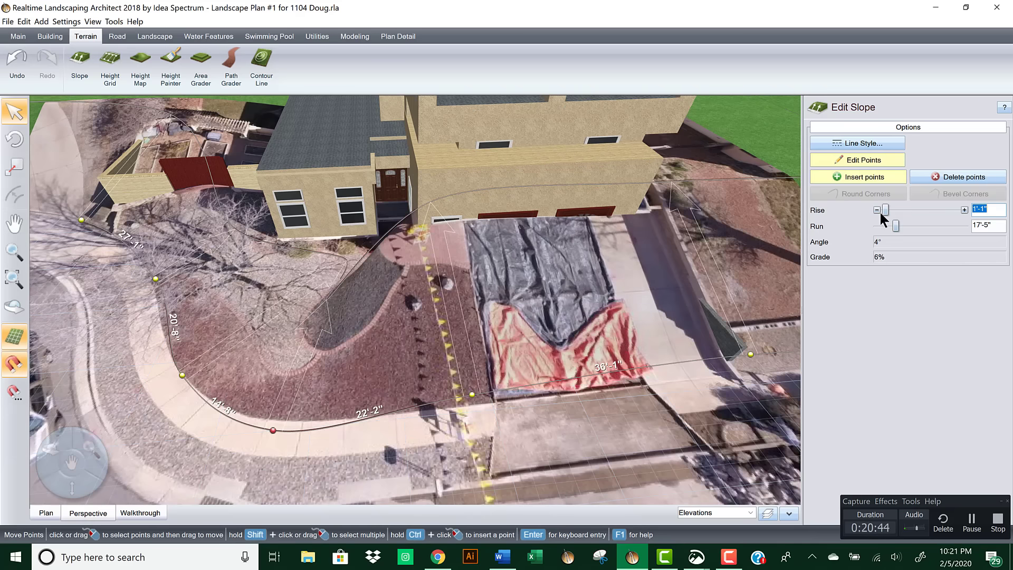
click(877, 210)
Step: Reposition the slope points at the driveway's near corner and the sidewalk curve, making the segments 36'-2", 22'-1" and 14'-1" long
middle_drag(572, 280, 528, 322)
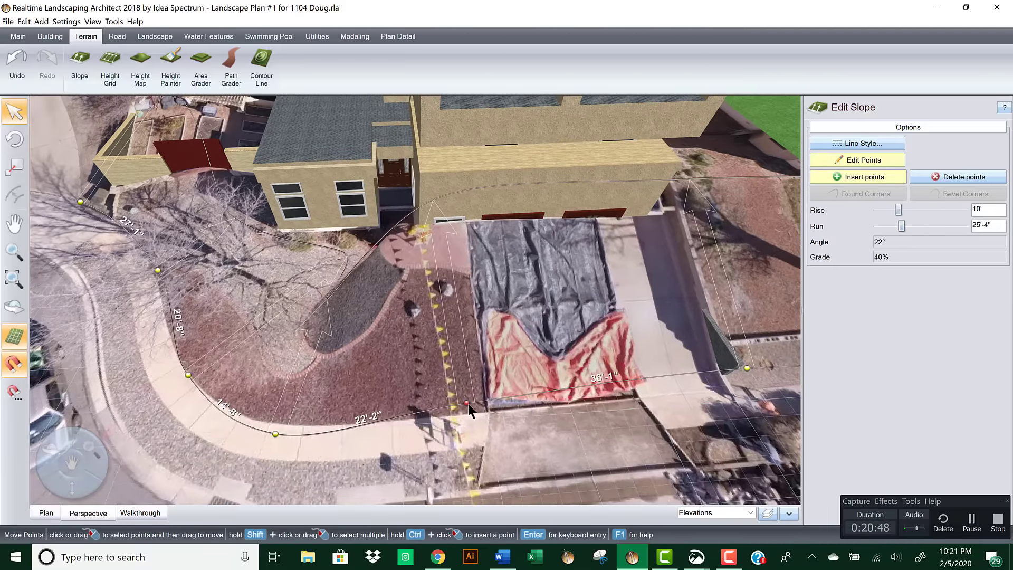
drag(468, 404, 470, 411)
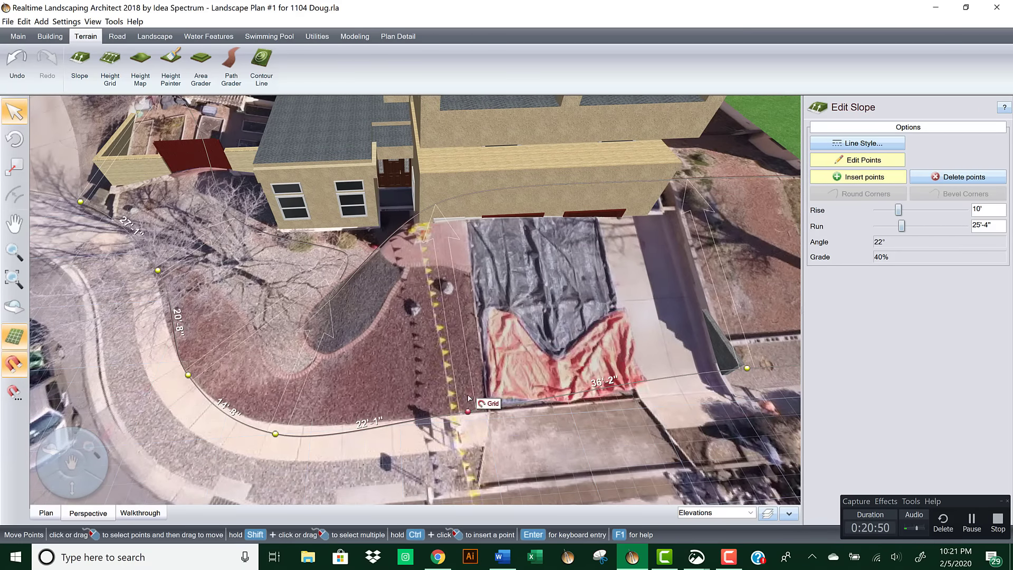
drag(275, 436, 277, 424)
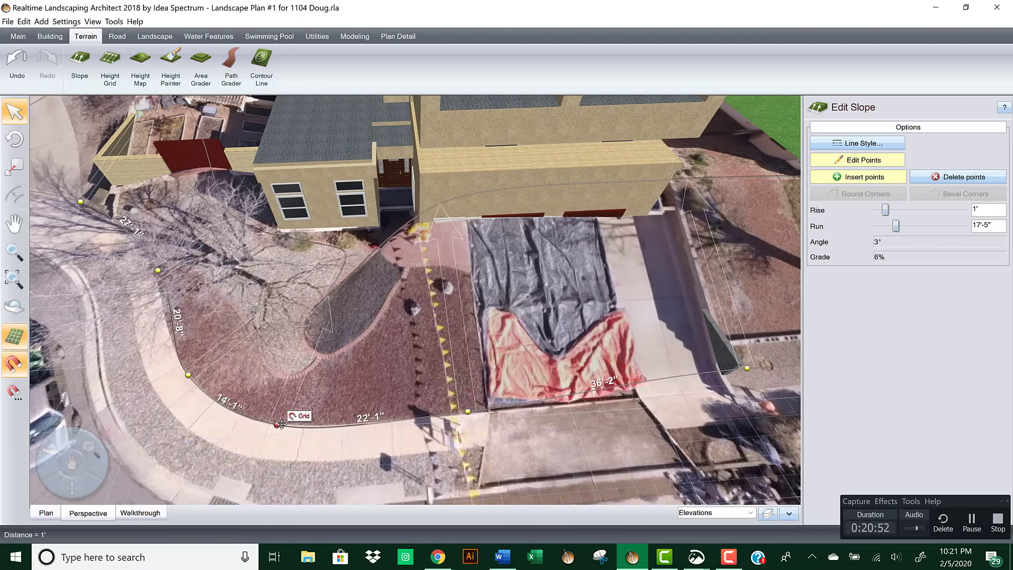
Step: Set the rise to 6" at the slope point on the driveway's near corner, beside the yellow markers
click(468, 411)
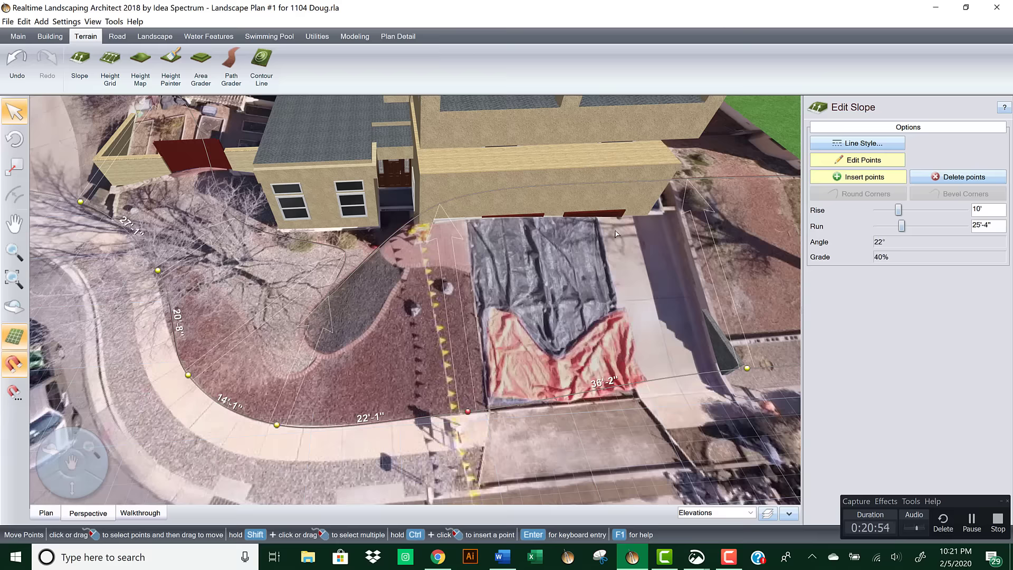
drag(898, 209, 883, 209)
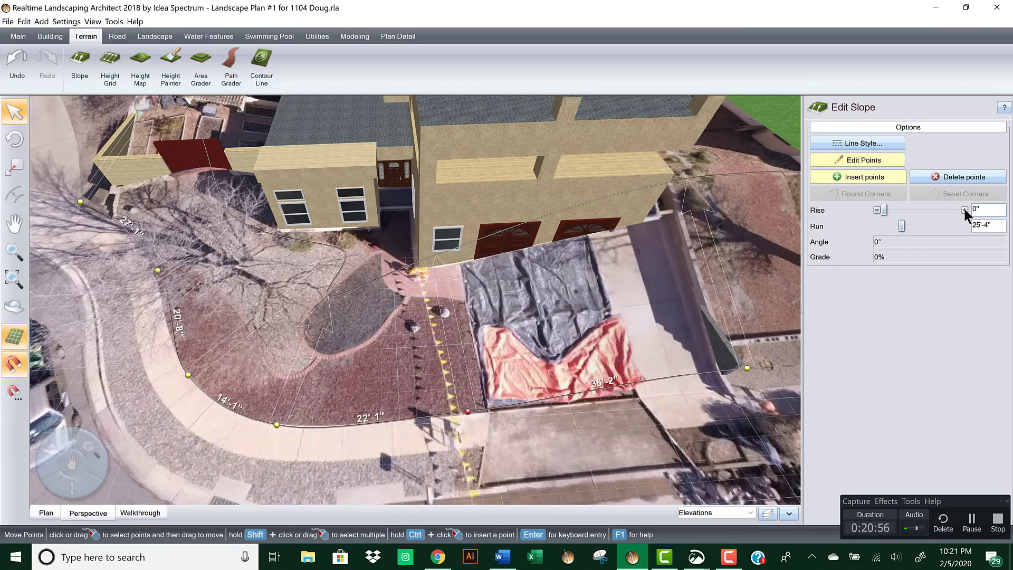
click(964, 210)
click(964, 210)
click(963, 210)
click(964, 210)
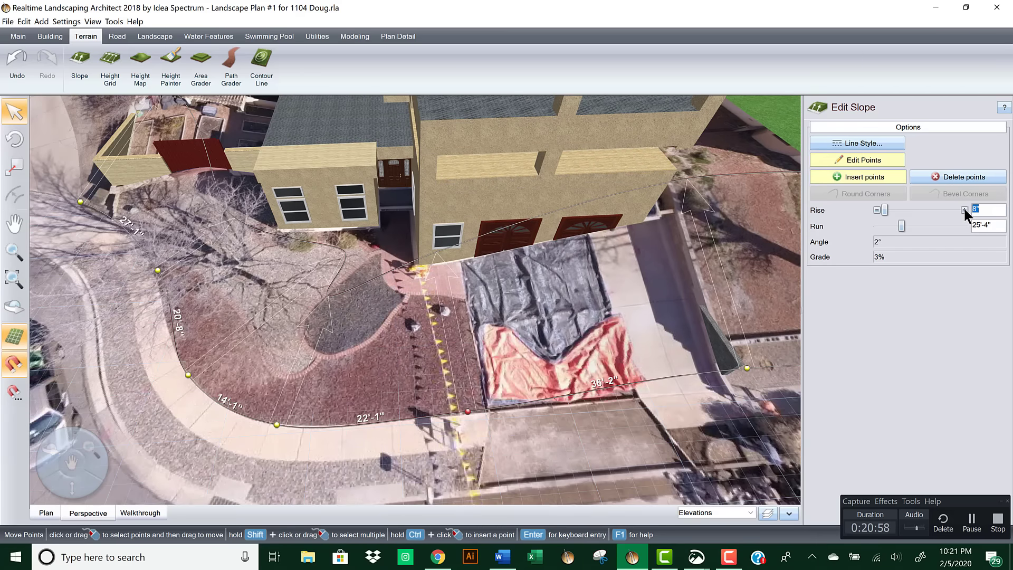
click(877, 210)
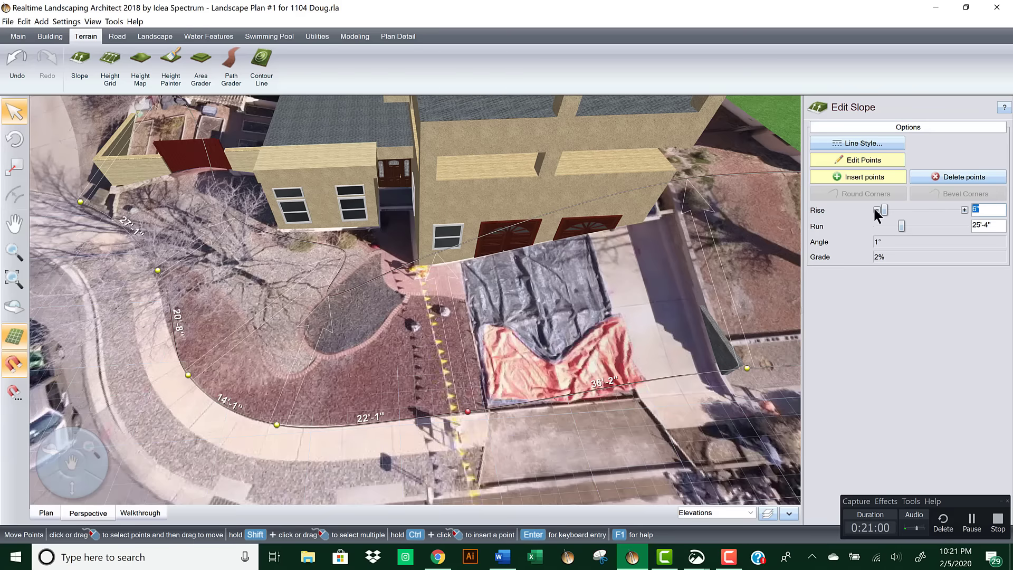
Step: Set the rise to 0" at the slope point beyond the driveway and at the slope's end point near the north arrow
middle_drag(653, 238, 541, 345)
click(450, 339)
drag(899, 210, 816, 226)
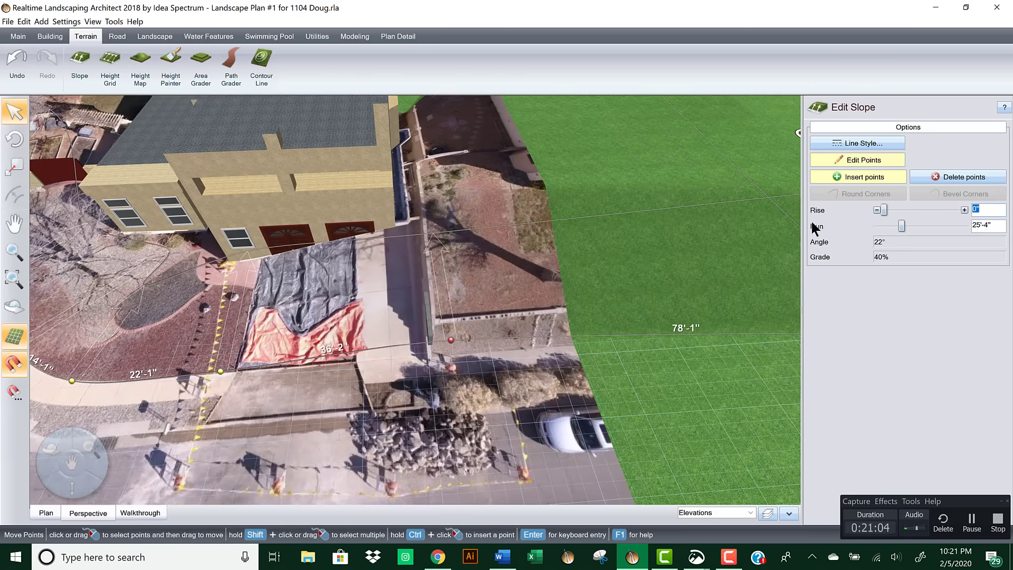
middle_drag(652, 246, 411, 232)
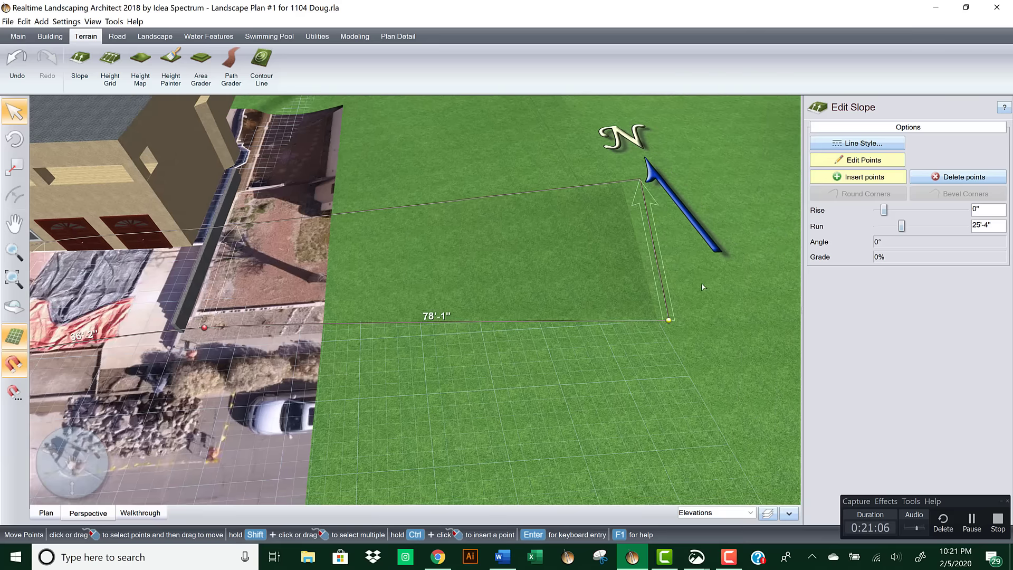
click(667, 319)
drag(894, 216, 884, 217)
Step: Set the rise to 2'-6" at the slope point beside the yard wall, where the 27'-1" segment starts
middle_drag(686, 221, 477, 332)
scroll(525, 343, up, 5)
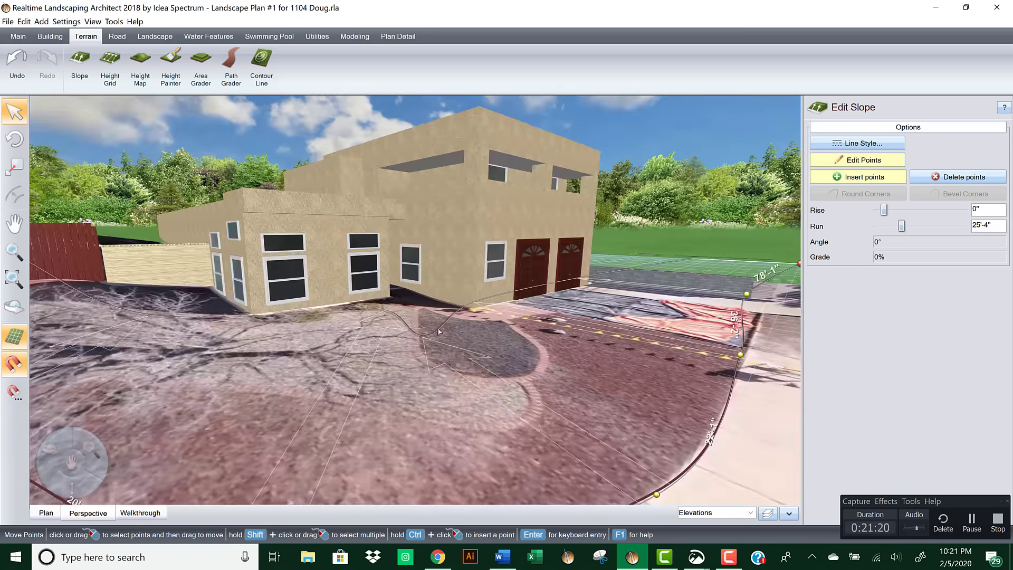
scroll(439, 331, down, 8)
scroll(409, 360, up, 3)
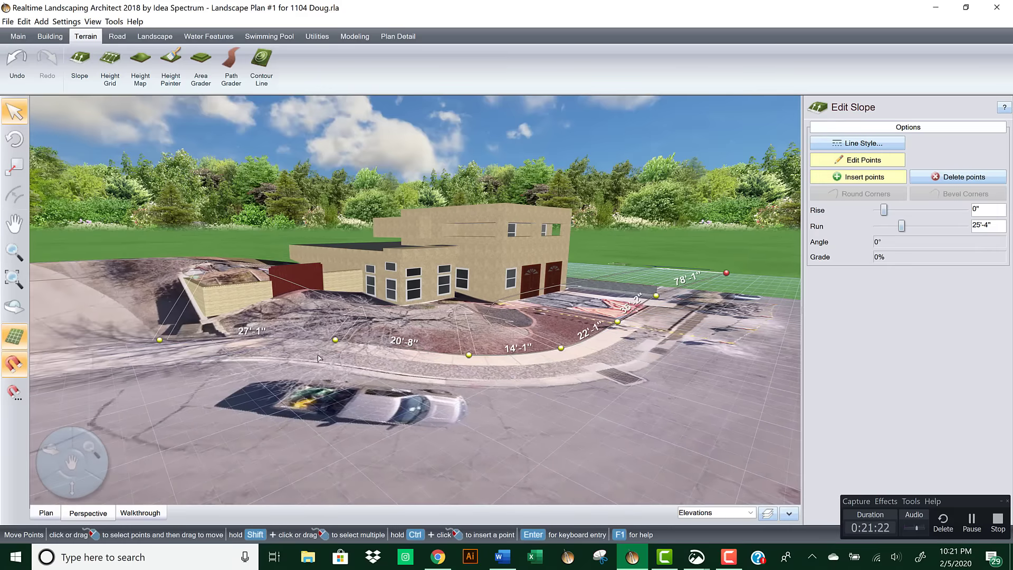
scroll(158, 359, up, 3)
click(172, 359)
click(882, 211)
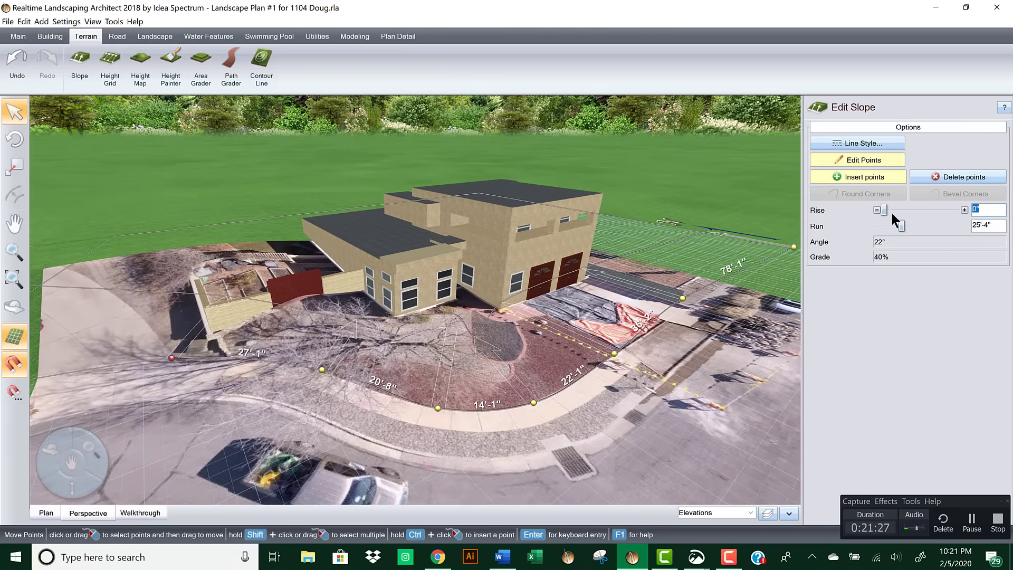
click(963, 210)
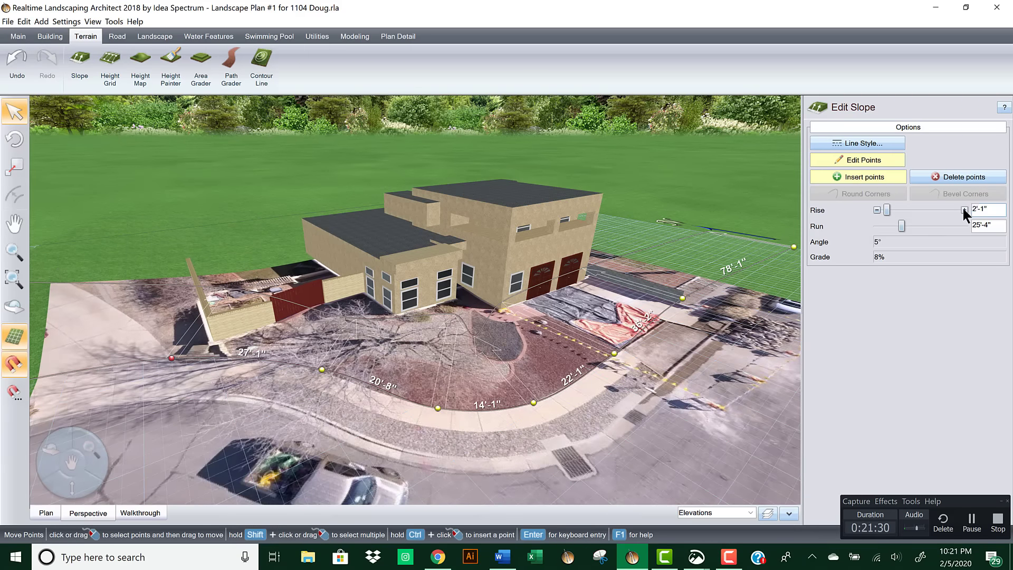
click(964, 210)
click(964, 210)
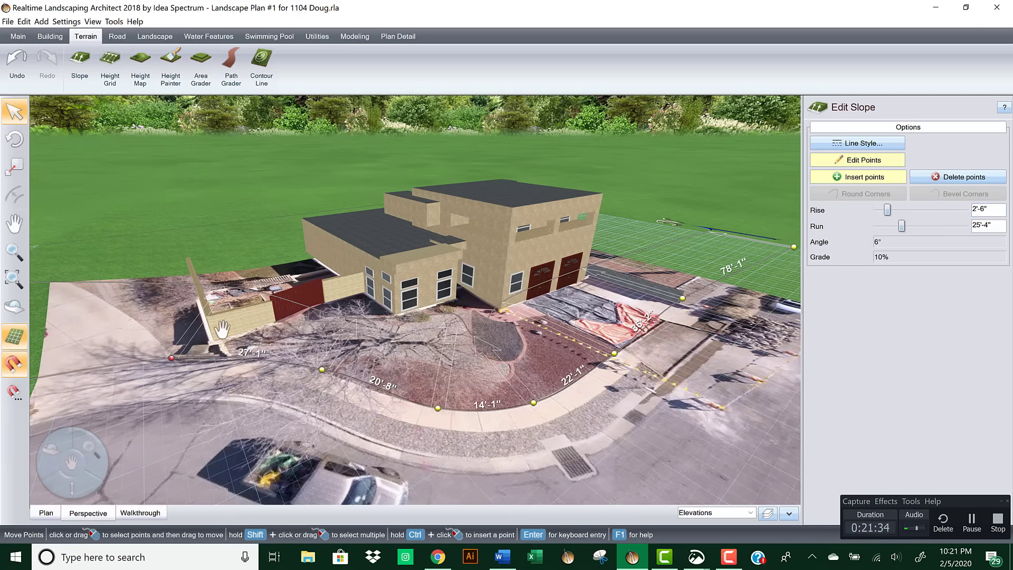
Step: Set the rise to 2'-6" at the slope's end point on the grass, at the end of the 39'-5" segment
right_drag(221, 329, 160, 385)
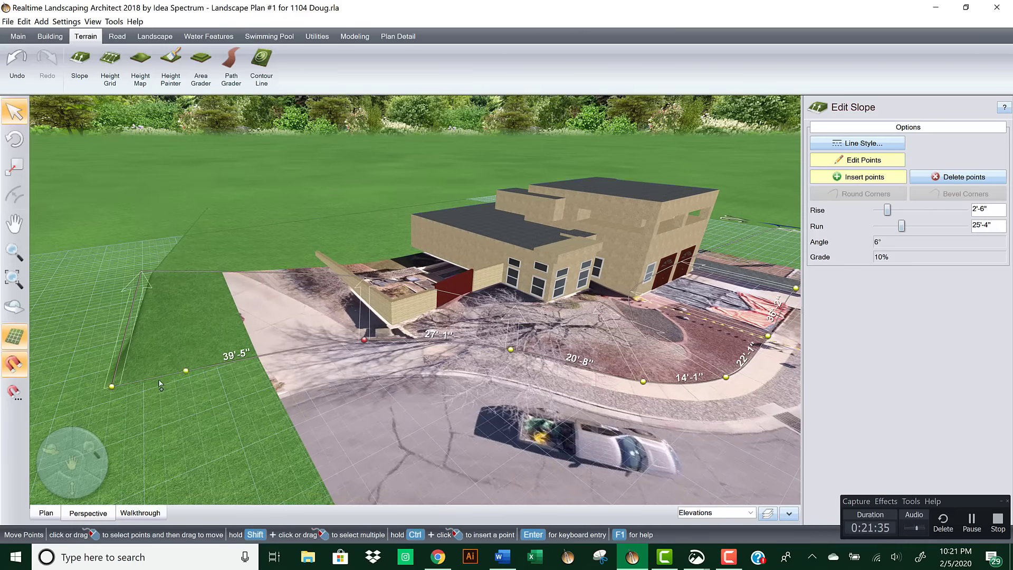
click(111, 387)
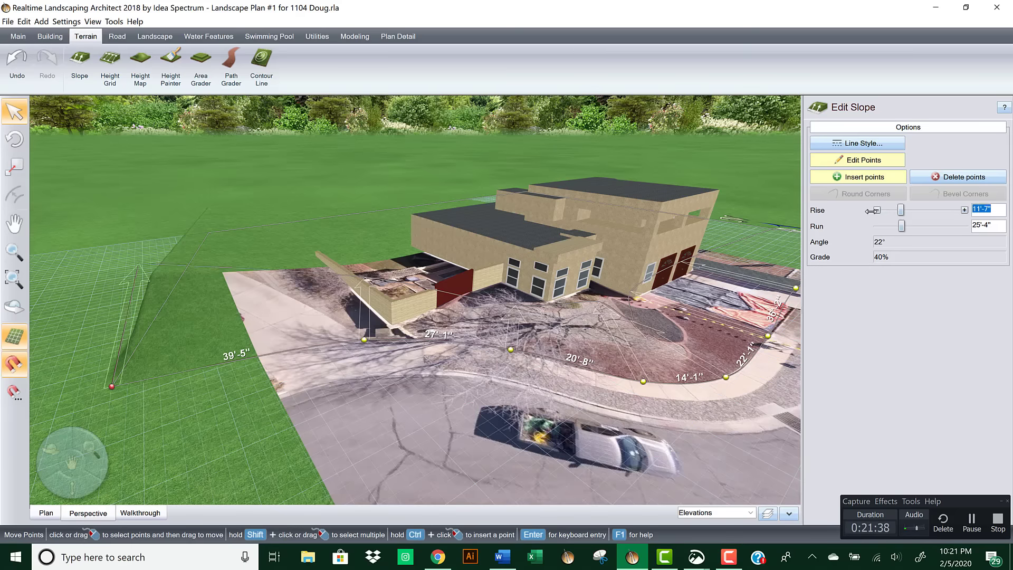
drag(900, 210, 872, 211)
click(964, 210)
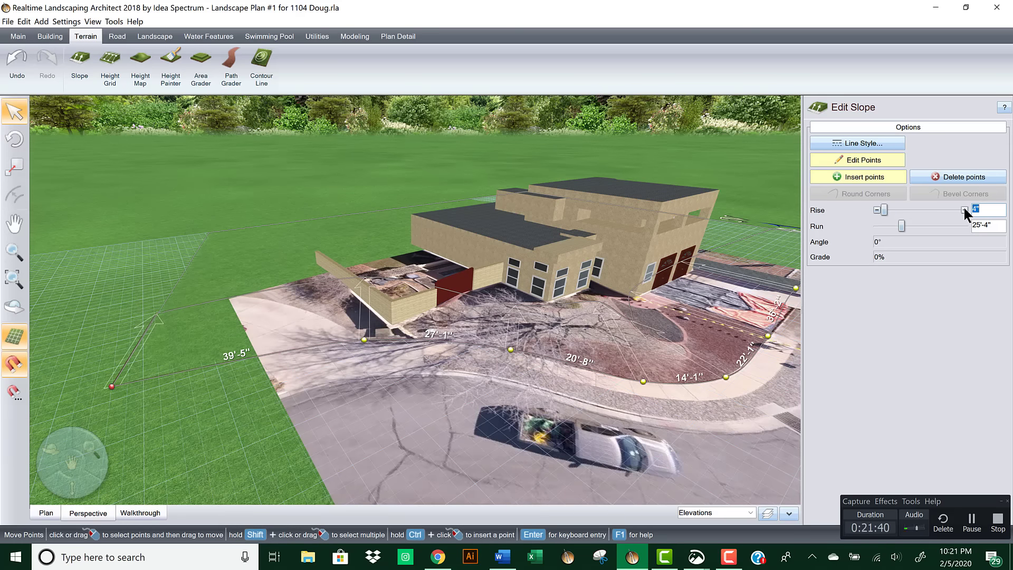
click(965, 210)
click(964, 210)
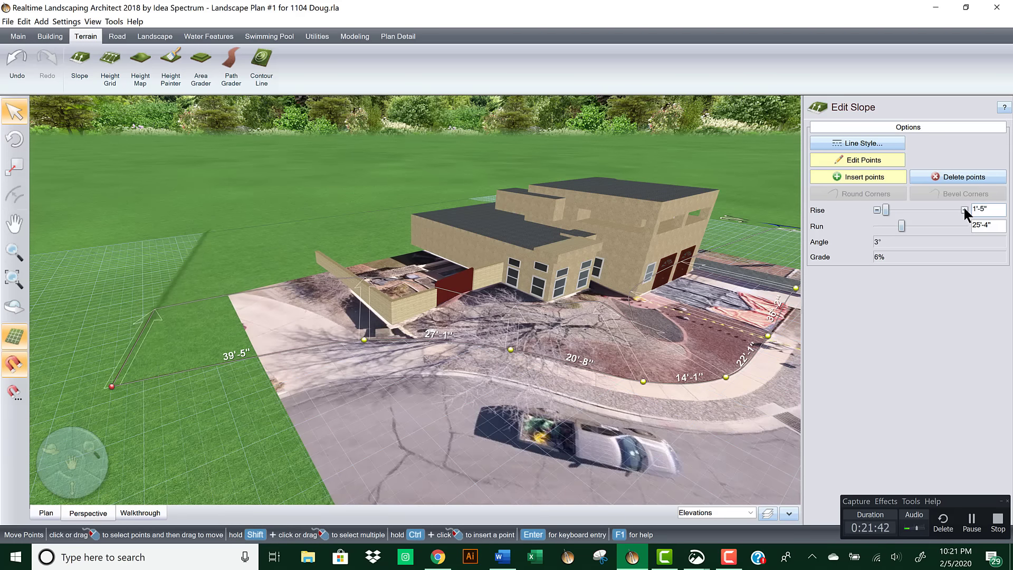
click(964, 210)
click(964, 210)
click(964, 210)
click(964, 210)
click(965, 210)
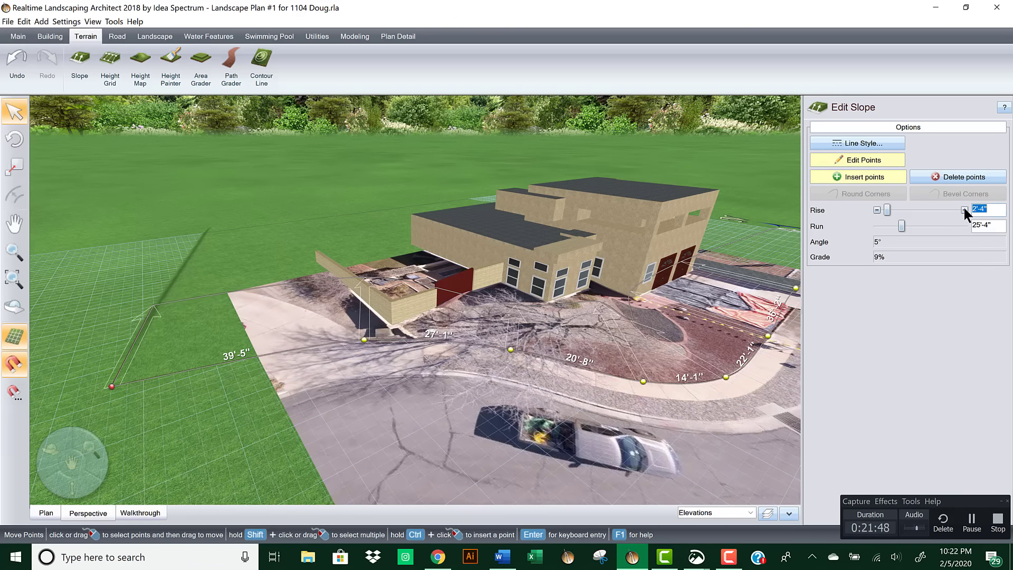
click(965, 210)
click(964, 210)
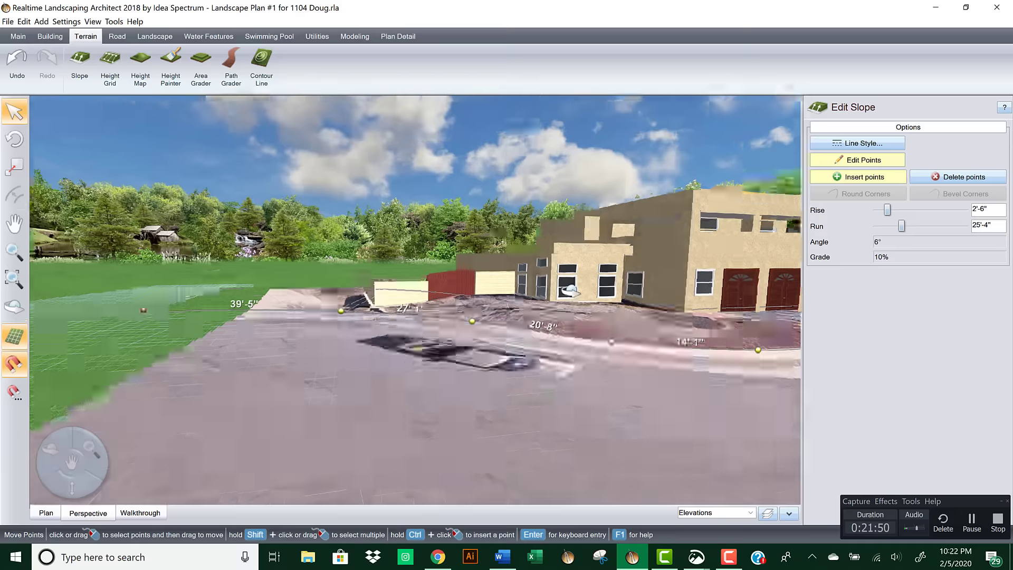
Step: Set the run to 1' at the slope point beside the yard wall, between the 39'-5" and 27'-1" segments
middle_drag(570, 290, 563, 351)
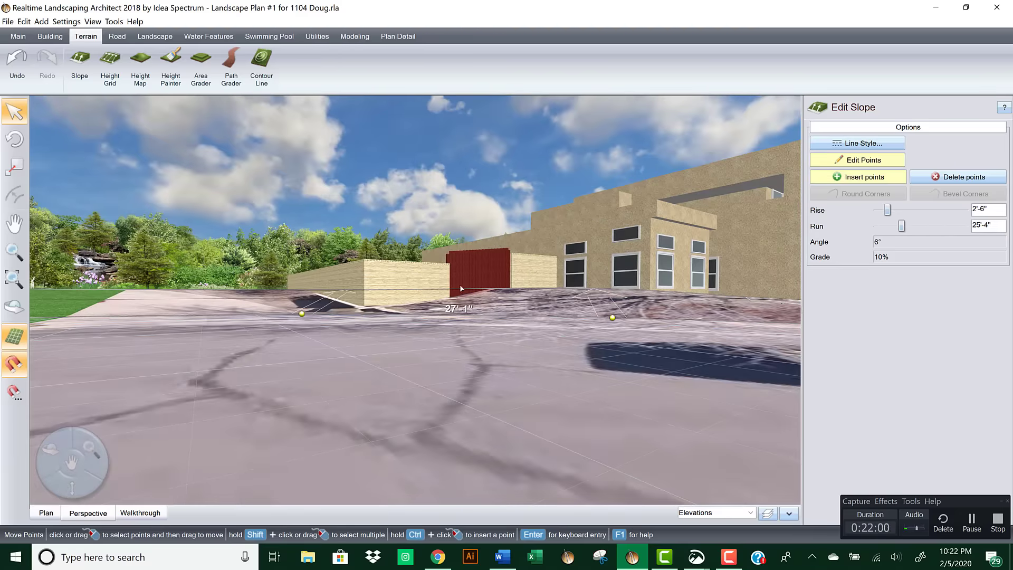
middle_drag(505, 301, 486, 316)
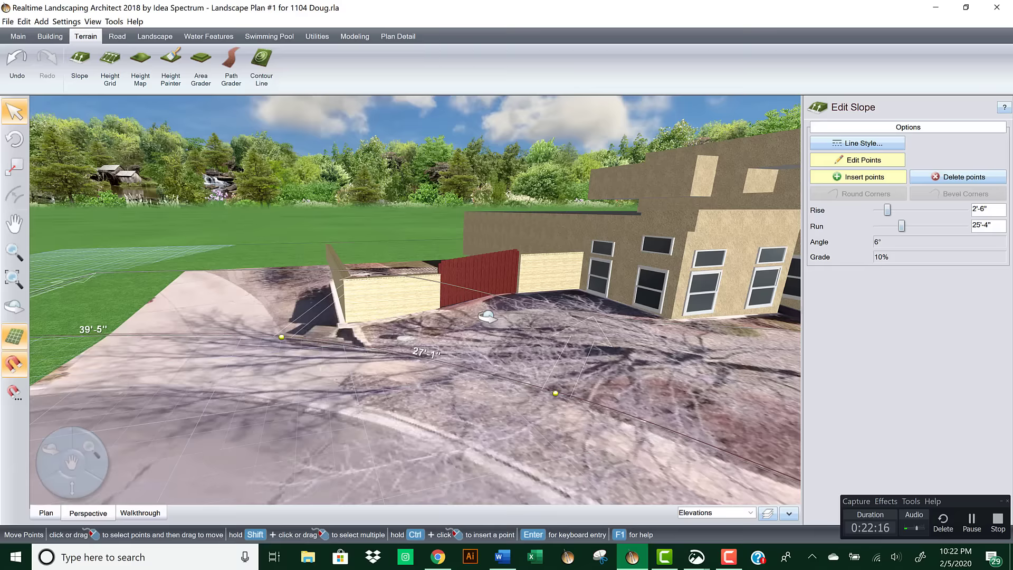
right_drag(486, 315, 285, 304)
click(352, 328)
drag(903, 226, 882, 230)
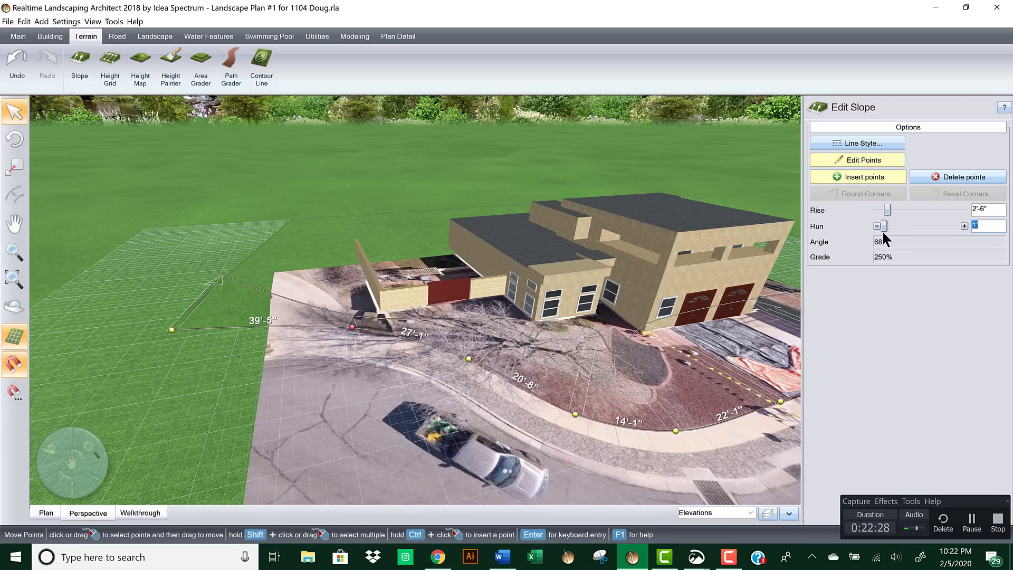
scroll(470, 340, up, 3)
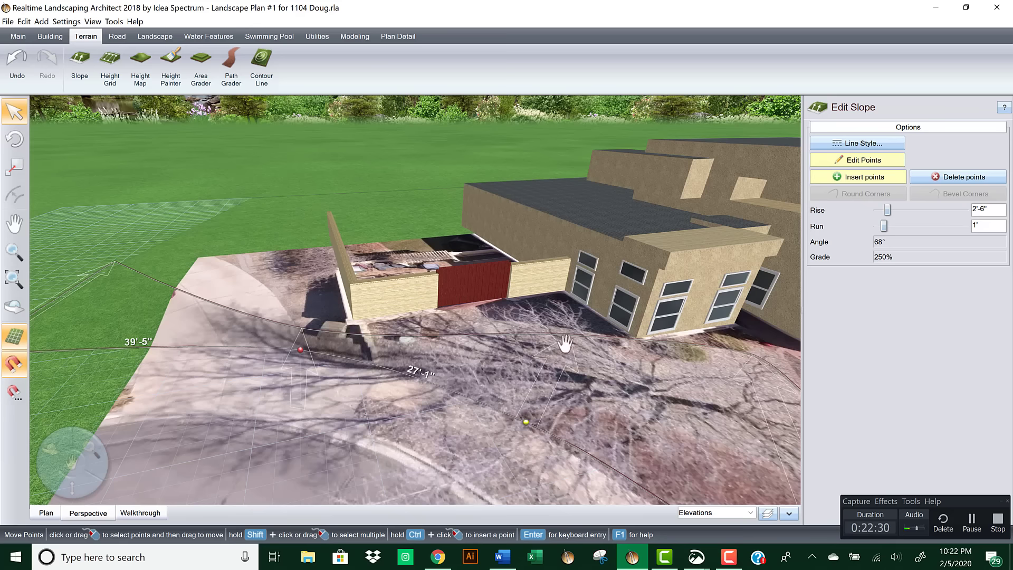
scroll(559, 342, up, 2)
mouse_move(590, 330)
middle_down()
mouse_move(581, 301)
mouse_move(577, 331)
middle_up()
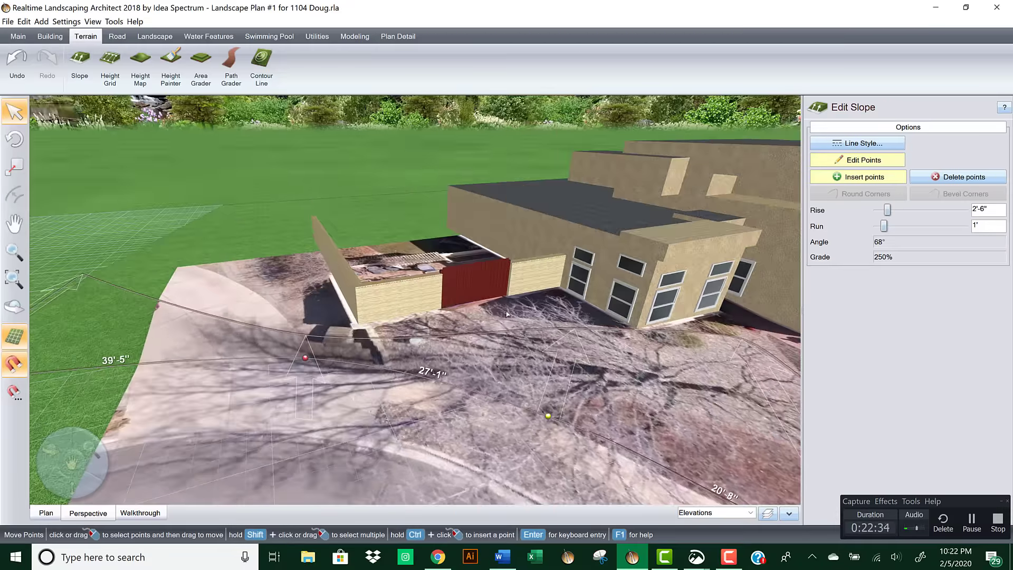
Step: Insert a slope point in the 27'-1" segment, 10' from the 20'-8" segment, and set its run to 12'-10"
click(849, 176)
click(449, 385)
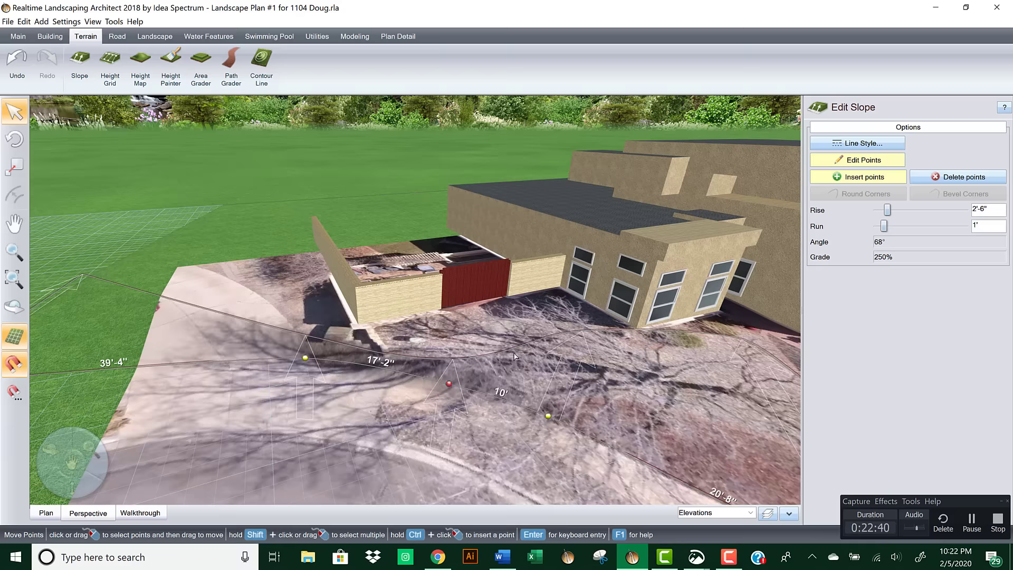
drag(883, 226, 892, 225)
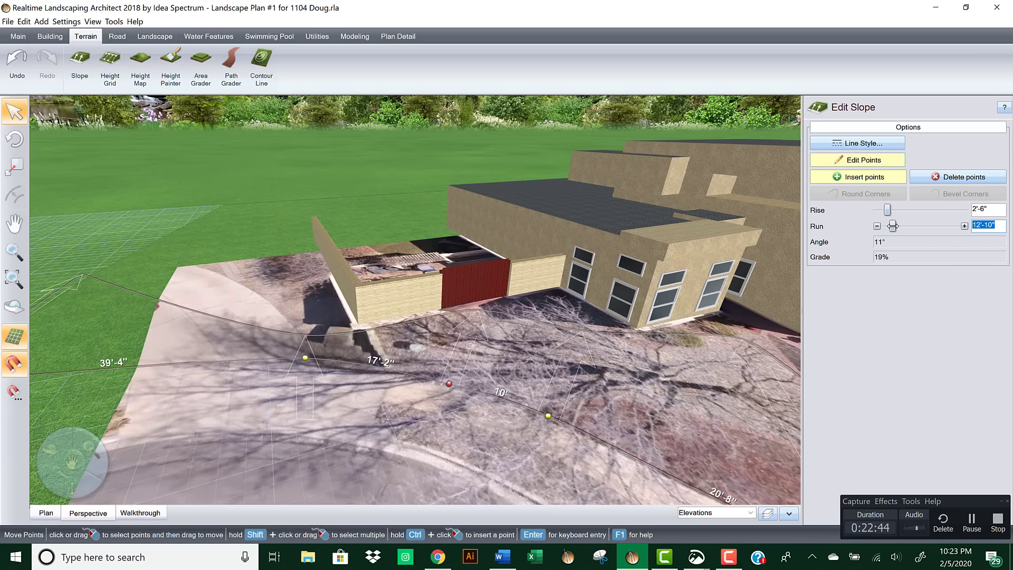
Step: Set the run to 20'-8" at the slope point on the driveway's front-yard side and to 18'-2" at the point beyond the boundary wall
right_drag(550, 366, 666, 329)
middle_drag(667, 330, 488, 340)
mouse_move(488, 339)
right_down()
mouse_move(464, 342)
mouse_move(580, 337)
mouse_move(308, 334)
mouse_move(542, 340)
mouse_move(506, 333)
right_up()
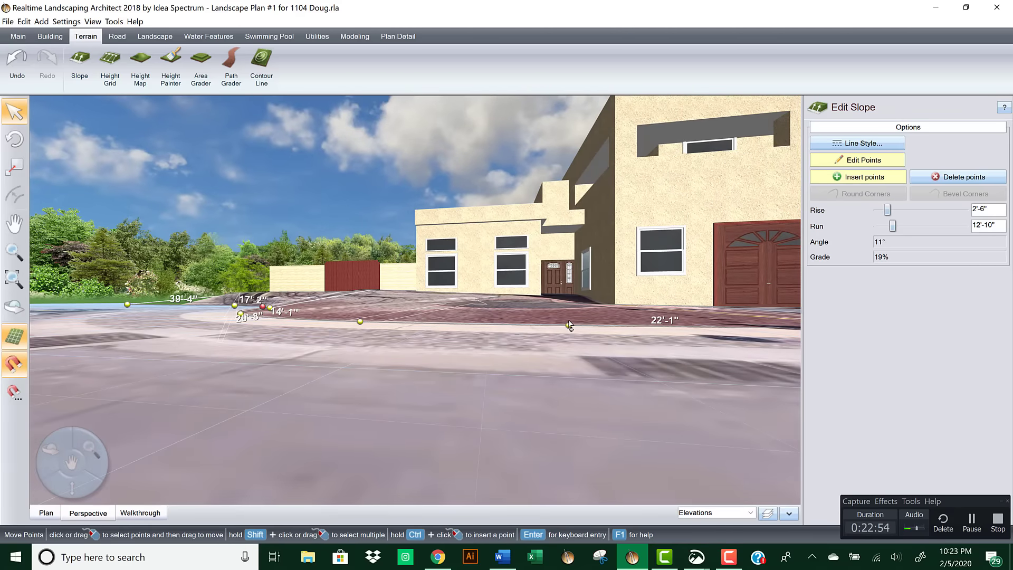
right_drag(569, 326, 586, 359)
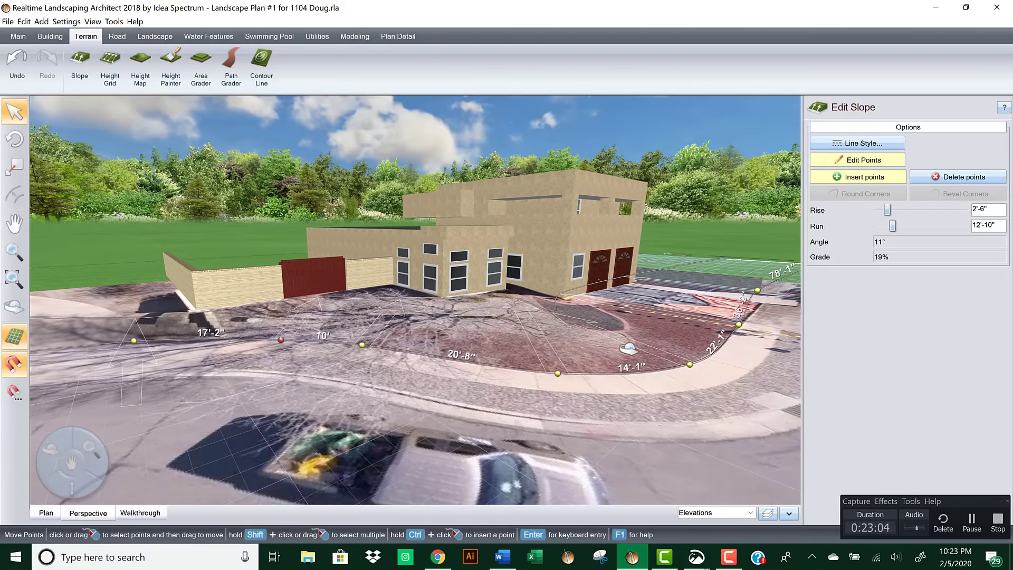
right_drag(656, 304, 466, 333)
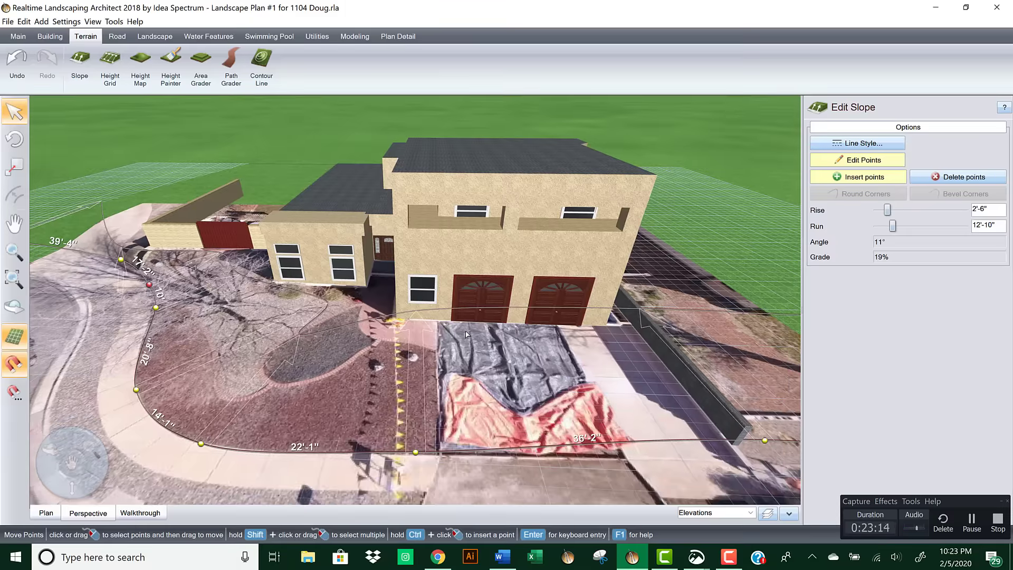
click(415, 452)
drag(900, 225, 899, 226)
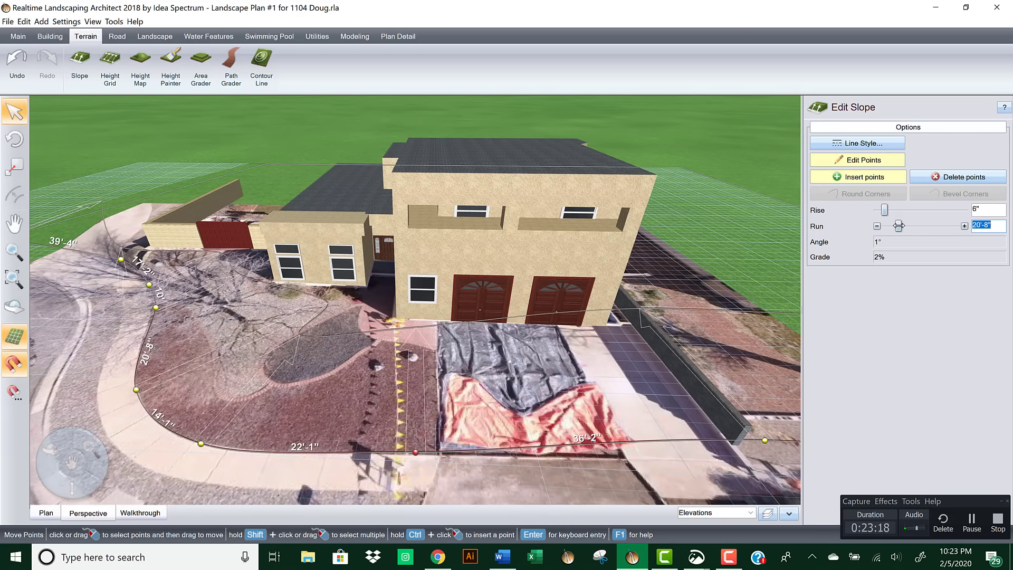
right_drag(606, 317, 510, 312)
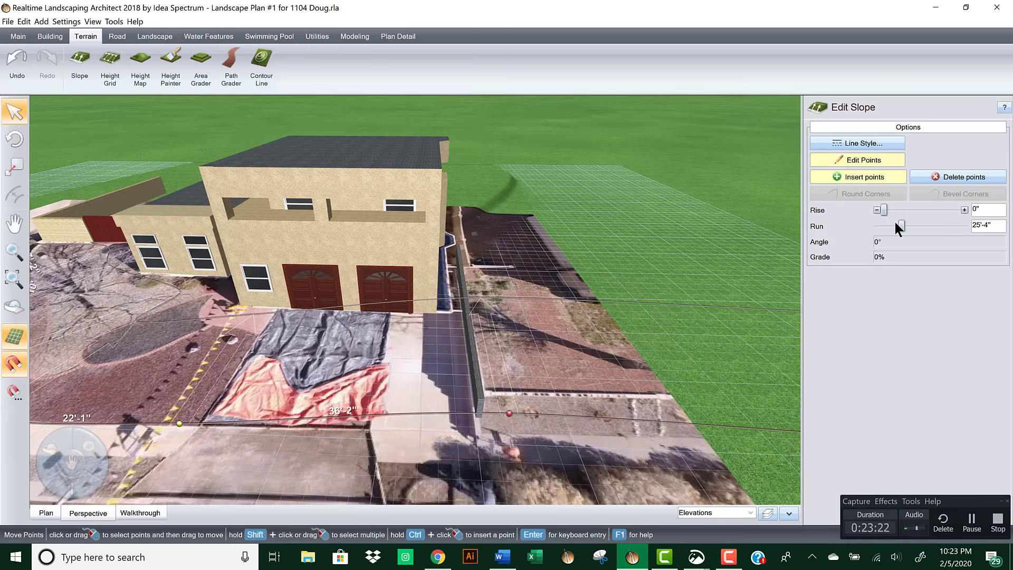
drag(901, 226, 897, 227)
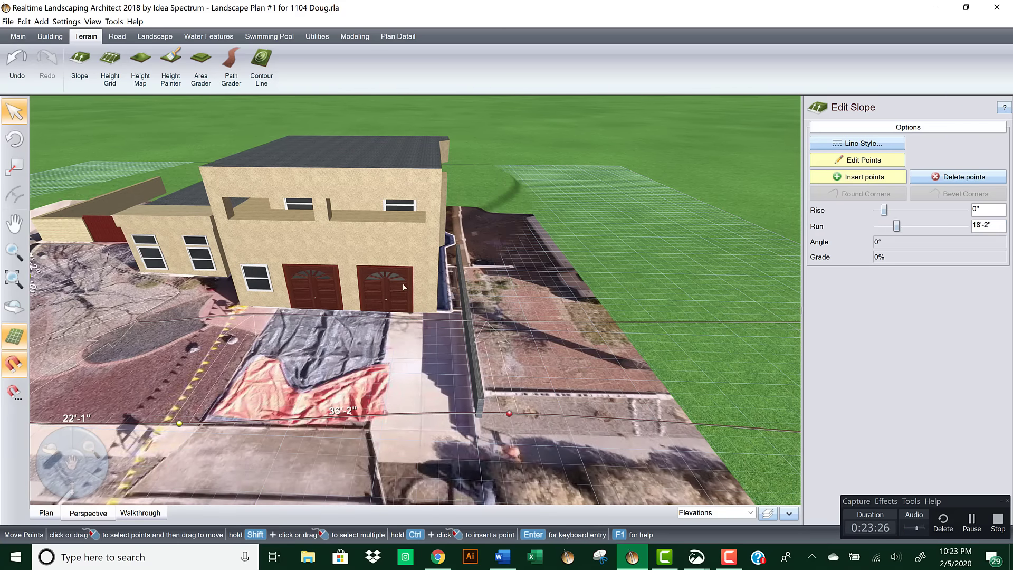
Step: Select the slope point between the 14'-1" and 22'-1" segments and examine the front-yard slope from the street and above
right_drag(404, 286, 516, 254)
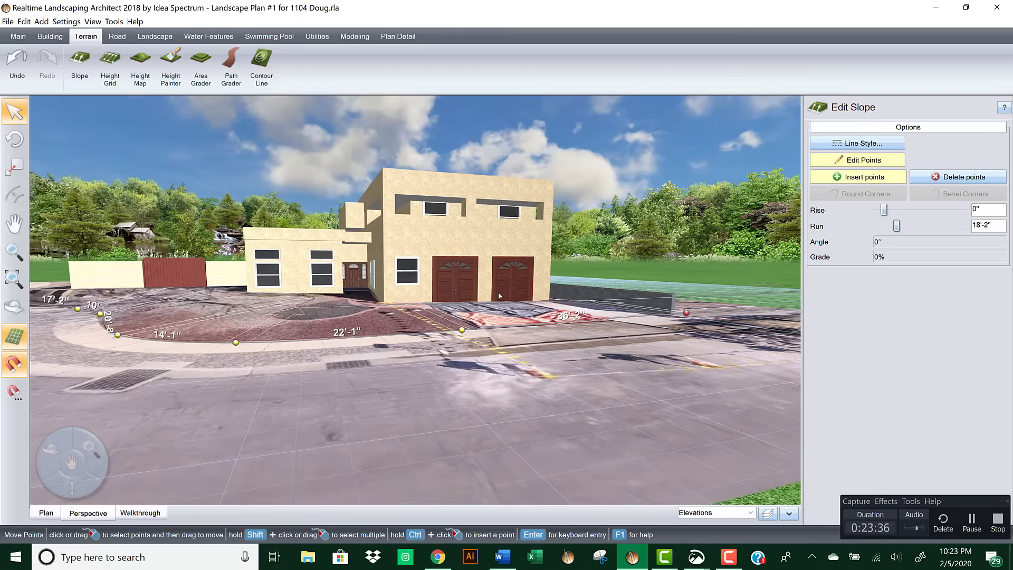
ctrl+click(275, 342)
right_drag(524, 292, 422, 297)
middle_drag(303, 300, 549, 317)
right_drag(356, 354, 281, 357)
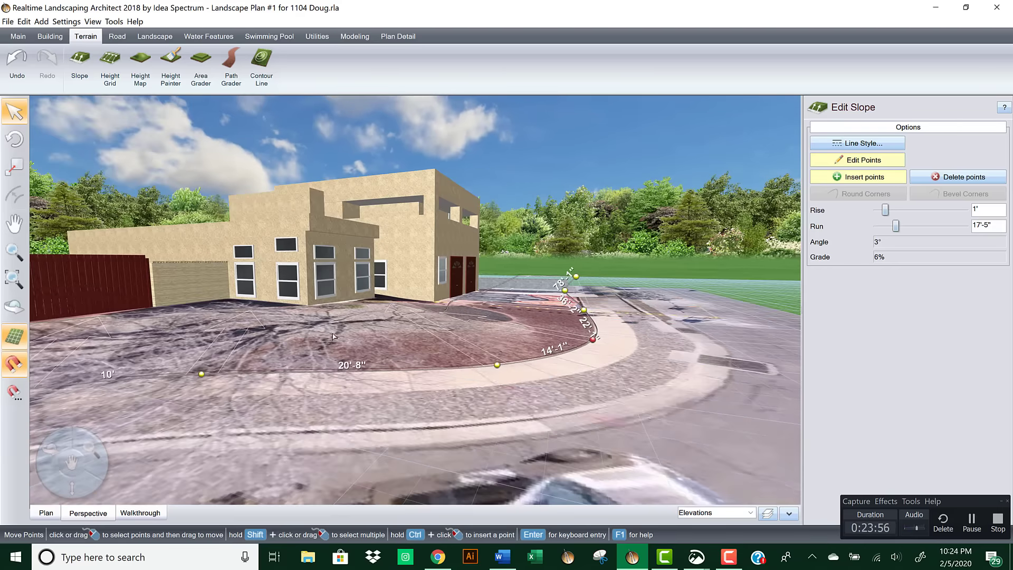
right_drag(333, 336, 673, 476)
Step: Lock the Elevations layer and add a new layer named Design
click(765, 513)
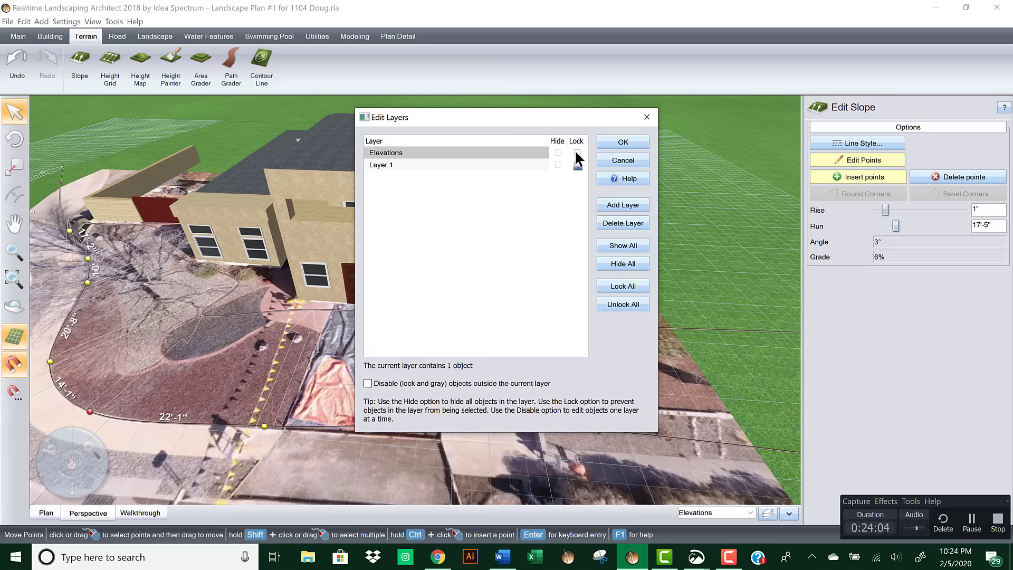
click(615, 205)
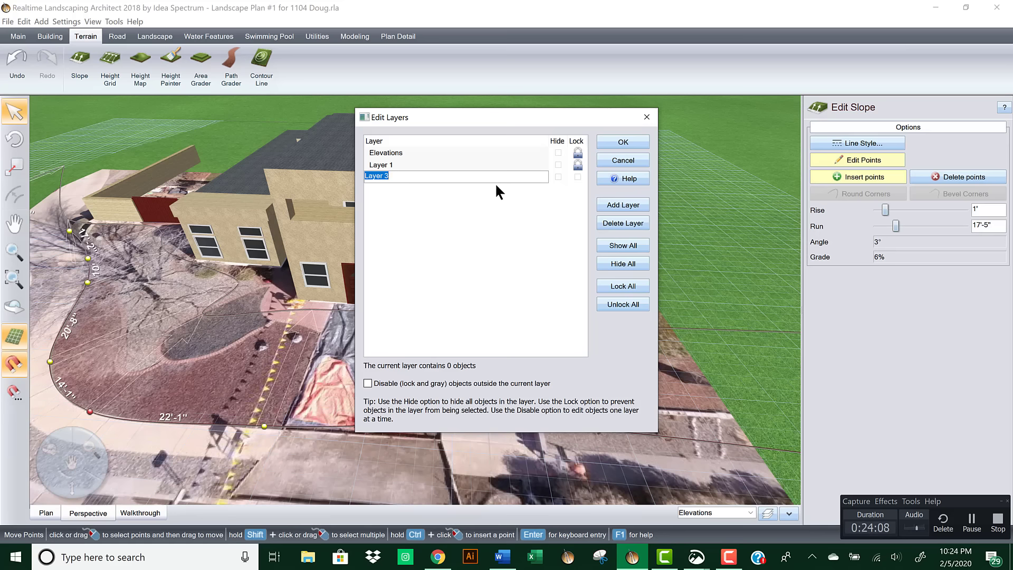
text(Design)
key(Return)
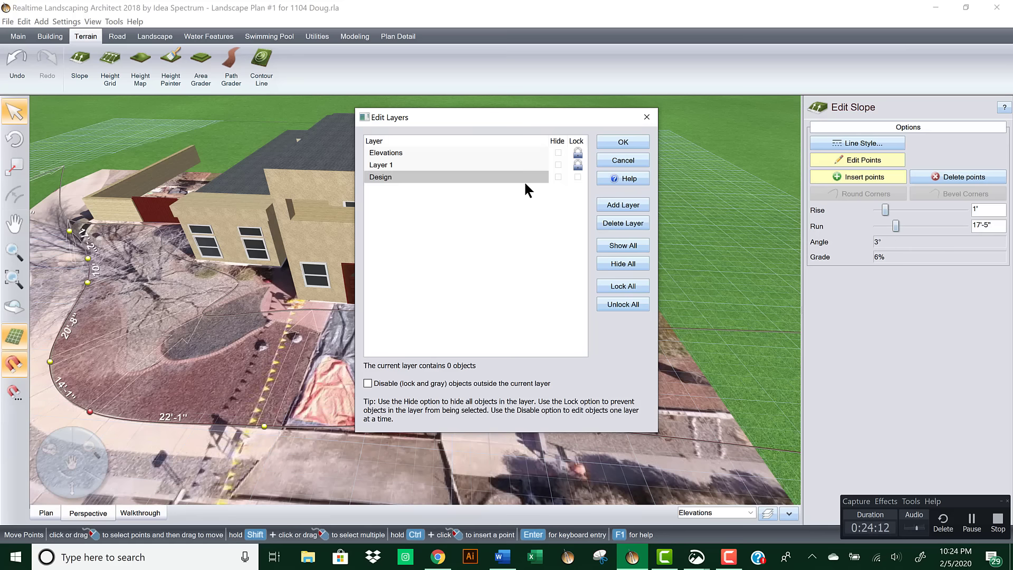
Step: Lock the Design layer, and unlock Layer 1 as the current layer
click(577, 177)
click(579, 170)
click(617, 143)
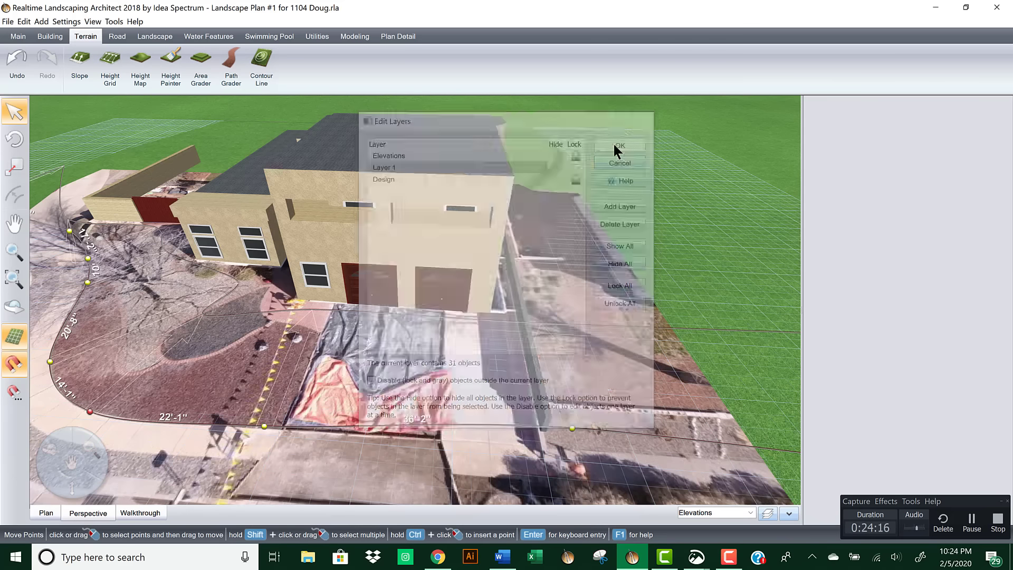
Step: Start a patio outline at the garage corner with sides of about 23'-2", 8'-5", 23'-3", 4'-4" and 10'-1" around the driveway
middle_drag(411, 327, 466, 298)
scroll(465, 289, up, 5)
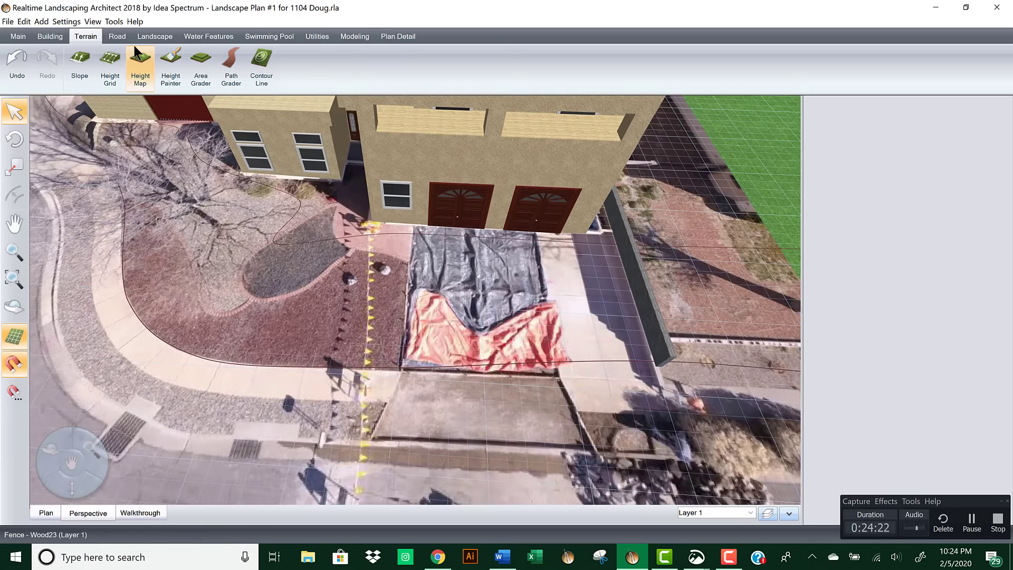
click(48, 35)
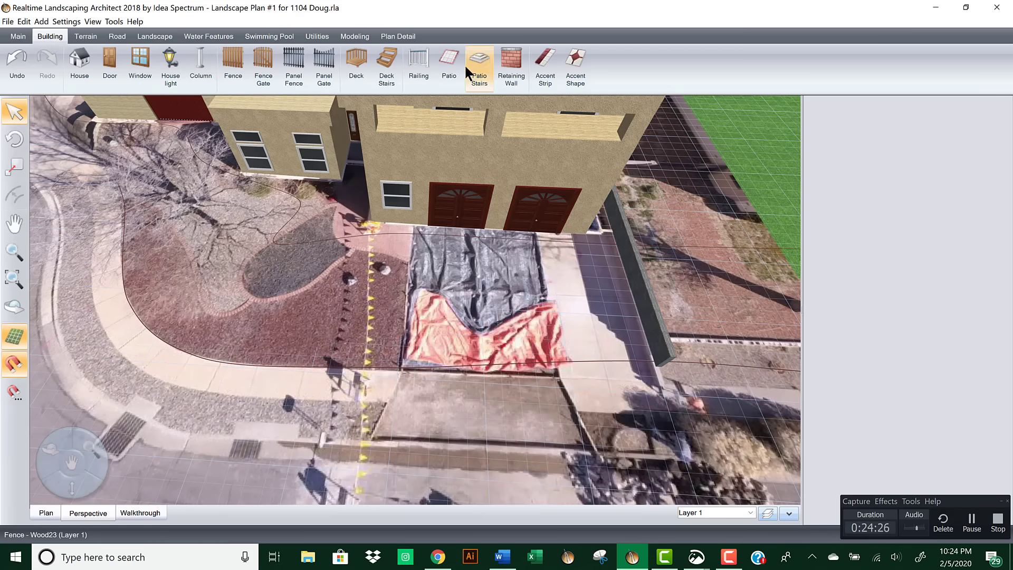
click(449, 60)
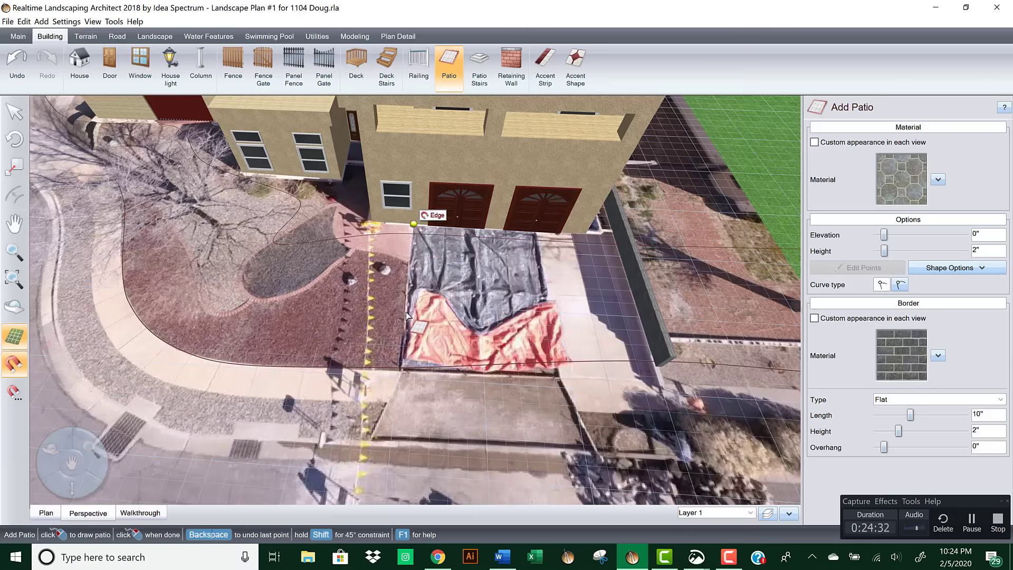
click(401, 370)
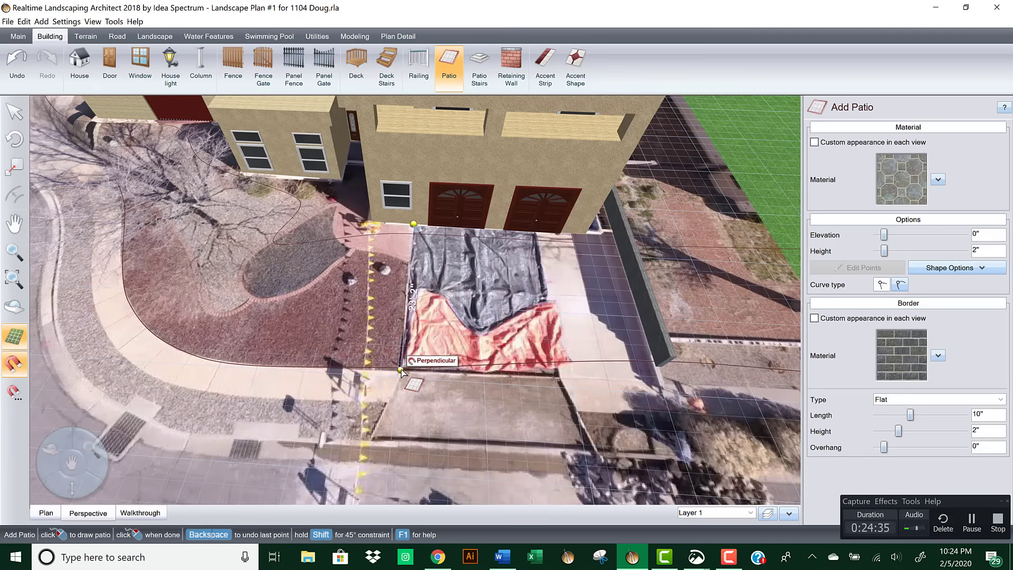
click(371, 443)
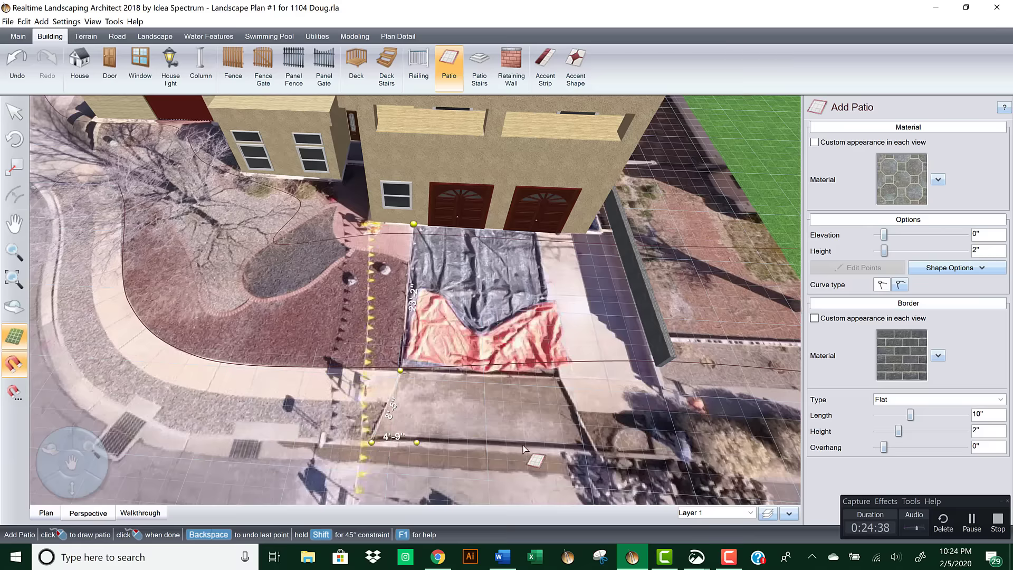
click(597, 456)
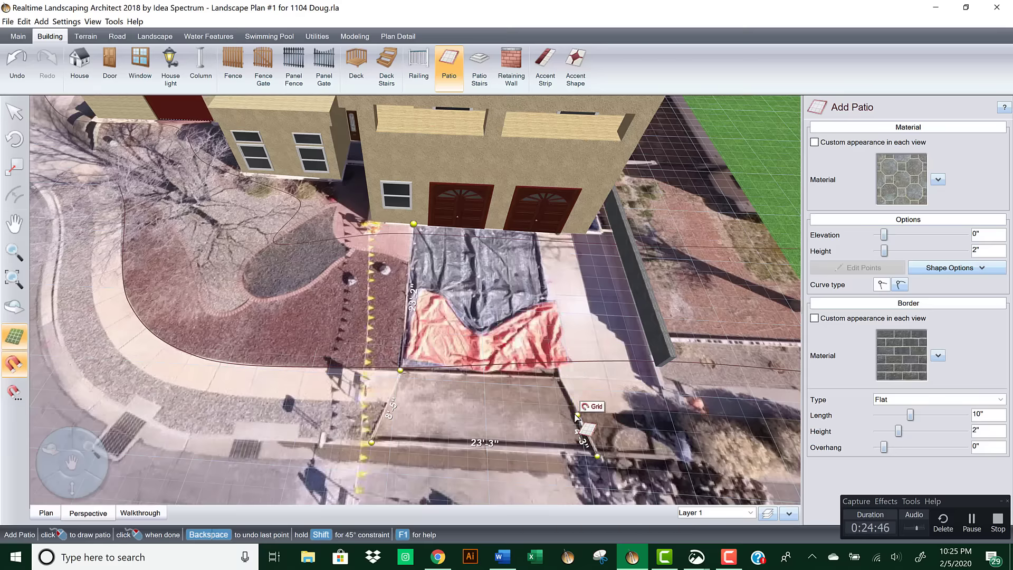
click(582, 415)
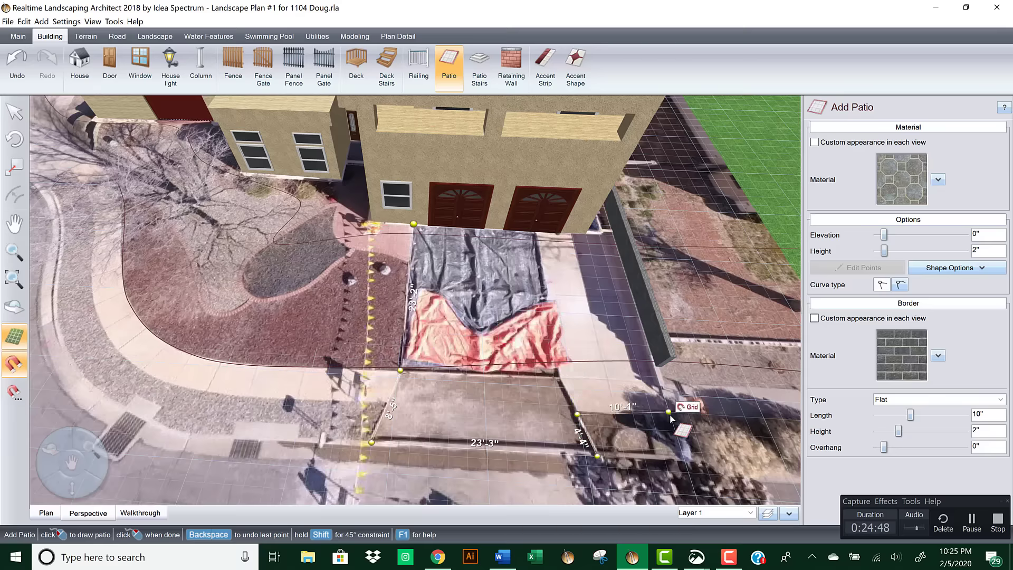
click(670, 415)
Step: Close the patio outline about 52' along the boundary wall, 4' across, 26' back to the house corner and along the garage front
middle_drag(598, 190, 419, 199)
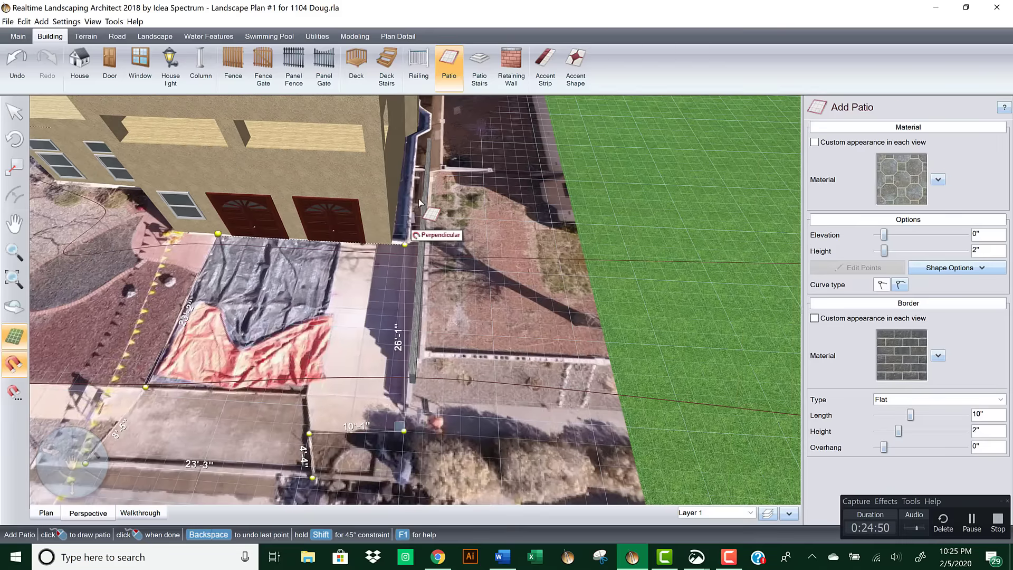
click(428, 140)
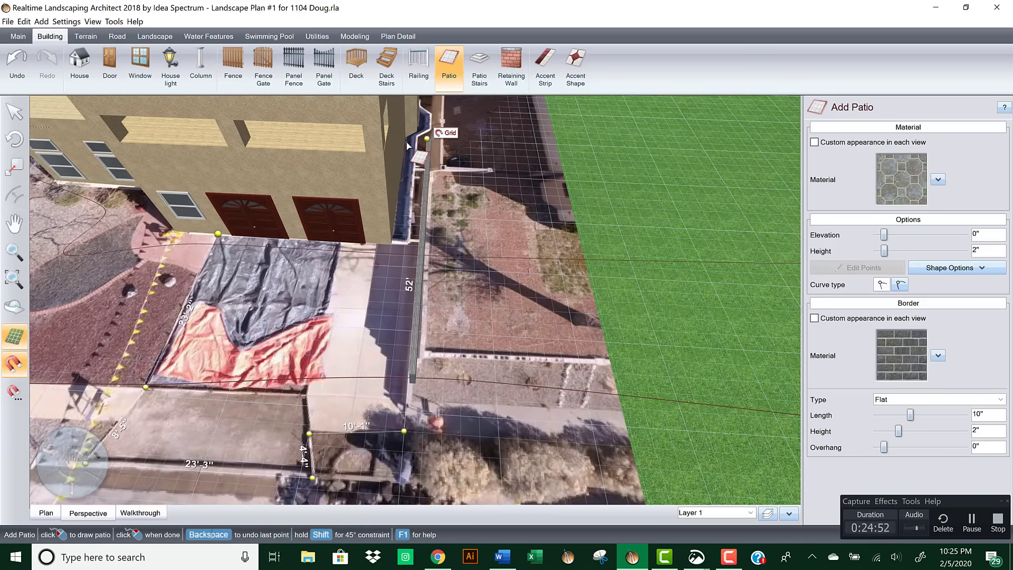
click(391, 206)
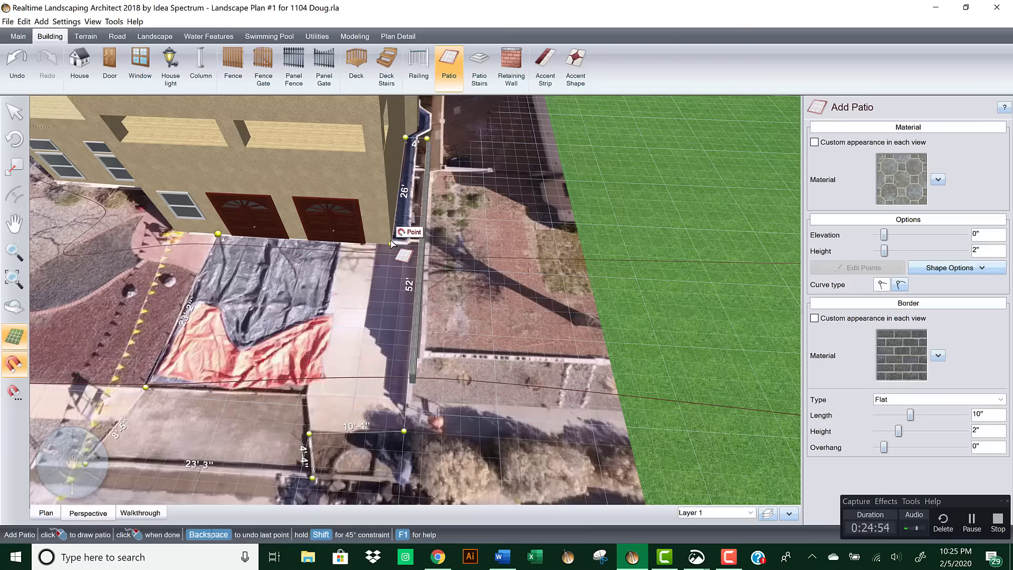
click(391, 241)
click(218, 234)
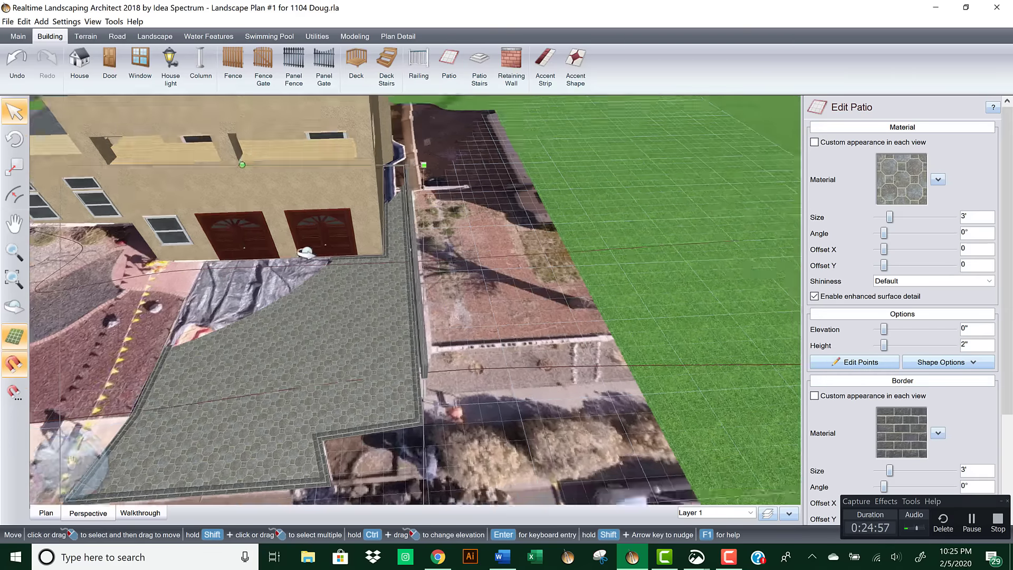
Step: Raise the driveway patio's elevation to 3" and delete the patio
right_drag(306, 252, 281, 293)
middle_drag(292, 285, 497, 208)
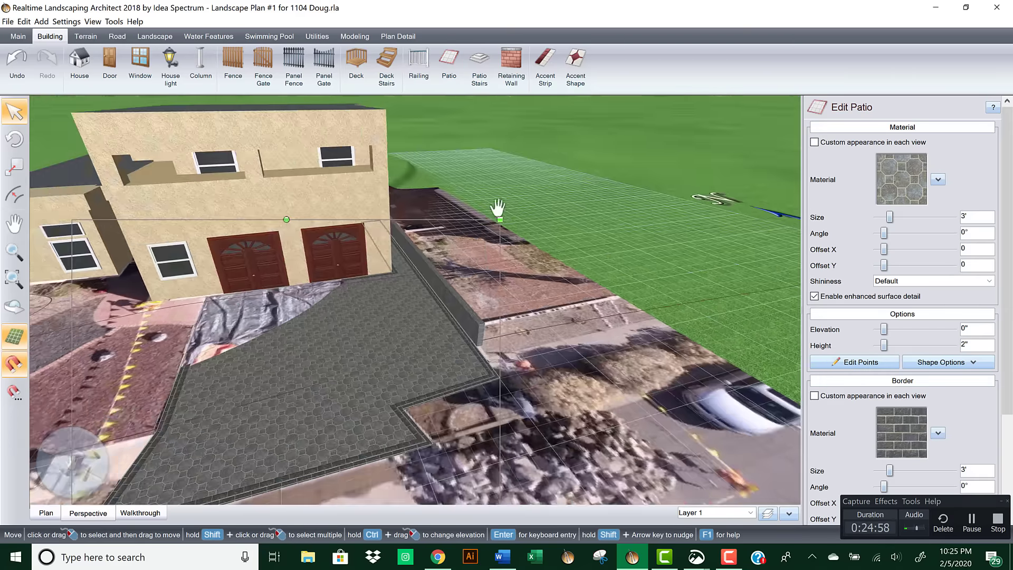
right_drag(497, 208, 463, 269)
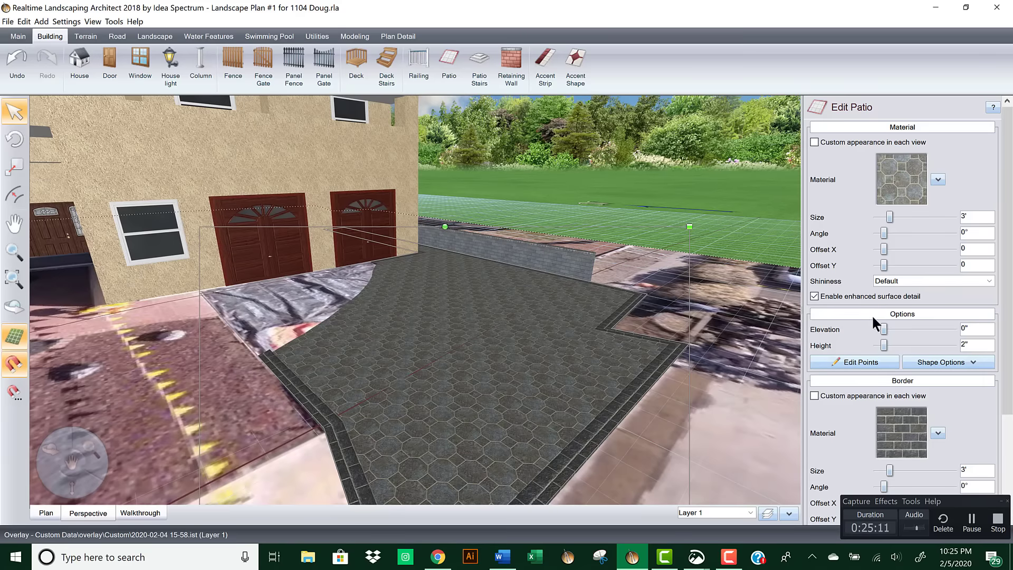
click(953, 329)
click(953, 329)
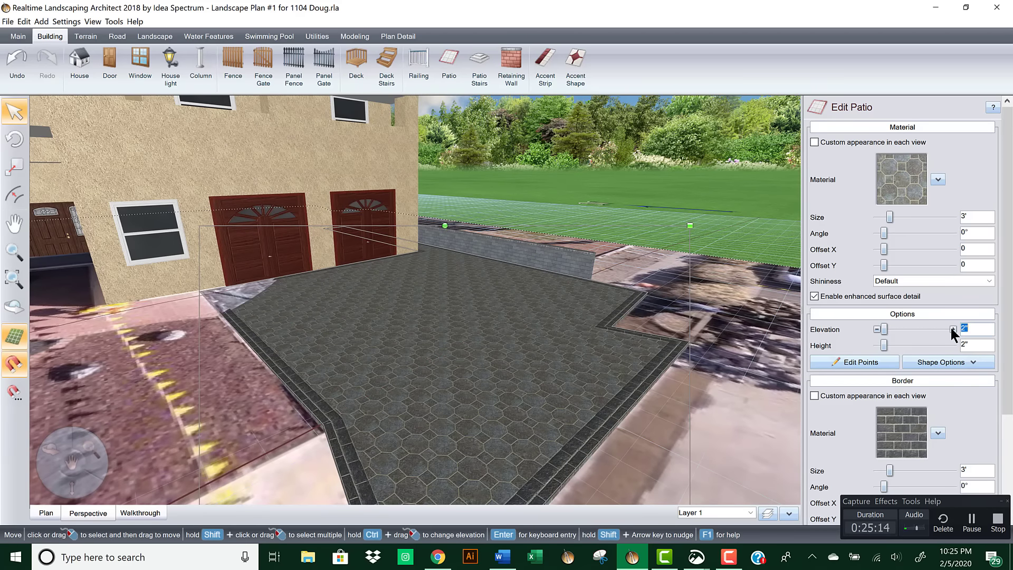
click(952, 329)
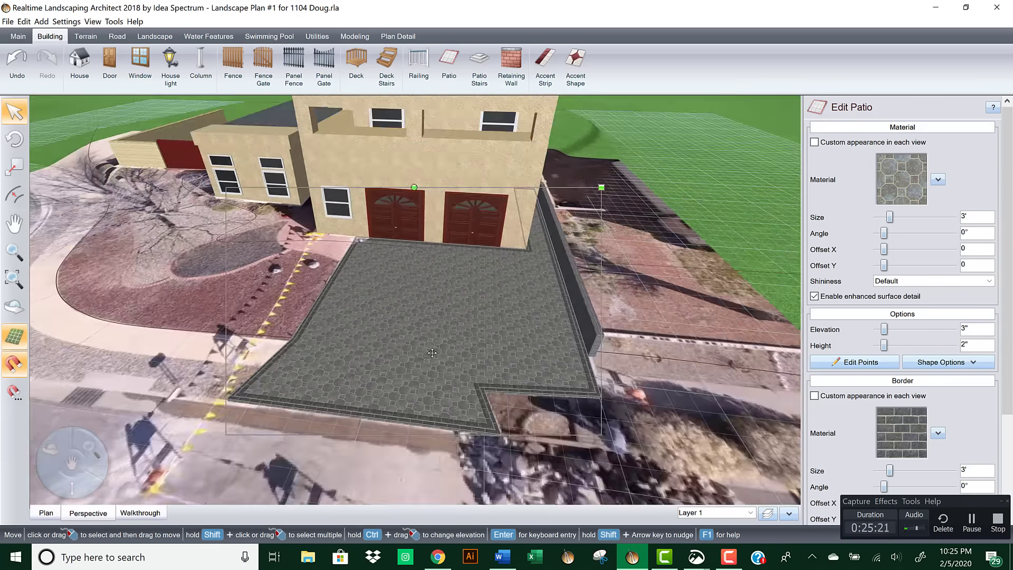
middle_drag(432, 352, 440, 351)
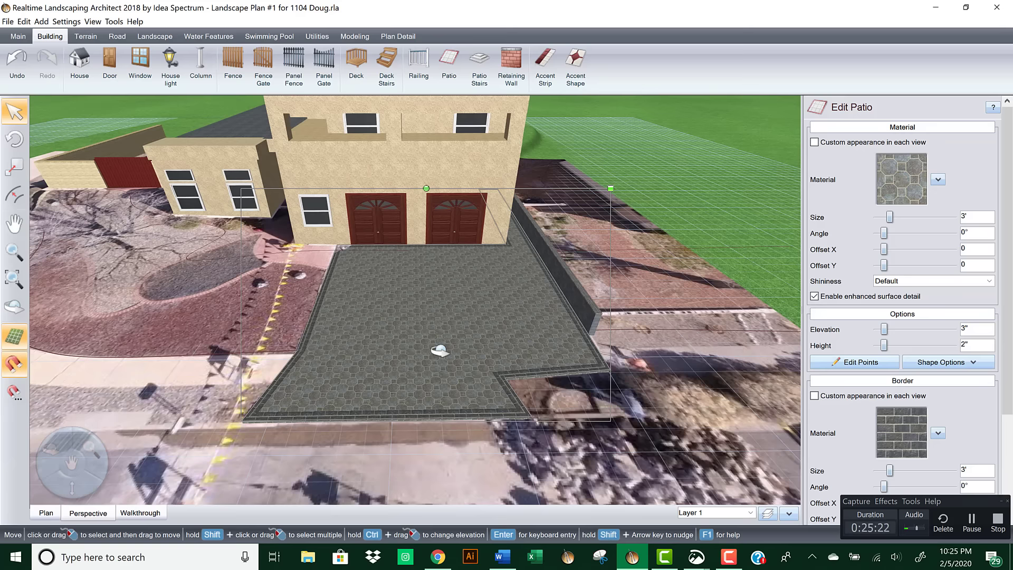
key(Delete)
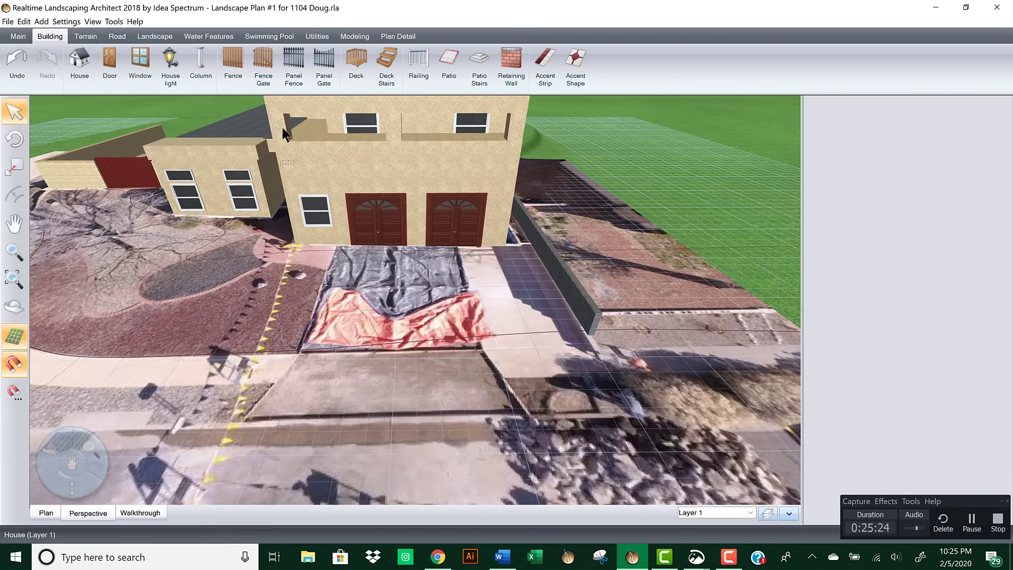
Step: Start a landscape region at the garage corner with a first side of about 23'-4" along the driveway's planting-bed edge
click(140, 34)
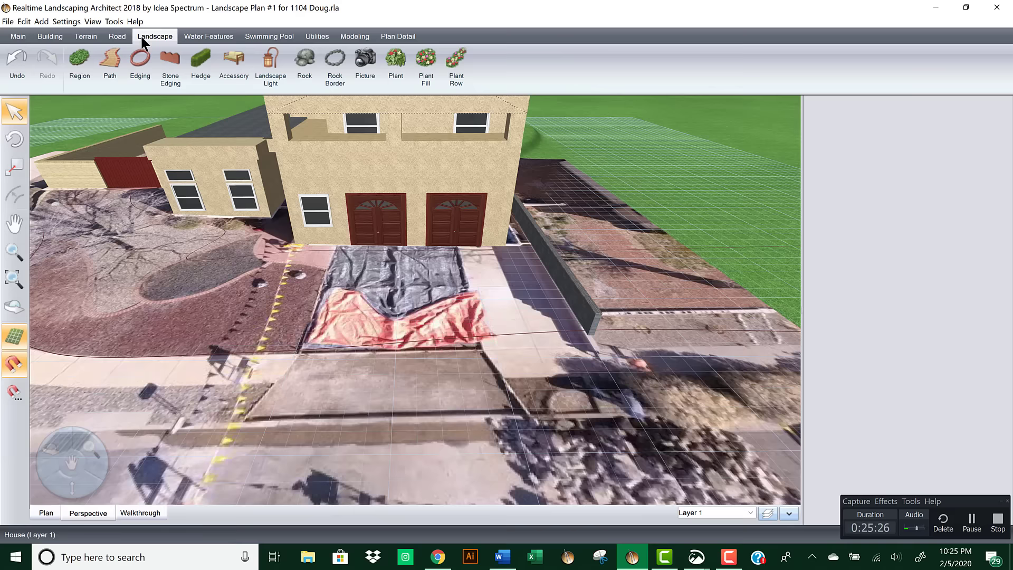
click(82, 54)
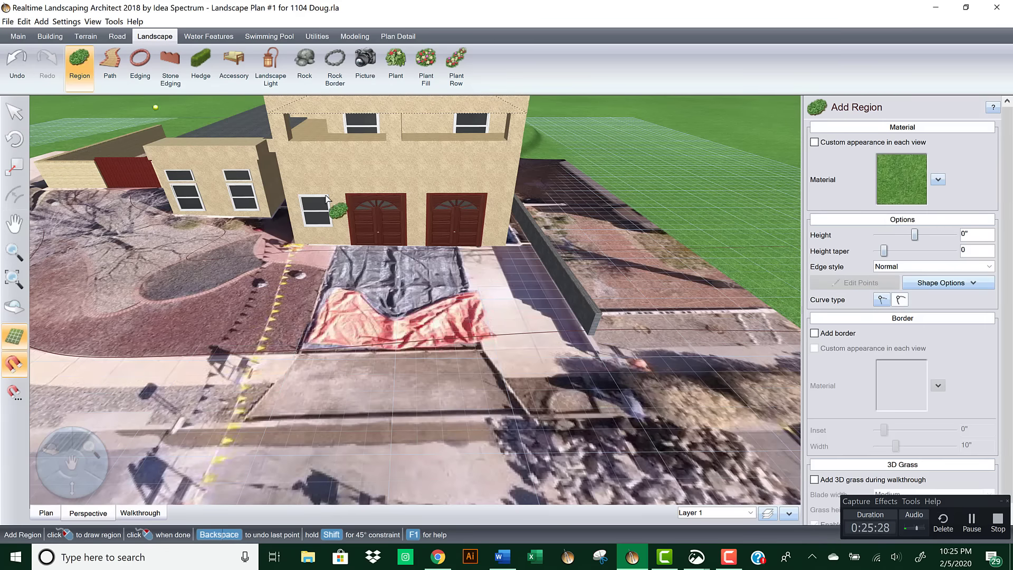
click(336, 245)
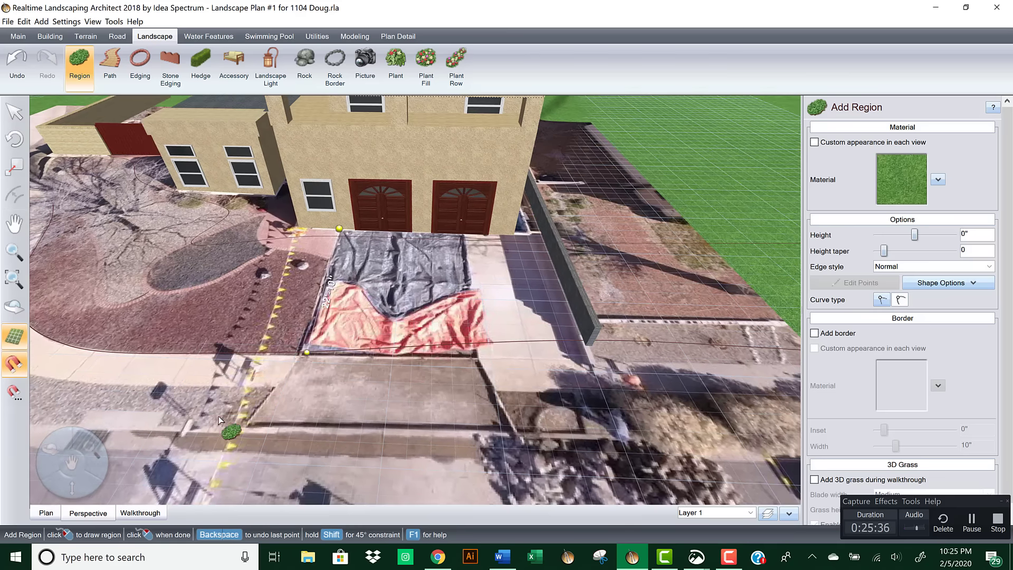
click(47, 509)
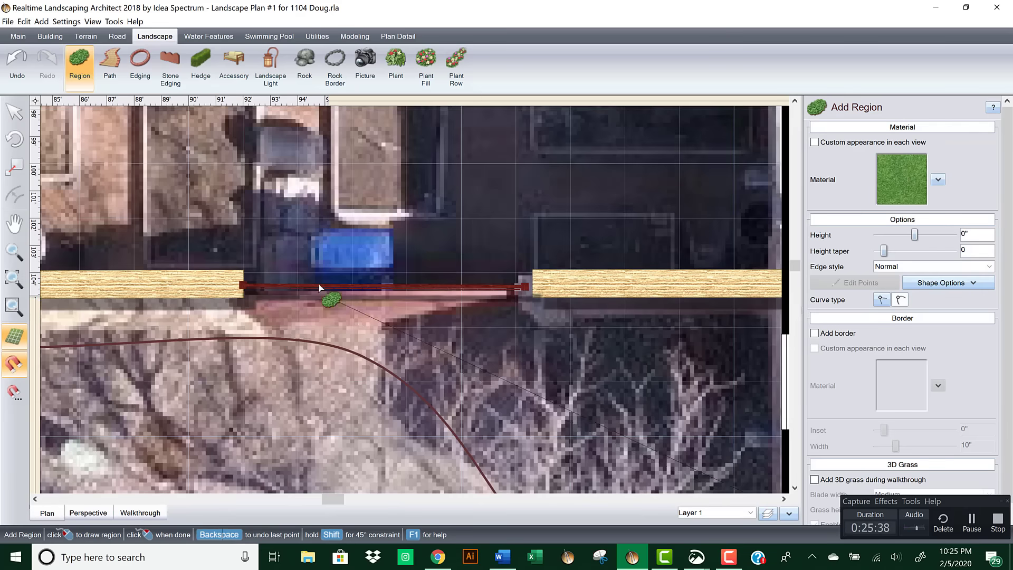
scroll(343, 285, down, 2)
middle_drag(323, 287, 416, 281)
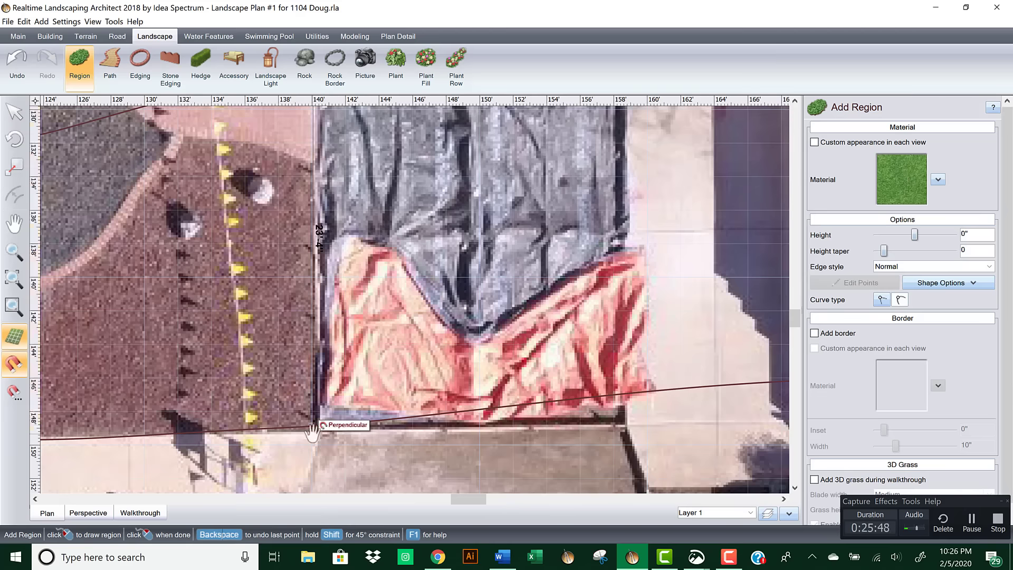
middle_drag(312, 433, 317, 274)
click(318, 277)
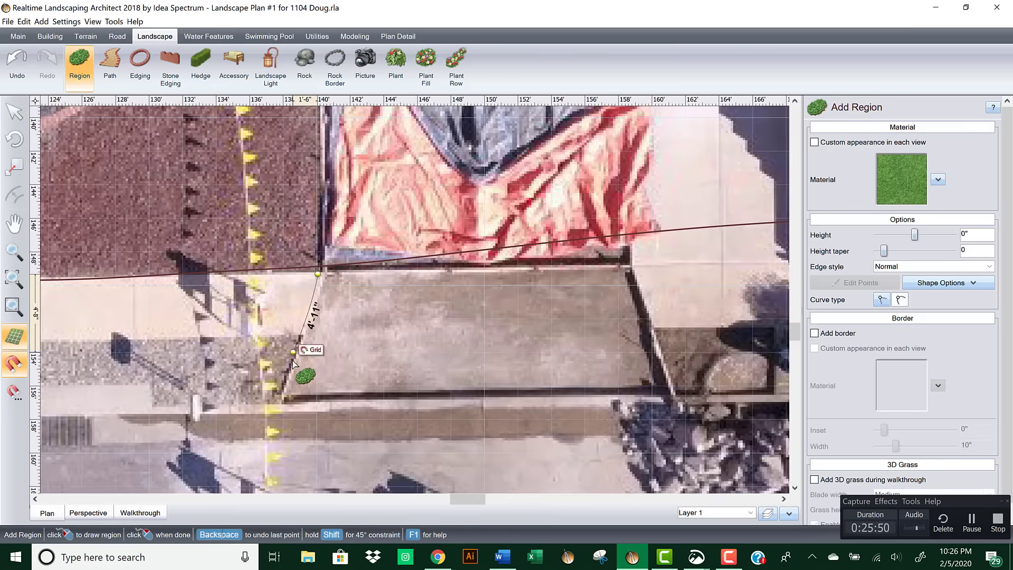
Step: Continue the region around the driveway apron with sides of about 8'-9", 24'-2" and 4'-10", then about 10'-9" across to the wall line
click(276, 410)
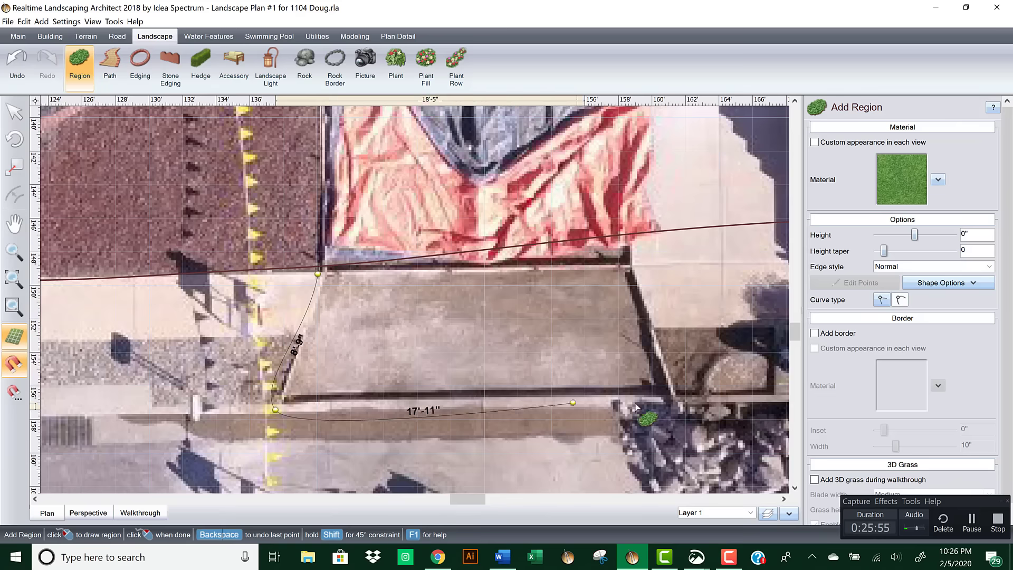
click(677, 403)
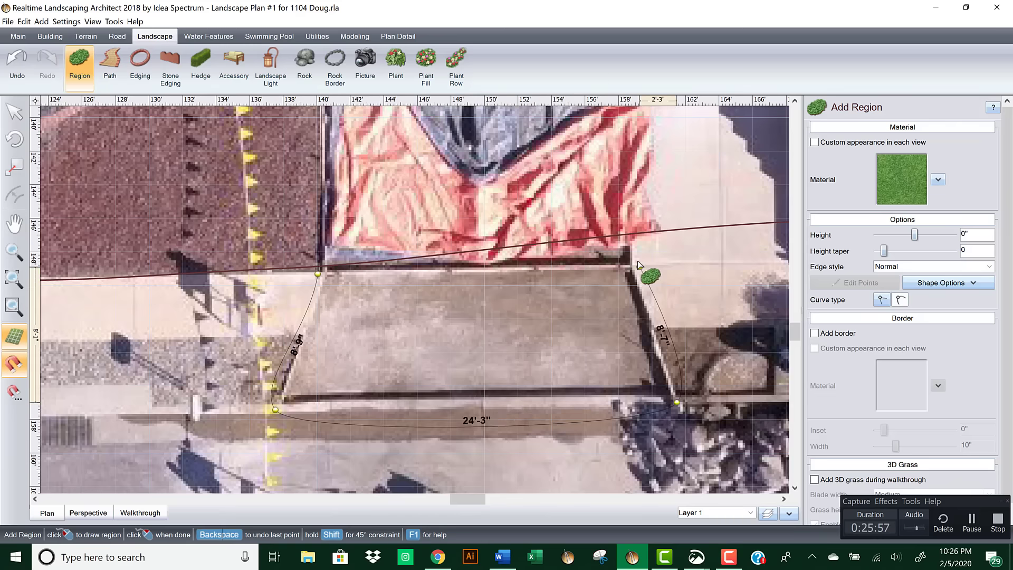
click(652, 330)
middle_drag(654, 327, 397, 290)
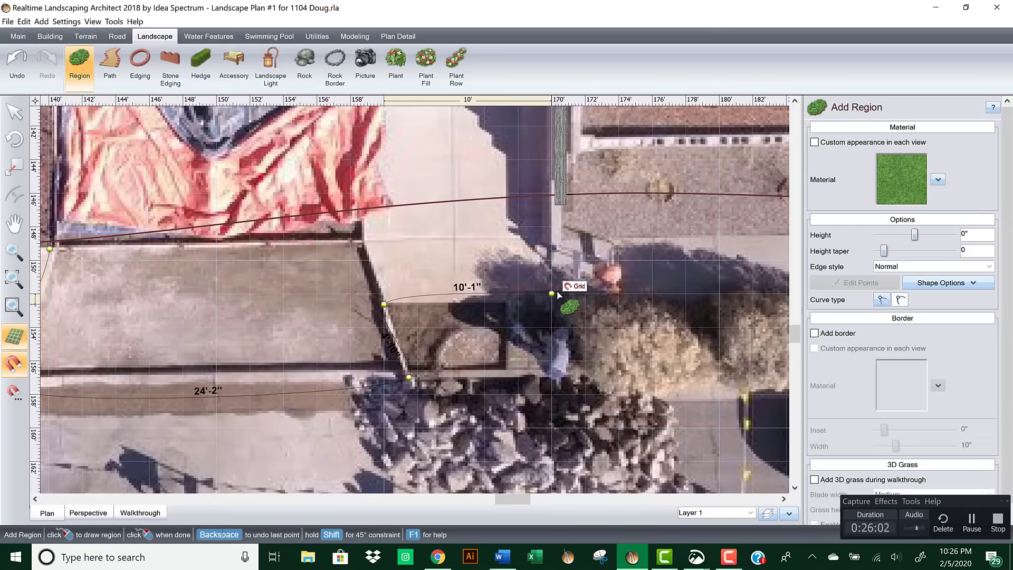
scroll(567, 295, up, 1)
click(593, 291)
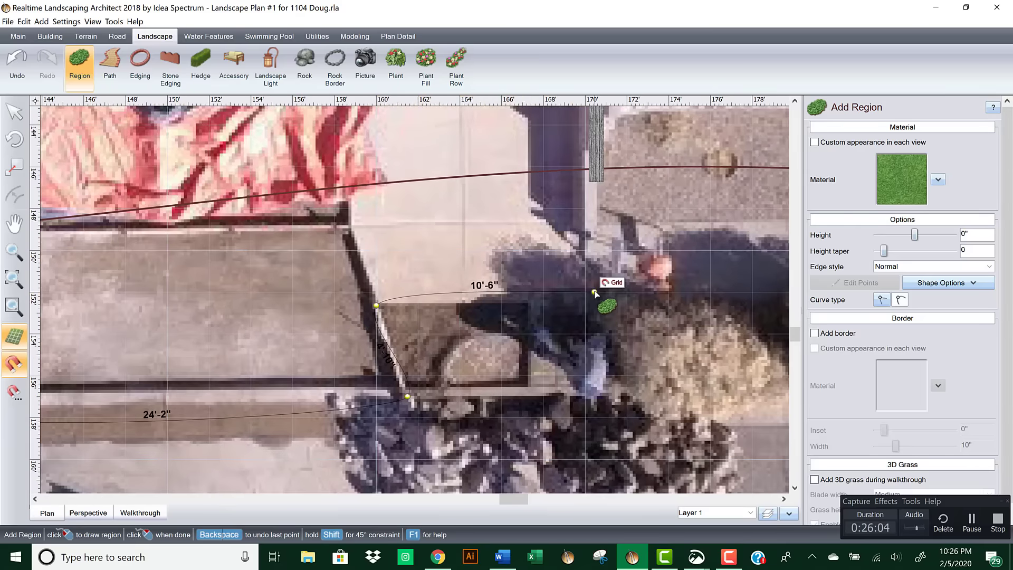
Step: Close the region about 48'-2" along the boundary wall, 5'-2" across, 22'-5" back to the house corner and along the garage front
scroll(593, 289, down, 2)
scroll(565, 218, down, 3)
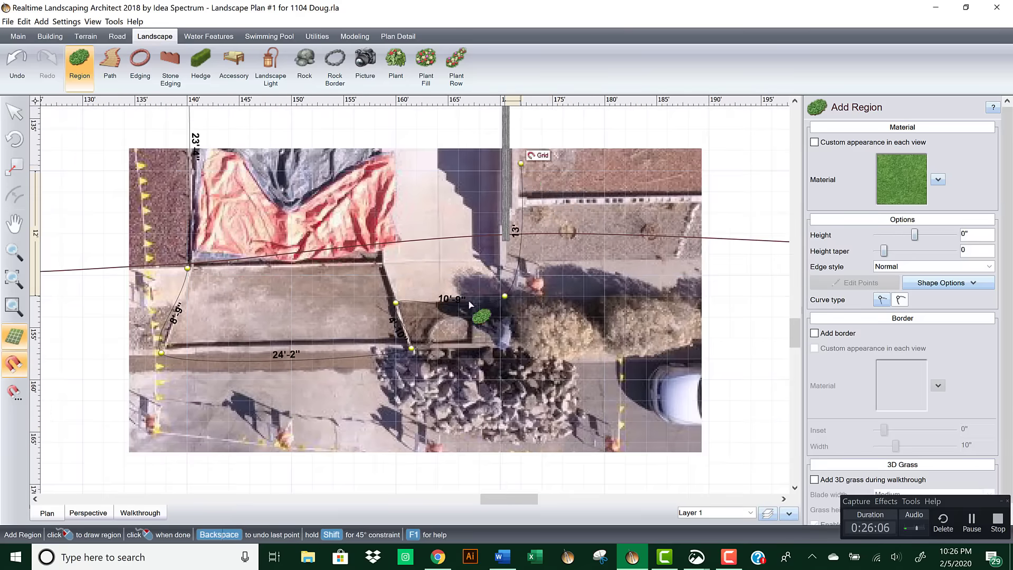
middle_drag(531, 159, 485, 286)
middle_drag(457, 179, 451, 399)
click(448, 209)
click(404, 226)
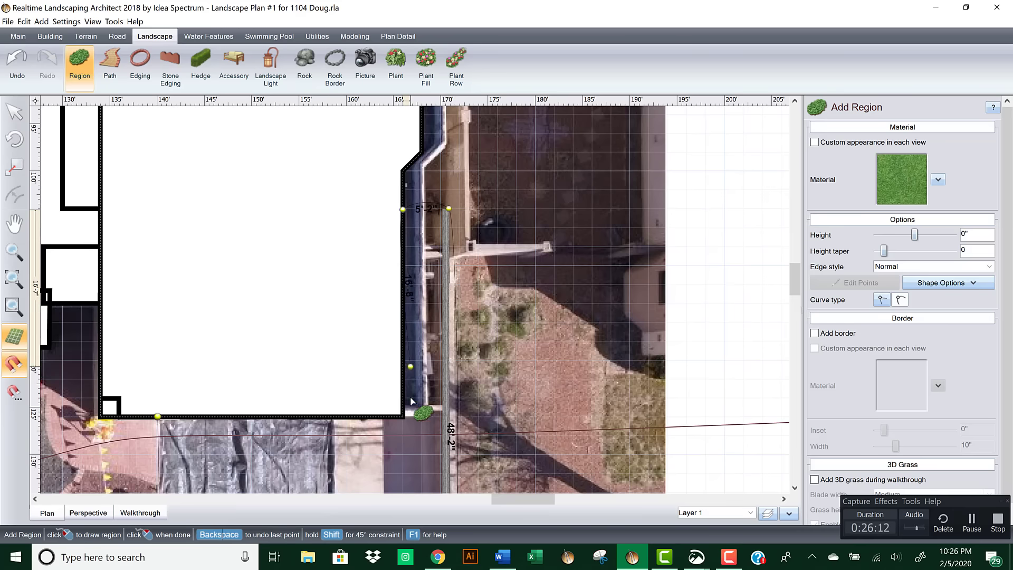
click(404, 417)
click(158, 416)
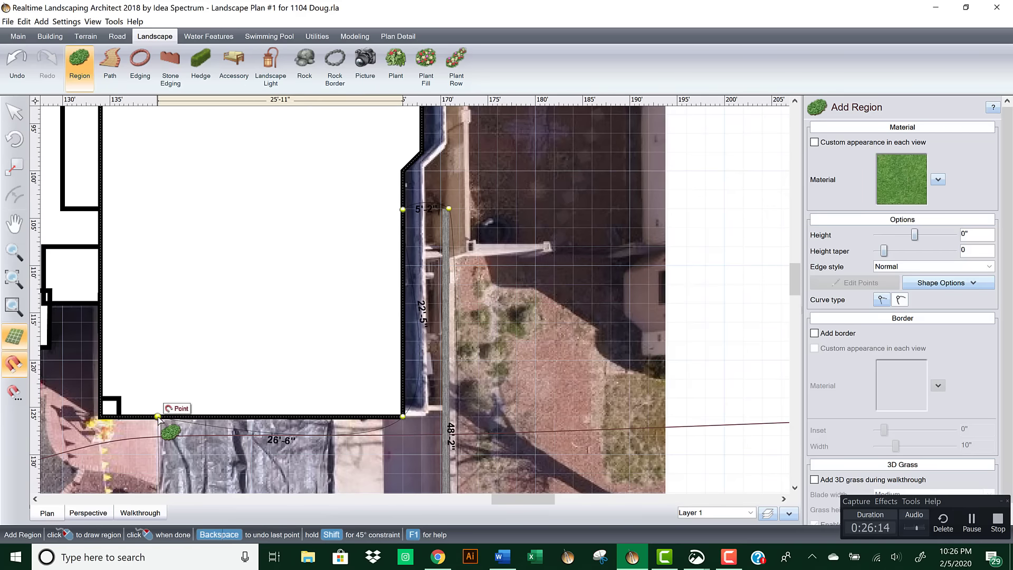
right_click(158, 418)
Step: Convert all points of the driveway region to straight corners
middle_drag(288, 394, 288, 247)
scroll(287, 246, down, 2)
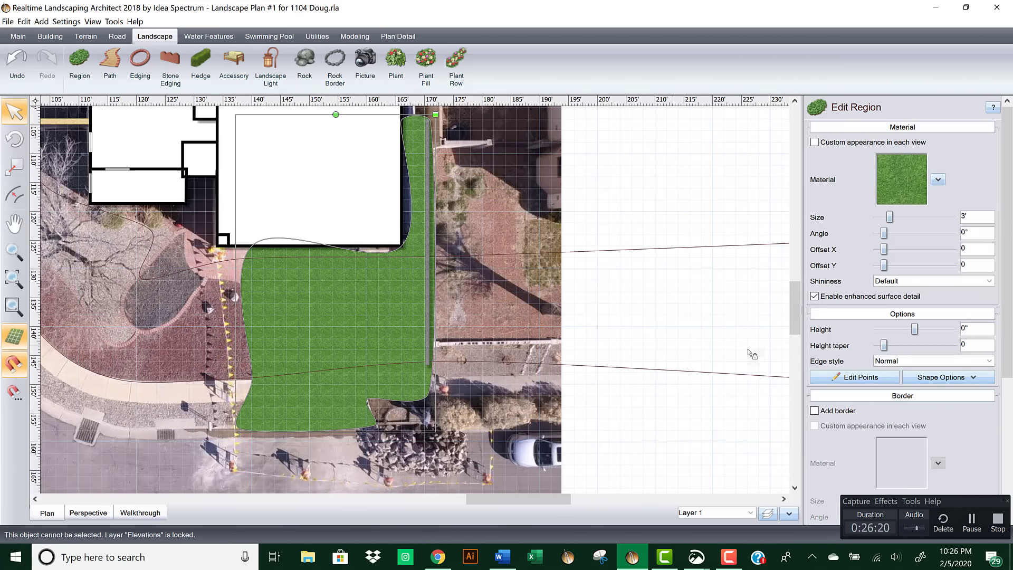
click(856, 378)
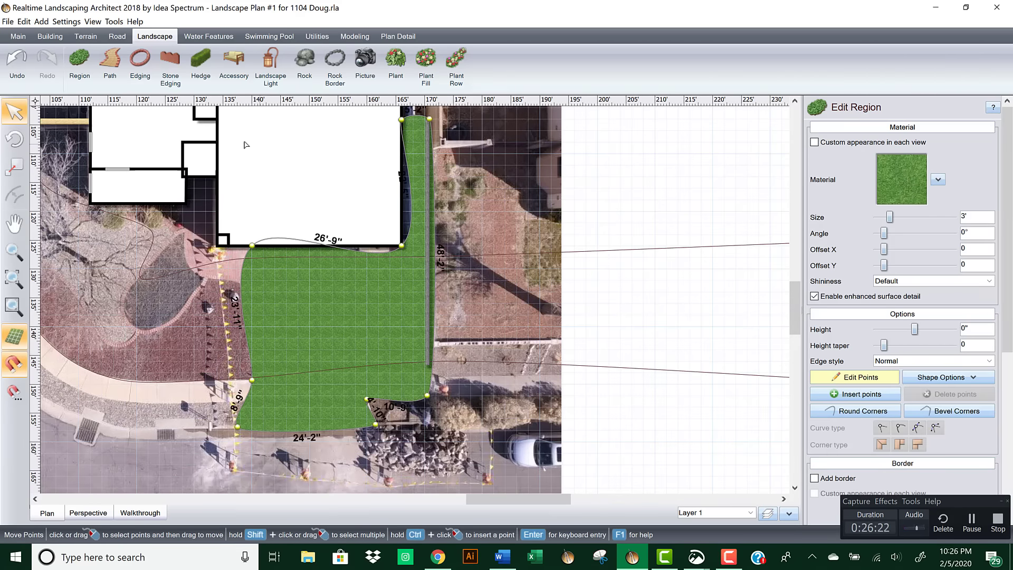
drag(201, 108, 462, 459)
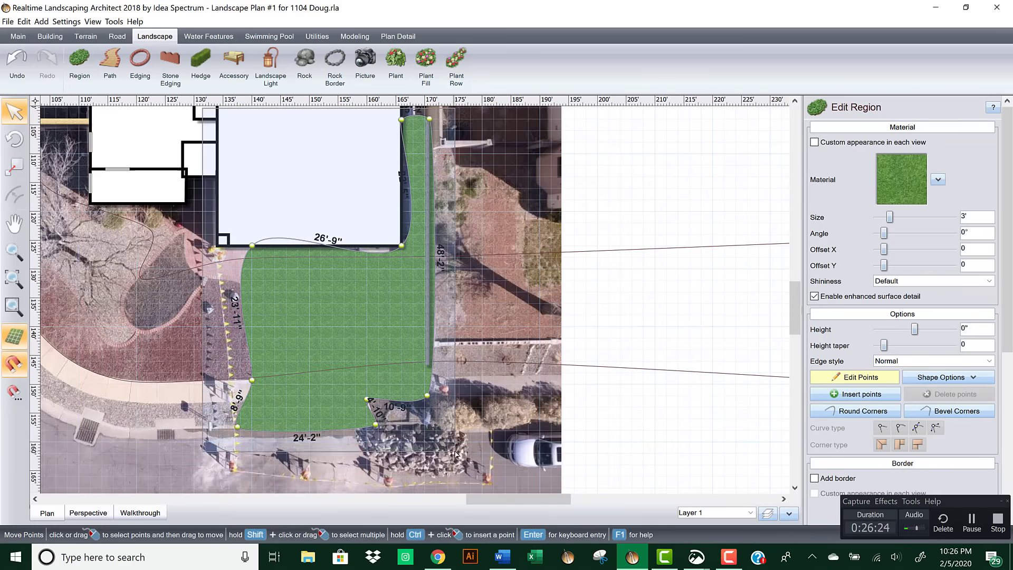
click(881, 426)
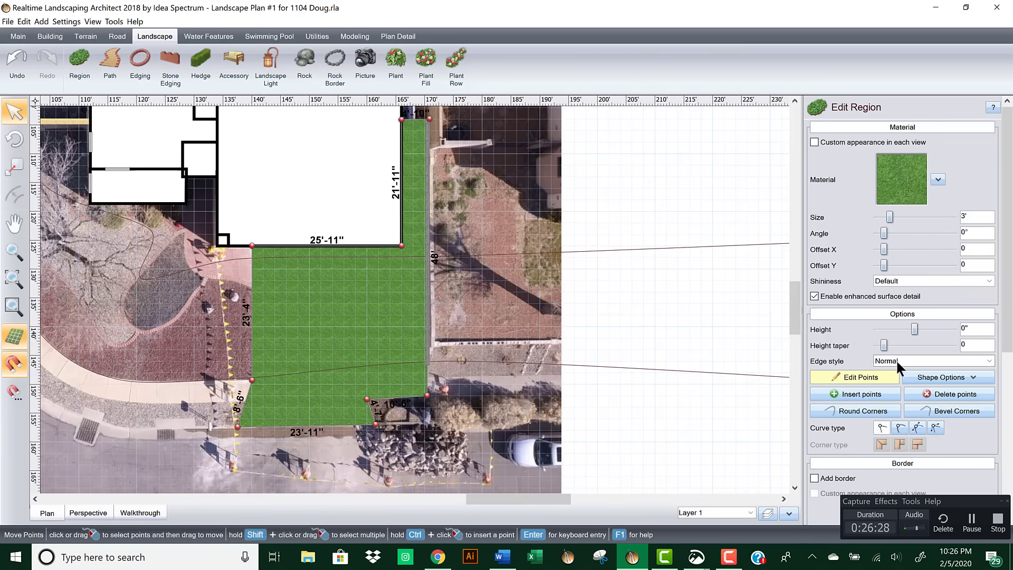
click(848, 376)
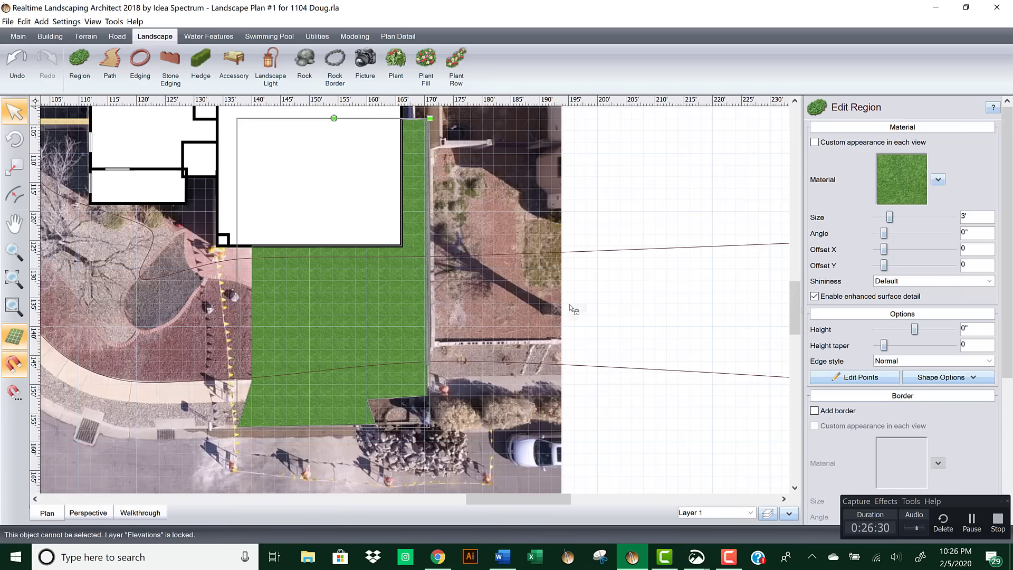
Step: Examine the driveway region's edges along the boundary wall and the street in plan view
right_click(428, 334)
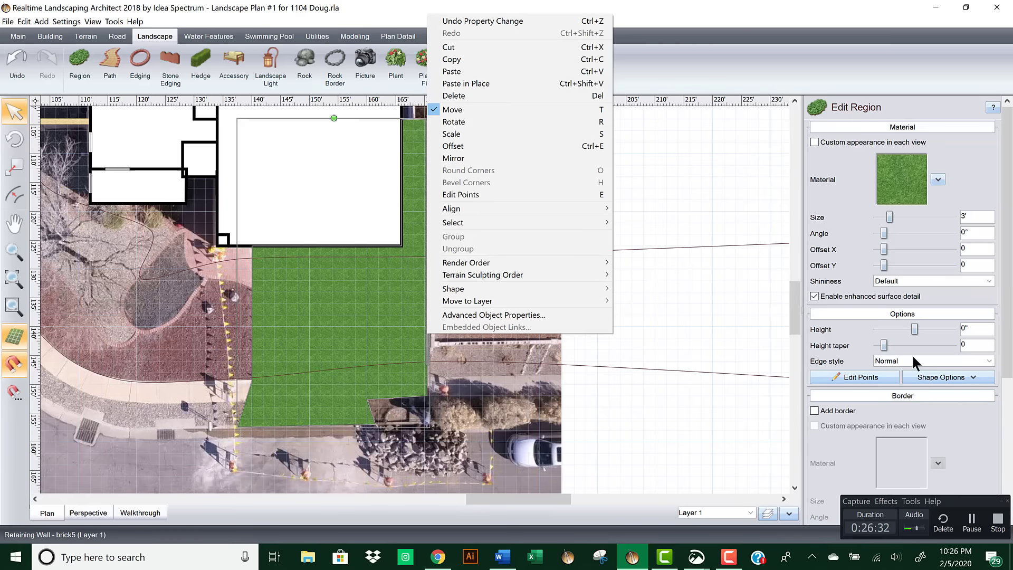
click(909, 360)
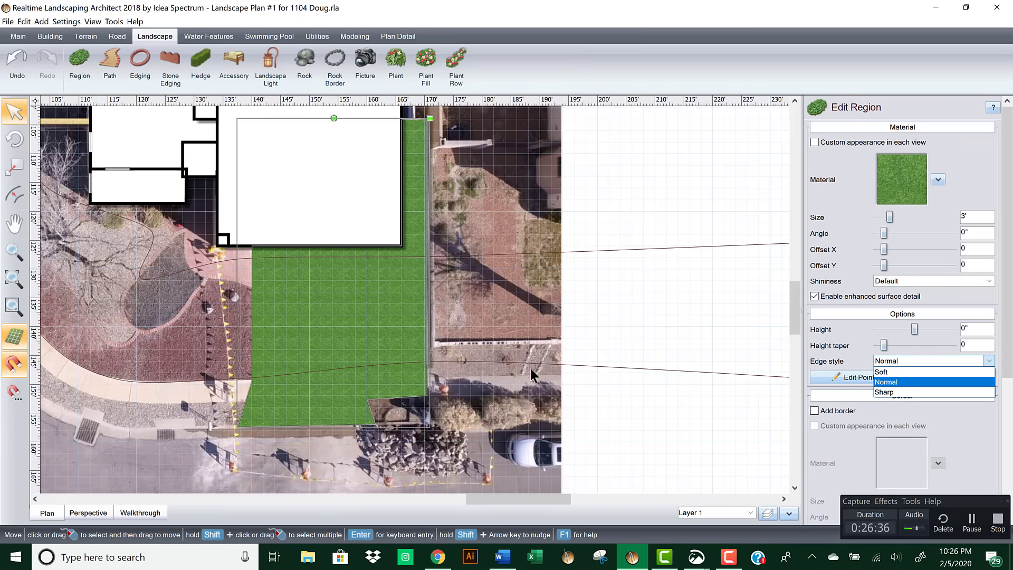
click(472, 370)
scroll(417, 285, up, 6)
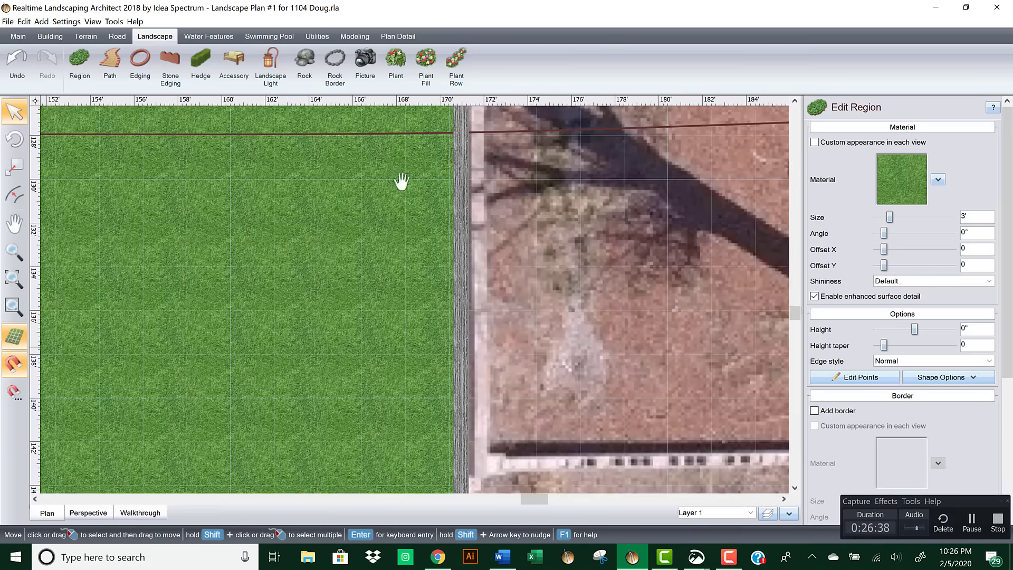
middle_drag(402, 182, 398, 119)
middle_drag(409, 390, 389, 169)
middle_drag(362, 398, 404, 206)
scroll(399, 238, up, 3)
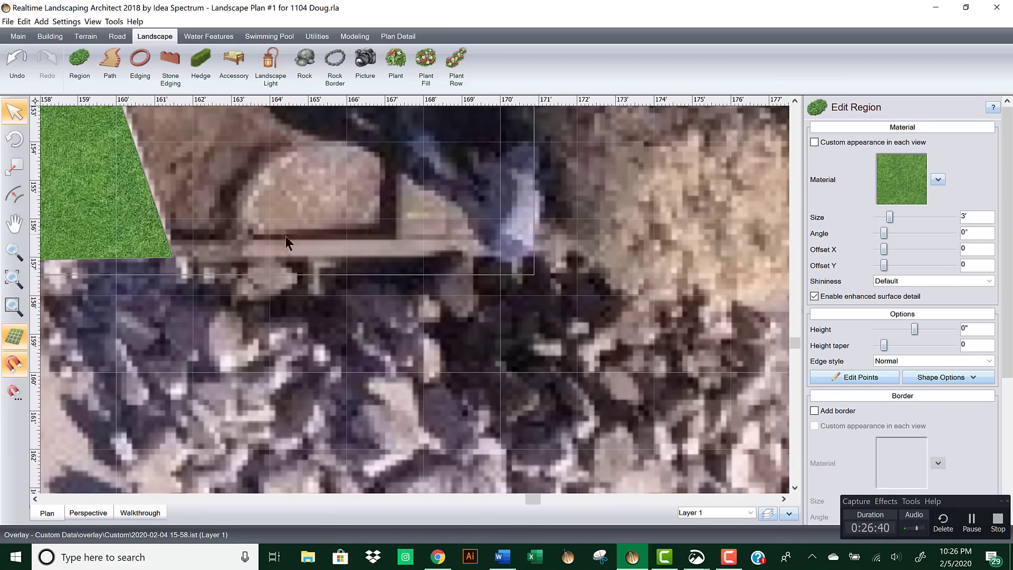
middle_drag(285, 238, 614, 362)
scroll(402, 341, up, 1)
middle_drag(222, 414, 647, 252)
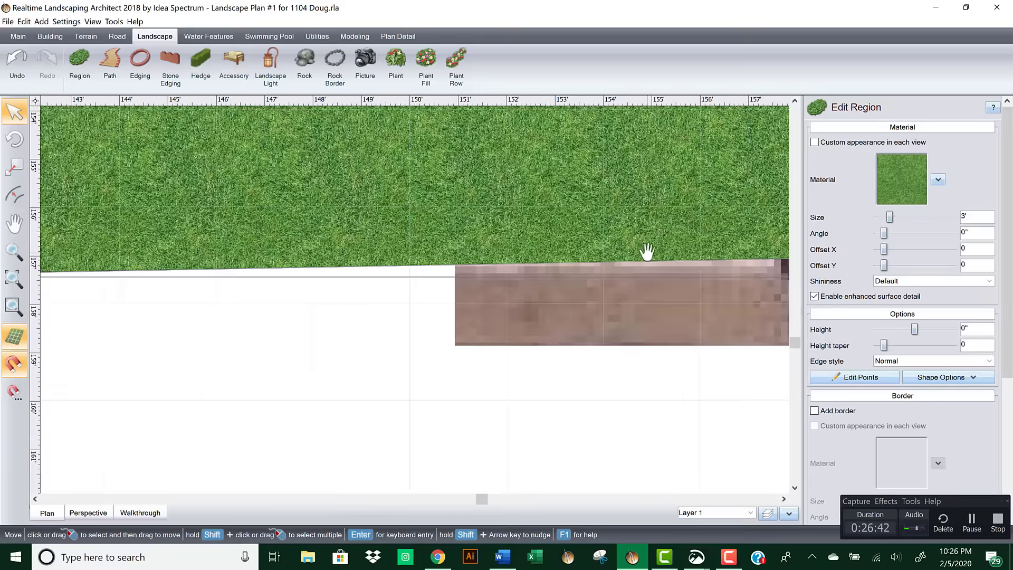
Step: Check the driveway region's edges in perspective and set its edge style to Sharp
click(88, 512)
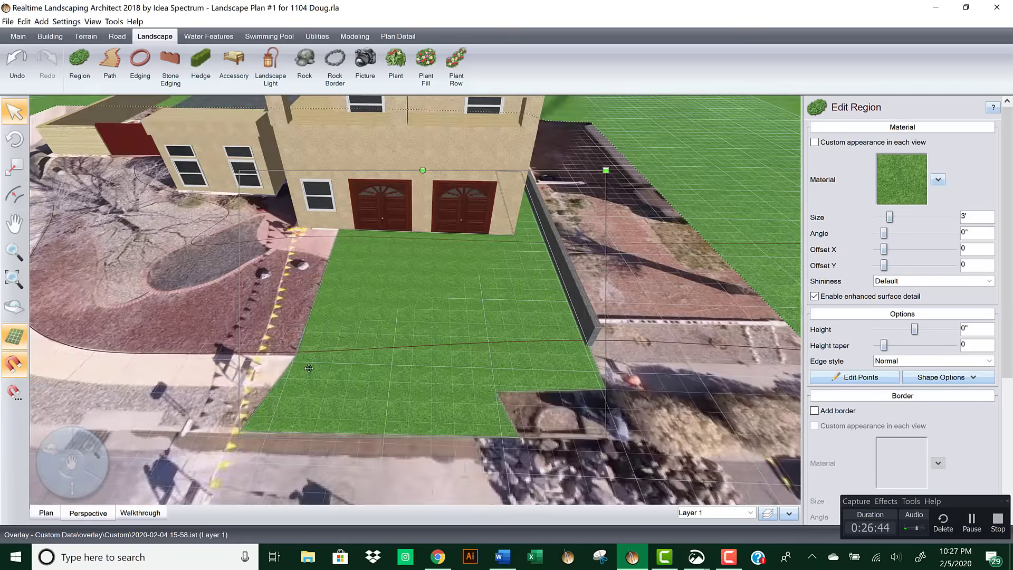
scroll(309, 368, up, 5)
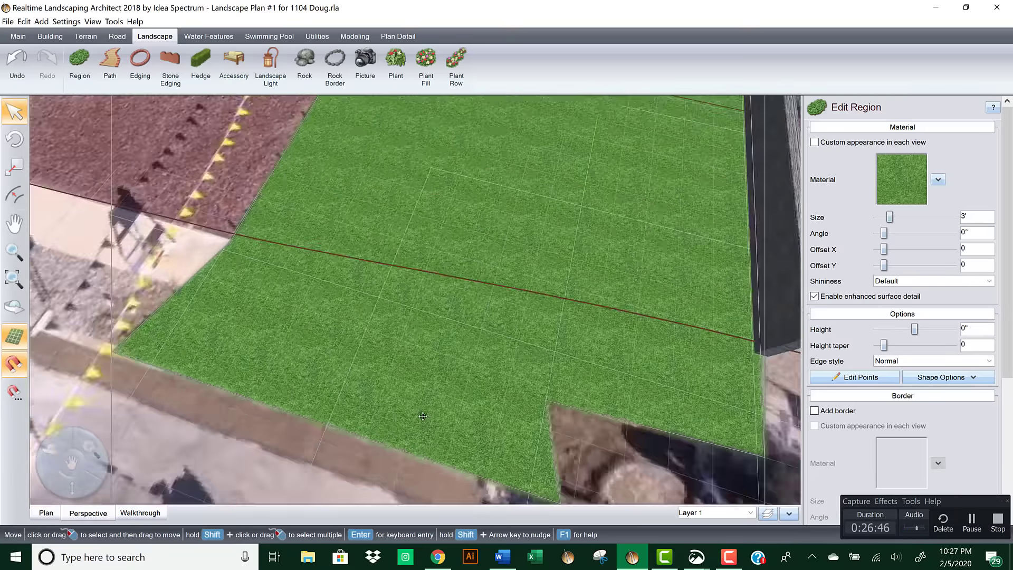
scroll(422, 416, up, 5)
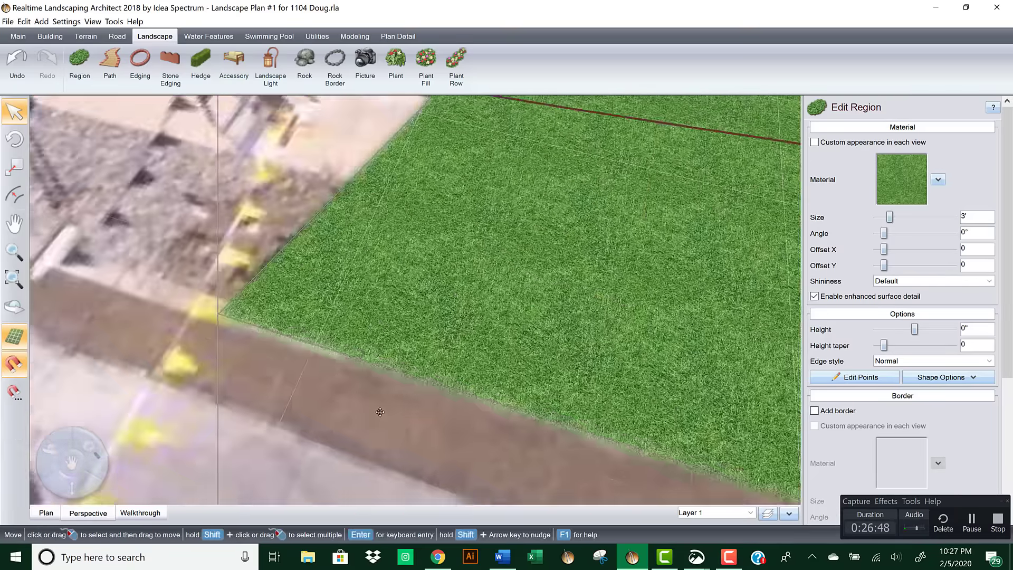
scroll(380, 411, up, 5)
click(916, 359)
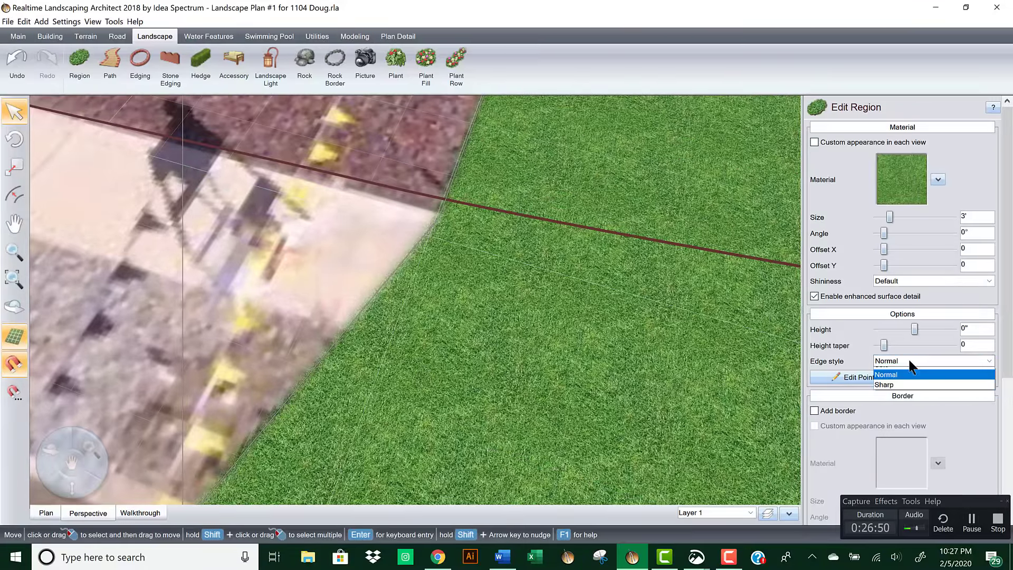
click(900, 389)
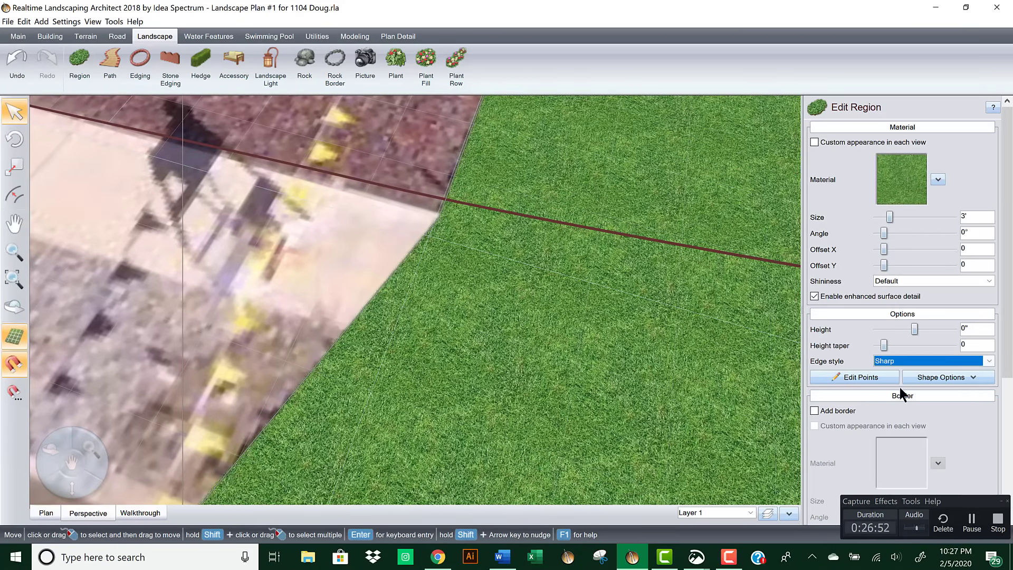
Step: Change the driveway region's material to Concrete3
click(897, 175)
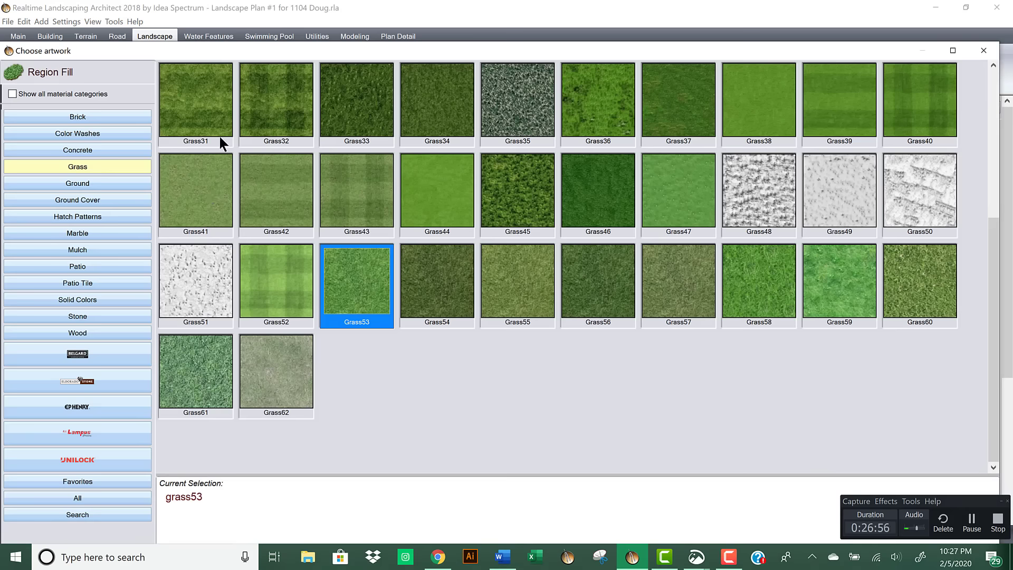
click(108, 150)
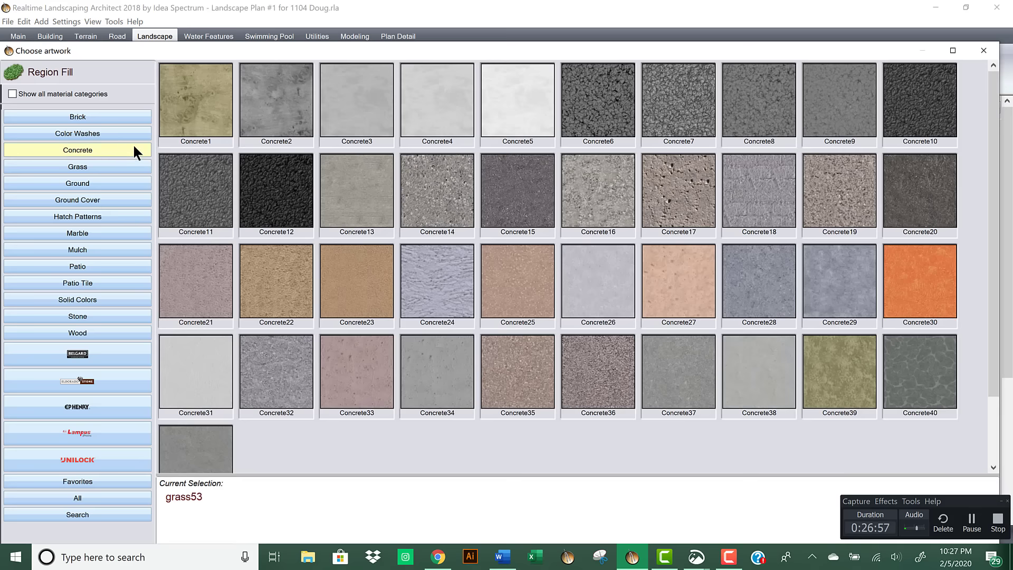
double_click(358, 97)
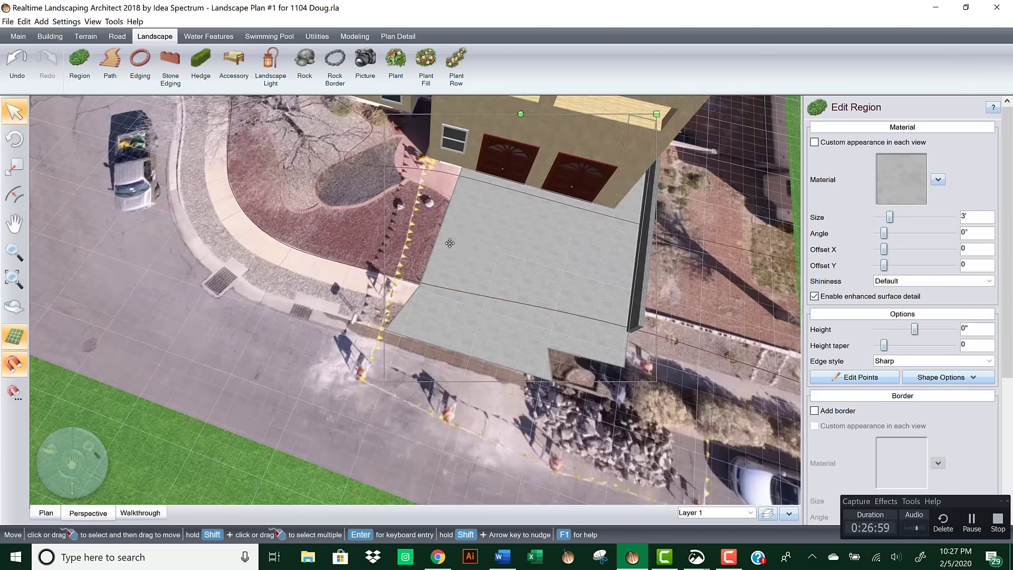
Step: Draw a 4' wide path through three points along the sidewalk, from the side-yard wall to the driveway
mouse_move(450, 243)
right_down()
mouse_move(496, 228)
mouse_move(400, 270)
mouse_move(460, 245)
right_up()
right_drag(356, 244, 449, 306)
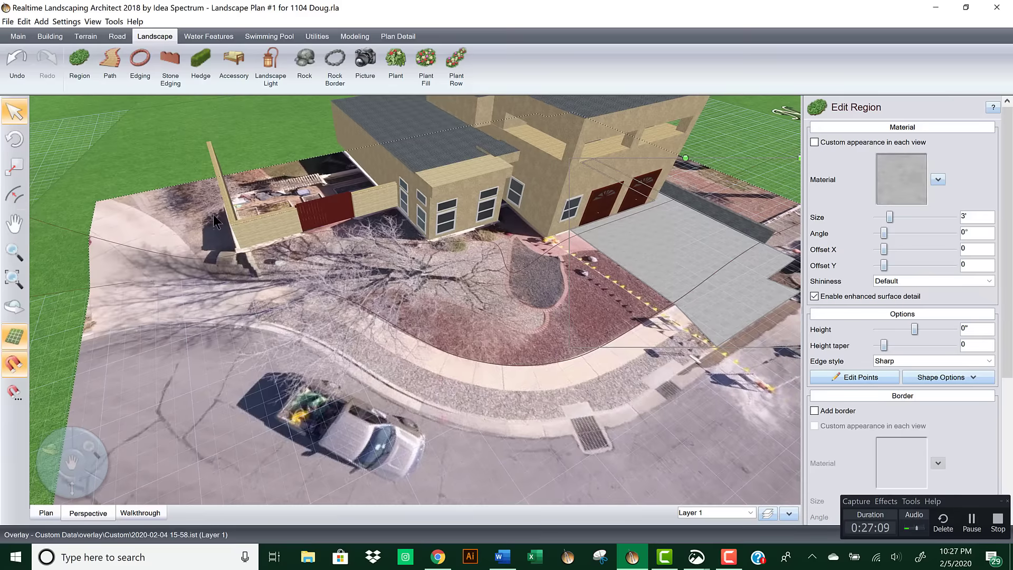
click(110, 59)
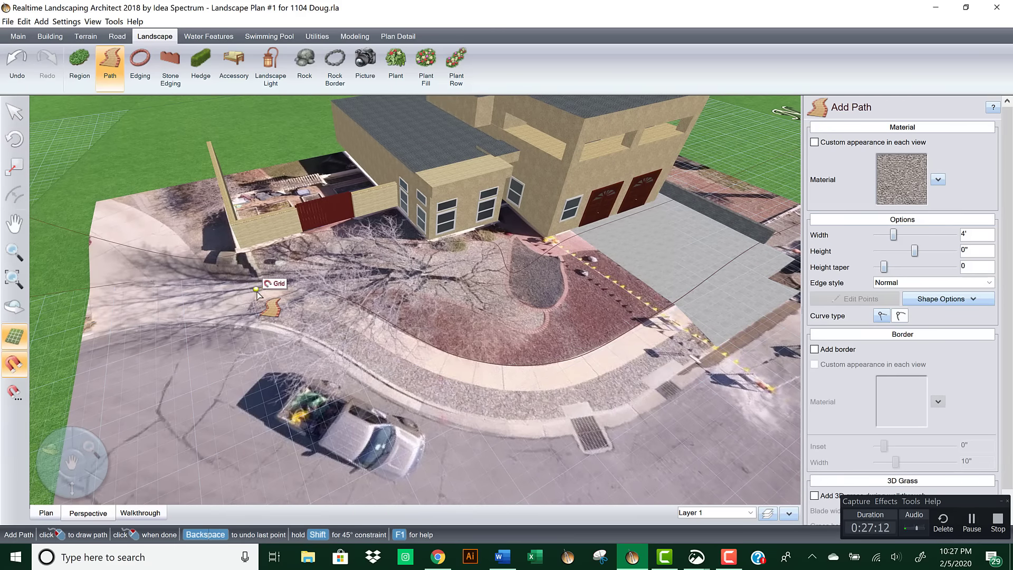
click(211, 288)
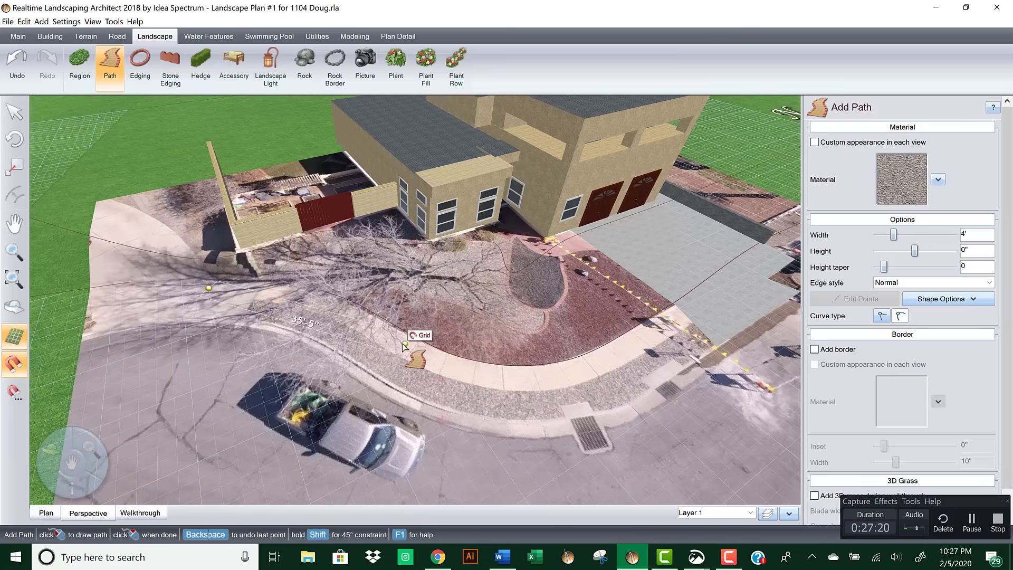
click(405, 344)
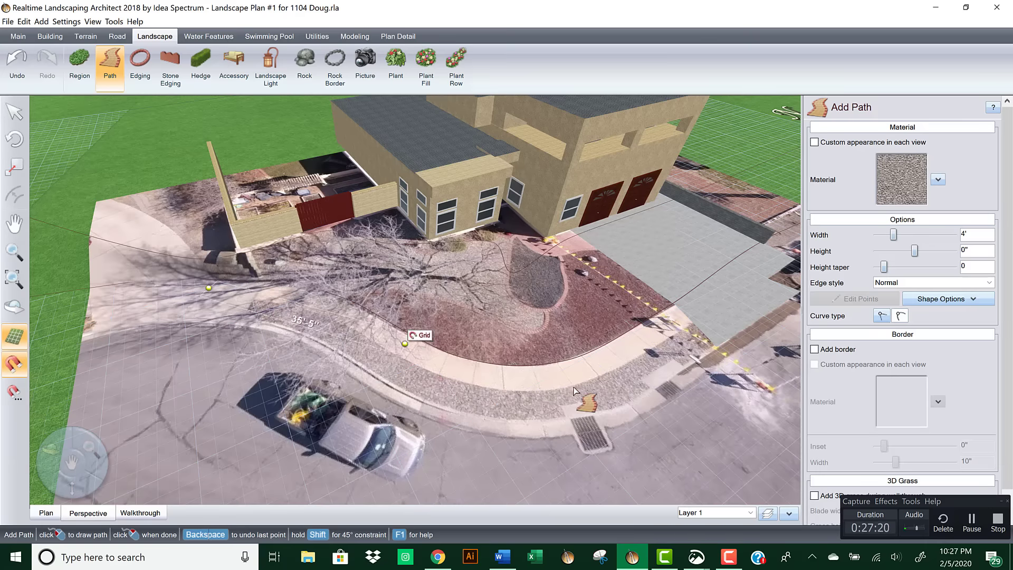
right_click(685, 313)
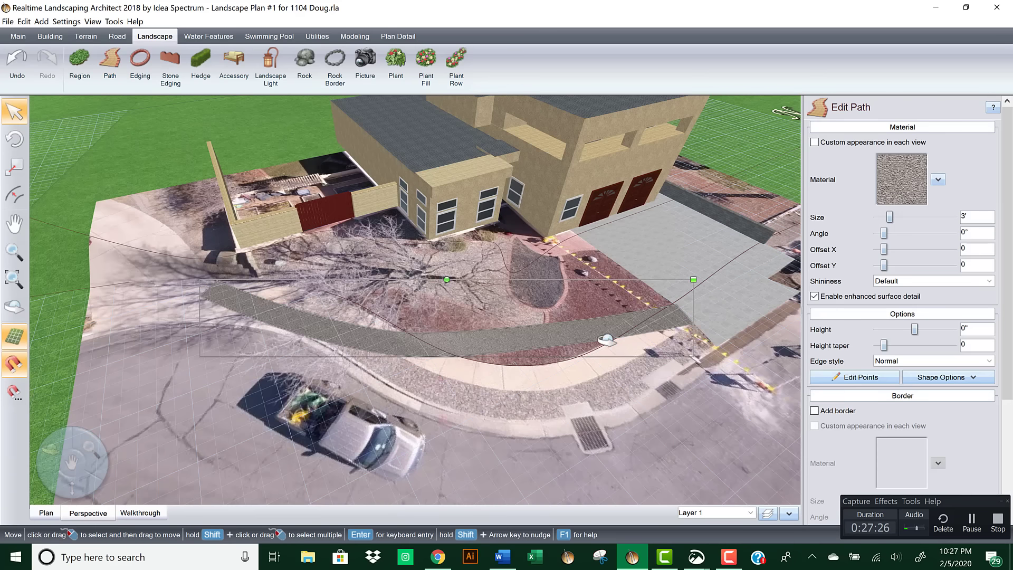
Step: Edit the path's points in plan view and give the two driveway-end points smooth Bezier handles
right_drag(606, 341, 591, 339)
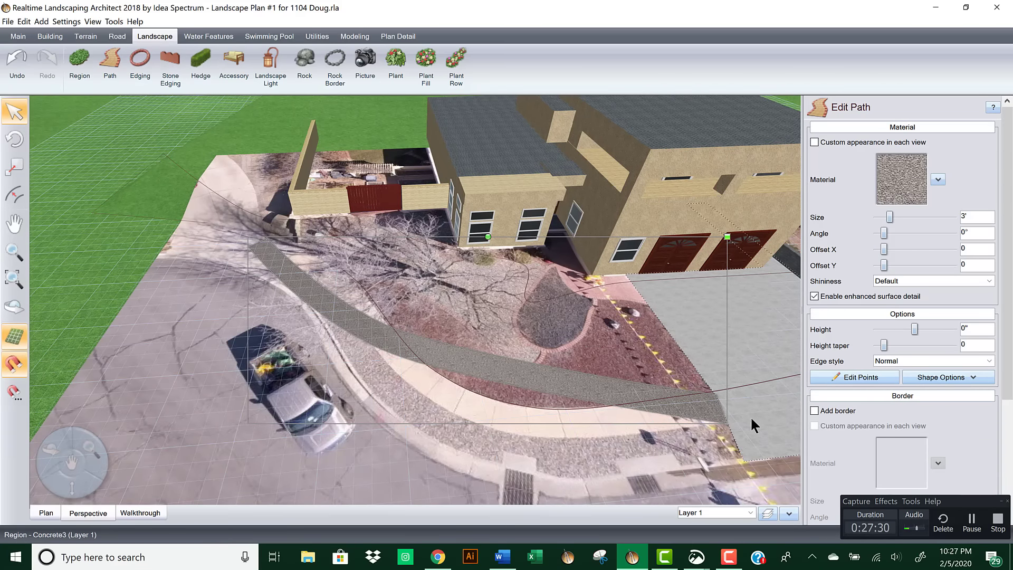
click(866, 375)
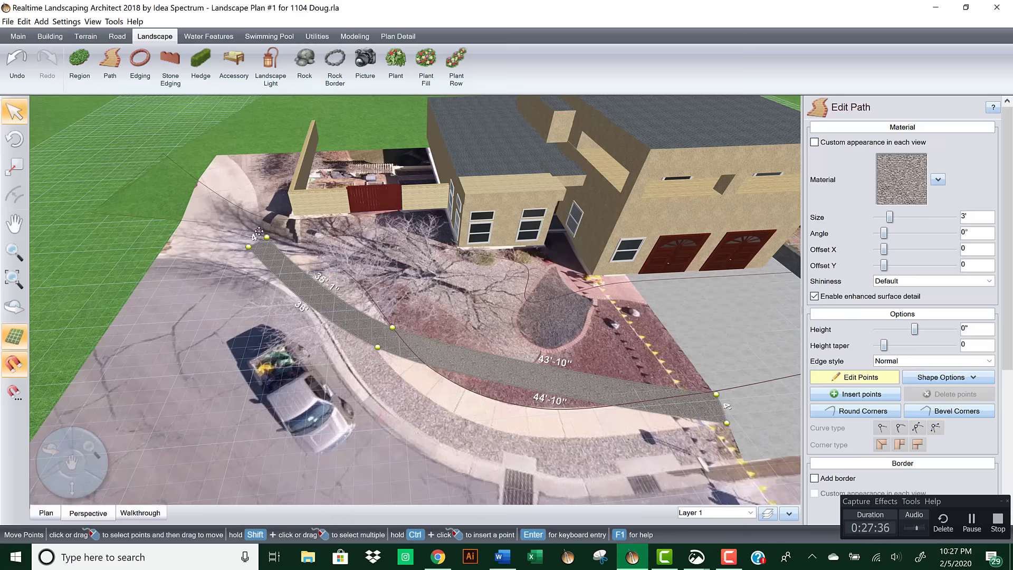
right_drag(377, 355, 380, 375)
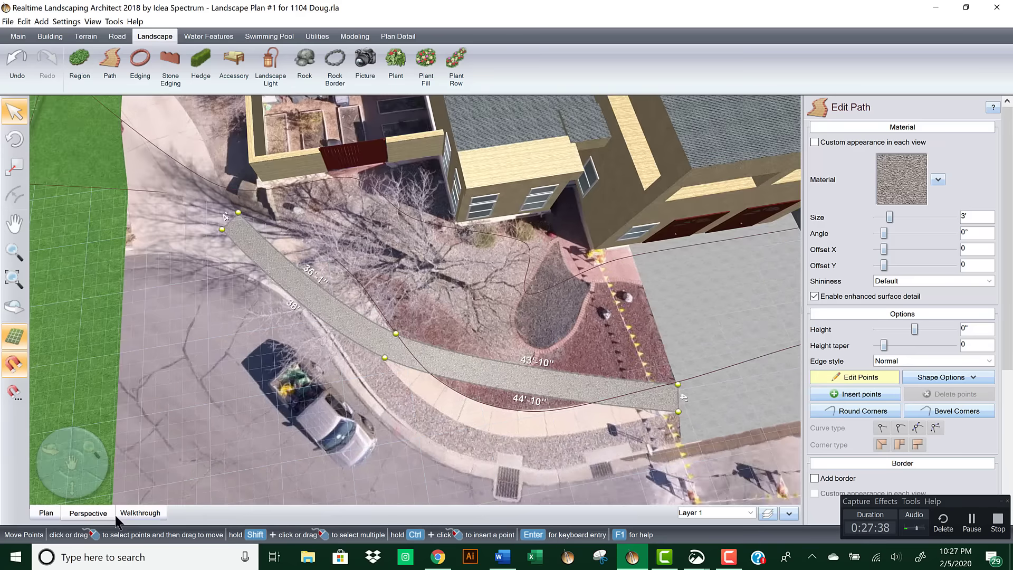
click(45, 513)
scroll(272, 270, down, 5)
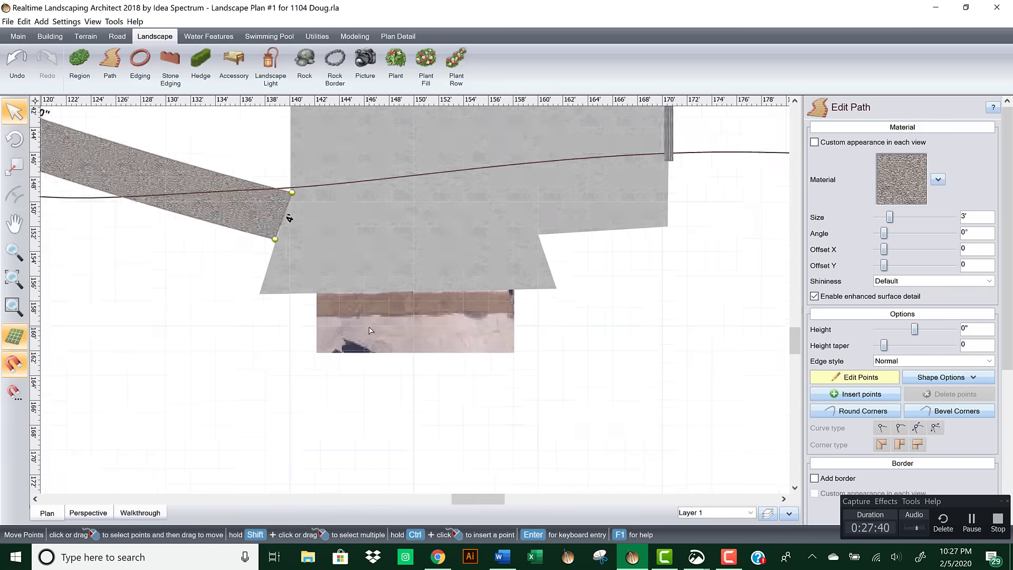
scroll(273, 270, up, 3)
scroll(511, 334, down, 3)
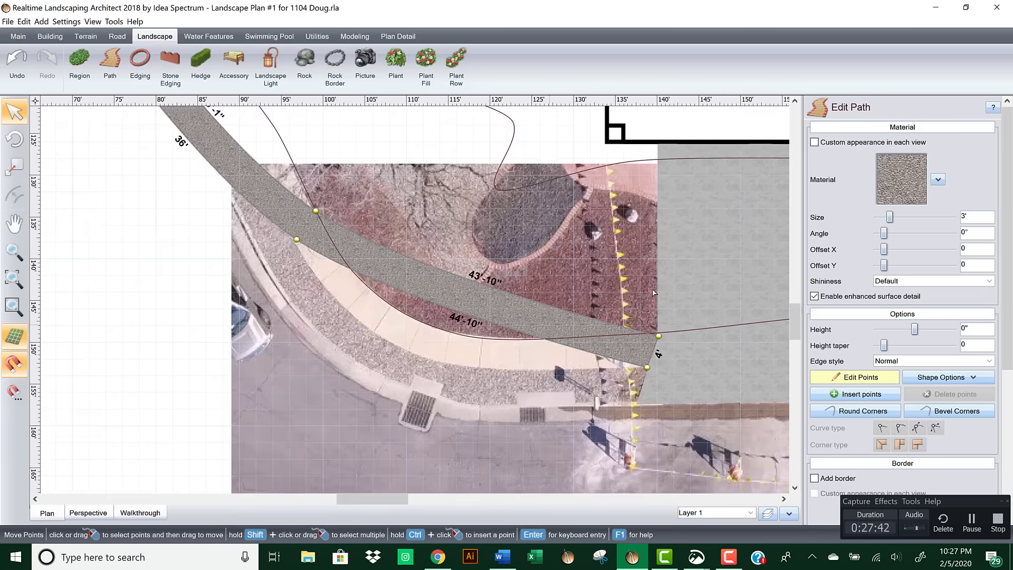
drag(634, 309, 684, 379)
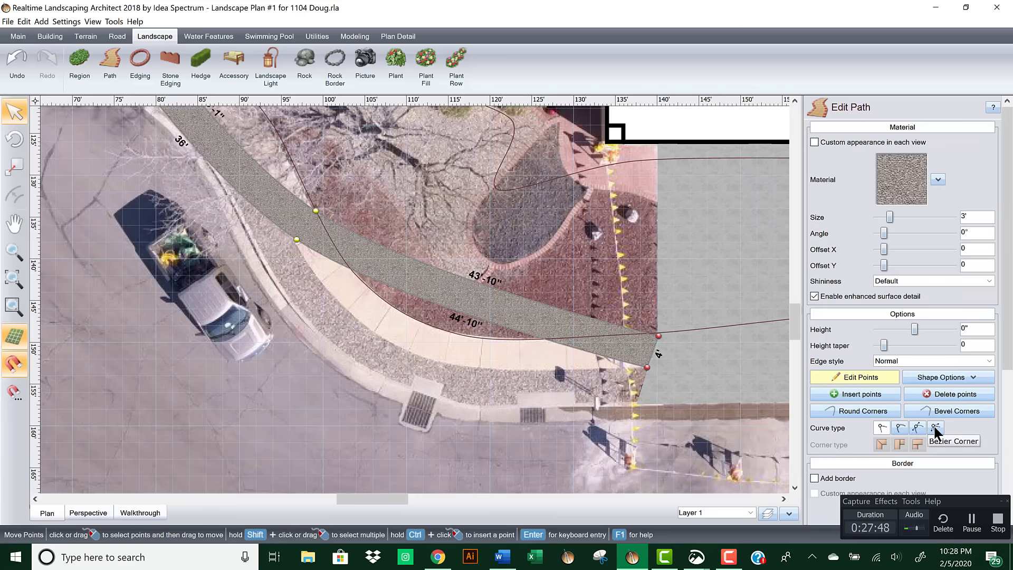
click(917, 429)
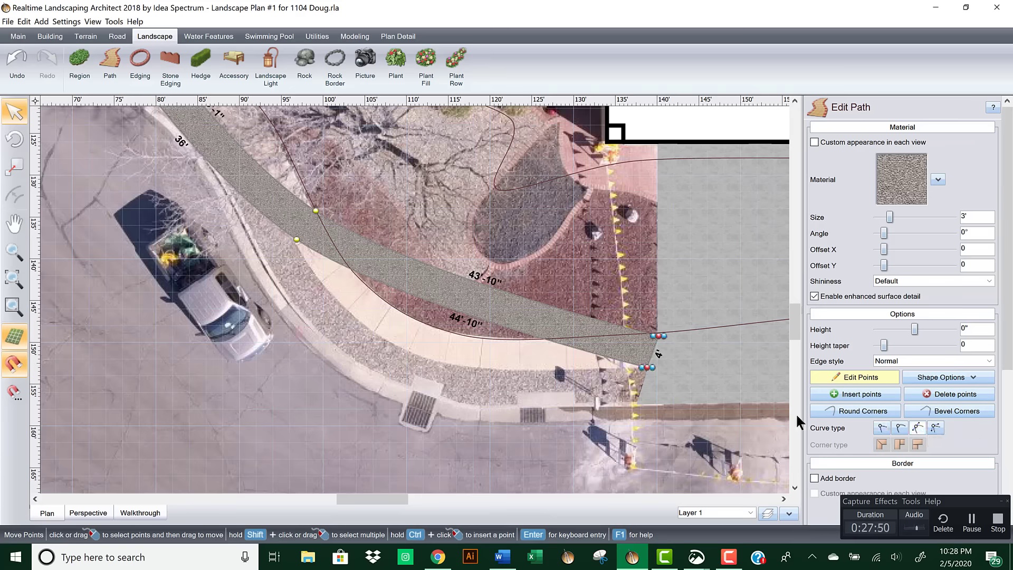
Step: Convert the driveway-end points to Bezier corners and shape the path's inner edge along the sidewalk with the inner point's handles
scroll(679, 359, up, 1)
scroll(680, 359, up, 3)
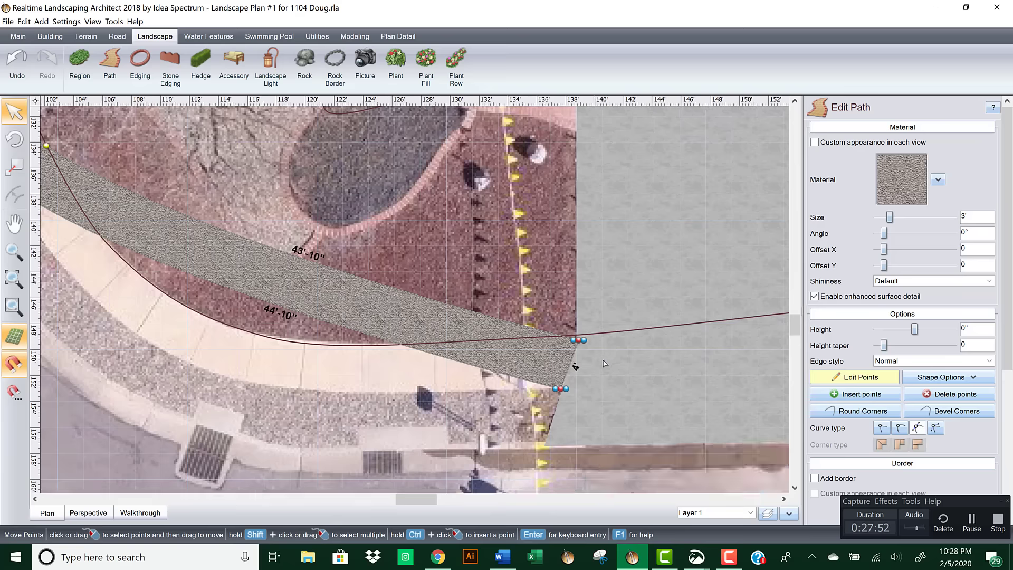
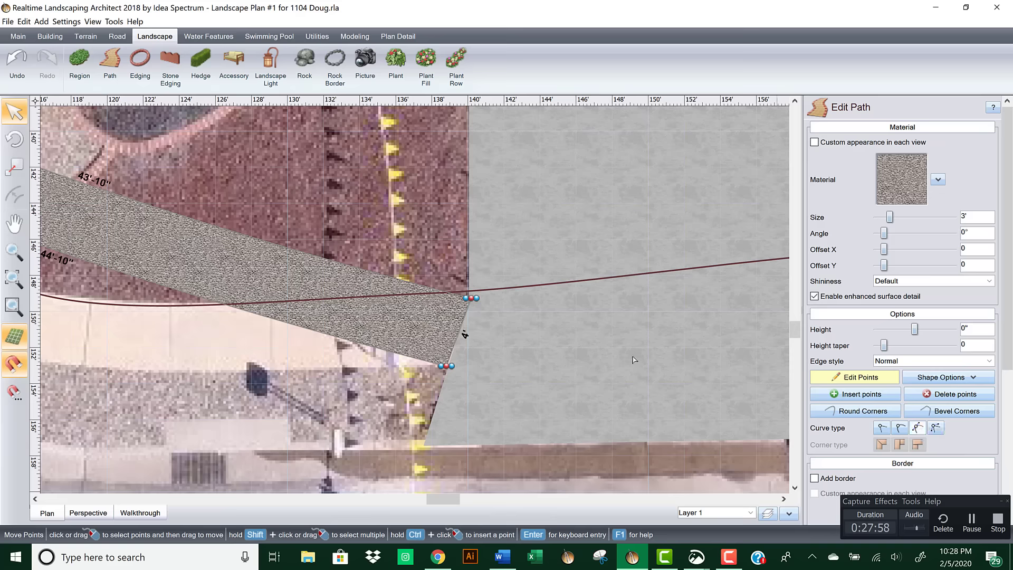
drag(464, 298, 445, 263)
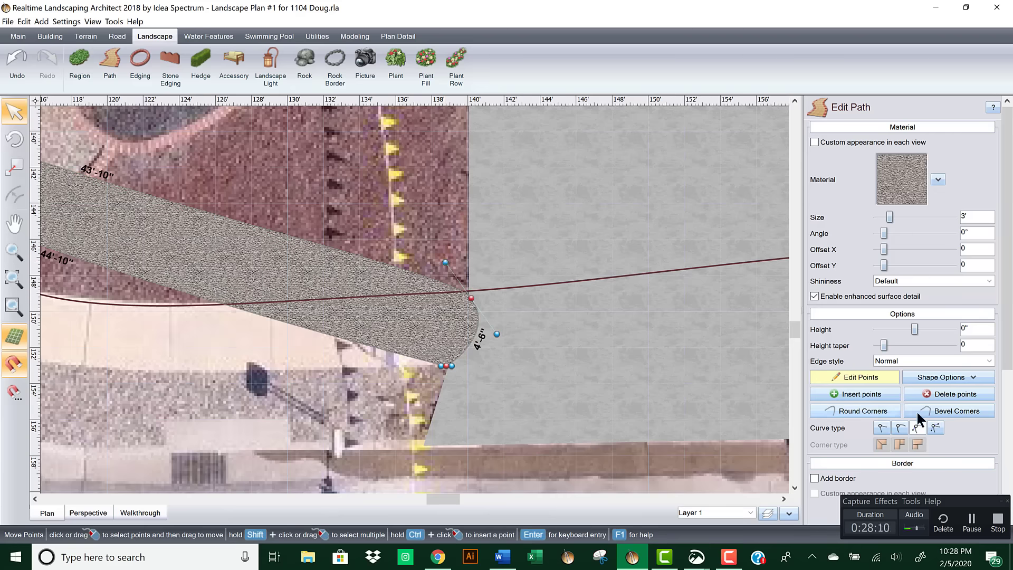
click(935, 428)
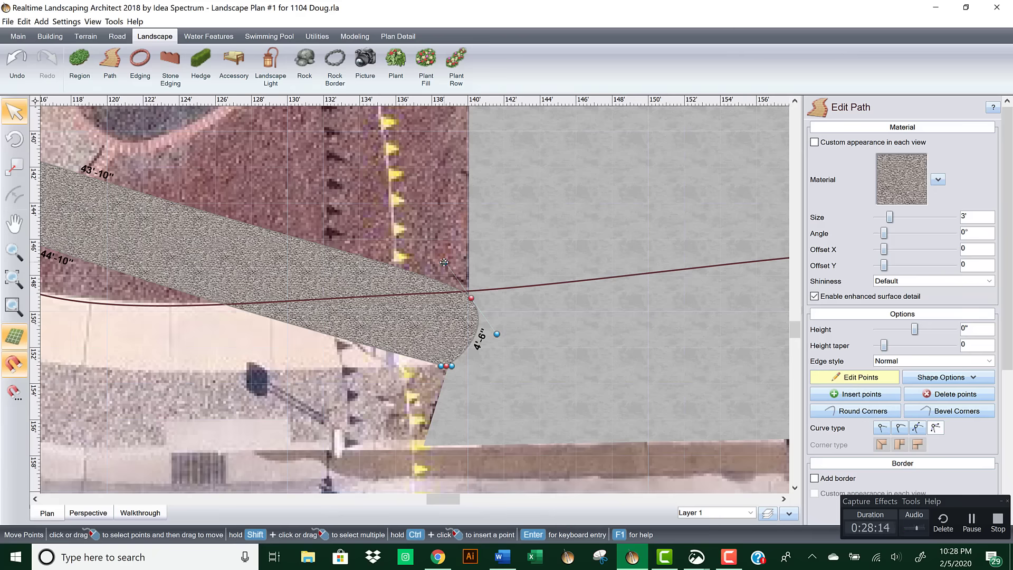
drag(444, 262, 407, 294)
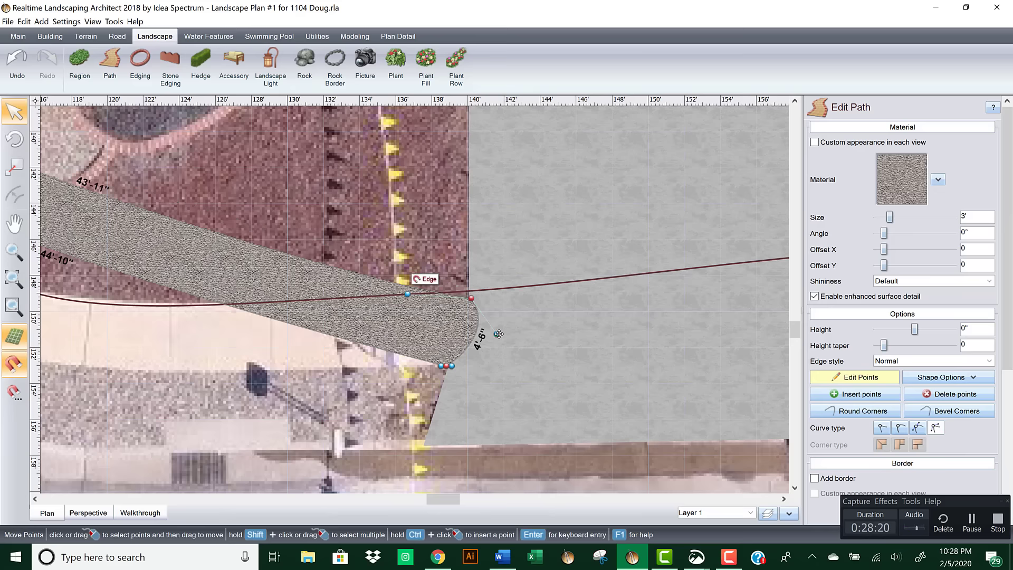
drag(499, 334, 460, 330)
drag(407, 295, 217, 319)
scroll(218, 318, down, 1)
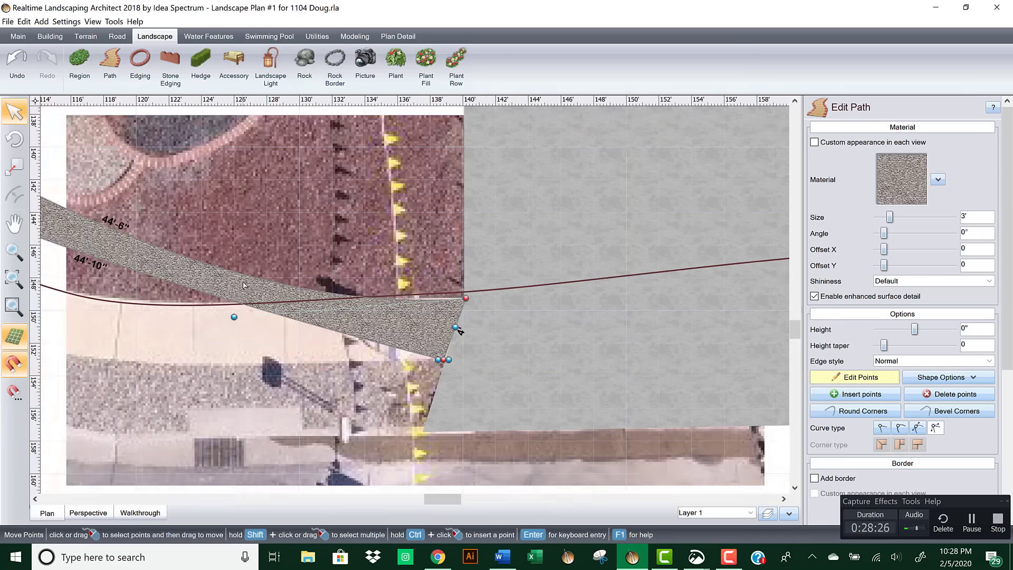
middle_drag(337, 307, 612, 280)
scroll(613, 279, down, 3)
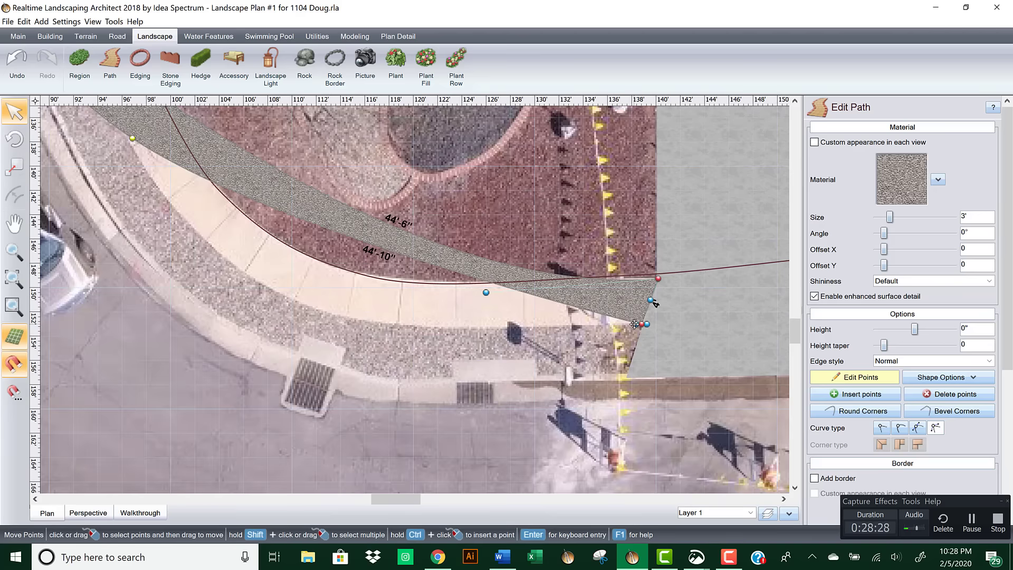
Step: Adjust the outer driveway-end point's handles so the path's outer edge curves along the sidewalk and its end stays straight
drag(635, 324, 460, 347)
drag(682, 326, 646, 313)
middle_drag(564, 310, 596, 340)
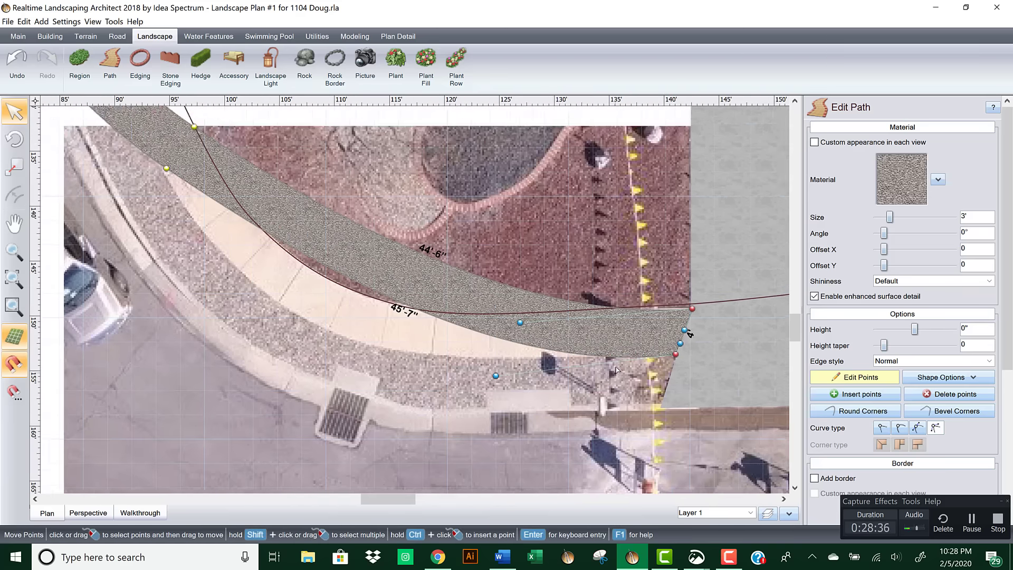
Step: Give the path's two middle points smooth Bezier handles and pull them outward to follow the sidewalk's bend
scroll(611, 308, down, 1)
scroll(302, 205, down, 1)
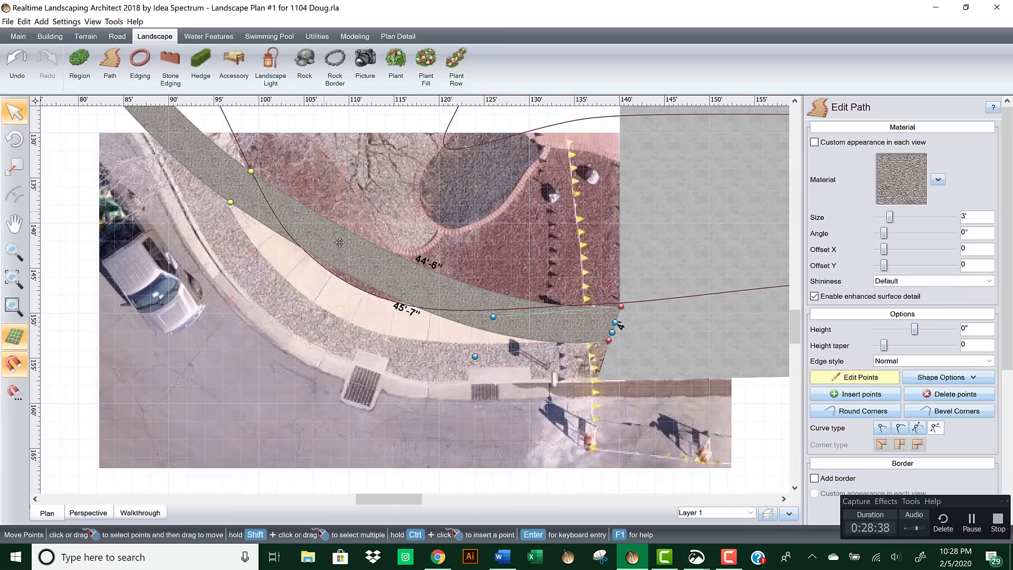
middle_drag(319, 204, 339, 243)
middle_drag(356, 208, 383, 237)
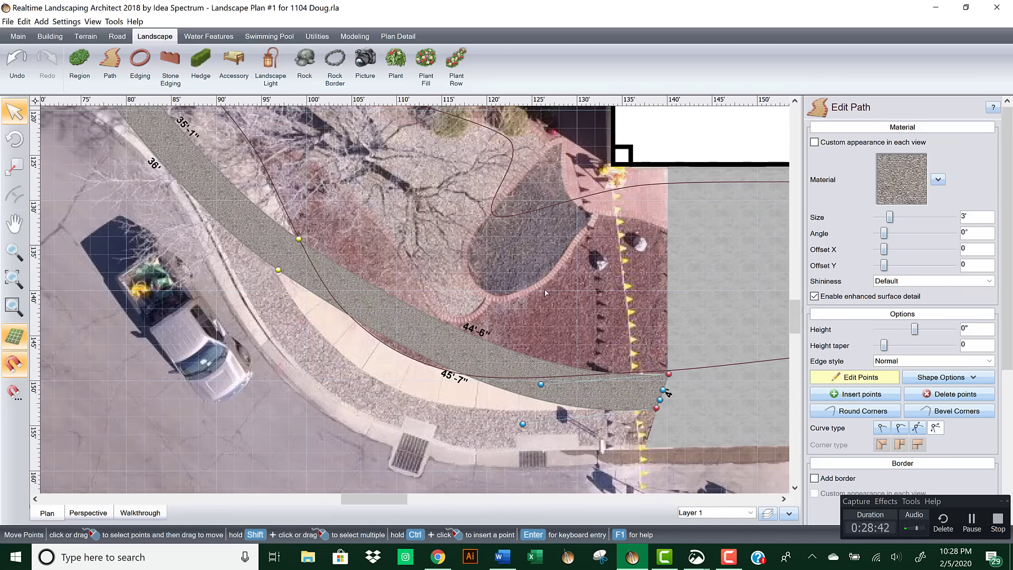
drag(259, 194, 332, 319)
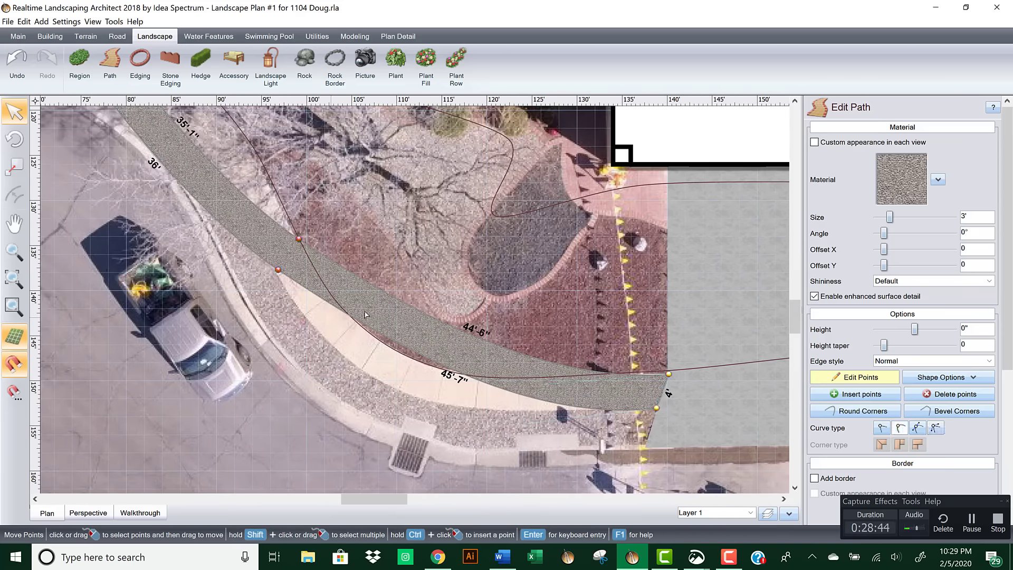
click(917, 426)
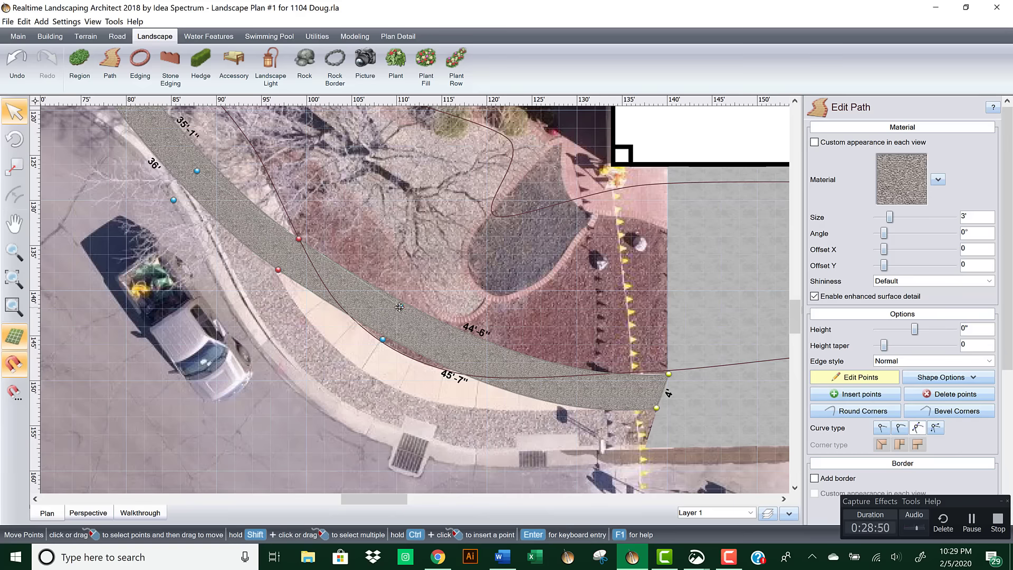
drag(399, 307, 356, 431)
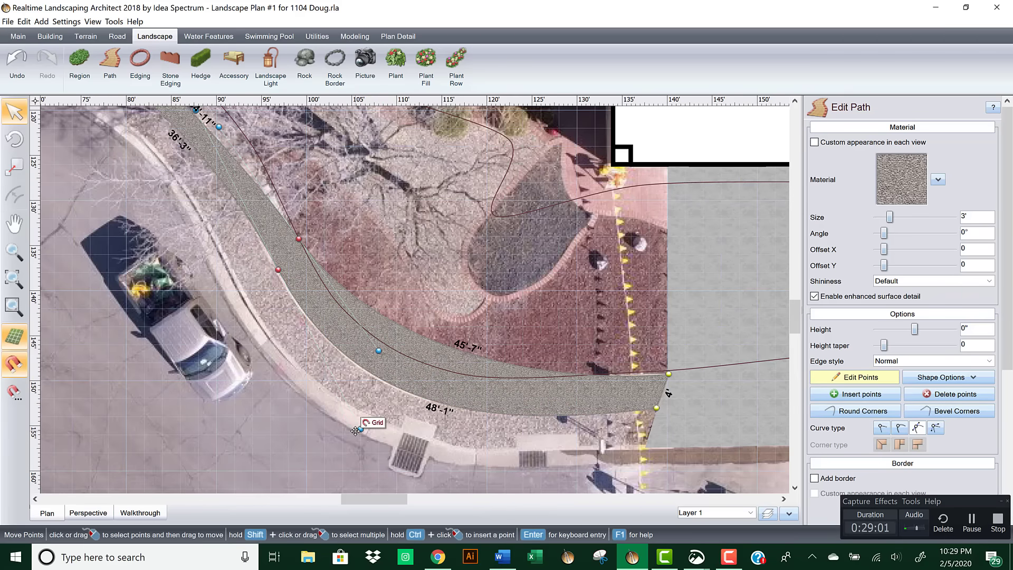
Step: Refine the path's edges against the sidewalk using the handles of the driveway-end points and the inner middle point
click(657, 408)
drag(522, 425, 506, 412)
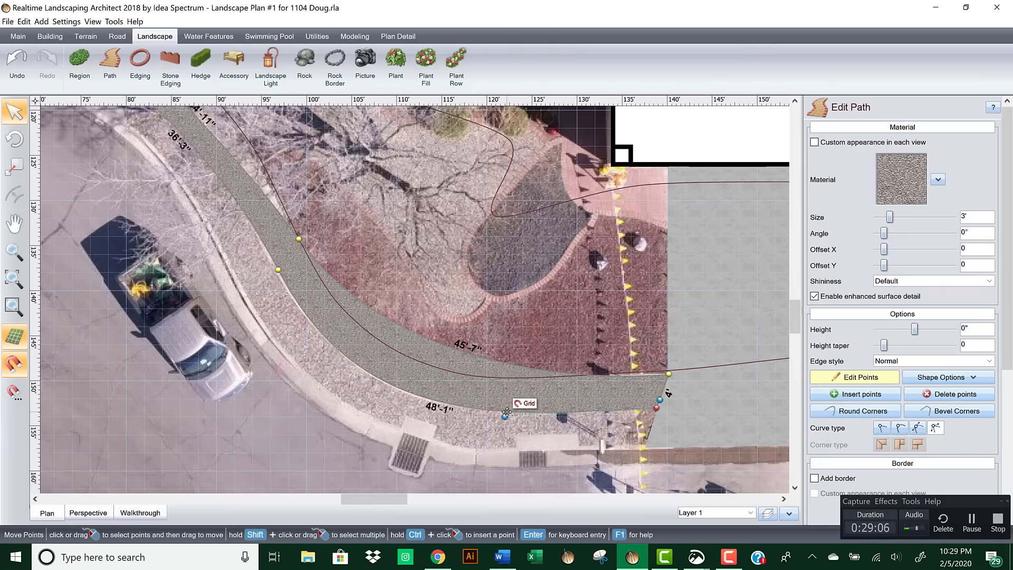
click(669, 374)
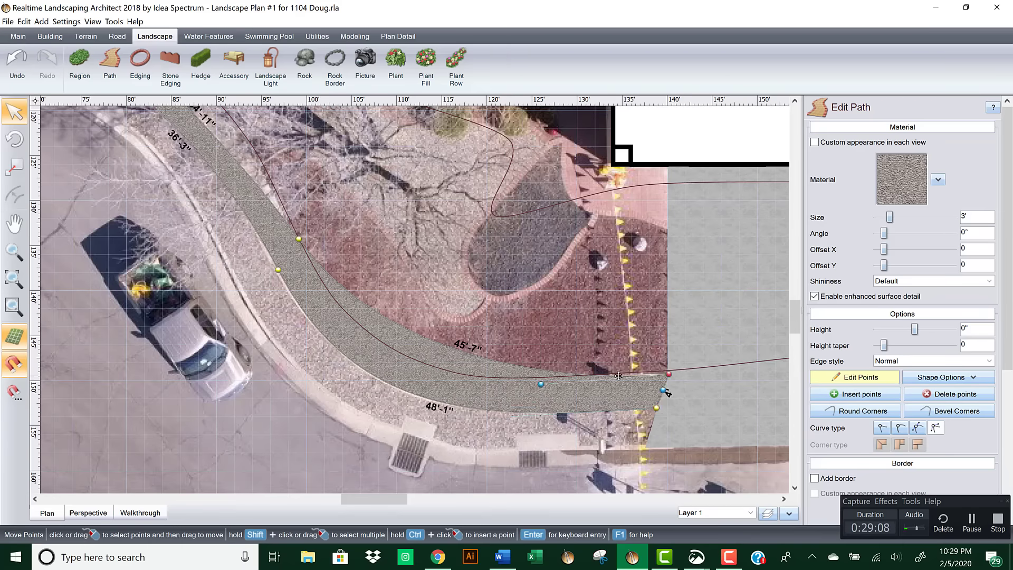
click(538, 385)
click(298, 239)
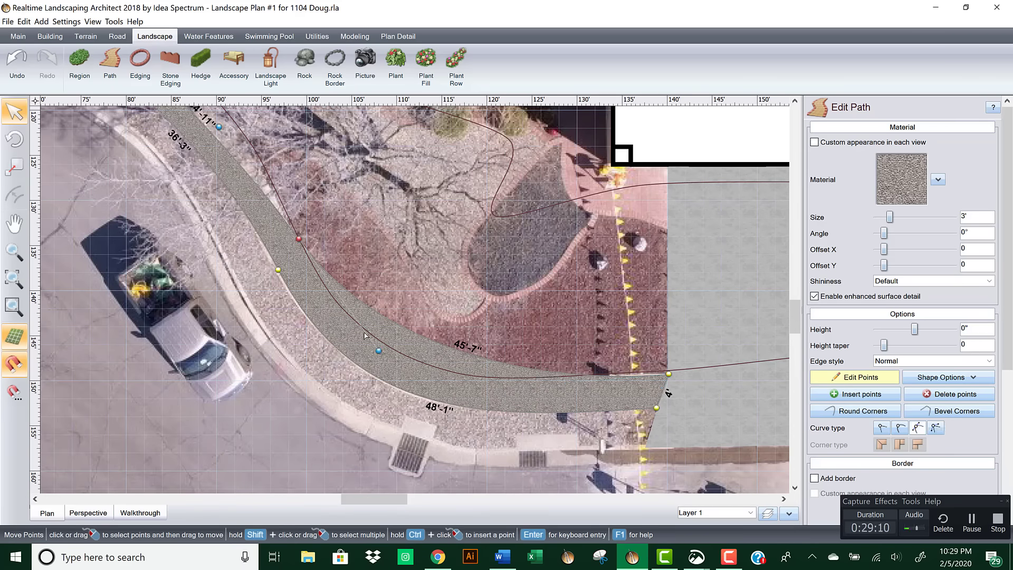
drag(379, 351, 361, 398)
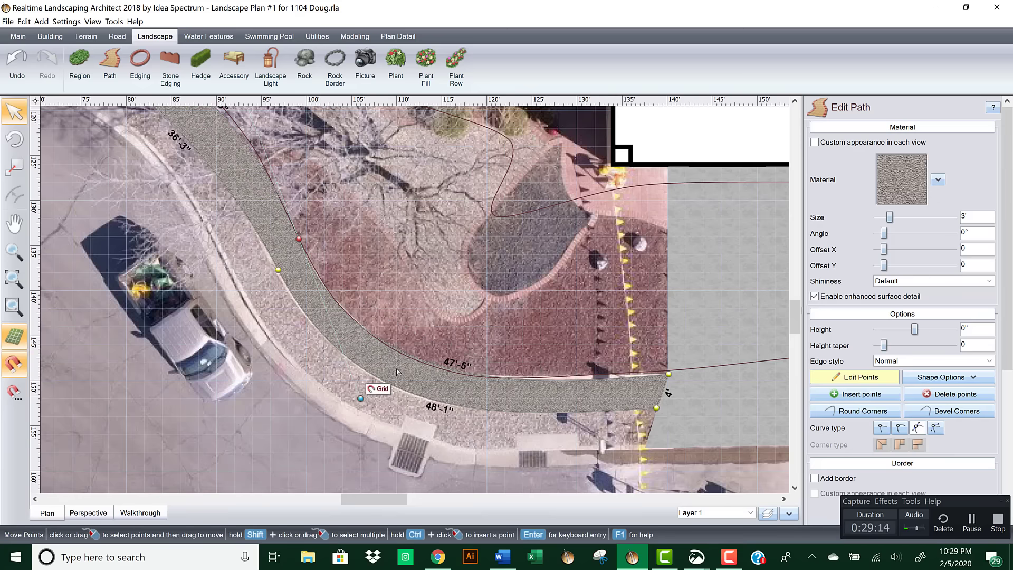
click(668, 374)
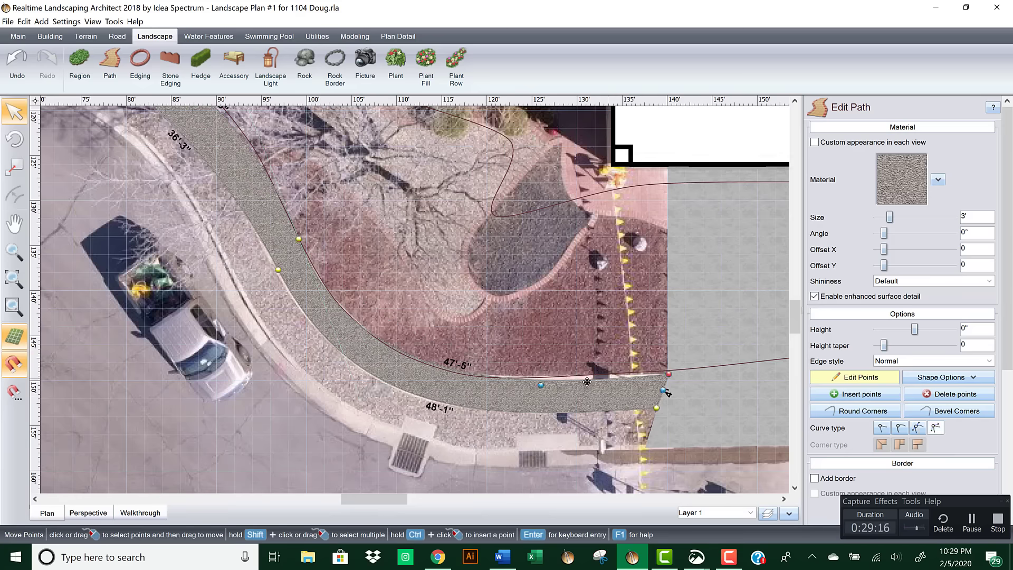
drag(541, 385, 537, 381)
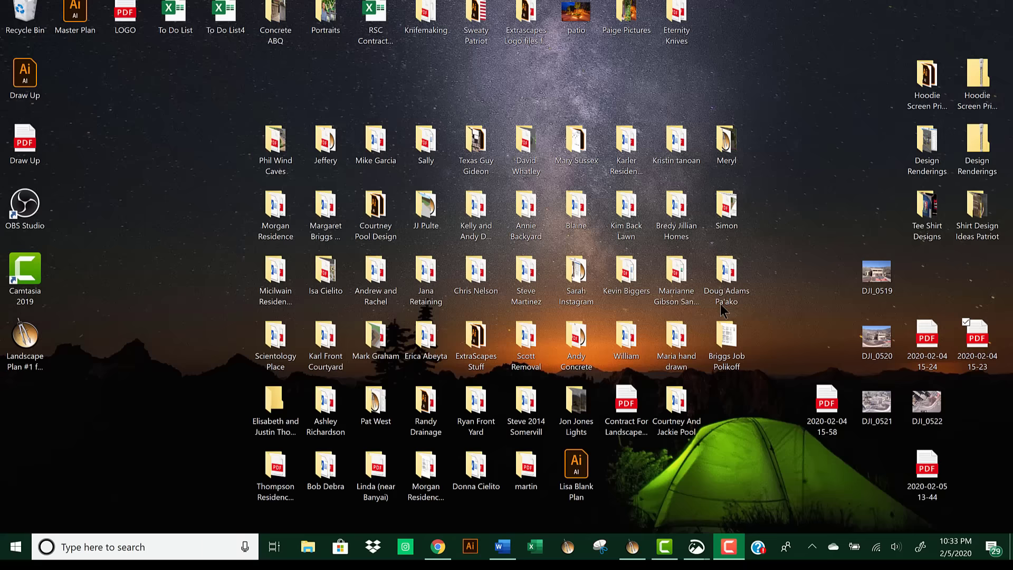
click(728, 546)
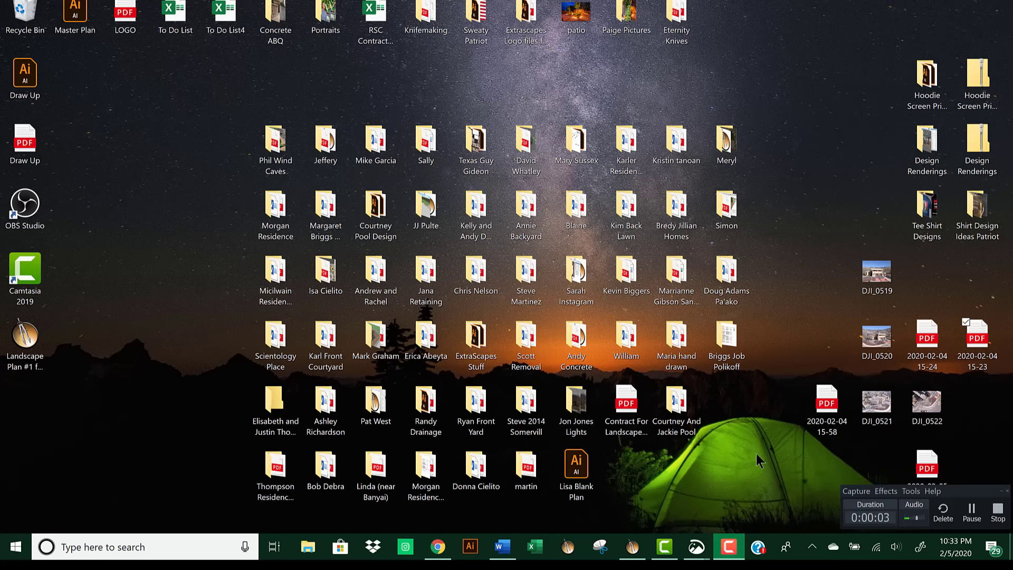
Step: Switch back to Realtime Landscaping Architect and convert the two points at the path's far end to Bezier corners
click(635, 549)
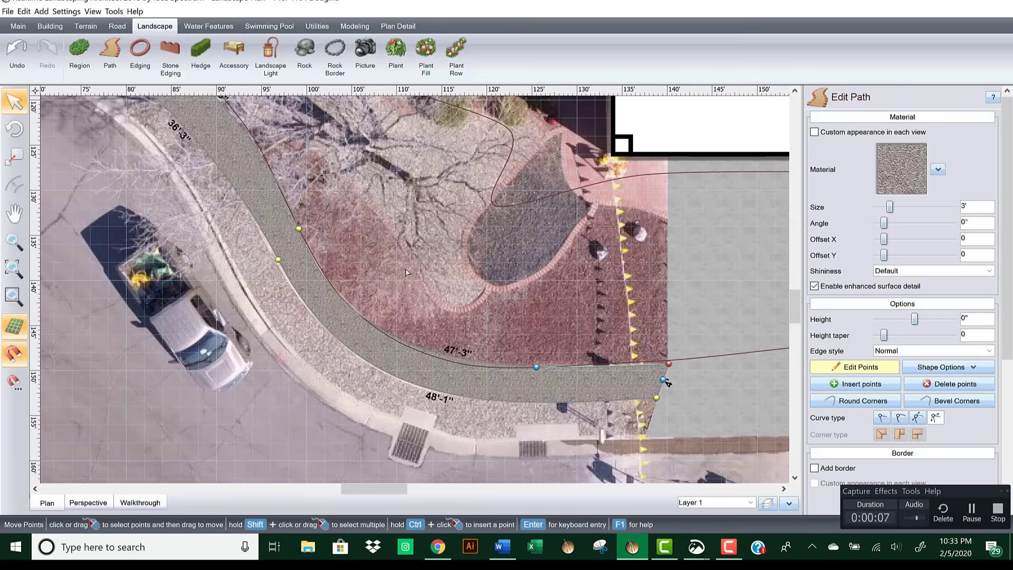
middle_drag(409, 271, 514, 324)
scroll(450, 244, down, 1)
middle_drag(451, 254, 562, 386)
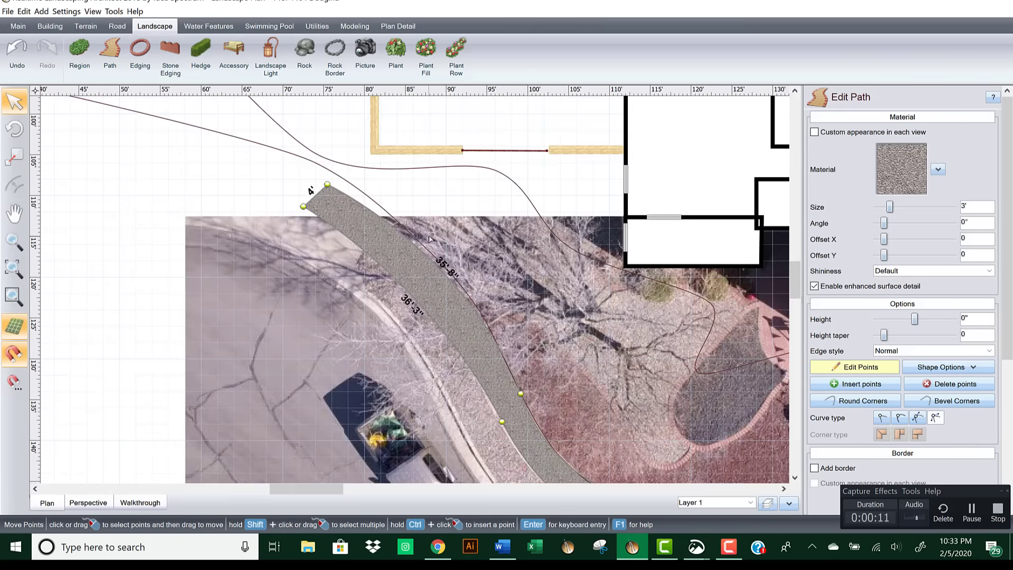
drag(288, 169, 356, 233)
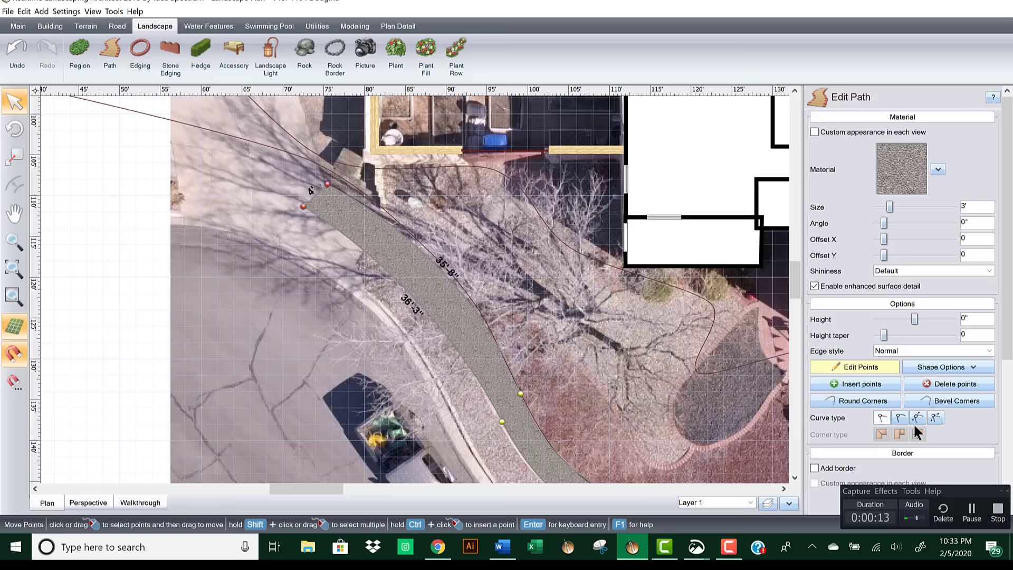
click(934, 417)
Step: Extend the far-end points' handles along both path edges and toward each other along the end edge
scroll(311, 179, up, 3)
scroll(419, 284, up, 3)
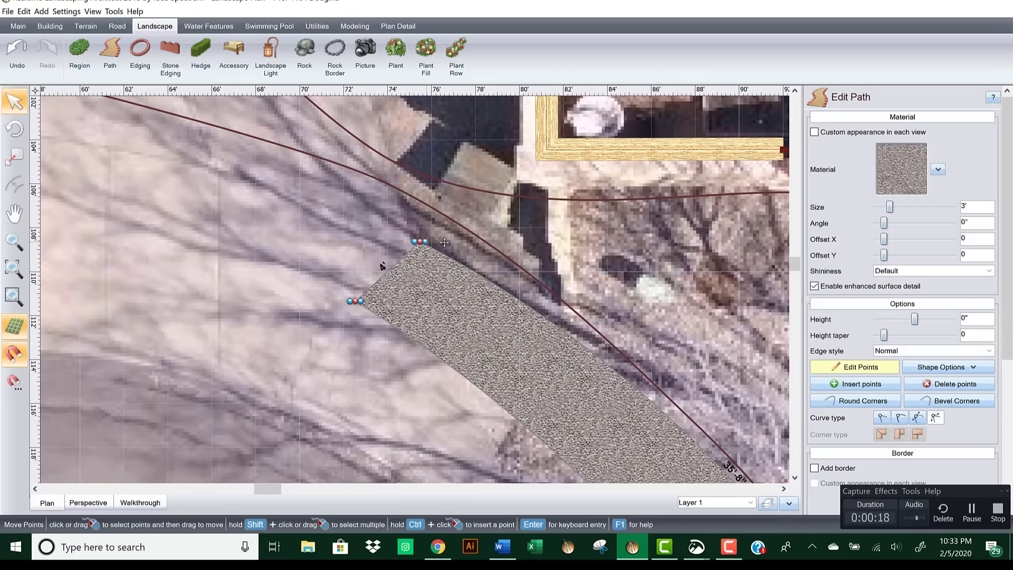
drag(426, 242, 511, 295)
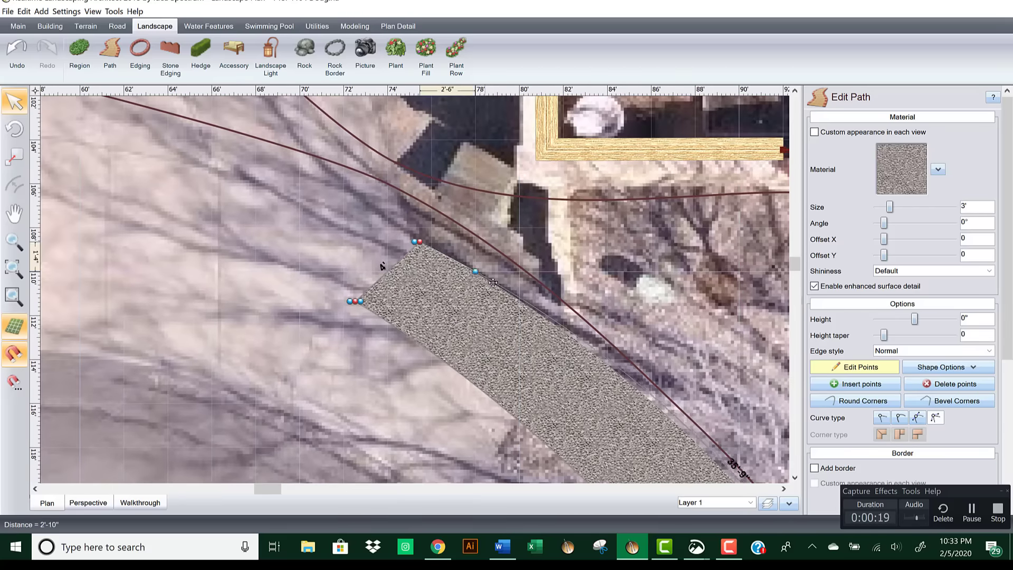
drag(413, 240, 446, 279)
drag(368, 299, 406, 254)
drag(355, 302, 519, 347)
Step: Move the far-end points' long handles farther down the path so both edges follow the sidewalk's curve
middle_drag(547, 343, 301, 210)
scroll(406, 287, down, 4)
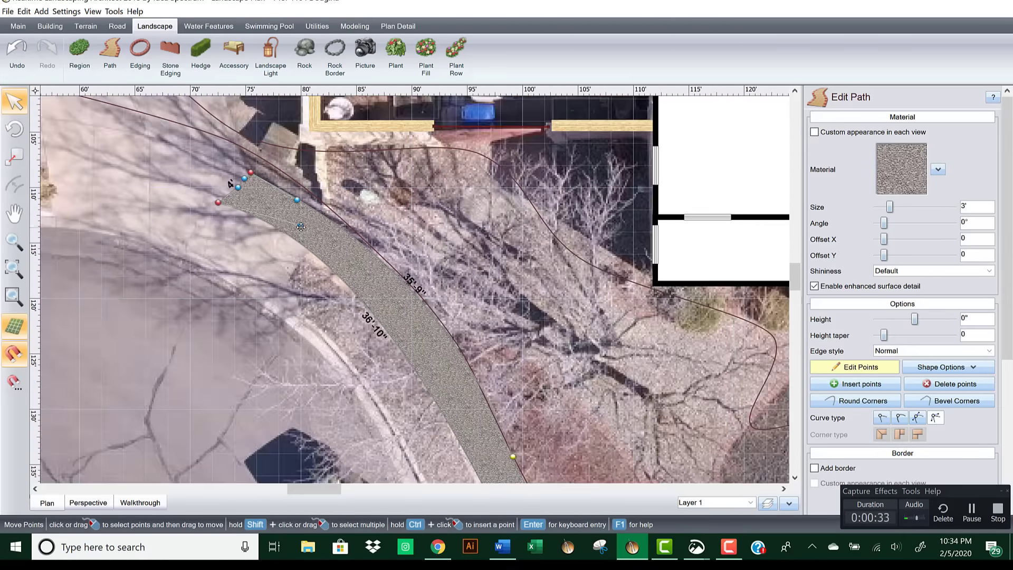
drag(300, 227, 330, 264)
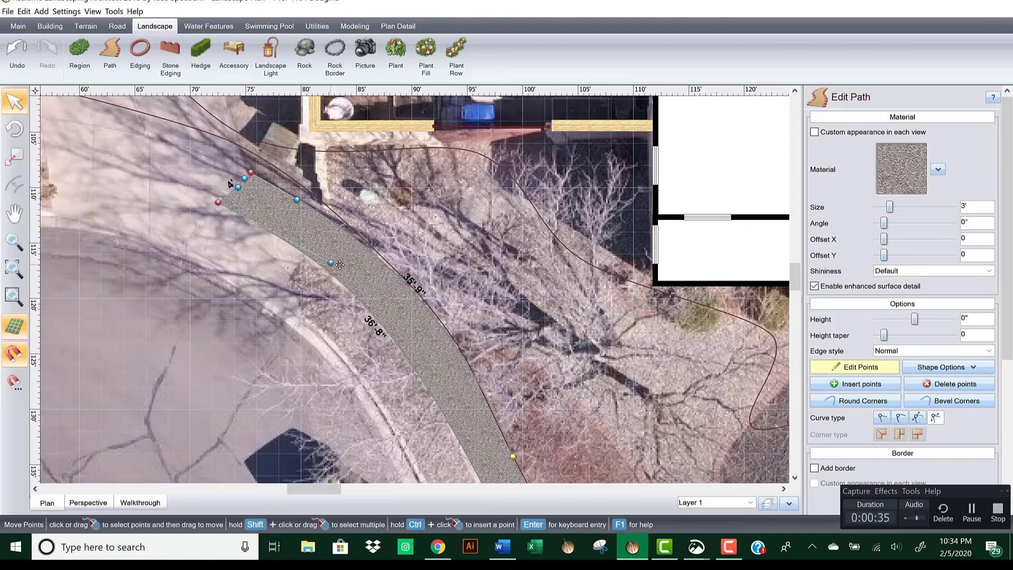
drag(298, 200, 383, 284)
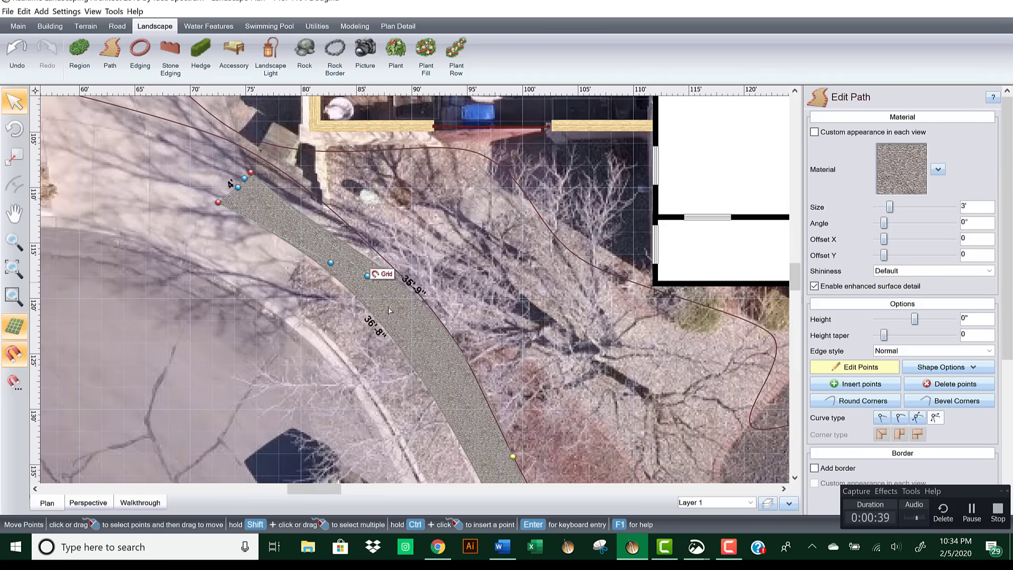
Step: Convert the inner middle point to a Bezier corner and shorten its handle facing the path's far end
click(511, 456)
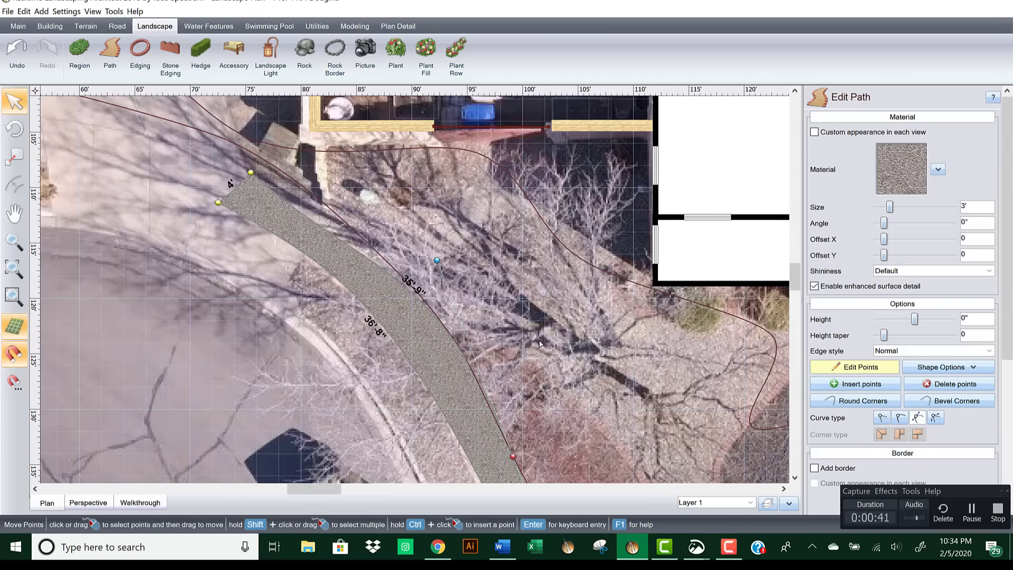
middle_drag(615, 384, 513, 308)
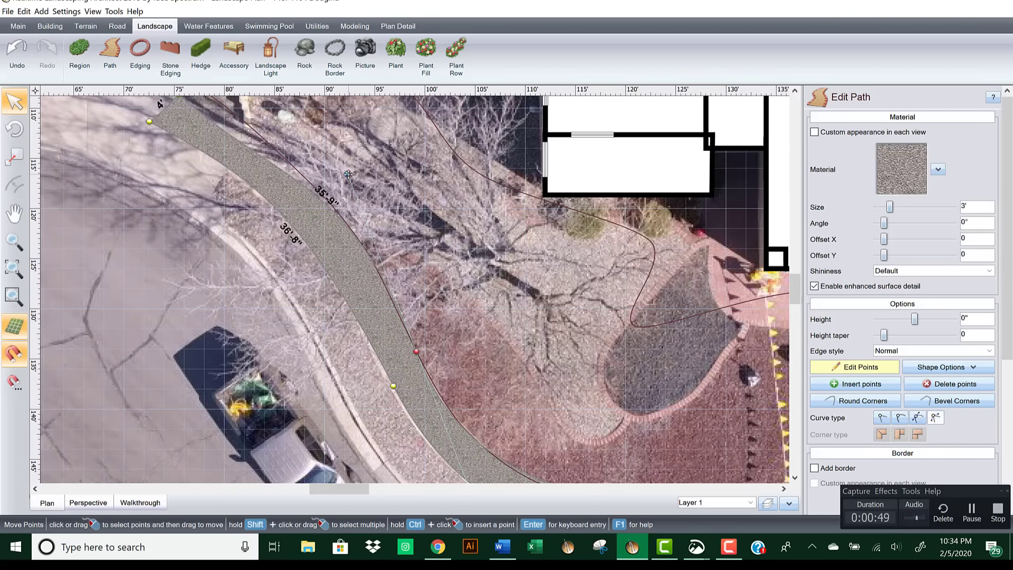
drag(348, 175, 375, 241)
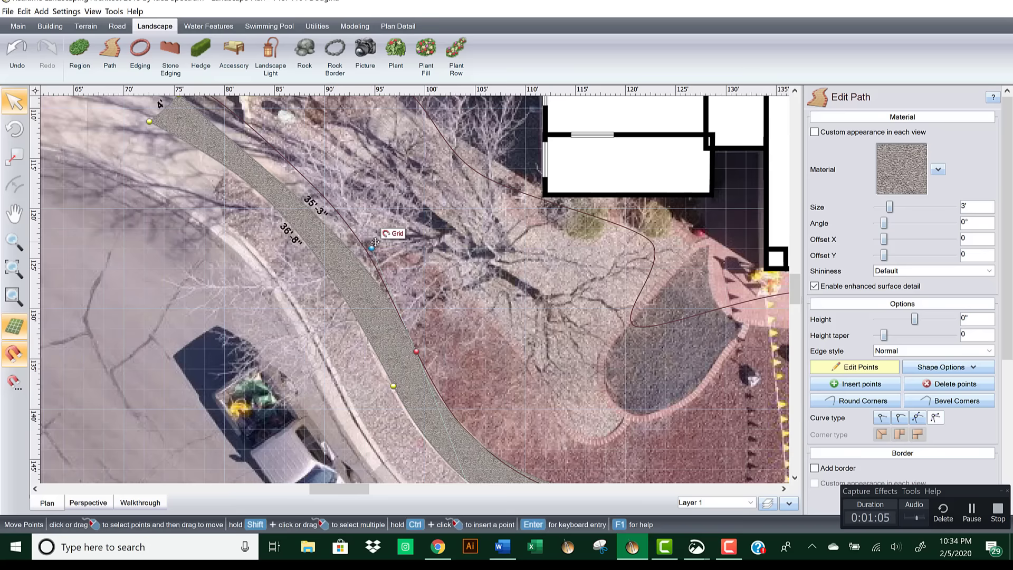
Step: Fine-tune the long handles of the inner and outer far-end points to match the sidewalk's edges
middle_drag(307, 172, 324, 209)
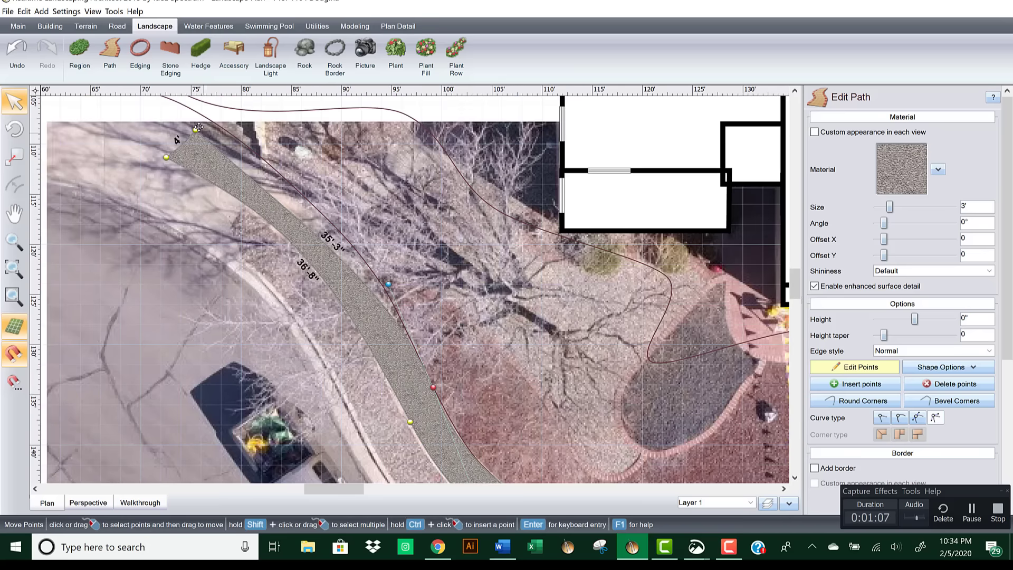
click(197, 128)
drag(301, 223, 305, 199)
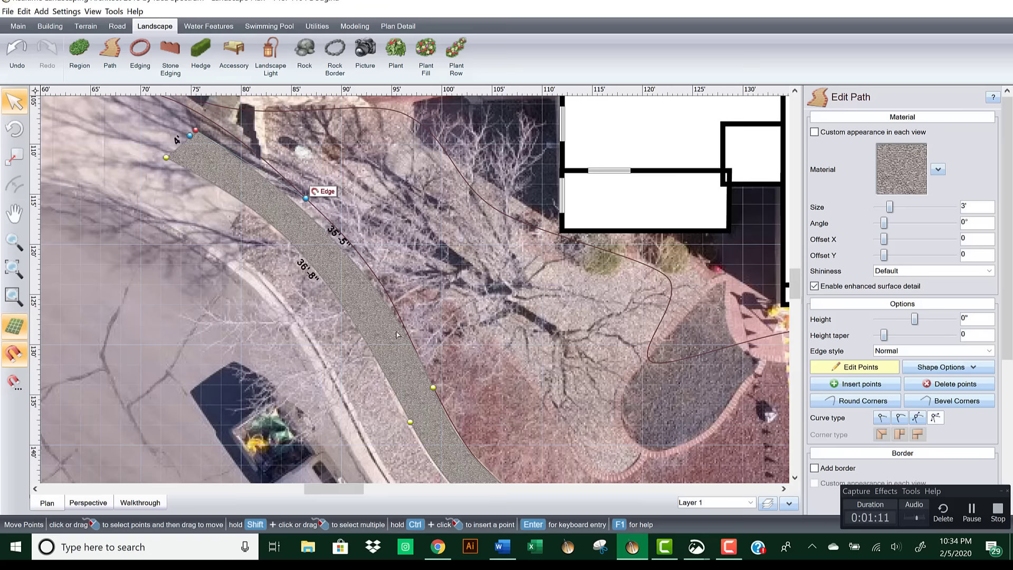
click(167, 157)
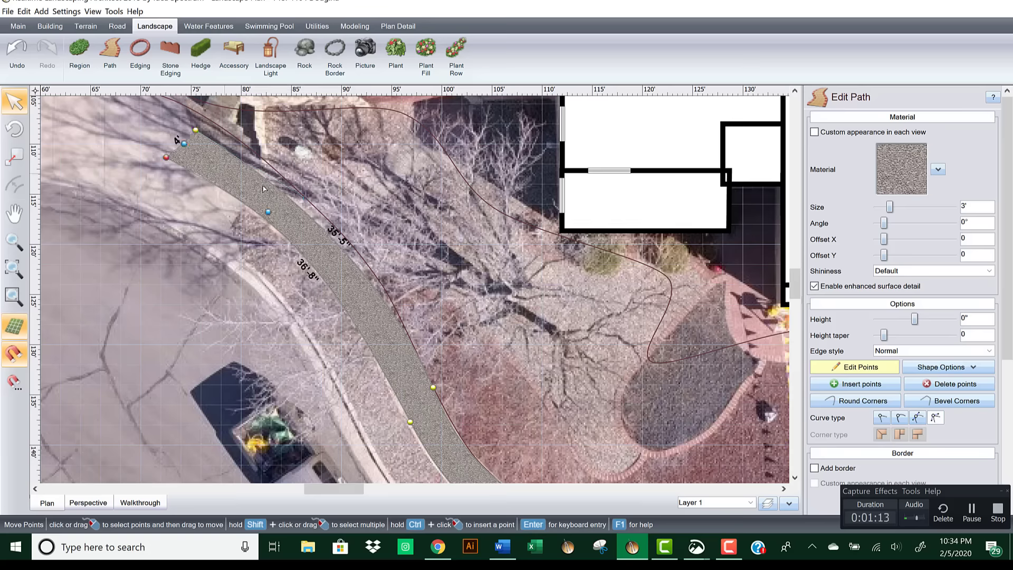
drag(268, 212, 285, 226)
Step: Change the path's material from stone to Concrete3 in the Concrete category
middle_drag(472, 277, 268, 164)
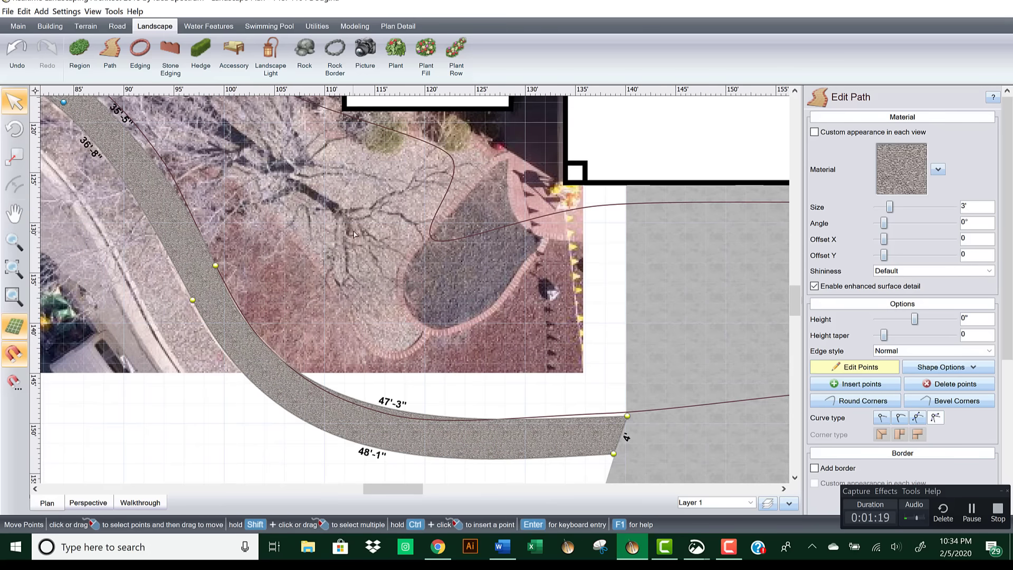
scroll(351, 234, down, 1)
middle_drag(353, 237, 468, 255)
middle_drag(564, 322, 477, 269)
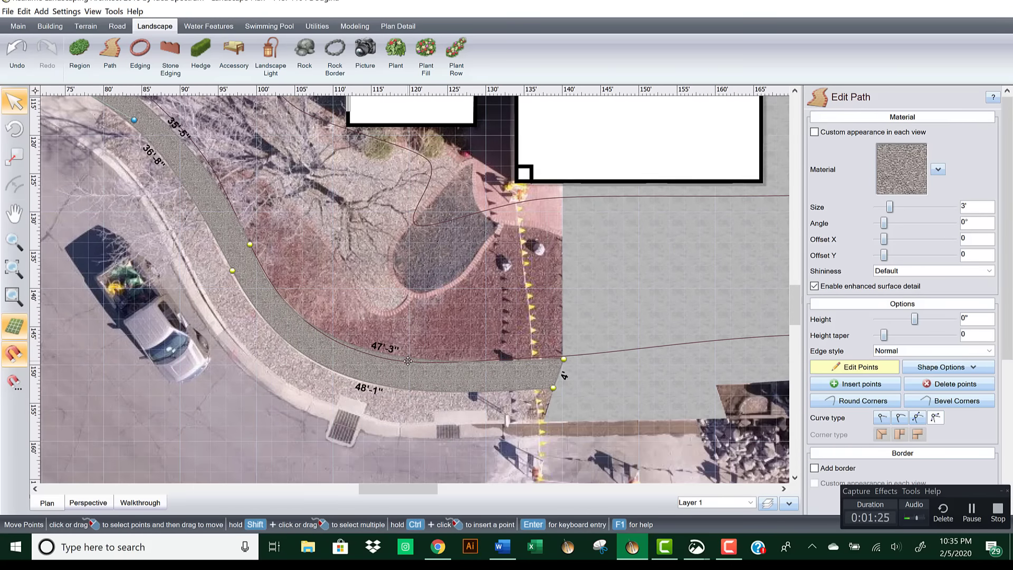
click(901, 170)
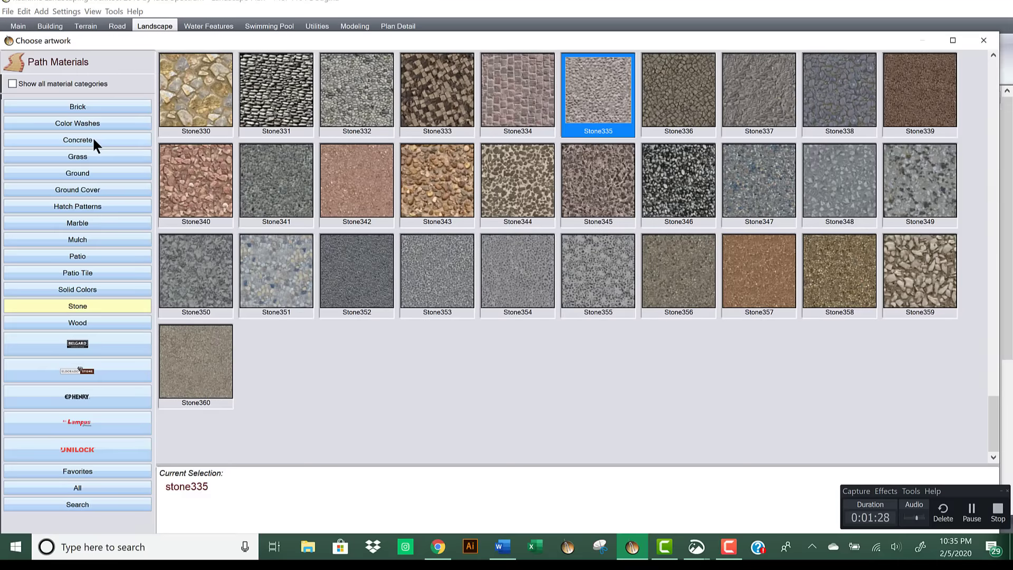
click(94, 140)
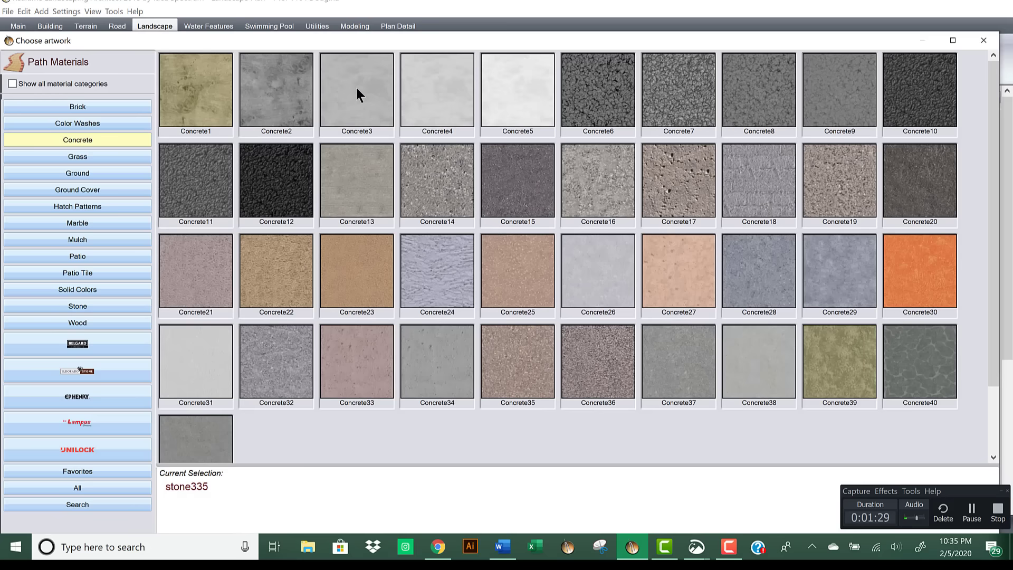
click(356, 88)
double_click(354, 95)
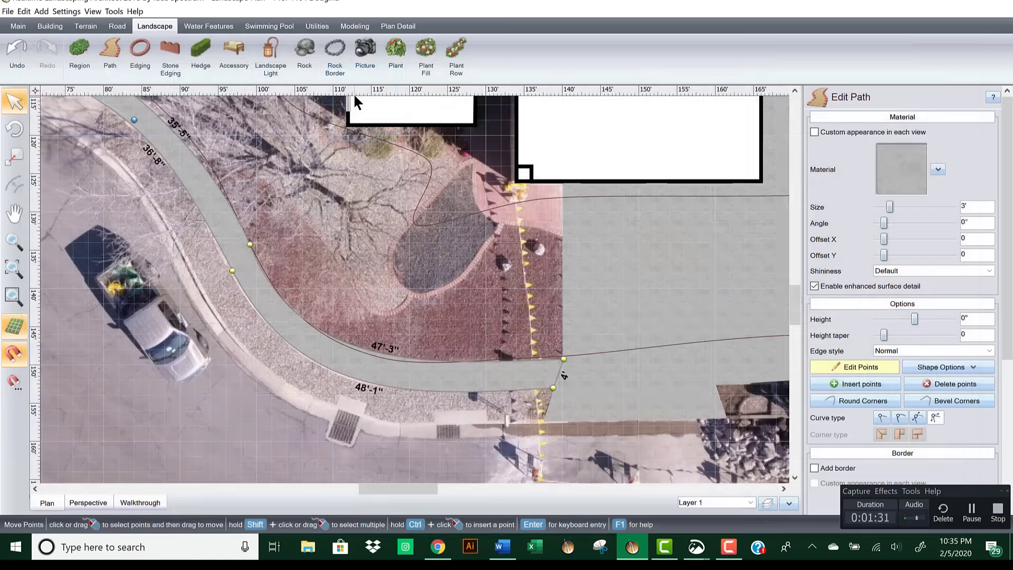
Step: Deselect the path's points and finish editing its shape
scroll(273, 262, down, 2)
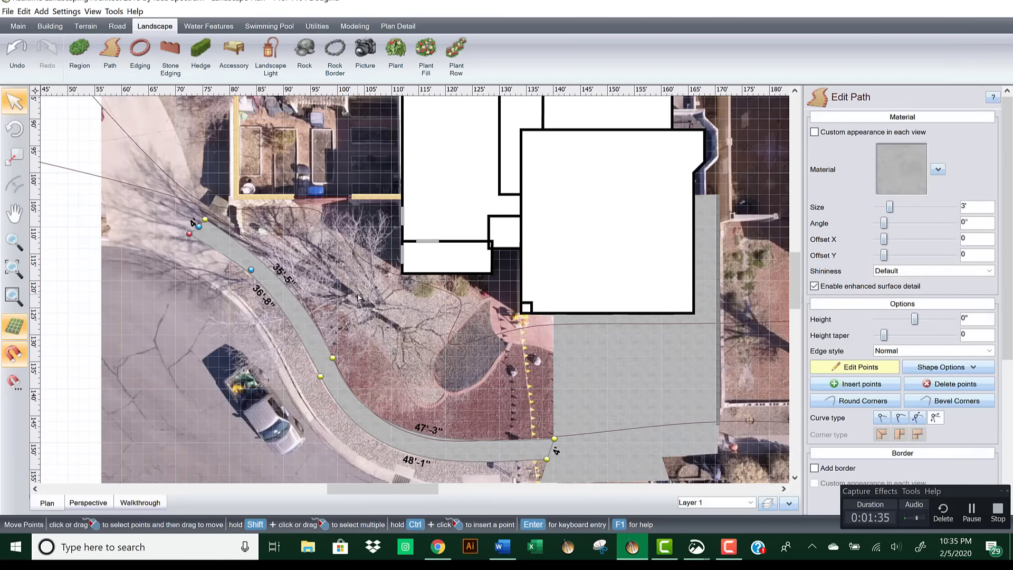
middle_drag(265, 232, 401, 190)
scroll(411, 264, up, 1)
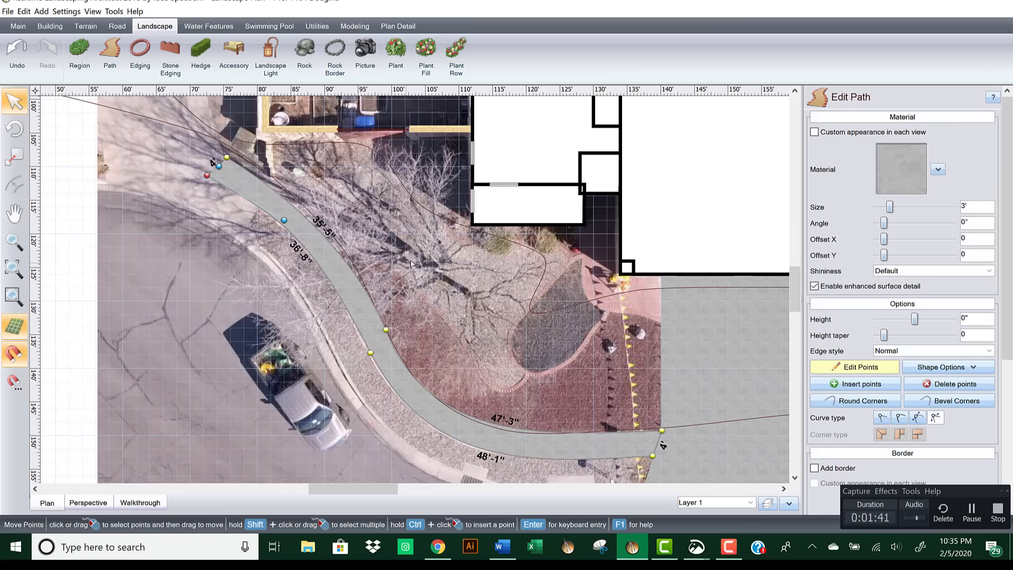
right_click(431, 249)
click(393, 226)
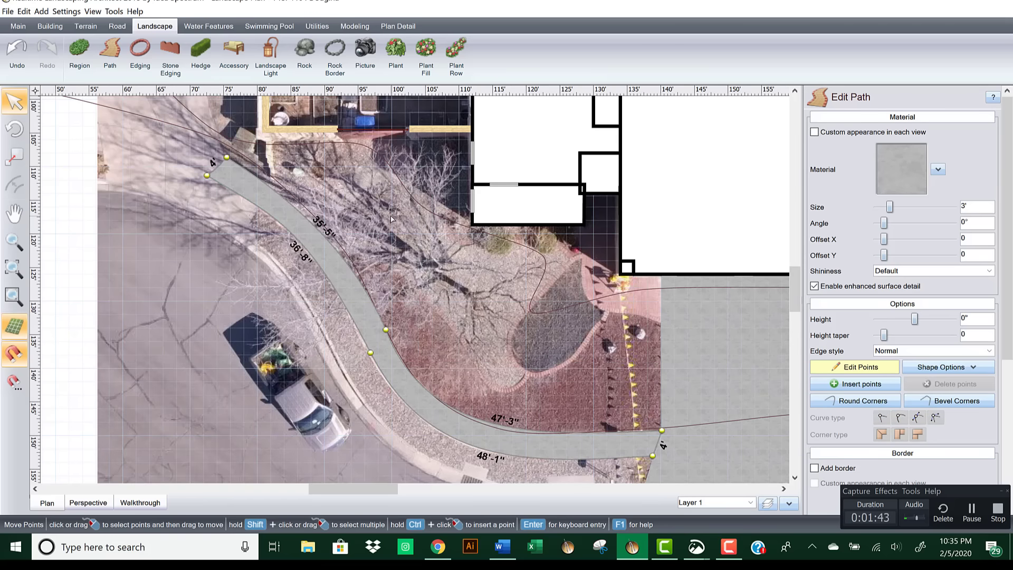
middle_drag(390, 219, 440, 212)
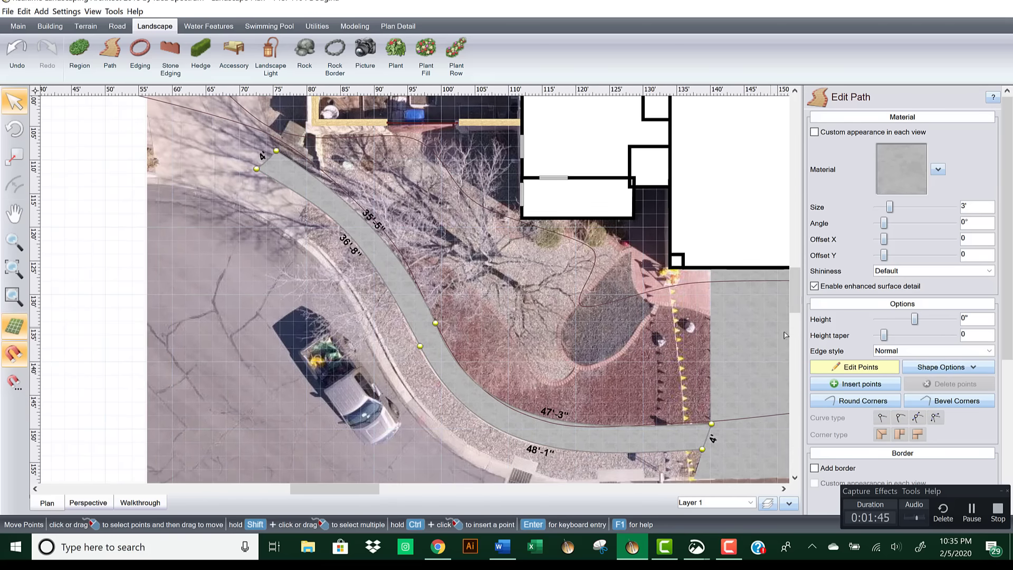
click(858, 367)
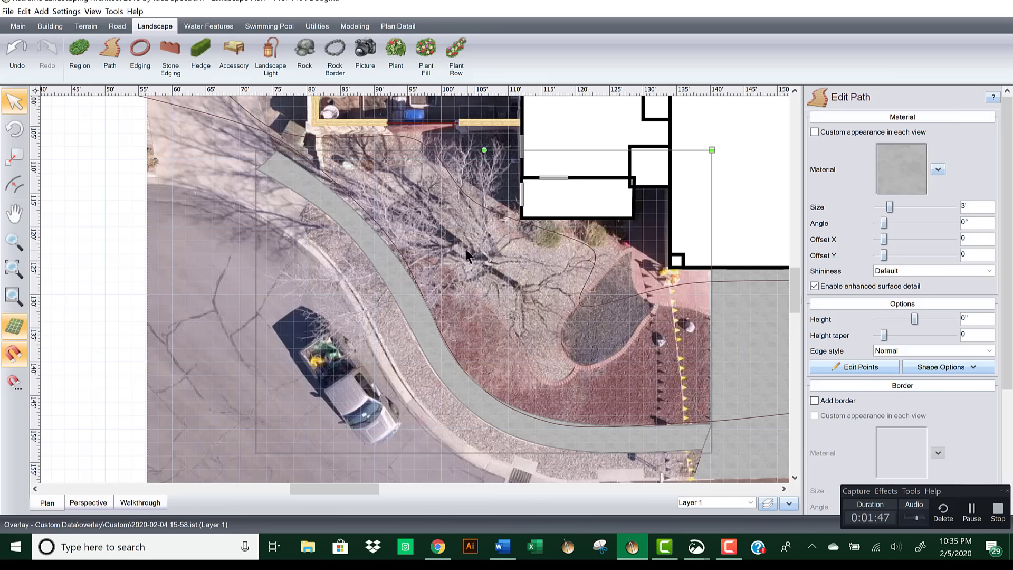
Step: Draw a road along the street with segments about 39', 28' and 31' long and a final stretch past the driveway
middle_drag(361, 200, 266, 132)
scroll(391, 202, down, 1)
middle_drag(390, 202, 330, 165)
scroll(375, 201, down, 2)
scroll(374, 201, down, 1)
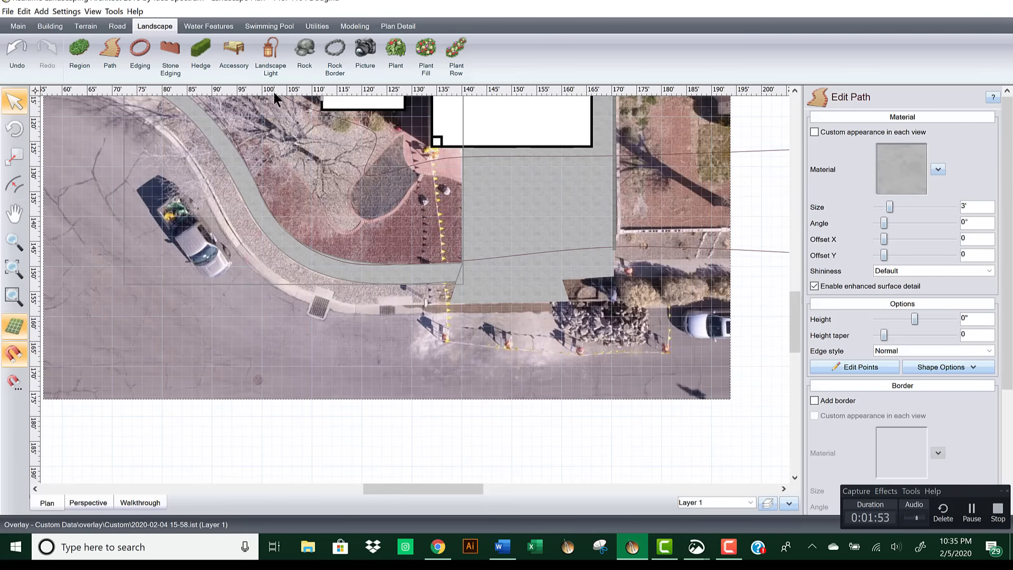
click(114, 26)
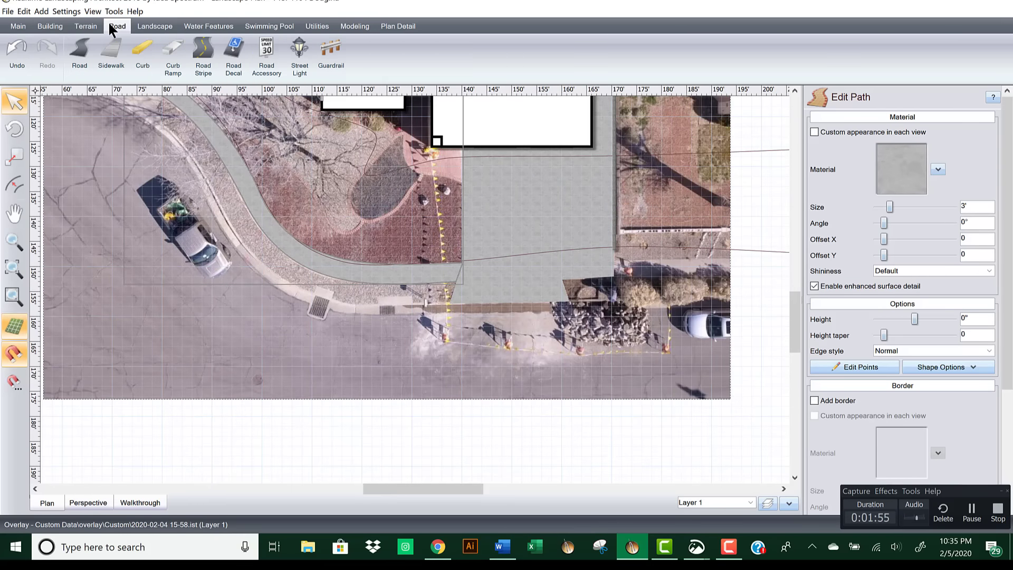
click(80, 46)
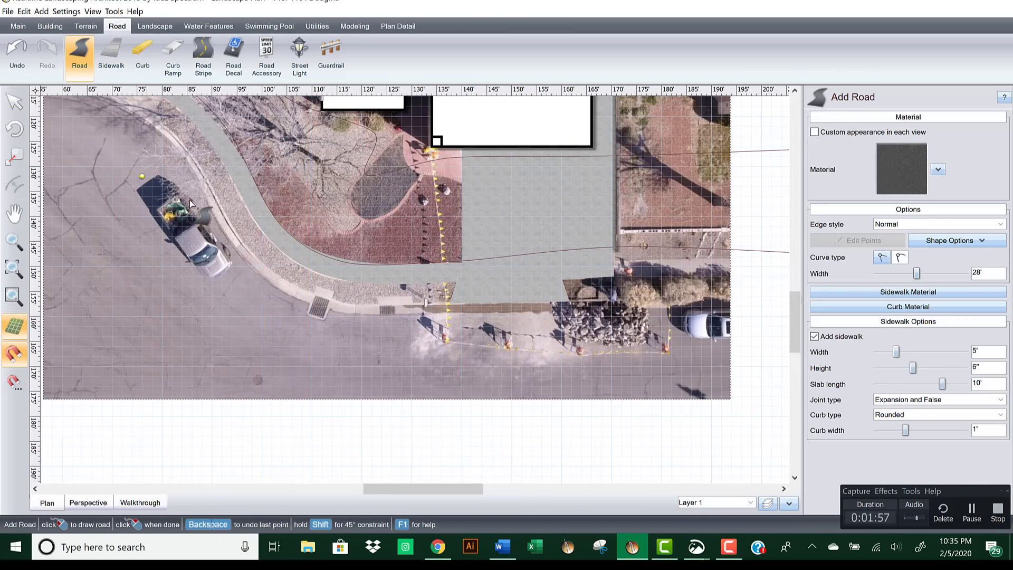
scroll(183, 175, down, 2)
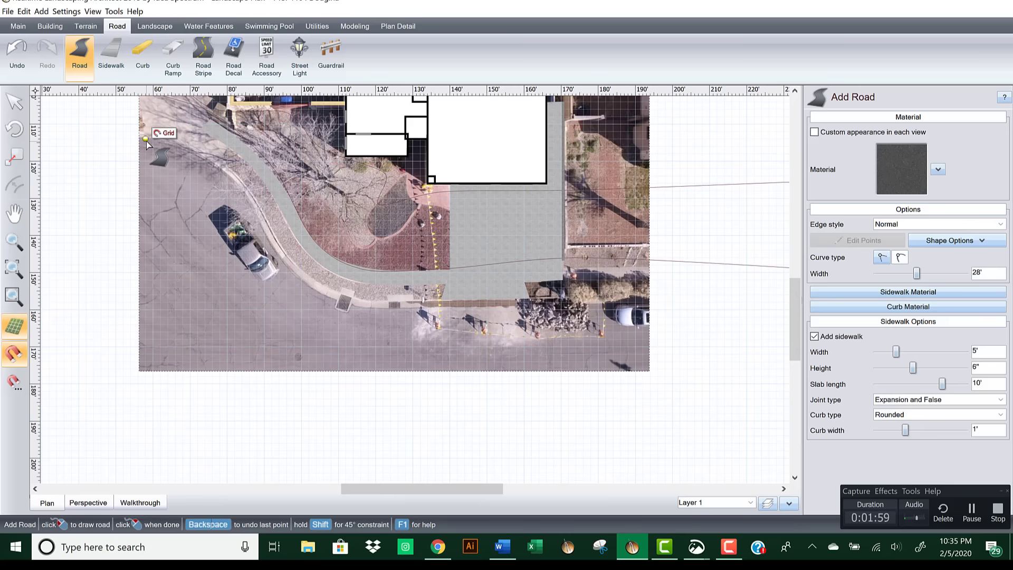
click(147, 141)
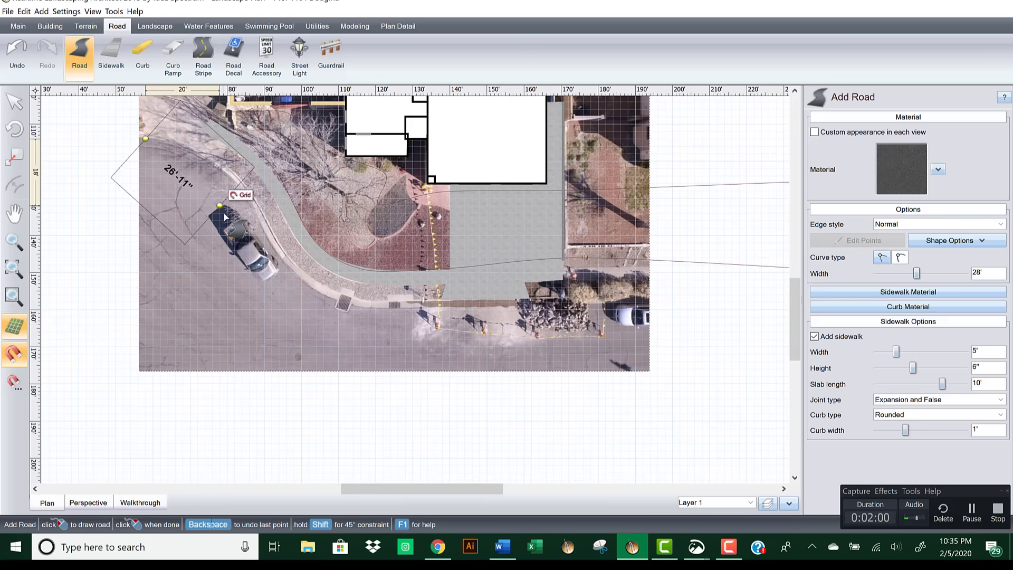
click(227, 257)
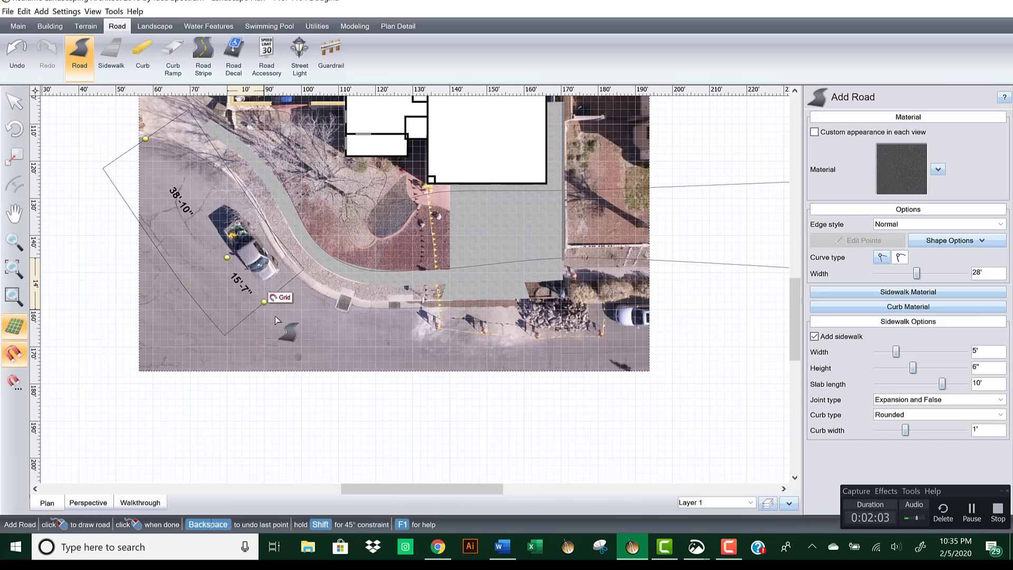
click(302, 331)
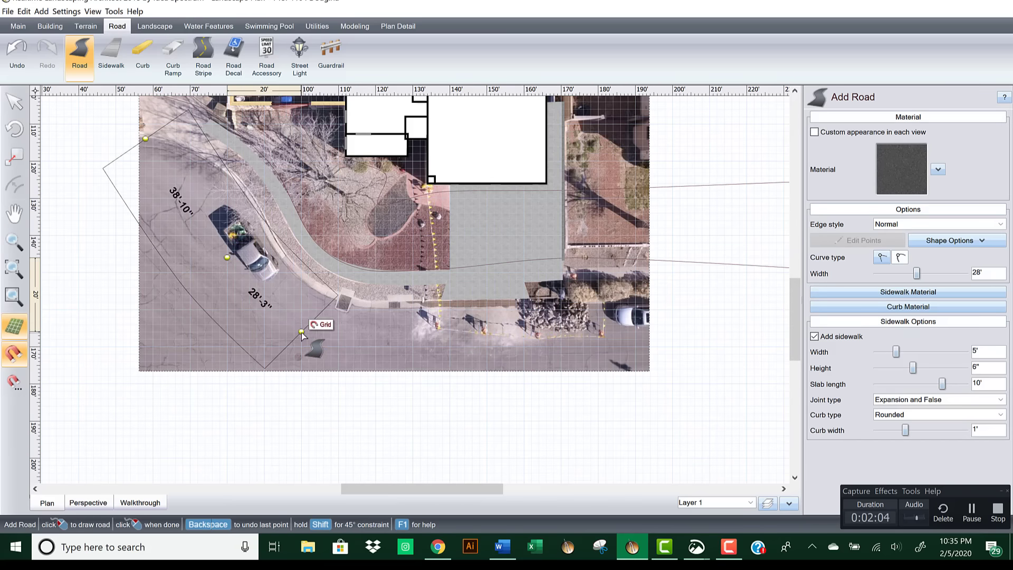
click(412, 353)
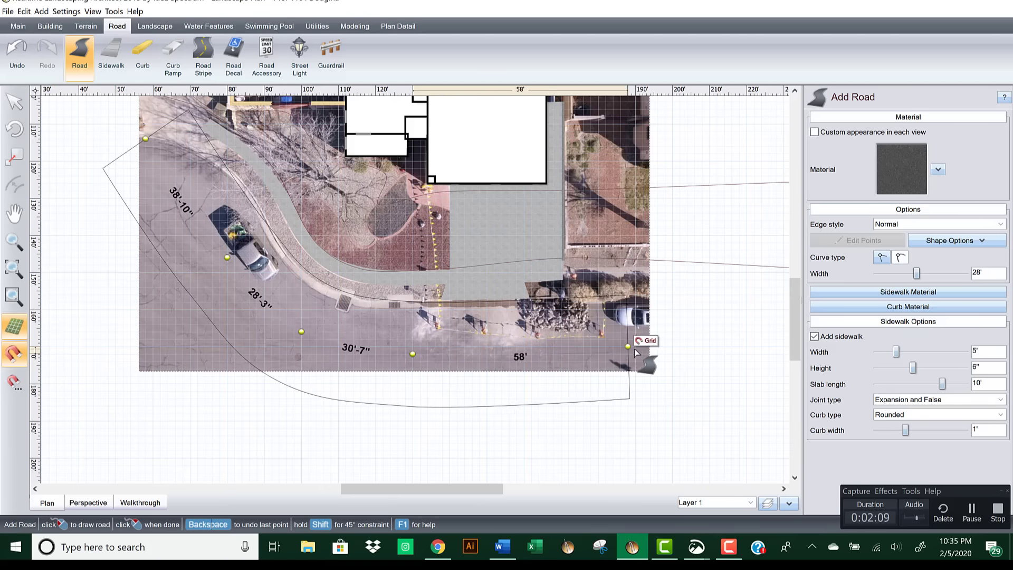
click(665, 353)
click(665, 354)
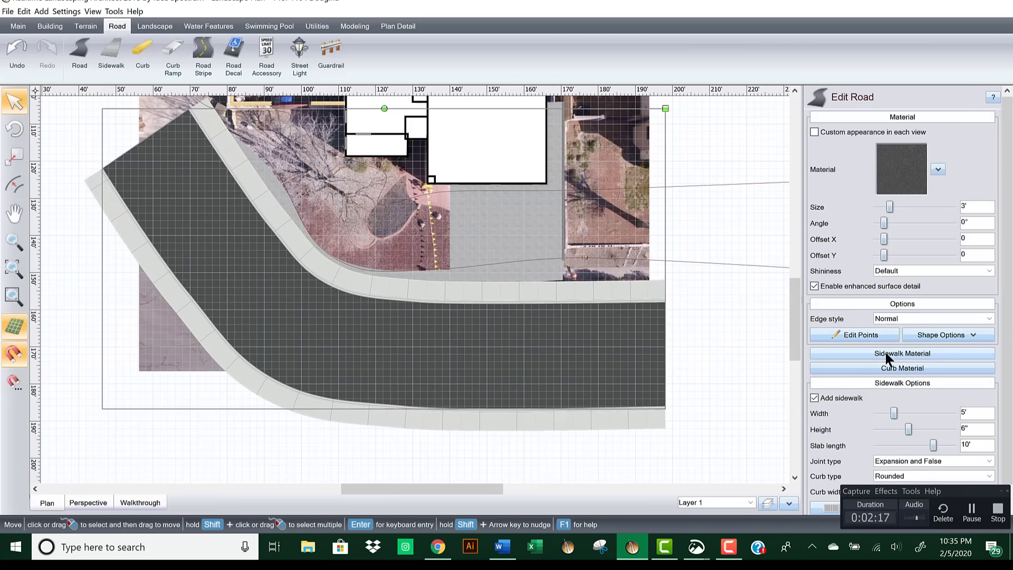
Step: Remove the sidewalk from the road and open its curb material settings
click(814, 398)
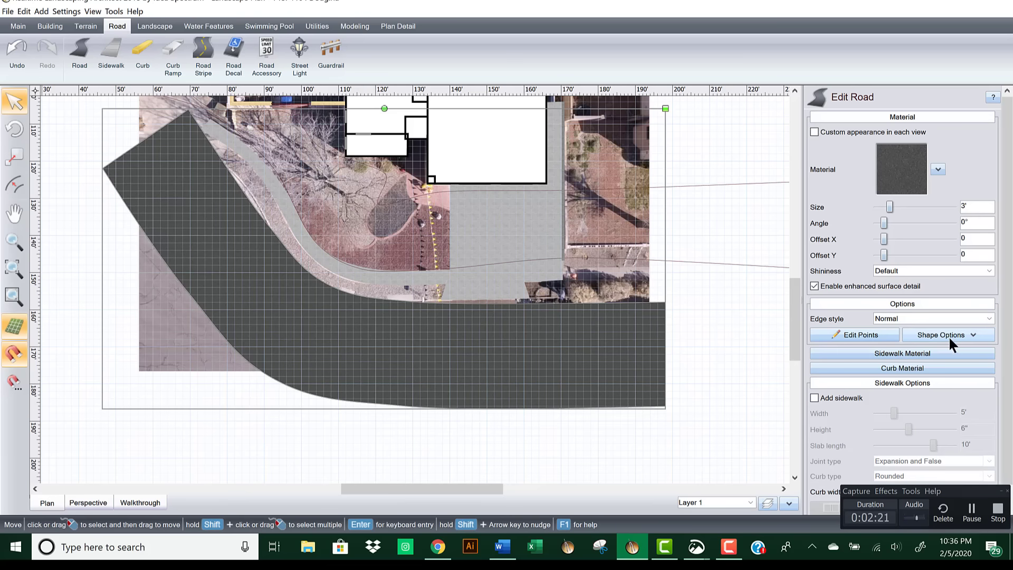
click(920, 366)
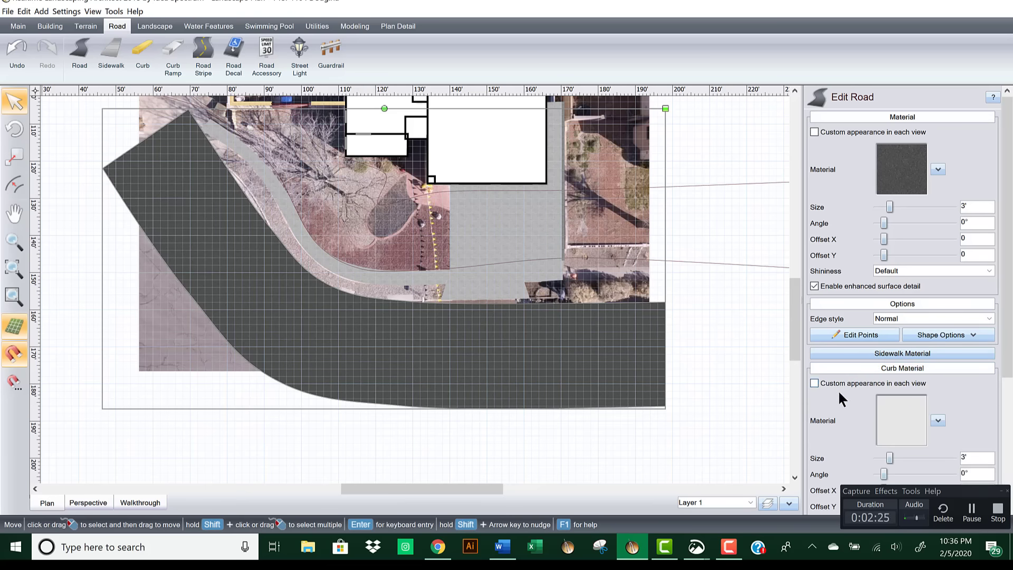
click(814, 383)
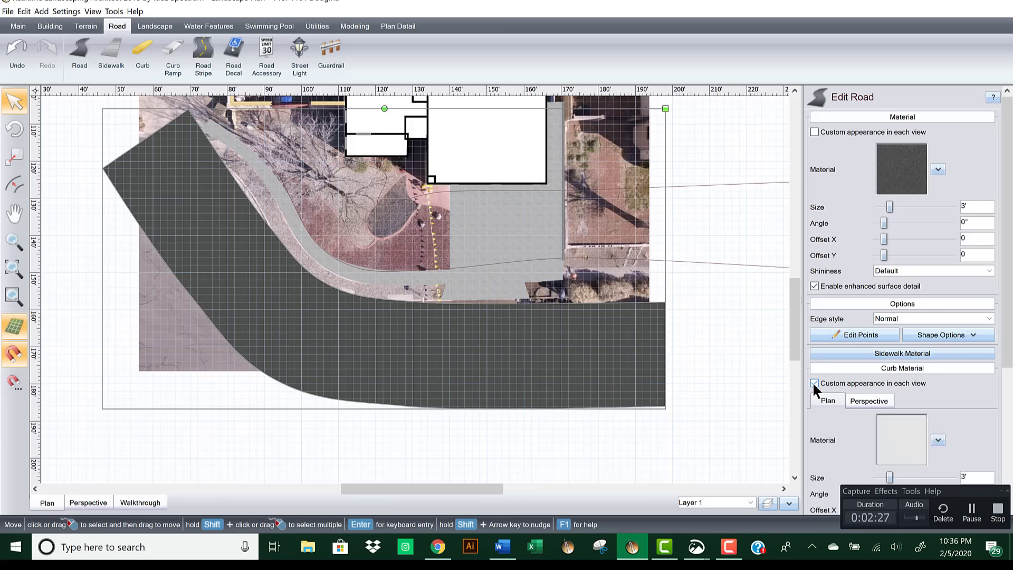
click(813, 383)
drag(1010, 301, 1009, 394)
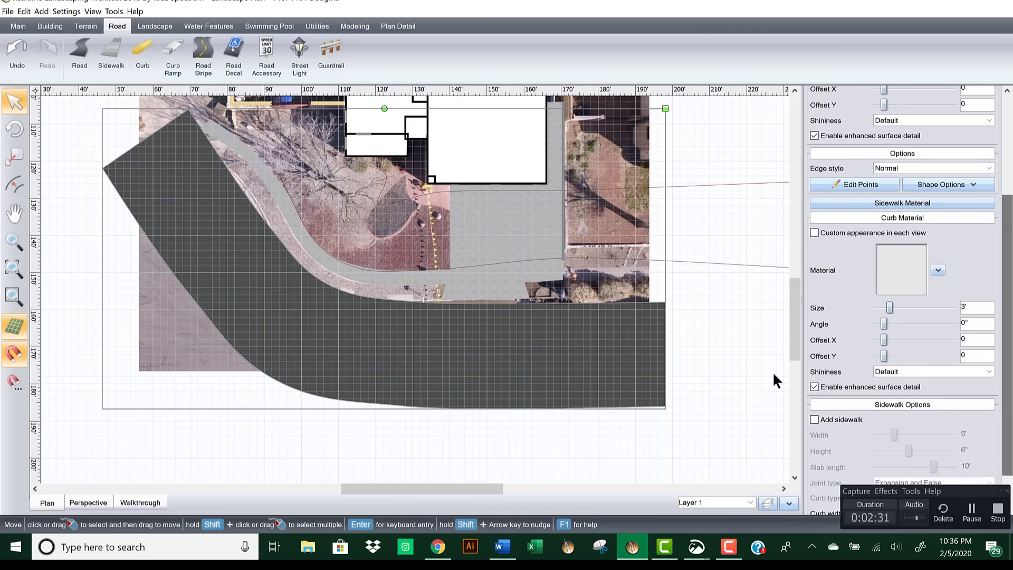
right_click(534, 320)
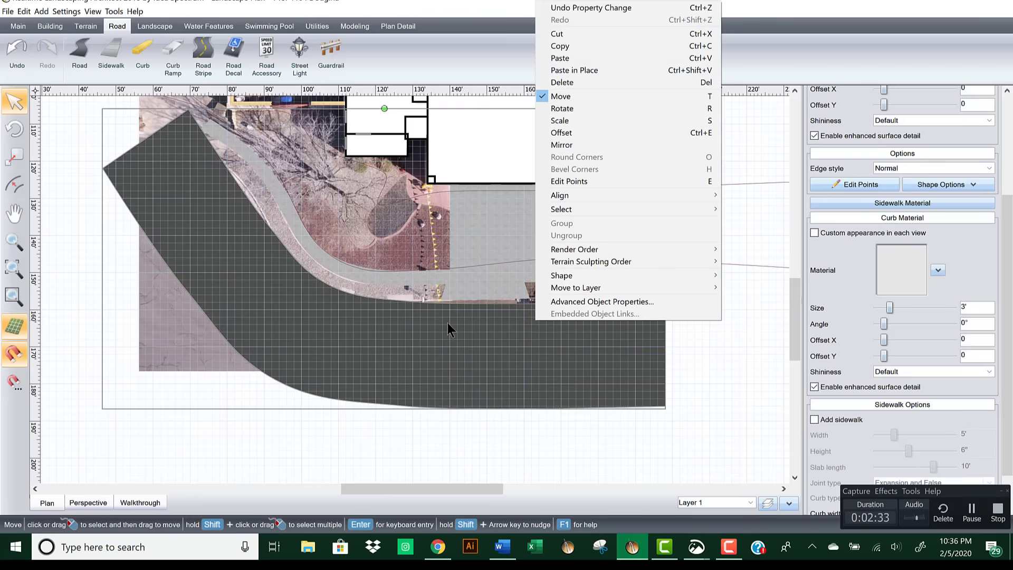
click(724, 326)
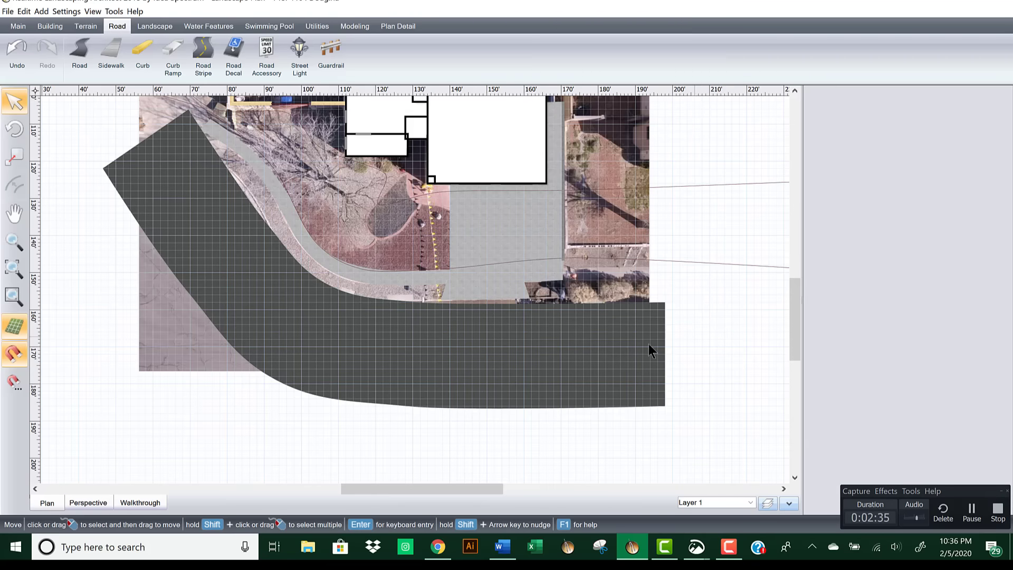
Step: Select the road again and enable a custom appearance in each view for its curb material
click(619, 343)
scroll(445, 319, up, 4)
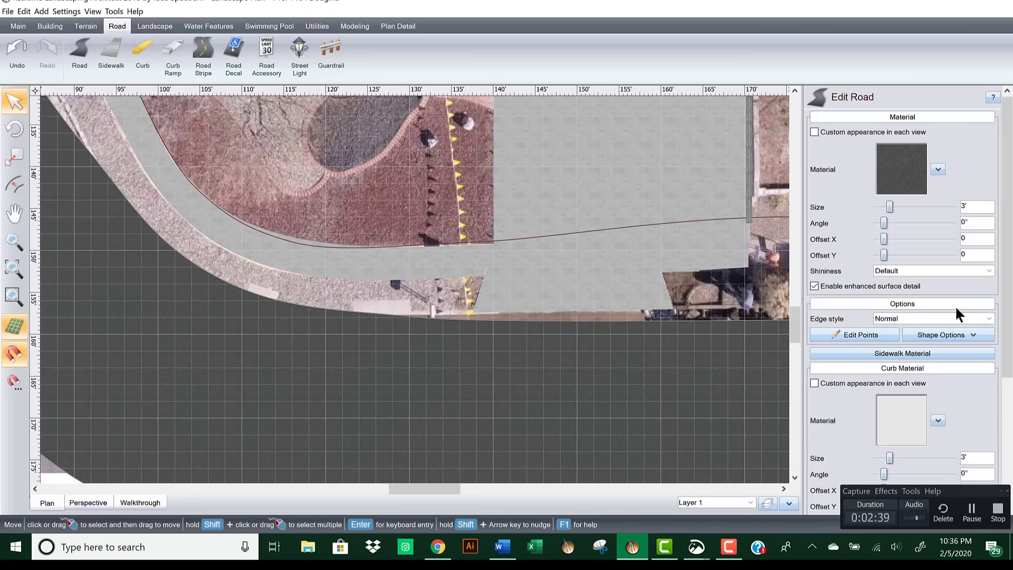
drag(1008, 258, 1009, 372)
click(814, 205)
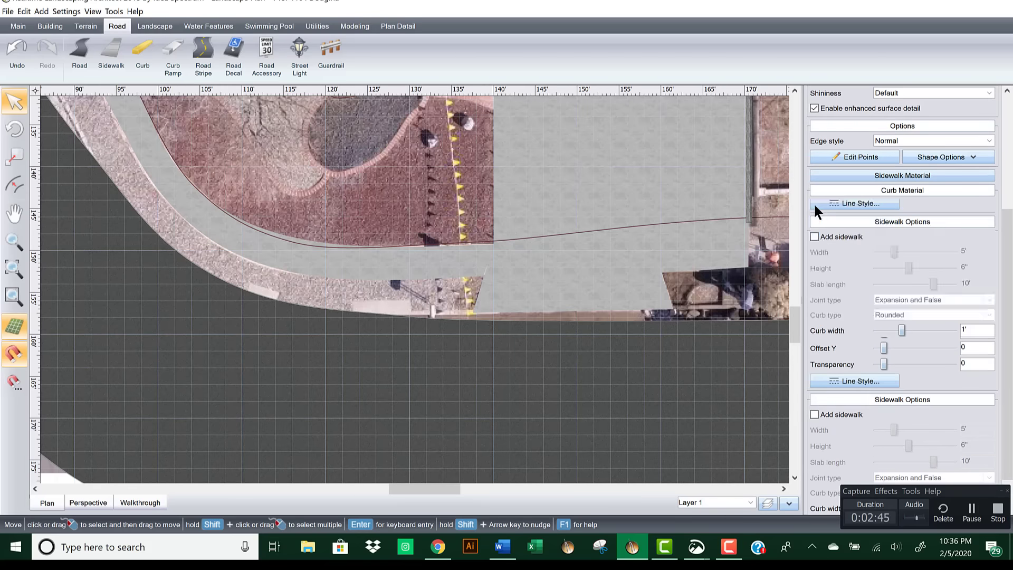
Step: Examine the road in perspective and compare the curb material's plan and perspective settings
click(99, 503)
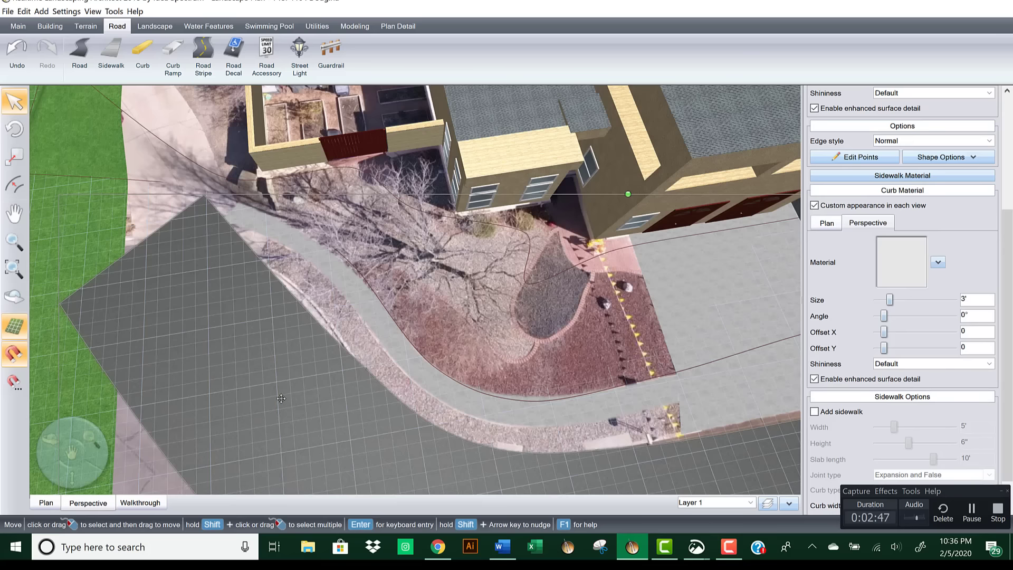
scroll(430, 339, up, 5)
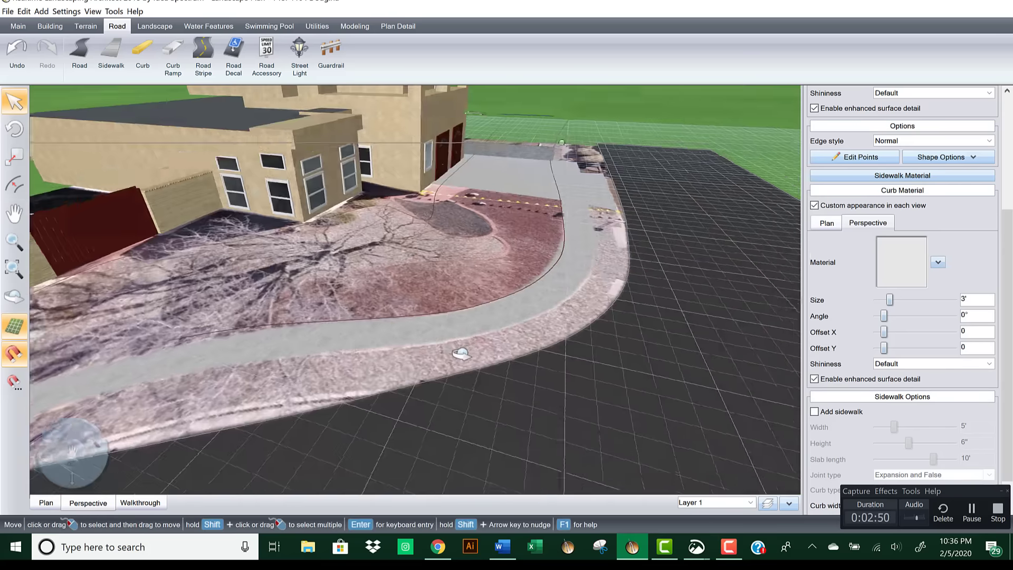
middle_drag(461, 354, 464, 355)
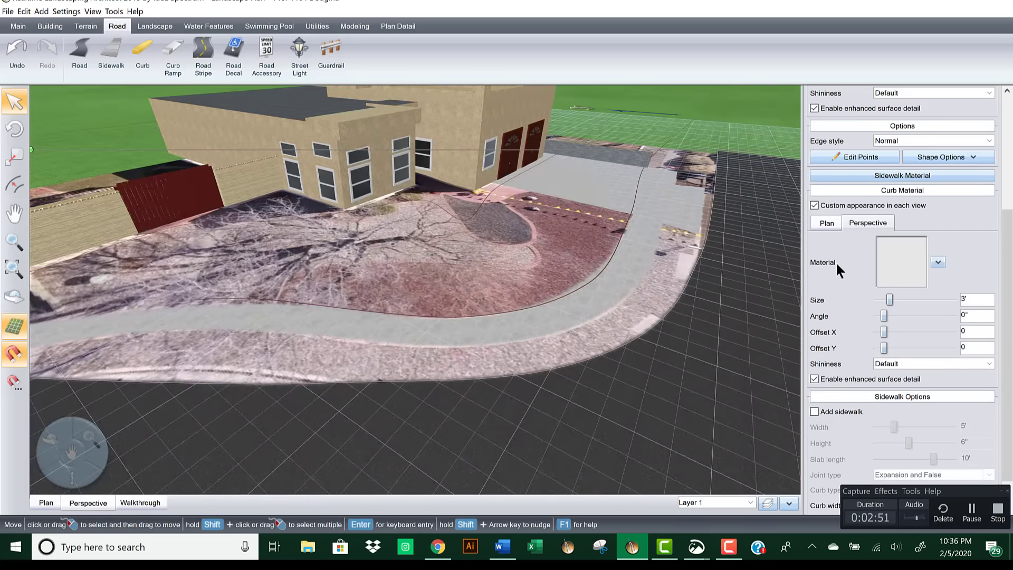
click(837, 225)
click(874, 224)
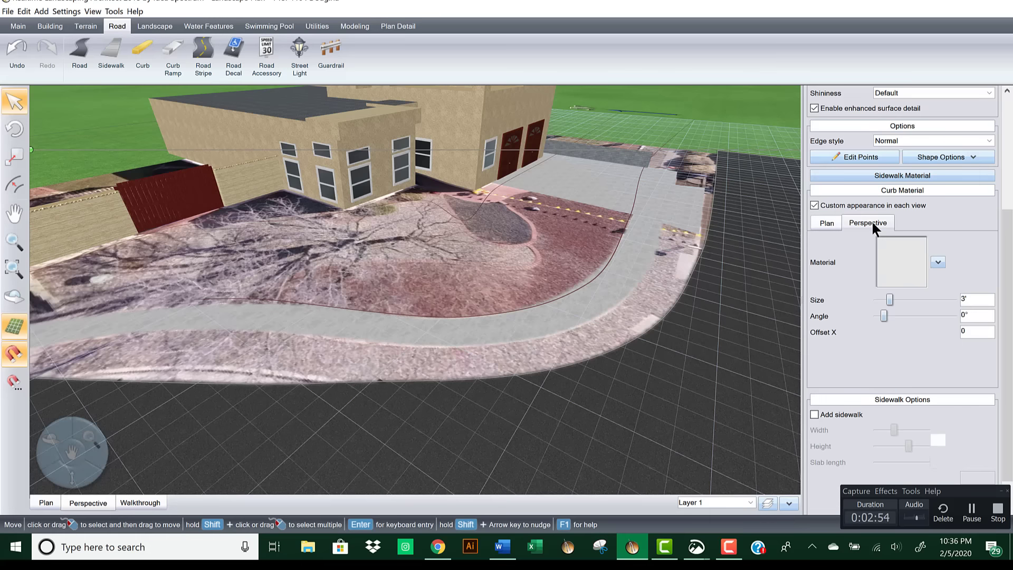
click(835, 221)
middle_drag(715, 272, 690, 289)
scroll(681, 285, down, 4)
scroll(675, 282, down, 3)
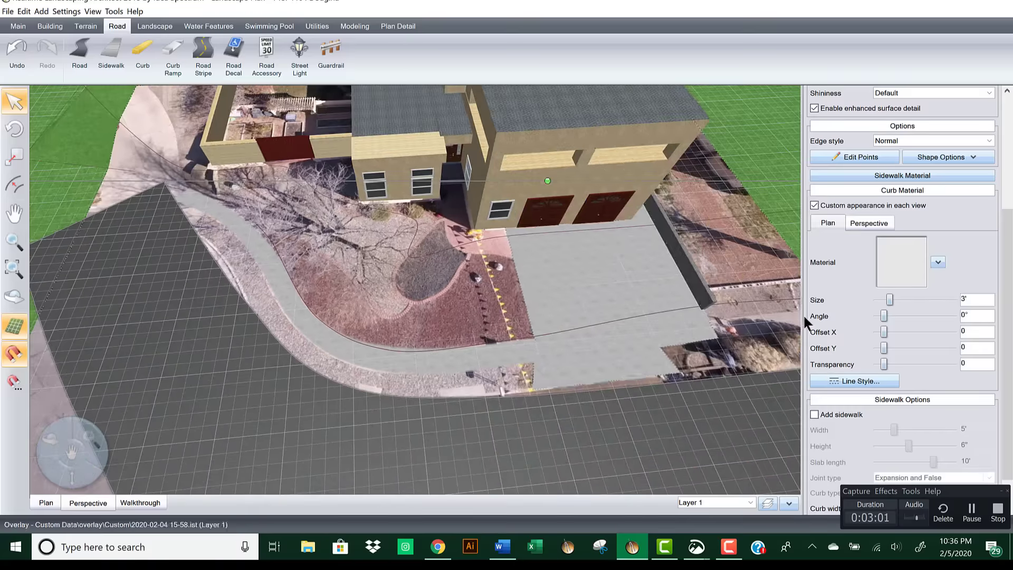
scroll(534, 387, down, 2)
Step: Try adding a 2' wide sidewalk along the road
click(503, 405)
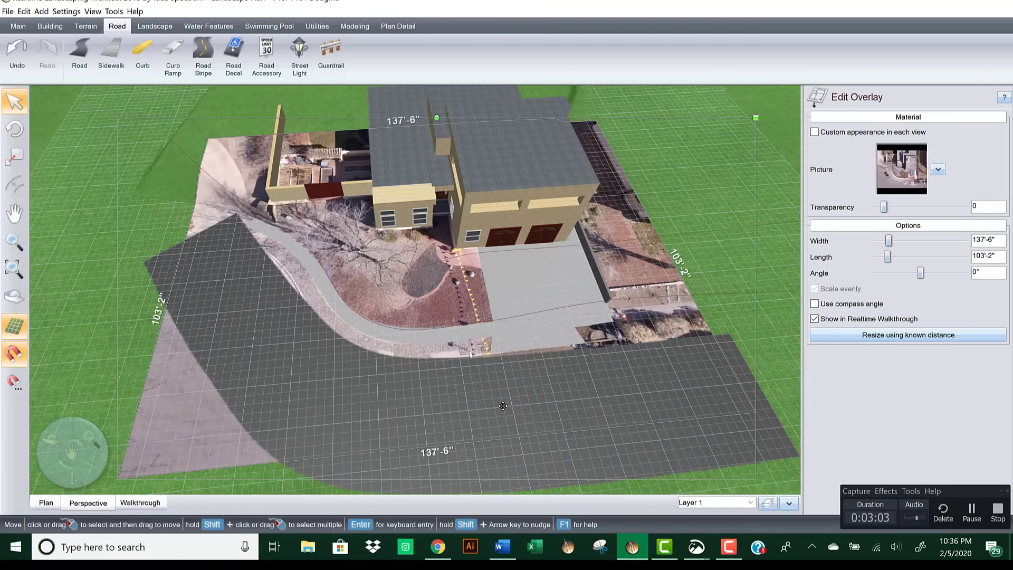
click(635, 410)
click(635, 409)
click(635, 409)
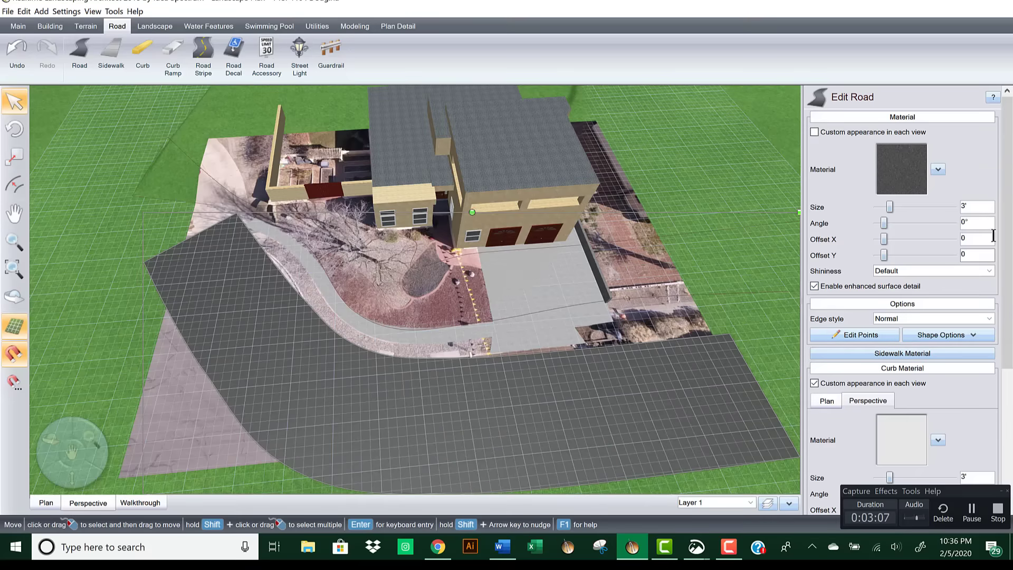
scroll(992, 239, down, 5)
scroll(986, 400, down, 2)
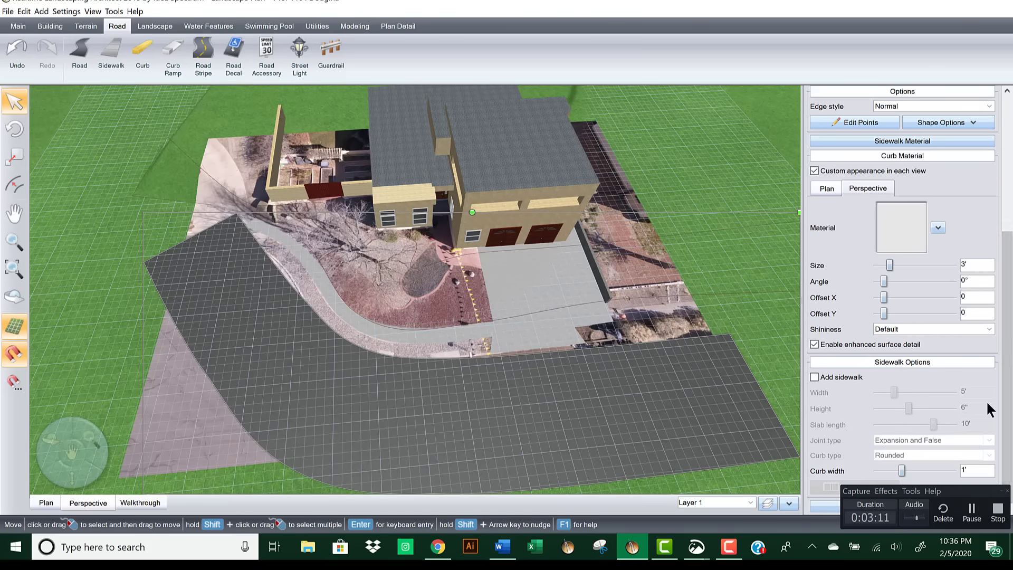
click(814, 376)
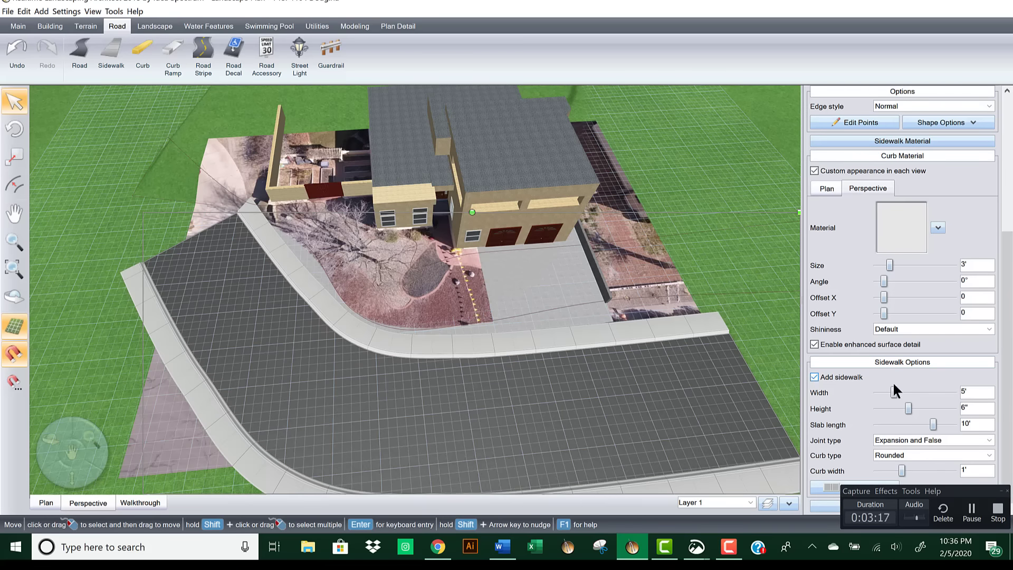
drag(894, 393, 860, 393)
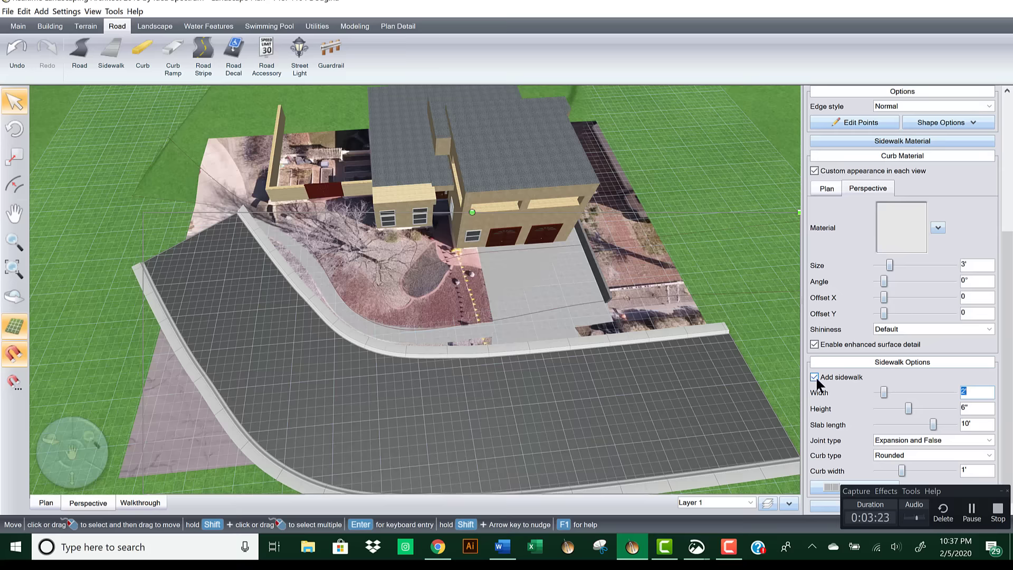
click(919, 435)
click(919, 436)
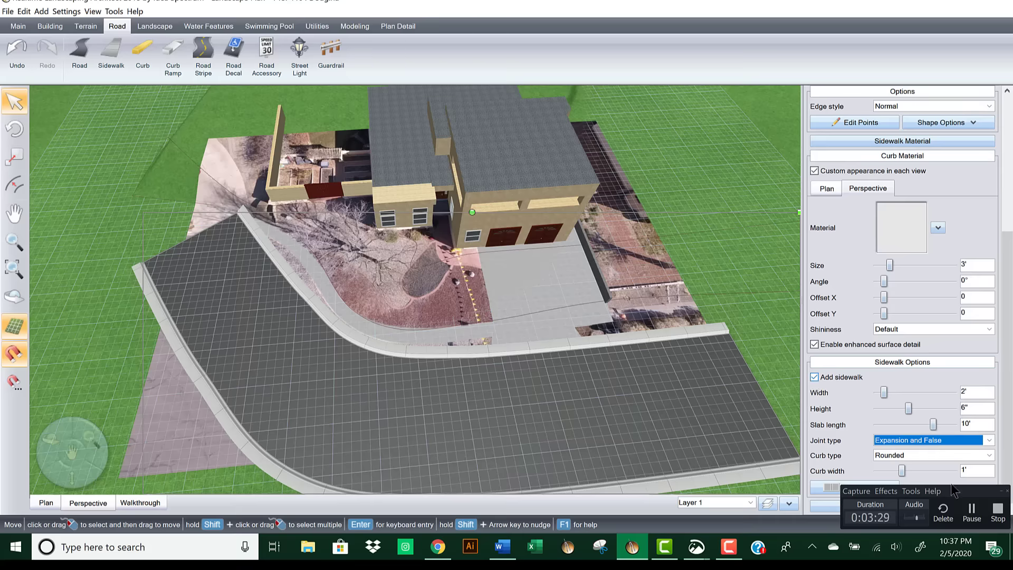
mouse_move(976, 495)
mouse_down()
mouse_move(880, 506)
mouse_move(966, 490)
mouse_up()
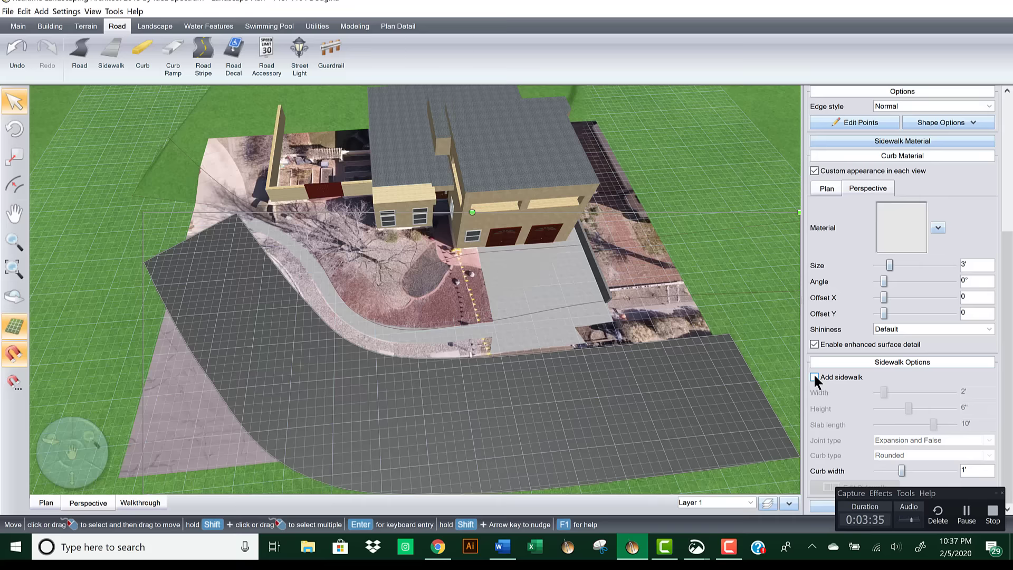
Step: Edit the road's points and pull both far-end corners outward, making the adjoining edges about 43' and 46' long
click(592, 389)
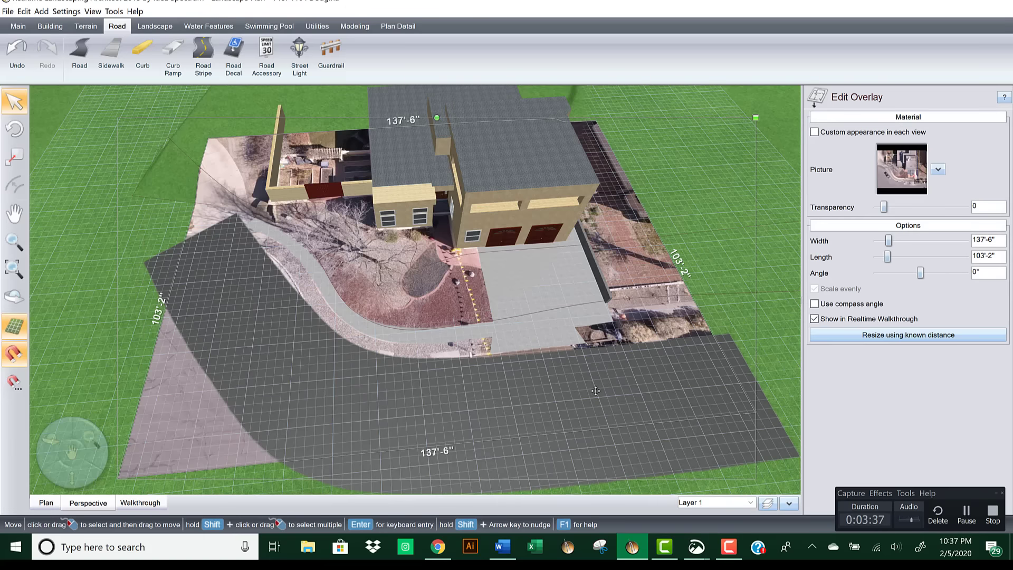
click(595, 390)
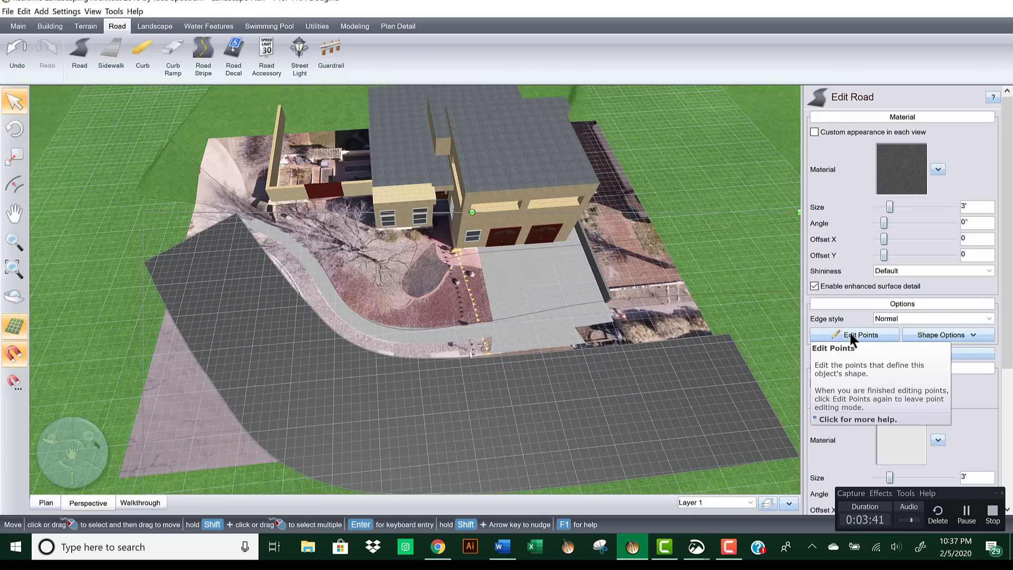
drag(1008, 272, 1010, 354)
scroll(1010, 356, down, 3)
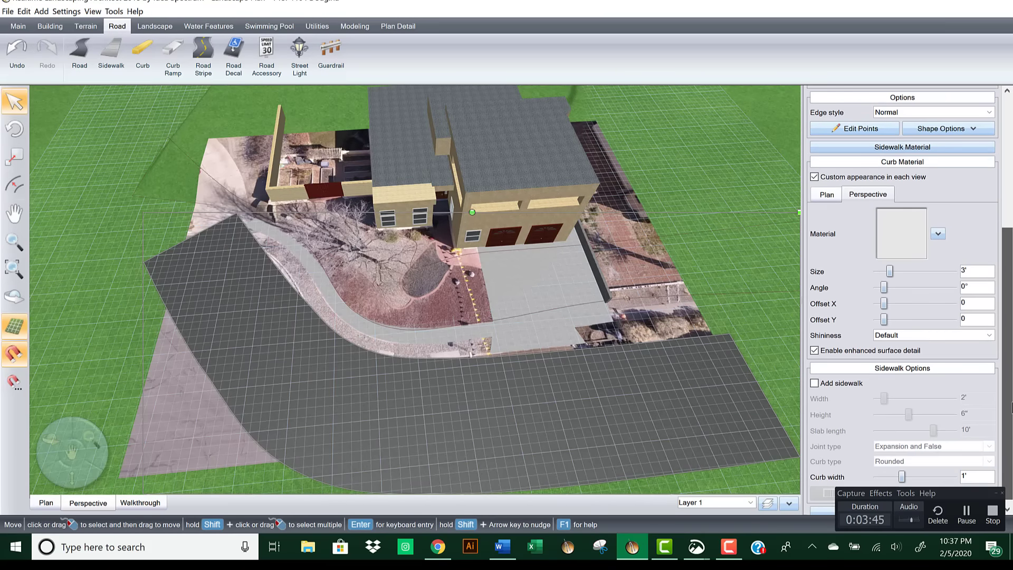
scroll(868, 293, up, 5)
click(865, 281)
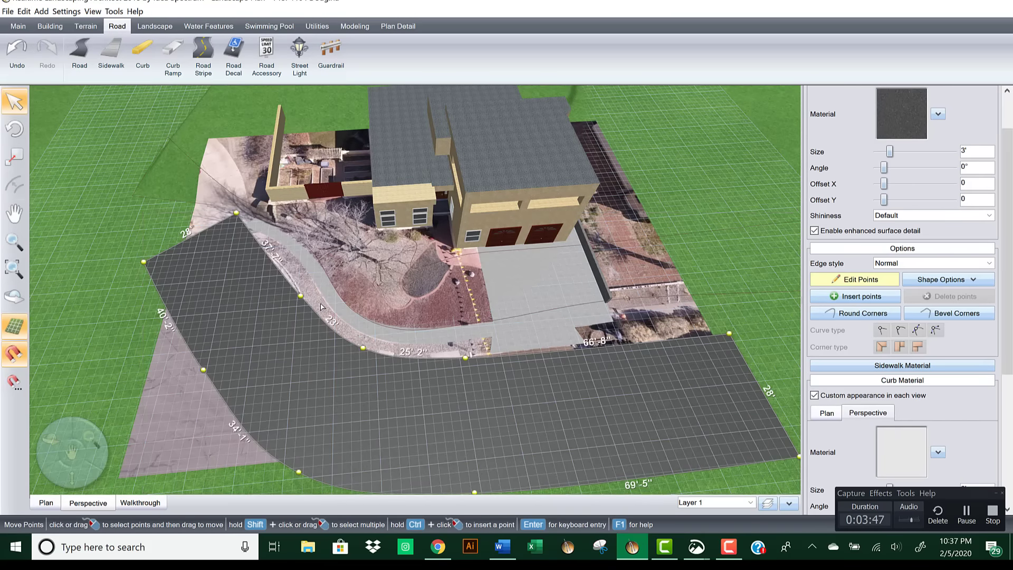
click(301, 296)
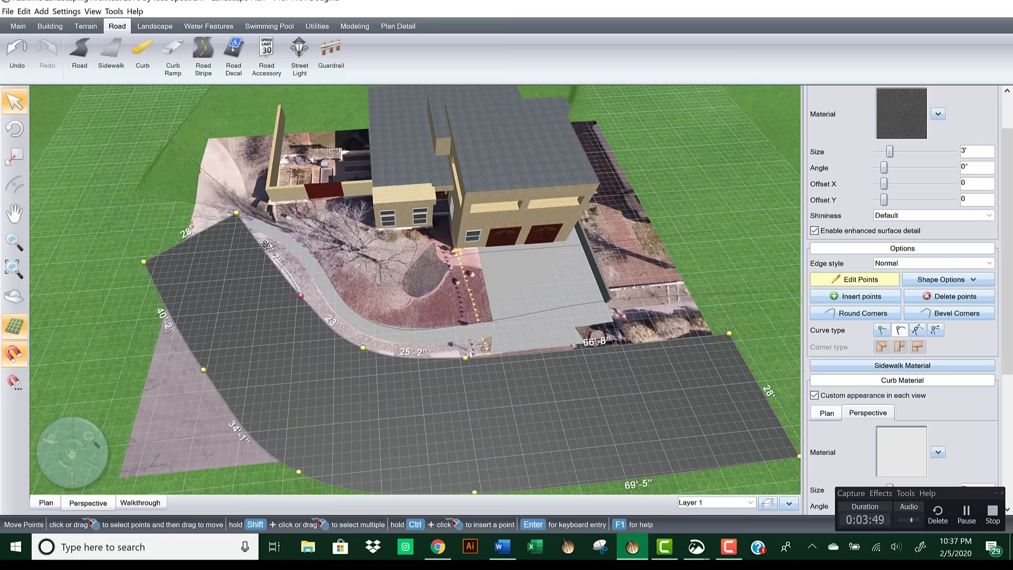
drag(76, 196, 250, 277)
drag(212, 229, 156, 250)
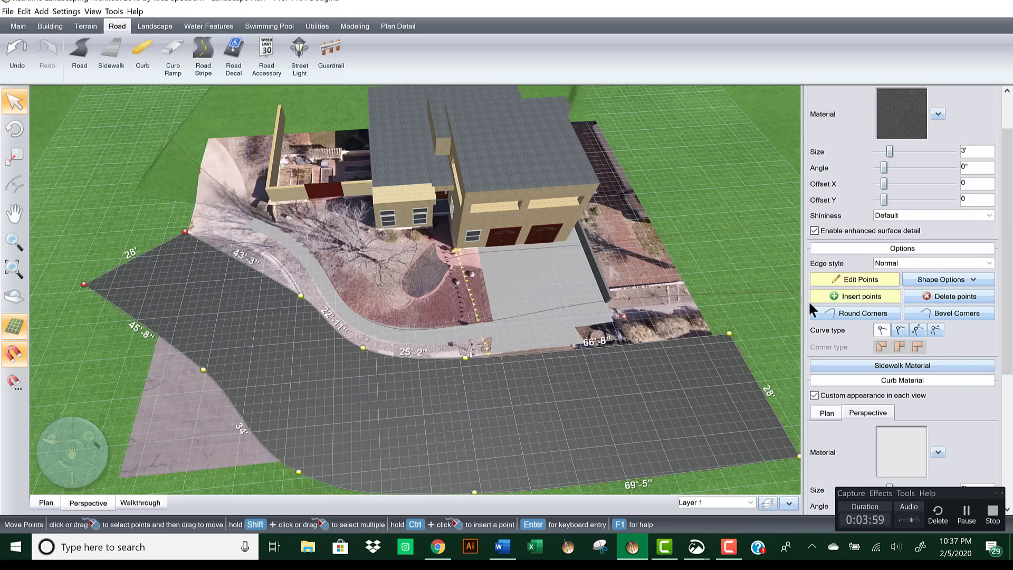
Step: Insert two points on the road's yard-side edge, about 25' from the end corner and 13' past the next point, fitting the curb line
drag(241, 264, 258, 253)
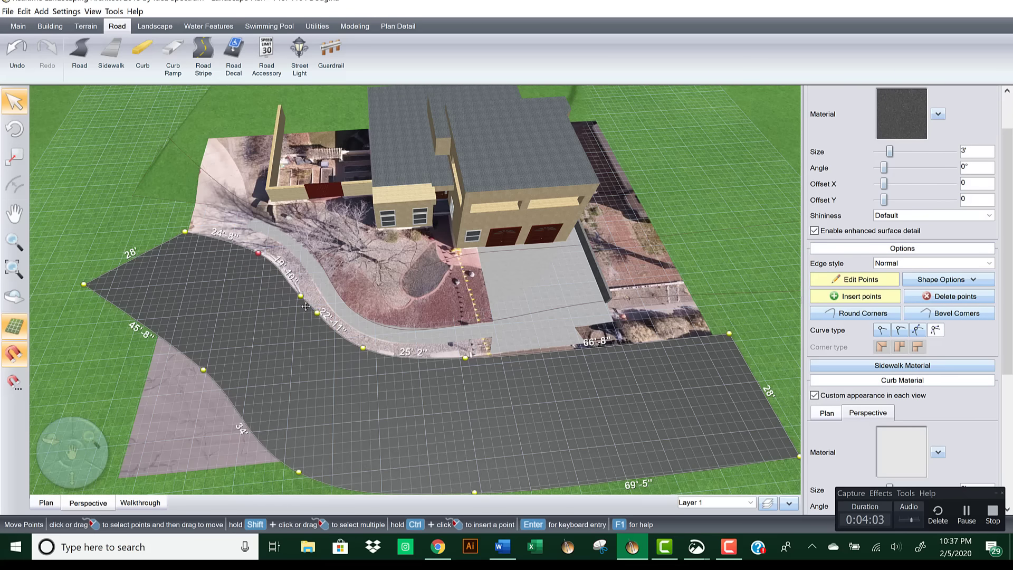
drag(326, 323, 334, 332)
scroll(334, 332, up, 6)
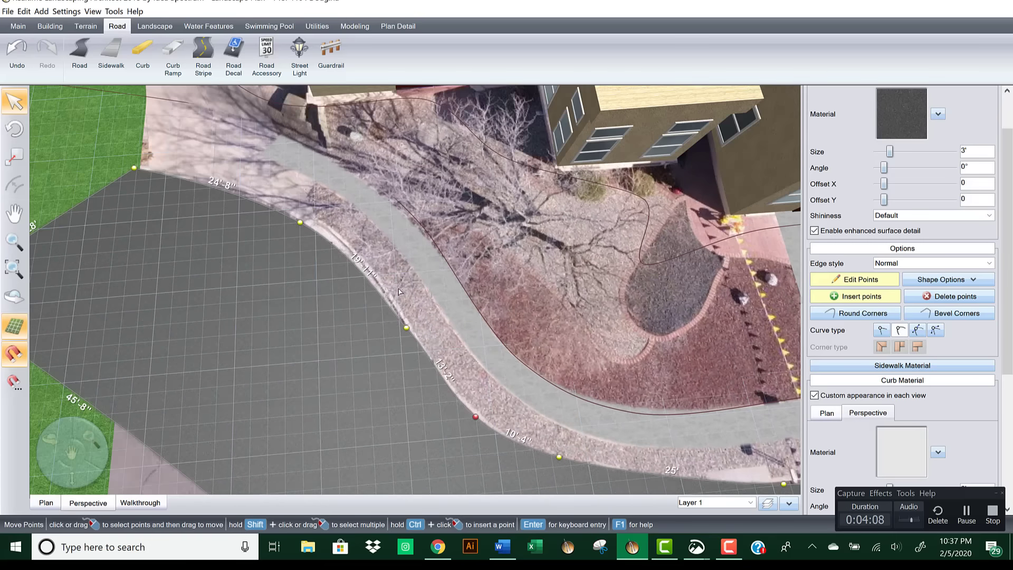
middle_drag(399, 292, 394, 349)
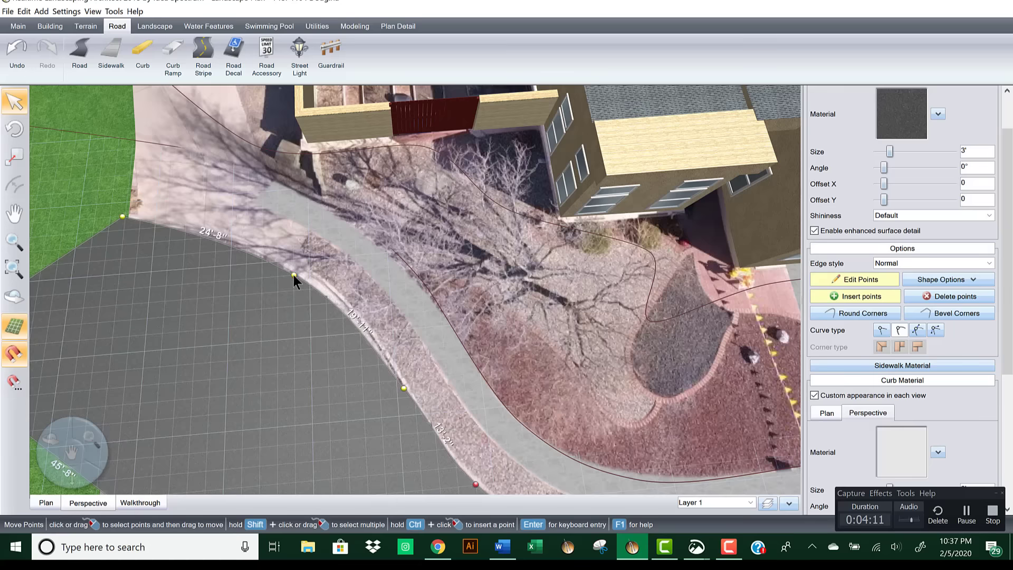
drag(293, 275, 293, 267)
Step: Shift the road edge's bend points along the curb line and insert another at the driveway's near corner, about 17'-7" further on
middle_drag(401, 306, 196, 169)
scroll(357, 298, down, 2)
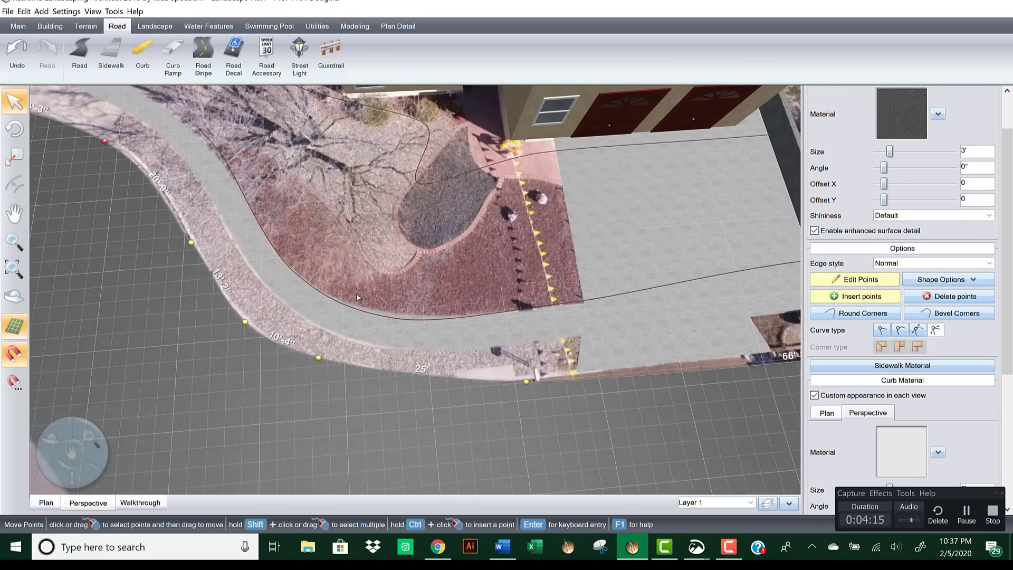
mouse_move(317, 354)
mouse_down()
mouse_move(316, 379)
mouse_move(324, 364)
mouse_move(318, 372)
mouse_up()
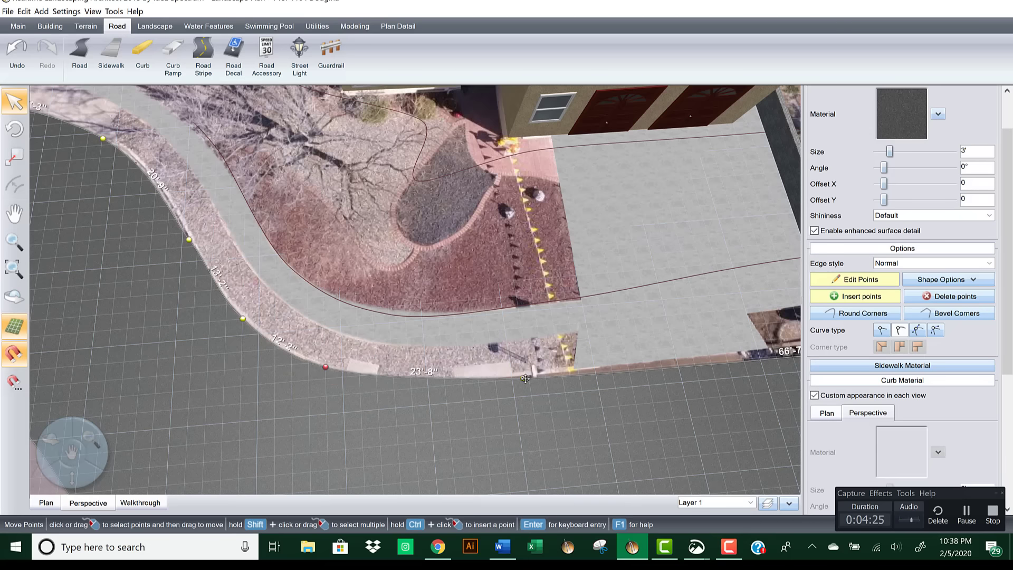
drag(523, 385, 432, 385)
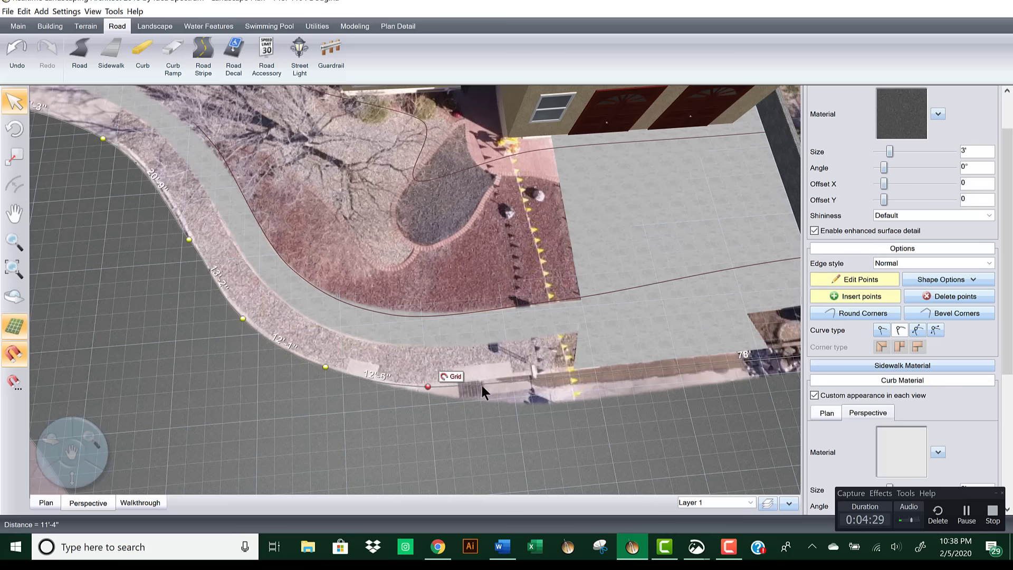
drag(553, 377, 570, 369)
middle_drag(589, 368, 466, 376)
right_drag(496, 397, 437, 400)
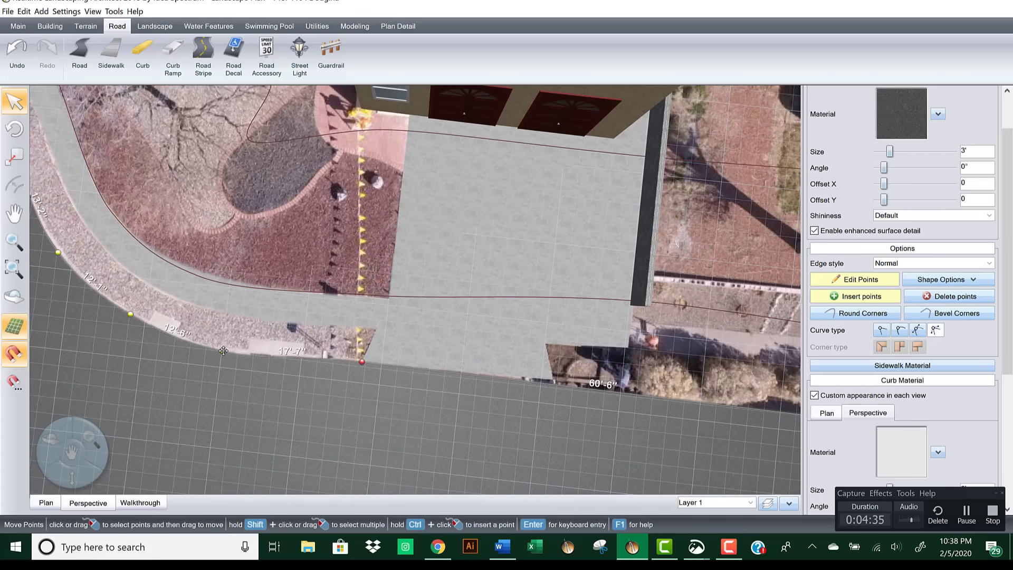
Step: Nudge the road's bend point before the driveway and its corner past the driveway toward the yard, aligning the road edge with the curb line
drag(223, 351, 223, 350)
scroll(224, 350, up, 5)
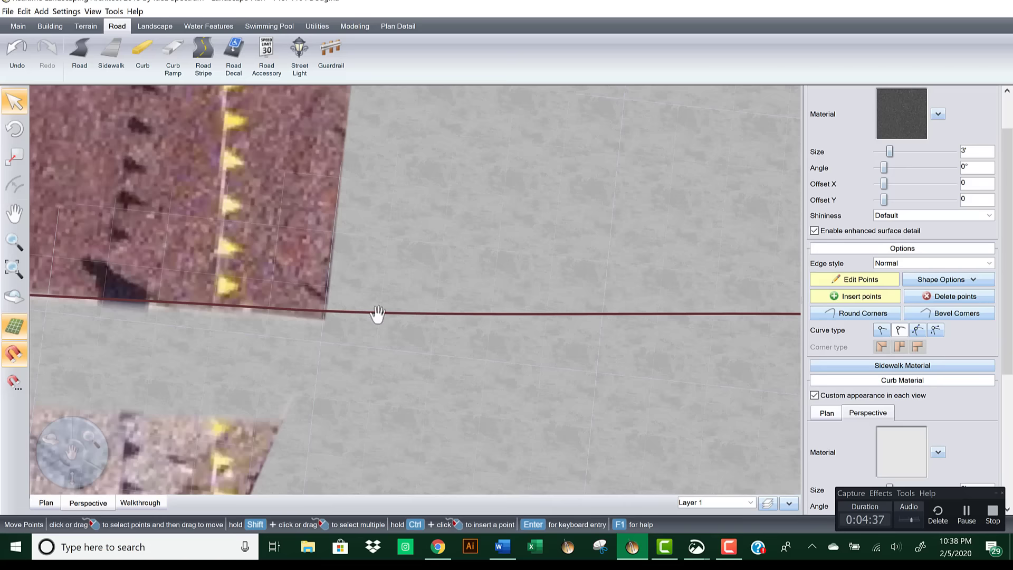
middle_drag(378, 314, 627, 268)
middle_drag(404, 329, 509, 304)
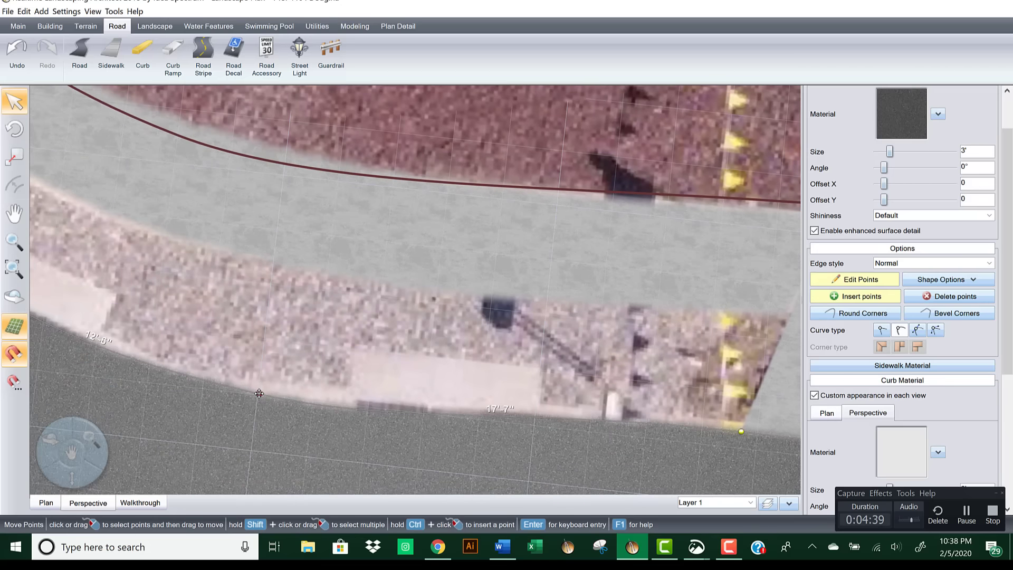
mouse_move(259, 394)
mouse_down()
mouse_move(269, 387)
mouse_move(260, 386)
mouse_up()
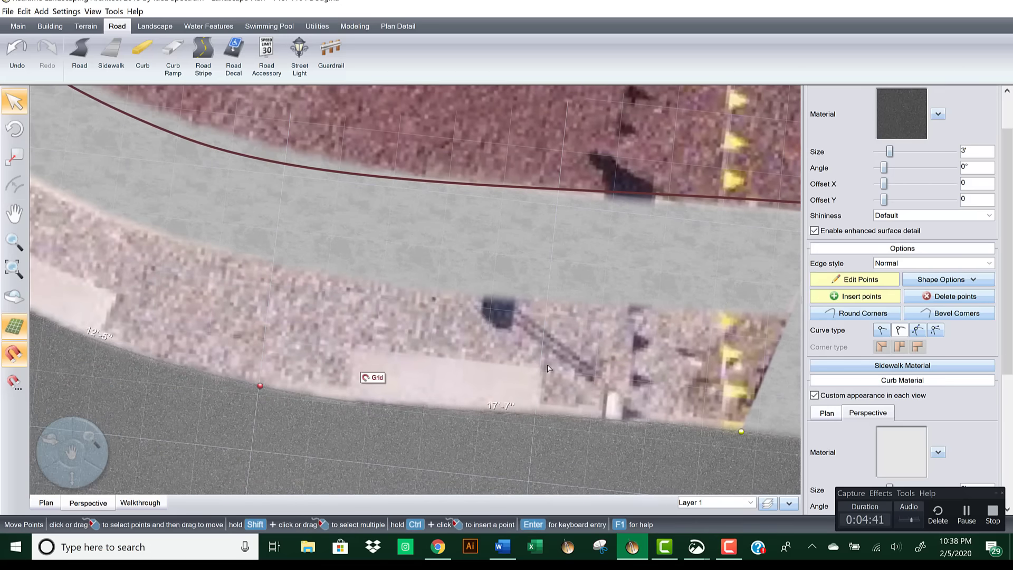
scroll(548, 368, down, 6)
middle_drag(649, 355, 543, 341)
scroll(490, 347, up, 5)
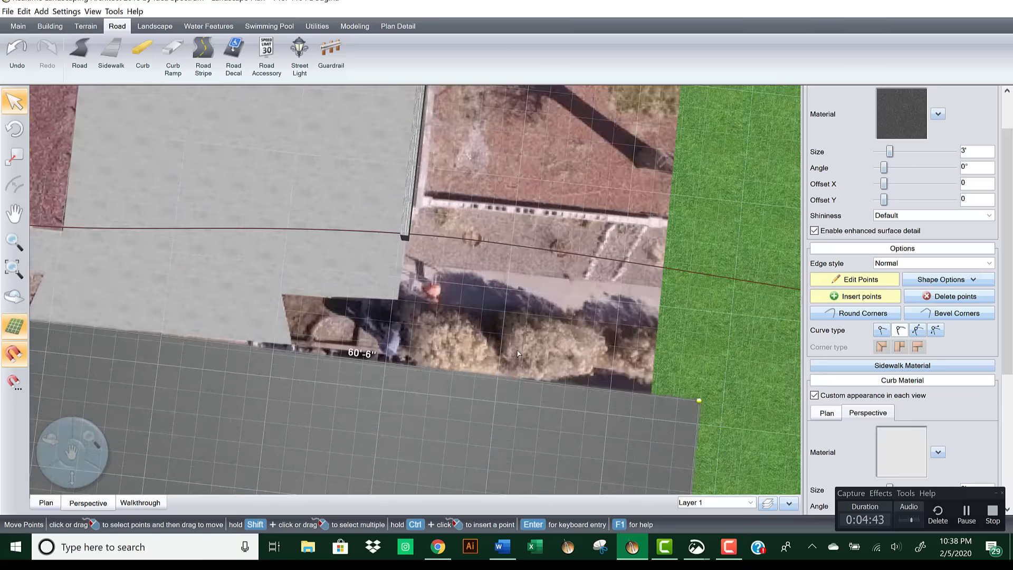
drag(700, 402, 701, 377)
Step: Preview the fitted road and front yard in a full-screen walkthrough with standard camera control, and return to the perspective view
right_drag(401, 368, 371, 332)
middle_drag(372, 331, 193, 509)
click(144, 503)
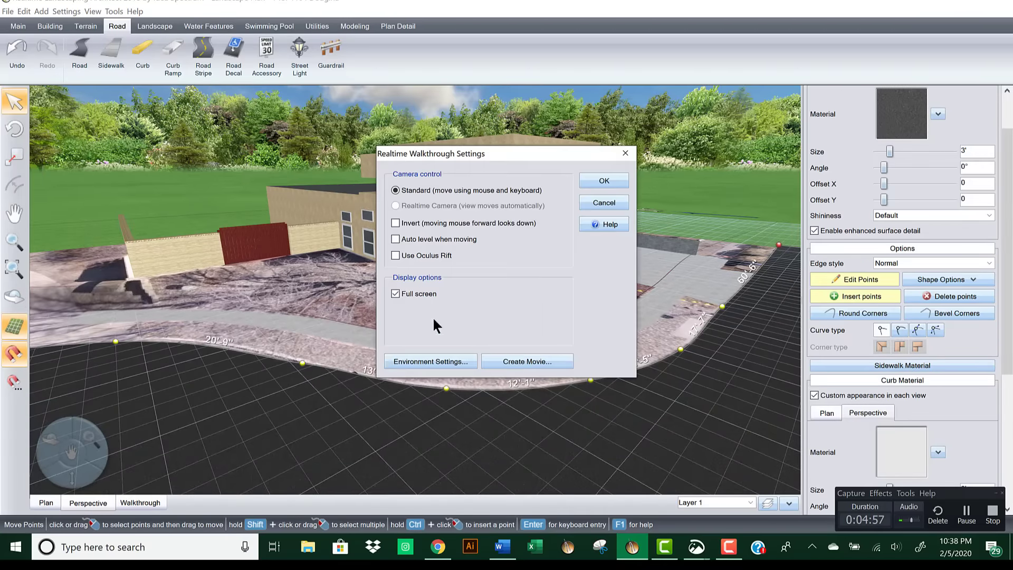
click(590, 181)
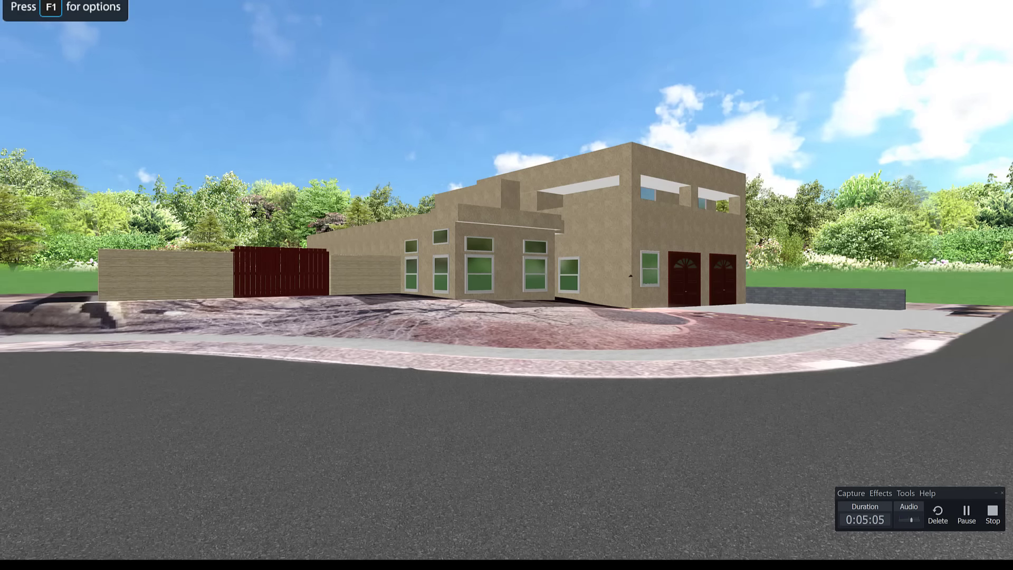
key(Escape)
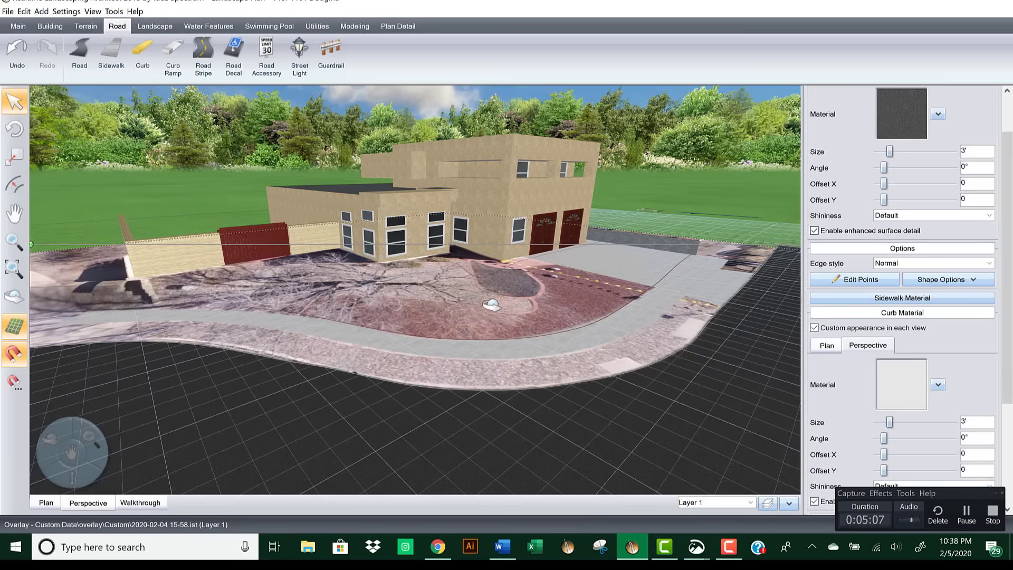
Step: Draw a standard curb in short segments along the road's curved yard-side edge, ending at the driveway's near corner
click(139, 47)
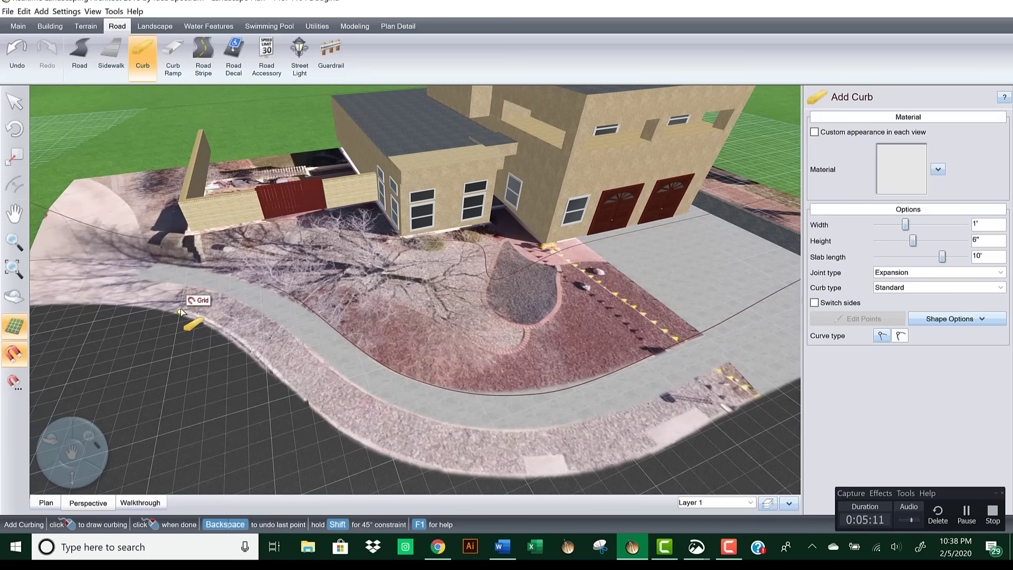
click(179, 311)
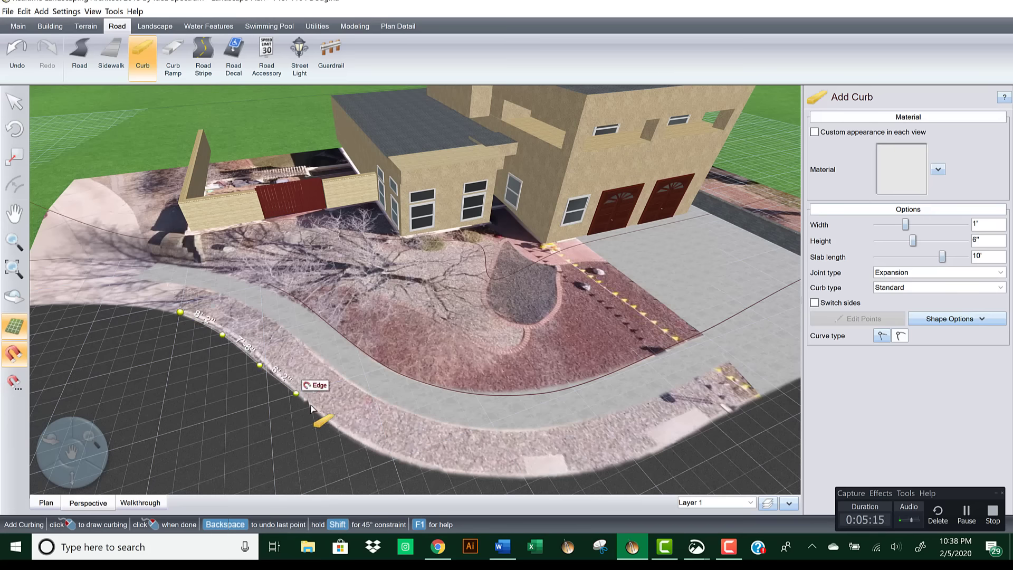
click(332, 423)
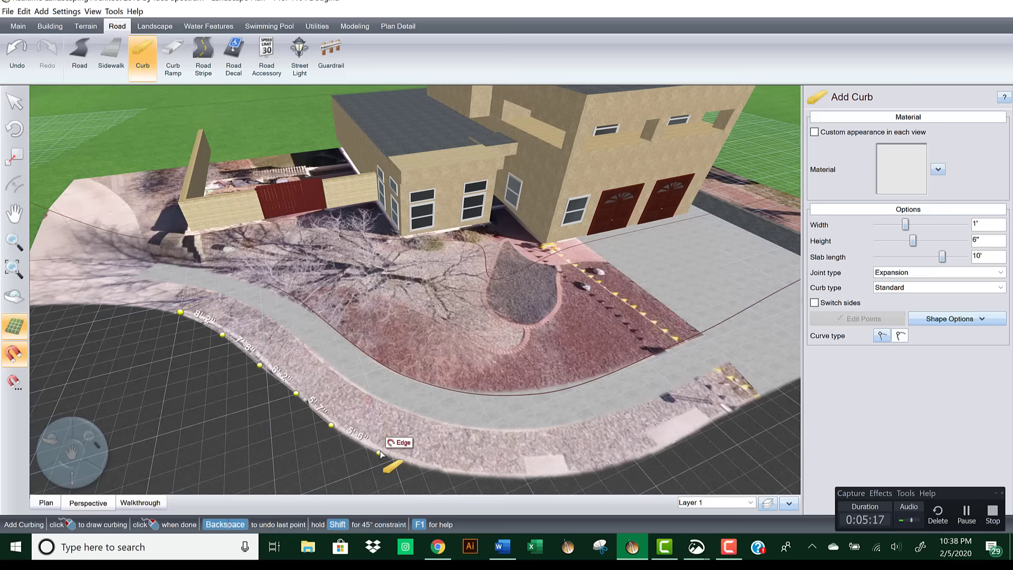
click(437, 470)
click(498, 477)
click(570, 475)
click(624, 462)
click(643, 457)
middle_drag(686, 433, 337, 370)
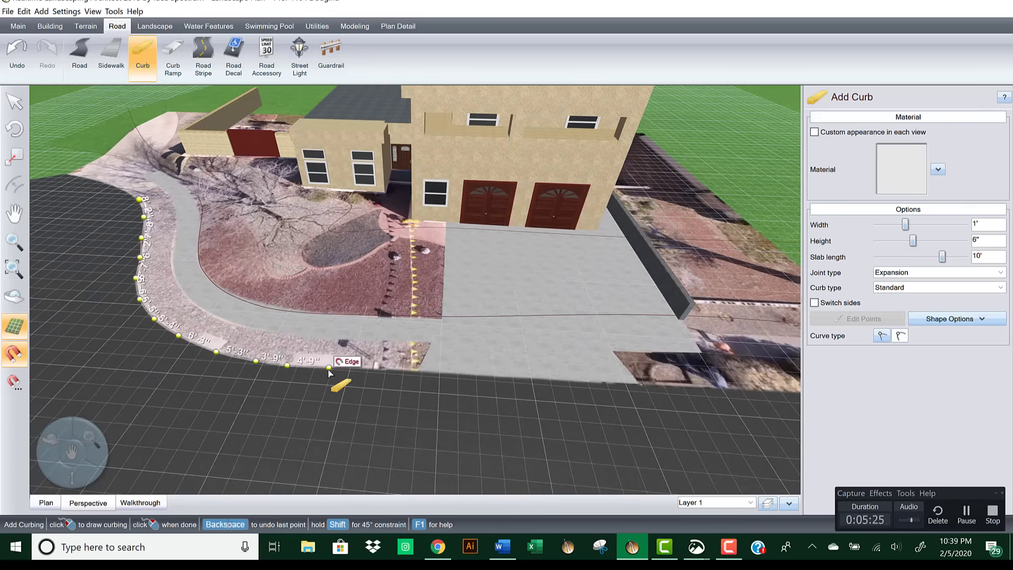
click(360, 372)
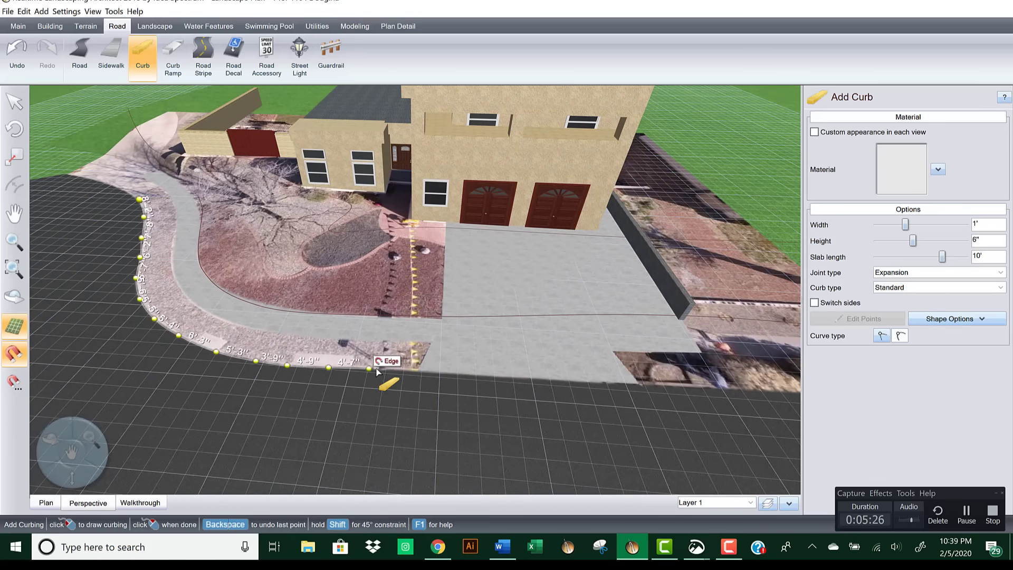
right_click(416, 370)
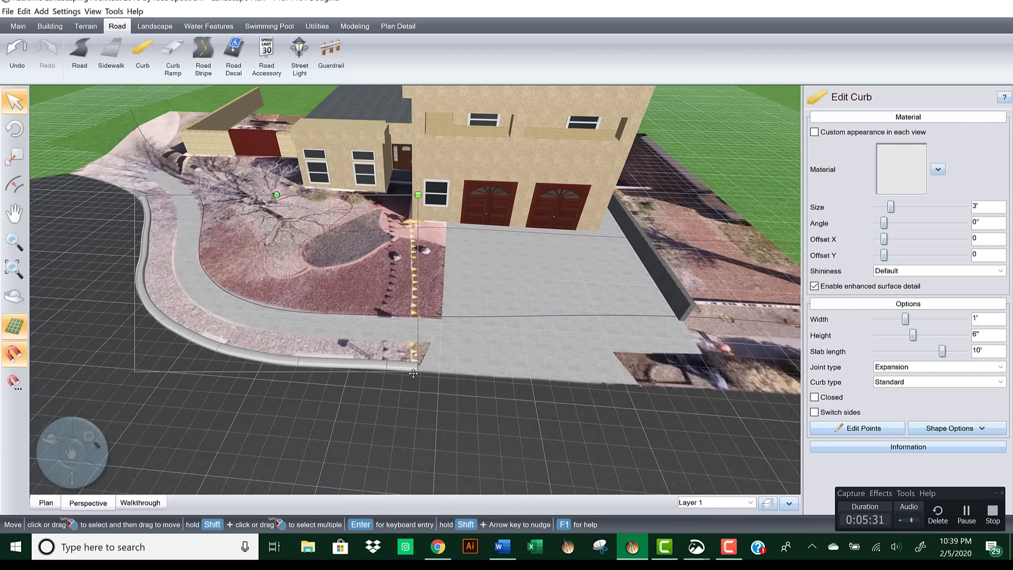
Step: Set the curved curb's width to 6" and its height to 2"
middle_drag(255, 339, 284, 319)
scroll(275, 370, up, 2)
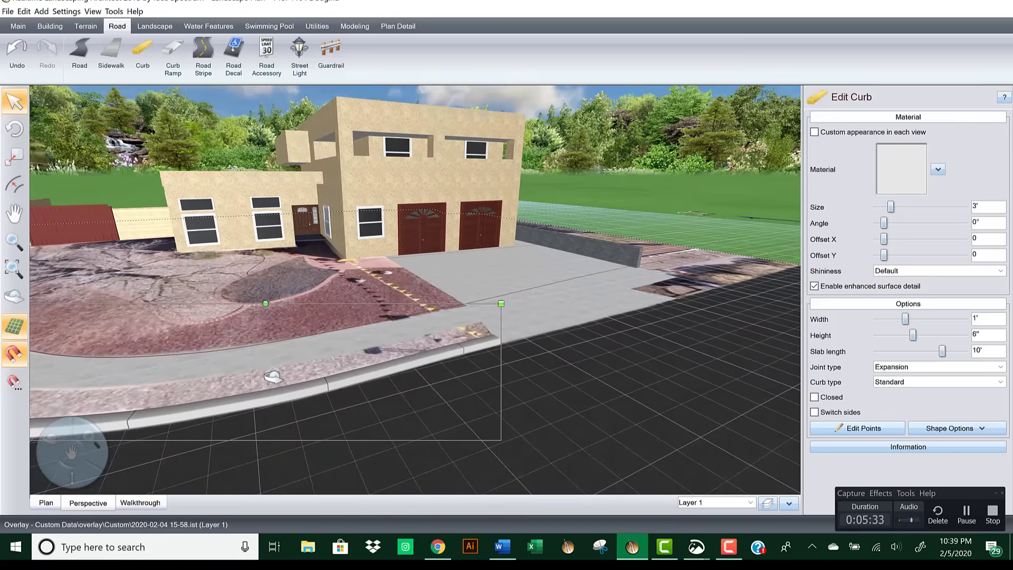
middle_drag(274, 373, 276, 393)
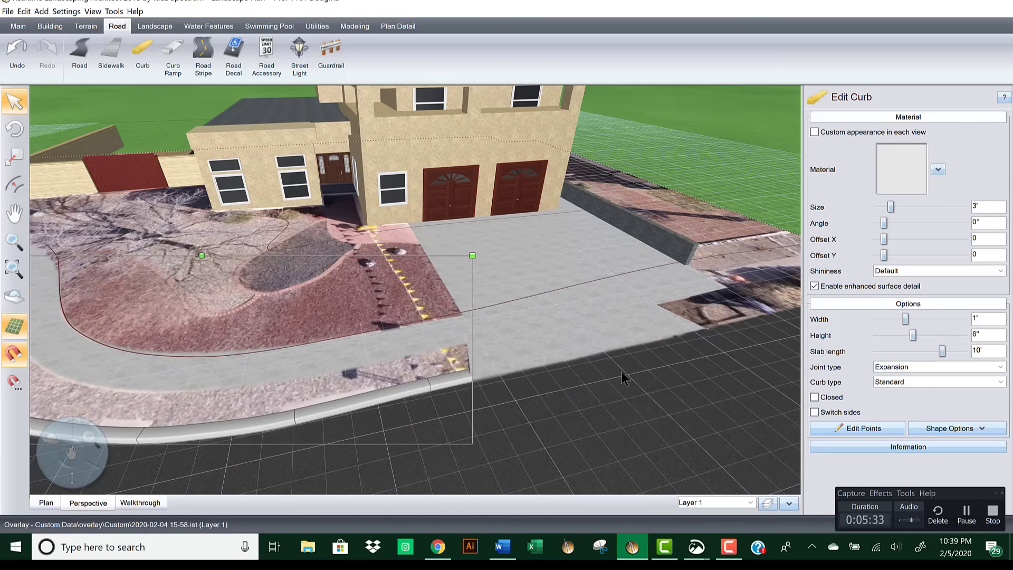
click(877, 319)
click(876, 318)
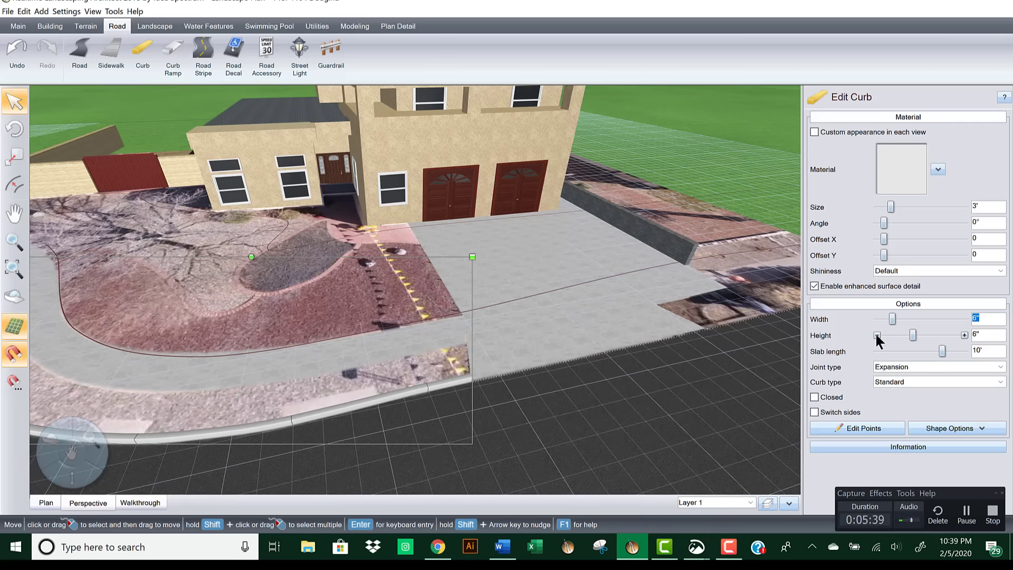
click(876, 335)
click(876, 335)
click(876, 335)
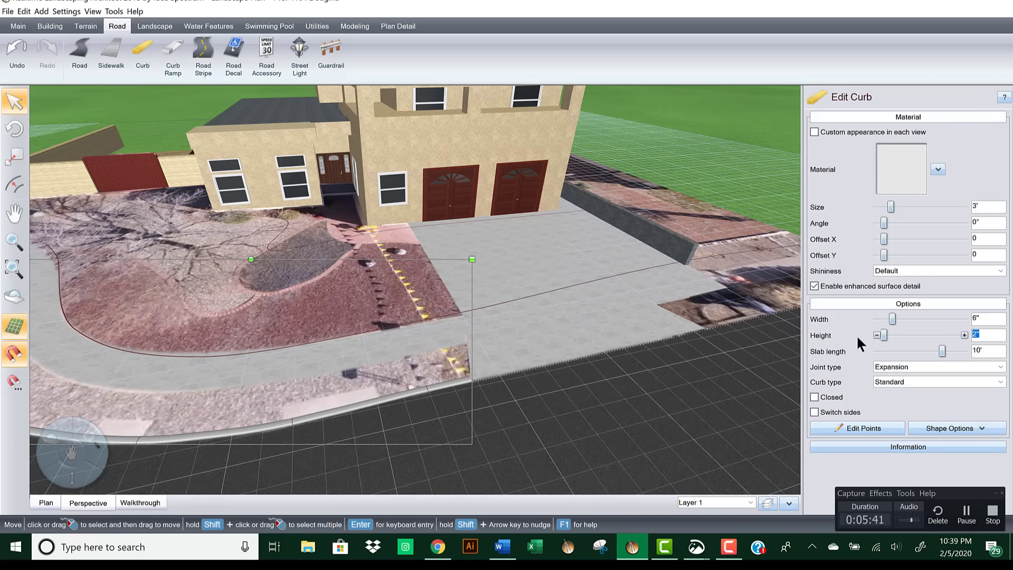
Step: Draw a second straight curb along the road edge from the driveway's far corner to the road's end corner
scroll(552, 353, up, 3)
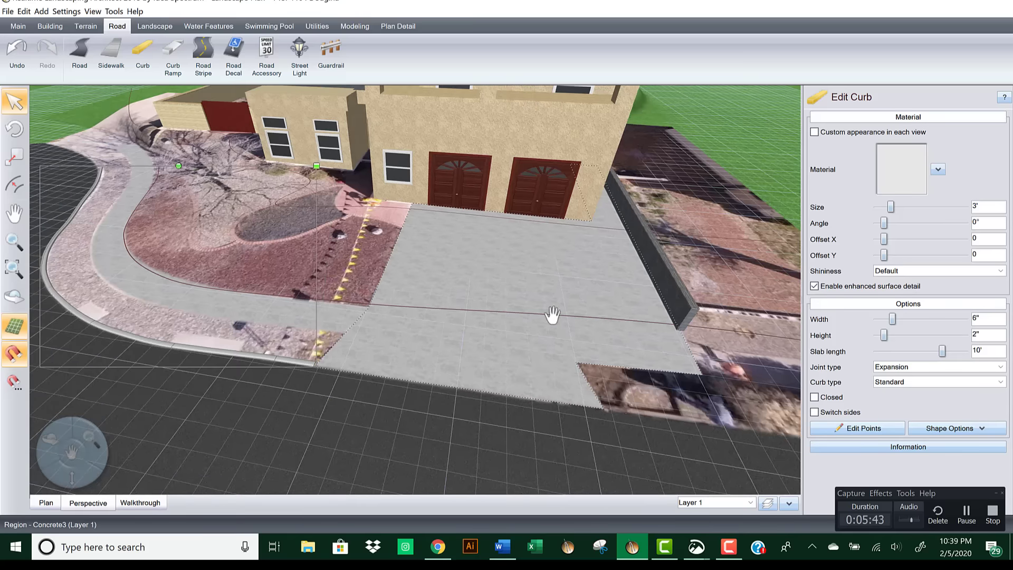
click(142, 55)
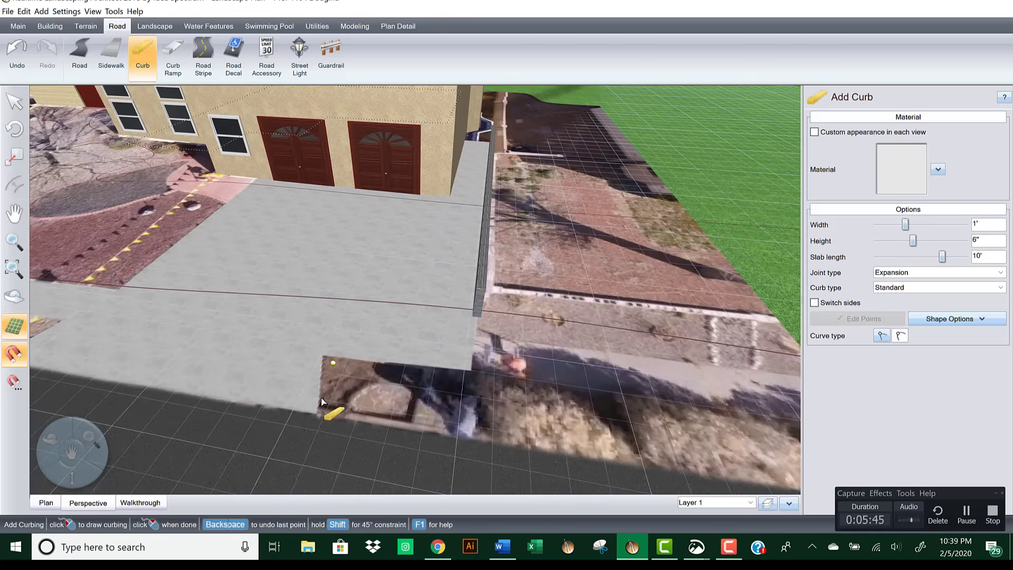
click(316, 414)
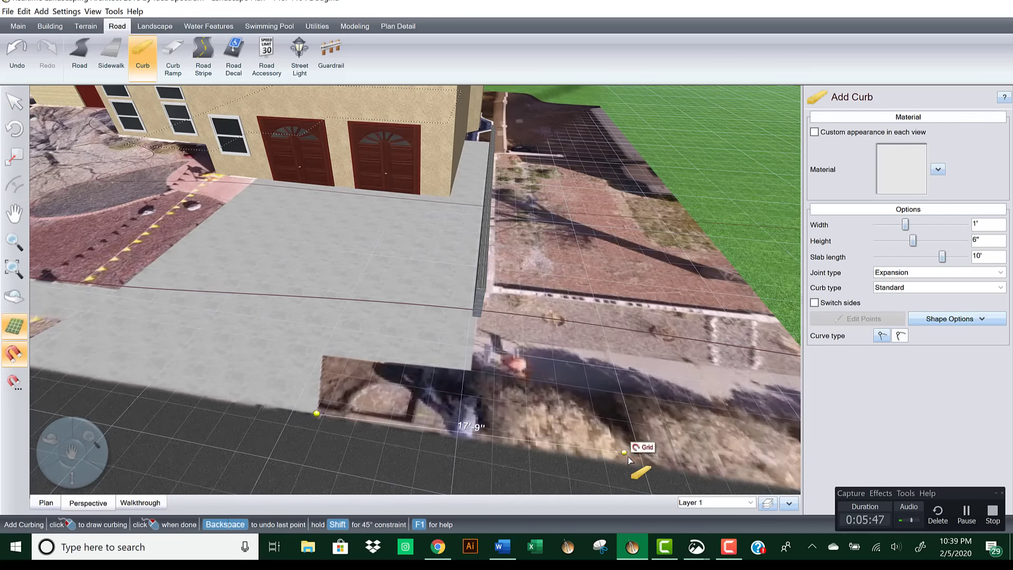
middle_drag(628, 438, 295, 367)
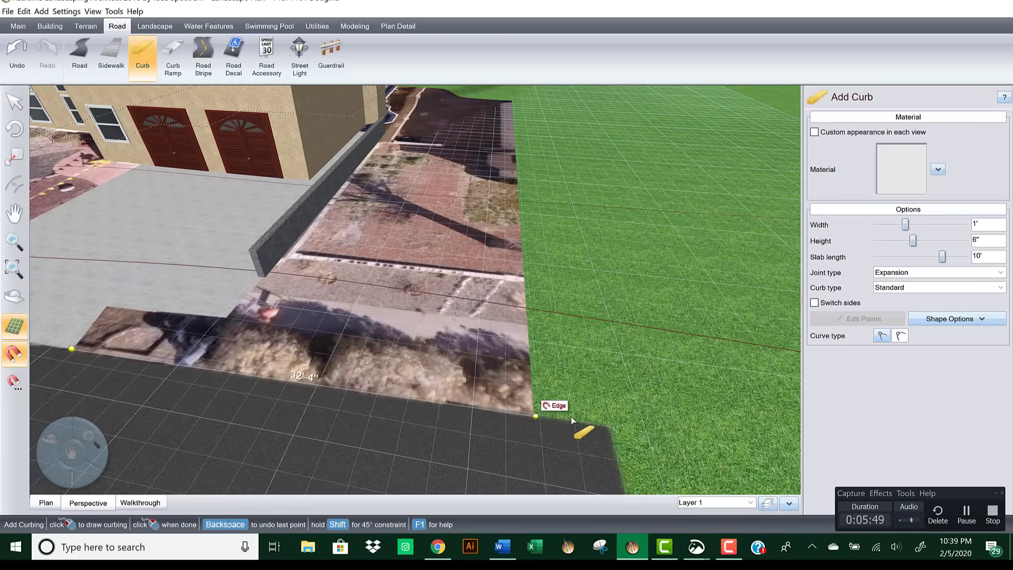
double_click(616, 429)
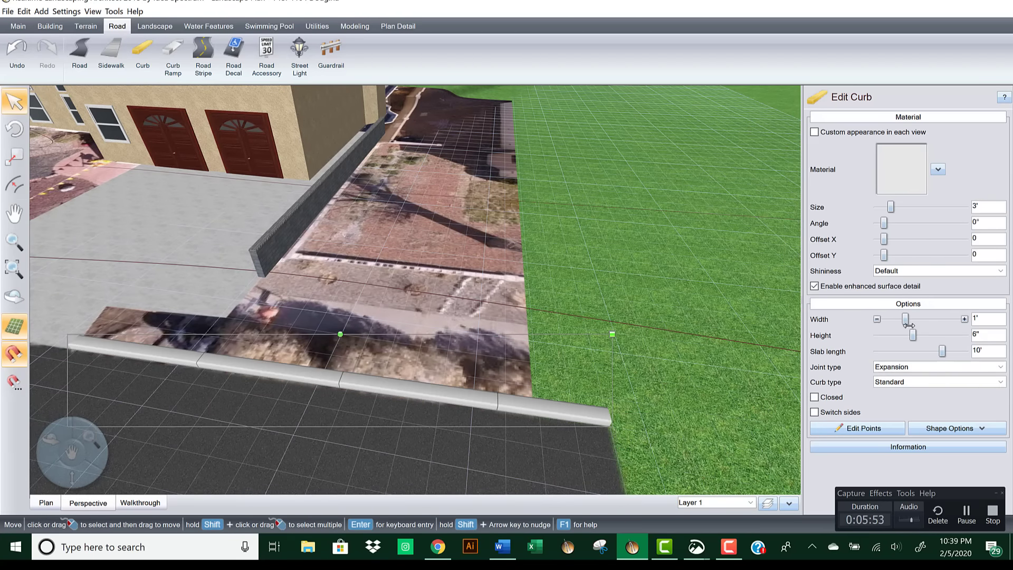
Step: Set the straight curb's width to 6" and its height to 2"
click(876, 318)
click(876, 318)
click(877, 319)
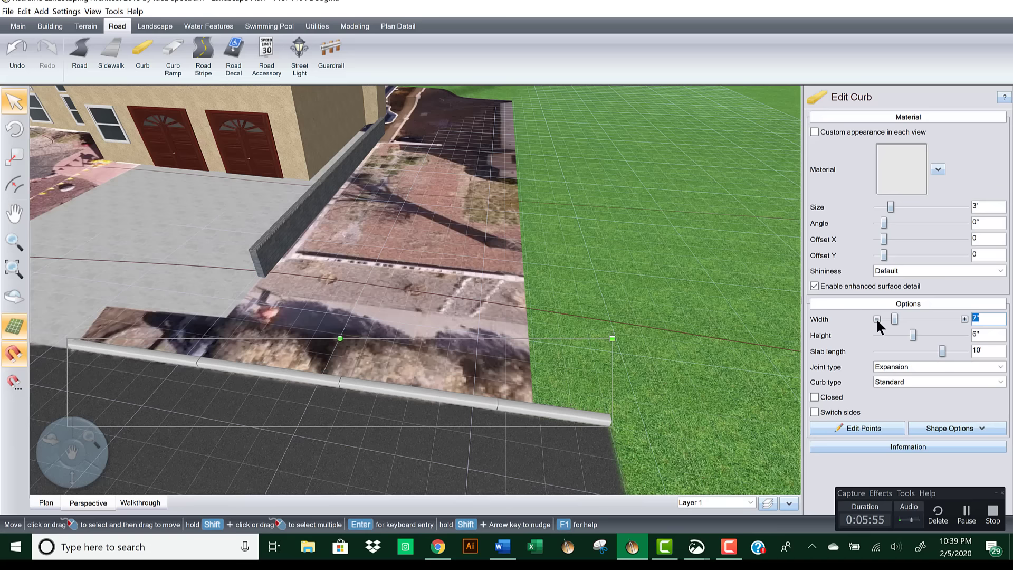
click(876, 336)
click(876, 336)
click(876, 335)
click(876, 335)
Step: Preview both curbs from street level in a full-screen walkthrough, and return to the perspective view
middle_drag(509, 344, 352, 364)
middle_drag(379, 296, 599, 226)
middle_drag(417, 269, 607, 206)
middle_drag(345, 317, 384, 350)
click(140, 503)
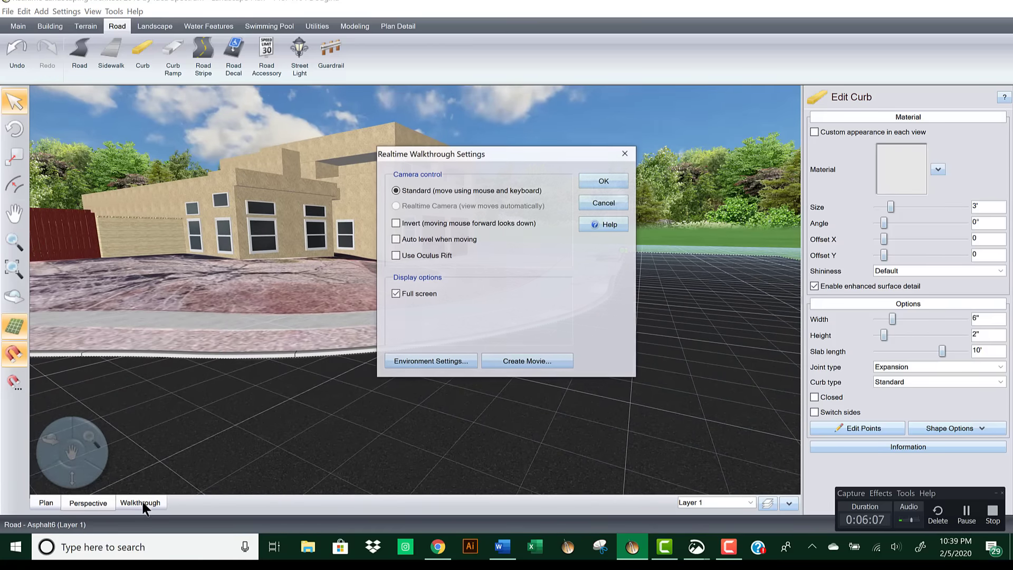
click(604, 180)
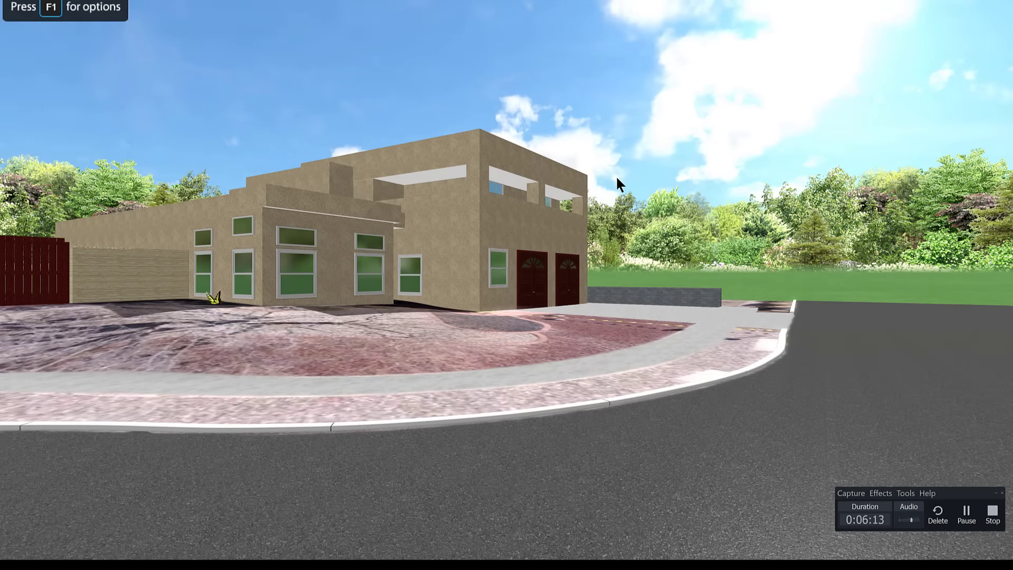
key(Escape)
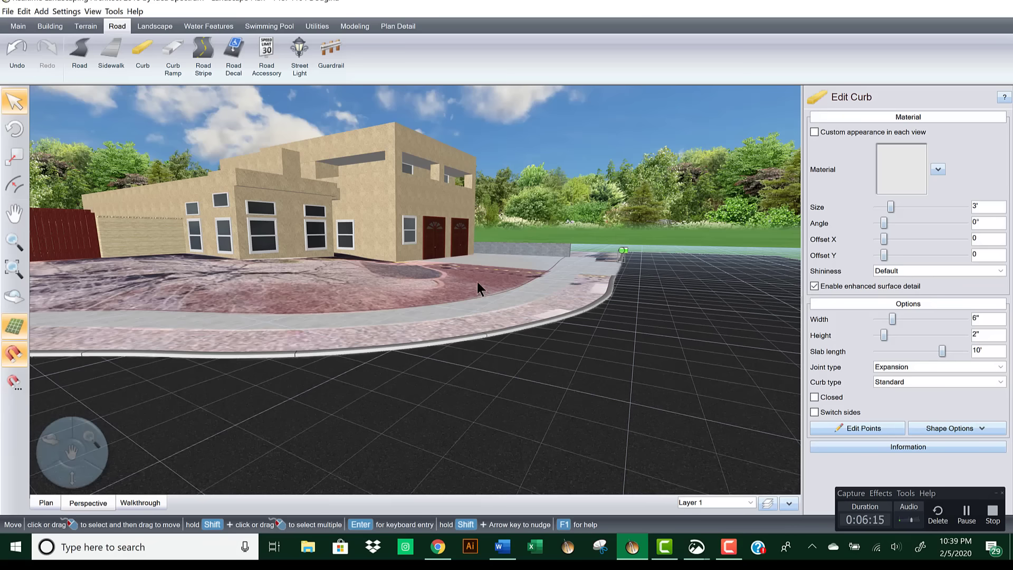
Step: Examine the curbs, the curved path and the paving by the garage and entry up close, and switch to the plan view
drag(476, 285, 469, 288)
scroll(470, 287, up, 2)
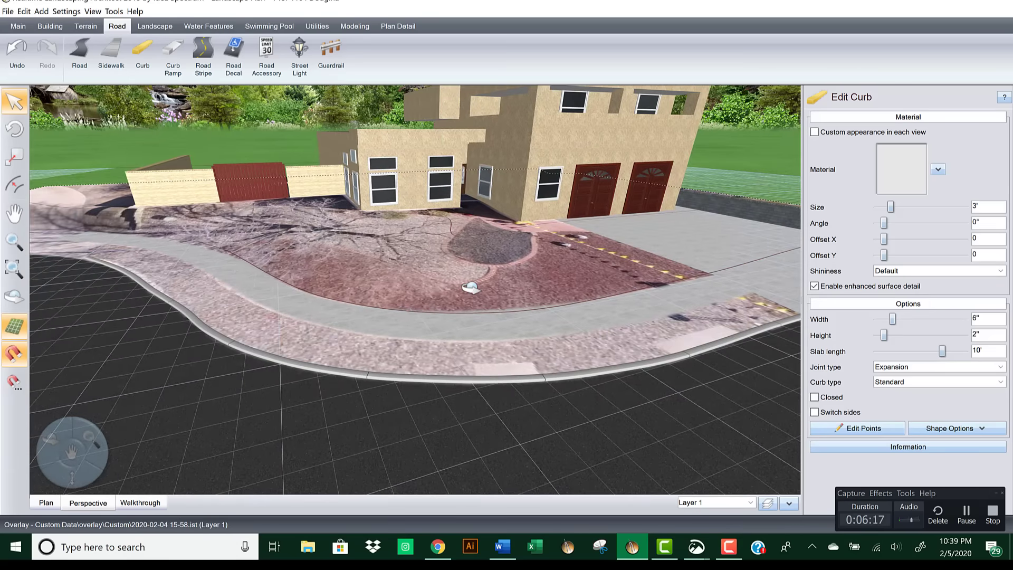
scroll(469, 301, up, 3)
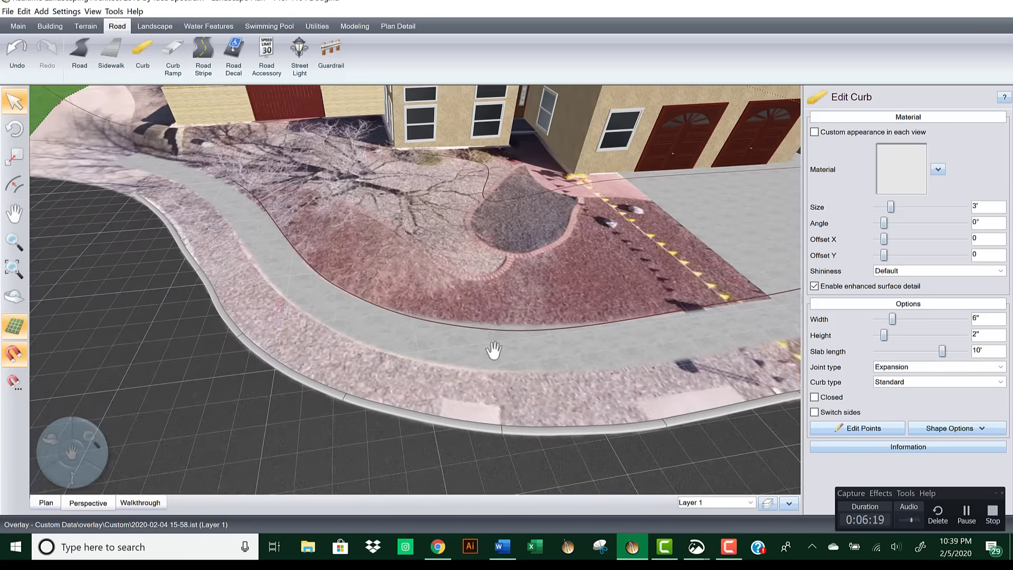
scroll(493, 350, up, 3)
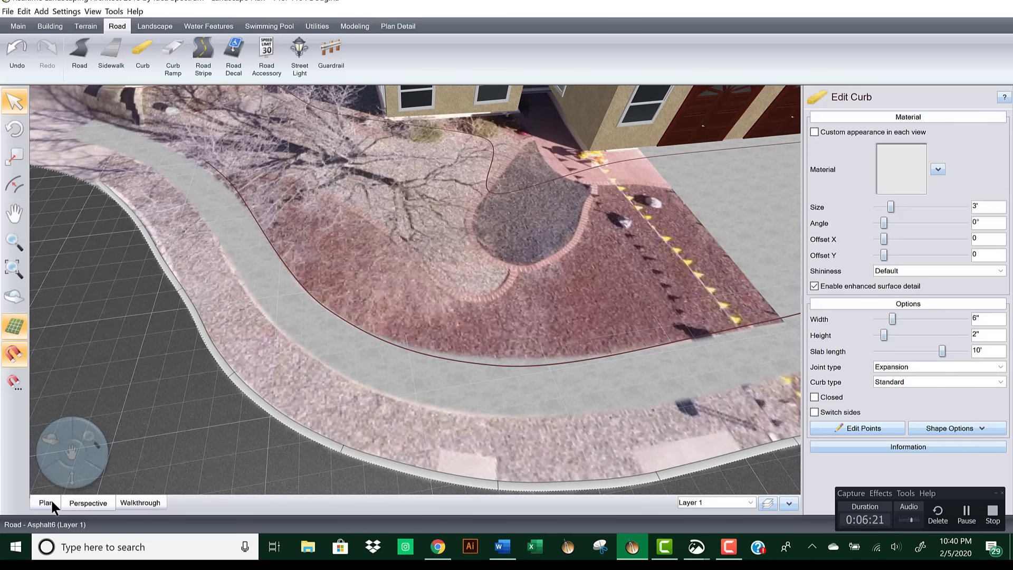
click(351, 350)
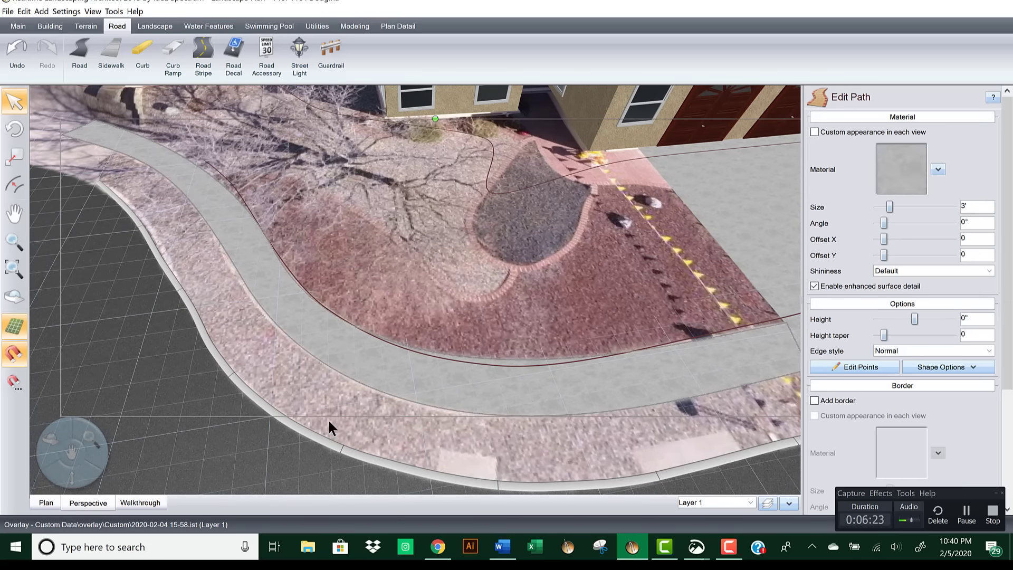
scroll(475, 401, down, 2)
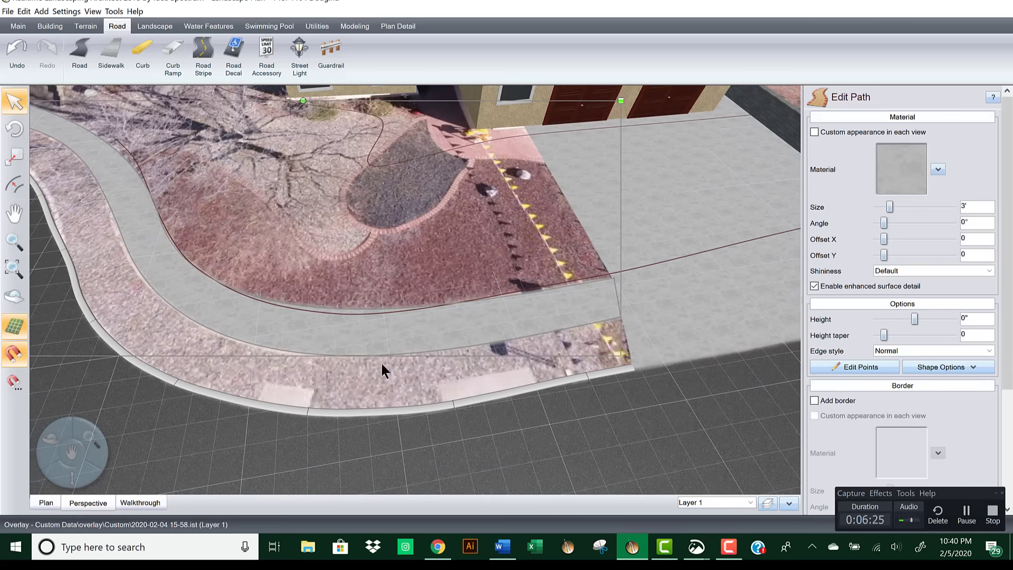
scroll(330, 336, down, 2)
scroll(434, 339, down, 2)
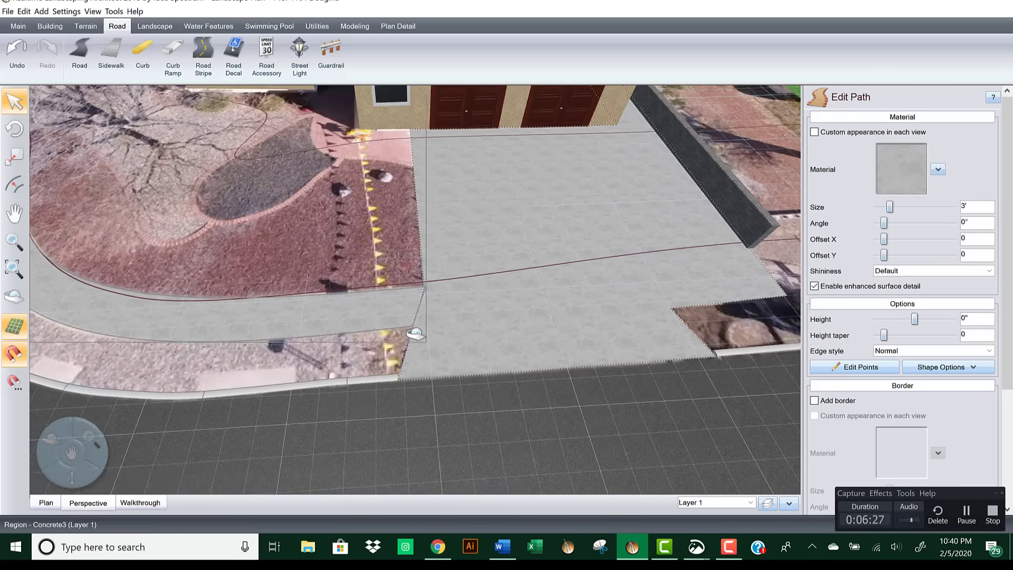
scroll(346, 422, down, 1)
drag(346, 422, 359, 248)
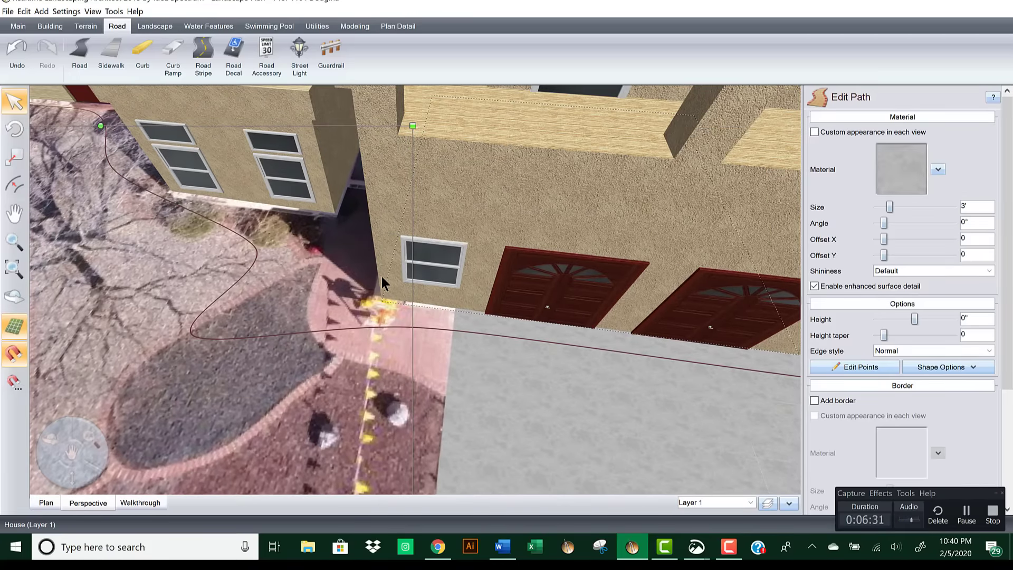
drag(382, 277, 238, 448)
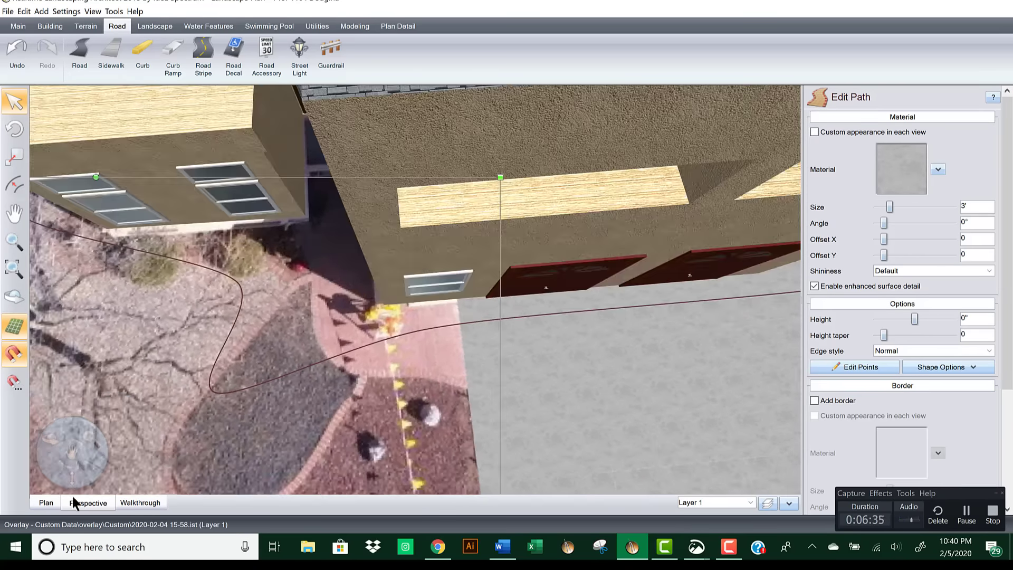
click(47, 502)
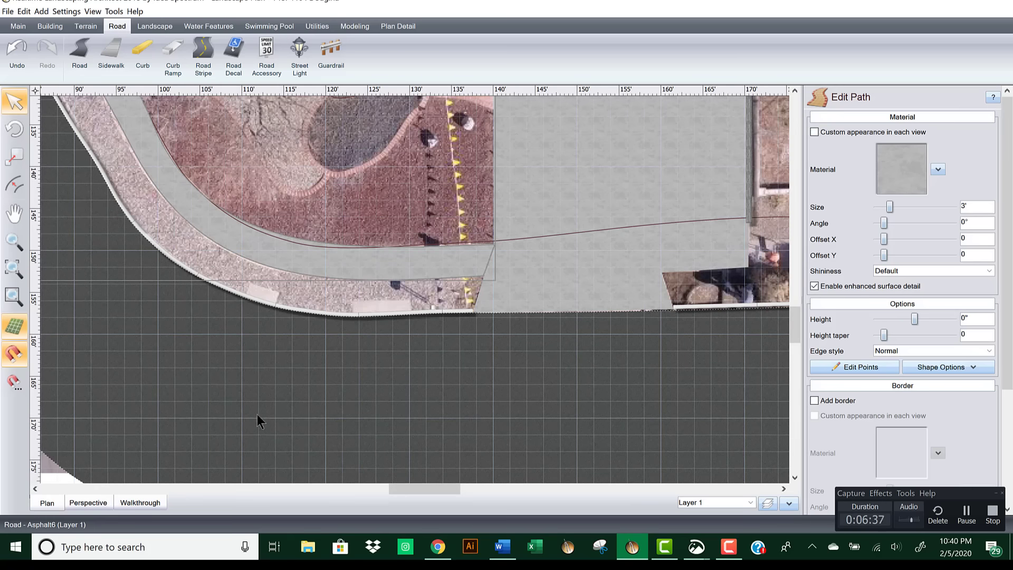
Step: Start a landscape region at the garage wall beside the driveway, tracing down the driveway edge and along the entry paving's front edge
middle_drag(515, 200, 510, 393)
scroll(479, 267, up, 1)
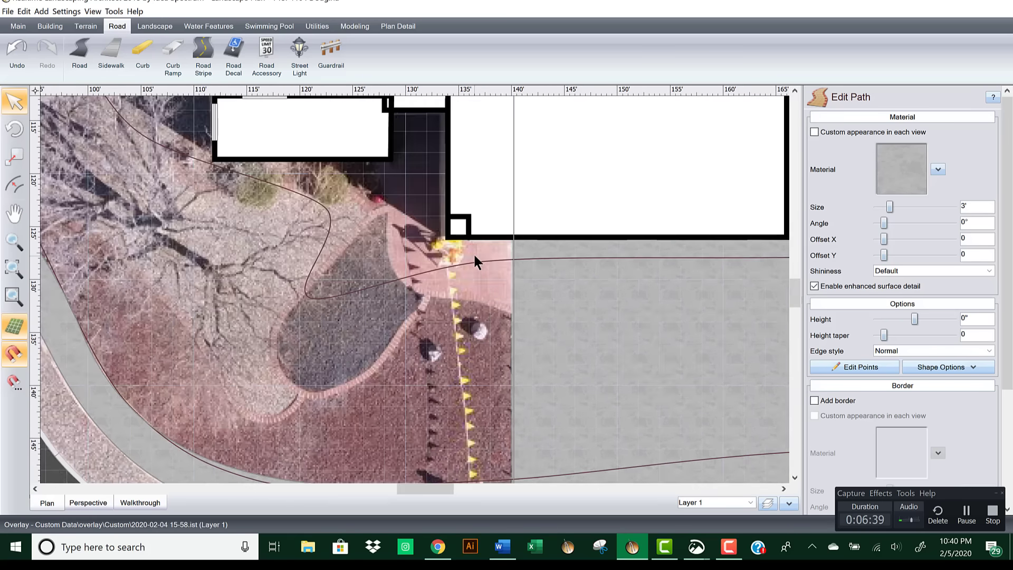
scroll(474, 252, up, 3)
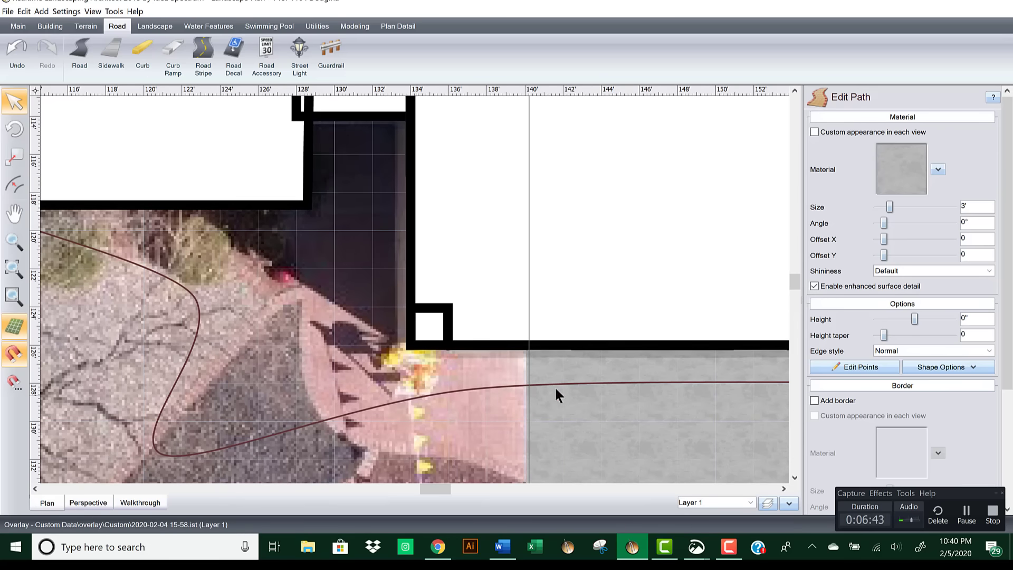
middle_drag(432, 394, 388, 277)
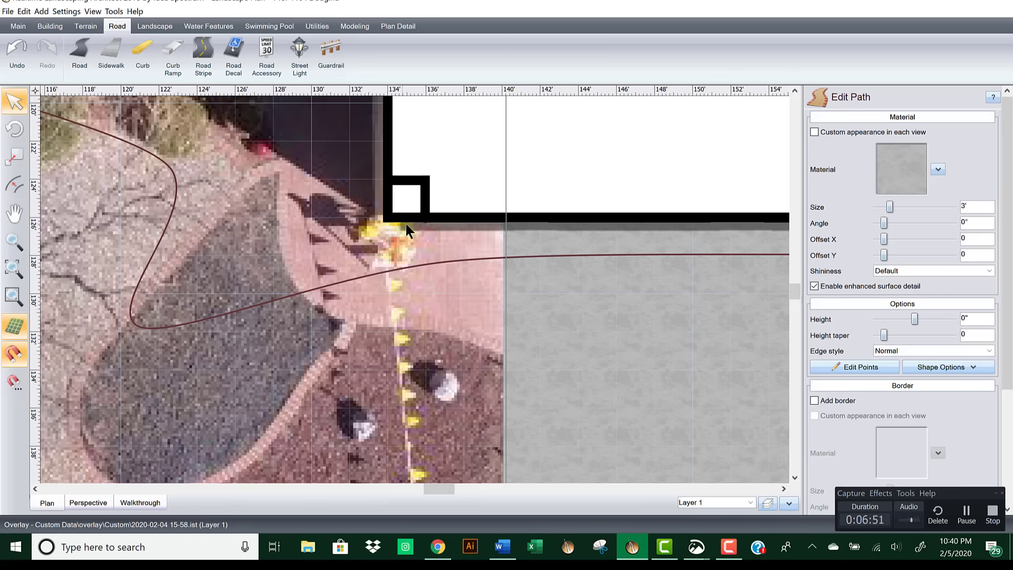
click(85, 27)
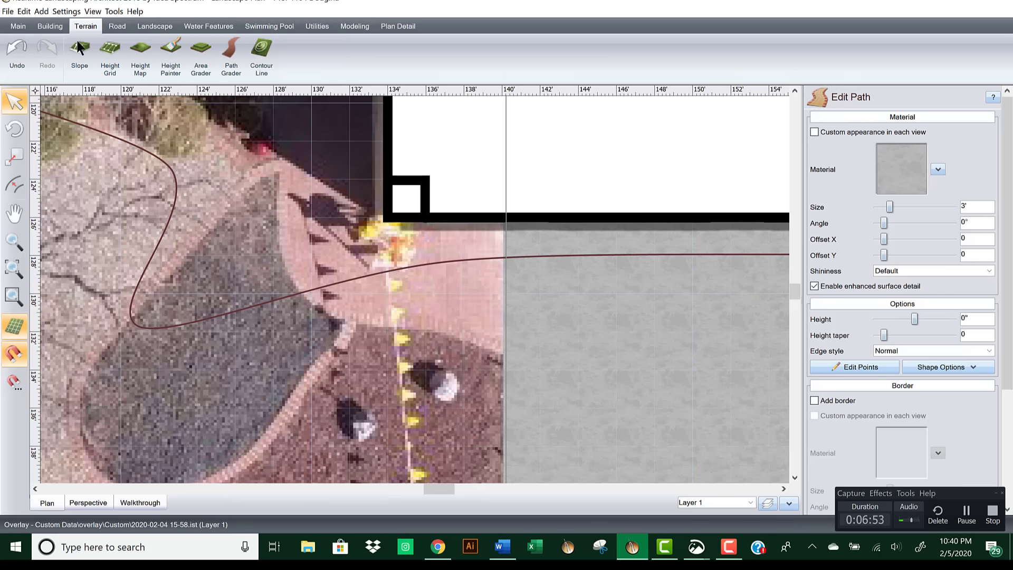
click(79, 50)
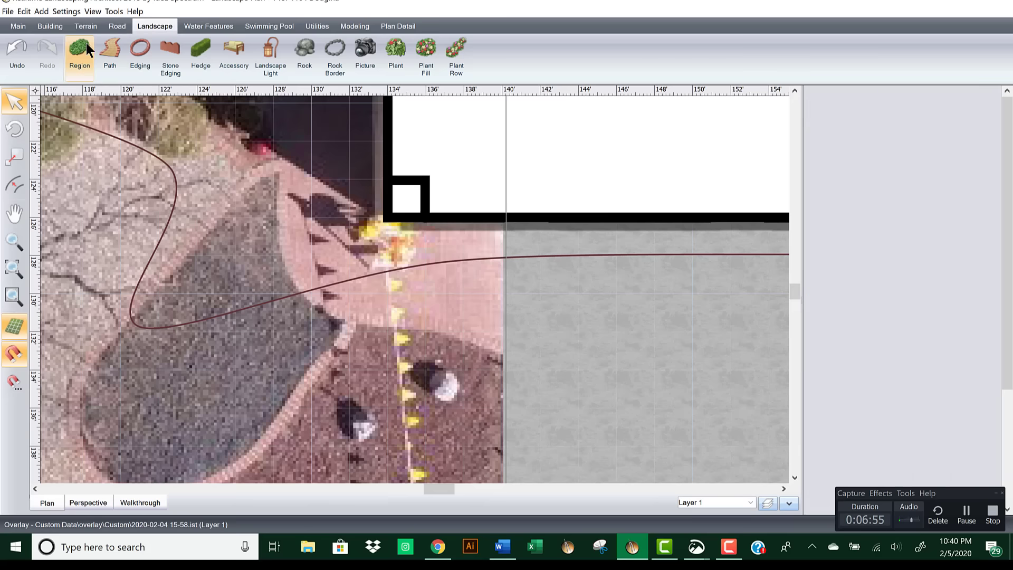
click(504, 217)
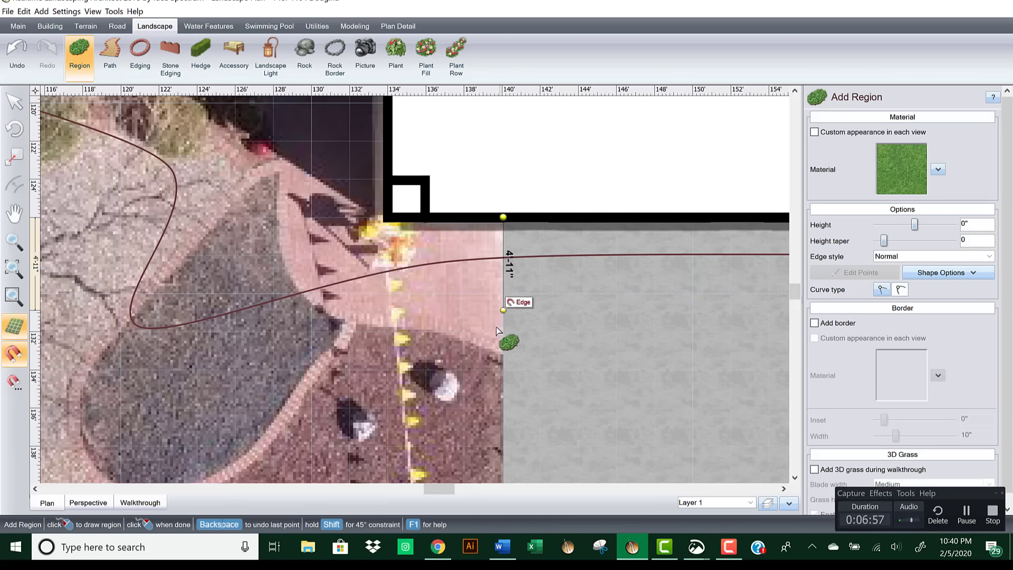
click(503, 355)
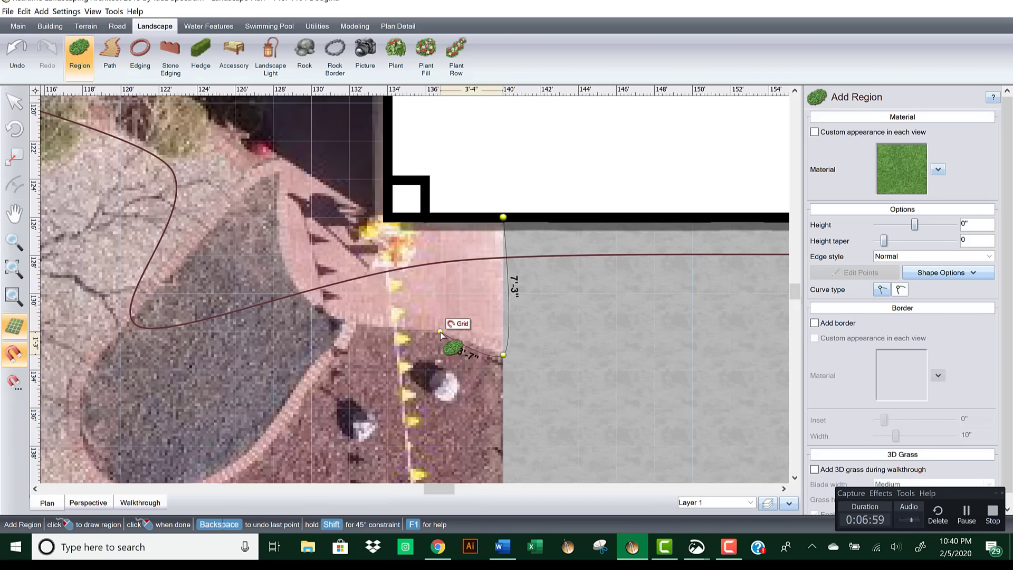
click(440, 332)
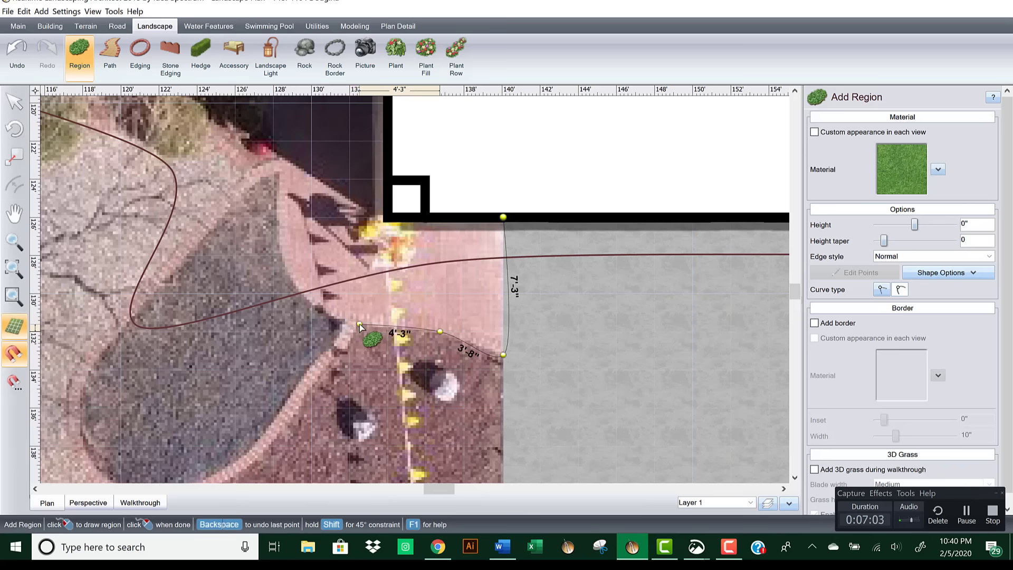
click(360, 325)
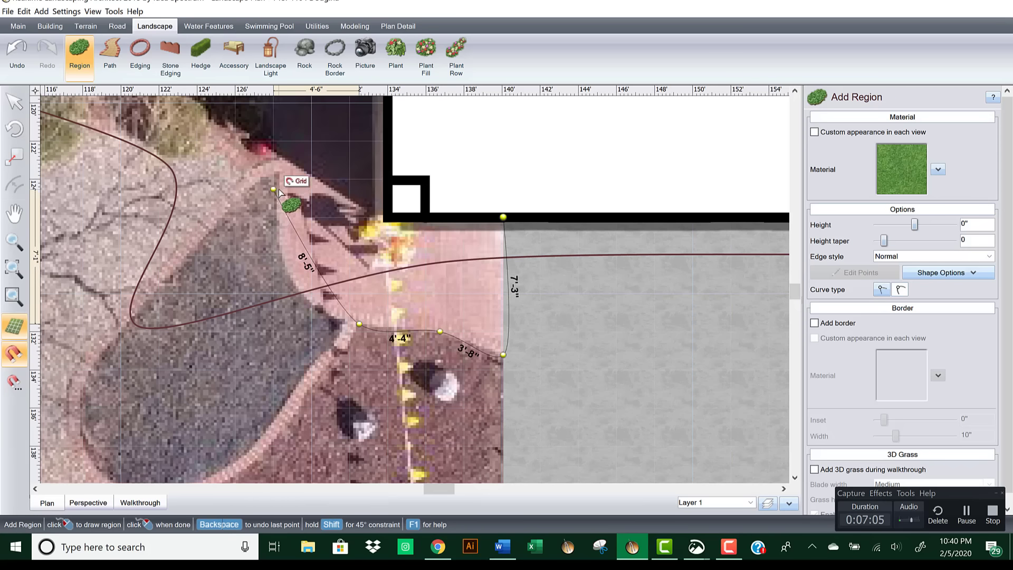
scroll(269, 185, up, 1)
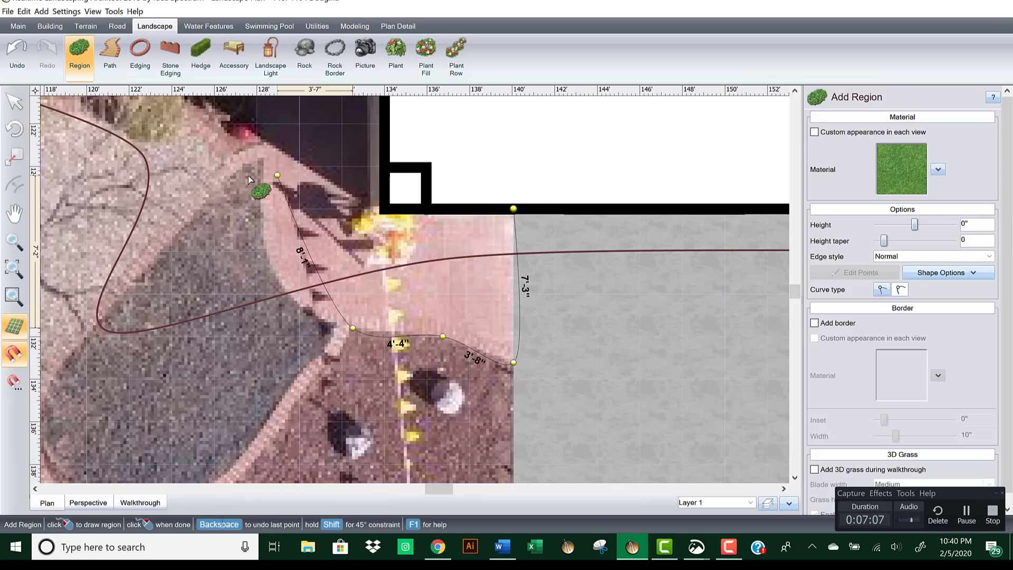
Step: Continue the region outline up past the house corner, behind the entry and through the garage, and close it at the starting point
click(258, 184)
scroll(260, 109, up, 1)
middle_drag(260, 106, 261, 249)
click(251, 166)
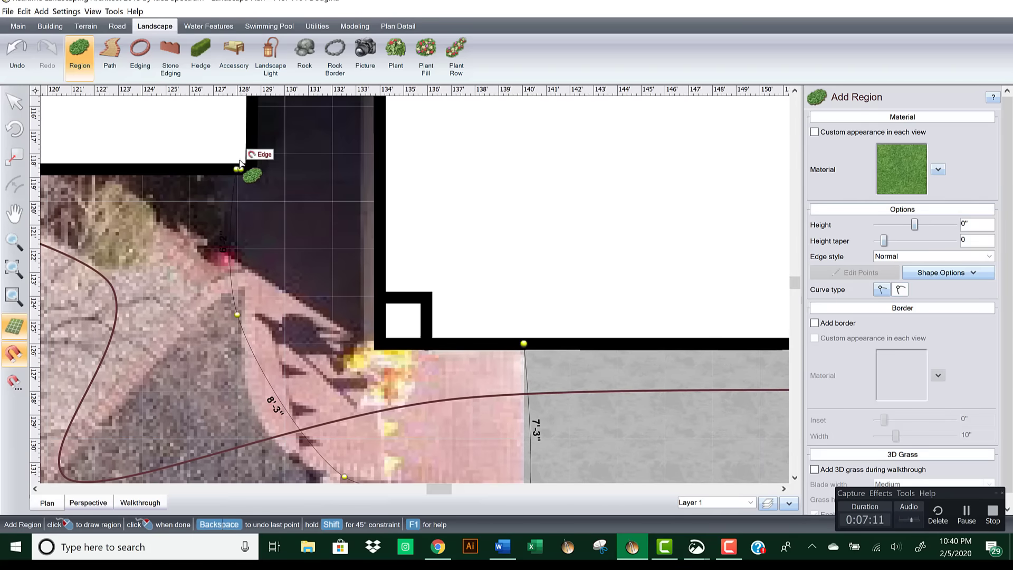
middle_drag(253, 154, 240, 327)
scroll(243, 280, down, 1)
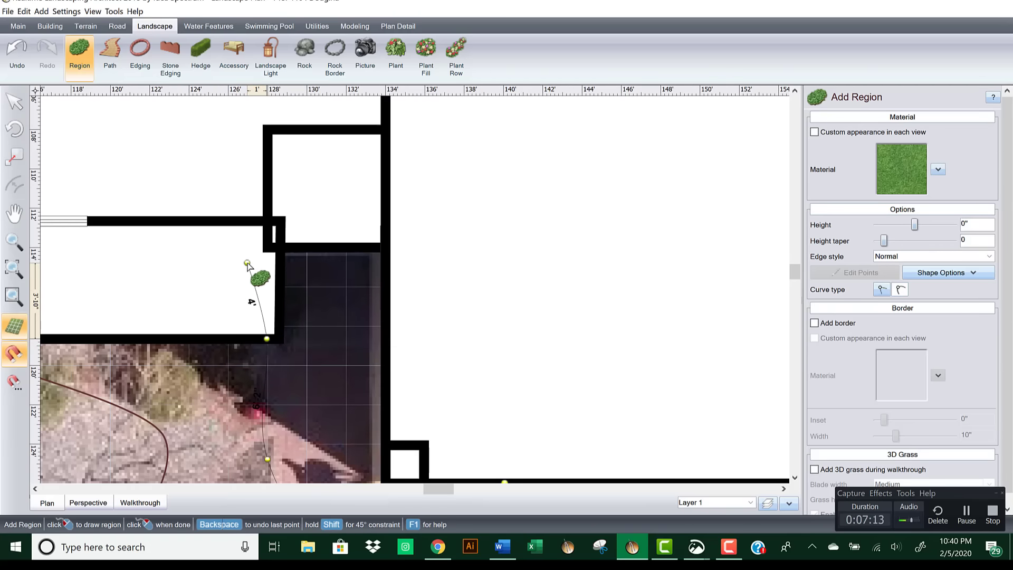
click(250, 115)
click(425, 114)
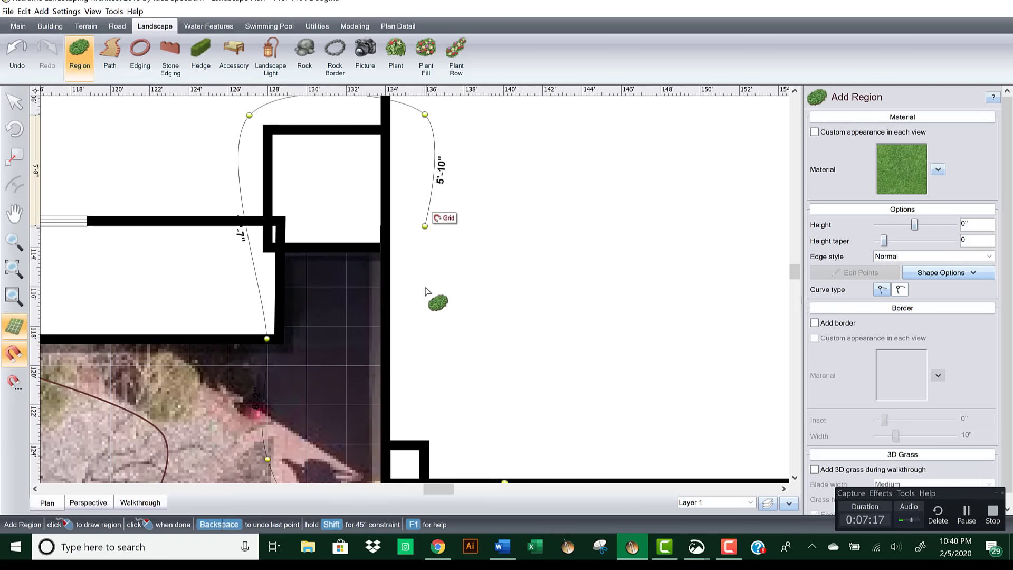
click(413, 338)
middle_drag(428, 366, 394, 240)
middle_drag(403, 297, 388, 243)
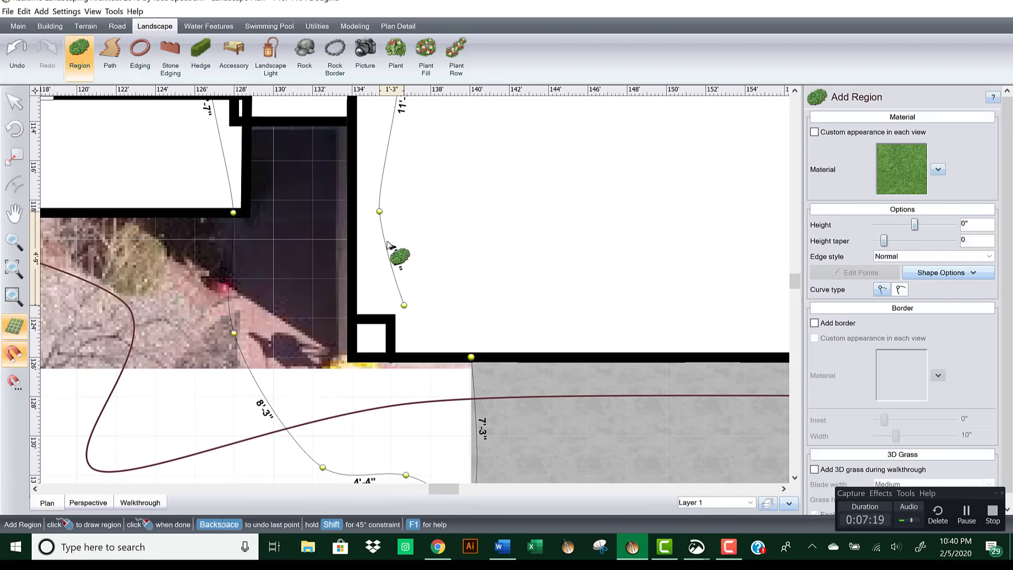
click(457, 305)
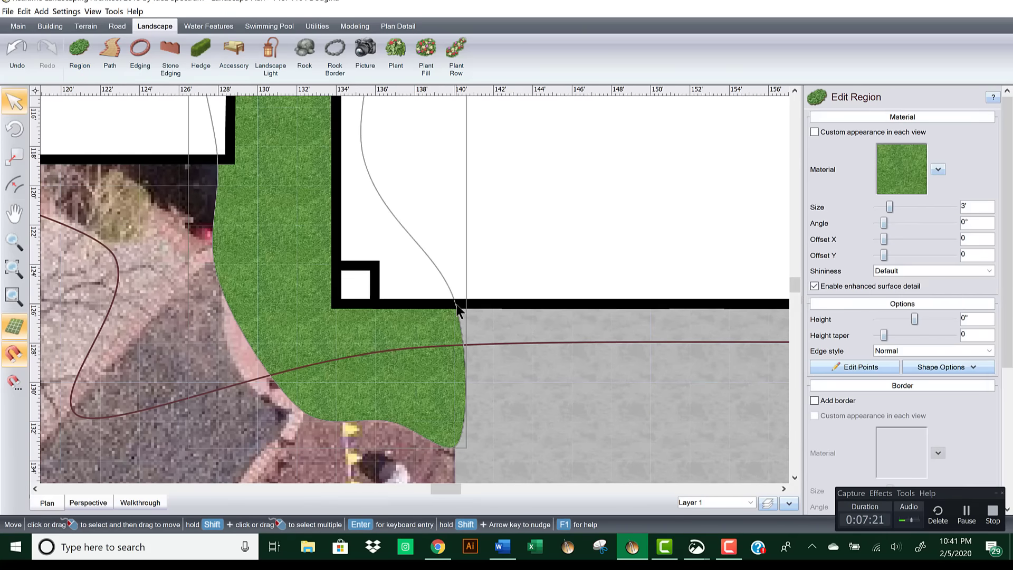
Step: Turn on point editing for the entry region and fill it with a red brick material from the Brick category
click(864, 365)
click(921, 182)
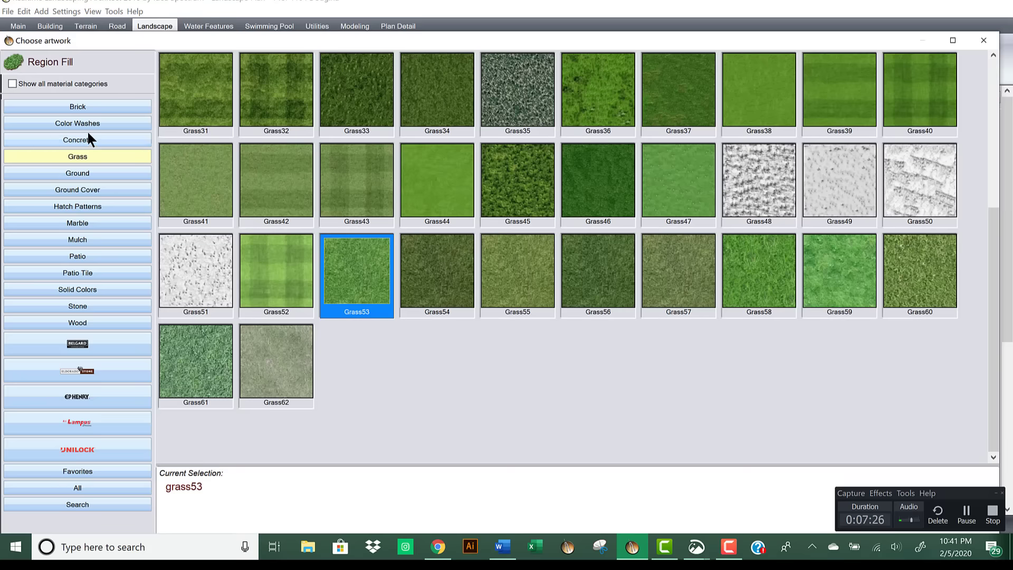
click(94, 106)
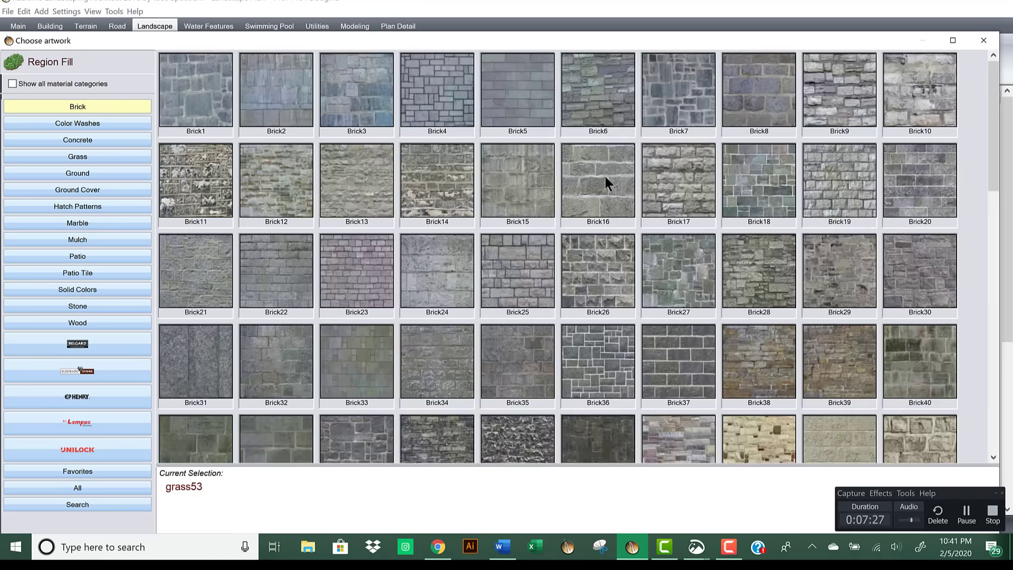
drag(993, 115, 987, 251)
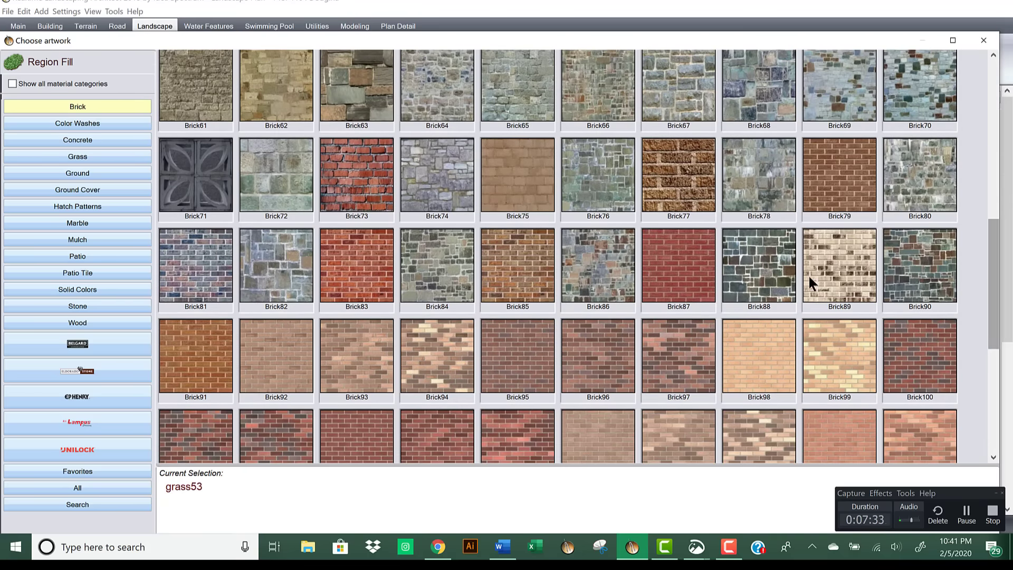
double_click(350, 436)
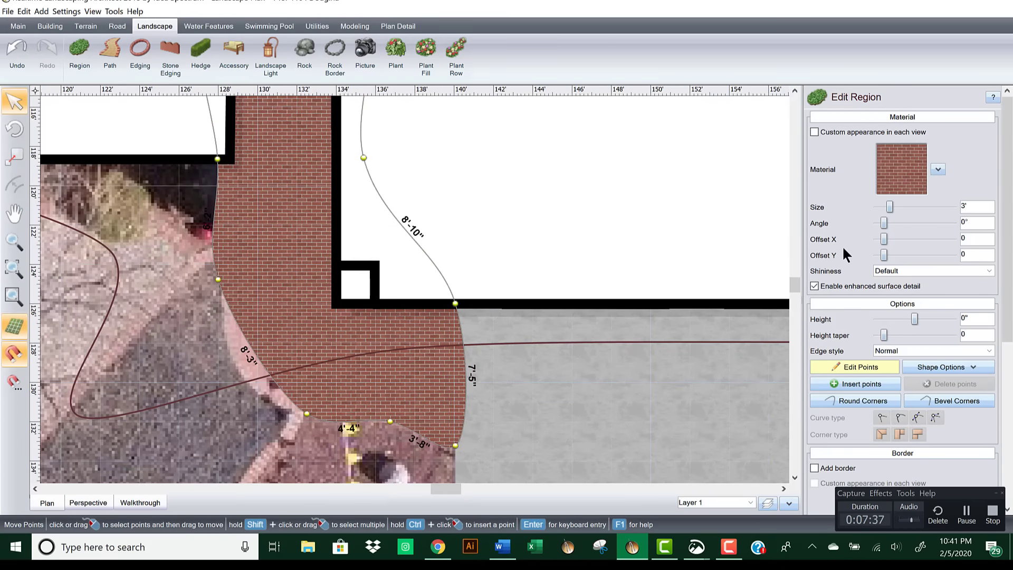
Step: Straighten the region's driveway-side edge with a sharp point at the garage wall and independently adjusted curve handles at the lower corner
middle_drag(399, 404, 422, 337)
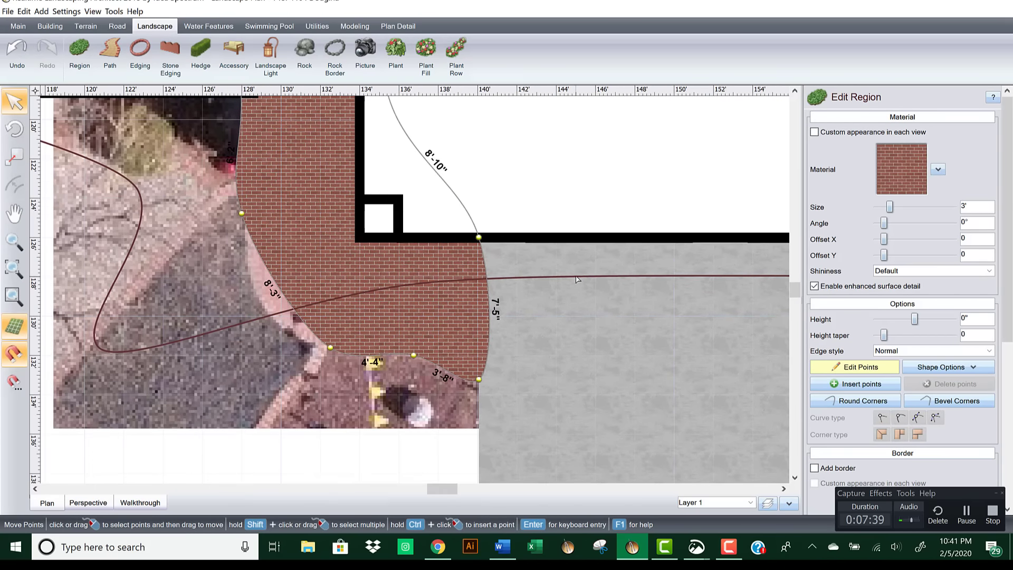
drag(479, 237, 491, 251)
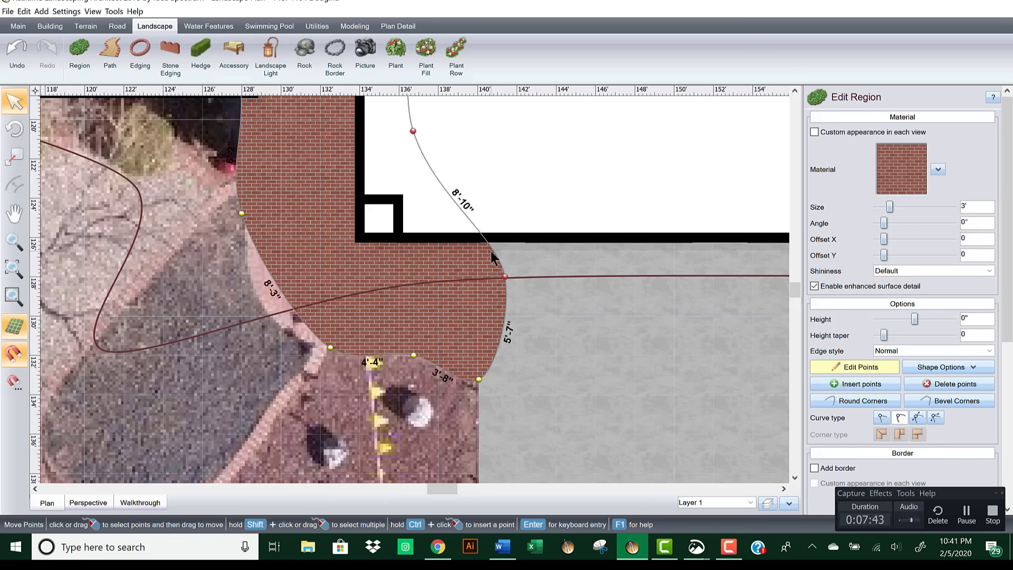
key(ctrl+z)
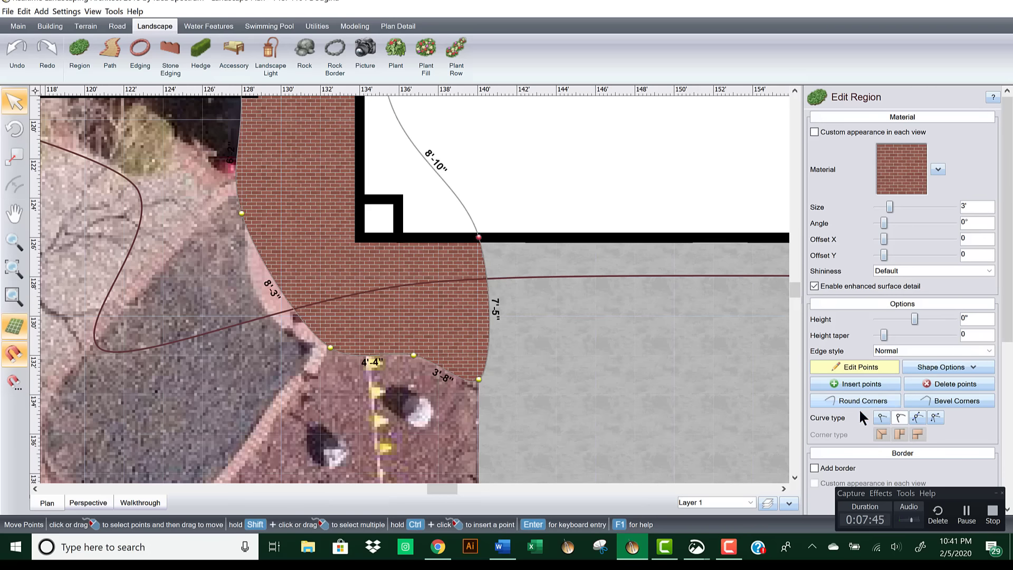
click(881, 415)
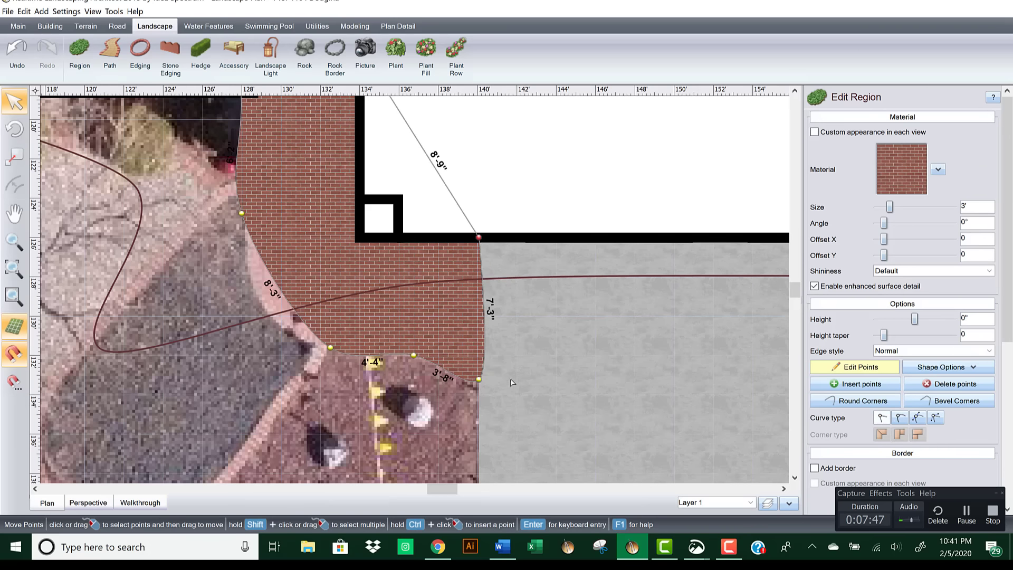
click(479, 381)
click(479, 380)
click(935, 416)
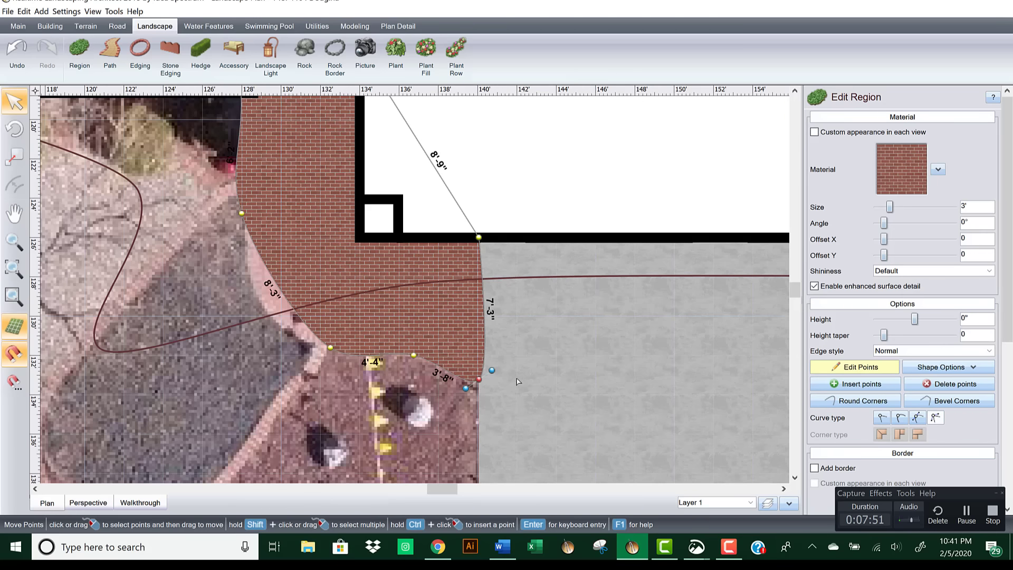
drag(491, 371, 452, 363)
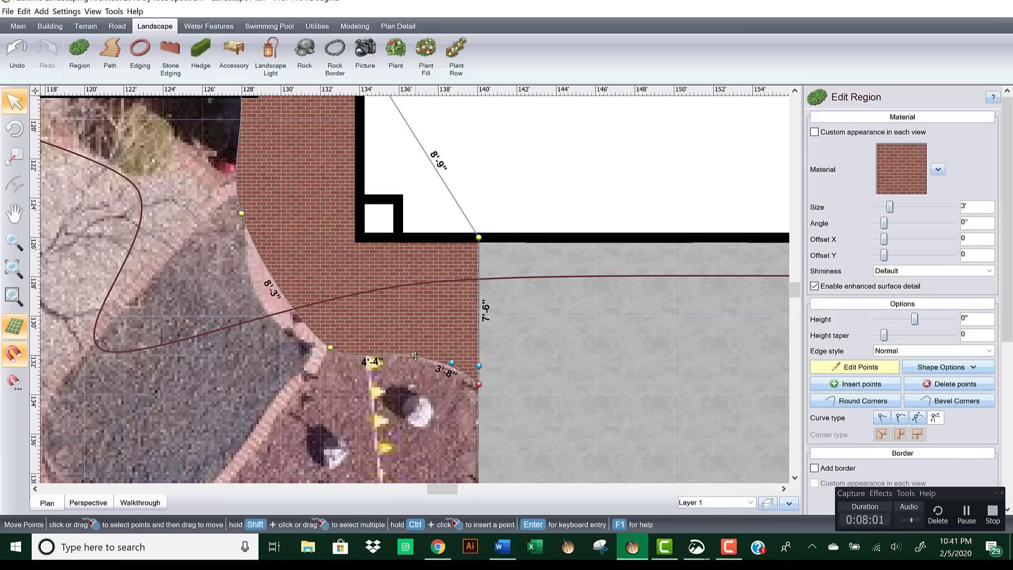
Step: Give the front edge's middle point linked curve handles and adjust them to follow the entry paving's curve
click(415, 355)
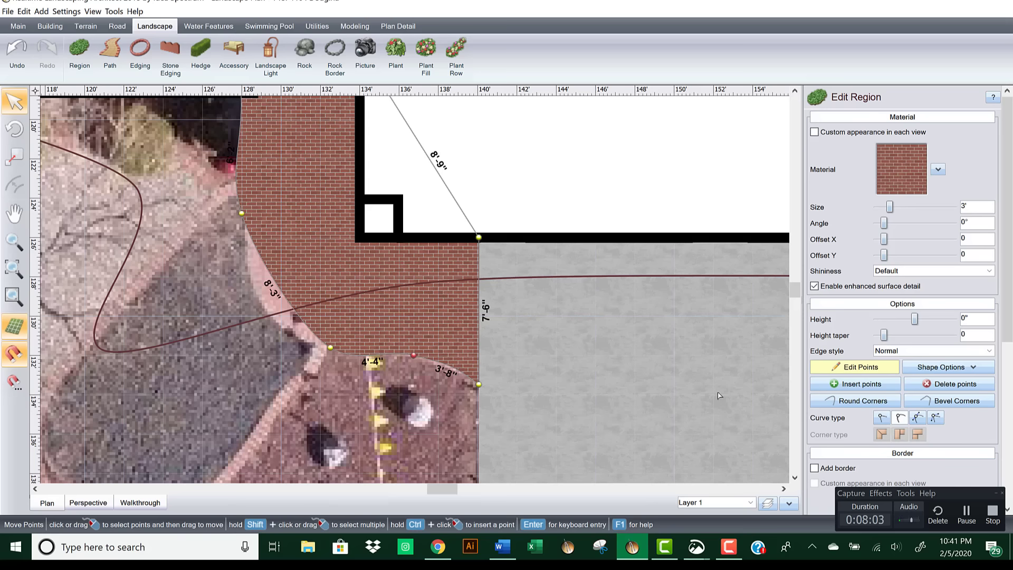
click(915, 415)
drag(441, 363, 445, 360)
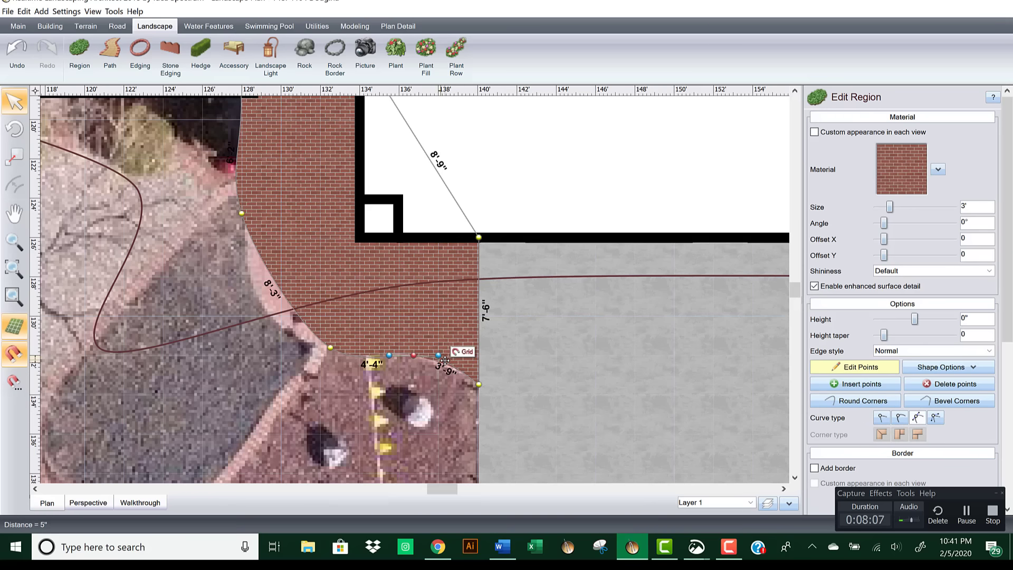
scroll(444, 360, up, 4)
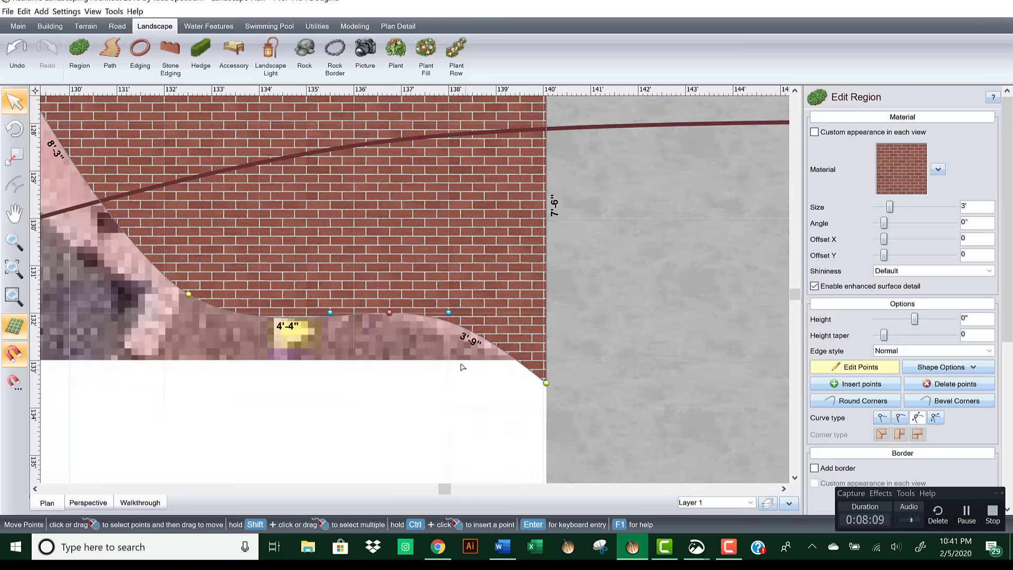
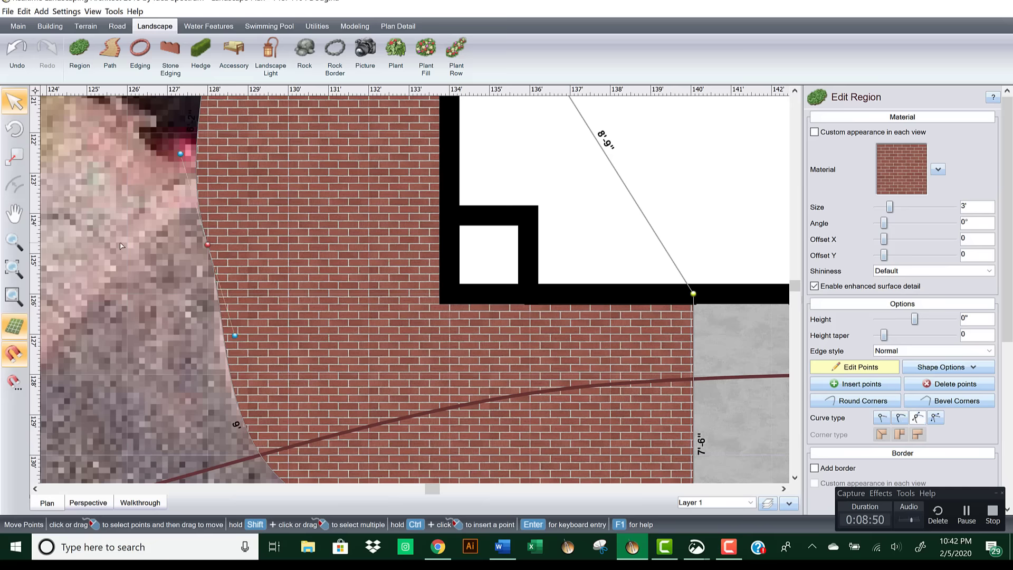
Step: Straighten the region's entry side by reshaping its lower point and making the house-wall point a sharp corner aligned above it
drag(236, 336, 209, 338)
drag(207, 244, 218, 264)
scroll(238, 258, up, 4)
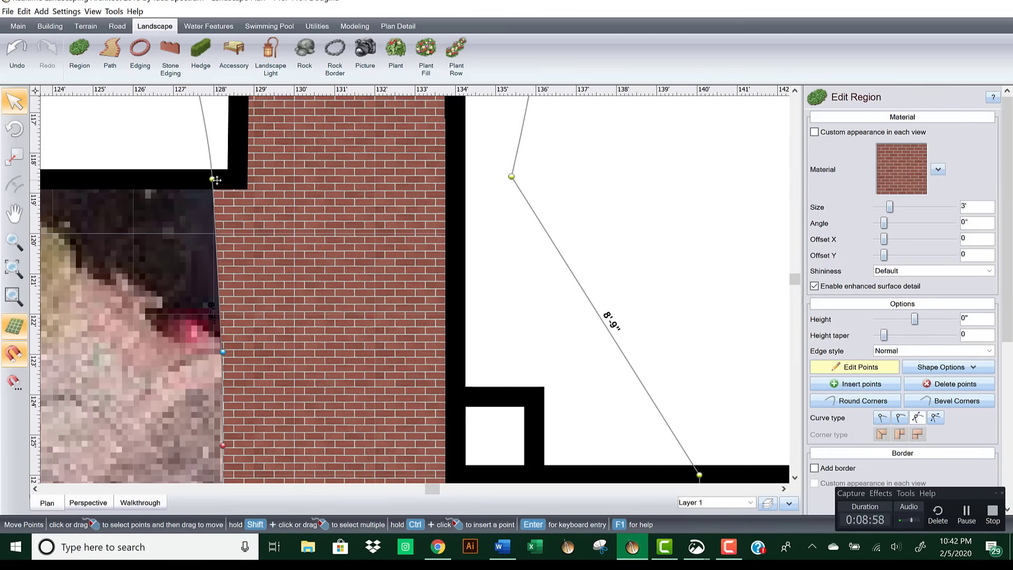
click(213, 180)
click(882, 416)
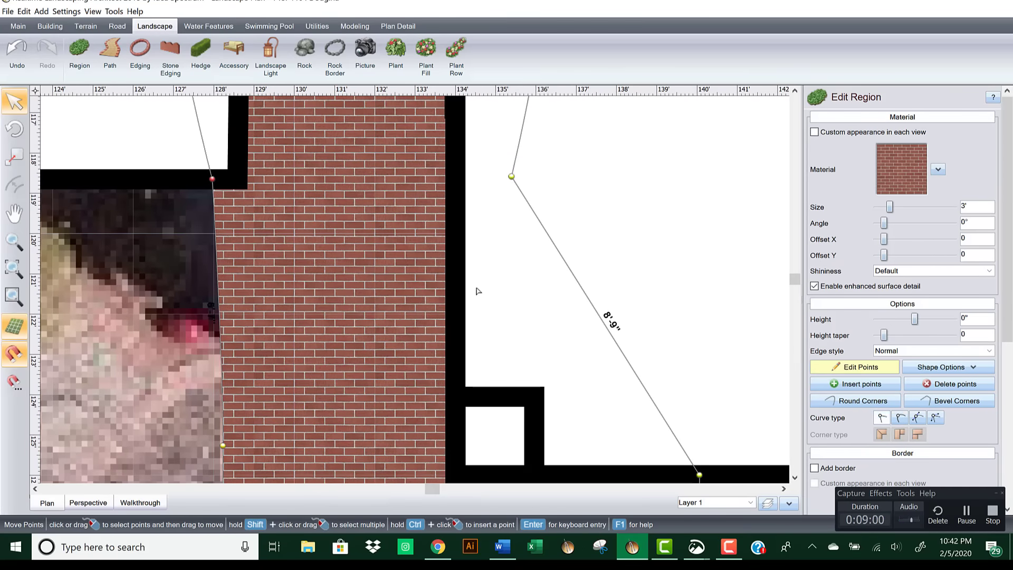
drag(213, 179, 224, 178)
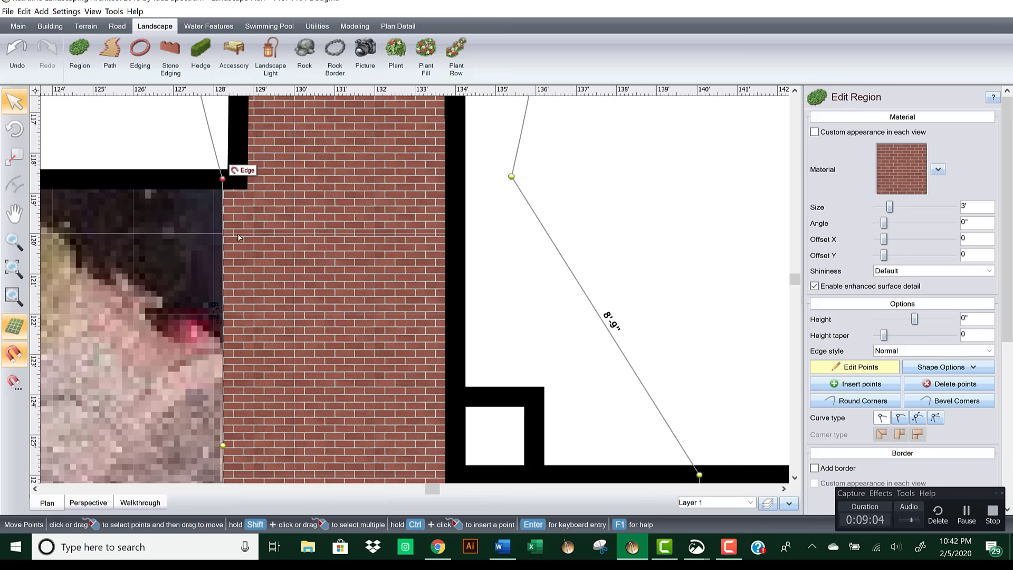
scroll(246, 242, down, 2)
scroll(232, 174, down, 2)
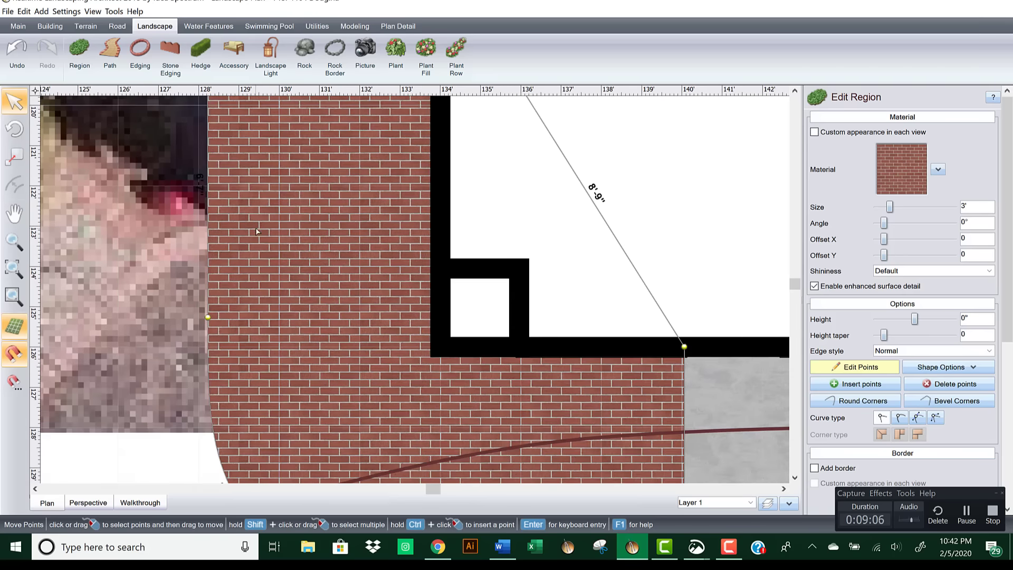
ctrl+scroll(257, 232, down, 2)
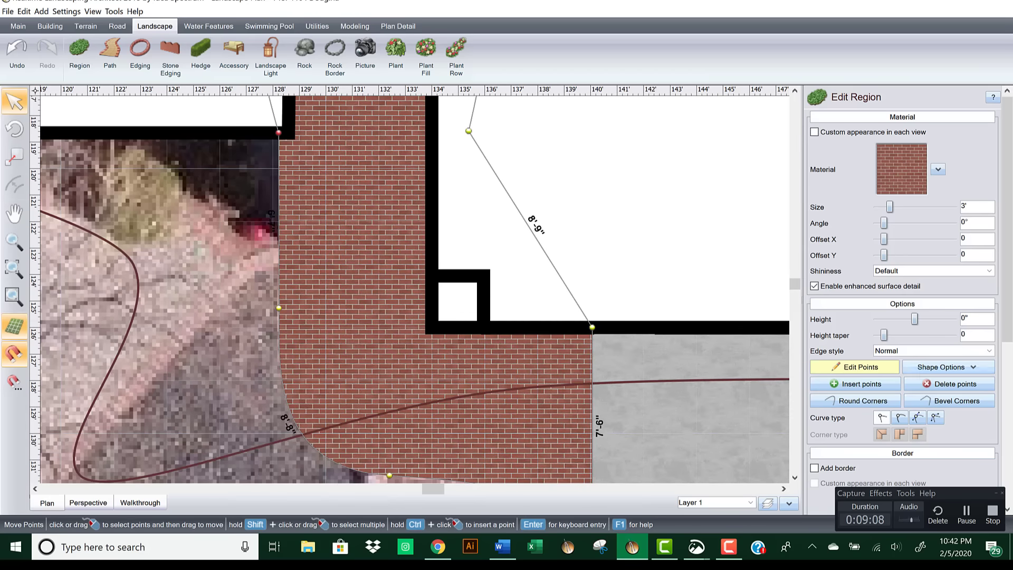
right_click(236, 446)
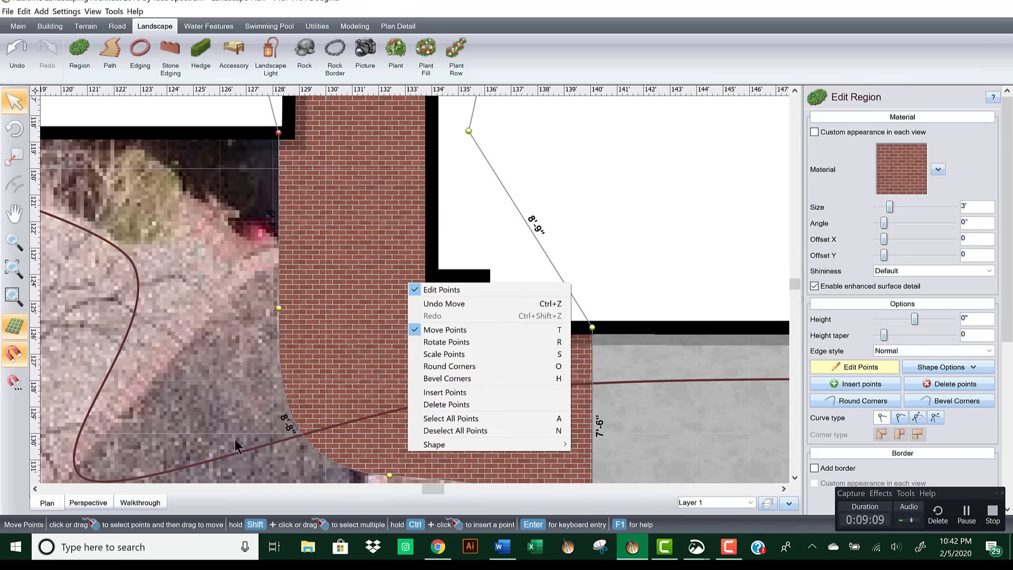
Step: Show the design in perspective and add a border around the brick entry region
click(88, 503)
scroll(350, 350, down, 5)
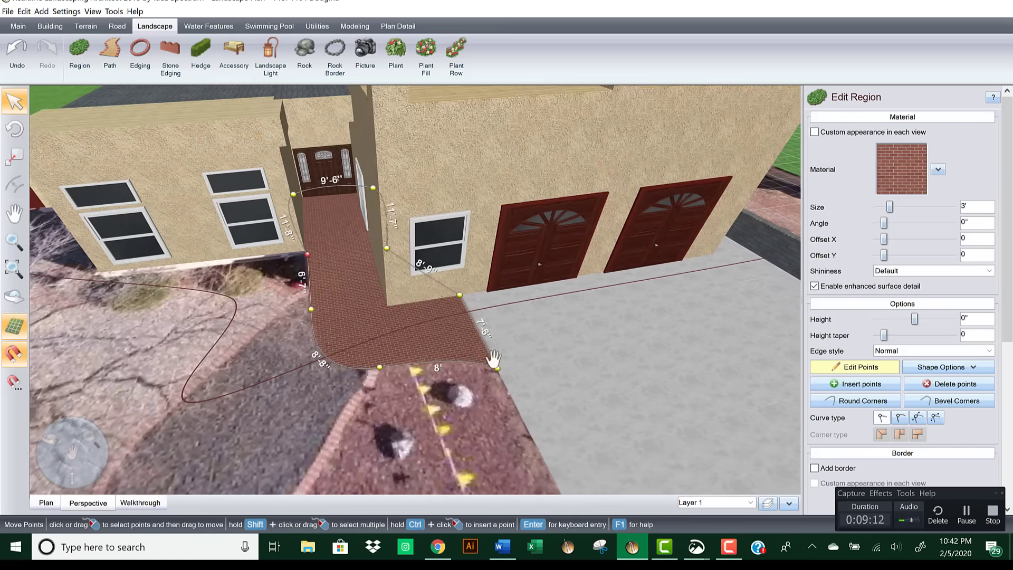
scroll(479, 357, up, 3)
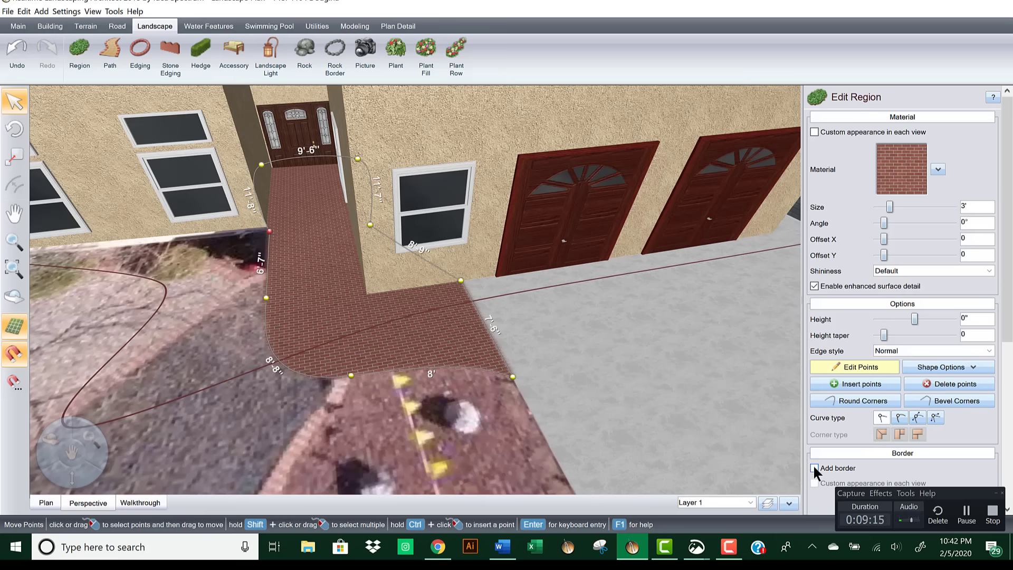
click(814, 468)
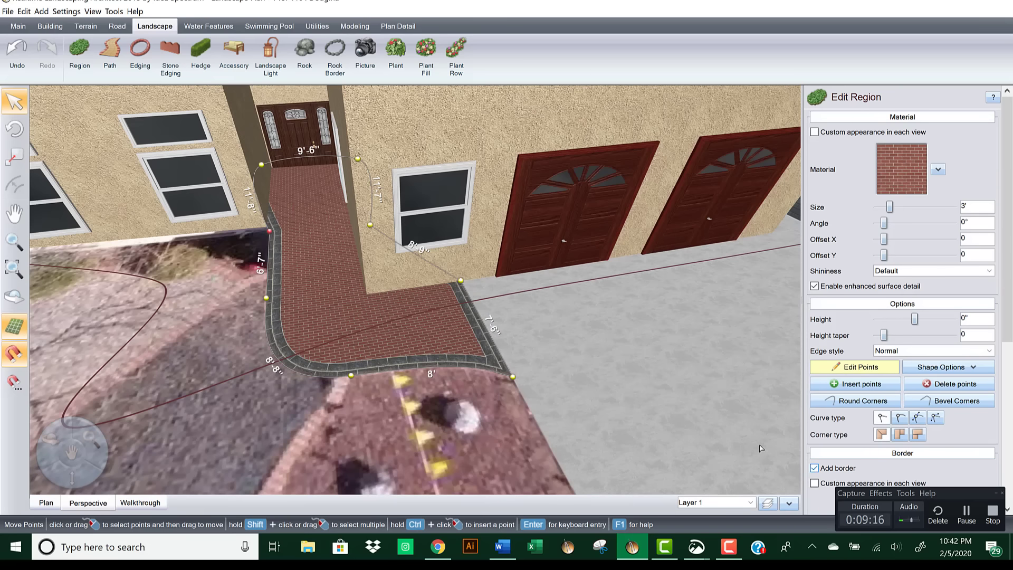
Step: Change the entry region's border material to Brick117 from the Brick category
scroll(1008, 327, down, 5)
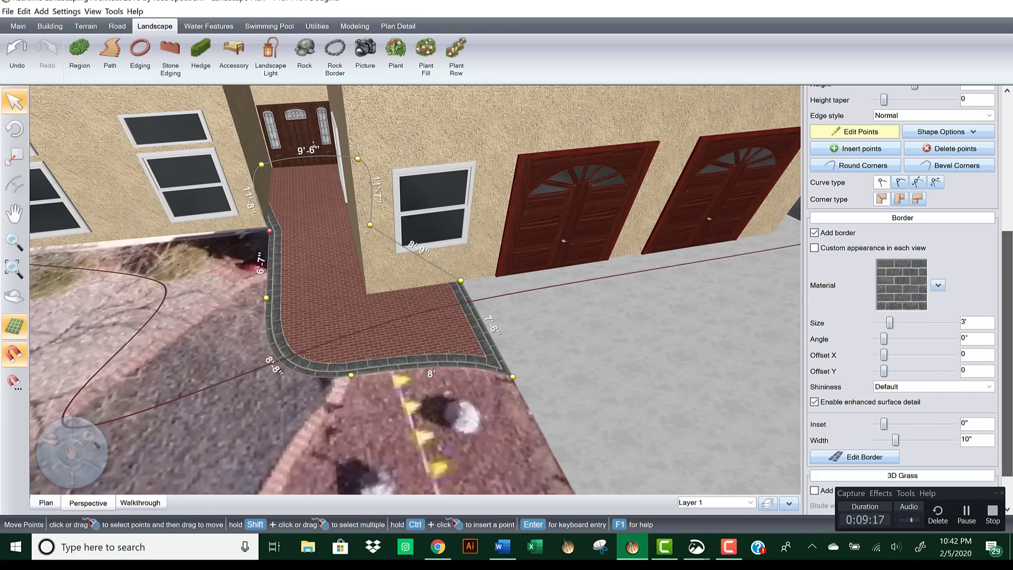
click(902, 285)
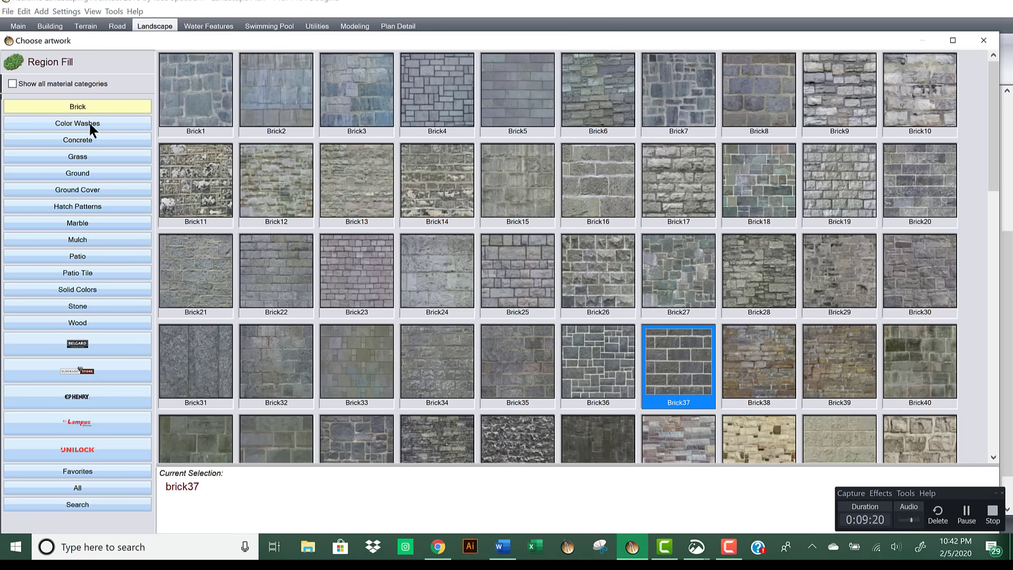
drag(989, 107, 993, 409)
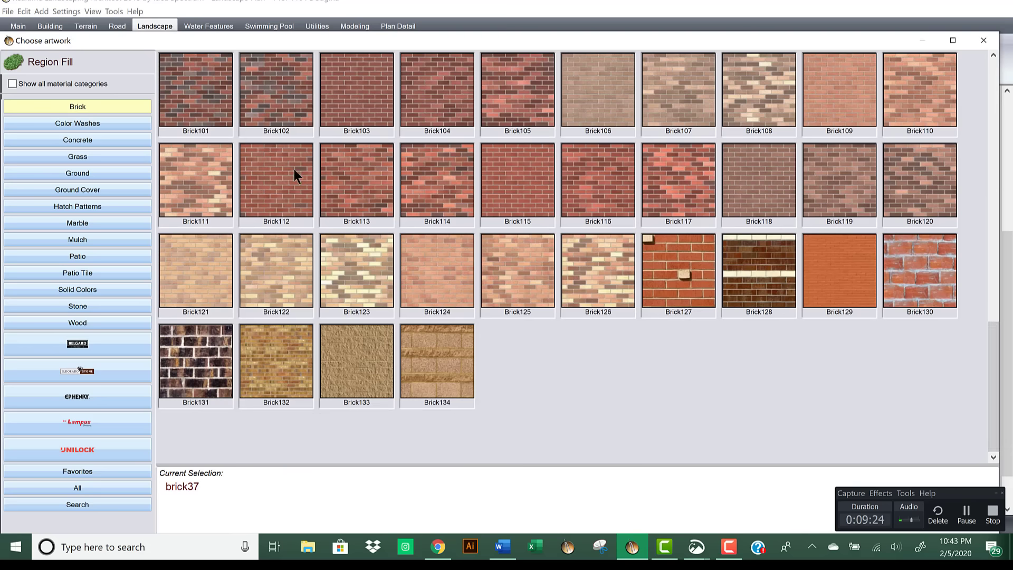
double_click(680, 181)
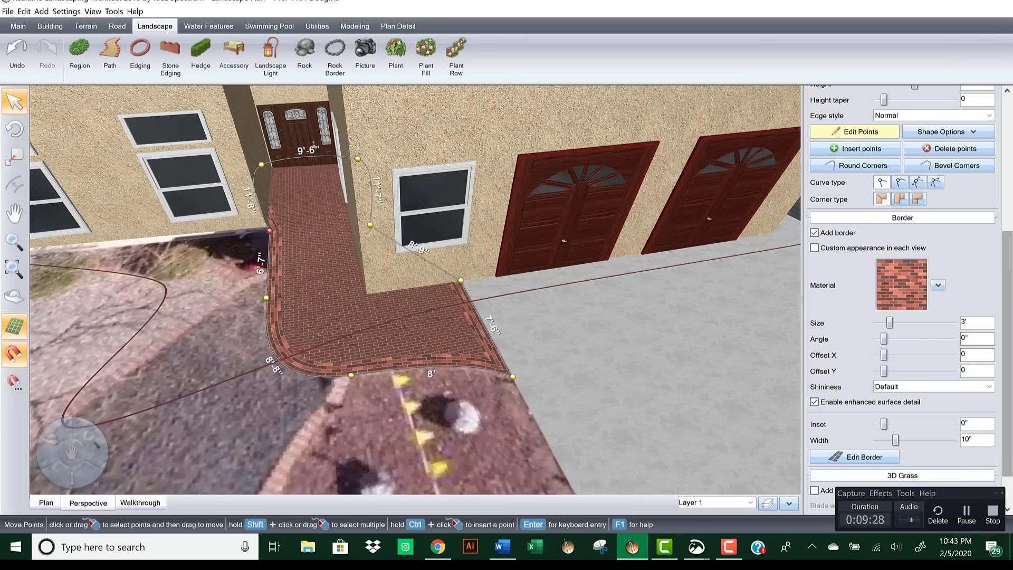
Step: Set the border's material size to 2'-1" and narrow the border to a width of 2"
click(876, 322)
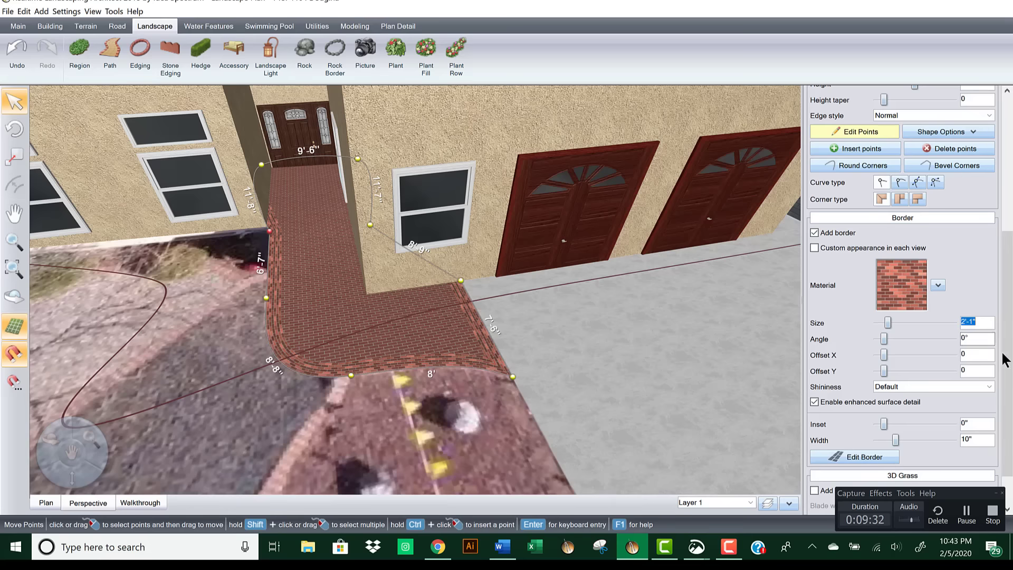
click(876, 439)
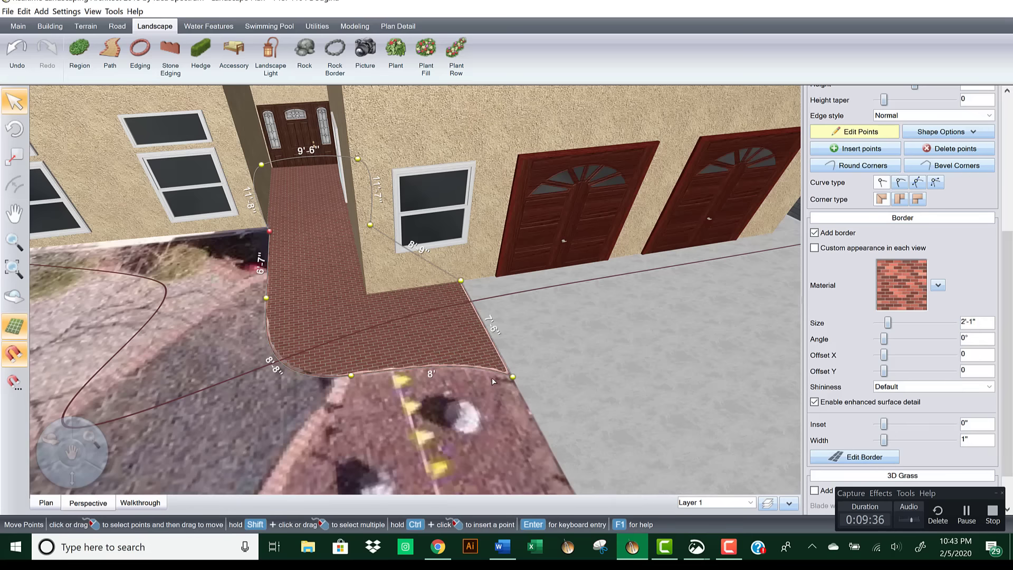
scroll(490, 380, up, 4)
middle_drag(499, 405, 530, 370)
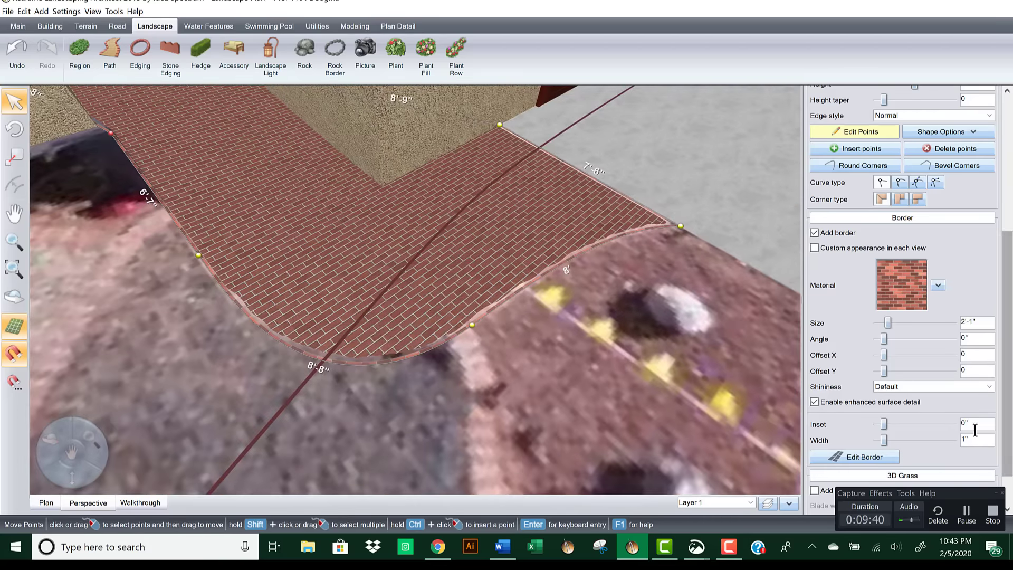
click(952, 440)
click(952, 440)
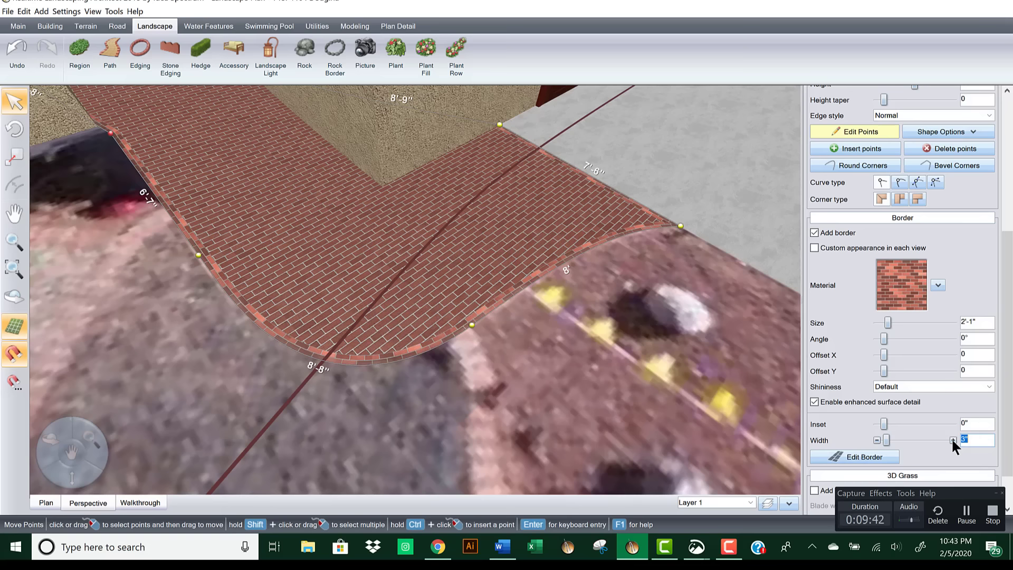
click(877, 440)
Step: Try border material sizes from 2" to 30' on the curved edge, ending at 2'-6"
scroll(707, 369, up, 5)
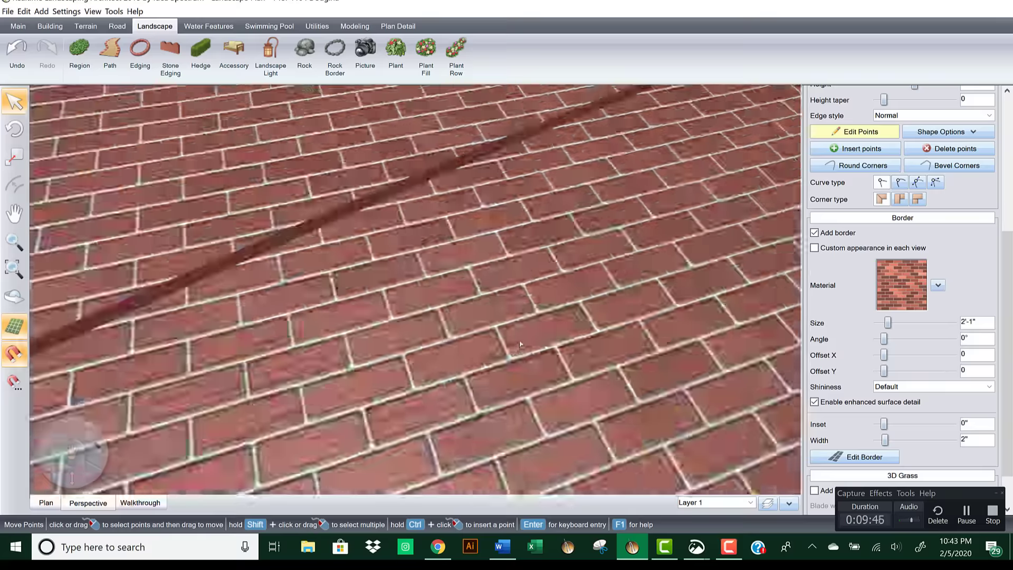
scroll(593, 260, down, 5)
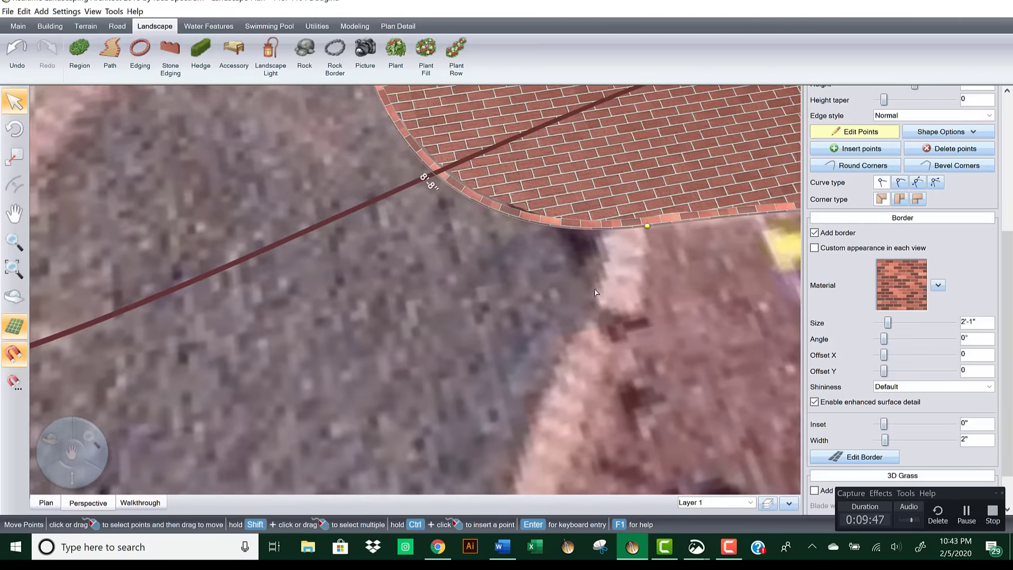
mouse_move(554, 296)
right_down()
mouse_move(533, 299)
mouse_move(536, 309)
mouse_move(545, 300)
right_up()
right_click(544, 301)
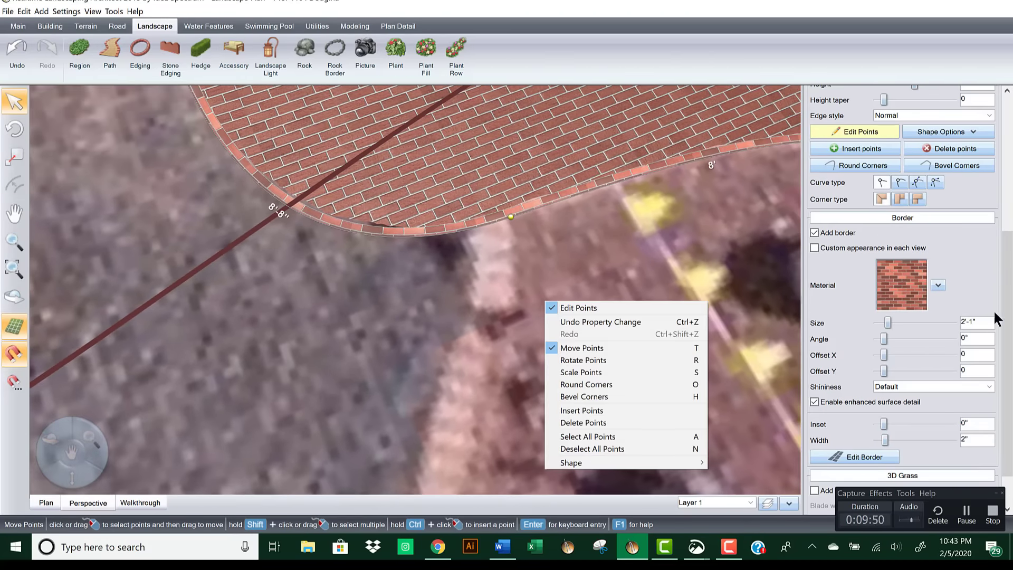
click(951, 321)
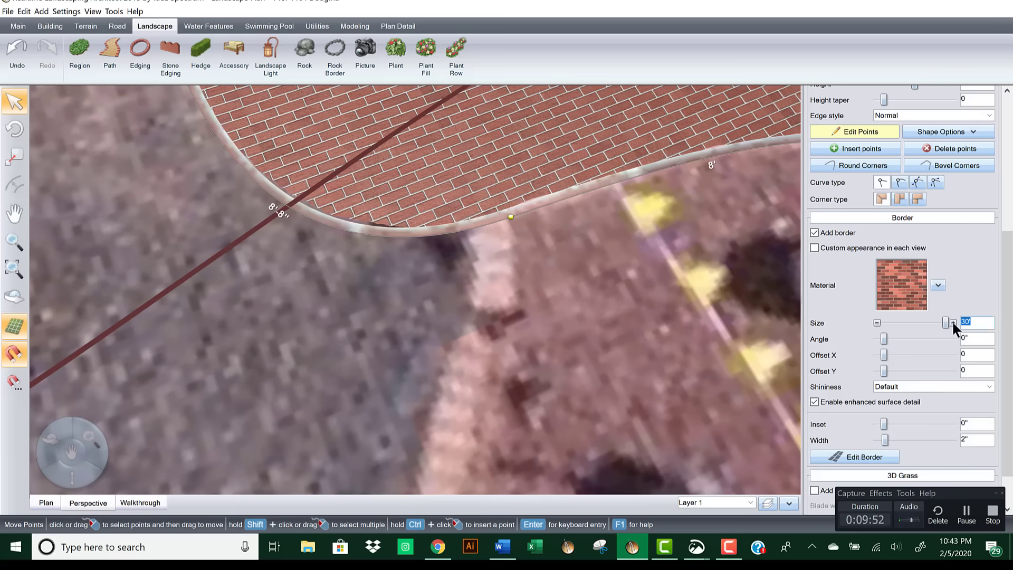
drag(951, 322, 870, 326)
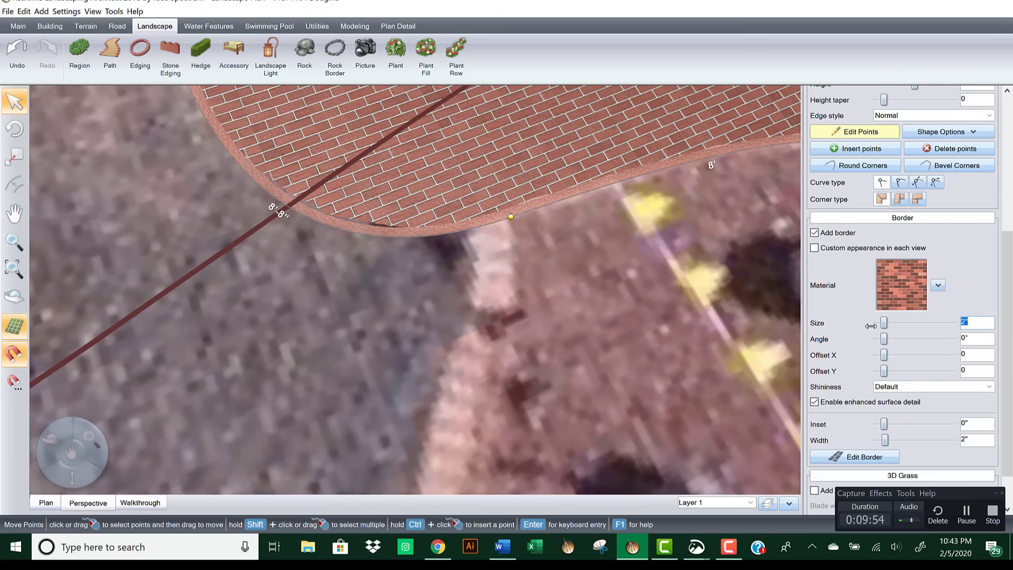
click(952, 321)
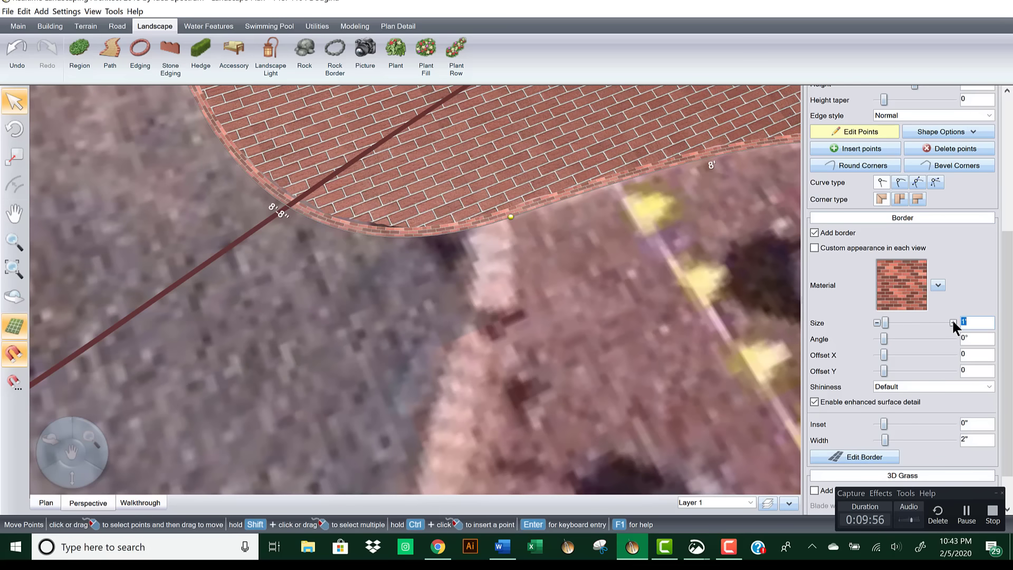
click(952, 321)
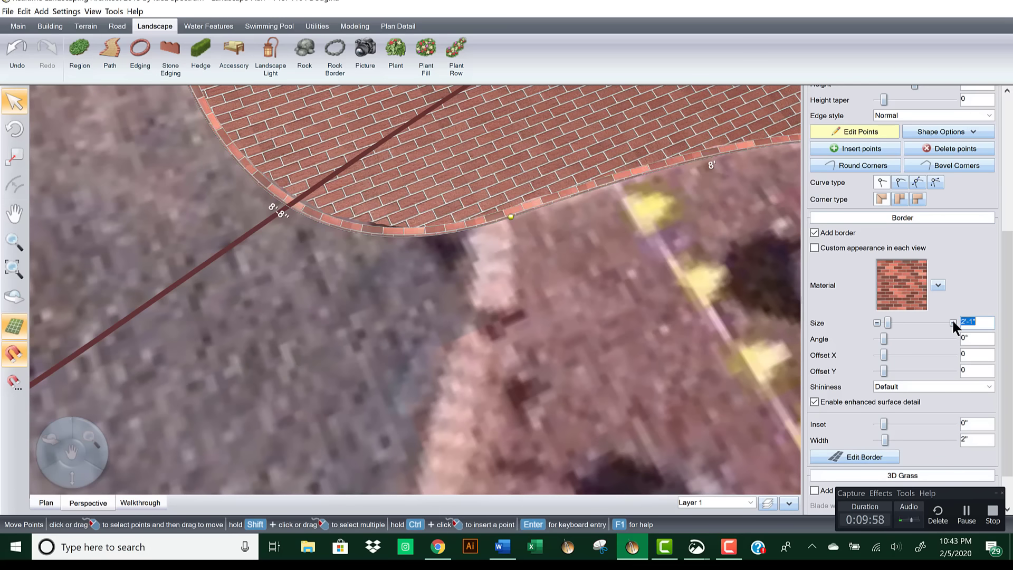
click(953, 321)
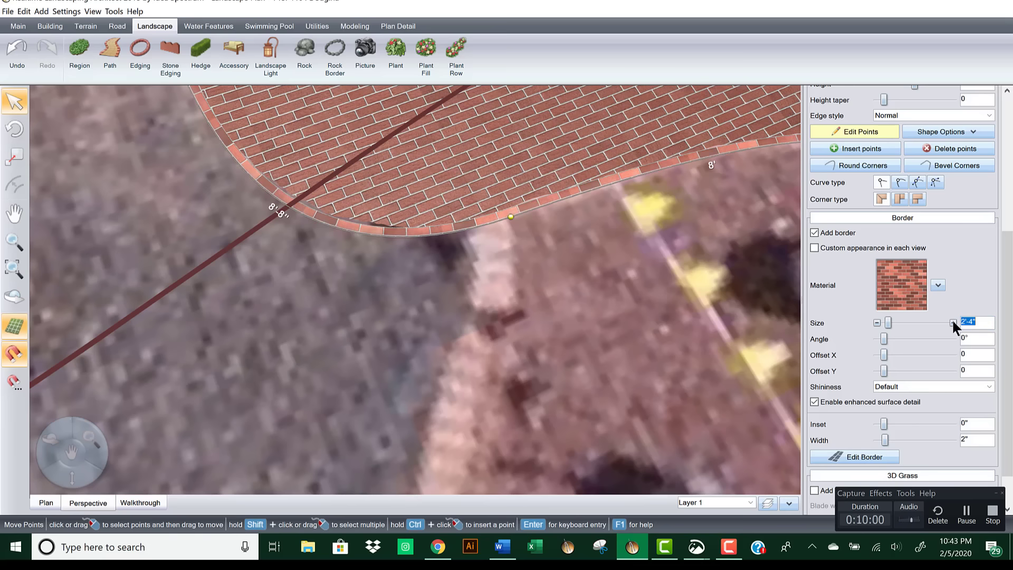
click(953, 321)
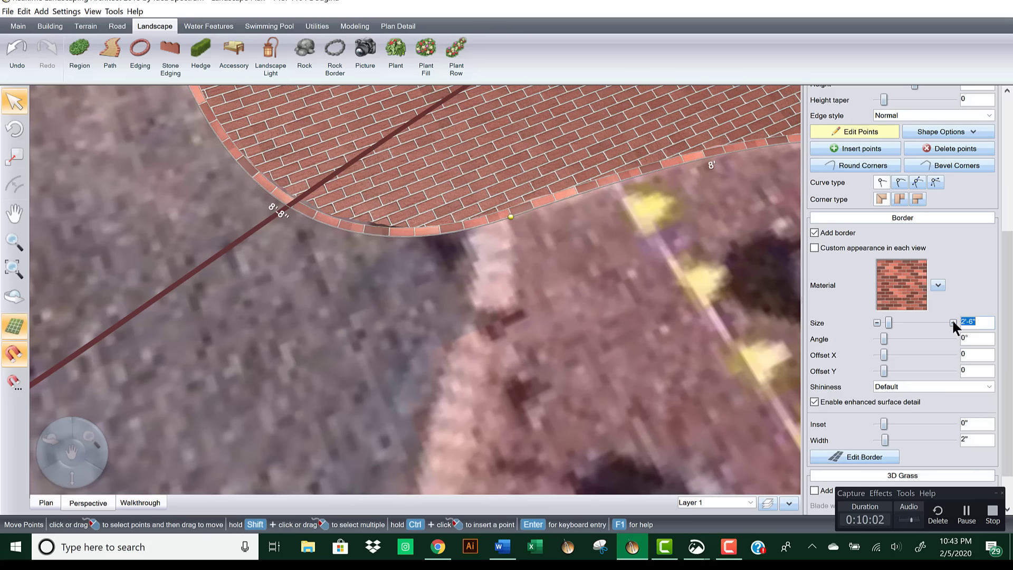
Step: Set the border width to 3" and enlarge its brick material size to 3'-7" in small increments
click(951, 435)
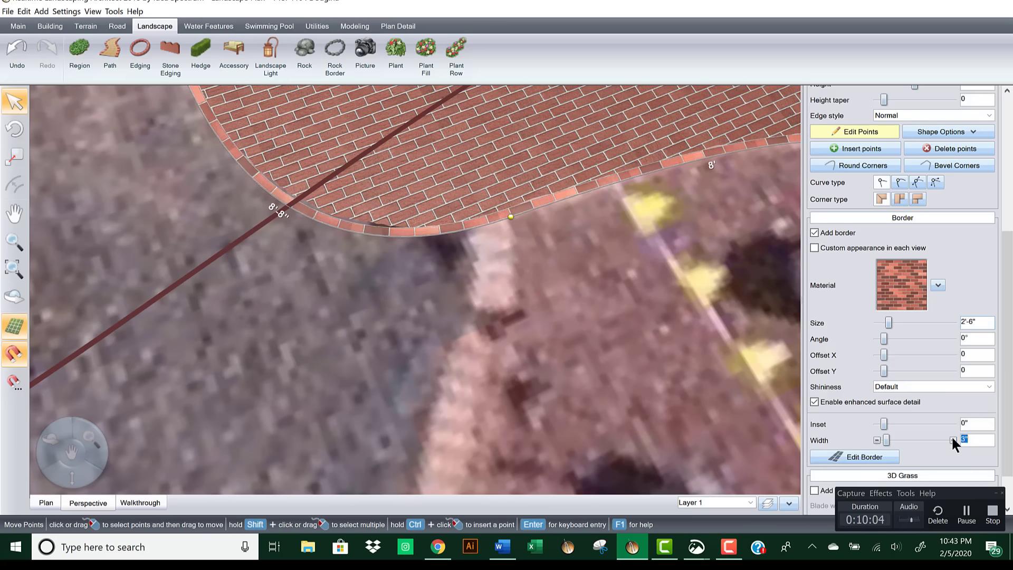
click(876, 321)
click(876, 321)
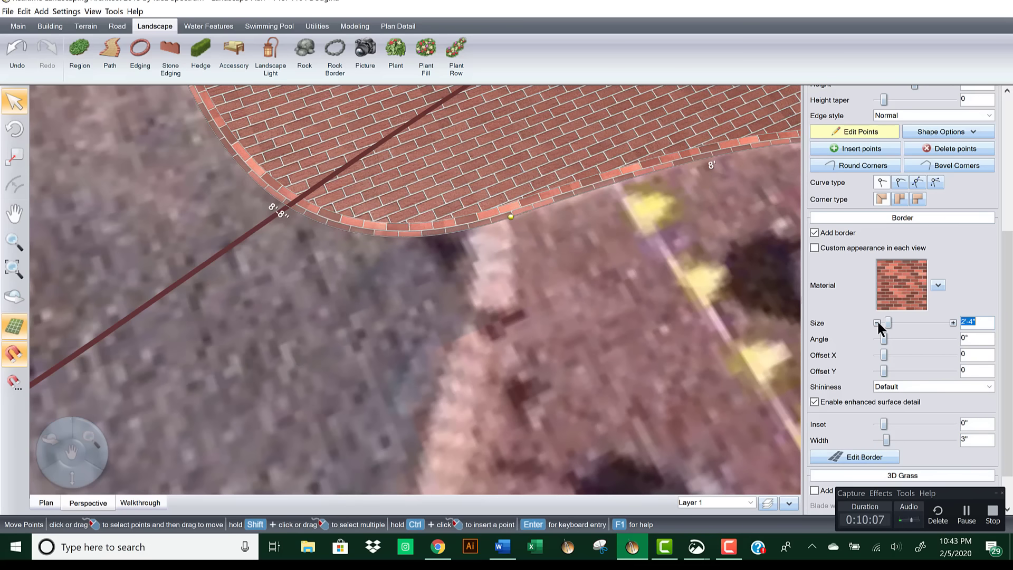
click(953, 322)
click(954, 322)
click(953, 322)
click(953, 322)
click(953, 323)
click(953, 322)
click(953, 322)
click(953, 323)
click(953, 323)
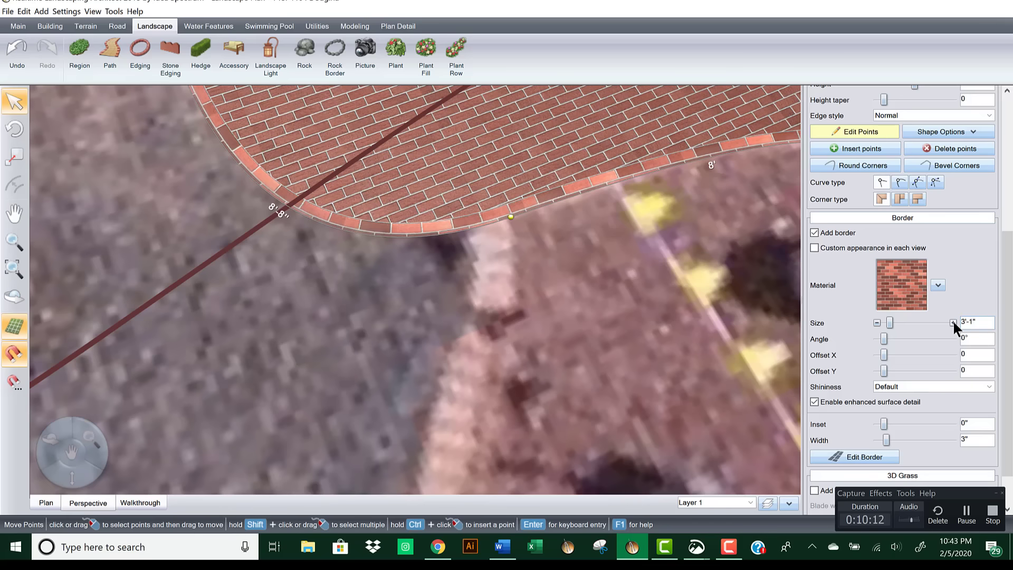
click(953, 322)
click(953, 322)
click(953, 323)
click(953, 323)
click(953, 322)
click(953, 322)
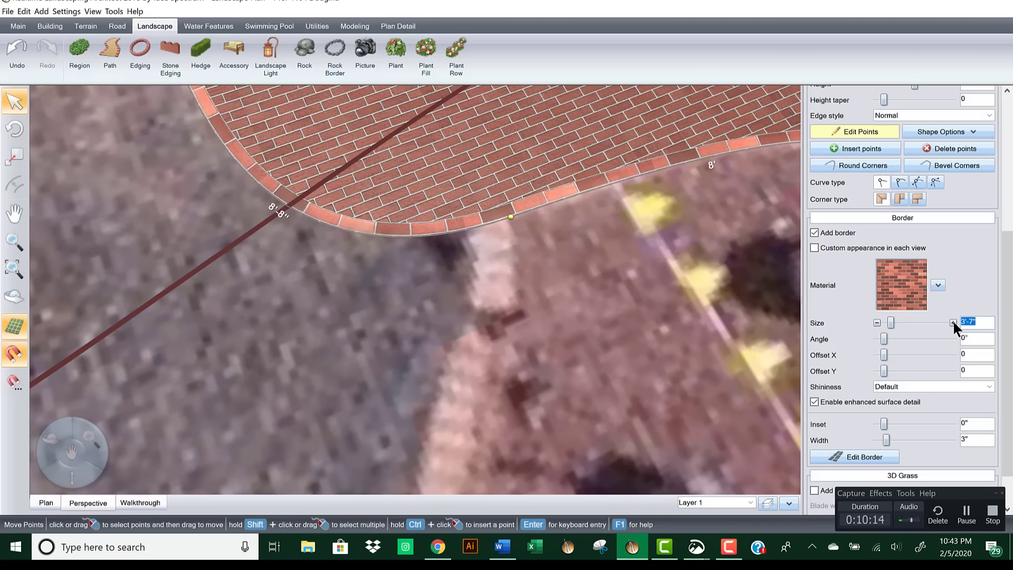
Step: Replace the border material with the darker red Brick104, view the entry up to the front door, and end point editing
right_drag(666, 310, 560, 320)
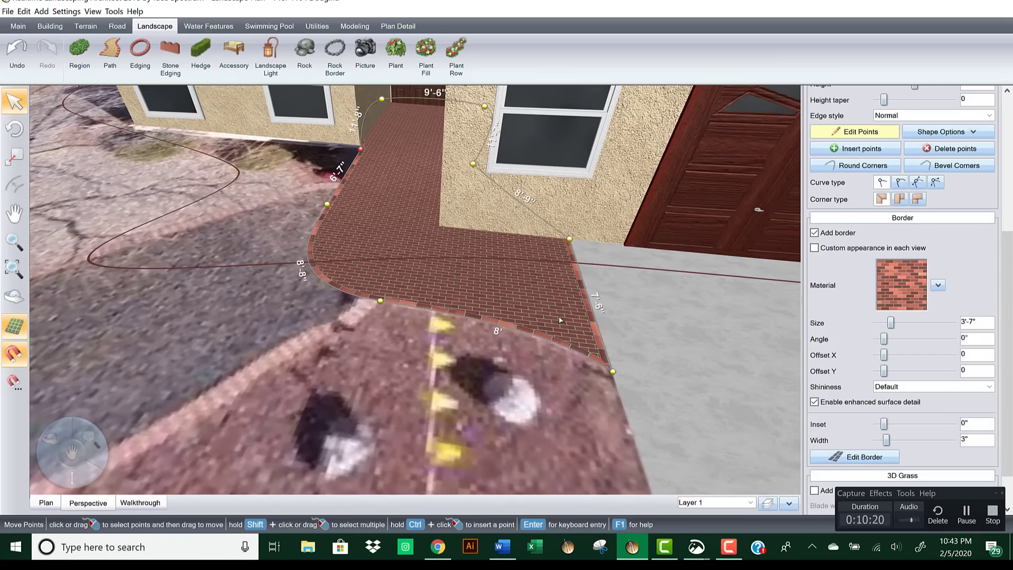
click(908, 283)
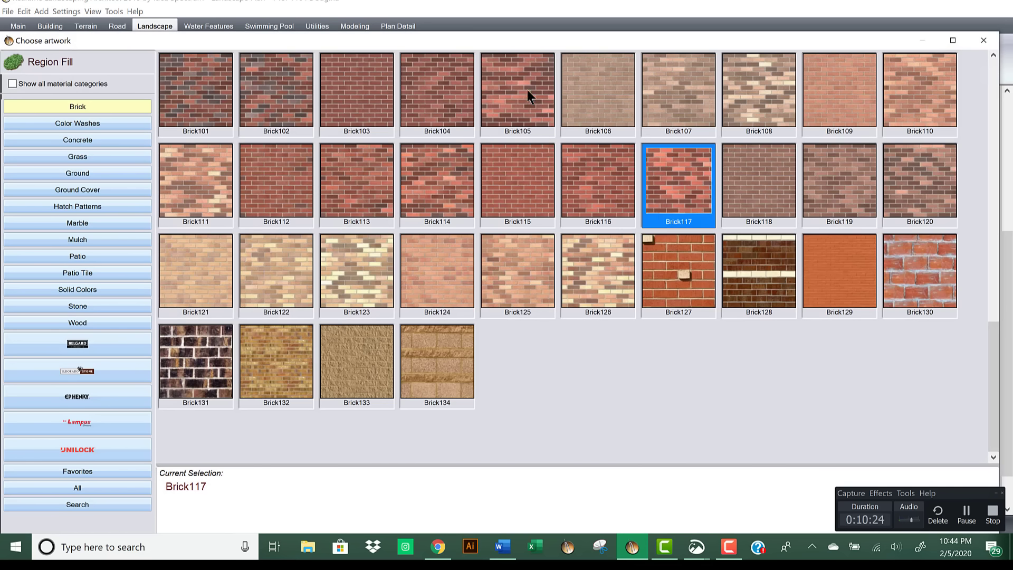
double_click(464, 88)
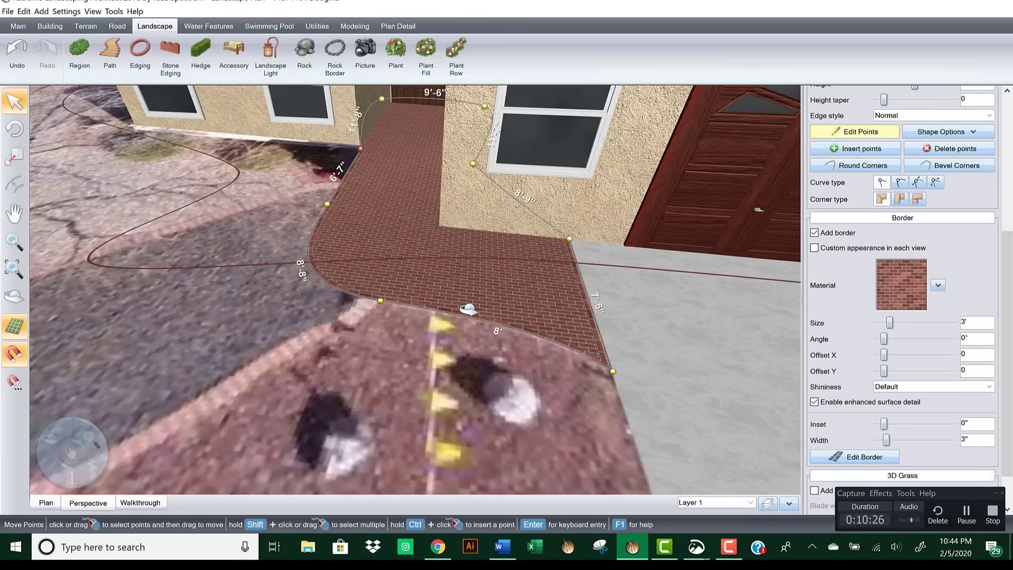
right_drag(468, 309, 441, 290)
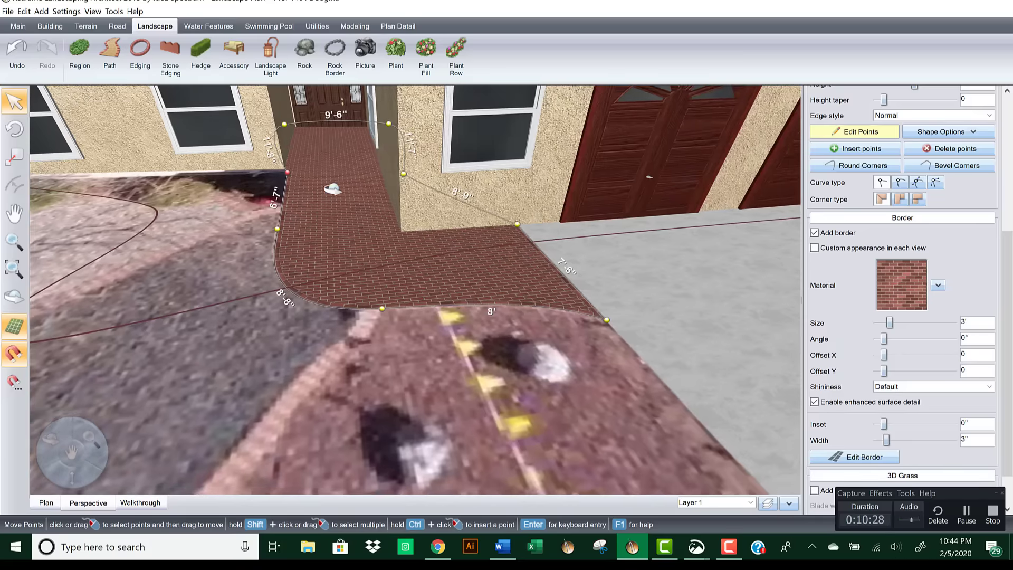
right_drag(333, 189, 444, 246)
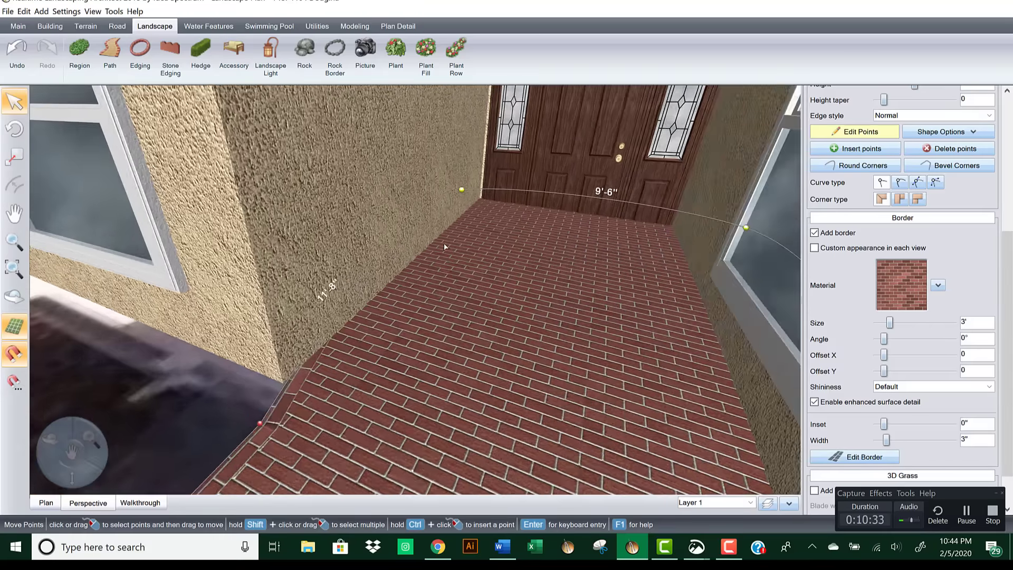
click(857, 129)
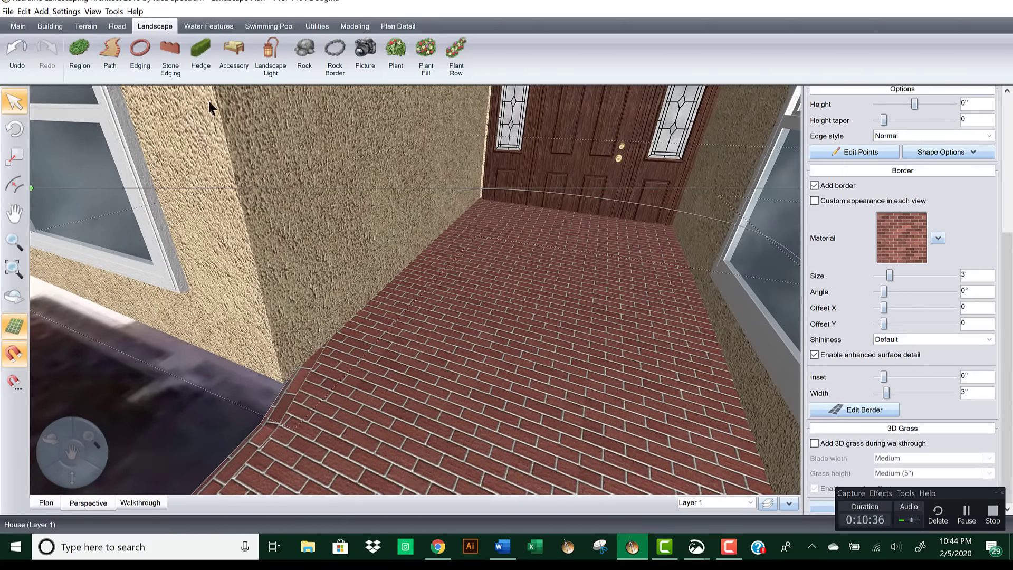
Step: Start adding an accessory, search the artwork for "ben", and choose the red wooden bench model Bench21
click(236, 50)
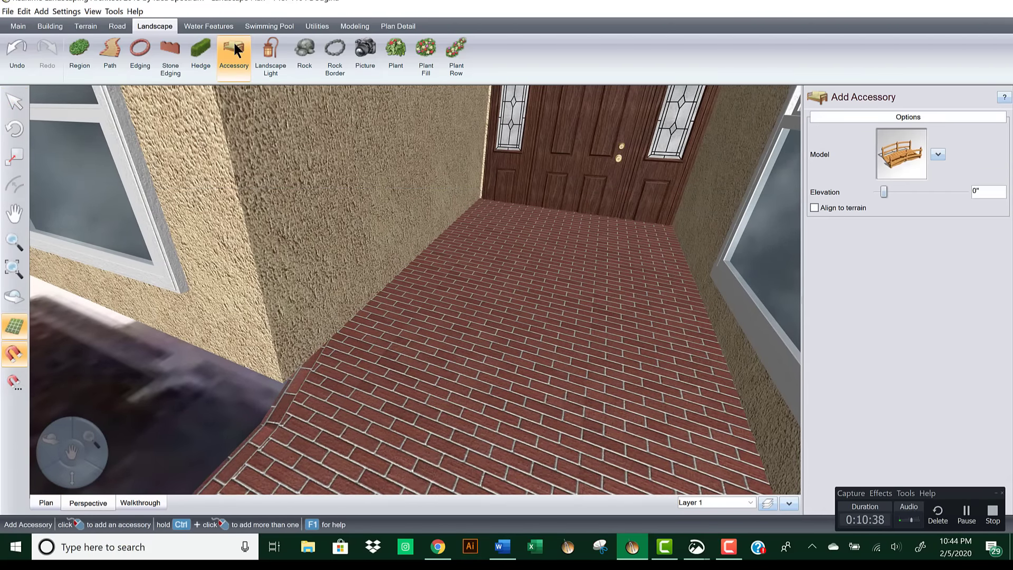
click(891, 160)
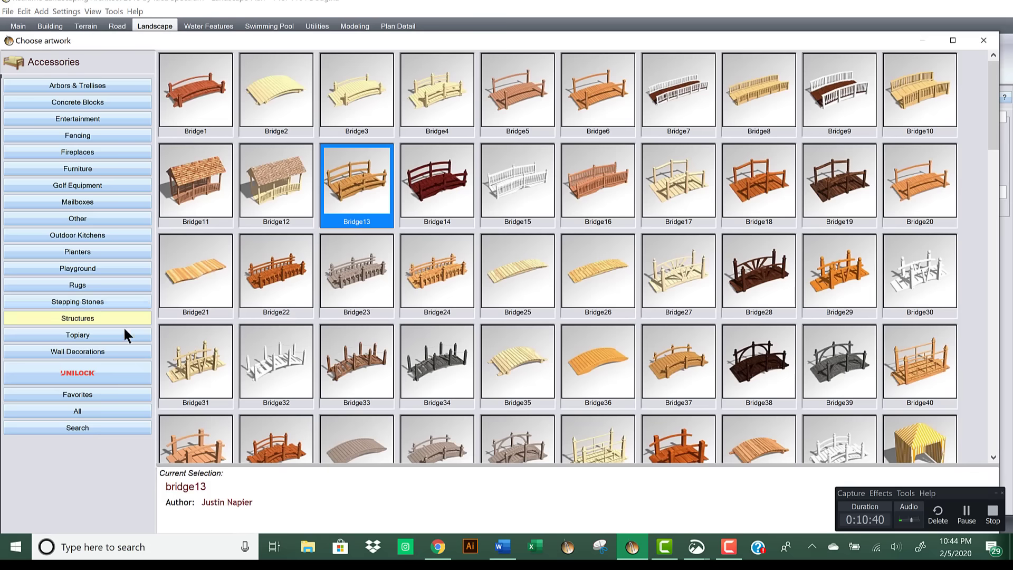
click(97, 430)
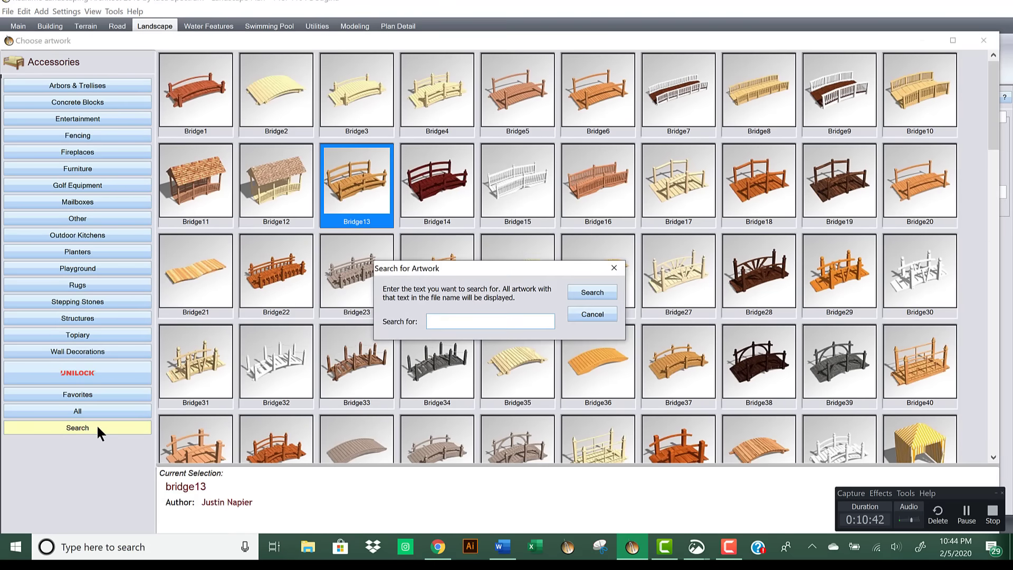
text(ben)
key(Return)
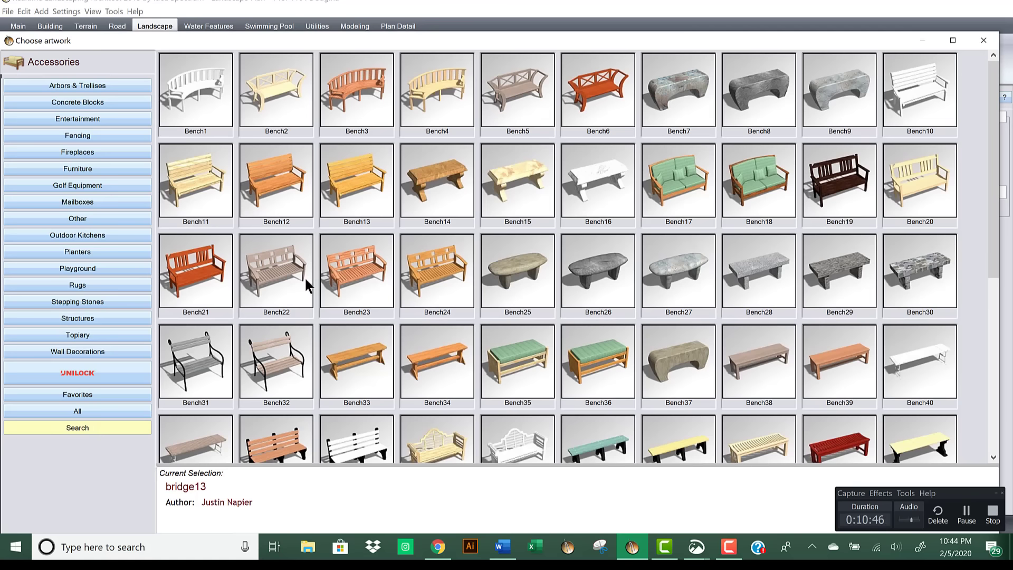
double_click(211, 264)
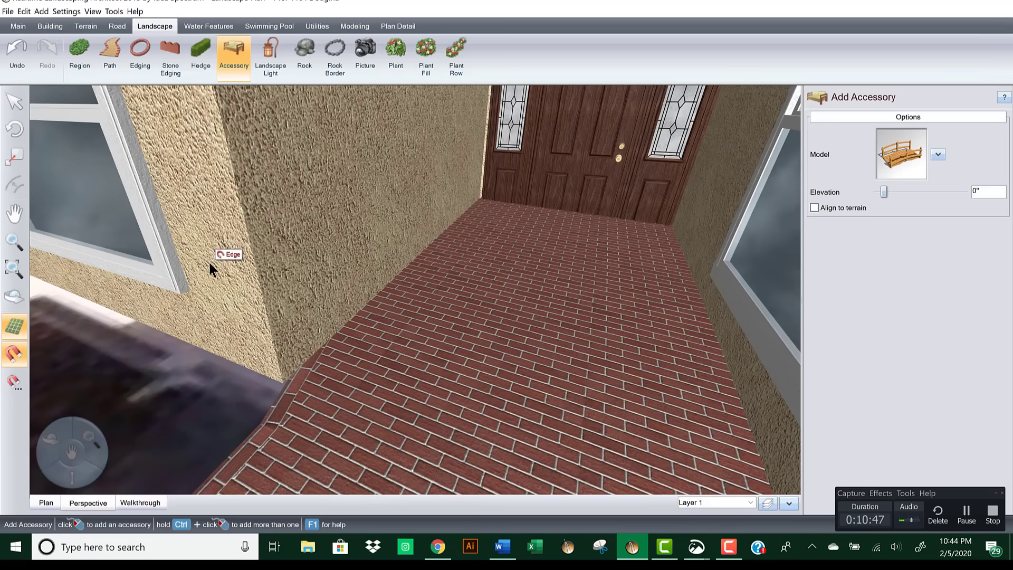
Step: Place the bench on the brick walk in front of the door and rotate it 90° about Y to back against the side wall
click(444, 232)
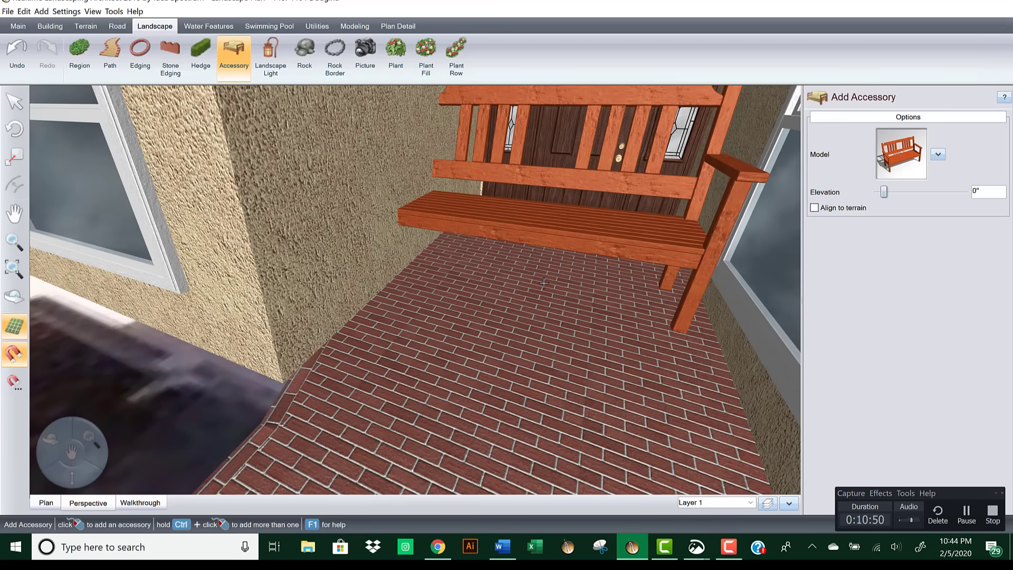
scroll(529, 288, down, 10)
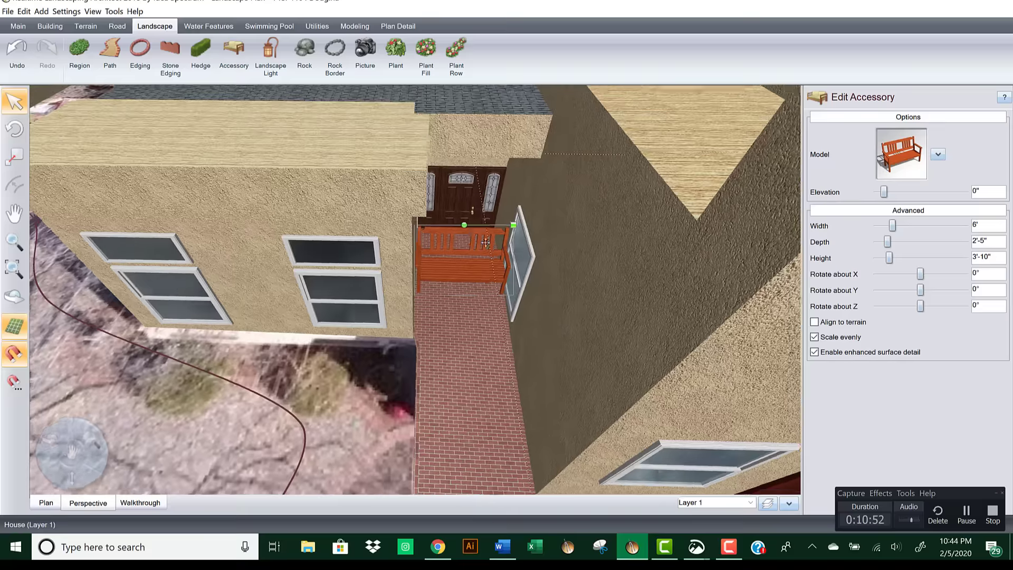
drag(463, 224, 421, 247)
Step: Scale the bench down evenly to 3'-9" wide and shift it closer to the side wall by the door
scroll(451, 267, up, 5)
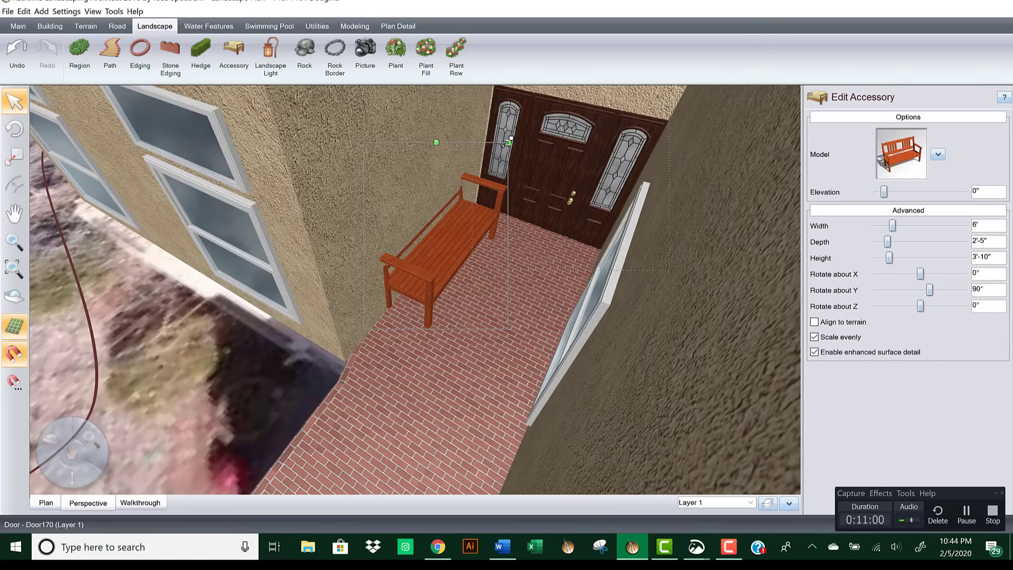
drag(509, 142, 481, 193)
scroll(467, 228, down, 1)
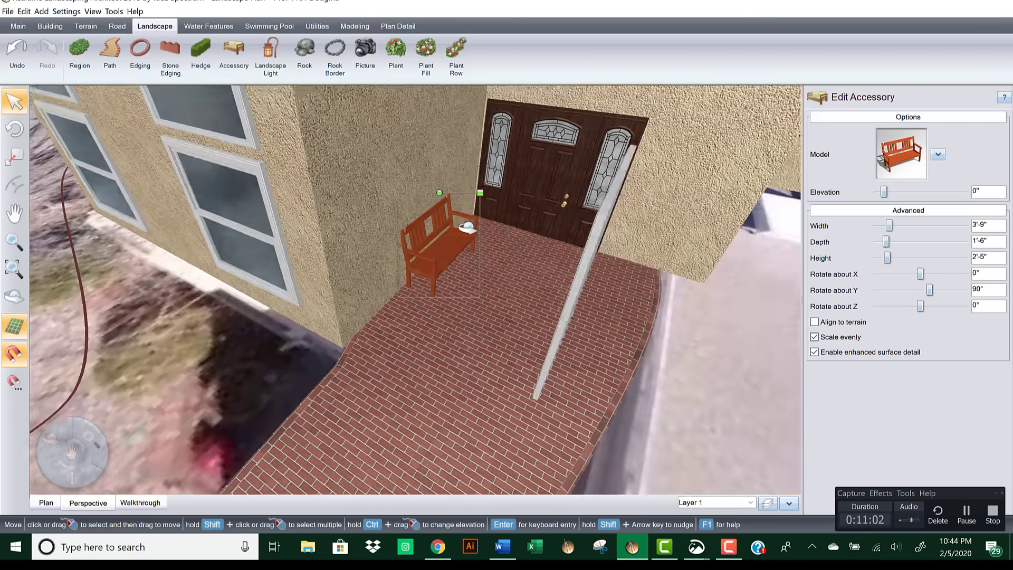
drag(455, 238, 449, 241)
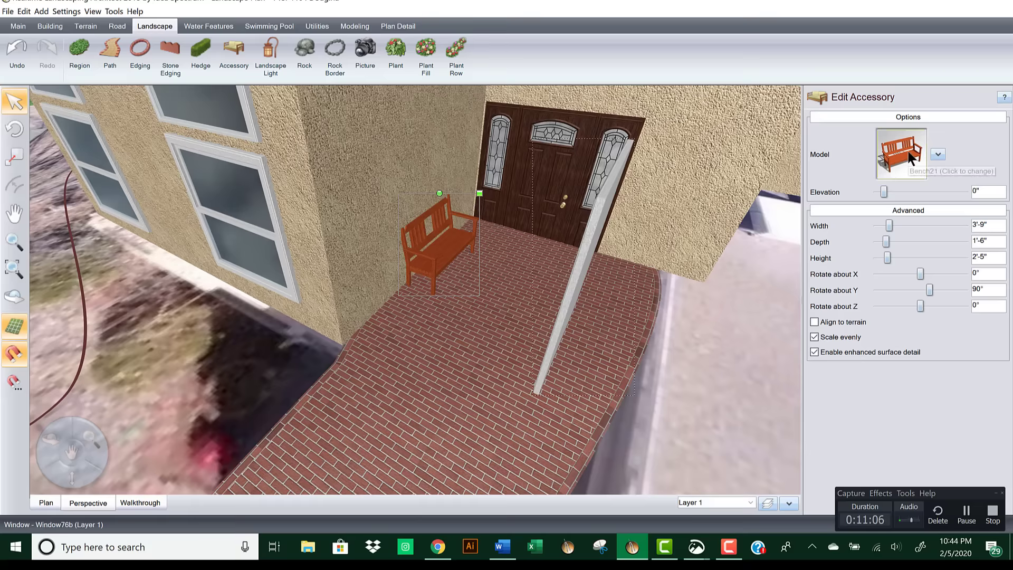
Step: Replace the bench's Material 1 texture with the green Composite5 from the Deck & Fence materials
click(935, 153)
click(913, 182)
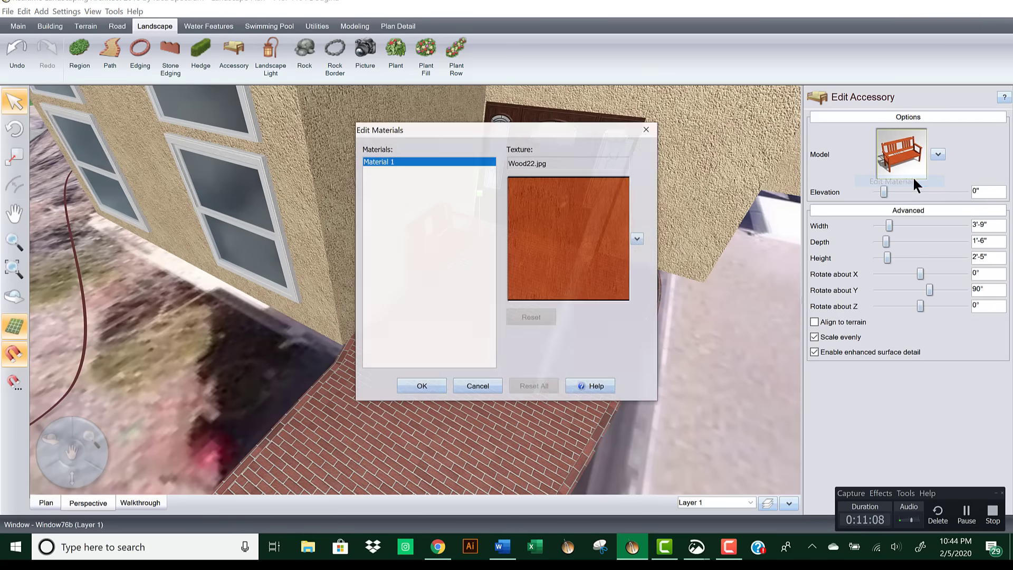
click(577, 216)
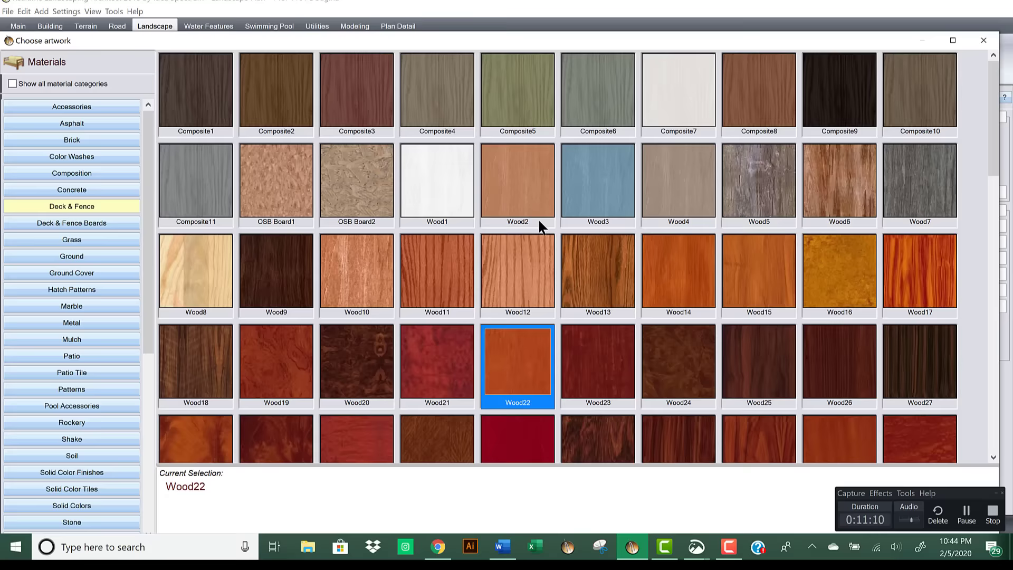
double_click(520, 99)
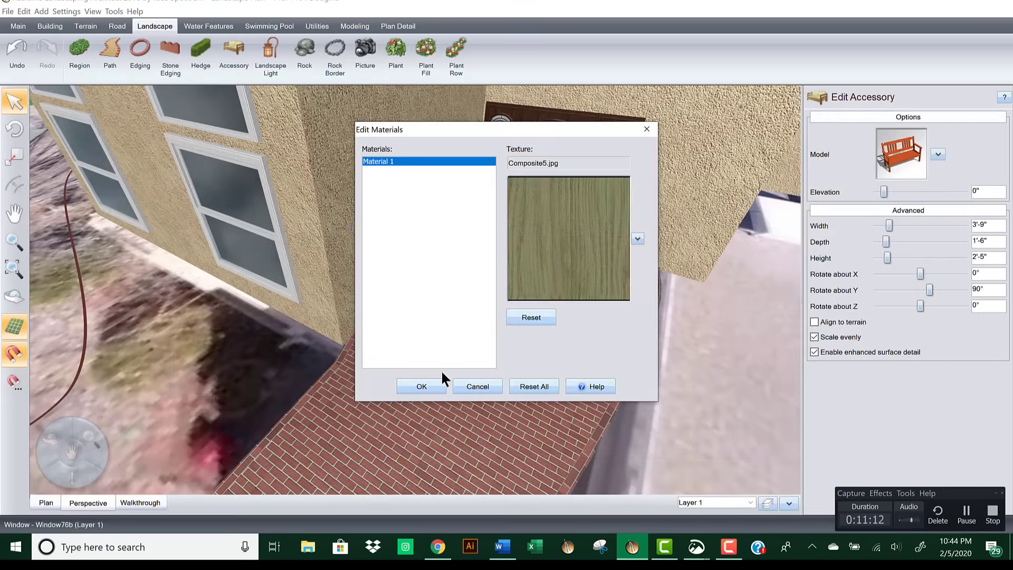
click(421, 386)
Step: Select the green bench and move it slightly away from the stucco side wall
scroll(437, 327, up, 5)
middle_drag(454, 319, 458, 317)
click(447, 253)
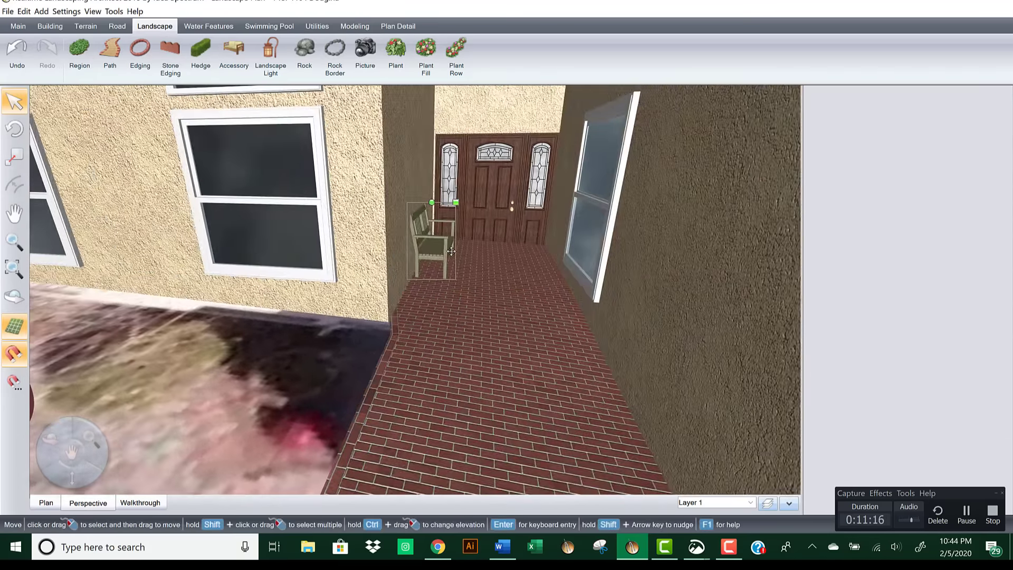
click(452, 350)
scroll(453, 300, up, 3)
click(448, 275)
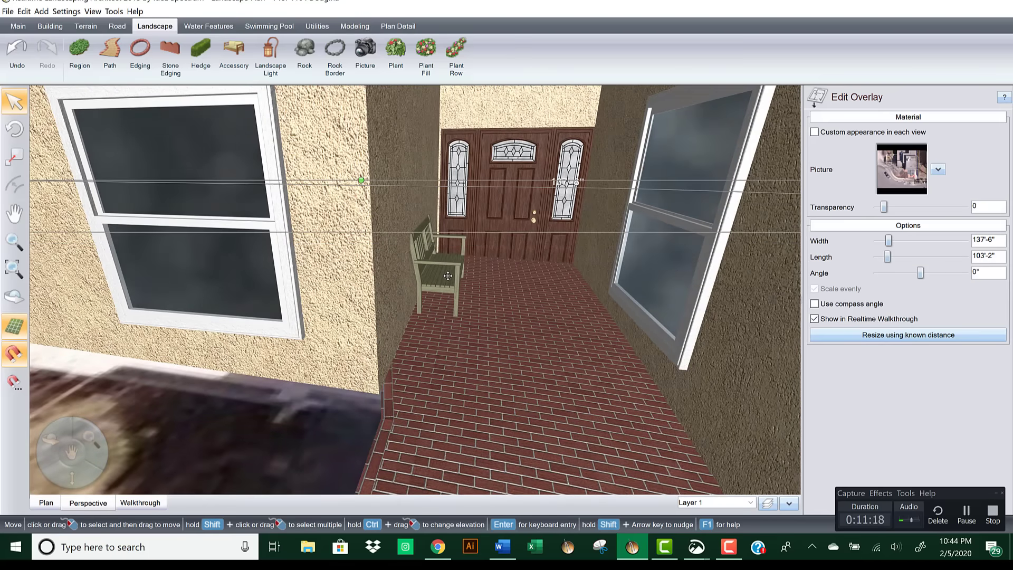
scroll(448, 275, up, 5)
scroll(543, 253, down, 2)
click(487, 285)
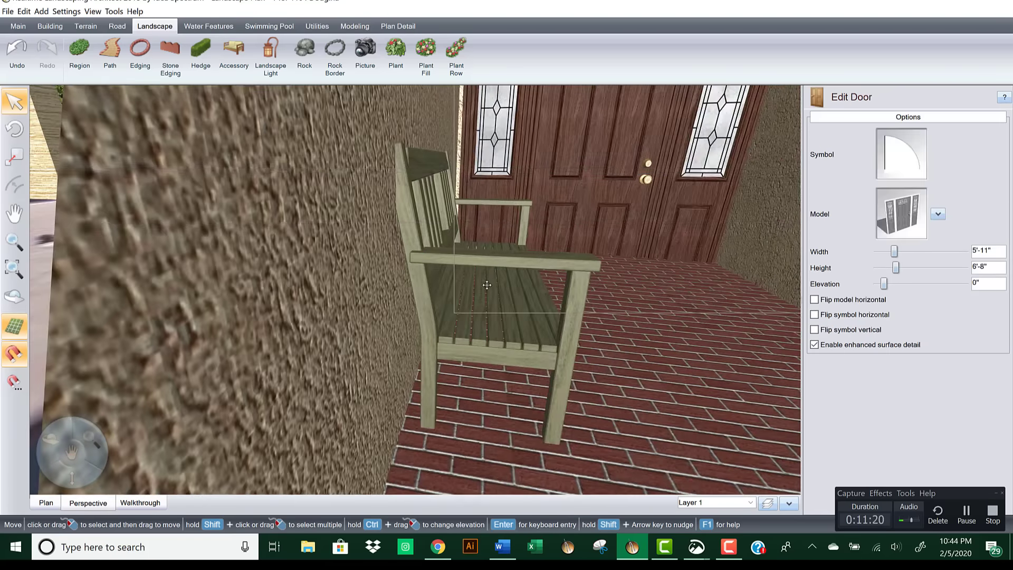
click(479, 288)
click(479, 288)
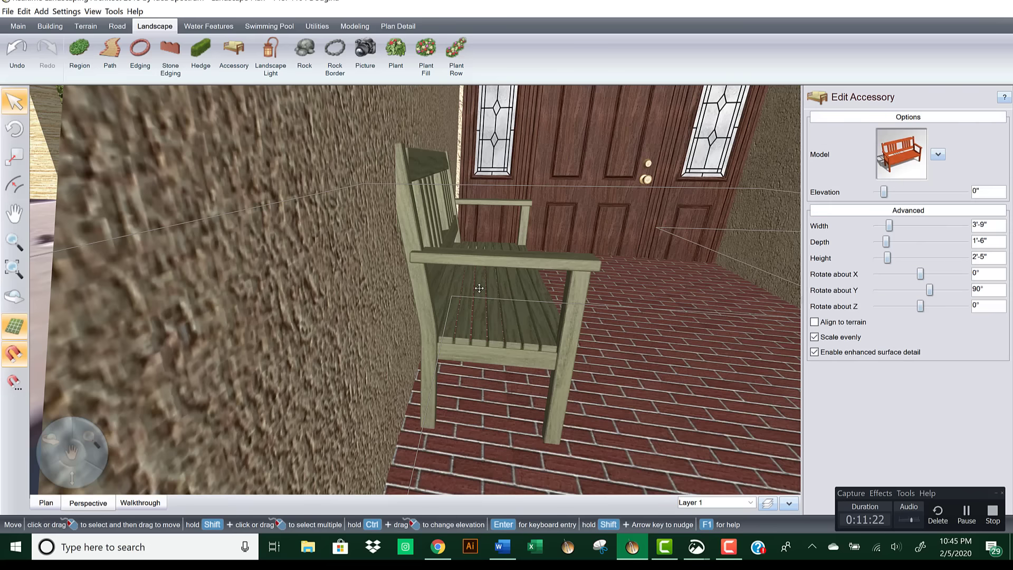
drag(484, 288, 497, 287)
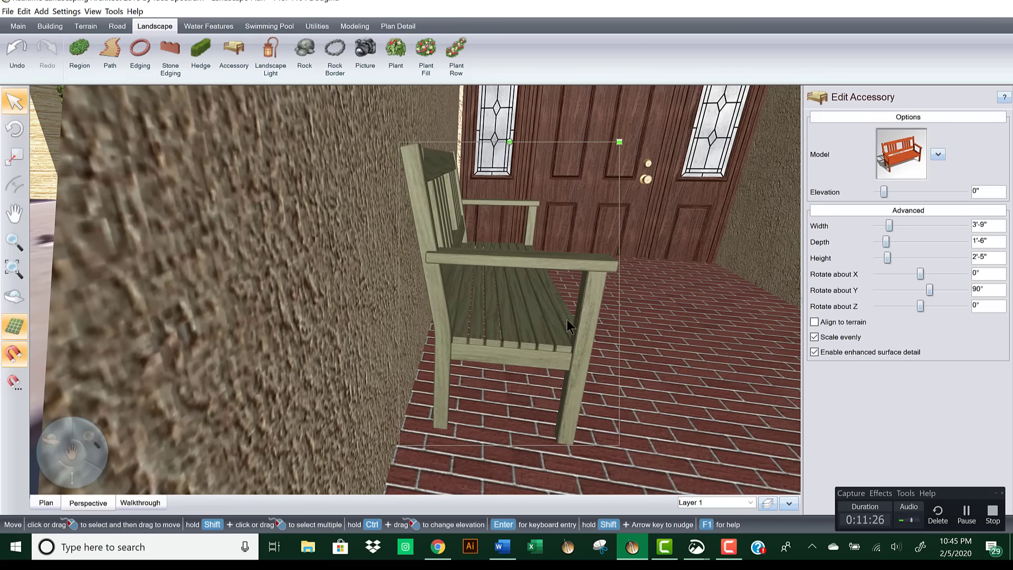
Step: Duplicate the short retaining wall beside the red gate and position the rotated copy as an extension of the courtyard's side wall toward the sidewalk
scroll(566, 320, down, 5)
scroll(565, 317, down, 8)
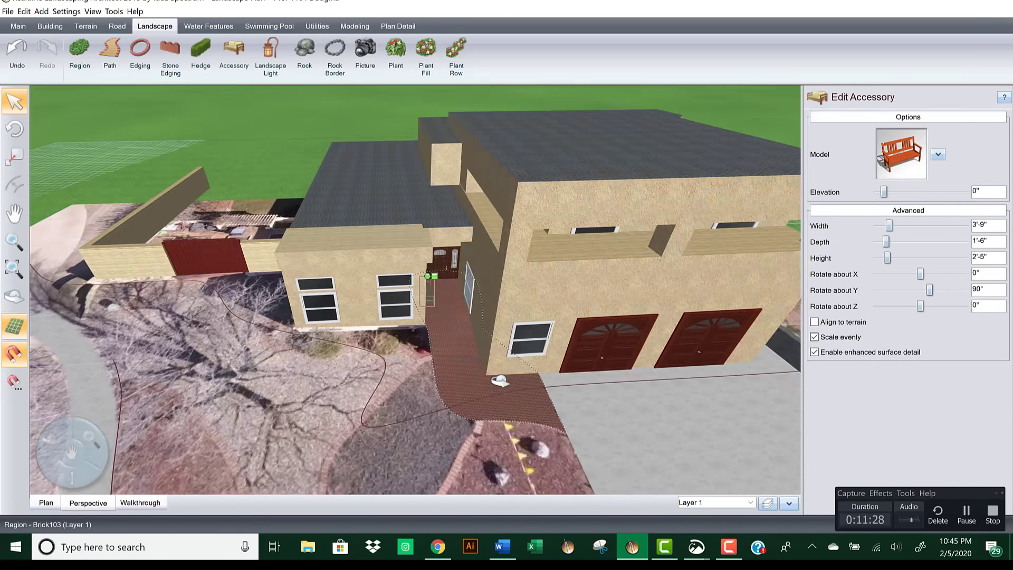
right_drag(499, 380, 562, 245)
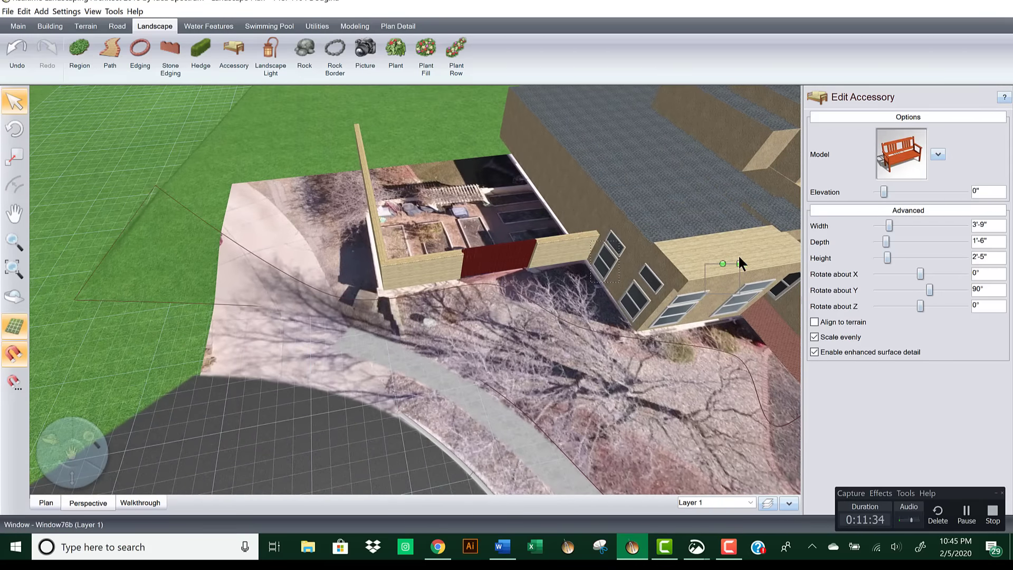
click(571, 244)
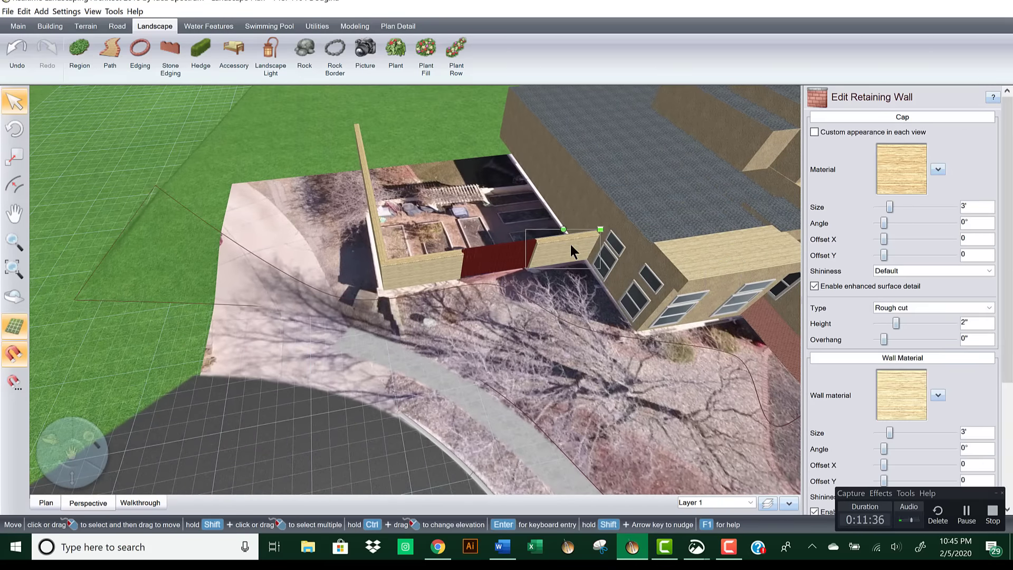
drag(570, 245, 394, 287)
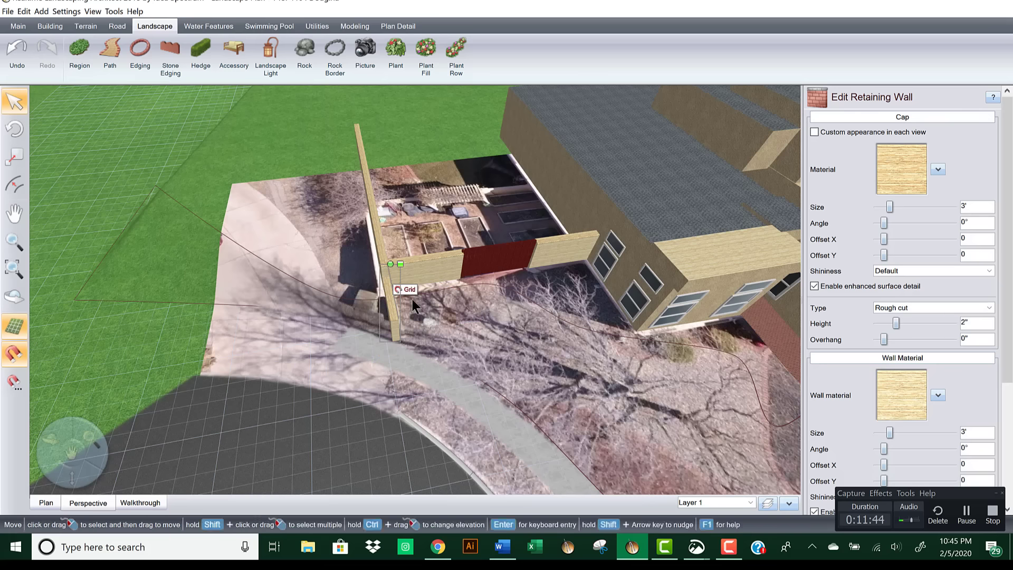
middle_drag(417, 300, 397, 312)
scroll(463, 300, up, 3)
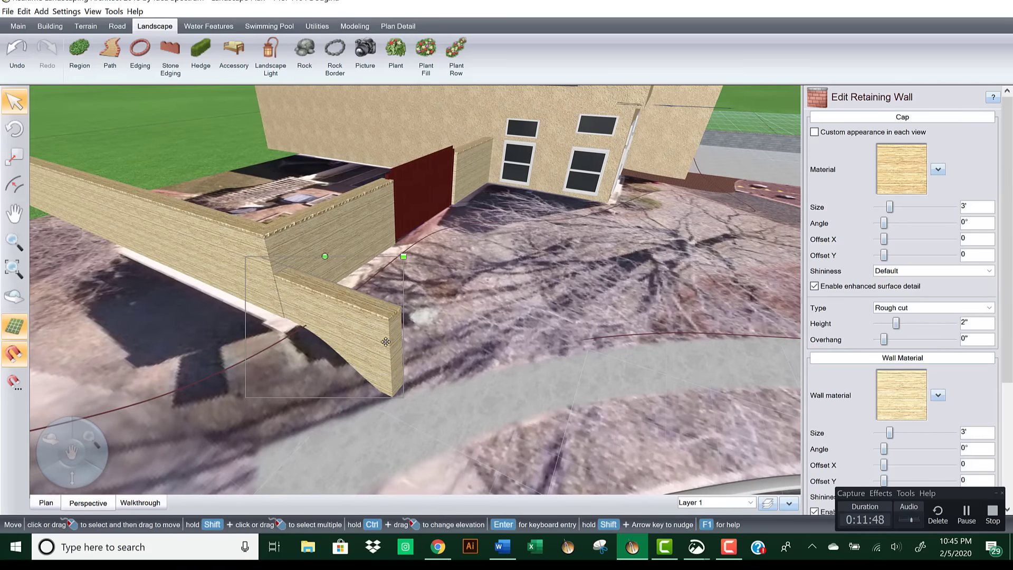
drag(385, 342, 377, 337)
Step: Set the height of the new wall extension to 4'
middle_drag(435, 336, 327, 306)
scroll(1009, 207, down, 1)
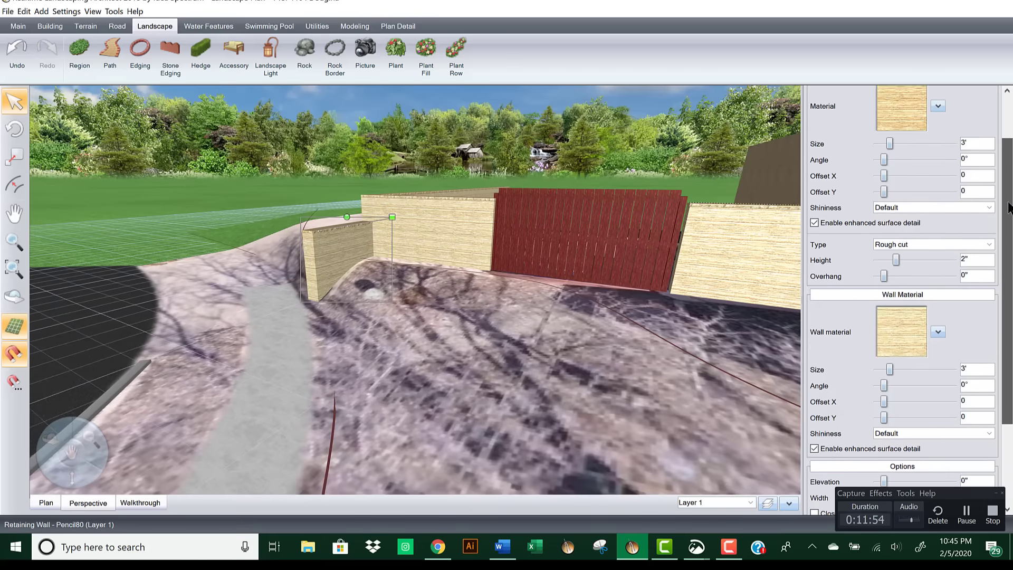
scroll(1009, 207, down, 2)
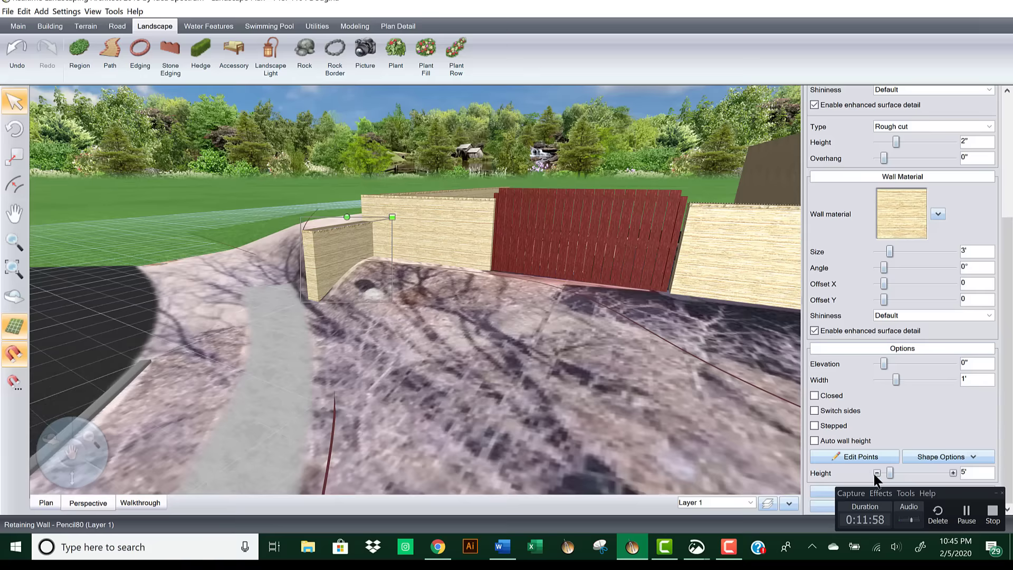
click(876, 472)
click(877, 472)
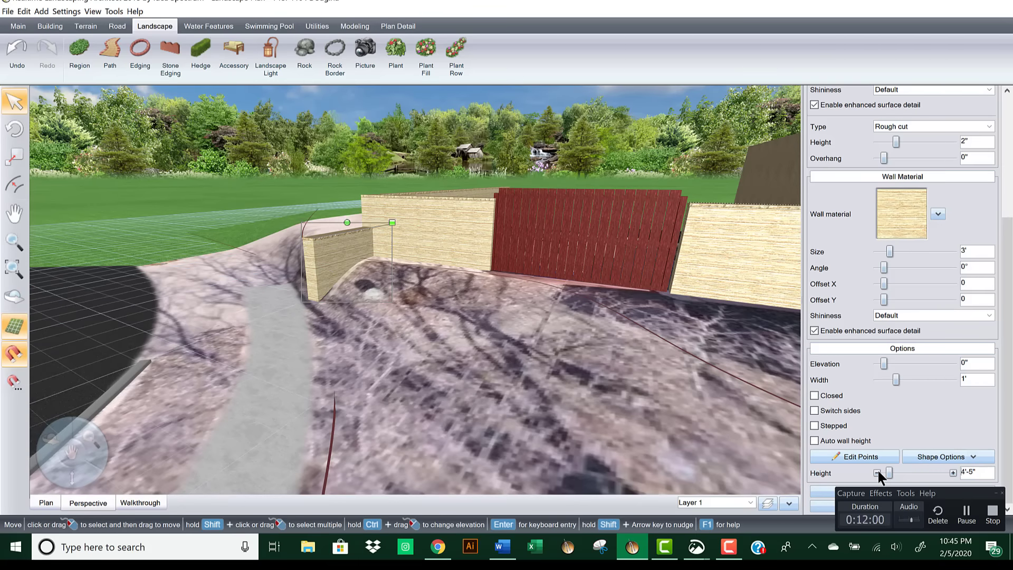
click(877, 472)
click(877, 472)
click(877, 472)
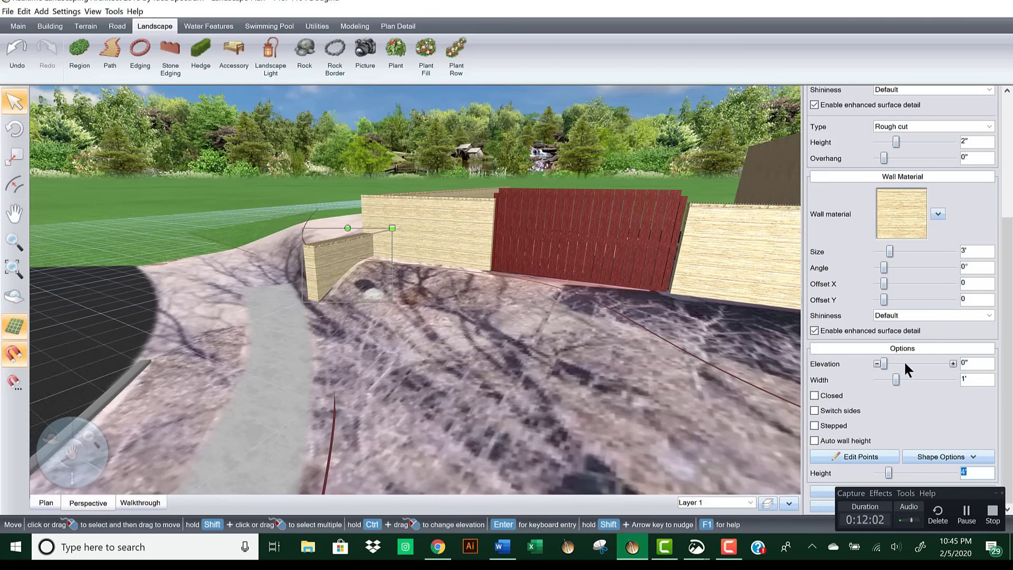
Step: Edit the extension wall's points and lower its outer end point to a height of 2'-5"
click(861, 459)
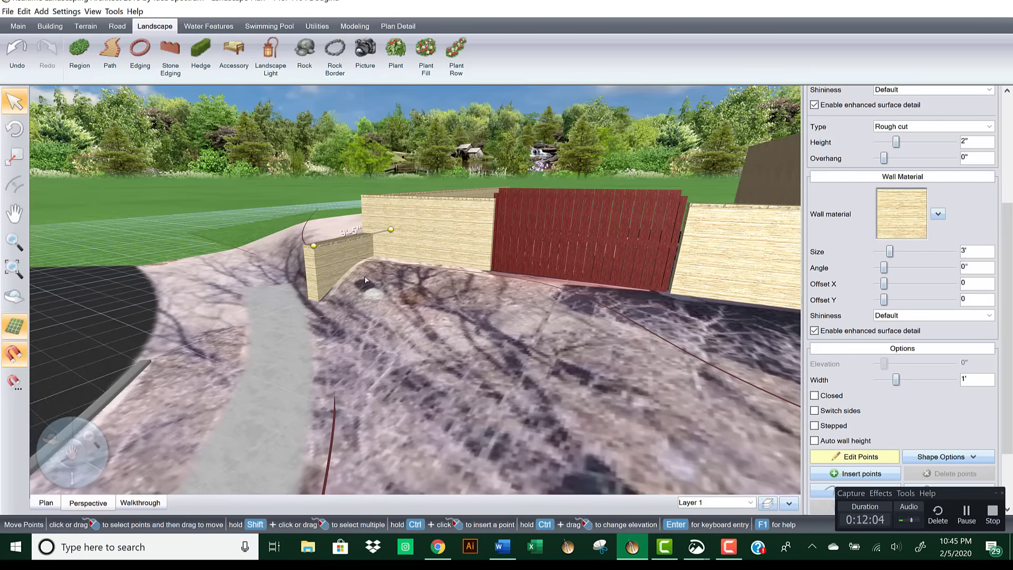
click(313, 247)
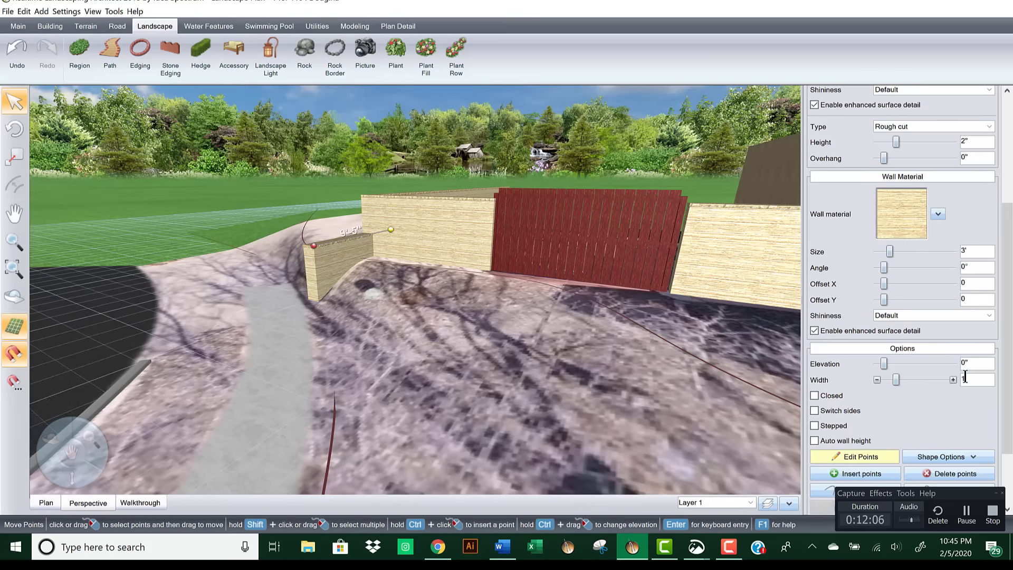
scroll(965, 376, down, 3)
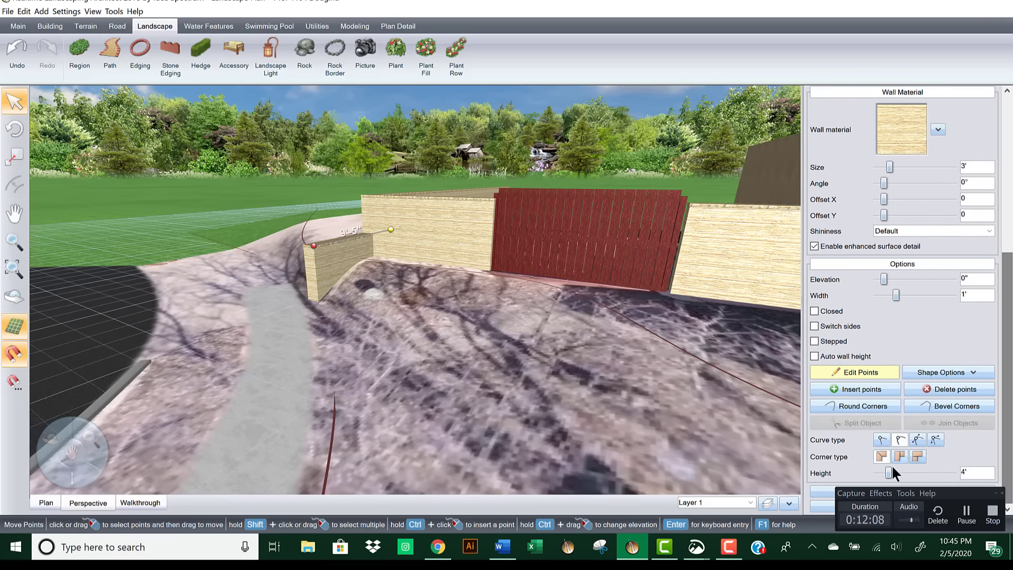
click(877, 472)
click(876, 472)
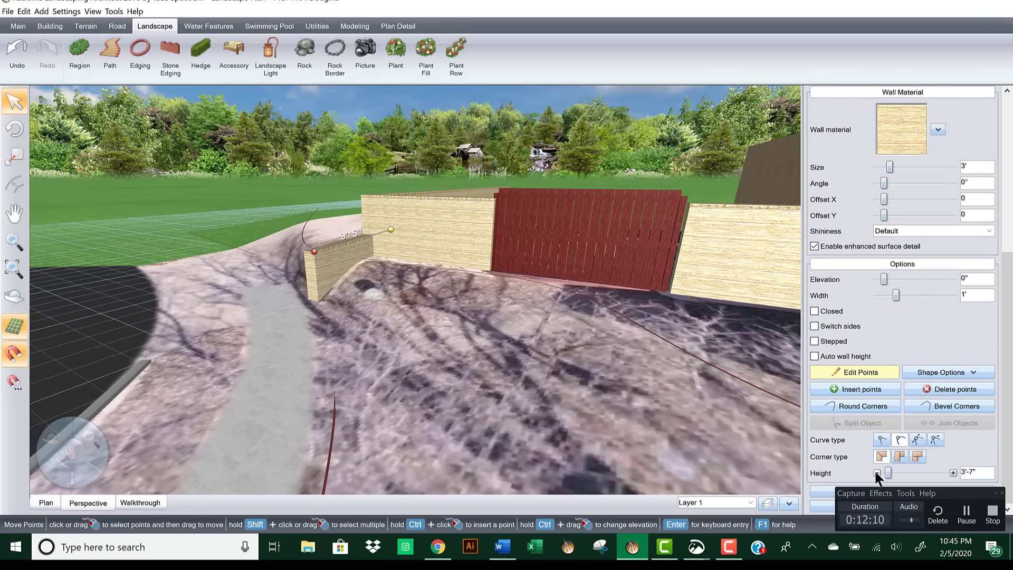
click(876, 472)
click(876, 472)
click(876, 472)
click(876, 472)
click(876, 472)
click(876, 473)
click(877, 472)
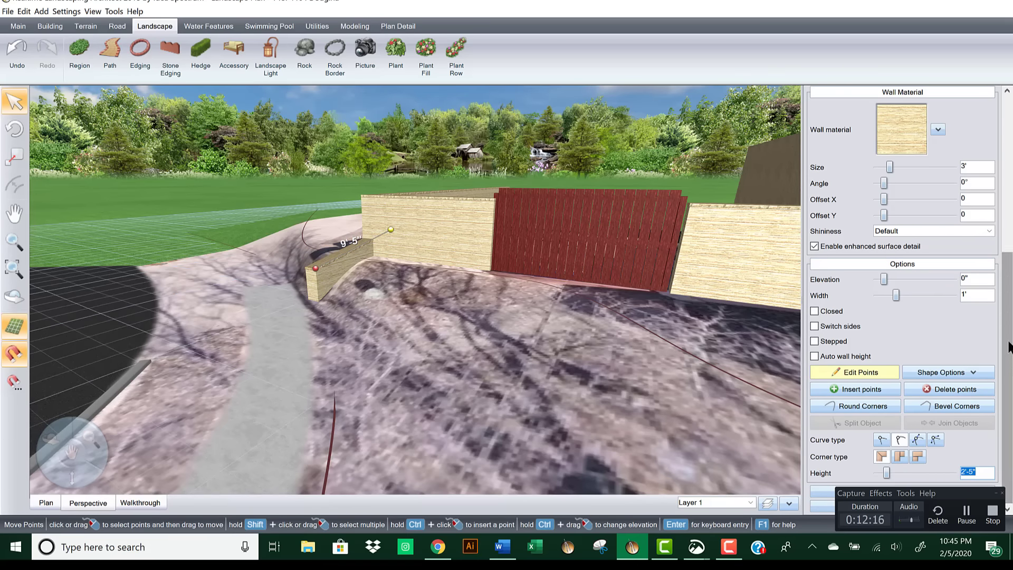
Step: Turn on the Stepped option for the extension wall
drag(1006, 367, 1004, 188)
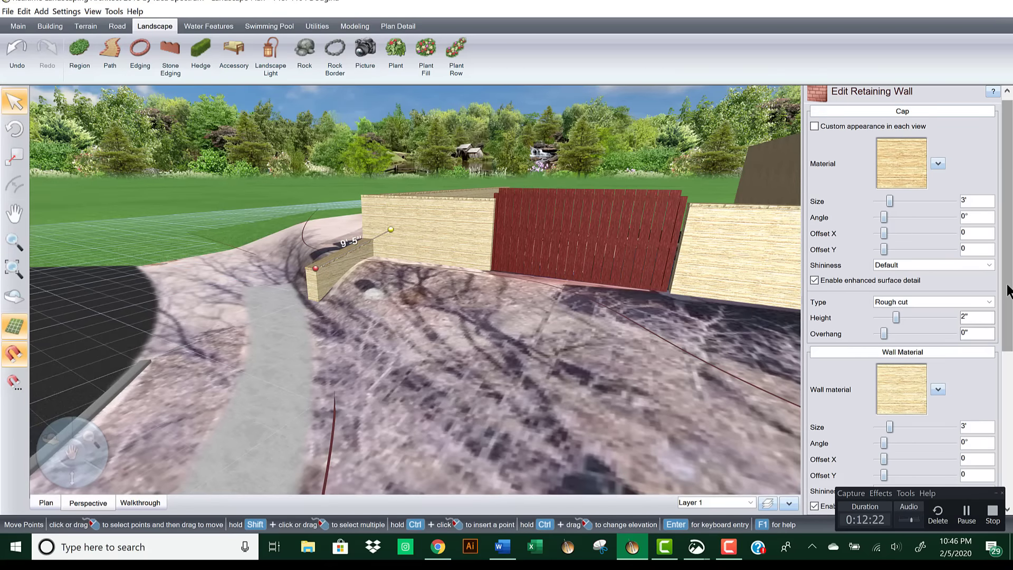
scroll(1009, 258, up, 1)
scroll(1009, 285, down, 3)
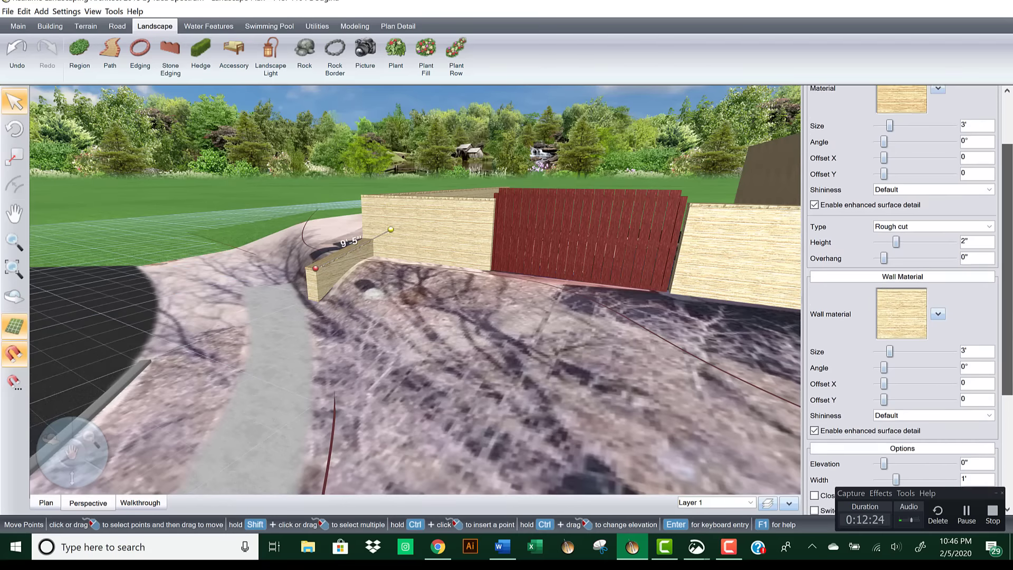
scroll(909, 304, down, 1)
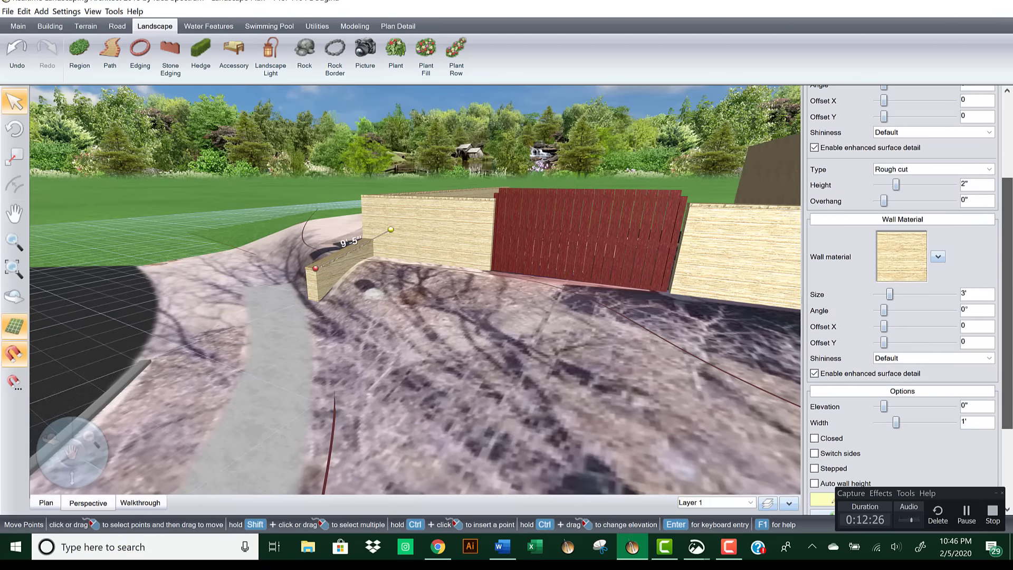
scroll(811, 442, down, 2)
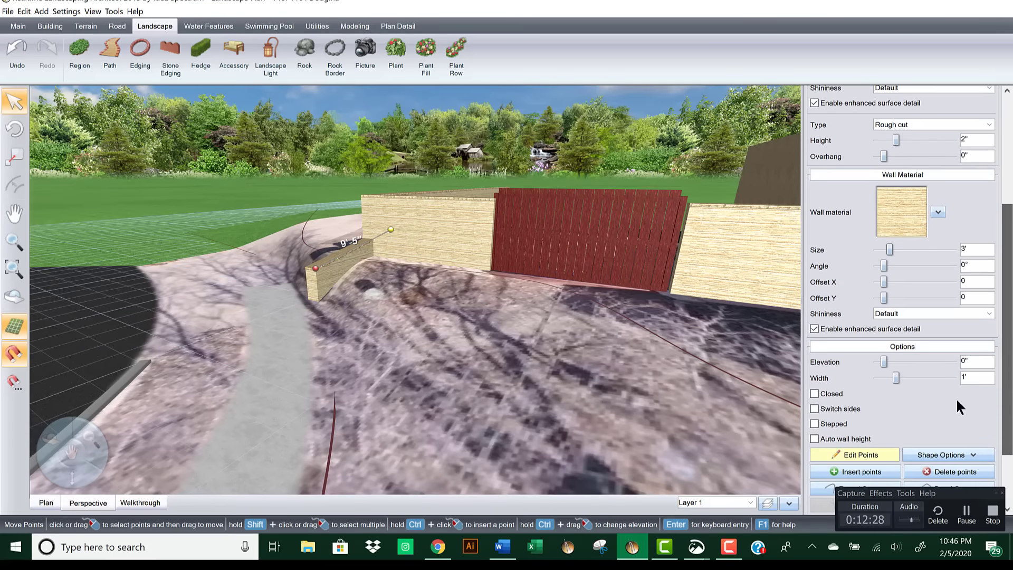
click(814, 424)
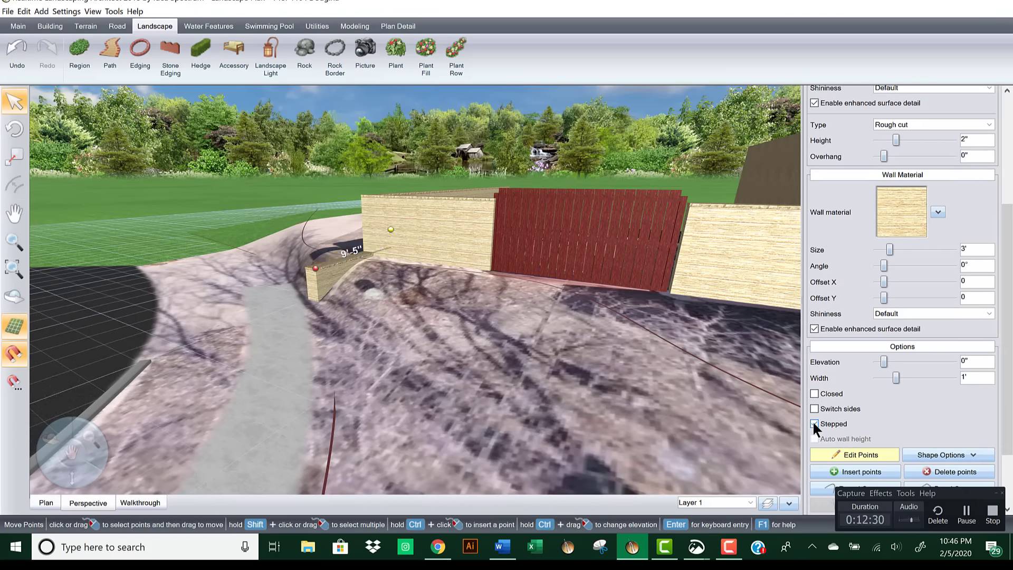
Step: Insert a point near the middle of the stepped wall, about 4'-11" from its outer end
middle_drag(458, 365, 504, 365)
click(862, 471)
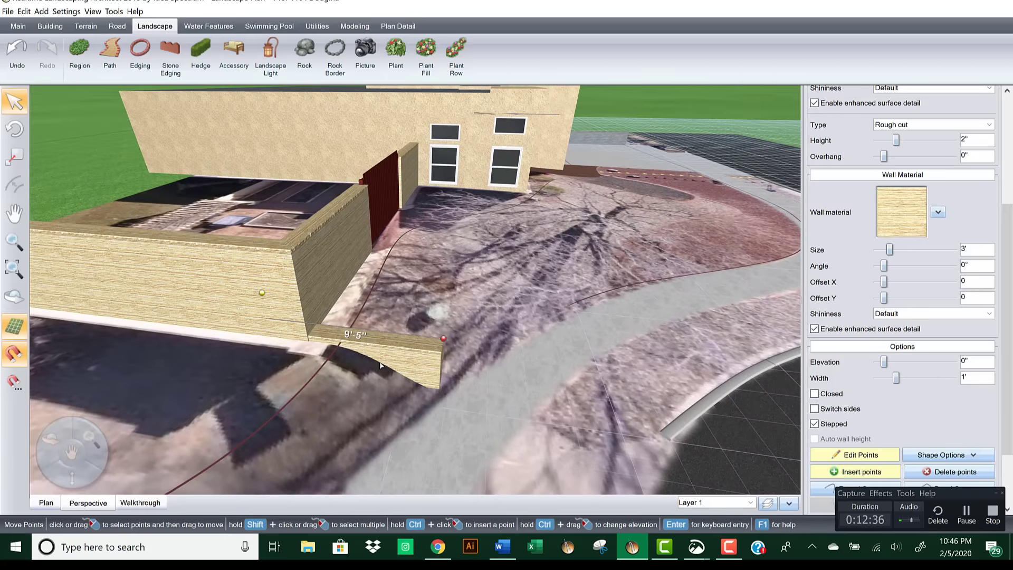
click(347, 331)
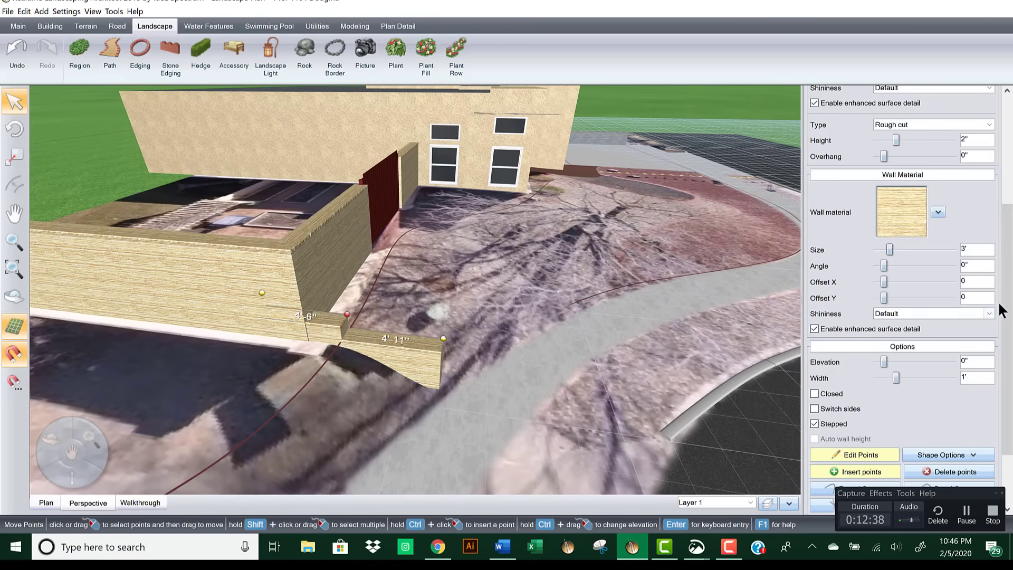
drag(1004, 290, 1007, 370)
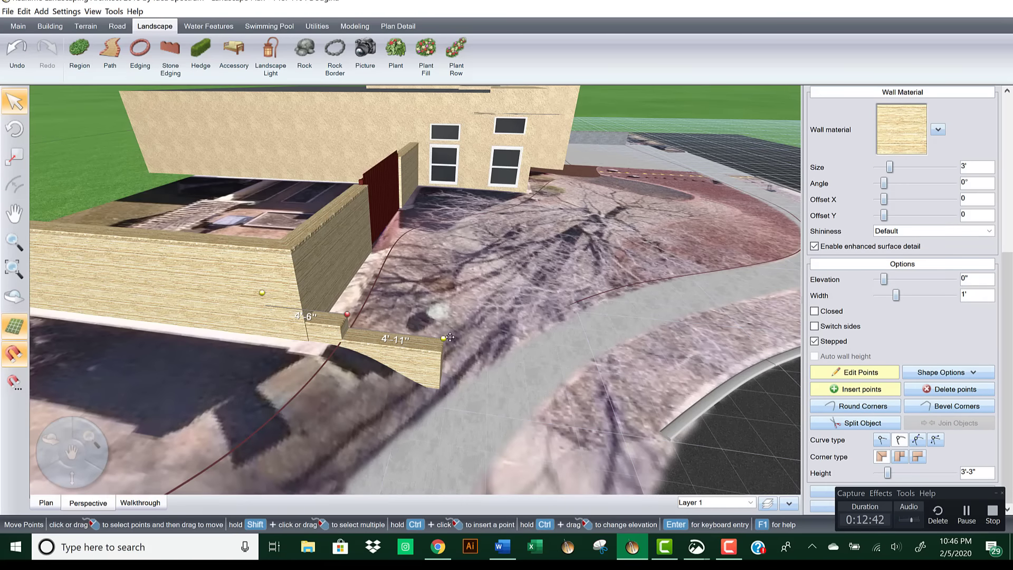
Step: Insert another point in the outer section of the stepped wall, about 2'-10" from its outer end
click(386, 335)
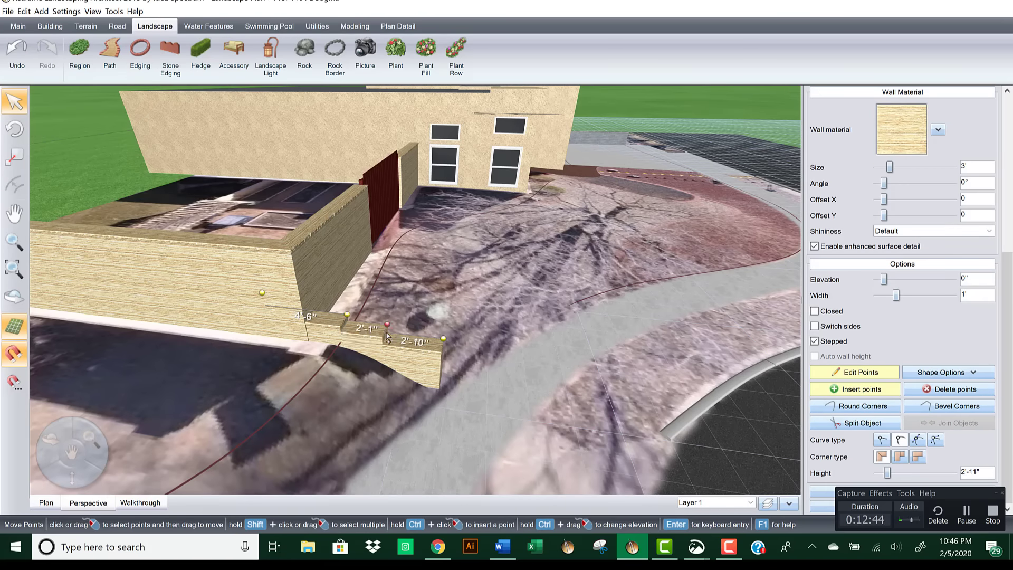
middle_drag(404, 332, 407, 226)
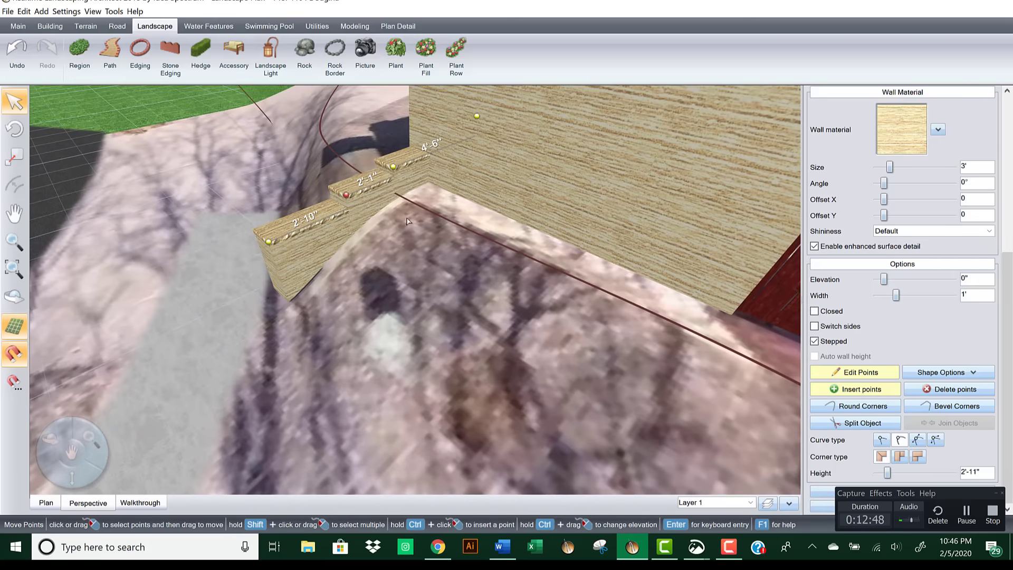
middle_drag(416, 276, 436, 269)
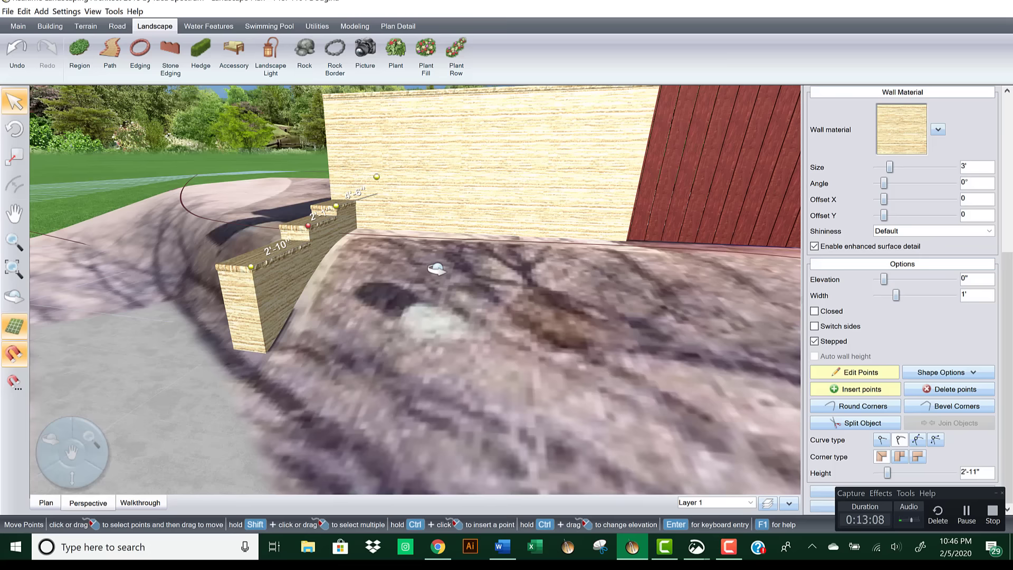
Step: Lower the stepped wall's outer end point to a height of 1'-10"
click(250, 267)
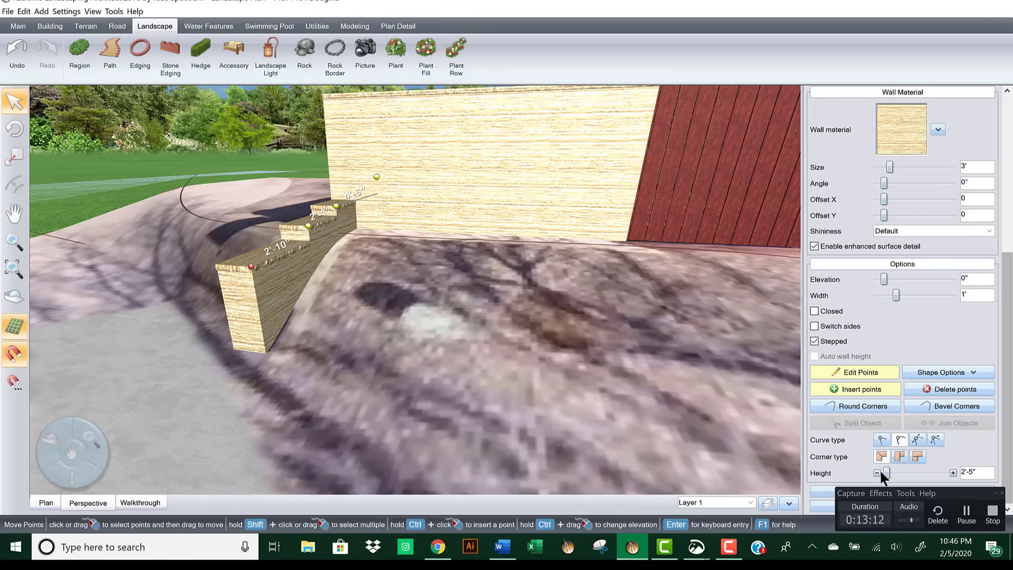
click(876, 473)
click(876, 473)
click(876, 473)
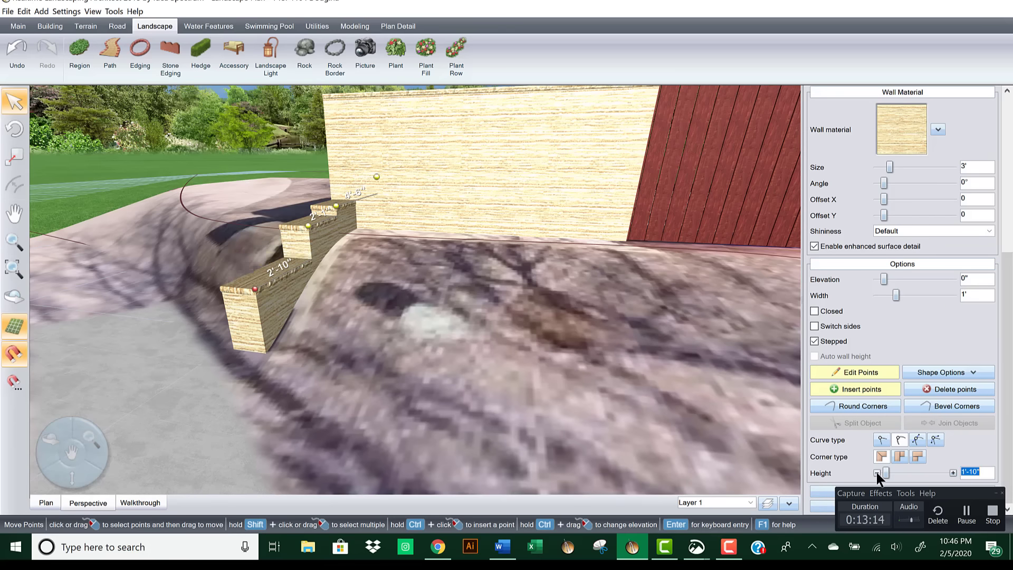
click(876, 473)
middle_drag(481, 395, 320, 298)
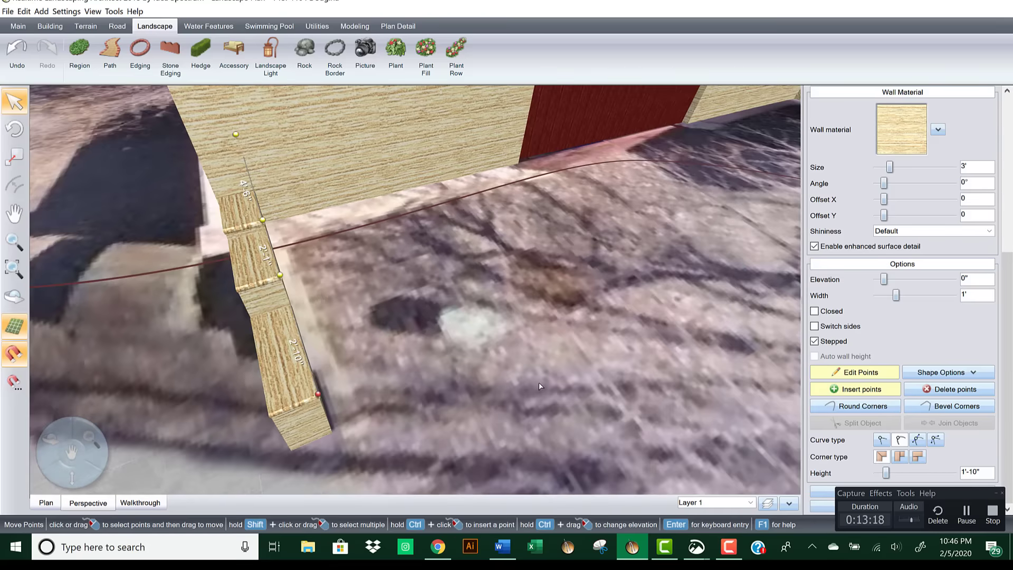
middle_drag(539, 385, 506, 364)
drag(304, 291, 346, 295)
middle_drag(357, 340, 299, 360)
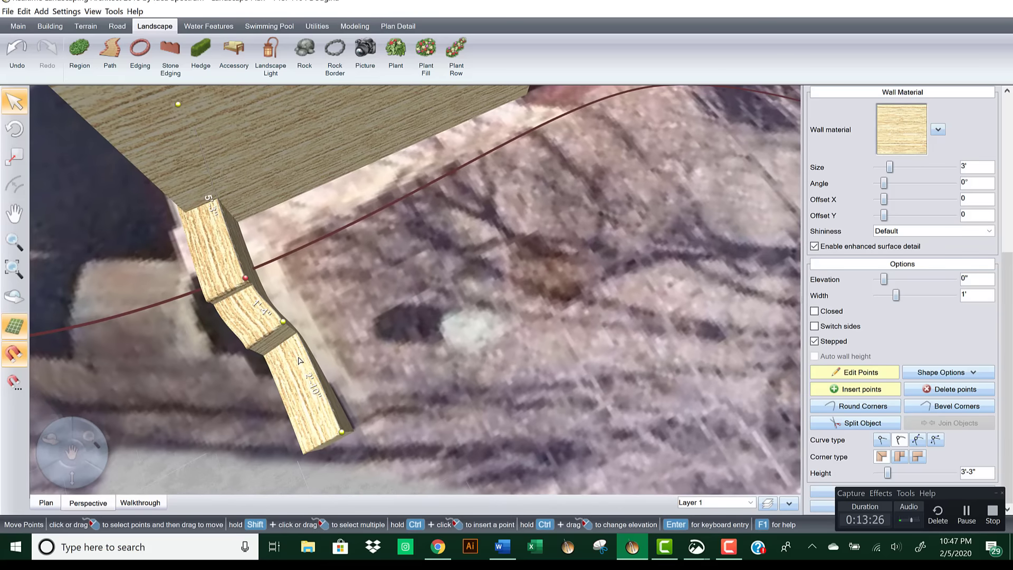
key(ctrl+z)
Step: Move the stepped wall's inner step point outward along the wall, to about 5'-5" from the inner end point
middle_drag(315, 312, 439, 245)
drag(429, 218, 425, 271)
middle_drag(452, 253, 657, 305)
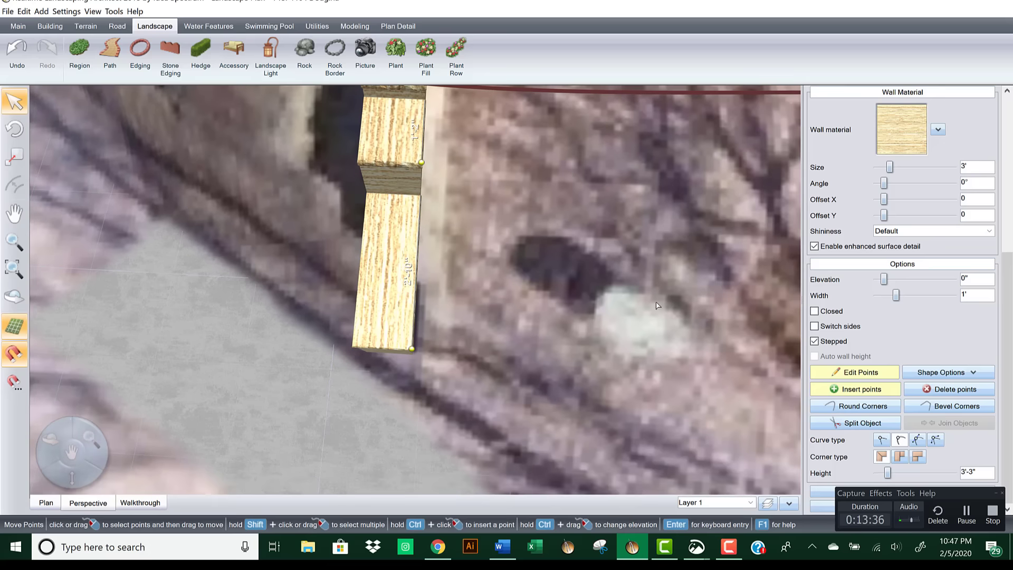
Step: Insert one more step point in the outermost section of the wall, about 1'-7" from its outer end
click(418, 236)
middle_drag(422, 280, 415, 226)
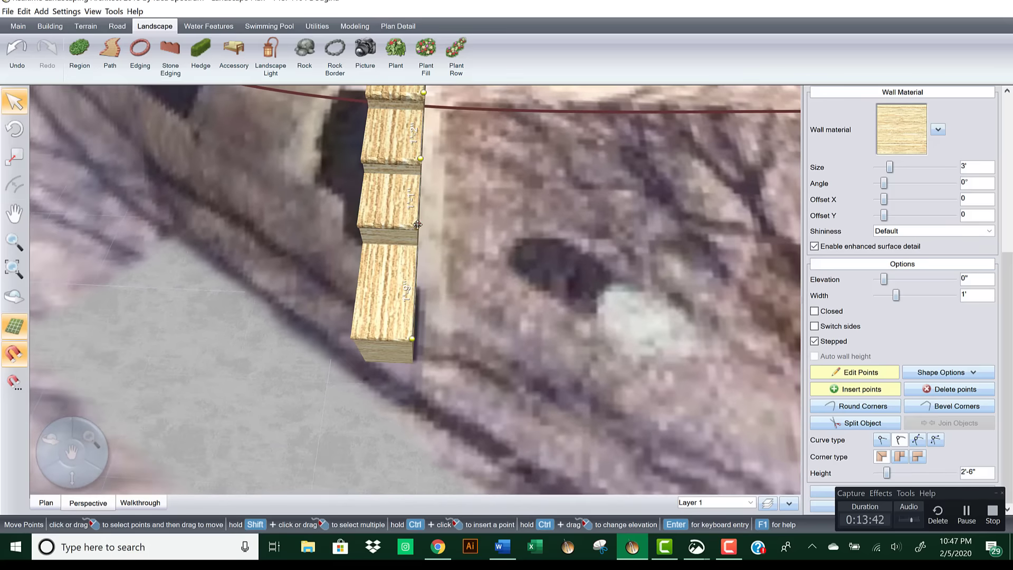
drag(418, 225, 418, 224)
middle_drag(419, 225, 507, 217)
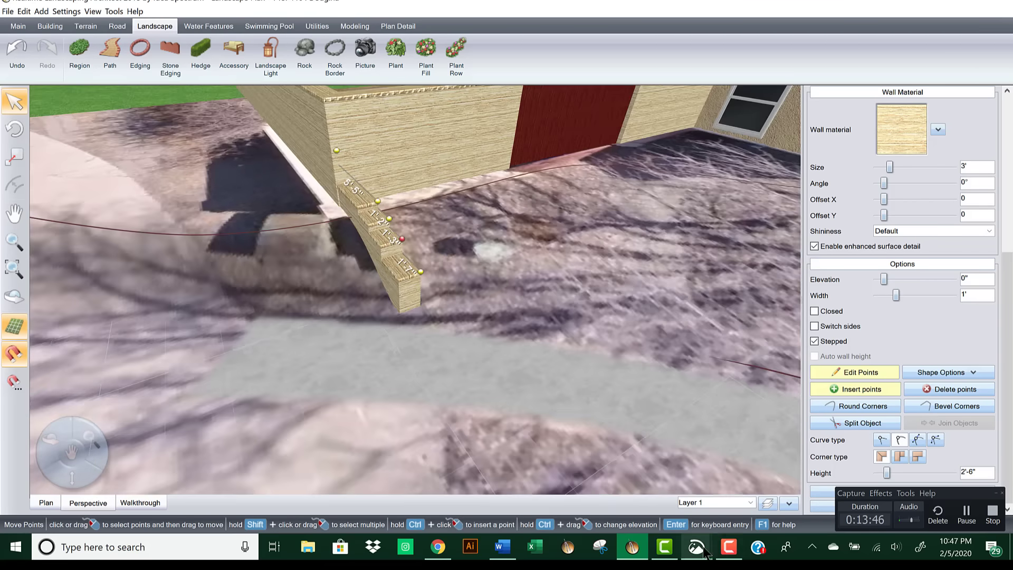
Step: Switch to the house photo in Snip & Sketch, trace the stepped wall end in red, and return to the landscape model
mouse_move(697, 549)
click(752, 493)
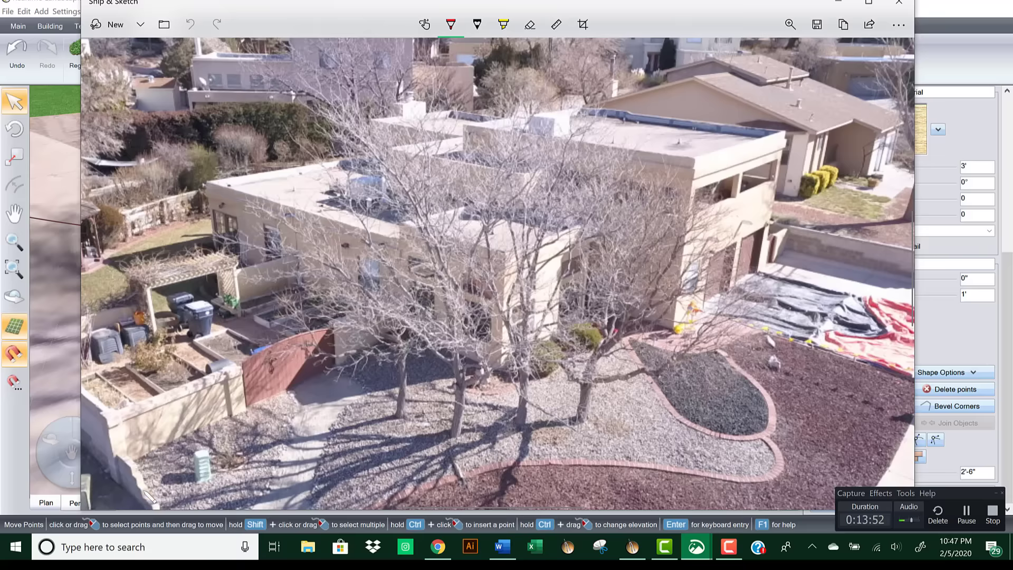
mouse_move(146, 499)
mouse_down()
mouse_move(158, 505)
mouse_move(142, 471)
mouse_move(120, 457)
mouse_up()
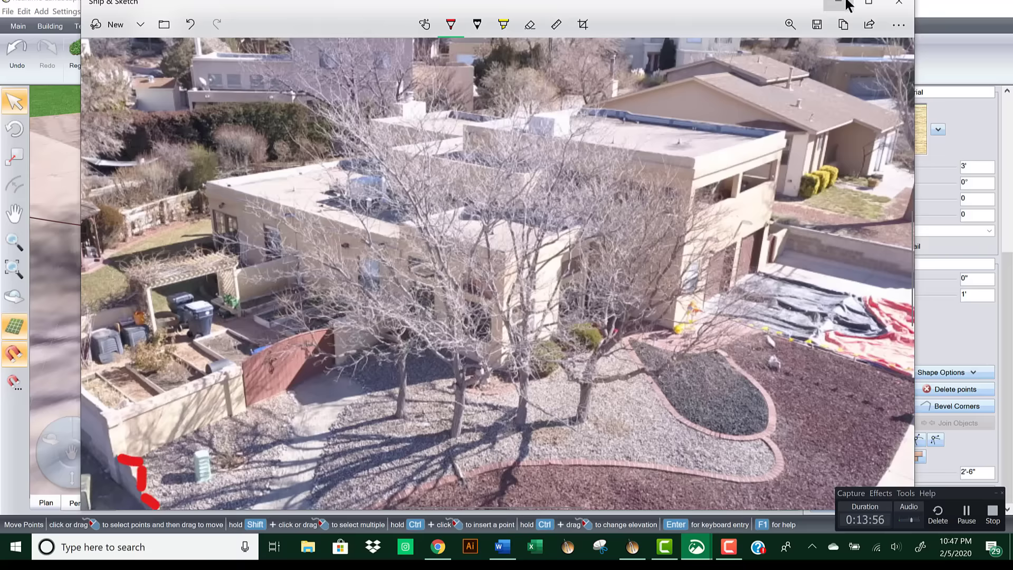
click(839, 3)
Step: Raise the stepped wall's innermost step point to a height of 3'-7"
mouse_move(413, 324)
mouse_down()
mouse_move(464, 318)
mouse_move(336, 240)
mouse_up()
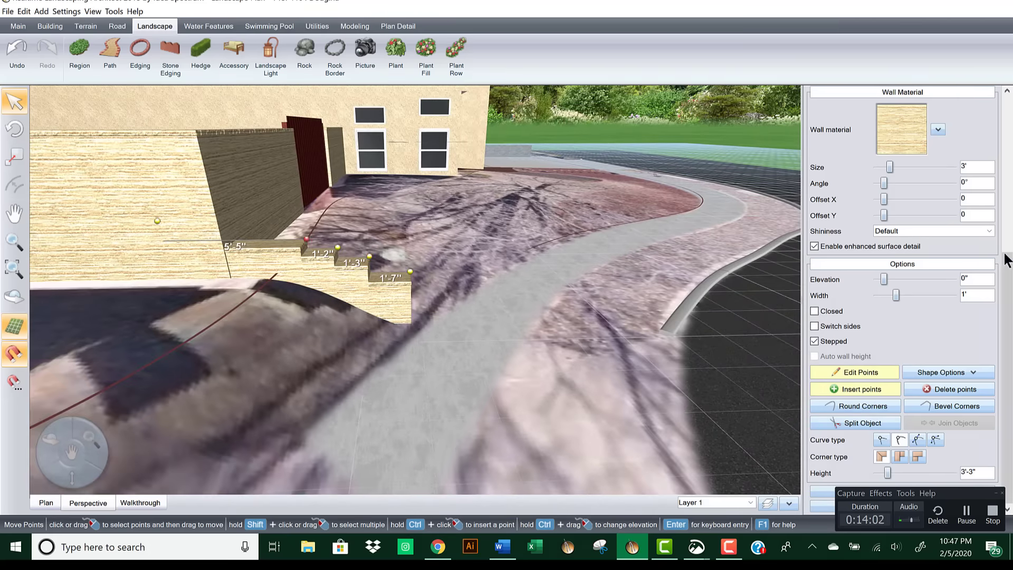
click(953, 473)
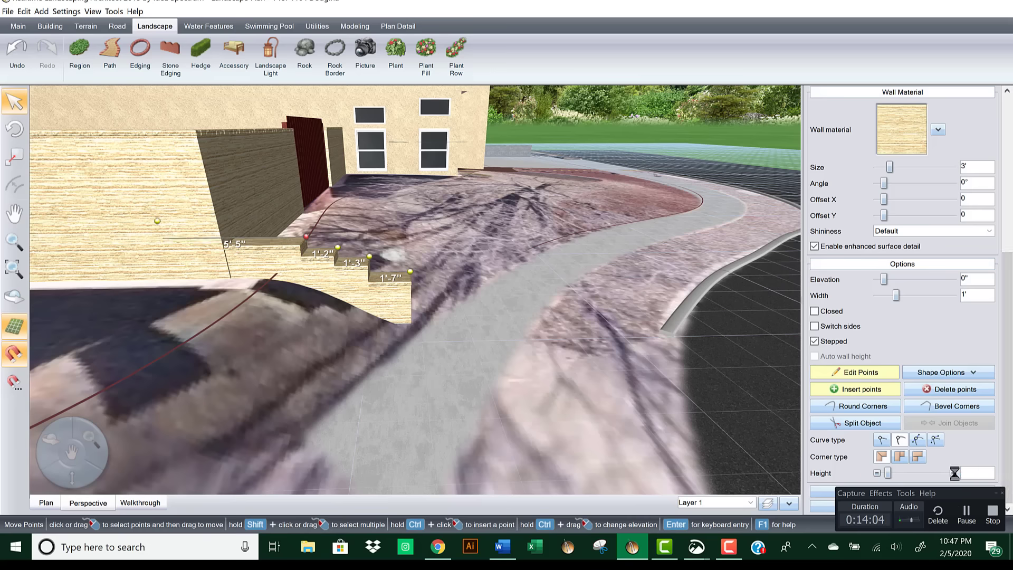
click(953, 472)
click(952, 473)
click(953, 472)
drag(745, 379, 417, 262)
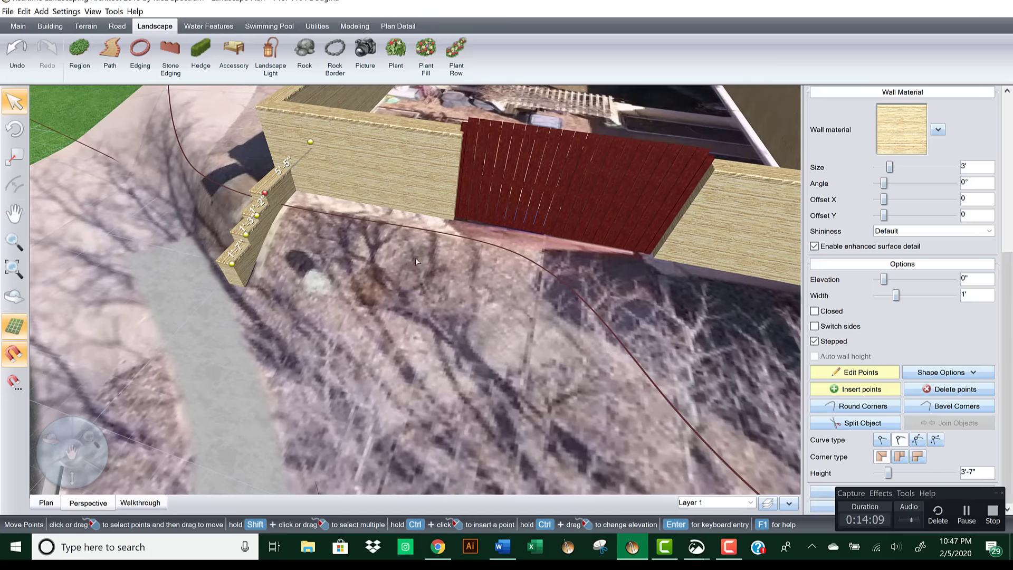
Step: Start adding a landscape accessory and search the accessory artwork for "power"
click(270, 52)
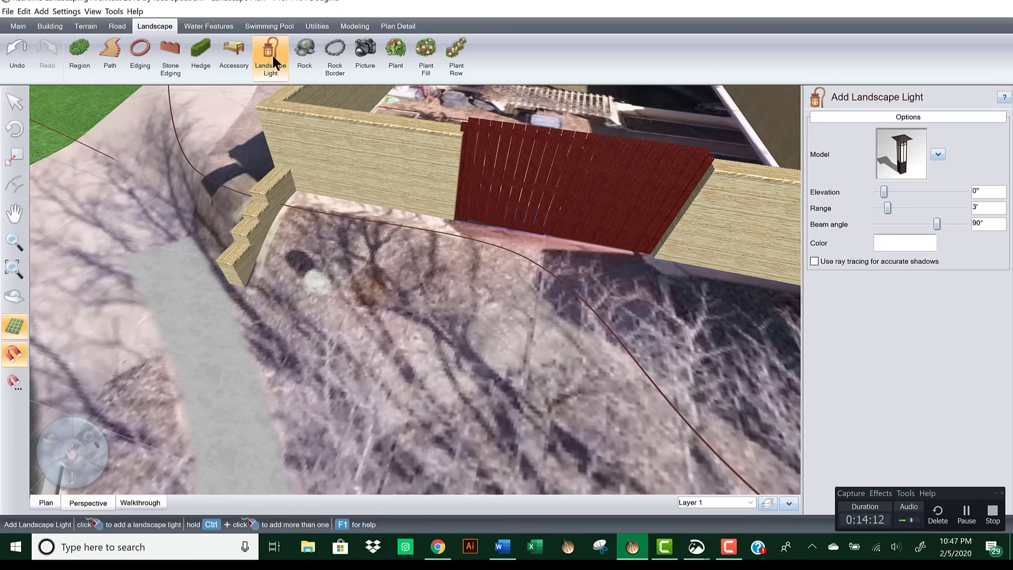
click(234, 50)
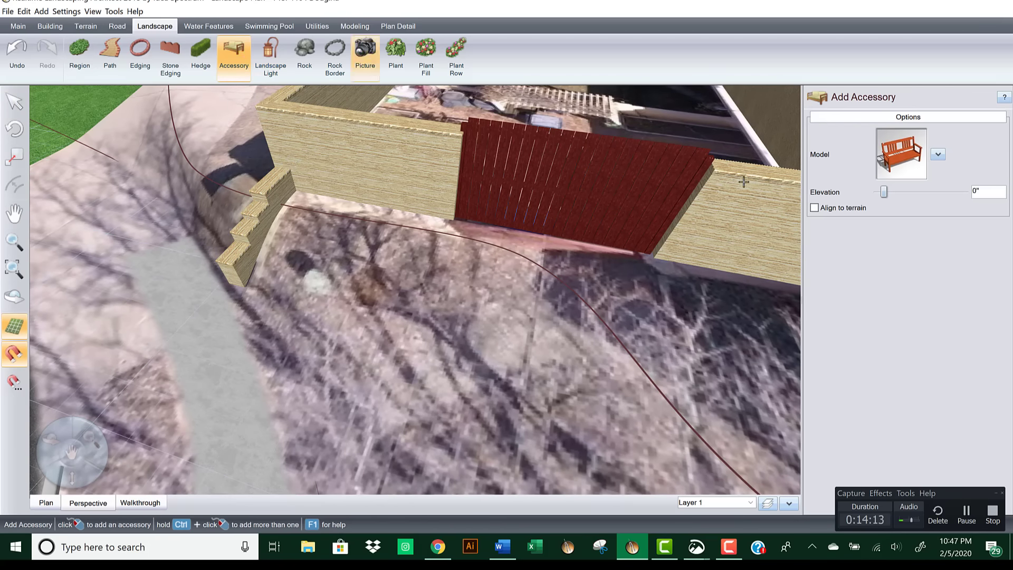
click(918, 164)
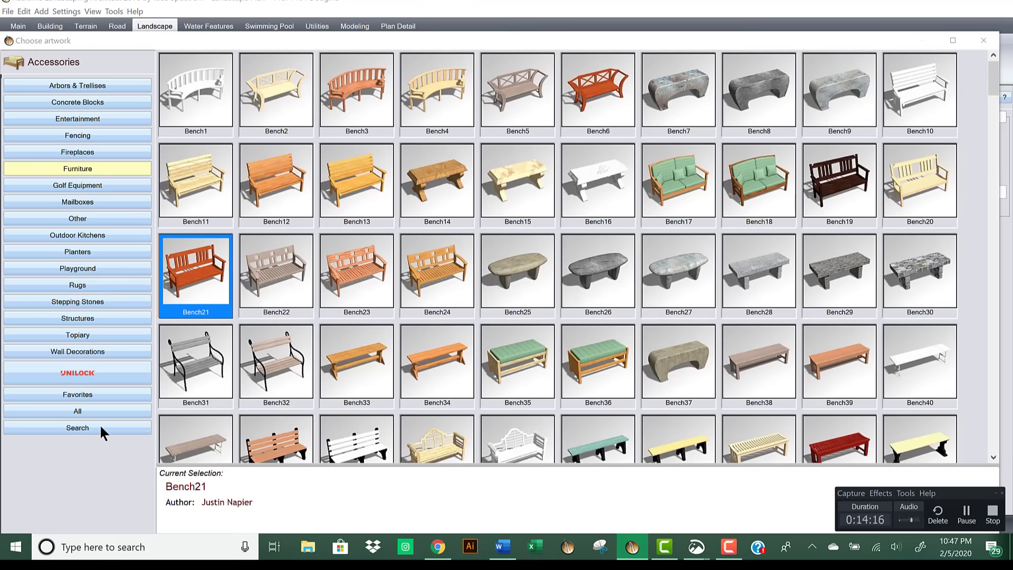
click(100, 427)
text(powe)
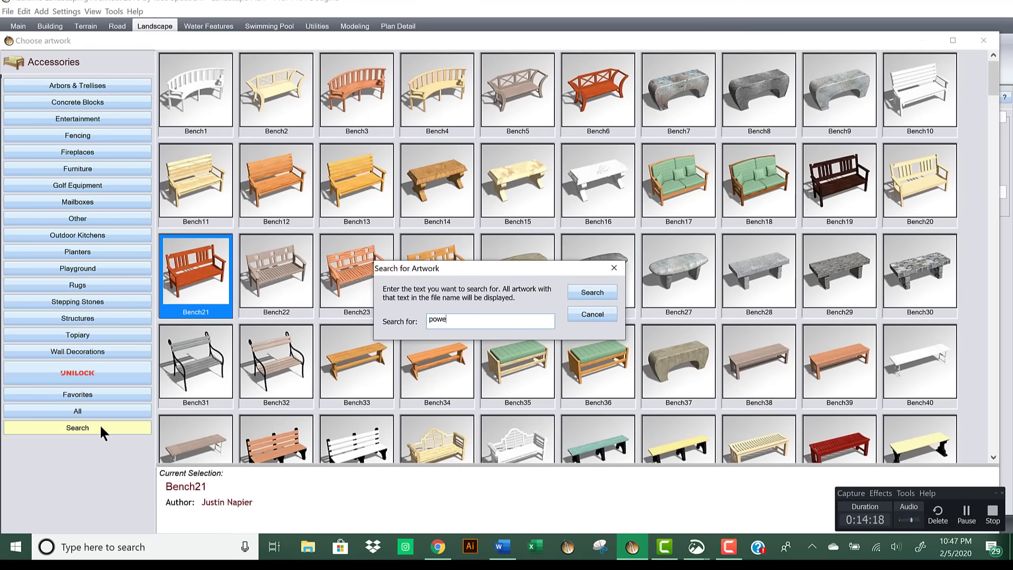
text(r)
key(Return)
Step: Search the accessory artwork for "utility"
click(100, 428)
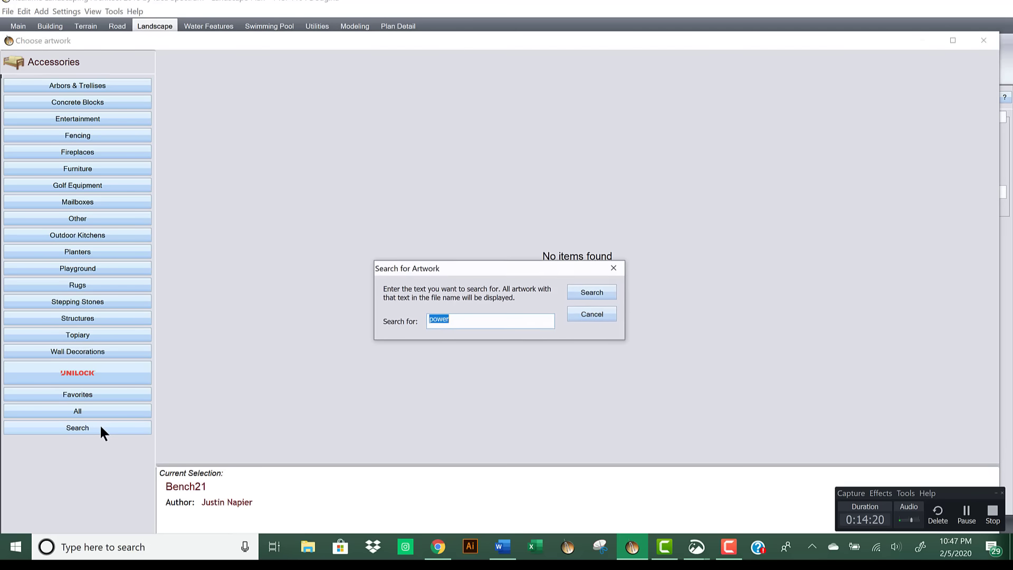
key(BackSpace)
text(utili)
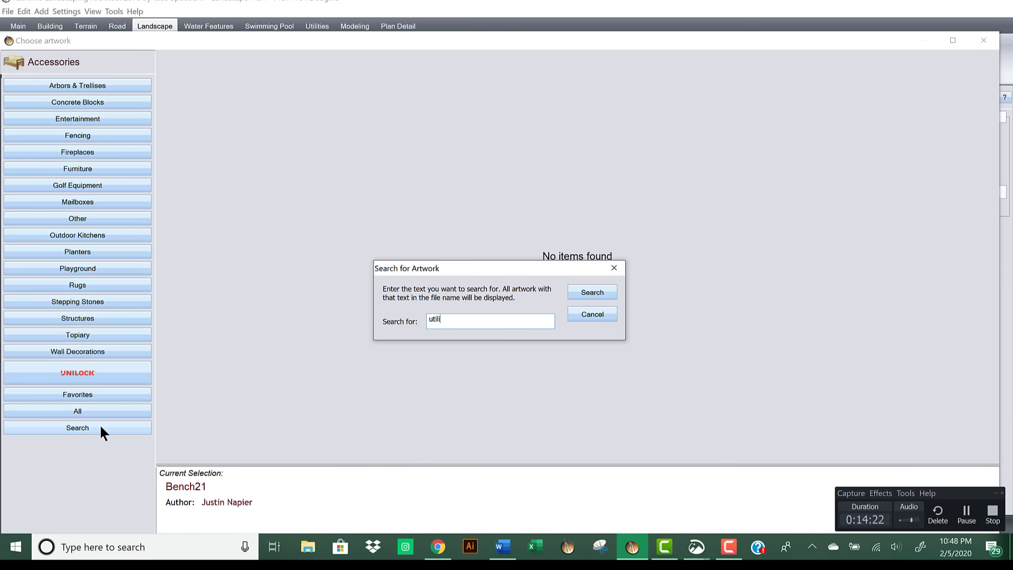
text(ty)
key(Return)
Step: Search the accessory artwork for "ac", look through the matches, and search for "couch"
click(101, 429)
text(ac)
key(Return)
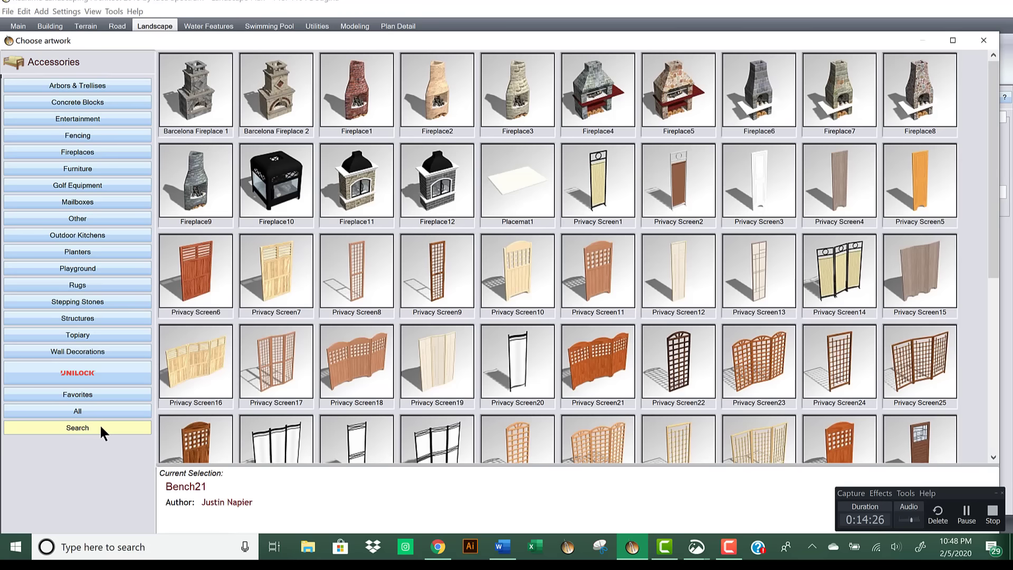
drag(993, 100, 1008, 288)
click(109, 428)
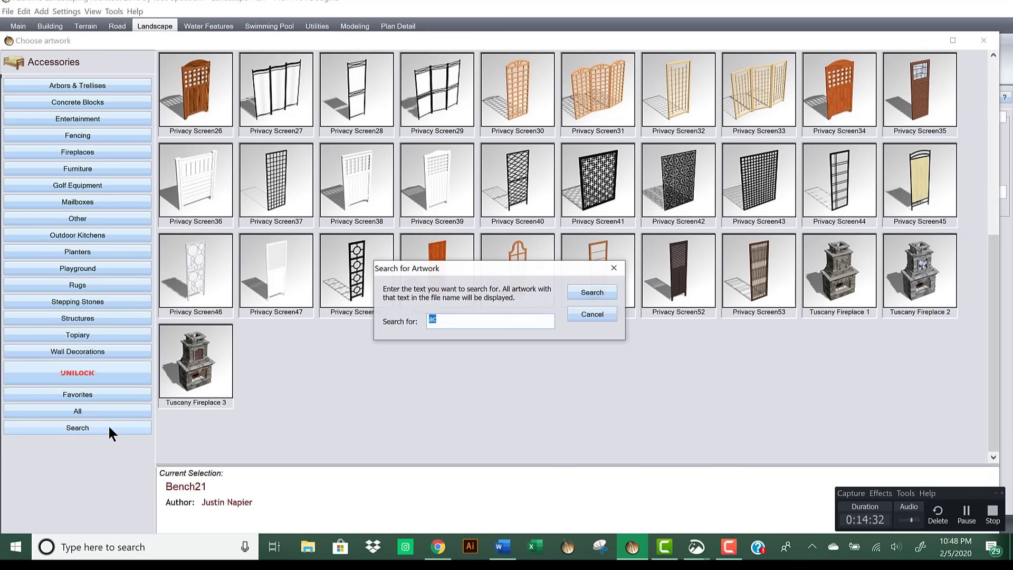
text(couch)
key(Return)
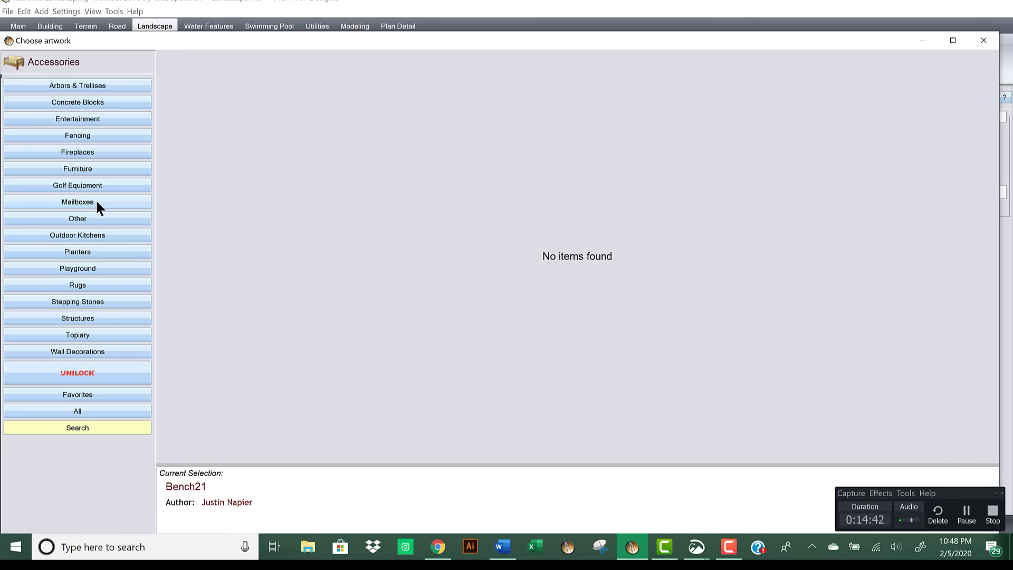
Step: Choose Trash Can1 from the Other accessories and place it on the gravel beside the stepped wall
click(94, 218)
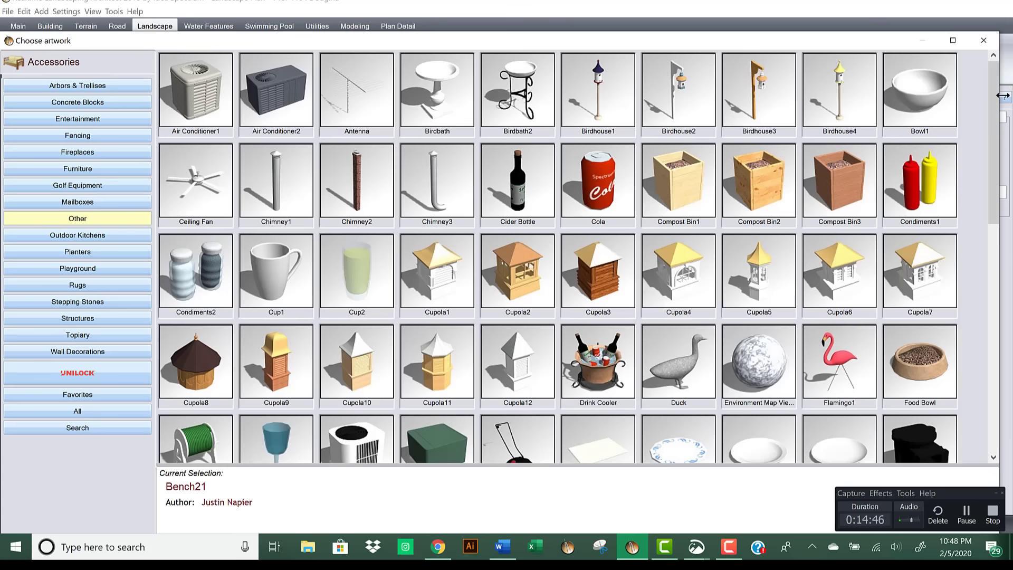
drag(997, 95, 1007, 340)
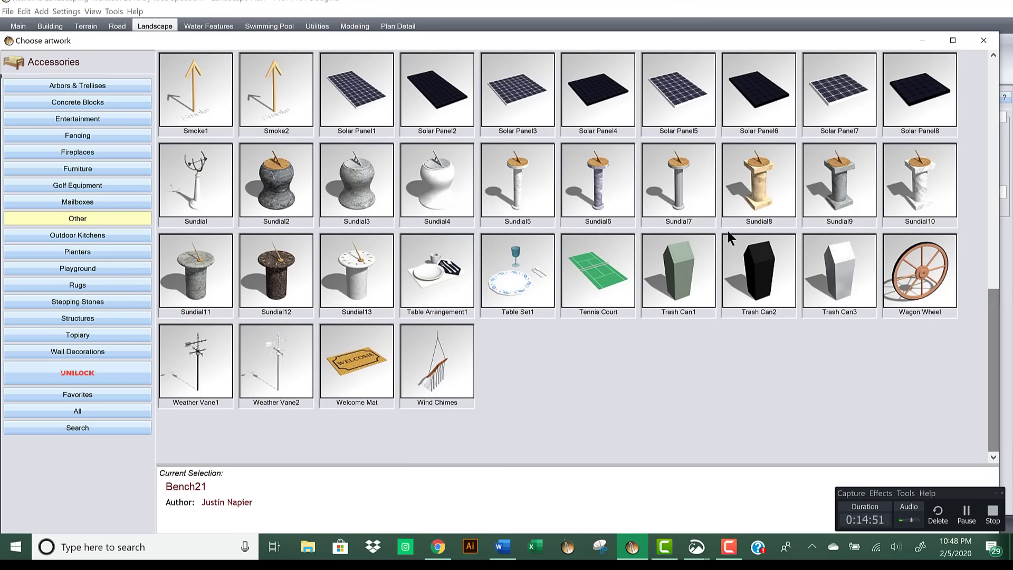
double_click(682, 261)
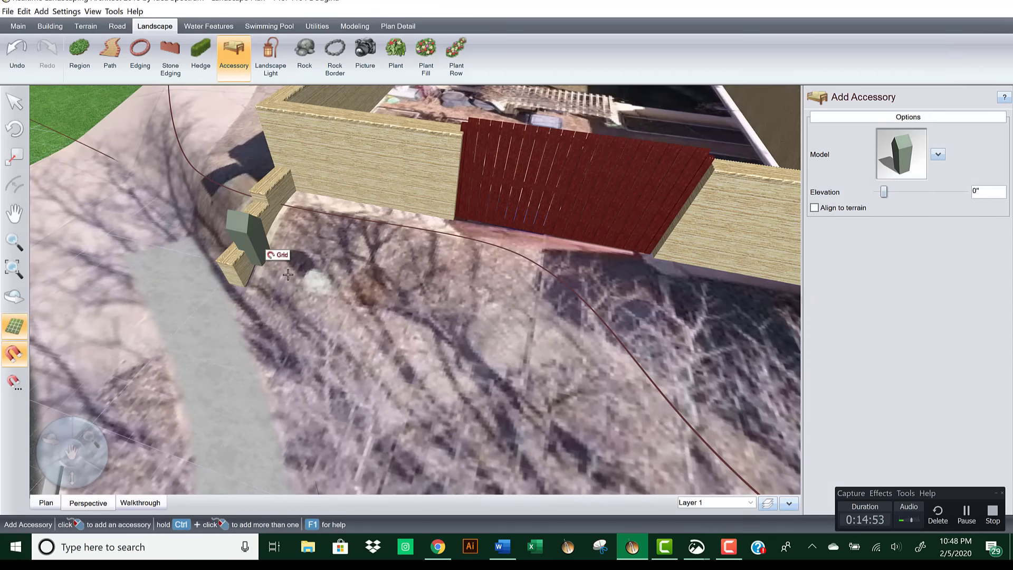
click(327, 284)
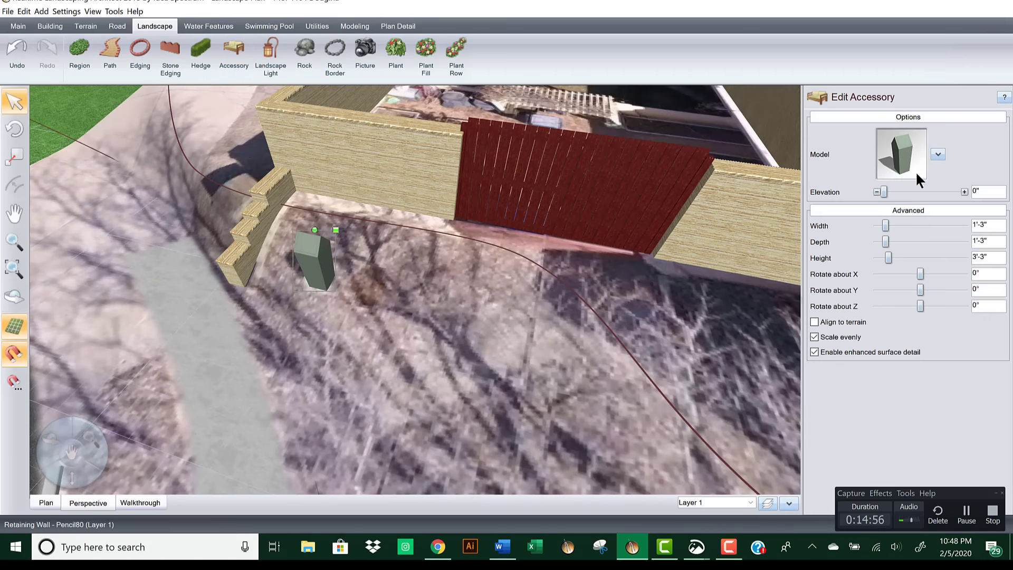
Step: Open the artwork choices for the placed trash can's model
click(909, 153)
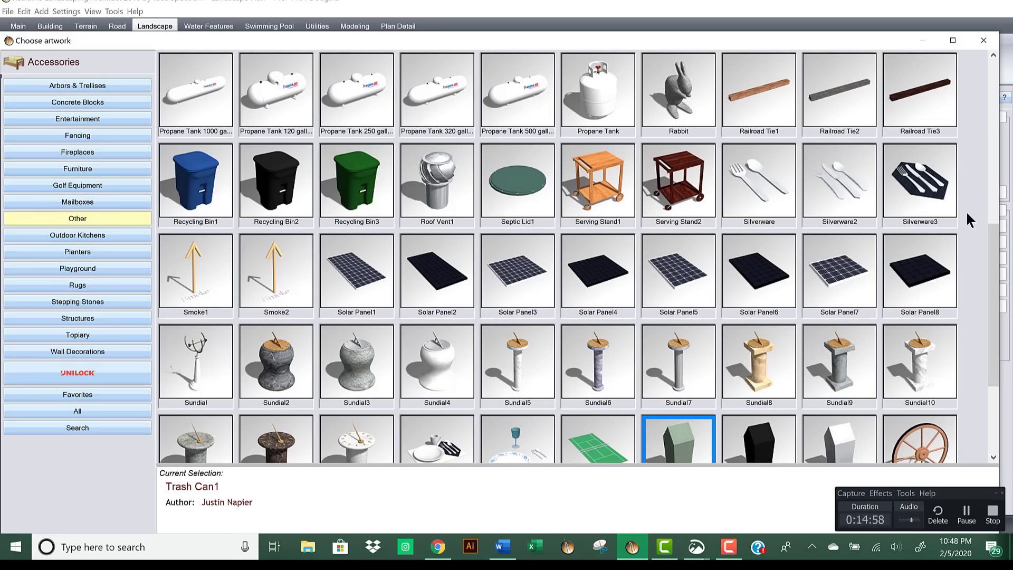
Step: Change the selected accessory's model to Chimney1 from the Other accessories
drag(994, 229, 996, 69)
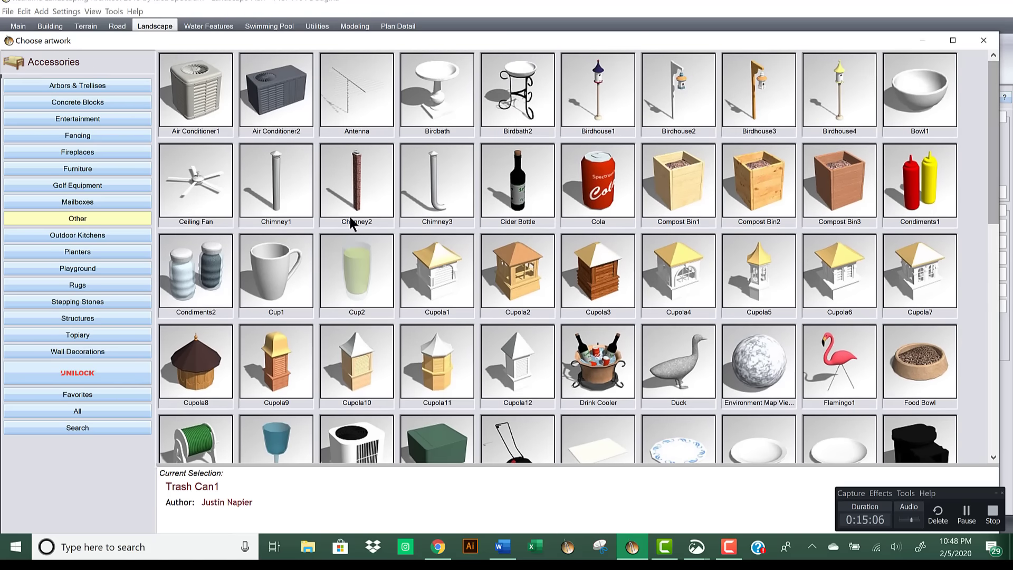
double_click(285, 172)
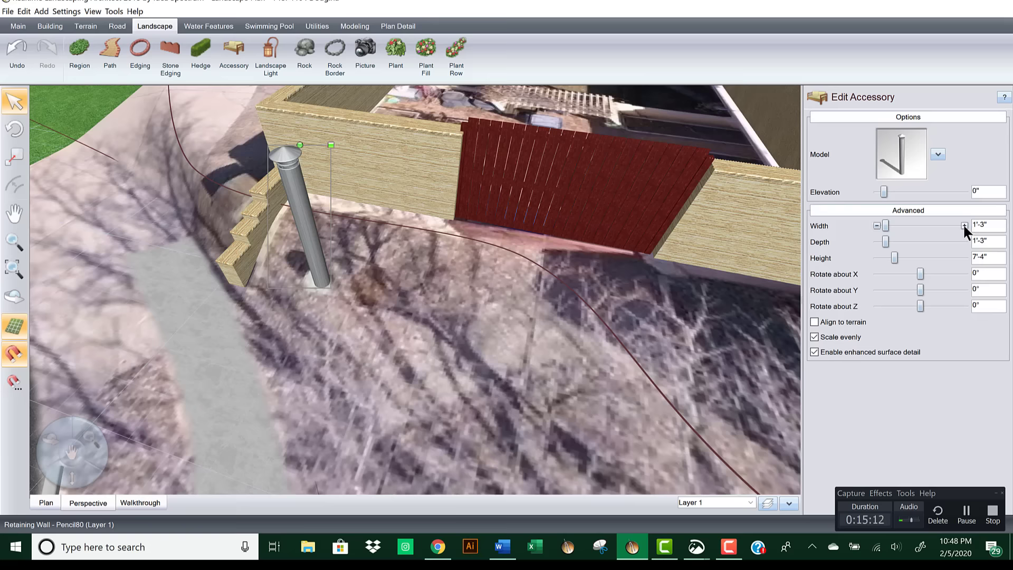
Step: Enlarge the chimney to 1'-8" wide and deep and 9'-11" high, and turn off even scaling
click(963, 223)
click(877, 225)
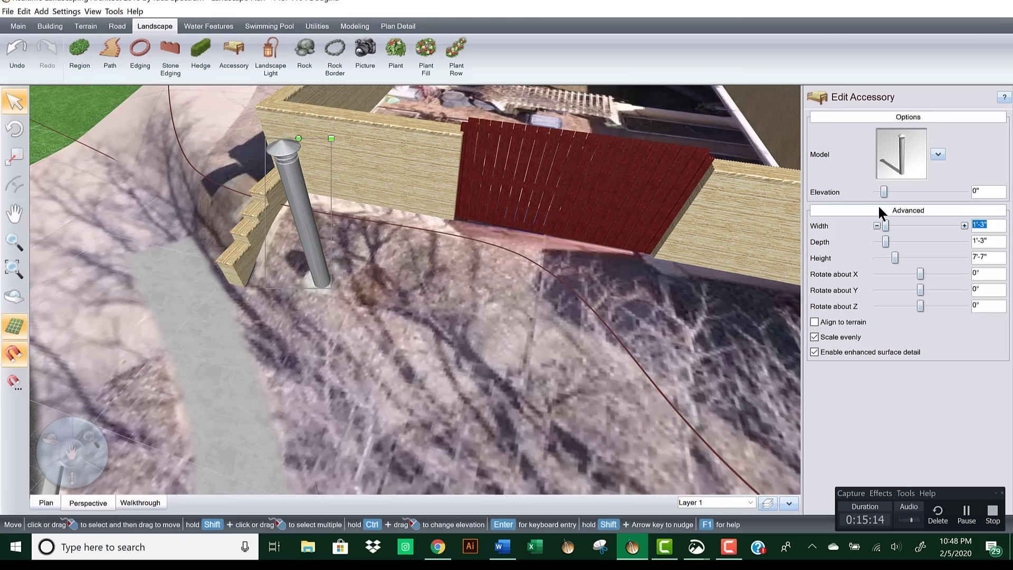
click(877, 192)
drag(894, 258, 919, 274)
click(814, 337)
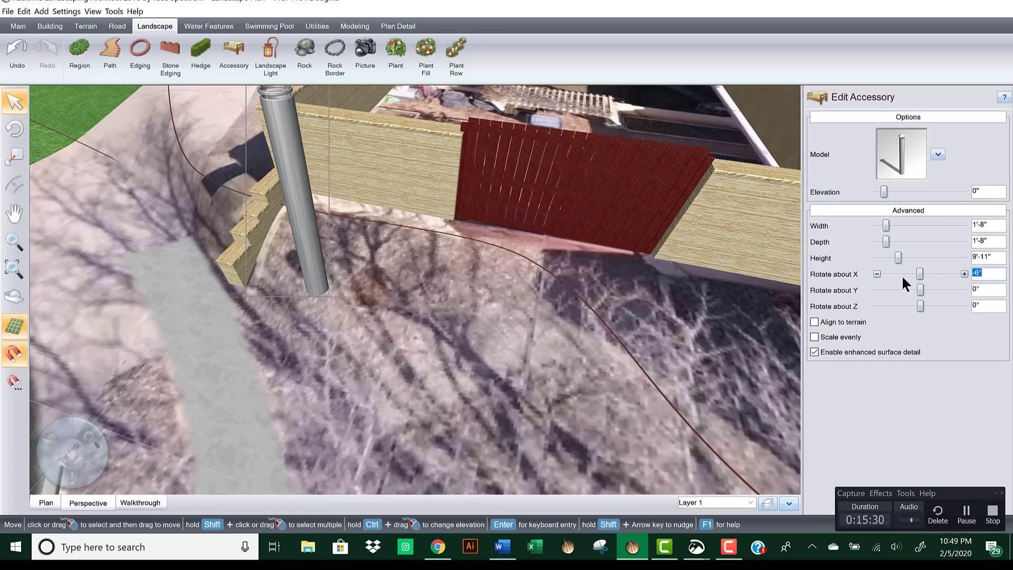
Step: Reset the chimney's rotation about X to 0° and set its height to 2'-2"
click(963, 273)
click(963, 274)
click(963, 274)
click(963, 274)
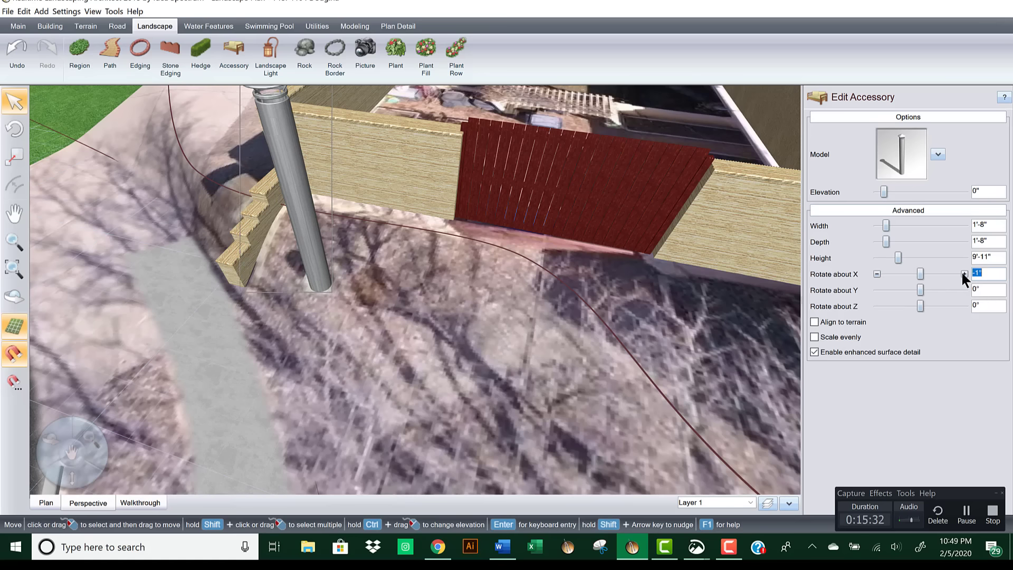
click(963, 274)
click(963, 274)
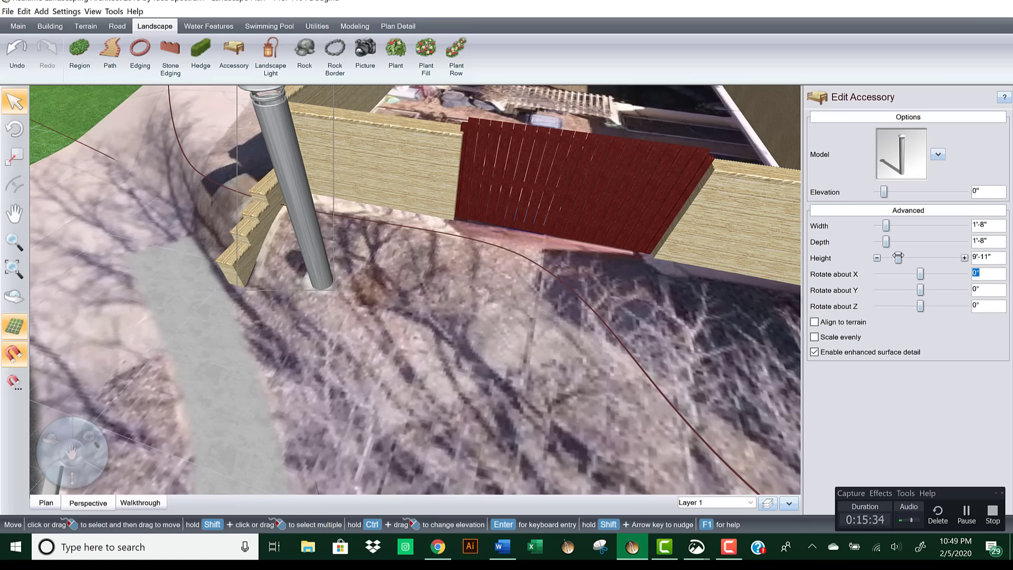
mouse_move(897, 257)
mouse_down()
mouse_move(879, 258)
mouse_move(888, 260)
mouse_up()
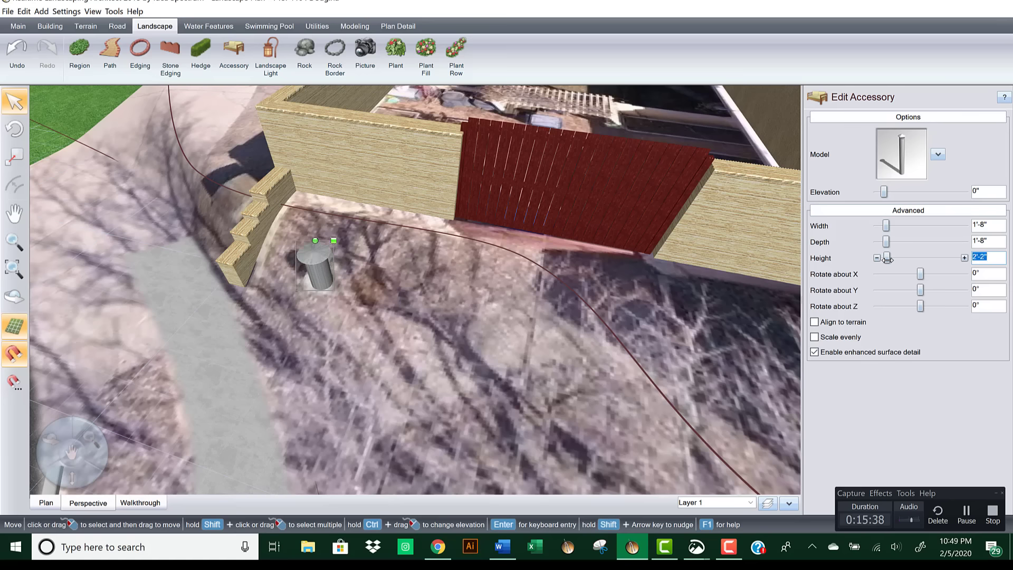
mouse_move(454, 255)
right_down()
mouse_move(497, 244)
mouse_move(467, 244)
right_up()
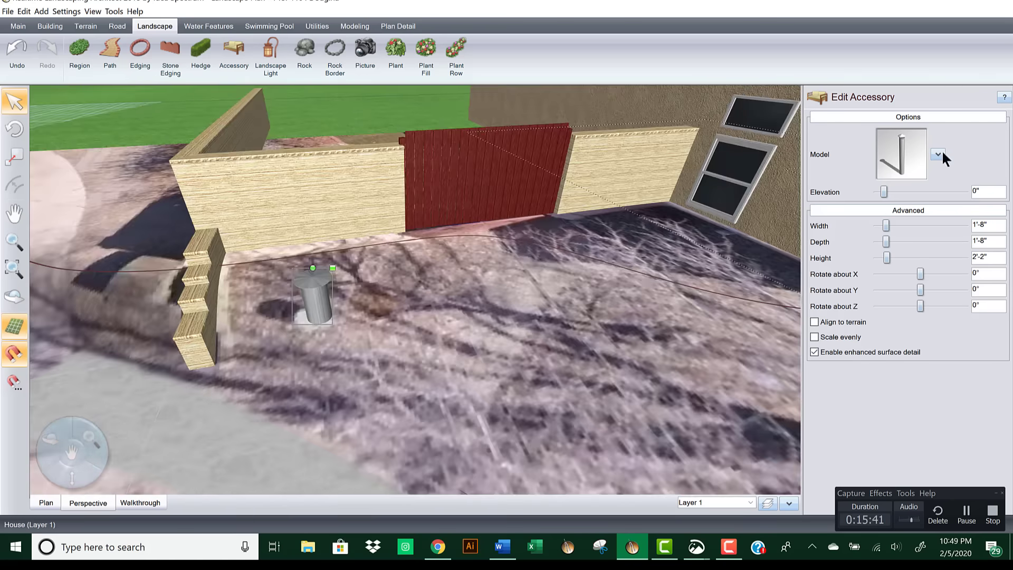
Step: Search the accessory models for "sun" as a replacement for the chimney
click(887, 158)
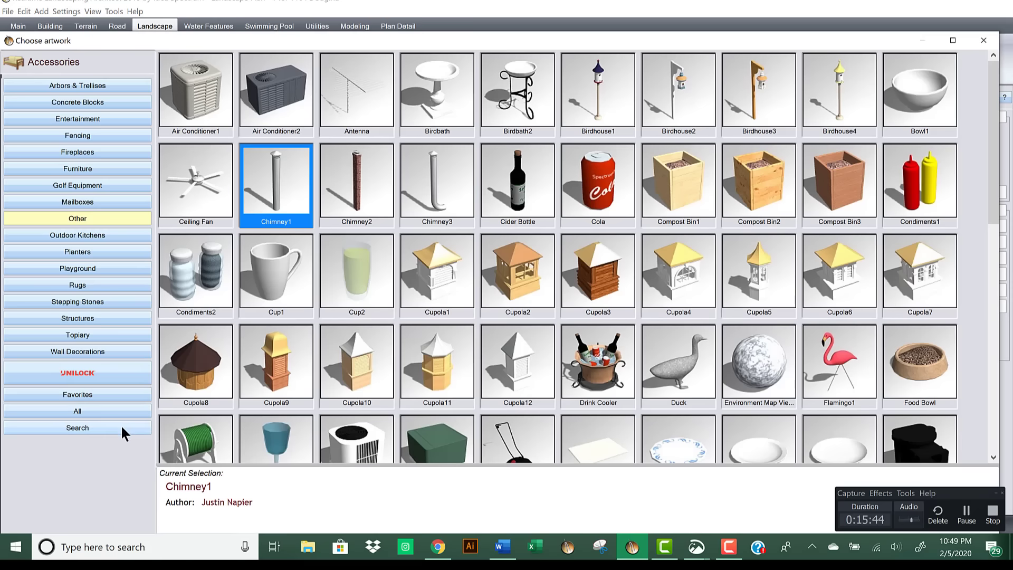
click(122, 428)
text(sun)
key(Return)
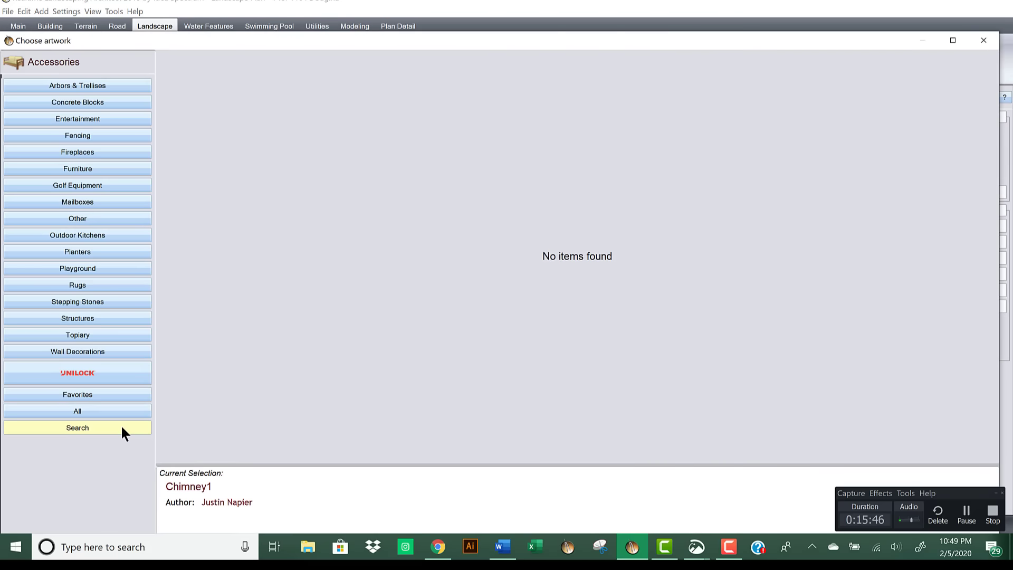
Step: Browse the complete accessory collection and replace the chimney with the Air Conditioner1 model
click(98, 318)
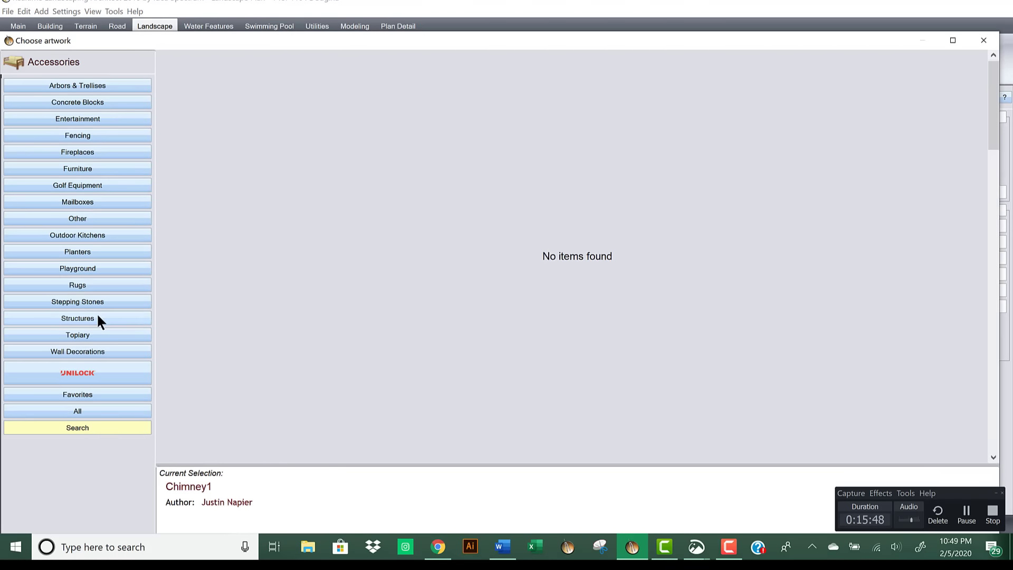
click(132, 334)
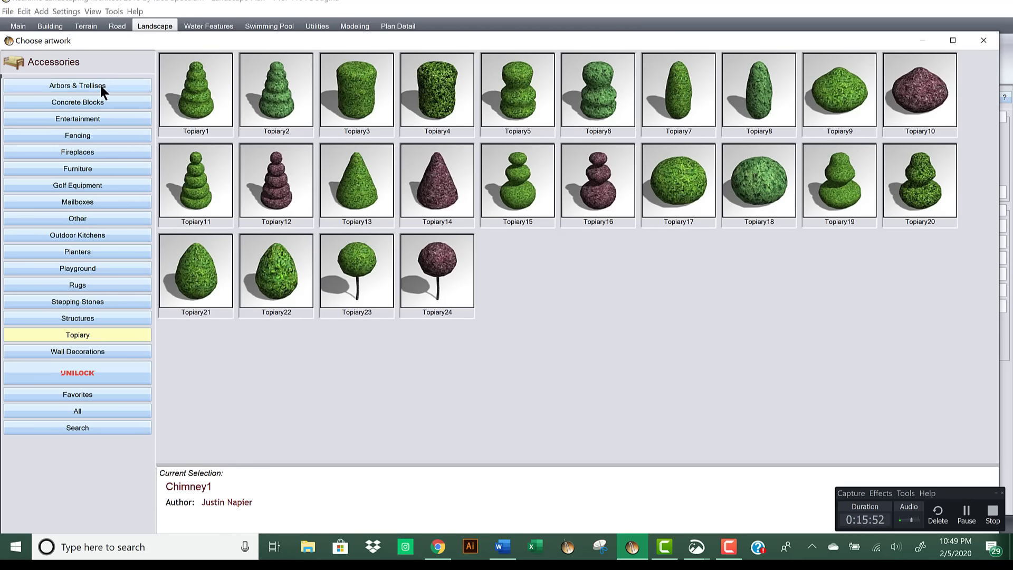
click(104, 409)
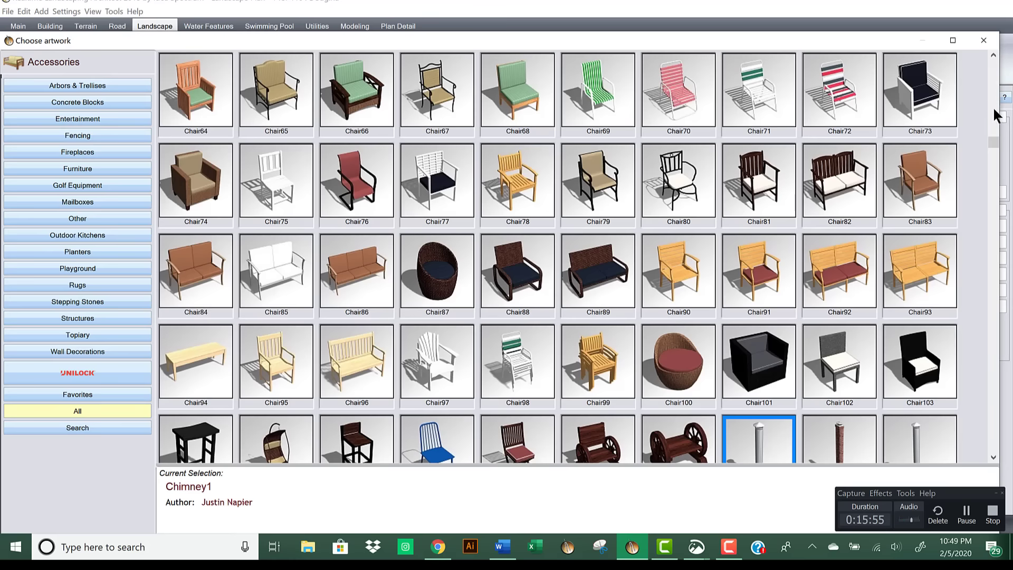
drag(996, 115, 1003, 236)
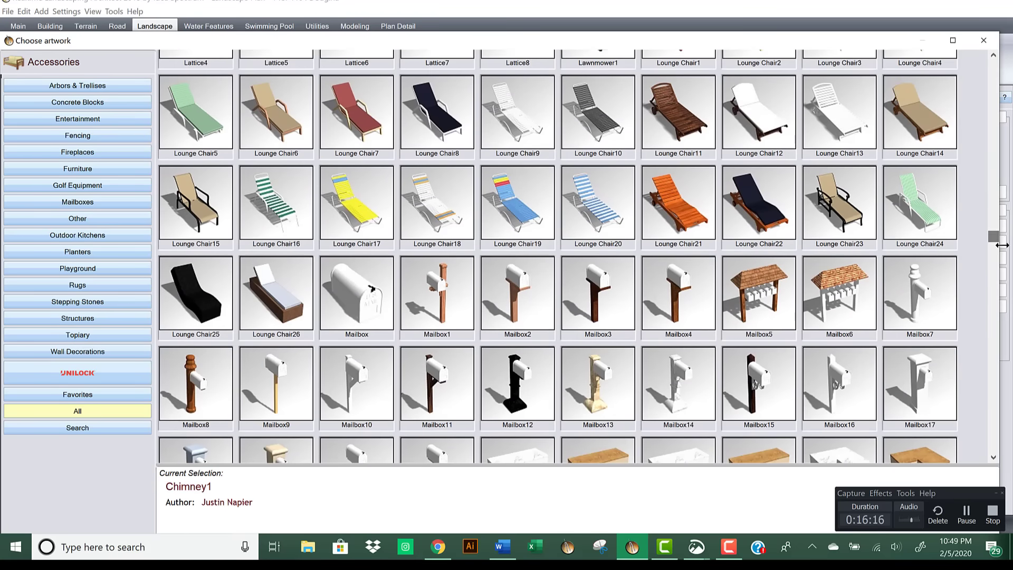
drag(993, 242, 993, 308)
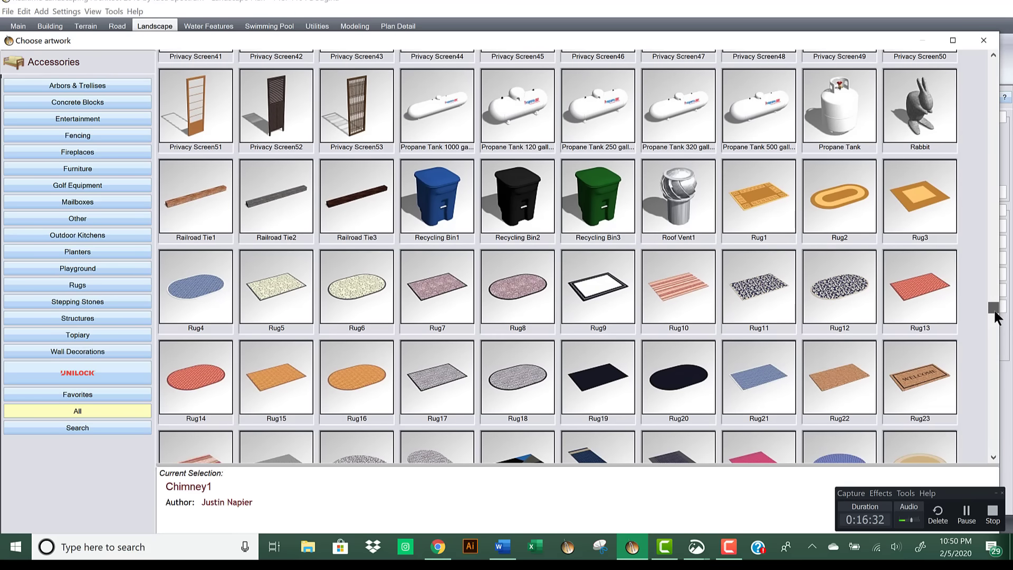
drag(992, 308, 994, 355)
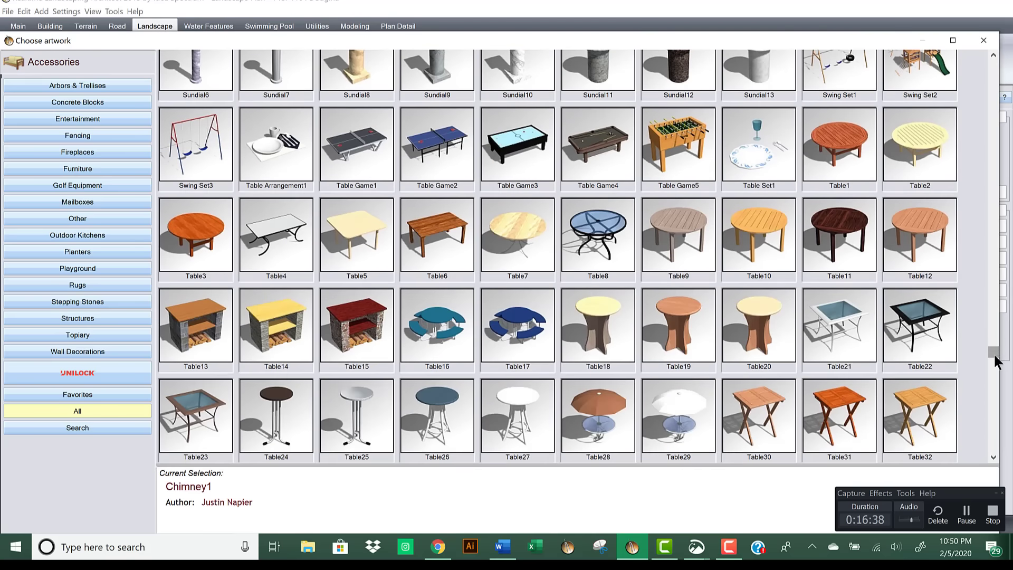
click(993, 56)
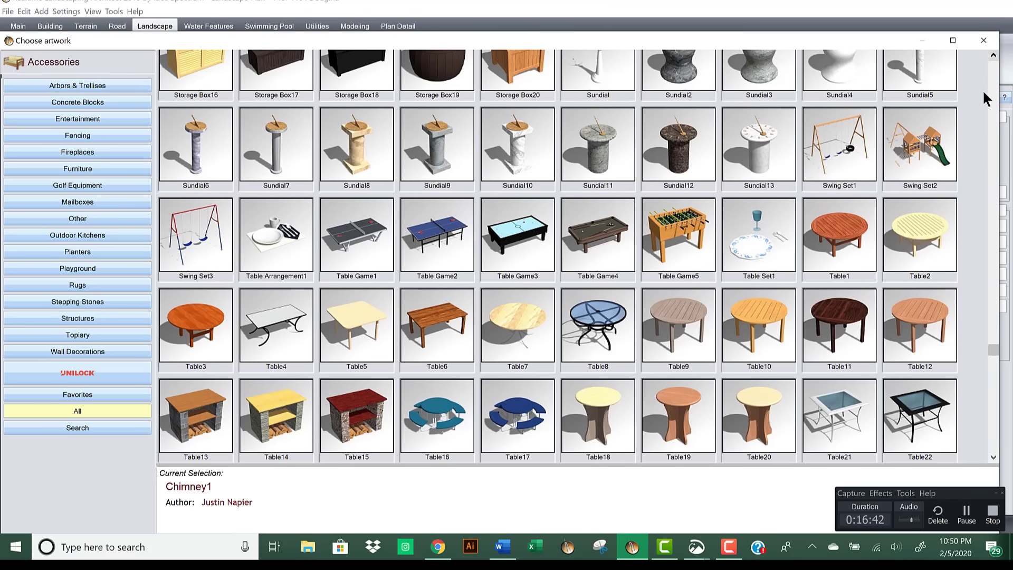
drag(993, 357, 995, 67)
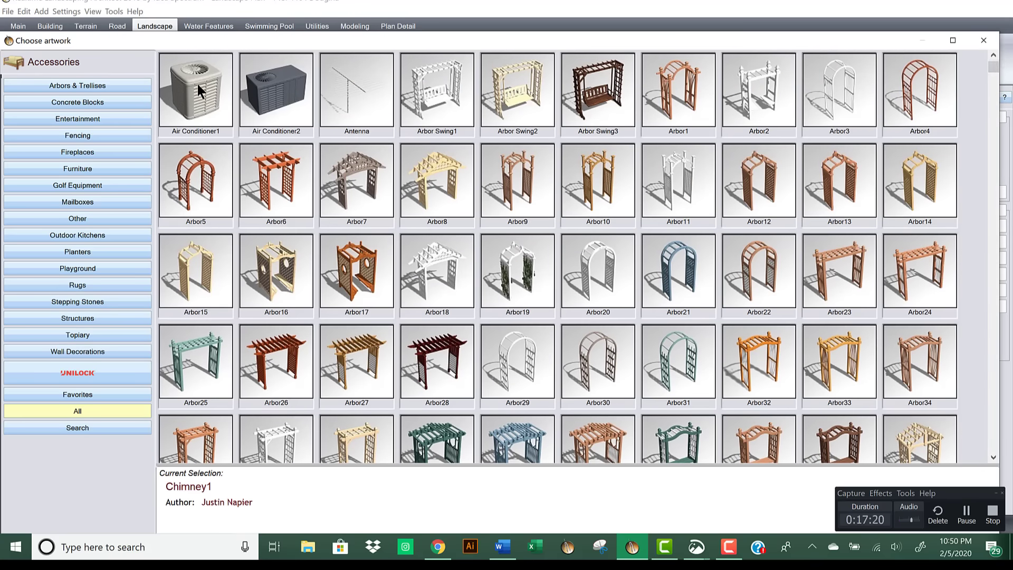
click(197, 83)
double_click(198, 84)
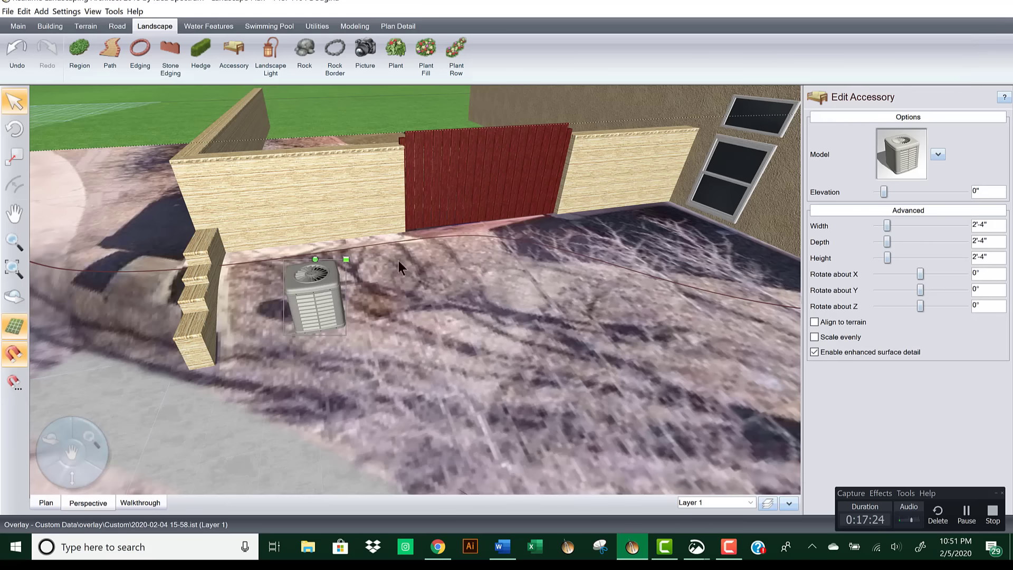
Step: Resize the air conditioner to 1'-1" wide and deep and 2'-9" high, and set its elevation to -11"
drag(341, 263, 328, 273)
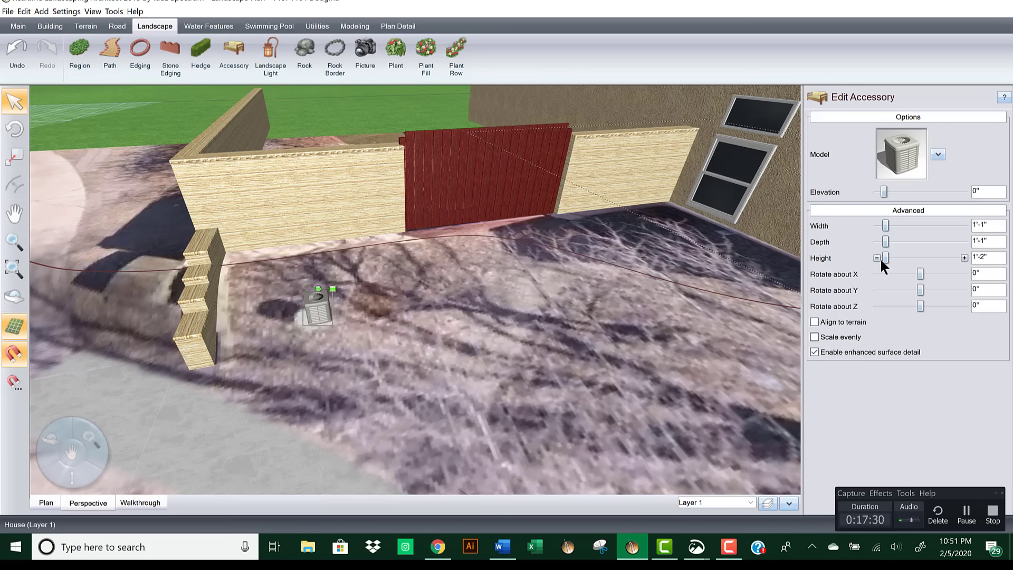
drag(885, 258, 887, 258)
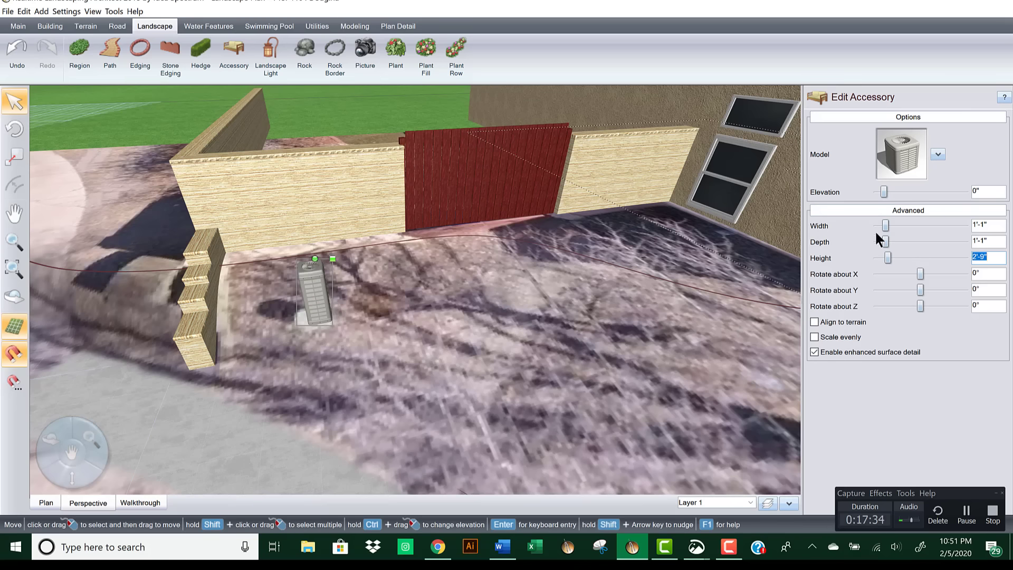
click(876, 192)
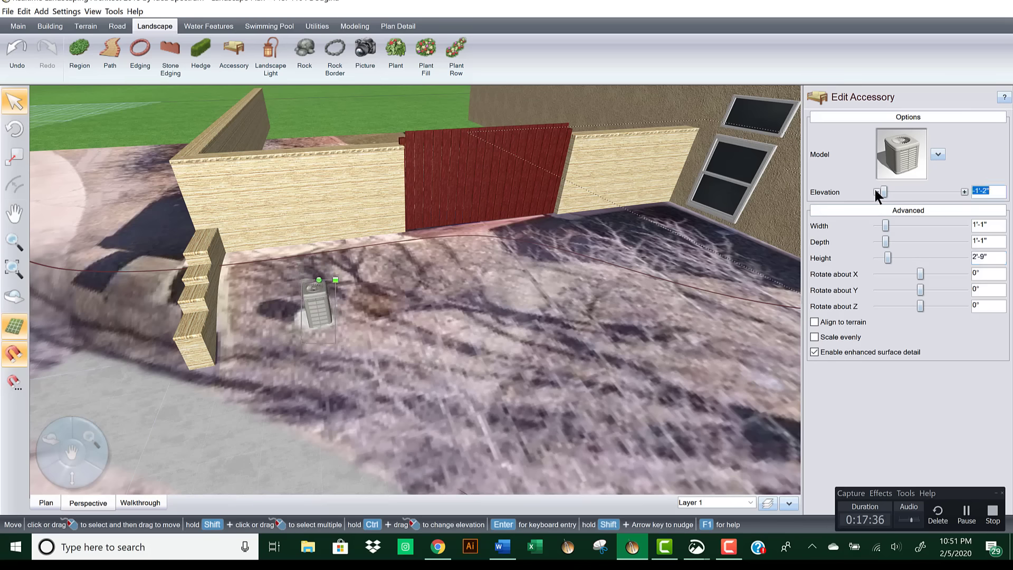
click(964, 191)
click(965, 192)
Step: Replace the texture of the air conditioner's Material 2 with Dull green metal
click(937, 154)
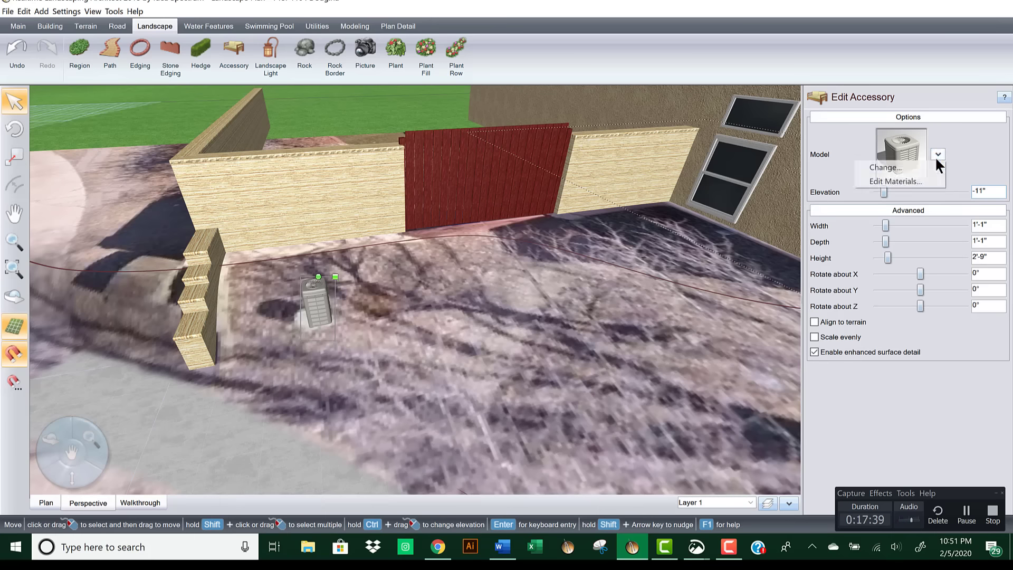
click(910, 180)
click(412, 169)
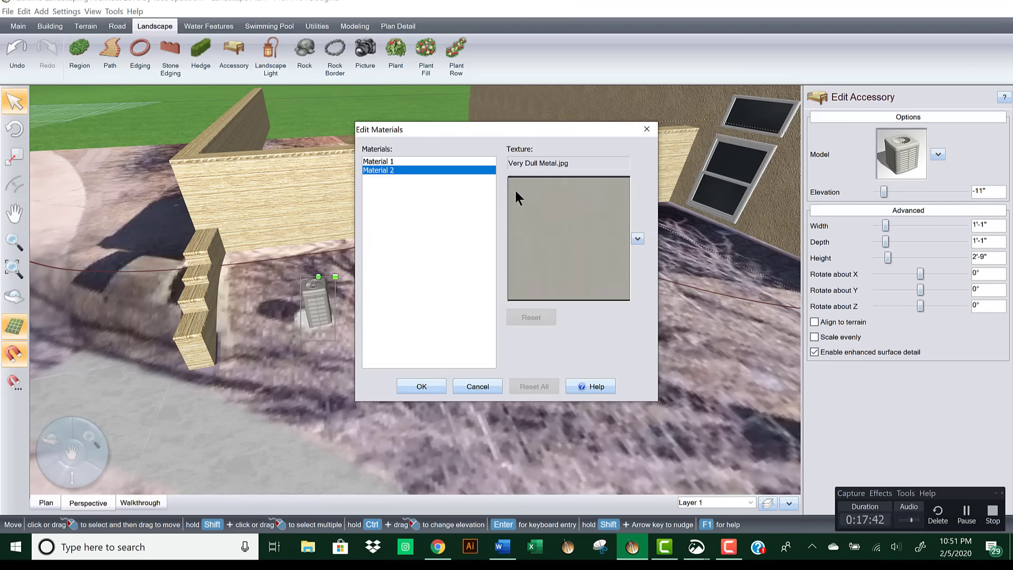
click(530, 196)
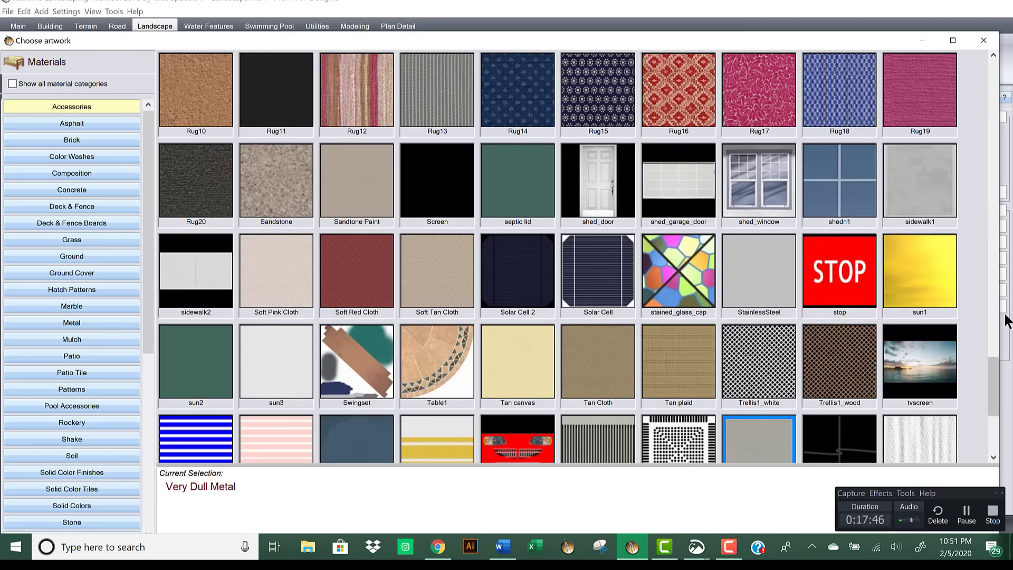
scroll(992, 367, up, 3)
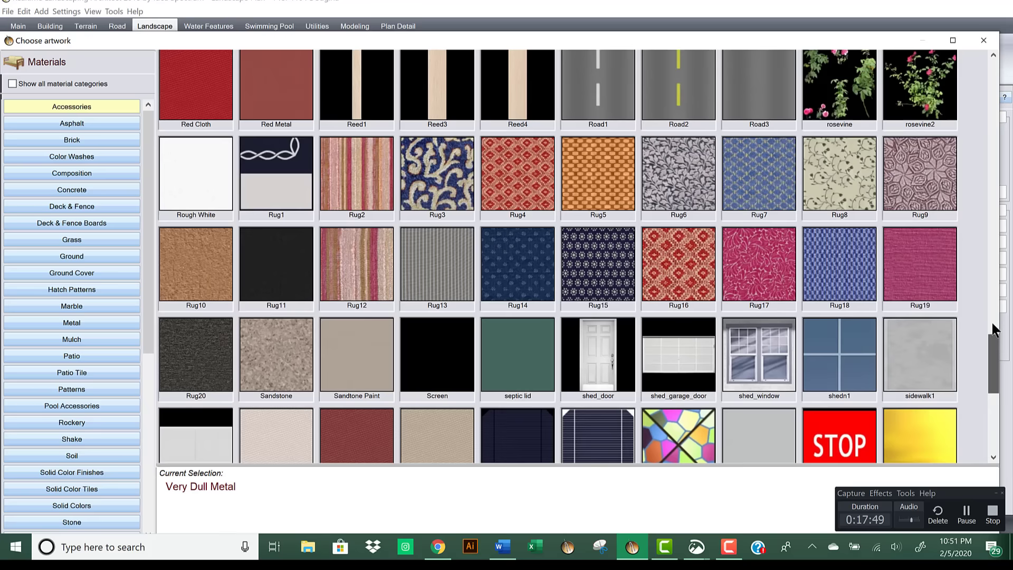
drag(992, 327, 992, 129)
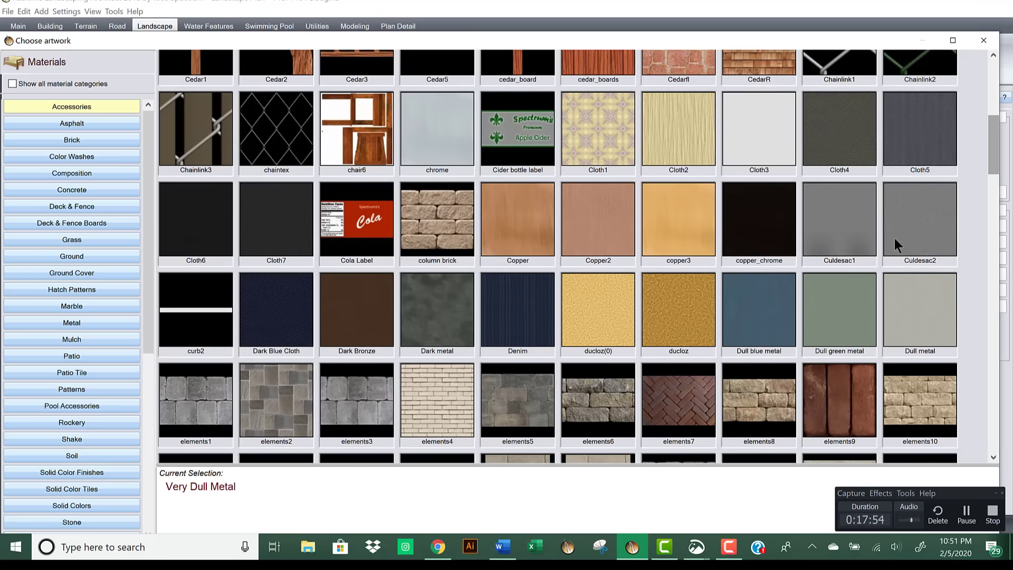
double_click(833, 304)
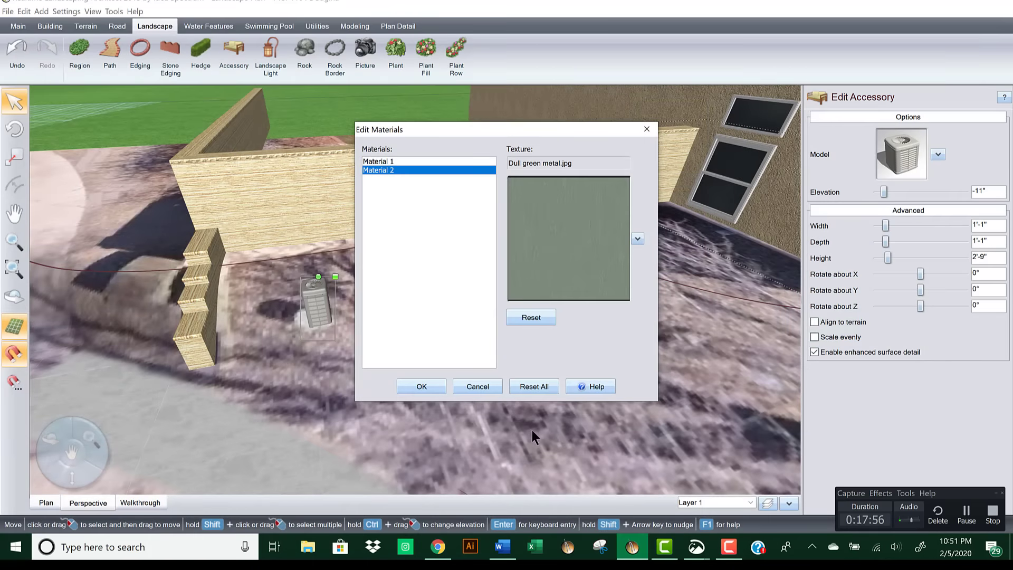
click(422, 386)
Step: Examine the air conditioner beside the wall, the front yard and the whole house from several angles
scroll(397, 321, up, 3)
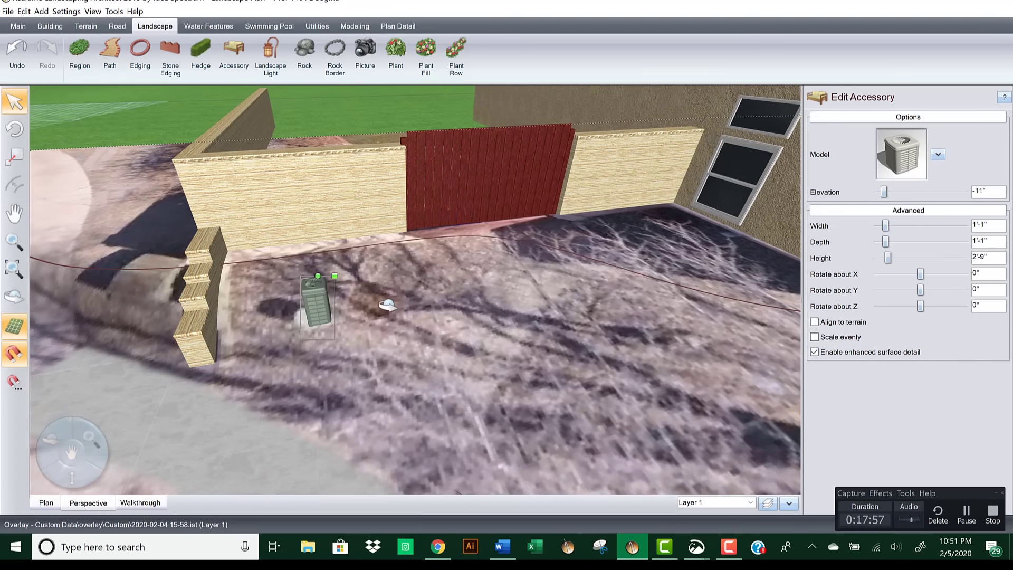
middle_drag(386, 313, 444, 302)
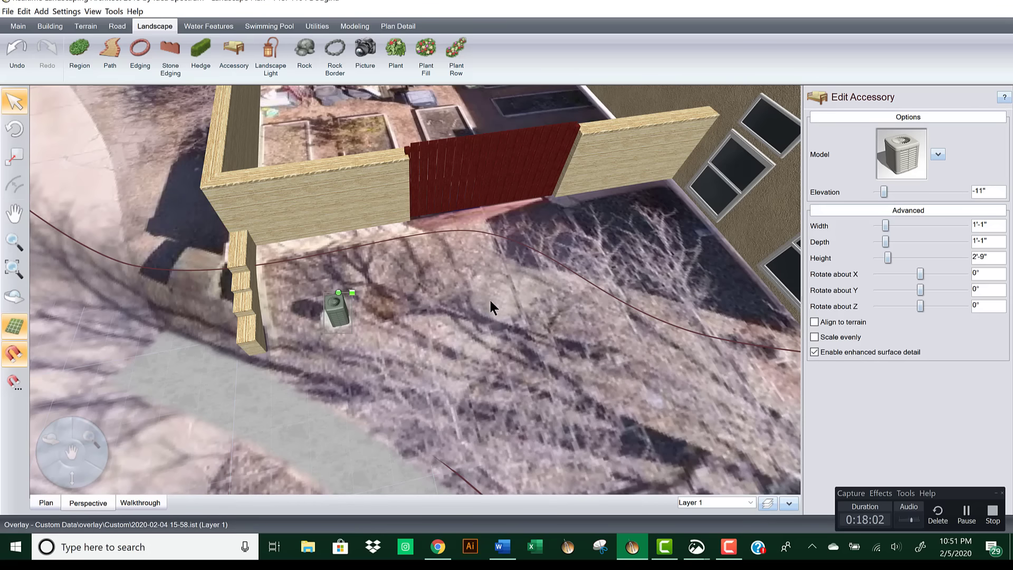
middle_drag(490, 300, 563, 270)
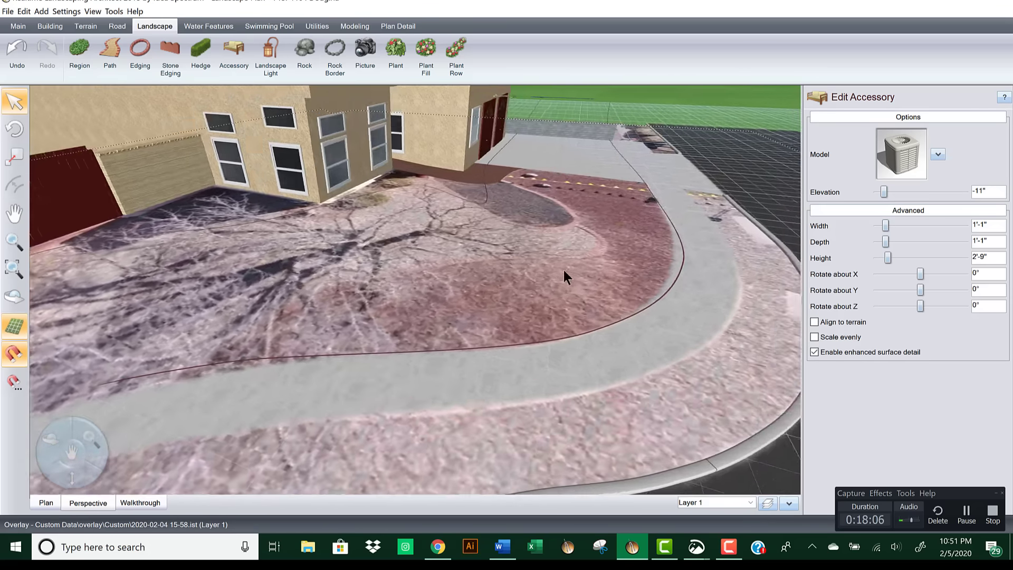
scroll(563, 270, down, 5)
middle_drag(684, 227, 573, 244)
scroll(572, 243, up, 5)
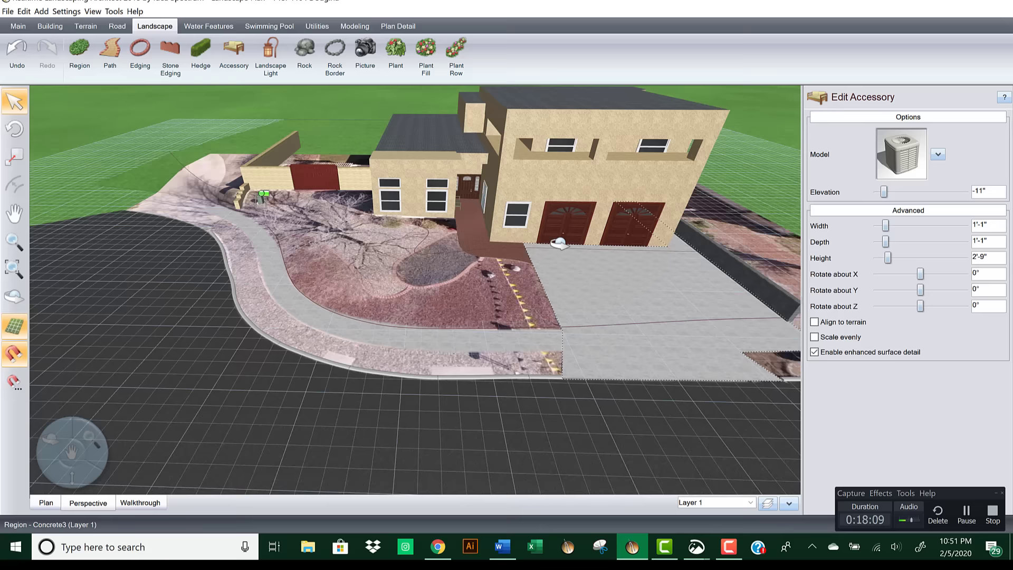
middle_drag(585, 288, 616, 284)
scroll(616, 285, down, 5)
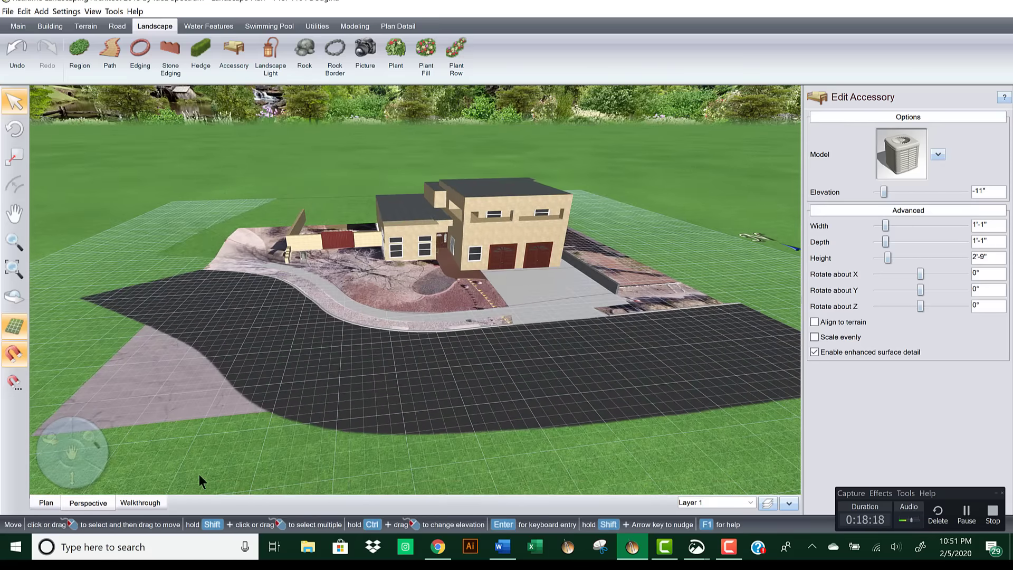
Step: Review the sky and time-of-day options in the walkthrough's environment settings, and bring up the skyline settings
click(145, 503)
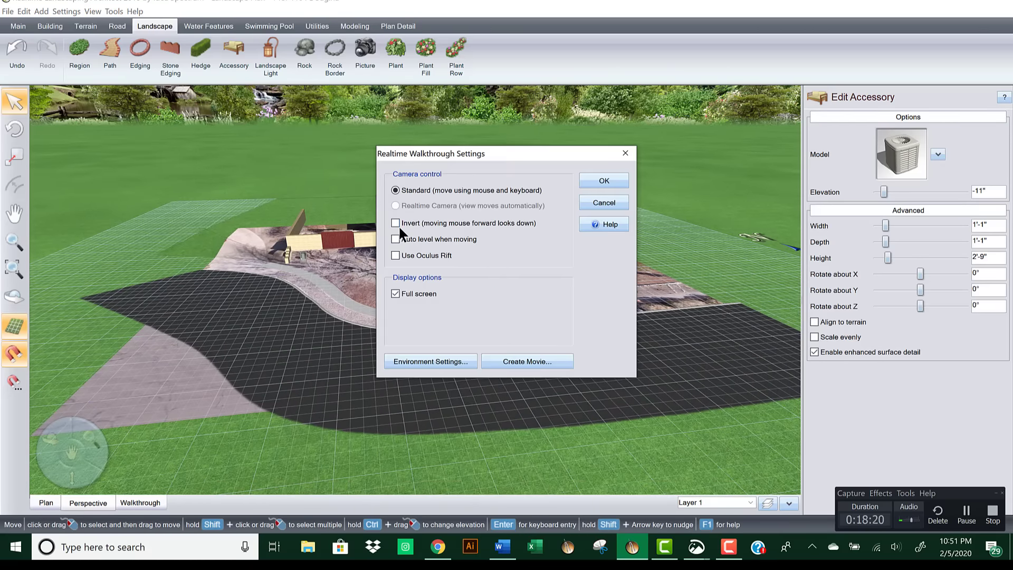
click(442, 363)
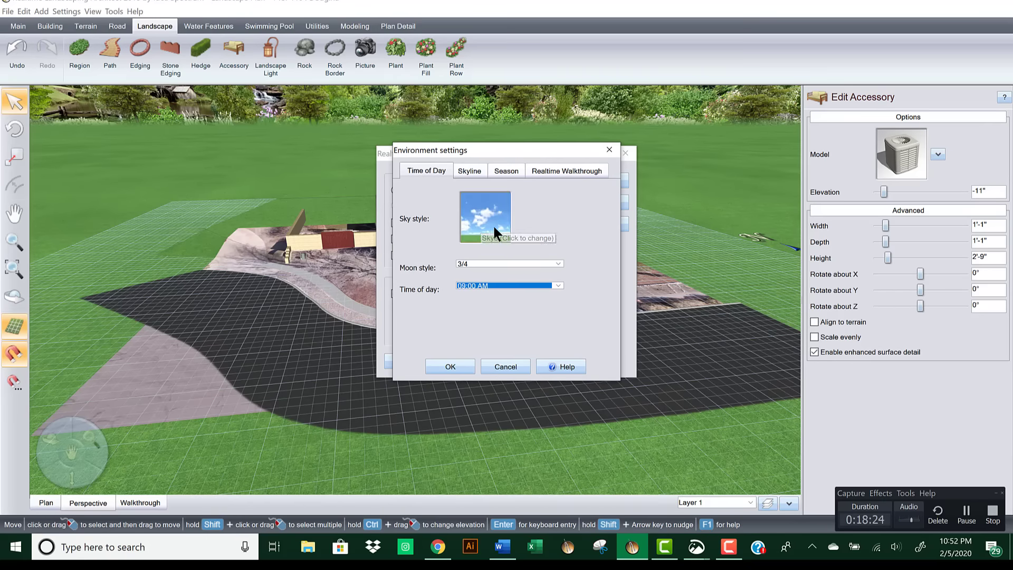
click(556, 284)
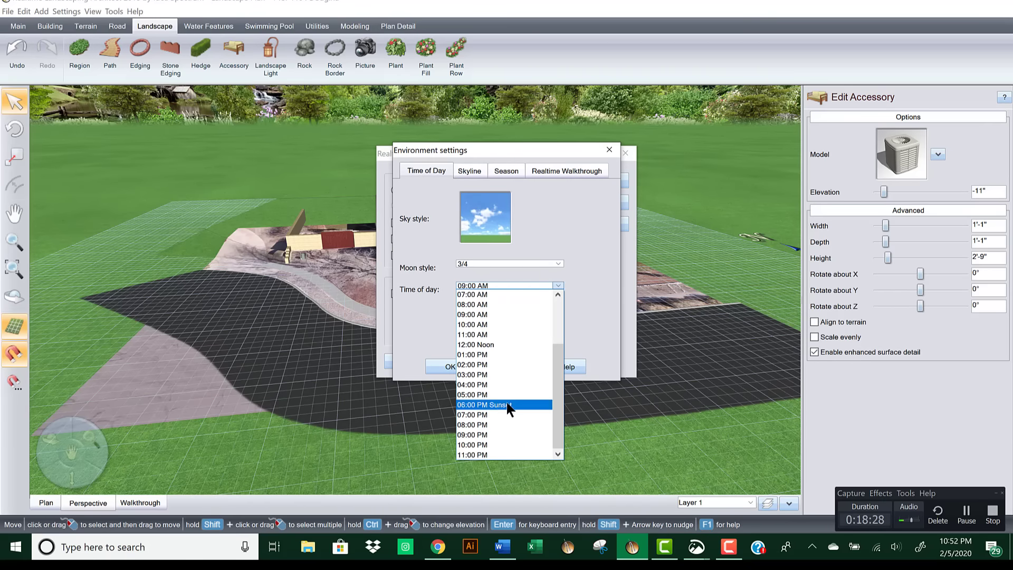
click(436, 321)
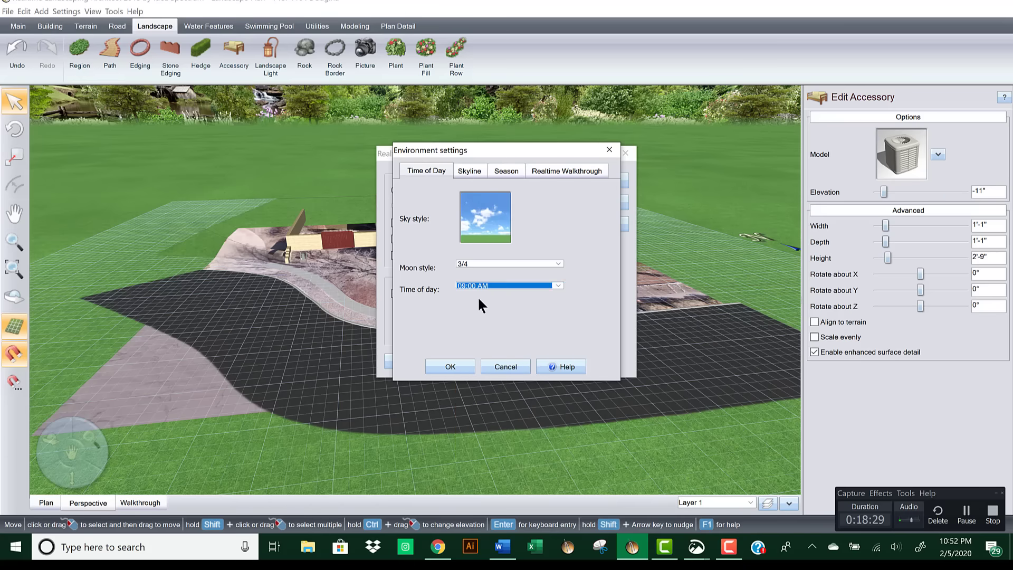
click(464, 367)
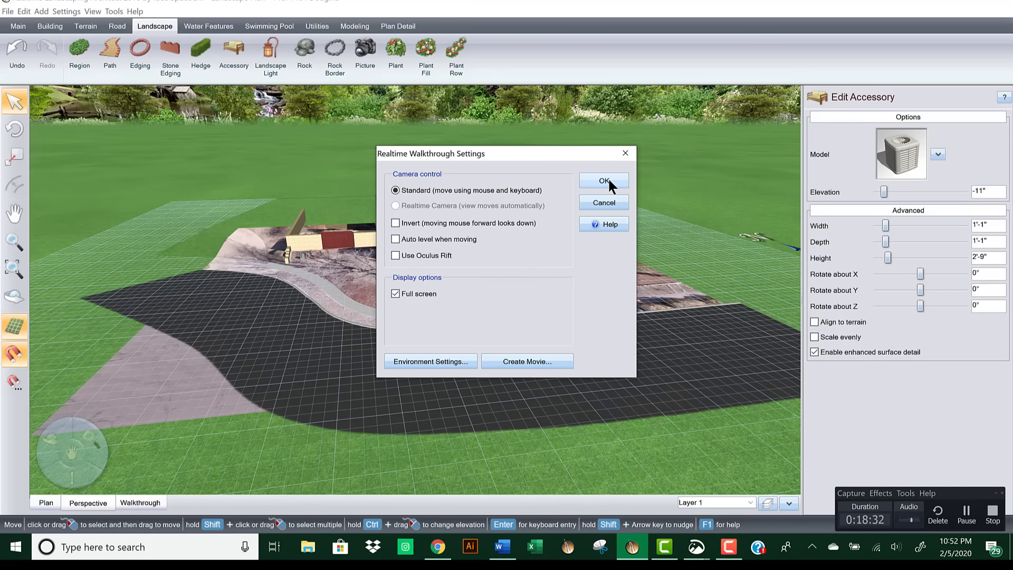
click(446, 362)
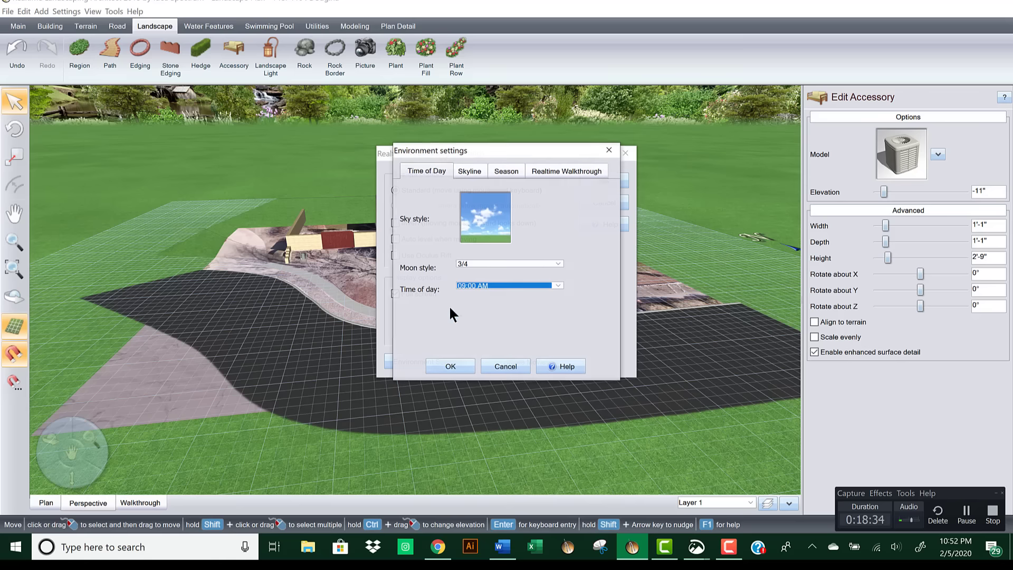
click(469, 170)
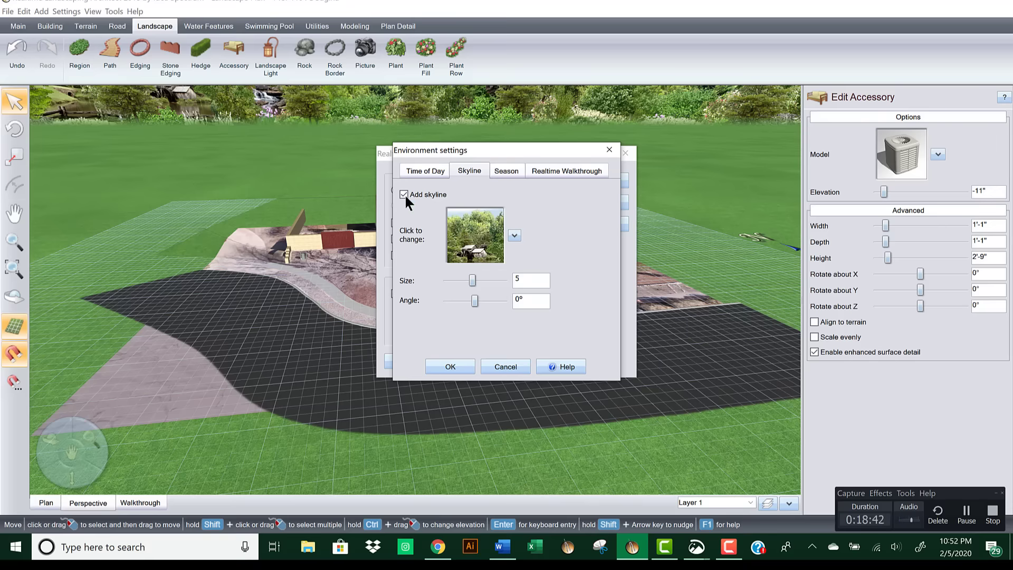
Step: Try the Skyline13 night city as the backdrop and browse the other skyline artwork
click(481, 232)
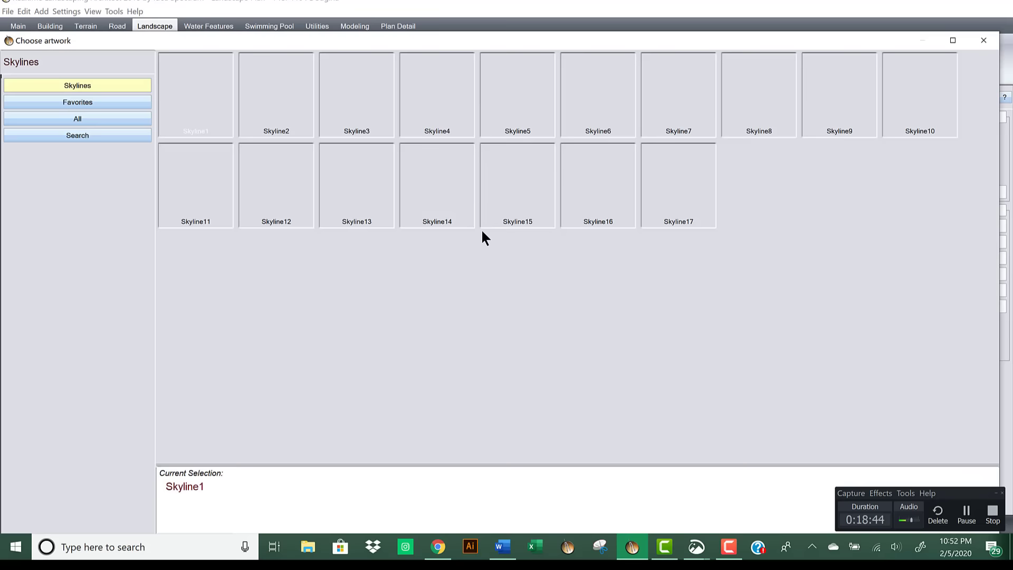
double_click(372, 180)
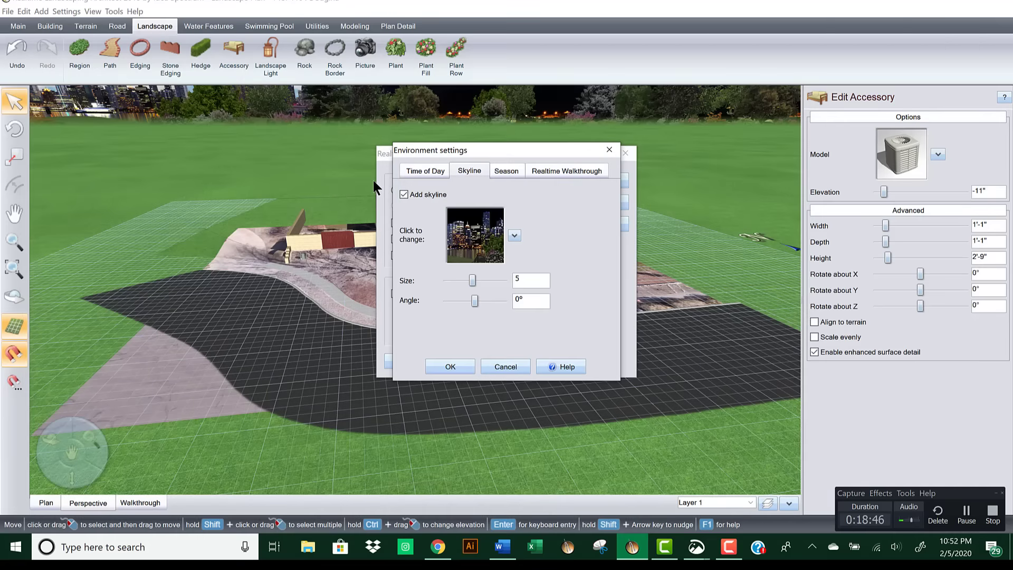
click(462, 222)
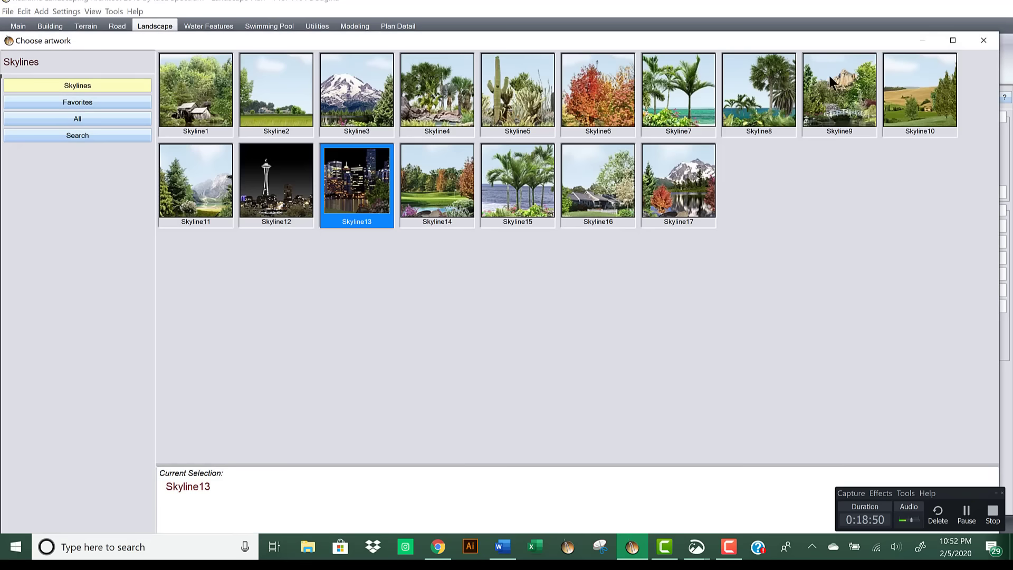
click(982, 41)
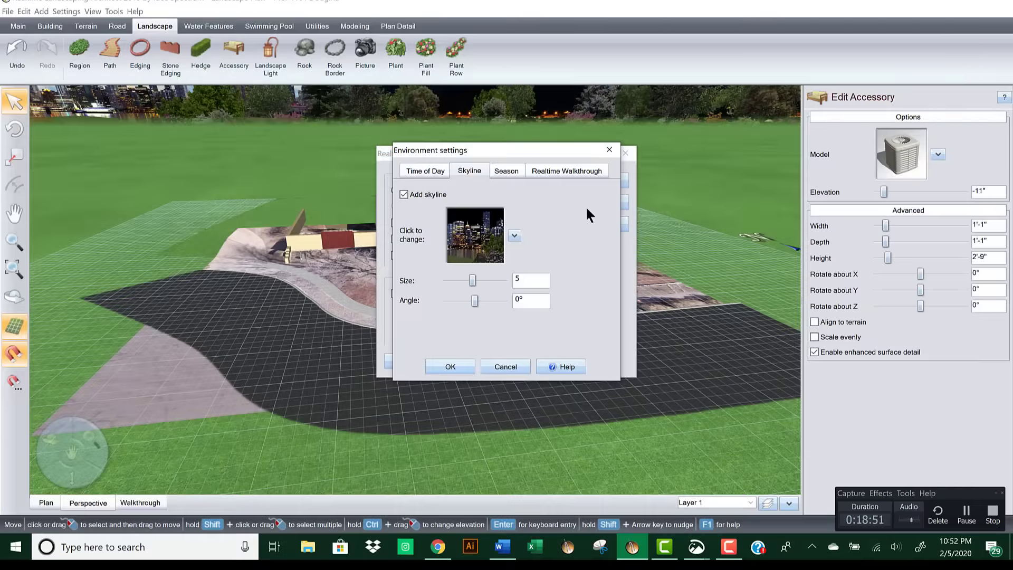
Step: Remove the skyline from the environment and reduce the walkthrough's amount of wildlife to the minimum
click(405, 193)
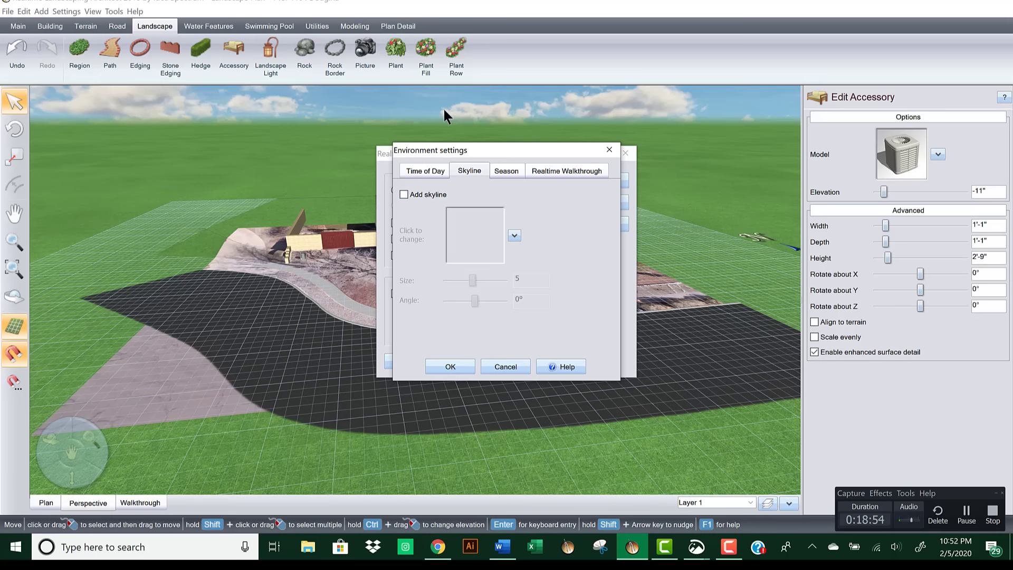
click(507, 170)
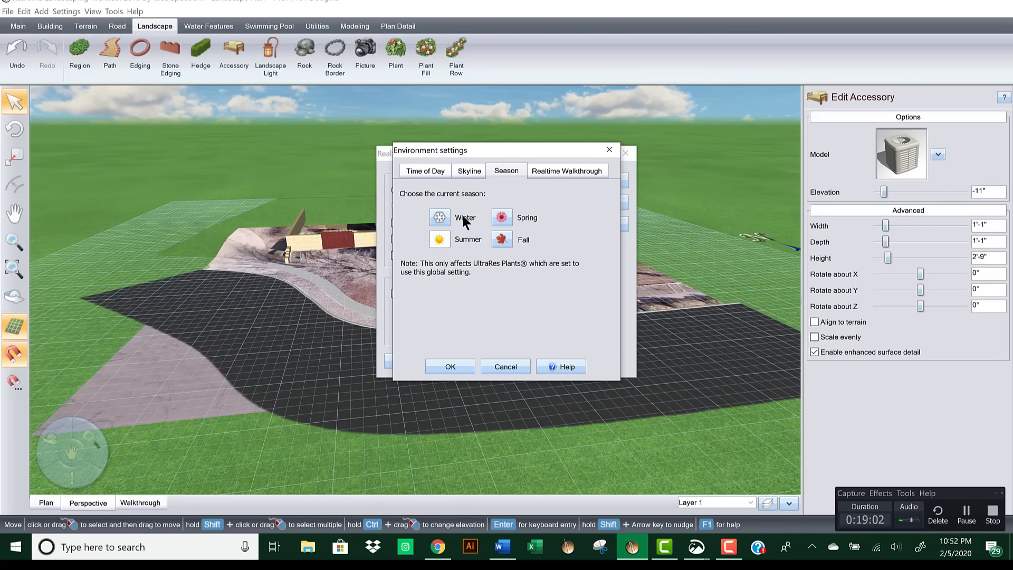
click(558, 170)
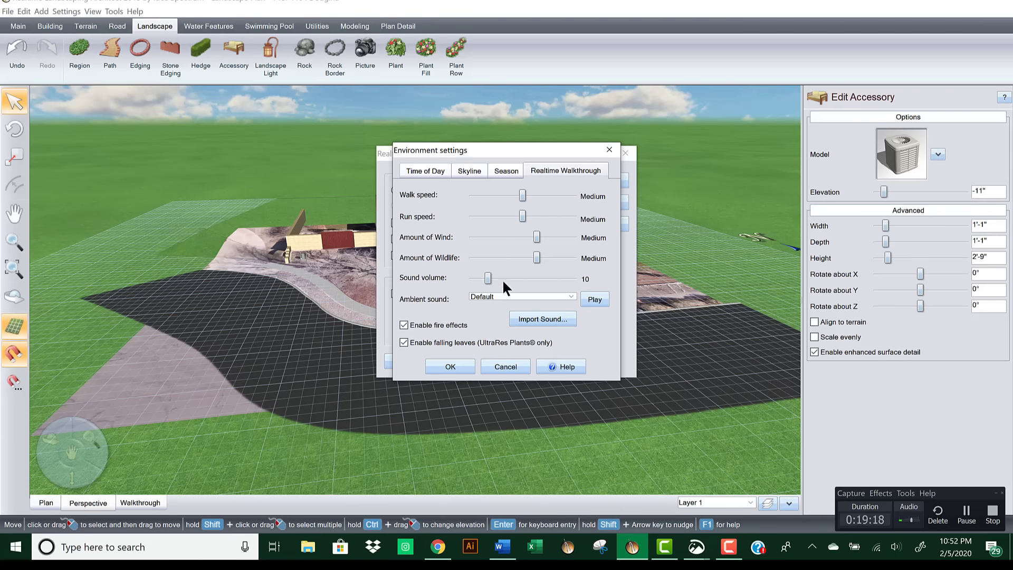
drag(536, 257, 469, 259)
click(450, 366)
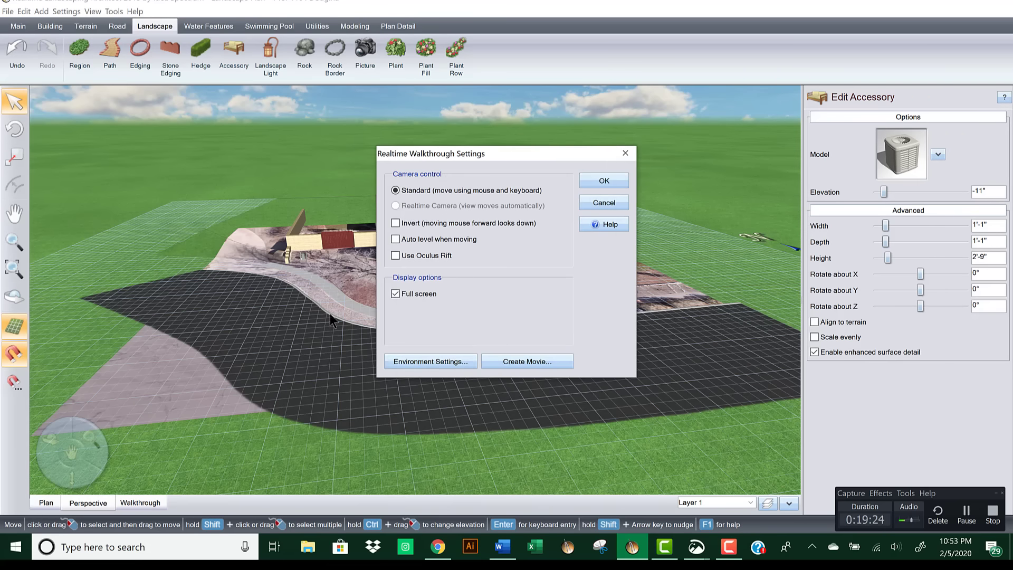
Step: Run the full-screen realtime walkthrough from the lawn across the road toward the house and front yard
click(590, 187)
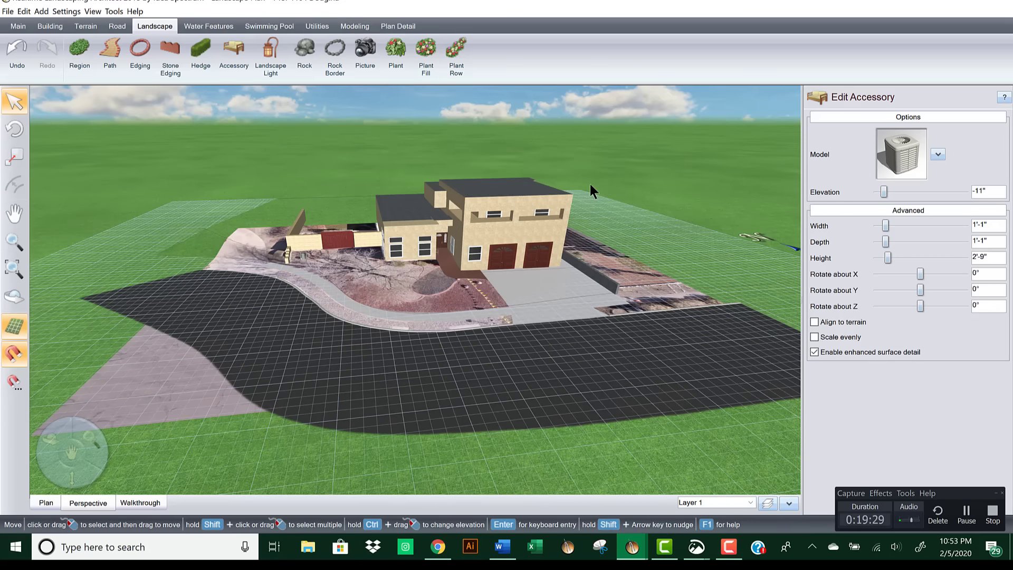
key(w)
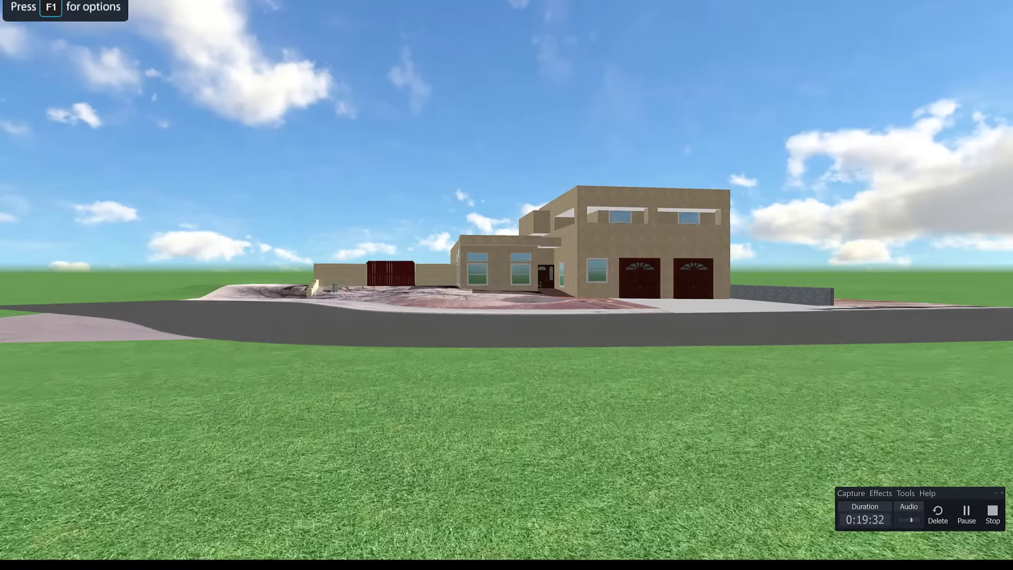
key(w)
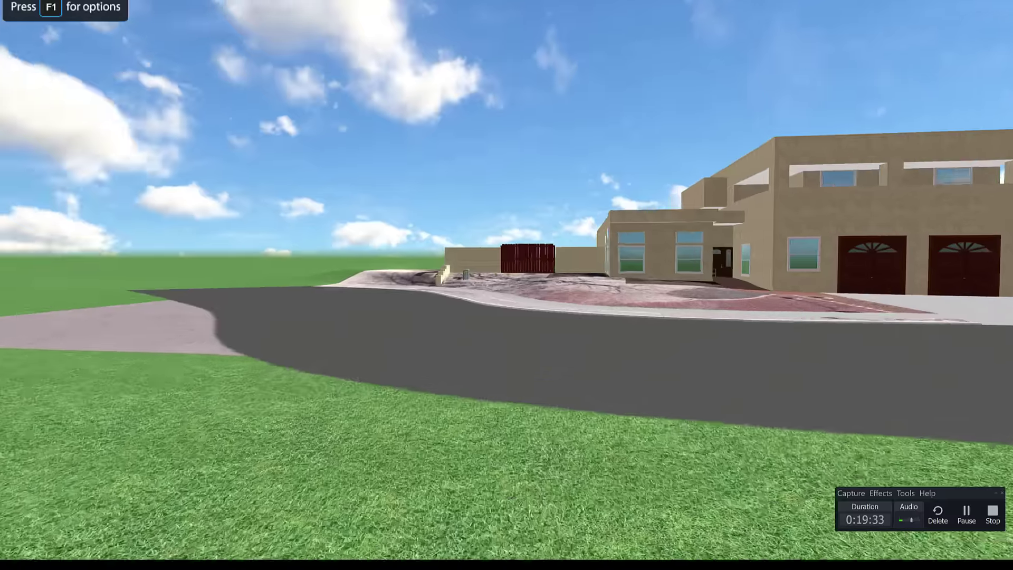
key(w)
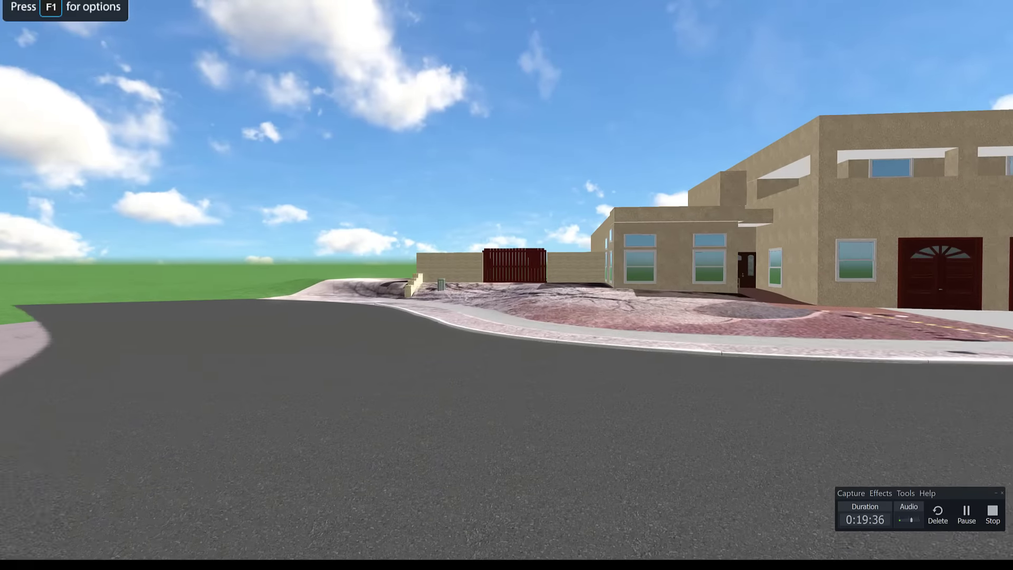
key(w)
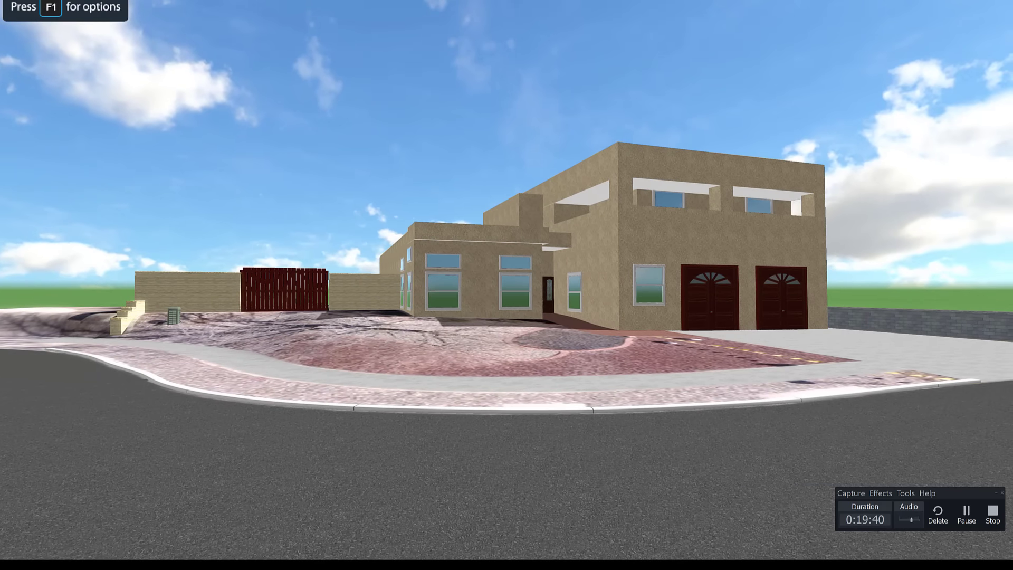
key(Escape)
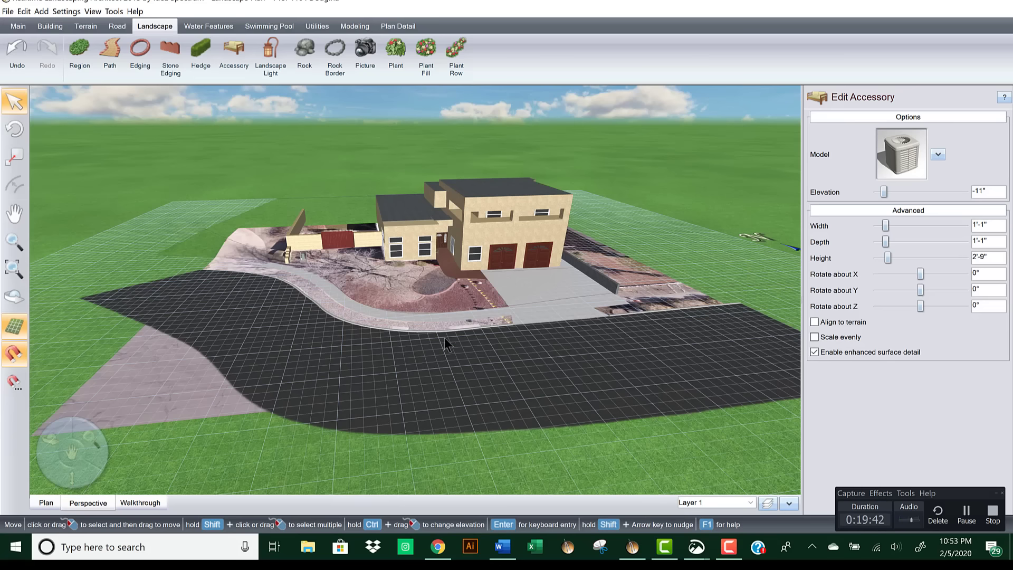
click(160, 502)
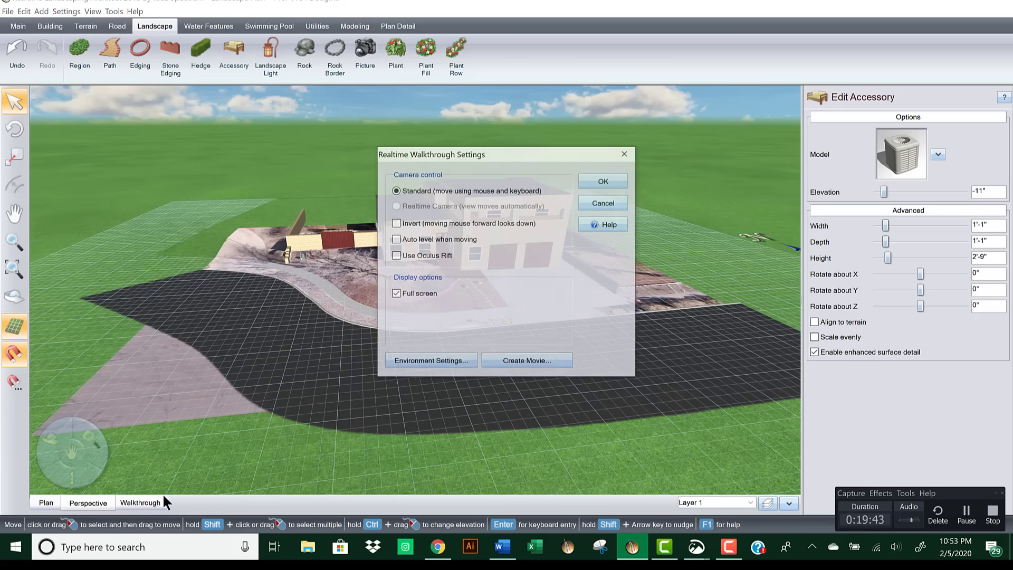
click(527, 361)
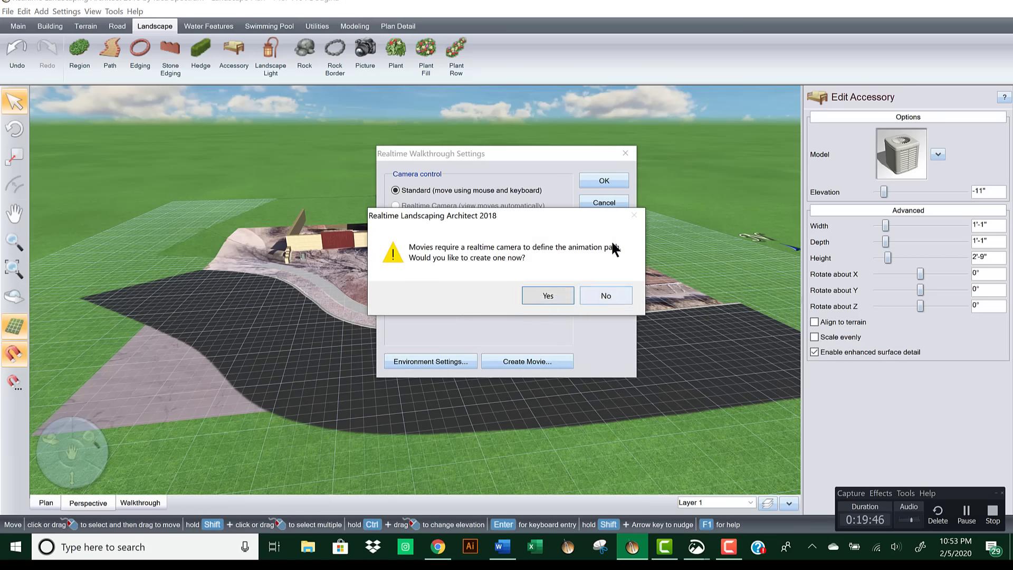
click(604, 290)
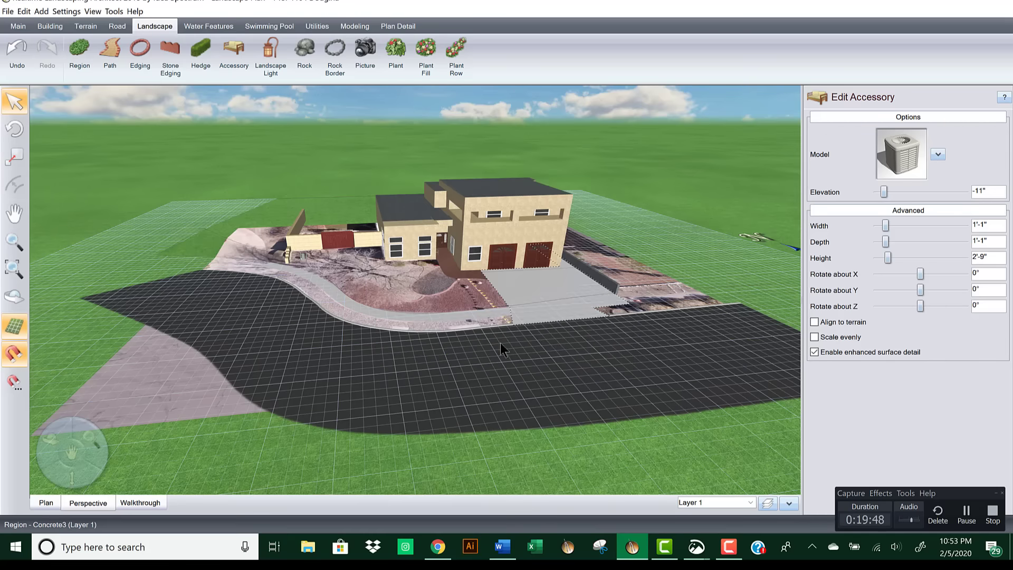
right_click(392, 348)
Step: Set the walkthrough environment's time of day to 06:00 PM Sunset
click(138, 503)
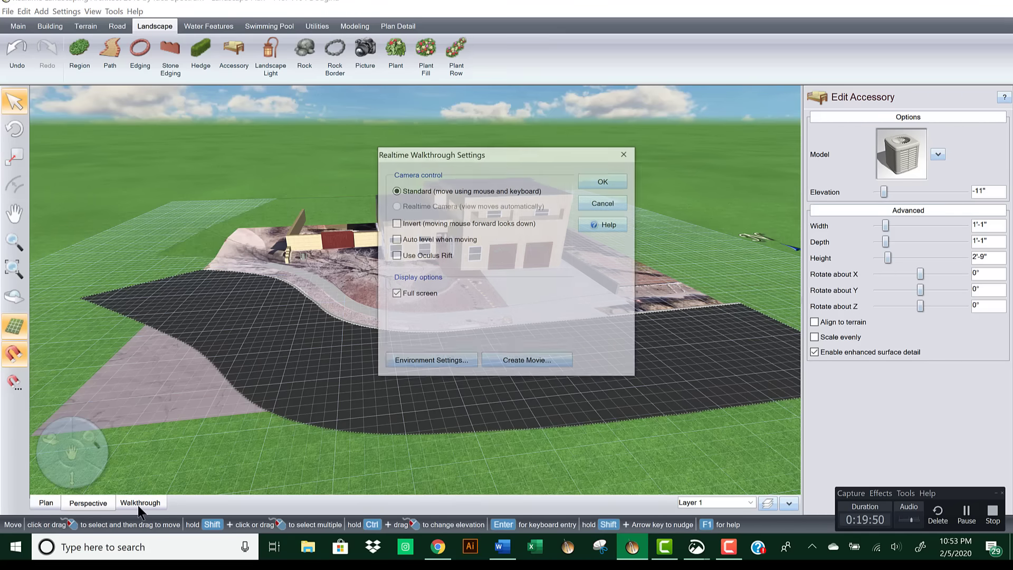
click(428, 362)
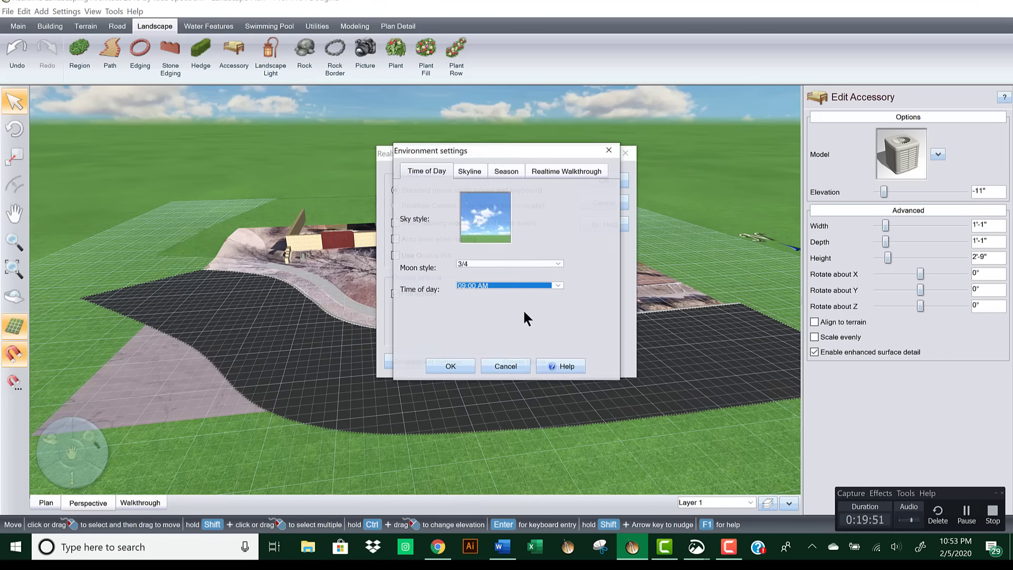
click(555, 286)
click(501, 404)
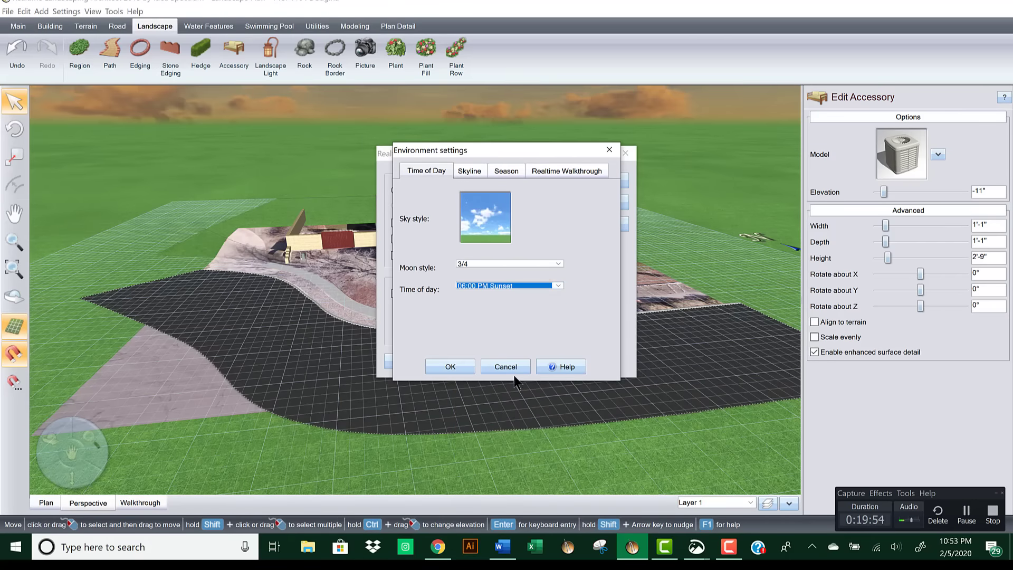
click(467, 364)
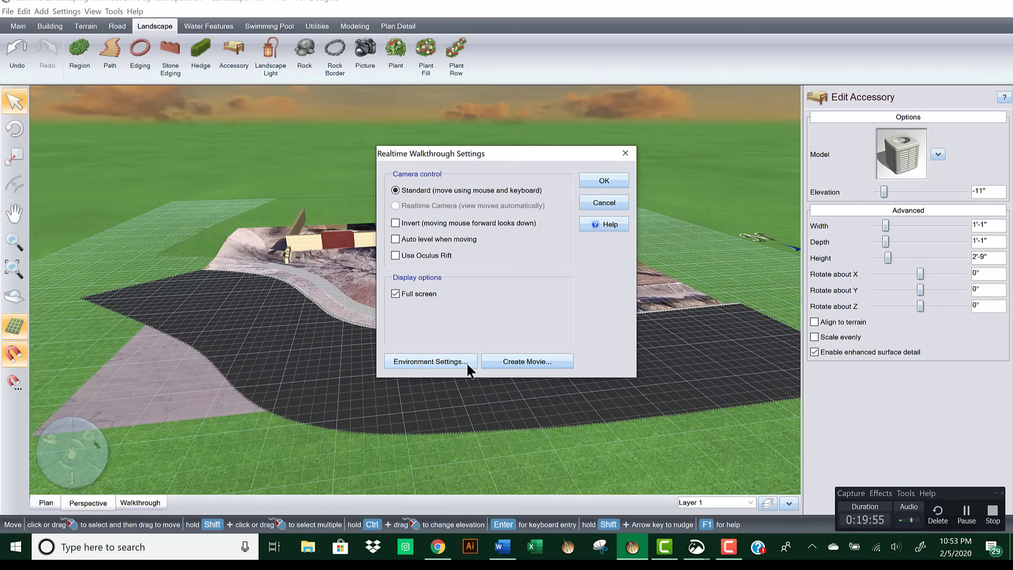
Step: Run the realtime walkthrough at sunset, approaching the house and front yard across the road
click(603, 180)
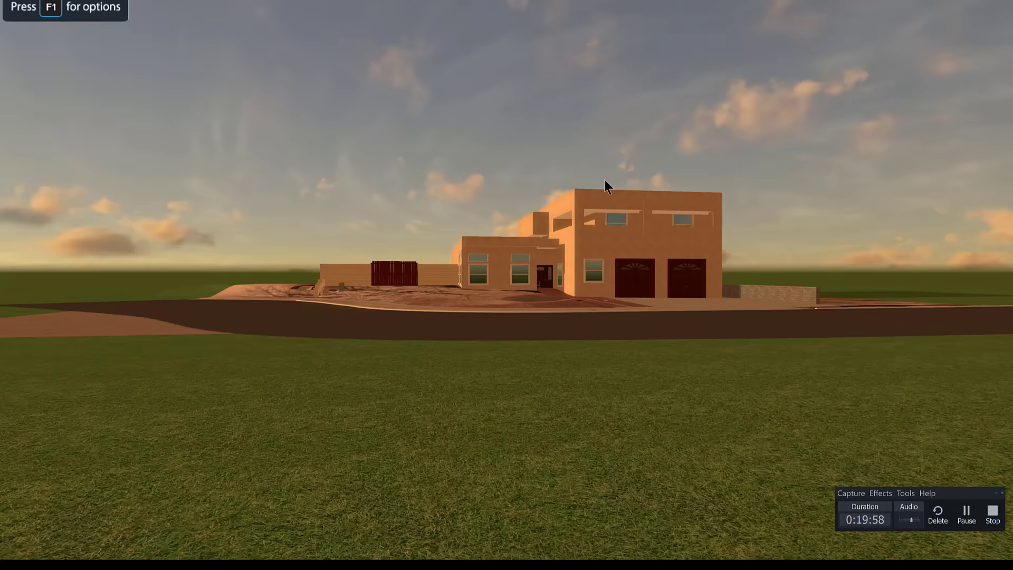
key(Up)
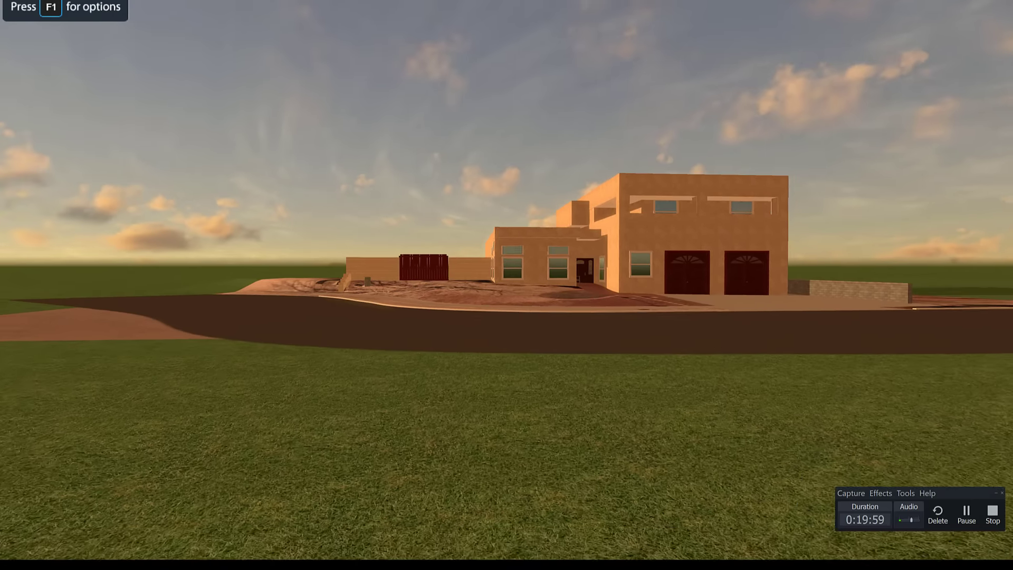
key(Up)
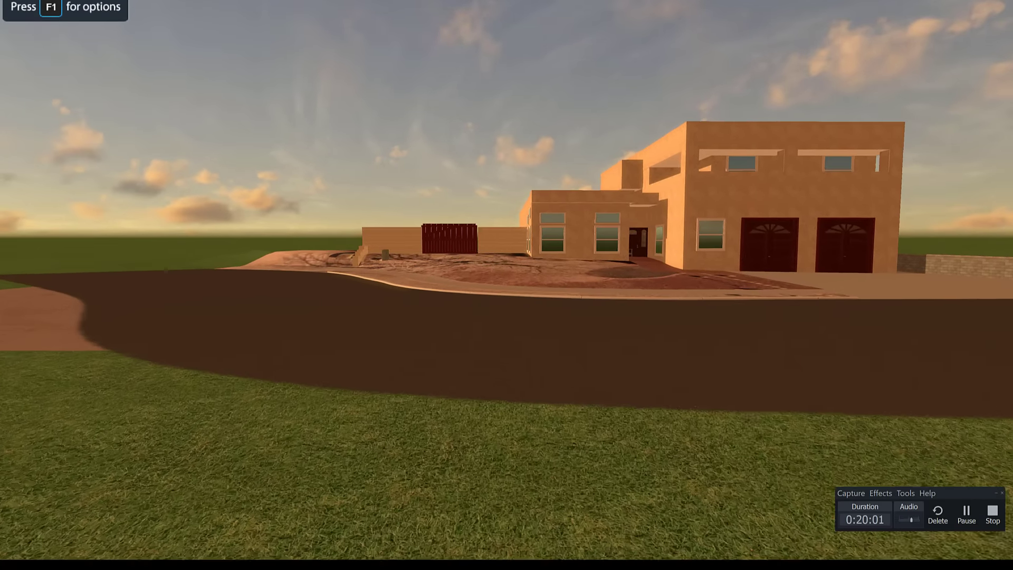
key(Up)
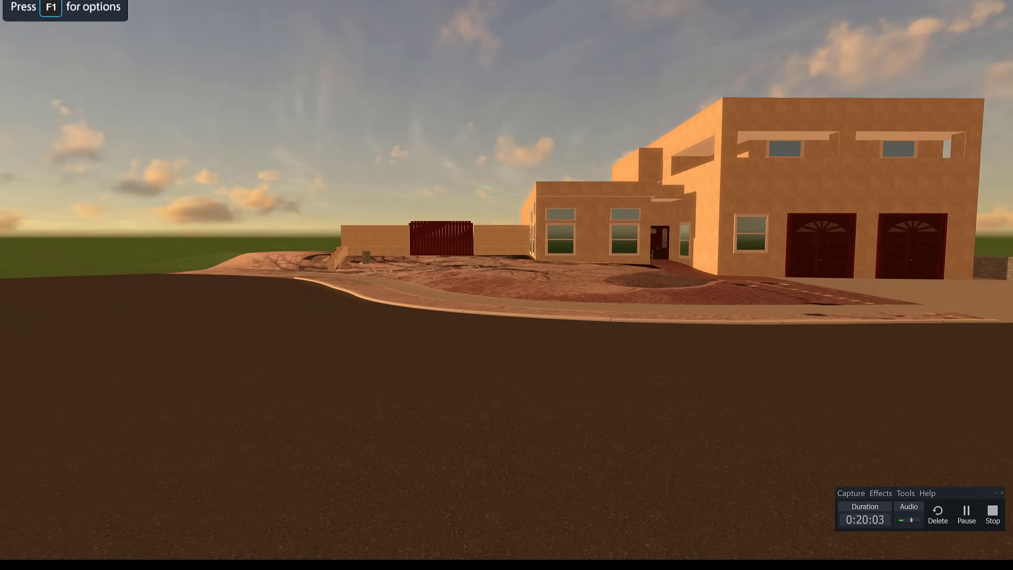
key(Up)
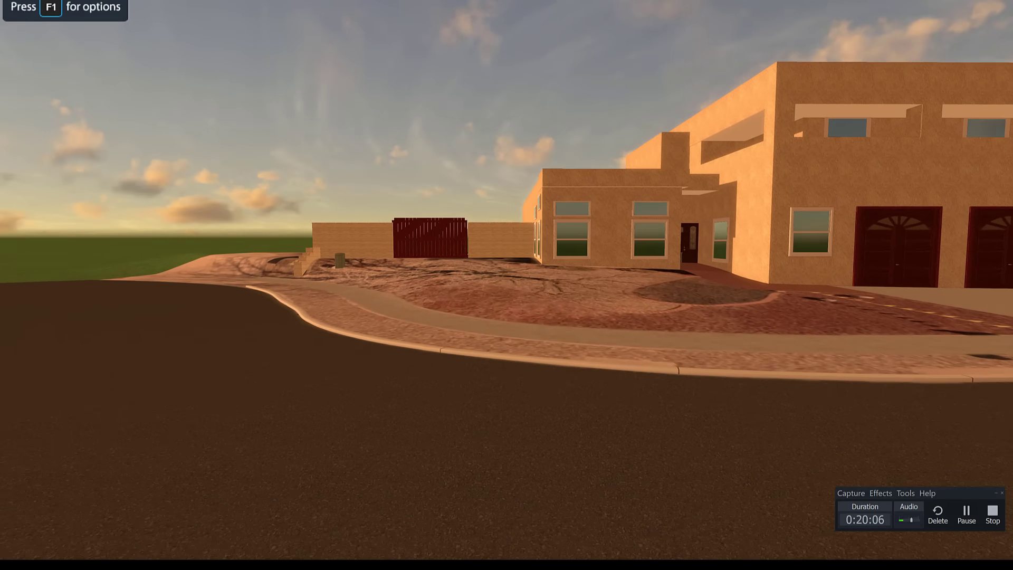
key(Escape)
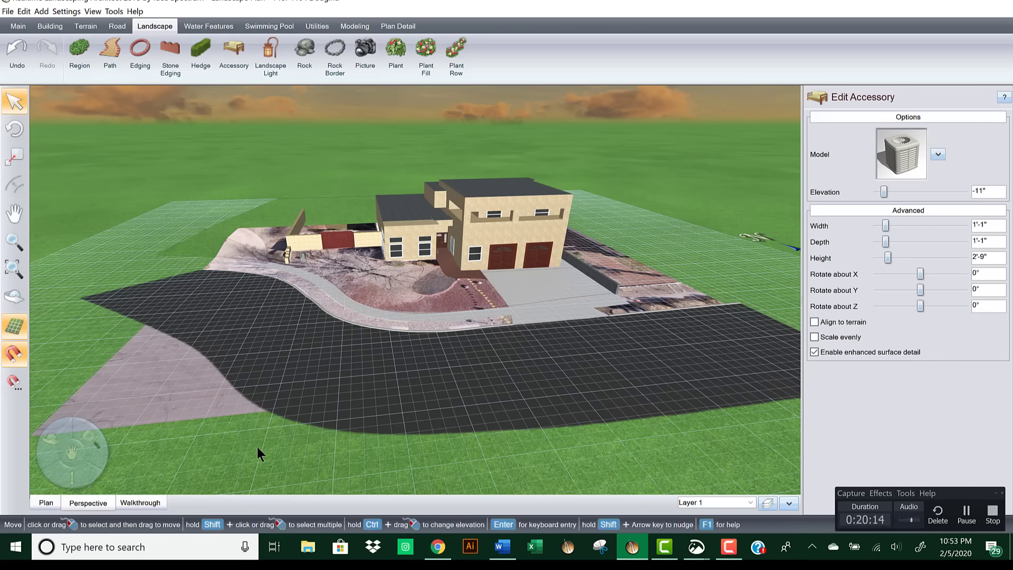
Step: Set the walkthrough environment's time of day to 08:00 PM and run the realtime walkthrough at night
scroll(367, 329, up, 3)
mouse_move(395, 395)
middle_down()
mouse_move(412, 429)
mouse_move(437, 398)
mouse_move(398, 409)
middle_up()
click(152, 502)
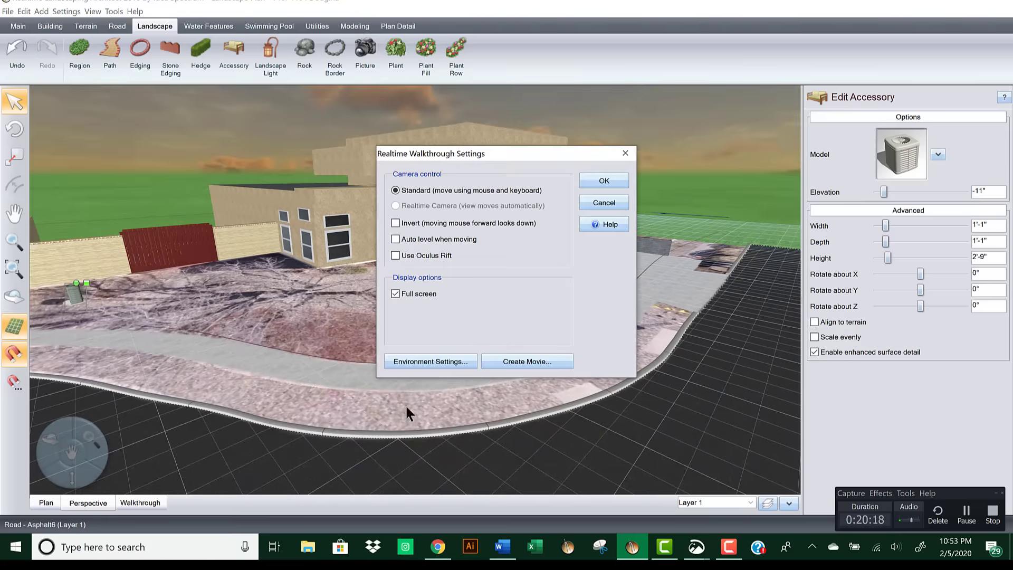
click(436, 361)
click(557, 285)
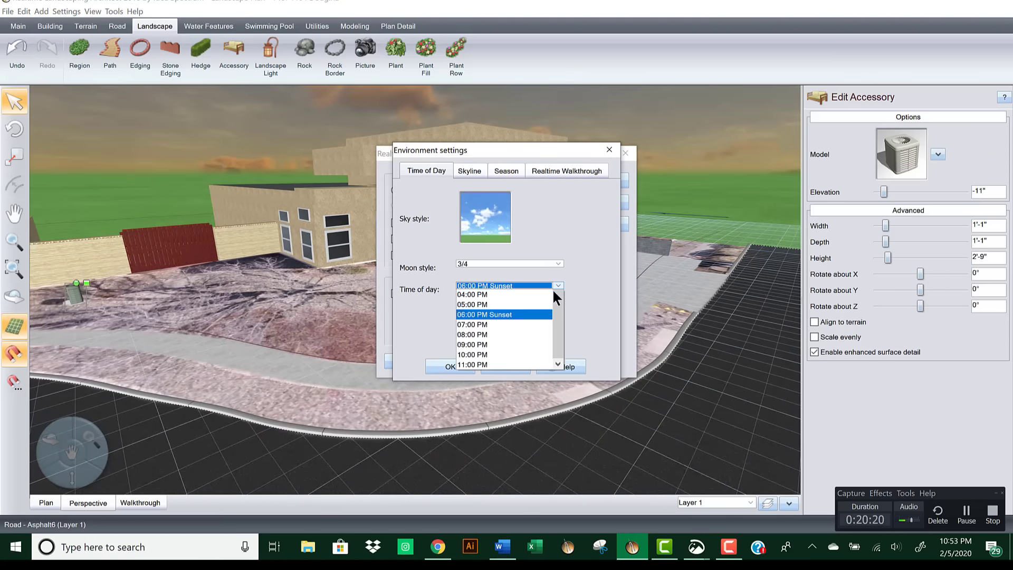
click(485, 425)
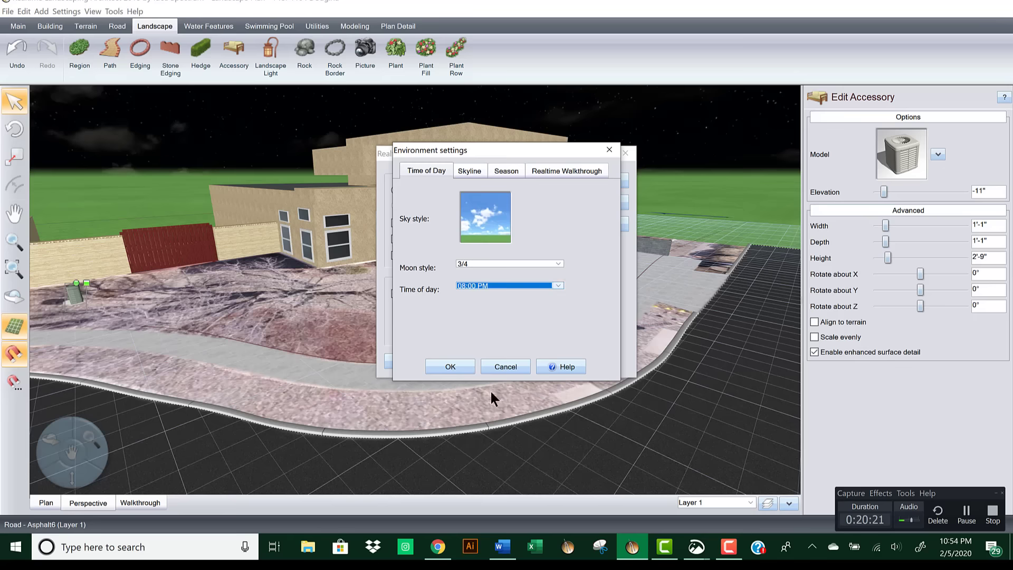
click(461, 365)
click(601, 178)
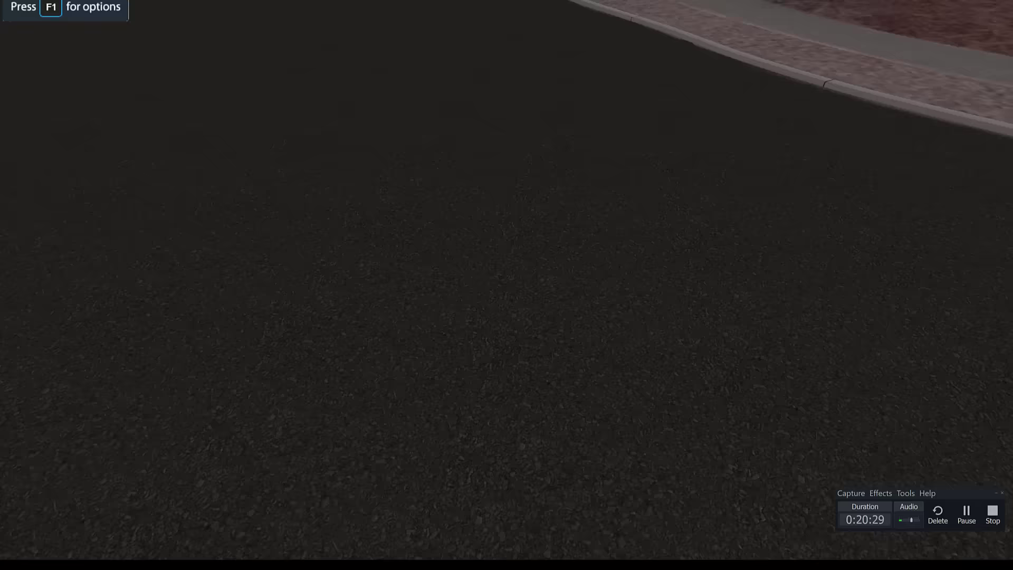
key(Escape)
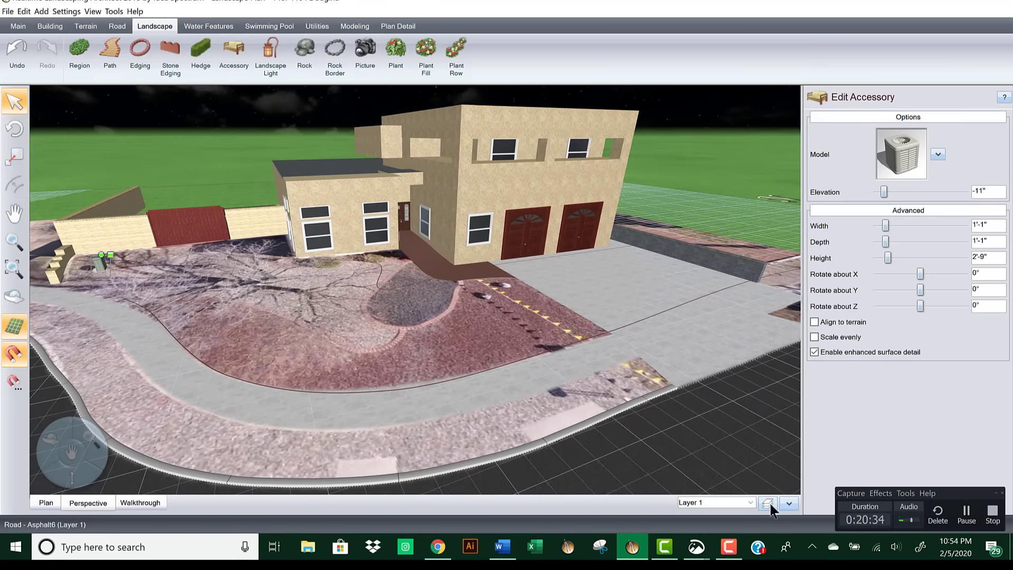
Step: Unlock the Design layer and make it the current layer
click(769, 503)
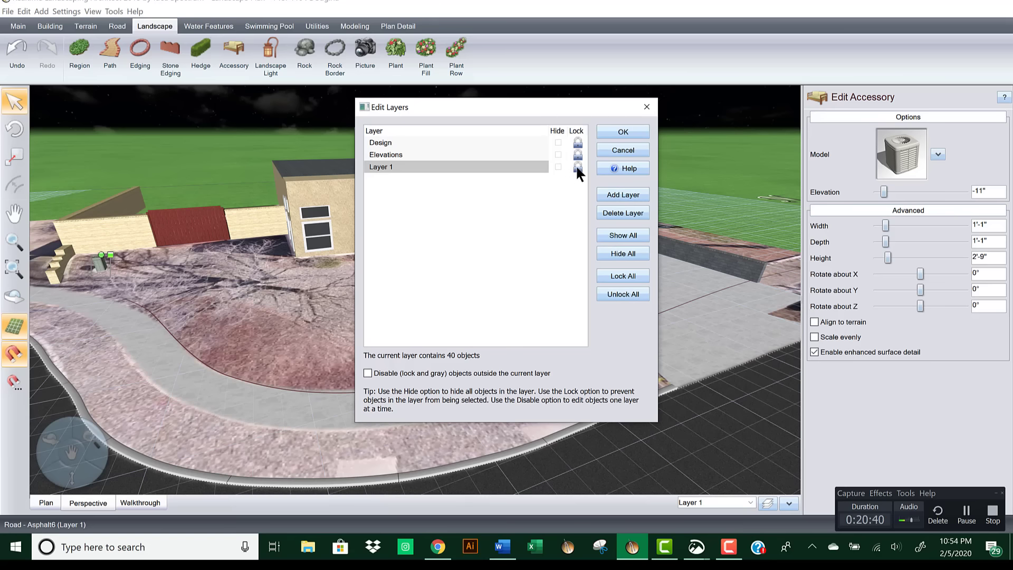
click(578, 142)
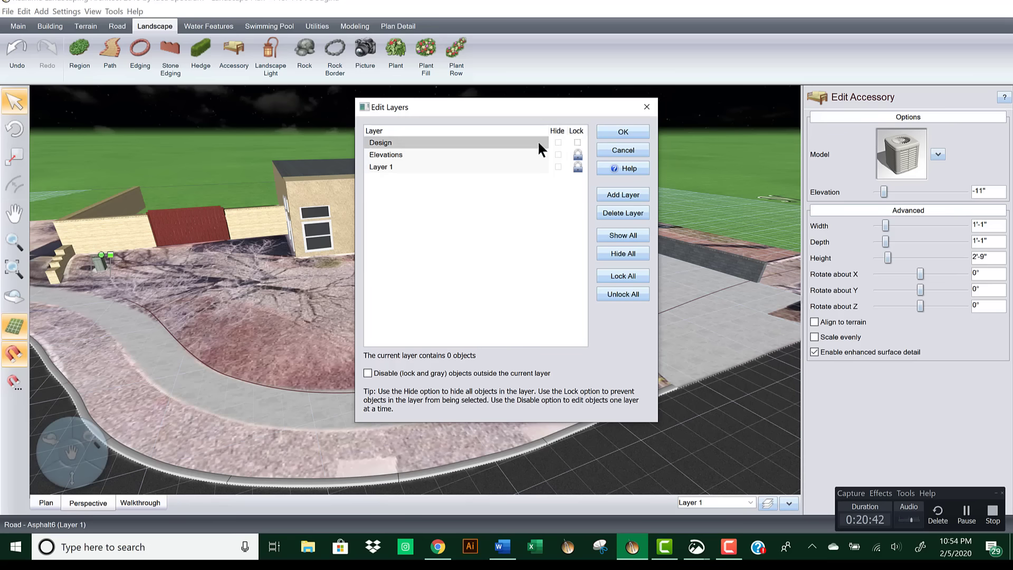
click(412, 143)
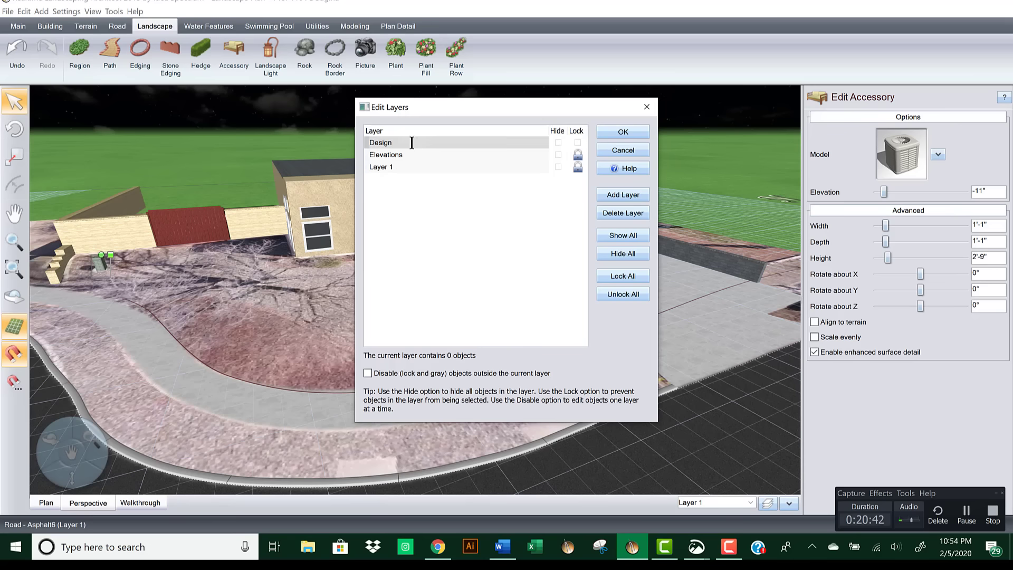
click(618, 131)
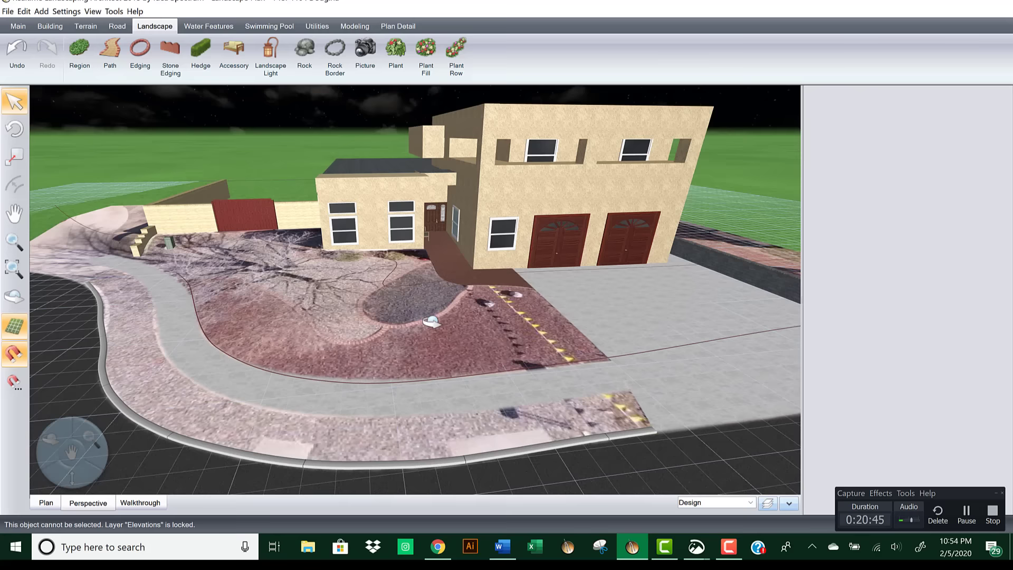
click(623, 422)
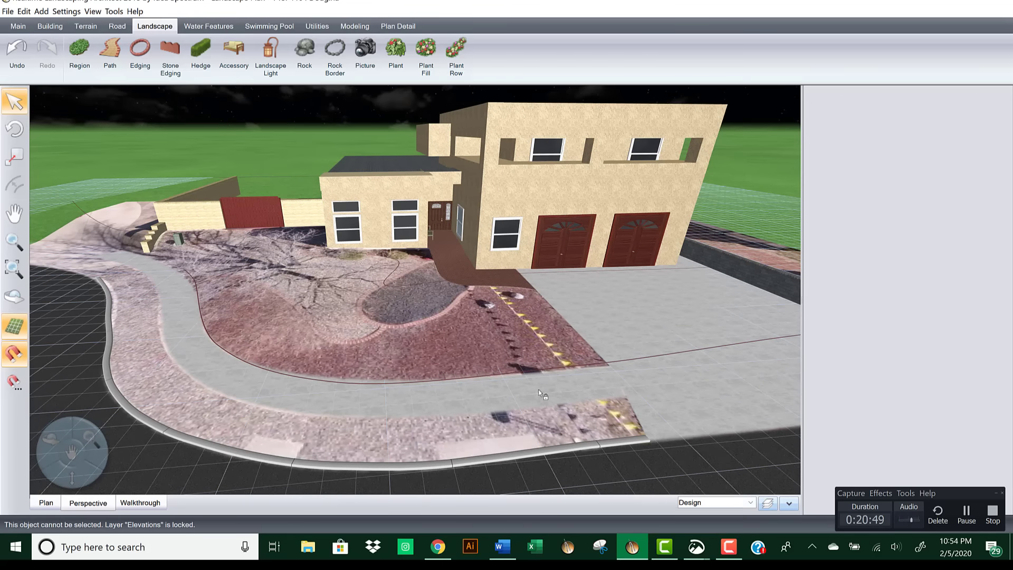
click(767, 502)
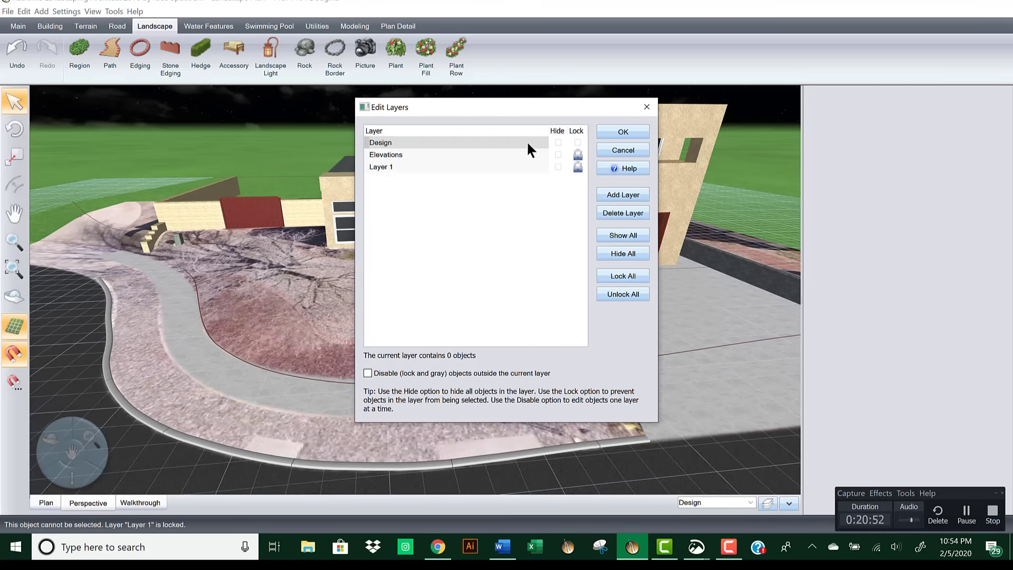
click(433, 143)
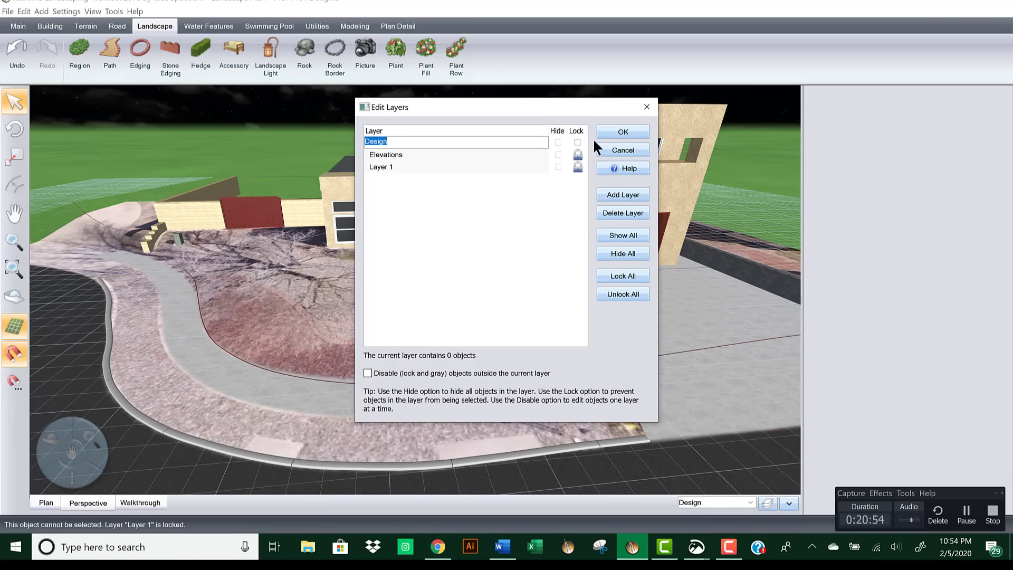
click(613, 133)
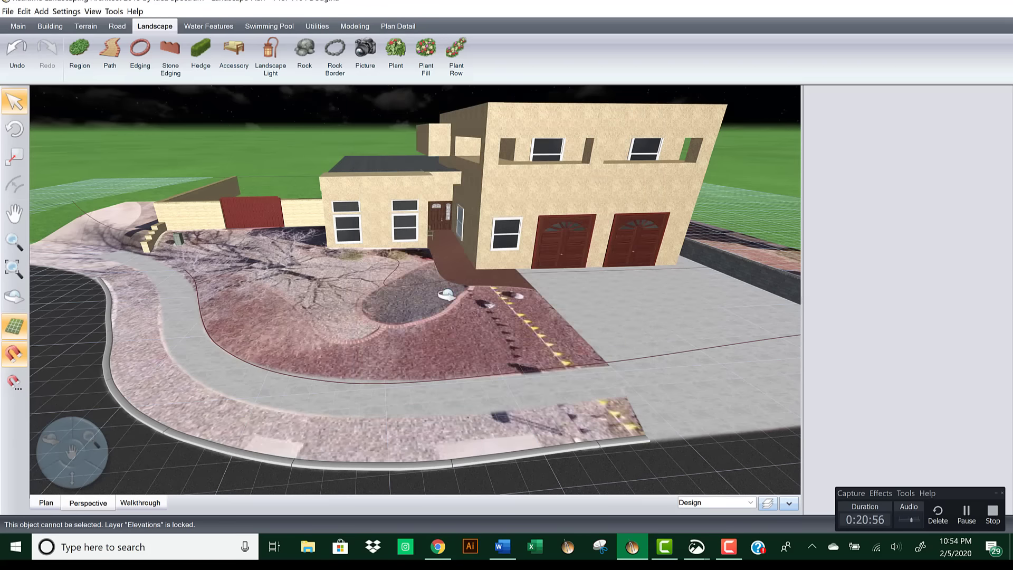
scroll(456, 302, up, 5)
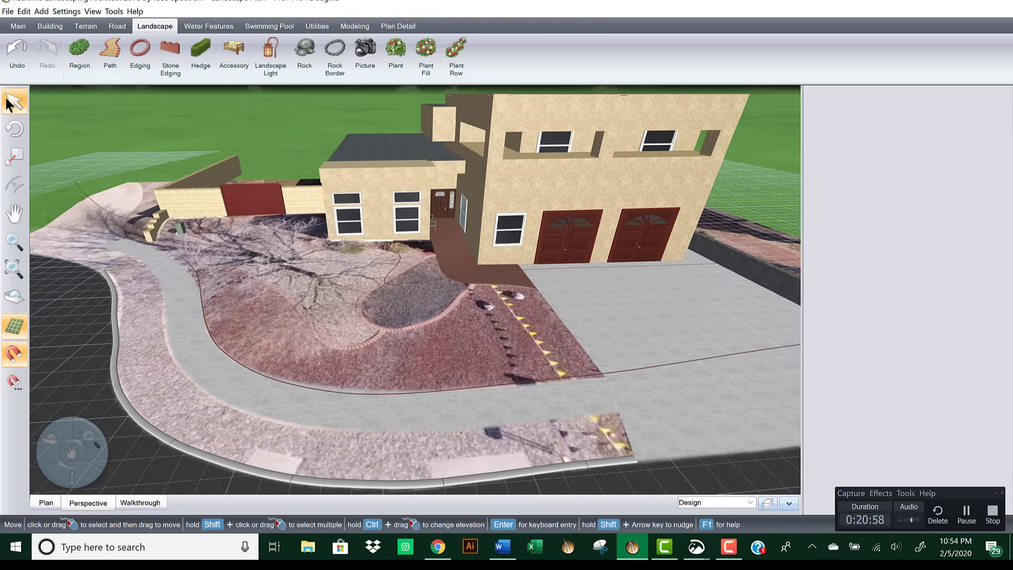
click(77, 52)
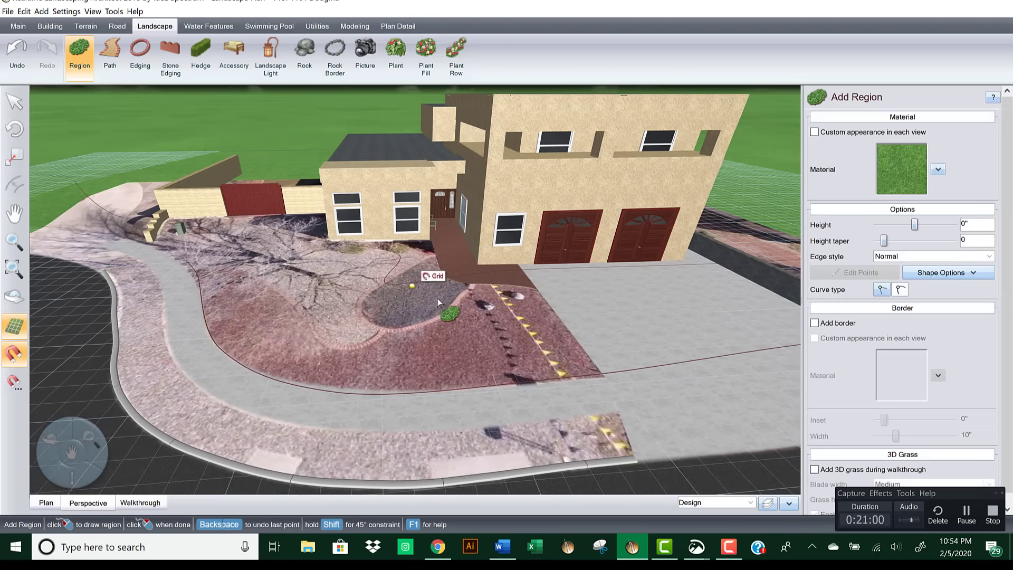
scroll(459, 302, up, 2)
middle_drag(468, 305, 498, 343)
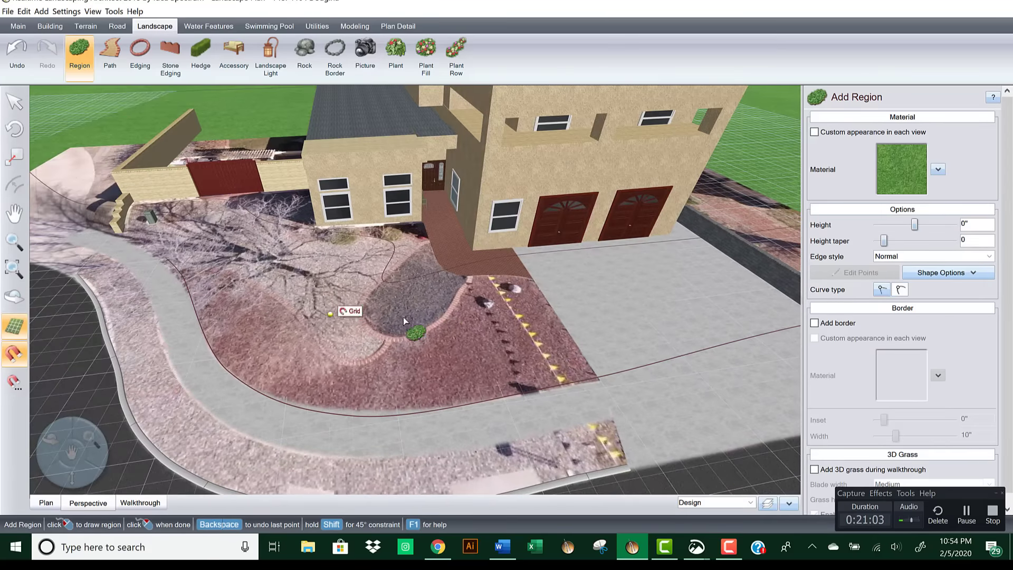
Step: Unlock Layer 1 and make it the current layer, with the Design layer locked
click(768, 502)
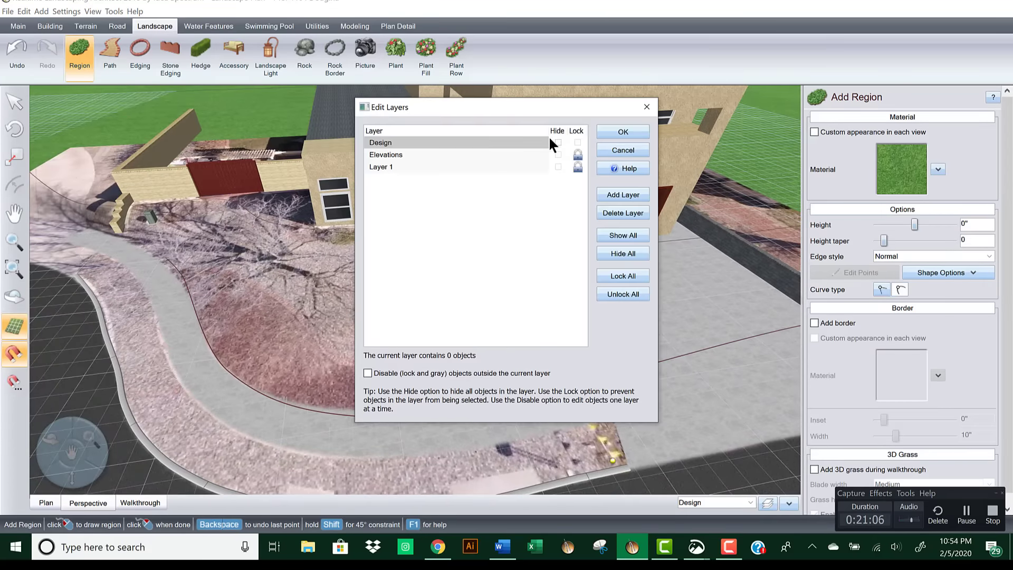
click(577, 166)
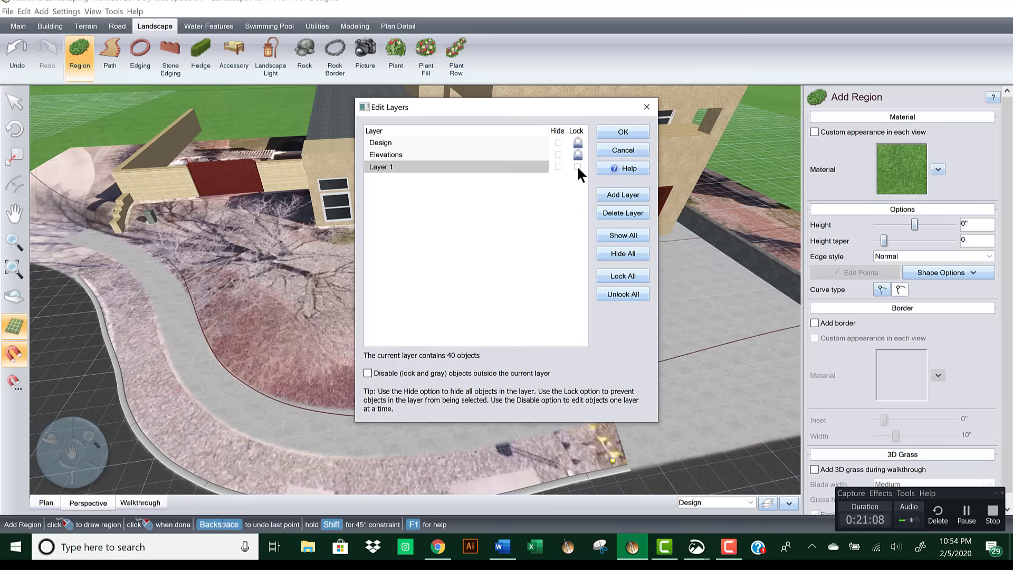
click(621, 131)
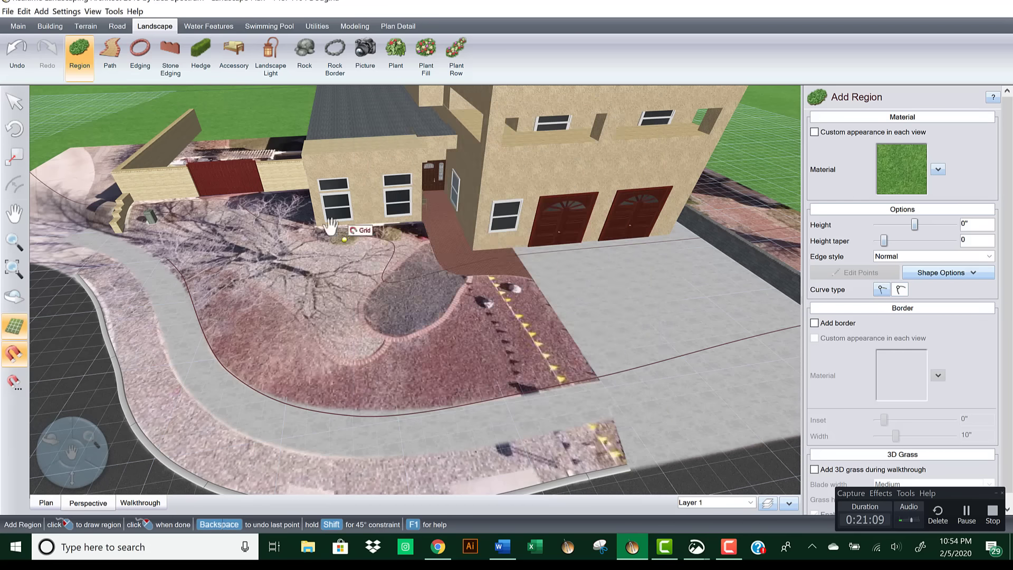
Step: Choose the White Ash picture from the favorite plants as the plant to add
middle_drag(328, 227, 506, 319)
right_drag(497, 336, 493, 398)
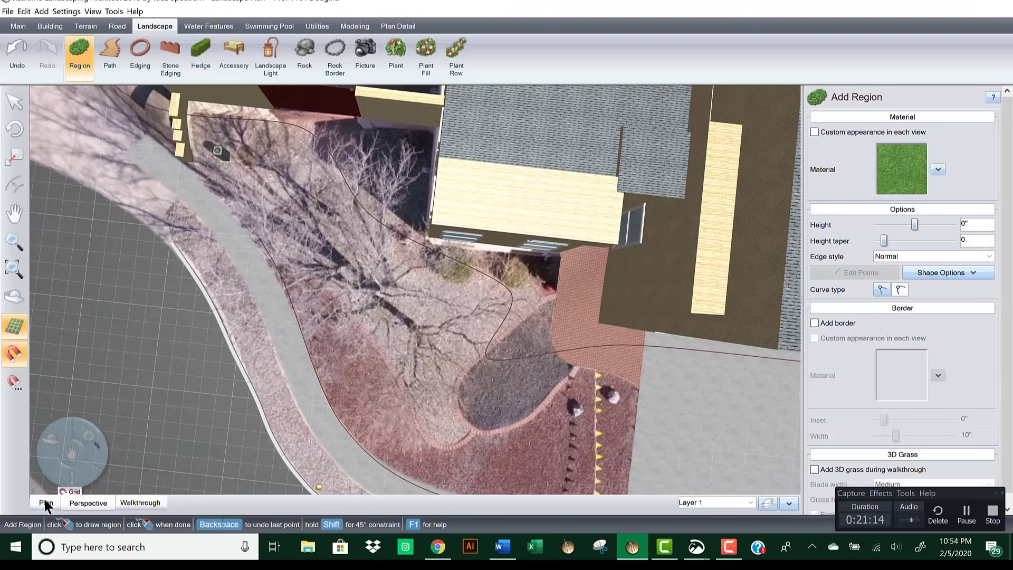
middle_drag(537, 322, 557, 318)
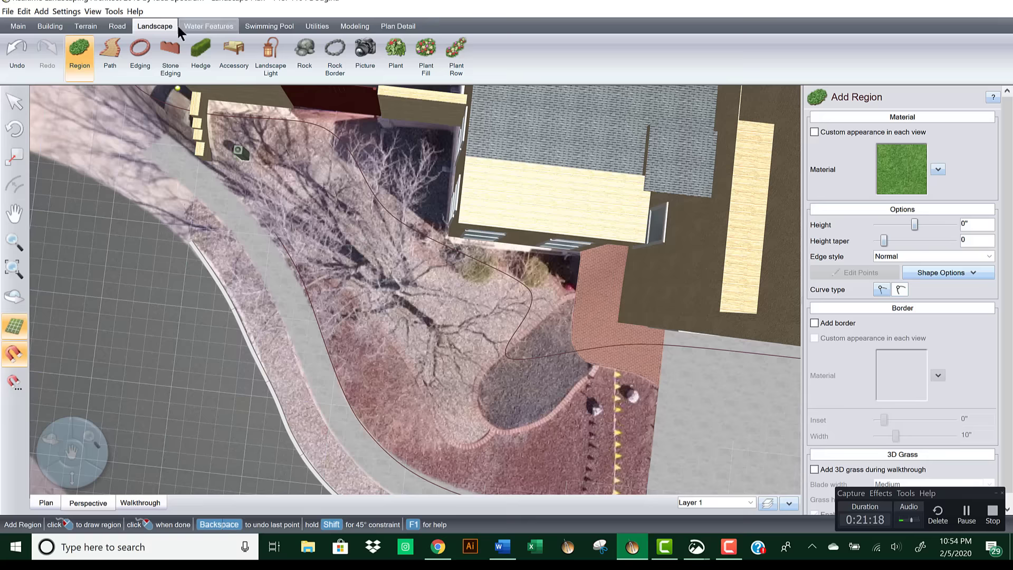
click(399, 48)
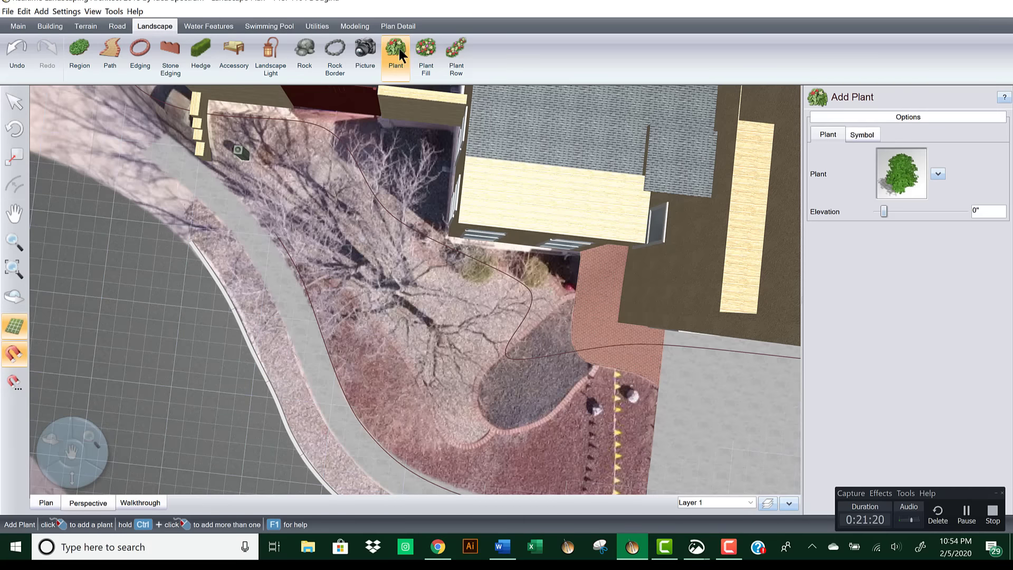
click(902, 171)
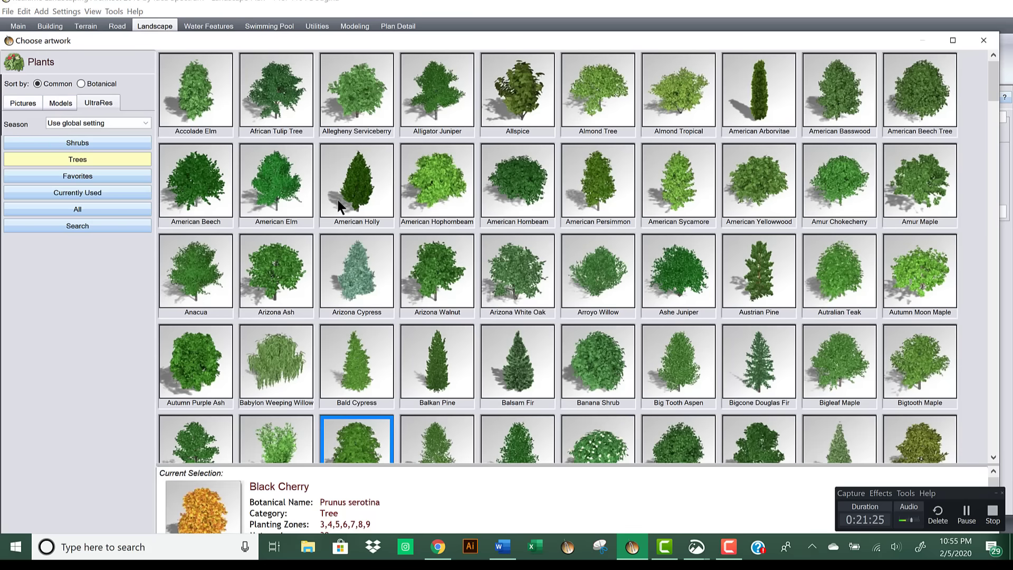
click(59, 101)
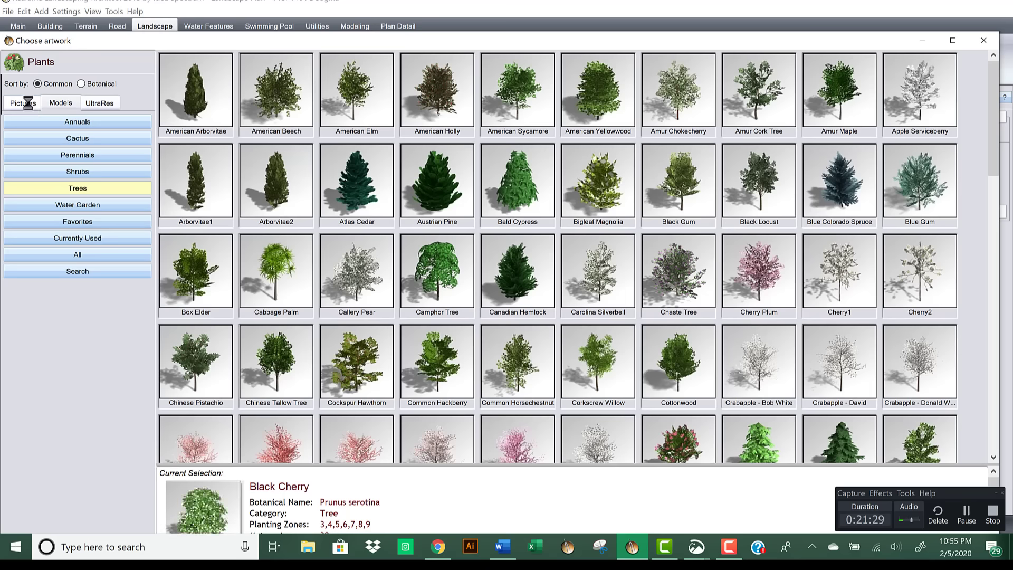
click(27, 102)
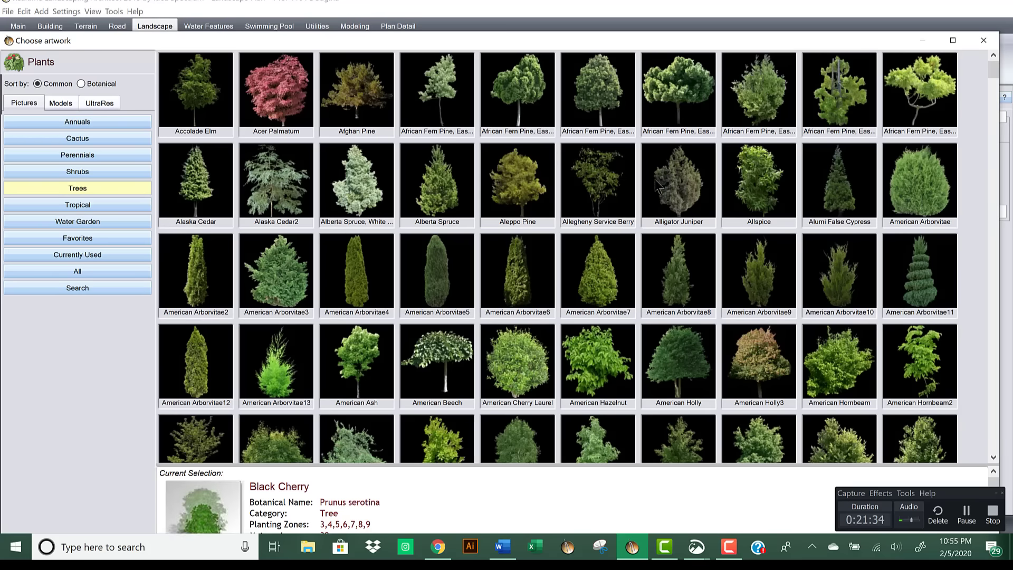
click(90, 238)
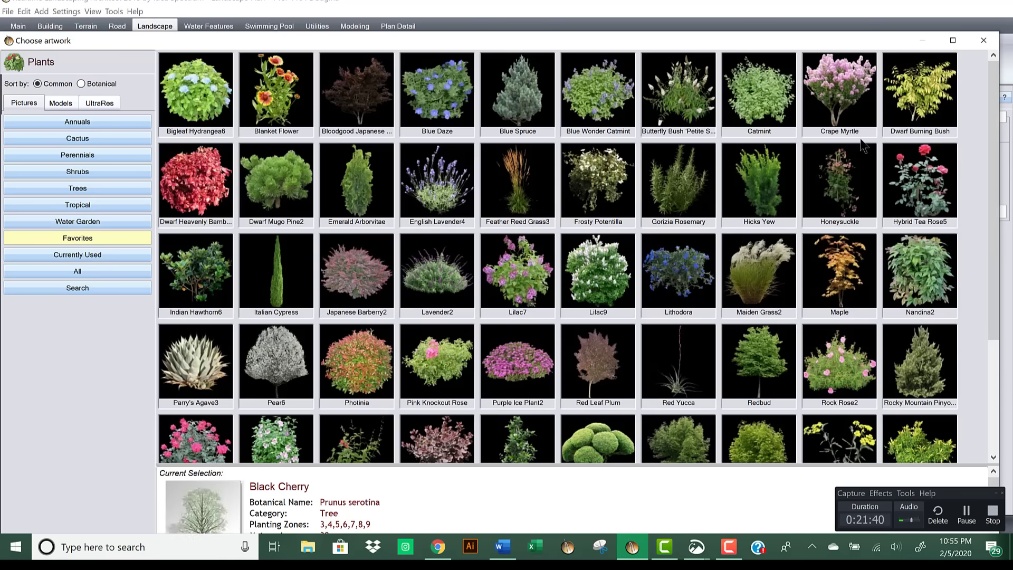
drag(994, 97, 995, 158)
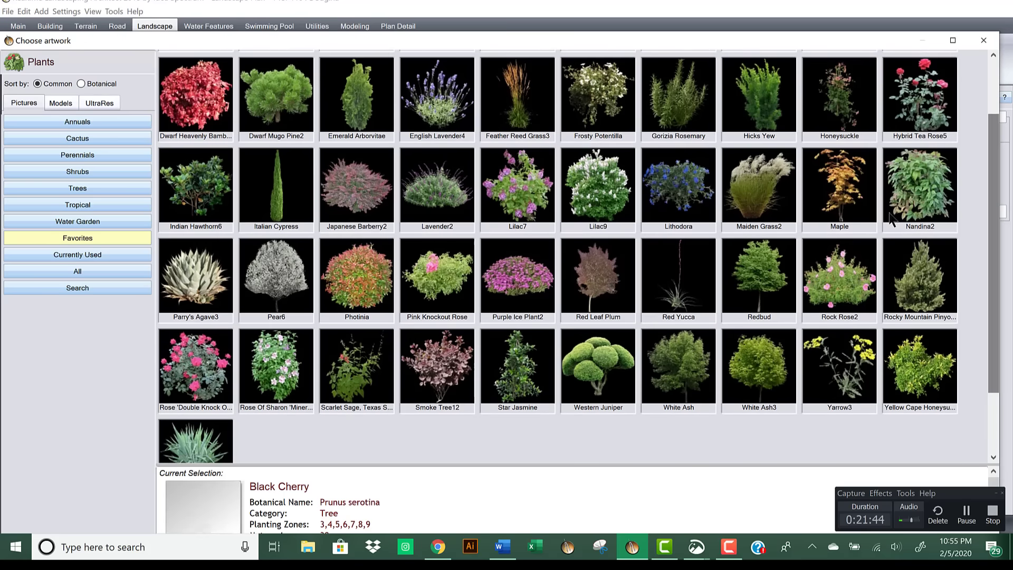
double_click(677, 356)
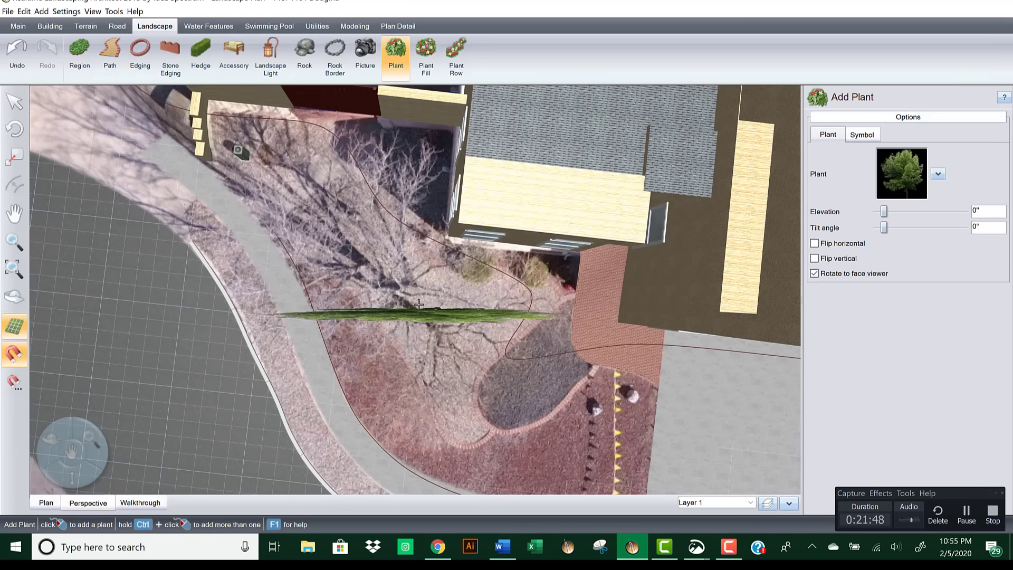
Step: Place the White Ash in the plan view and move it into the front yard, over the oval gravel bed beside the brick entry path
click(47, 503)
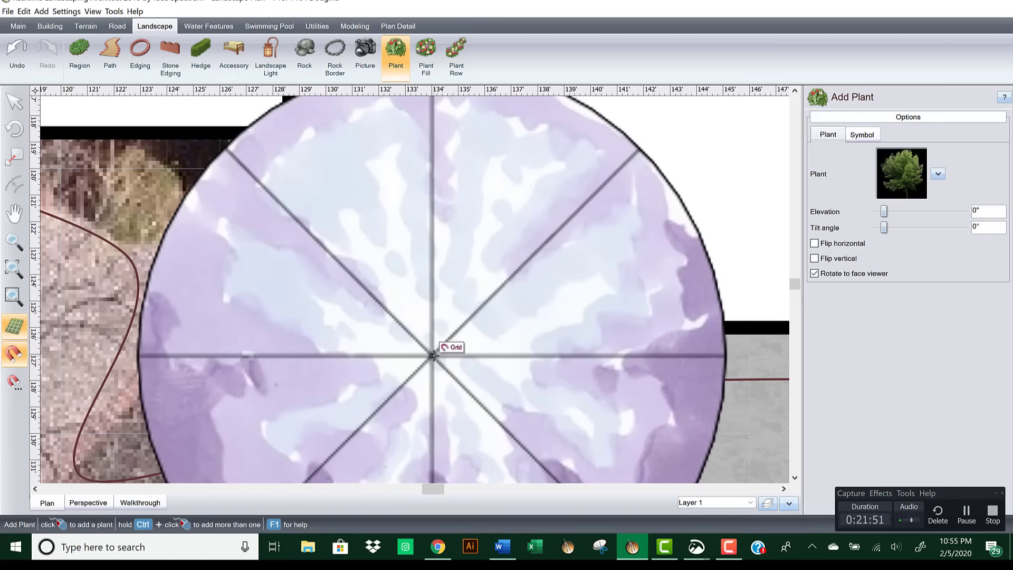
scroll(433, 355, down, 2)
scroll(433, 356, down, 2)
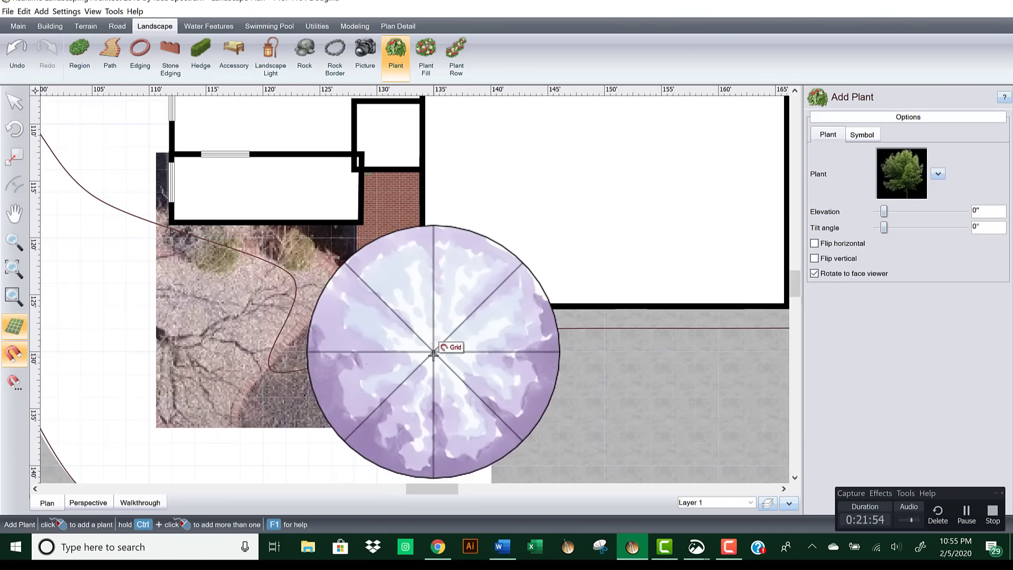
click(433, 363)
middle_drag(644, 339, 608, 237)
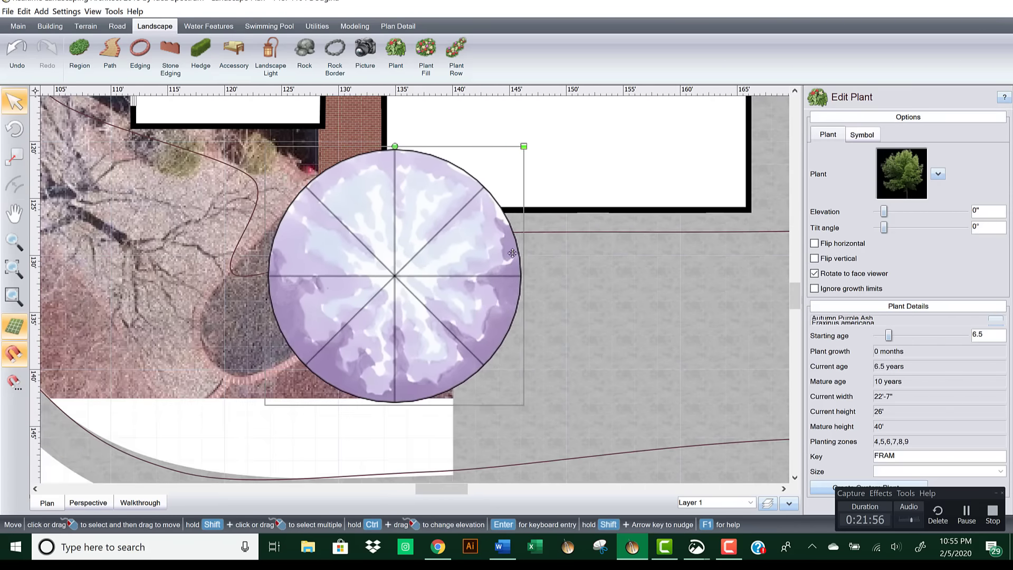
scroll(510, 267, down, 2)
middle_drag(509, 267, 638, 301)
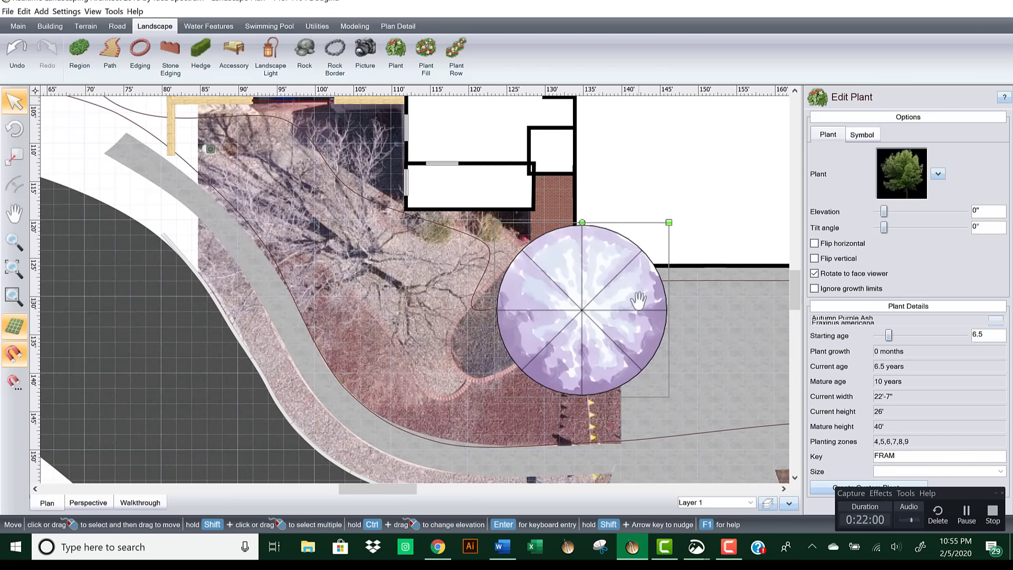
drag(583, 305, 469, 311)
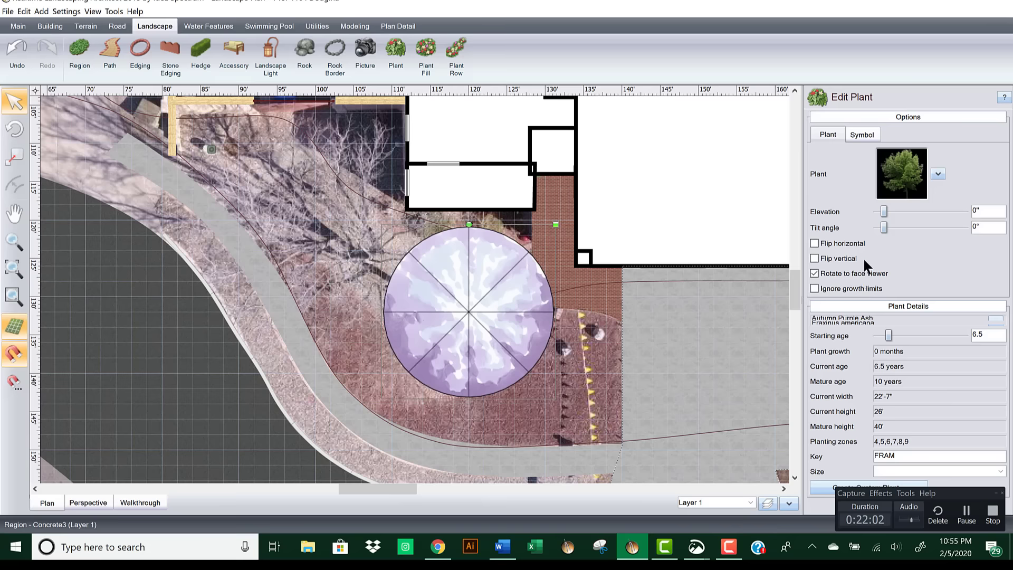
Step: Change the ash tree's plan symbol to the bare-branch PlantSymbol93_C from the CAD plant symbols
click(858, 135)
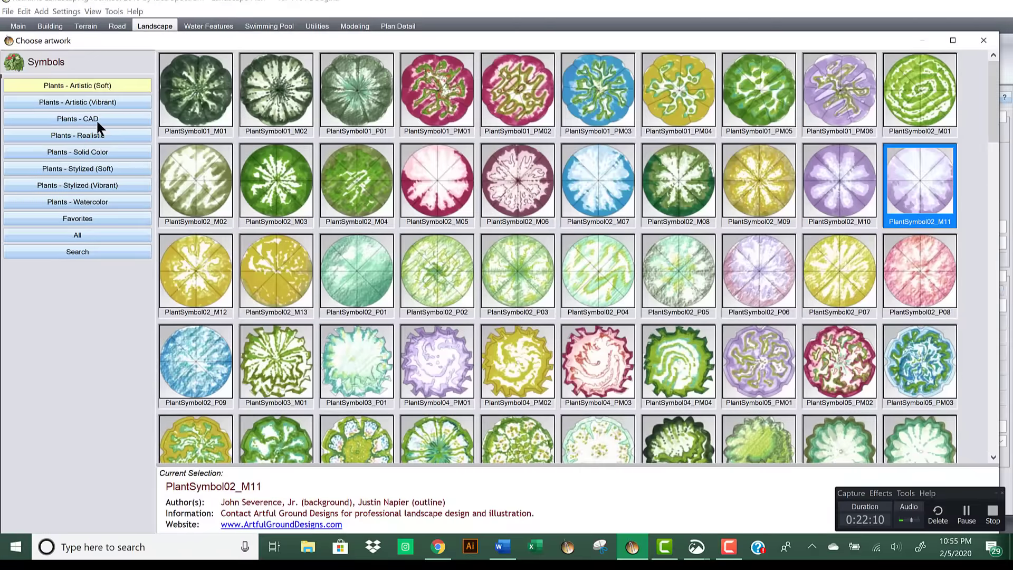
click(98, 119)
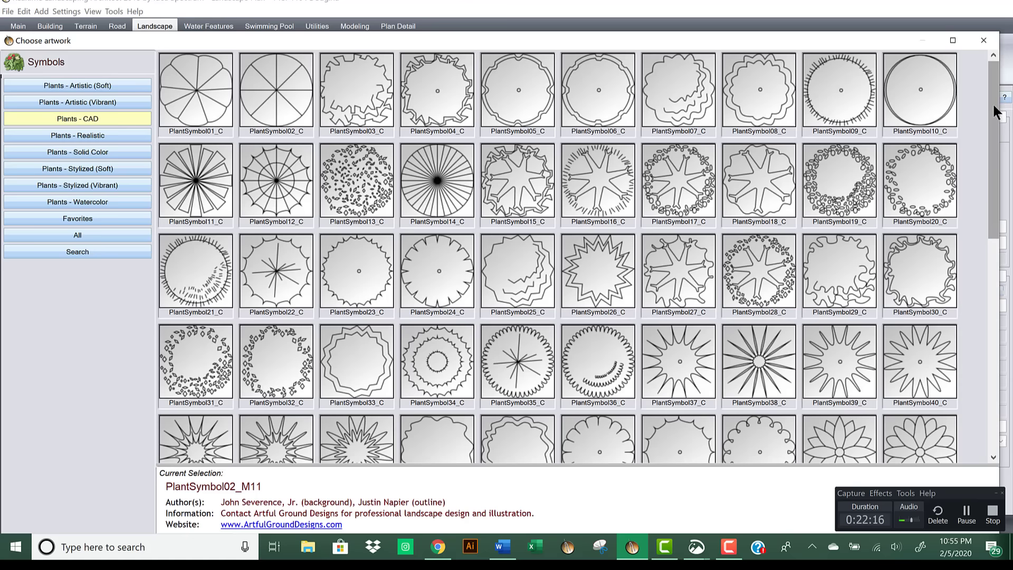
drag(993, 106, 992, 308)
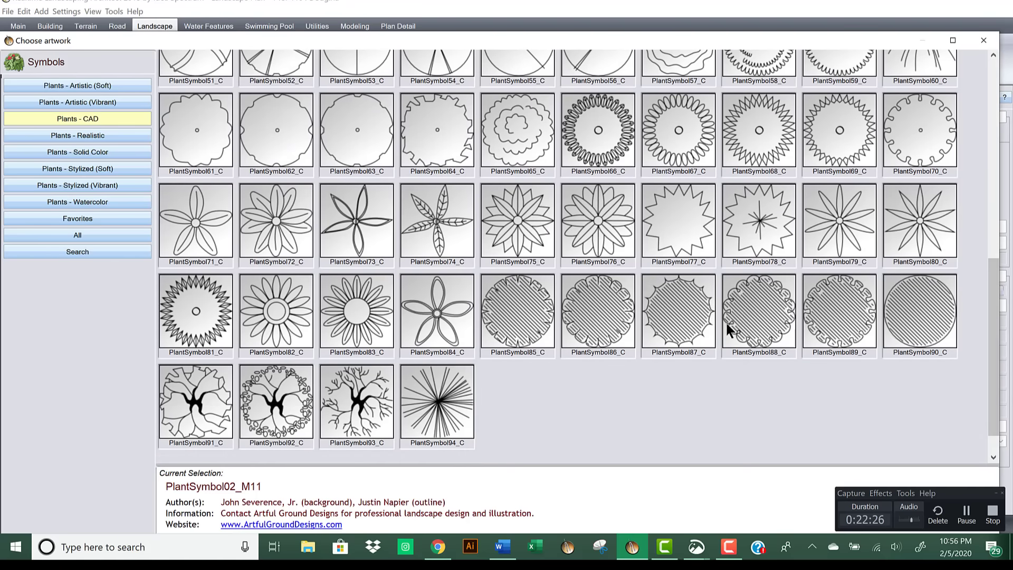
double_click(383, 408)
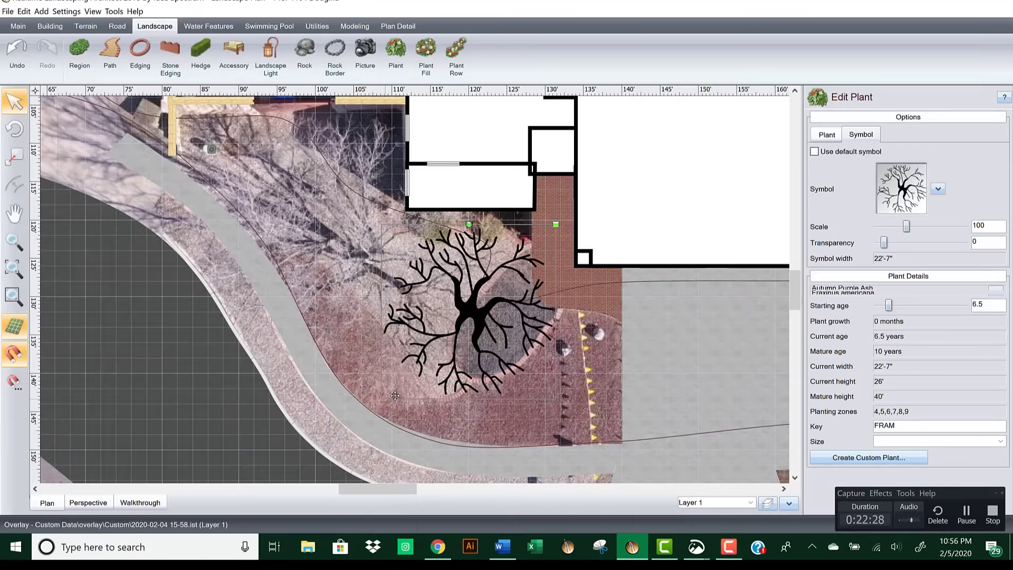
Step: Set the ash tree's plan symbol to the notched-outline PlantSymbol64_C from the CAD plant symbols
click(893, 185)
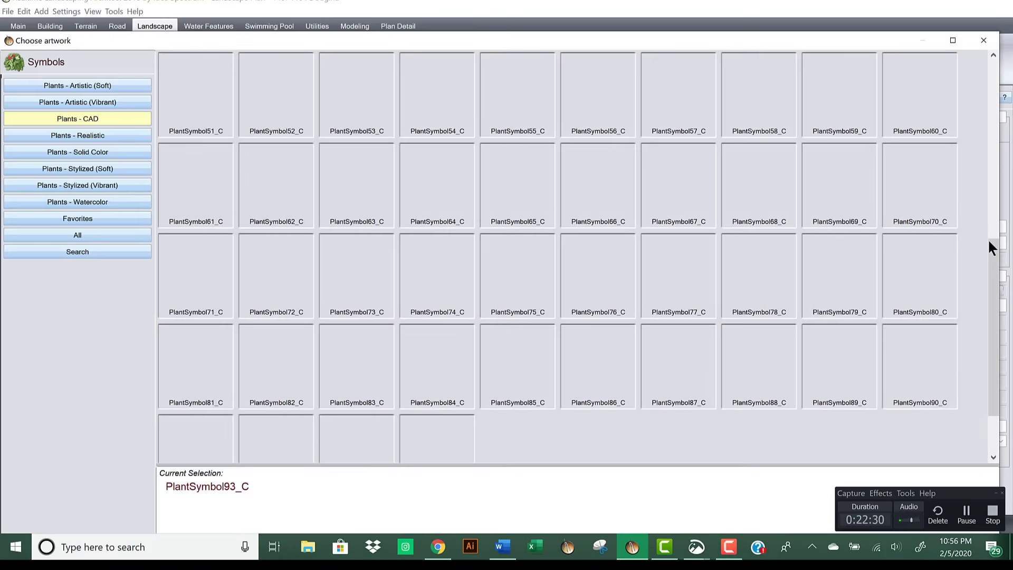
scroll(991, 210, up, 3)
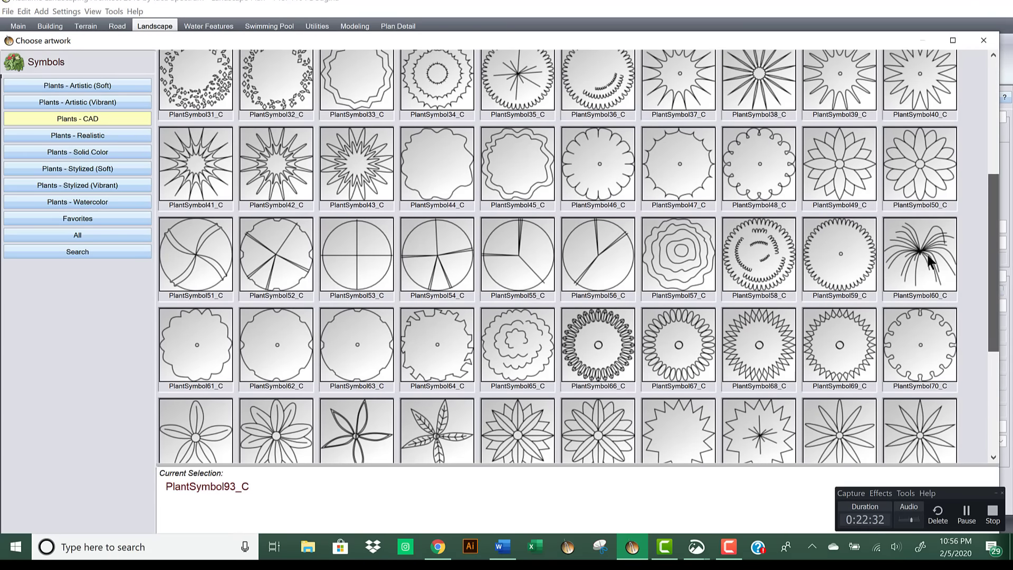
double_click(435, 330)
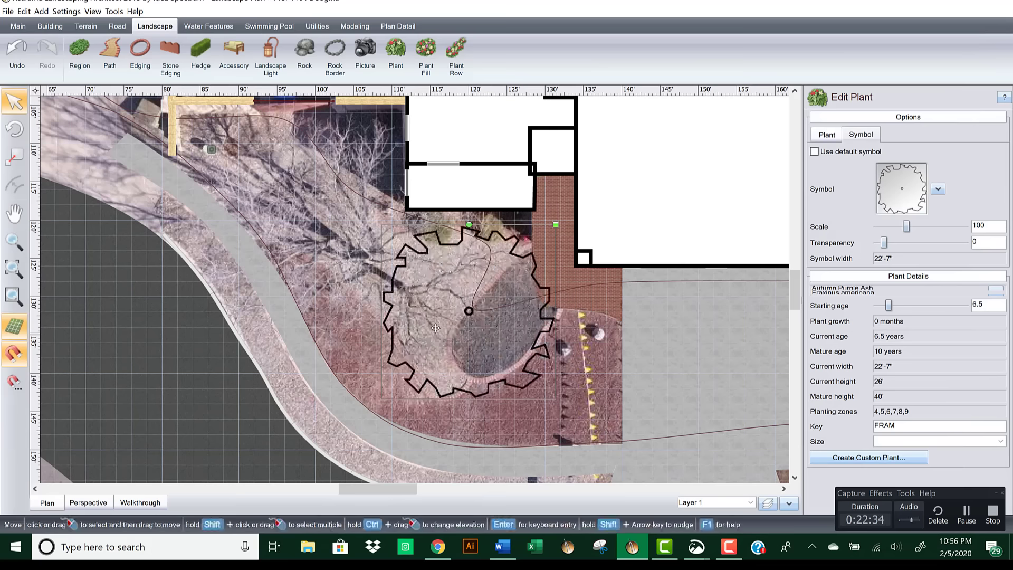
Step: Move the ash tree from the oval gravel bed onto the nearest tree trunk shown in the aerial photo
drag(452, 309, 376, 279)
scroll(385, 298, up, 3)
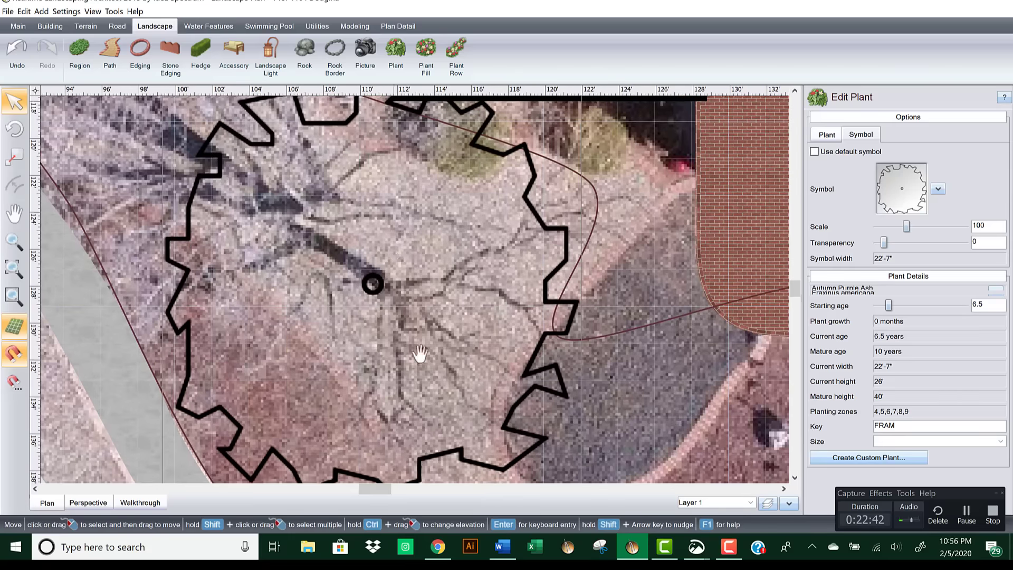
scroll(418, 355, up, 2)
scroll(417, 313, down, 2)
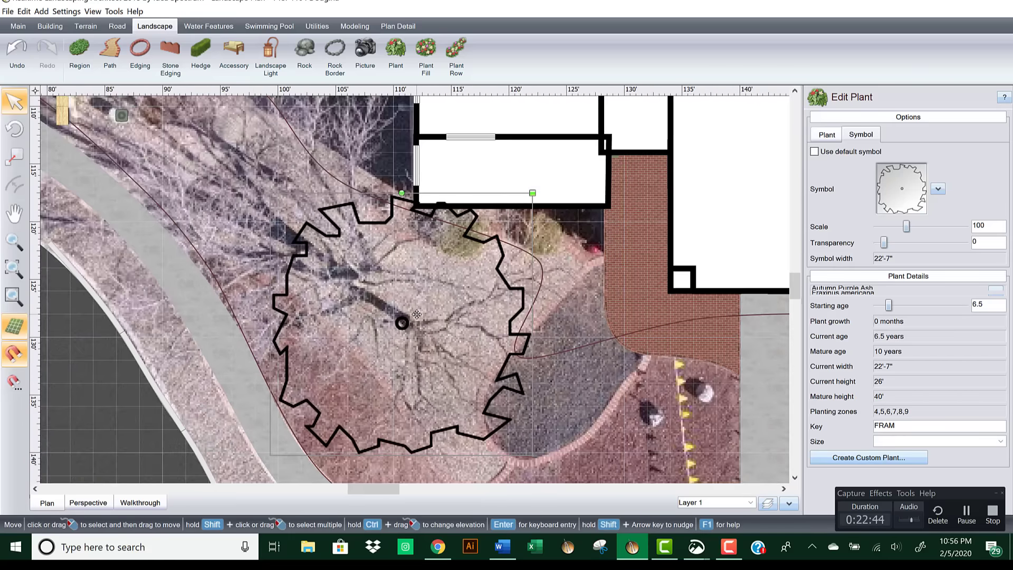
Step: Paste three copies of the ash tree and position each over another trunk in the aerial photo, progressing toward the walled courtyard
key(ctrl+v)
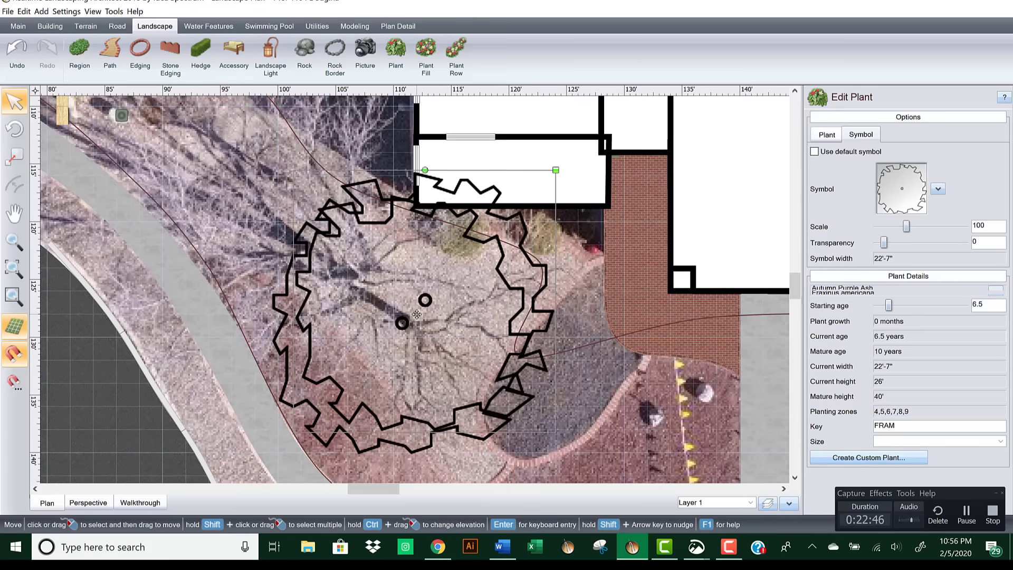
drag(425, 299, 356, 273)
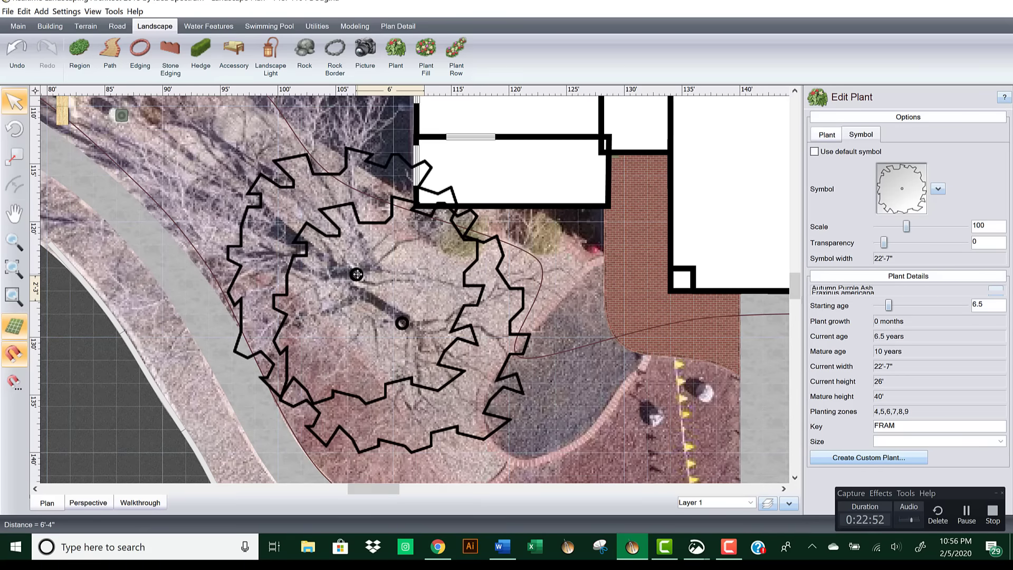
drag(356, 274, 358, 272)
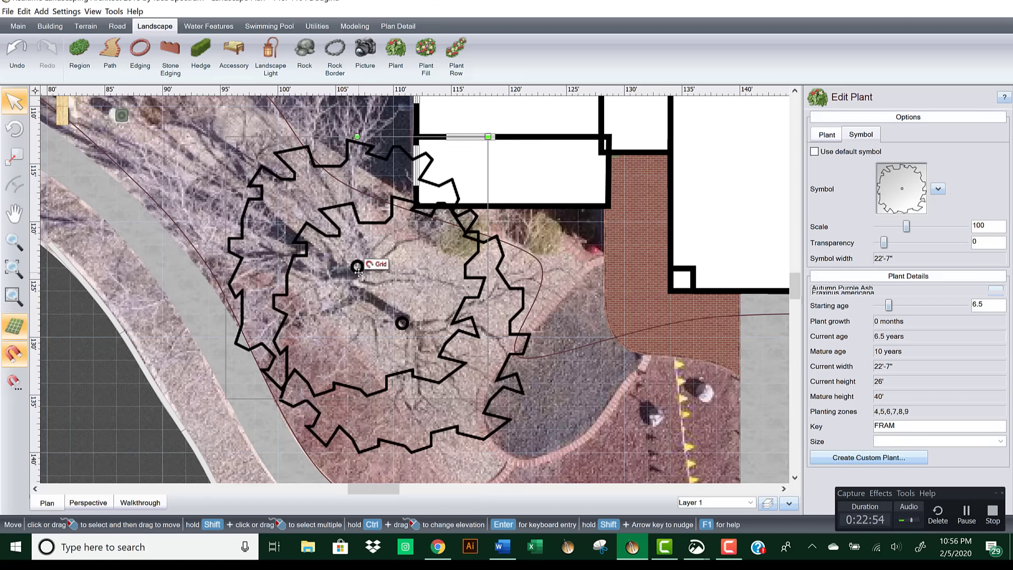
key(ctrl+v)
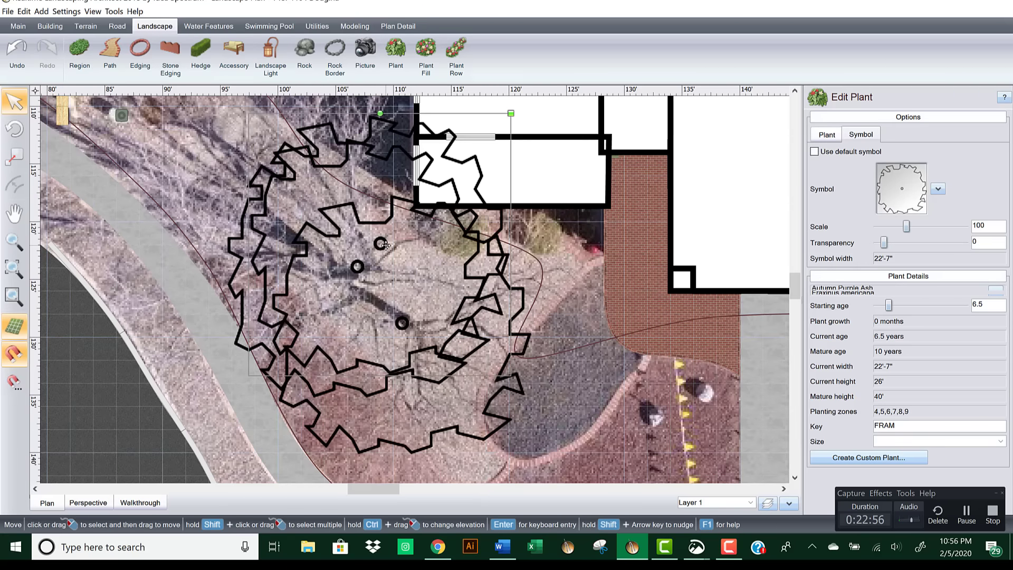
drag(386, 245, 316, 238)
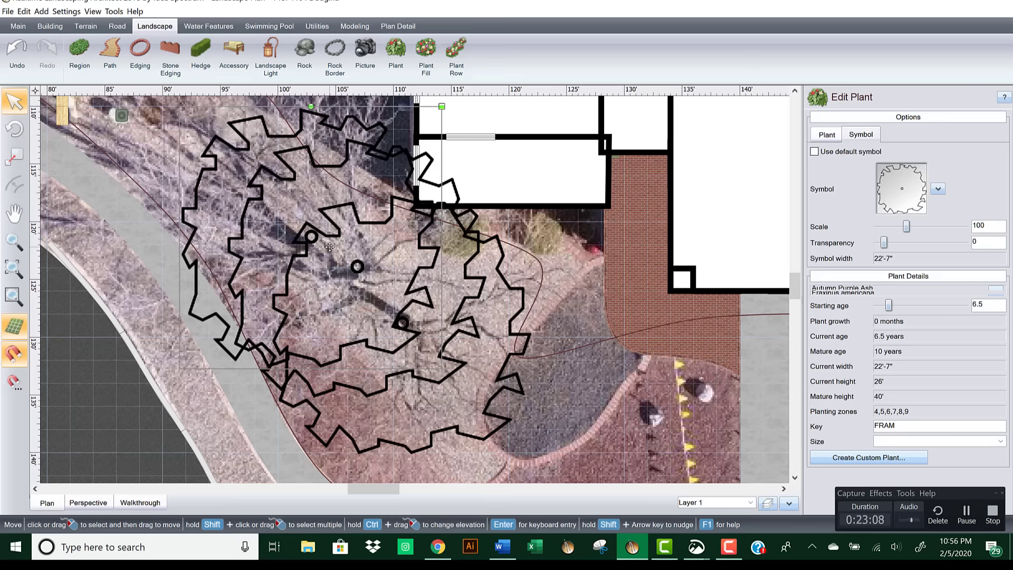
drag(315, 240, 314, 161)
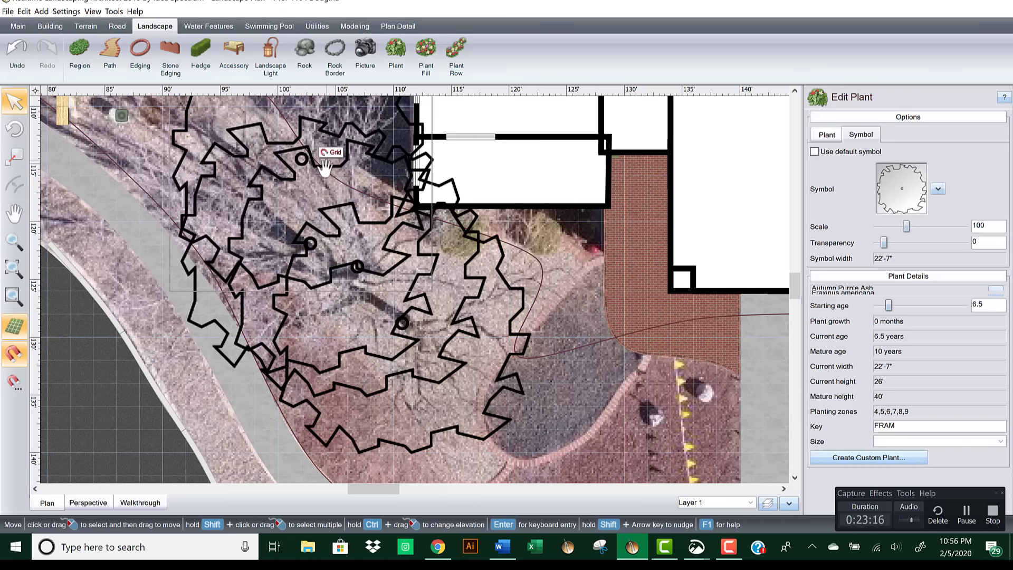
scroll(368, 240, down, 3)
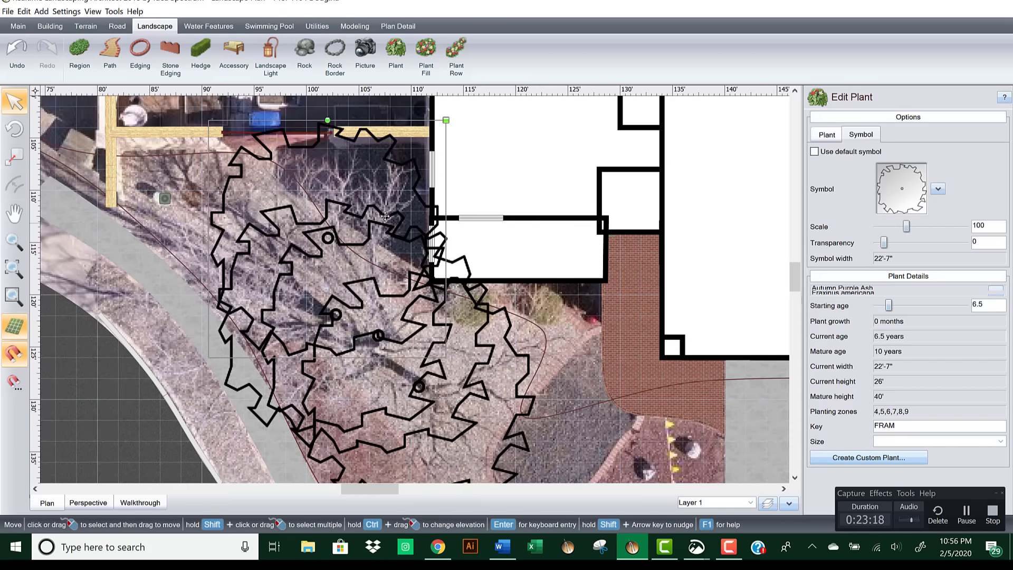
right_click(386, 216)
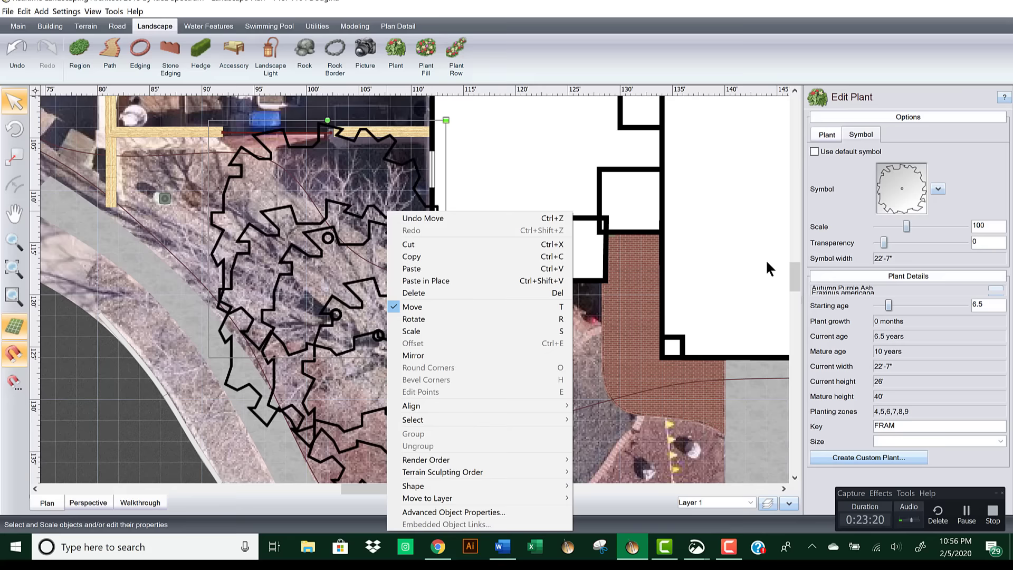
click(549, 281)
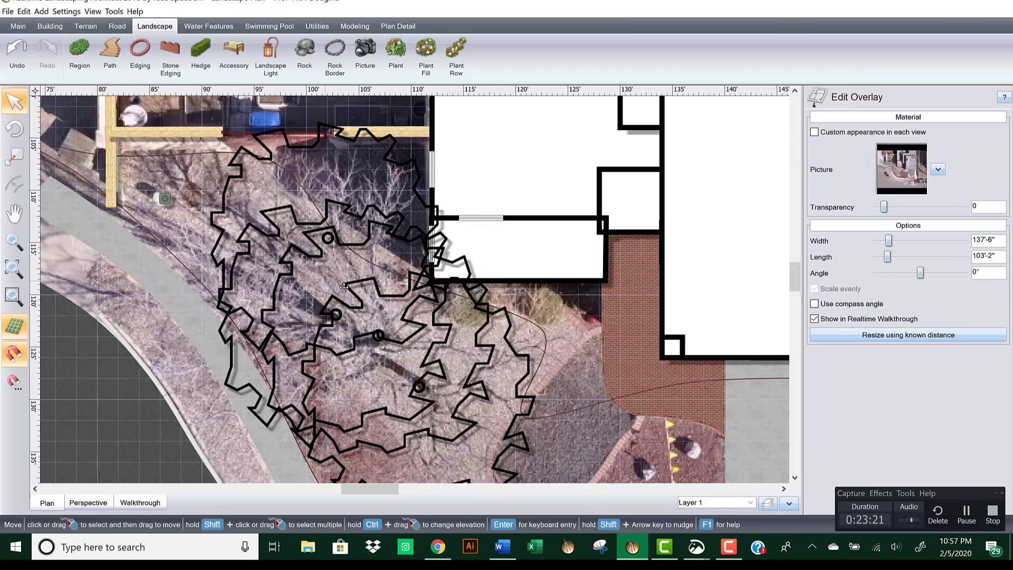
Step: Show the front yard in the perspective view and select the four ash trees for editing
click(97, 501)
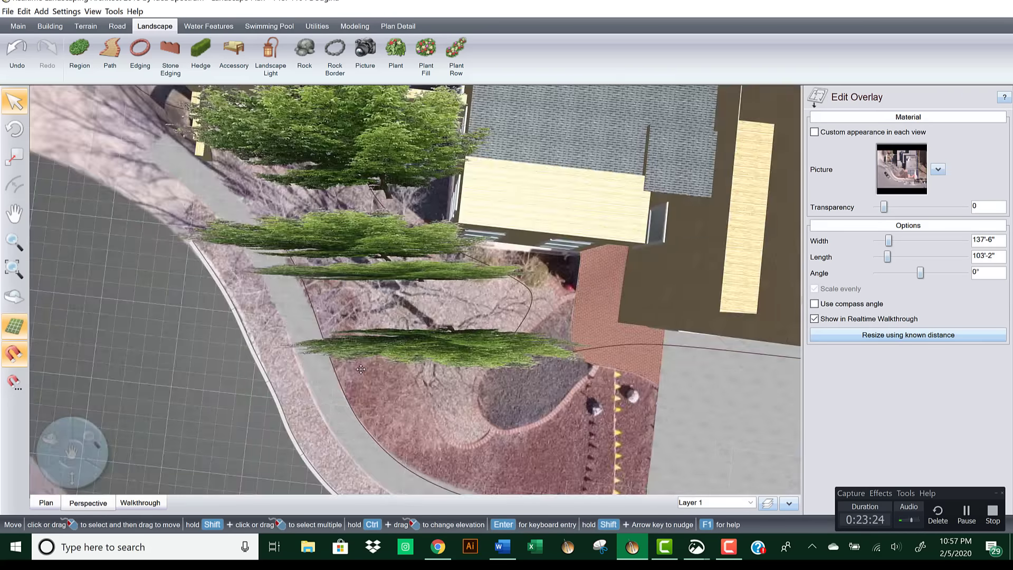
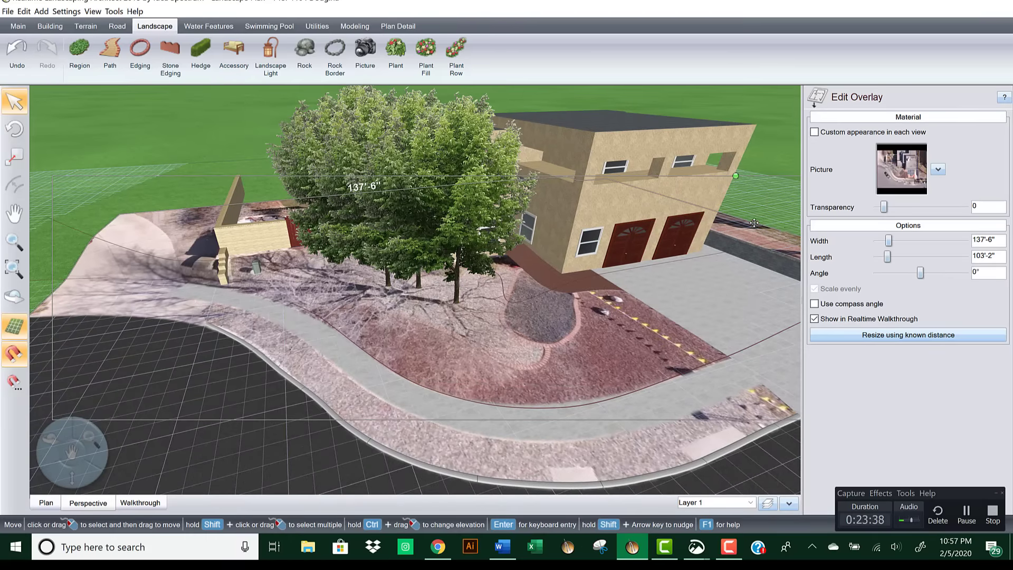
click(227, 116)
scroll(505, 175, up, 3)
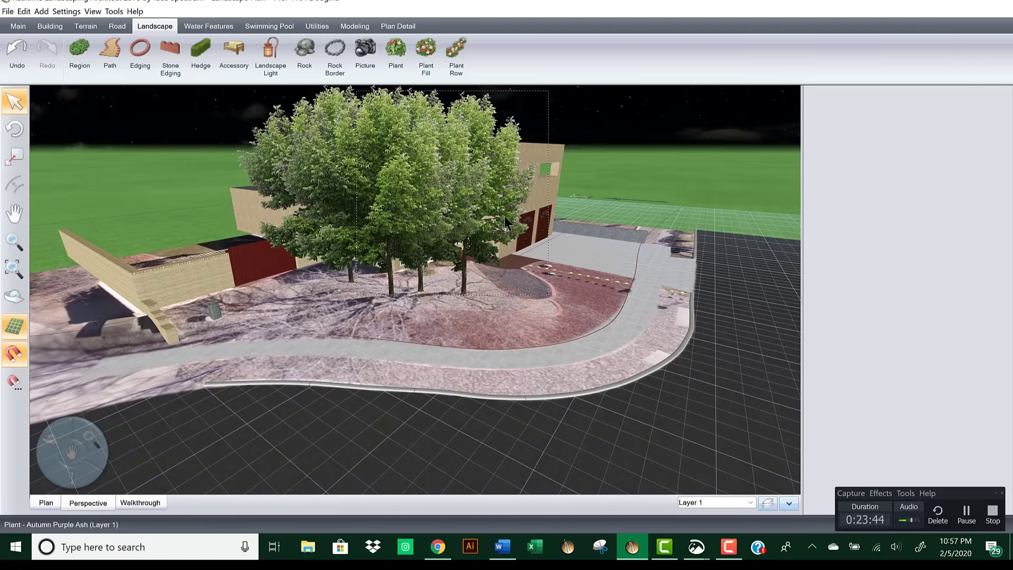
click(464, 249)
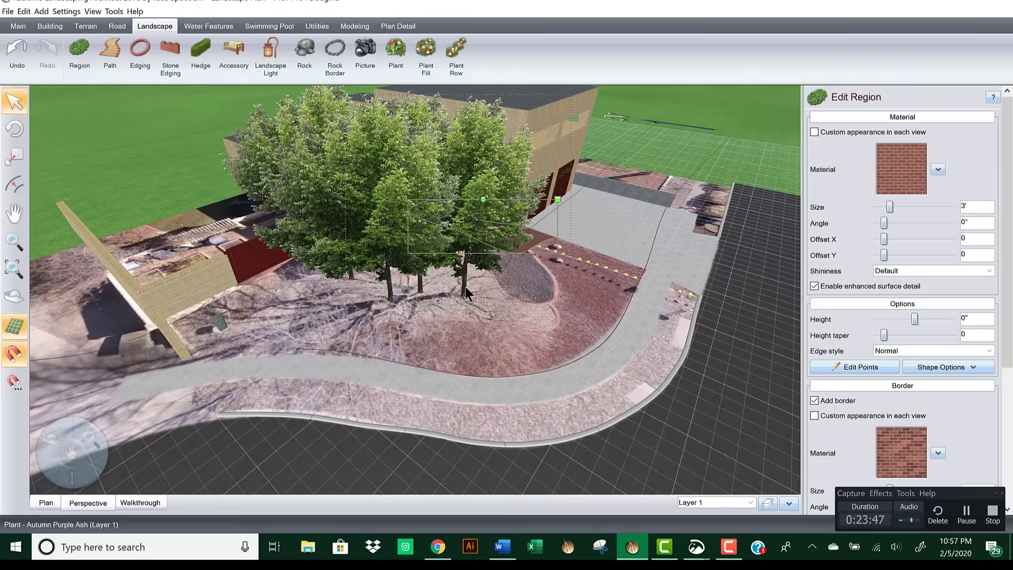
click(465, 287)
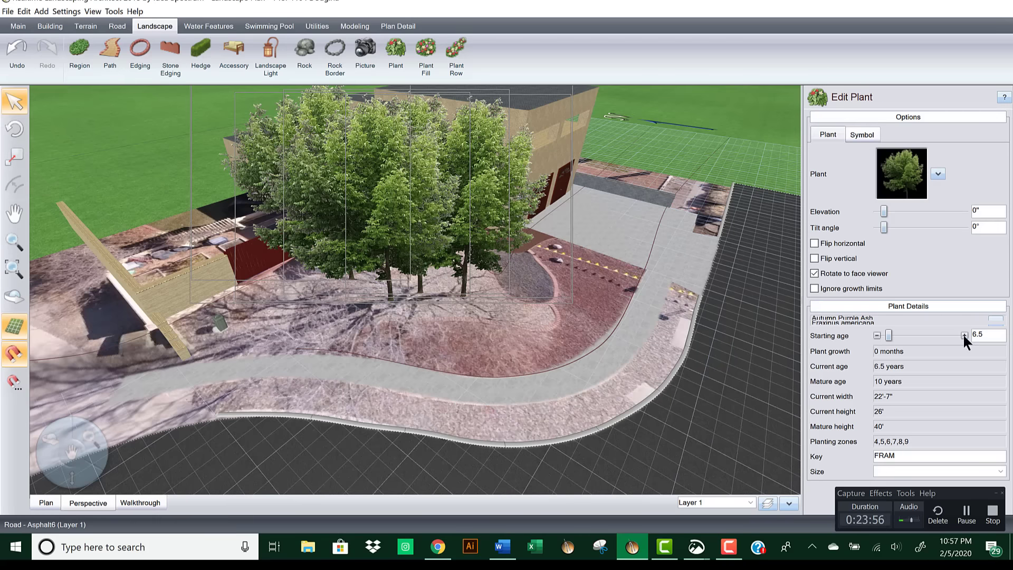
Step: Try a starting age of 11.5 years on the four selected ash trees
click(963, 335)
click(963, 335)
click(964, 335)
click(963, 335)
click(963, 335)
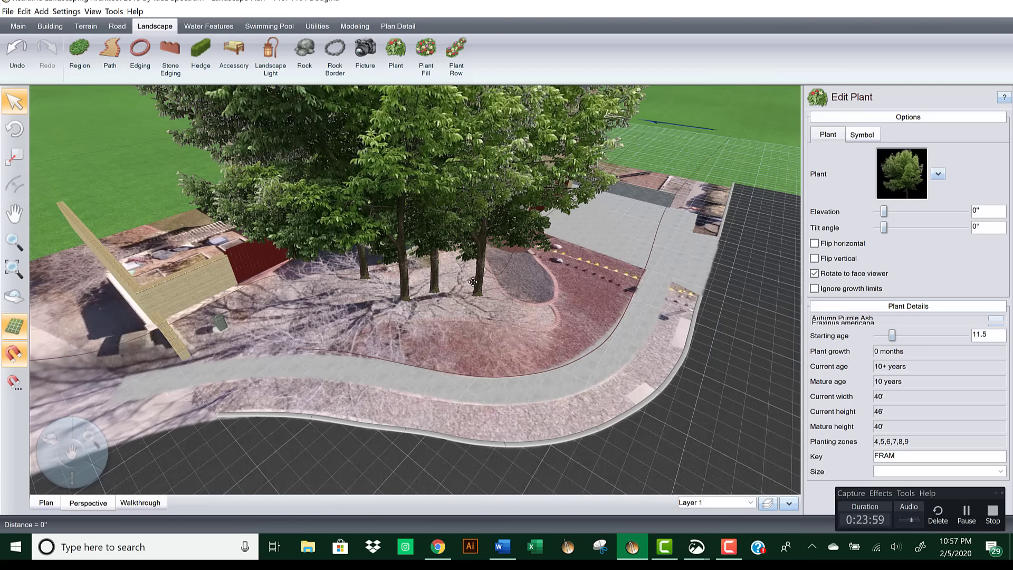
drag(465, 285, 465, 286)
middle_drag(479, 299, 509, 291)
Step: Undo the starting-age increases on the four ash trees
key(ctrl+z)
key(ctrl+z)
key(ctrl+z)
key(ctrl+z)
key(ctrl+z)
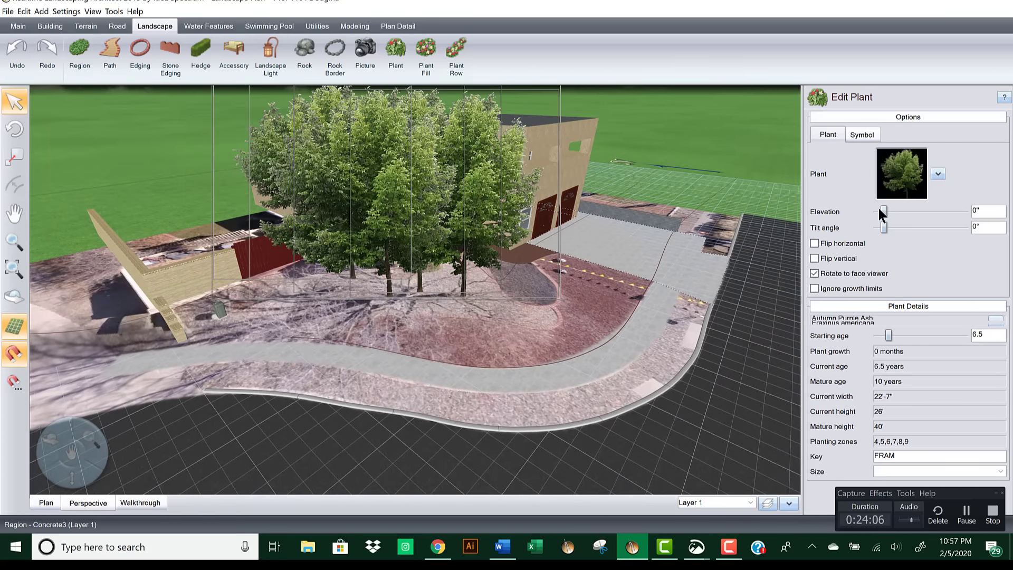
Step: Replace the picture of the four ash trees with Sweetbay Magnolia2 from the tree pictures
click(906, 180)
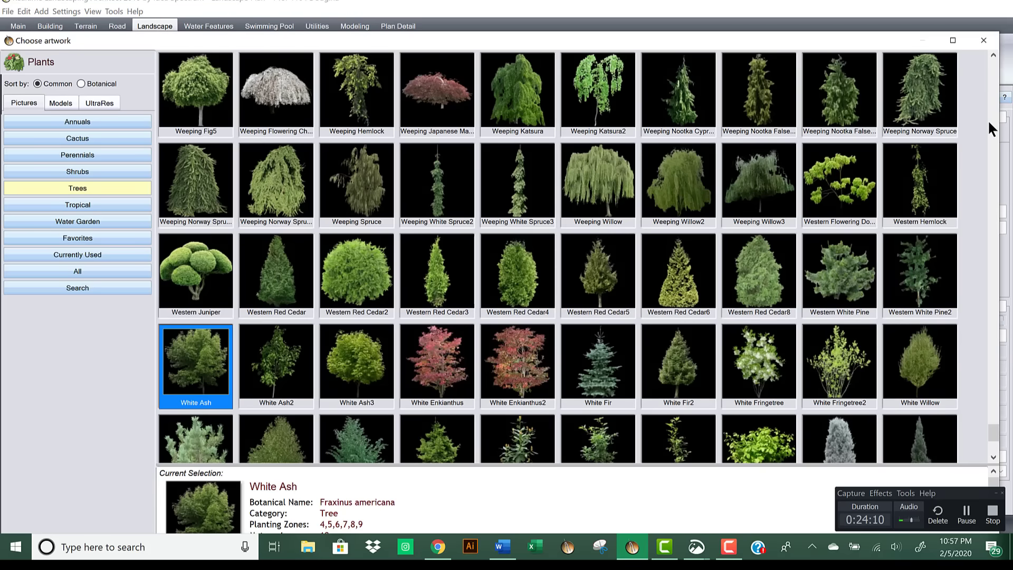
drag(992, 431, 992, 387)
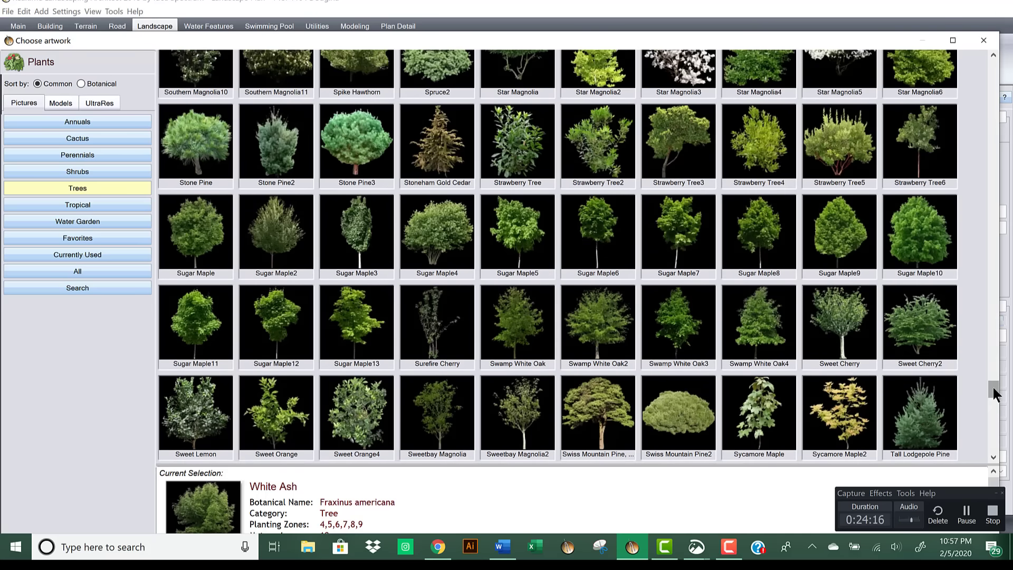
double_click(517, 412)
middle_drag(534, 303, 596, 288)
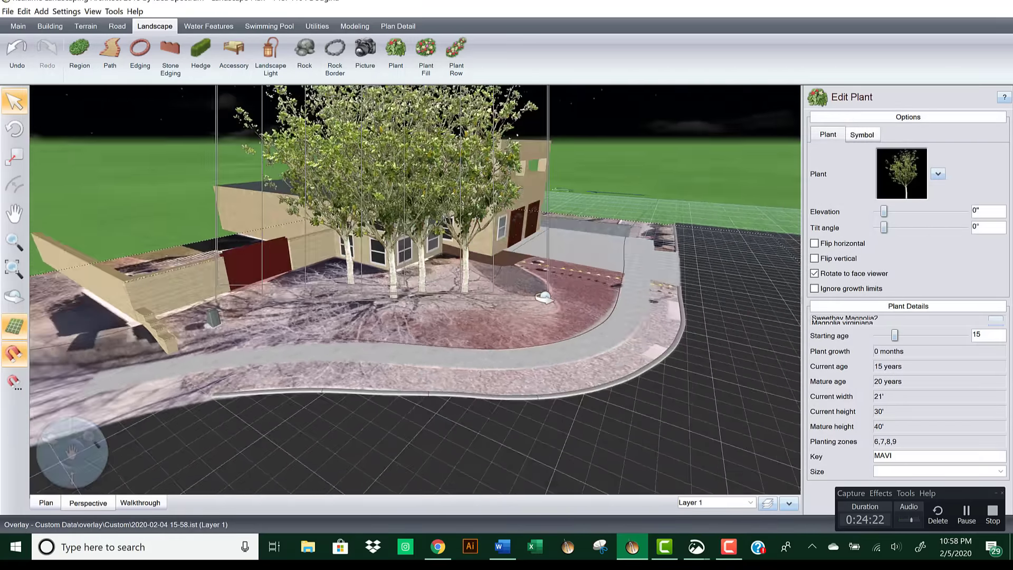
Step: Try Red Maple, Rocky Mountain Maple from the tree pictures on the four selected front-yard trees
click(909, 177)
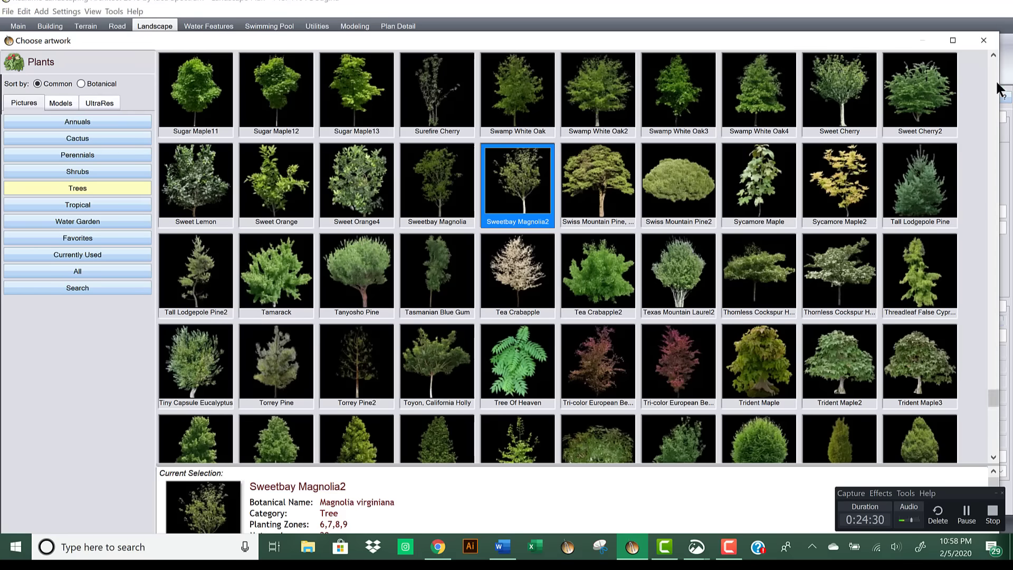
click(993, 56)
click(993, 56)
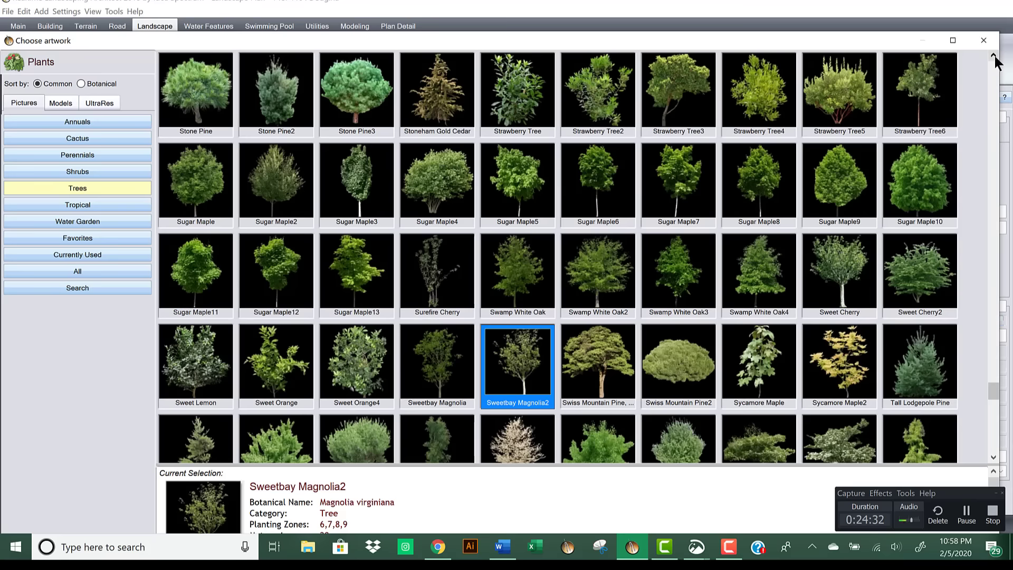
click(993, 55)
click(993, 55)
click(993, 56)
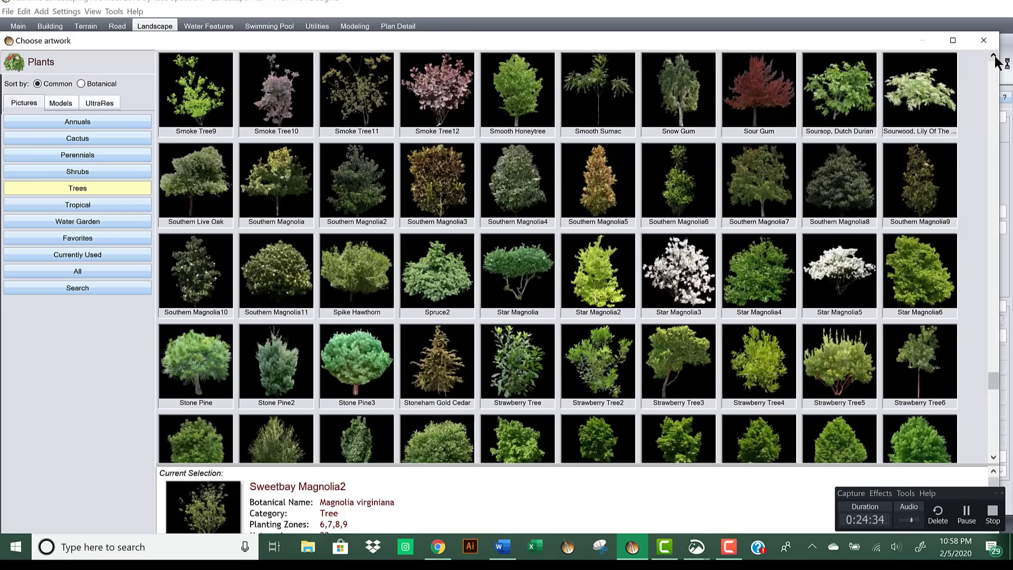
click(994, 56)
click(993, 55)
click(993, 56)
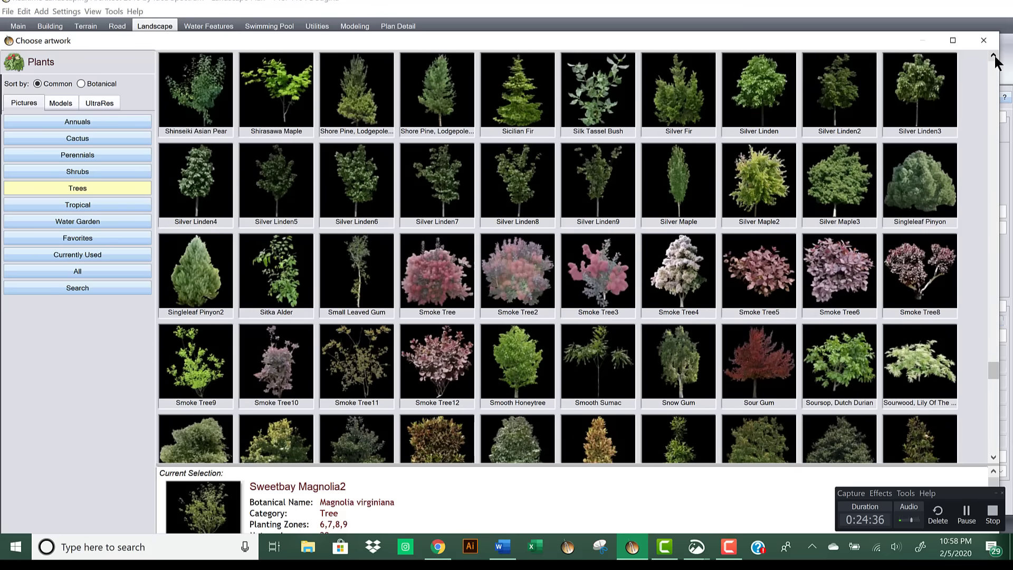
click(993, 55)
click(994, 55)
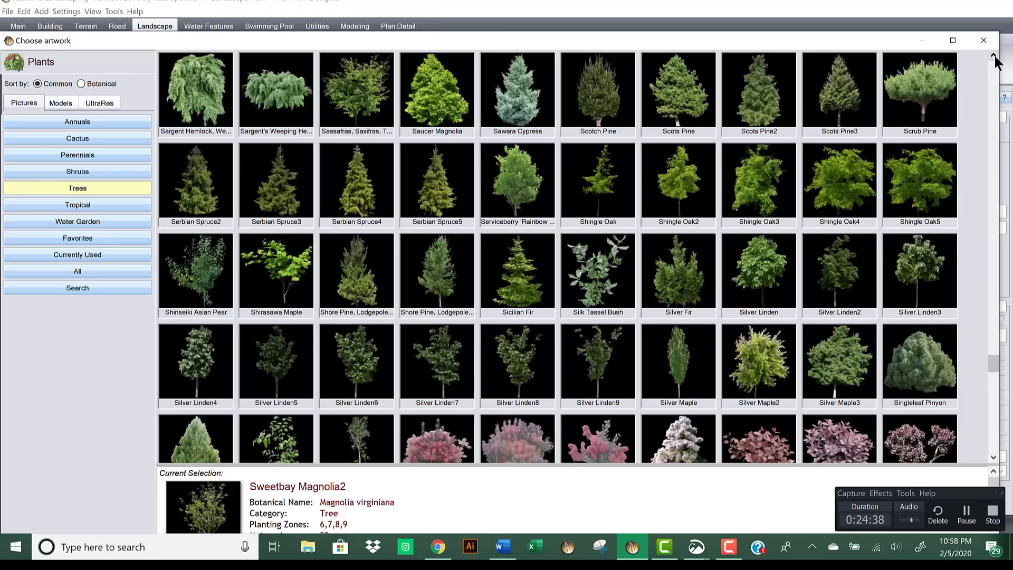
click(994, 56)
click(993, 55)
click(994, 56)
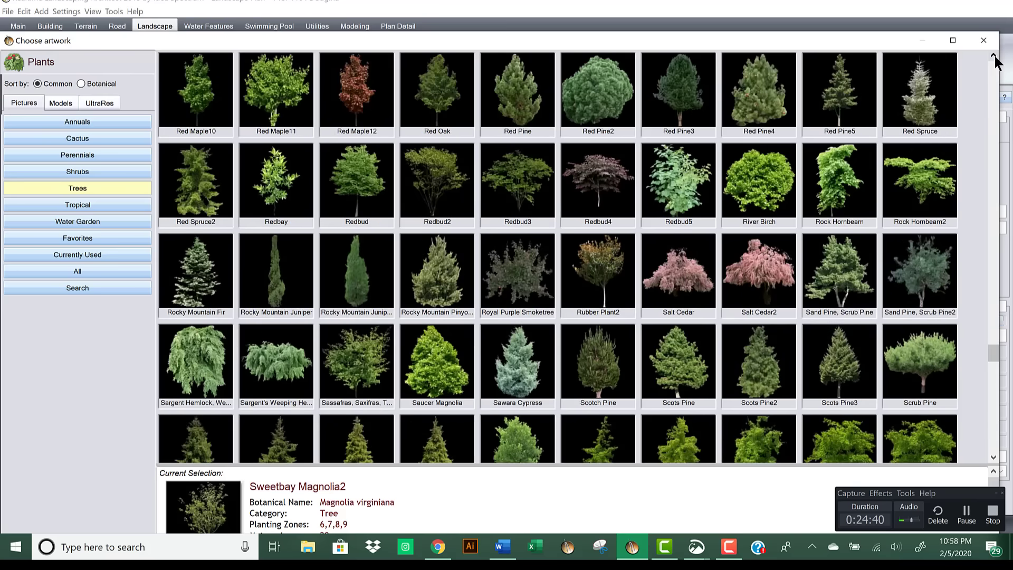
click(994, 55)
click(993, 55)
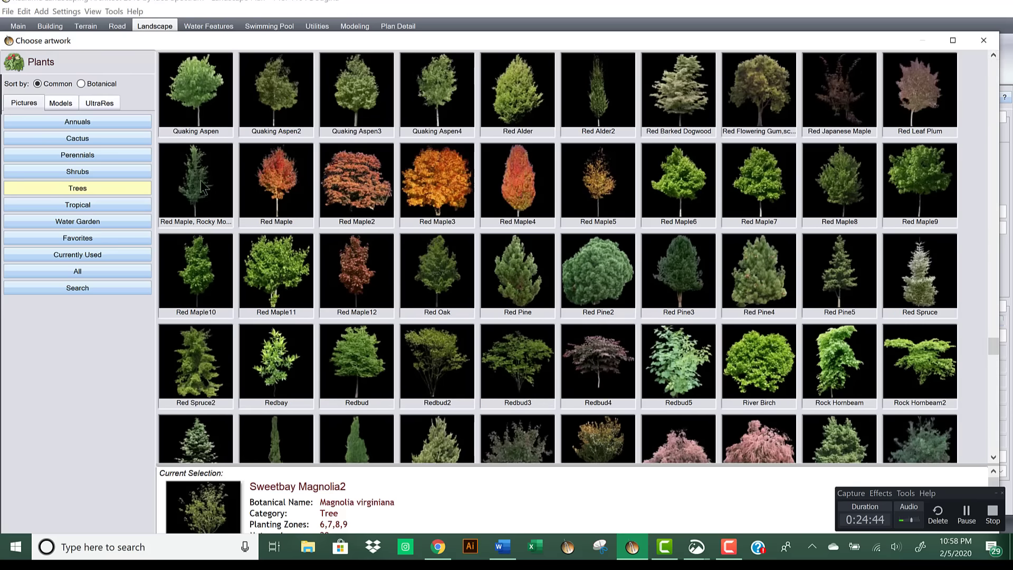
double_click(201, 182)
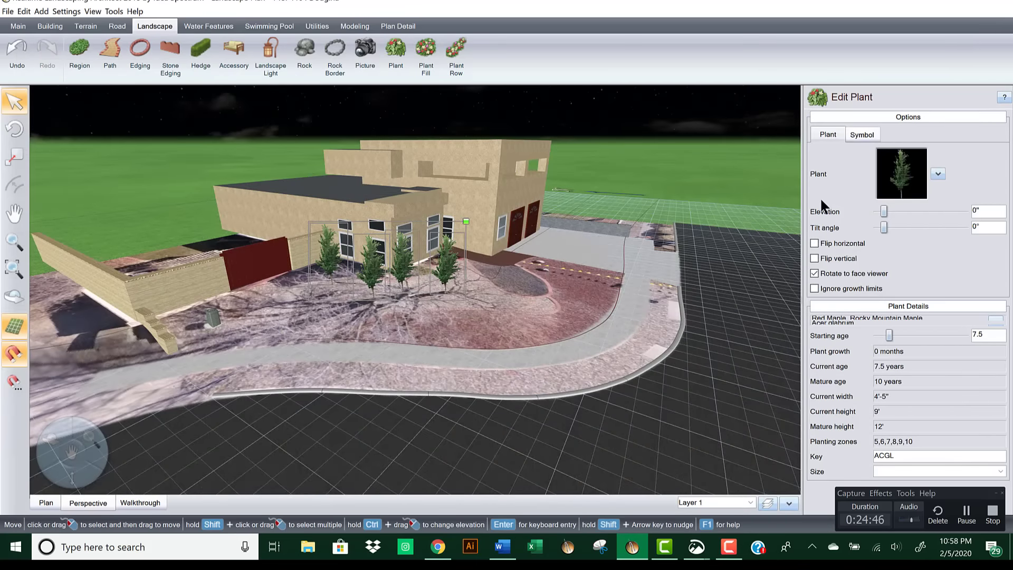
Step: Replace the picture of the four selected trees with Oregon Crabapple from the tree pictures
click(901, 174)
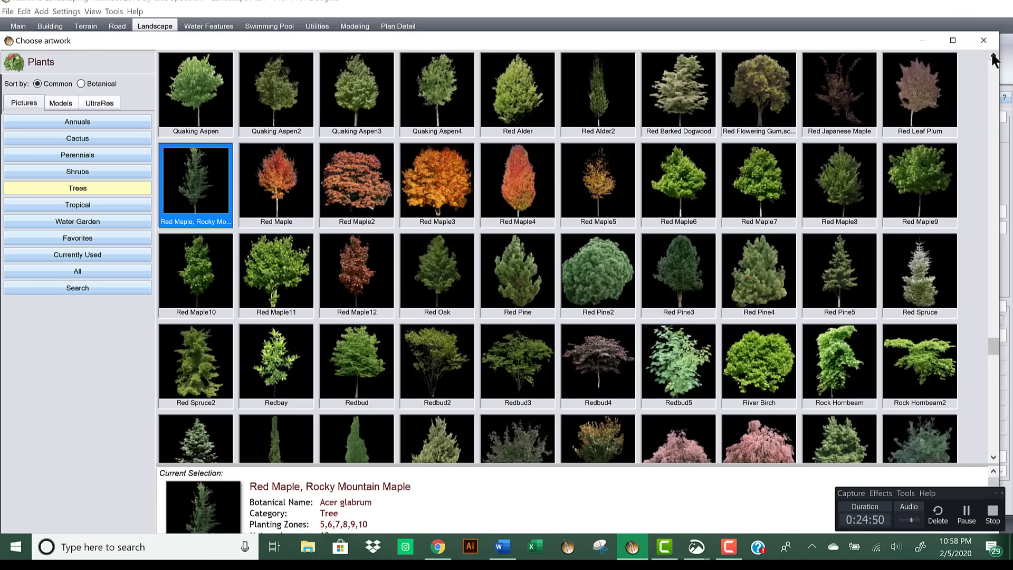
click(992, 57)
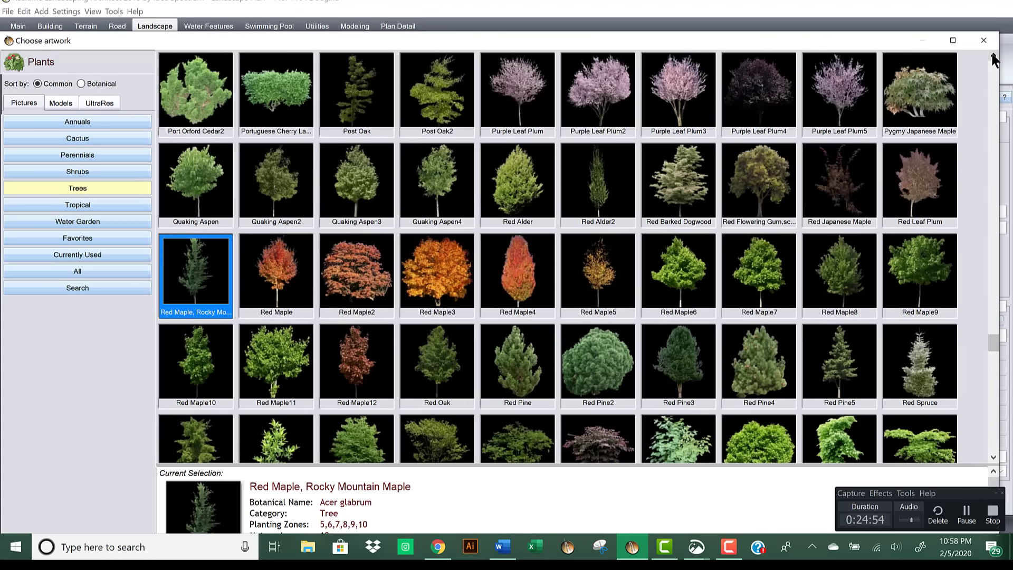
drag(993, 56, 993, 58)
click(993, 57)
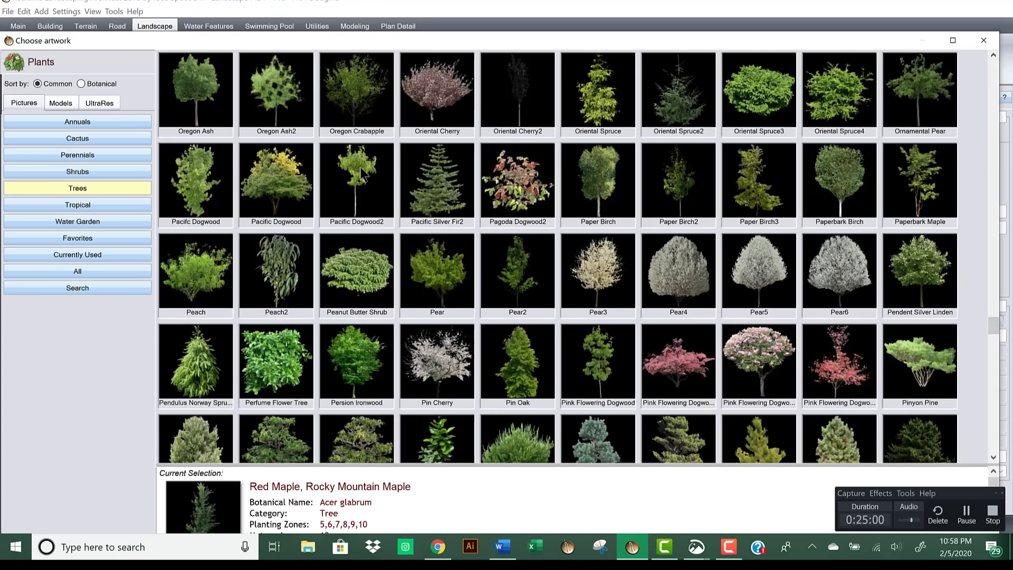
double_click(362, 94)
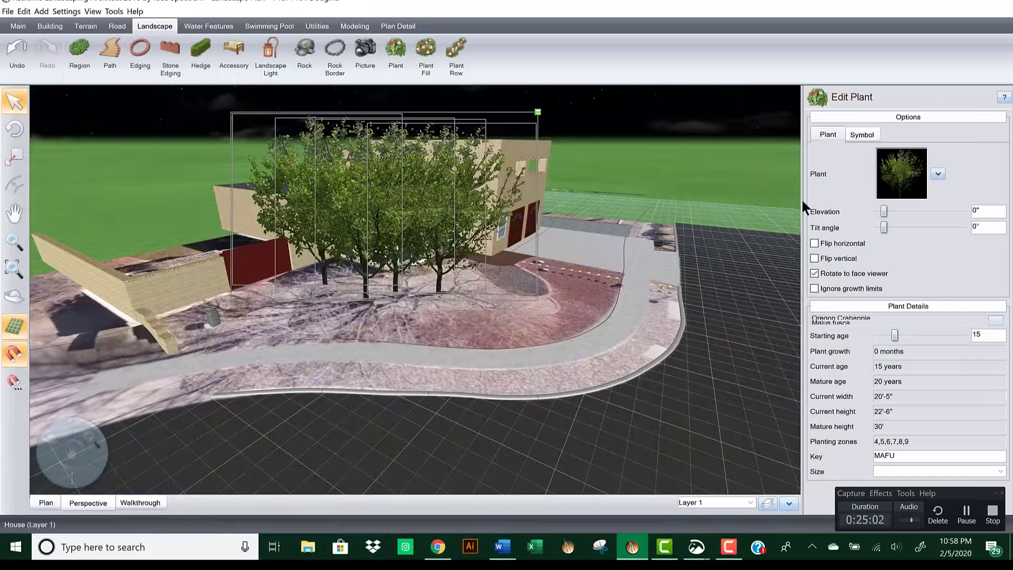
Step: Try a starting age of 14 years on the four Oregon Crabapple trees
drag(71, 451, 71, 451)
mouse_move(579, 225)
middle_down()
mouse_move(546, 226)
mouse_move(578, 228)
middle_up()
click(877, 336)
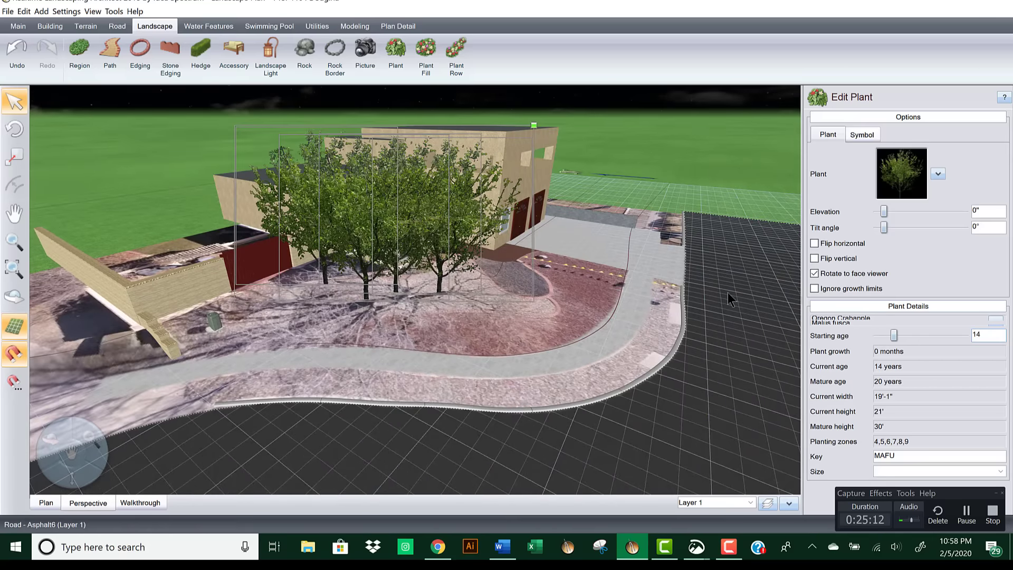
middle_drag(727, 292, 718, 291)
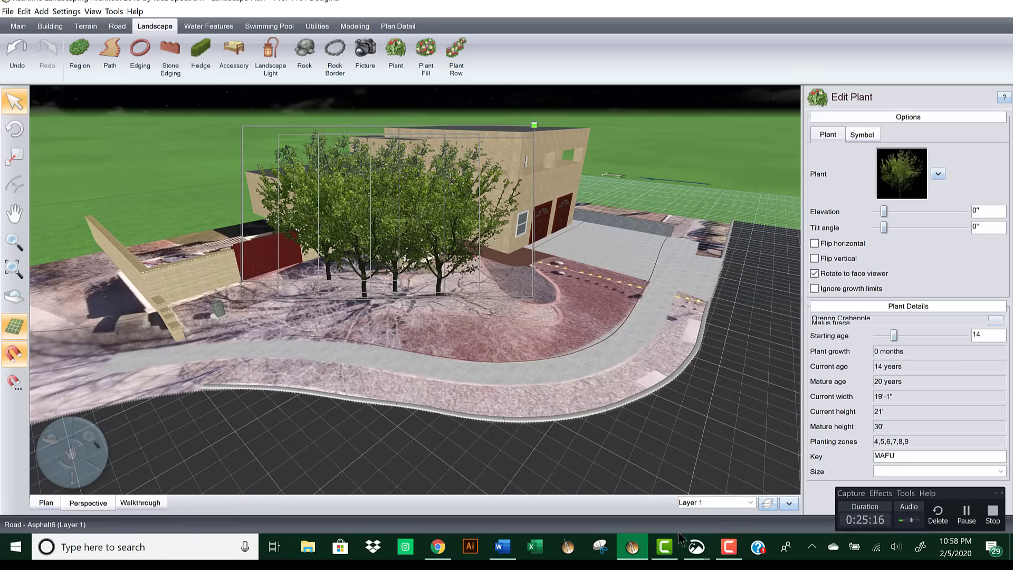
Step: Check the real trees in the Snip & Sketch house photo, and set the four crabapples' starting age to 16 years
mouse_move(697, 551)
click(746, 491)
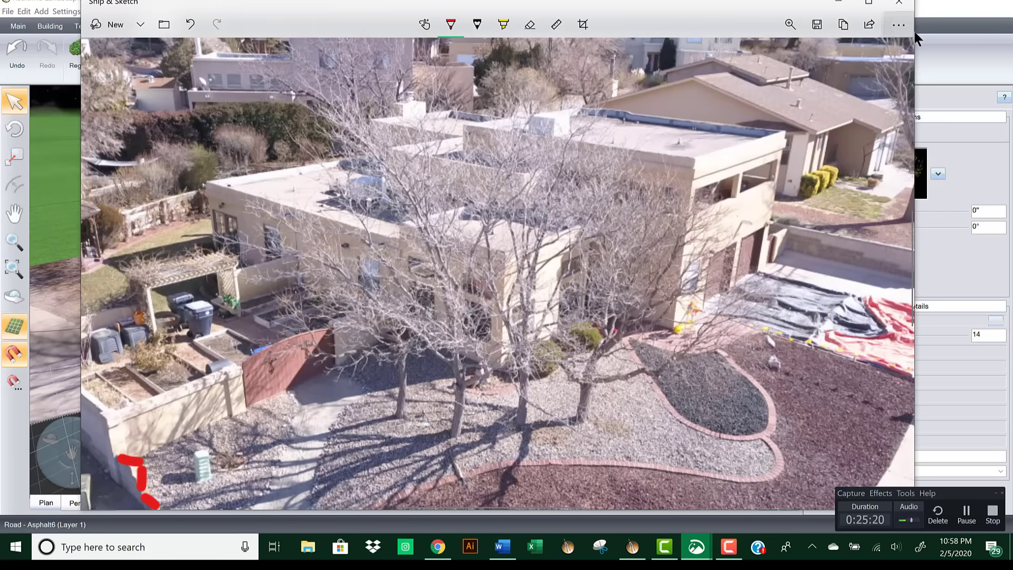
click(840, 2)
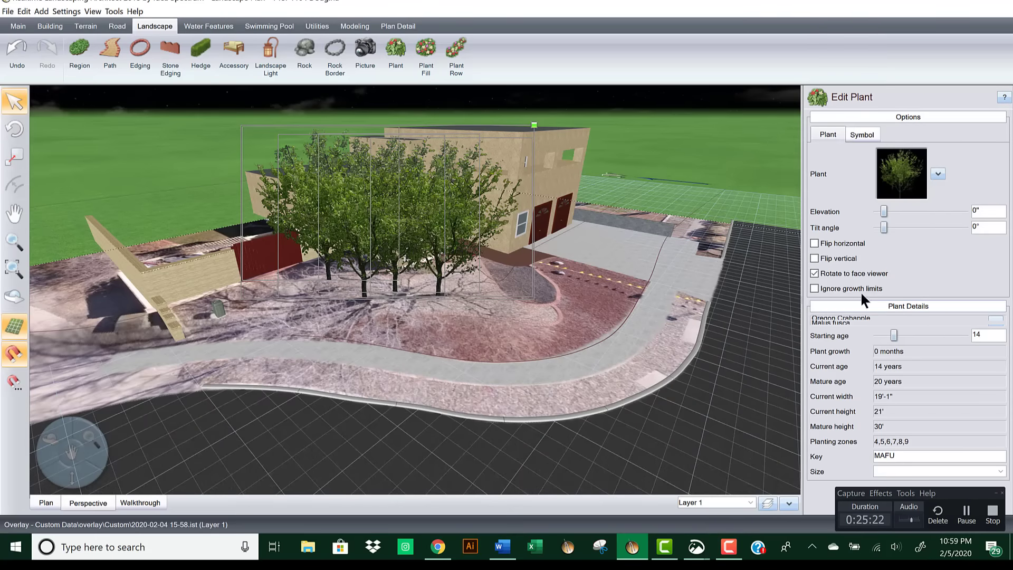
click(964, 335)
click(964, 336)
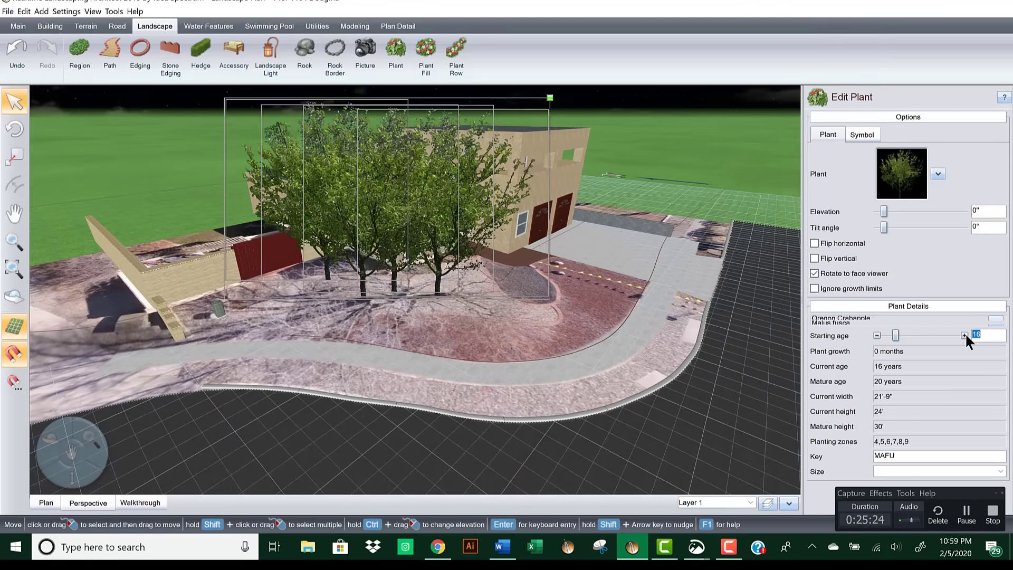
Step: Unlock the Design layer and make it the current layer
drag(581, 280, 735, 284)
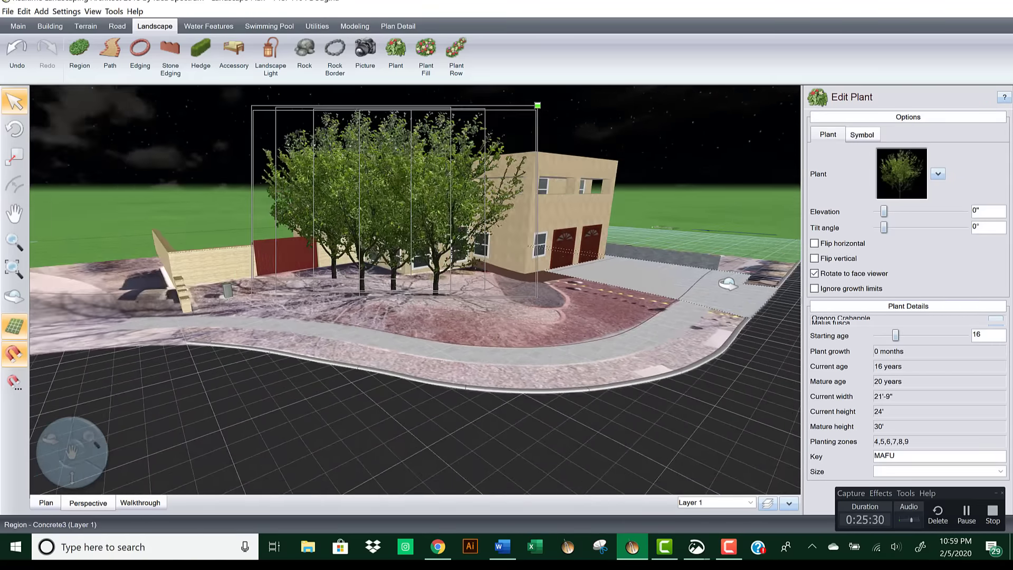
middle_drag(594, 273, 723, 459)
middle_drag(646, 369, 711, 508)
click(767, 503)
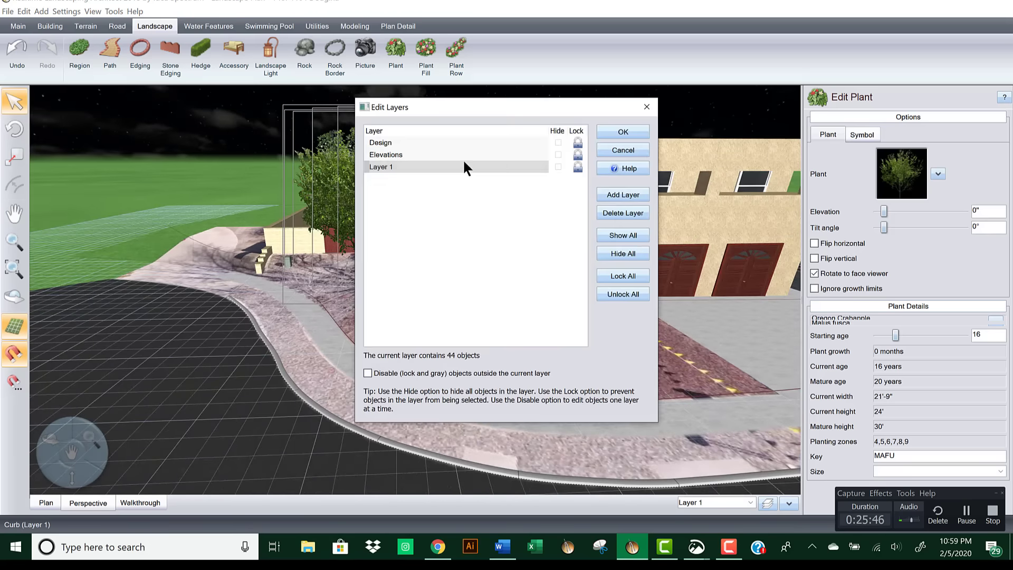
click(579, 141)
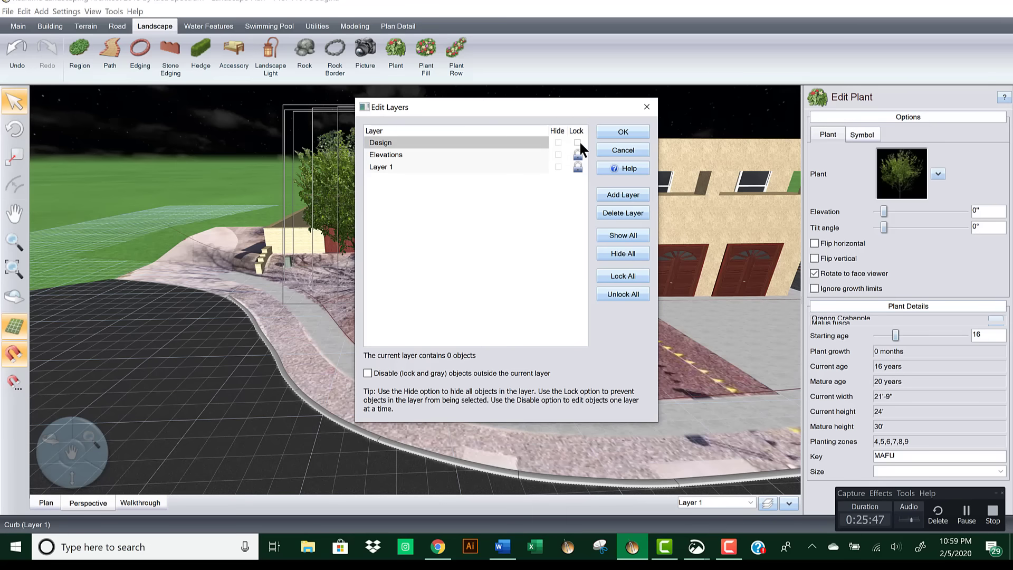
click(621, 134)
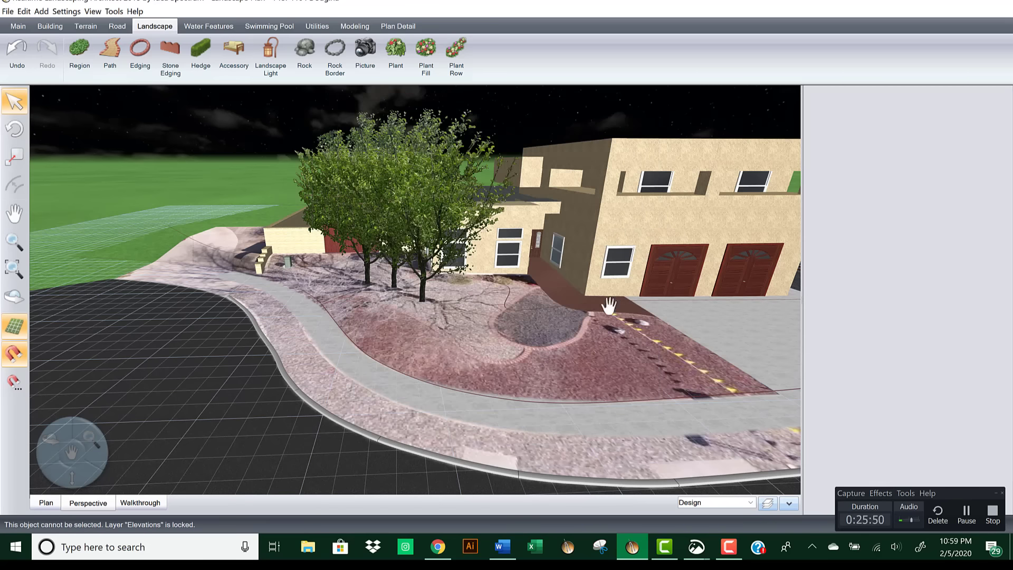
Step: Return to the plan view, unlock Layer 1 and lock the Design layer
drag(609, 305, 461, 308)
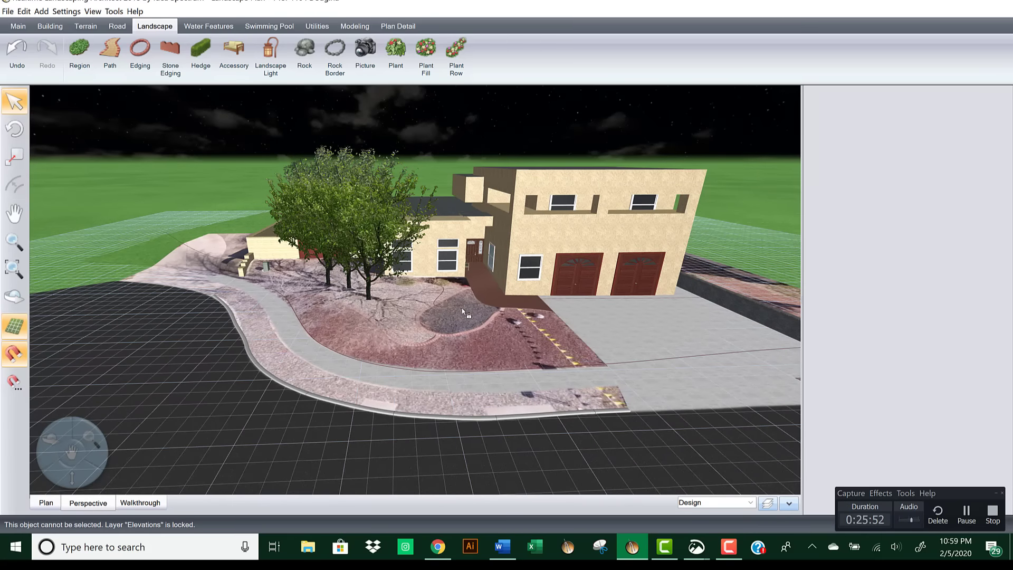
drag(479, 326, 349, 459)
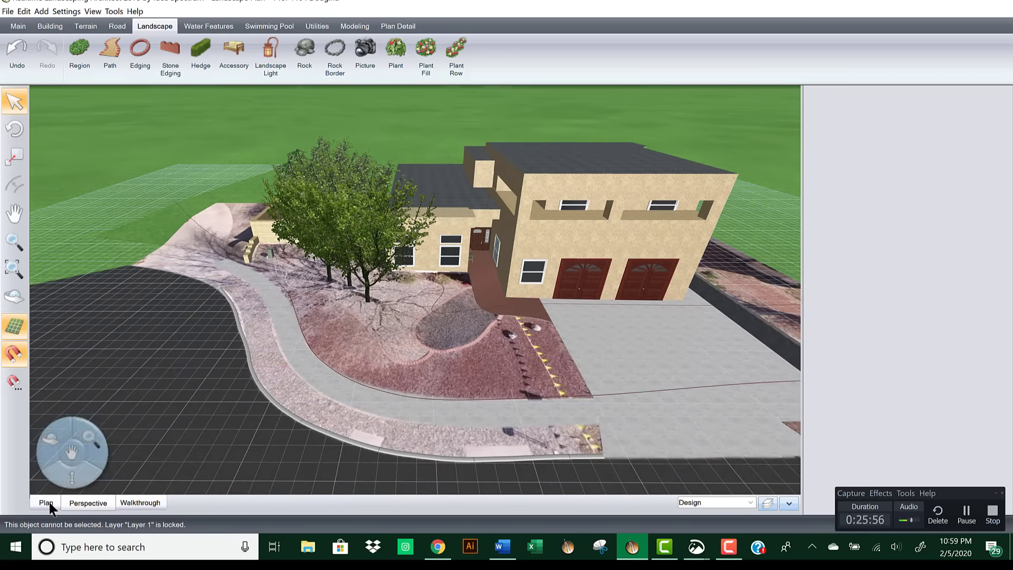
click(47, 502)
scroll(454, 363, down, 1)
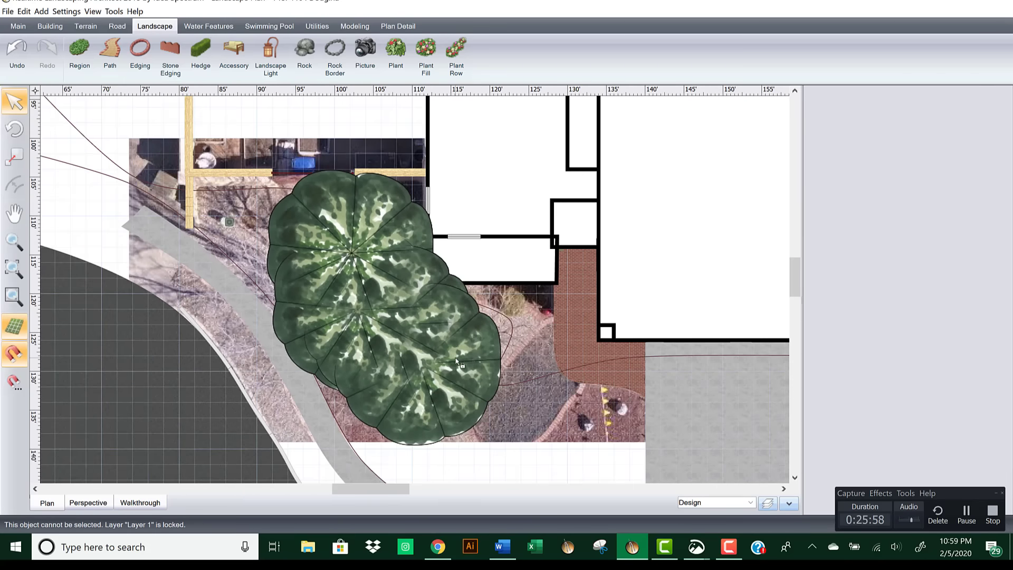
click(767, 503)
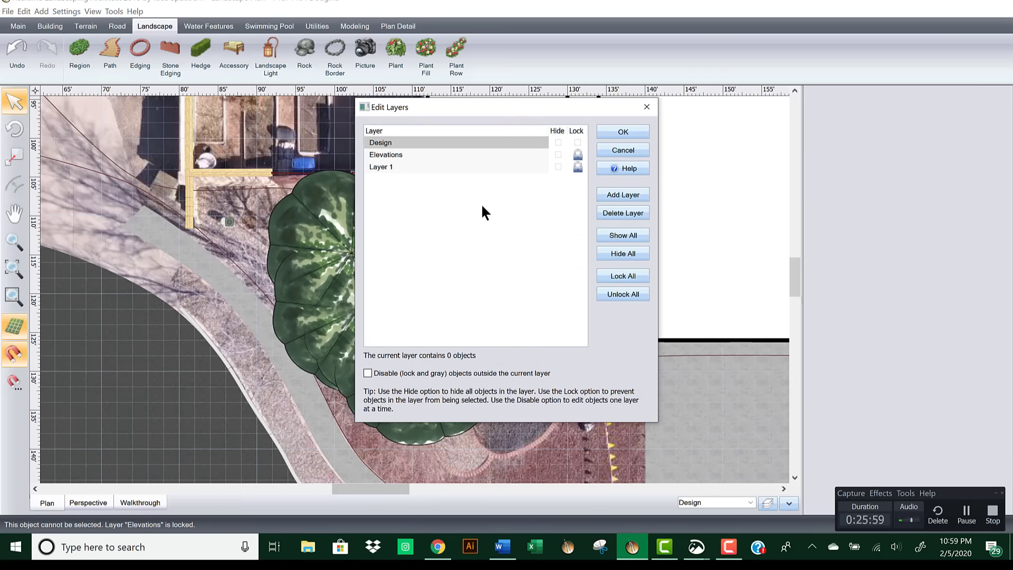
click(575, 167)
click(577, 141)
click(612, 131)
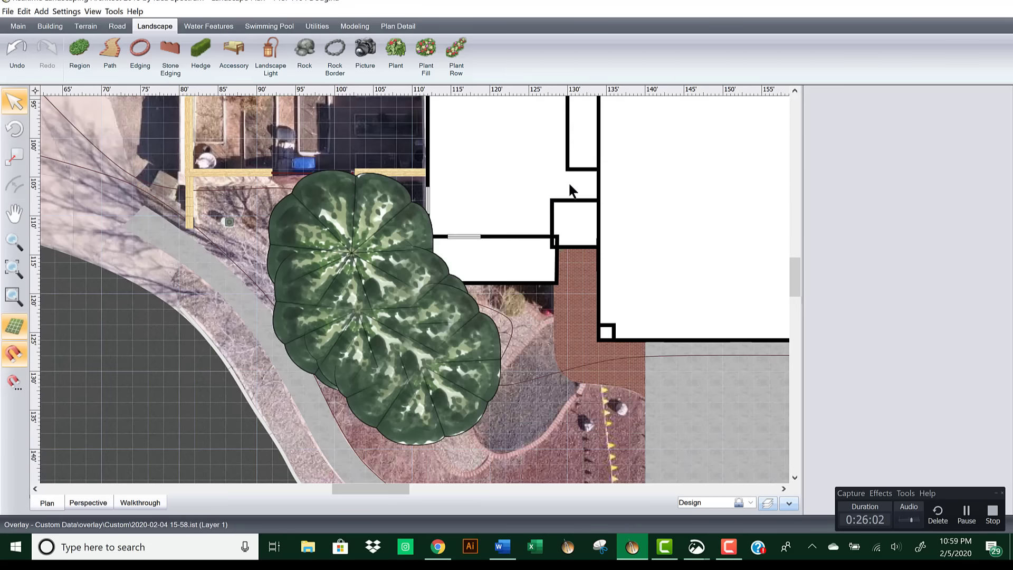
Step: Select all four Oregon Crabapple trees together in the plan
click(337, 240)
click(352, 253)
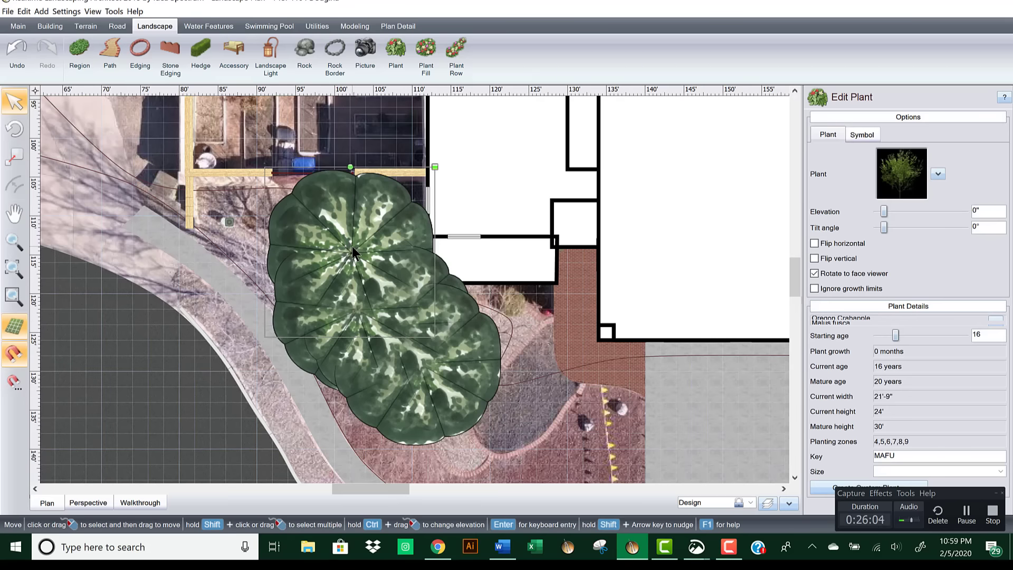
drag(296, 324, 325, 347)
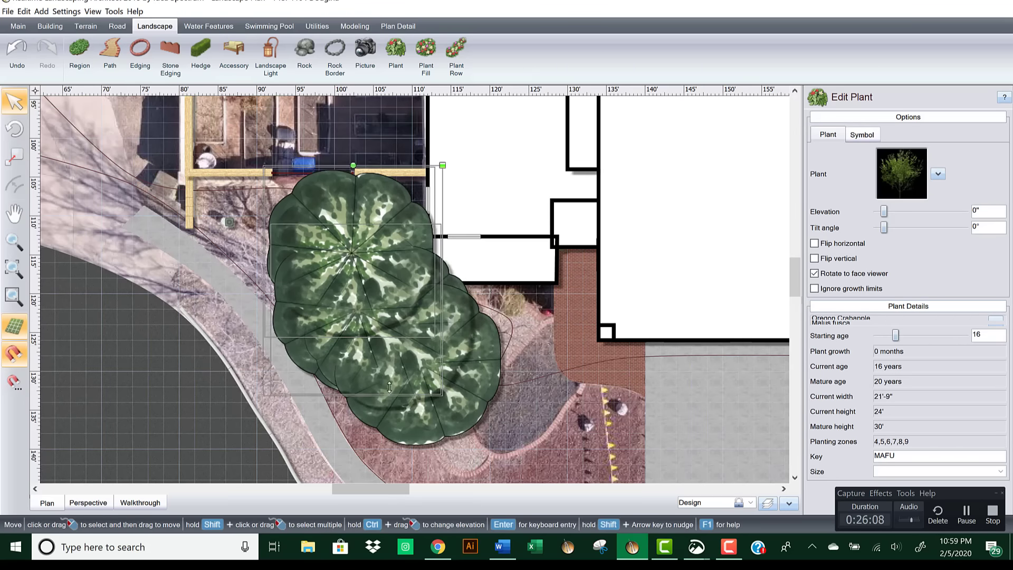
shift+click(416, 421)
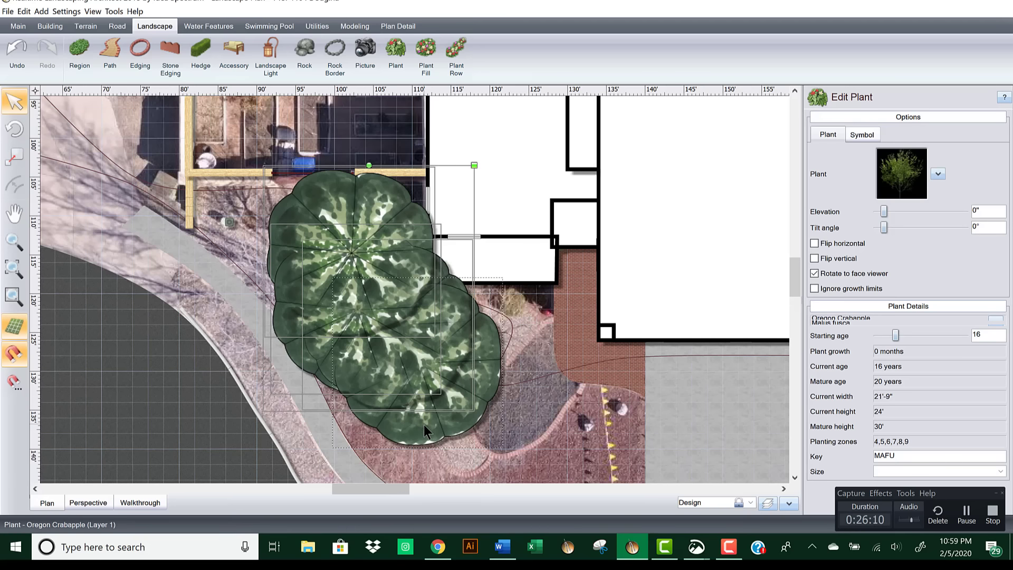
shift+click(423, 425)
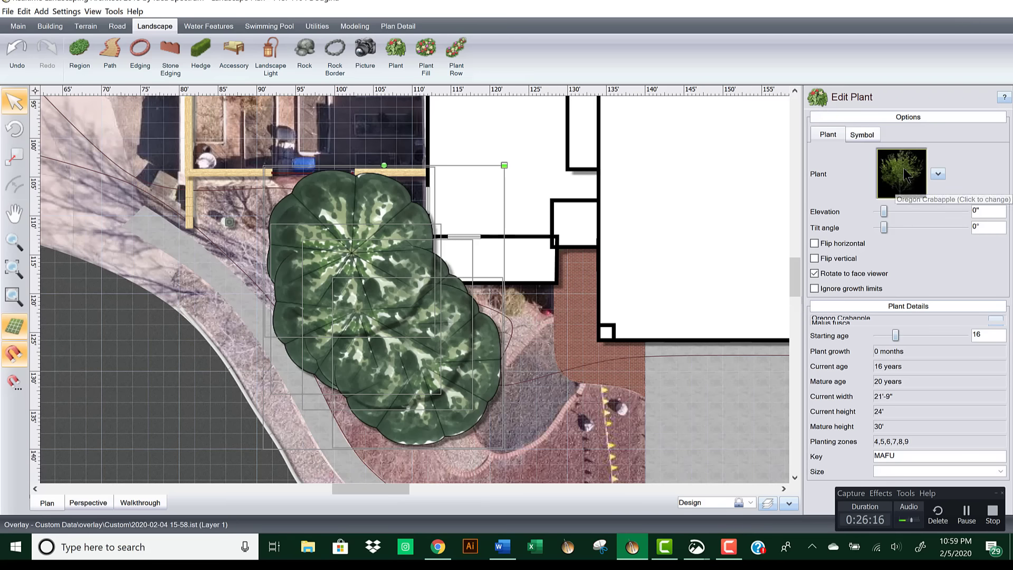
Step: Turn off the default symbol for the four selected crabapples and open the plant symbol artwork library
click(861, 134)
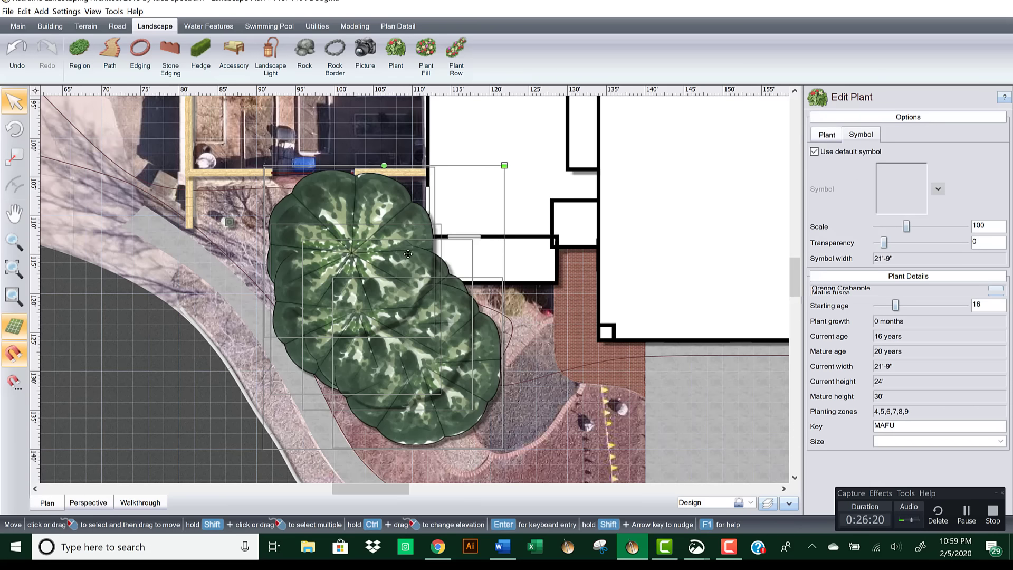
click(814, 151)
click(909, 182)
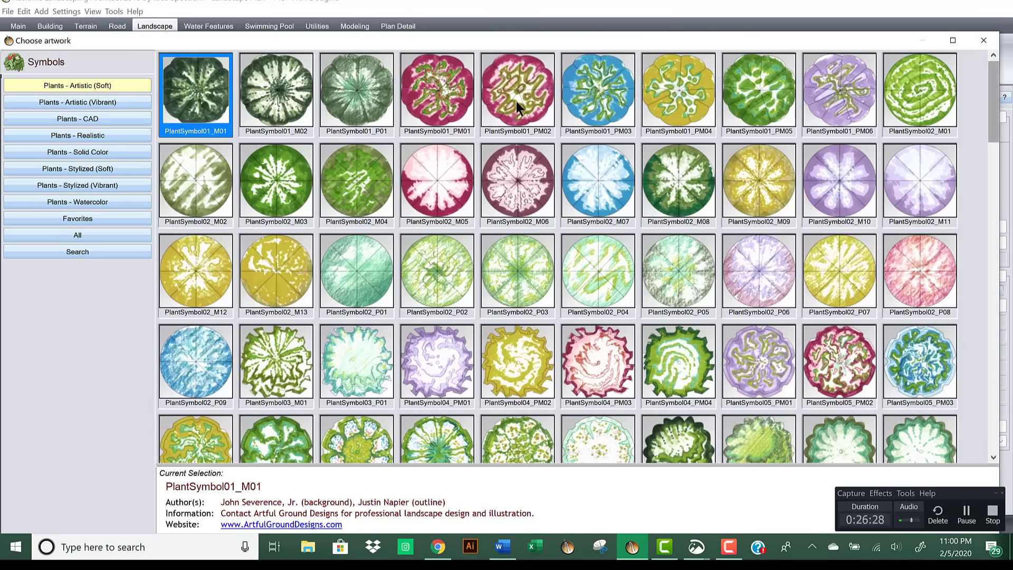
Step: Browse the Artistic (Vibrant) and Artistic (Soft) plant symbol collections for a suitable tree symbol
click(105, 101)
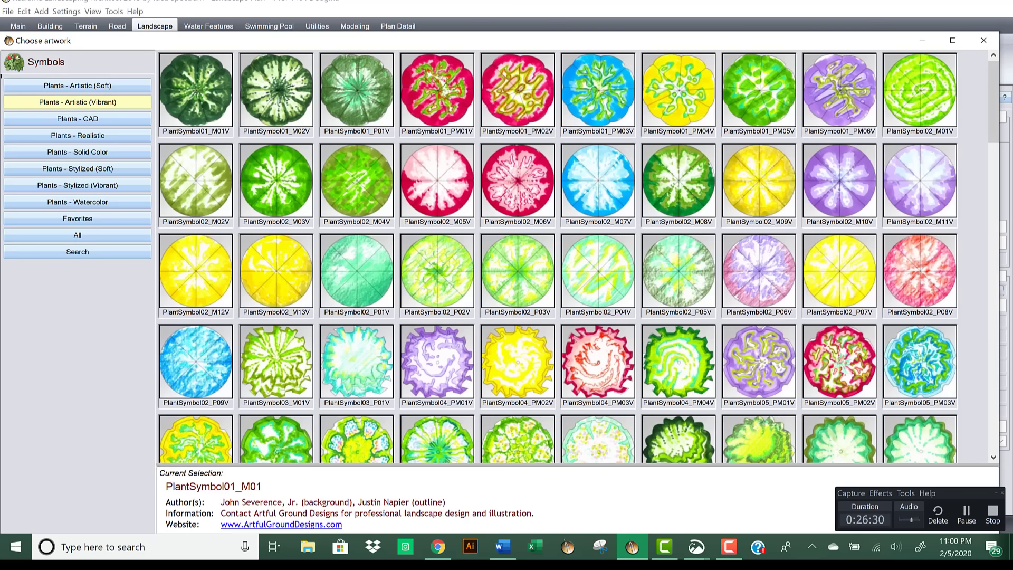
drag(991, 146, 993, 231)
scroll(993, 231, down, 3)
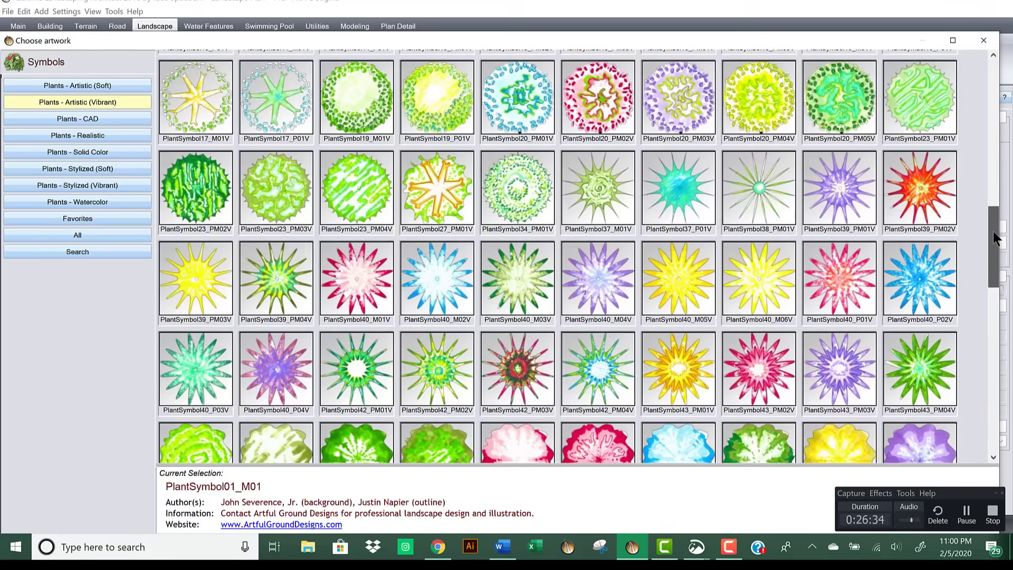
scroll(994, 223, up, 2)
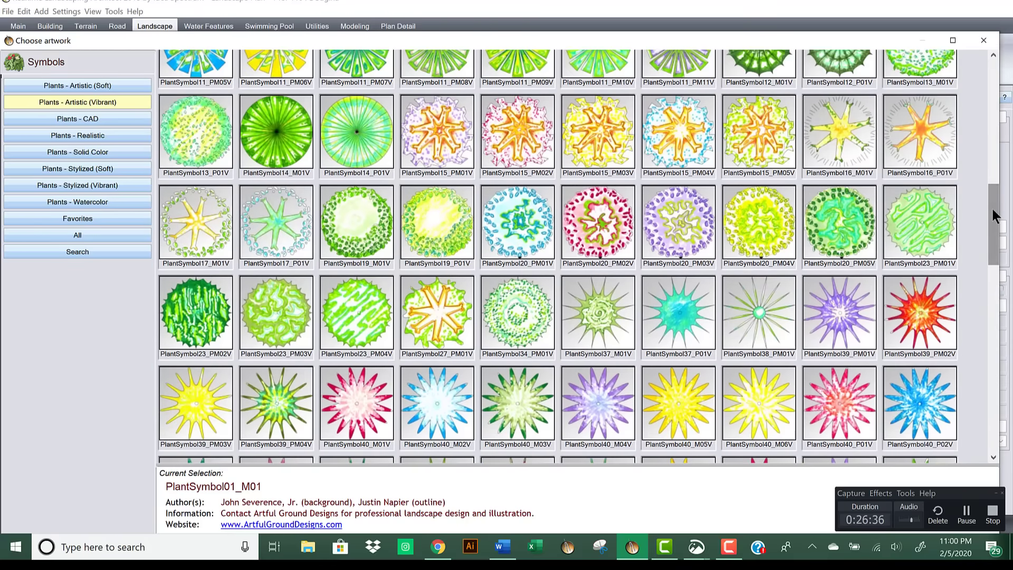
drag(991, 238, 990, 369)
scroll(990, 369, down, 5)
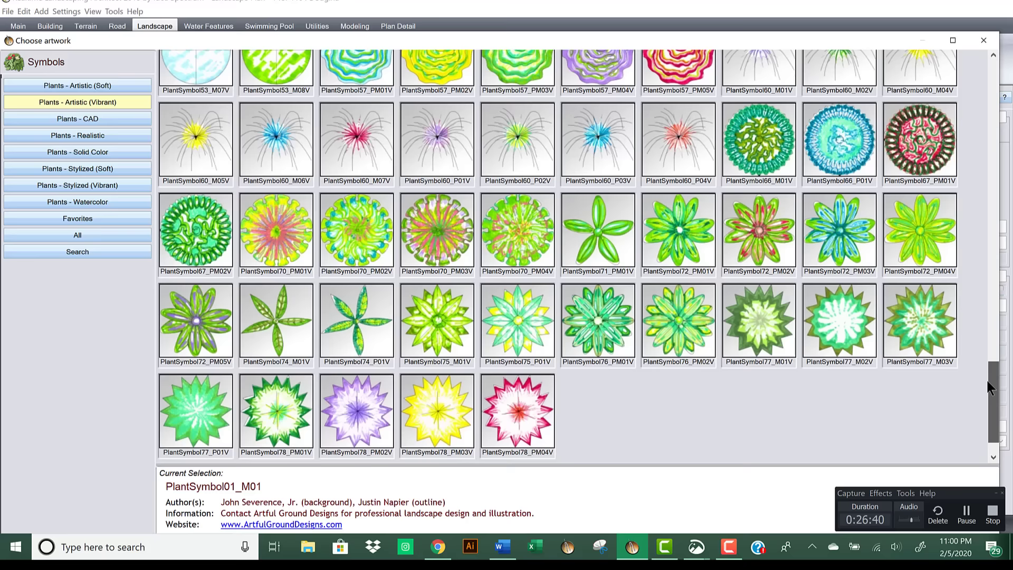
click(84, 86)
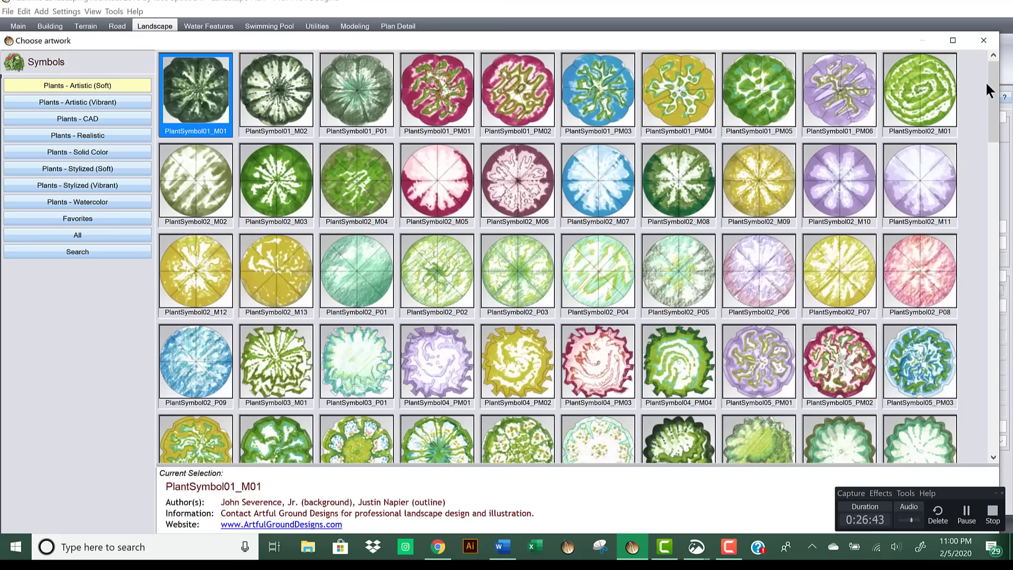
drag(996, 135, 999, 236)
drag(999, 298, 998, 370)
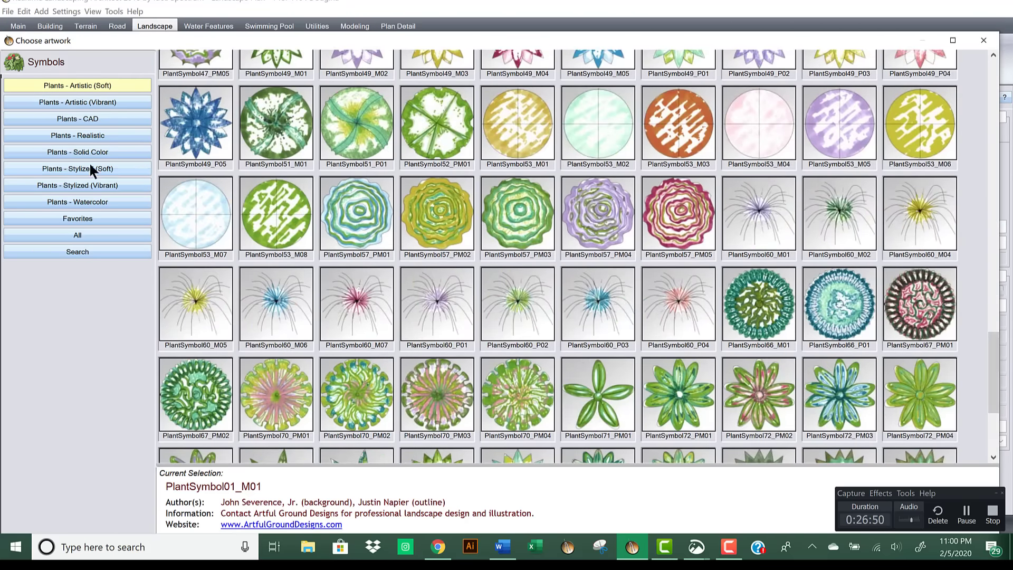
Step: Give the four crabapples the CAD plan symbol PlantSymbol05_C and set its transparency to 67
click(92, 118)
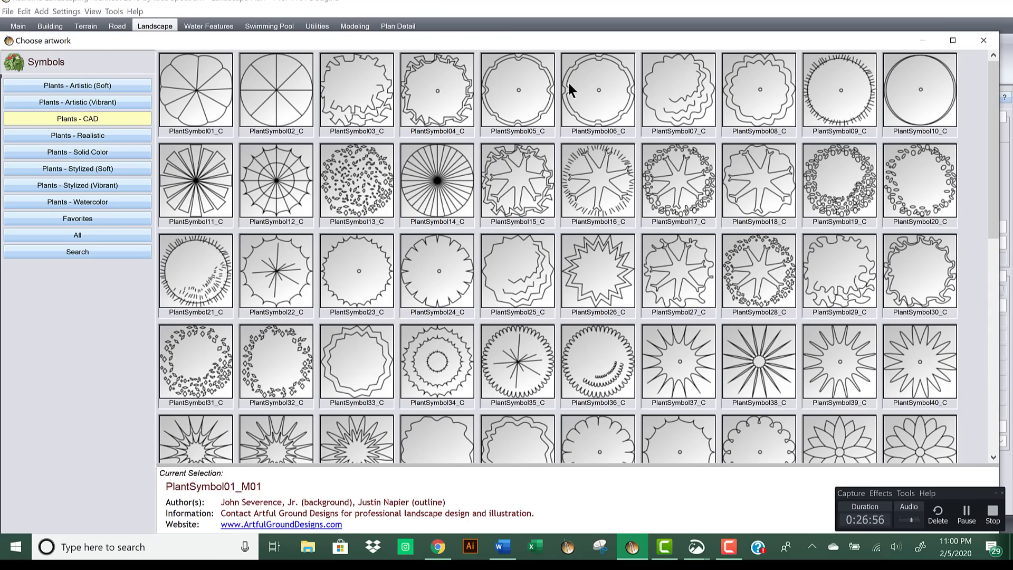
double_click(514, 92)
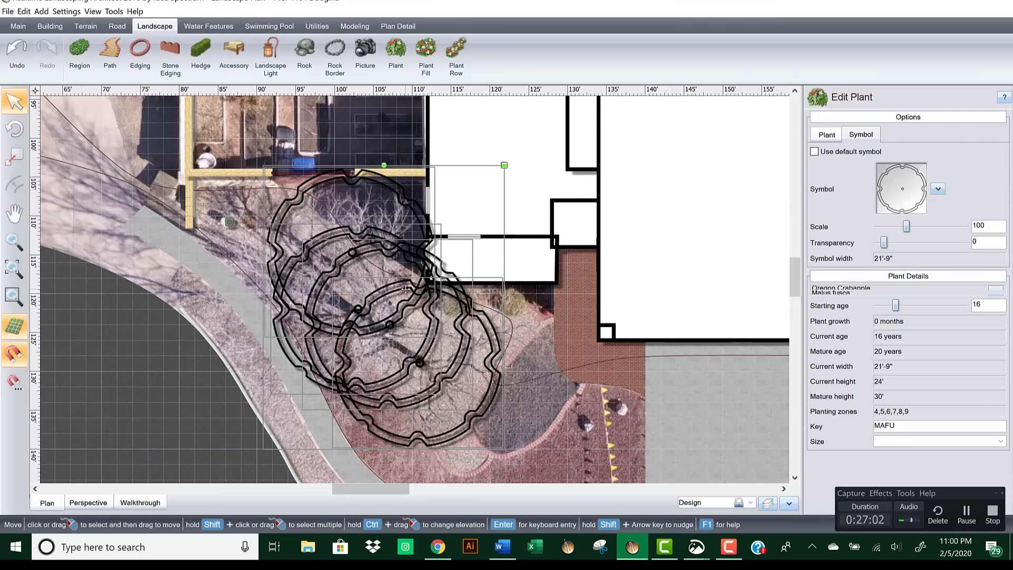
drag(885, 243, 933, 243)
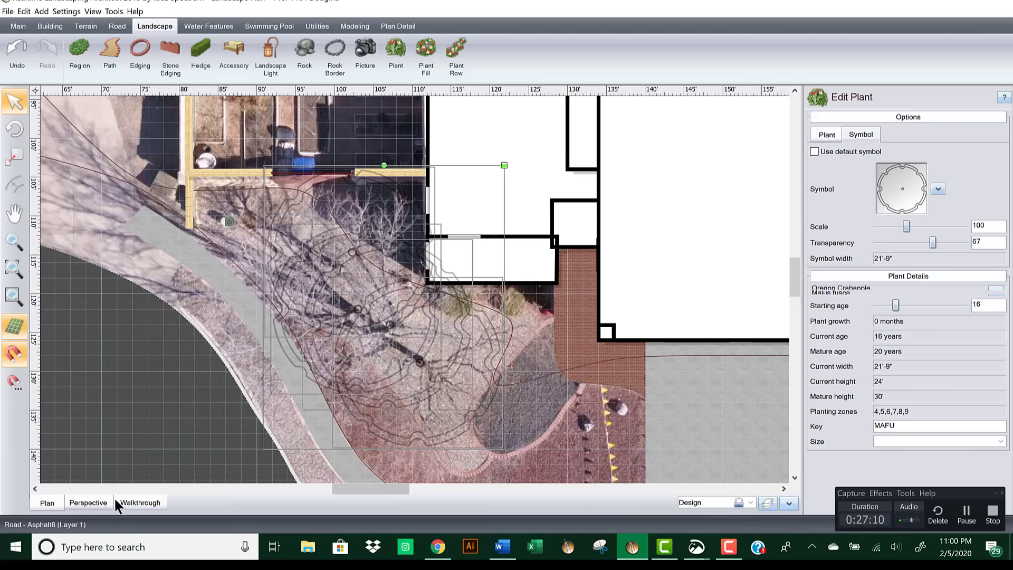
Step: Make Layer 1 the current layer, leaving it unlocked, and deselect the crabapples in the plan
scroll(508, 341, down, 2)
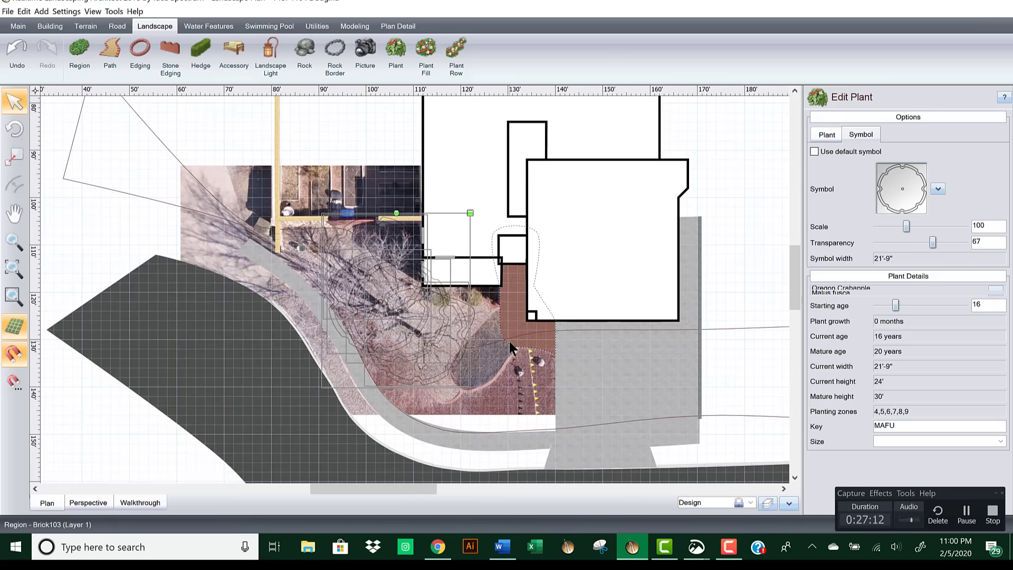
middle_drag(531, 307, 493, 287)
scroll(641, 285, down, 2)
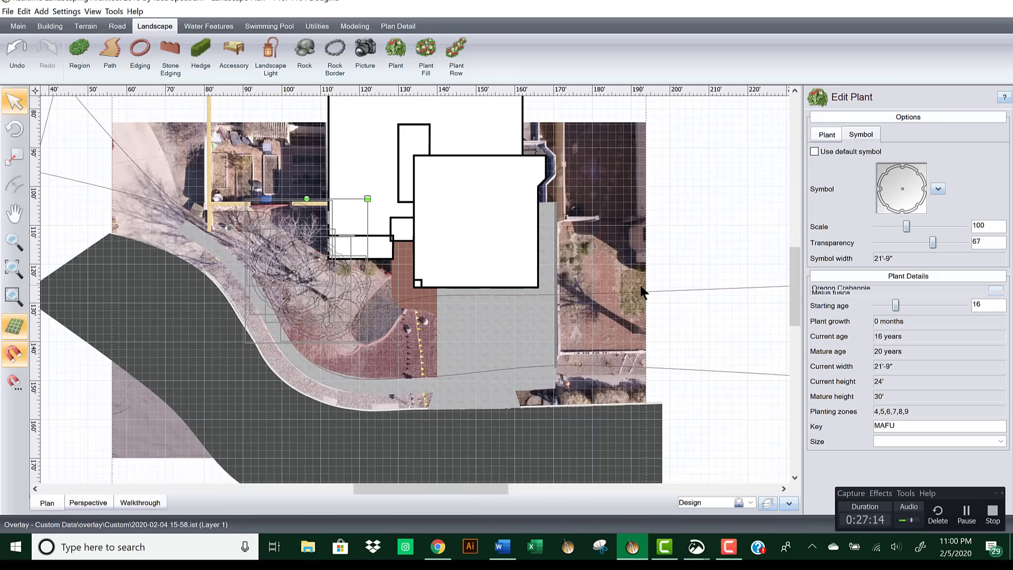
click(768, 503)
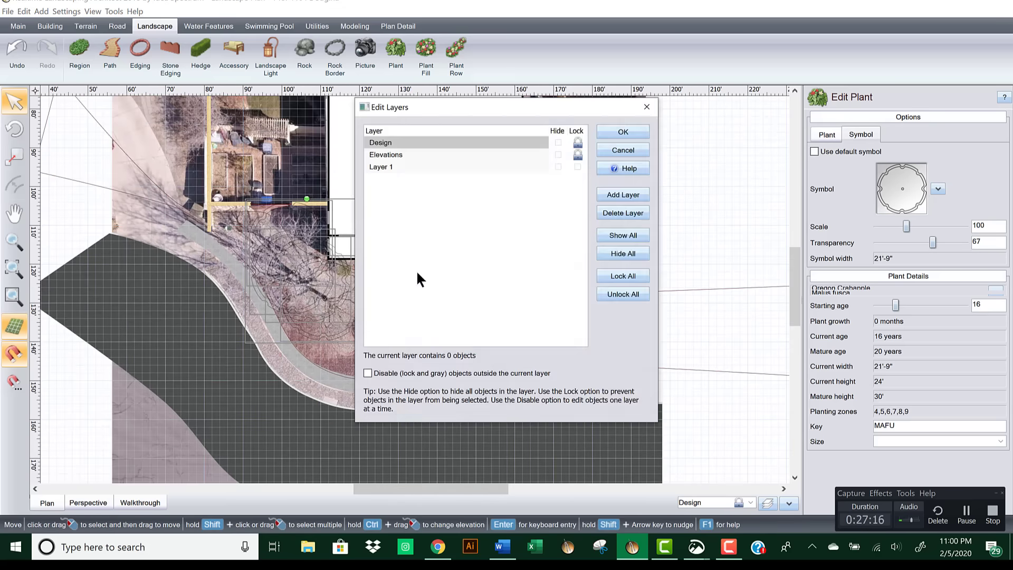
click(577, 165)
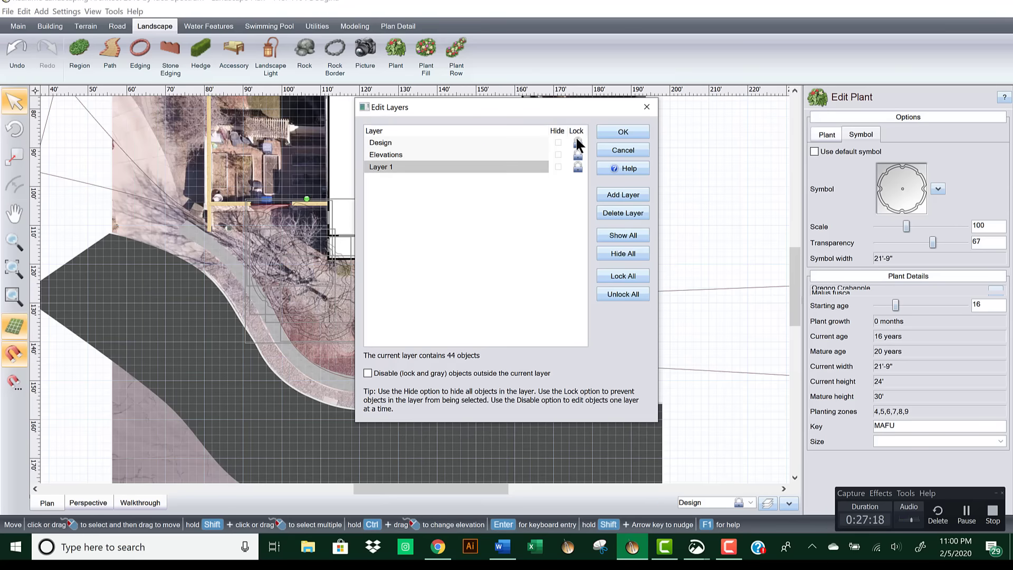
click(615, 131)
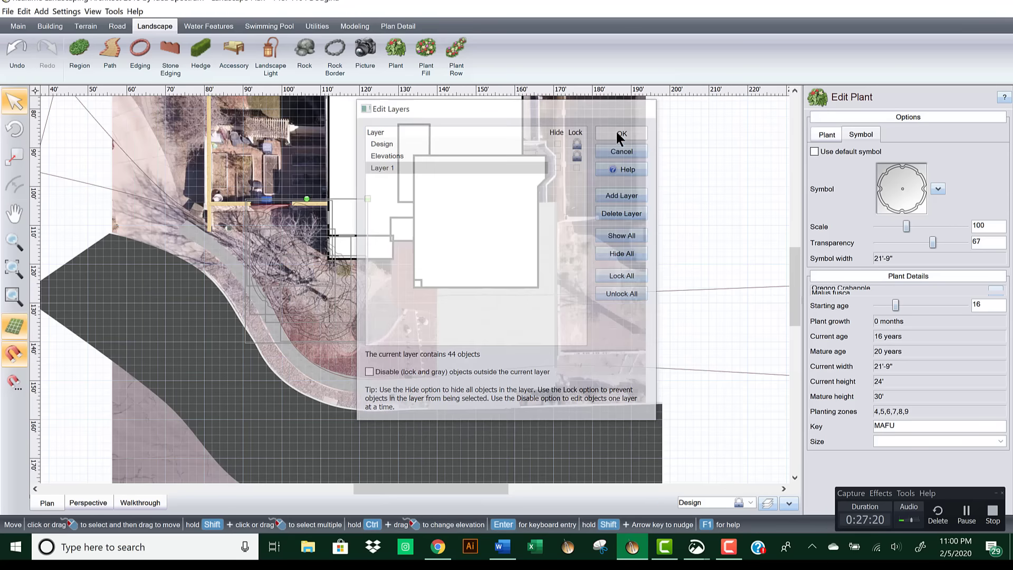
click(152, 197)
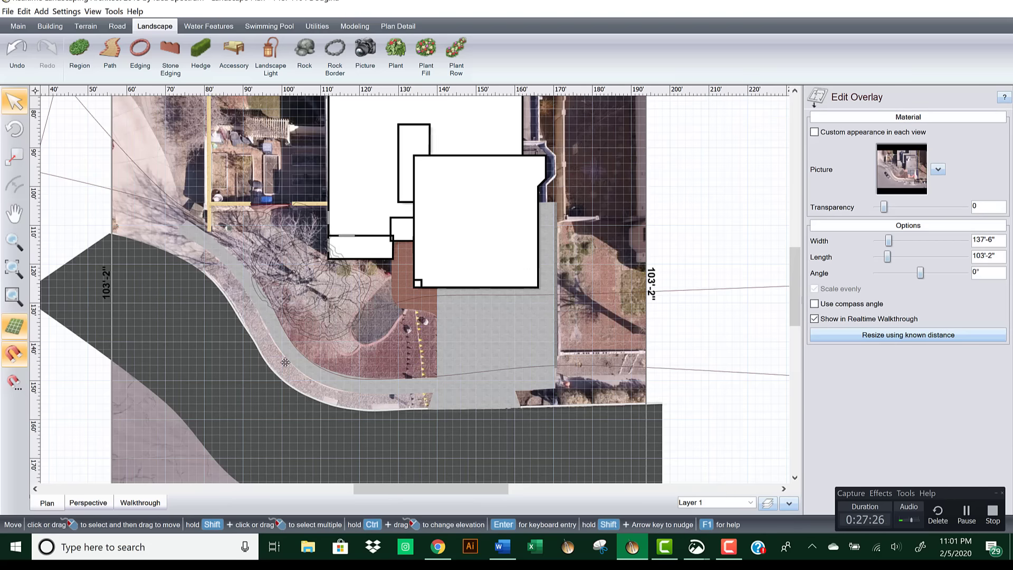
Step: In the perspective view, edit the points of the retaining wall beside the driveway, pulling its street end back to a 42'-8" length
click(87, 501)
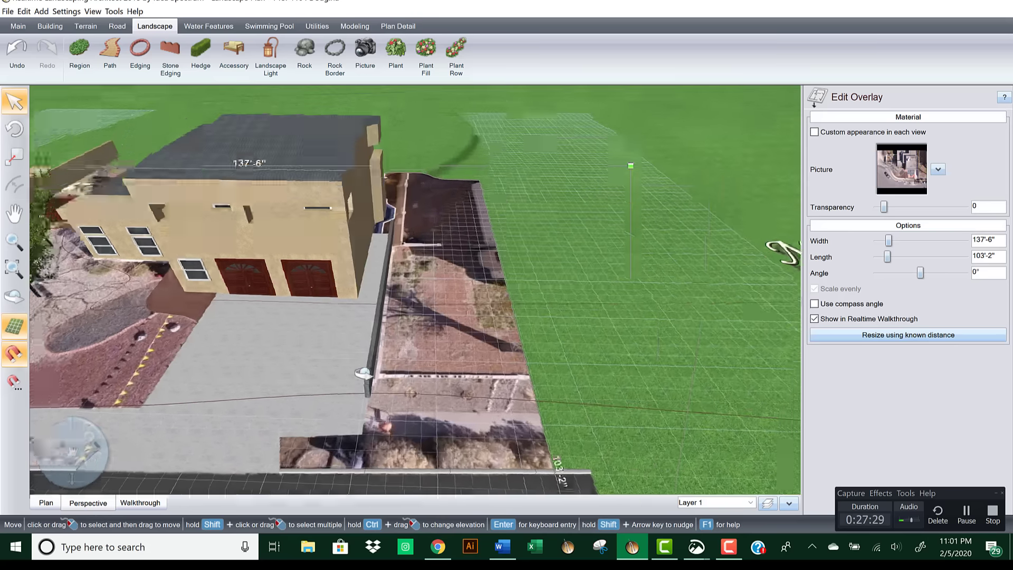
drag(295, 342, 409, 356)
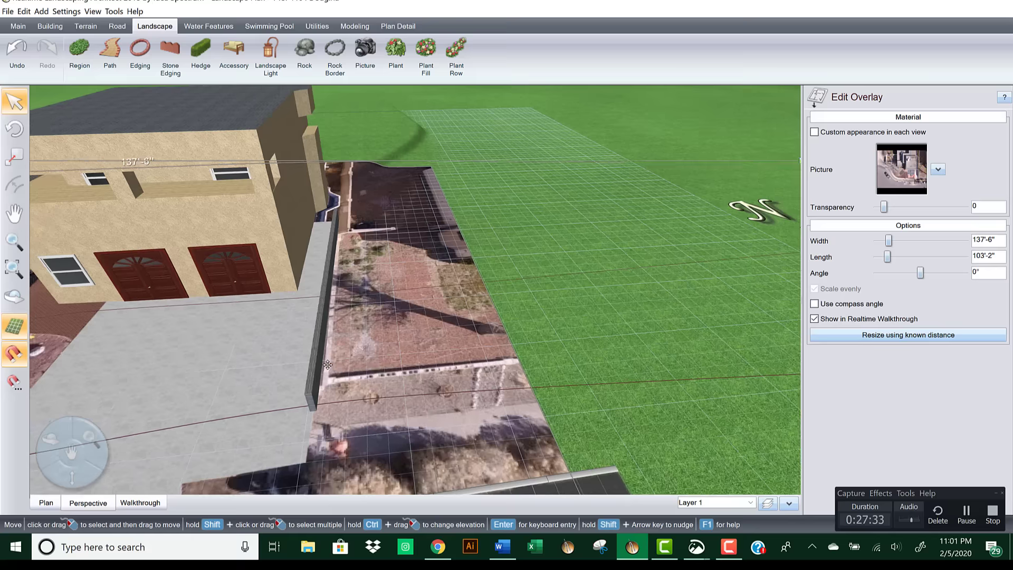
click(317, 351)
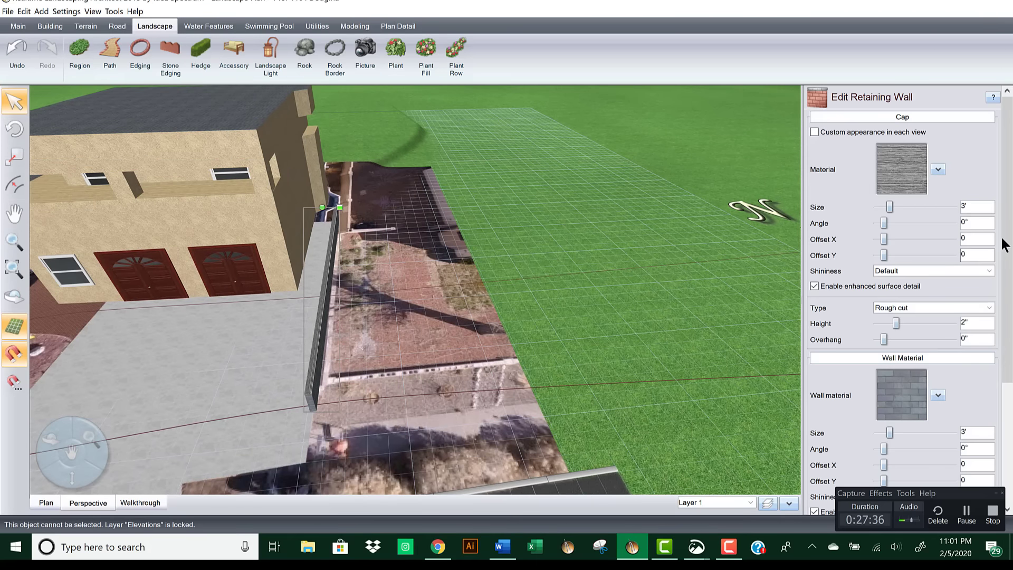
scroll(1002, 237, down, 5)
click(857, 456)
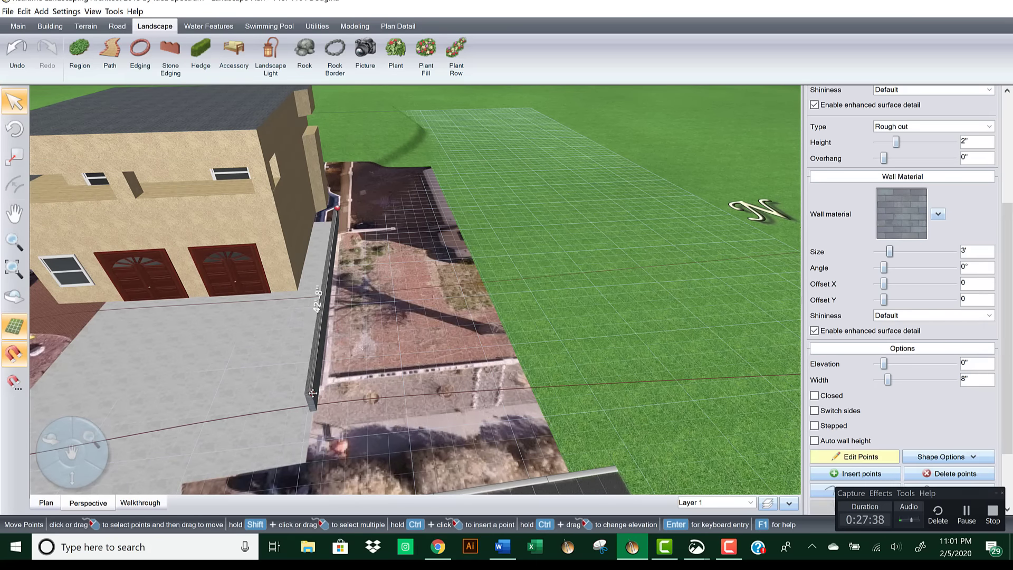
drag(313, 393, 315, 372)
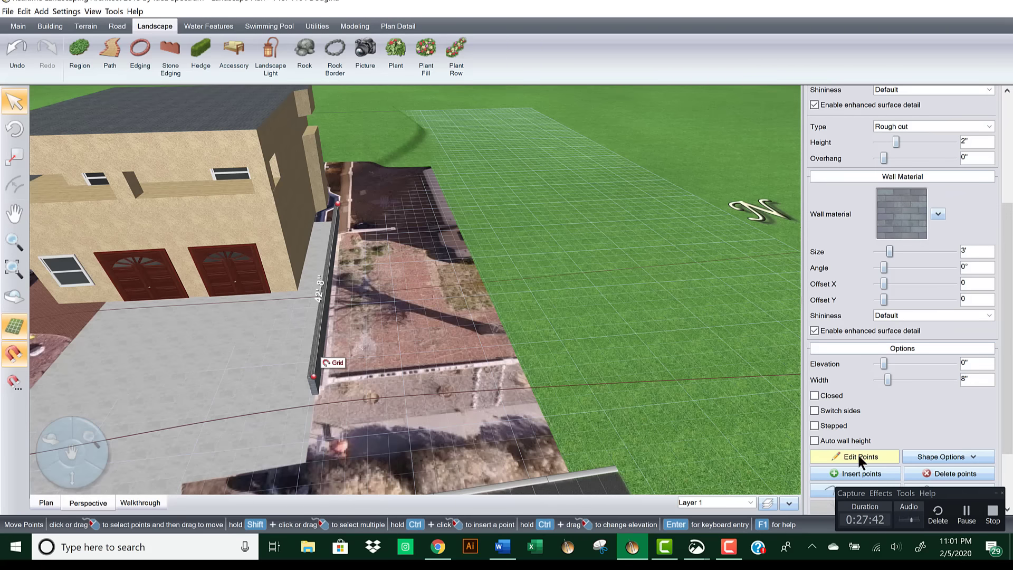
Step: Insert a point near the retaining wall's street end, and slide the end point and the new point toward the street
click(862, 475)
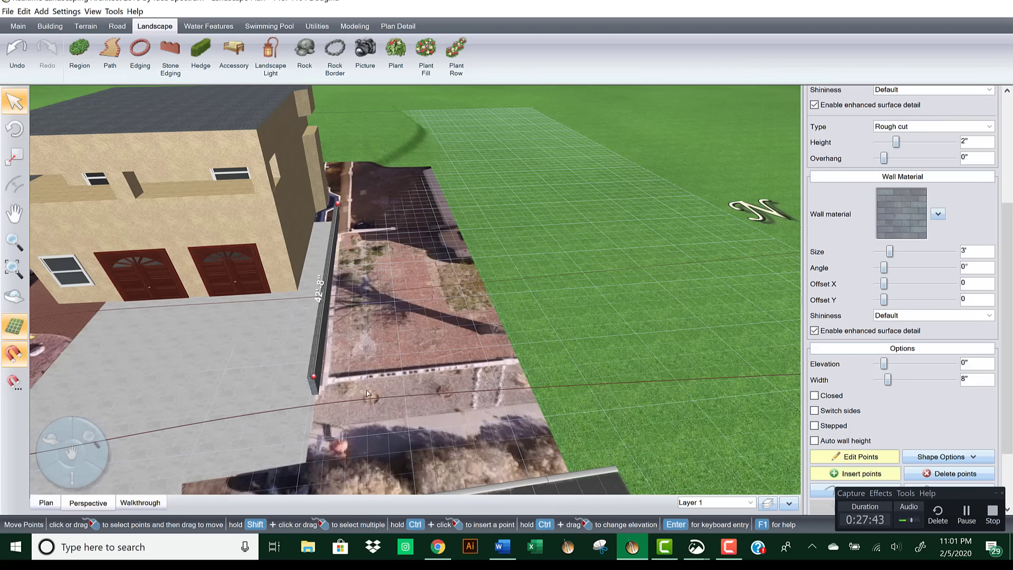
click(317, 359)
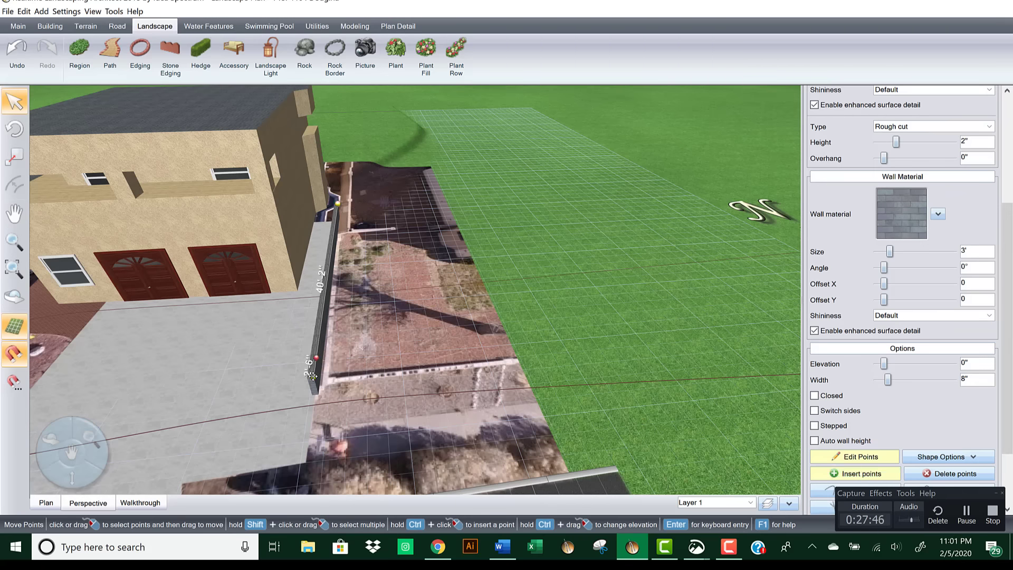
drag(313, 377, 313, 397)
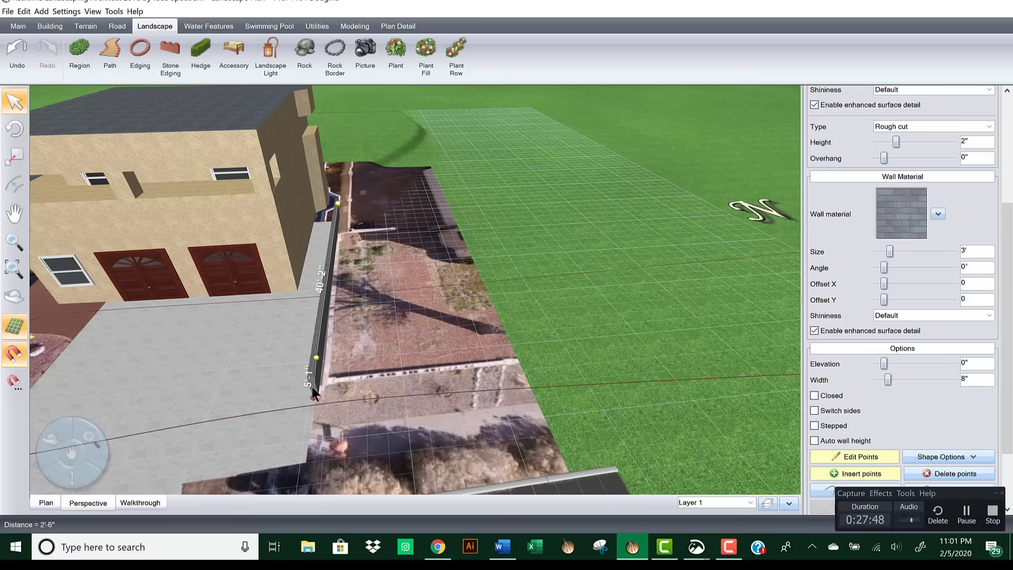
drag(317, 358, 318, 380)
Step: In the plan, move the inserted point to the photo's wall corner and swing the end point about 21 feet along the side yard's front wall
click(46, 502)
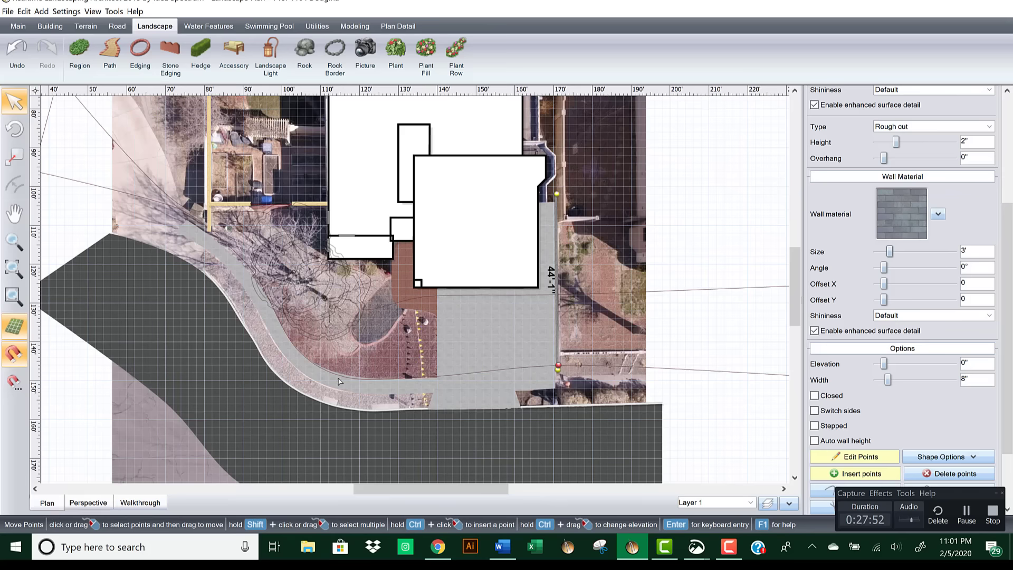
scroll(430, 322, up, 5)
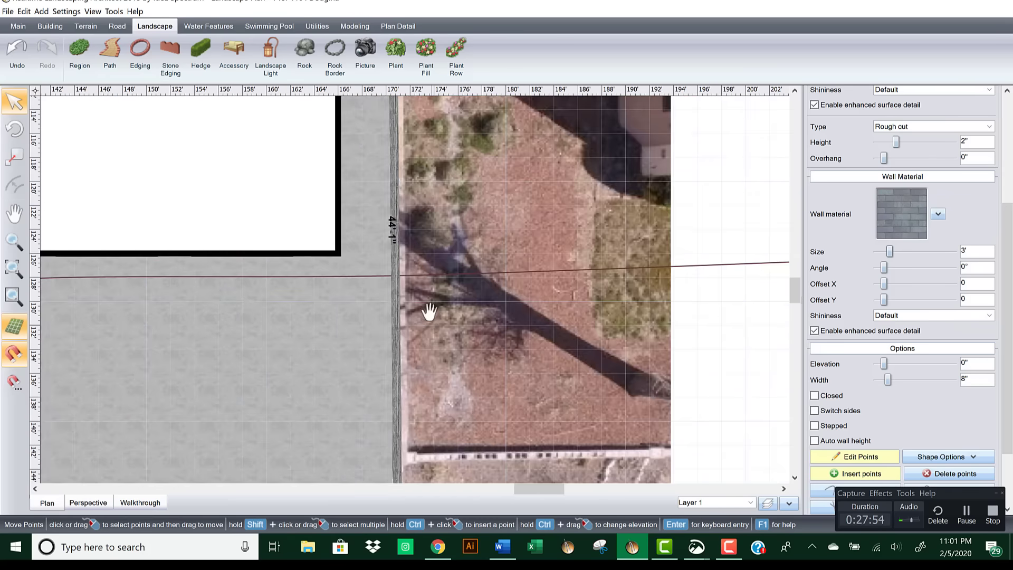
drag(372, 384, 371, 347)
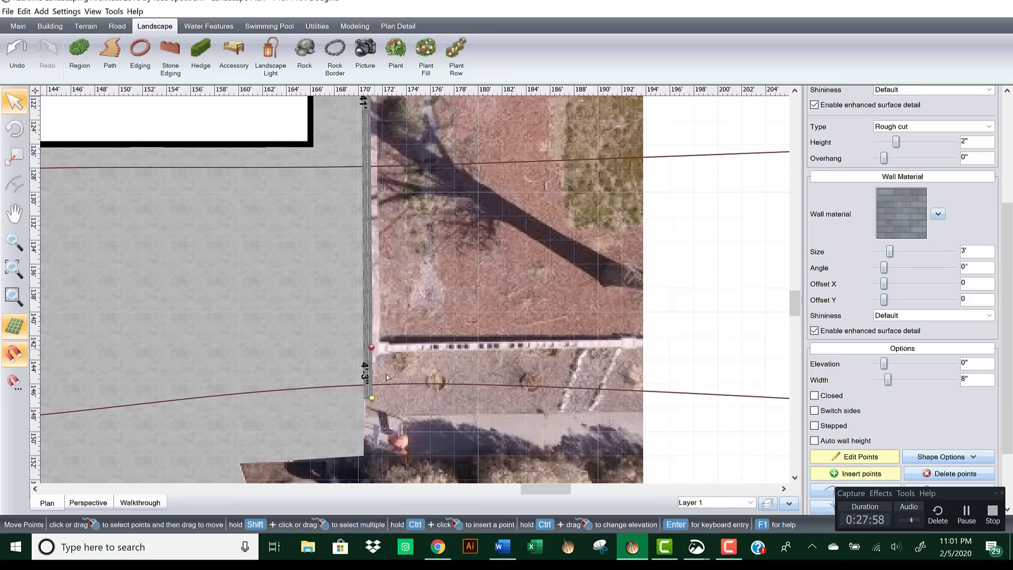
drag(364, 398, 620, 347)
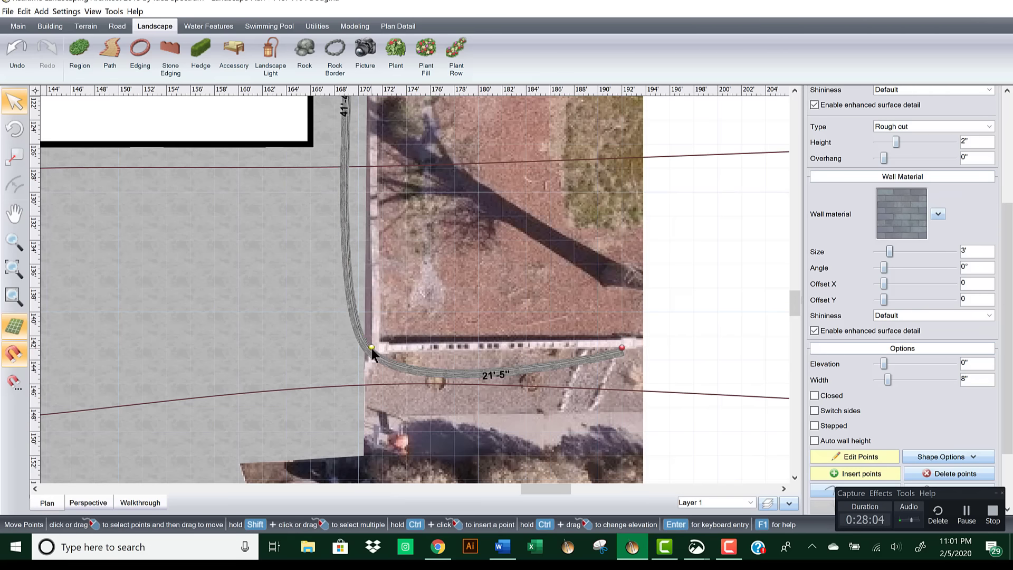
Step: Change the retaining wall's curve type to straight segments and nudge the new 20'-11" segment onto the wall in the photo
scroll(886, 438, down, 3)
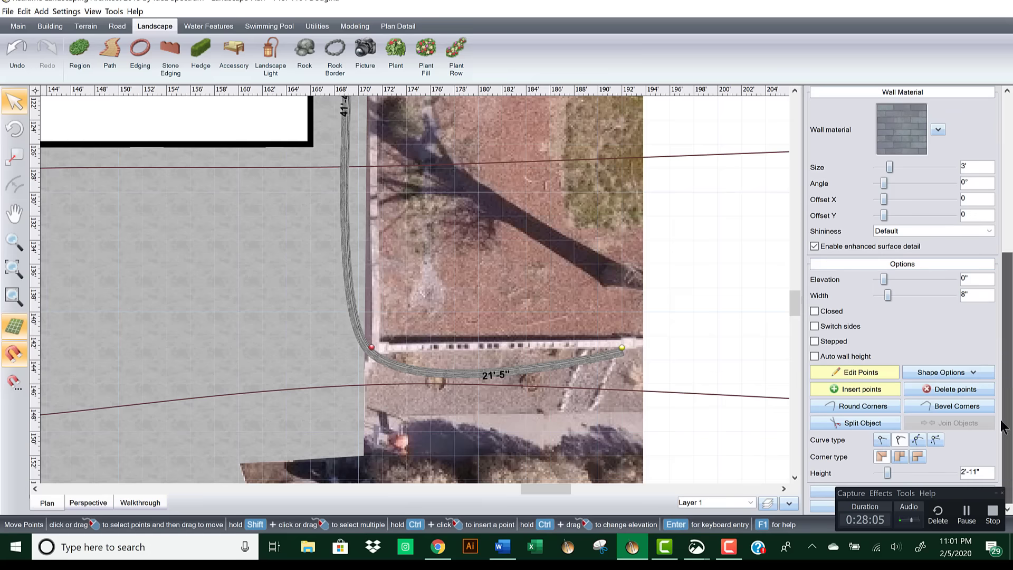
click(880, 438)
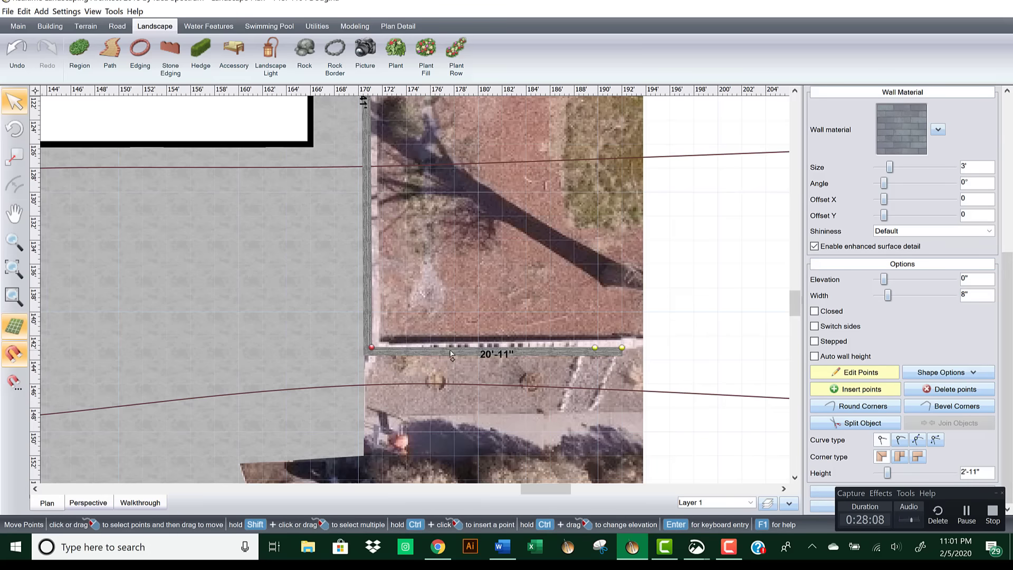
click(844, 388)
drag(489, 348, 490, 341)
Step: Draw a straight path 4' wide and 27'-11" long from the driveway edge along the sidewalk in the photo, past the overlay's edge
middle_drag(469, 345, 358, 267)
scroll(358, 267, down, 1)
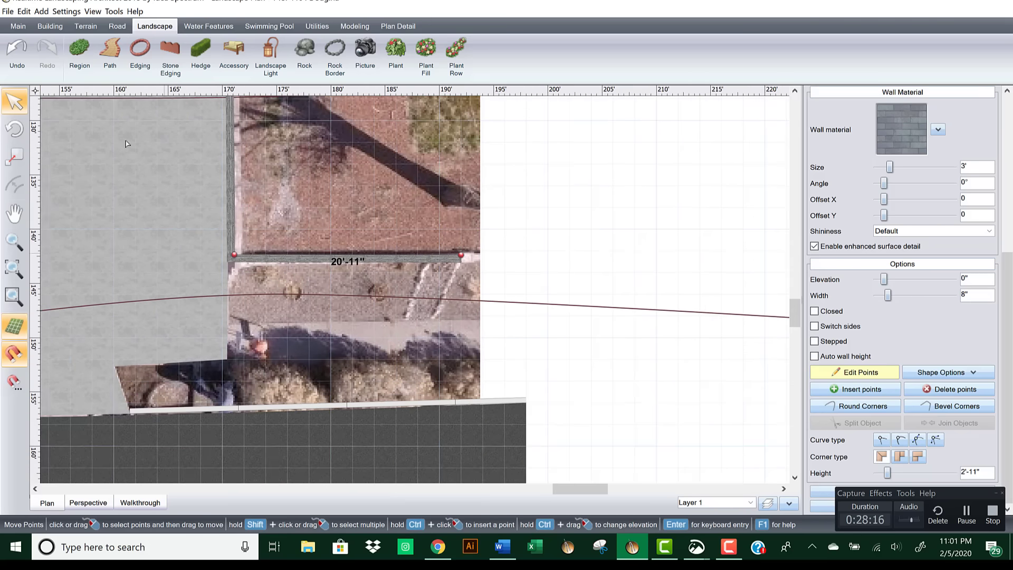
click(110, 52)
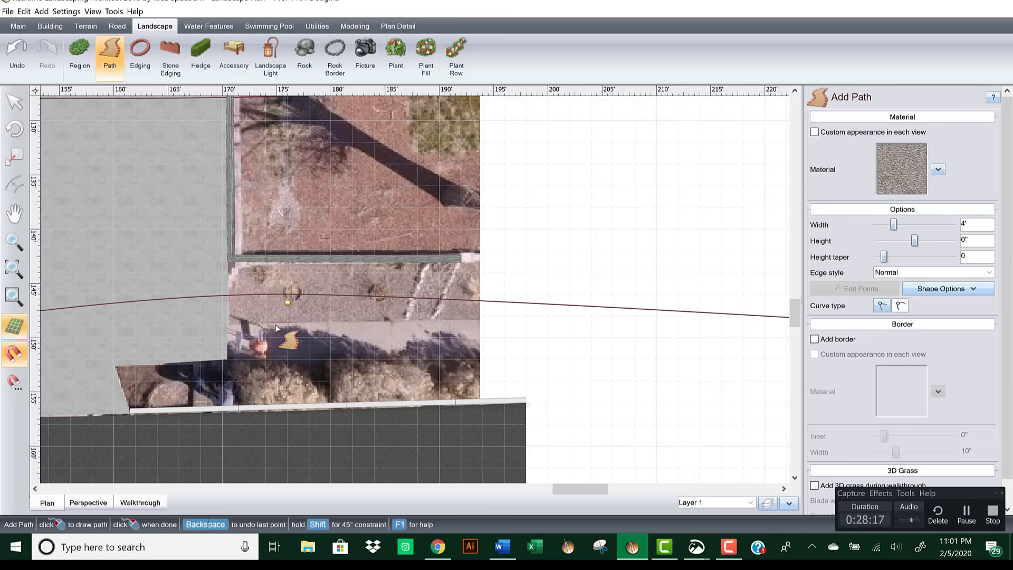
click(228, 342)
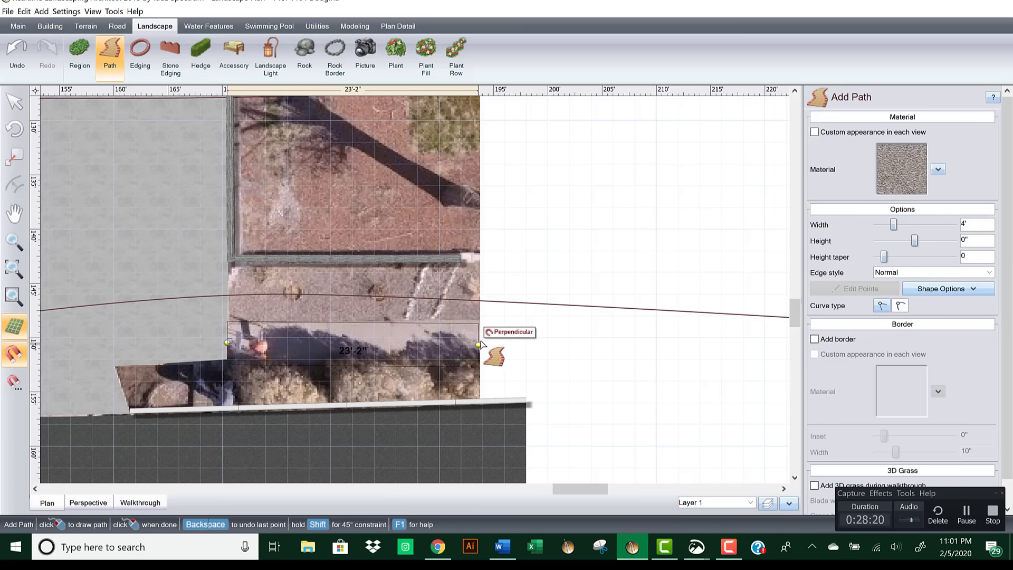
double_click(530, 344)
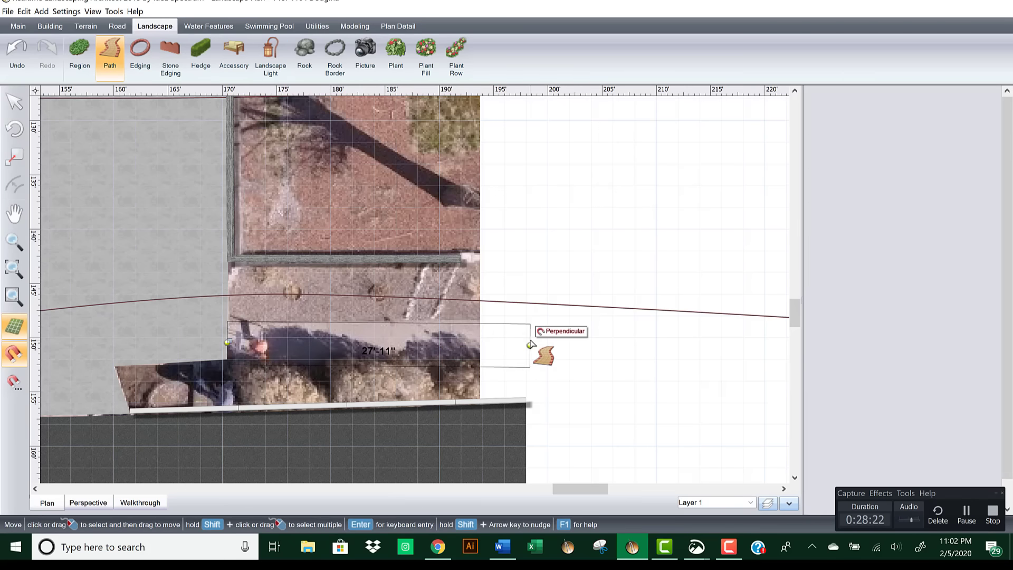
Step: Give the new sidewalk path a plain gray concrete material and nudge it so its street-side edge meets the driveway walk's corner
click(904, 164)
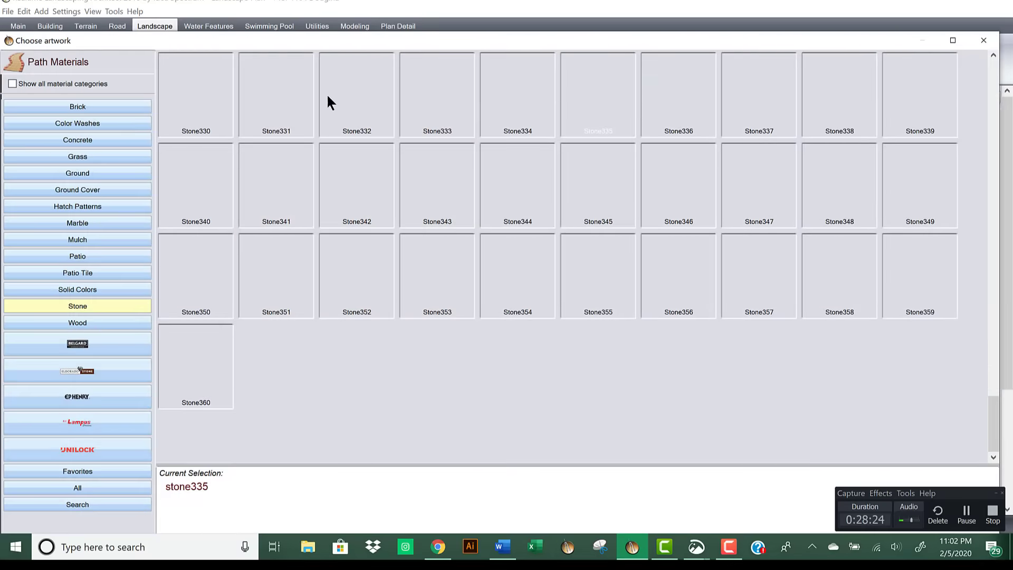
click(65, 141)
double_click(351, 97)
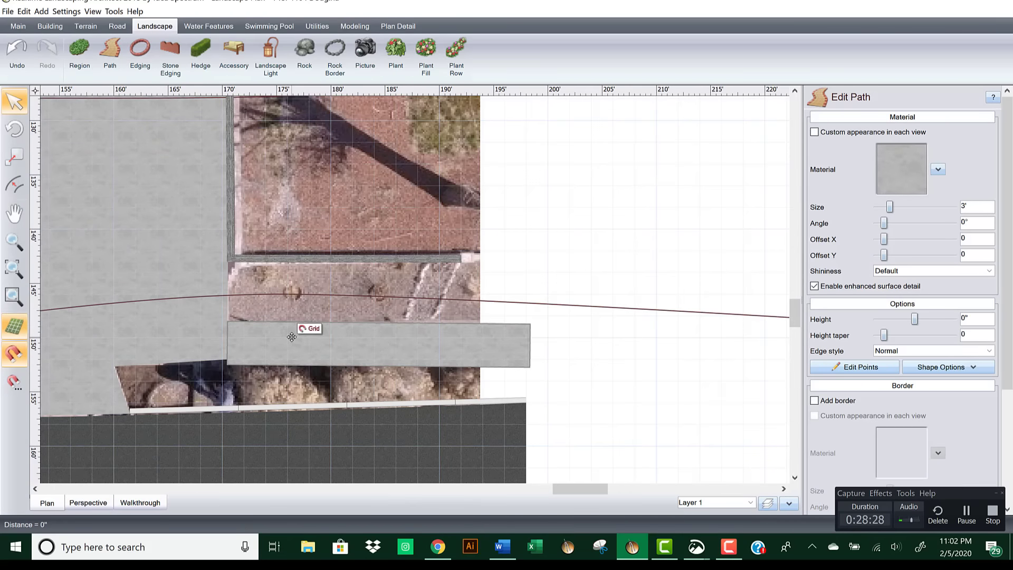
scroll(262, 338, up, 3)
drag(317, 381, 316, 372)
scroll(326, 277, down, 2)
Step: Draw a four-point region between the side yard's front wall and the new sidewalk, about 28' long along the path
click(79, 53)
click(339, 244)
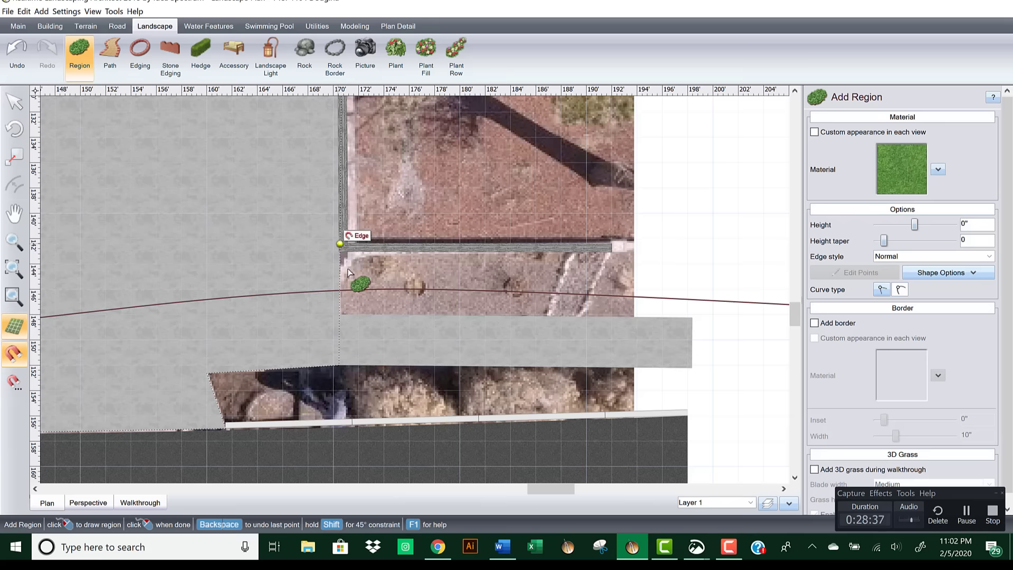
click(339, 315)
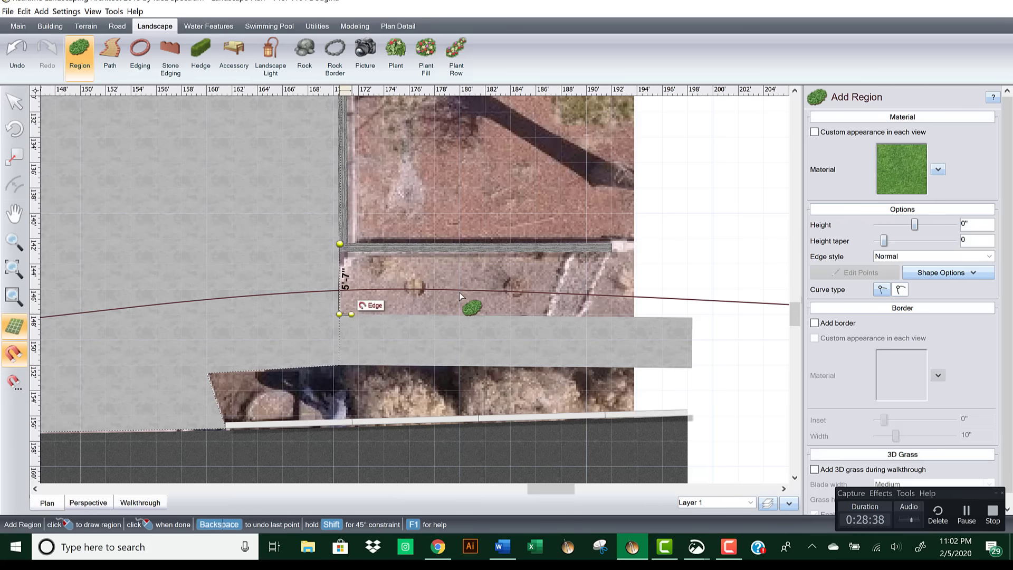
click(692, 317)
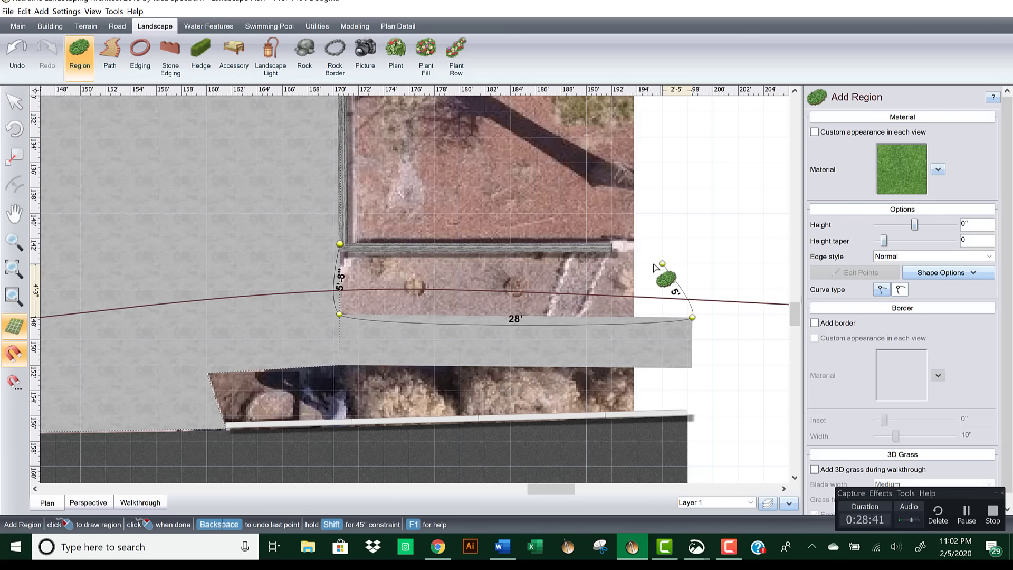
click(608, 254)
click(339, 244)
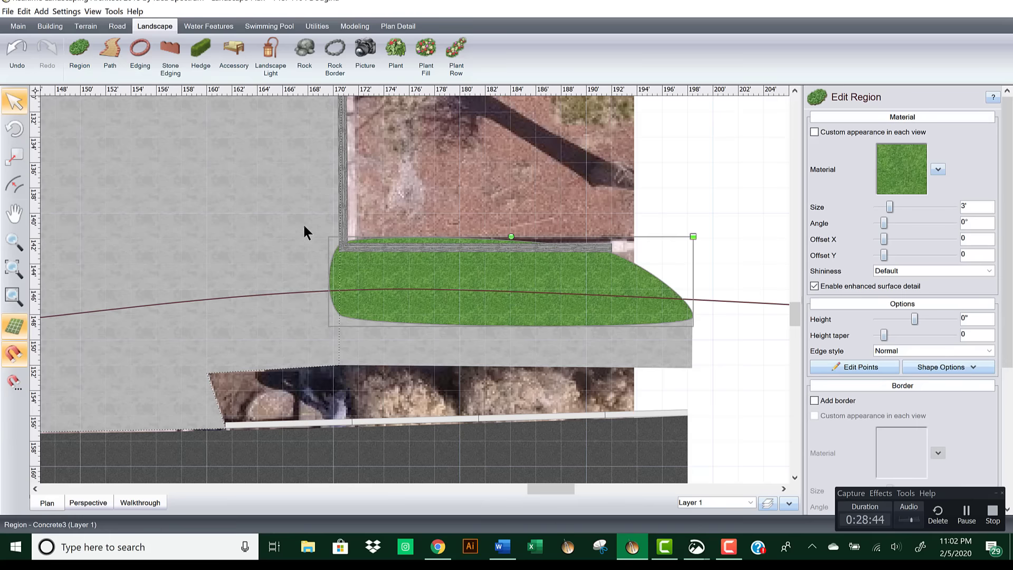
Step: Straighten all edges of the new region and fill it with the river-rock material from the favorites at size 2'
click(844, 367)
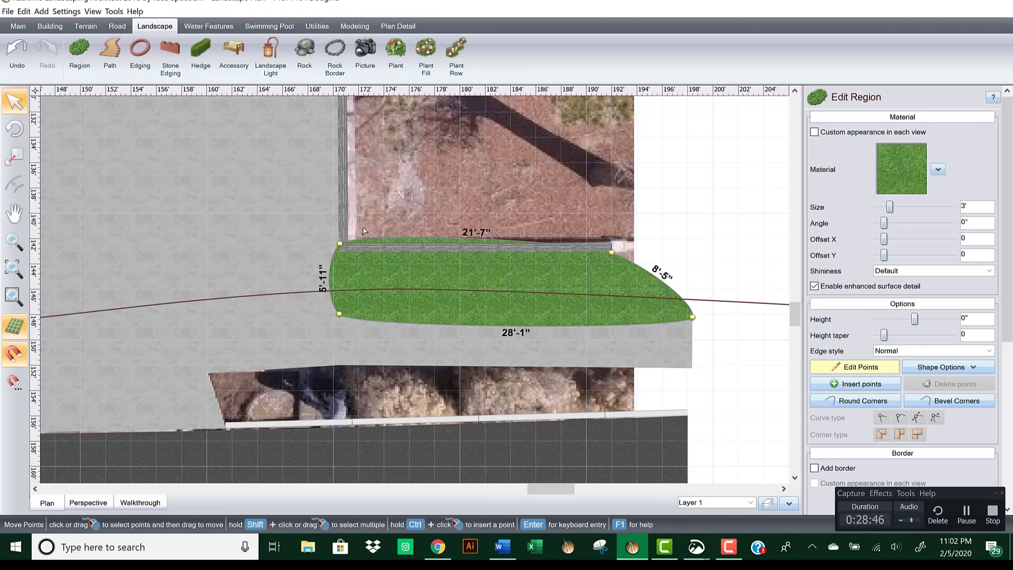
drag(363, 230, 685, 350)
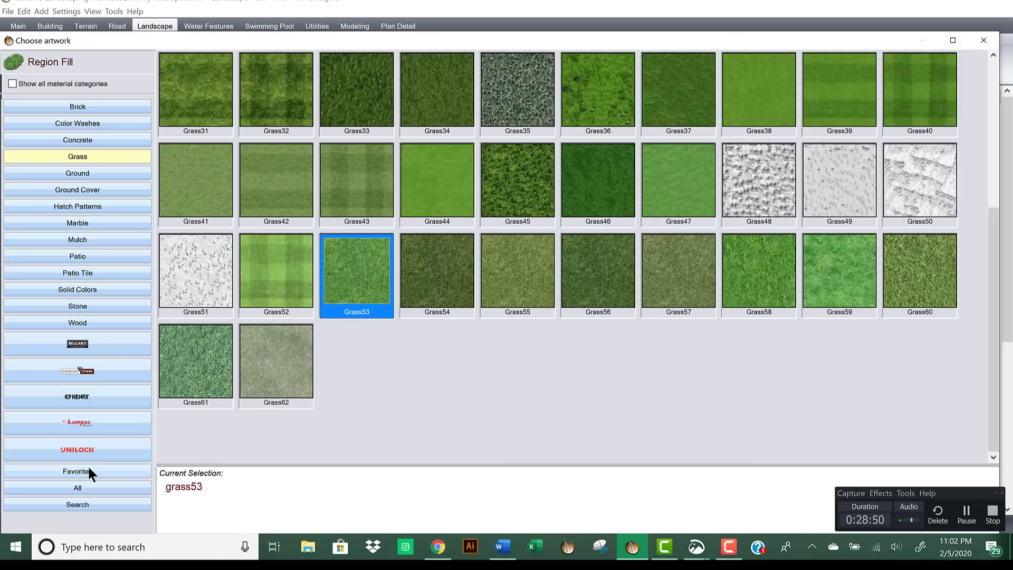
click(89, 470)
double_click(350, 106)
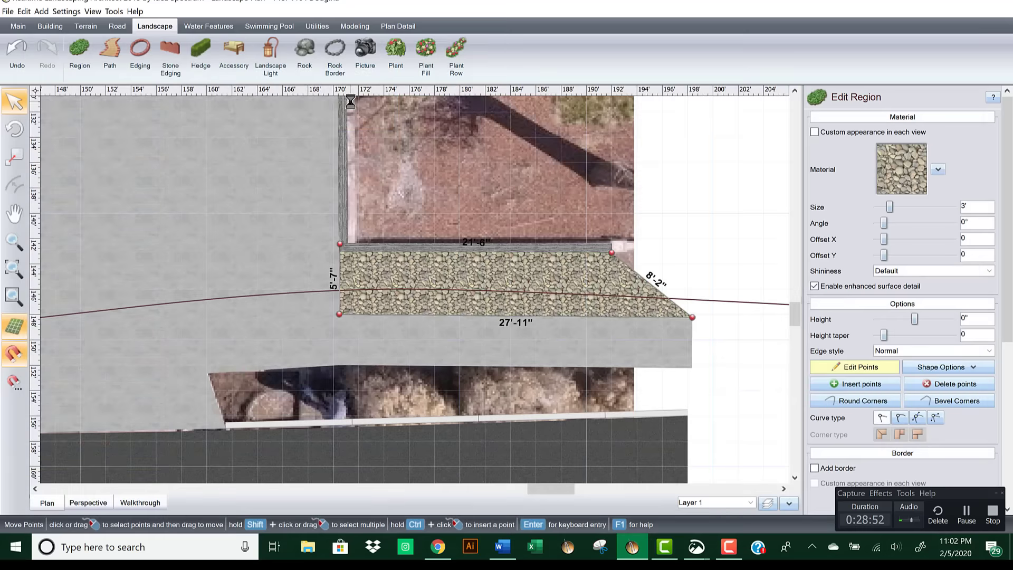
click(876, 206)
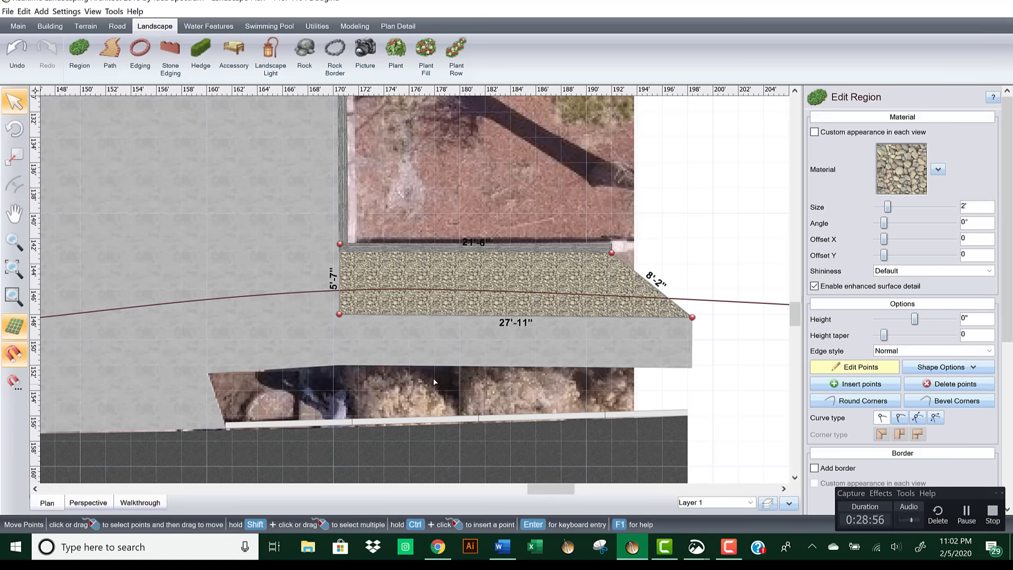
click(843, 364)
click(705, 154)
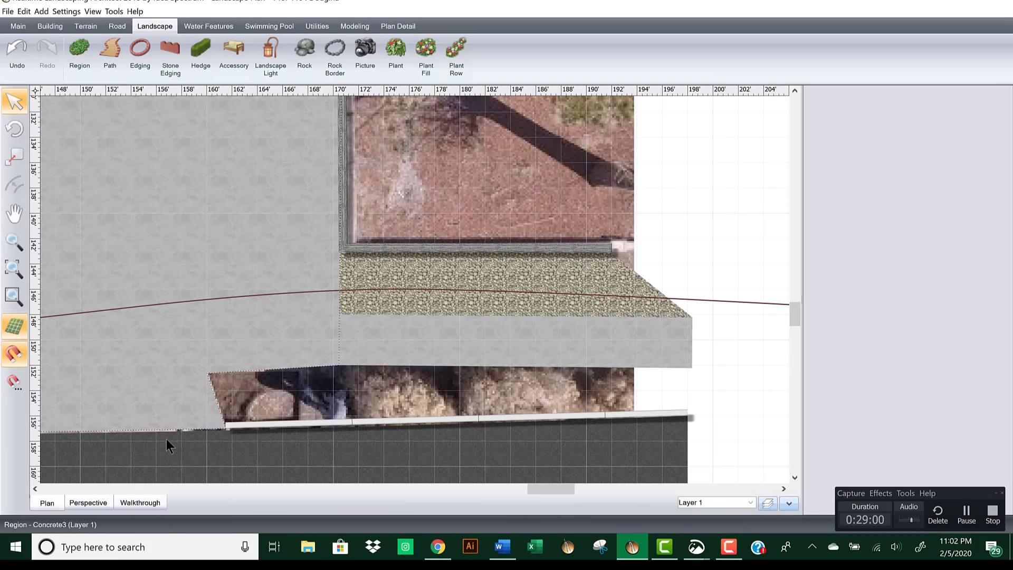
Step: Delete the aerial photo overlay from the plan
scroll(342, 344, down, 8)
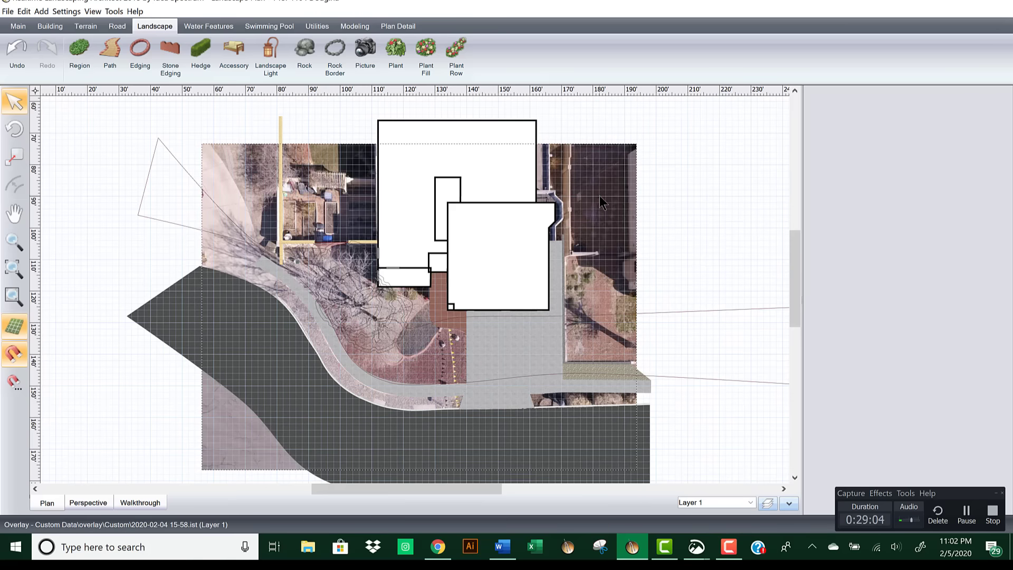
click(599, 195)
key(Delete)
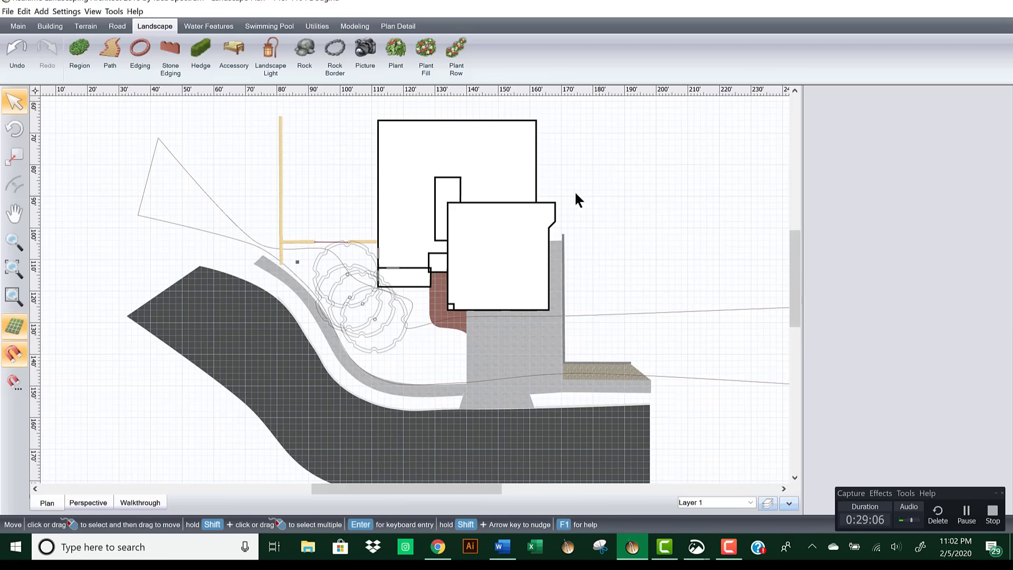
Step: Make Elevations the only unlocked layer, with Design and Layer 1 locked
middle_drag(446, 218, 445, 294)
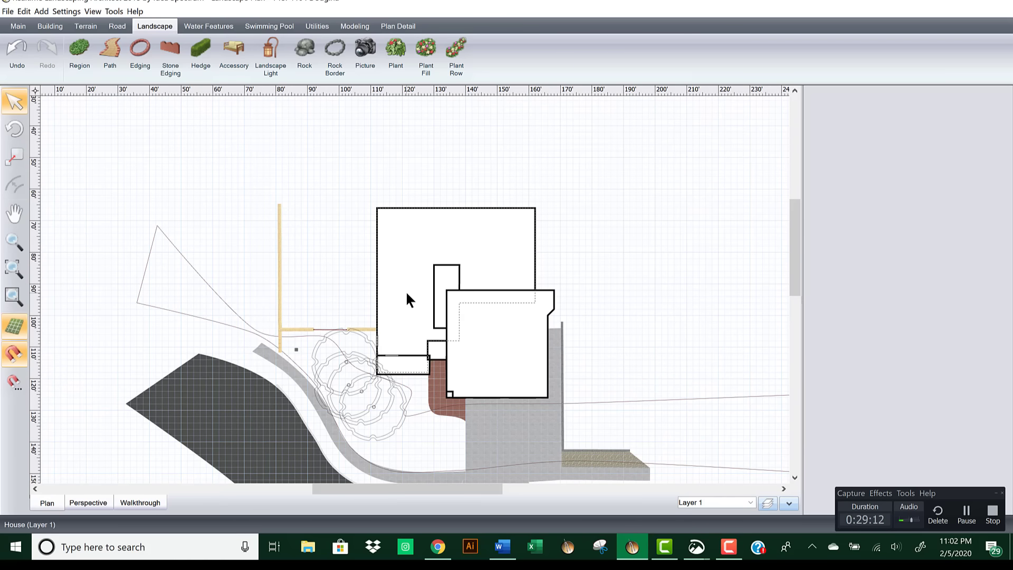
click(212, 295)
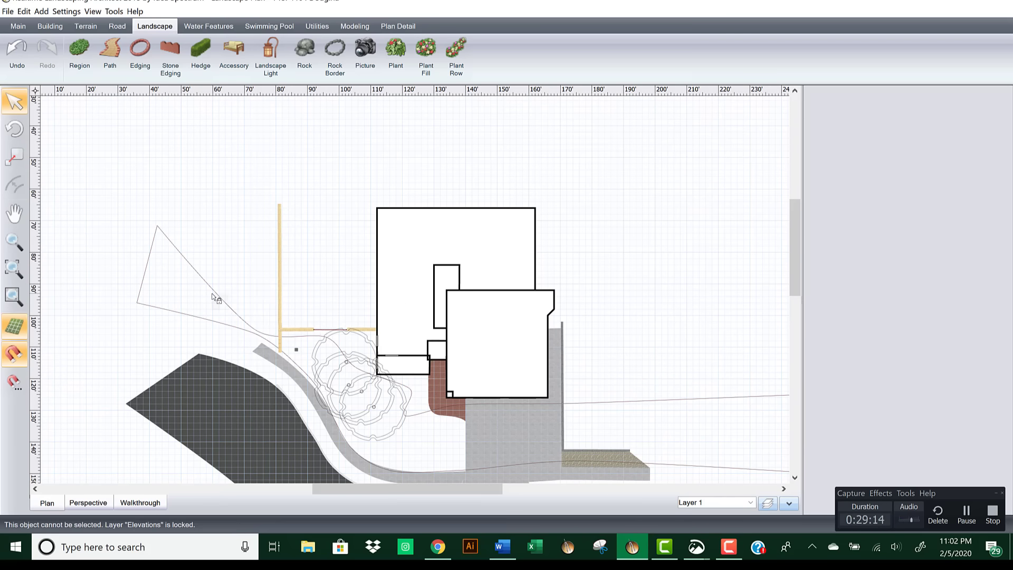
click(768, 504)
click(576, 156)
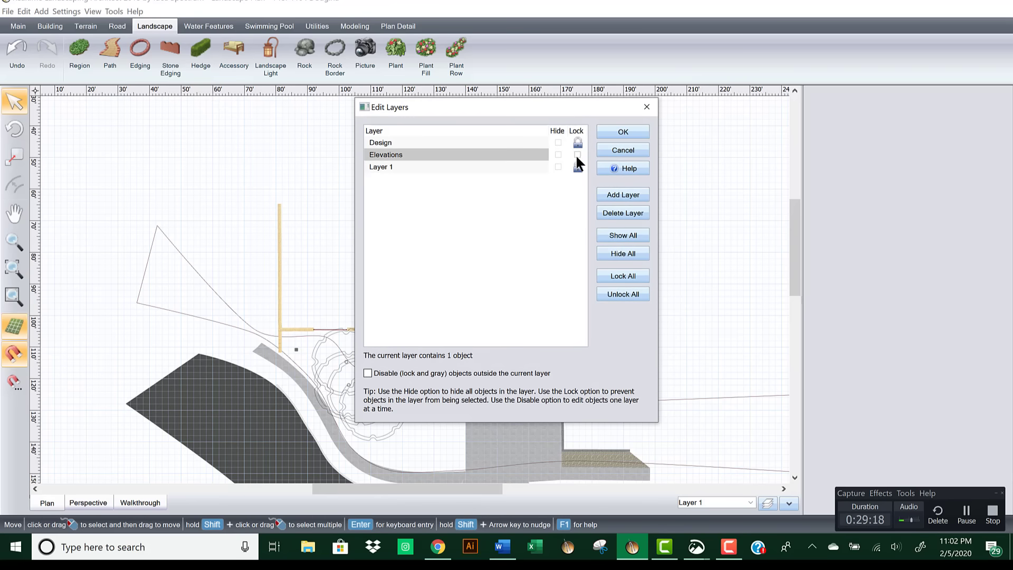
click(633, 132)
Step: Set the terrain slope's line style to No Line so its outline is hidden in the plan
click(194, 273)
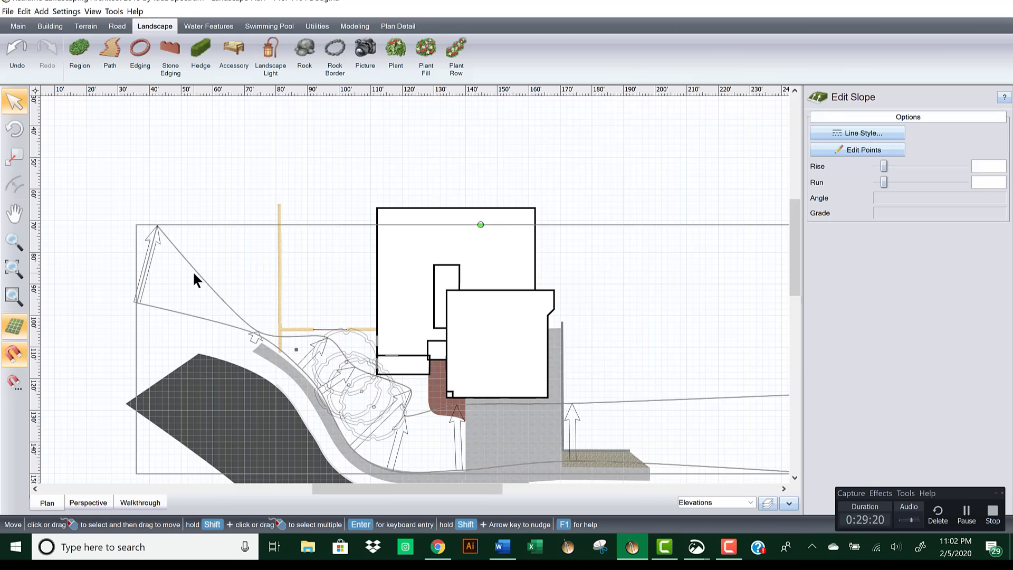
click(844, 134)
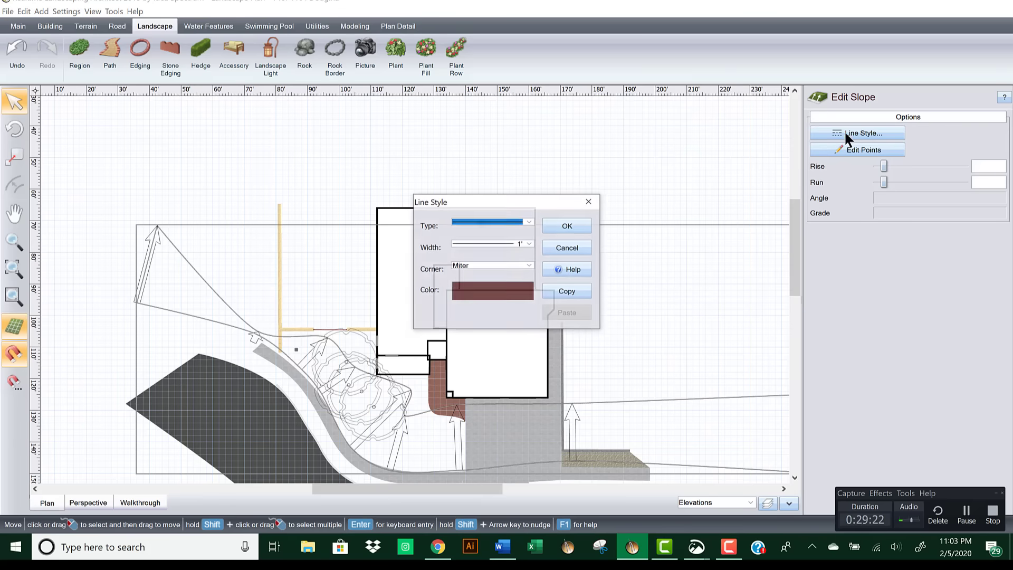
click(529, 221)
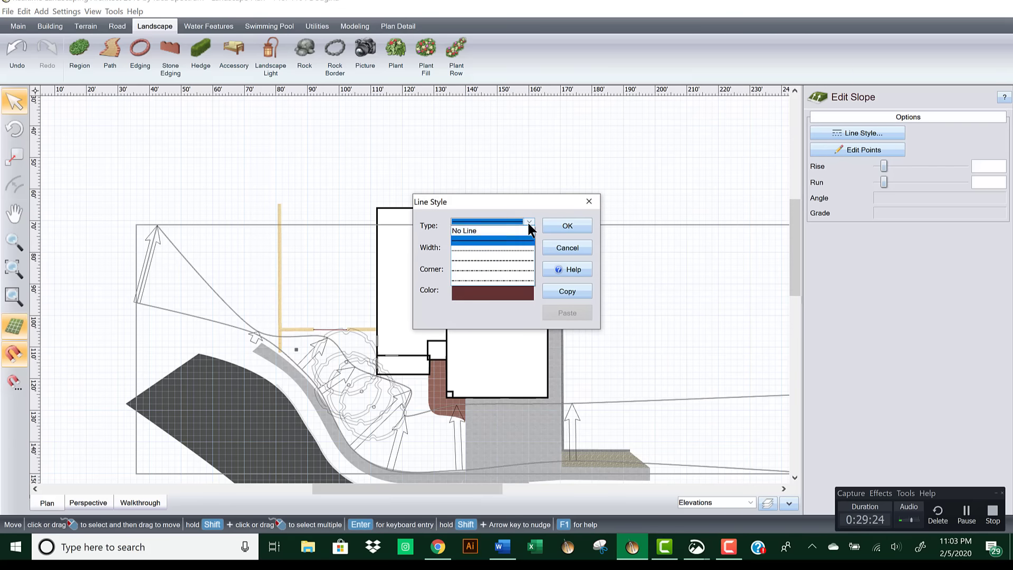
click(509, 228)
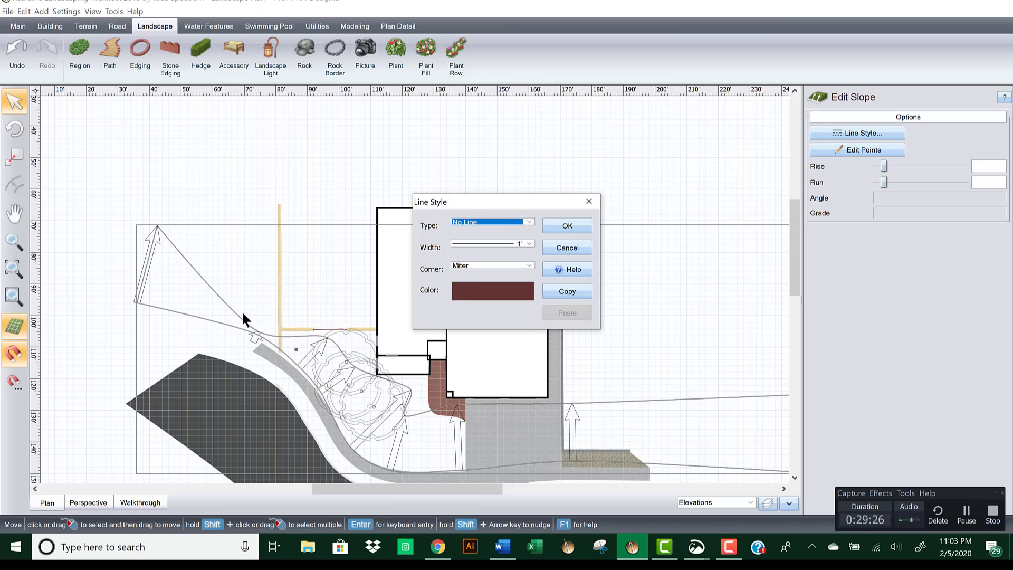
click(566, 227)
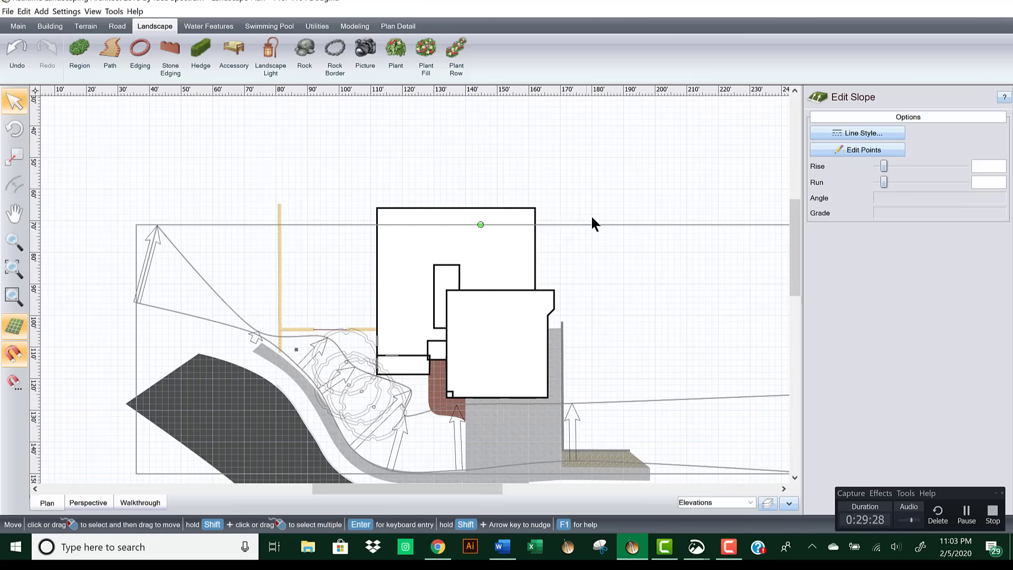
click(686, 158)
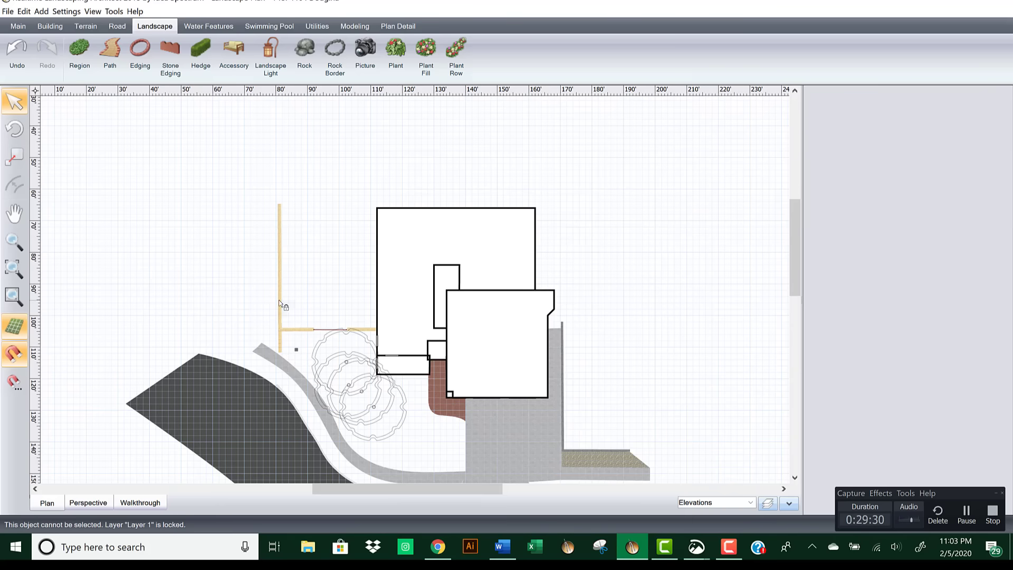
Step: Examine the cleaned-up base plan around the street, the tree symbols, the brick walk and the driveway
middle_drag(671, 267, 587, 186)
scroll(424, 274, down, 3)
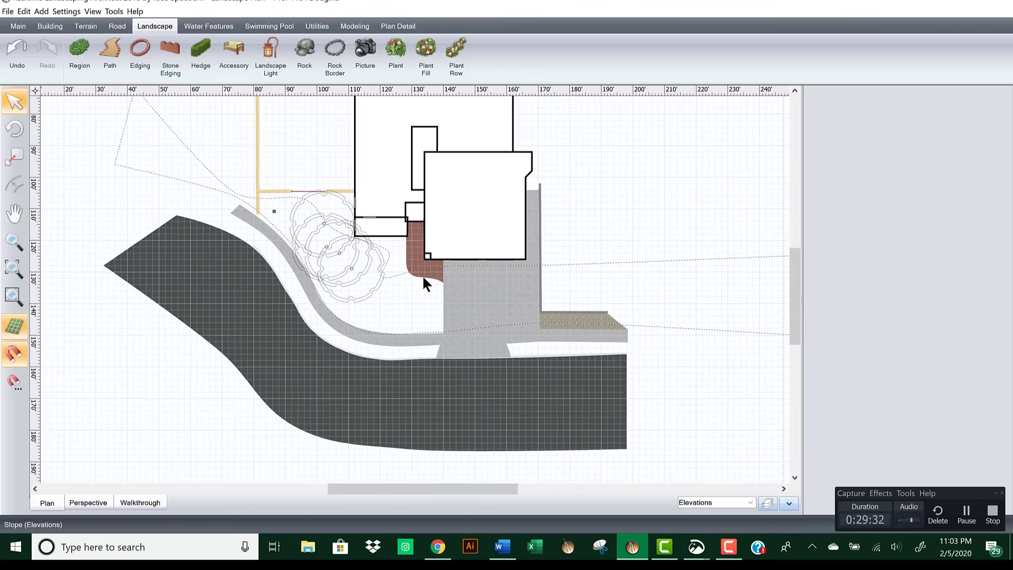
scroll(424, 274, up, 3)
middle_drag(423, 275, 449, 323)
middle_drag(546, 247, 547, 245)
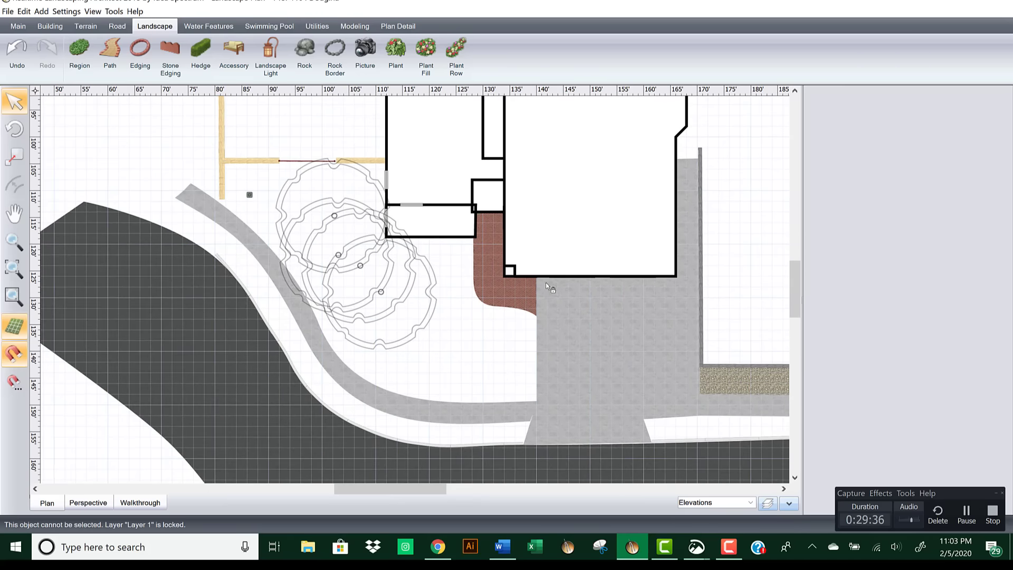
middle_drag(392, 259, 392, 316)
scroll(392, 316, down, 1)
click(506, 274)
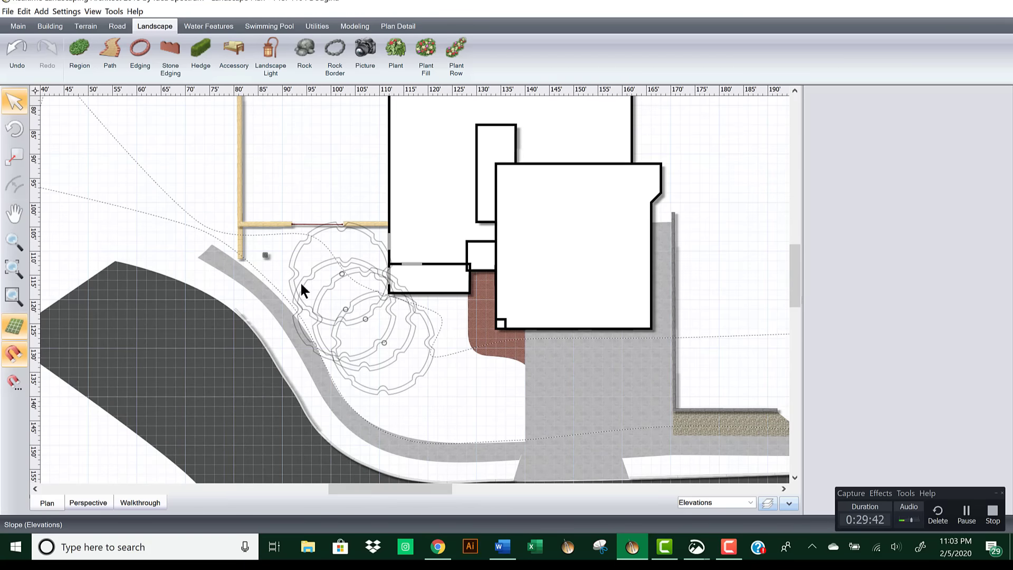
click(504, 307)
middle_drag(503, 307, 473, 200)
scroll(473, 255, up, 1)
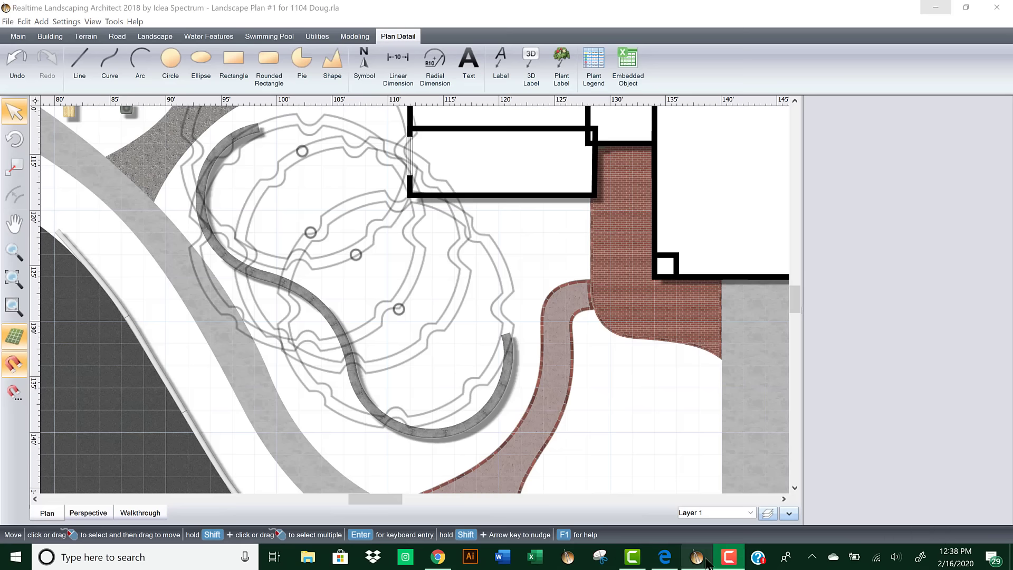
click(638, 560)
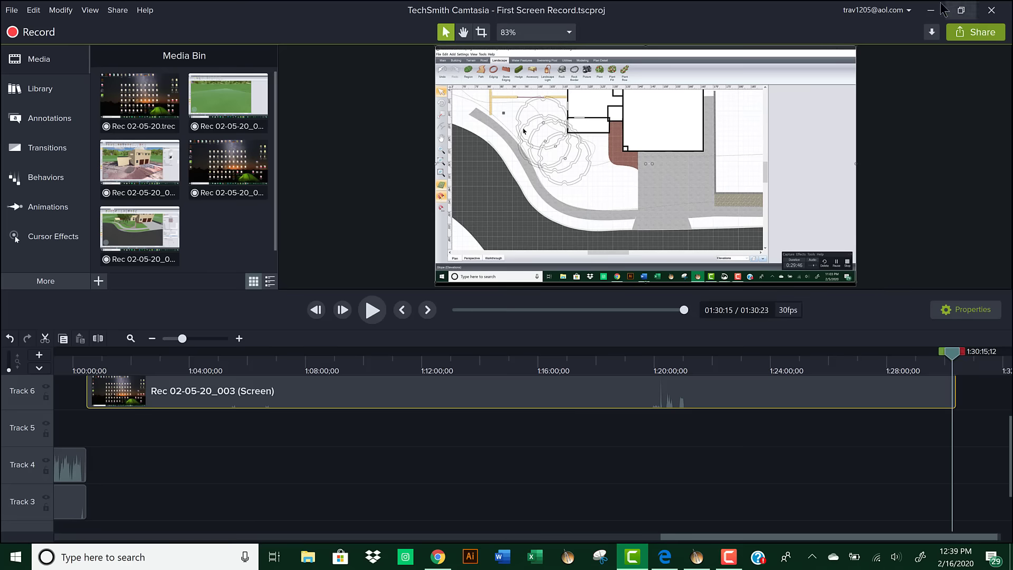
click(932, 10)
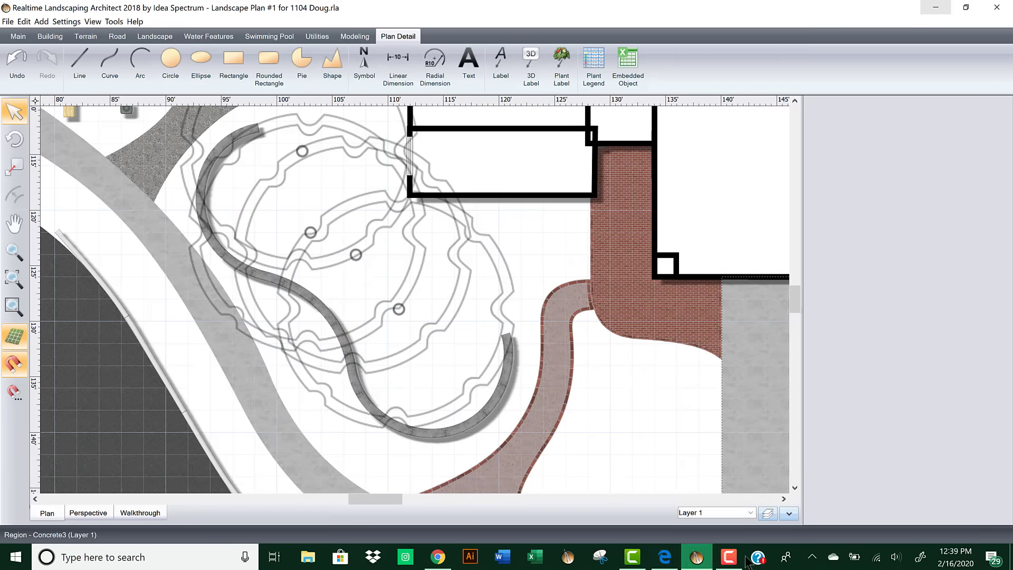
click(728, 557)
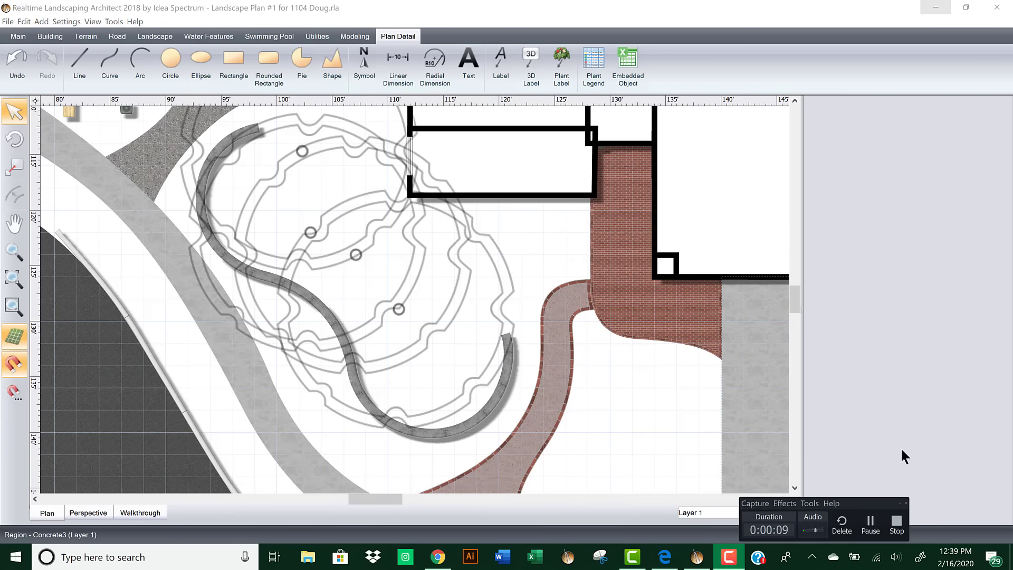
Step: Examine the curved retaining wall, the brick-edged walkway and the tree symbols in the front yard plan
click(413, 347)
middle_drag(521, 354, 546, 291)
middle_drag(423, 301, 406, 369)
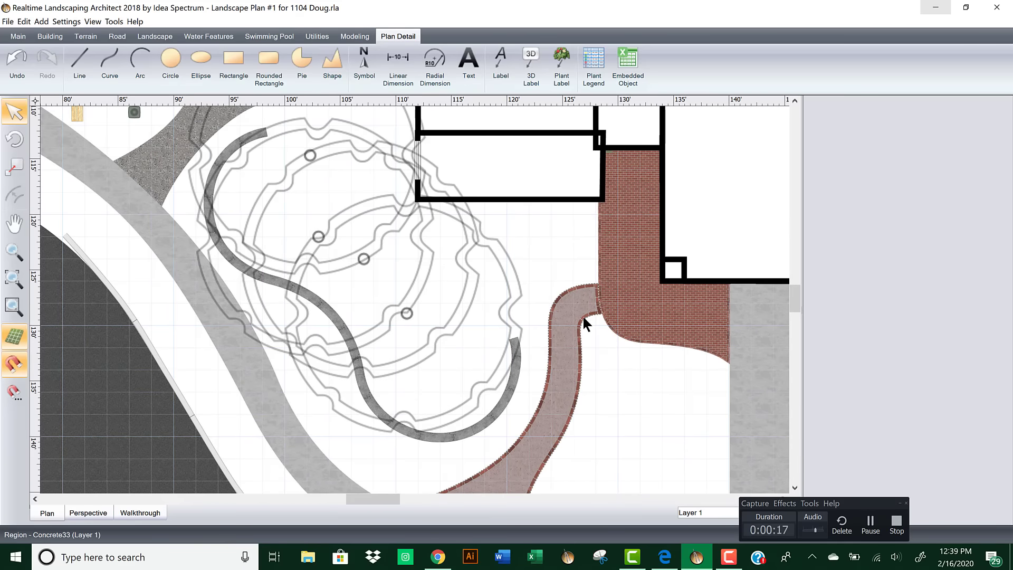
scroll(562, 390, down, 2)
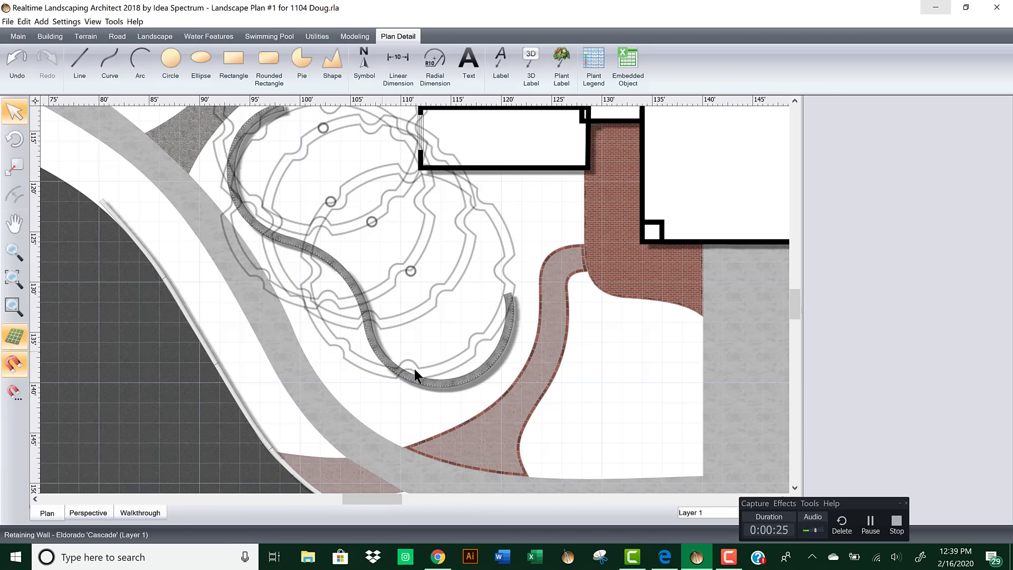
middle_drag(439, 256, 434, 286)
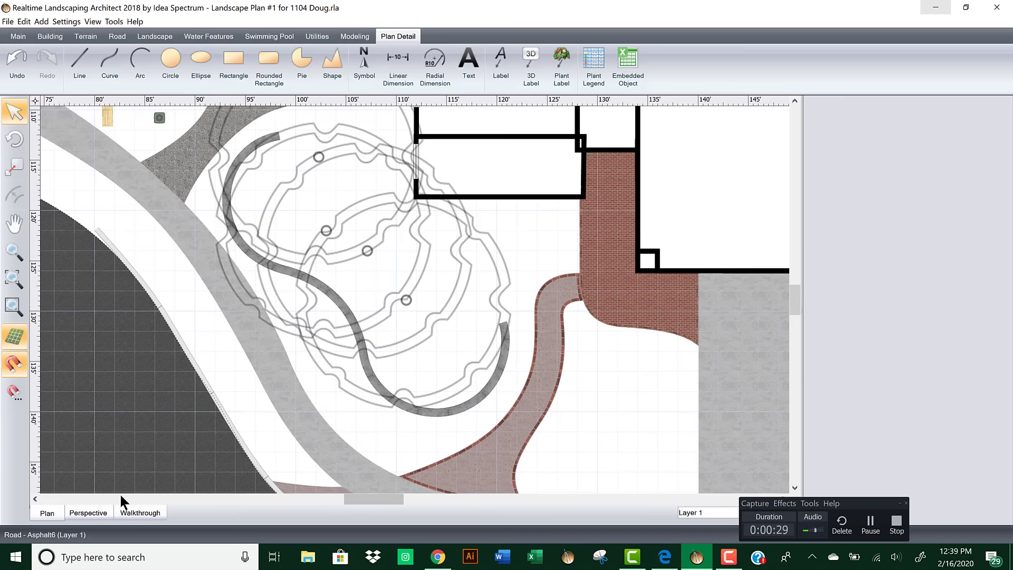
middle_drag(494, 414, 470, 324)
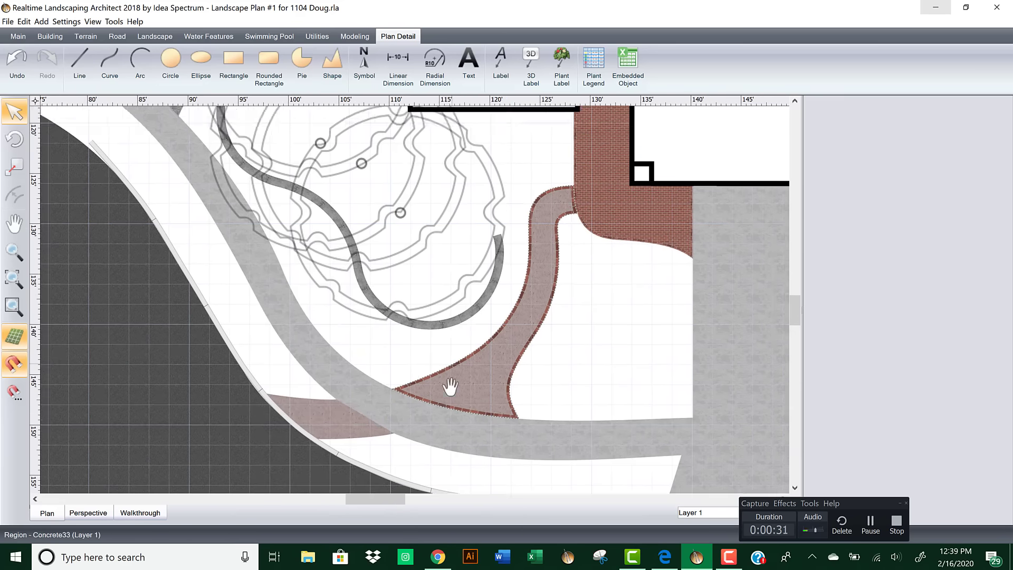
scroll(450, 386, up, 3)
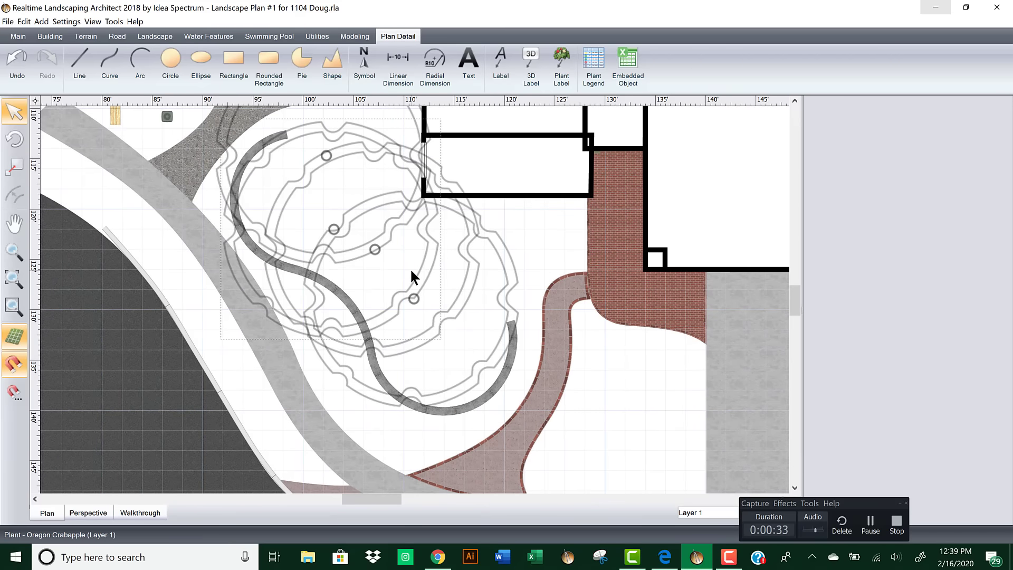
click(409, 258)
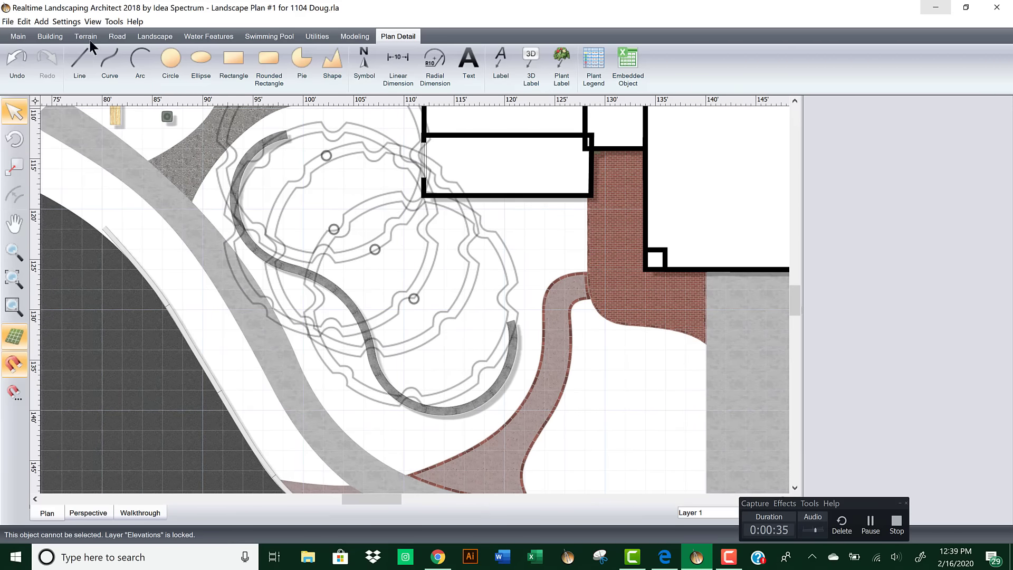
Step: Add a grass landscape region from the predefined Circle shape over the front yard plan
click(51, 36)
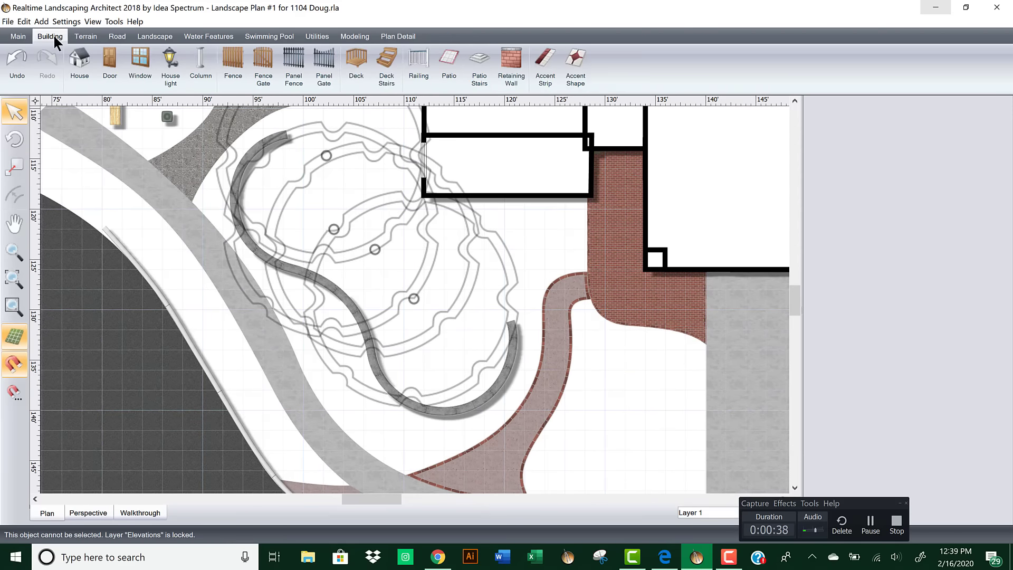
click(139, 35)
click(78, 59)
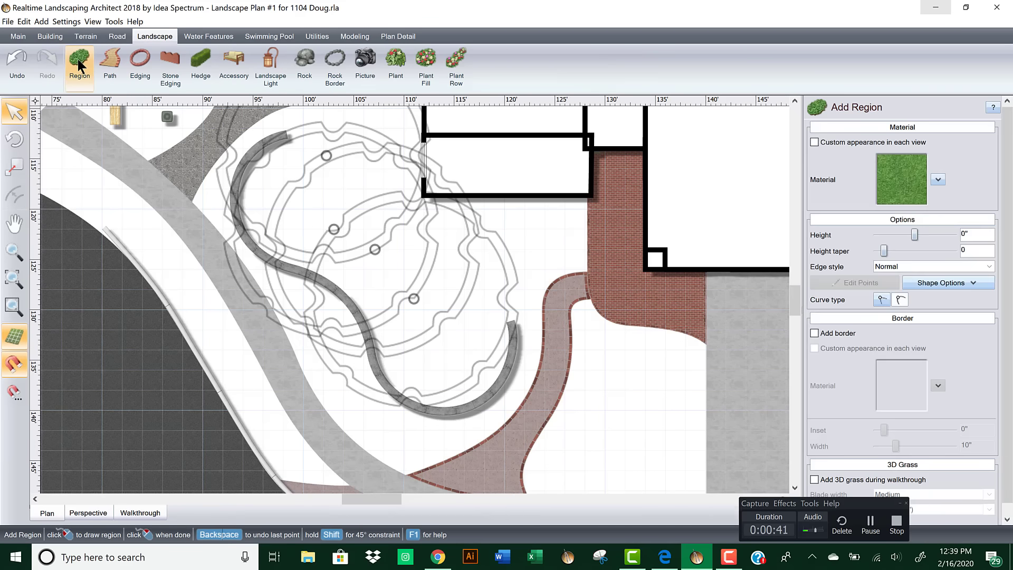
click(954, 282)
click(940, 293)
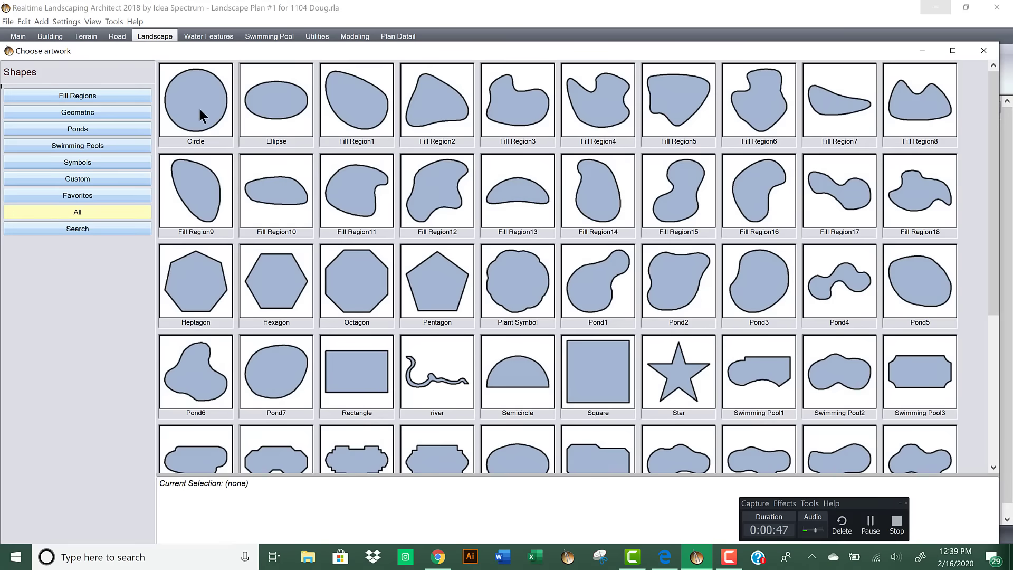
click(203, 111)
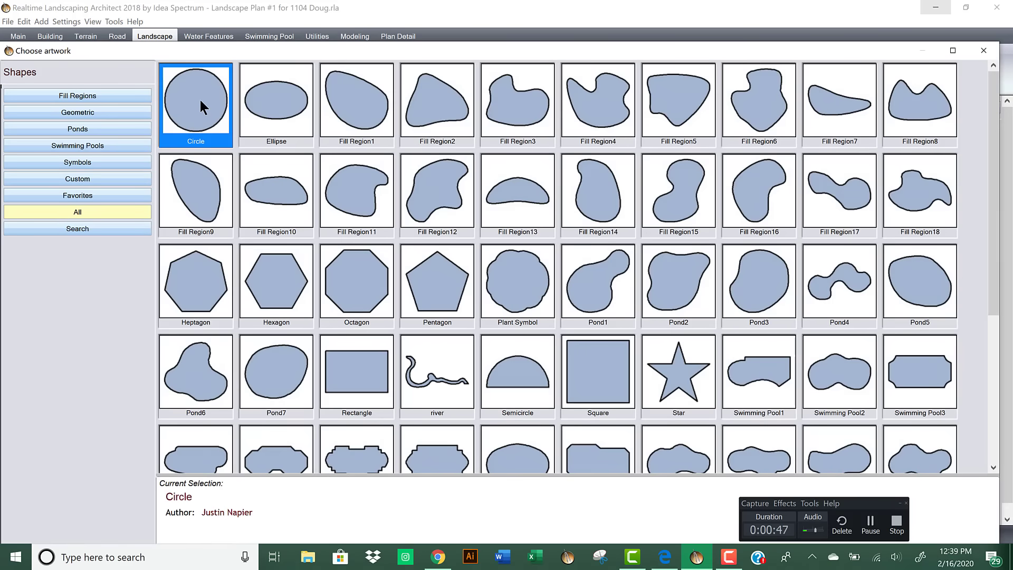
double_click(199, 97)
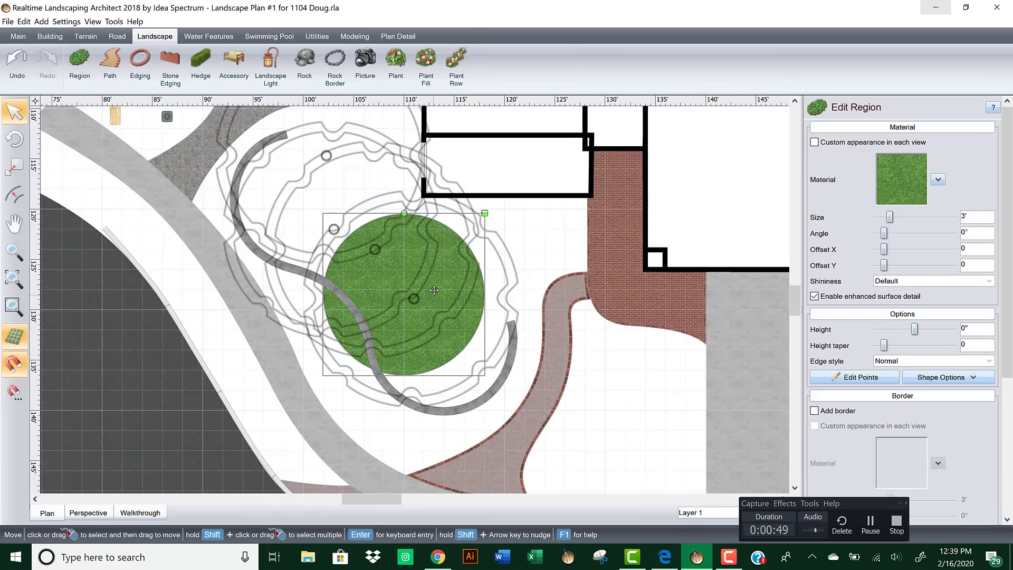
Step: Shrink the circular grass region to about 13 ft across and fit it inside the retaining wall's lower curve
drag(434, 290, 477, 323)
drag(523, 253, 509, 269)
drag(486, 310, 478, 311)
scroll(415, 306, up, 3)
middle_drag(462, 256, 447, 236)
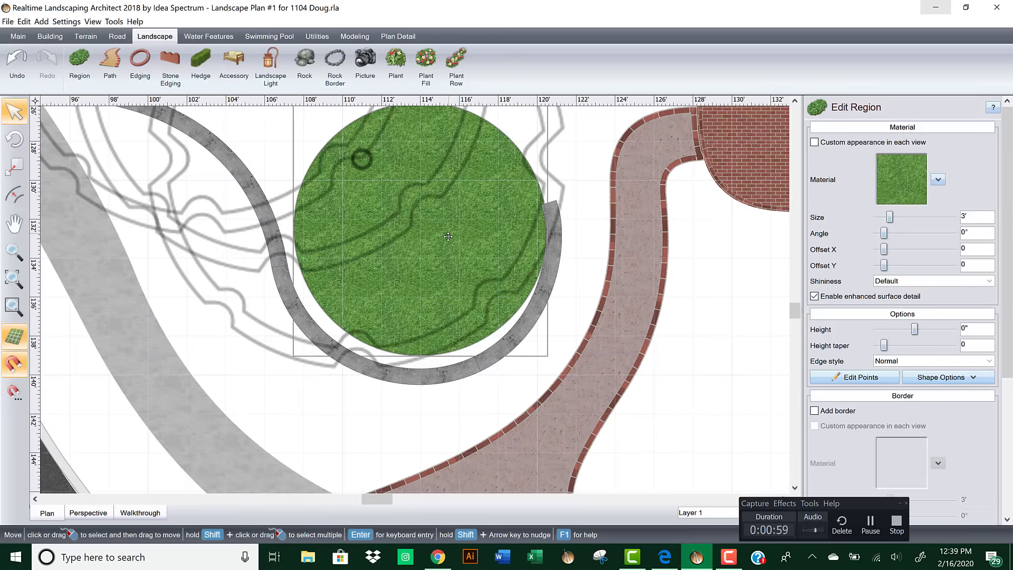
drag(450, 251, 452, 253)
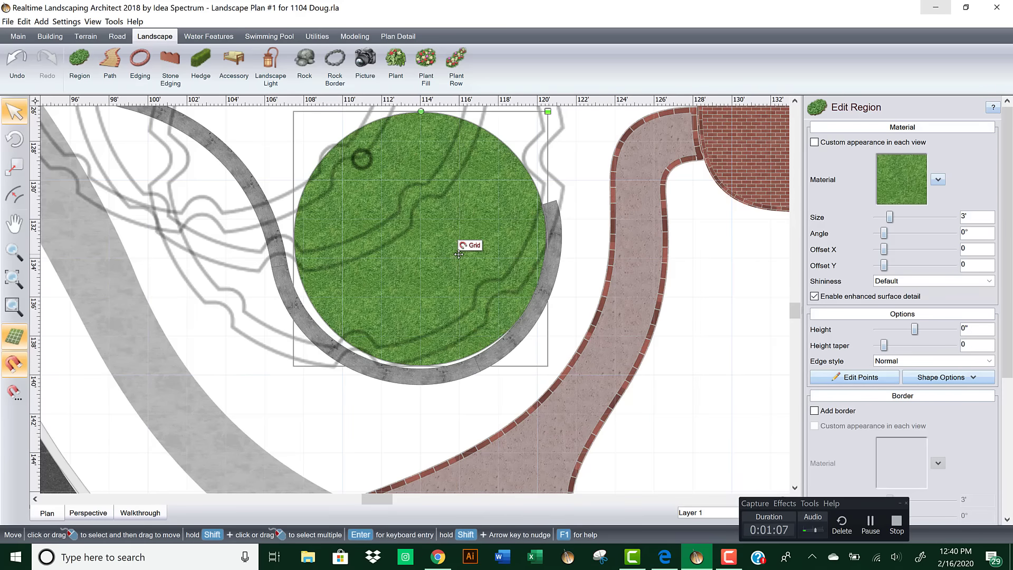
drag(543, 114, 546, 110)
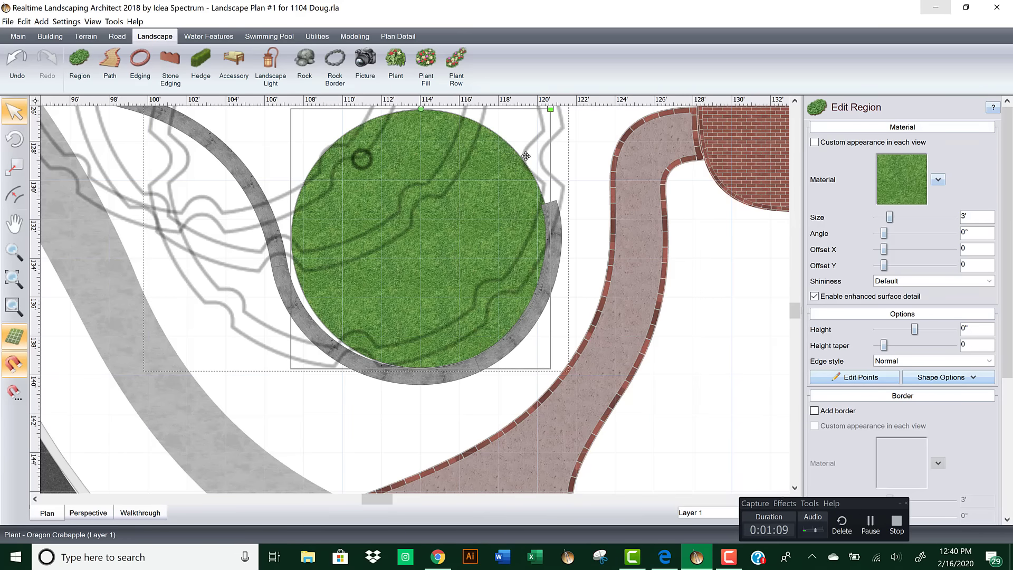
drag(493, 187, 495, 193)
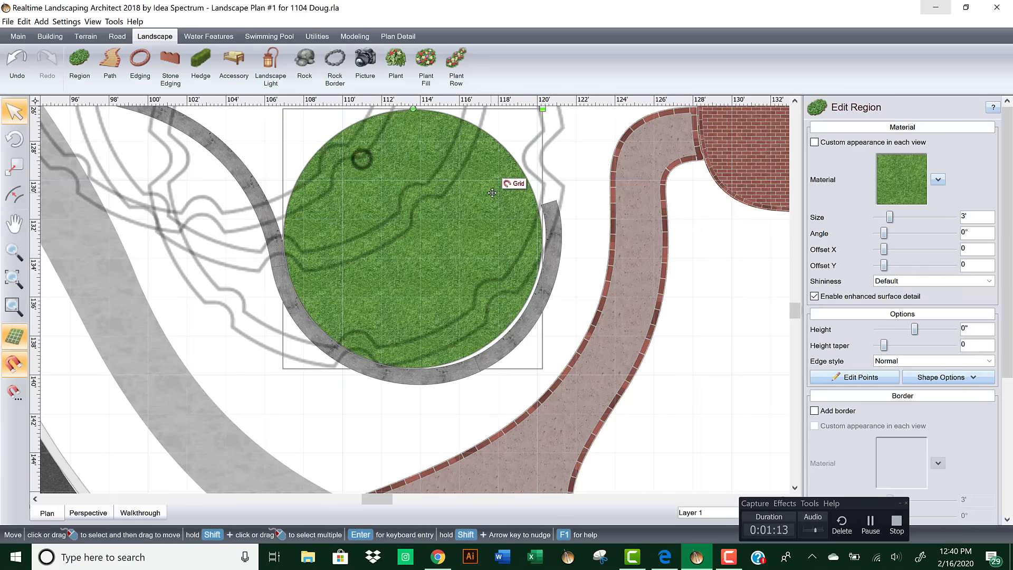
Step: Move the grass circle outside the retaining wall and duplicate it, giving two equal circles on the sidewalk side
scroll(492, 193, down, 4)
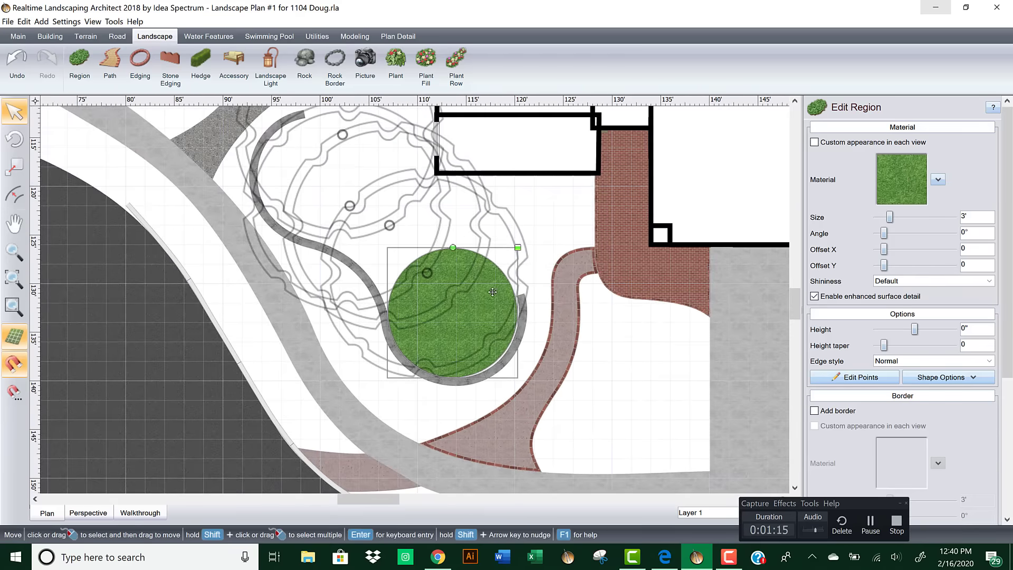
drag(492, 292, 364, 227)
drag(349, 188, 417, 344)
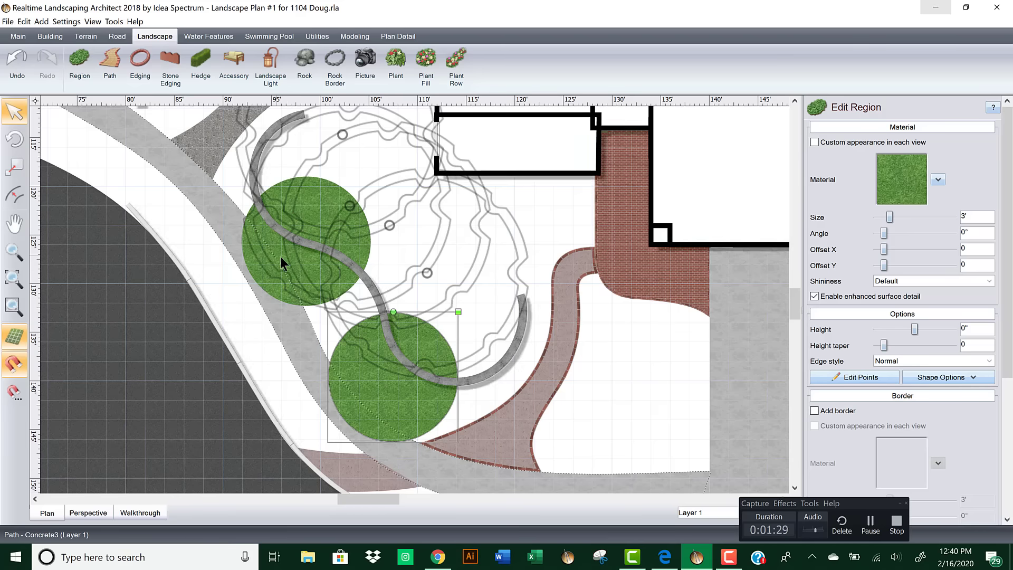
middle_drag(303, 275, 461, 203)
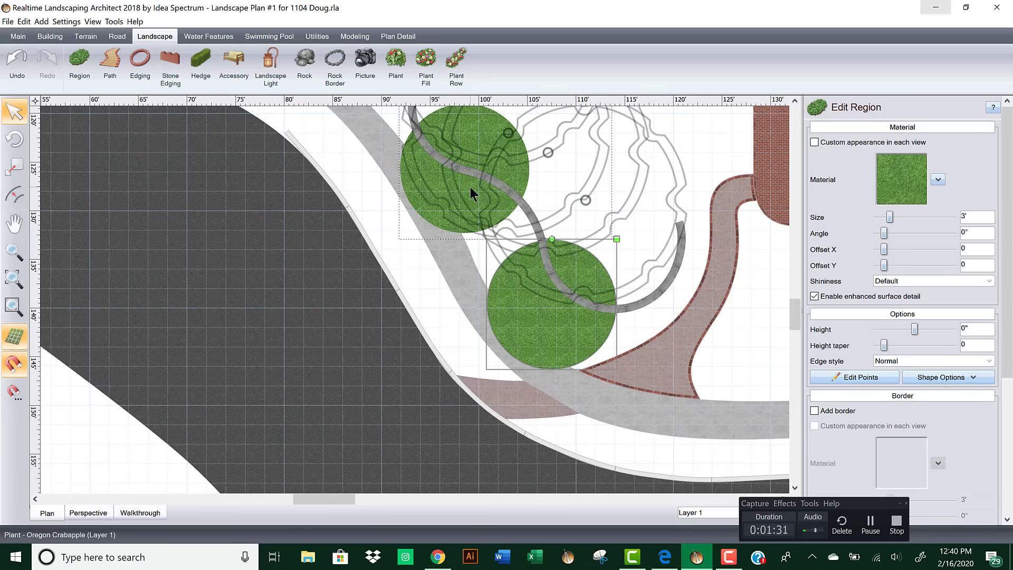
click(464, 192)
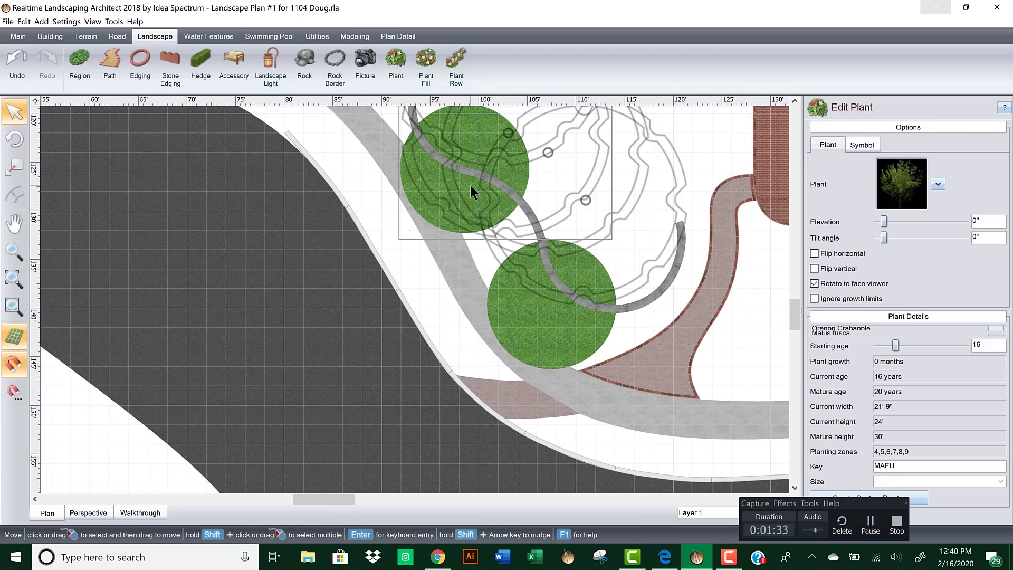
drag(470, 185, 729, 351)
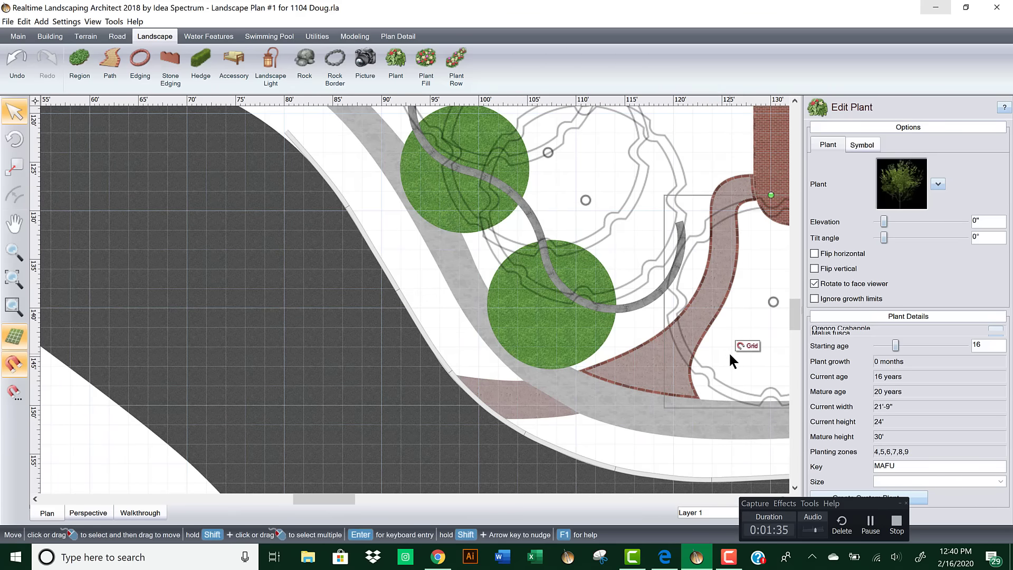
key(ctrl+z)
middle_drag(463, 268, 302, 202)
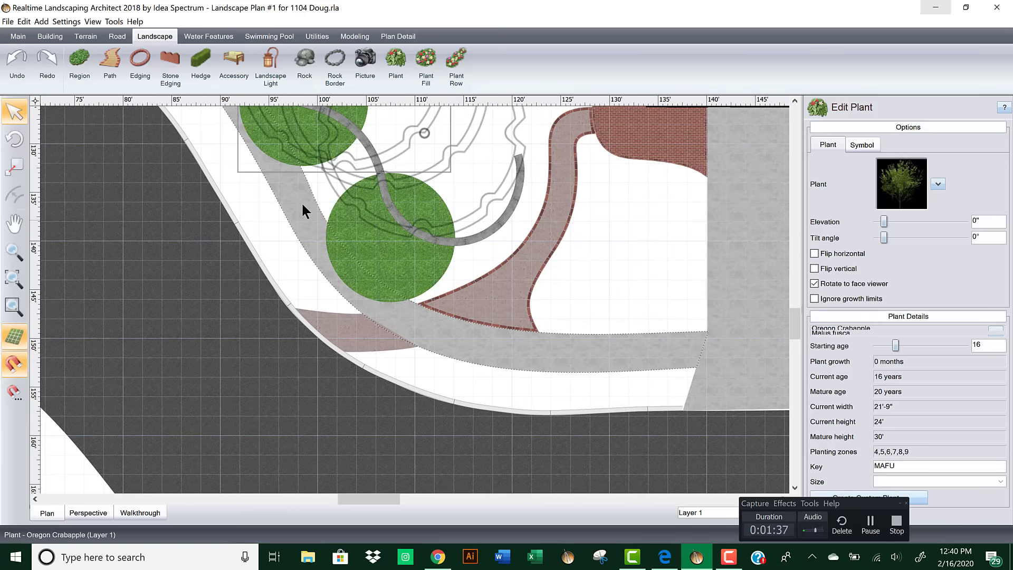
Step: Shift both grass circles outward, away from the retaining wall and over the sidewalk toward the street
click(274, 149)
middle_drag(383, 166, 400, 287)
drag(320, 240, 311, 276)
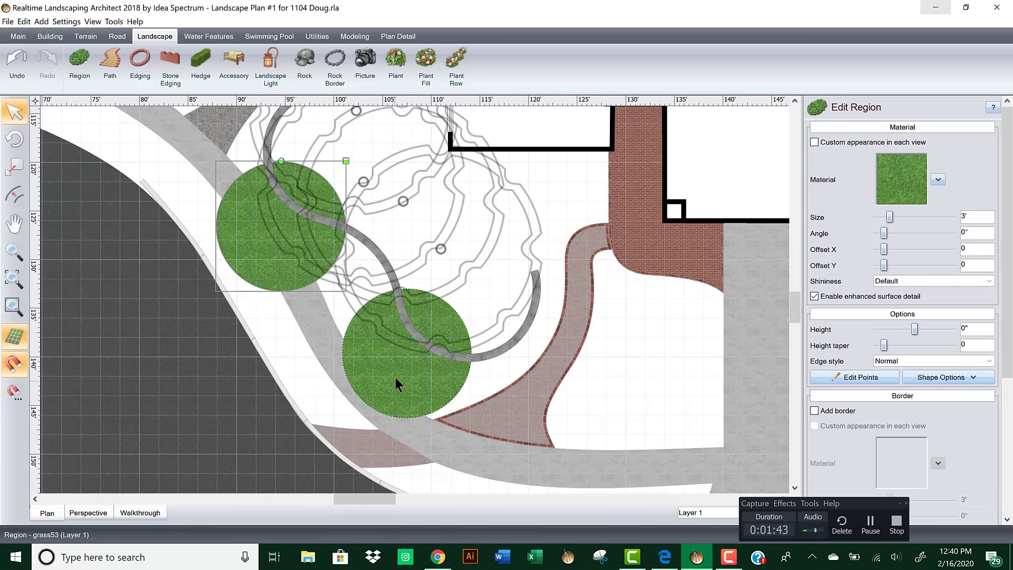
click(399, 377)
drag(389, 374, 370, 374)
Step: Examine the curved retaining wall and trees in 3D perspective from several angles, and return to the plan
click(97, 516)
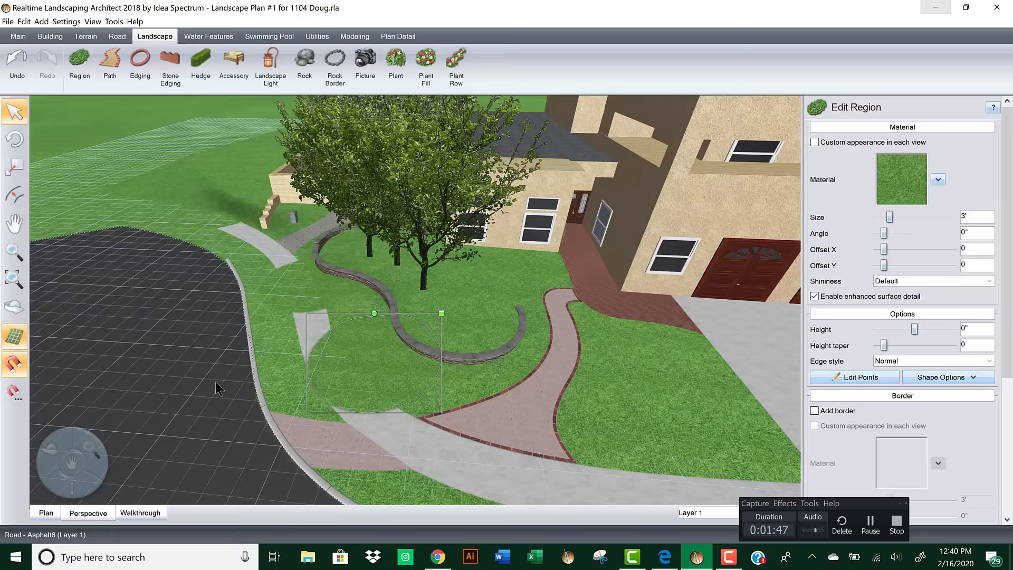
right_drag(412, 300, 422, 428)
scroll(441, 362, up, 5)
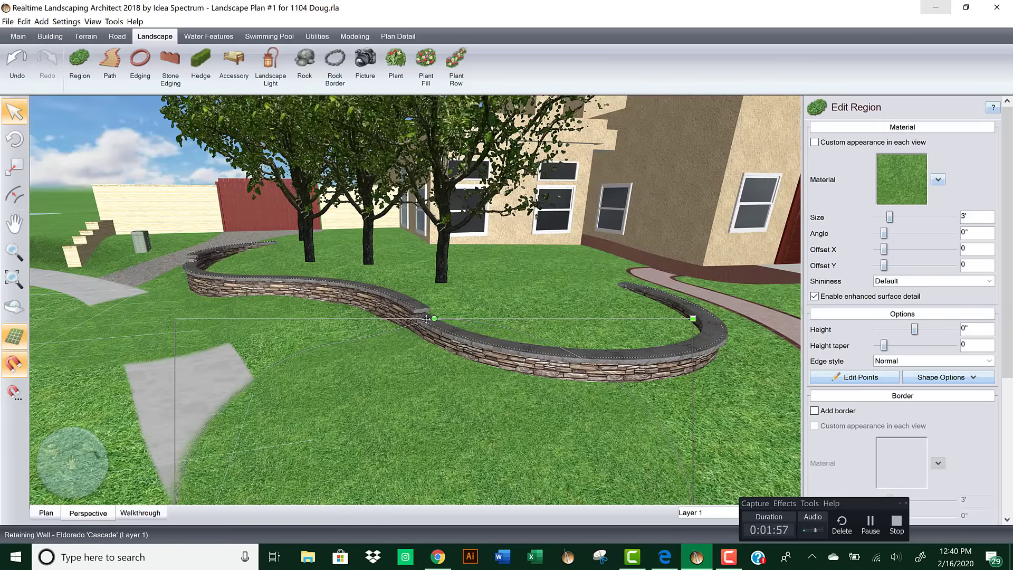
right_drag(695, 343, 656, 379)
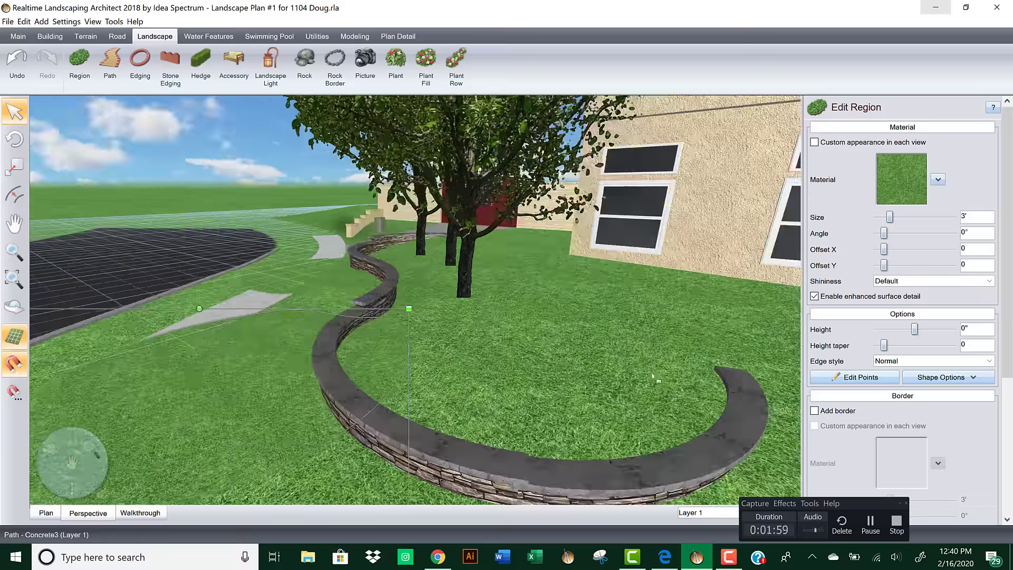
right_drag(584, 276, 506, 345)
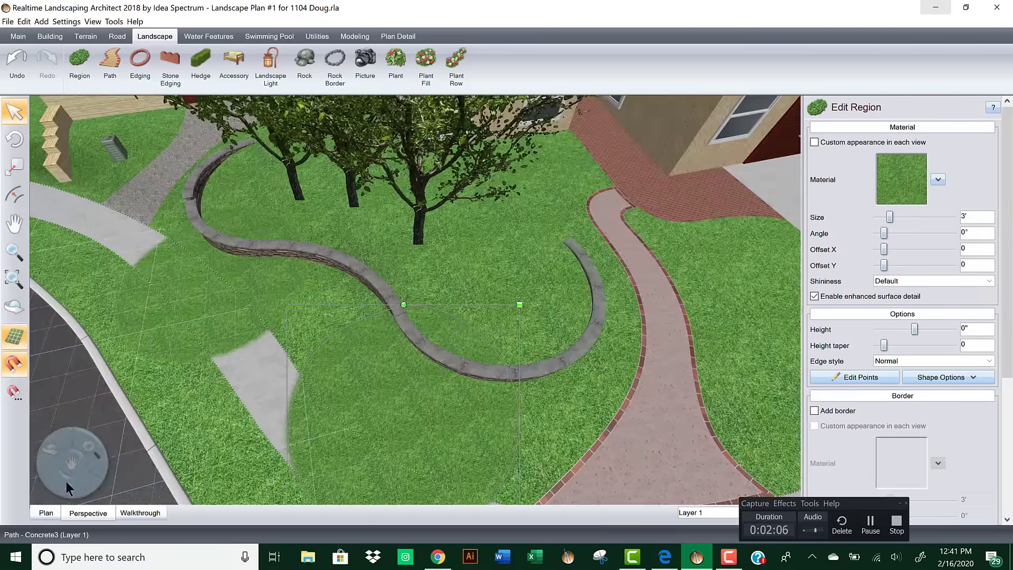
click(45, 513)
scroll(348, 274, up, 3)
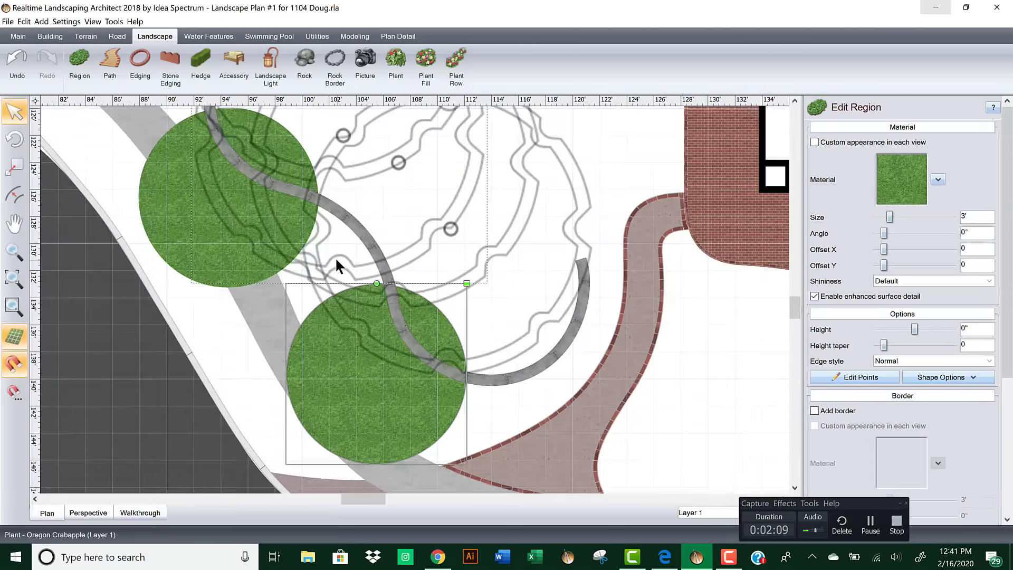
right_drag(378, 295, 508, 340)
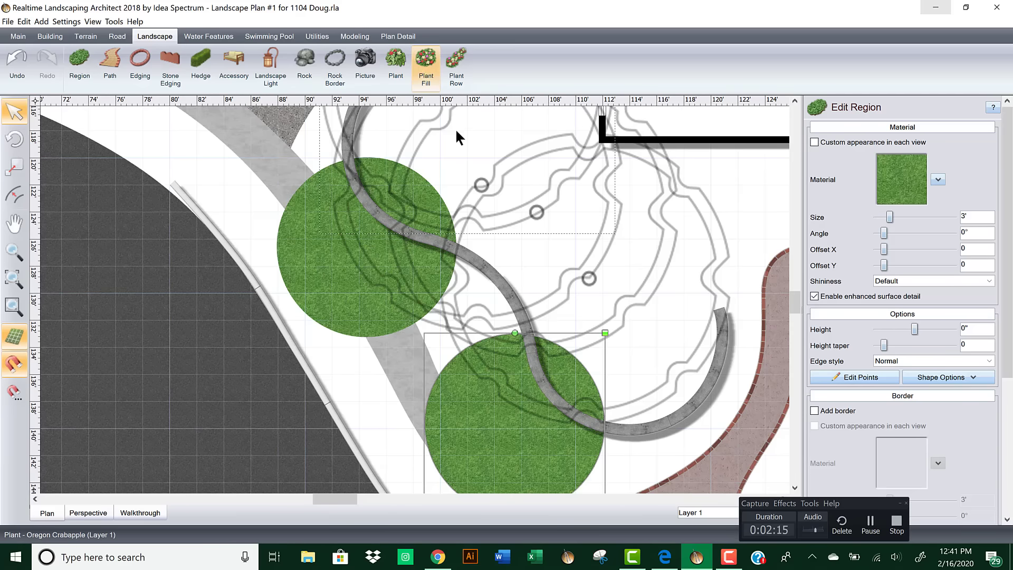
click(936, 8)
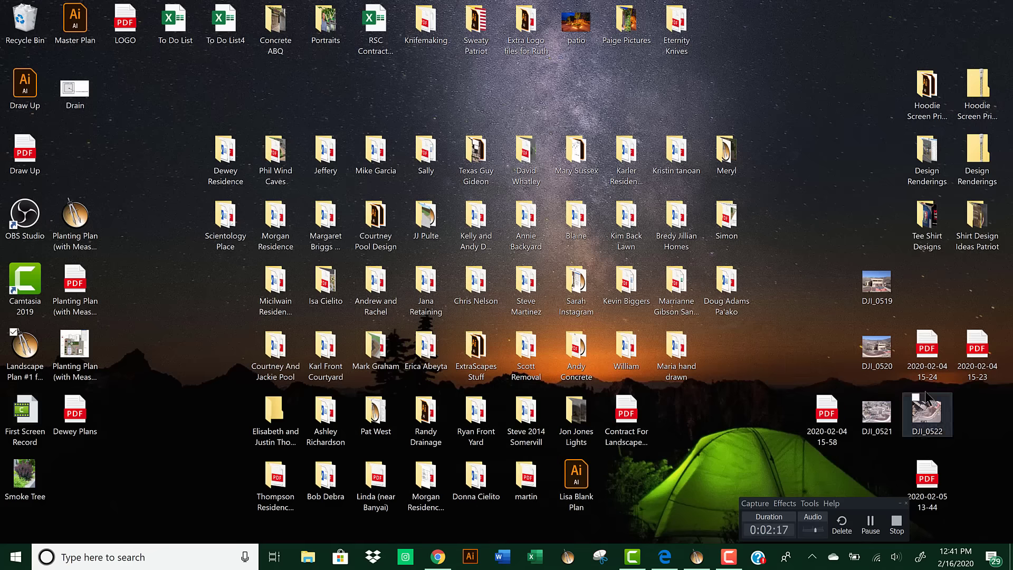
double_click(929, 479)
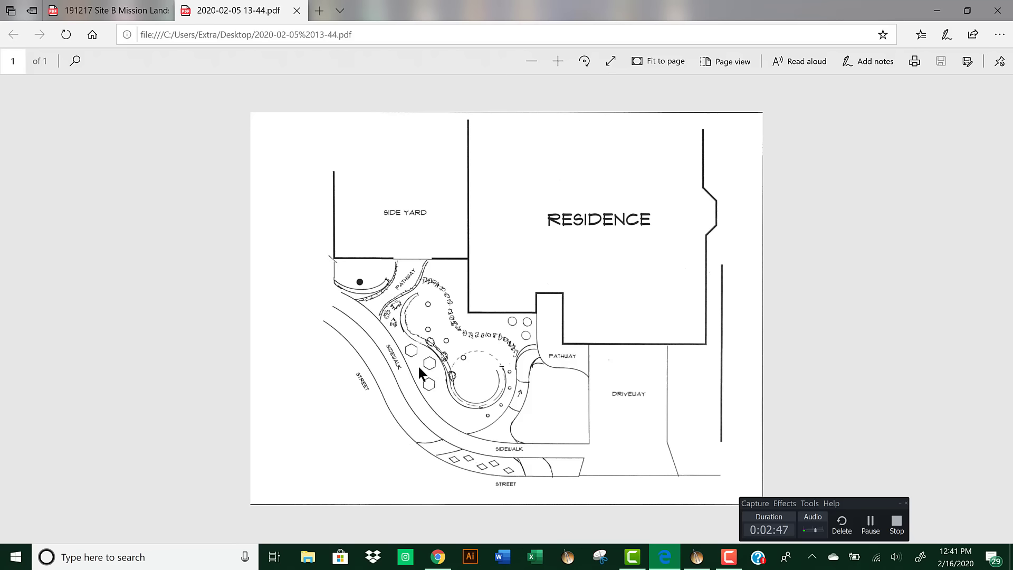
click(937, 11)
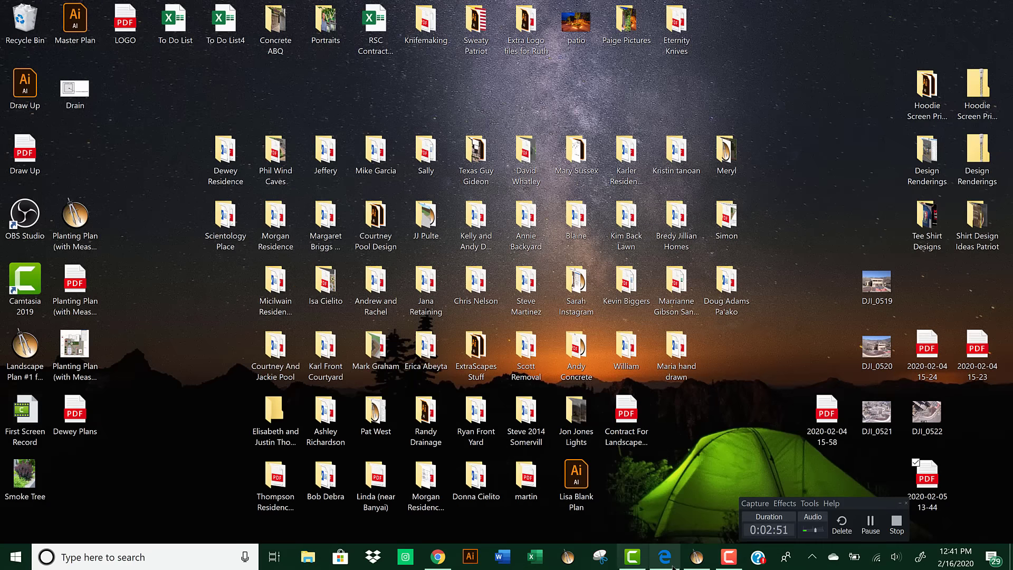
click(696, 557)
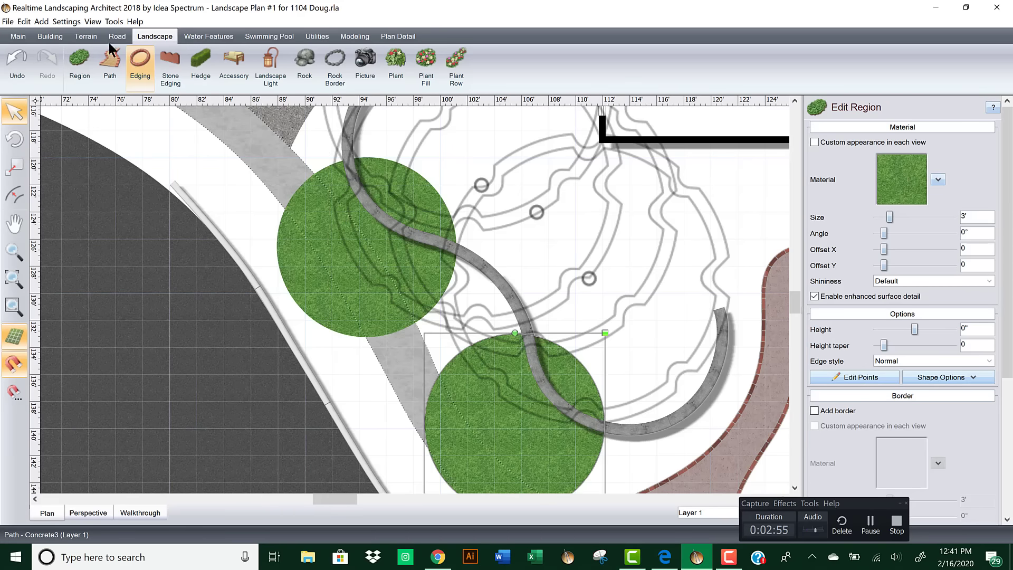
Step: Draw a curved retaining wall along the street-side edges of both grass circles, ending near the brick-edged walkway, and show it in perspective
click(51, 37)
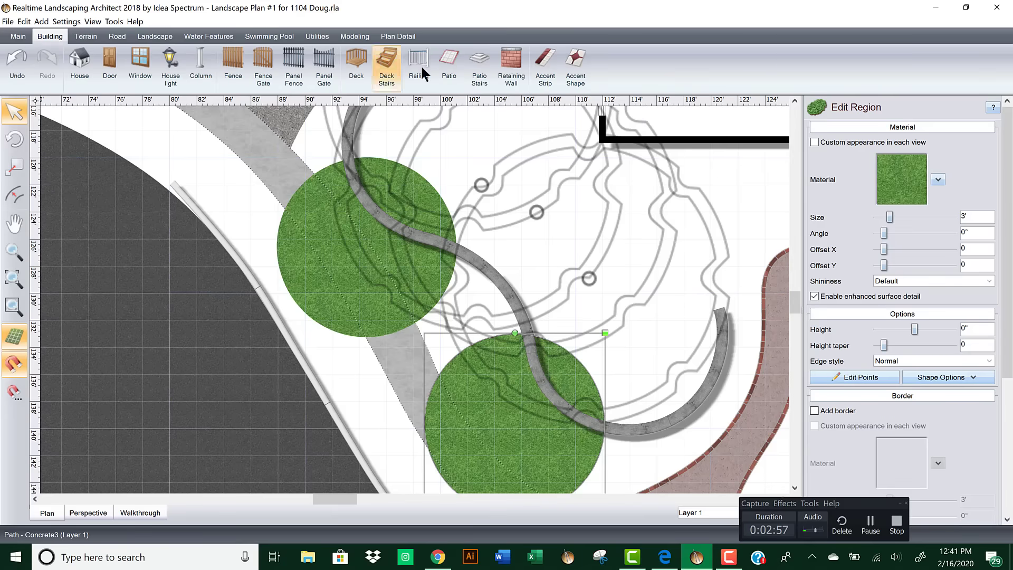
click(511, 66)
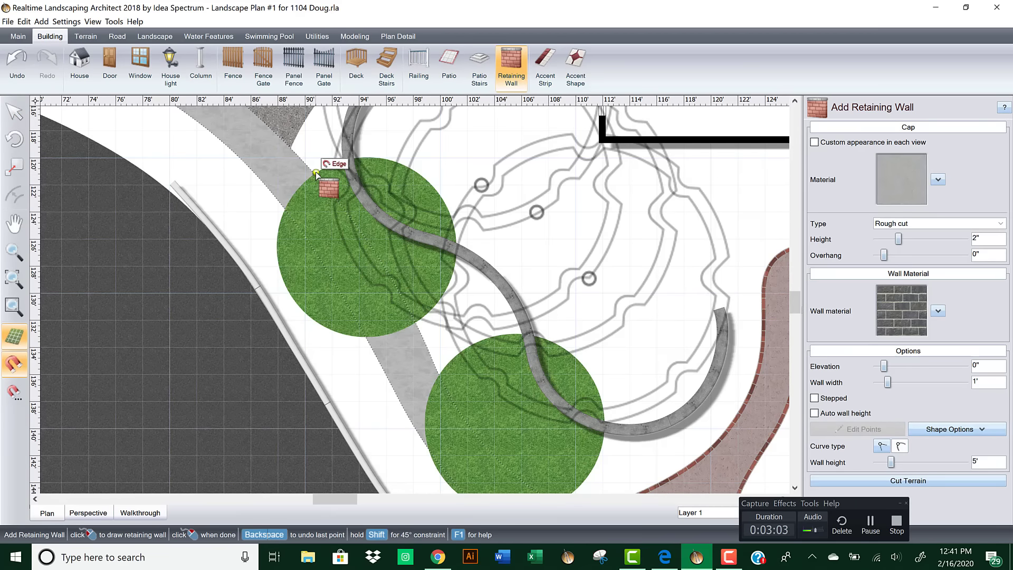
click(315, 172)
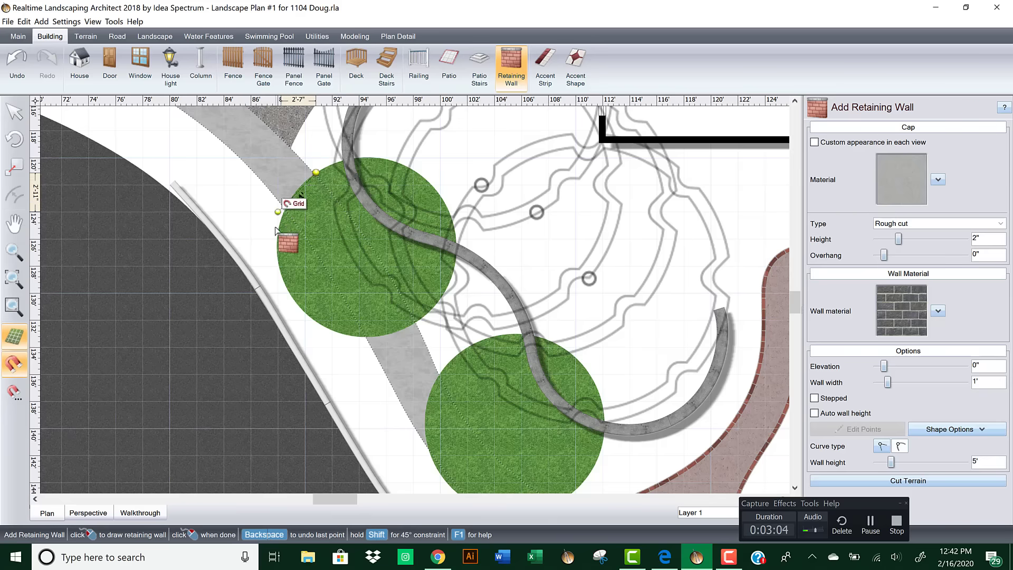
click(279, 268)
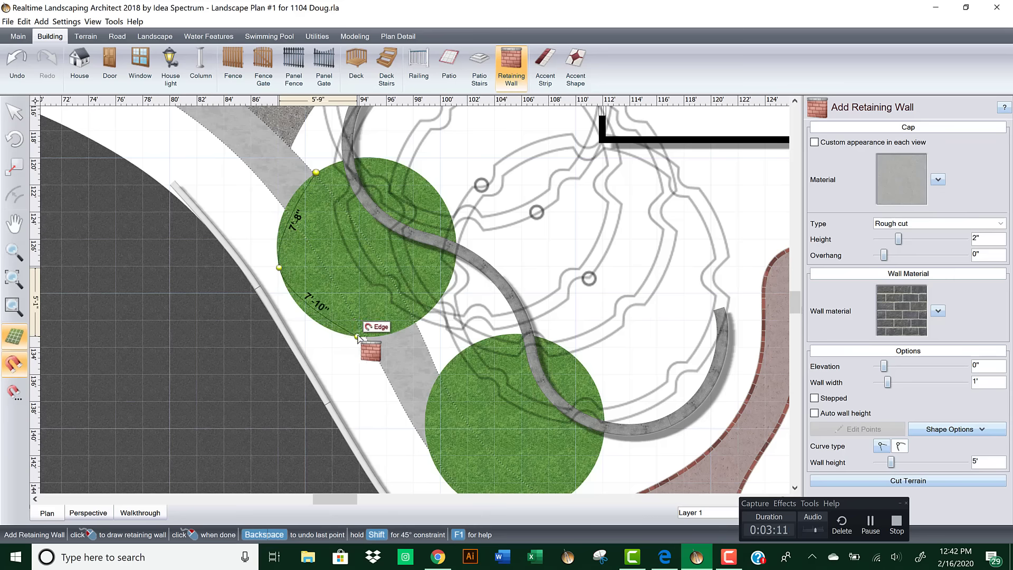
click(358, 336)
middle_drag(422, 413, 365, 301)
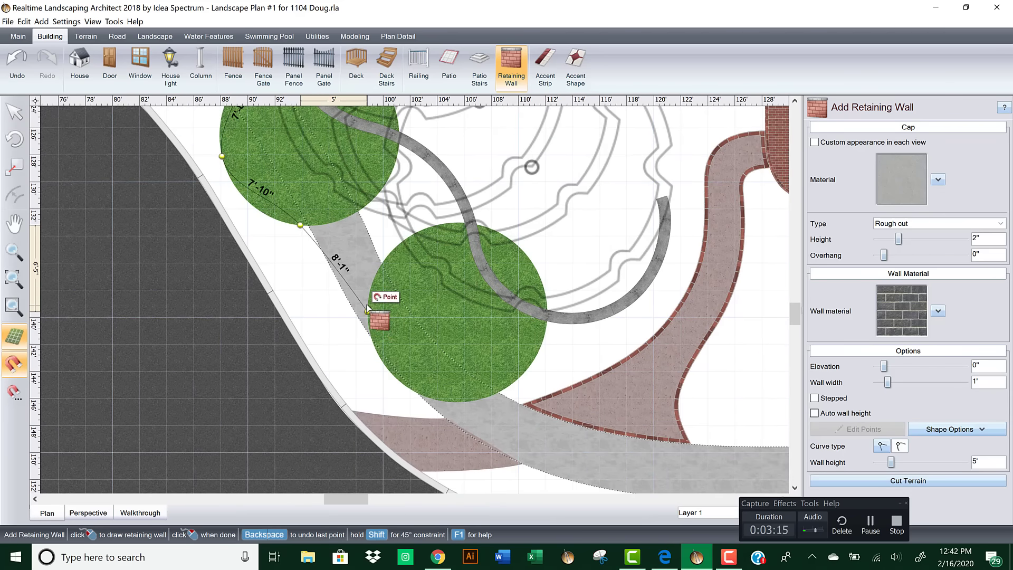
click(367, 304)
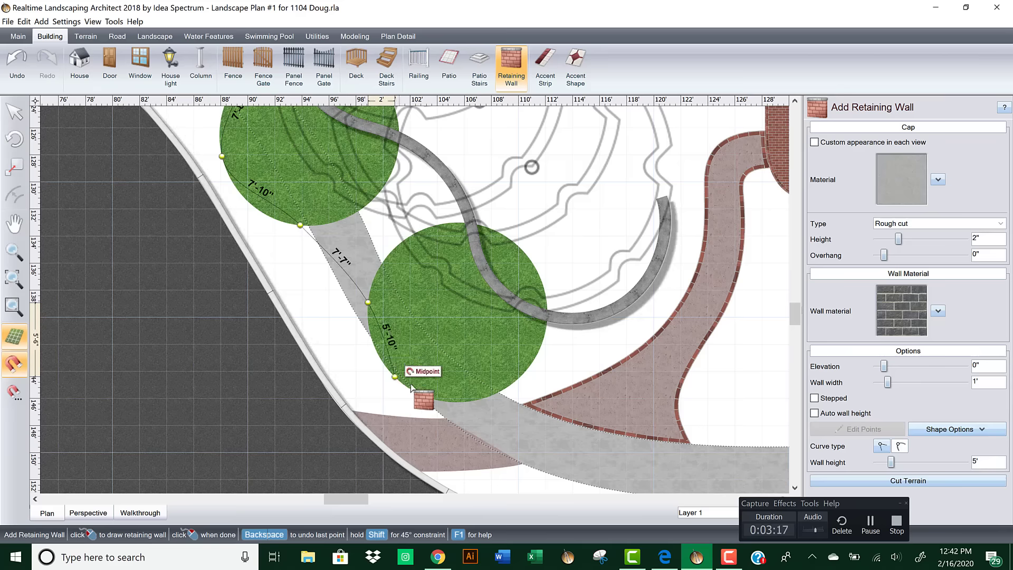
click(433, 399)
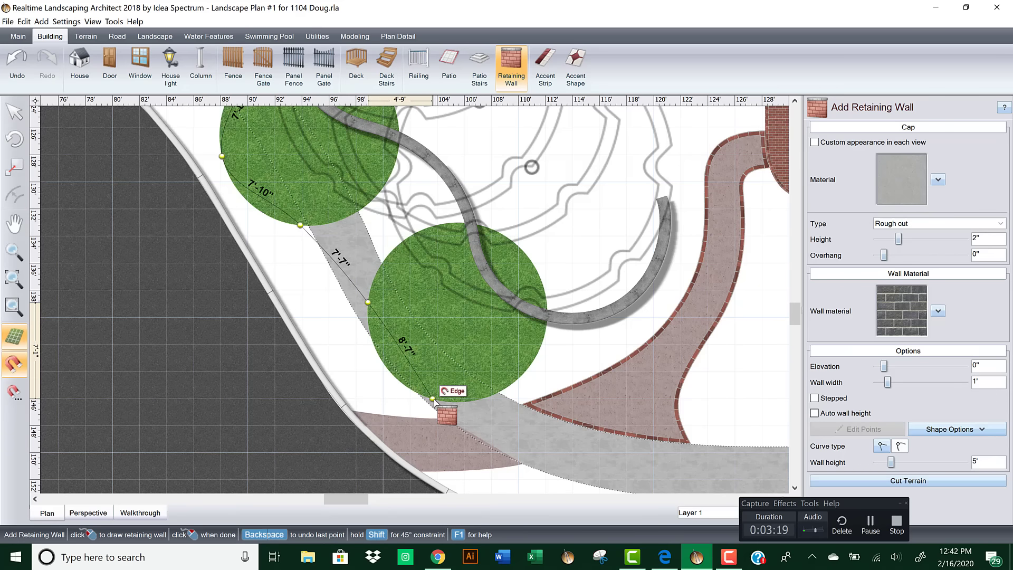
right_click(538, 351)
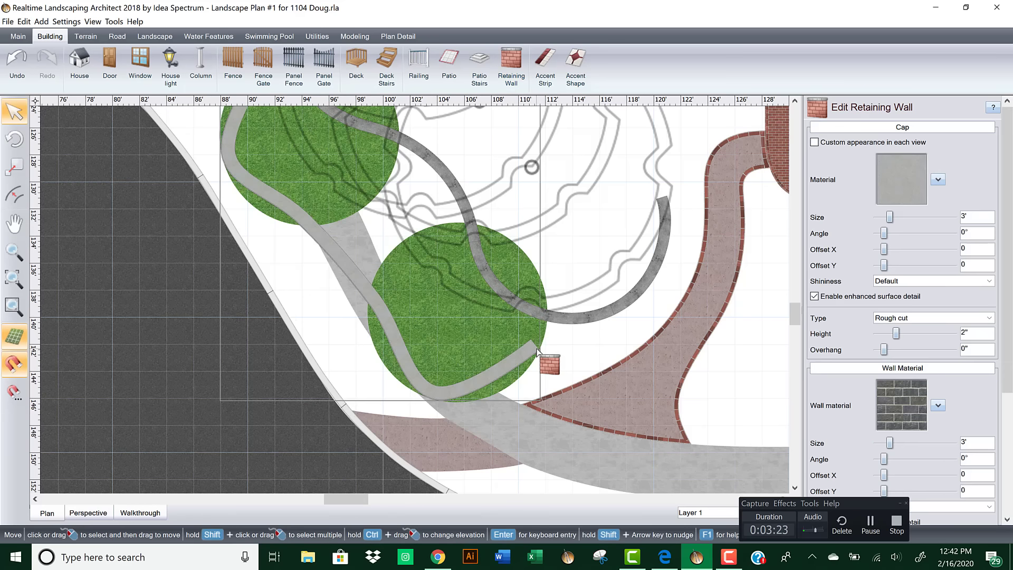
right_click(282, 306)
click(88, 513)
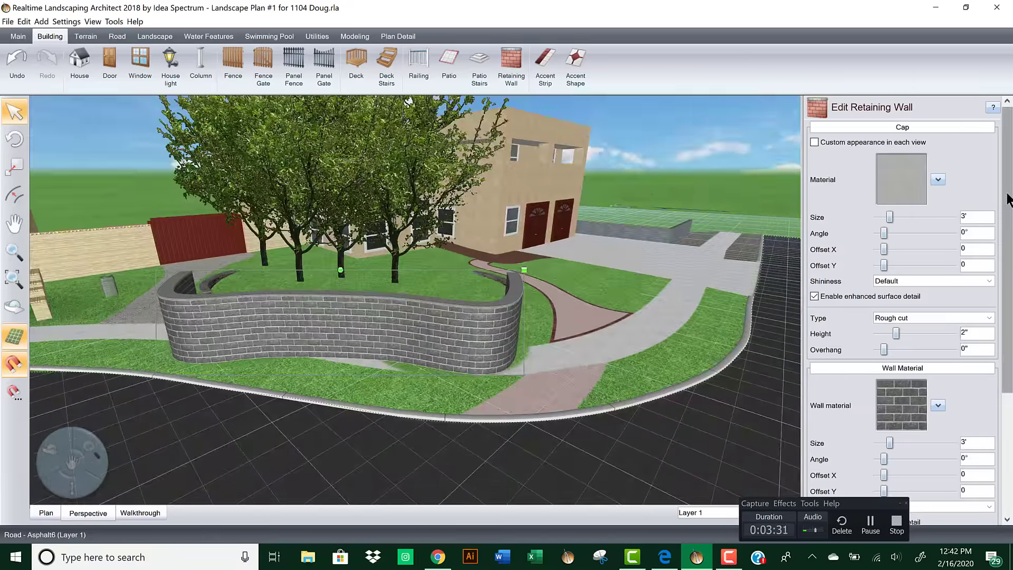
Step: Set the height of the new street-side retaining wall to 1'
scroll(866, 443, down, 5)
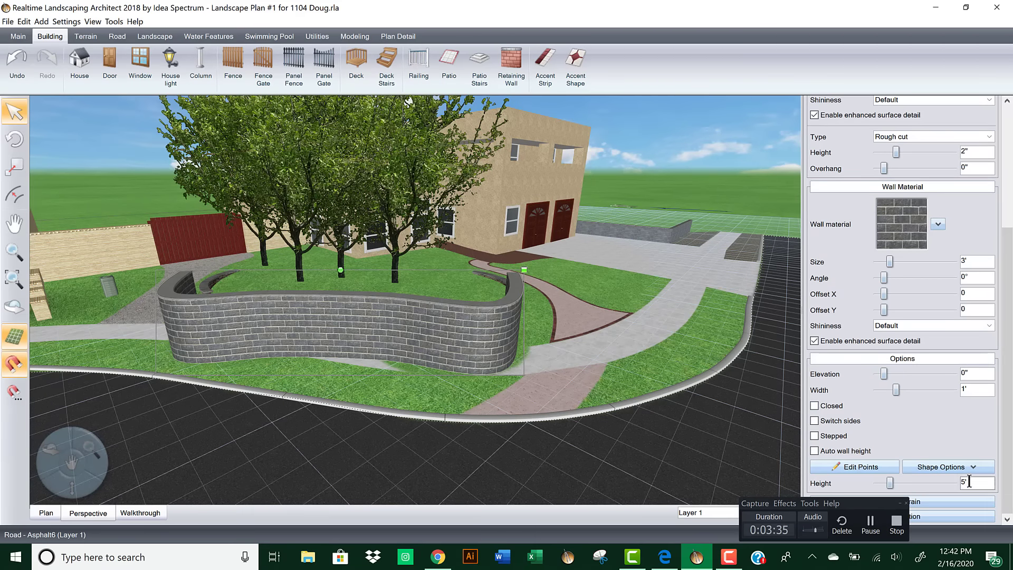
key(Return)
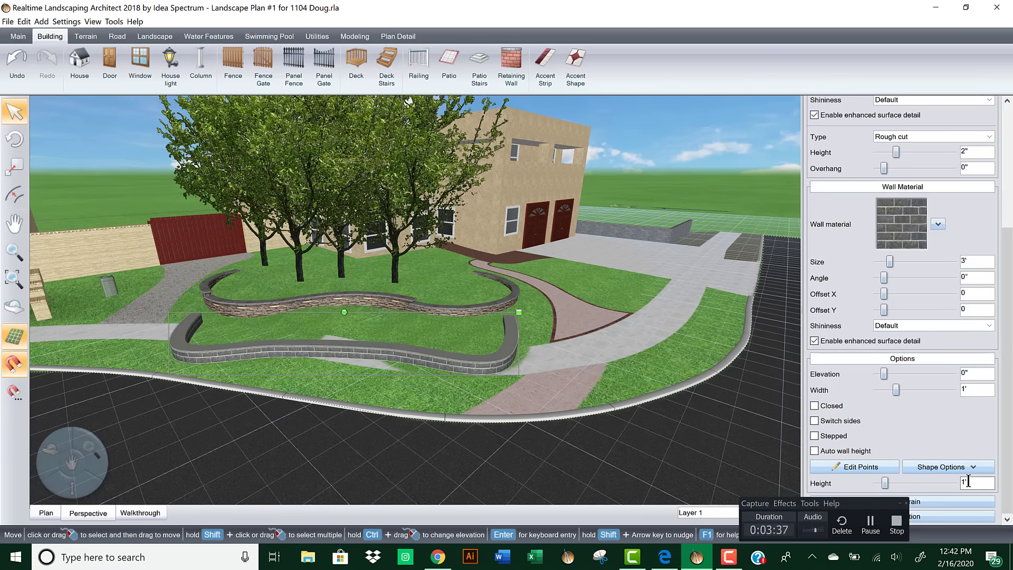
right_drag(515, 352, 568, 360)
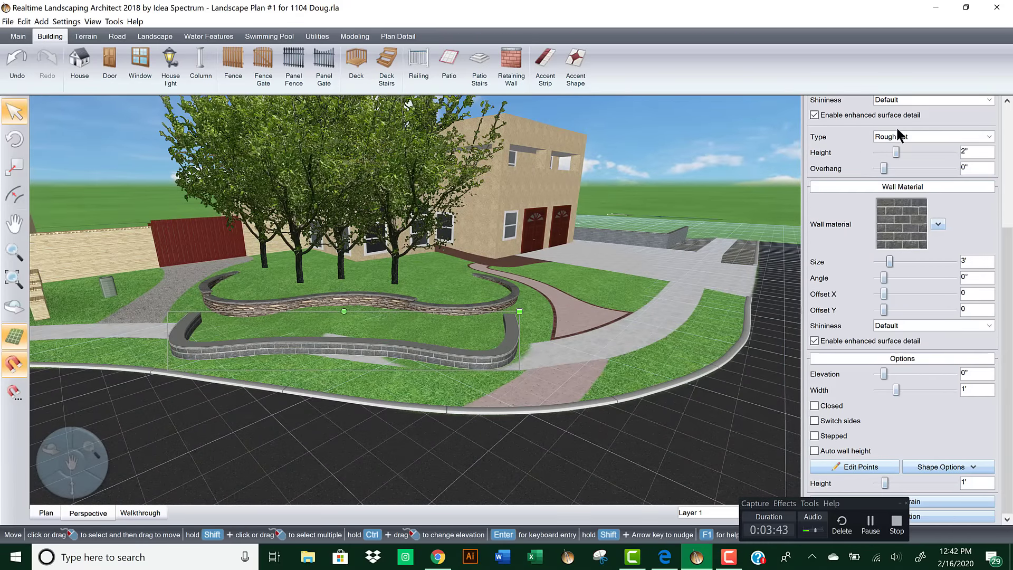
Step: Give the street-side retaining wall's cap a 2" overhang and inspect the cap edge up close
drag(1008, 265, 1008, 155)
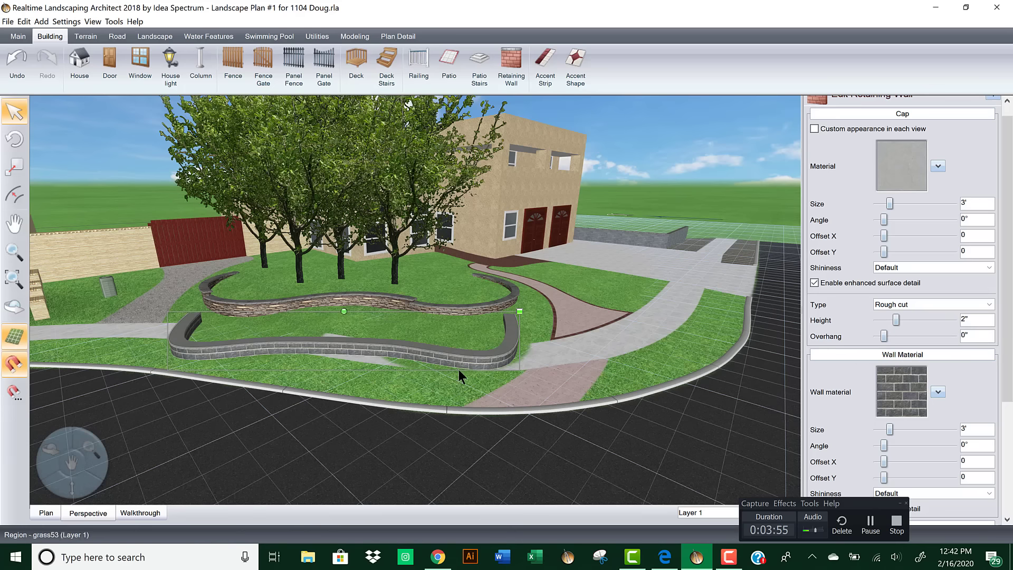
scroll(458, 369, up, 5)
middle_drag(459, 342, 362, 318)
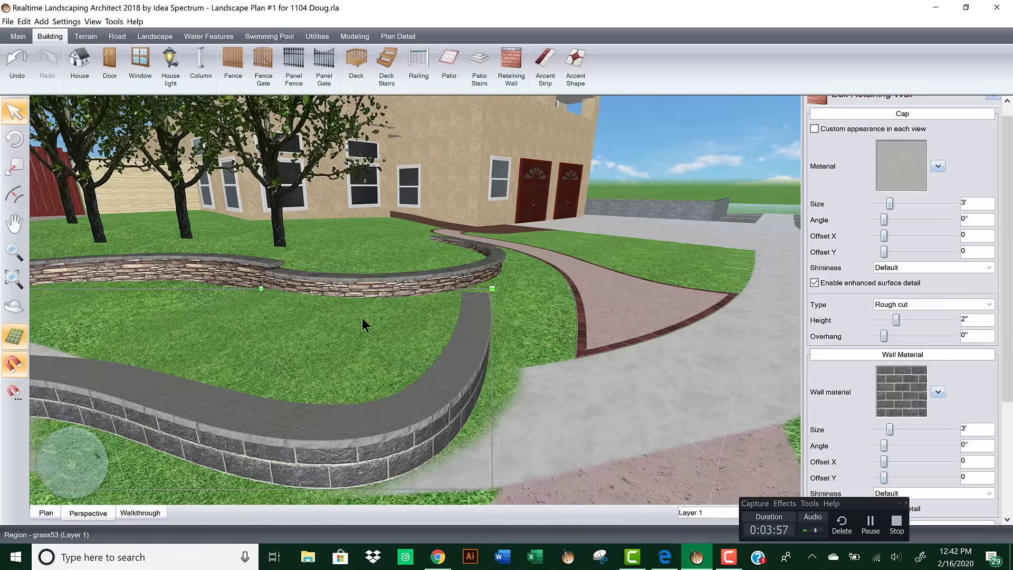
click(953, 335)
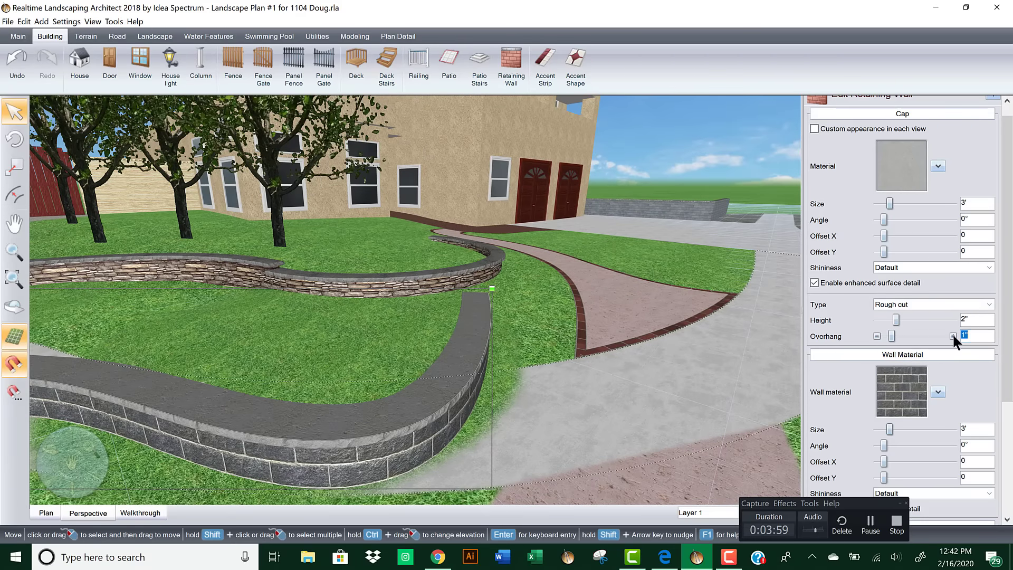
click(952, 335)
middle_drag(614, 361, 649, 357)
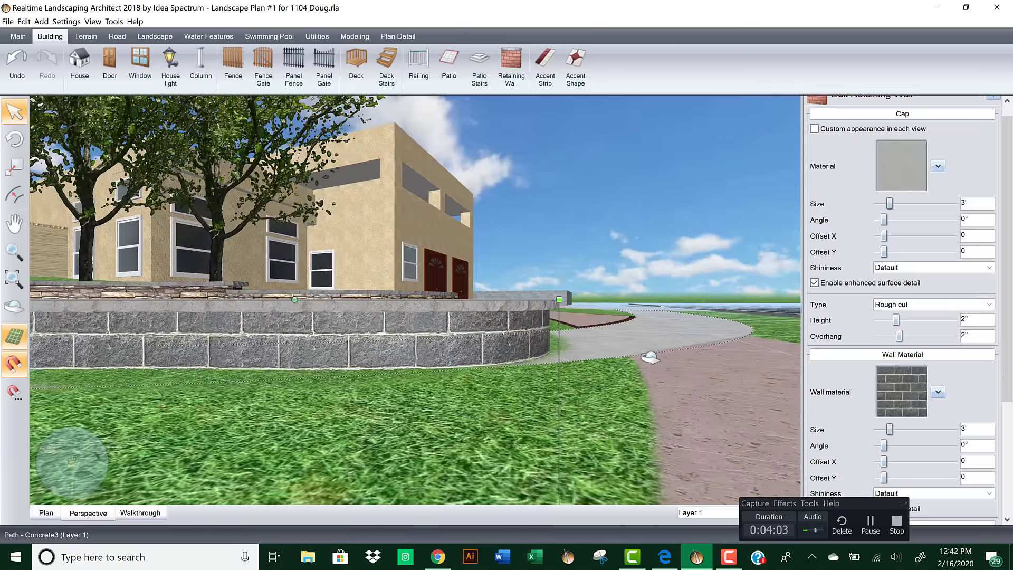
click(562, 318)
middle_drag(562, 318, 533, 332)
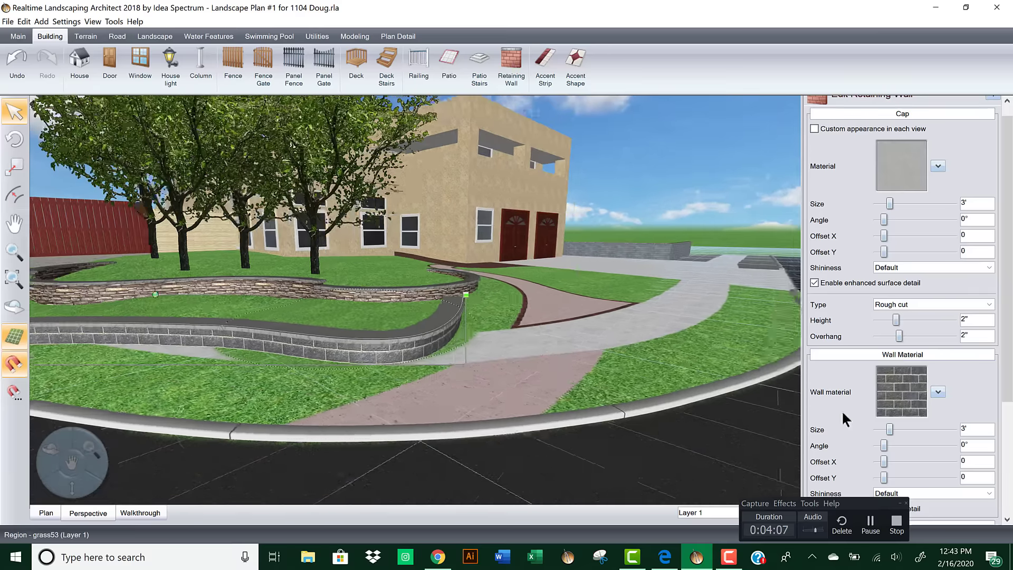
Step: Change the street-side retaining wall's facing material to Cascade from the Eldorado Stone collection
click(894, 390)
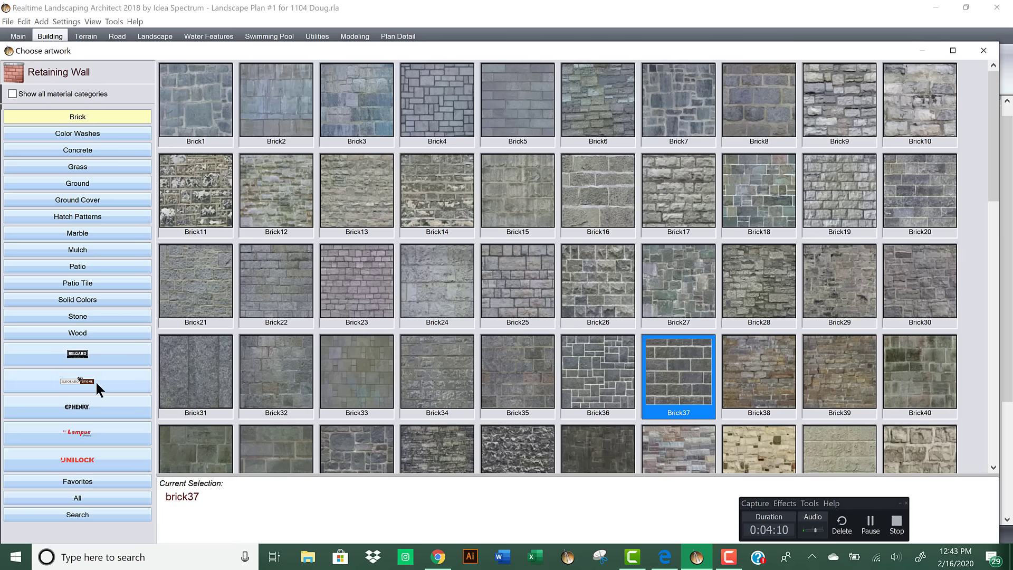
click(96, 381)
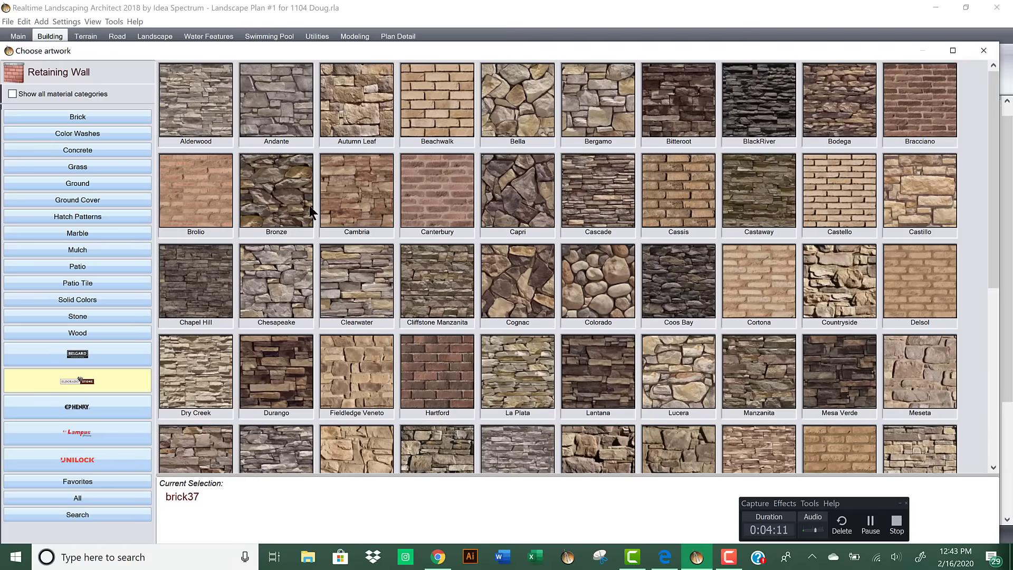
double_click(590, 180)
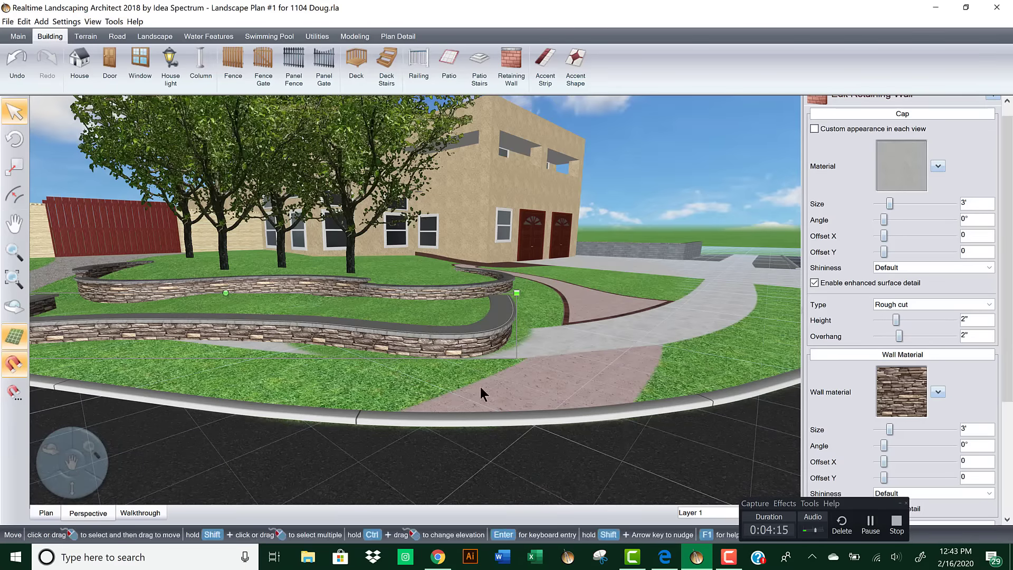
Step: Reduce the street-side retaining wall's width to 6" and compare it with the upper wall in perspective
middle_drag(480, 389, 426, 404)
scroll(426, 404, up, 3)
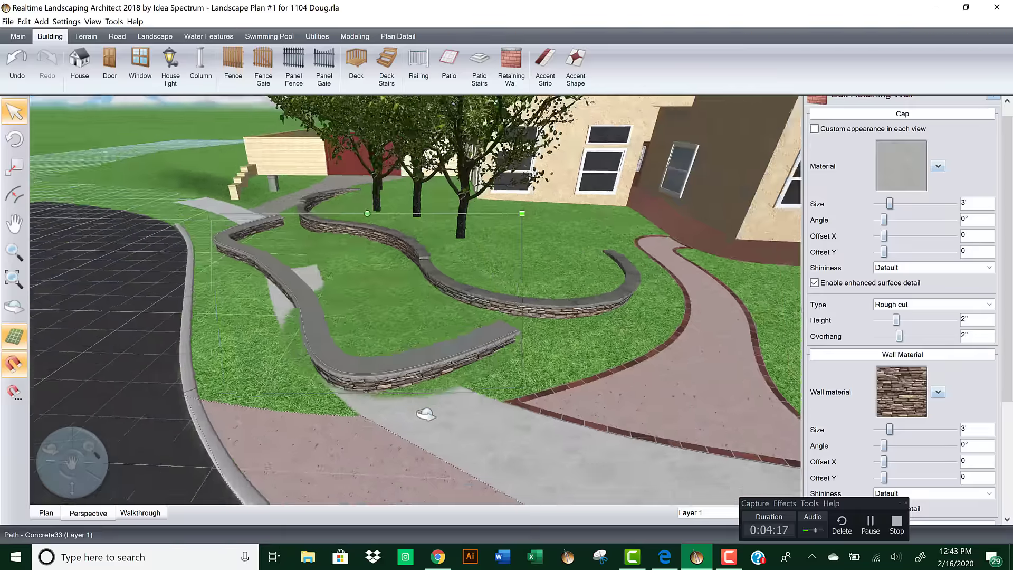
click(559, 358)
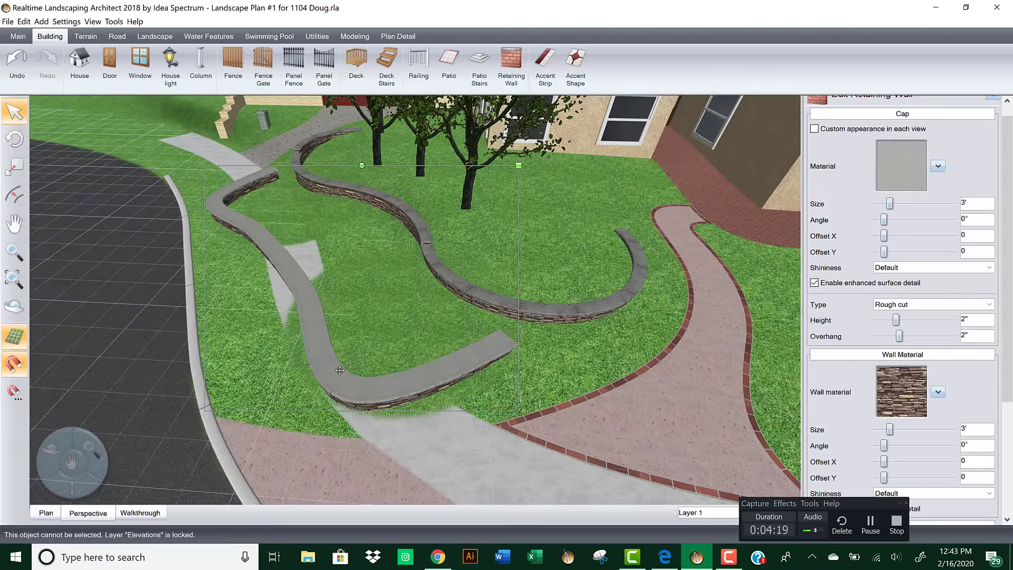
drag(1010, 295, 1010, 391)
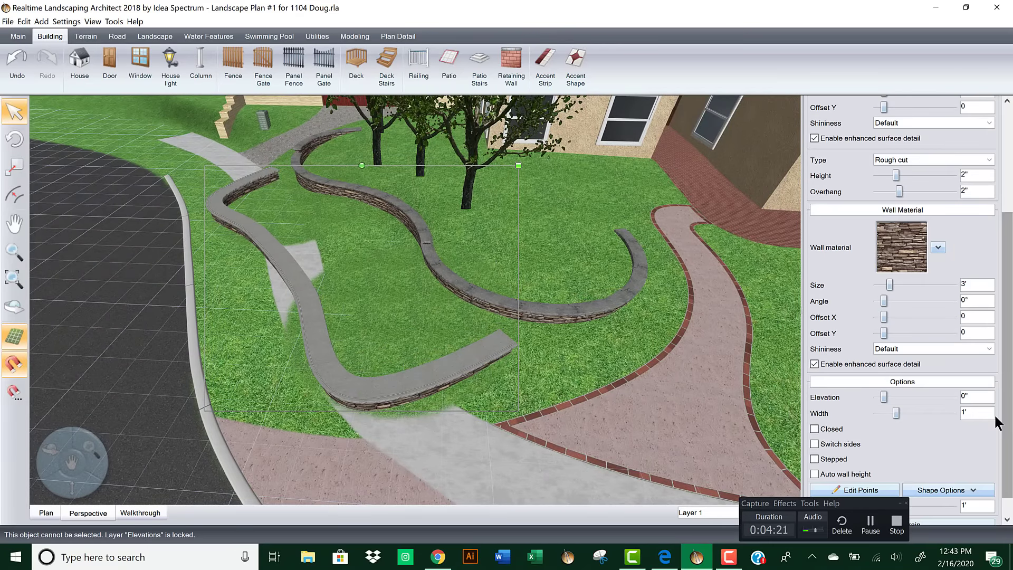
click(875, 412)
click(876, 412)
click(876, 412)
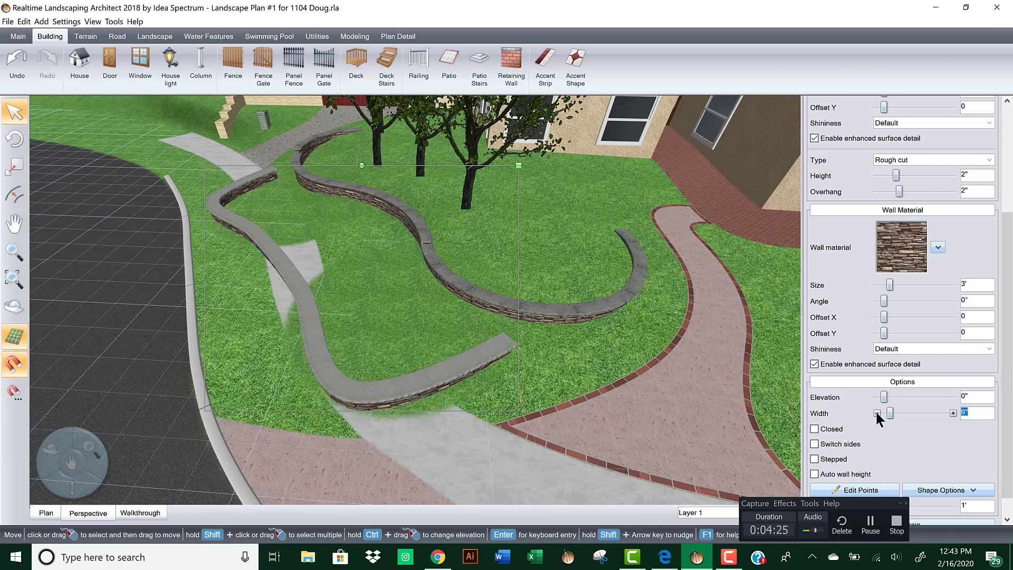
click(876, 412)
click(876, 412)
click(876, 412)
scroll(552, 405, up, 3)
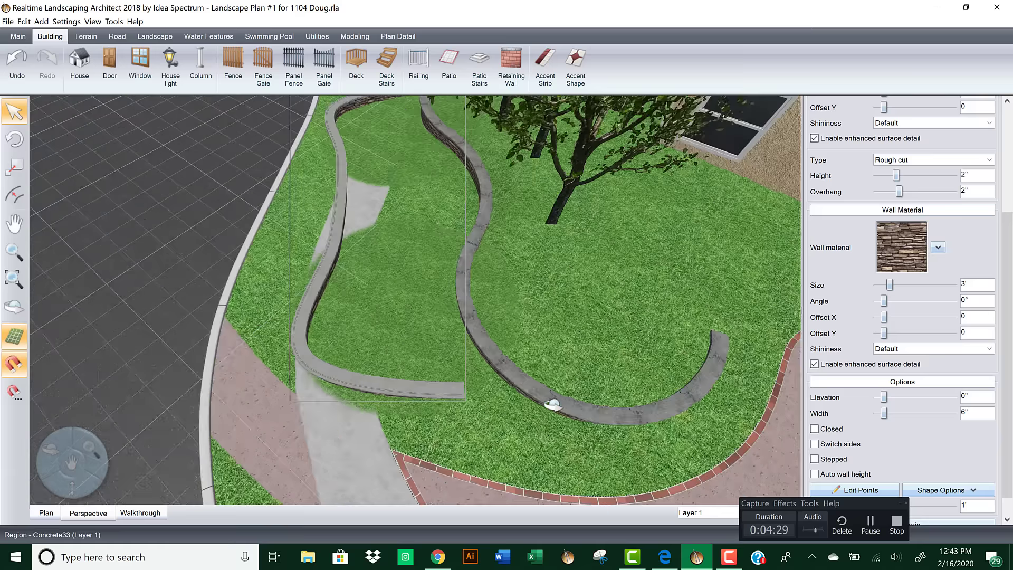
right_drag(576, 403, 599, 380)
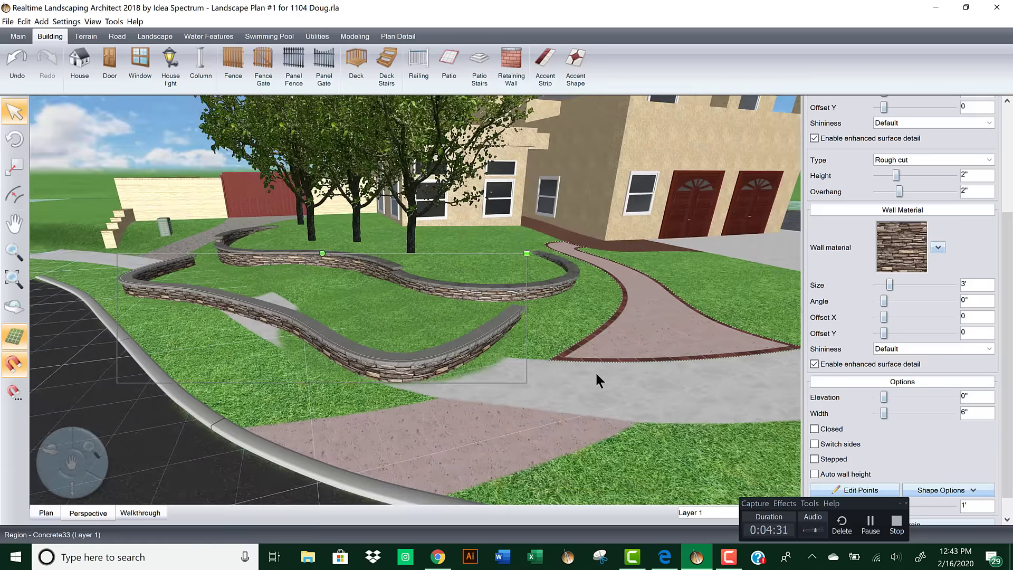
Step: Change the street-side retaining wall's cap material to Concrete2 and check it against the upper wall
scroll(1010, 253, up, 5)
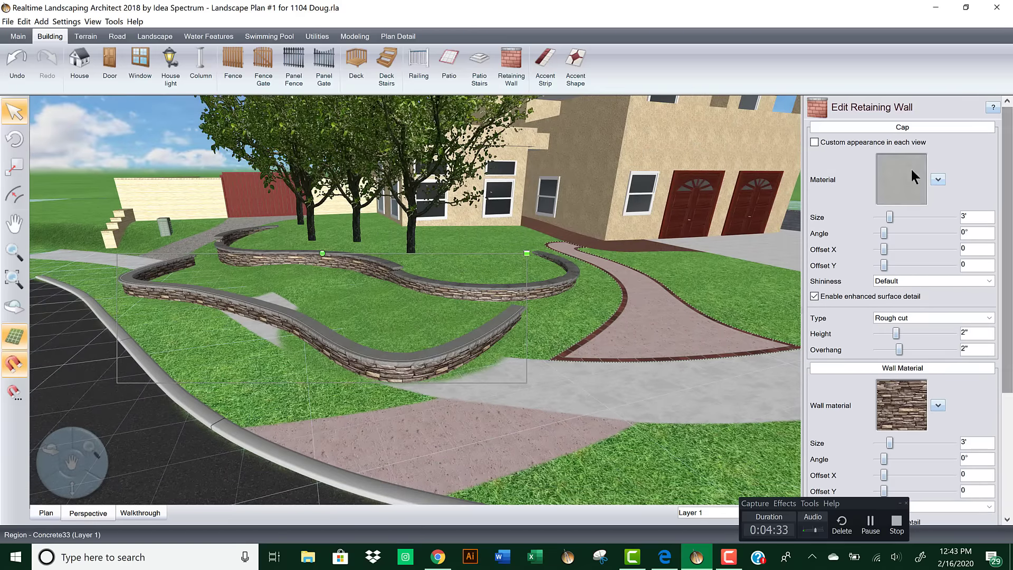
click(910, 169)
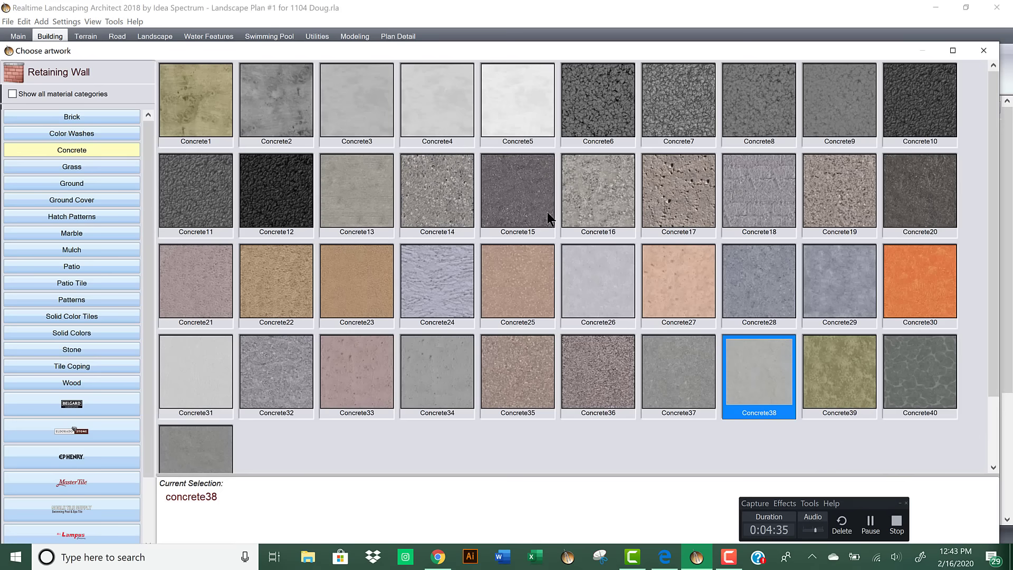
double_click(280, 99)
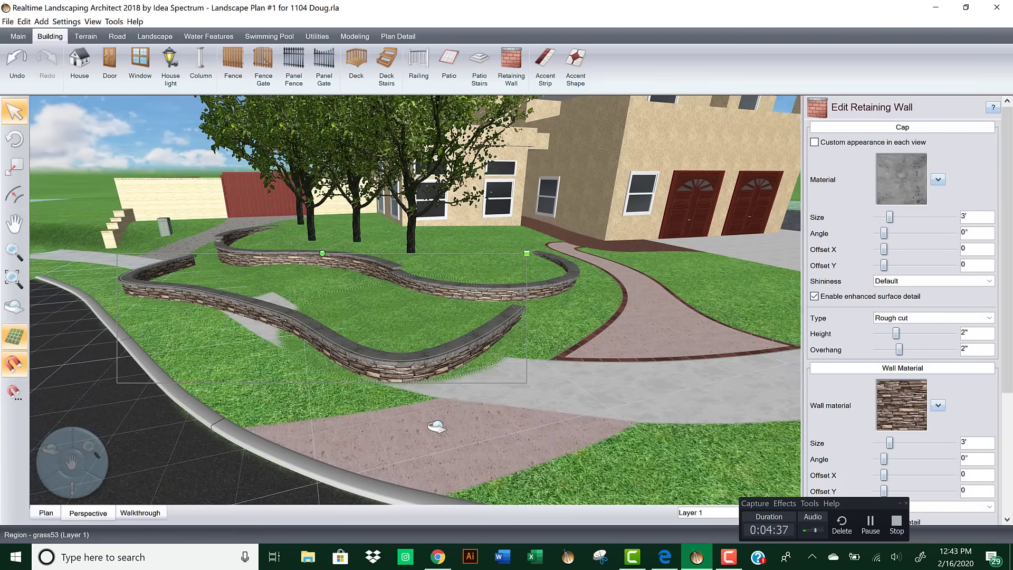
scroll(413, 428, up, 5)
scroll(479, 328, down, 5)
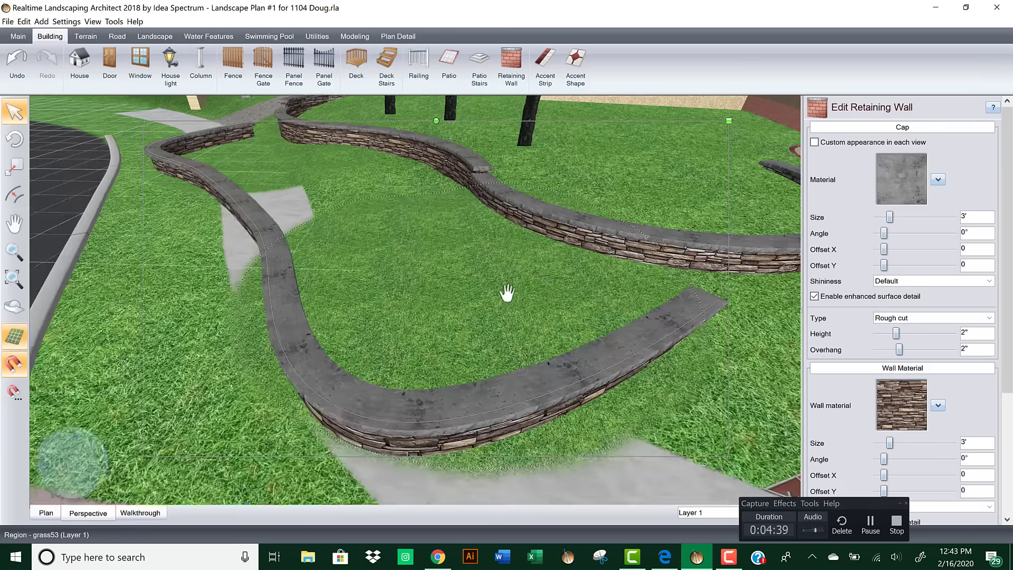
middle_drag(432, 370, 373, 406)
scroll(372, 405, down, 6)
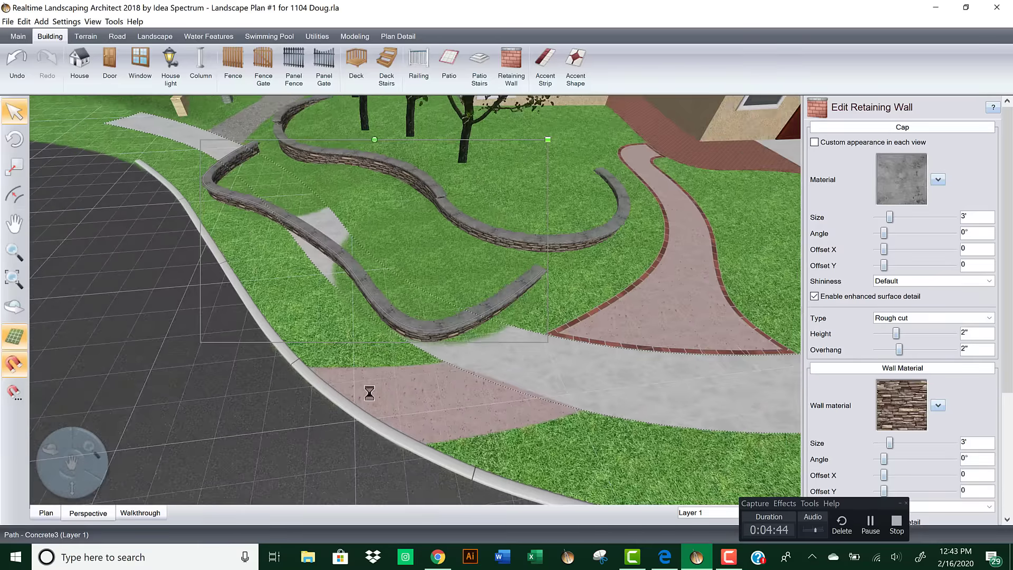
Step: In plan view, select all points of the street-side retaining wall and apply the curve type with adjustable handles
click(47, 512)
scroll(288, 269, down, 3)
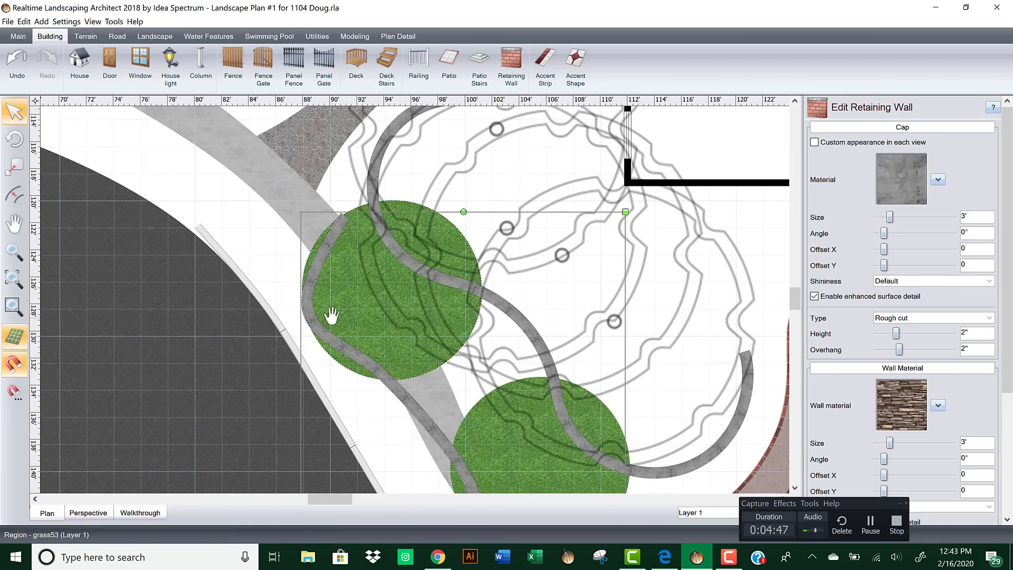
click(324, 255)
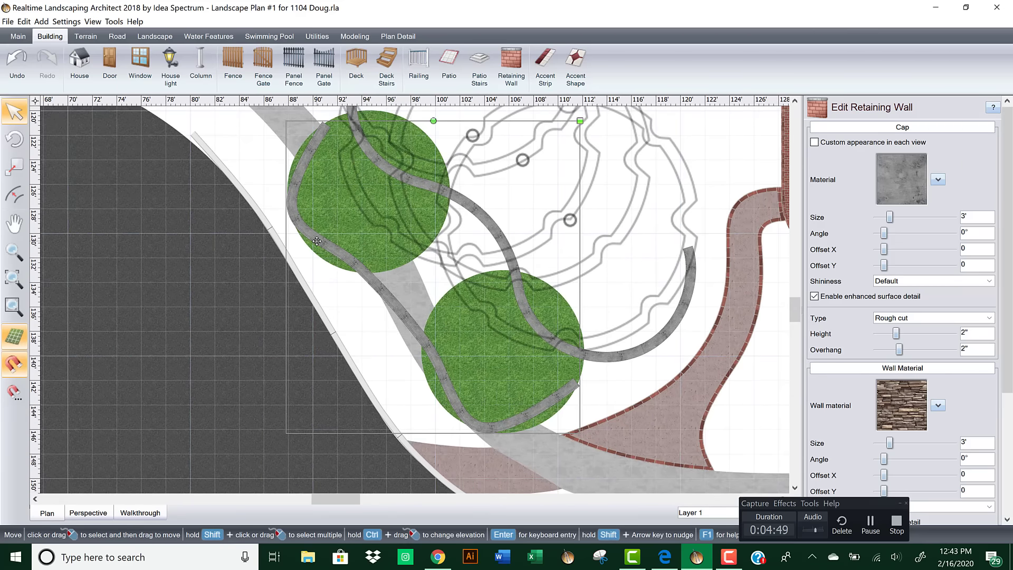
click(391, 302)
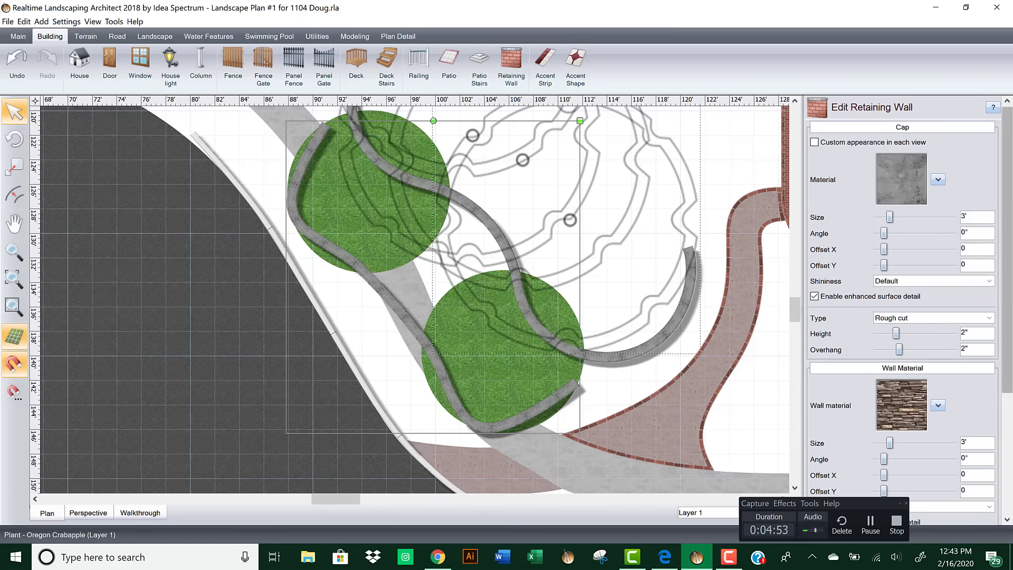
scroll(862, 472, down, 5)
click(858, 468)
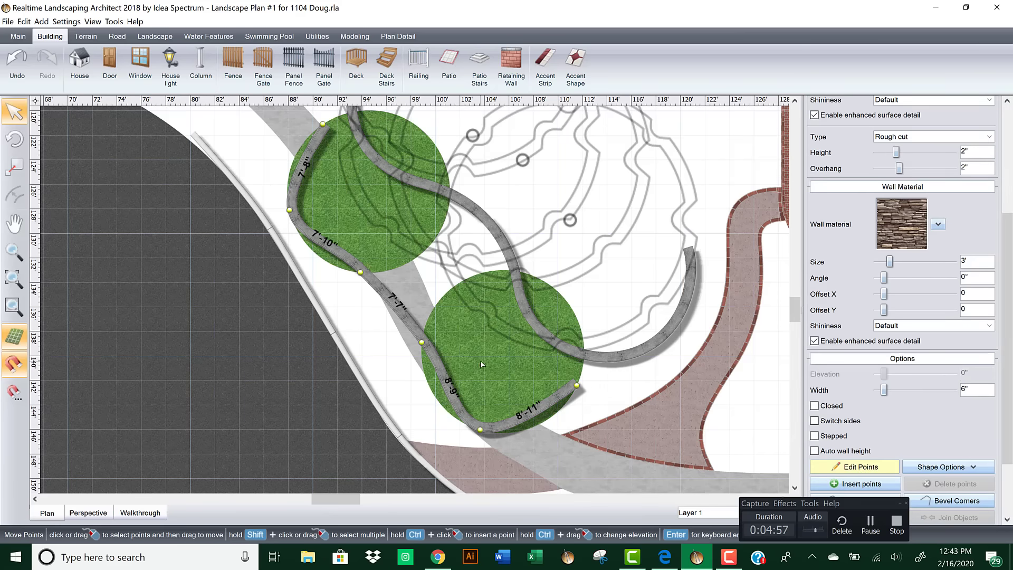
click(322, 124)
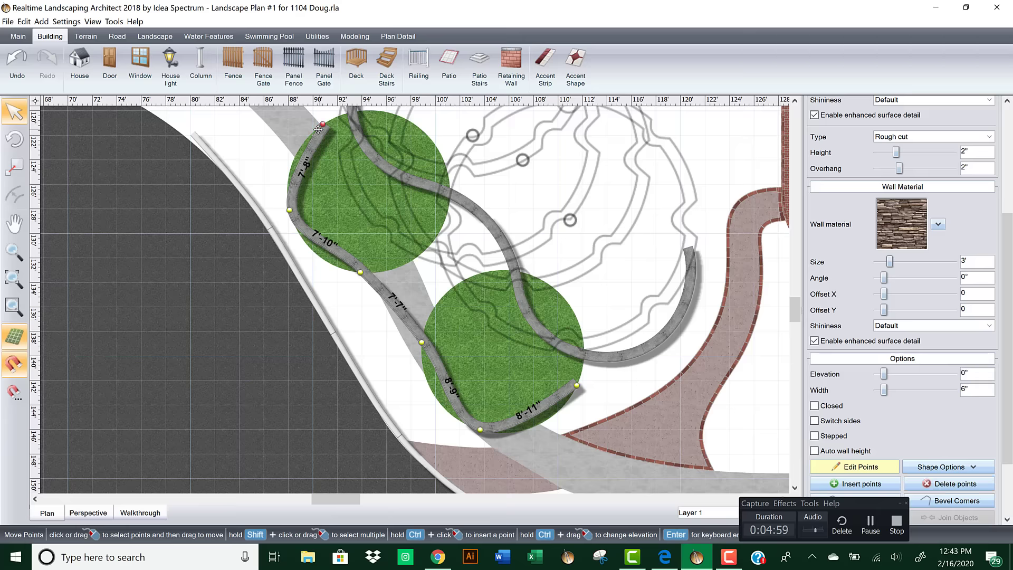
drag(266, 117, 621, 448)
scroll(935, 447, down, 3)
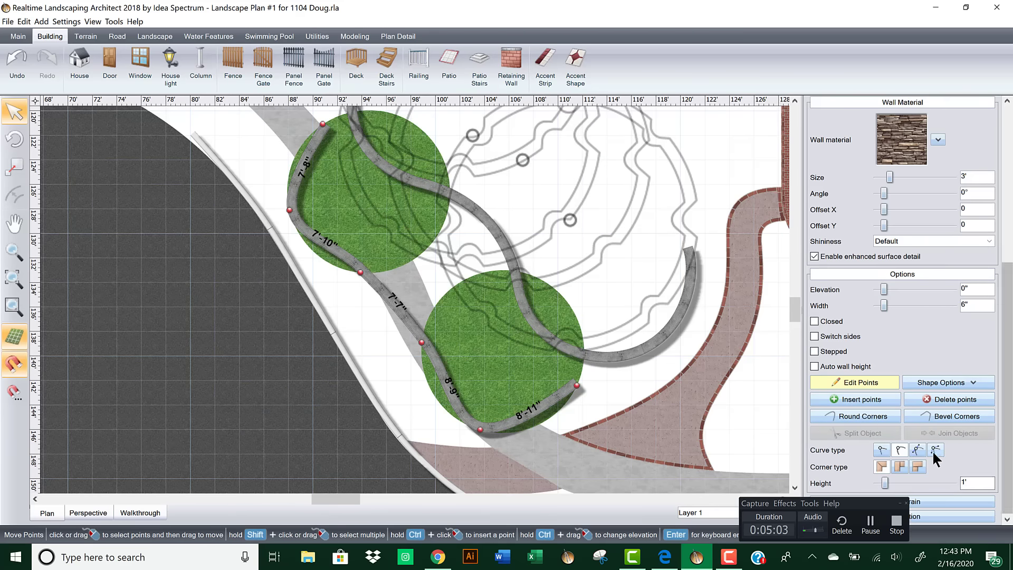
click(918, 448)
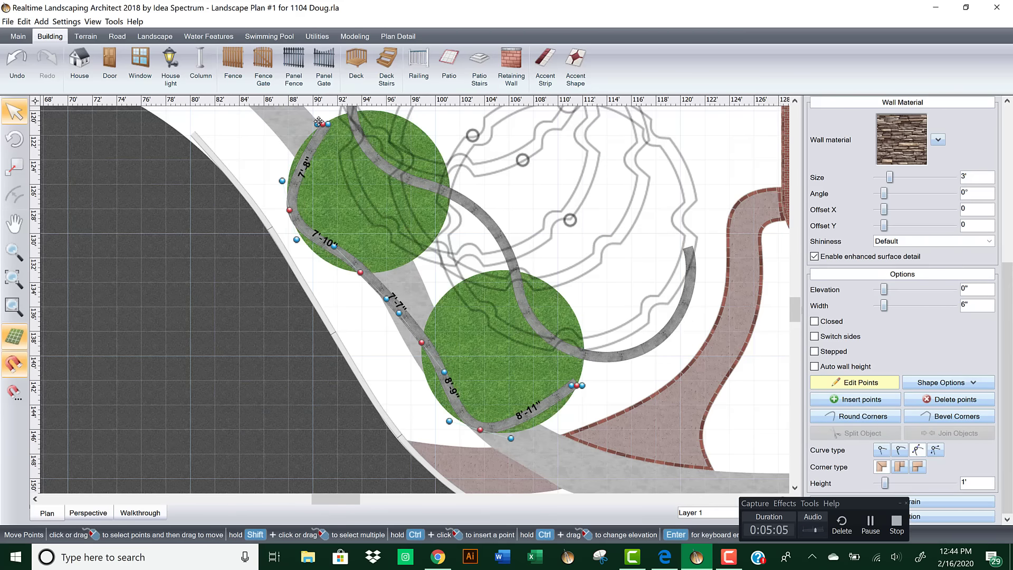
Step: Adjust the curve handles so the street-side retaining wall follows the outer edges of both grass circles with a smooth transition between them
drag(317, 124, 344, 115)
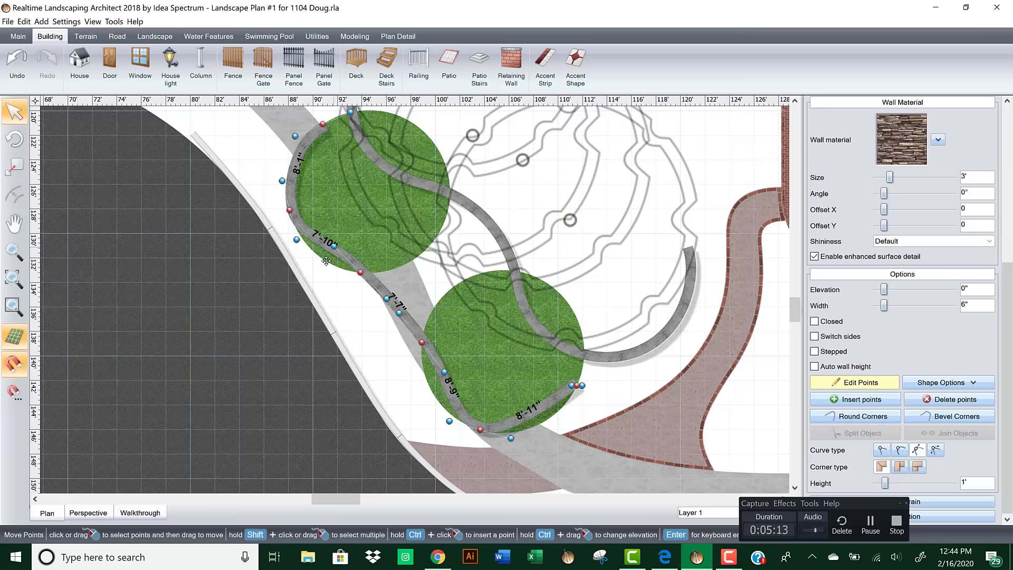
drag(334, 247, 322, 269)
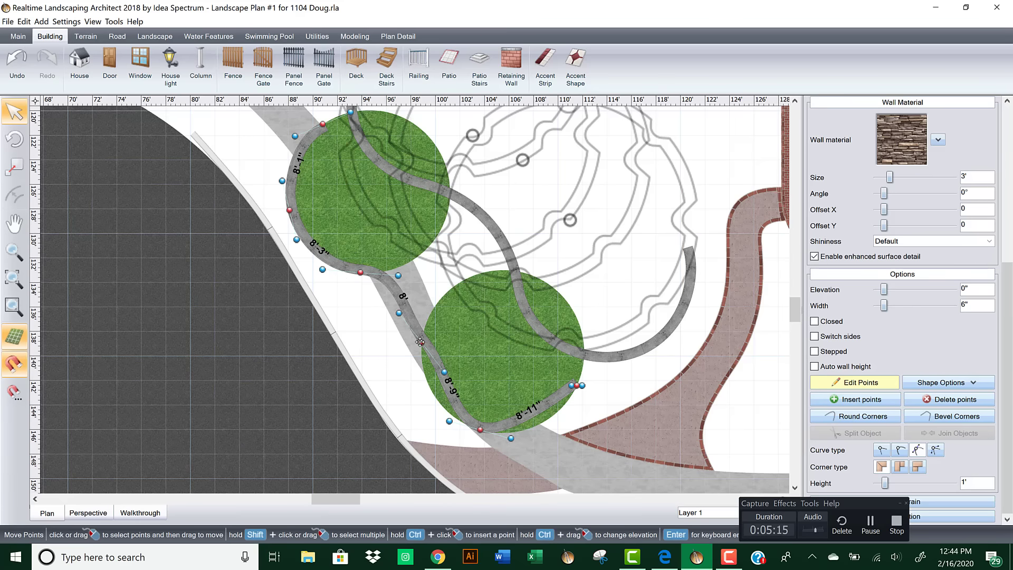
drag(420, 312, 430, 314)
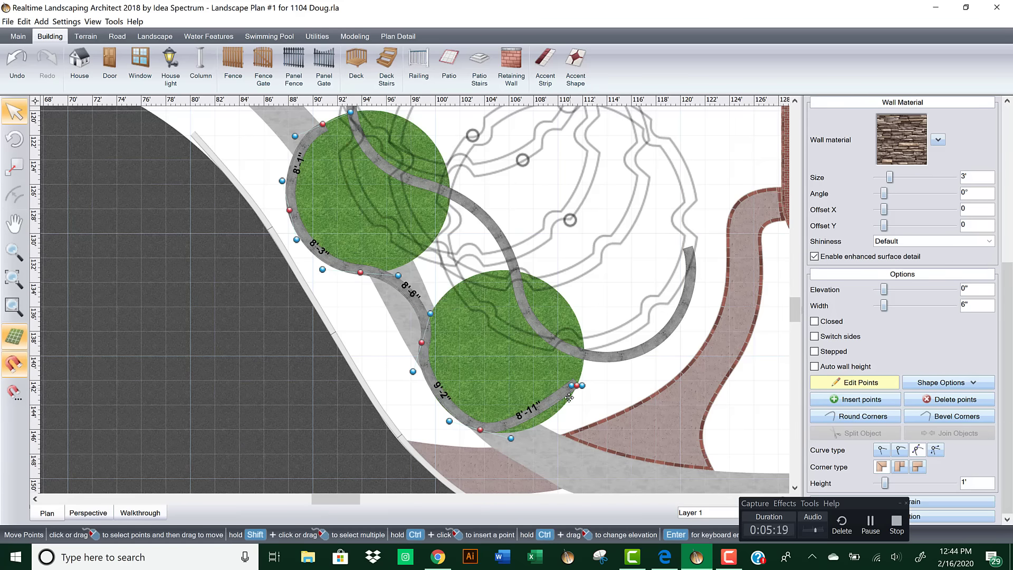
drag(574, 388, 561, 427)
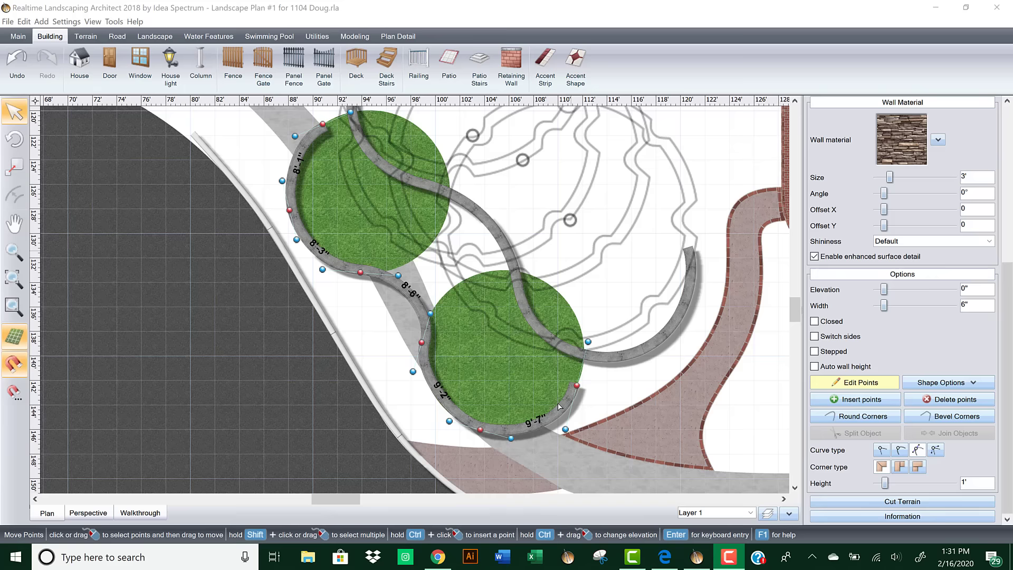
click(729, 557)
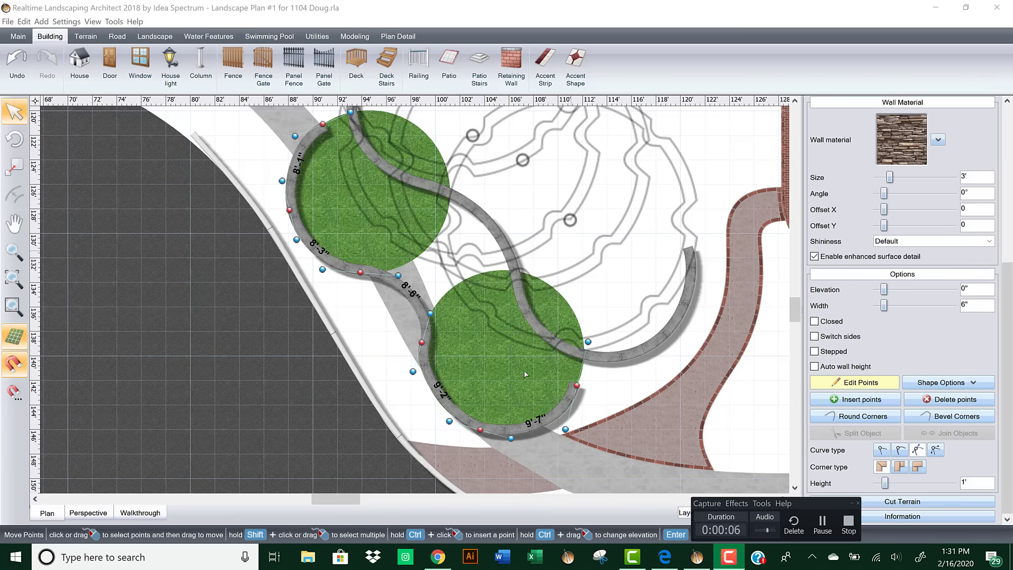
scroll(475, 338, up, 1)
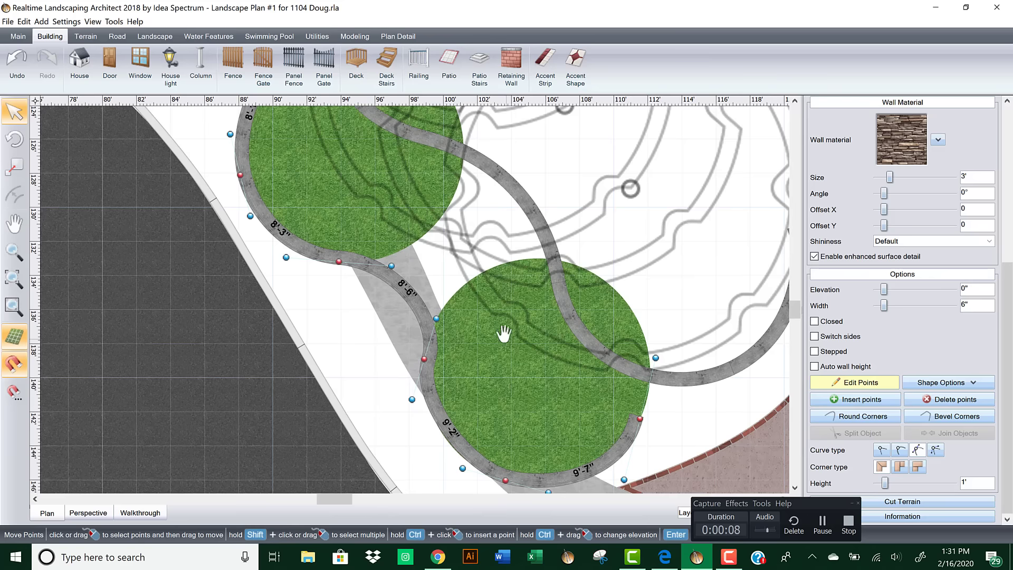
Step: Refine the curve handles so the street-side retaining wall hugs the lower grass circle more evenly
middle_drag(503, 333, 491, 274)
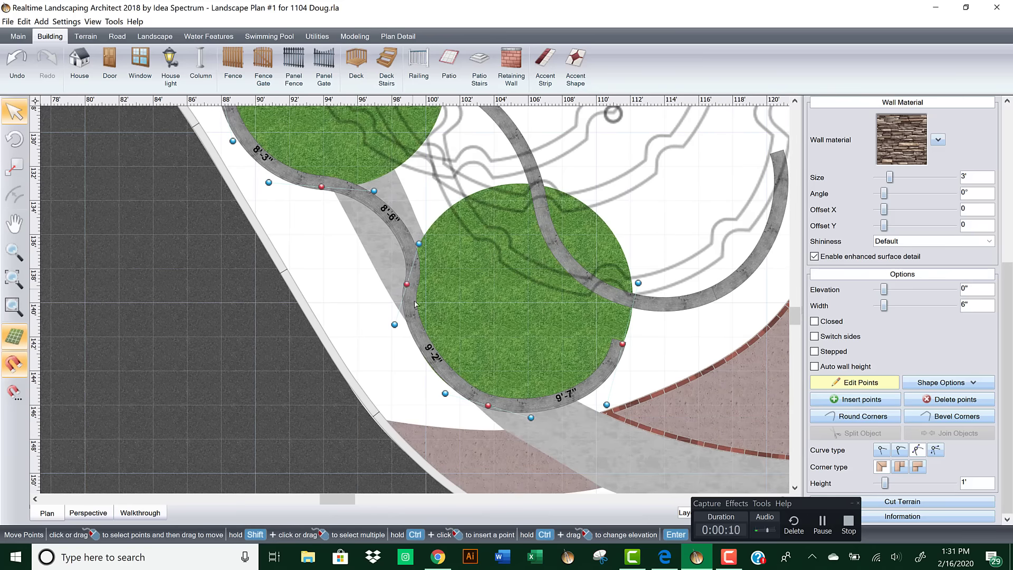
drag(421, 249, 414, 243)
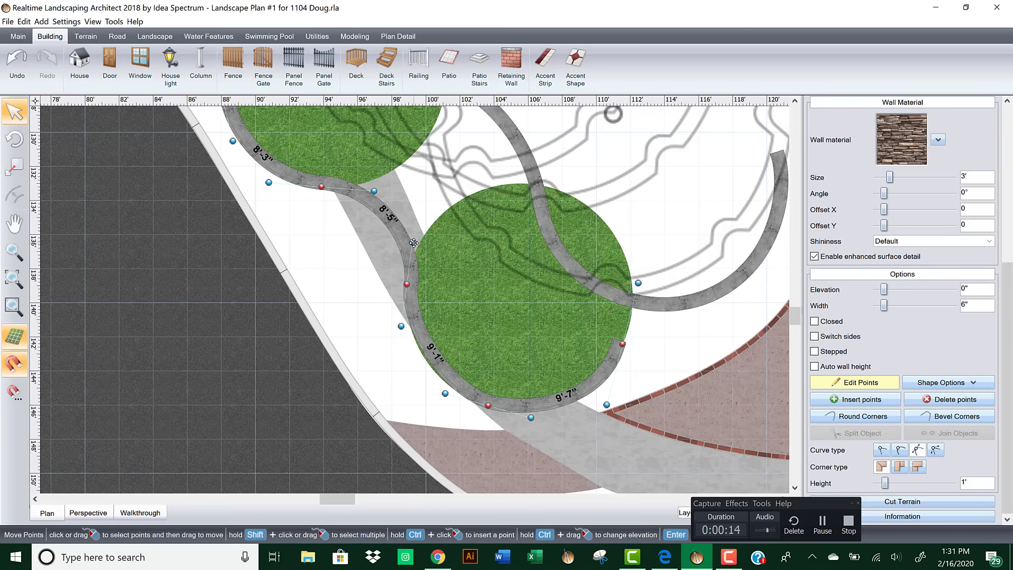
click(406, 285)
drag(445, 394, 434, 393)
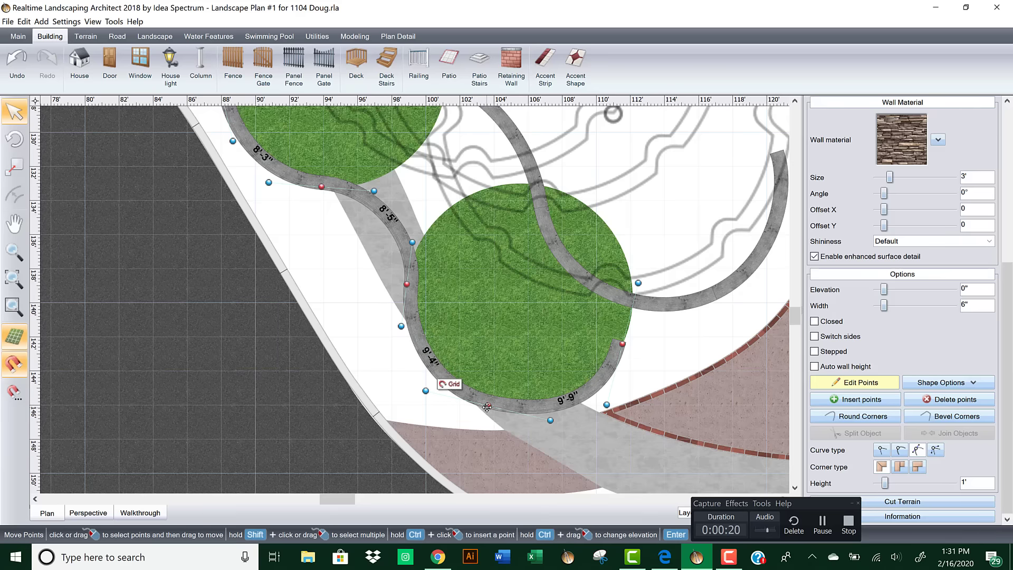
middle_drag(337, 126, 380, 266)
scroll(379, 266, down, 2)
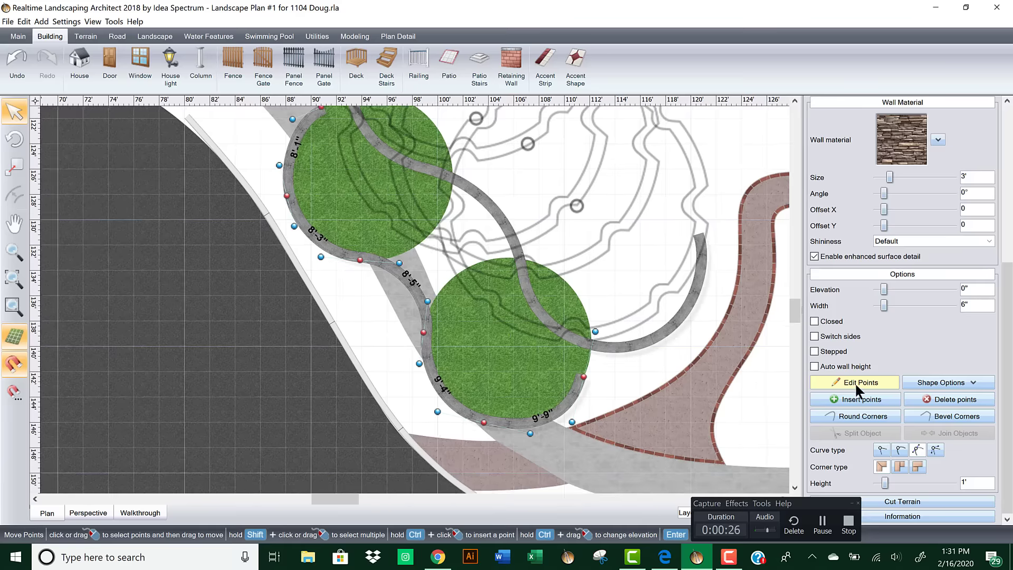
Step: Finish editing the wall's points and delete both grass guide circles
click(856, 381)
click(349, 215)
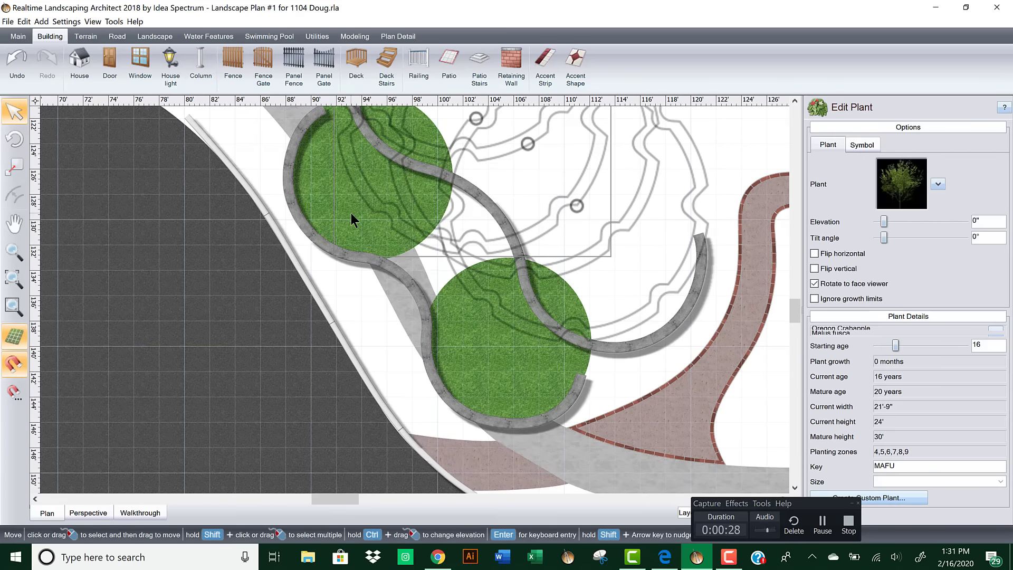
click(314, 194)
key(Delete)
click(486, 353)
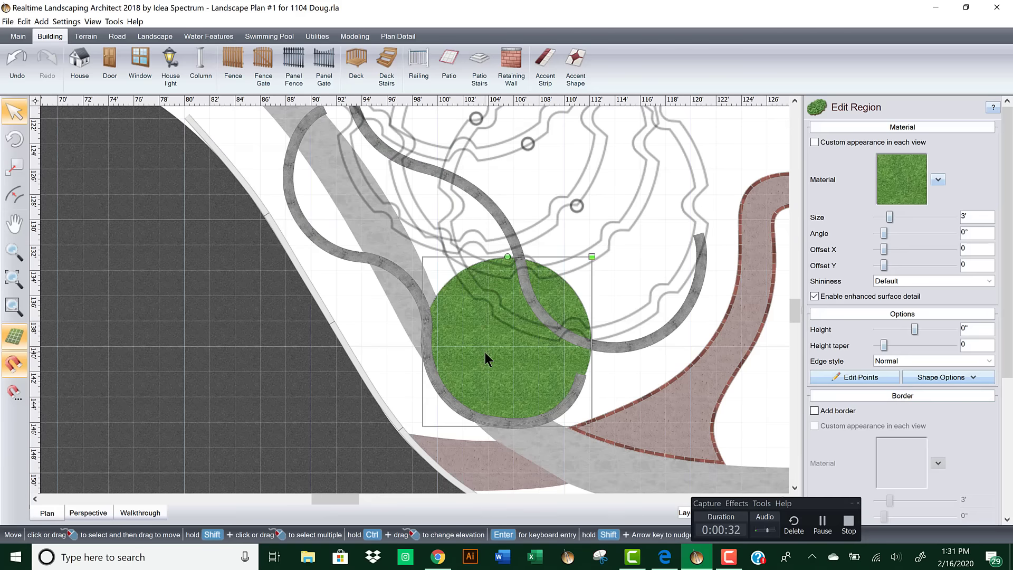
key(Delete)
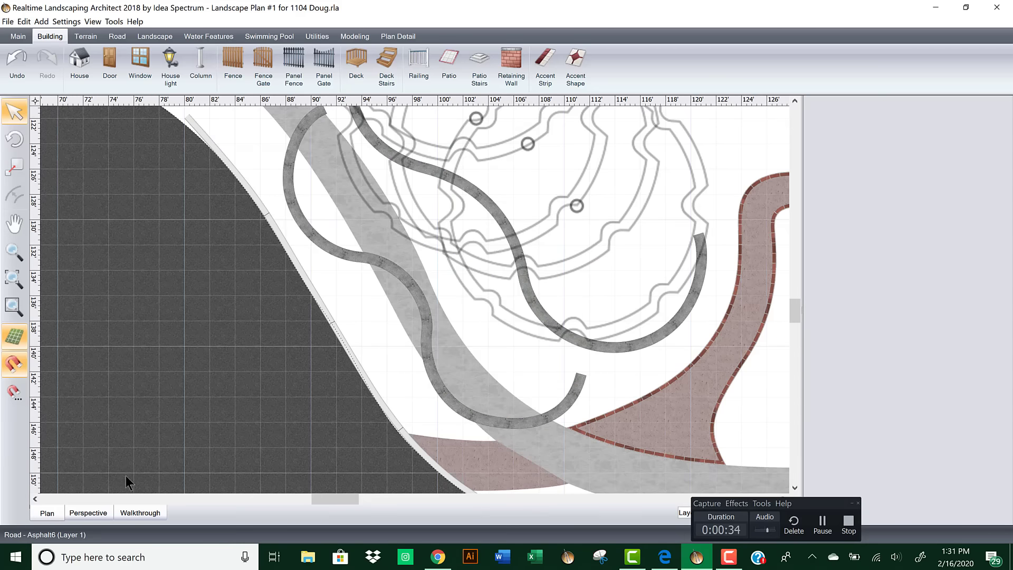
Step: Examine both retaining walls from the street side in perspective view
click(88, 512)
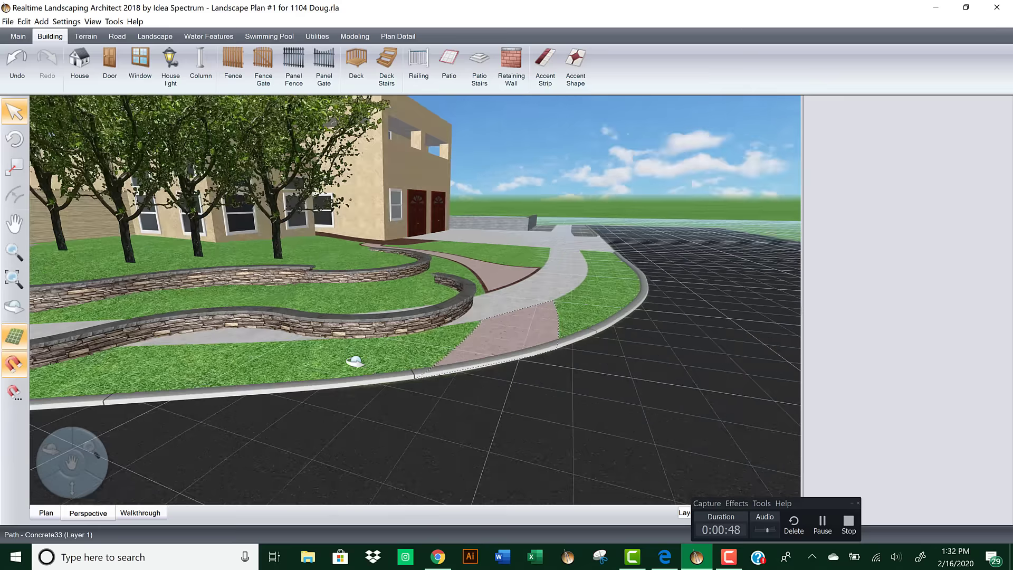
click(452, 352)
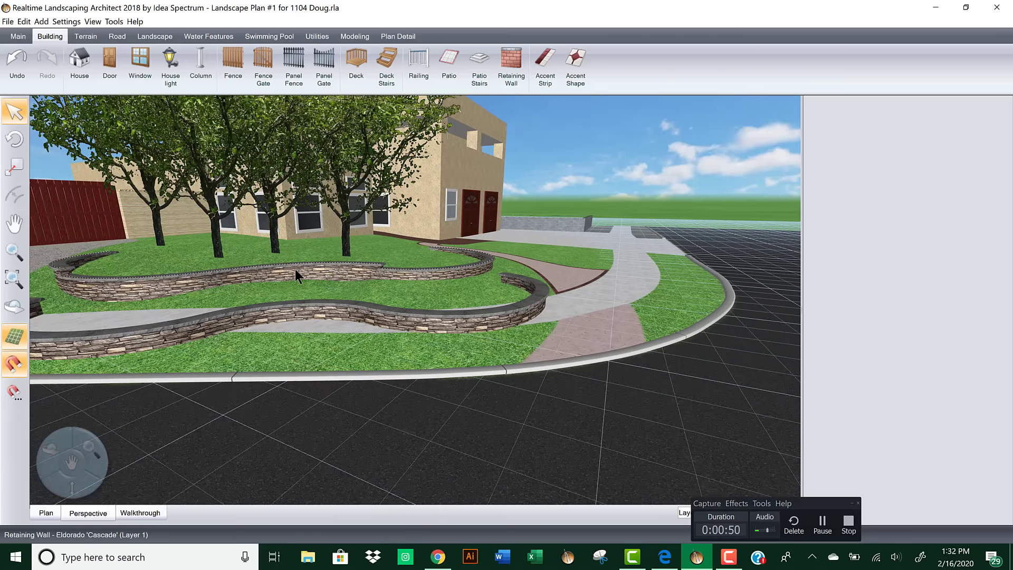
click(293, 352)
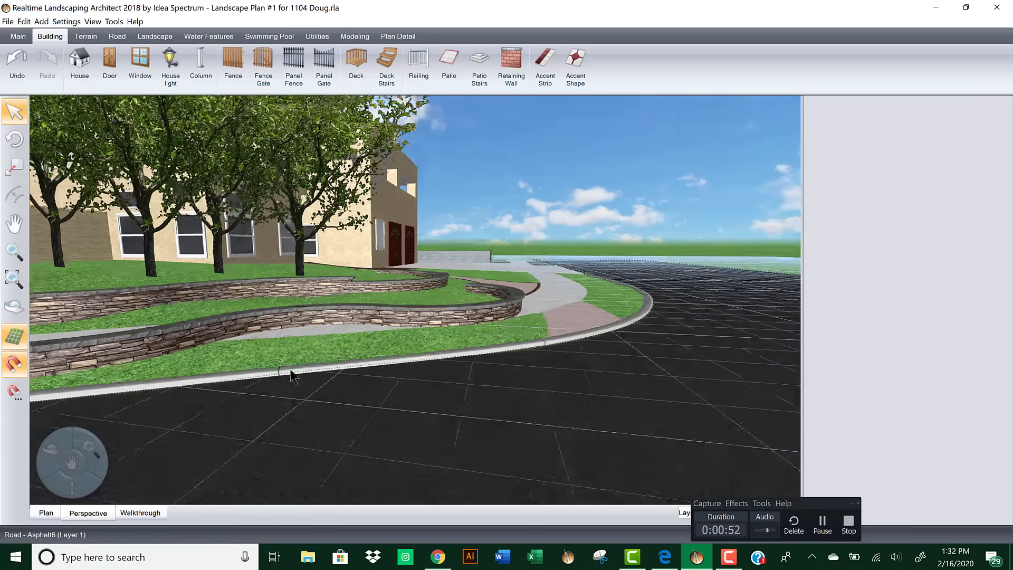
click(358, 355)
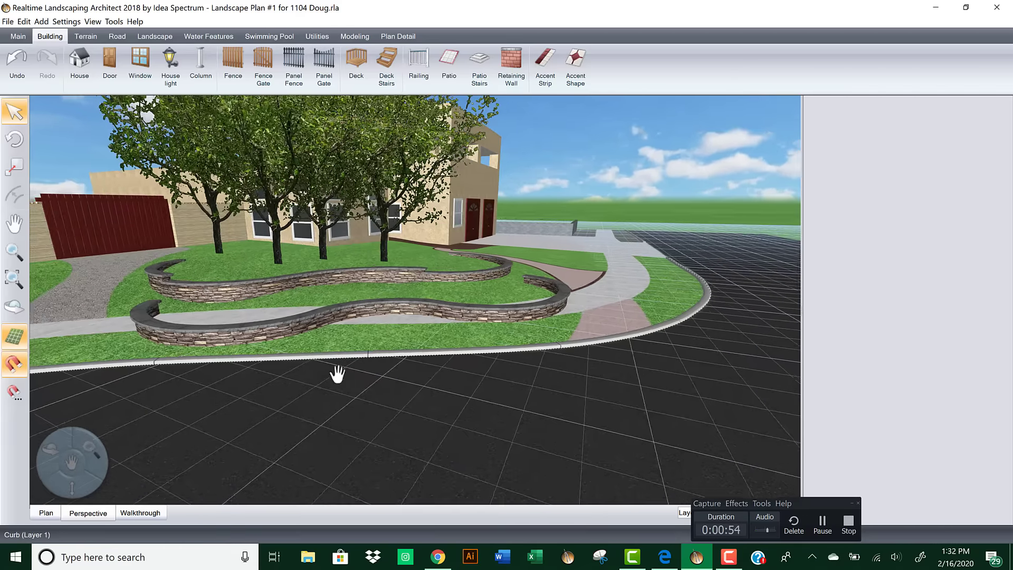
click(291, 325)
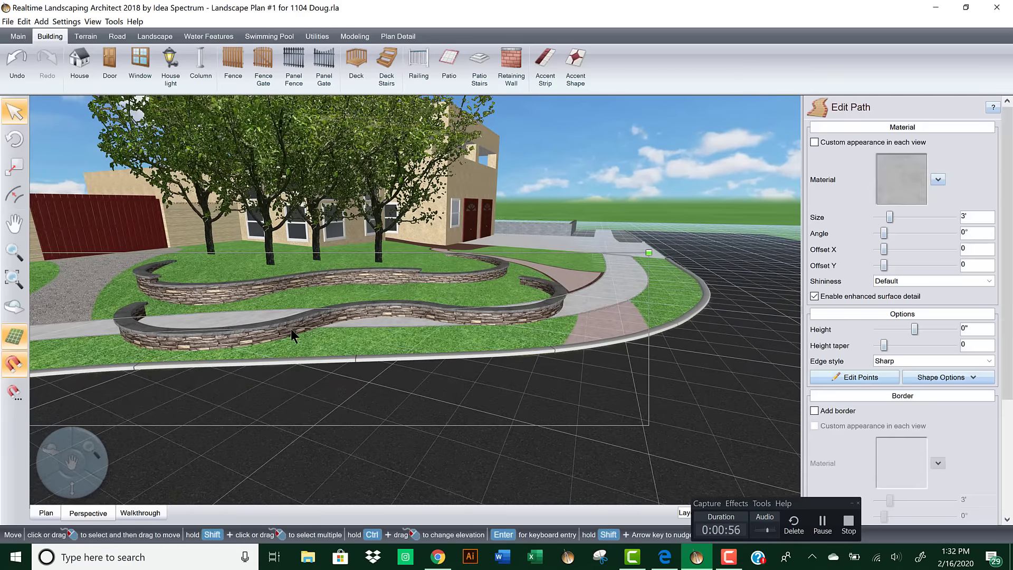
Step: Edit the street-side retaining wall's points and set the height of the two points at its entrance-side end to 2'
click(249, 329)
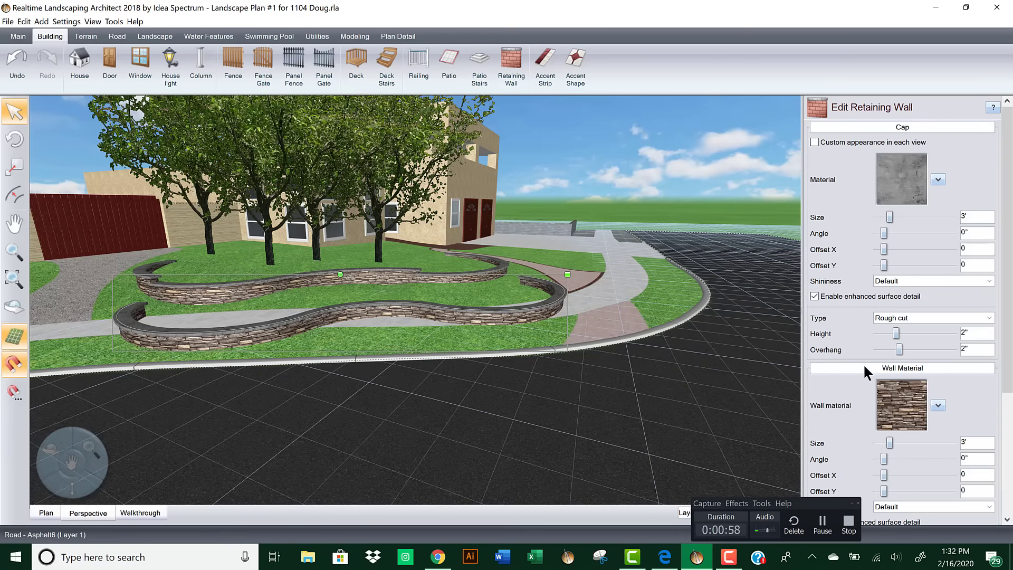
scroll(866, 411, down, 3)
click(861, 466)
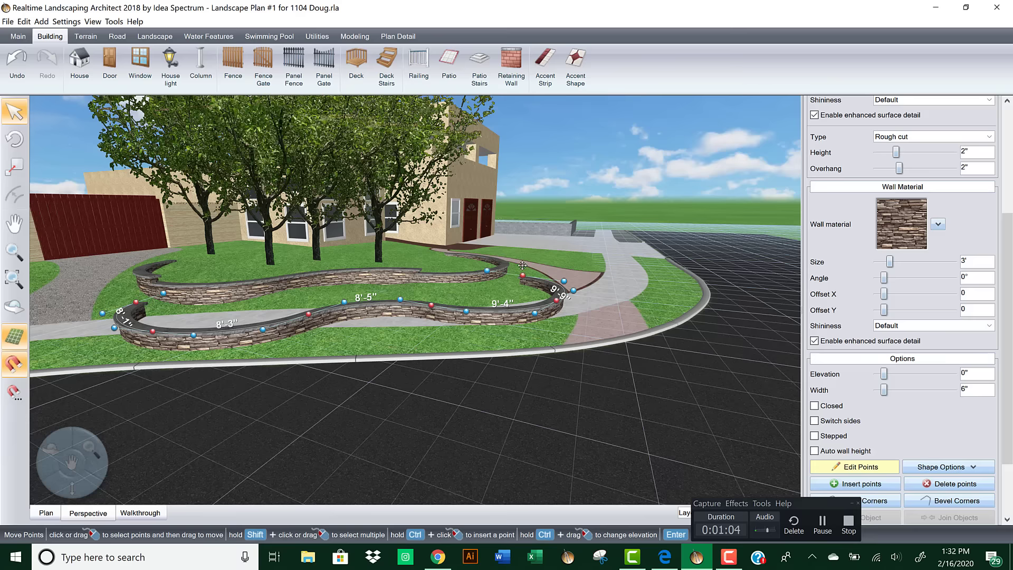
drag(572, 331, 580, 343)
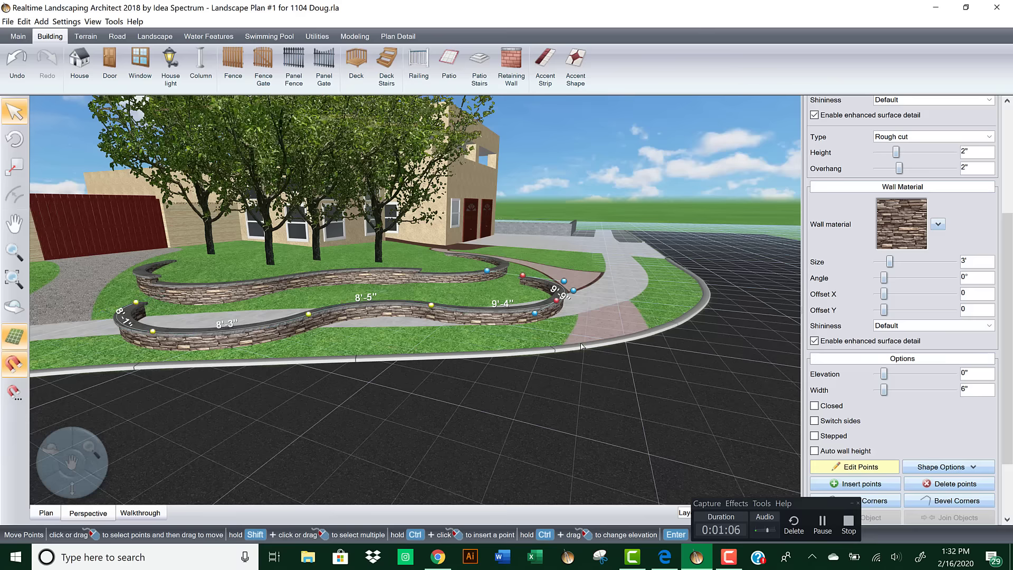
drag(1007, 338, 1007, 388)
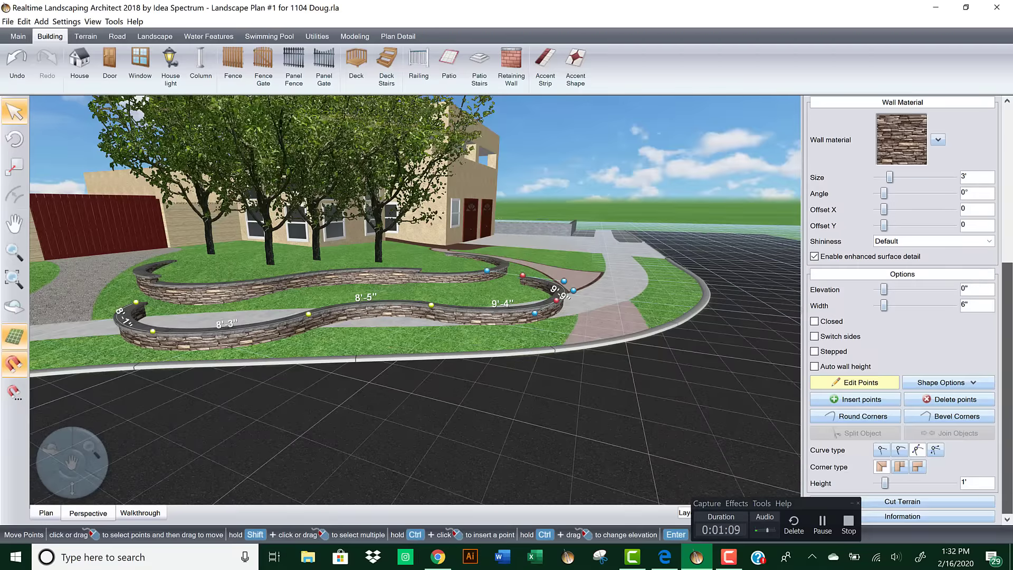
click(953, 482)
click(953, 483)
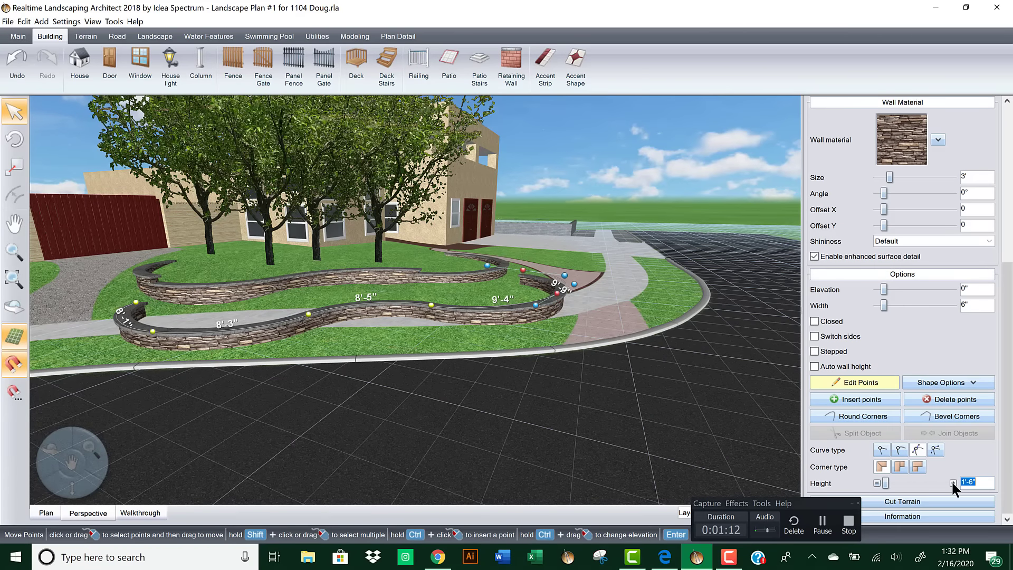
click(953, 483)
click(952, 483)
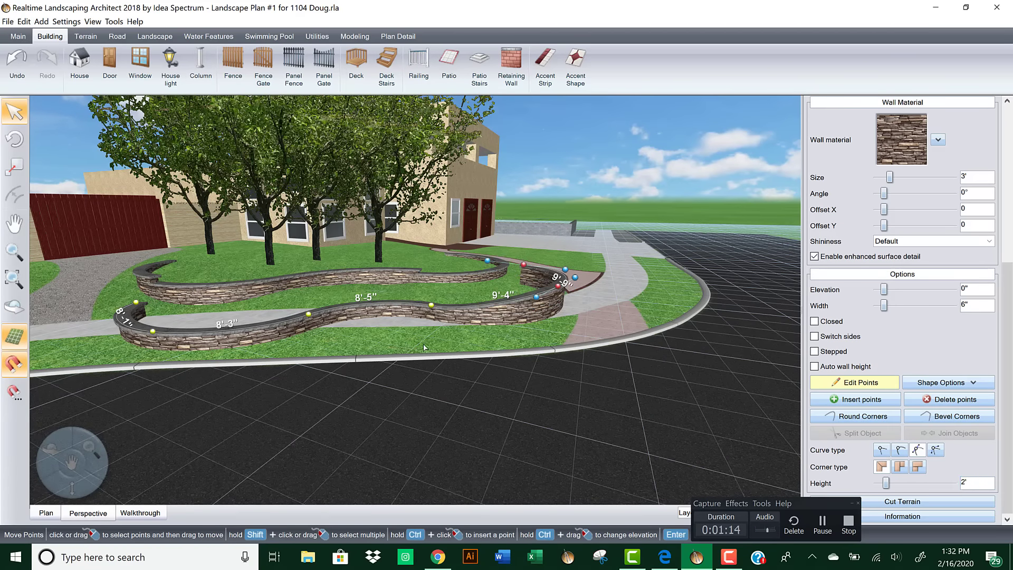
Step: Set the height of the street-side wall's point between the 8'-5" and 9'-4" segments to 1'-6" and finish editing points
click(430, 305)
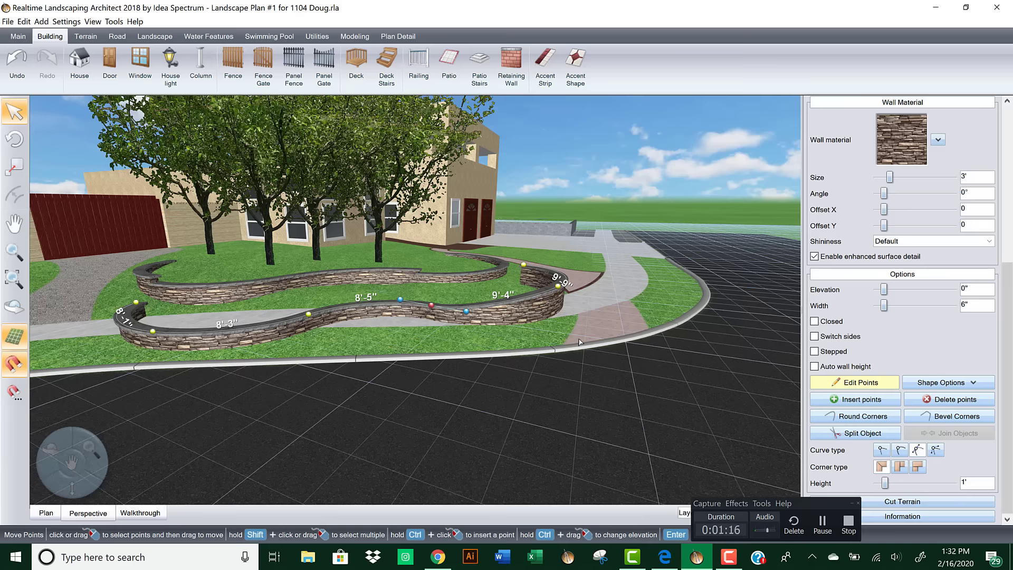
click(953, 482)
click(953, 483)
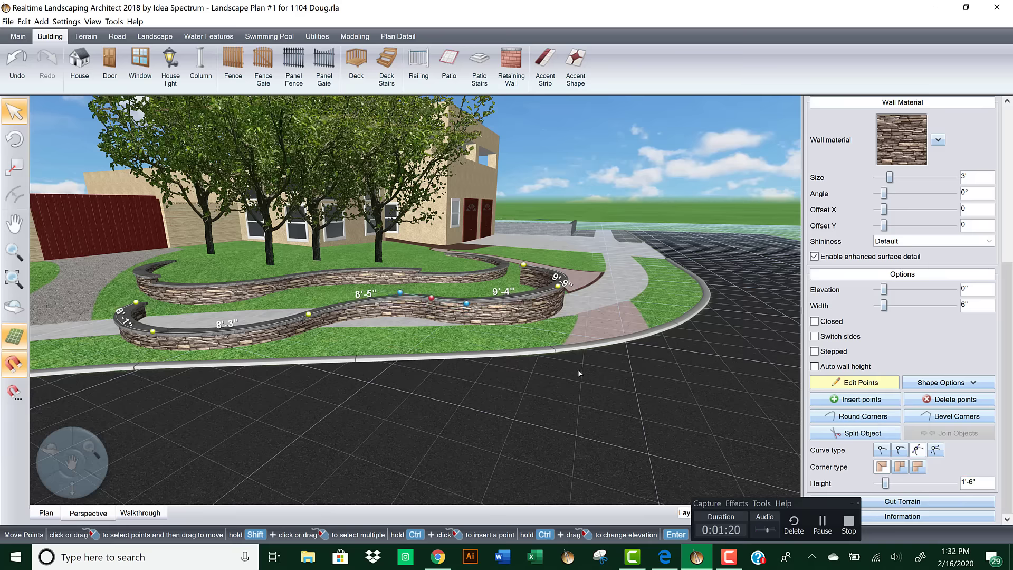
mouse_move(539, 343)
right_down()
mouse_move(489, 342)
mouse_move(565, 351)
mouse_move(525, 345)
right_up()
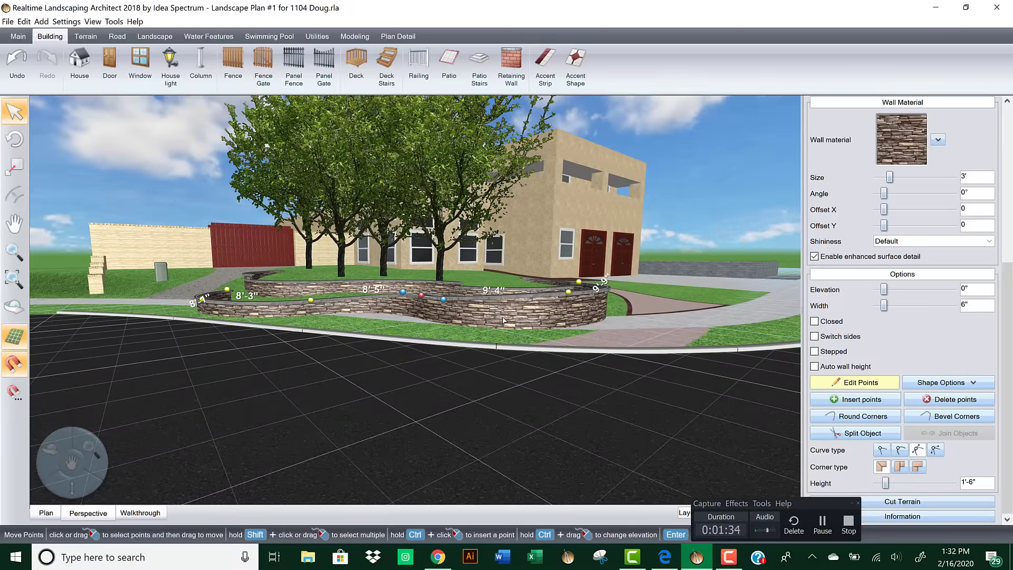
click(860, 382)
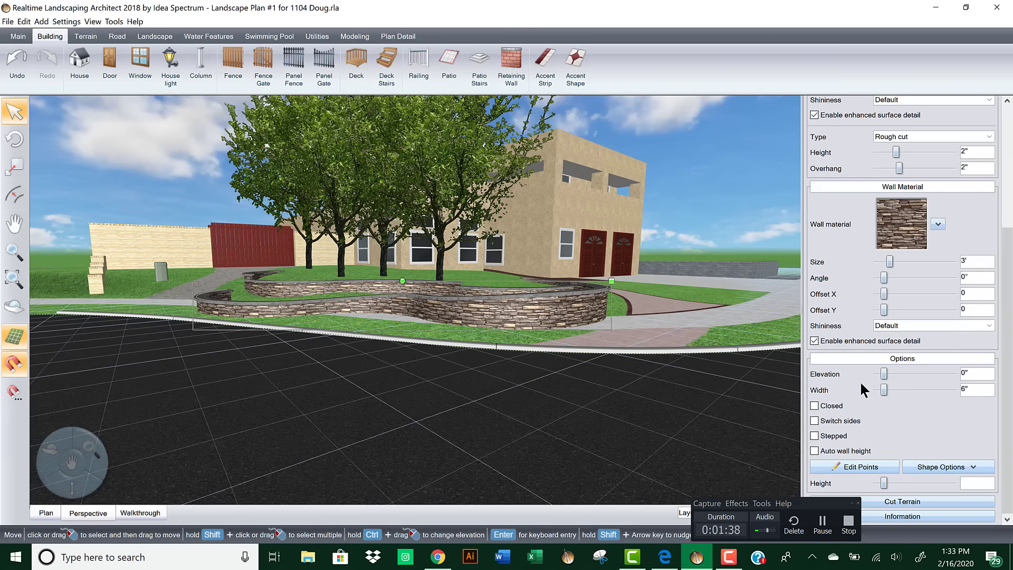
Step: Make the street-side retaining wall stepped
right_drag(430, 338, 380, 285)
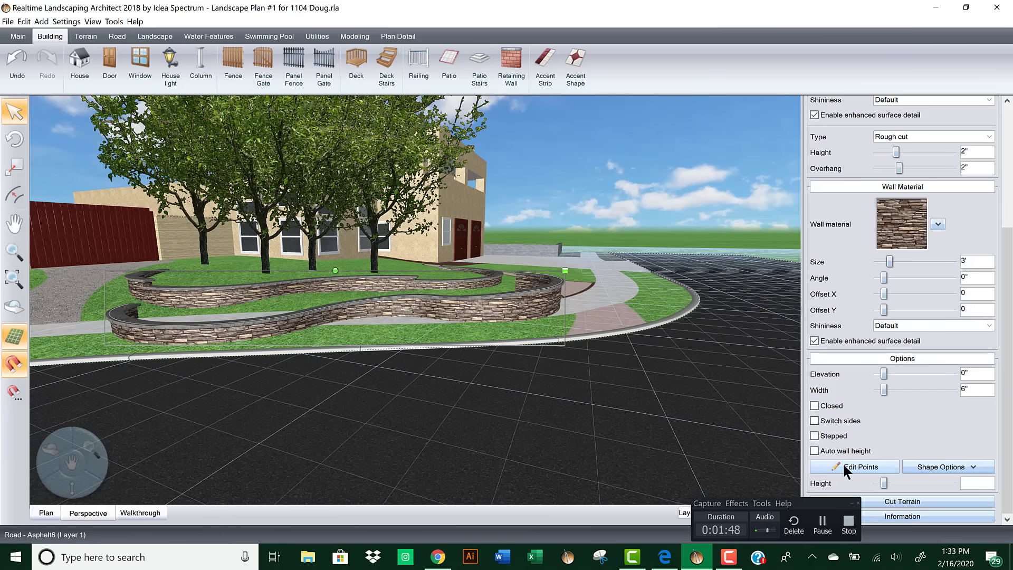
click(816, 435)
middle_drag(538, 330, 565, 329)
scroll(565, 330, up, 5)
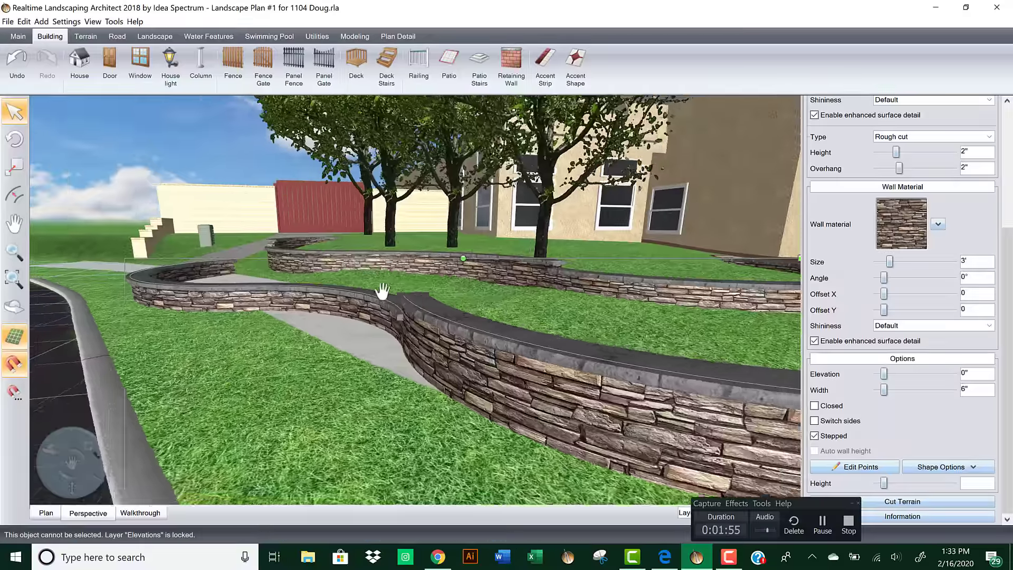
Step: Examine the stepped cap transitions along the street-side retaining wall from several angles
right_drag(382, 292, 529, 319)
middle_drag(529, 319, 495, 307)
right_drag(456, 310, 345, 331)
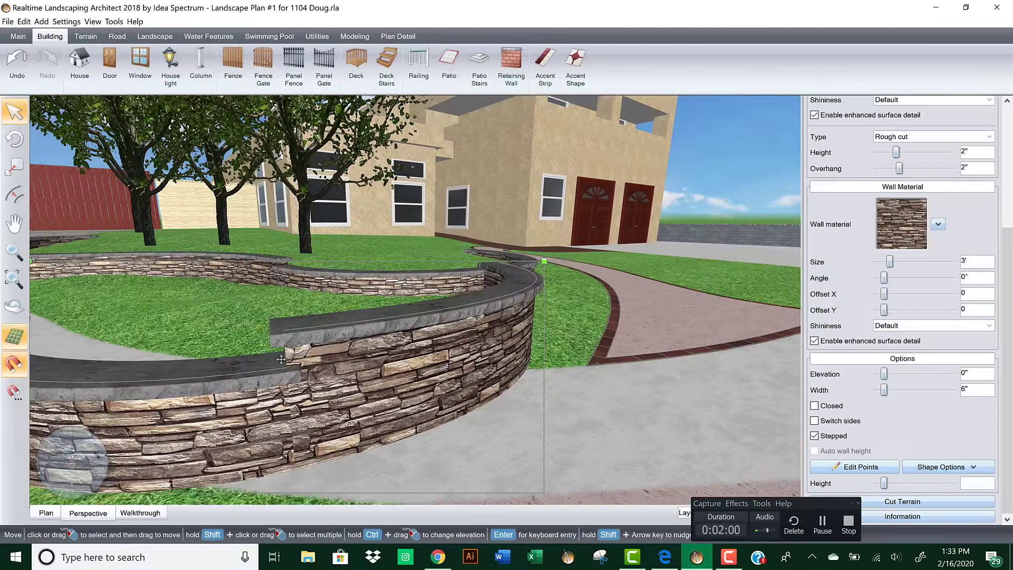
right_drag(299, 366, 453, 328)
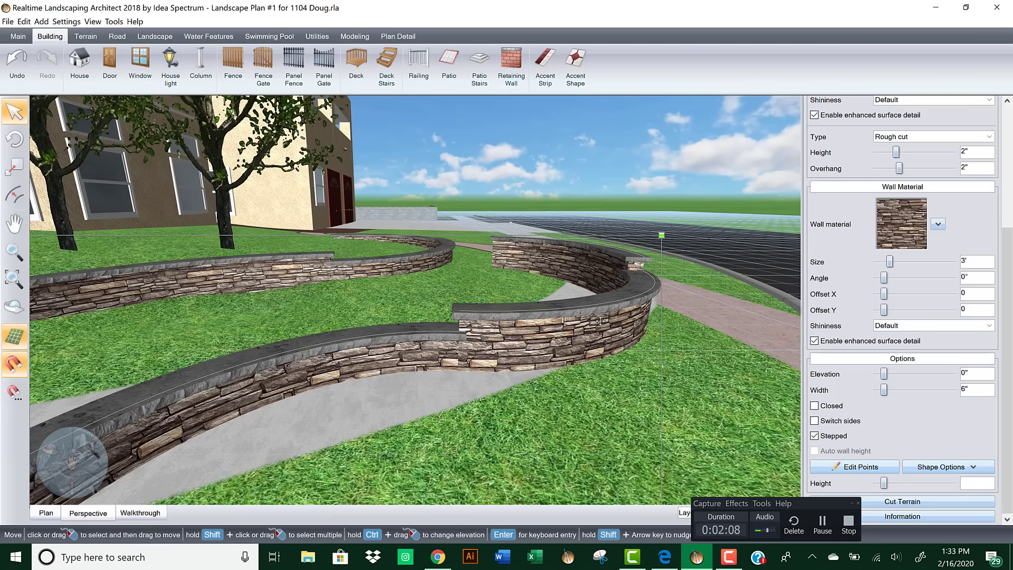
right_drag(598, 325, 515, 363)
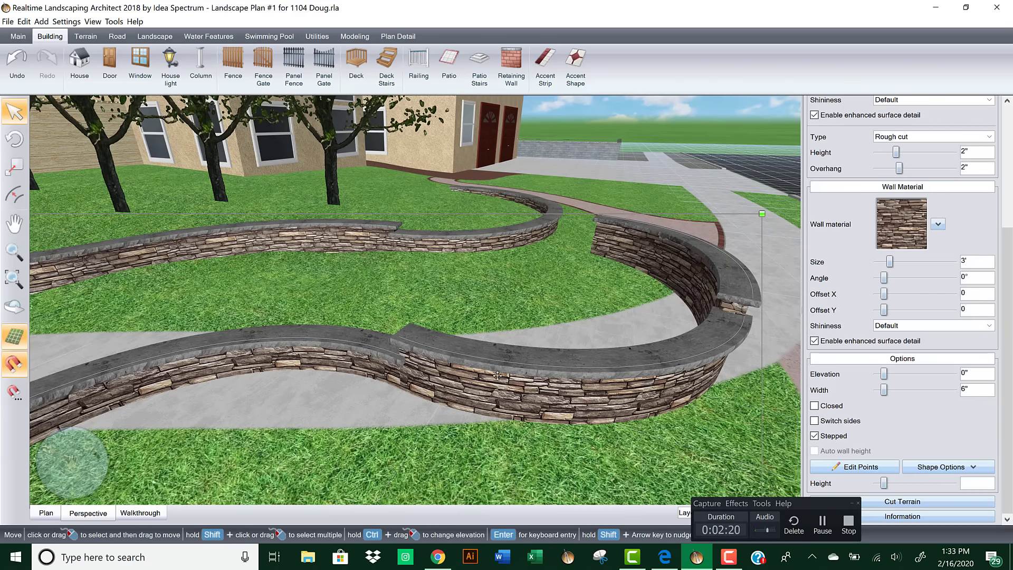
middle_drag(496, 376, 389, 358)
scroll(514, 383, down, 4)
scroll(398, 362, up, 6)
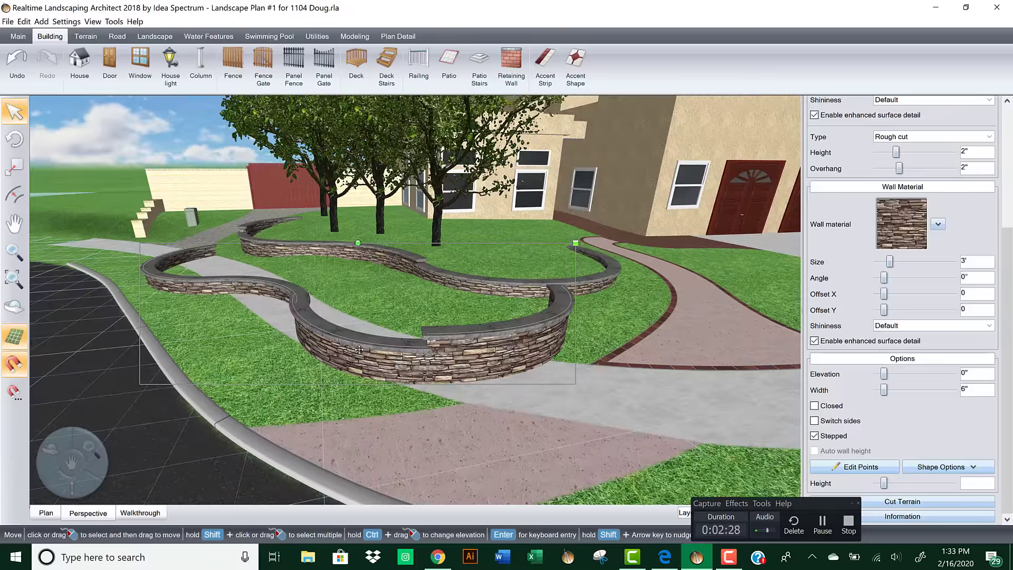
Step: Delete the street-side retaining wall and review the remaining upper wall and the walkways around the front yard
key(Delete)
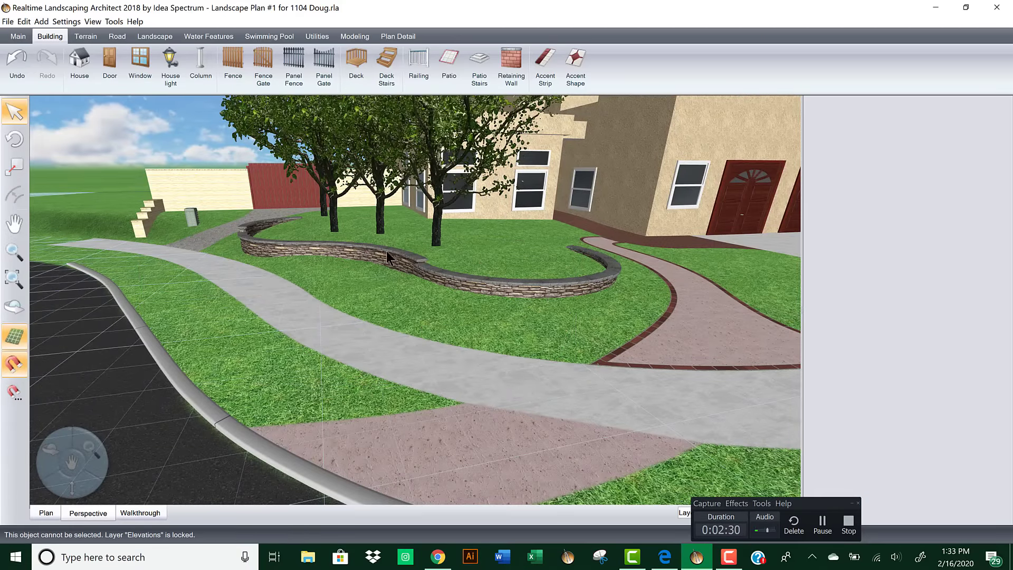
middle_drag(503, 273, 269, 337)
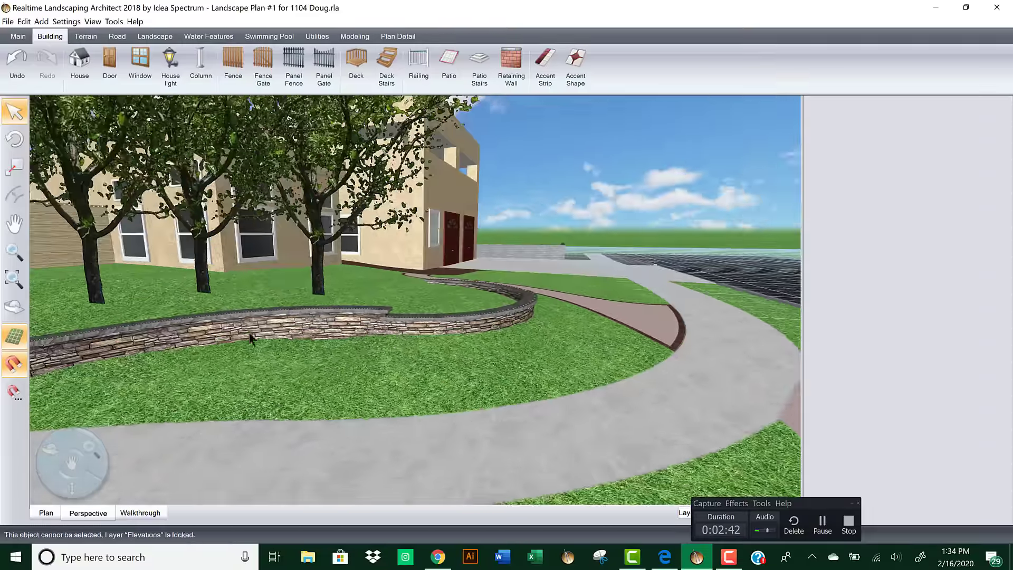
middle_drag(274, 294, 382, 342)
middle_drag(296, 308, 274, 331)
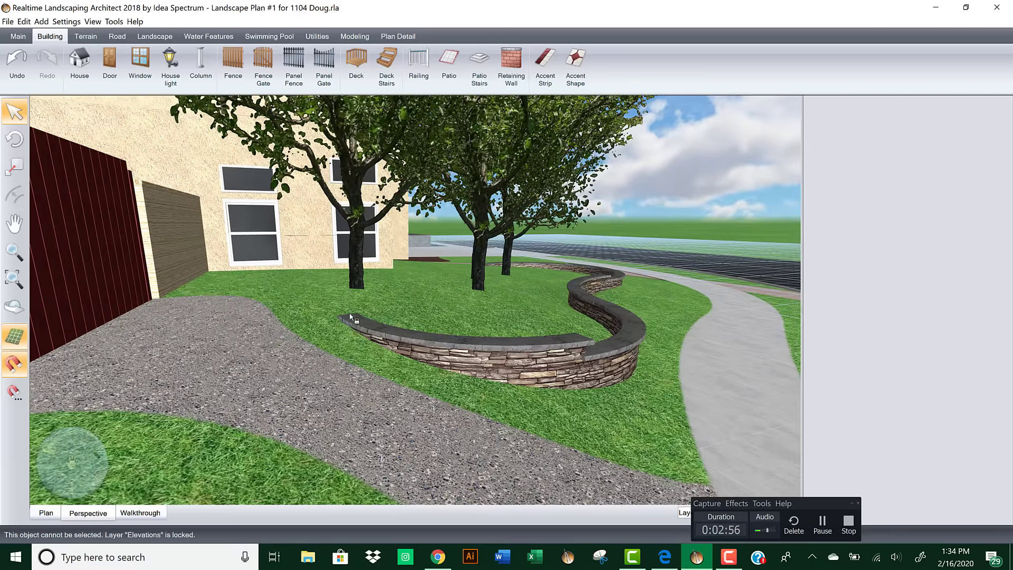
mouse_move(350, 317)
middle_down()
mouse_move(355, 343)
mouse_move(334, 355)
mouse_move(304, 342)
mouse_move(425, 362)
mouse_move(362, 294)
mouse_move(425, 348)
mouse_move(339, 297)
mouse_move(280, 300)
mouse_move(418, 303)
mouse_move(391, 357)
mouse_move(391, 393)
mouse_move(470, 373)
mouse_move(323, 307)
mouse_move(388, 321)
mouse_move(361, 327)
middle_up()
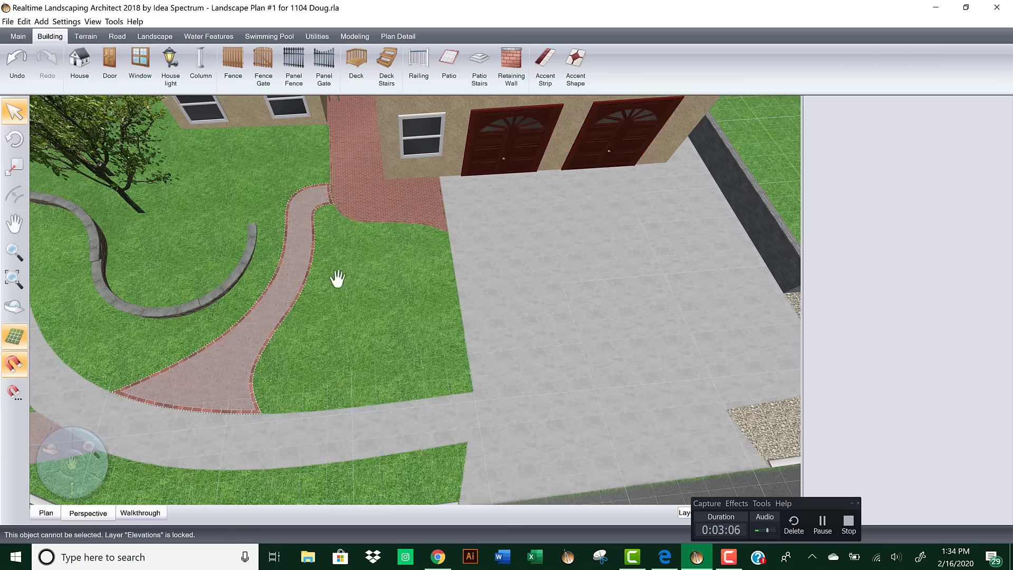
middle_drag(334, 278, 350, 288)
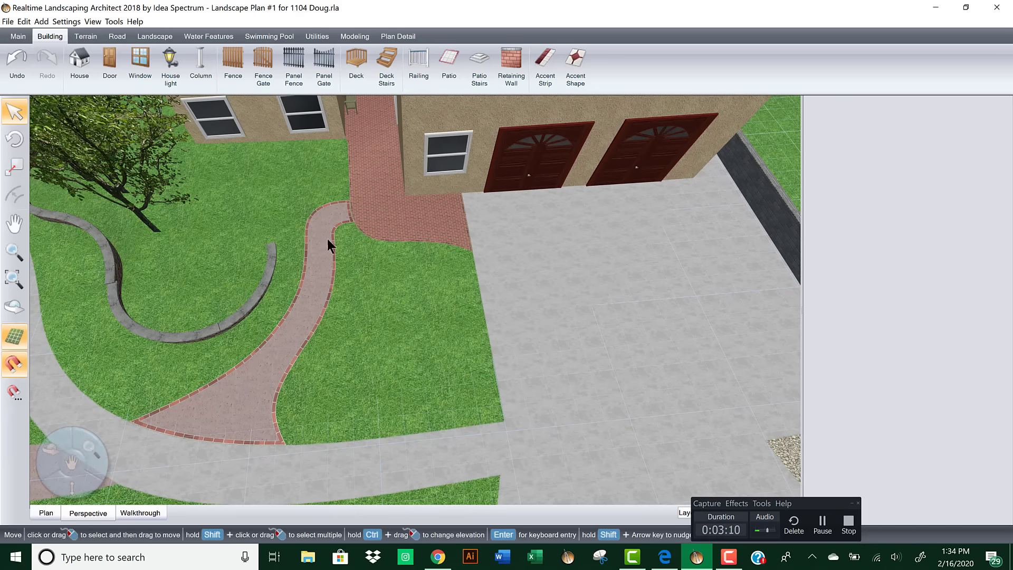
middle_drag(232, 263, 550, 257)
middle_drag(443, 300, 504, 238)
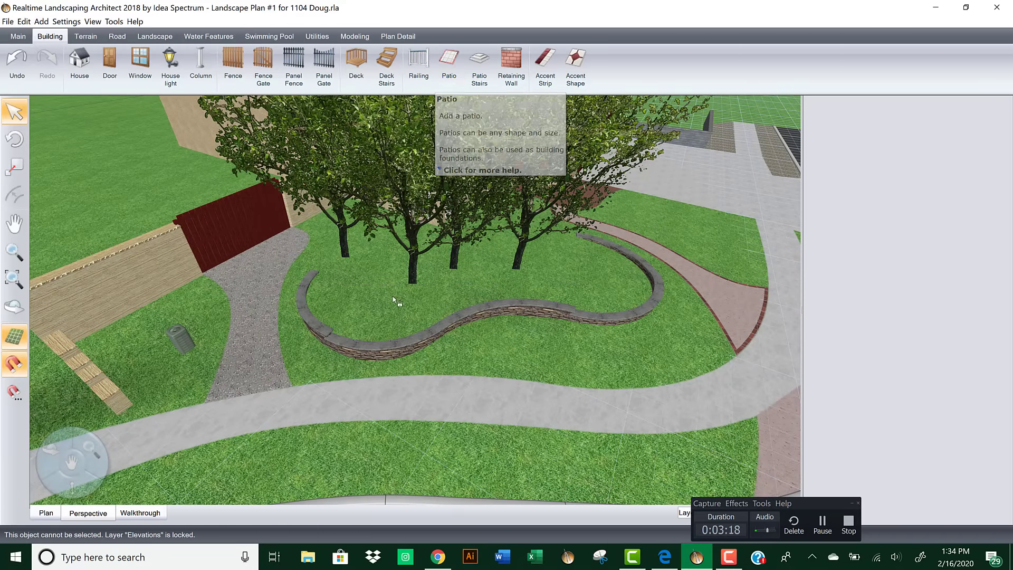
Step: Draw a four-sided patio overlapping the curved retaining wall and the walkway, with sides of about 15'-4", 14'-3", 10'-4" and 12'-2"
click(449, 62)
click(384, 270)
click(526, 402)
click(544, 276)
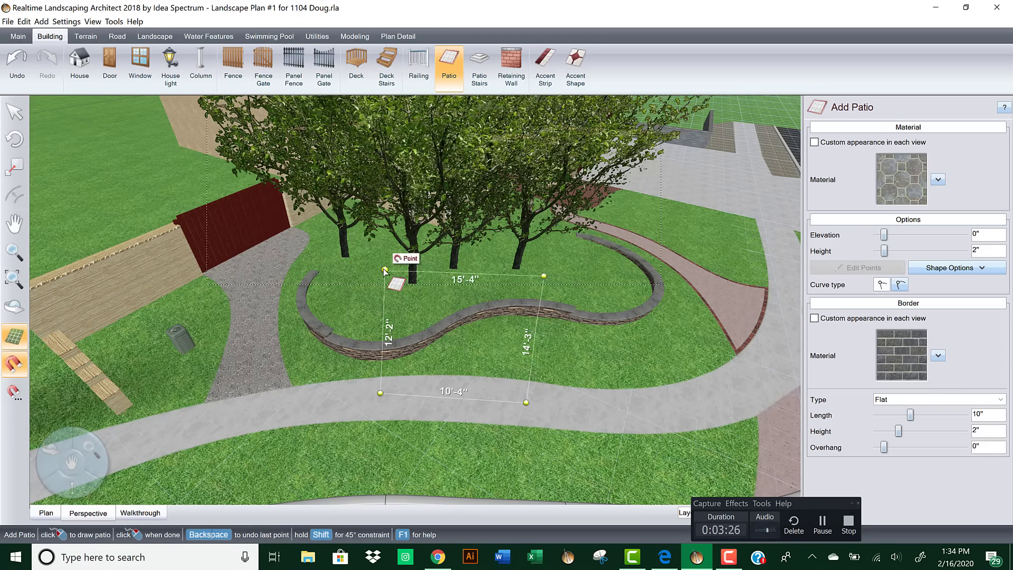
click(383, 269)
middle_drag(469, 354, 514, 332)
middle_drag(508, 324, 464, 274)
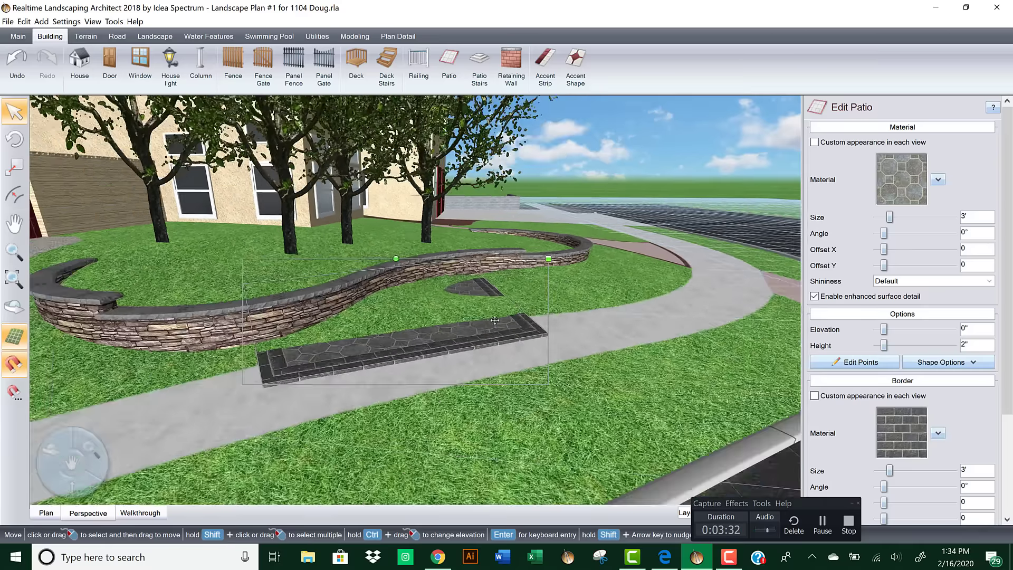
Step: Try the patio at an elevation of 1'-8" and then at 1', checking how it meets the retaining wall
scroll(1010, 407, down, 3)
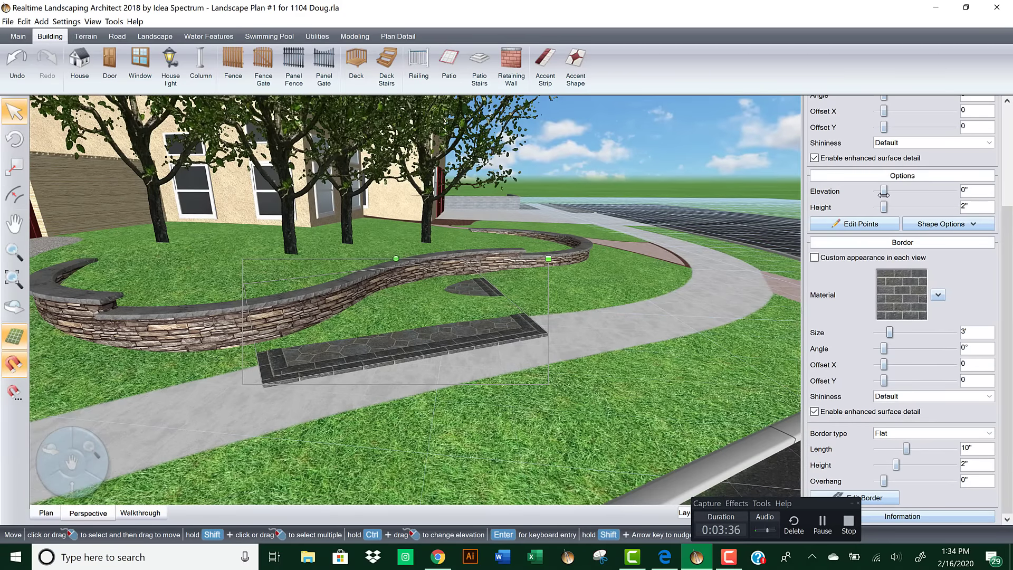
drag(884, 191, 887, 191)
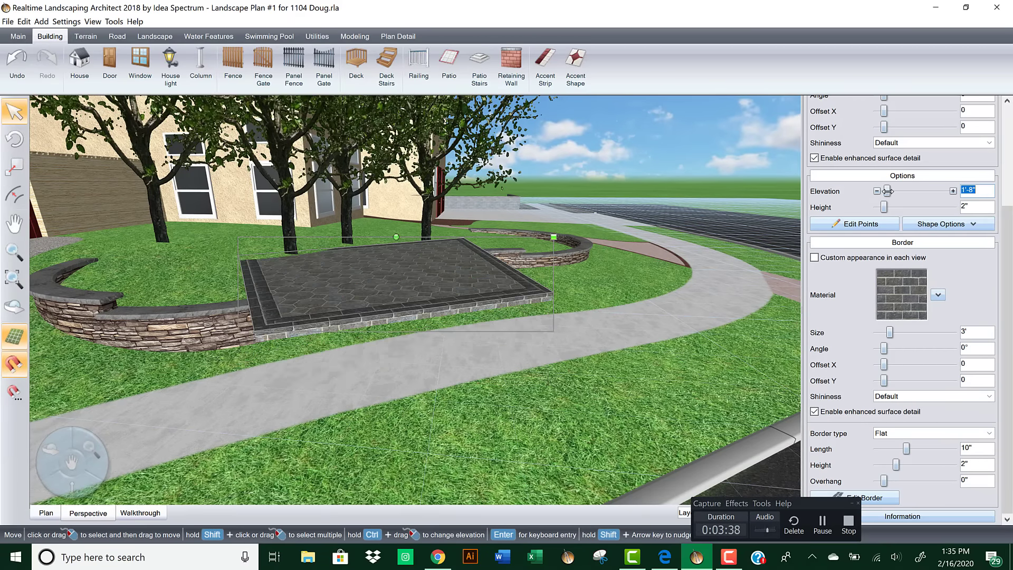
drag(561, 253, 571, 316)
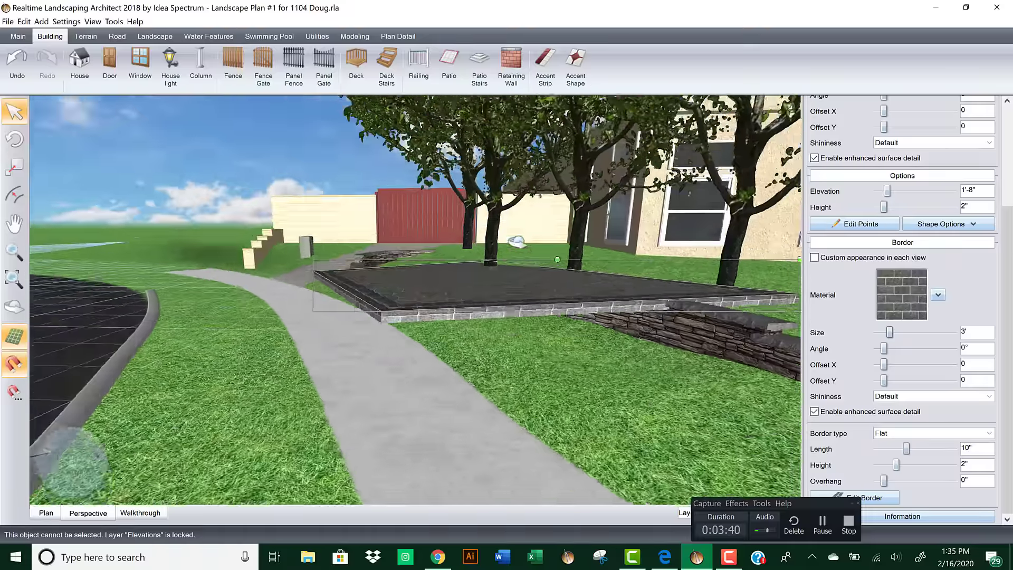
click(877, 191)
drag(728, 317, 750, 329)
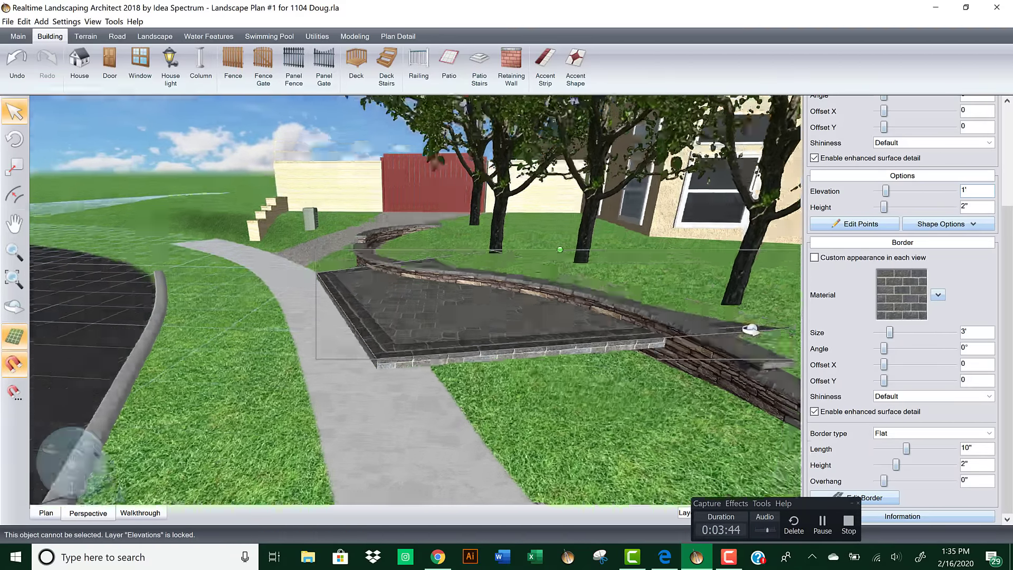
Step: Delete the raised test patio and review the retaining wall and walkway without it
right_drag(544, 297, 534, 365)
key(Delete)
drag(532, 363, 371, 267)
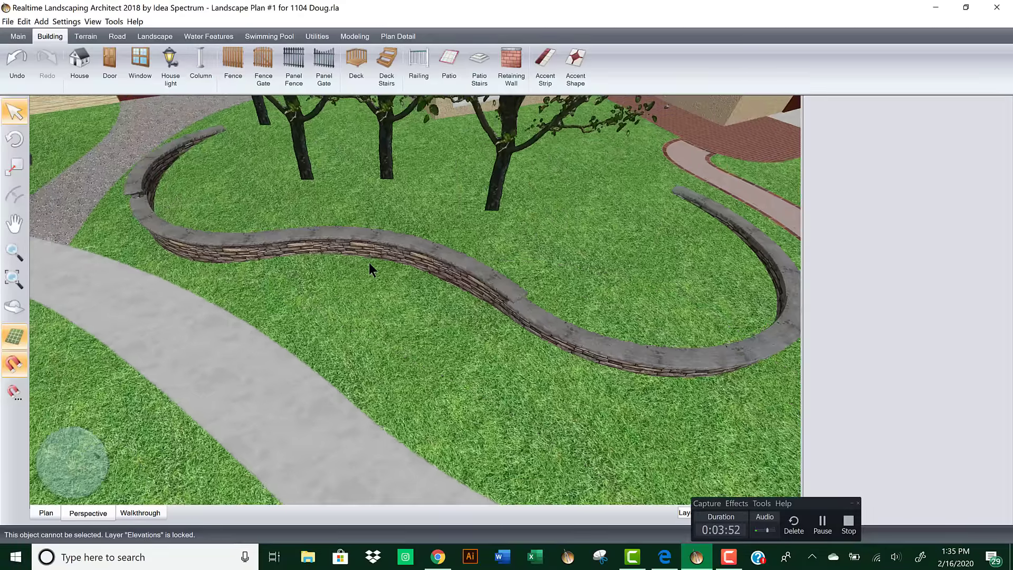
right_drag(470, 271, 419, 401)
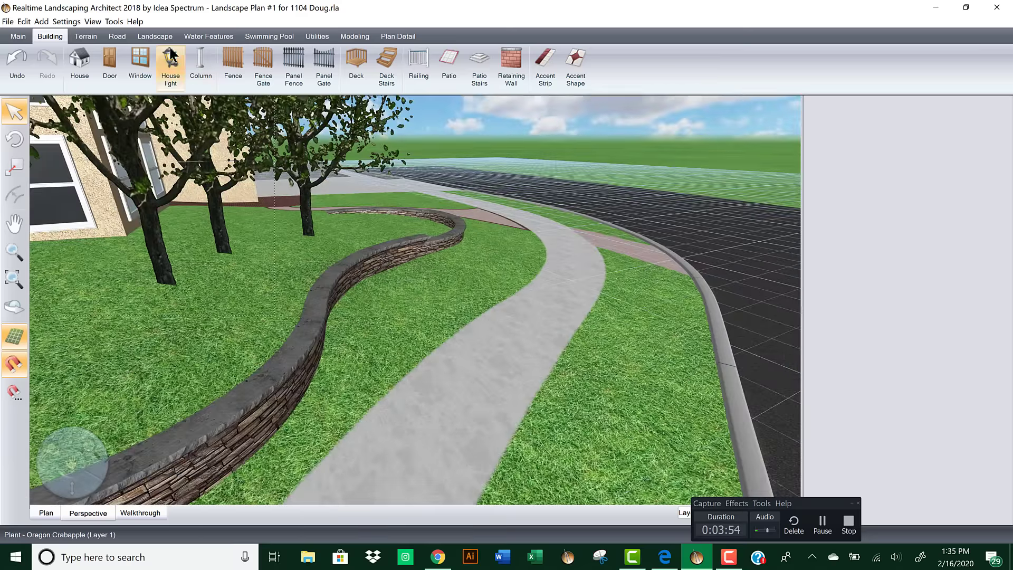
Step: Start a curved region at the brick paving and run its first side to the sidewalk in segments of about 4', 8'-3" and 7'-9"
click(155, 36)
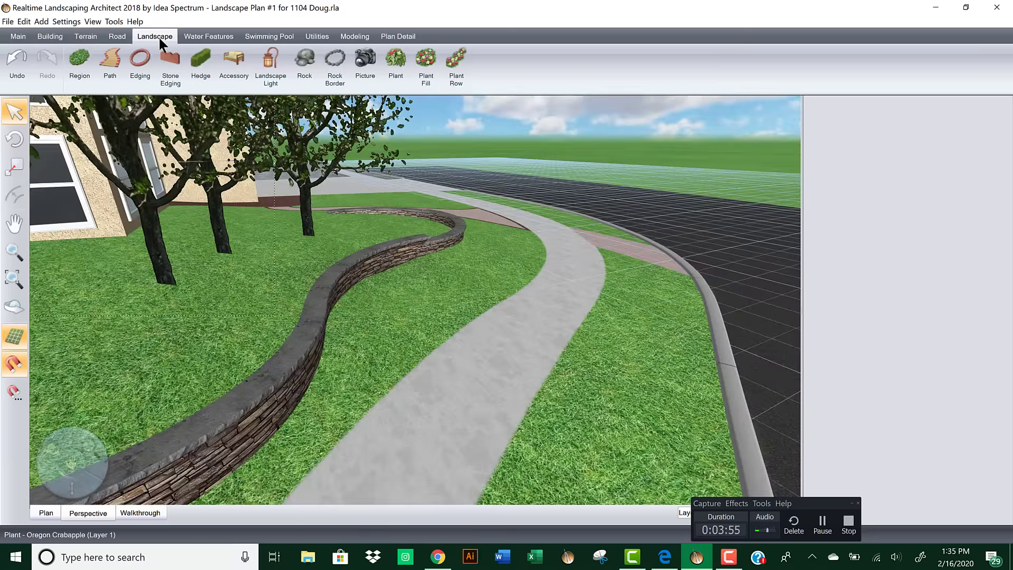
right_drag(256, 299, 549, 271)
right_drag(155, 245, 141, 94)
click(88, 59)
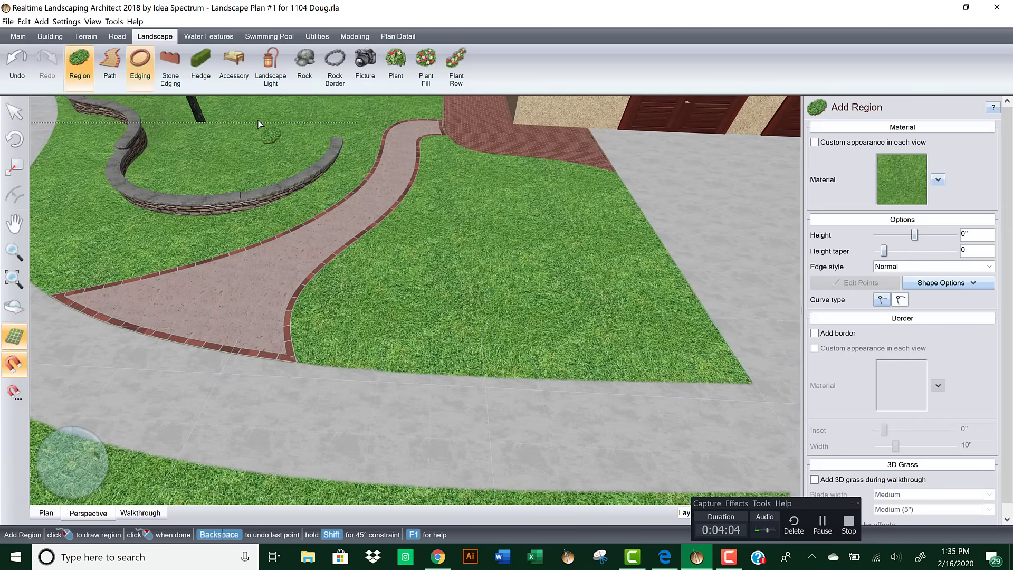
scroll(501, 206, up, 3)
scroll(512, 195, up, 3)
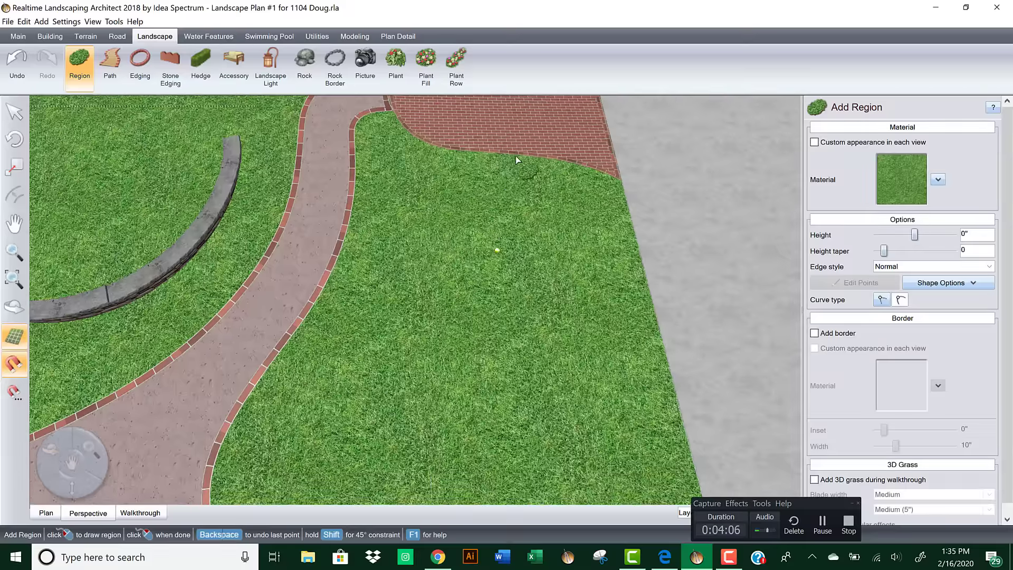
click(494, 153)
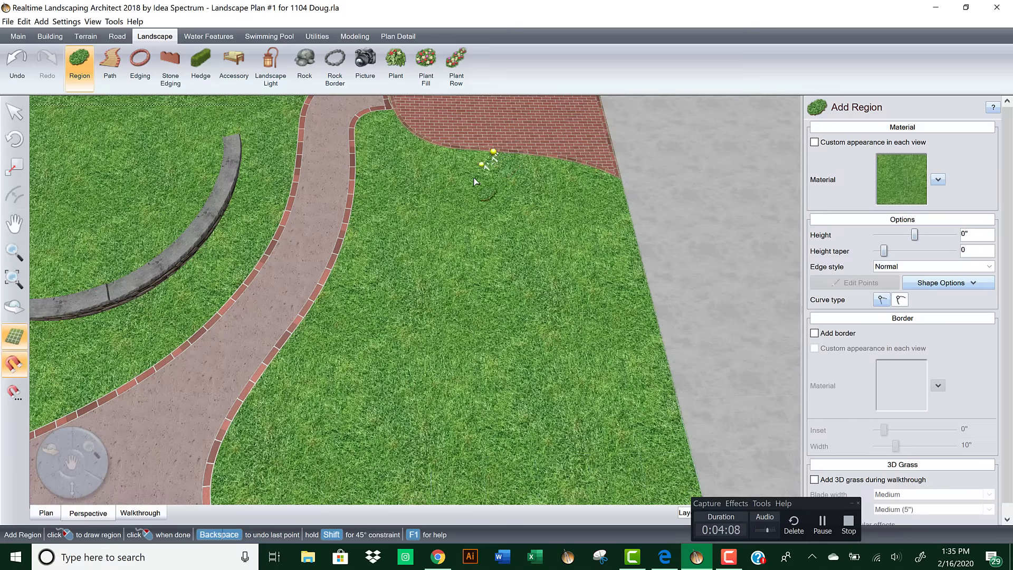
click(457, 208)
click(507, 369)
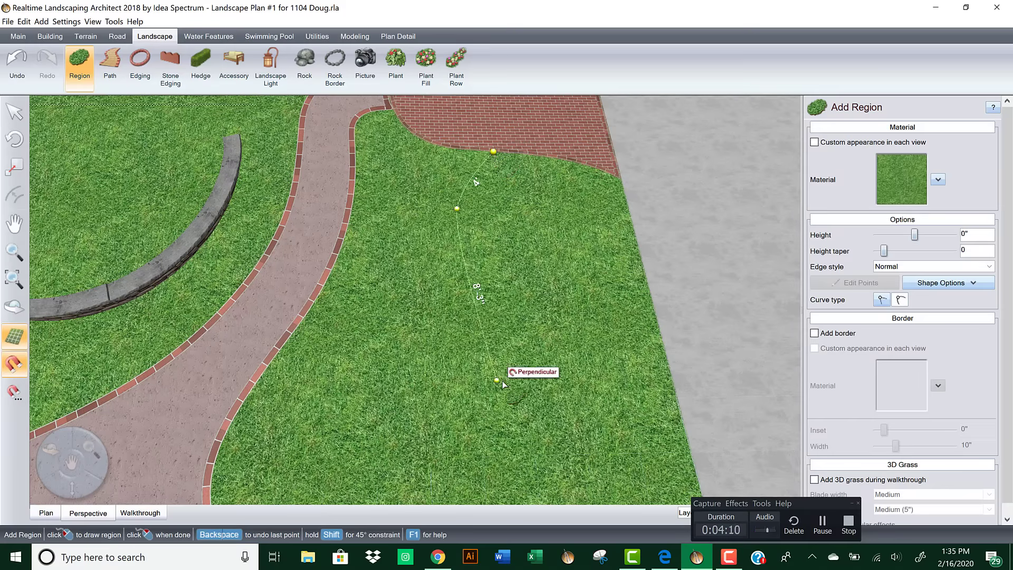
scroll(513, 312, down, 2)
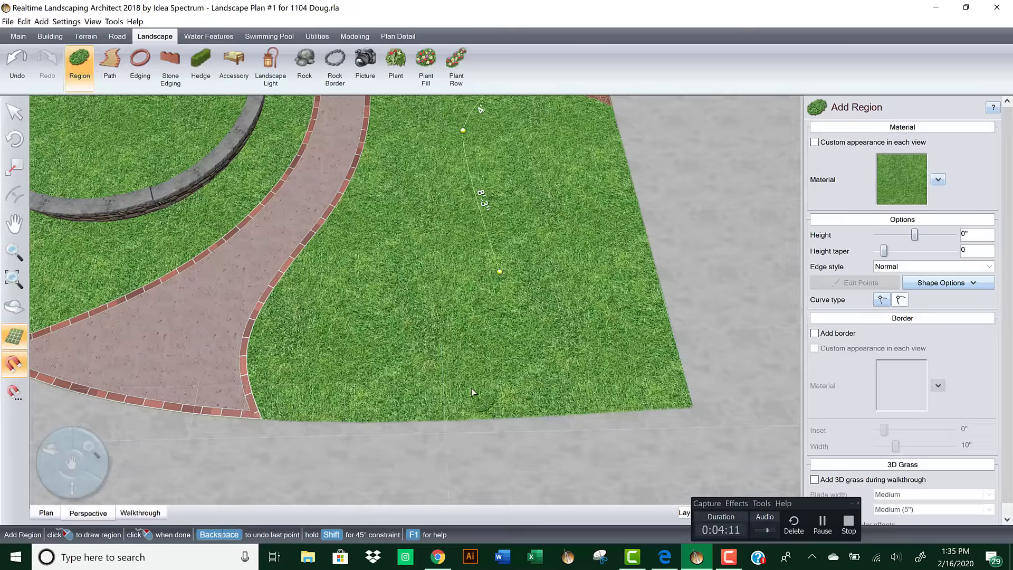
click(414, 421)
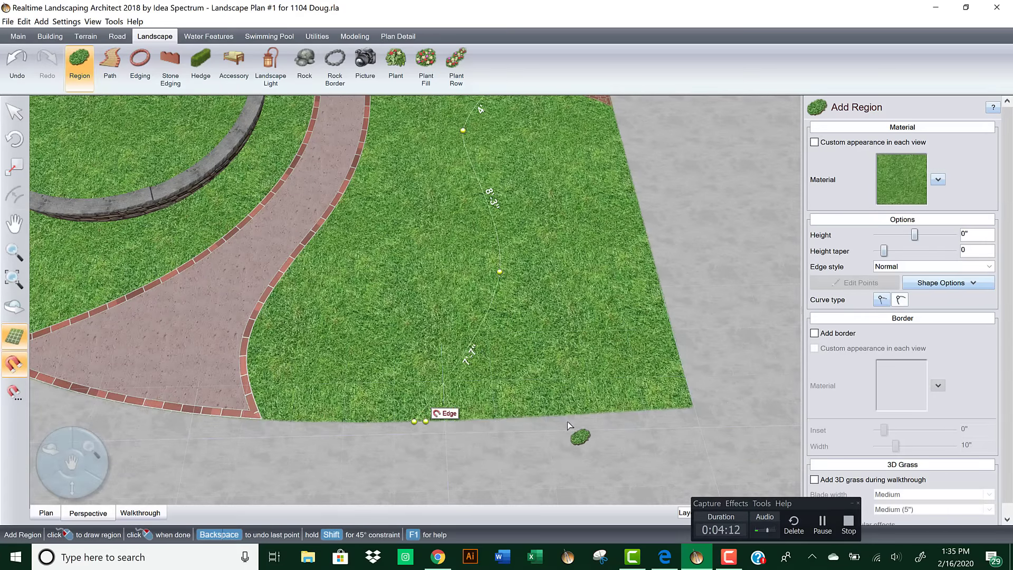
Step: Run the region about 7'-10" along the sidewalk, return to the brick in segments of about 6', 8'-3" and 3'-11", and close it along the brick edge
click(600, 412)
click(590, 277)
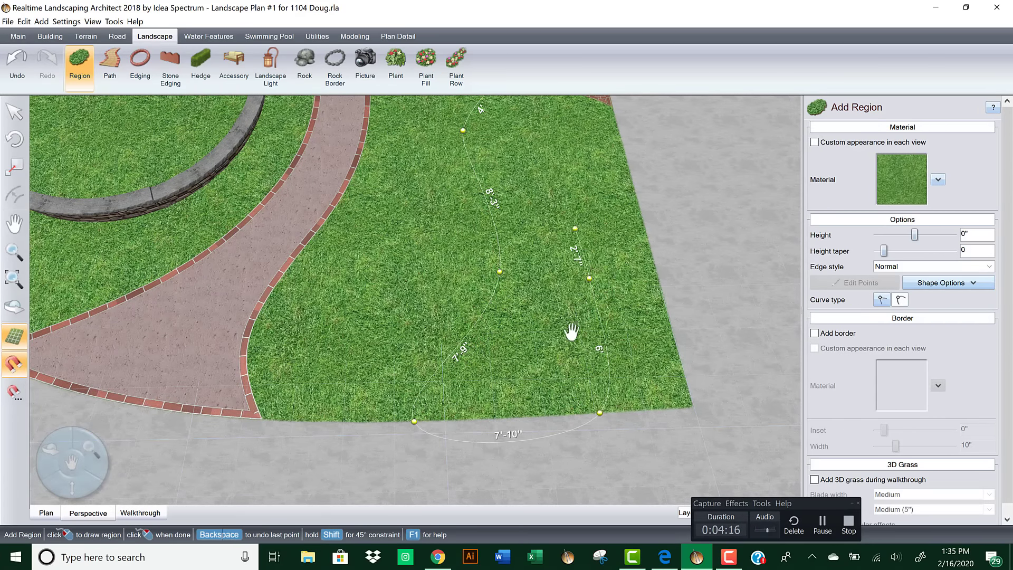
scroll(572, 332, up, 2)
click(541, 209)
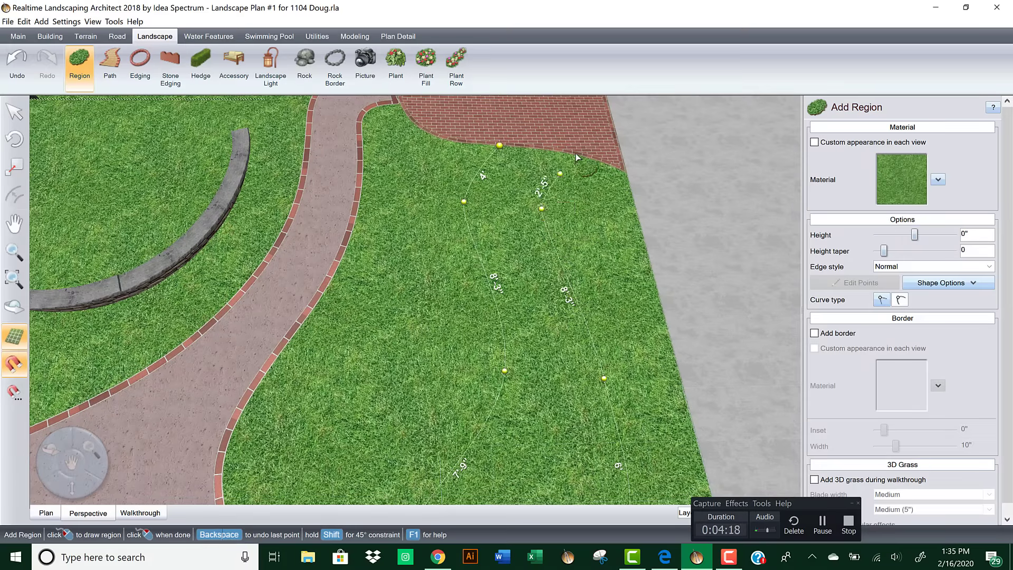
click(554, 152)
click(549, 150)
click(527, 148)
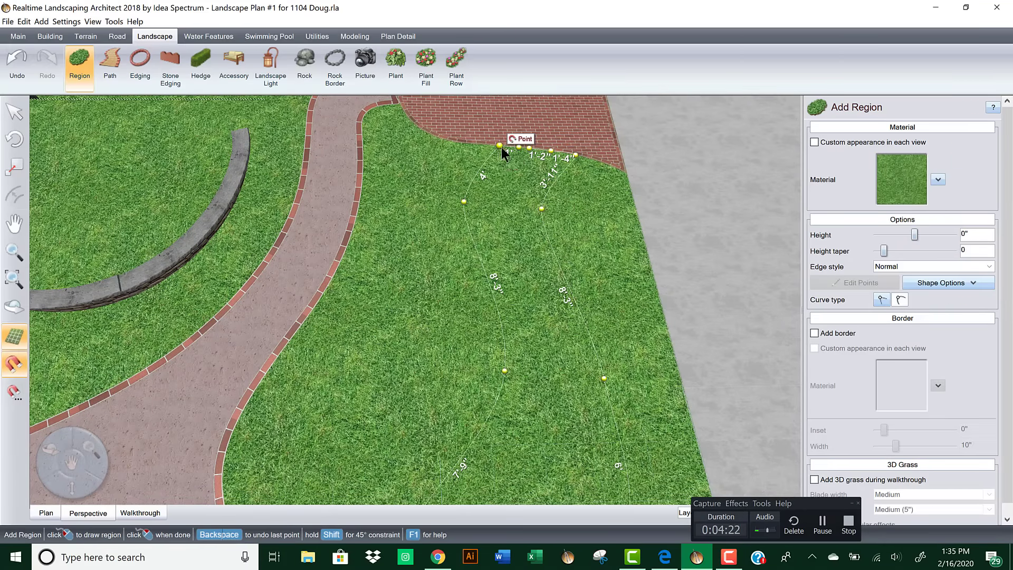
click(500, 146)
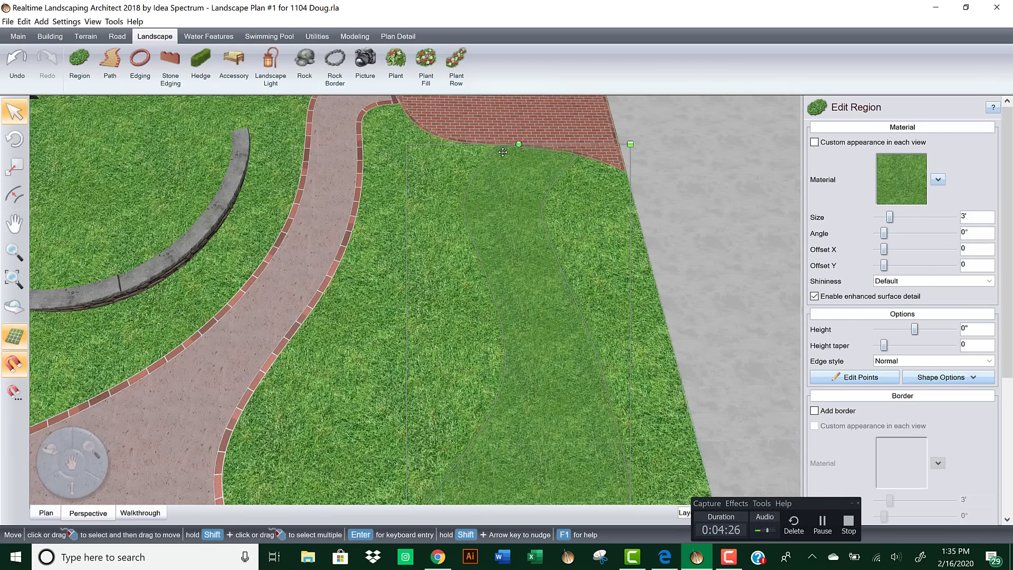
Step: Fill the new walkway region with a plain gray concrete material and set its edge style to Sharp
middle_drag(575, 319, 581, 336)
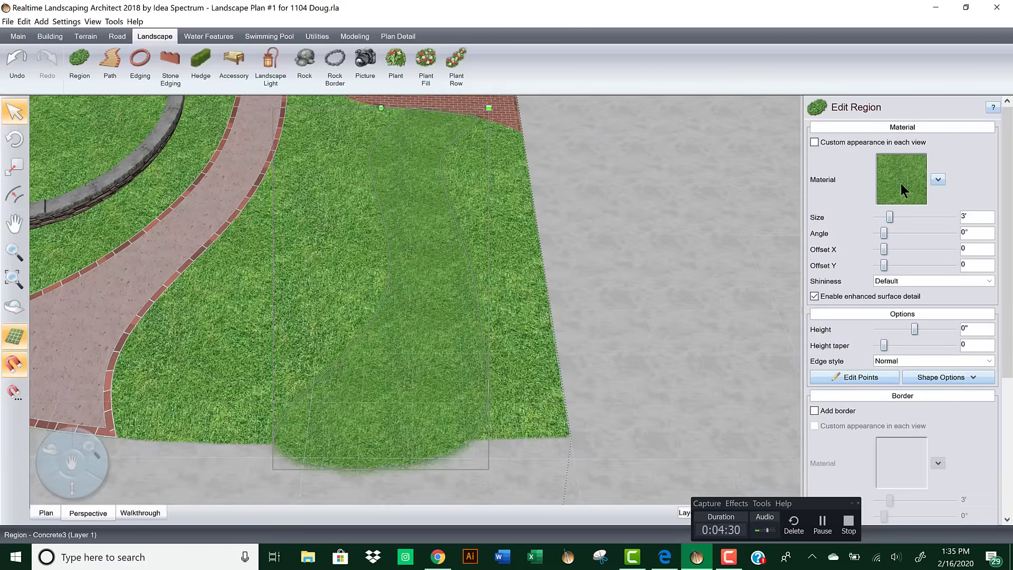
click(900, 182)
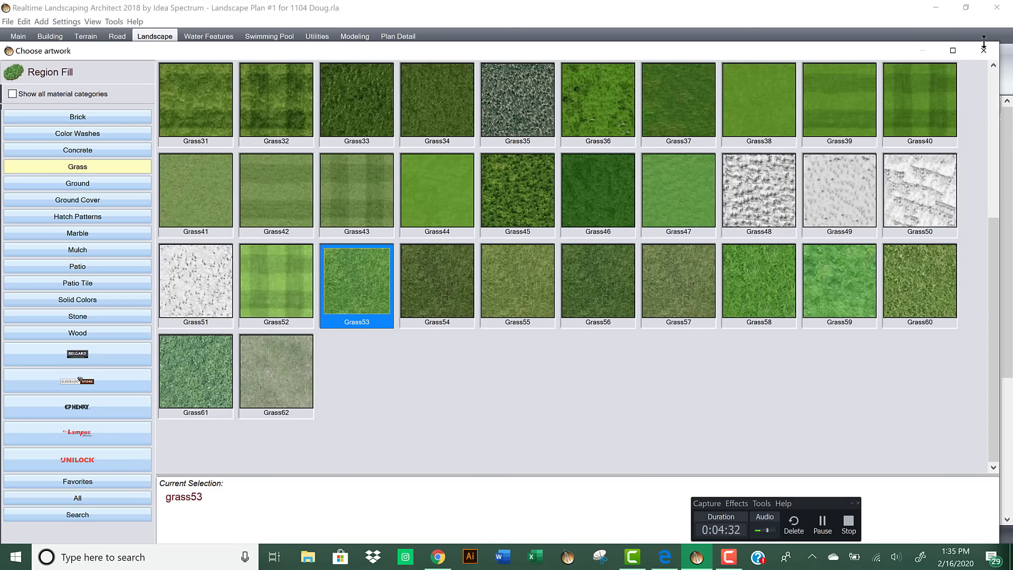
click(983, 49)
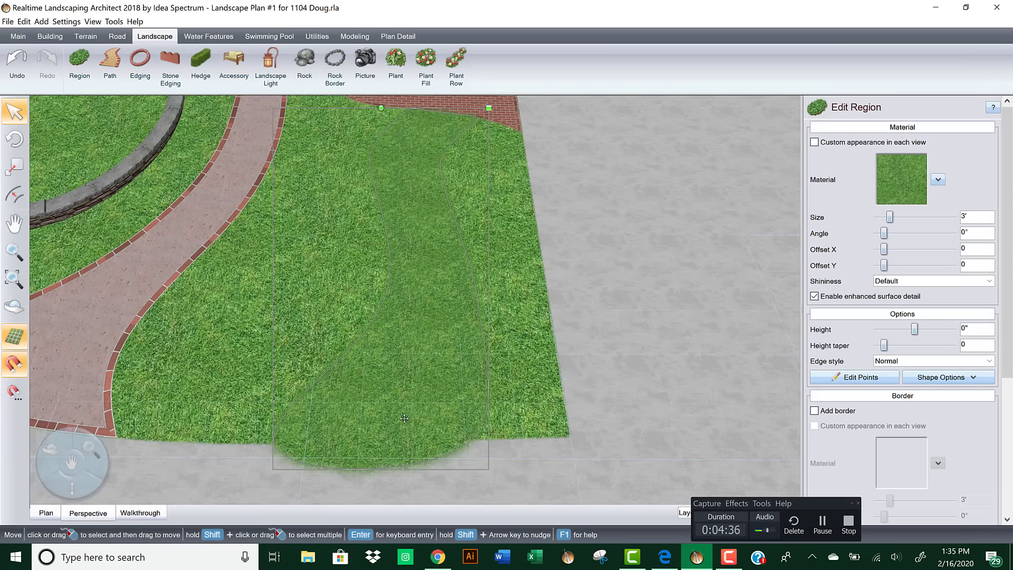
click(902, 182)
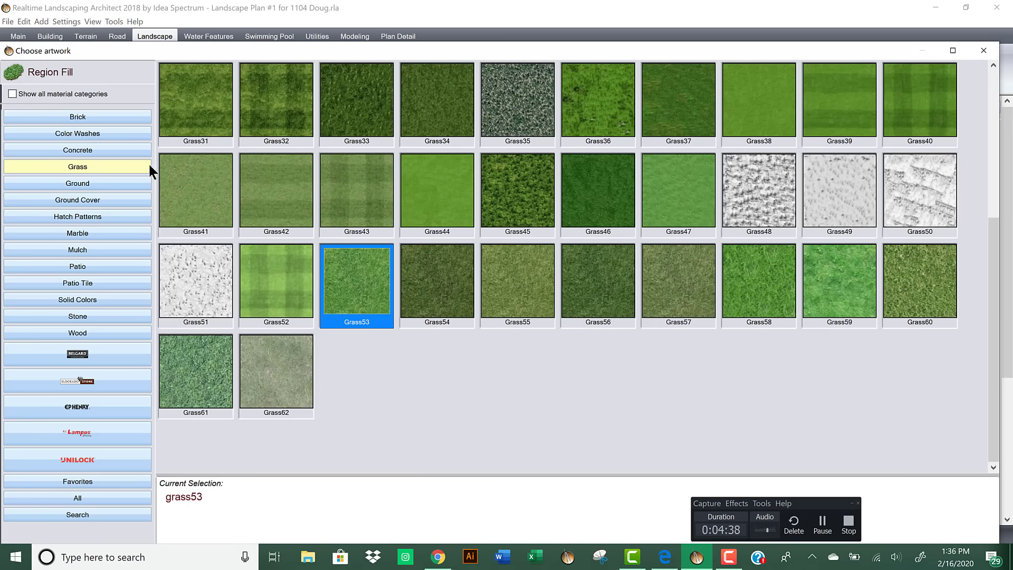
click(103, 148)
double_click(343, 103)
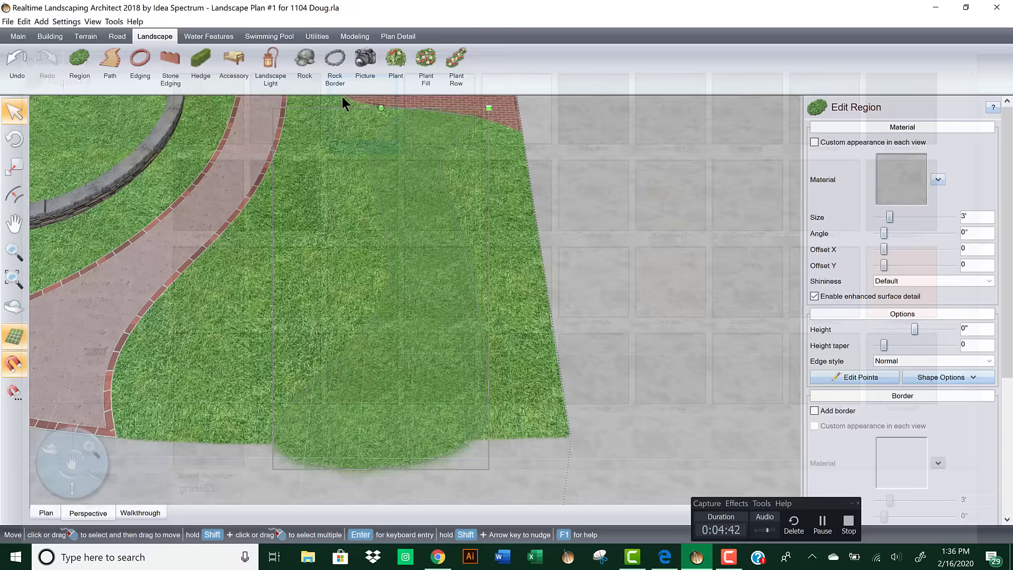
right_drag(278, 226, 350, 232)
right_drag(409, 216, 403, 260)
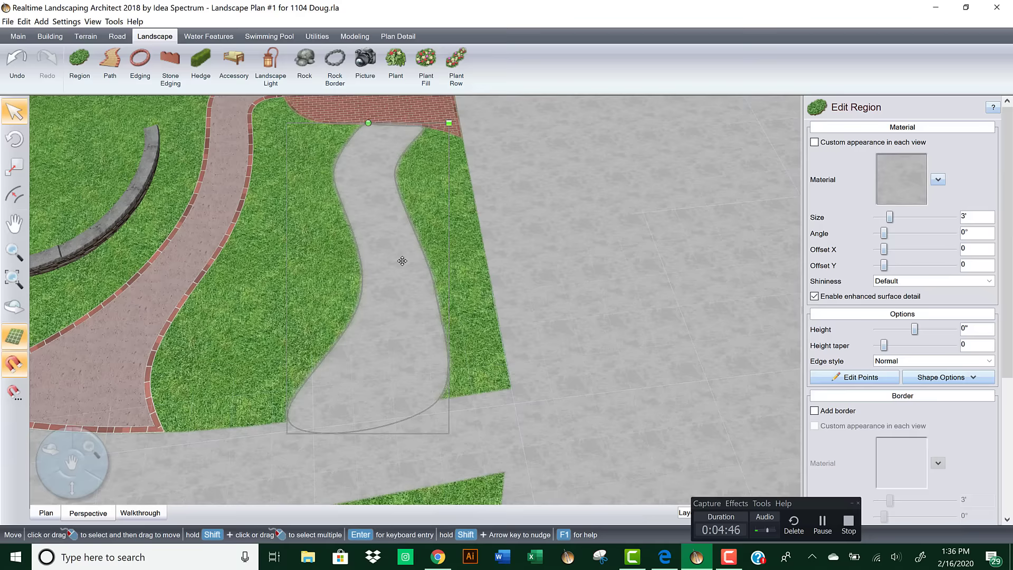
click(917, 361)
click(893, 392)
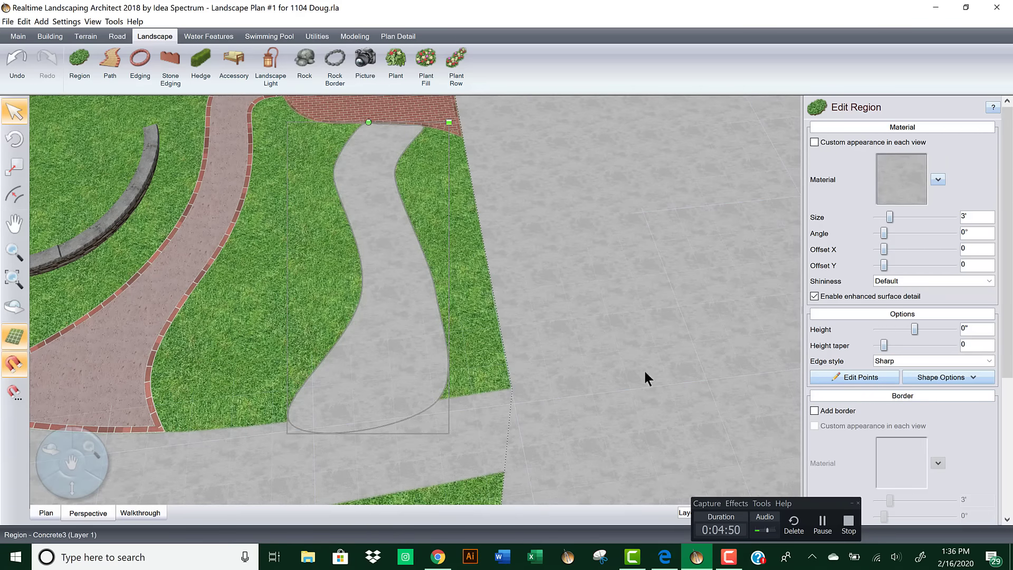
Step: Give the walkway's two sidewalk corner points independent curve handles, straighten the edge between them and reshape the adjoining side curves inward
click(859, 376)
click(289, 420)
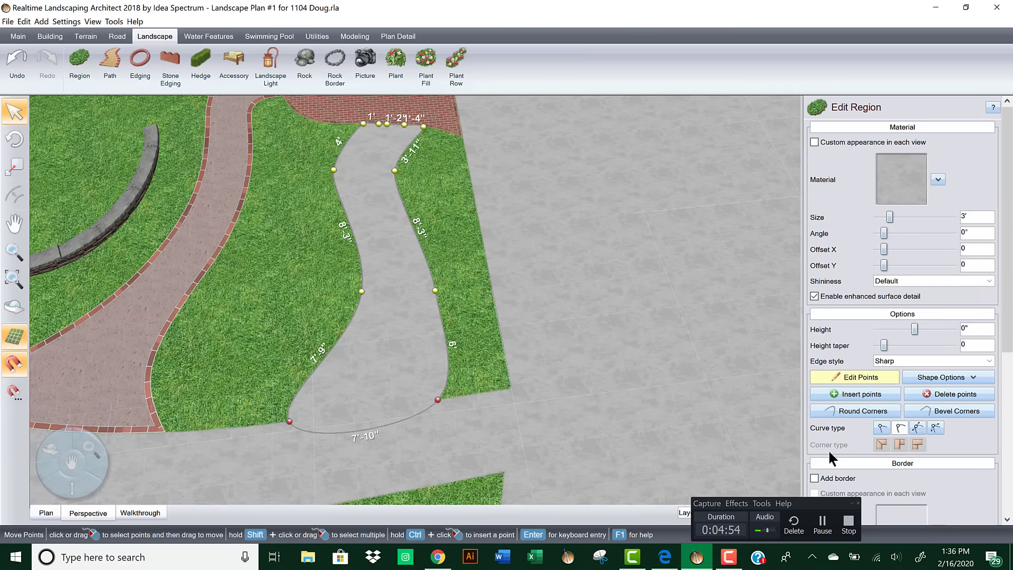
click(935, 428)
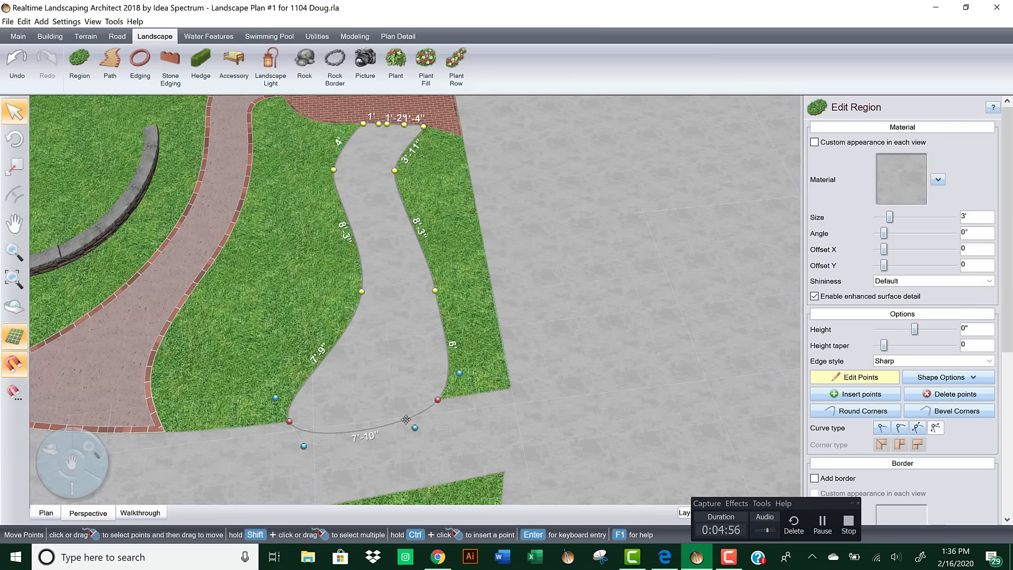
drag(406, 419, 395, 401)
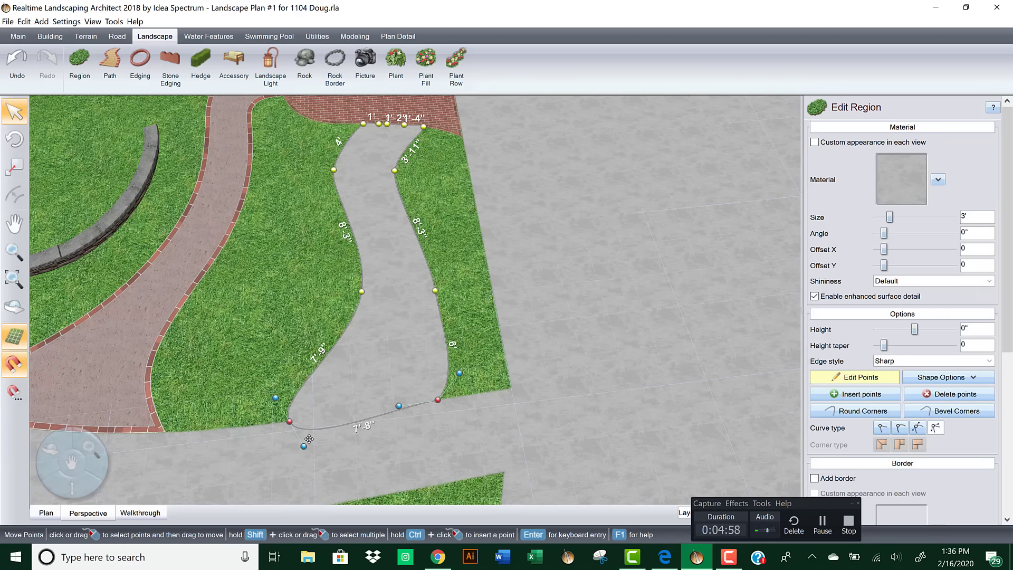
drag(309, 439, 336, 409)
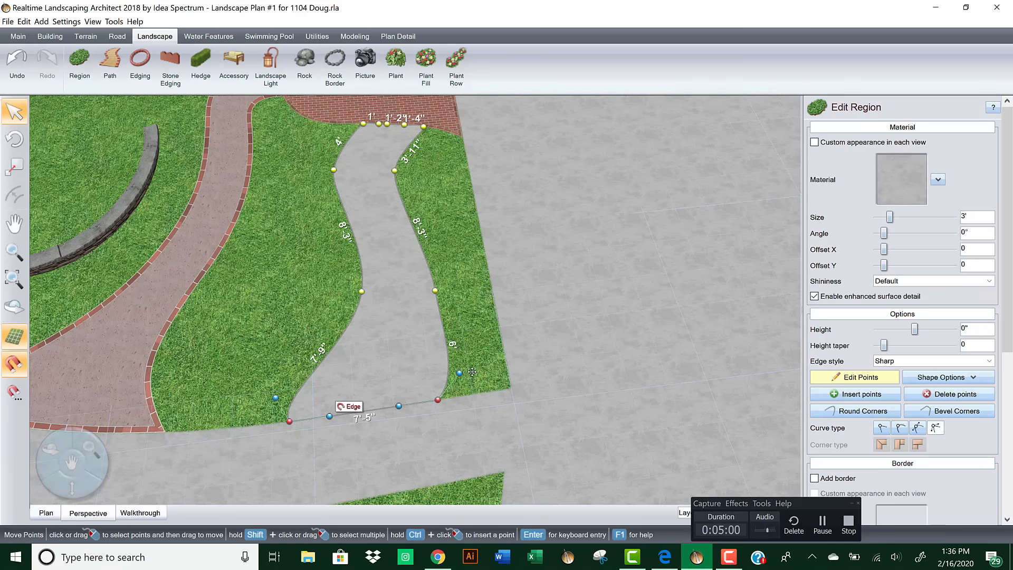
drag(459, 373, 391, 347)
drag(315, 363, 343, 365)
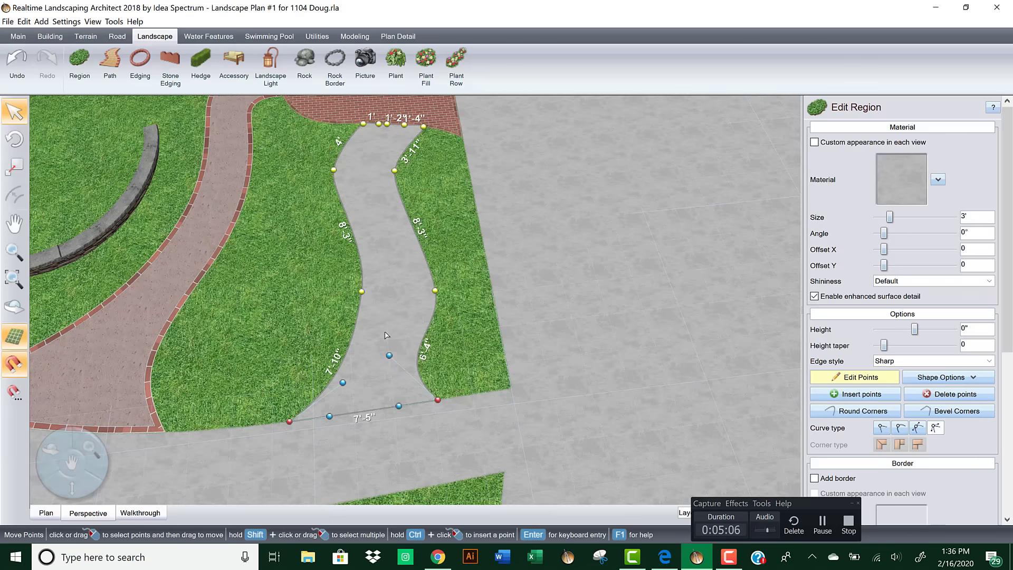
Step: Convert the four middle side points of the concrete path region to smooth curve points with adjustable handles
middle_drag(389, 355, 401, 323)
middle_drag(391, 267, 361, 354)
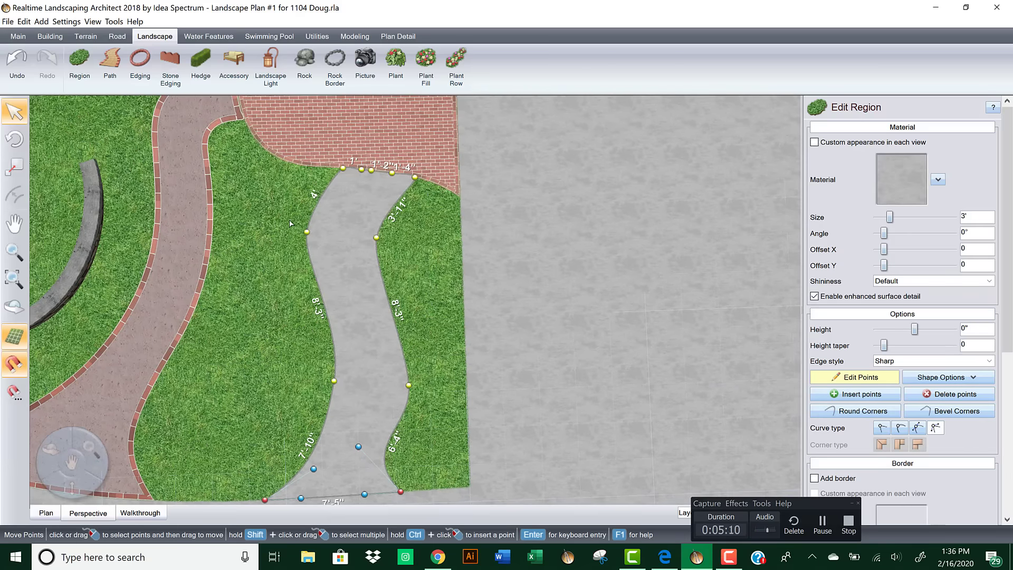
drag(288, 215, 480, 404)
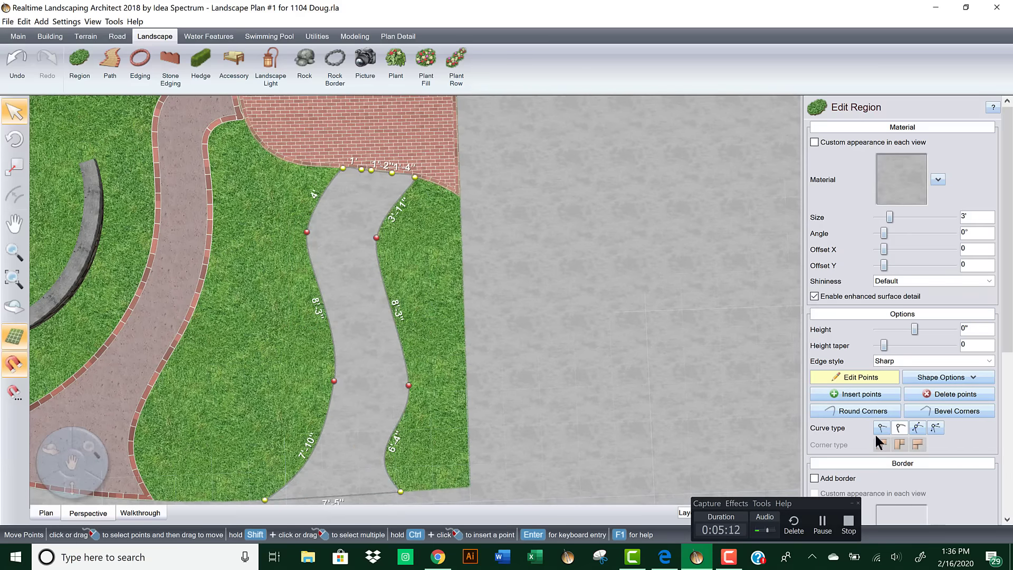
click(917, 428)
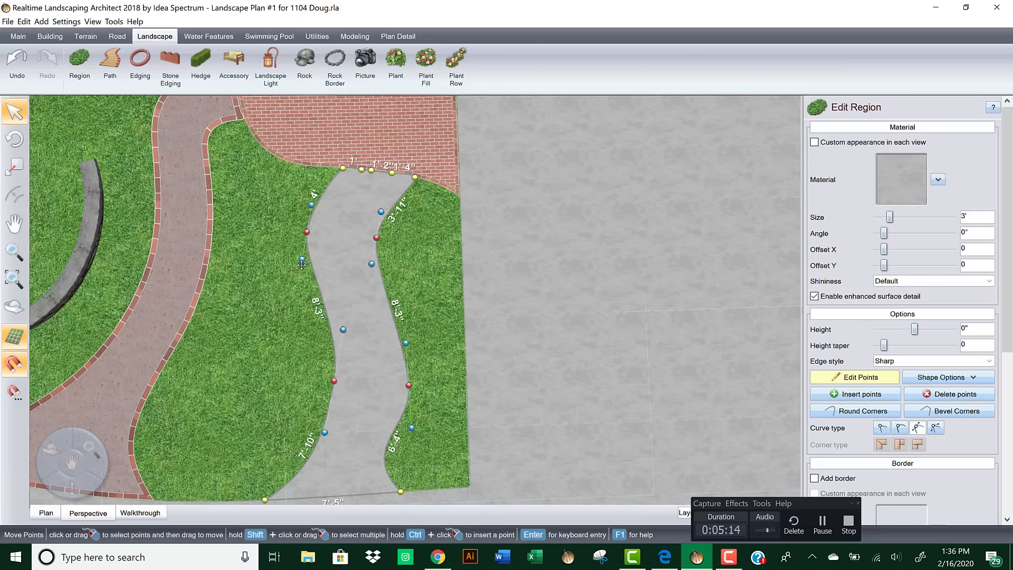
Step: Reshape the left edge of the concrete path by adjusting the curve handles of its two middle points
drag(302, 265, 295, 294)
click(346, 347)
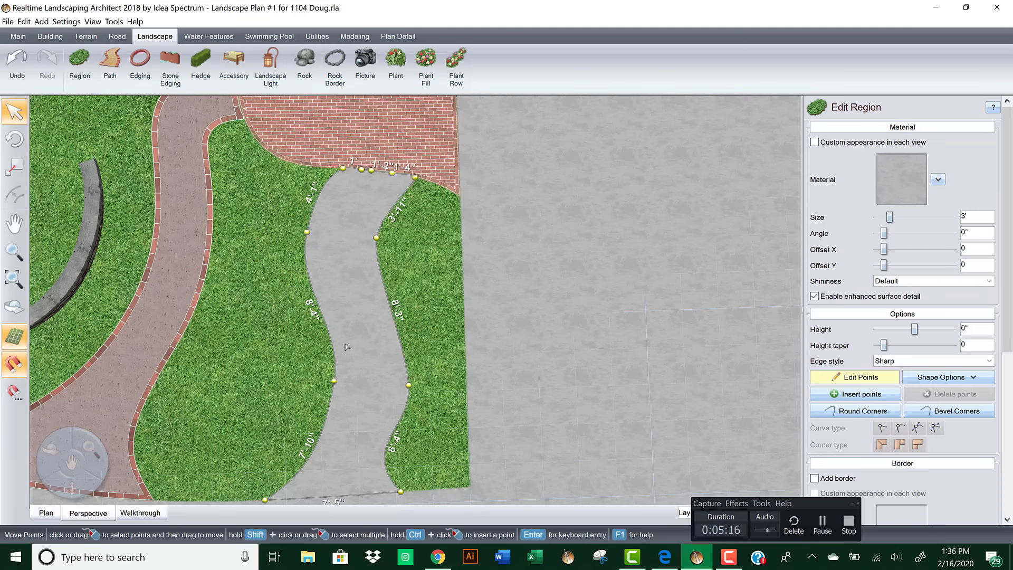
click(339, 380)
drag(343, 330, 332, 324)
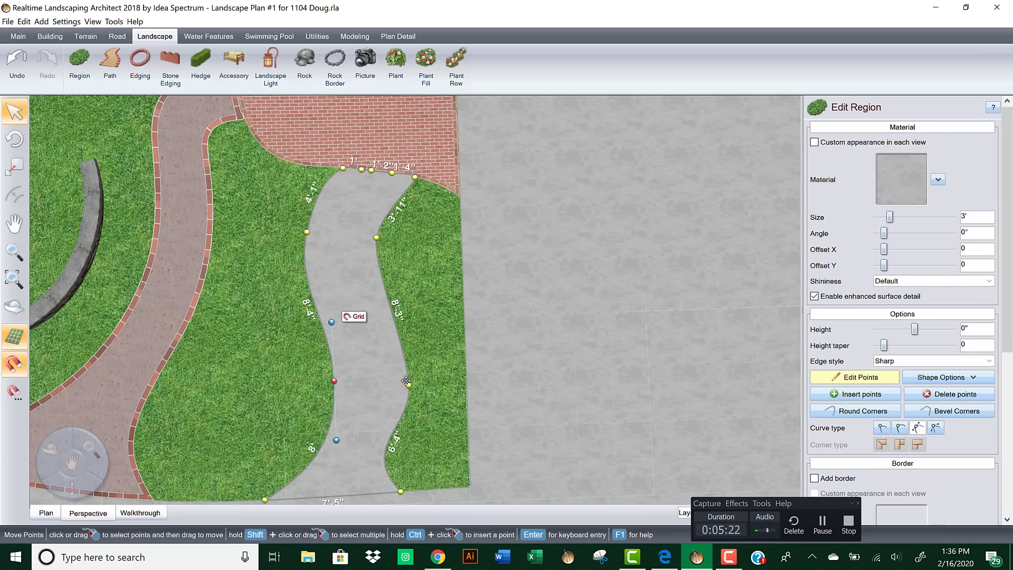
Step: Reposition the two middle points on the concrete path's right edge and adjust their curve handles so it follows the left edge
drag(408, 386, 404, 356)
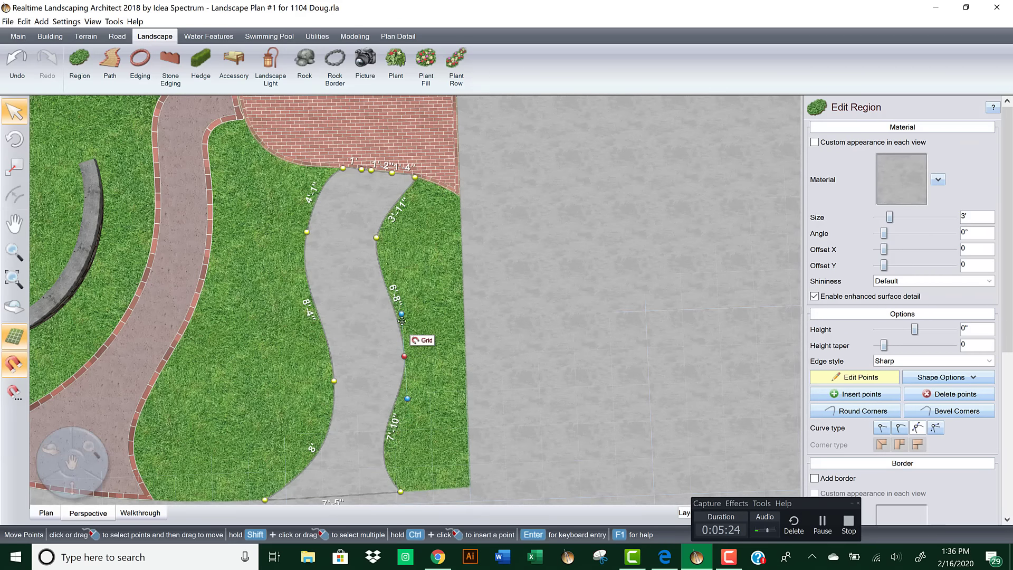
drag(402, 314, 398, 297)
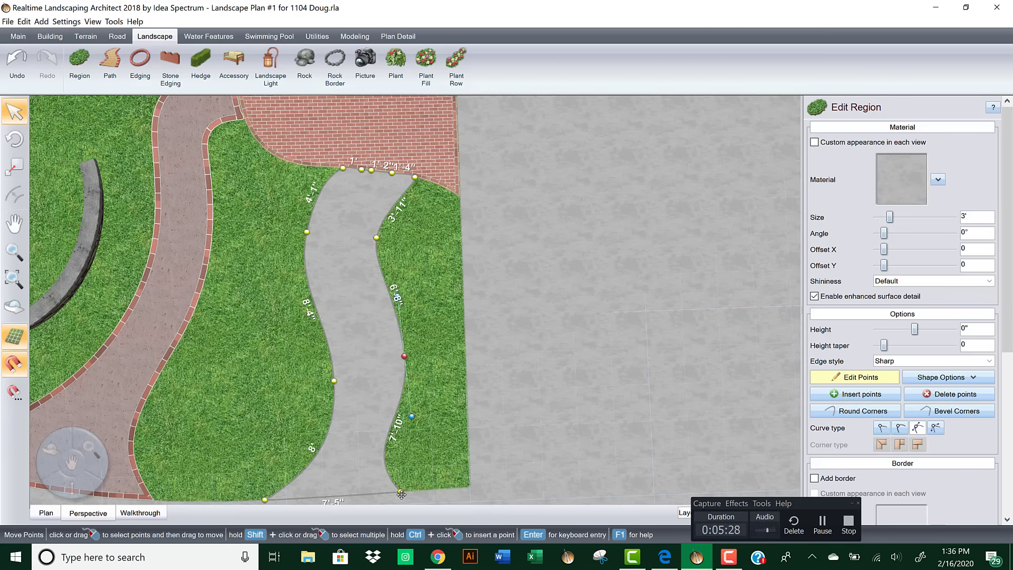
scroll(388, 358, up, 1)
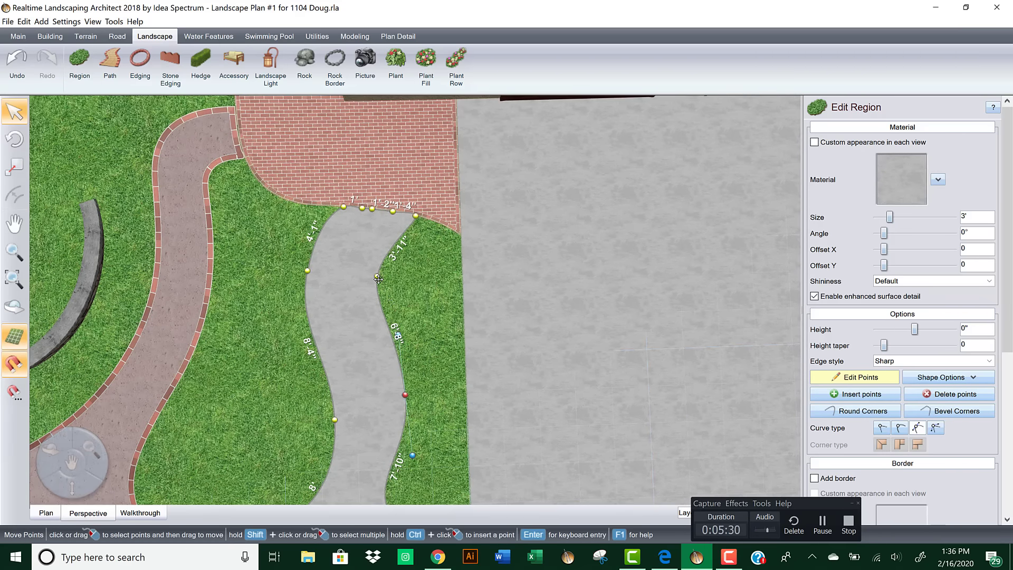
click(378, 278)
drag(369, 320, 367, 322)
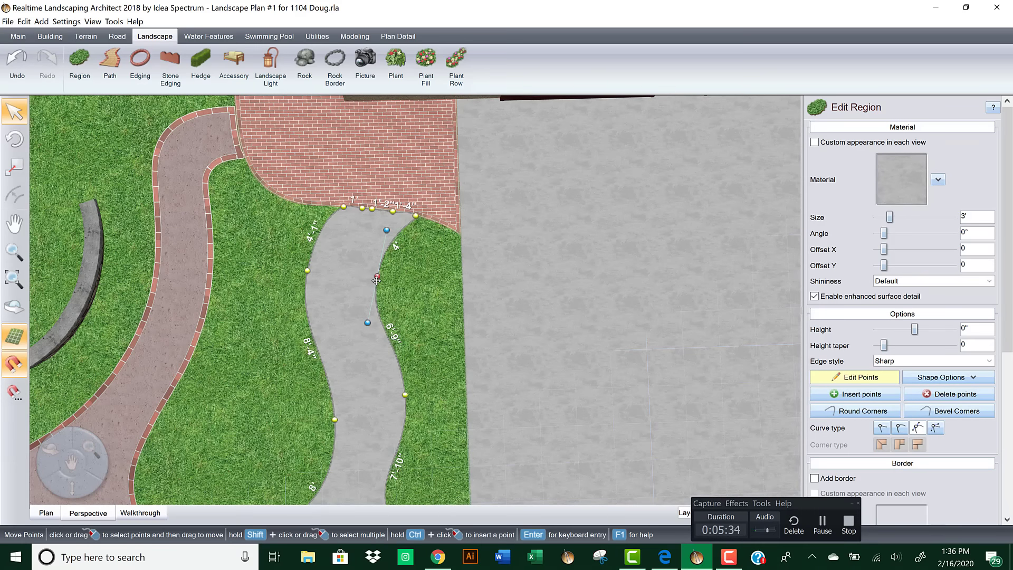
drag(375, 277, 373, 279)
scroll(373, 280, down, 2)
scroll(394, 317, up, 3)
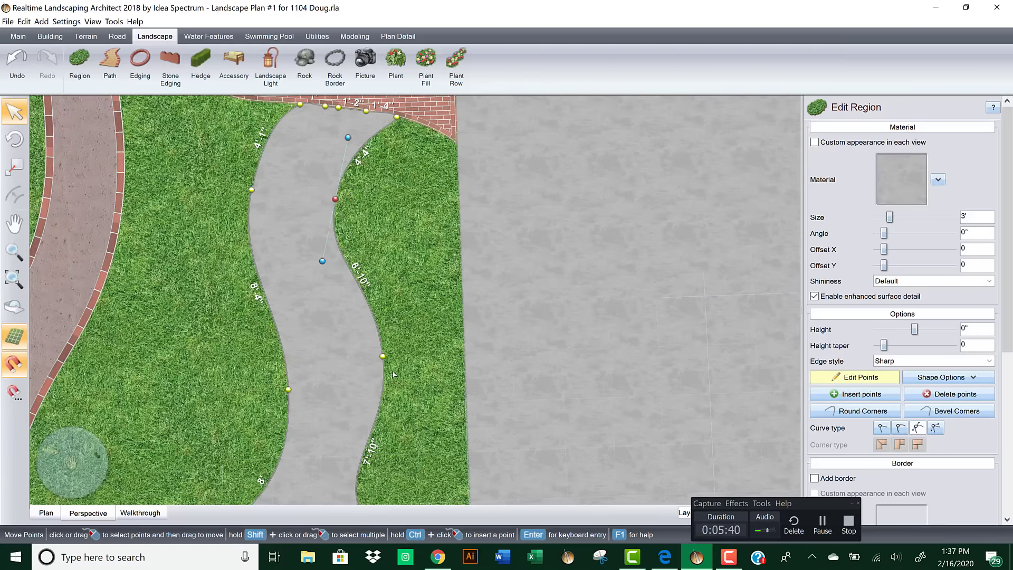
drag(384, 356, 370, 363)
Step: Measure the width of the concrete path's upper bend in plan view with a linear dimension, and delete that dimension
click(47, 512)
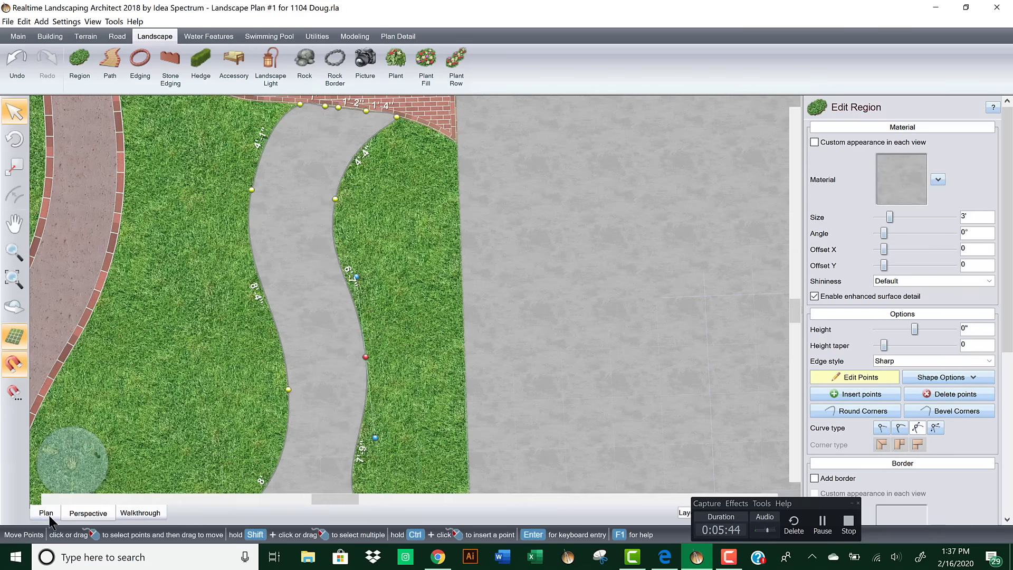
middle_drag(745, 314, 387, 303)
middle_drag(569, 218, 466, 176)
scroll(415, 266, up, 2)
middle_drag(409, 323, 461, 314)
scroll(441, 224, up, 2)
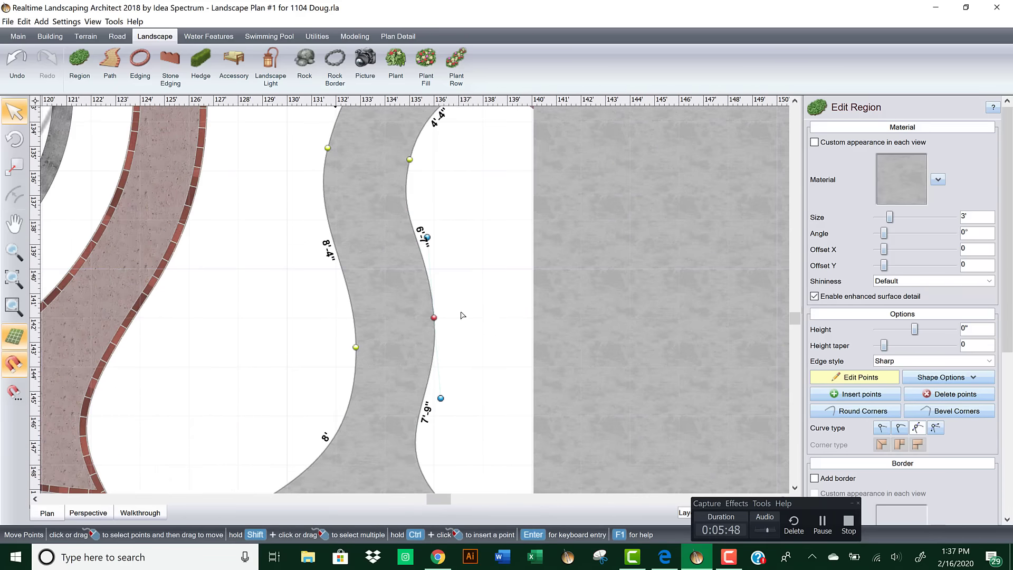
middle_drag(457, 217, 464, 280)
click(398, 36)
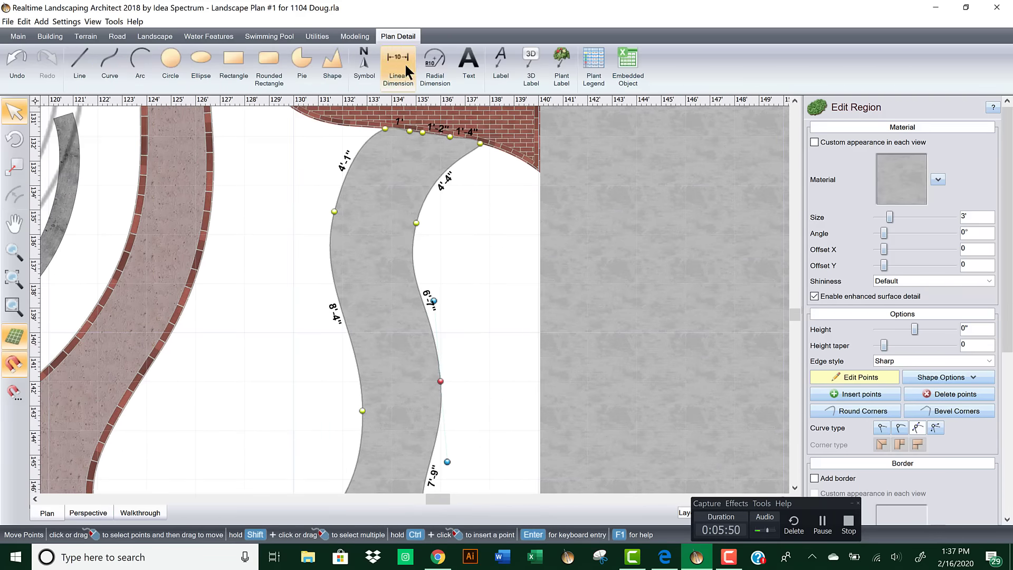
click(397, 64)
click(332, 270)
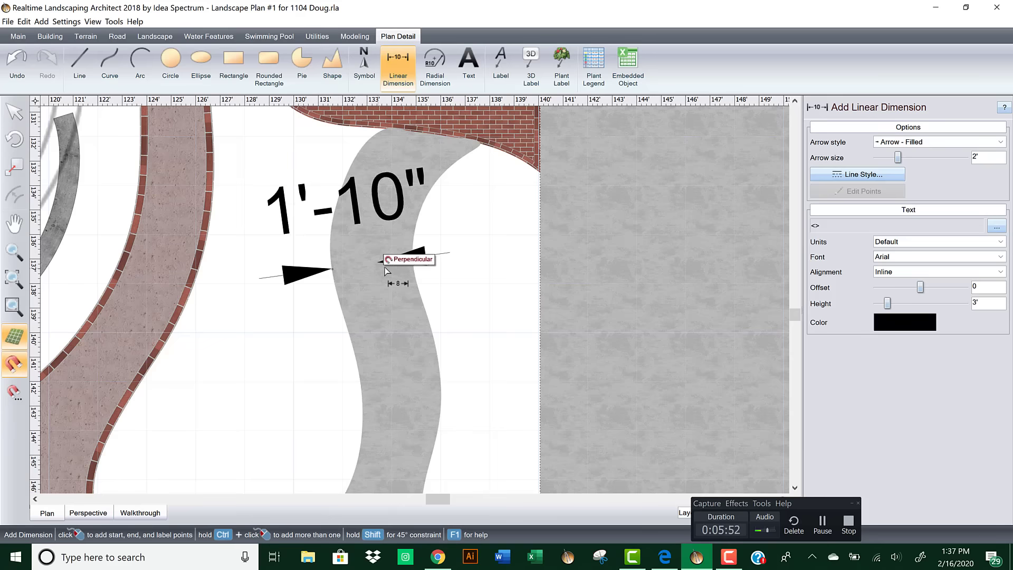
click(416, 266)
click(407, 230)
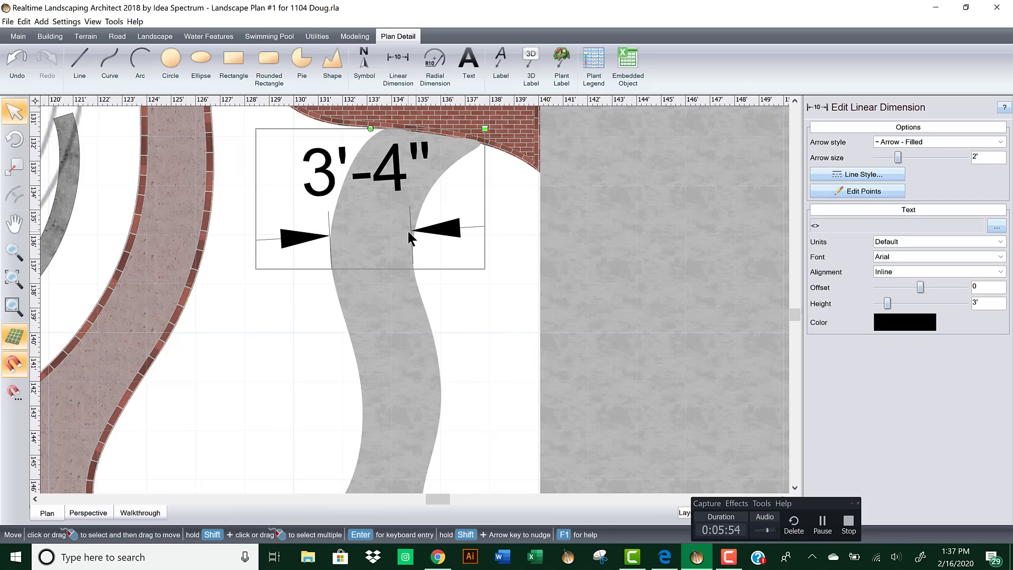
key(Delete)
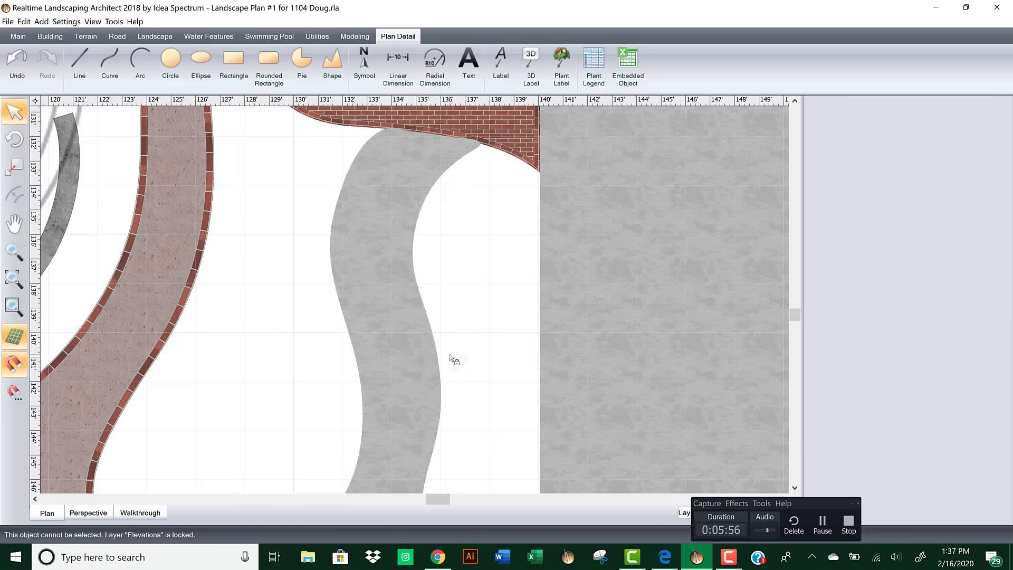
Step: Add a border to the curved concrete path region in the perspective view
scroll(452, 357, down, 2)
middle_drag(414, 289, 428, 273)
right_click(425, 278)
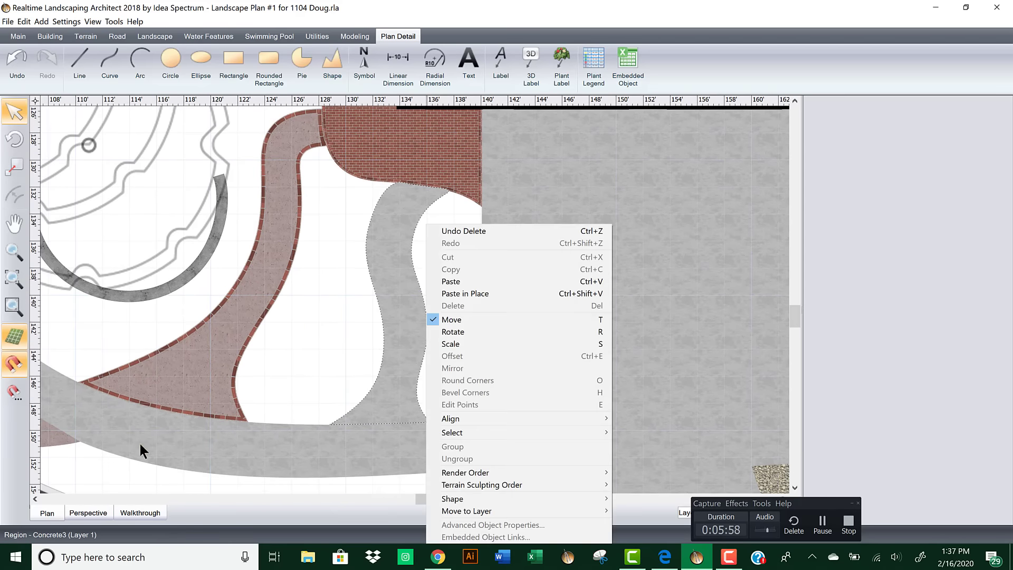
click(89, 509)
scroll(445, 238, up, 3)
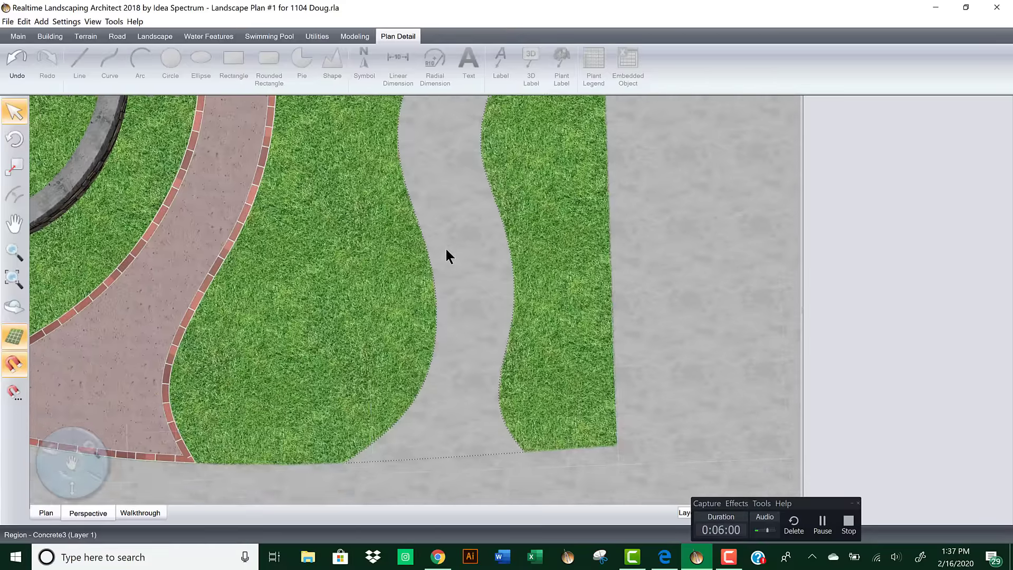
right_drag(491, 225, 487, 262)
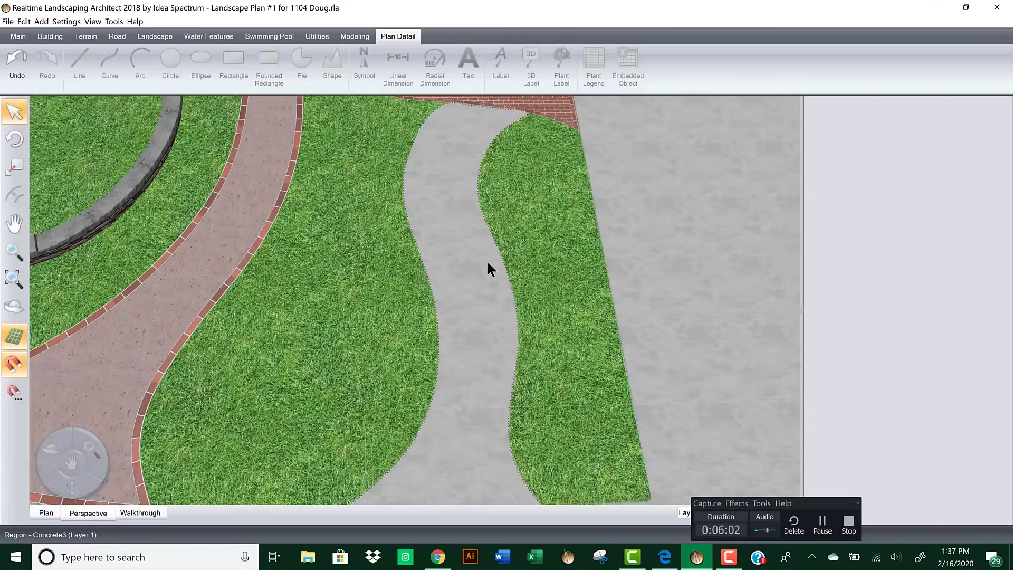
click(464, 239)
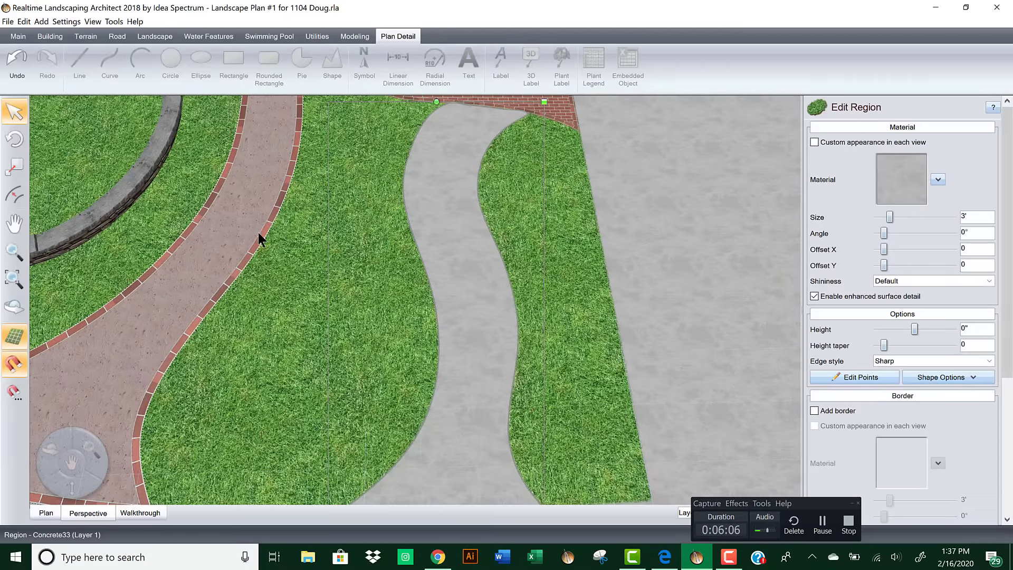
click(948, 356)
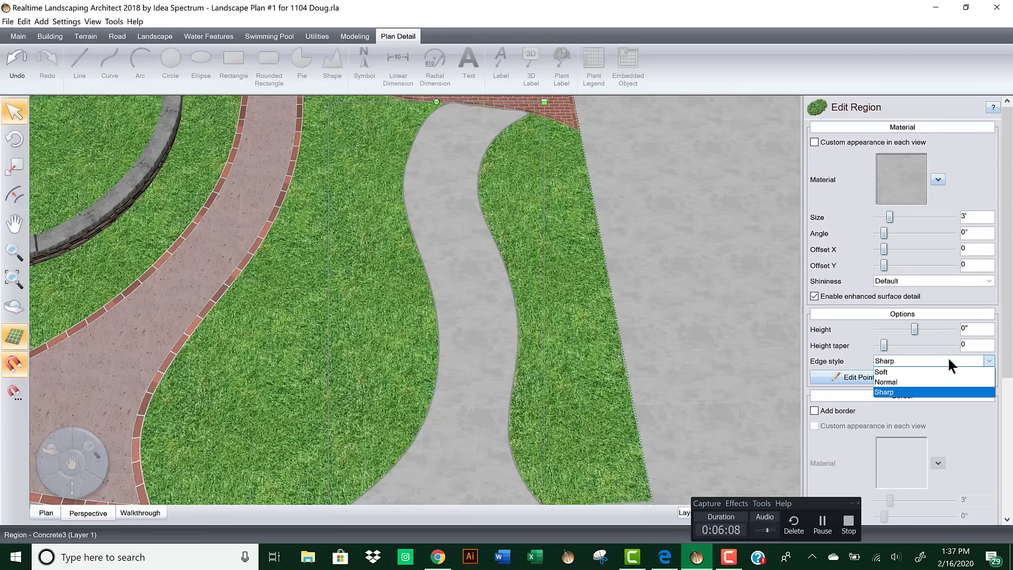
click(960, 359)
drag(1004, 334, 1002, 450)
click(814, 228)
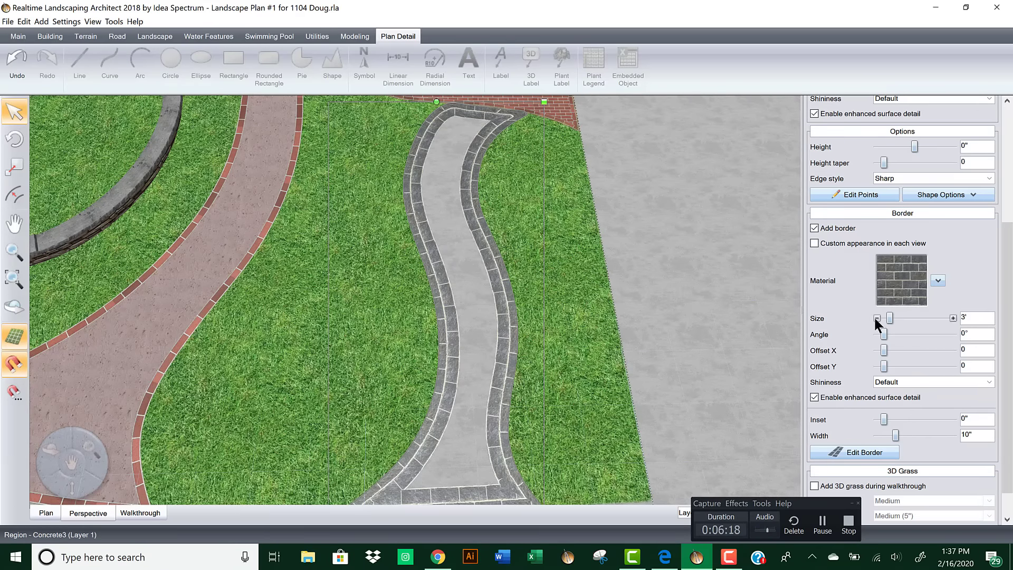
Step: Try smaller and larger sizes for the border's brick material, ending at 3'-2"
click(876, 318)
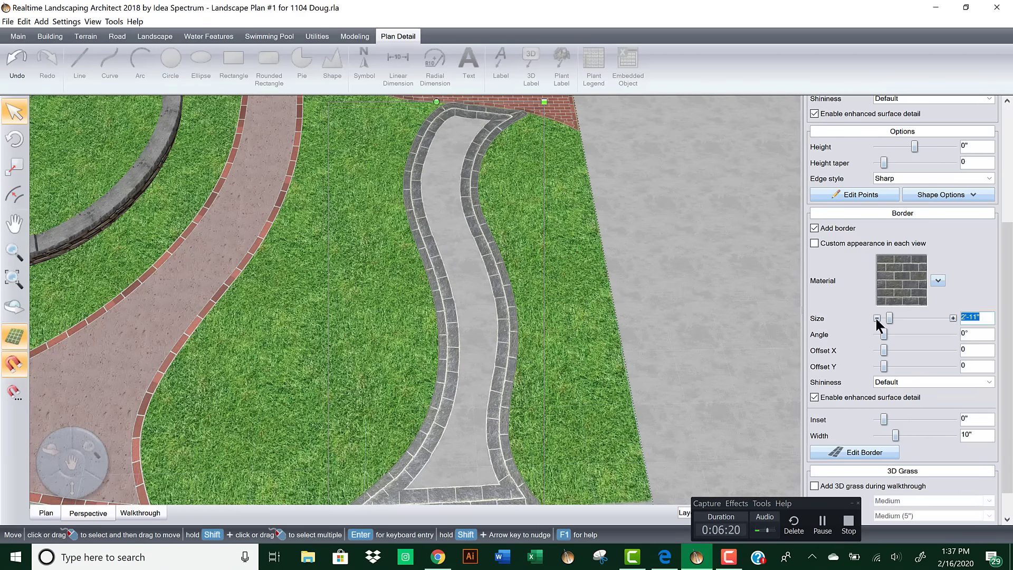
click(876, 317)
click(876, 318)
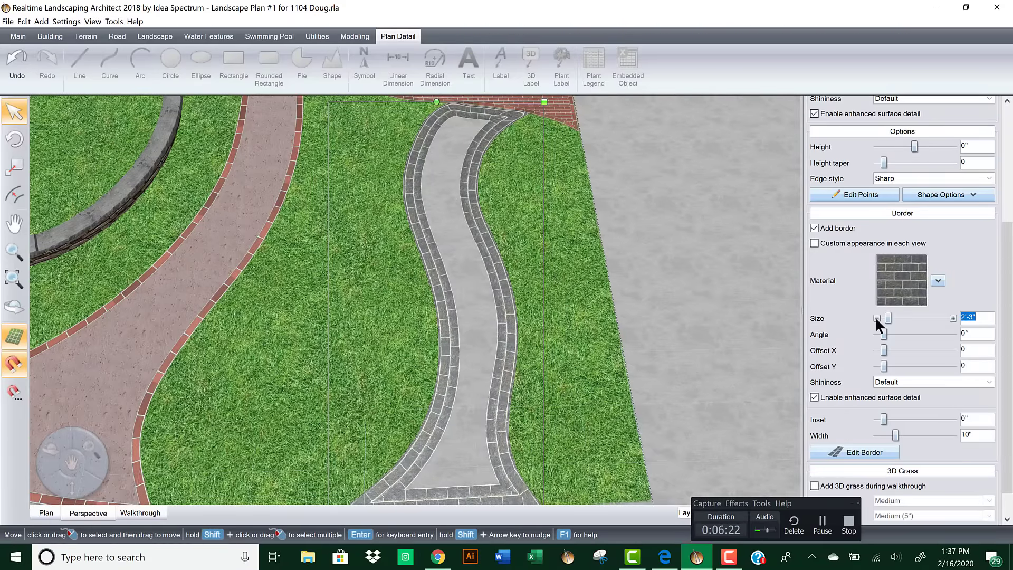
click(953, 318)
click(953, 318)
click(953, 318)
click(953, 318)
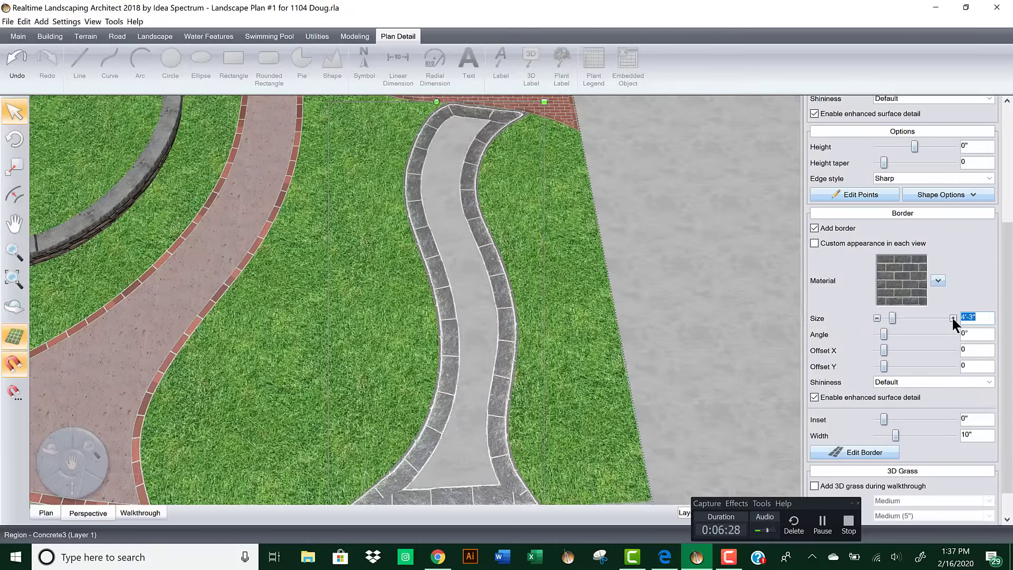
click(952, 318)
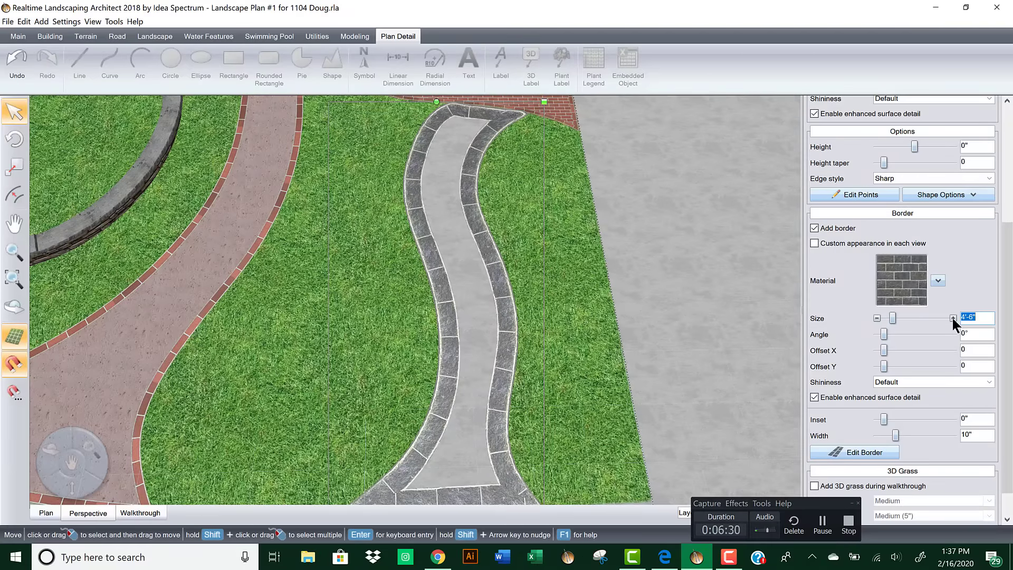
click(877, 318)
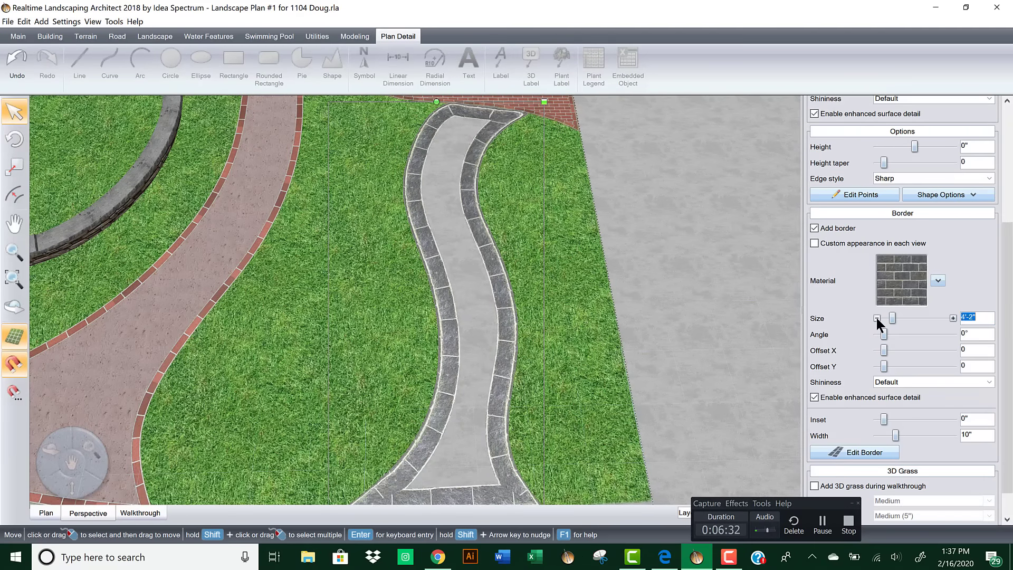
click(877, 318)
click(876, 318)
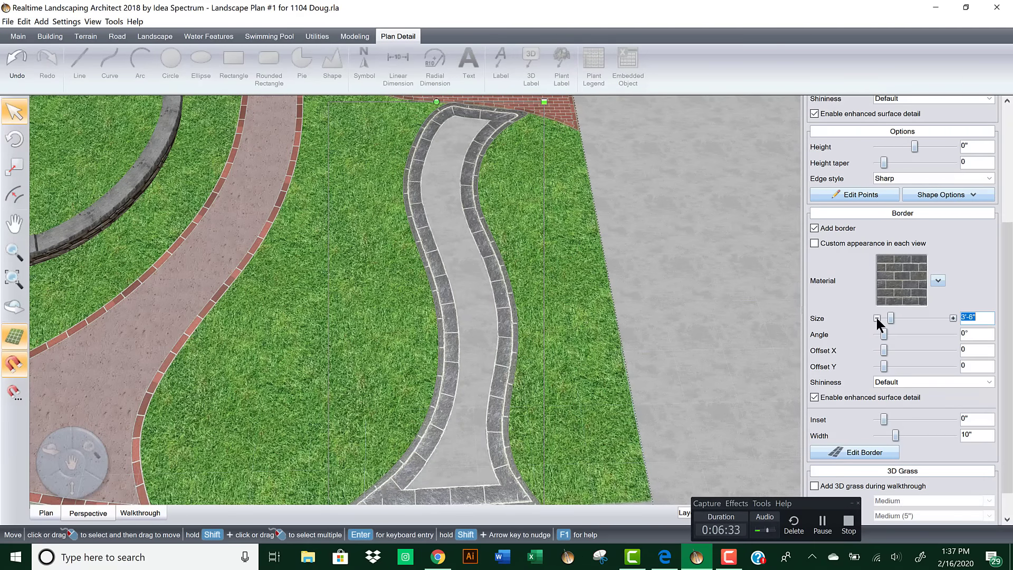
Step: Set the width of the concrete path's border to 4"
click(875, 435)
click(875, 435)
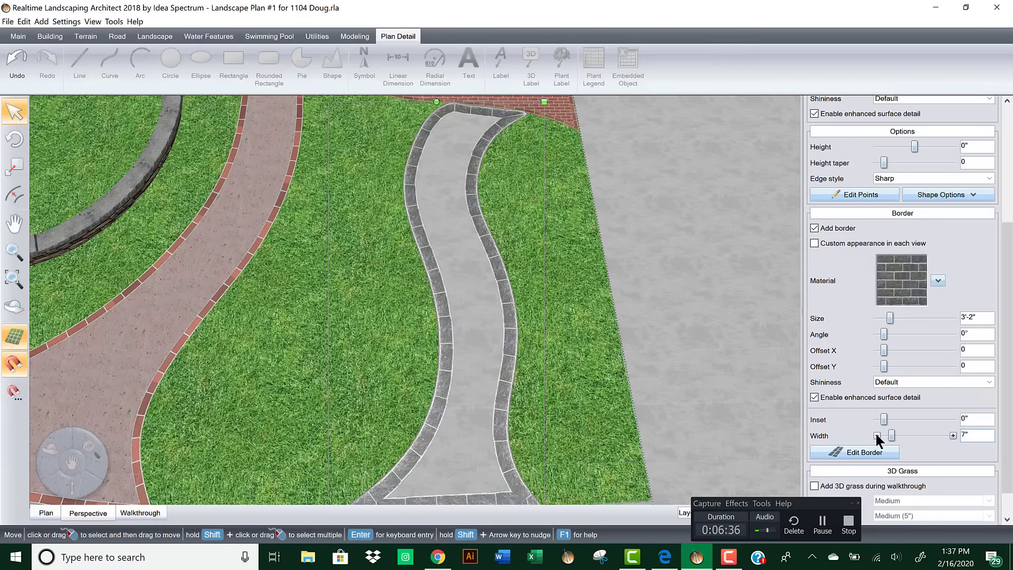
click(876, 435)
click(876, 434)
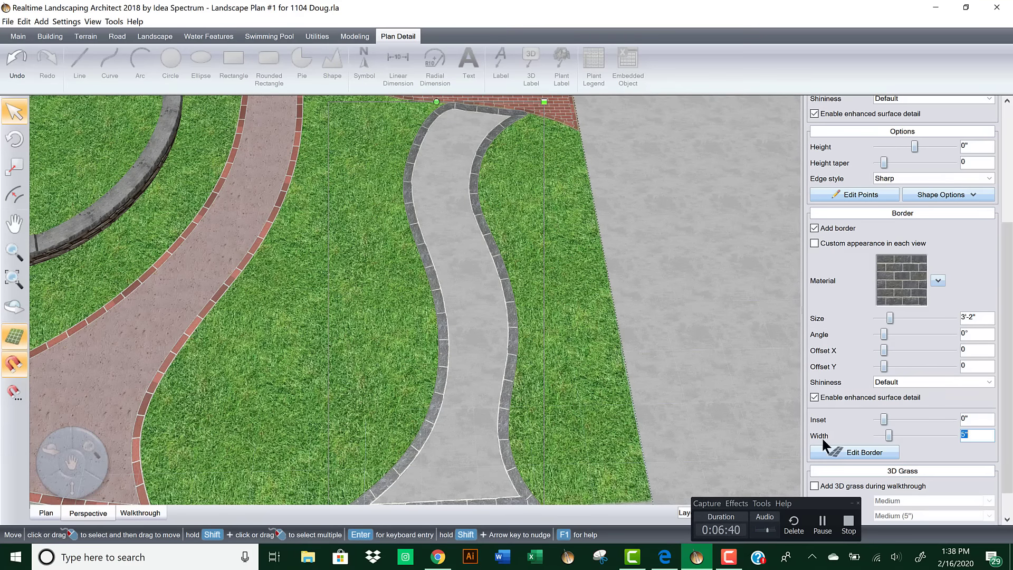
click(876, 434)
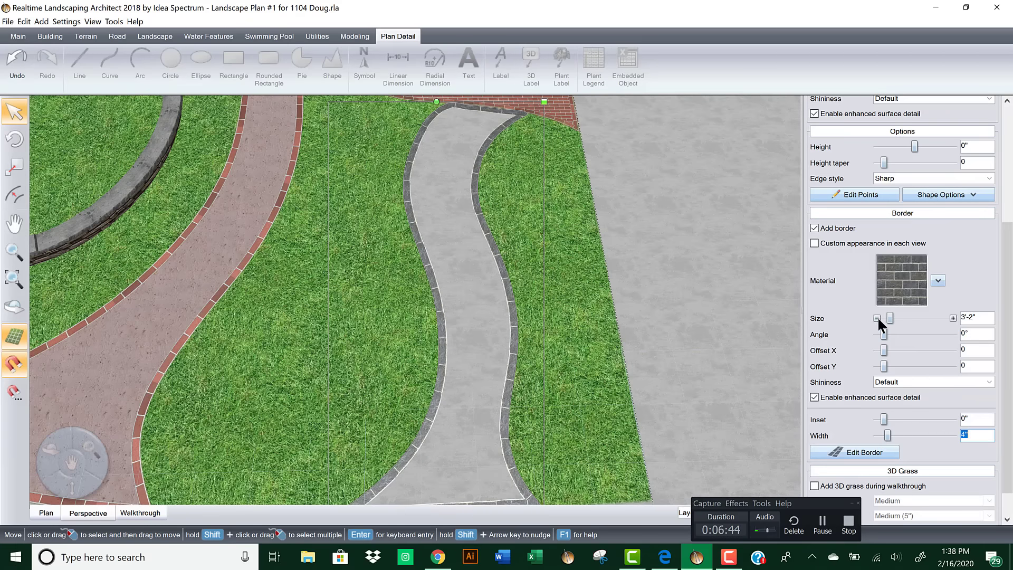
Step: Set the border's brick material size to 1'-9"
click(876, 318)
click(877, 318)
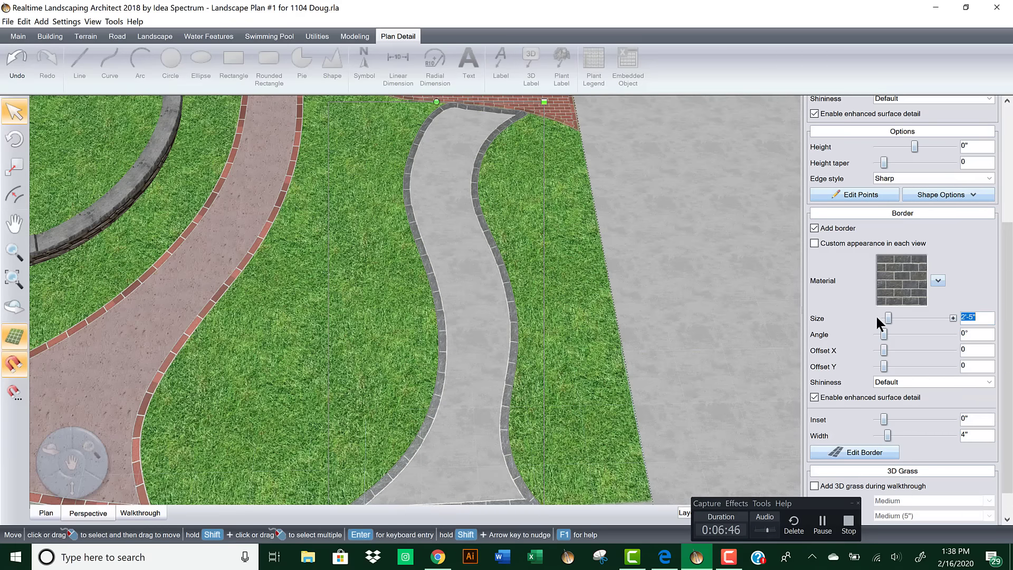
click(876, 317)
click(877, 317)
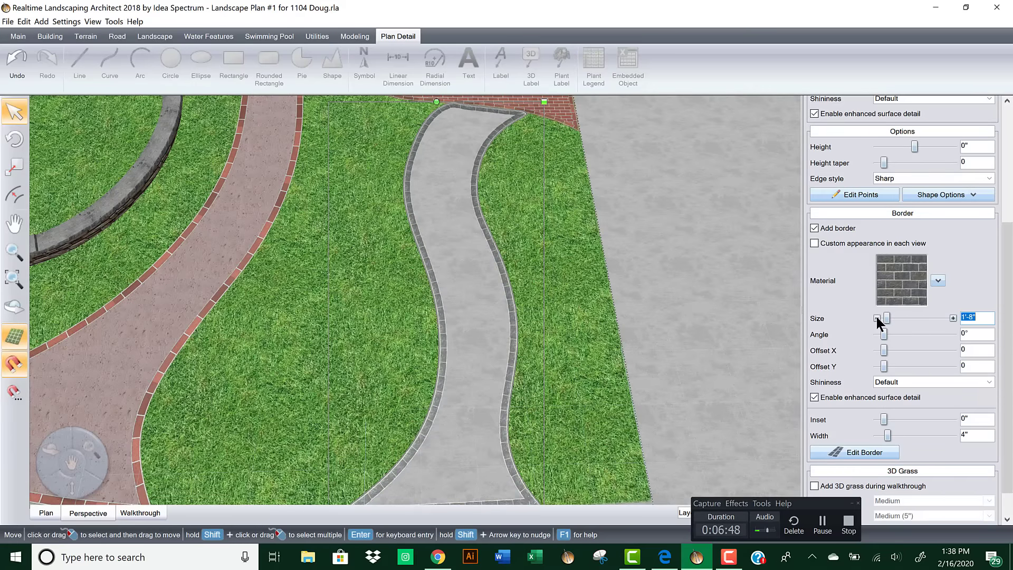
middle_drag(549, 351, 545, 324)
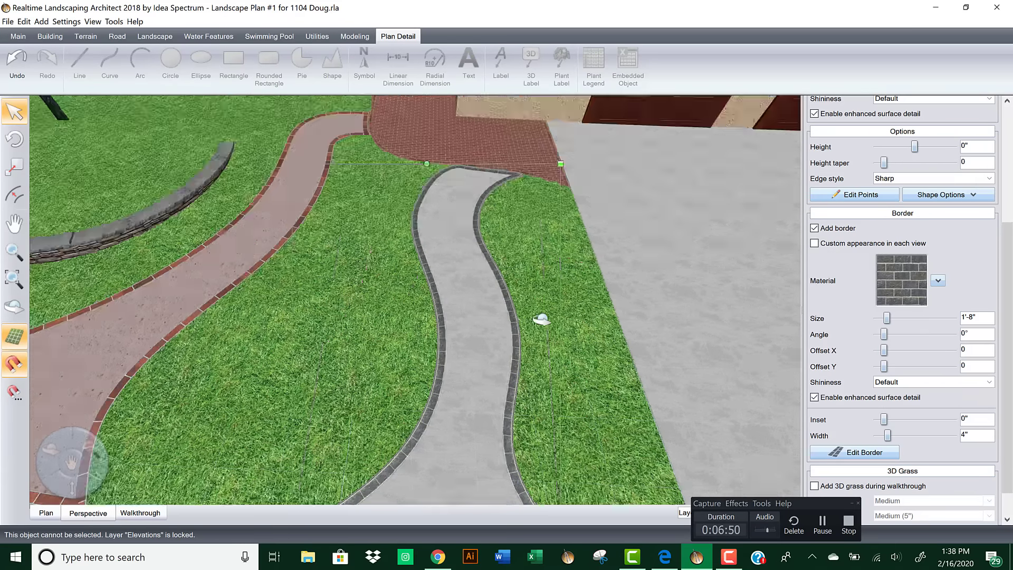
click(952, 318)
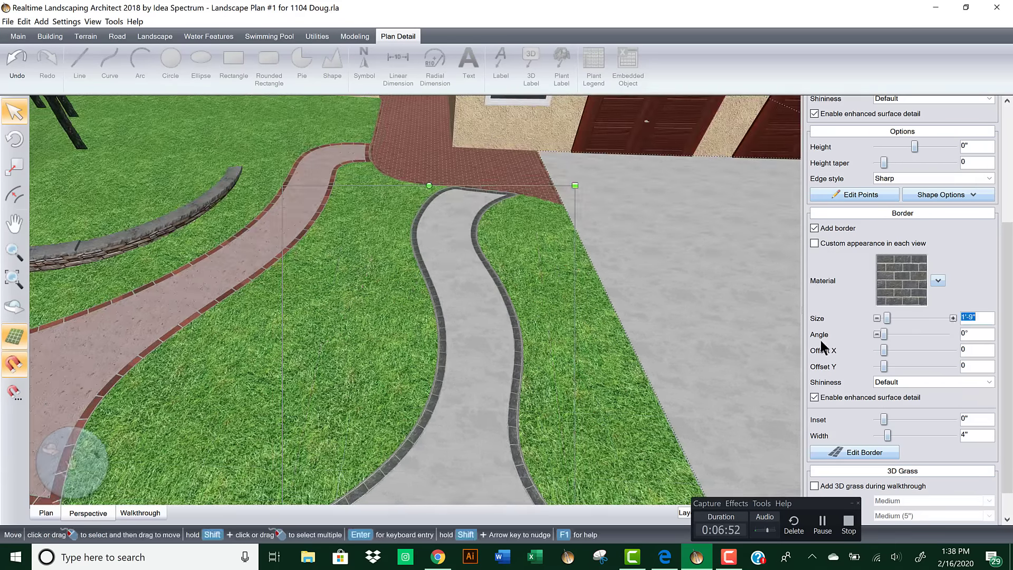
Step: Set the border's brick material size to 1'-11" on the curved concrete path
scroll(533, 385, up, 5)
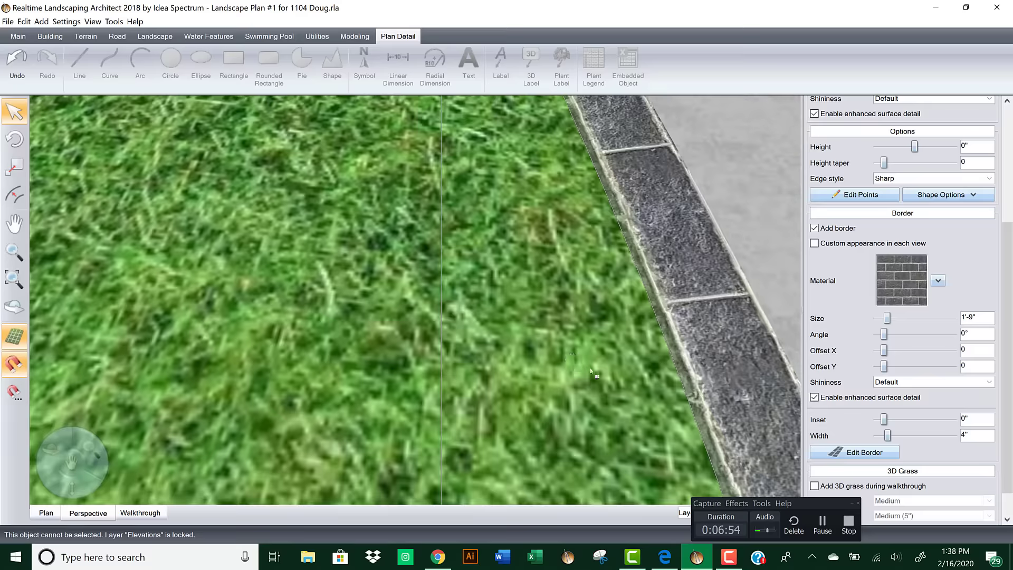
middle_drag(591, 370, 343, 355)
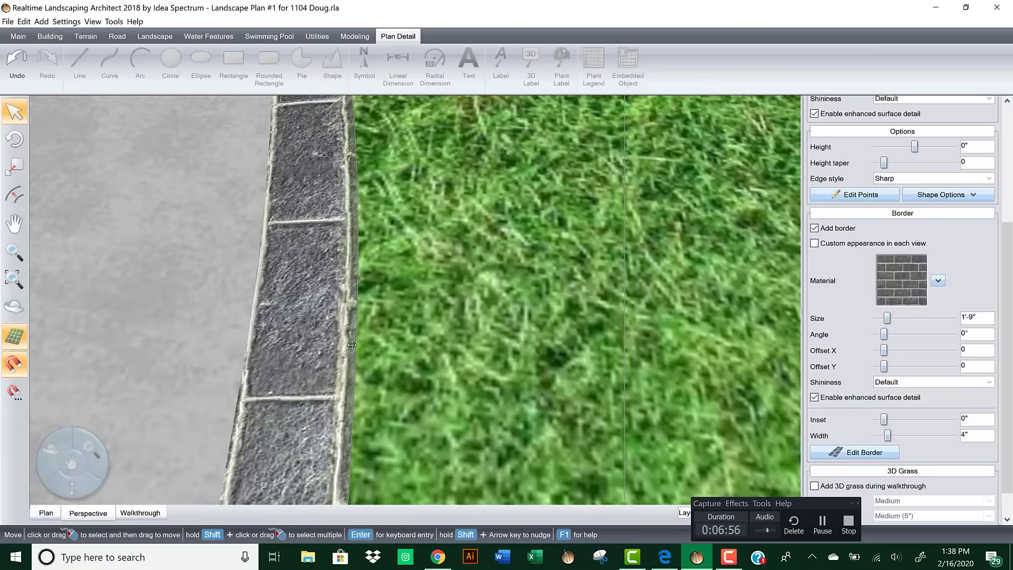
click(953, 318)
click(953, 318)
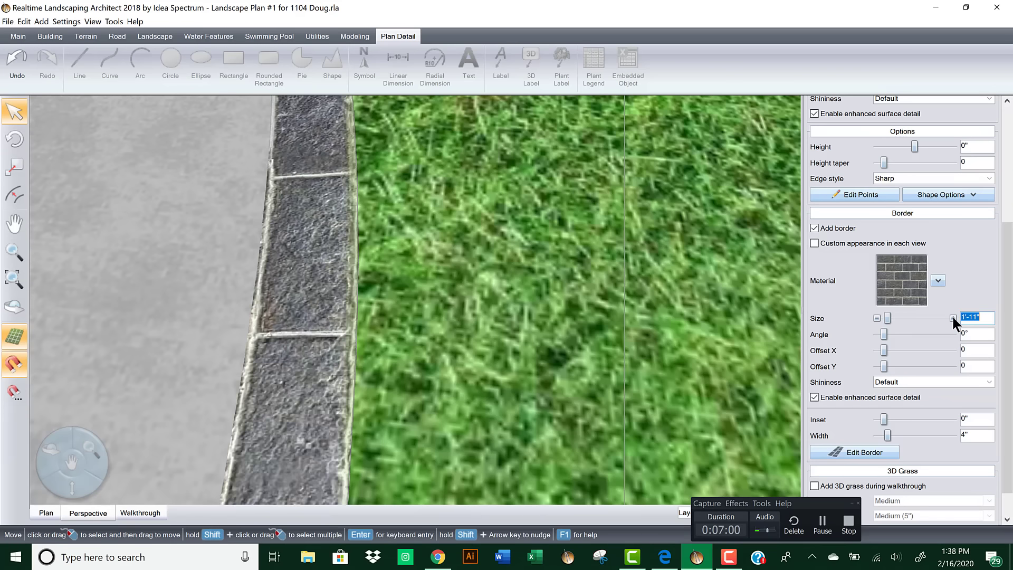
scroll(318, 325, down, 5)
scroll(401, 309, up, 5)
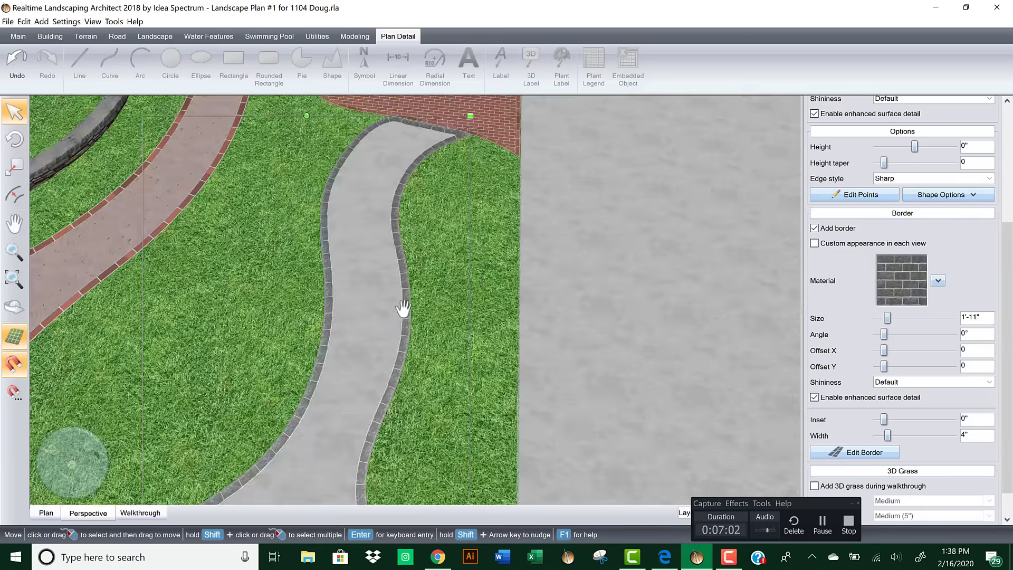
scroll(487, 296, down, 4)
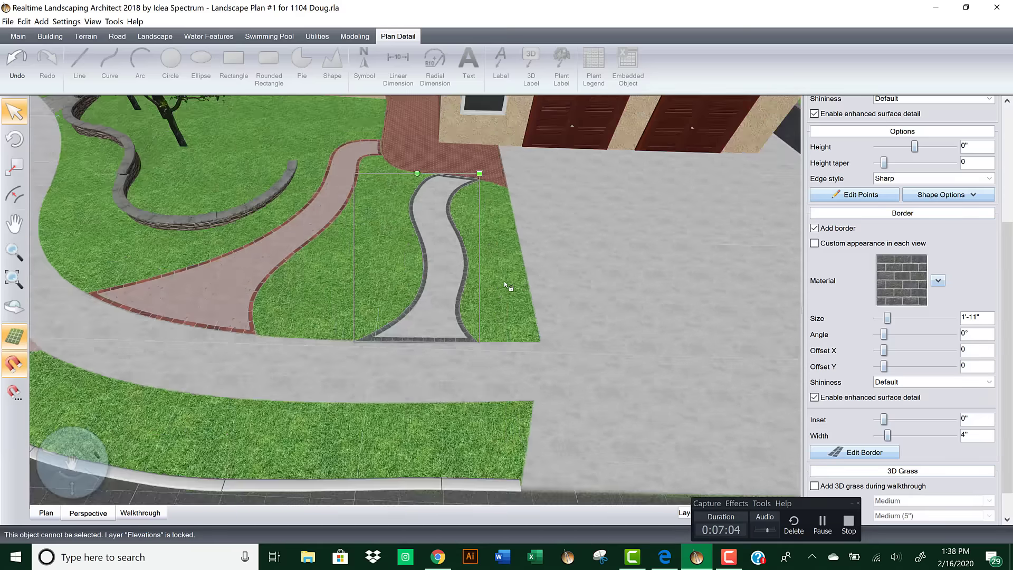
Step: Move the bordered concrete path across the curved stone wall in the front lawn
drag(412, 270, 219, 317)
scroll(218, 338, up, 6)
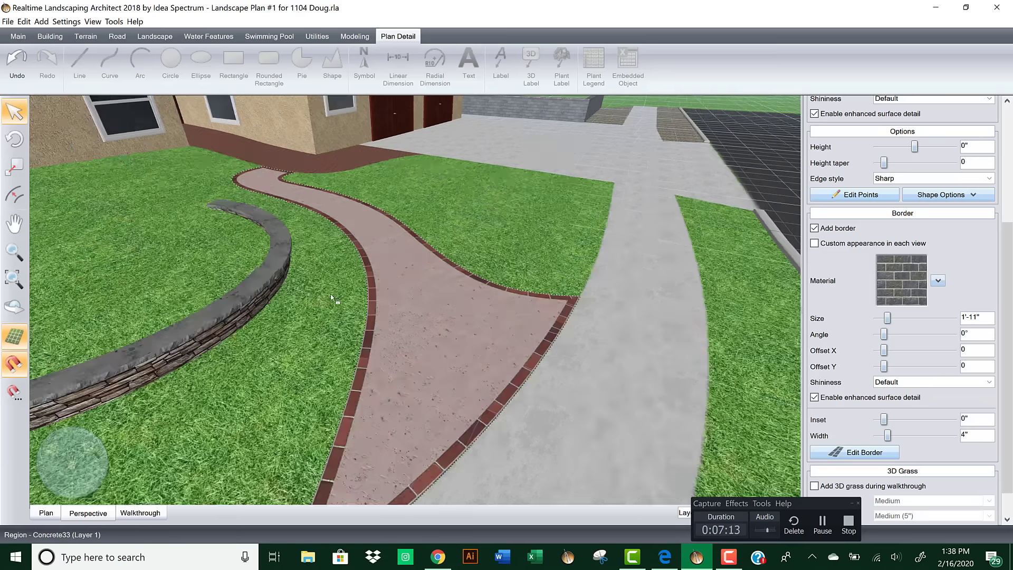
scroll(332, 298, down, 5)
right_drag(332, 298, 500, 337)
middle_drag(499, 358, 493, 325)
scroll(624, 384, down, 5)
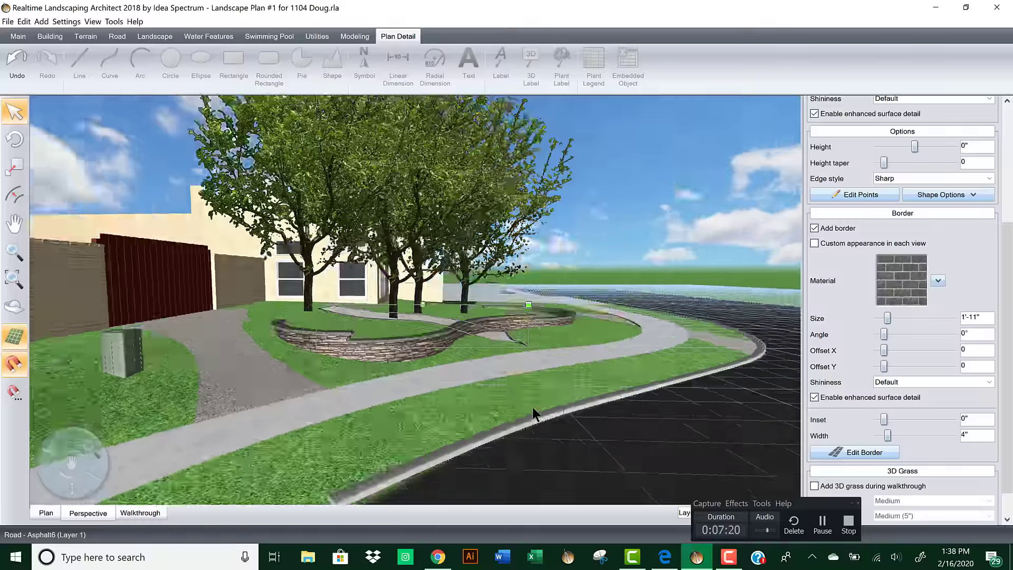
right_drag(537, 407, 238, 357)
right_drag(285, 379, 261, 342)
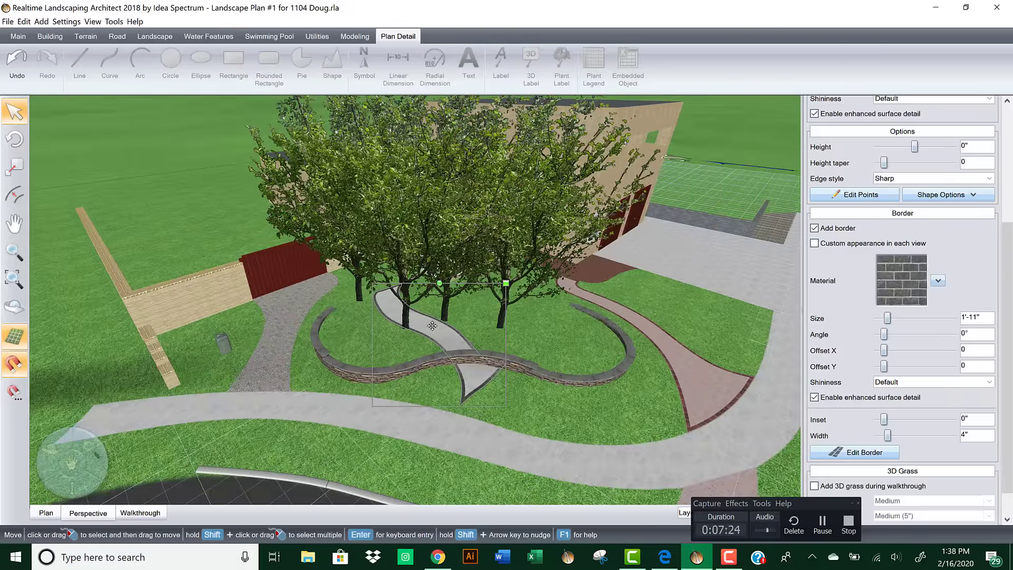
Step: Delete the dark-bordered concrete path from the front lawn
key(Delete)
middle_drag(496, 324, 468, 323)
right_drag(468, 324, 412, 299)
scroll(580, 298, down, 2)
scroll(585, 298, down, 1)
right_drag(591, 300, 443, 284)
middle_drag(557, 385, 520, 321)
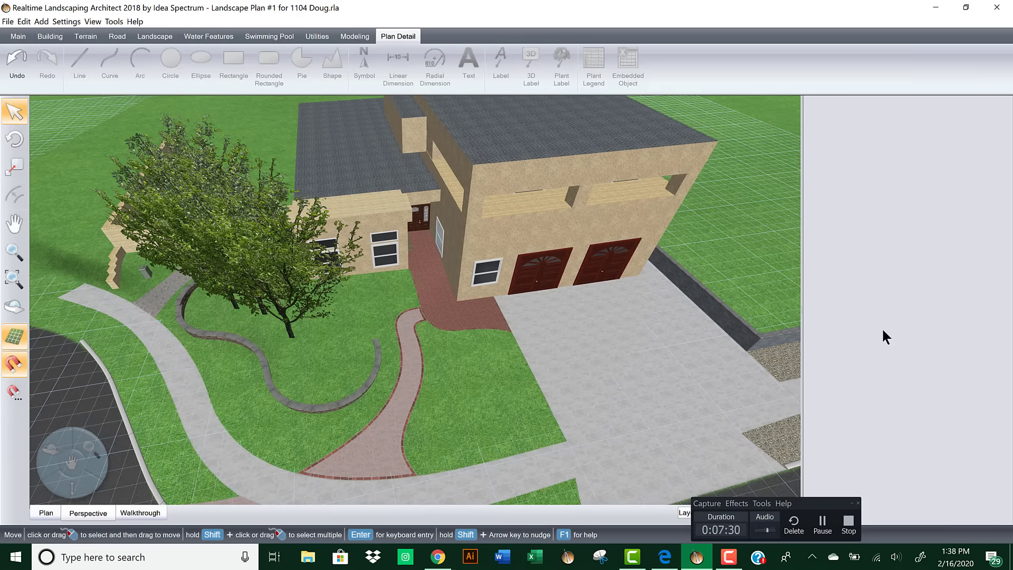
click(935, 7)
click(924, 480)
double_click(924, 480)
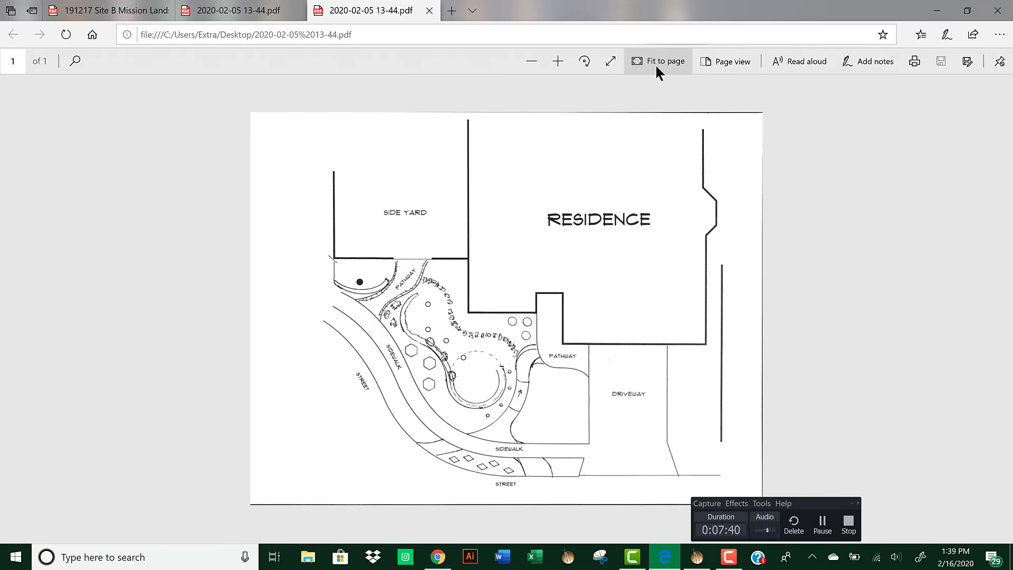
click(558, 60)
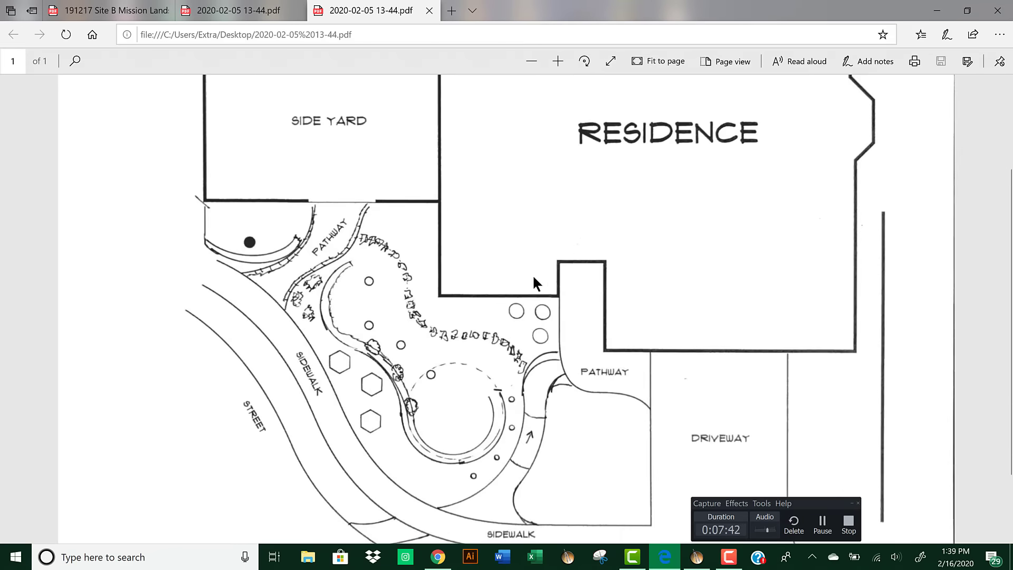
scroll(532, 274, down, 2)
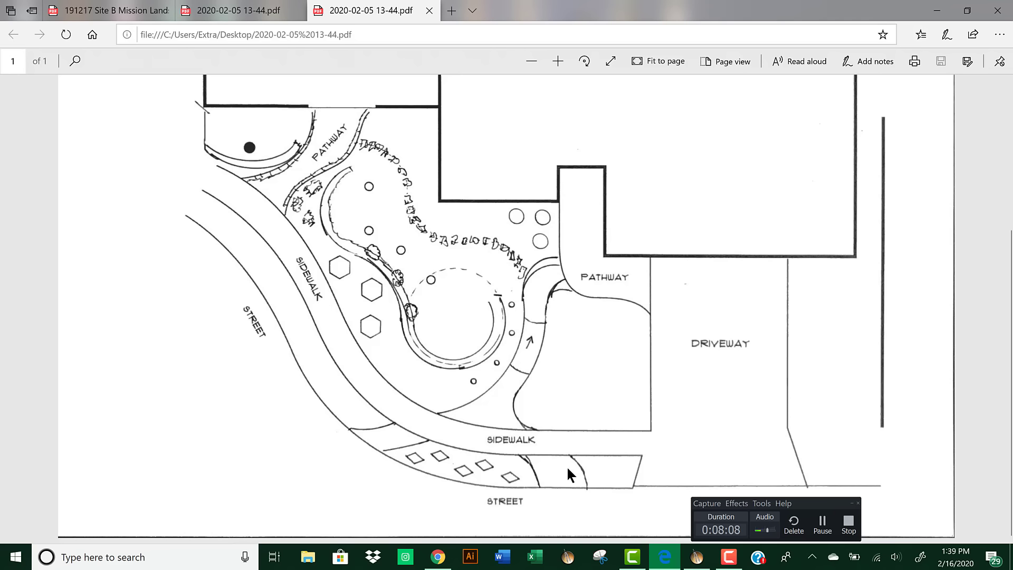
click(937, 10)
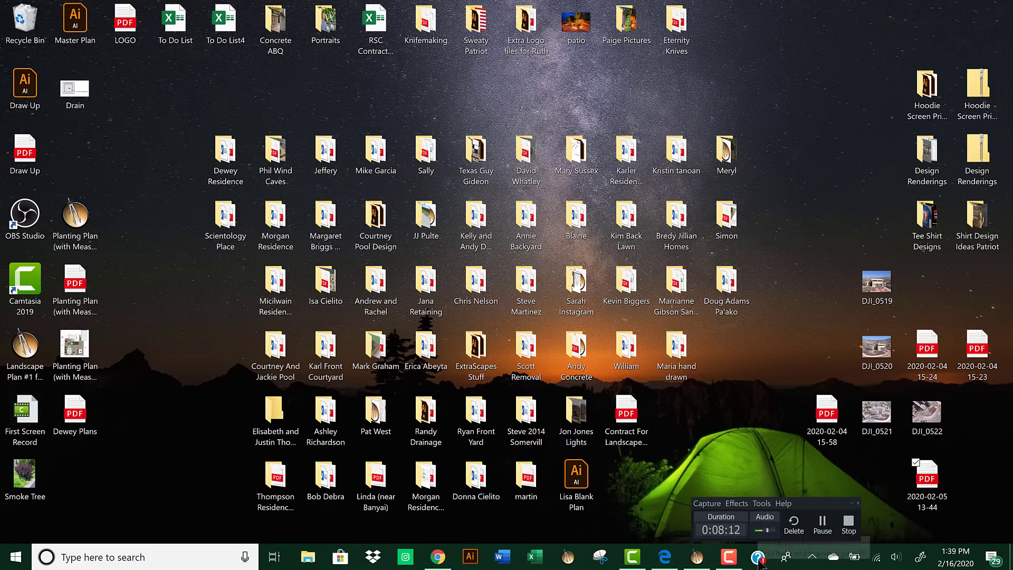
click(696, 556)
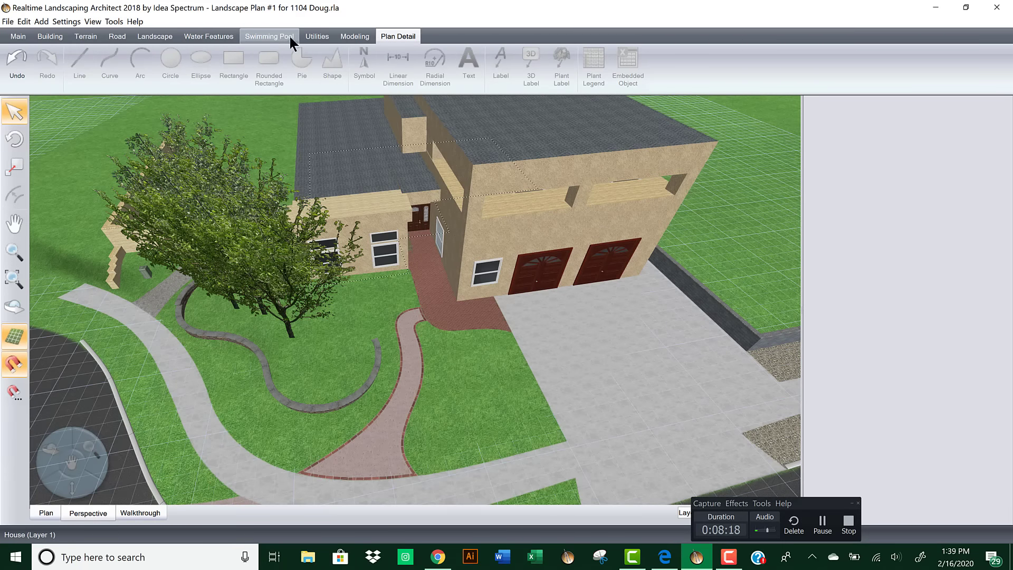
Step: Search the landscape accessory artwork for a car model
click(158, 33)
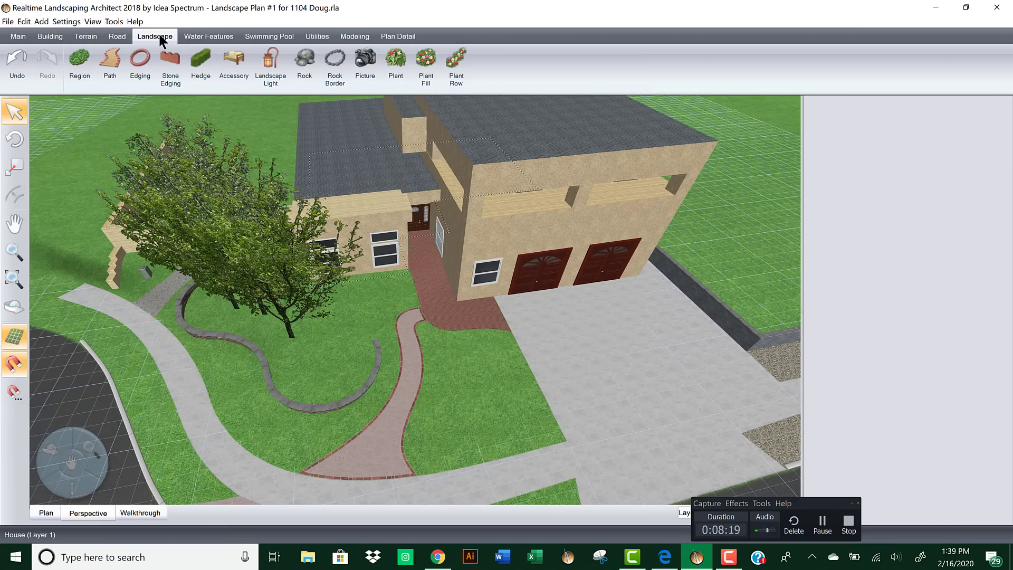
click(315, 37)
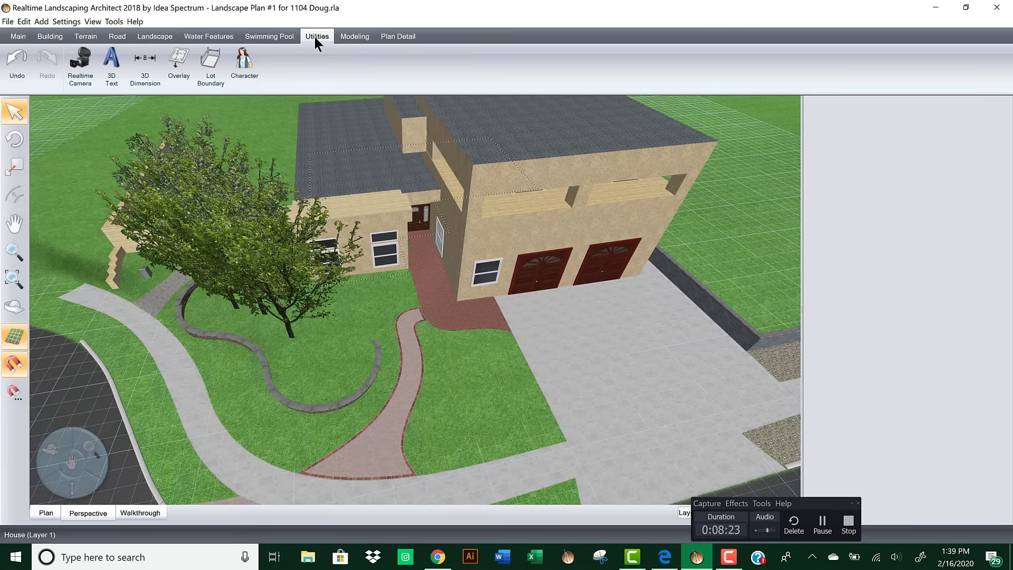
click(276, 35)
click(216, 33)
click(162, 34)
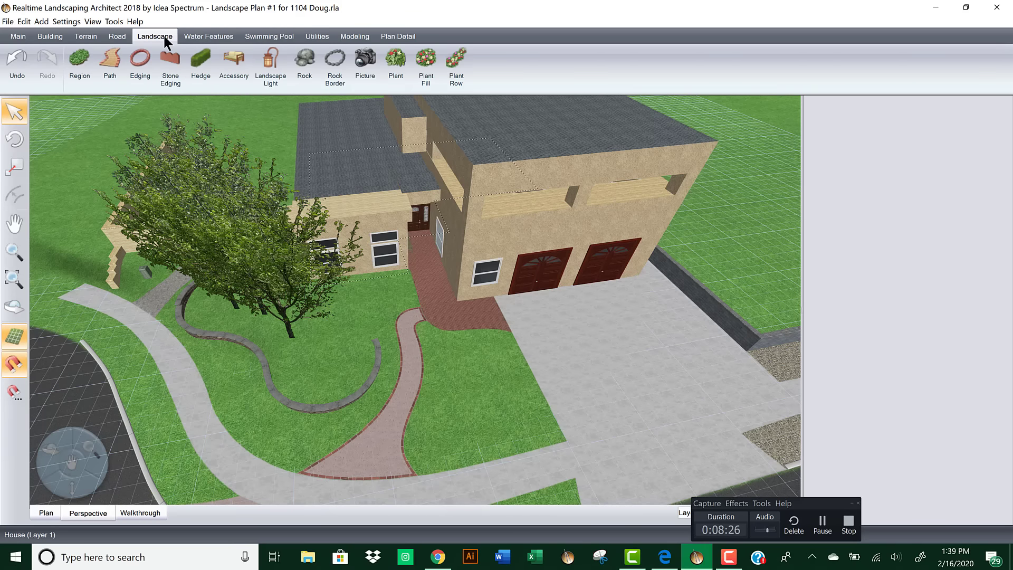
click(232, 61)
click(899, 161)
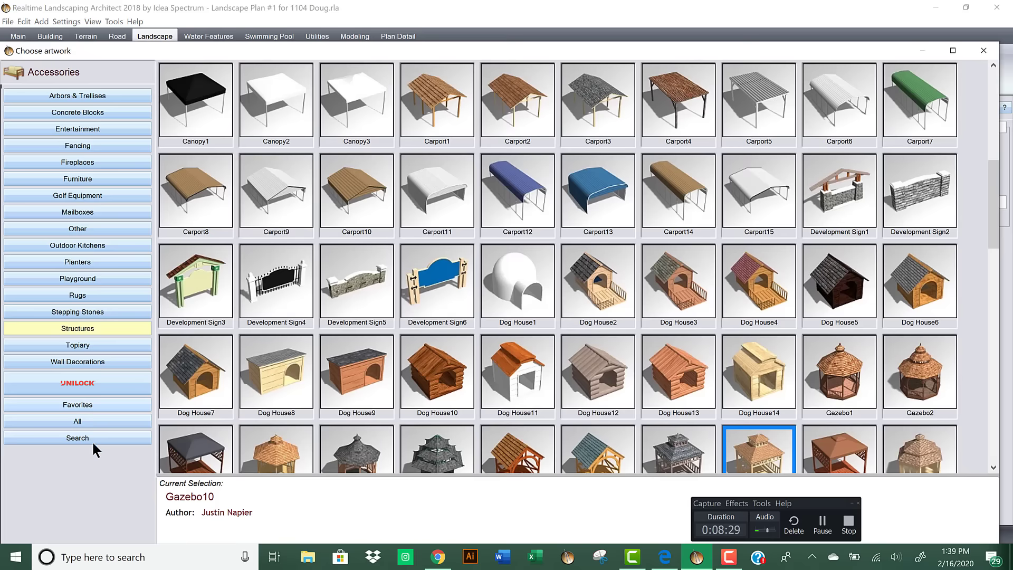
click(92, 439)
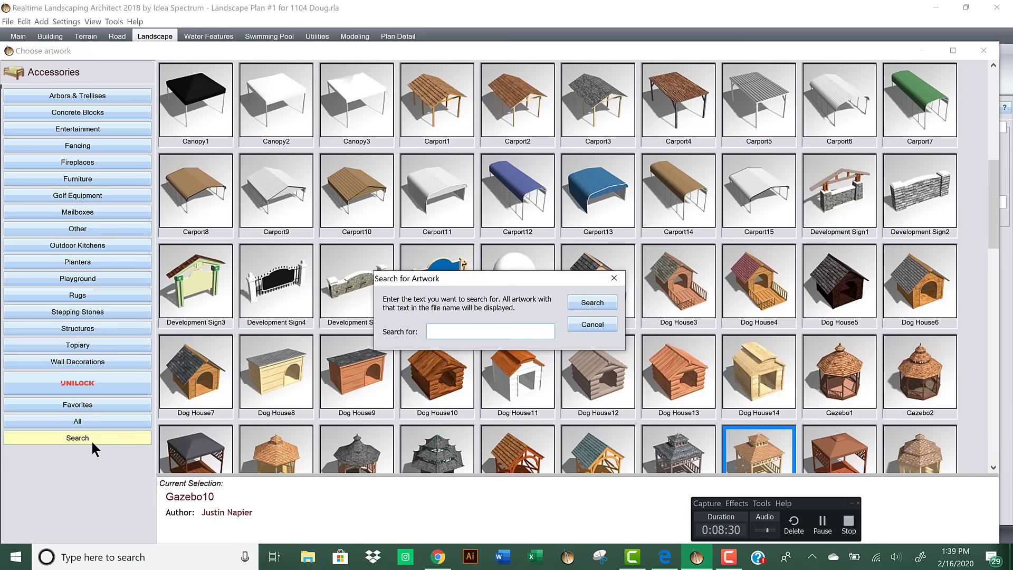
key(Return)
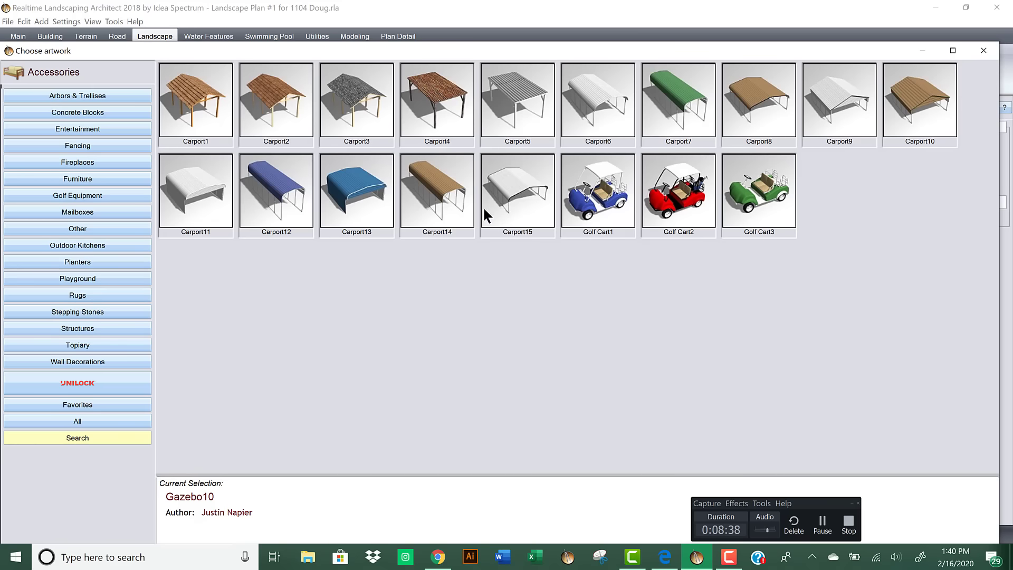
click(983, 50)
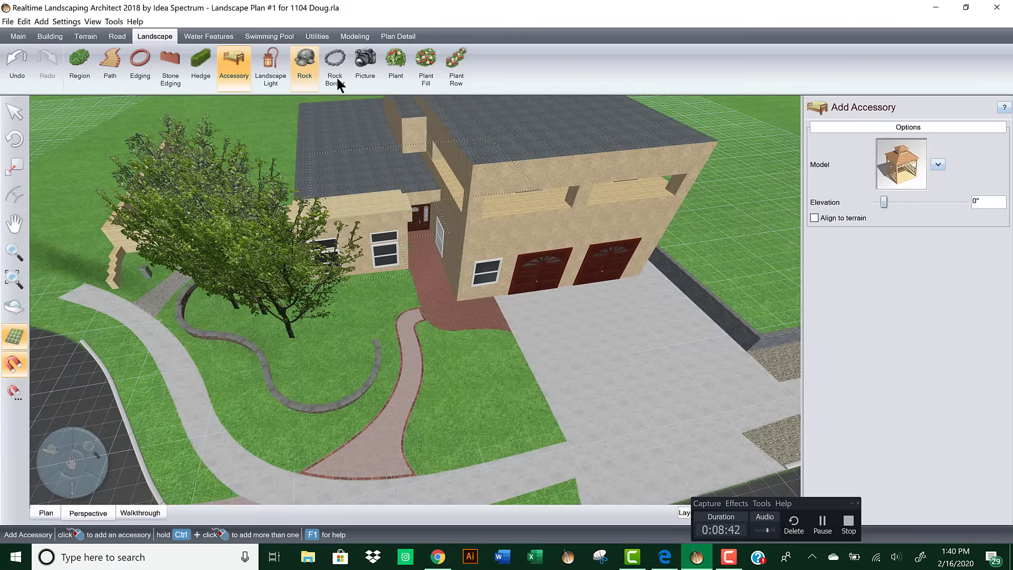
Step: Choose the Sports Car1 vehicle as the road accessory model
click(282, 36)
click(317, 36)
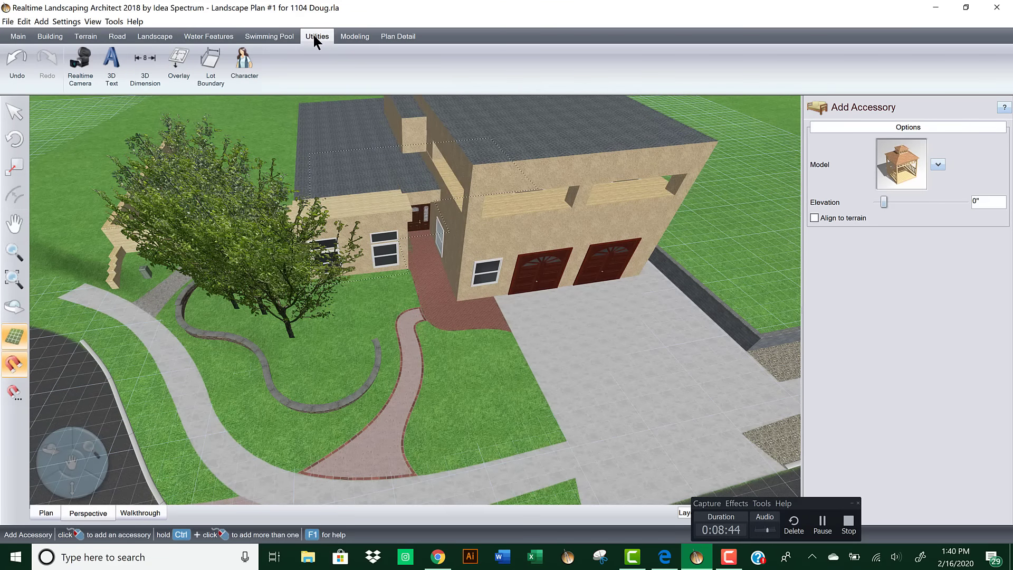
click(351, 37)
click(391, 37)
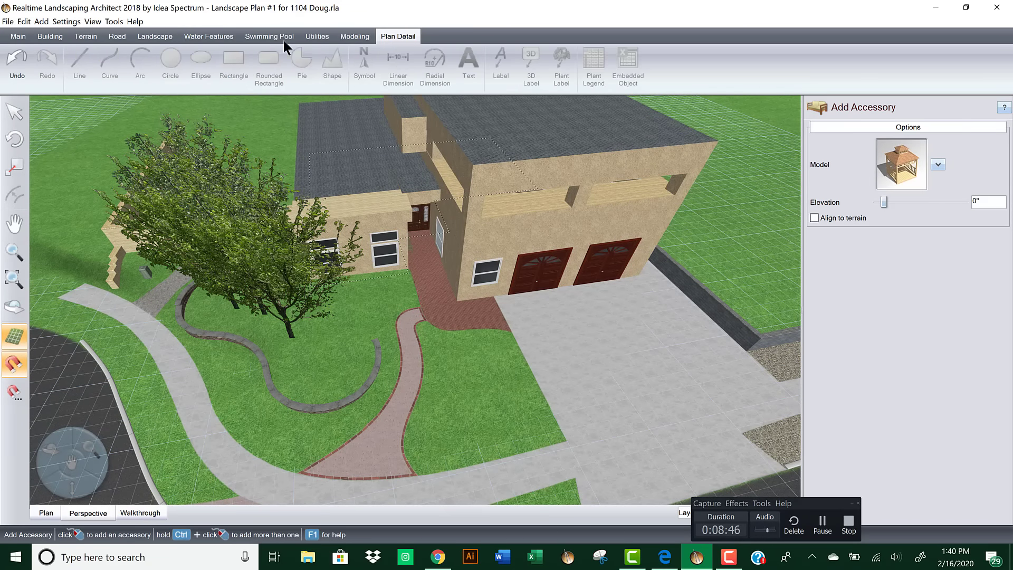
click(188, 38)
click(150, 37)
click(117, 37)
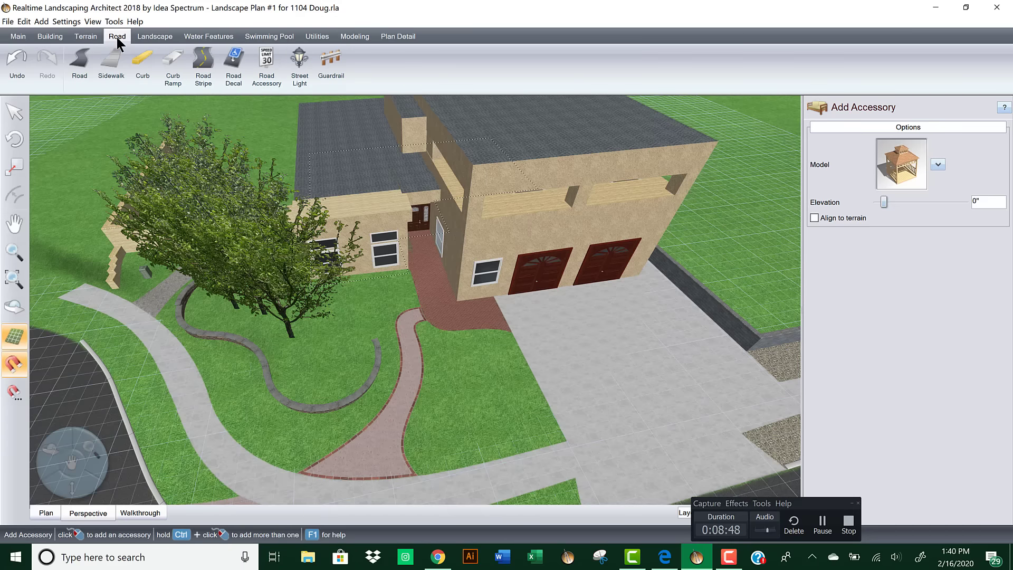
click(267, 59)
click(890, 157)
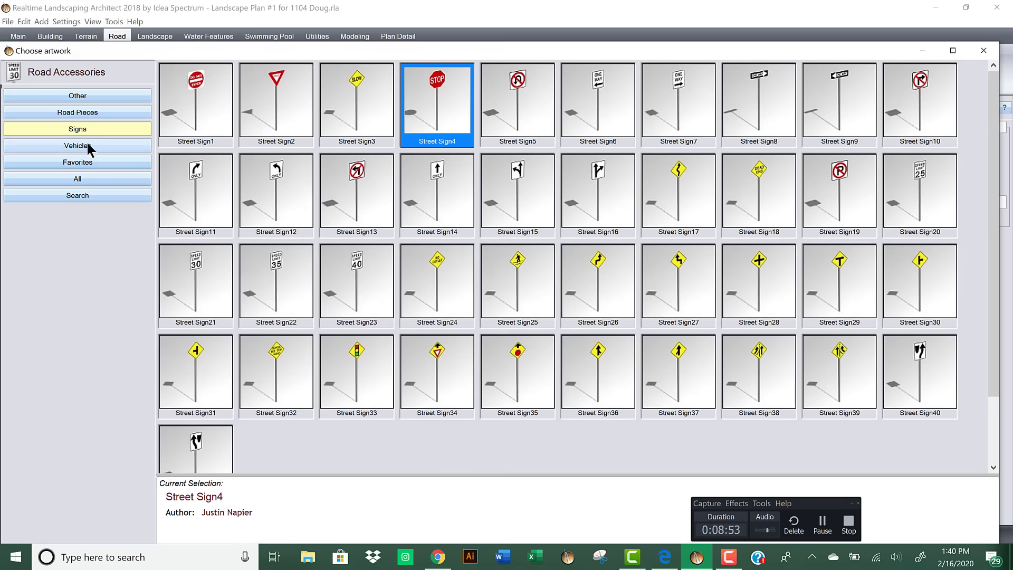
click(90, 146)
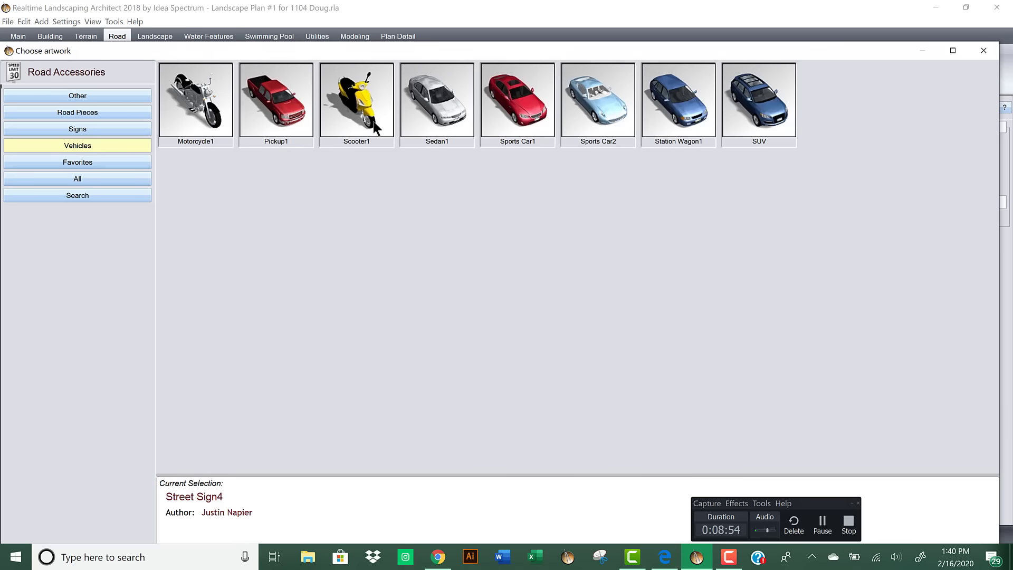
double_click(520, 96)
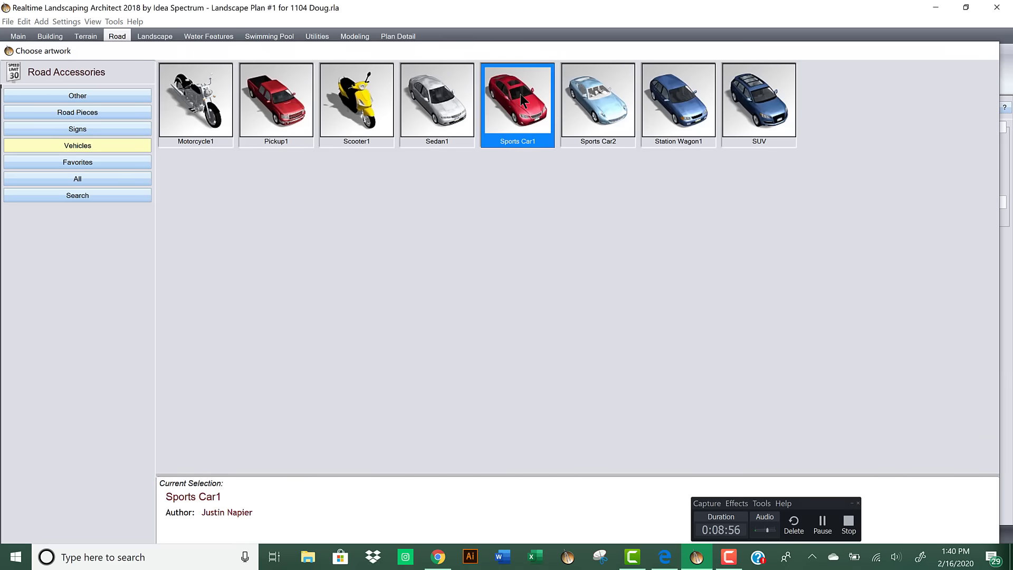
Step: Place the sports car on the street by the curb and rotate it to -106° about Y
middle_drag(396, 402, 344, 231)
click(324, 448)
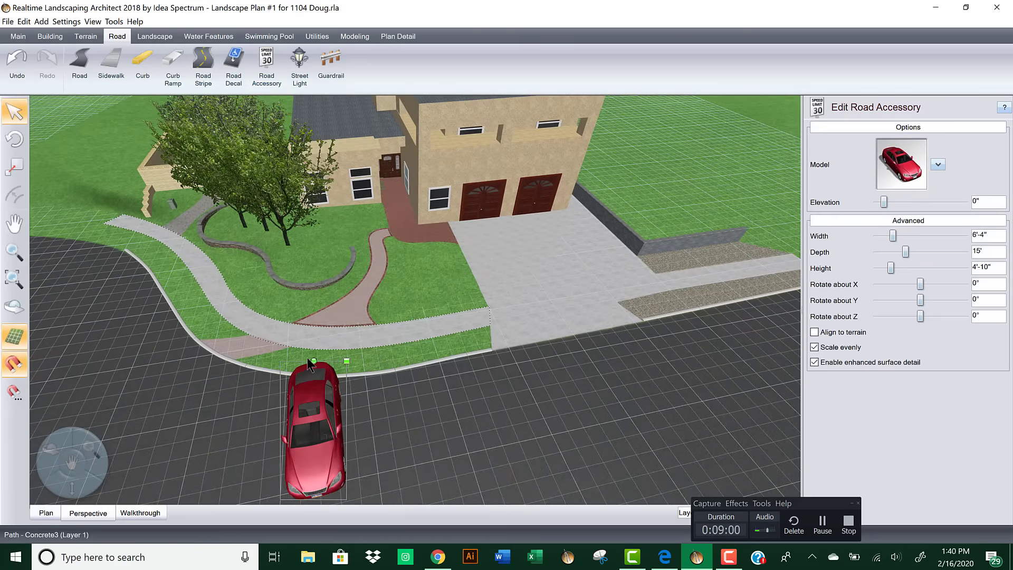
drag(405, 414, 408, 450)
drag(334, 416, 314, 380)
scroll(395, 391, up, 5)
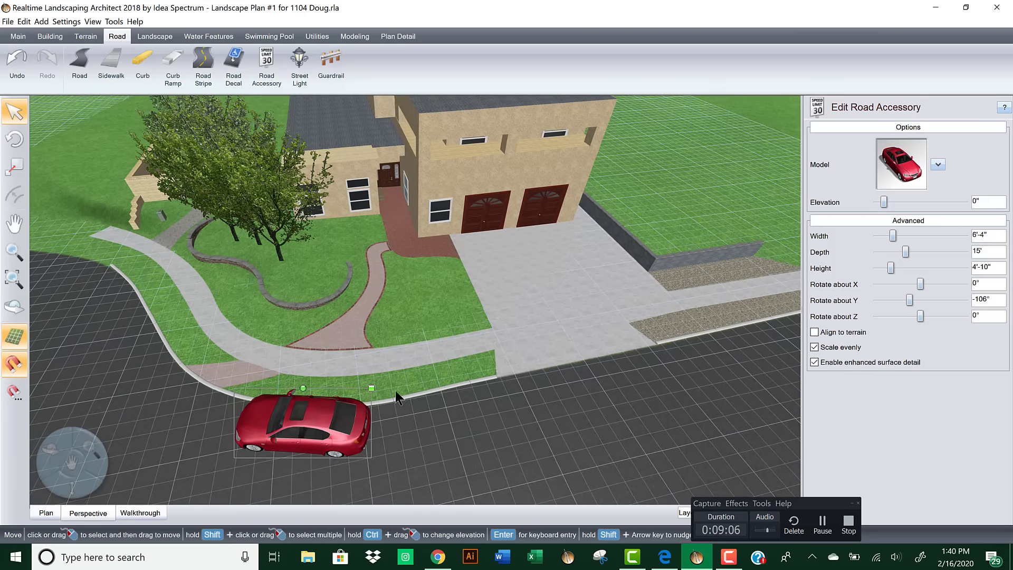
Step: Paste a copy of the sports car, park it behind the first along the curb, and rotate it to -85° about Y
middle_drag(388, 424, 467, 264)
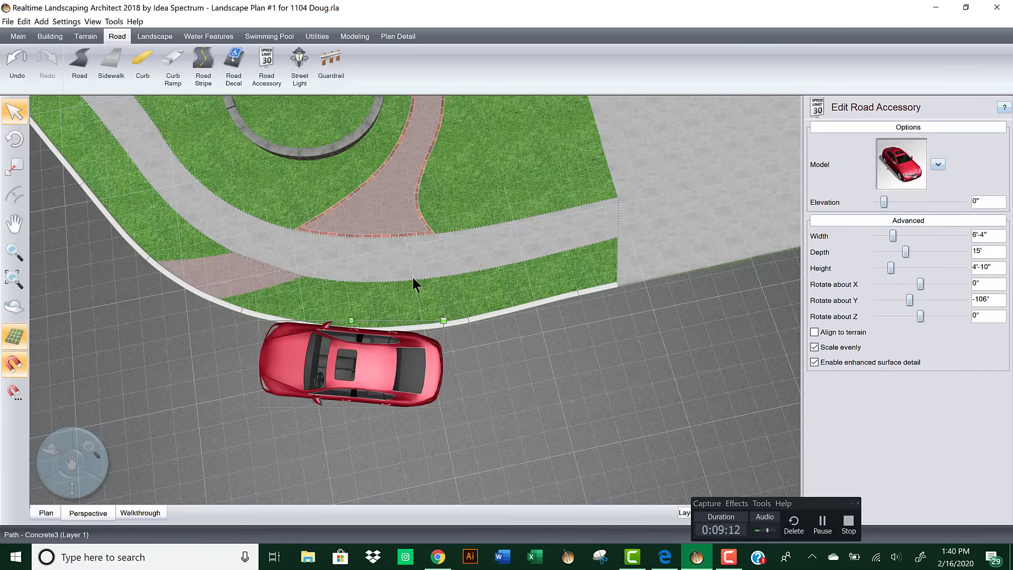
key(ctrl+v)
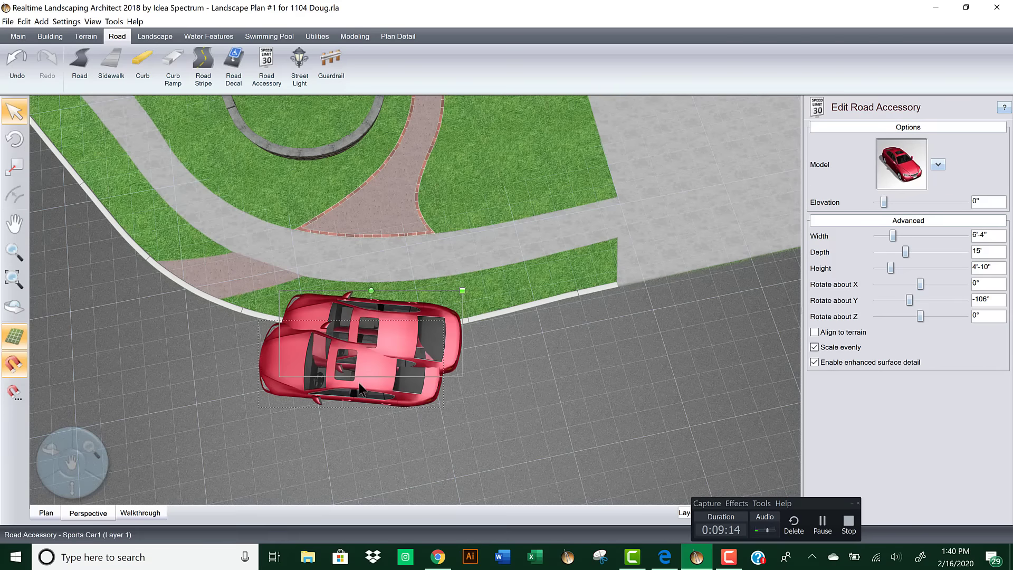
drag(404, 331, 639, 323)
drag(563, 284, 553, 288)
drag(563, 326, 575, 348)
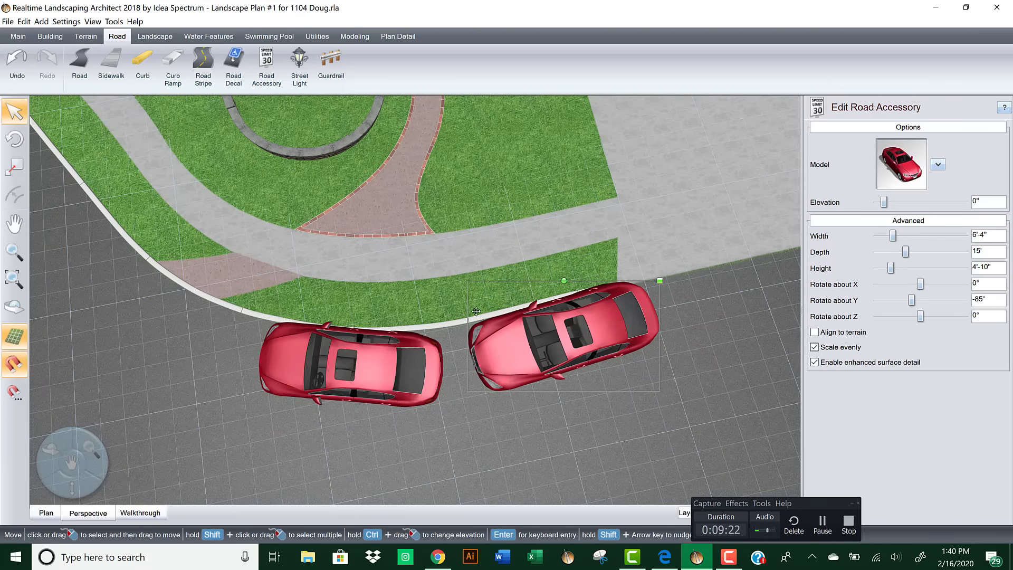
Step: Delete both sports cars from the street in front of the house
middle_drag(481, 344, 488, 296)
key(Delete)
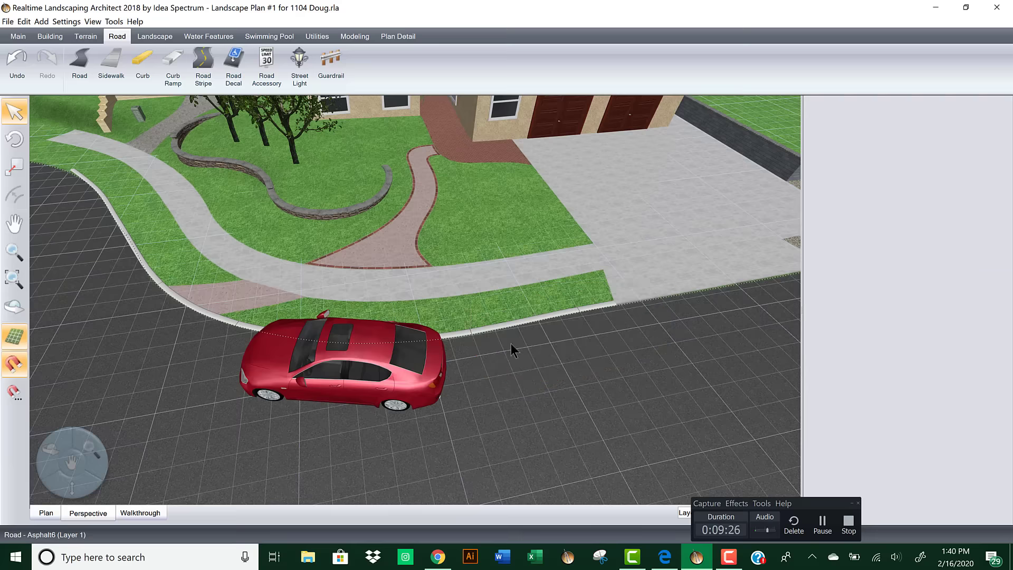
click(416, 362)
key(Delete)
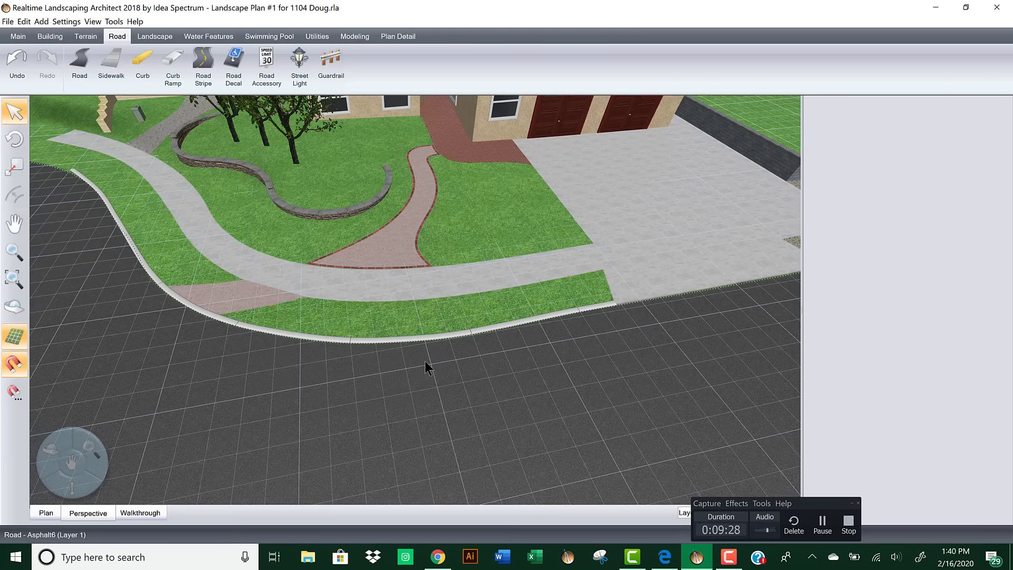
scroll(442, 299, up, 5)
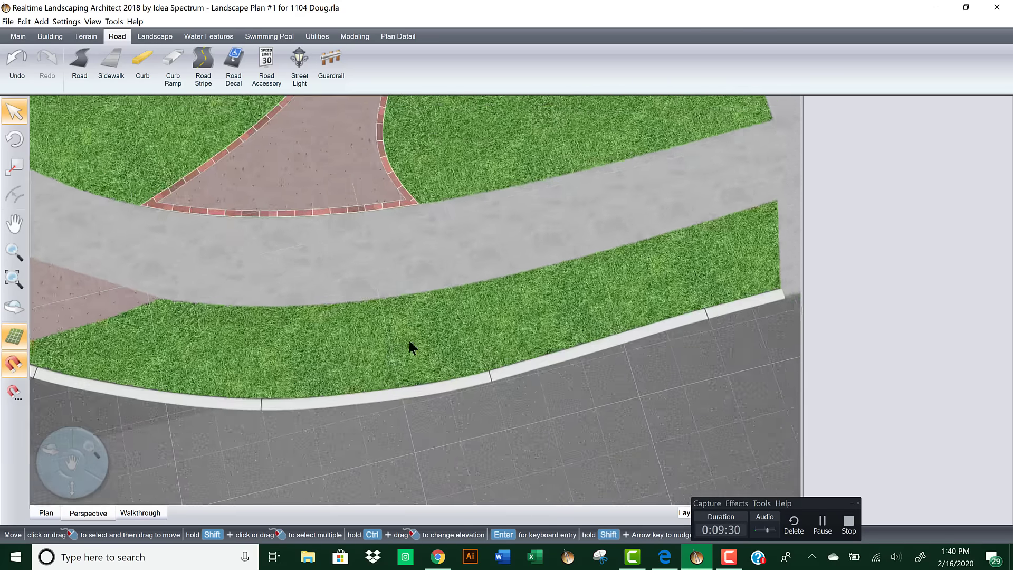
Step: In plan view, duplicate the brown concrete landing and place the copy between the curved sidewalk and the curb, nearer the driveway
middle_drag(408, 341, 399, 345)
click(47, 513)
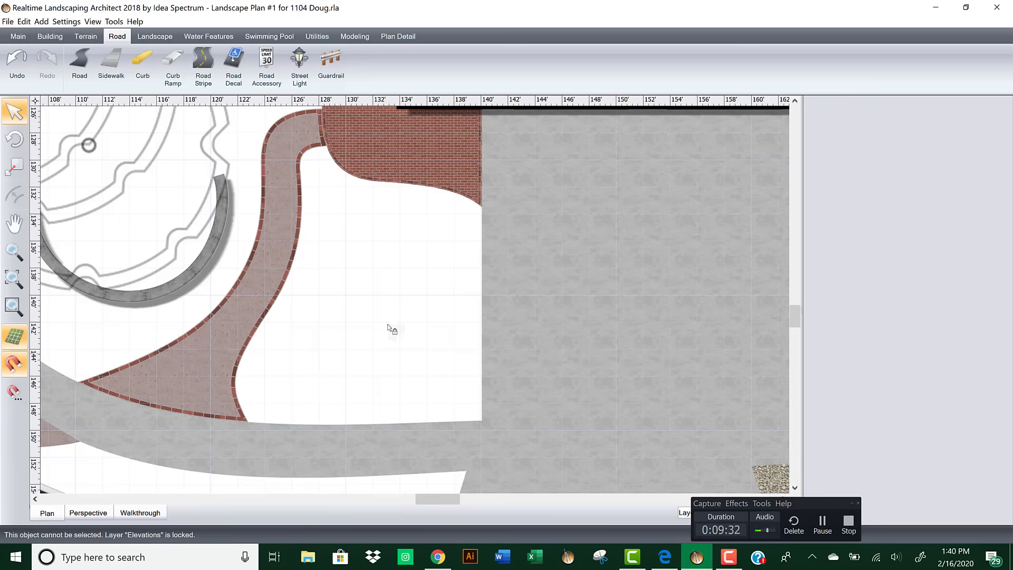
scroll(537, 287, up, 3)
scroll(339, 300, down, 2)
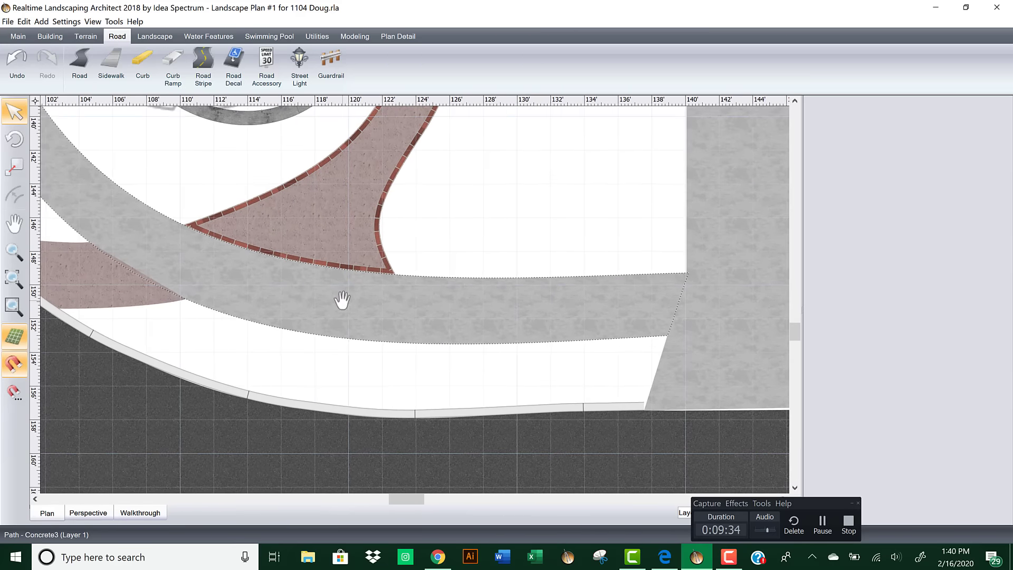
scroll(505, 285, up, 2)
click(211, 283)
click(211, 278)
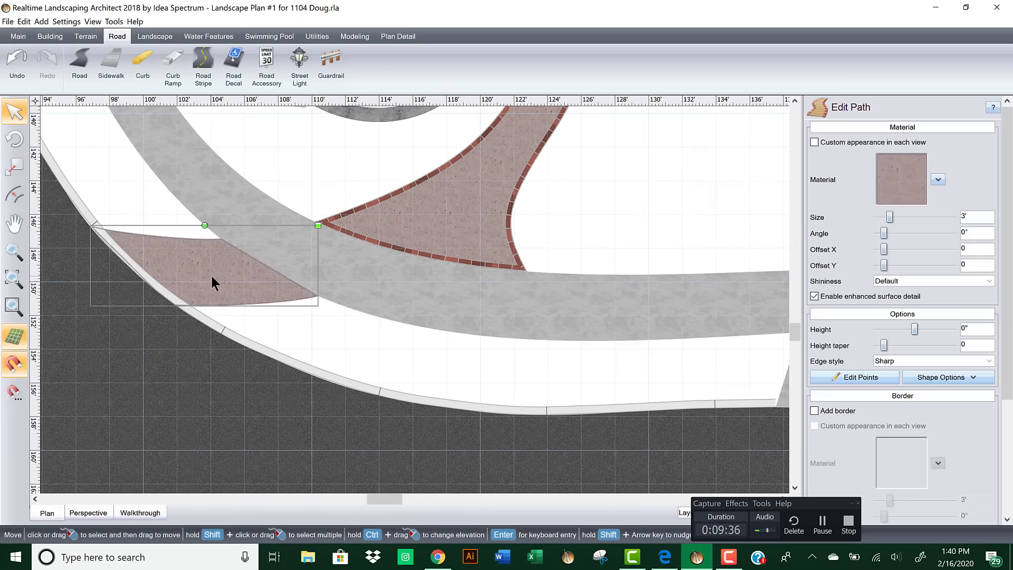
drag(211, 283, 579, 381)
middle_drag(615, 359, 575, 347)
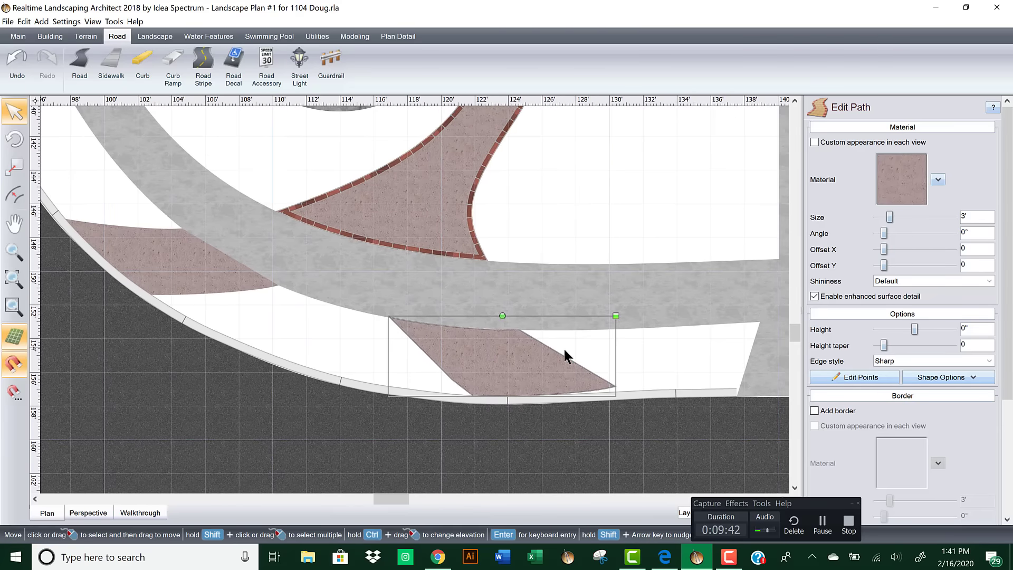
middle_drag(491, 302, 339, 285)
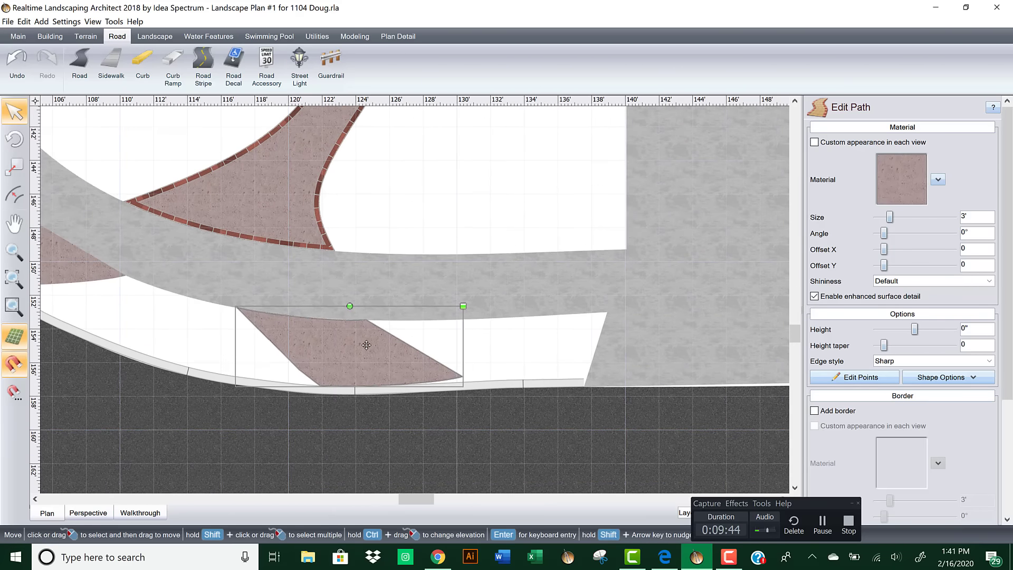
drag(359, 351, 377, 352)
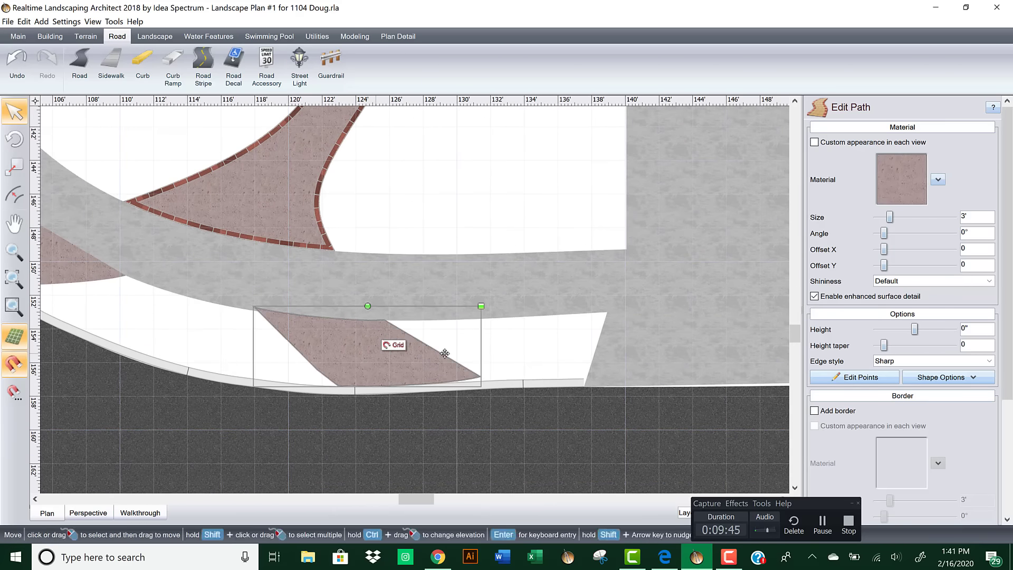
Step: Reshape the copied landing by snapping its corner points to the sidewalk edge and the curb and curving its driveway-facing side
click(849, 377)
scroll(391, 354, up, 2)
scroll(391, 354, up, 1)
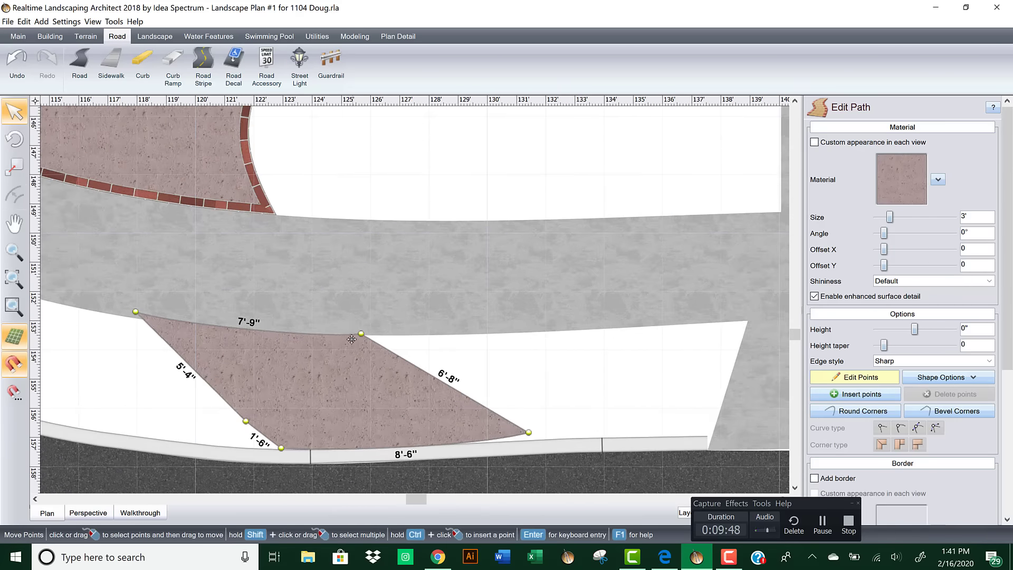
click(135, 311)
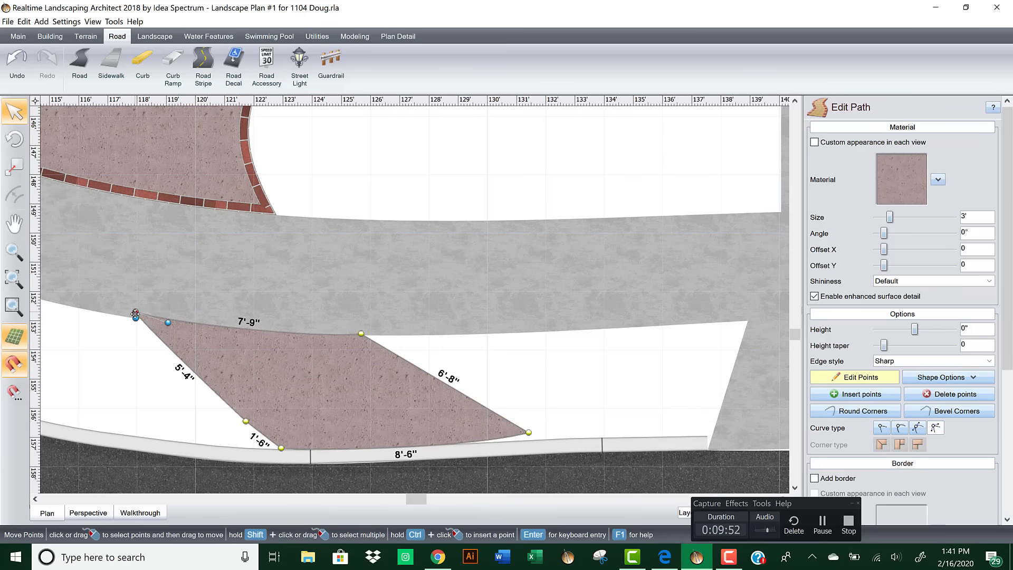
drag(137, 311, 137, 319)
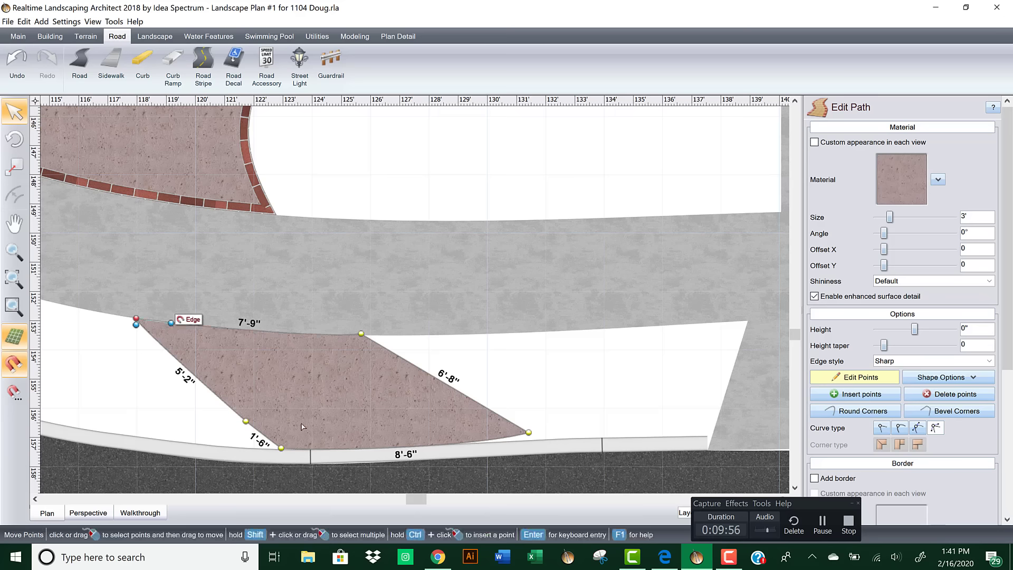
drag(531, 432, 537, 441)
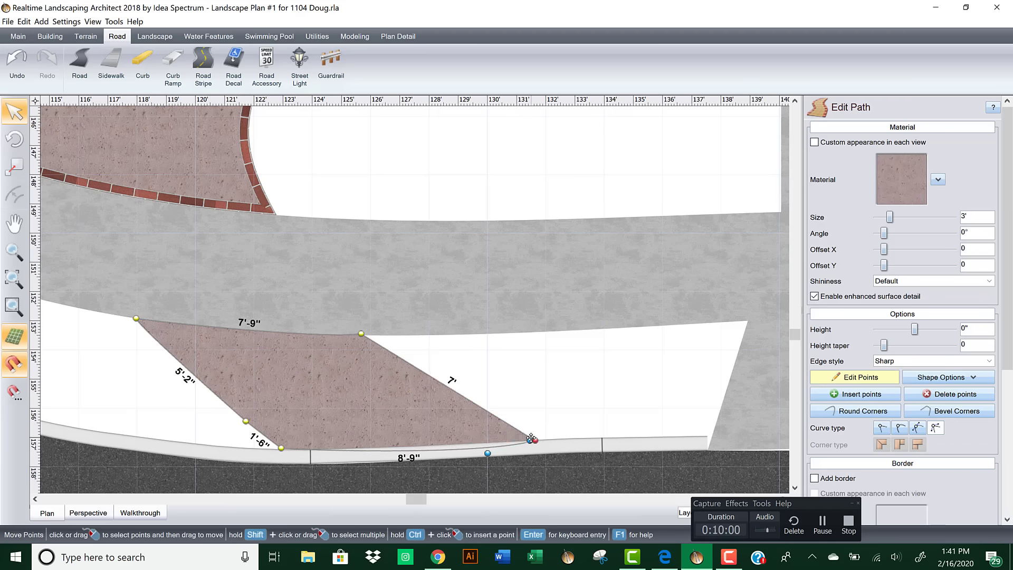
click(361, 334)
drag(368, 332, 417, 385)
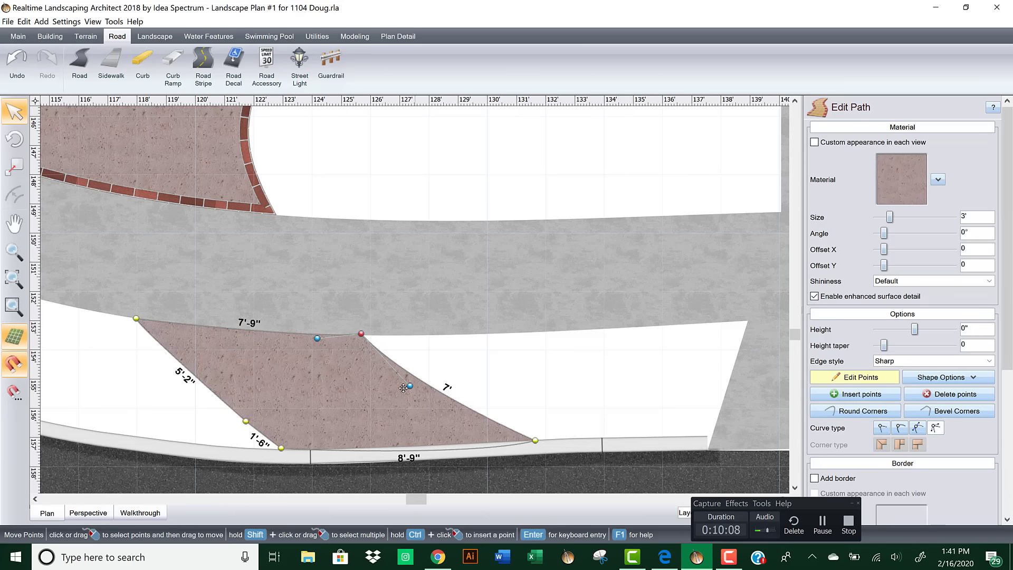
Step: Add a border to both curbside landings and set its material to Brick113
middle_drag(310, 358, 648, 364)
middle_drag(522, 388, 470, 315)
scroll(559, 343, down, 1)
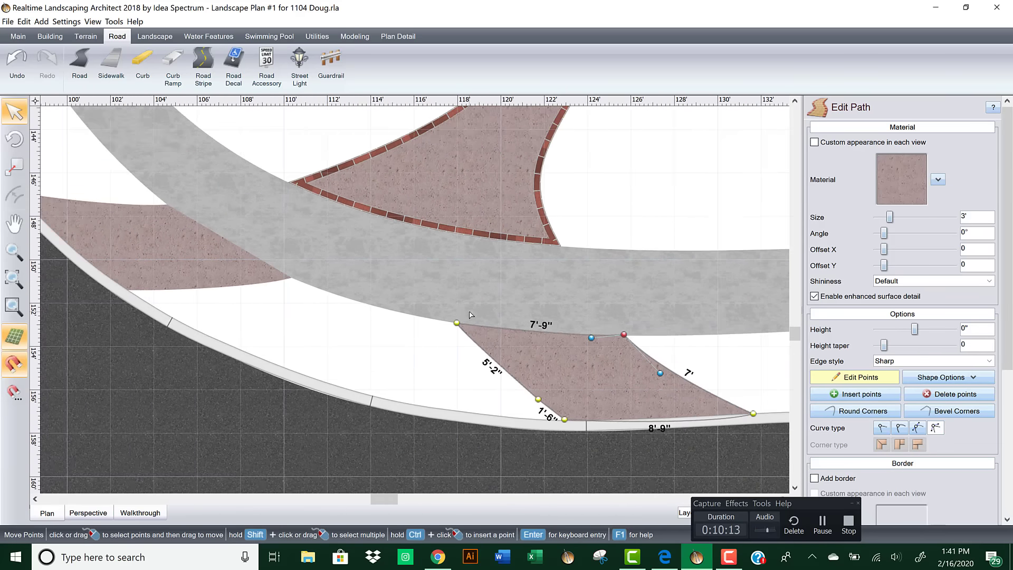
click(850, 375)
click(206, 267)
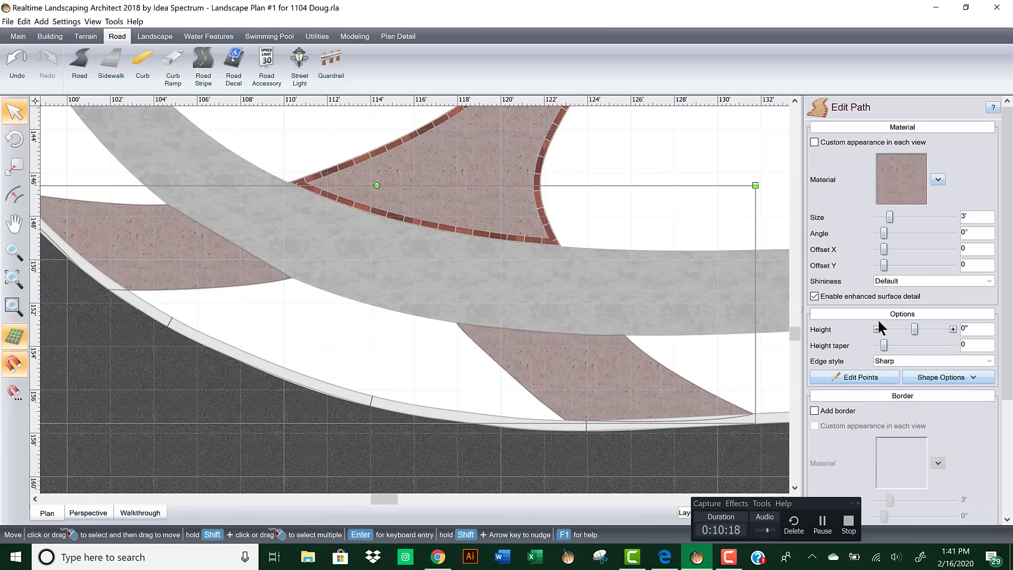
scroll(927, 330, down, 5)
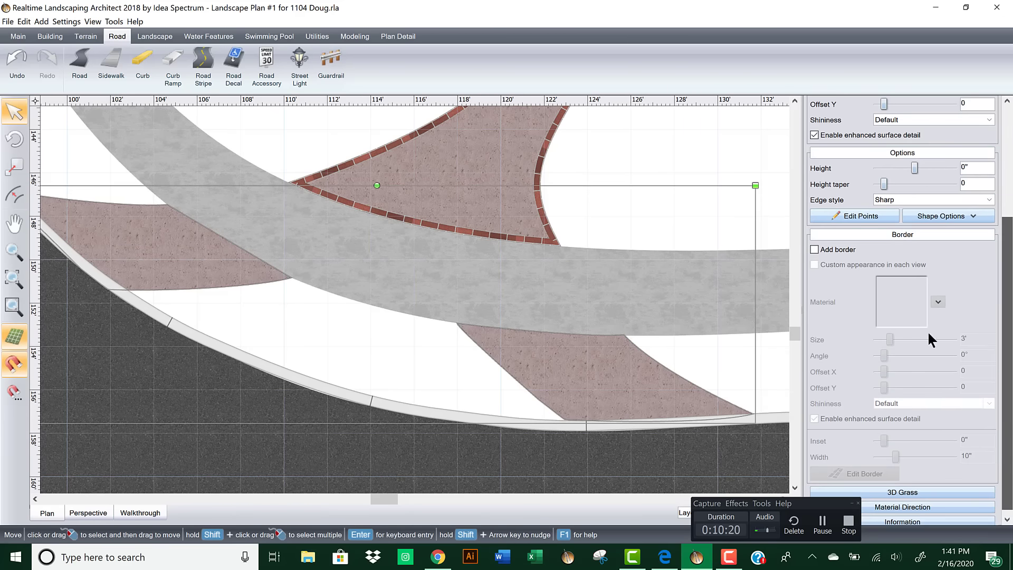
click(815, 249)
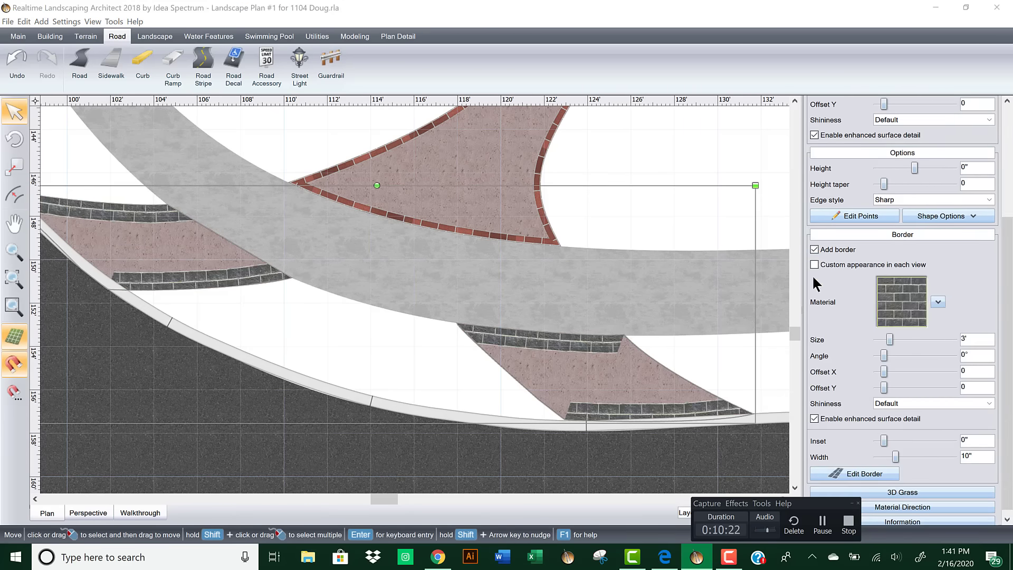
click(920, 305)
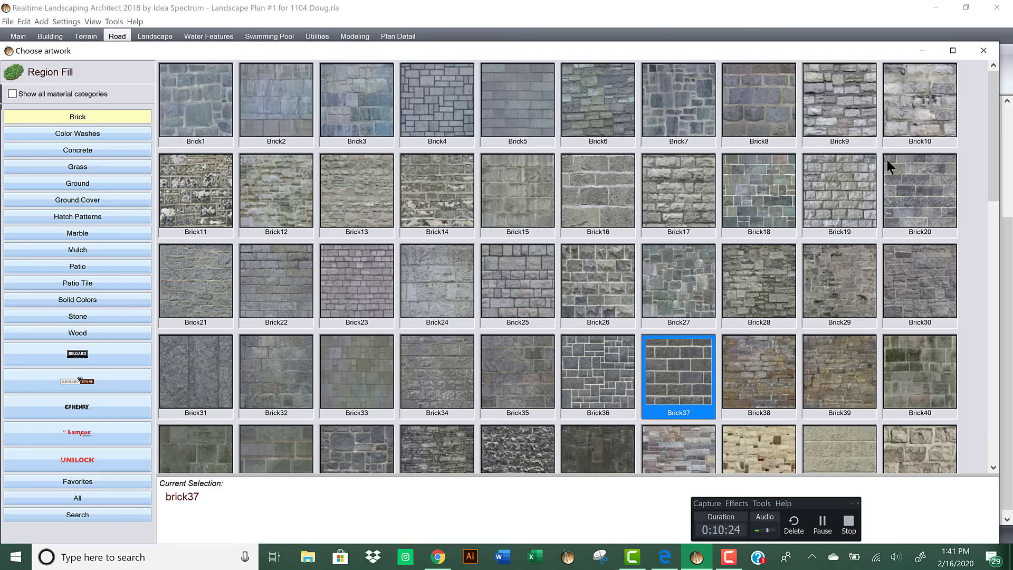
drag(991, 122, 990, 331)
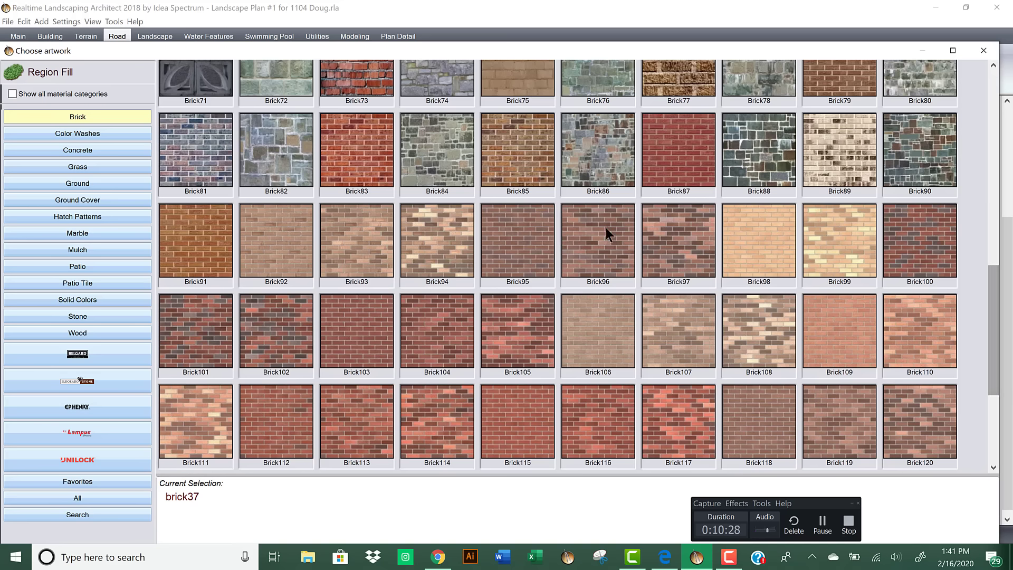
double_click(345, 420)
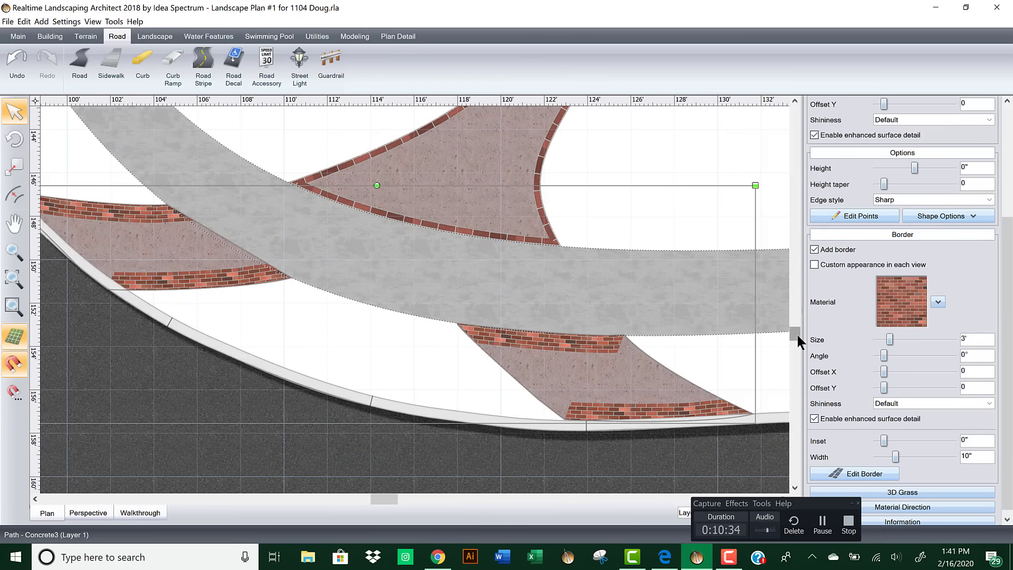
Step: Reduce the brick border width on both landings to 5"
click(787, 337)
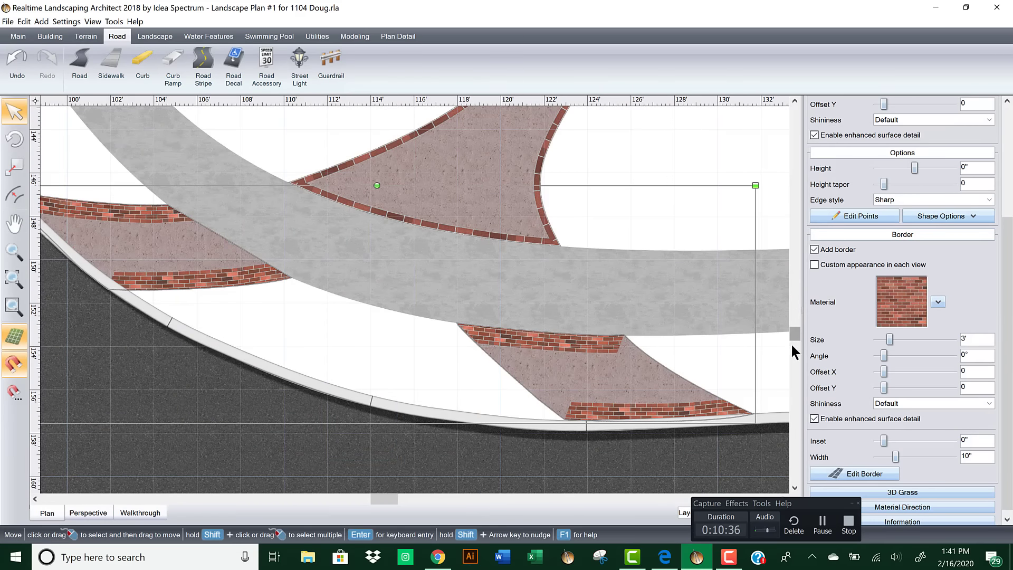
scroll(896, 440, down, 1)
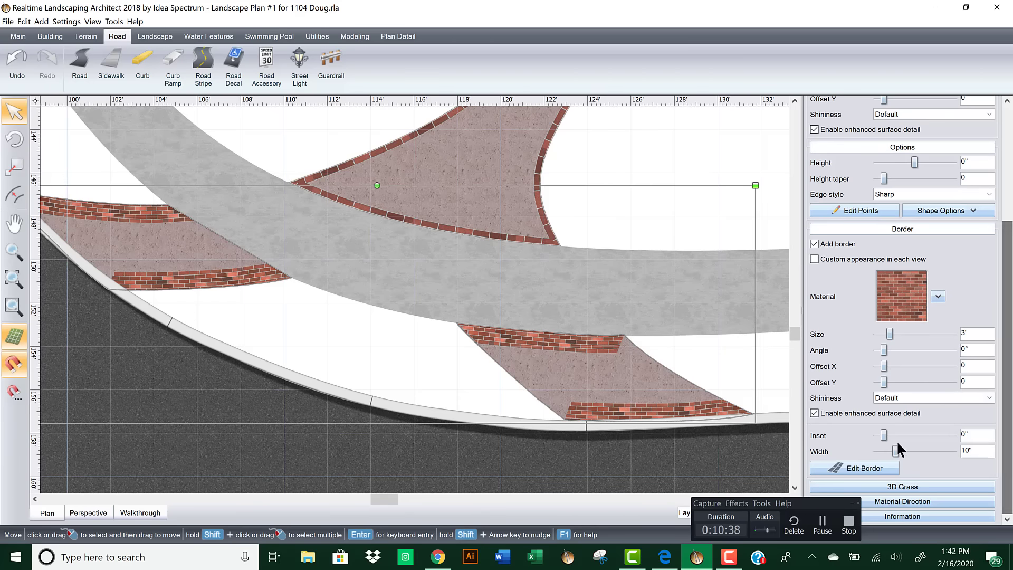
click(876, 451)
click(877, 451)
click(877, 451)
click(877, 451)
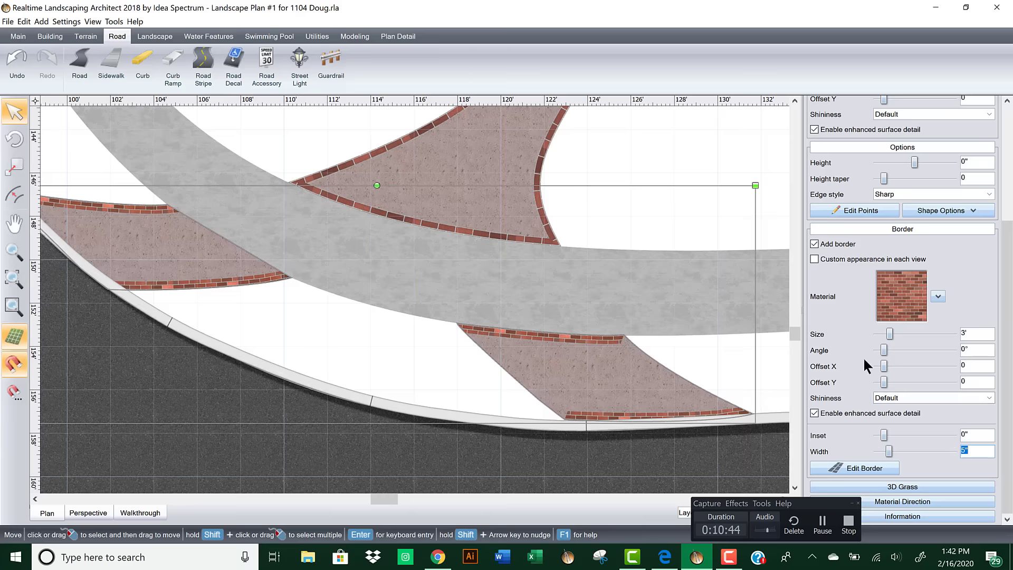
Step: Set the border's brick material size to 4'-3" on both landings
click(877, 333)
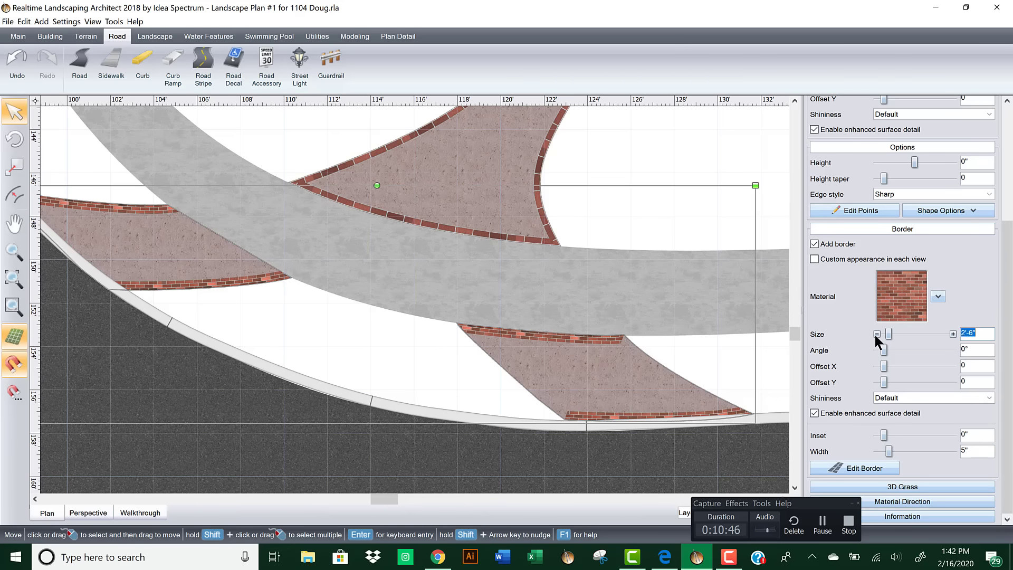
click(951, 334)
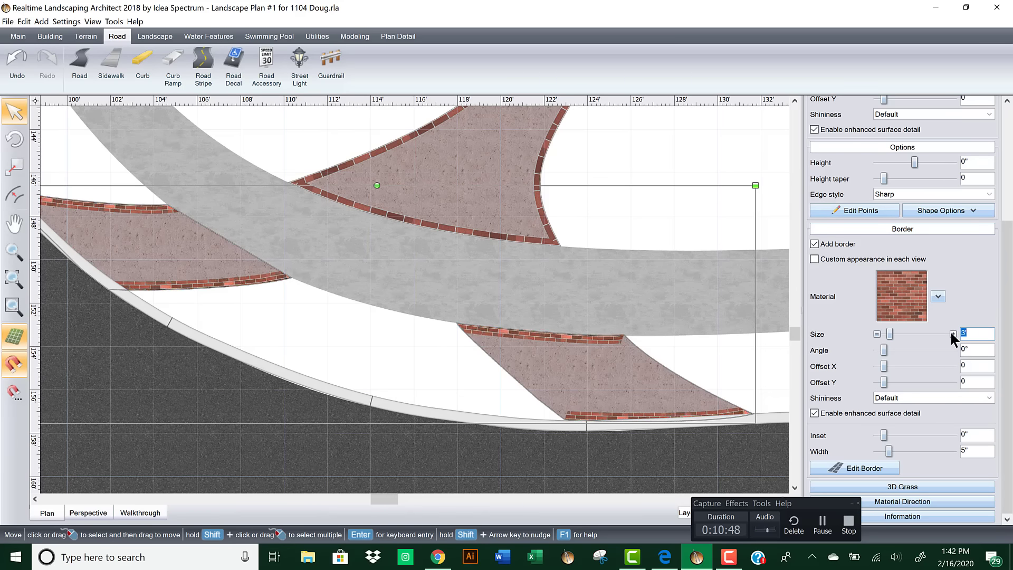
click(951, 333)
click(951, 333)
click(952, 334)
Step: Examine how the brick border runs along the sidewalk and curb edges of the copied landing
click(714, 355)
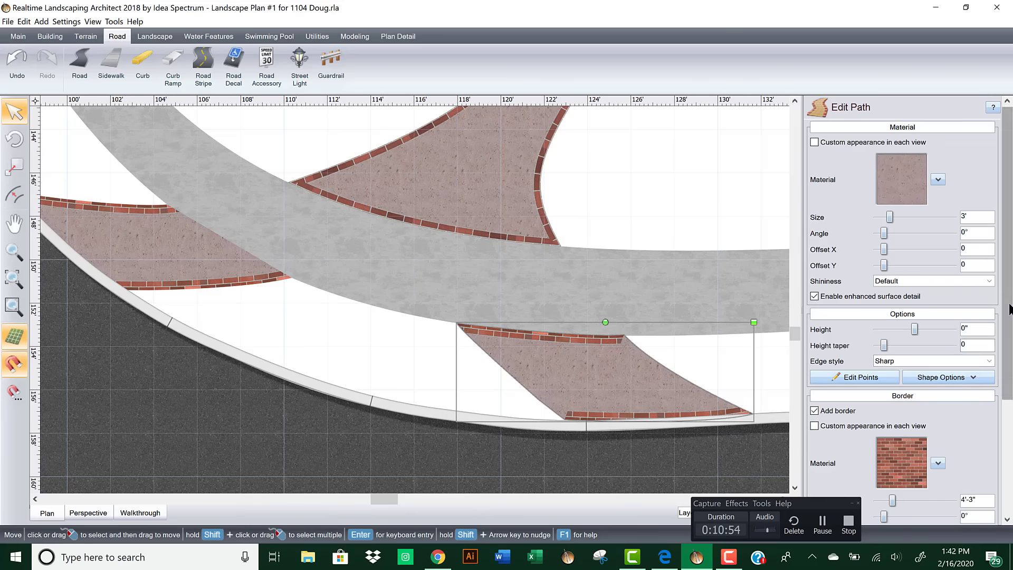
scroll(1009, 409, down, 3)
scroll(1009, 409, down, 1)
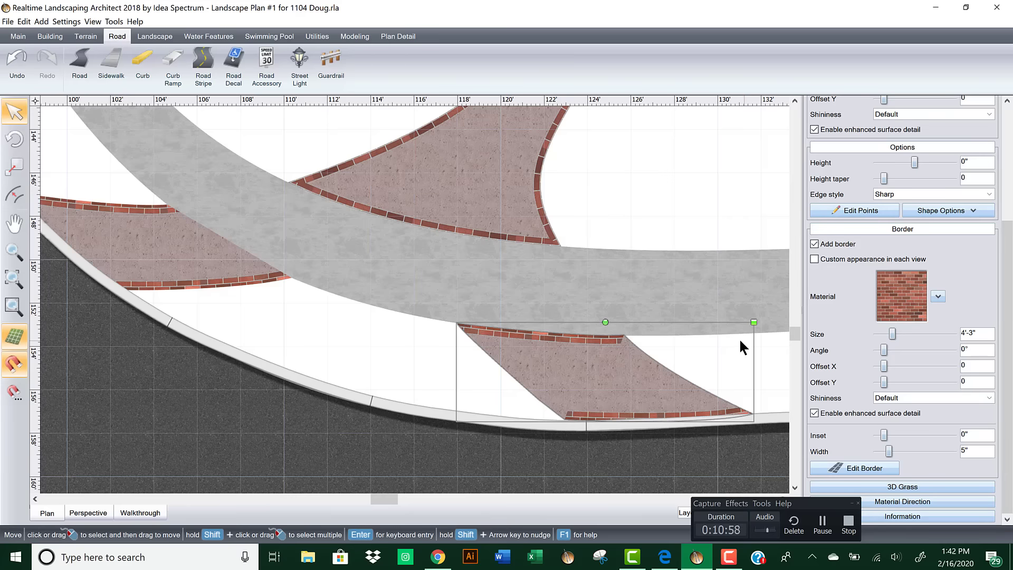
right_click(556, 327)
click(701, 365)
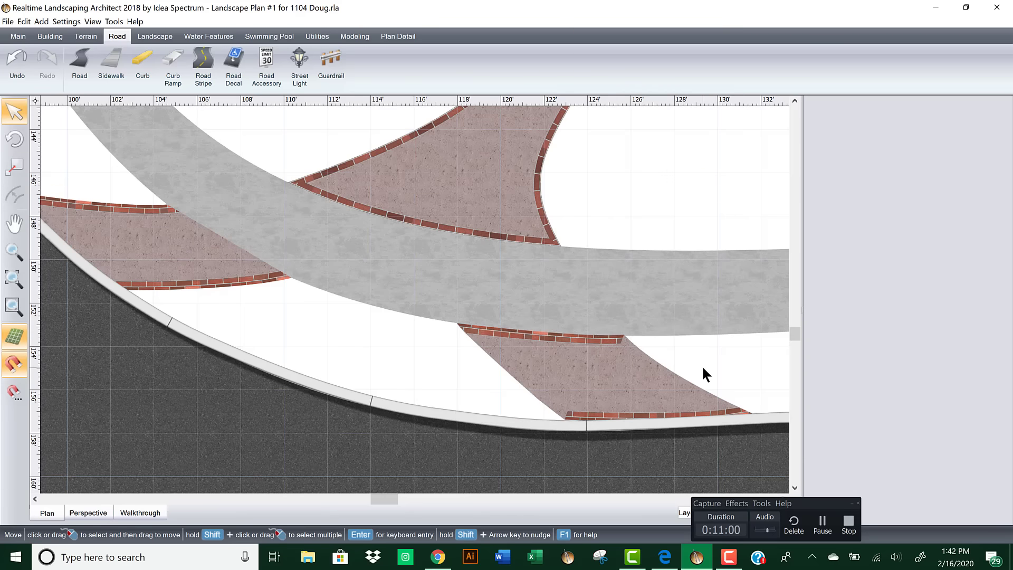
click(597, 368)
scroll(631, 371, up, 4)
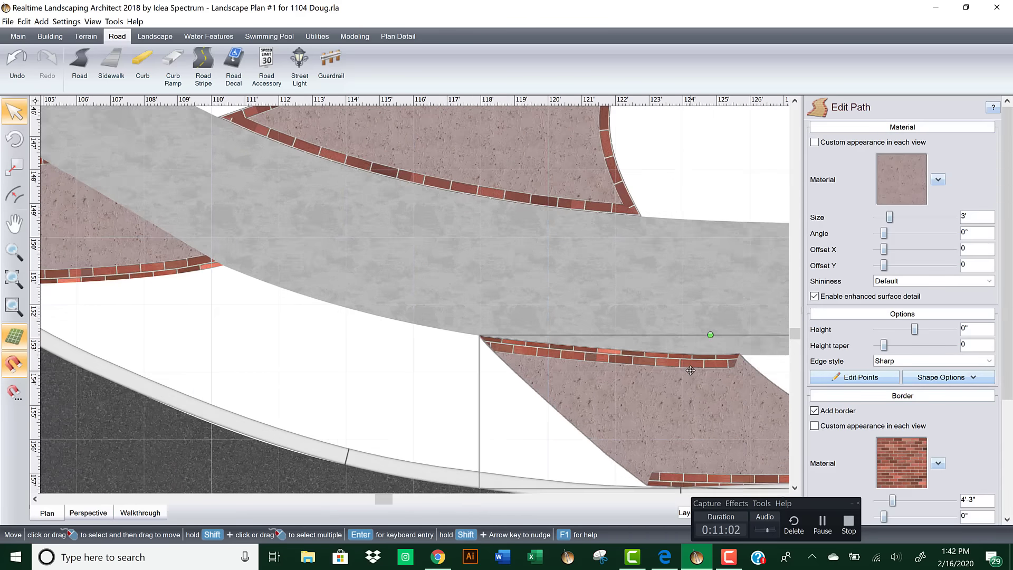
scroll(438, 316, up, 5)
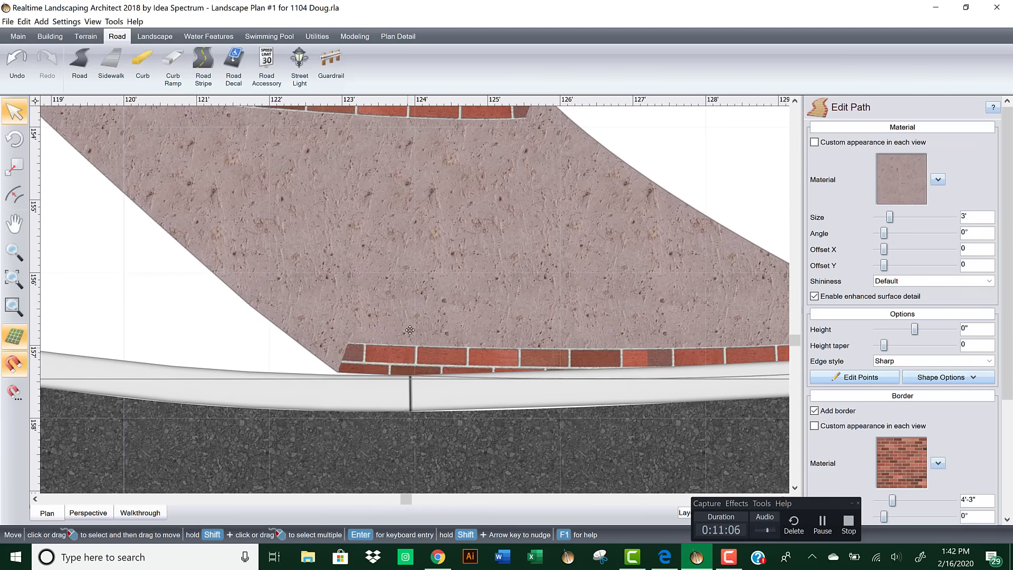
scroll(415, 296, down, 3)
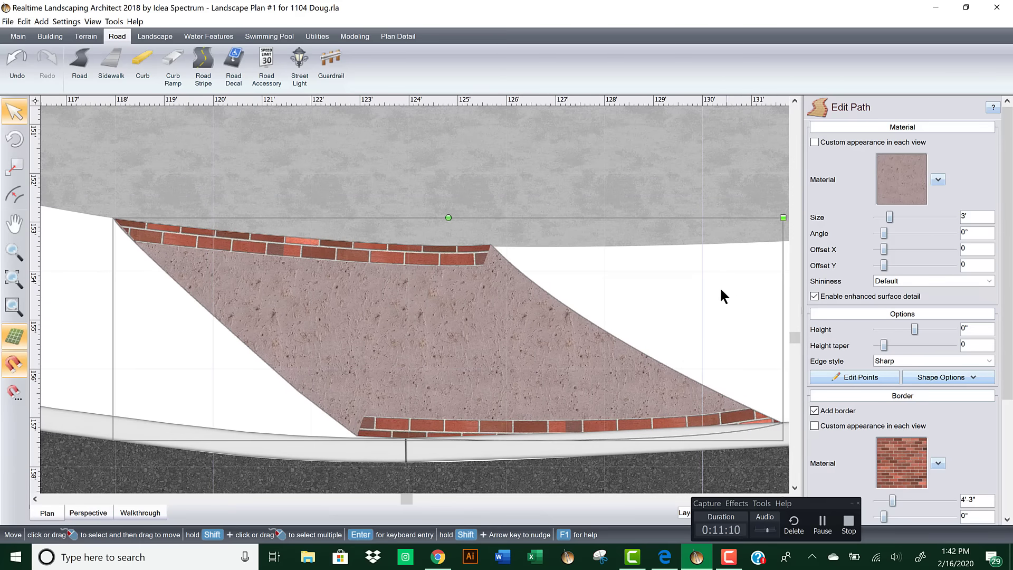
Step: Try a custom border appearance in each view and the Soft edge style on the copied landing, and revert both
click(814, 426)
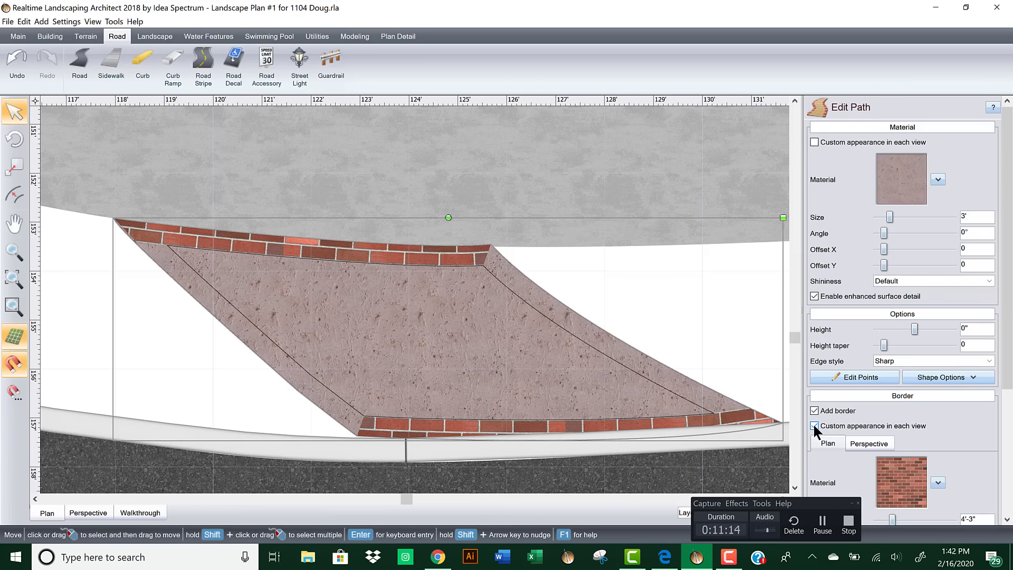
click(814, 425)
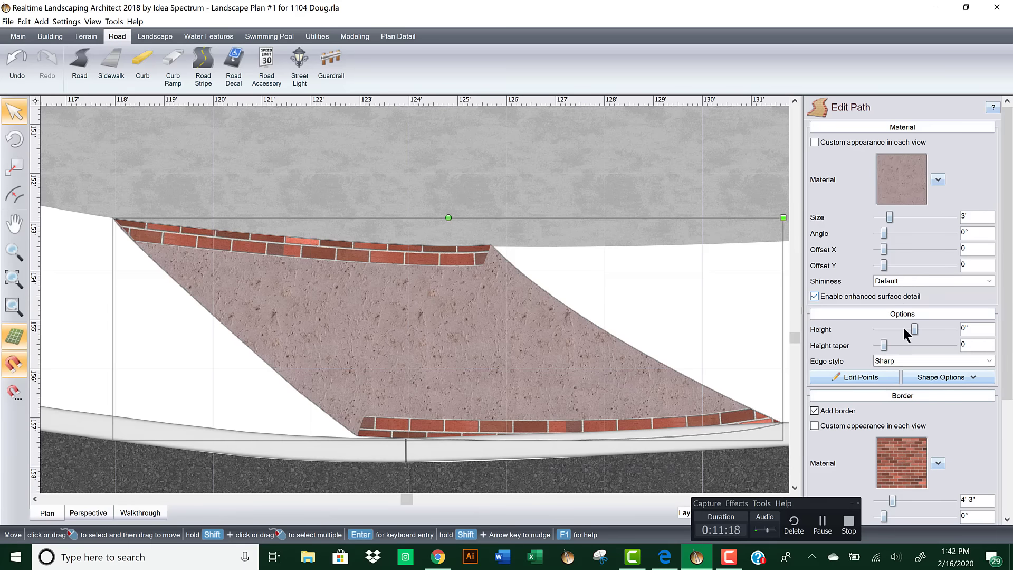
click(911, 357)
click(910, 372)
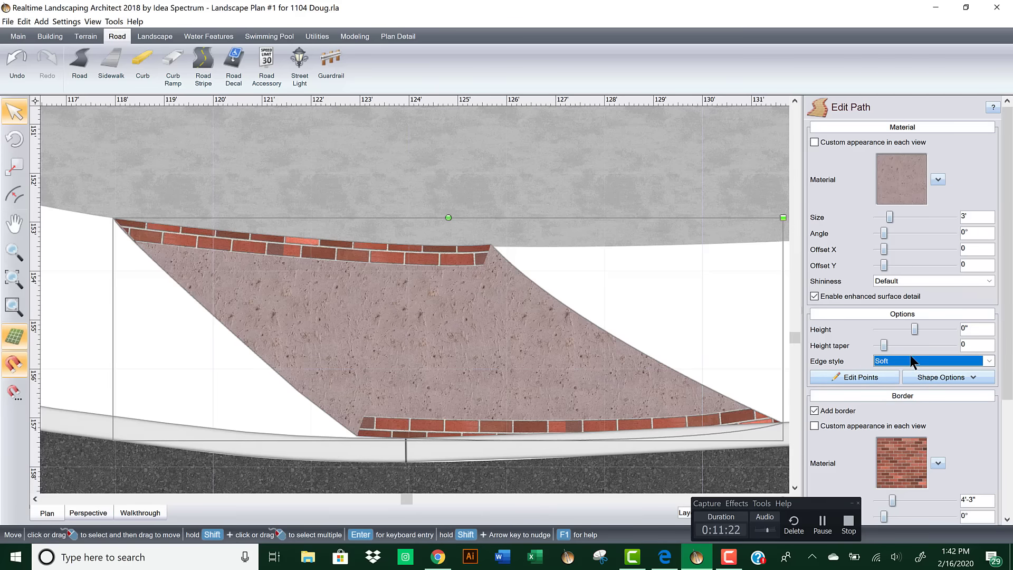
click(908, 358)
click(893, 389)
key(Escape)
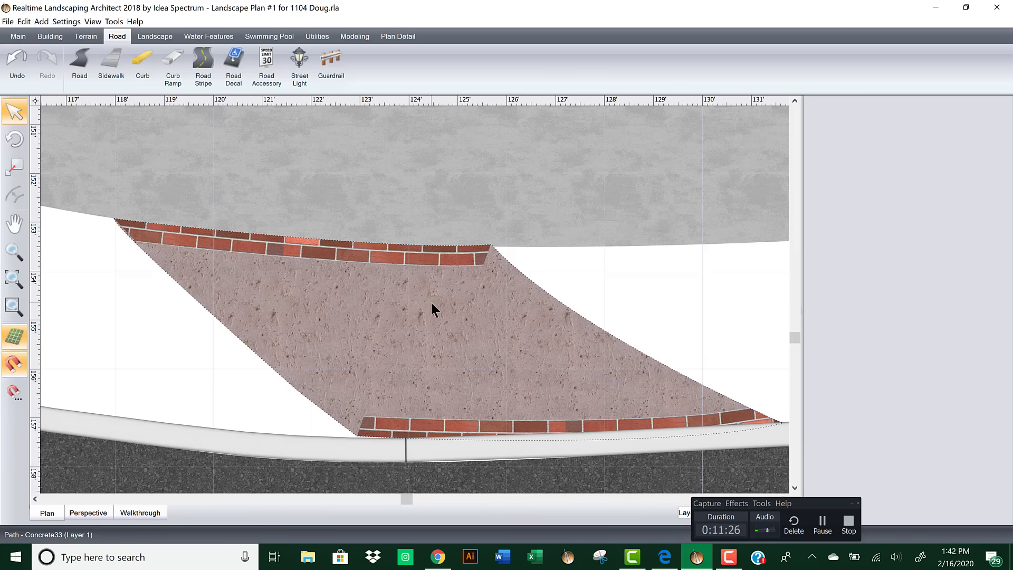
Step: Examine the copied landing's brick borders against the sidewalk and curb from several angles in plan and perspective
click(415, 285)
mouse_move(415, 287)
mouse_down()
mouse_move(408, 265)
mouse_move(413, 297)
mouse_up()
scroll(430, 219, down, 2)
middle_drag(430, 219, 528, 276)
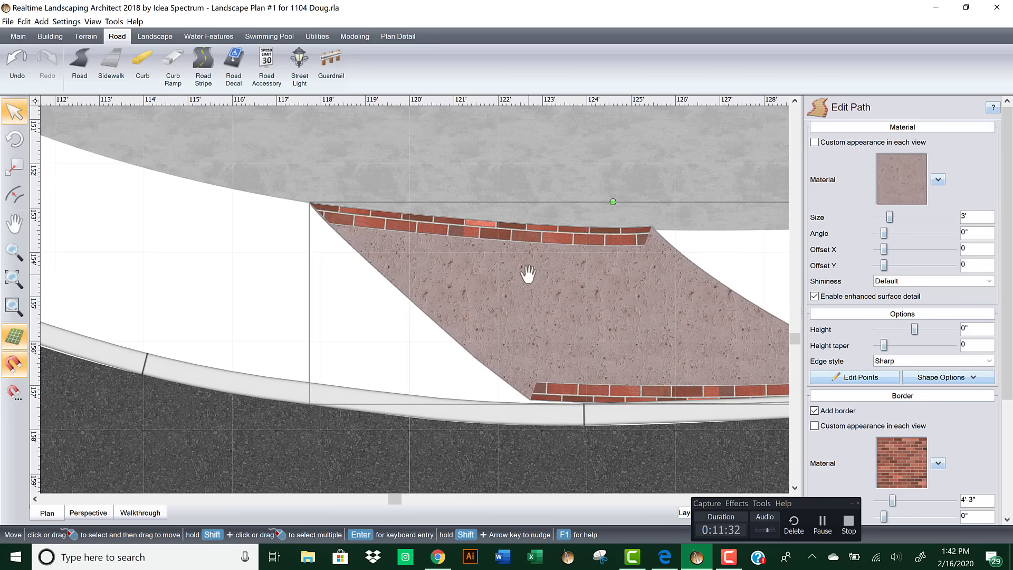
scroll(510, 280, down, 1)
right_click(515, 261)
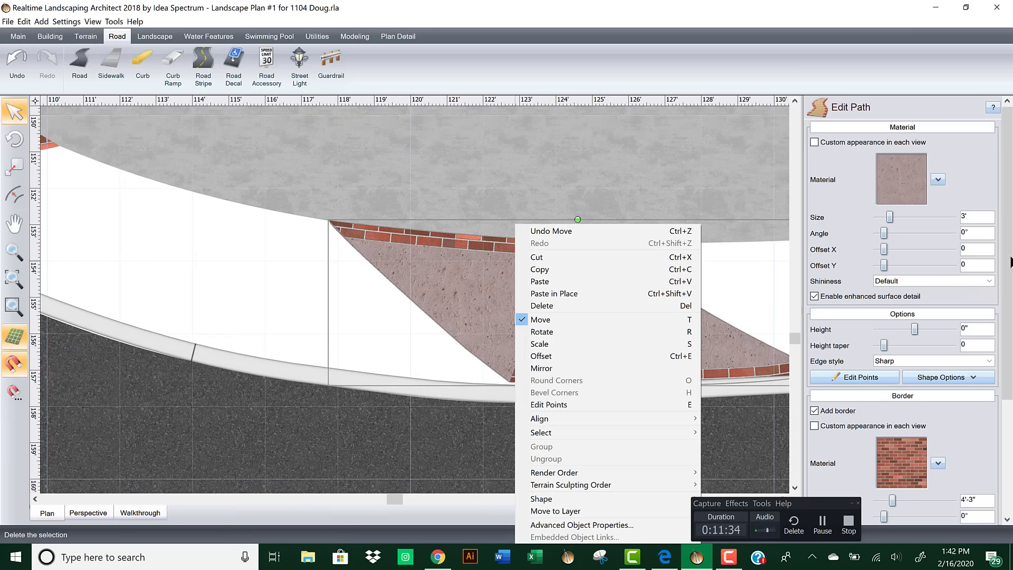
click(97, 507)
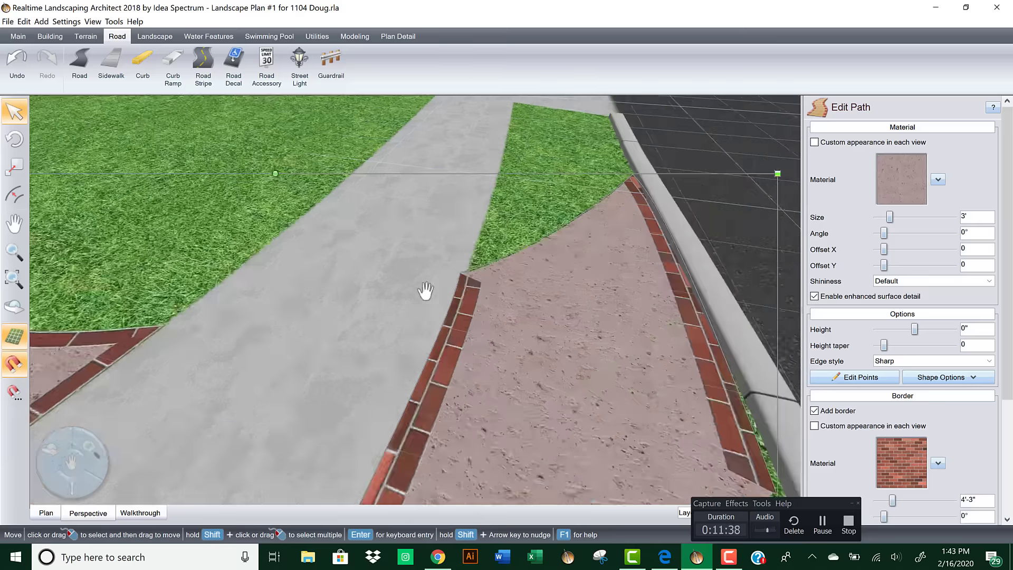
drag(425, 289, 406, 327)
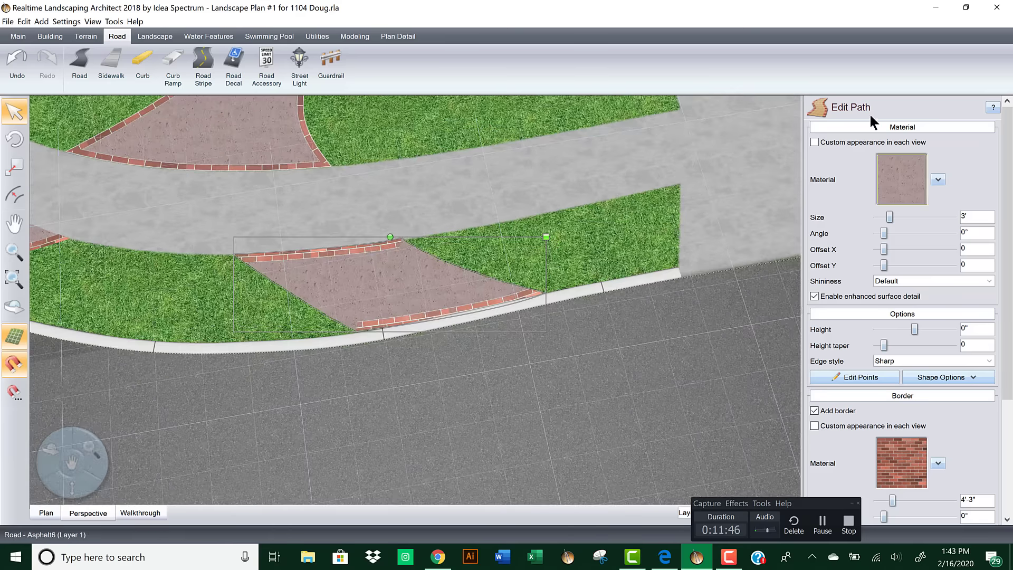
scroll(464, 343, up, 5)
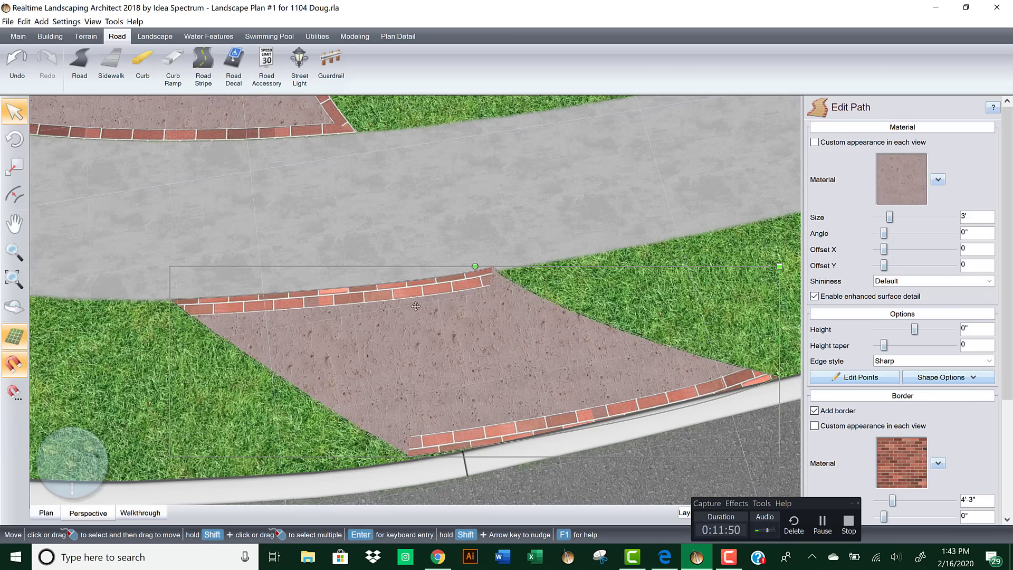
right_drag(416, 306, 484, 344)
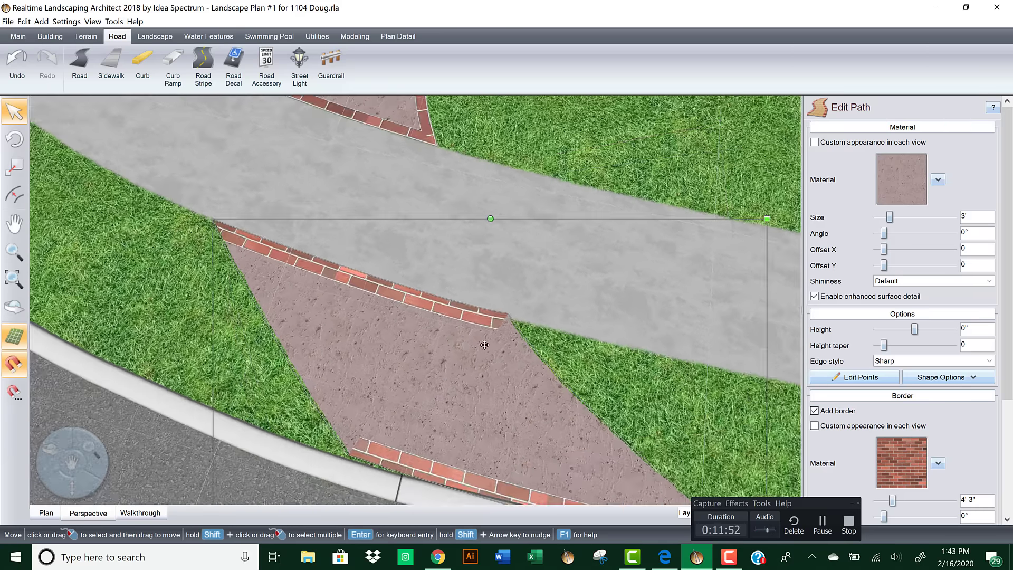
middle_drag(458, 298, 467, 350)
scroll(441, 283, down, 3)
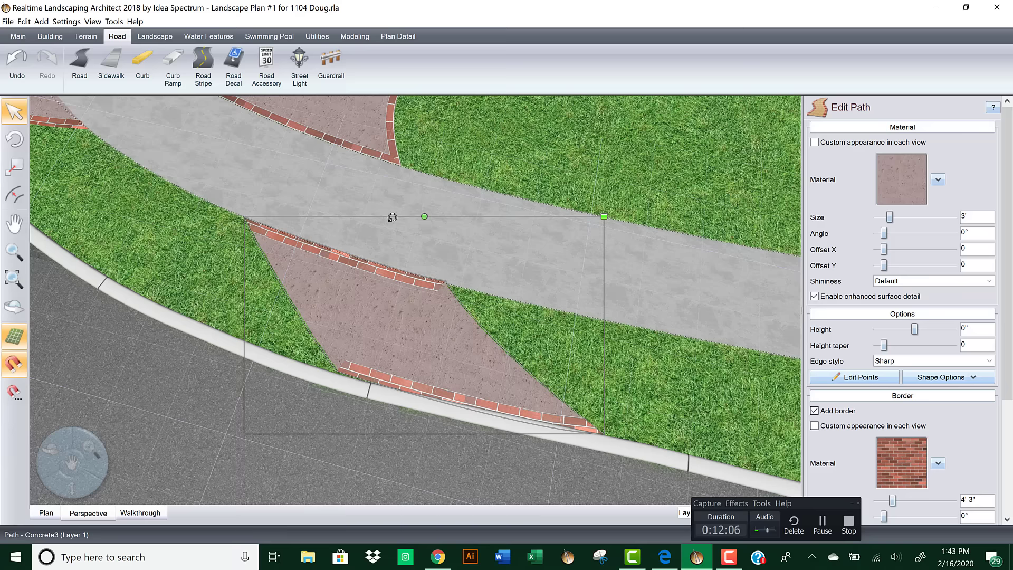
Step: Rotate the copied landing so its brick borders run from sidewalk to curb, and snap both inner corners to the sidewalk edge
drag(392, 216, 313, 314)
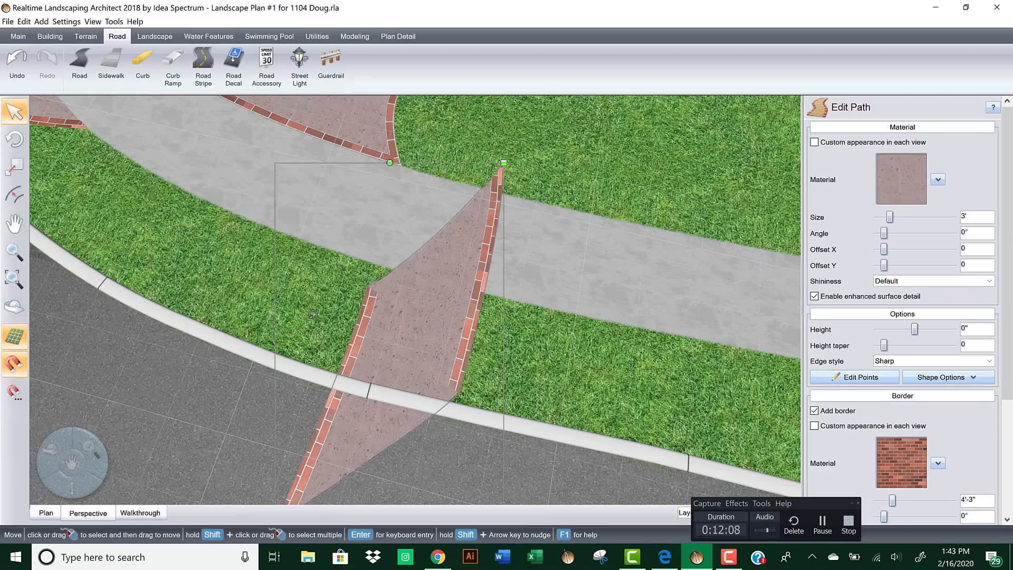
click(870, 375)
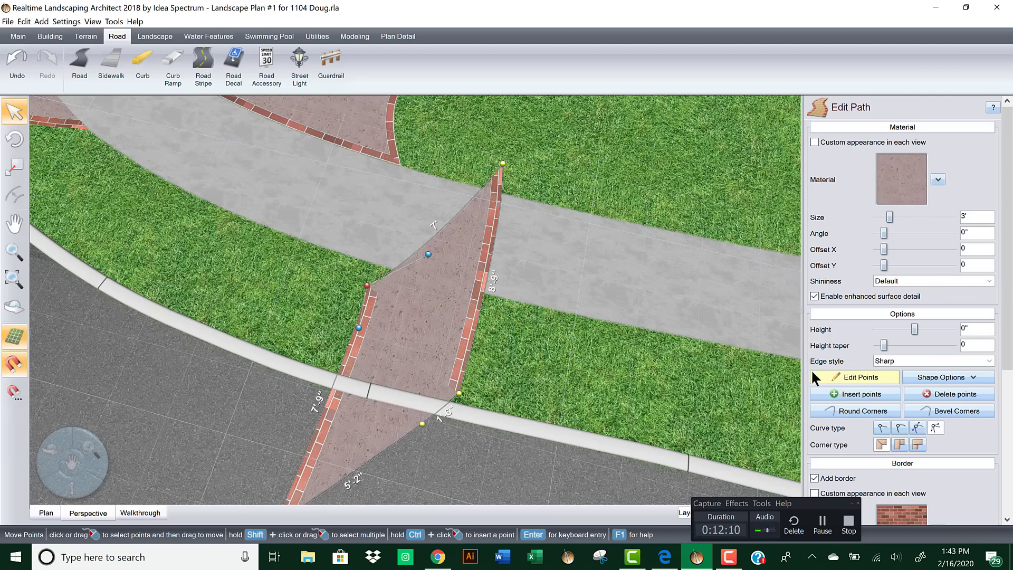
drag(367, 286, 295, 237)
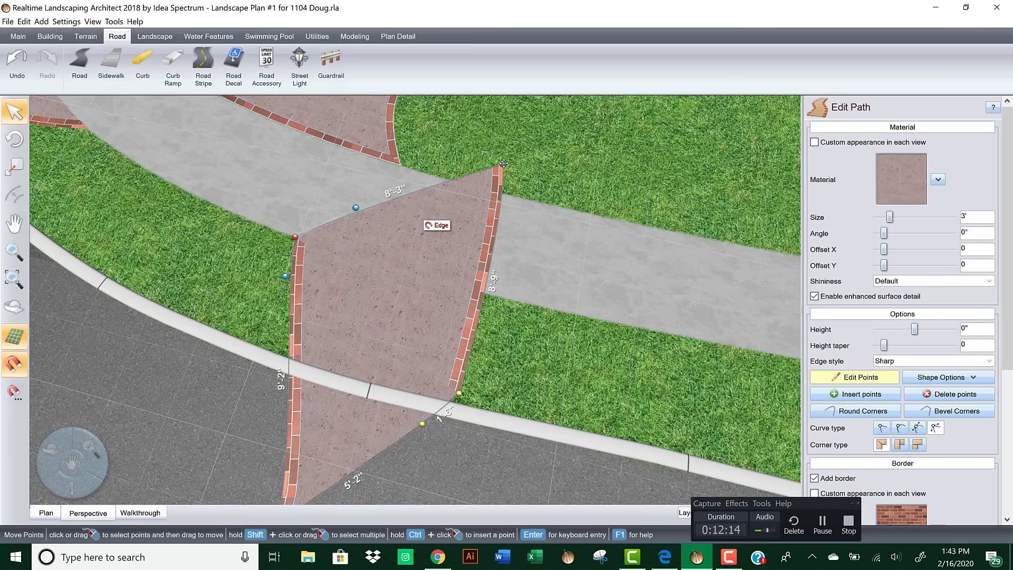
drag(503, 164, 443, 285)
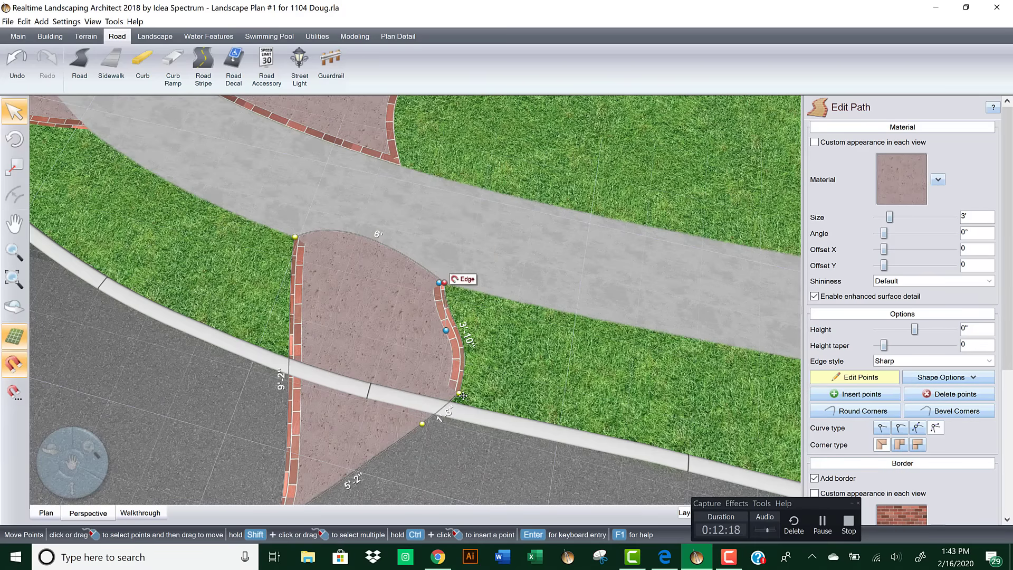
Step: Move the landing's street-side points onto the curb edge and curve the brick border opposite the driveway
drag(459, 394, 513, 417)
scroll(452, 324, down, 2)
middle_drag(452, 325, 558, 281)
right_drag(558, 281, 498, 345)
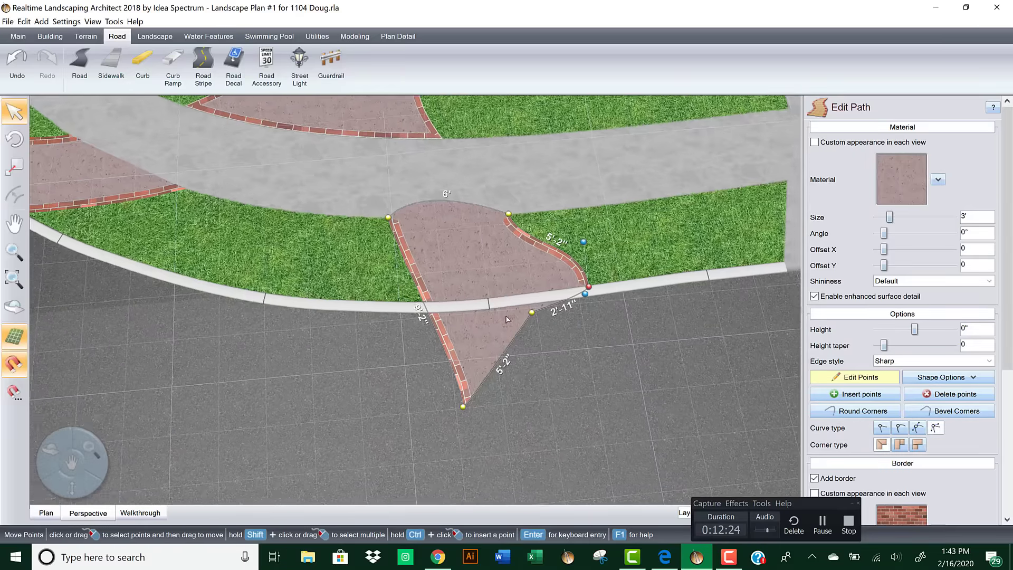
middle_drag(498, 346, 458, 392)
scroll(477, 312, up, 2)
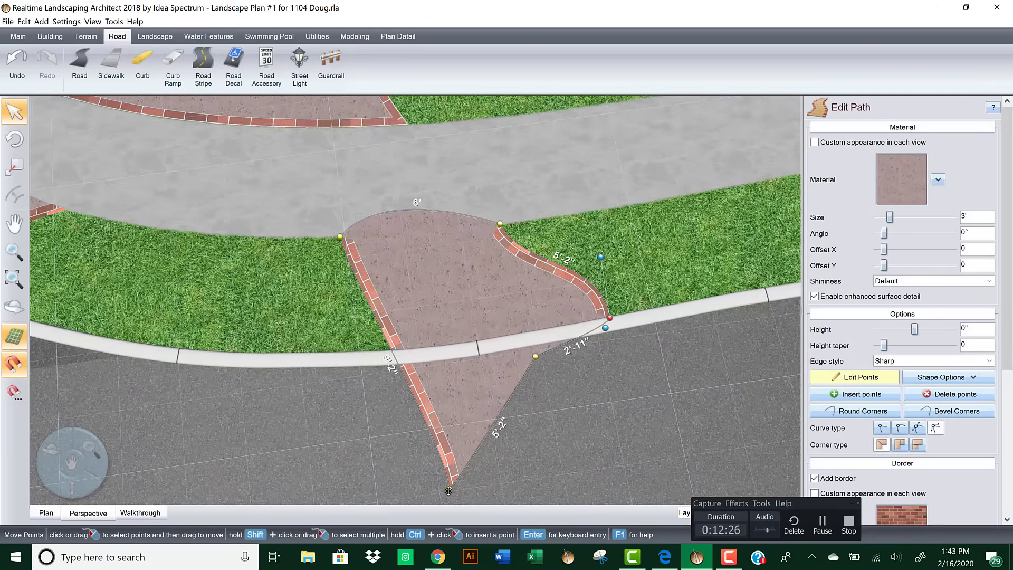
drag(449, 491, 406, 355)
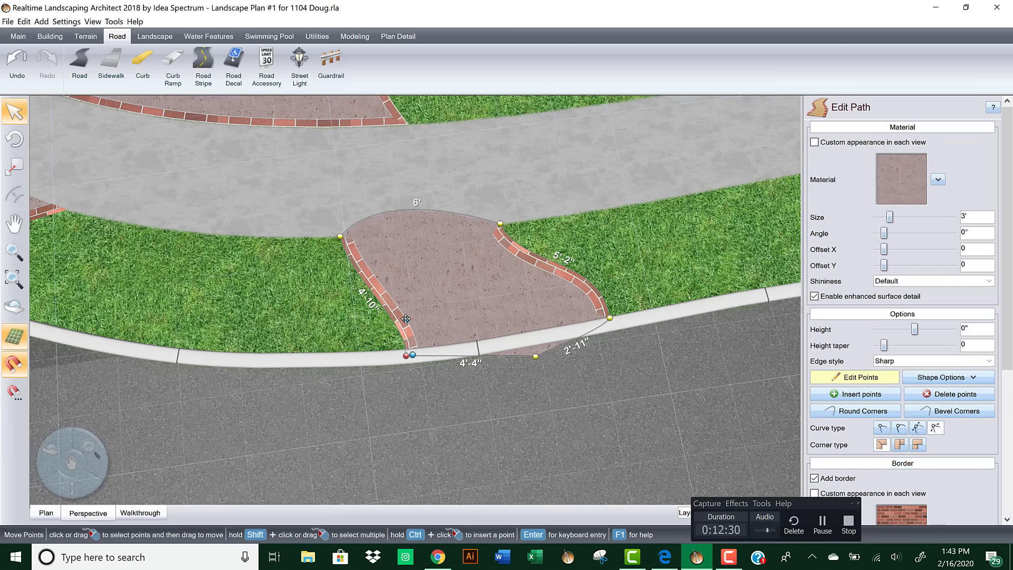
drag(398, 319, 349, 324)
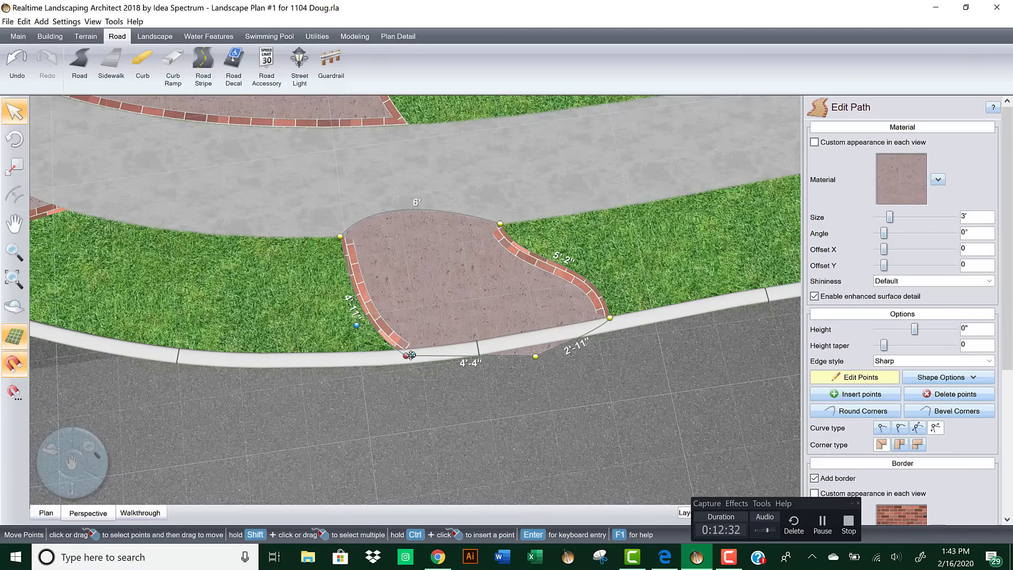
drag(448, 354, 546, 337)
middle_drag(612, 304, 454, 378)
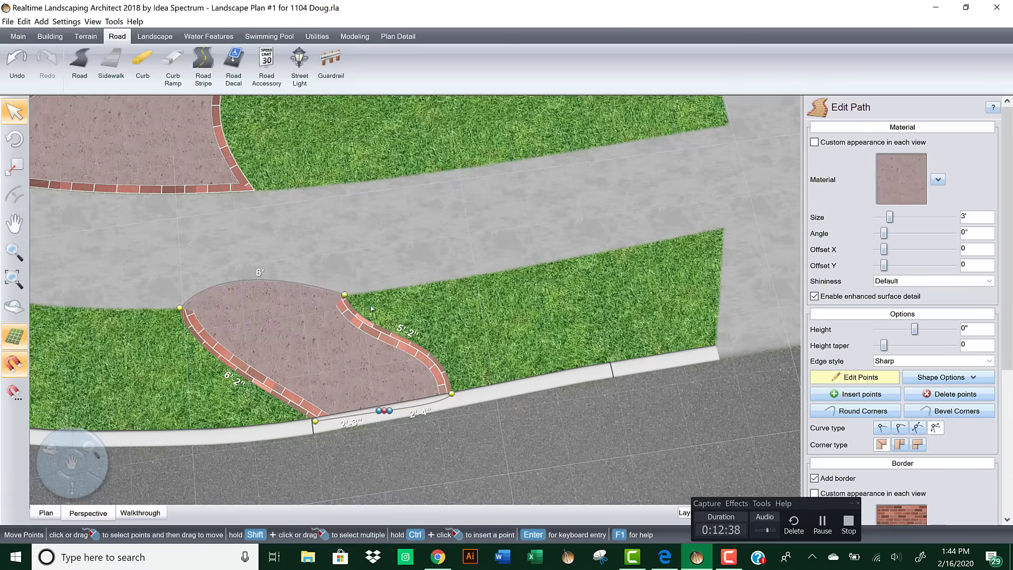
Step: Adjust the curve handles of the landing's two sidewalk corners so the edge between them follows the sidewalk
drag(345, 293, 308, 300)
click(181, 309)
drag(229, 253, 235, 302)
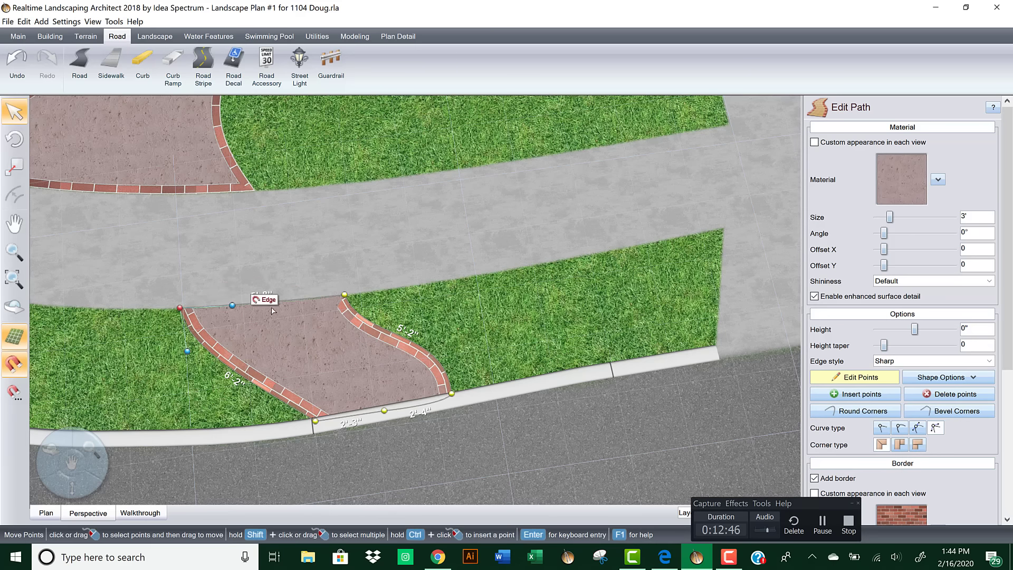
scroll(273, 311, up, 6)
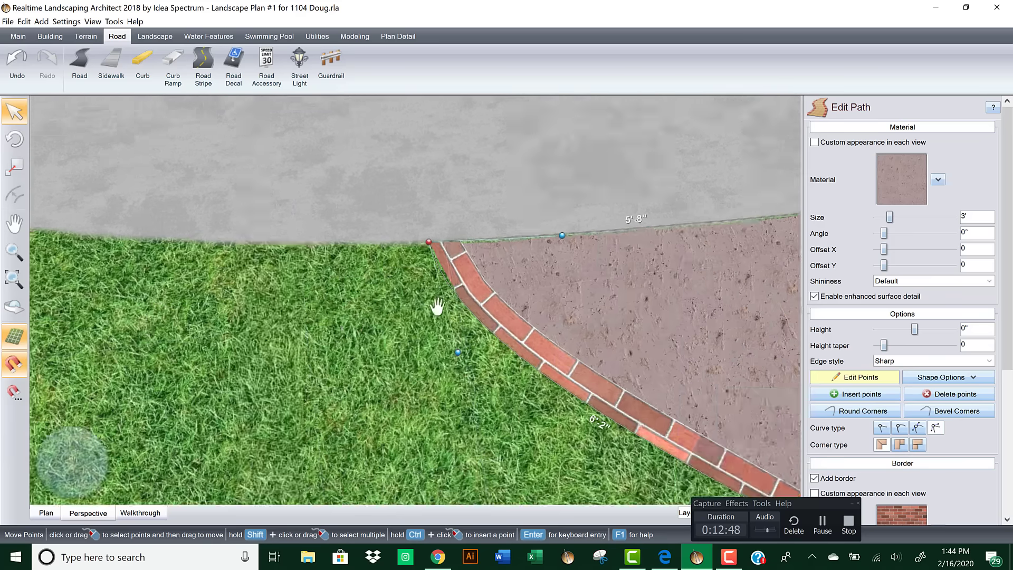
middle_drag(437, 306, 315, 329)
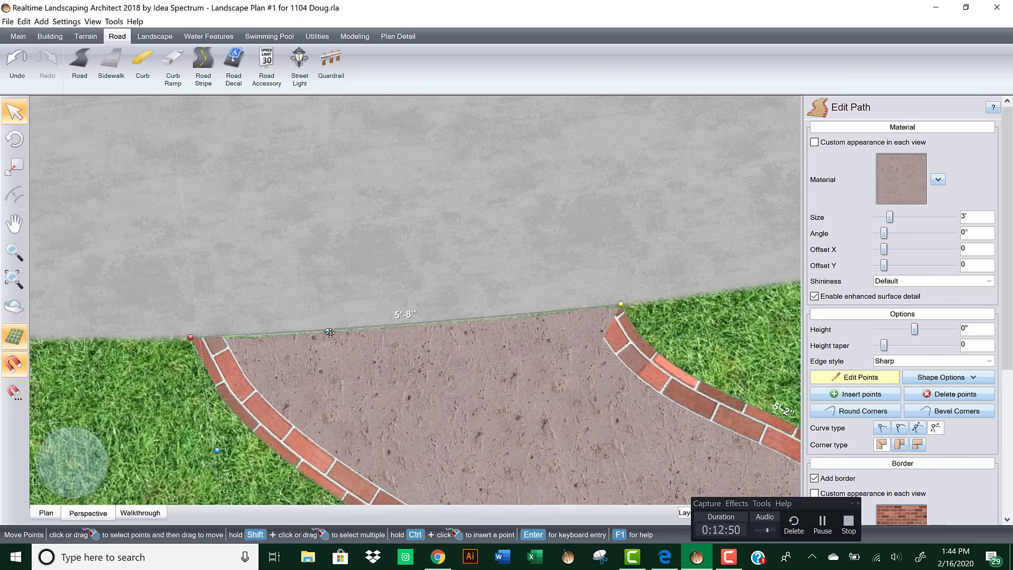
drag(330, 329, 327, 324)
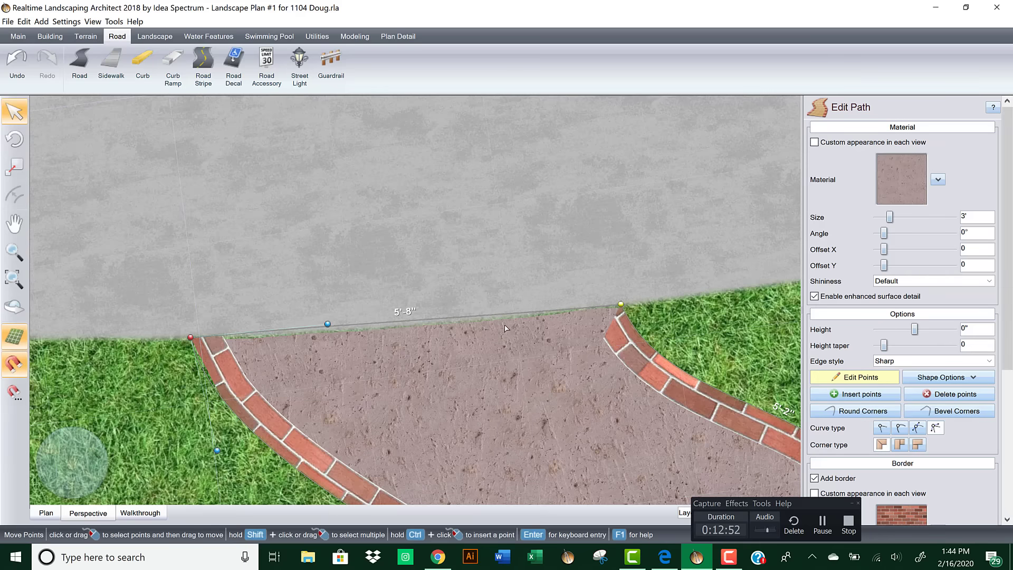
click(619, 303)
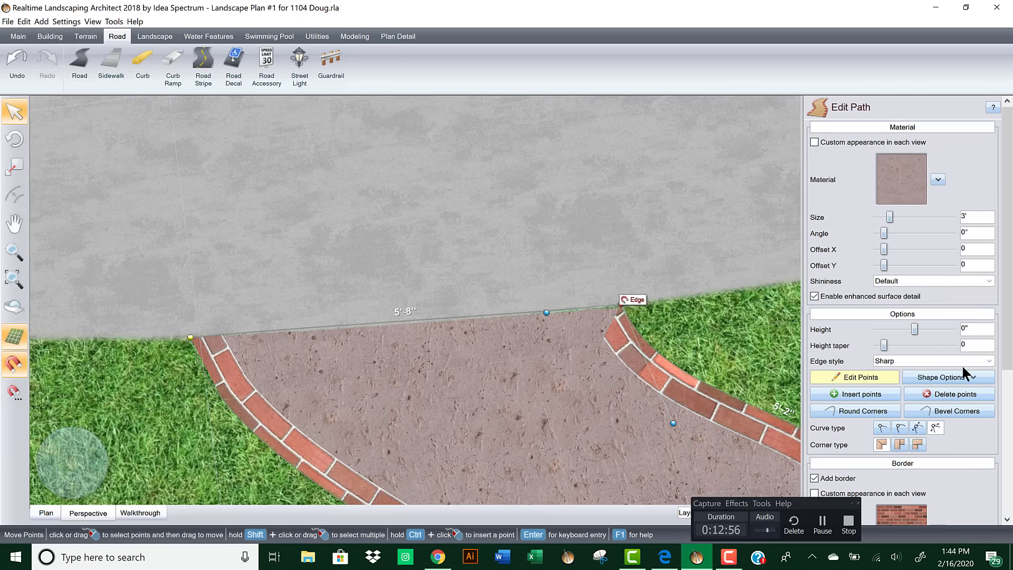
scroll(992, 344, down, 2)
middle_drag(528, 214, 415, 303)
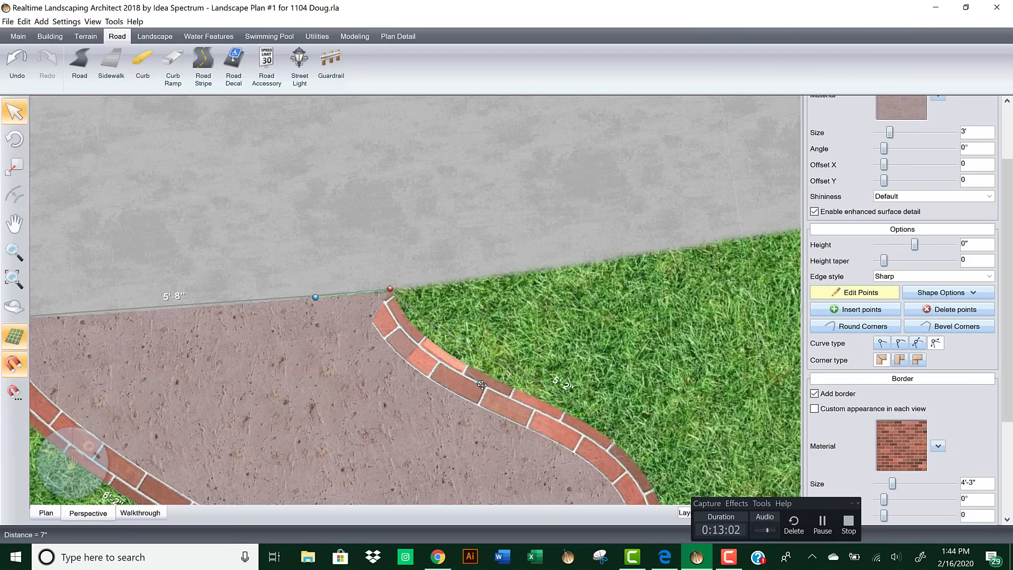
Step: In plan view, widen the landing at the curb and smooth its brick sides to about 6'-6" and 5'-8" long
scroll(484, 339, down, 3)
middle_drag(398, 267, 389, 252)
click(46, 512)
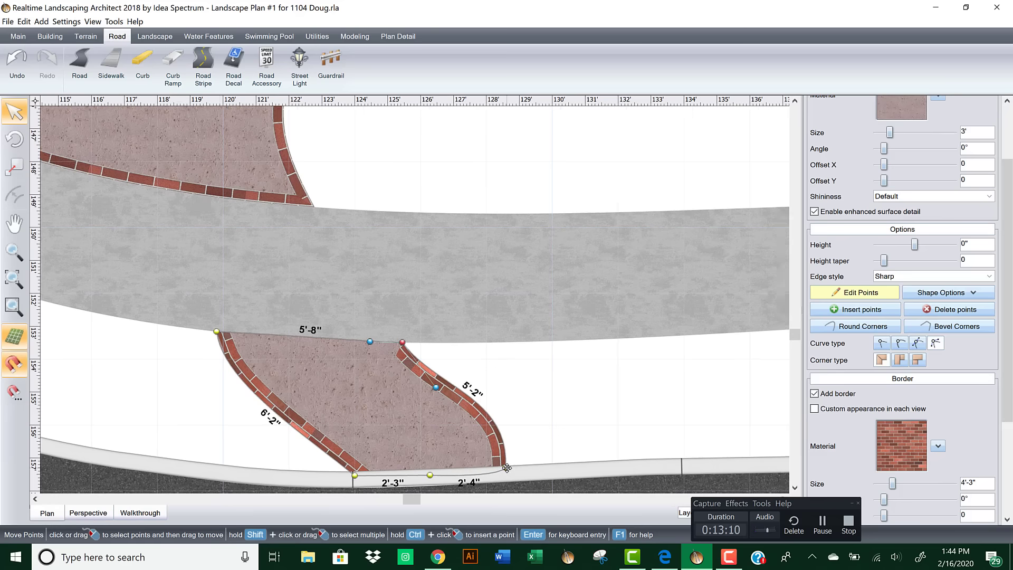
drag(507, 467, 575, 463)
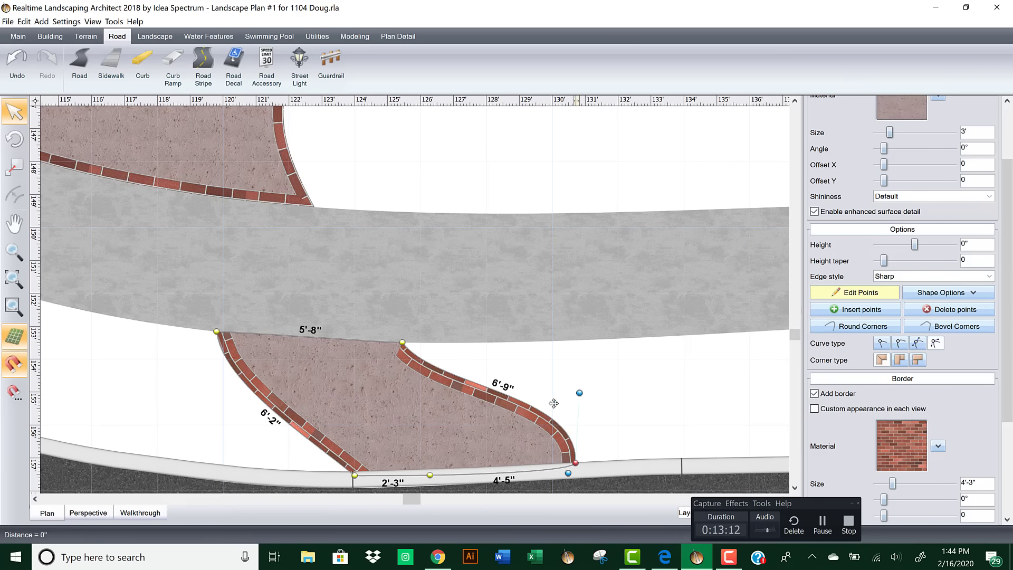
drag(579, 393, 486, 423)
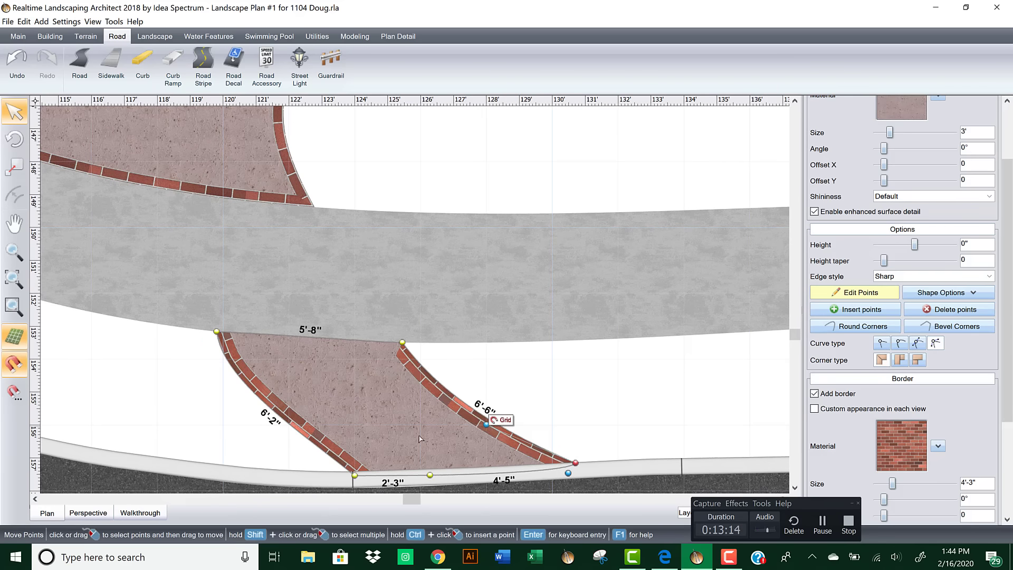
click(355, 475)
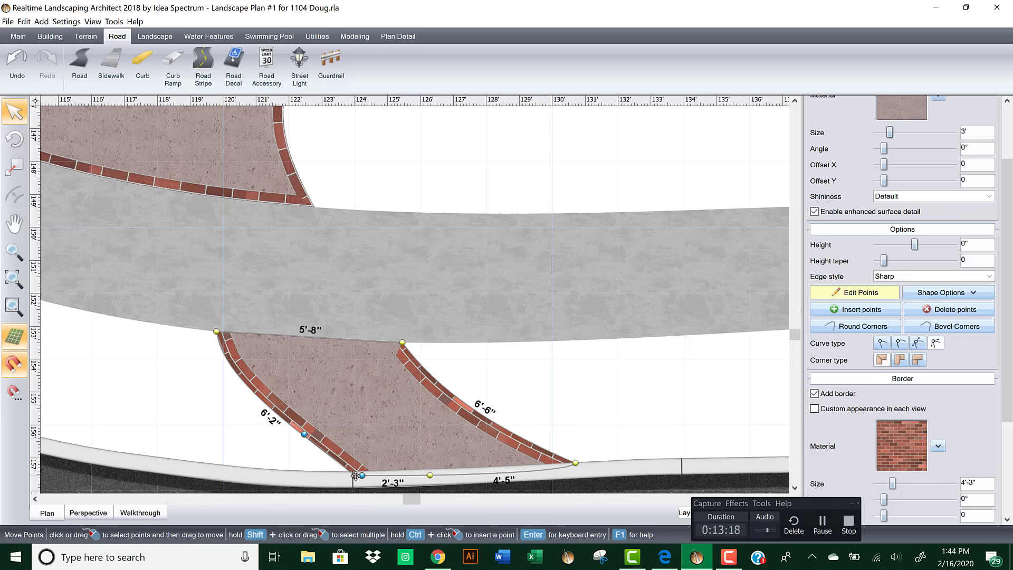
drag(356, 475, 332, 474)
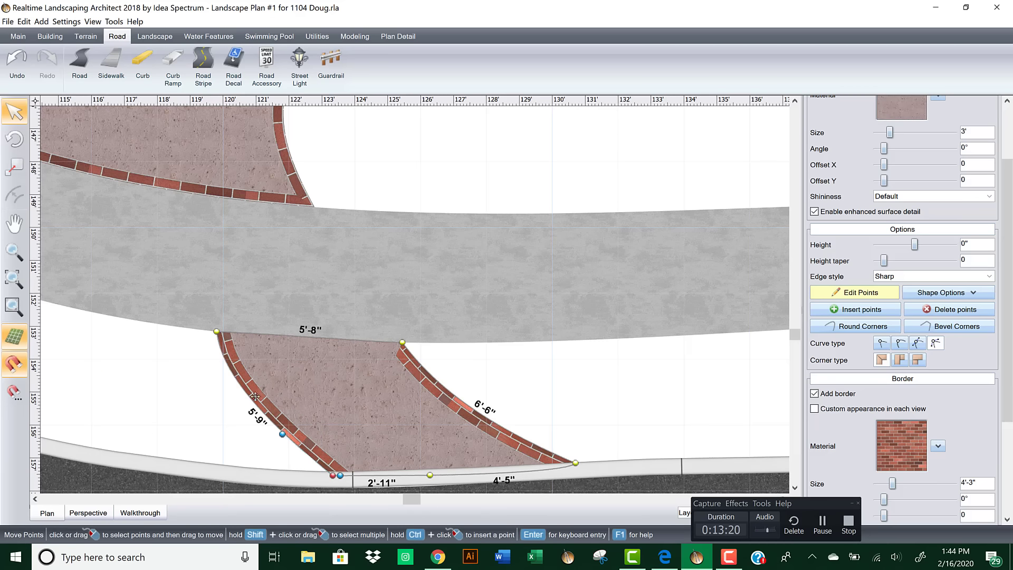
click(216, 331)
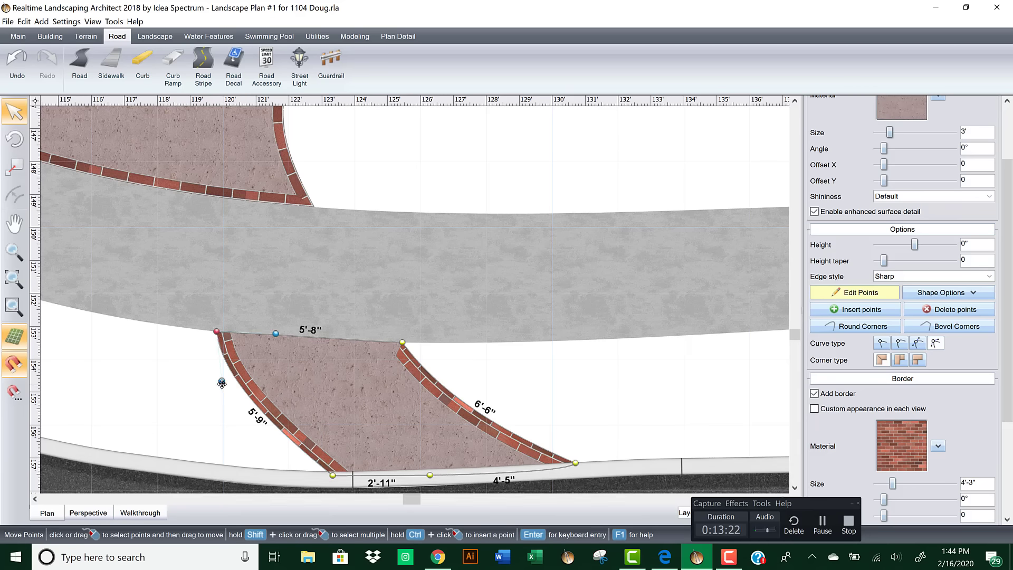
drag(222, 382, 242, 383)
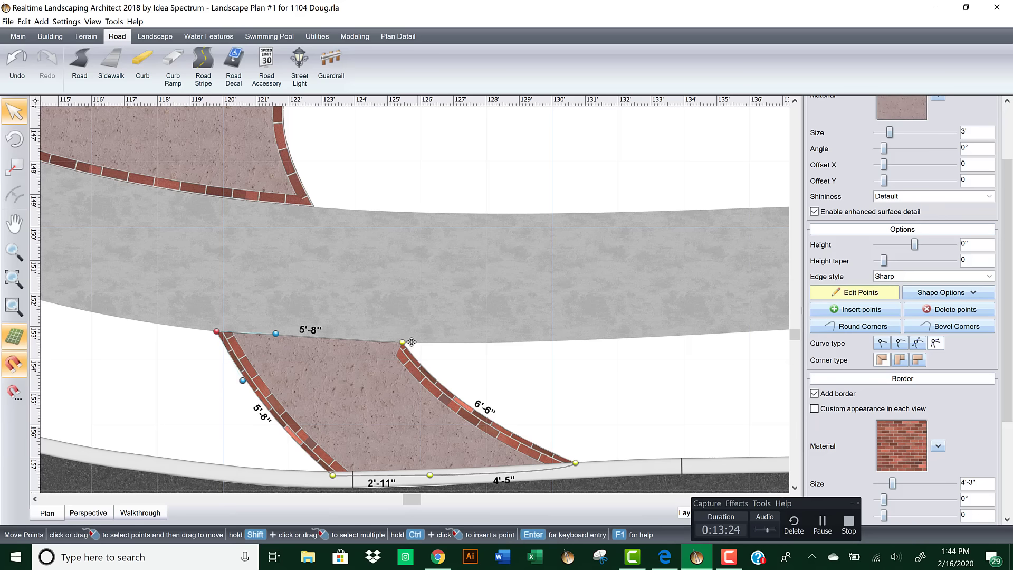
Step: Nudge the driveway-side sidewalk corner so the landing's sidewalk edge is 5'-7", and finish editing the points
right_click(389, 347)
click(426, 342)
click(401, 343)
drag(399, 331, 400, 342)
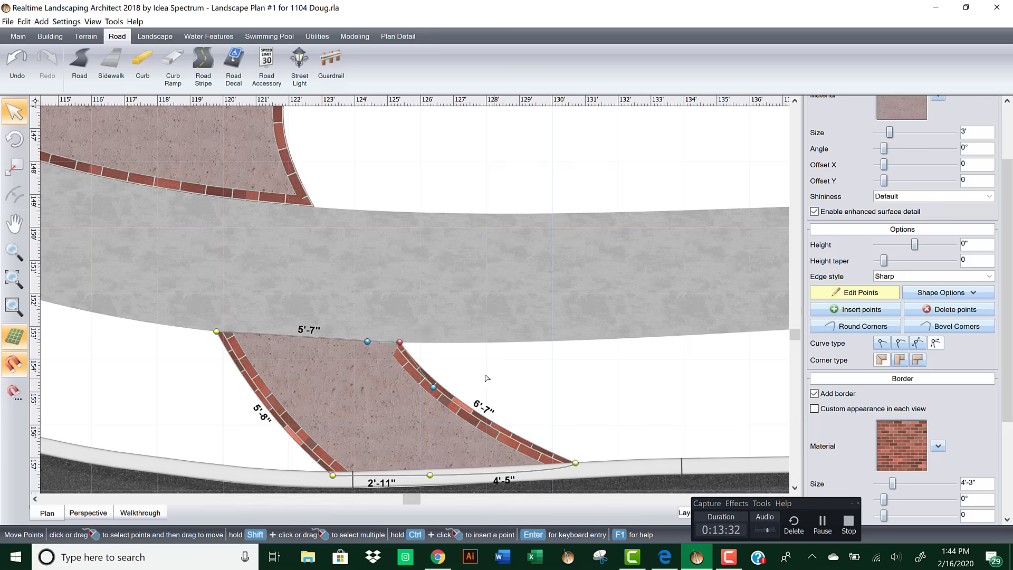
right_click(471, 350)
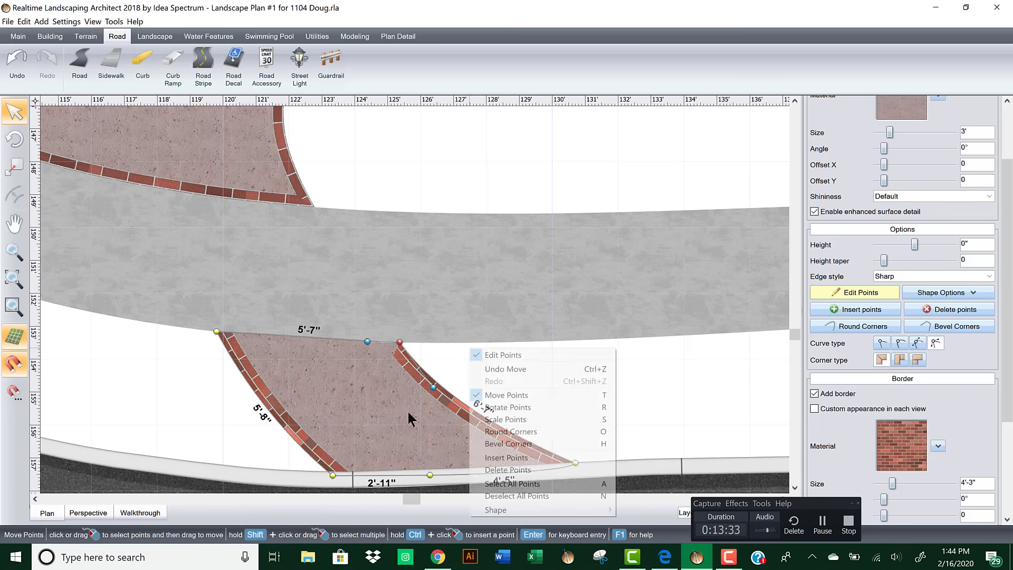
click(854, 291)
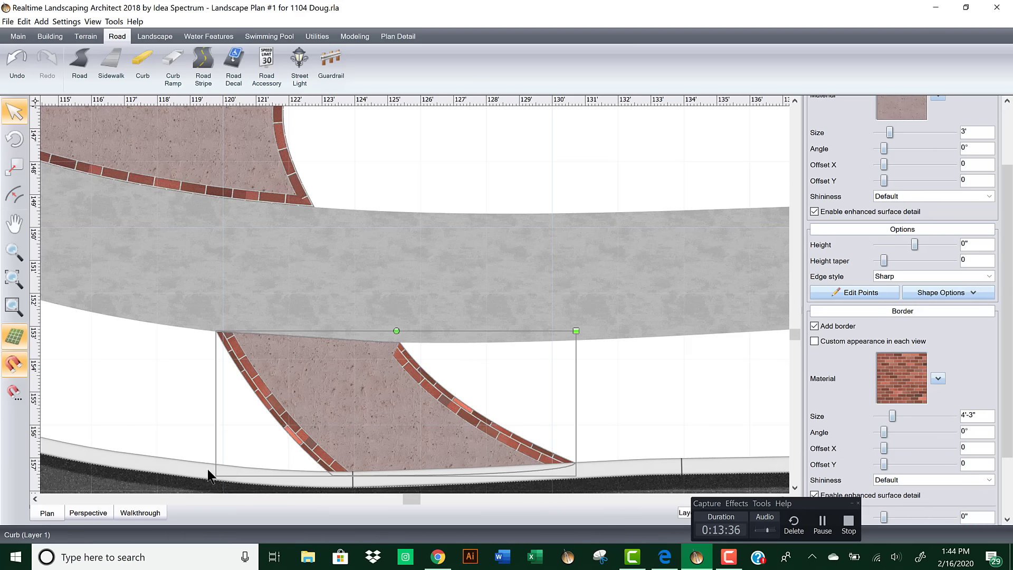
Step: Delete both brick-bordered landings between the sidewalk and curb
click(89, 512)
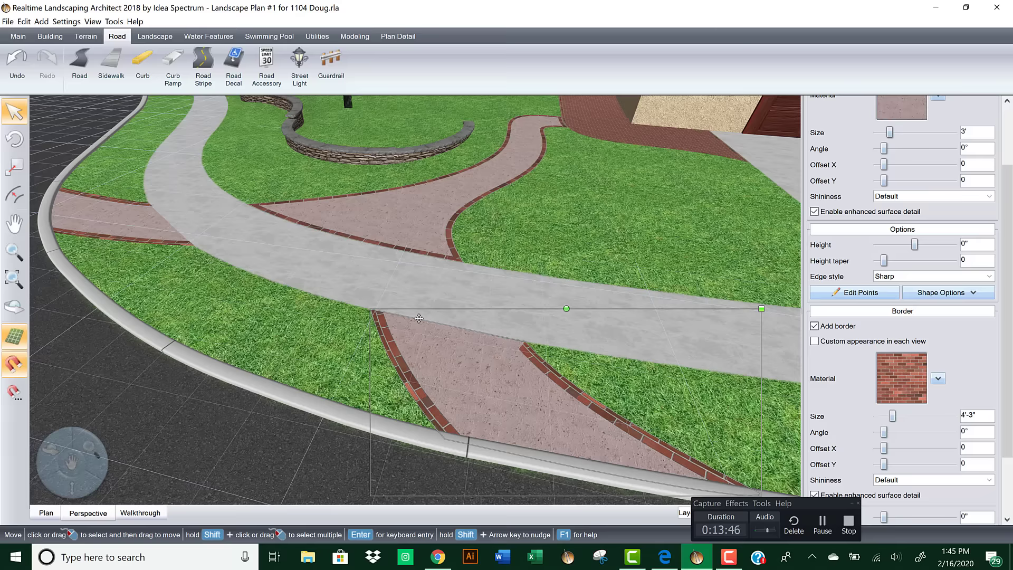
key(Delete)
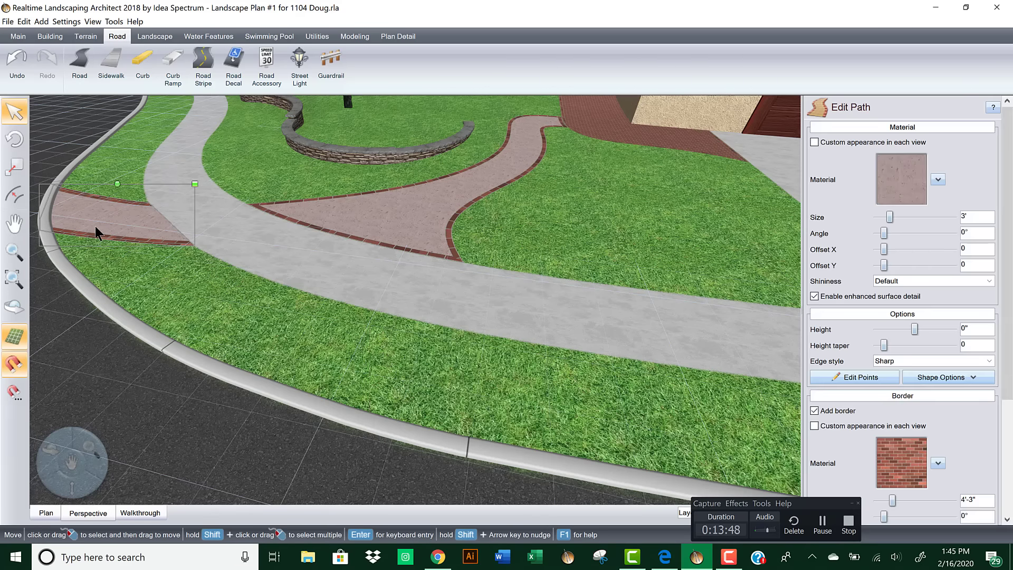
key(Delete)
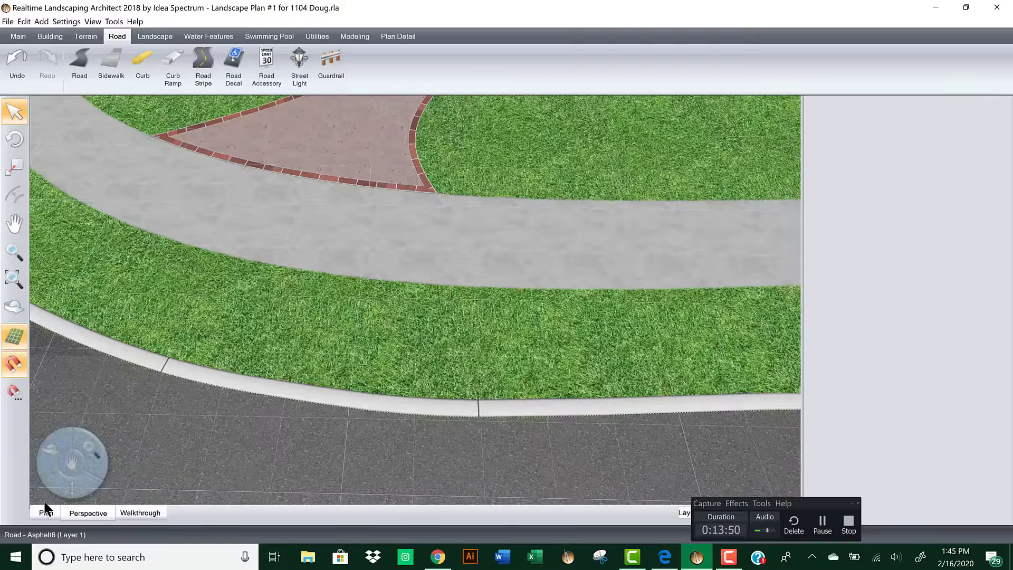
Step: In plan view, draw a four-cornered landscape region between the sidewalk and the curb, below the brick-bordered walkway
click(46, 511)
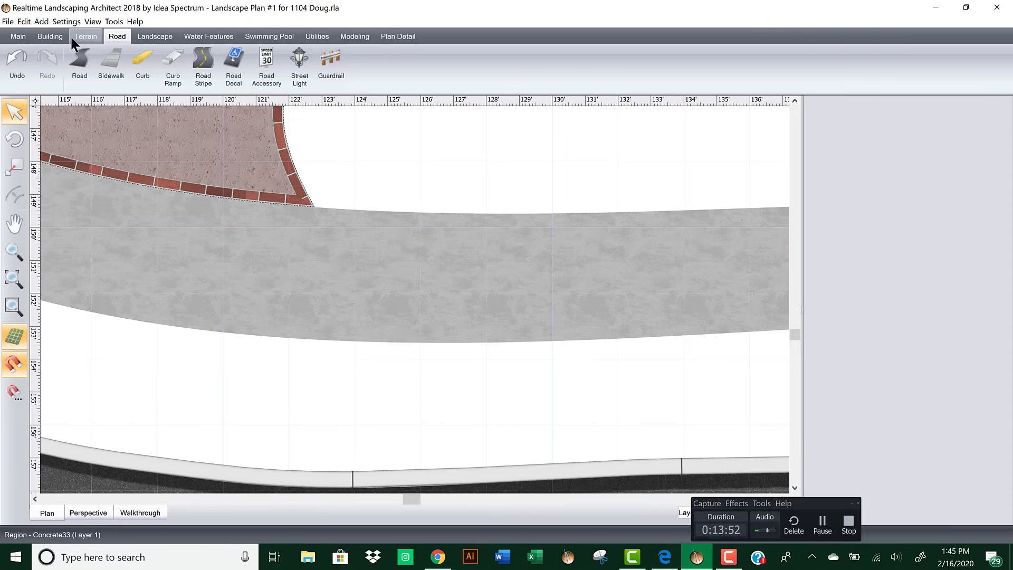
click(155, 36)
click(80, 64)
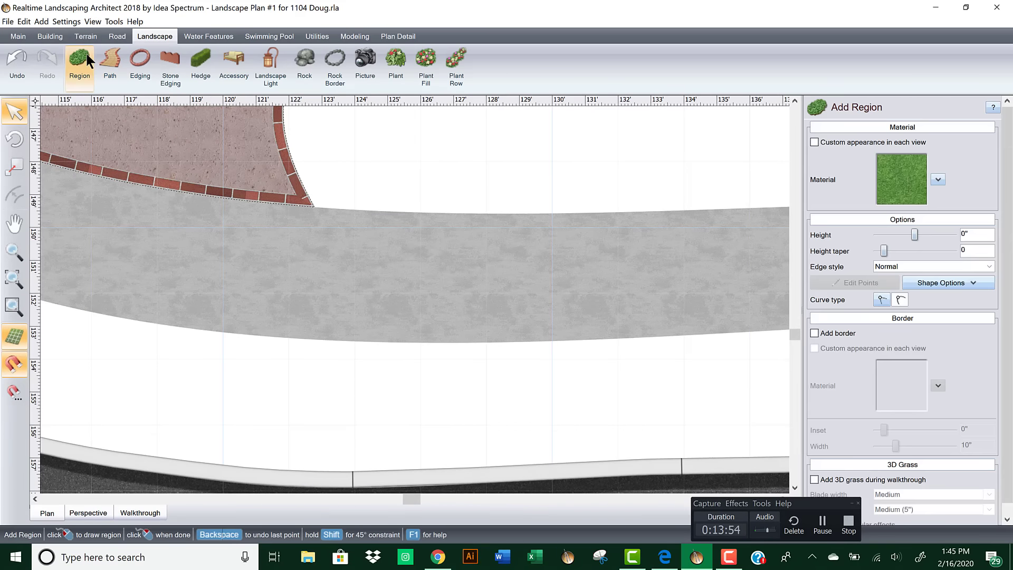
click(428, 342)
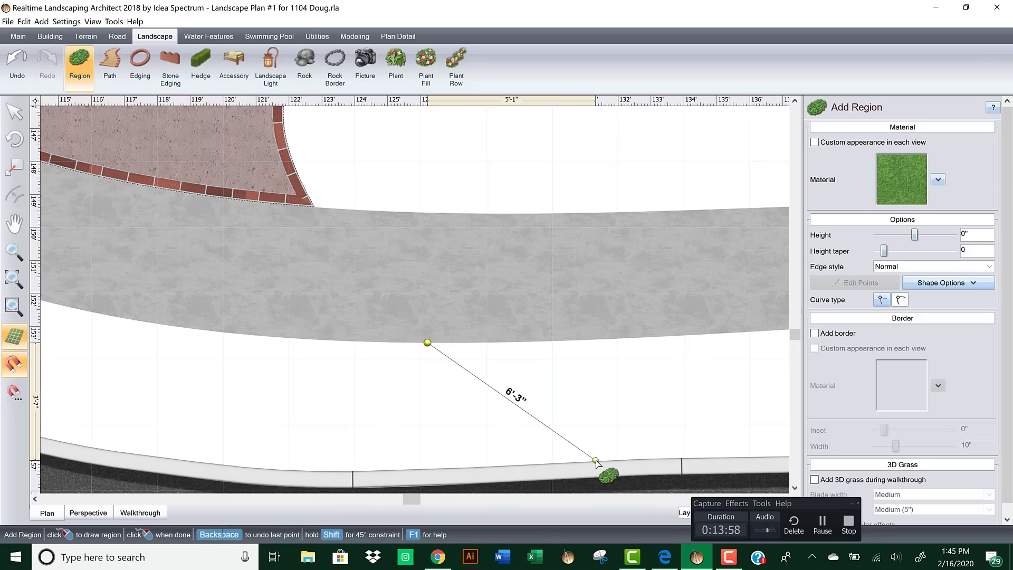
click(596, 467)
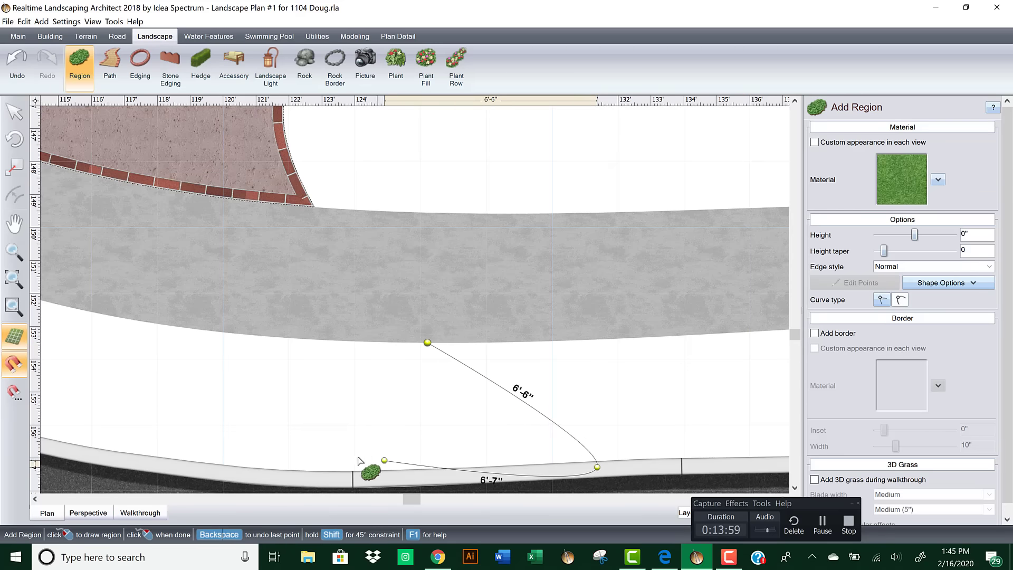
click(296, 485)
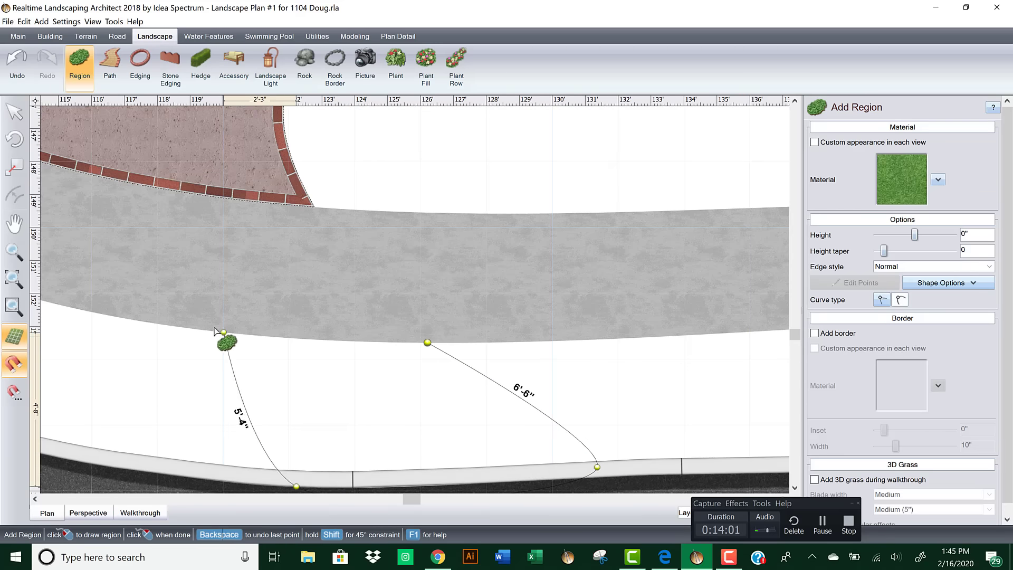
click(160, 324)
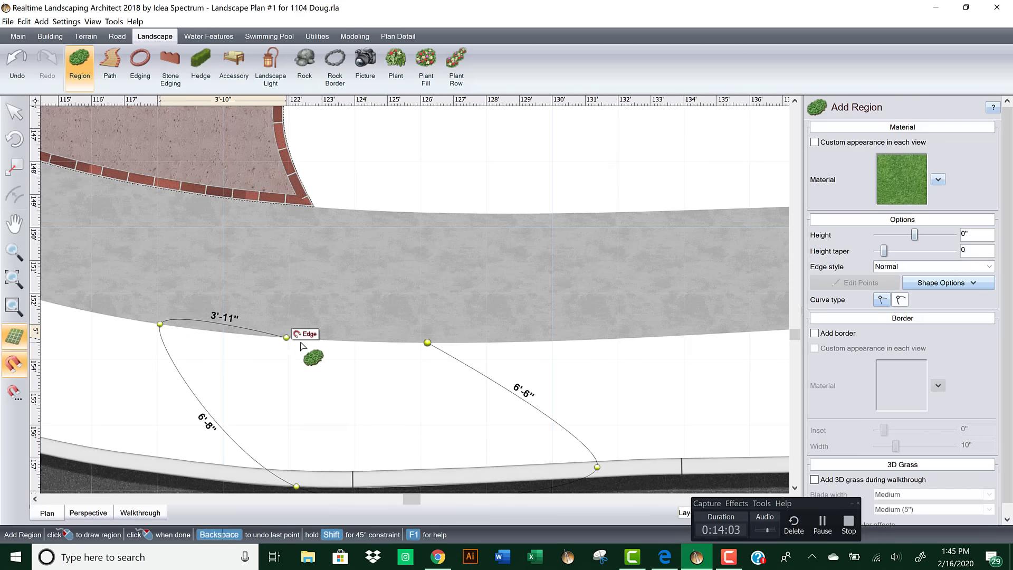
click(428, 342)
Step: Make the curve handles of all the region's points independent and reshape its sidewalk edge to follow the sidewalk, about 8'-2" long
click(856, 377)
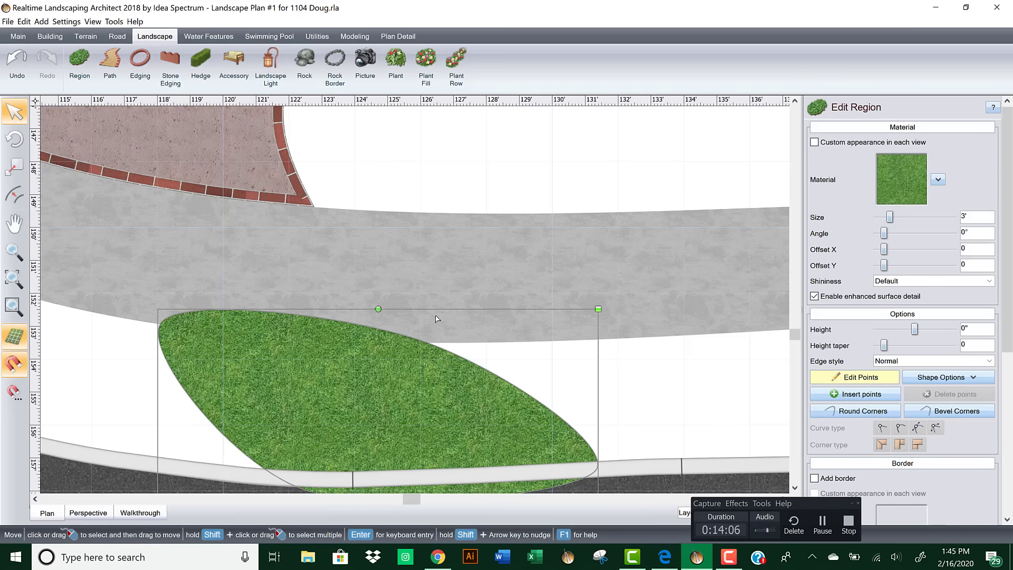
scroll(120, 224, down, 2)
drag(119, 224, 647, 467)
click(938, 426)
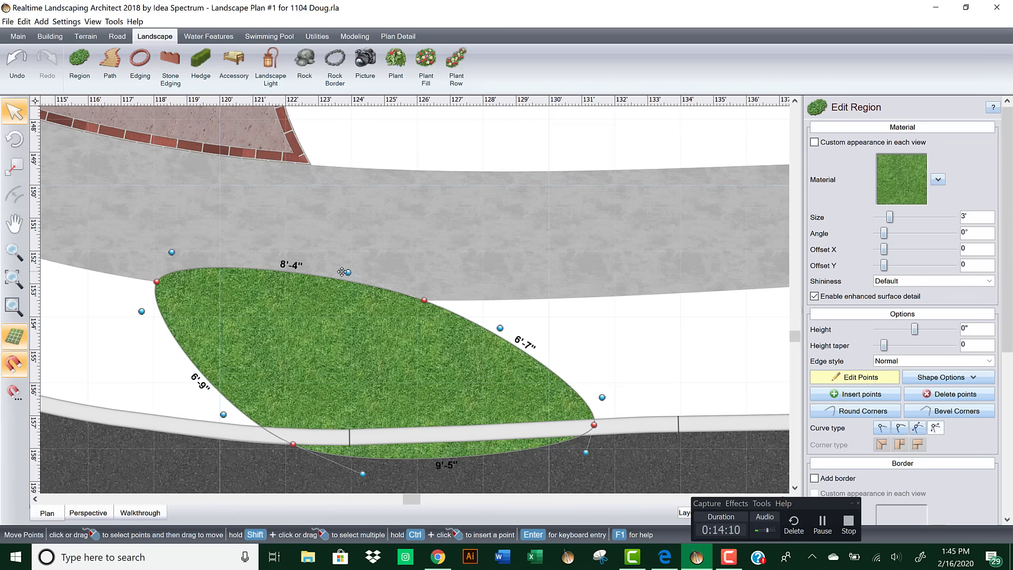
drag(350, 283, 341, 319)
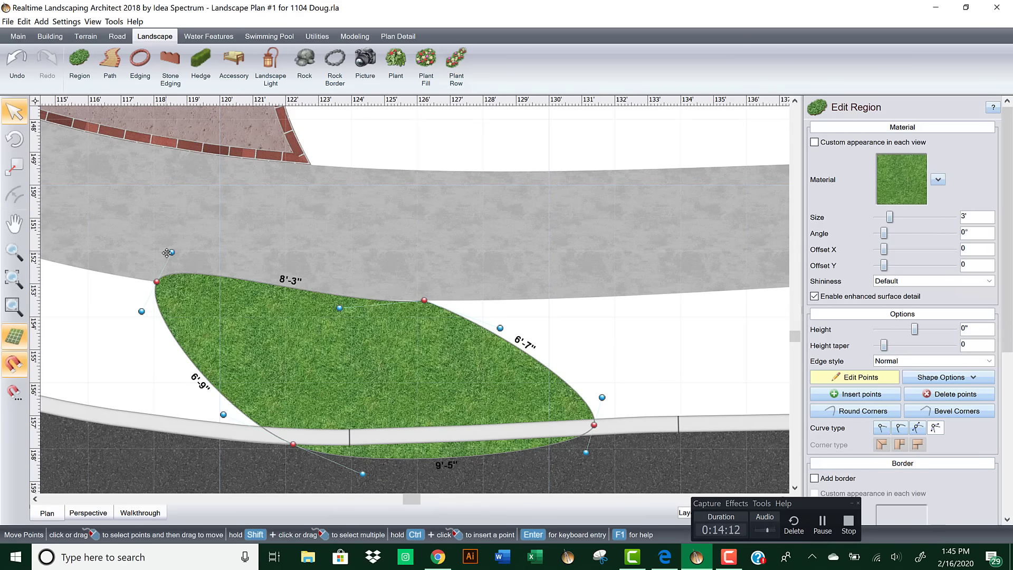
drag(166, 253, 220, 293)
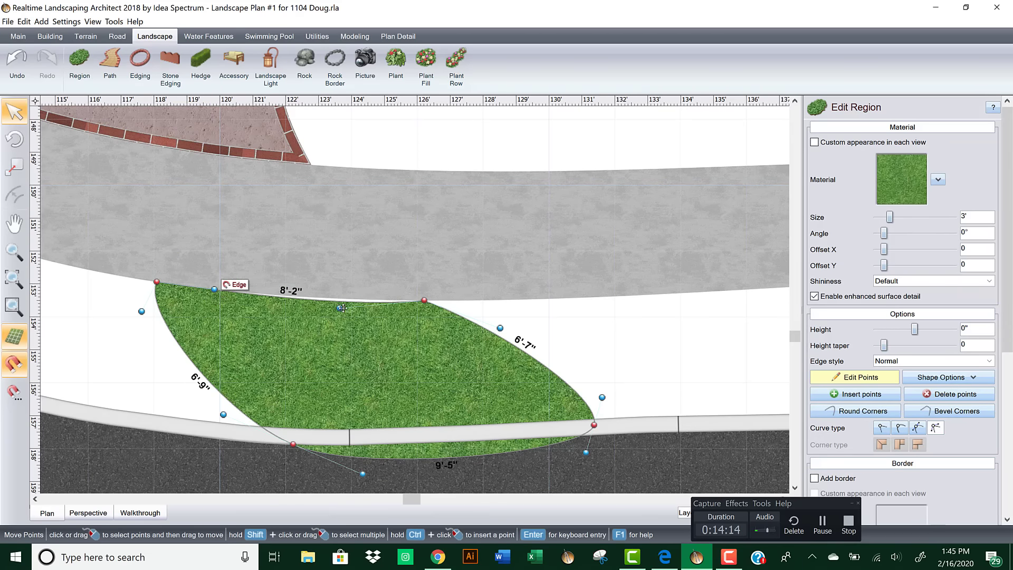
drag(342, 308, 338, 298)
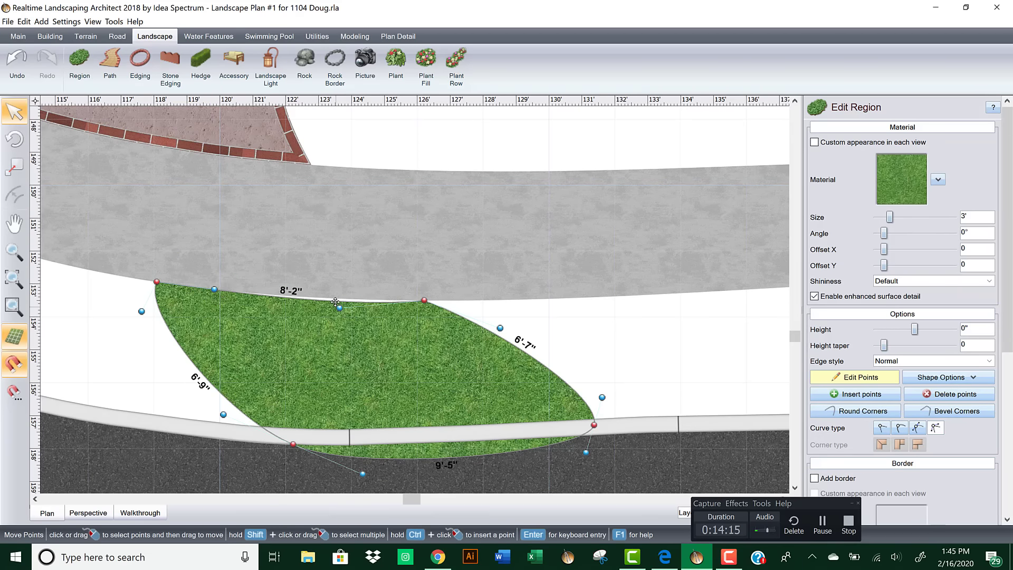
Step: Flatten the region's curb edge to follow the curb and move its corner farther from the driveway onto the curb, about 9'-5" along
click(593, 426)
drag(586, 452, 540, 427)
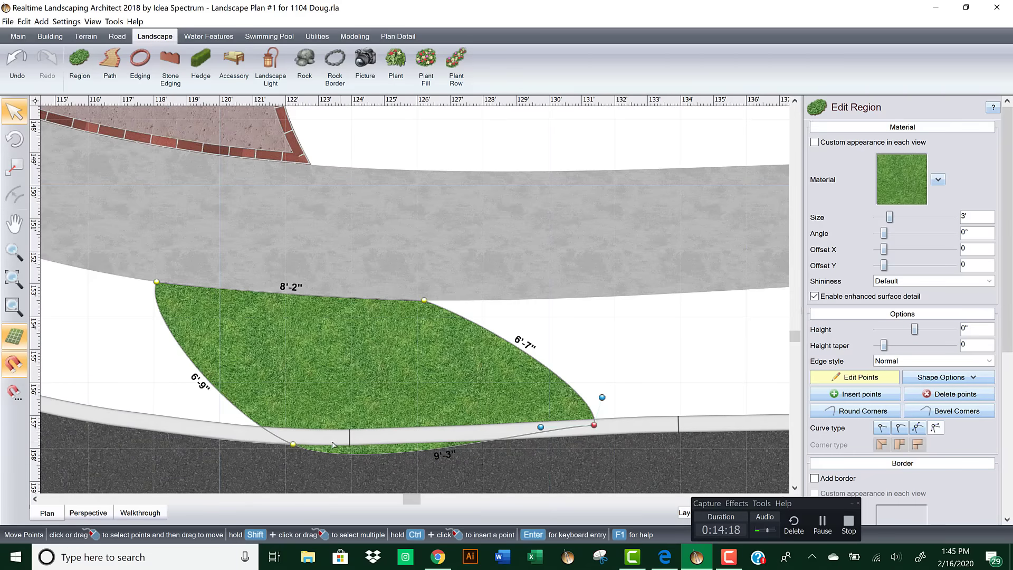
drag(364, 473, 368, 444)
drag(292, 444, 285, 436)
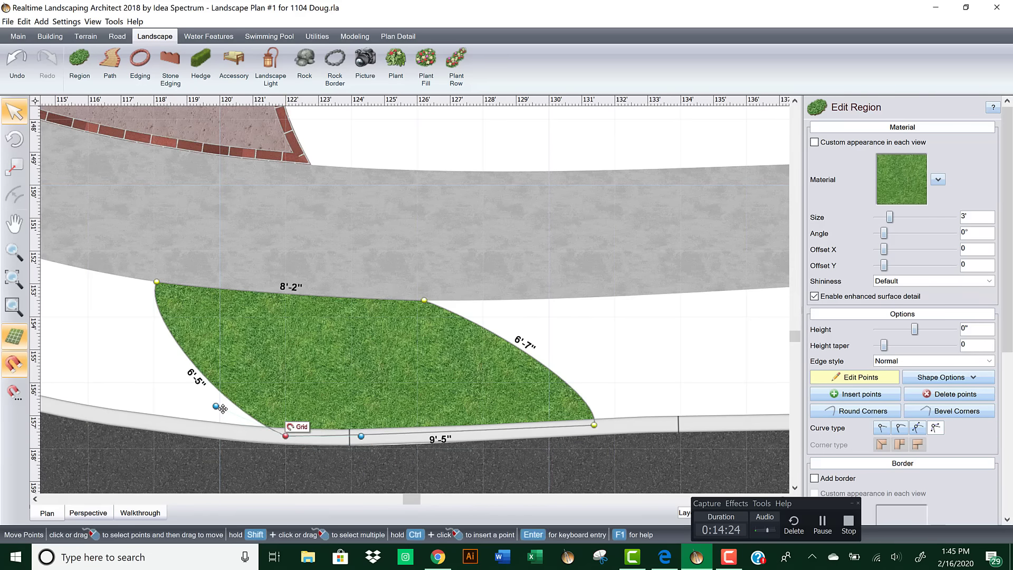
Step: Reshape the region's side farther from the driveway to about 6'-10" and shift its curb corner so the curb edge is about 8'-6"
click(157, 283)
drag(143, 310, 188, 327)
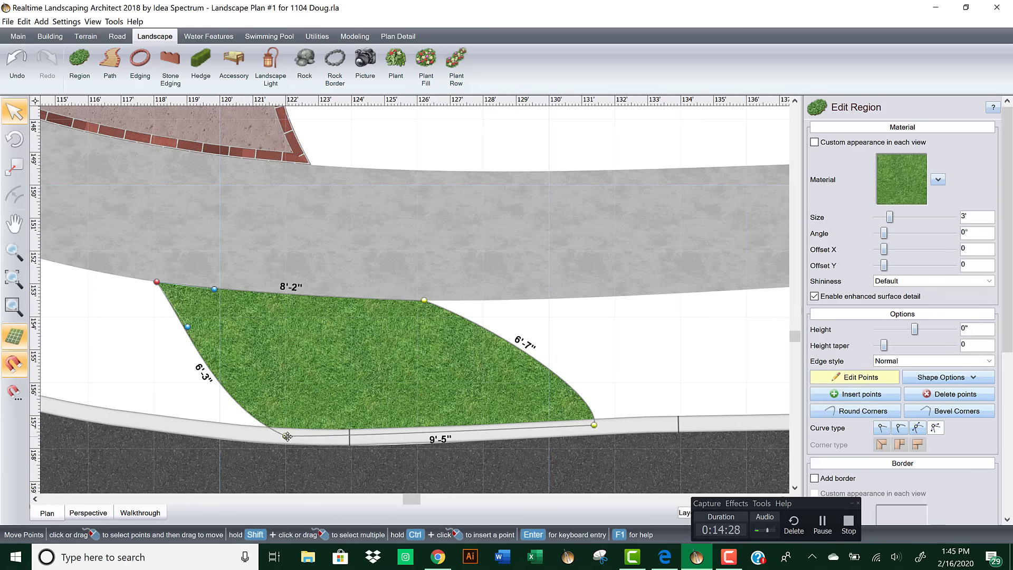
drag(287, 436, 315, 436)
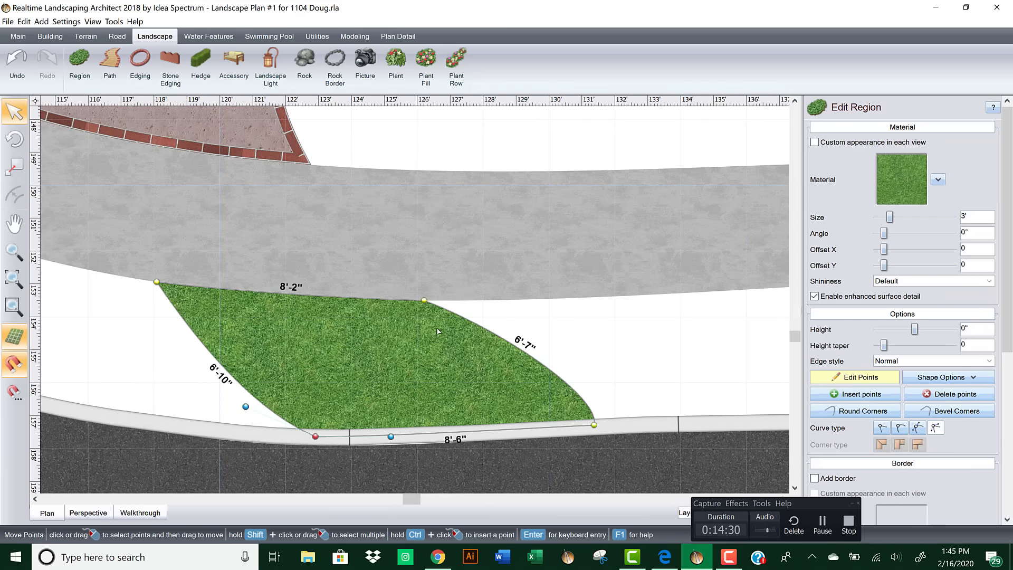
Step: Curve the driveway-side edge inward to about 6'-5", finish editing the points, and shift the region slightly toward the driveway
click(425, 304)
drag(494, 326, 455, 342)
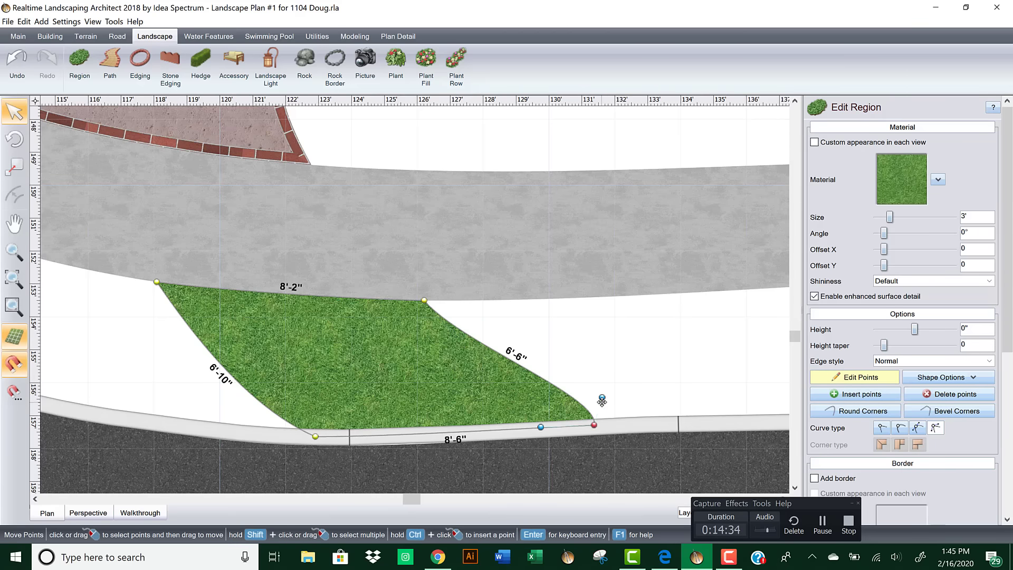
drag(602, 399, 526, 399)
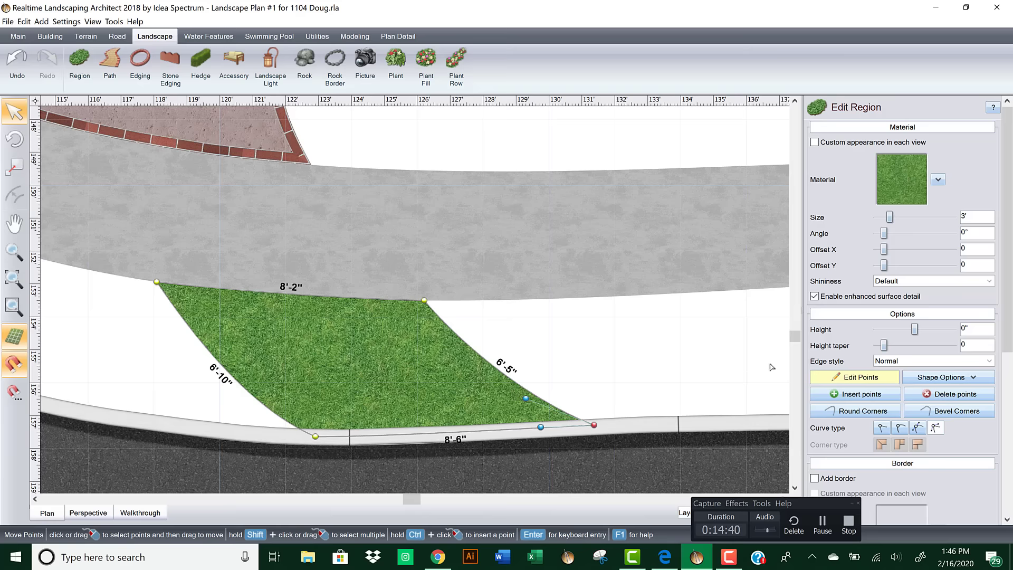
click(824, 380)
drag(422, 348, 438, 347)
Step: Fill the region with the Concrete33 material and set its edge style to Sharp
click(900, 194)
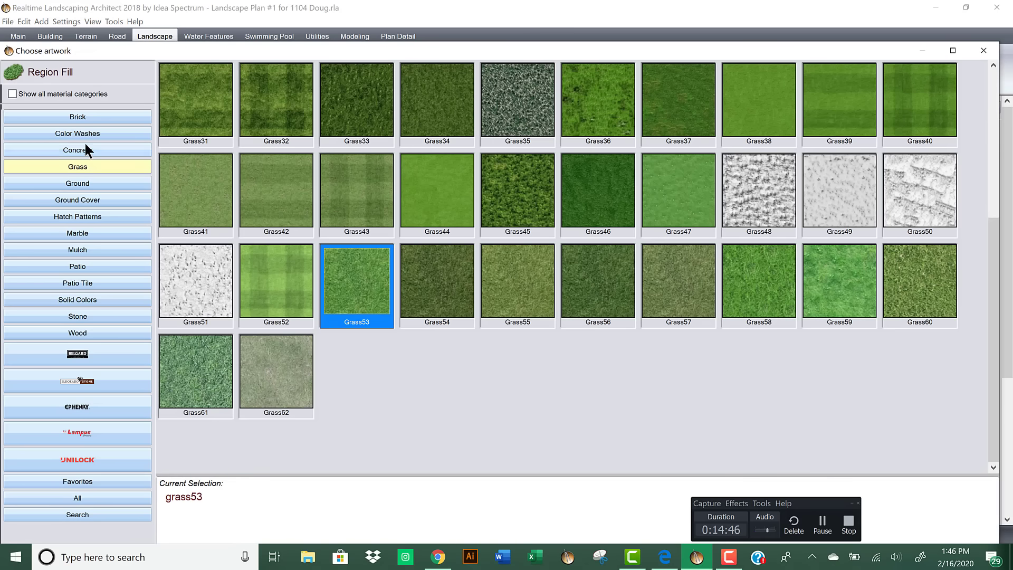
click(84, 150)
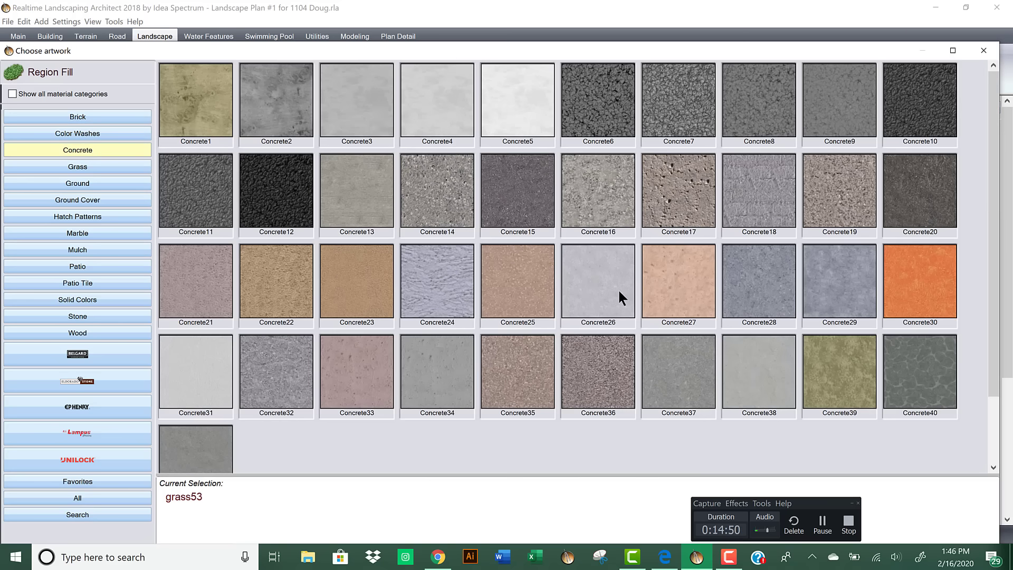
double_click(368, 371)
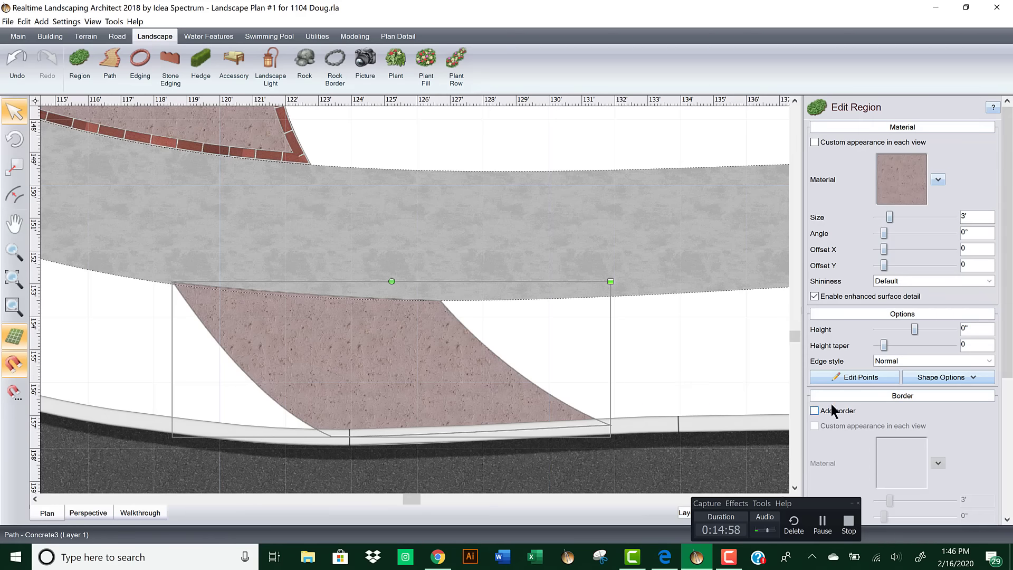
click(900, 358)
click(890, 391)
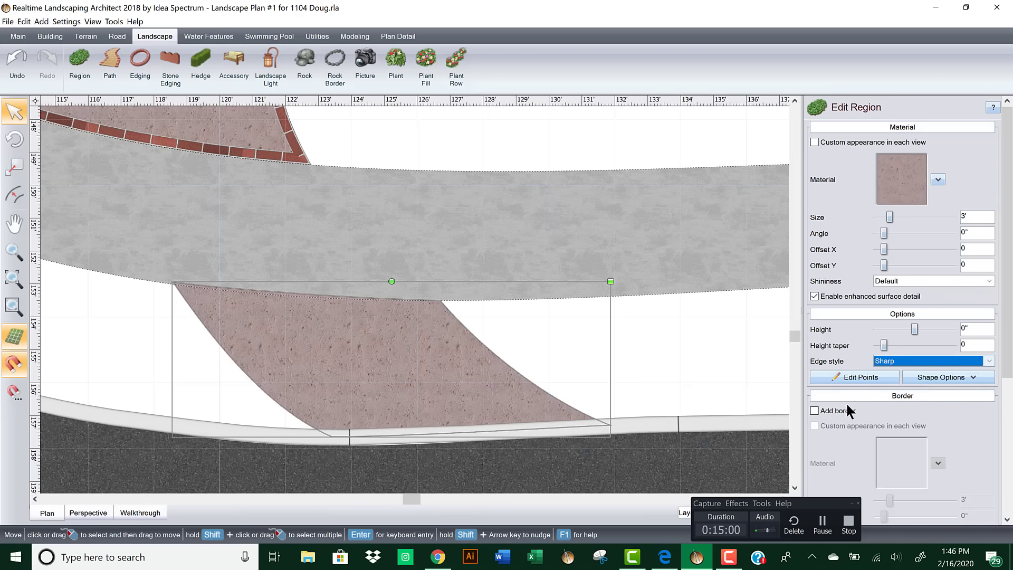
Step: Add a border to the region using a mixed red and brown brick material
click(814, 410)
click(912, 452)
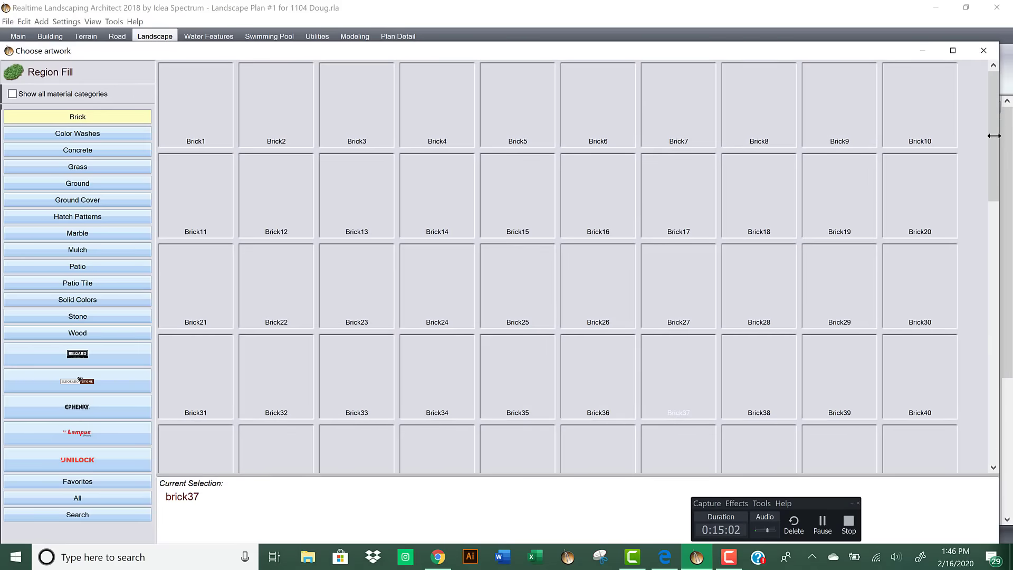
scroll(982, 317, down, 10)
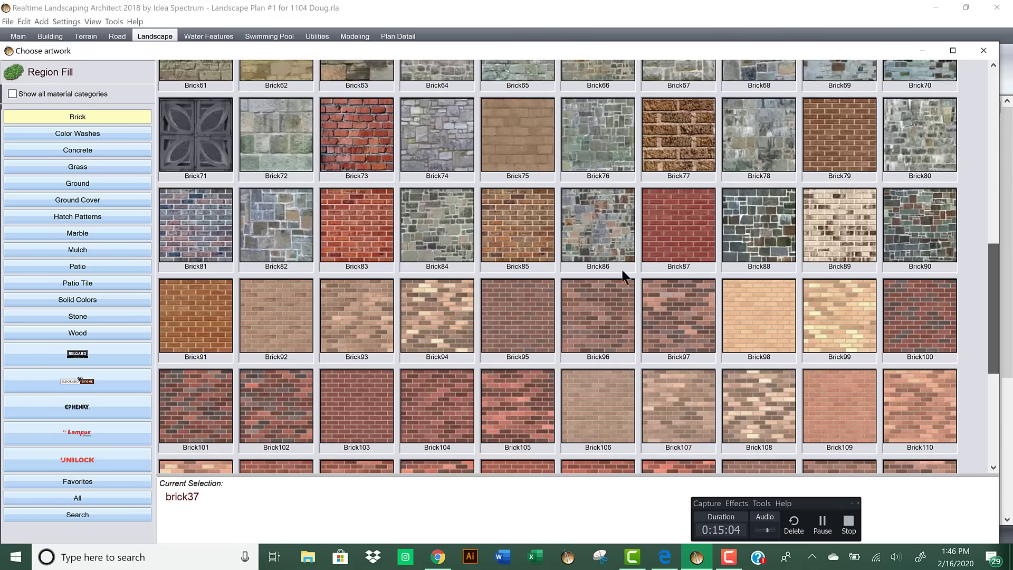
scroll(717, 300, down, 3)
double_click(343, 360)
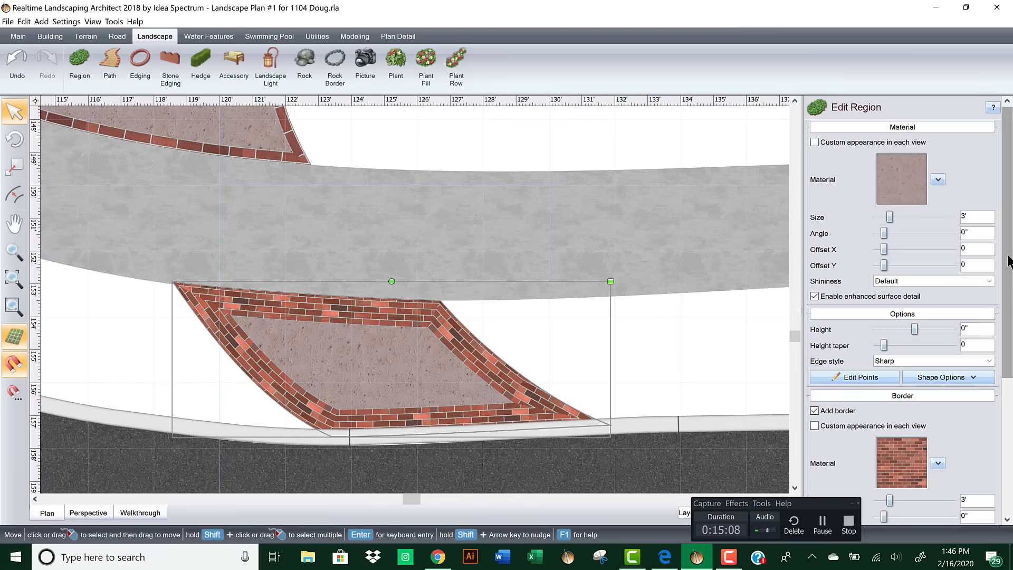
Step: Match the landing's border to the walkway's by setting the brick material size to 4'-10" and the border width to 4"
scroll(976, 432, down, 5)
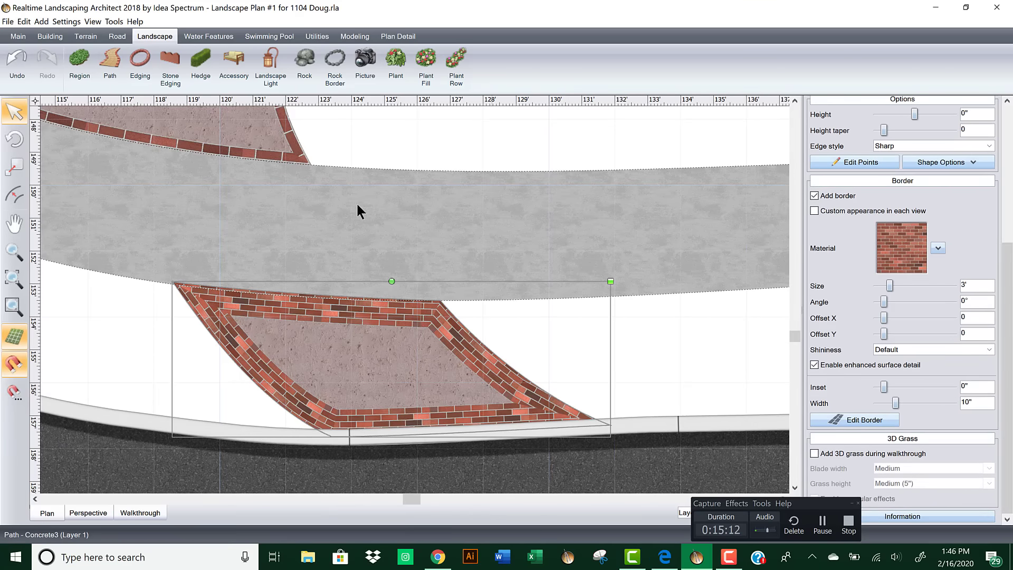
click(254, 129)
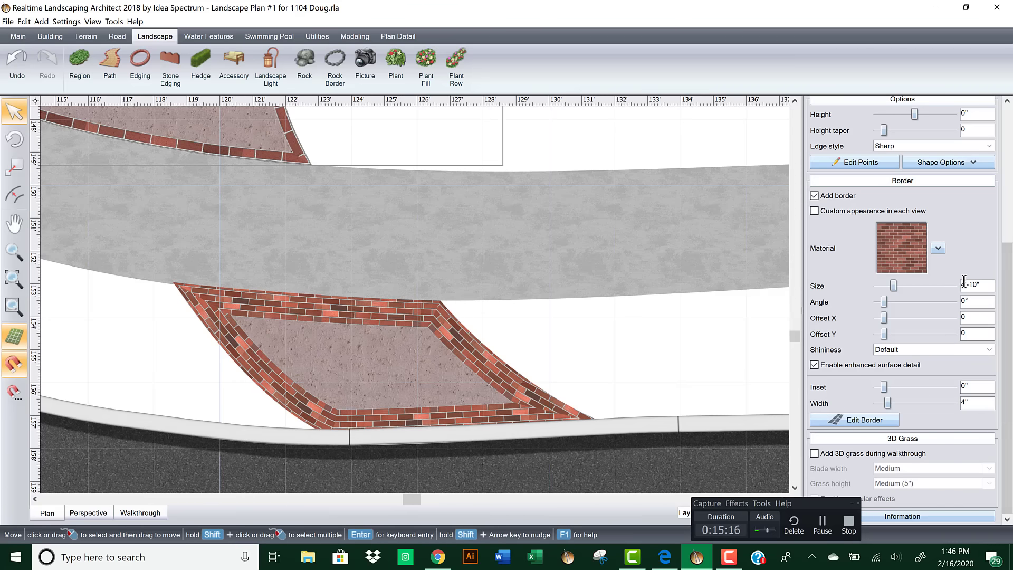
click(425, 361)
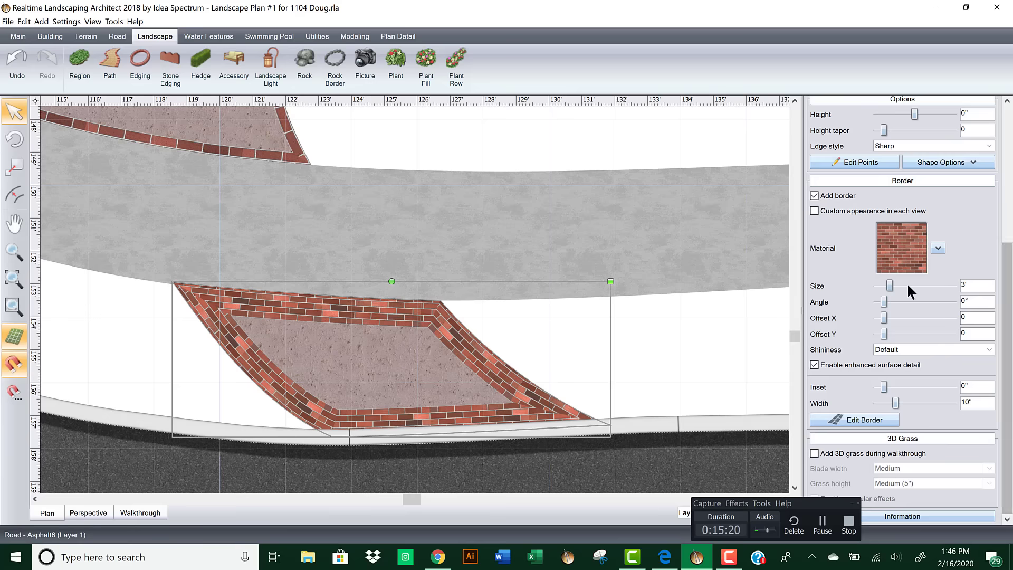
click(953, 285)
click(953, 285)
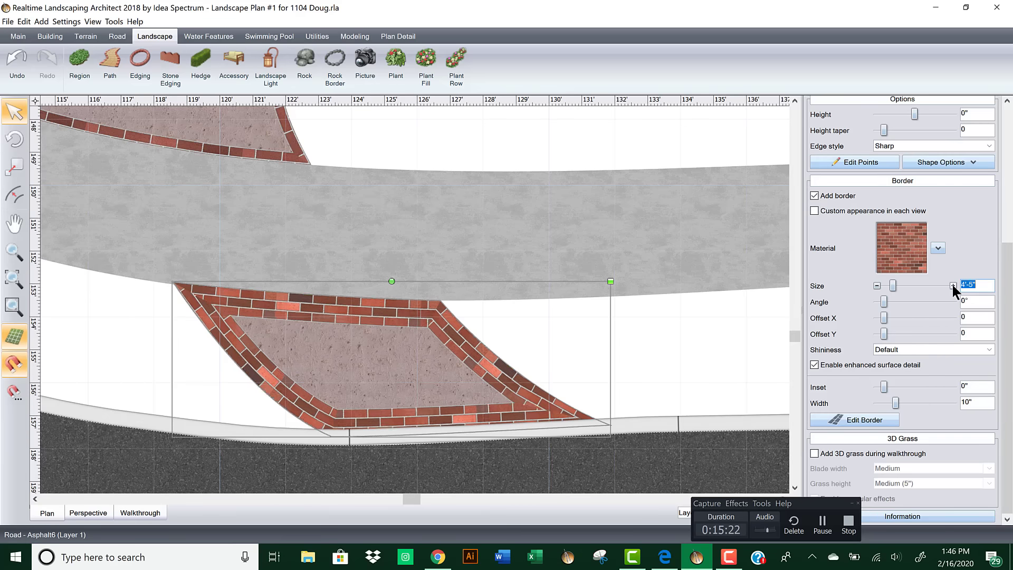
click(953, 286)
click(877, 286)
click(876, 285)
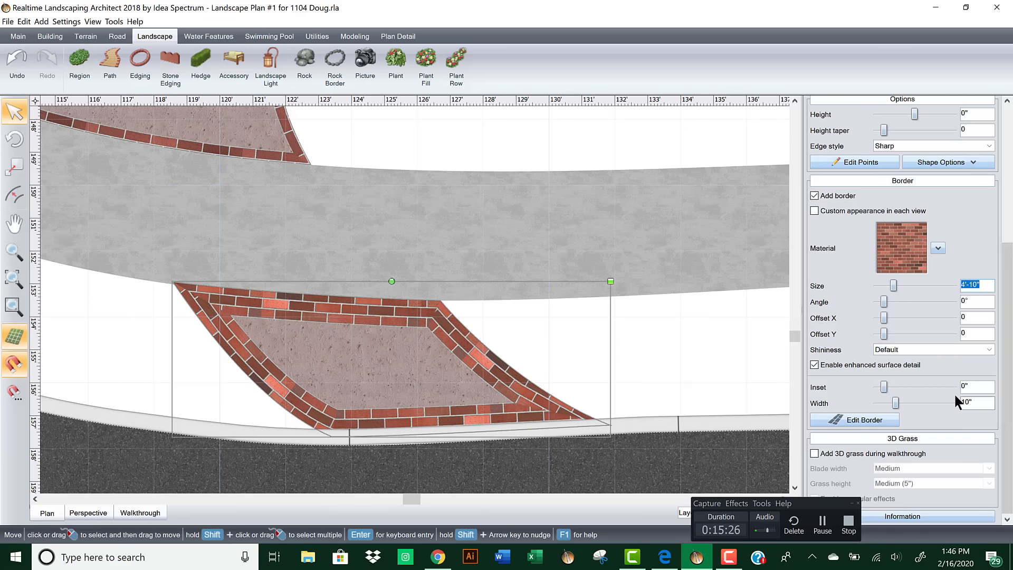
click(876, 403)
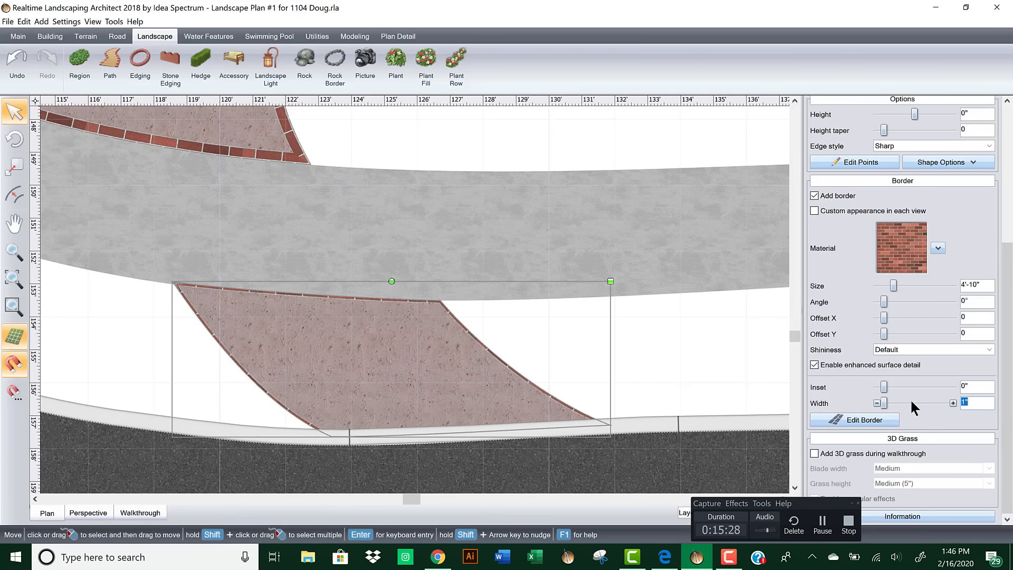
click(952, 402)
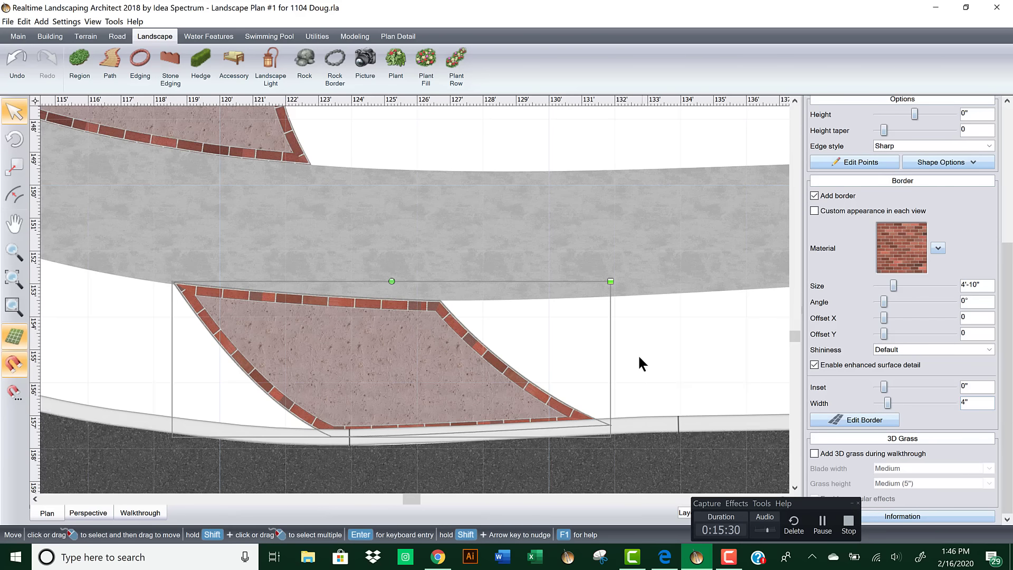
Step: Move the brick-bordered landing along the sidewalk, farther away from the driveway
middle_drag(498, 354, 391, 369)
right_click(386, 369)
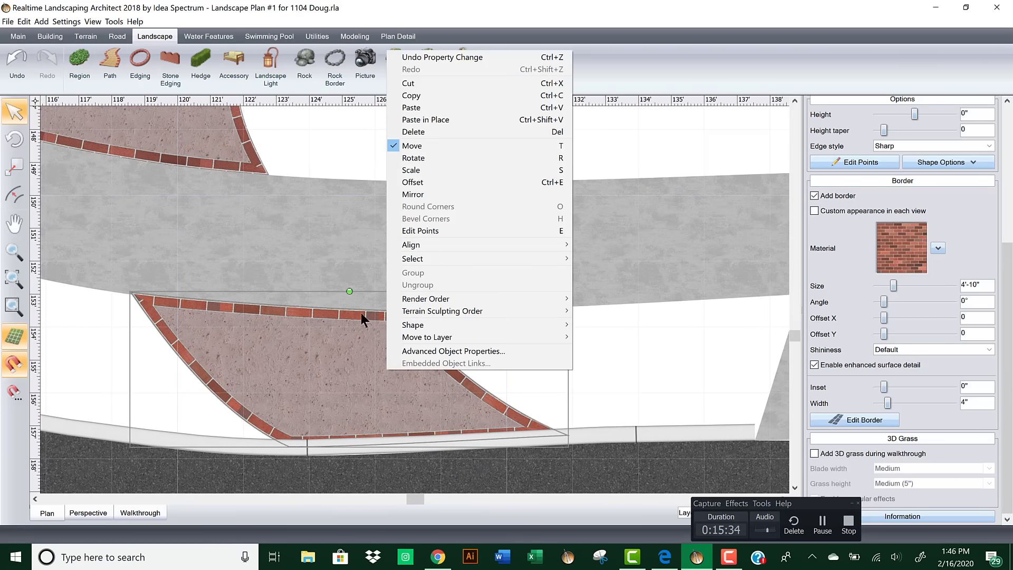
click(342, 254)
click(342, 258)
scroll(385, 276, down, 3)
middle_drag(384, 276, 464, 315)
click(431, 383)
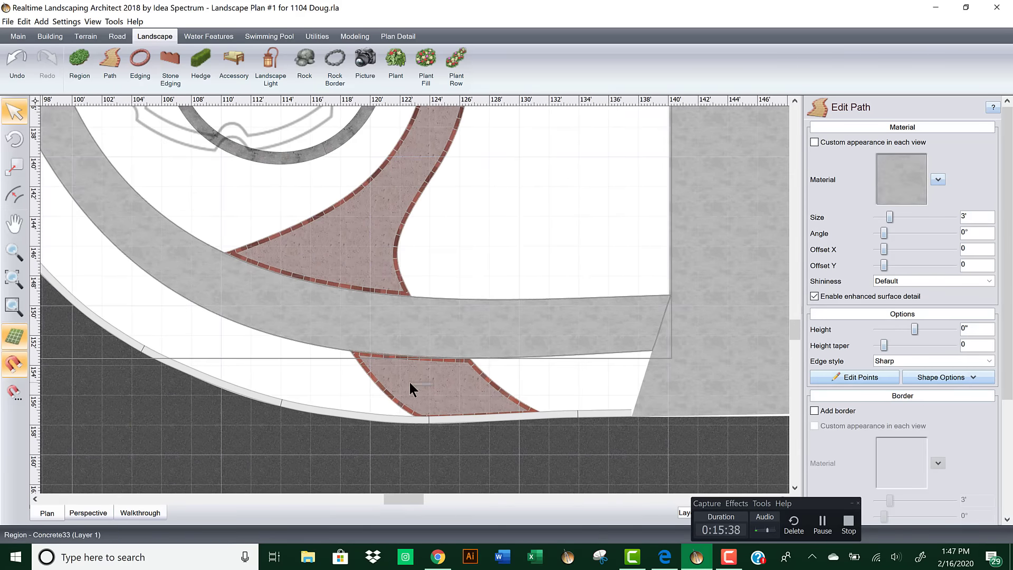
drag(423, 382, 405, 381)
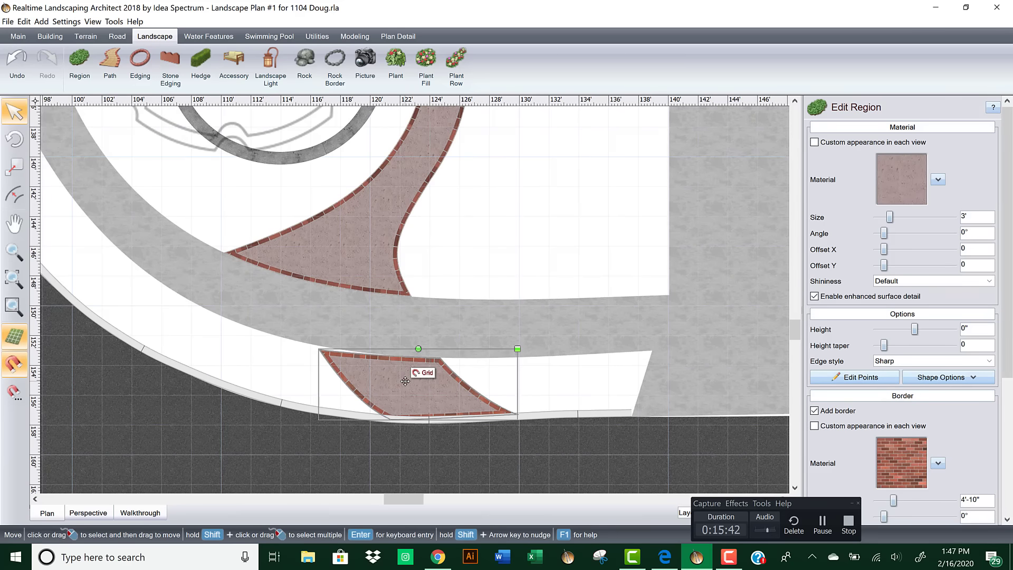
Step: Snap the landing's curb corner farther from the driveway onto the curb edge and refine the curve of its driveway-side edge
click(860, 377)
scroll(457, 319, up, 2)
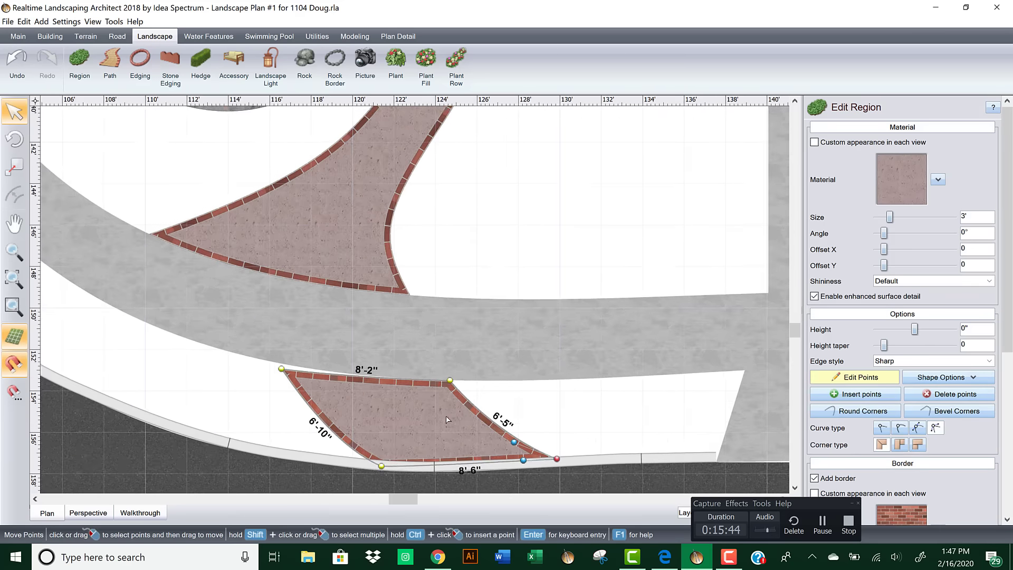
scroll(457, 319, up, 2)
drag(400, 392, 399, 385)
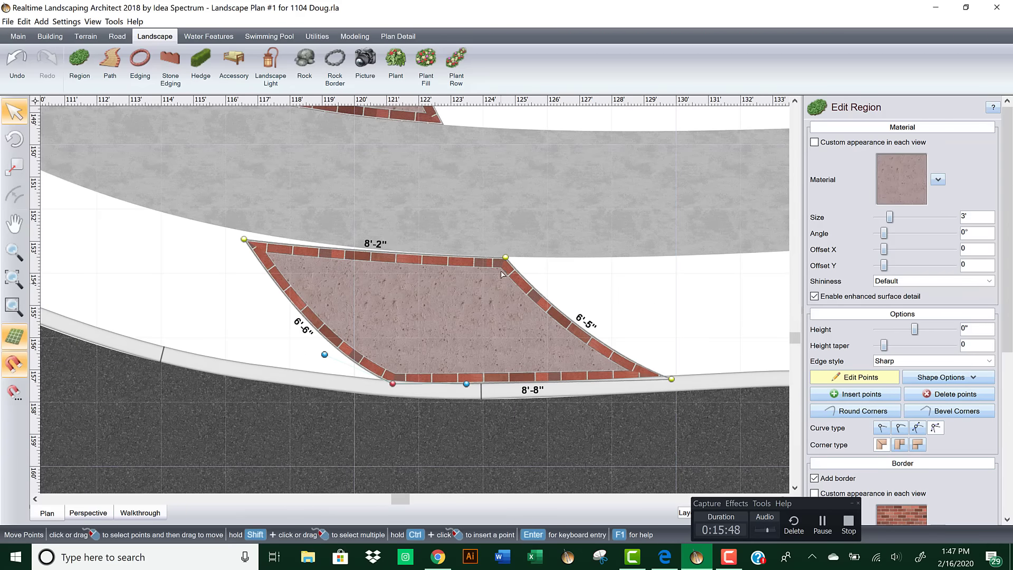
drag(542, 301, 547, 298)
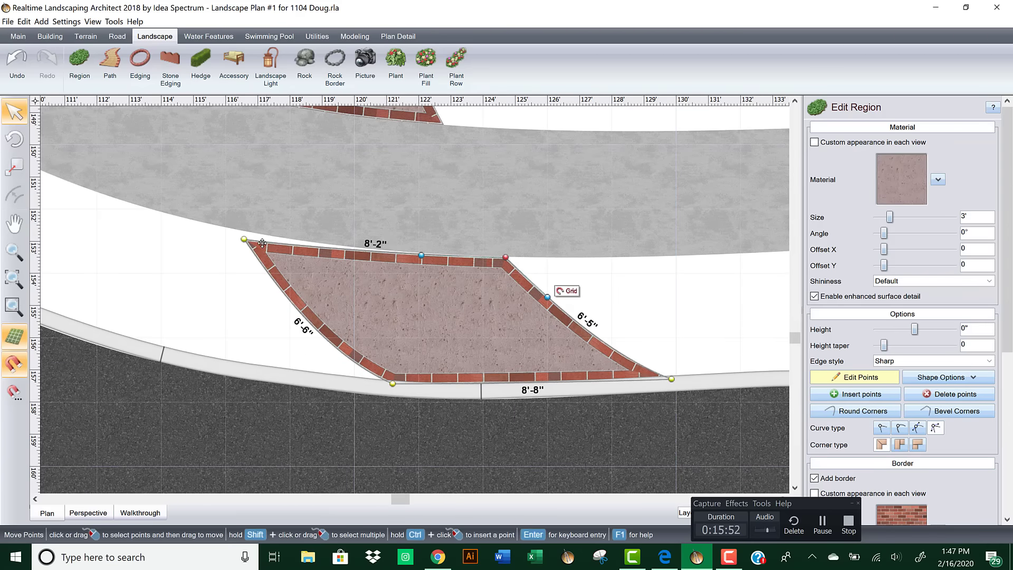
Step: Snap the landing's sidewalk corner farther from the driveway to the sidewalk edge, and reshape the adjoining side into a smooth curve about 6'-3" long
drag(241, 241, 259, 234)
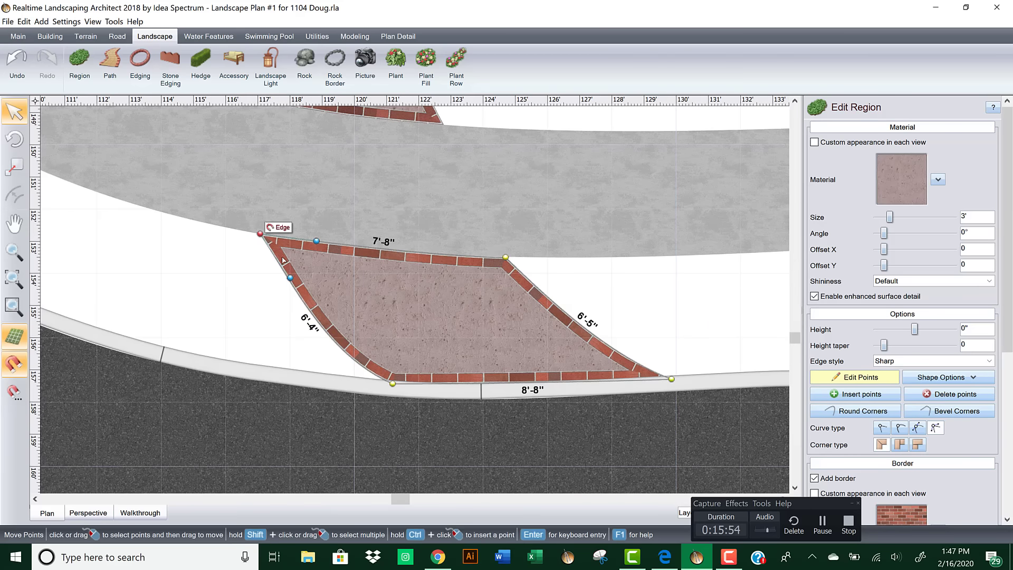
drag(289, 279, 279, 283)
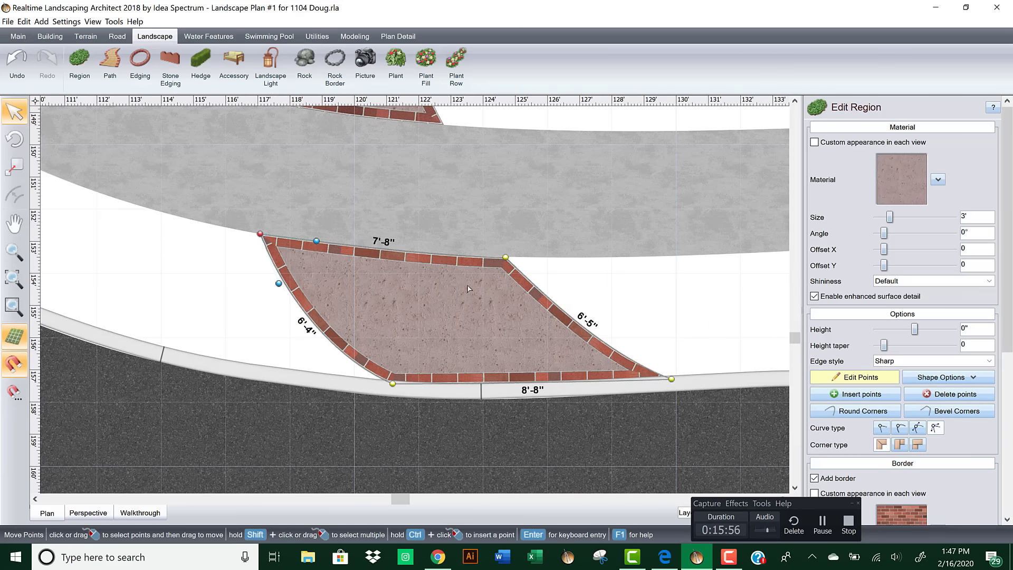
click(394, 384)
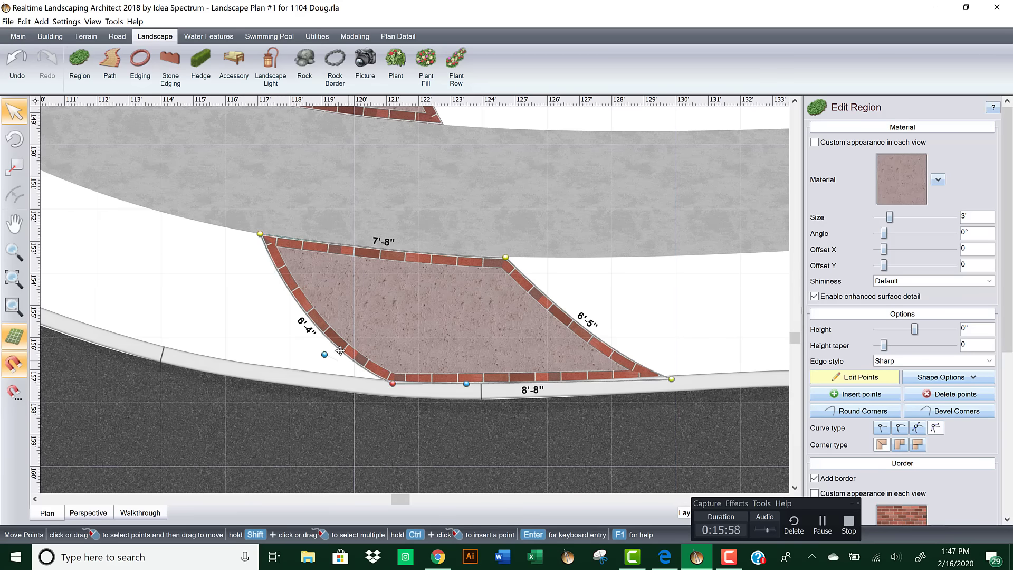
drag(326, 355, 334, 338)
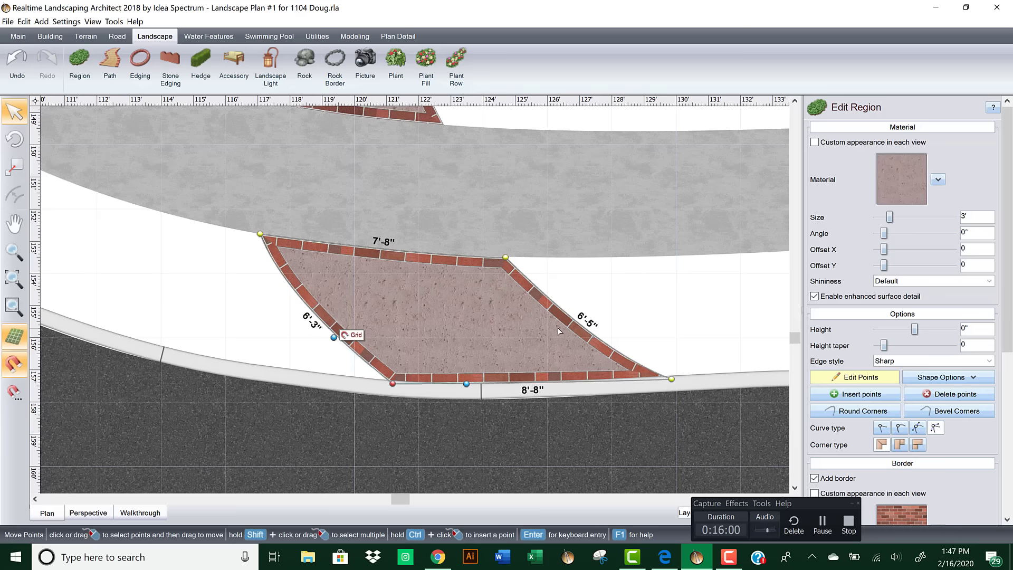
middle_drag(484, 349, 480, 362)
right_click(441, 319)
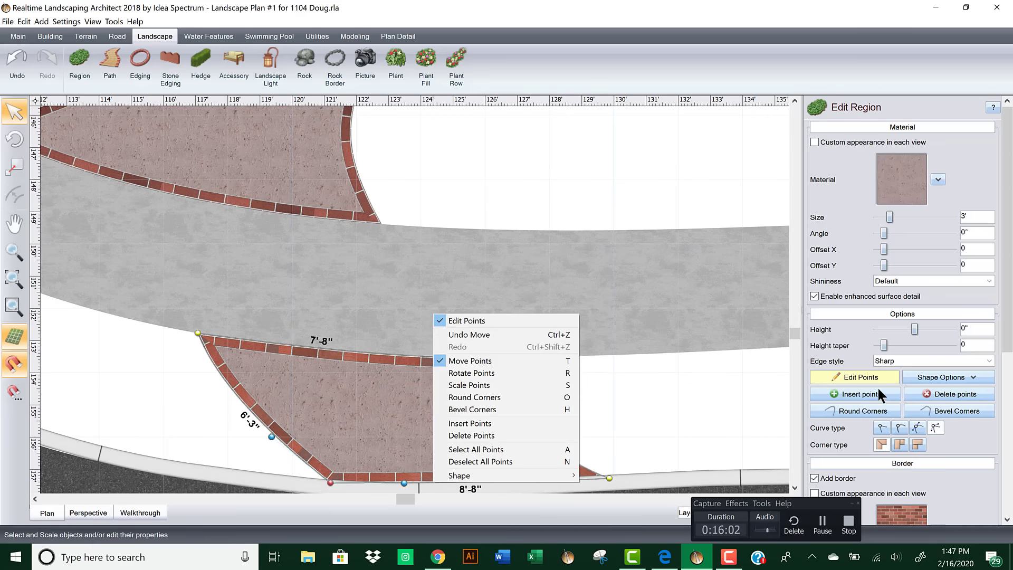
click(453, 324)
Step: Inspect the reshaped landing between sidewalk and curb in the 3D perspective view, and return to the plan
right_click(394, 300)
click(335, 292)
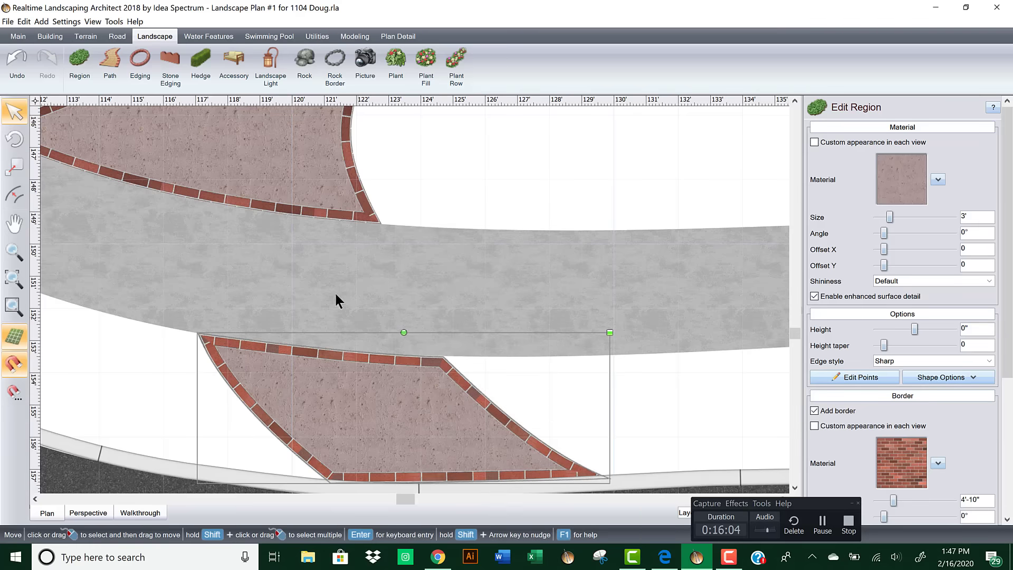
right_click(332, 289)
click(591, 299)
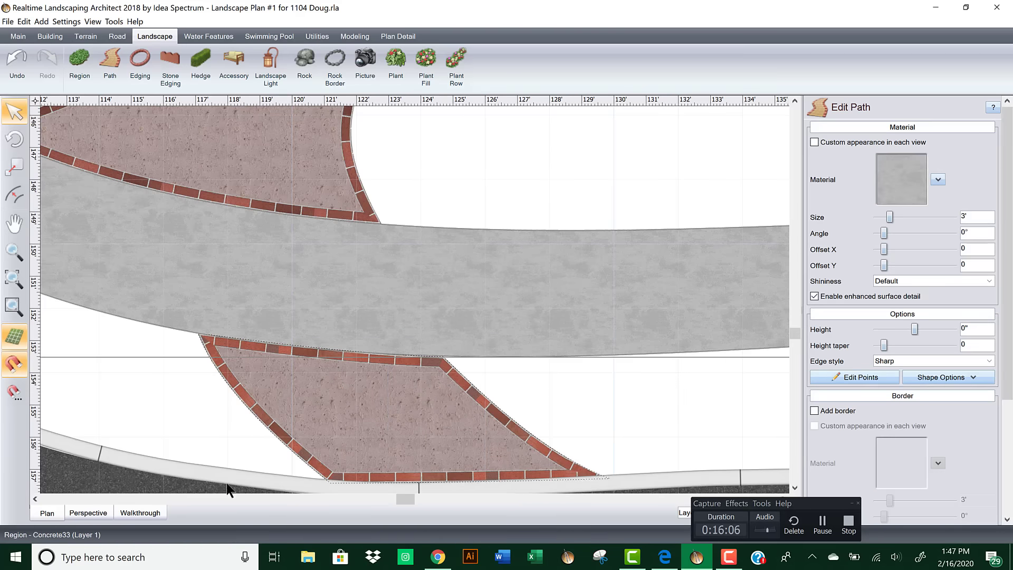
click(88, 512)
drag(331, 347, 316, 211)
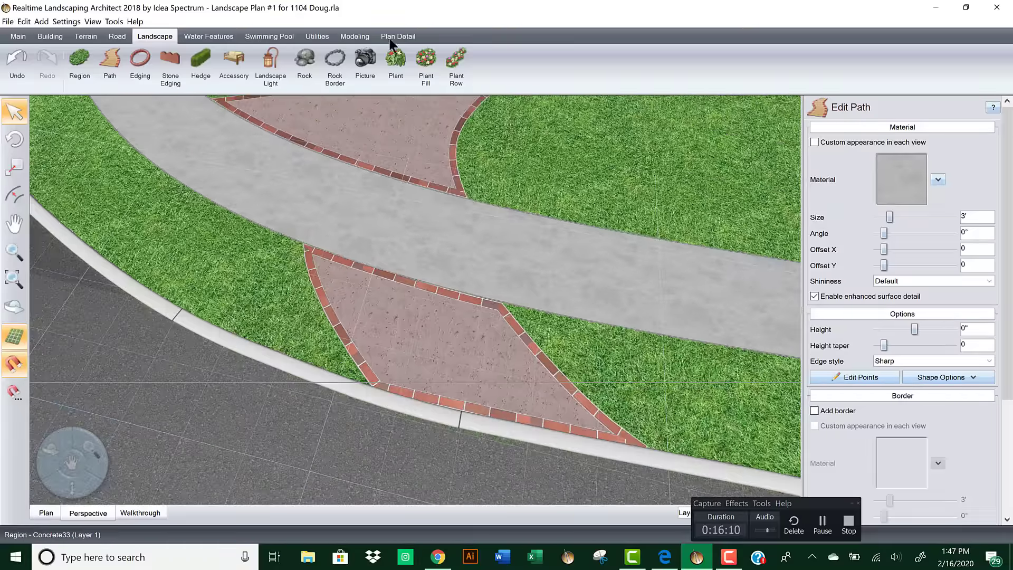
click(47, 510)
Step: Measure across the middle of the landing with a temporary linear dimension, and delete the dimension
click(396, 37)
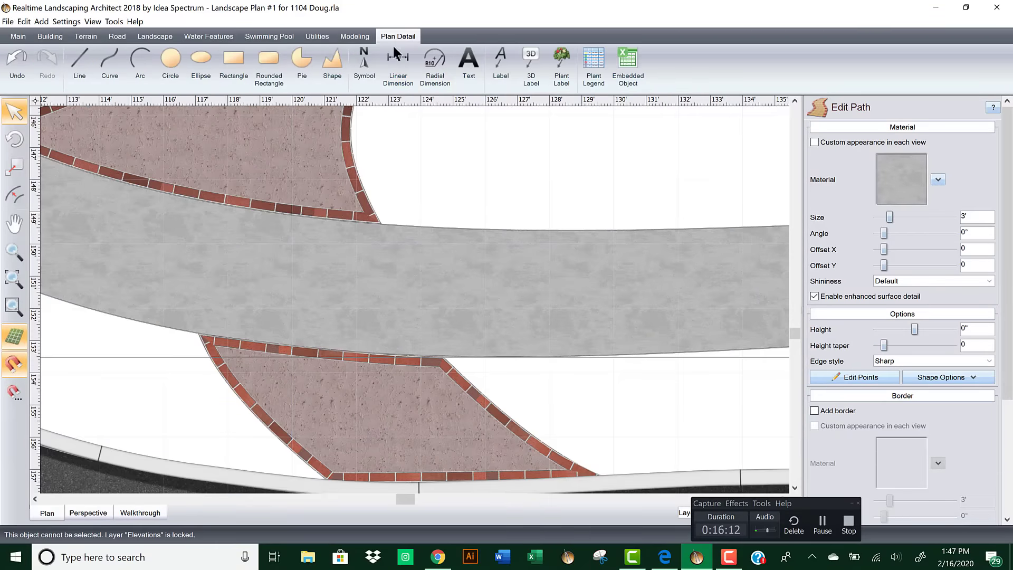
click(402, 59)
click(264, 410)
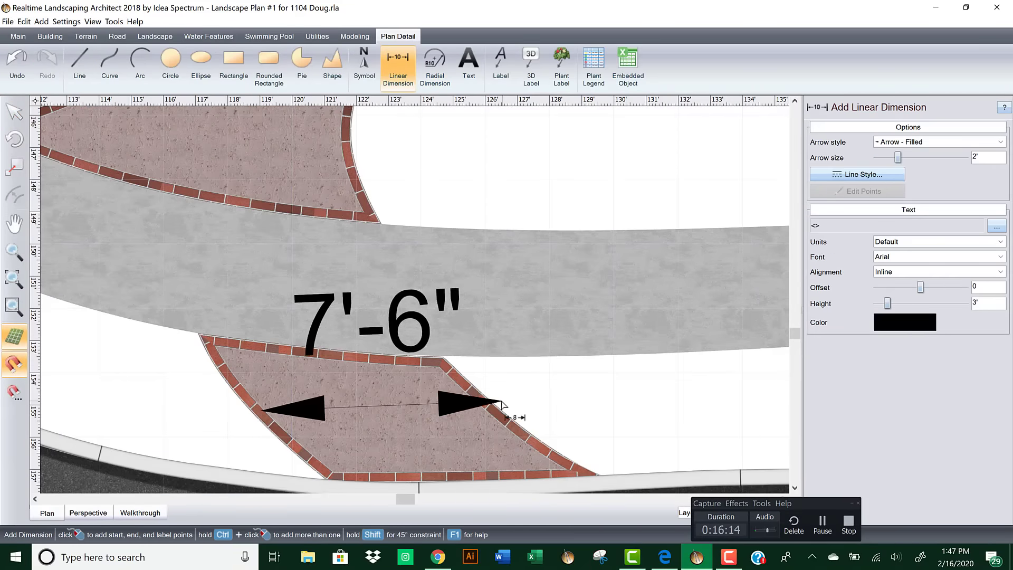
click(511, 417)
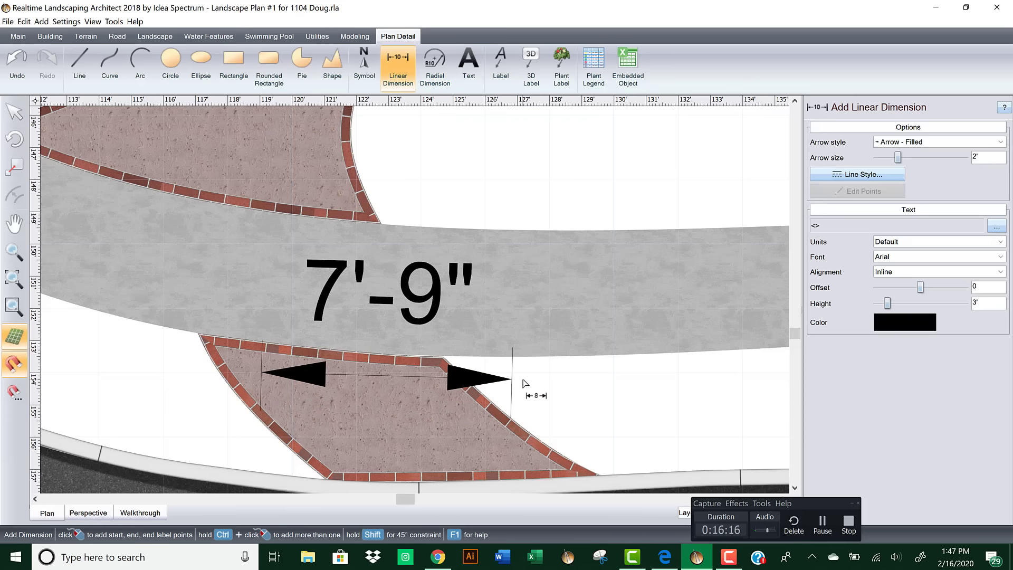
click(521, 377)
key(Delete)
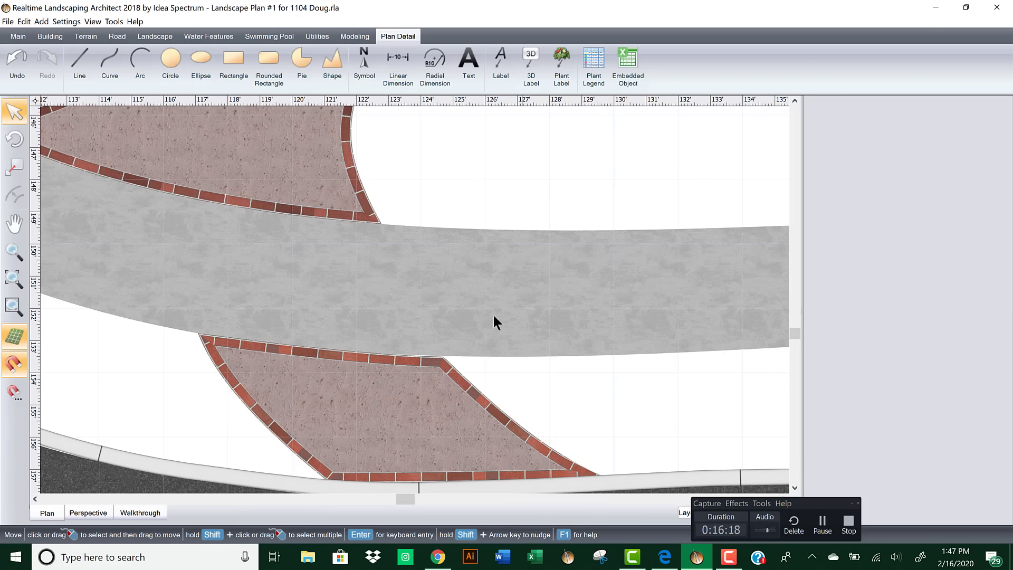
Step: Measure the landing's width square to its curved sides with a temporary linear dimension, and remove it
click(492, 314)
click(402, 77)
click(320, 471)
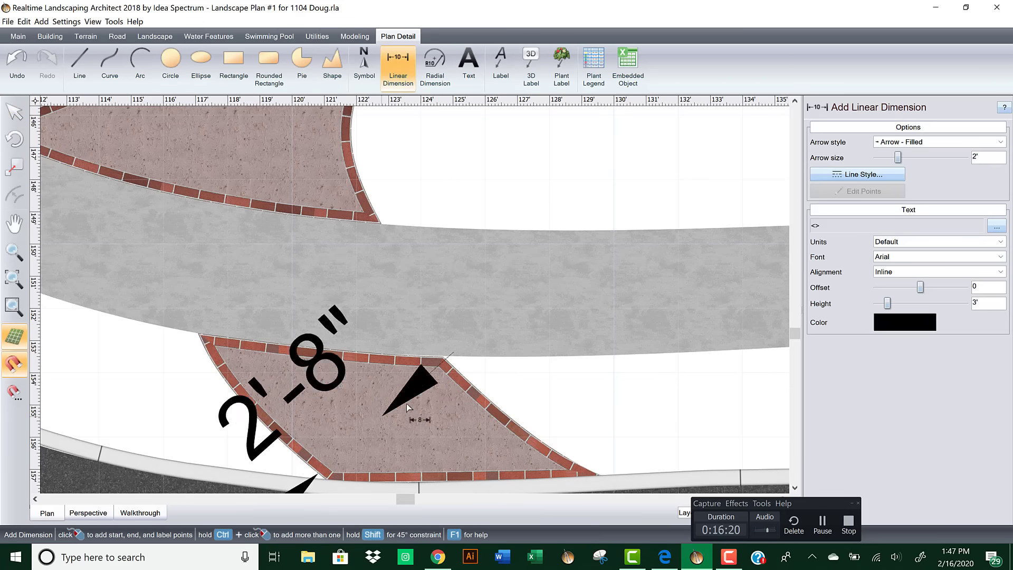
click(396, 315)
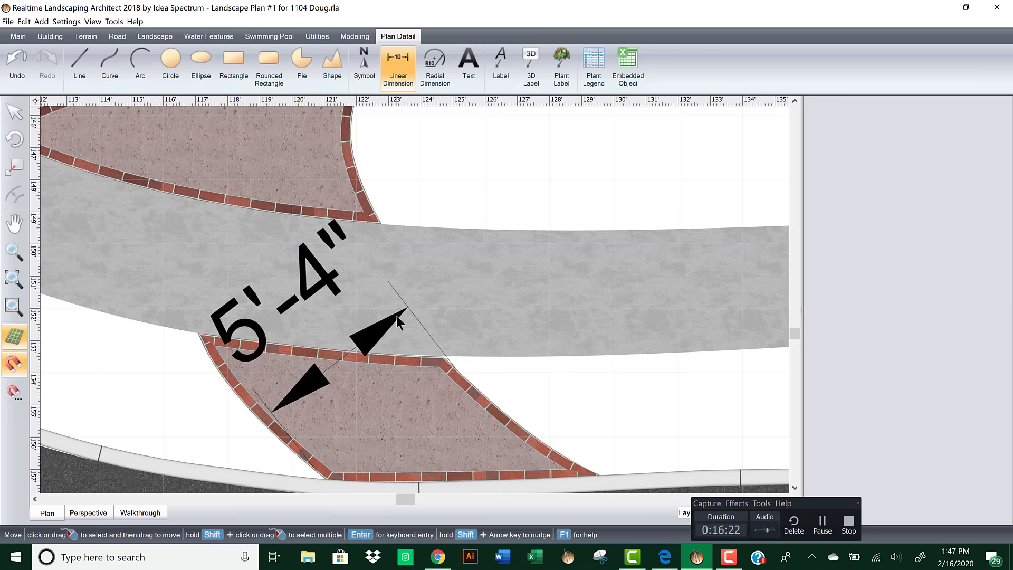
key(Delete)
Step: Narrow the landing by moving its two corners farther from the driveway, making it about 6'-7" along the sidewalk and 7'-10" along the curb
scroll(311, 292, down, 1)
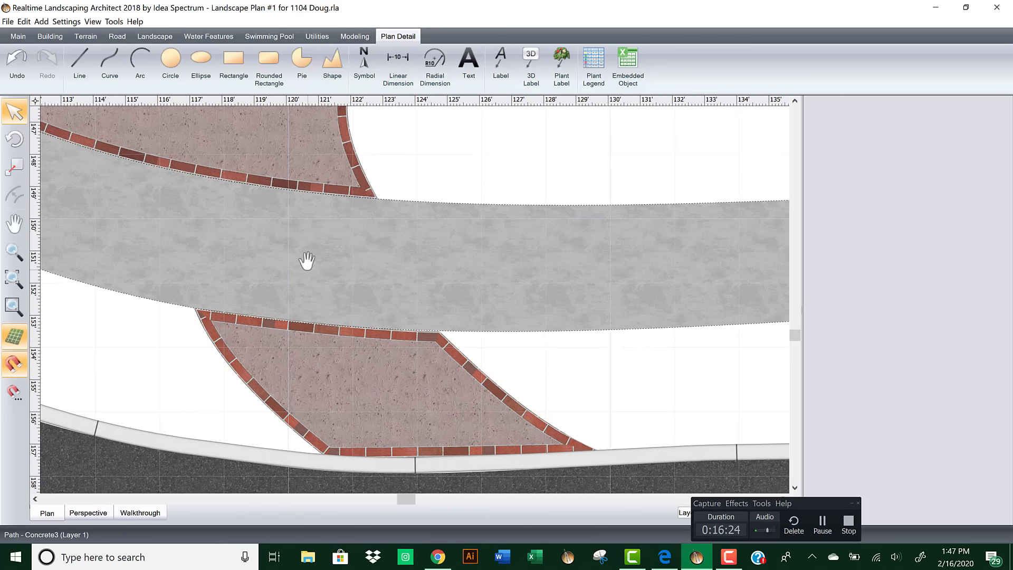
click(375, 374)
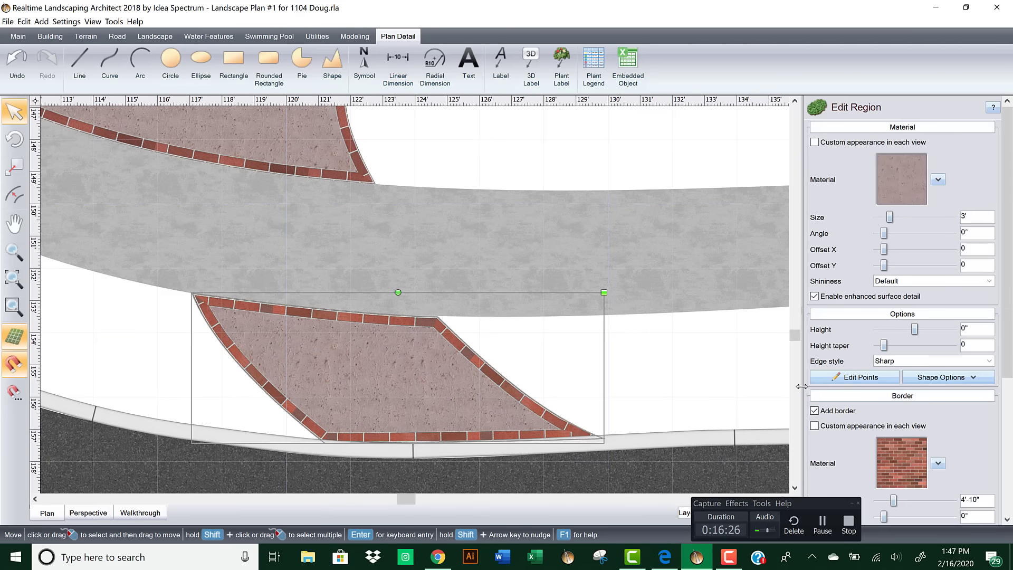
click(844, 377)
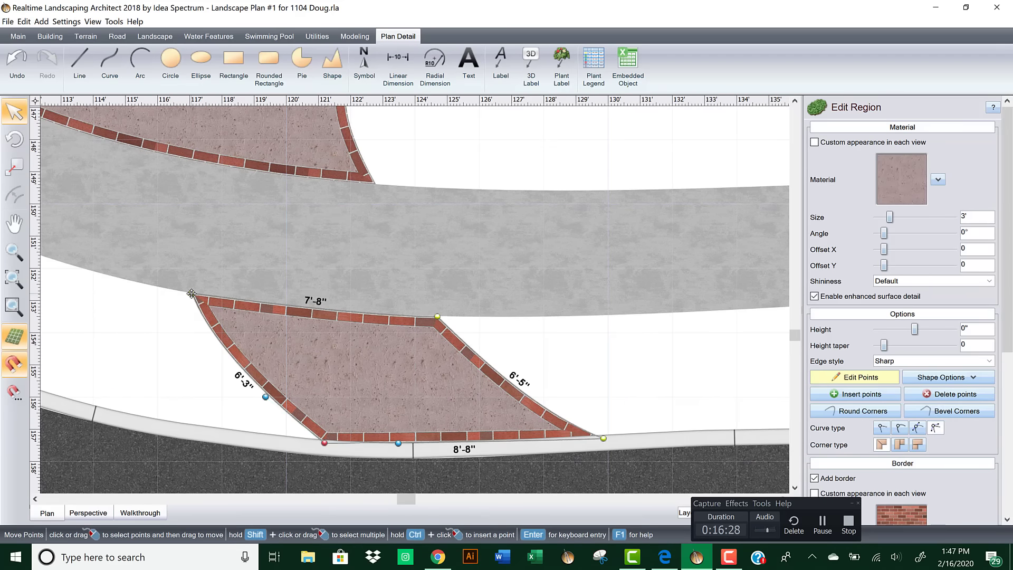
drag(192, 293, 225, 299)
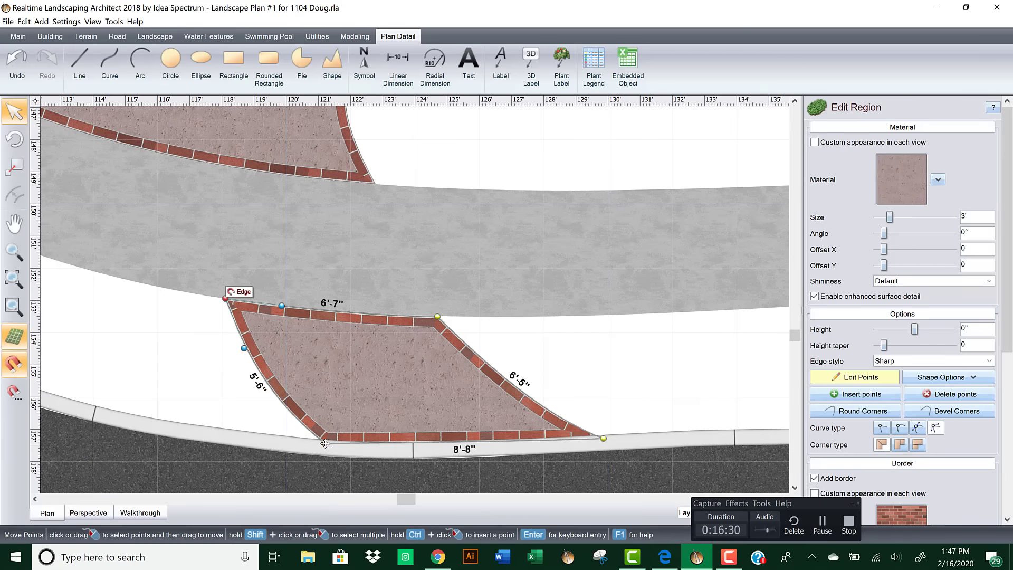
drag(325, 443, 350, 442)
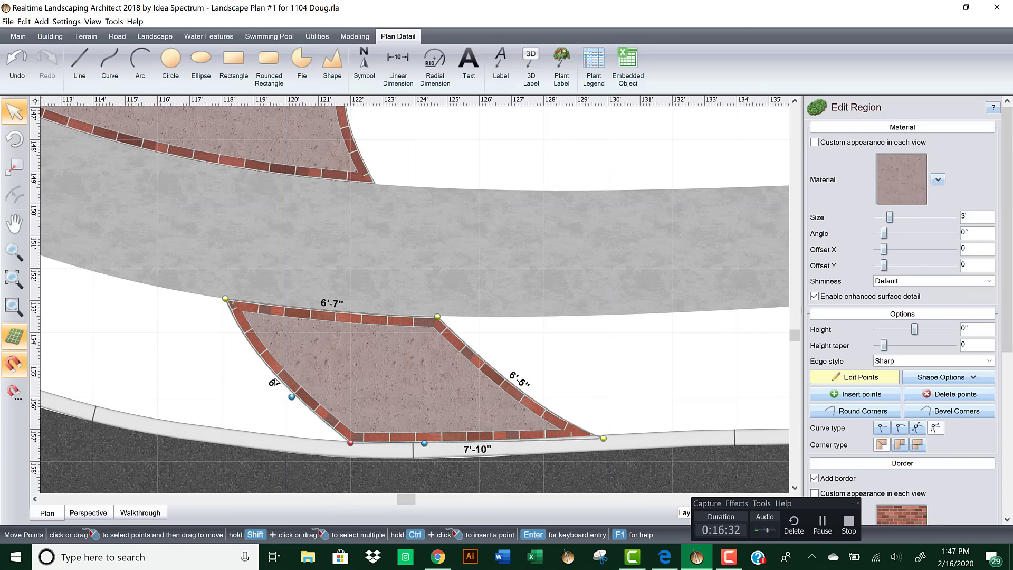
right_click(275, 382)
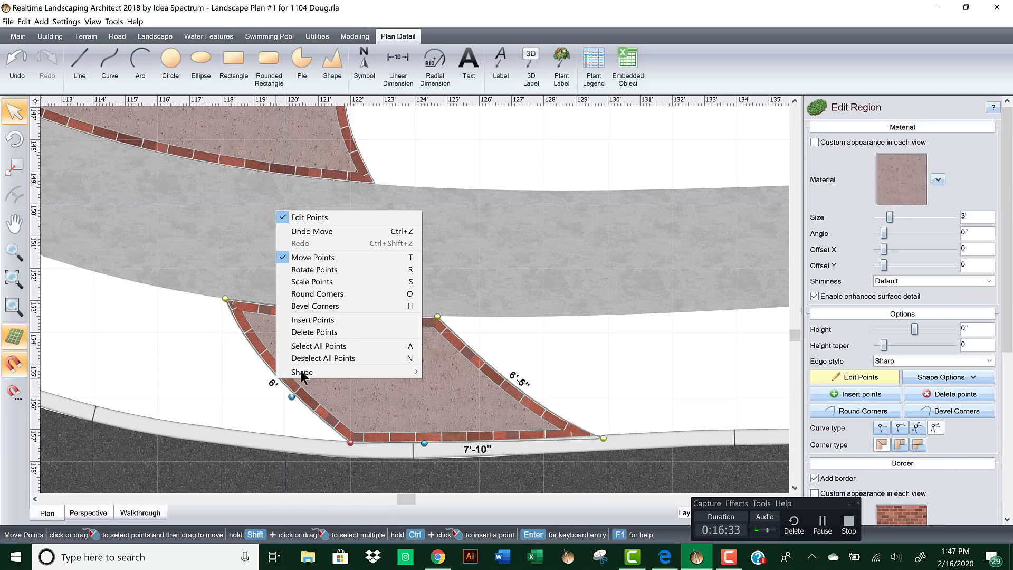
click(834, 381)
Step: Duplicate the landing, and move and rotate the copy into the strip between the sidewalk and curb farther around the bend
scroll(580, 387, down, 3)
right_click(509, 404)
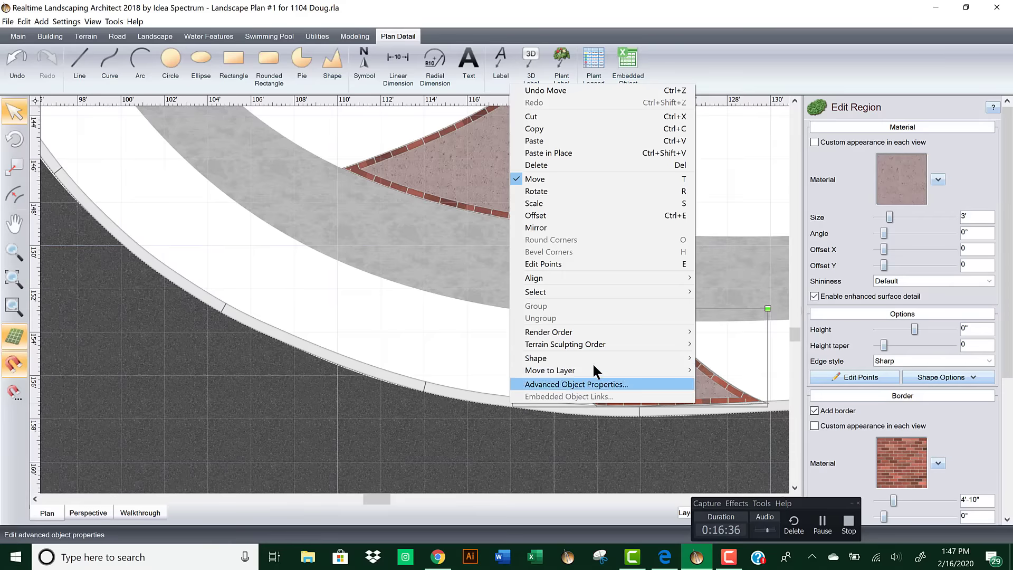
click(389, 334)
click(613, 357)
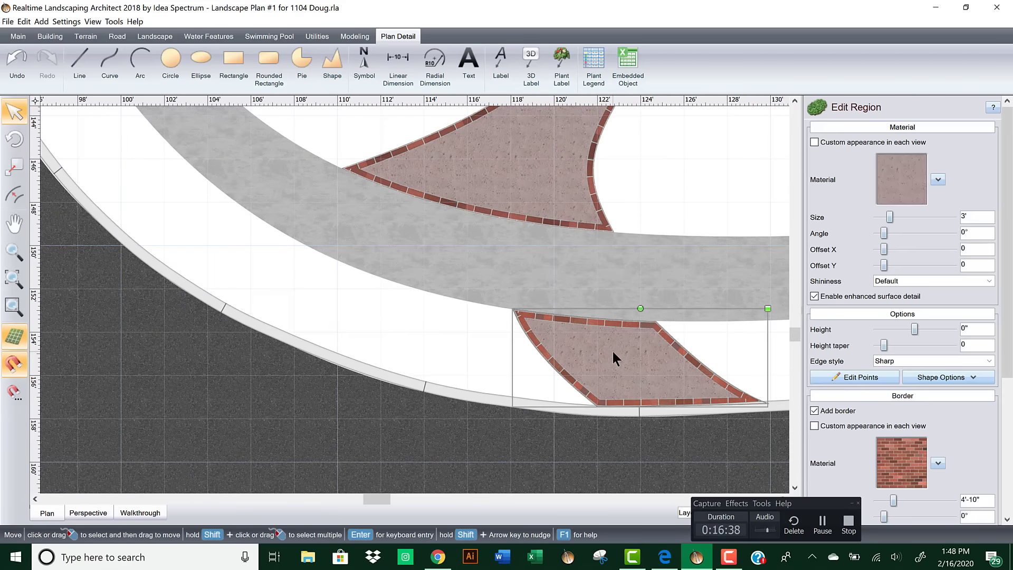
drag(605, 351, 272, 278)
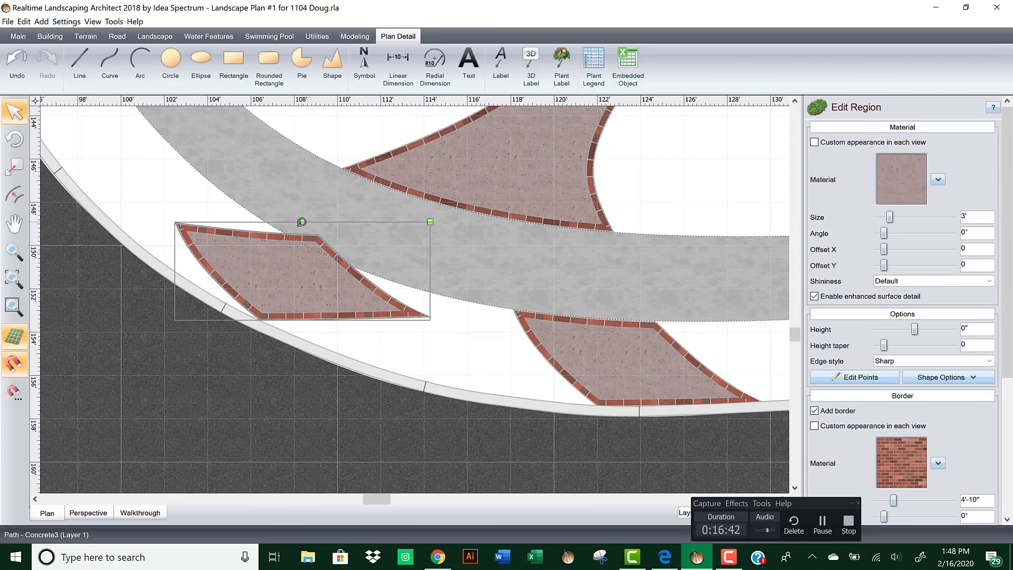
drag(301, 222, 289, 247)
drag(287, 284, 228, 228)
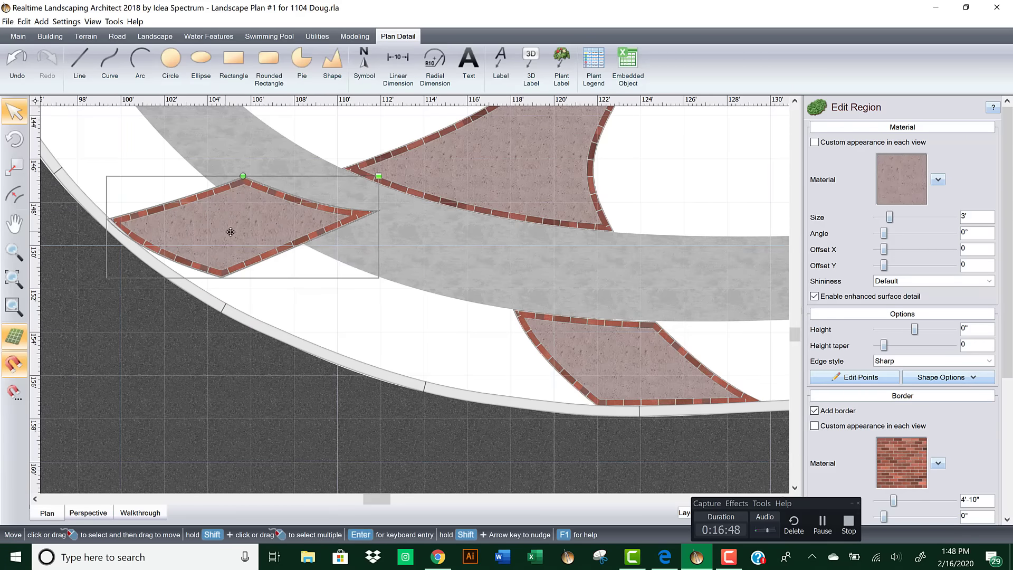
Step: Fit the copied landing by snapping its corners to the curb and sidewalk, making its sides between them about 5'-7" and 5'-6"
click(857, 377)
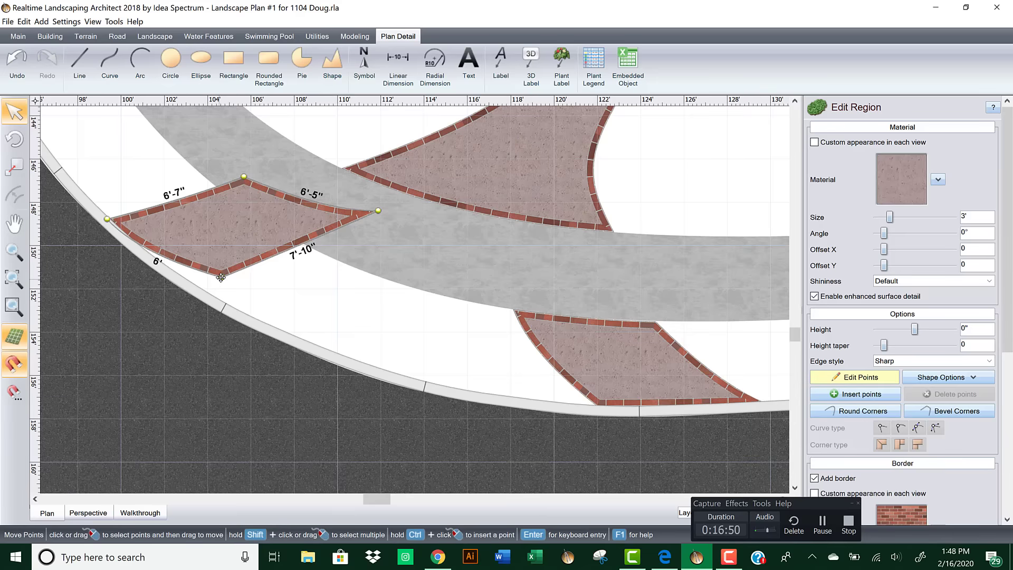
drag(220, 277, 151, 266)
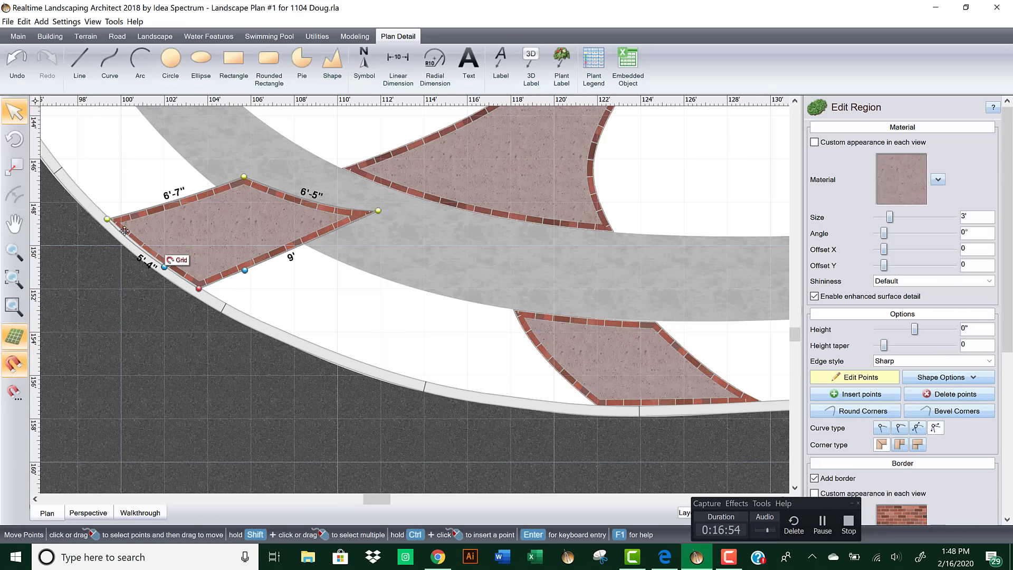
click(245, 178)
drag(239, 180, 225, 193)
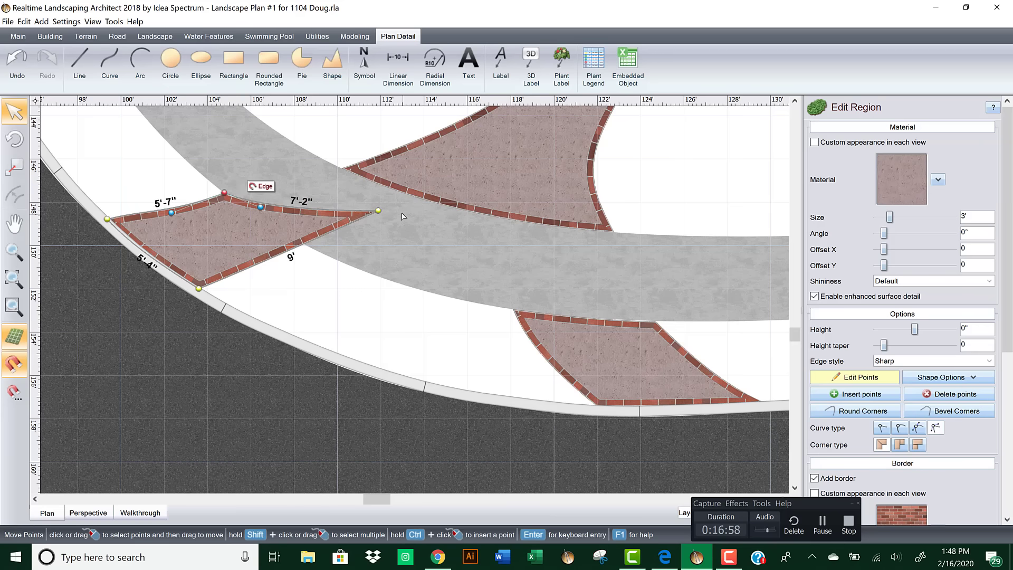
drag(377, 212, 310, 248)
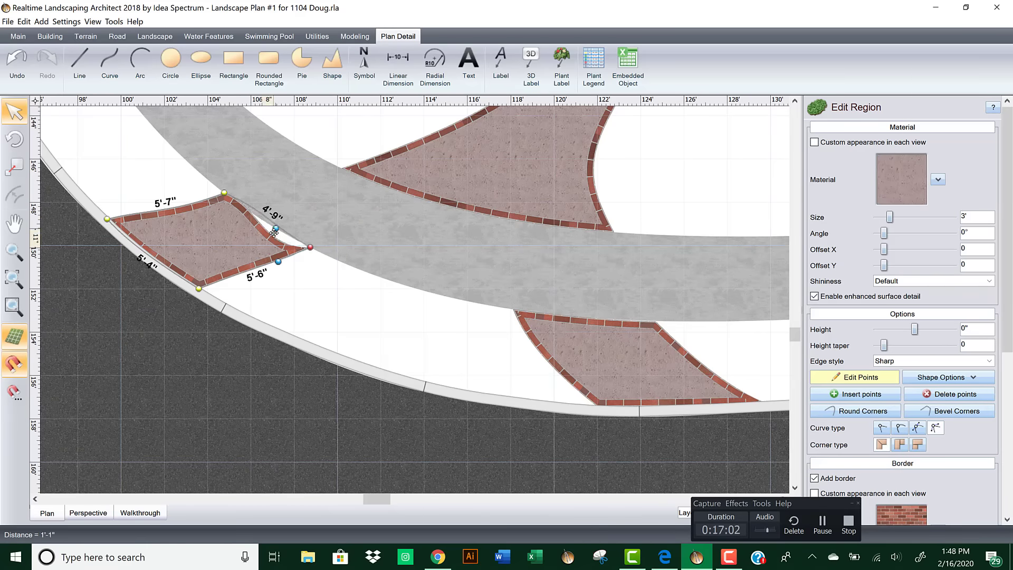
Step: Adjust the curve of the copied landing's sidewalk edge so it follows the sidewalk, about 4'-8" long
click(224, 193)
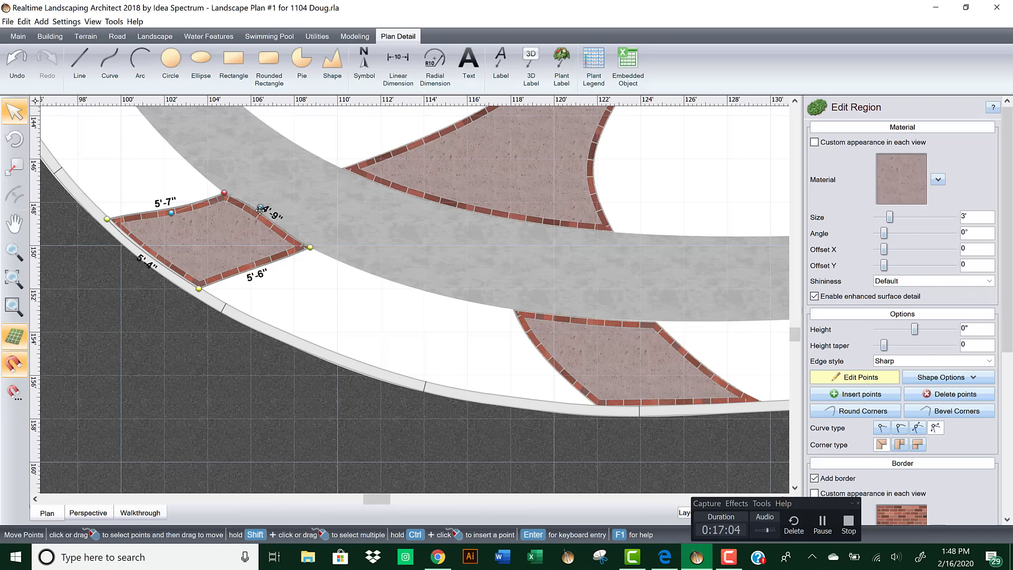
drag(260, 209, 253, 214)
click(311, 248)
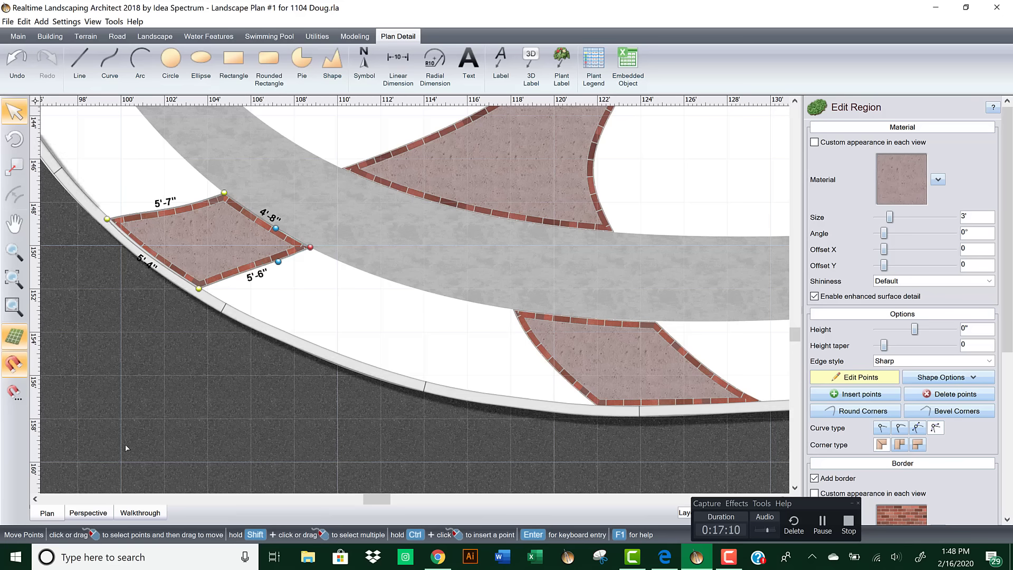
Step: Inspect both brick-bordered landings along the sidewalk and curb from street level and from above in the 3D perspective view
click(88, 513)
right_drag(294, 345, 415, 362)
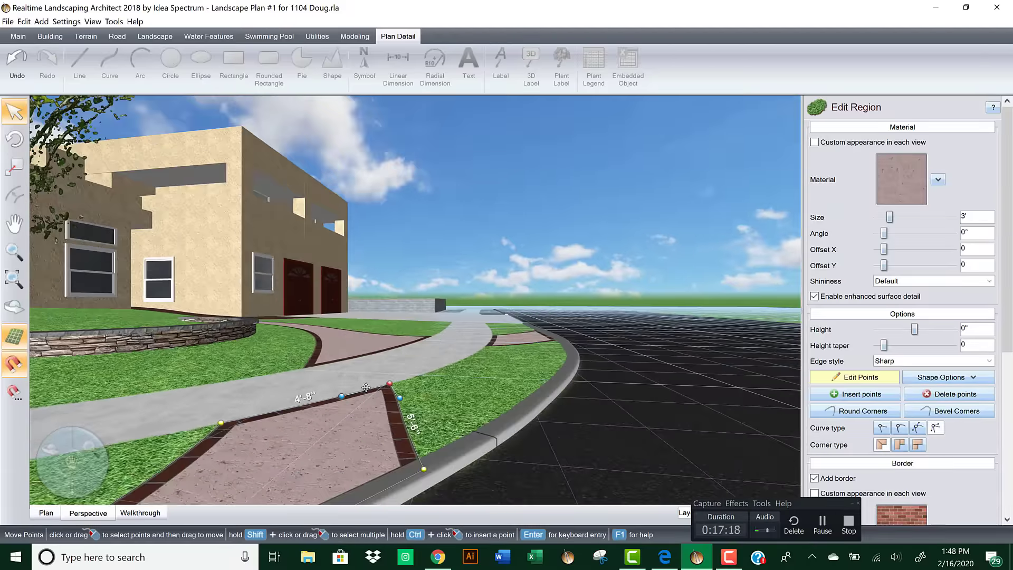
right_drag(388, 393, 332, 432)
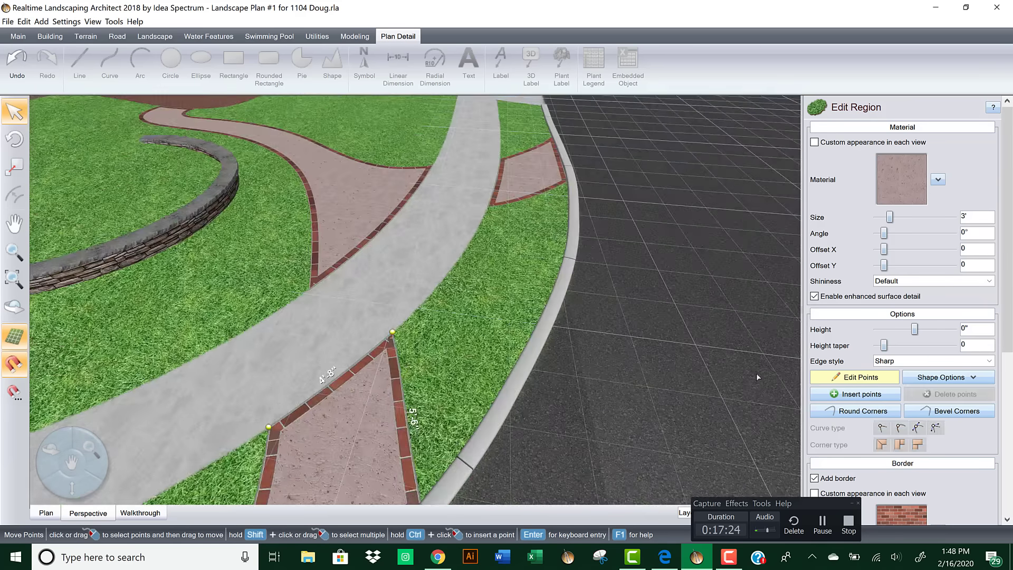
Step: Finish editing the copied landing's points and inspect its fit between the sidewalk and curb from street level and above
click(849, 376)
drag(333, 439, 358, 420)
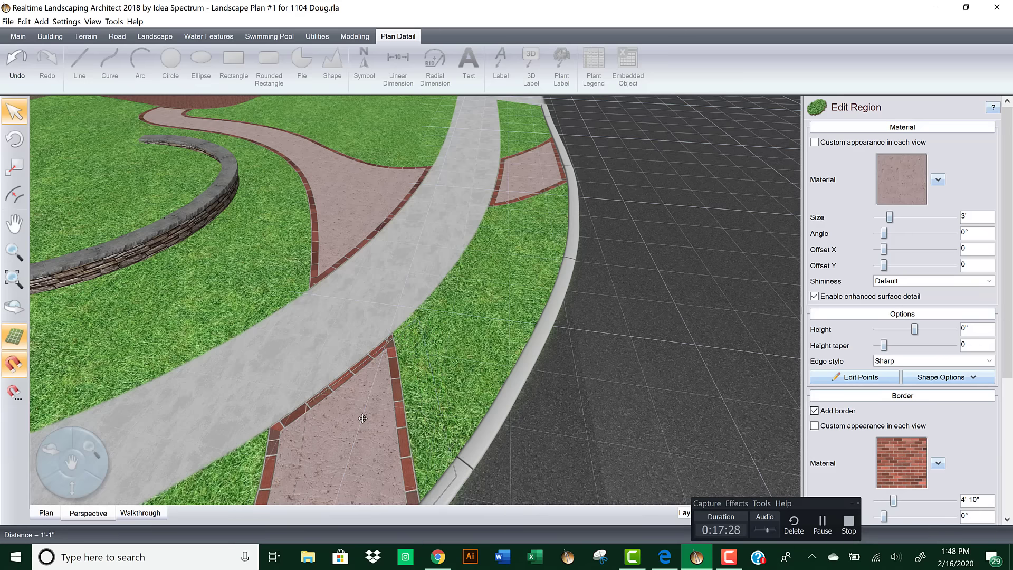
drag(361, 418, 377, 405)
middle_drag(363, 369, 374, 344)
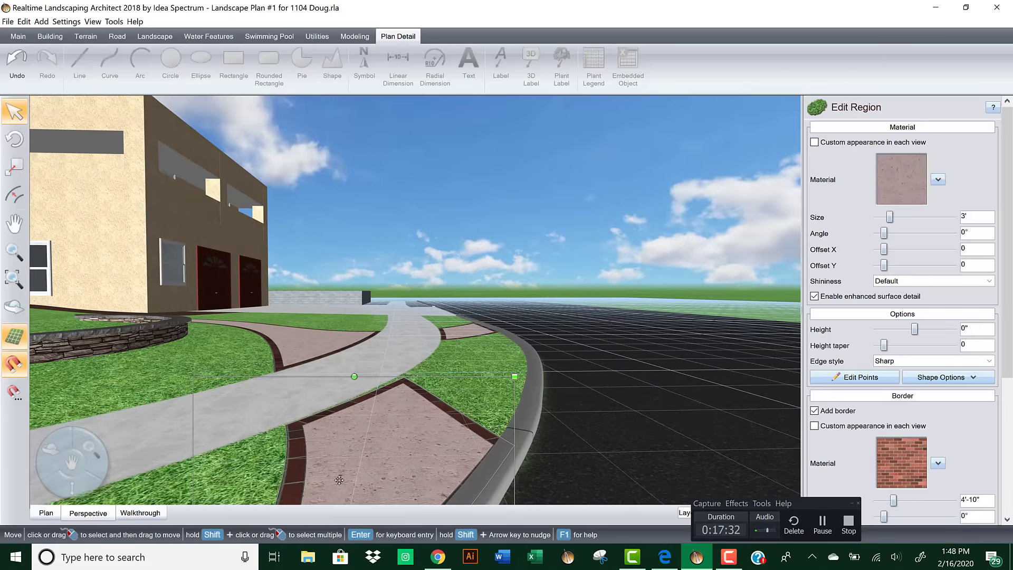
mouse_move(338, 464)
mouse_down()
mouse_move(324, 471)
mouse_move(338, 463)
mouse_up()
click(343, 404)
right_drag(343, 404, 456, 364)
scroll(457, 363, down, 3)
mouse_move(458, 363)
middle_down()
mouse_move(486, 353)
mouse_move(455, 362)
middle_up()
middle_drag(342, 379, 296, 374)
right_drag(296, 373, 352, 322)
middle_drag(352, 322, 353, 248)
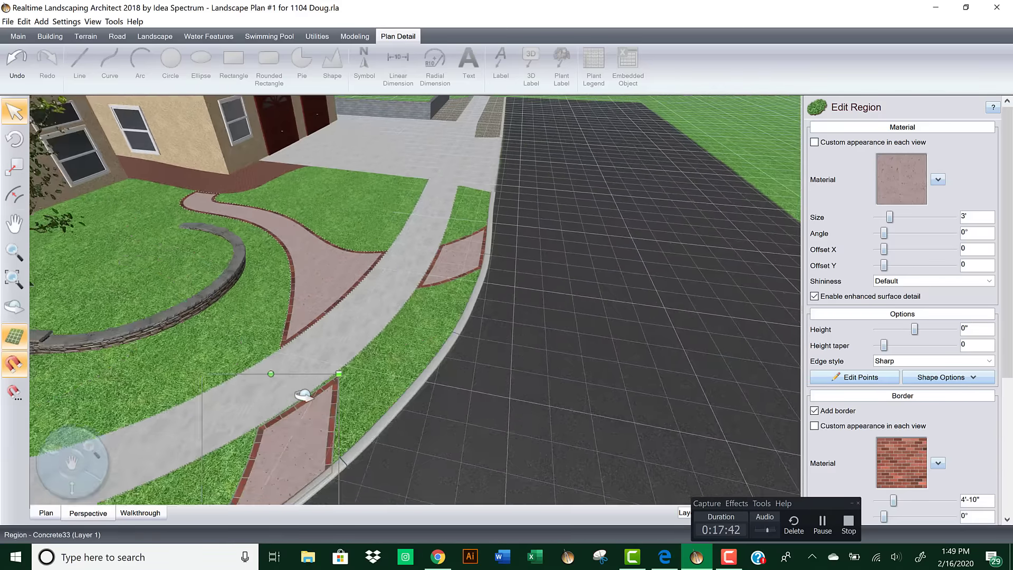
right_drag(303, 396, 94, 535)
Step: Move the copied landing's corners onto the sidewalk and curb in plan view, making its sidewalk edge about 4'-8" and driveway-side edge about 5'-5"
click(35, 512)
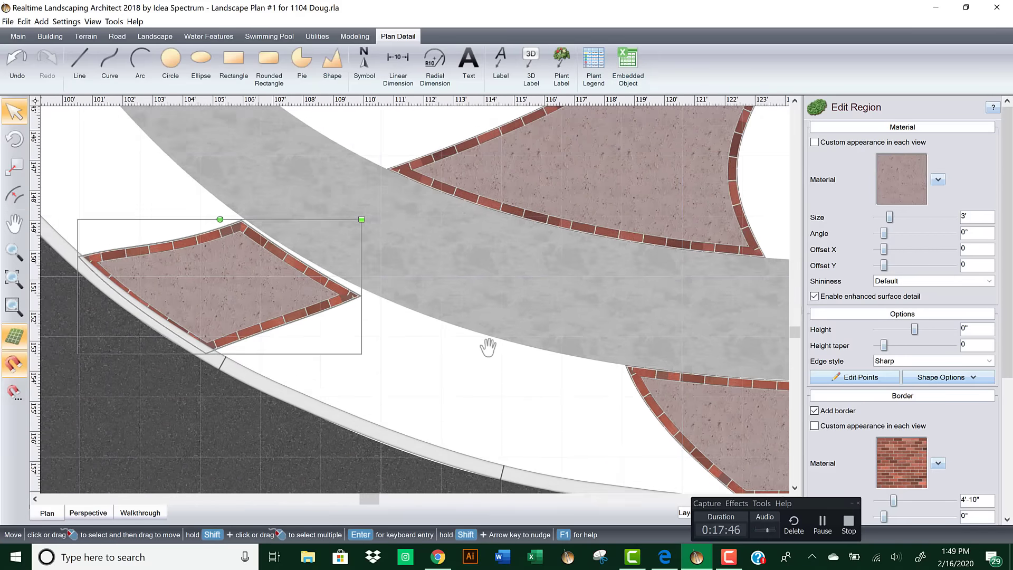
click(847, 377)
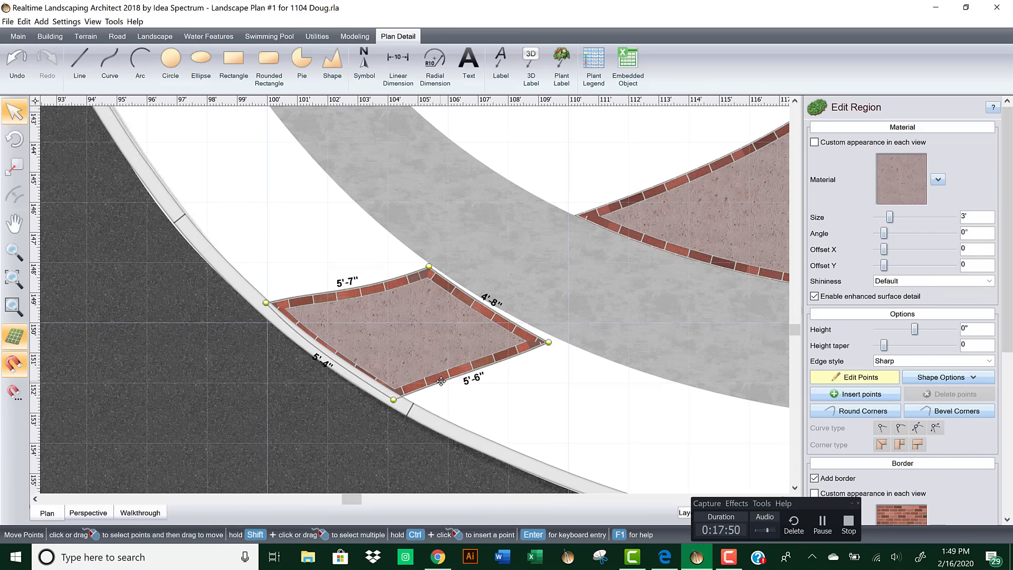
drag(441, 381, 455, 375)
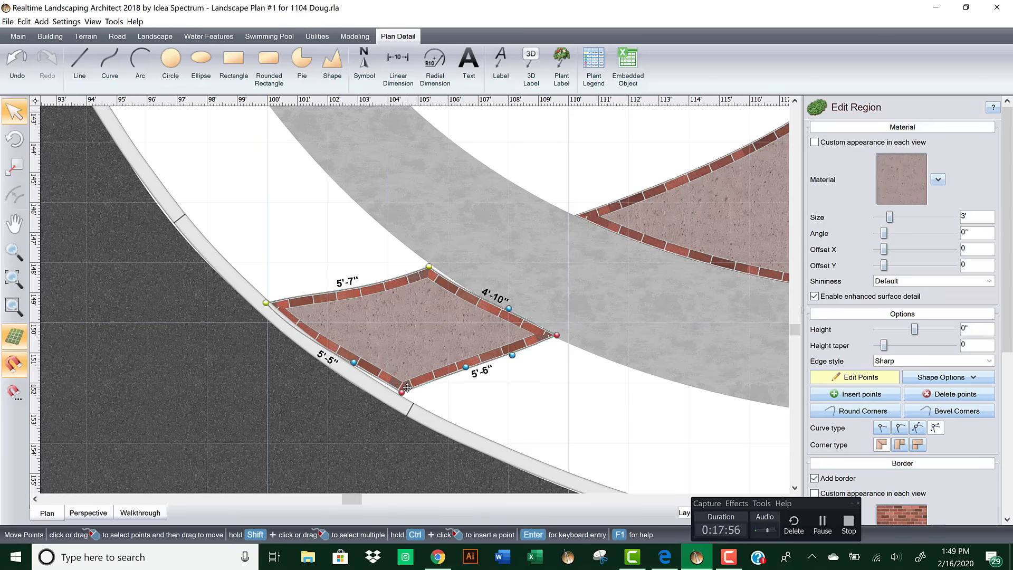
scroll(406, 379, up, 3)
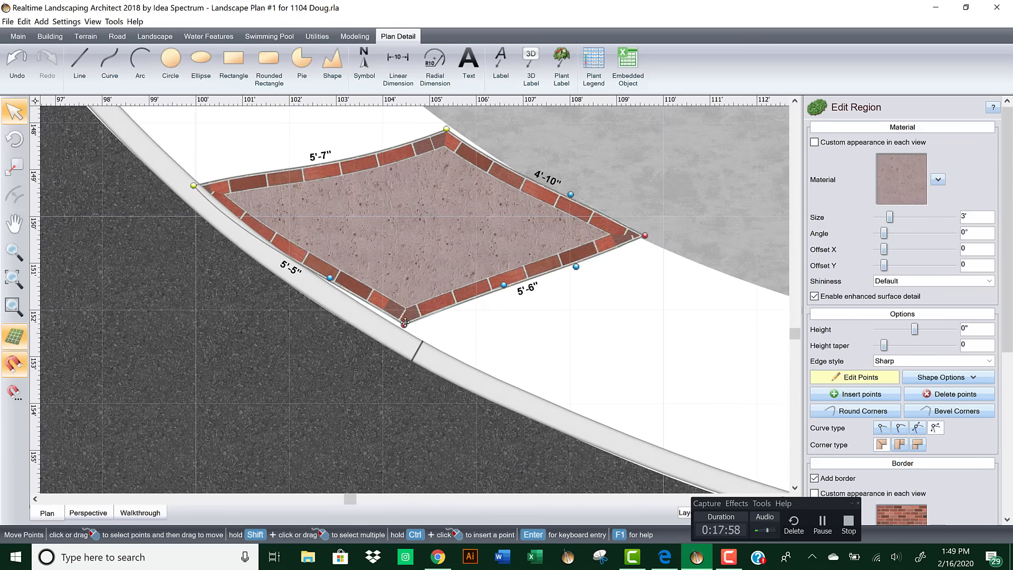
drag(404, 324, 405, 329)
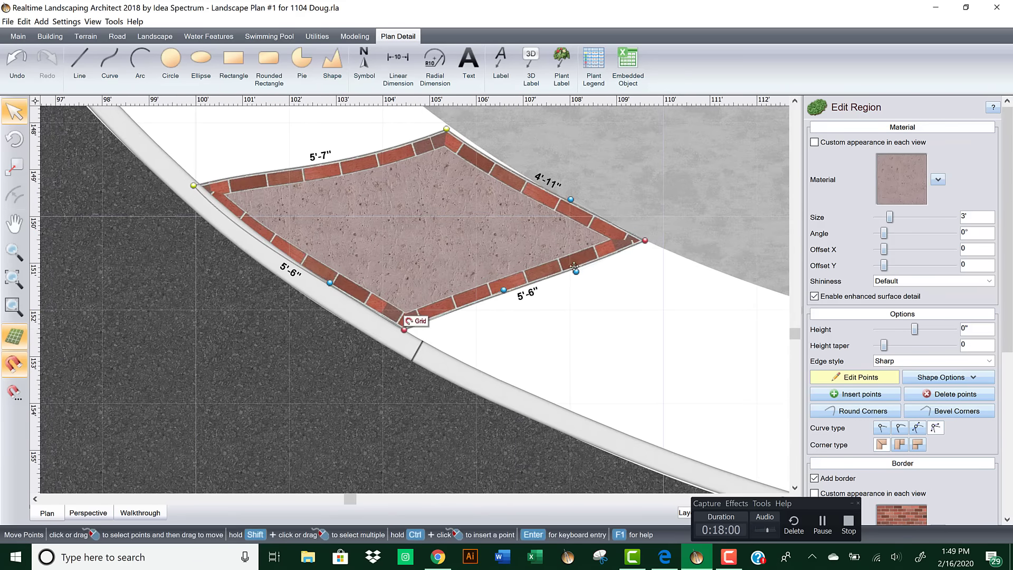
drag(642, 242, 640, 238)
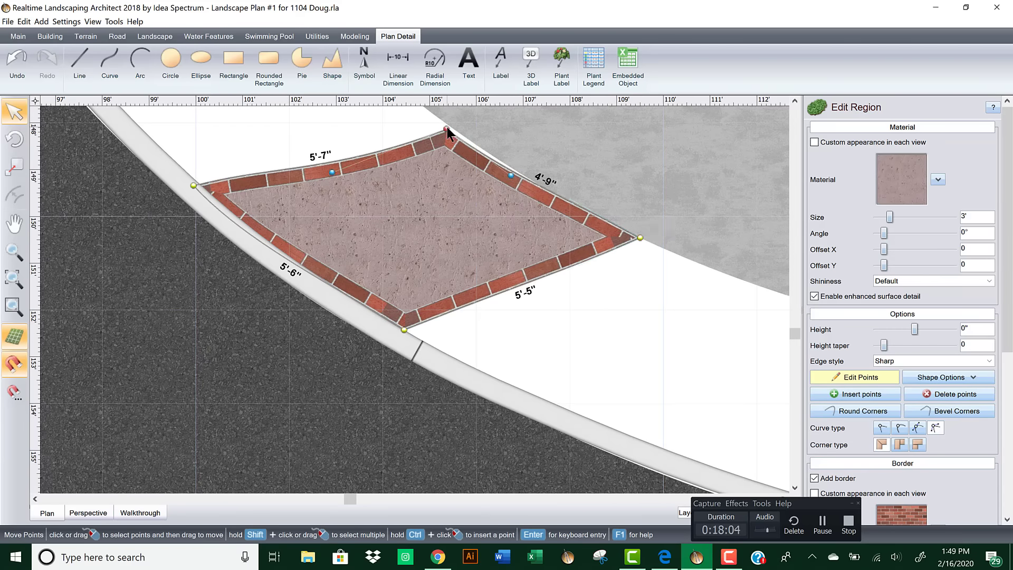
drag(446, 127, 450, 126)
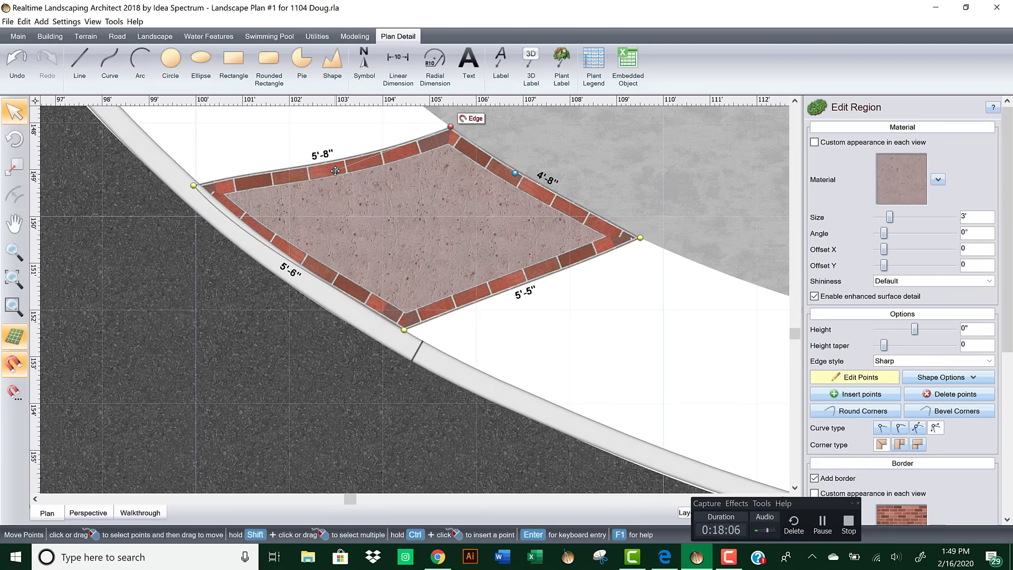
Step: Shift the landing's remaining curb corner so its two adjoining edges are about 5'-10", and curve its sides between sidewalk and curb
mouse_move(192, 184)
mouse_down()
mouse_move(179, 174)
mouse_move(190, 175)
mouse_up()
drag(264, 161, 272, 163)
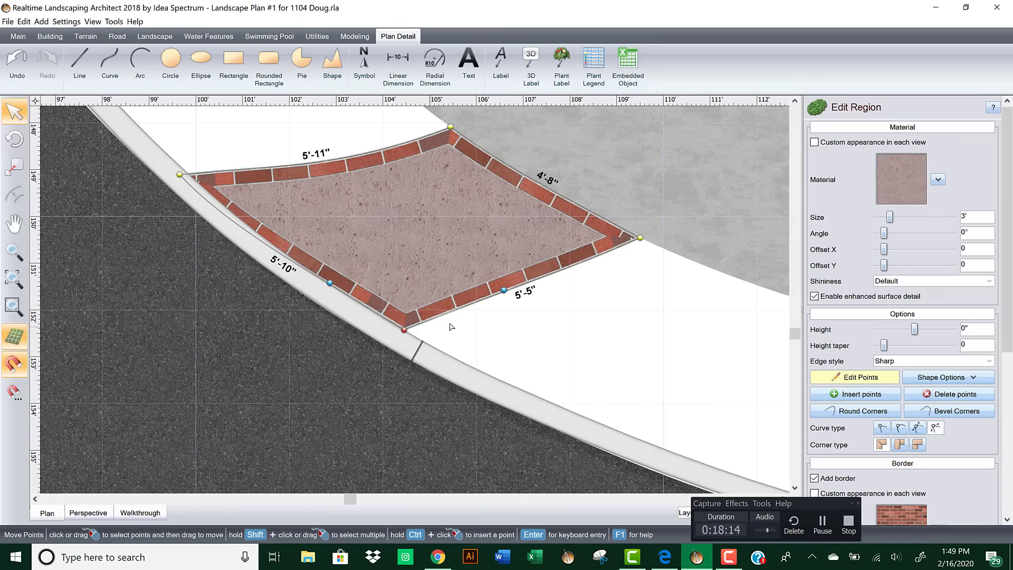
drag(502, 289, 520, 308)
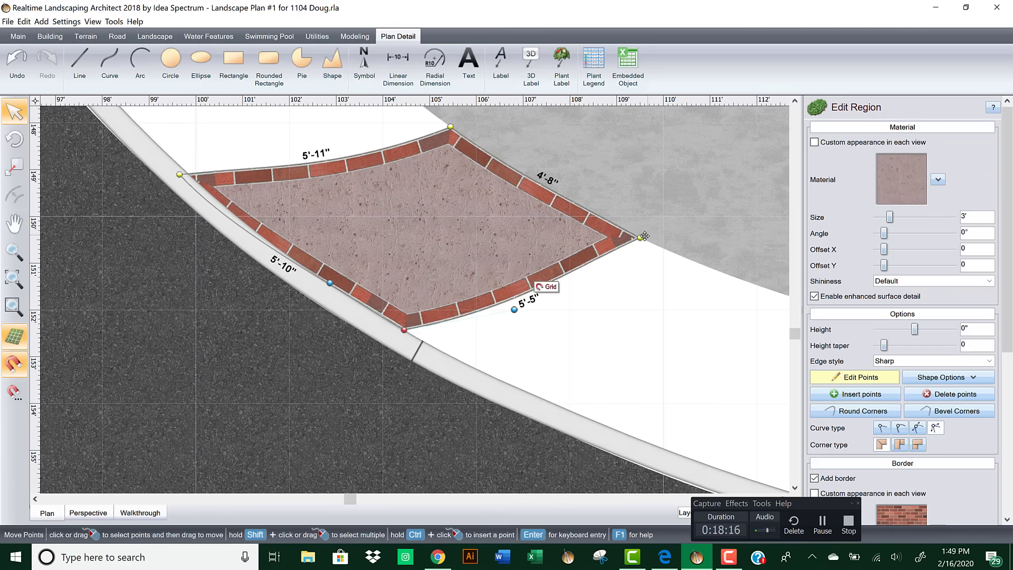
click(640, 237)
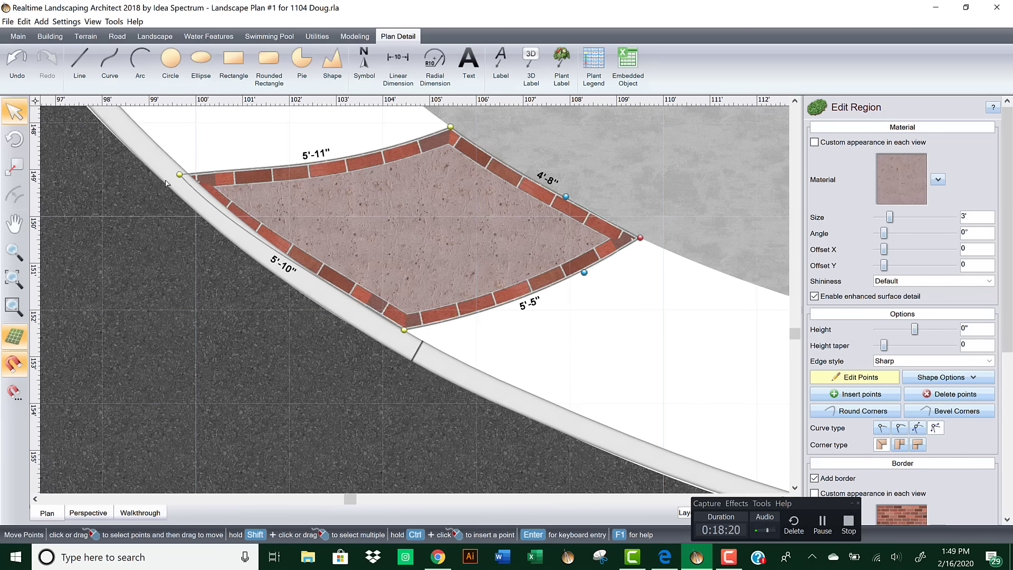
drag(179, 174, 183, 173)
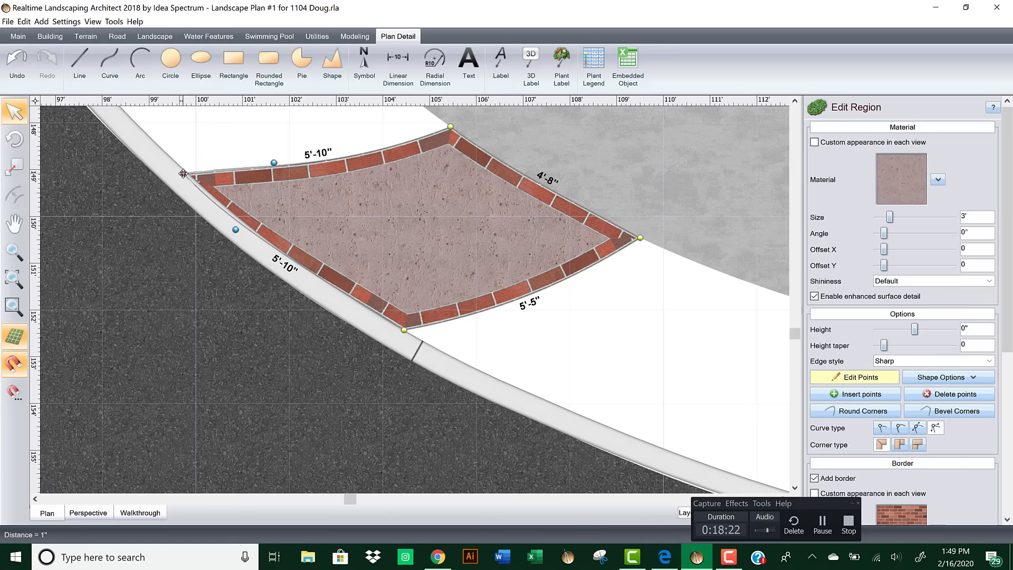
Step: In the 3D perspective view, extend the landing nearer the driveway along the sidewalk, making its sidewalk edge about 7' and driveway-side edge about 6'-2"
click(88, 512)
right_drag(280, 336, 329, 507)
right_drag(296, 110, 471, 334)
right_drag(582, 382, 490, 431)
click(874, 377)
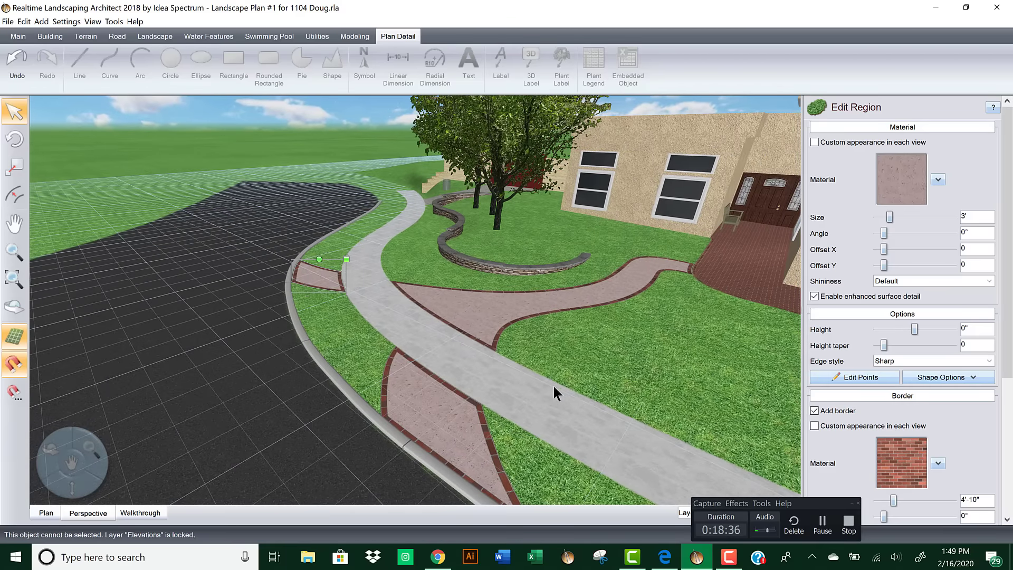
click(451, 409)
click(835, 377)
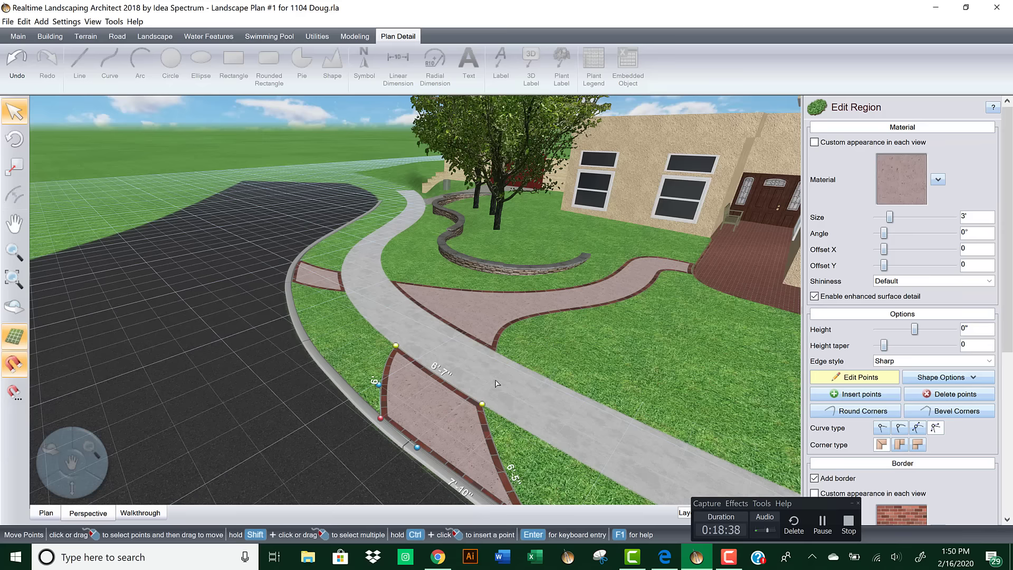
drag(484, 405, 489, 407)
right_drag(499, 395, 504, 378)
drag(510, 384, 522, 388)
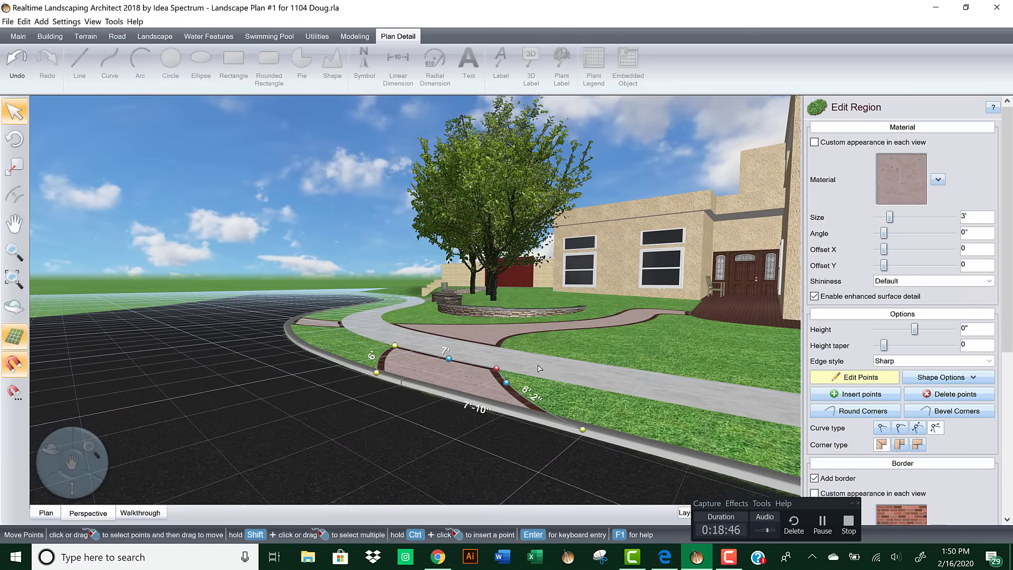
Step: Refine the curve of that landing's driveway-side edge and snap its corner to the sidewalk, making the sidewalk edge about 7'-1"
right_drag(520, 370, 506, 354)
scroll(506, 355, up, 3)
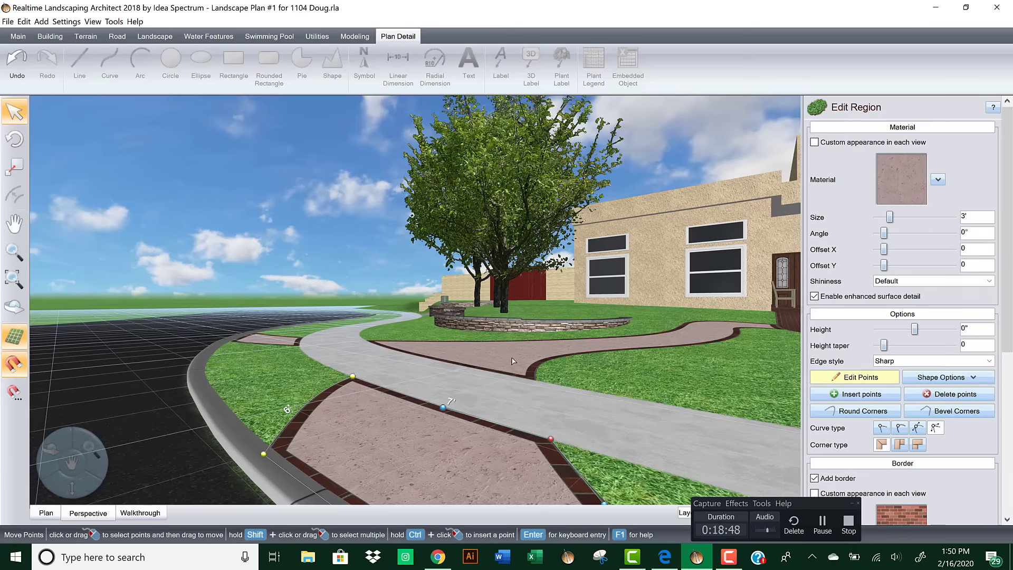
scroll(490, 416, up, 3)
scroll(477, 464, down, 2)
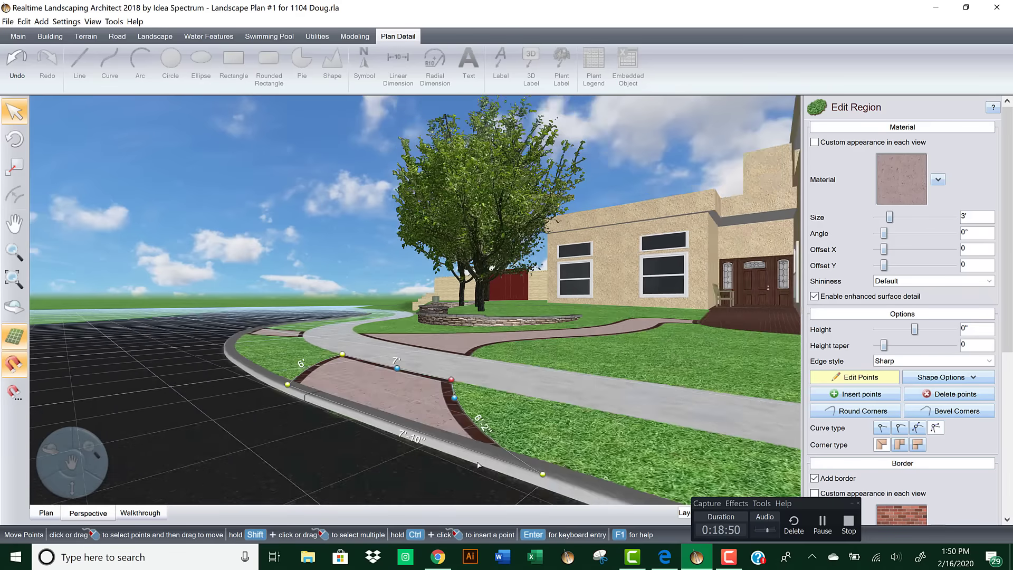
scroll(454, 400, up, 2)
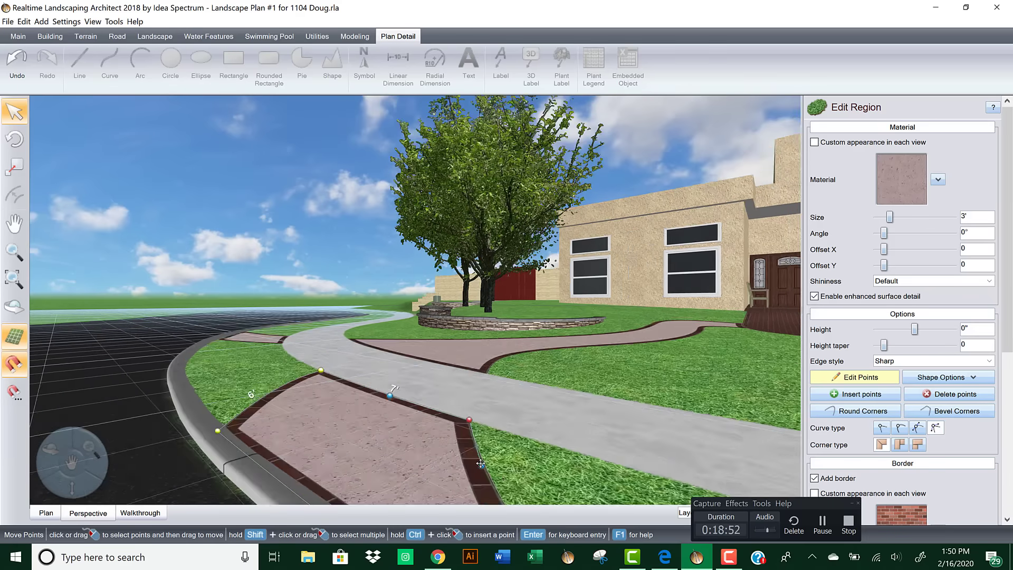
ctrl+click(481, 464)
drag(472, 464, 472, 465)
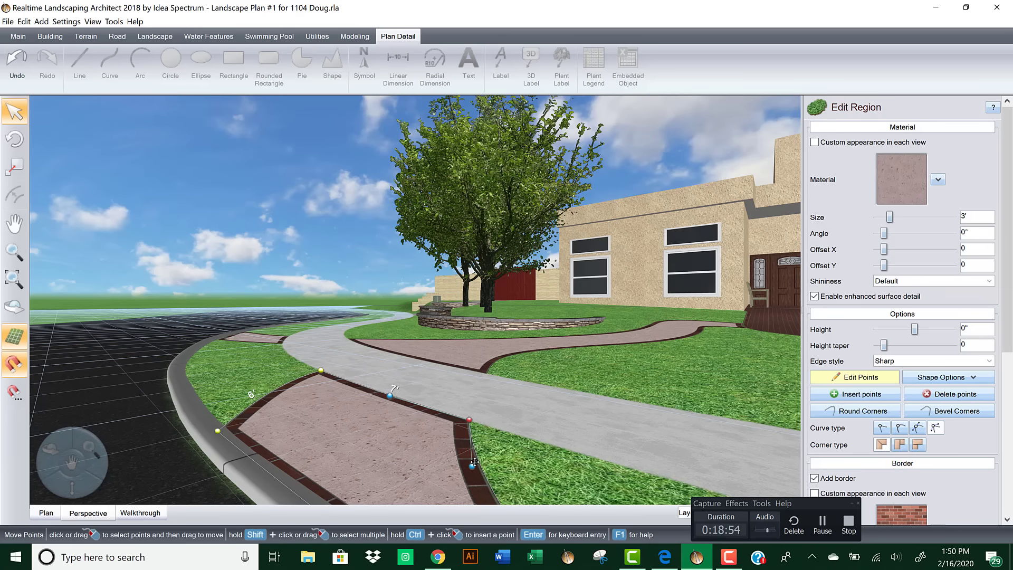
drag(470, 420, 480, 422)
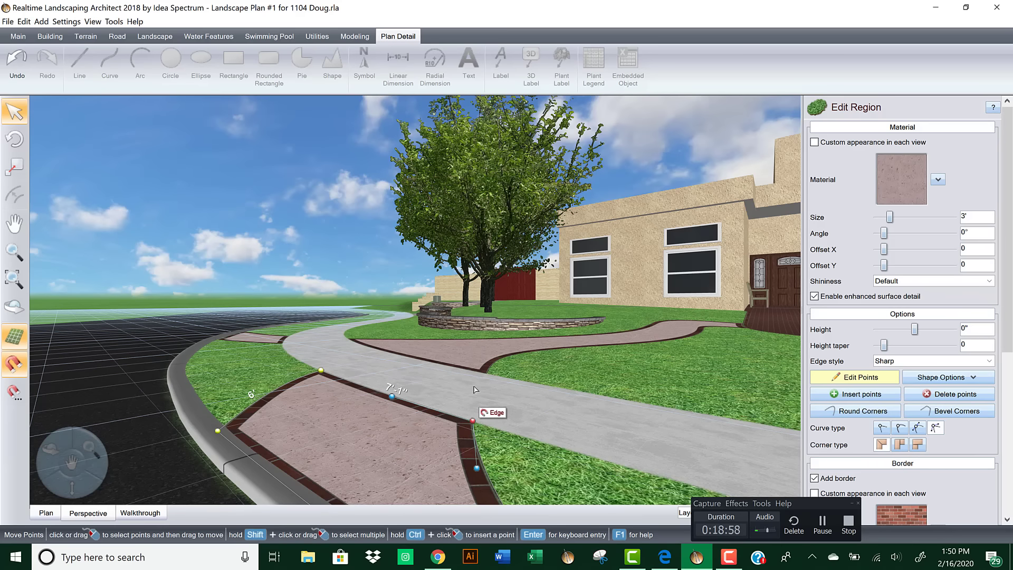
scroll(474, 390, down, 3)
middle_drag(474, 390, 524, 437)
middle_drag(441, 313, 433, 300)
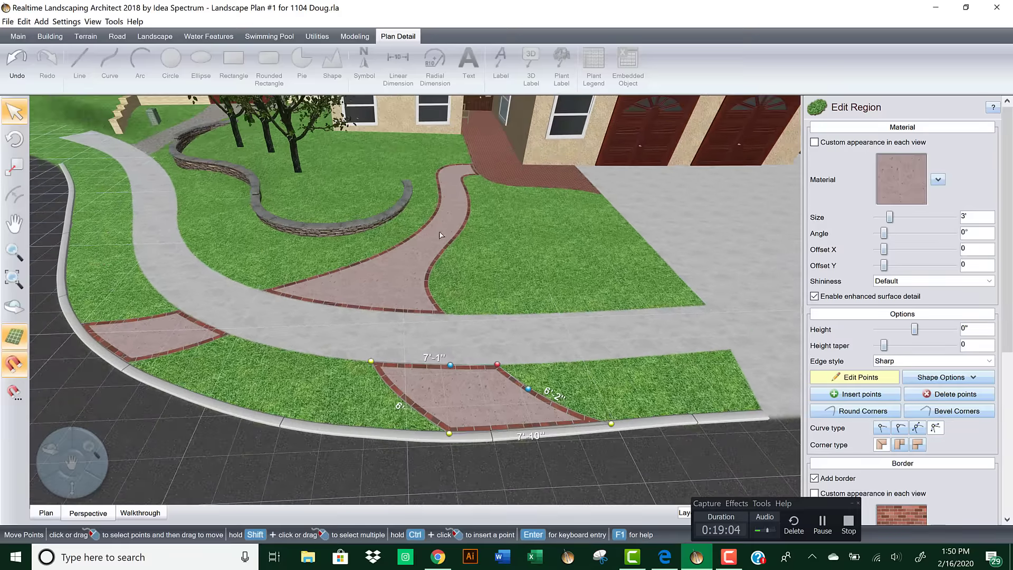
click(869, 374)
Step: Examine the front yard, retaining wall, walkway and both landings from several angles in the 3D perspective view
middle_drag(452, 248, 478, 300)
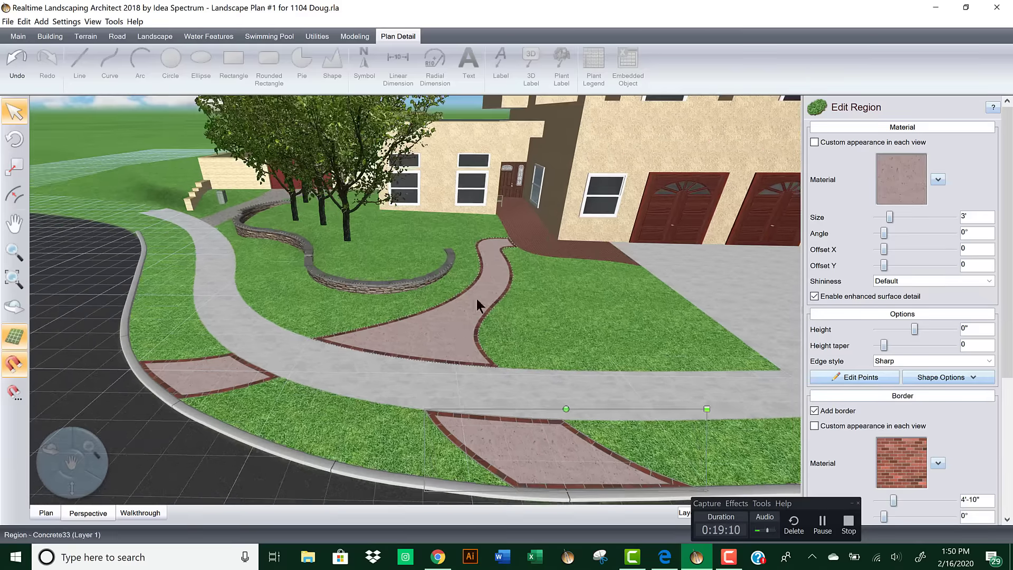
click(464, 266)
middle_drag(464, 267, 525, 323)
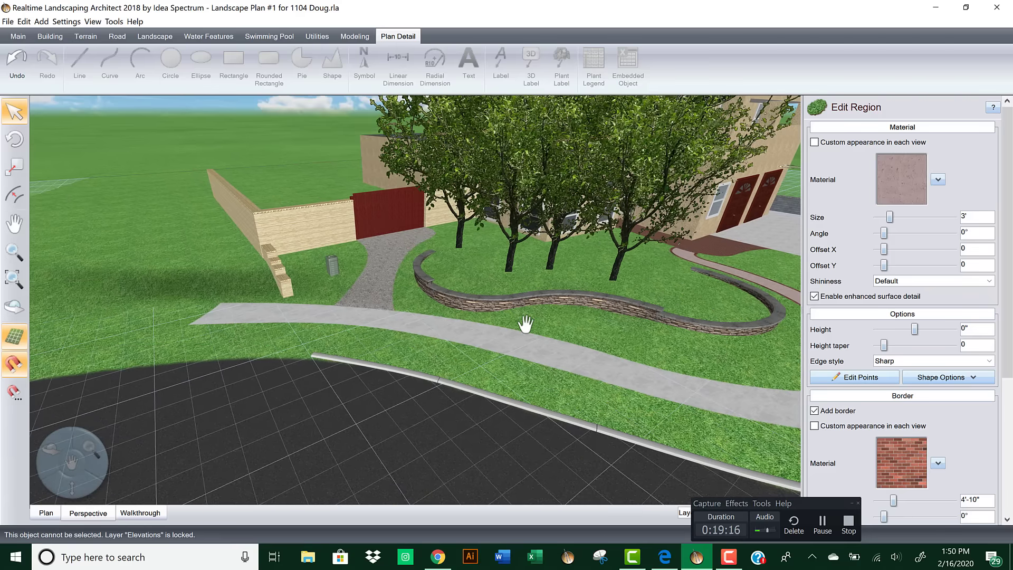
middle_drag(622, 301, 580, 286)
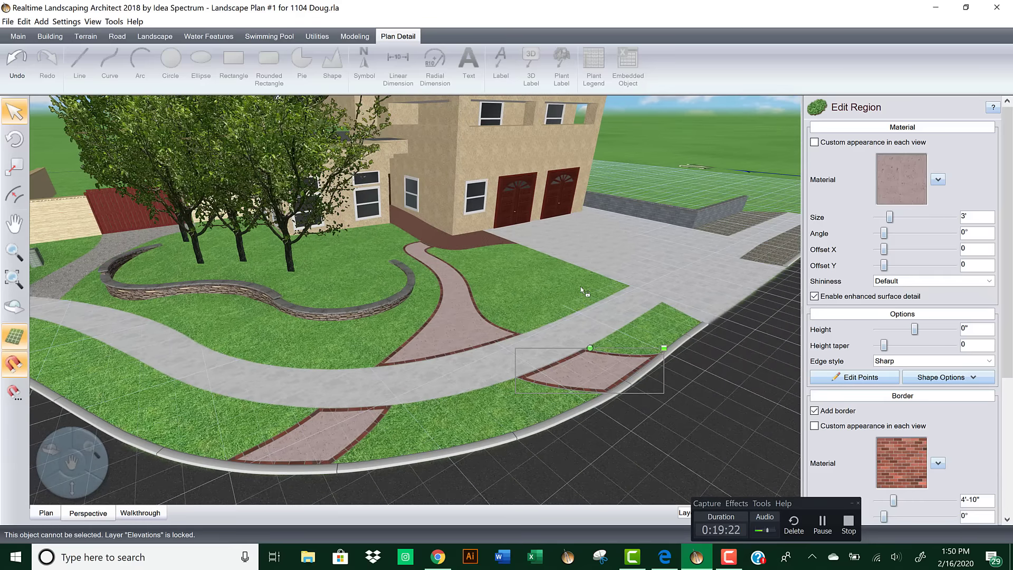
mouse_move(642, 293)
middle_down()
mouse_move(593, 290)
mouse_move(639, 306)
middle_up()
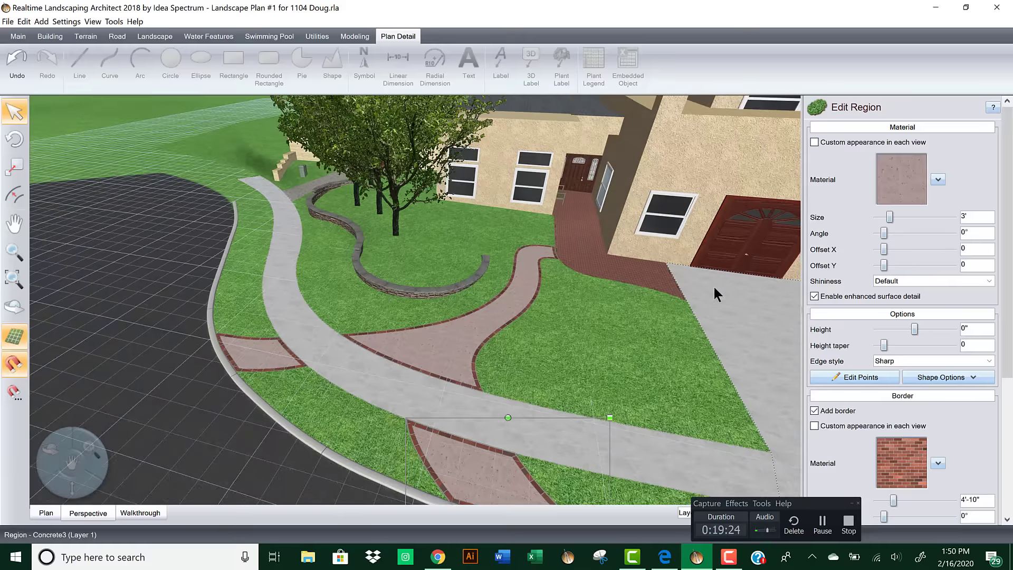
click(666, 351)
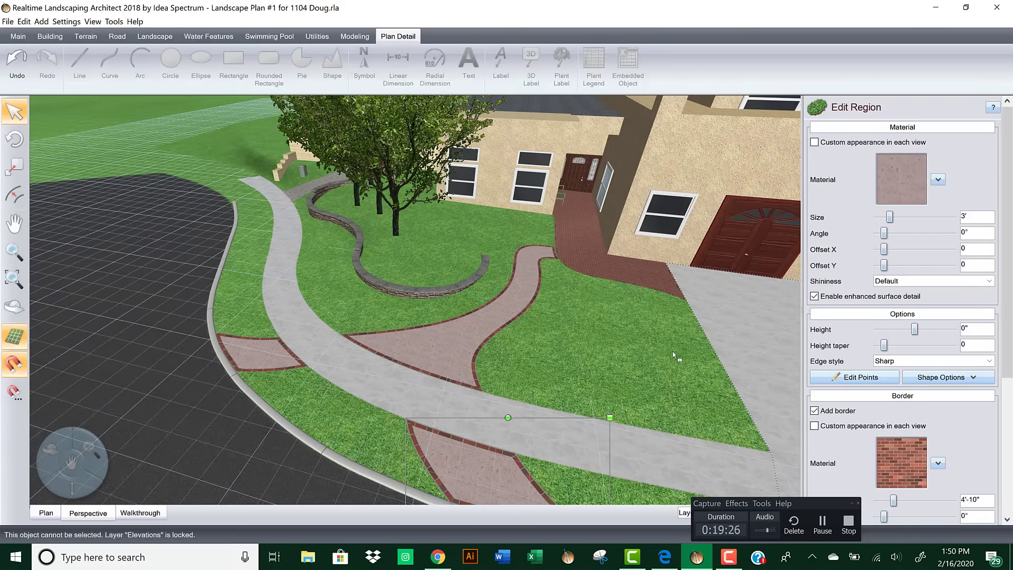
middle_drag(588, 342, 616, 341)
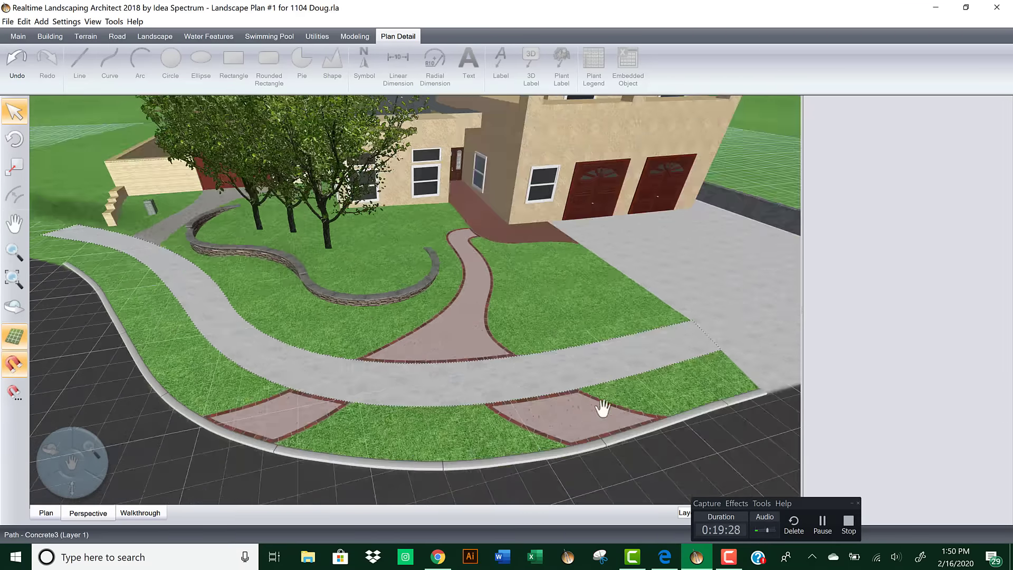
Step: Begin a landscape region where the walkway meets the brick patio and trace the first bend of the walkway's driveway-side border
scroll(615, 290, up, 3)
click(138, 38)
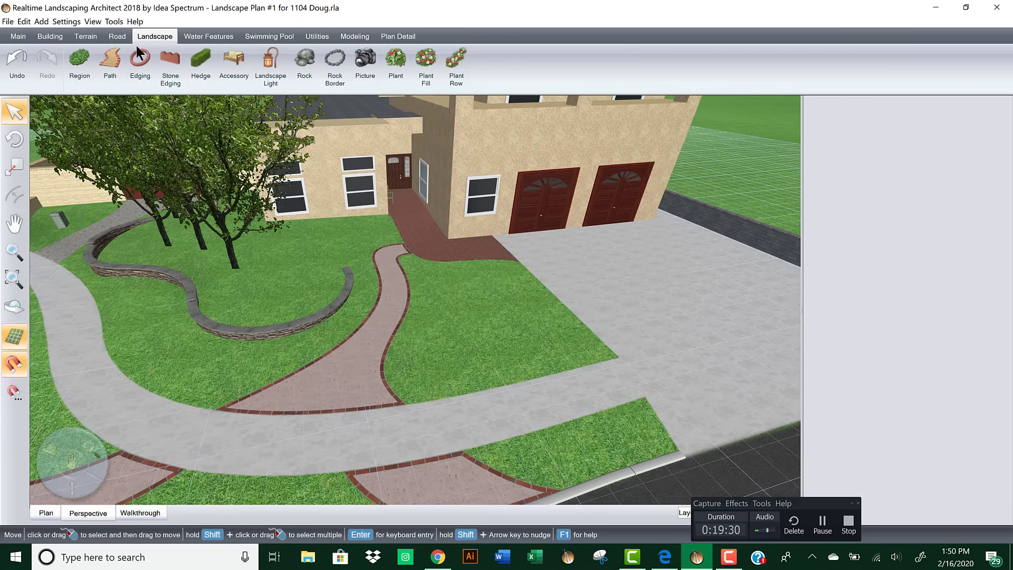
click(75, 56)
scroll(411, 222, up, 3)
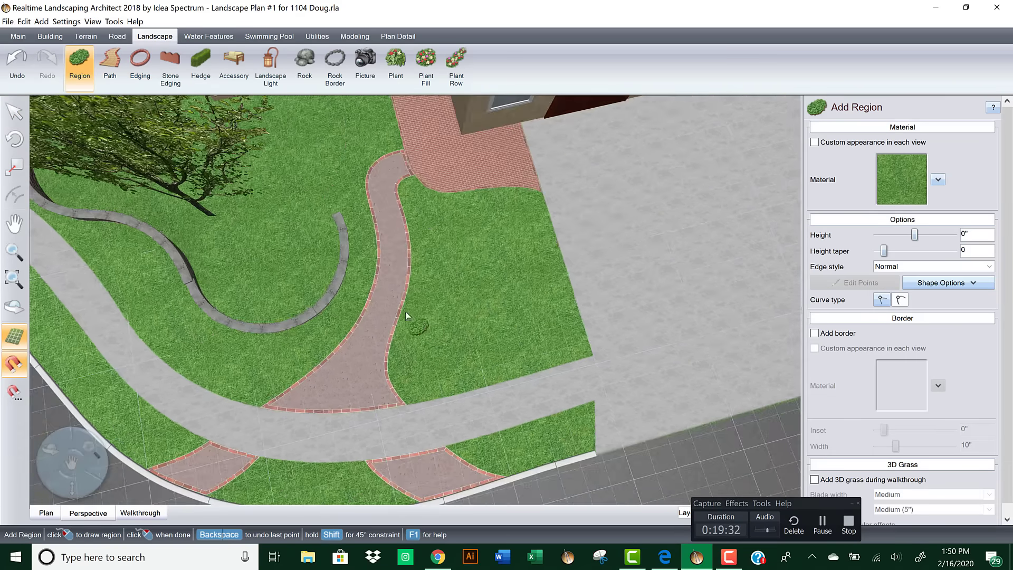
scroll(419, 231, up, 4)
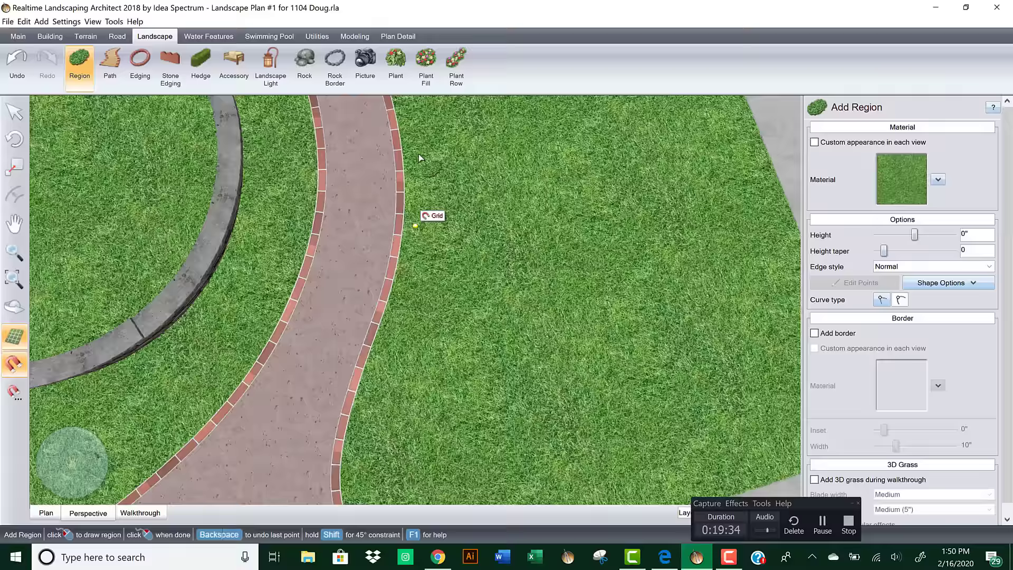
middle_drag(404, 164, 402, 245)
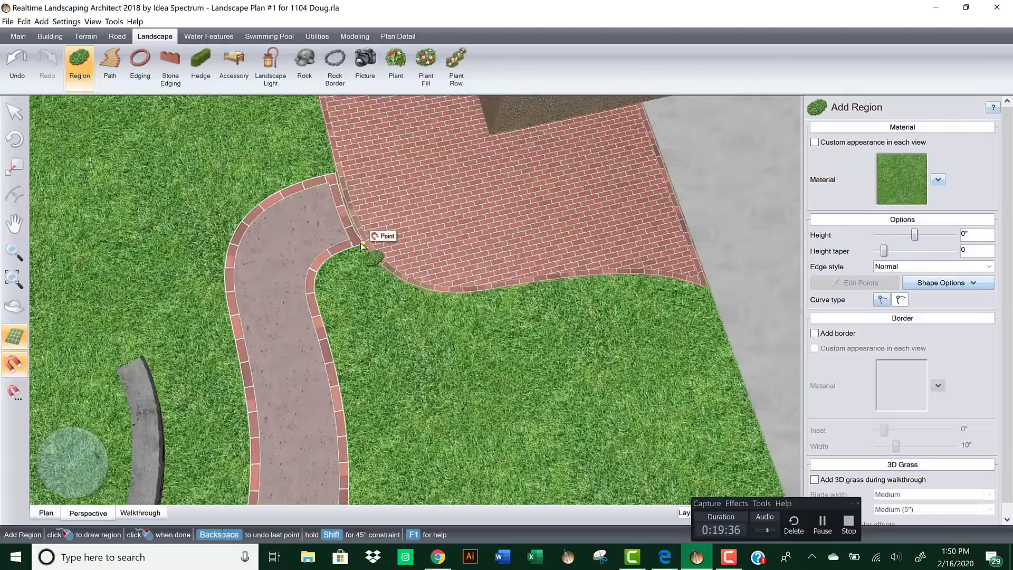
click(363, 243)
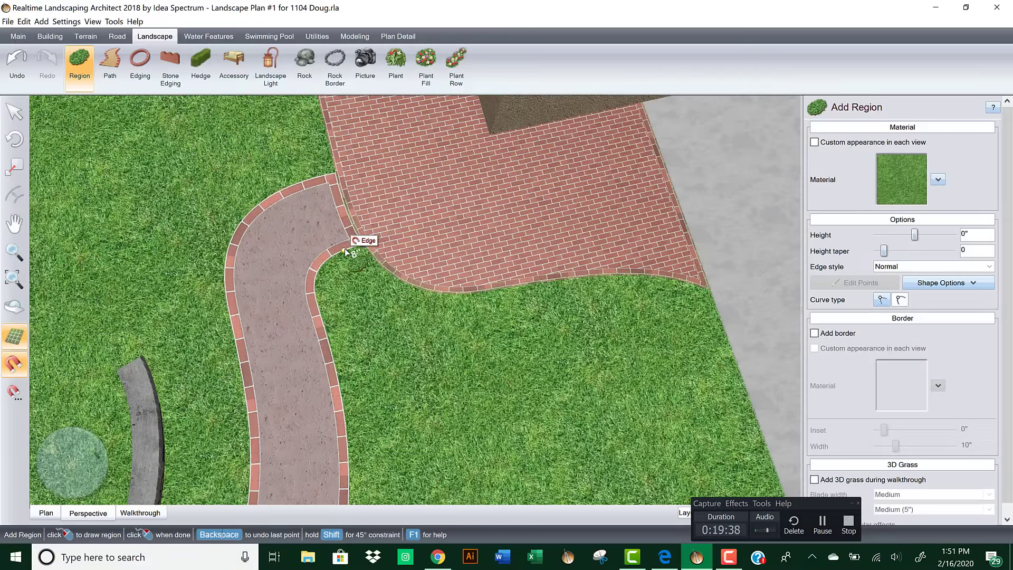
click(319, 270)
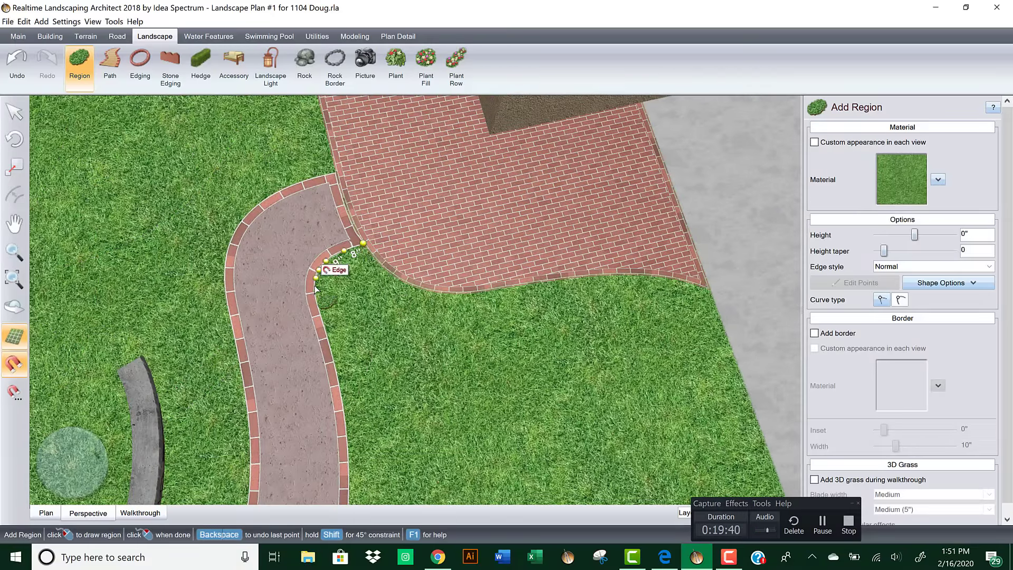
click(315, 285)
click(316, 299)
click(324, 325)
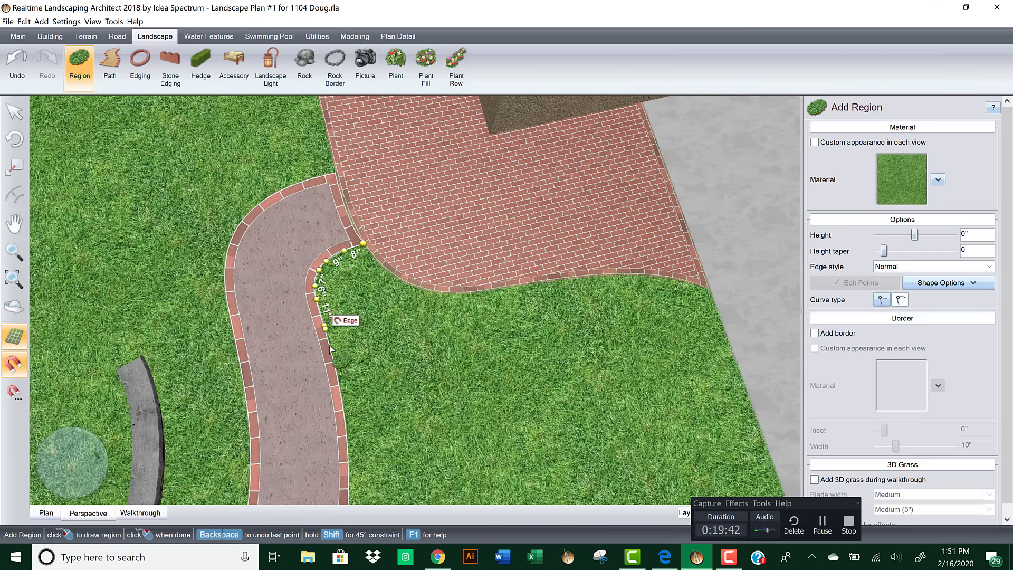
click(330, 346)
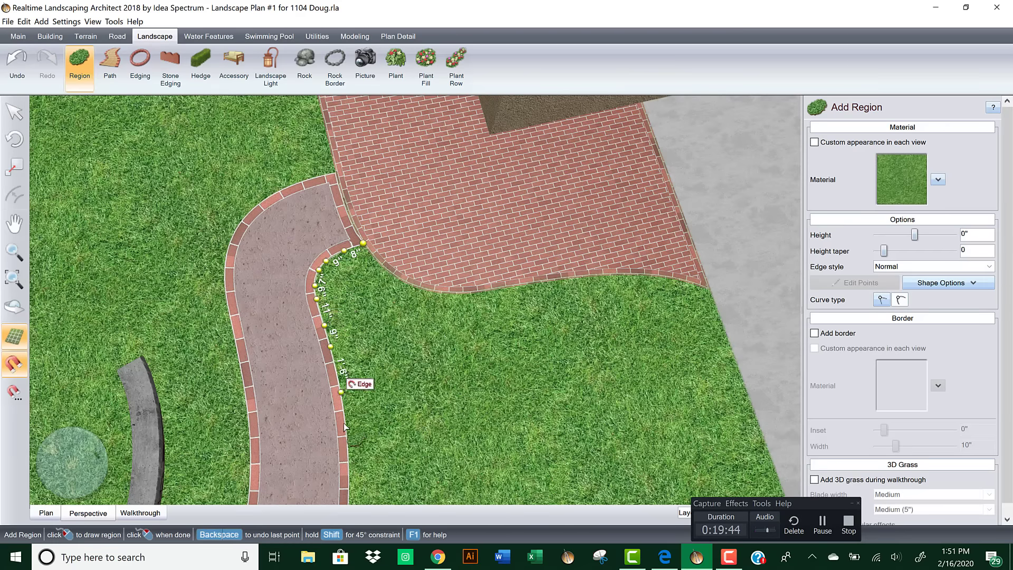
click(341, 392)
Step: Continue the region outline along the middle curve of the walkway's driveway-side brick border
middle_drag(347, 367, 342, 182)
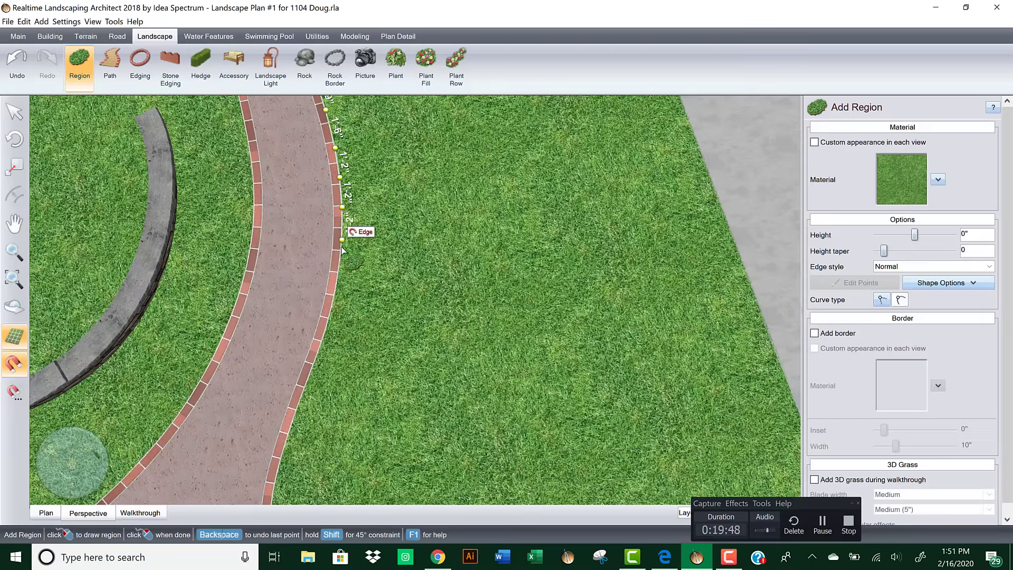
click(342, 247)
click(336, 287)
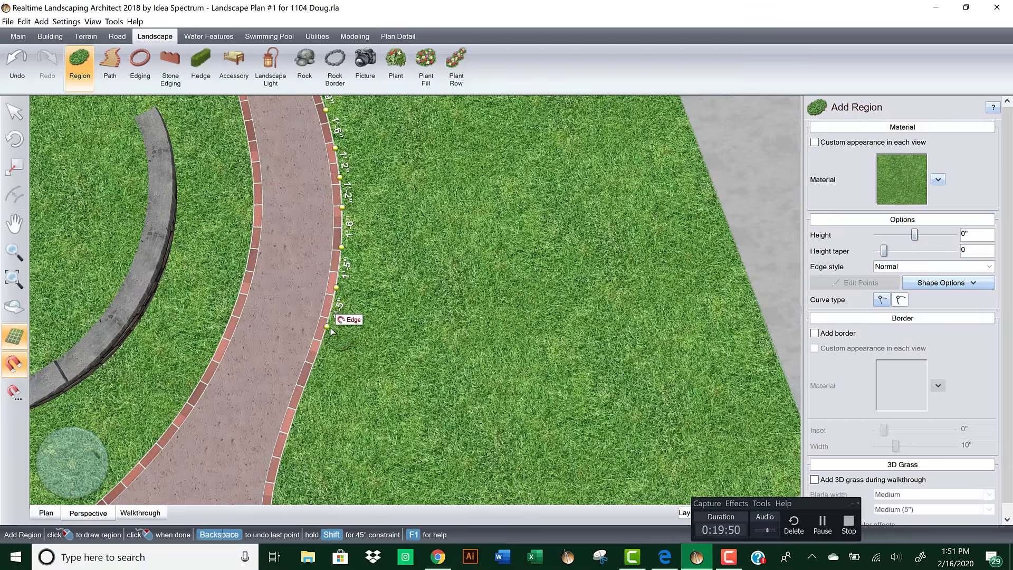
click(327, 347)
click(317, 362)
scroll(317, 362, down, 2)
middle_drag(318, 362, 399, 154)
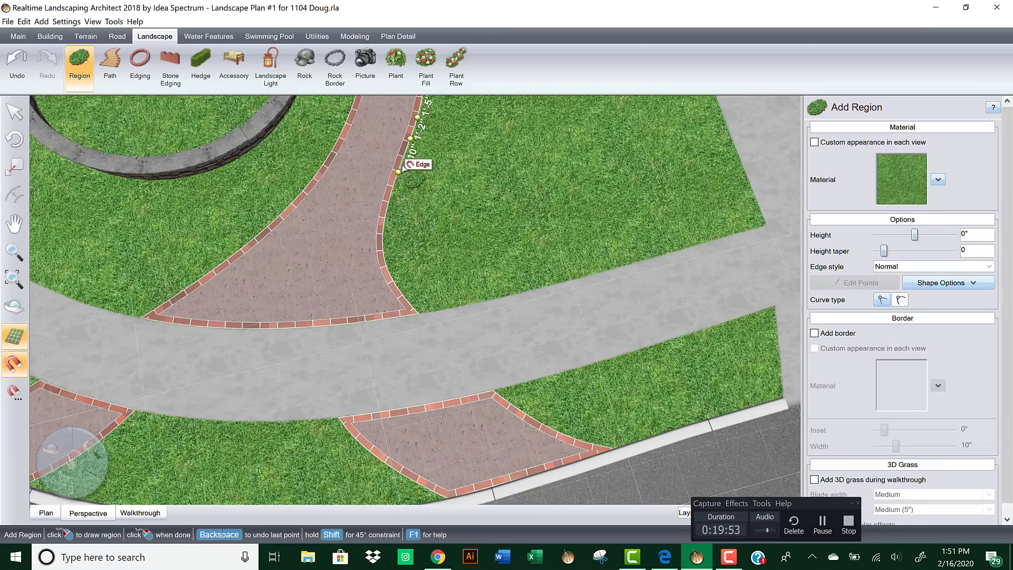
Step: Trace the flared end of the walkway's driveway-side brick border down to the sidewalk with closely spaced region points
click(401, 163)
click(391, 194)
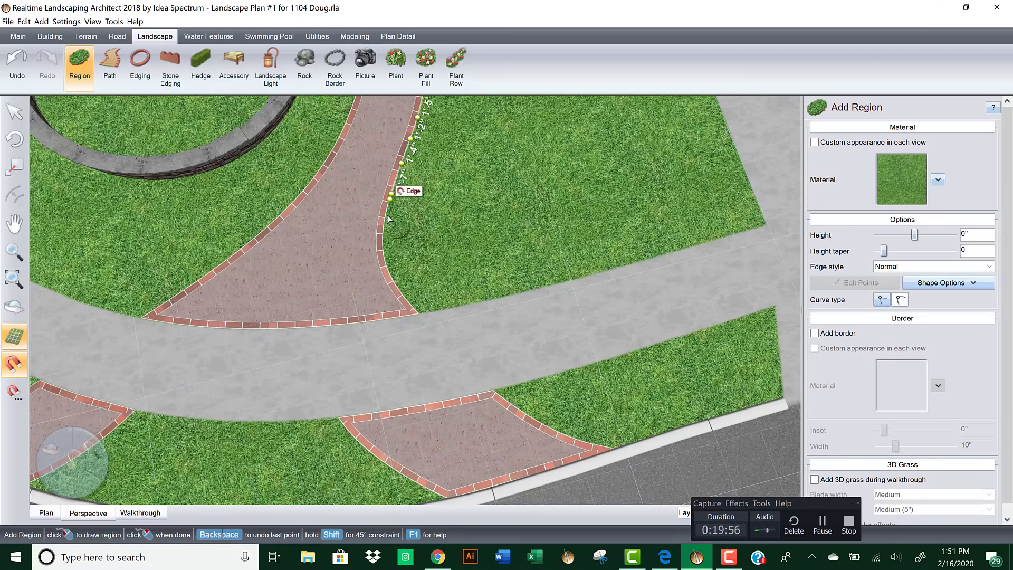
click(385, 215)
click(383, 236)
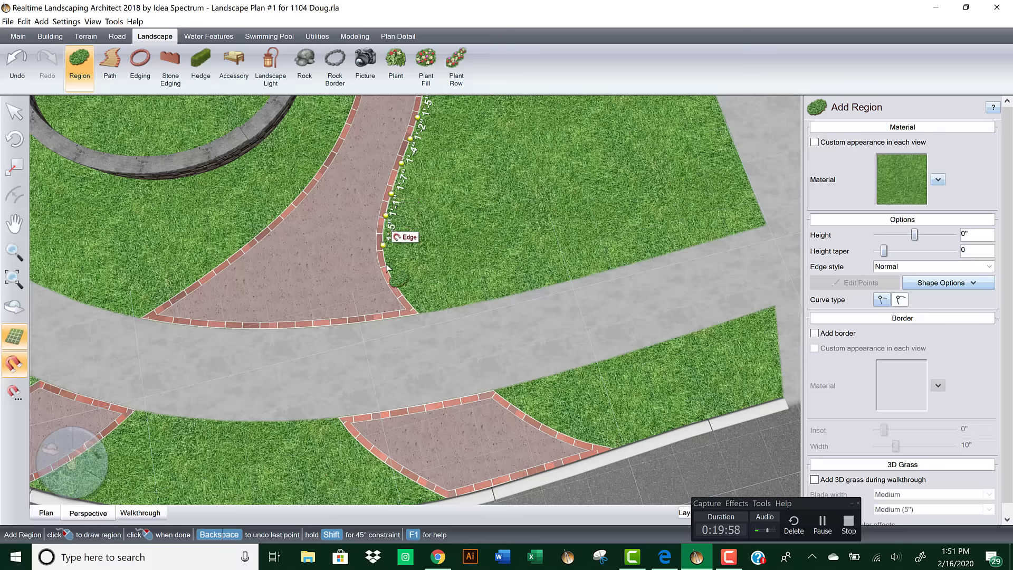
click(388, 270)
click(396, 284)
click(406, 298)
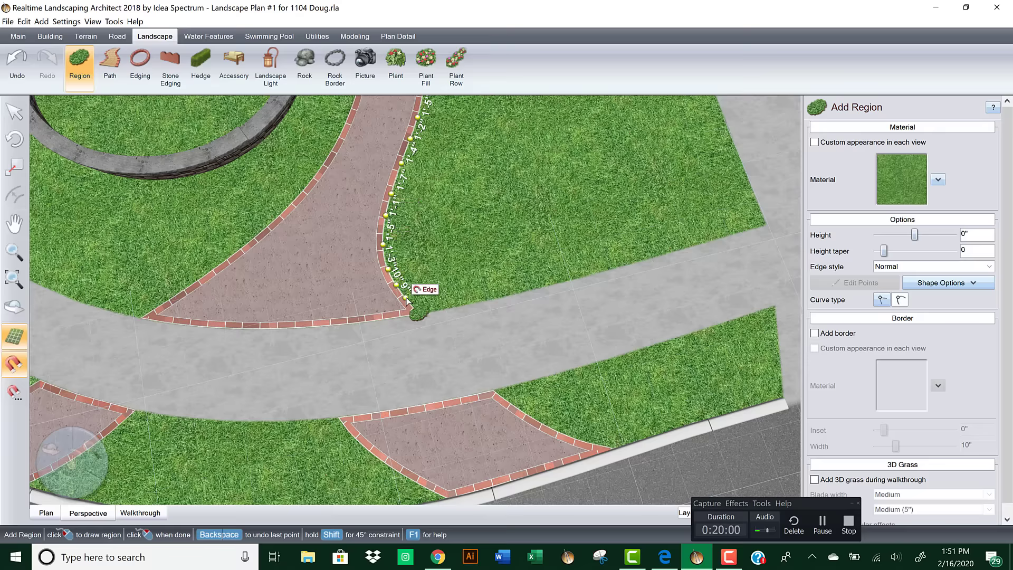
click(413, 306)
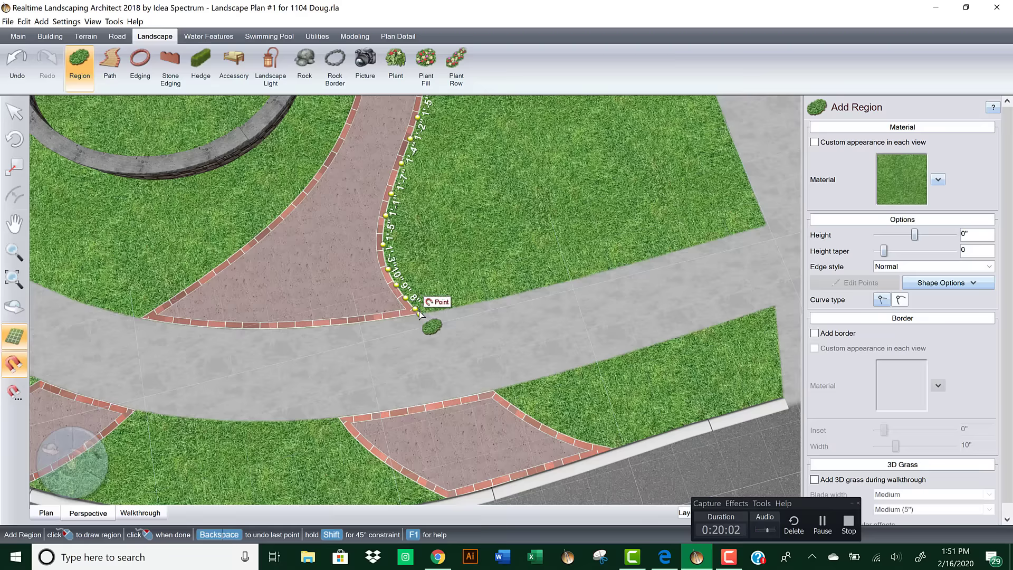
Step: Extend the region outline along the sidewalk edge from the walkway to the driveway corner
click(451, 307)
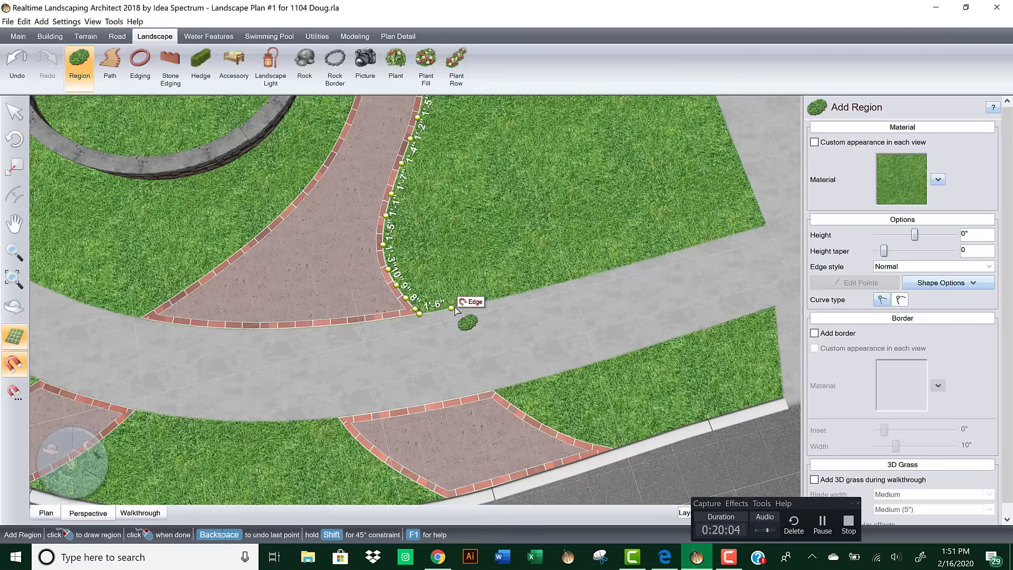
click(518, 299)
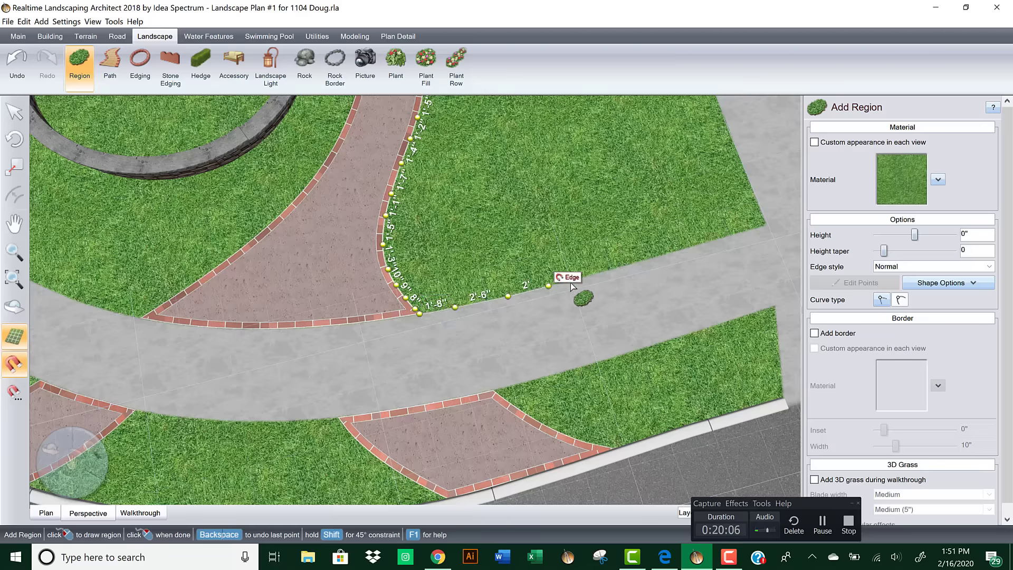
click(571, 283)
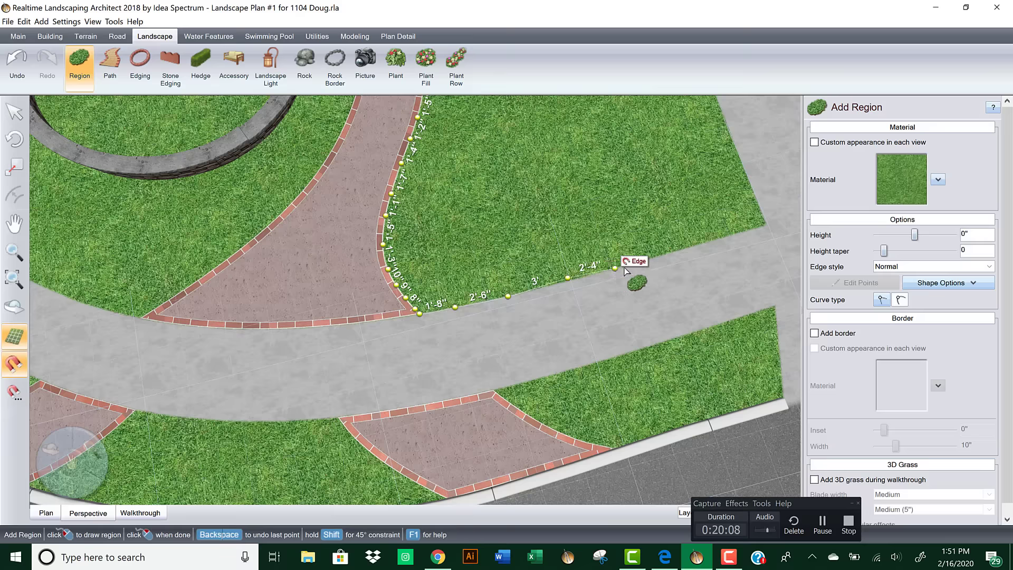
click(715, 240)
click(727, 236)
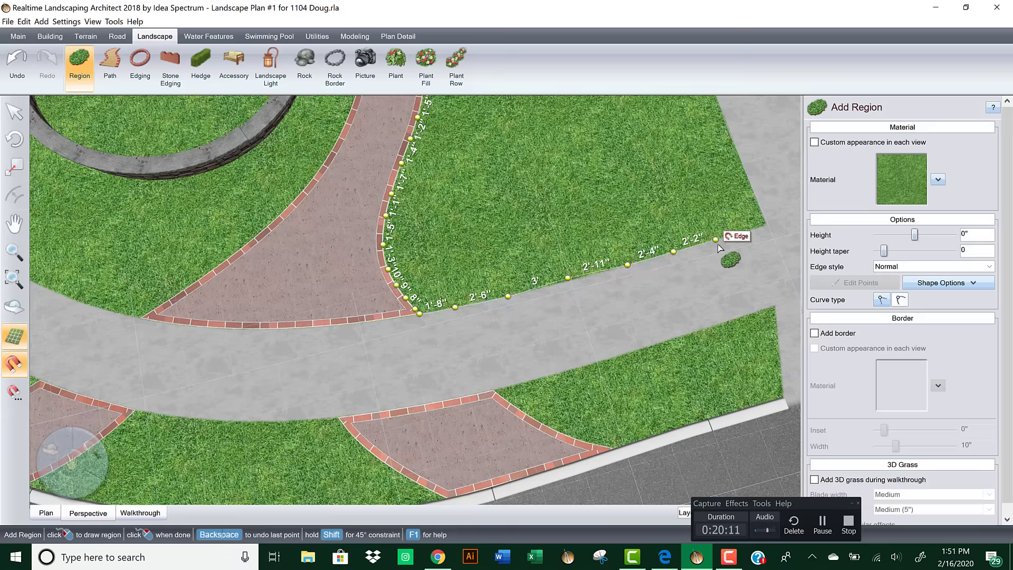
click(768, 227)
Step: Carry the region outline along the driveway edge up to the brick patio's corner
click(749, 170)
middle_drag(749, 170, 572, 322)
click(582, 306)
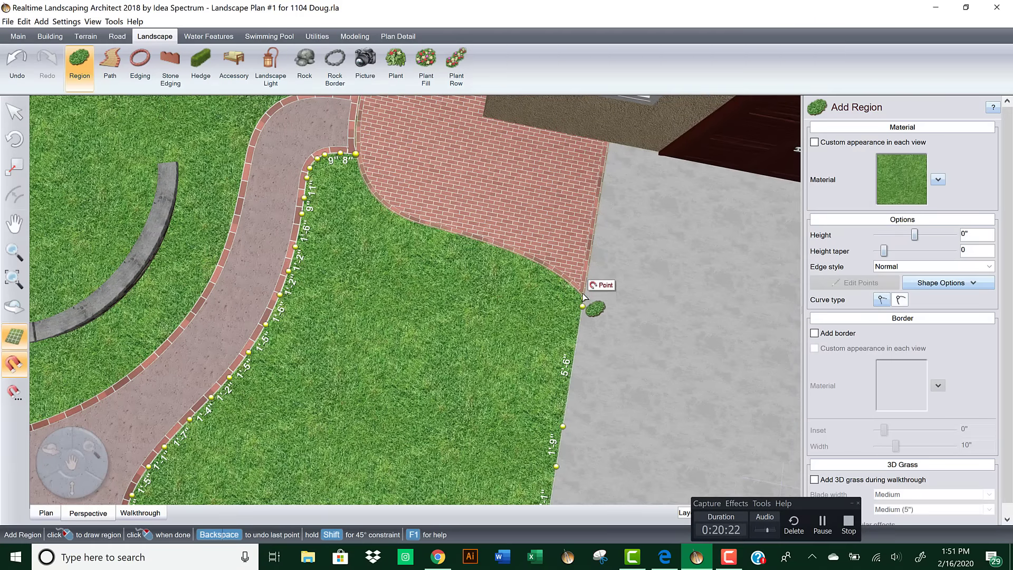
Step: Trace the brick patio's curved lawn-side edge back to the starting point at the walkway and close the region
click(560, 280)
click(547, 268)
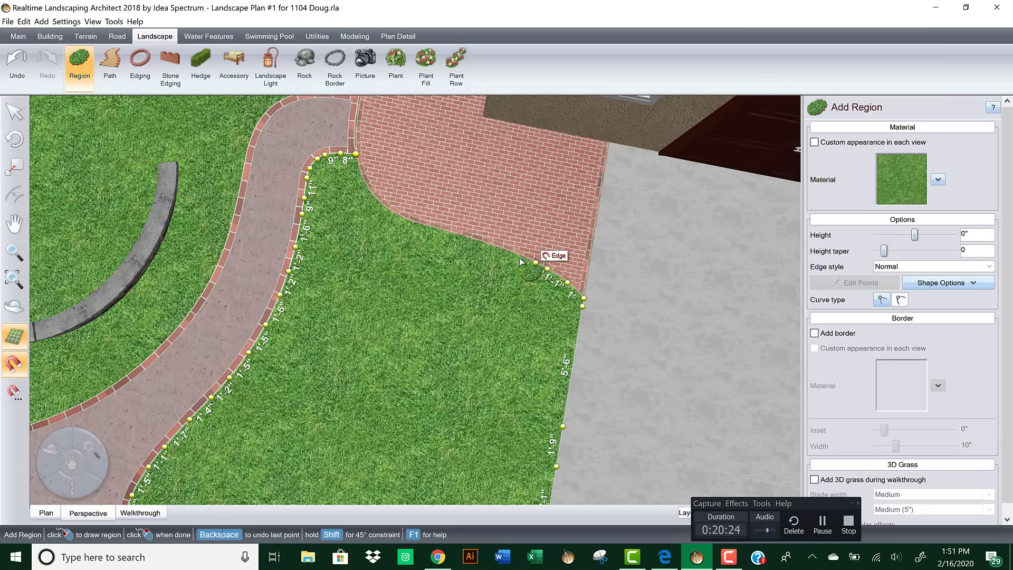
click(483, 243)
click(444, 230)
click(412, 221)
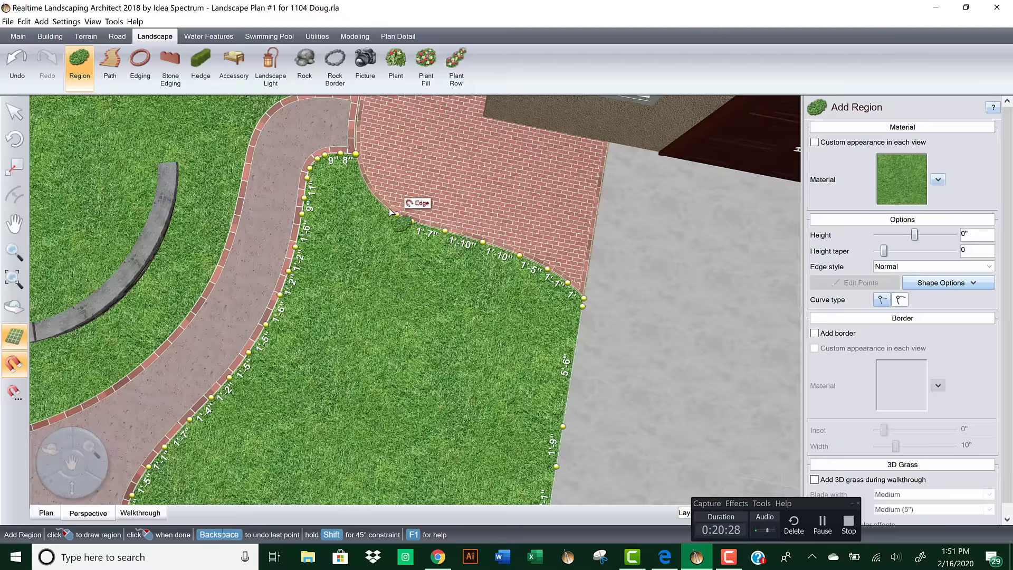
click(388, 209)
click(369, 190)
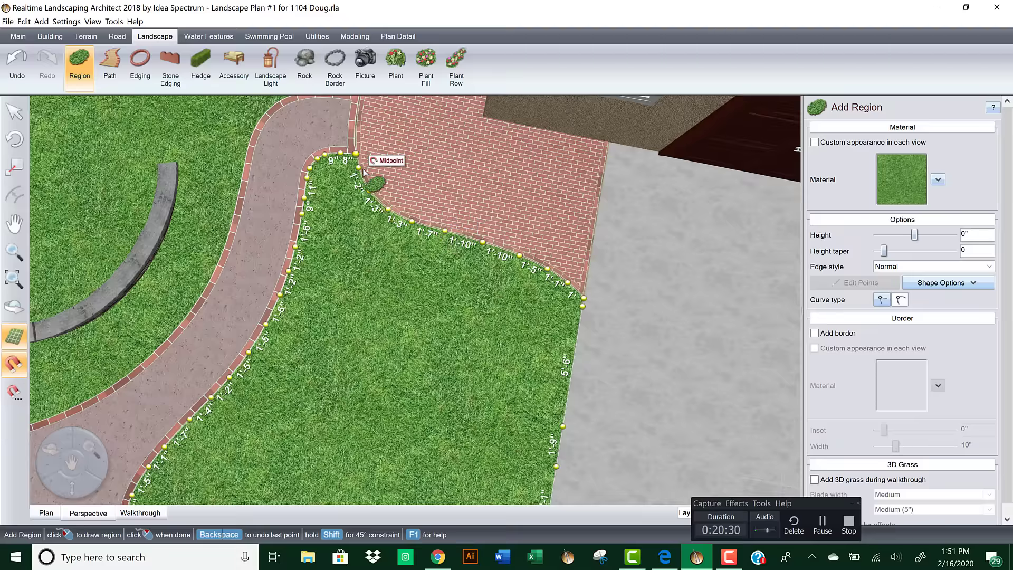
click(357, 154)
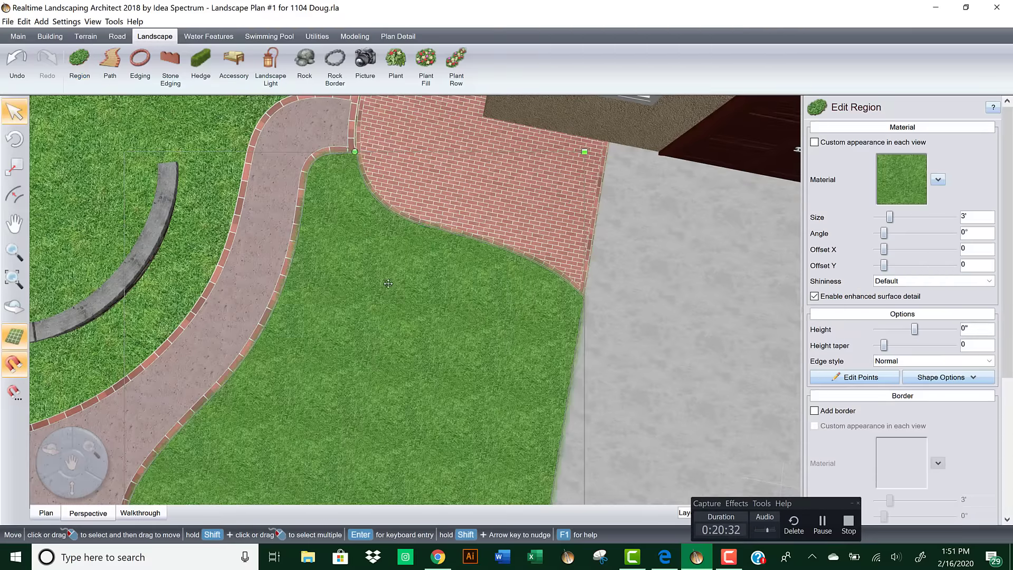
Step: Set the new region's edge style to Sharp
scroll(468, 181, up, 5)
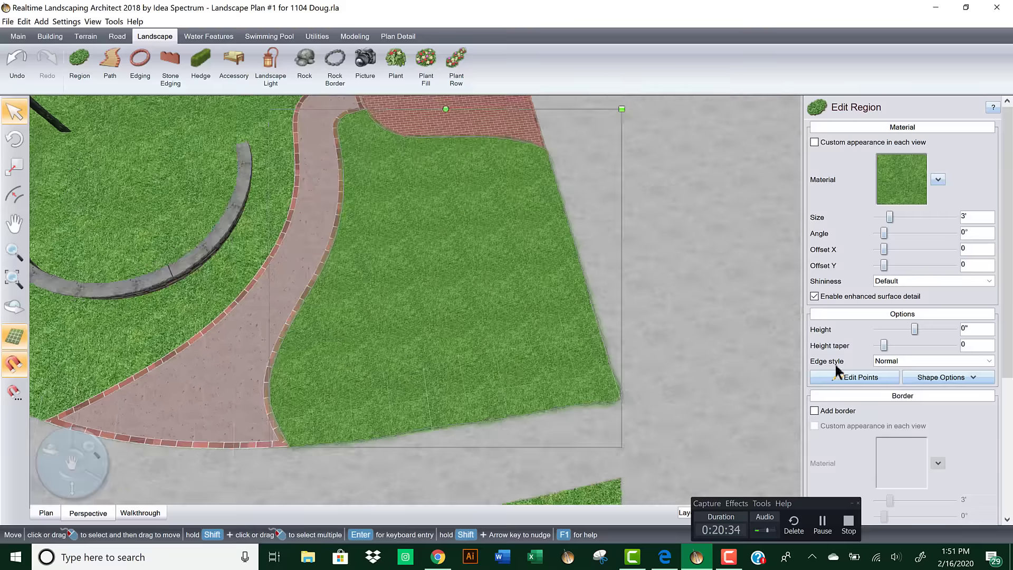
click(918, 361)
click(893, 392)
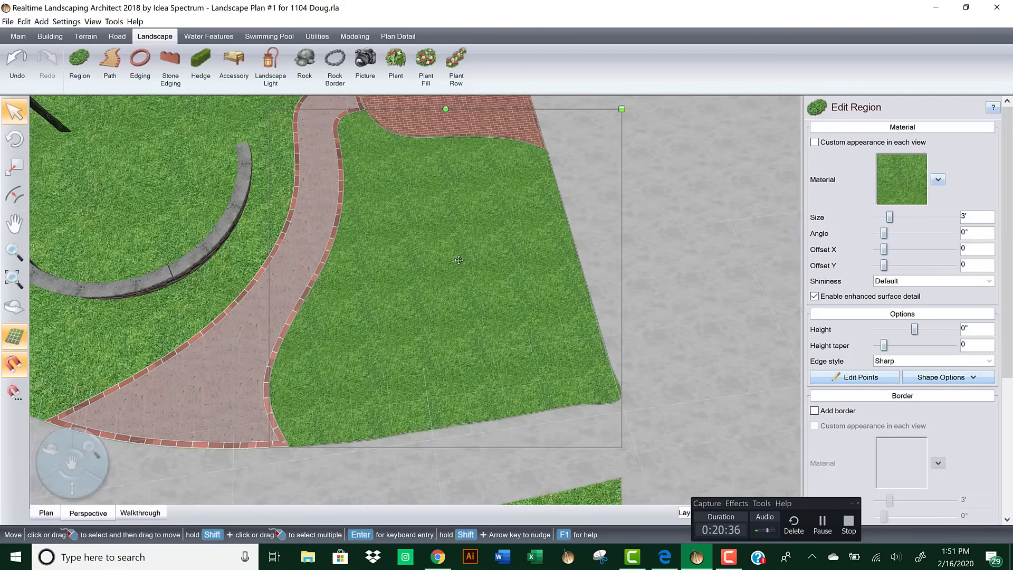
Step: Fill the region with the brown pebble material from the favorites and pull its point between the 3' and 2'-11" segments out to the sidewalk
click(847, 378)
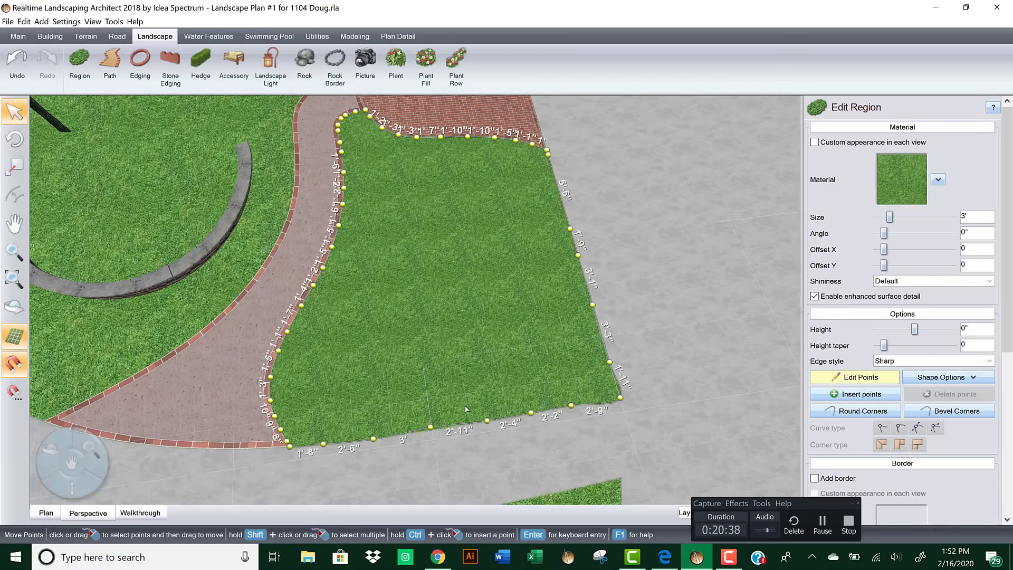
scroll(476, 323, up, 5)
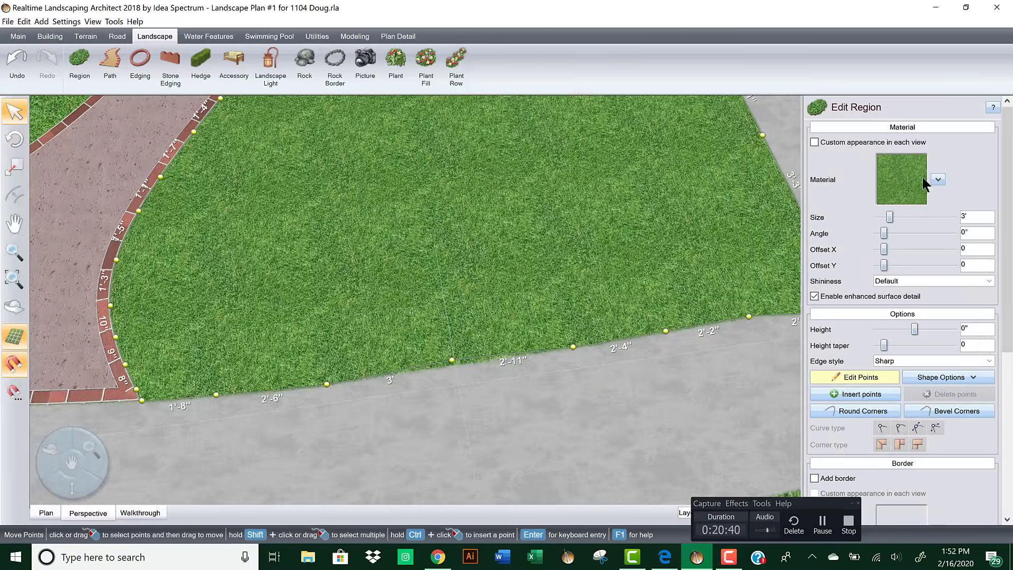
click(898, 177)
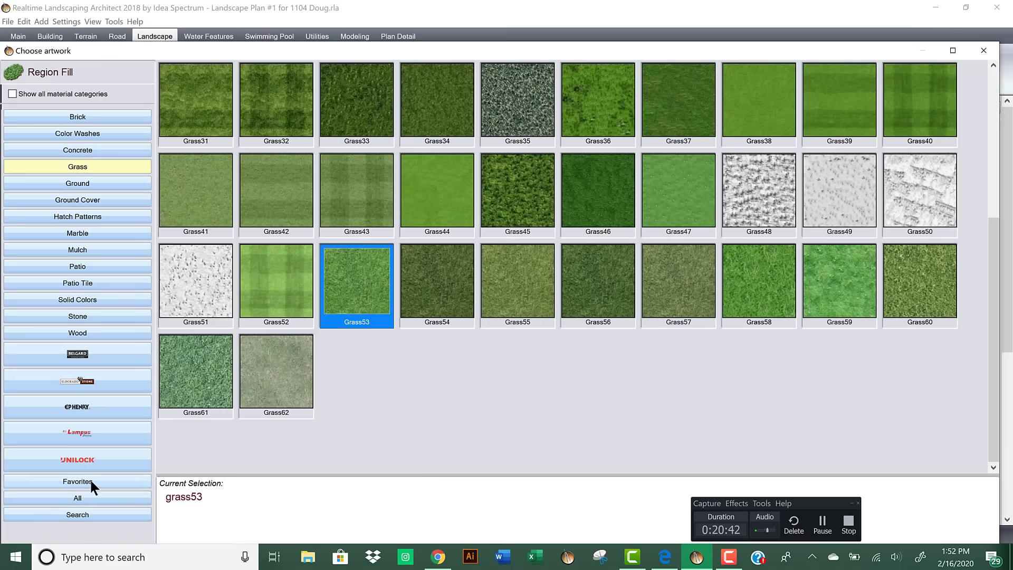
click(90, 480)
double_click(291, 93)
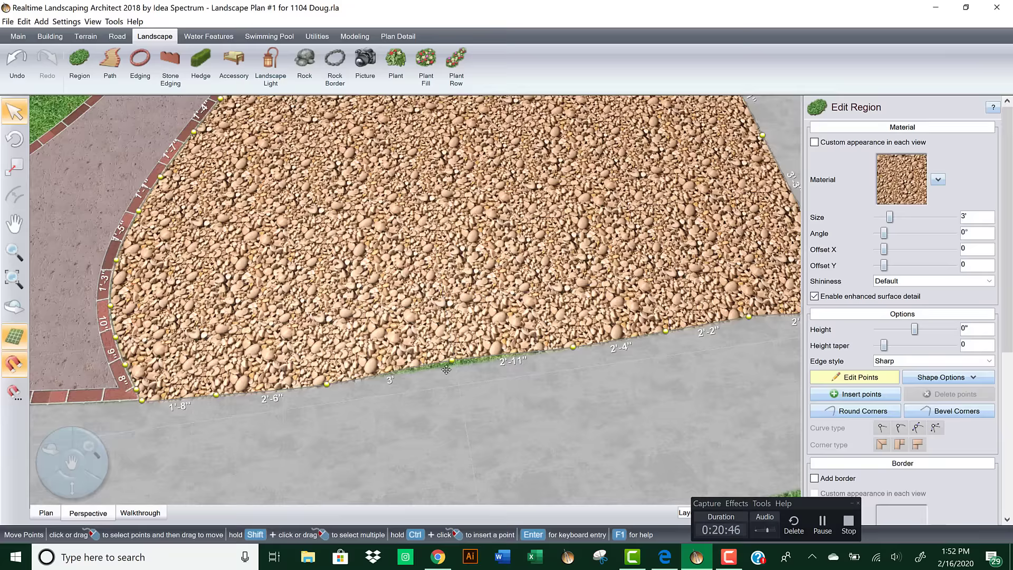
drag(452, 360, 452, 365)
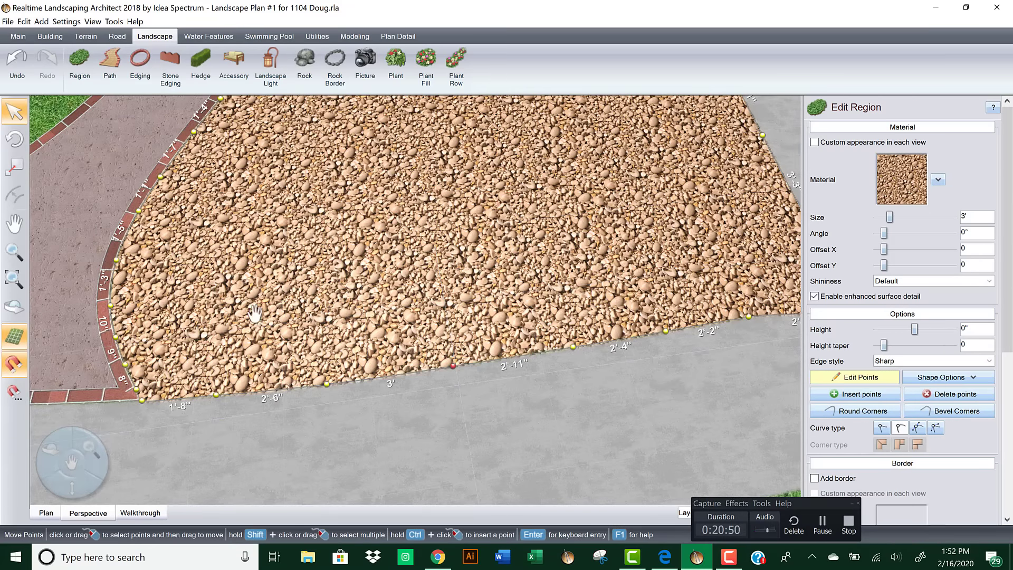
Step: Change the region's point at the sidewalk and driveway corner from a curved to a straight, sharp corner
right_drag(202, 294, 365, 287)
middle_drag(365, 287, 561, 276)
scroll(548, 285, down, 2)
scroll(513, 310, up, 5)
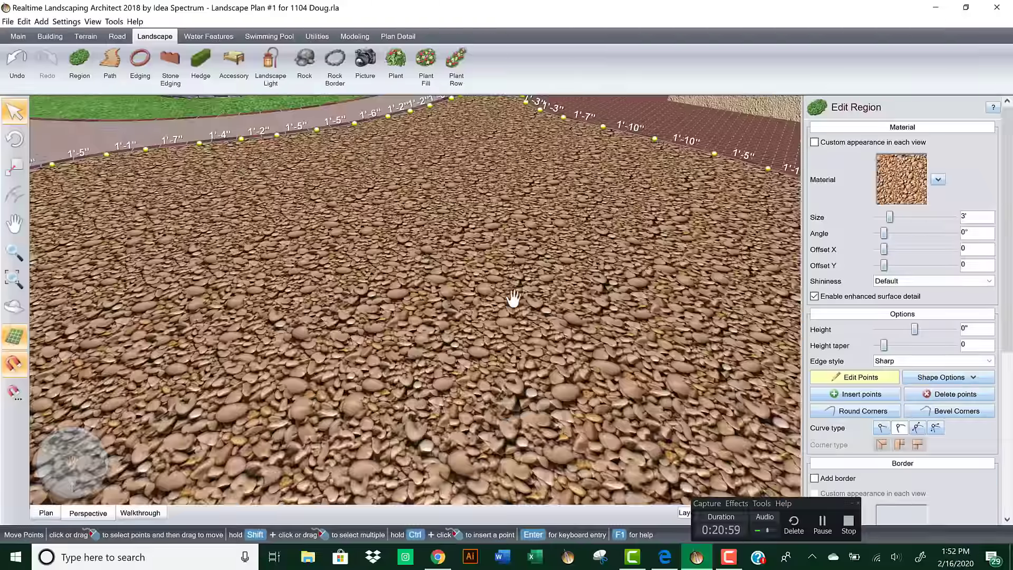
scroll(512, 310, down, 5)
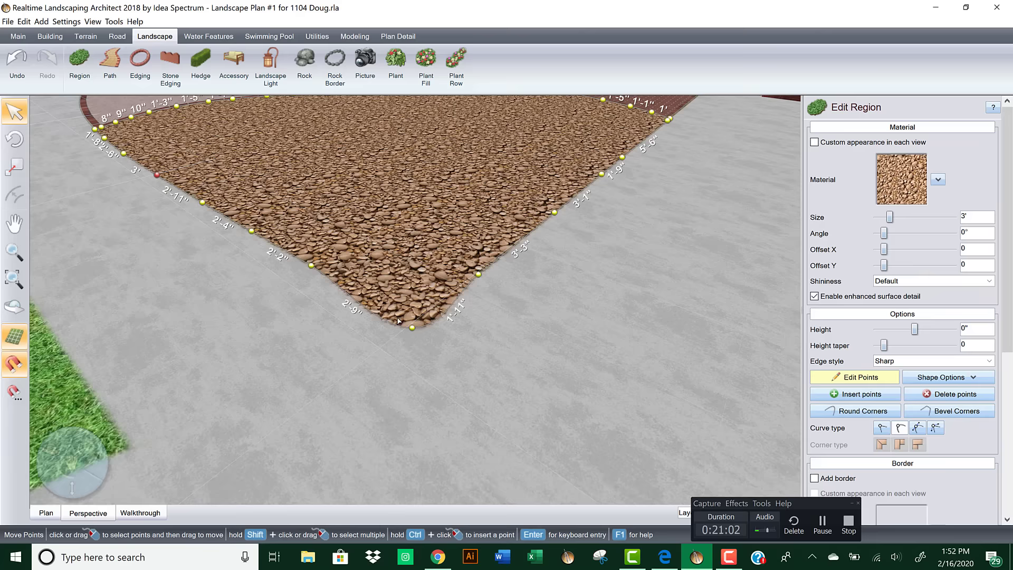
click(883, 428)
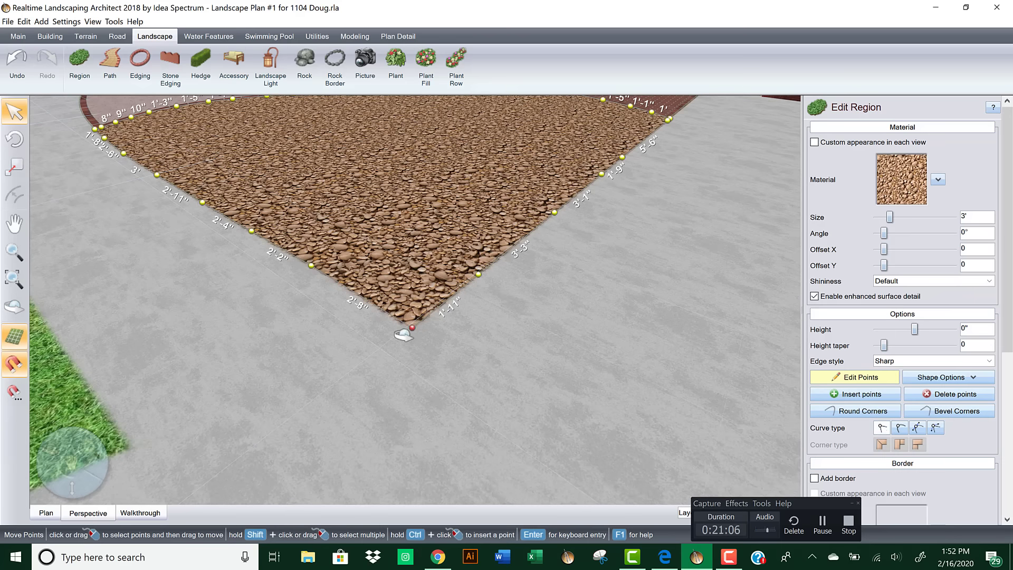
scroll(401, 336, up, 3)
scroll(408, 335, down, 4)
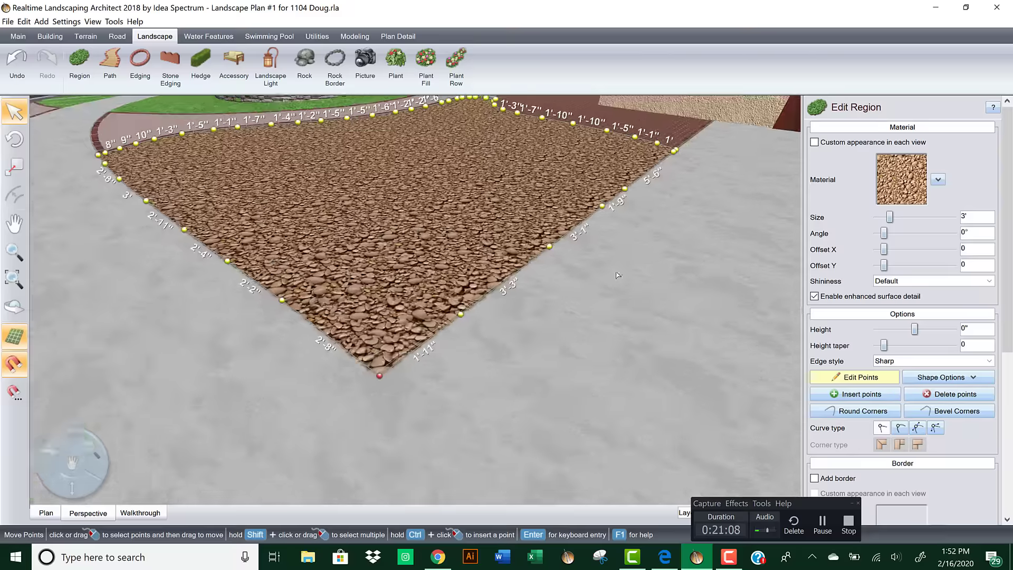
Step: Make the pebble region's remaining corner points sharp, including the one where the walkway meets the sidewalk, and finish editing its points
scroll(474, 328, up, 5)
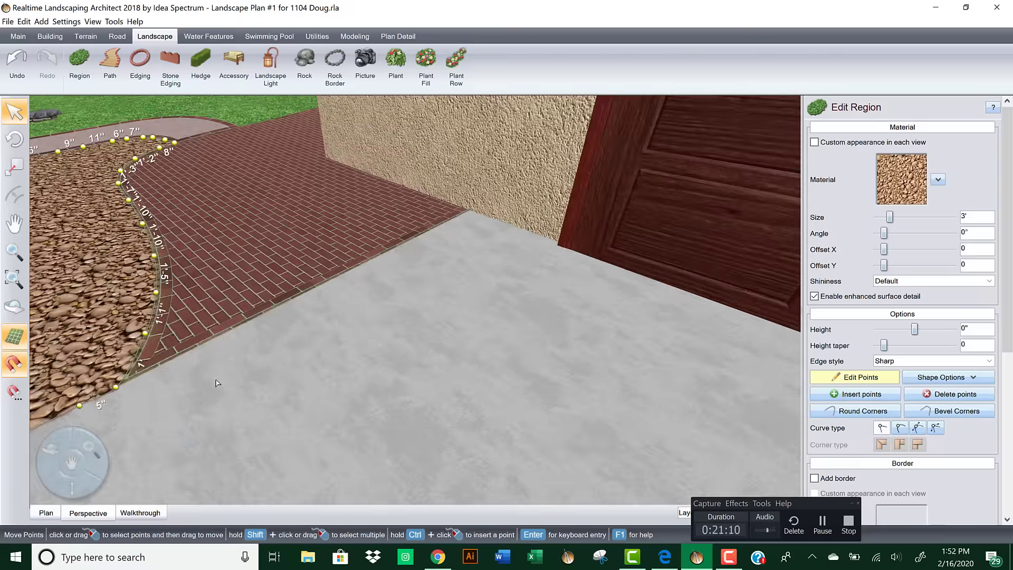
scroll(222, 406, up, 6)
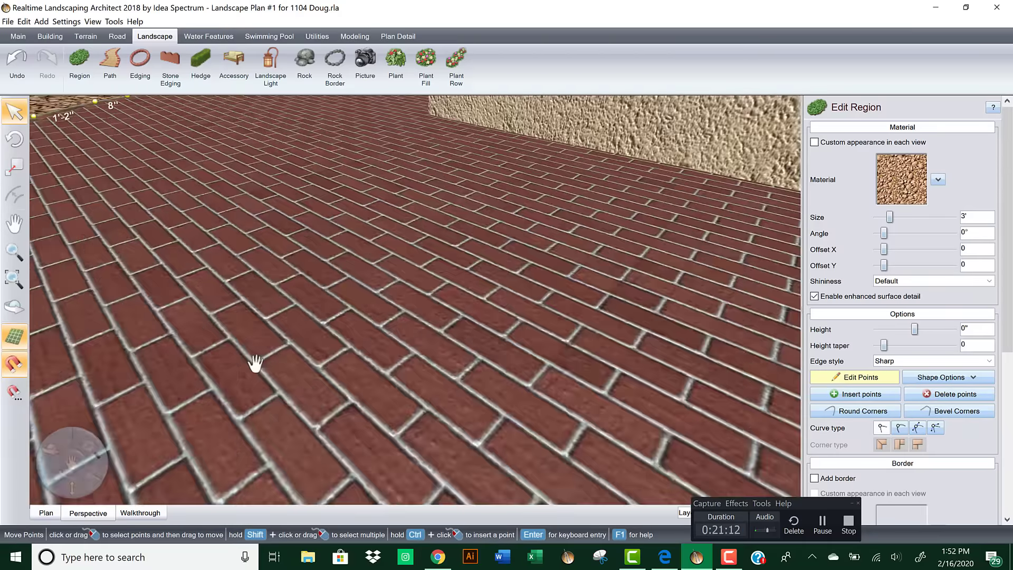
scroll(234, 333, down, 5)
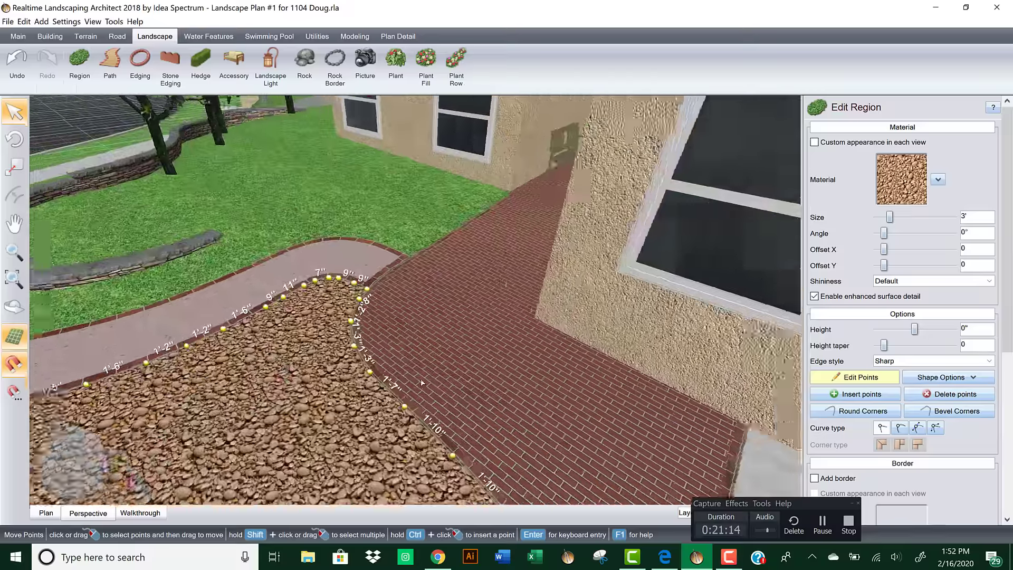
scroll(459, 385, down, 2)
scroll(533, 361, up, 5)
middle_drag(519, 346, 474, 321)
scroll(459, 335, down, 4)
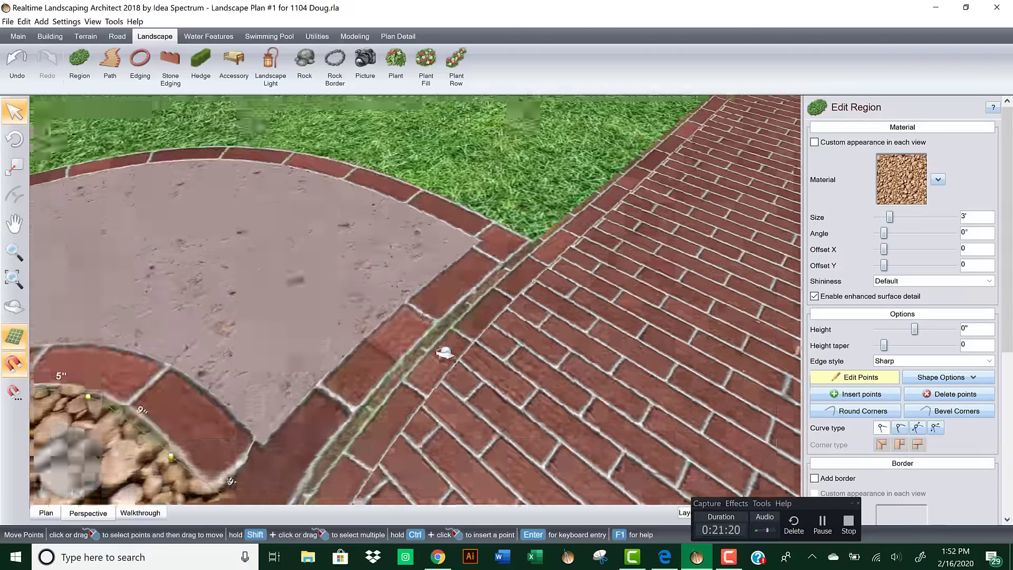
scroll(427, 319, up, 4)
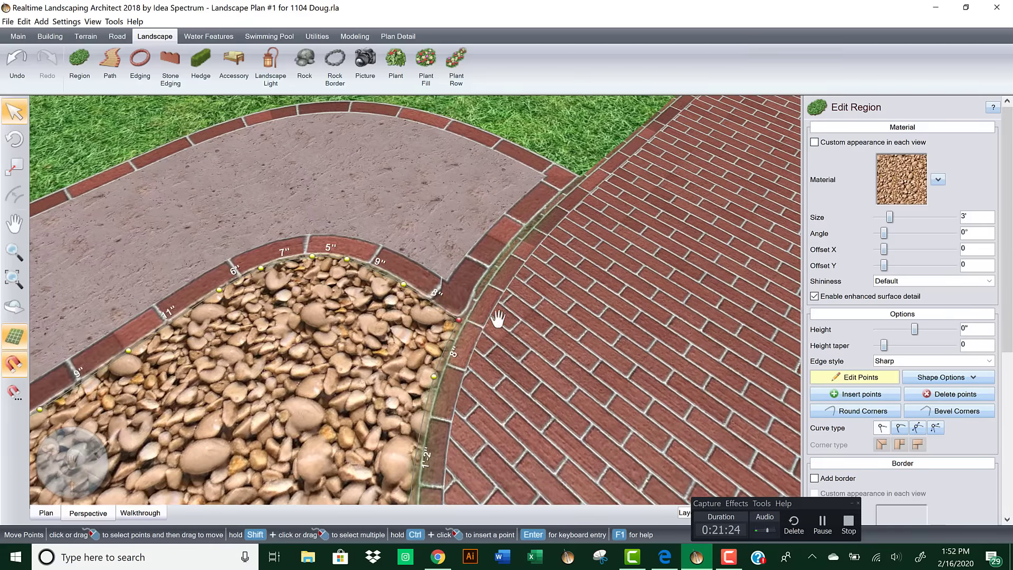
scroll(475, 330, up, 5)
scroll(475, 330, down, 3)
middle_drag(452, 351, 373, 400)
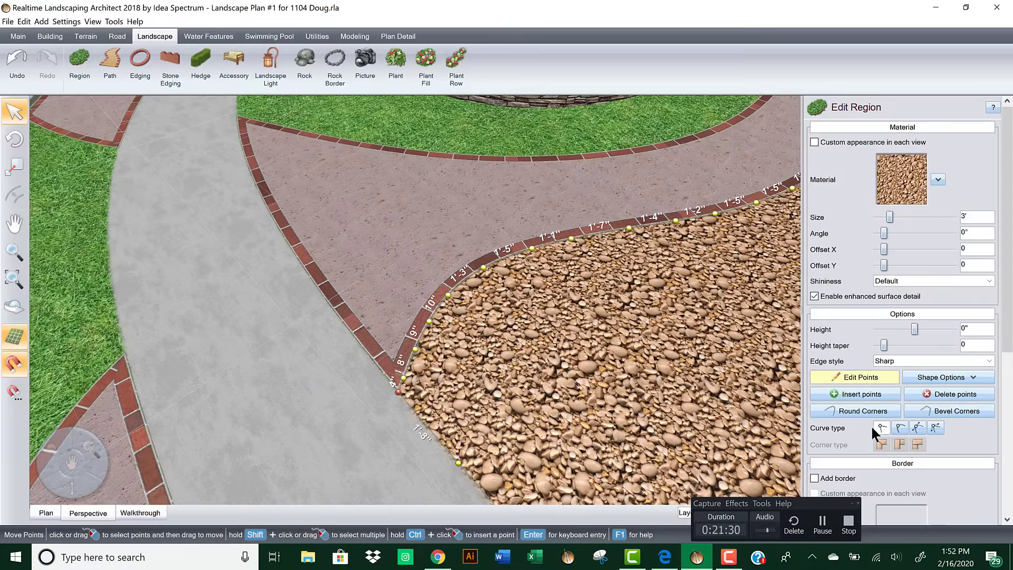
scroll(589, 368, down, 6)
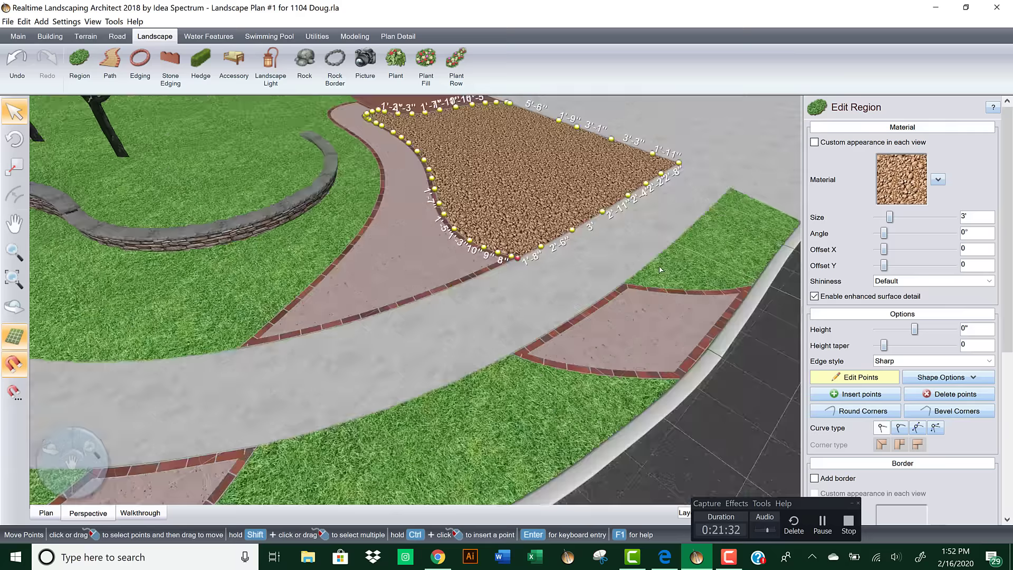
click(856, 376)
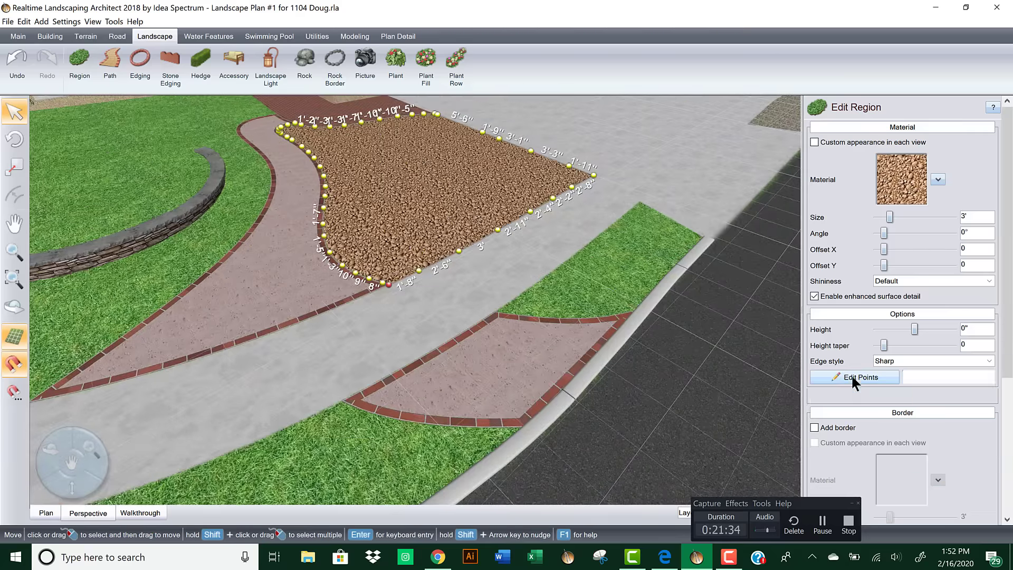
Step: Start a new region in the grass strip beside the driveway and trace the paved pad's curved brick edge from the sidewalk to the curb
middle_drag(633, 142, 546, 235)
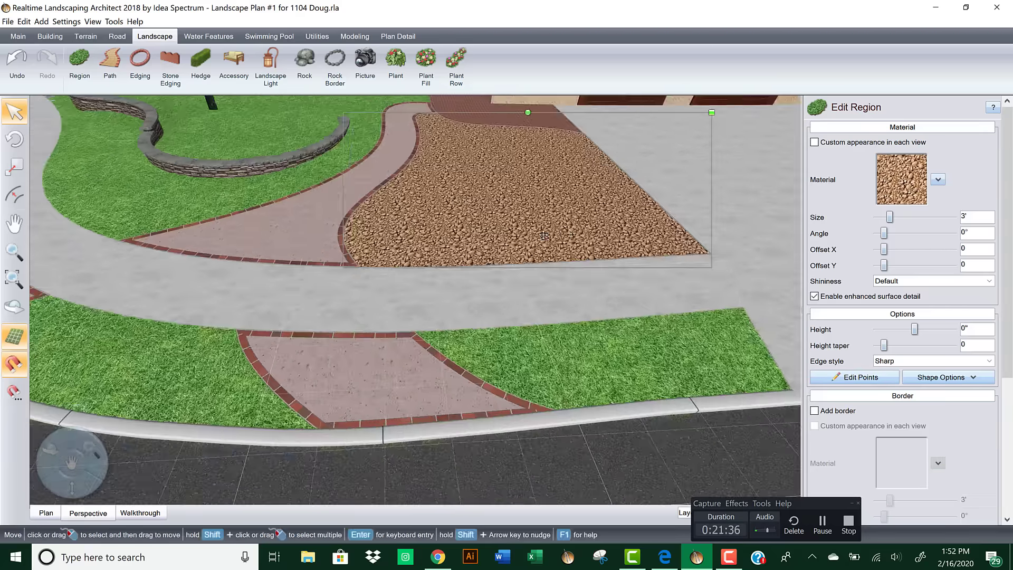
click(82, 59)
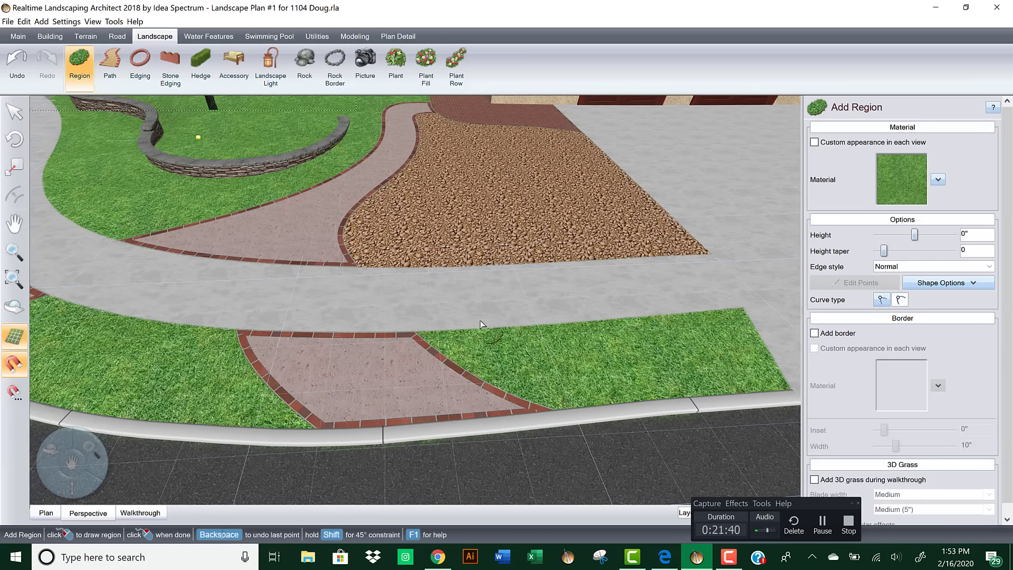
click(415, 331)
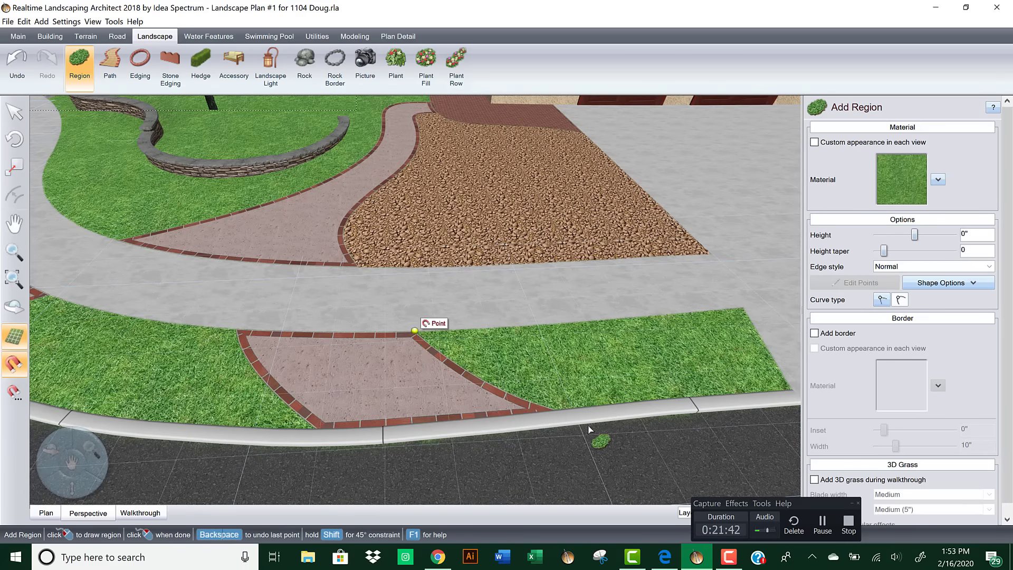
click(437, 349)
click(488, 382)
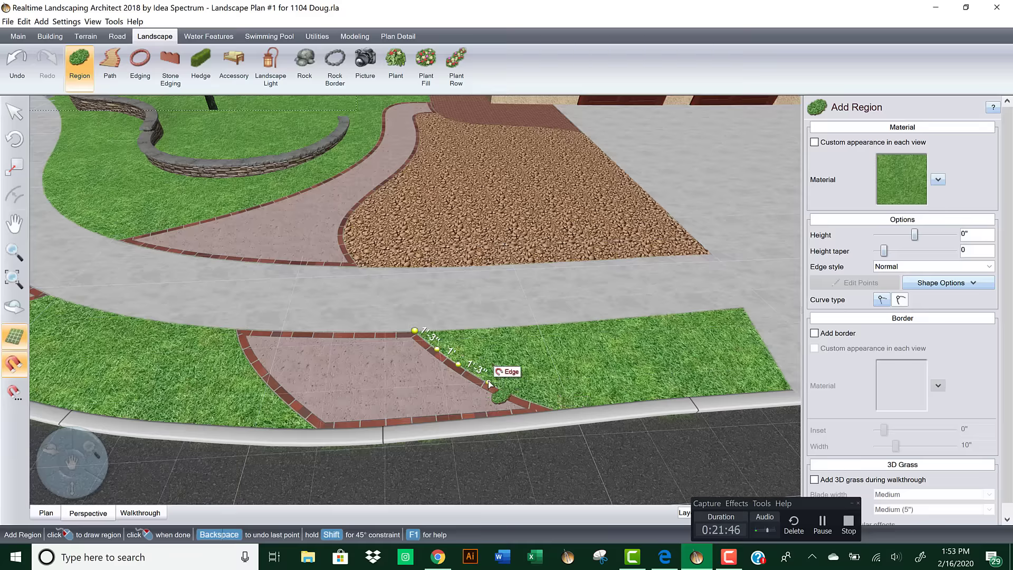
click(521, 397)
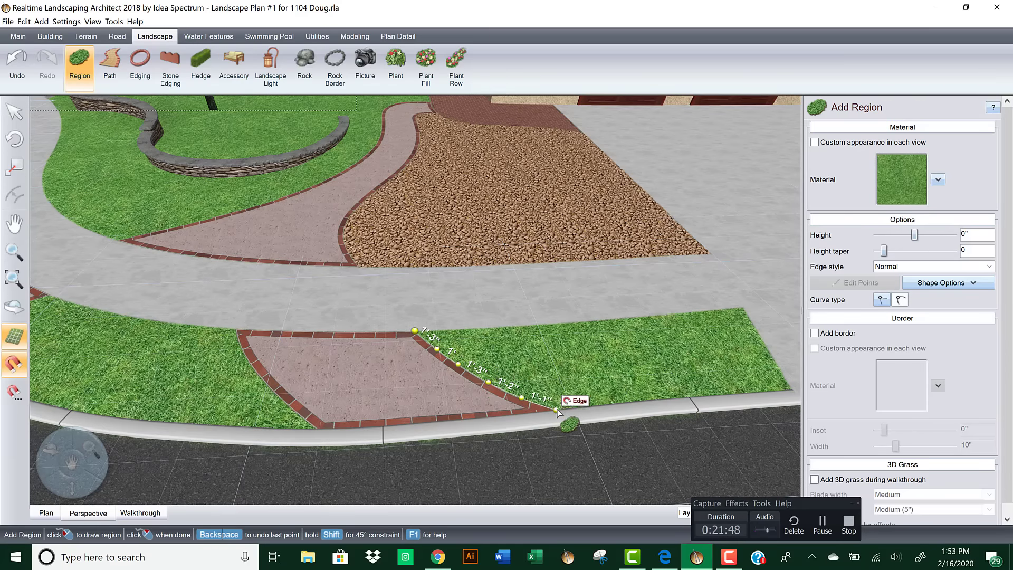
click(557, 409)
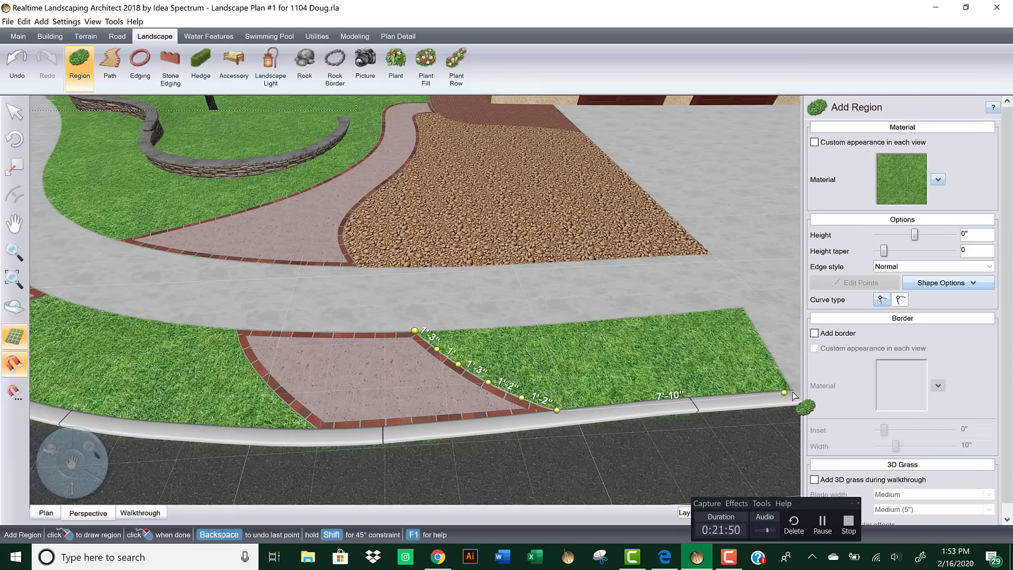
Step: Continue the region about 8'-3" along the curb and about 4'-5" up the driveway, then trace the sidewalk back to its starting point
click(743, 306)
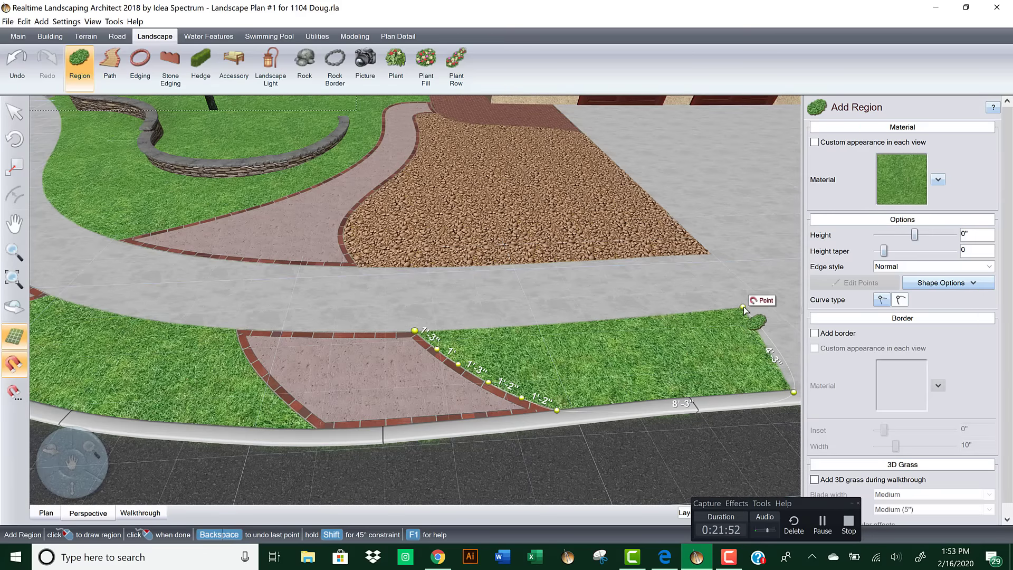
click(644, 317)
click(607, 317)
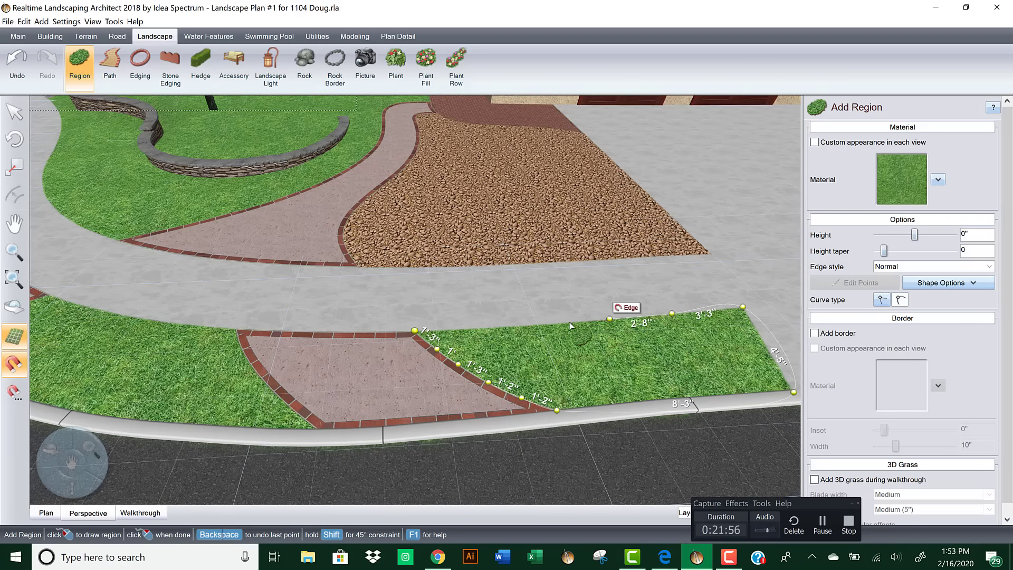
click(552, 323)
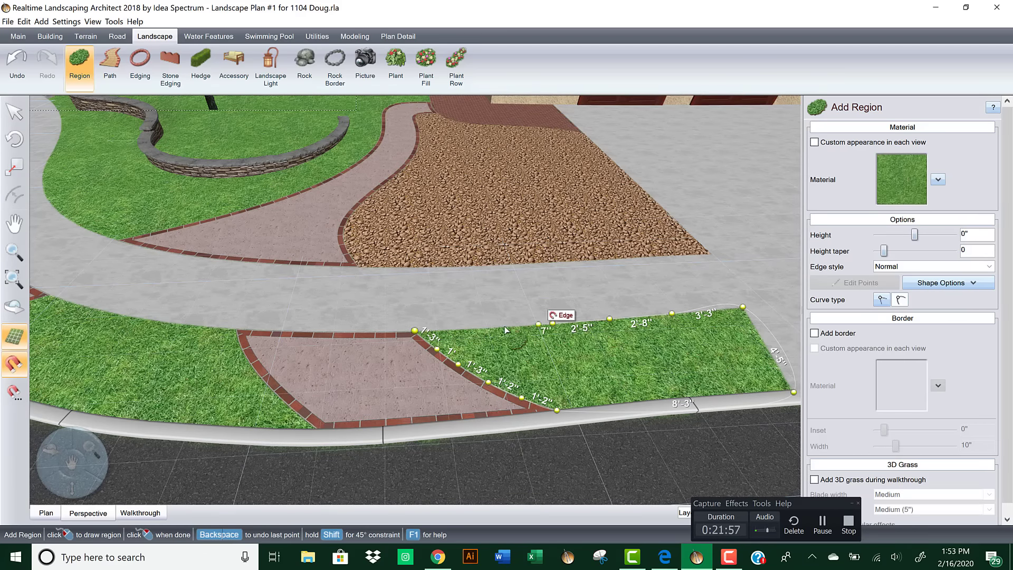
click(466, 328)
click(416, 332)
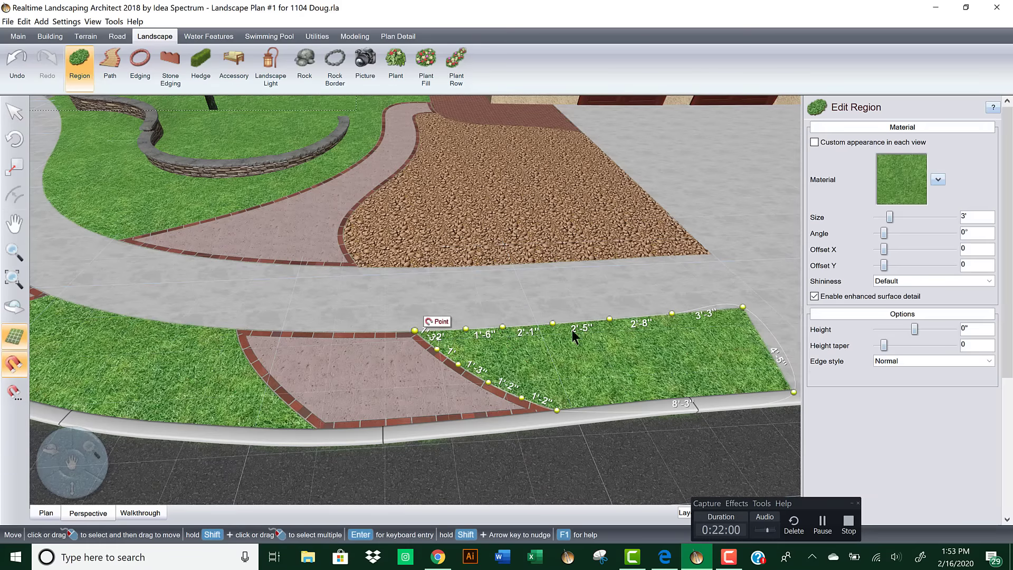
Step: Change the strip region's four corner points, at the sidewalk, driveway and curb, from curved to straight, sharp corners
click(859, 378)
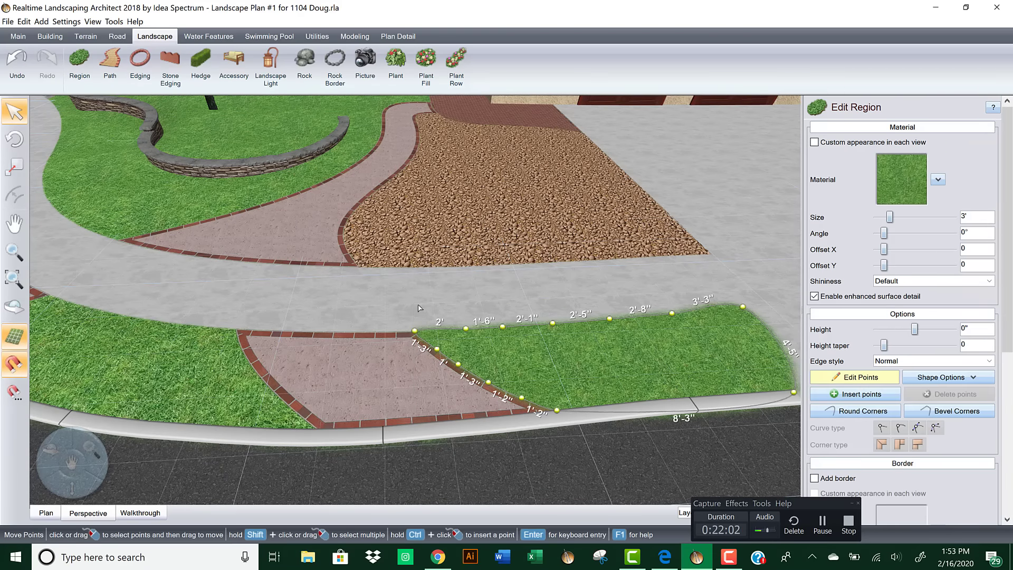
click(424, 334)
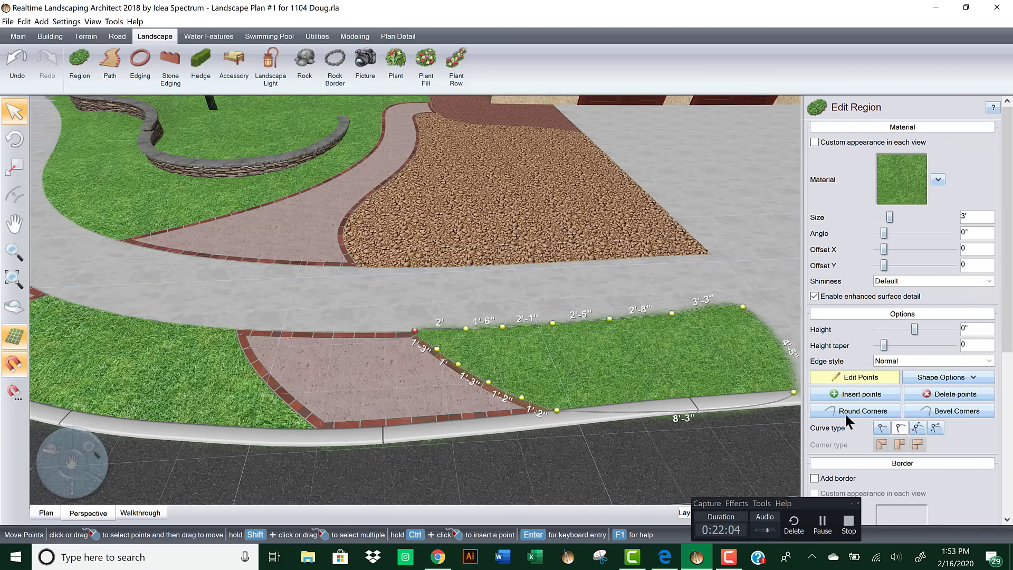
click(877, 430)
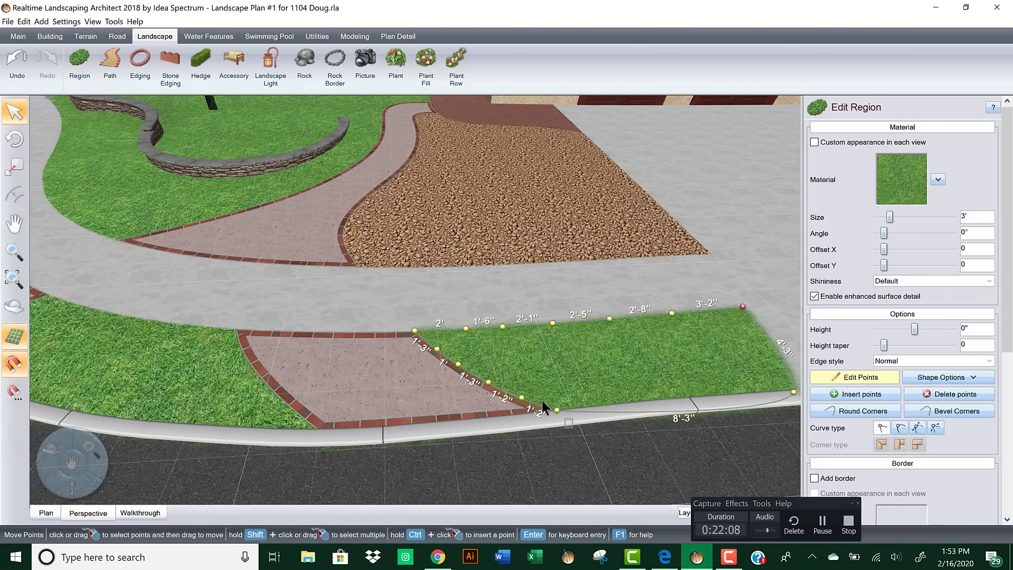
click(882, 426)
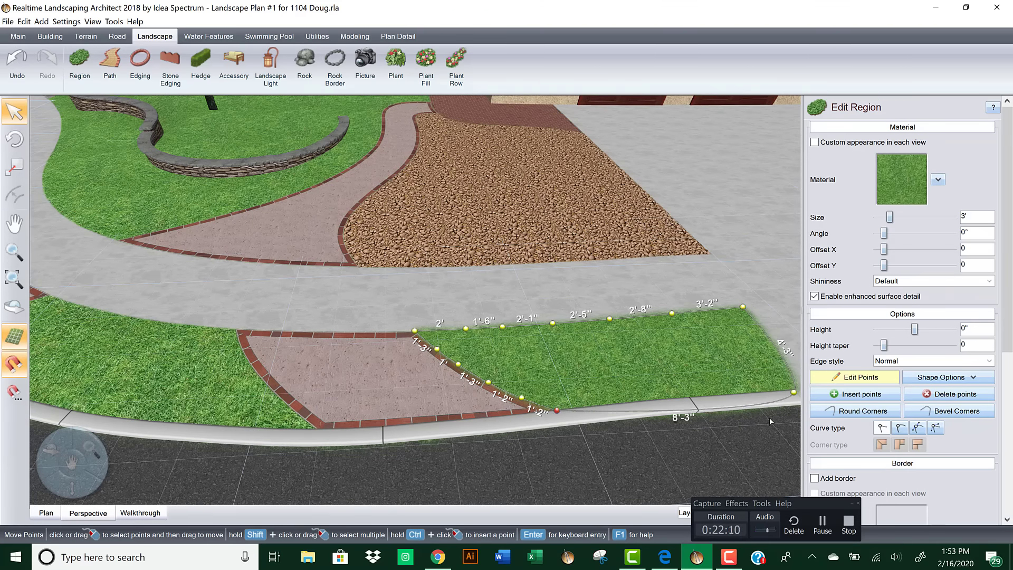
middle_drag(769, 417, 637, 406)
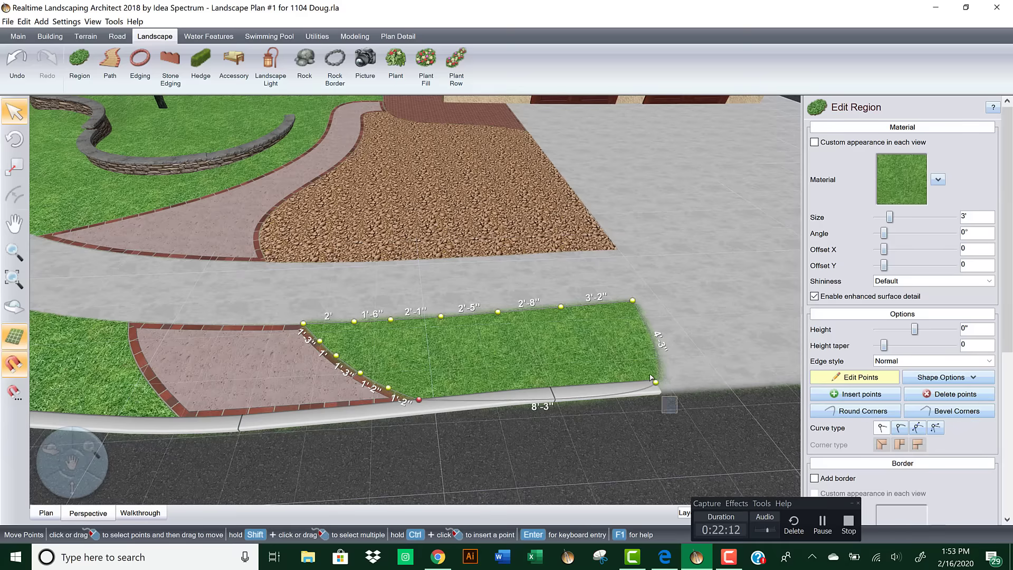
drag(677, 412, 651, 378)
click(879, 426)
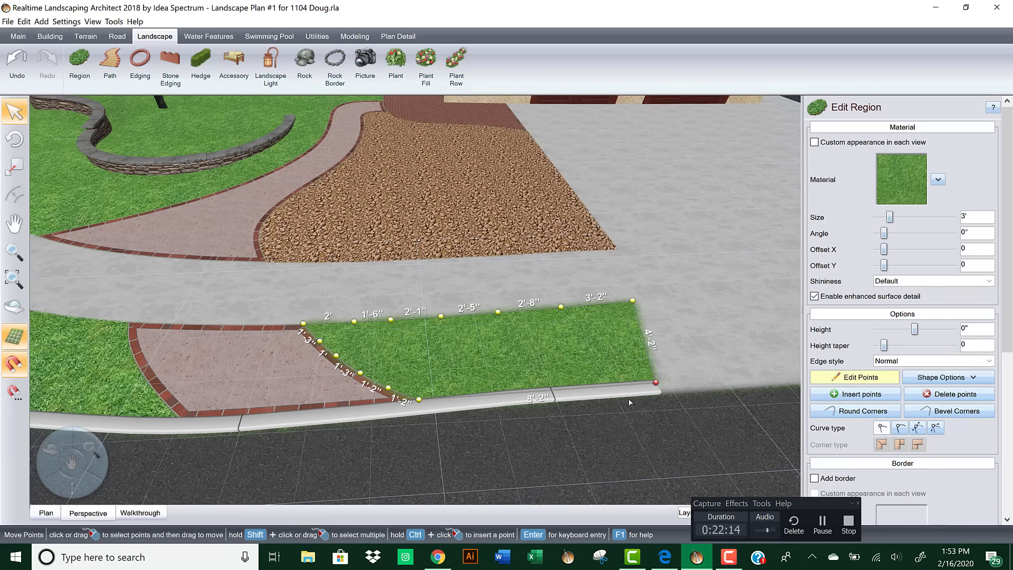
Step: Set the strip region's edge style to Sharp, fill it with Stone277 from the favorites, and finish editing its points
middle_drag(639, 369, 640, 422)
click(930, 361)
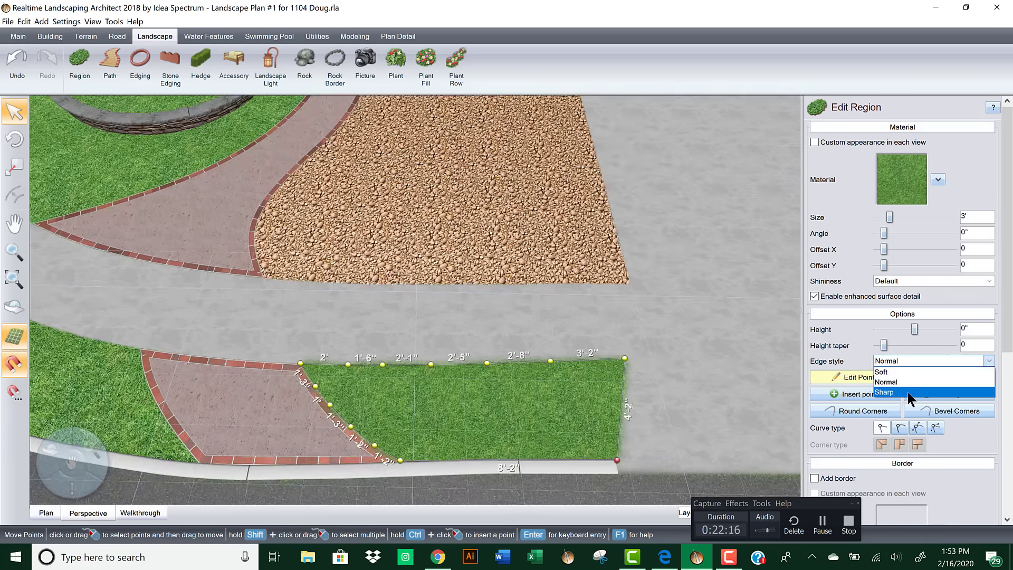
click(908, 391)
click(908, 196)
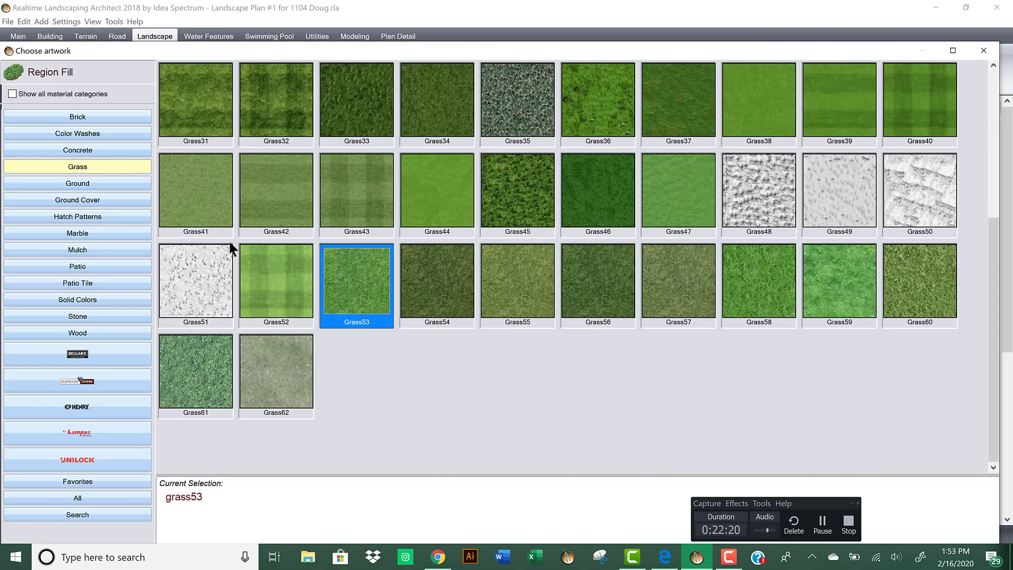
click(107, 479)
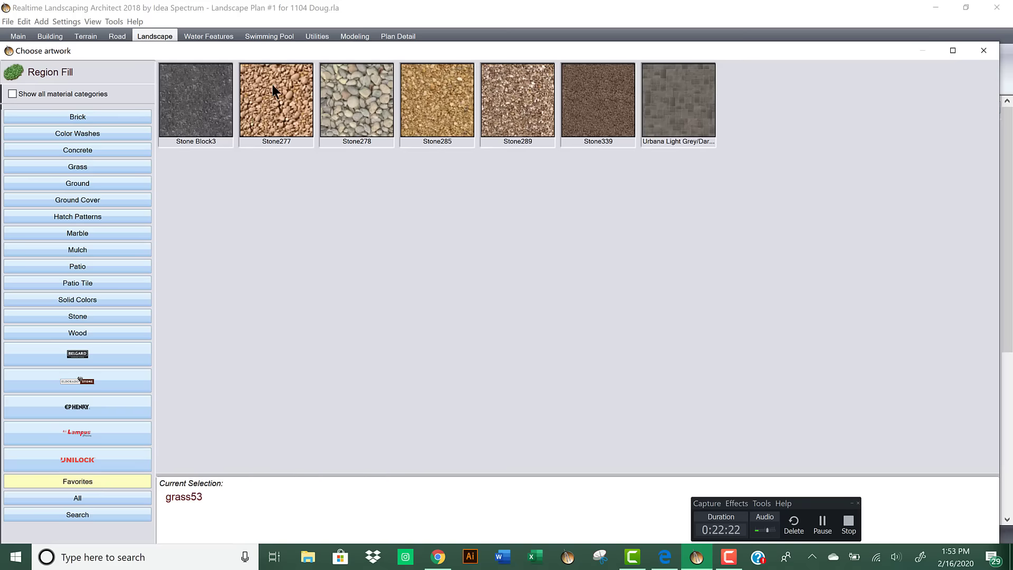
click(270, 105)
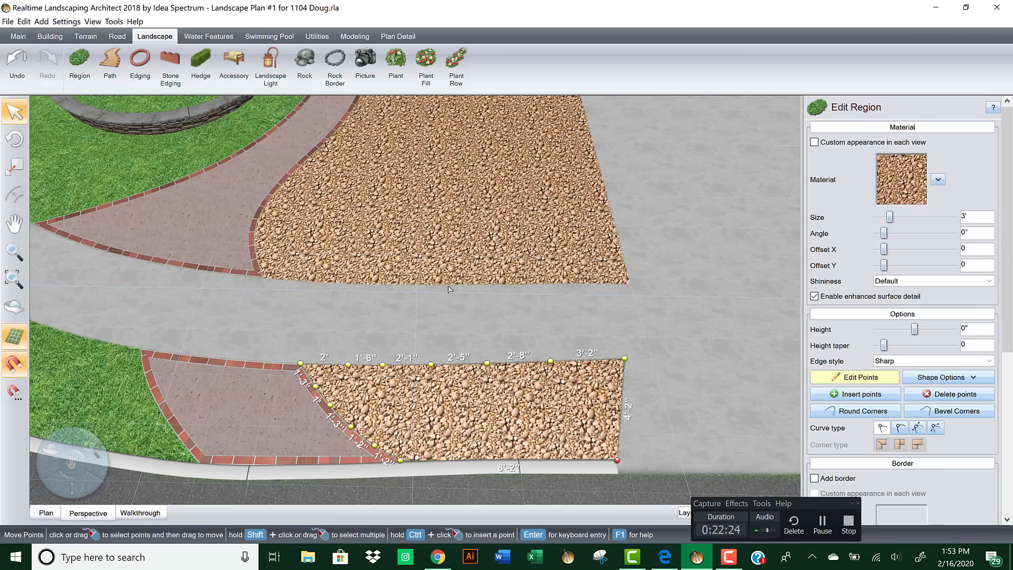
scroll(535, 264, down, 5)
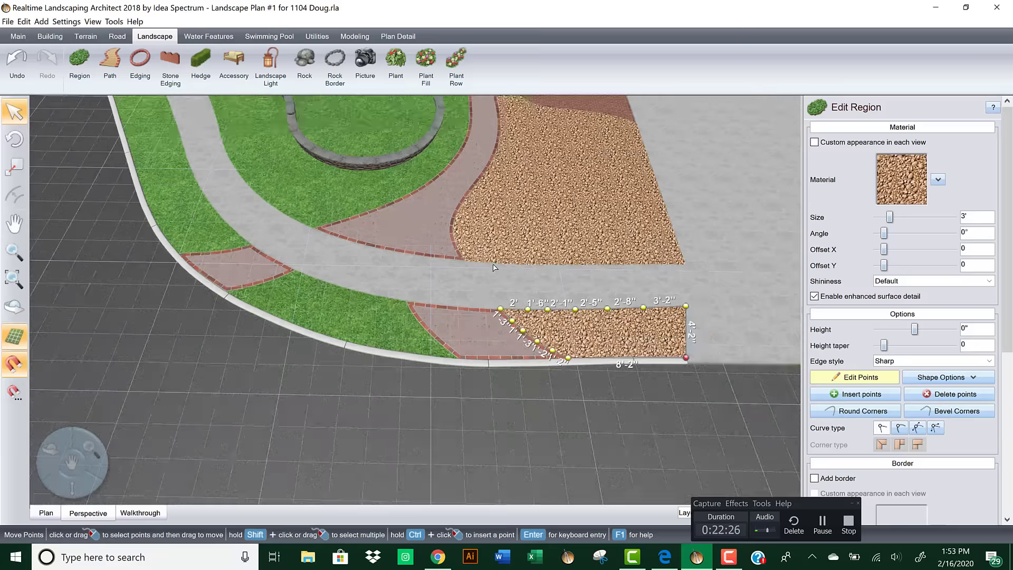
middle_drag(480, 343, 473, 415)
click(852, 377)
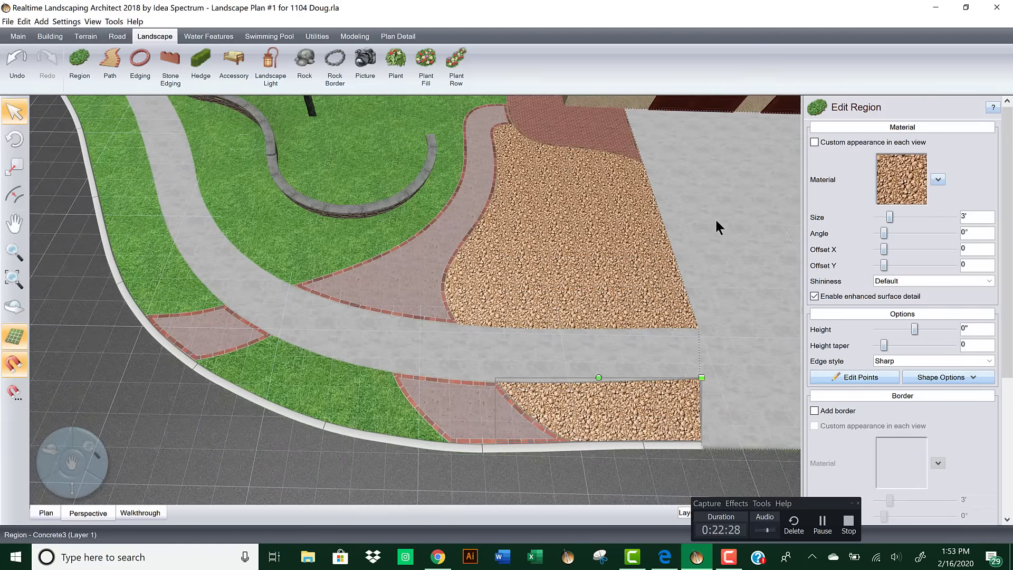
Step: Start a new region in the curbside grass between the two brick-edged pads and trace the sidewalk edge from one pad to the other
click(443, 218)
scroll(533, 295, up, 4)
scroll(523, 281, down, 5)
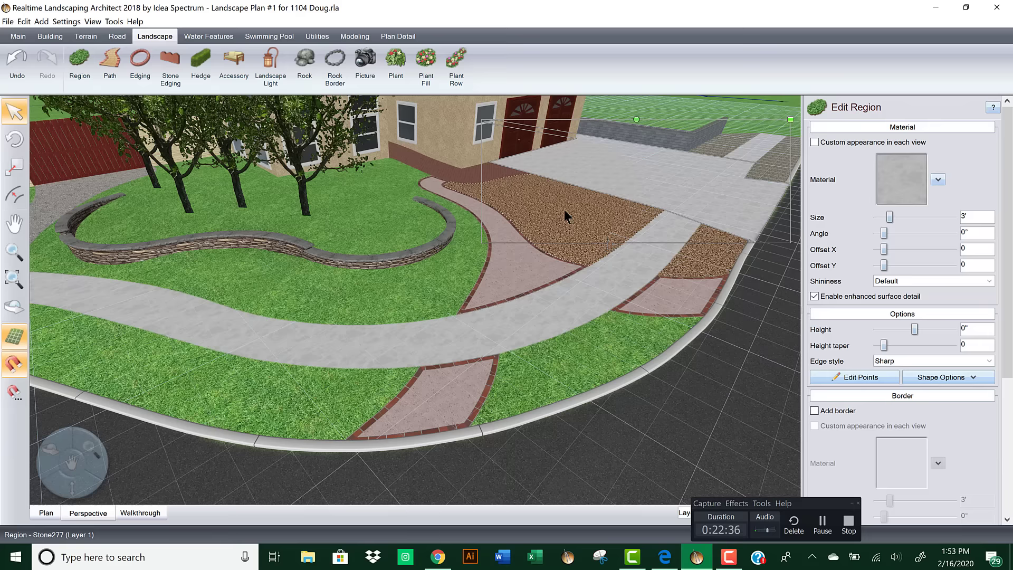
click(80, 66)
scroll(686, 237, up, 6)
scroll(668, 311, up, 3)
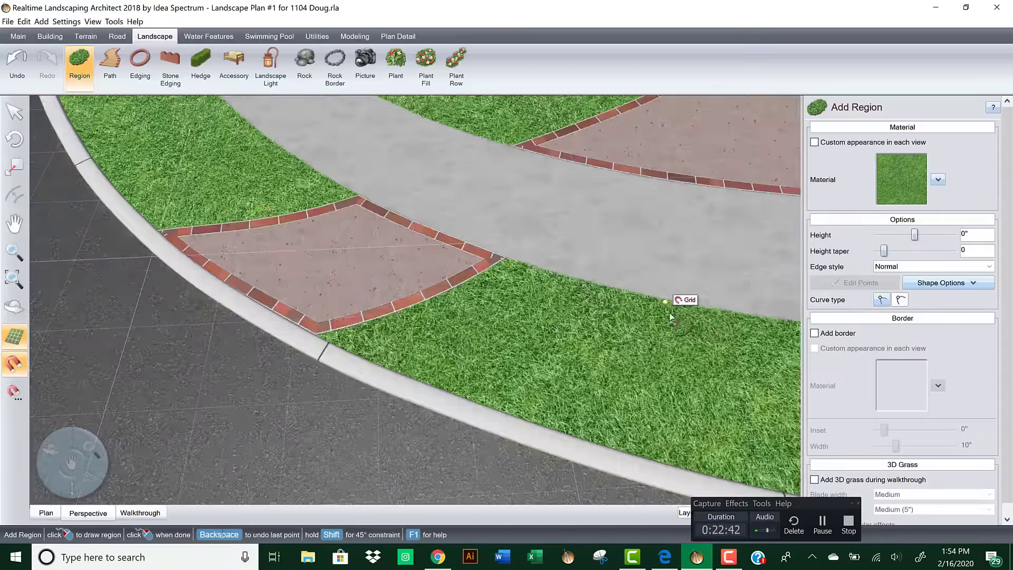
middle_drag(510, 272, 513, 251)
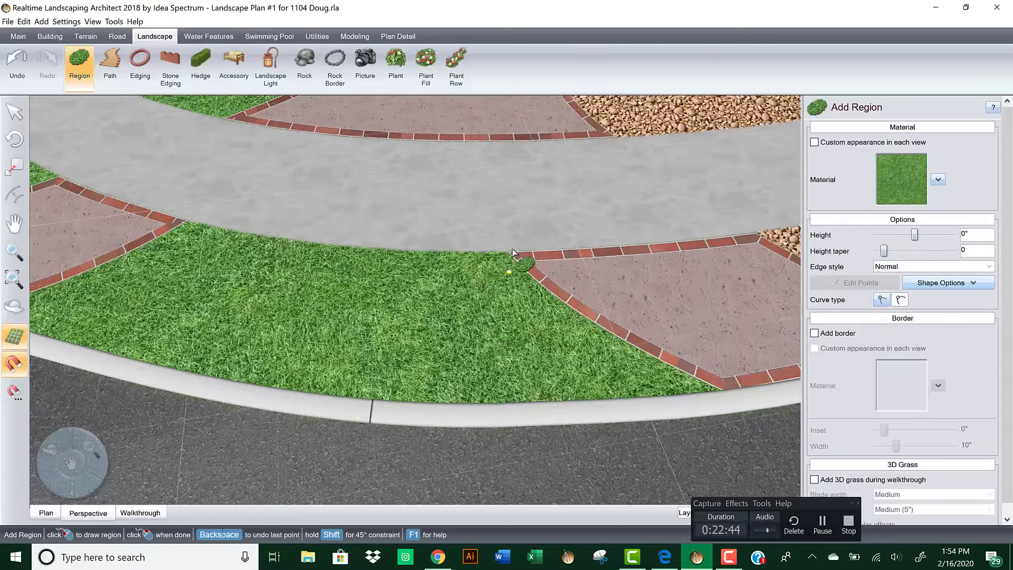
click(343, 252)
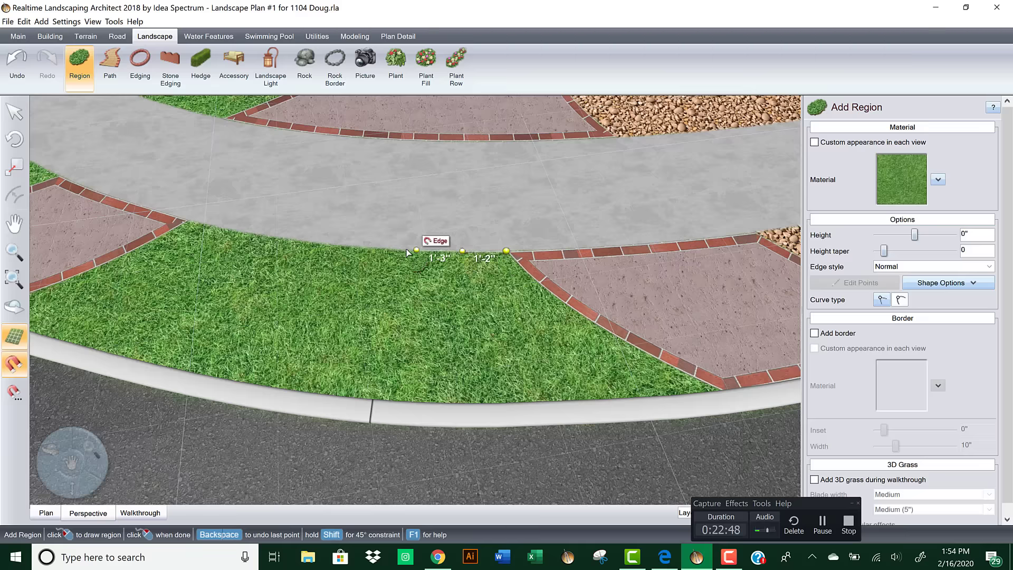
click(406, 250)
click(373, 250)
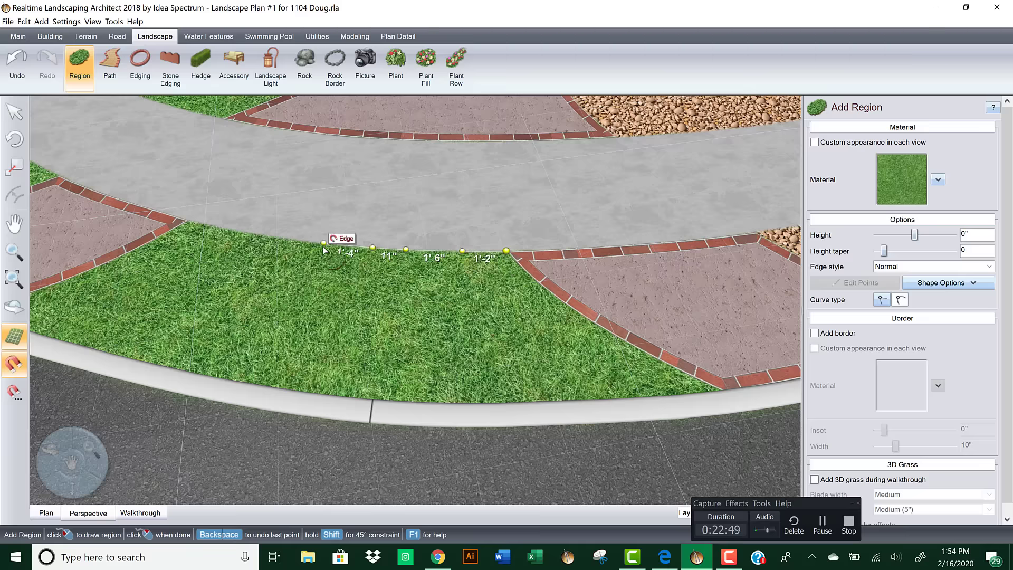
click(283, 236)
click(200, 226)
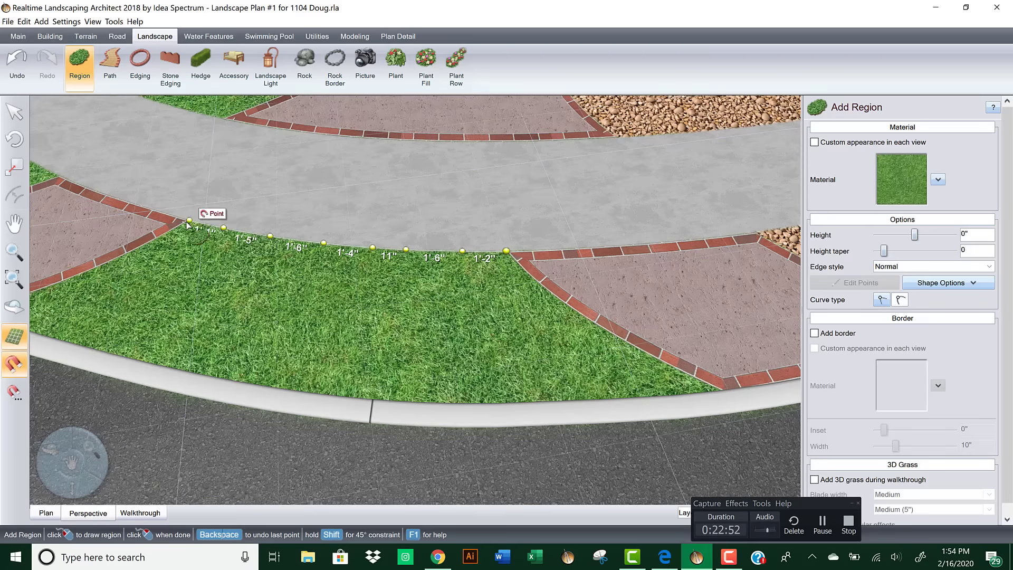
click(188, 225)
Step: Continue the region along the curved brick edge of the pad farther from the driveway, from the sidewalk down to the curb
middle_drag(164, 231, 359, 219)
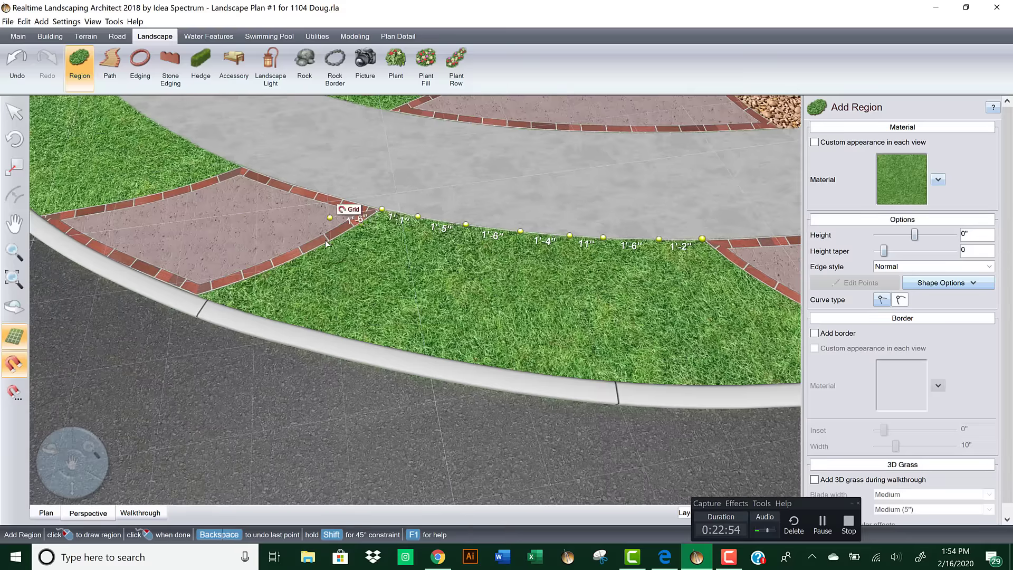
click(315, 247)
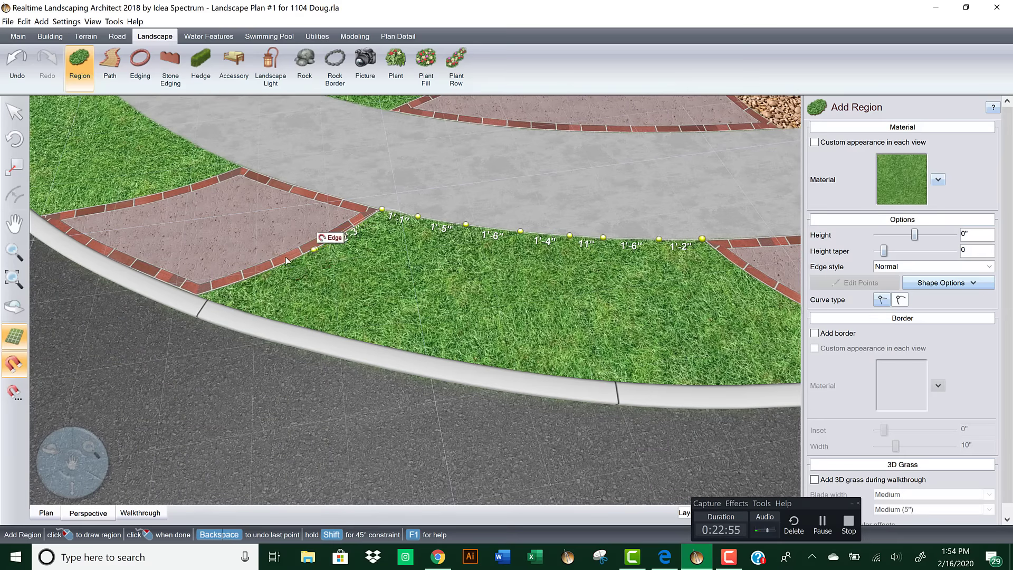
click(251, 279)
click(219, 289)
click(195, 296)
Step: Trace the region about 18' along the curb to the lower corner of the pad nearer the driveway
click(296, 332)
click(374, 348)
click(450, 371)
click(510, 380)
click(610, 392)
middle_drag(661, 355, 373, 339)
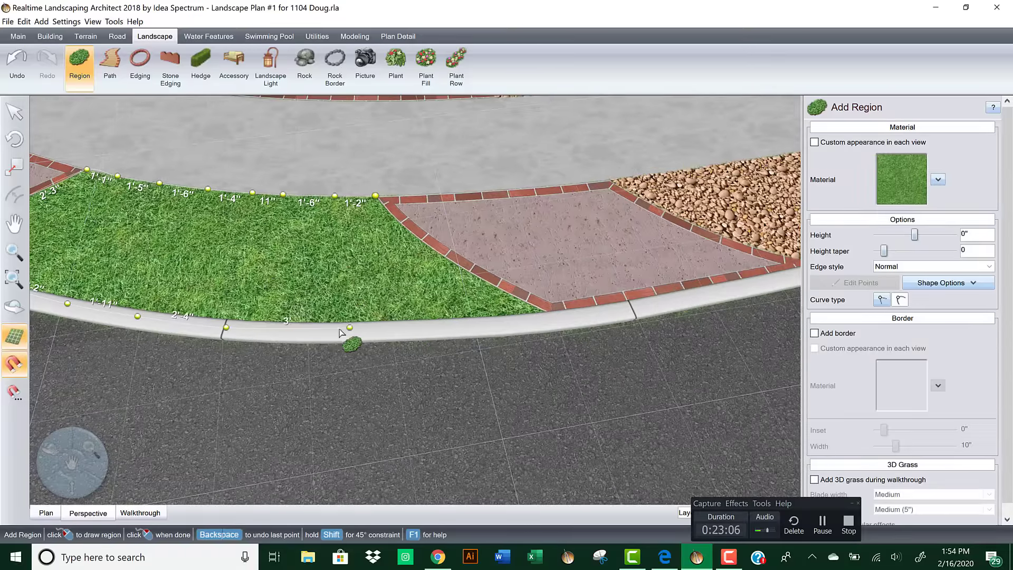
click(433, 334)
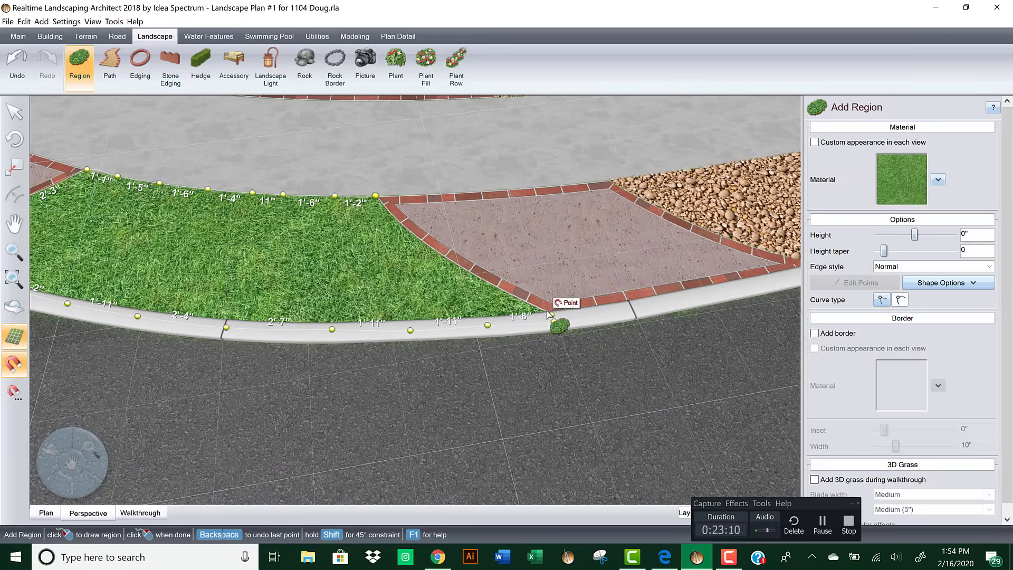
click(553, 316)
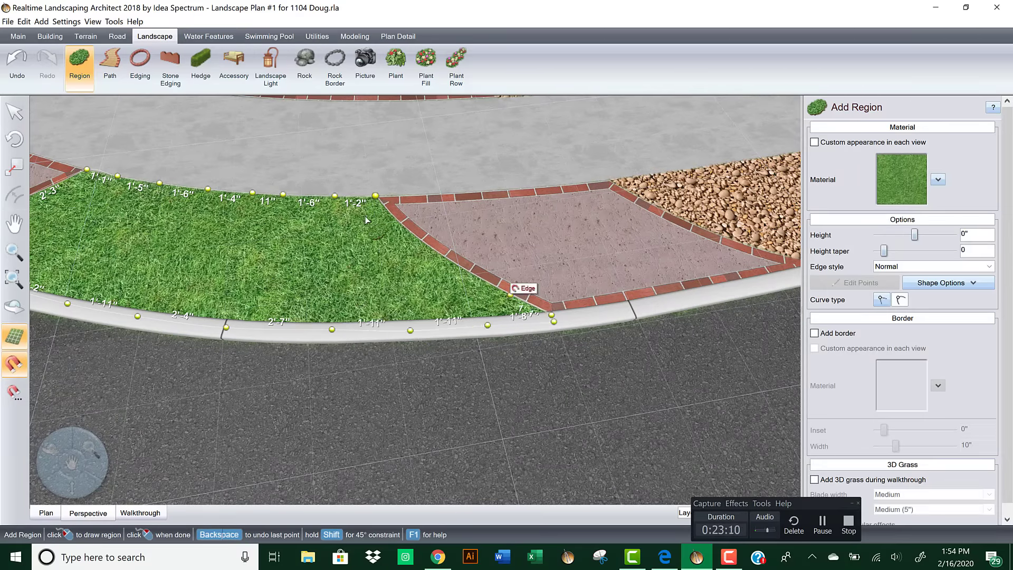
Step: Trace the nearer pad's curved brick edge up to the sidewalk and close the region at its starting point
click(469, 273)
click(417, 238)
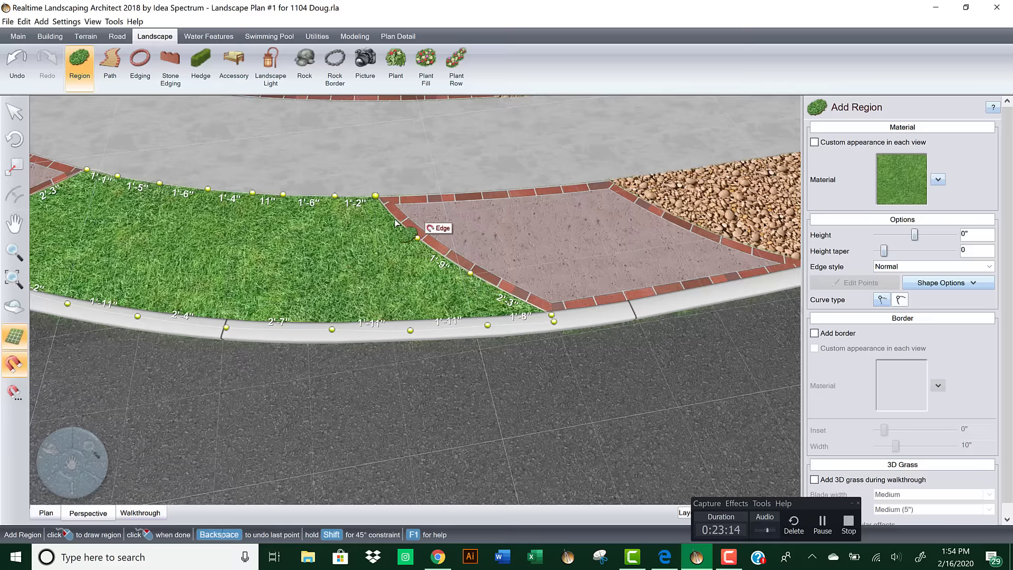
click(375, 195)
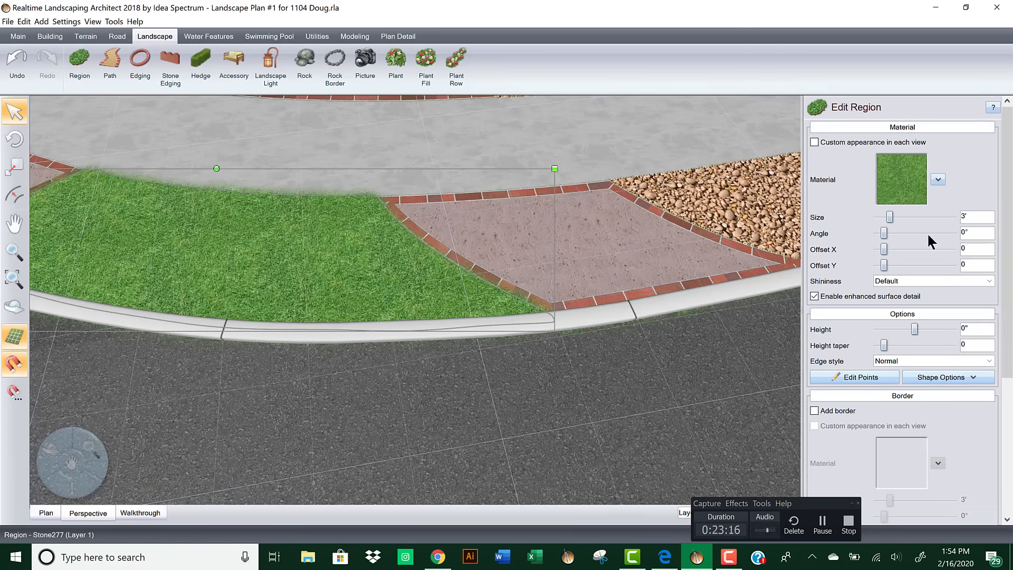
Step: Set the new curbside region's edge style to Sharp and fill it with Stone277 from the favorites
click(927, 361)
click(844, 391)
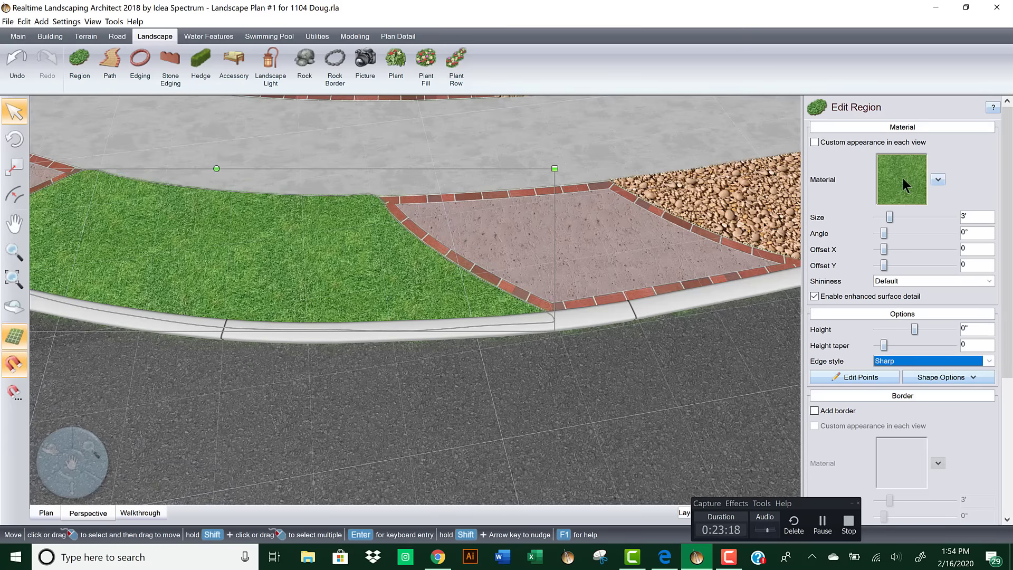
click(903, 178)
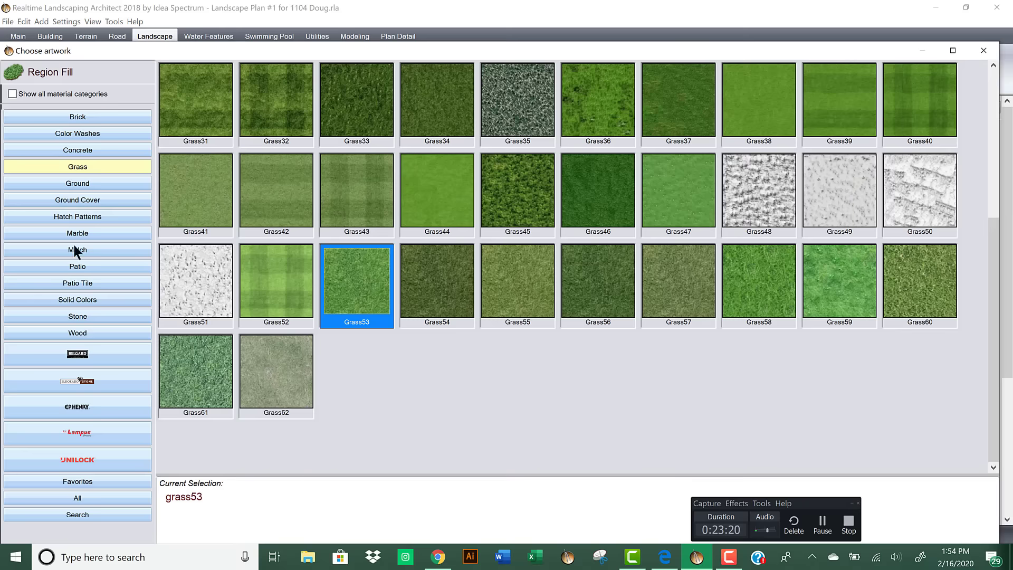
click(77, 481)
double_click(271, 85)
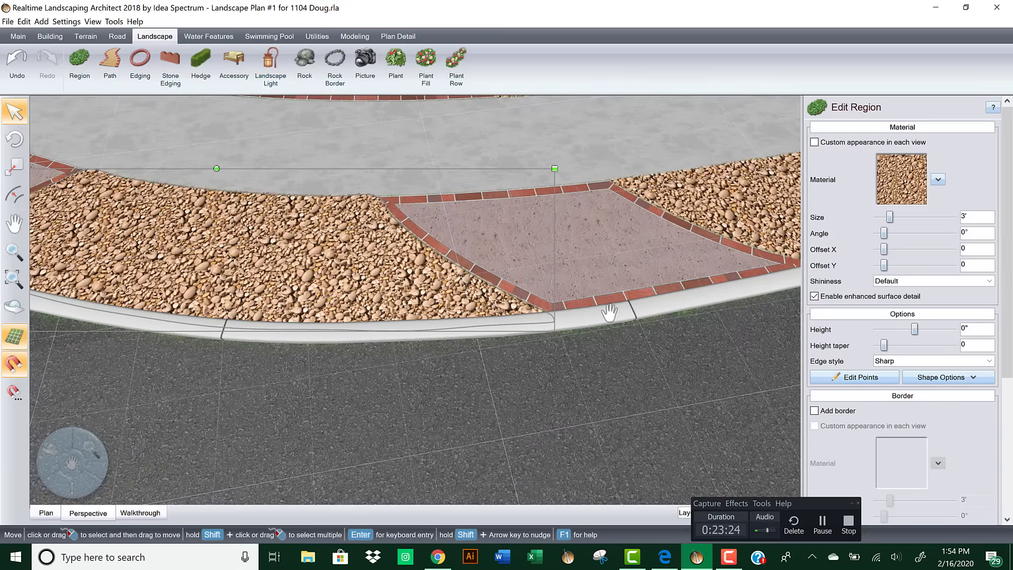
Step: Change the region's corner points at the sidewalk and curb from curved to straight, and finish editing its points
click(844, 377)
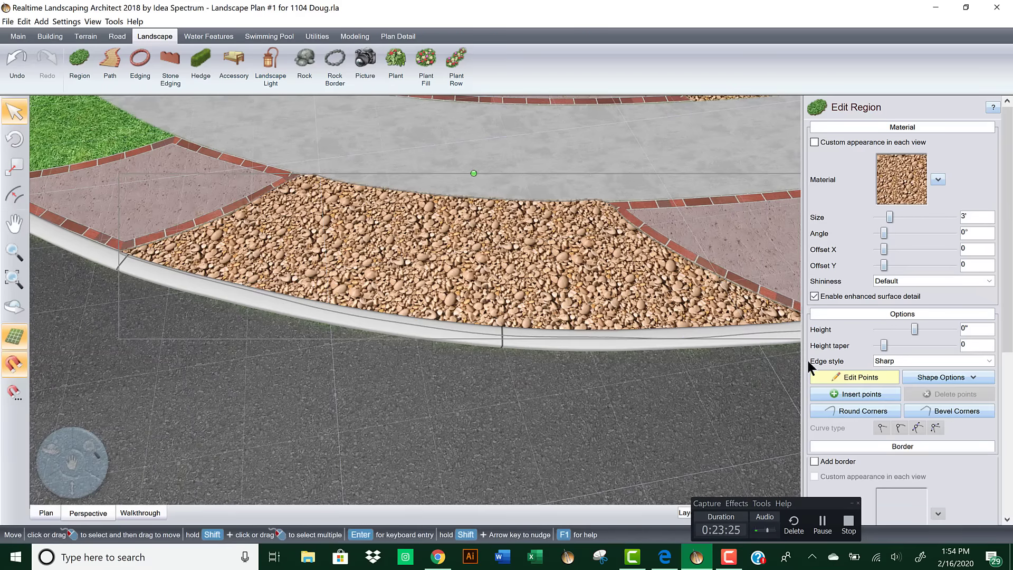
click(305, 176)
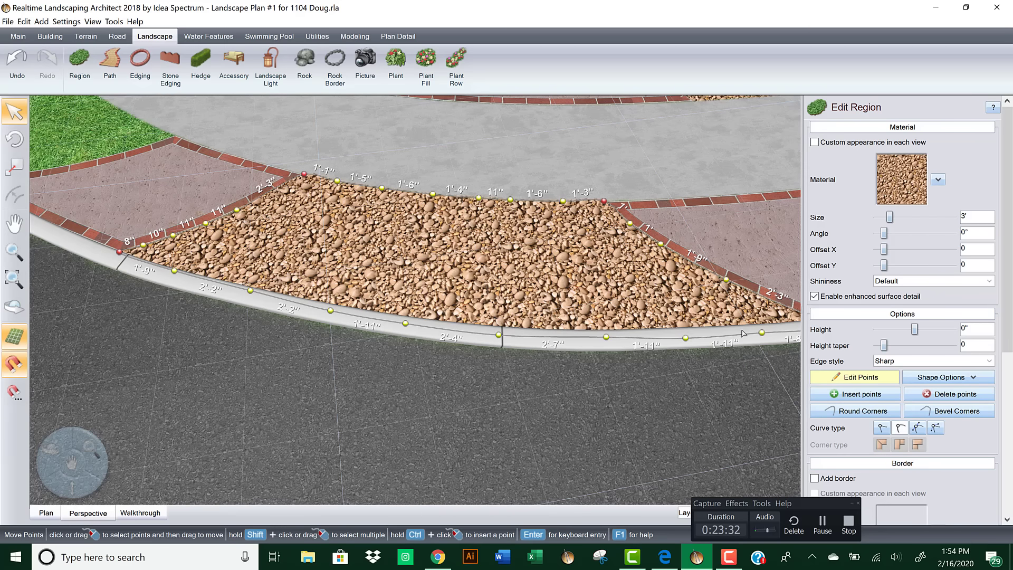
key(Right)
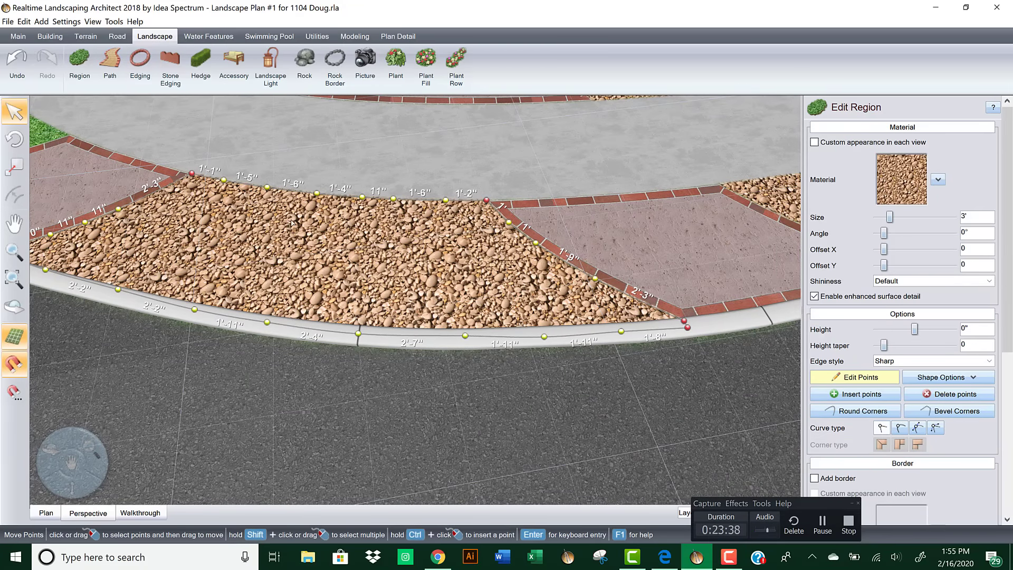
scroll(264, 199, down, 3)
key(Left)
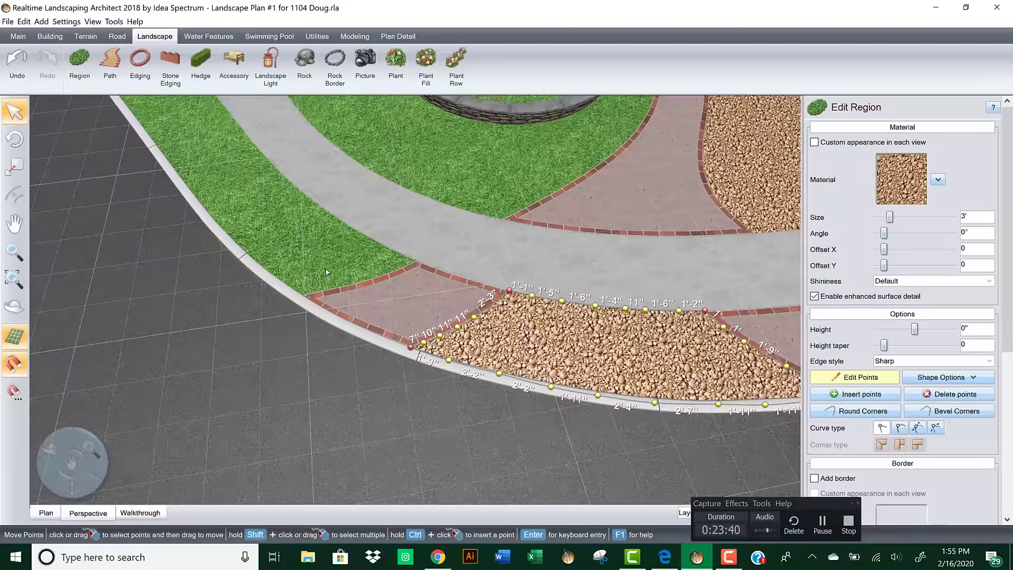
key(Left)
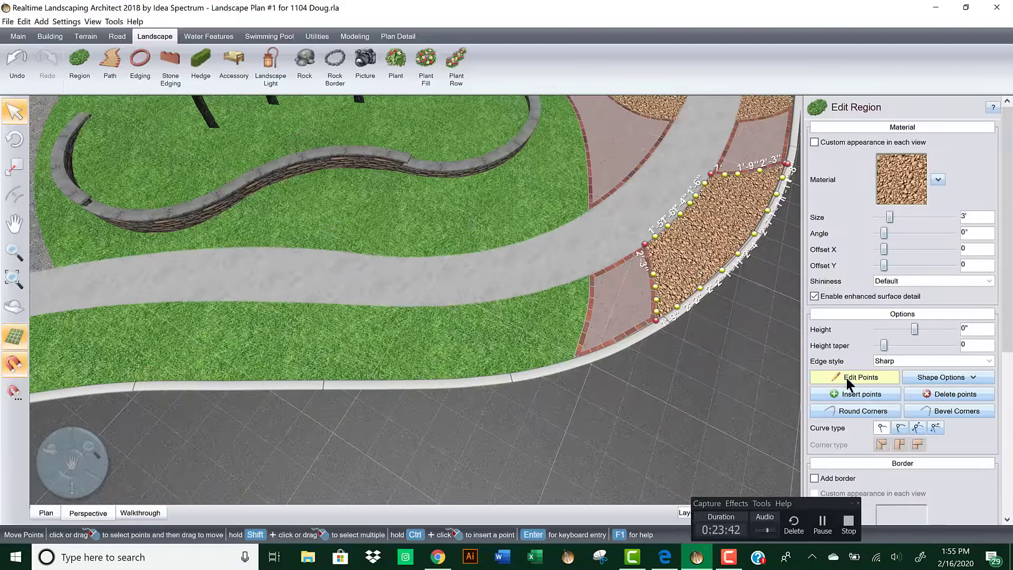
click(854, 376)
Step: Review the pebble areas by the driveway and curb in a full-screen walkthrough with standard camera control, and return to the perspective view
scroll(674, 332, down, 5)
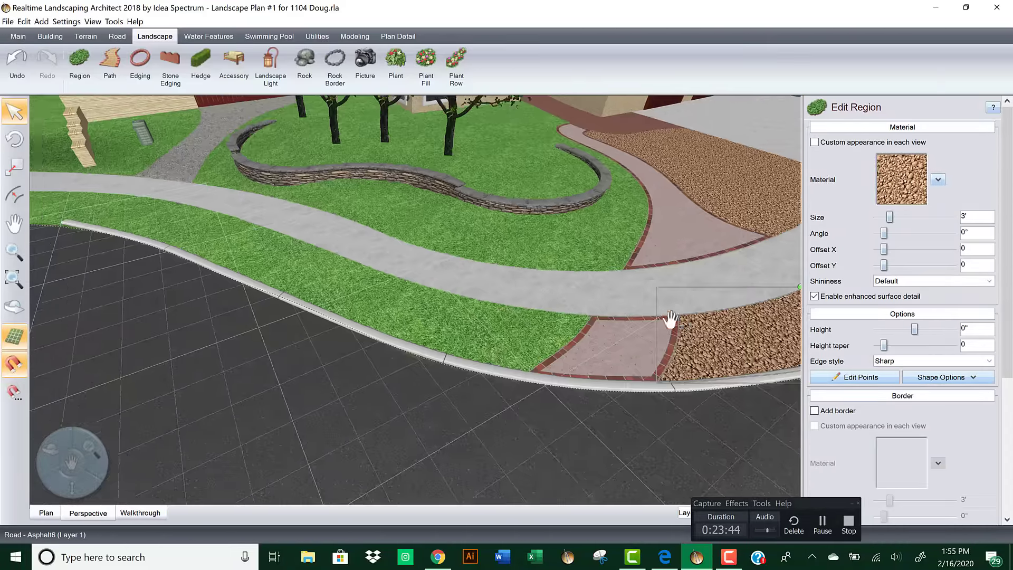
middle_drag(591, 287, 358, 277)
click(139, 513)
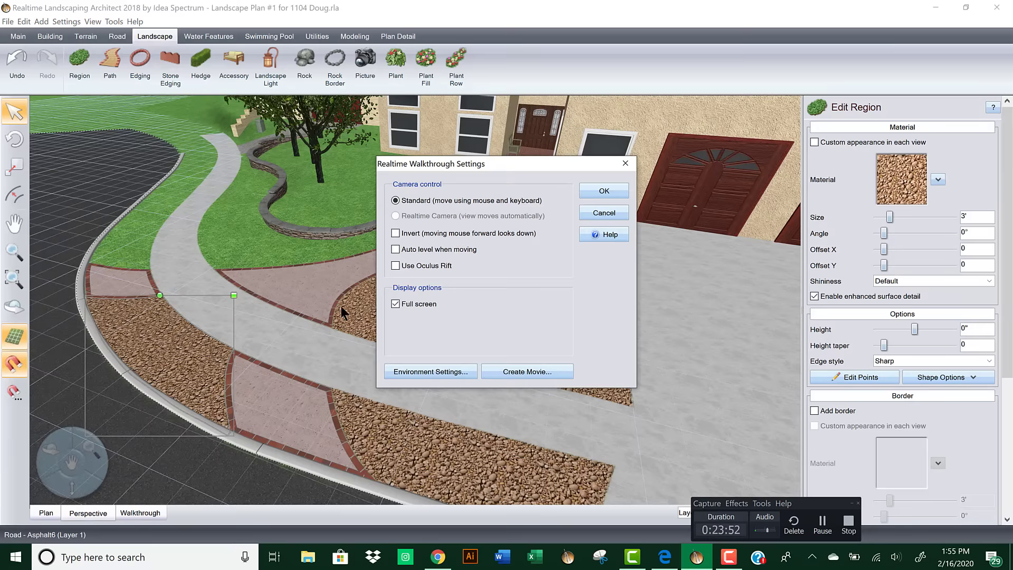
click(587, 192)
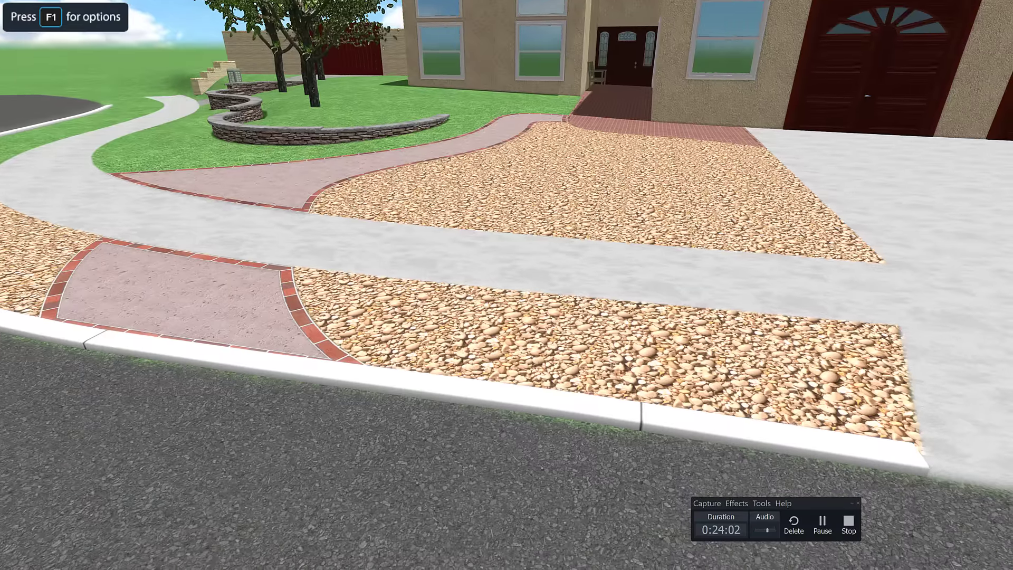
key(Escape)
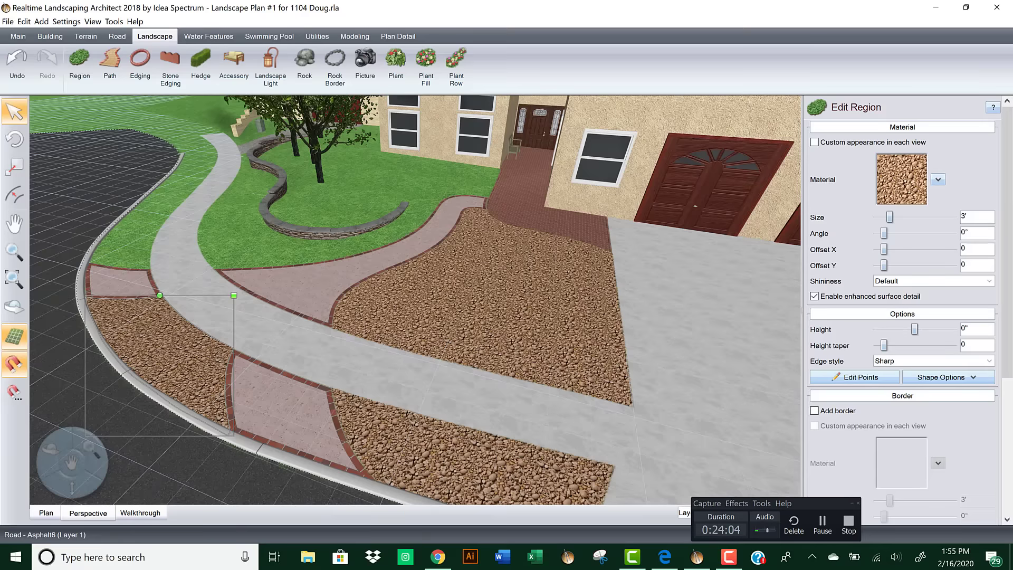
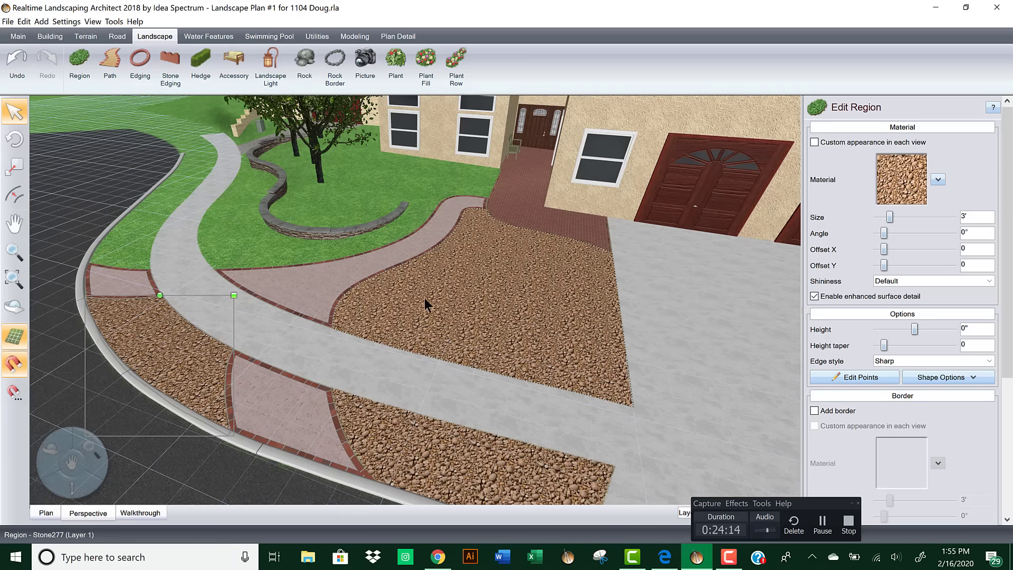
Step: Start a new region at the sidewalk's far end, run it 6' to the street, and follow the asphalt edge about 12' to the curb's end
mouse_move(304, 303)
middle_down()
mouse_move(366, 309)
mouse_move(296, 296)
middle_up()
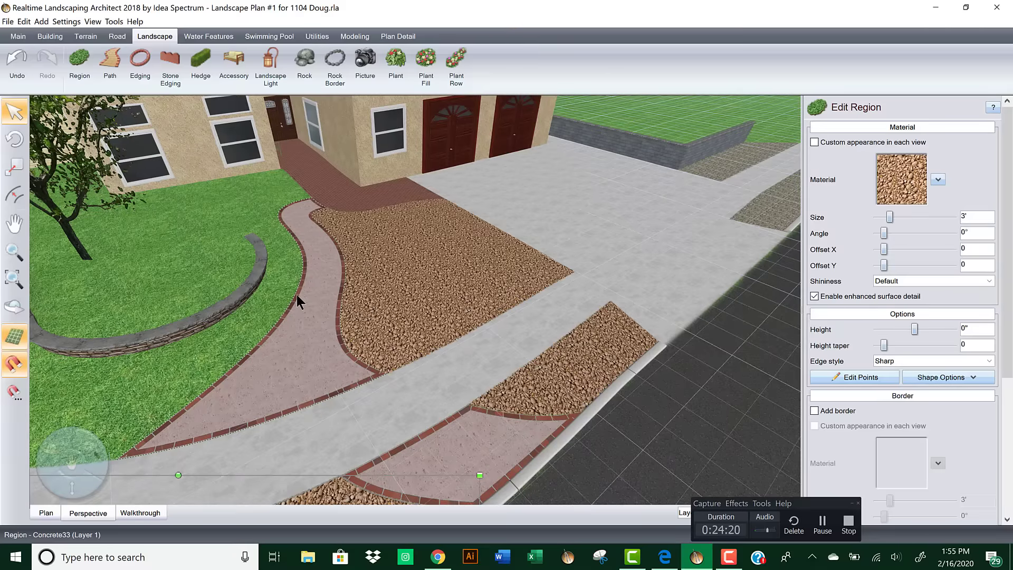
middle_drag(296, 295, 369, 285)
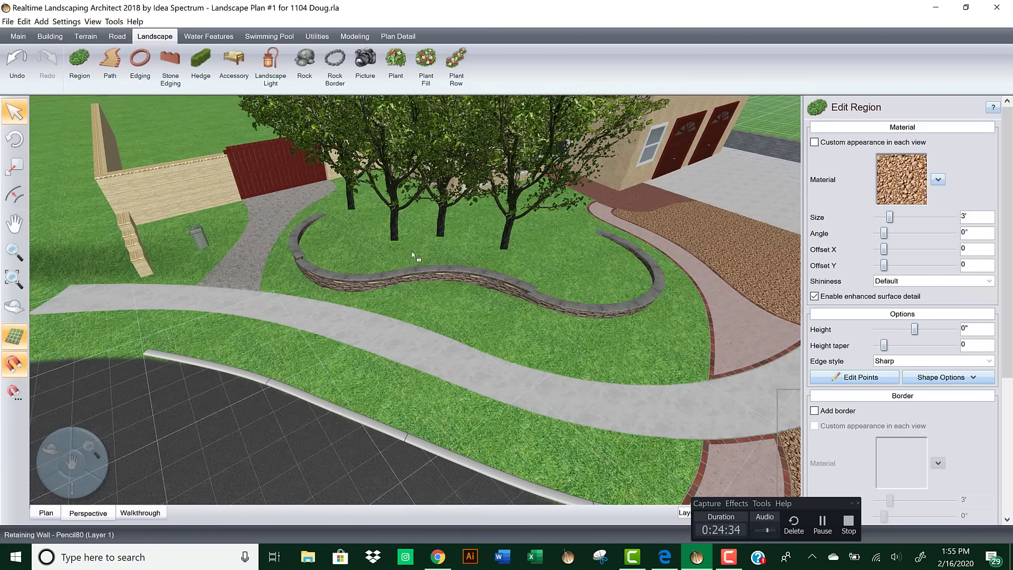
middle_drag(372, 255, 237, 137)
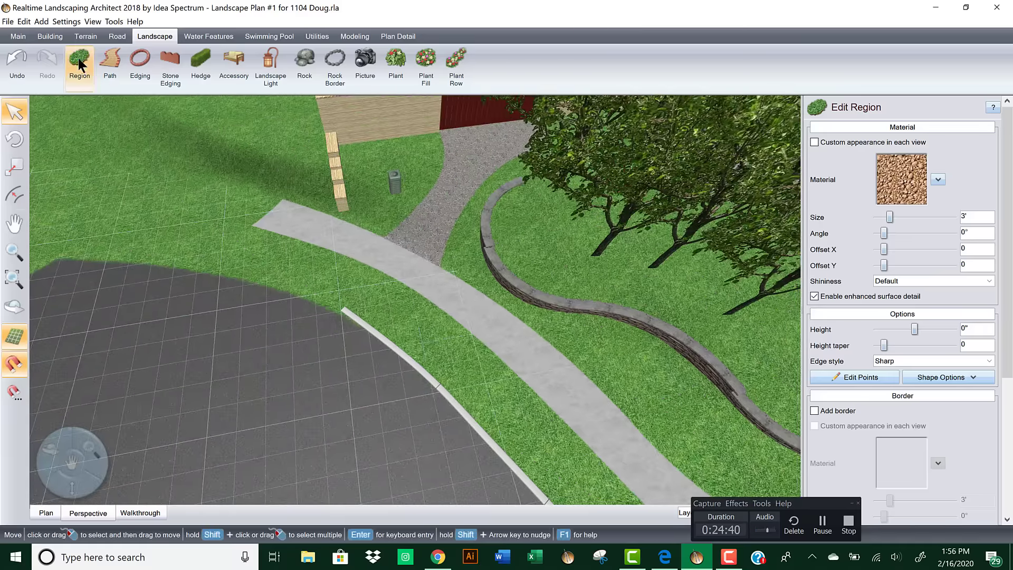
click(78, 58)
click(251, 225)
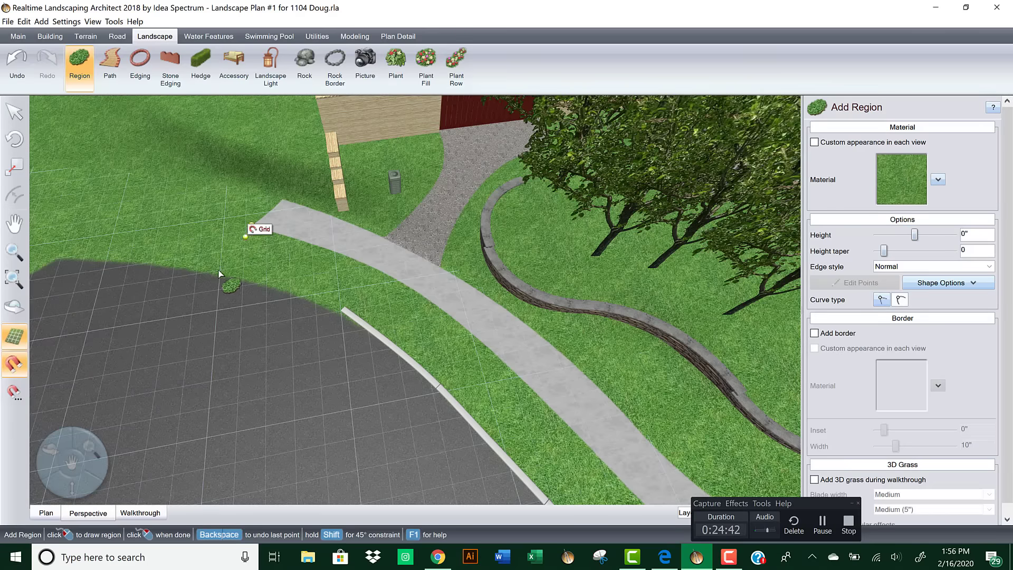
click(214, 275)
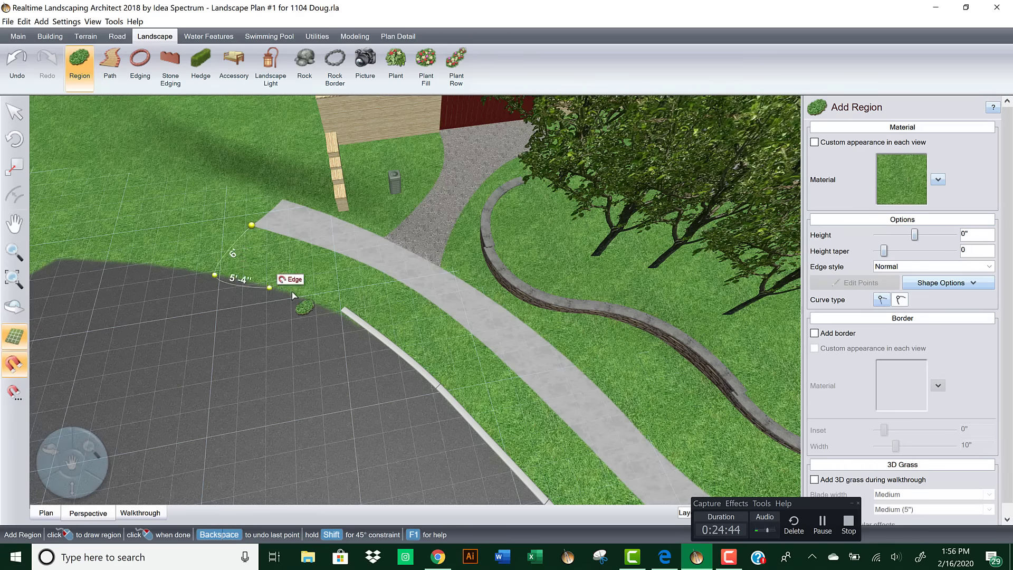
click(291, 293)
click(343, 314)
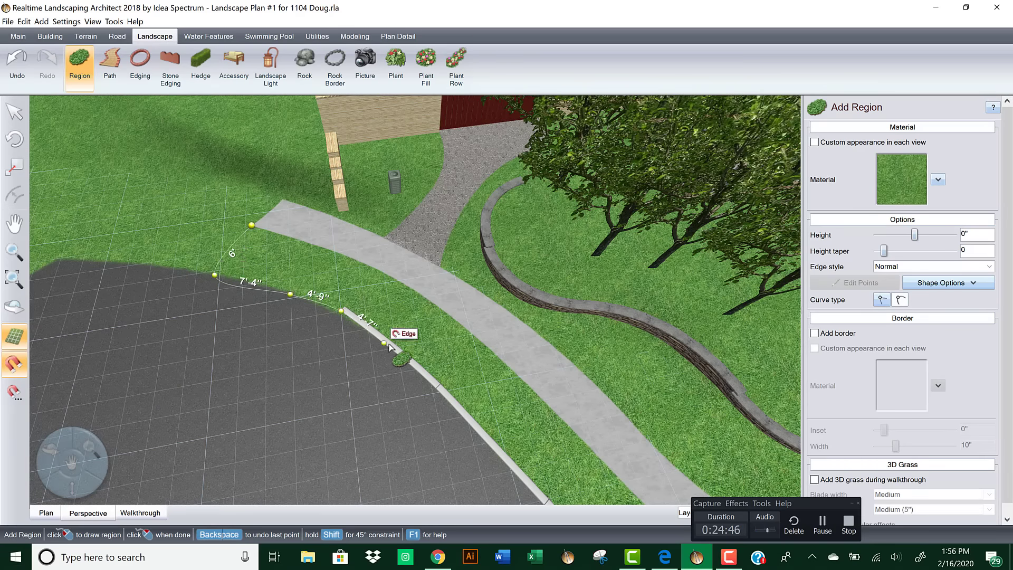
Step: Continue the region along the curb for about 34', from the curb's end to the brick-edged landing
click(444, 396)
middle_drag(465, 434, 330, 294)
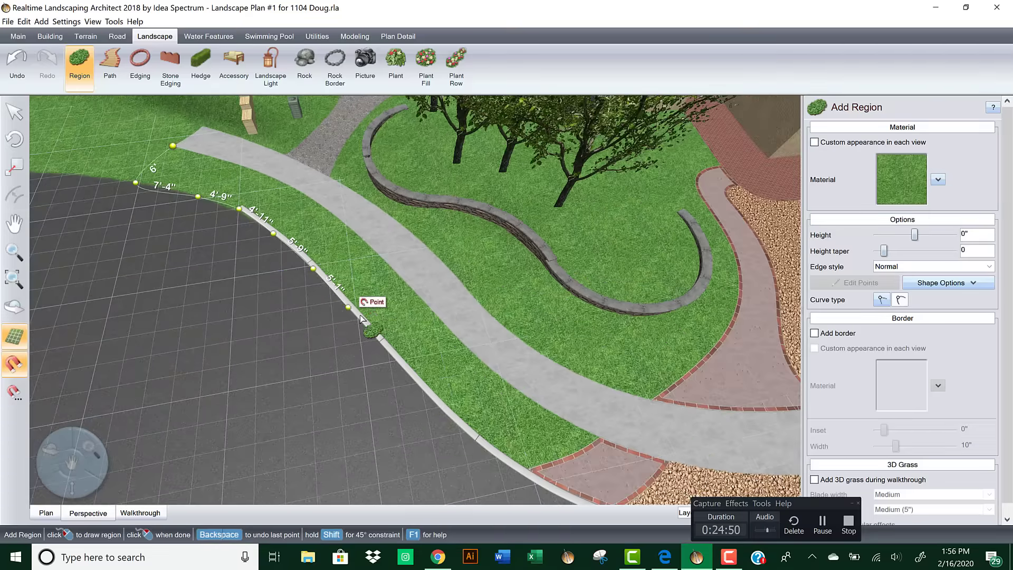
click(369, 329)
click(425, 390)
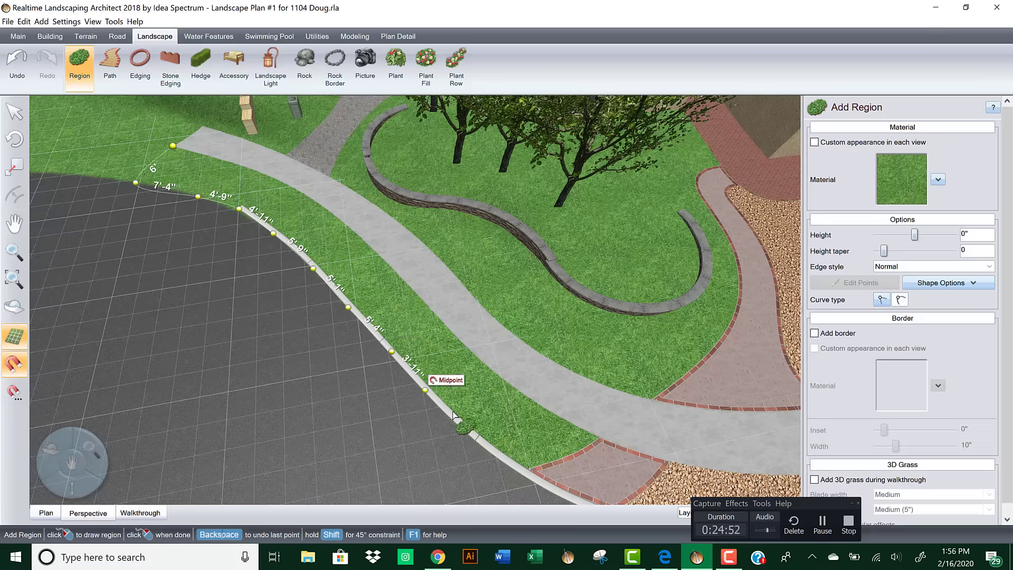
click(515, 470)
click(526, 469)
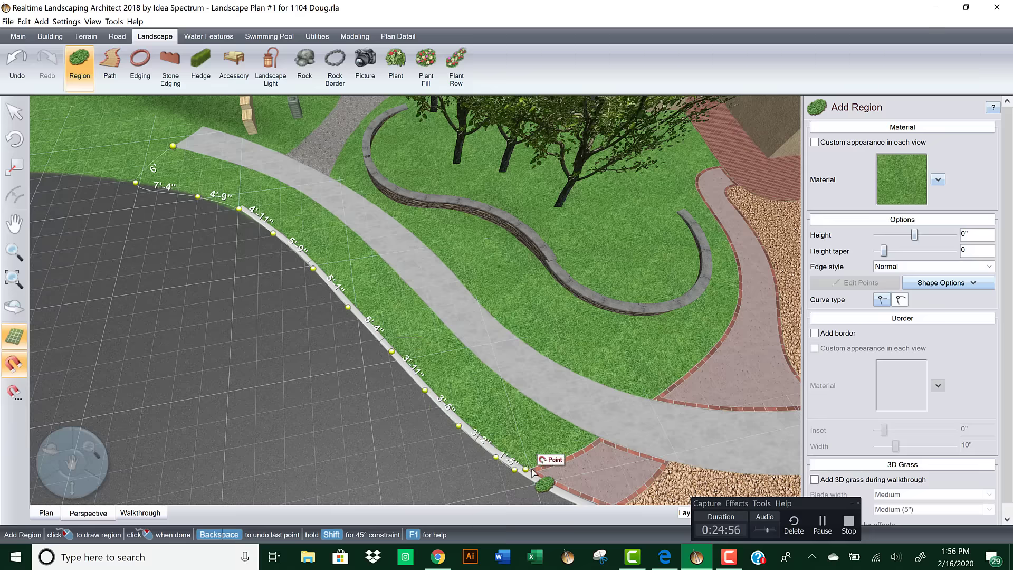
Step: Trace the region's end along the landing's brick border, about 6' from the curb to the sidewalk corner
click(563, 457)
click(583, 447)
click(594, 439)
click(599, 436)
Step: Follow the sidewalk's street-side edge with region points from the brick landing back toward the gravel path
click(576, 425)
click(550, 411)
click(520, 391)
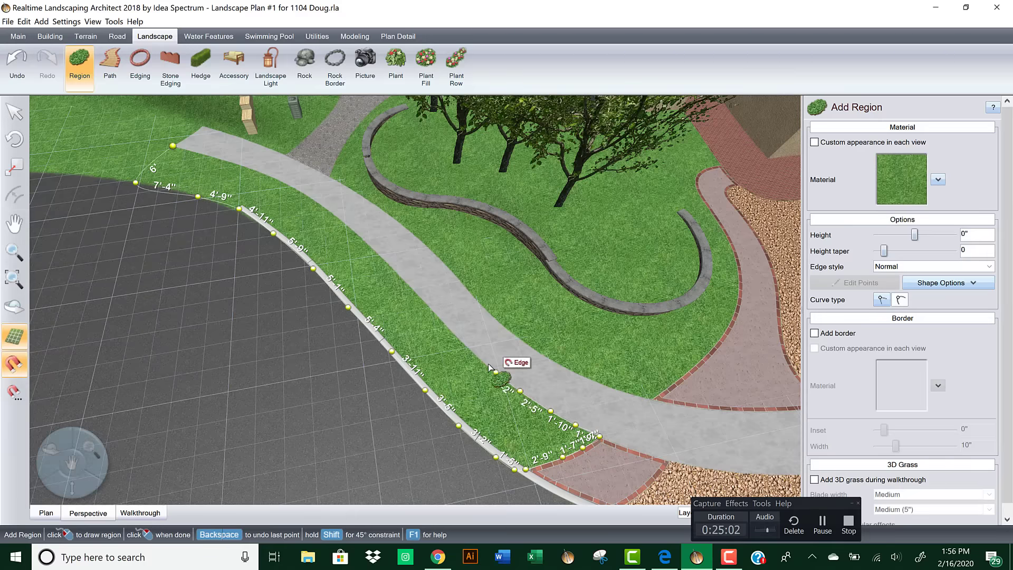
click(465, 345)
scroll(464, 346, up, 3)
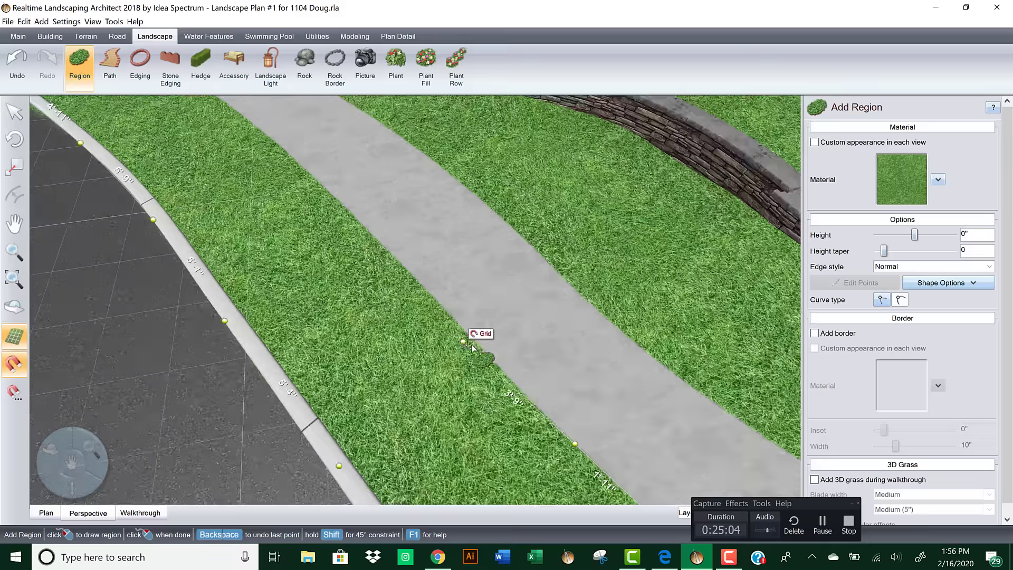
click(375, 251)
click(383, 245)
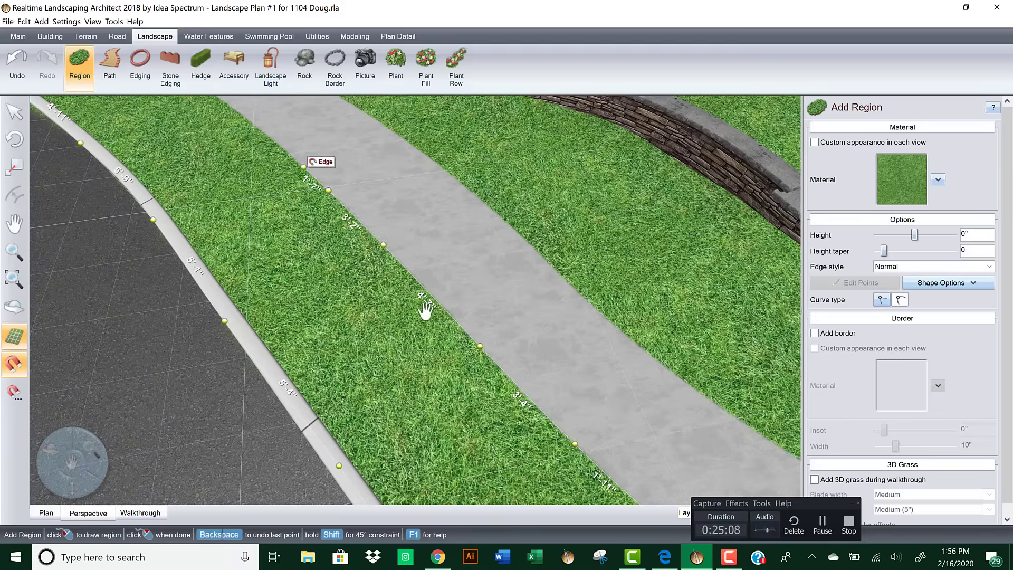
middle_drag(418, 301, 365, 261)
click(289, 169)
click(226, 198)
Step: Trace the remaining sidewalk edge past the gravel path to the region's starting corner, and close the region
scroll(225, 200, down, 3)
scroll(311, 224, up, 2)
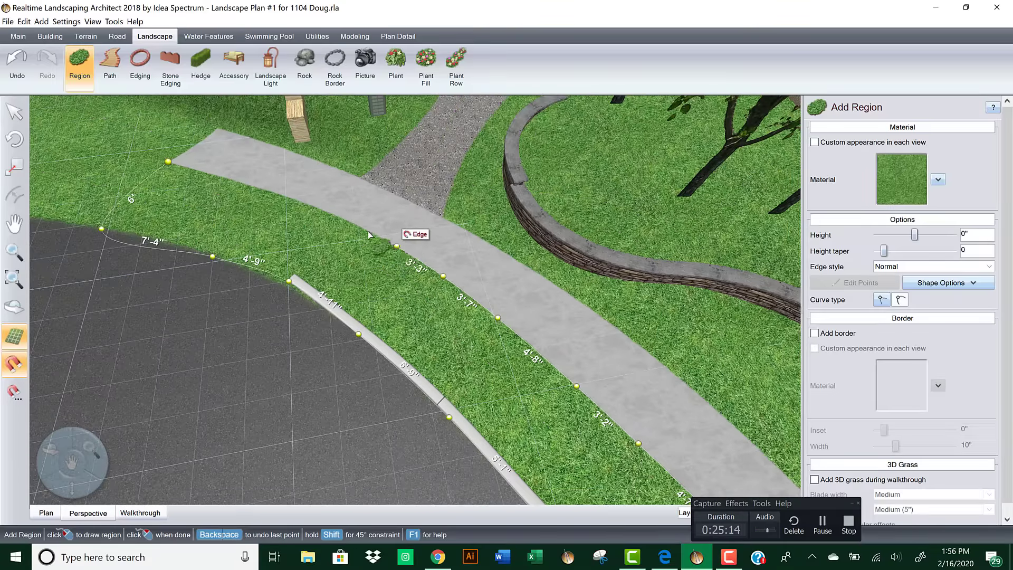
click(359, 227)
click(327, 211)
click(286, 196)
click(237, 181)
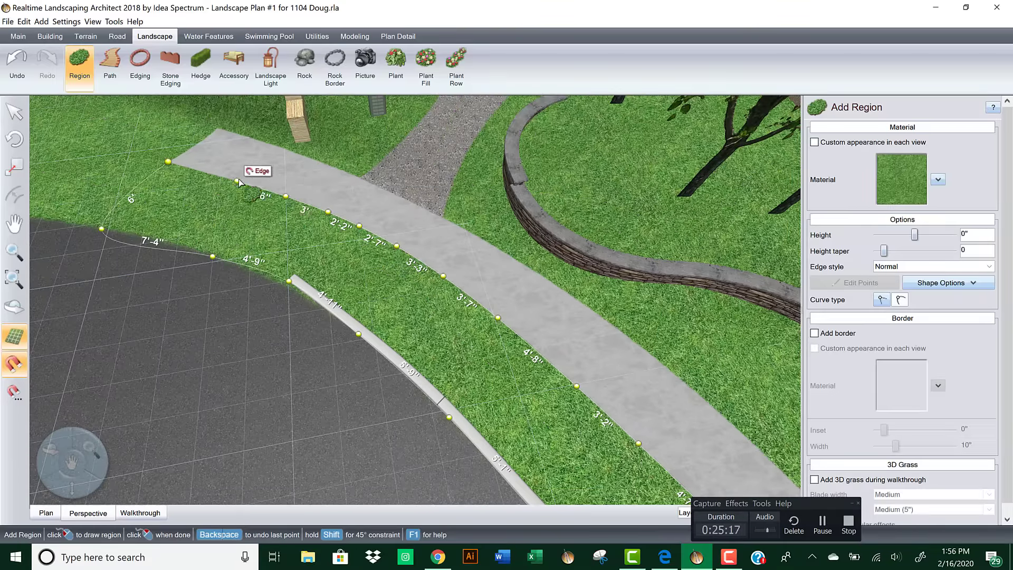
click(201, 171)
click(169, 163)
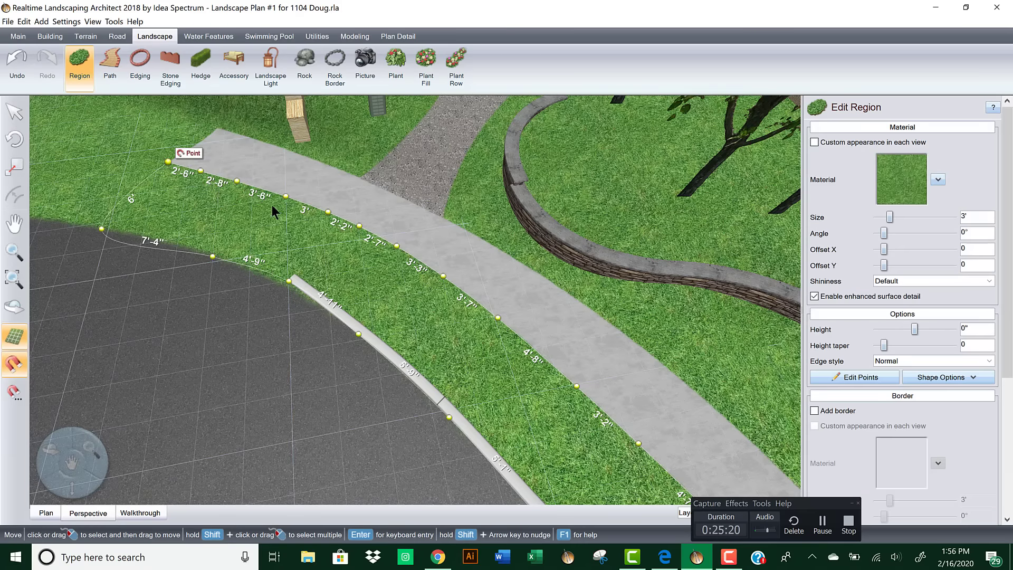
Step: Set the new curb strip region's edge style to Sharp and fill it with the favorite pebble stone used in the neighboring strip
click(933, 361)
click(893, 390)
click(907, 189)
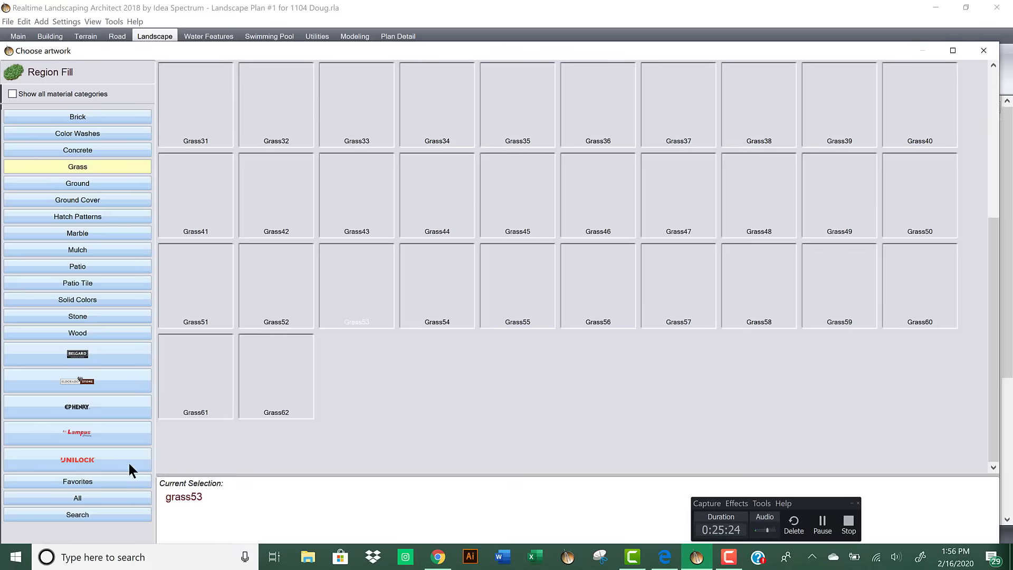
click(134, 480)
click(270, 135)
Step: Change the strip's corner points beside the brick landing, at the sidewalk and curb, from curved to straight, and finish editing its points
drag(471, 376, 434, 306)
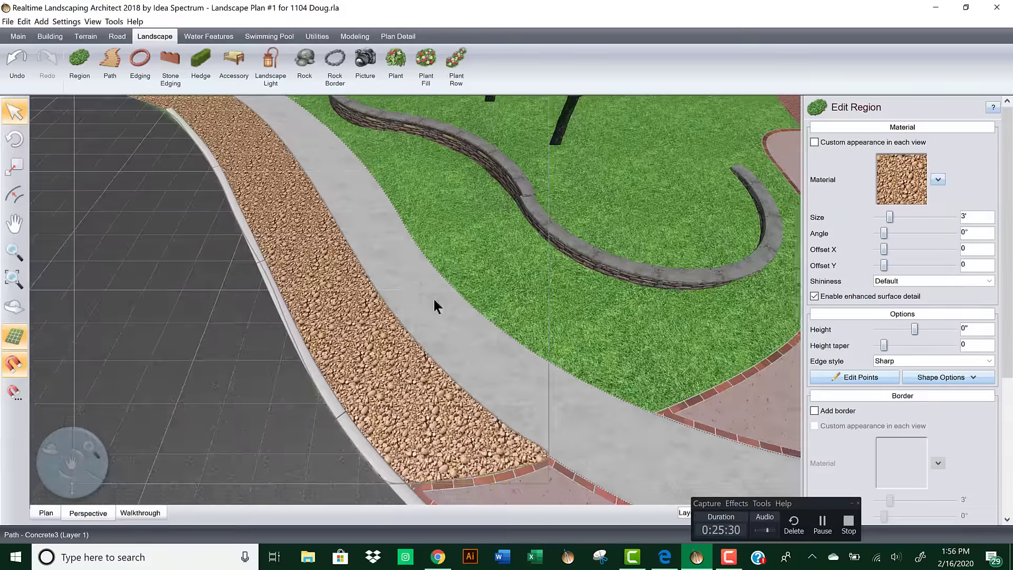
click(848, 378)
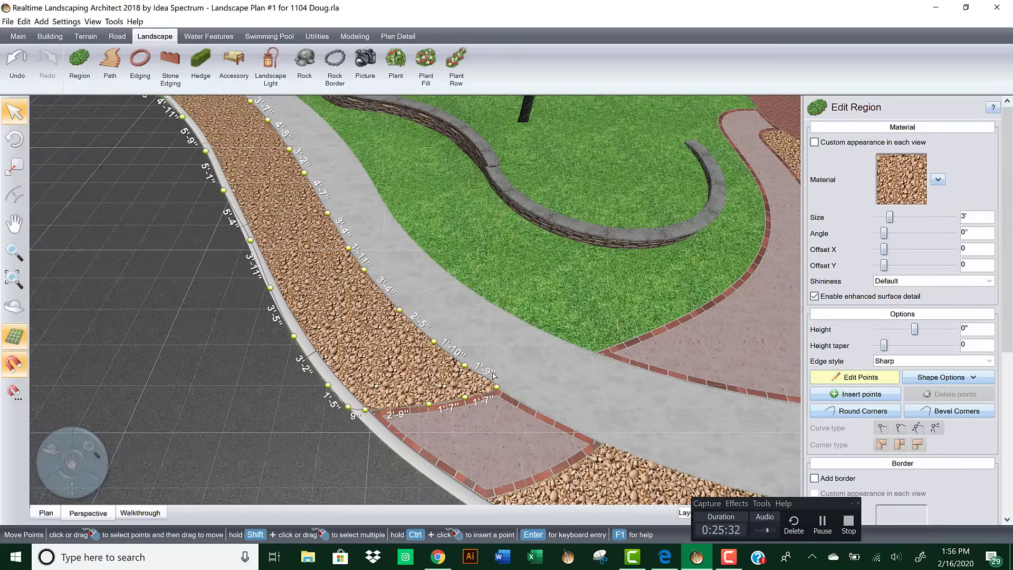
click(497, 387)
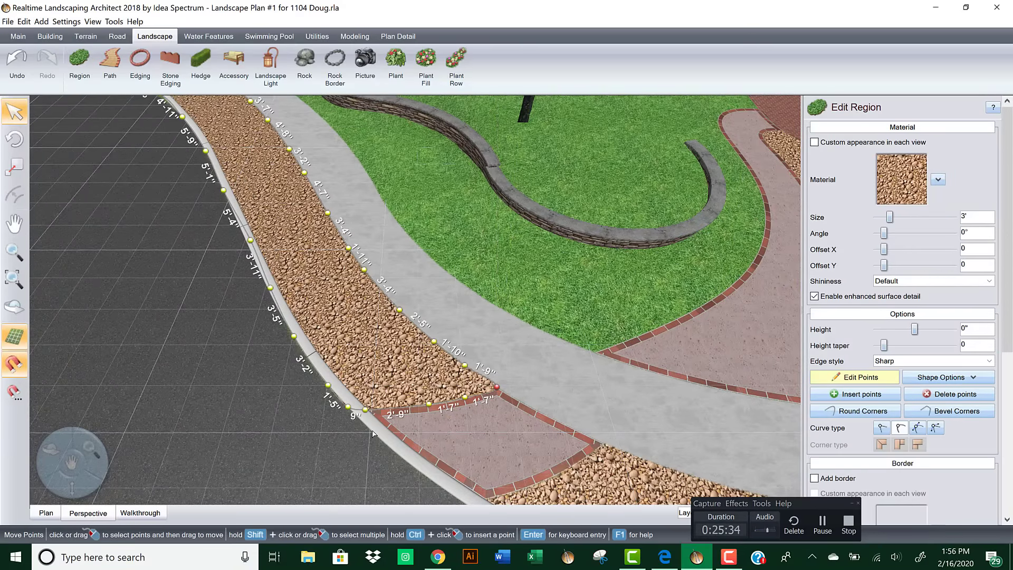
shift+click(360, 416)
click(880, 430)
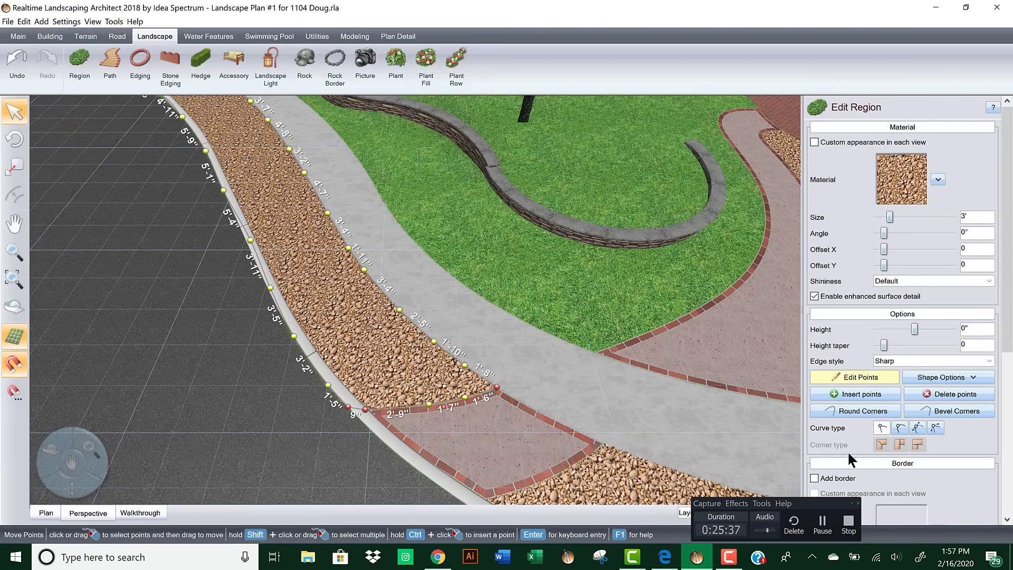
click(870, 377)
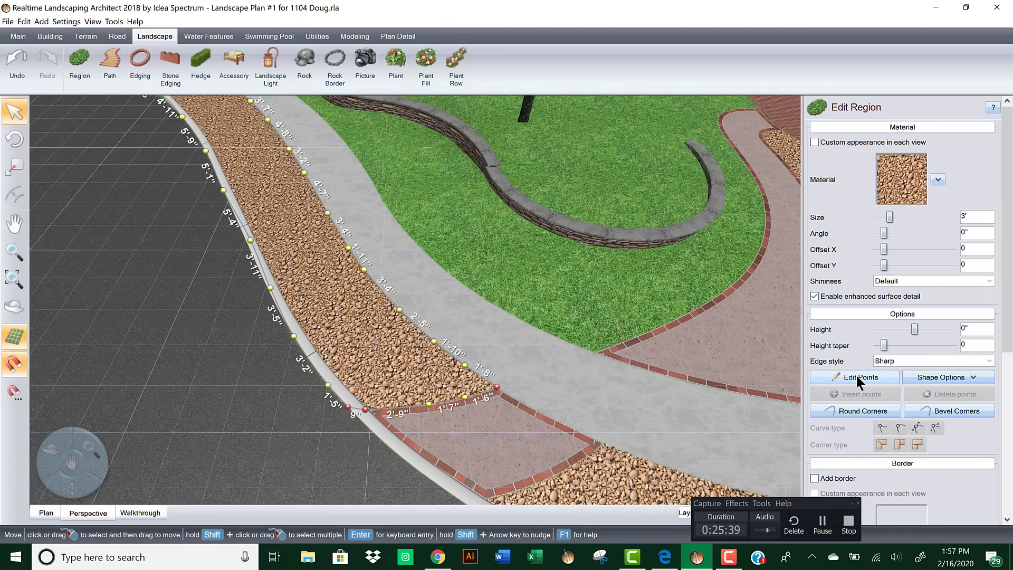
click(584, 296)
Step: Start a new region in plan view where the sidewalk meets the entry walk, and follow the walk's brick border for about 9'
scroll(465, 276, down, 5)
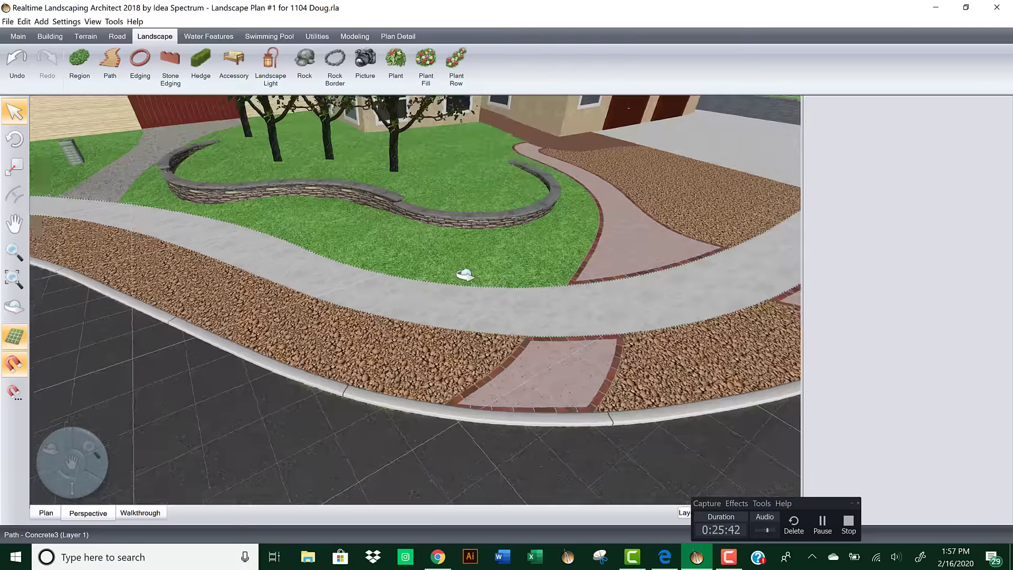
scroll(446, 297, down, 1)
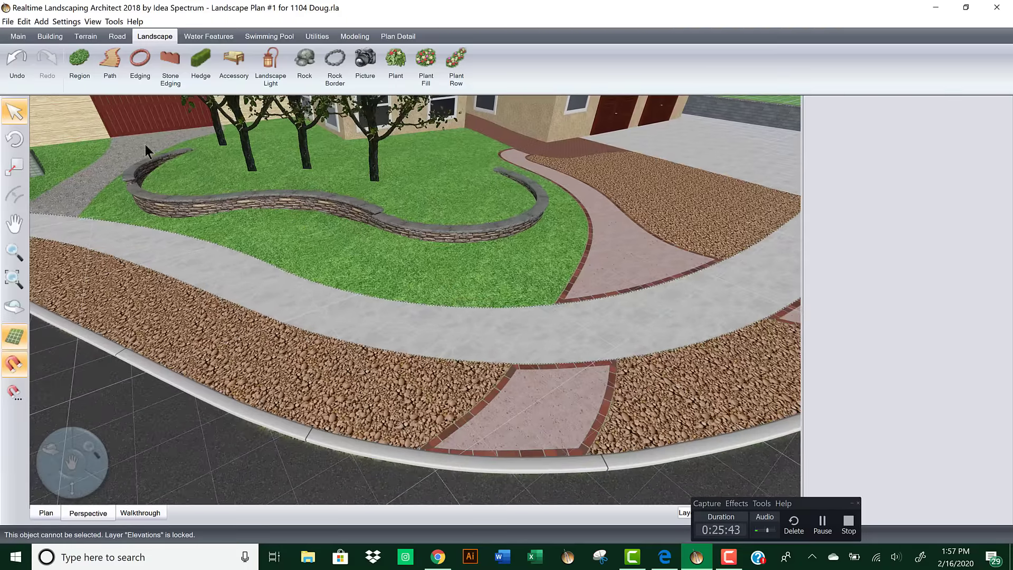
click(80, 60)
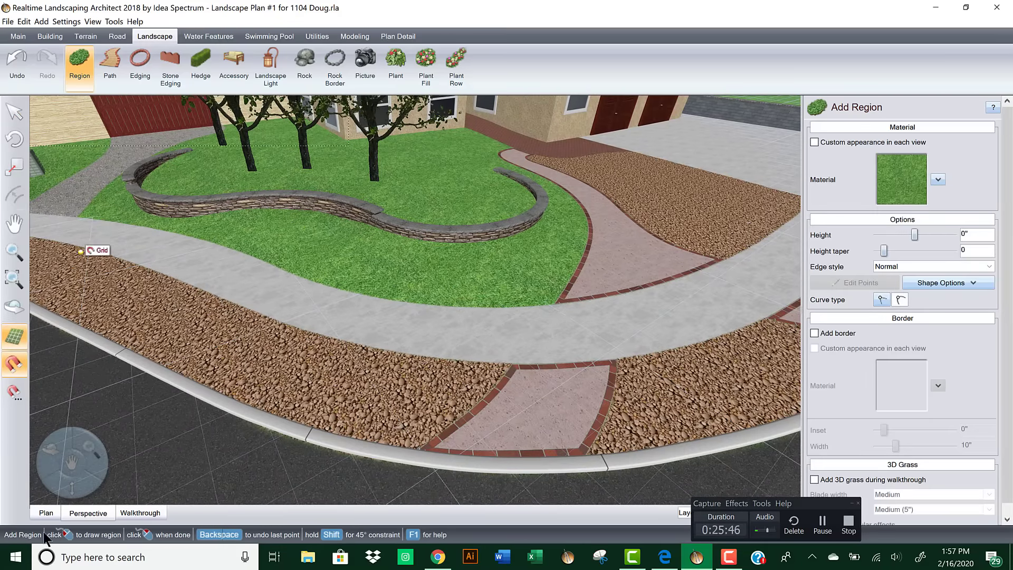
click(45, 513)
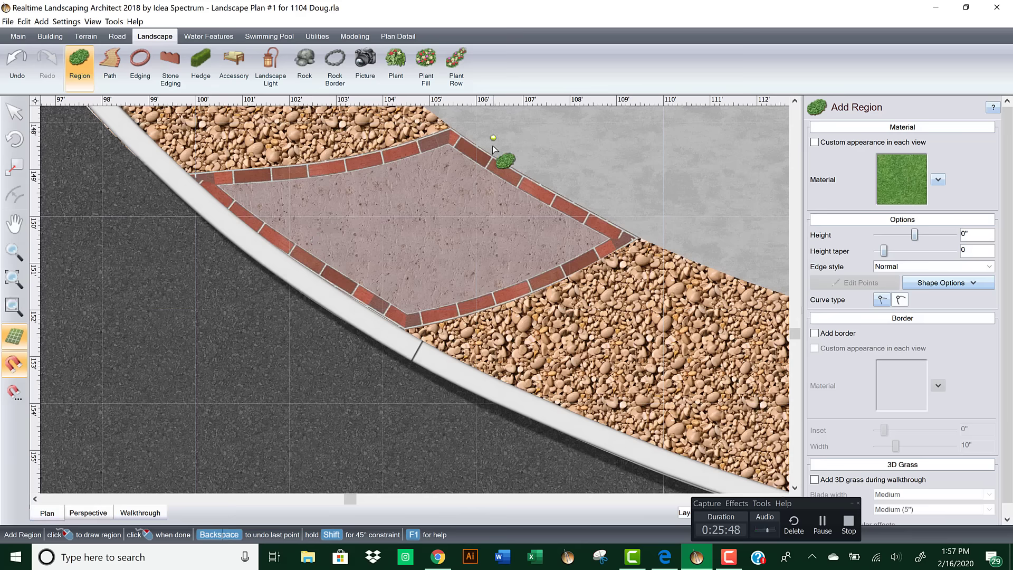
middle_drag(495, 147, 372, 366)
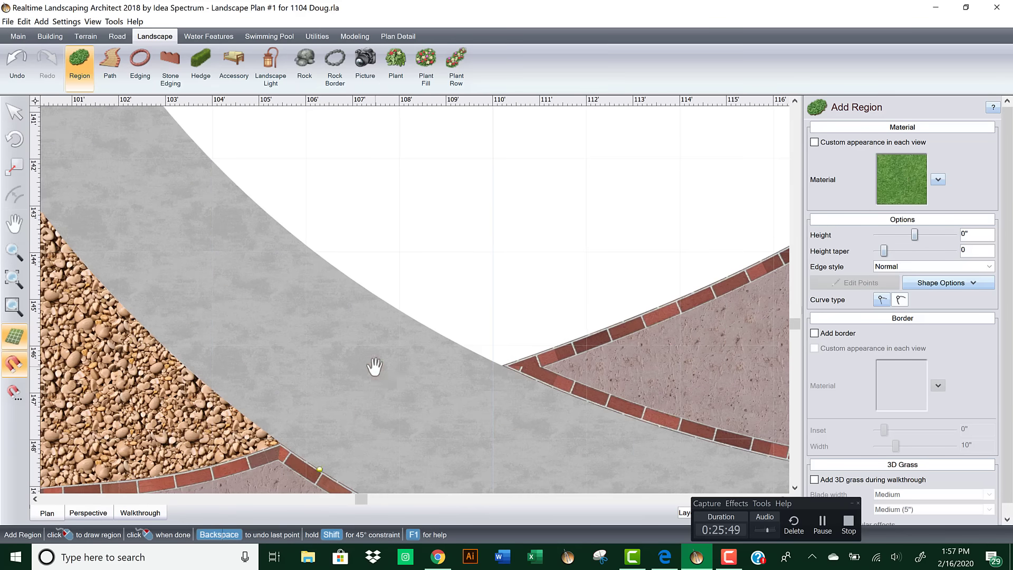
scroll(504, 367, down, 2)
click(502, 365)
middle_drag(651, 169, 350, 336)
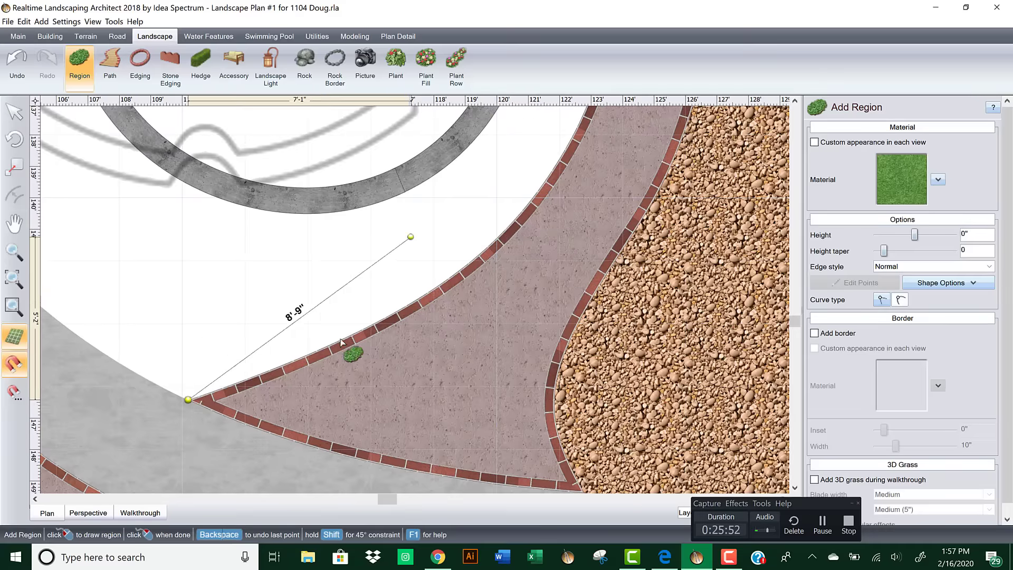
click(237, 382)
click(320, 348)
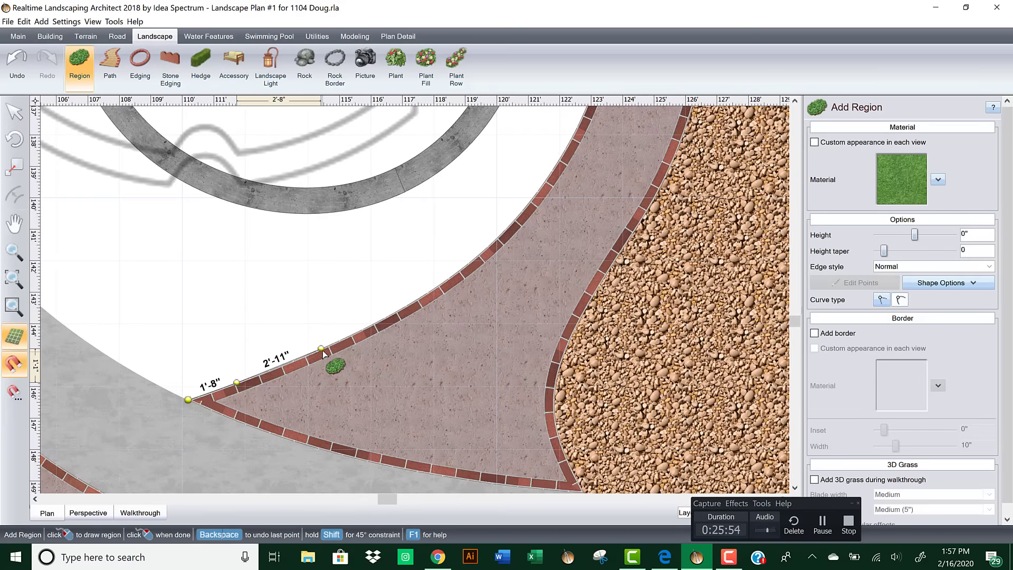
click(397, 311)
click(447, 279)
click(466, 264)
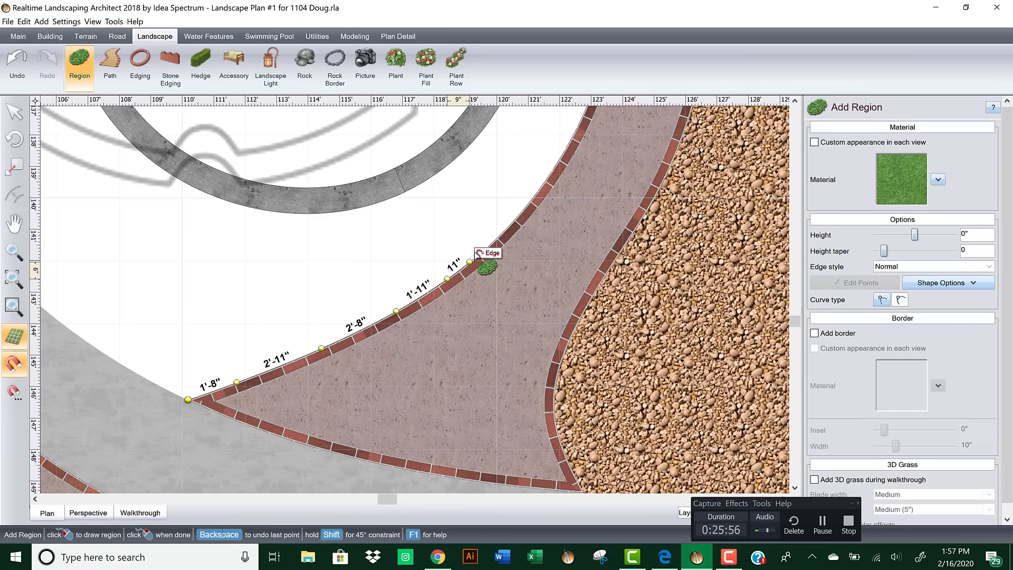
Step: Continue the region about 10' along the entry walk's curving brick border, past the outside of the retaining wall's bend
click(495, 239)
click(528, 202)
click(554, 166)
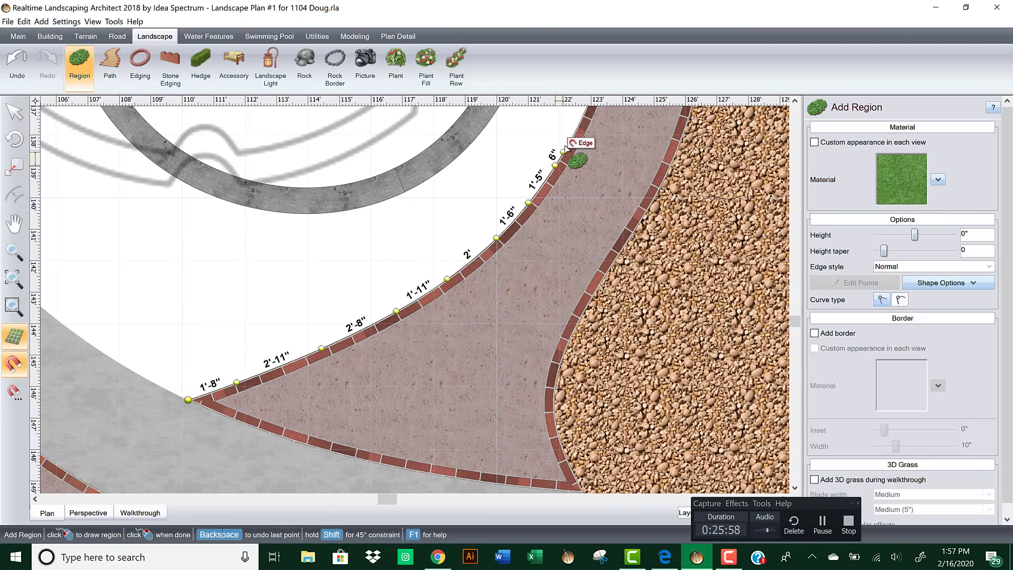
middle_drag(563, 152, 470, 350)
click(468, 346)
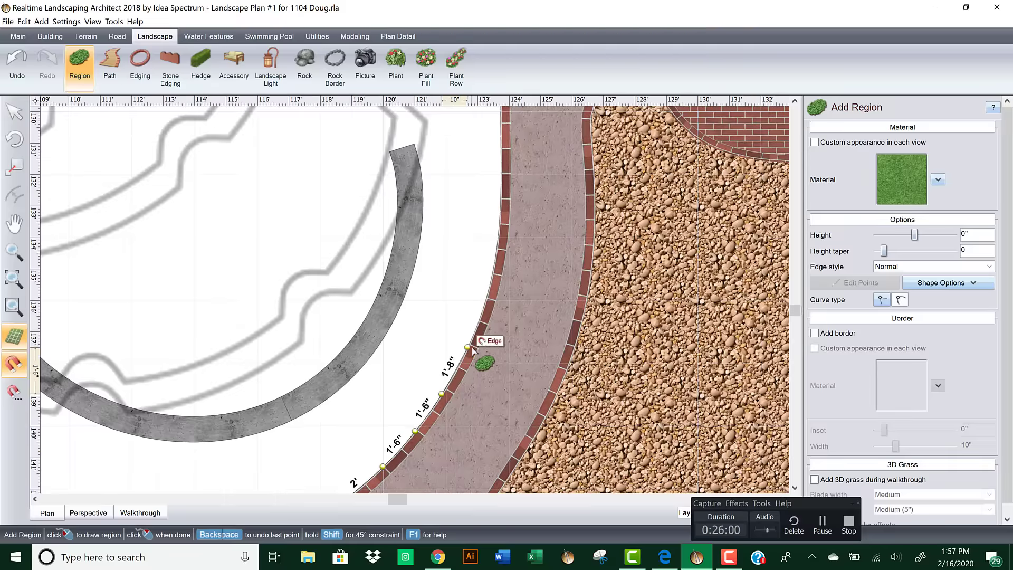
click(483, 307)
click(492, 270)
click(496, 247)
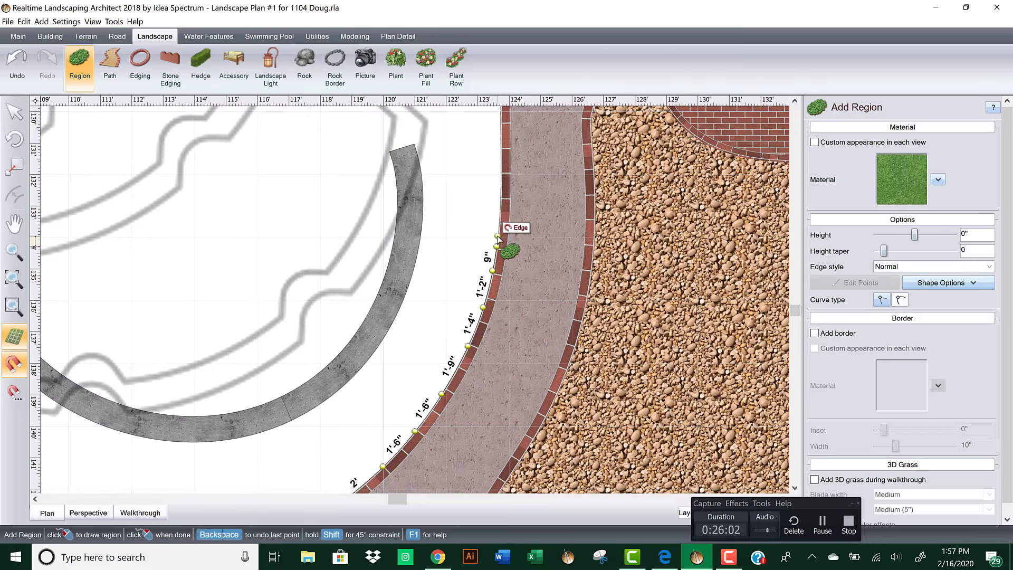
Step: Carry the region about 11' up the walk's straight border and around its rounded end to the corner at the brick paving
click(505, 192)
click(504, 153)
middle_drag(510, 145, 531, 350)
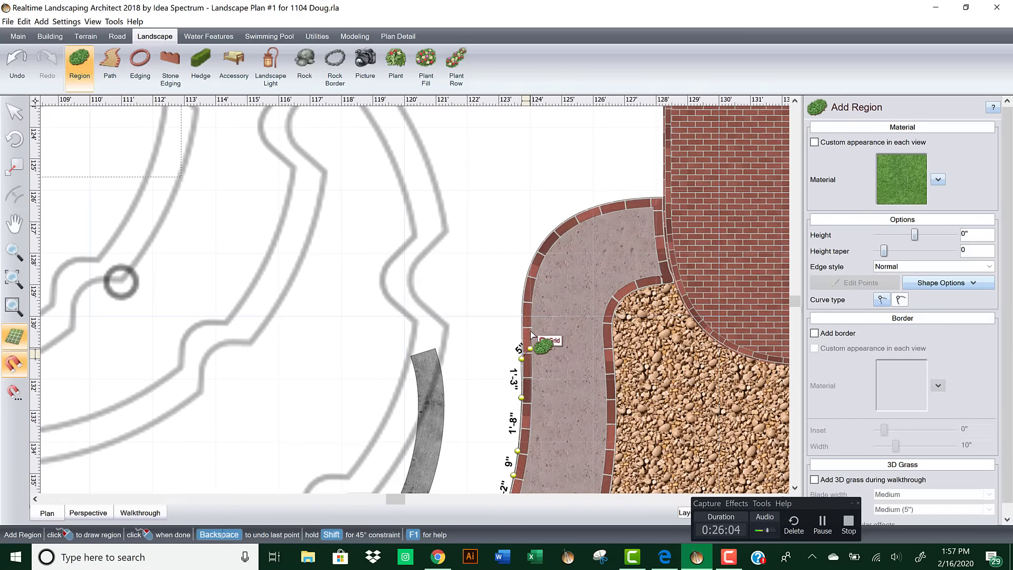
click(521, 306)
click(528, 269)
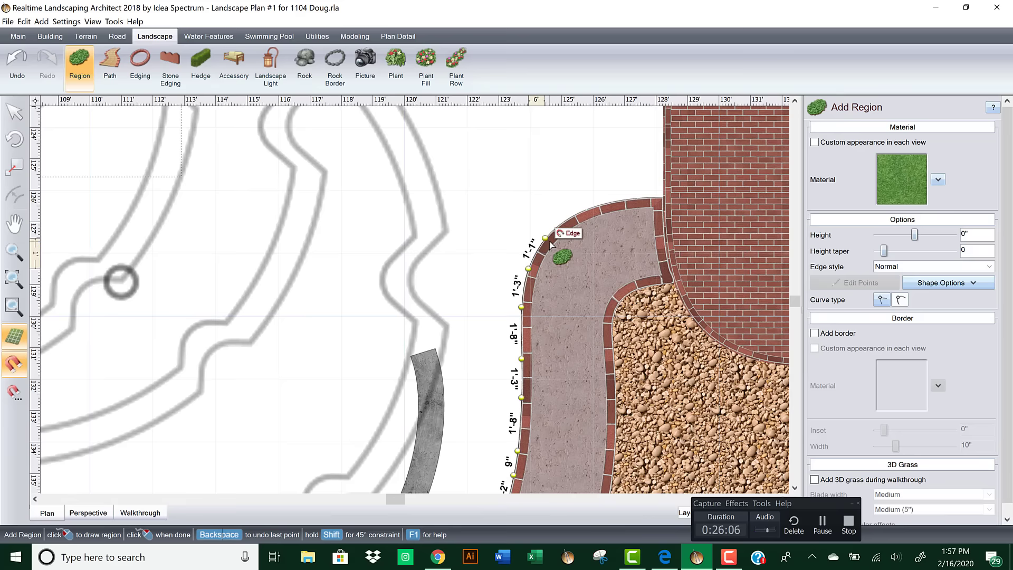
click(546, 239)
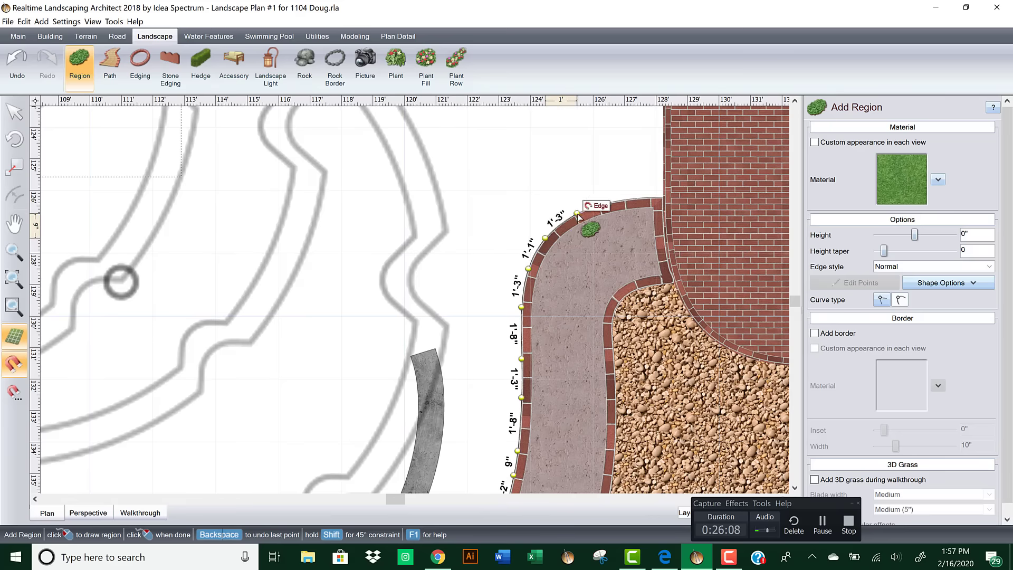
click(577, 213)
click(609, 202)
click(644, 197)
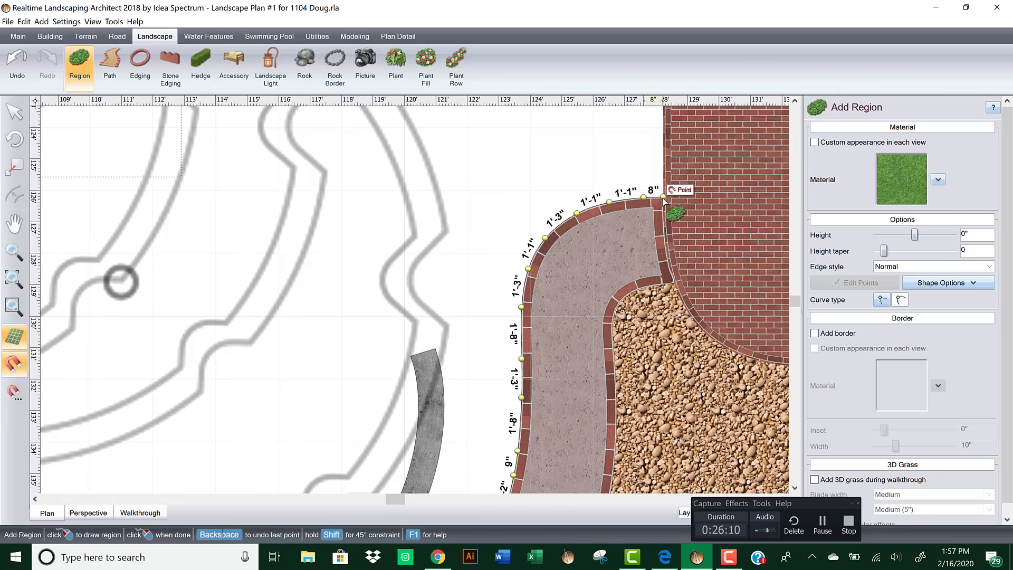
click(653, 209)
middle_drag(678, 142, 662, 221)
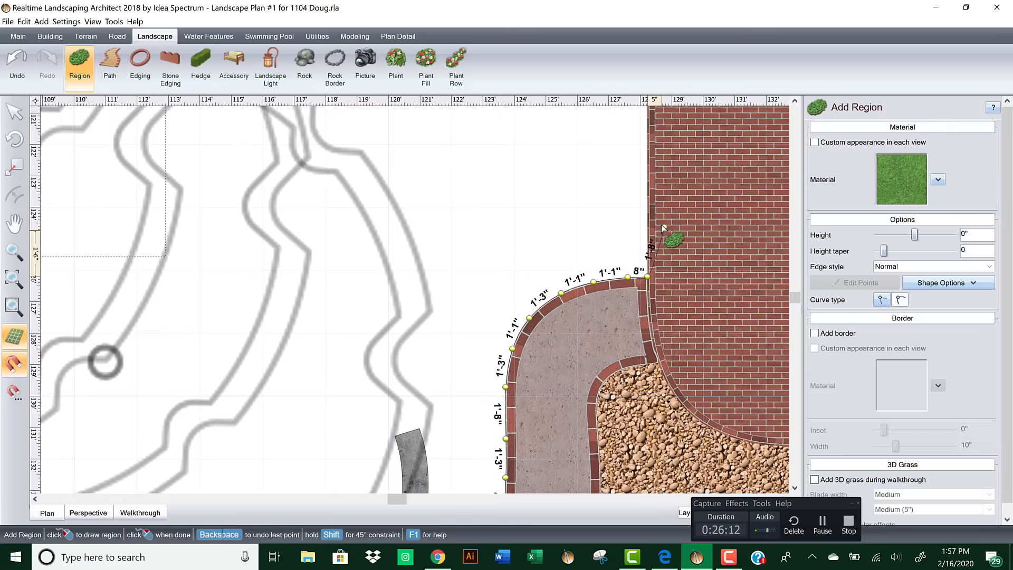
Step: Continue the grass region's outline along the brick patio's edge to the house wall, and along that wall to its far corner
click(647, 210)
click(650, 144)
middle_drag(659, 154, 628, 302)
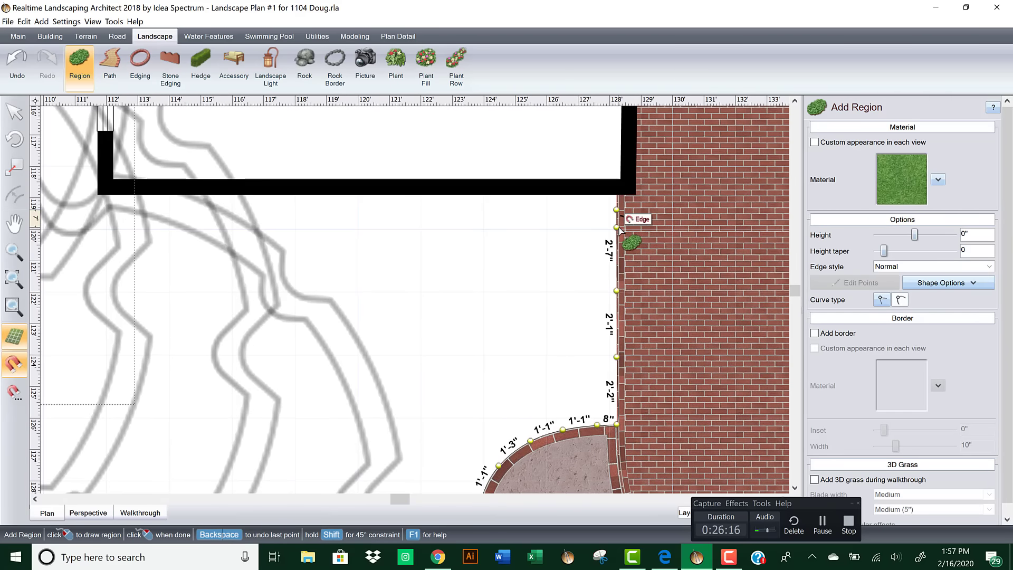
click(626, 195)
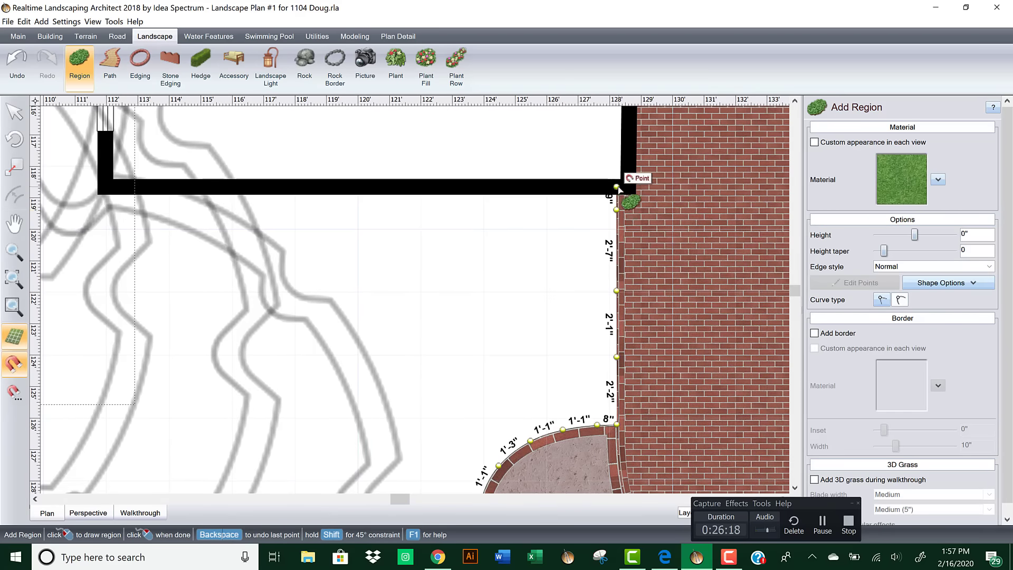
click(617, 187)
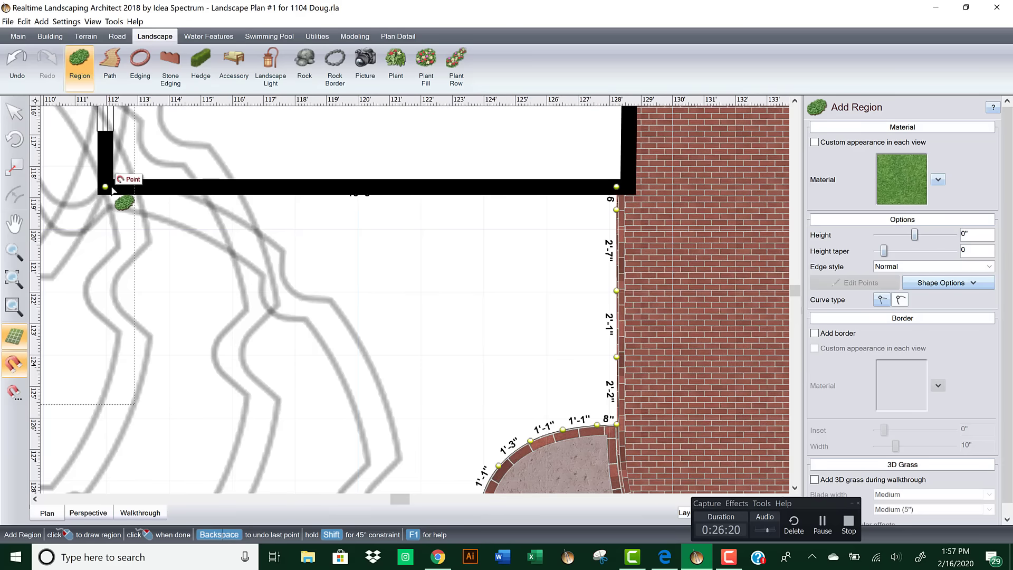
click(112, 190)
Step: Extend the region outline along the house's side wall to the fence, about 31 ft to the fence corner, and about 7 ft down to the fence end
middle_drag(112, 190, 414, 428)
middle_drag(405, 204, 399, 392)
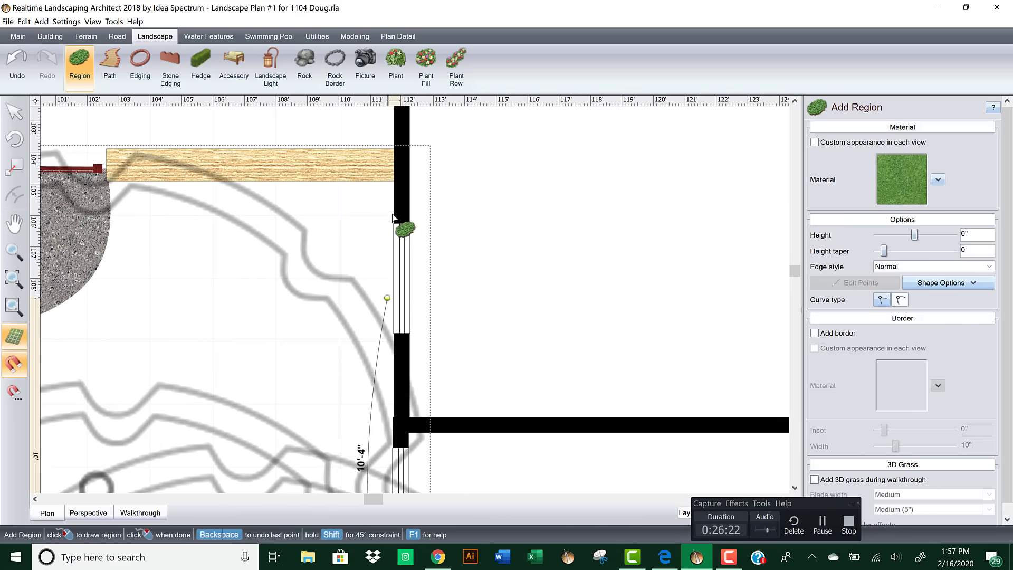
click(402, 180)
middle_drag(211, 198, 569, 189)
scroll(440, 184, down, 1)
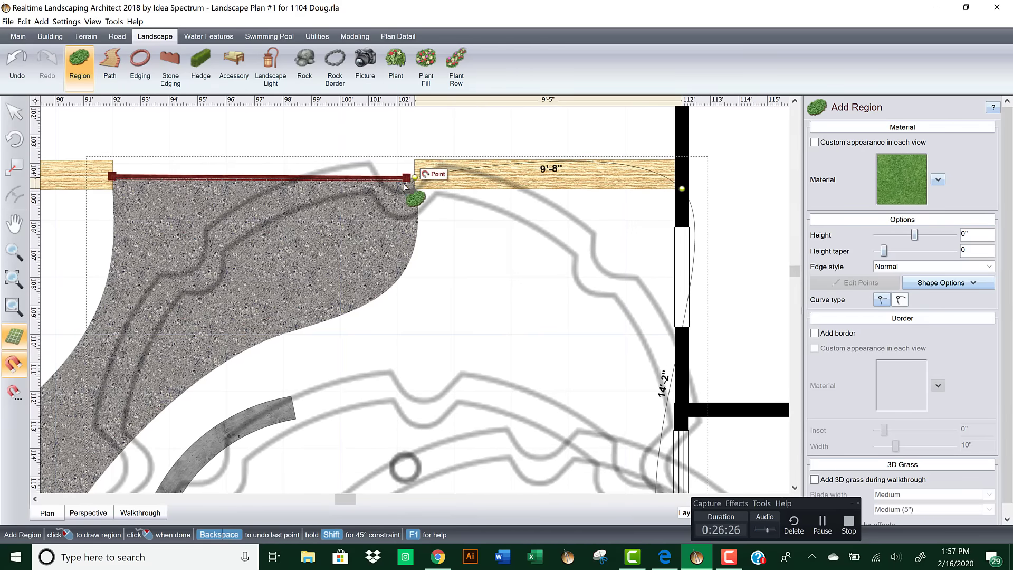
middle_drag(384, 184, 550, 182)
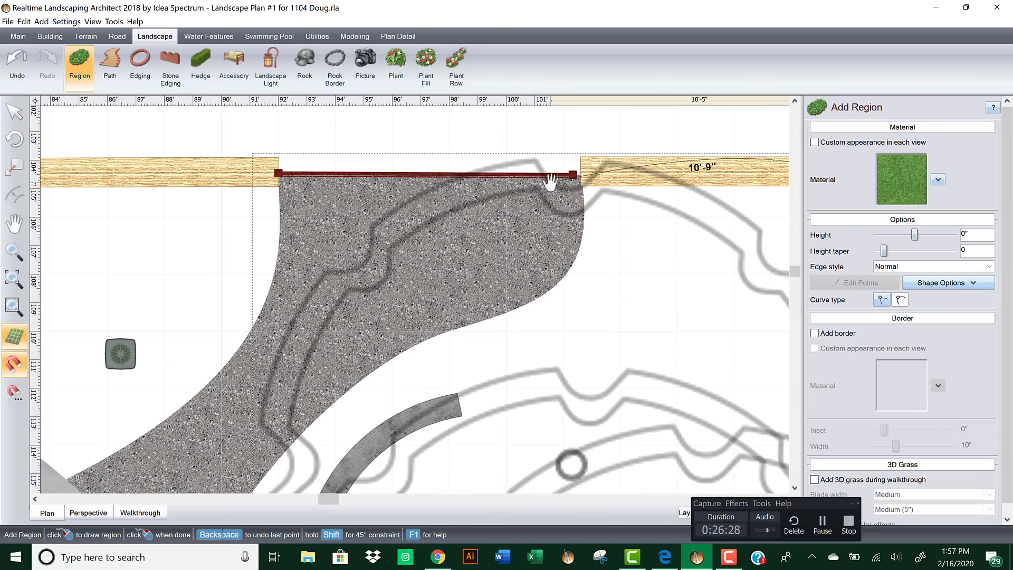
middle_drag(380, 235, 604, 217)
scroll(437, 226, down, 1)
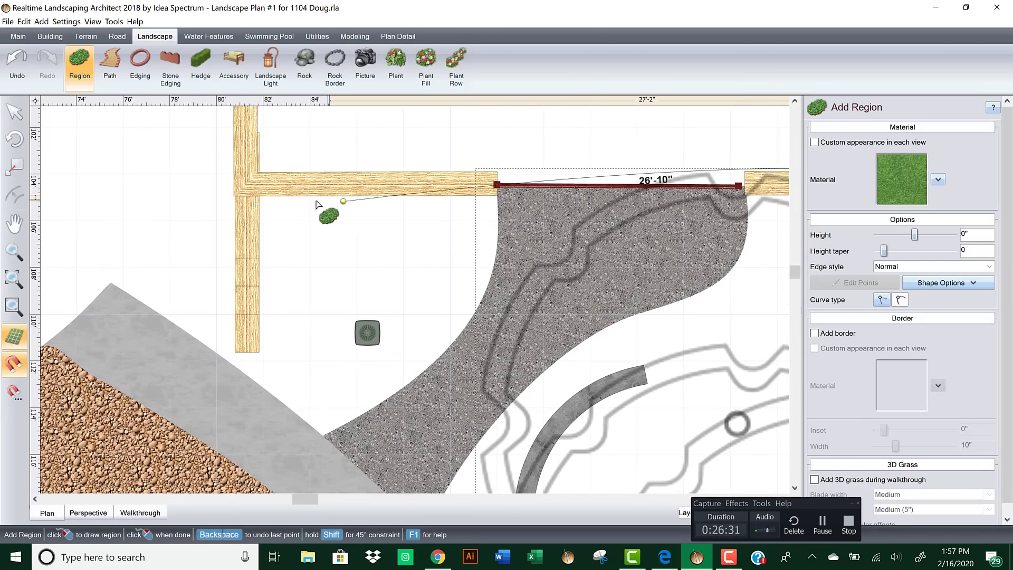
click(248, 189)
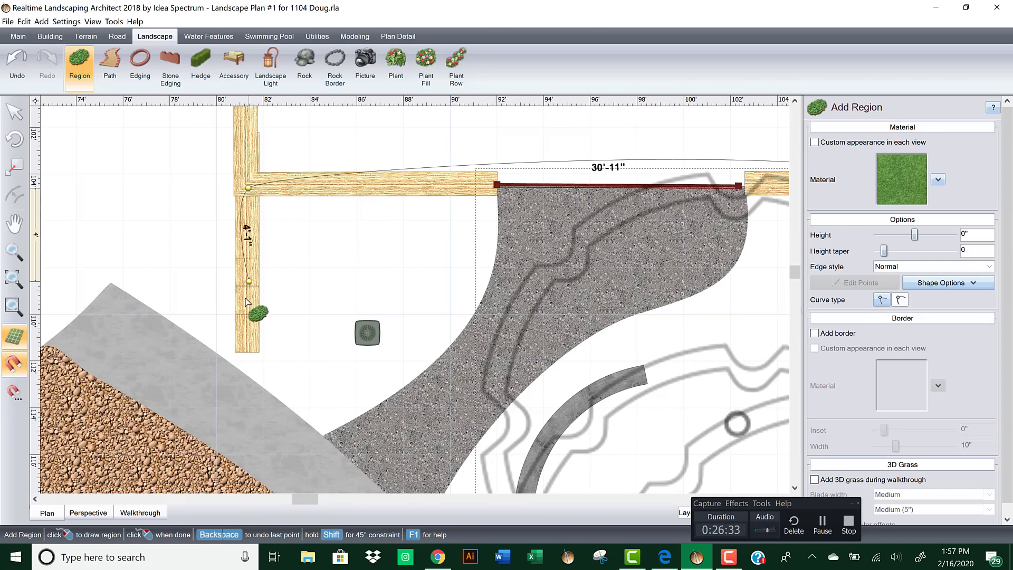
click(247, 350)
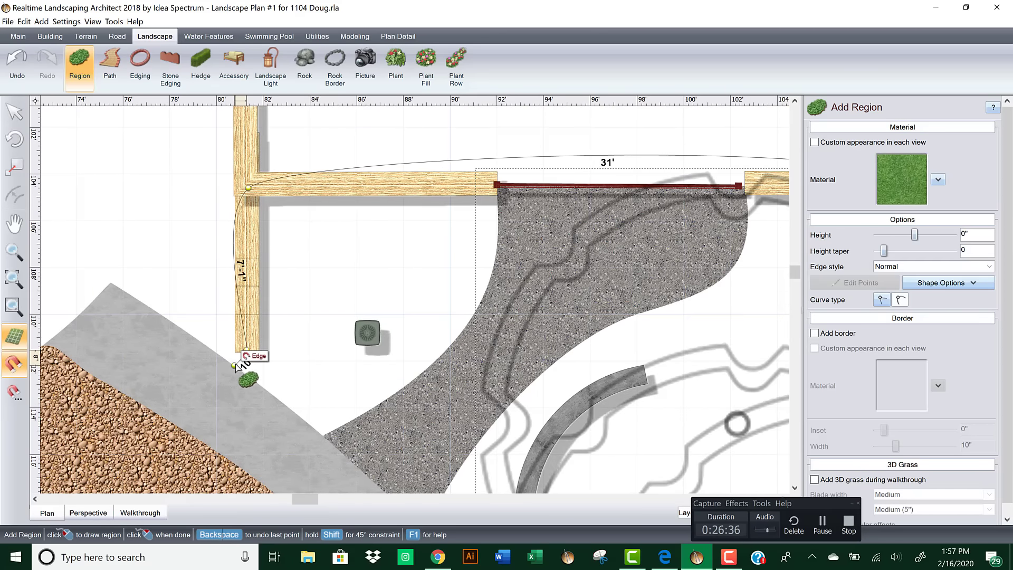
Step: Run the region outline along the concrete sidewalk's edge from the fence end and across the foot of the gravel path
click(234, 365)
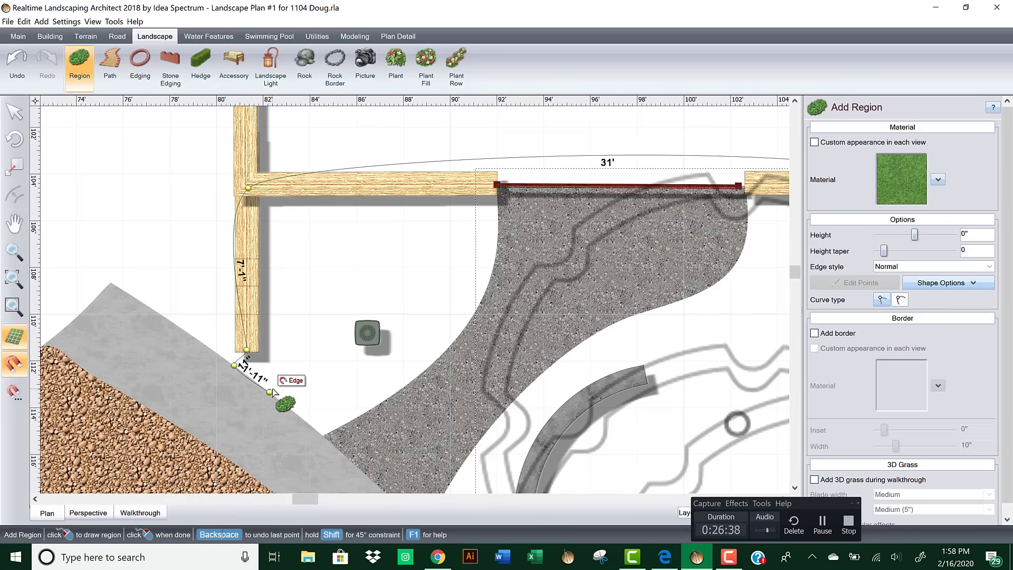
click(270, 392)
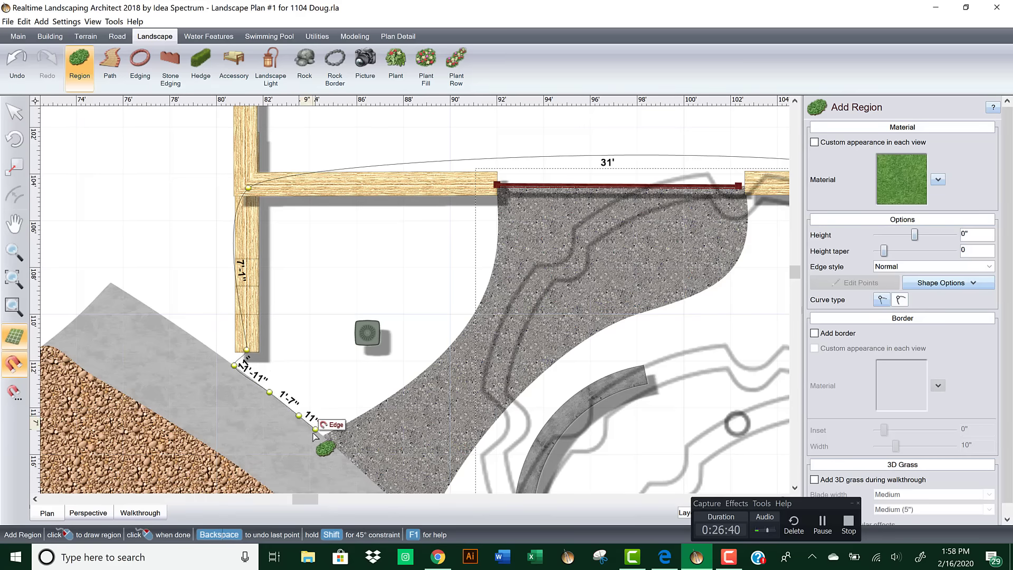
click(315, 430)
click(403, 422)
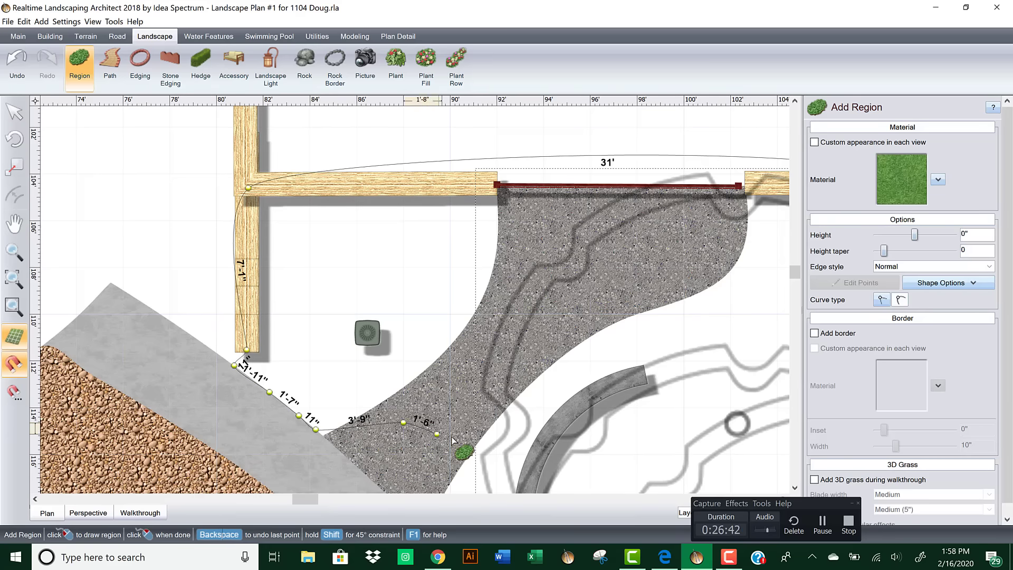
scroll(452, 437, down, 1)
middle_drag(452, 433, 400, 238)
click(376, 332)
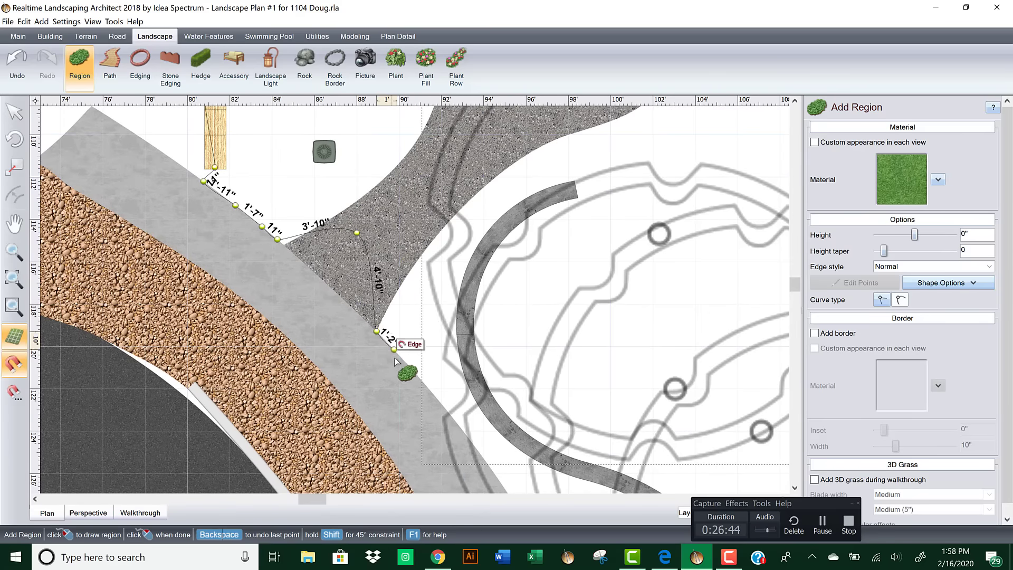
Step: Trace the region outline along the sidewalk's inner edge past the gravel path, with points about 2 to 3 ft apart
click(396, 353)
click(431, 392)
middle_drag(414, 299, 373, 212)
click(413, 283)
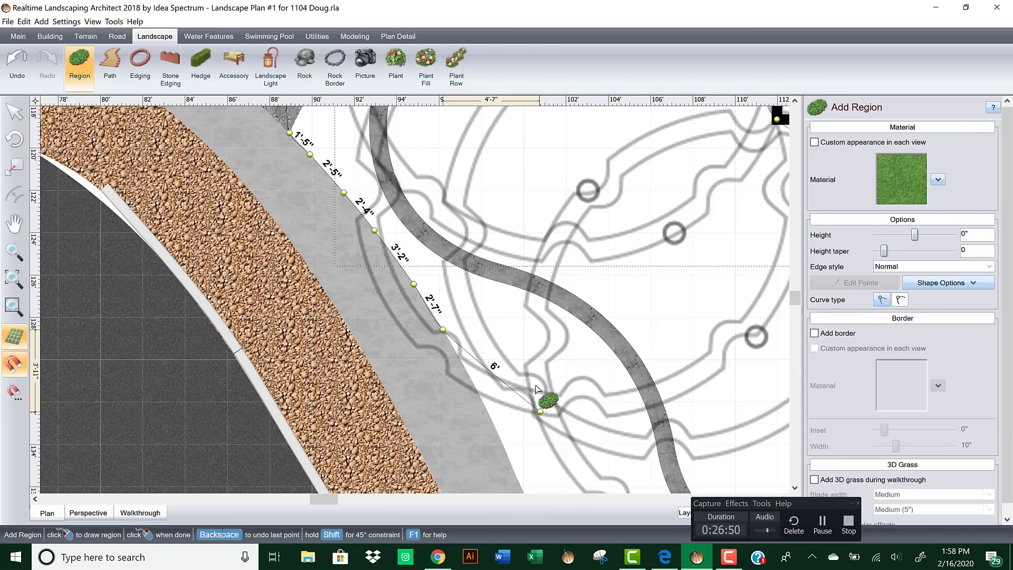
middle_drag(534, 388, 413, 301)
click(353, 297)
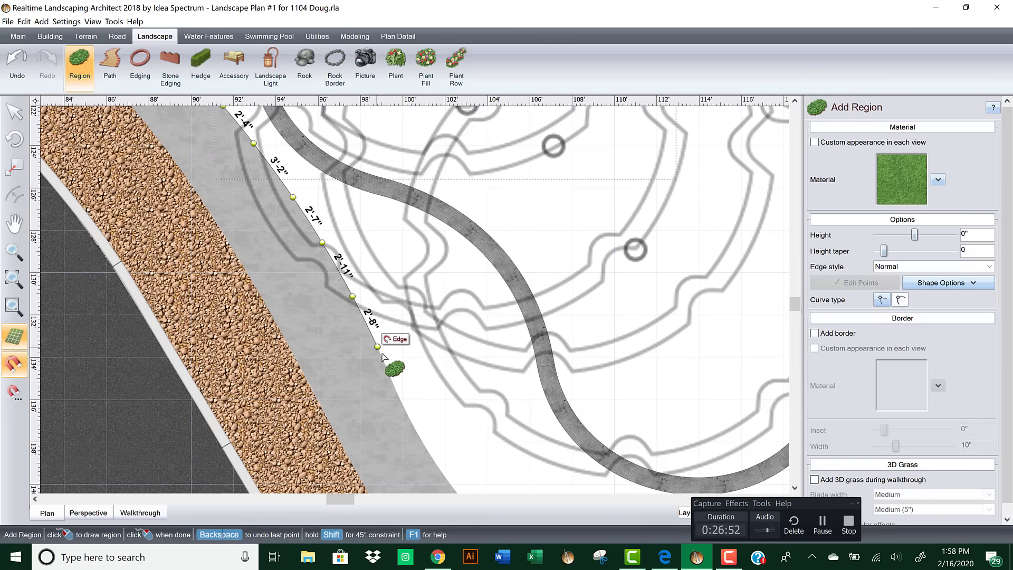
click(377, 347)
click(401, 393)
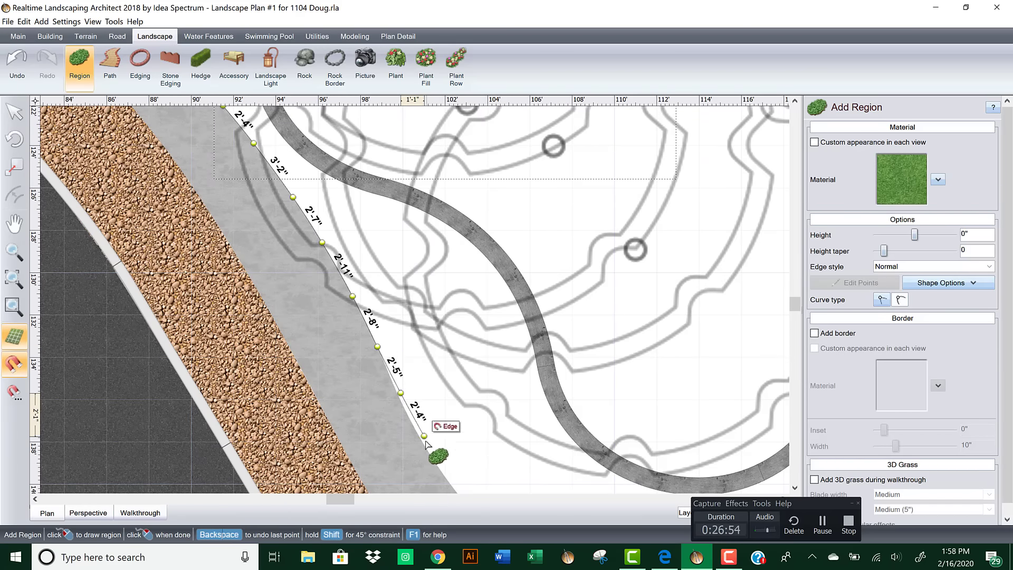
Step: Trace the remaining sidewalk curve to the tip of the brick-edged walkway and close the region at its starting point
click(425, 445)
middle_drag(456, 448, 370, 351)
click(365, 358)
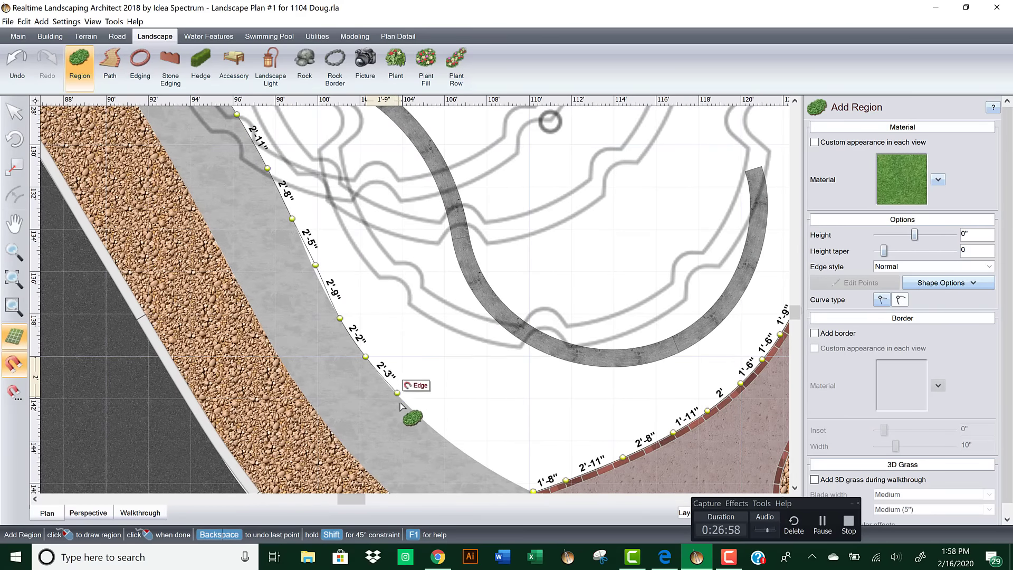
click(400, 403)
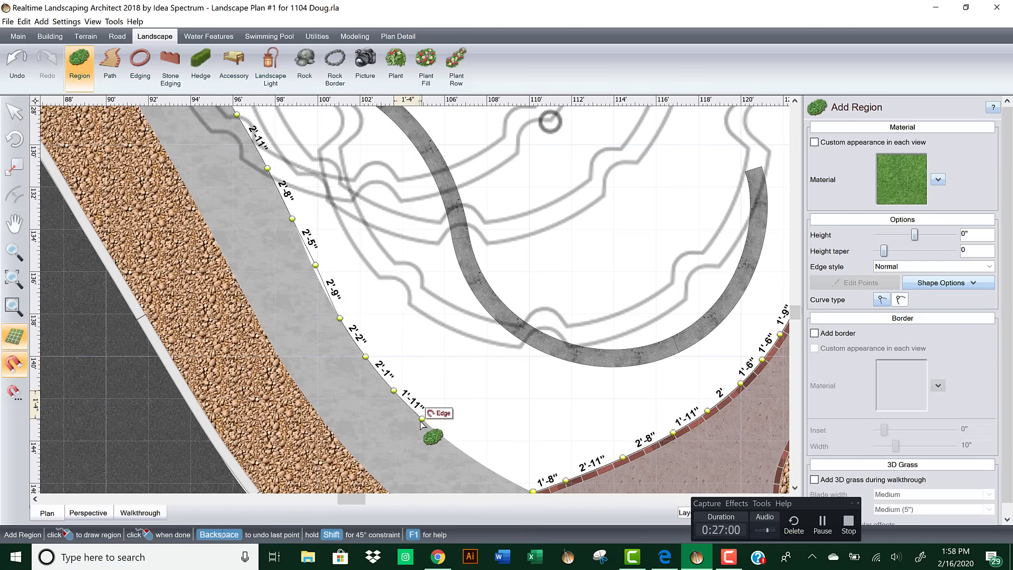
click(422, 421)
click(465, 456)
click(493, 470)
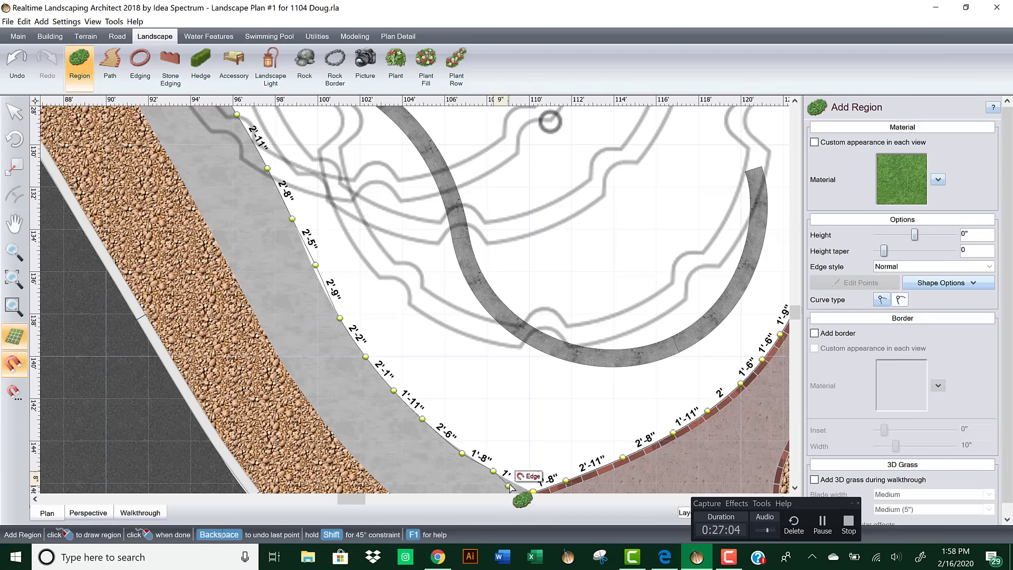
click(513, 481)
click(532, 491)
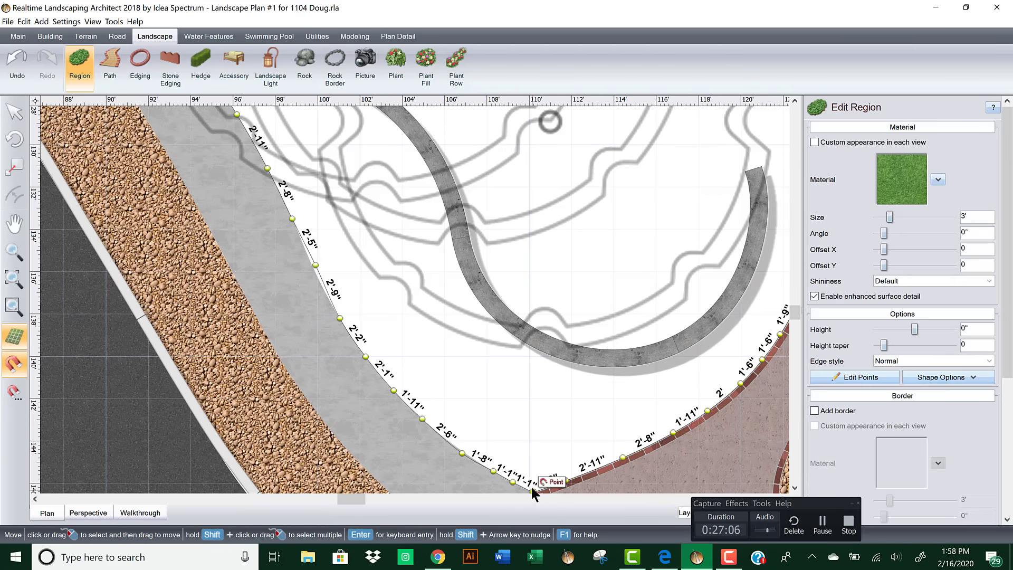
Step: Show the plan in perspective, fill the new region with the favorite material Stone277, and set its edge style to Sharp
click(88, 512)
right_drag(208, 272, 526, 332)
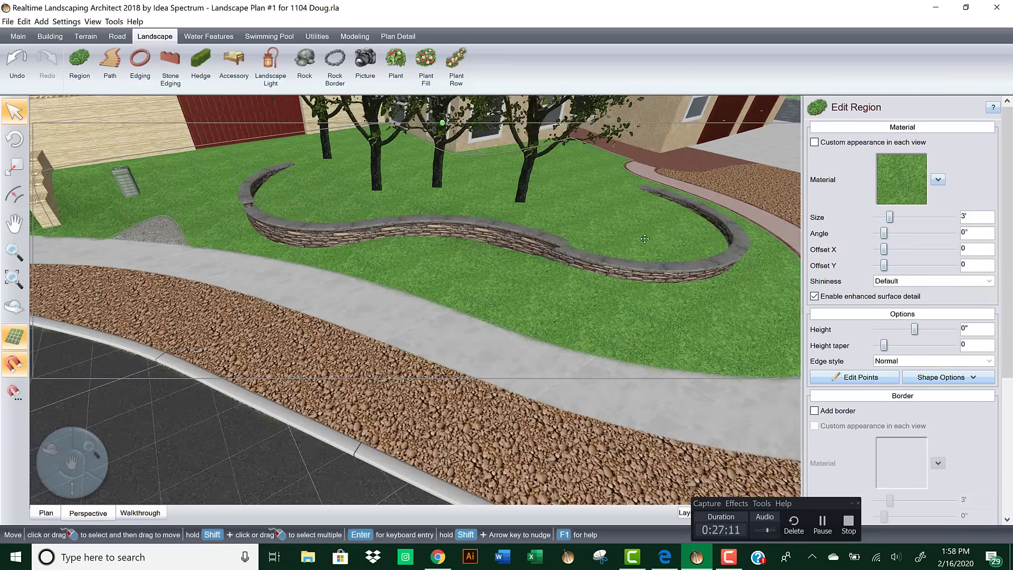
click(904, 185)
click(91, 476)
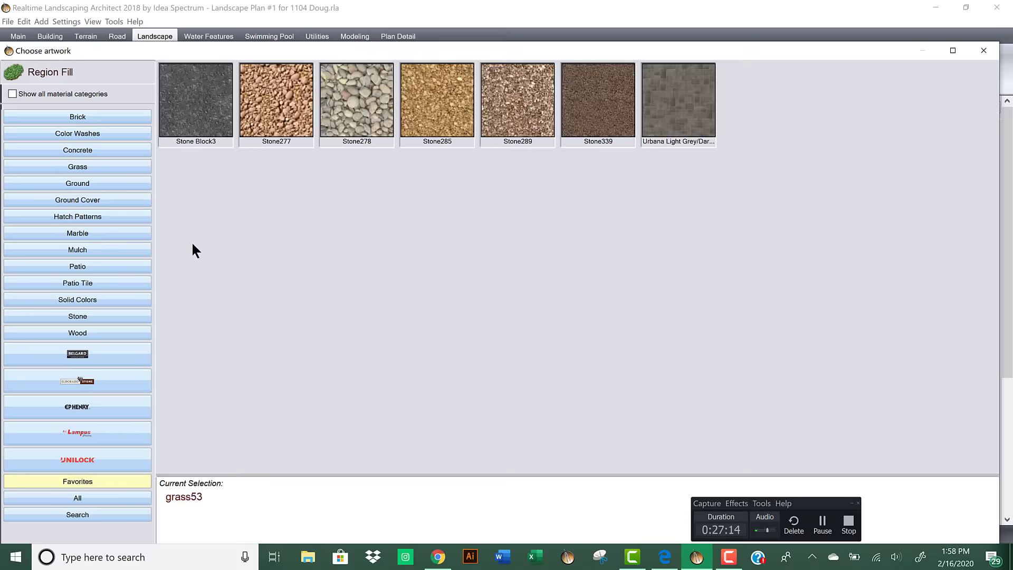
double_click(267, 102)
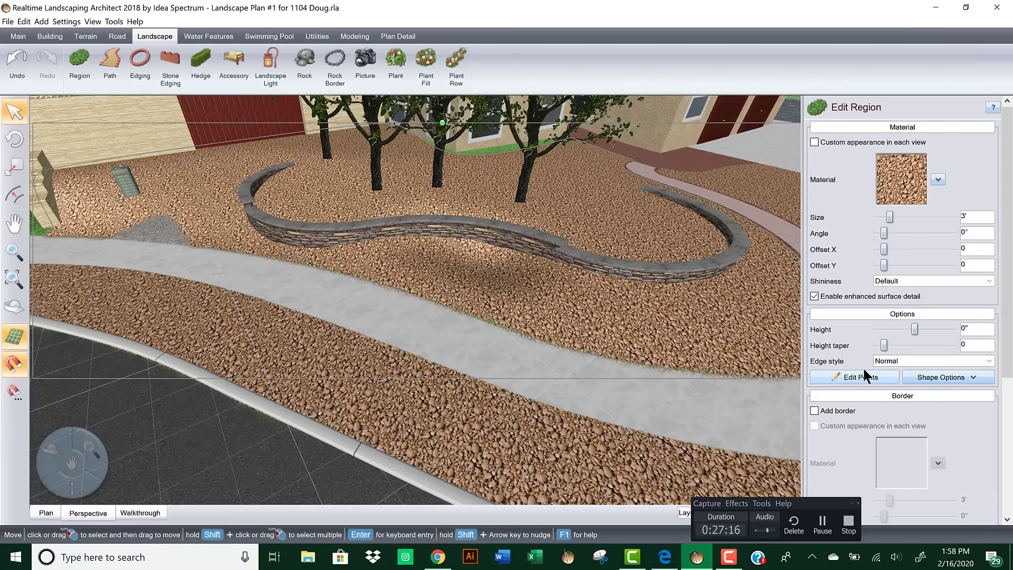
click(927, 362)
click(896, 385)
Step: Edit the region's points and shift the one on the sidewalk curve to cover the strip of grass beside the concrete
click(840, 375)
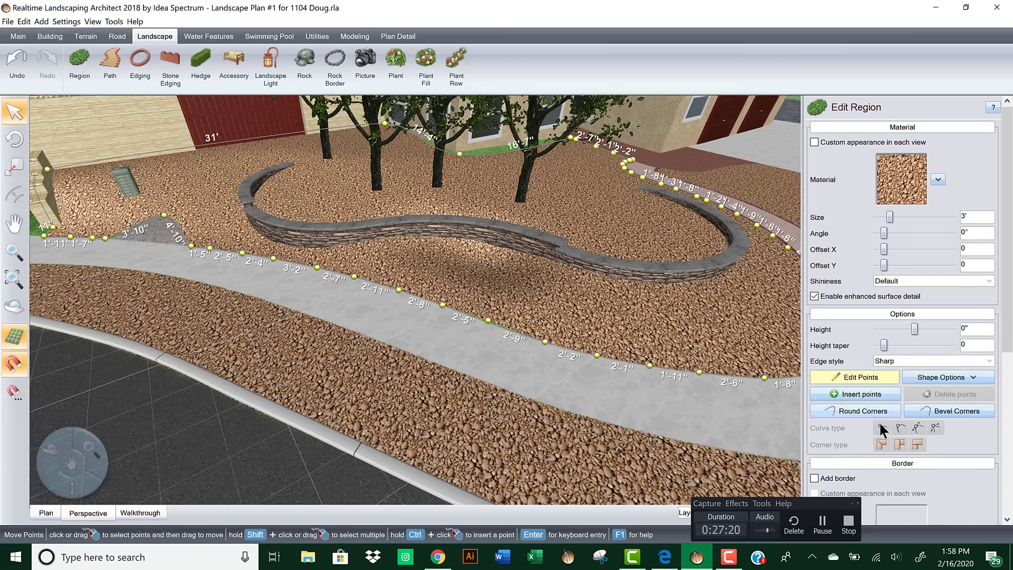
scroll(487, 338, up, 8)
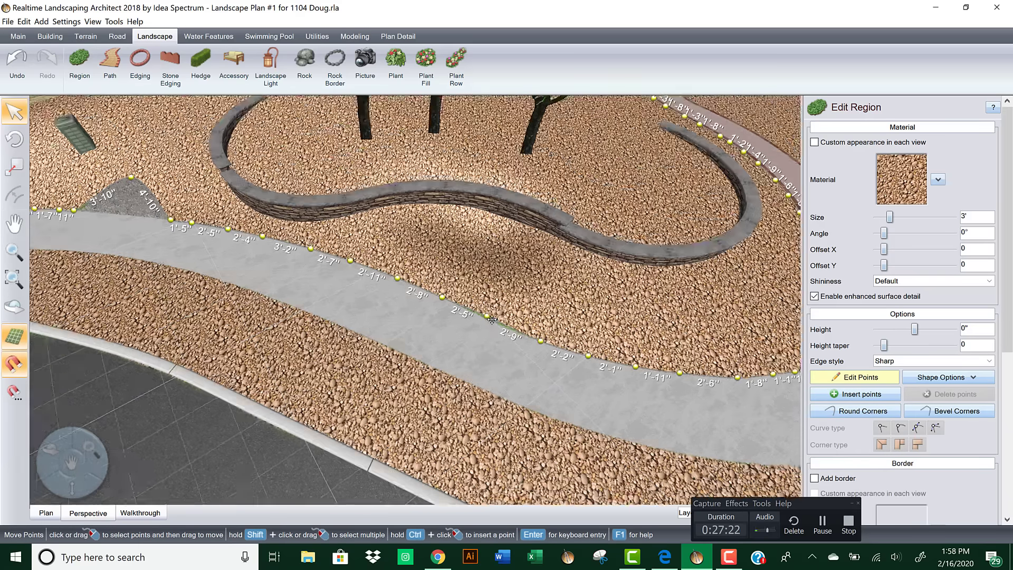
scroll(401, 262, up, 2)
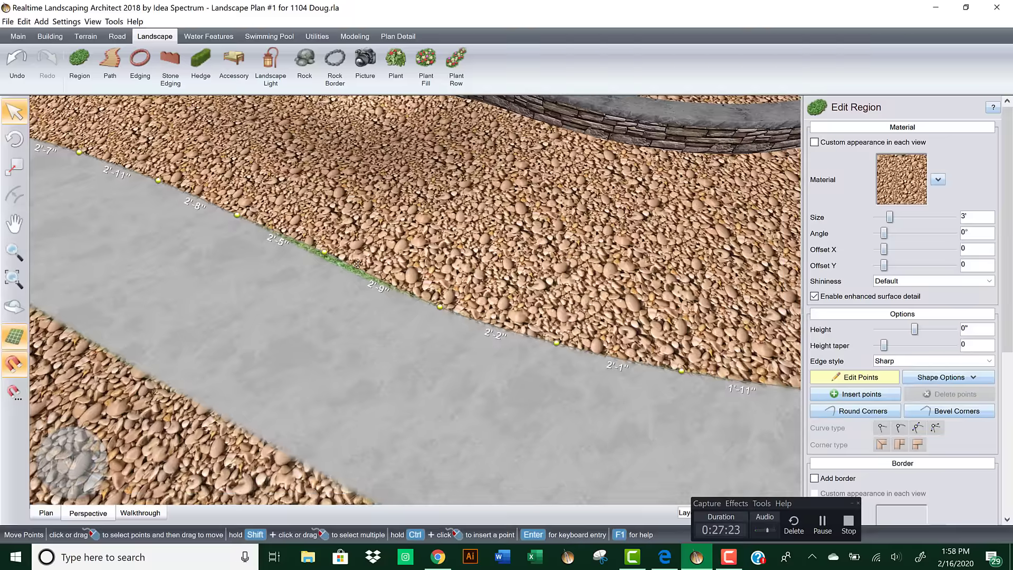
click(325, 255)
drag(323, 256, 321, 259)
scroll(439, 319, down, 10)
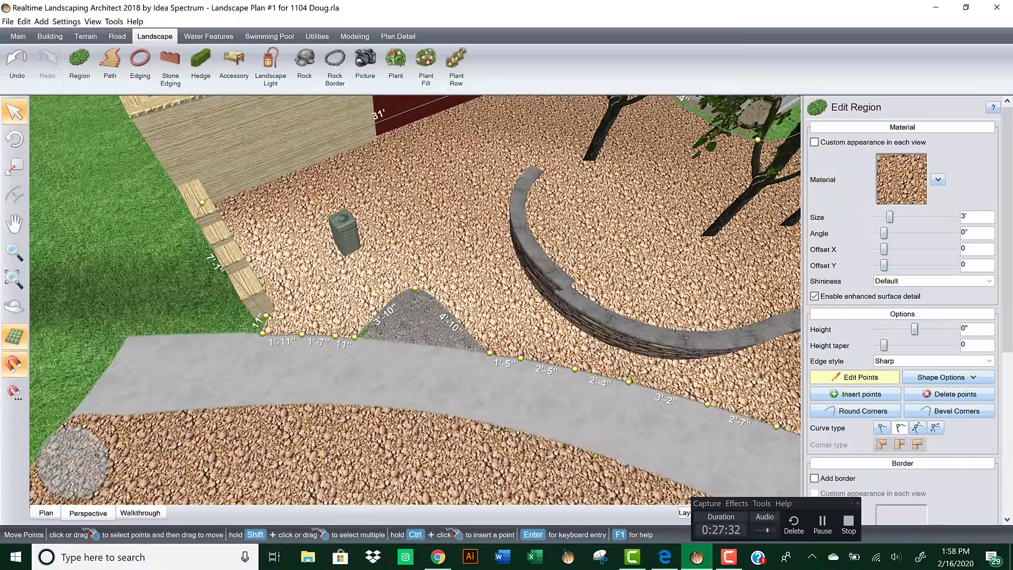
Step: Adjust the region point at the fence end and give the fence corner point the straight curve type
mouse_move(265, 320)
mouse_down()
mouse_move(257, 318)
mouse_move(265, 316)
mouse_up()
middle_drag(270, 269, 316, 260)
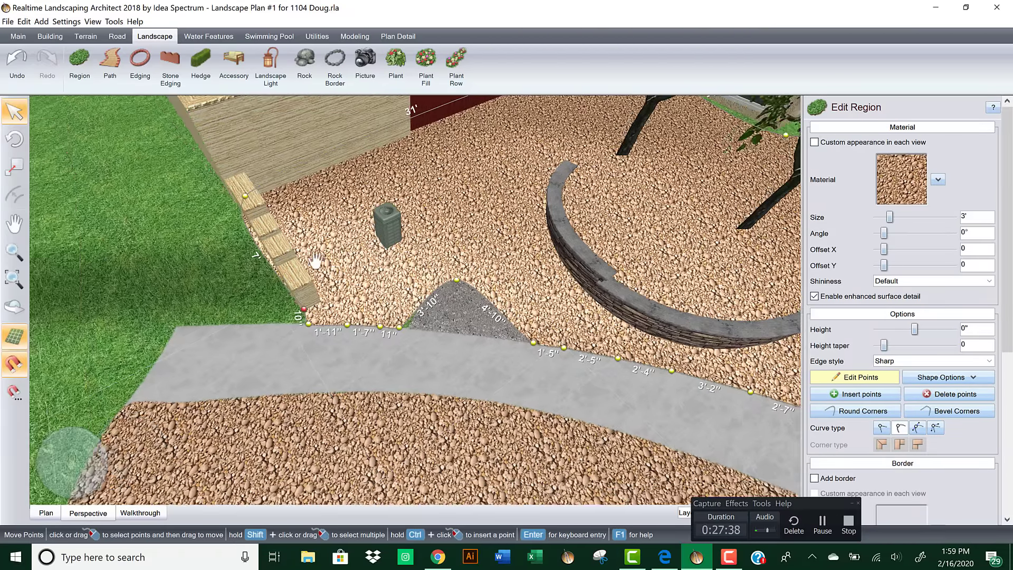
click(266, 197)
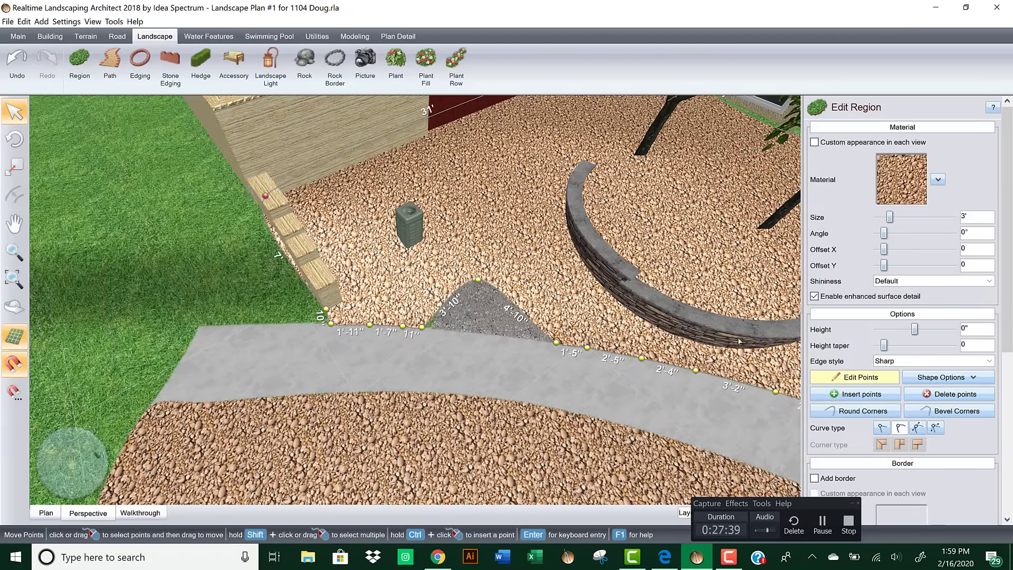
click(881, 428)
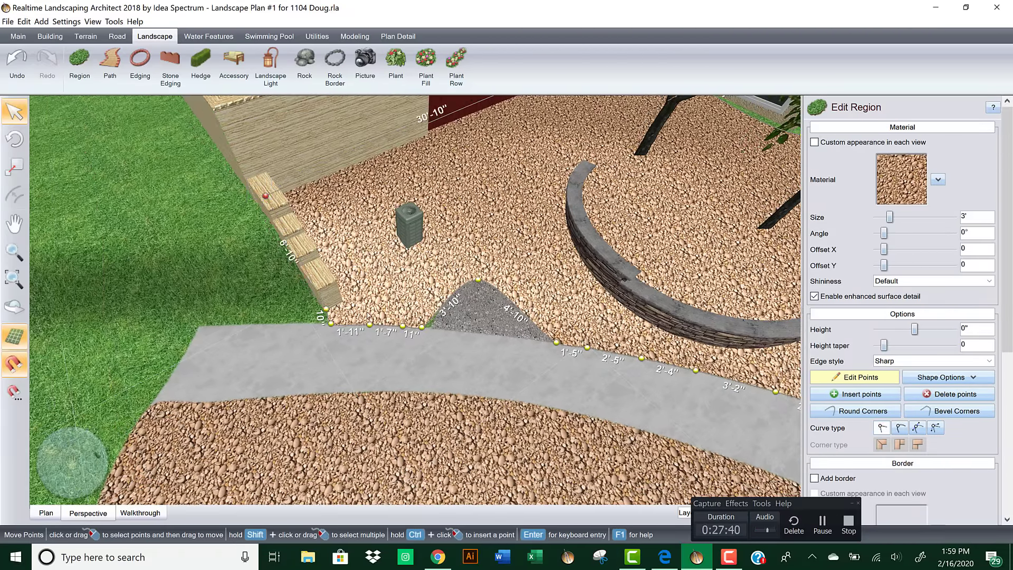
Step: Select the region's corner points on the sidewalk beside the fence end and at the brick-edged walkway's tip
click(330, 322)
right_drag(580, 349, 403, 391)
click(395, 392)
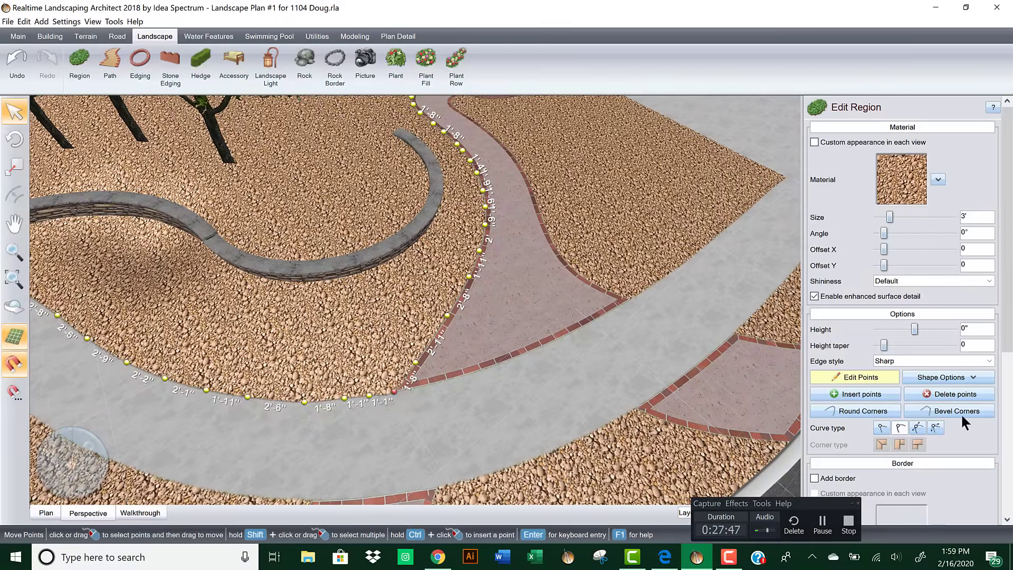
Step: Insert a region point beside the brick patio and move it into the corner where the patio meets the house wall
right_drag(542, 219, 348, 252)
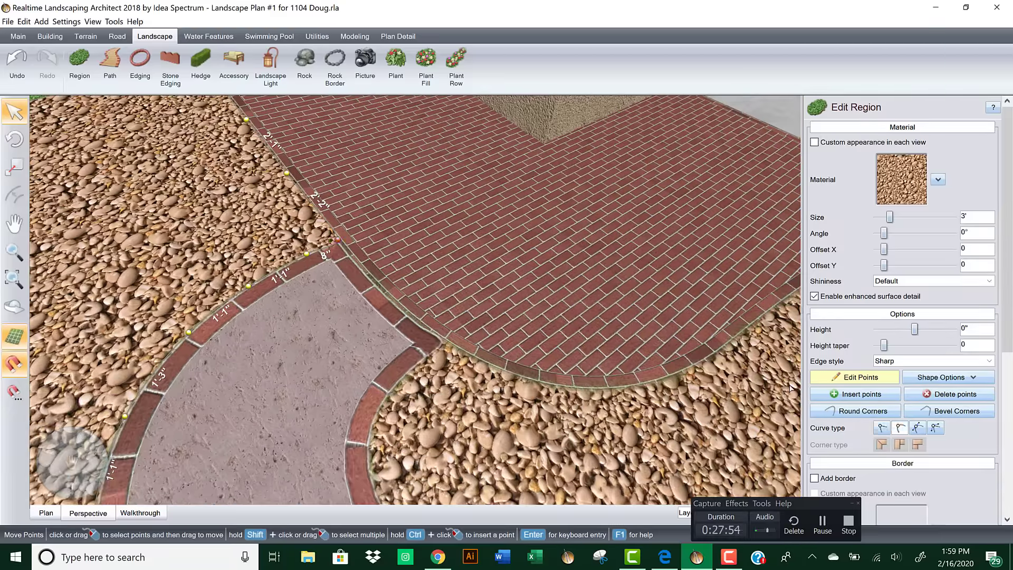
right_drag(570, 393, 347, 249)
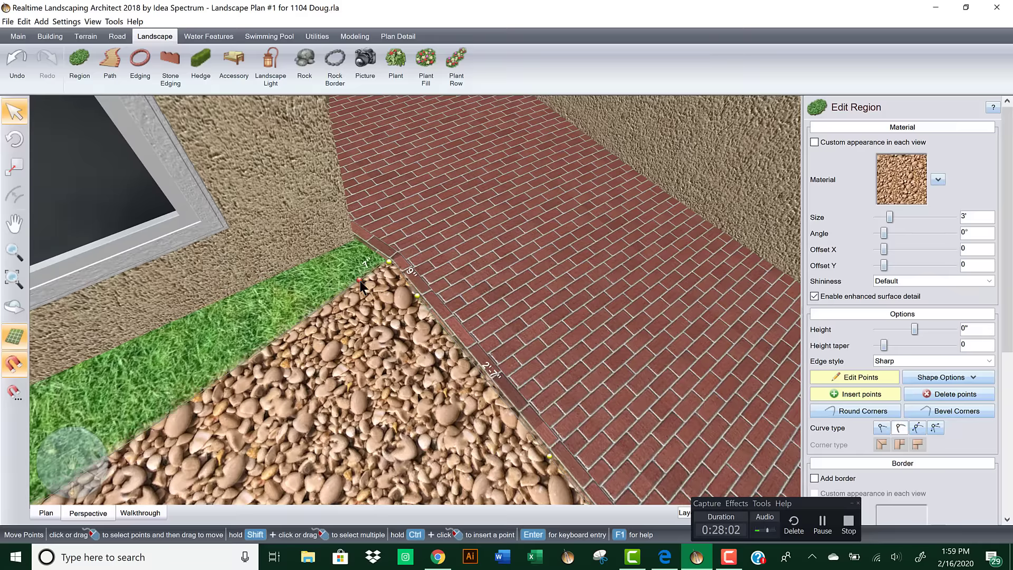
drag(348, 249, 351, 232)
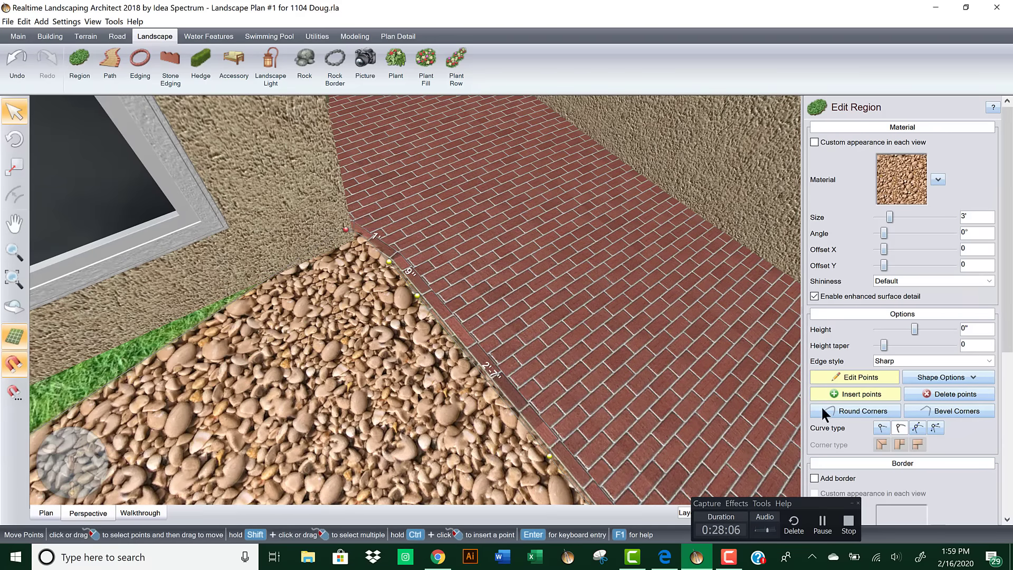
right_drag(306, 298, 363, 306)
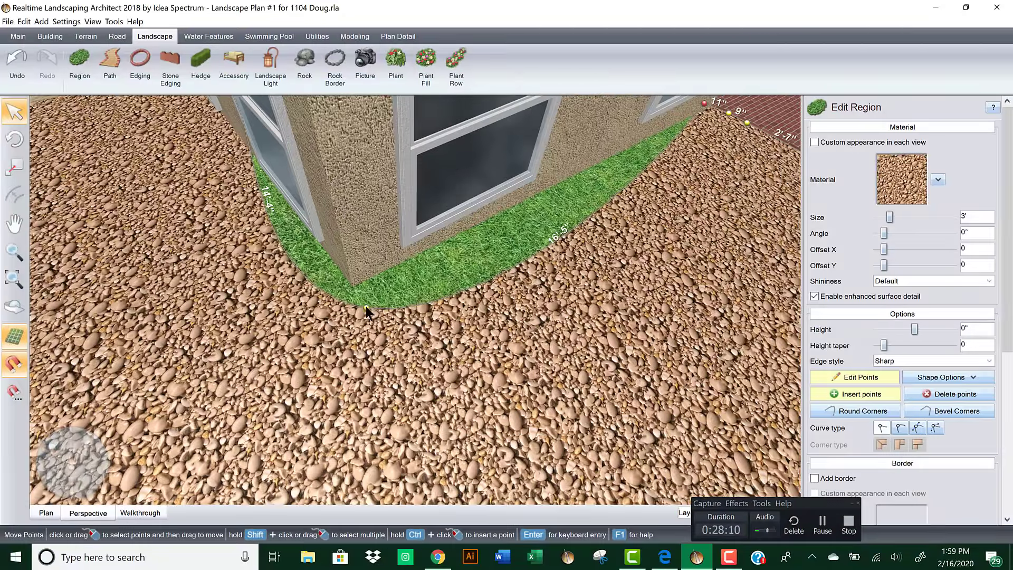
Step: Give the region point at the house corner the straight curve type and move it onto the wall corner
click(366, 308)
click(882, 427)
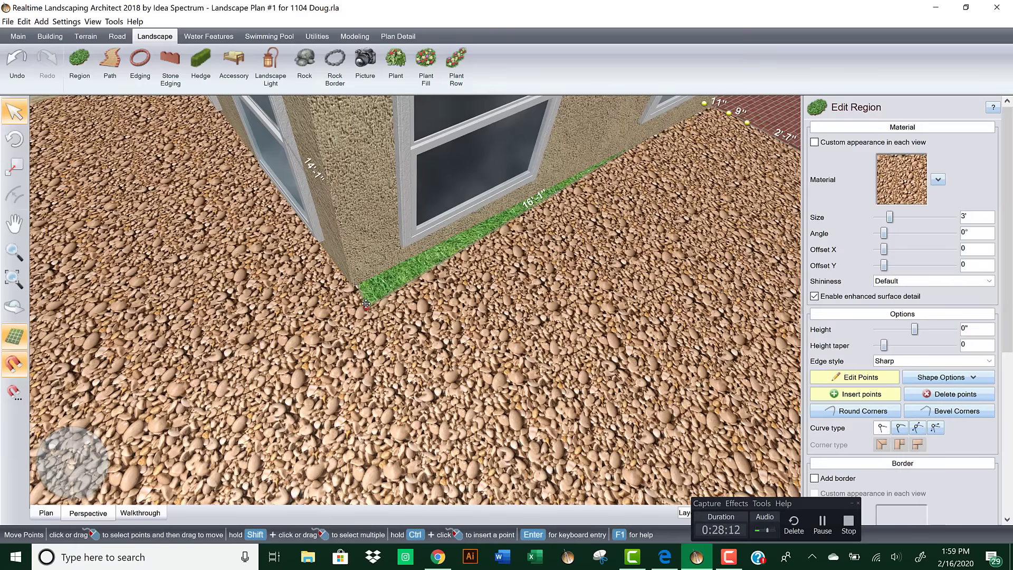
drag(366, 306, 347, 282)
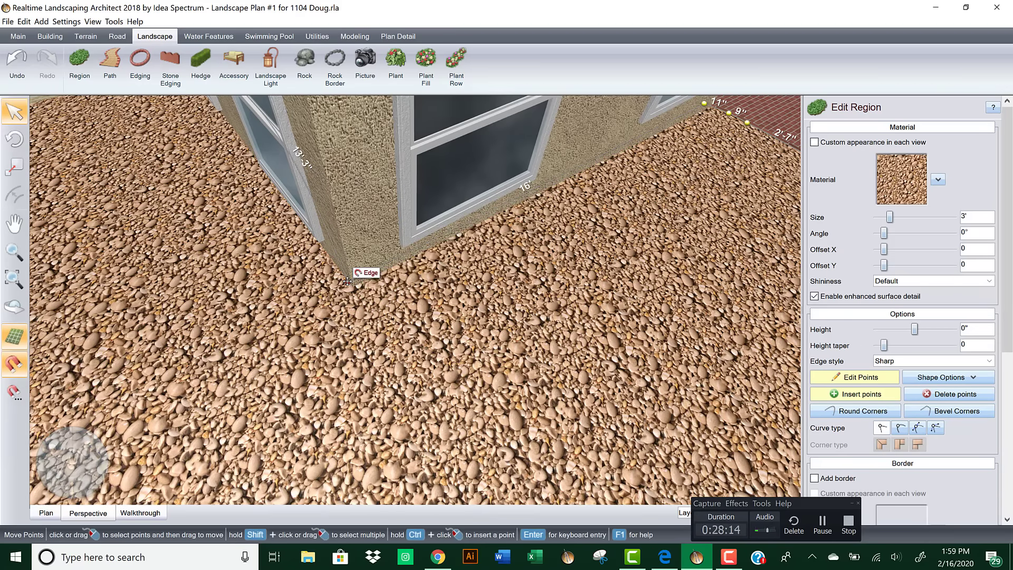
Step: Give the region point where the fence meets the house wall the straight curve type and finish editing the points
right_drag(322, 289, 458, 266)
click(418, 188)
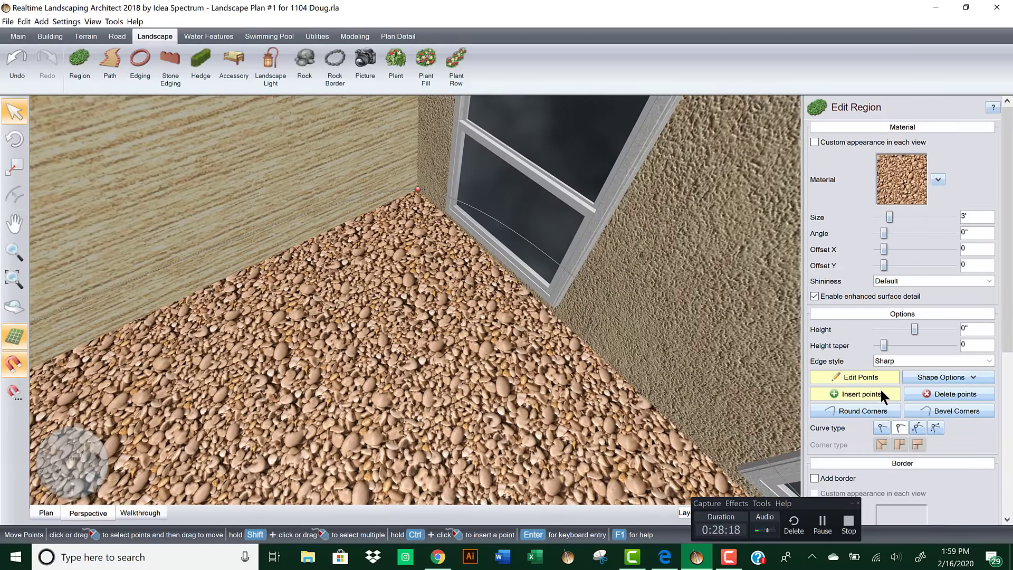
right_drag(429, 287, 478, 309)
scroll(478, 311, down, 5)
scroll(478, 311, up, 6)
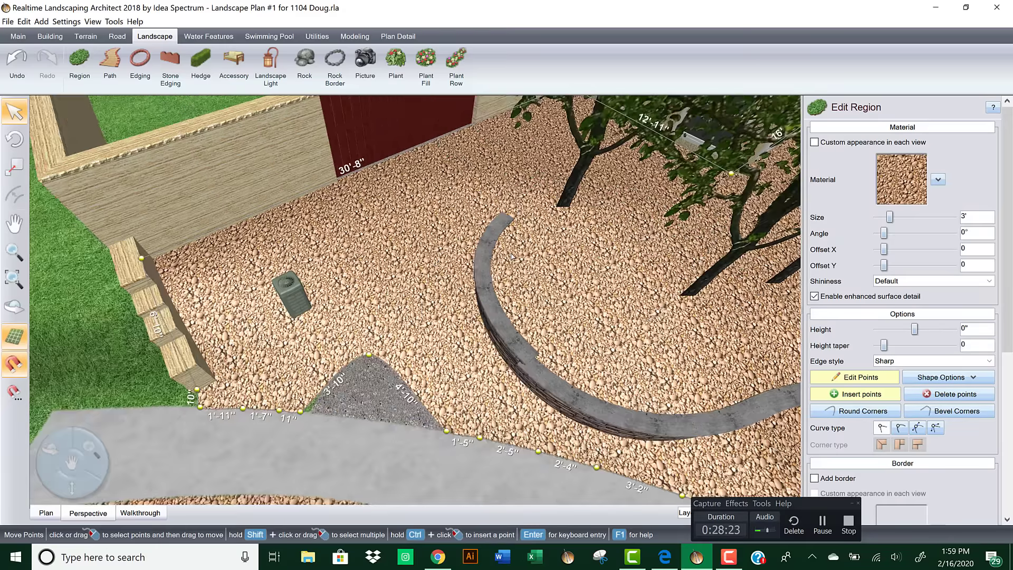
scroll(511, 257, down, 2)
click(854, 377)
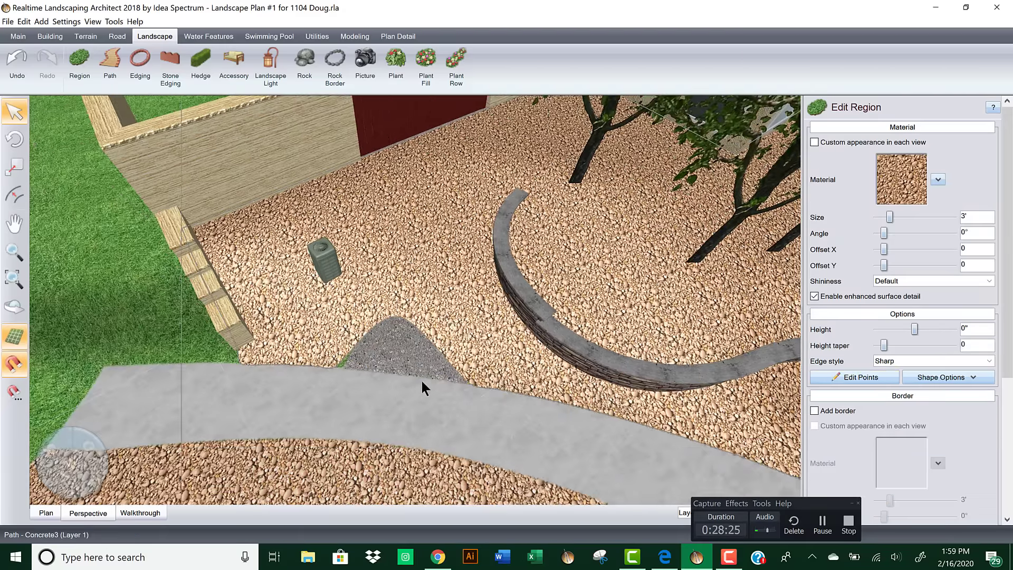
click(395, 346)
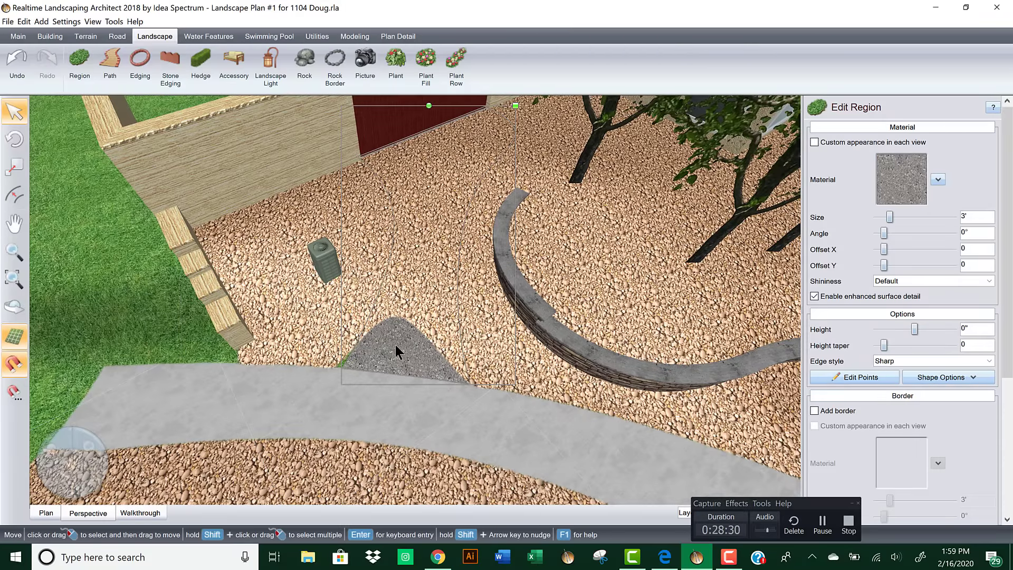
click(396, 346)
click(395, 346)
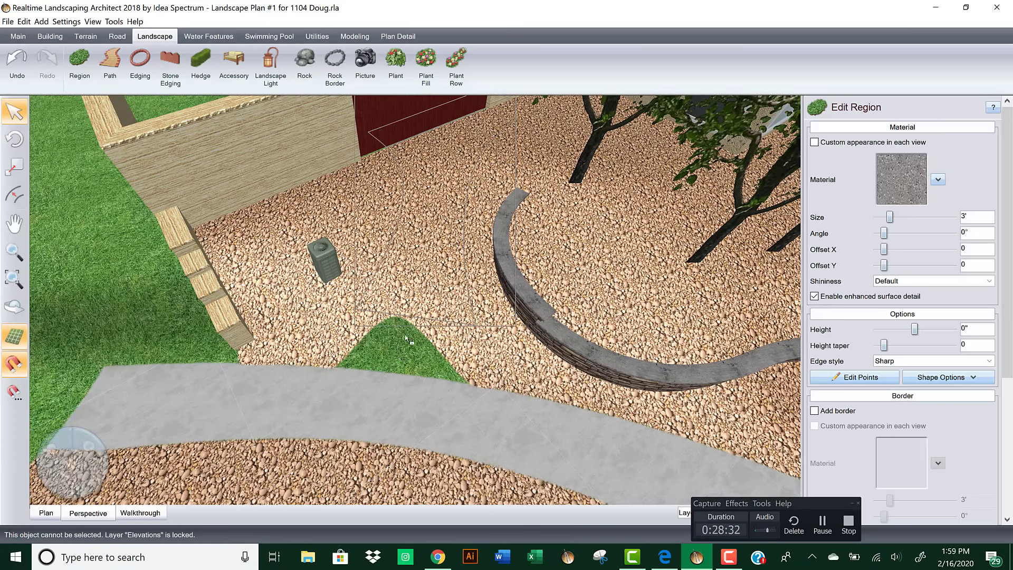
drag(433, 211, 425, 254)
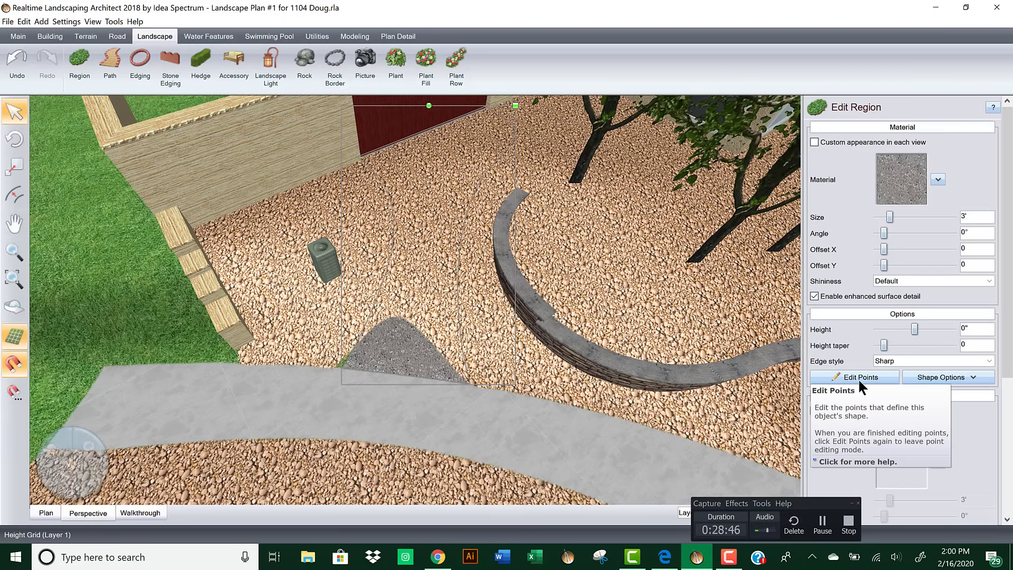
Step: Delete the rock region's points on the fence side and pull the remaining one to the gravel path's edge at the sidewalk
click(619, 302)
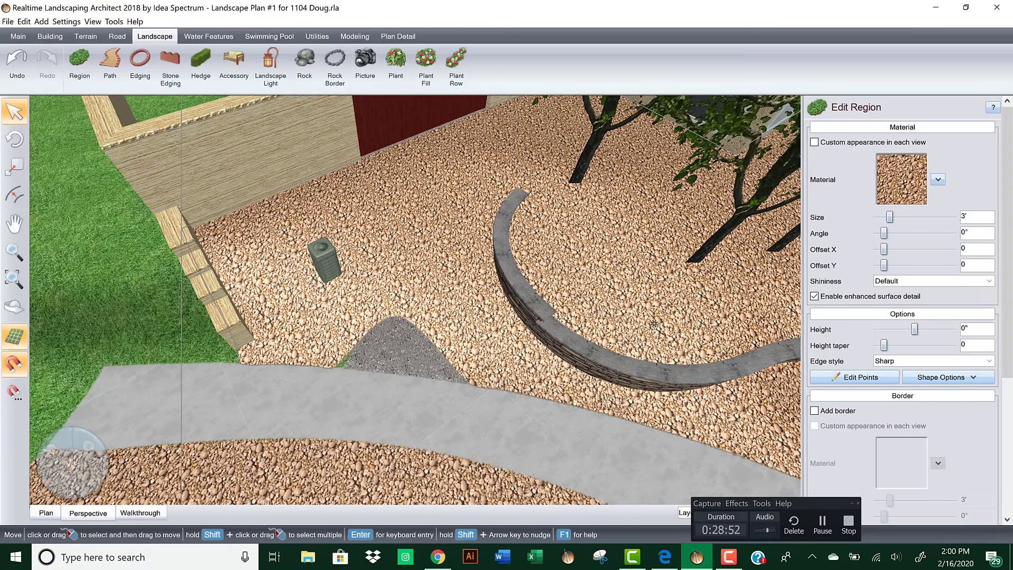
click(858, 378)
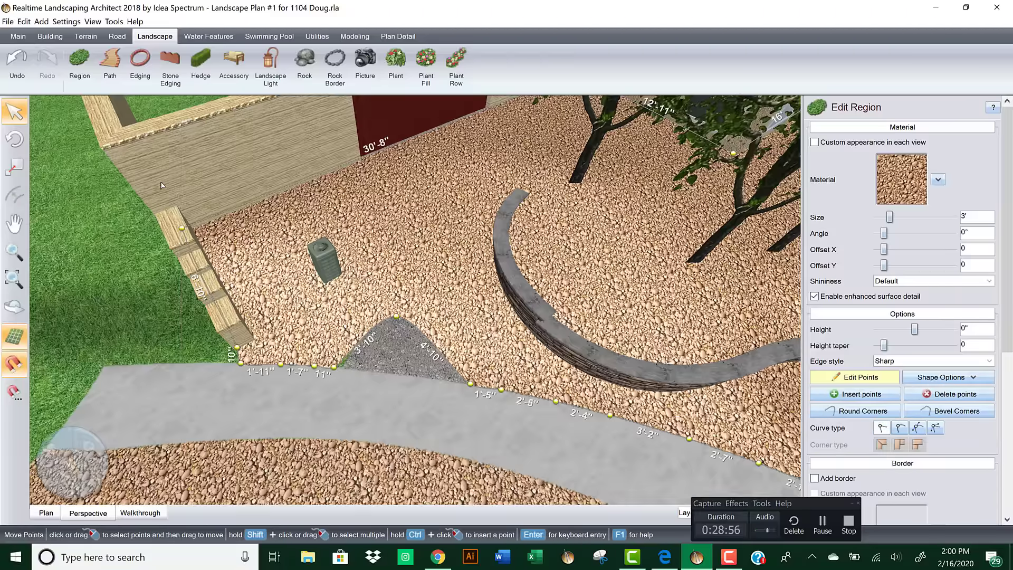
drag(160, 183, 362, 398)
key(Delete)
drag(397, 318, 484, 372)
drag(522, 320, 465, 367)
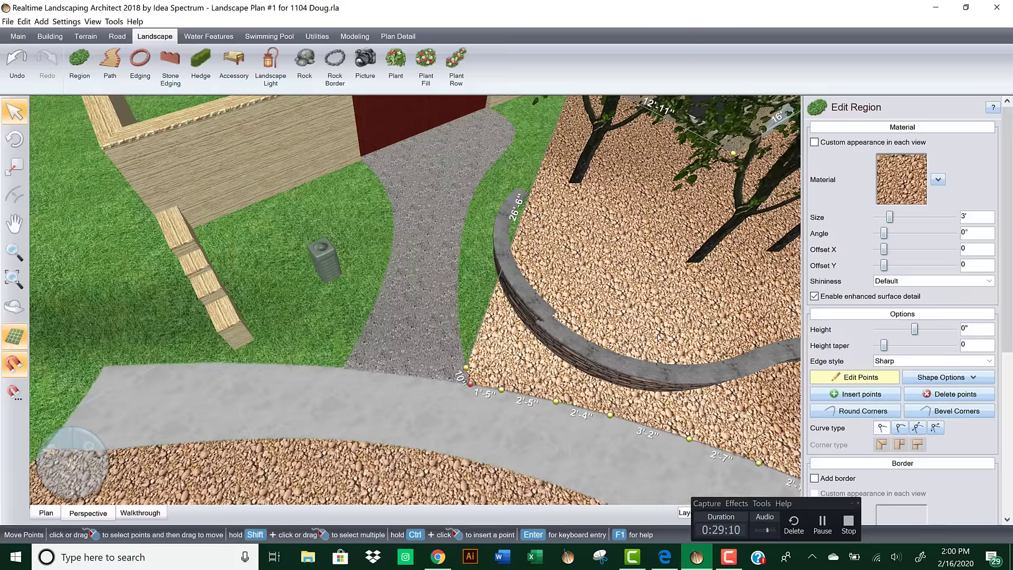
Step: Insert region points along the gravel path's edge near the sidewalk and give them the curved curve type
click(860, 394)
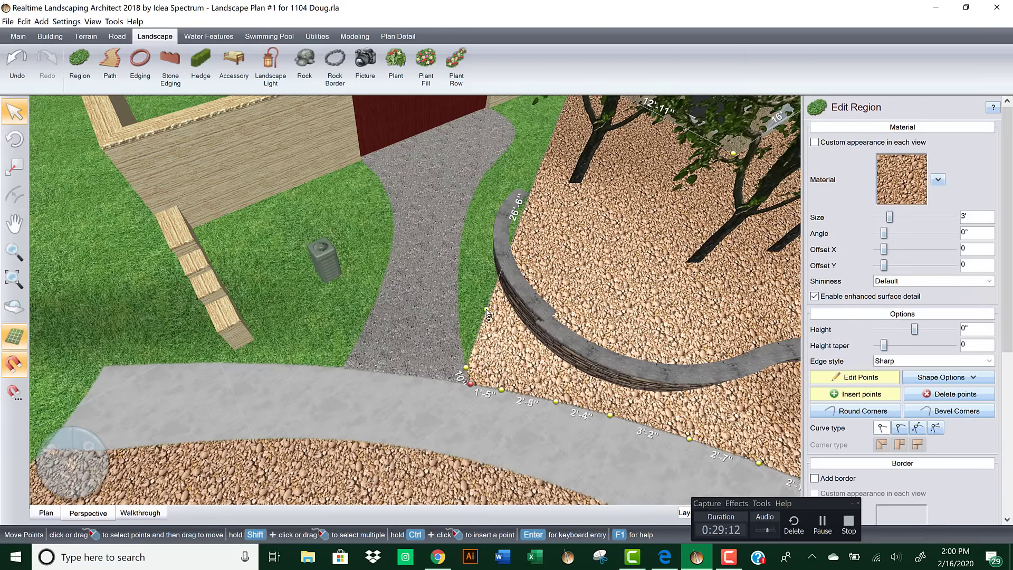
click(487, 311)
scroll(486, 311, up, 3)
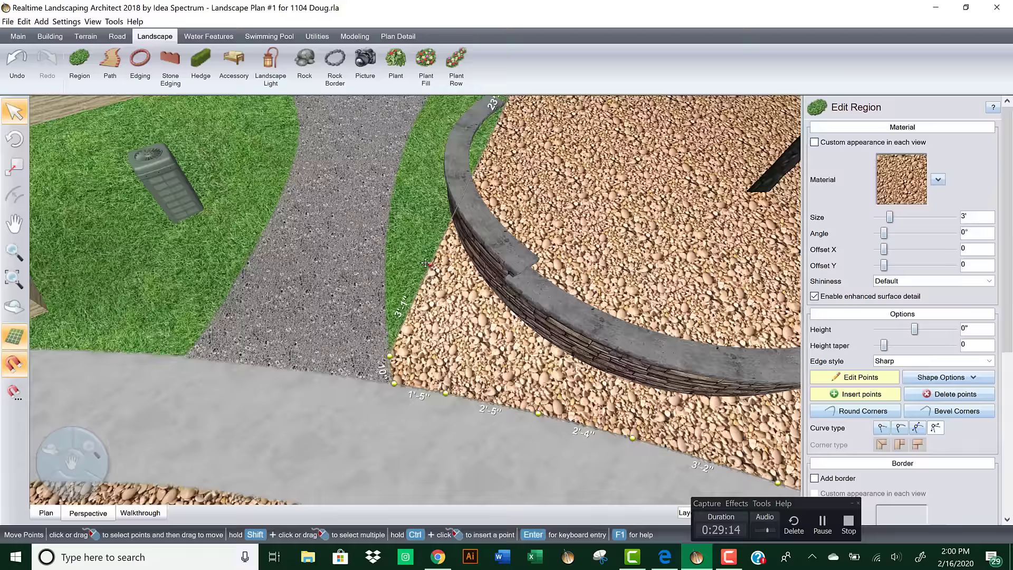
drag(431, 265, 400, 289)
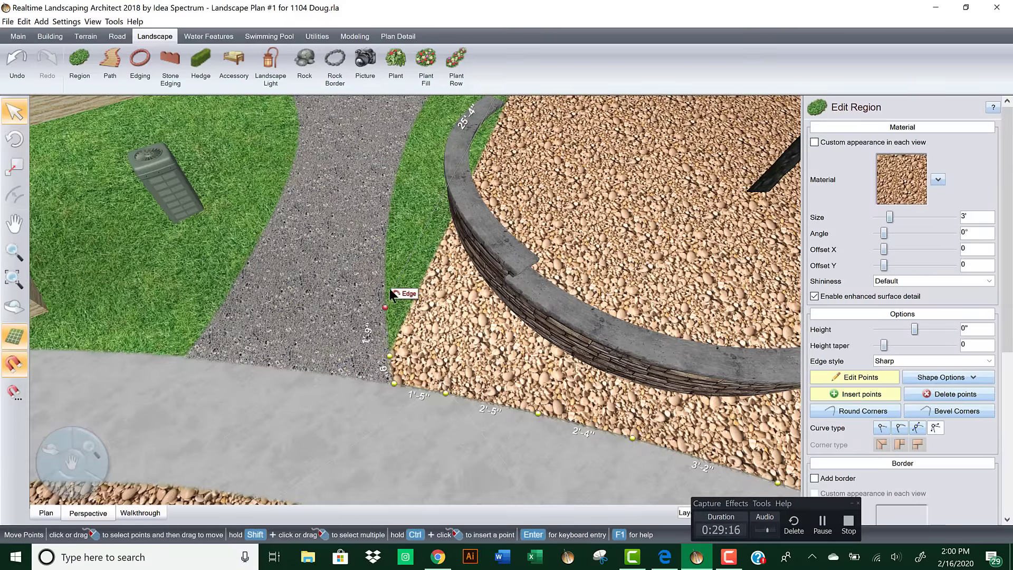
click(417, 243)
drag(414, 239, 397, 237)
scroll(403, 237, up, 2)
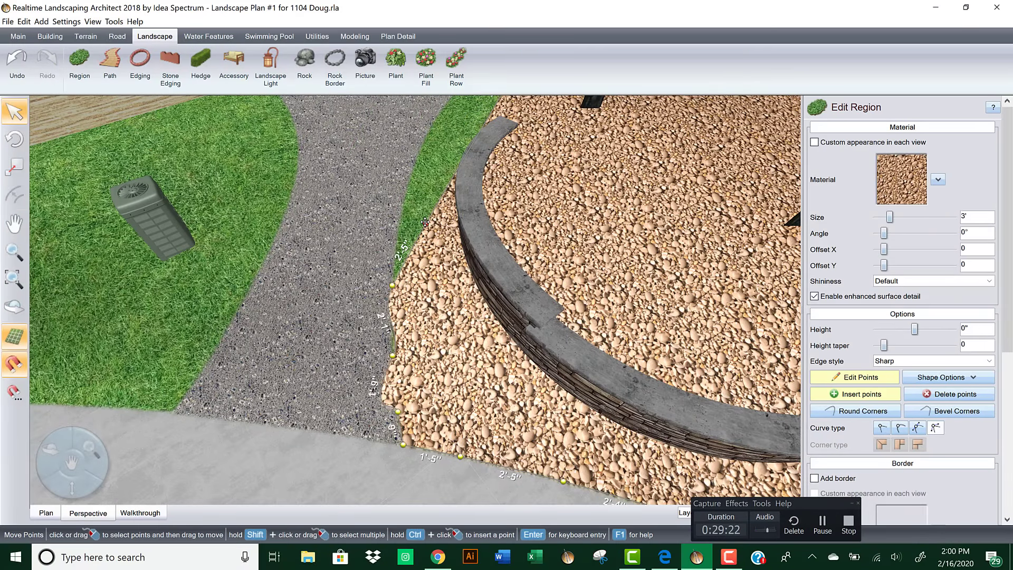
drag(418, 224, 449, 429)
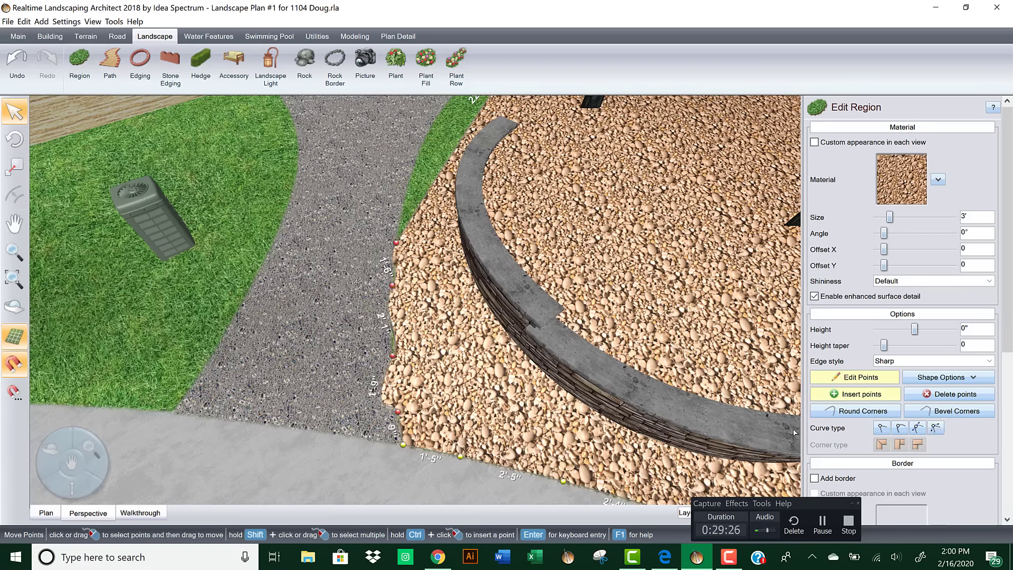
click(898, 428)
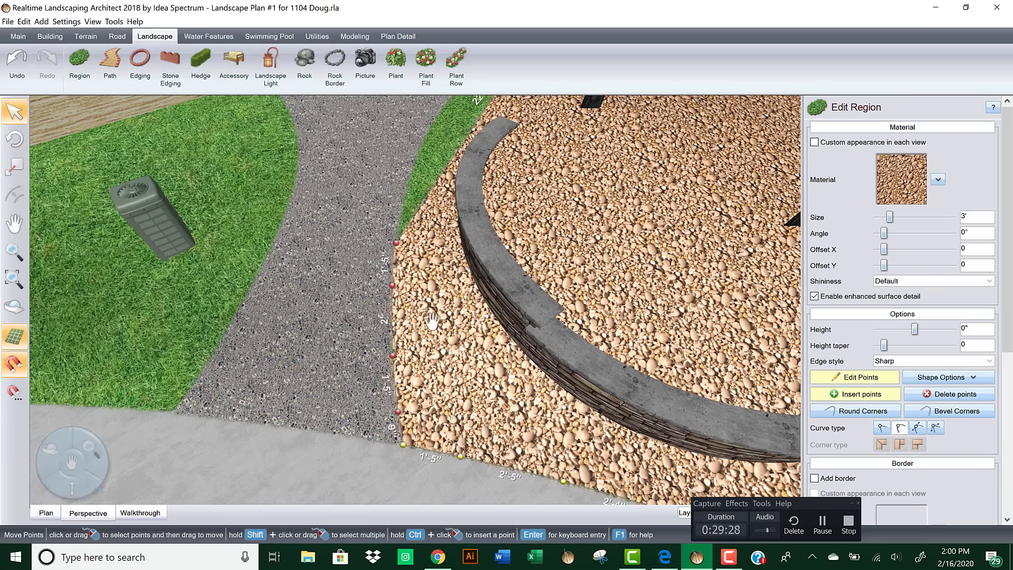
Step: Insert further region points along the gravel path's edge, past the curved stone wall, up to the red gate's corner
middle_drag(433, 320, 490, 453)
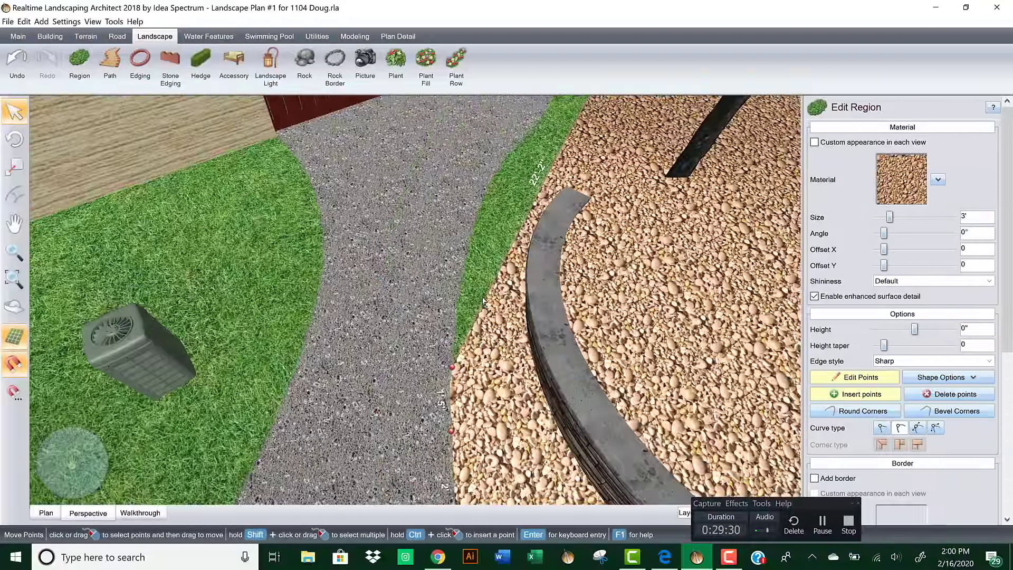
drag(484, 304, 456, 298)
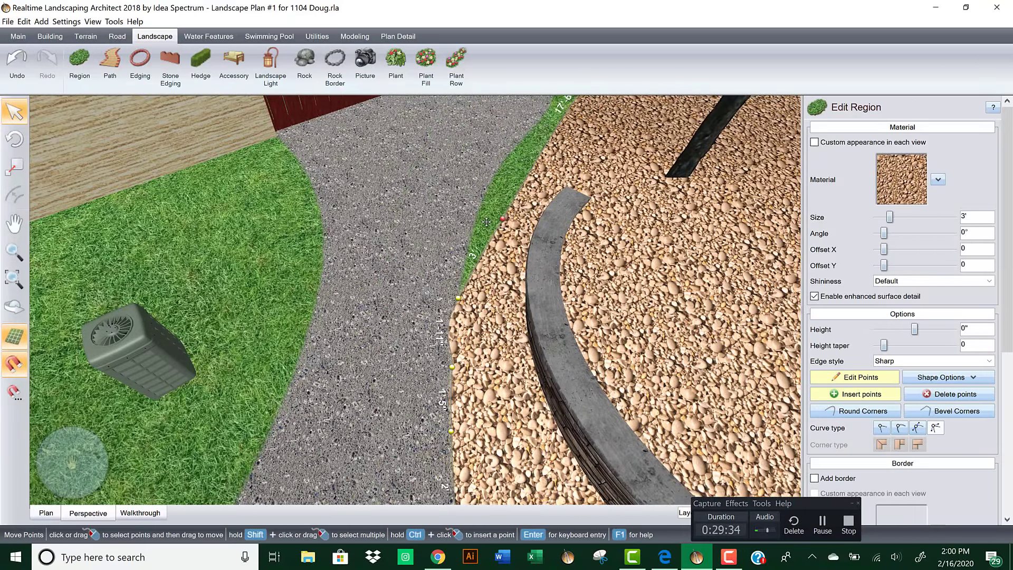
drag(502, 222, 503, 161)
middle_drag(526, 174, 489, 288)
drag(507, 229, 502, 231)
drag(529, 193, 512, 176)
click(542, 166)
middle_drag(529, 173, 537, 238)
scroll(548, 237, up, 2)
drag(590, 162, 502, 155)
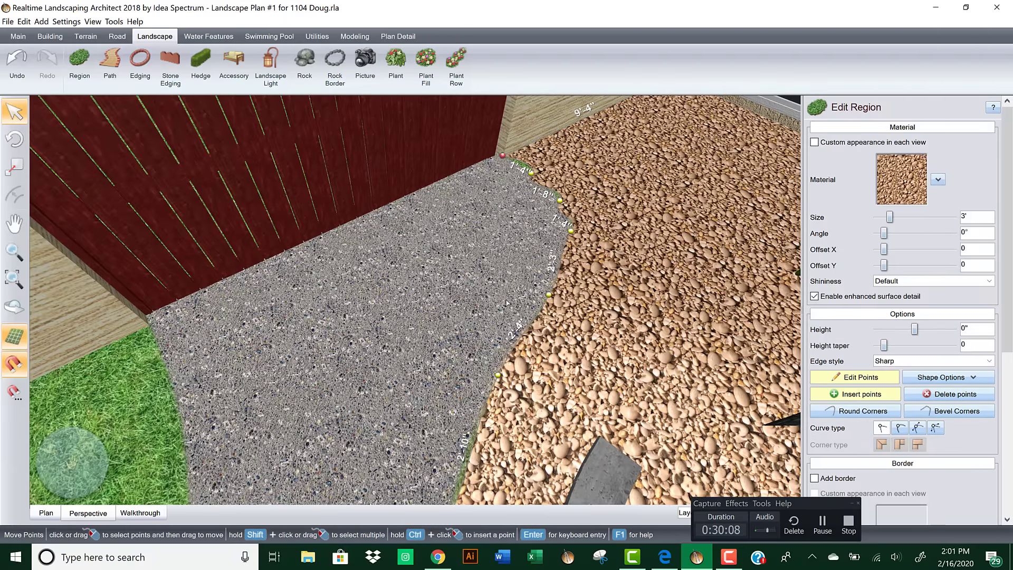
Step: Give the rock region's points along the gravel path, except the gate corner, the curved curve type and finish editing points
scroll(507, 303, down, 2)
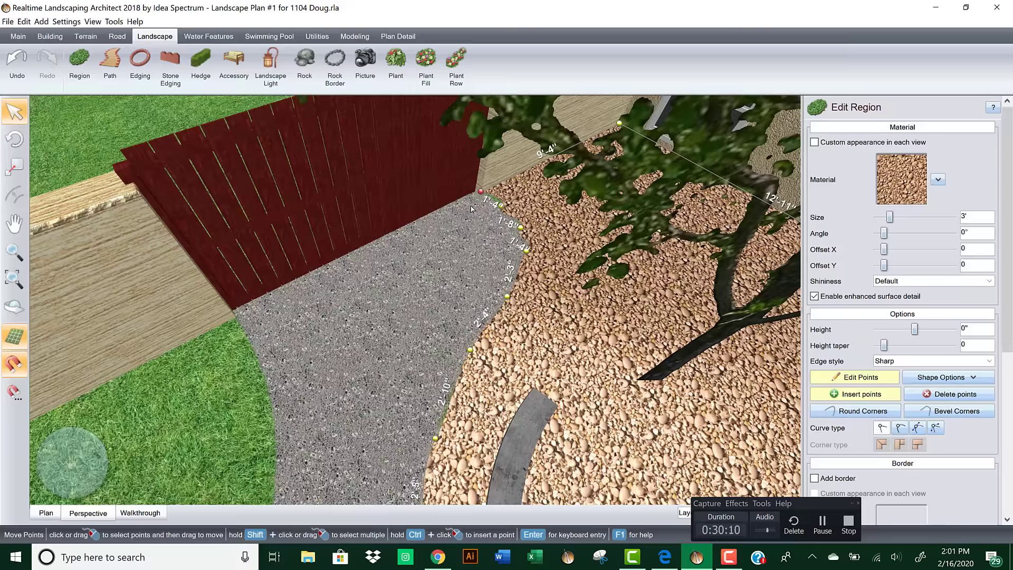
drag(517, 291, 555, 455)
click(900, 427)
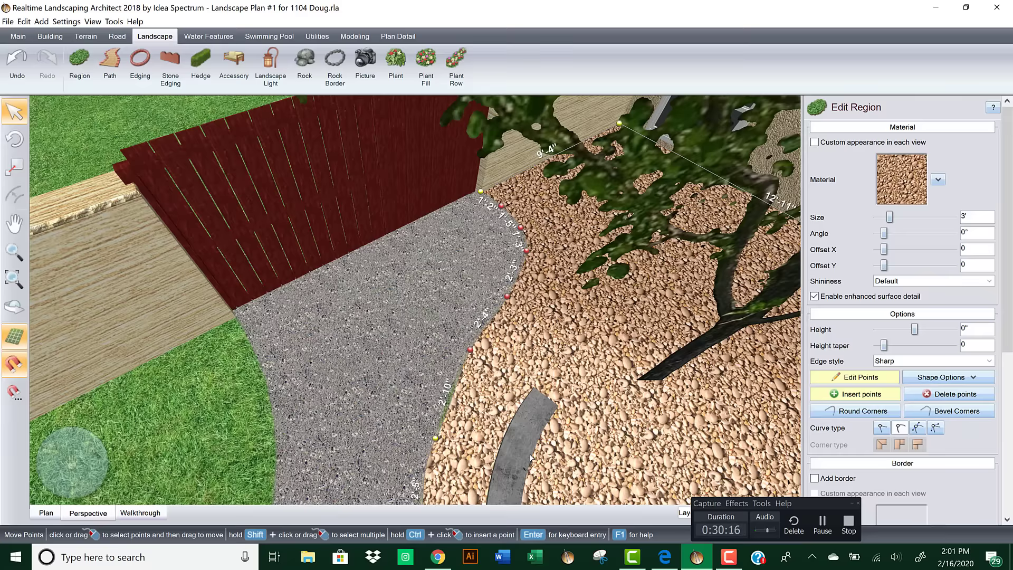
drag(531, 457, 414, 342)
middle_drag(482, 399, 446, 280)
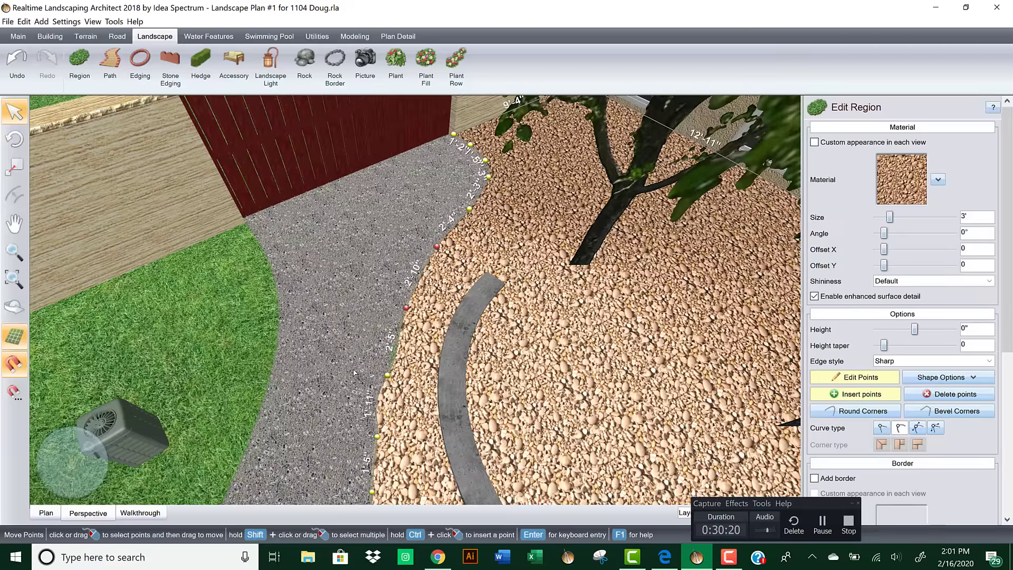
drag(392, 368, 351, 505)
click(900, 427)
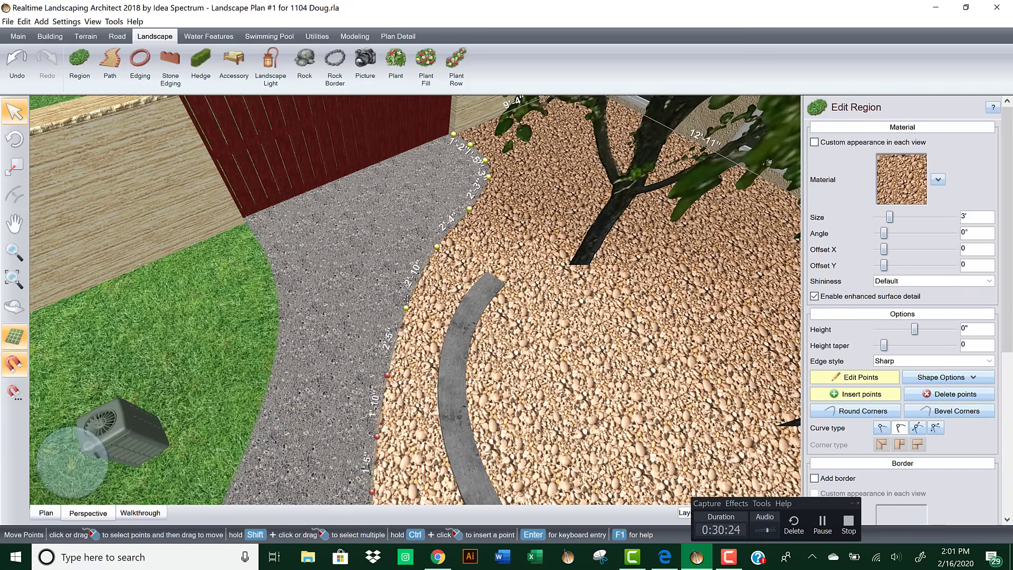
scroll(407, 299, down, 6)
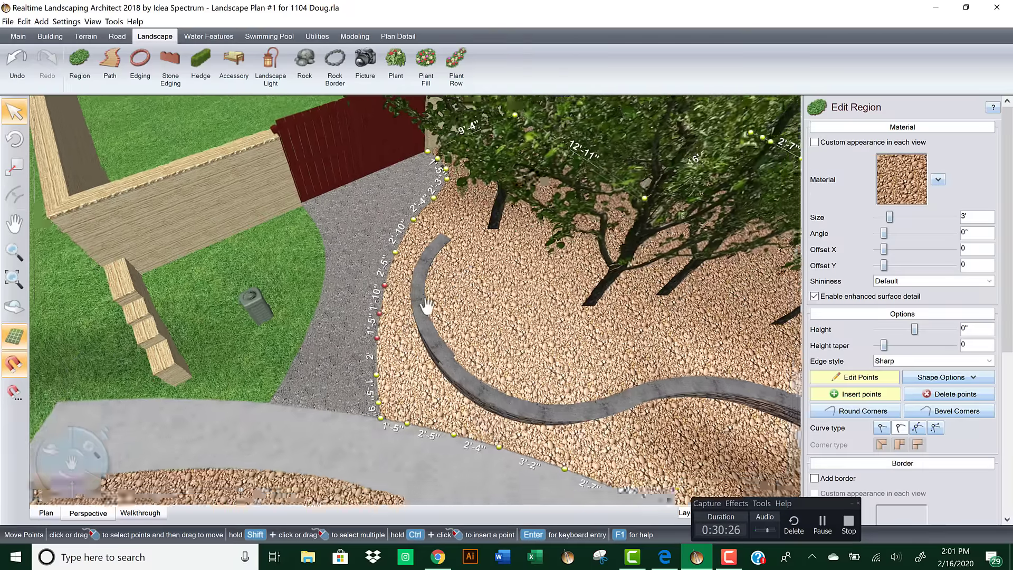
scroll(426, 305, up, 6)
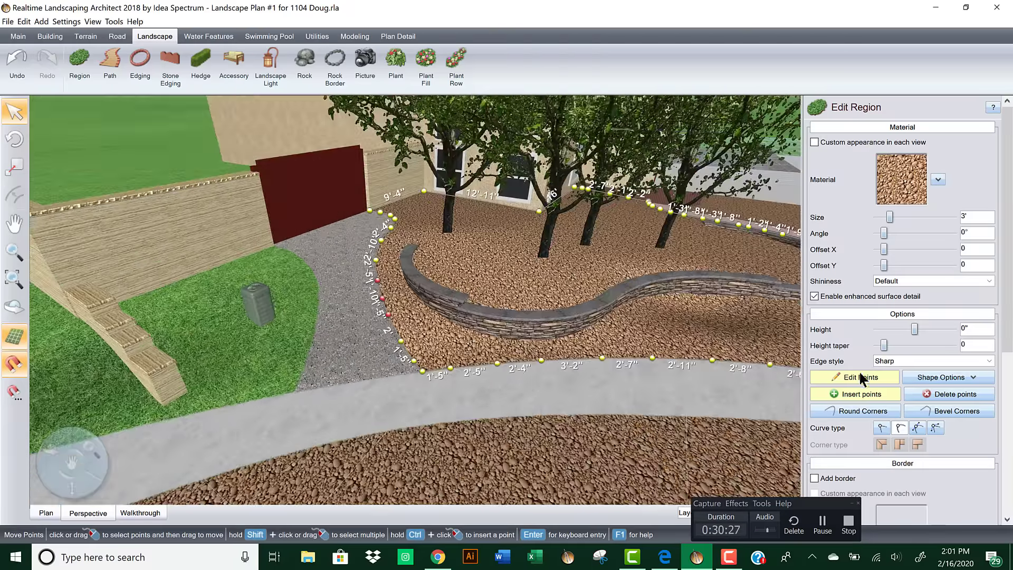
click(849, 375)
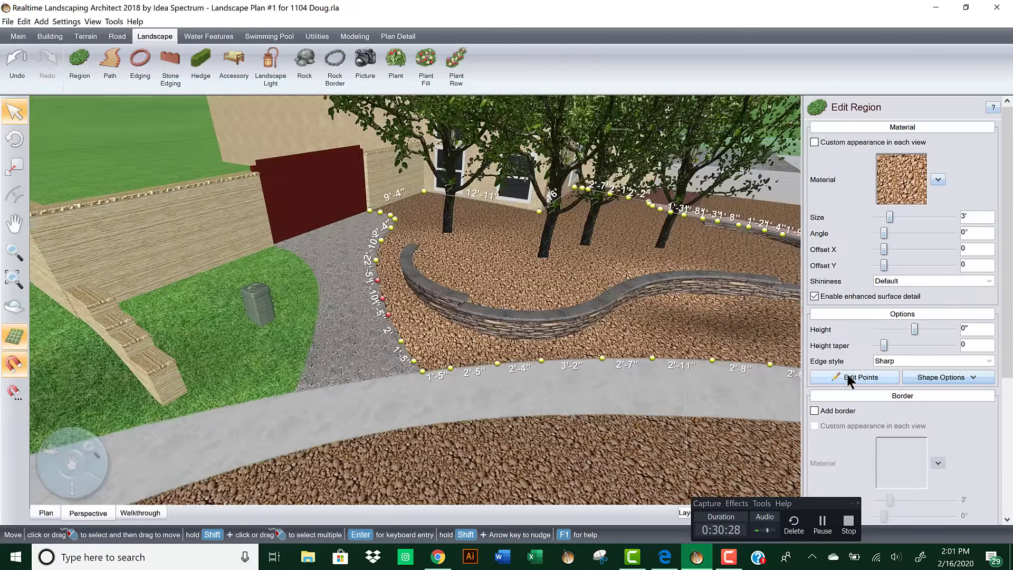
Step: Start a new region at the fence corner, placing points at the stepped fence's end and along the sidewalk to the gravel path
middle_drag(540, 376, 489, 397)
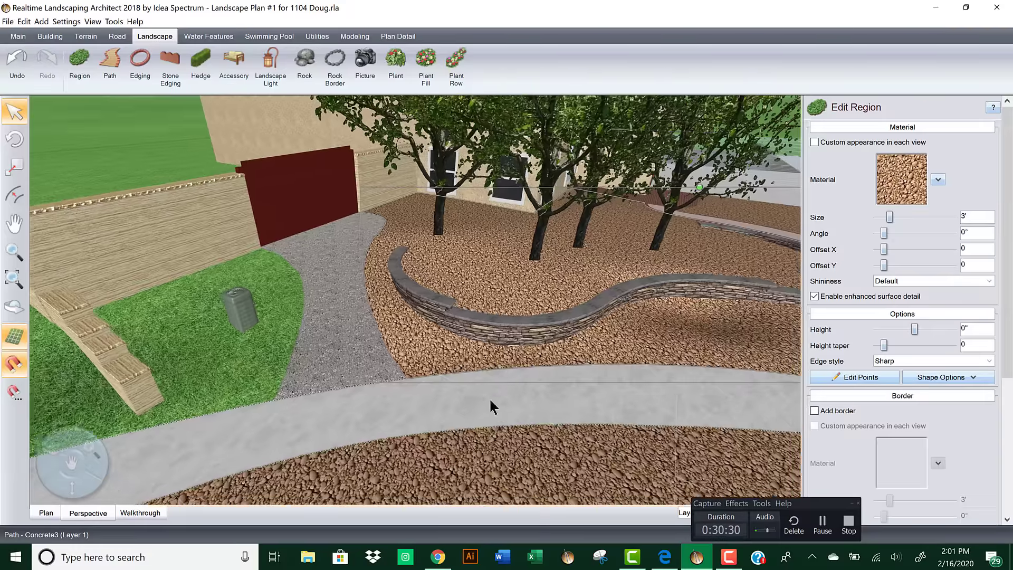
click(79, 63)
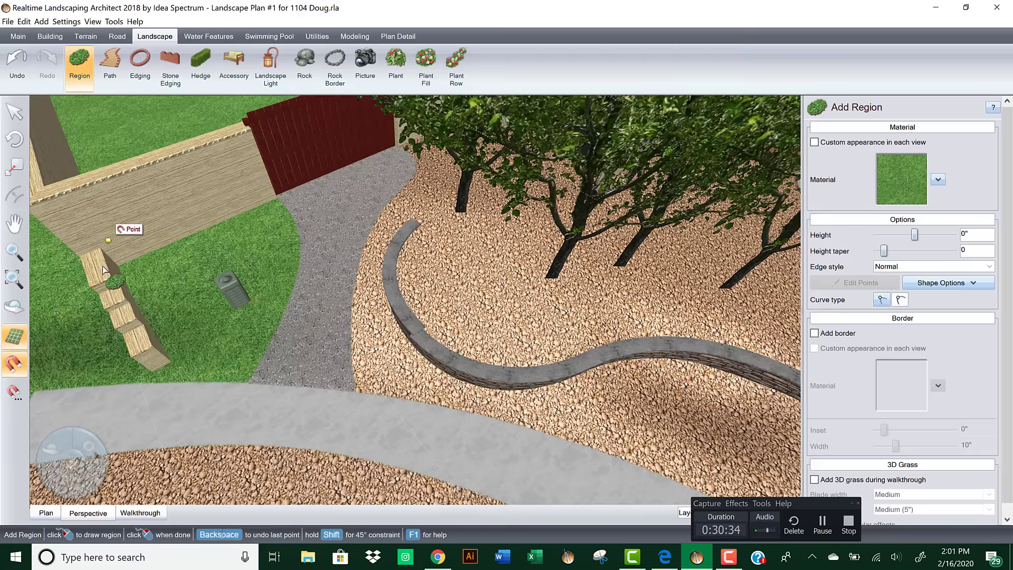
click(101, 262)
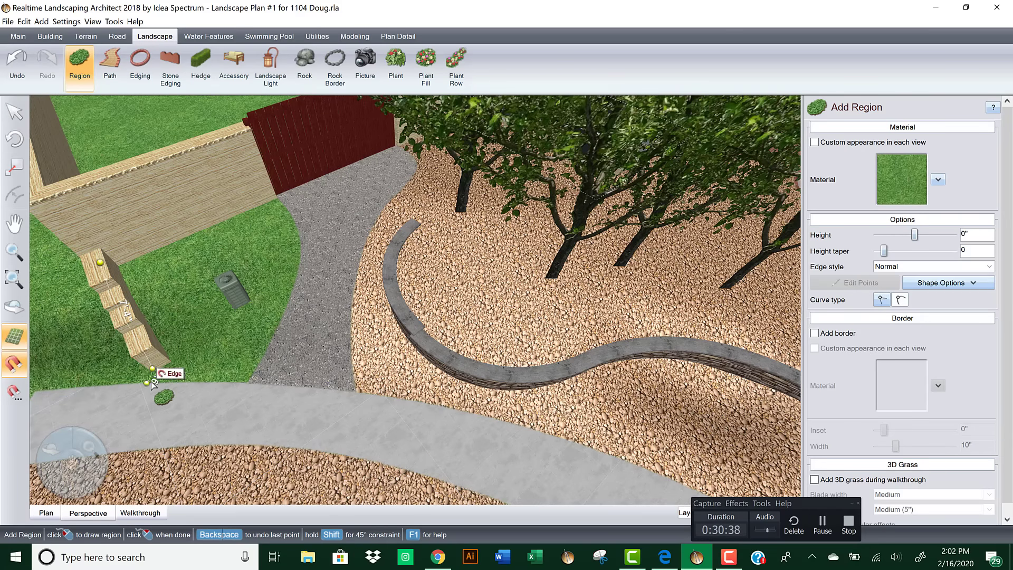
click(170, 384)
click(220, 383)
click(247, 383)
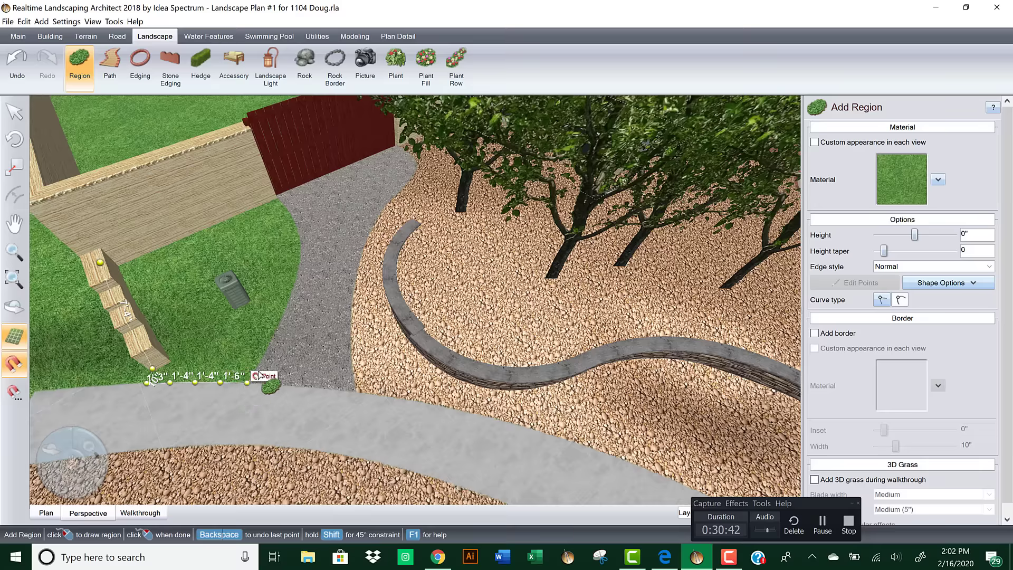
Step: Trace the new region along the gravel path's edge up to the gate, return along the fence, and close it
click(262, 363)
click(272, 337)
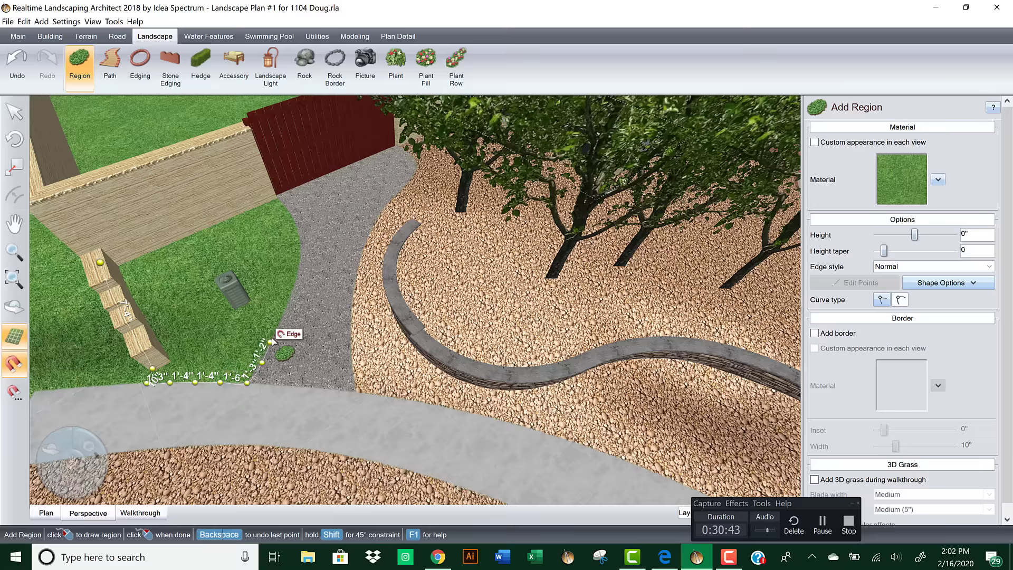
click(284, 312)
click(294, 284)
click(298, 268)
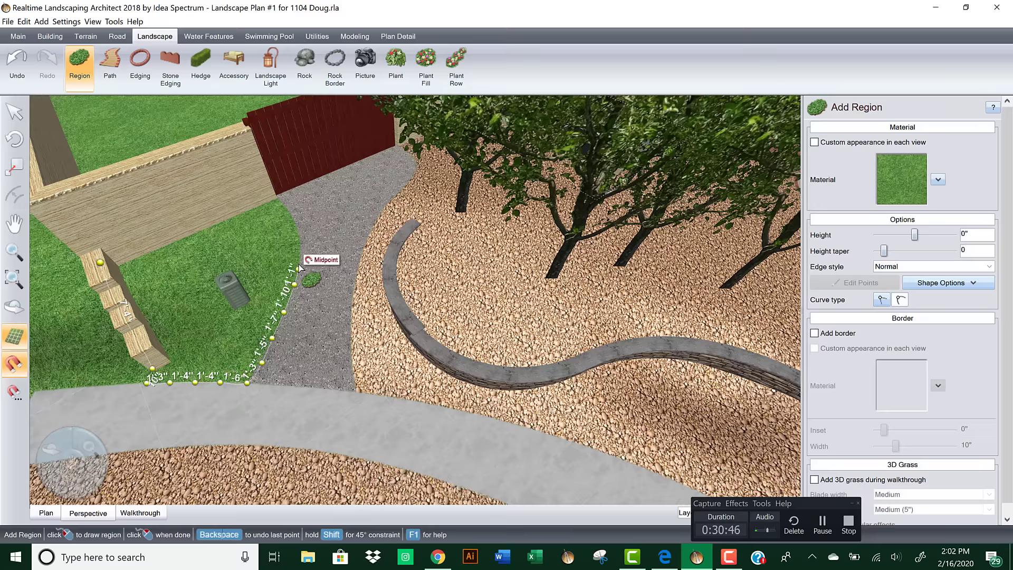
click(300, 245)
click(299, 230)
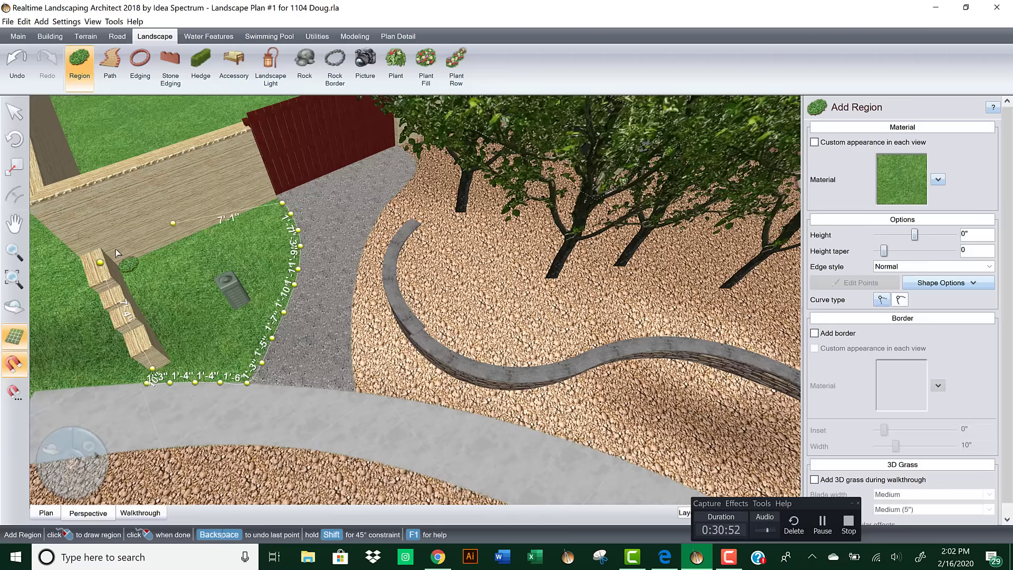
click(100, 262)
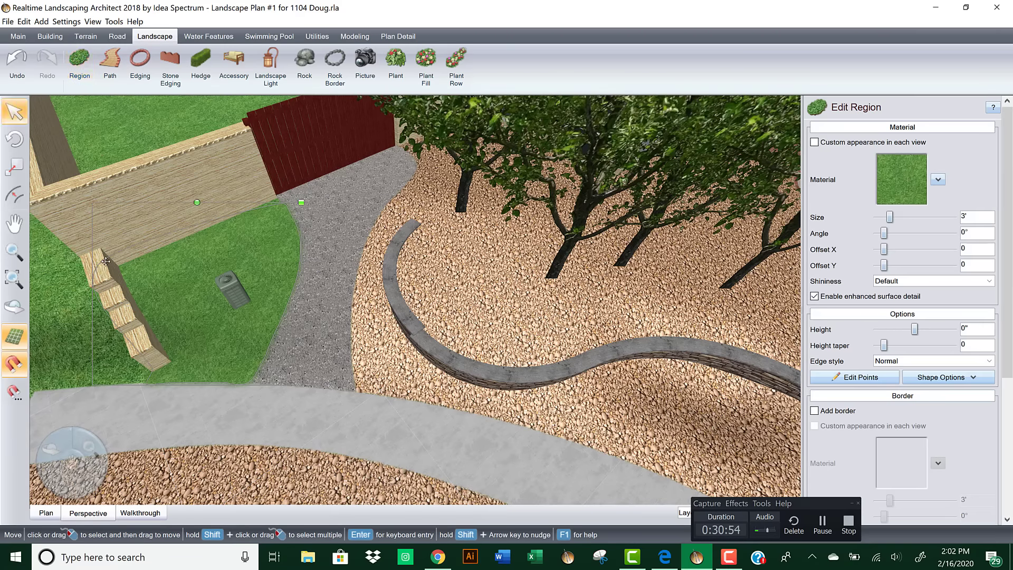
Step: Replace the grass material of the new region beside the fence with the Stone277 rock
click(903, 180)
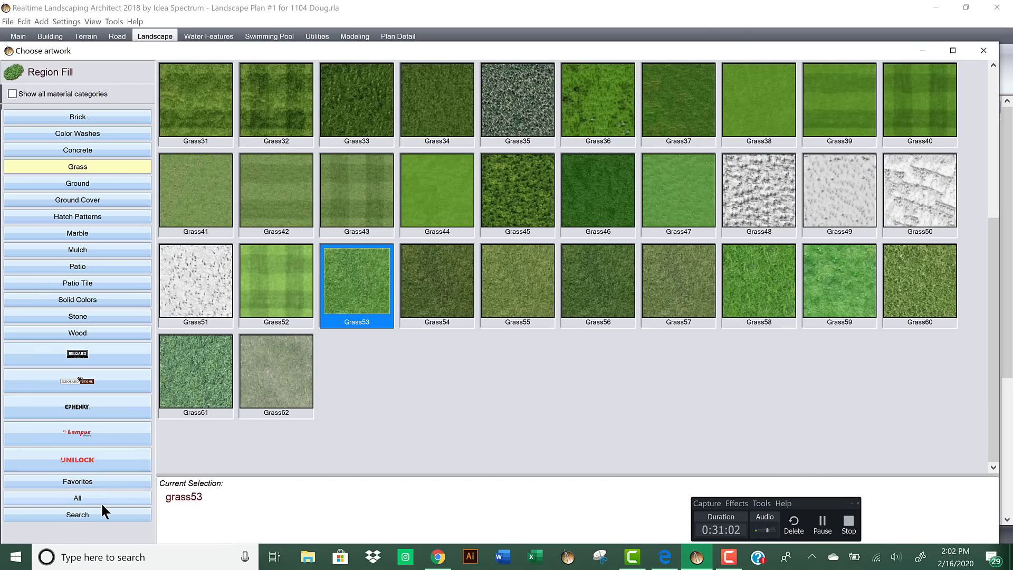
click(78, 353)
double_click(277, 119)
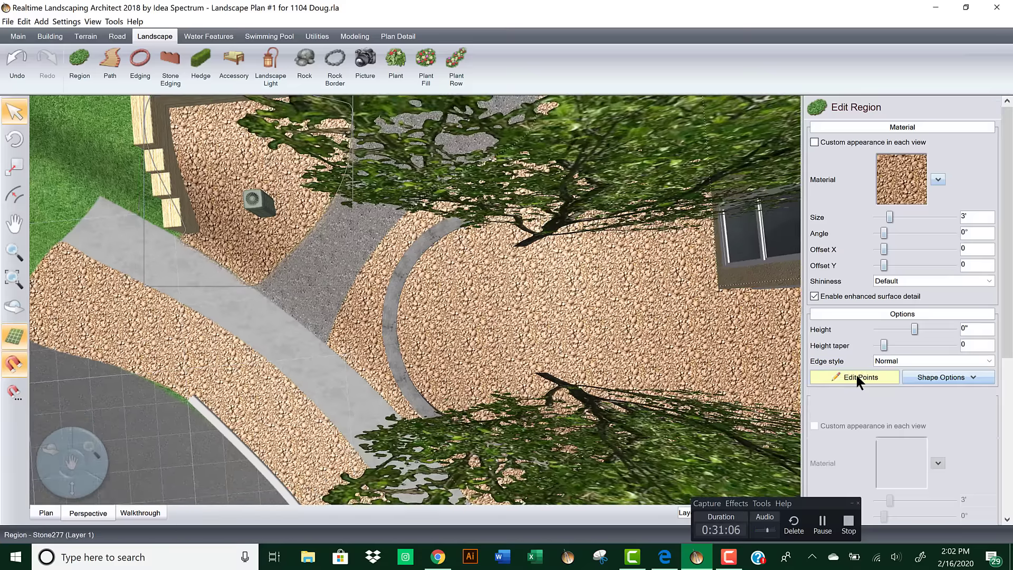
Step: Move the fence-side region's point near the gate onto the fence line and give its corner points the straight curve type
click(856, 376)
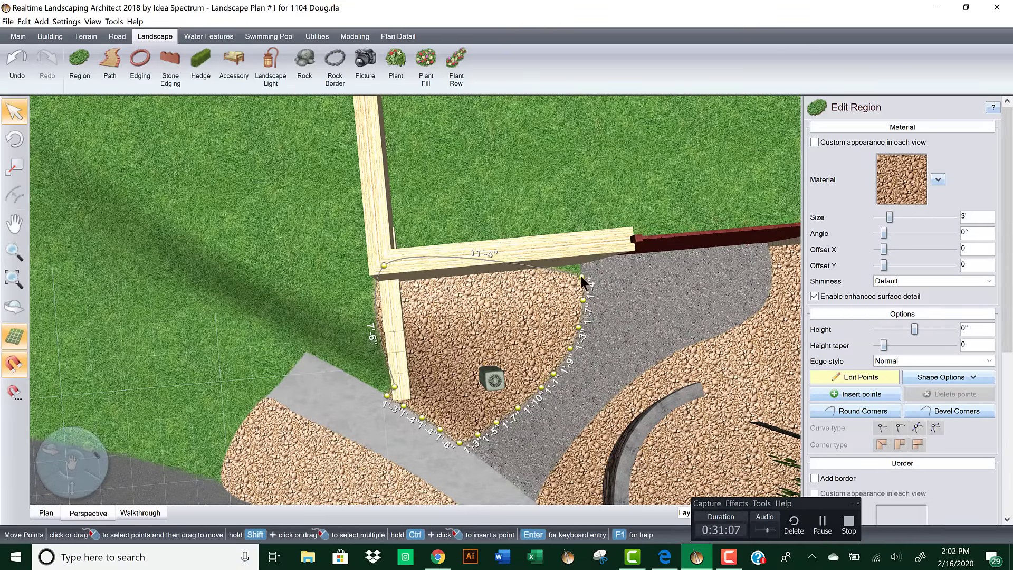
drag(580, 276, 279, 204)
click(879, 427)
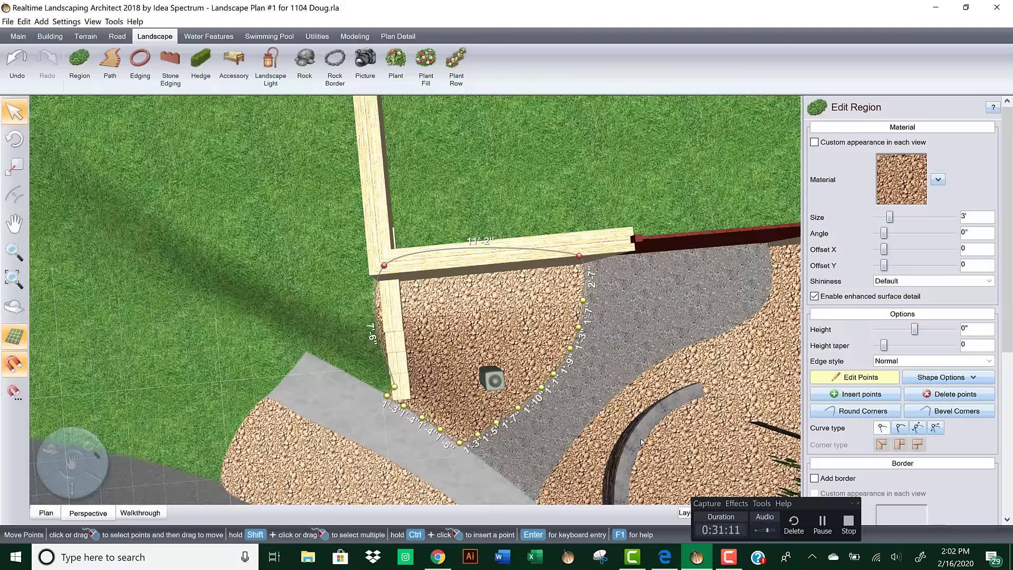
click(386, 395)
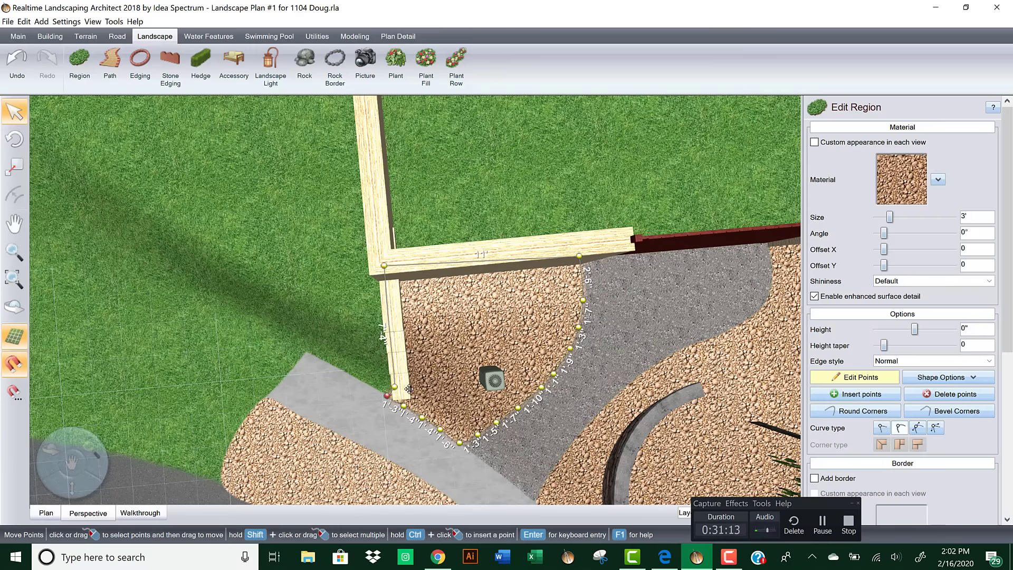
click(459, 442)
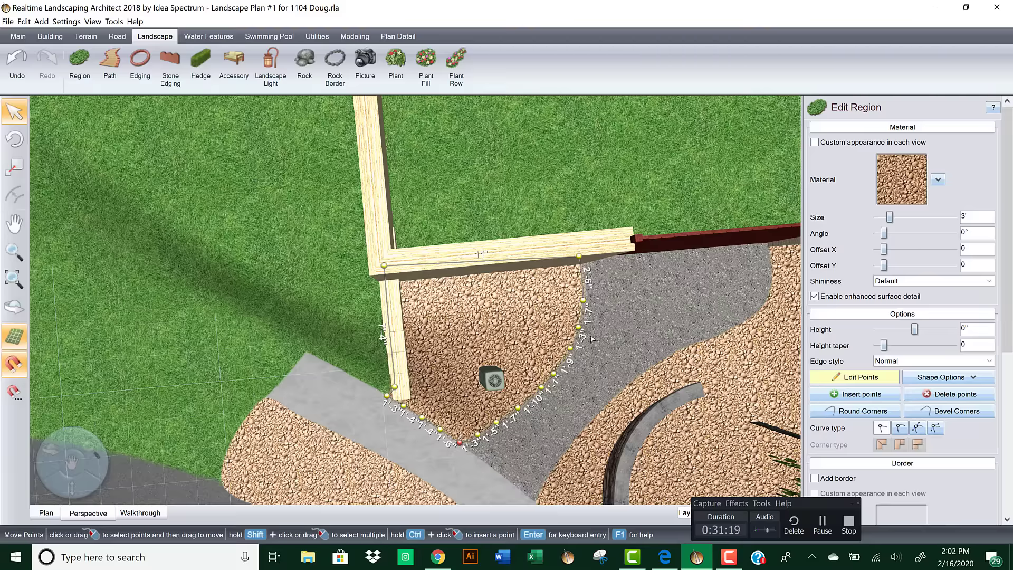
Step: Set the fence-side region's edge style to Sharp and finish editing its points
click(913, 356)
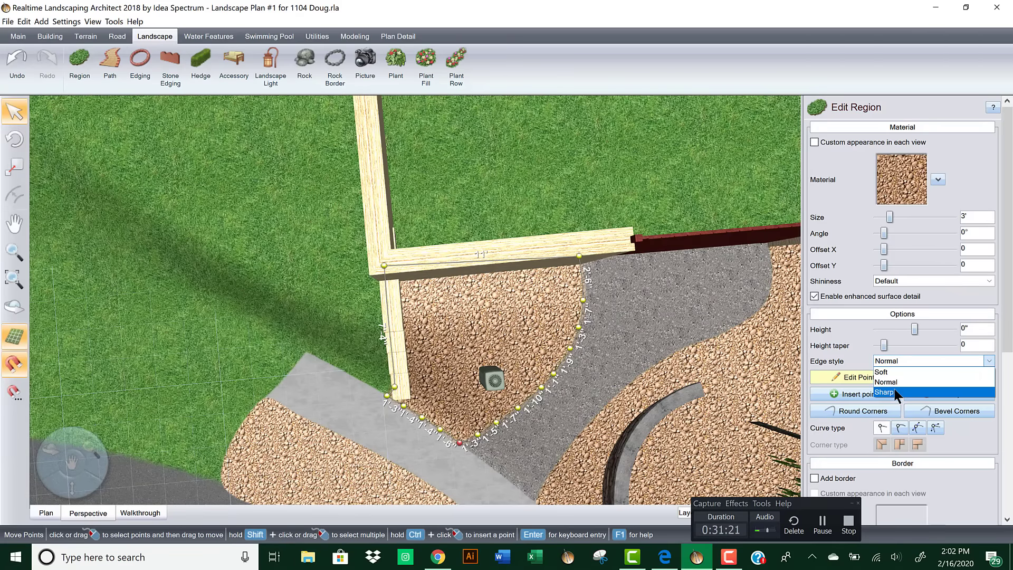
click(894, 388)
click(447, 297)
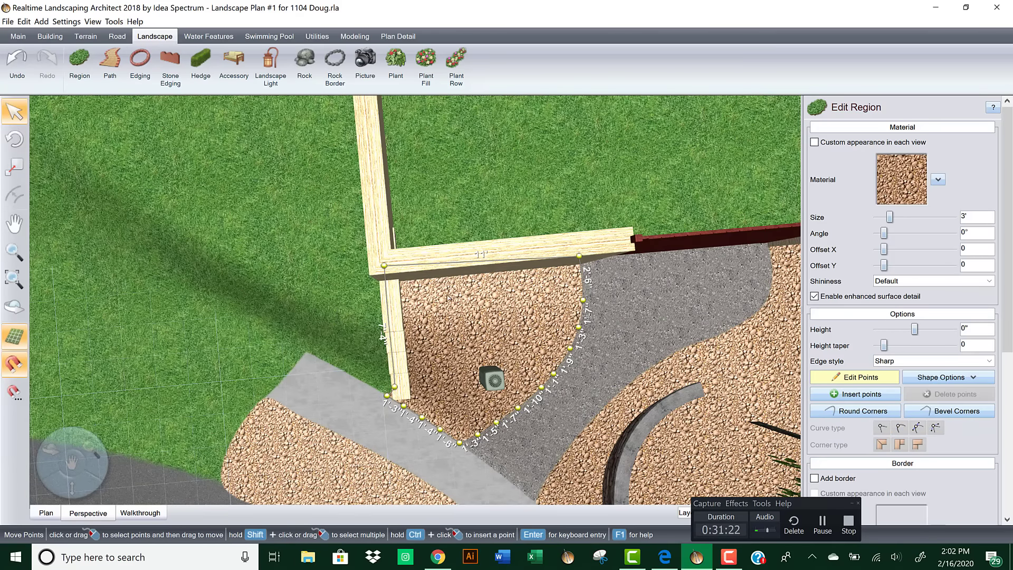
click(859, 377)
Step: Reshape the asphalt road's edge near the end of the curb to meet the rock strip, covering the grass gap
right_drag(418, 331, 275, 349)
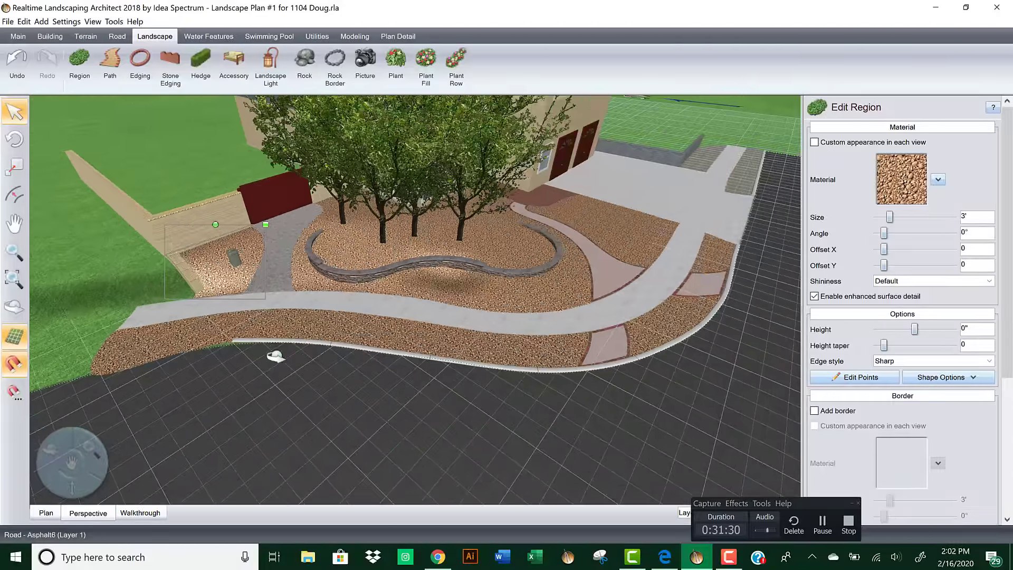
scroll(237, 346, up, 10)
scroll(550, 329, up, 5)
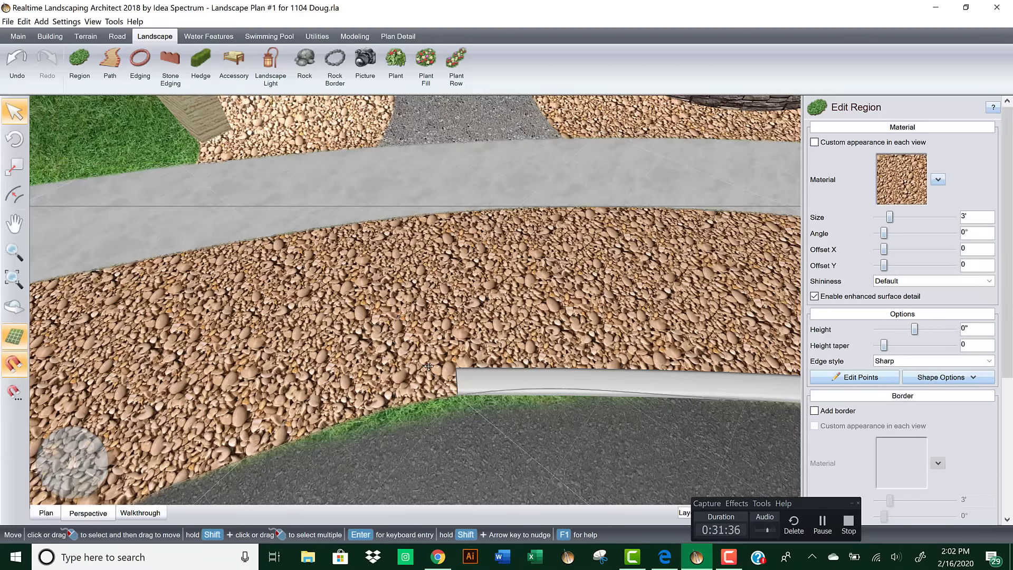
click(488, 430)
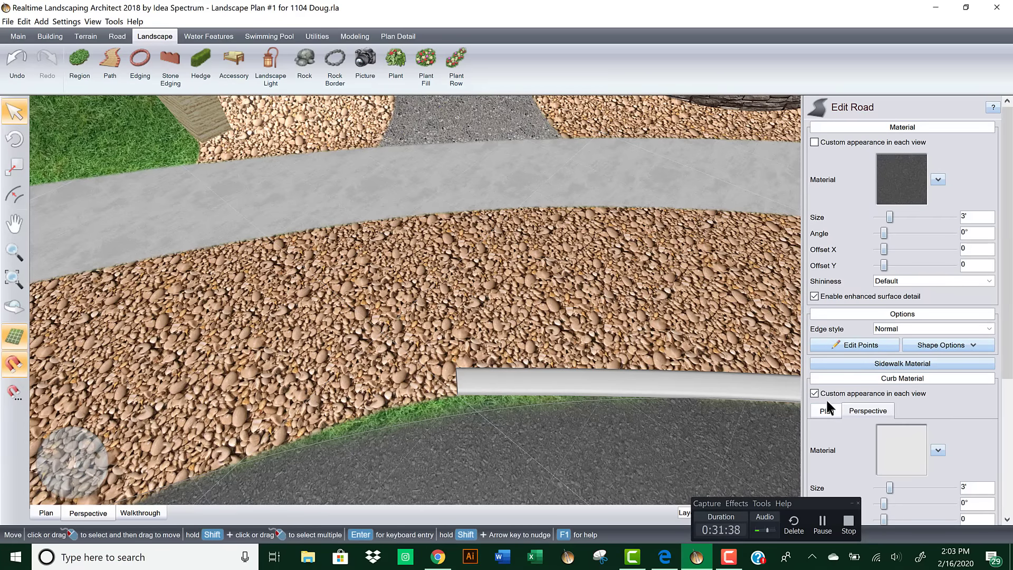
click(853, 346)
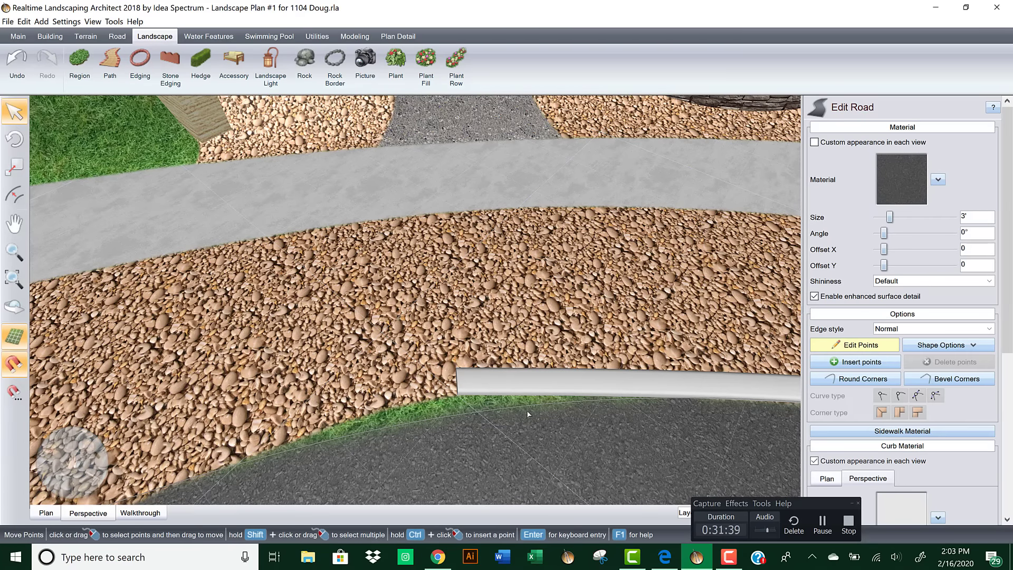
click(339, 438)
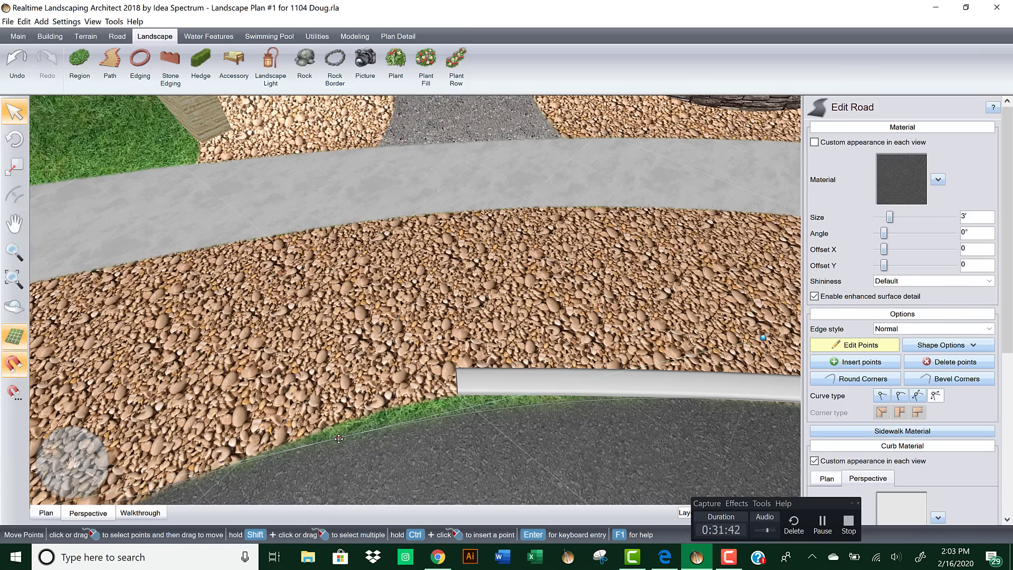
drag(338, 438, 338, 422)
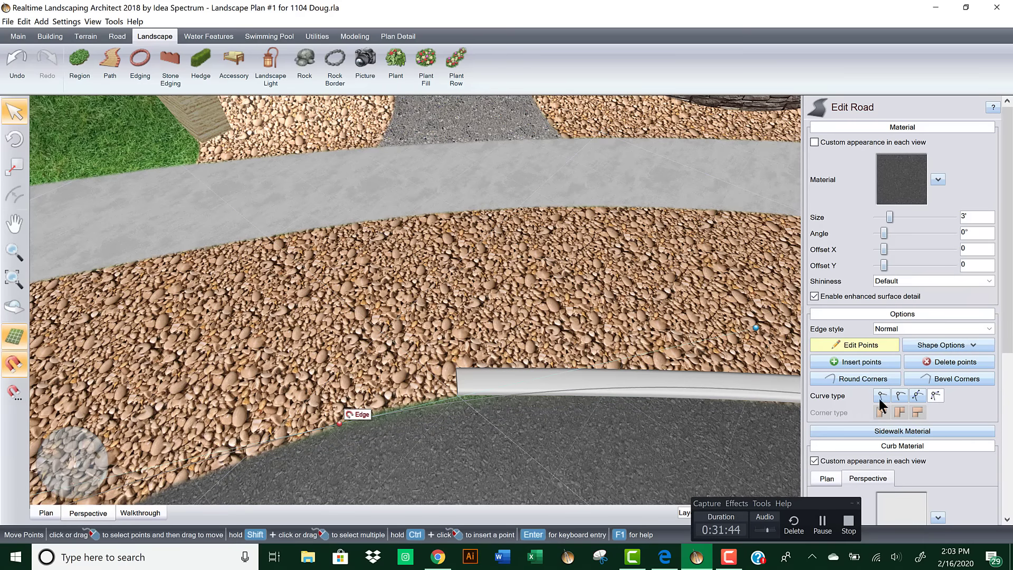
drag(341, 422, 353, 408)
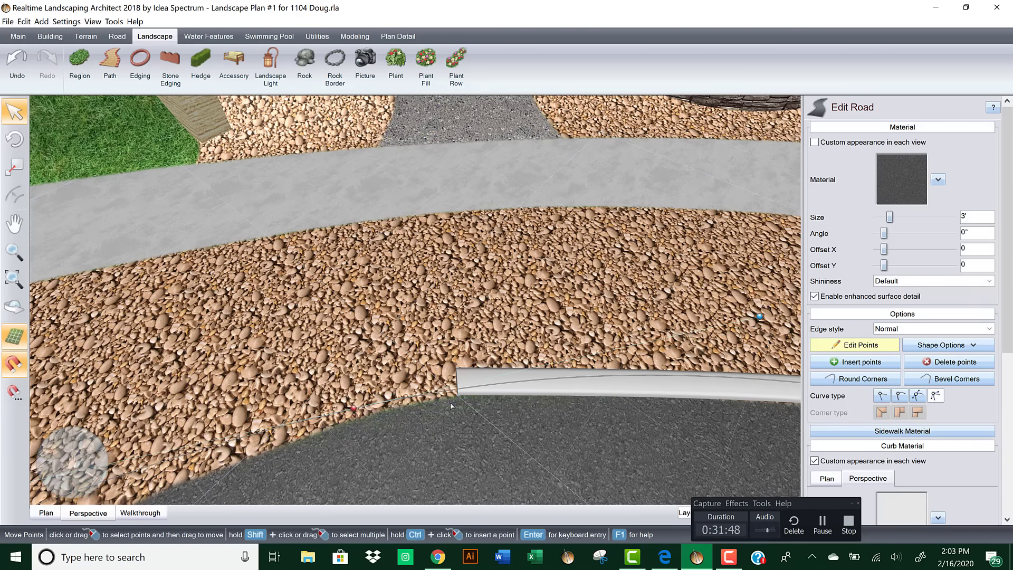
scroll(510, 403, down, 4)
middle_drag(581, 399, 393, 399)
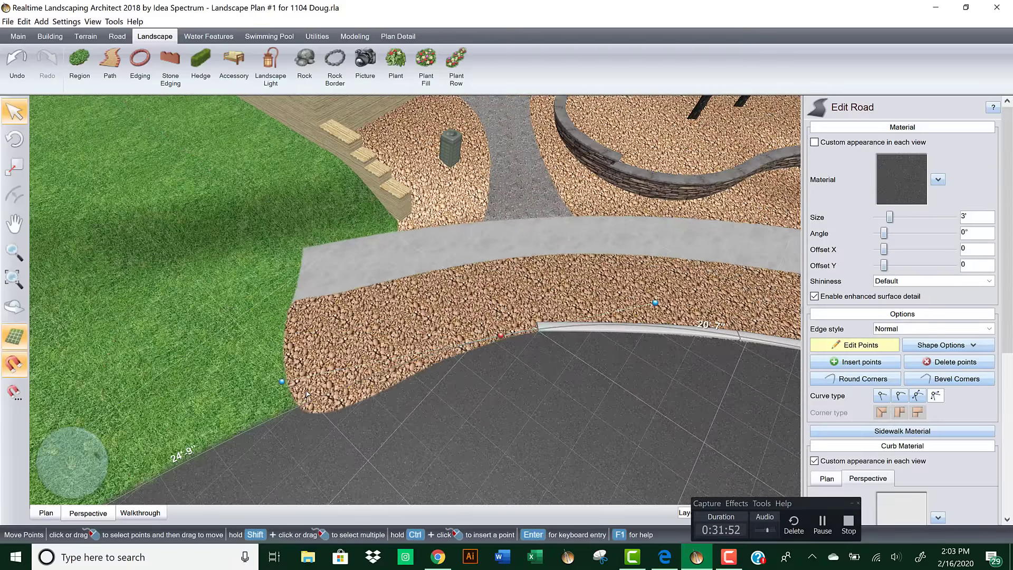
click(860, 345)
Step: Make the grass-side end corner of the rock strip between sidewalk and road straight, and move its roadside points to fit the road edge
click(399, 330)
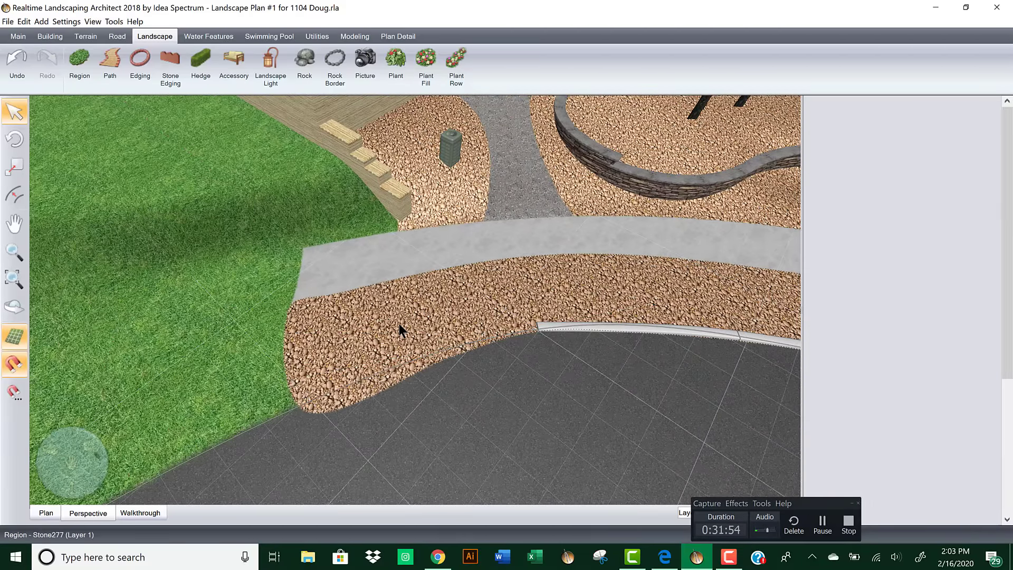
click(861, 376)
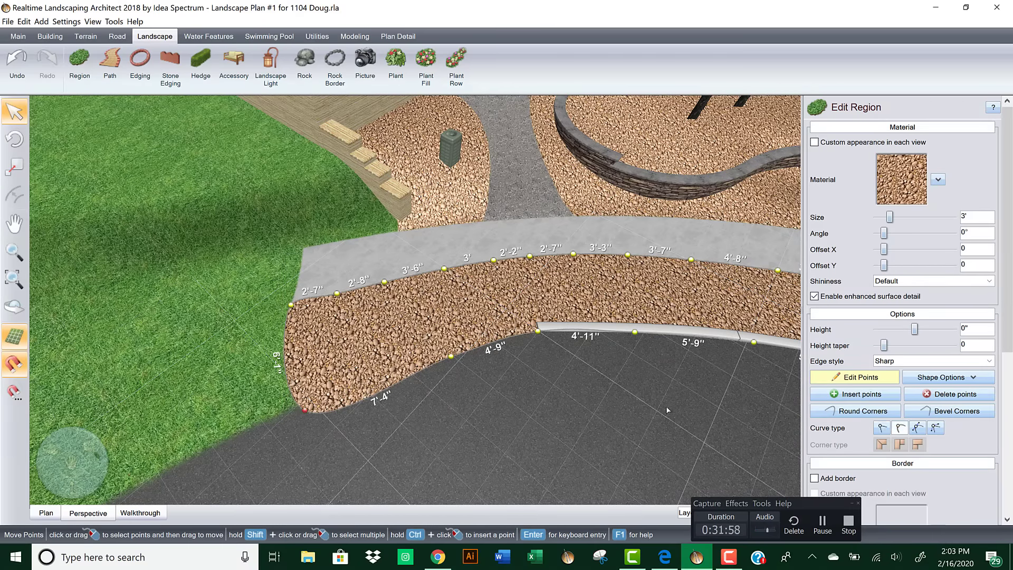
click(881, 428)
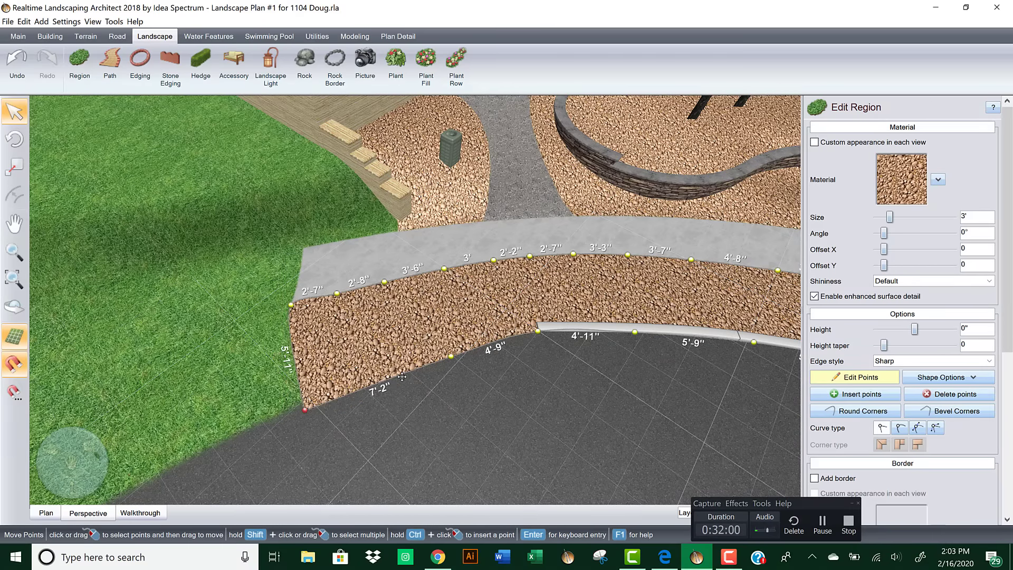
drag(305, 409, 305, 403)
drag(451, 357, 434, 352)
click(856, 377)
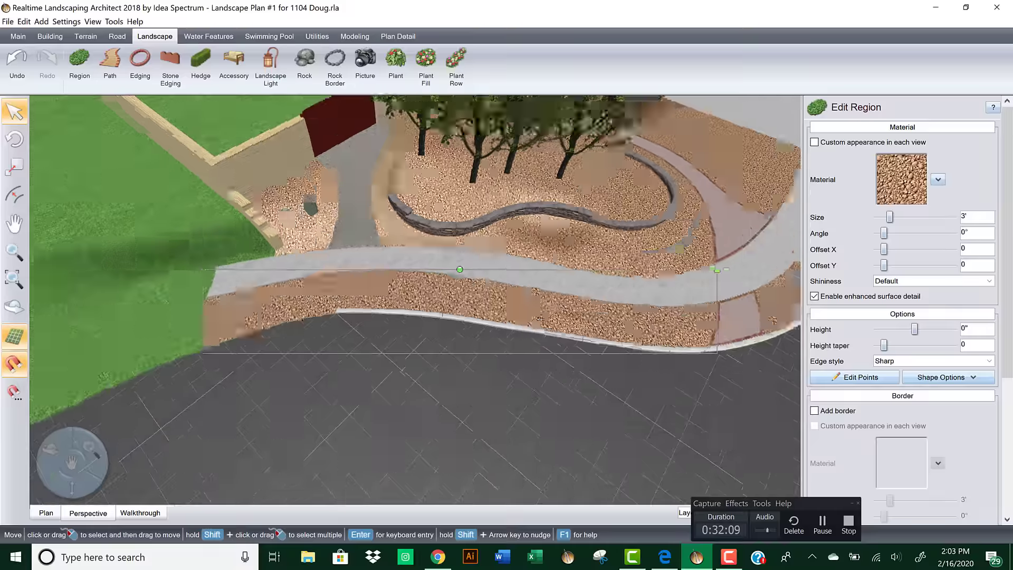
Step: Start a full-screen realtime walkthrough with standard camera control, facing the front yard from the road
scroll(540, 319, down, 2)
middle_drag(405, 306, 158, 307)
right_drag(488, 263, 504, 236)
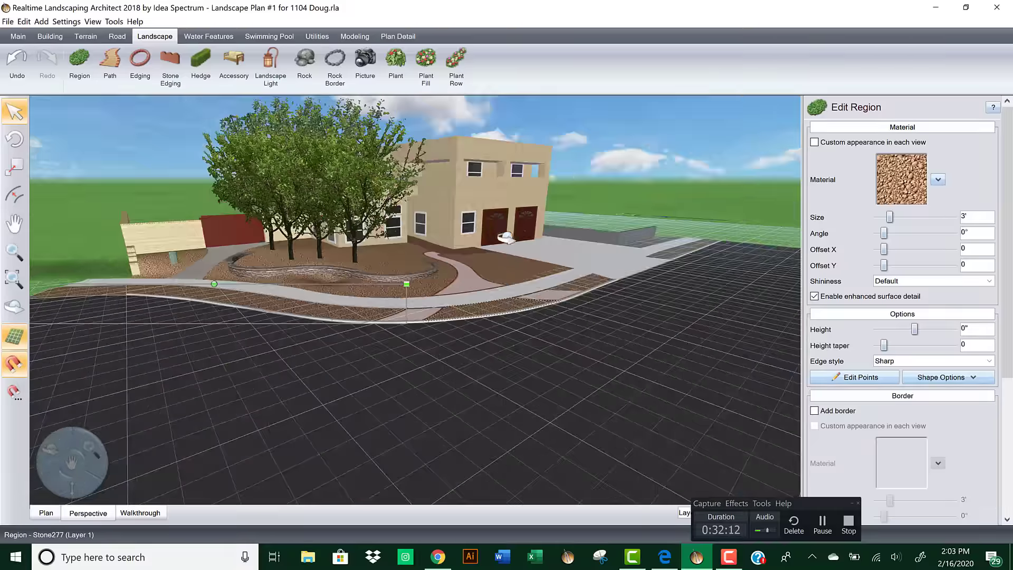
scroll(457, 280, up, 4)
middle_drag(469, 323, 469, 327)
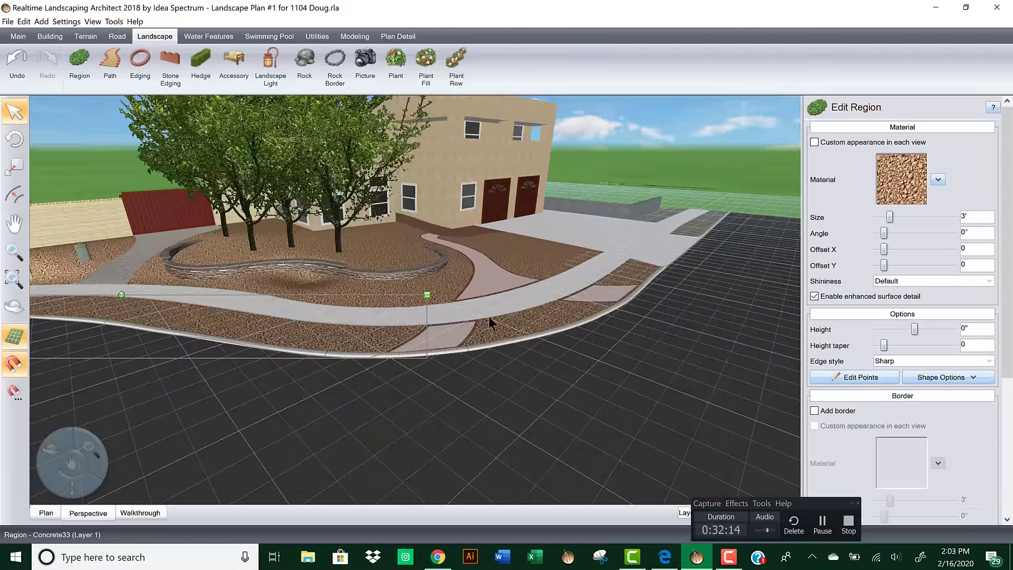
scroll(489, 317, up, 2)
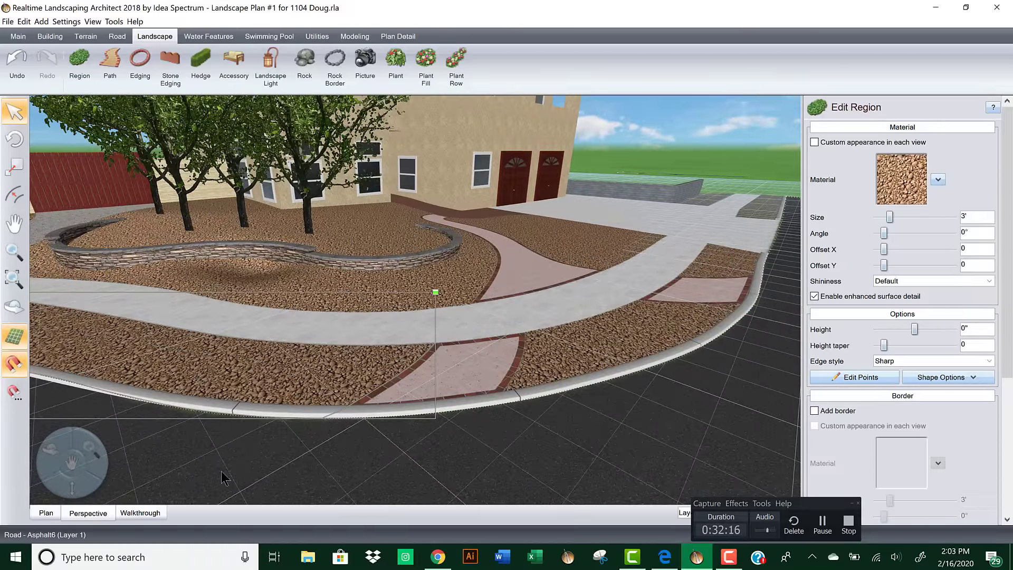
click(409, 469)
click(139, 513)
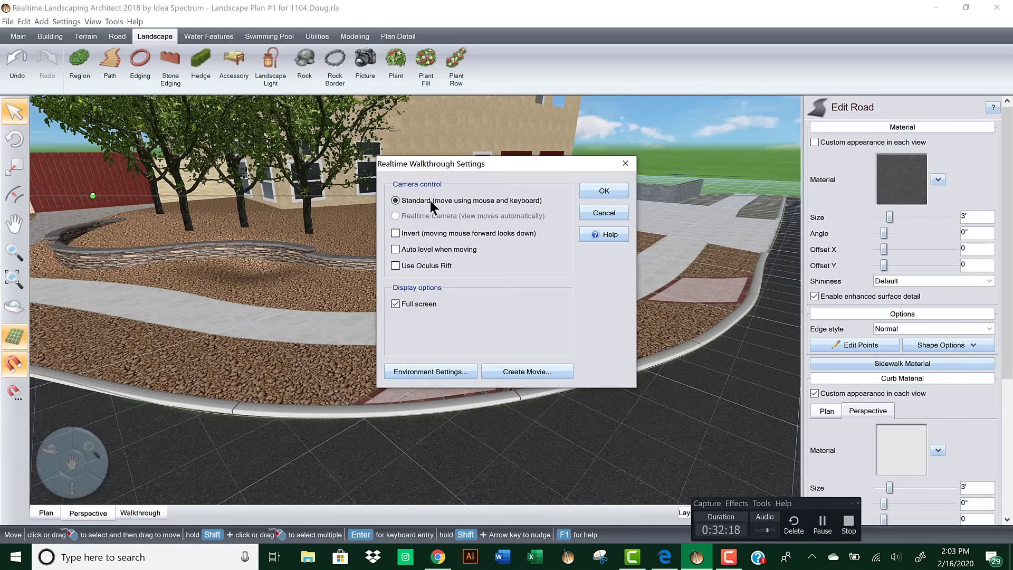
click(601, 192)
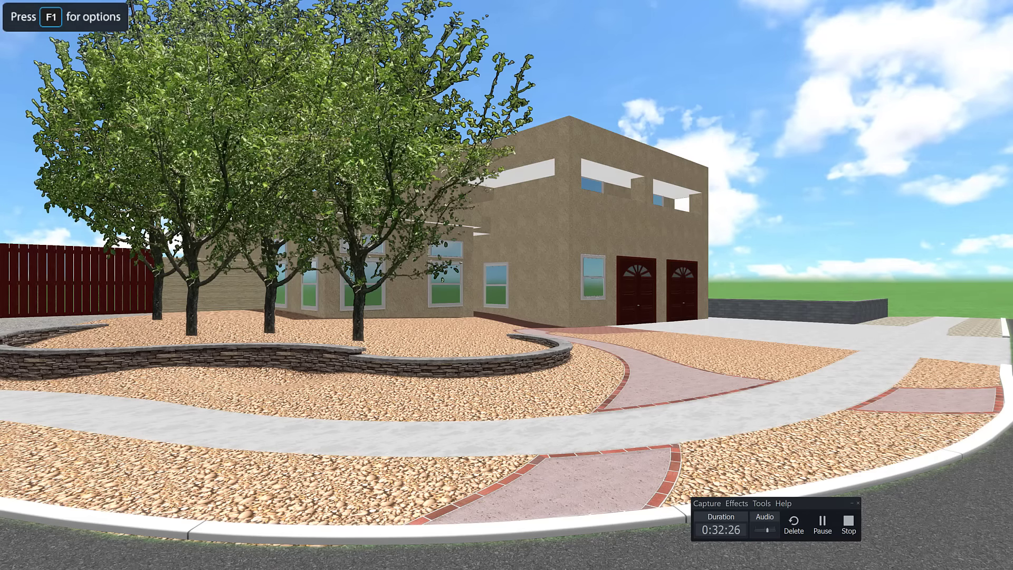
Step: Walk through the front yard along the curved path to the front door, examine the landscaping, and exit the walkthrough
key(Right)
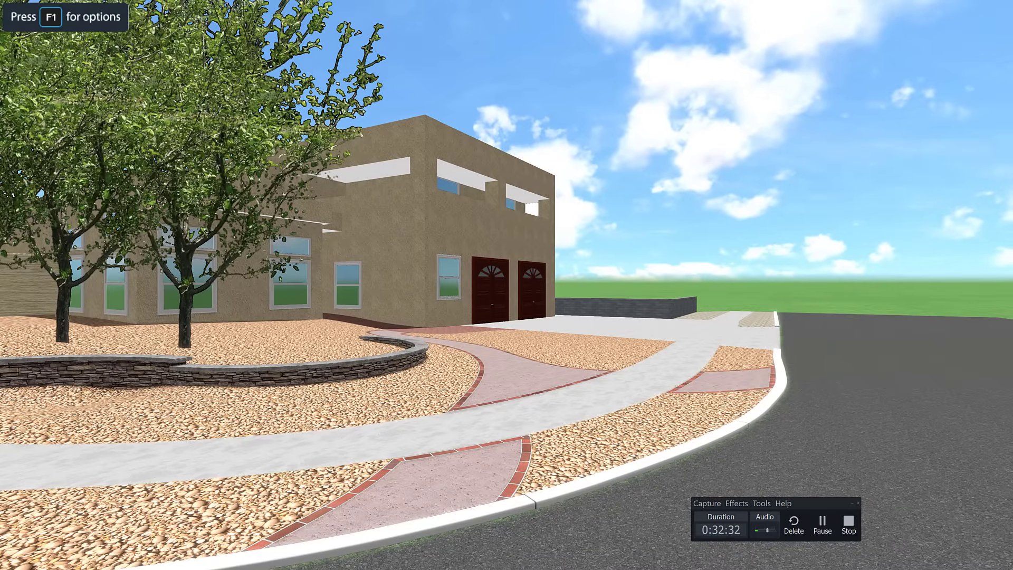
key(w)
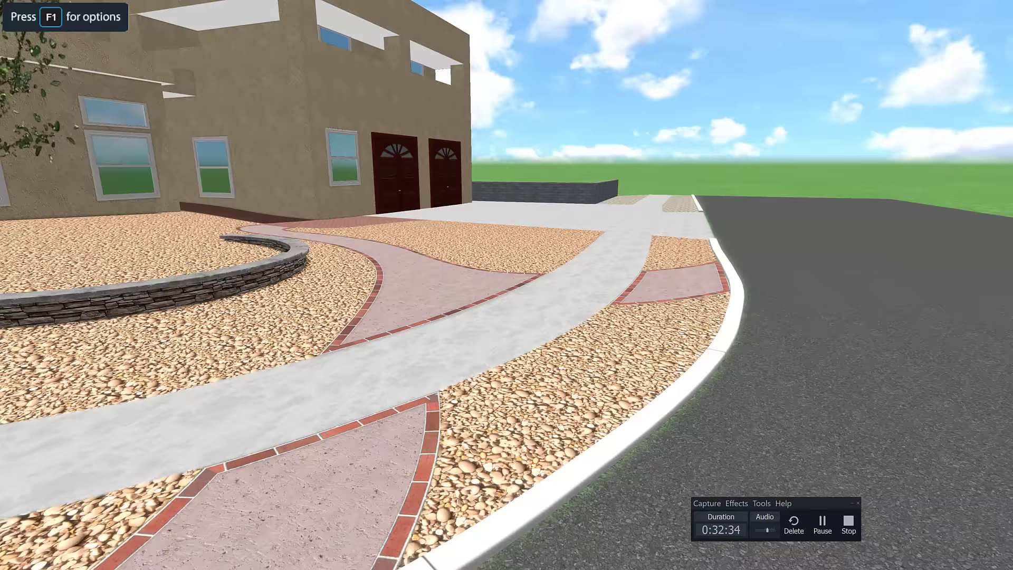
key(w)
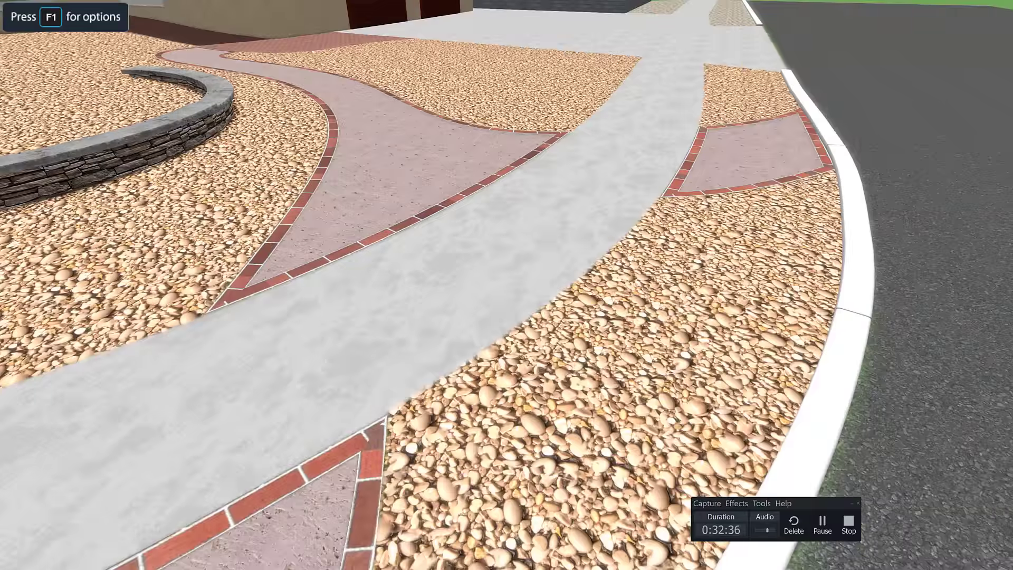
key(s)
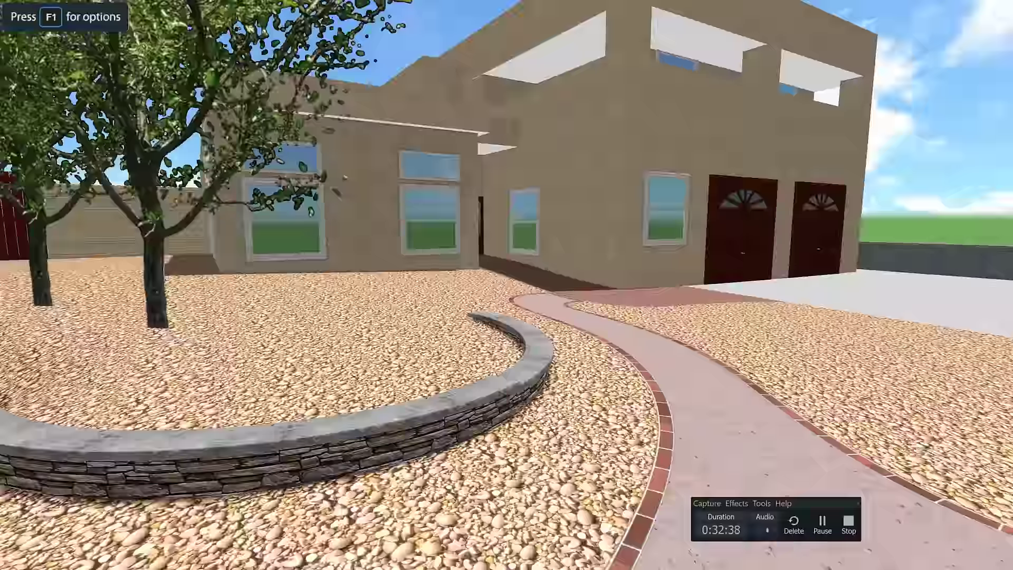
key(w)
key(w)
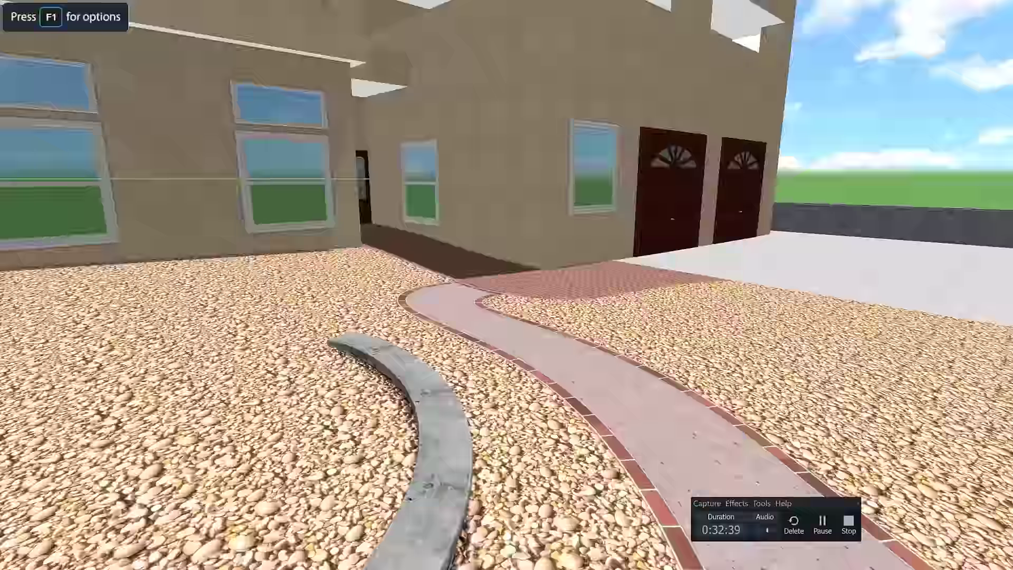
key(w)
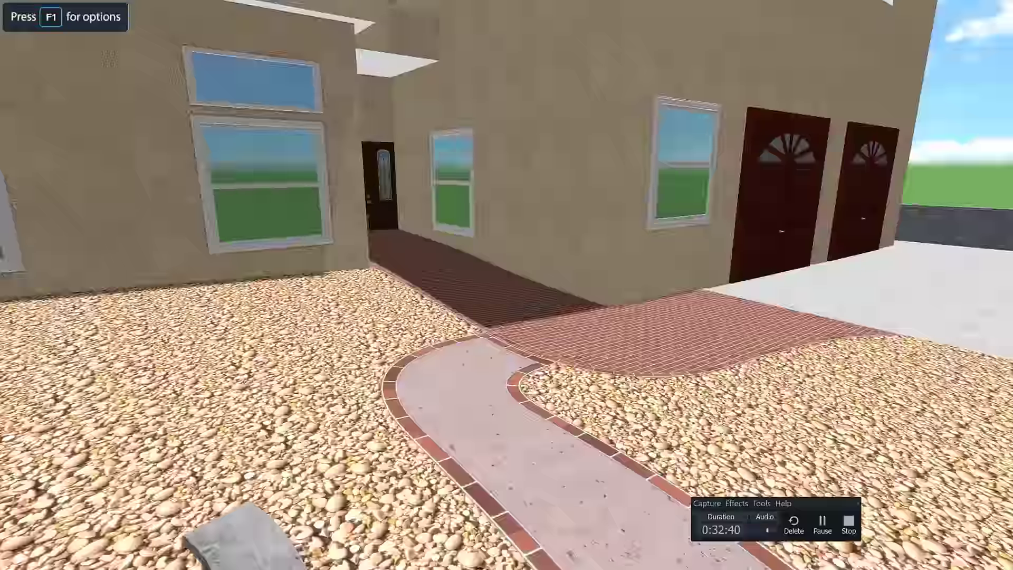
key(w)
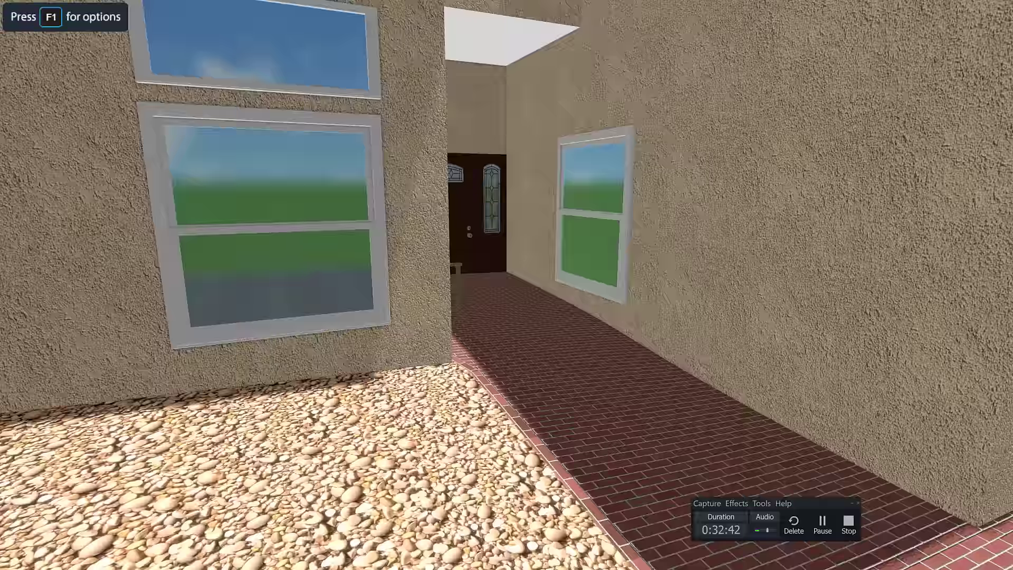
key(w)
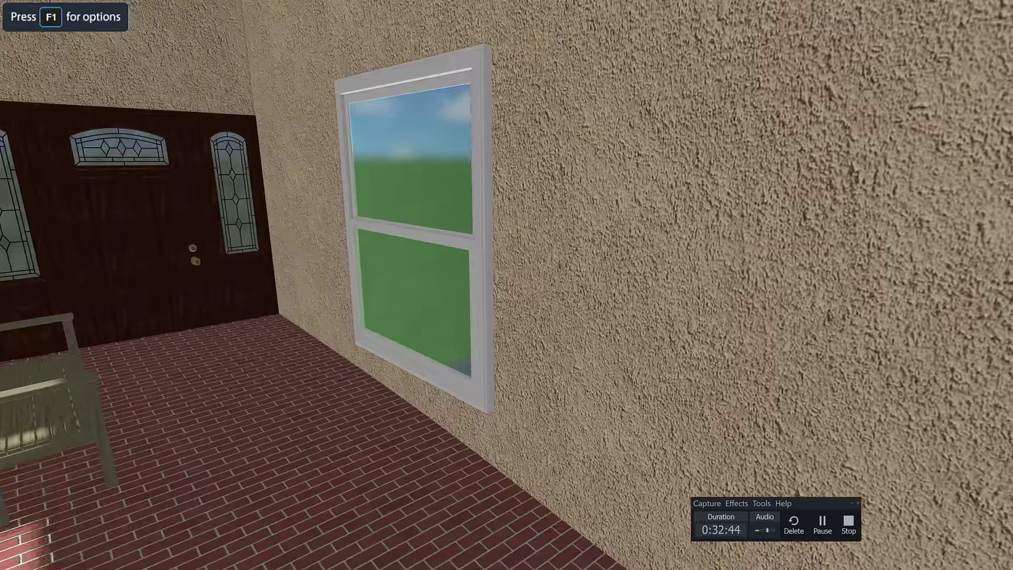
key(Right)
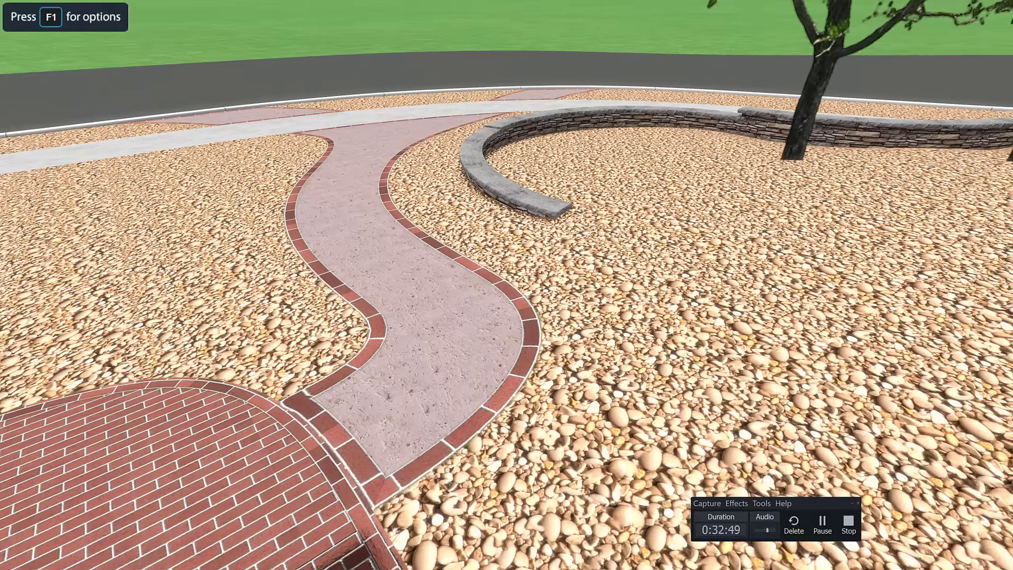
key(Escape)
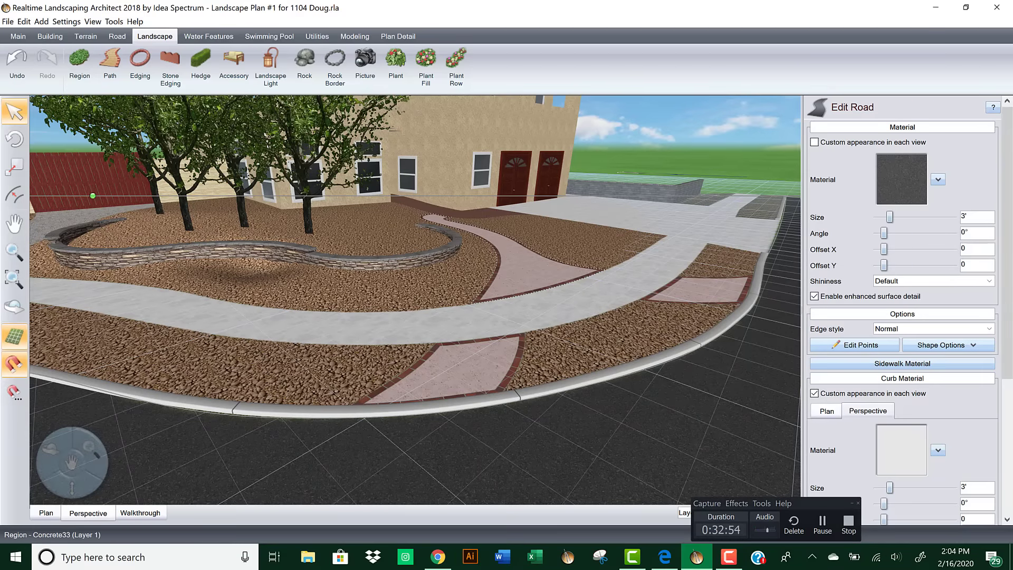
Step: Check the planned front yard layout in the site sketch PDF, and return to the landscape design
middle_drag(547, 283, 654, 428)
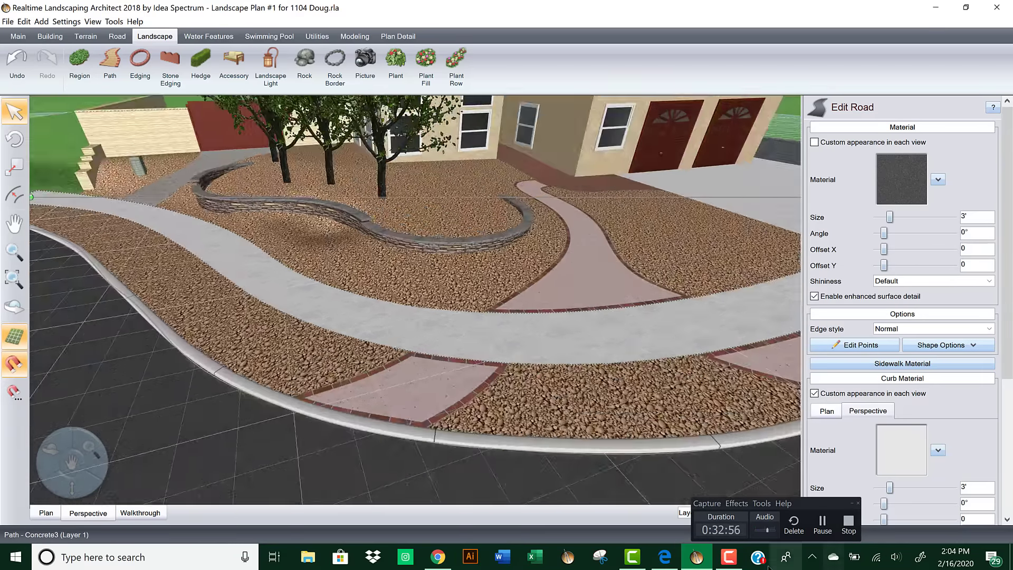
click(666, 557)
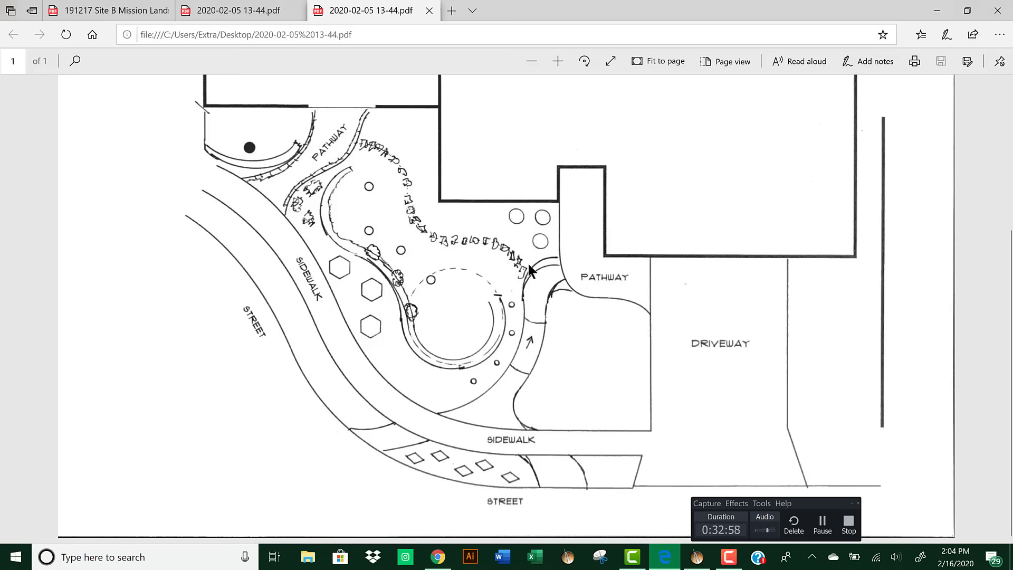
click(936, 10)
scroll(475, 294, up, 3)
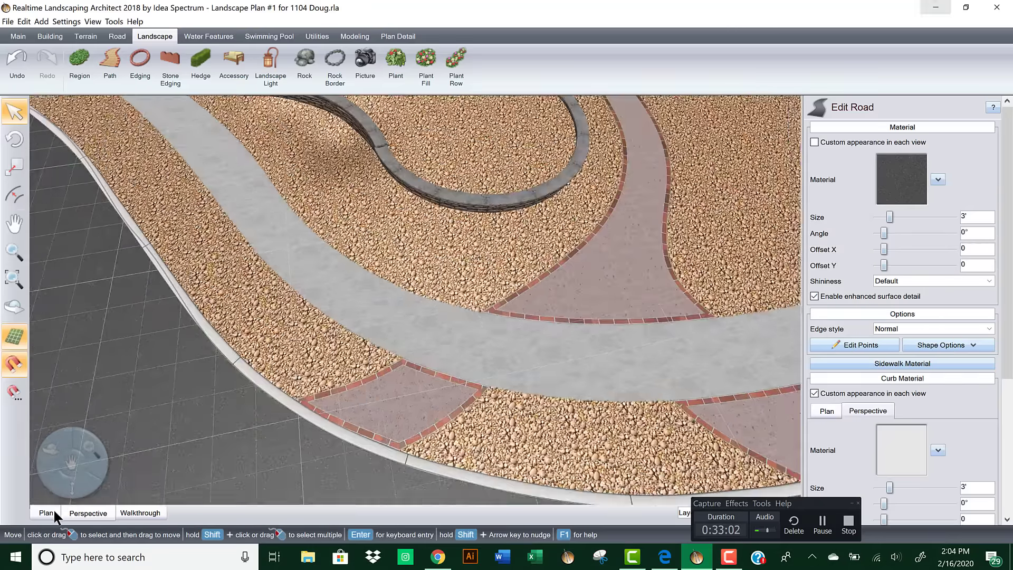
Step: Start a stone edging in plan view near the side pathway, using the Rubber1 model from the favorites
click(51, 512)
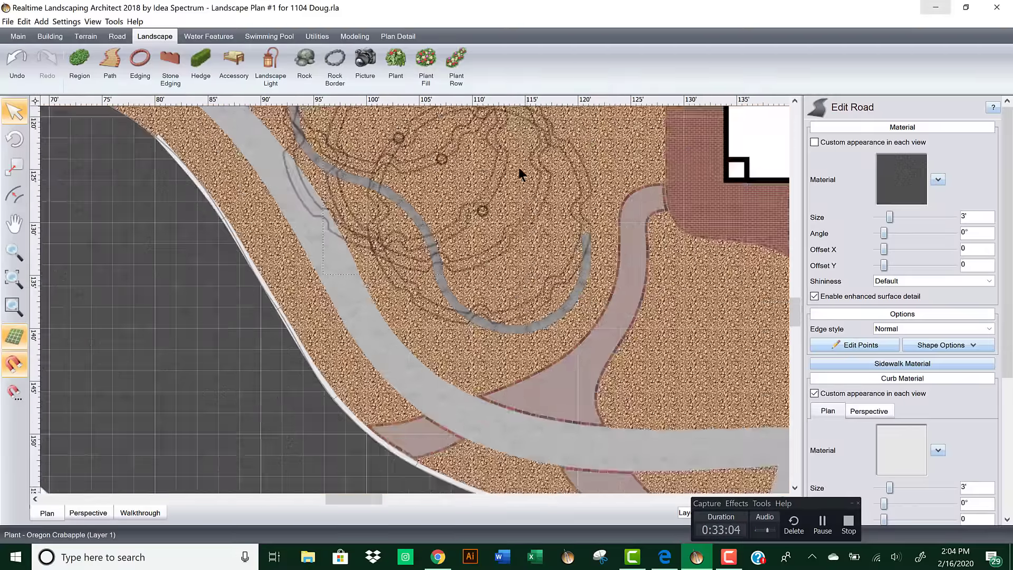
middle_drag(519, 169, 469, 384)
middle_drag(419, 213, 461, 185)
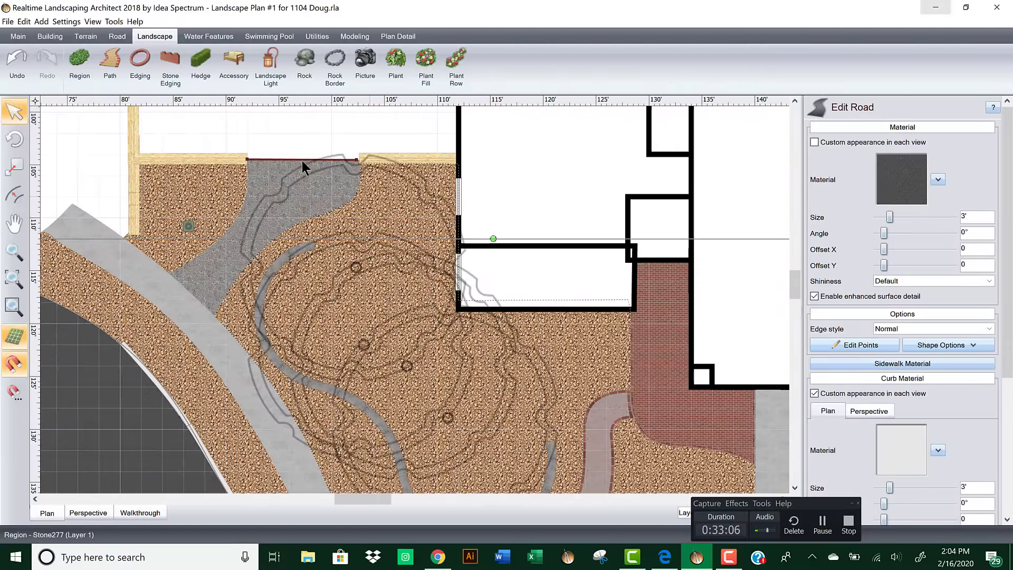
click(169, 58)
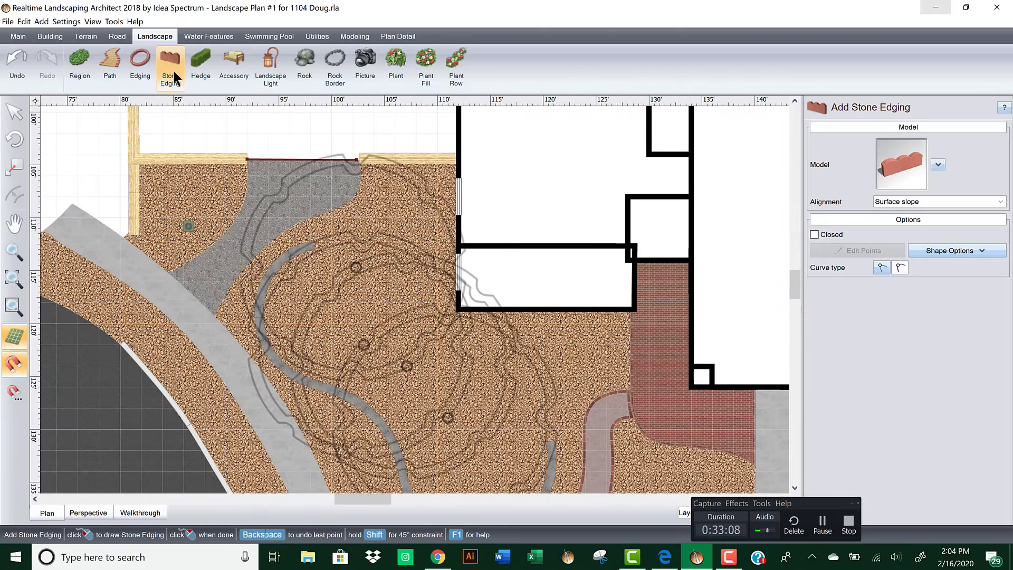
click(900, 153)
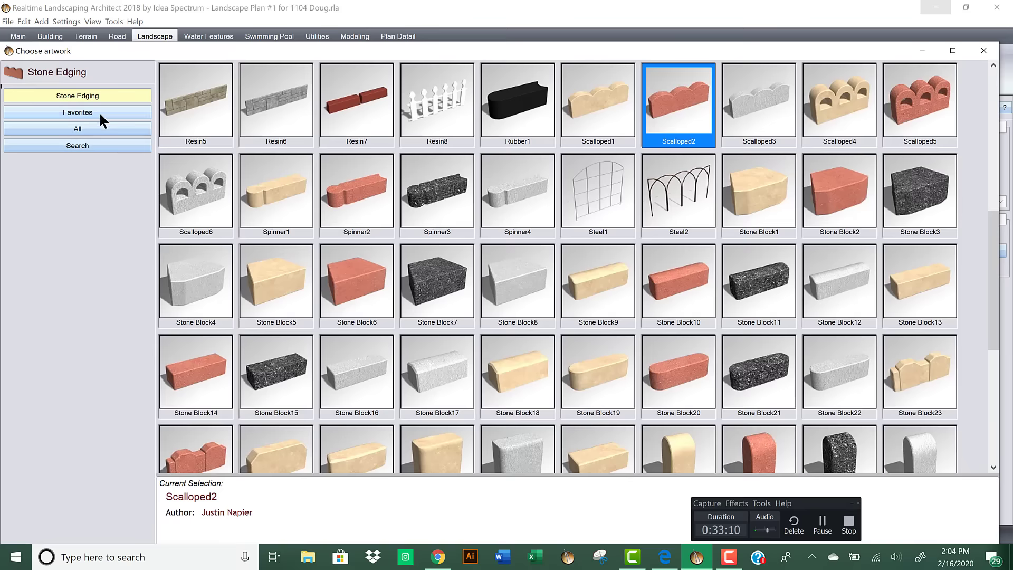
click(99, 112)
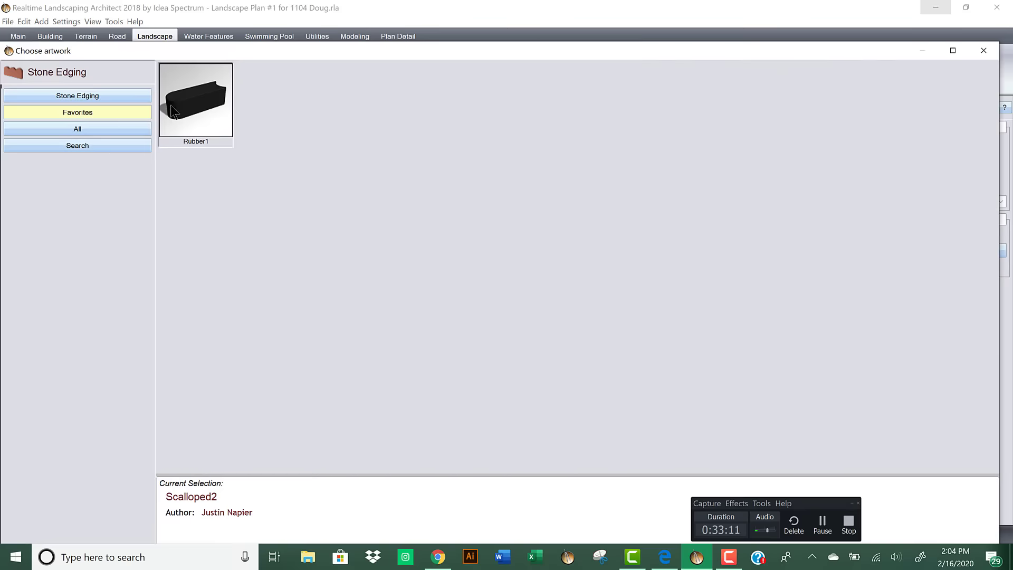
double_click(174, 109)
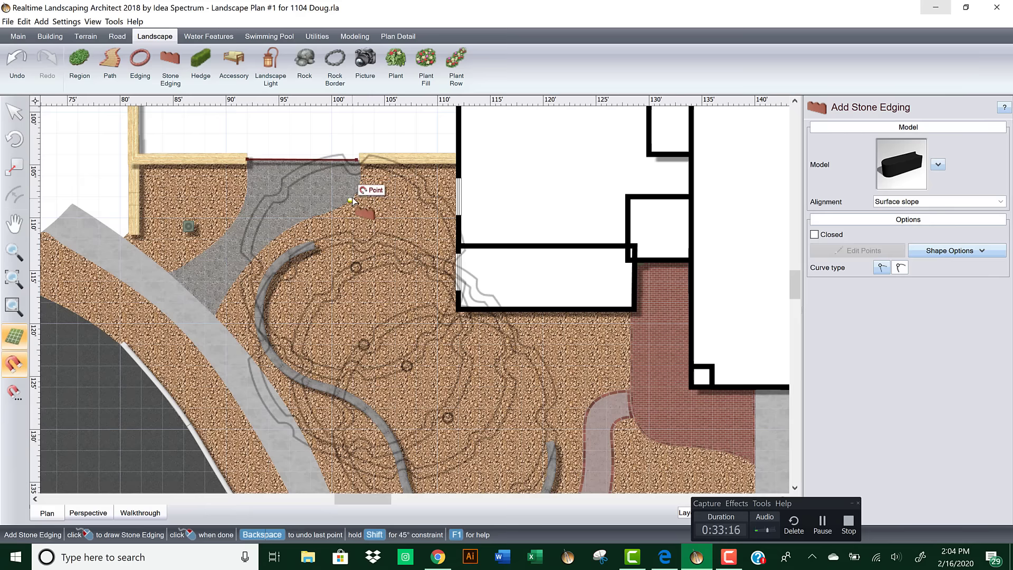
Step: Draw the edging through the rock area from the grey pathway's corner, past the house corner, to the curved front path
scroll(351, 202, up, 1)
click(330, 152)
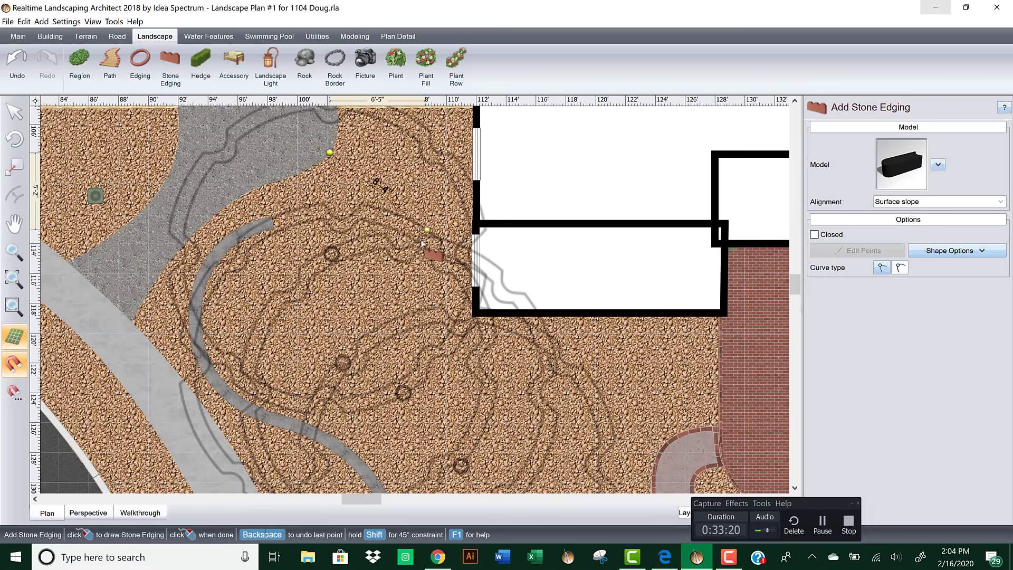
click(408, 260)
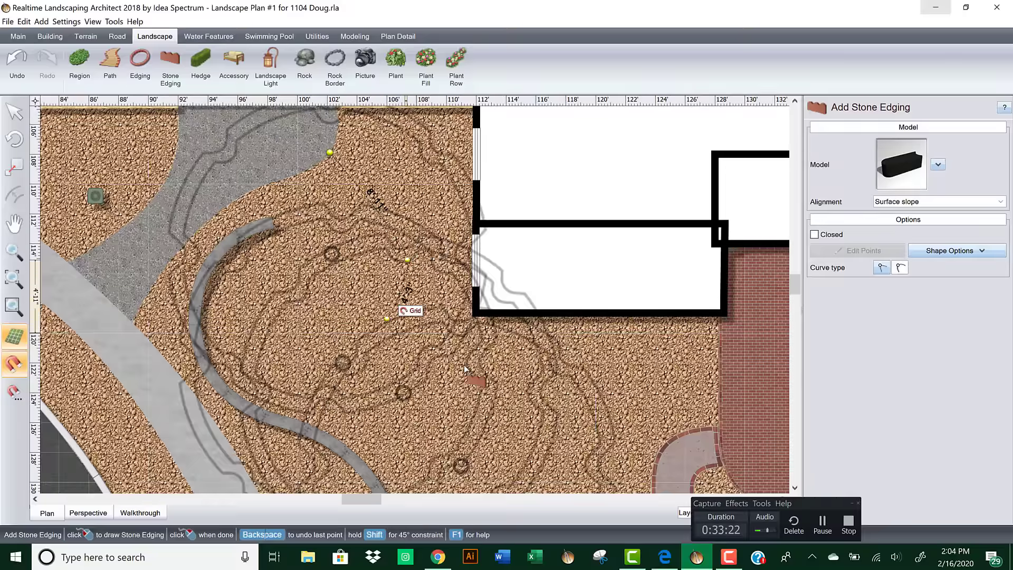
click(506, 379)
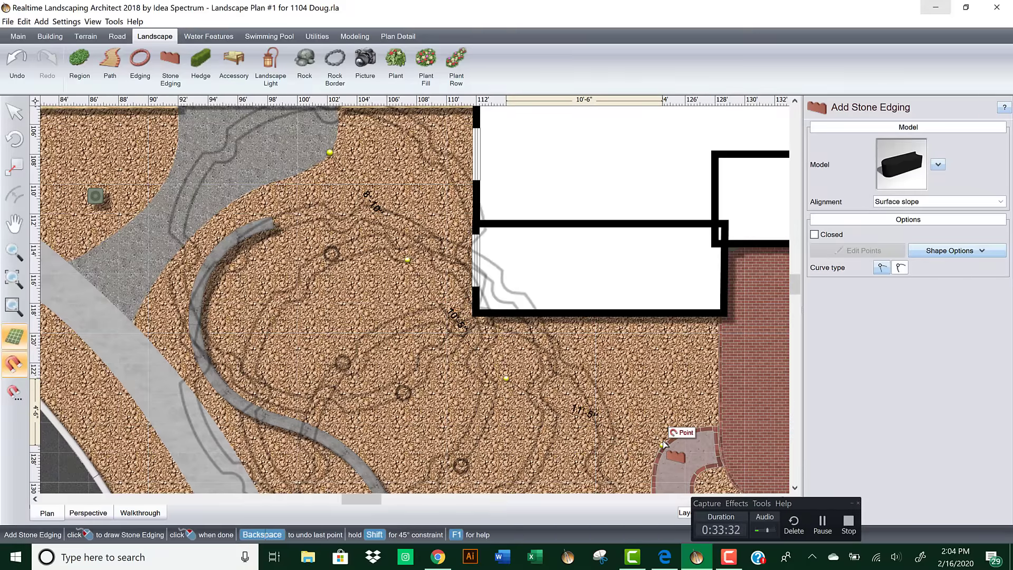
double_click(663, 444)
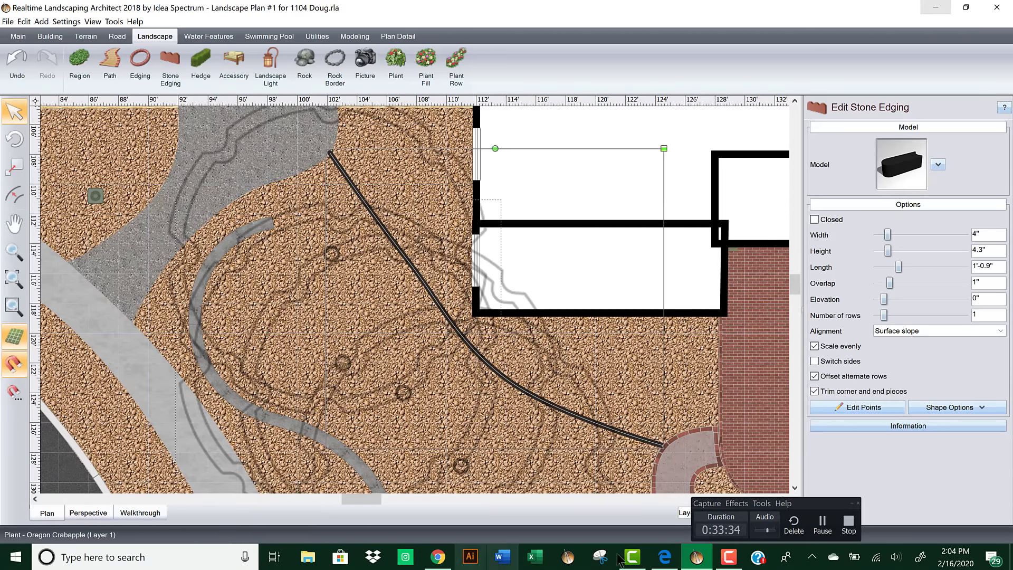
Step: Compare the edging with the PDF sketch, and move its end point a little further along the curved front path's edge
click(664, 556)
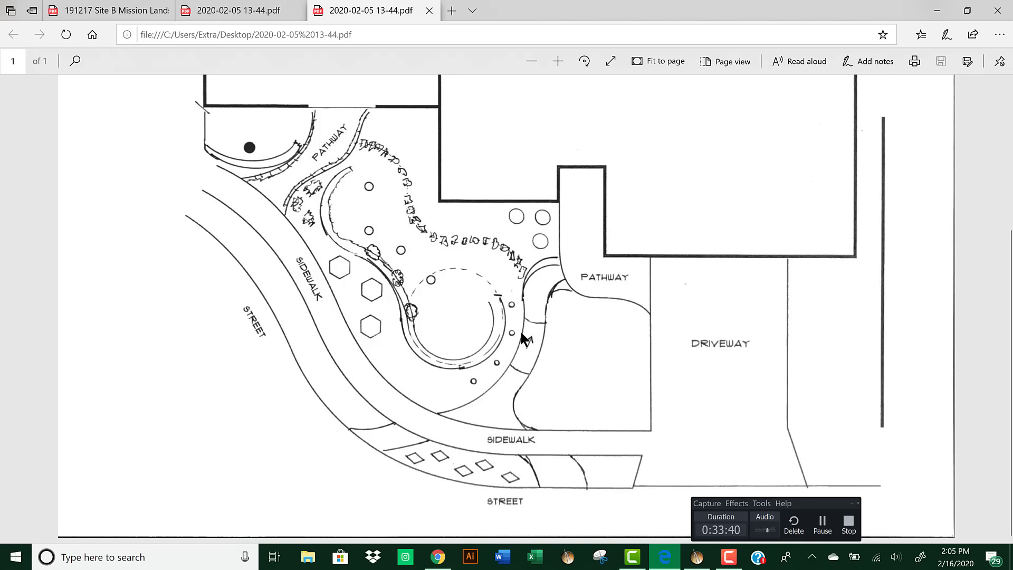
click(927, 10)
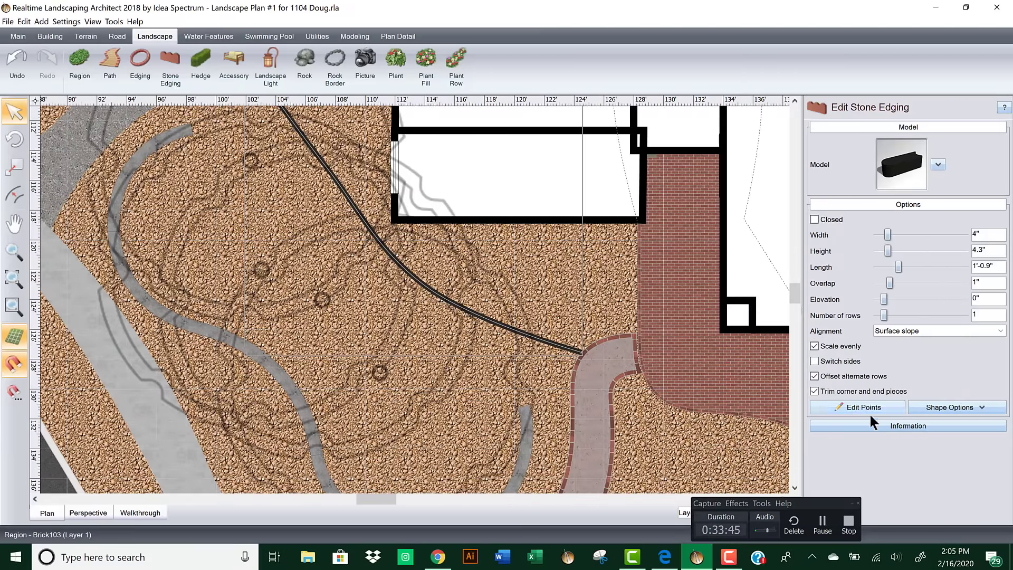
click(865, 407)
drag(581, 353, 573, 365)
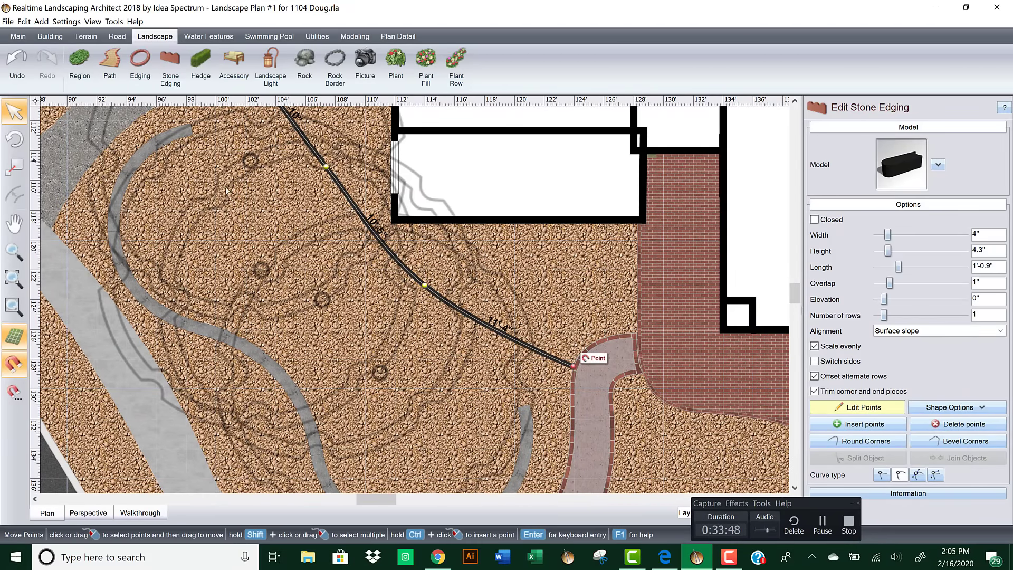
Step: Give all edging points adjustable curve handles, and shape the line into a flowing S-curve between the two paths
scroll(260, 213, down, 1)
scroll(320, 239, down, 1)
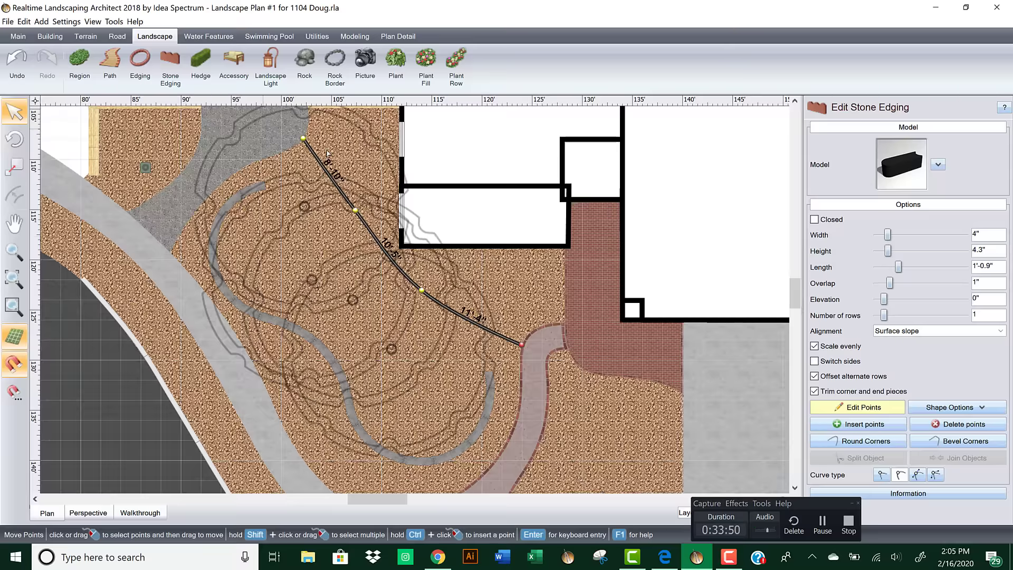
drag(264, 129, 607, 406)
click(918, 474)
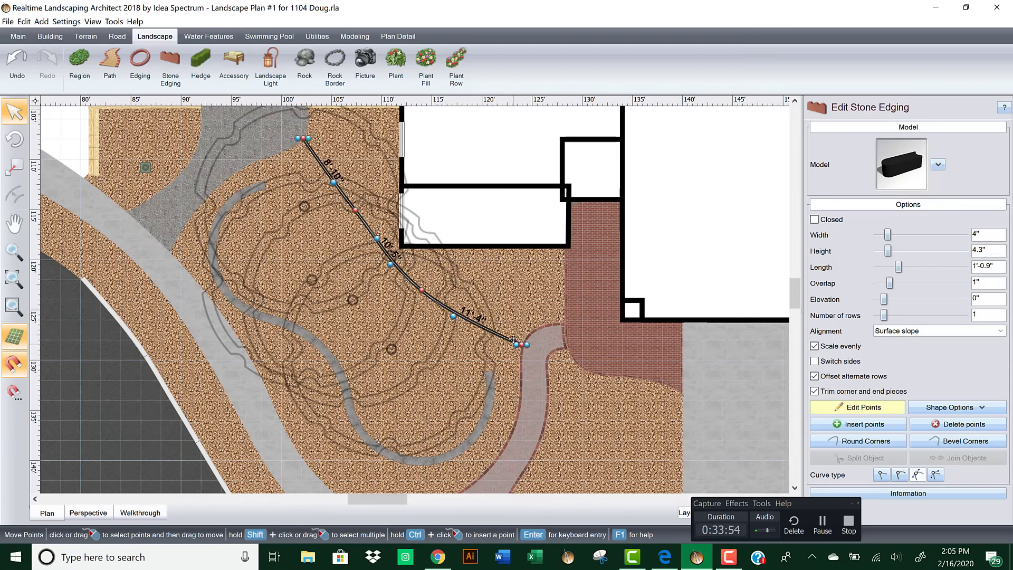
drag(512, 338, 465, 291)
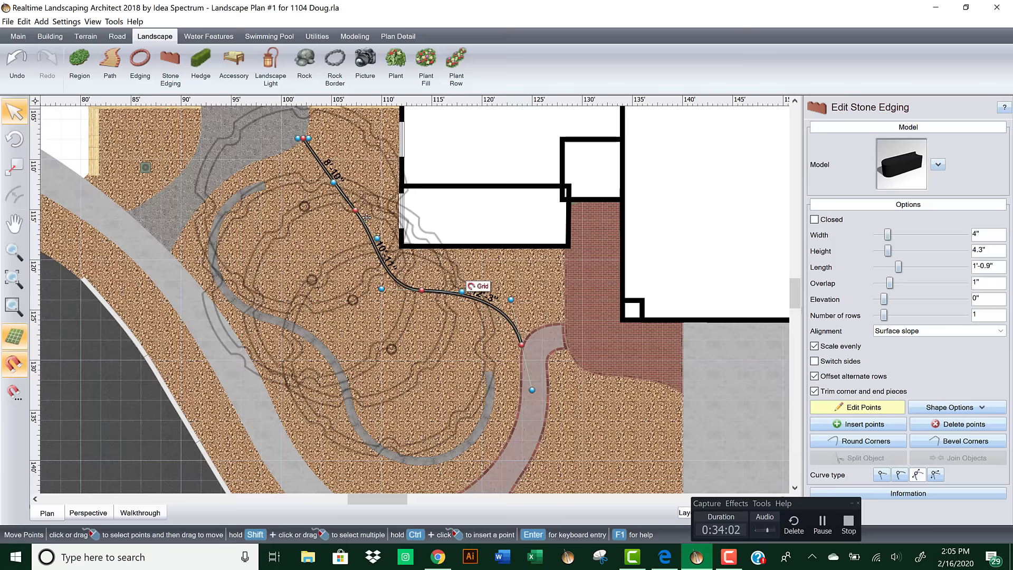
drag(375, 237, 349, 247)
drag(308, 139, 344, 146)
Step: Snap the edging's end point to the midpoint on the curved path's border, and refine the curve of its last section
scroll(406, 175, up, 3)
middle_drag(406, 167, 394, 236)
scroll(406, 276, down, 1)
middle_drag(433, 290, 387, 252)
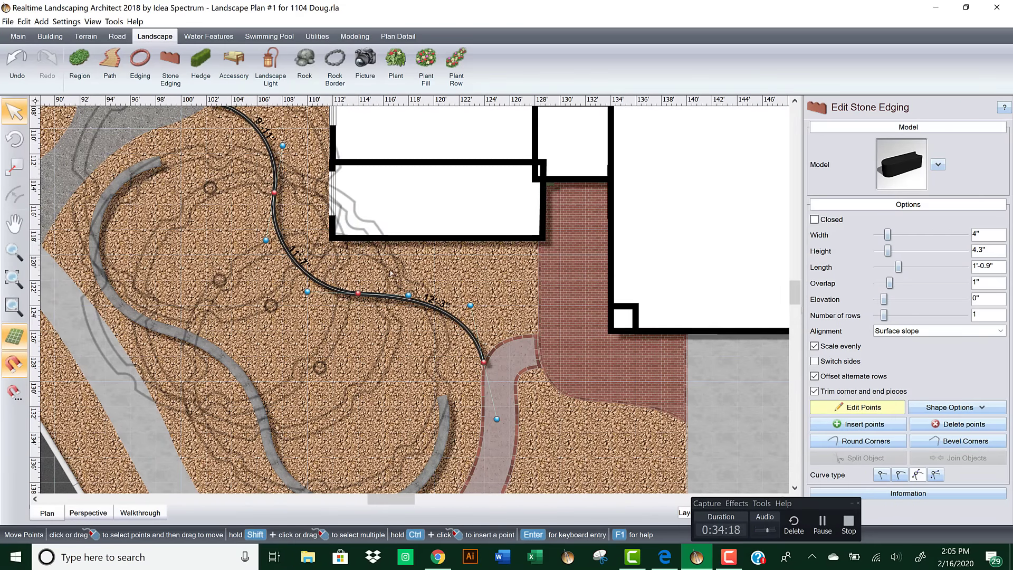
drag(471, 305, 475, 298)
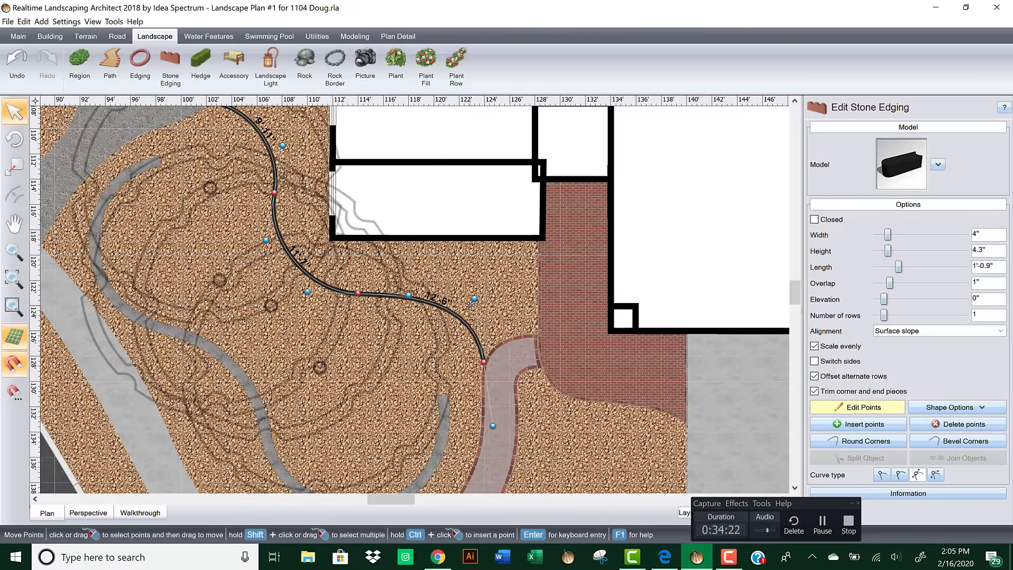
drag(483, 361, 491, 358)
scroll(522, 401, up, 2)
click(512, 388)
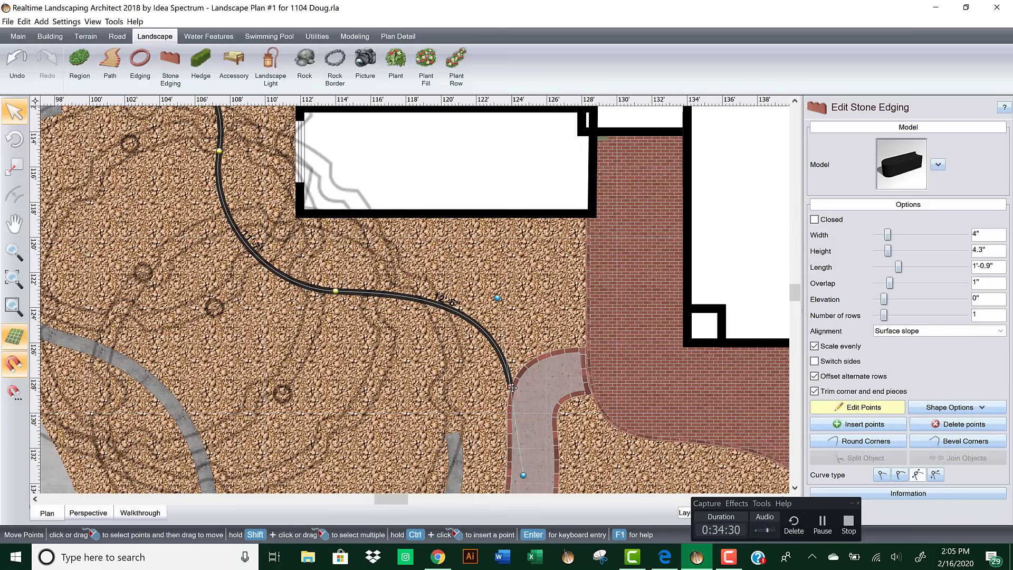
drag(512, 388, 516, 378)
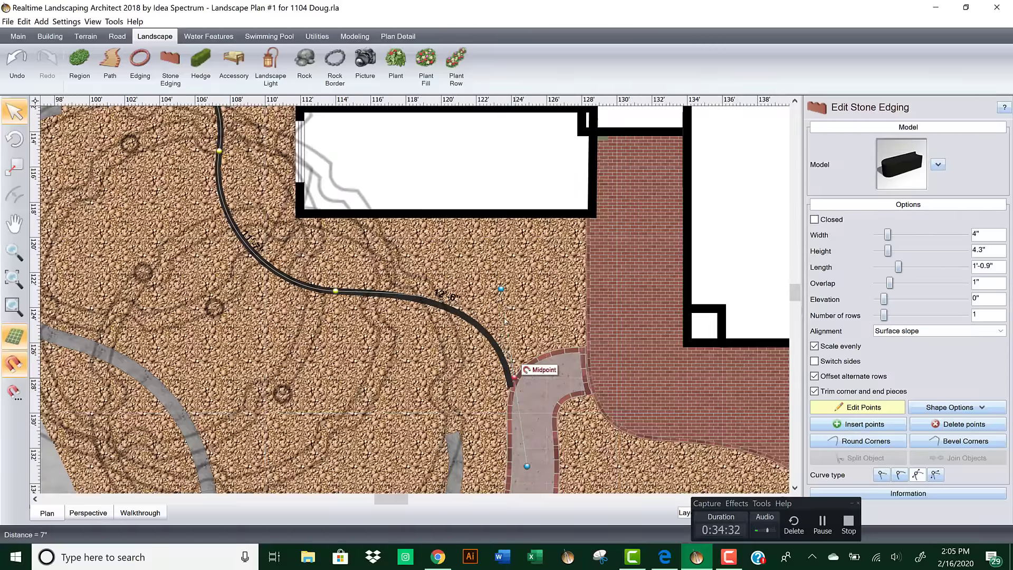
drag(500, 290, 490, 293)
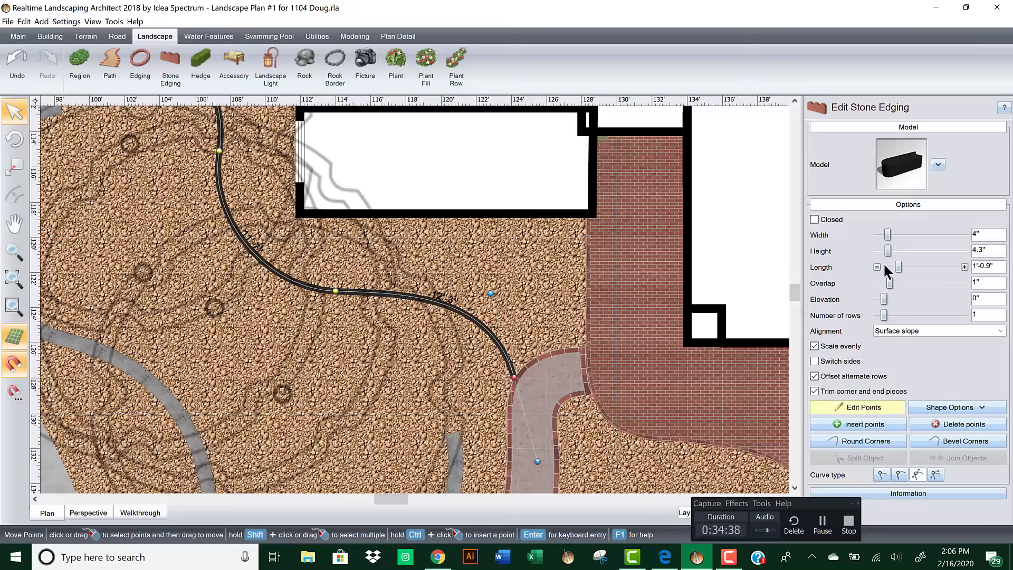
Step: Set the edging's width to 2" with even scaling, and finish editing its points
click(876, 235)
click(876, 234)
click(876, 234)
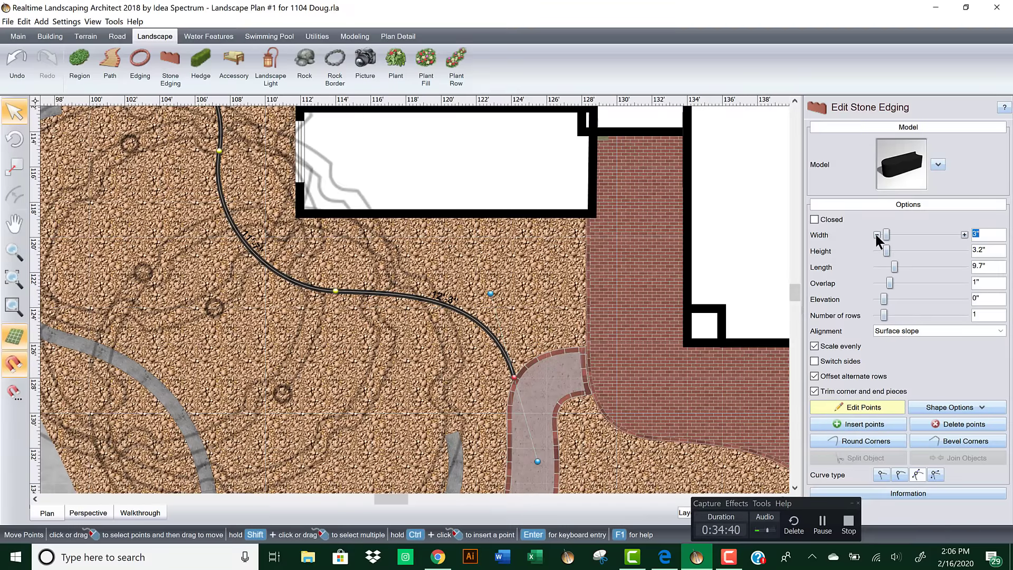
click(876, 234)
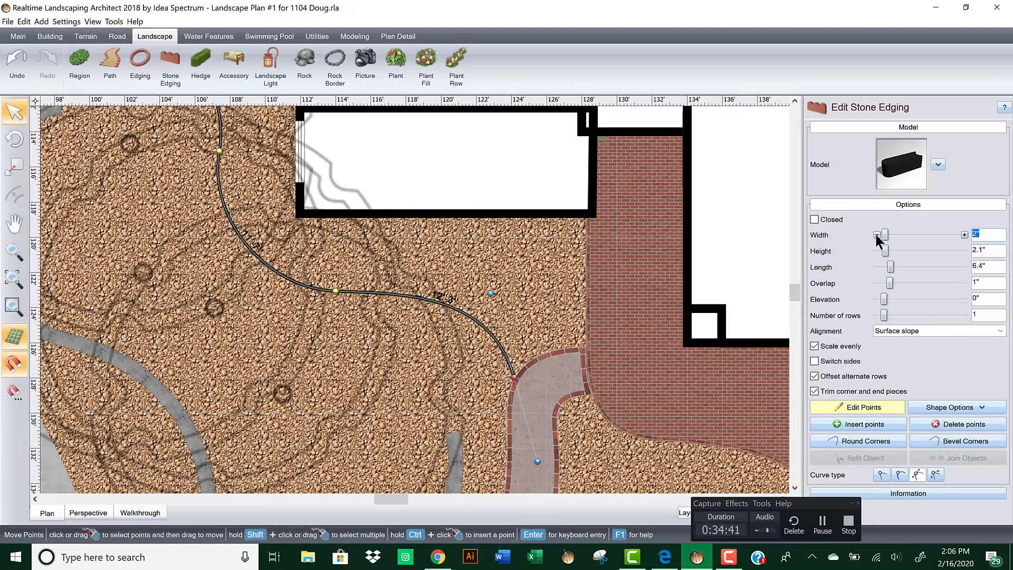
click(856, 403)
right_click(480, 322)
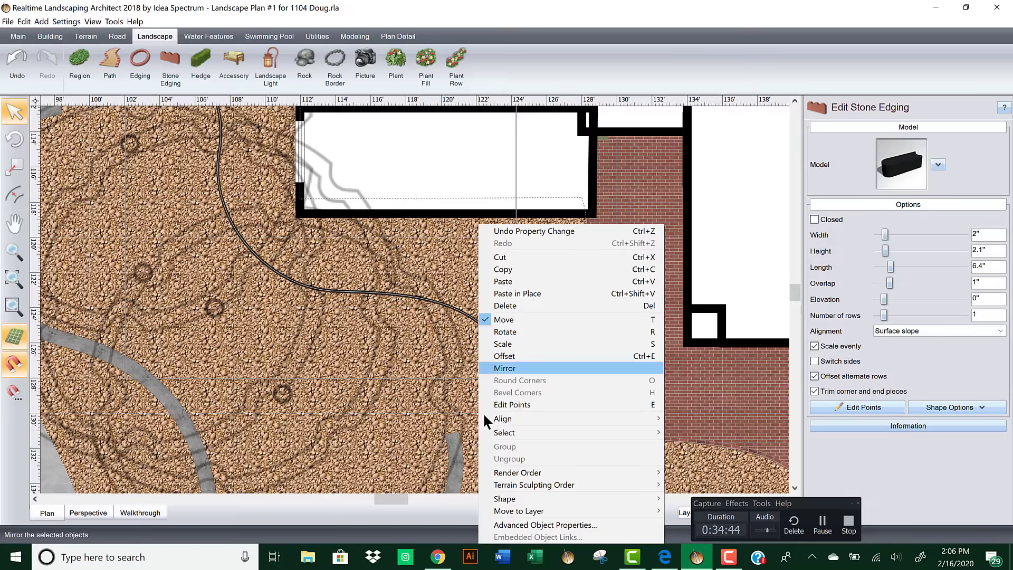
Step: Add a Flagstone1 rock in perspective view over the edging, near its end at the curved path
click(93, 511)
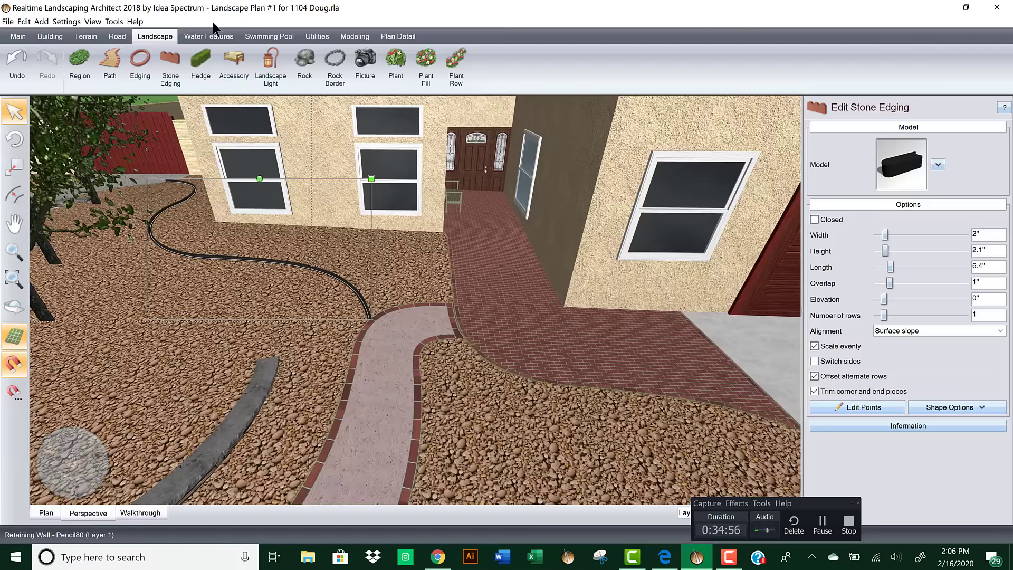
click(305, 62)
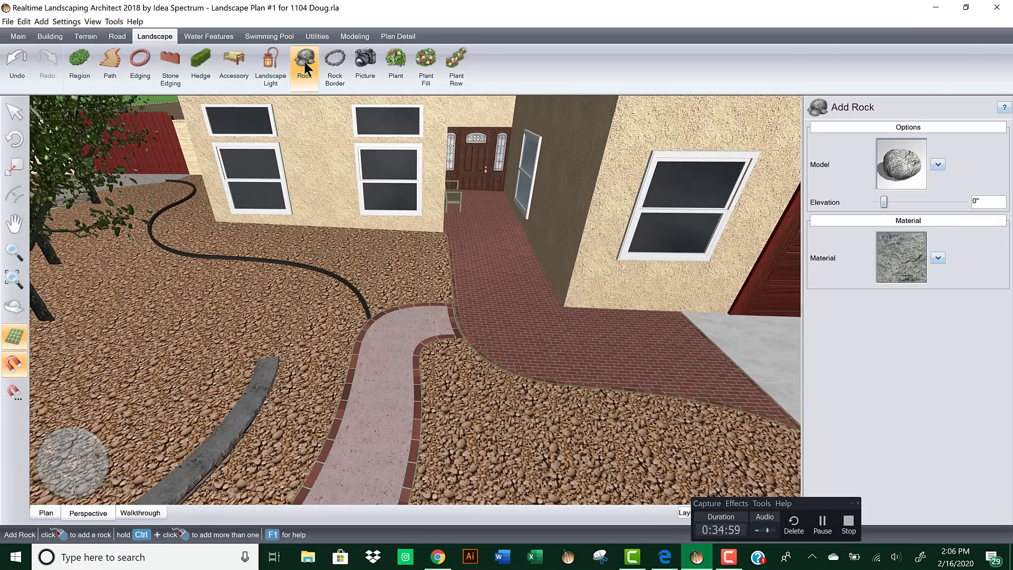
click(886, 167)
click(120, 112)
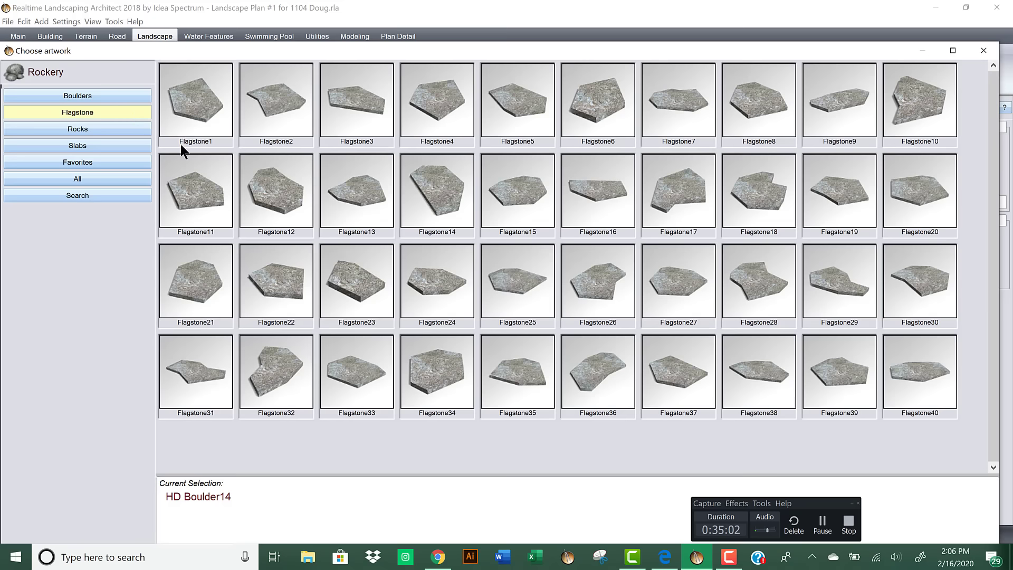
click(210, 108)
double_click(210, 103)
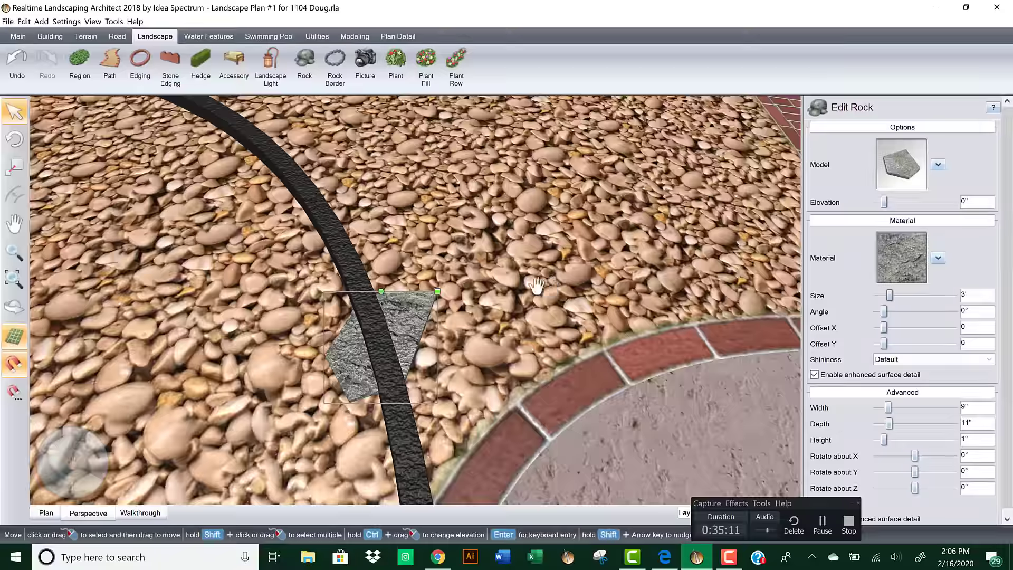
Step: Enlarge the flagstone to 1'-6" wide and 1'-11" deep, and rotate it -25° about Y
middle_drag(536, 285, 430, 284)
drag(340, 285, 369, 264)
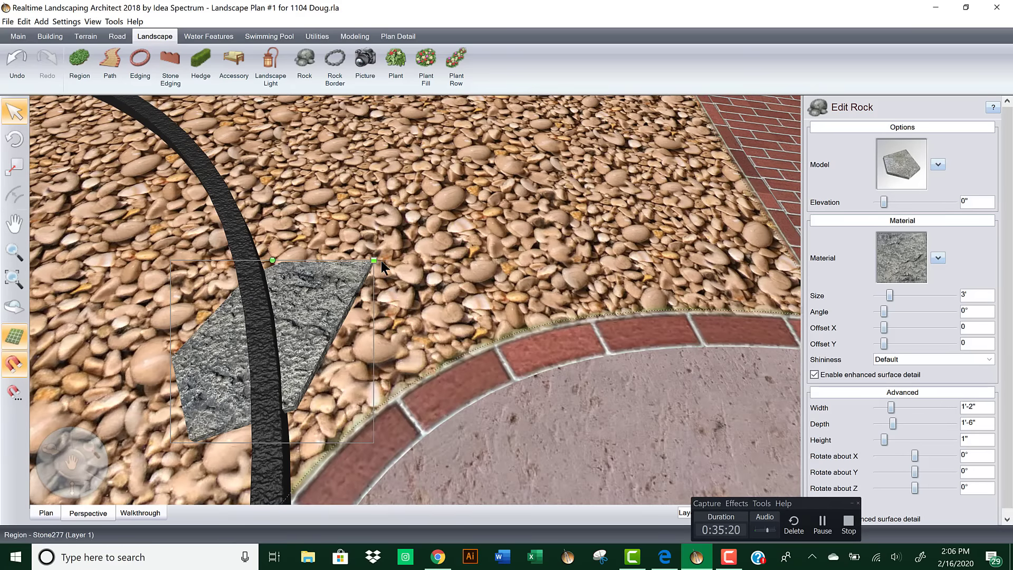
drag(383, 254, 373, 338)
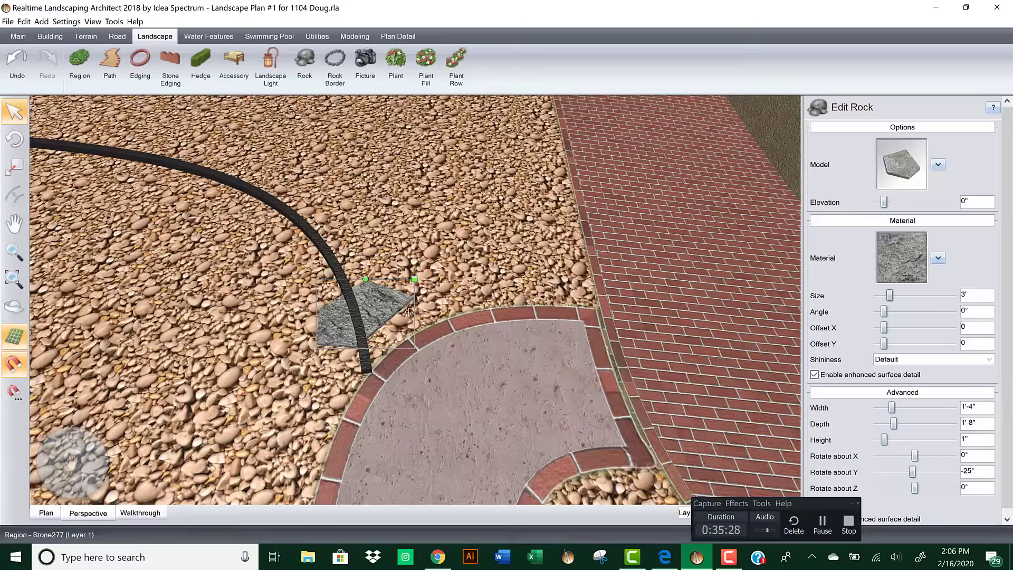
drag(415, 278, 424, 272)
Step: Reposition the flagstone across the edging line, just beyond the curved path's brick border
drag(379, 299, 372, 303)
scroll(432, 303, up, 5)
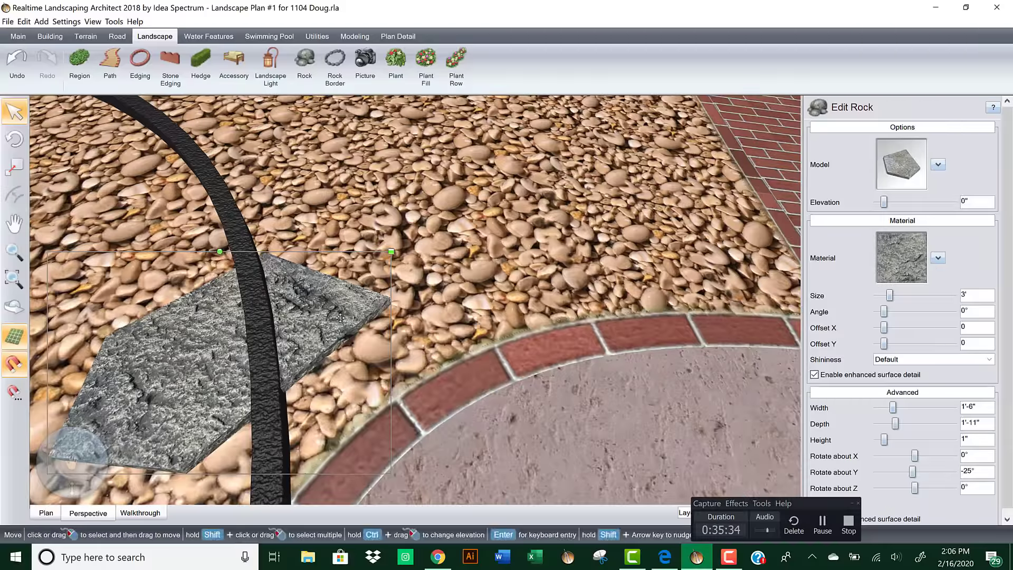
scroll(369, 310, down, 5)
drag(372, 305, 380, 305)
right_drag(356, 296, 372, 242)
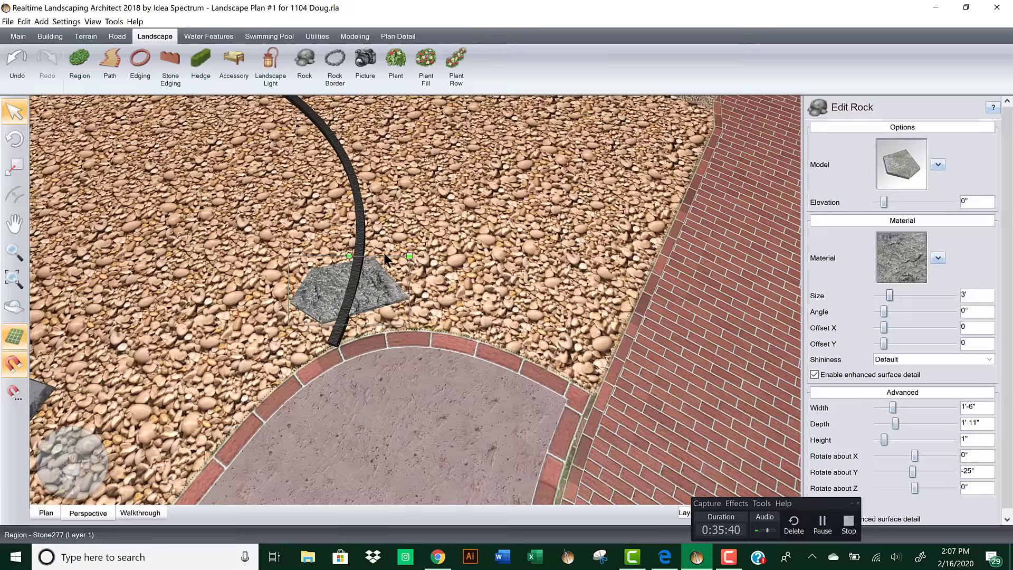
Step: Paste two copies of the flagstone across the edging, spaced in a row beyond the first one
key(ctrl+v)
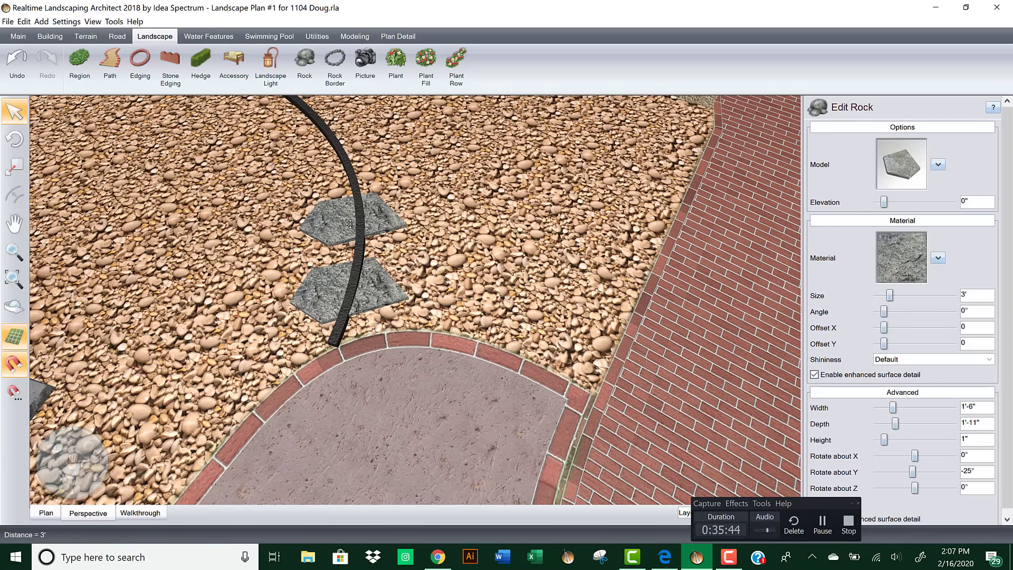
click(351, 222)
key(ctrl+v)
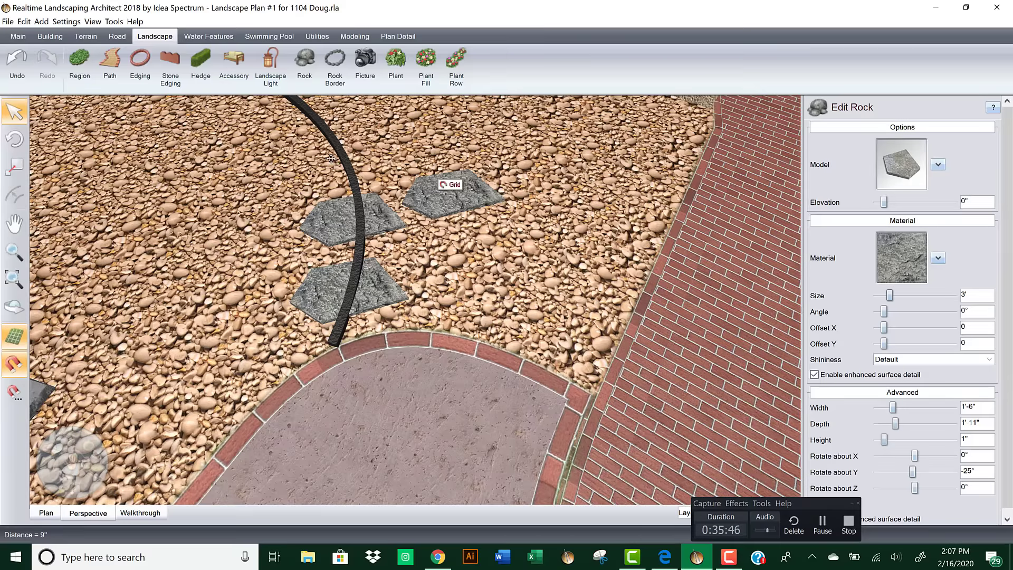
click(330, 167)
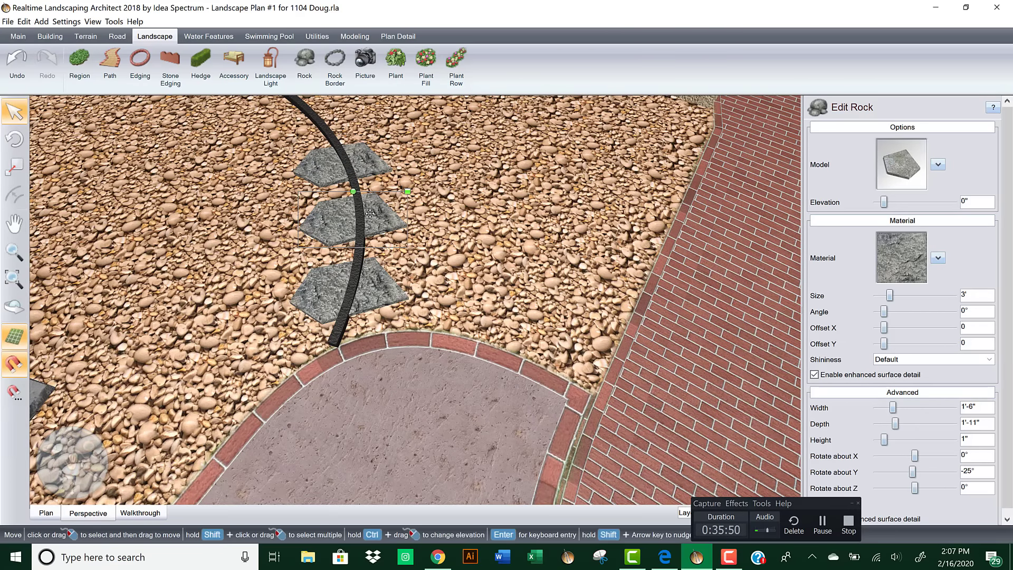
Step: Change the middle stone's model to Flagstone2 and the farthest one's to Flagstone25, and shift the farthest stone along the edging
click(884, 163)
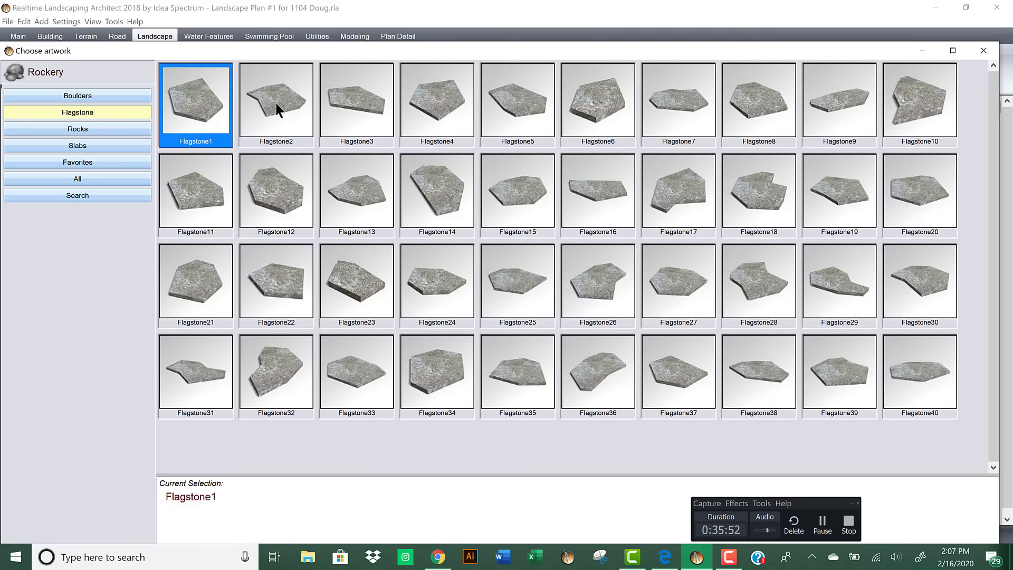
double_click(282, 110)
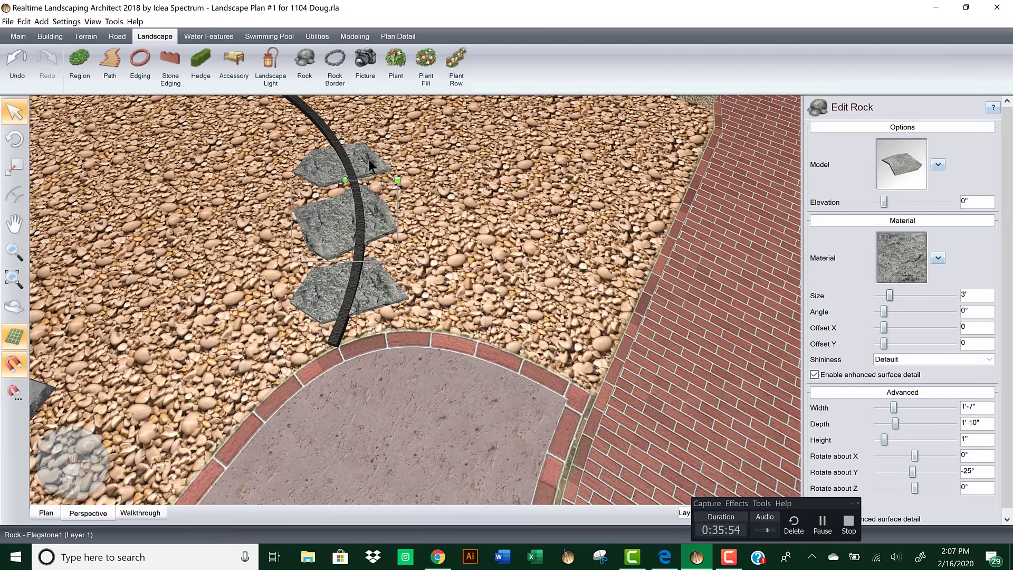
click(901, 164)
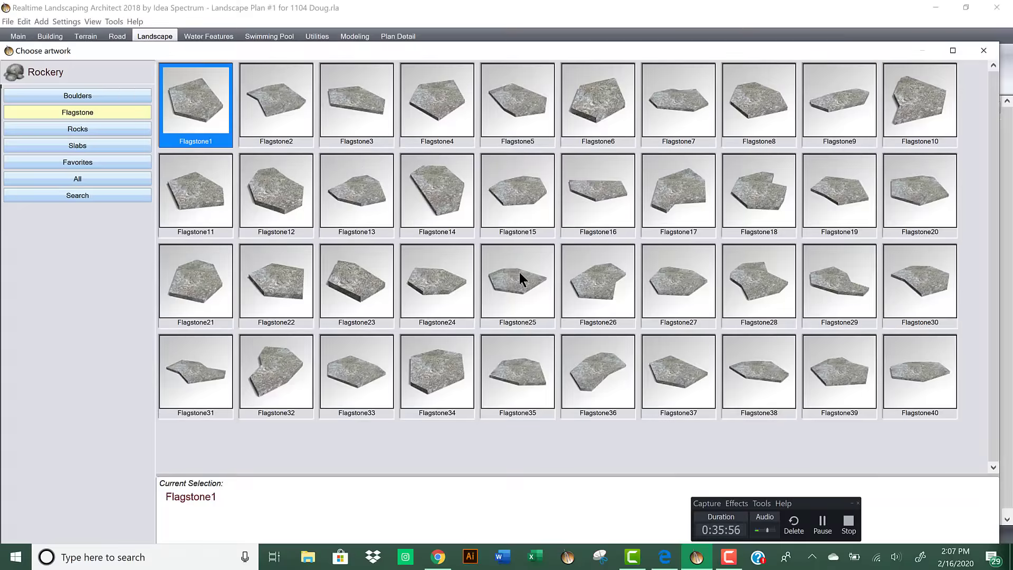
double_click(519, 272)
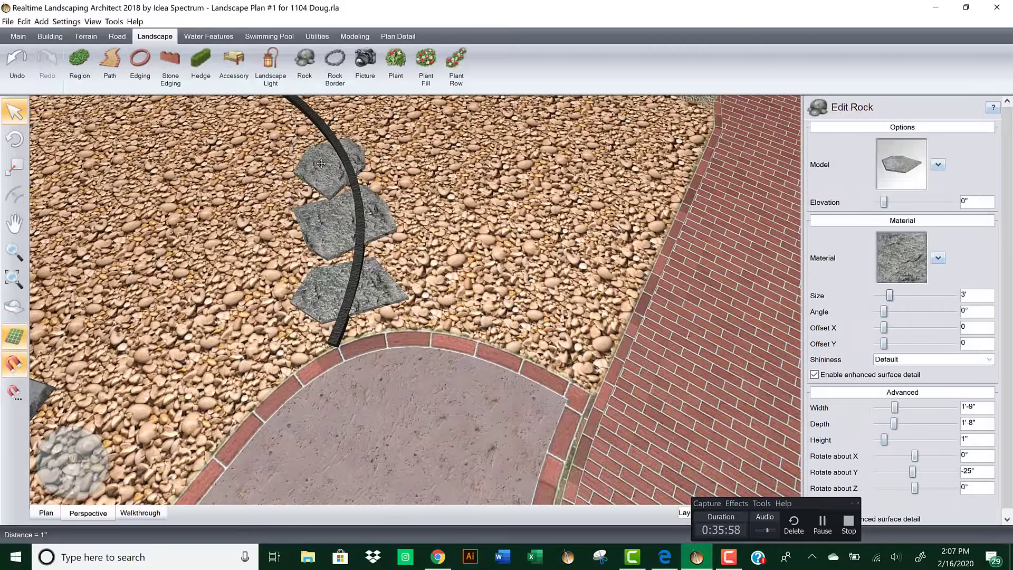
drag(320, 163, 312, 145)
Step: Rotate the Flagstone2 stone to -40° about Y and reposition it across the edging between its neighbours
mouse_move(389, 207)
right_down()
mouse_move(392, 229)
mouse_move(393, 214)
right_up()
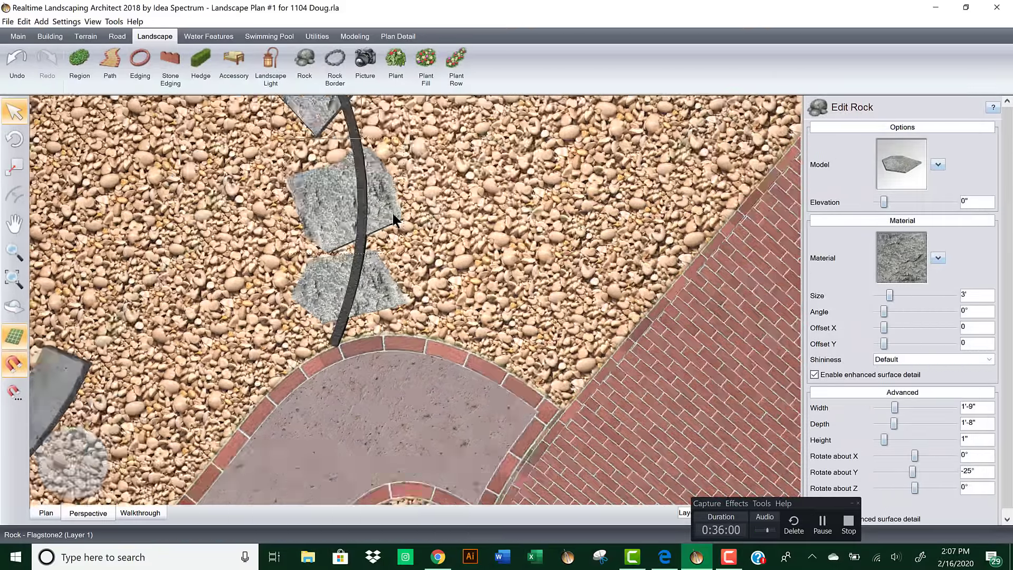
scroll(393, 215, up, 3)
middle_drag(470, 270, 548, 295)
scroll(548, 289, down, 3)
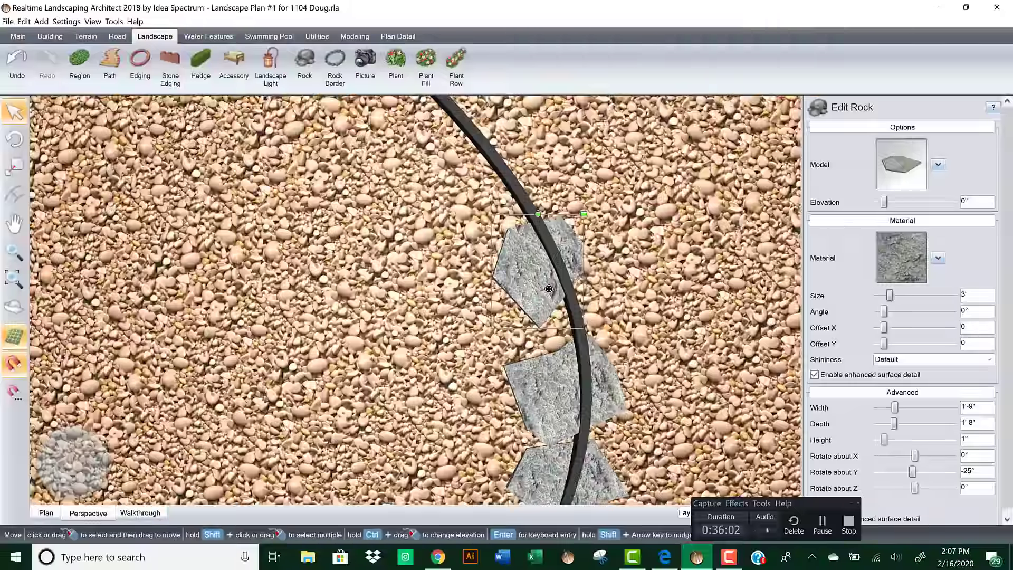
scroll(547, 312, down, 3)
middle_drag(559, 346, 454, 304)
scroll(443, 305, up, 6)
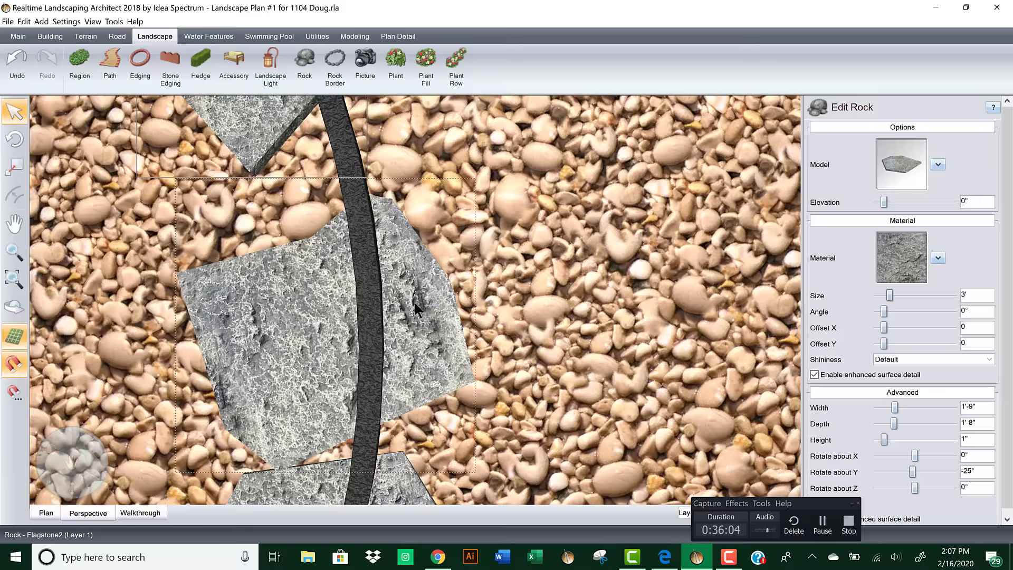
click(416, 309)
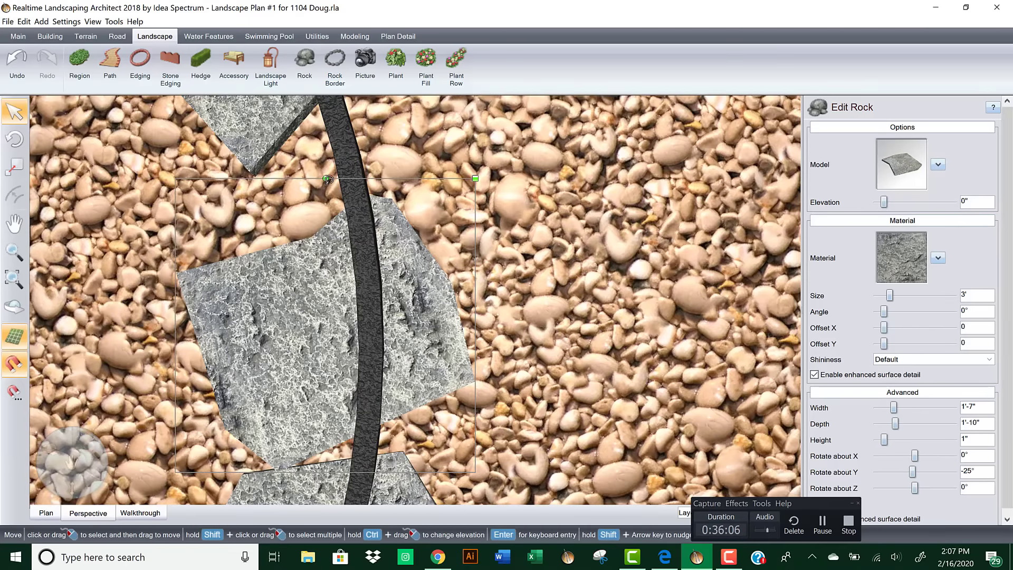
drag(327, 179, 375, 193)
drag(414, 290, 442, 263)
Step: In plan view, rotate the Flagstone25 stone to 35° about Y and reposition it across the edging
middle_drag(354, 137, 393, 214)
scroll(380, 227, down, 6)
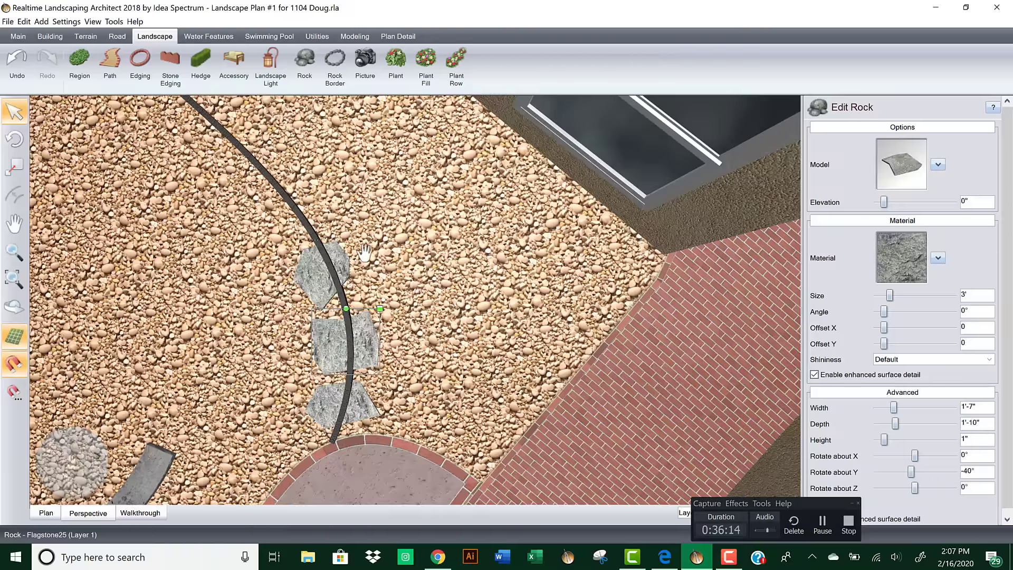
middle_drag(366, 253, 406, 247)
scroll(400, 253, up, 3)
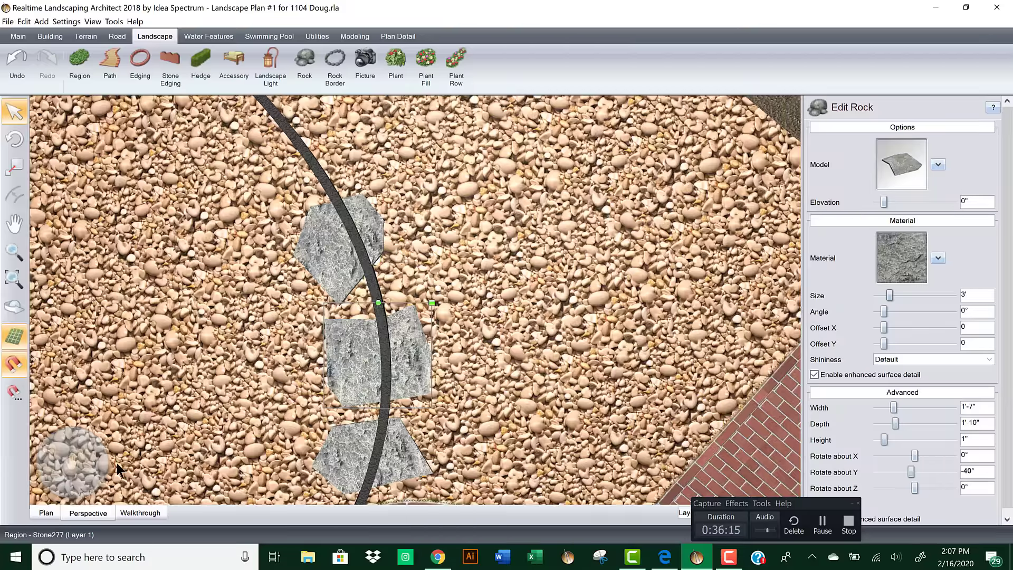
click(47, 513)
scroll(475, 316, up, 3)
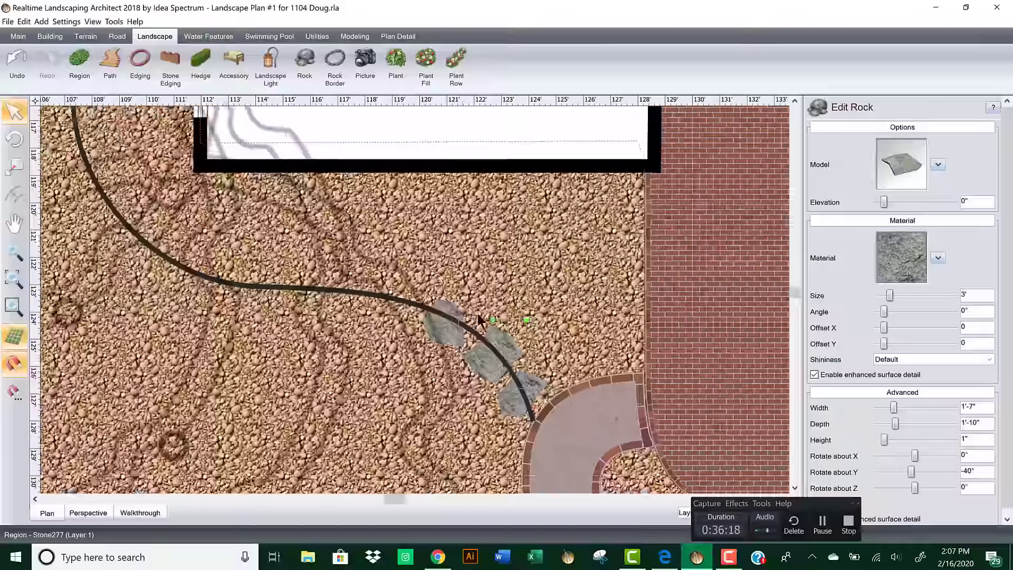
scroll(478, 319, up, 4)
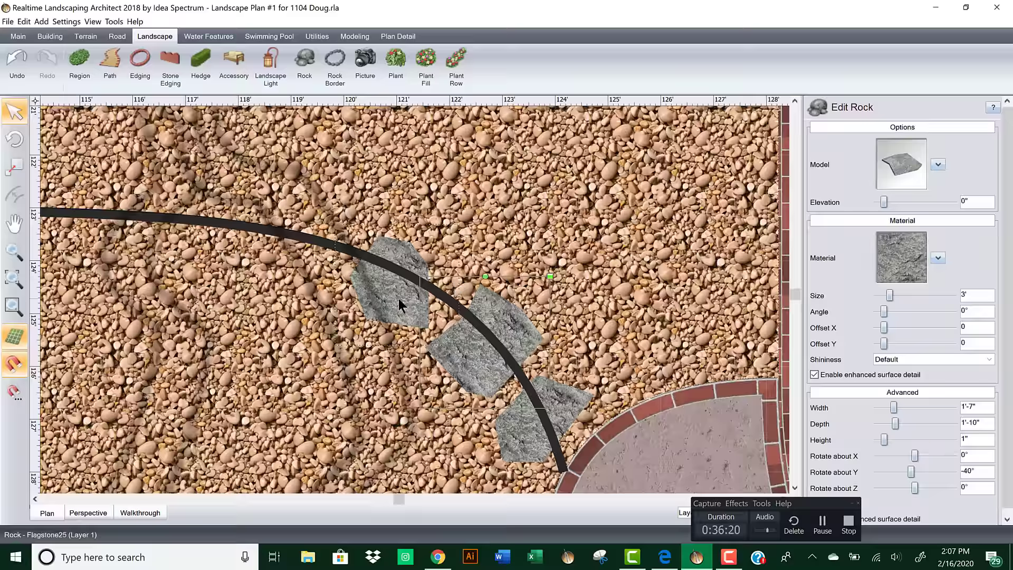
click(399, 305)
drag(398, 222, 357, 253)
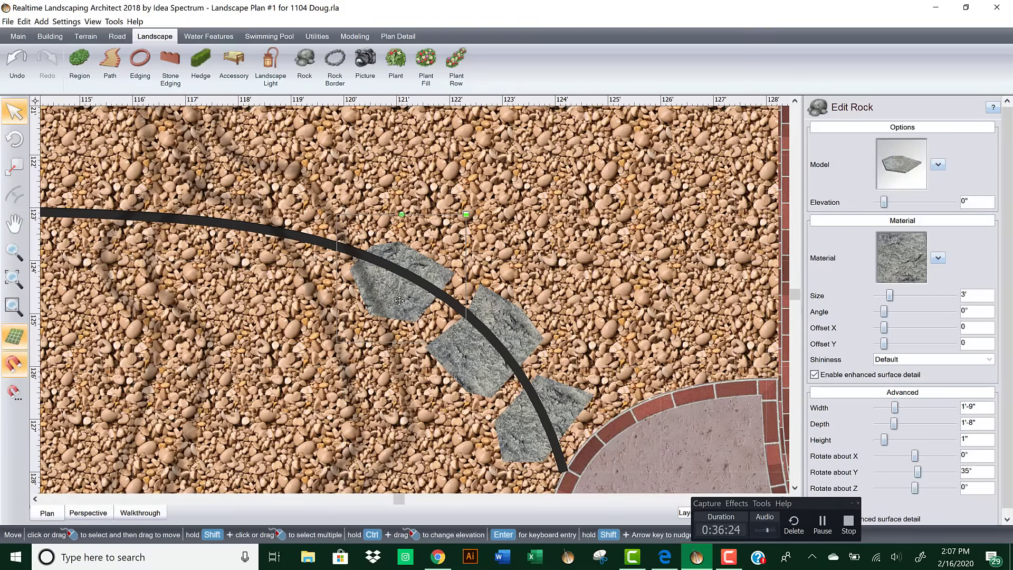
drag(401, 302, 405, 299)
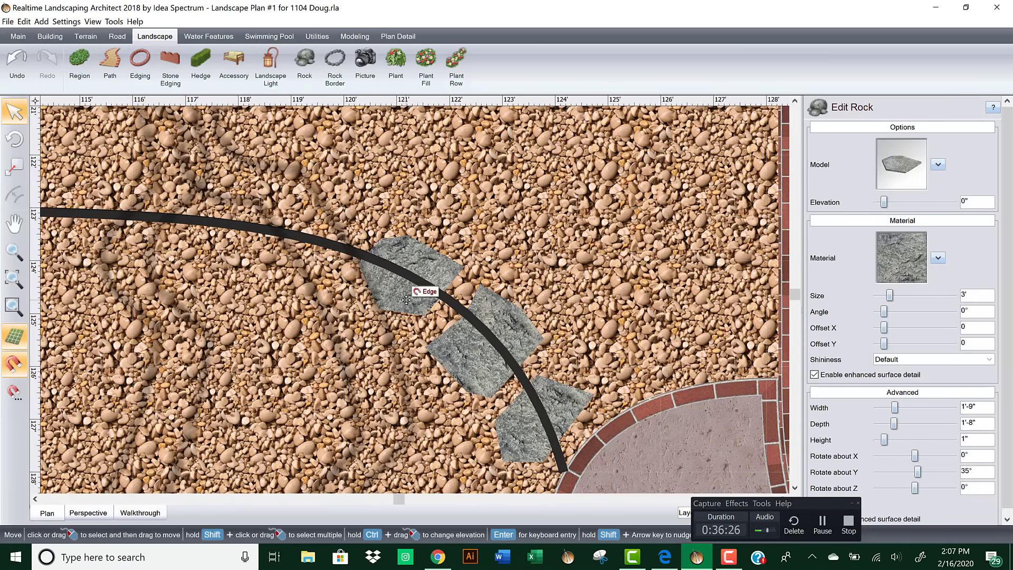
Step: Copy the three flagstones together and paste the set farther along the edging, away from the curved path
middle_drag(502, 278, 434, 267)
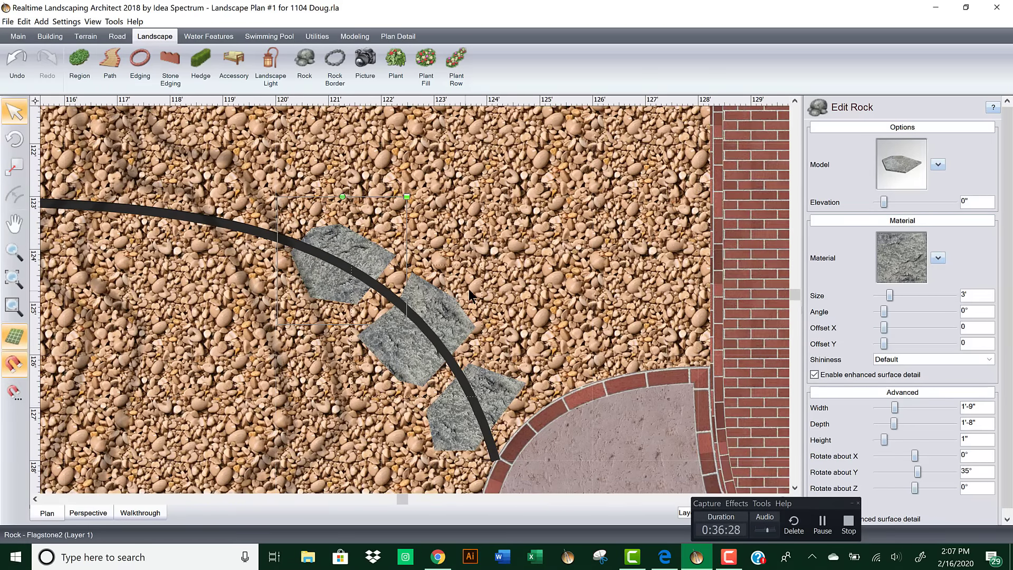
shift+click(497, 389)
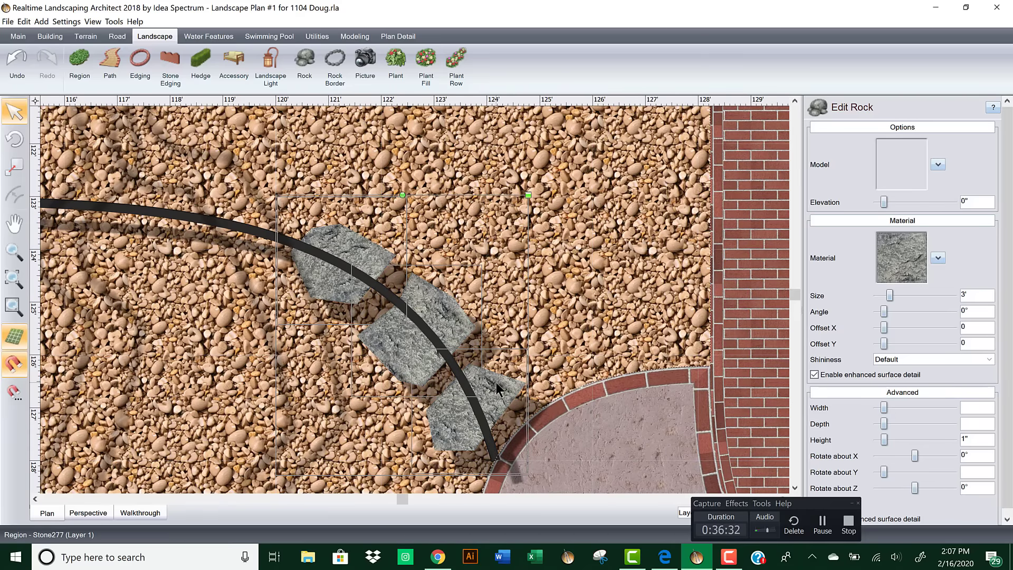
key(ctrl+c)
key(ctrl+v)
drag(522, 211, 141, 220)
middle_drag(169, 201, 443, 343)
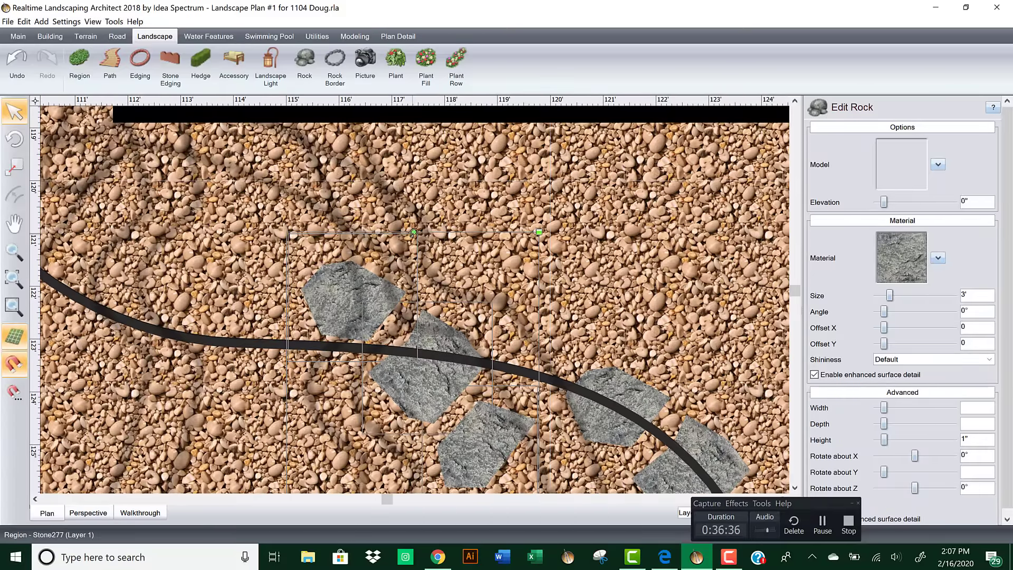
Step: Rotate the pasted flagstone set to follow the edging curve and move it into line with the first three stones
drag(414, 232, 319, 276)
middle_drag(479, 366, 465, 313)
drag(464, 301, 476, 302)
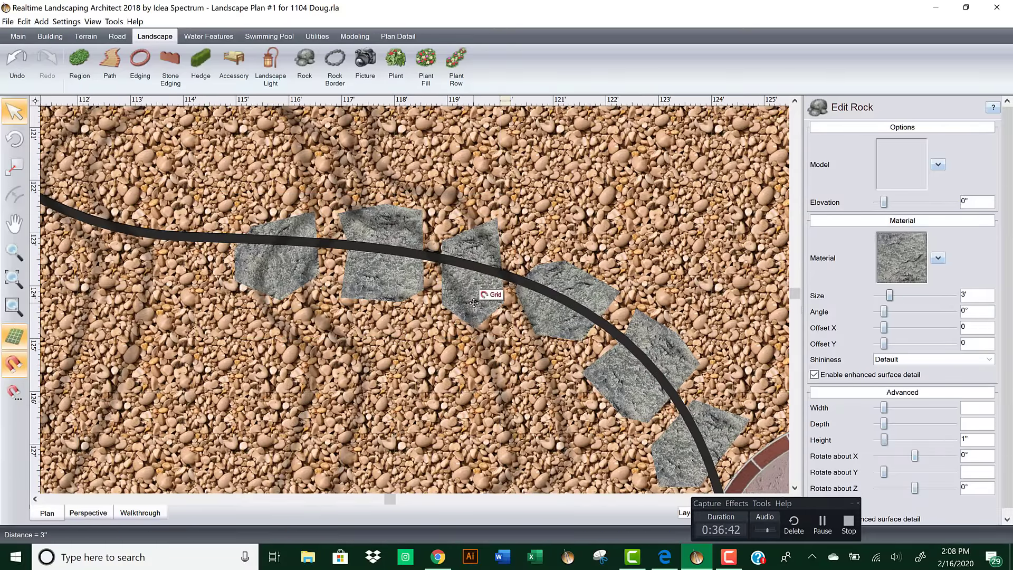
Step: Reposition the outermost flagstone of the pasted set so it sits centred across the edging
click(252, 258)
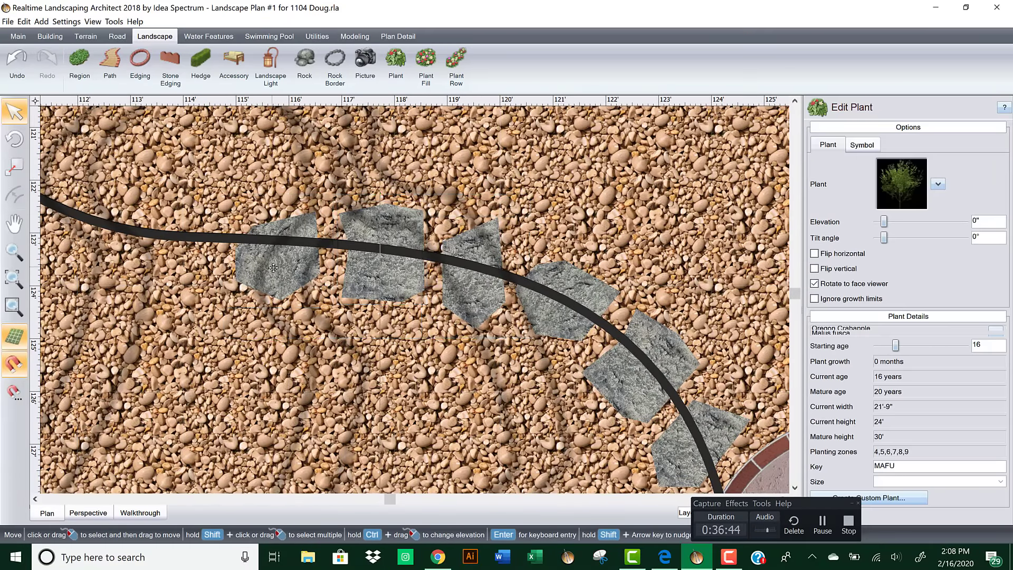
click(275, 268)
click(279, 268)
click(279, 267)
drag(279, 263, 280, 254)
Step: Paste another set of three flagstones at the far end of the row, beside the edging's next bend
middle_drag(388, 310, 473, 306)
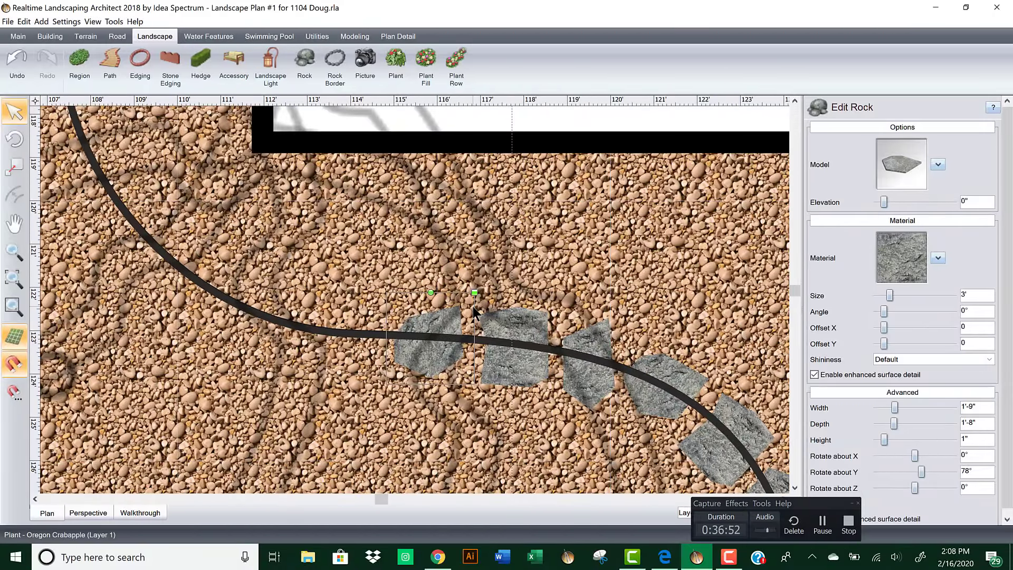
drag(473, 312, 236, 210)
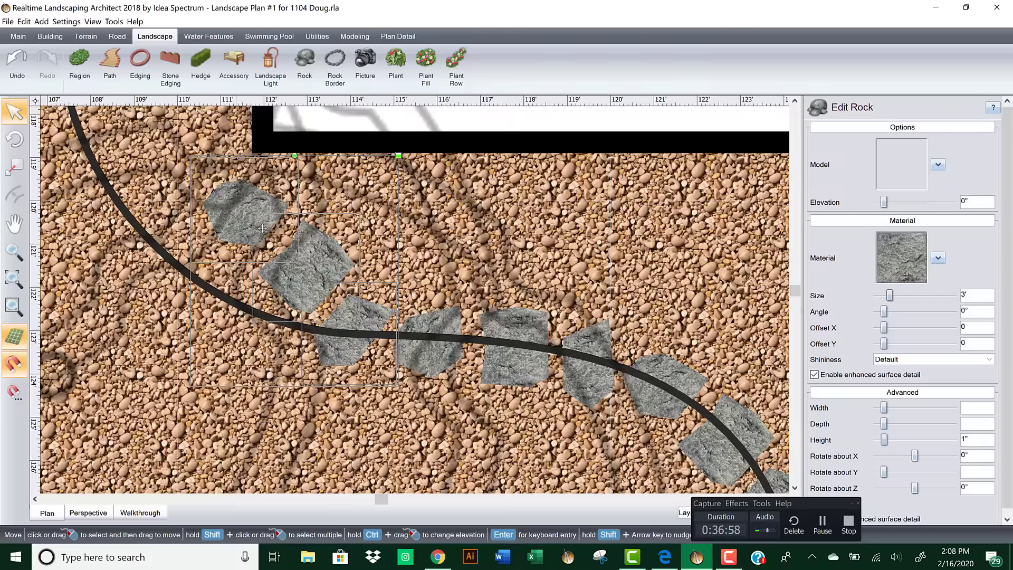
click(292, 264)
click(314, 266)
click(314, 265)
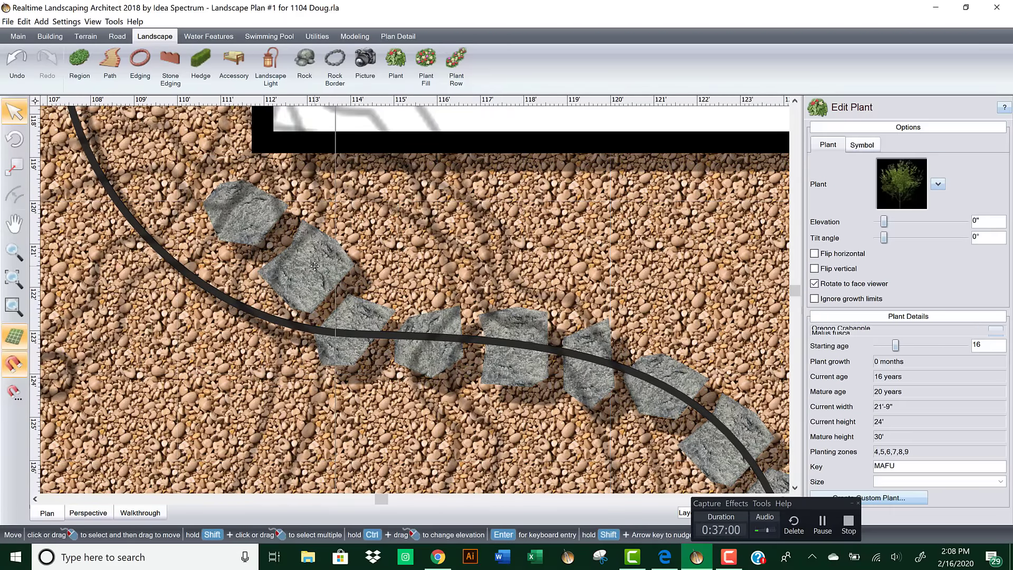
drag(310, 269, 310, 270)
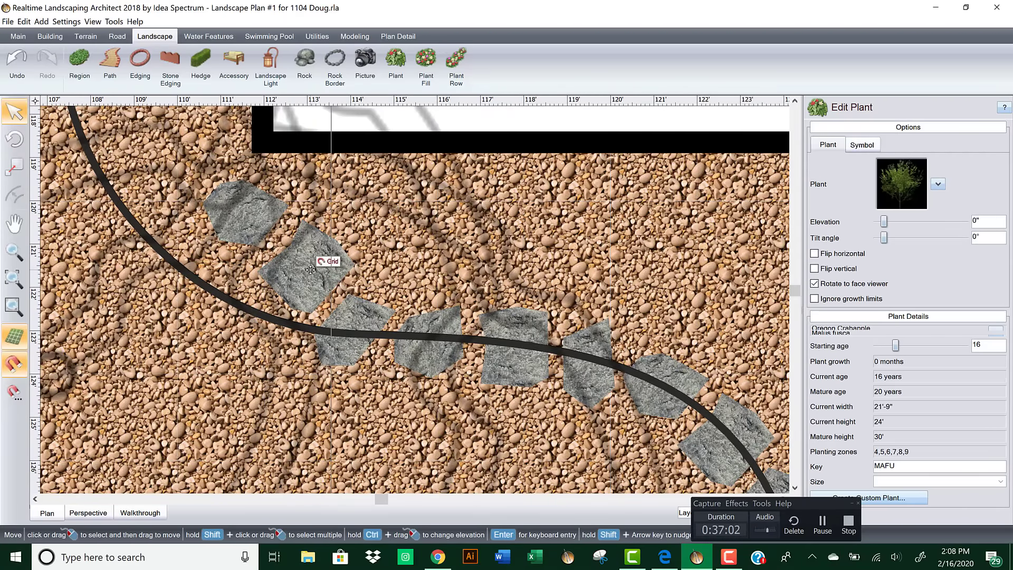
key(ctrl+z)
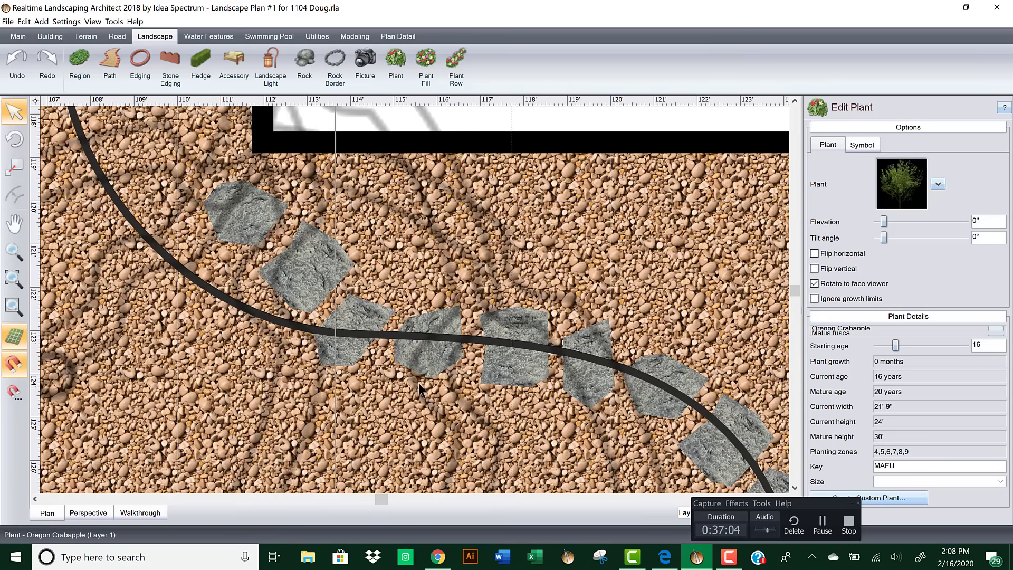
Step: Move the newest set's middle and outermost flagstones individually onto the edging so they continue the row
click(312, 270)
drag(312, 269, 283, 306)
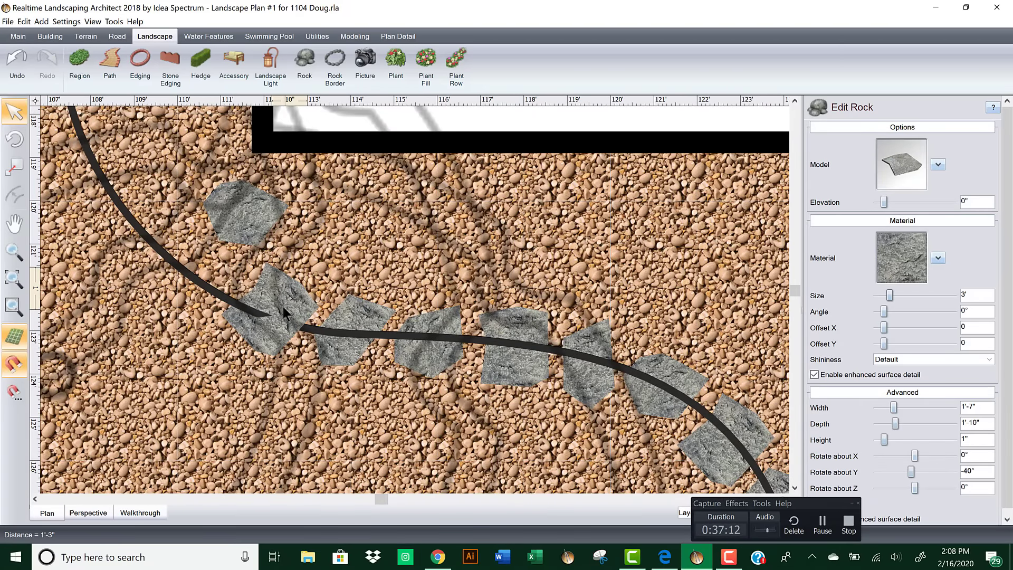
click(248, 214)
drag(248, 214, 196, 280)
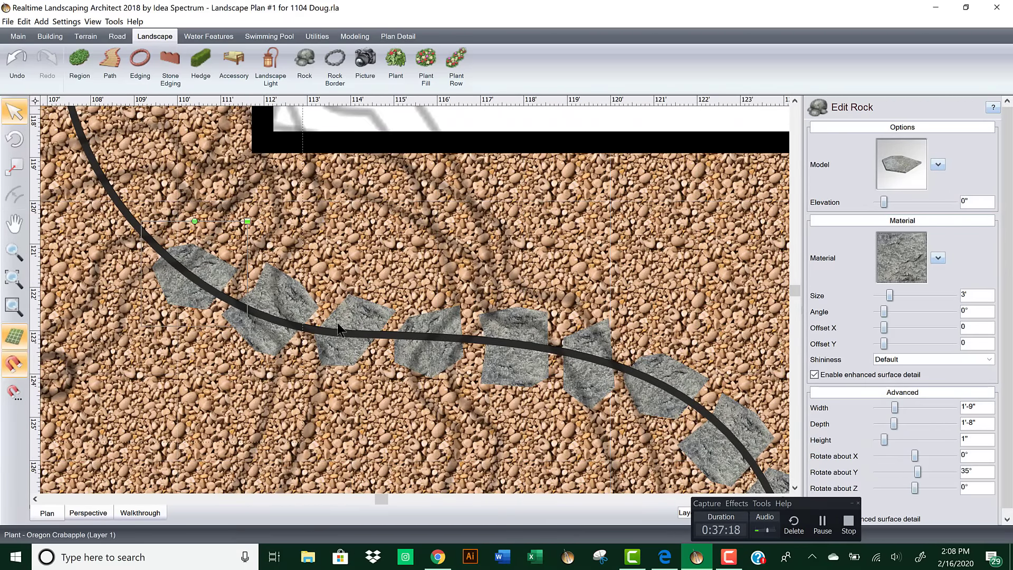
Step: In perspective view, nudge the second flagstone from the curved path about 2" to centre it on the edging, and inspect the row
right_click(467, 334)
click(101, 516)
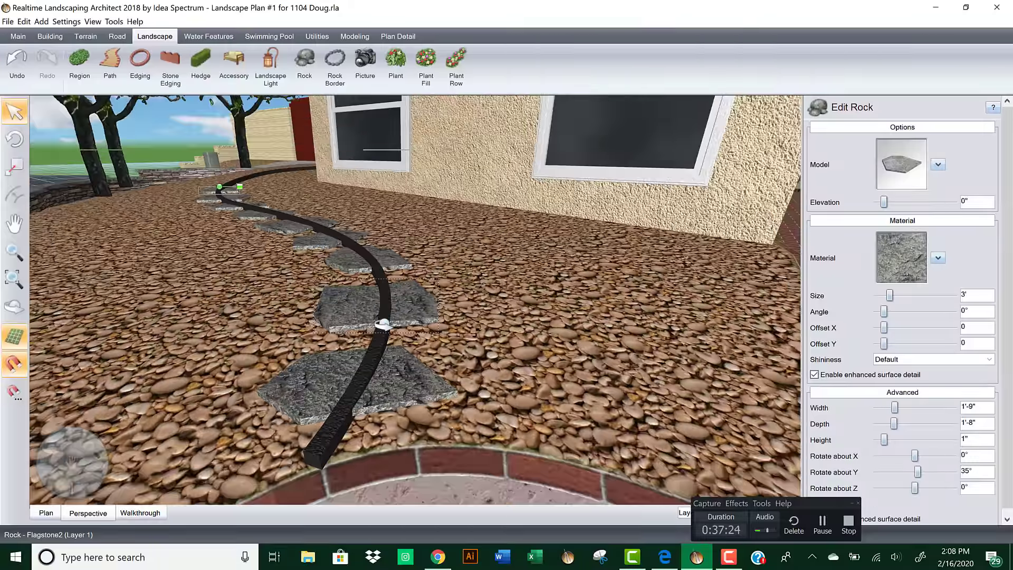
middle_drag(382, 324, 369, 364)
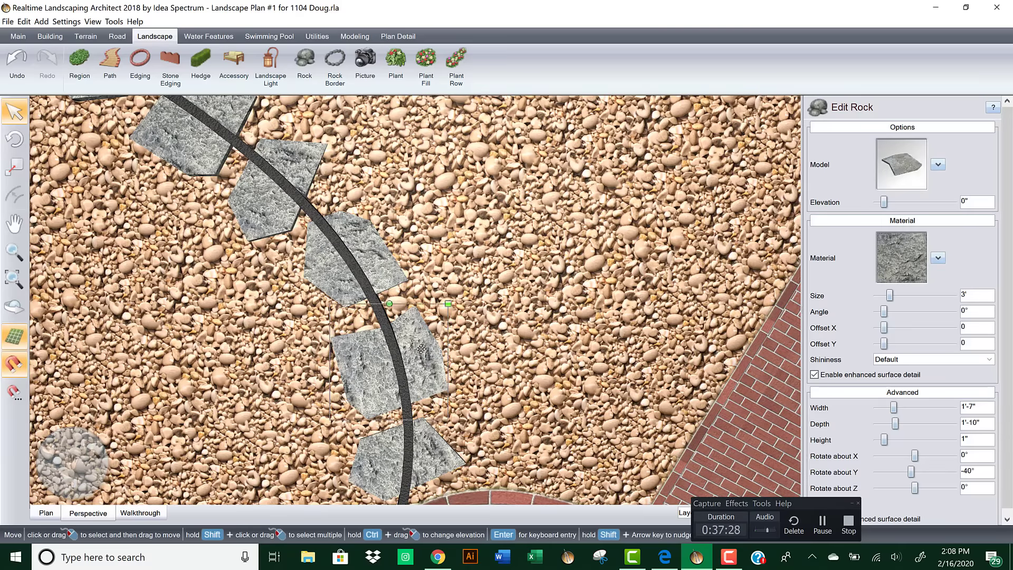
drag(420, 349, 420, 346)
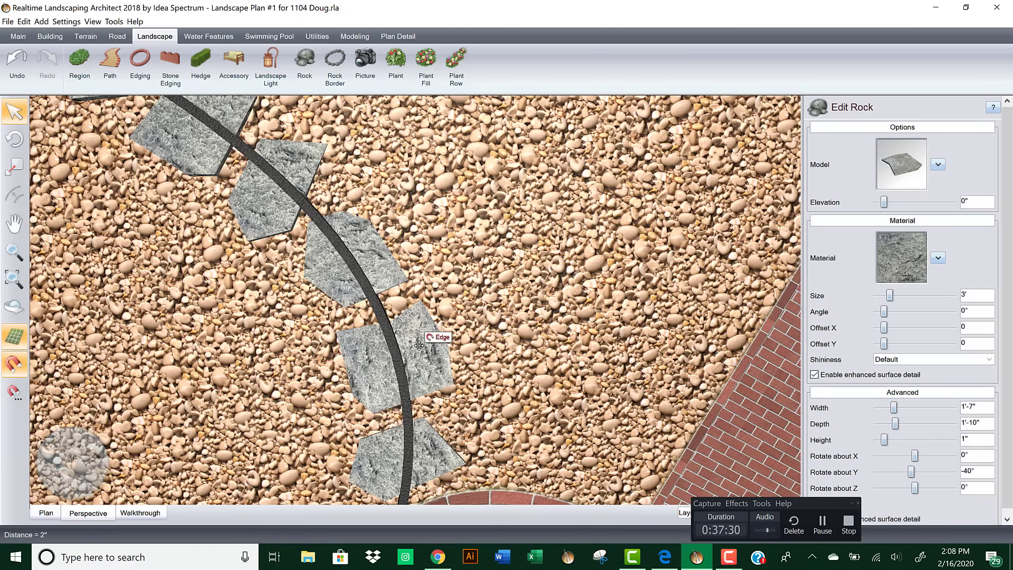
scroll(422, 329, down, 6)
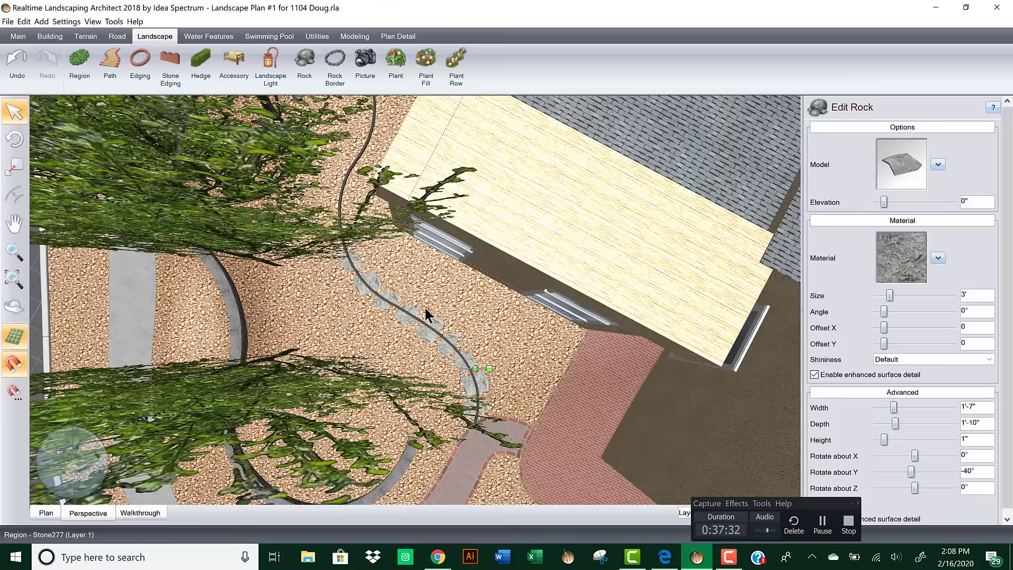
scroll(407, 274, up, 7)
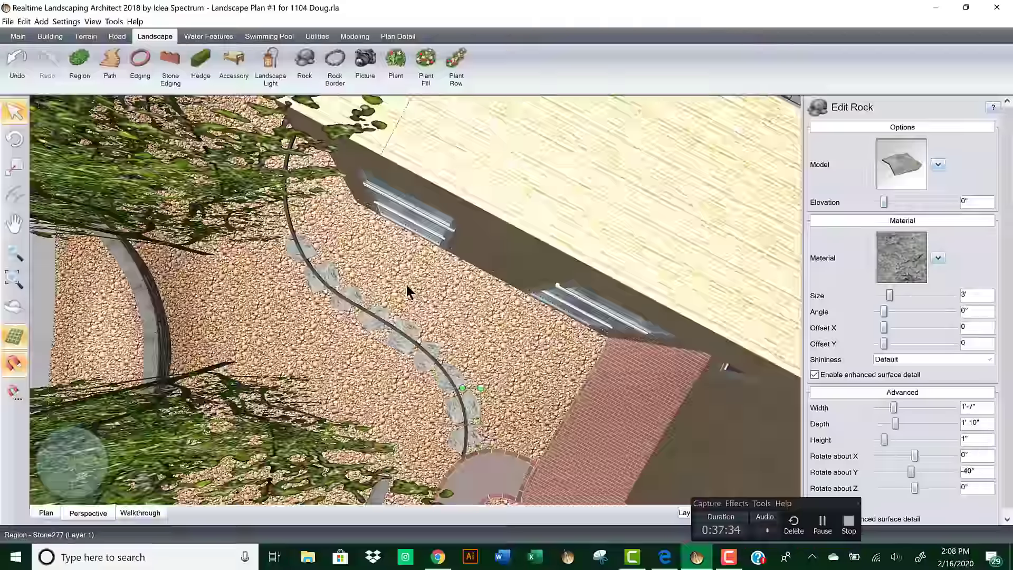
scroll(454, 310, up, 6)
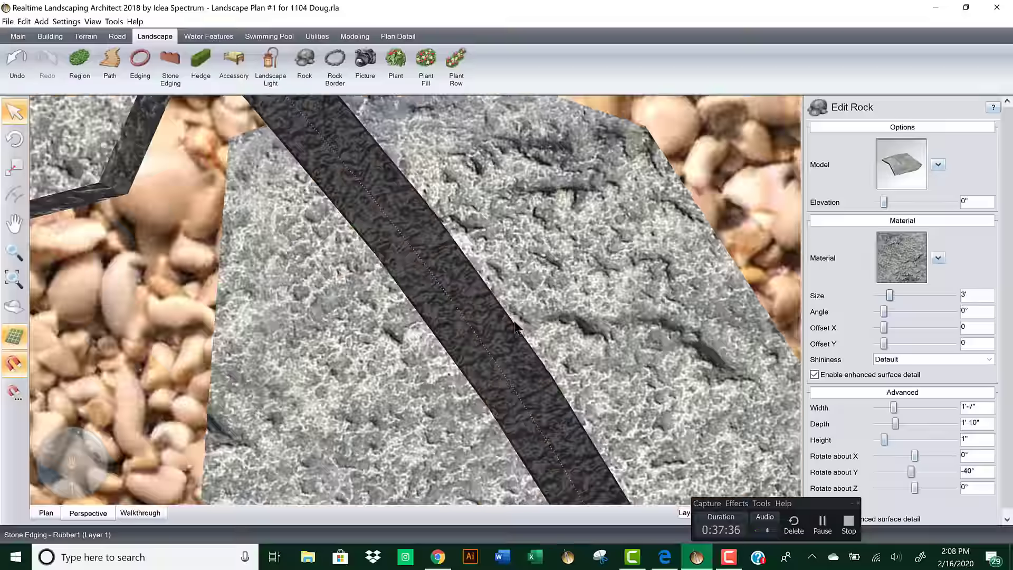
Step: Duplicate the seven flagstones nearest the brick-edged path as one set and place the copy across the uncovered edging beside the house corner
scroll(516, 314, down, 3)
scroll(516, 314, down, 2)
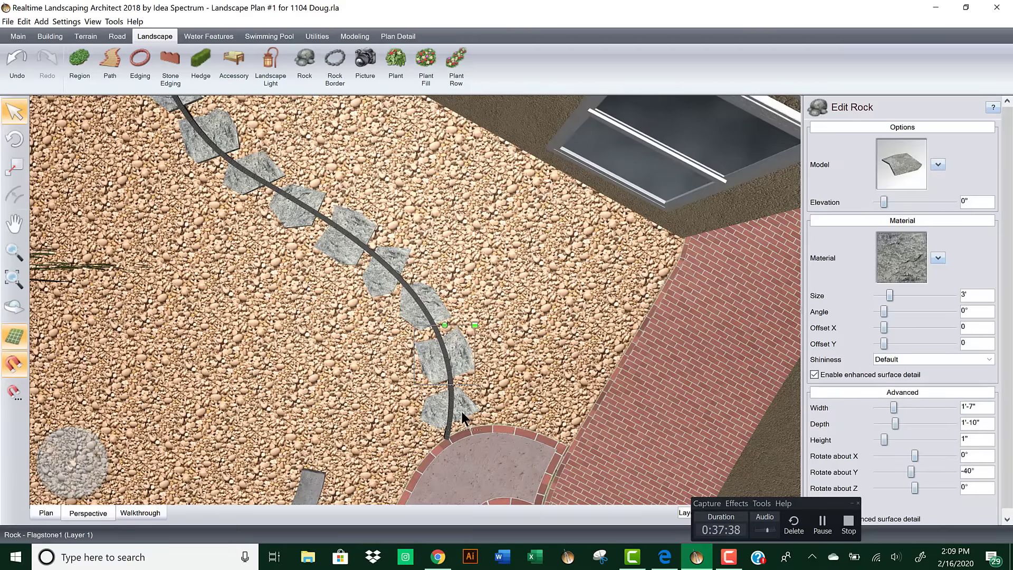
shift+click(454, 342)
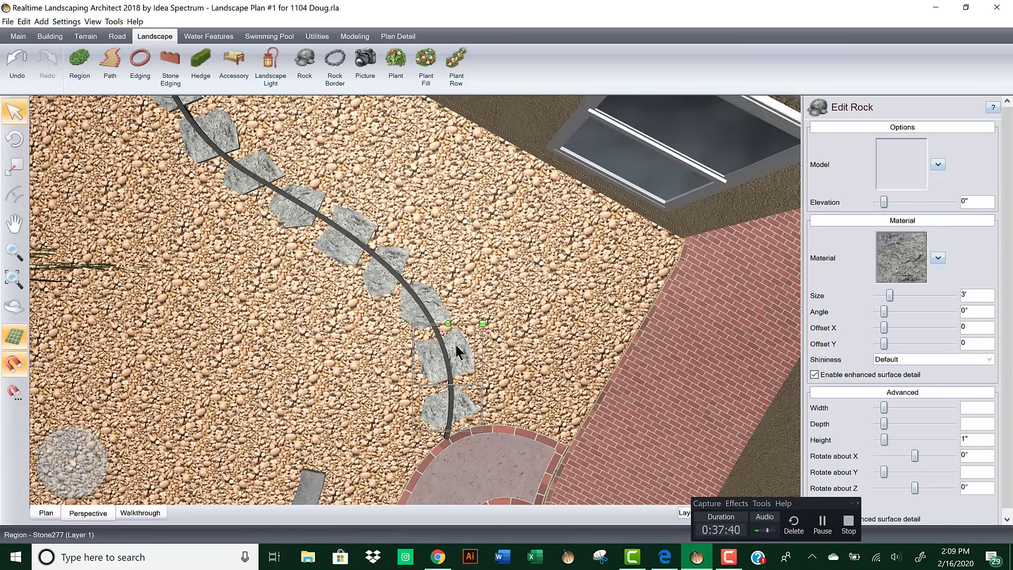
shift+click(425, 296)
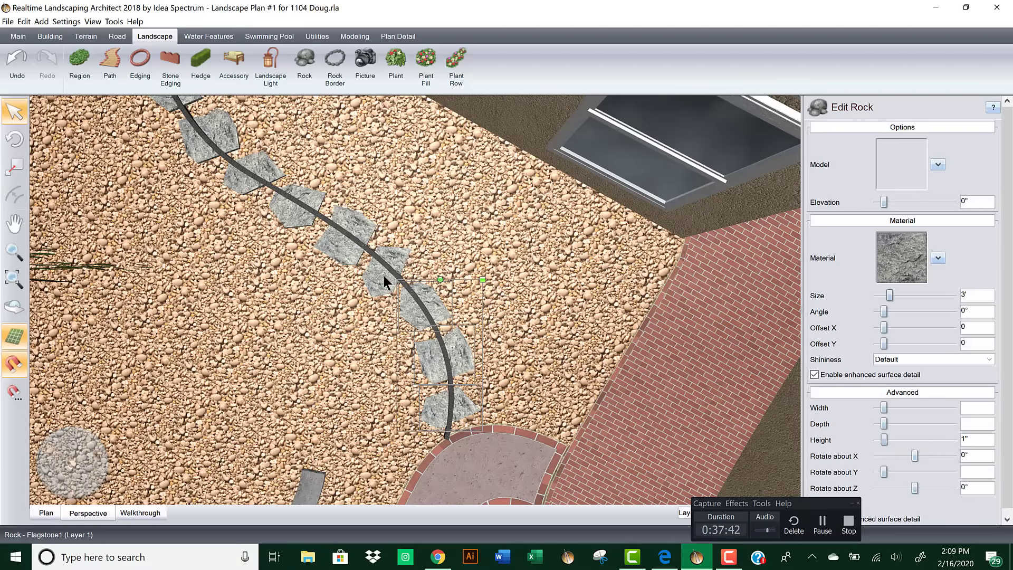
shift+click(378, 273)
shift+click(342, 243)
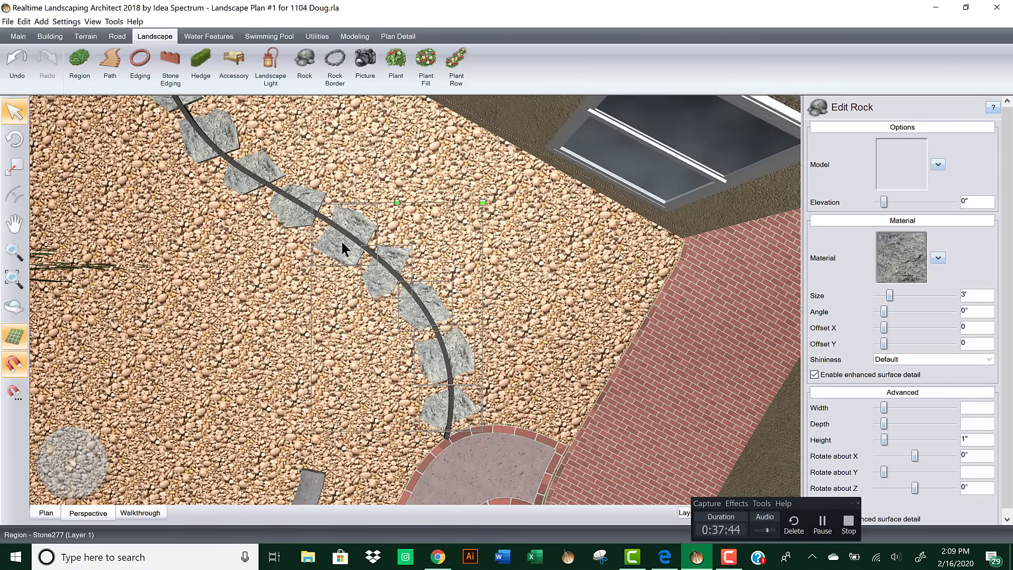
shift+click(293, 214)
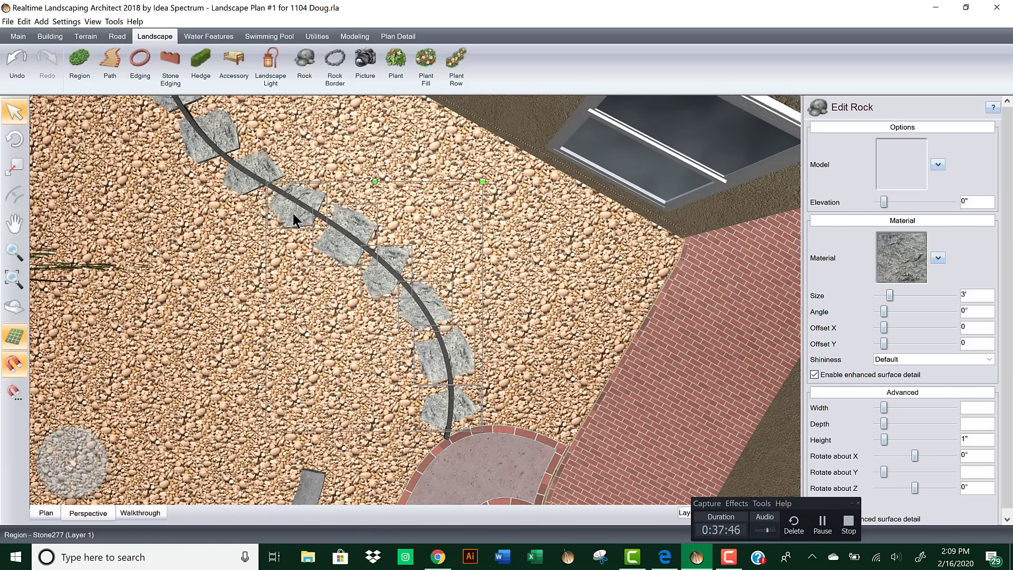
shift+click(258, 167)
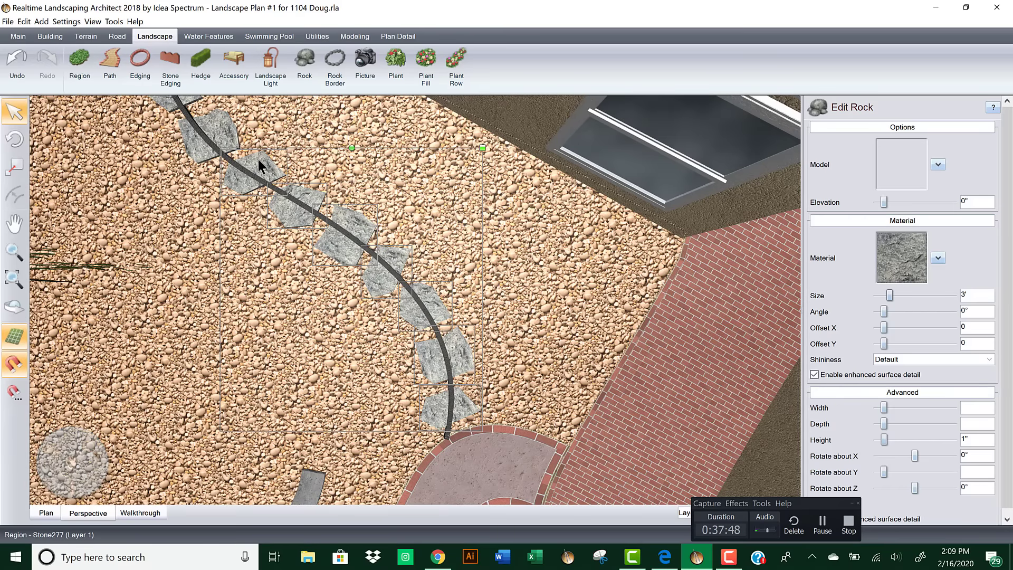
scroll(319, 177, down, 3)
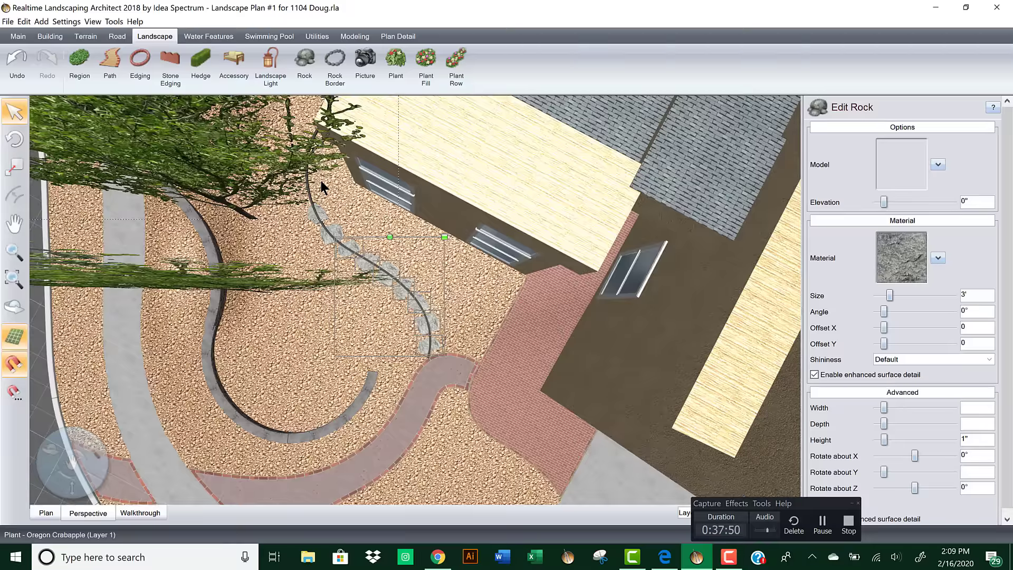
drag(327, 192, 332, 166)
middle_drag(349, 170, 394, 303)
scroll(394, 302, up, 3)
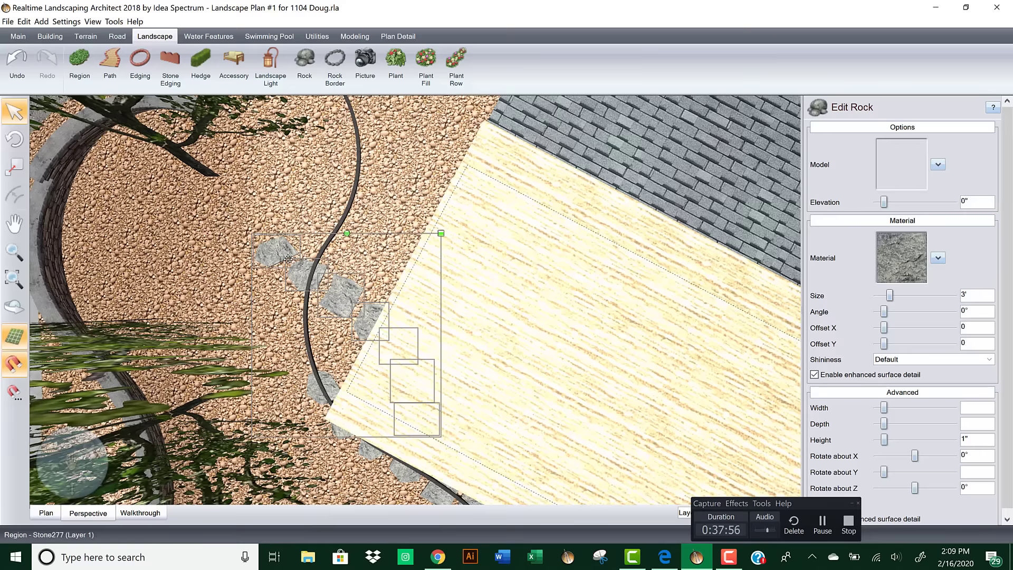
drag(312, 320, 318, 256)
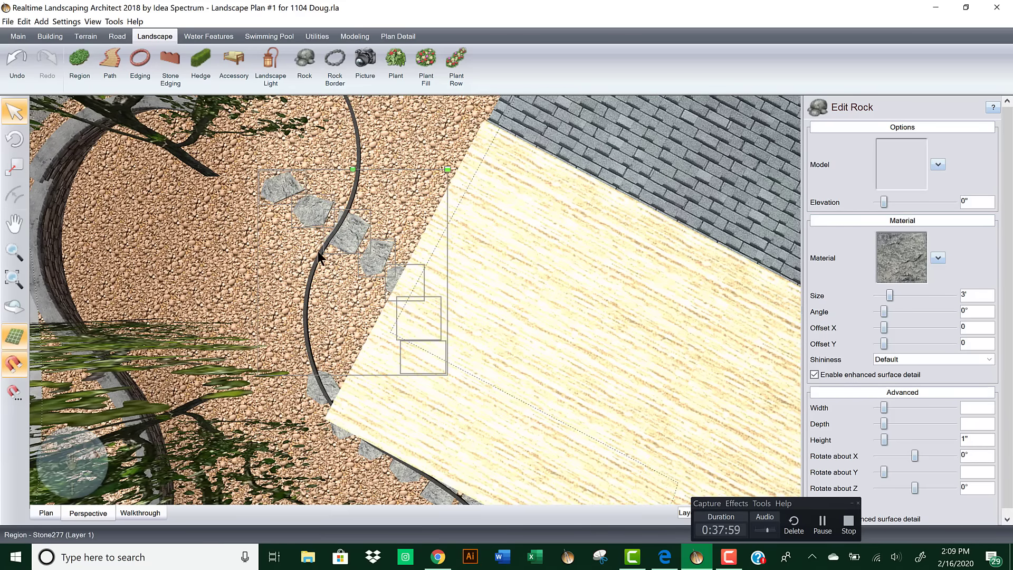
Step: In plan view, rotate and move the copied set of seven flagstones so it continues the row along the edging's bend
click(46, 511)
scroll(265, 323, down, 2)
middle_drag(323, 315, 471, 407)
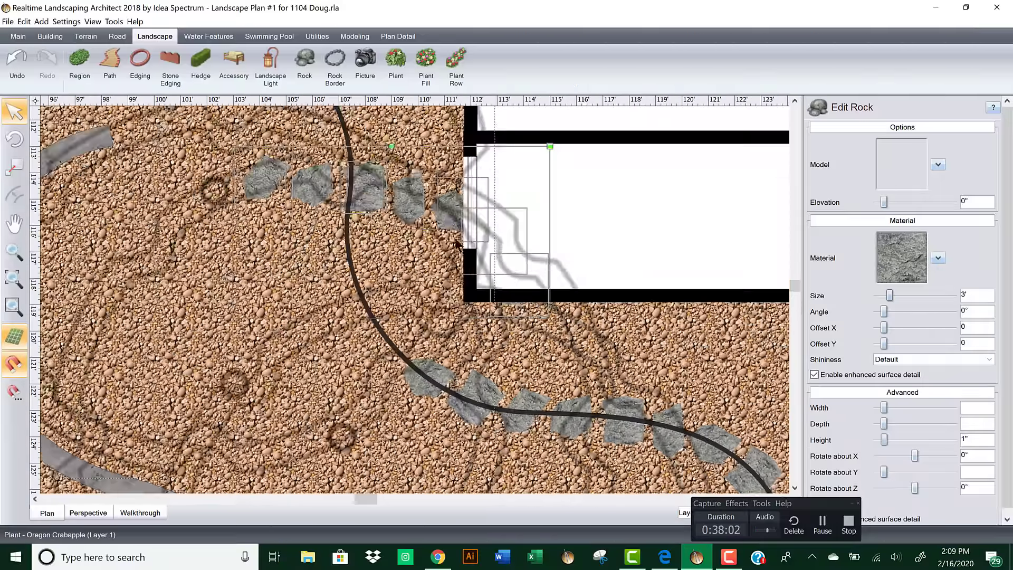
key(Escape)
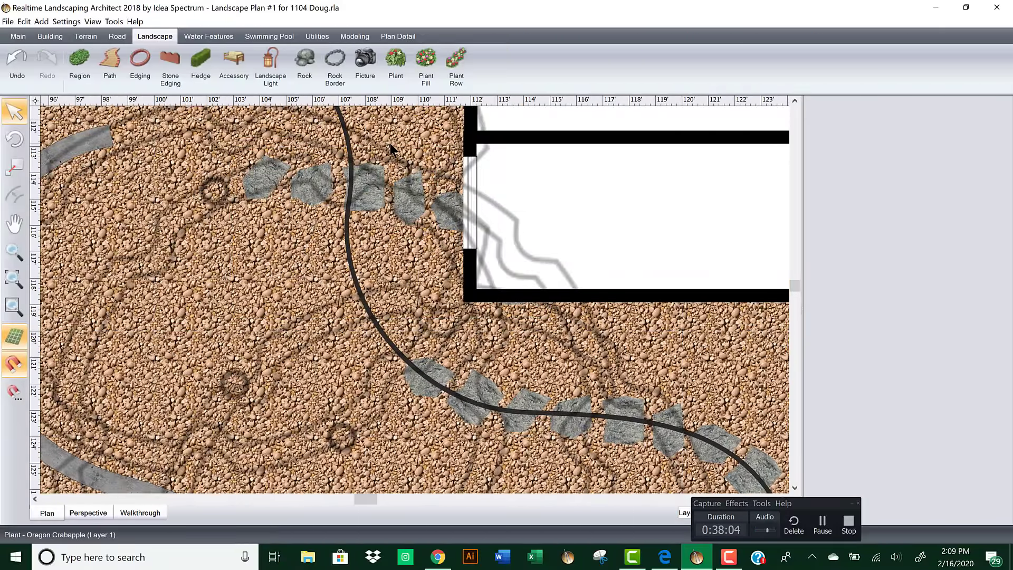
key(ctrl+z)
drag(391, 148, 346, 247)
scroll(398, 288, up, 1)
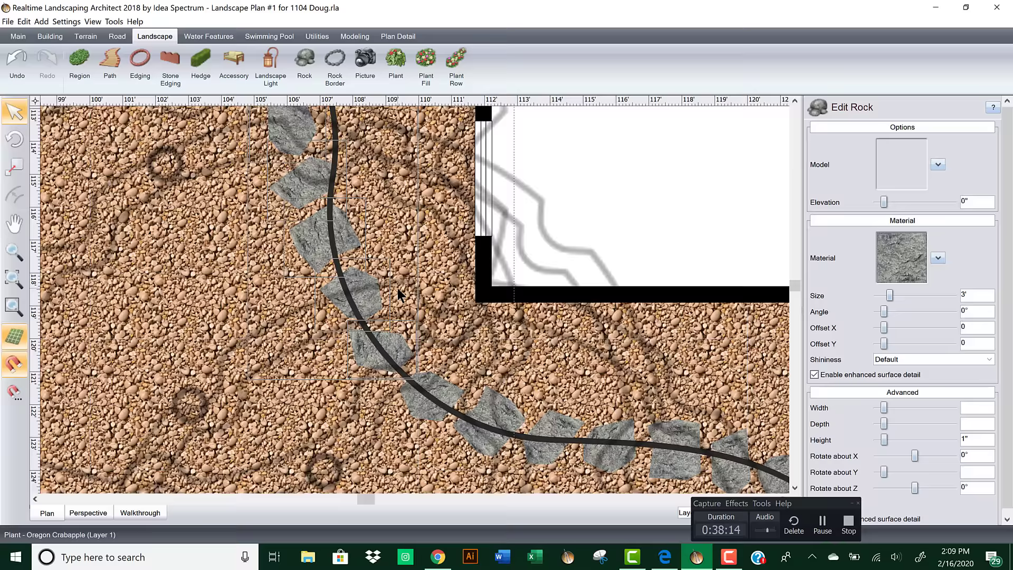
Step: Nudge the copied set's second and third flagstones individually so they sit centred across the edging
scroll(373, 275, up, 1)
click(359, 293)
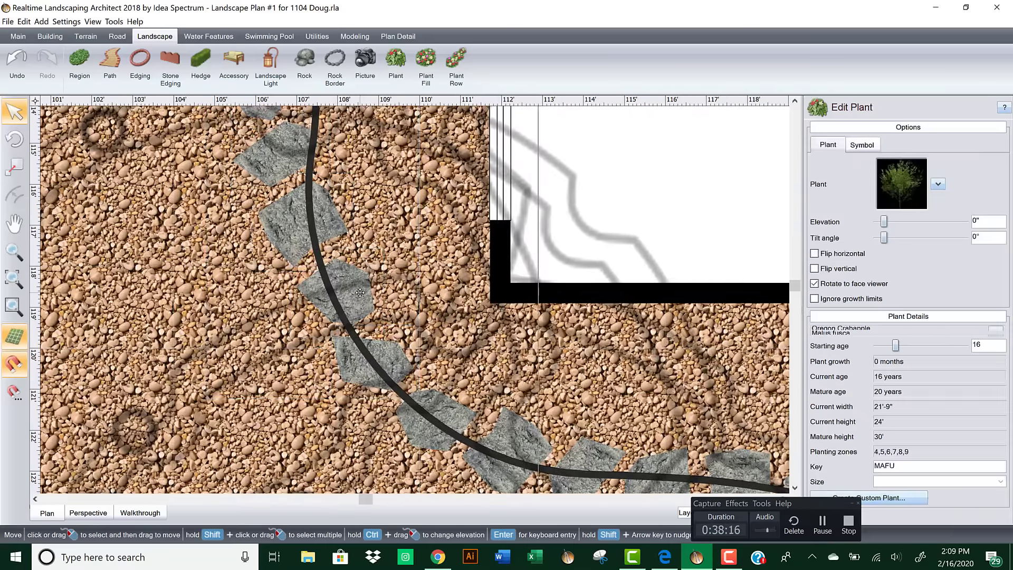
click(360, 292)
click(354, 290)
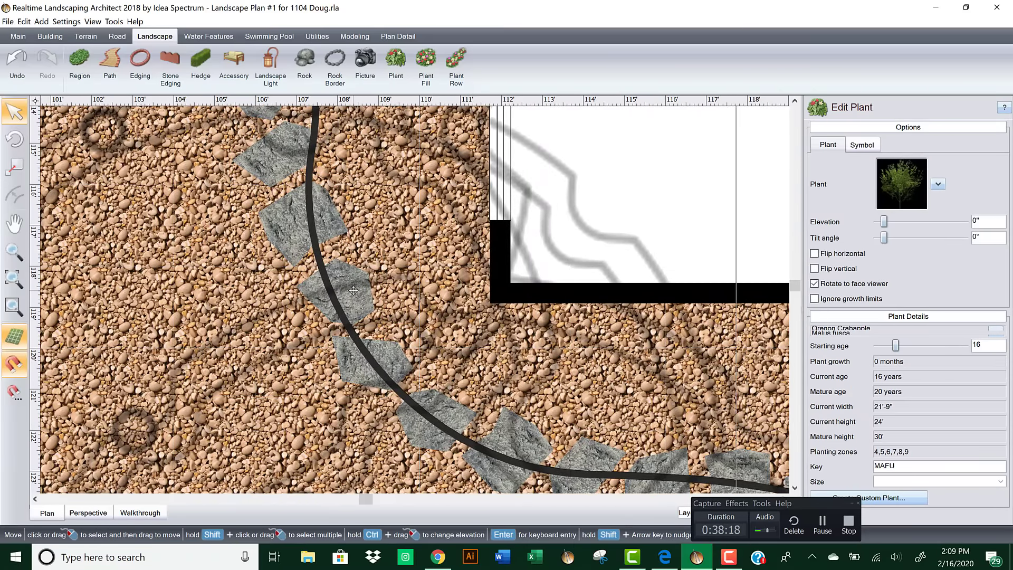
click(354, 290)
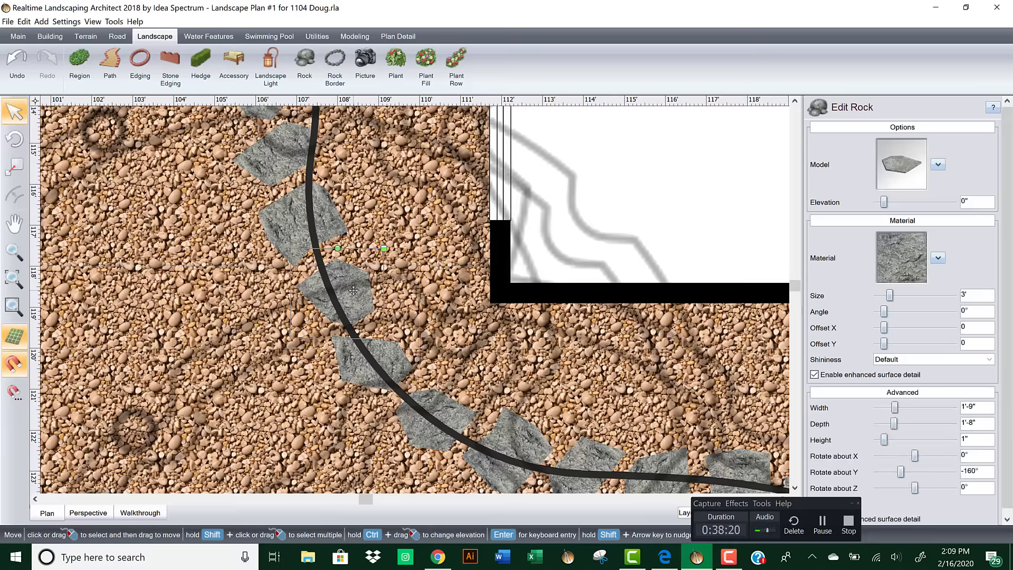
drag(351, 291, 346, 290)
scroll(346, 291, up, 2)
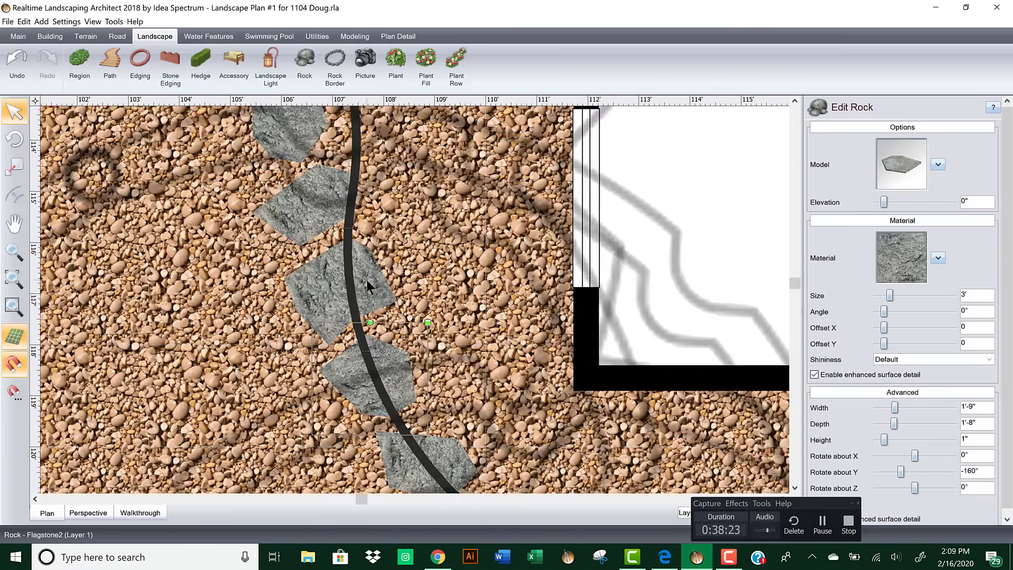
click(368, 288)
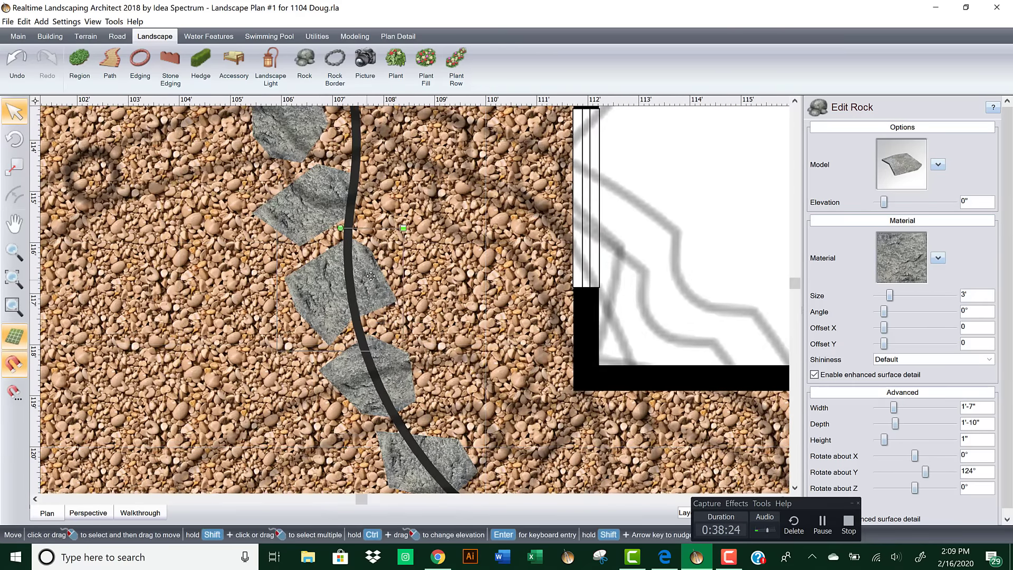
drag(371, 276, 381, 267)
middle_drag(375, 220, 395, 297)
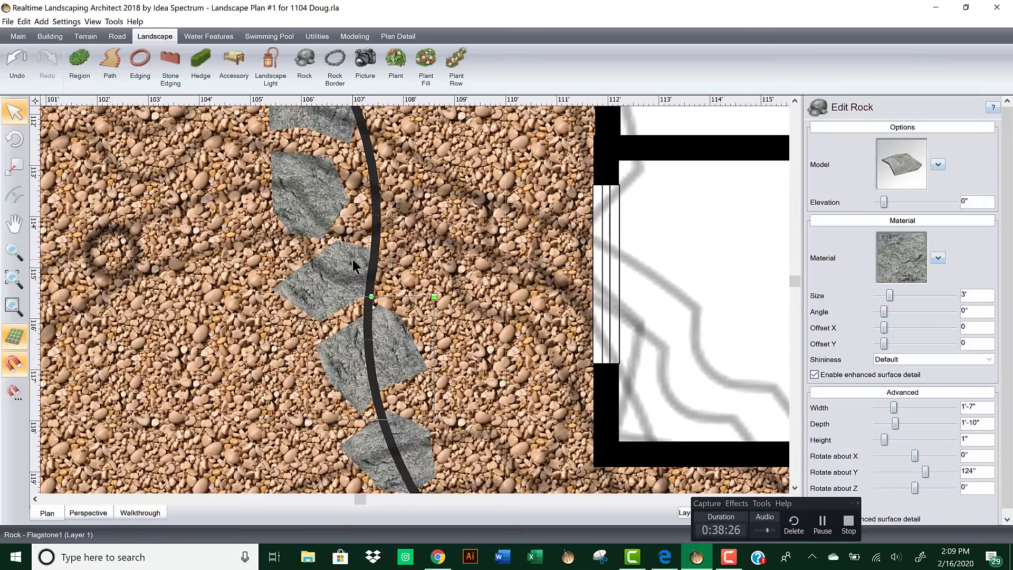
Step: Move the set's remaining four flagstones individually onto the edging, spacing them along the curve towards the concrete area
click(353, 259)
drag(352, 259, 388, 227)
middle_drag(388, 227, 340, 311)
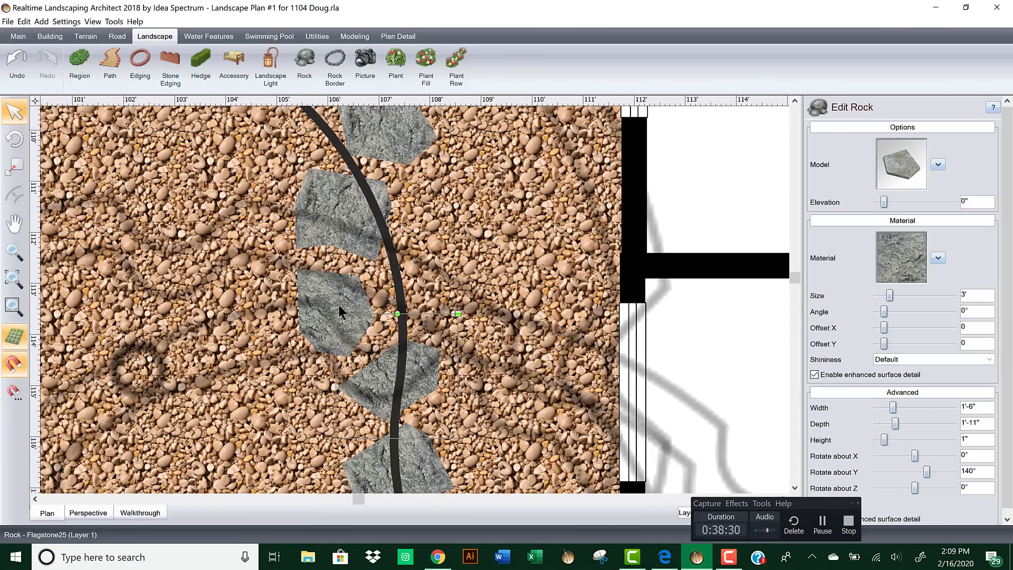
click(341, 311)
drag(340, 311, 399, 276)
click(353, 211)
drag(354, 211, 364, 177)
scroll(369, 179, up, 1)
middle_drag(369, 158, 395, 198)
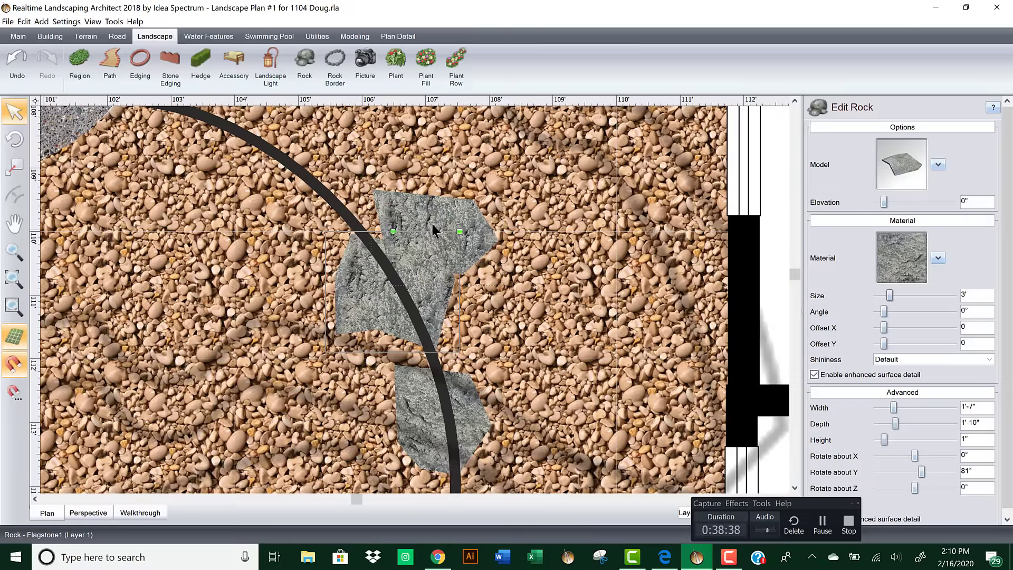
click(430, 219)
drag(431, 218, 315, 173)
middle_drag(324, 193, 390, 245)
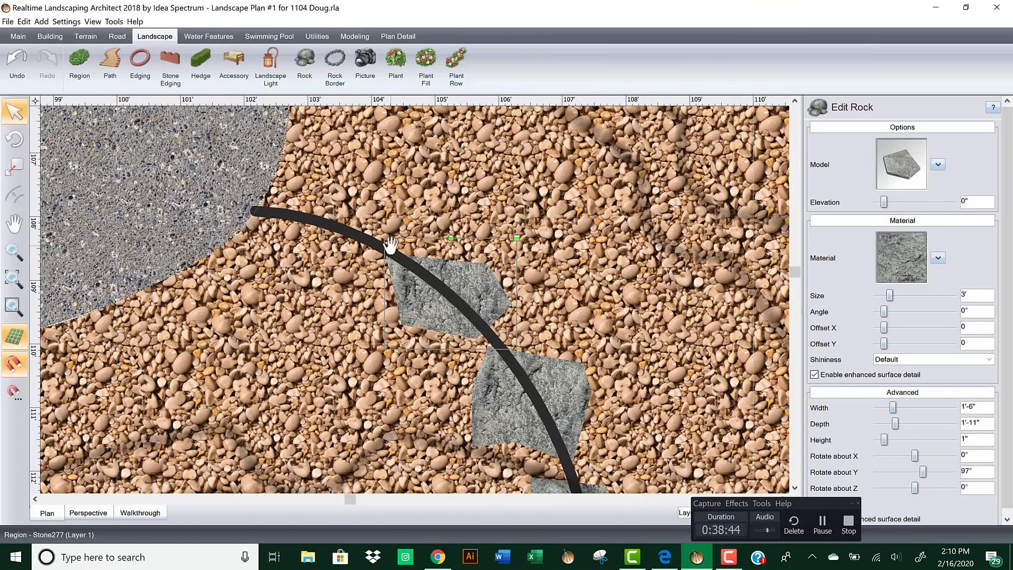
Step: Add another flagstone at the edging's end beside the concrete area, change its model to Flagstone16, and centre it on the edging
drag(573, 174, 319, 226)
click(882, 165)
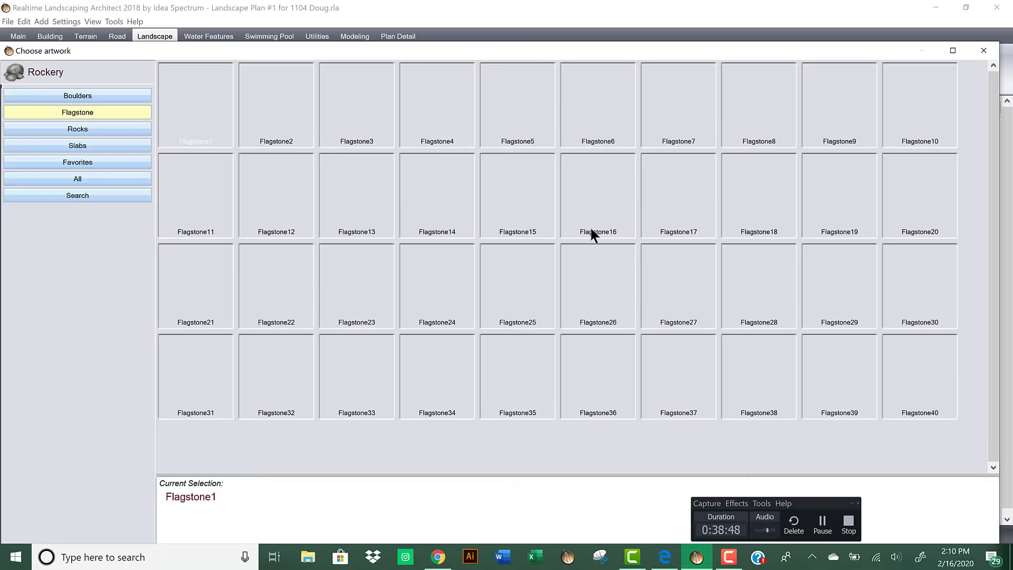
double_click(598, 206)
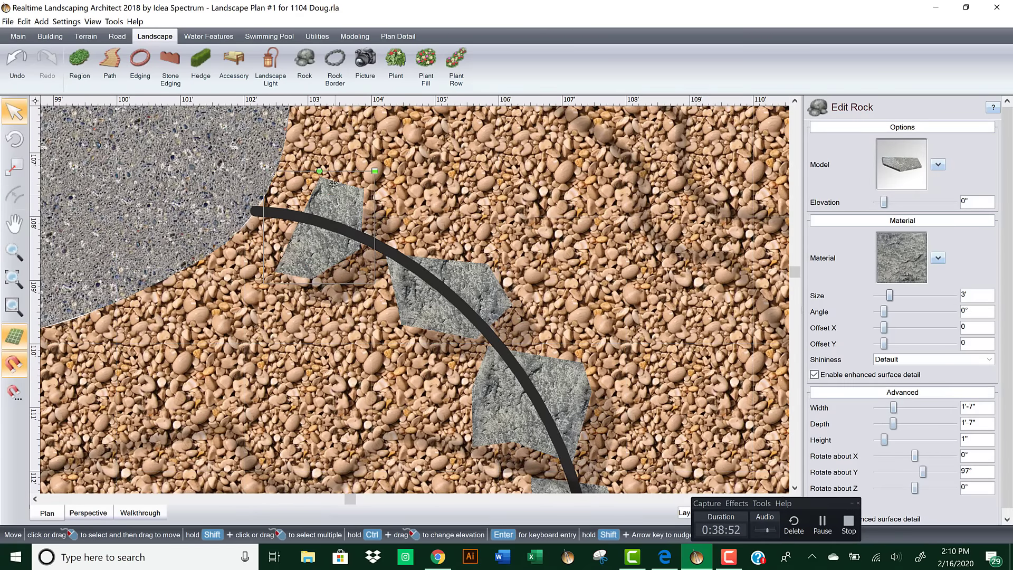
drag(340, 196, 319, 189)
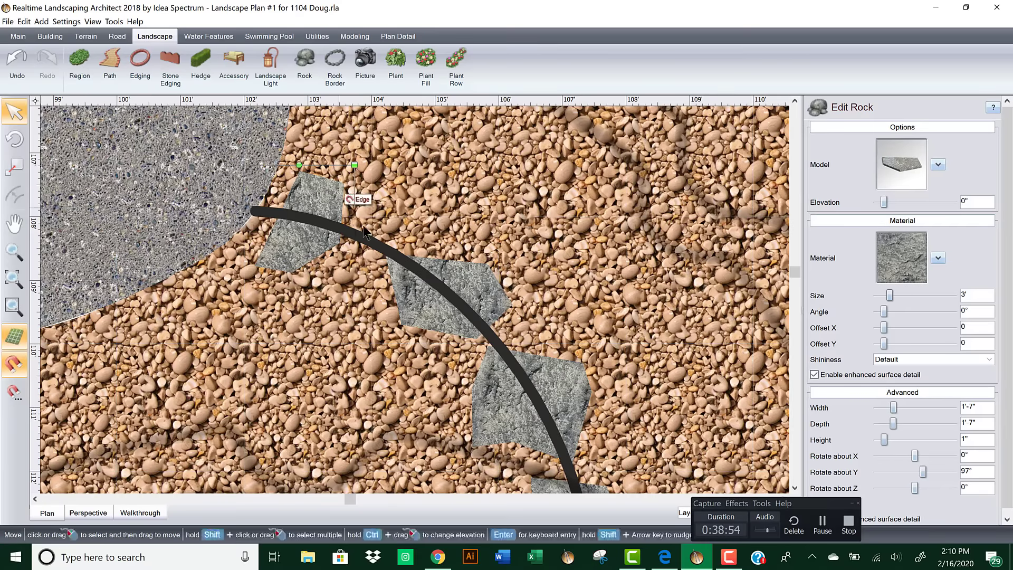
Step: Rotate the three flagstones preceding the end stone for a varied fit across the edging, turning the first to 151° and the second to 126°
click(432, 269)
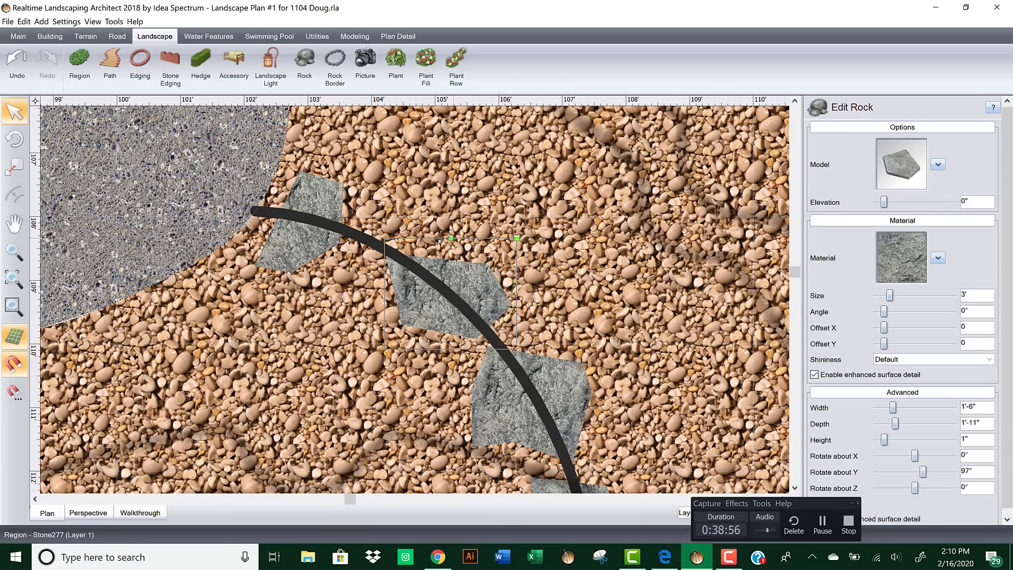
drag(438, 240, 434, 280)
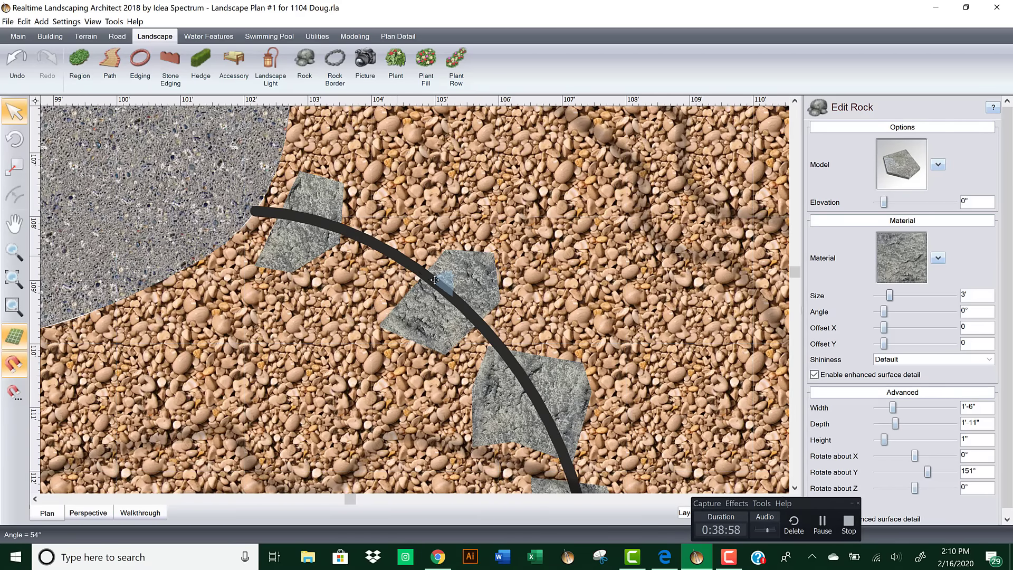
middle_drag(559, 374, 424, 267)
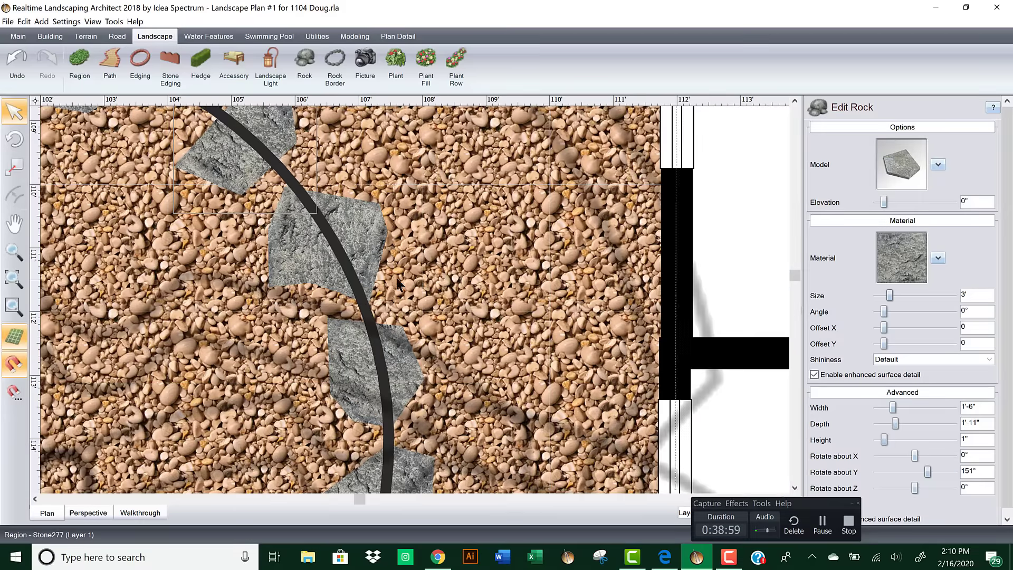
click(360, 240)
drag(325, 183, 283, 202)
middle_drag(404, 293, 404, 163)
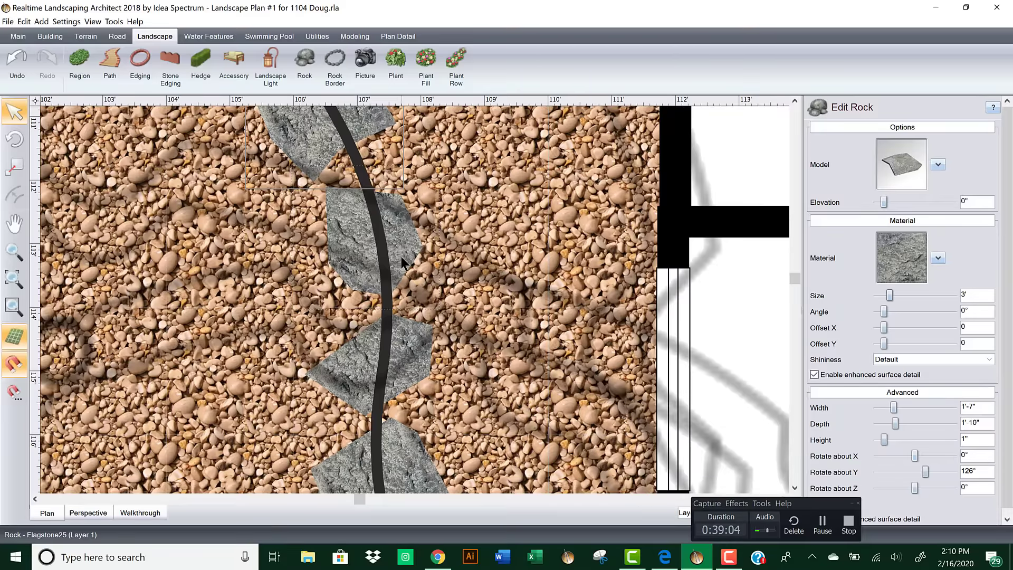
click(391, 235)
drag(365, 167, 425, 199)
Step: Shift the second and third flagstones from the concrete area along the edging to tighten their spacing with the row
middle_drag(401, 236, 559, 461)
scroll(559, 461, down, 1)
click(475, 329)
drag(475, 330, 481, 345)
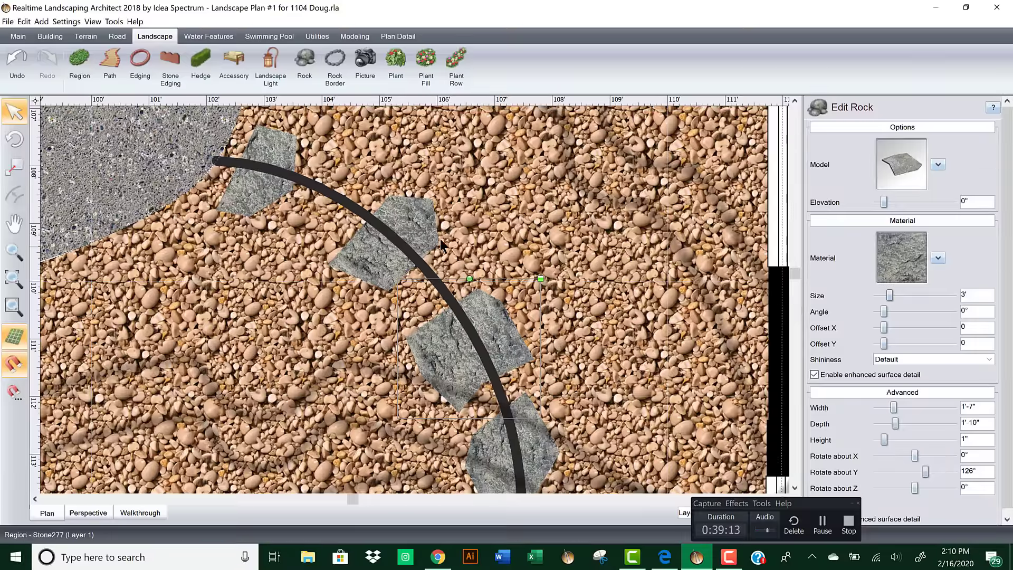
click(419, 220)
drag(419, 218, 433, 232)
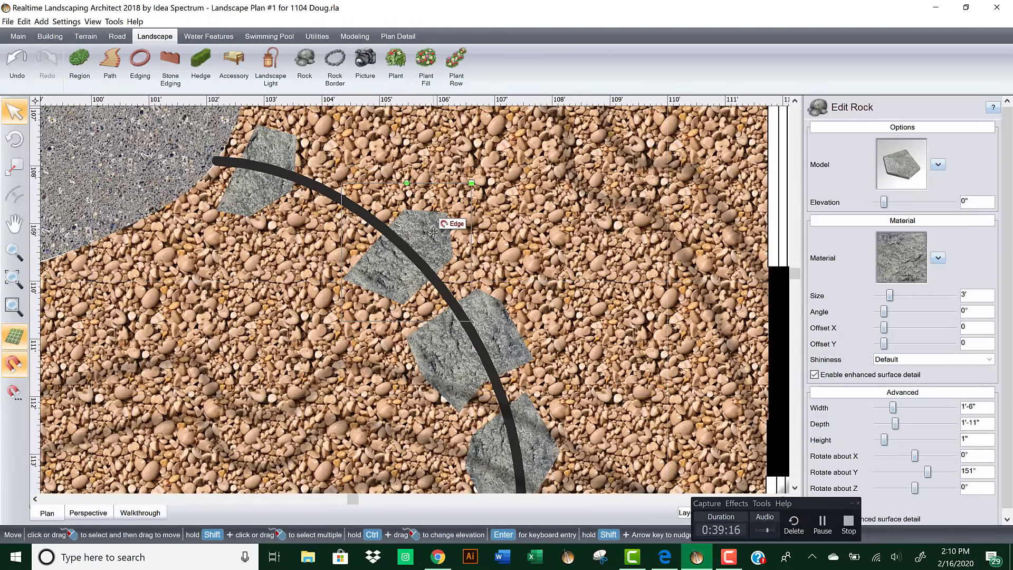
Step: Paste another flagstone into the gap beside the end stone, change its model to Flagstone23, and centre it on the edging
key(ctrl+v)
drag(518, 153, 346, 208)
click(894, 165)
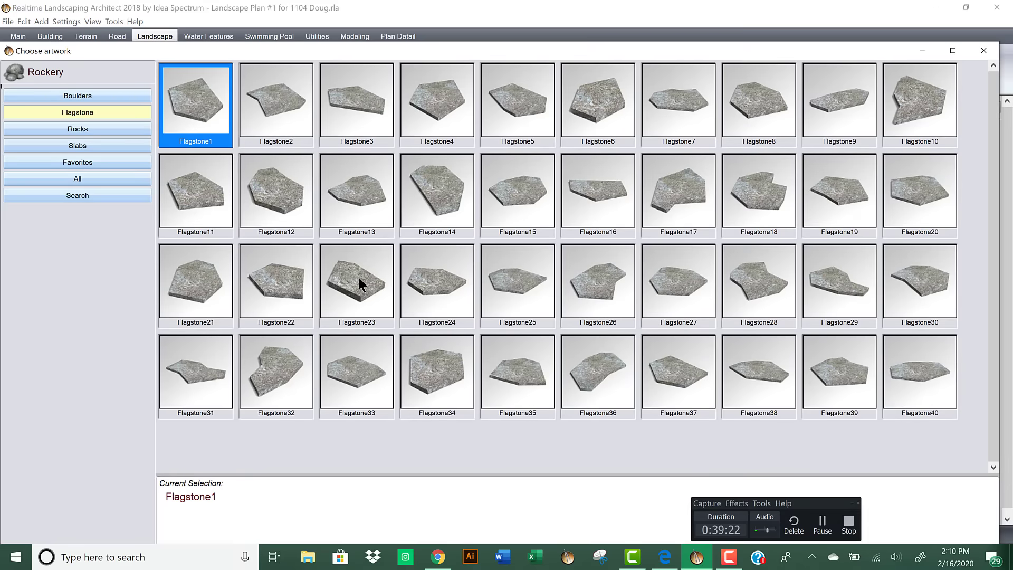
double_click(358, 277)
drag(376, 165, 357, 187)
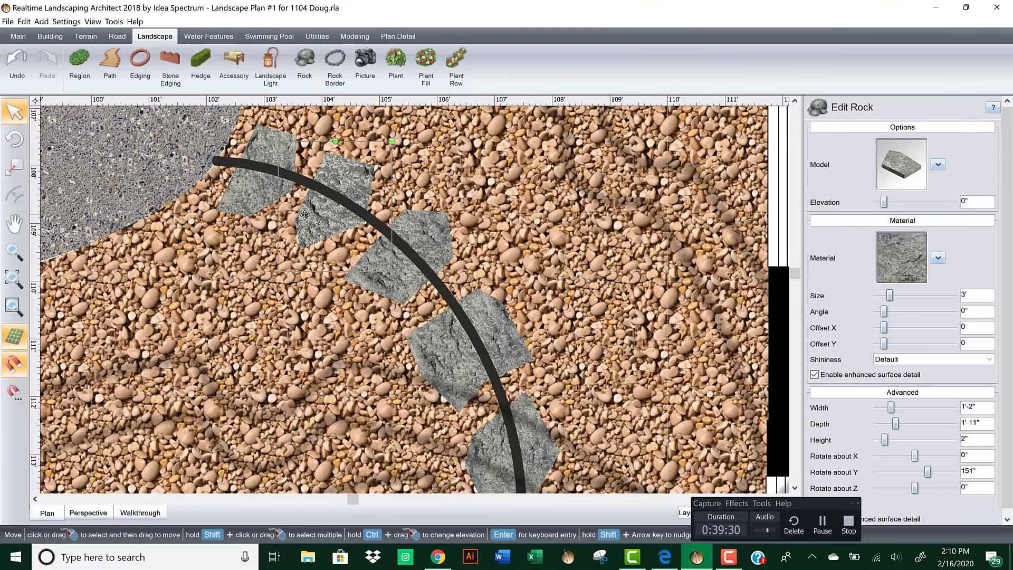
Step: Place a copy of the selected flagstone in the open rock area inside the curved edging
drag(305, 215, 211, 357)
scroll(531, 252, up, 4)
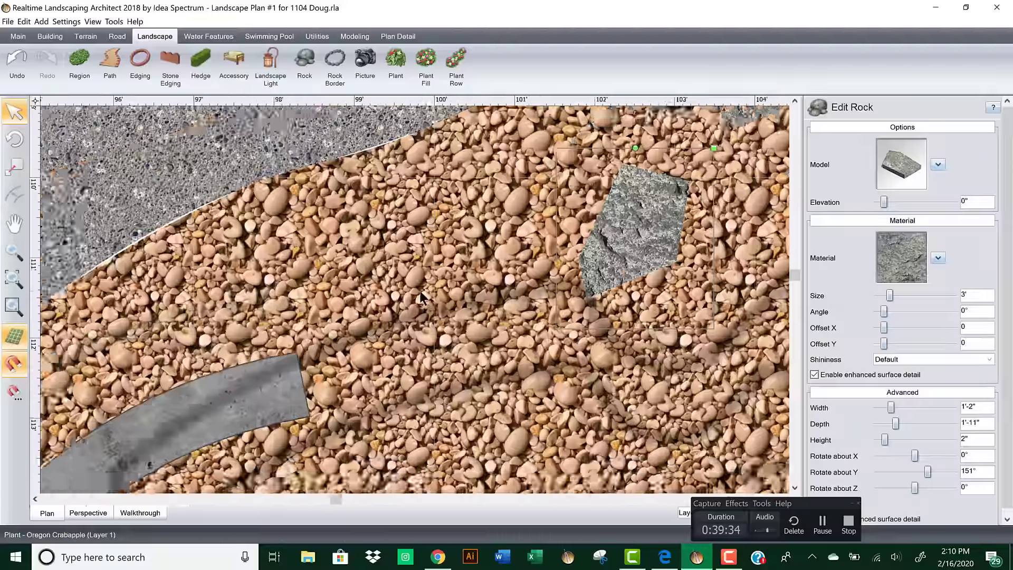
scroll(532, 252, down, 4)
scroll(742, 390, up, 4)
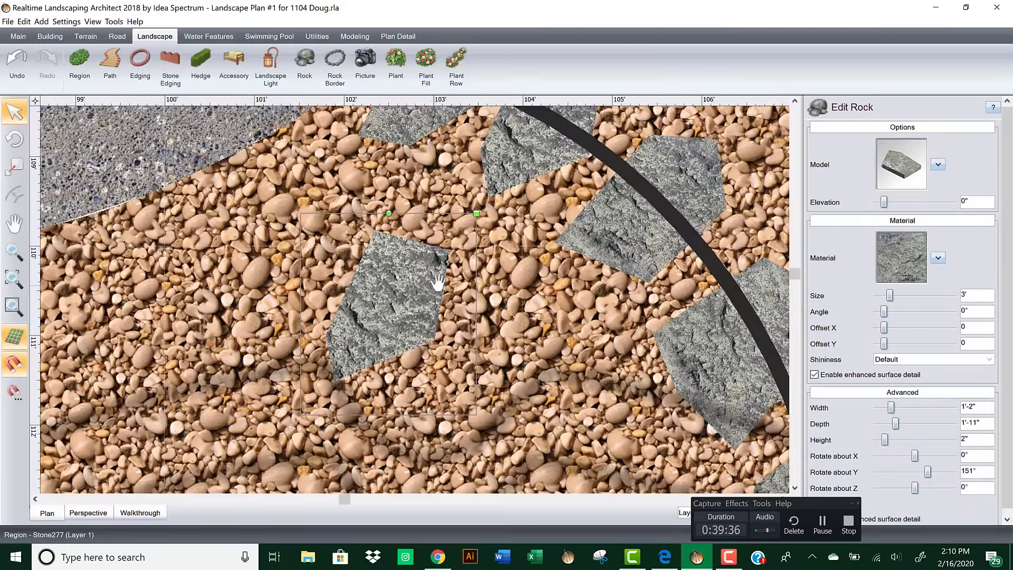
scroll(915, 372, down, 1)
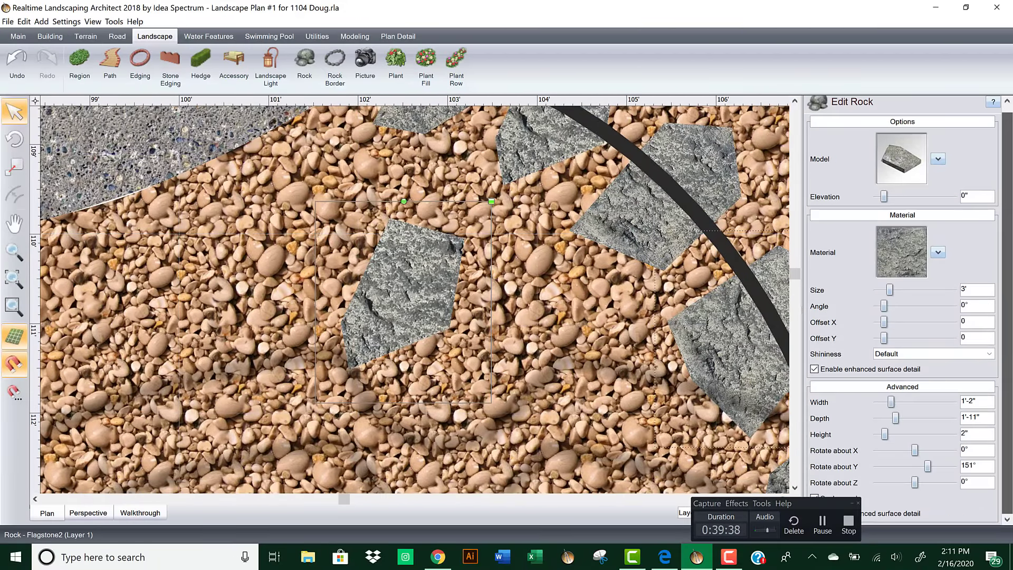
Step: Try uneven scaling on the loose flagstone with a width of 1'-1" and a depth of 1'-8", and delete the stone
drag(808, 504, 718, 509)
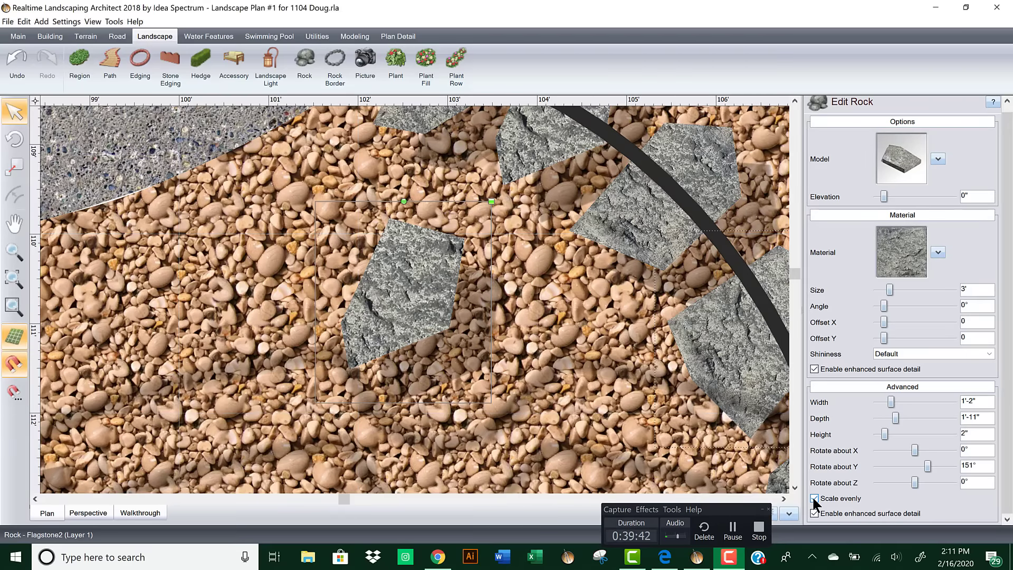
click(814, 498)
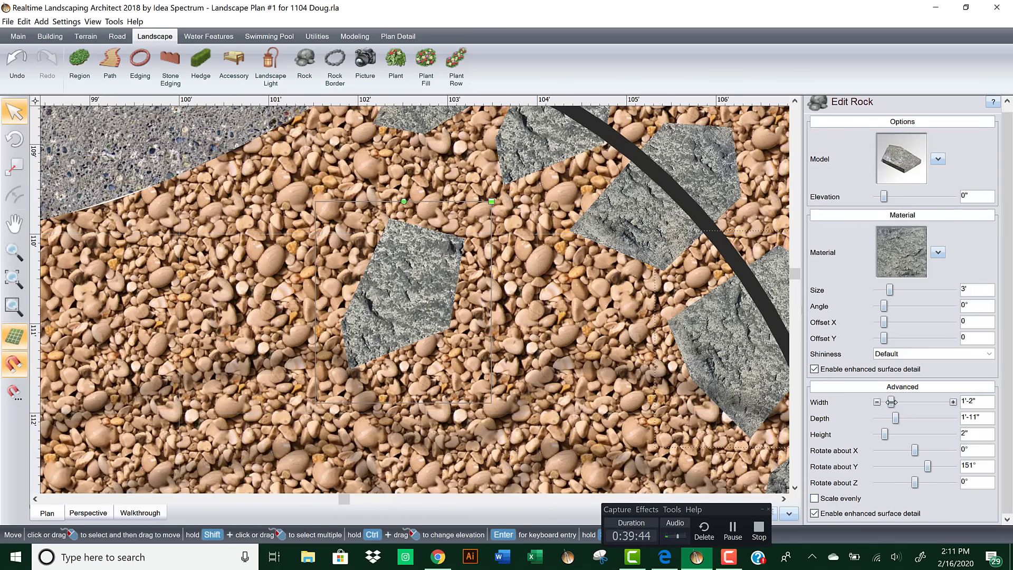
click(950, 400)
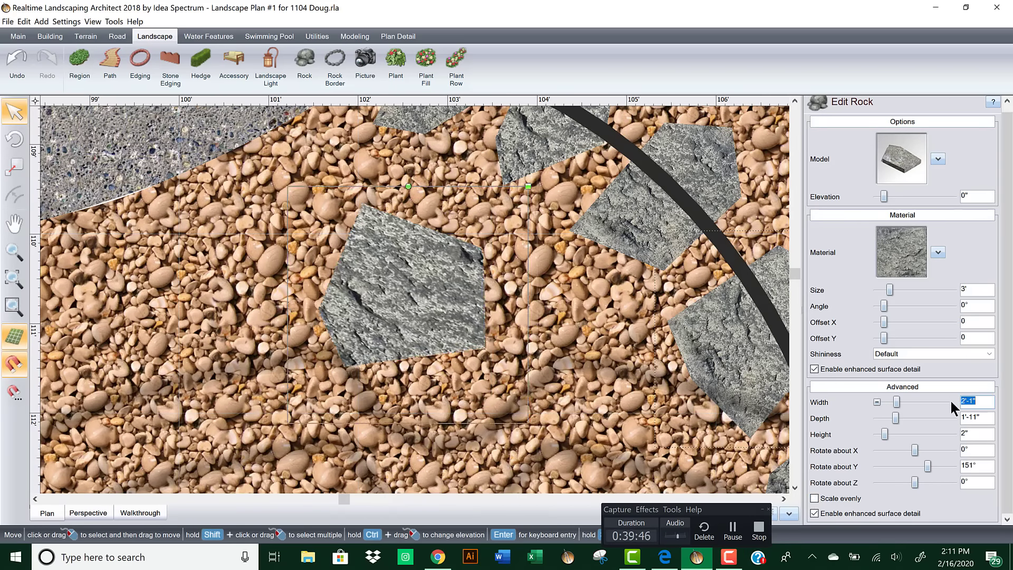
click(877, 401)
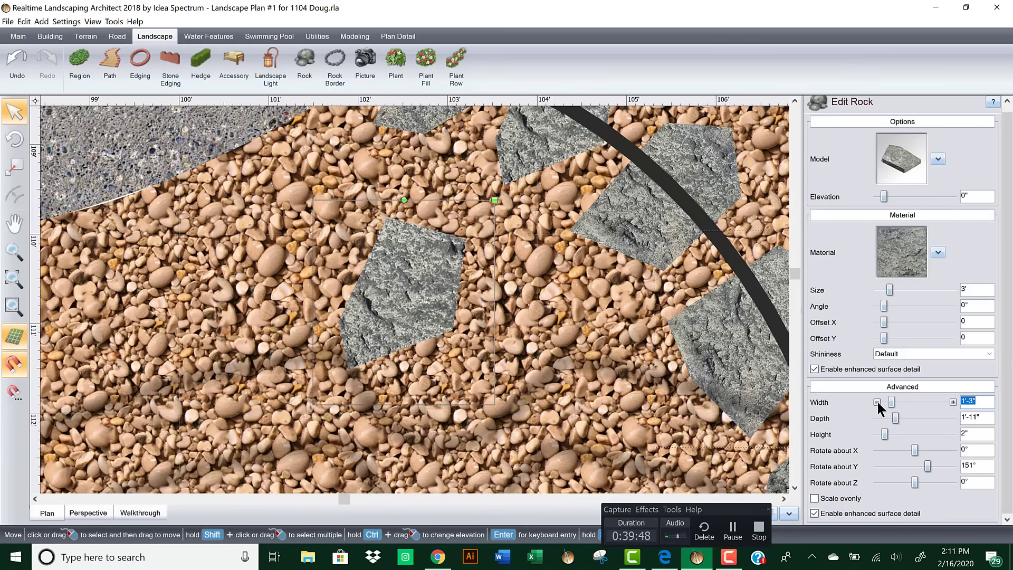
click(877, 401)
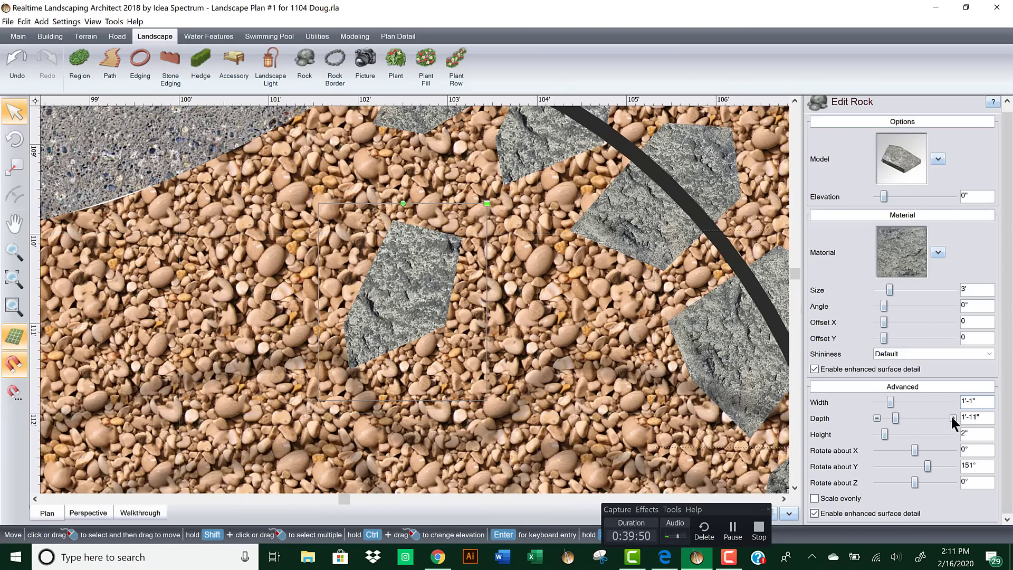
click(952, 417)
click(952, 418)
click(877, 418)
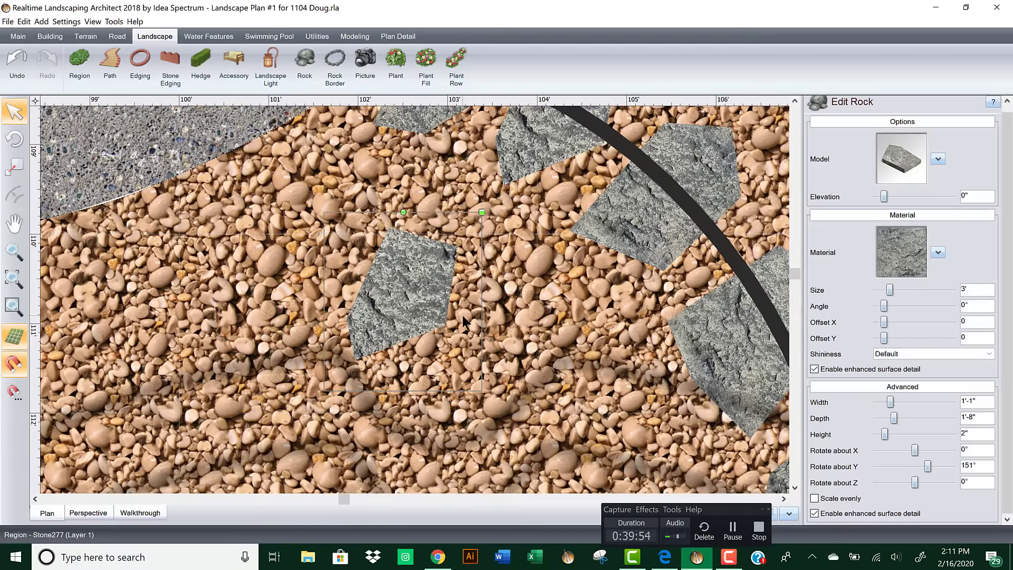
key(Delete)
Step: In the perspective view, delete the black curved stone edging that runs across the row of flagstones
scroll(235, 366, down, 5)
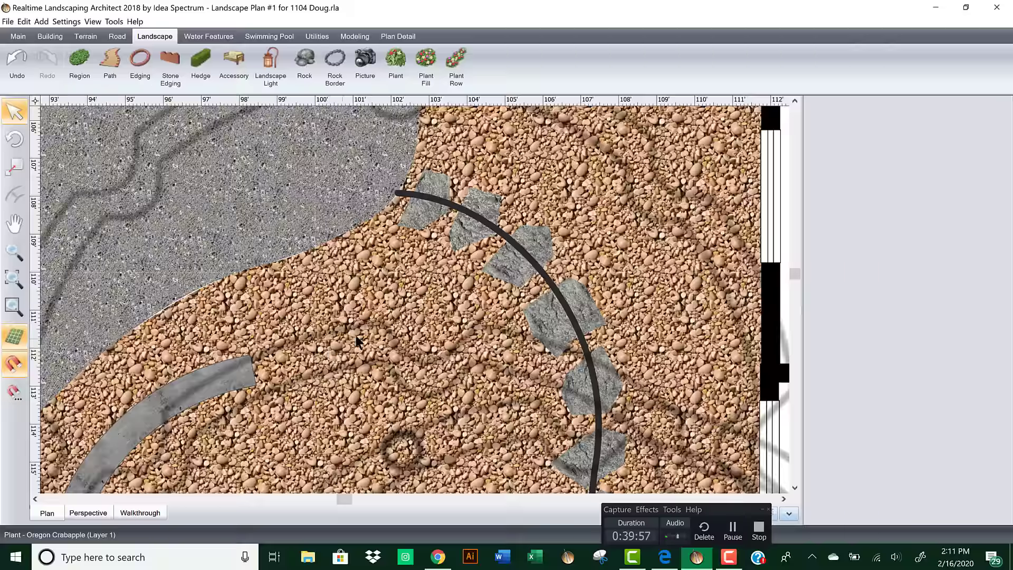
right_click(385, 327)
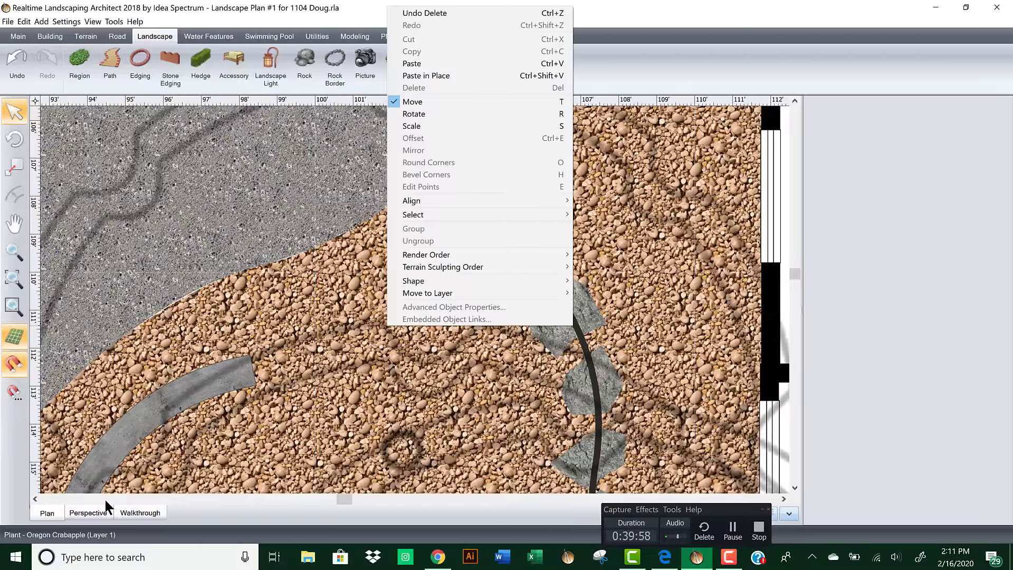
click(88, 512)
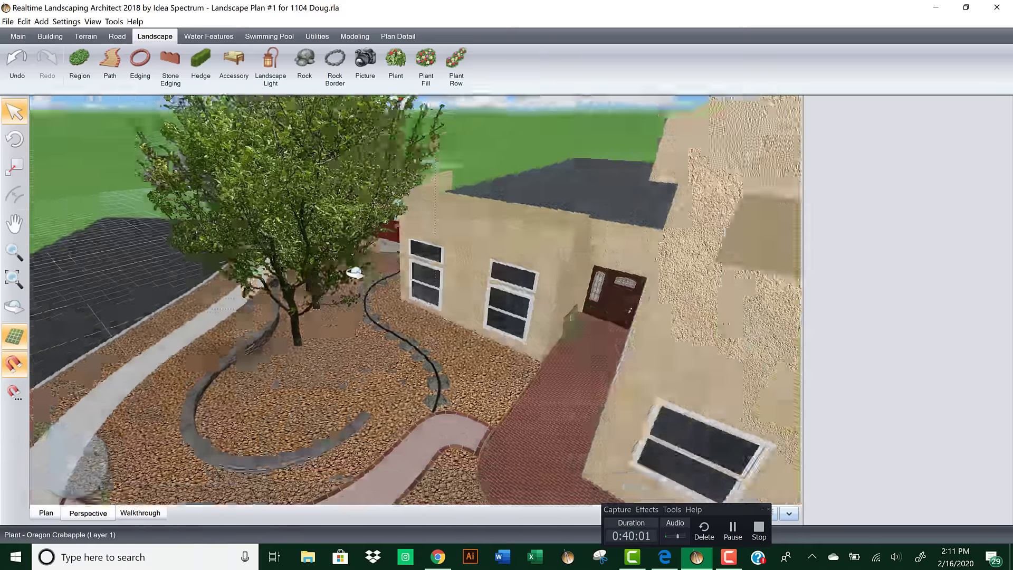
middle_drag(355, 272, 401, 305)
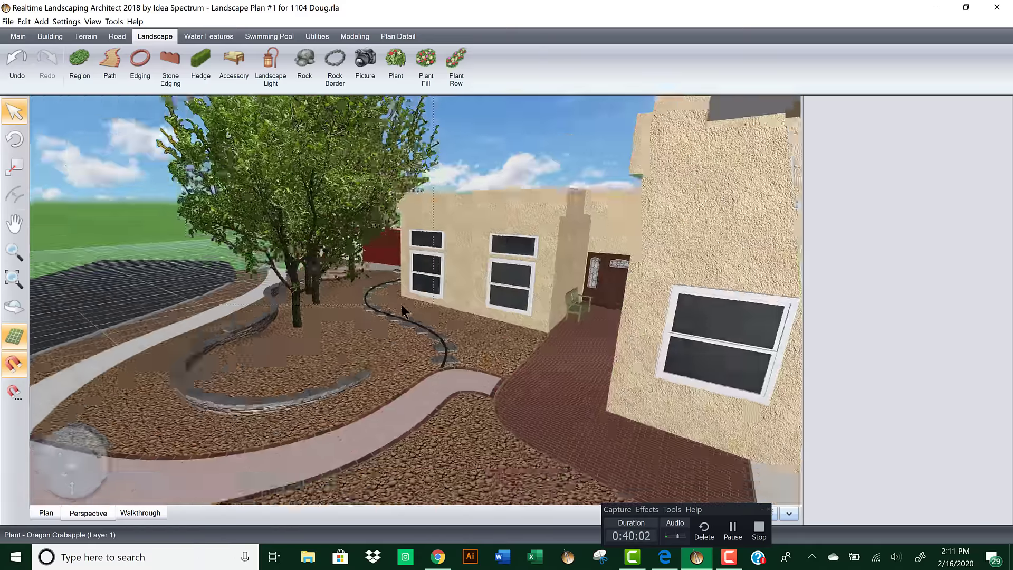
scroll(405, 314, up, 6)
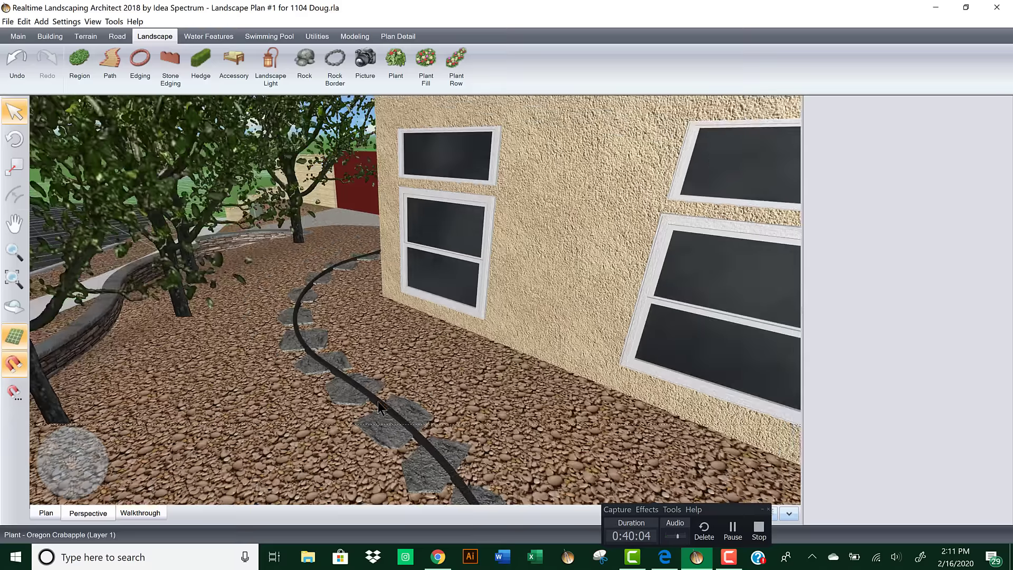
click(378, 401)
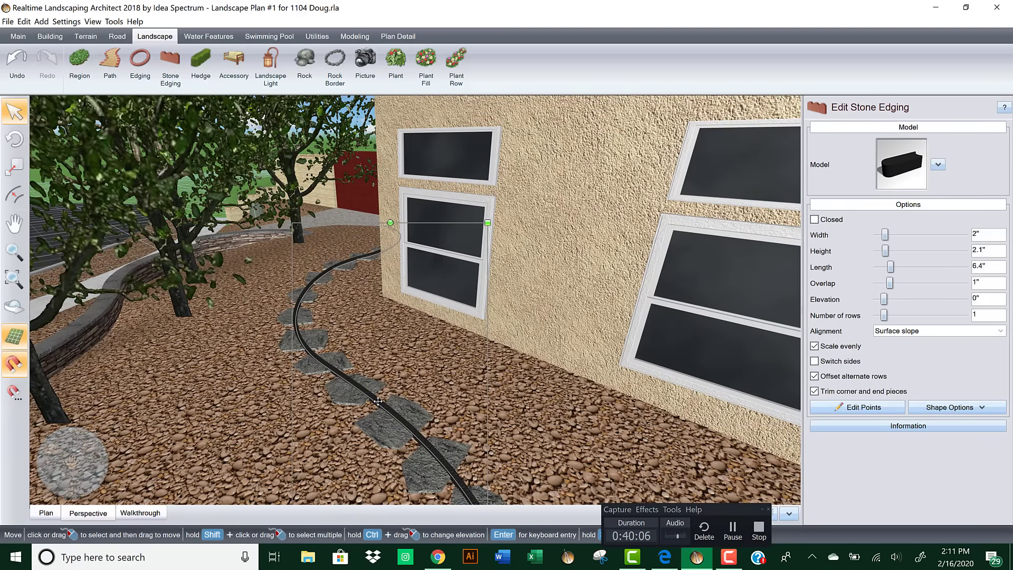
key(Delete)
scroll(375, 401, down, 5)
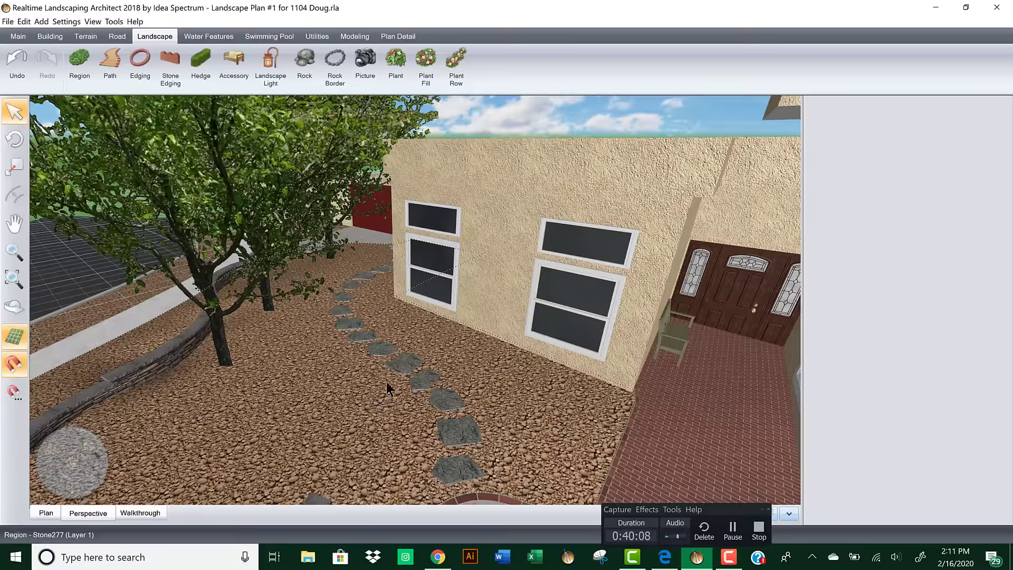
middle_drag(408, 366, 421, 363)
mouse_move(442, 369)
mouse_down()
mouse_move(533, 369)
mouse_move(403, 366)
mouse_move(403, 375)
mouse_move(434, 376)
mouse_up()
scroll(432, 375, down, 5)
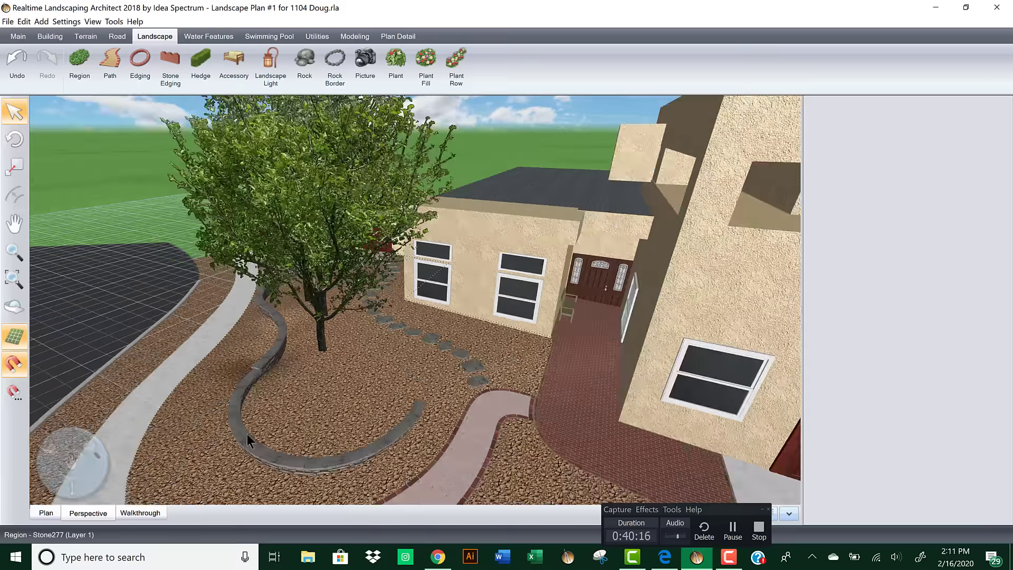
Step: Save the plan to the Desktop under its current name, replacing the existing file
click(8, 21)
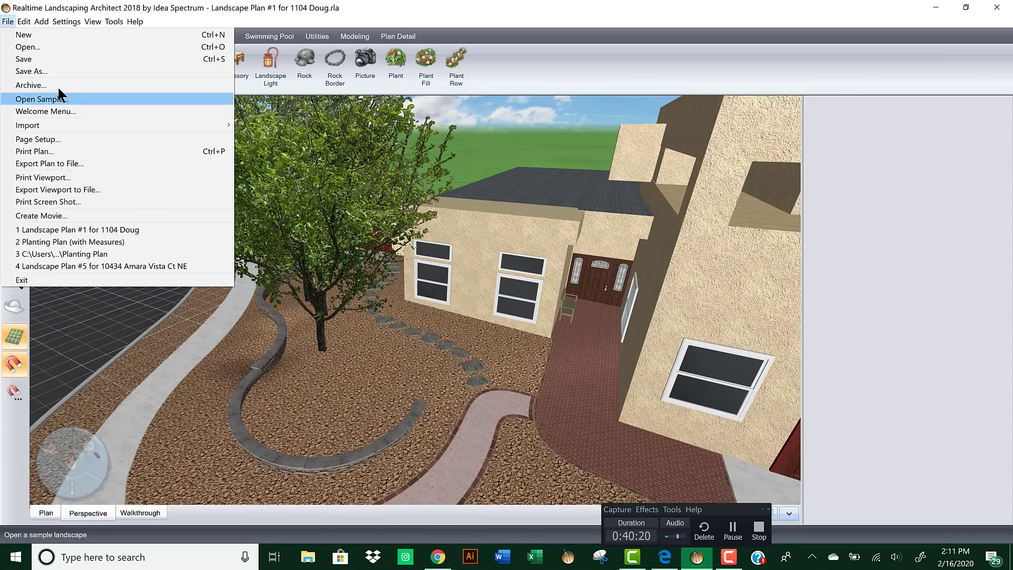
click(52, 74)
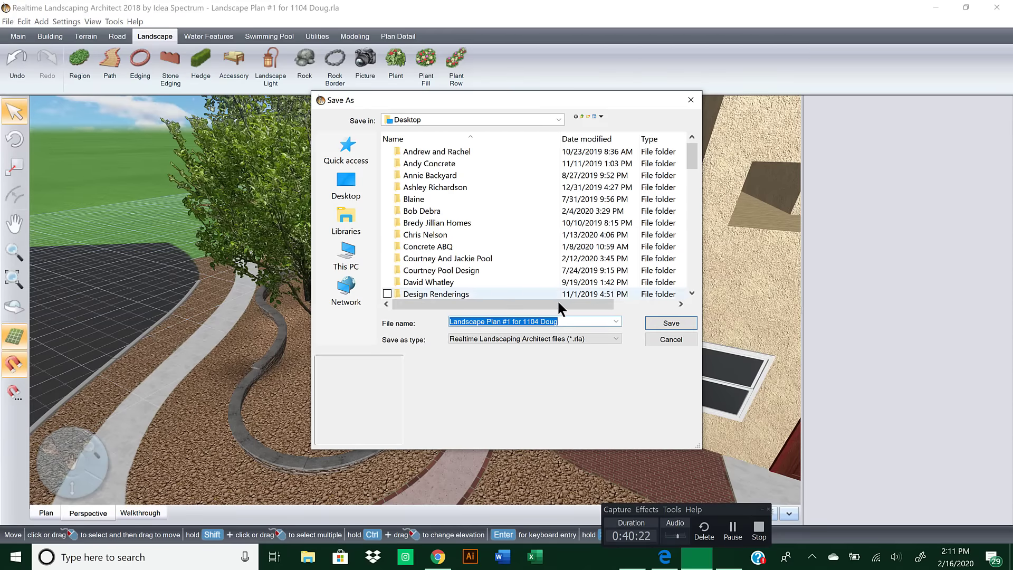
click(649, 319)
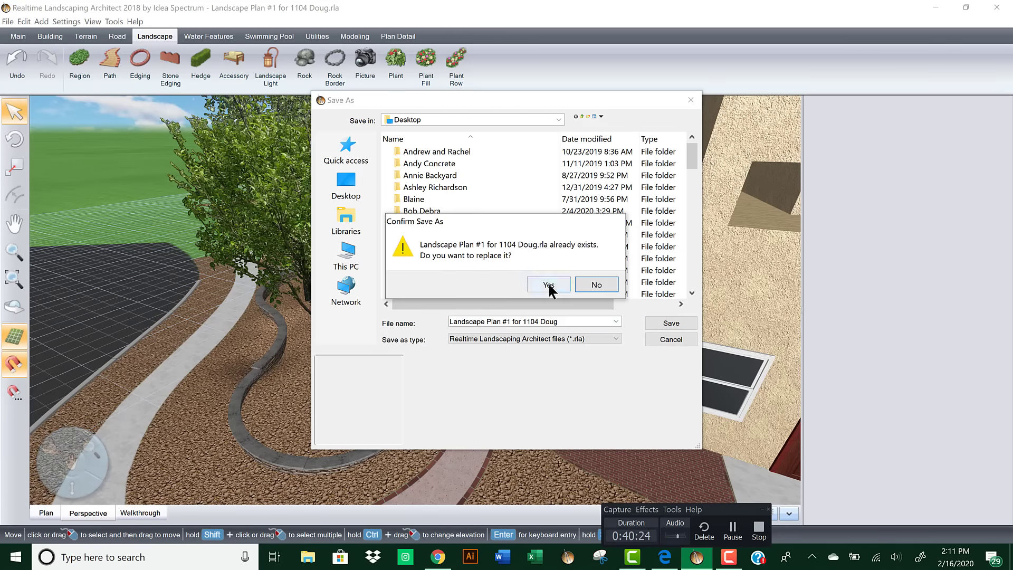
click(548, 284)
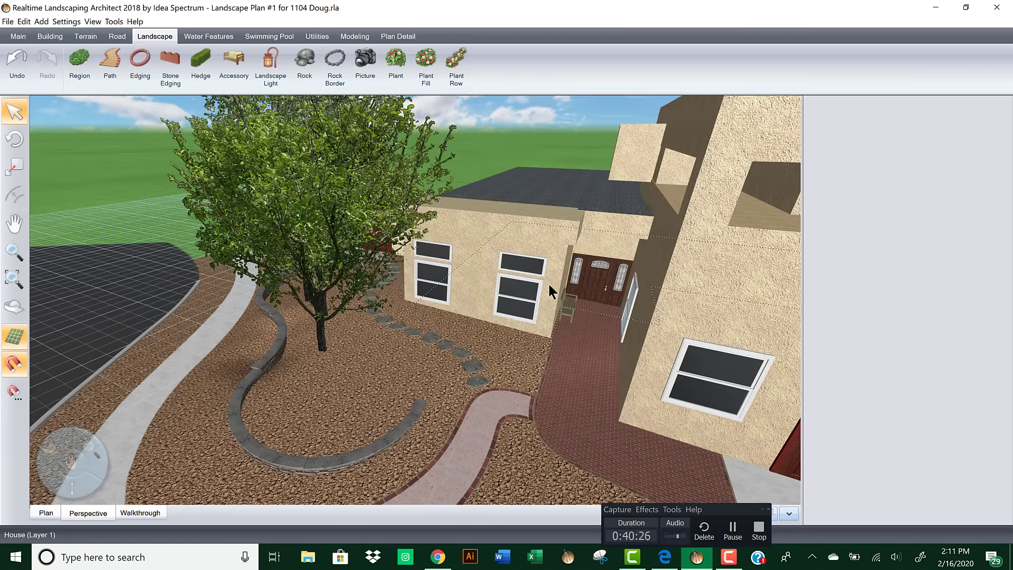
Step: Check the site sketch PDF in the browser, and place a copy of the tree bed's curved retaining wall closer to the street
scroll(475, 343, up, 3)
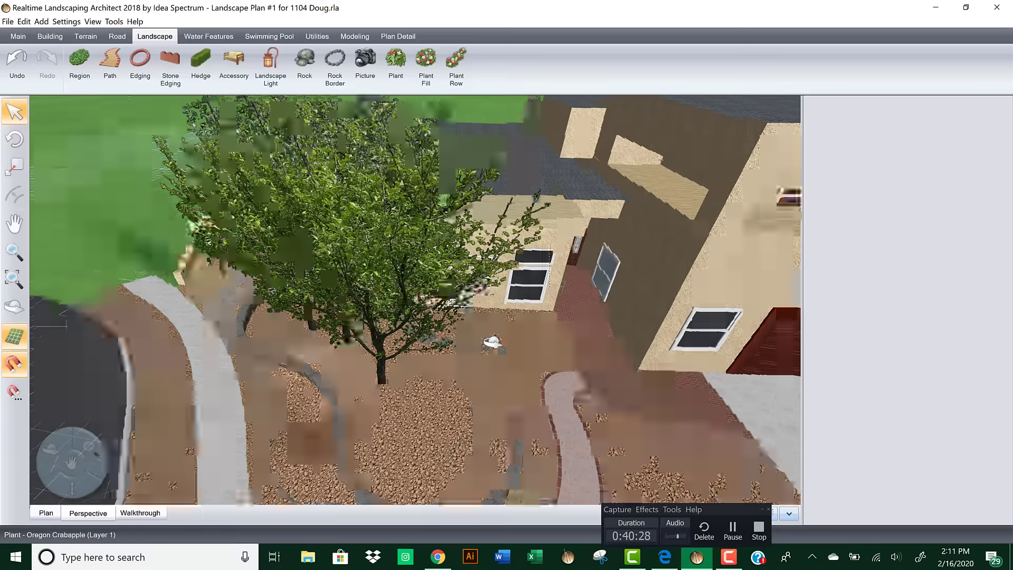
scroll(491, 343, down, 5)
click(665, 558)
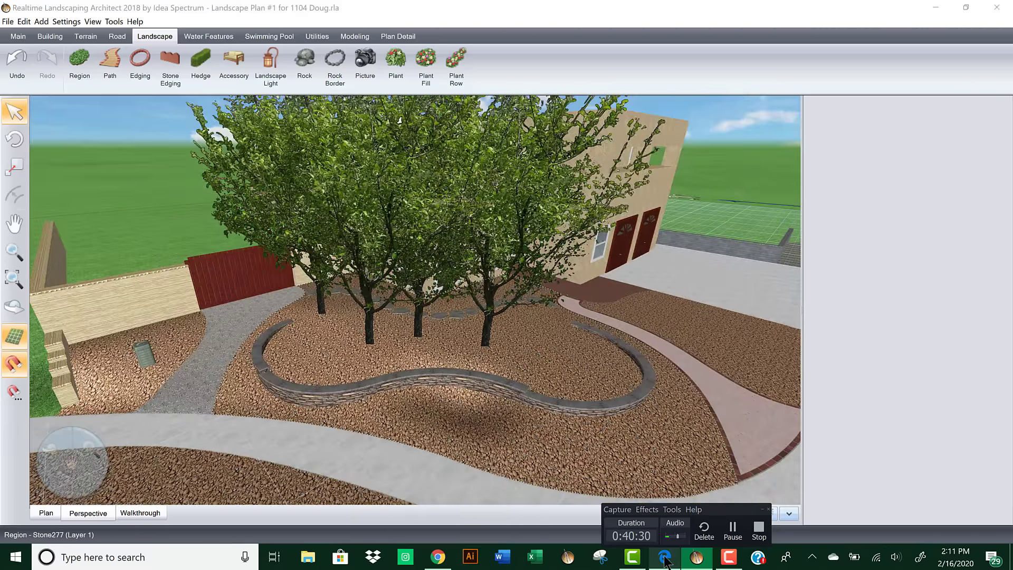
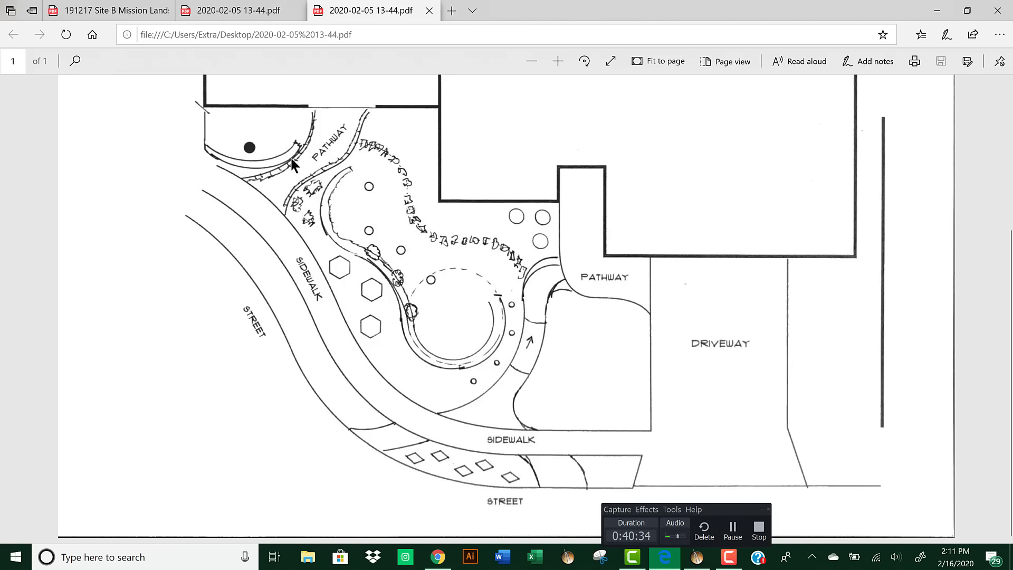
click(937, 12)
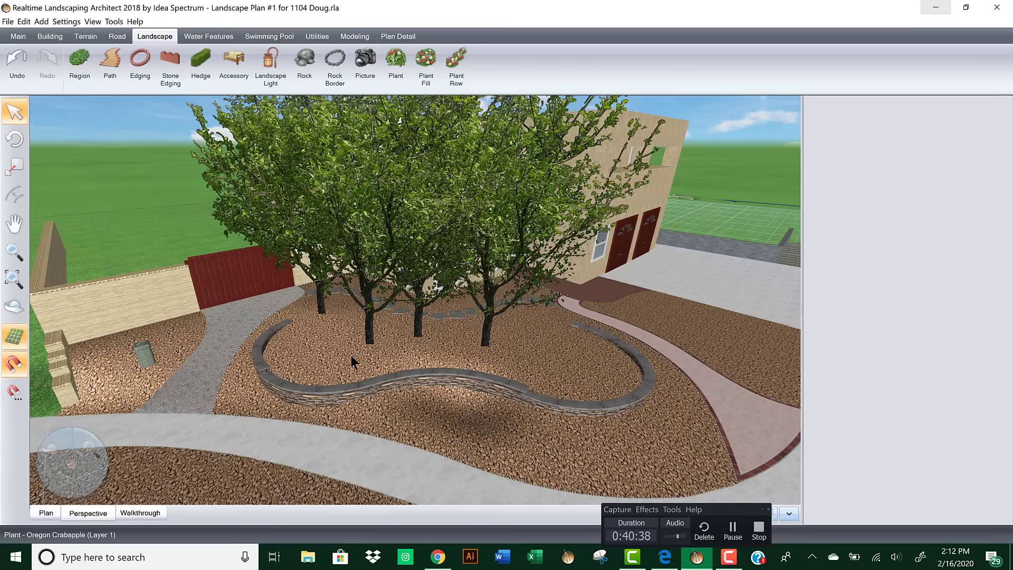
middle_drag(351, 355, 357, 379)
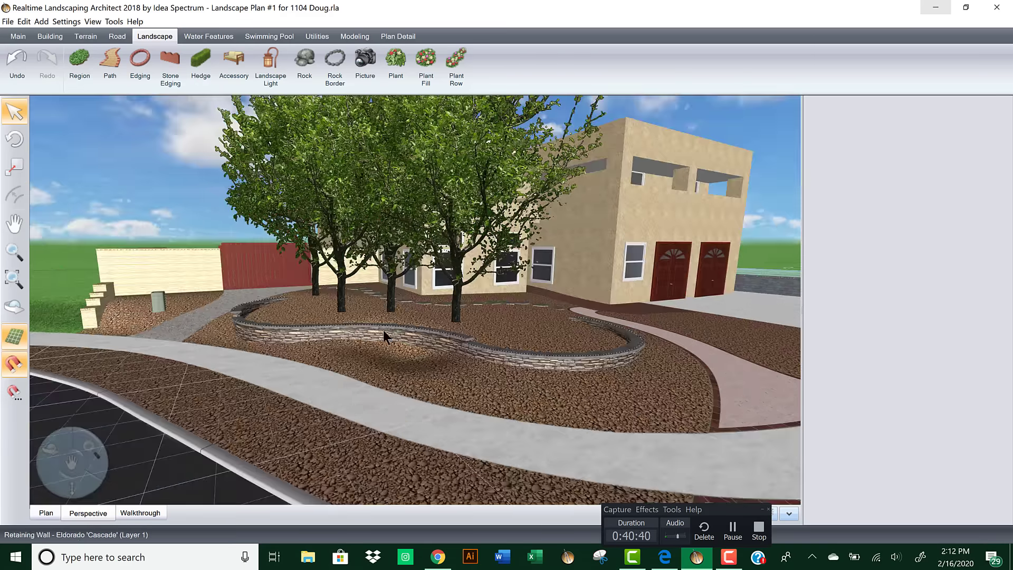
click(286, 332)
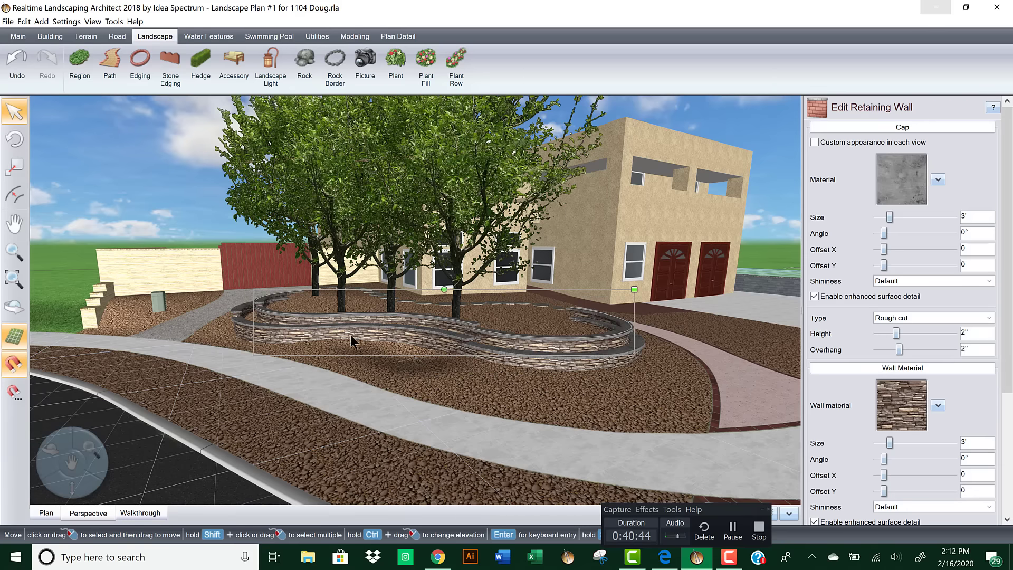
middle_drag(350, 334, 359, 350)
drag(289, 353, 192, 357)
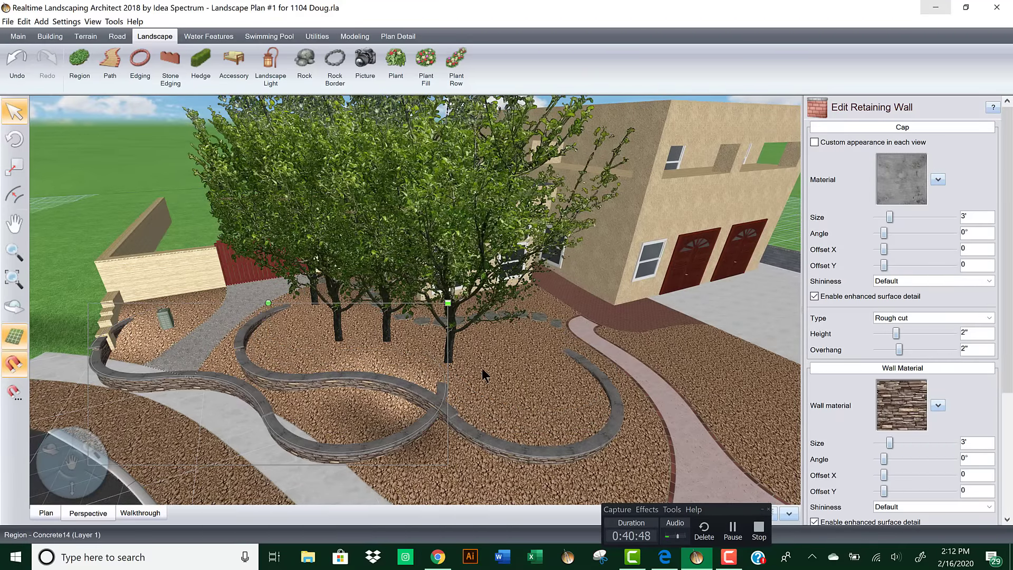
Step: Shorten the copied retaining wall by deleting the three points at its end that overlaps the tree bed wall
scroll(944, 438, down, 3)
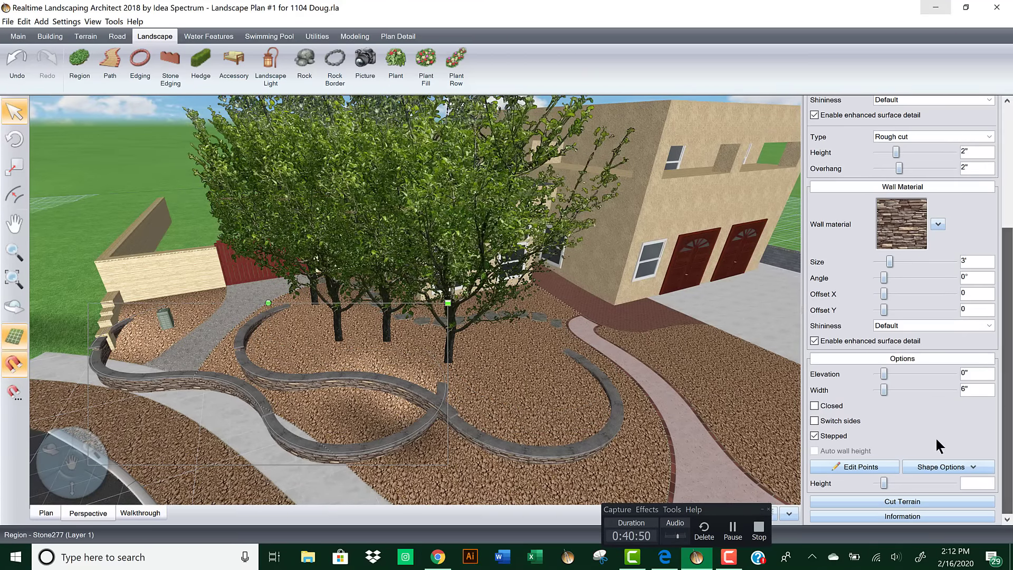
click(868, 467)
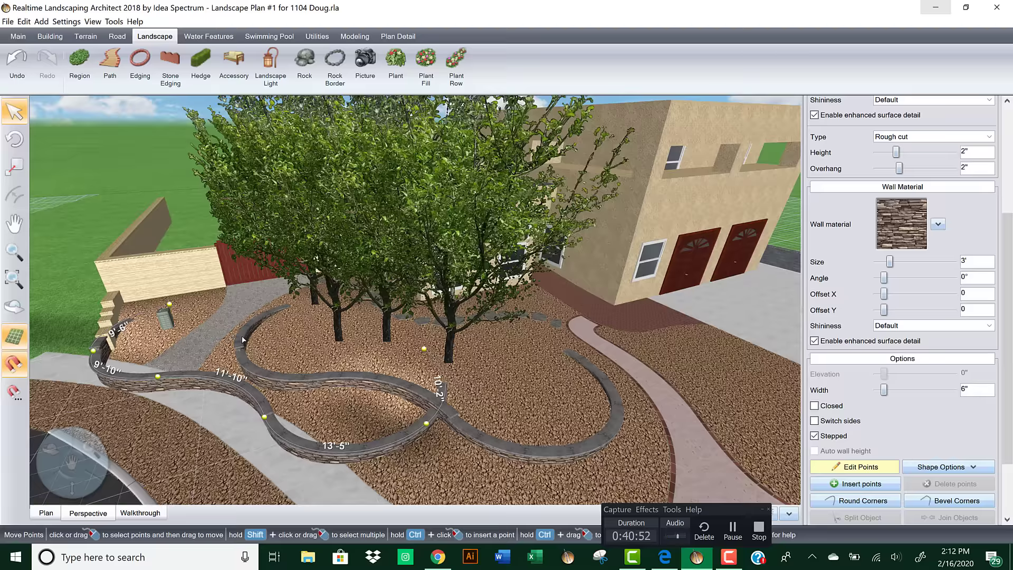
drag(218, 335, 510, 492)
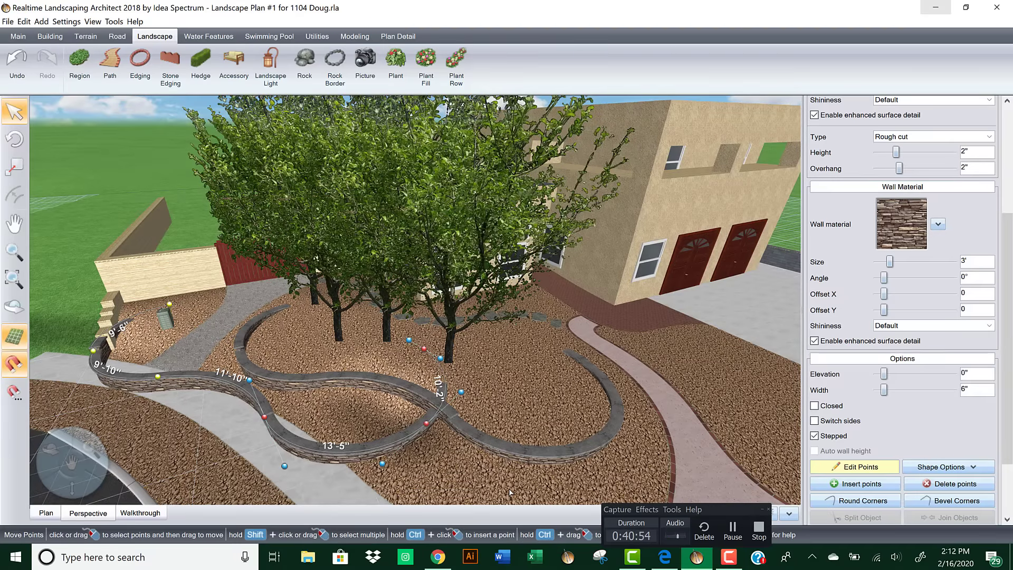
key(Delete)
Step: Move the shortened retaining wall into the rock area around the green utility box and scale it down to fit there
scroll(202, 349, up, 8)
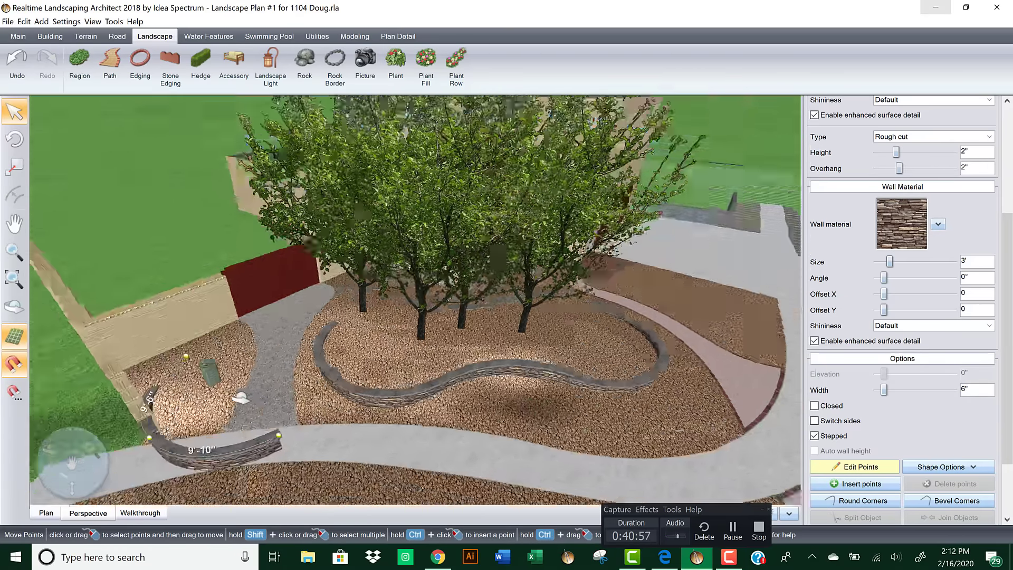
middle_drag(241, 397, 512, 333)
scroll(511, 333, up, 3)
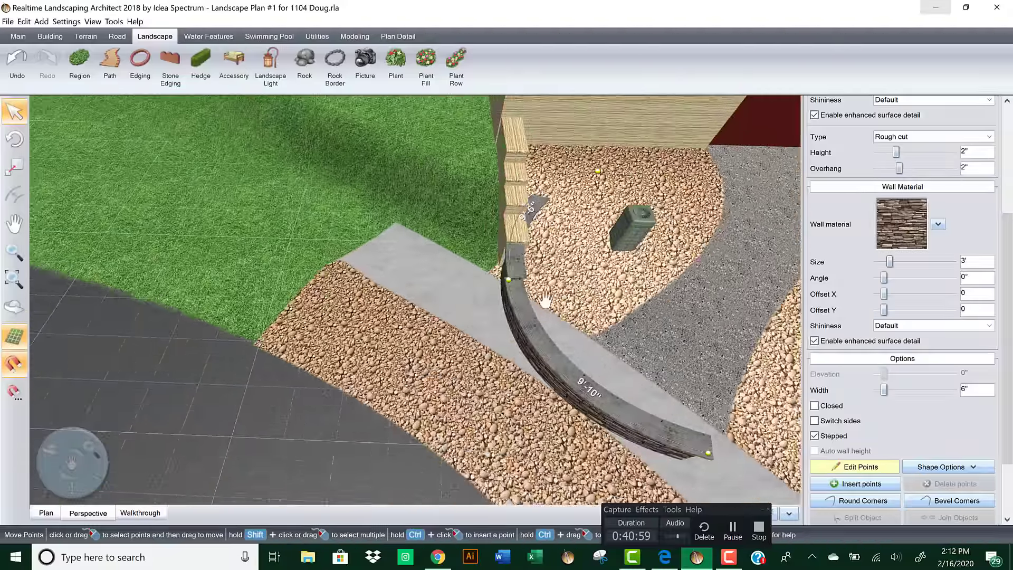
scroll(399, 218, up, 3)
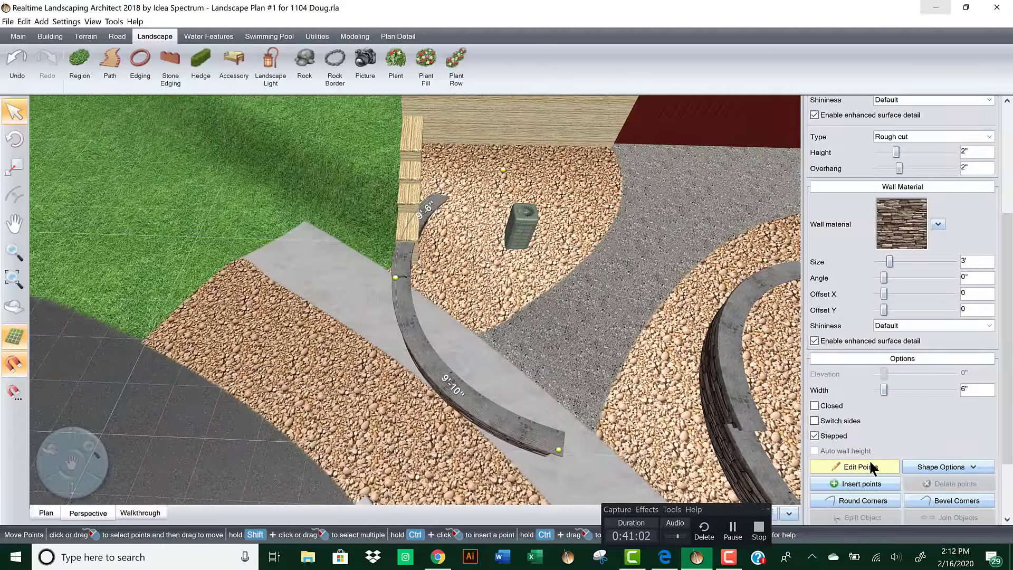
click(495, 227)
drag(476, 169, 390, 258)
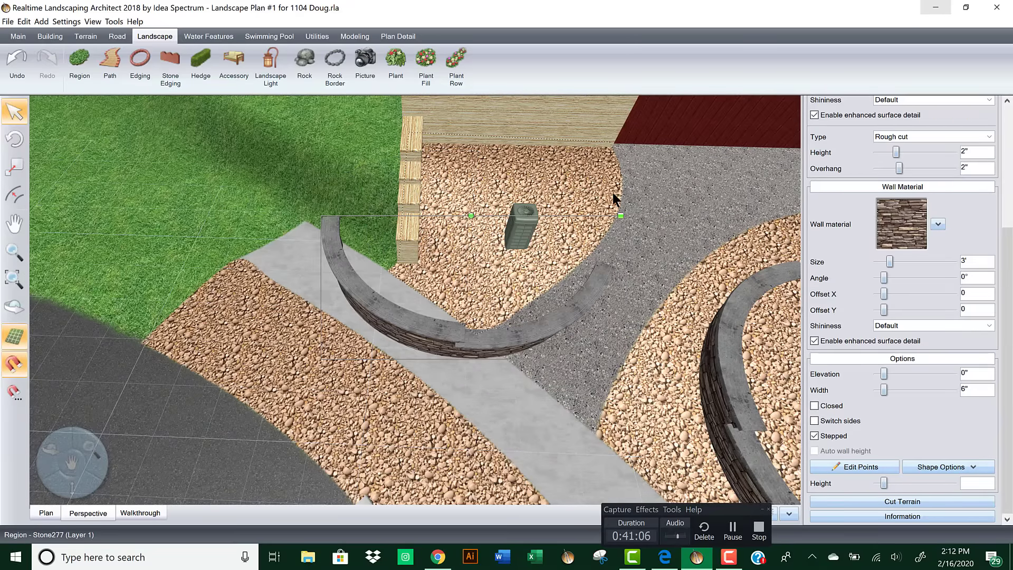
drag(602, 221, 545, 265)
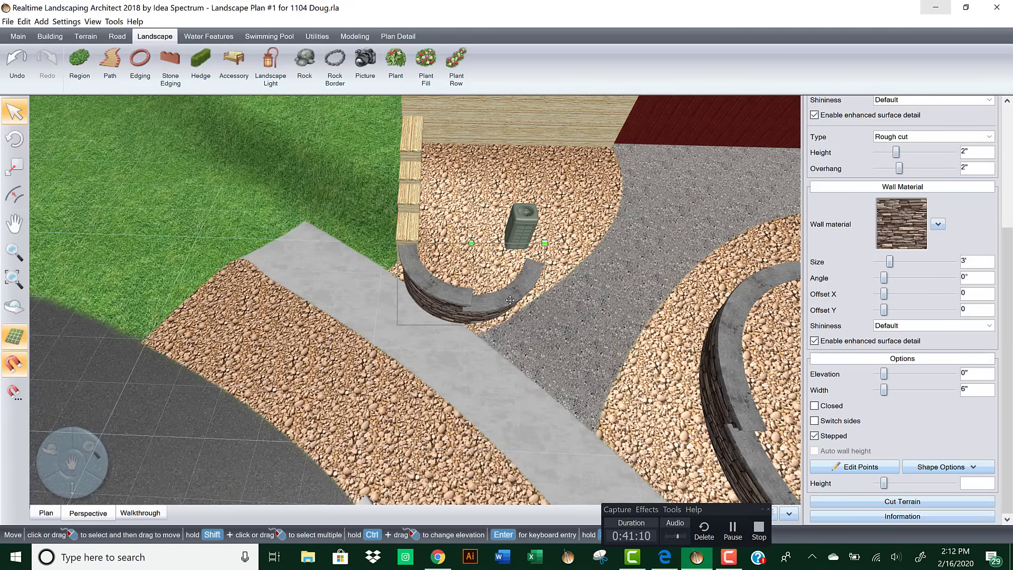
drag(510, 301, 535, 236)
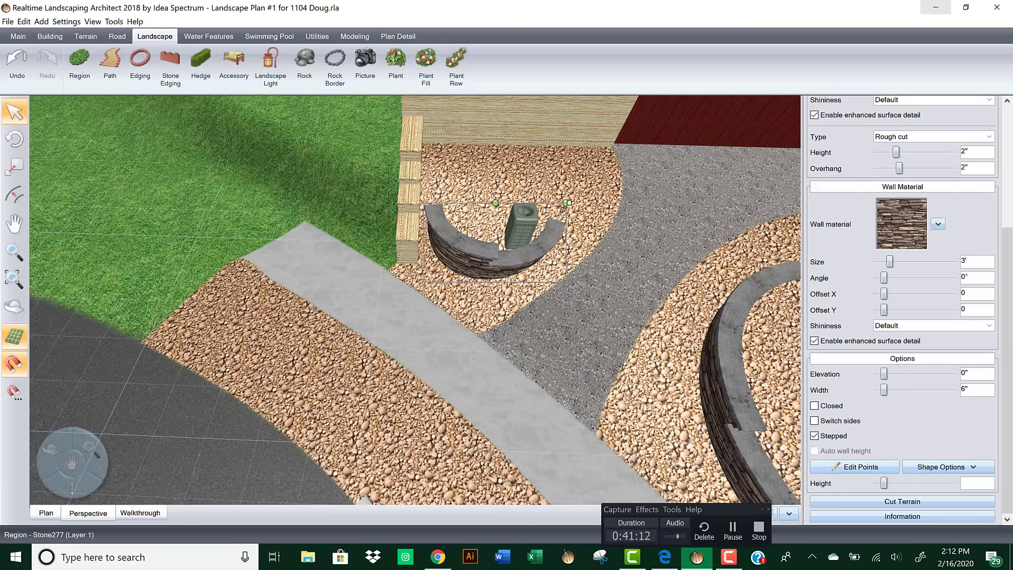
Step: Enlarge the retaining wall around the utility box by 126.7% and again by 111.6%, and reposition it along the rock area's curve
drag(567, 202, 598, 197)
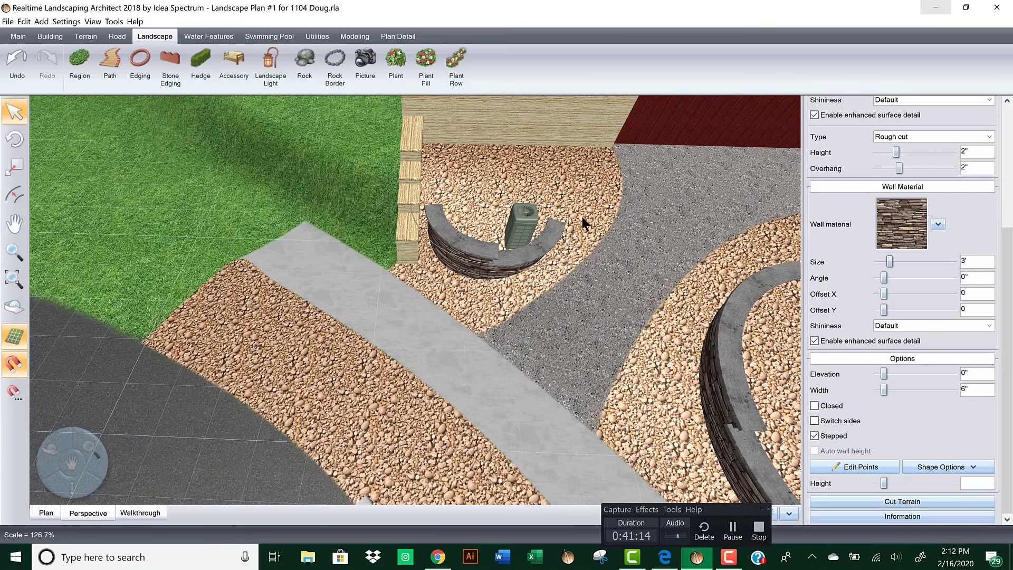
middle_drag(567, 235, 570, 253)
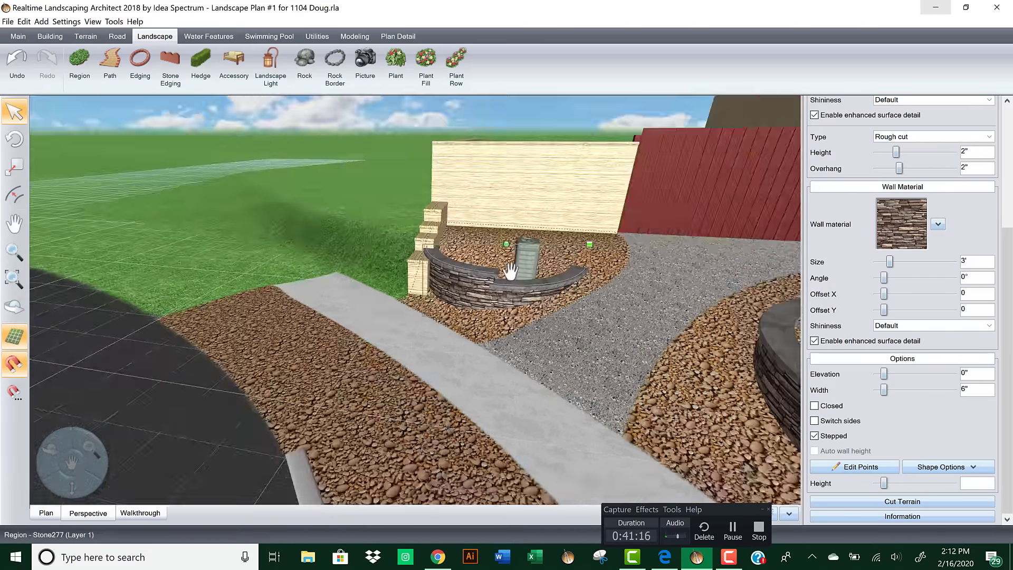
middle_drag(510, 271, 478, 320)
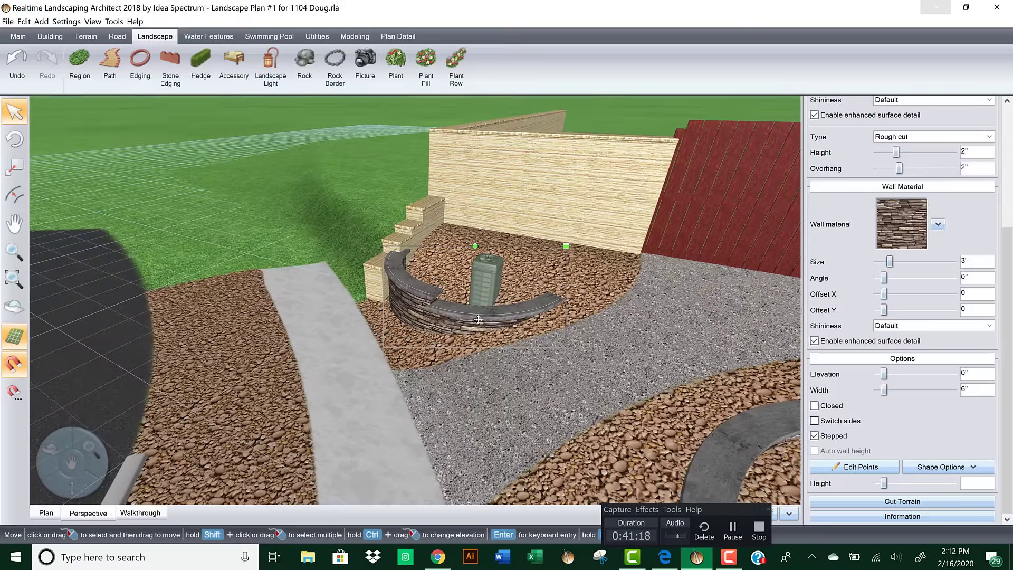
drag(565, 246, 575, 244)
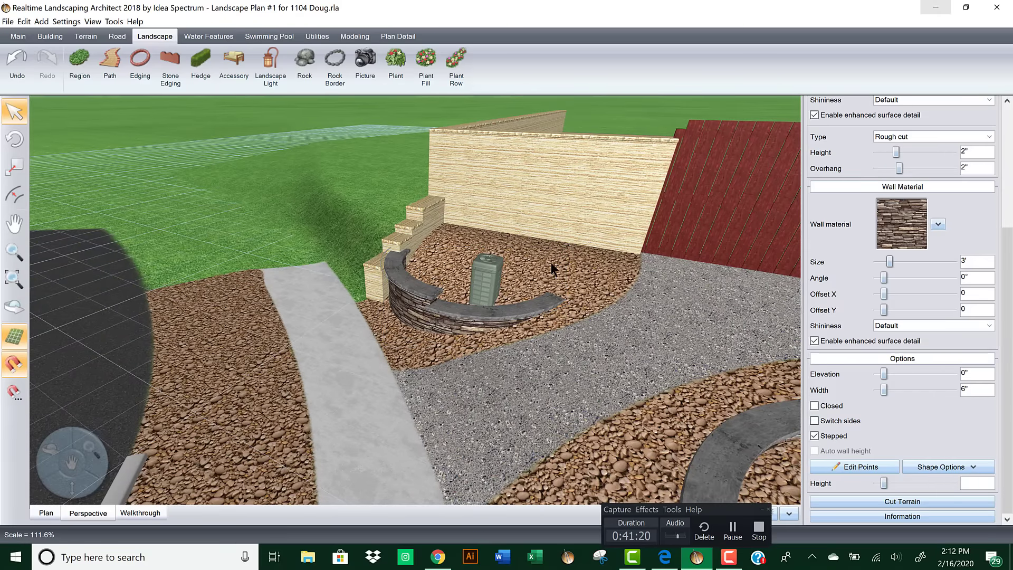
drag(464, 317, 494, 324)
Step: Shift the retaining wall against the stepped block wall and scale it up slightly to follow the path's edge
right_drag(482, 331, 407, 274)
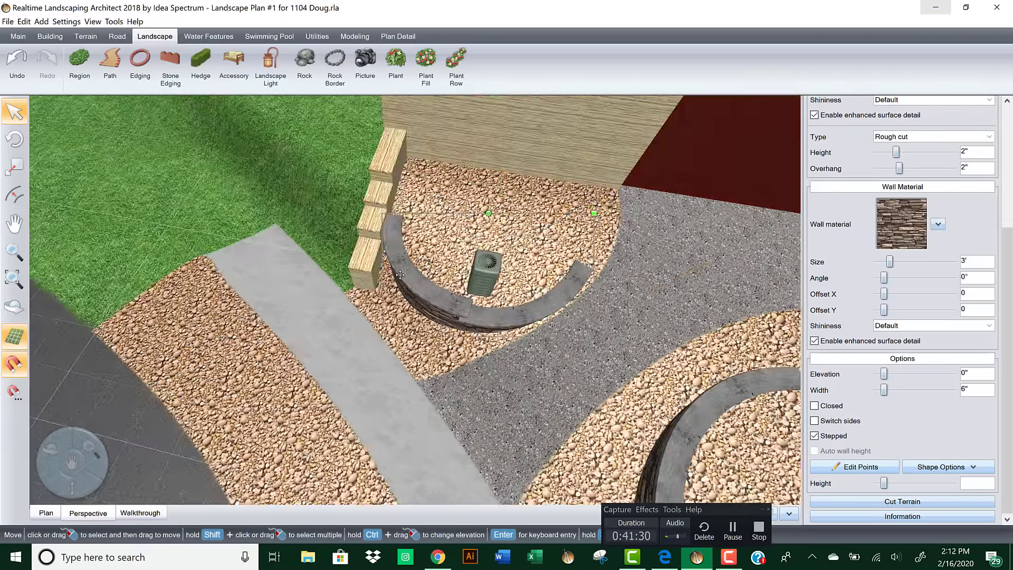
drag(401, 274, 388, 295)
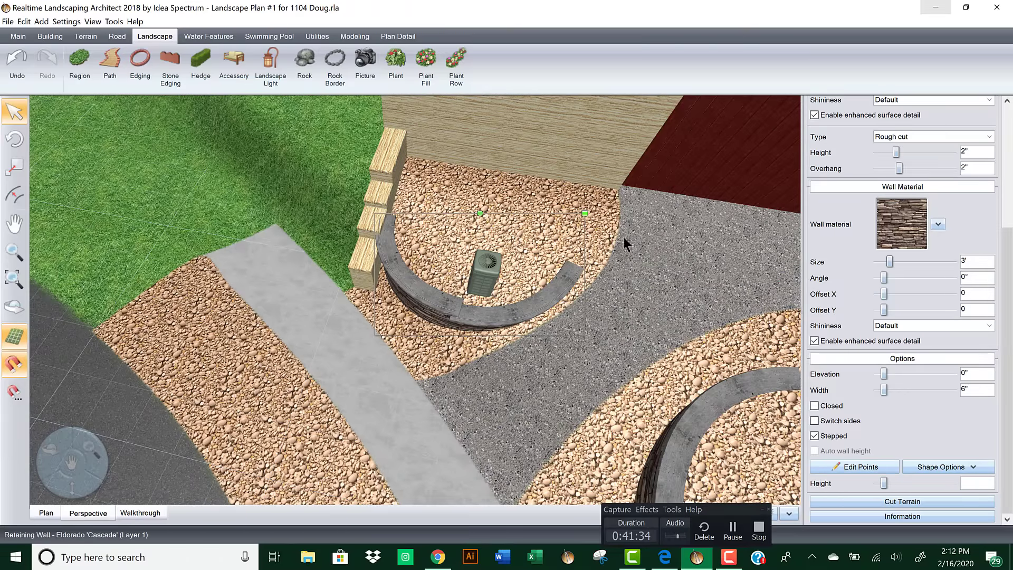
drag(588, 211, 605, 211)
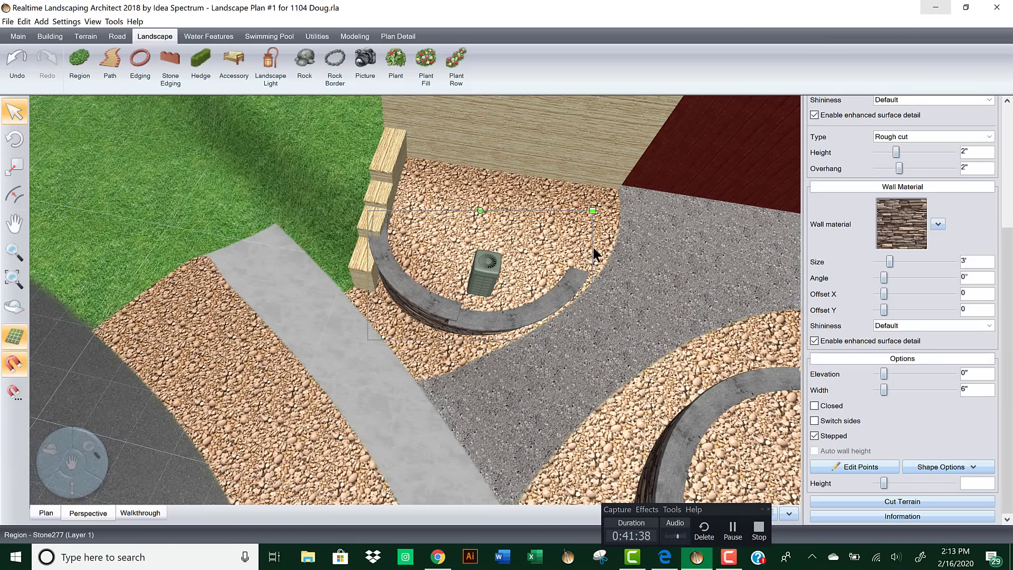
middle_drag(594, 254, 556, 255)
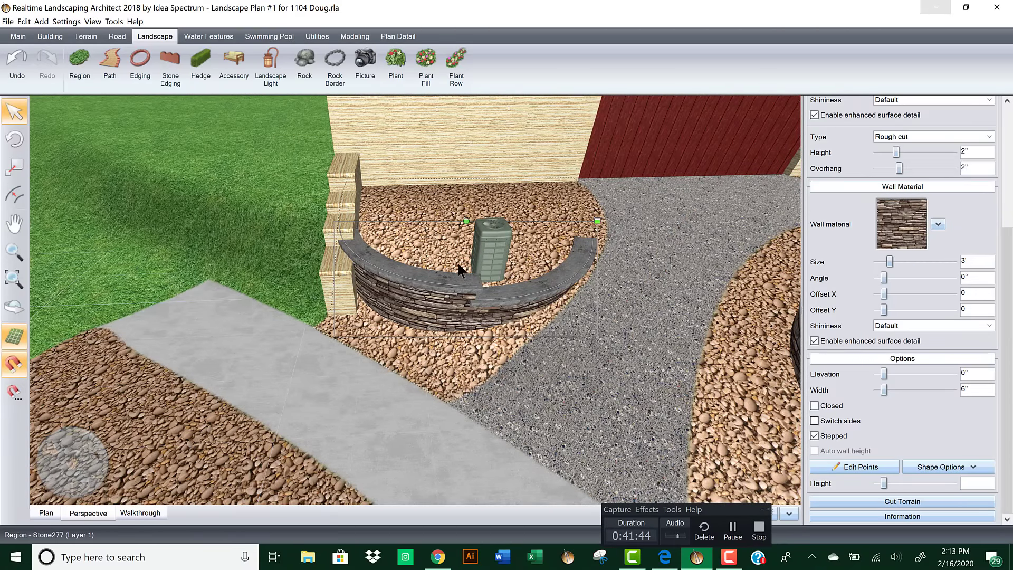
drag(601, 216, 603, 222)
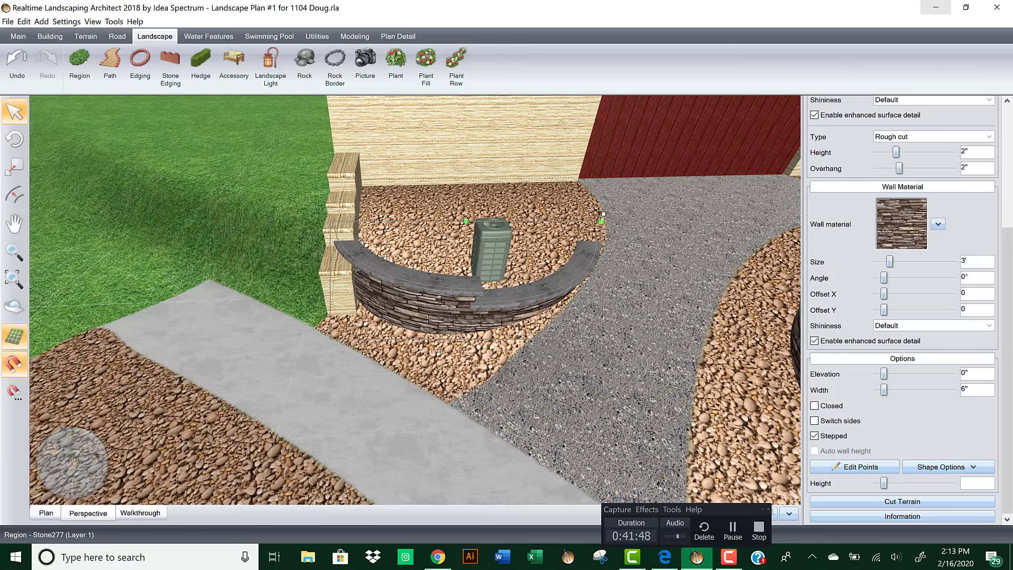
middle_drag(603, 222, 407, 293)
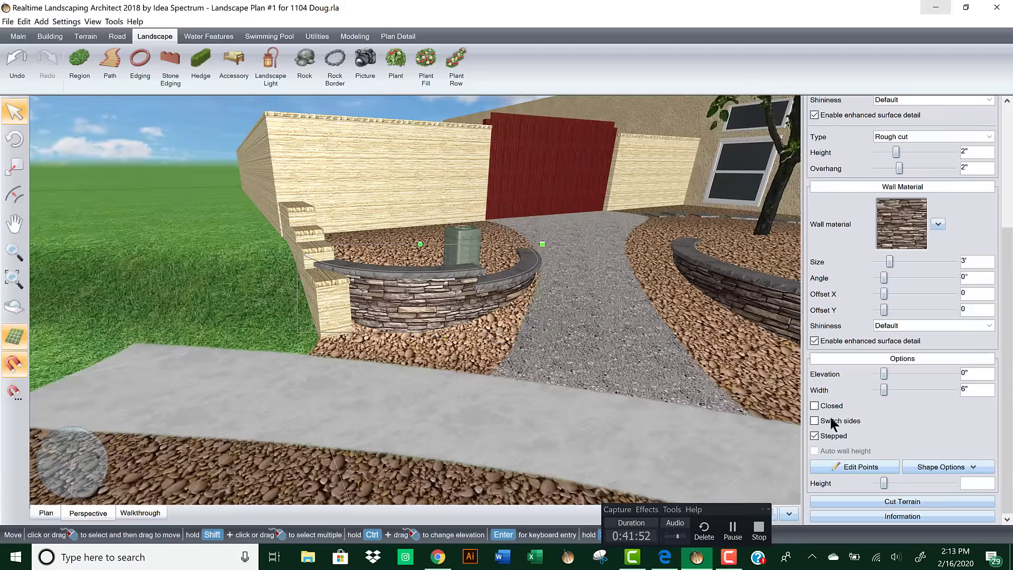
Step: Lower the retaining wall's end point beside the stepped block wall to a height of 1'-9"
click(851, 470)
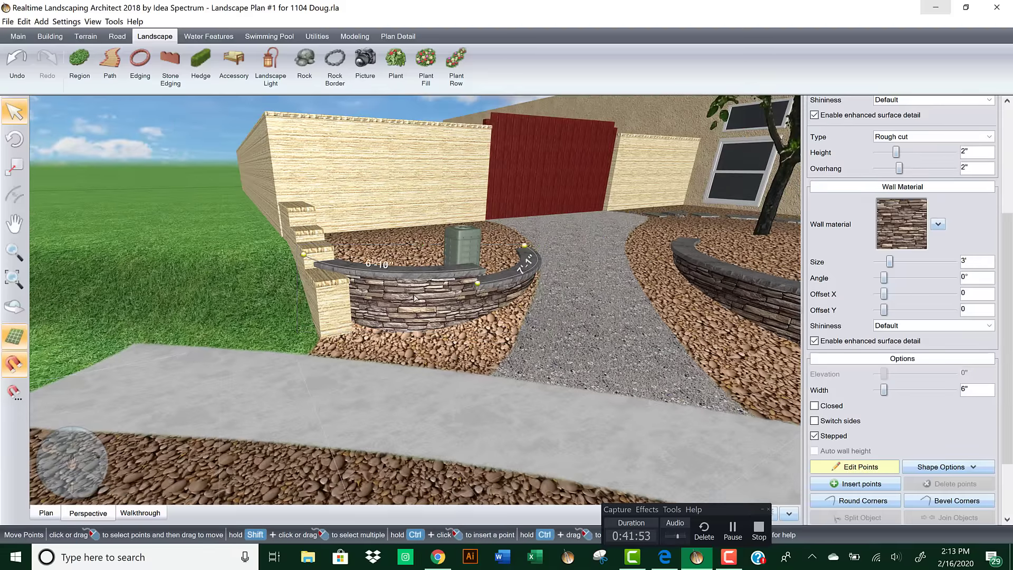
click(490, 330)
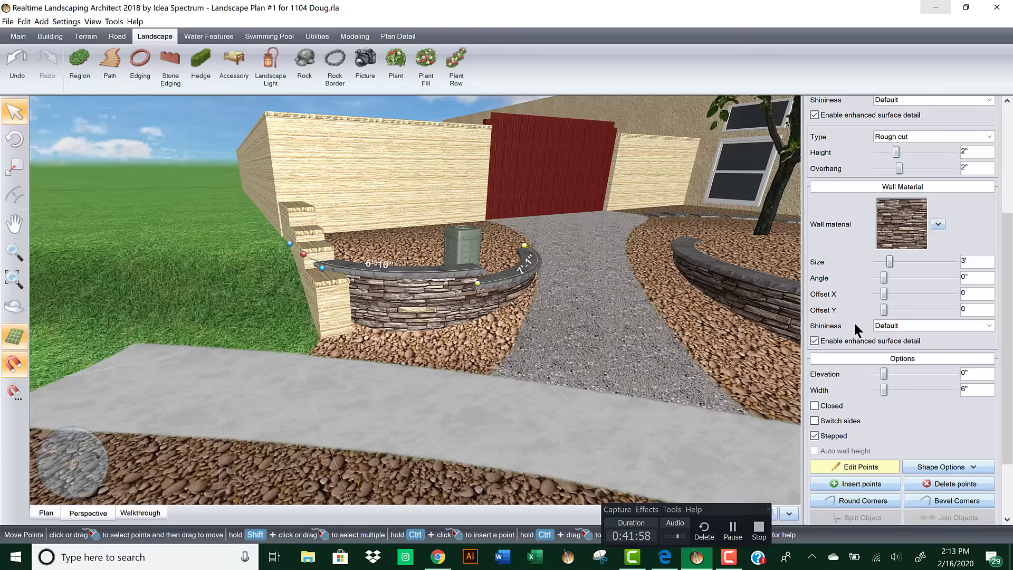
scroll(858, 329, down, 3)
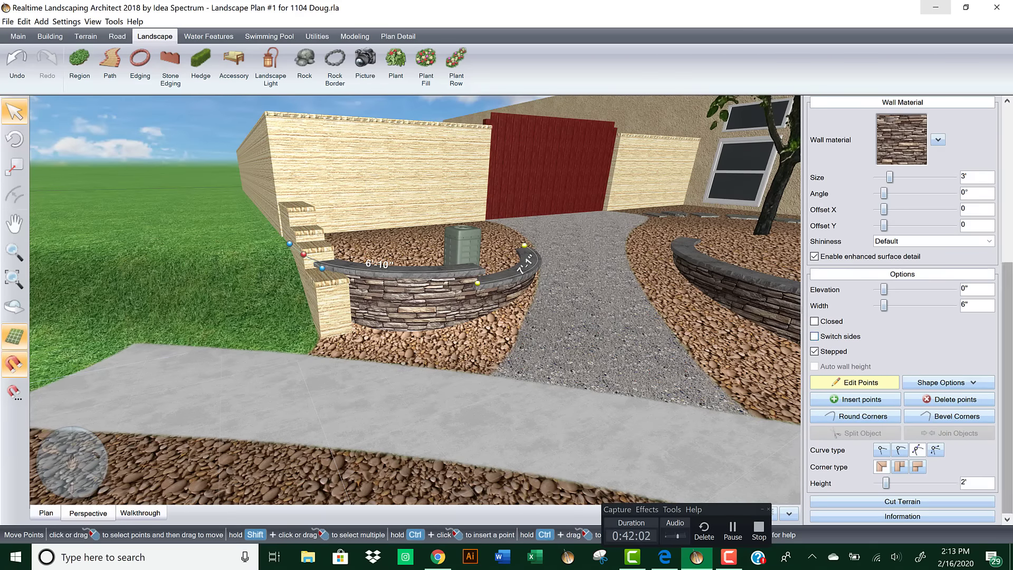
click(876, 483)
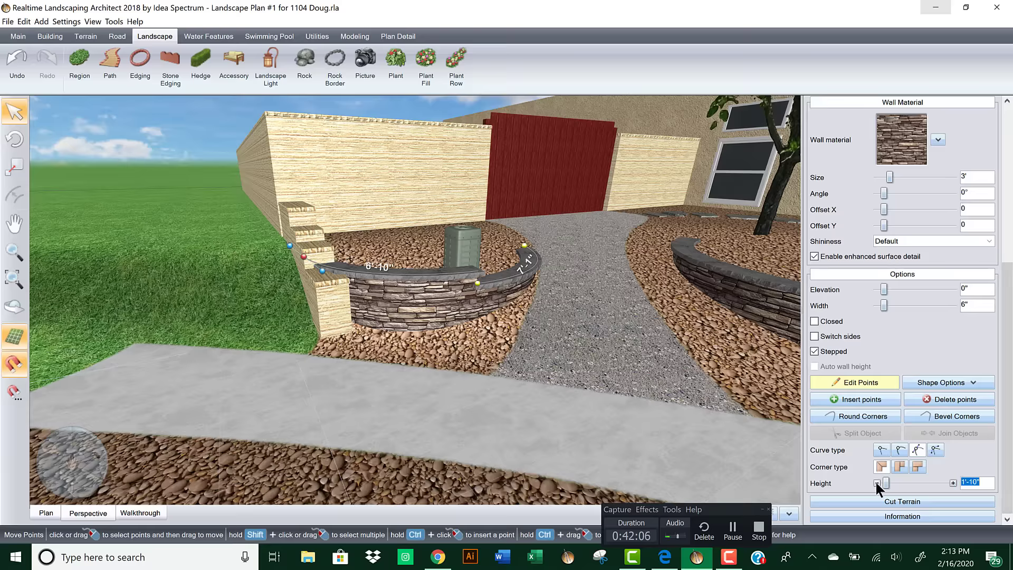
click(876, 482)
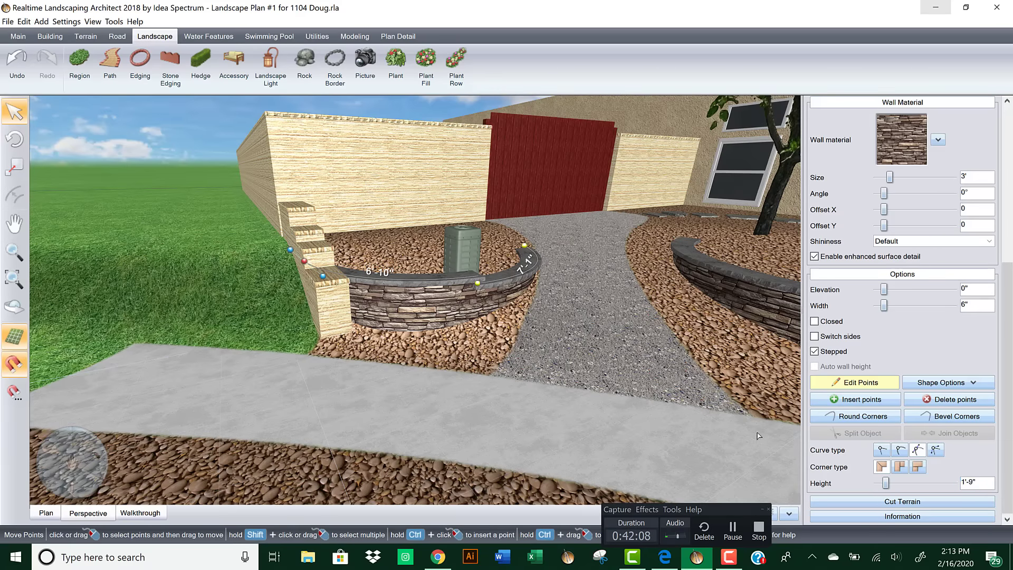
Step: Move the retaining wall's end point to the front of the lowest block step, making that segment about 4'-5" long
right_drag(718, 390, 536, 336)
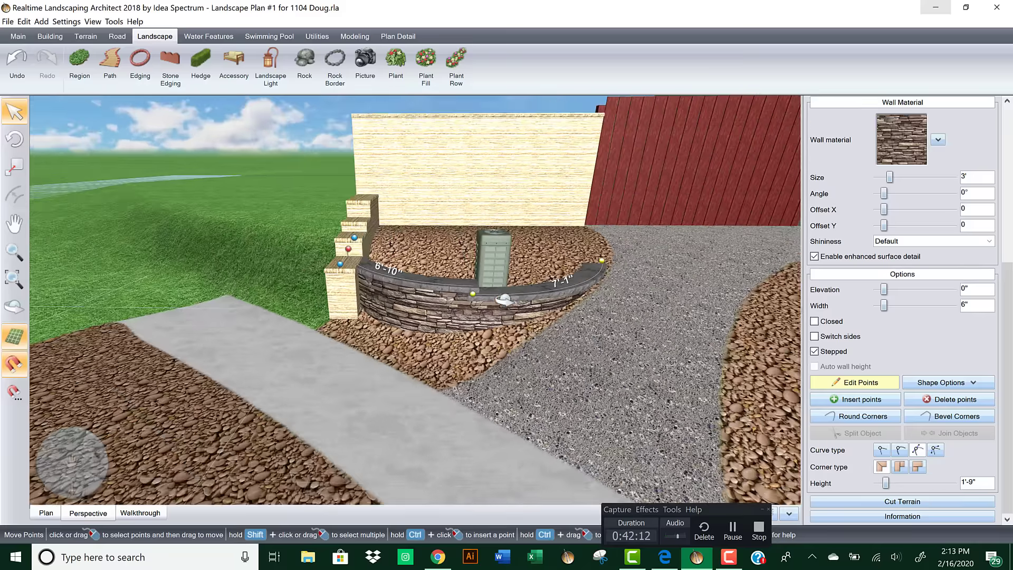
mouse_move(504, 299)
right_down()
mouse_move(524, 303)
mouse_move(456, 307)
mouse_move(490, 312)
right_up()
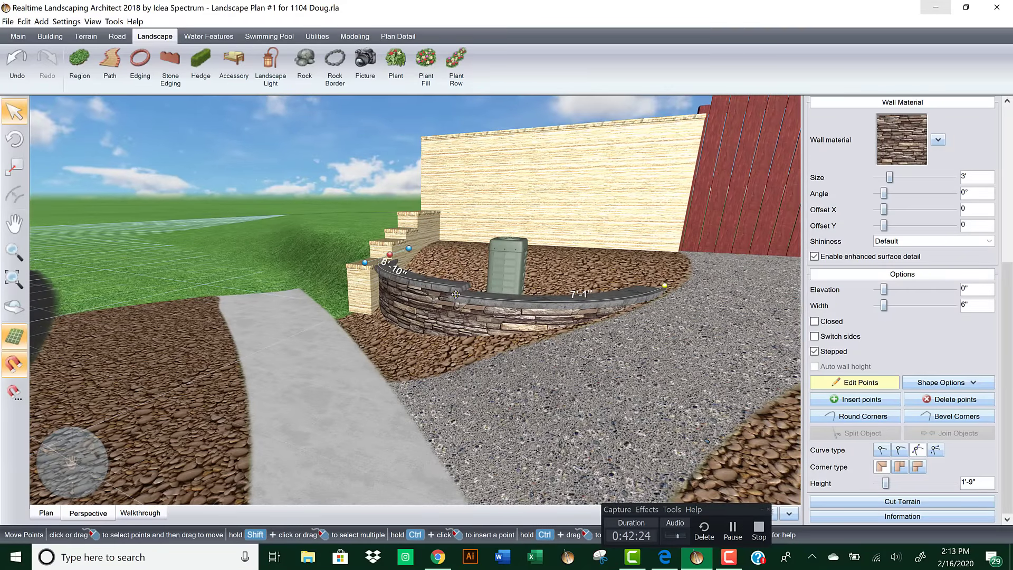
right_drag(471, 296, 381, 246)
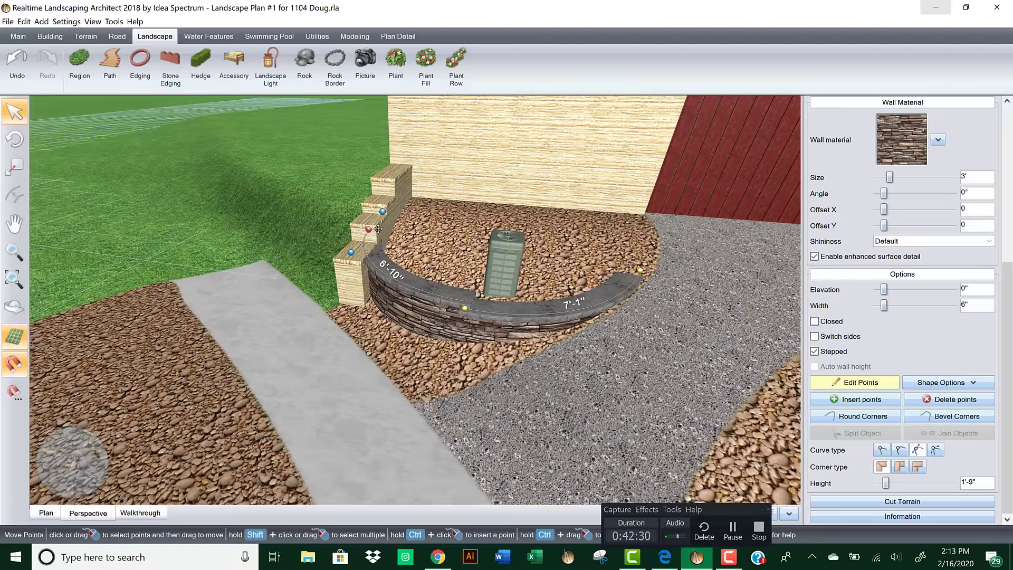
drag(378, 229, 389, 229)
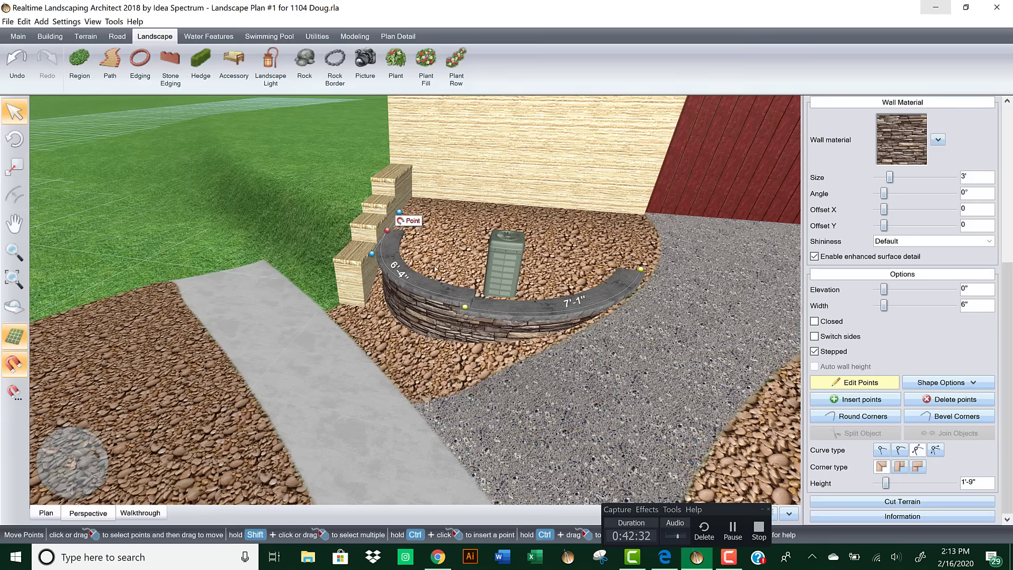
right_drag(434, 268, 448, 315)
drag(395, 242, 371, 246)
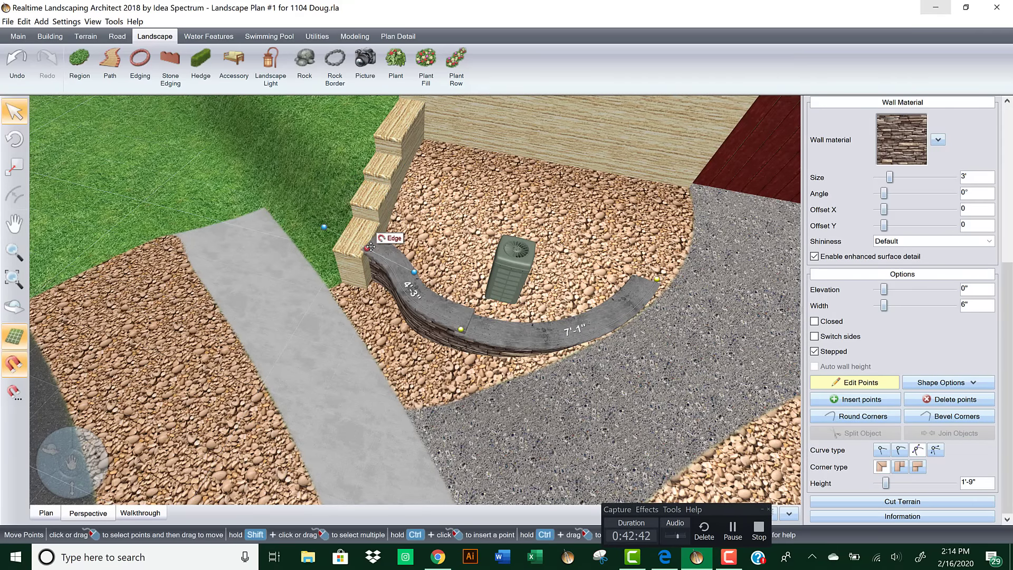
right_drag(371, 246, 404, 258)
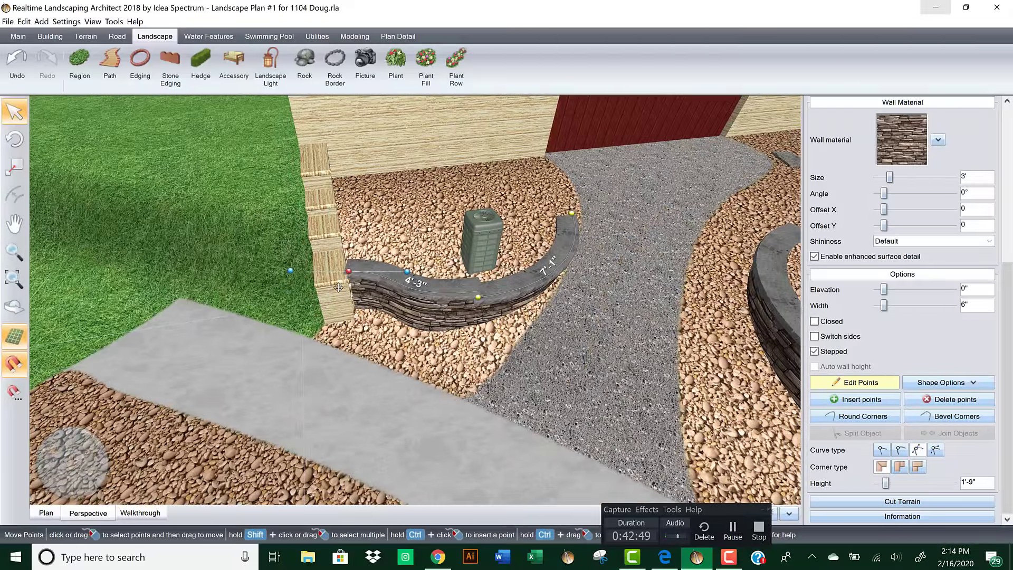
drag(339, 287, 335, 293)
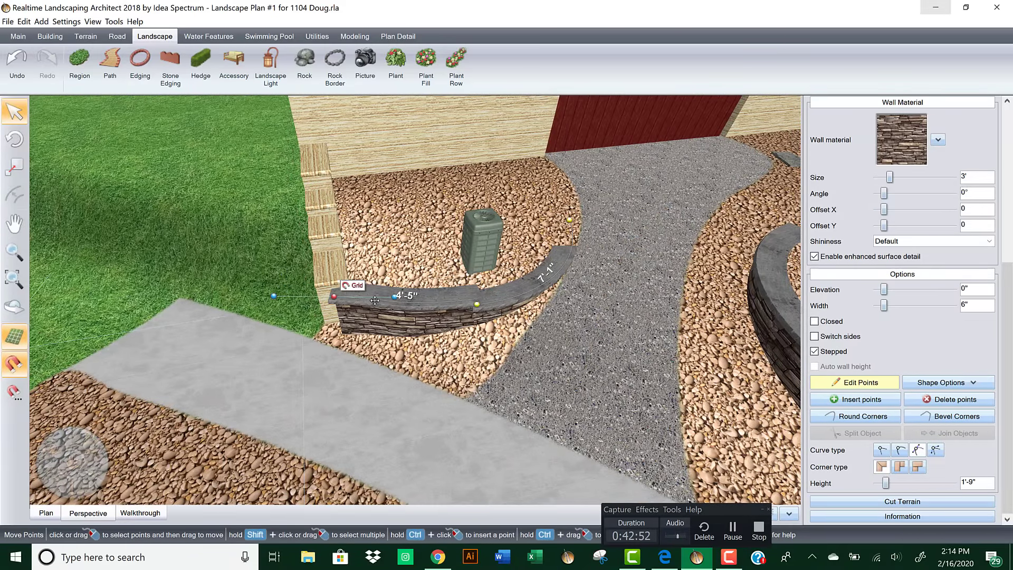
Step: Refine the end point's position at the lowest block step and adjust its curve handle, making the segment about 4'-8" long
mouse_move(375, 300)
right_down()
mouse_move(401, 253)
mouse_move(409, 289)
mouse_move(376, 294)
right_up()
middle_drag(376, 293, 466, 295)
scroll(466, 295, up, 3)
drag(432, 238, 427, 239)
mouse_move(489, 282)
right_down()
mouse_move(493, 314)
mouse_move(518, 296)
mouse_move(500, 287)
right_up()
drag(499, 286, 512, 268)
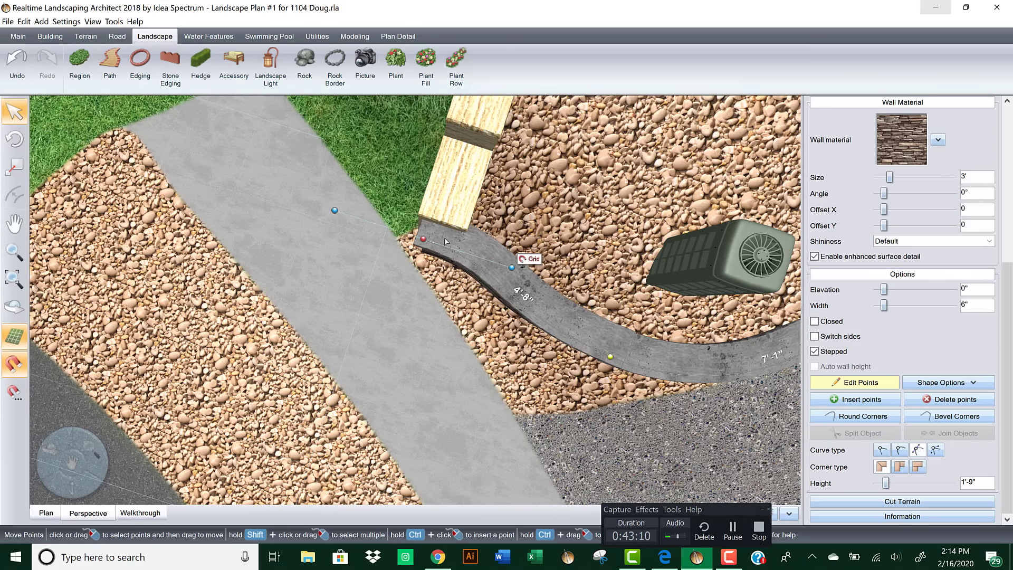
Step: Nudge the retaining wall's end point outward until it lines up with the outer corner of the stepped block wall
middle_drag(506, 296, 413, 264)
scroll(413, 264, up, 4)
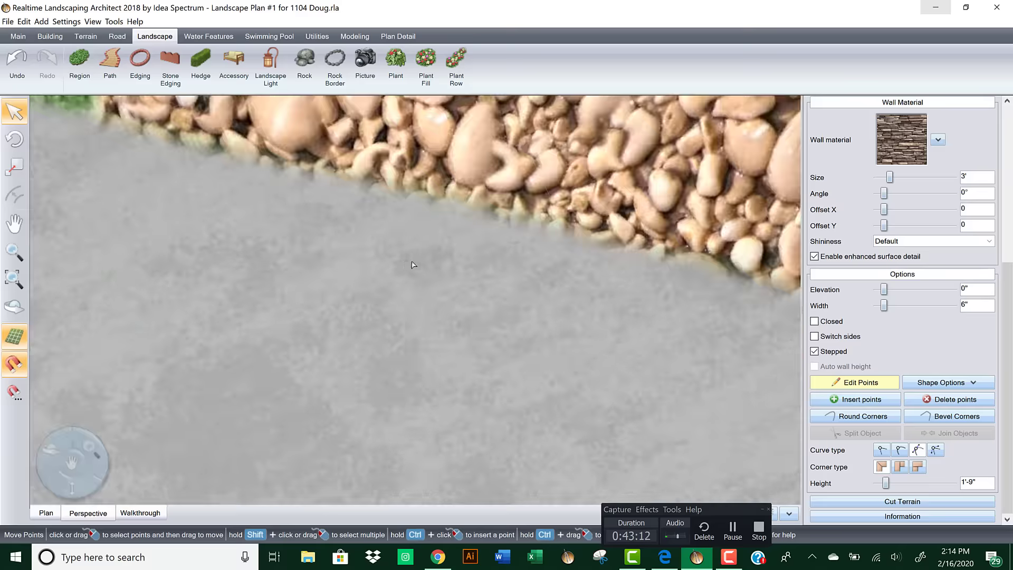
scroll(499, 327, down, 5)
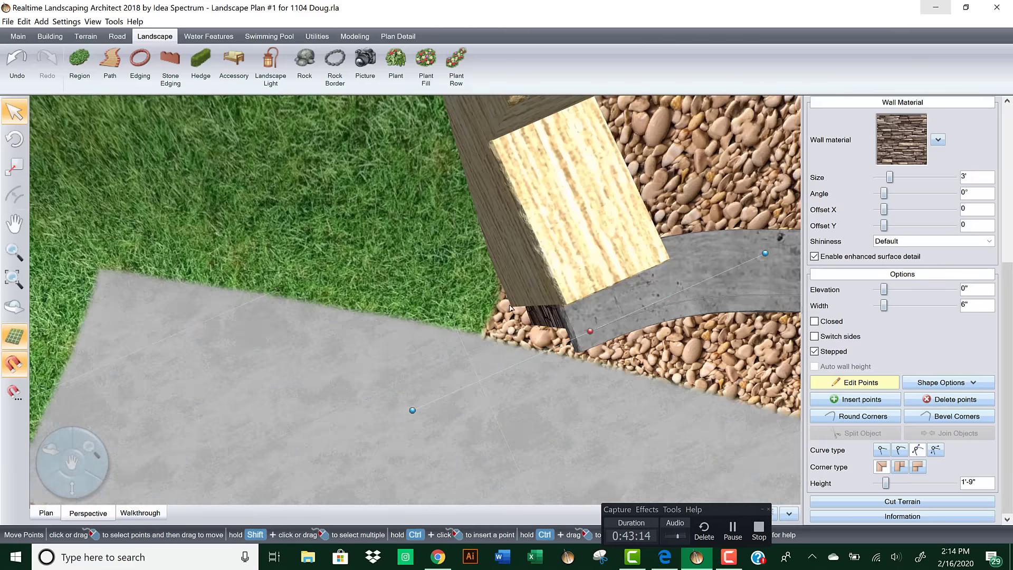
scroll(496, 280, up, 6)
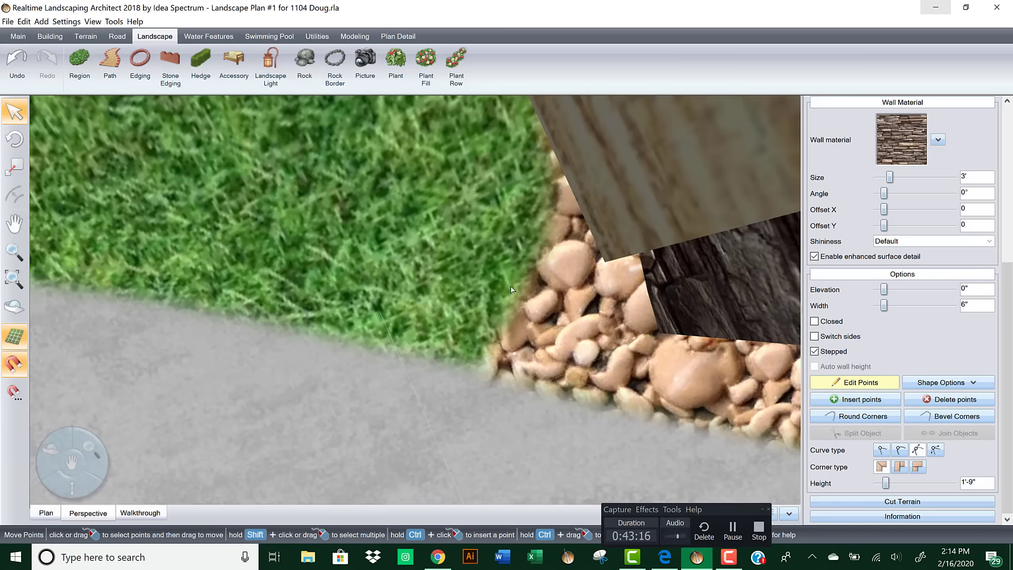
scroll(486, 282, down, 6)
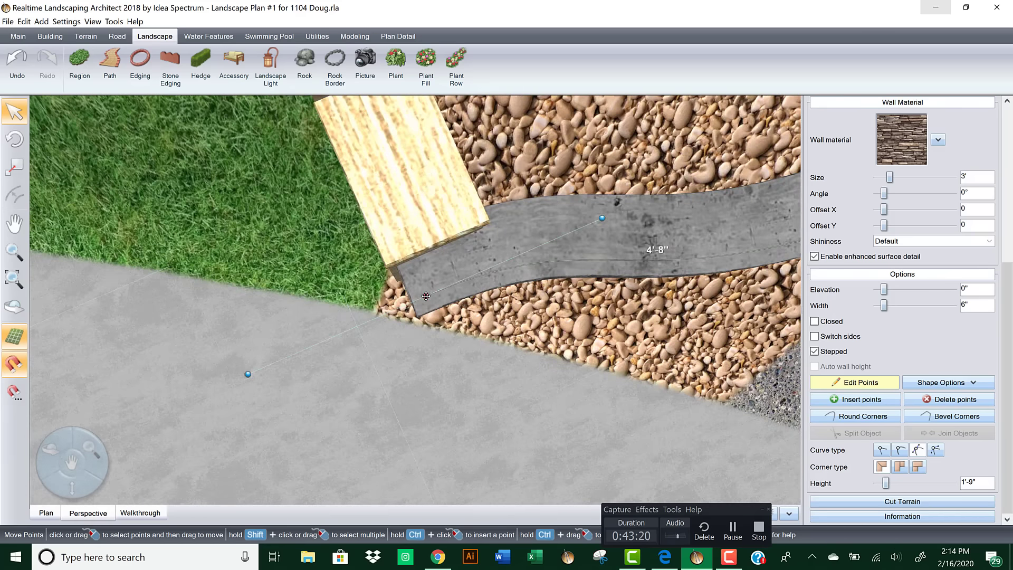
drag(425, 296, 424, 301)
right_drag(424, 302, 441, 264)
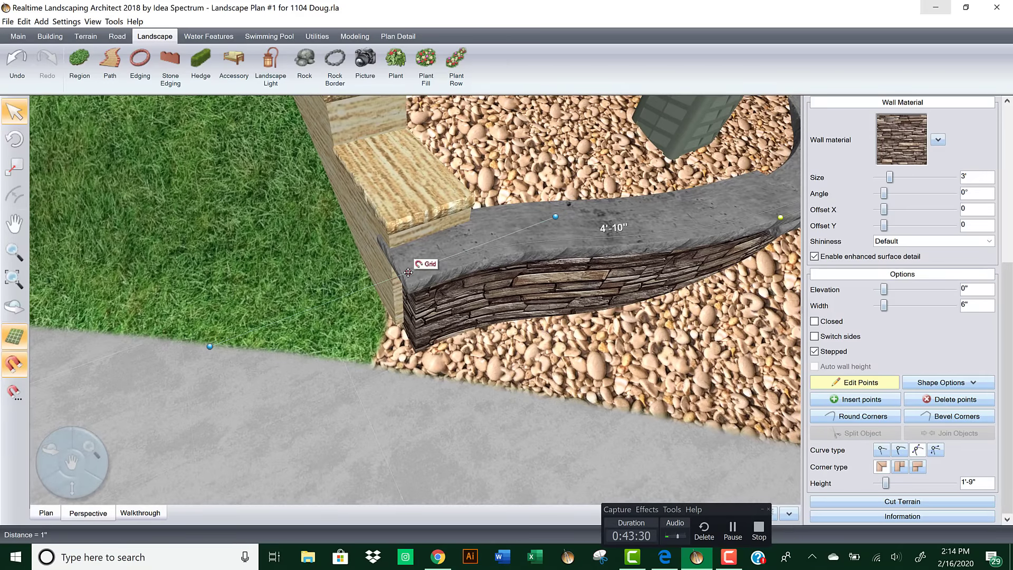
drag(408, 272, 406, 273)
right_drag(440, 280, 401, 211)
right_drag(497, 275, 493, 303)
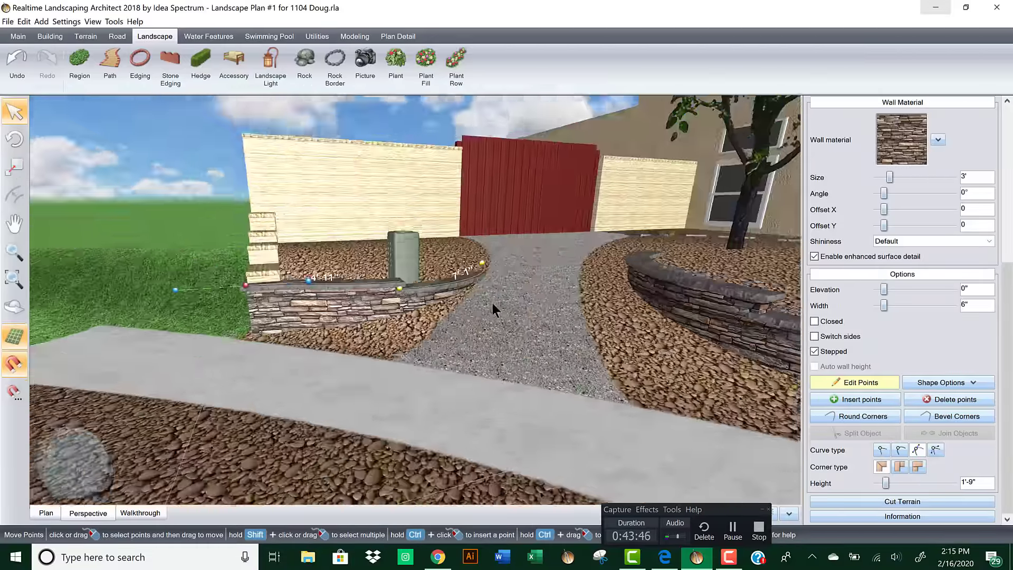
Step: Undo the recent moves of the retaining wall's end point and curve handle beside the stepped block wall
key(ctrl+z)
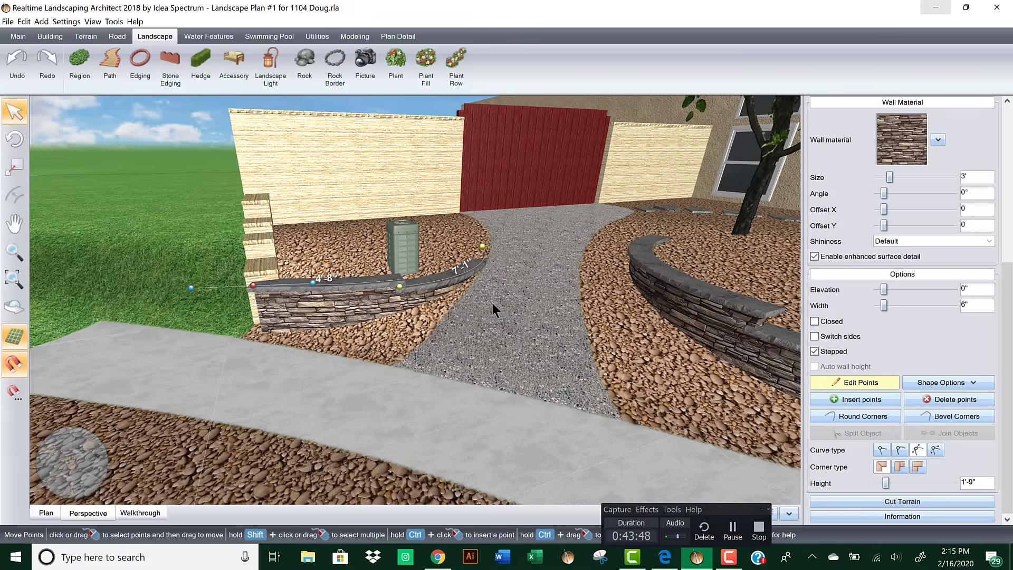
key(ctrl+z)
key(ctrl+z)
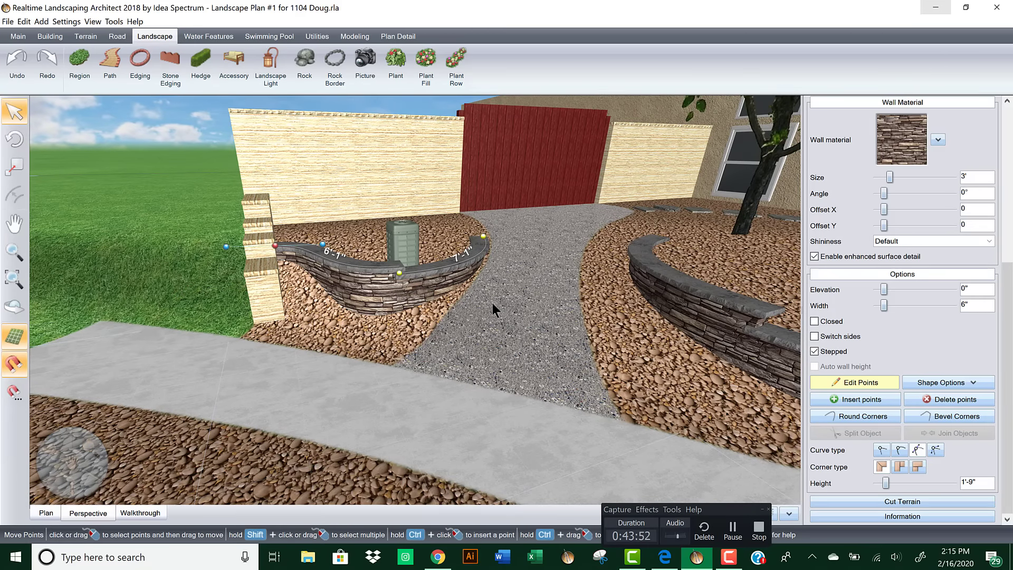
right_drag(495, 252, 299, 223)
key(ctrl+z)
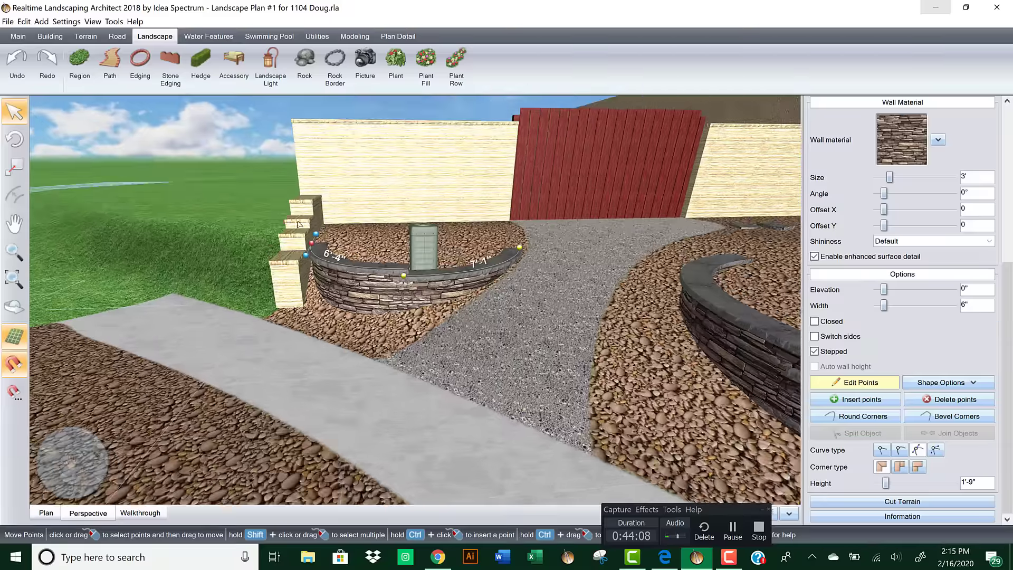
Step: Set the utility box wall's middle point height to 1'-6" and its end point at the block wall to 1'-11"
drag(285, 214, 418, 296)
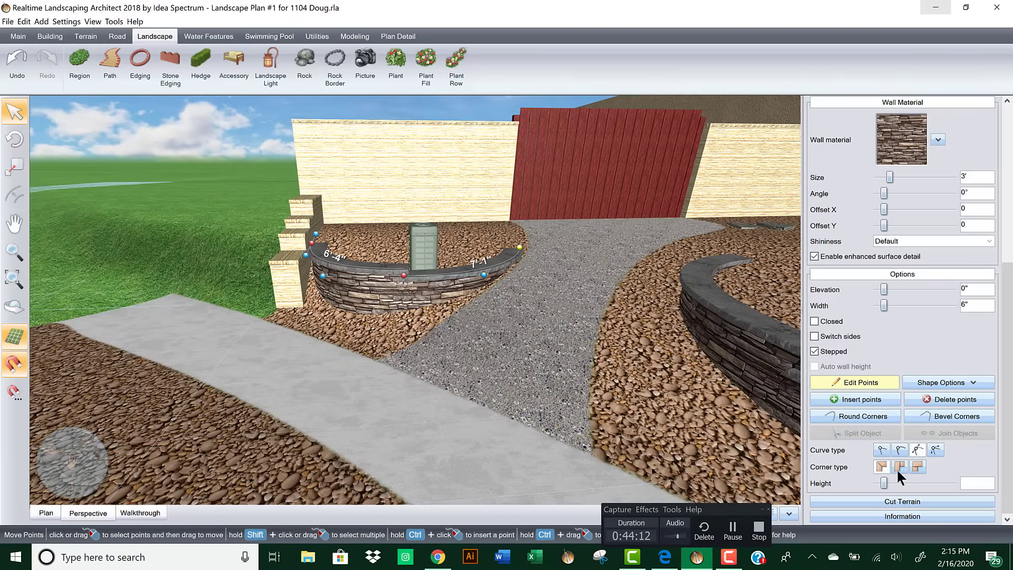
click(402, 275)
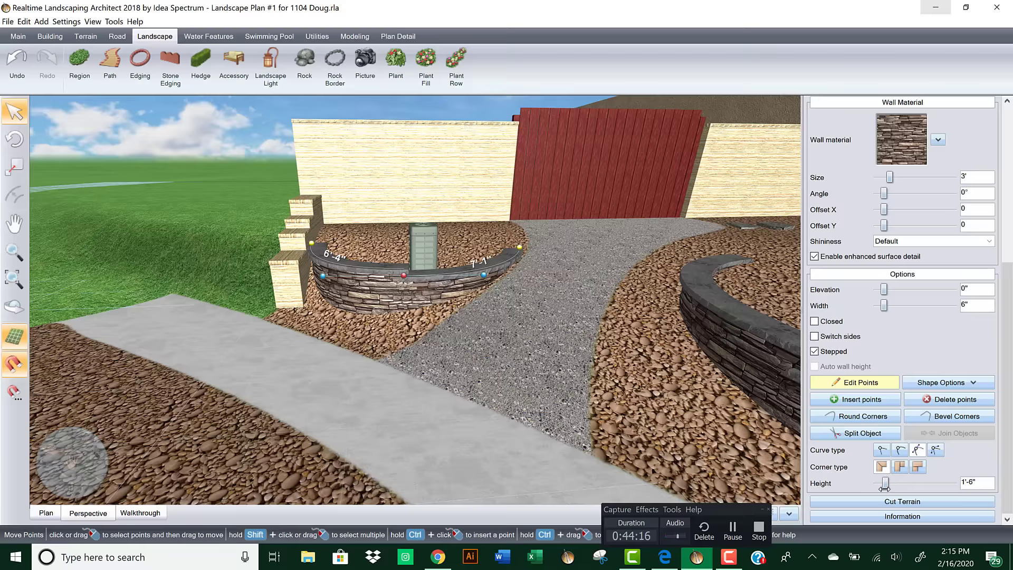
click(310, 242)
click(953, 483)
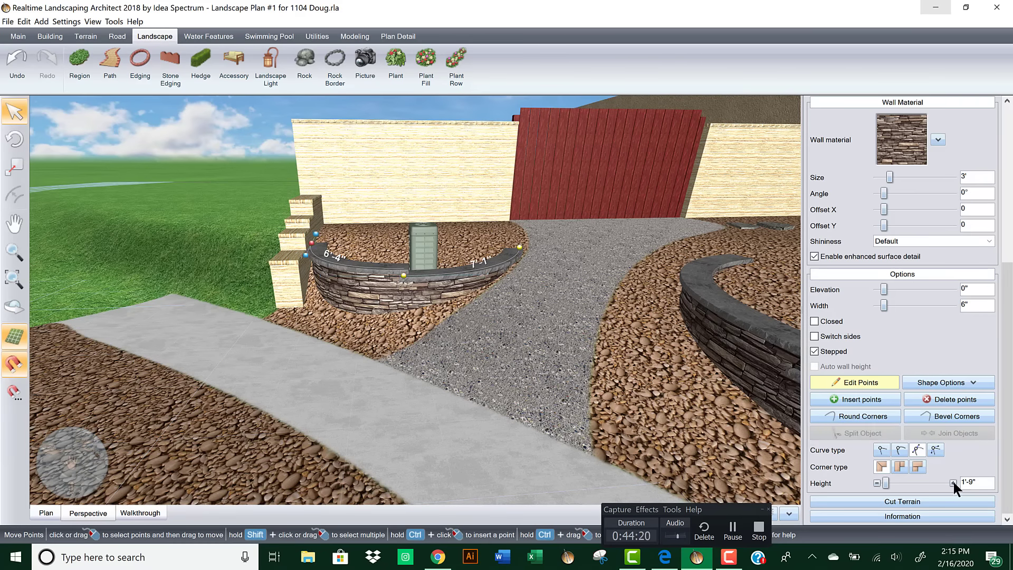
mouse_move(670, 370)
middle_down()
mouse_move(670, 361)
mouse_move(671, 378)
middle_up()
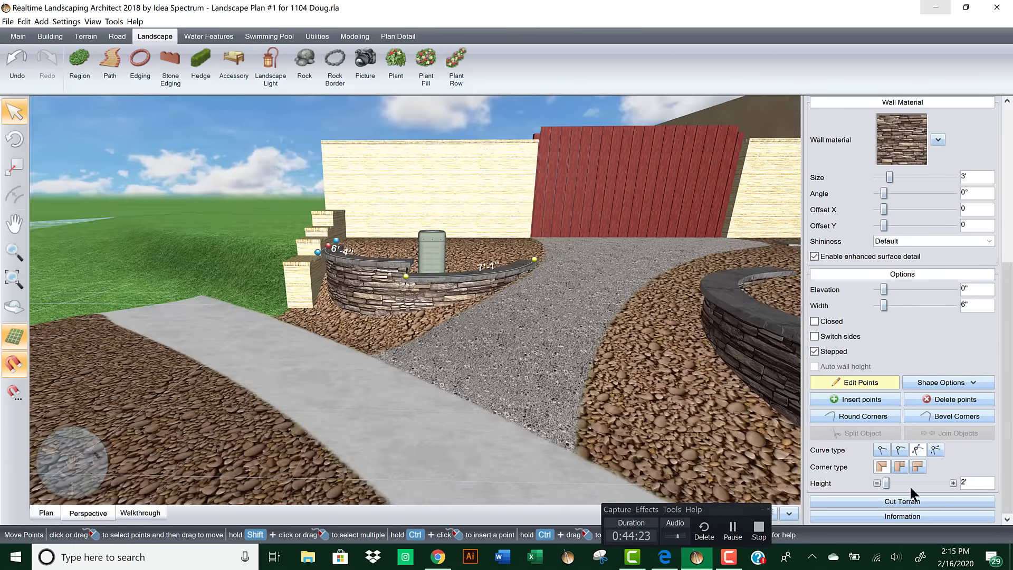
click(876, 482)
Step: Move the retaining wall's pathway end point out to the path edge, making that segment about 7'-3" long
middle_drag(551, 361, 461, 317)
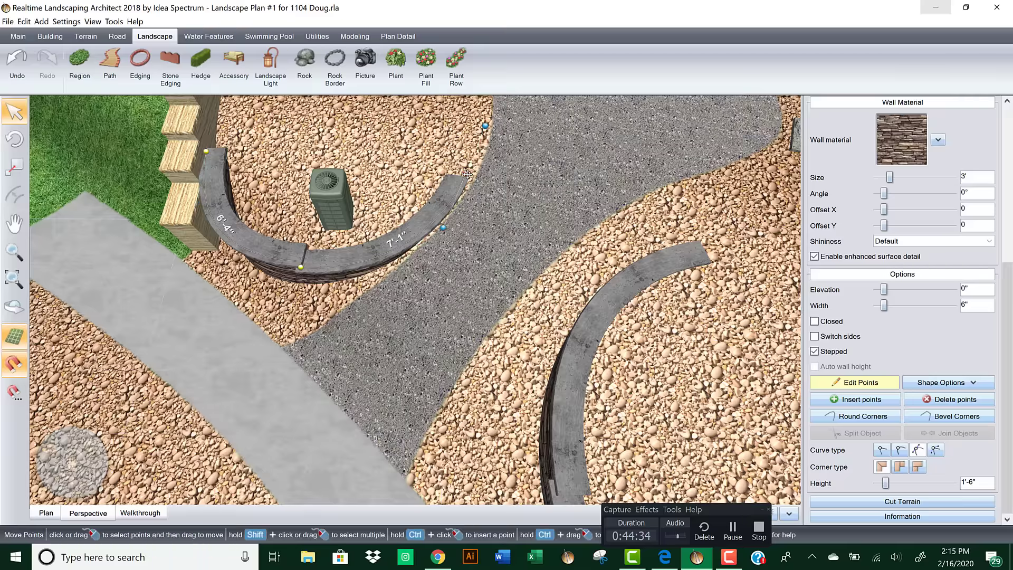
drag(468, 174, 470, 175)
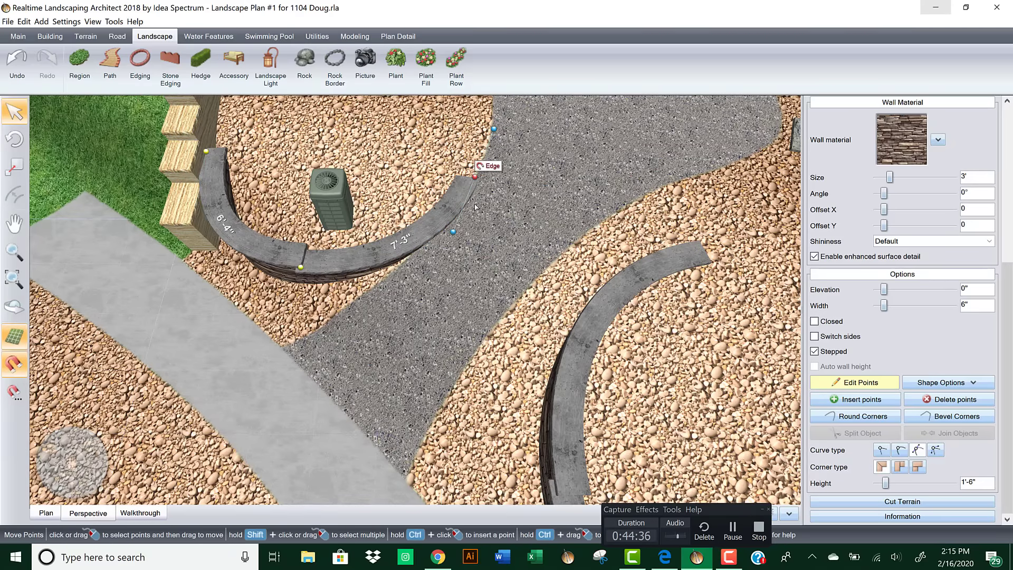
scroll(473, 207, up, 3)
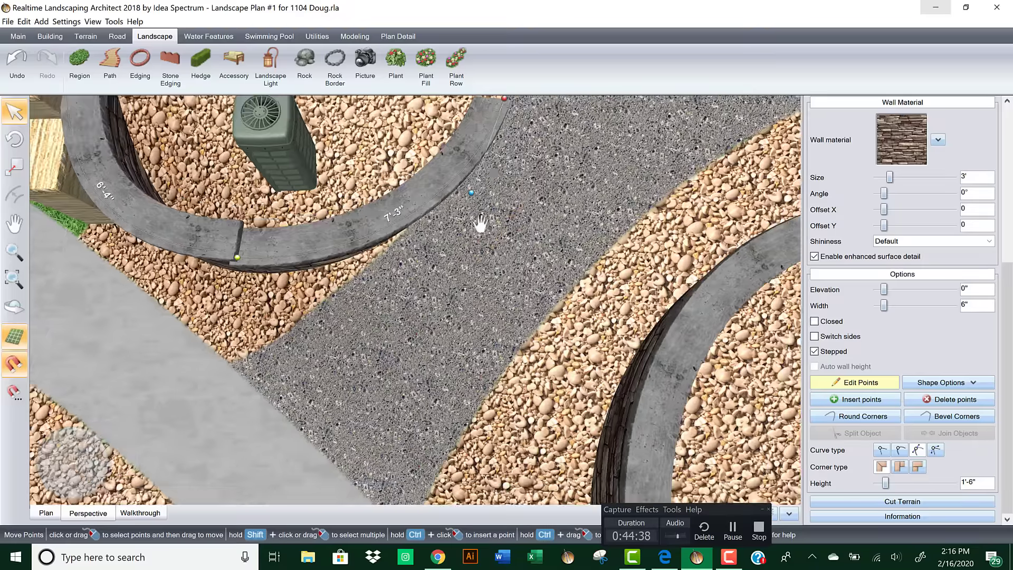
middle_drag(480, 223, 490, 169)
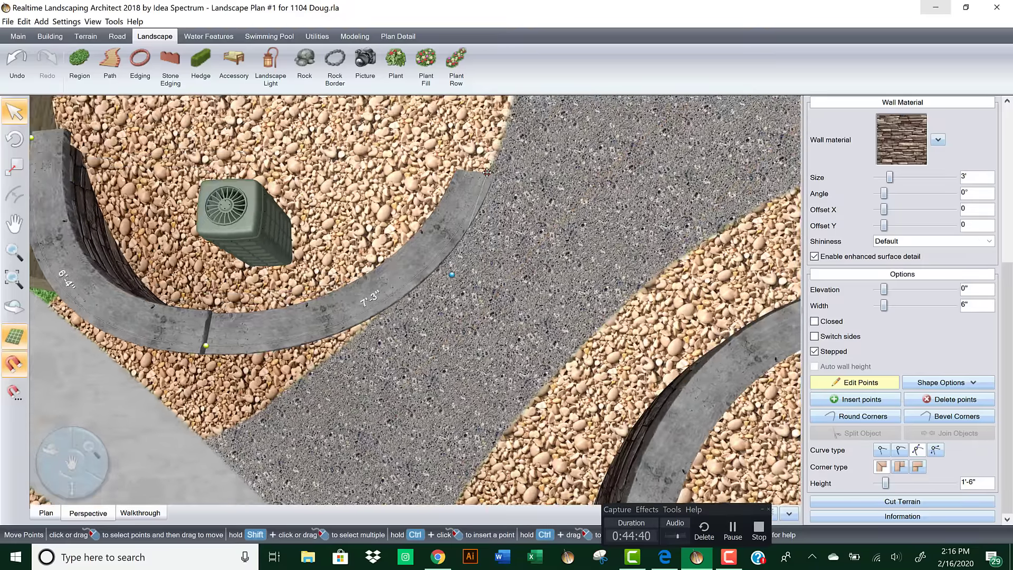
Step: Push the retaining wall's other end point into the stepped block wall, making the segment about 6'-5" long, and adjust its curve handle
right_drag(486, 172, 308, 144)
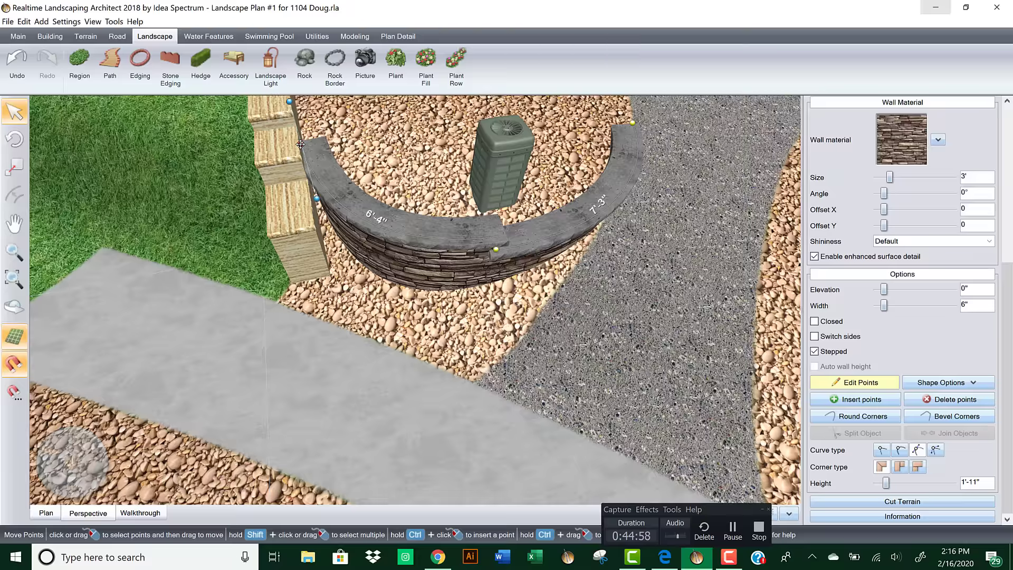
drag(292, 147, 289, 151)
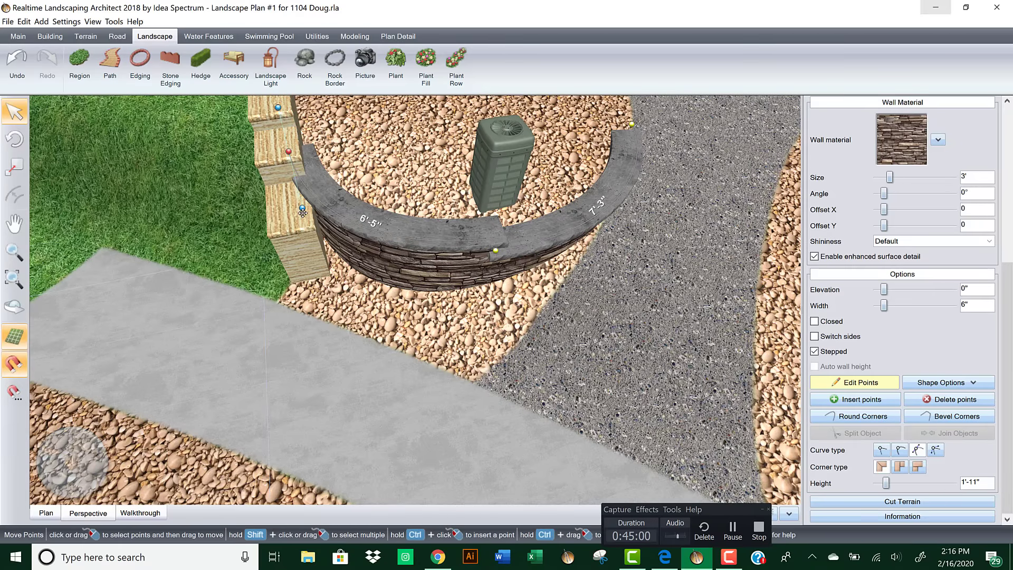
drag(310, 205, 315, 213)
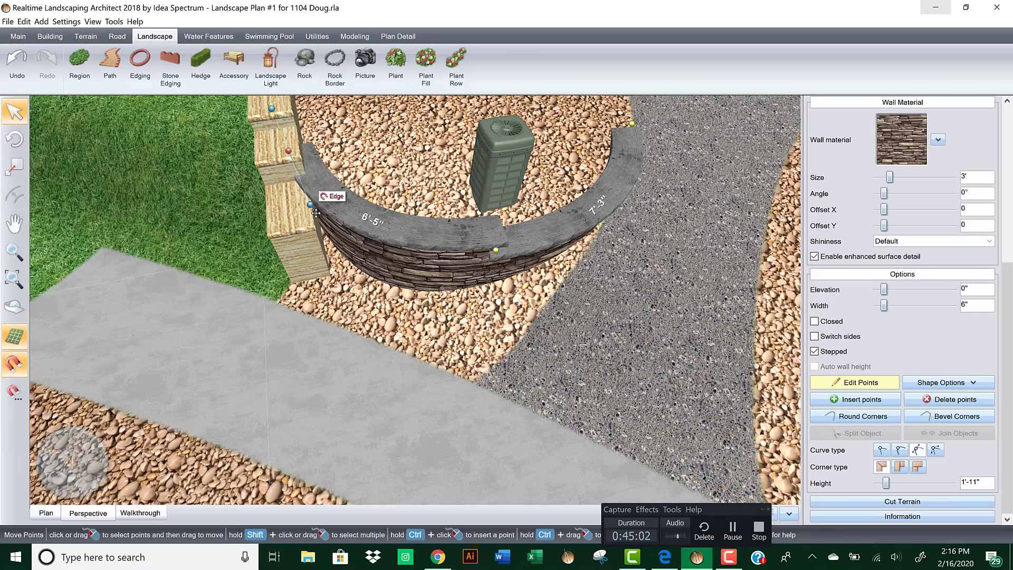
right_drag(426, 226, 426, 185)
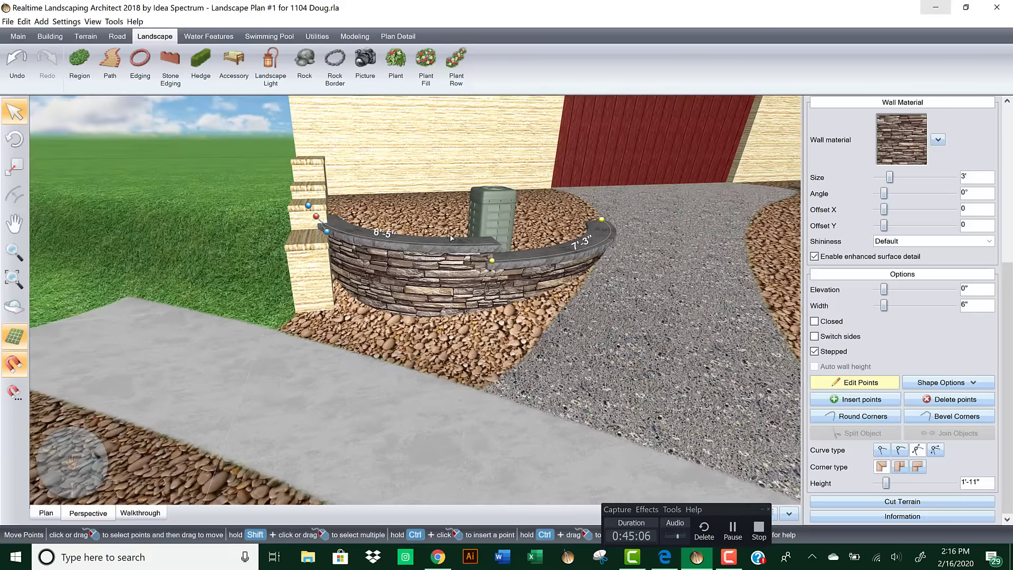
Step: Start a patio outline in plan view, running from beside the stepping stones to the upper end of the long curved retaining wall
mouse_move(452, 247)
right_down()
mouse_move(460, 333)
mouse_move(503, 309)
mouse_move(485, 290)
mouse_move(527, 214)
mouse_move(549, 217)
mouse_move(591, 248)
mouse_move(543, 275)
mouse_move(416, 301)
mouse_move(459, 289)
mouse_move(448, 287)
mouse_move(457, 250)
mouse_move(445, 228)
mouse_move(477, 222)
mouse_move(427, 264)
mouse_move(386, 289)
mouse_move(338, 299)
mouse_move(292, 336)
right_up()
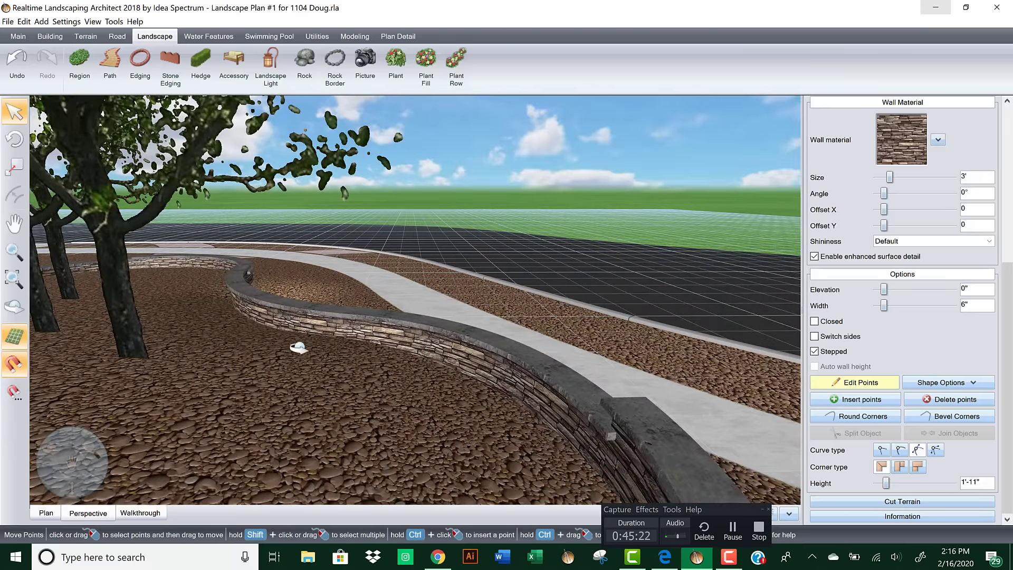
right_drag(299, 347, 291, 348)
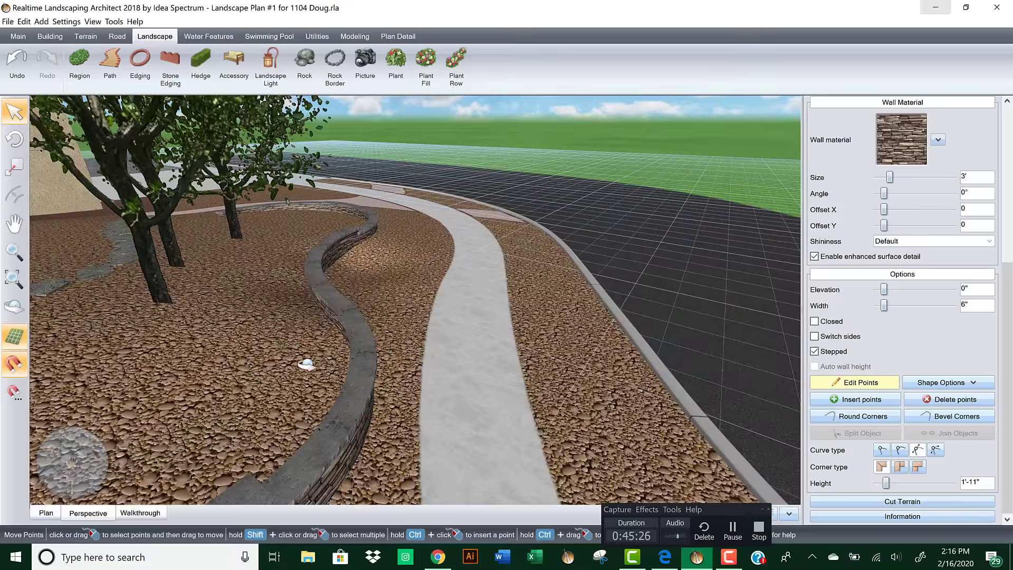
mouse_move(306, 365)
right_down()
mouse_move(237, 412)
mouse_move(206, 417)
right_up()
middle_drag(330, 292, 338, 317)
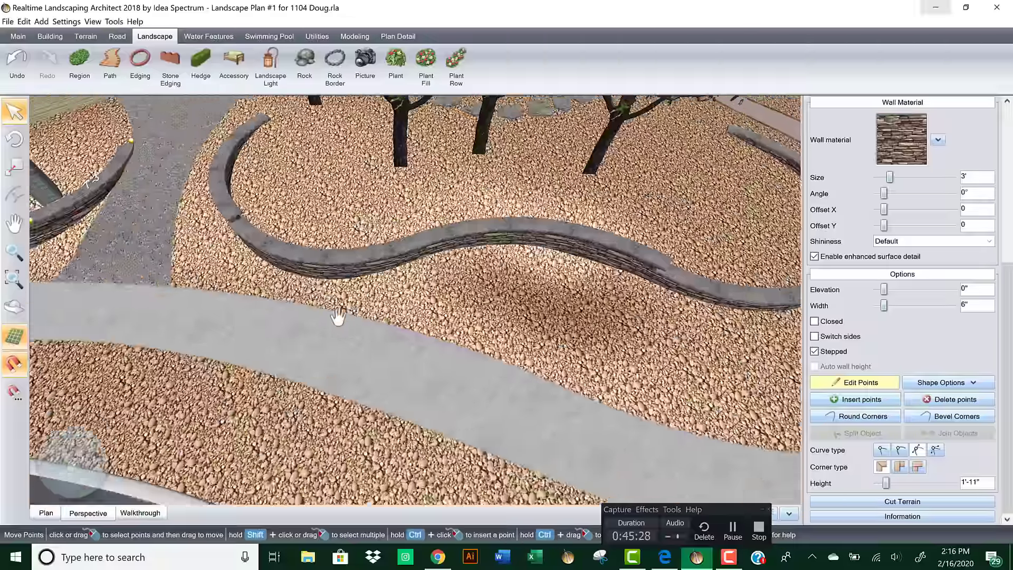
right_drag(338, 317, 185, 144)
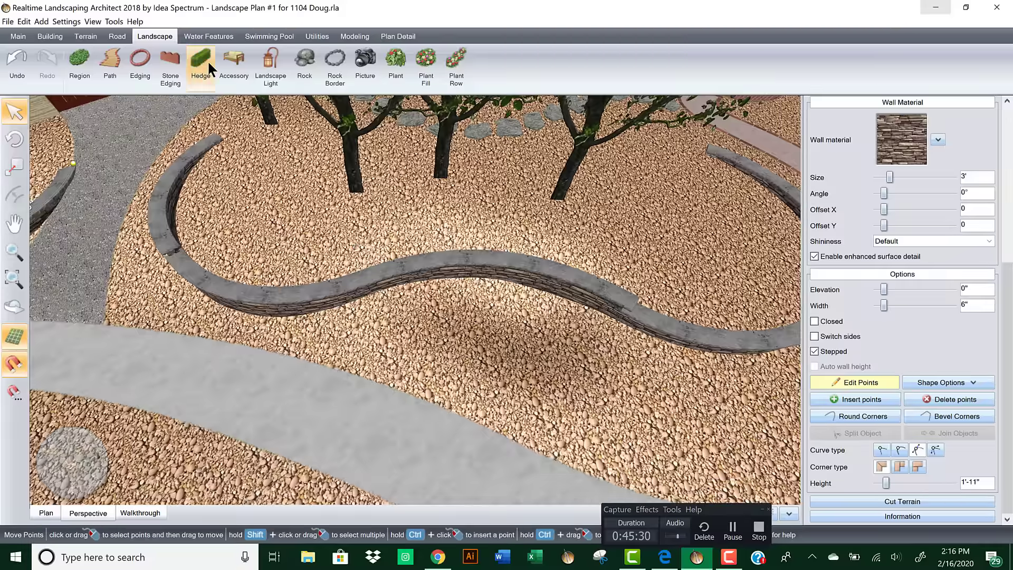
click(50, 36)
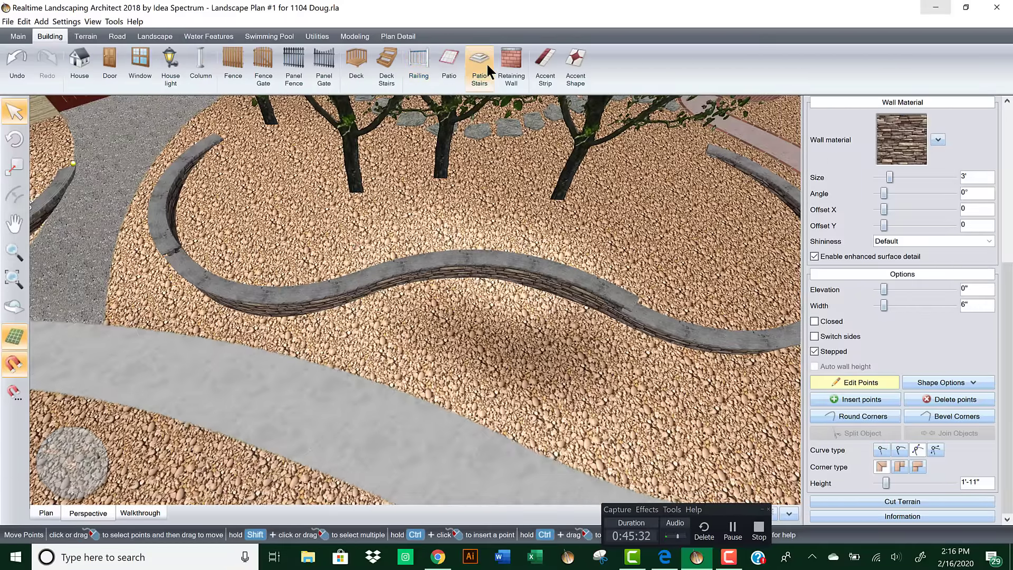
click(451, 60)
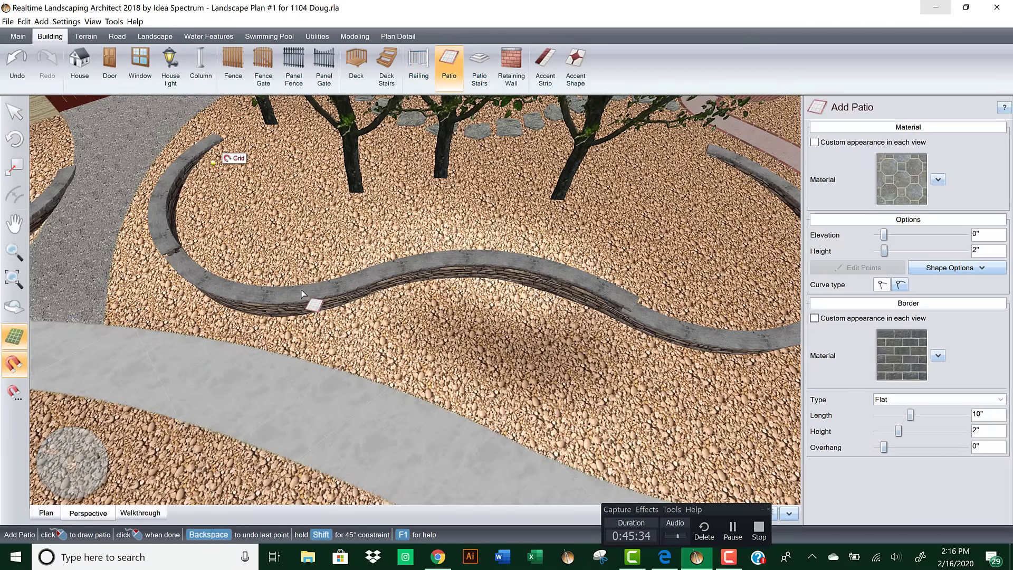
click(47, 512)
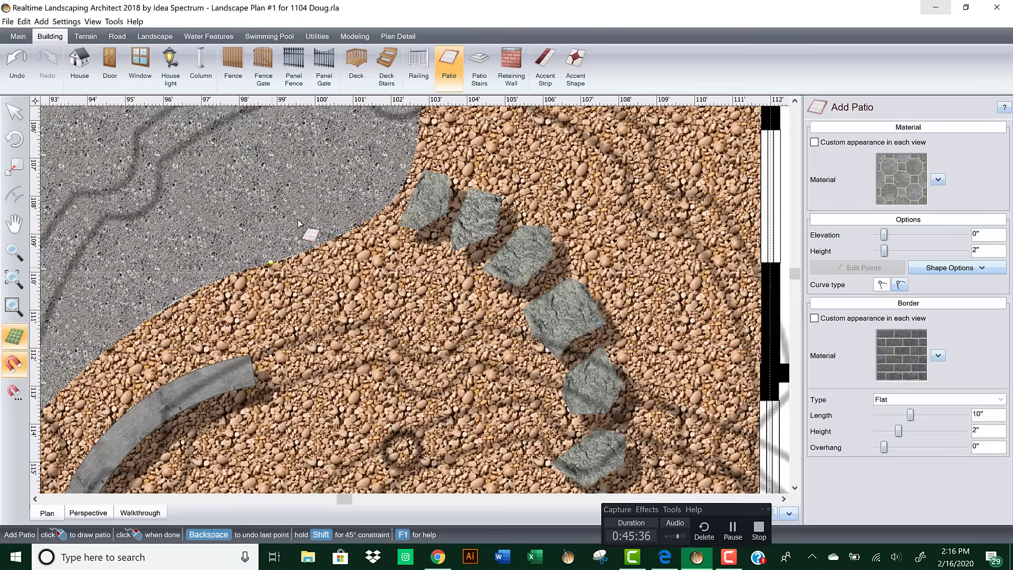
scroll(322, 266, down, 5)
middle_drag(321, 302, 389, 220)
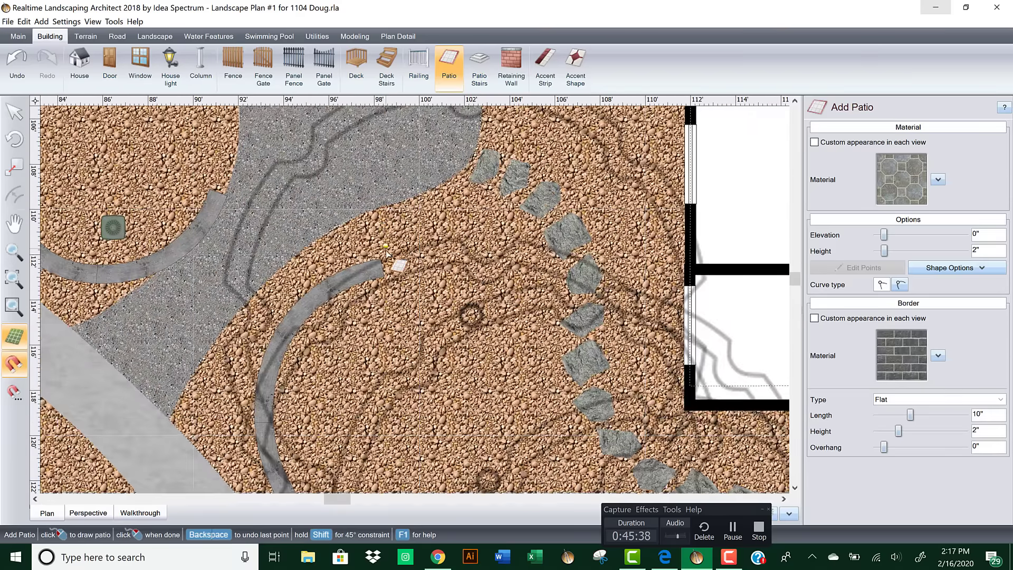
scroll(387, 254, up, 1)
middle_drag(384, 257, 440, 204)
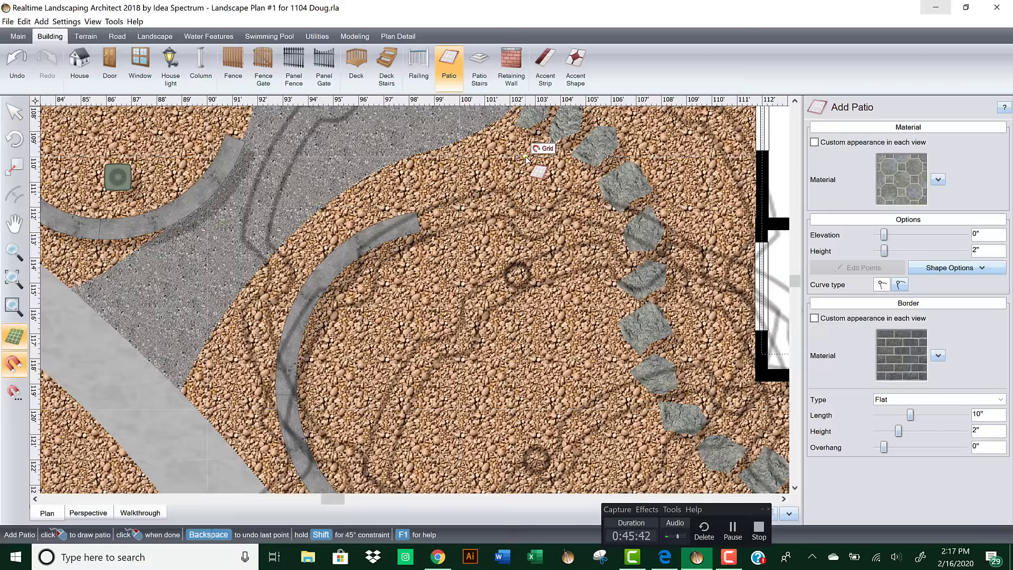
click(526, 156)
click(530, 207)
click(510, 227)
click(489, 232)
click(460, 228)
click(443, 226)
click(409, 225)
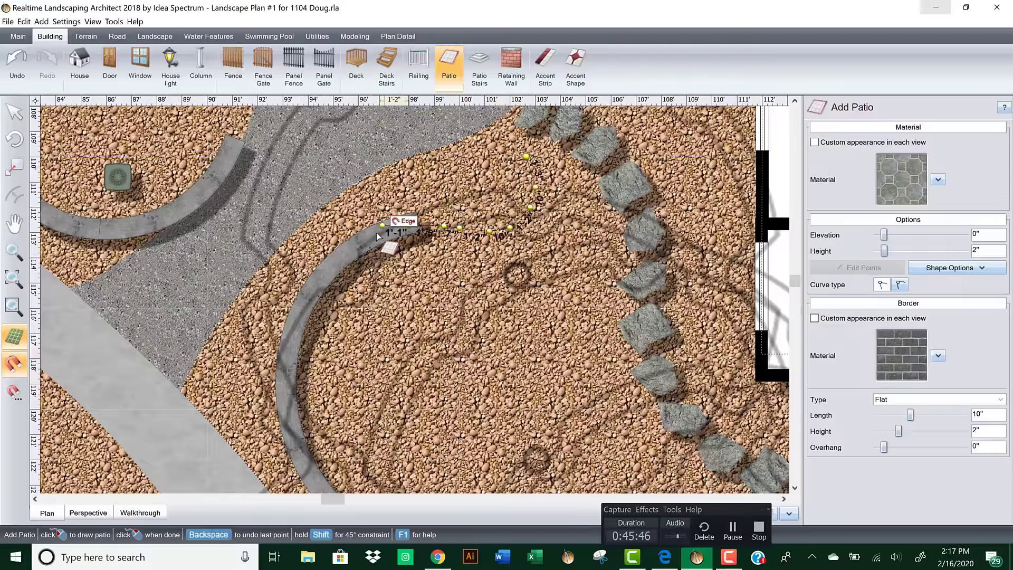
Step: Continue the patio outline along the top of the retaining wall, following its rounded upper bend
click(368, 242)
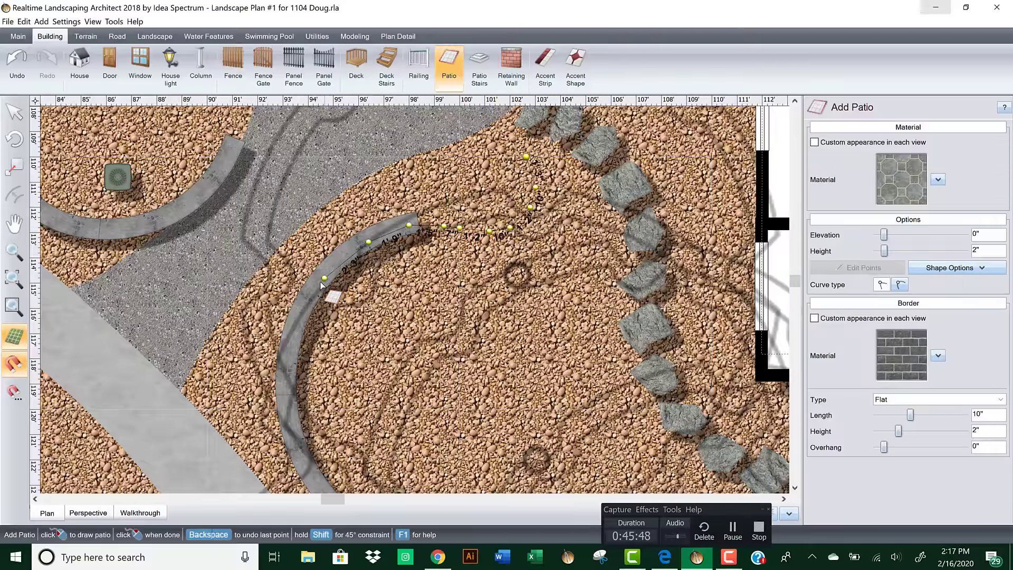
click(324, 278)
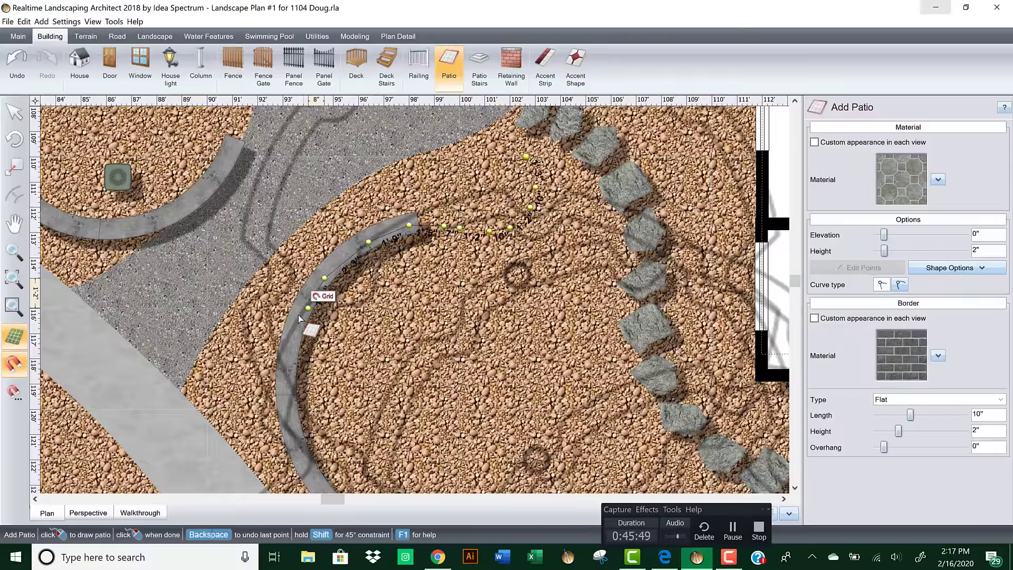
click(288, 379)
scroll(295, 403, down, 2)
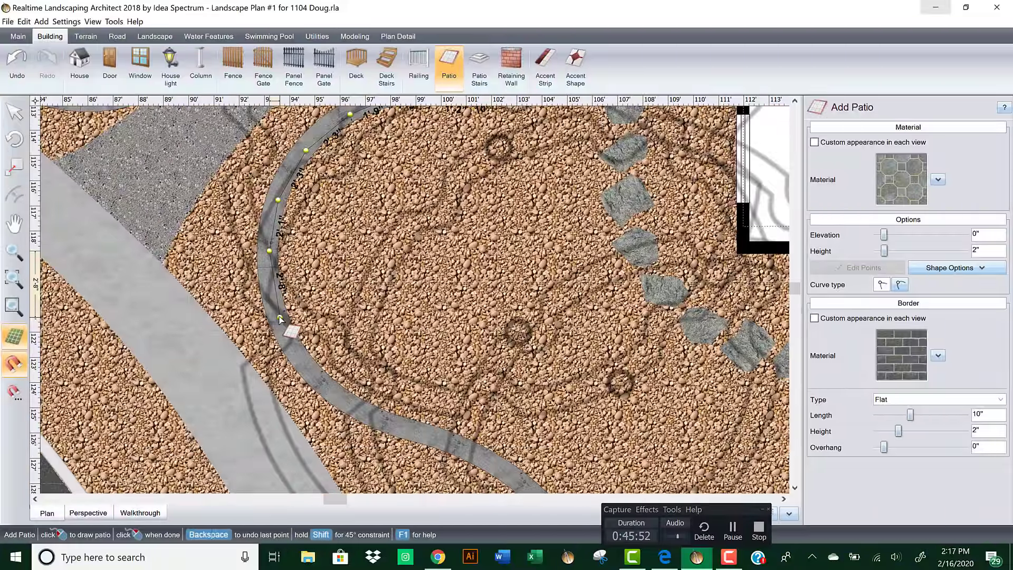
click(299, 367)
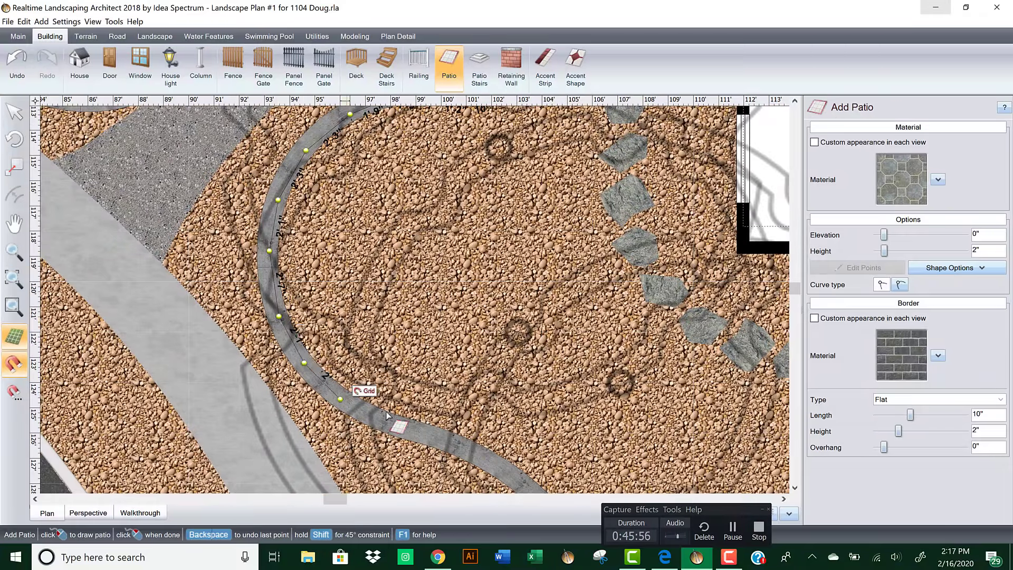
Step: Continue the patio outline along the top of the long curved retaining wall, following its middle S-bend
middle_drag(387, 416, 323, 305)
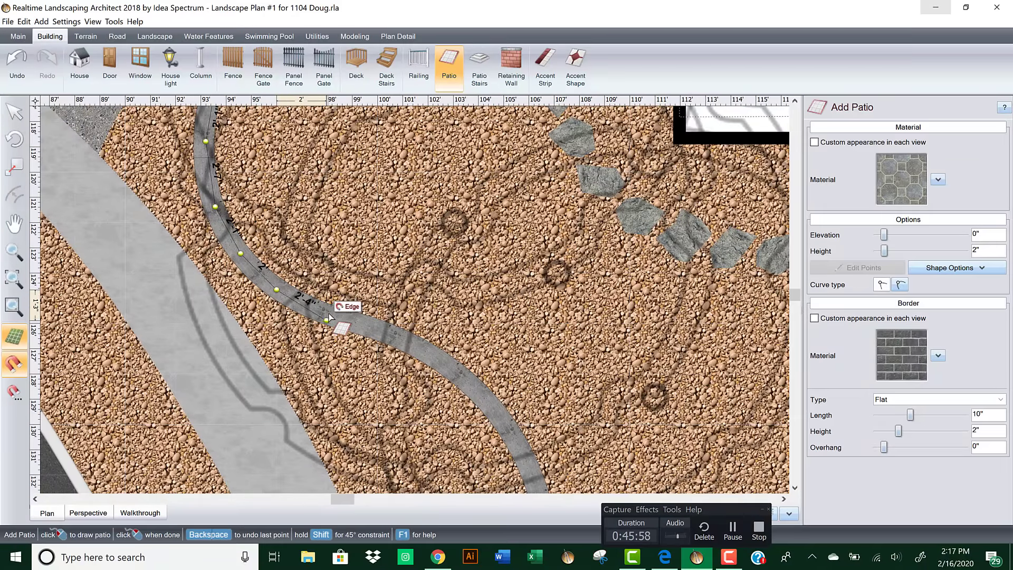
click(327, 313)
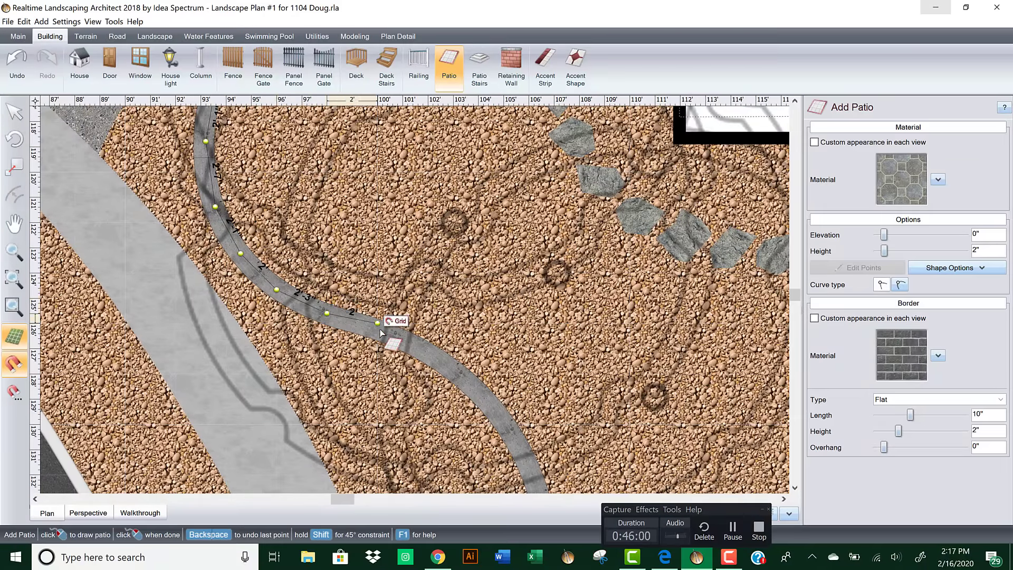
scroll(417, 295, up, 2)
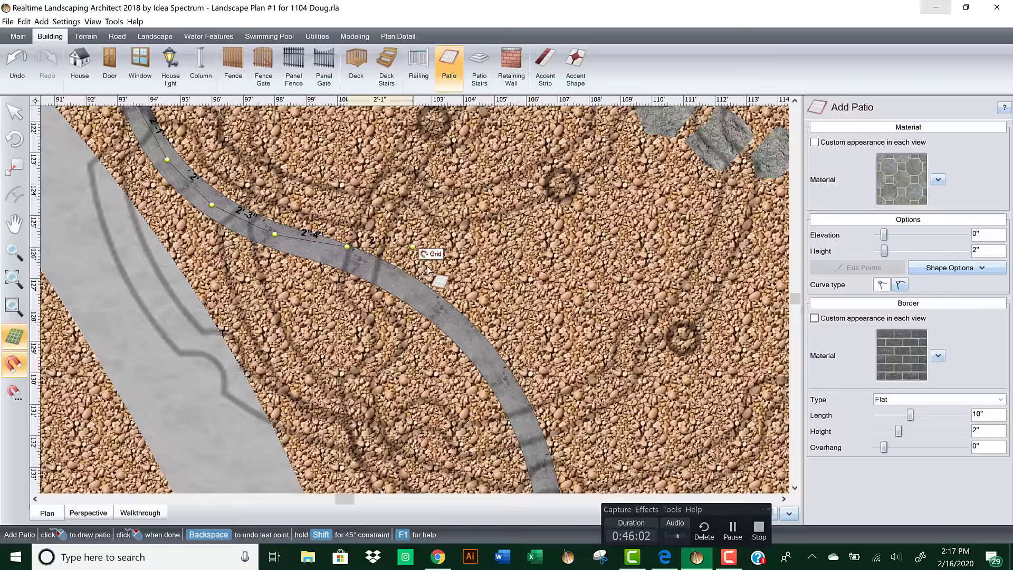
click(403, 283)
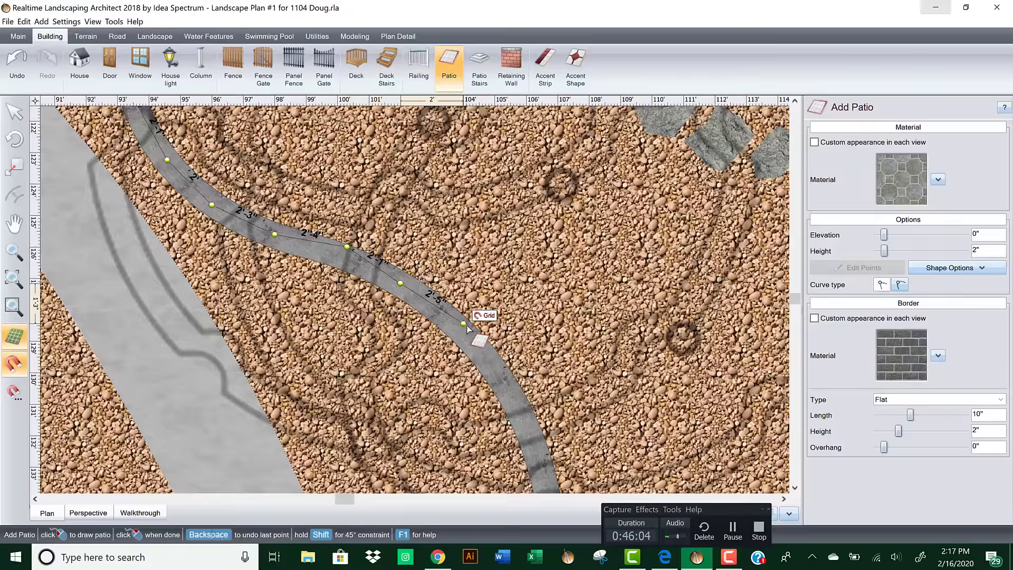
click(464, 325)
click(506, 386)
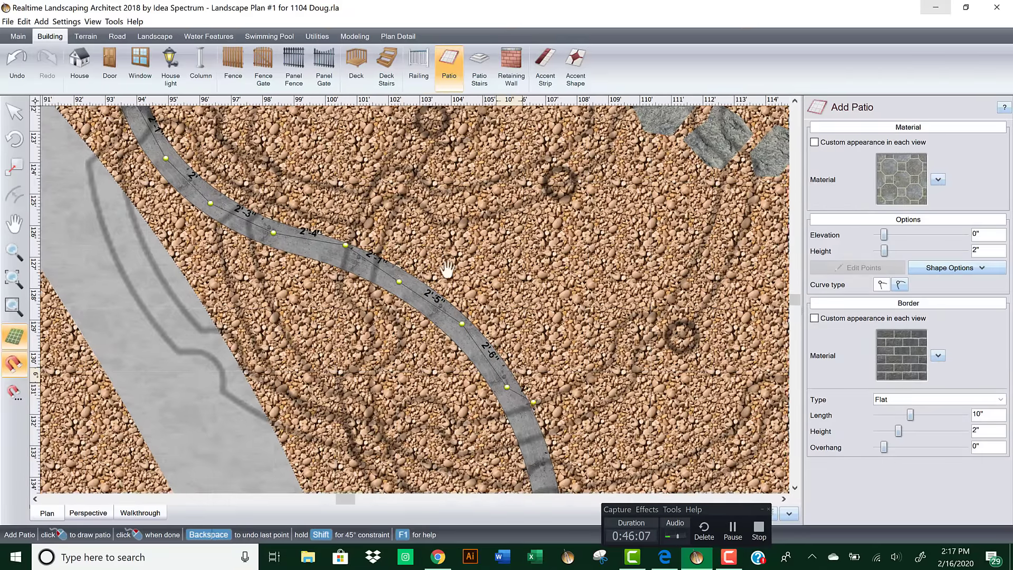
Step: Trace the patio outline along the wall's next stretch and into the start of its lower rounded bend
middle_drag(448, 270, 426, 261)
click(415, 271)
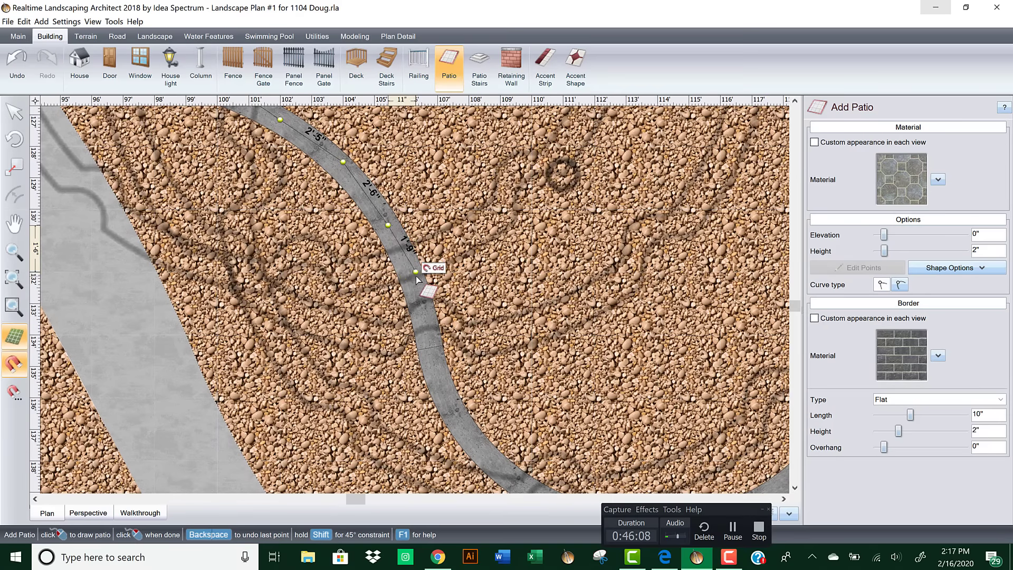
click(431, 334)
click(444, 375)
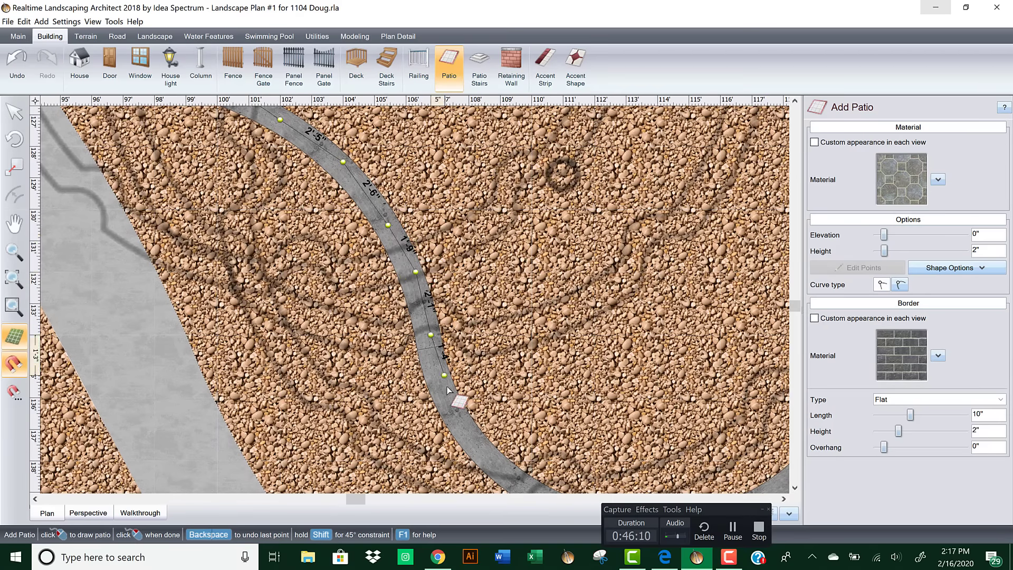
click(481, 425)
middle_drag(481, 425, 409, 293)
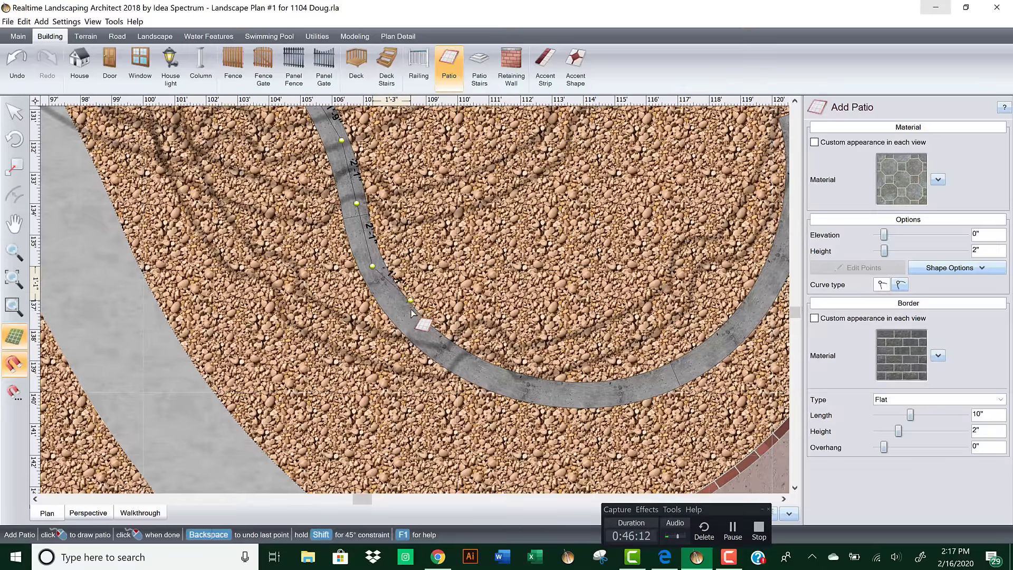
click(458, 361)
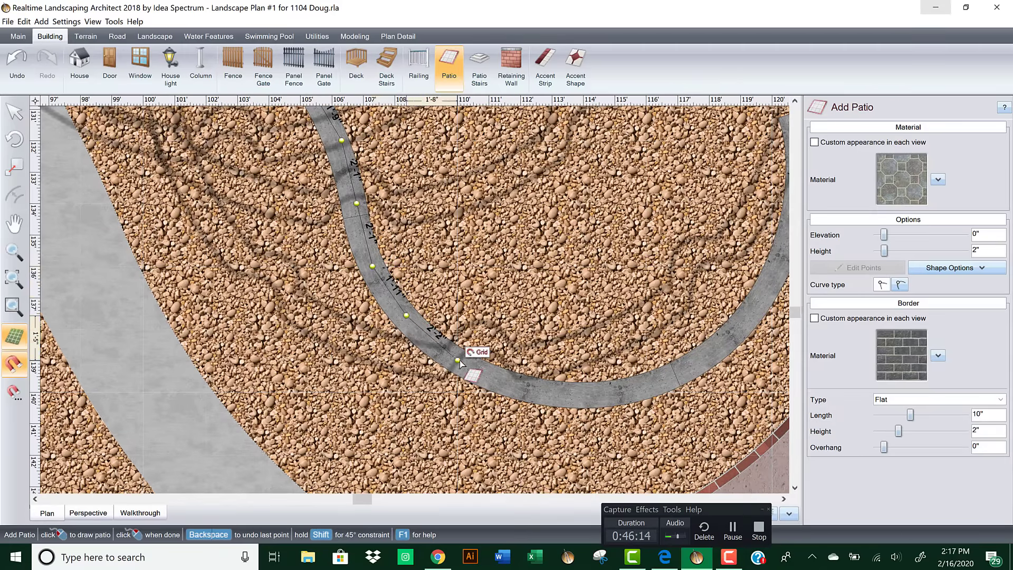
click(521, 392)
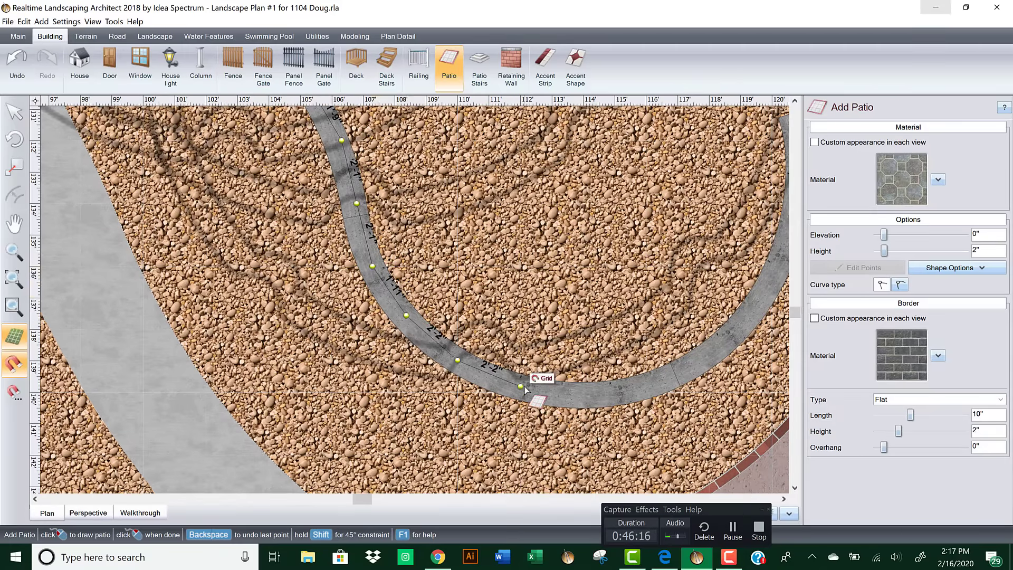
Step: Carry the patio outline around the bottom of the lower bend and up towards the retaining wall's free end
middle_drag(622, 388, 463, 357)
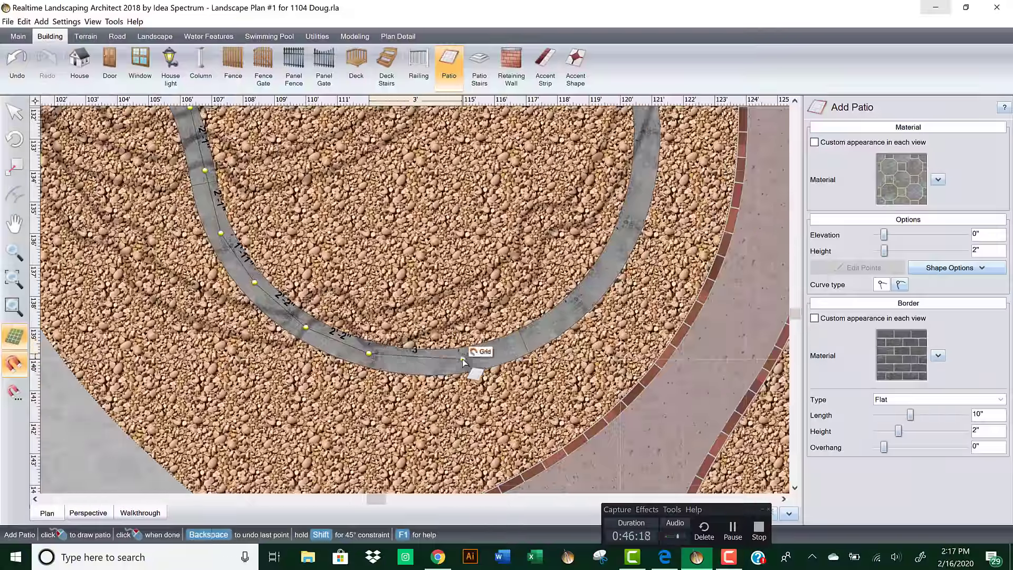
click(462, 358)
click(534, 333)
click(540, 331)
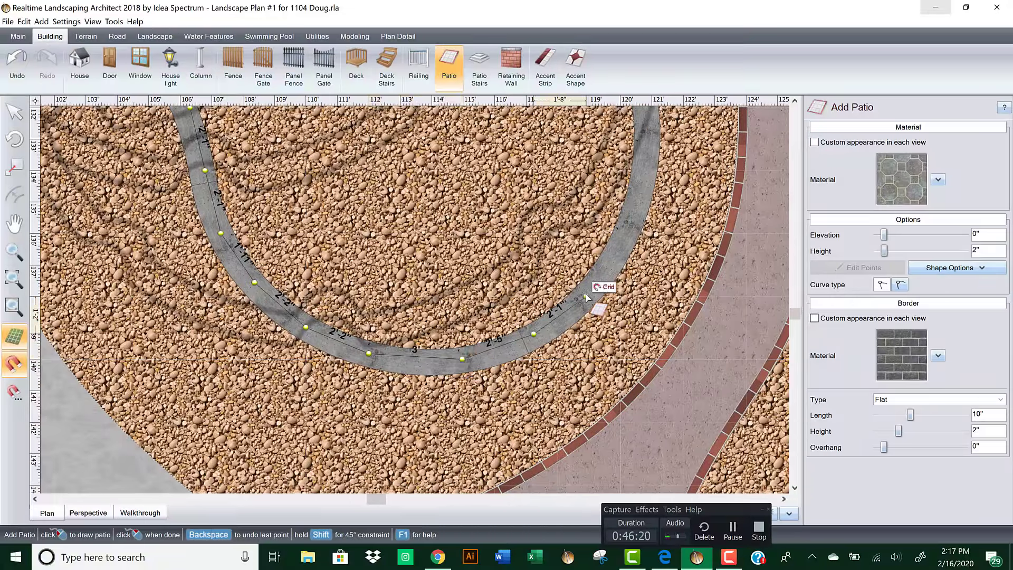
click(620, 242)
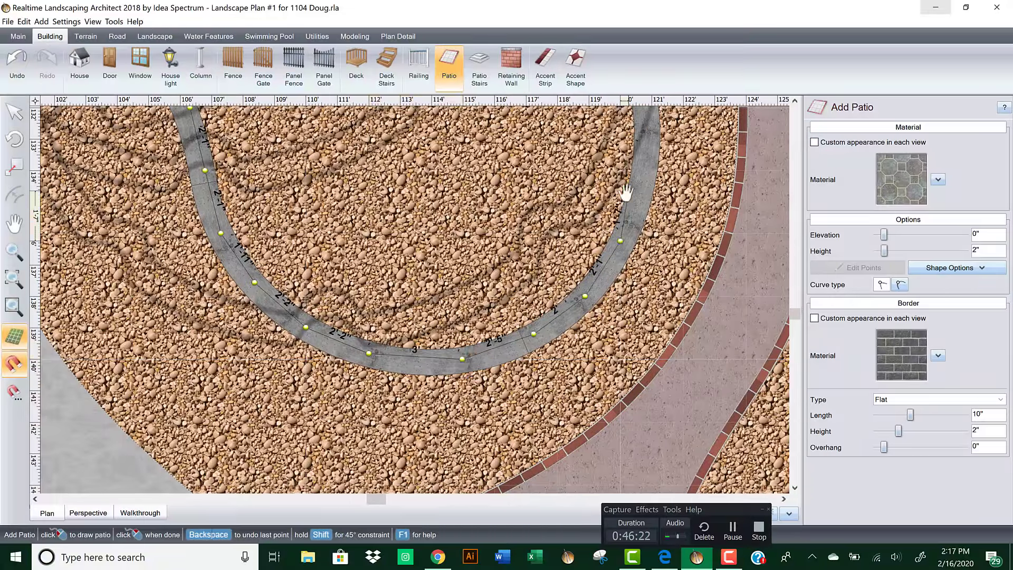
middle_drag(622, 192, 450, 290)
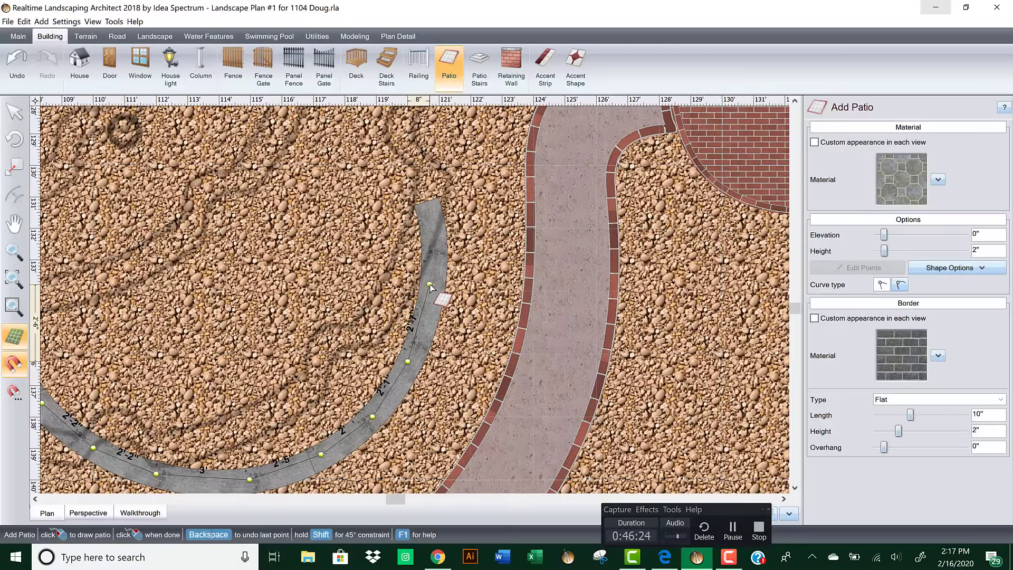
click(429, 284)
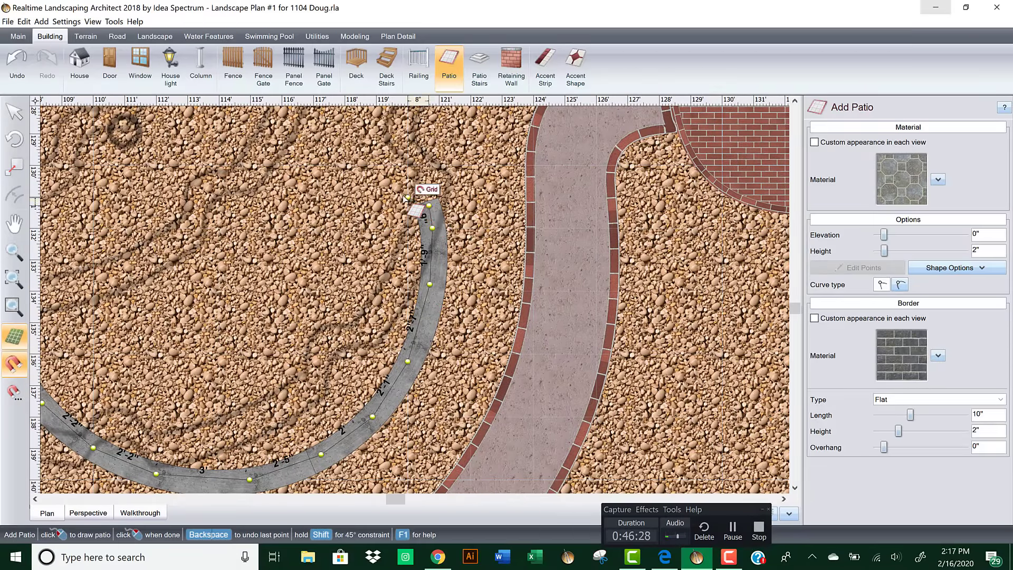
Step: Extend the patio outline past the wall's free end, across the gravel to the lower stepping stones
click(401, 194)
middle_drag(425, 147, 405, 270)
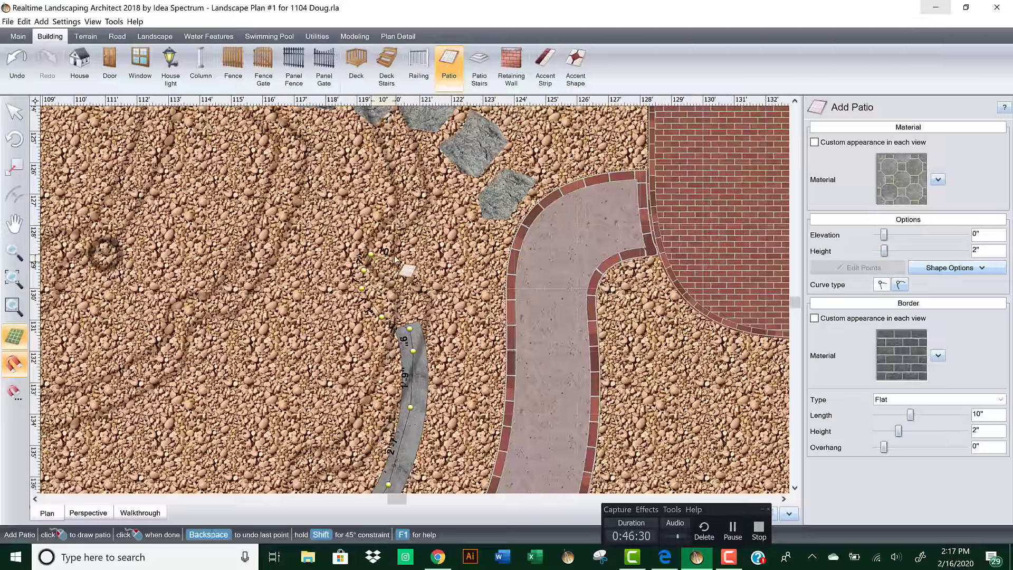
click(406, 218)
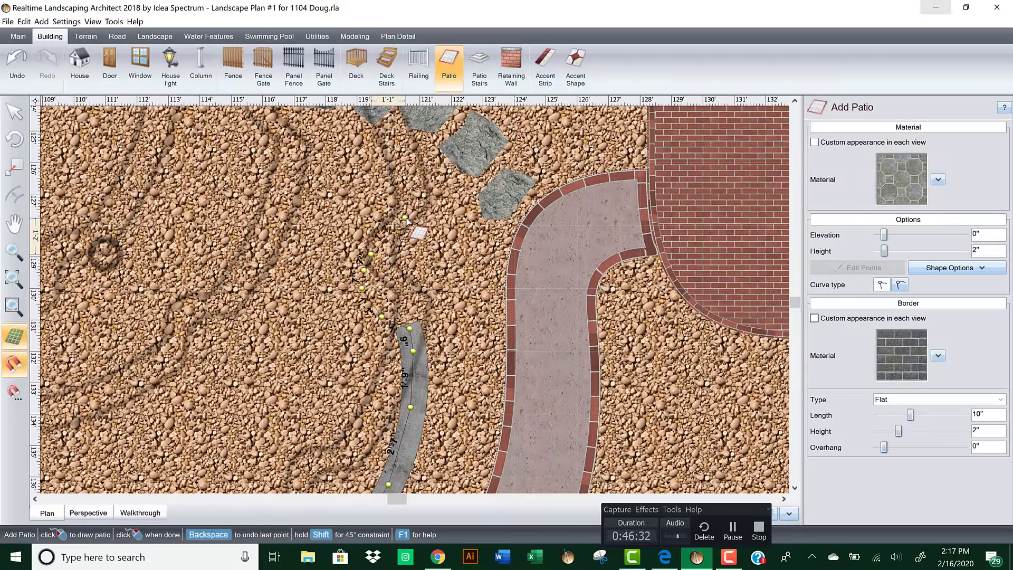
click(420, 197)
click(388, 190)
Step: Run the patio outline back through the gravel, roughly parallel to the lower row of stepping stones
middle_drag(345, 185, 416, 275)
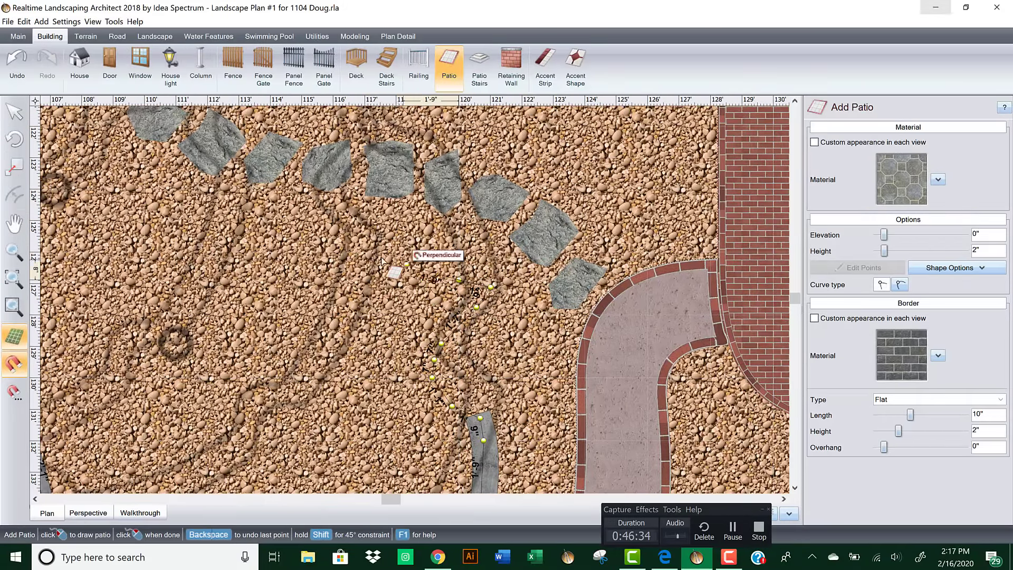
click(365, 252)
click(339, 261)
click(243, 260)
click(208, 257)
click(173, 242)
click(146, 224)
Step: Continue the patio outline diagonally through the gravel beside the bend in the stepping stone path
middle_drag(147, 225, 520, 369)
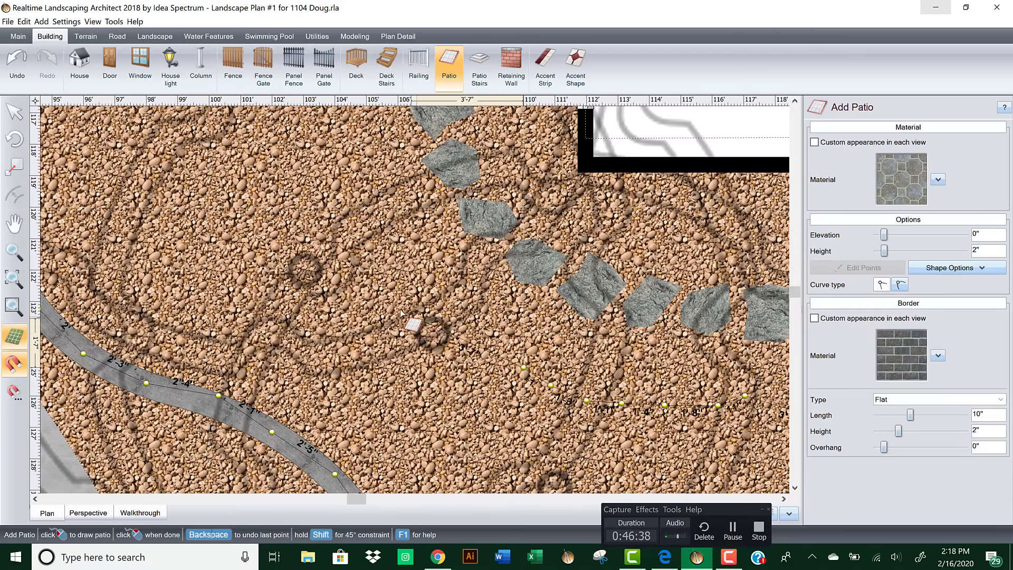
click(417, 299)
click(435, 302)
click(408, 270)
click(372, 227)
click(351, 207)
click(335, 183)
Step: Bring the patio outline straight up beside the upper stepping stones to its starting point and finish the patio
middle_drag(334, 169, 431, 343)
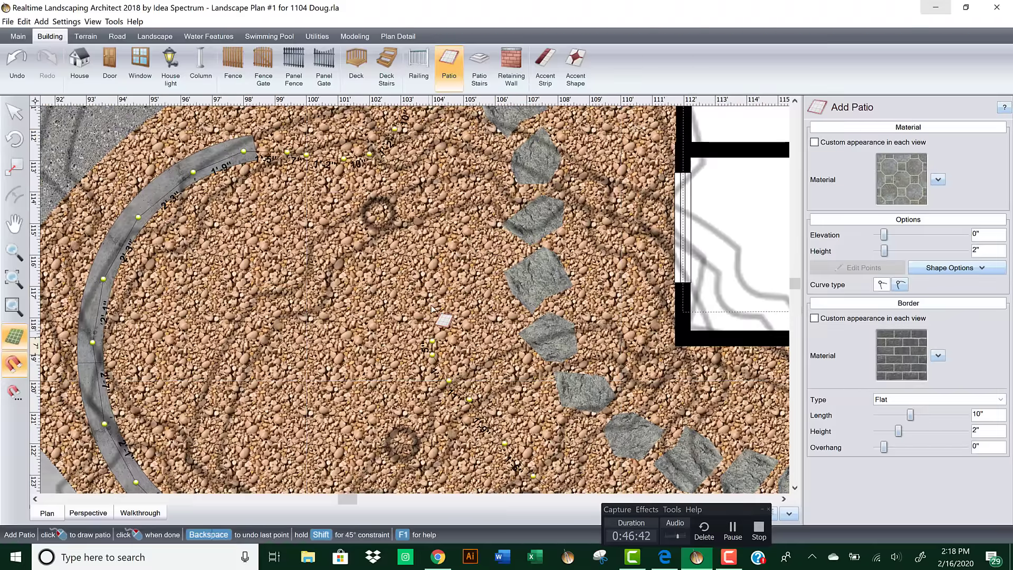
click(432, 279)
click(433, 240)
click(432, 206)
click(432, 184)
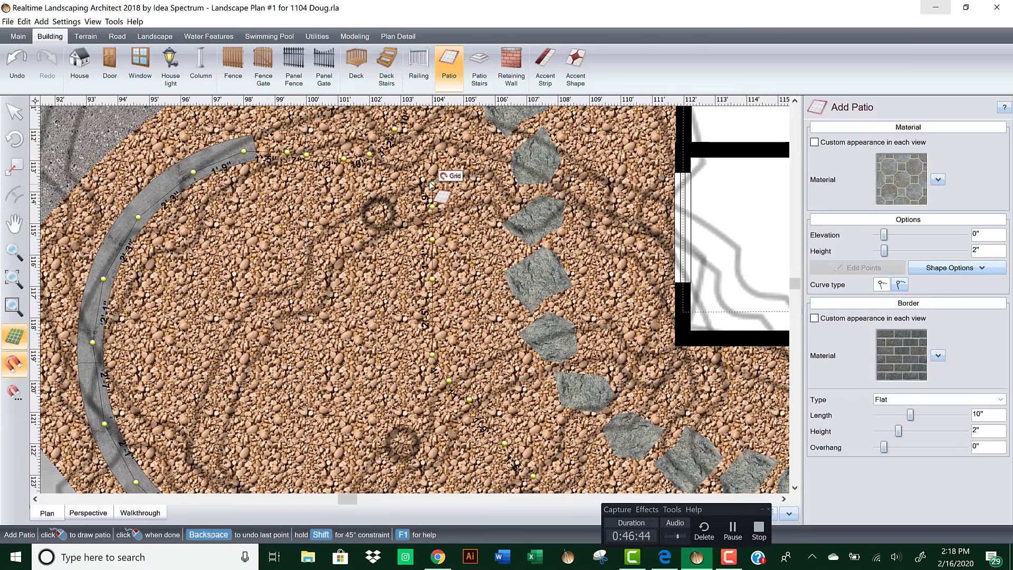
click(442, 140)
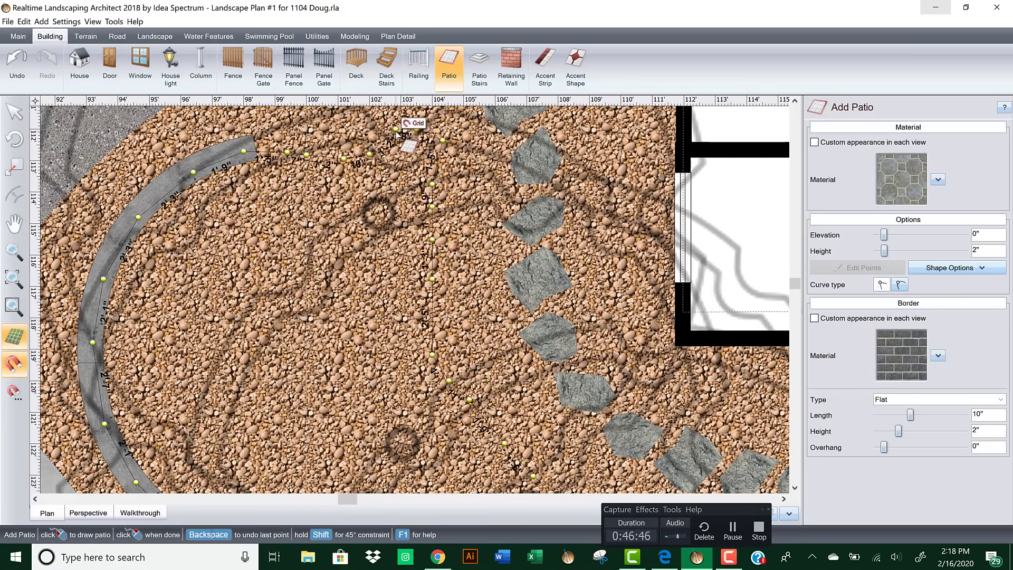
right_click(398, 131)
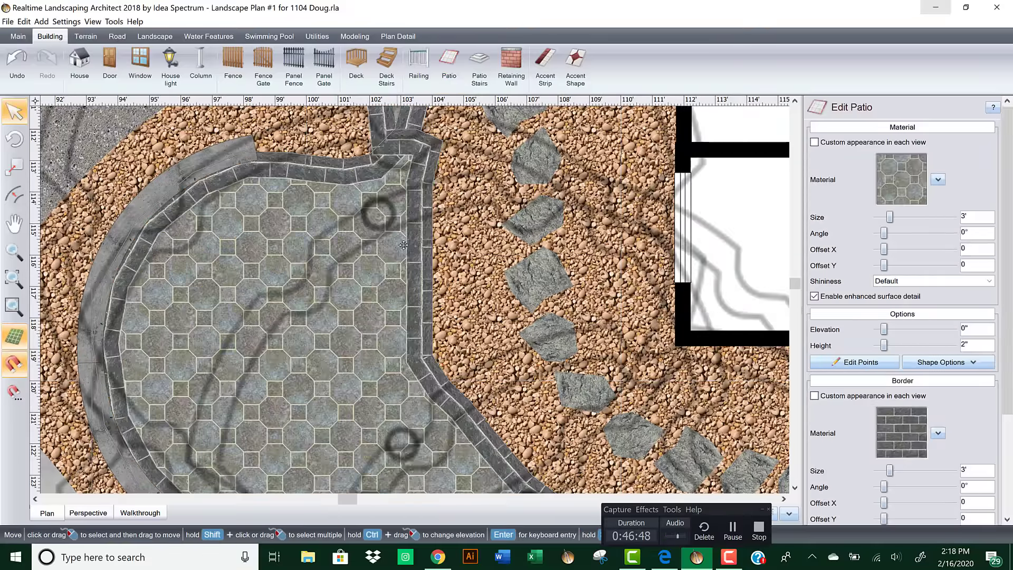
Step: Delete the two stray patio points that form the narrow strip sticking out above its upper corner
scroll(368, 326, down, 2)
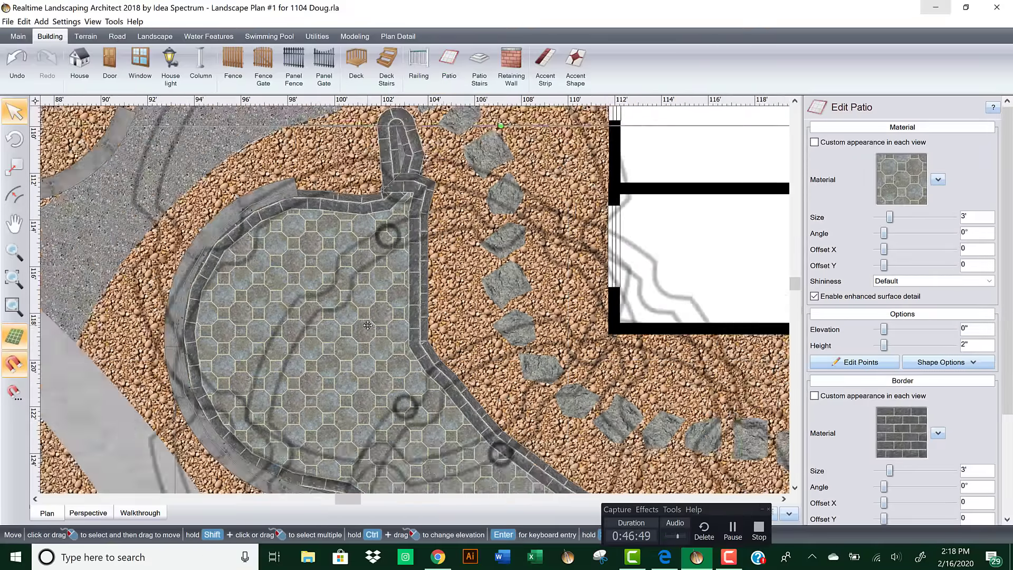
click(851, 365)
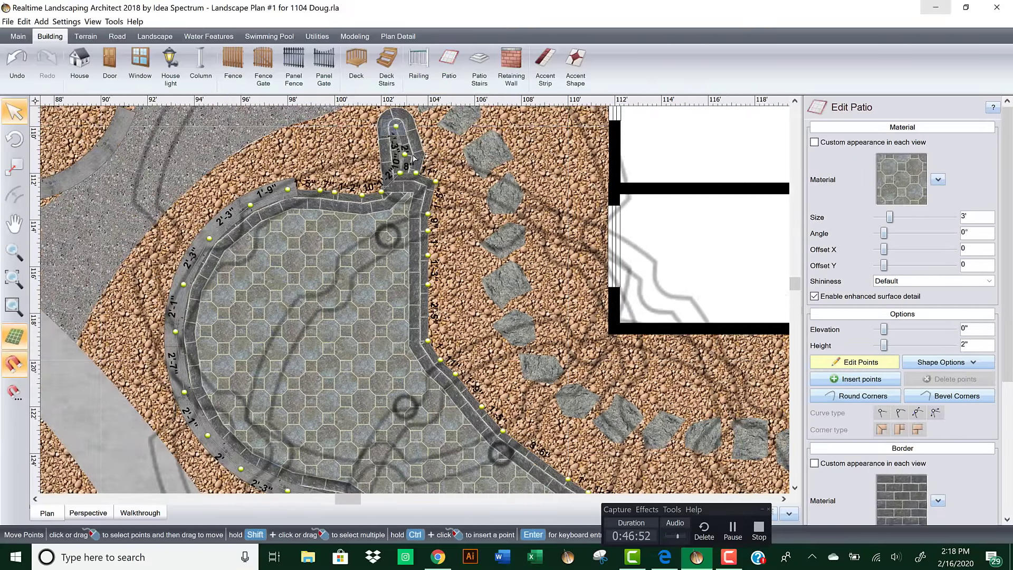
click(414, 169)
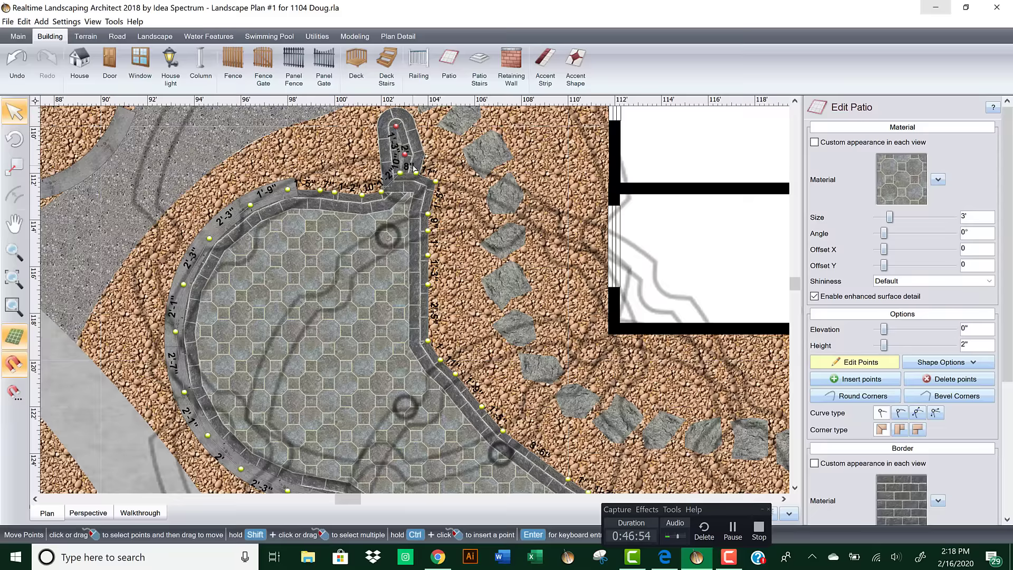
key(Delete)
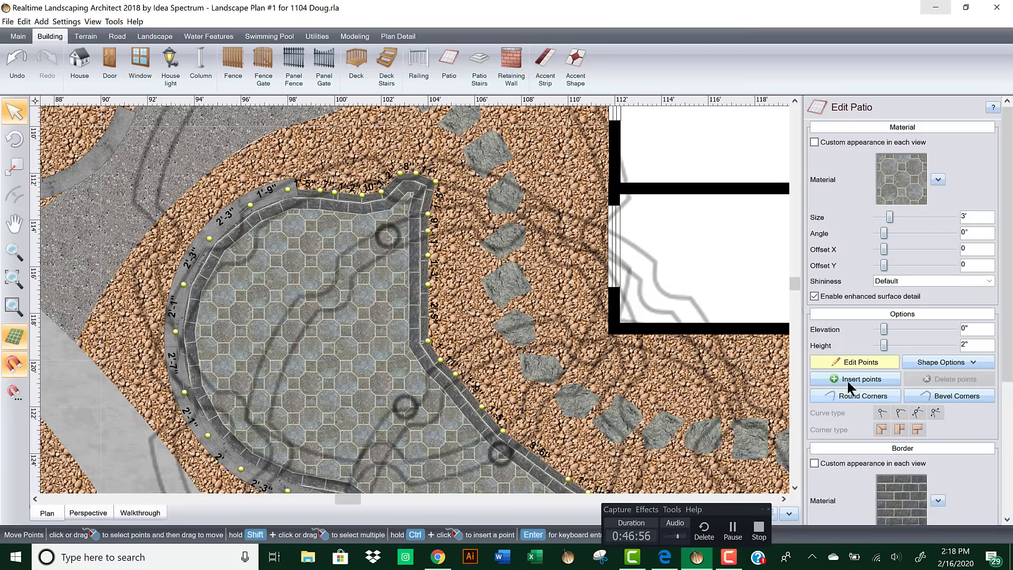
click(855, 362)
Step: In perspective view, raise the patio behind the curved retaining wall to an elevation of 10"
scroll(422, 364, up, 2)
scroll(422, 364, down, 2)
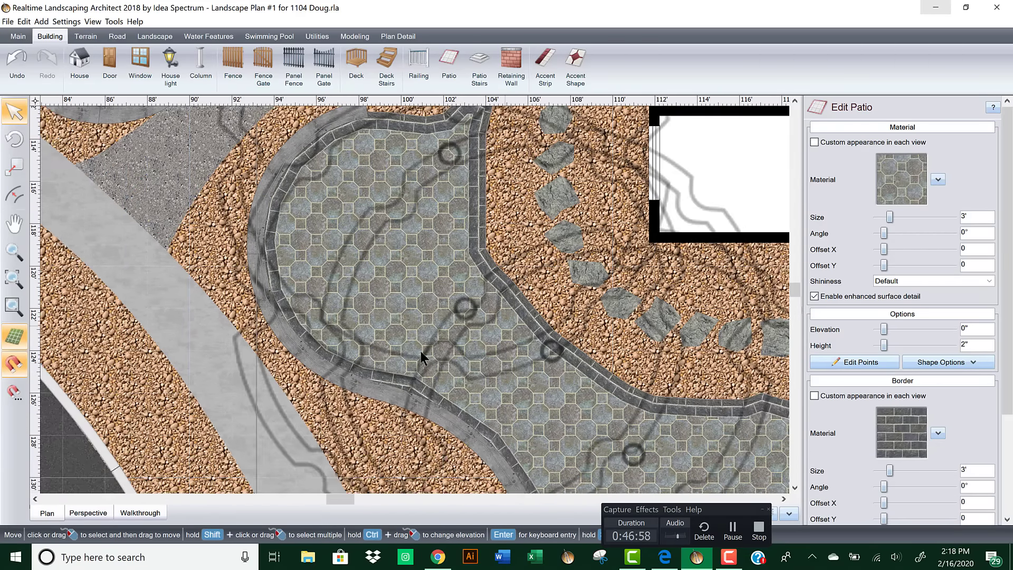
right_click(422, 358)
click(88, 513)
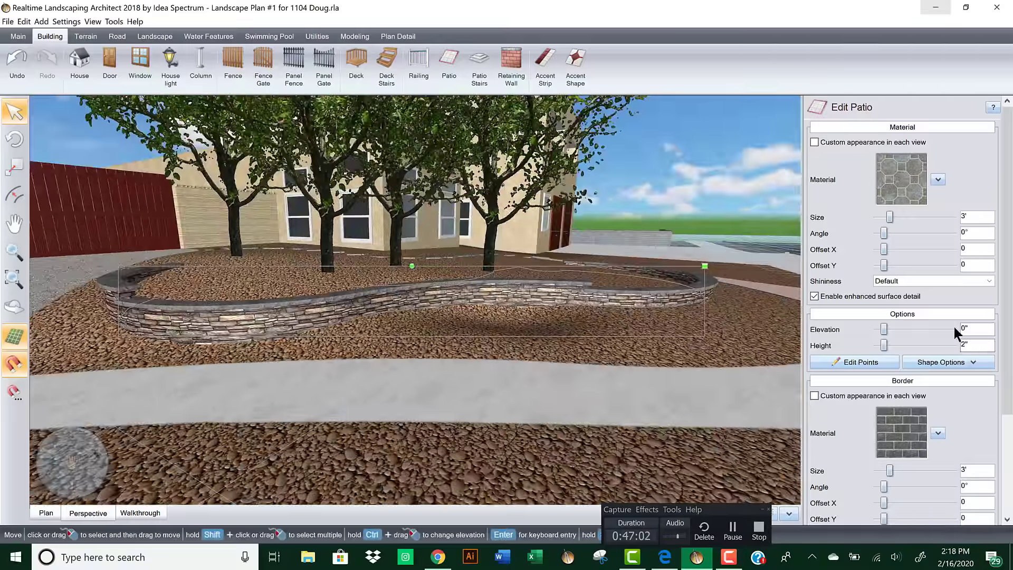
click(953, 330)
click(953, 329)
click(952, 330)
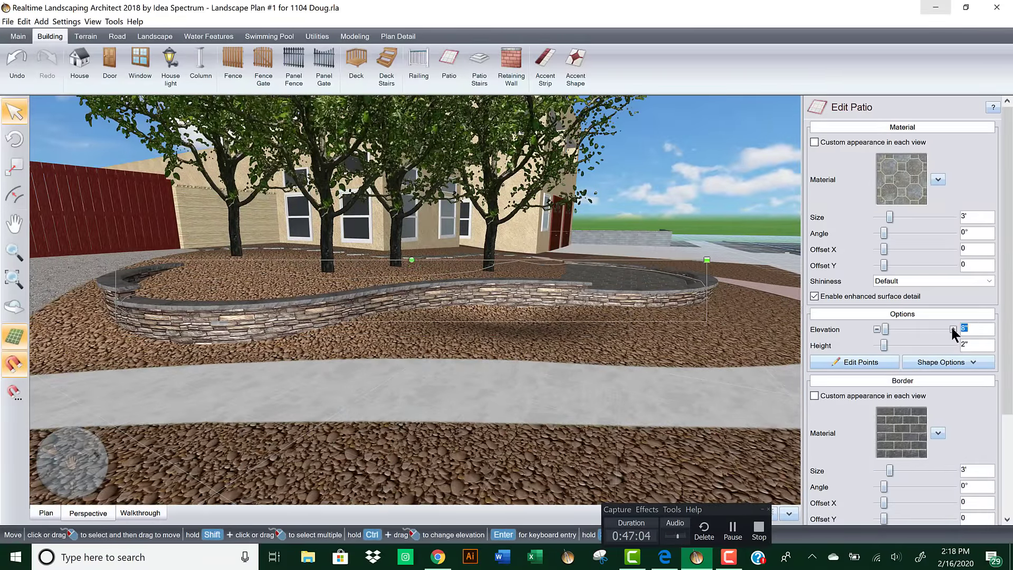
click(953, 329)
click(953, 329)
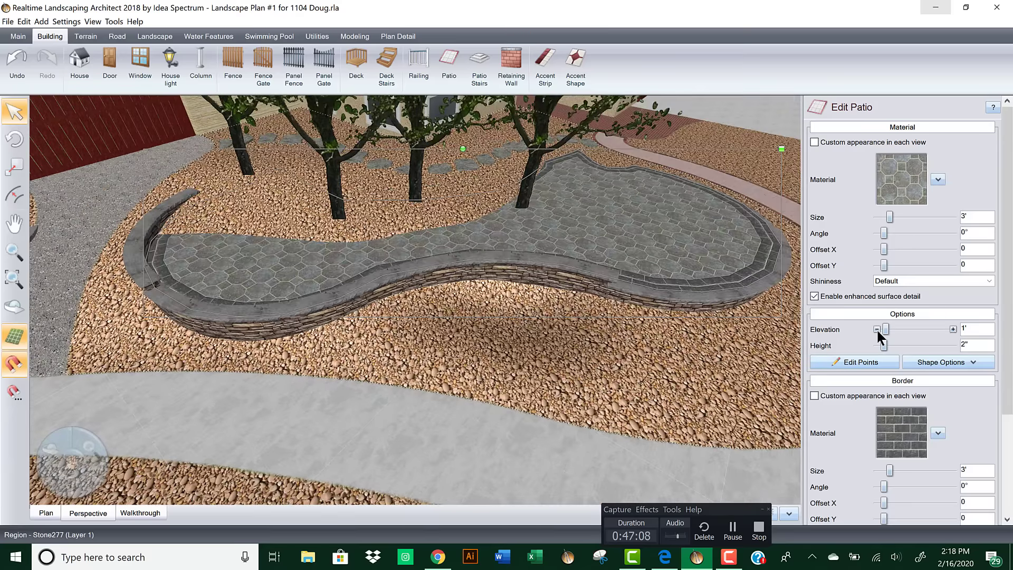
click(876, 330)
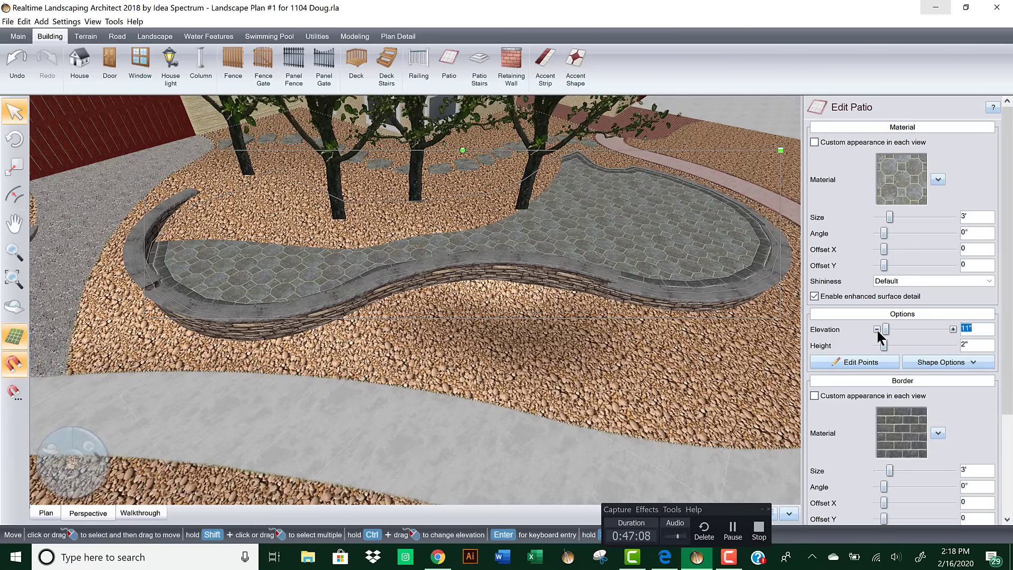
click(877, 330)
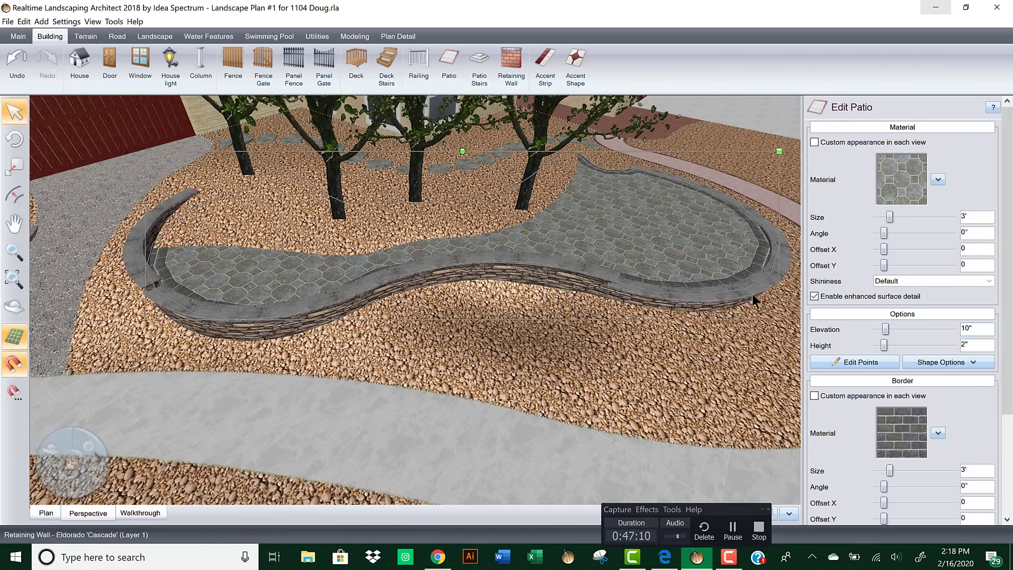
Step: Inspect the patio edge against the wall cap up close and lower the patio's elevation to 9"
scroll(423, 298, up, 5)
middle_drag(423, 299, 642, 383)
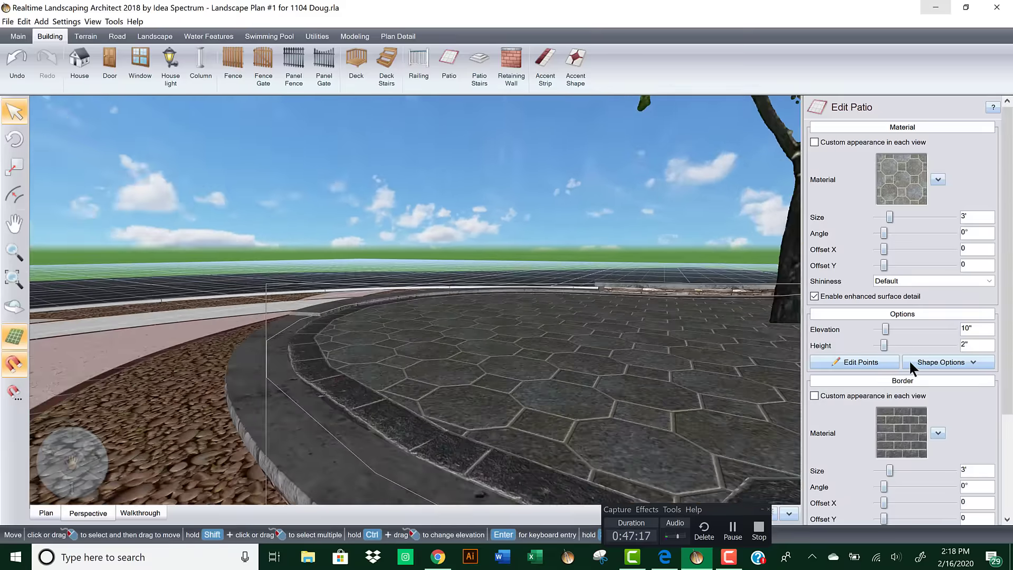
click(876, 329)
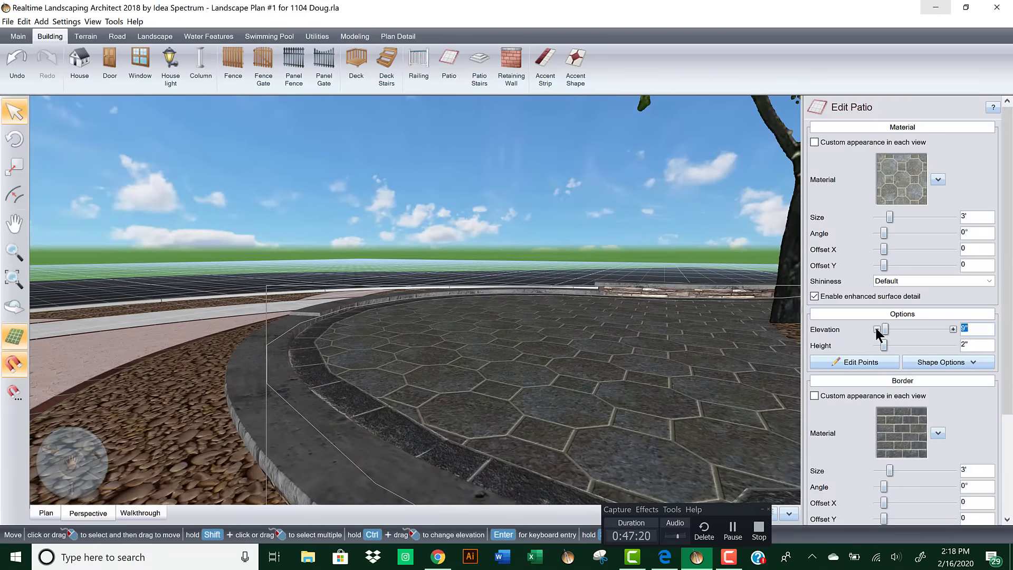
Step: Lower the patio's elevation to 6", entering point editing and selecting the corner point at the end of the curved wall
click(876, 329)
middle_drag(596, 342, 591, 315)
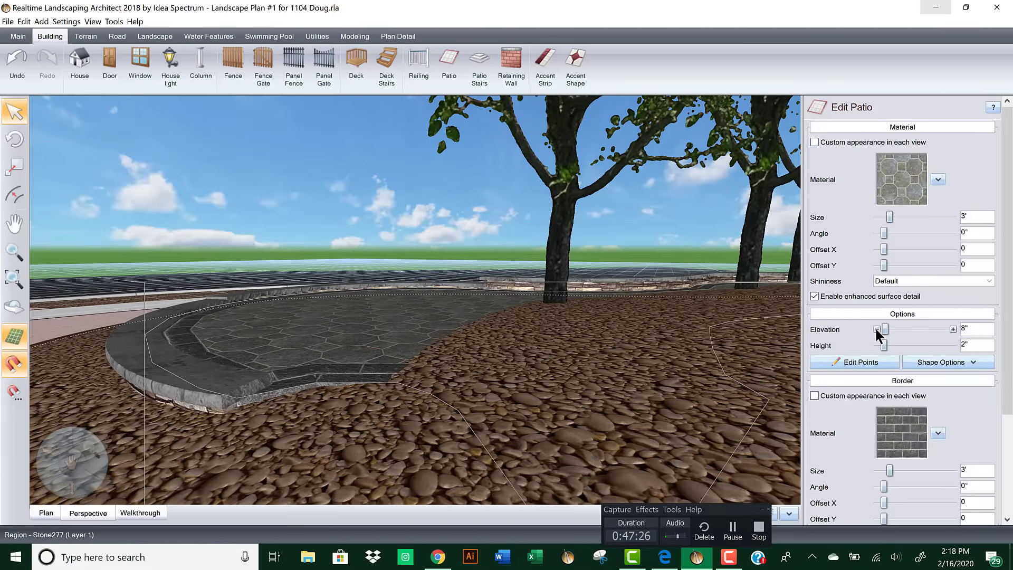
click(877, 329)
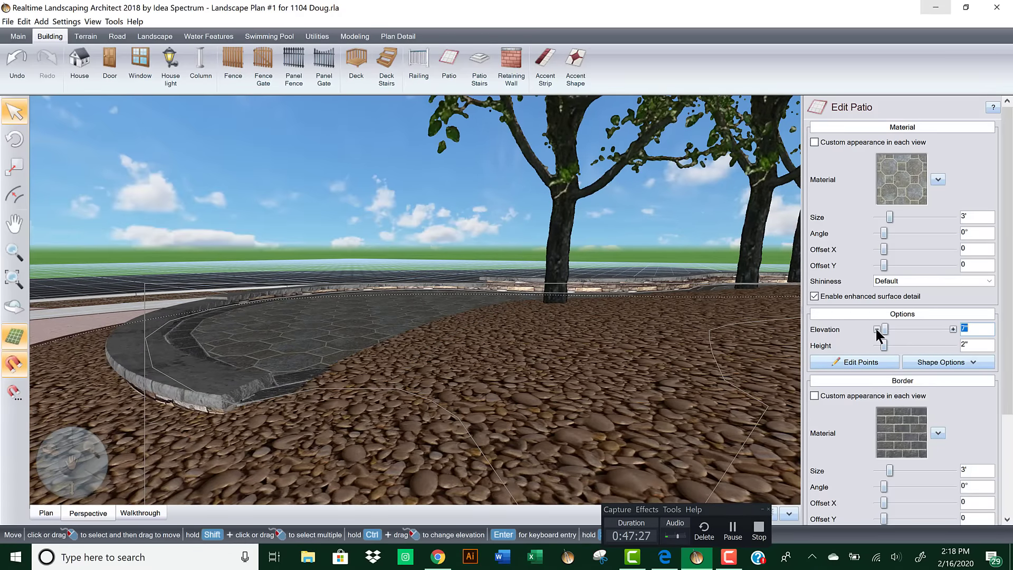
click(850, 364)
click(238, 403)
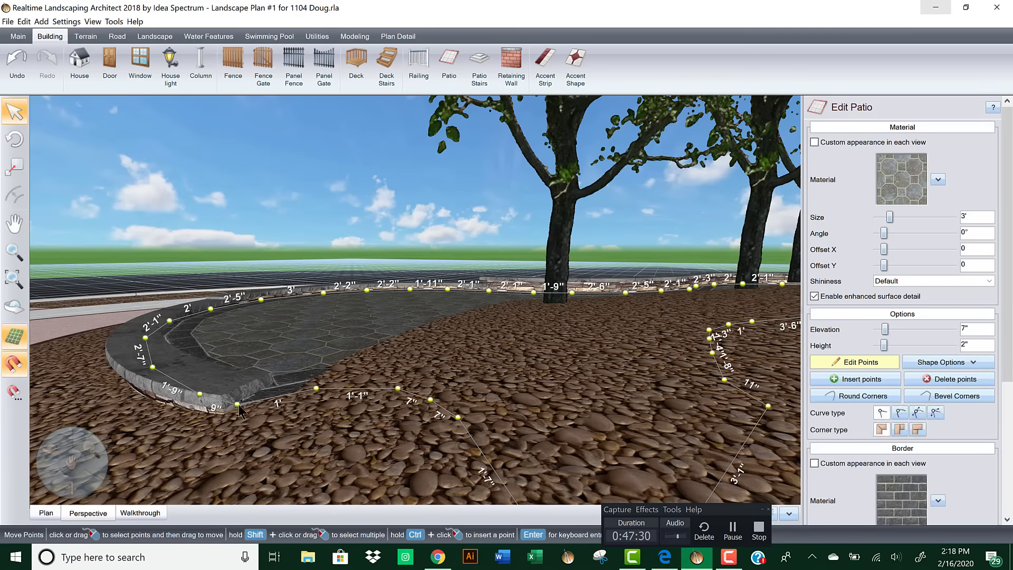
click(876, 329)
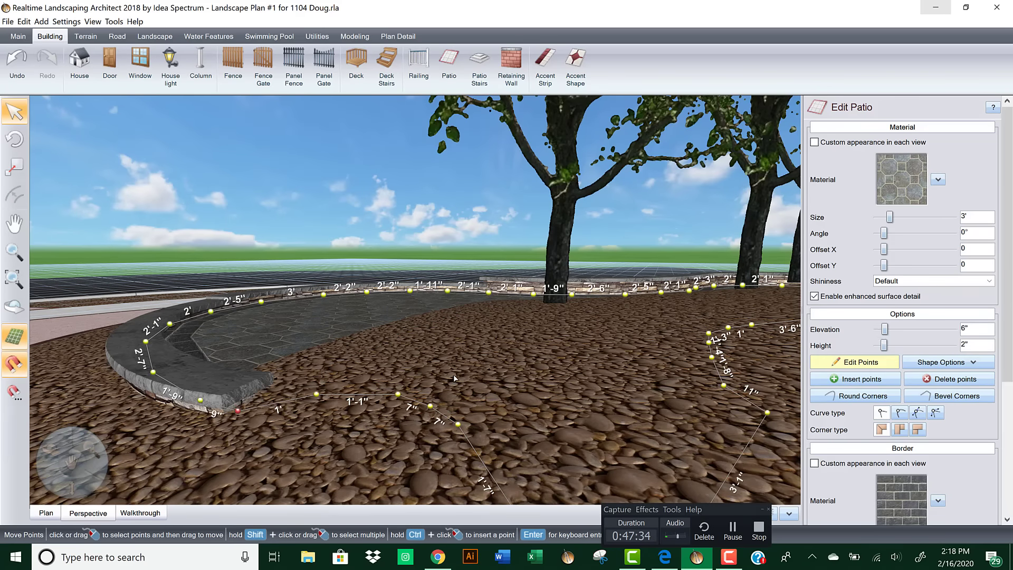
Step: Set the patio's border type to None
right_drag(467, 390, 1007, 317)
scroll(907, 385, down, 3)
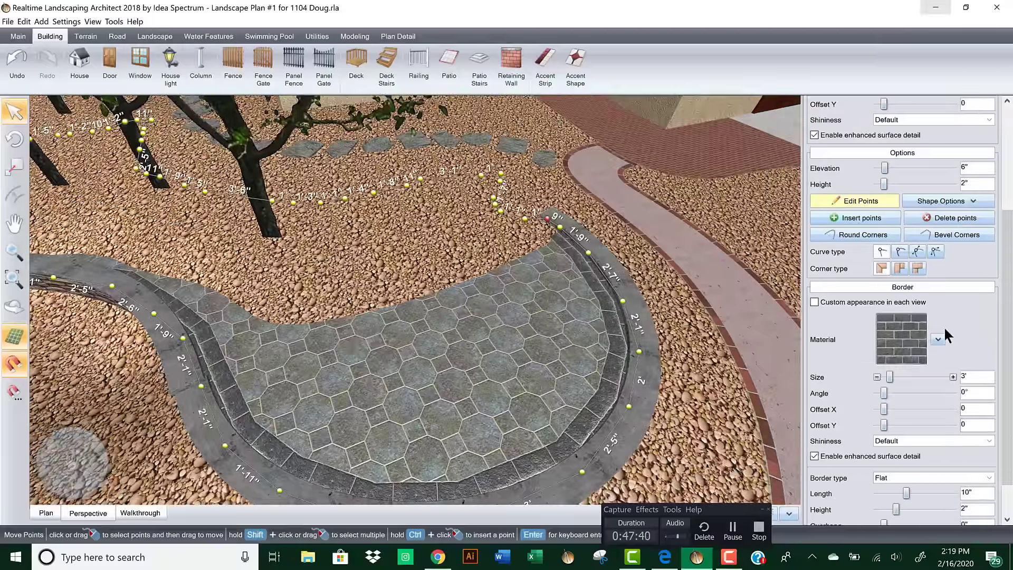
drag(1009, 277, 1008, 306)
click(901, 431)
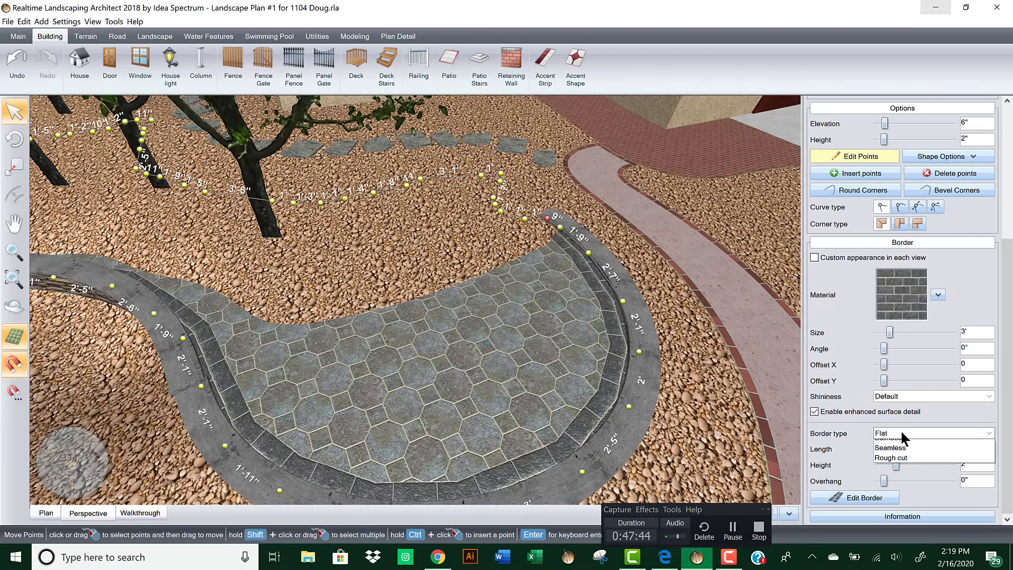
click(891, 444)
Step: Change the patio's material to Stone277 from the favorite materials
scroll(913, 211, up, 4)
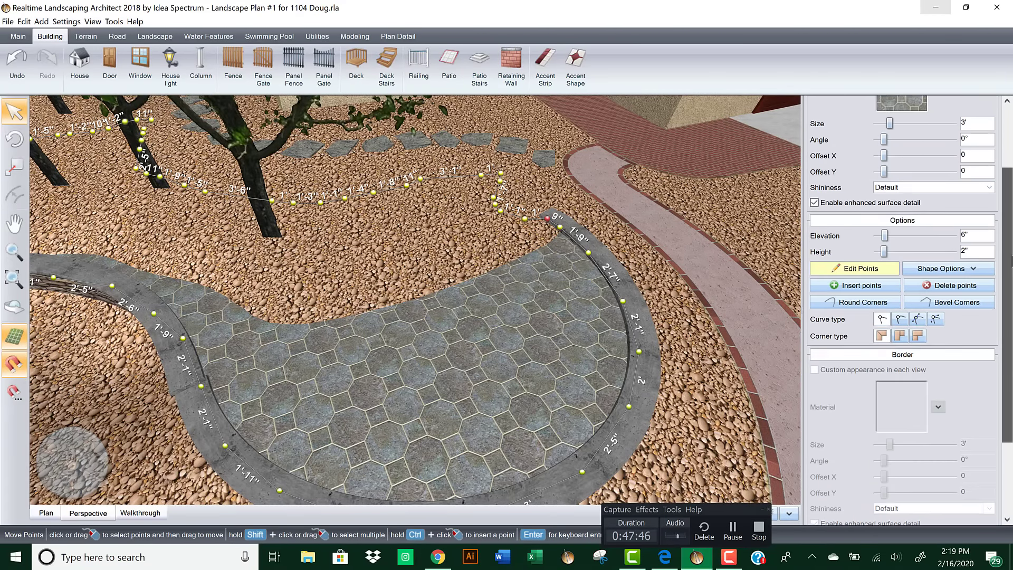
click(903, 179)
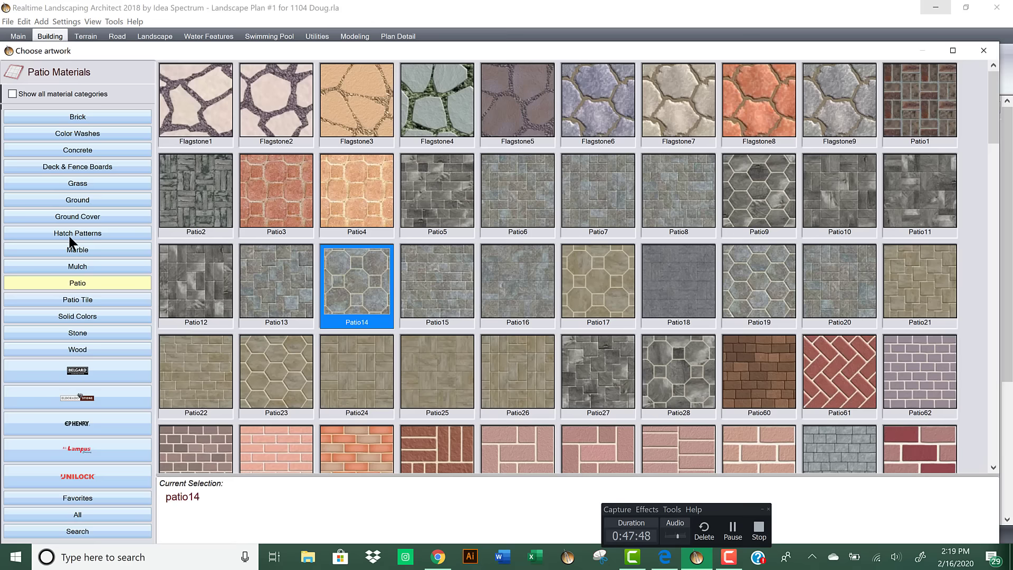
click(96, 333)
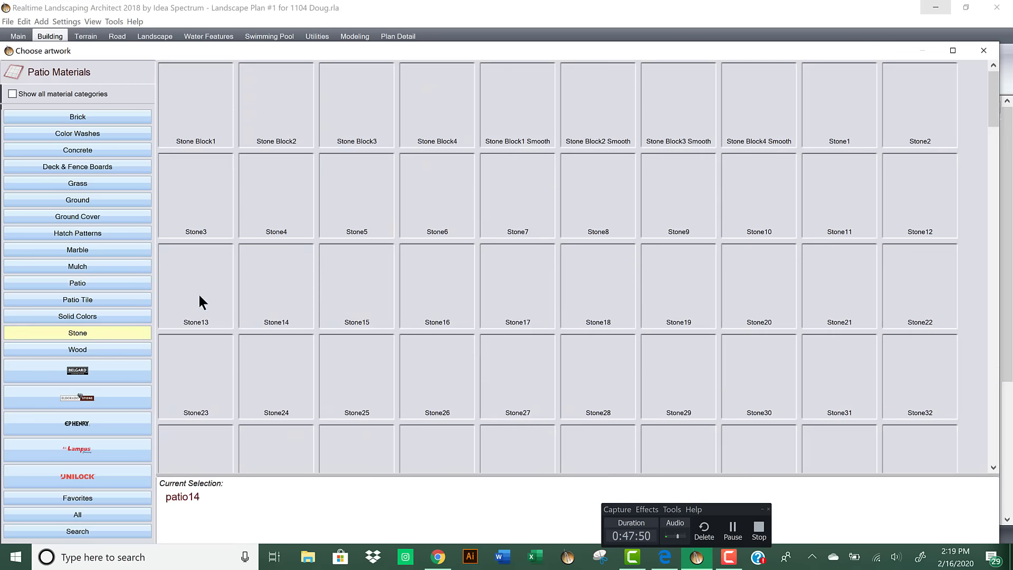
click(97, 496)
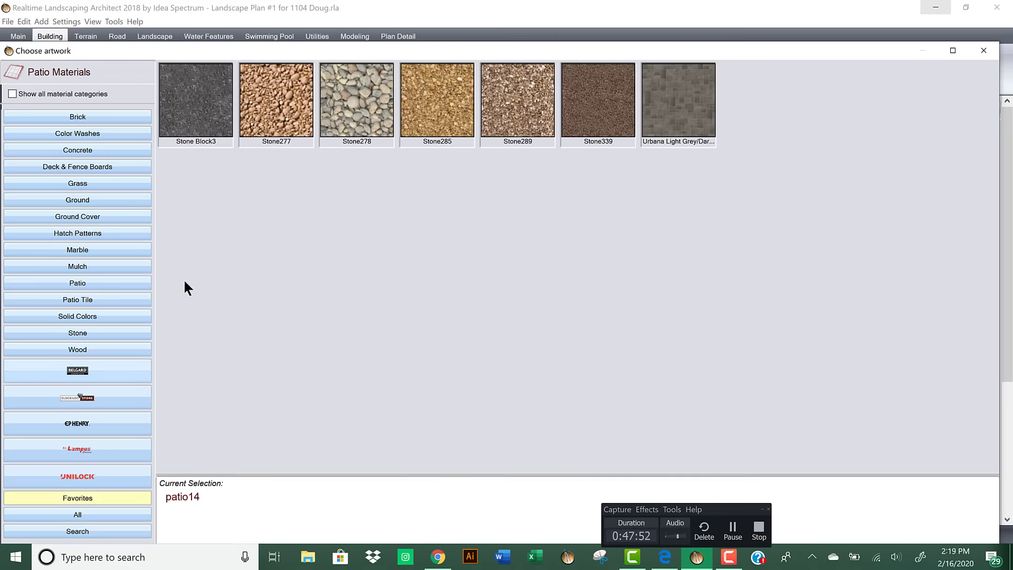
double_click(262, 108)
Step: Select the patio points along the wall curve beside the driveway and set the patio's elevation to 7"
middle_drag(281, 317, 524, 250)
middle_drag(357, 337, 465, 385)
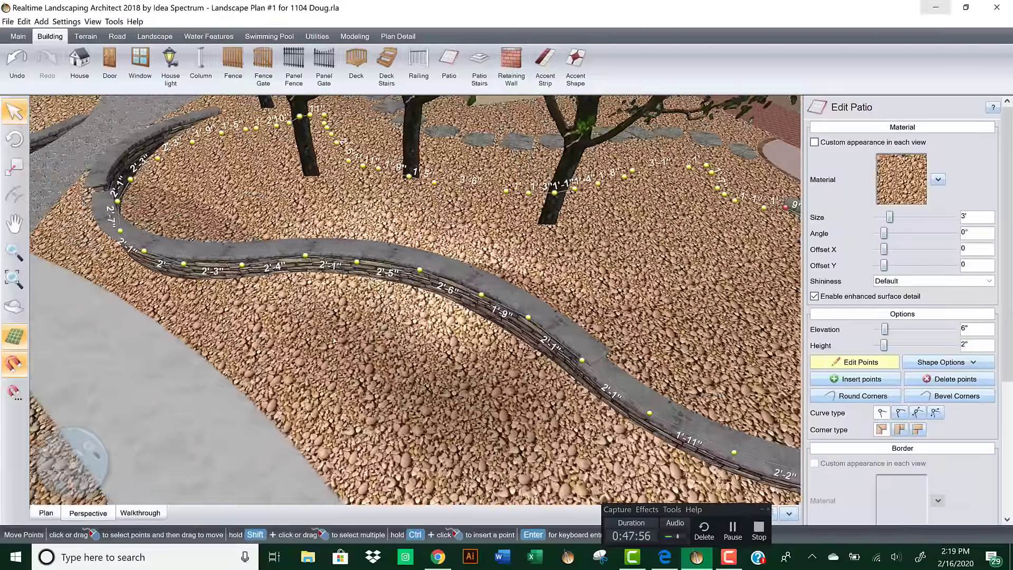
scroll(347, 337, down, 3)
middle_drag(364, 340, 411, 350)
right_drag(432, 349, 548, 170)
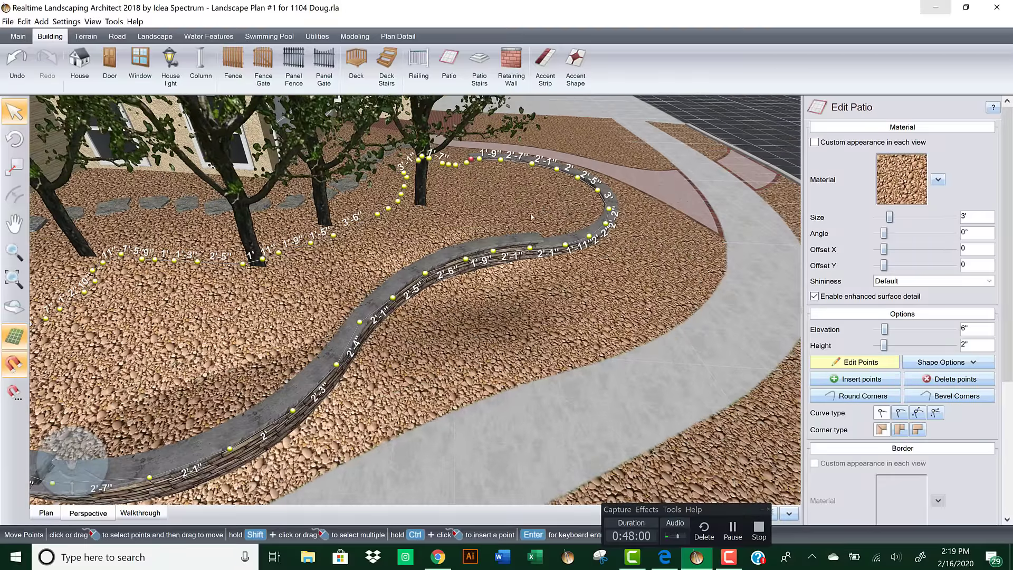
right_drag(407, 283, 193, 318)
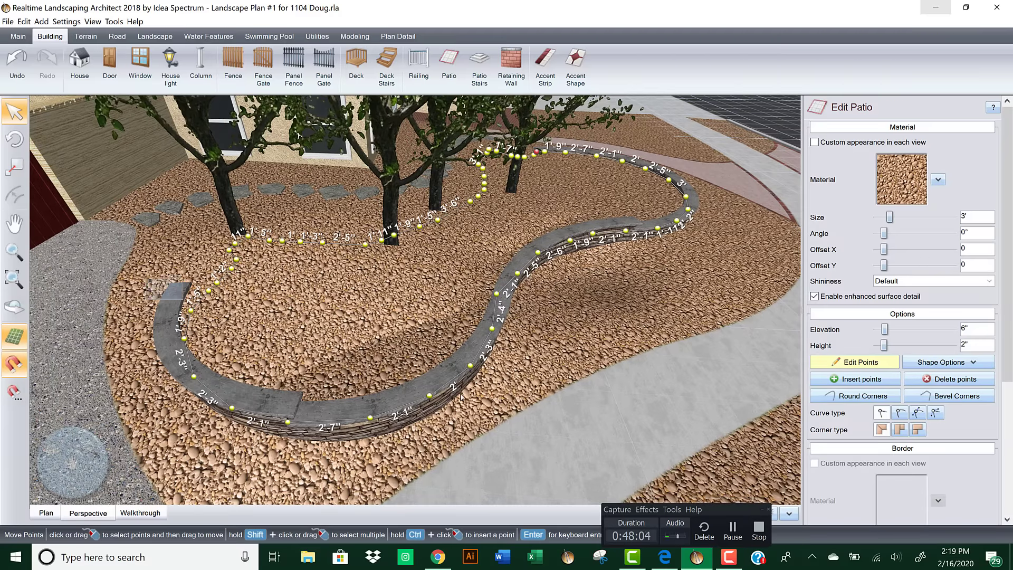
drag(145, 276, 522, 460)
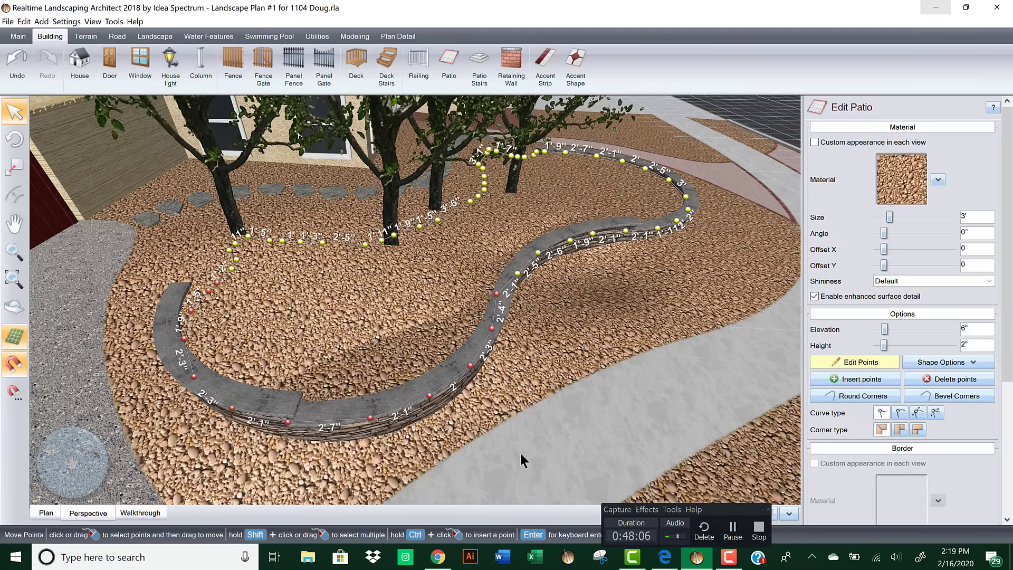
click(953, 329)
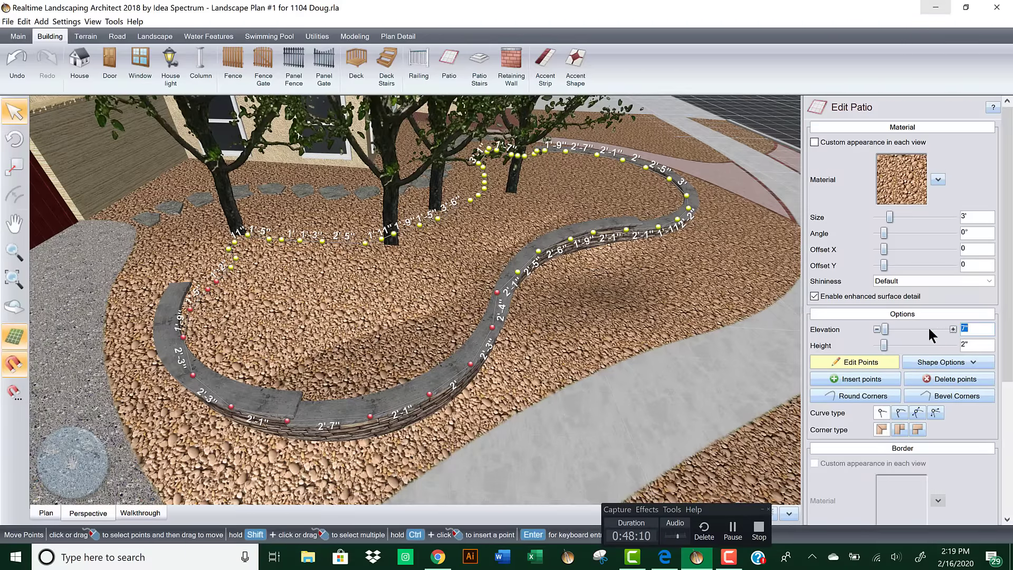
click(877, 330)
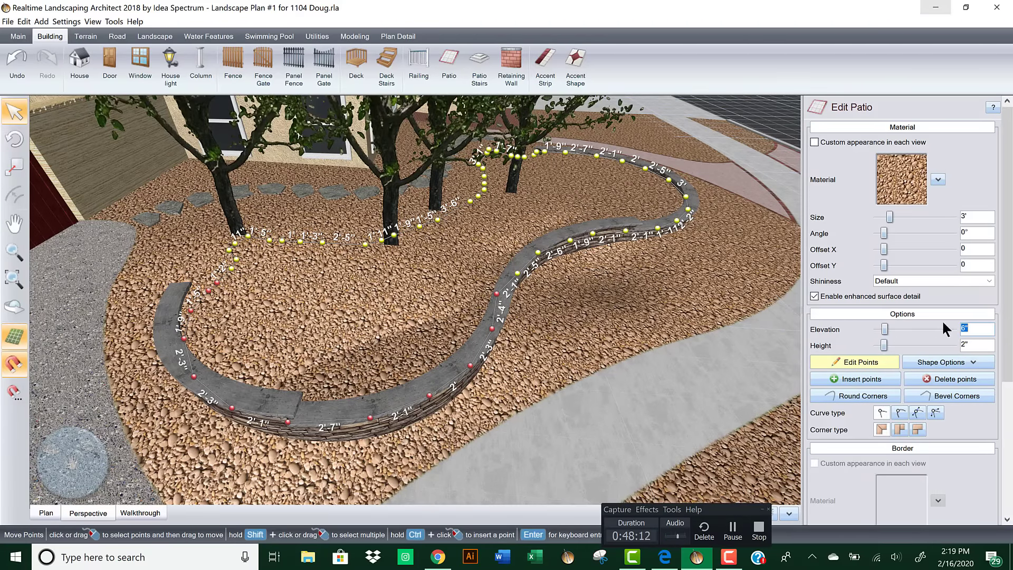
click(952, 329)
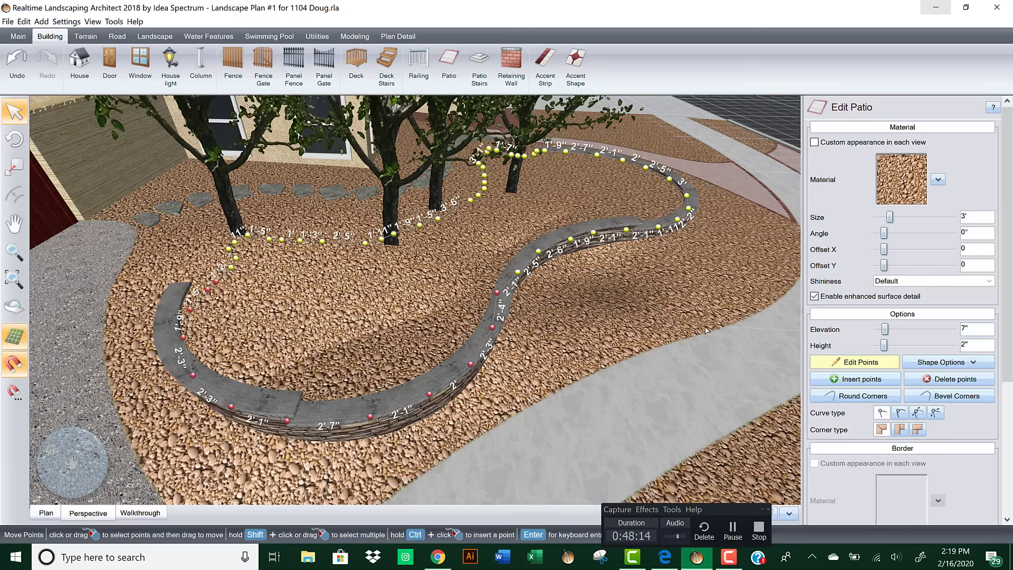
Step: Examine from several sides how the gravel surface meets the curved wall's cap, and finish editing the patio points
right_drag(670, 297, 369, 289)
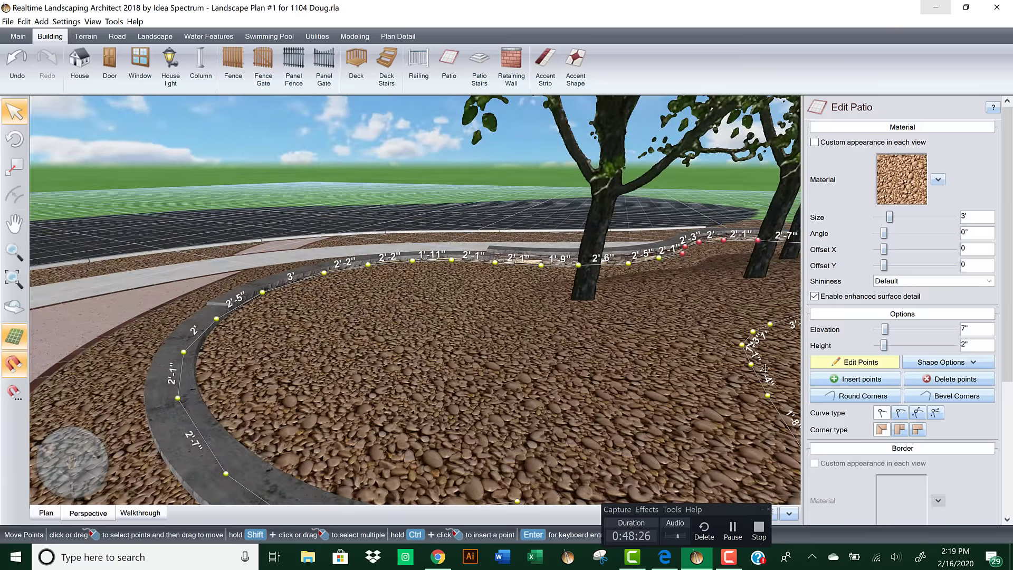
scroll(1005, 275, down, 5)
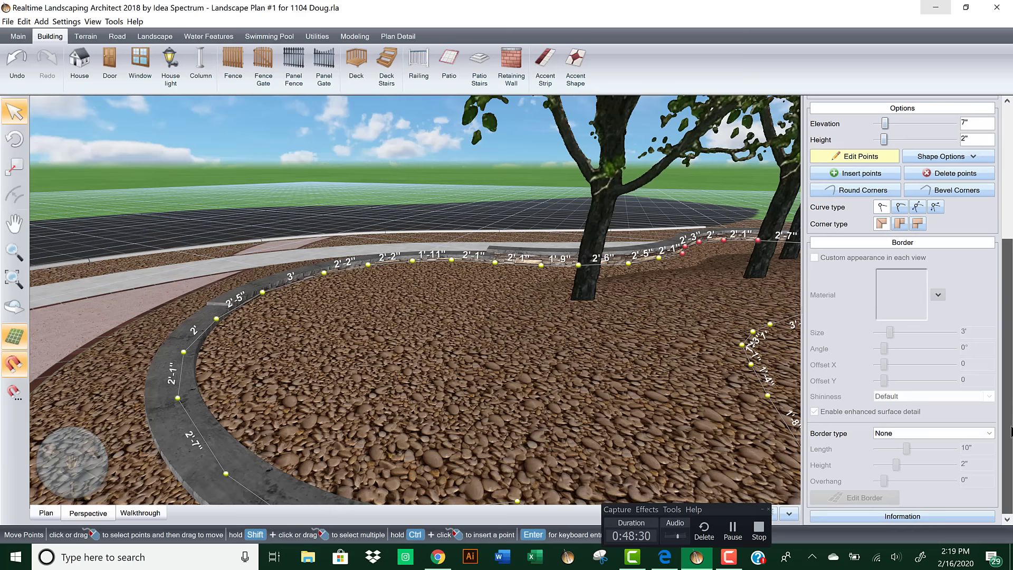
scroll(1011, 431, up, 5)
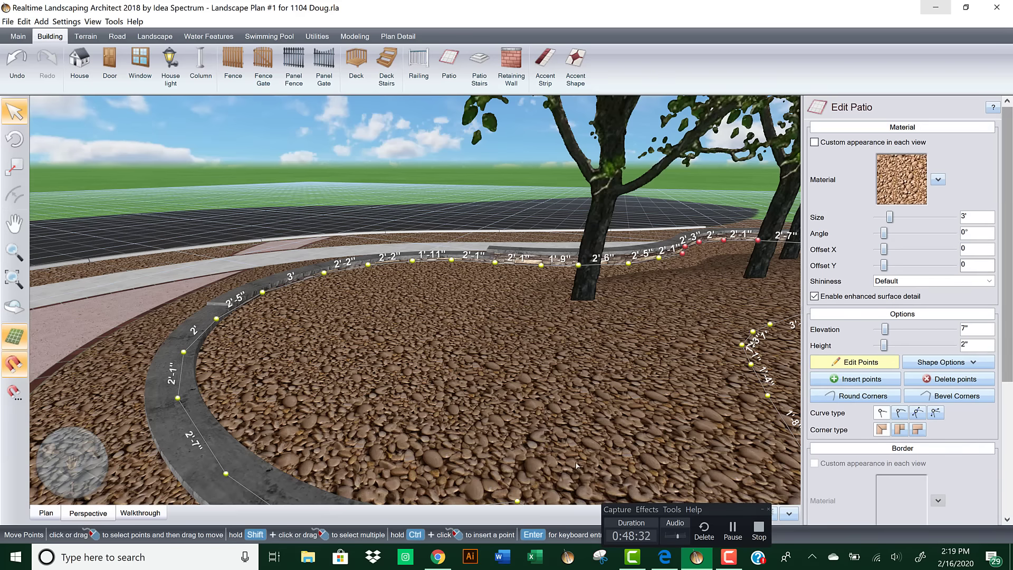
middle_drag(510, 441, 282, 294)
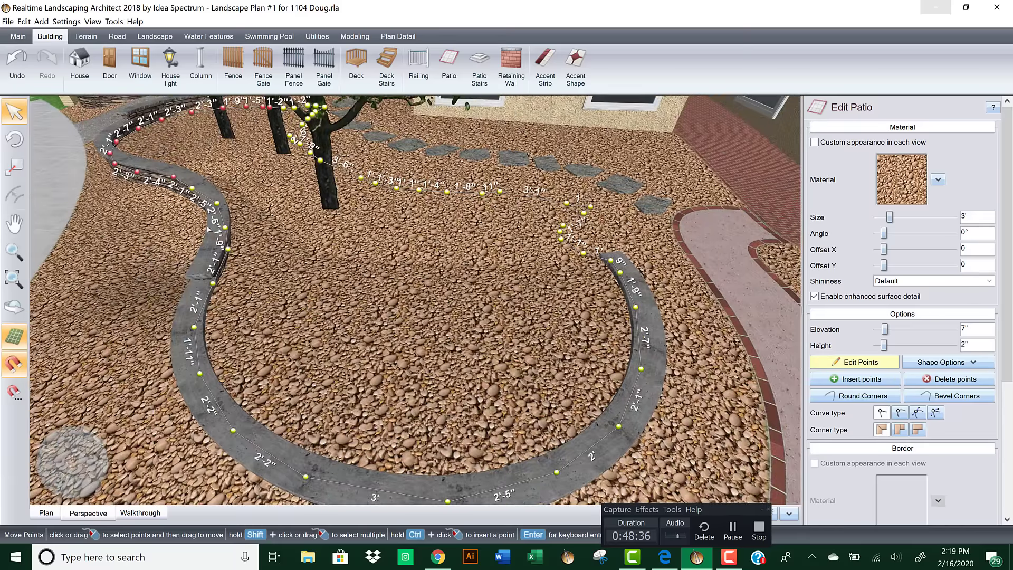
middle_drag(427, 317, 500, 316)
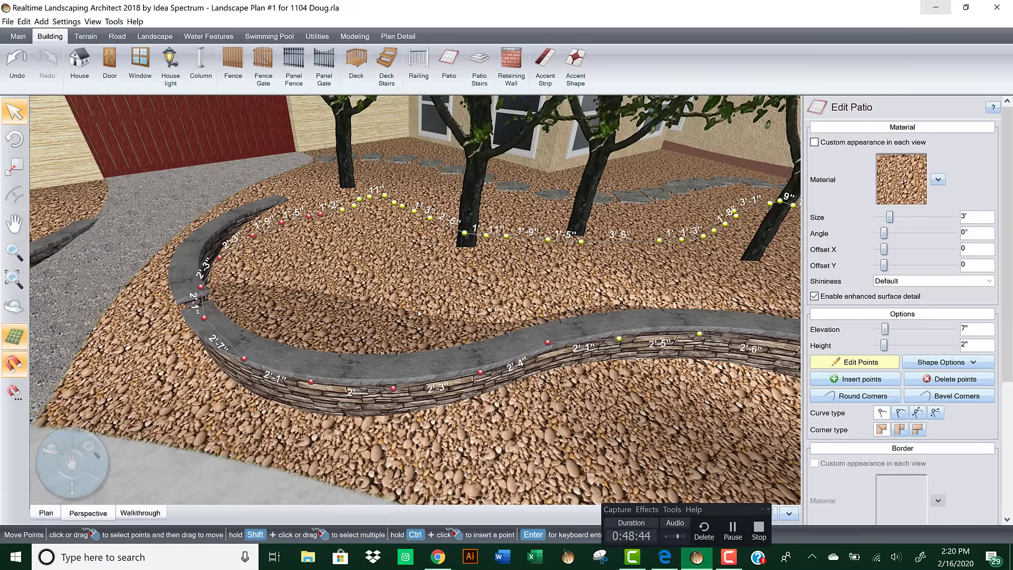
middle_drag(353, 336, 409, 331)
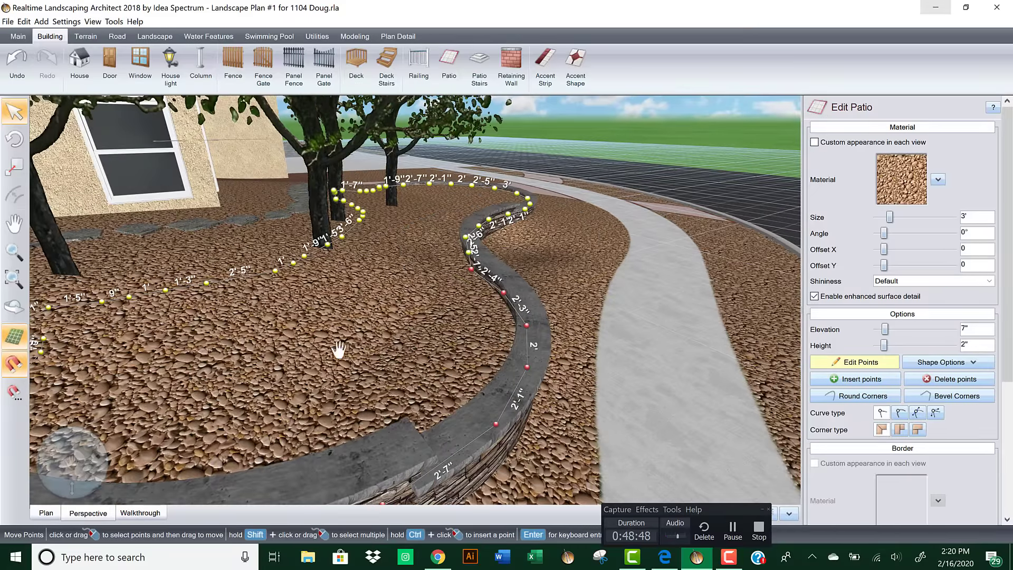
middle_drag(339, 349, 438, 345)
scroll(439, 345, down, 3)
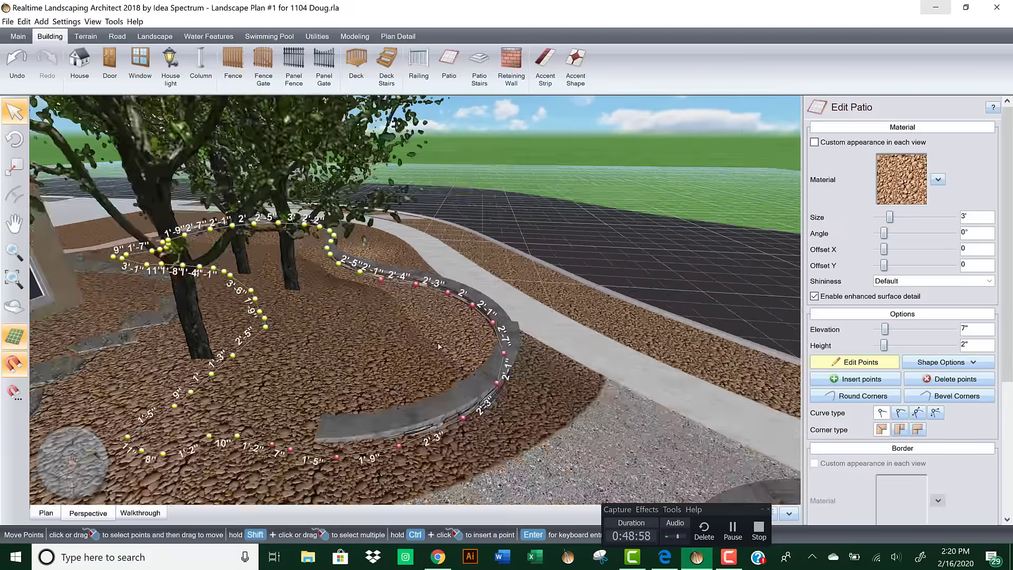
click(865, 361)
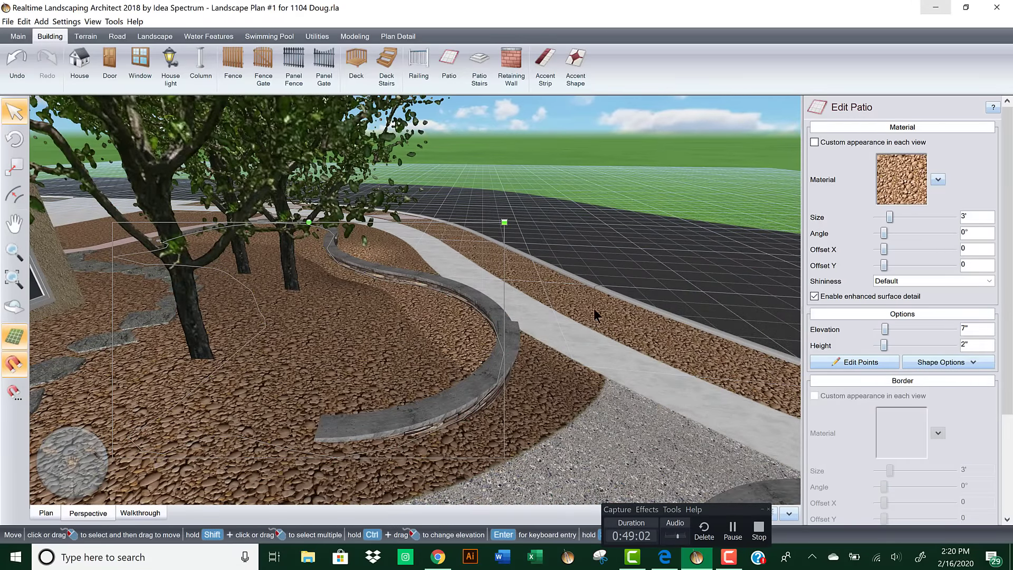
middle_drag(533, 331, 508, 339)
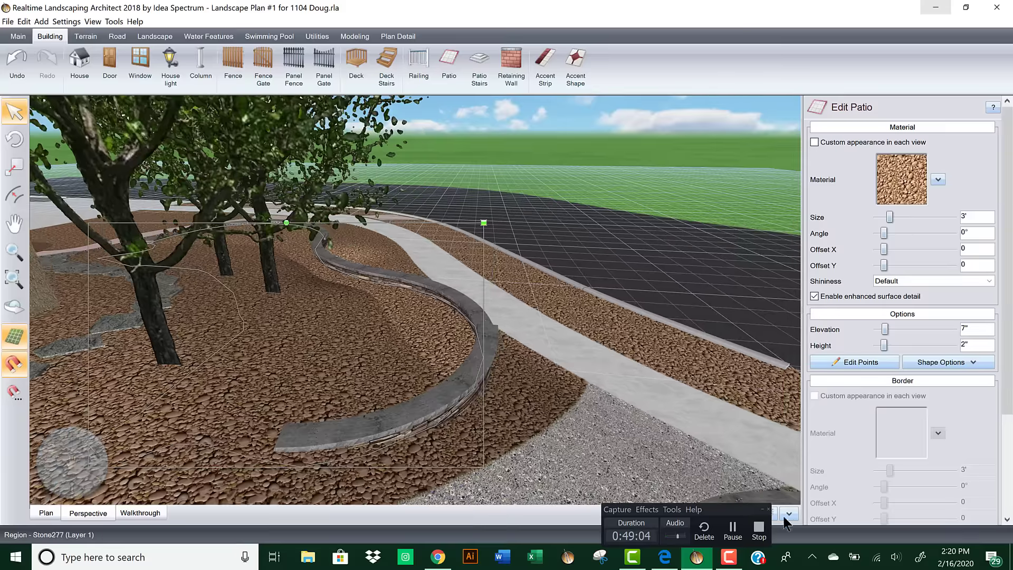
Step: Unlock the Elevations layer and lock Layer 1 in the layer settings
drag(738, 509, 685, 509)
click(768, 513)
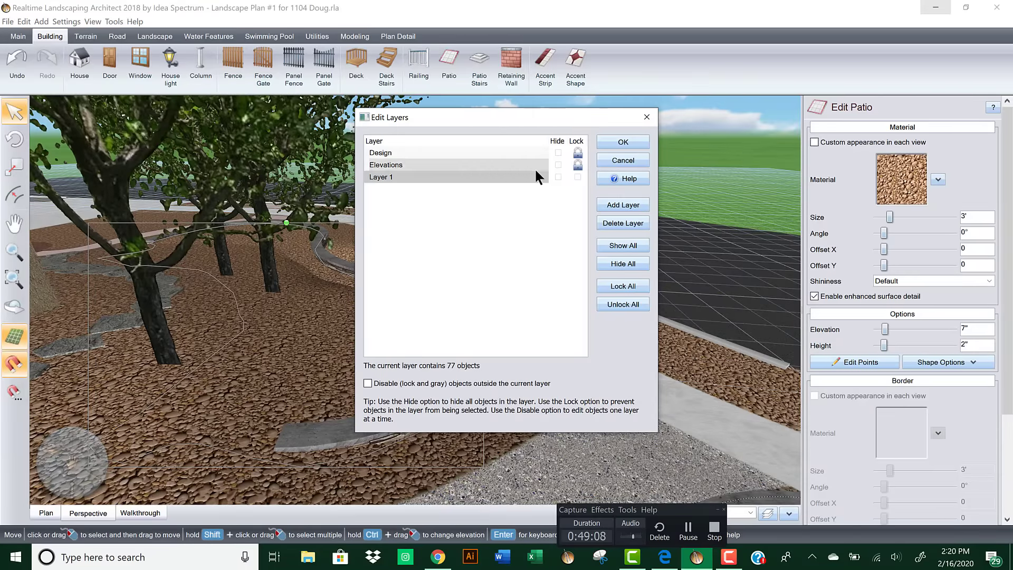
click(574, 163)
click(623, 142)
drag(528, 305, 420, 307)
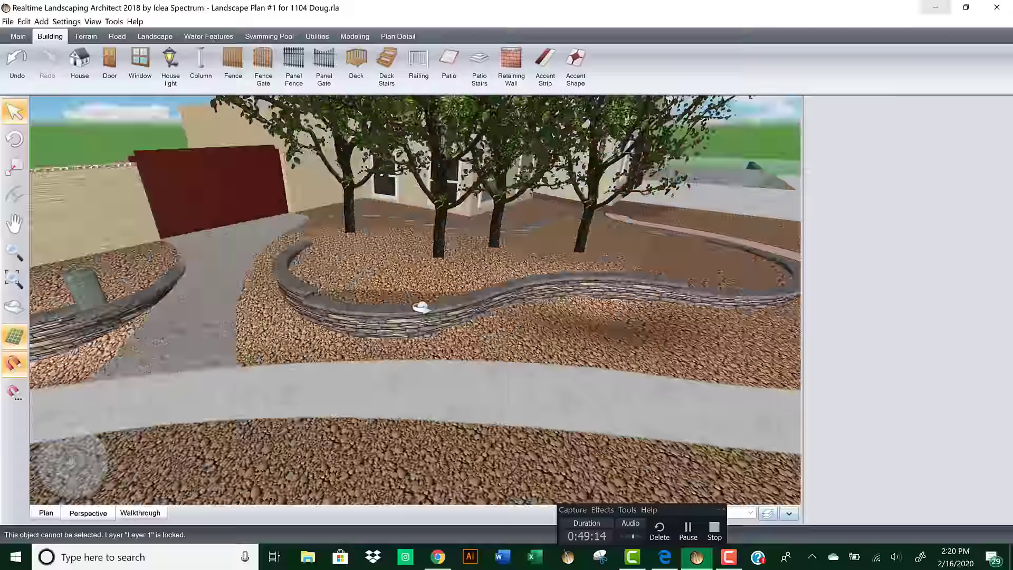
Step: Add a height grid about 10'-3" by 23'-8" over the curved retaining wall end beside the gravel driveway
click(86, 36)
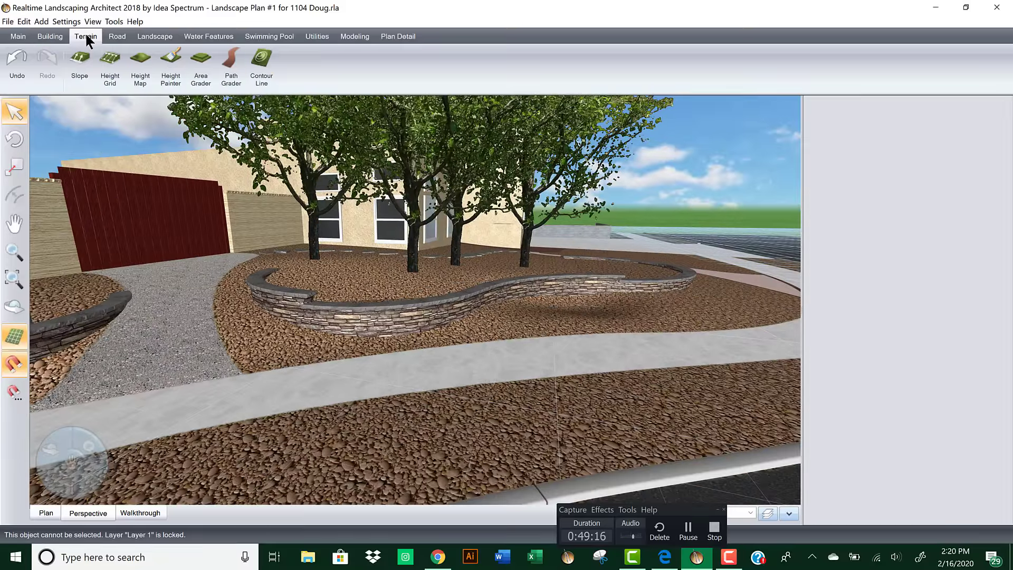
click(111, 61)
middle_drag(345, 390, 340, 384)
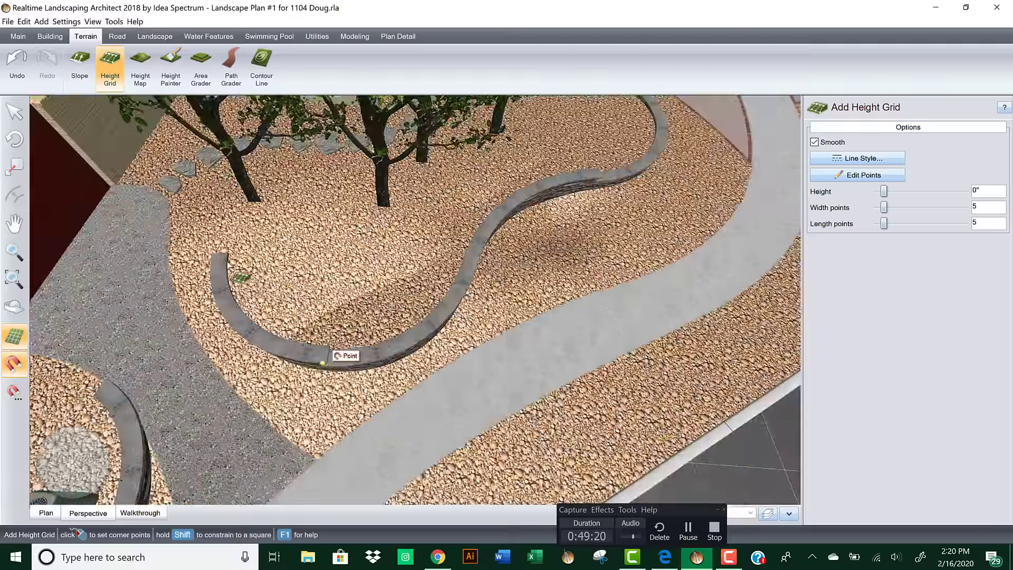
click(197, 193)
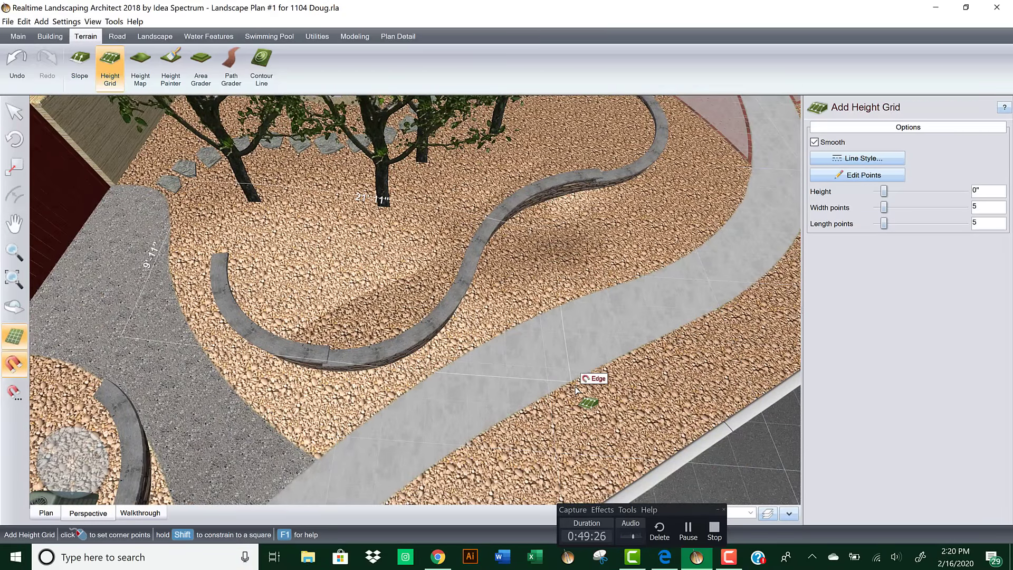
middle_drag(576, 389, 570, 387)
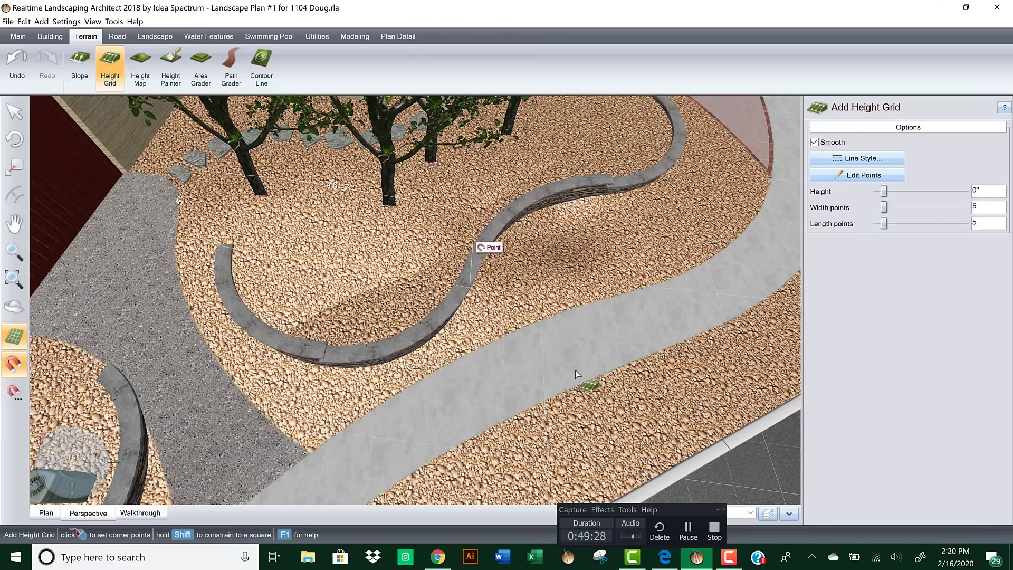
click(608, 400)
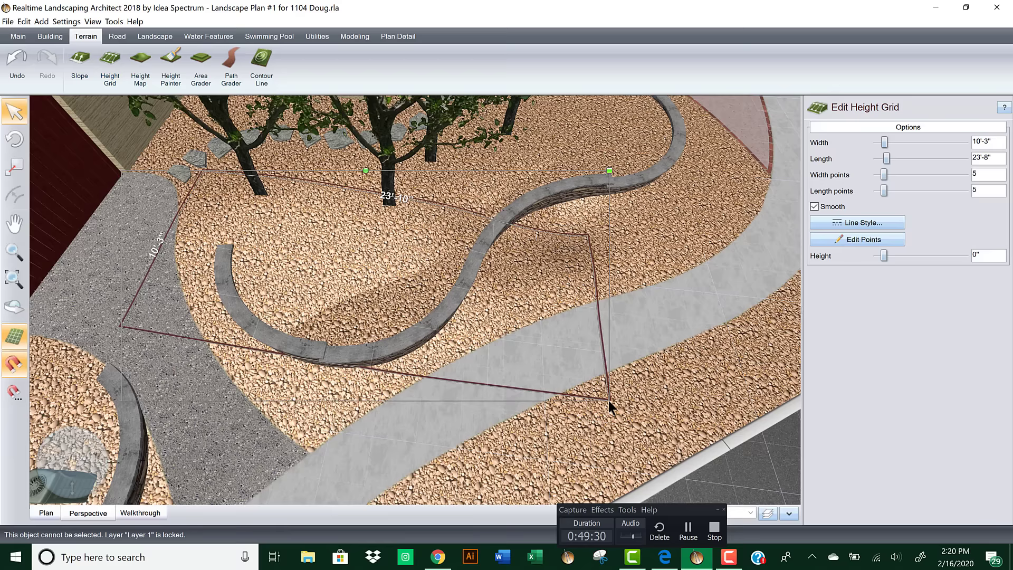
Step: Edit the height grid's points and raise the six points behind the retaining wall to 7"
click(849, 239)
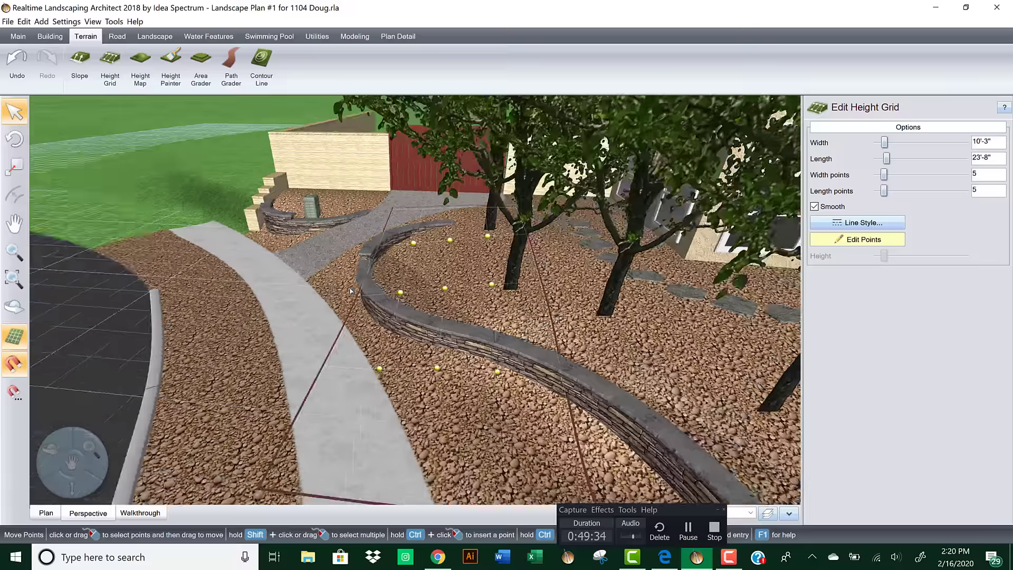
drag(366, 204, 556, 325)
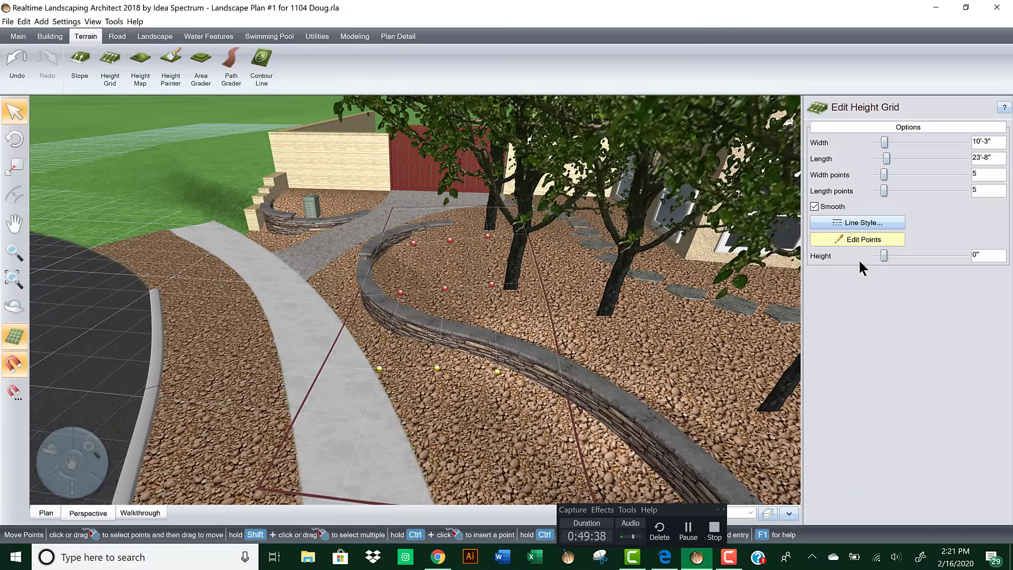
click(964, 255)
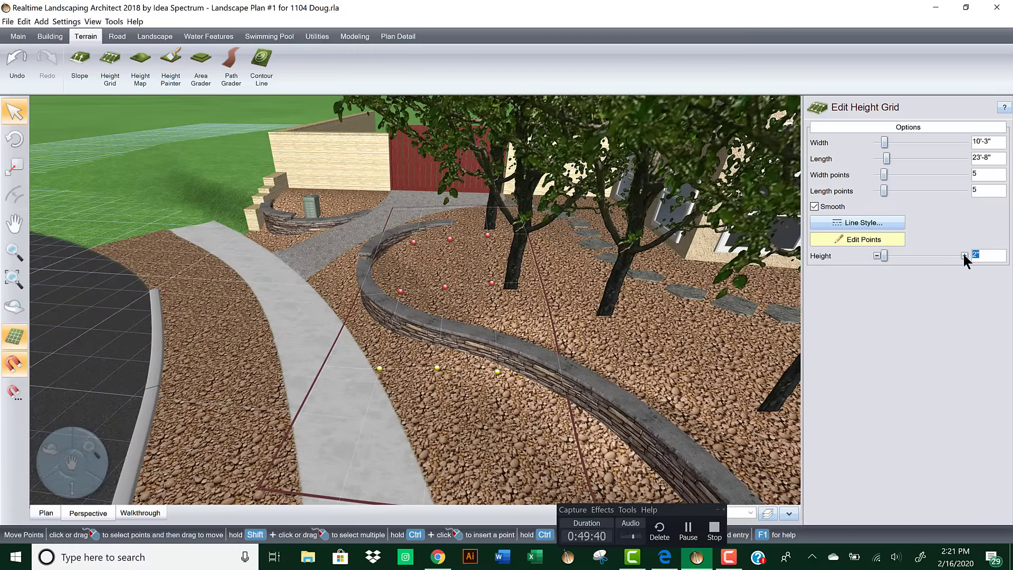
click(964, 255)
click(964, 256)
click(963, 255)
click(964, 255)
click(964, 256)
click(964, 255)
click(876, 255)
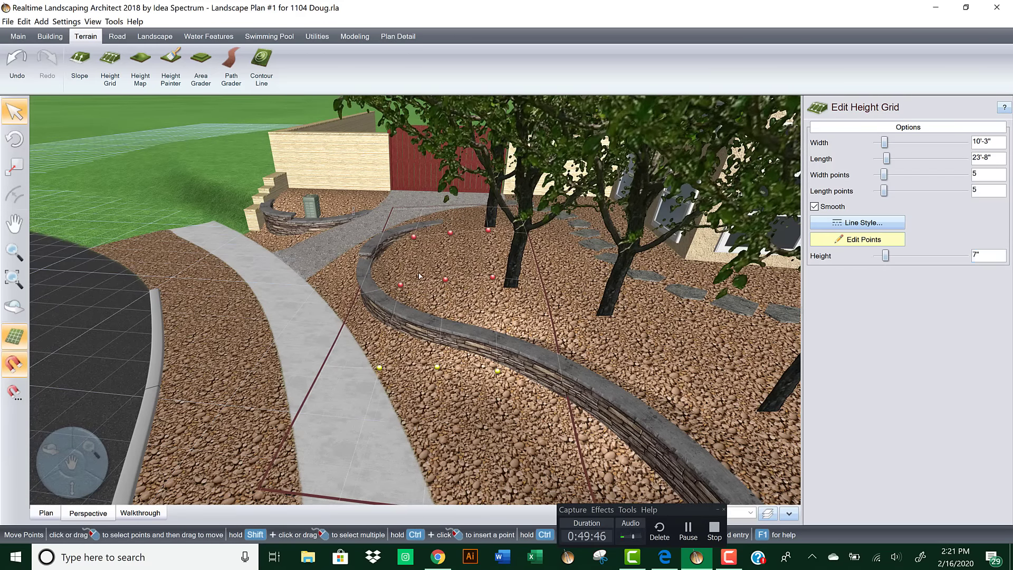
Step: Raise the two grid points closest to the inside of the wall curve to 9" and finish point editing
drag(352, 209, 430, 297)
click(963, 256)
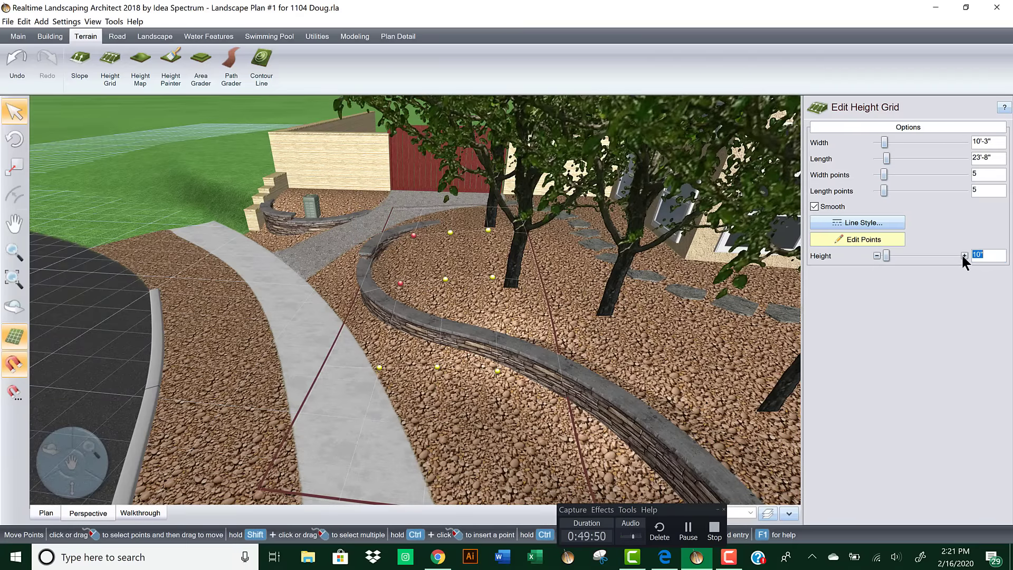
click(963, 256)
click(876, 255)
right_drag(464, 312, 557, 306)
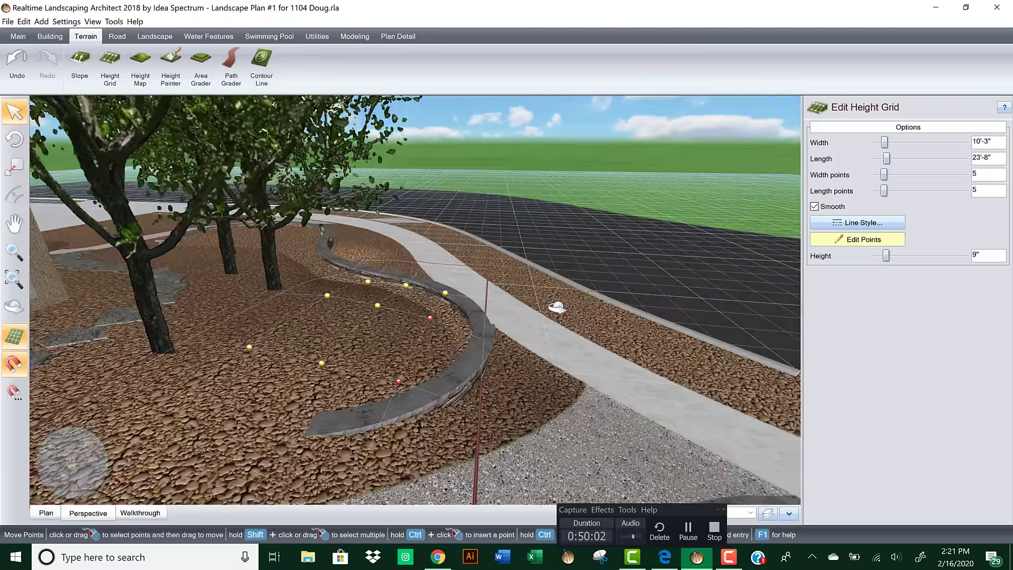
click(862, 239)
Step: Change the line type of the height grid's outline in its line style settings
click(861, 222)
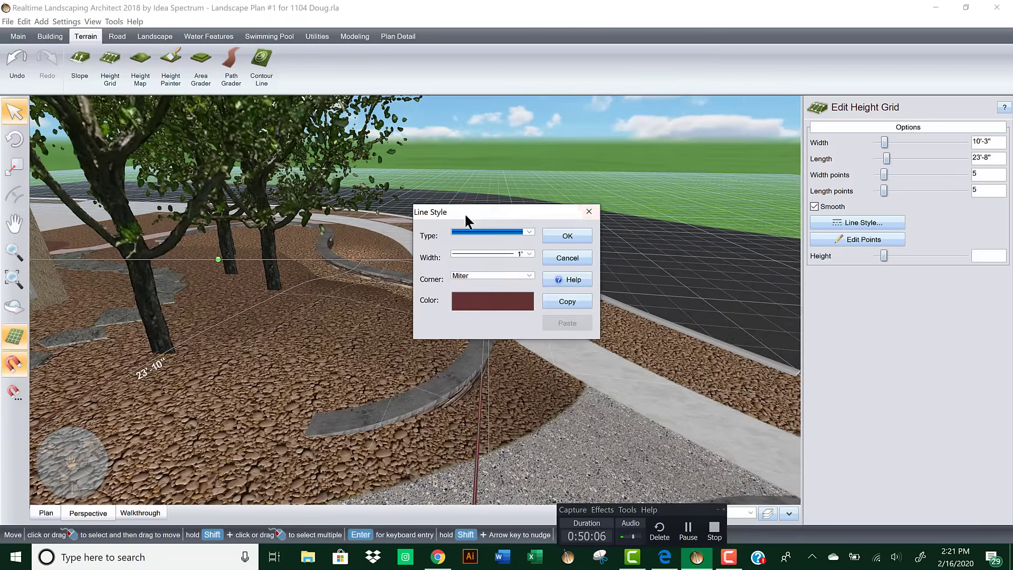
click(530, 231)
click(493, 238)
click(574, 235)
right_drag(484, 298, 472, 303)
right_drag(689, 262, 294, 214)
drag(294, 213, 127, 113)
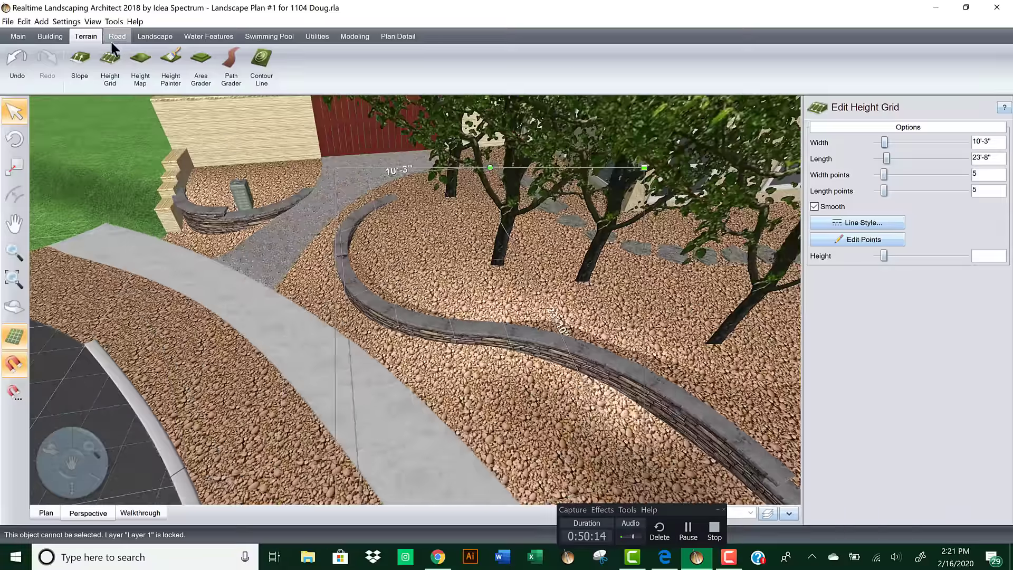
Step: Add a second height grid about 5' by 13'-8" across the end curve of the retaining wall
click(109, 62)
right_drag(351, 253, 452, 327)
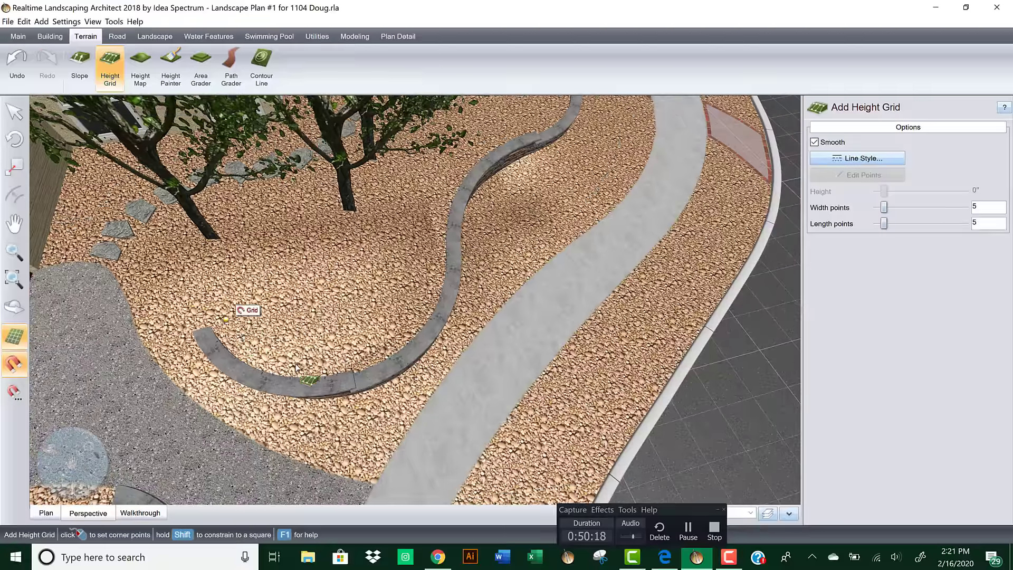
click(406, 380)
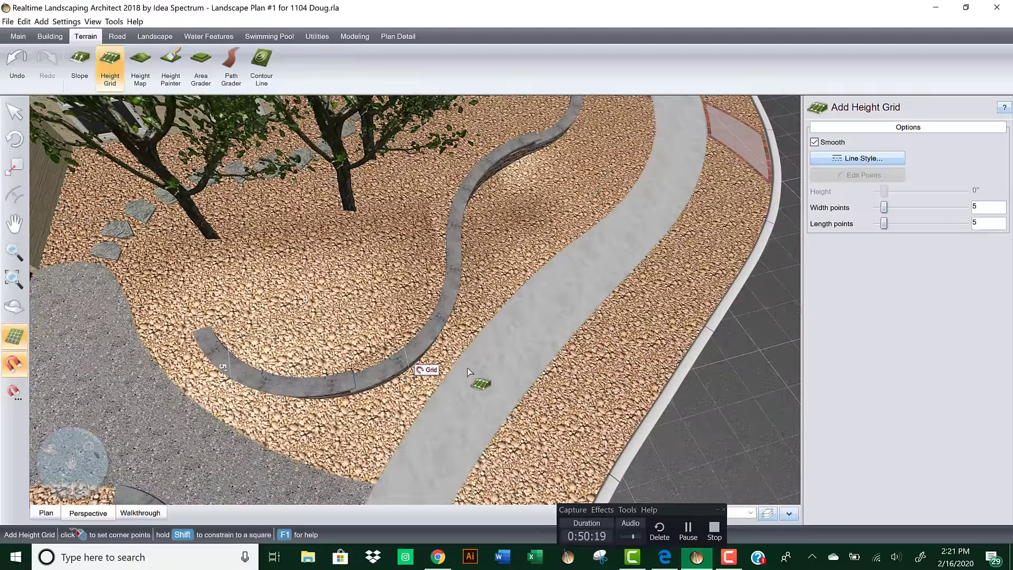
click(520, 363)
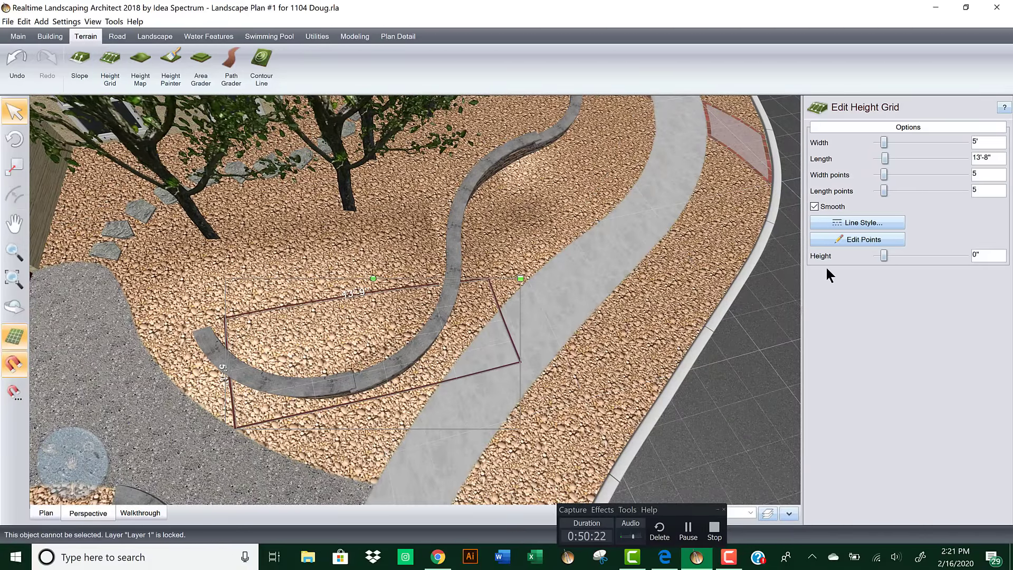
Step: Edit the second height grid's points and raise those behind and along the wall curve to 2"
click(832, 246)
right_drag(396, 346, 285, 257)
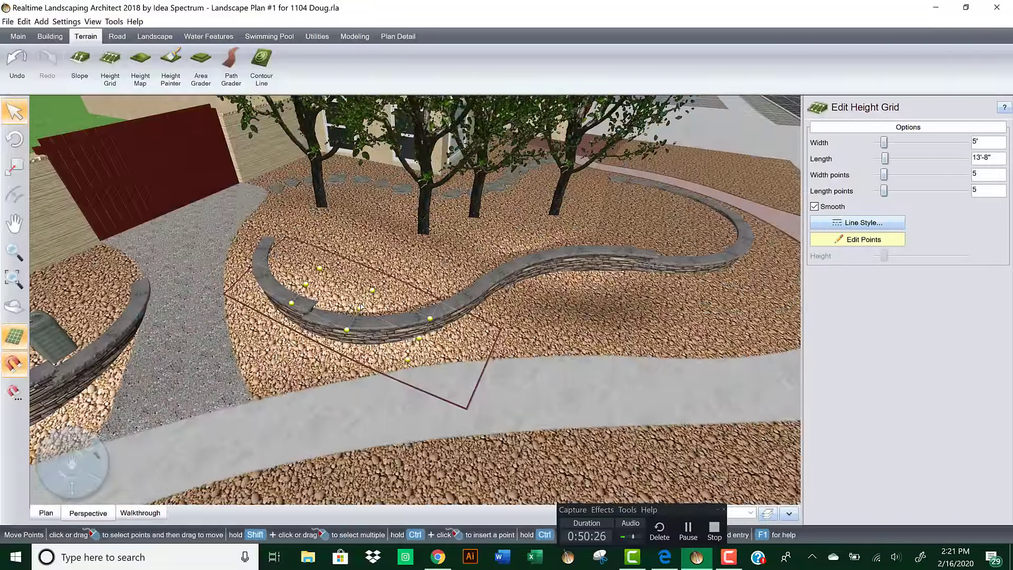
drag(275, 251, 449, 326)
right_drag(414, 331, 373, 312)
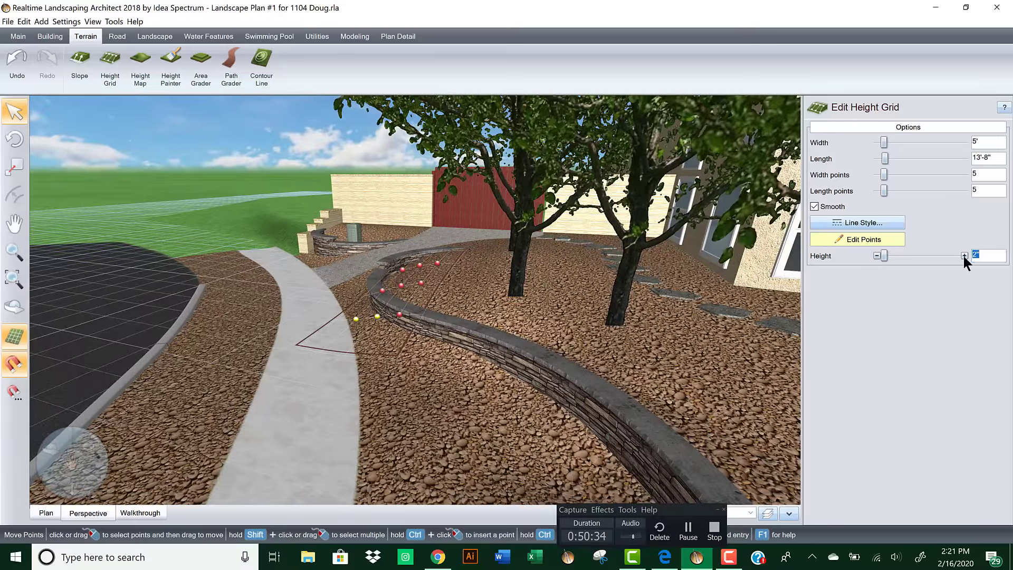
right_drag(533, 303, 410, 358)
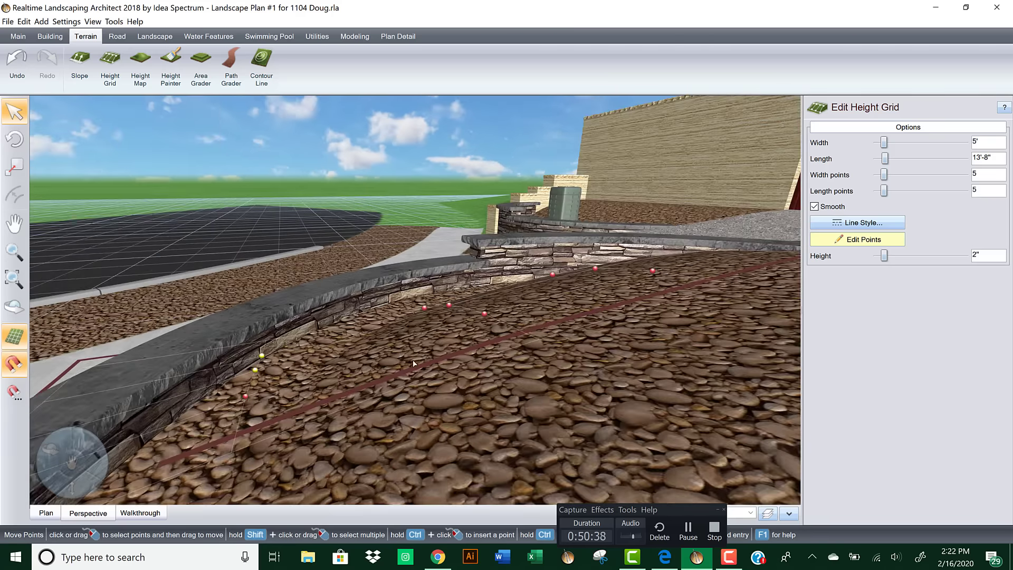
right_drag(470, 375, 450, 297)
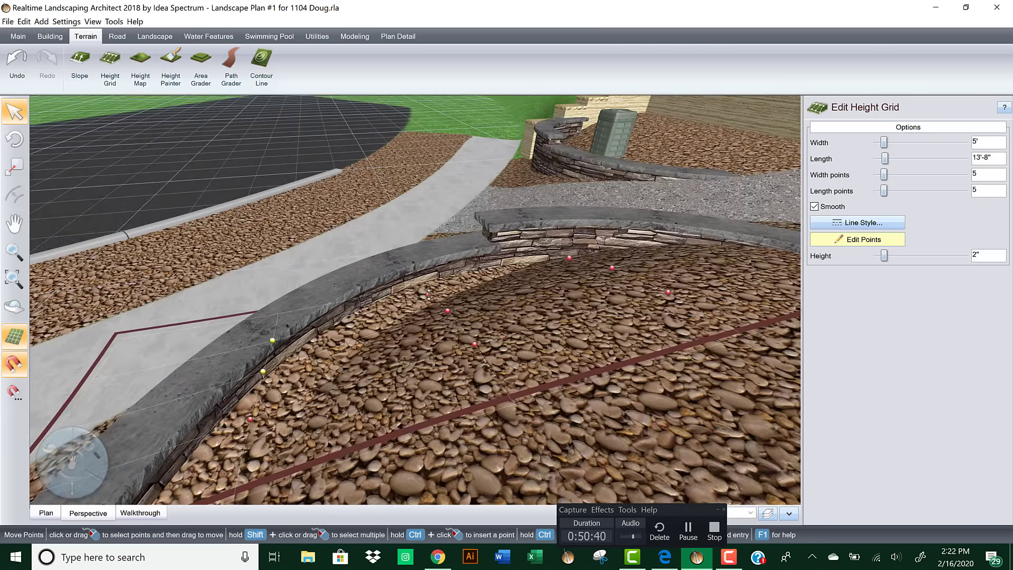
Step: Undo the group height change and raise two individual grid points along the wall, one to 1'-1" and the one at the wall step to 6"
drag(428, 292, 427, 285)
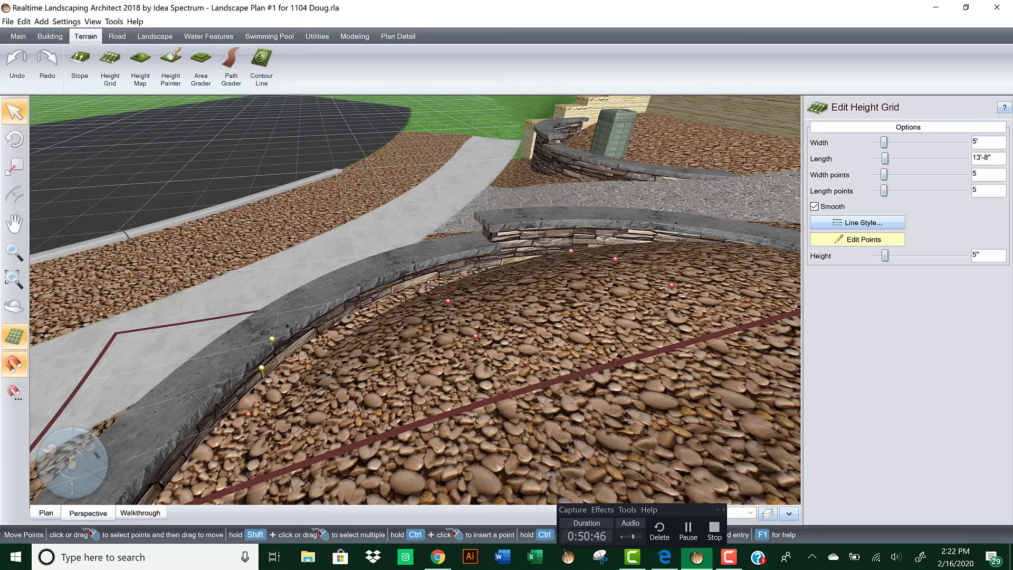
key(ctrl+z)
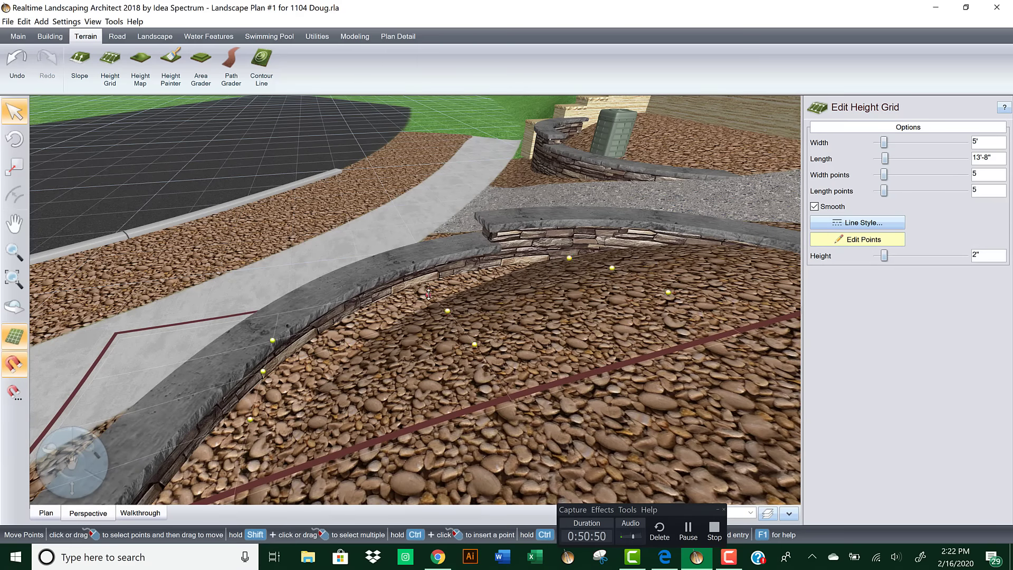
drag(428, 294, 428, 279)
scroll(452, 309, up, 5)
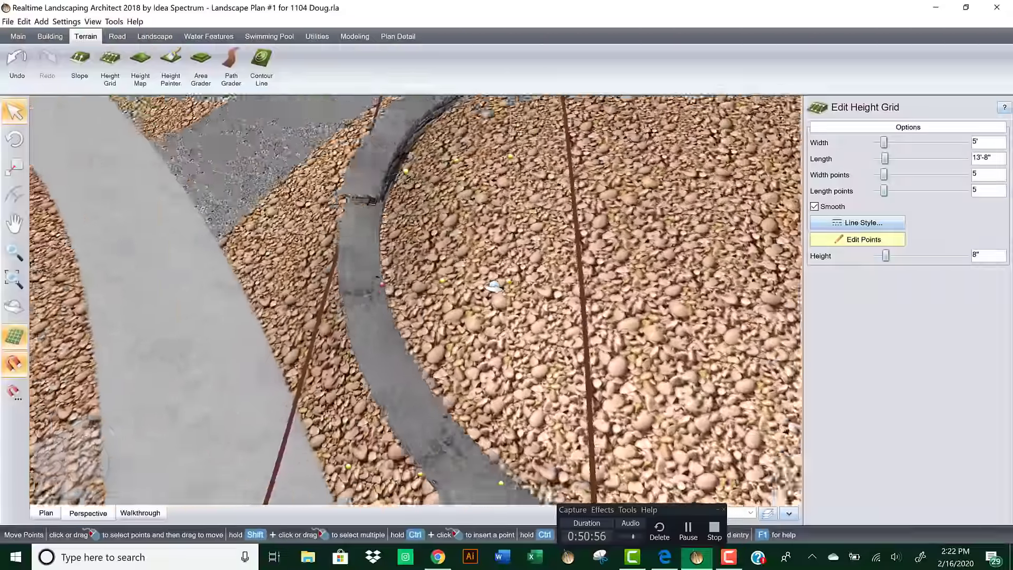
middle_drag(494, 286, 371, 309)
drag(369, 294, 374, 293)
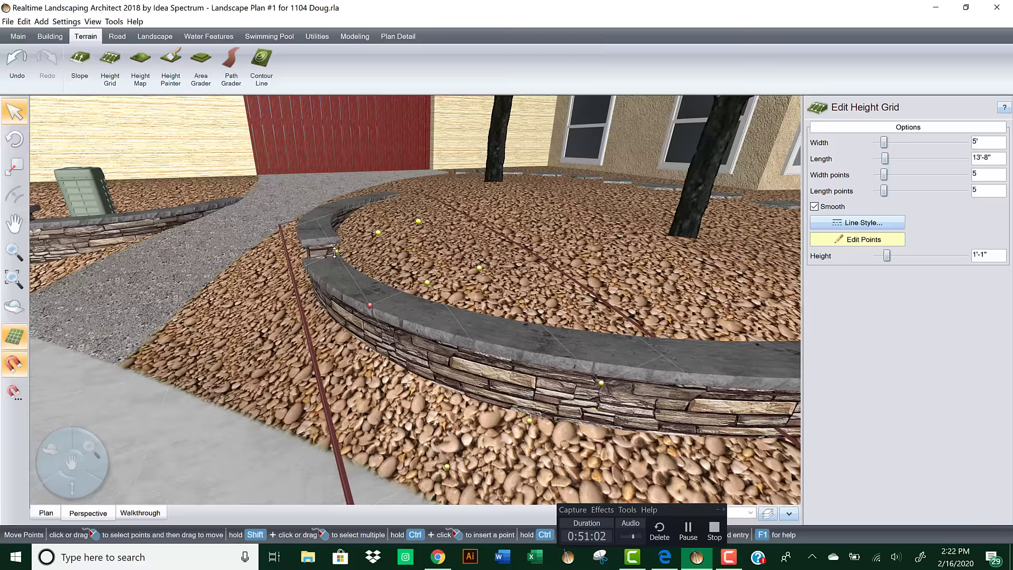
mouse_move(335, 242)
mouse_down()
mouse_move(326, 232)
mouse_move(336, 224)
mouse_up()
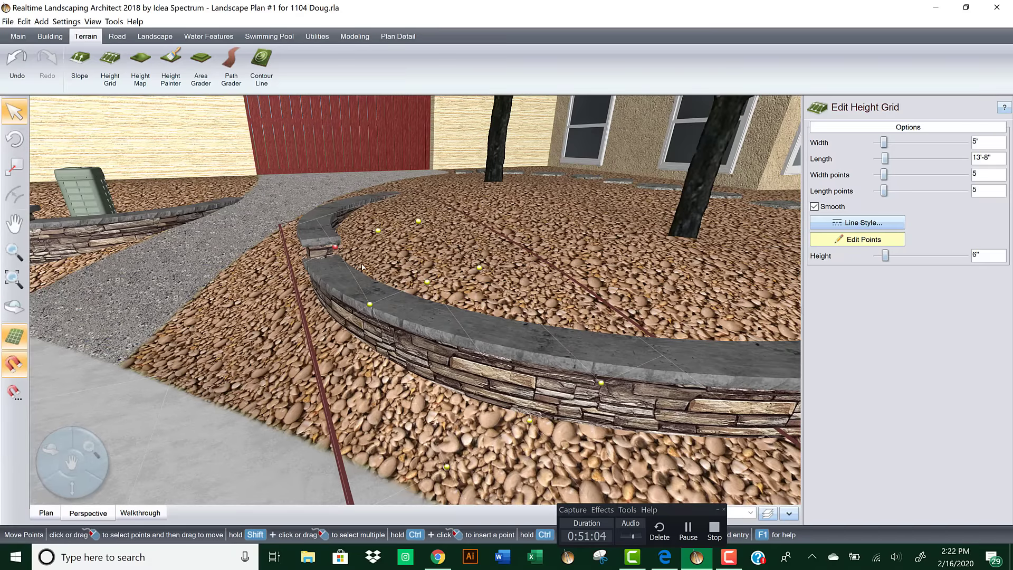
Step: Raise the inner grid point at the far end of the wall curve to 1'-1"
right_drag(407, 253, 359, 273)
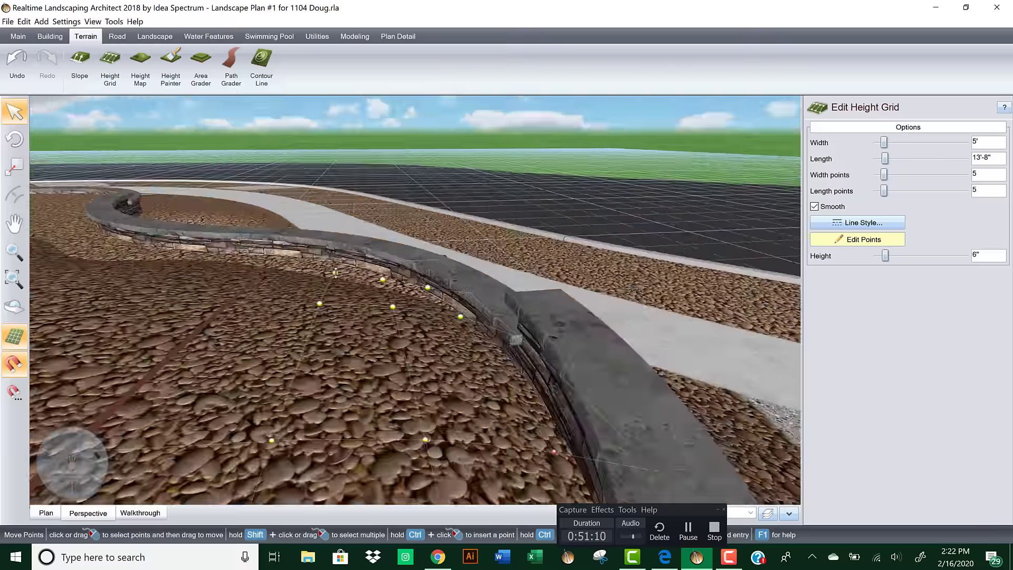
drag(336, 272, 334, 251)
scroll(369, 270, up, 4)
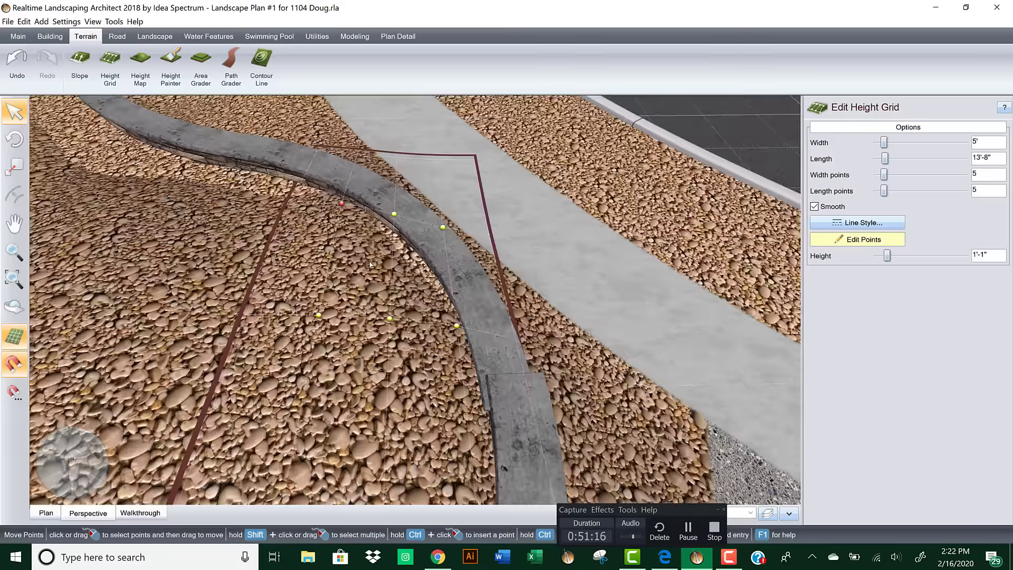
scroll(337, 230, down, 3)
Step: Lower the grid point just outside the wall to -5" and raise the far inner wall point to 1'-5"
middle_drag(442, 258, 533, 293)
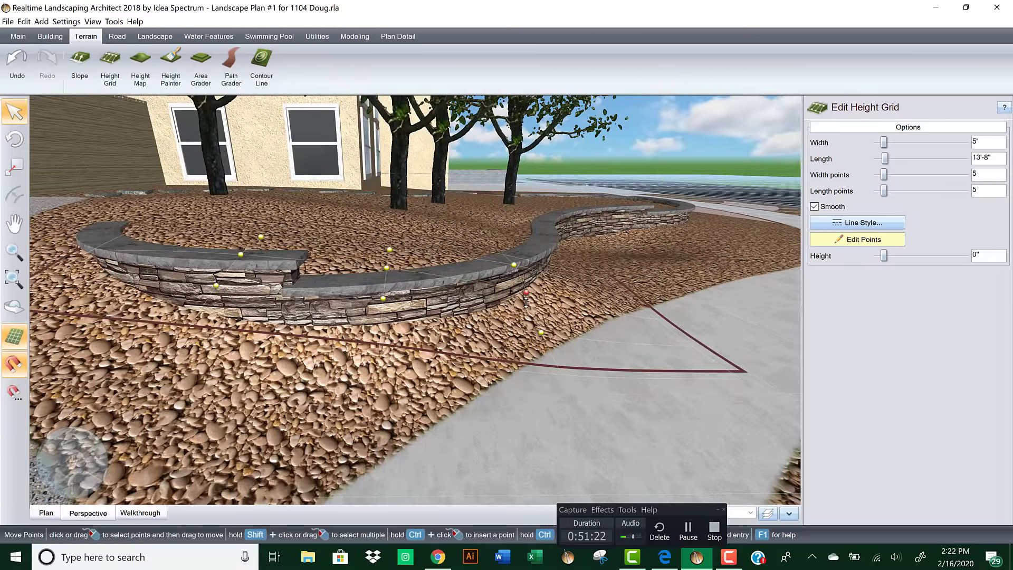
drag(526, 302, 526, 309)
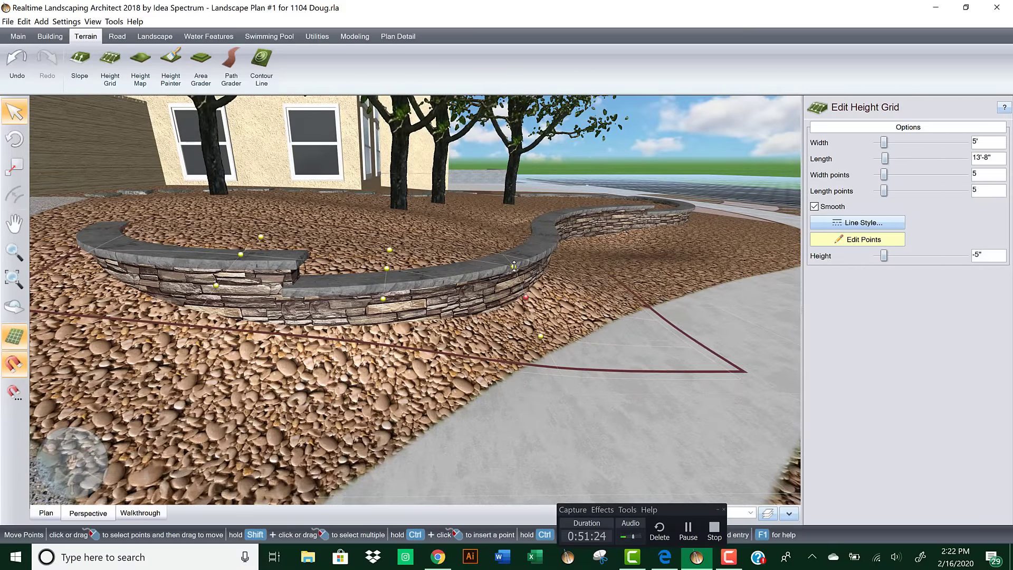
drag(514, 266, 514, 254)
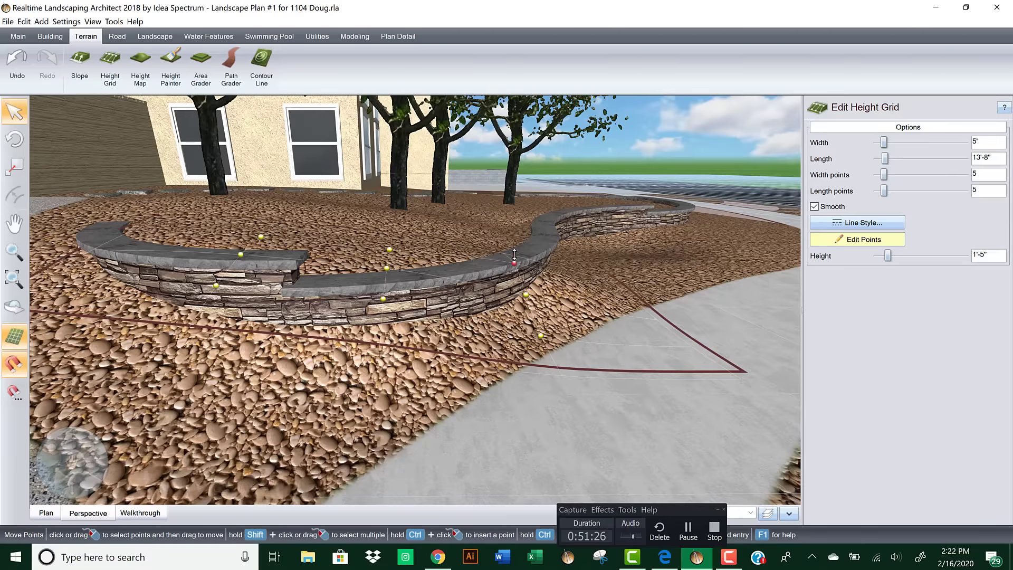
middle_drag(406, 296, 301, 278)
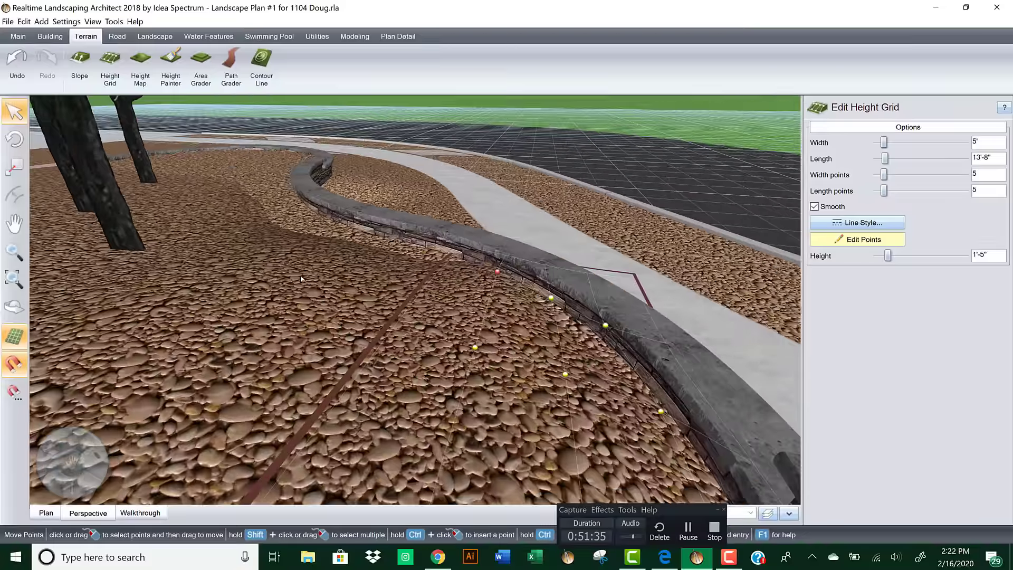
Step: Add a third height grid about 16'-10" by 9'-5" over the middle bend of the retaining wall
click(112, 59)
click(238, 176)
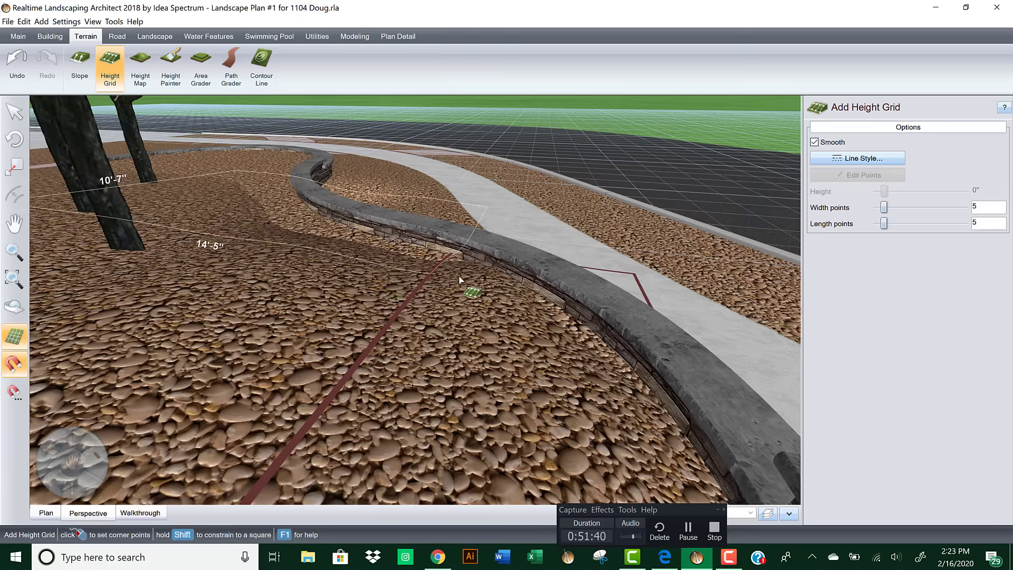
click(543, 290)
right_click(543, 291)
middle_drag(554, 217, 654, 203)
right_drag(449, 203, 368, 198)
scroll(433, 189, down, 4)
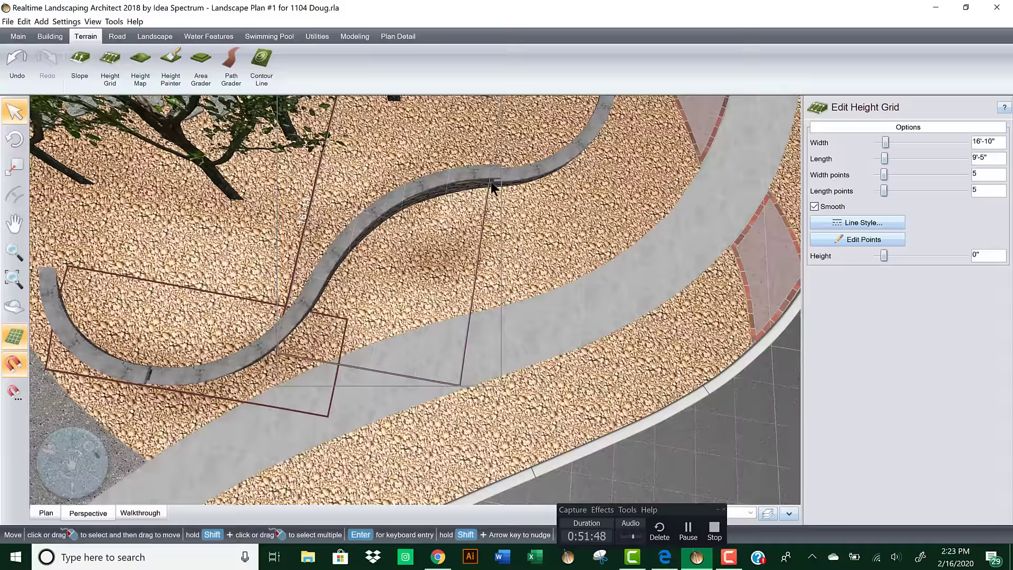
Step: Rotate the third height grid to follow the middle bend of the retaining wall and move it back about 3'-1"
middle_drag(491, 187, 528, 153)
click(528, 153)
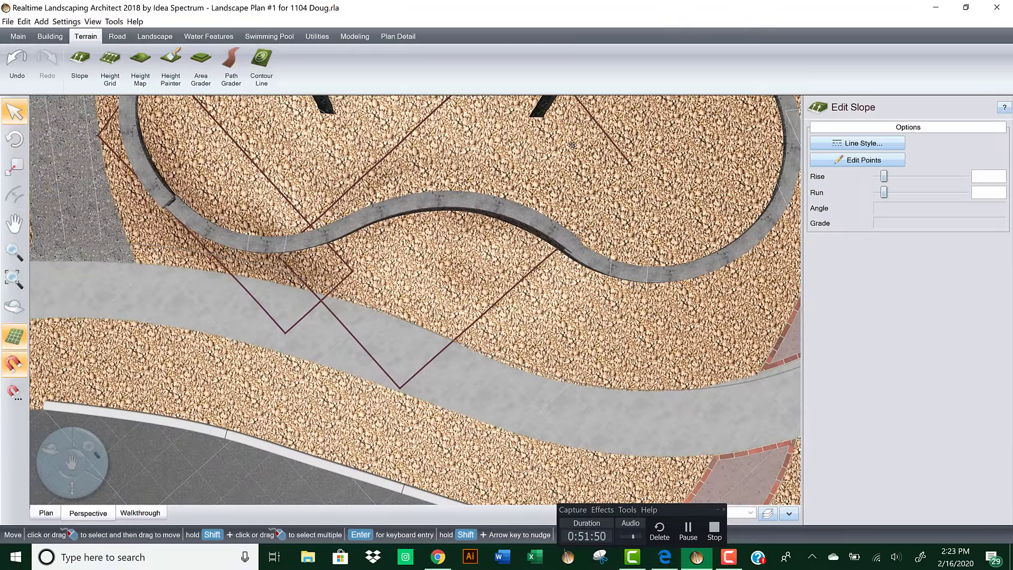
scroll(486, 226, down, 3)
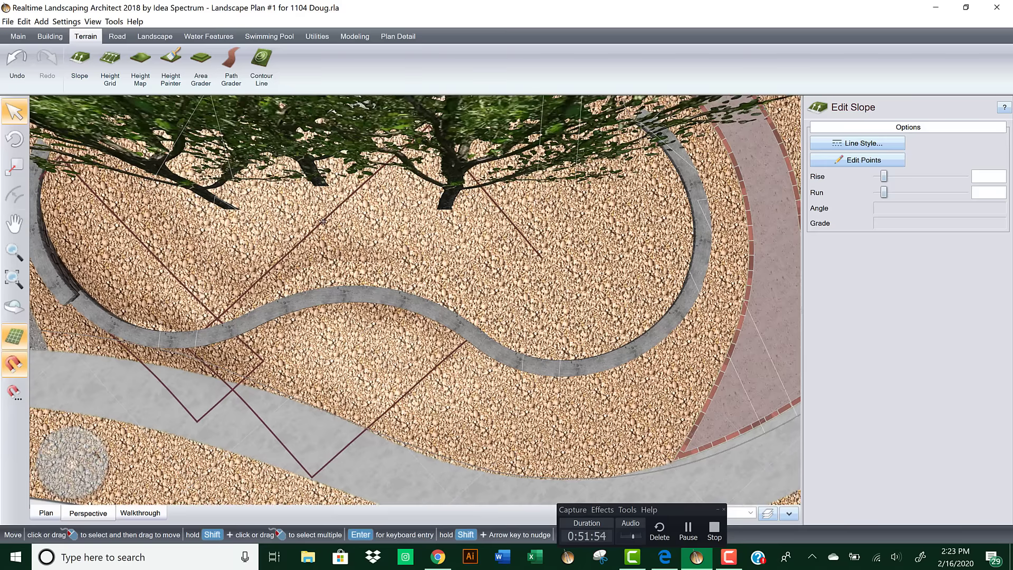
middle_drag(336, 225, 361, 233)
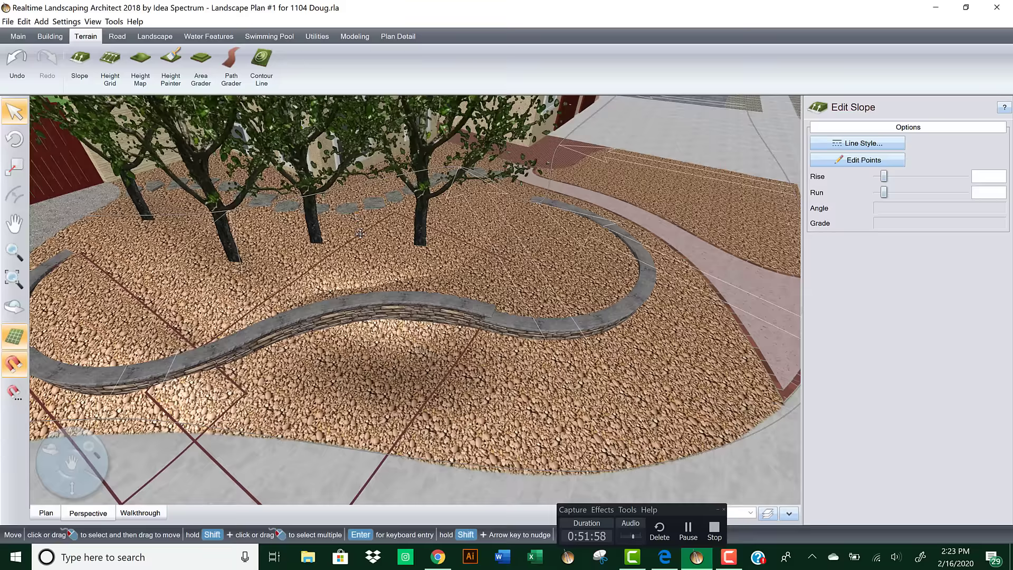
click(365, 254)
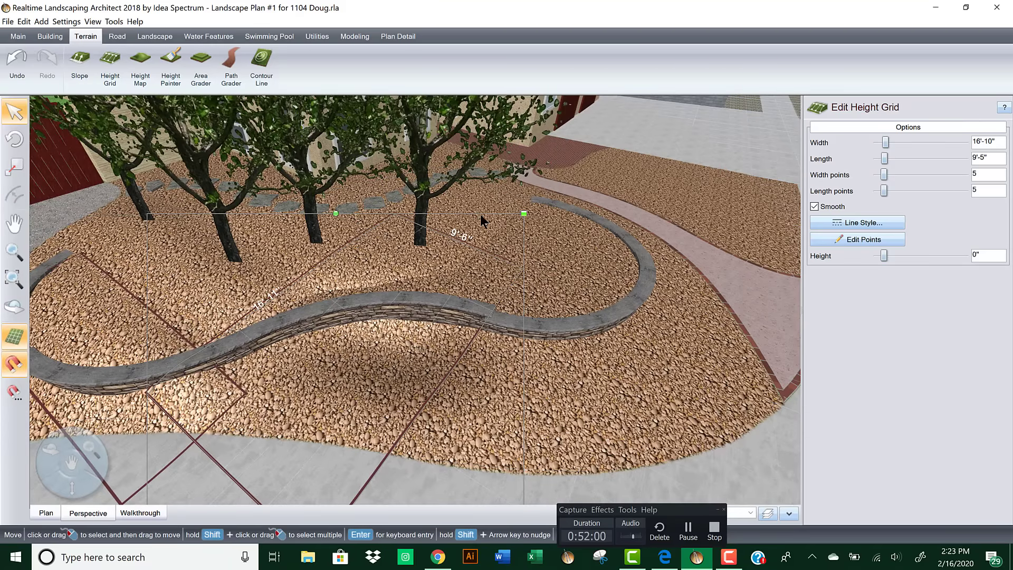
drag(385, 214, 433, 275)
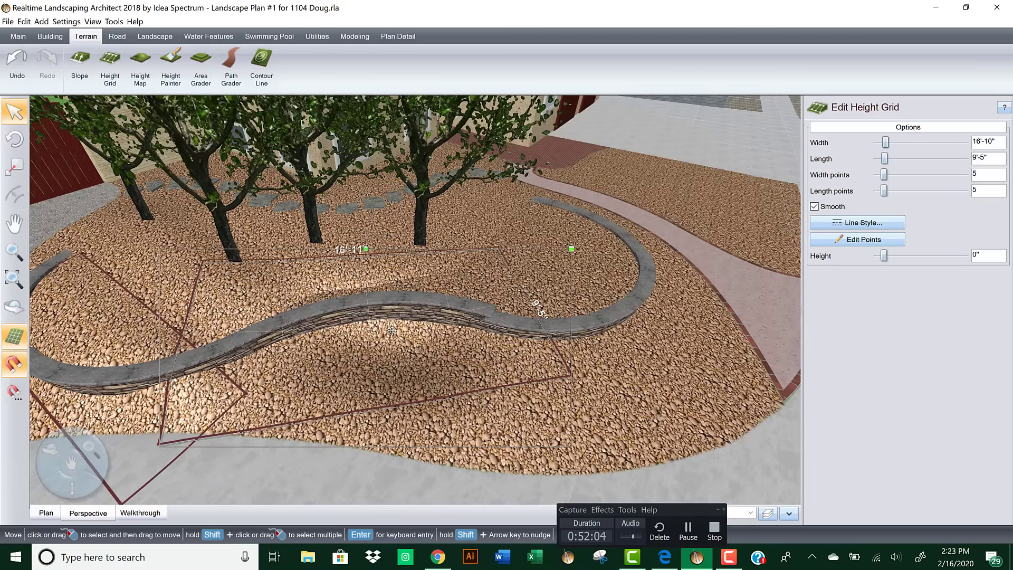
drag(382, 348, 383, 295)
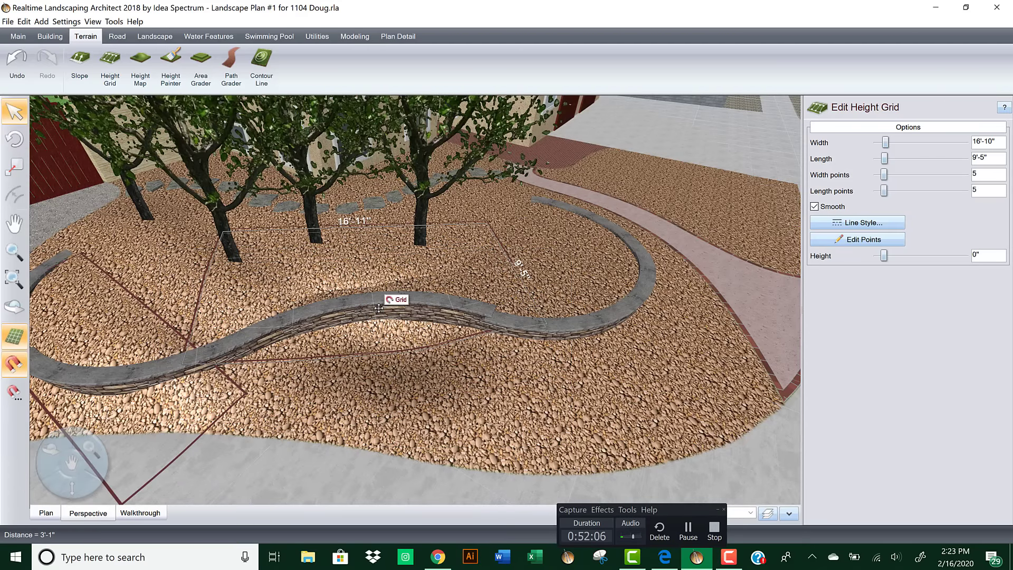
Step: Move the third height grid about 2'-8" toward the walkway so its middle points line up with the wall bend
click(854, 239)
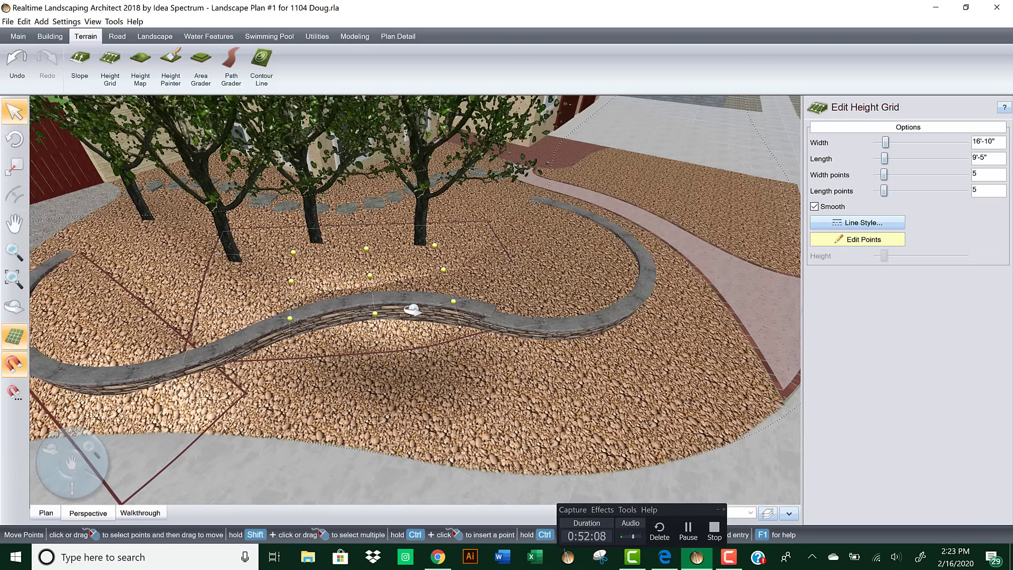
middle_drag(413, 310, 481, 299)
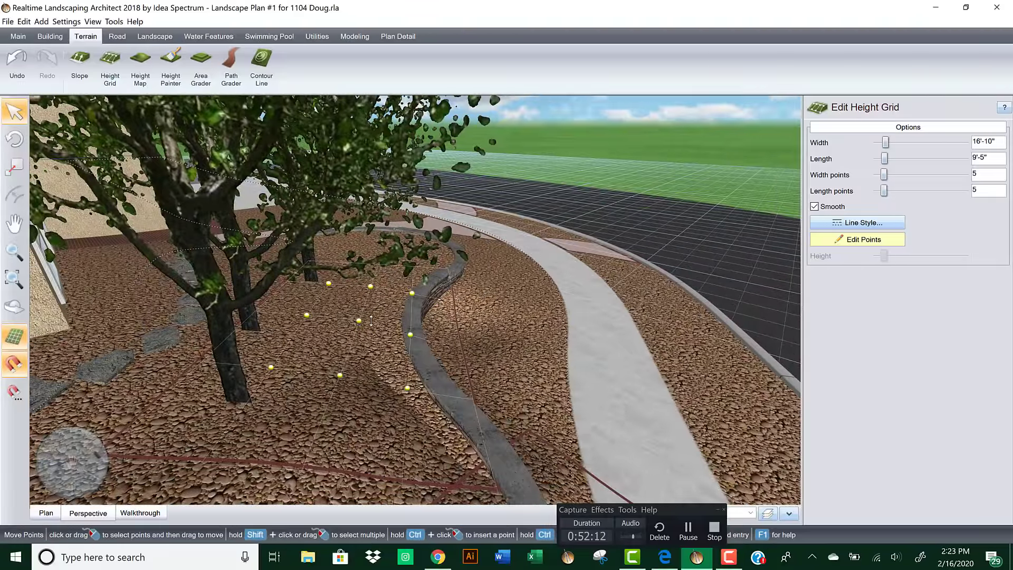
click(855, 239)
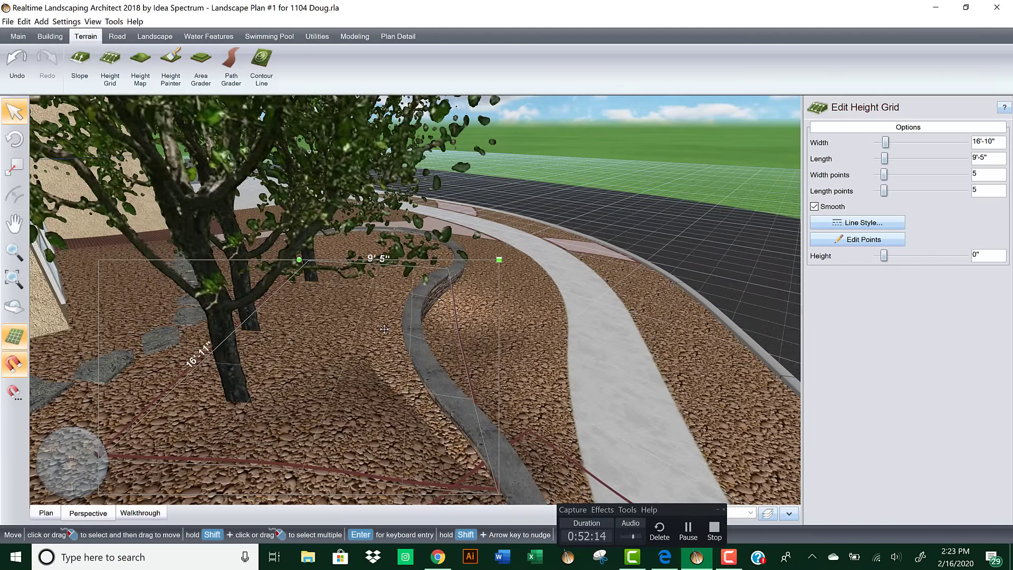
click(416, 330)
drag(416, 329, 477, 331)
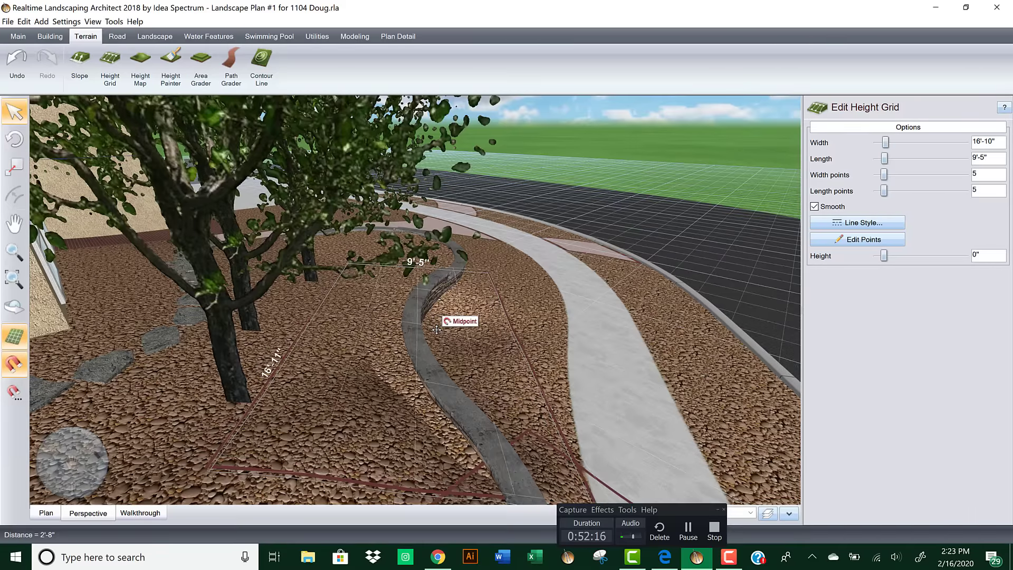
Step: Raise the grid's centre point at the wall bend to 1'-2" and the neighbouring point along the wall to 11"
click(851, 240)
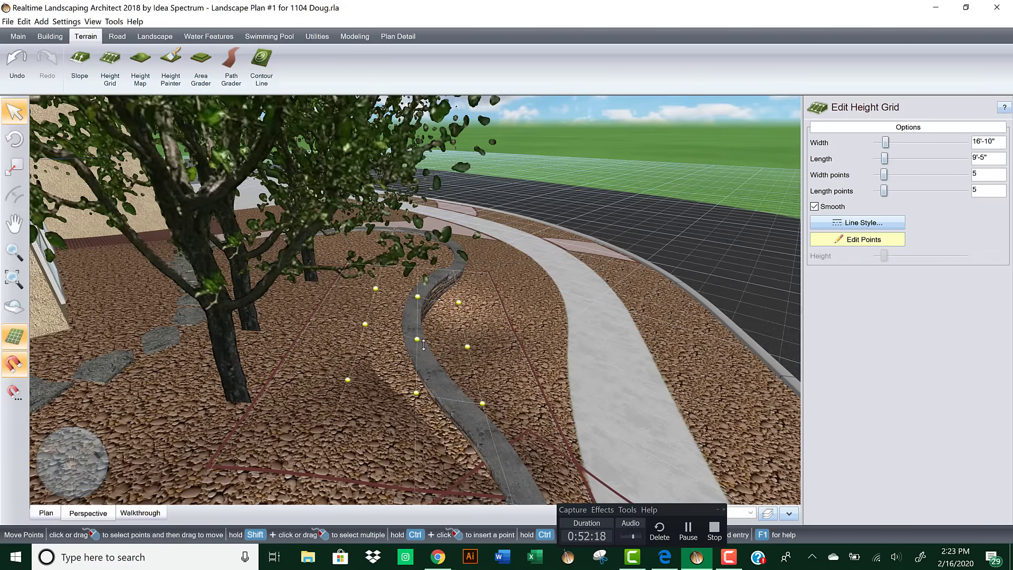
drag(416, 330, 416, 322)
middle_drag(414, 365, 462, 385)
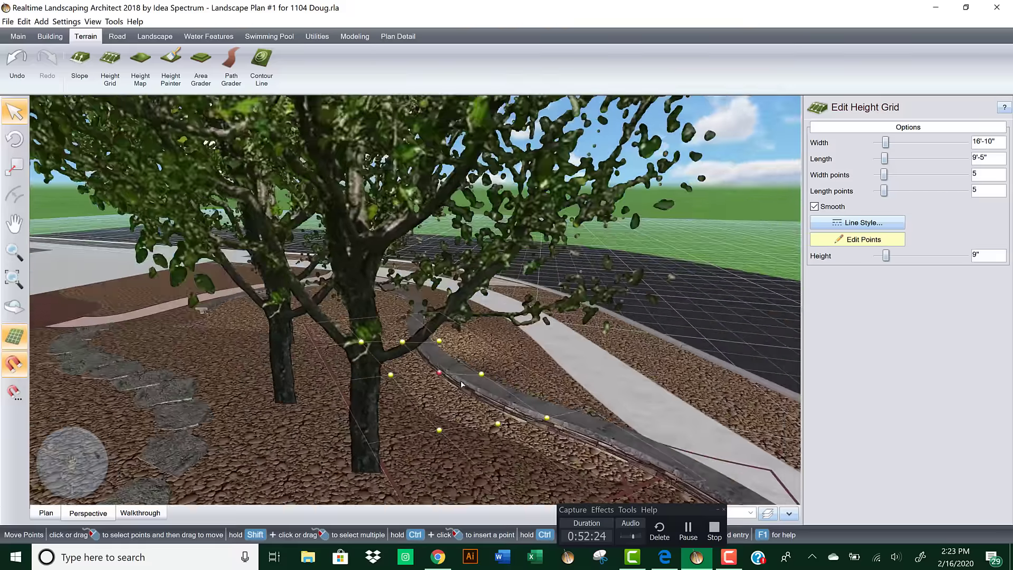
drag(498, 426, 499, 403)
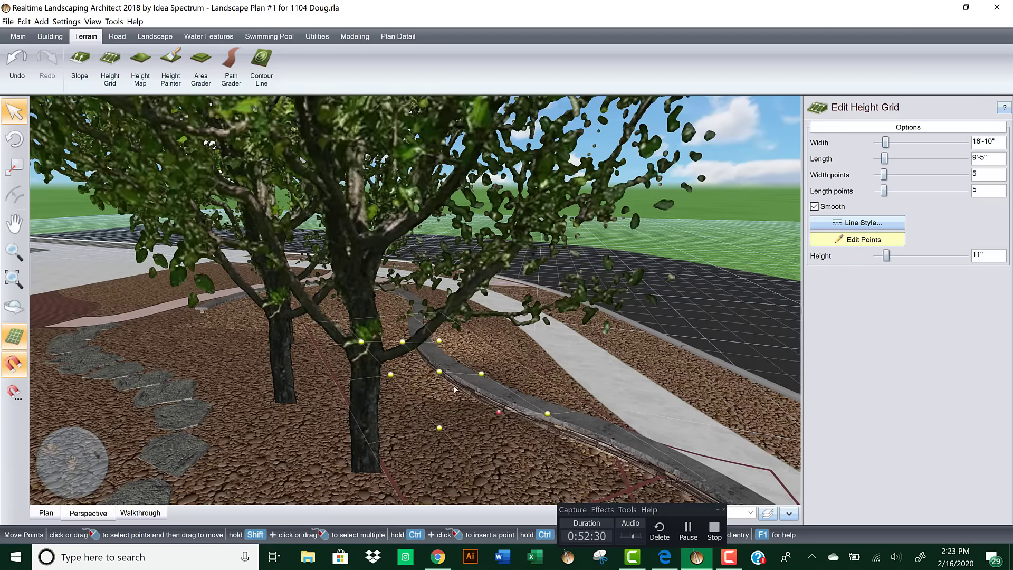
drag(439, 364, 441, 362)
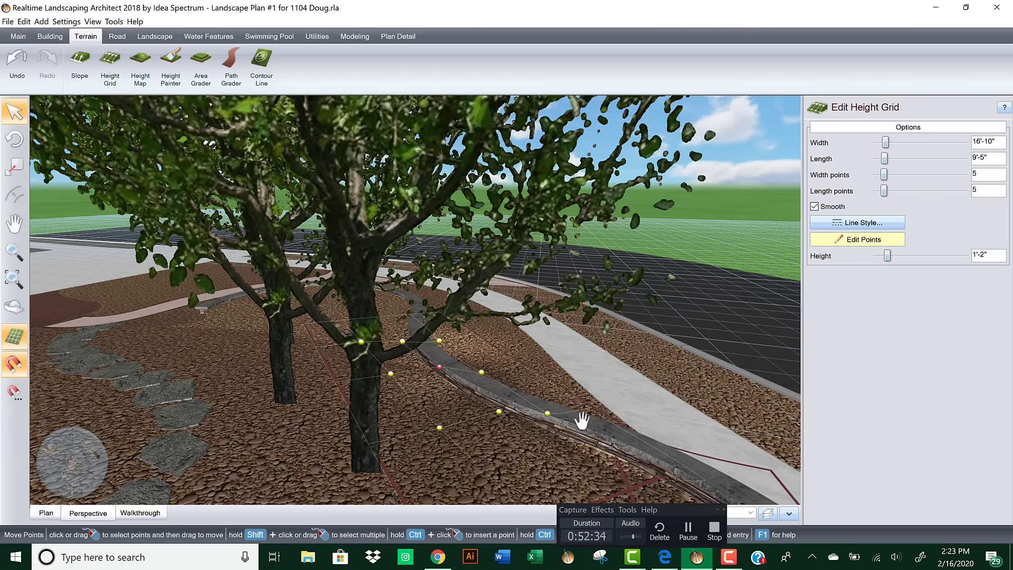
Step: Raise the grid point at the other end of the row along the wall and lower the row's centre point
right_drag(581, 420, 398, 391)
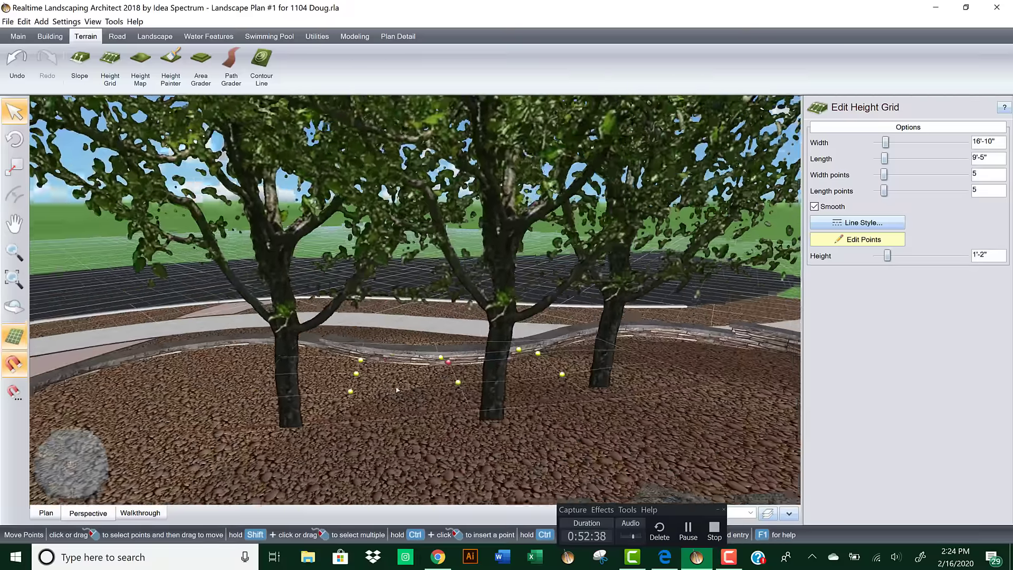
mouse_move(358, 375)
mouse_down()
mouse_move(363, 387)
mouse_move(361, 362)
mouse_up()
middle_drag(363, 375, 412, 336)
drag(403, 312, 405, 320)
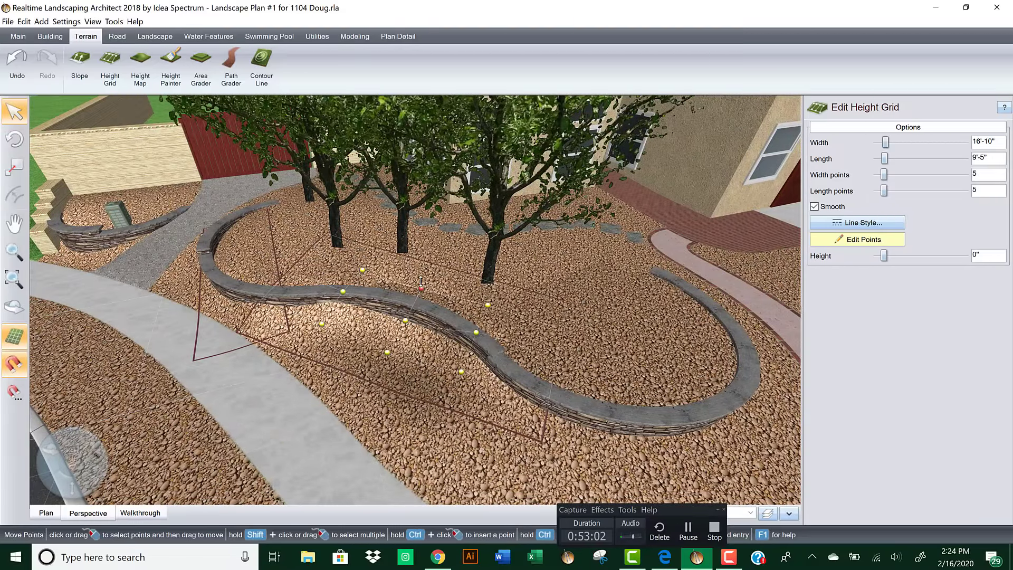
Step: Raise the inner middle grid point behind the wall to 1'-2" and its inner neighbour to 11", and finish editing the points
drag(421, 282, 420, 272)
scroll(438, 295, up, 5)
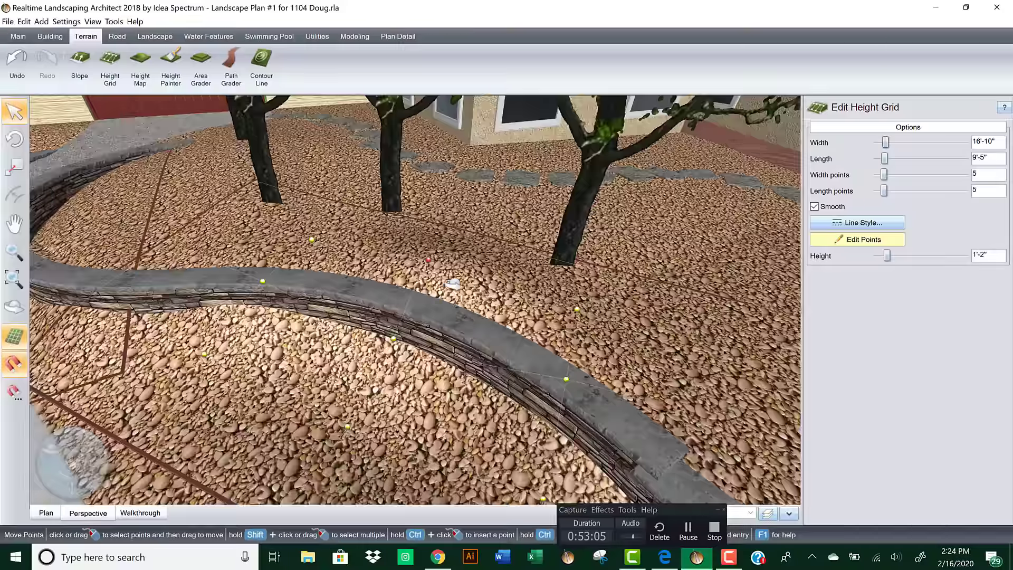
right_drag(452, 284, 488, 273)
drag(314, 343, 329, 351)
right_drag(381, 354, 427, 364)
scroll(414, 396, down, 2)
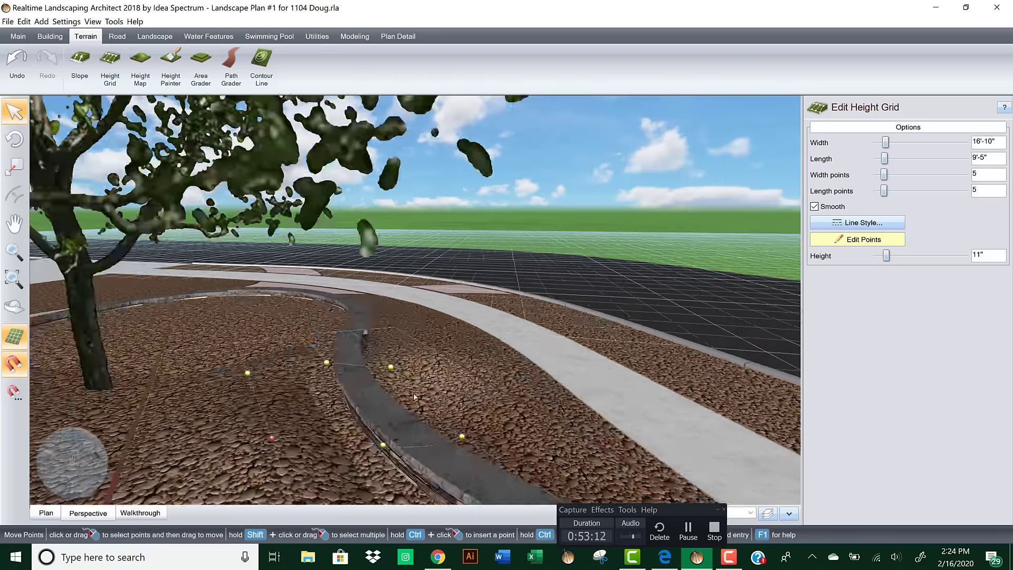
scroll(415, 397, down, 2)
right_drag(486, 399, 388, 359)
click(869, 239)
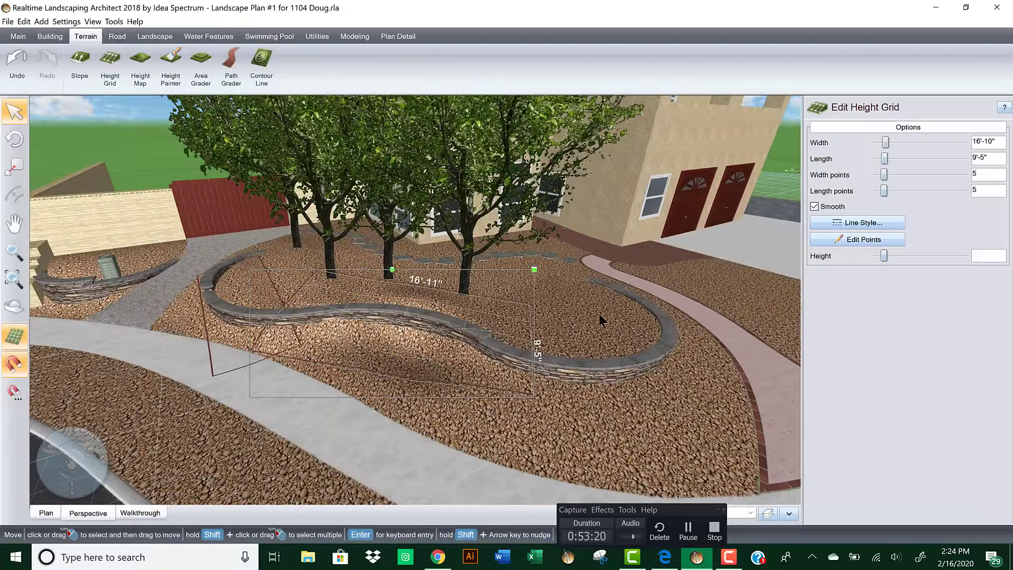
Step: Hide the outline of the 16'-10" by 9'-5" height grid by changing its line type
click(847, 224)
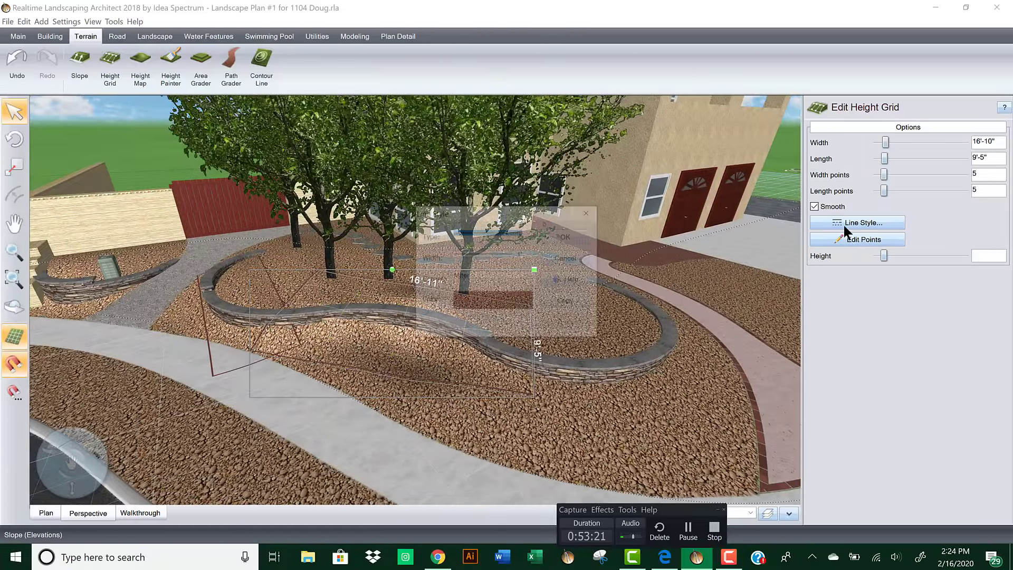
click(530, 233)
click(488, 240)
click(567, 236)
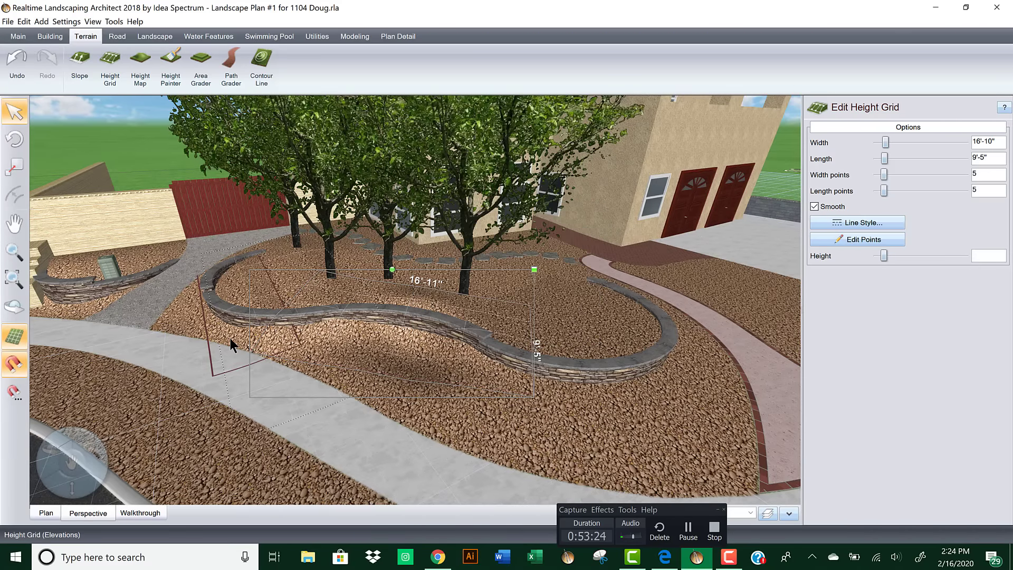
Step: Hide the remaining outline of the 5' by 13'-8" height grid the same way through its line style
click(229, 336)
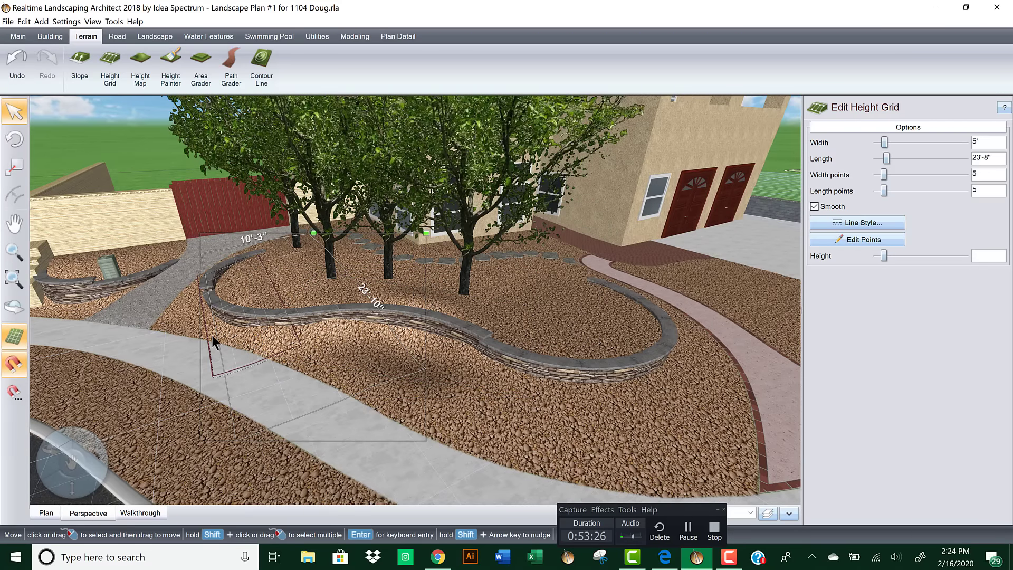
click(860, 222)
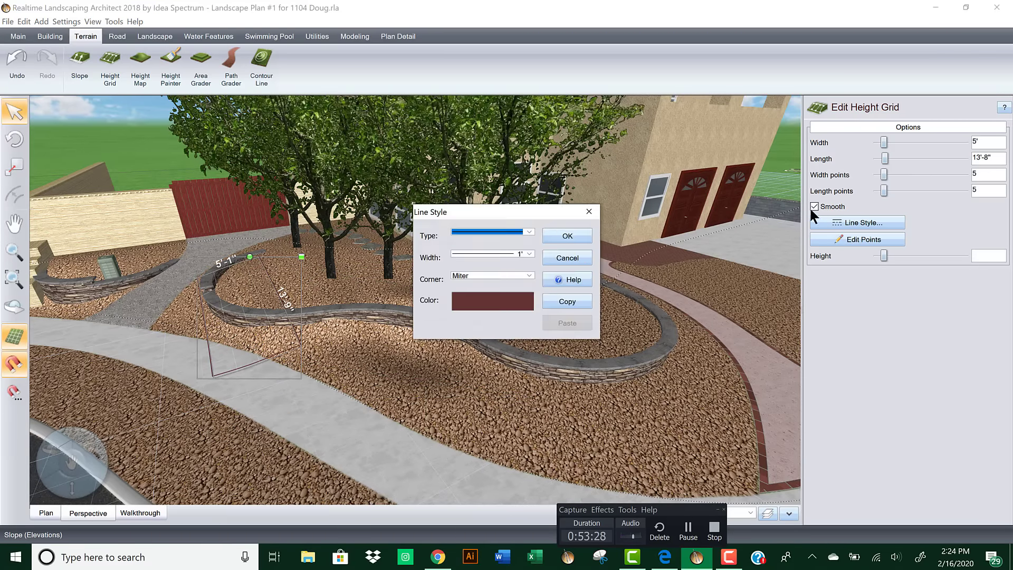
click(530, 232)
click(487, 240)
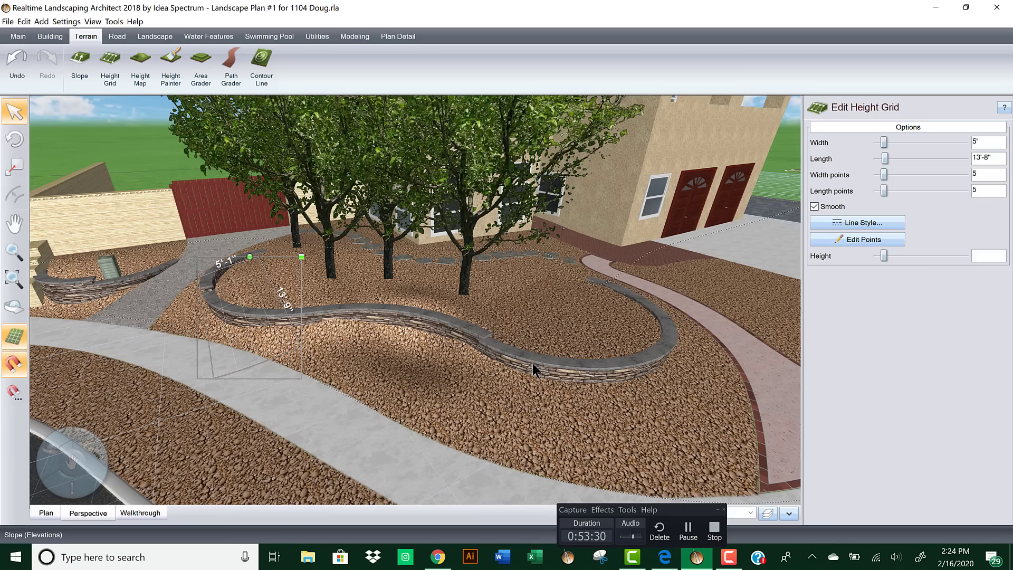
Step: Examine the graded gravel bed around the wall and open the realtime walkthrough settings
scroll(533, 363, down, 5)
right_drag(602, 363, 569, 345)
scroll(559, 354, up, 5)
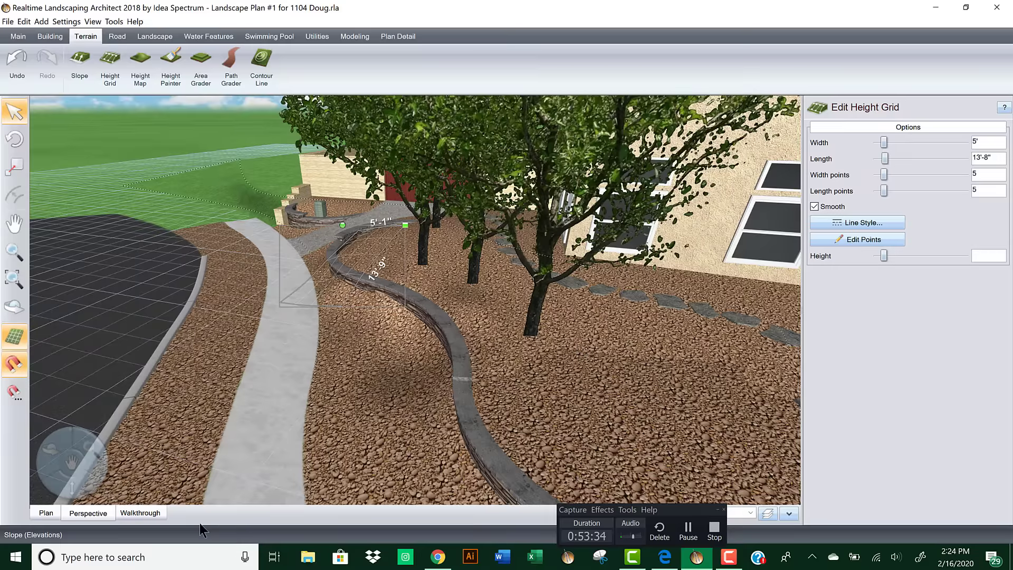
click(149, 512)
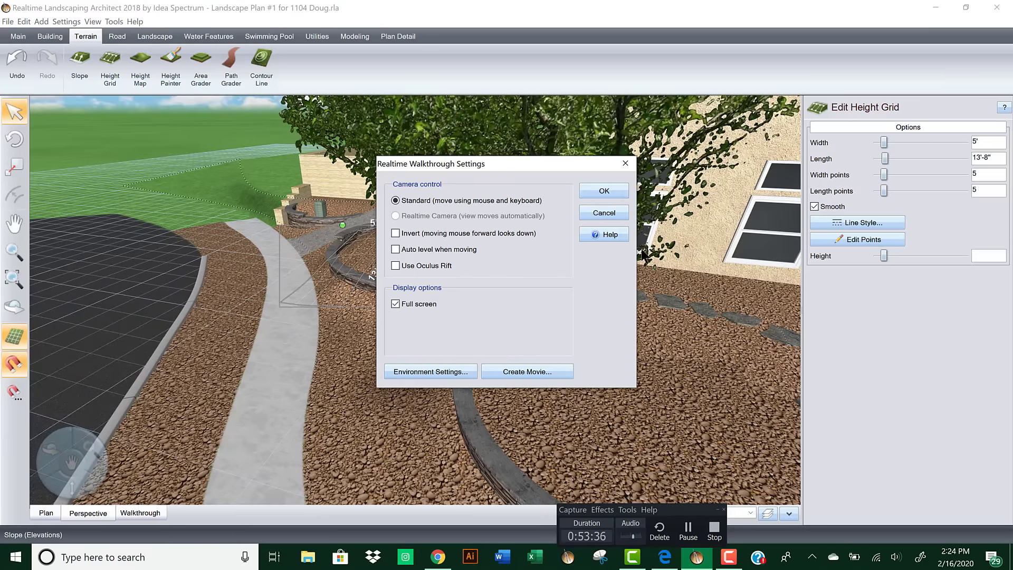
click(604, 191)
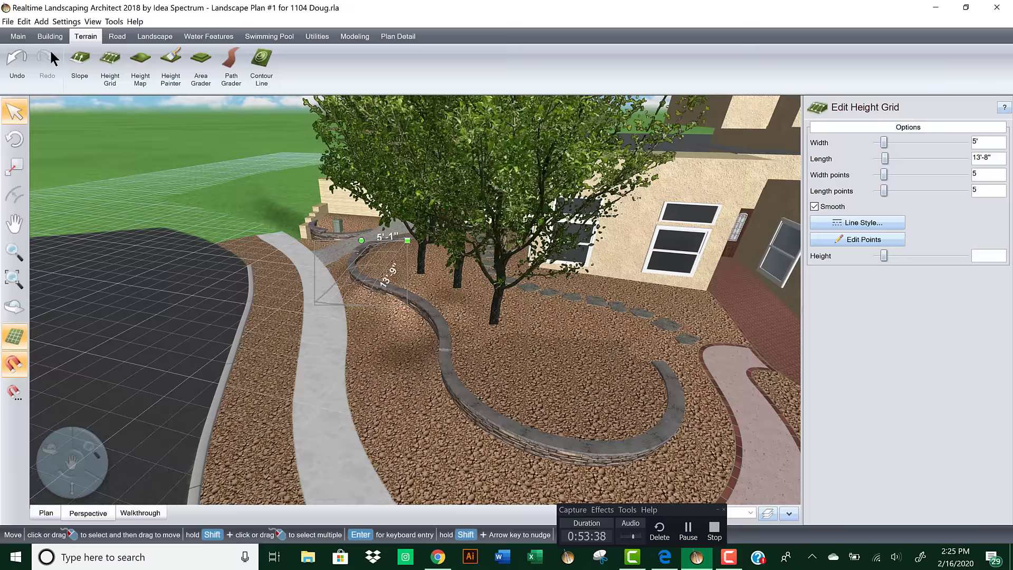
Step: Add an octagonal patio from a loaded shape and place it over the walkway in front of the curved wall
click(51, 36)
click(452, 61)
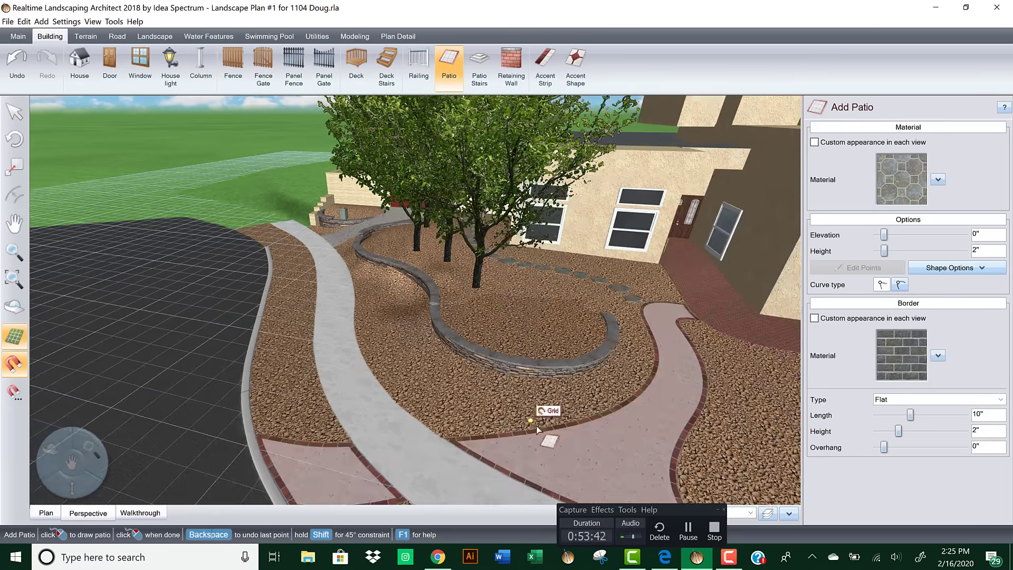
click(945, 267)
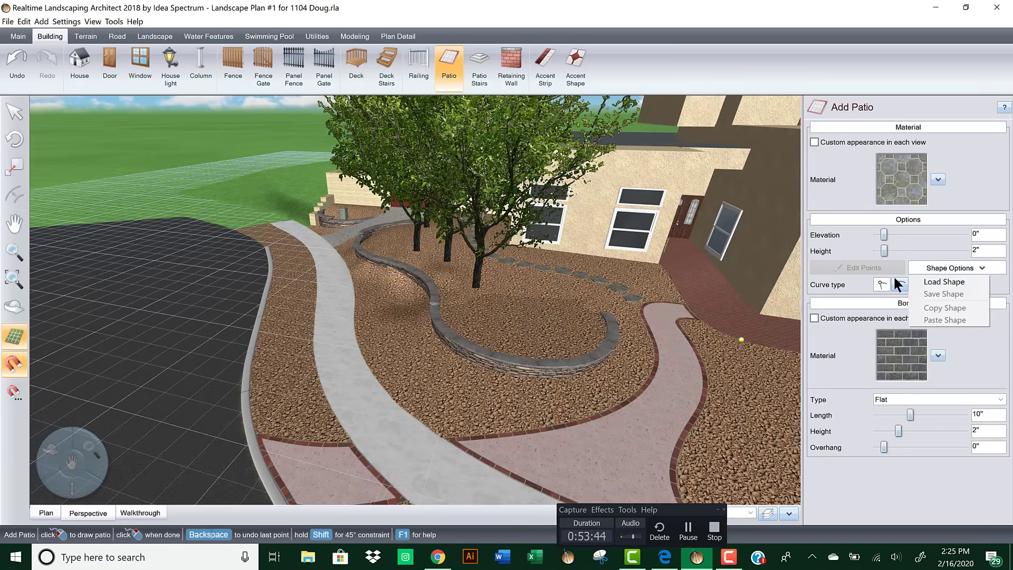
click(921, 280)
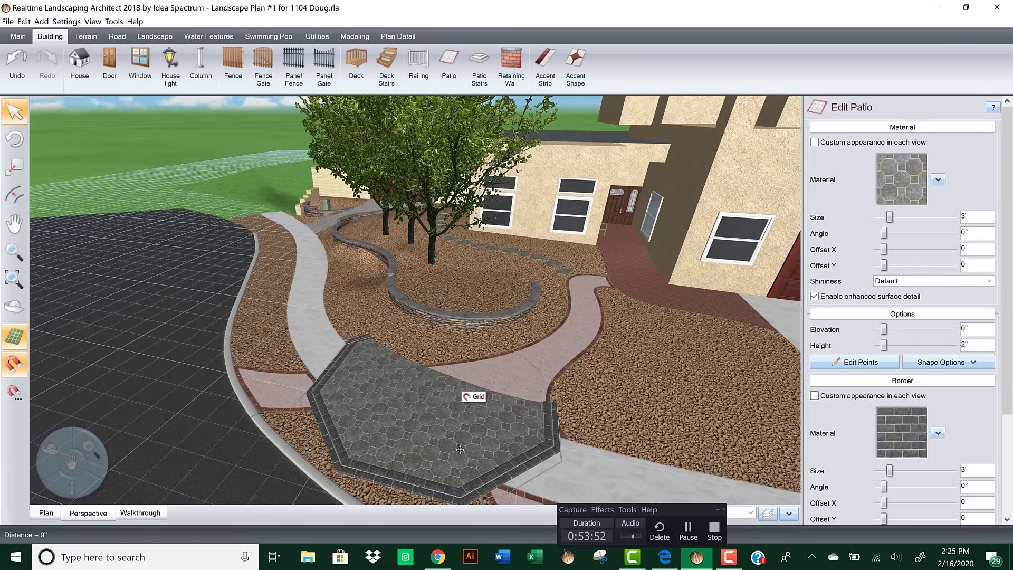
click(483, 444)
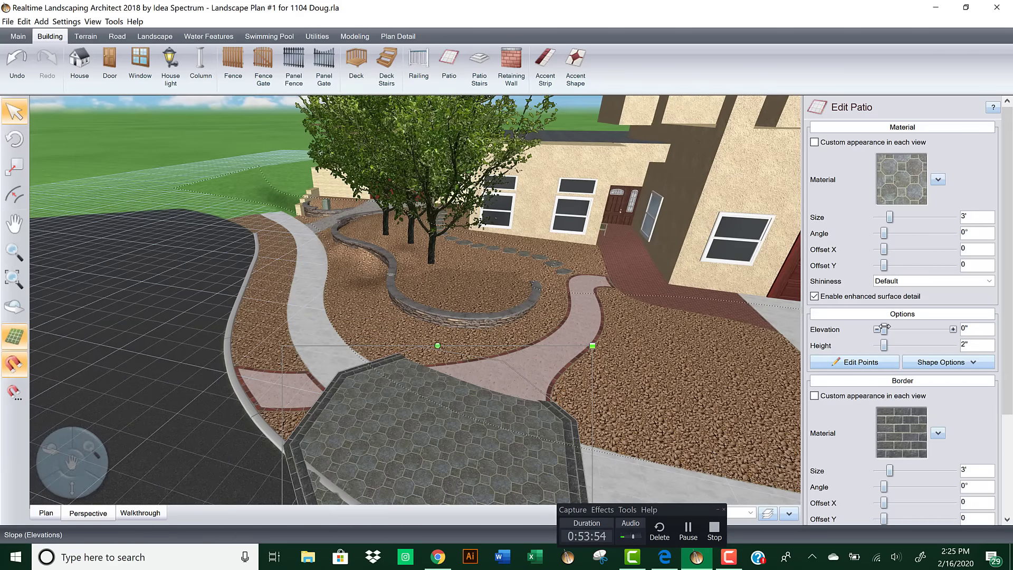
Step: Set the patio's elevation to 13'-1" and move the raised patio about 7' away from the planting bed
click(921, 327)
drag(920, 326, 910, 328)
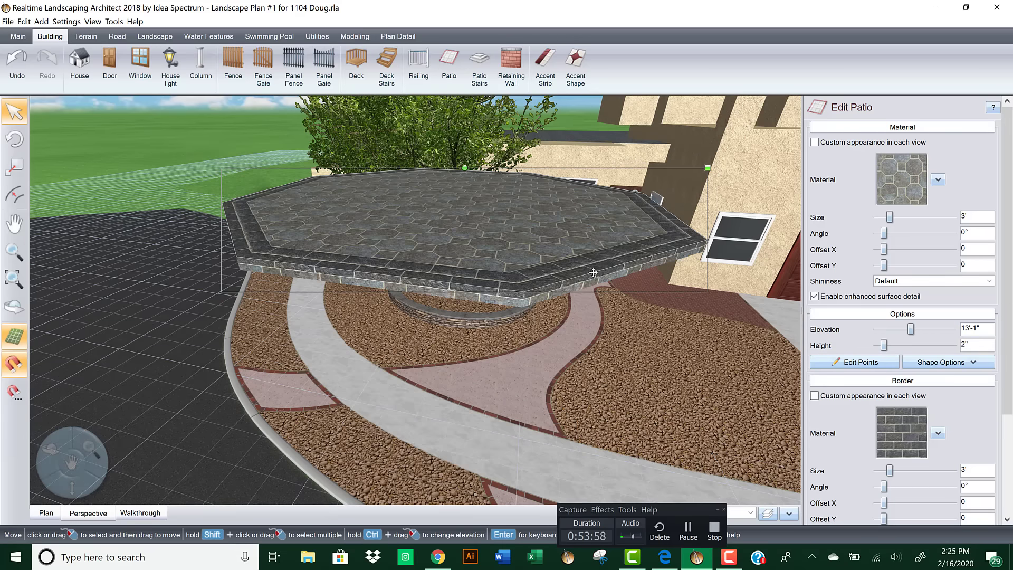
scroll(592, 296, up, 5)
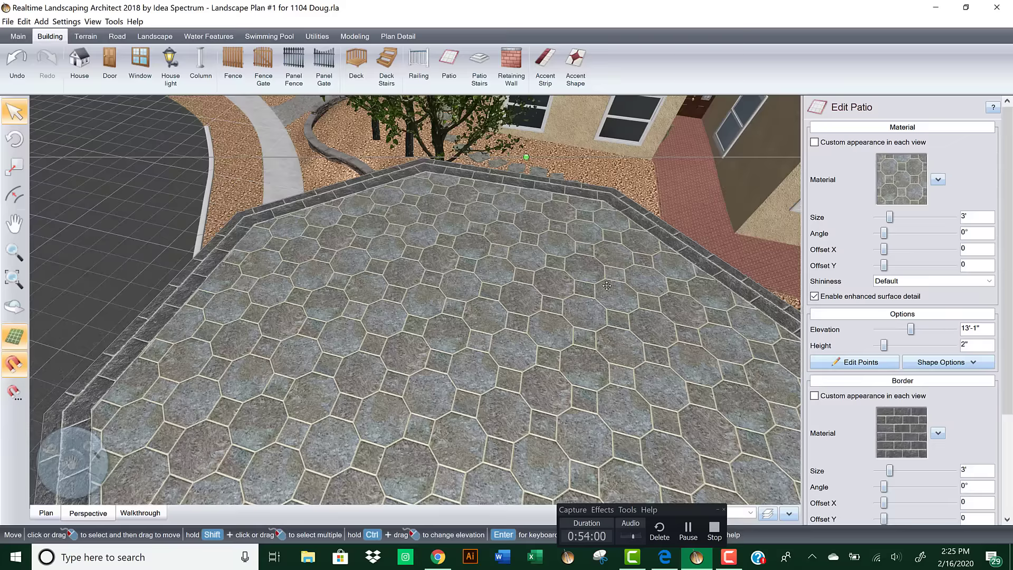
scroll(607, 285, down, 5)
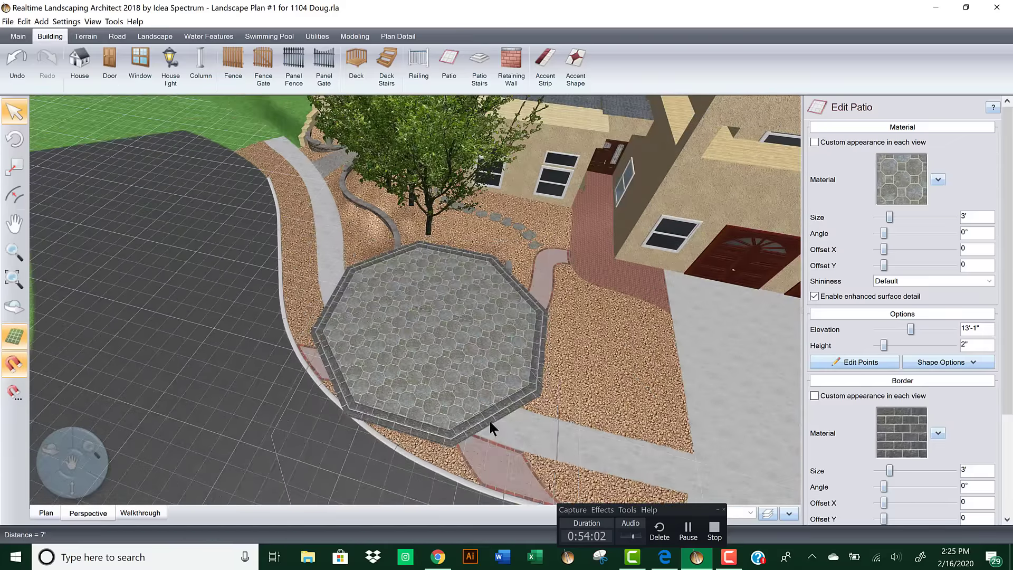
drag(491, 427, 523, 353)
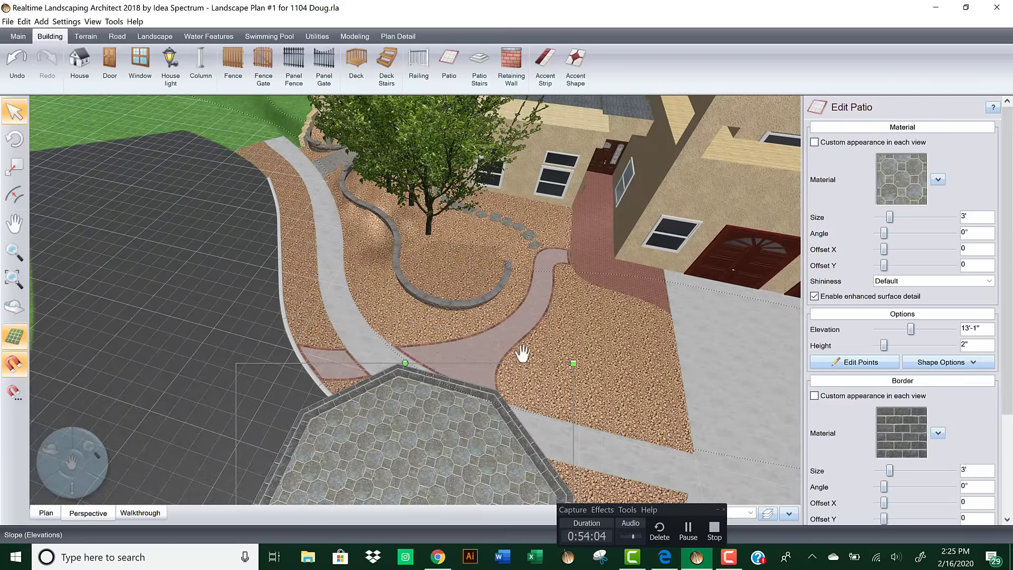
Step: Preview the gravel bed and curved wall in the full-screen realtime walkthrough with standard camera control
scroll(548, 337, up, 5)
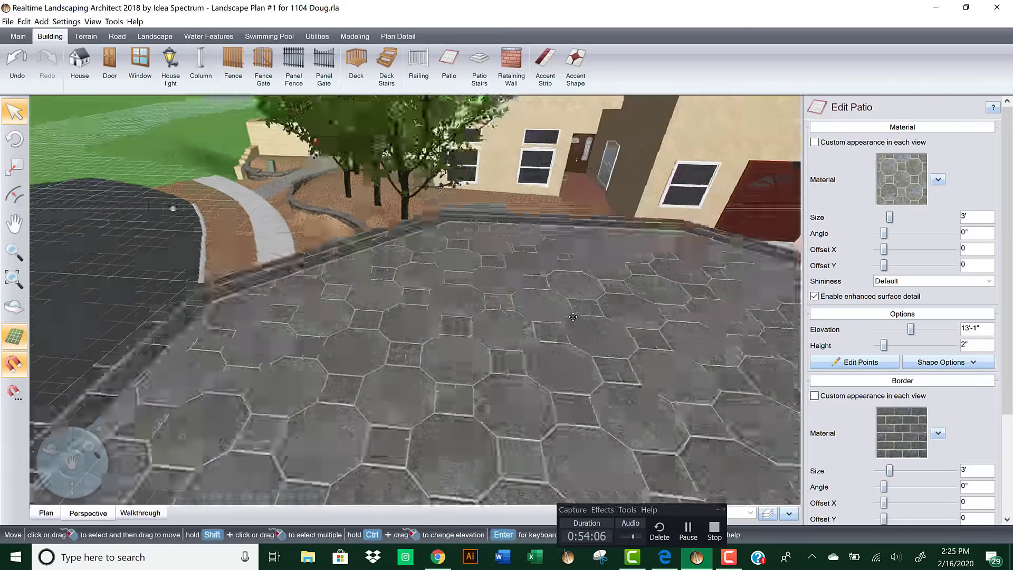
drag(573, 317, 457, 477)
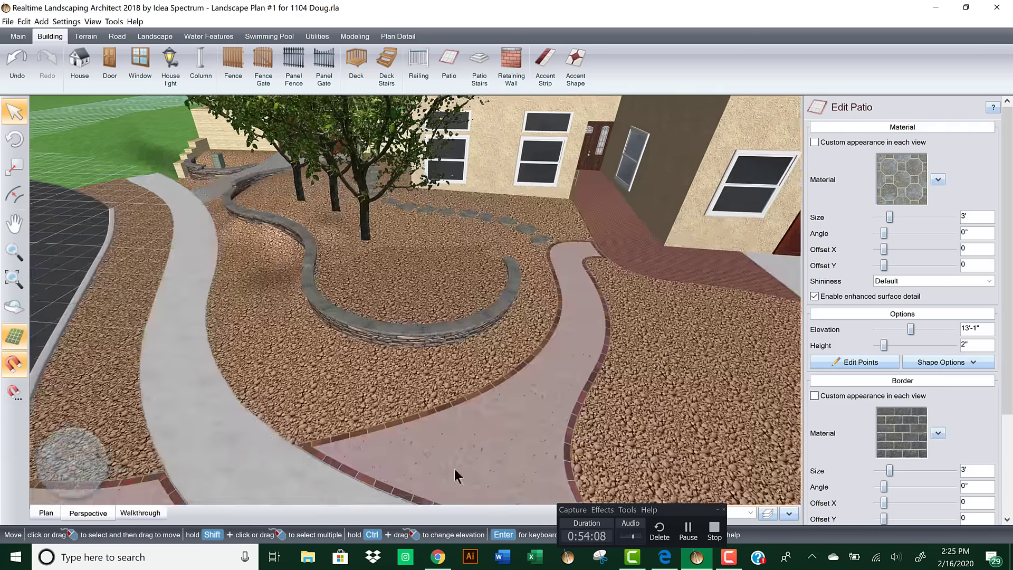
click(152, 514)
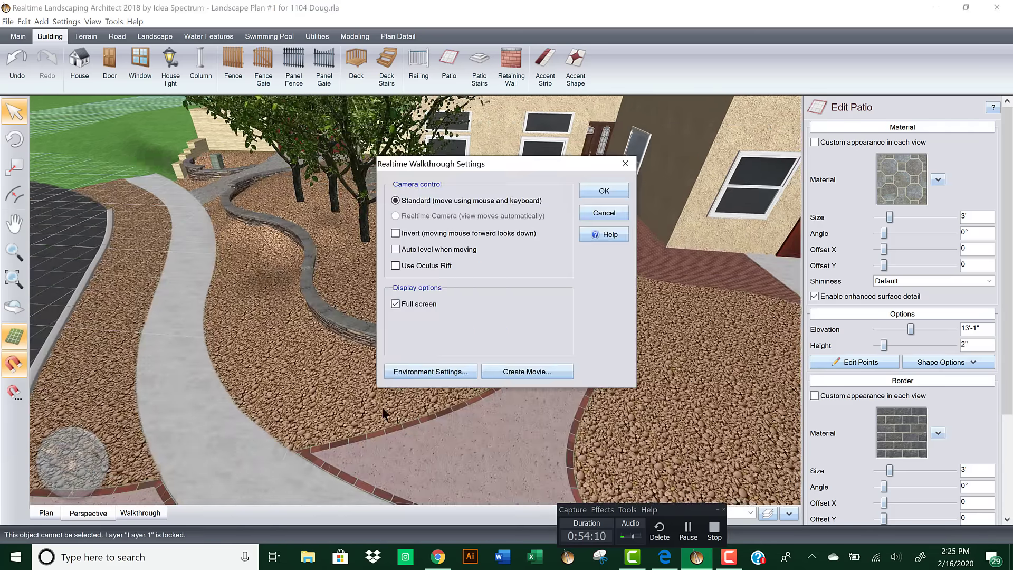
click(601, 192)
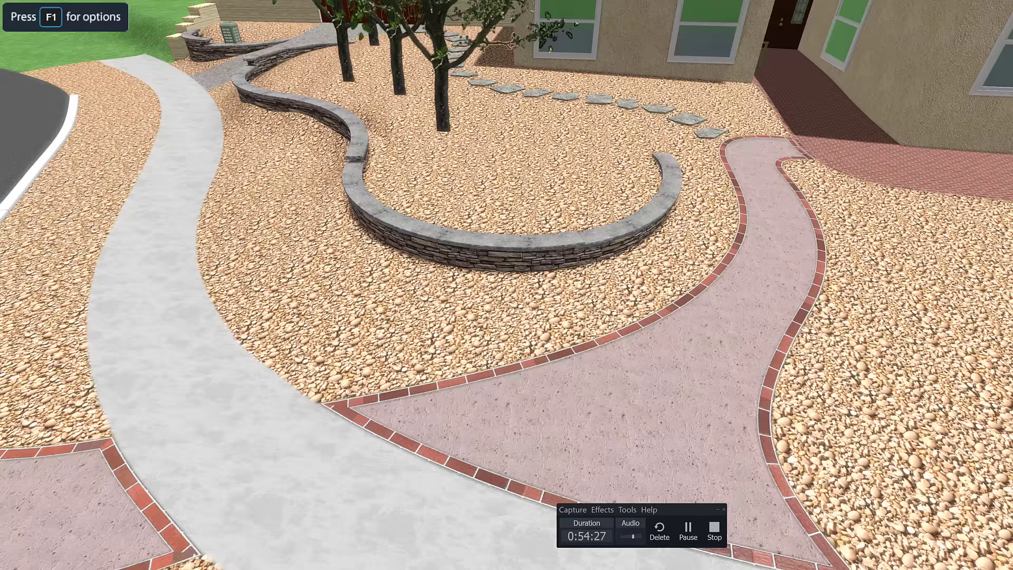
key(Escape)
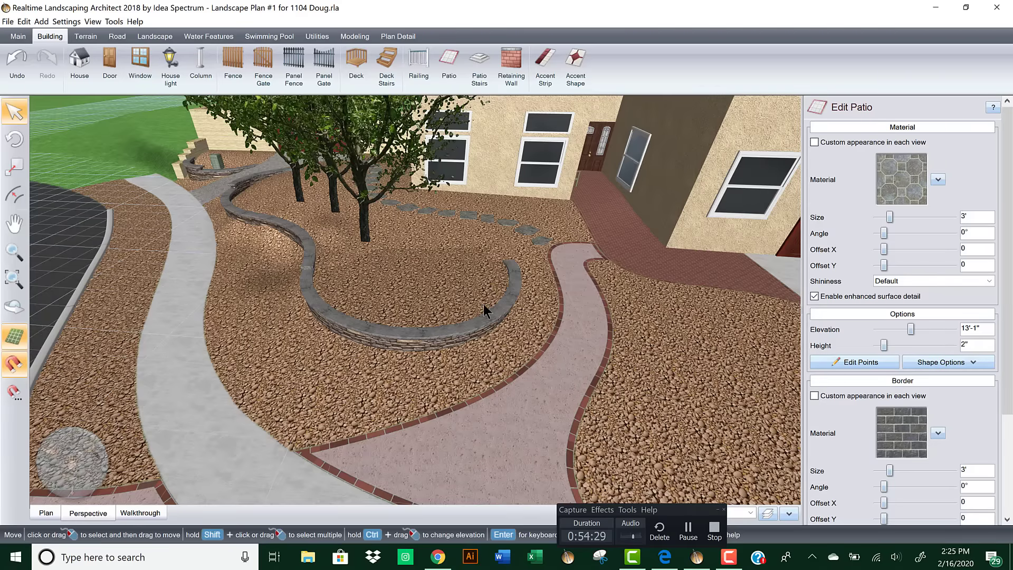
Step: Delete the raised octagonal patio from the front yard
scroll(485, 306, down, 3)
drag(545, 239, 375, 431)
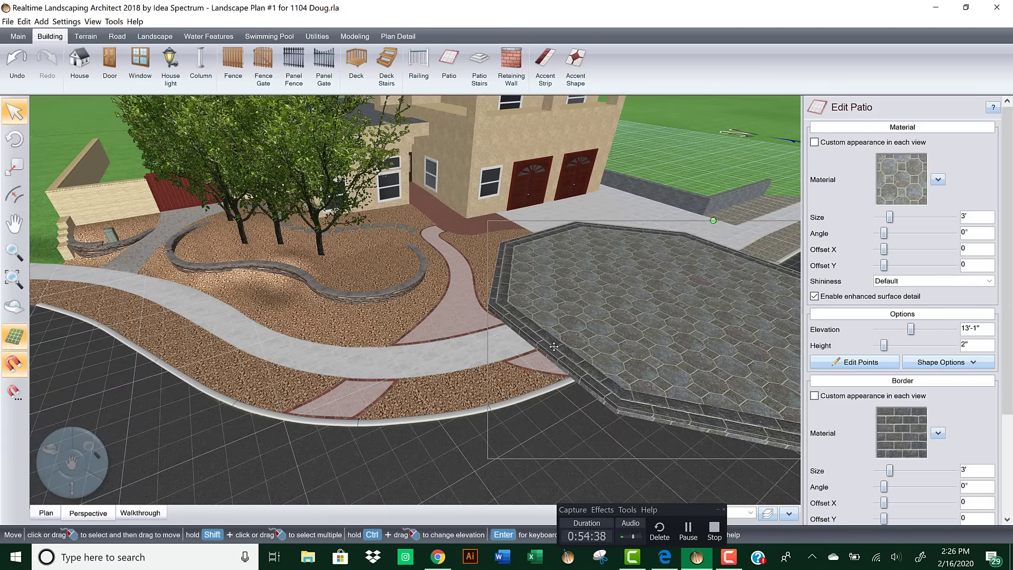
key(Delete)
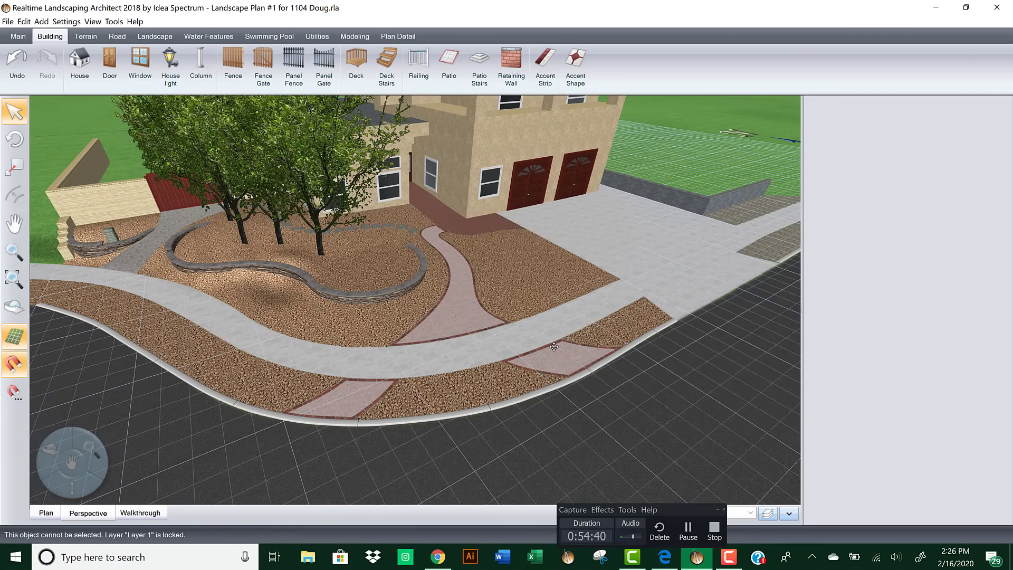
Step: Switch to the site plan PDF in Edge to check the planting layout and return to the landscape design
drag(524, 296, 513, 258)
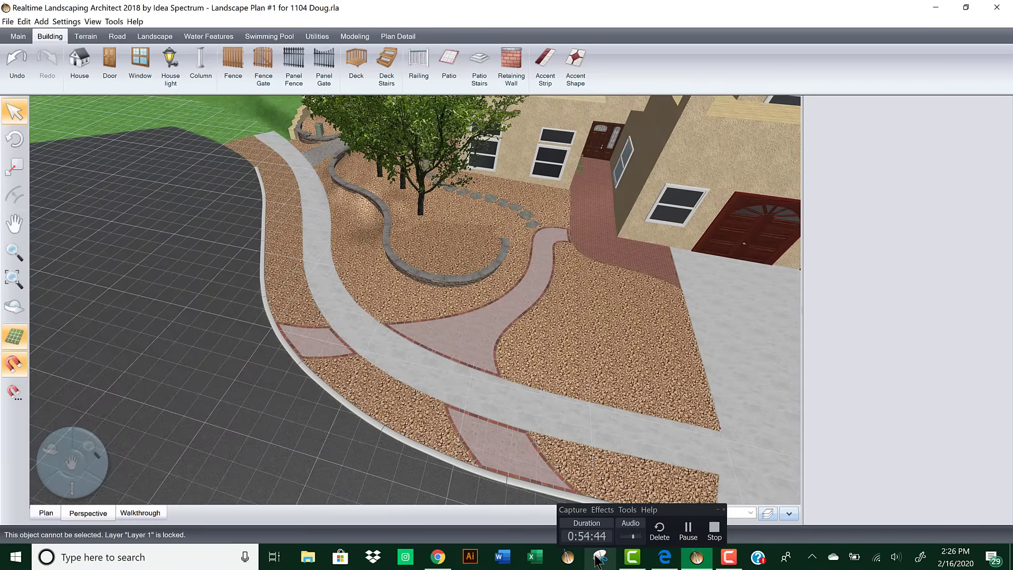
click(659, 560)
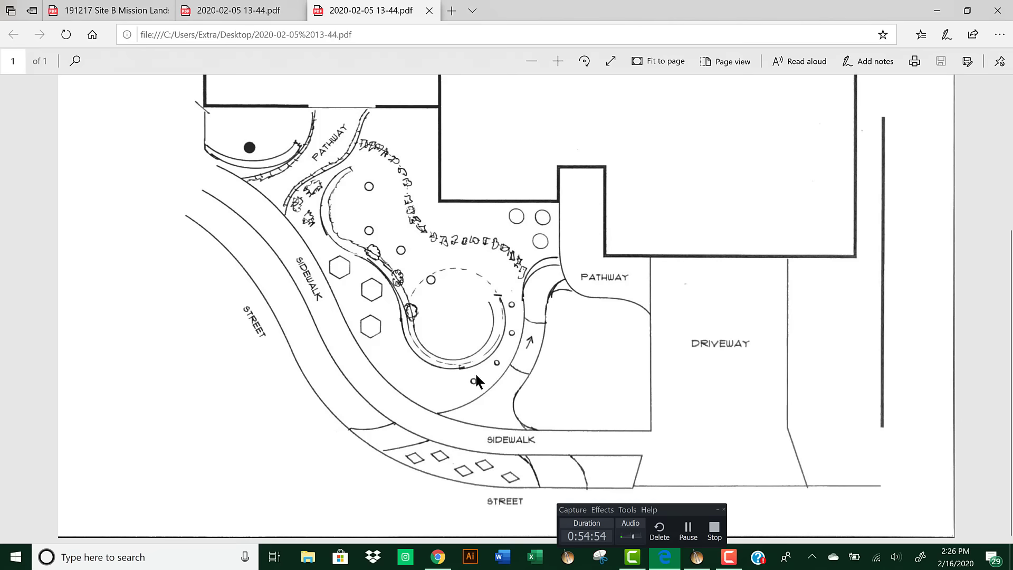
click(937, 10)
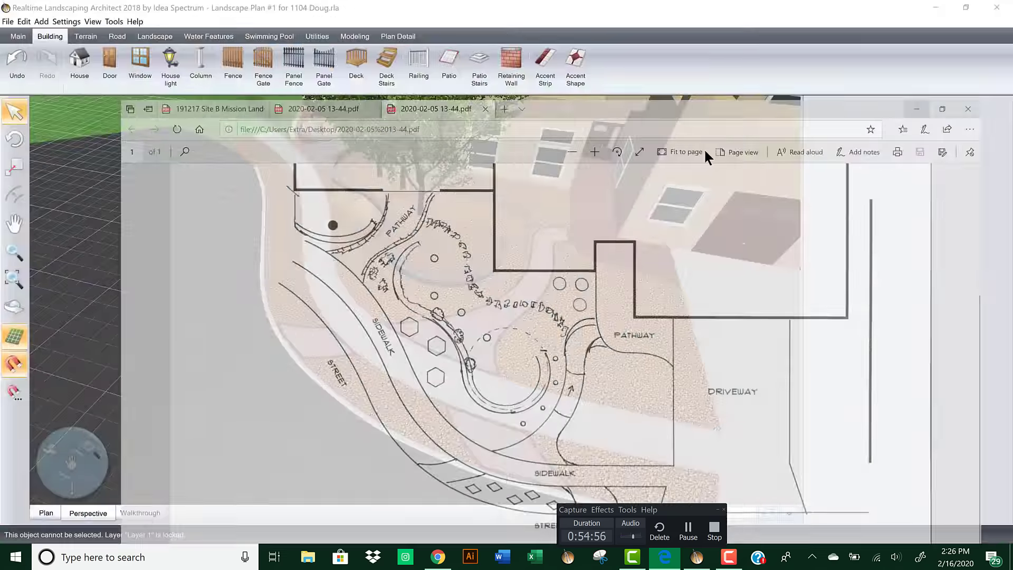
mouse_move(497, 305)
middle_down()
mouse_move(362, 277)
mouse_move(351, 313)
mouse_move(536, 316)
mouse_move(315, 363)
mouse_move(429, 355)
mouse_move(406, 344)
mouse_move(482, 314)
middle_up()
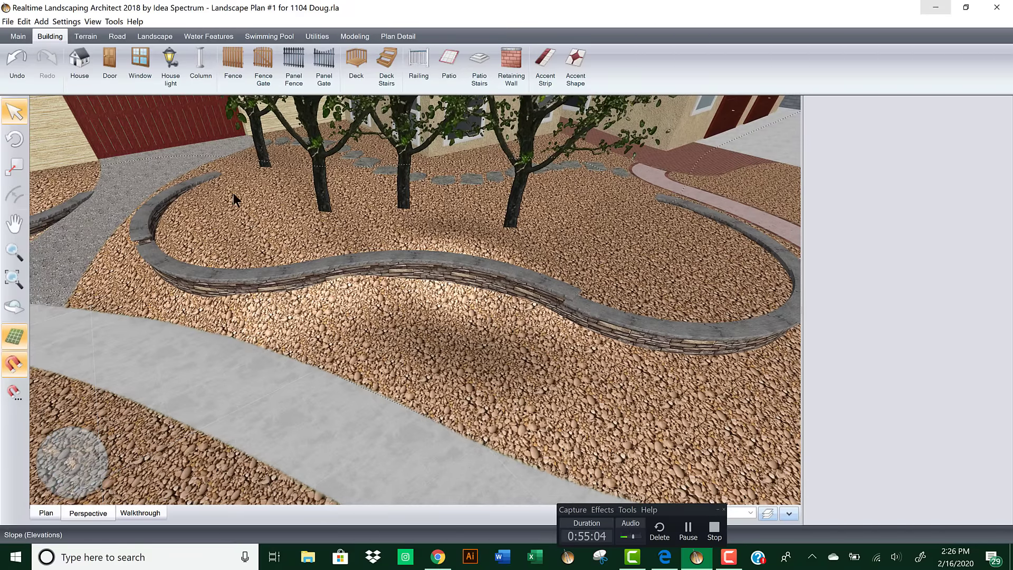
Step: Place a Lilac7 from the favorite plant pictures on the gravel between the curved wall and the sidewalk
click(163, 37)
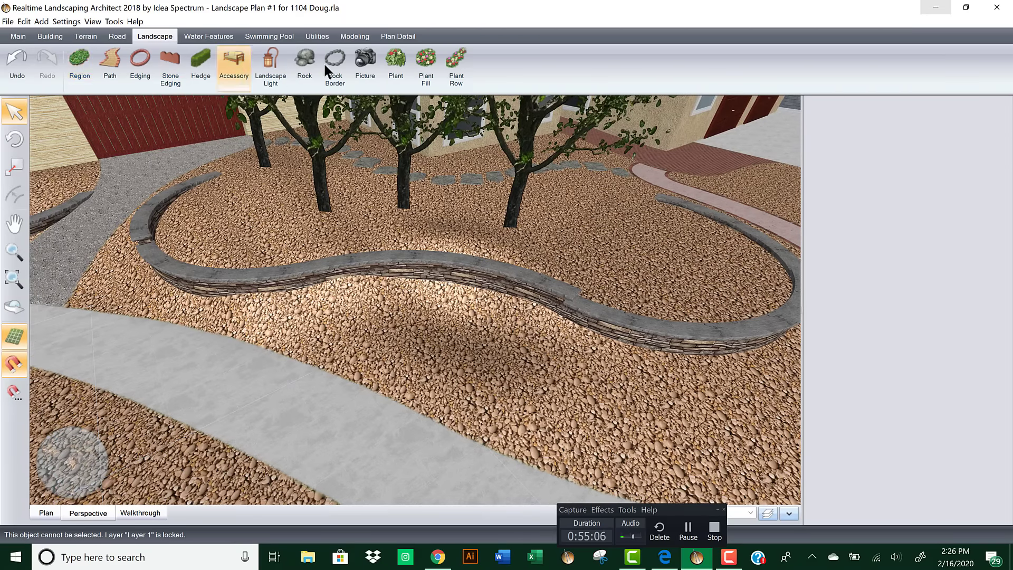
click(403, 53)
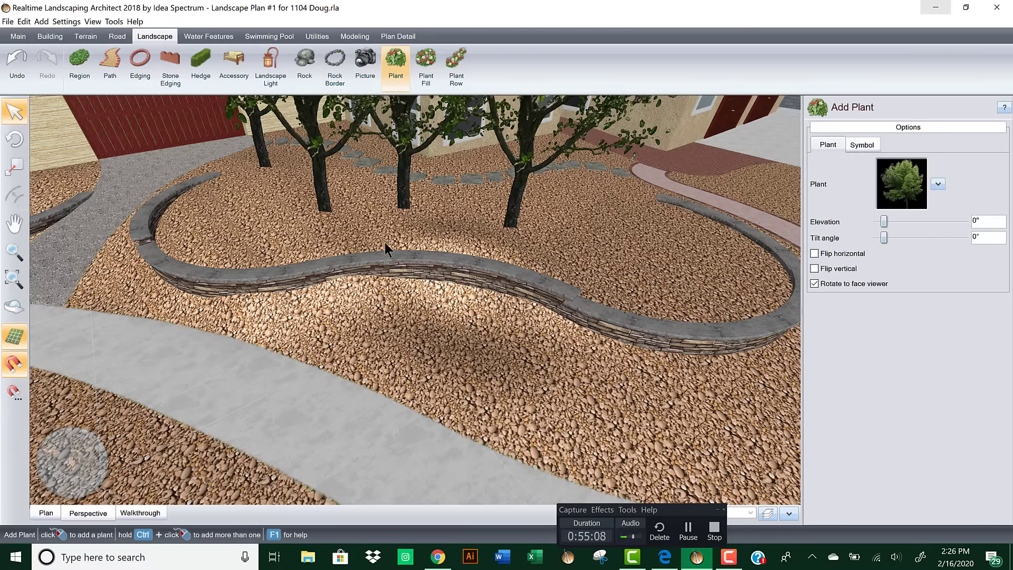
click(358, 324)
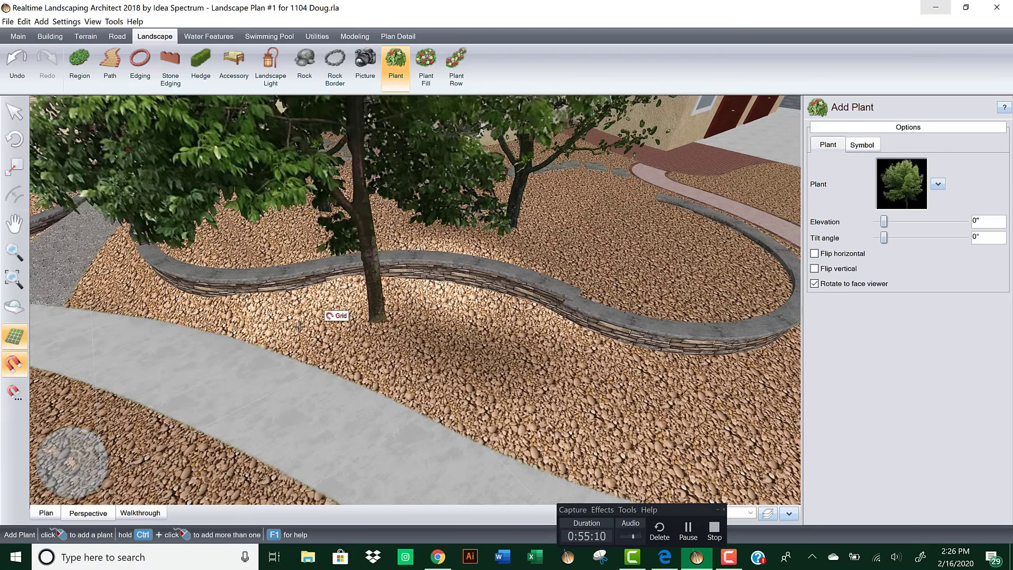
click(938, 183)
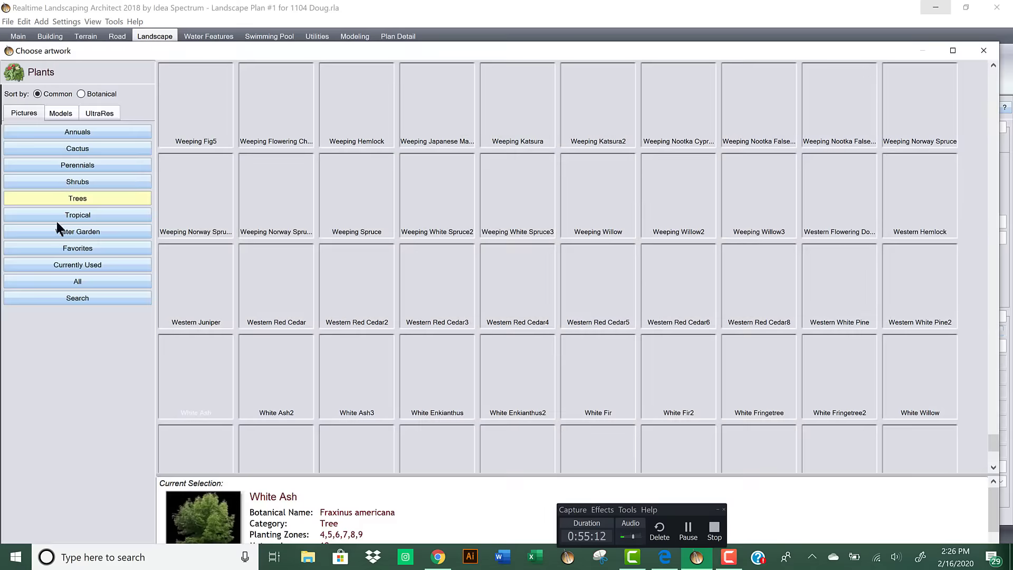
click(116, 246)
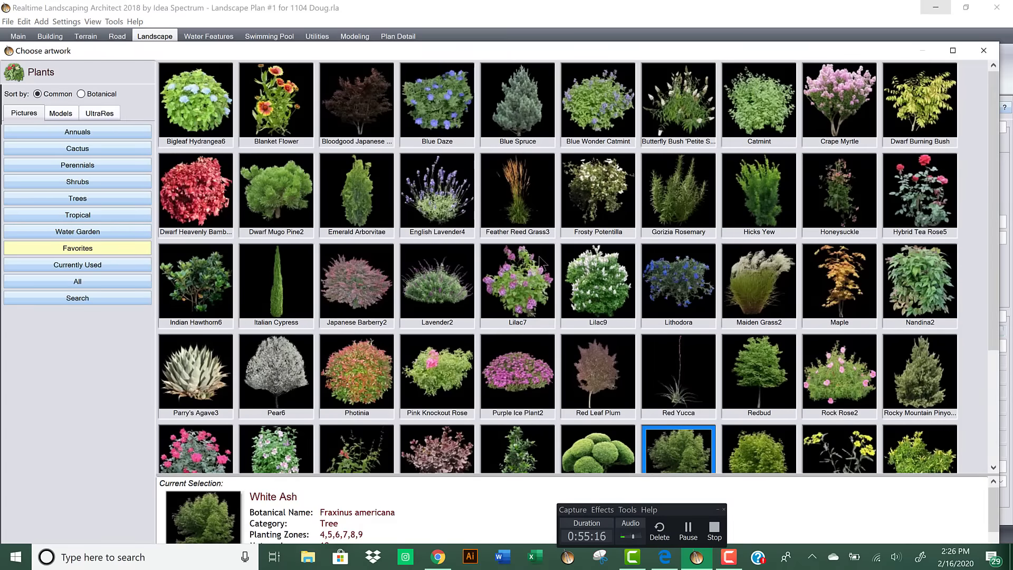
double_click(518, 289)
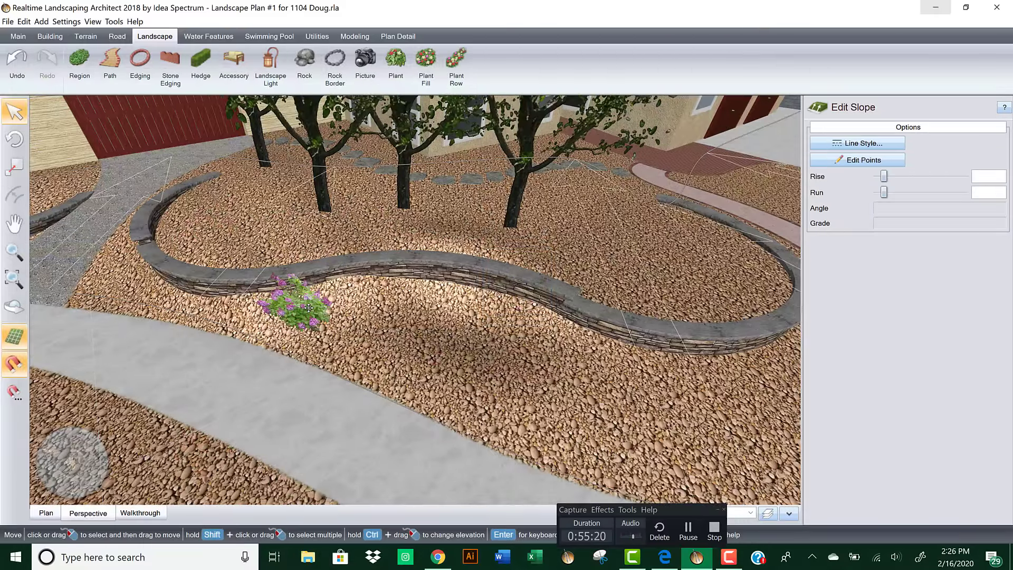
Step: Delete the lilac in front of the curved wall
click(309, 308)
click(308, 307)
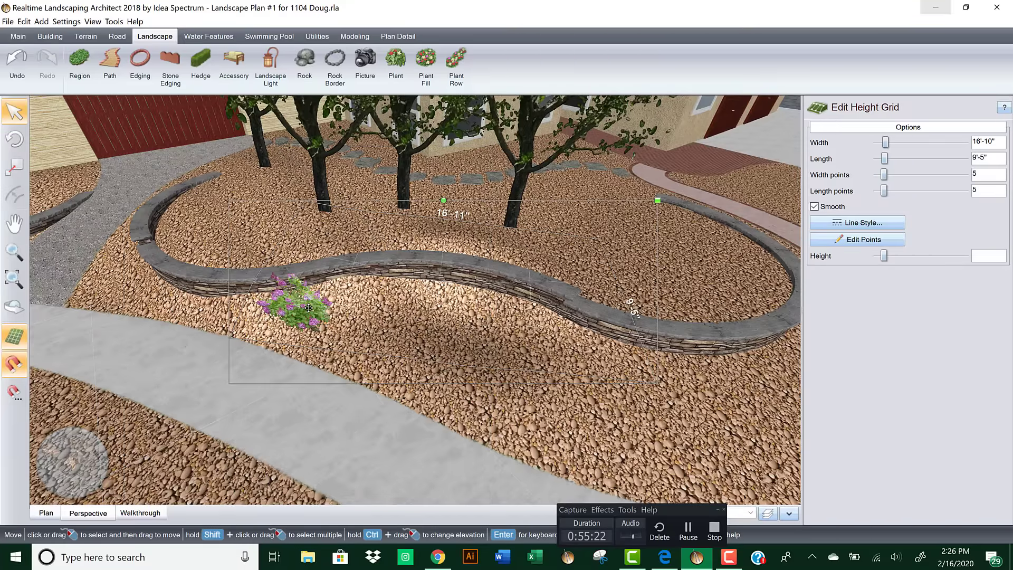
click(309, 308)
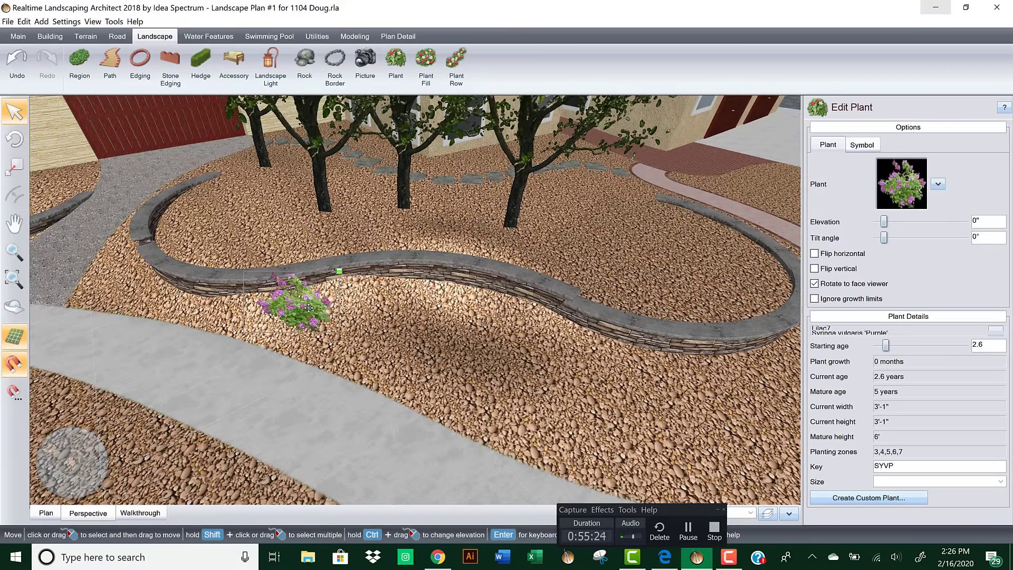
key(Delete)
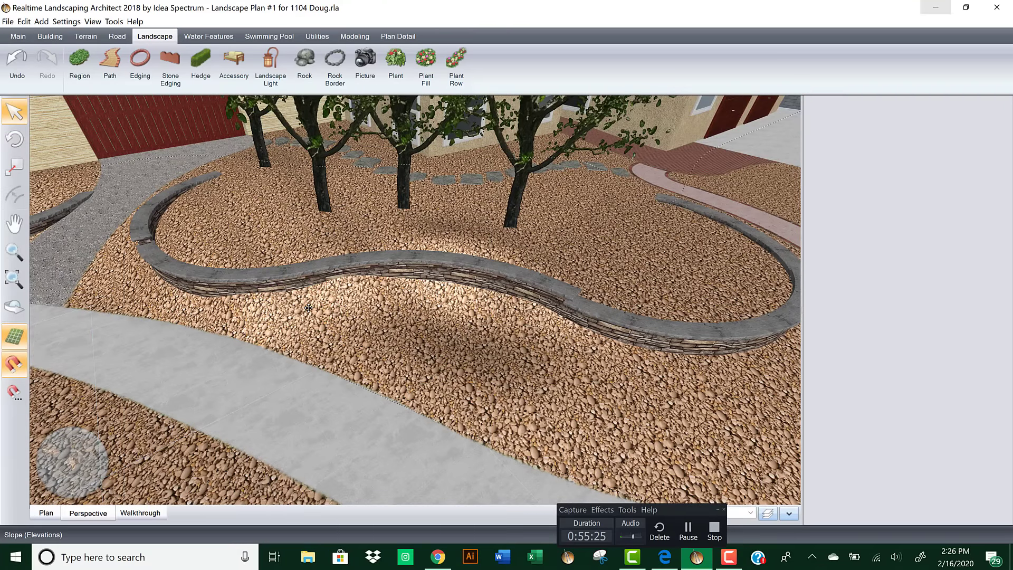
Step: Lock the Elevations layer and add a new layer named Plants
click(768, 513)
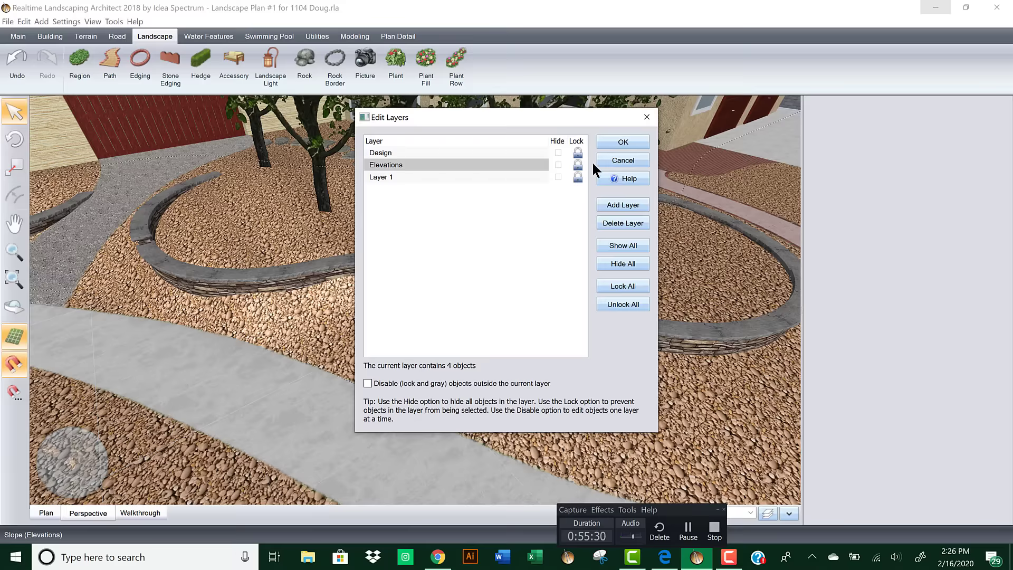
click(600, 208)
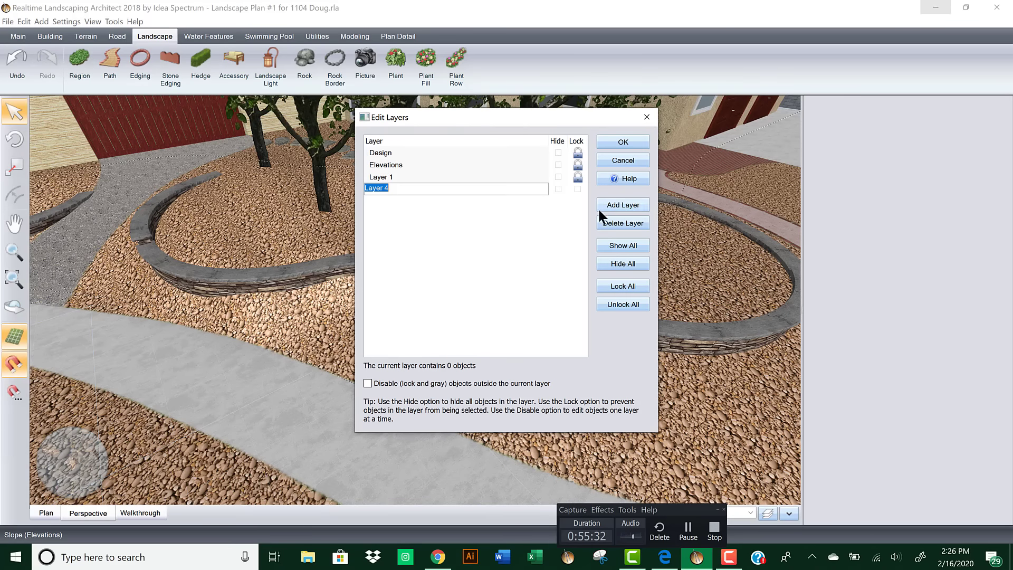
text(Plants)
click(623, 142)
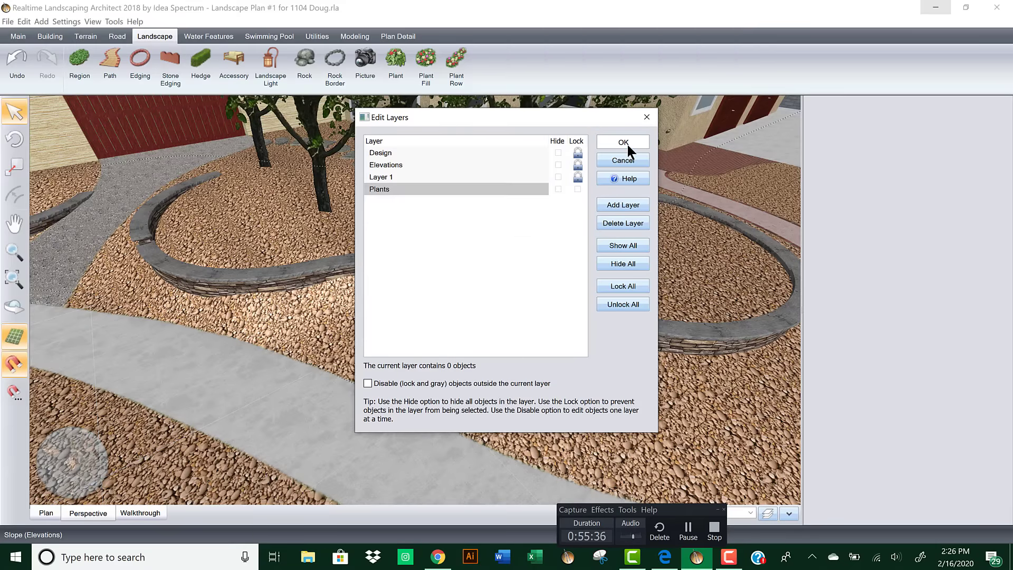
Step: Outline a closed, rounded plant fill region on the gravel in front of the wall's inward curve
click(425, 62)
click(350, 290)
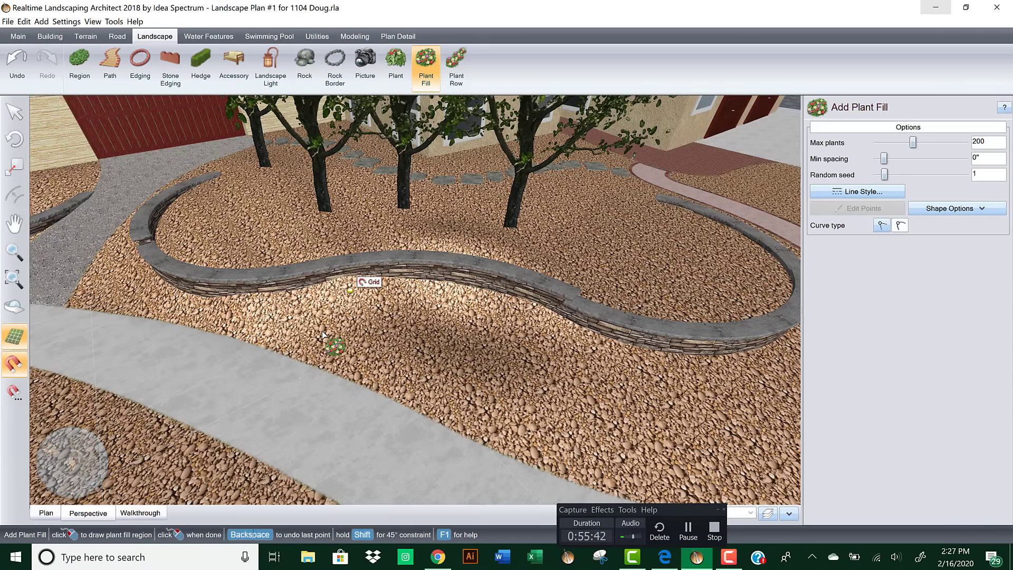
click(322, 330)
click(395, 369)
click(510, 394)
click(553, 351)
click(537, 329)
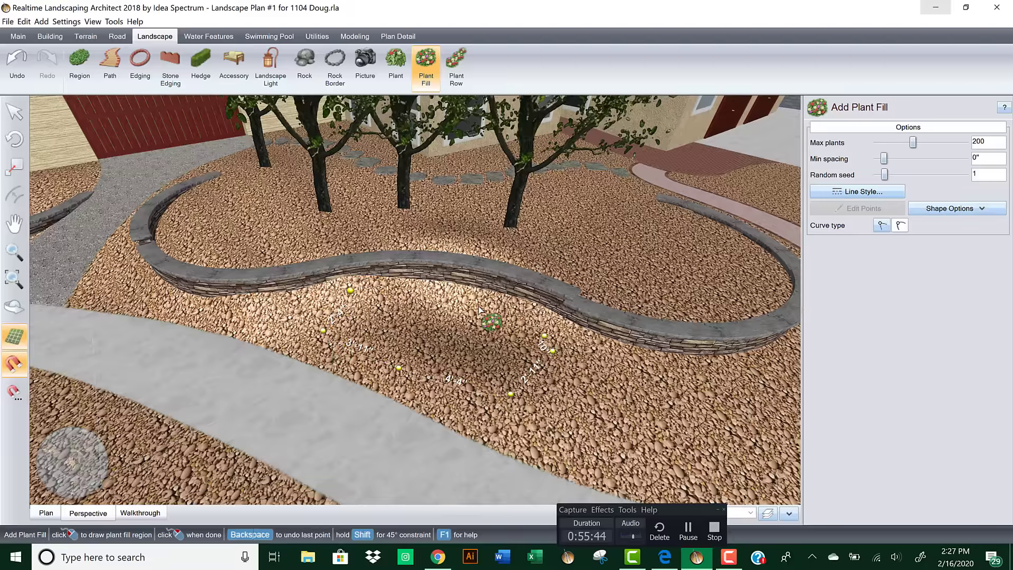
click(493, 313)
click(409, 274)
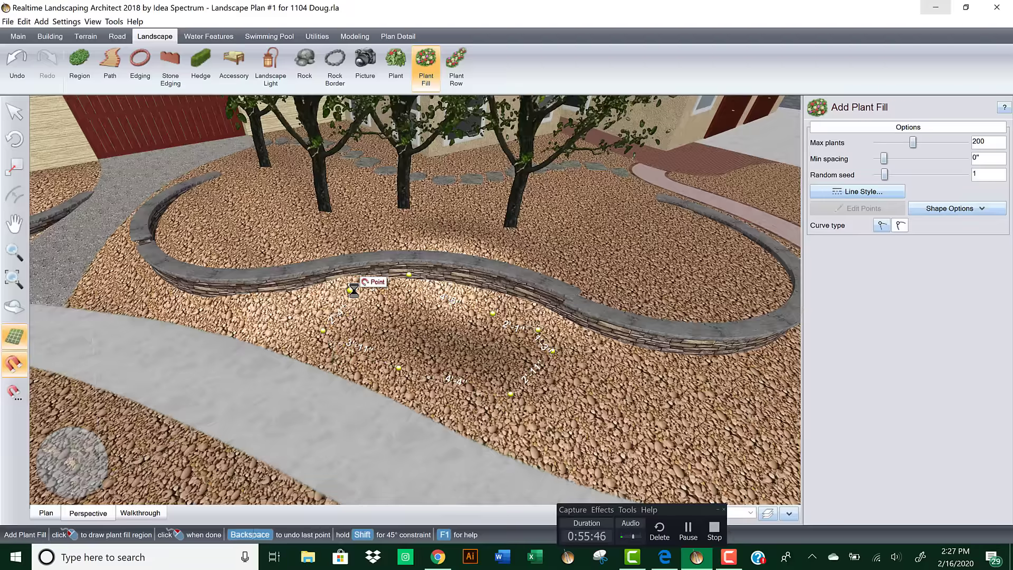
click(351, 288)
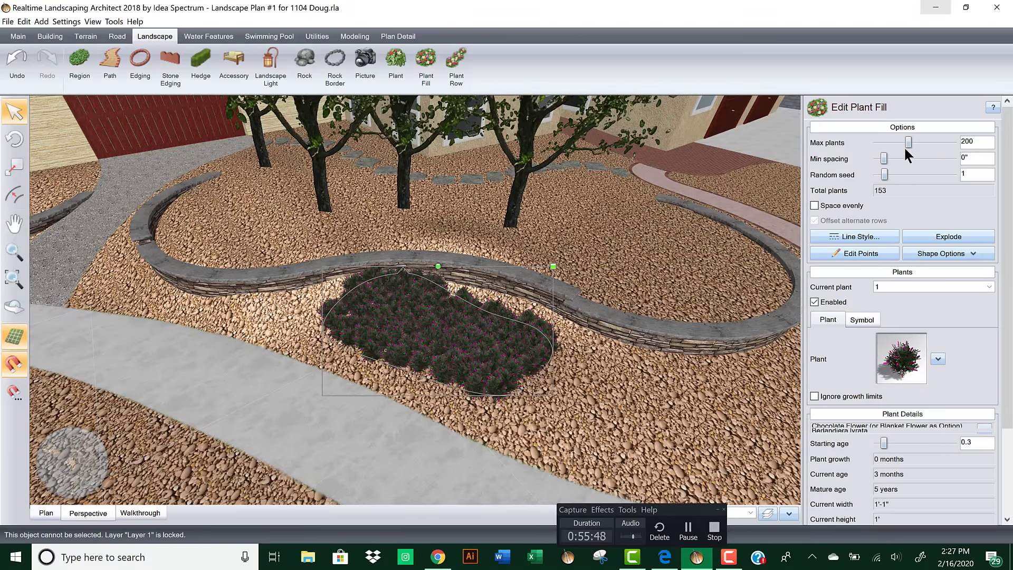
Step: Limit the plant fill to a maximum of 34 evenly spaced plants, and delete the fill
drag(904, 148, 892, 145)
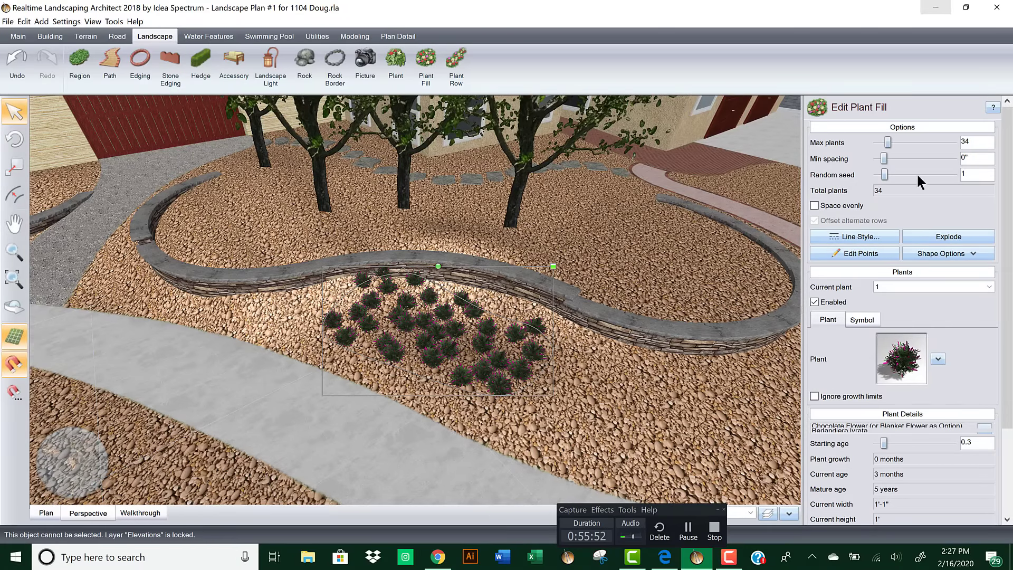
click(814, 206)
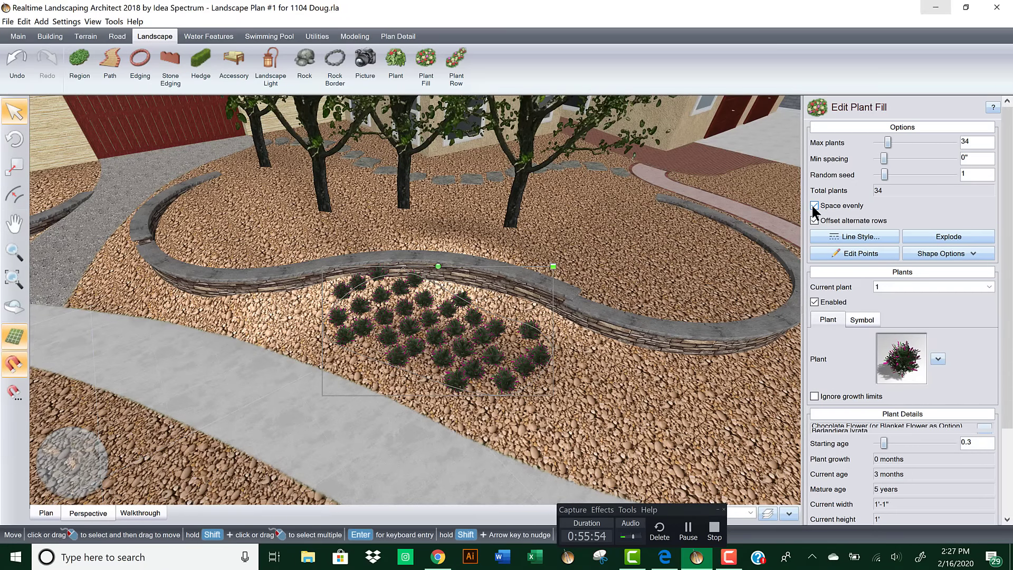
click(814, 206)
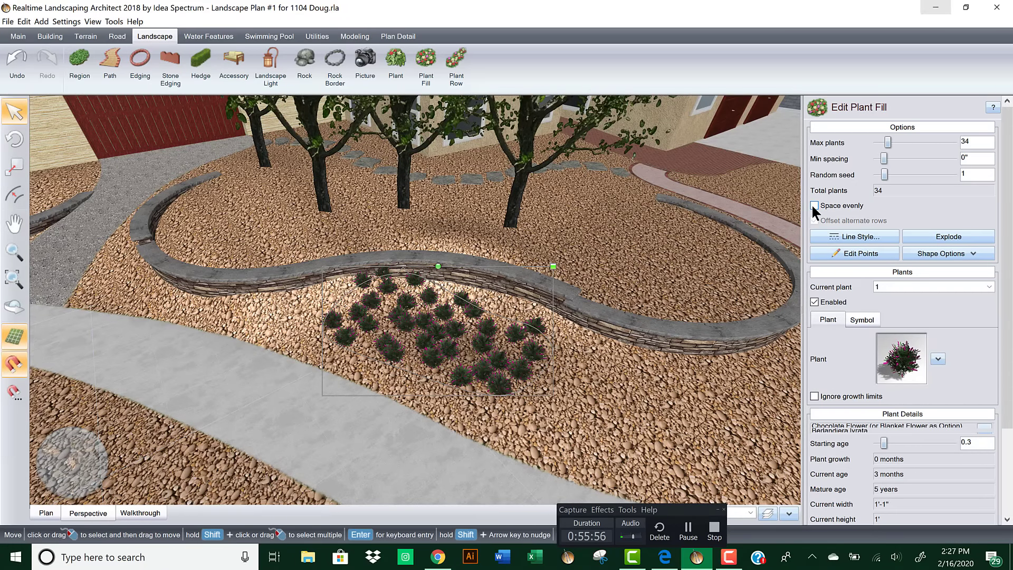
click(813, 205)
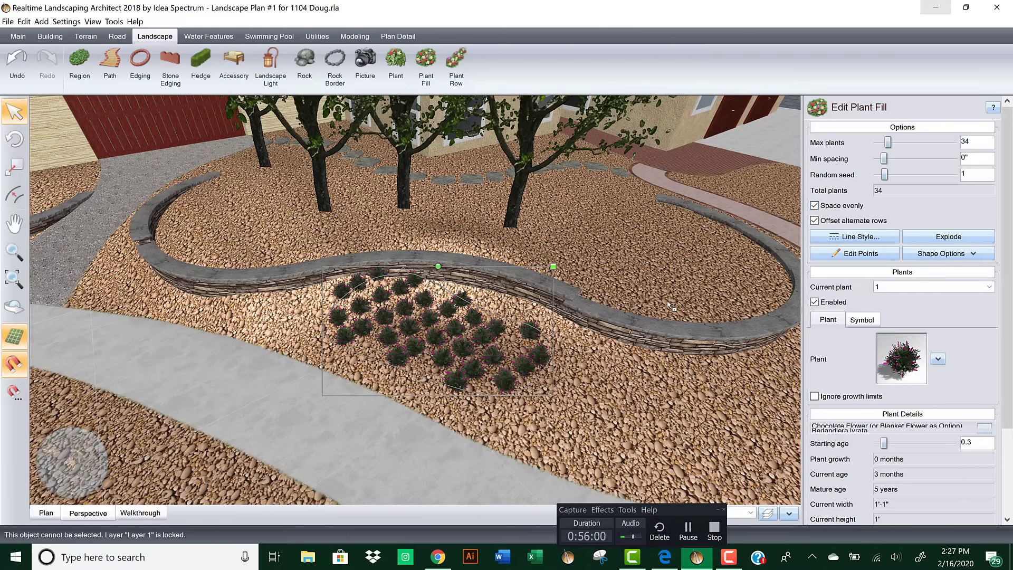
key(Delete)
Step: Draw a three-point plant row on the gravel in front of the retaining wall's inward curve
click(457, 64)
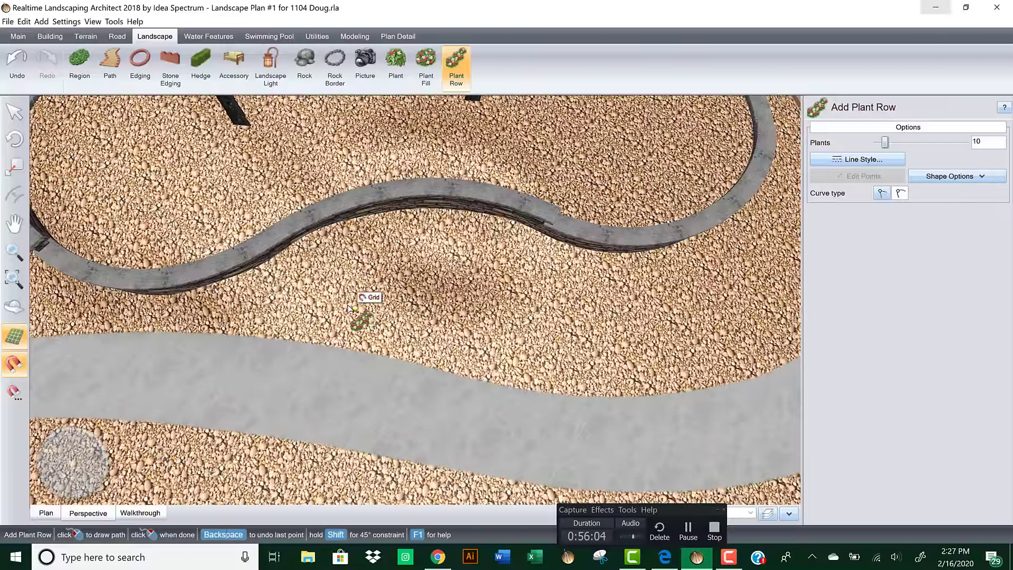
click(412, 244)
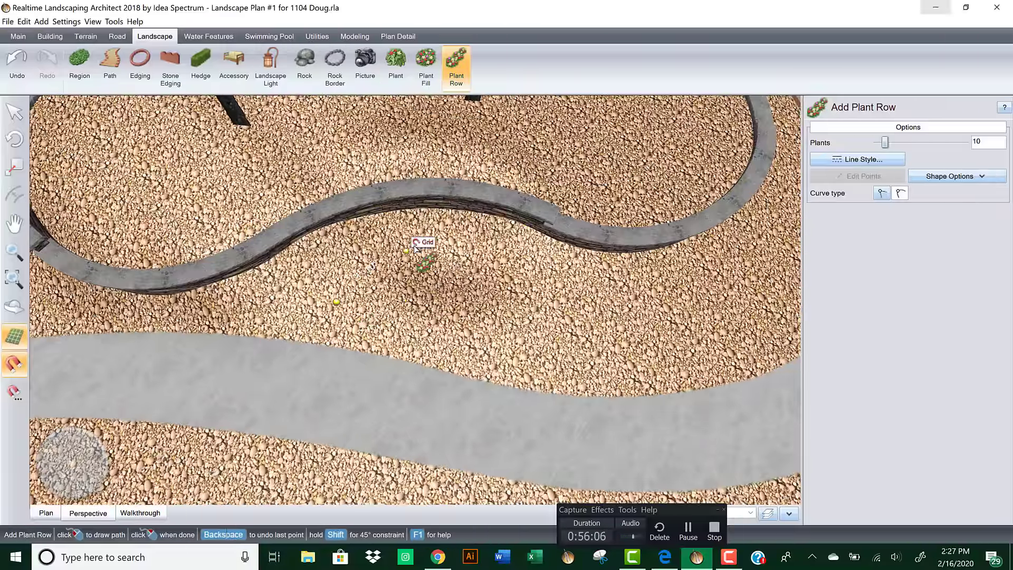
click(486, 294)
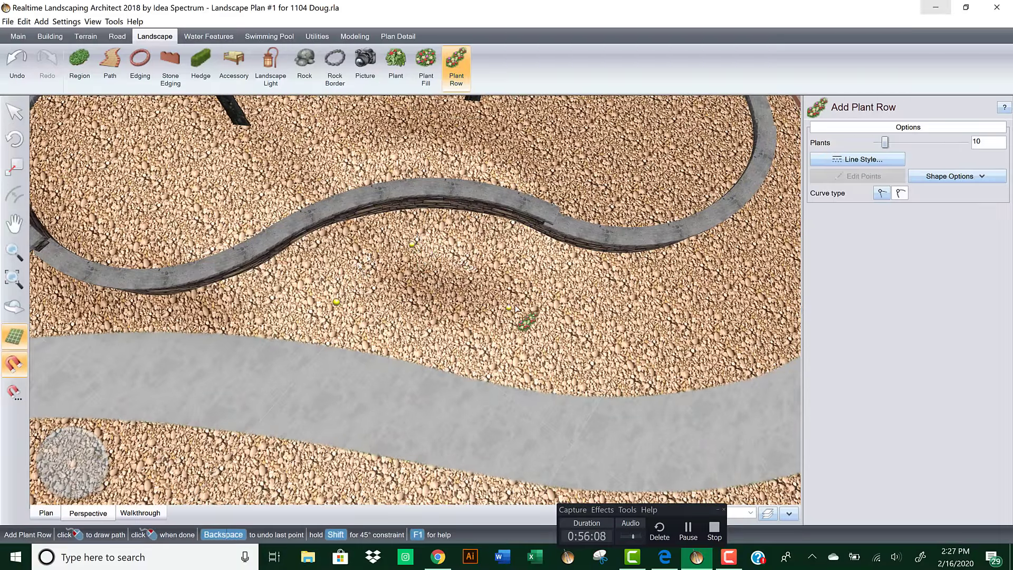
key(BackSpace)
click(512, 305)
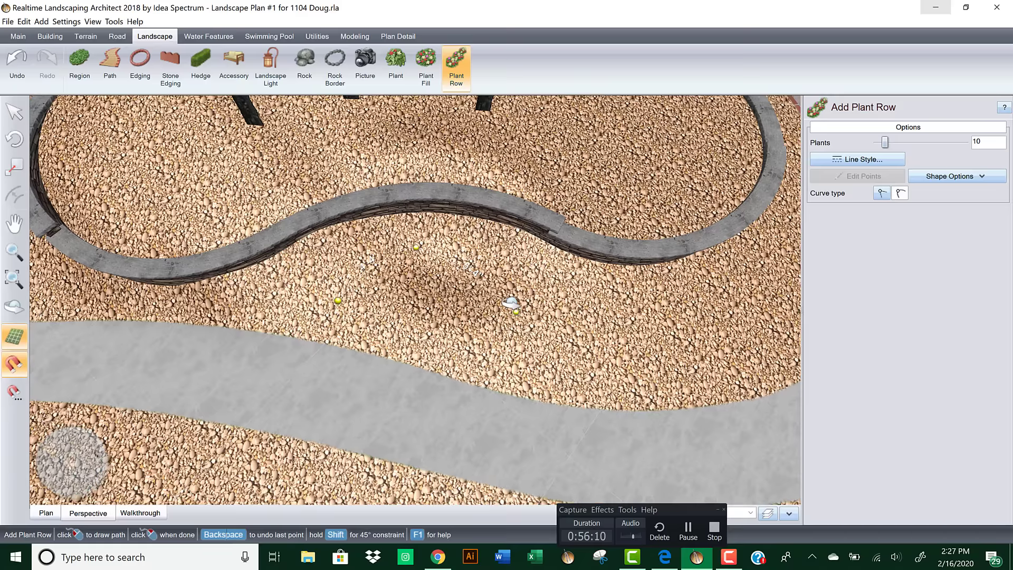
right_click(516, 312)
Step: Reduce the new plant row to 3 plants
middle_drag(467, 299, 527, 258)
click(877, 143)
click(876, 144)
click(876, 143)
click(876, 143)
click(877, 143)
click(877, 143)
click(877, 143)
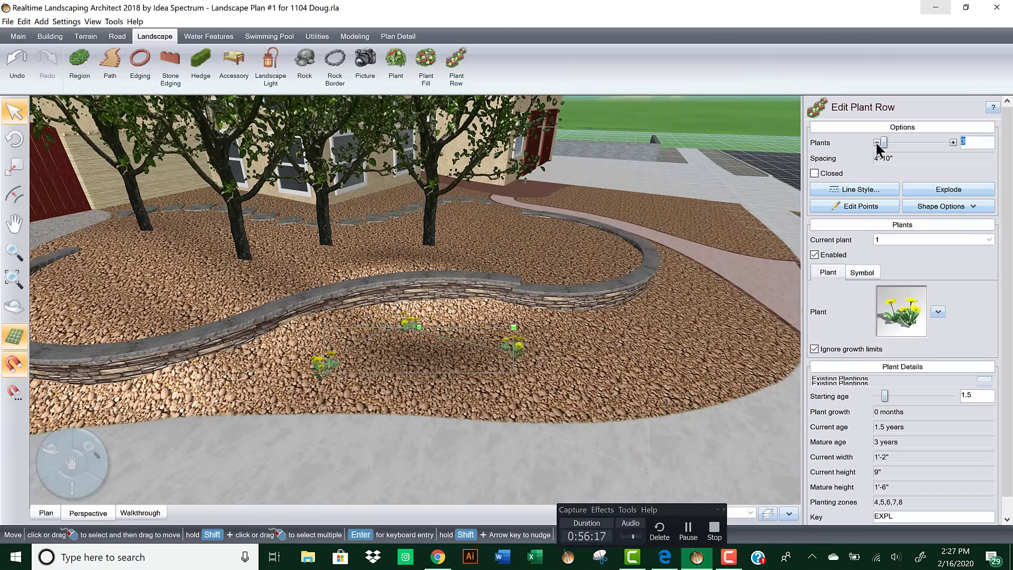
Step: Change the three-plant row's plant to Lilac7 from the favorite plant pictures
click(910, 315)
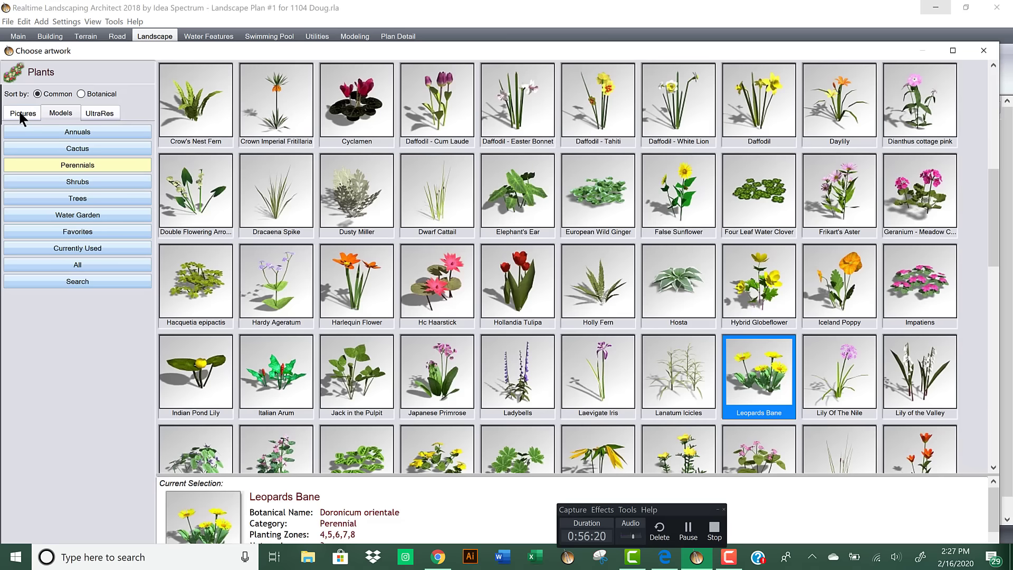
click(19, 112)
click(98, 247)
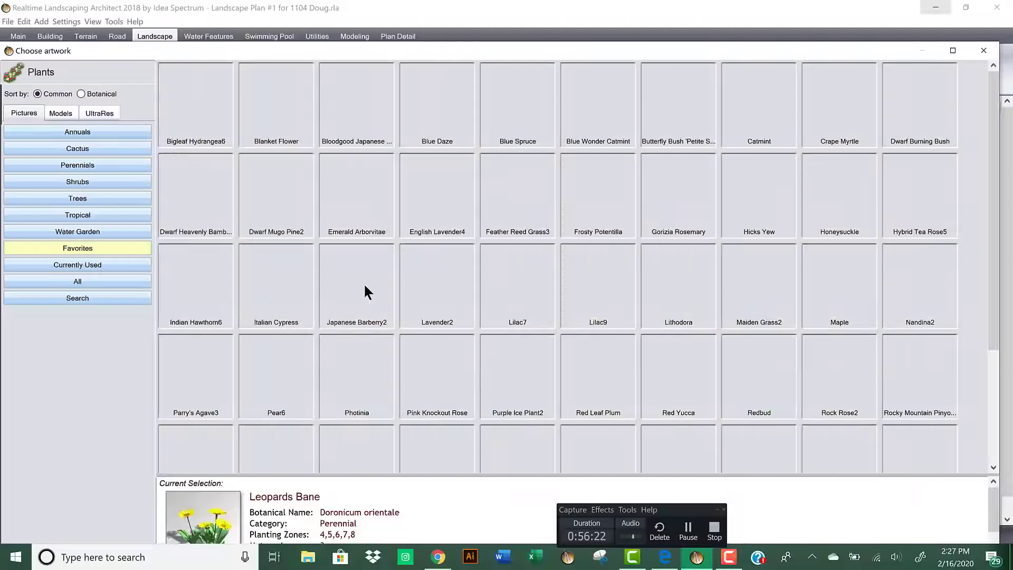
double_click(518, 275)
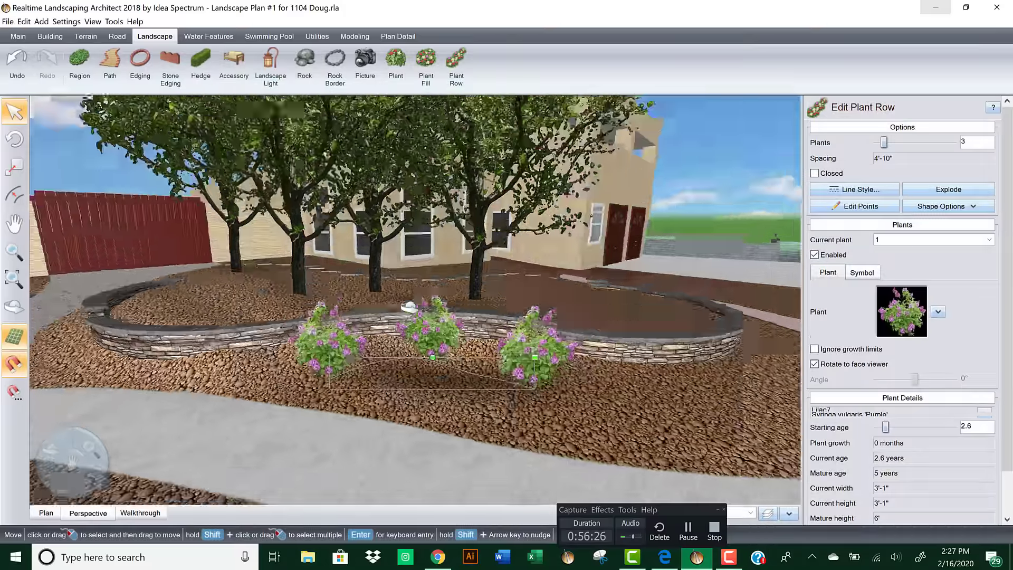
middle_drag(409, 307, 699, 375)
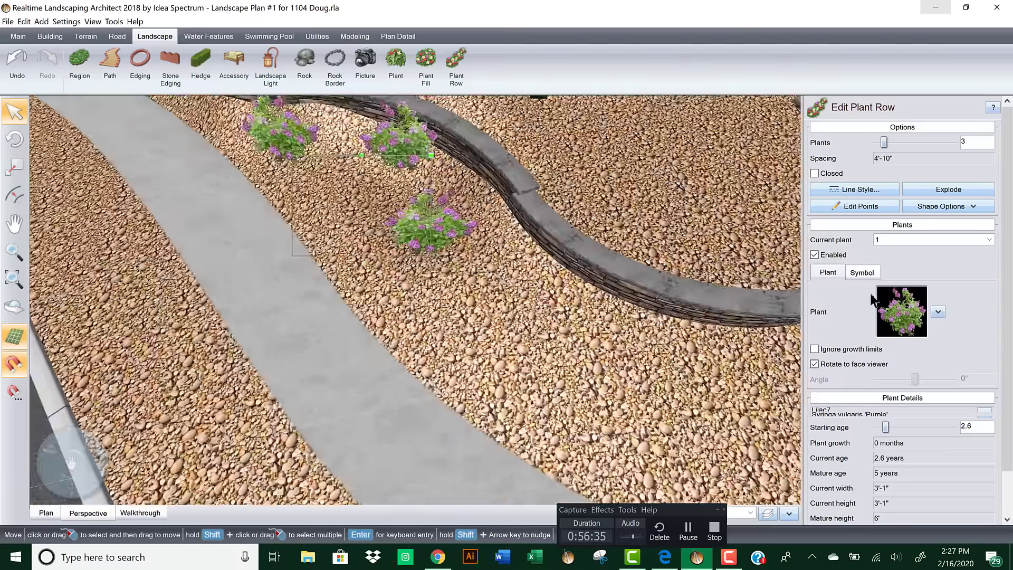
Step: Browse the model, UltraRes and picture plant libraries, including cactus, annuals and trees, and leave the row's plant as it is
click(901, 312)
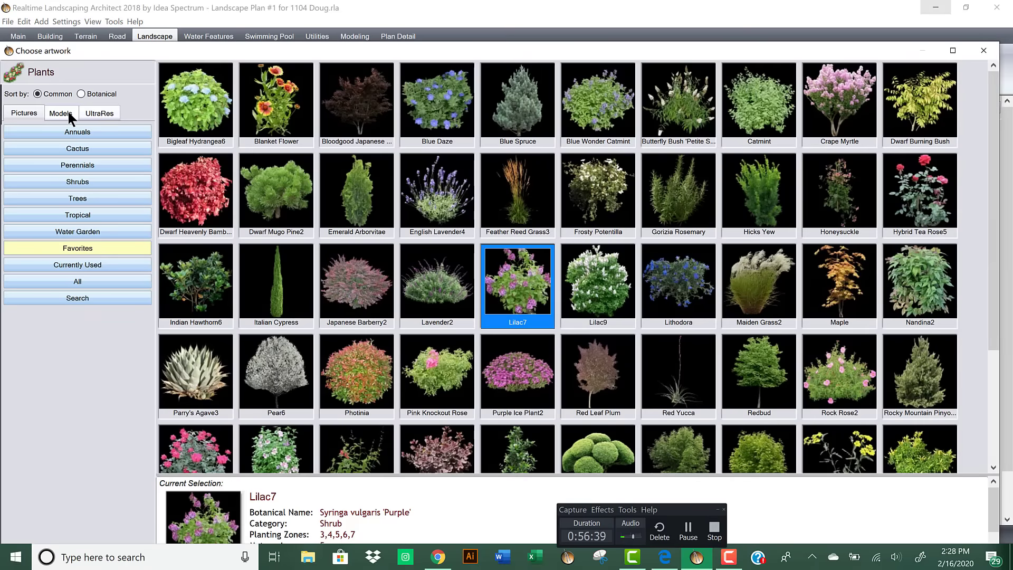
click(70, 114)
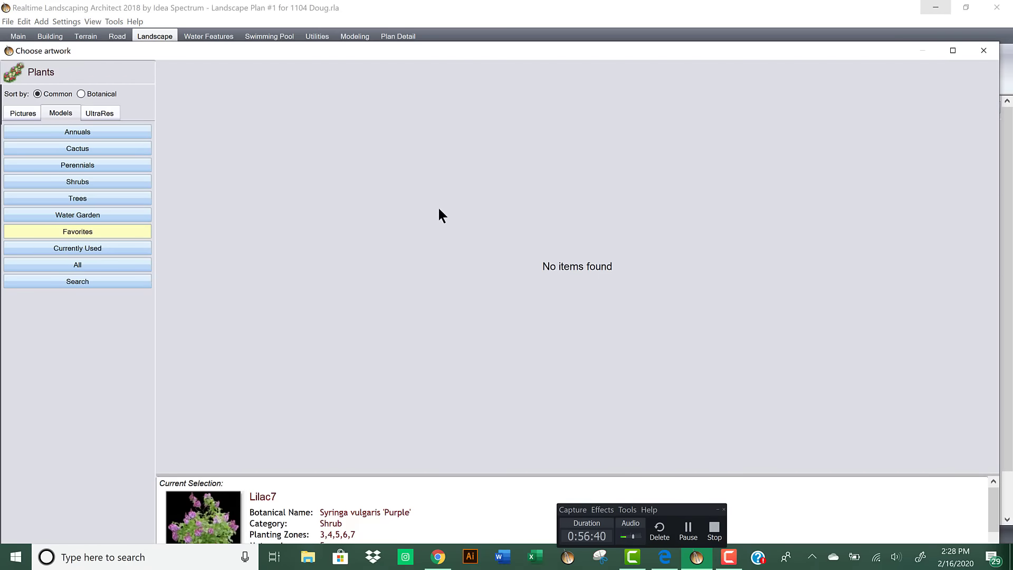
click(100, 149)
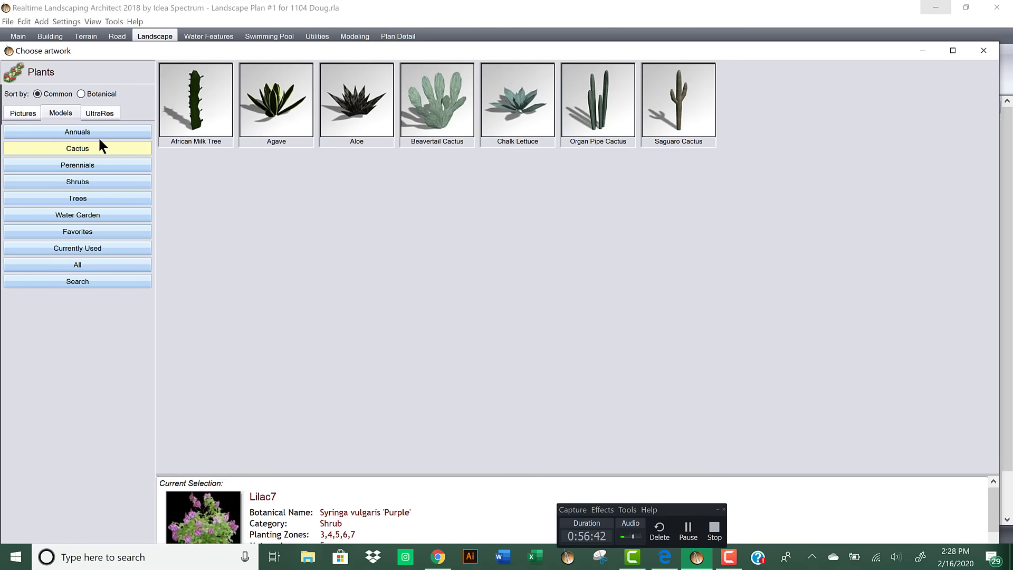
click(98, 133)
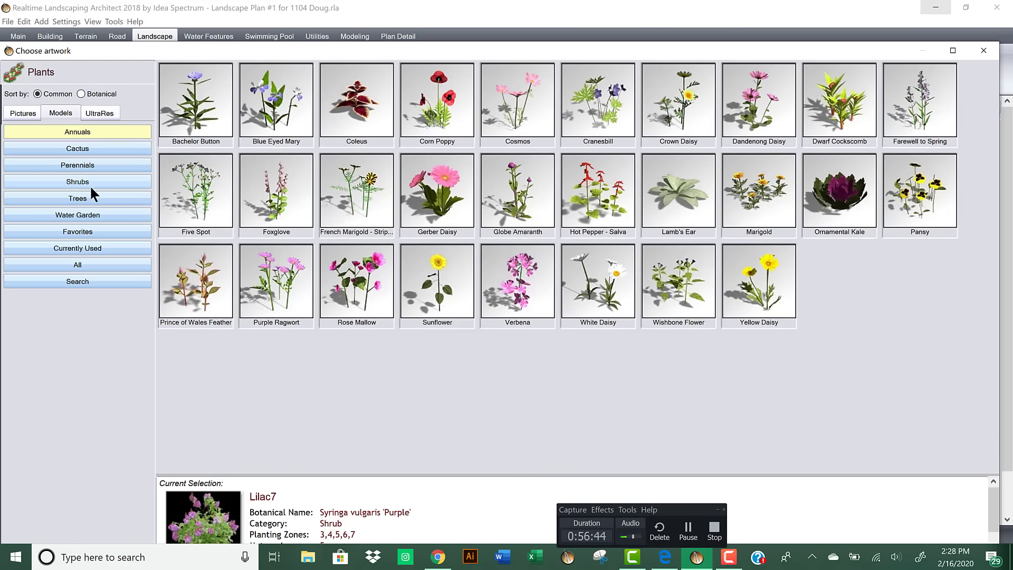
click(92, 198)
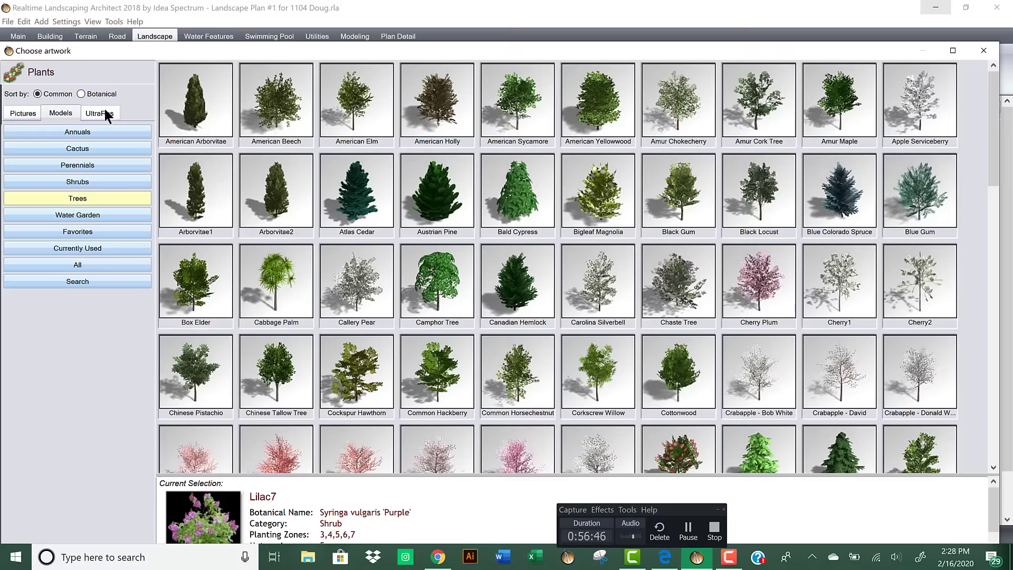
click(108, 114)
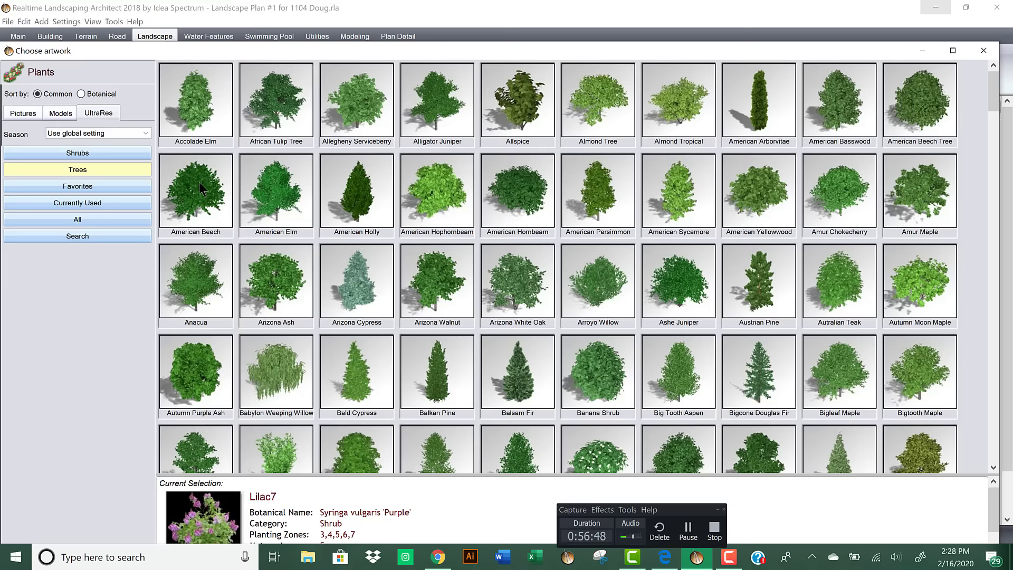
click(23, 115)
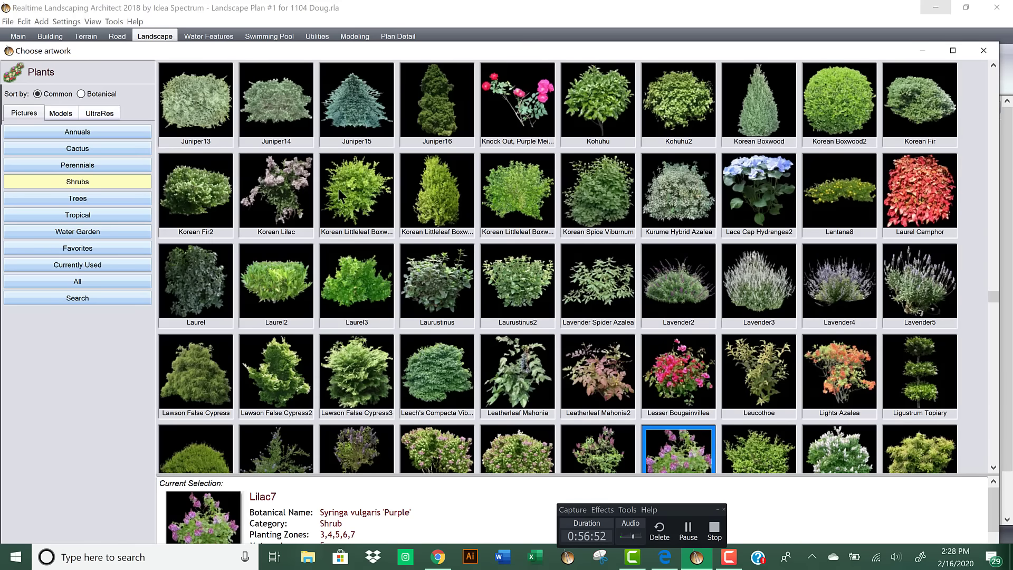
click(984, 51)
Step: In plan view, draw a curved plant row on the gravel between the retaining wall's rounded end and the brick-edged walkway
drag(605, 271, 432, 337)
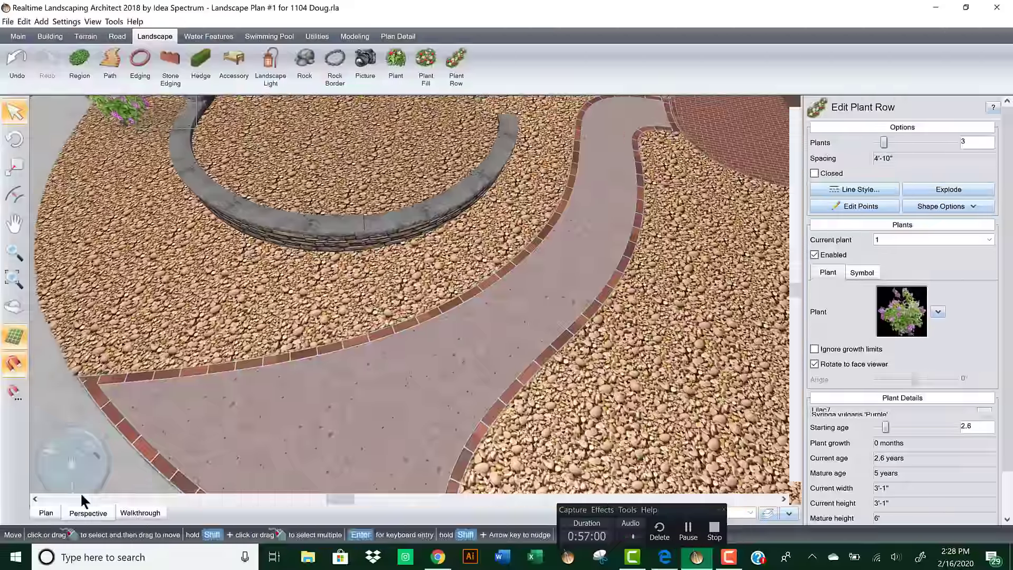
click(46, 512)
scroll(447, 283, down, 1)
middle_drag(448, 283, 236, 194)
middle_drag(388, 291, 272, 167)
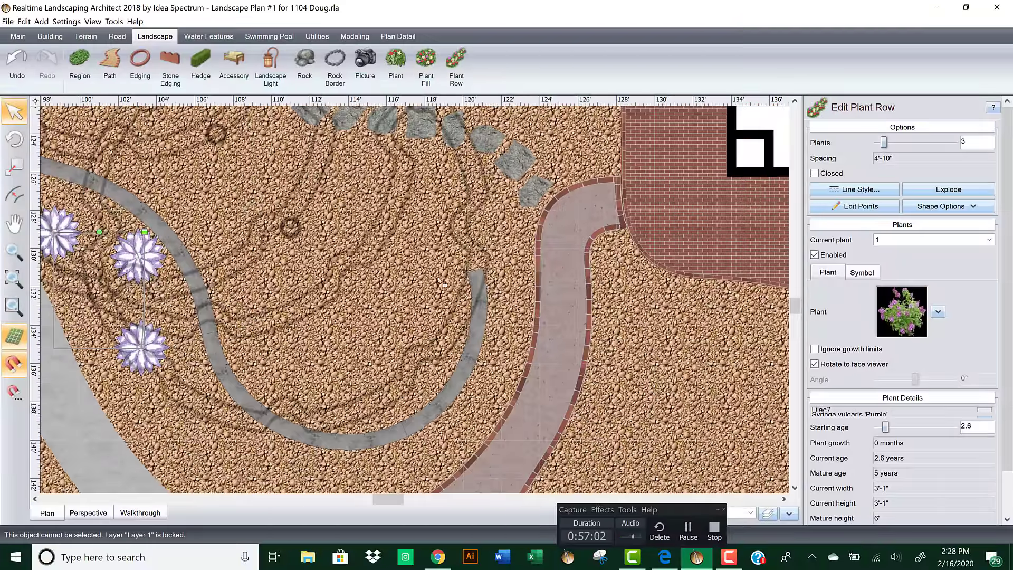
mouse_move(486, 337)
middle_down()
mouse_move(414, 242)
mouse_move(464, 208)
mouse_move(486, 172)
middle_up()
scroll(415, 244, up, 1)
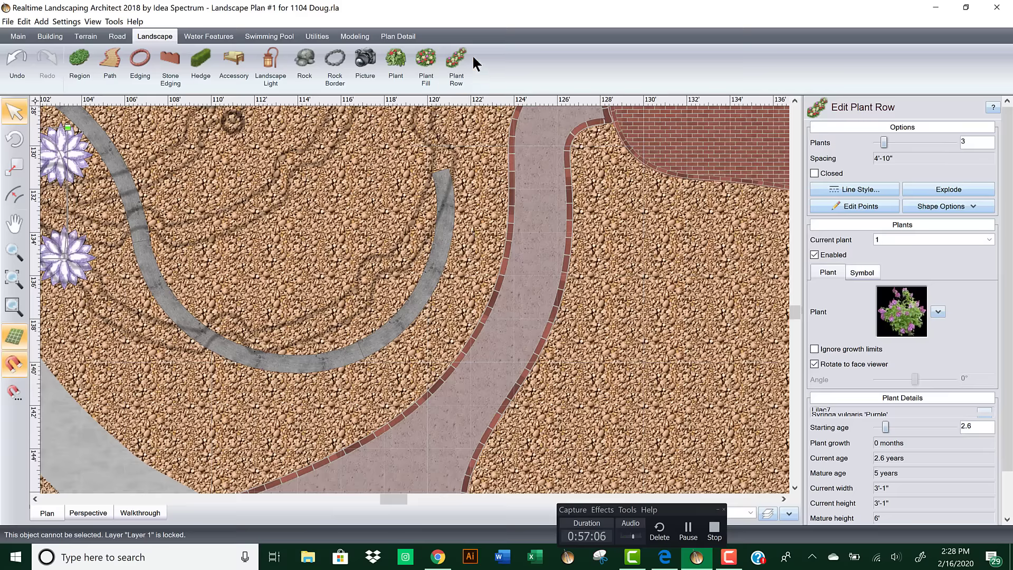
click(458, 64)
click(484, 157)
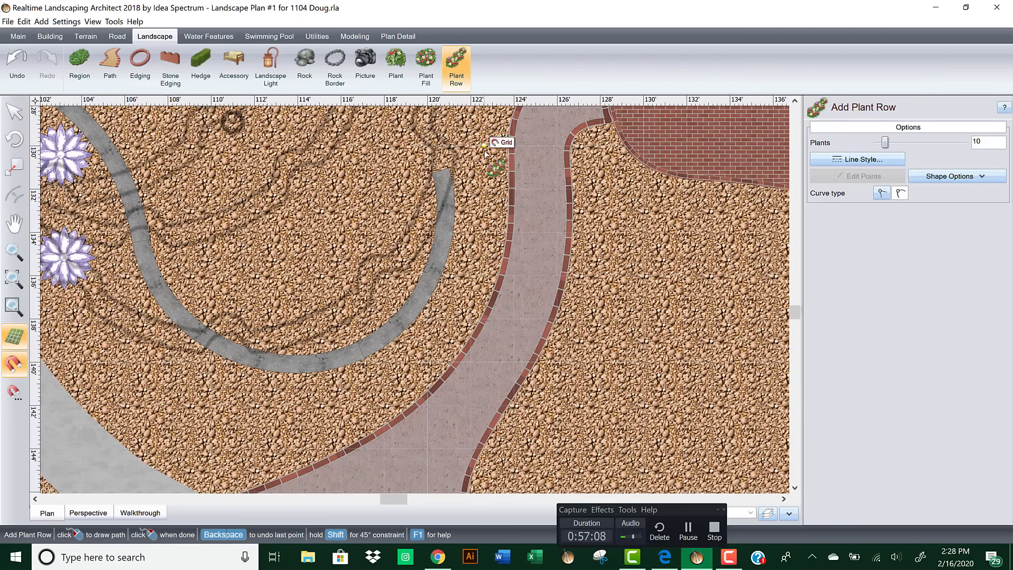
click(487, 199)
click(487, 232)
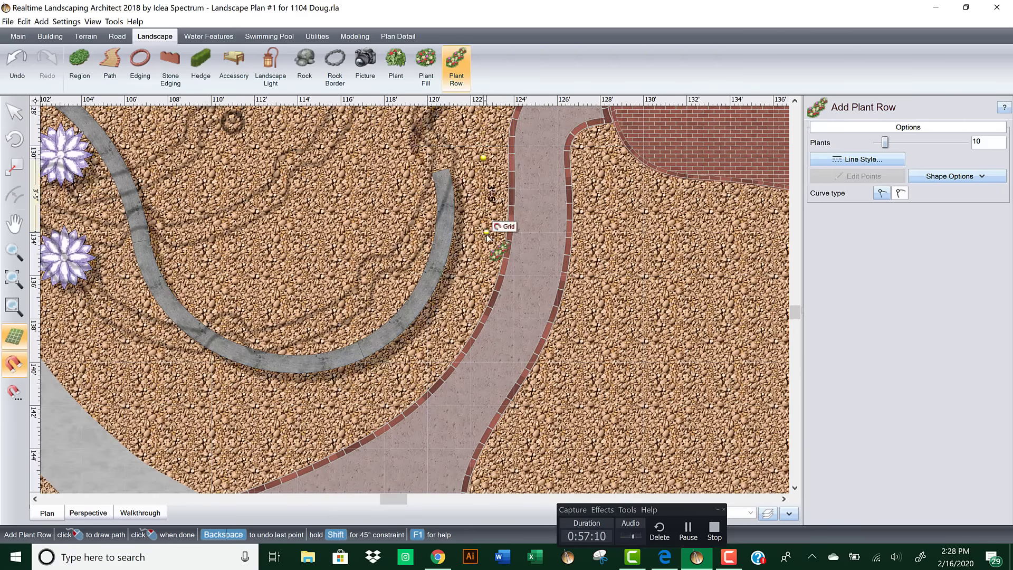
click(462, 300)
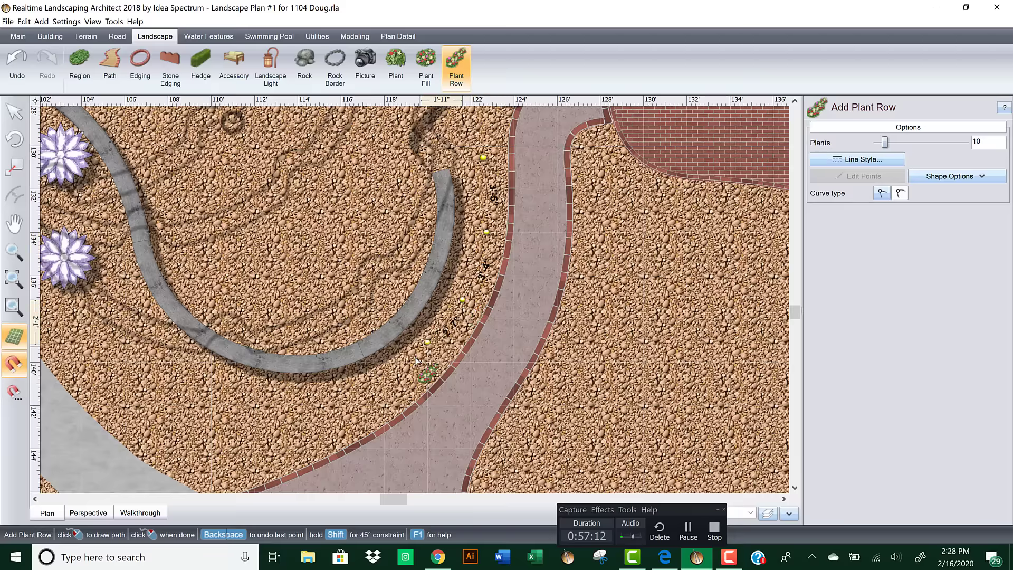
click(413, 361)
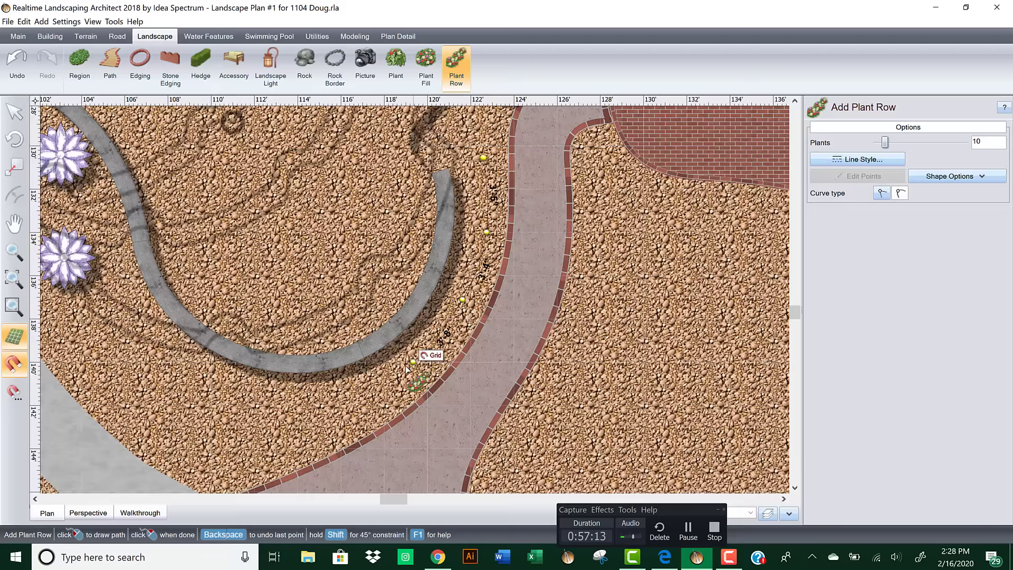
click(323, 406)
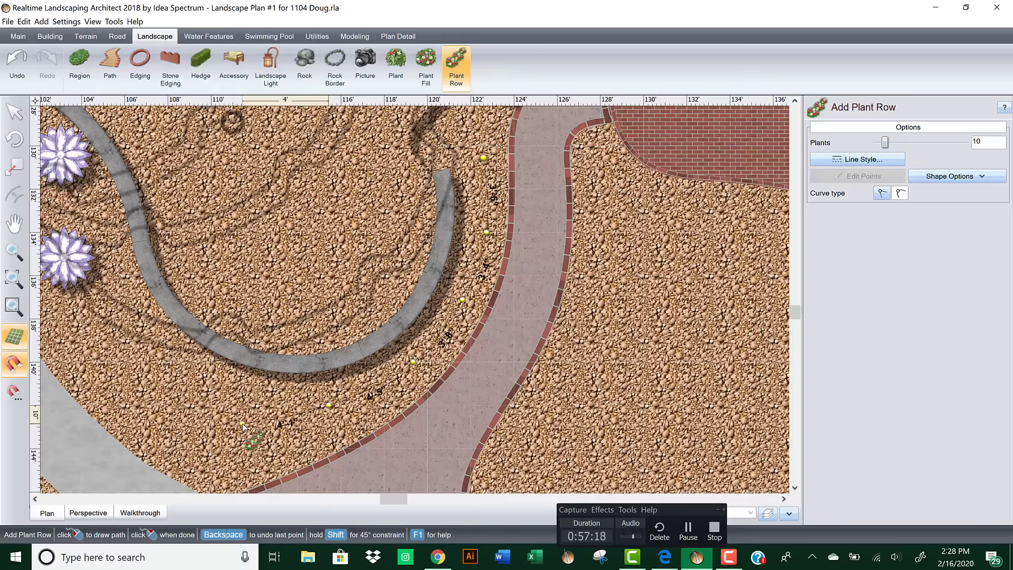
click(242, 426)
right_click(242, 426)
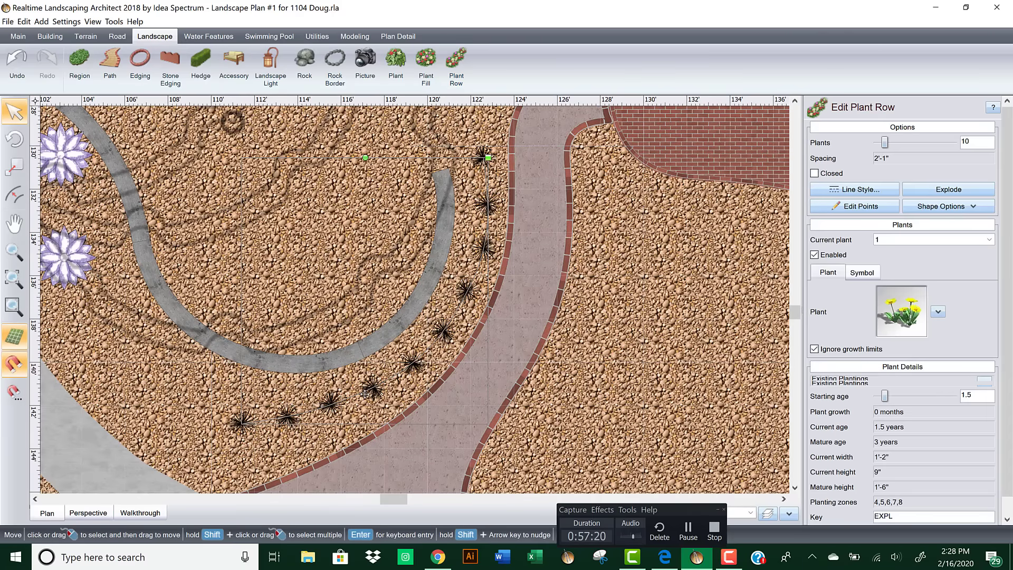
Step: Show the design in perspective and reduce the row along the walkway to 7 plants
click(94, 512)
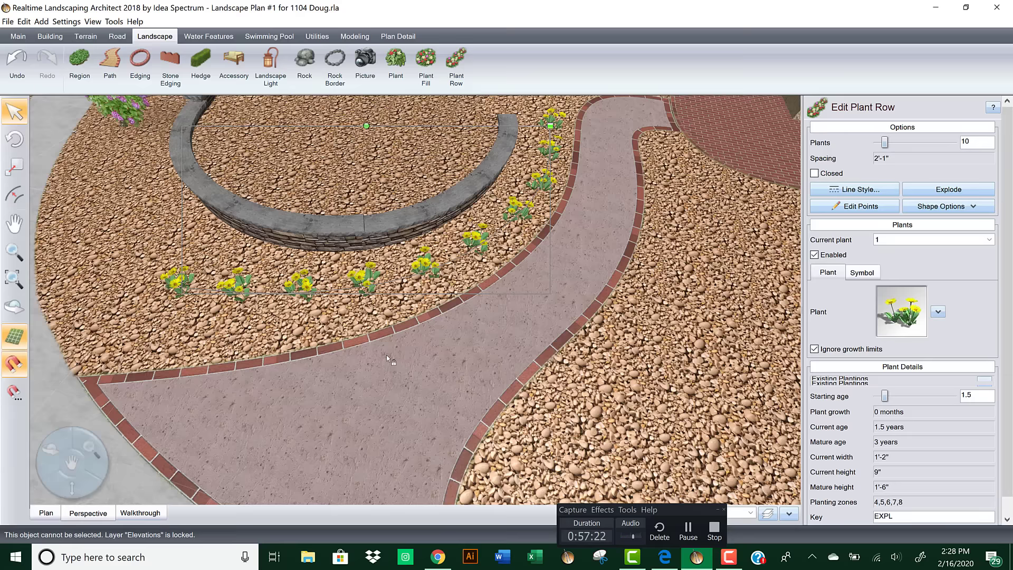
middle_drag(386, 354, 733, 187)
click(877, 142)
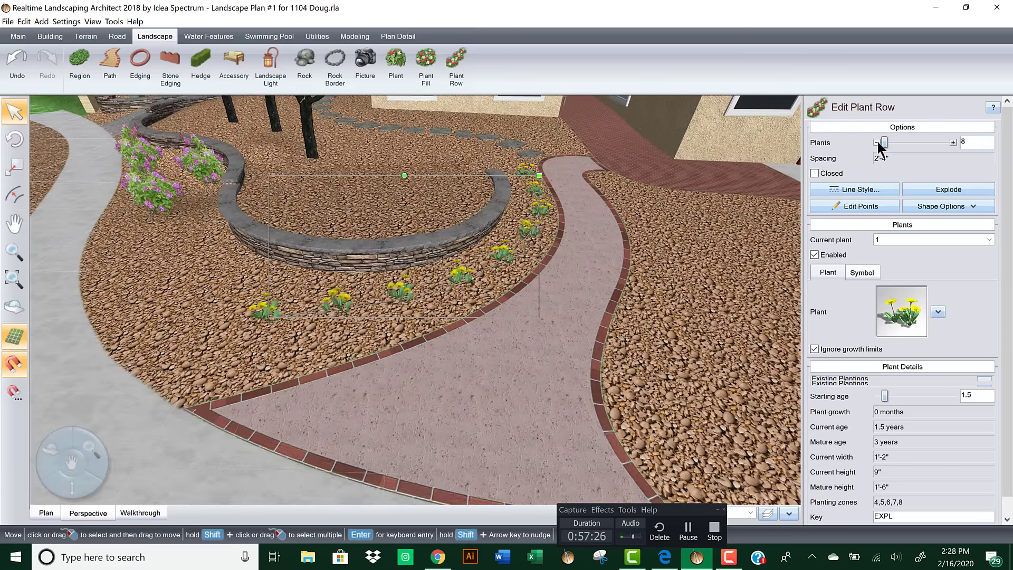
click(877, 142)
click(877, 142)
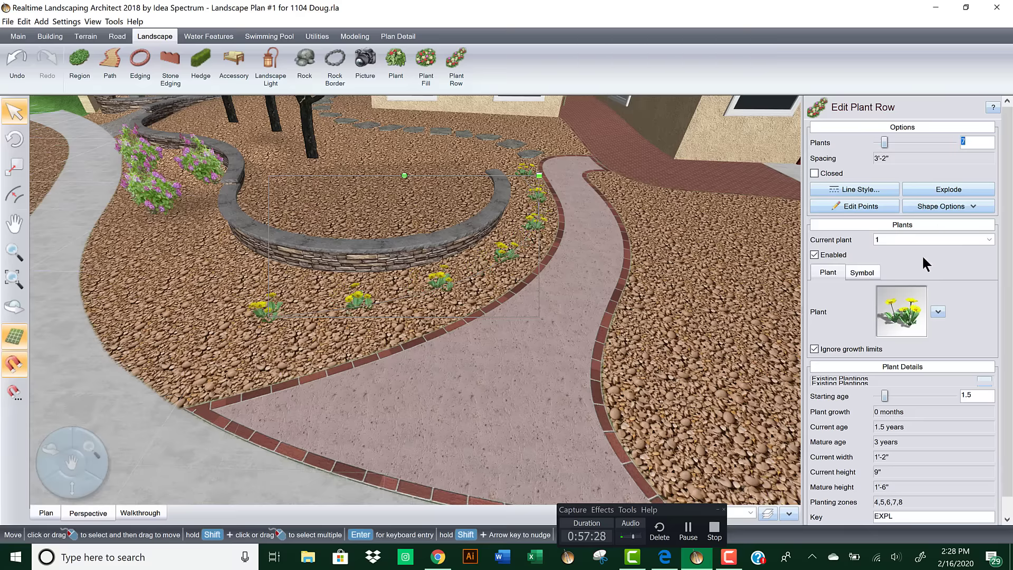
Step: Change the walkway row's plant to English Lavender4 from the favorite plant pictures
click(907, 311)
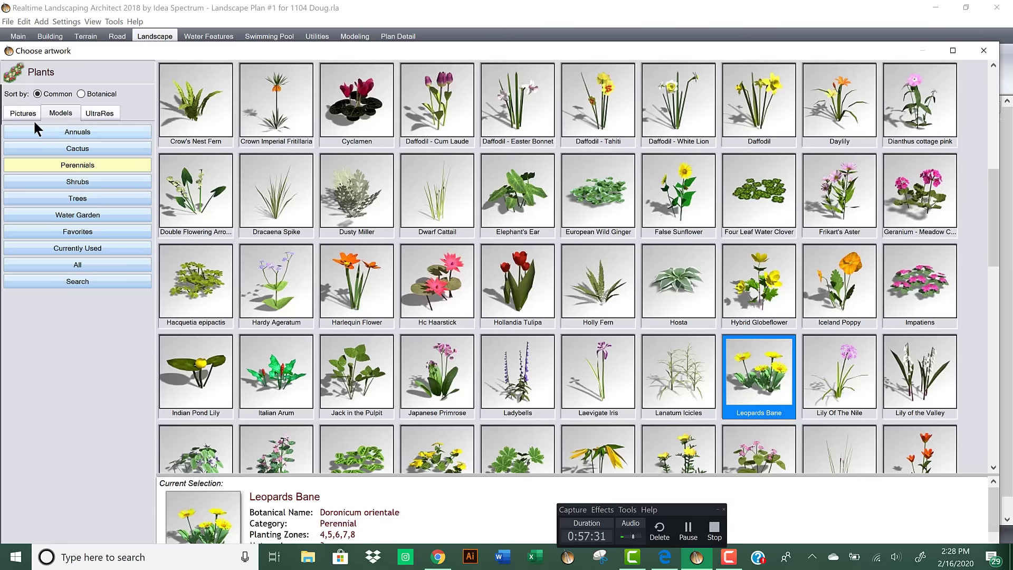
click(31, 128)
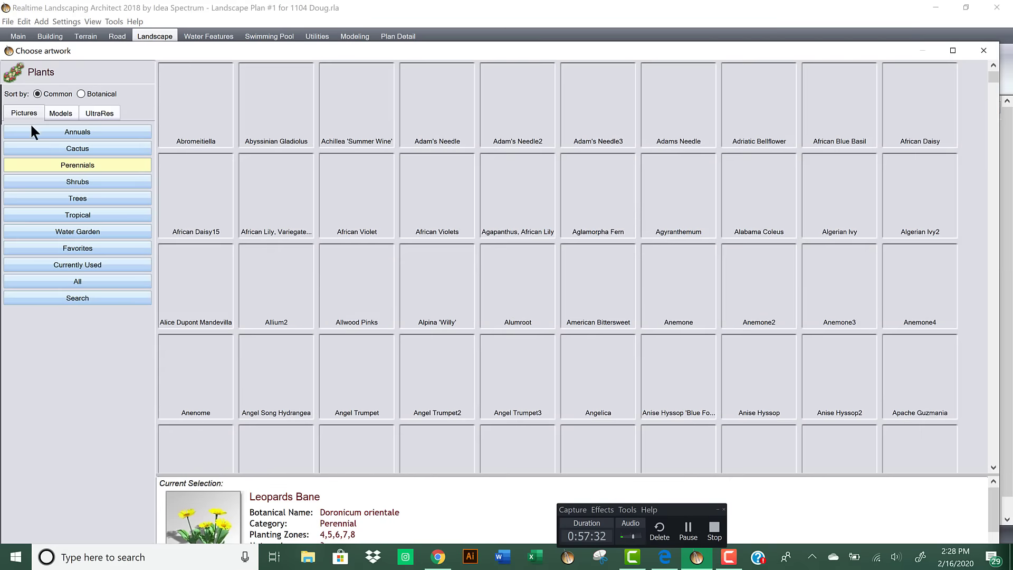
click(89, 251)
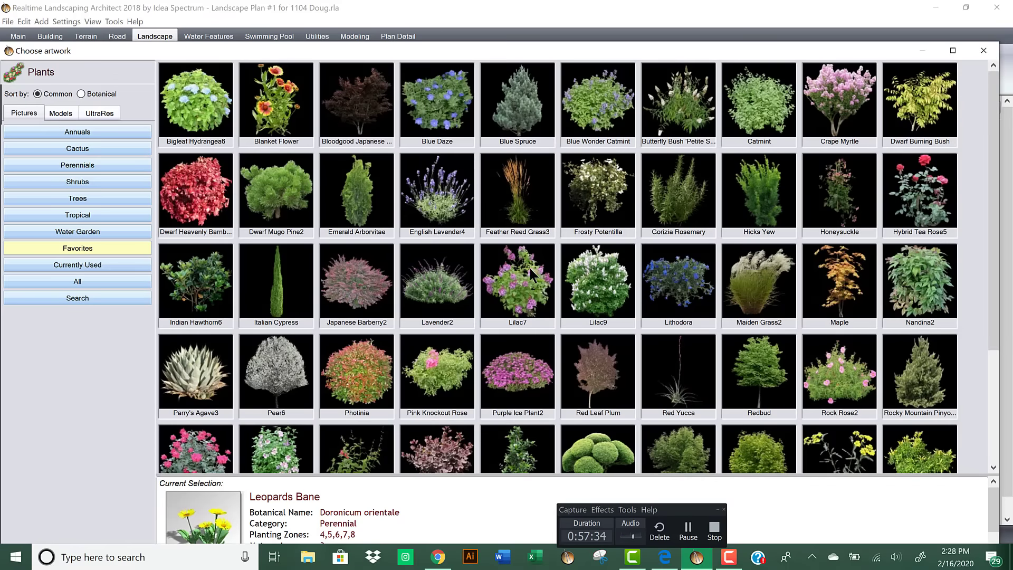
double_click(433, 196)
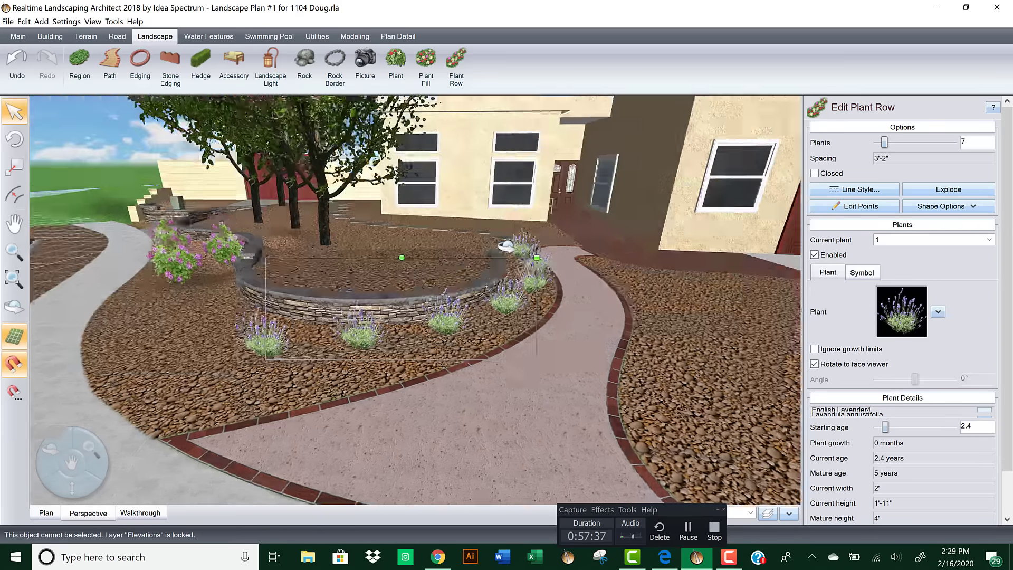
middle_drag(506, 245, 514, 348)
Step: Change the walkway row's plant to Feather Reed Grass3 from the favorite plant pictures
click(895, 306)
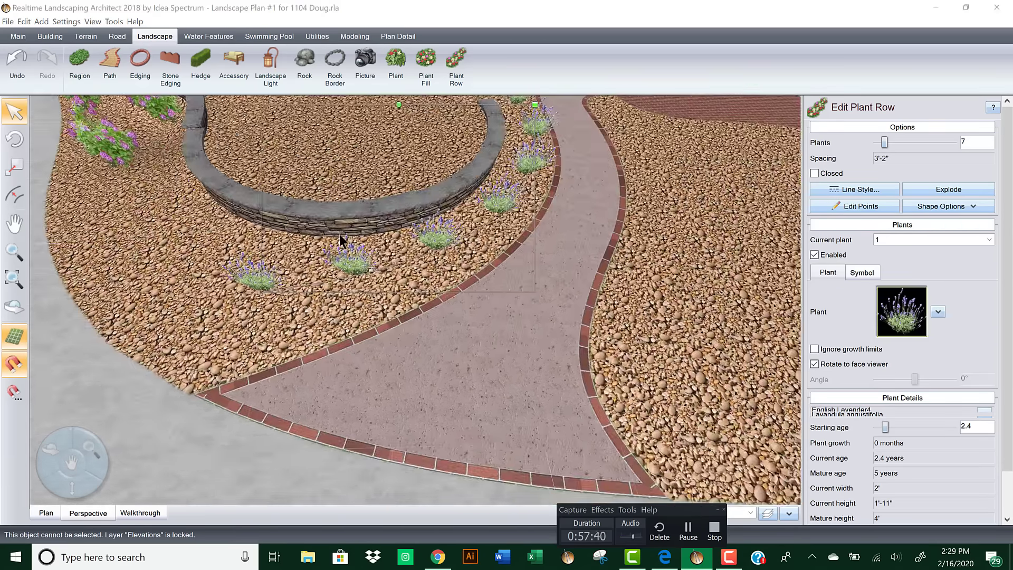
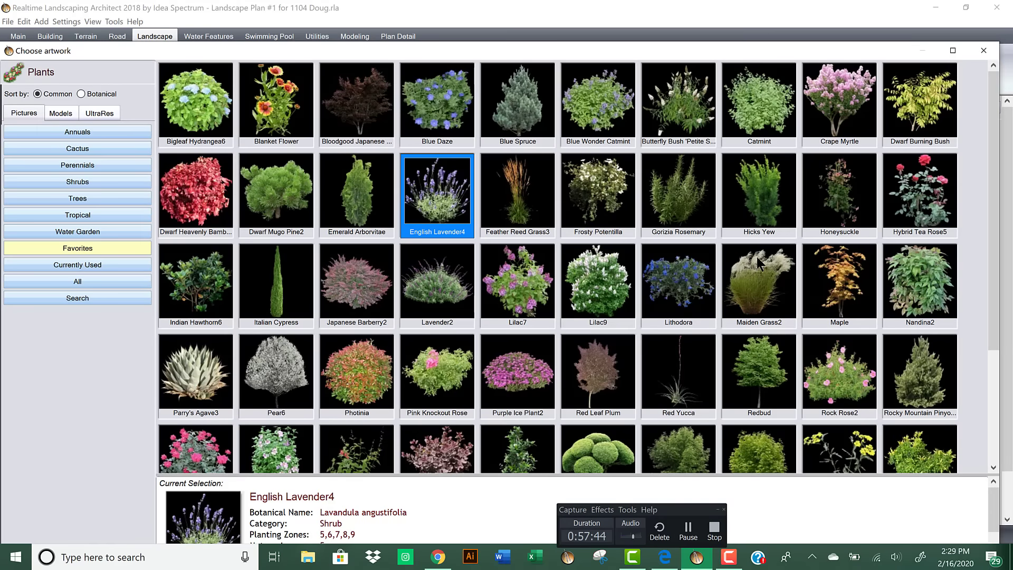
double_click(530, 194)
middle_drag(526, 192, 564, 232)
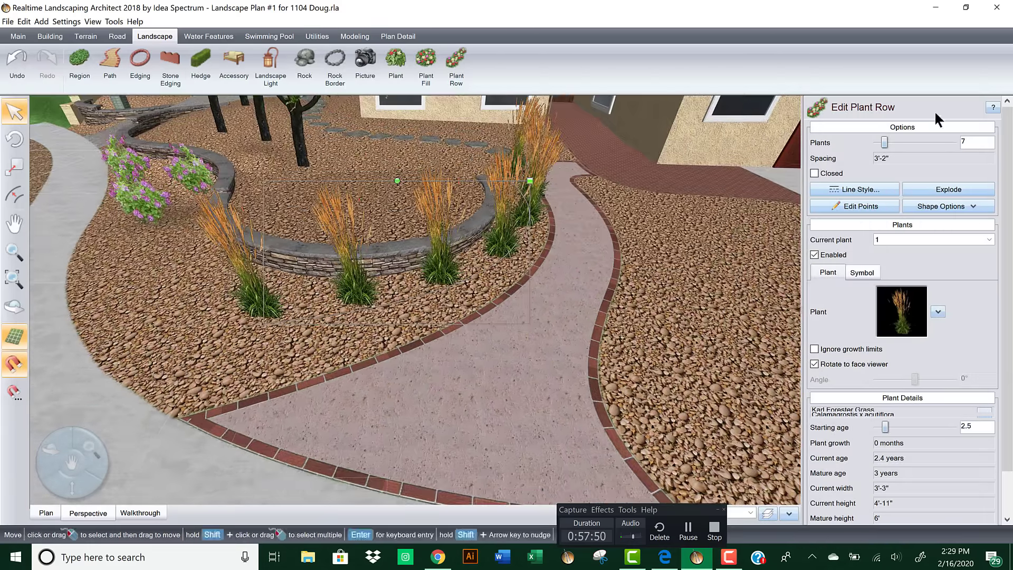
Step: Reduce the Feather Reed Grass3 row along the walkway to 5 plants
click(876, 142)
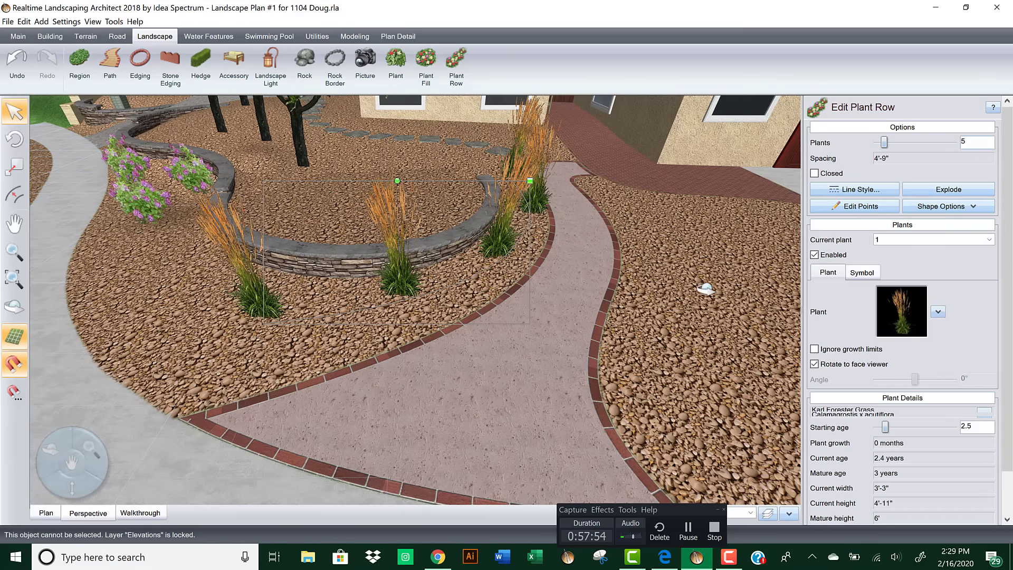
scroll(703, 282, up, 2)
middle_drag(574, 223, 537, 285)
double_click(536, 289)
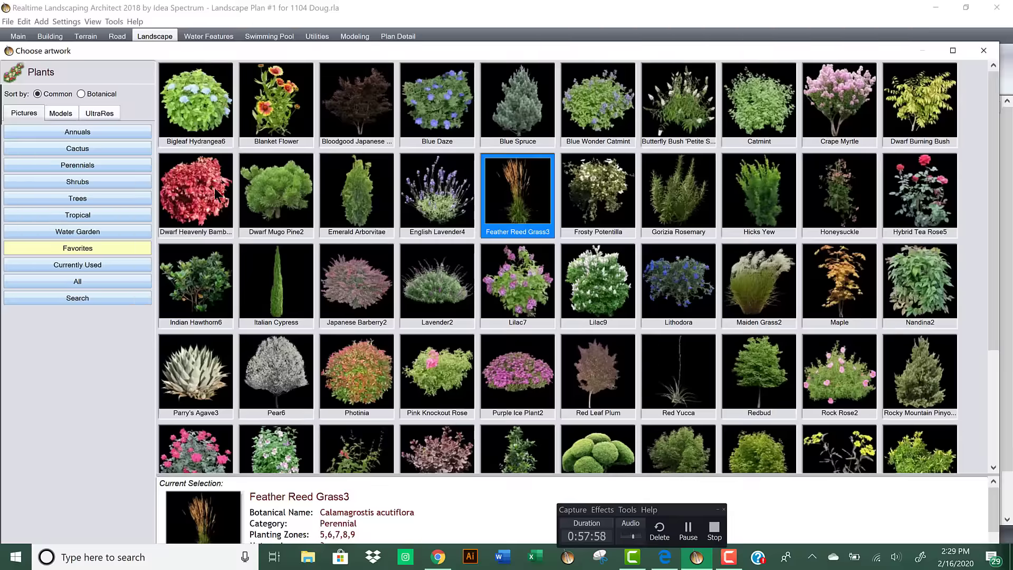
click(982, 51)
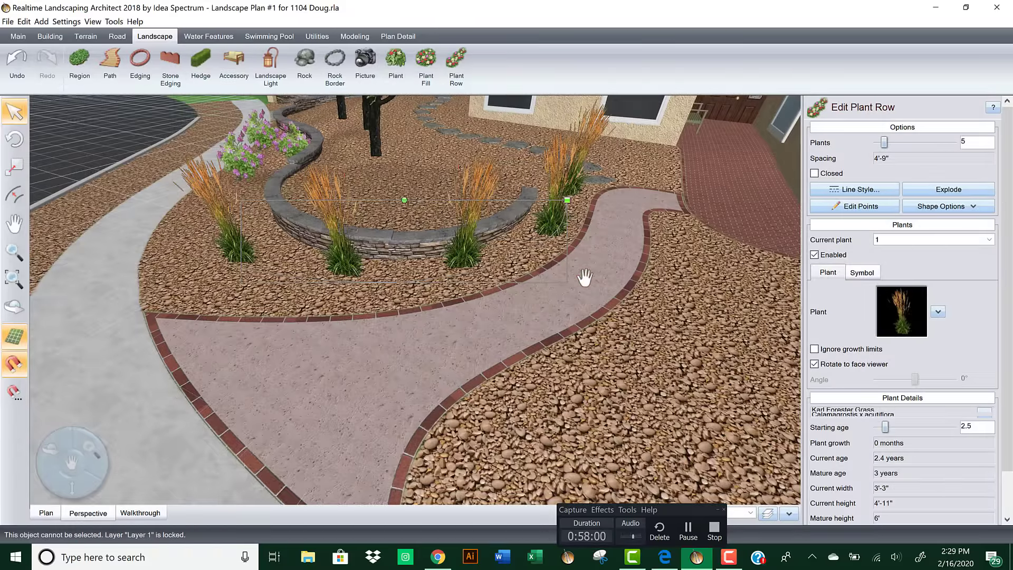
scroll(582, 278, up, 3)
scroll(600, 285, down, 3)
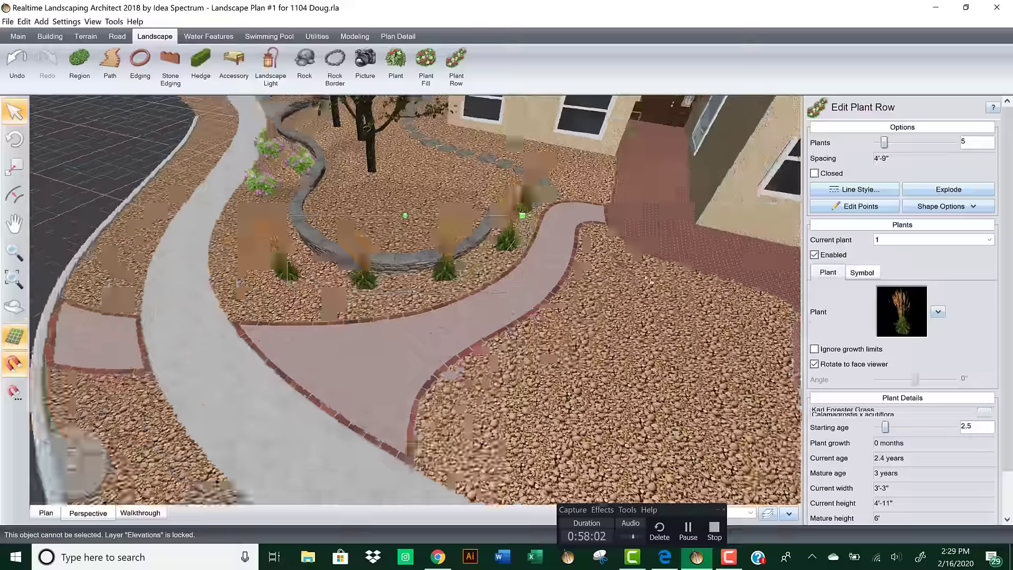
Step: Edit the walkway row's points, pulling its house-side end in about 1'-5" and extending its sidewalk-side end segment to about 4'-11"
middle_drag(600, 285, 601, 365)
click(854, 208)
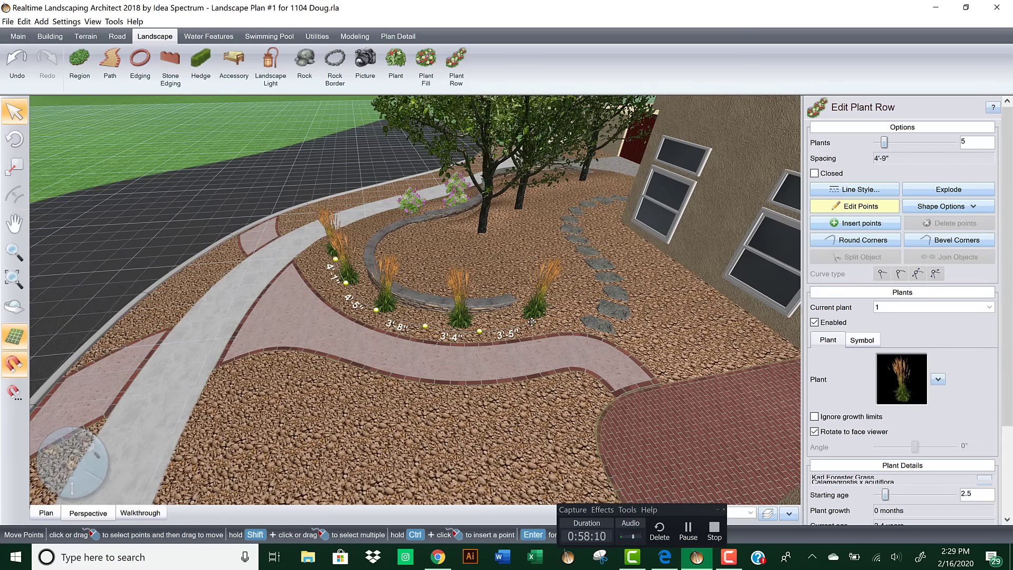
drag(532, 321, 503, 335)
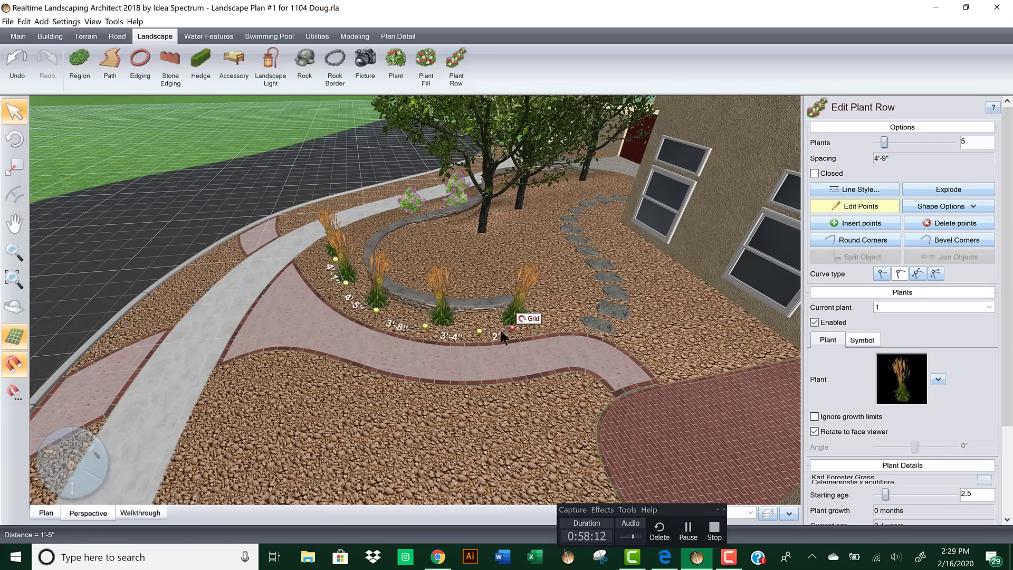
middle_drag(443, 344, 252, 400)
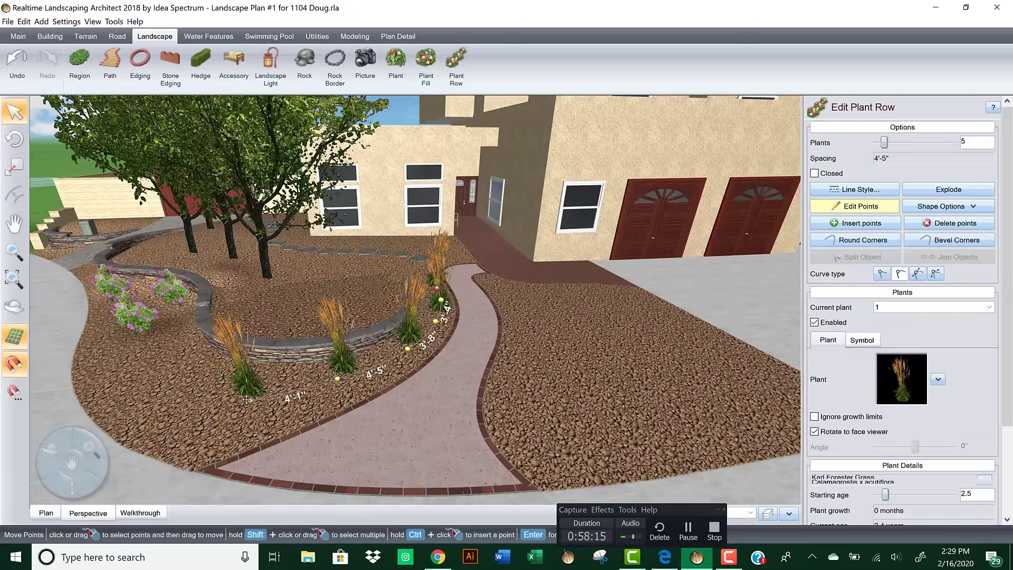
drag(246, 399, 231, 402)
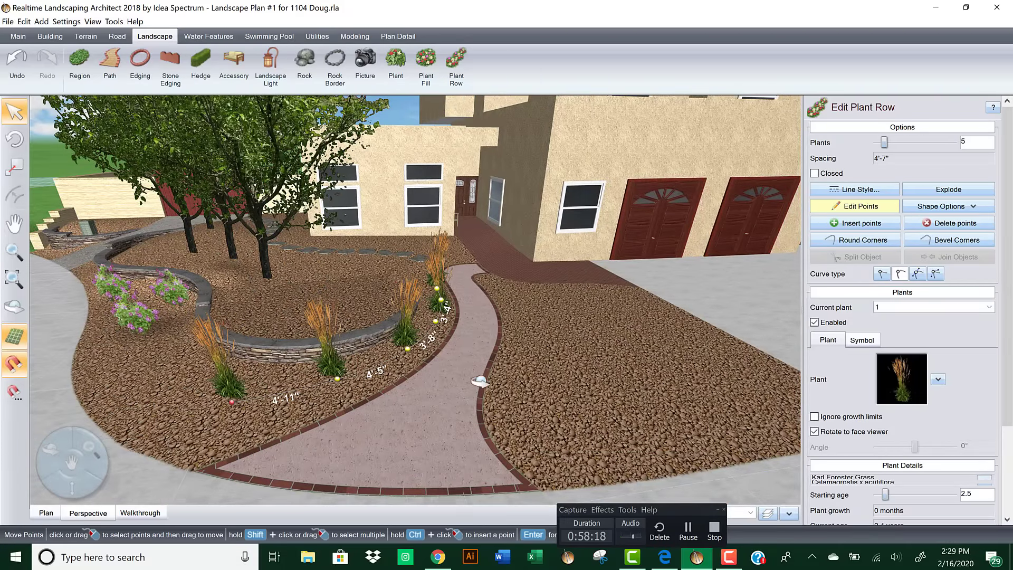
middle_drag(481, 381, 445, 348)
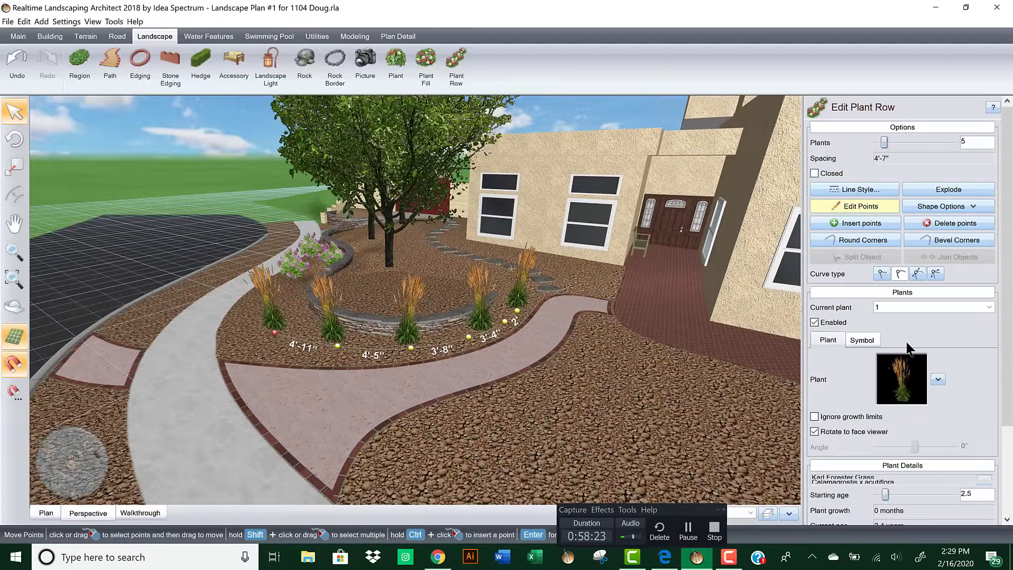
Step: Change the walkway row's plant to Blue Wonder Catmint from the favorite plant pictures, and set its starting age to 3
click(902, 367)
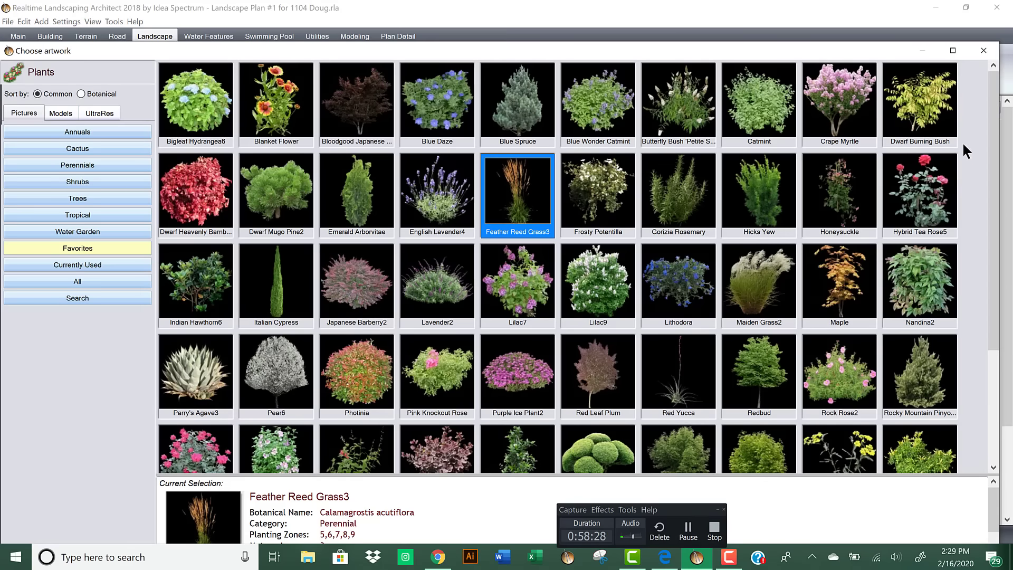
scroll(992, 117, down, 1)
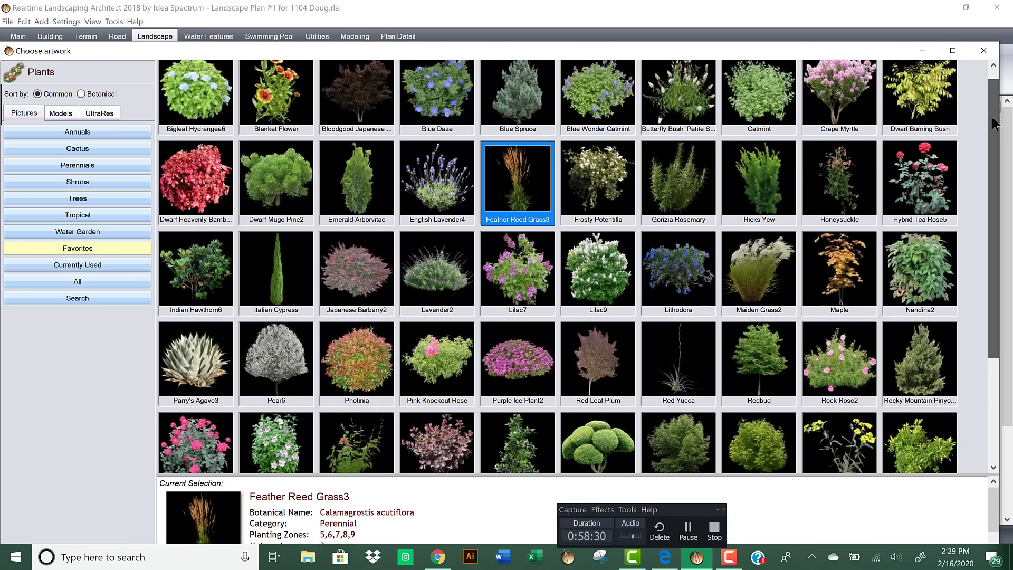
scroll(566, 108, up, 1)
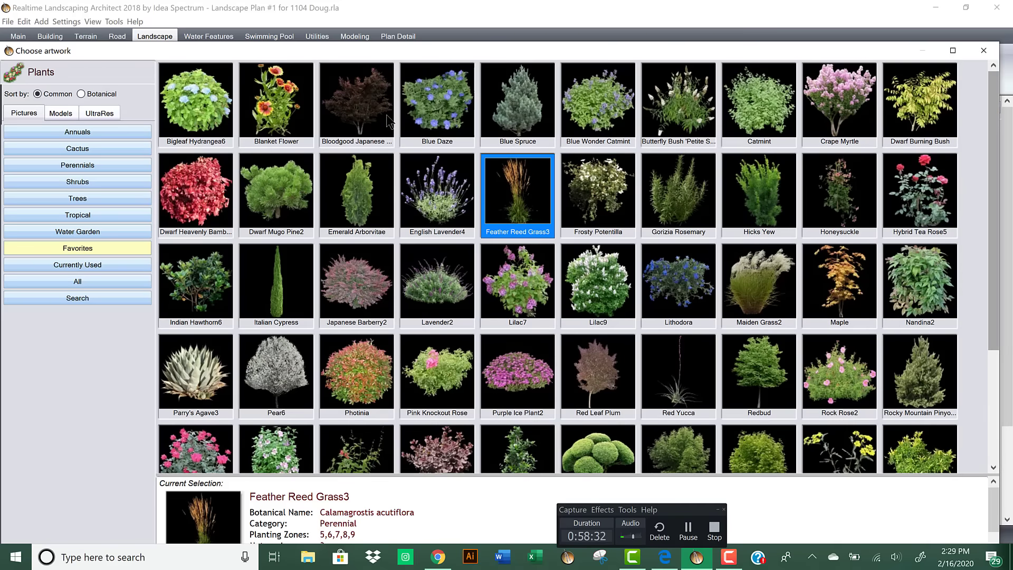
double_click(607, 99)
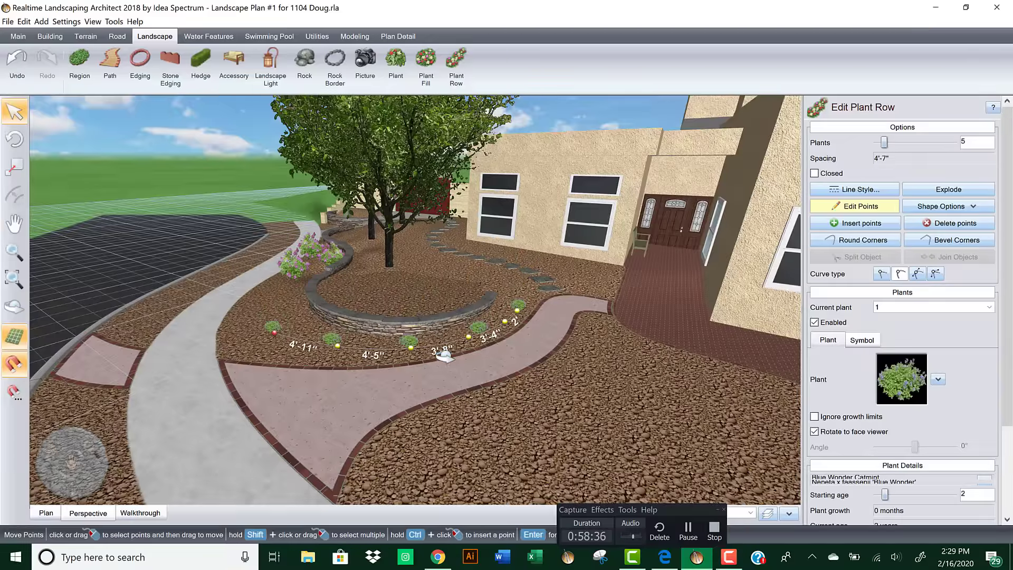
middle_drag(444, 356, 425, 359)
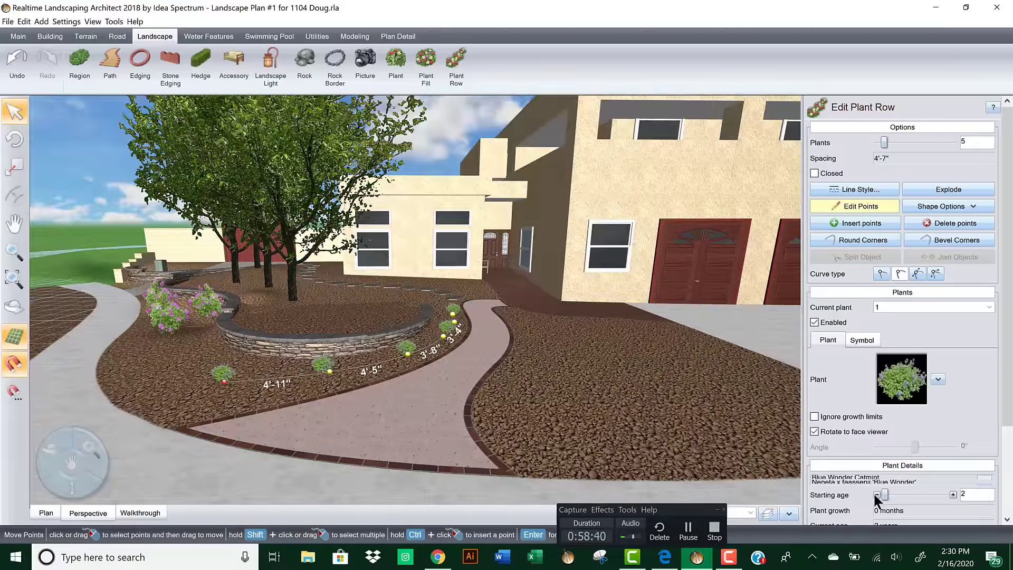
click(952, 494)
click(952, 494)
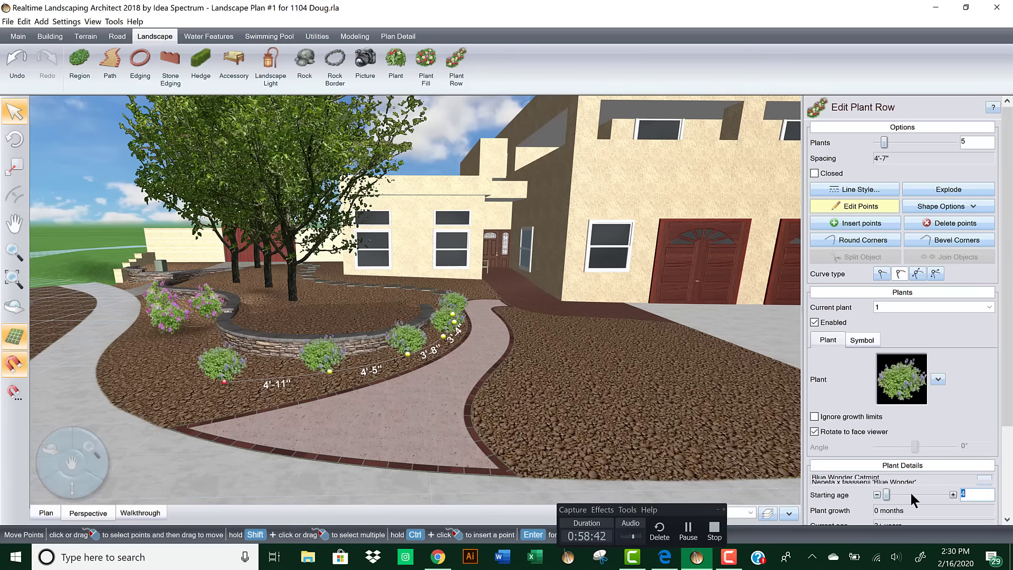
click(877, 494)
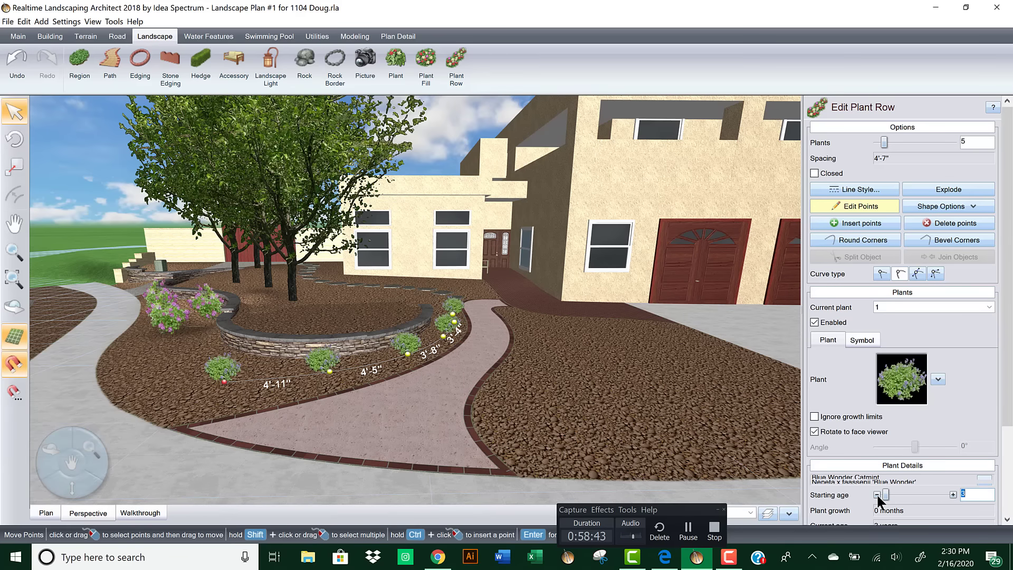
Step: Search the plant pictures for boxwood by common name and change the walkway row's plant to Boxwood14
click(894, 364)
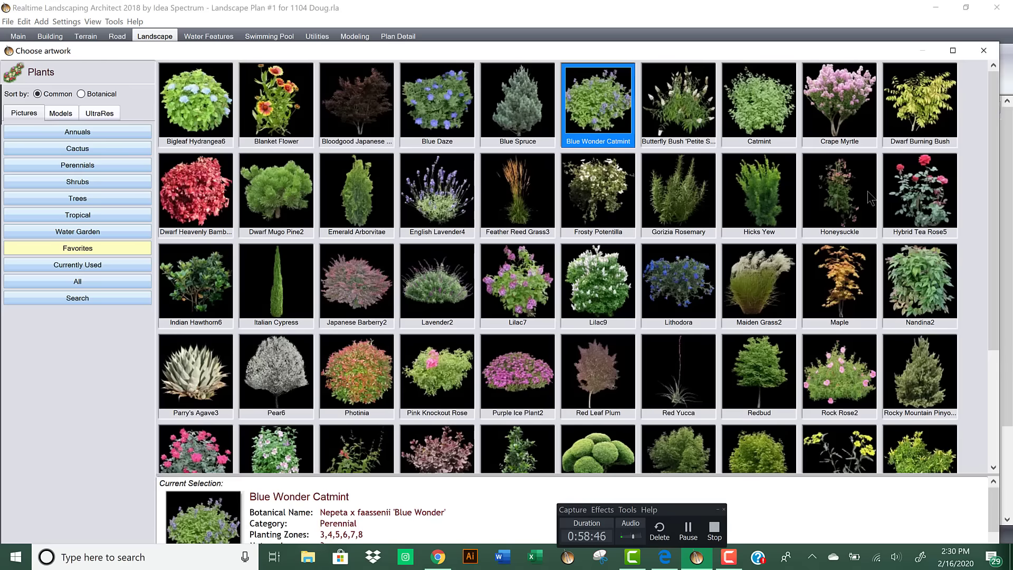
scroll(1001, 232, down, 3)
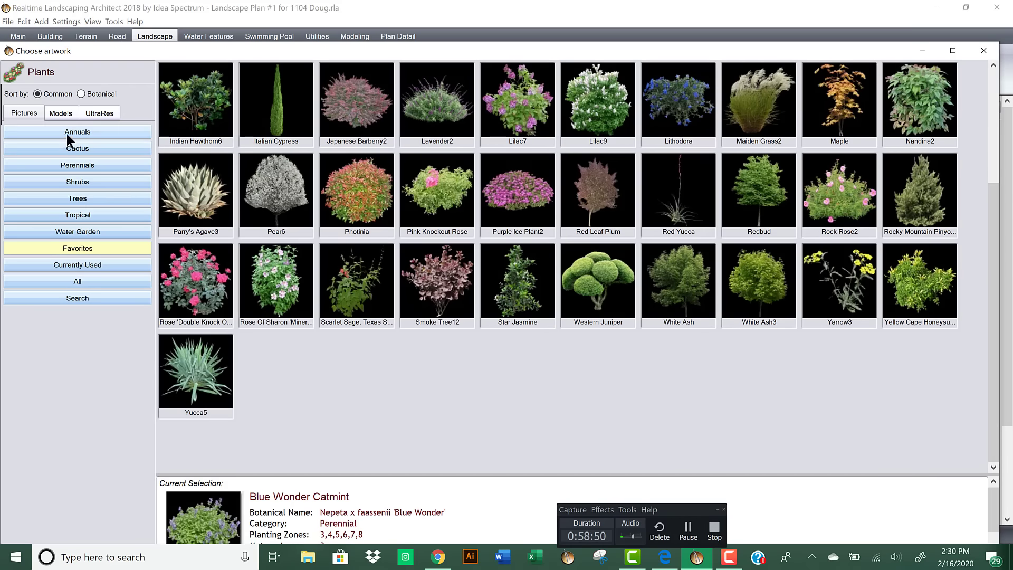
click(93, 298)
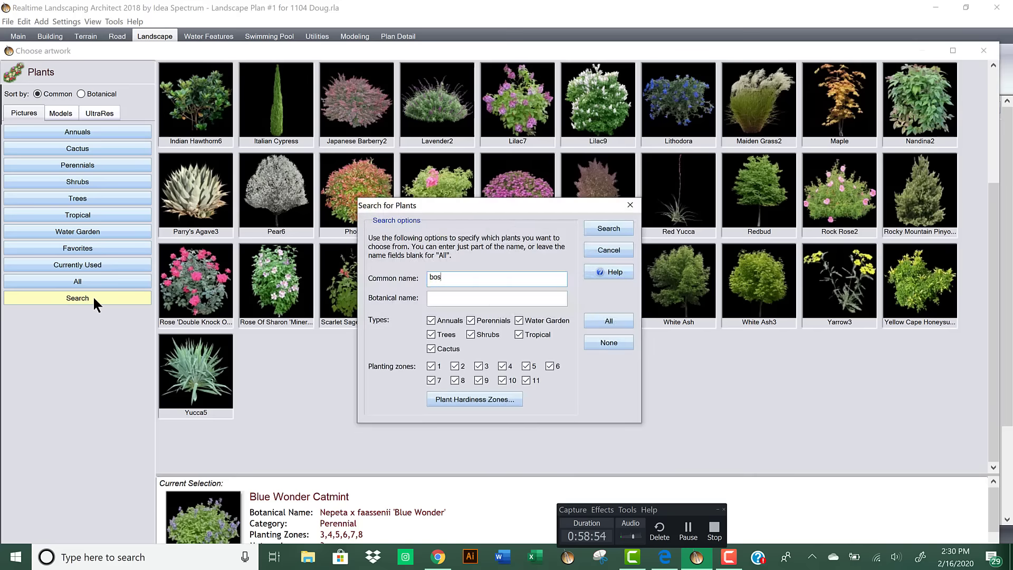
key(Return)
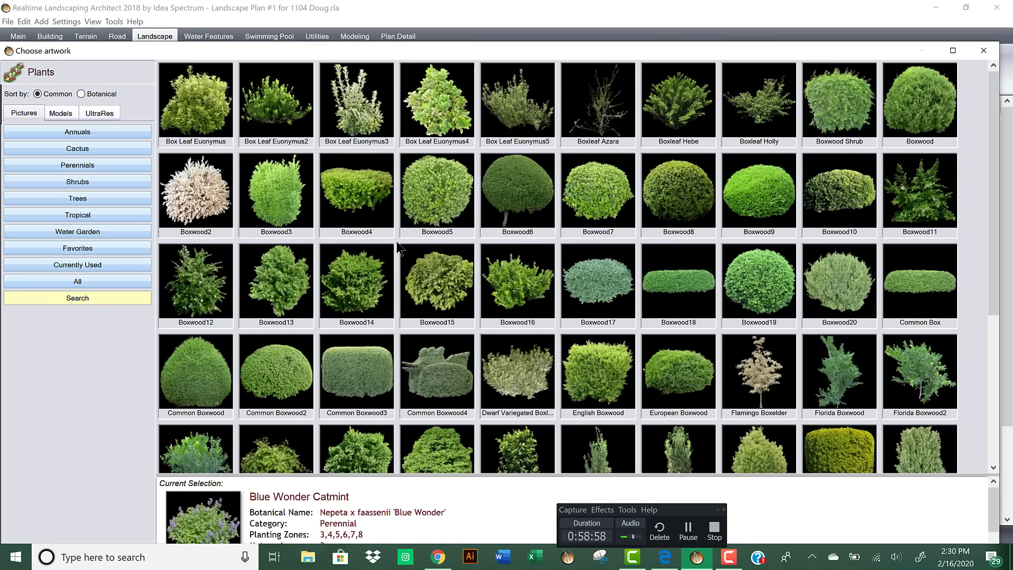
double_click(367, 280)
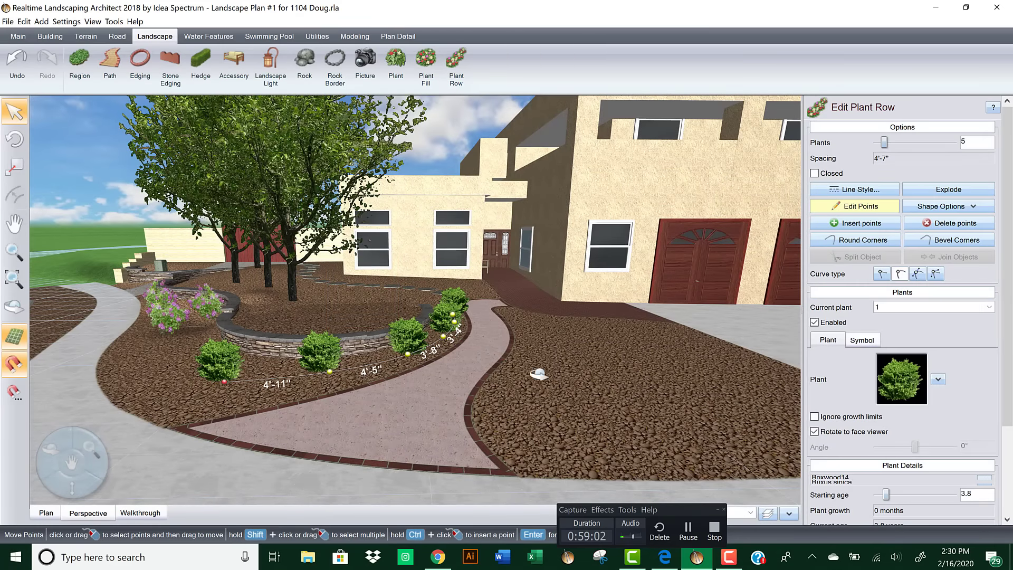
middle_drag(539, 374, 670, 364)
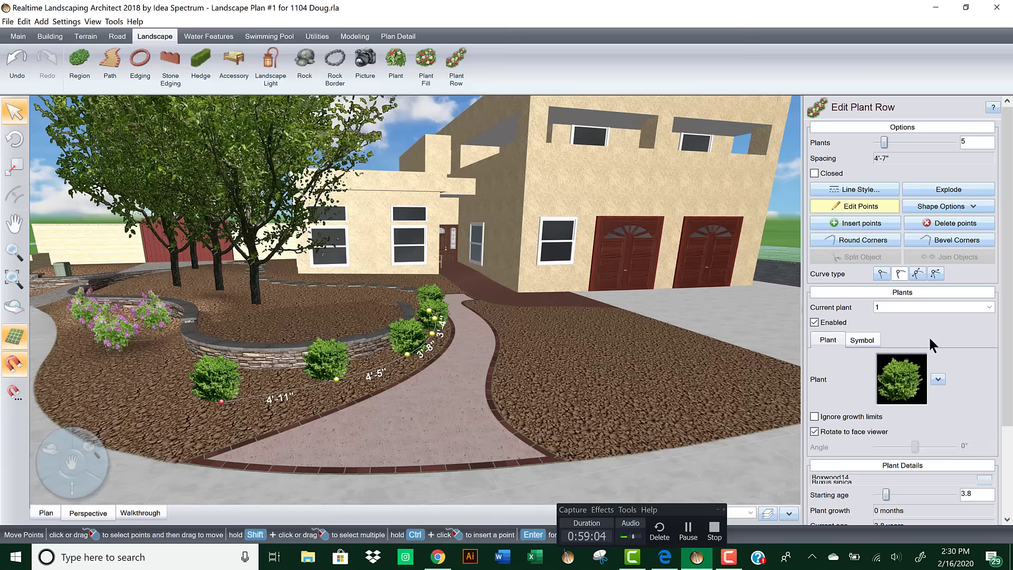
Step: Set the starting age of the walkway row's boxwoods to 3
click(877, 495)
mouse_move(550, 403)
middle_down()
mouse_move(543, 373)
mouse_move(527, 380)
mouse_move(543, 394)
middle_up()
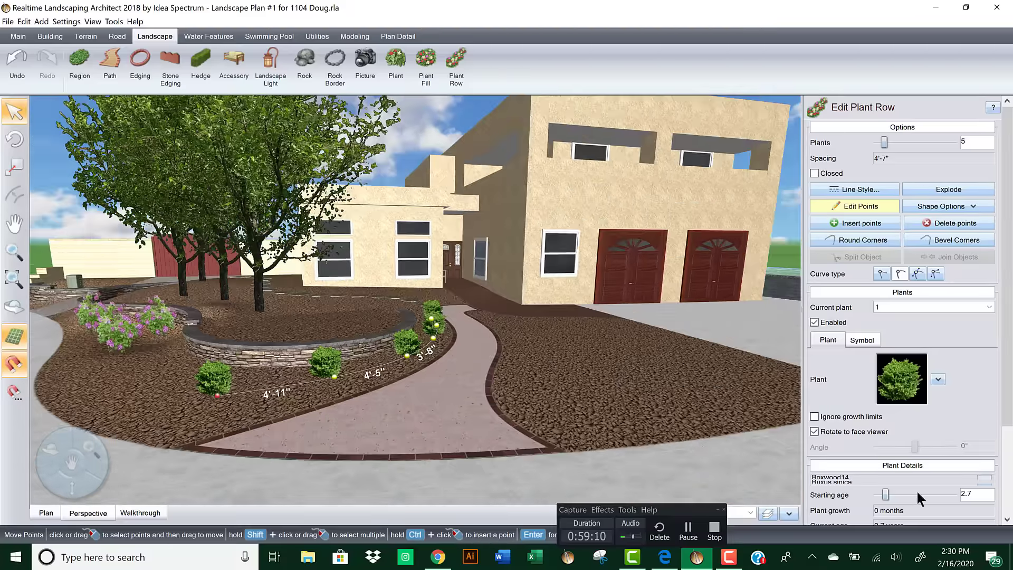
double_click(970, 493)
key(Return)
middle_drag(641, 404, 662, 426)
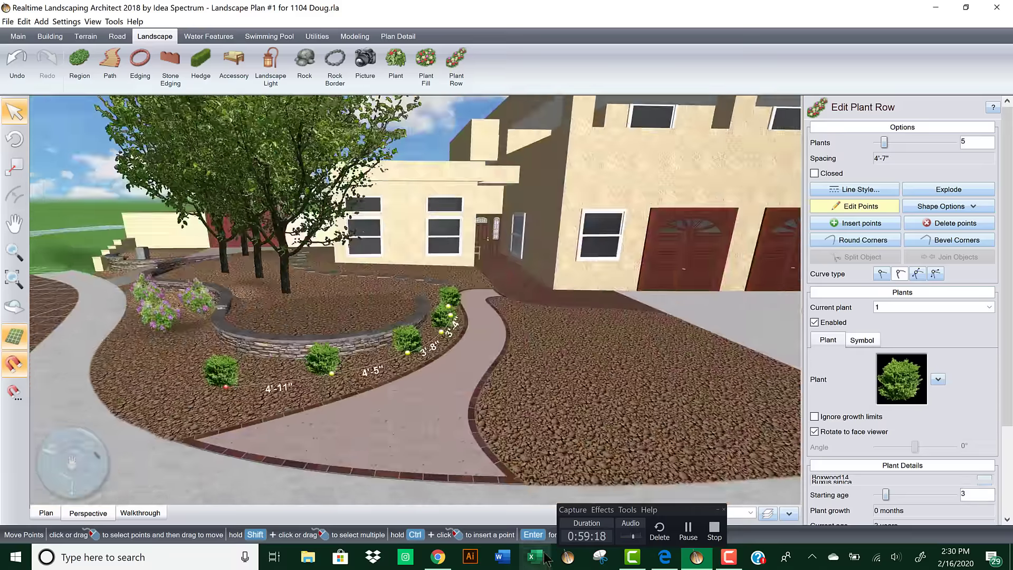
Step: Following the site plan PDF, draw a five-point zigzag plant row in plan view on the gravel between the sidewalk, street and two brick-edged pads
scroll(470, 377, down, 2)
middle_drag(470, 377, 393, 314)
scroll(393, 315, down, 3)
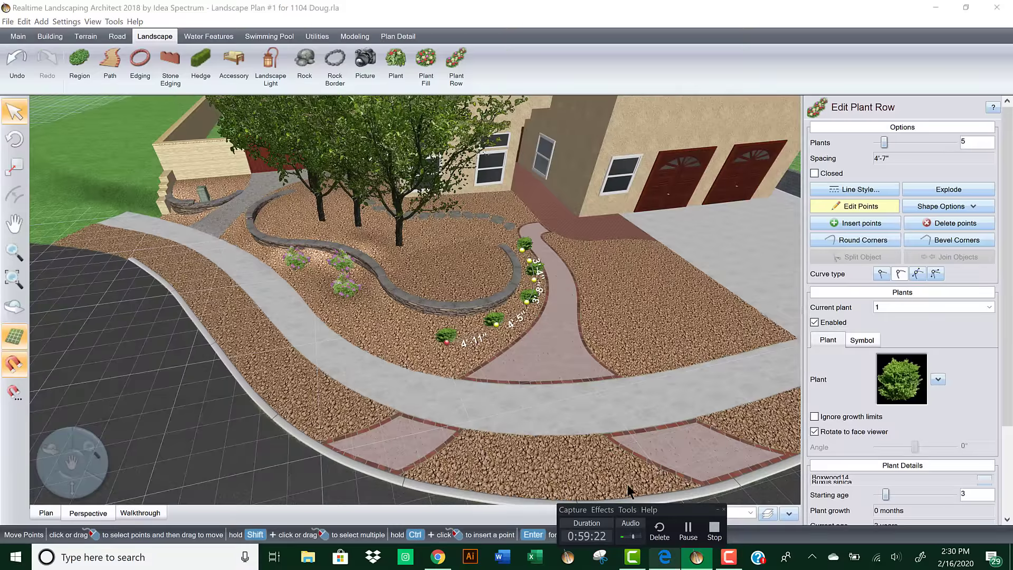
key(alt+Tab)
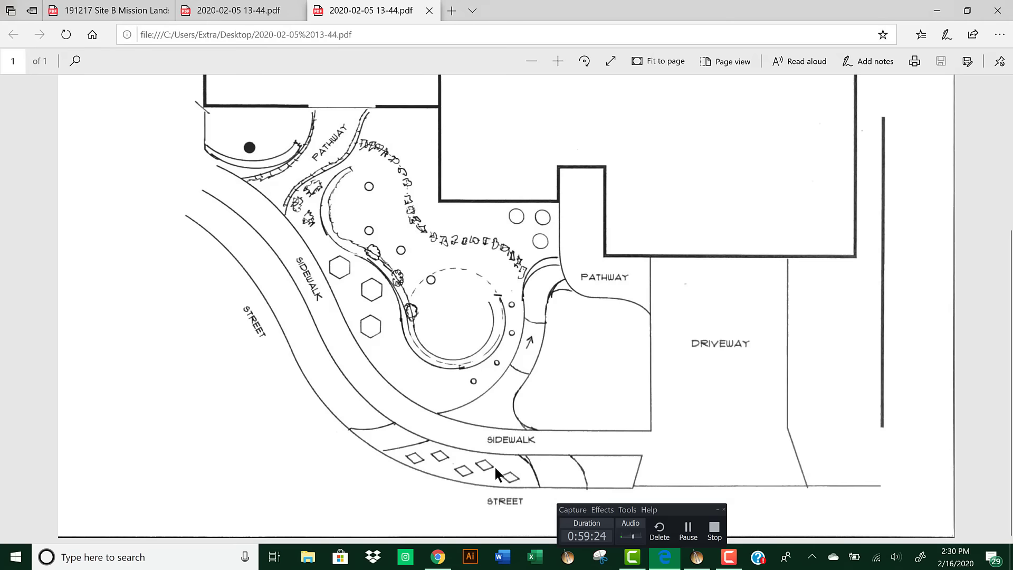
click(937, 10)
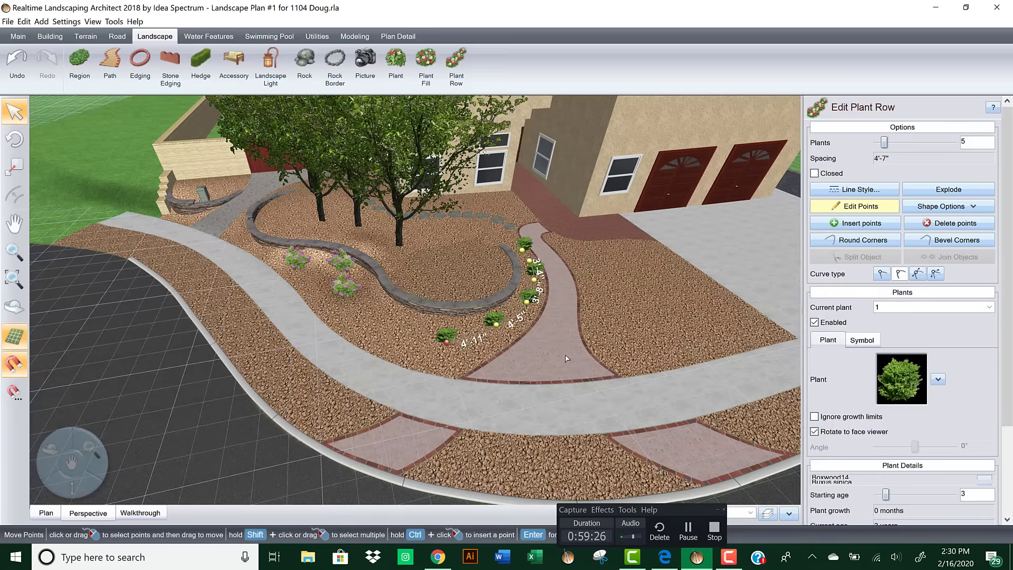
scroll(400, 235, down, 2)
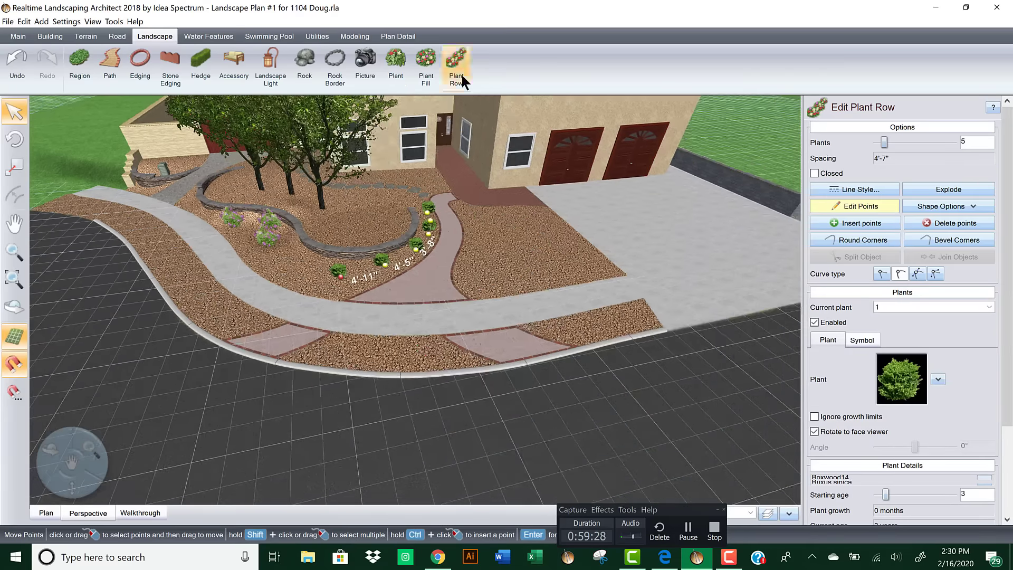
click(457, 62)
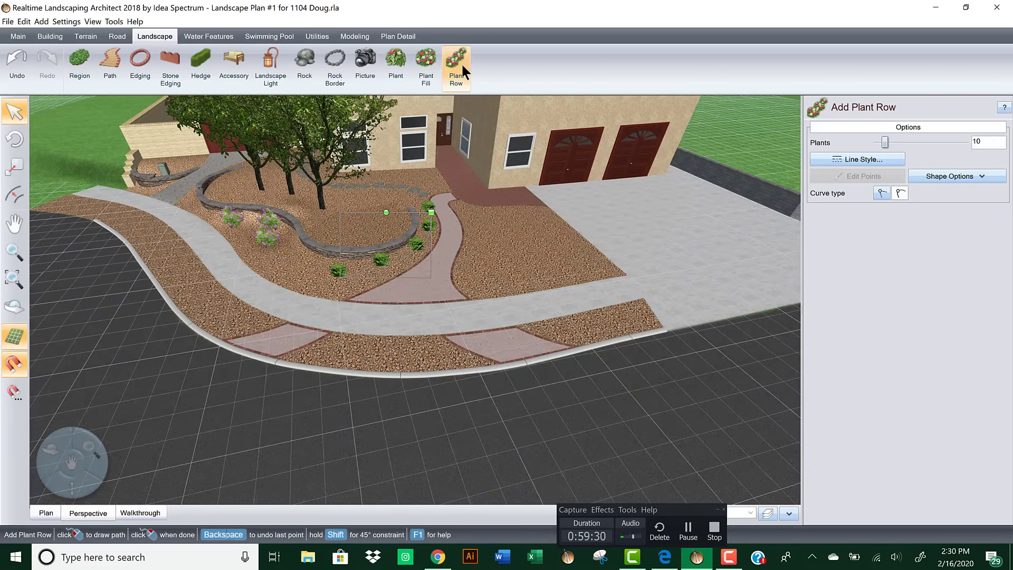
click(47, 513)
scroll(389, 271, down, 5)
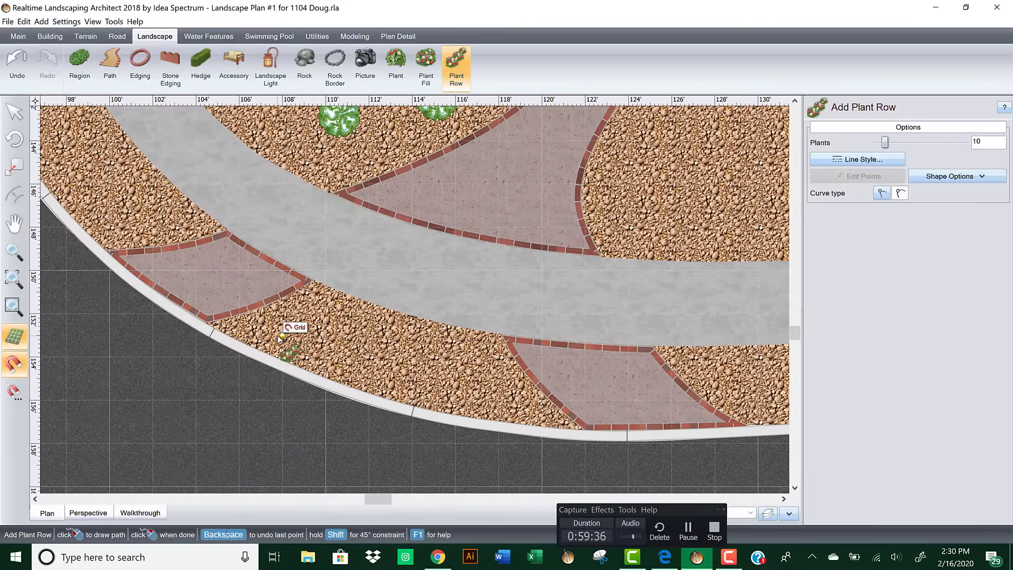
click(283, 335)
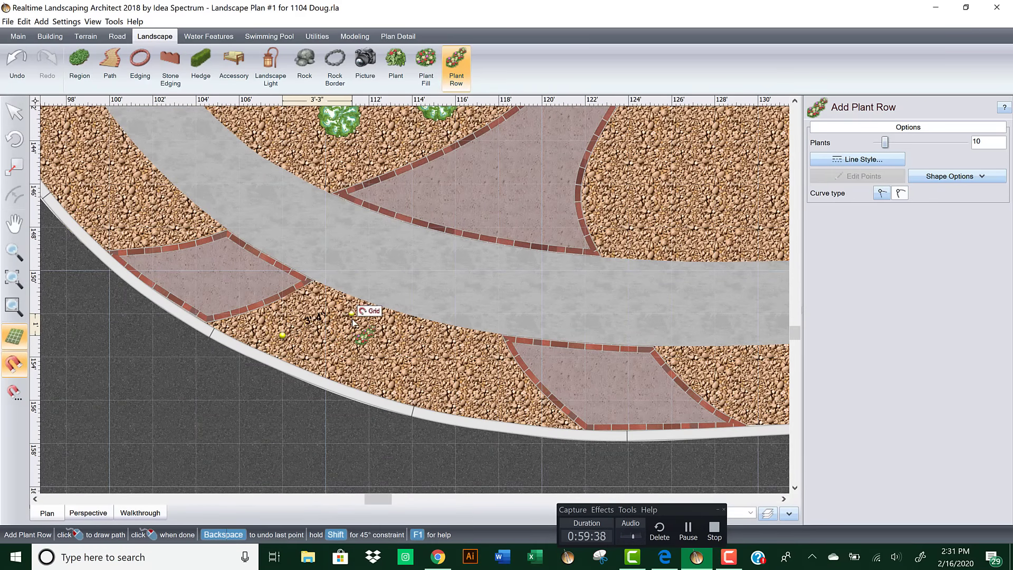
click(351, 314)
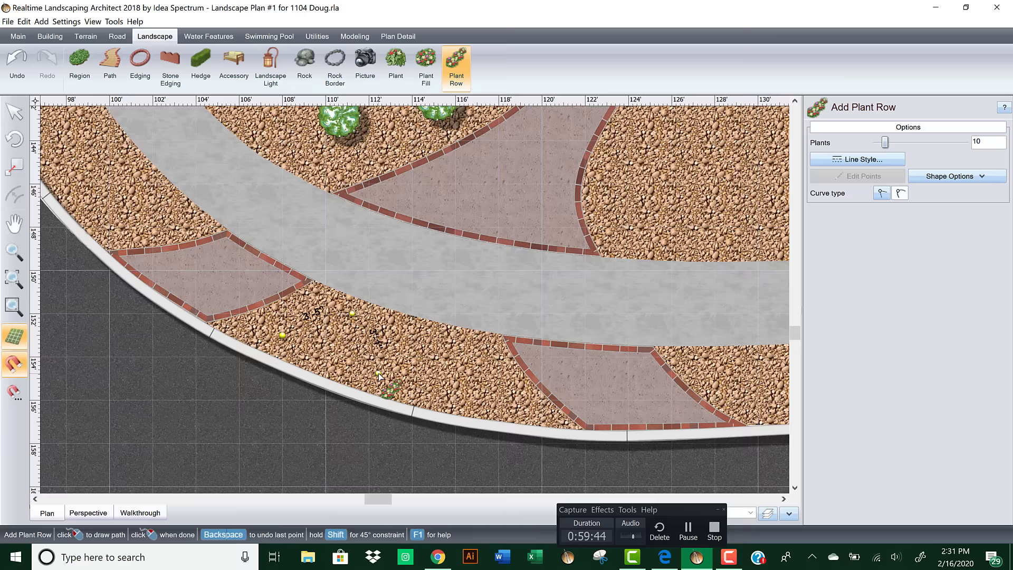
click(378, 374)
click(455, 357)
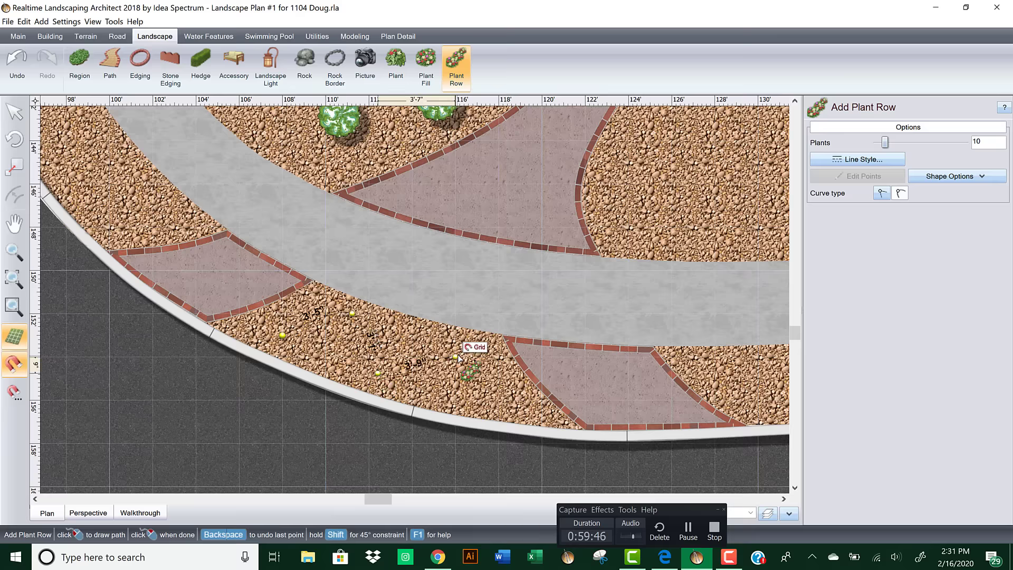
double_click(507, 400)
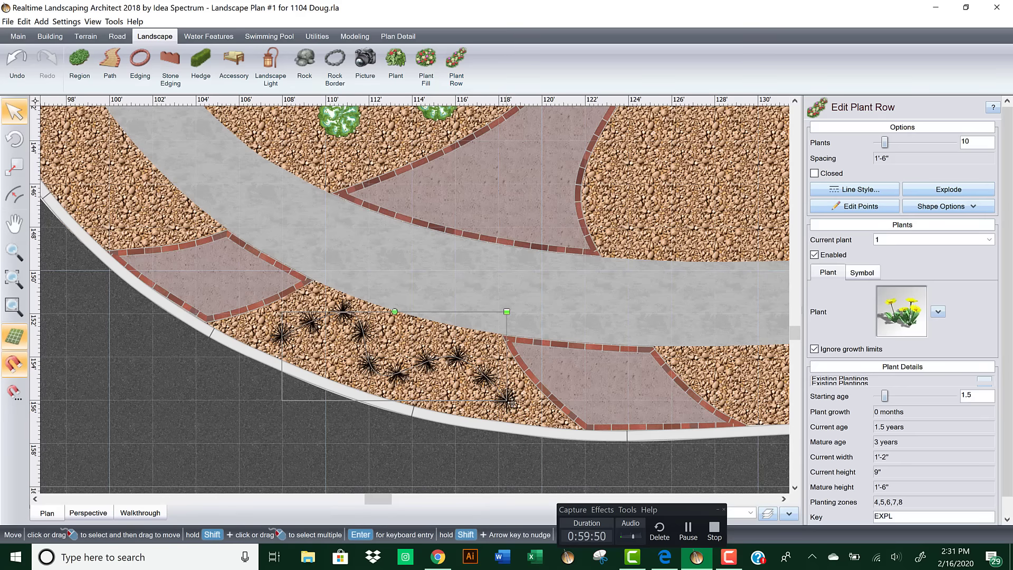
Step: Set the number of plants in the zigzag row on the street-side gravel strip to 5
click(875, 144)
click(875, 143)
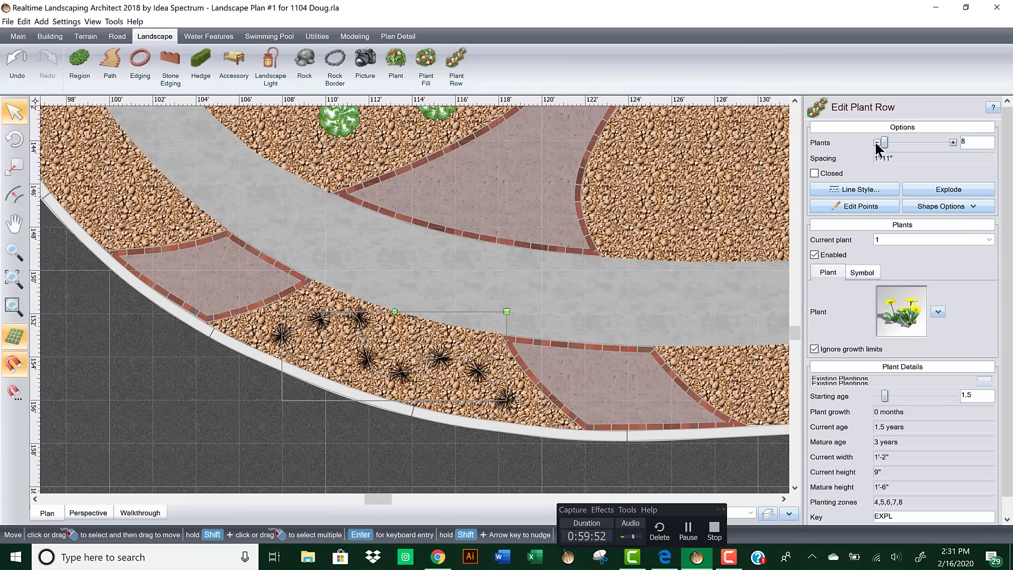
click(876, 143)
click(876, 143)
click(876, 143)
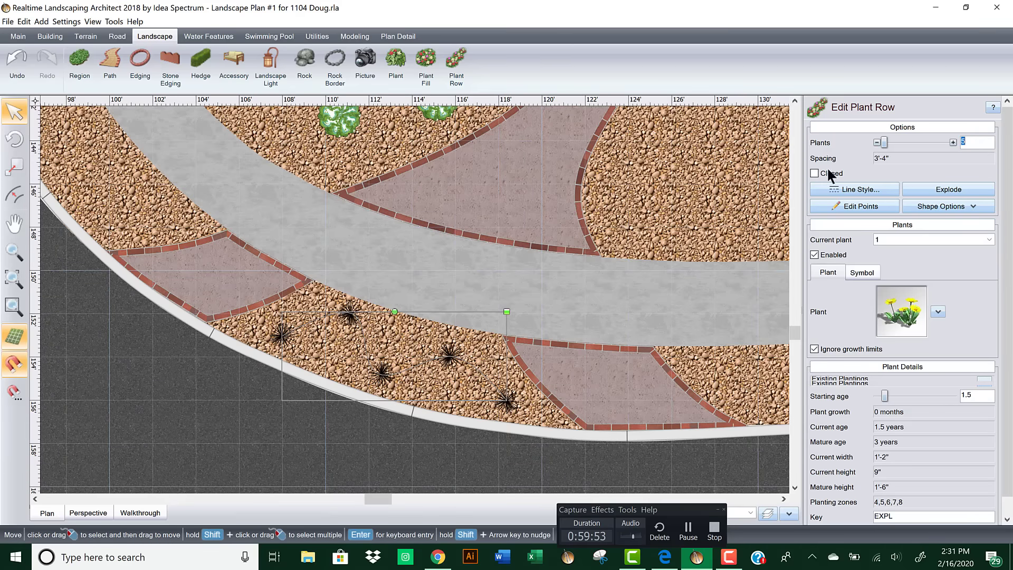
right_click(510, 344)
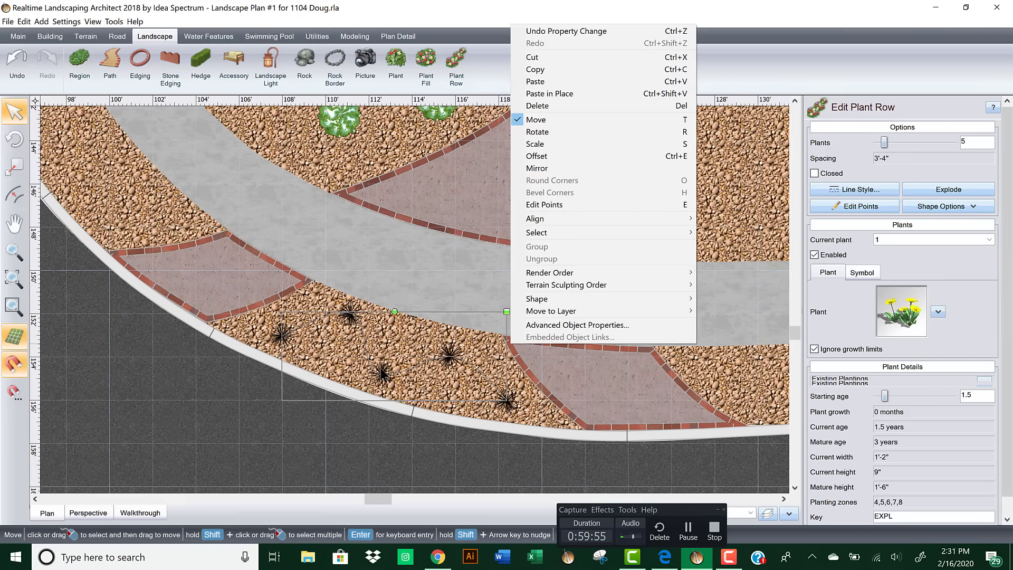
Step: In perspective view, change the gravel strip row's plant to English Lavender4 from the plant pictures
click(104, 514)
scroll(426, 366, up, 8)
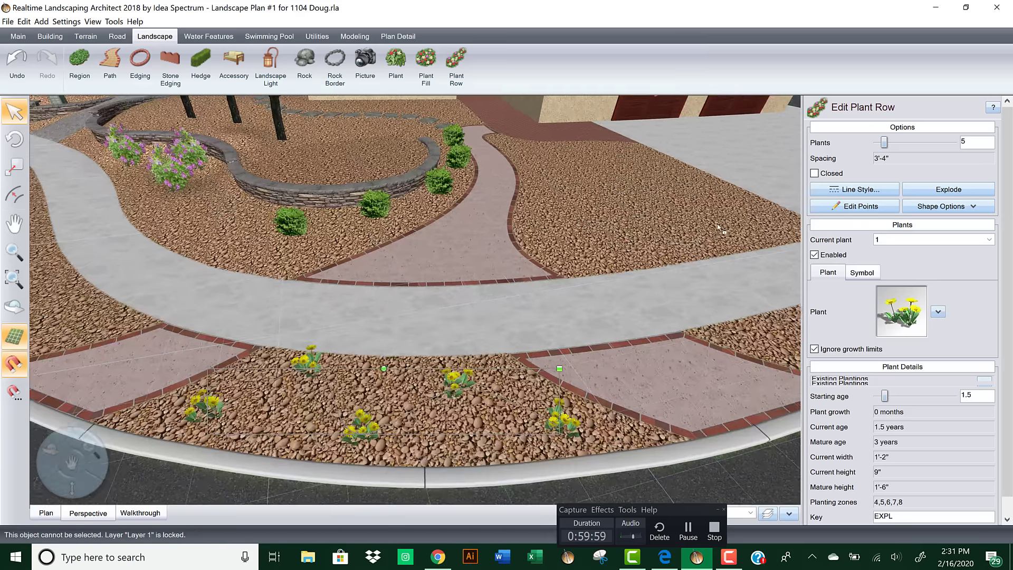
click(901, 311)
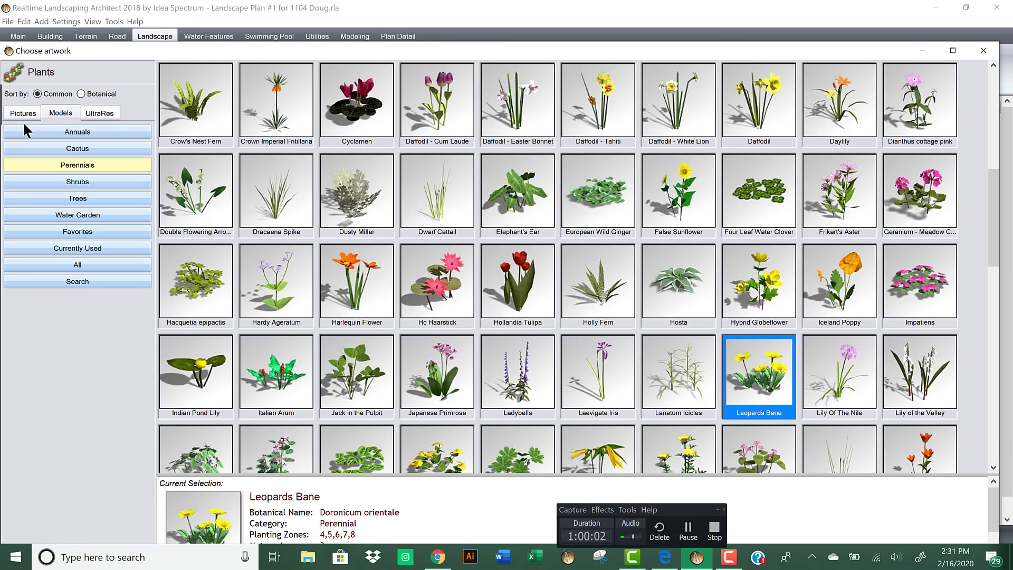
click(23, 119)
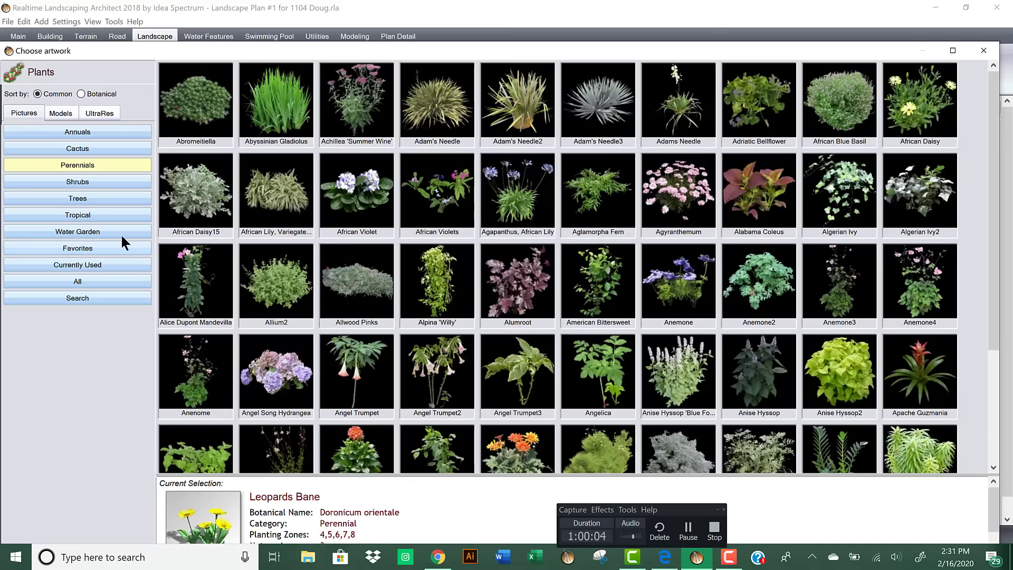
click(106, 265)
double_click(435, 196)
middle_drag(434, 316, 430, 497)
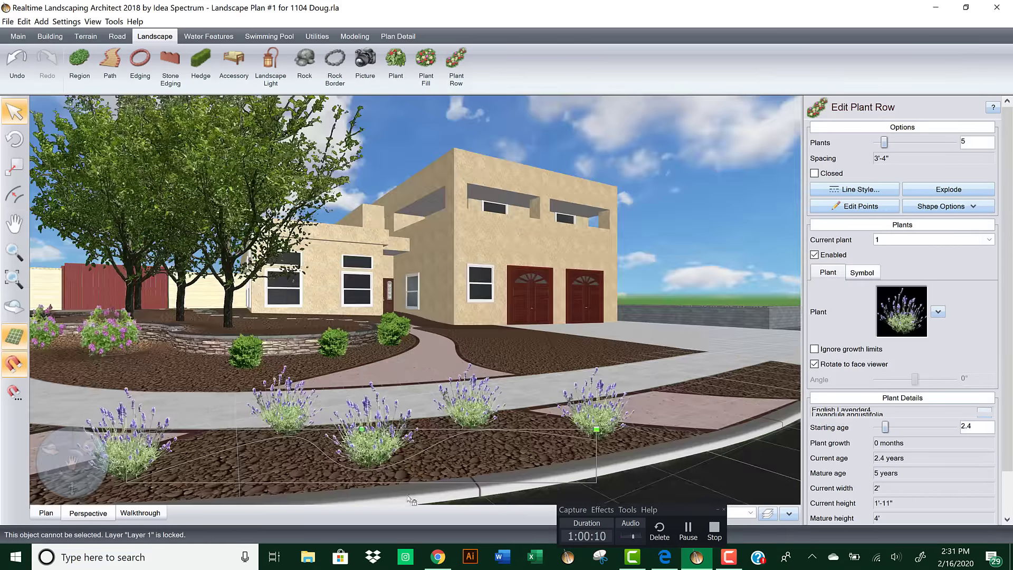
scroll(399, 460, down, 5)
middle_drag(389, 462, 406, 374)
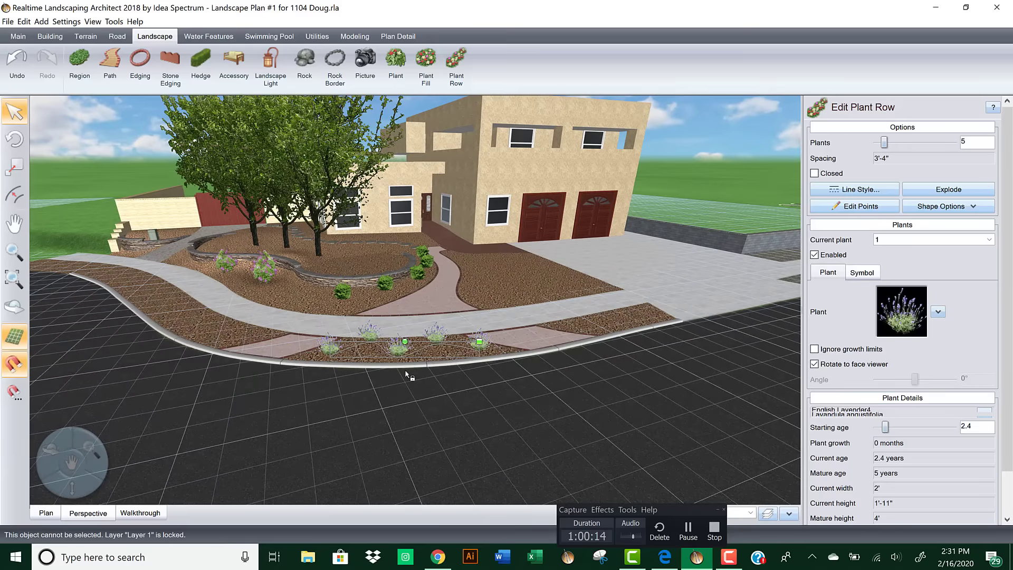
click(720, 532)
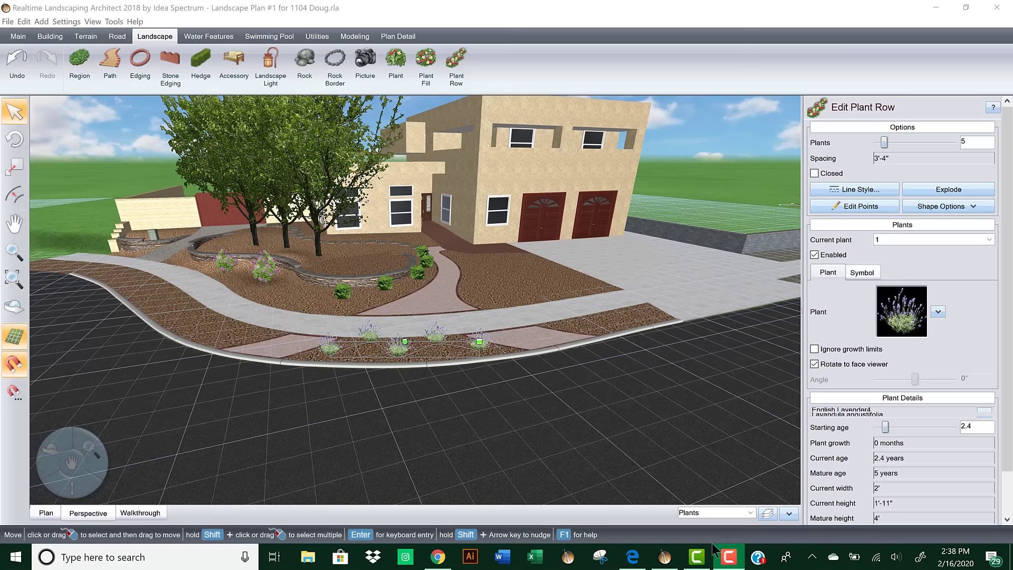
click(717, 552)
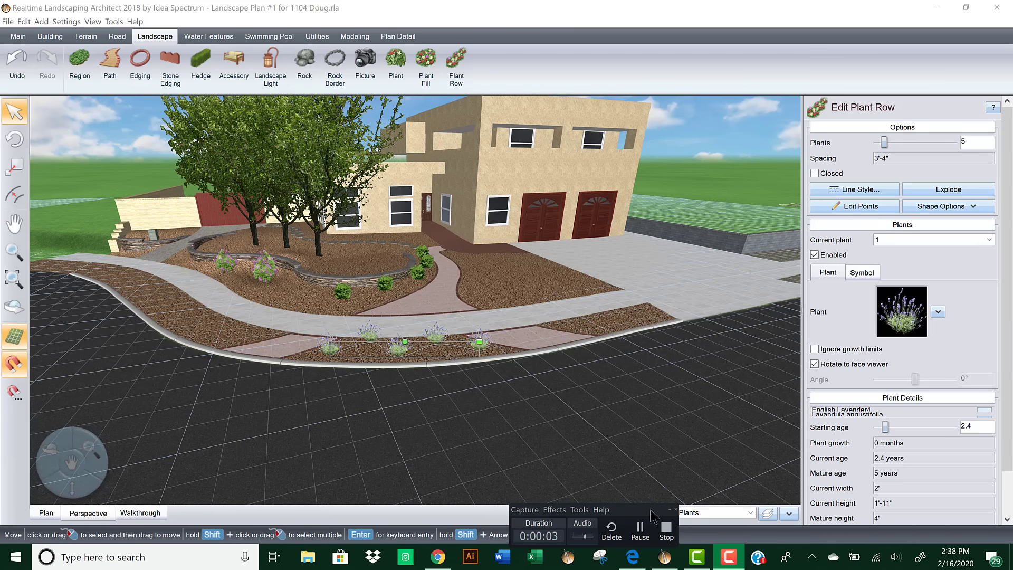
drag(650, 509, 936, 512)
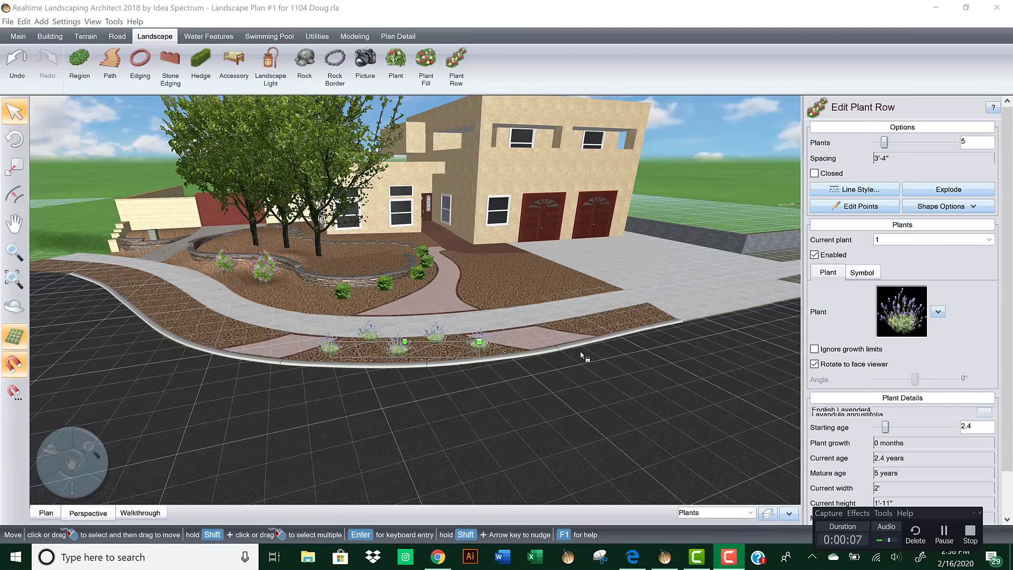
Step: Examine the curved retaining wall area and check the site plan PDF for the plants placed along it
click(479, 327)
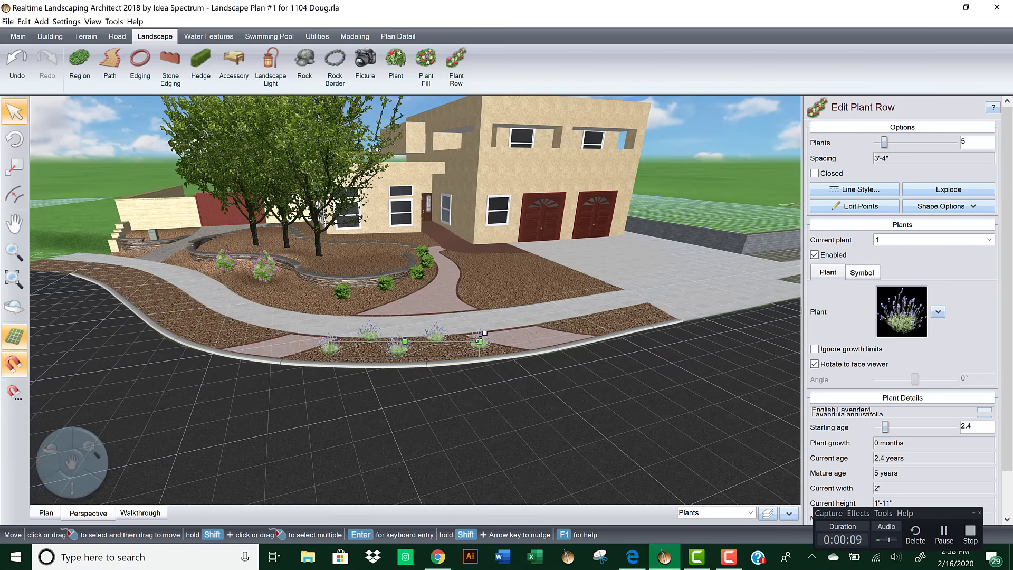
mouse_move(428, 405)
middle_down()
mouse_move(459, 419)
mouse_move(400, 375)
mouse_move(437, 357)
mouse_move(416, 392)
middle_up()
middle_drag(476, 388, 406, 337)
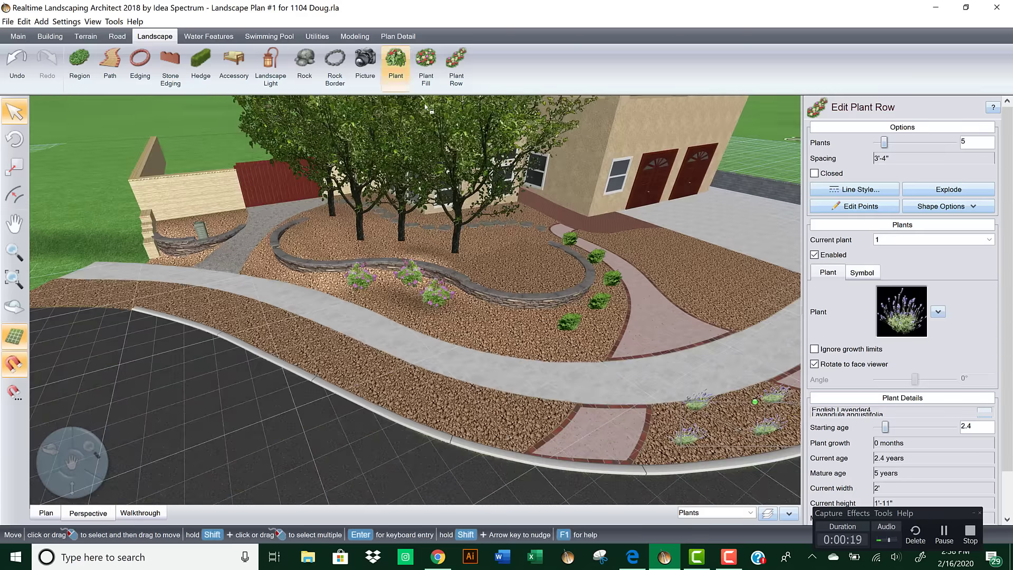
middle_drag(289, 253, 354, 270)
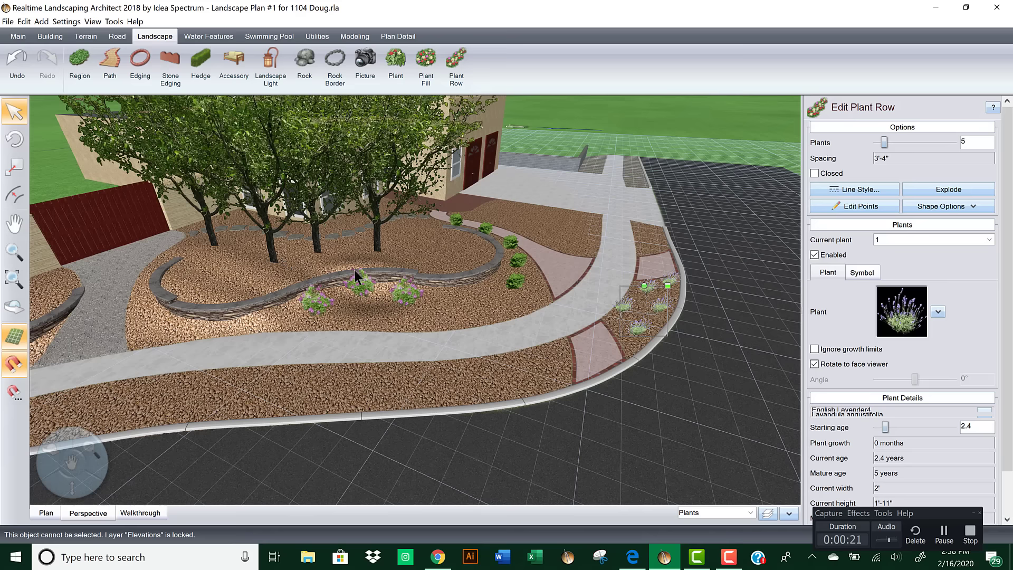
middle_drag(250, 275, 485, 293)
middle_drag(321, 302, 471, 328)
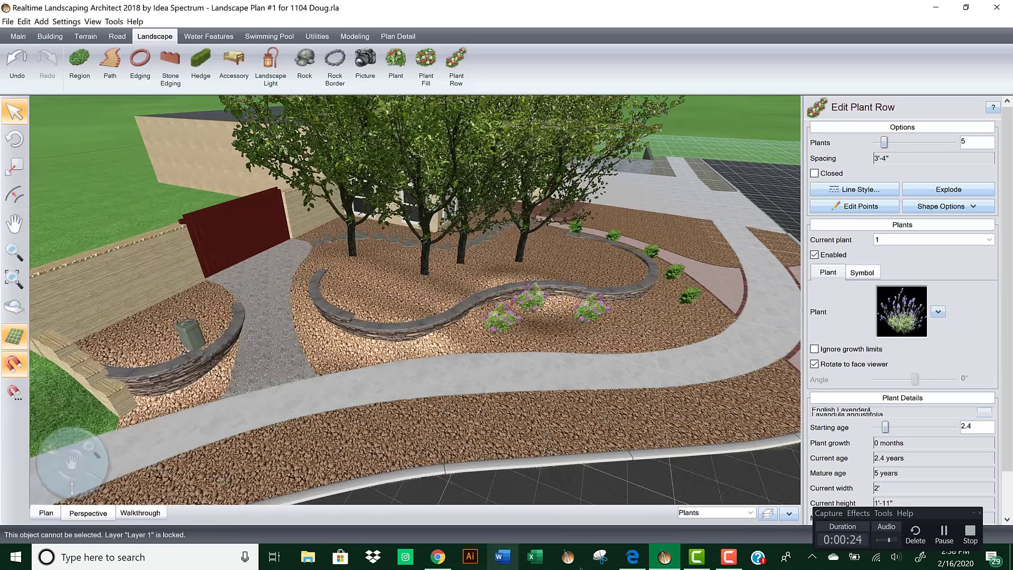
click(633, 557)
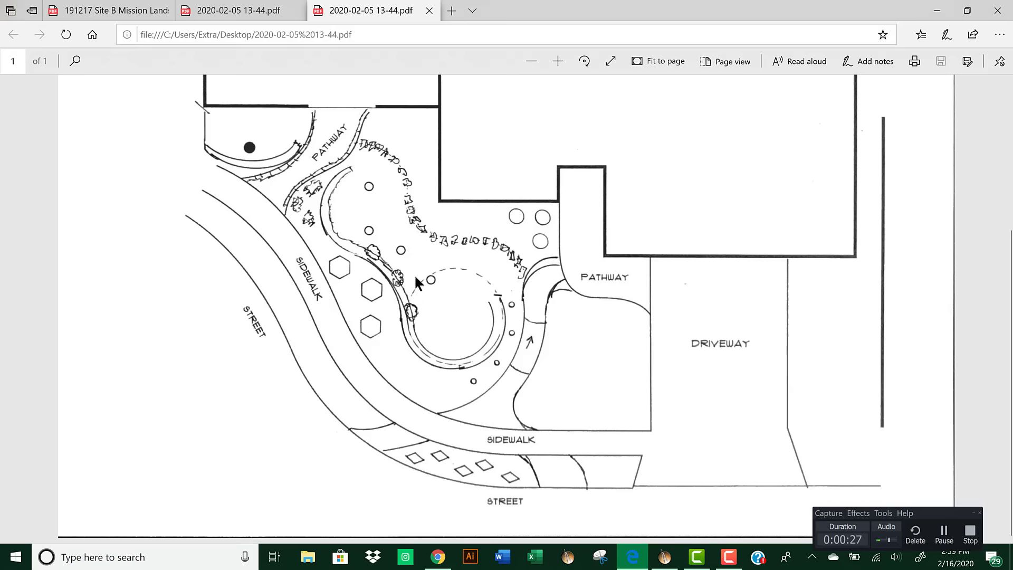
click(929, 14)
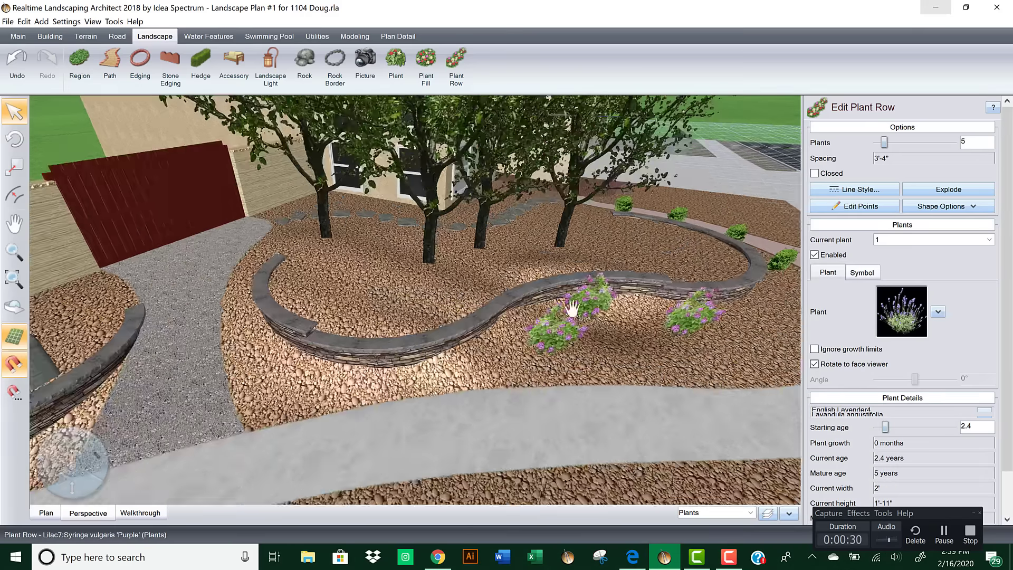
Step: Draw a curved plant row on the gravel just inside the retaining wall, between the trees and the lilacs
drag(571, 306, 554, 337)
middle_drag(552, 338, 400, 346)
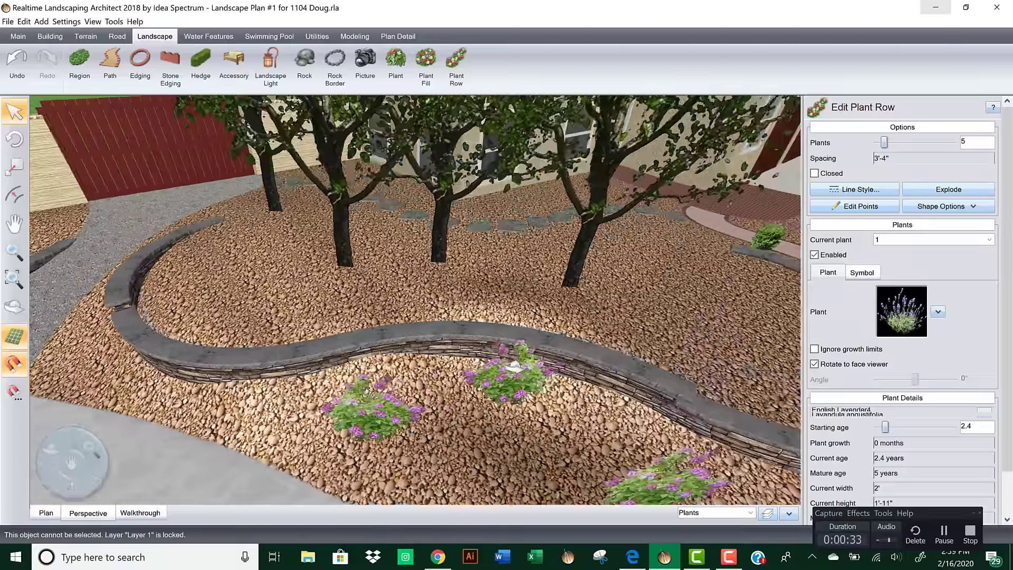
right_drag(513, 366, 562, 82)
click(457, 66)
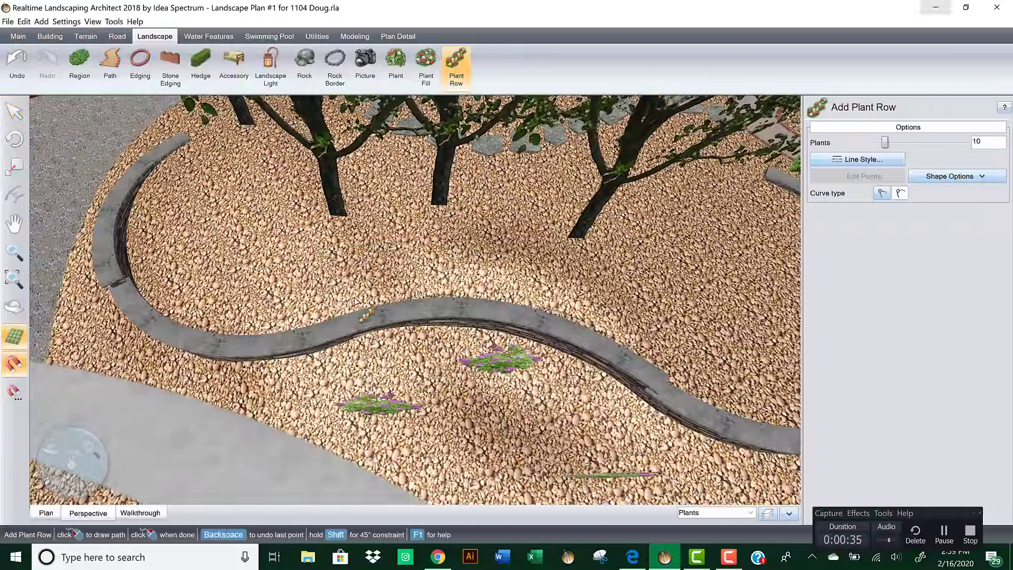
click(458, 269)
click(520, 283)
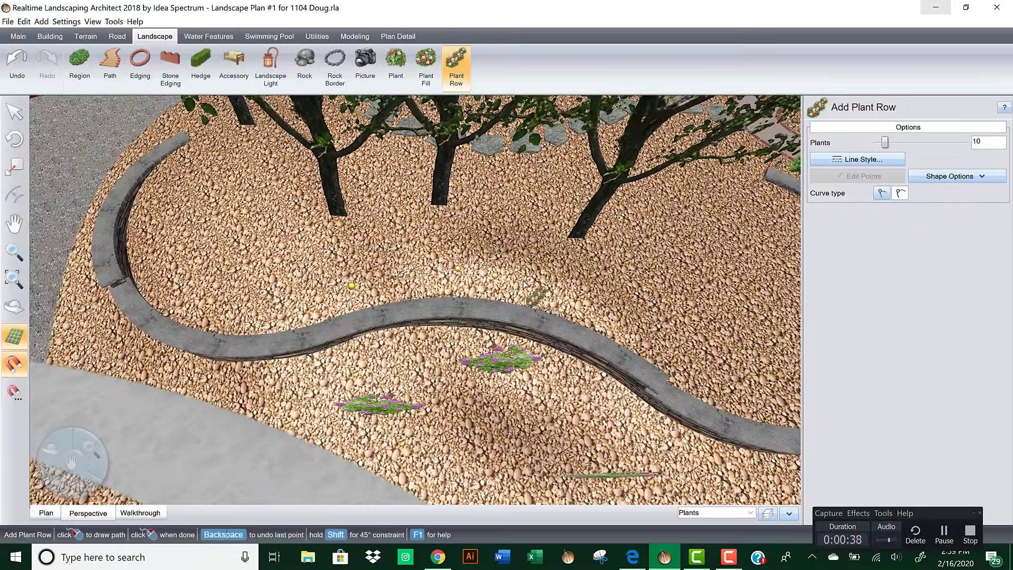
right_click(576, 302)
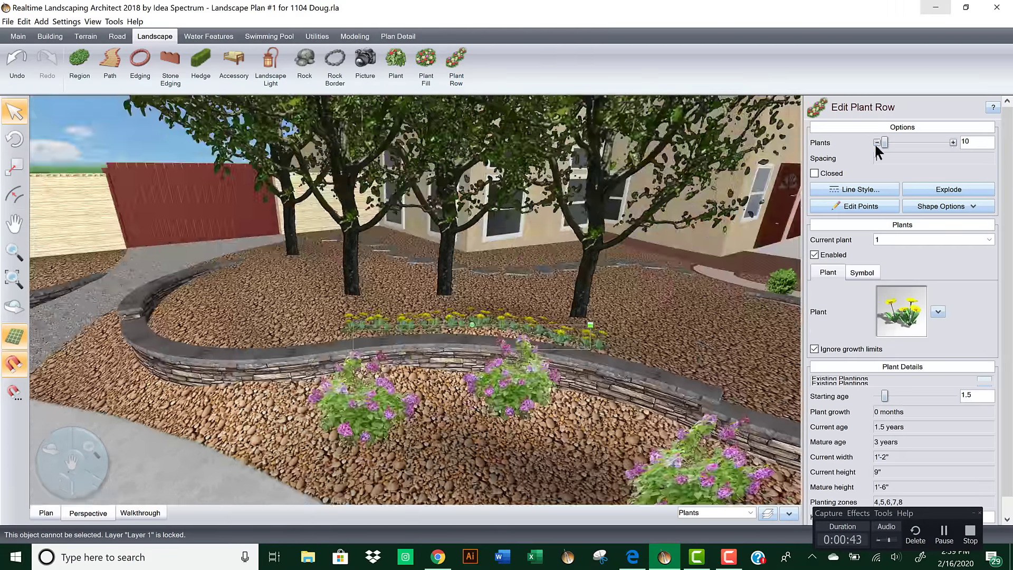
Step: Set the number of plants in the new row behind the retaining wall to 3
click(876, 142)
click(877, 142)
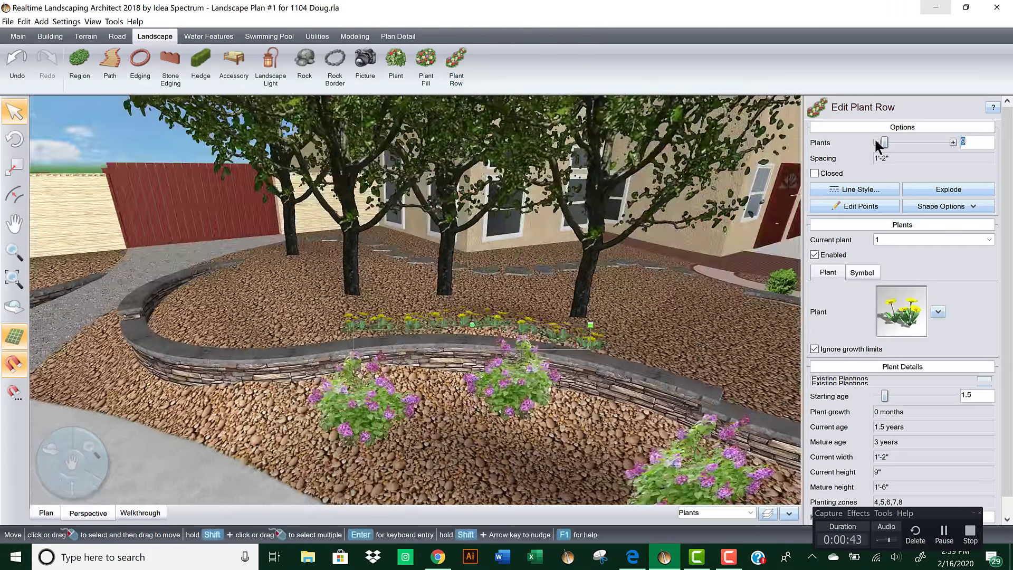
click(876, 142)
click(876, 142)
click(876, 143)
click(876, 142)
Step: Change the retaining wall row's plant to Rock Rose2 from the favorite plant pictures
click(903, 308)
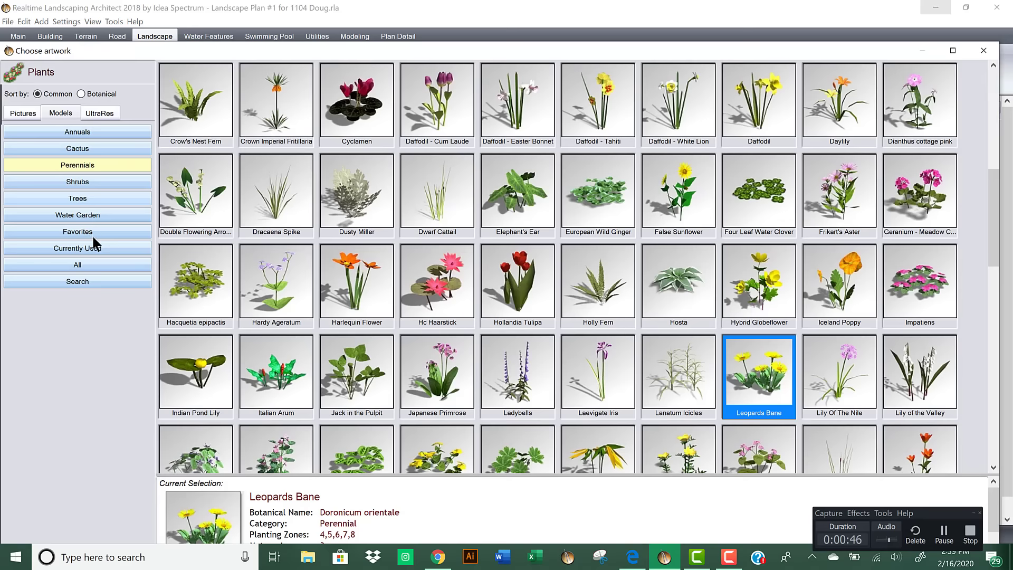
click(85, 232)
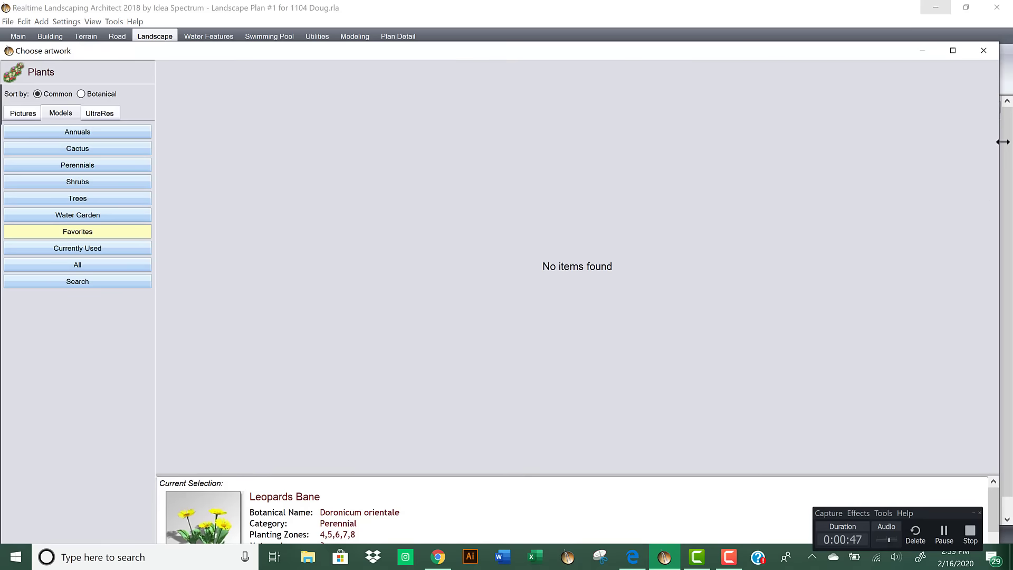
click(9, 112)
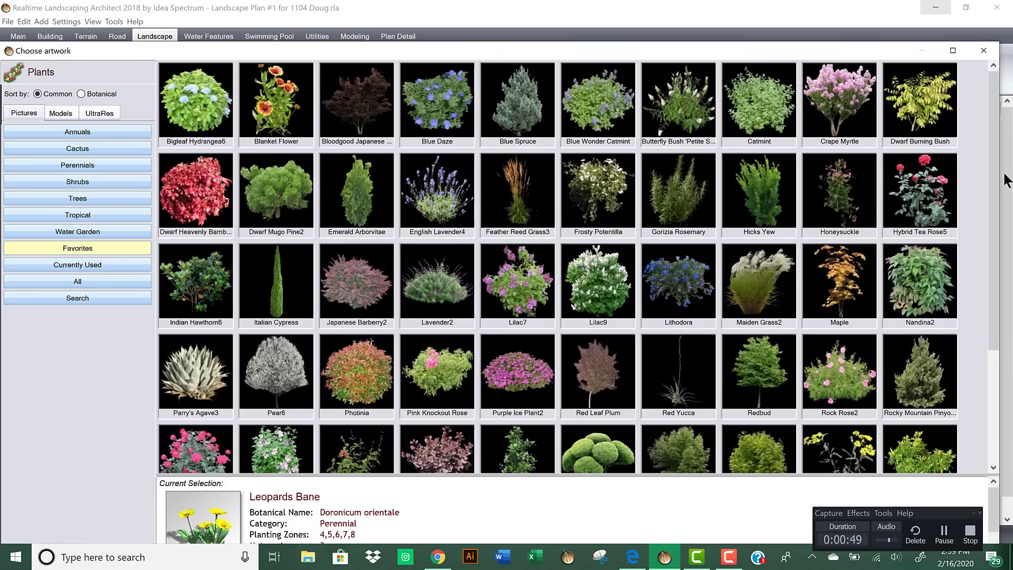
scroll(989, 241, down, 3)
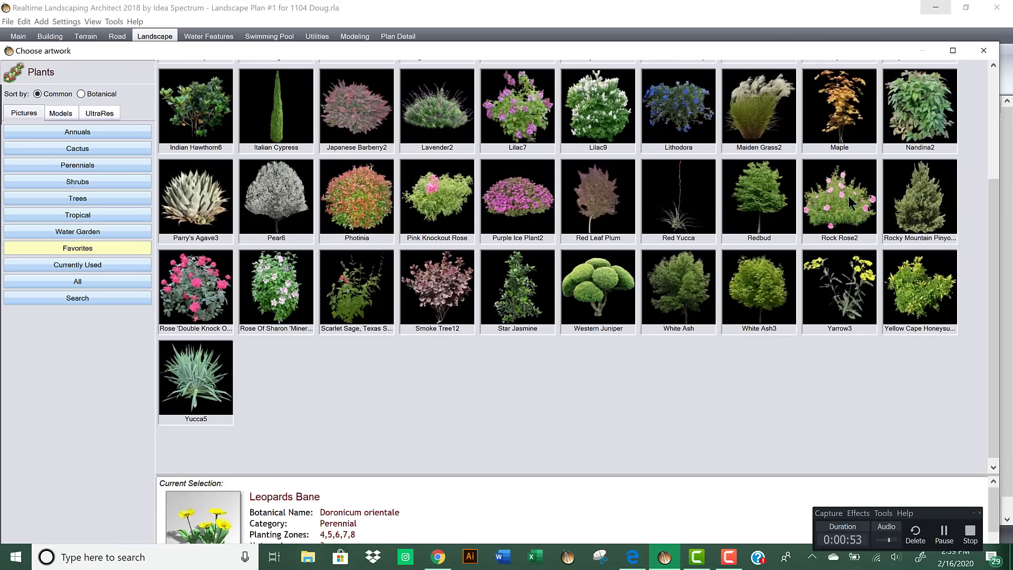
double_click(848, 195)
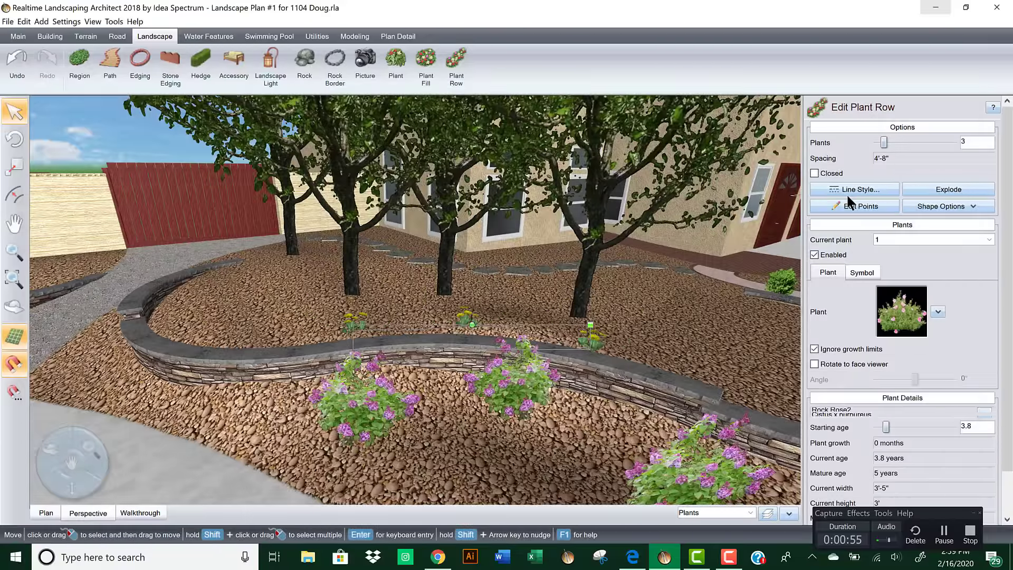
Step: Search the plant pictures for roses and change the retaining wall row's plant to Shrub Rose5
click(901, 317)
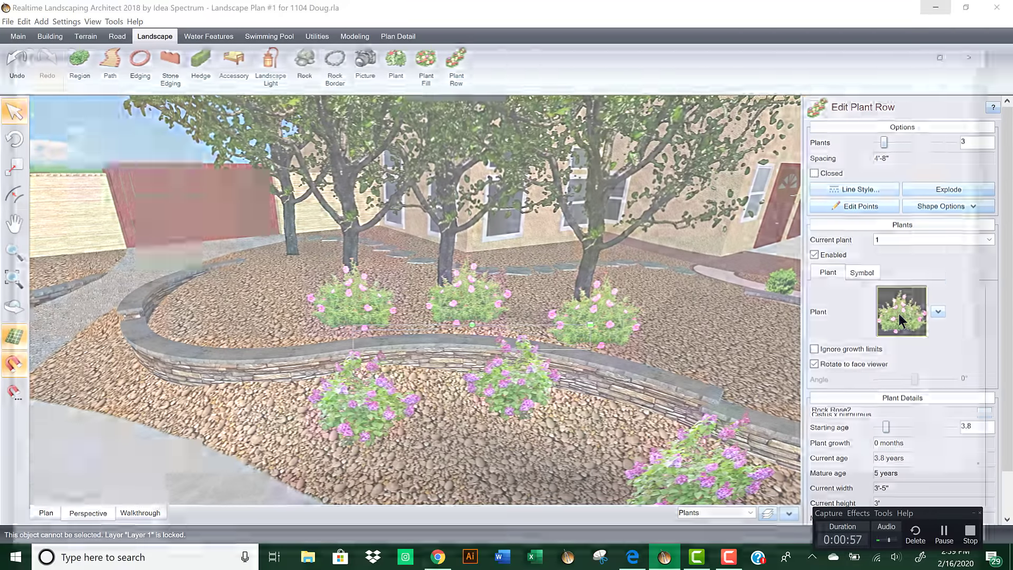
click(87, 296)
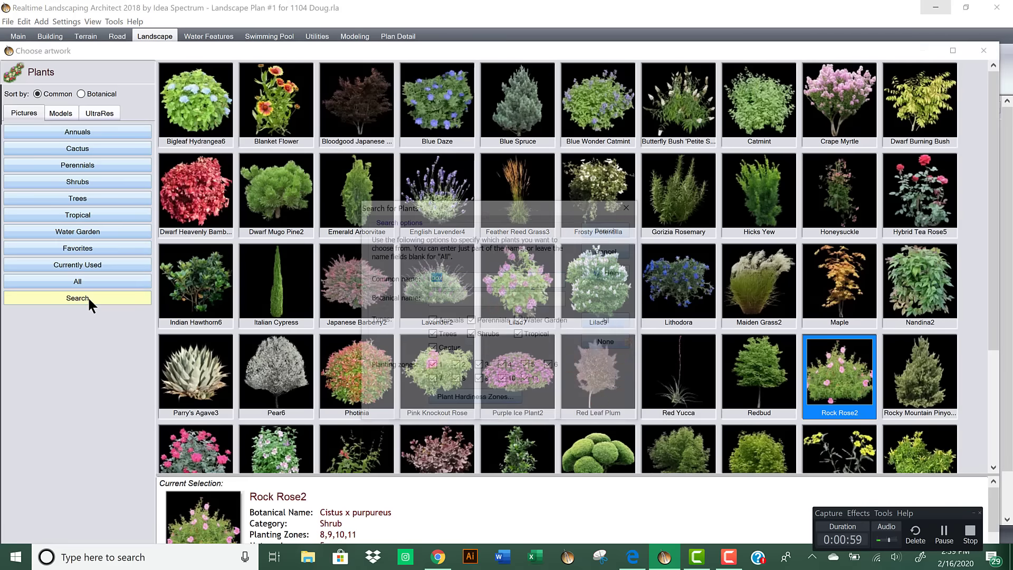
key(Return)
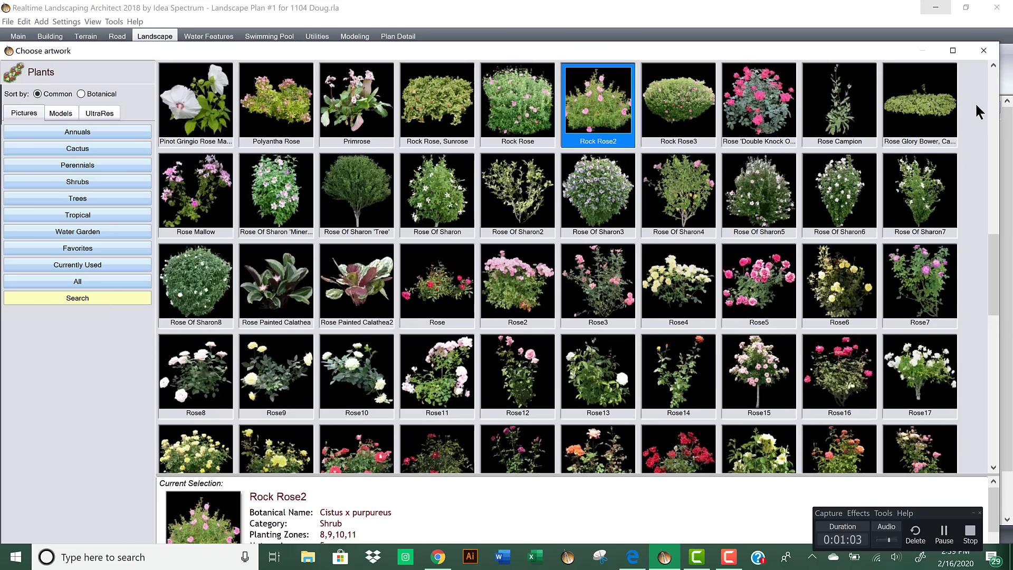
drag(990, 262, 992, 403)
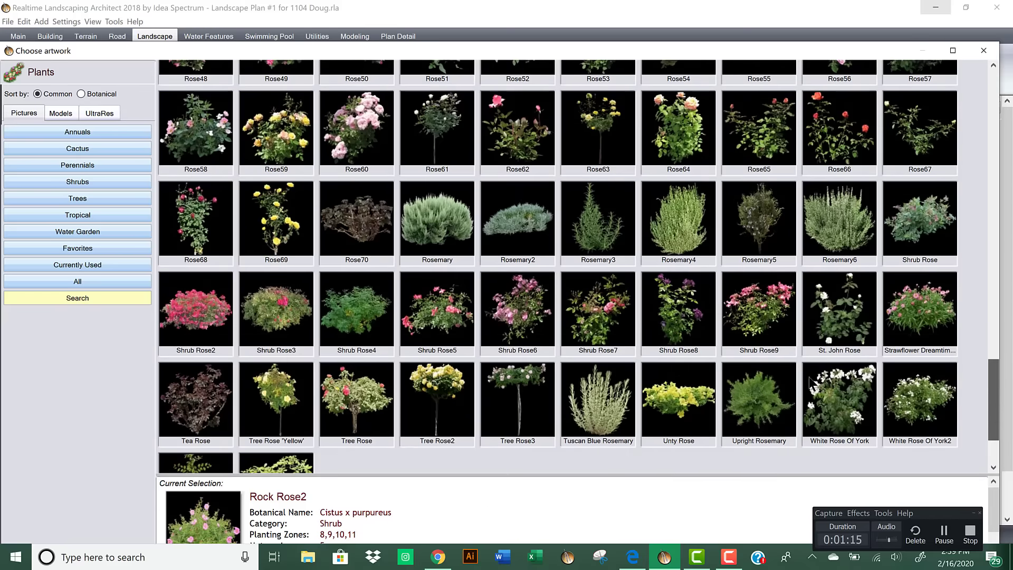
double_click(428, 308)
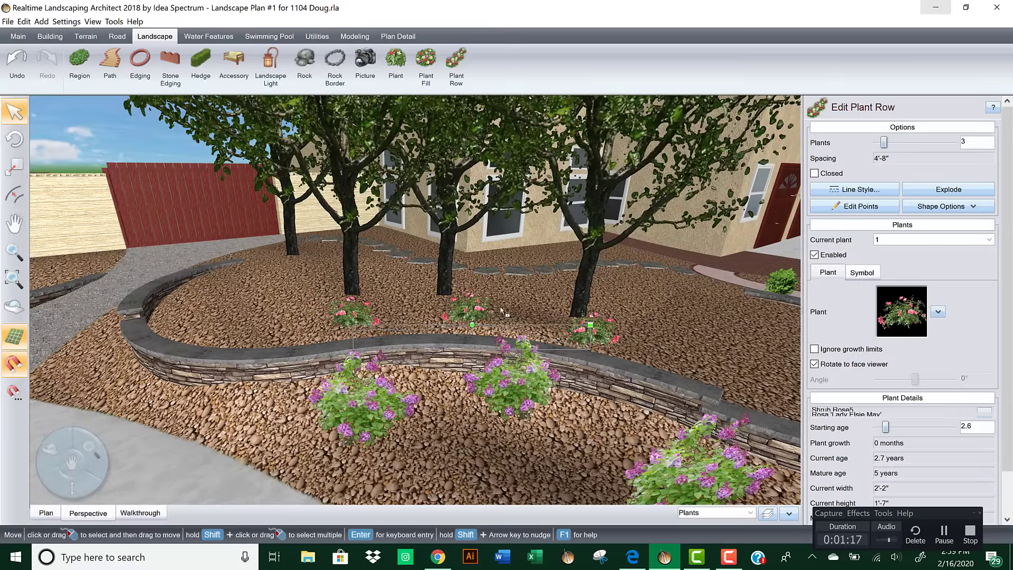
Step: Give the retaining wall rose row the custom common name Creeping Rose and the botanical name Rosa "Creeping"
scroll(498, 336, up, 4)
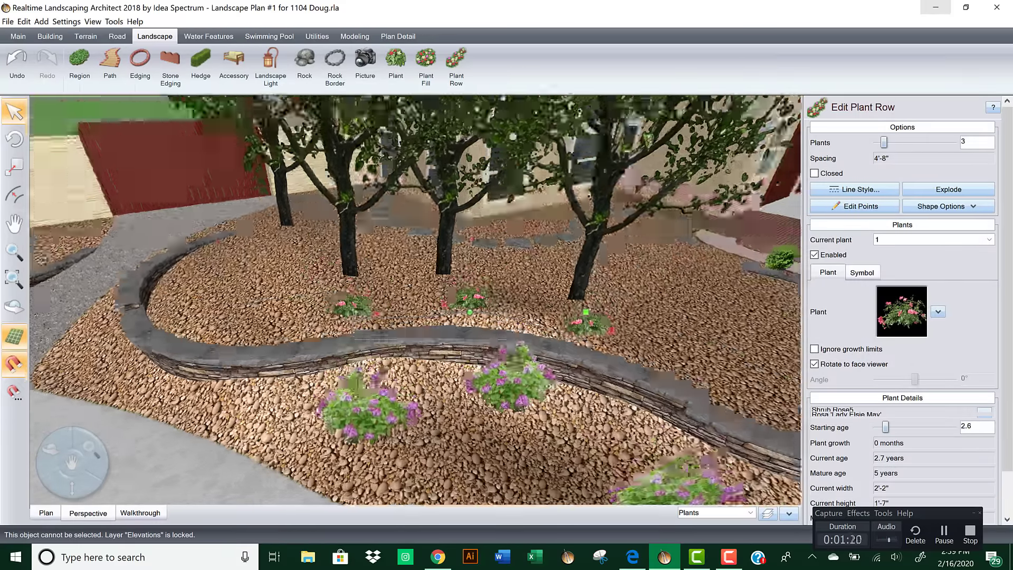
click(984, 413)
text(Creeping Rose)
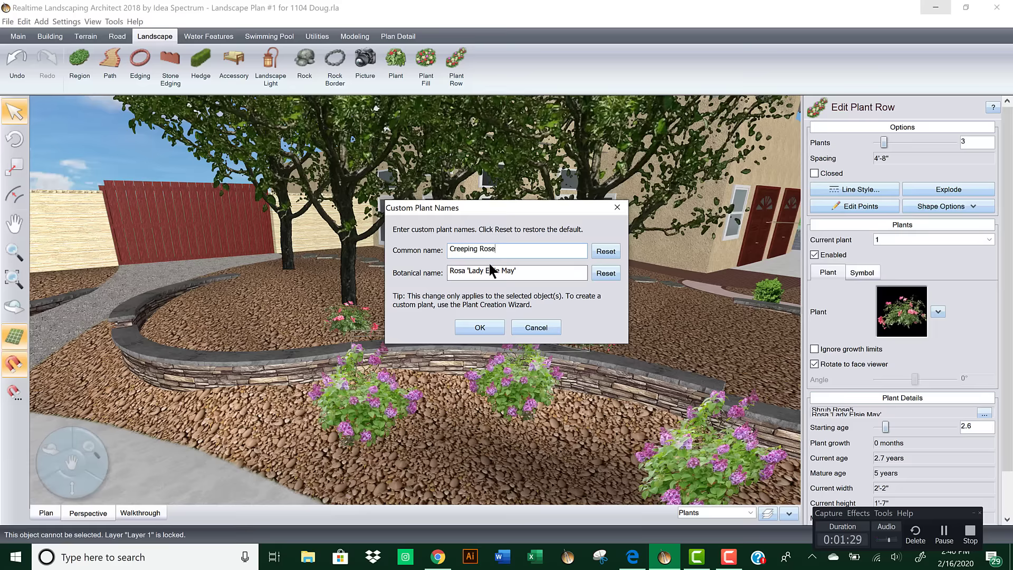
click(494, 273)
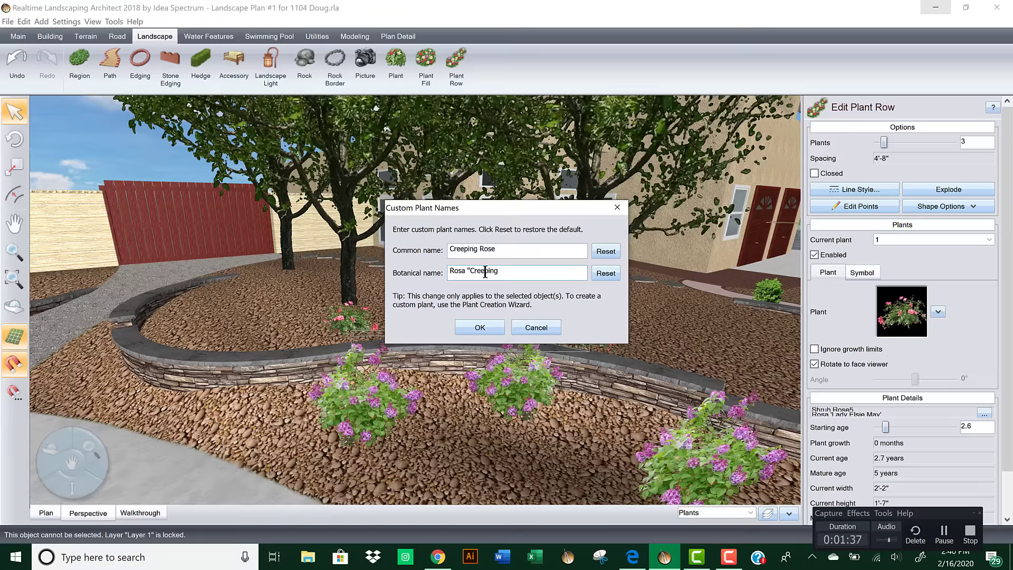
click(478, 327)
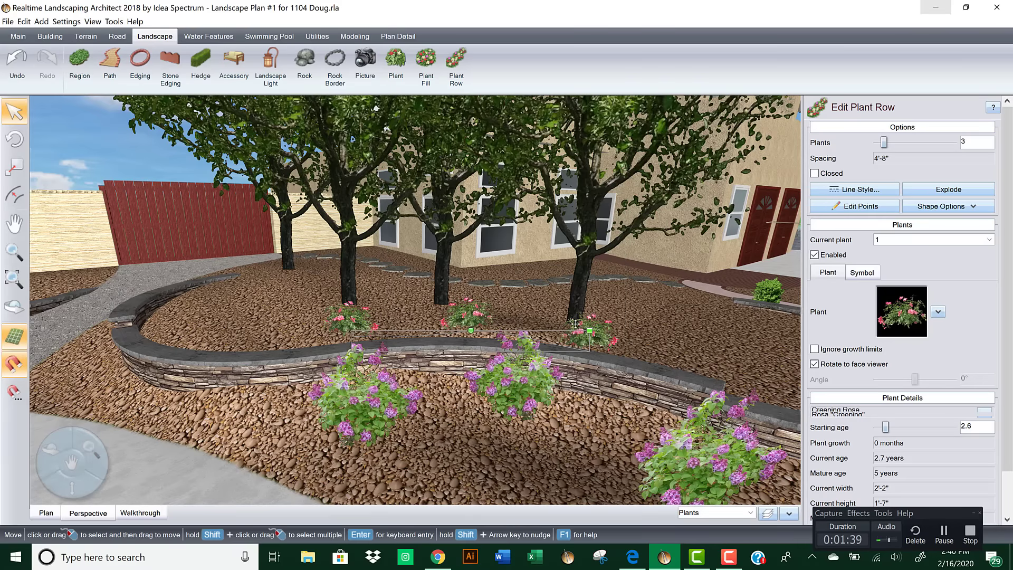
Step: Draw an L-shaped plant row on the gravel where the front house wall meets the brick walkway, with the wall-side leg about 3'-10"
right_drag(607, 345, 473, 364)
scroll(473, 364, up, 2)
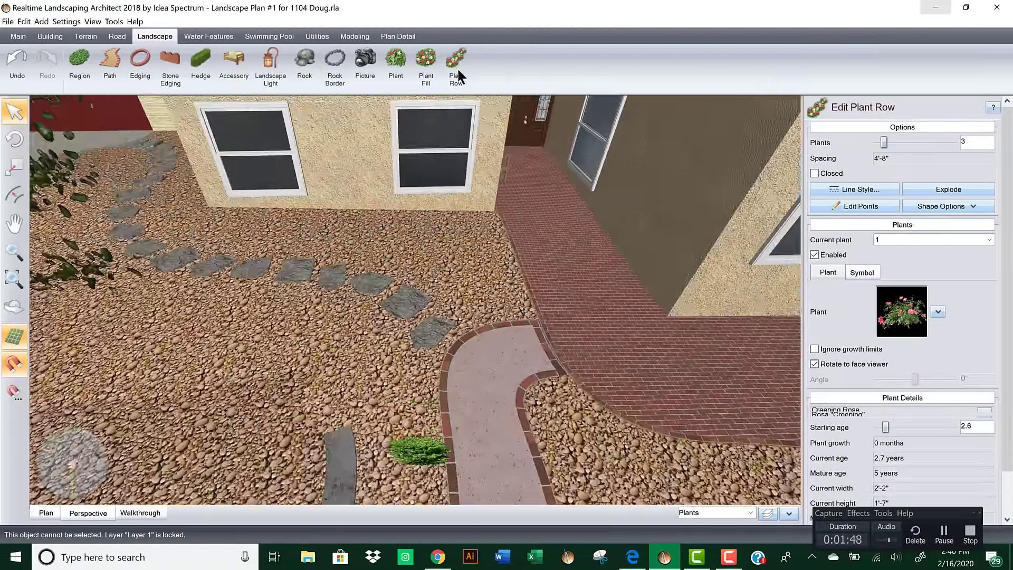
click(455, 64)
click(402, 245)
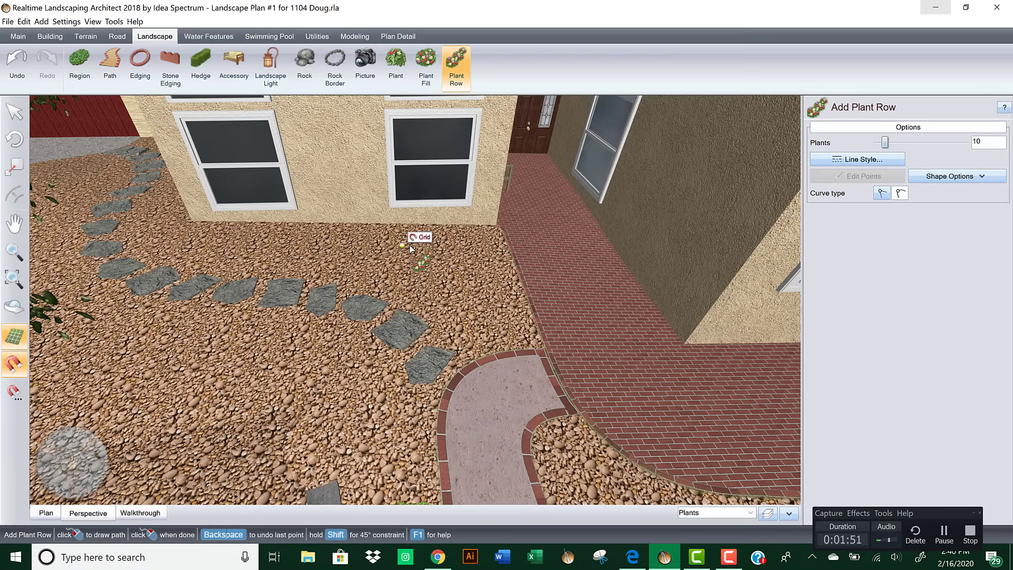
click(480, 247)
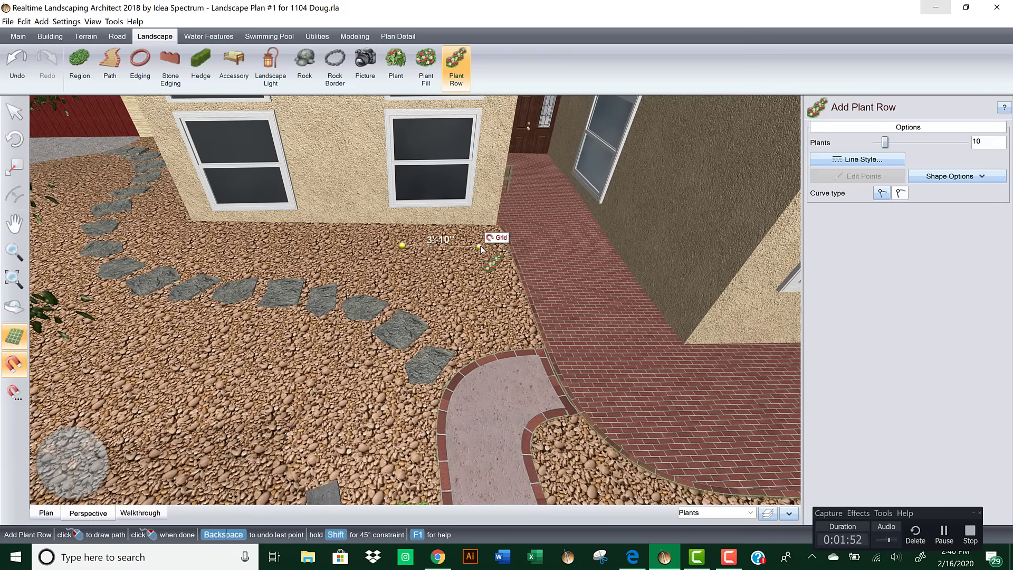
right_click(496, 305)
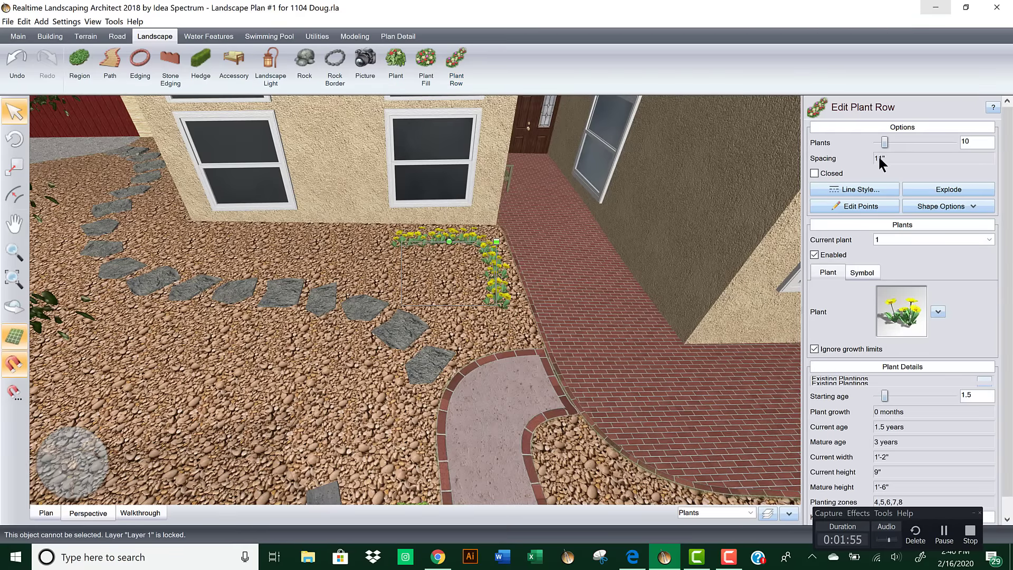
Step: Reduce the number of plants in the L-shaped row beside the brick walkway to 3
click(876, 142)
click(877, 142)
click(877, 142)
click(877, 143)
click(877, 142)
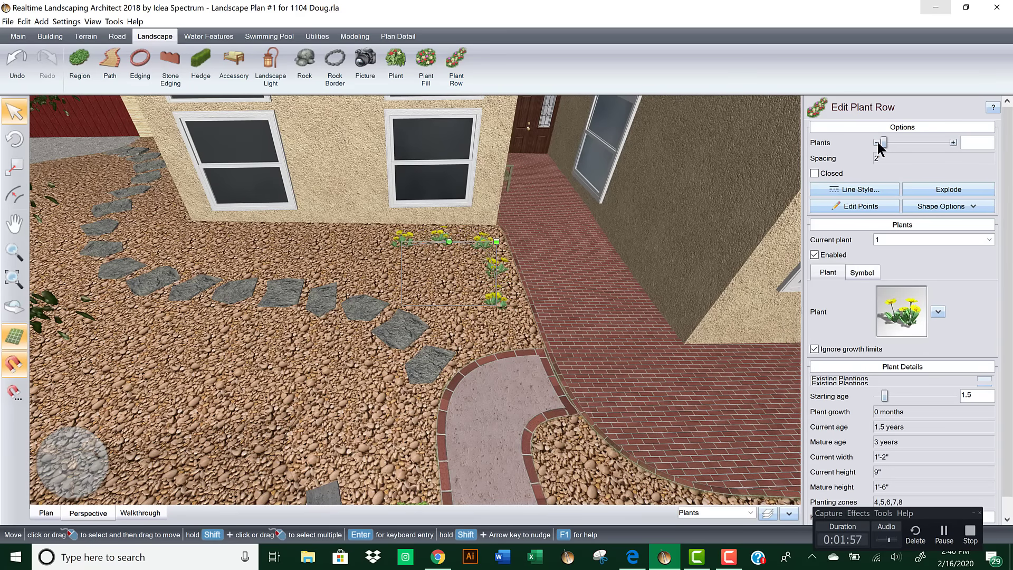
click(876, 142)
click(877, 142)
Step: Change the L-shaped row's plant to Photinia from the favorite plant pictures
click(897, 316)
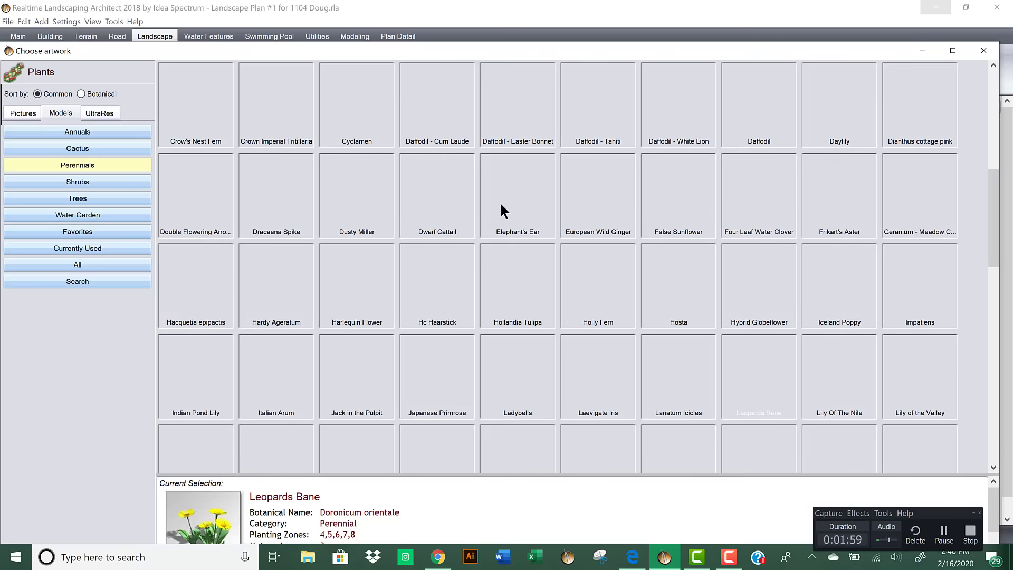
click(21, 114)
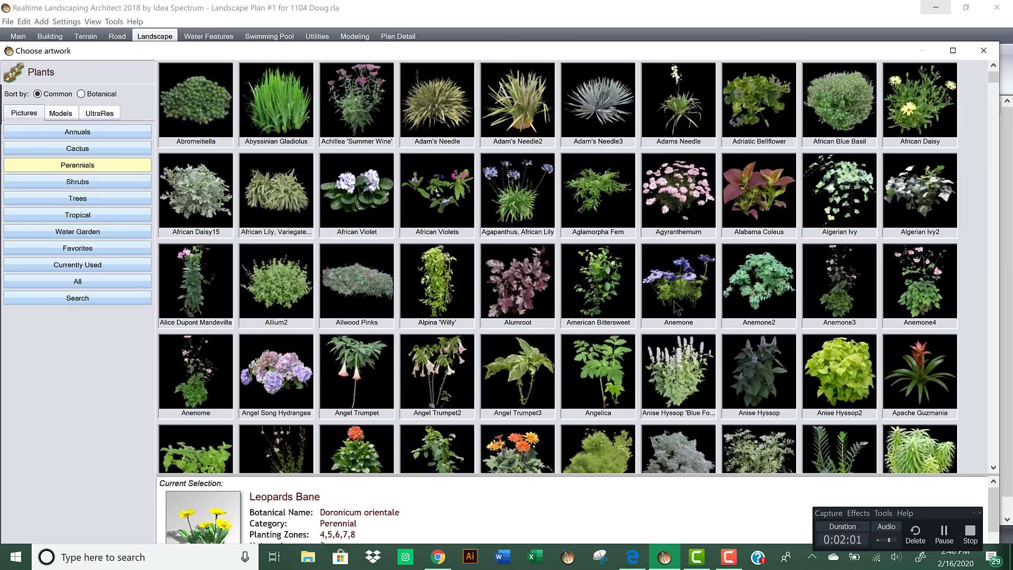
click(104, 247)
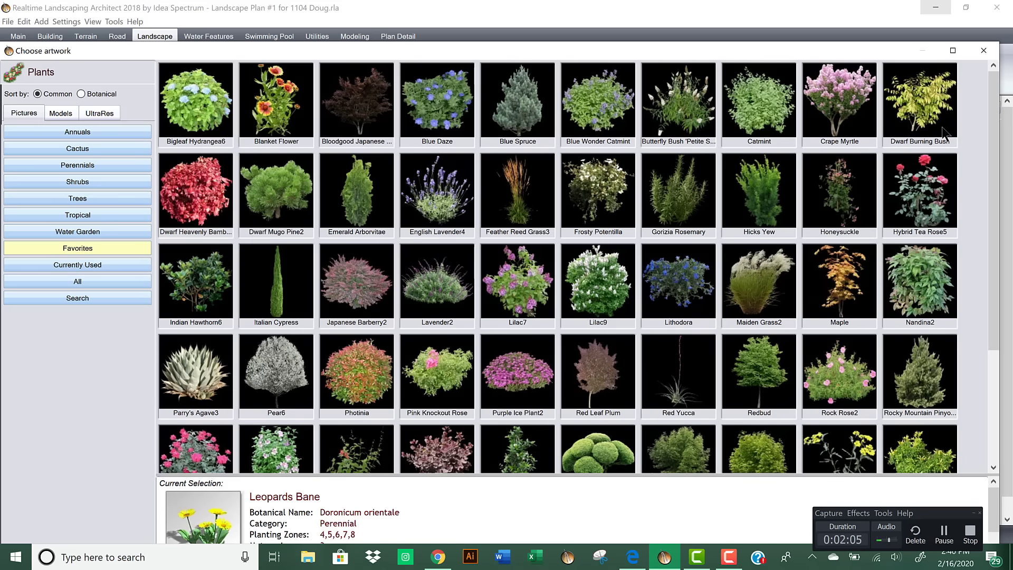
drag(990, 125, 990, 161)
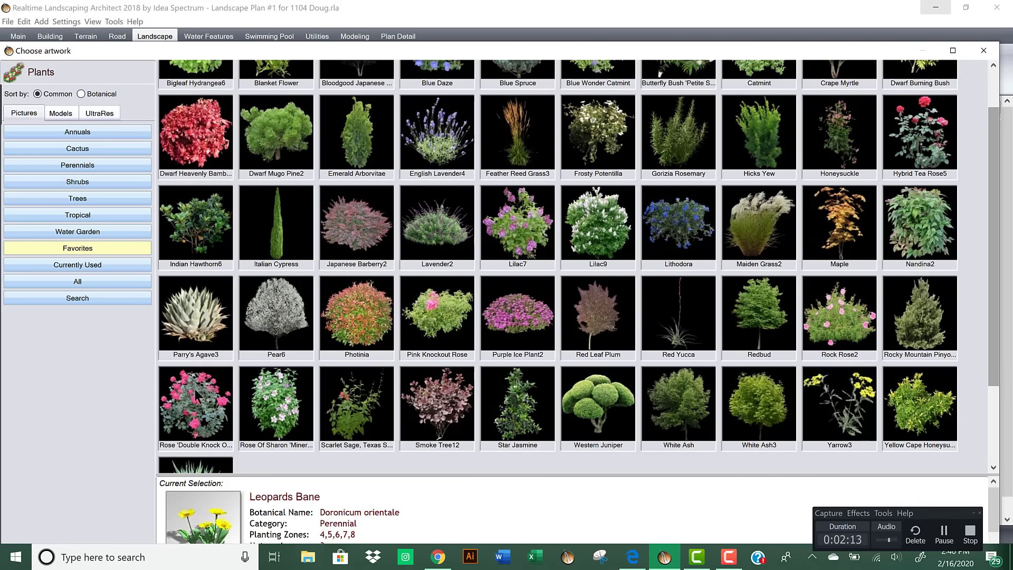
double_click(359, 316)
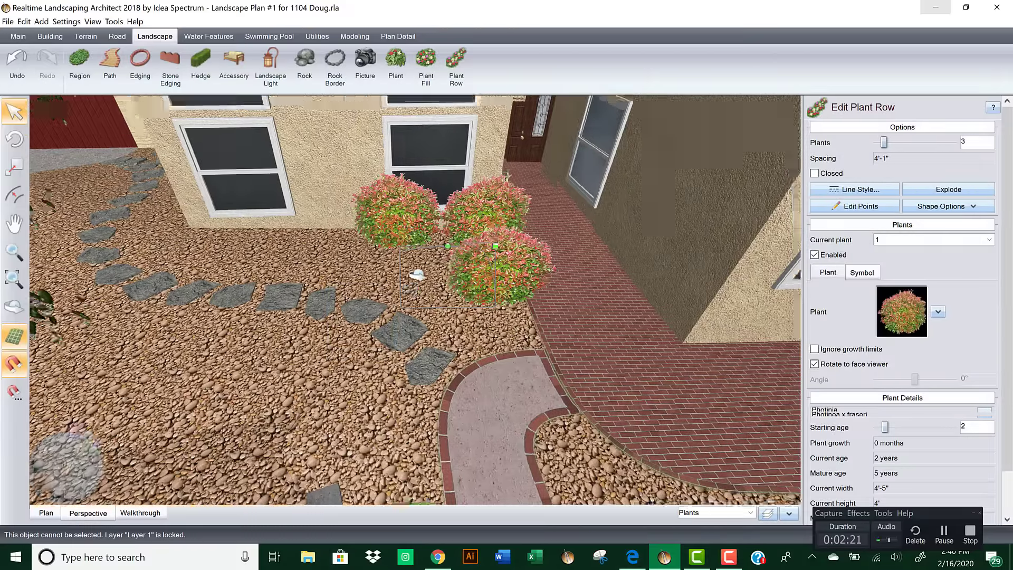
Step: Set the starting age of the Photinia row to 1.2 years
middle_drag(417, 275, 571, 250)
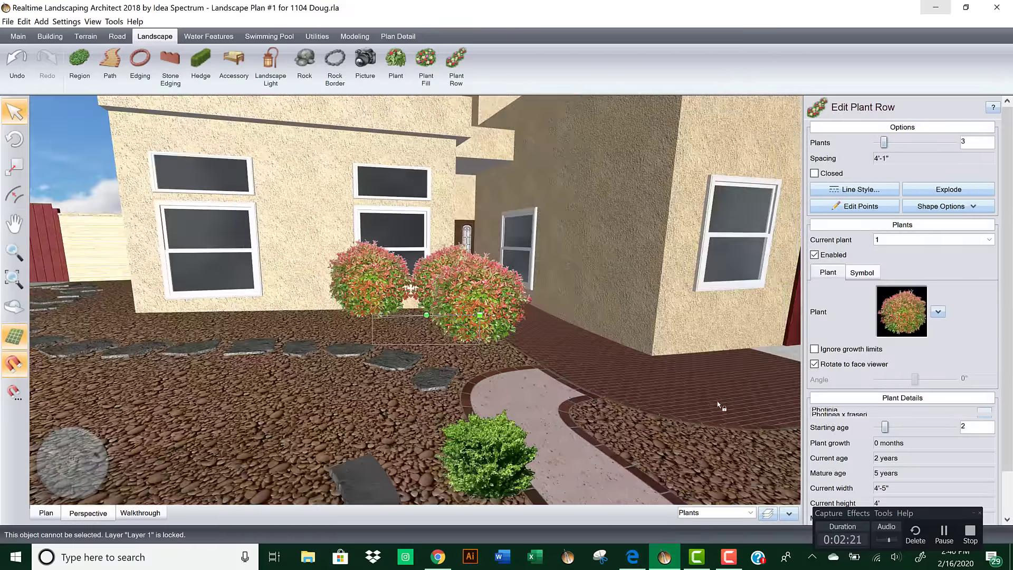
middle_drag(611, 399, 670, 417)
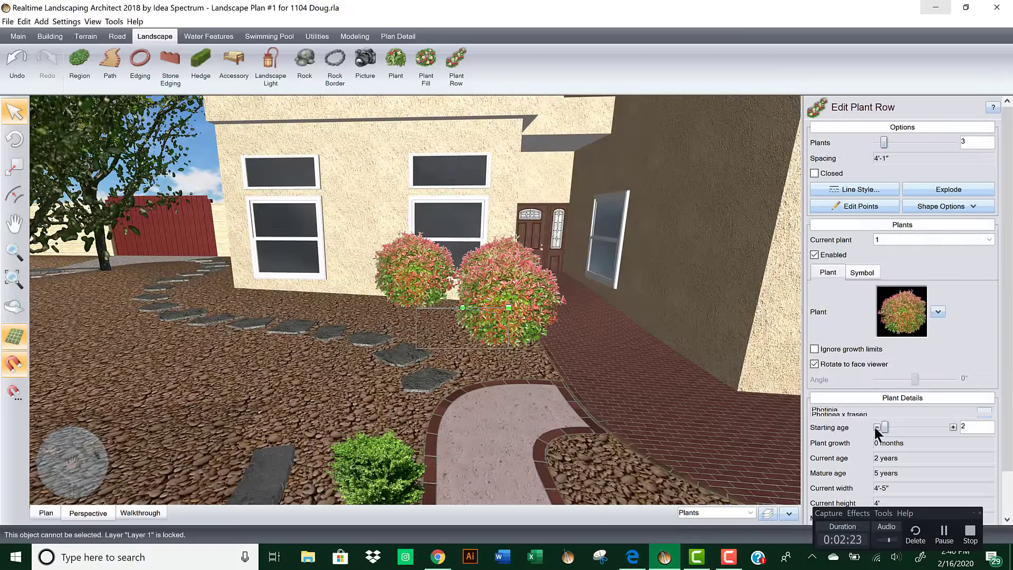
middle_drag(607, 406, 591, 409)
double_click(975, 426)
text(1.2)
Step: Adjust the layout of the Photinia row in the gravel corner between the house wall and the brick walkway
middle_drag(572, 337, 445, 305)
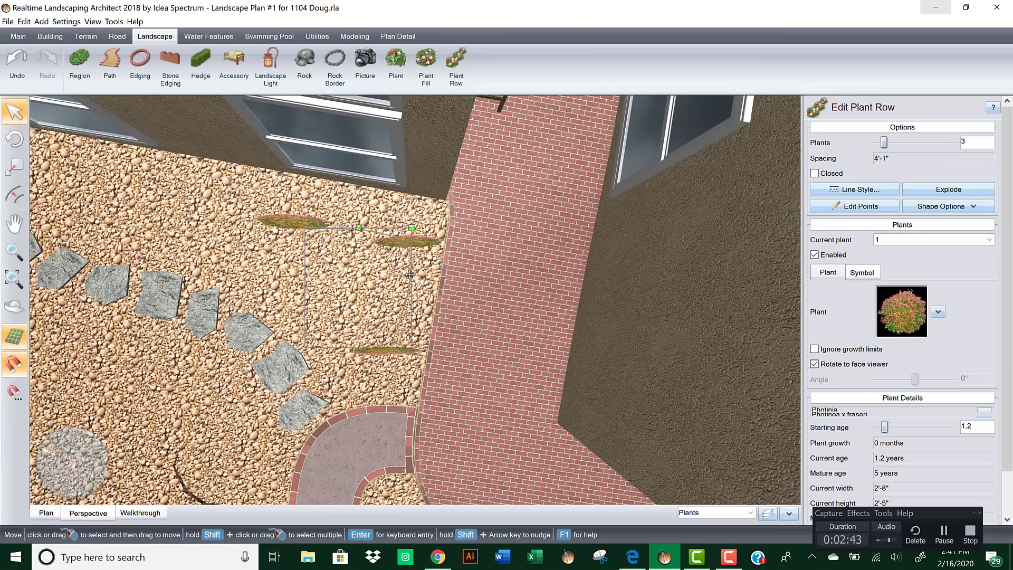
drag(429, 274, 452, 356)
right_drag(536, 364, 609, 409)
scroll(478, 351, down, 3)
scroll(450, 330, up, 4)
middle_drag(608, 409, 502, 366)
right_drag(502, 366, 440, 209)
scroll(533, 343, up, 4)
scroll(467, 300, down, 2)
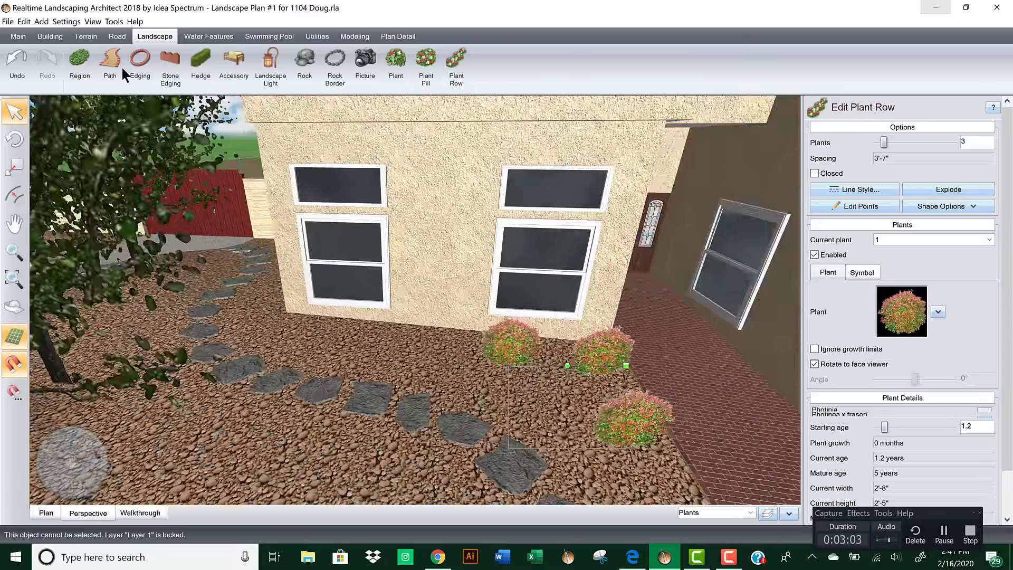
Step: Place a single plant against the house wall between the two windows and make it an Emerald Arborvitae from the favorite pictures
click(396, 62)
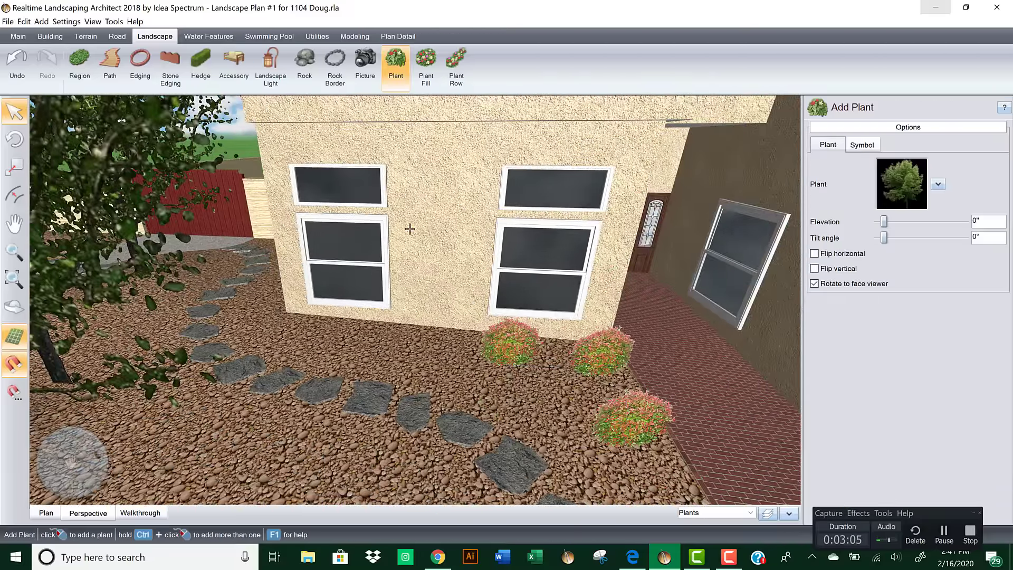
click(437, 322)
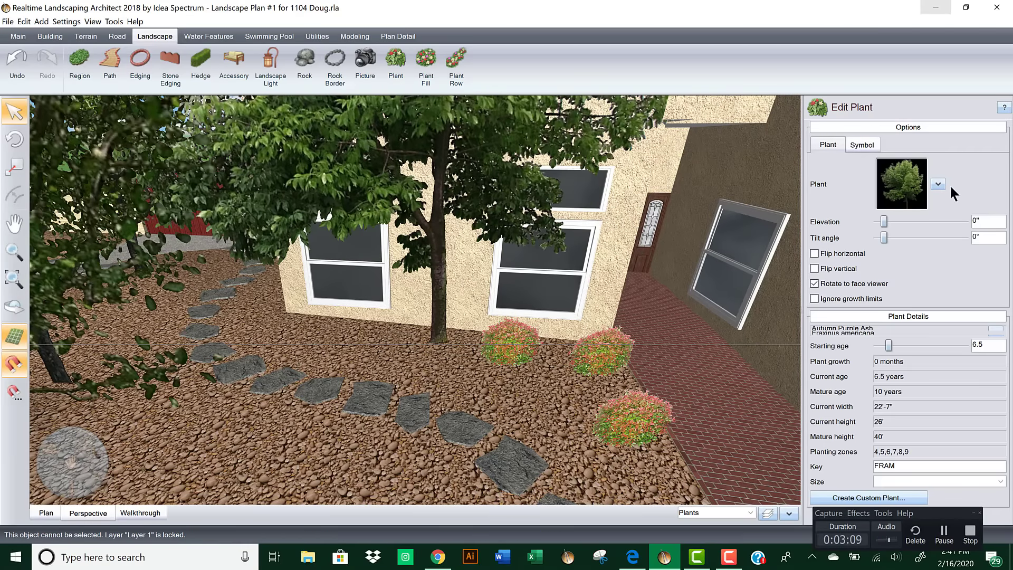
click(911, 181)
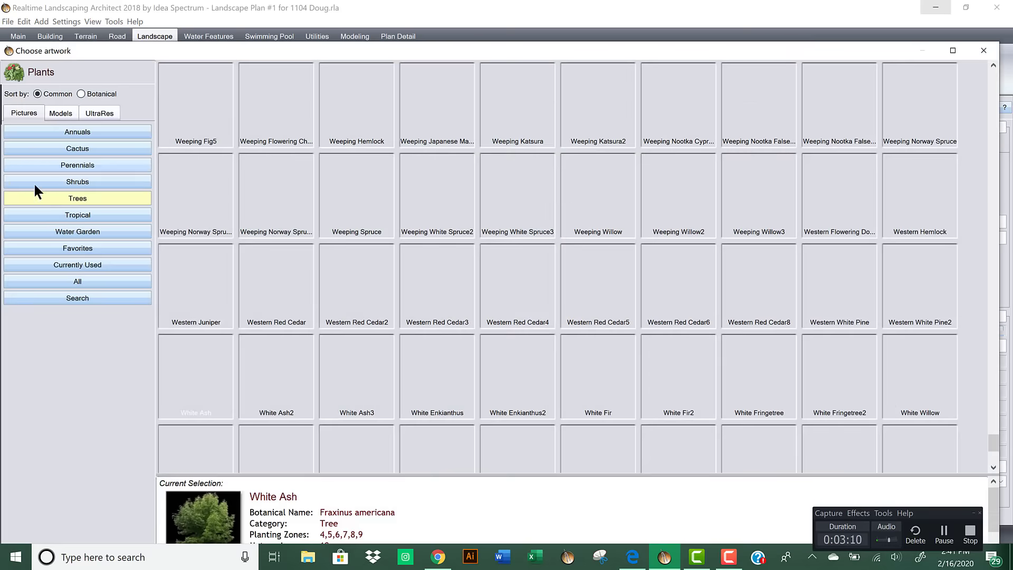
click(101, 249)
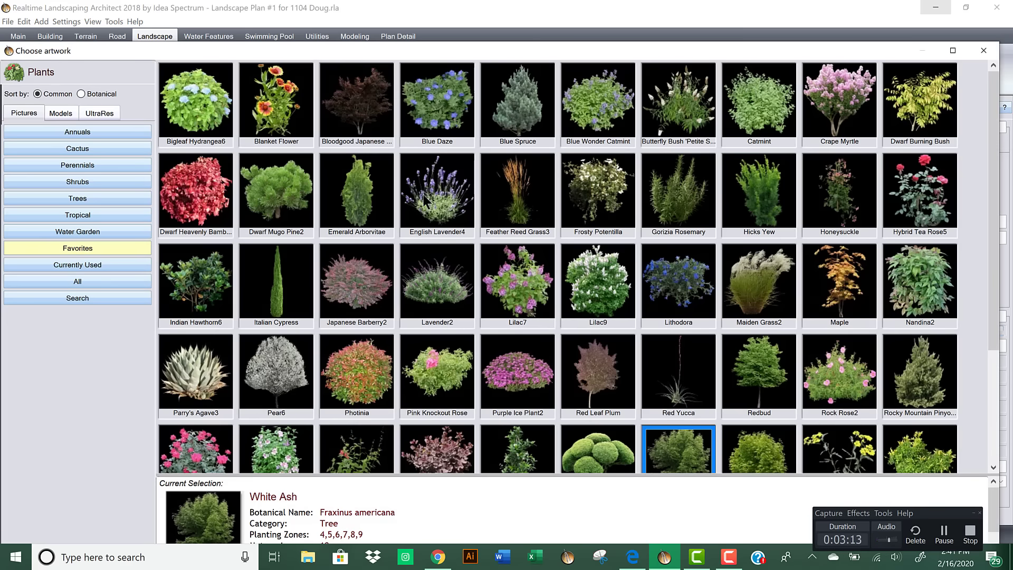
double_click(358, 199)
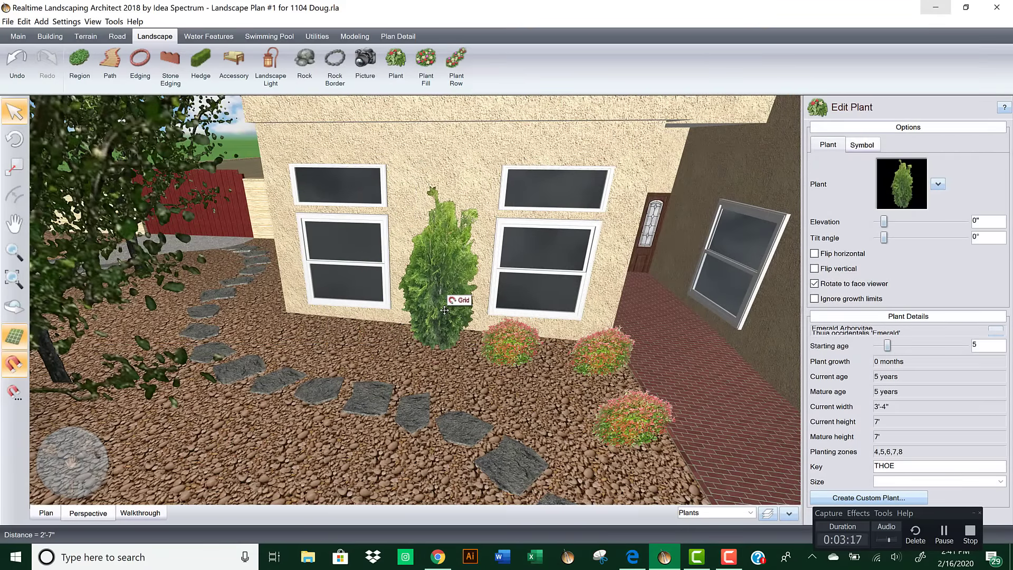
middle_drag(443, 316, 531, 359)
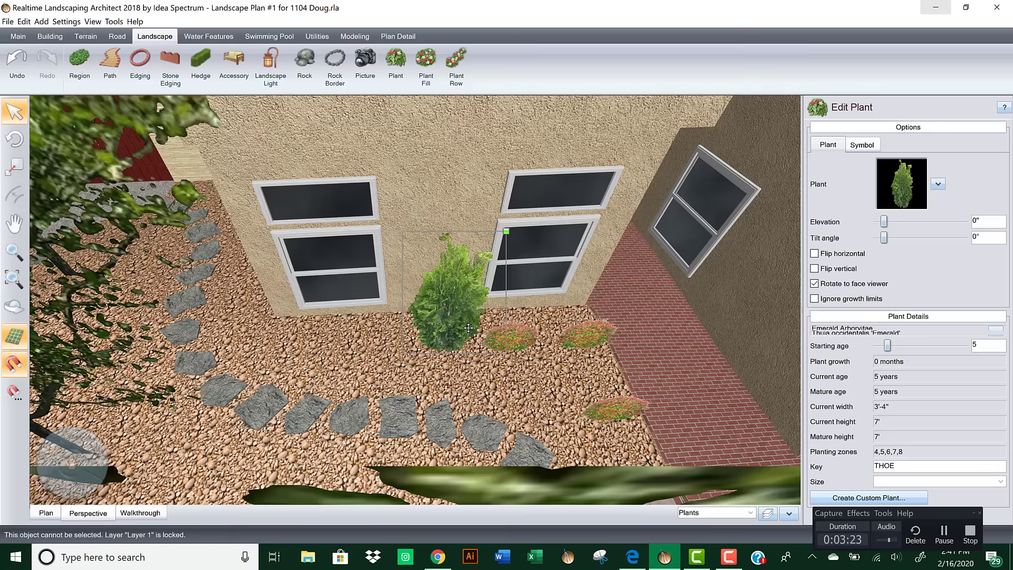
click(442, 319)
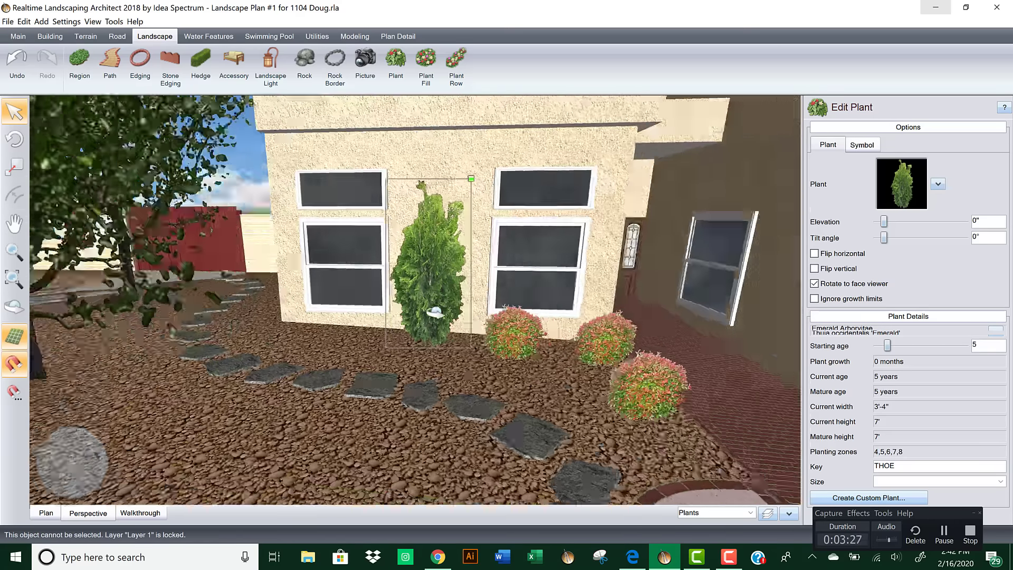
Step: Try Crape Myrtle for the plant between the windows, compare the other favorites and switch it back to Emerald Arborvitae
middle_drag(433, 312, 897, 190)
click(898, 190)
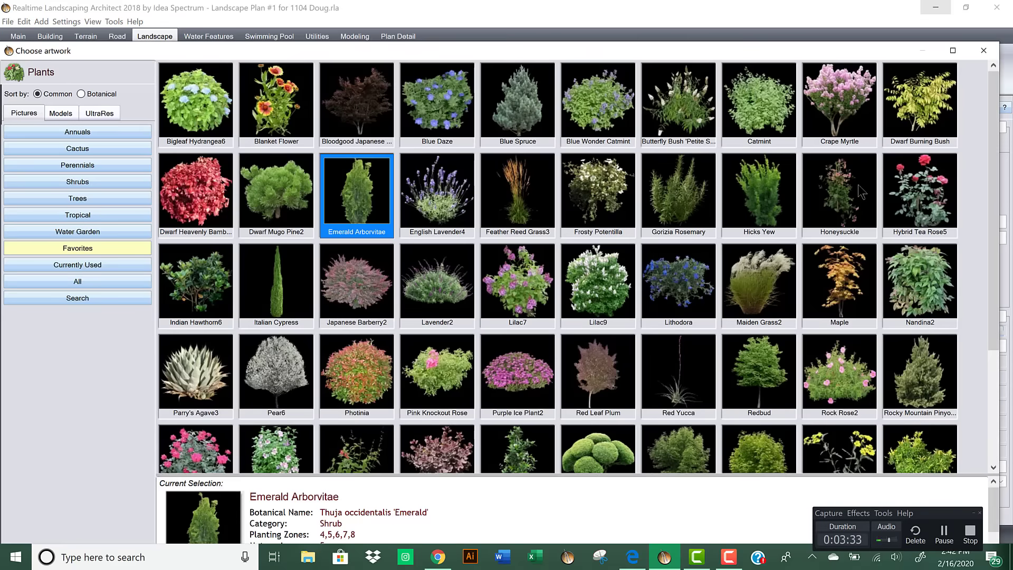
double_click(844, 110)
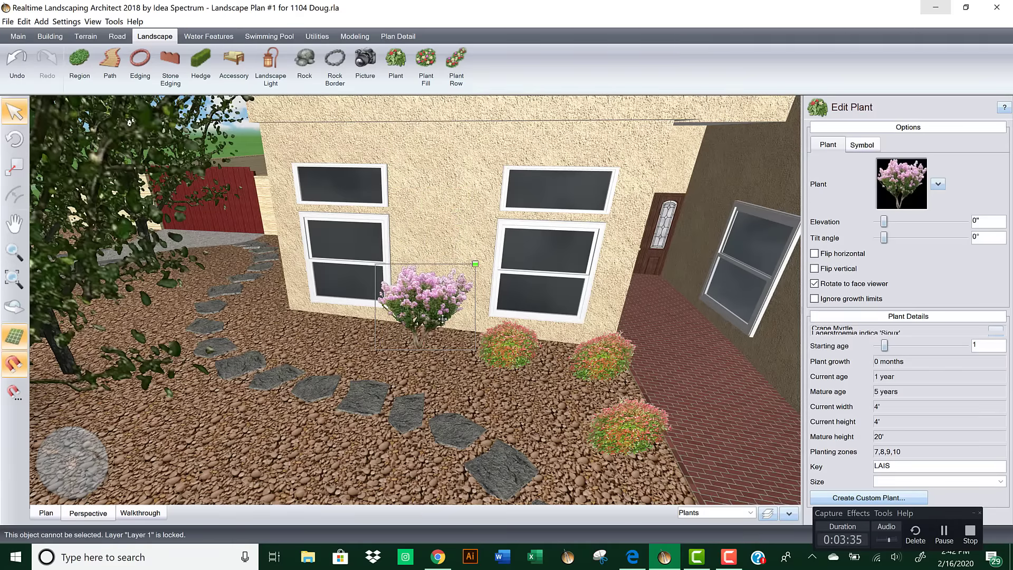
click(911, 186)
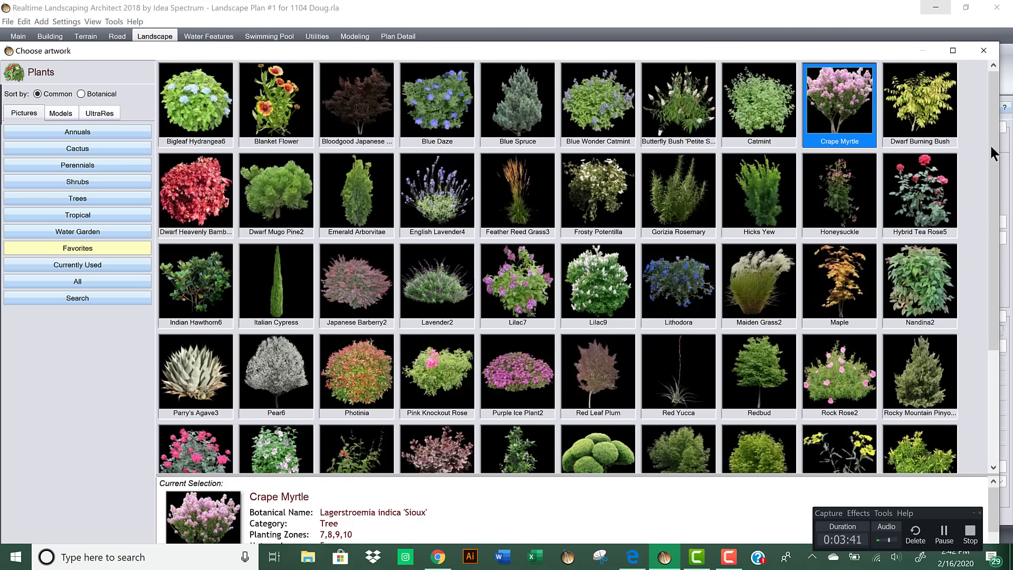
drag(995, 169, 996, 229)
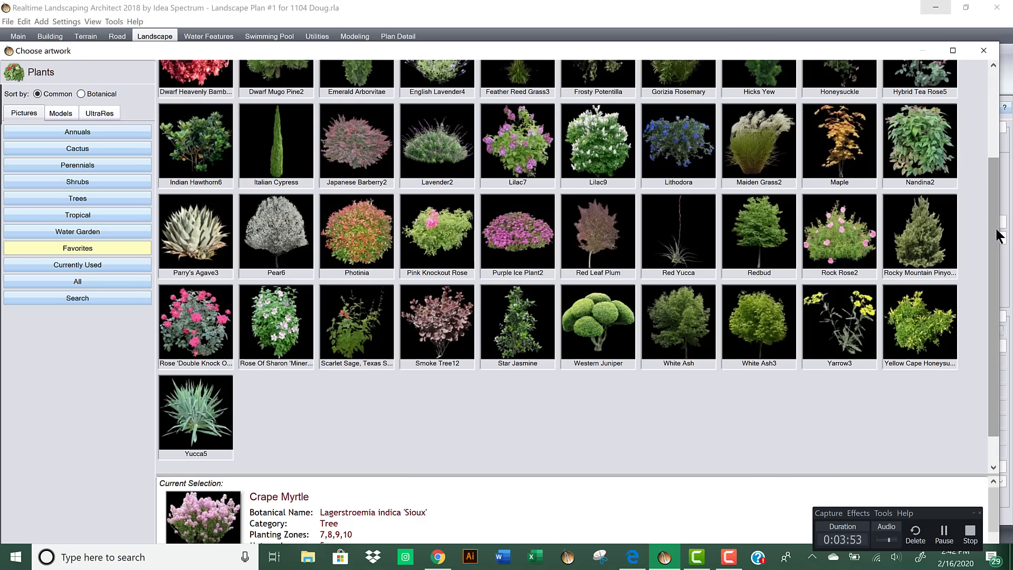
drag(995, 224, 996, 174)
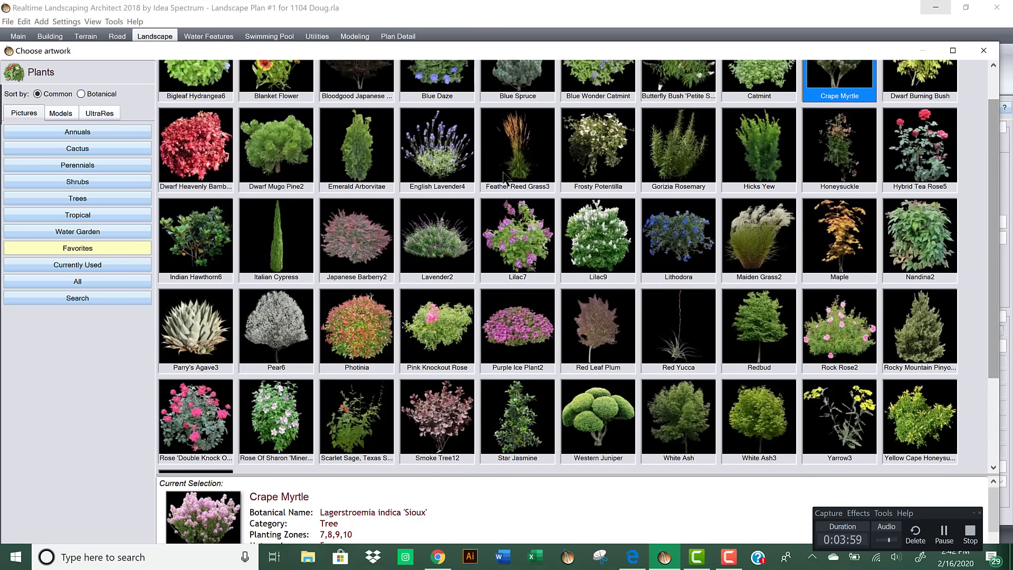
double_click(367, 148)
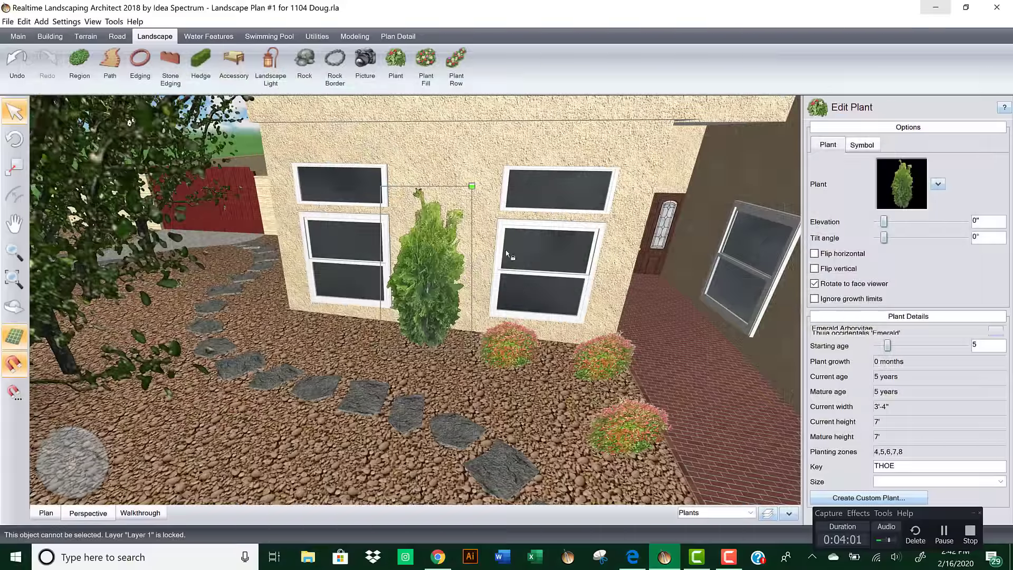
Step: Draw a bent plant row in the gravel around the house corner, between the corner windows and the stepping stones
middle_drag(486, 318, 389, 376)
middle_drag(464, 349, 376, 355)
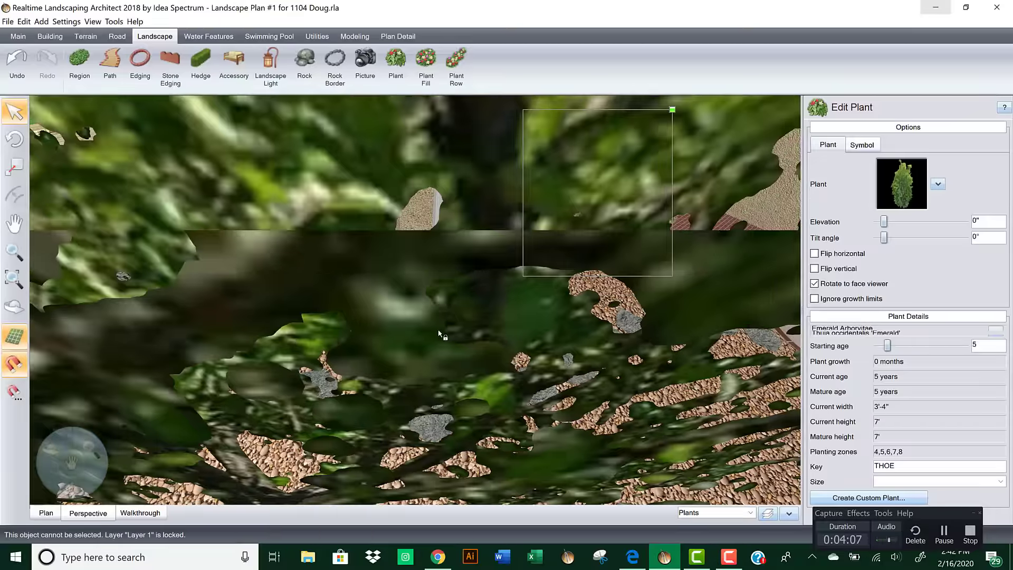
middle_drag(438, 333, 418, 326)
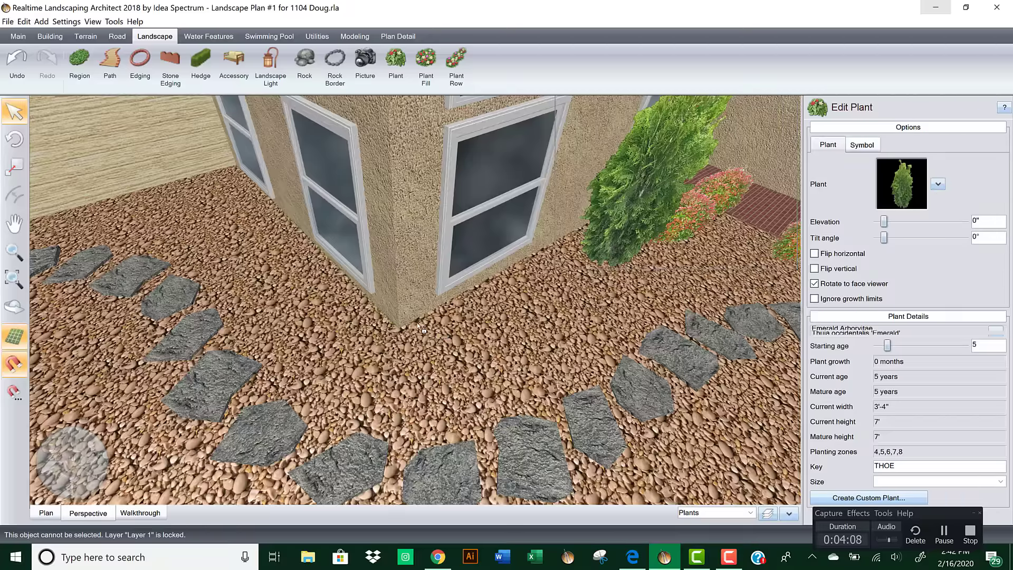
click(457, 62)
click(400, 385)
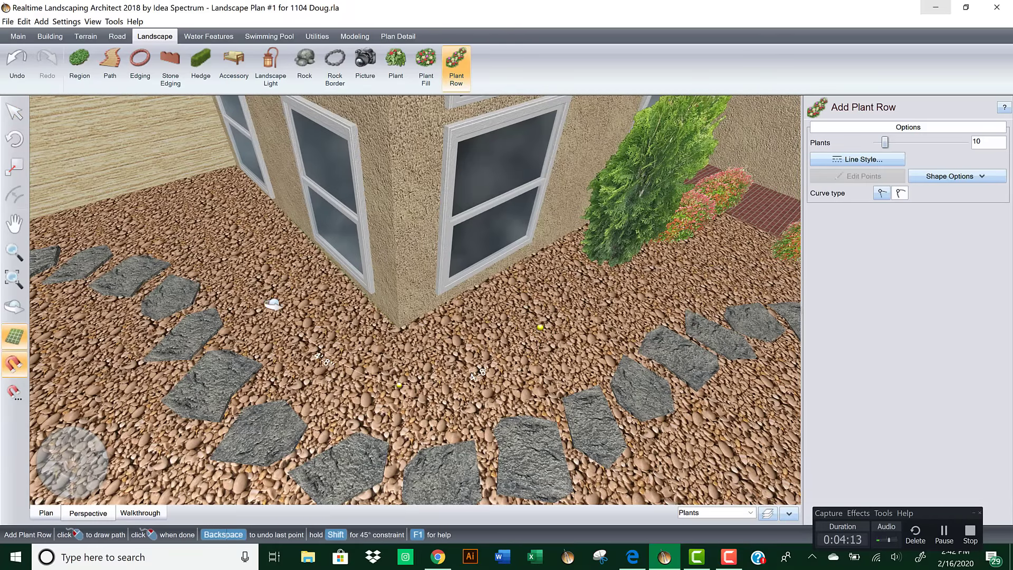
click(273, 306)
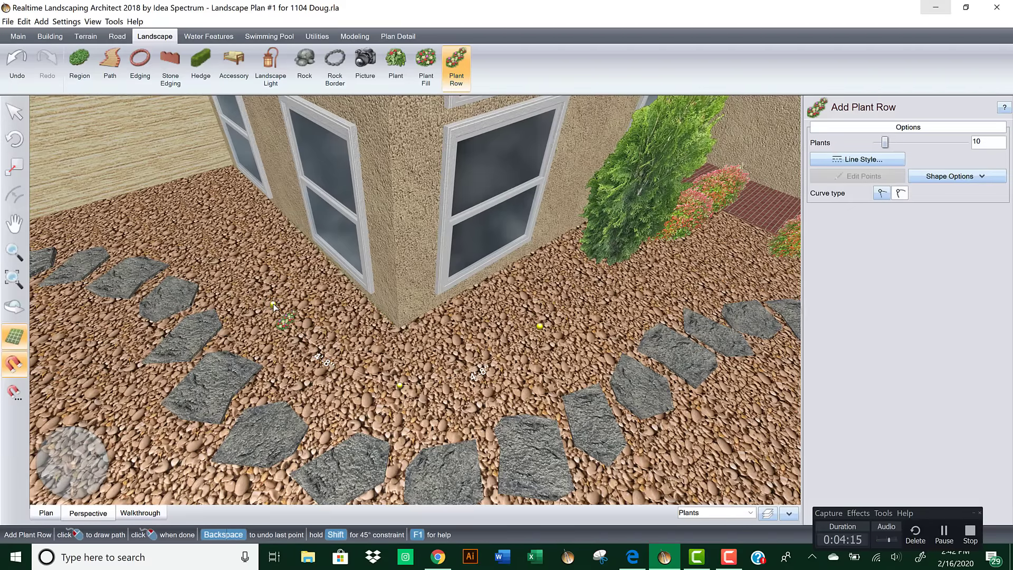
right_click(274, 306)
Step: Set the number of plants in the house corner row to 4
click(878, 144)
click(878, 143)
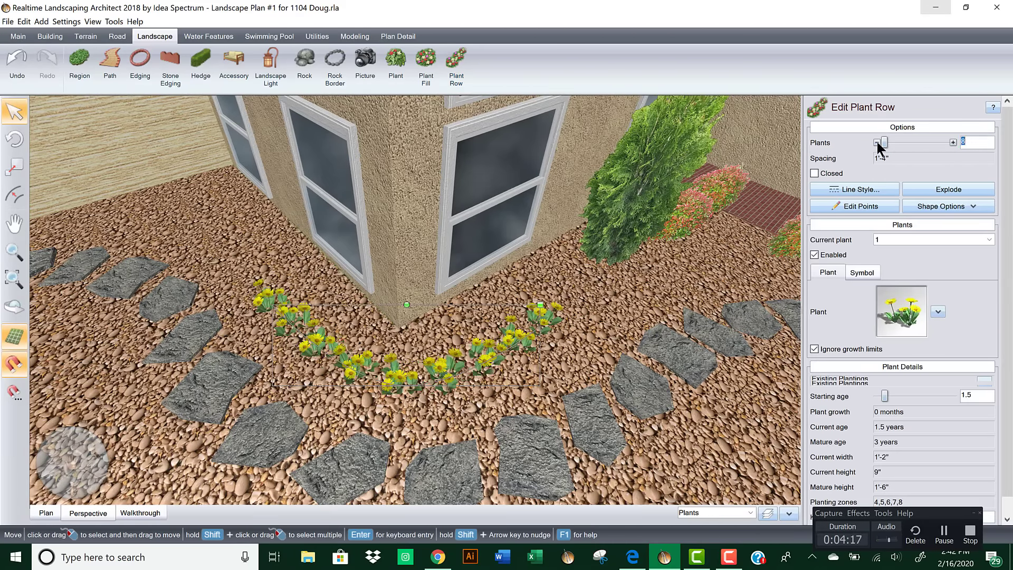
click(878, 143)
click(878, 143)
click(878, 143)
click(878, 142)
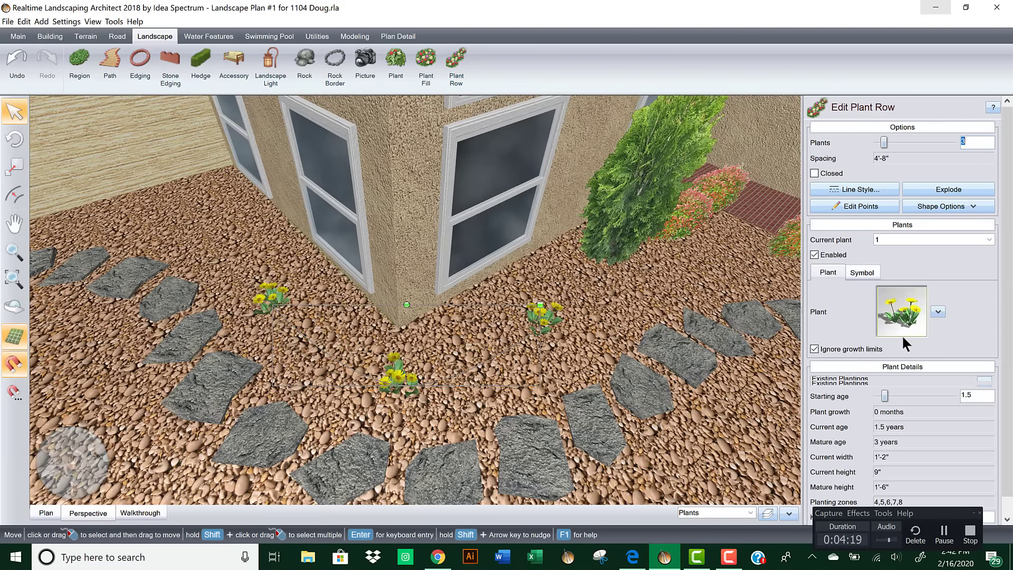
click(953, 142)
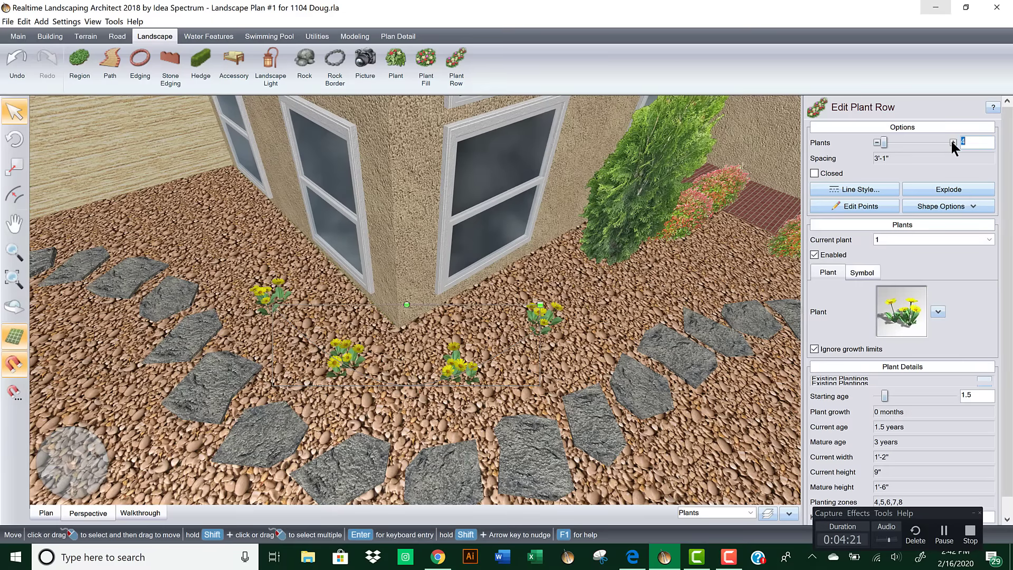
Step: Try Dwarf Mugo Pine2 from the favorite pictures for the house corner row
click(912, 307)
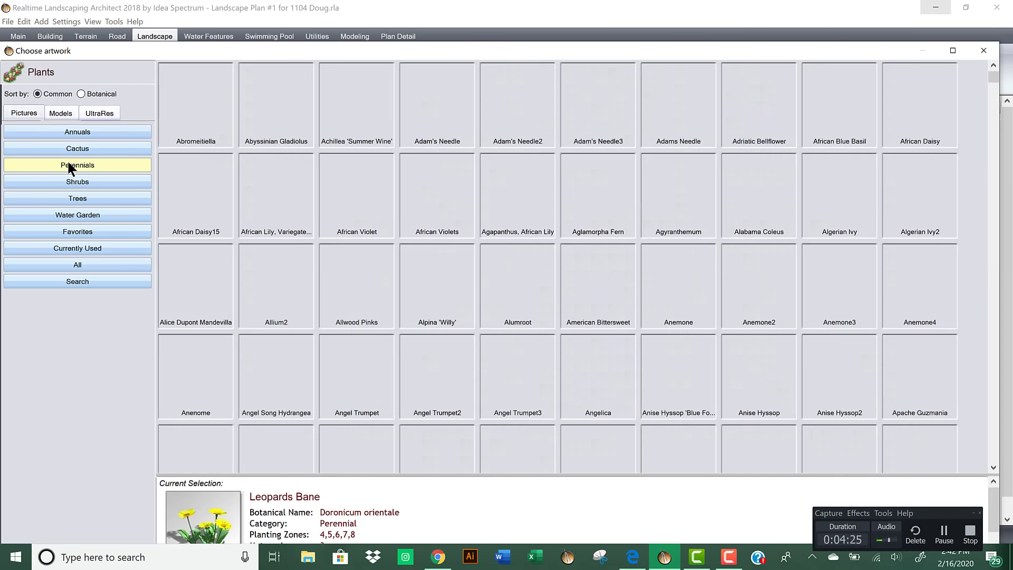
click(93, 244)
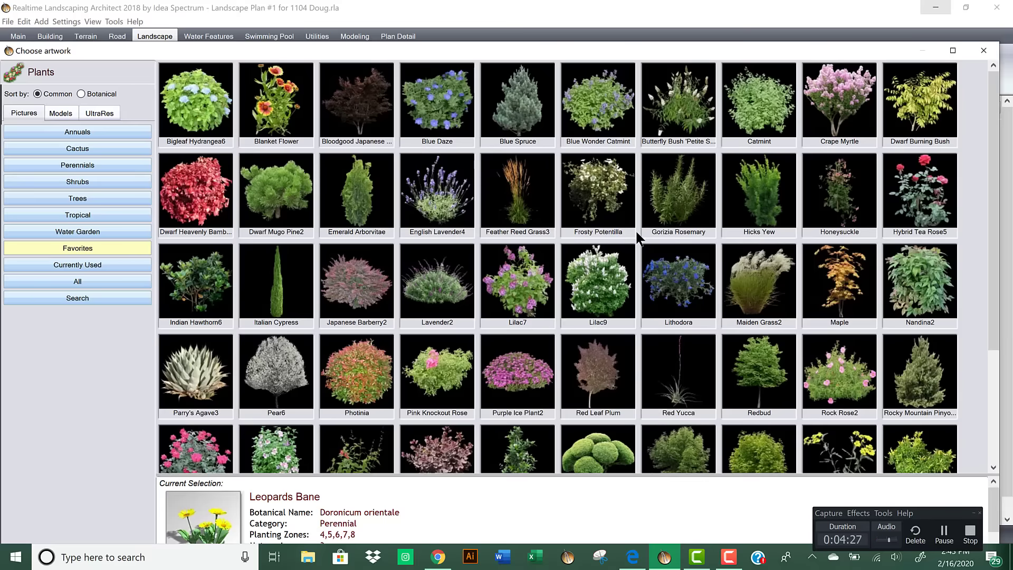
double_click(279, 195)
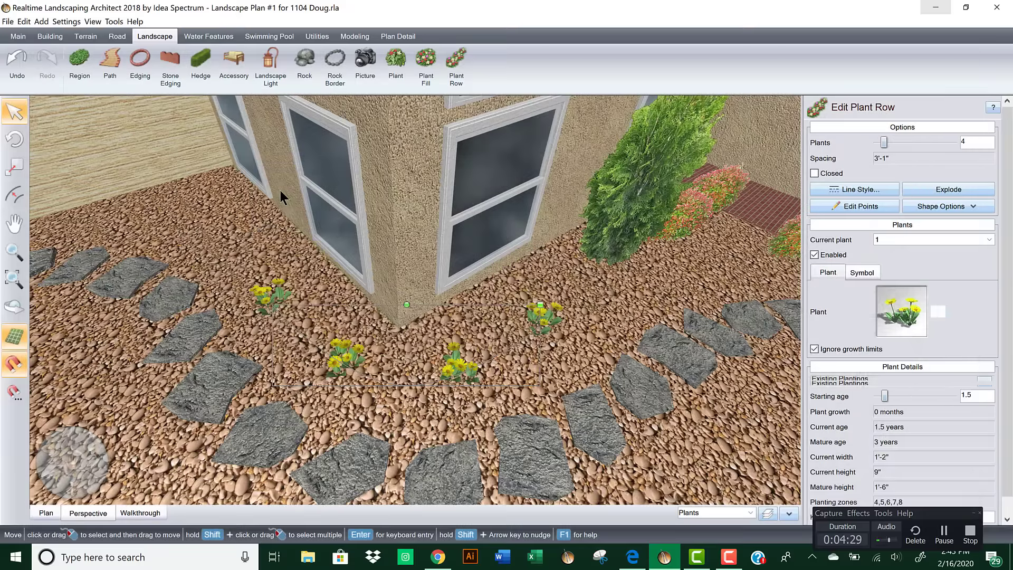
Step: Change the plants in the house corner row to Japanese Barberry2 from the favorite pictures
right_drag(493, 340, 454, 379)
click(901, 311)
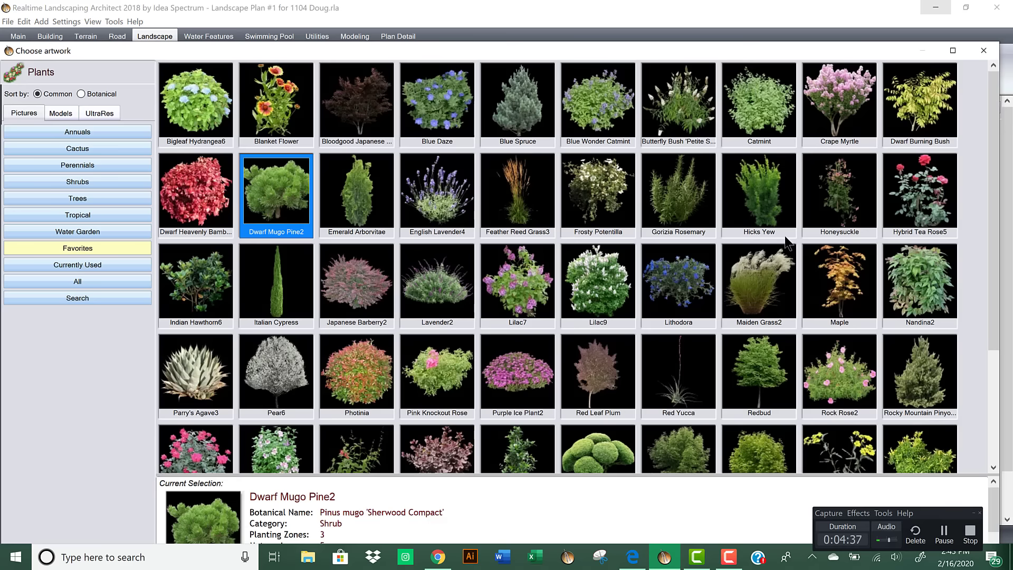
double_click(358, 288)
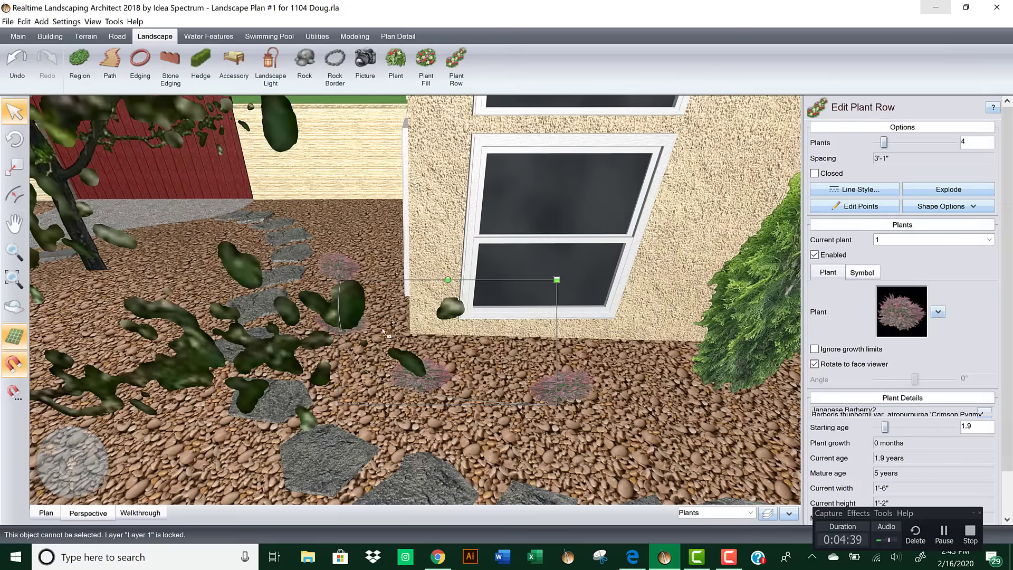
Step: Place a single plant by the side house wall between the two windows and make it a Bloodgood Japanese Maple2
right_drag(446, 346, 568, 359)
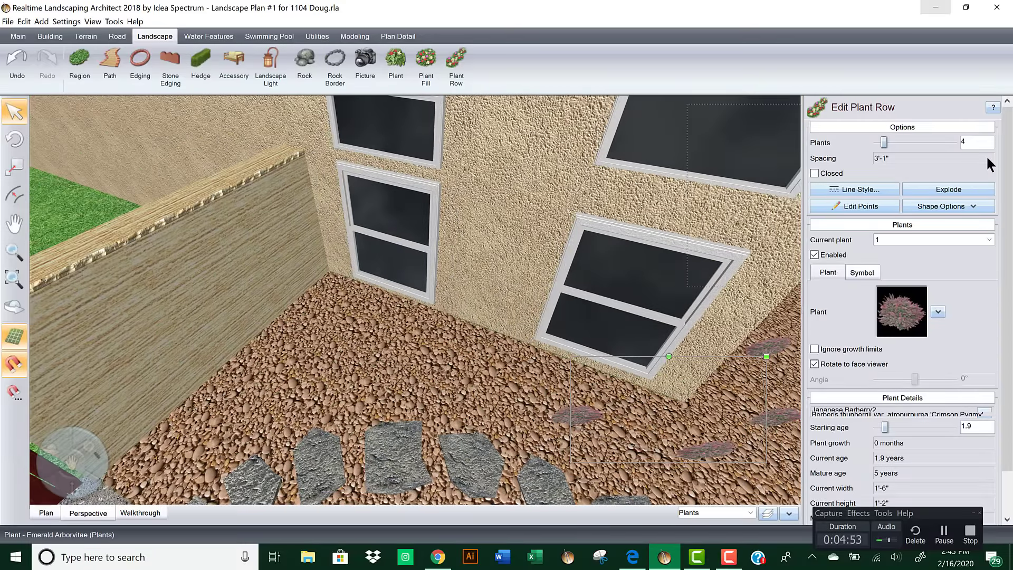
click(393, 71)
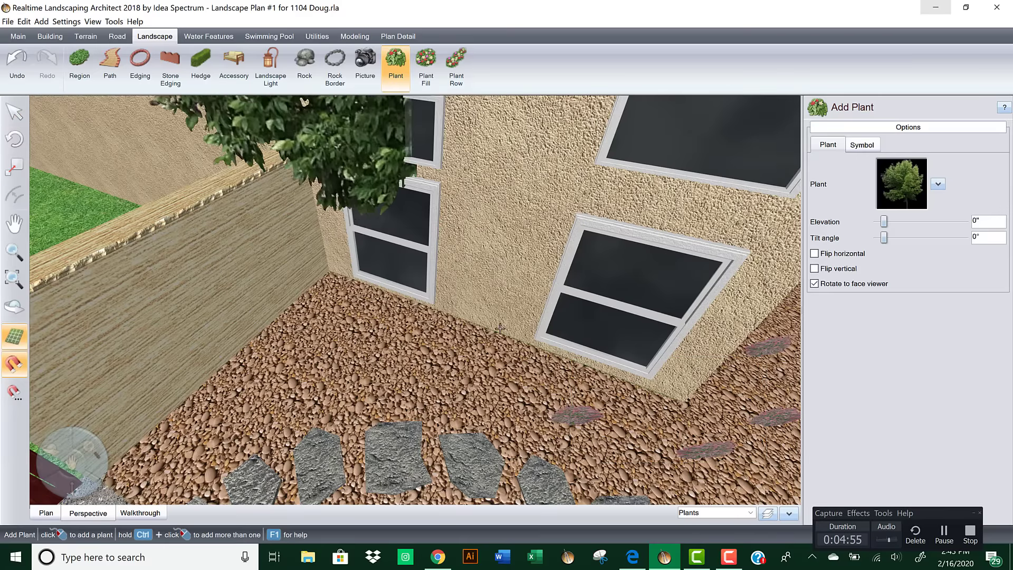
click(474, 361)
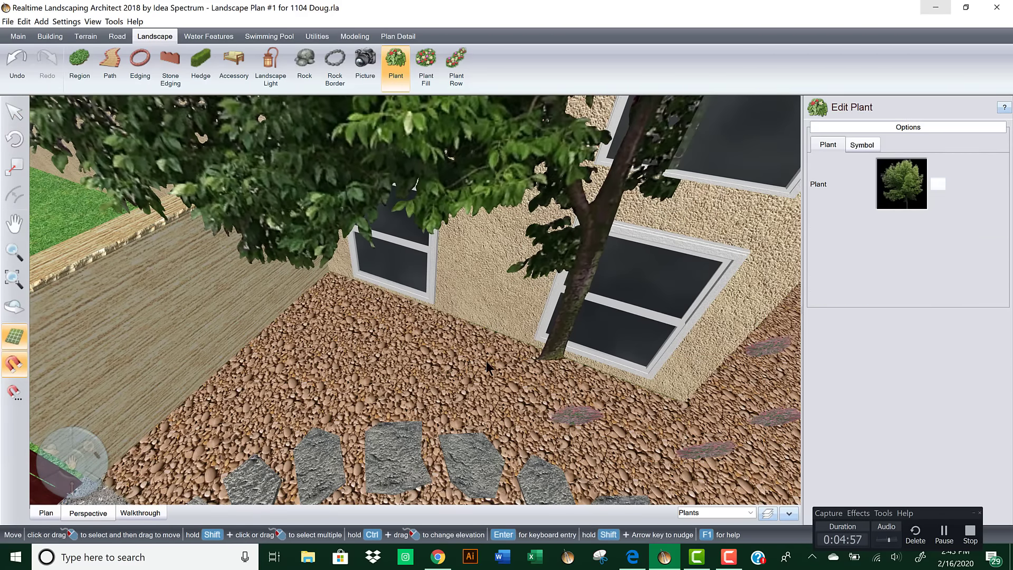
click(896, 188)
double_click(211, 266)
right_drag(487, 317, 560, 310)
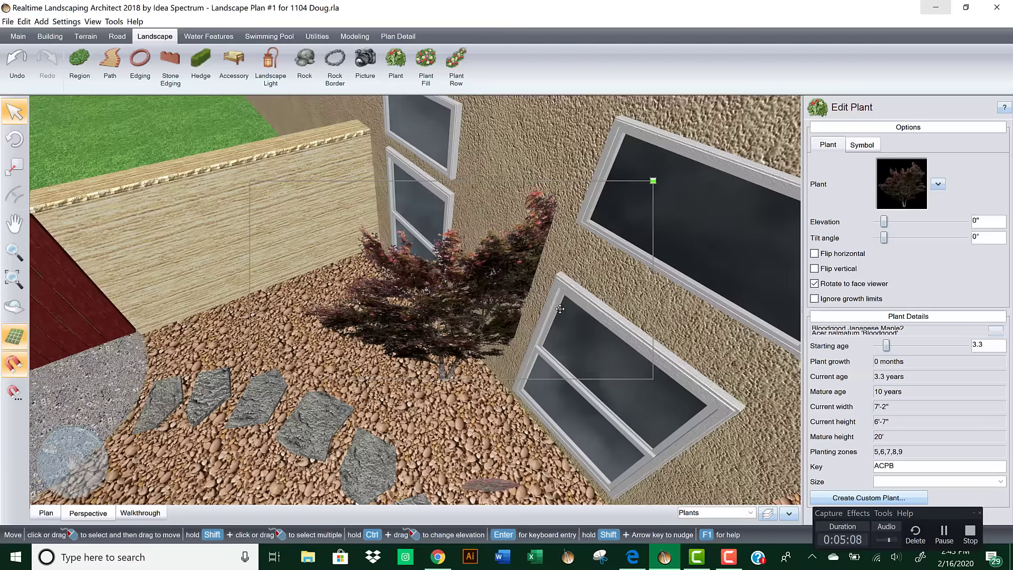
click(877, 346)
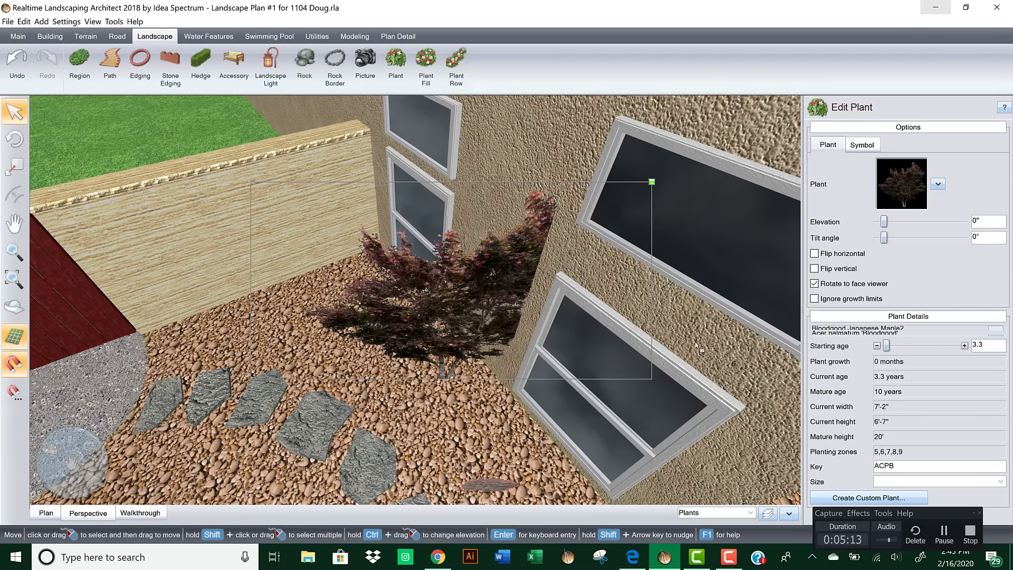
click(964, 345)
Step: Move the Bloodgood Japanese Maple about 6'-3" into the gravel next to the tan wall, near the end of the stepping stones
scroll(606, 304, down, 5)
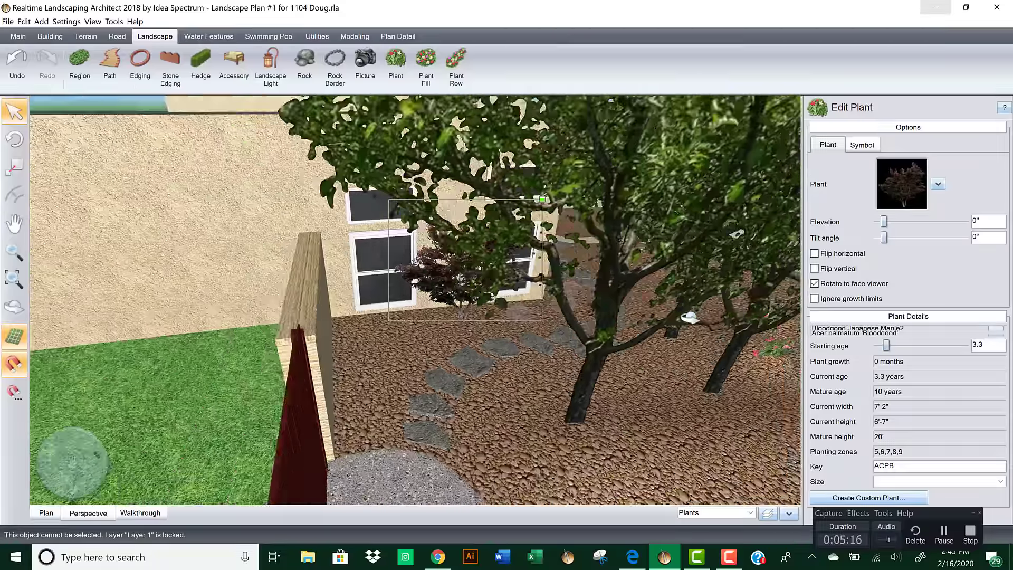
drag(688, 317, 621, 337)
scroll(621, 337, up, 5)
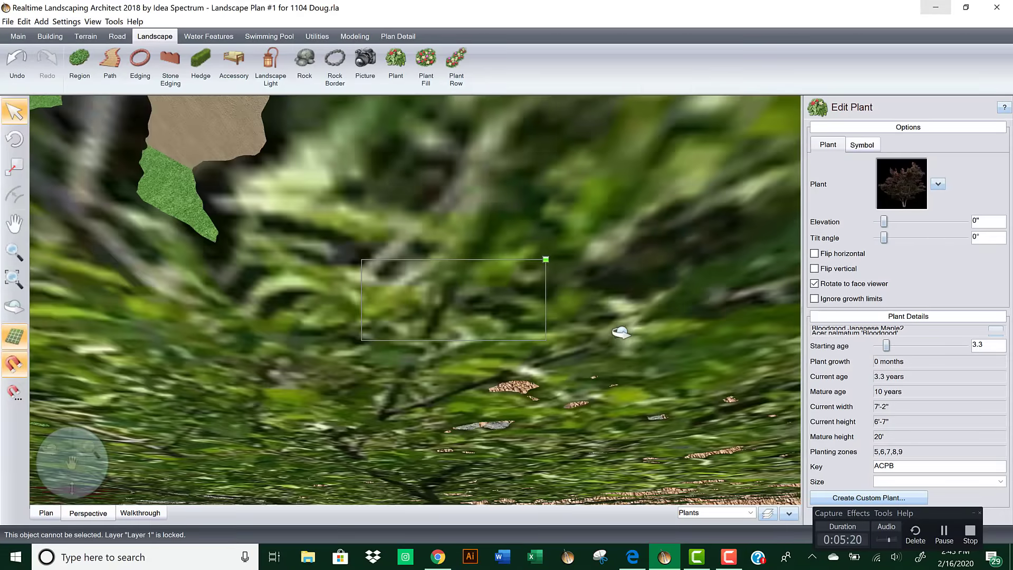
scroll(625, 328, down, 5)
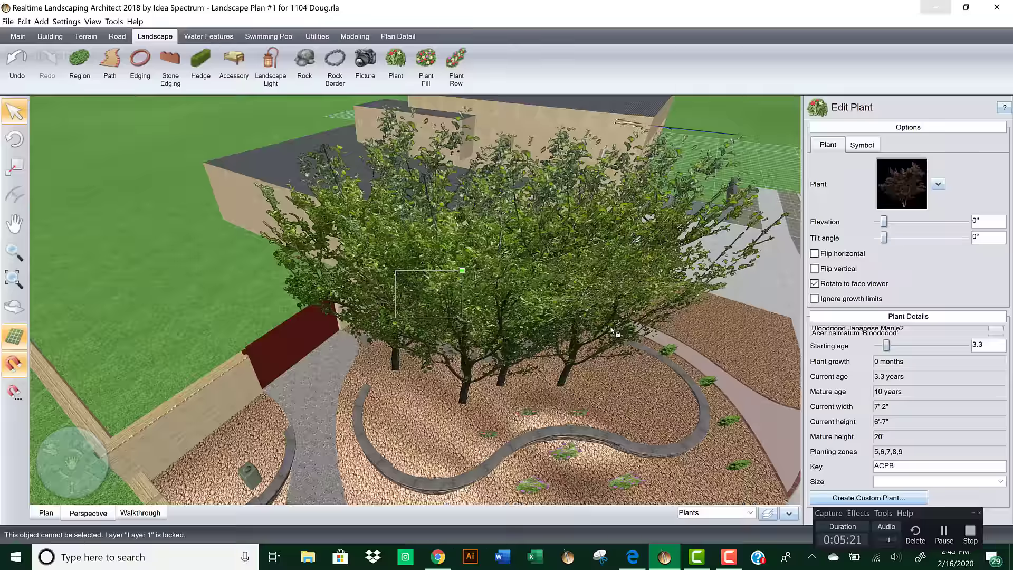
drag(625, 329, 610, 301)
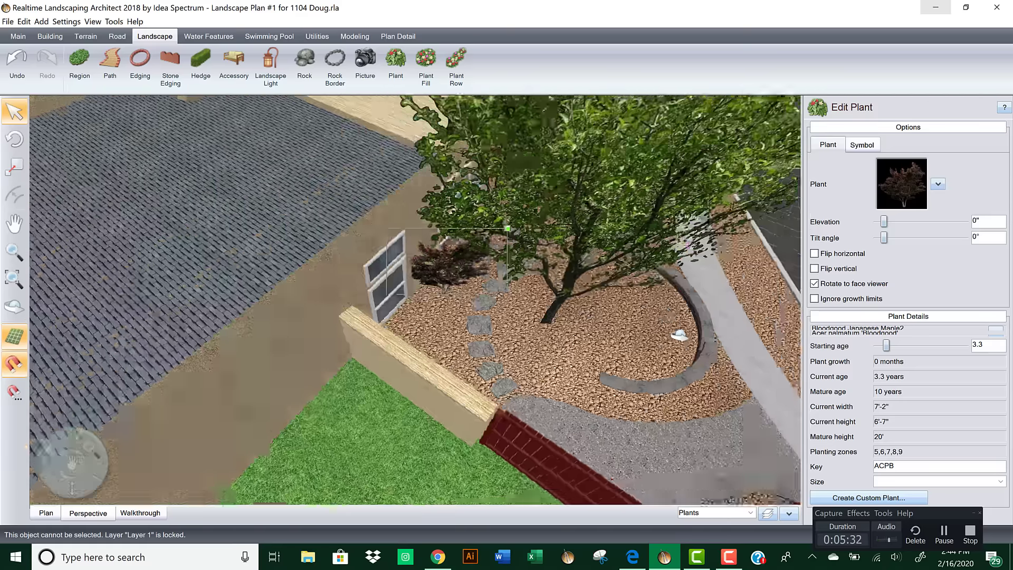
right_drag(680, 336, 674, 353)
middle_drag(508, 378, 430, 423)
drag(353, 322, 388, 423)
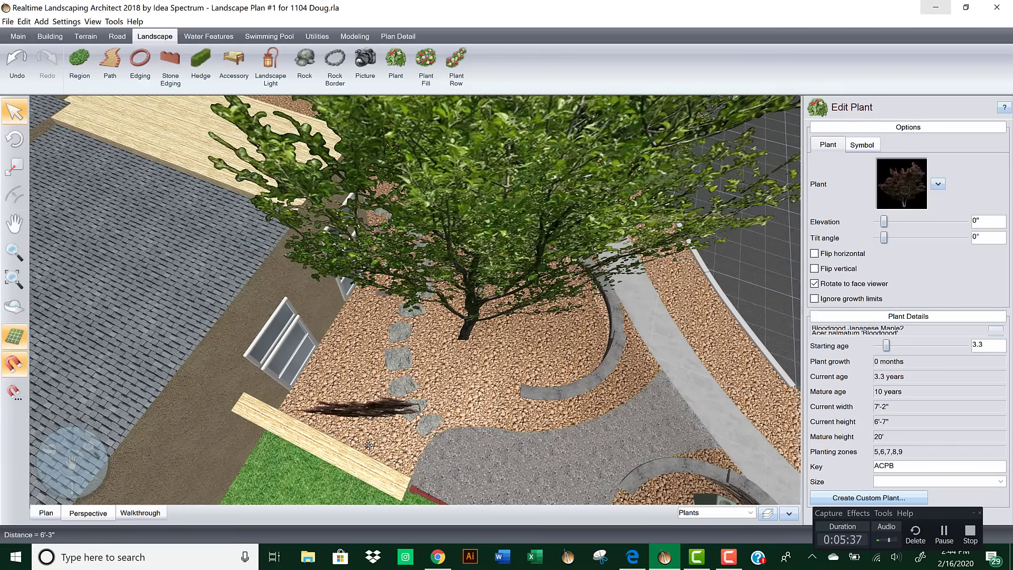
Step: Draw a zigzag plant row in the gravel in front of the Japanese maple, between the stepping stones and the house wall
right_drag(467, 430, 400, 356)
scroll(400, 359, up, 10)
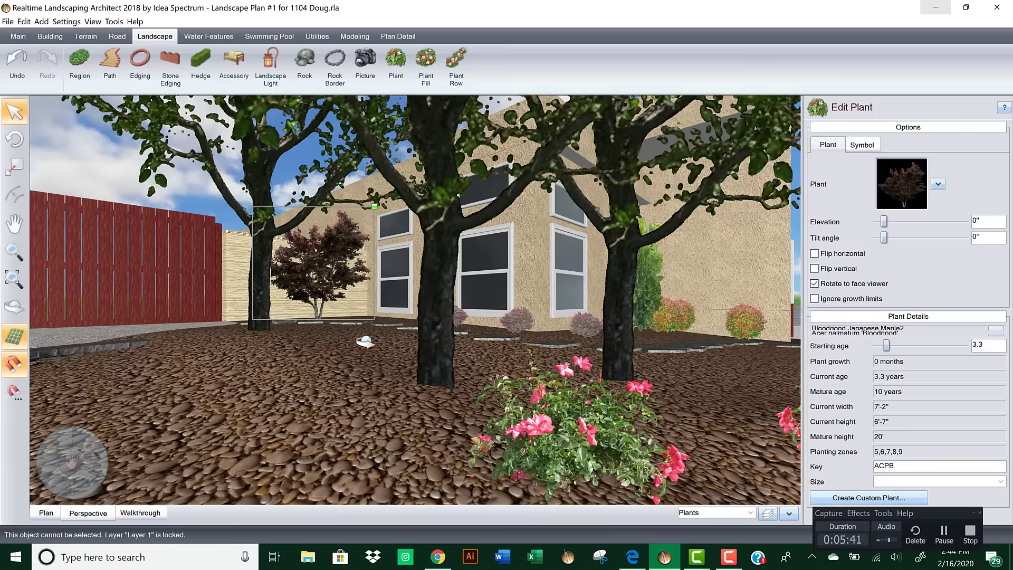
scroll(396, 317, up, 5)
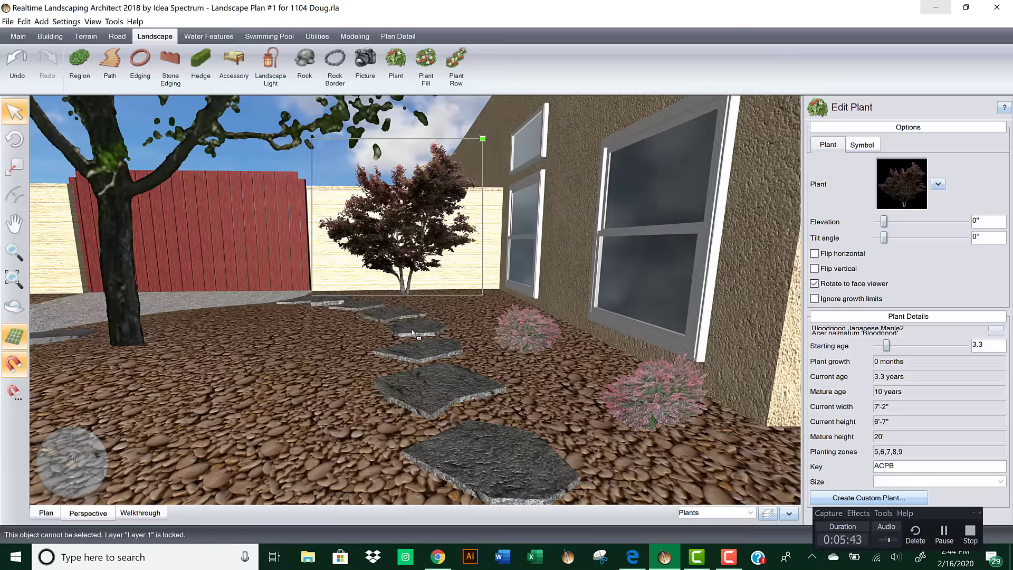
scroll(406, 335, up, 5)
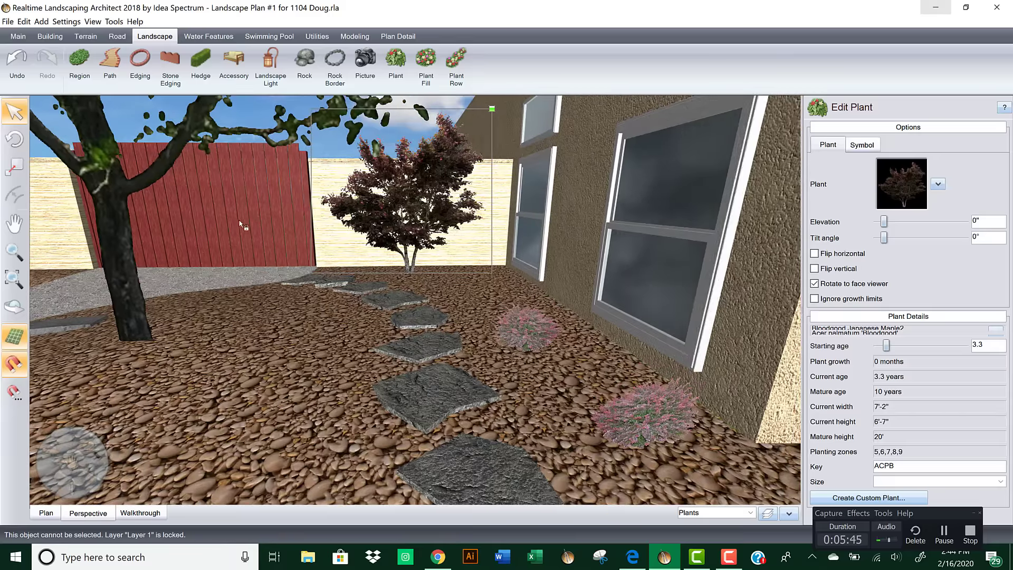
scroll(317, 314, up, 8)
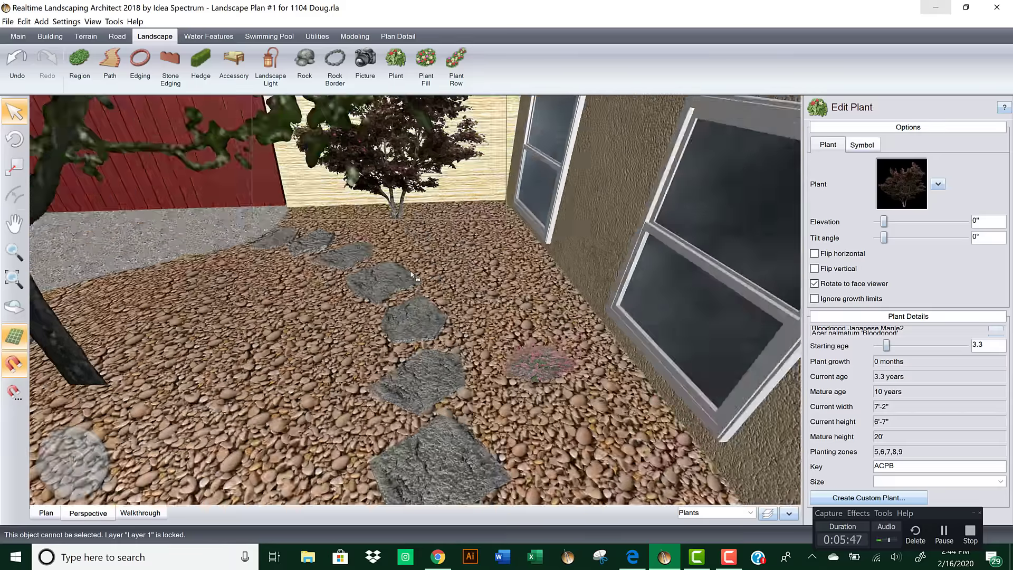
scroll(412, 274, up, 8)
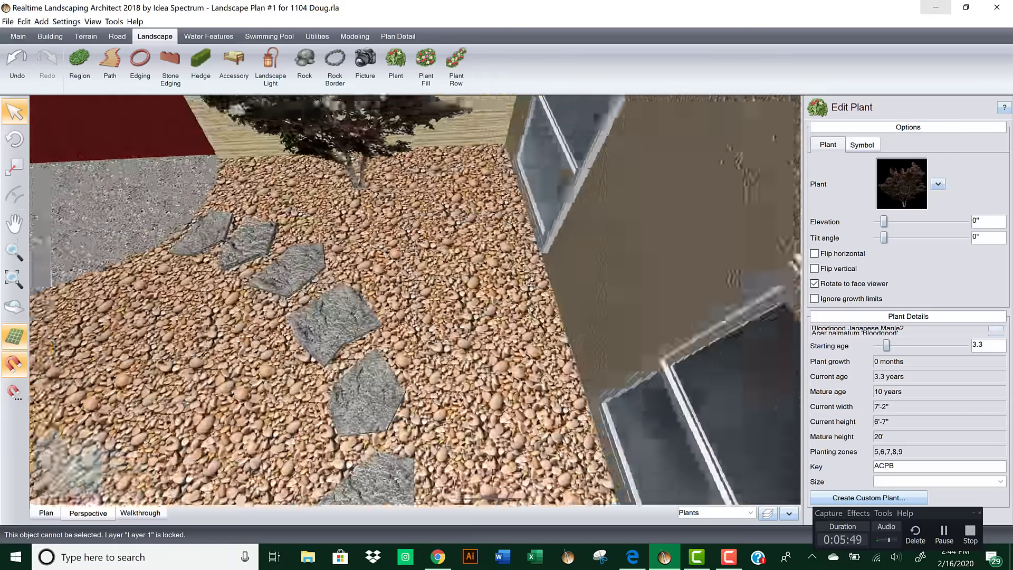
middle_drag(400, 223, 458, 252)
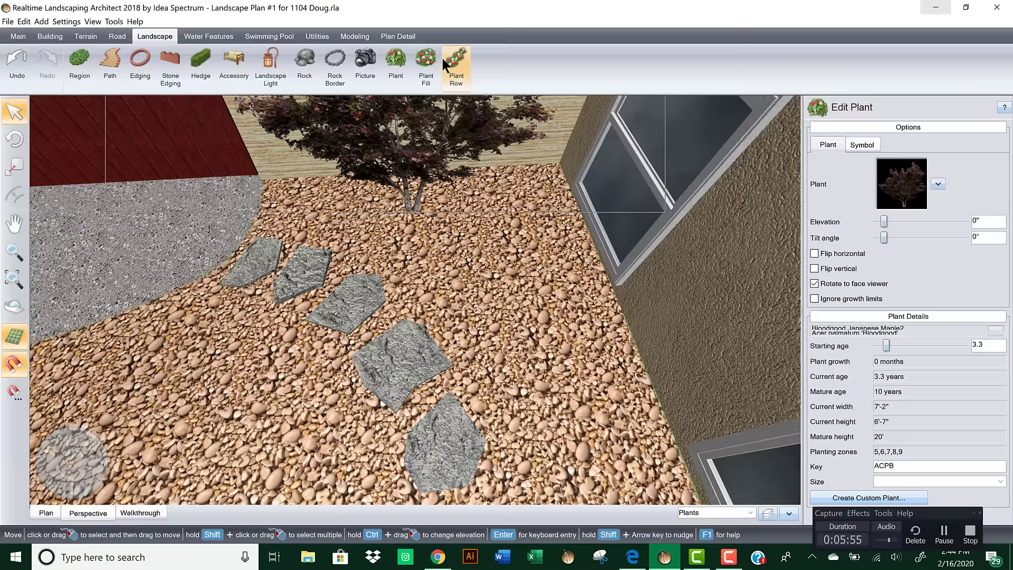
click(456, 62)
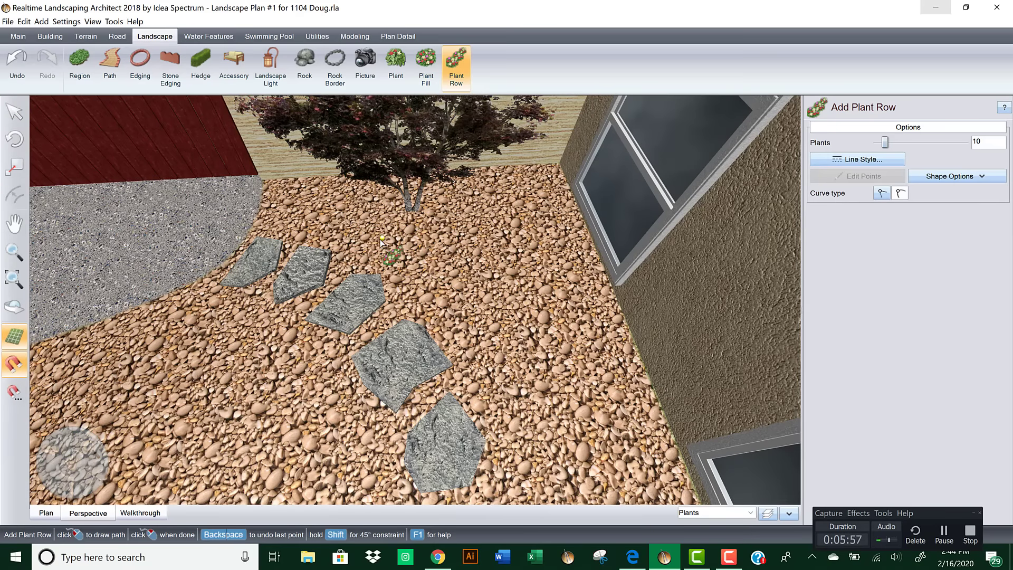
click(381, 239)
click(438, 287)
click(447, 247)
click(470, 278)
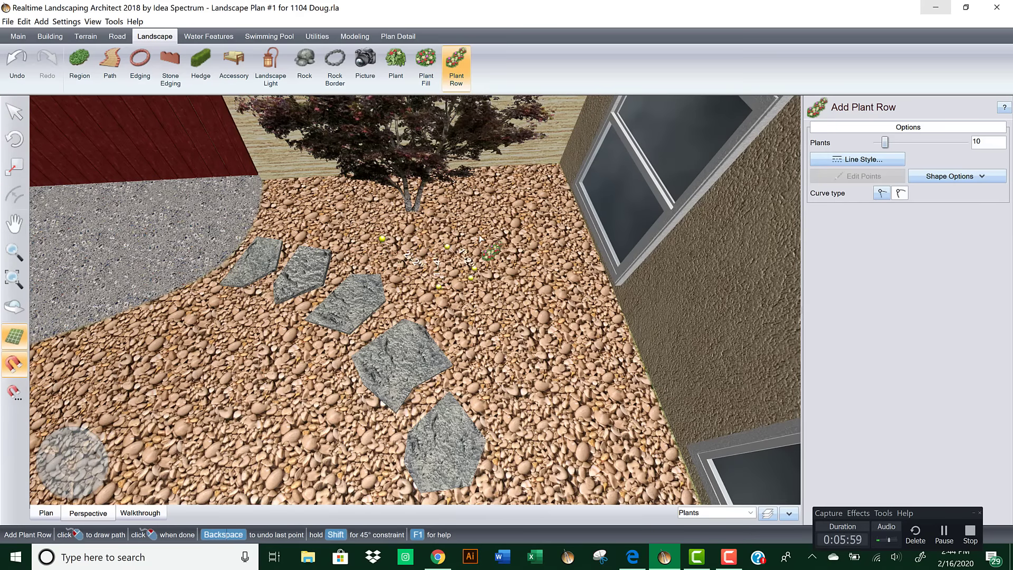
click(480, 241)
click(481, 214)
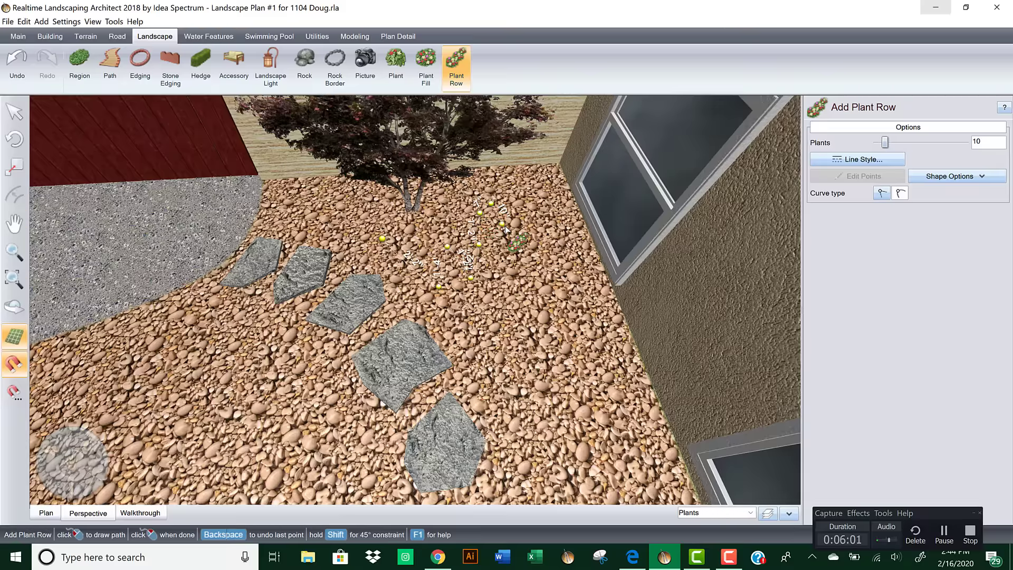
right_click(501, 214)
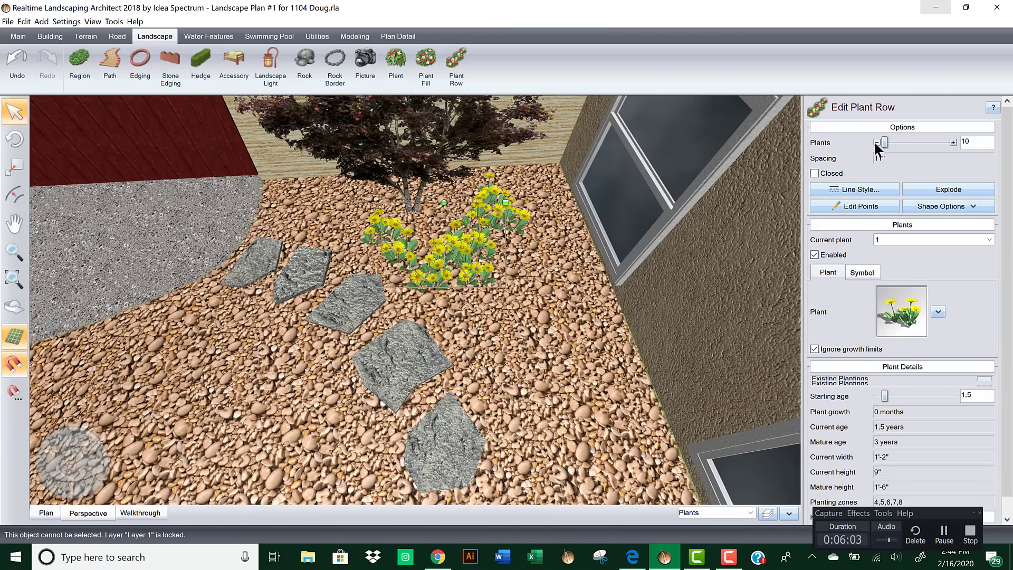
Step: Set the number of plants in the zigzag row by the Japanese maple to 6
click(875, 142)
click(875, 142)
click(874, 142)
click(874, 142)
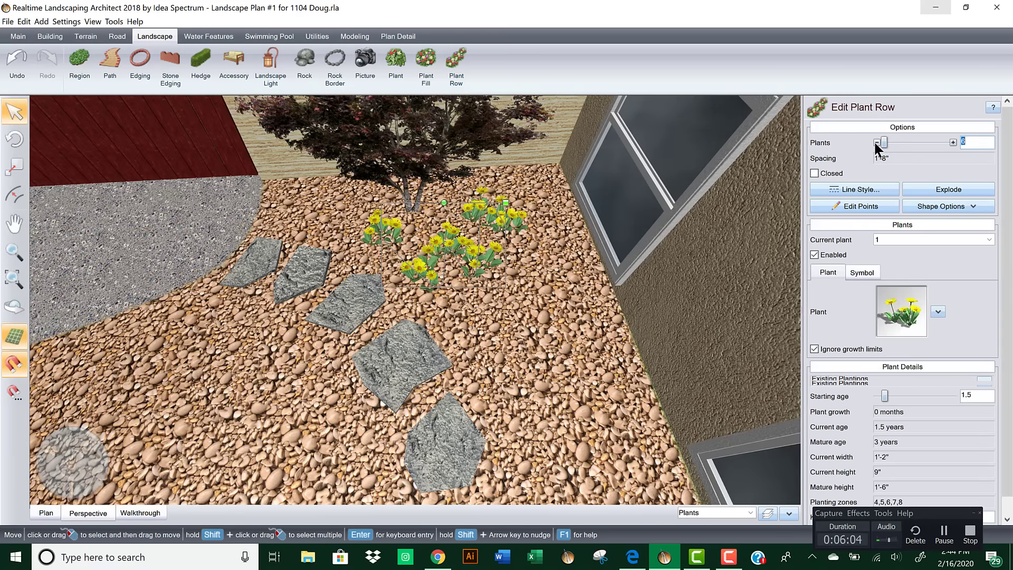
Step: Change the plants in the zigzag row by the Japanese maple to Blue Wonder Catmint with a starting age of 2
click(901, 311)
click(21, 112)
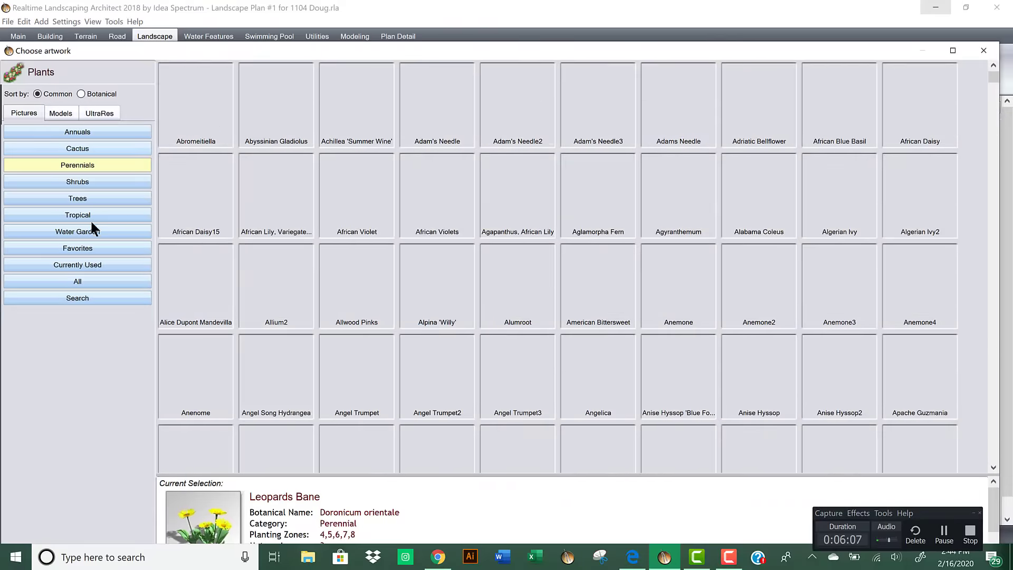
click(88, 246)
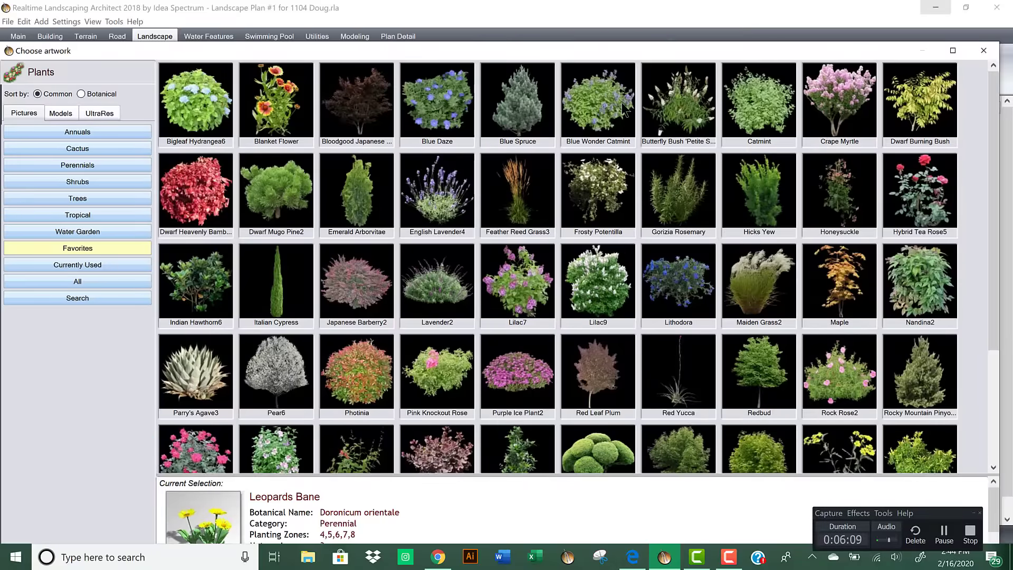
double_click(602, 101)
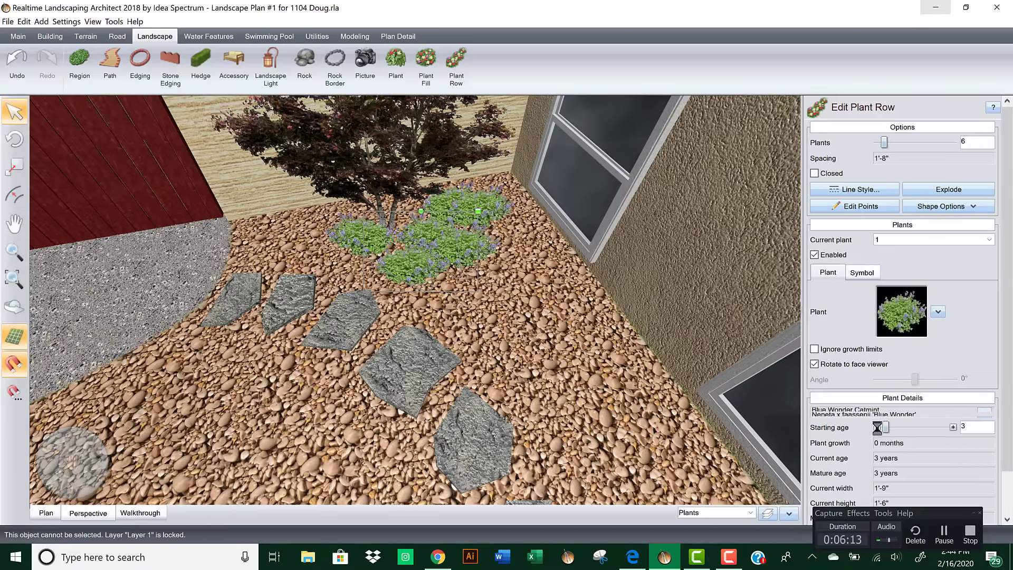
click(877, 426)
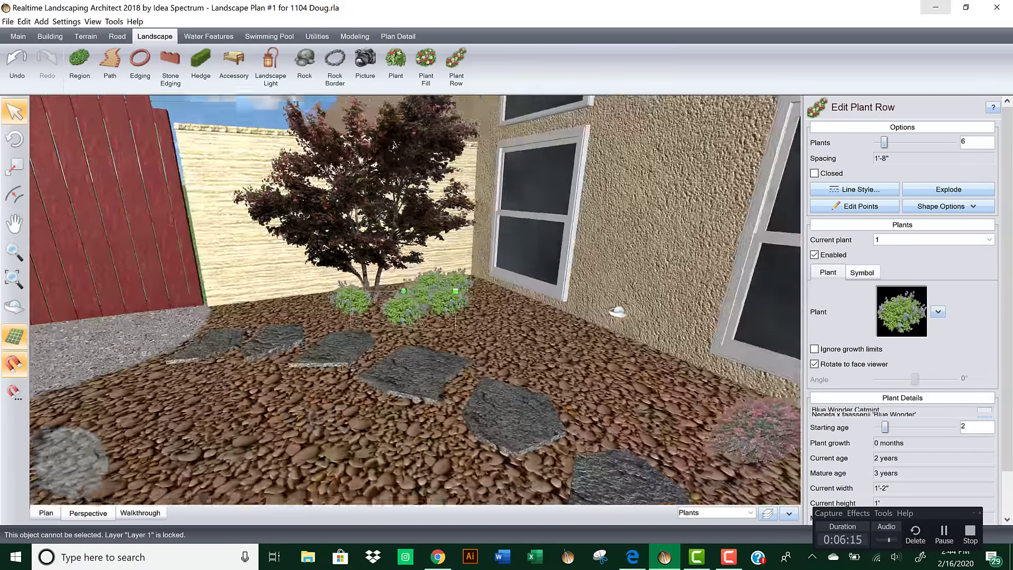
Step: Set the number of plants in the catmint row to 5
middle_drag(618, 311, 641, 313)
middle_drag(545, 316, 582, 315)
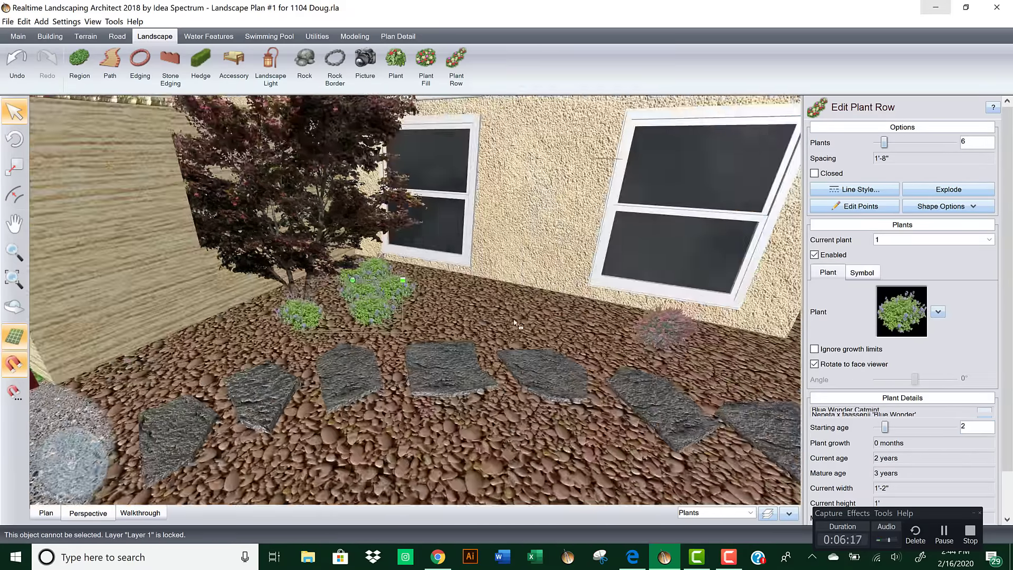
scroll(519, 322, down, 5)
middle_drag(519, 323, 554, 364)
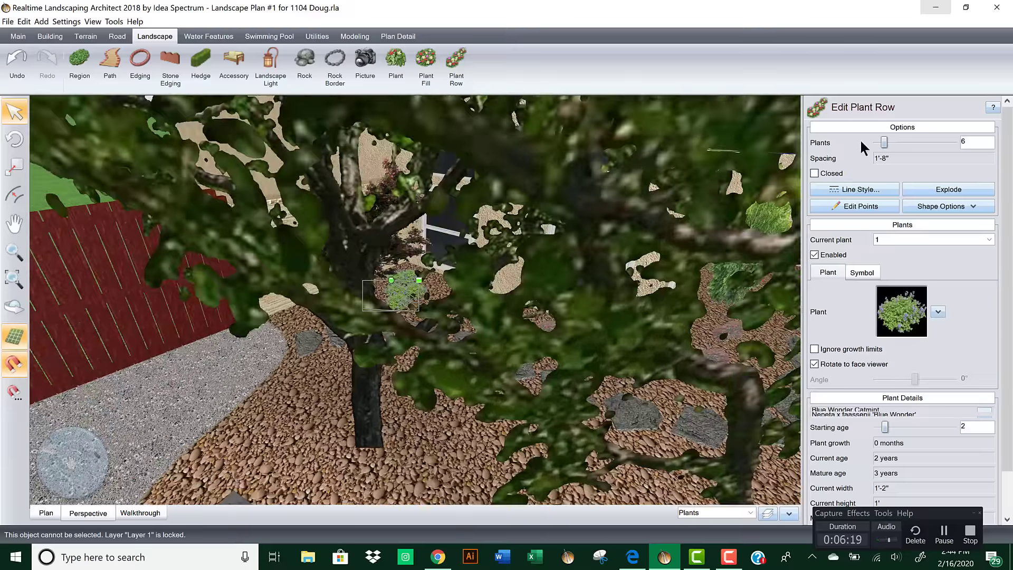
scroll(473, 347, up, 5)
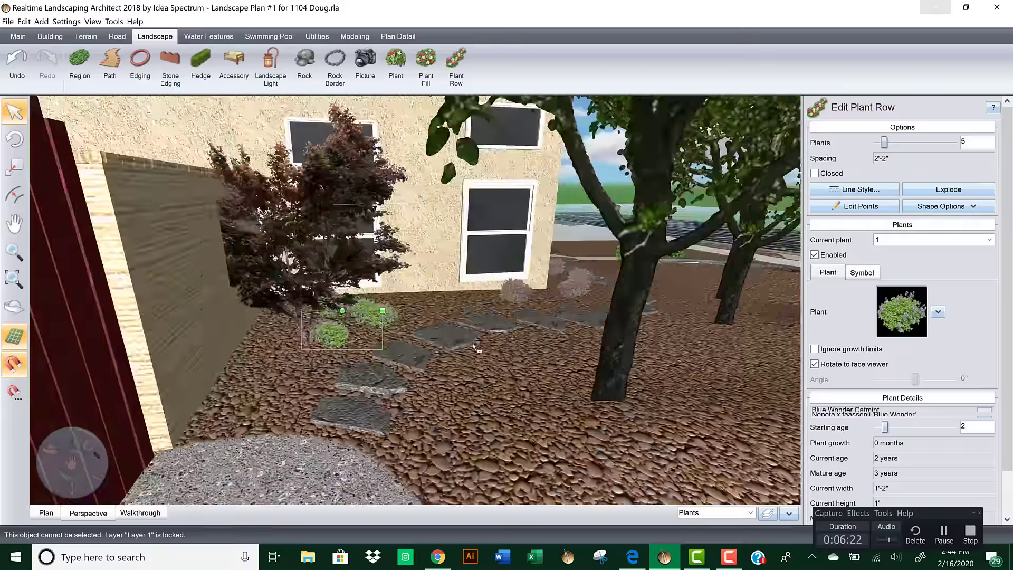
middle_drag(474, 346, 762, 301)
Step: Reposition the points of the catmint row to spread its plants farther apart in front of the Japanese maple
click(857, 207)
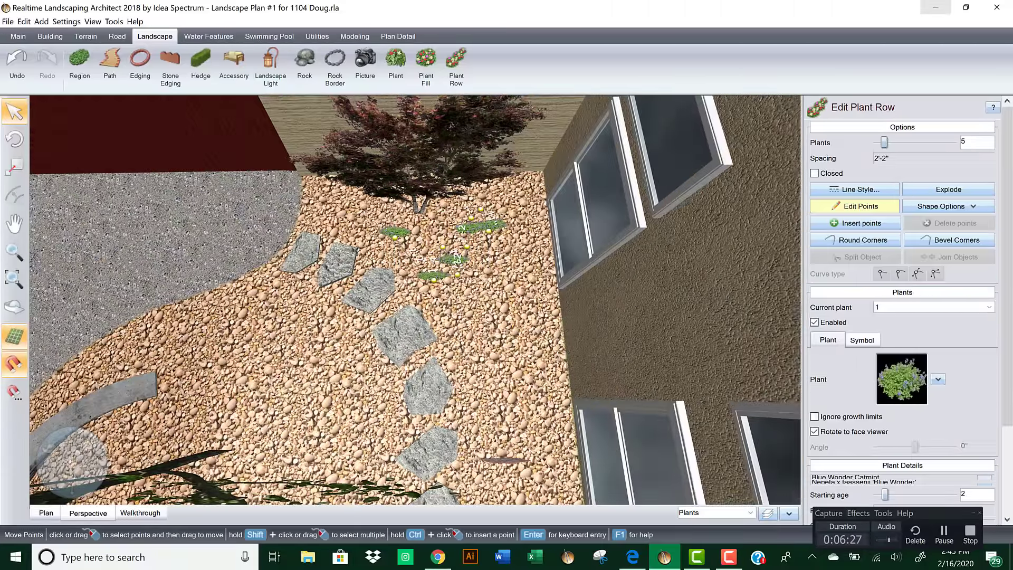
drag(467, 258, 481, 266)
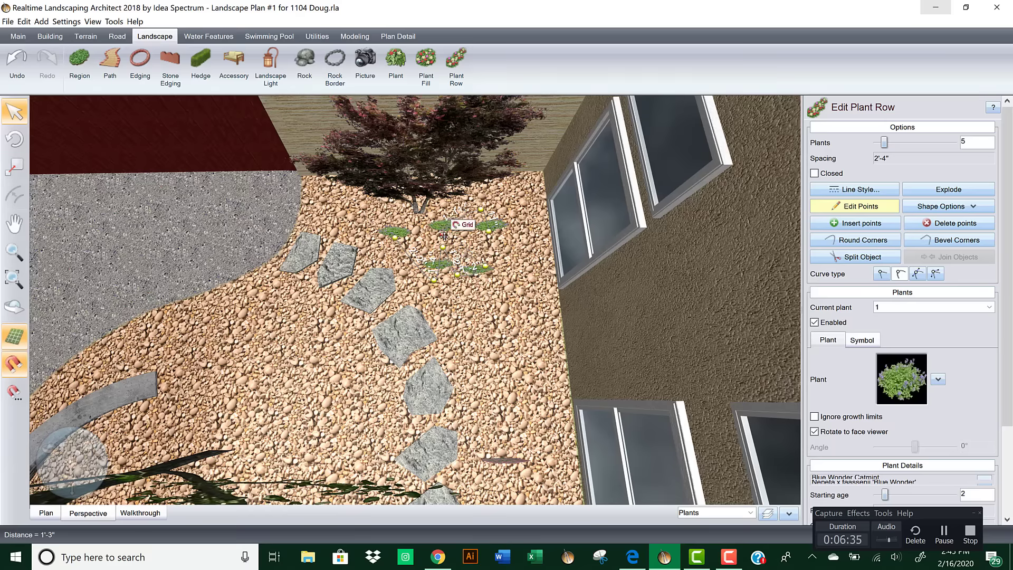
scroll(447, 245, up, 5)
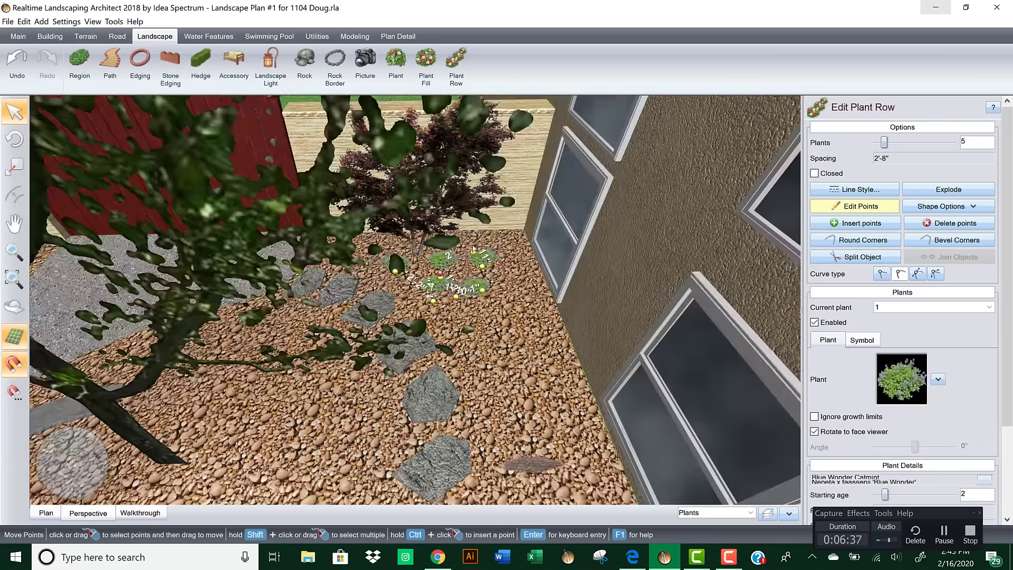
scroll(496, 303, down, 10)
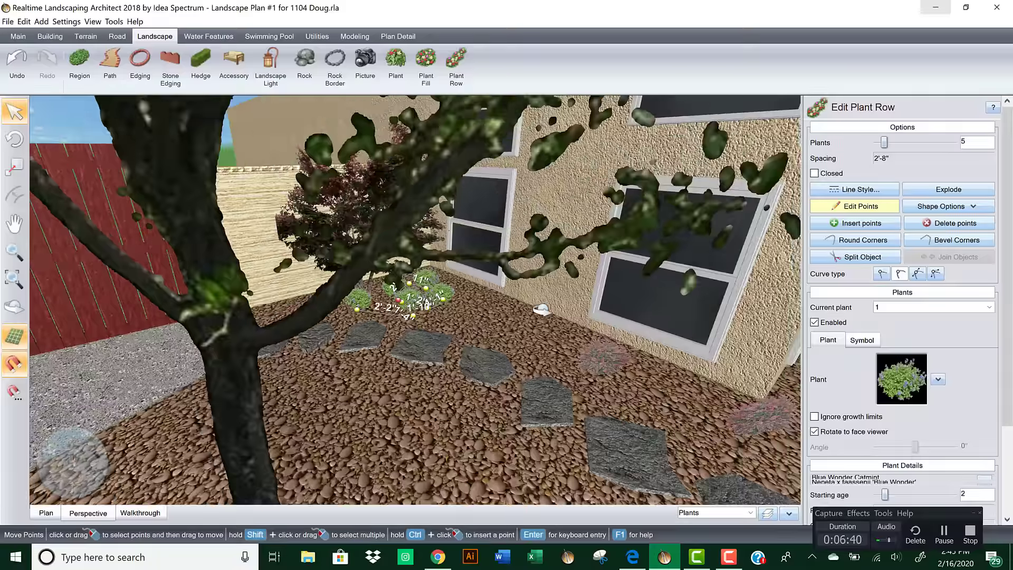
middle_drag(542, 310, 569, 312)
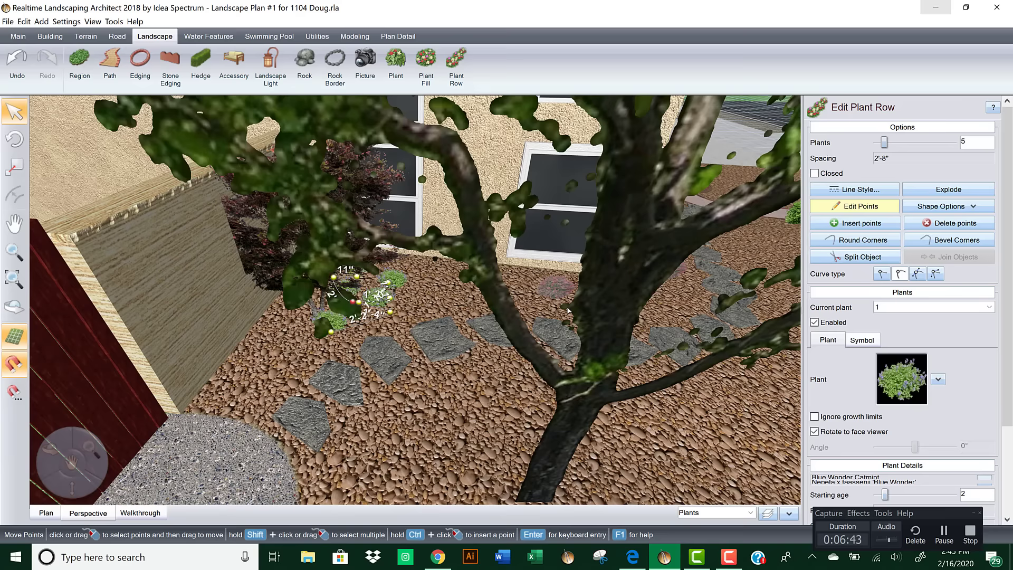
scroll(607, 274, up, 6)
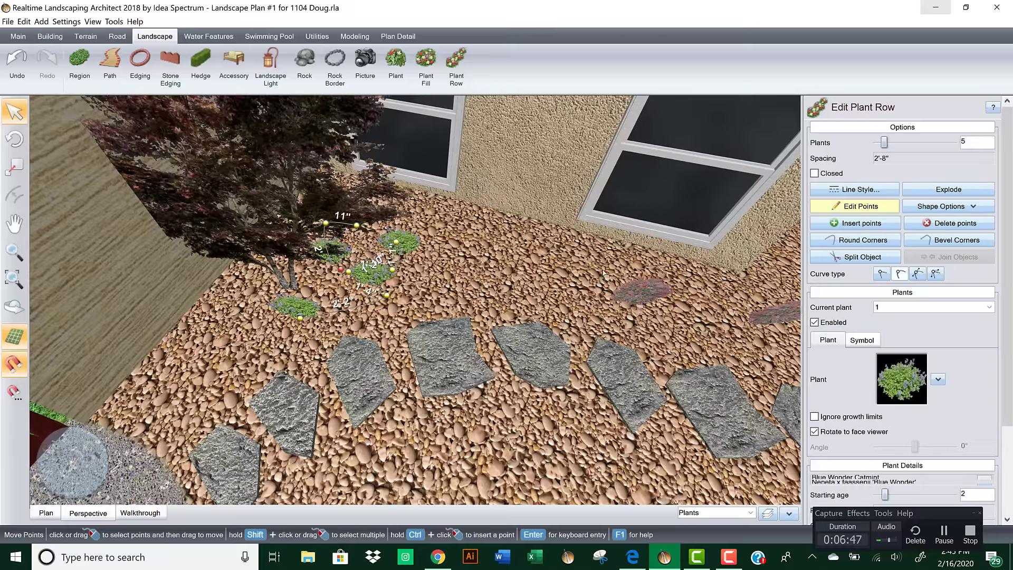
scroll(580, 295, down, 5)
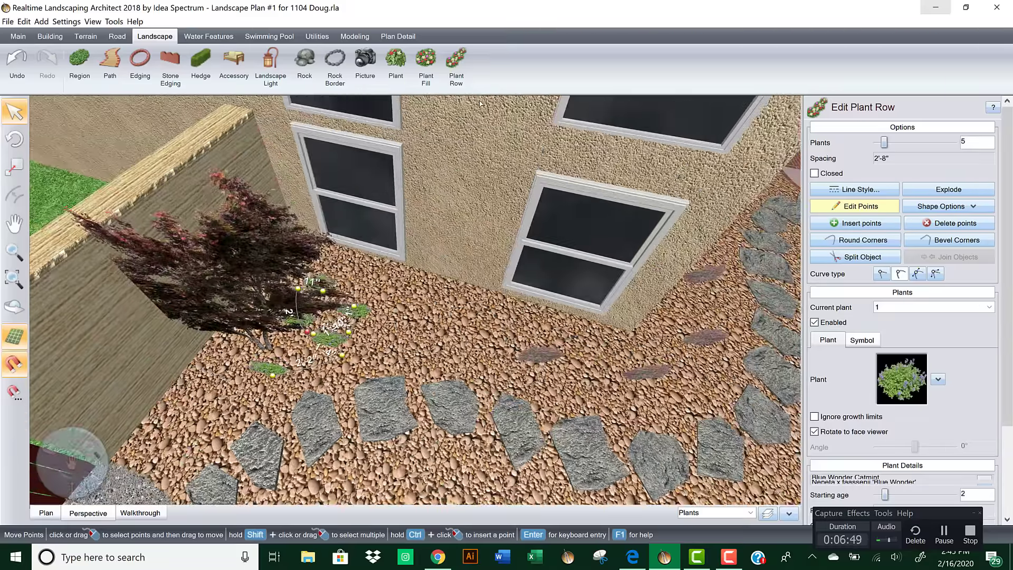
Step: Place a single Nandina2 from the favorites by the house wall between the two windows and set its starting age to 3.2
click(396, 66)
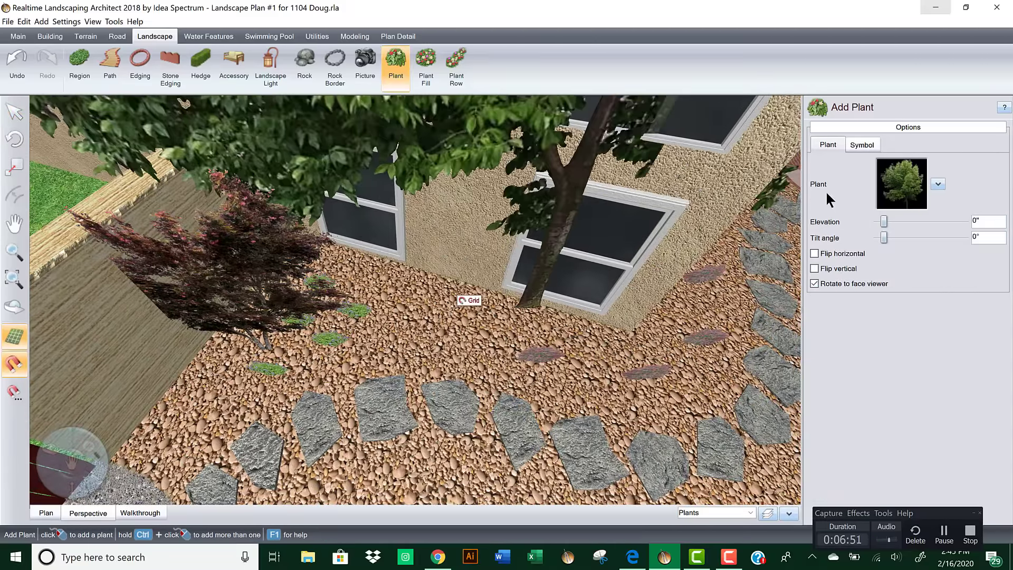
click(901, 183)
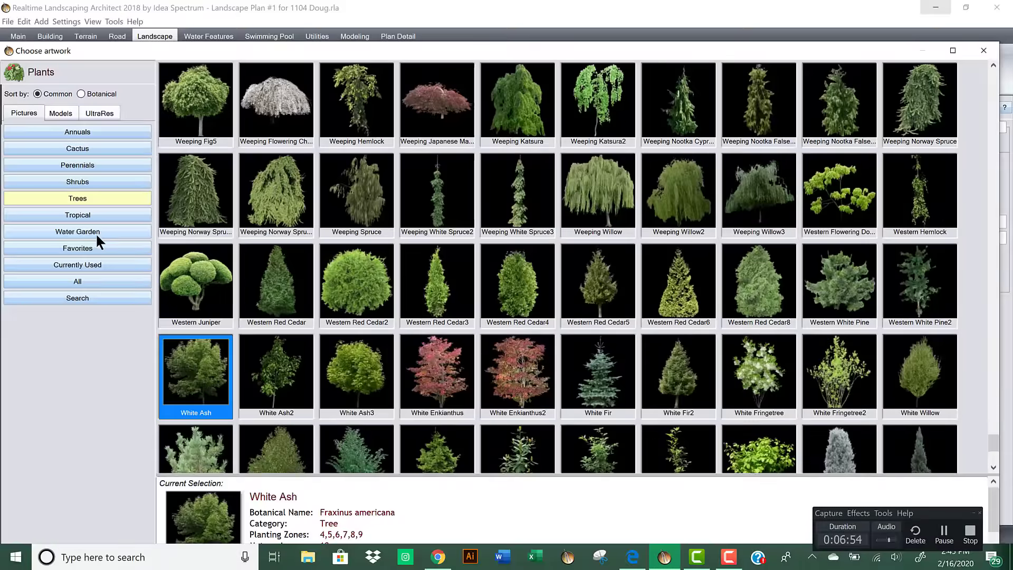
click(90, 247)
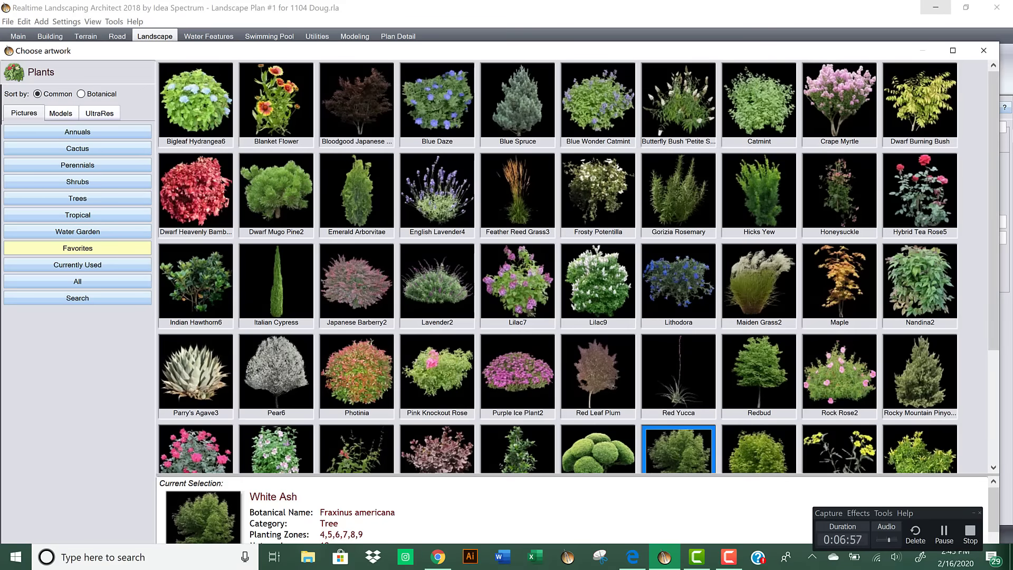
scroll(985, 154, down, 1)
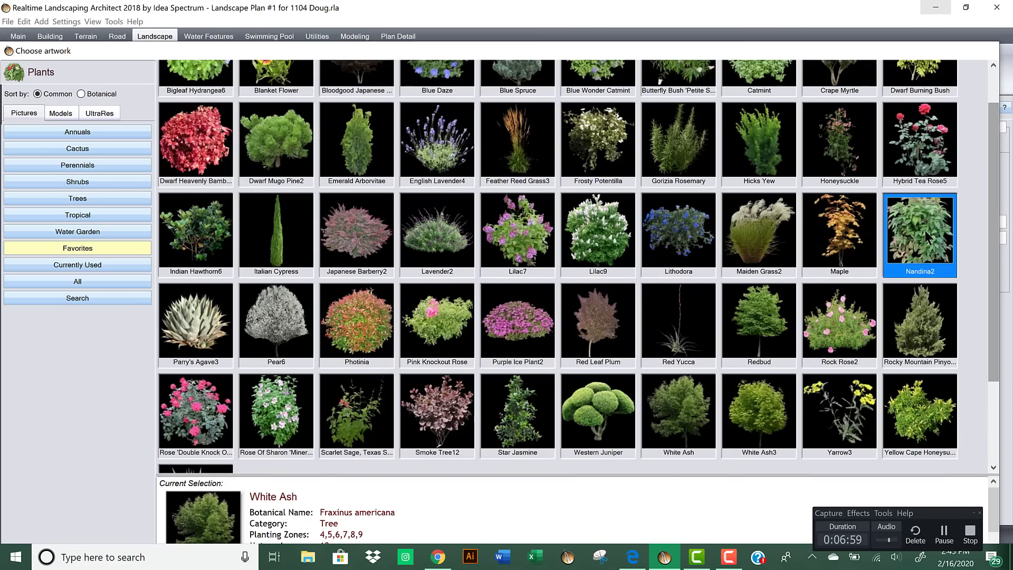
double_click(927, 239)
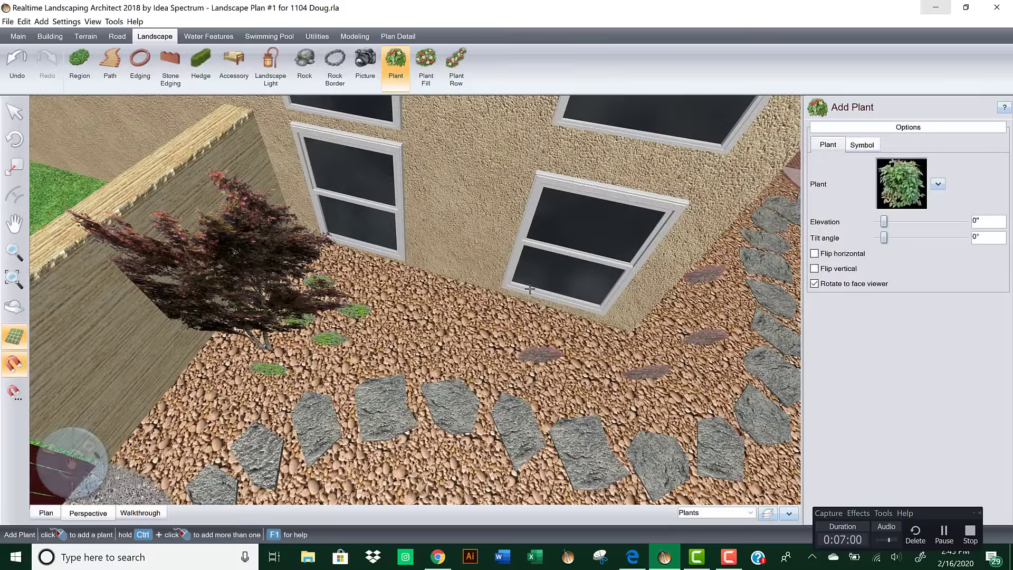
click(442, 312)
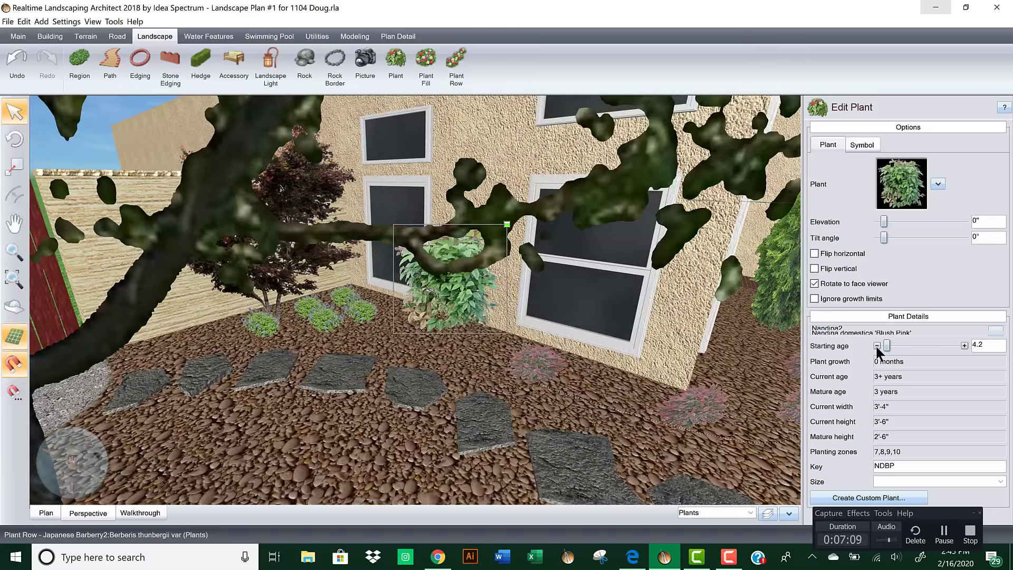
click(877, 345)
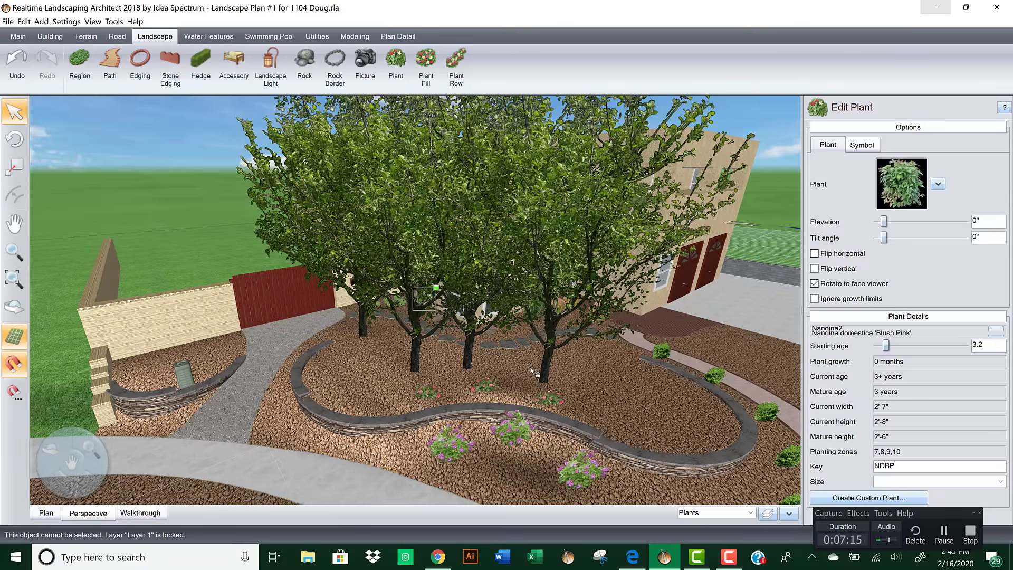
Step: Put a copy of the Nandina in the small walled gravel bed by the red gate, next to the air conditioning unit
drag(429, 294, 234, 368)
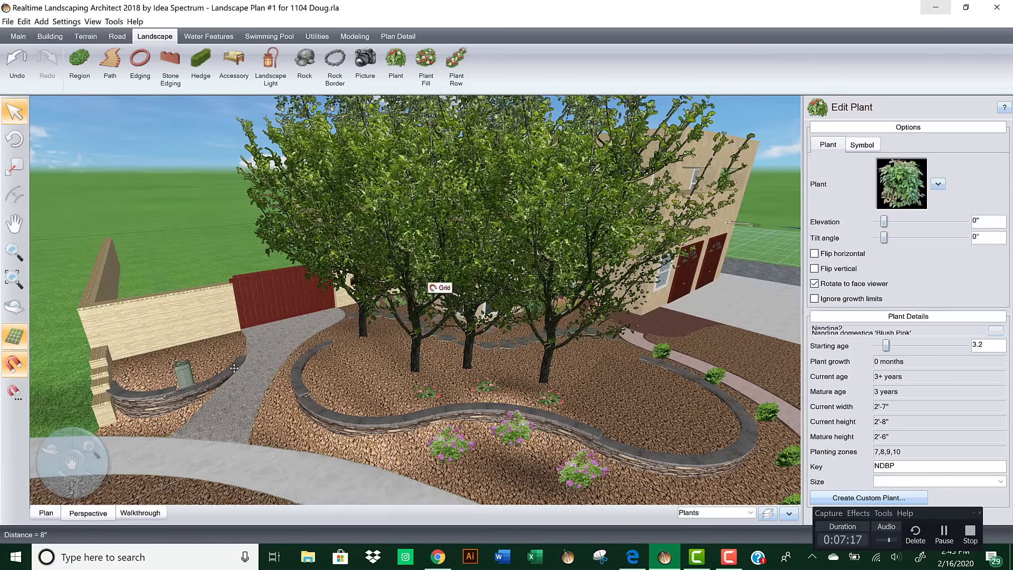
middle_drag(325, 385, 468, 397)
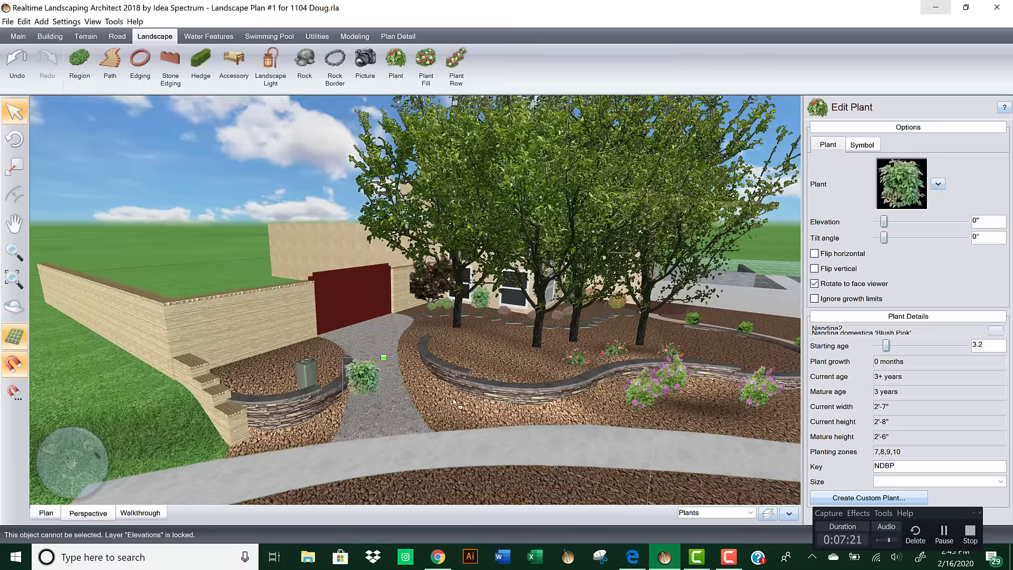
middle_drag(463, 406, 464, 335)
drag(396, 369, 379, 313)
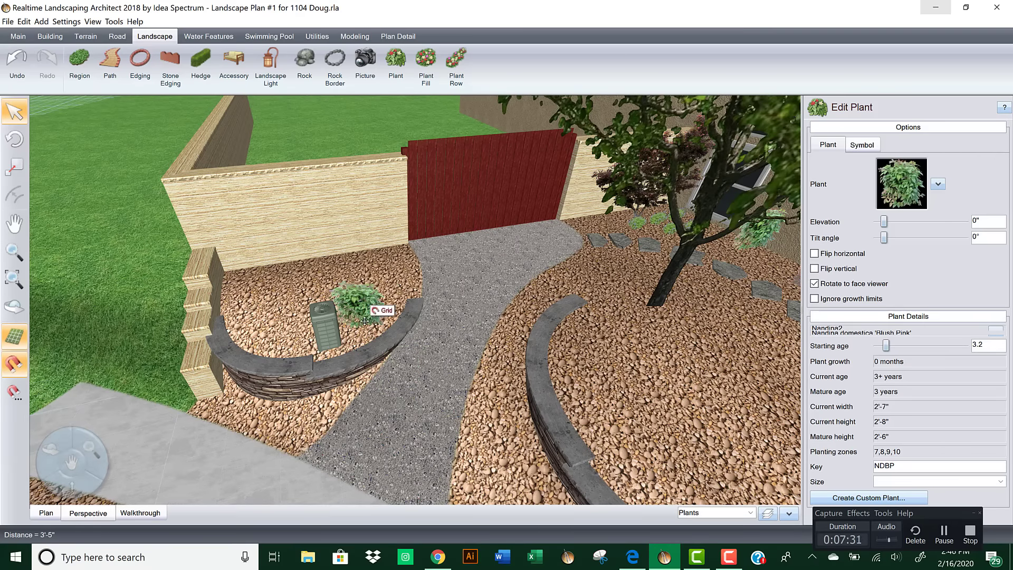
Step: Shift the copied Nandina about 5" closer to the inner edge of the curved retaining wall beside the air conditioner
middle_drag(369, 348, 378, 332)
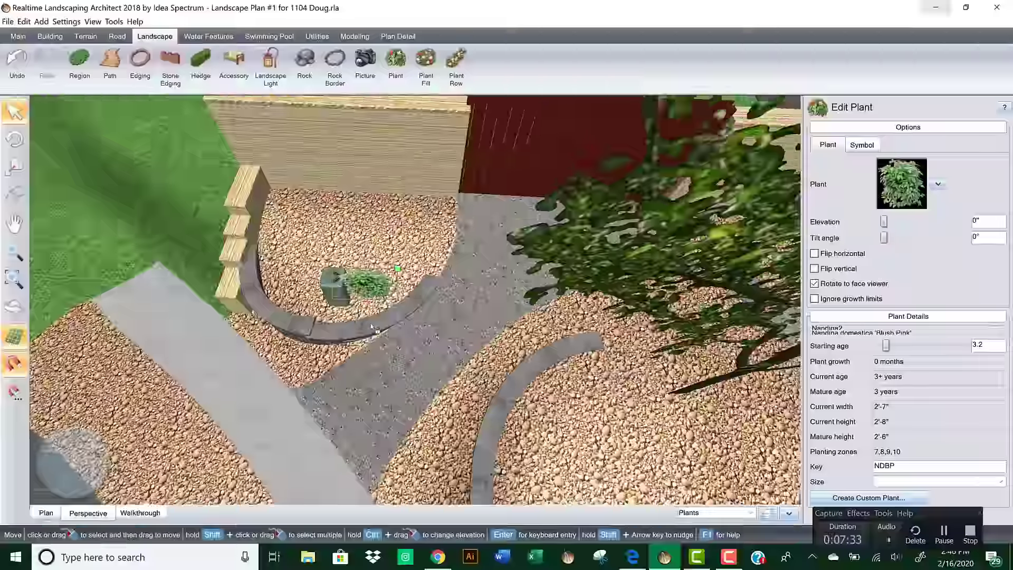
scroll(378, 333, up, 4)
scroll(507, 294, up, 4)
scroll(556, 273, down, 4)
middle_drag(554, 271, 535, 265)
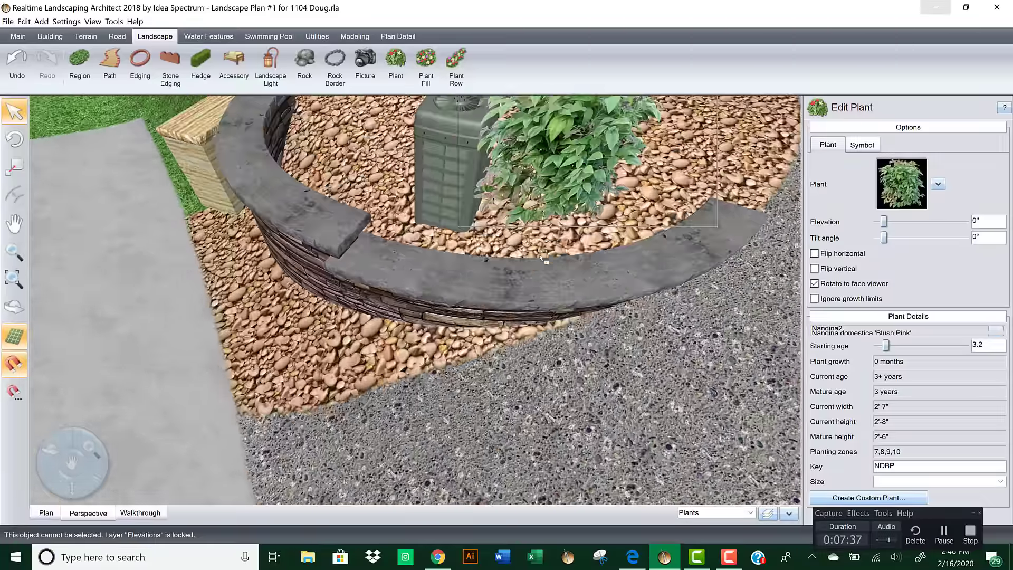
drag(559, 211, 573, 227)
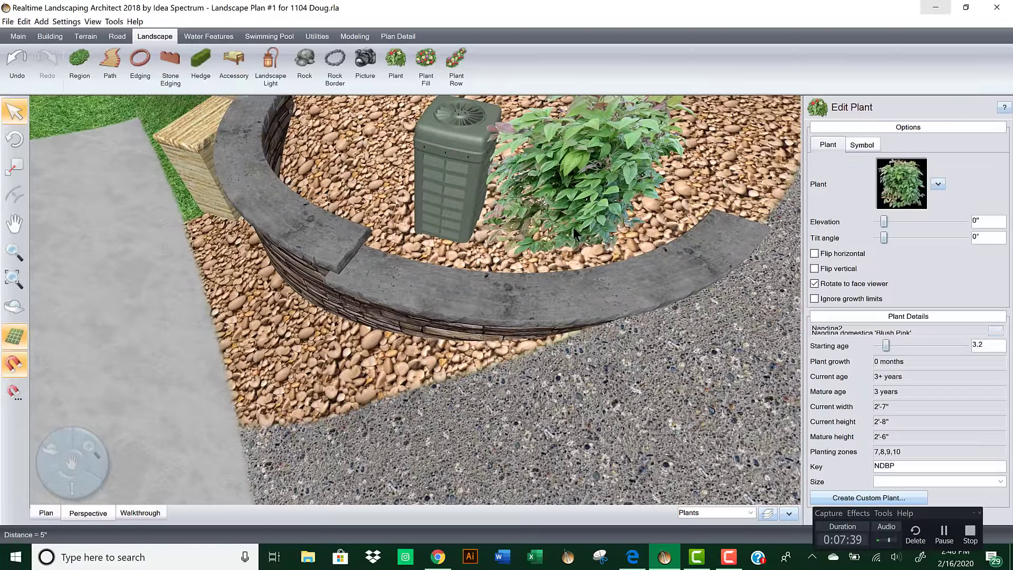
Step: Paste a second Nandina and place it in front of the air conditioning unit, just inside the curved wall
key(ctrl+v)
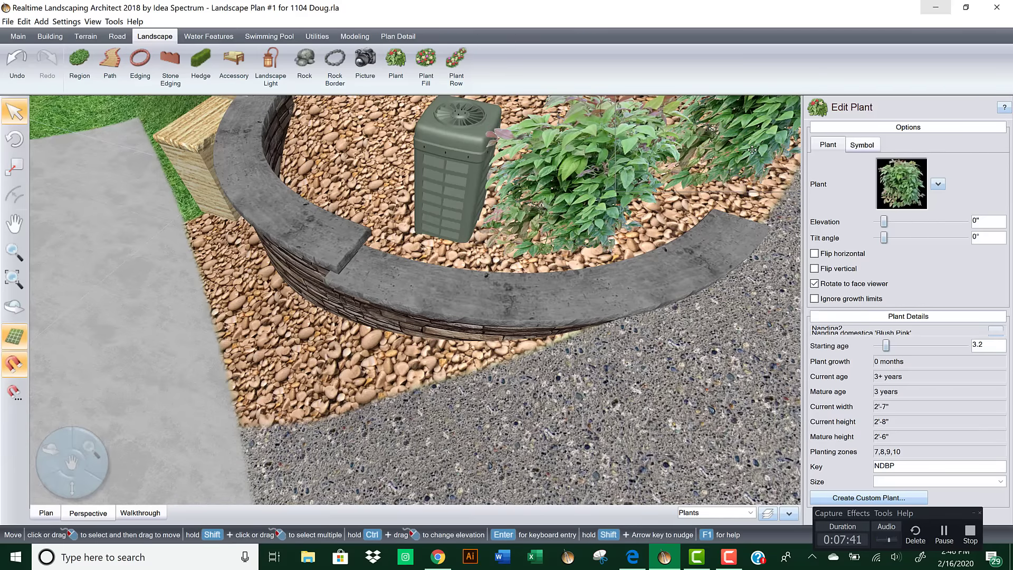
drag(751, 149, 416, 231)
right_drag(491, 276, 527, 393)
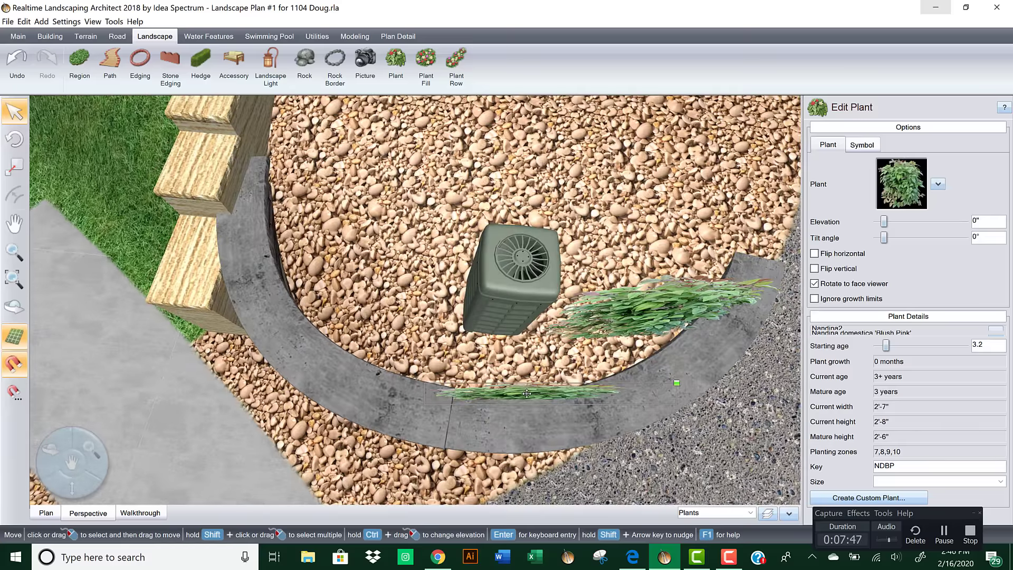
drag(515, 375, 511, 375)
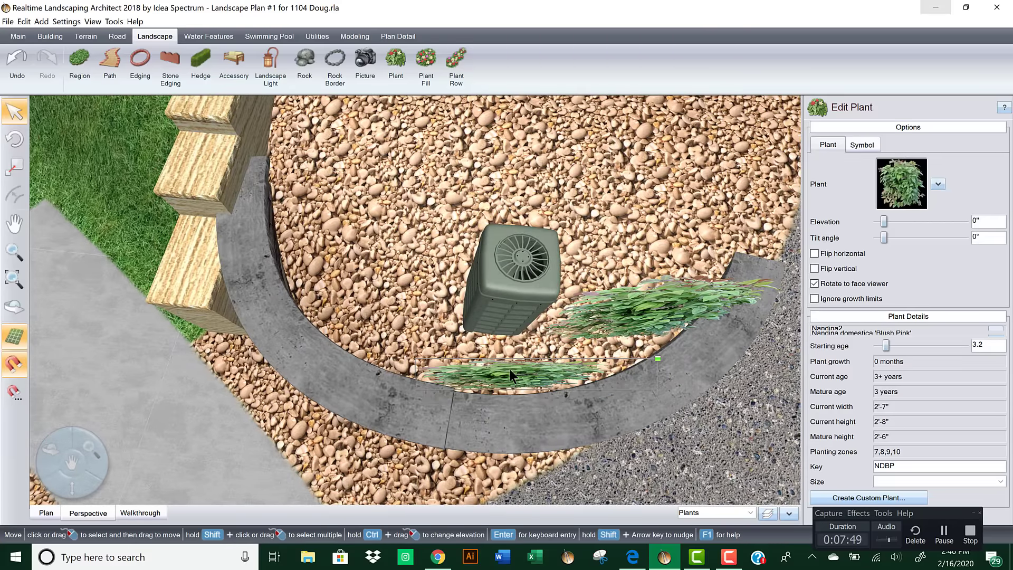
Step: Paste a third Nandina and place it on the free side of the air conditioner, near the stepped wall
key(ctrl+v)
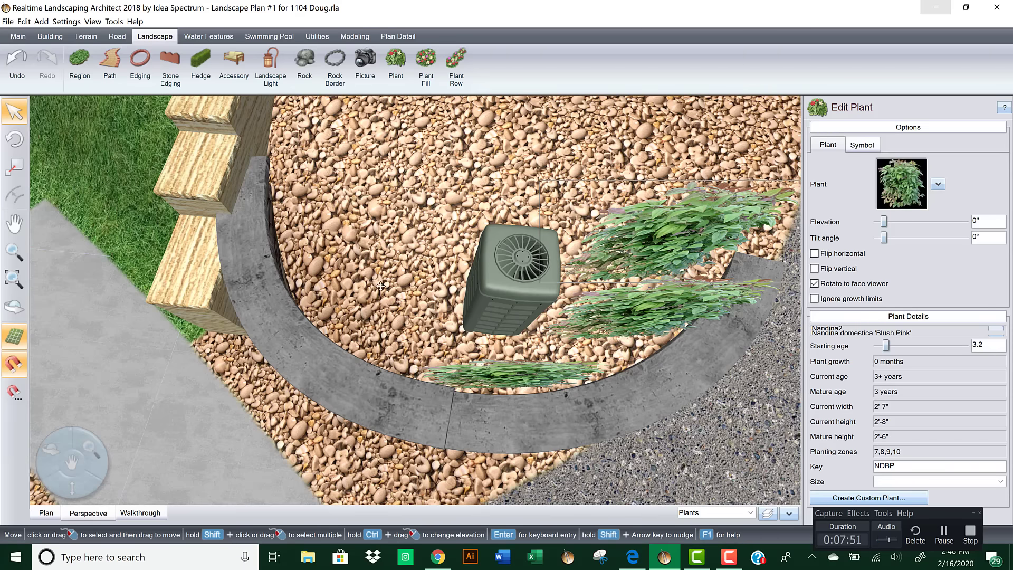
drag(381, 287, 366, 284)
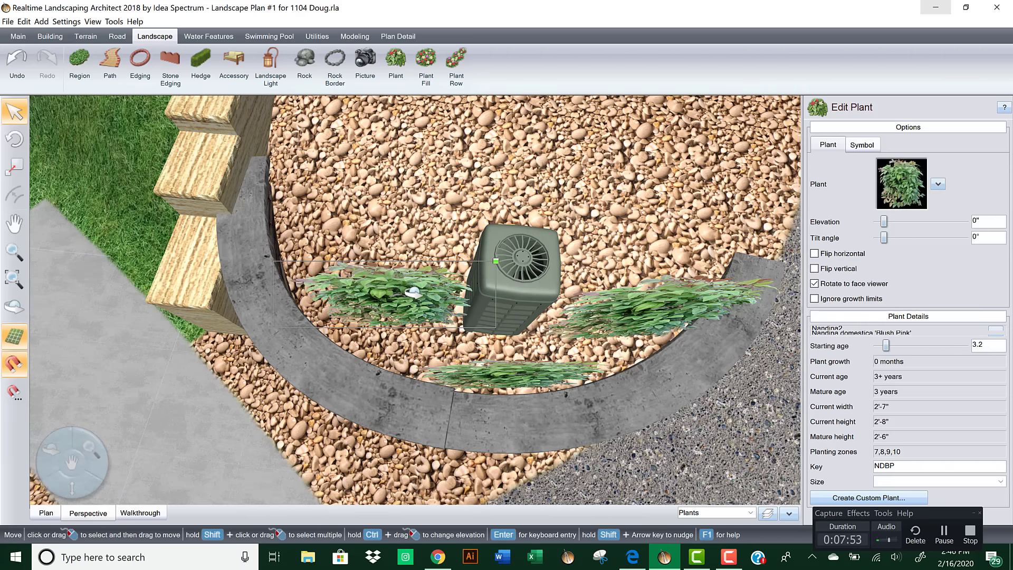
right_drag(366, 284, 532, 213)
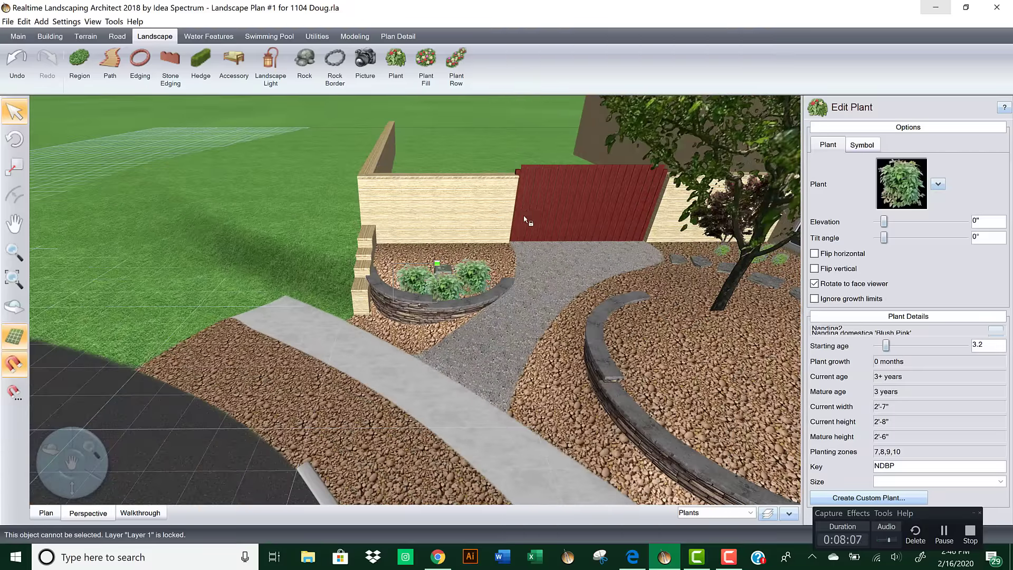
Step: Draw a straight plant row along the fence at the back of the walled air conditioner bed, with 3 plants
right_drag(506, 221, 456, 246)
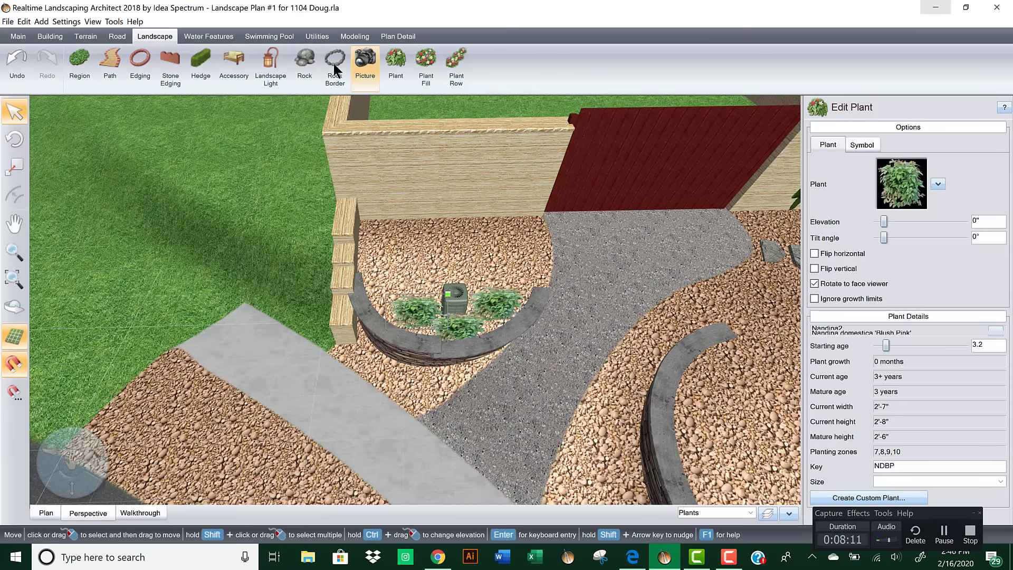
click(445, 62)
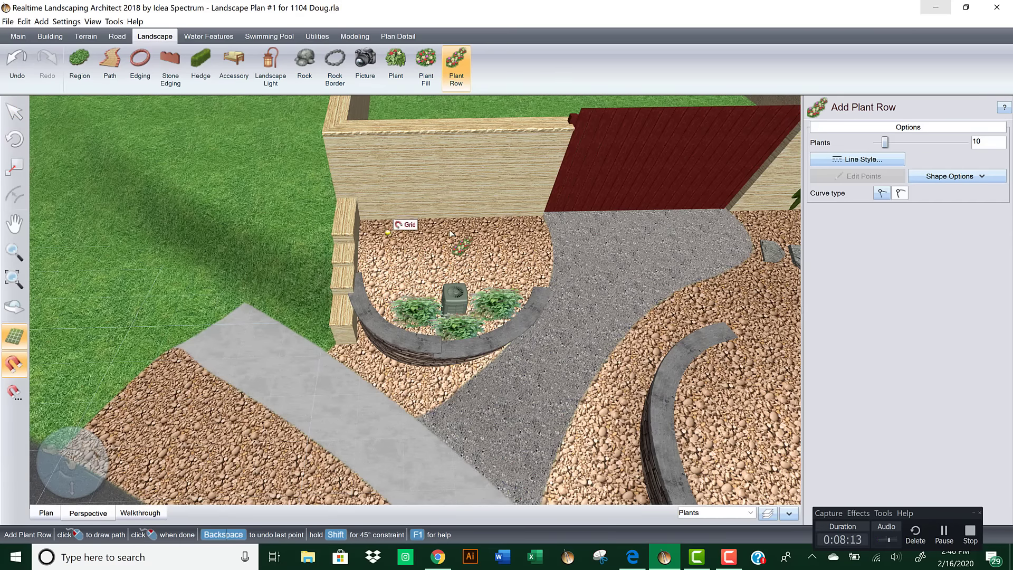
click(510, 232)
right_click(510, 232)
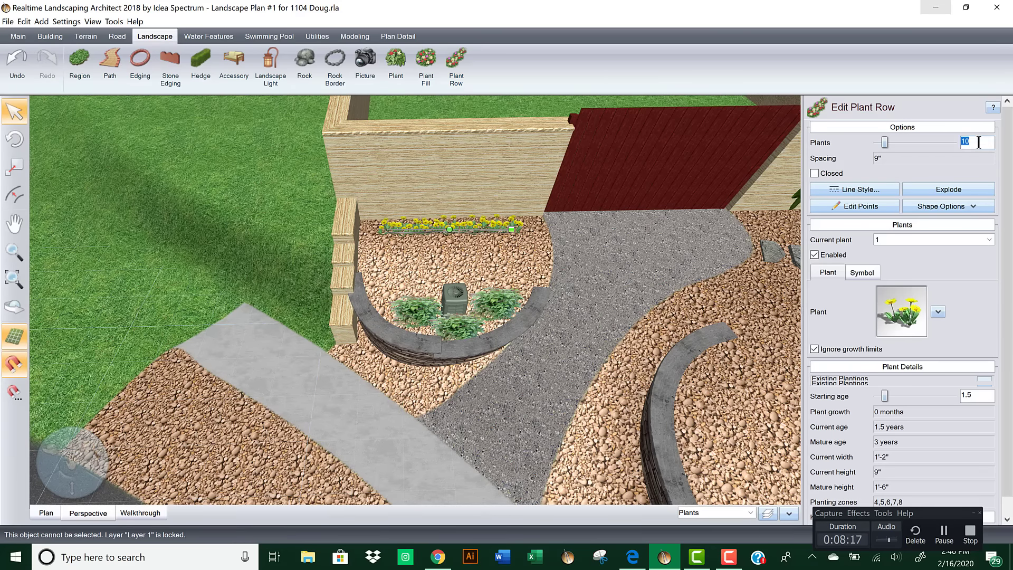
text(3)
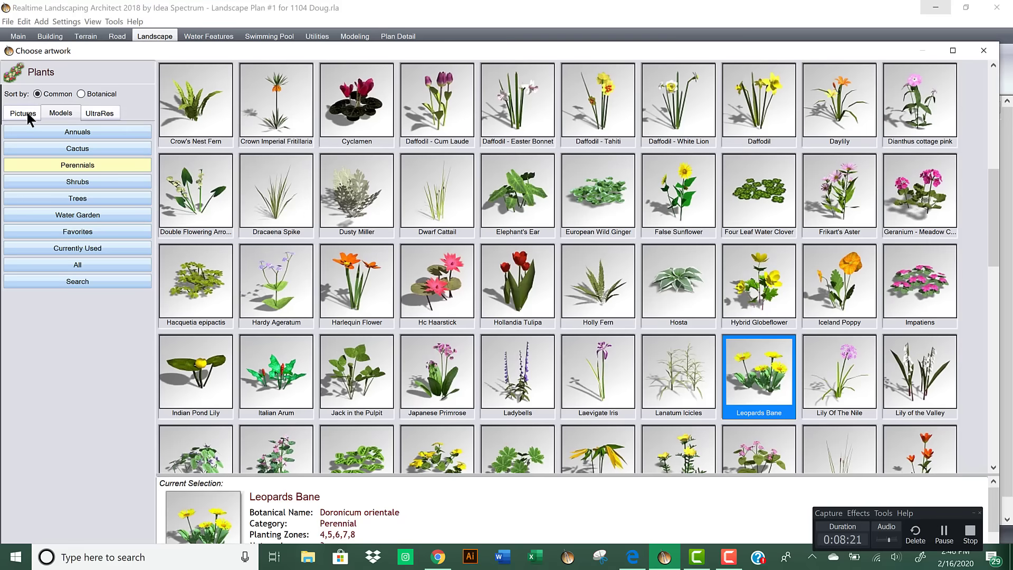
Step: Change the row's plant to the Star Jasmine picture from the plant library's favorites
click(27, 113)
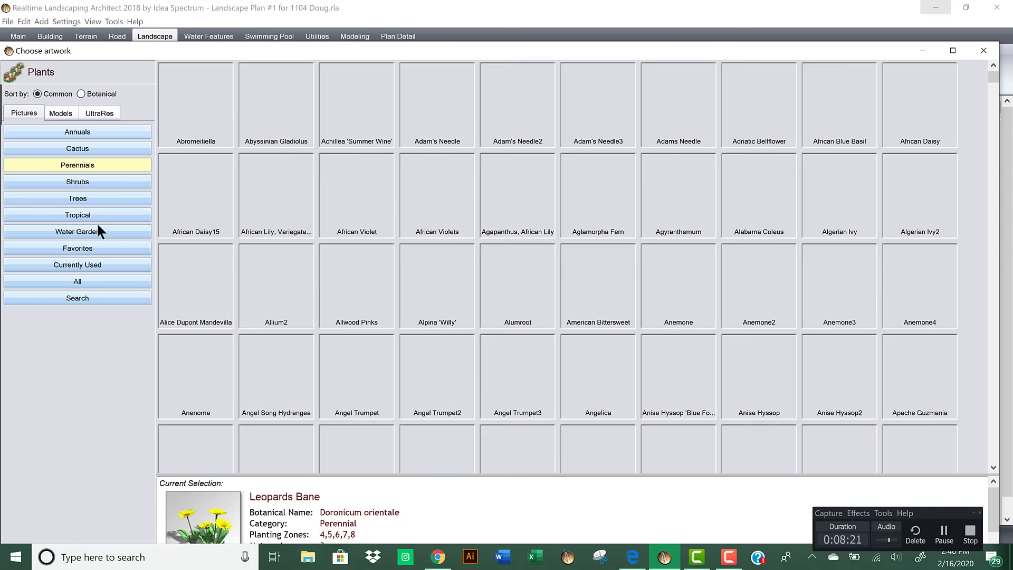
click(78, 247)
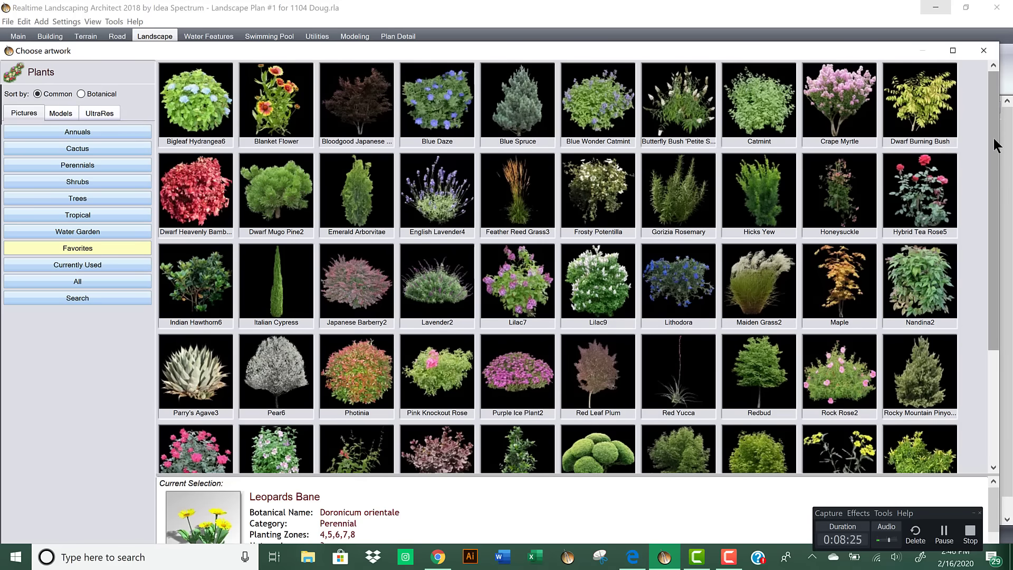
scroll(993, 139, down, 1)
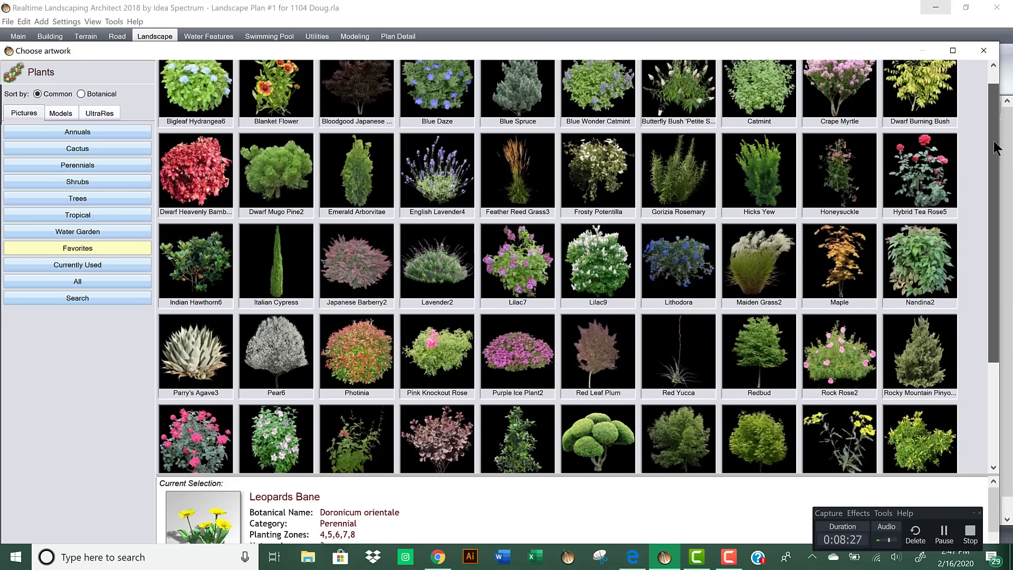
scroll(991, 161, down, 2)
scroll(994, 208, down, 3)
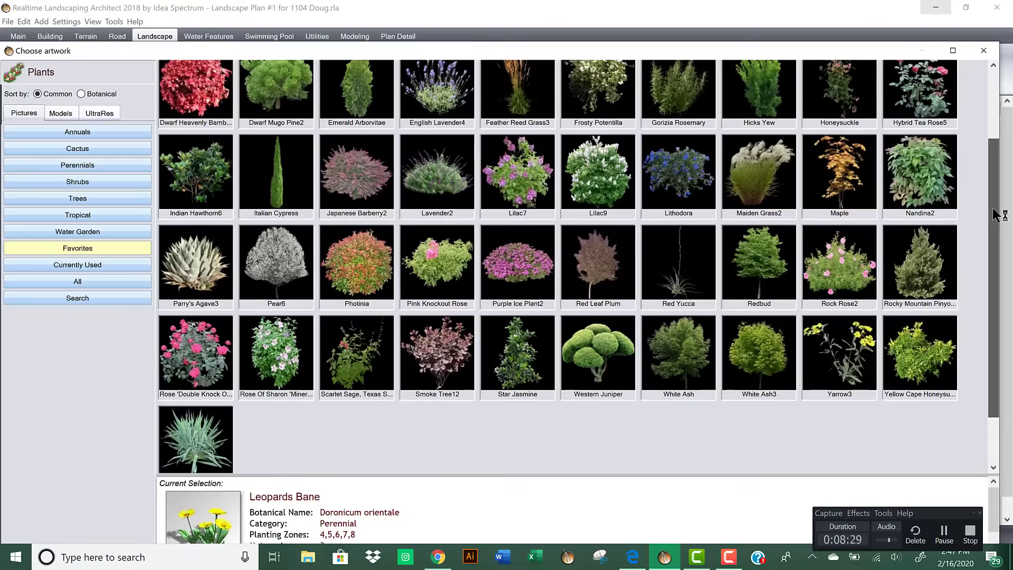
double_click(532, 333)
drag(530, 328, 409, 334)
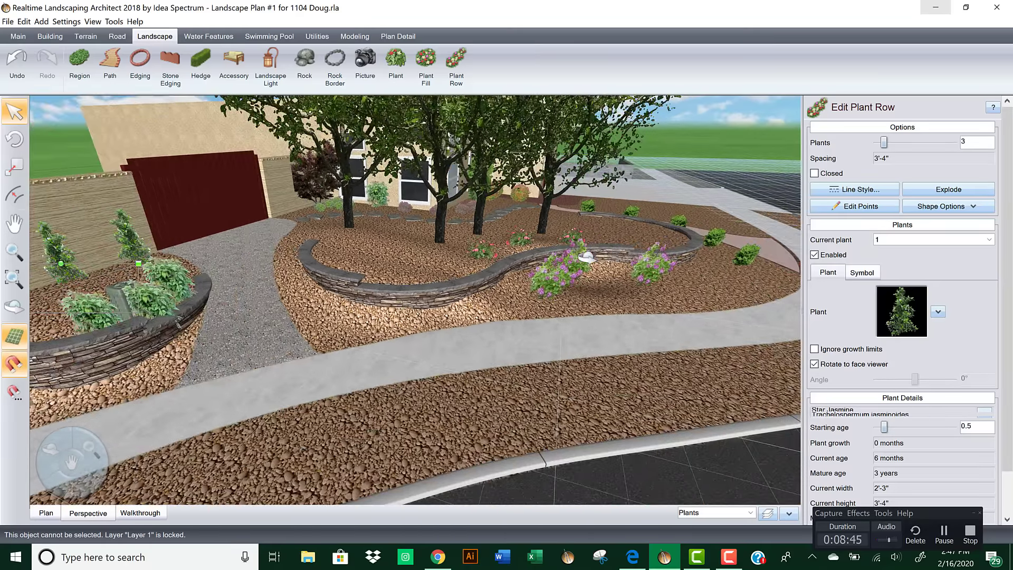
Step: Add a single Nandina in the gravel inside the rounded end of the large curved retaining wall, near the front walkway
right_drag(586, 257, 726, 280)
middle_drag(538, 235, 472, 226)
middle_drag(654, 250, 595, 281)
right_drag(595, 281, 434, 265)
click(395, 66)
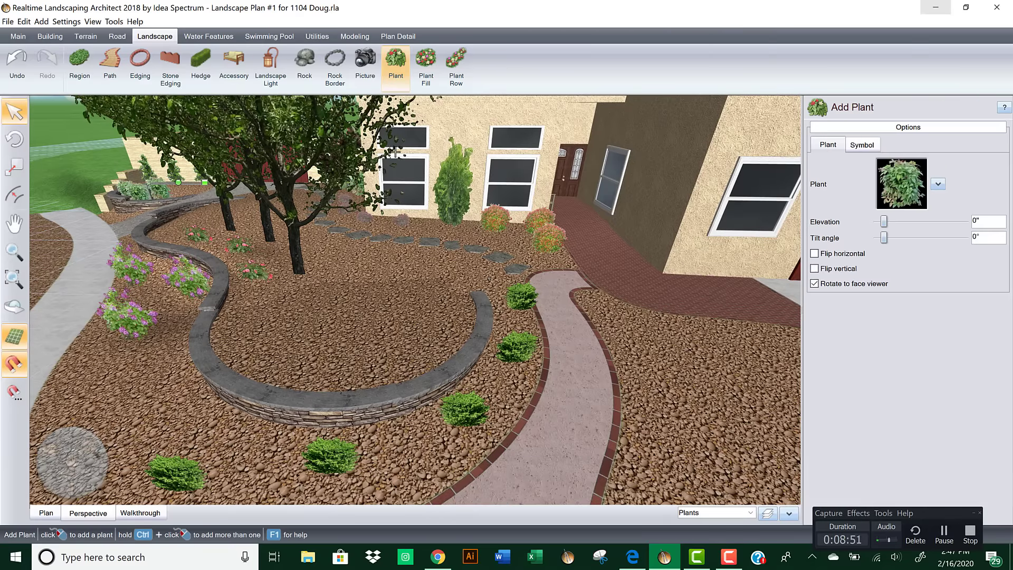
click(348, 335)
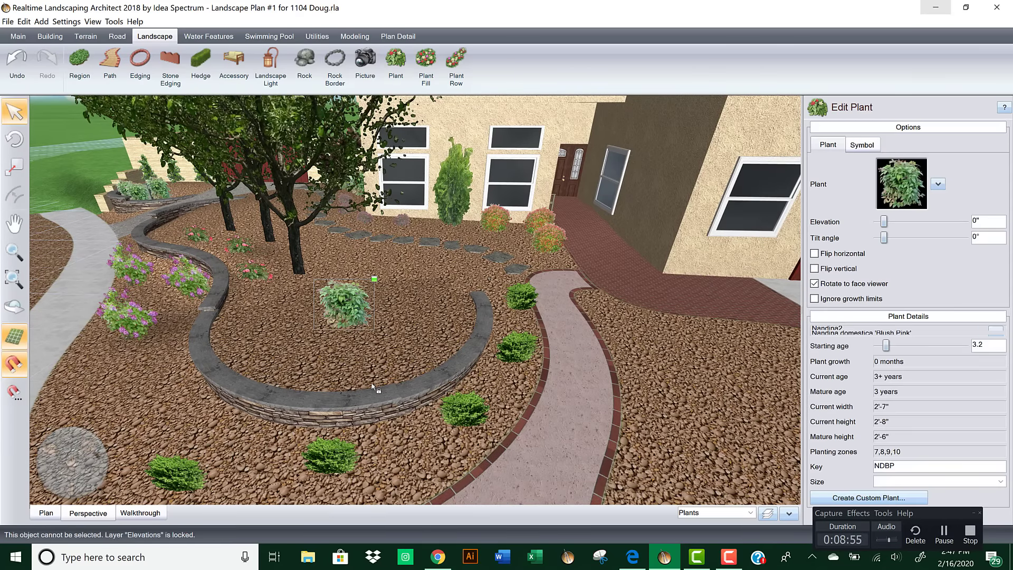
Step: Shift the new Nandina about 1' in plan view, away from the wall's curve and toward the house
right_drag(393, 432, 465, 354)
scroll(465, 353, up, 5)
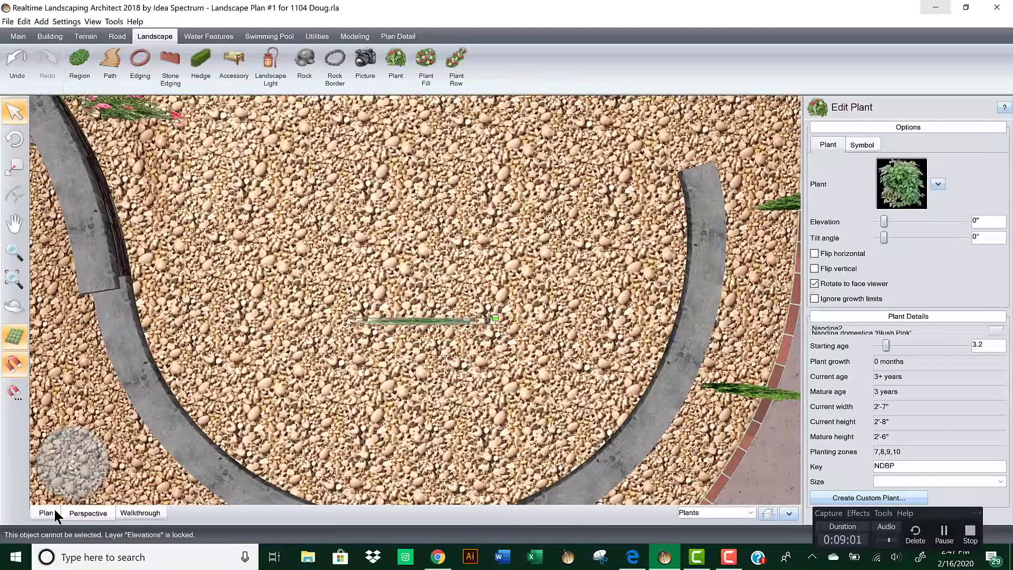
click(55, 513)
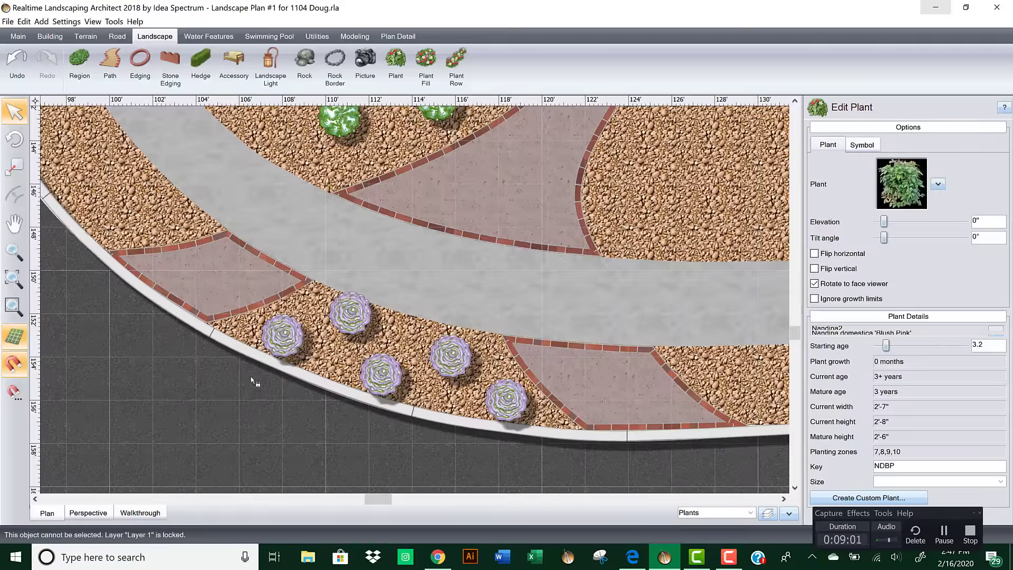
scroll(485, 245, down, 4)
scroll(433, 334, up, 5)
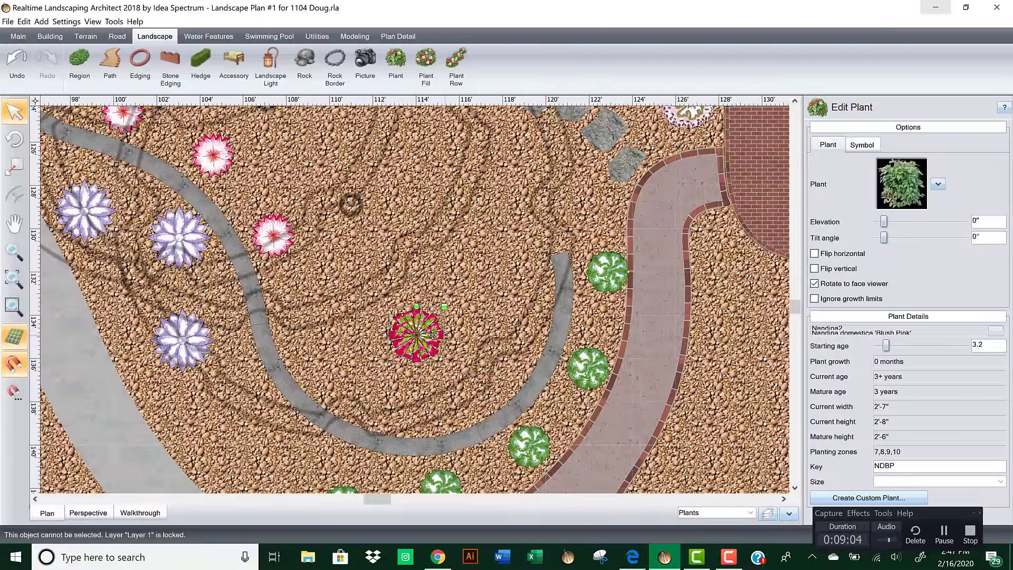
drag(433, 334, 432, 315)
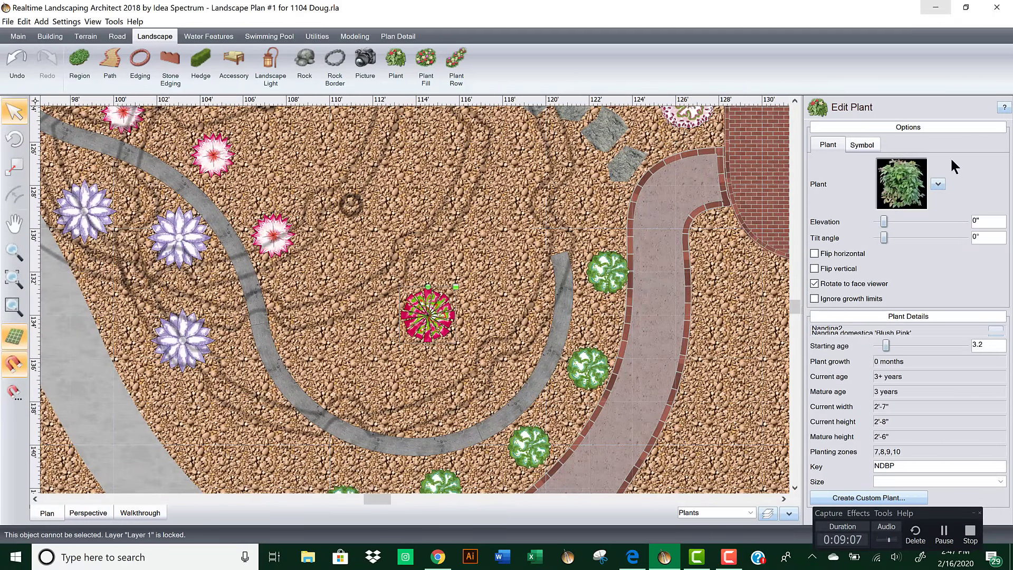
Step: Replace the Nandina inside the rounded wall with the Crape Myrtle from the favorite plant pictures
click(87, 514)
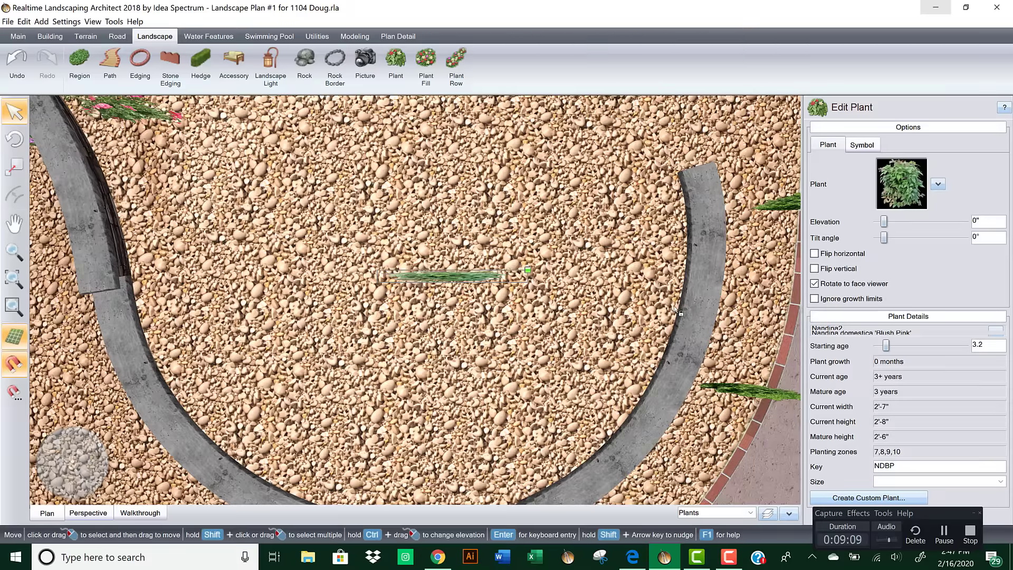
click(899, 183)
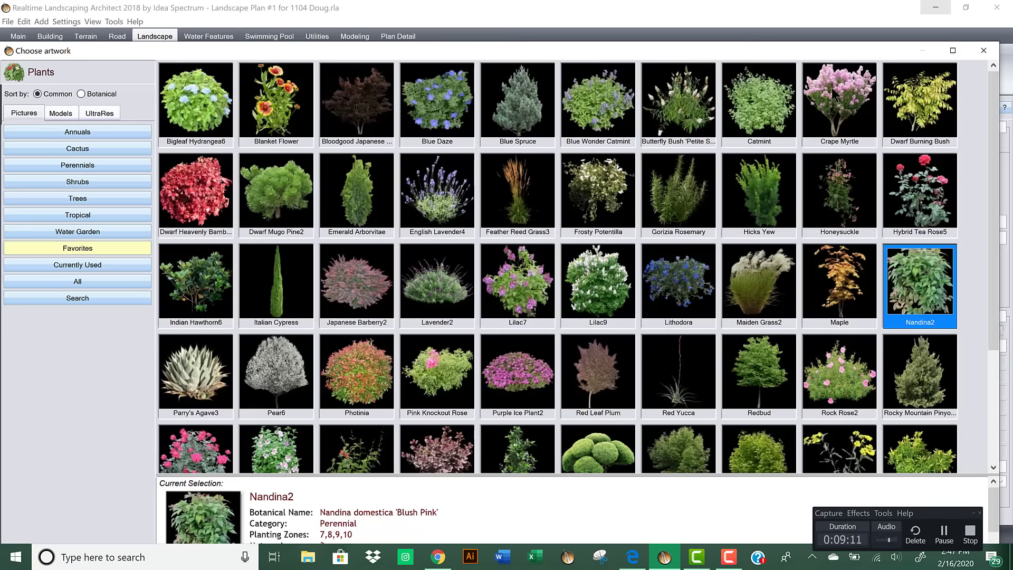
double_click(847, 95)
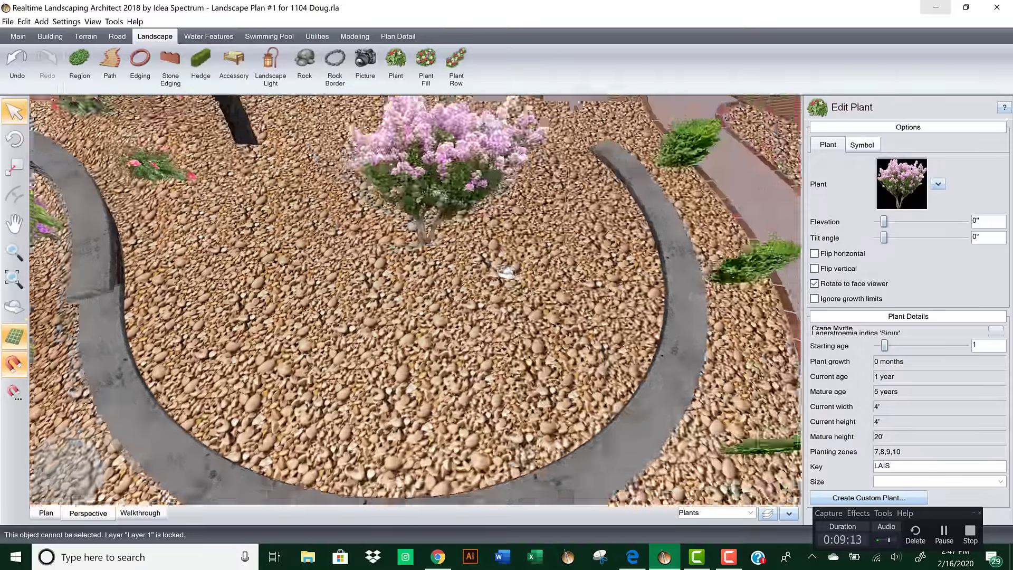
middle_drag(507, 273, 502, 157)
scroll(513, 285, down, 5)
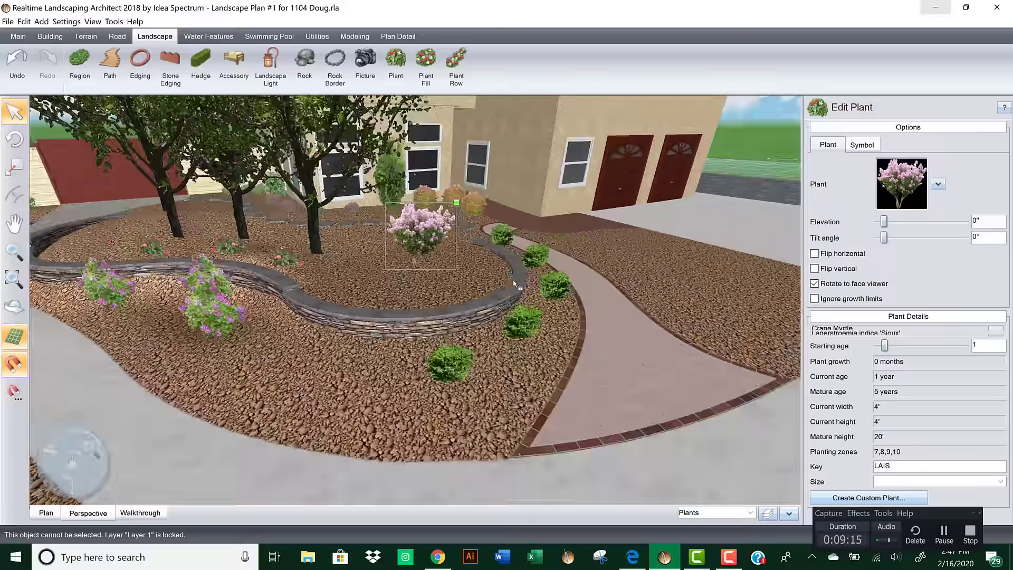
middle_drag(472, 273, 469, 238)
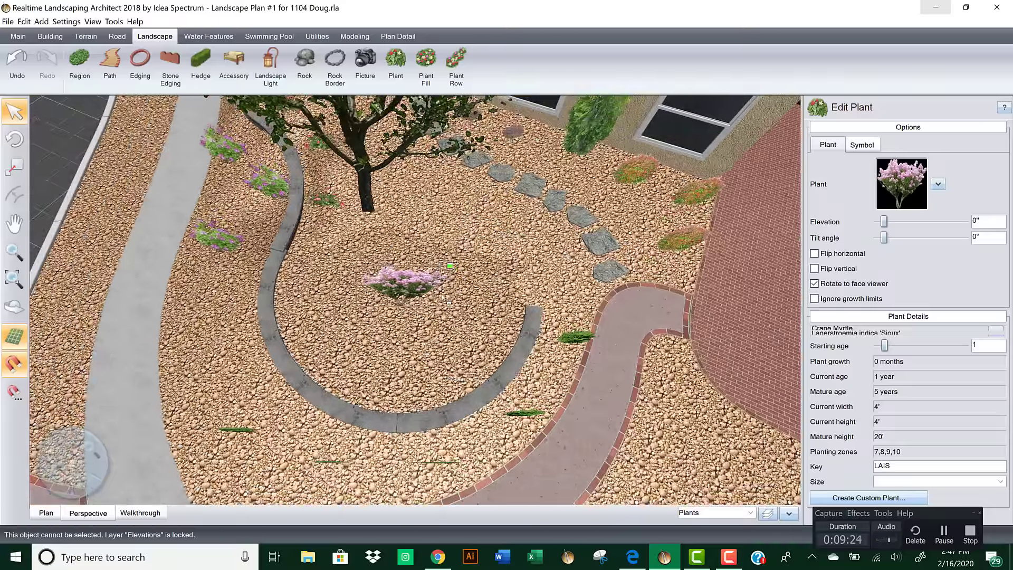
Step: Add a closed plant row of 10 plants in plan view by loading the Circle shape
click(46, 515)
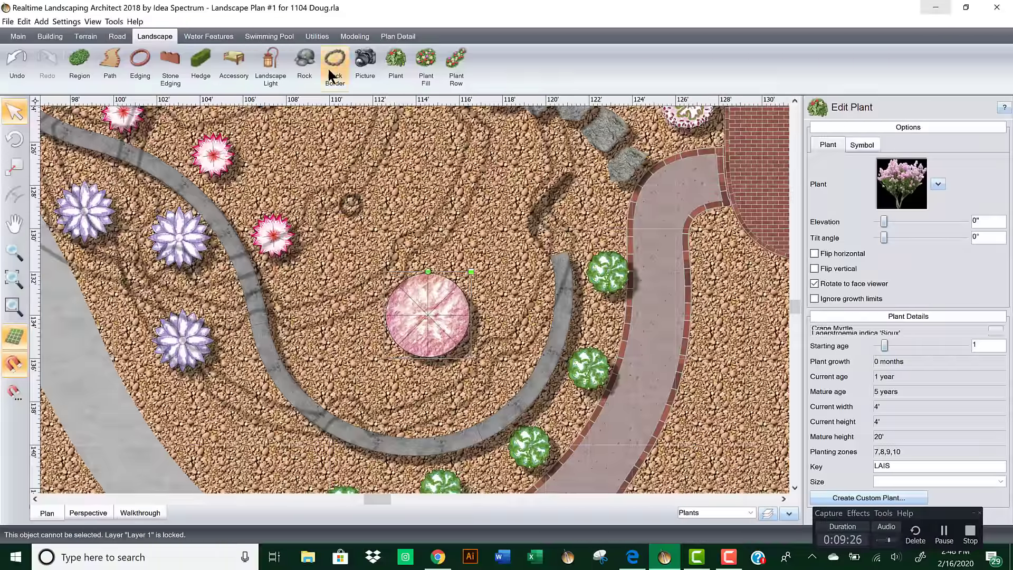
click(457, 59)
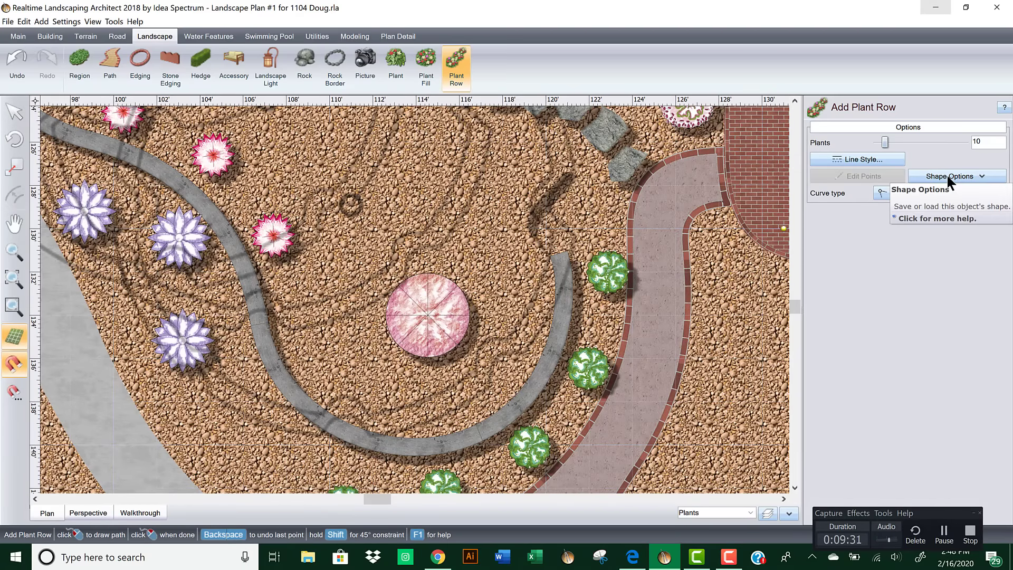
click(946, 176)
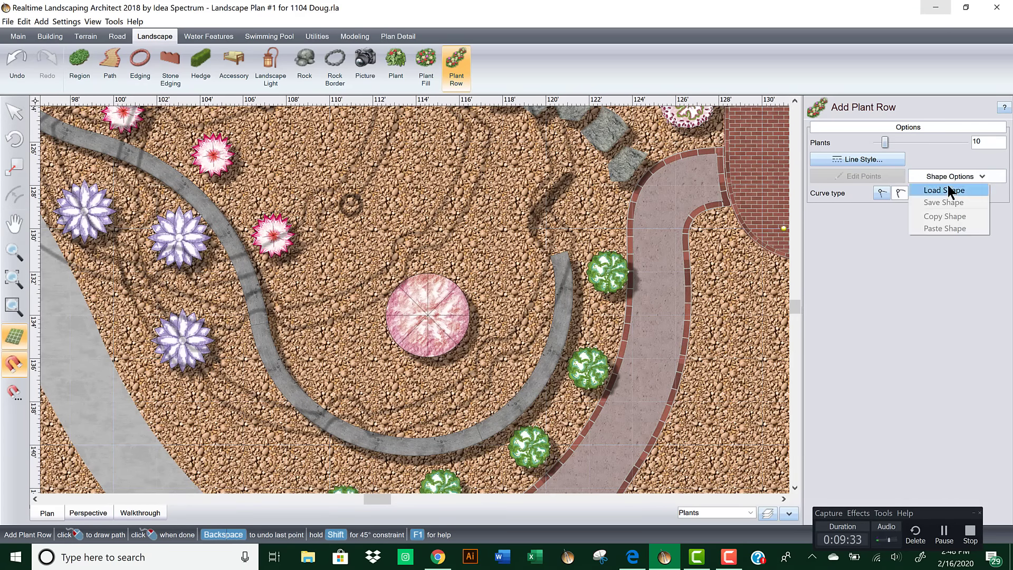
click(946, 191)
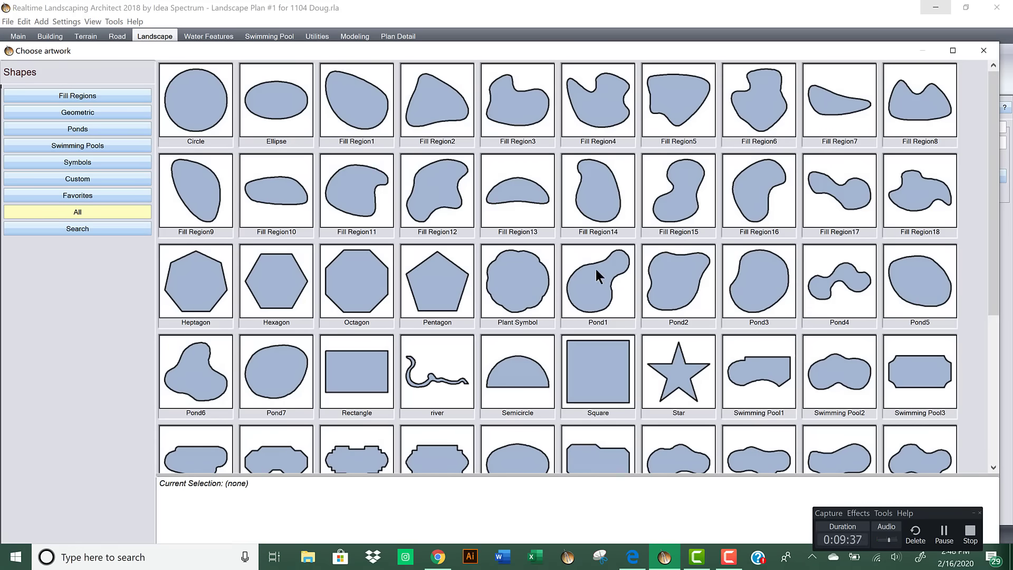
double_click(213, 115)
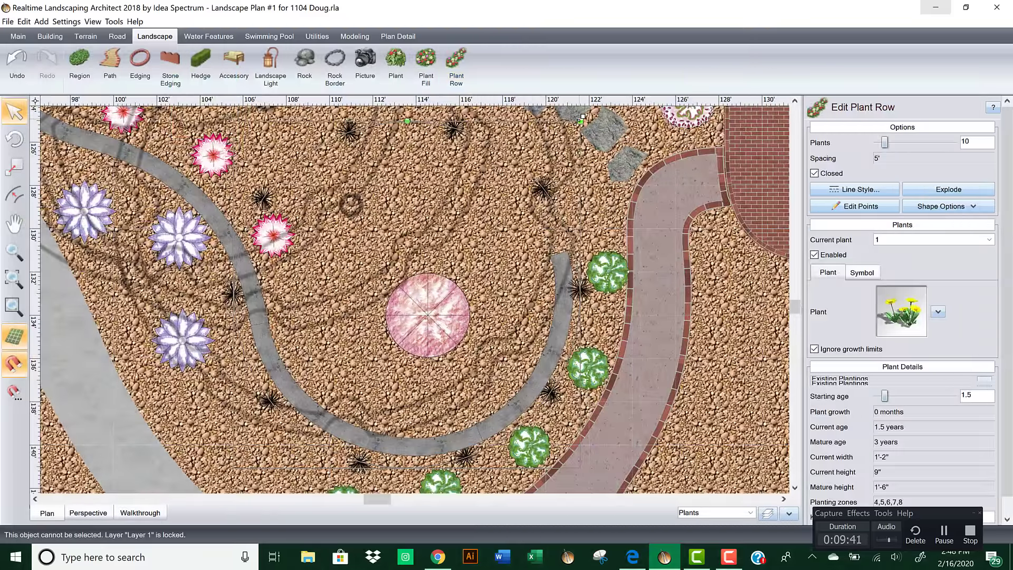
Step: Shrink the circular plant row to about 9' in diameter and center it around the Crape Myrtle
drag(580, 121, 501, 178)
drag(446, 199, 460, 204)
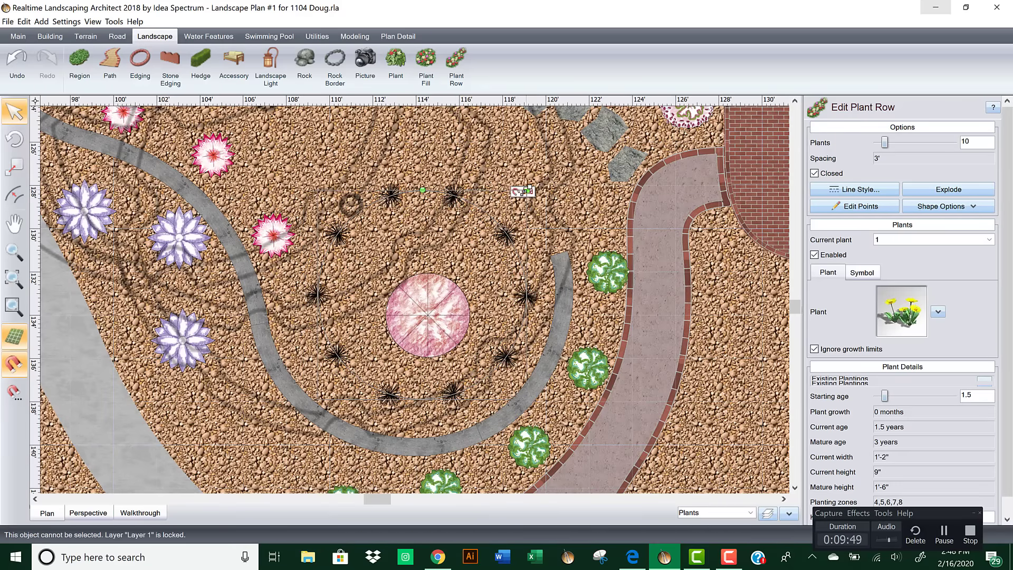
drag(524, 190, 520, 197)
drag(454, 203, 460, 216)
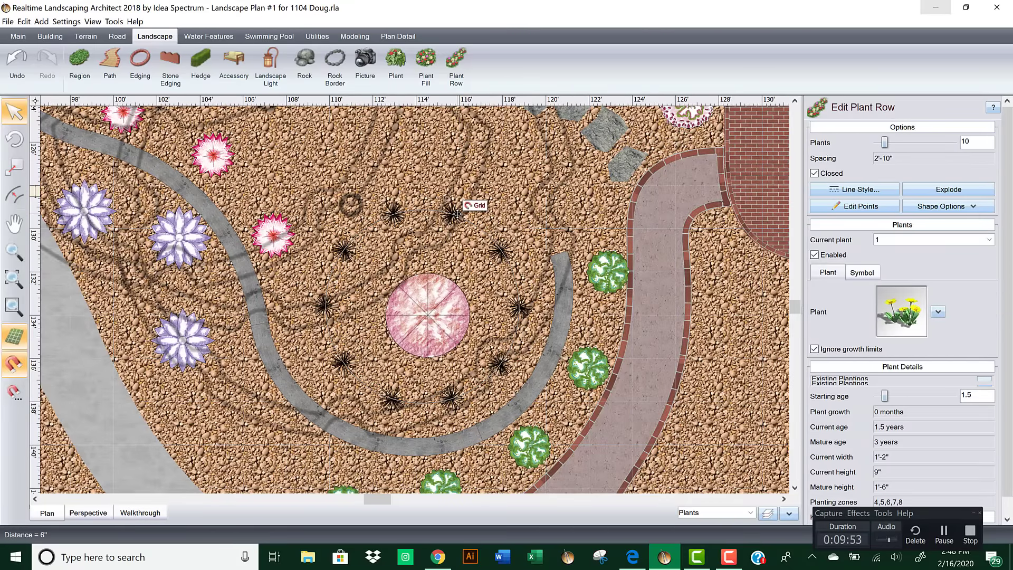
click(458, 210)
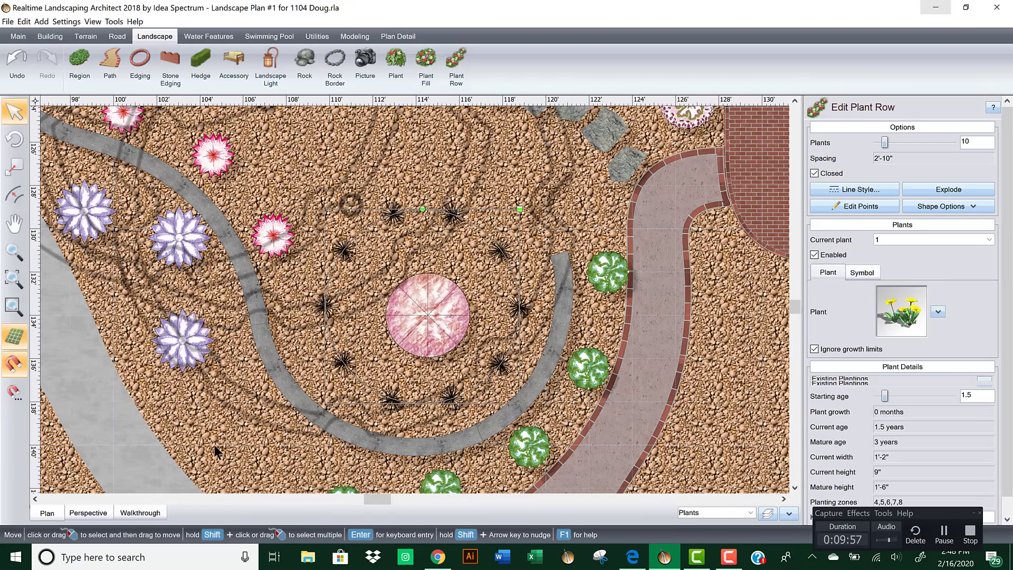
Step: Explode the circular plant row around the Crape Myrtle into individual plants
click(88, 512)
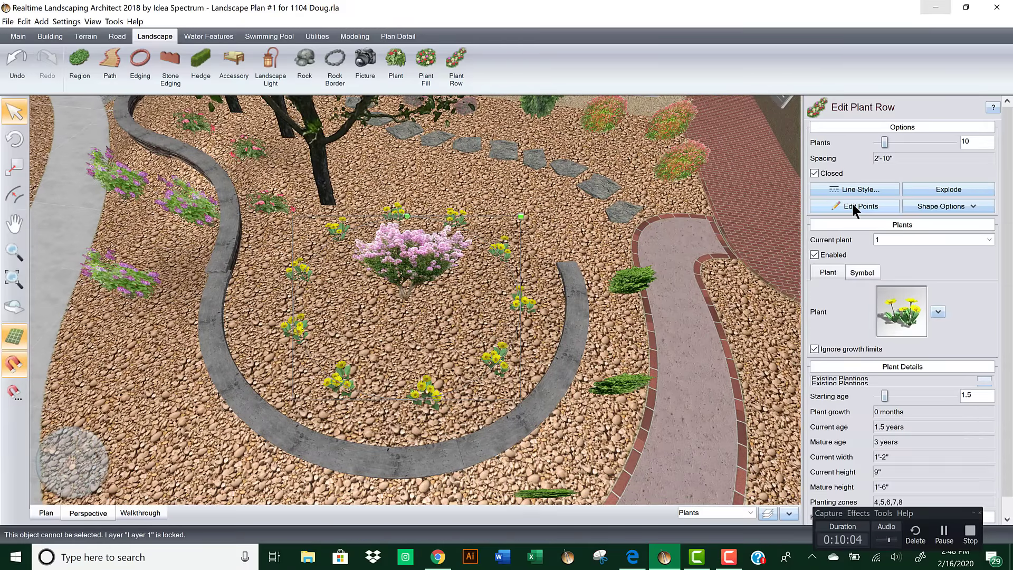
click(855, 208)
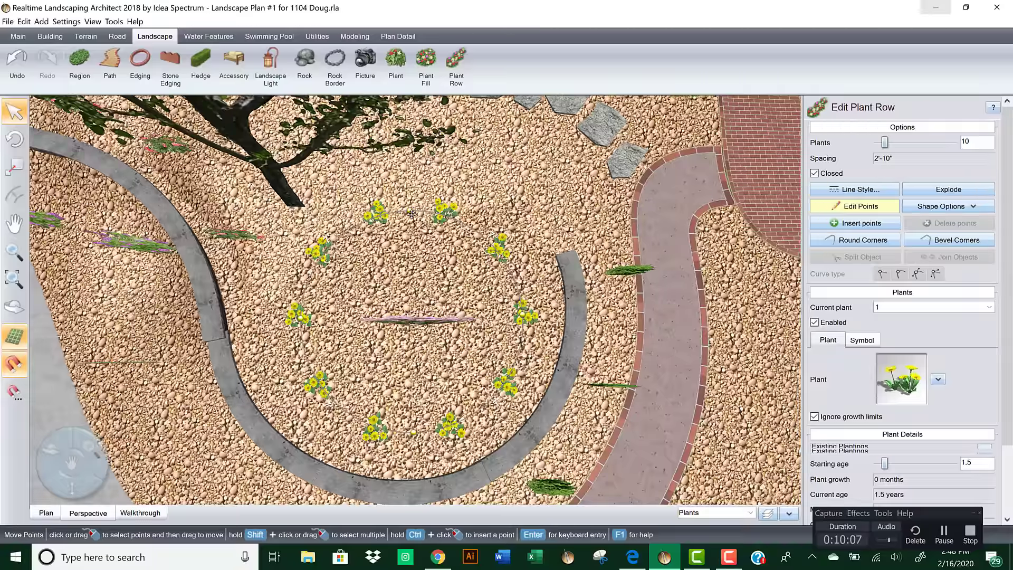
click(411, 211)
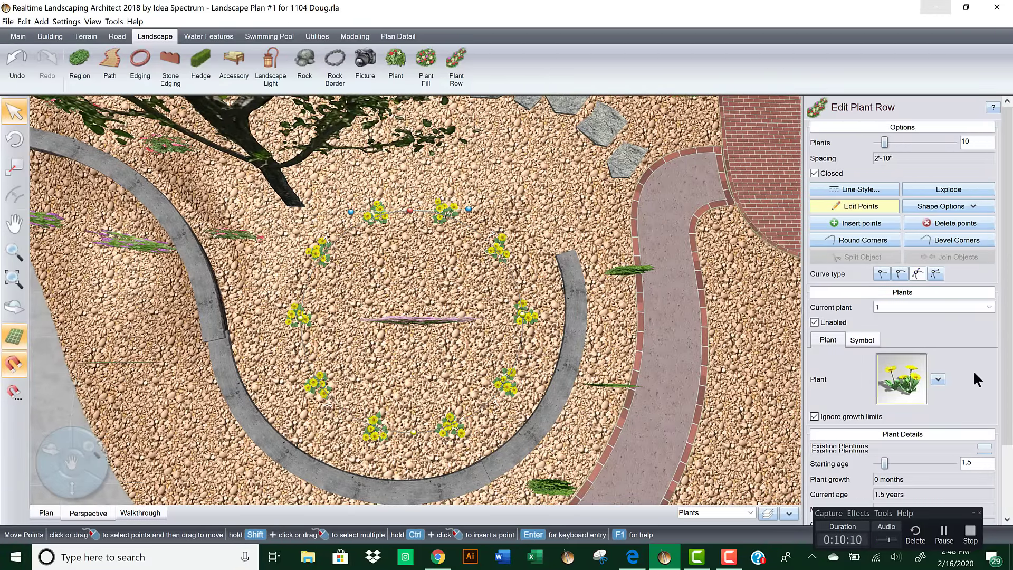
scroll(1009, 359, down, 3)
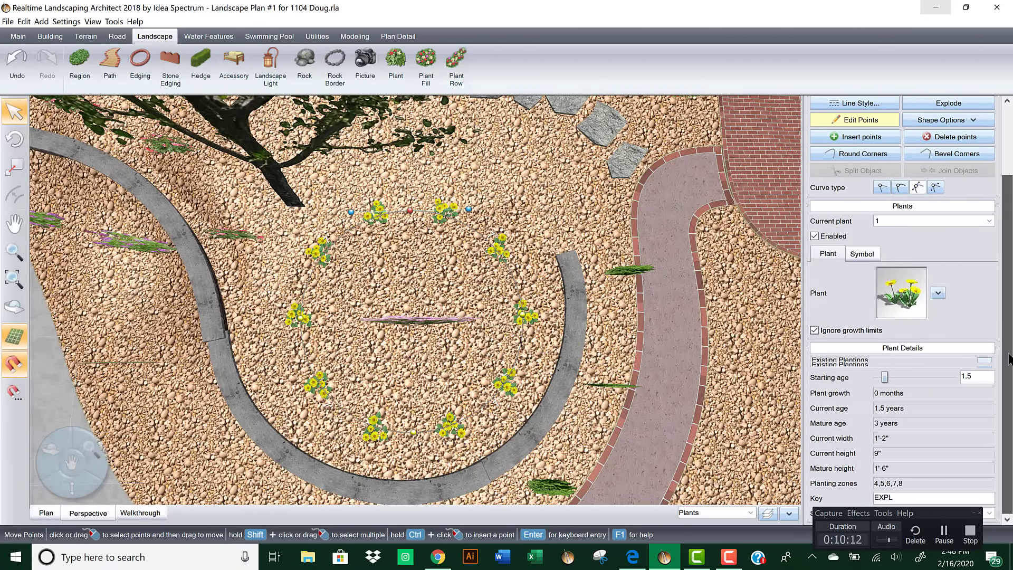
scroll(1008, 333, up, 3)
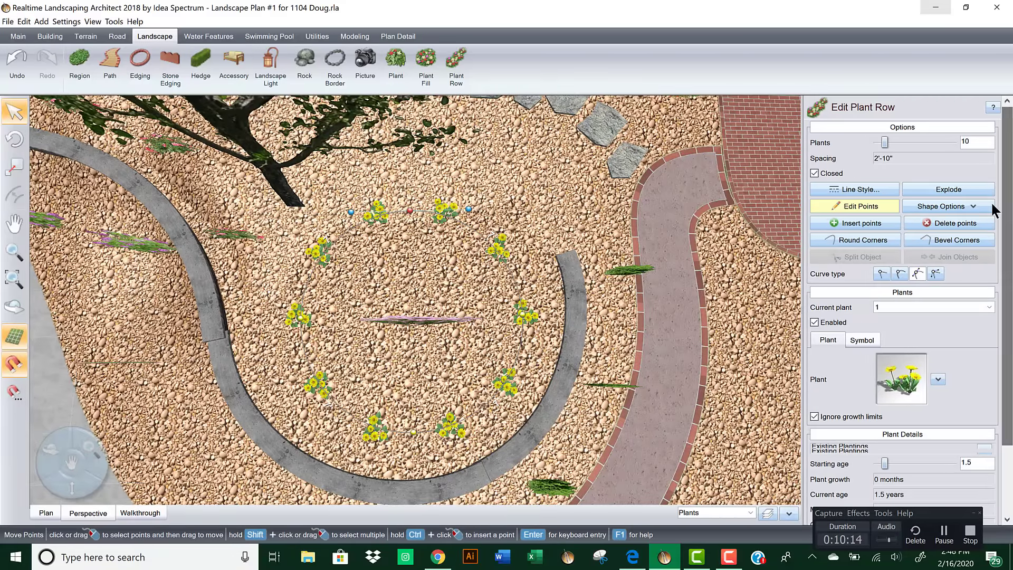
click(945, 189)
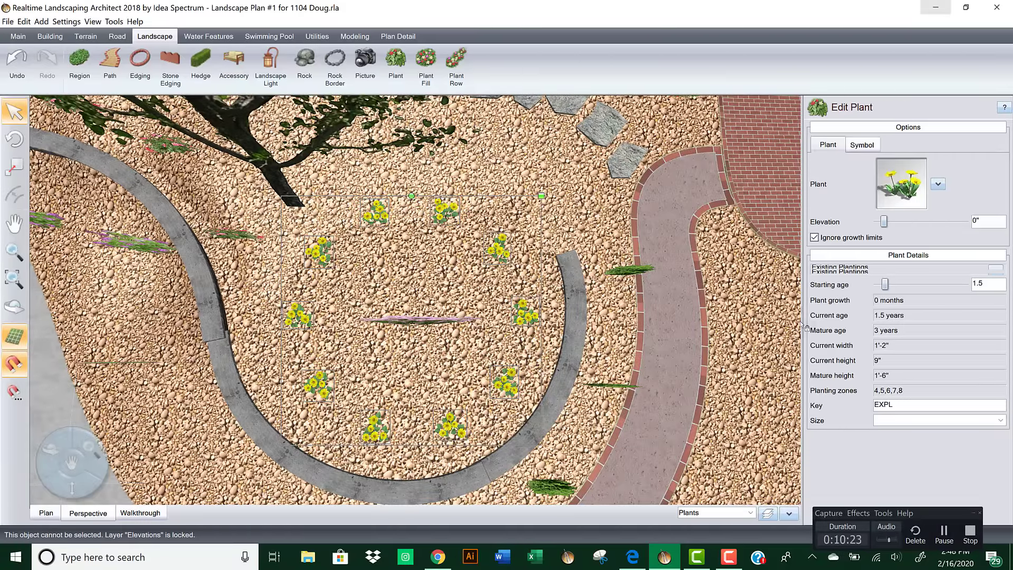
scroll(513, 242, up, 5)
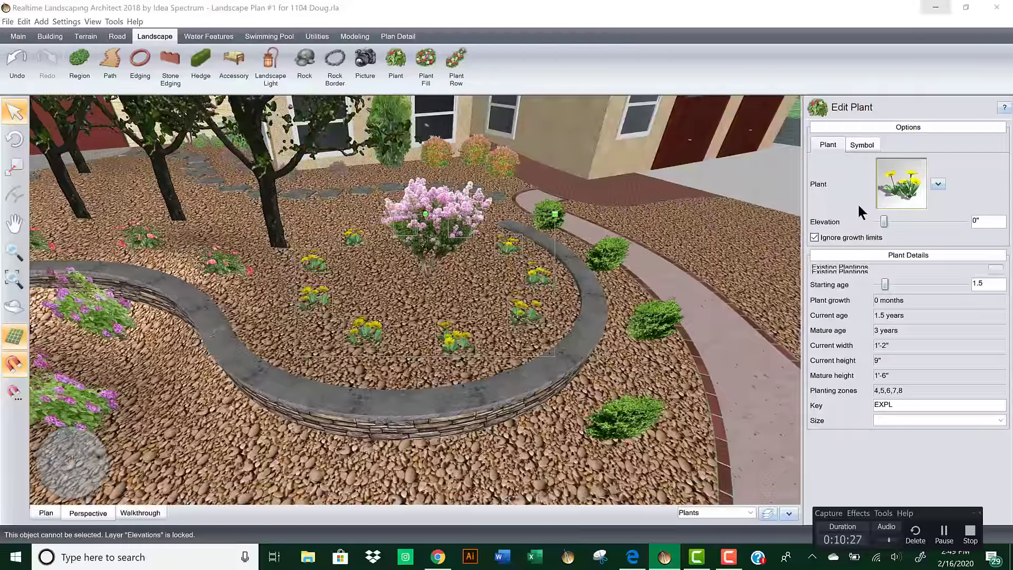
Step: Replace the ring of plants around the Crape Myrtle with Blanket Flower from the favorite plant pictures
click(891, 193)
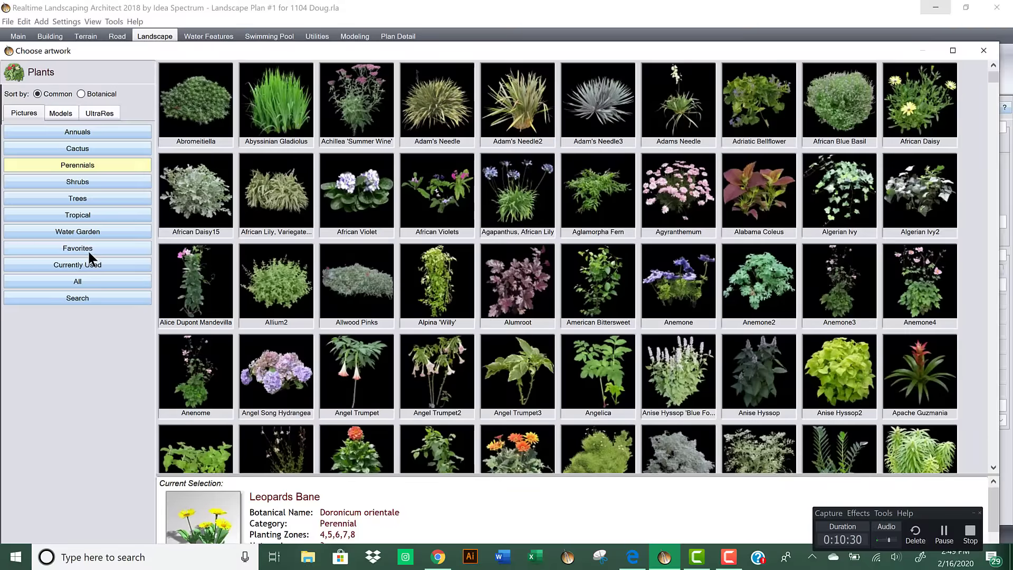
click(88, 248)
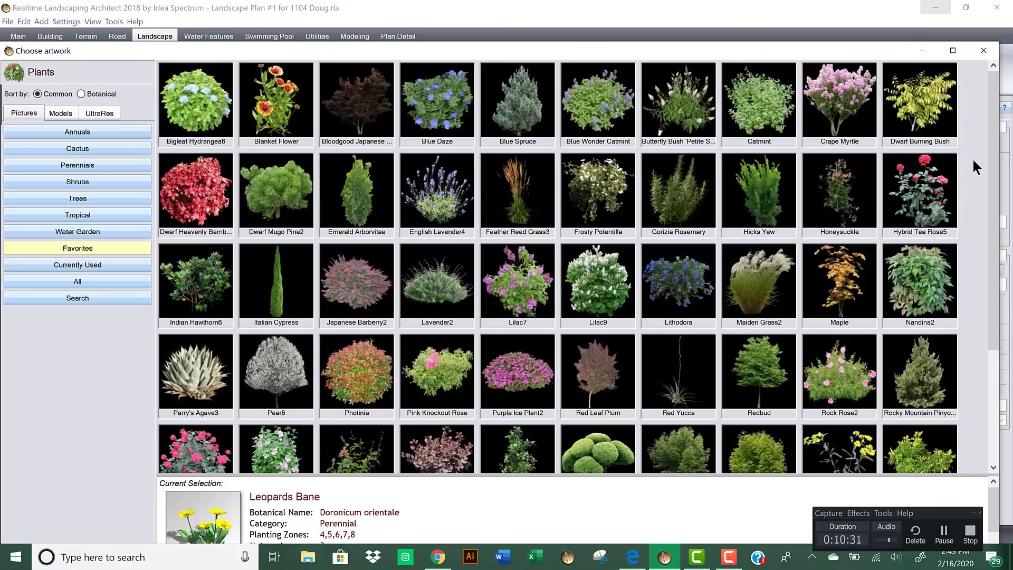
drag(991, 163, 1002, 143)
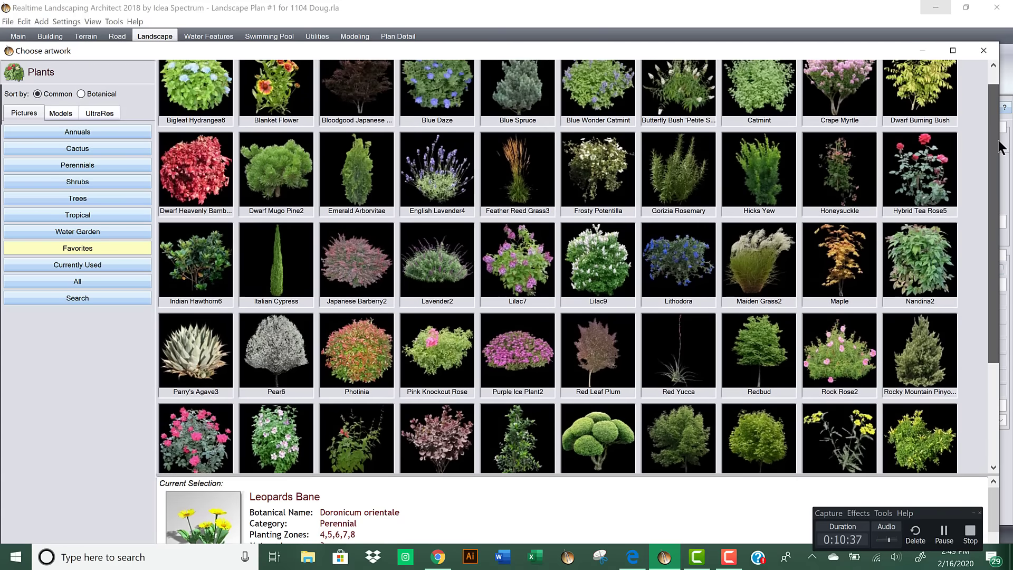
double_click(260, 101)
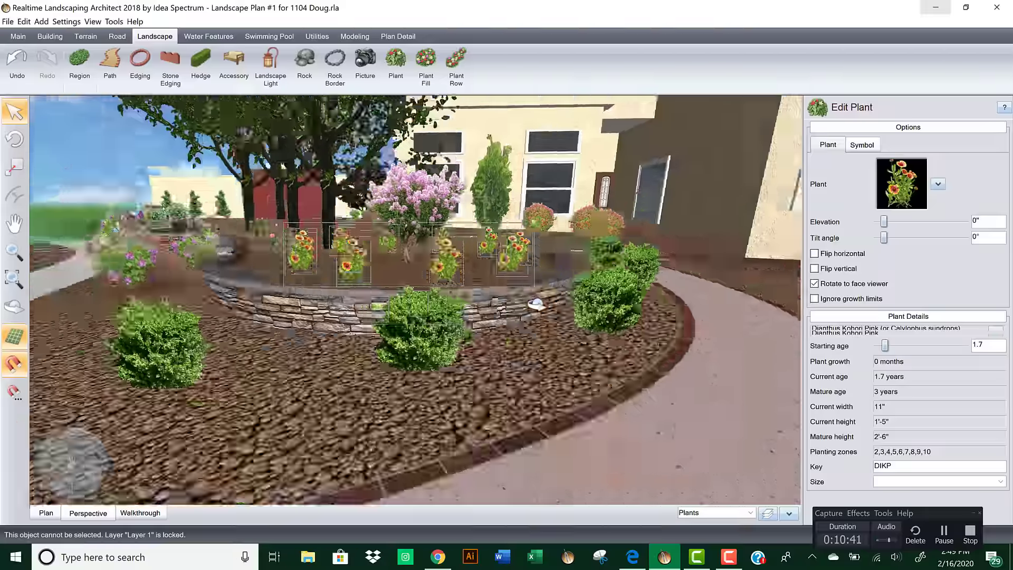
middle_drag(536, 304, 551, 341)
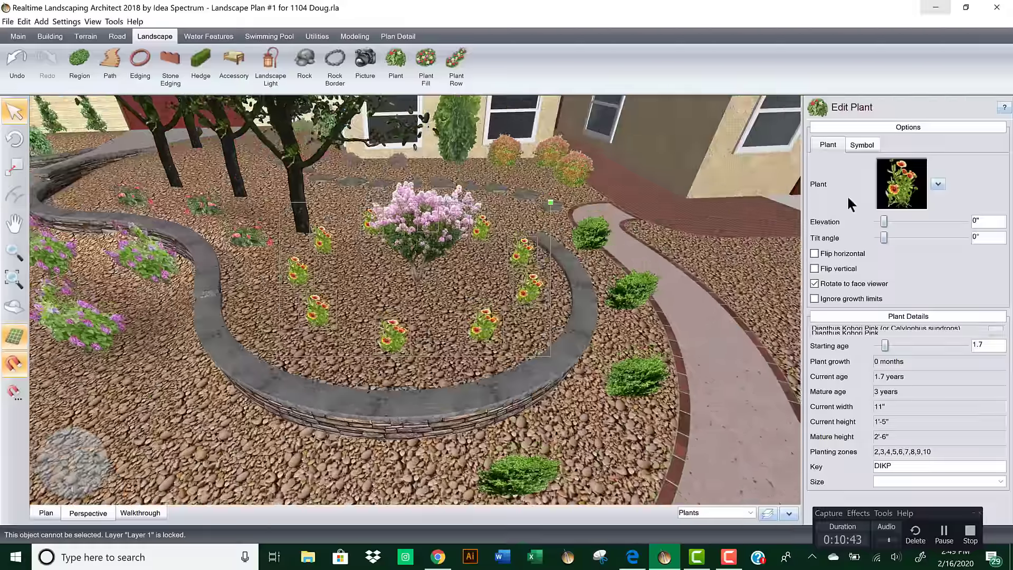
Step: Change the ring of plants around the Crape Myrtle to Purple Ice Plant2 from the favorites
click(899, 184)
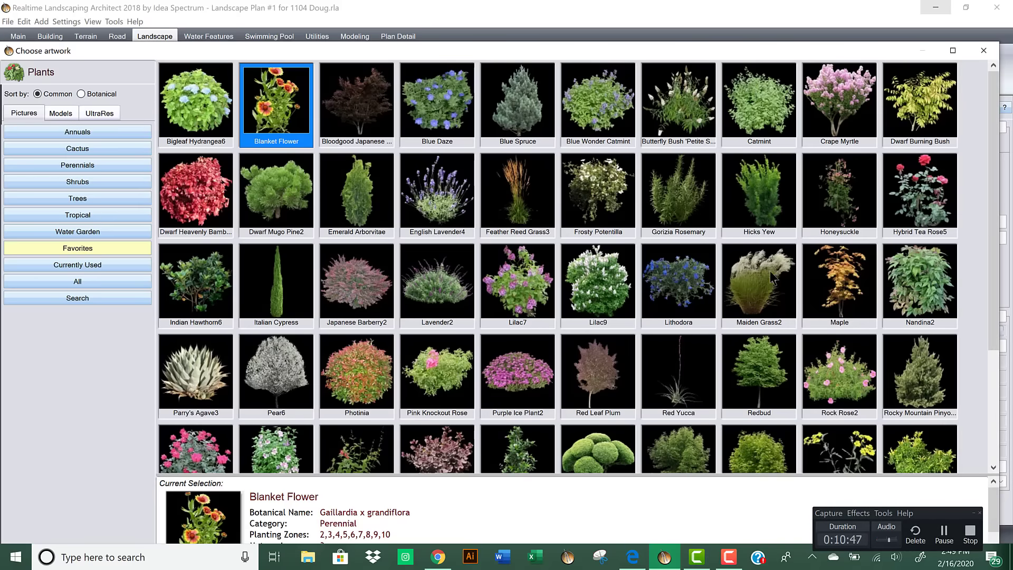
double_click(517, 376)
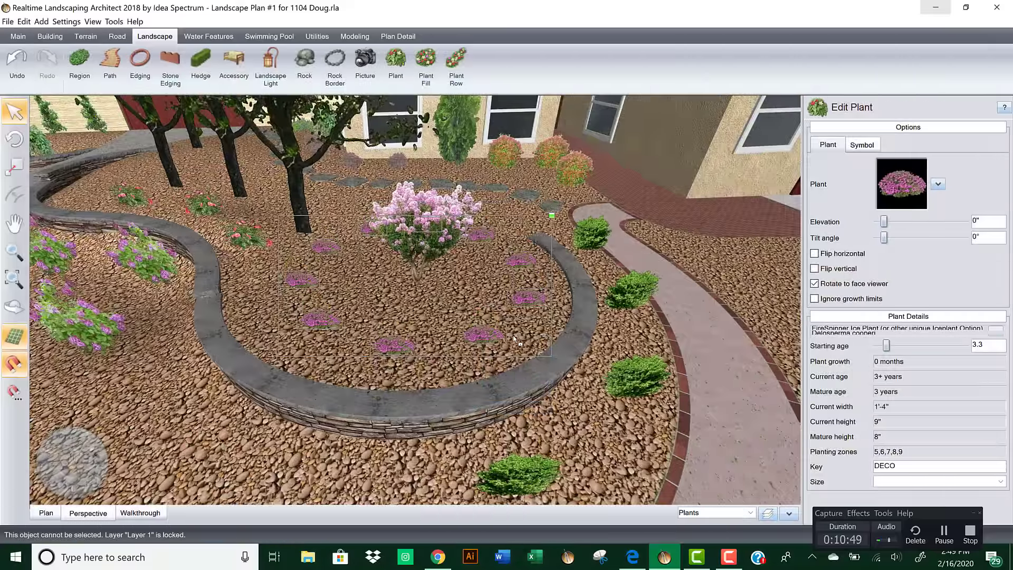
middle_drag(507, 338, 425, 346)
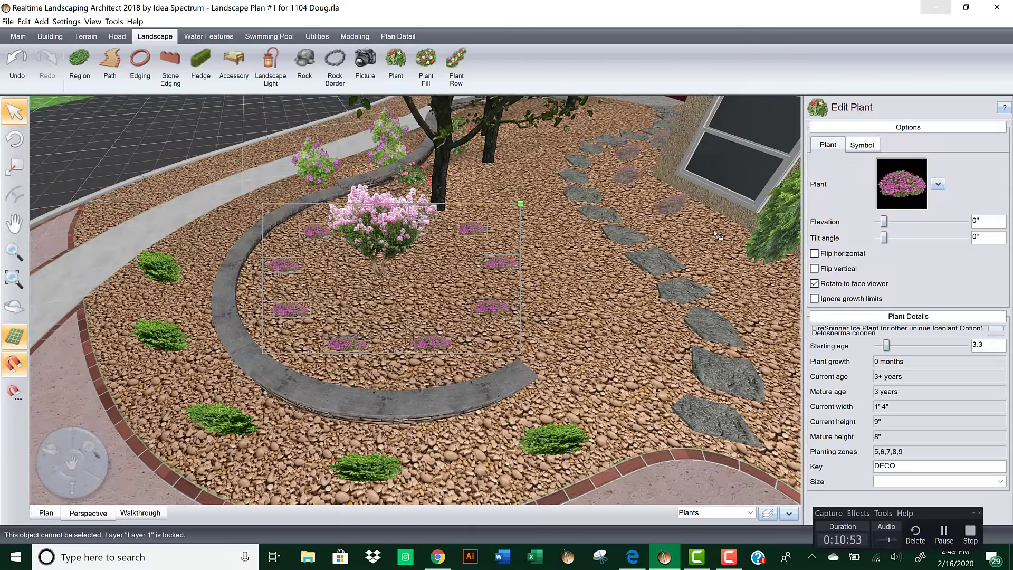
Step: Delete the two ice plants on the side of the ring nearest the tree trunk
middle_drag(556, 270, 551, 364)
click(420, 204)
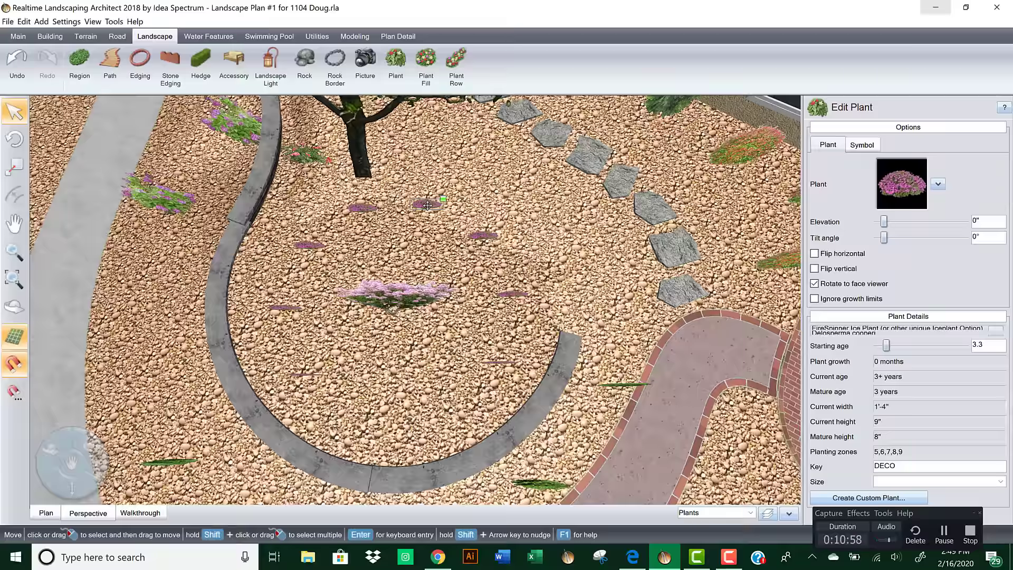
click(363, 208)
click(396, 199)
middle_drag(396, 199, 502, 307)
Step: Place a rock in the gravel just past the end of the rounded wall and set its model to Boulder12
scroll(475, 332, up, 5)
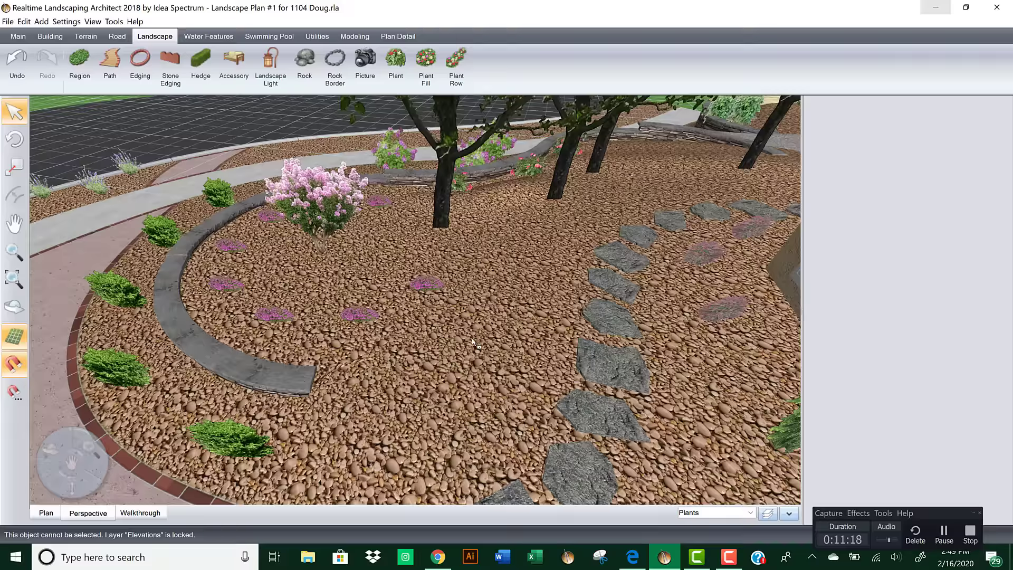
scroll(474, 342, up, 6)
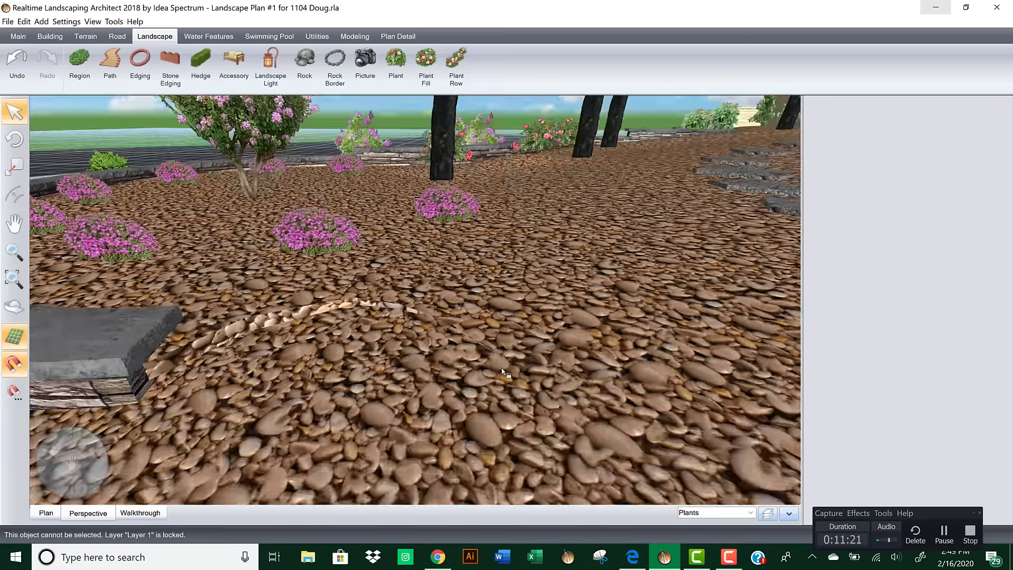
scroll(502, 372, down, 6)
click(304, 64)
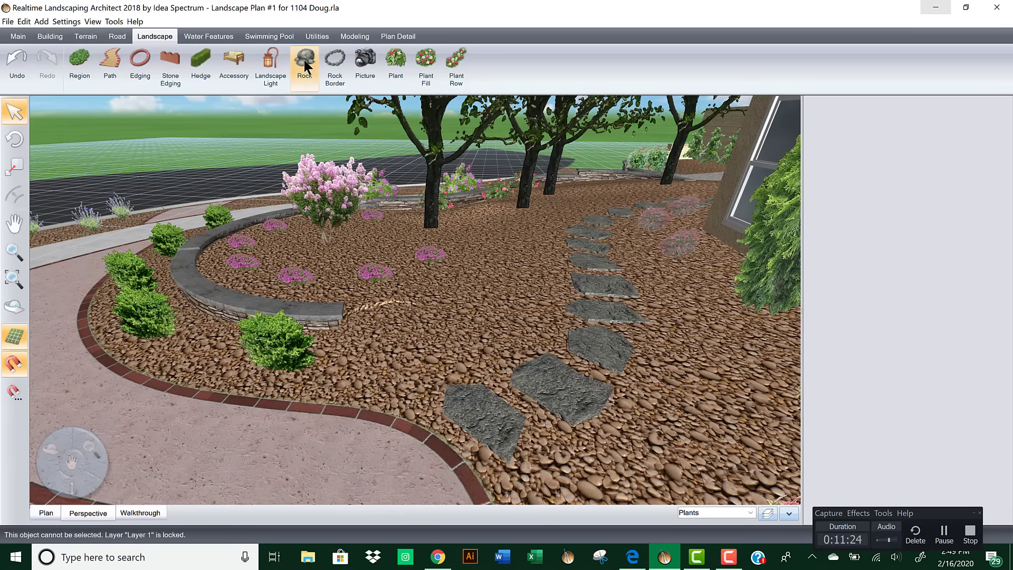
click(436, 319)
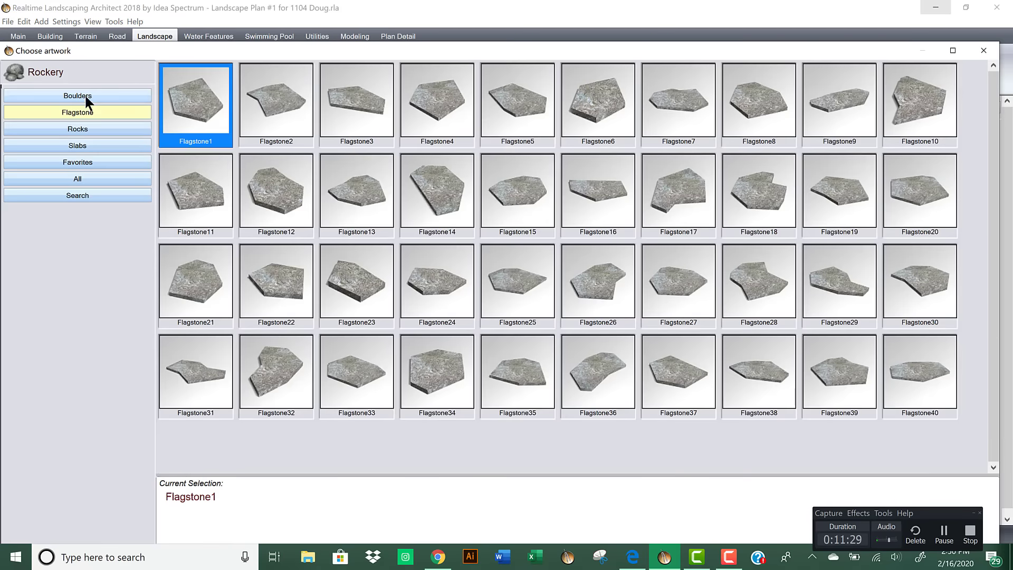
click(87, 97)
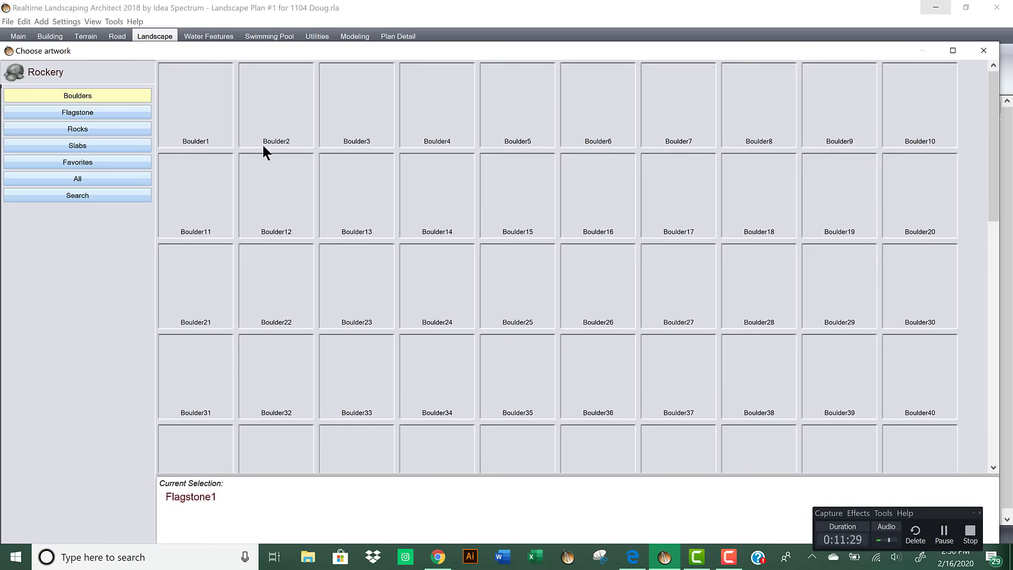
click(365, 197)
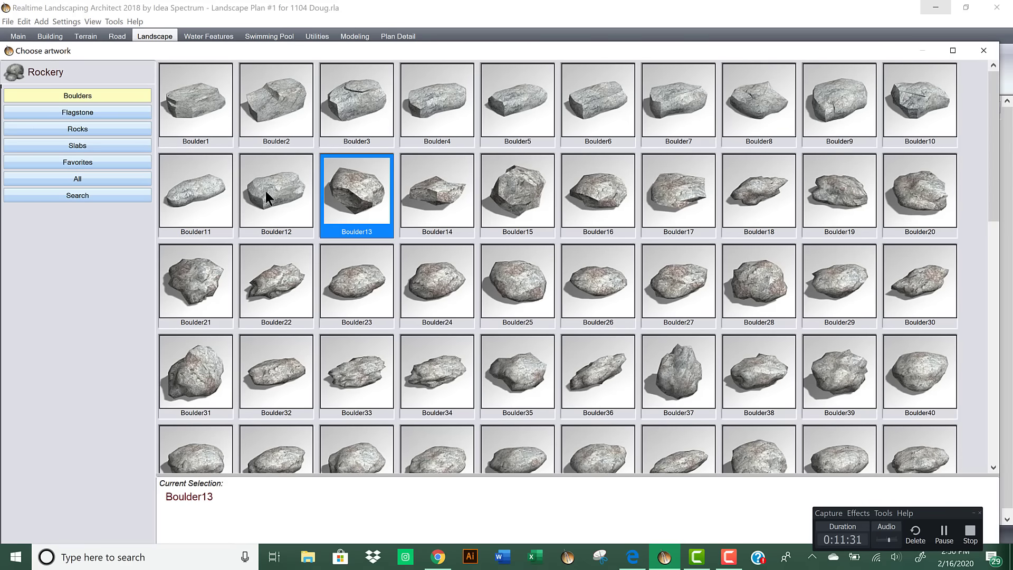
double_click(366, 198)
Step: Apply the Rock38 rockery material to the new boulder
click(910, 257)
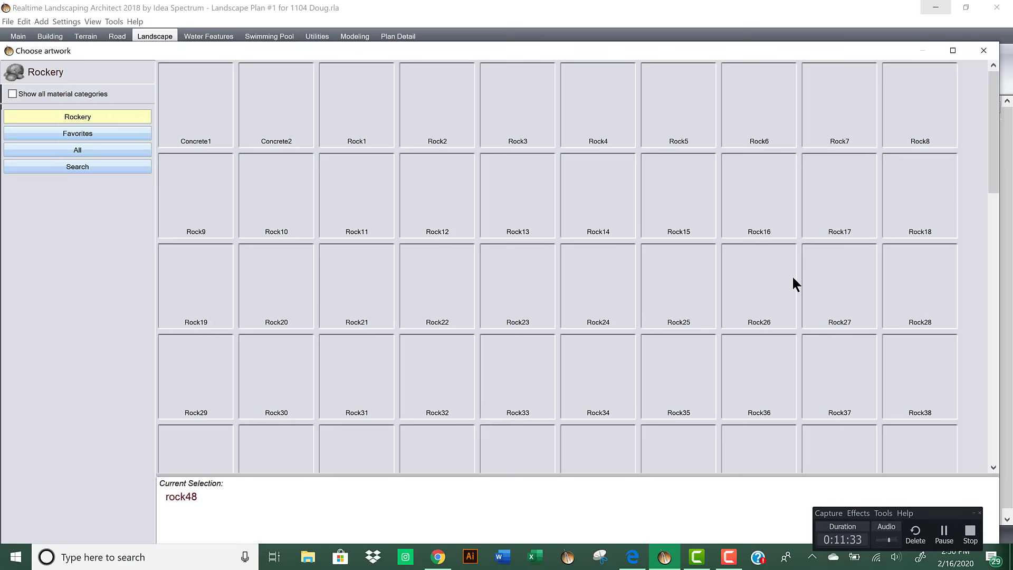
click(918, 362)
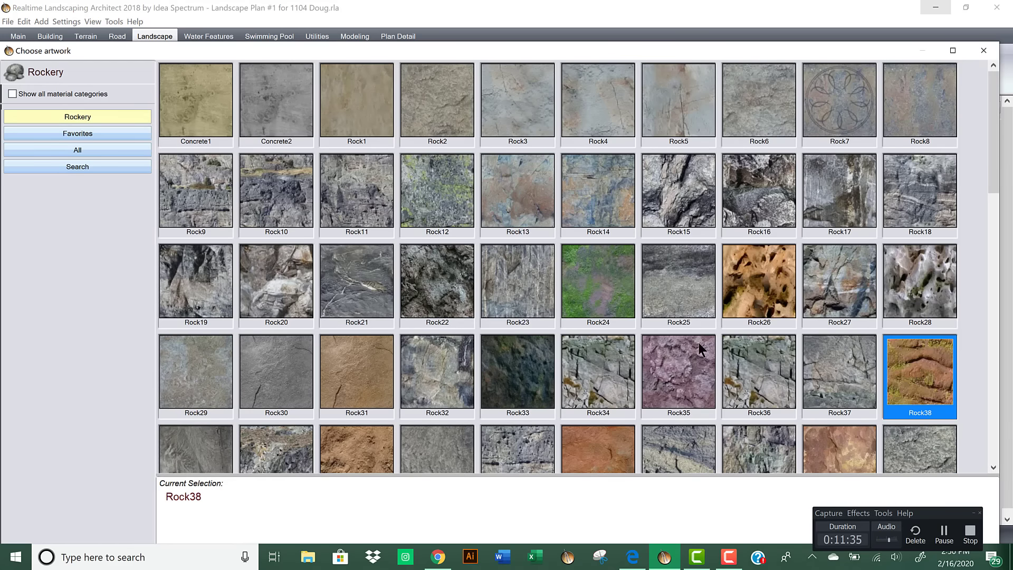
double_click(902, 370)
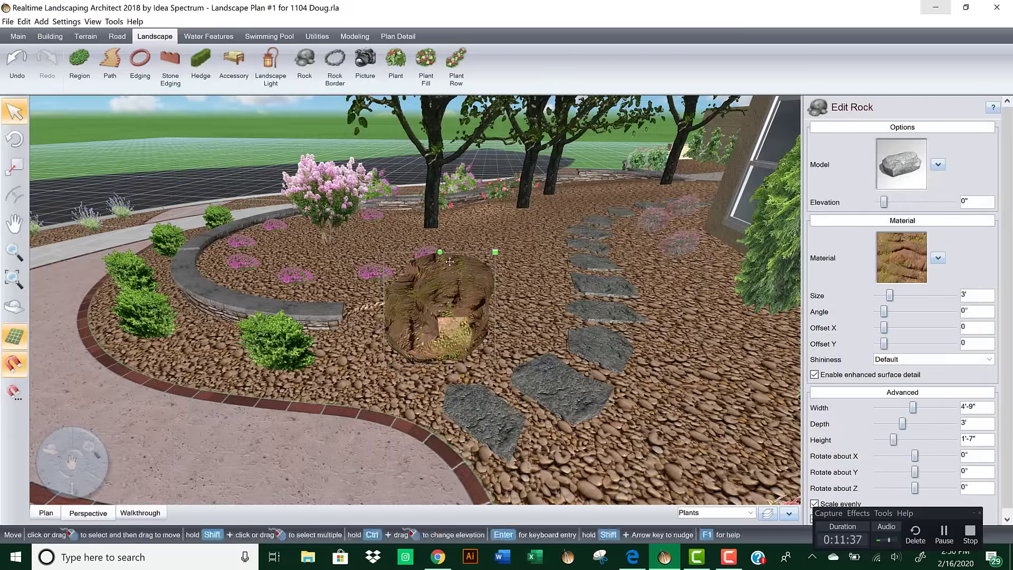
Step: Shrink the boulder to about 2'-5" wide, rotate it 90° about Y, and position it between the wall end and the stepping stones
drag(485, 257, 389, 315)
drag(498, 350, 488, 329)
right_drag(599, 348, 607, 371)
drag(498, 388, 538, 367)
right_drag(540, 365, 552, 324)
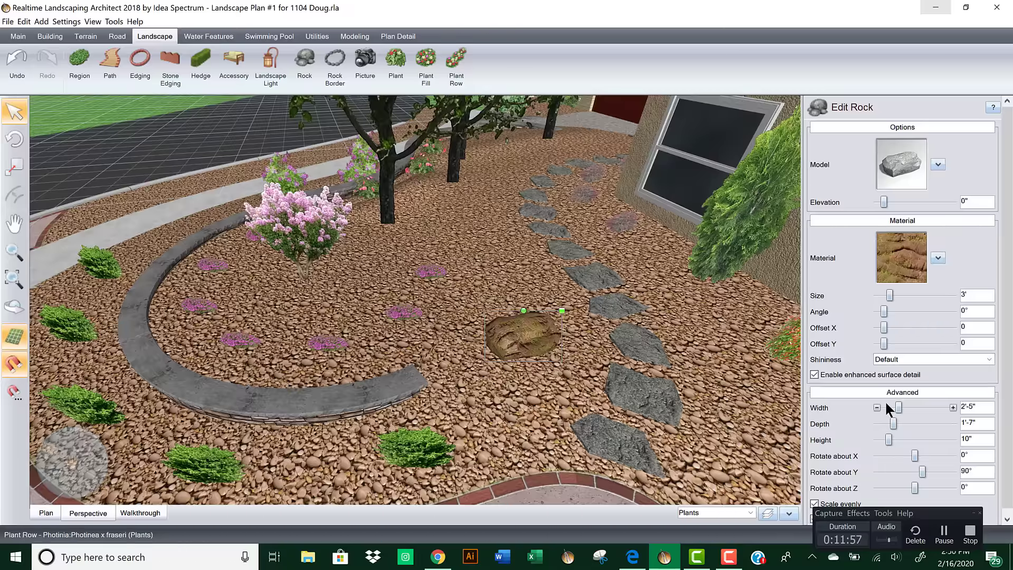
Step: Lower the boulder to an elevation of -2" so it sits partly buried in the gravel
click(875, 202)
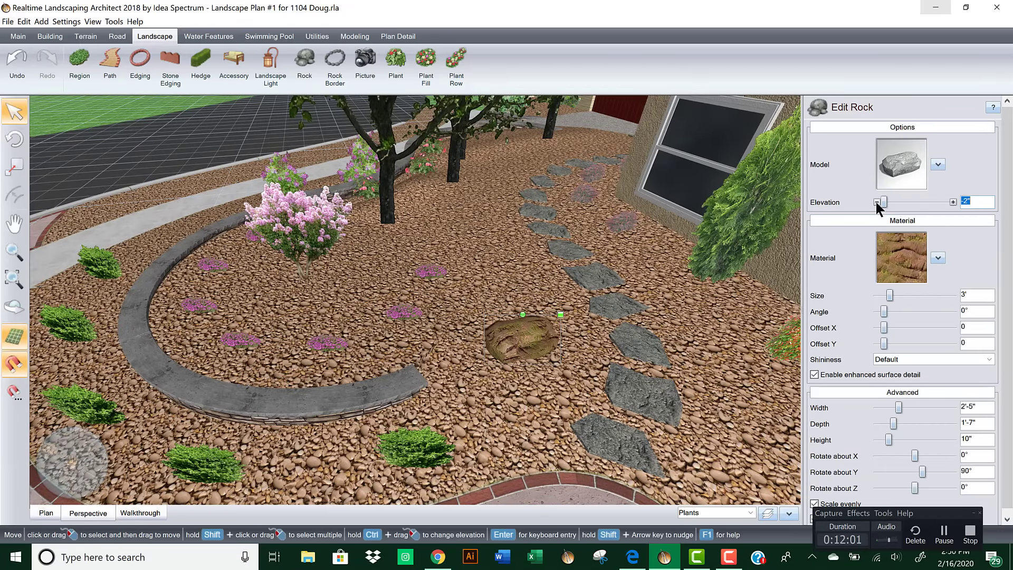
right_drag(675, 358, 679, 317)
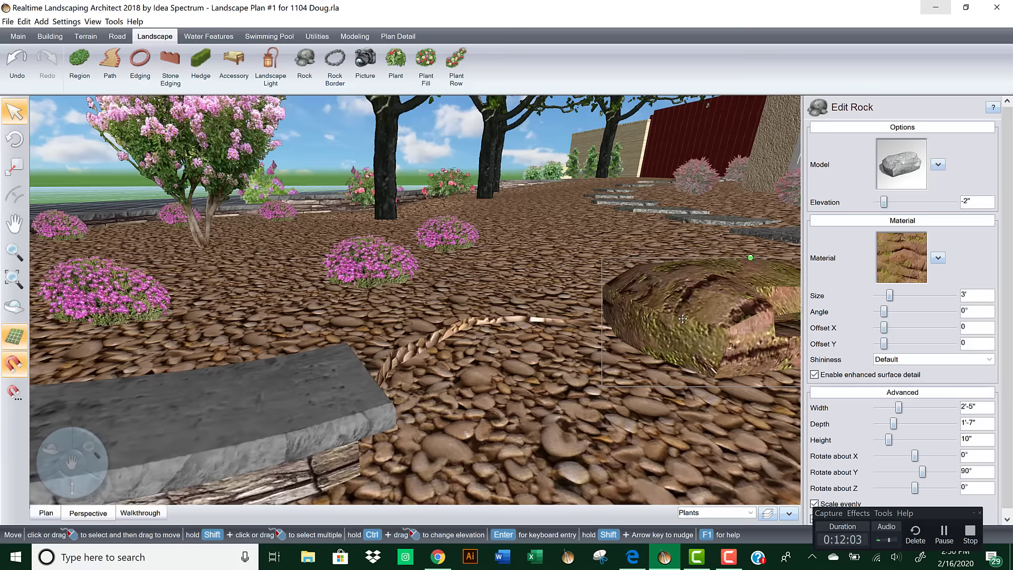
right_drag(545, 304, 480, 330)
Step: Add a plant directly behind the boulder and change it to Maiden Grass2 from the favorite plant pictures
right_drag(511, 360, 526, 393)
click(395, 65)
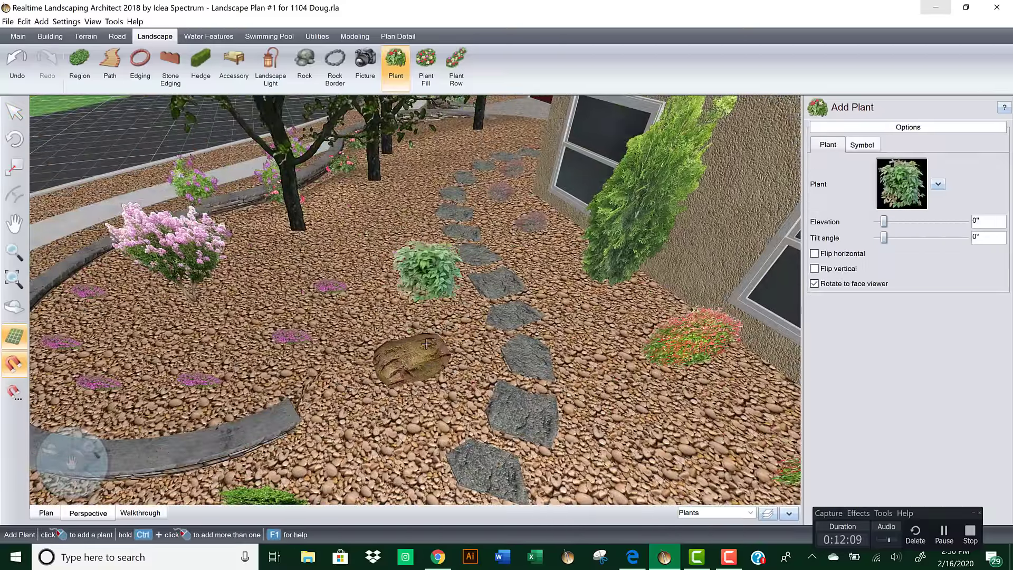
click(420, 345)
click(897, 176)
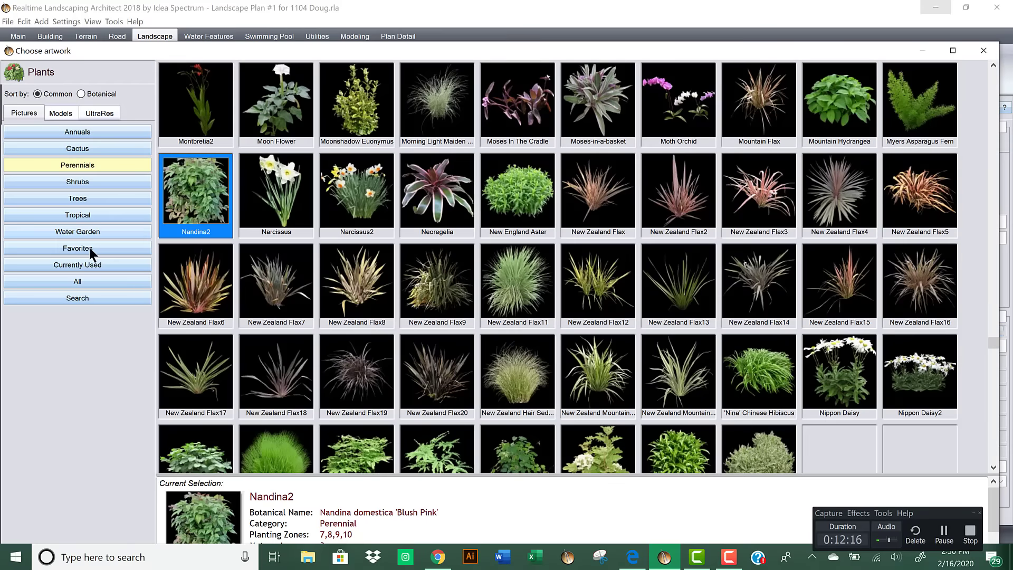
click(90, 247)
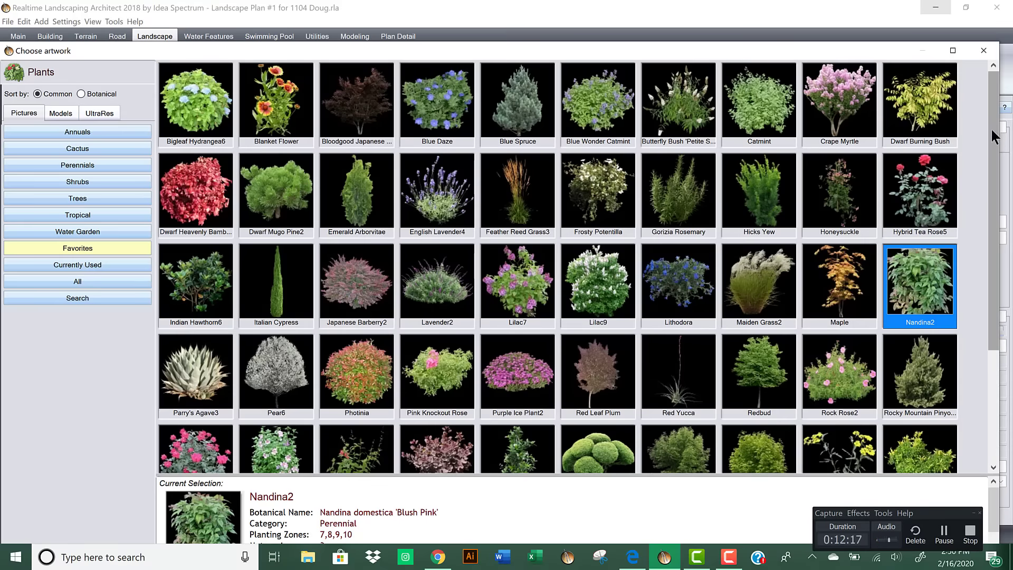
scroll(992, 128, down, 2)
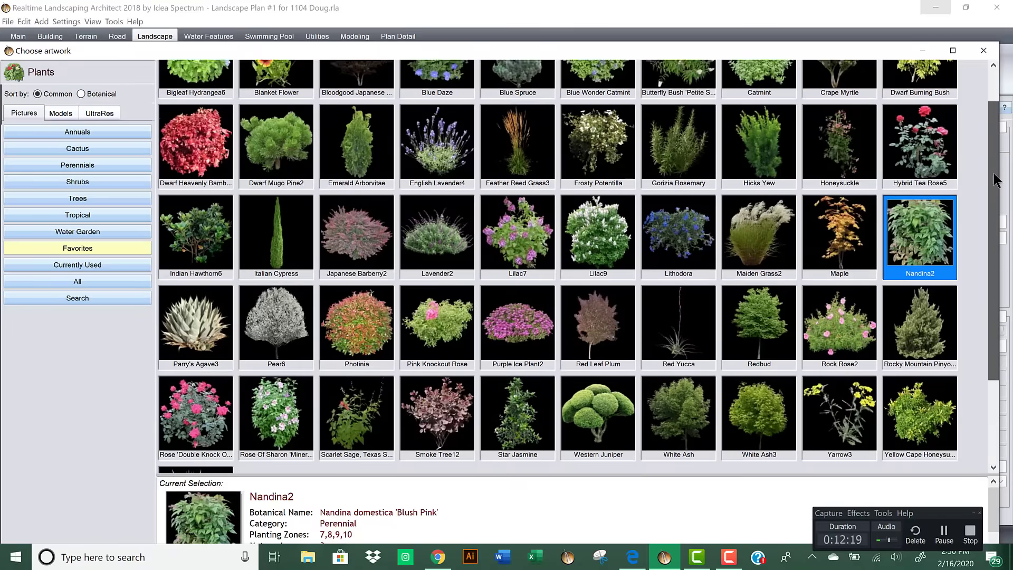
drag(994, 174, 994, 193)
double_click(765, 217)
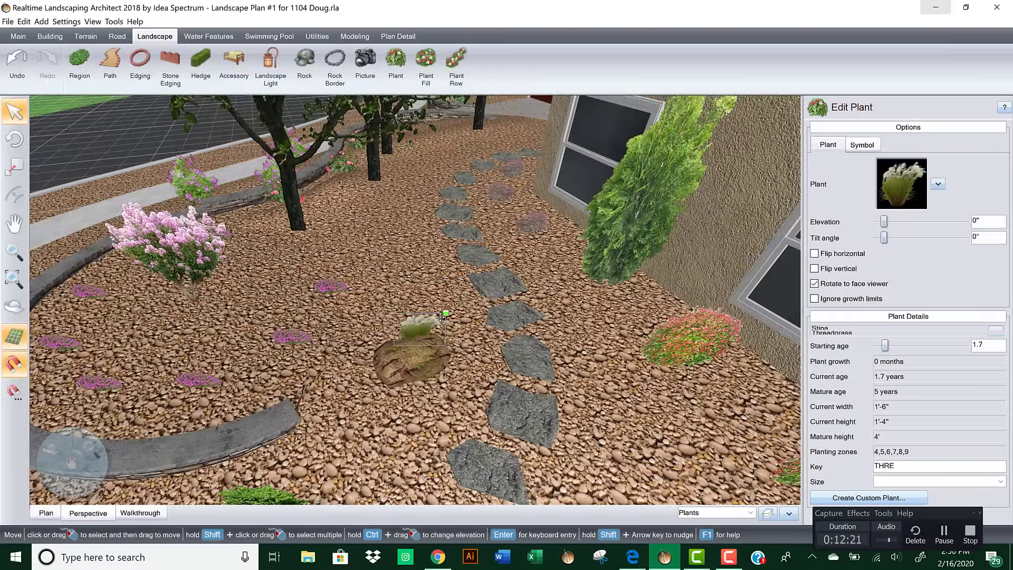
Step: Move the maiden grass about 11" along the back of the boulder and adjust the boulder and grass to sit together
middle_drag(496, 320, 410, 356)
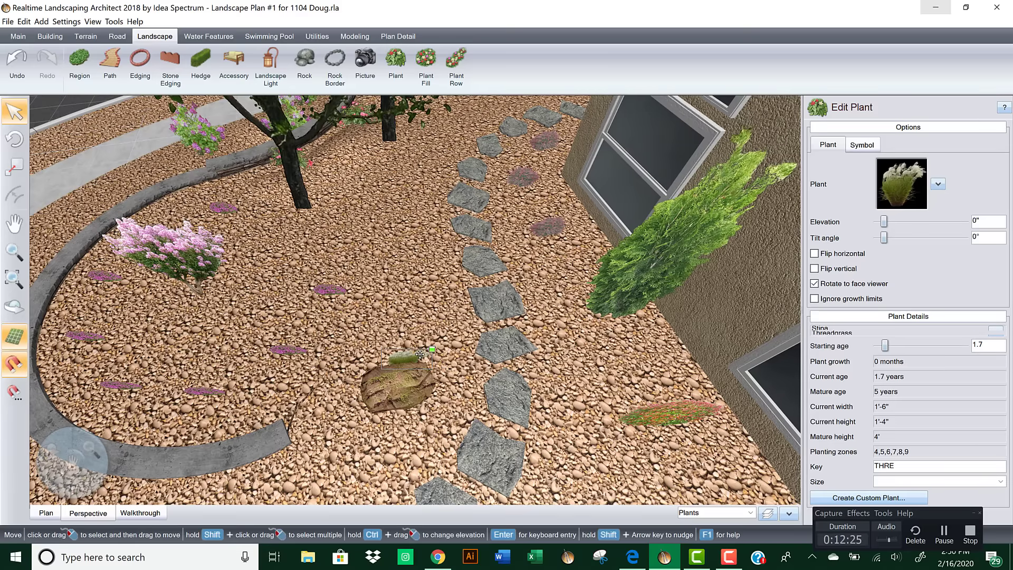
drag(420, 354, 387, 354)
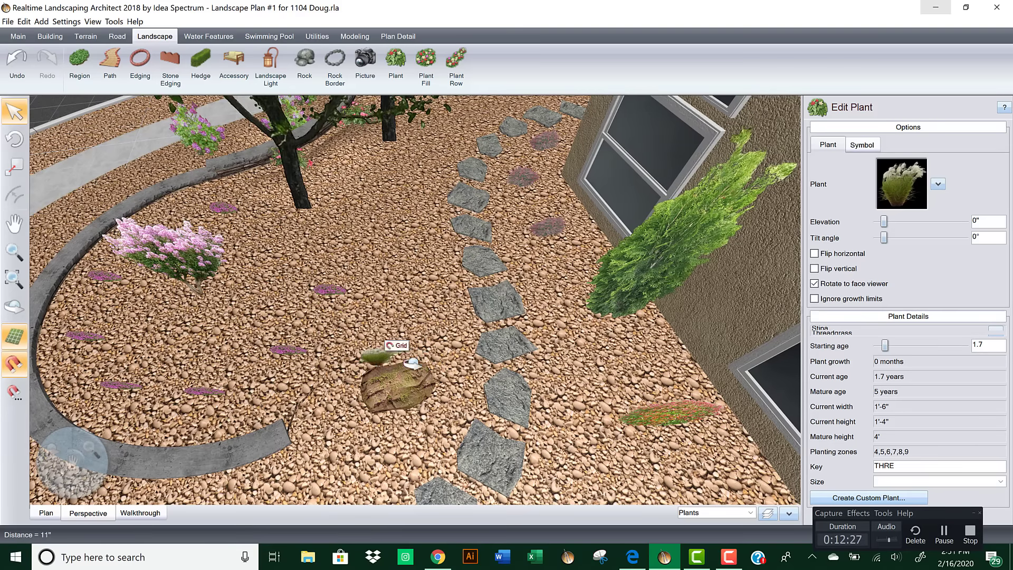
middle_drag(412, 364, 480, 365)
click(480, 365)
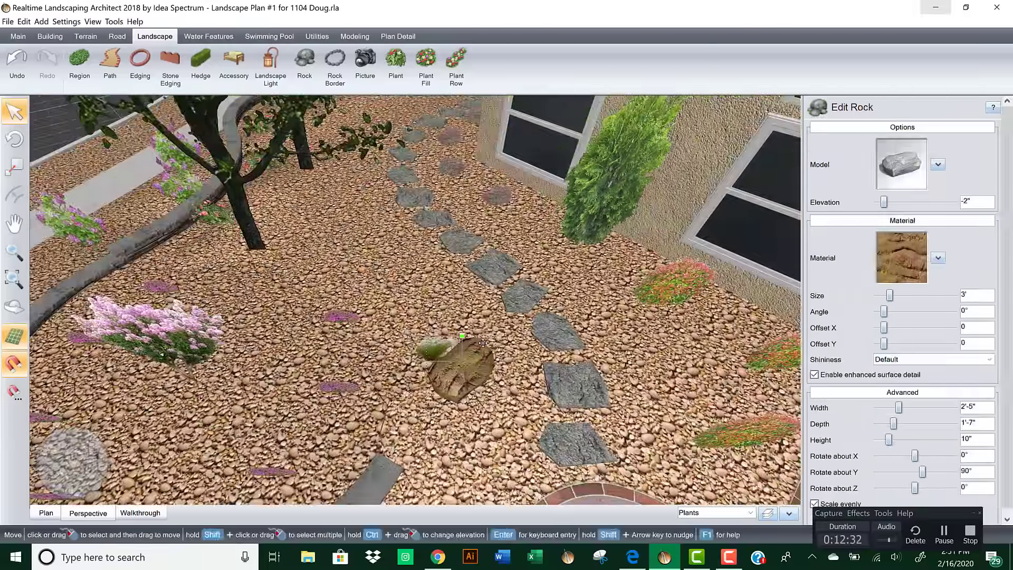
drag(462, 335, 510, 345)
click(433, 347)
drag(448, 350, 180, 331)
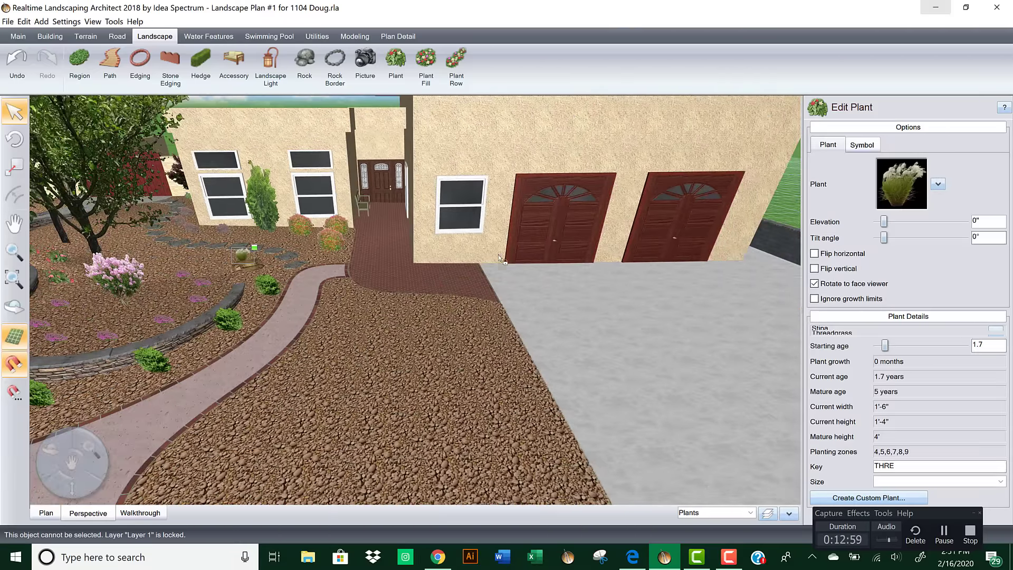
Step: Unlock Layer 1 and make it the current layer
click(178, 345)
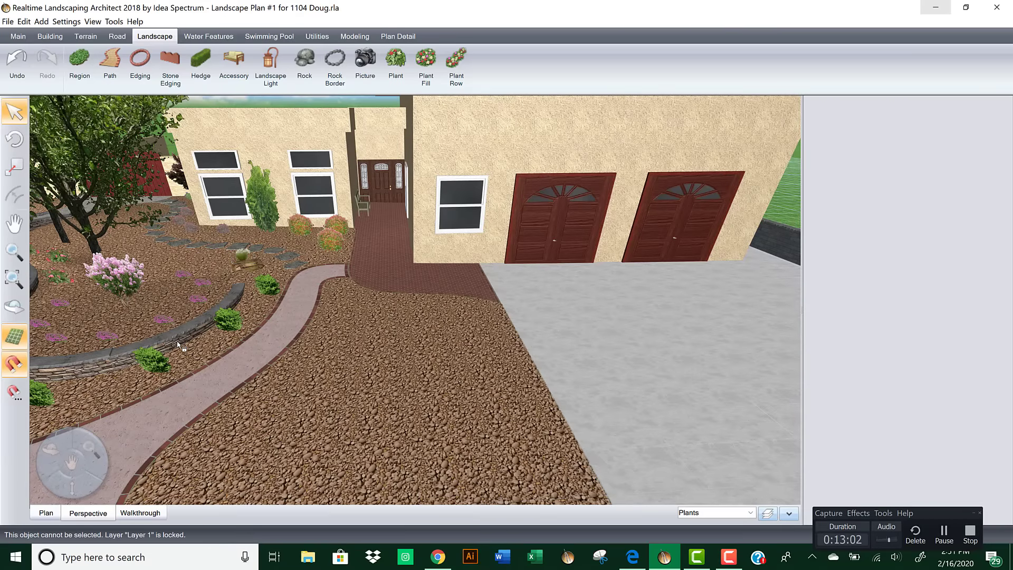
click(769, 513)
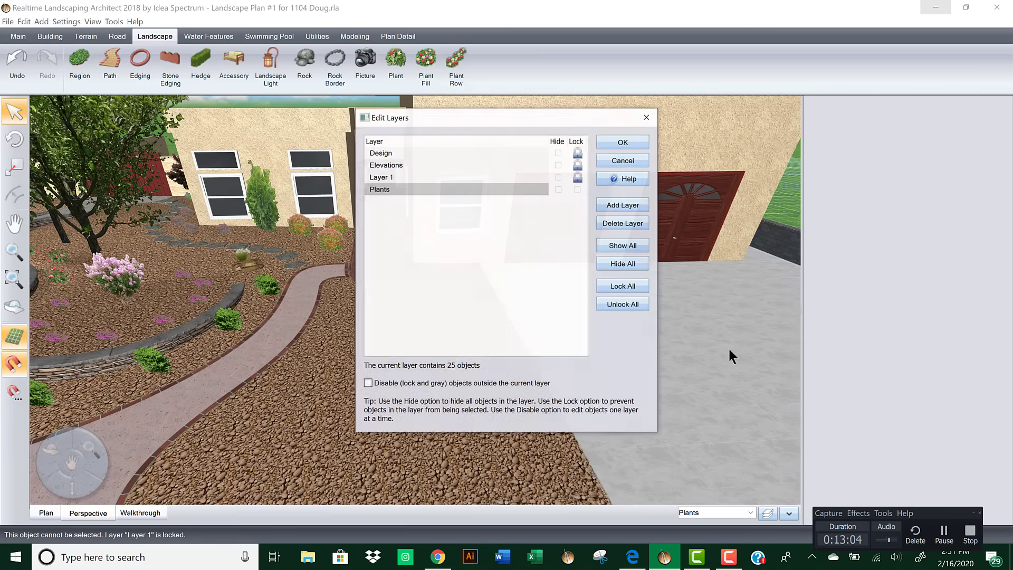
click(577, 177)
click(576, 176)
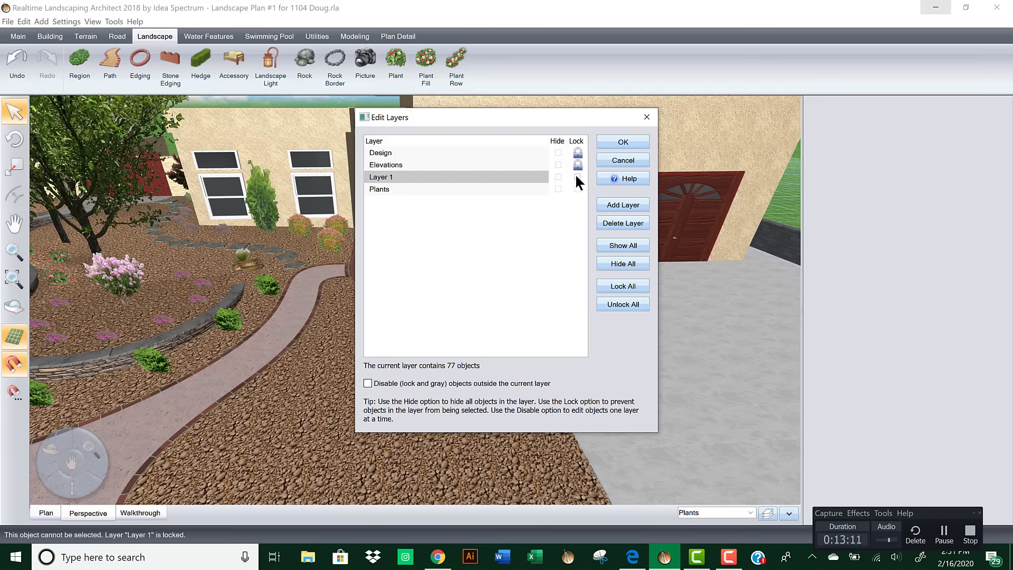
click(623, 142)
Step: Copy the curved stone retaining wall and place the copy in the gravel bed between the walkway and the driveway
click(180, 340)
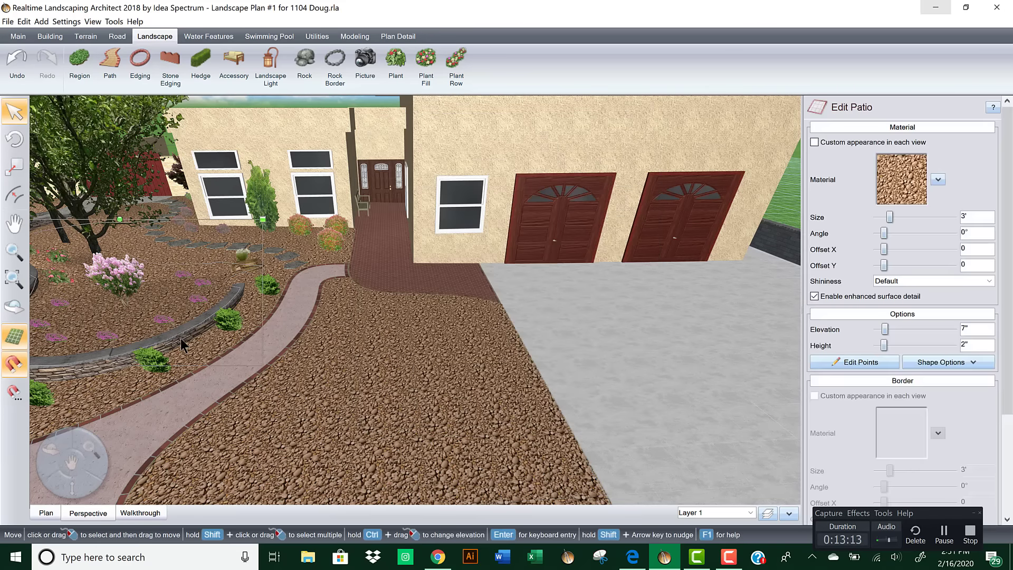
click(180, 338)
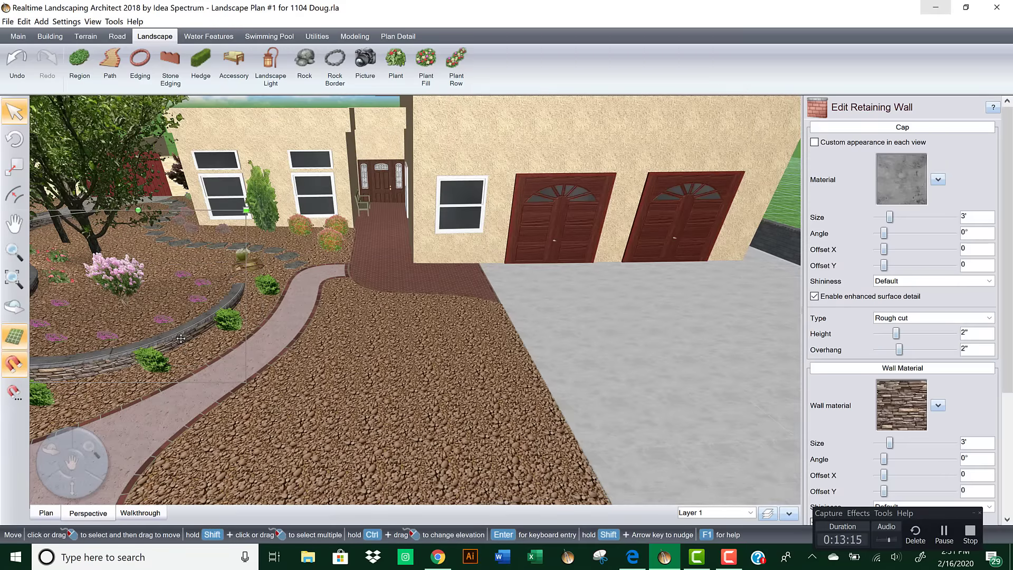
drag(181, 338, 260, 300)
drag(357, 351, 490, 414)
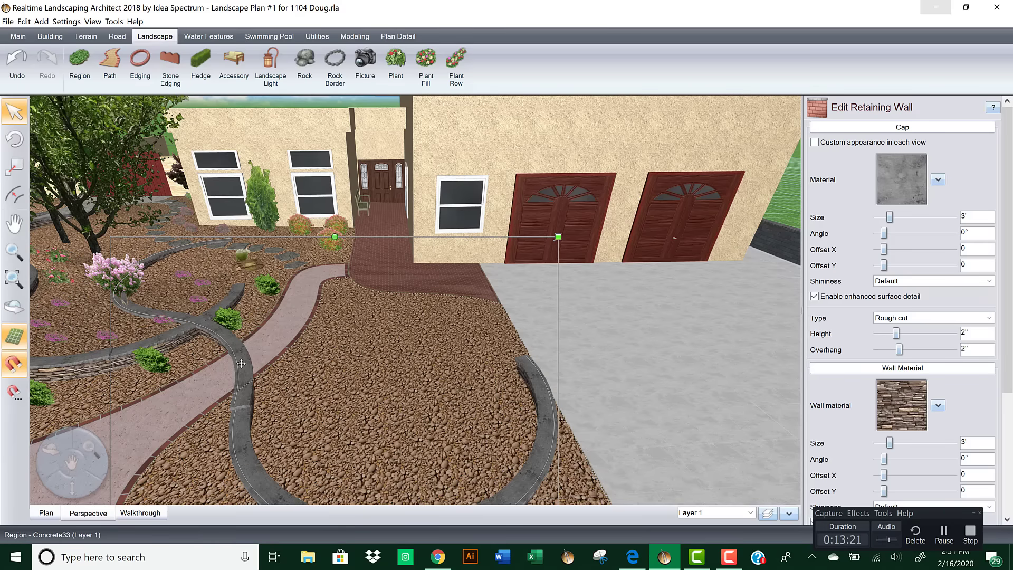
drag(536, 460, 539, 461)
drag(498, 355, 517, 364)
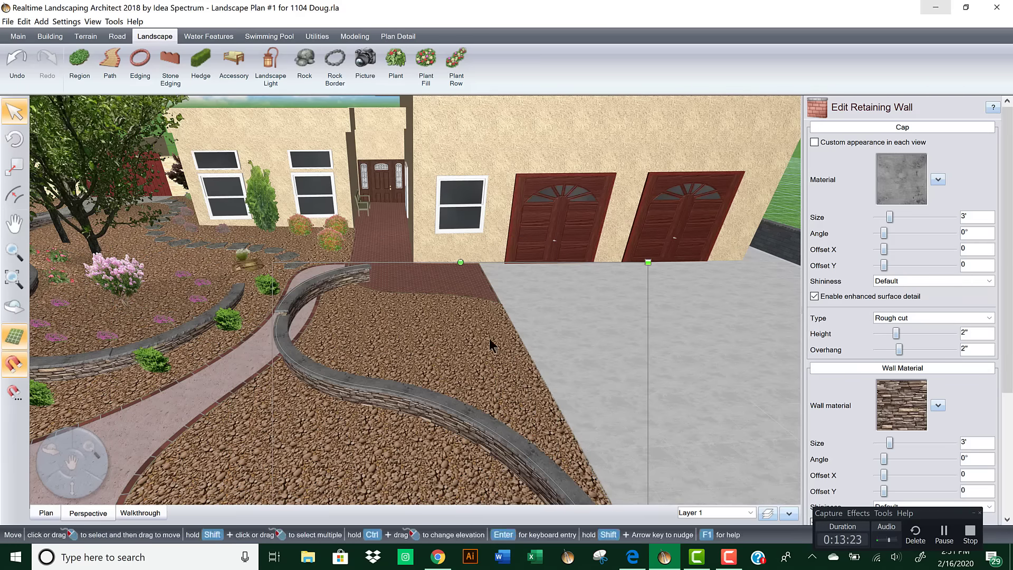
Step: Delete the copied wall's end points that extend across the driveway
scroll(517, 369, down, 5)
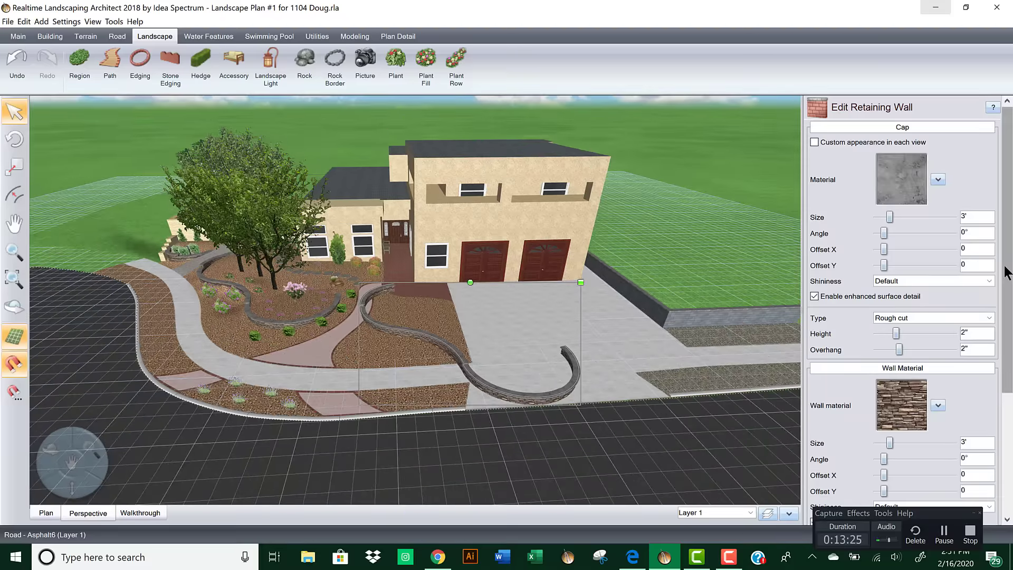
scroll(1005, 273, down, 3)
click(861, 466)
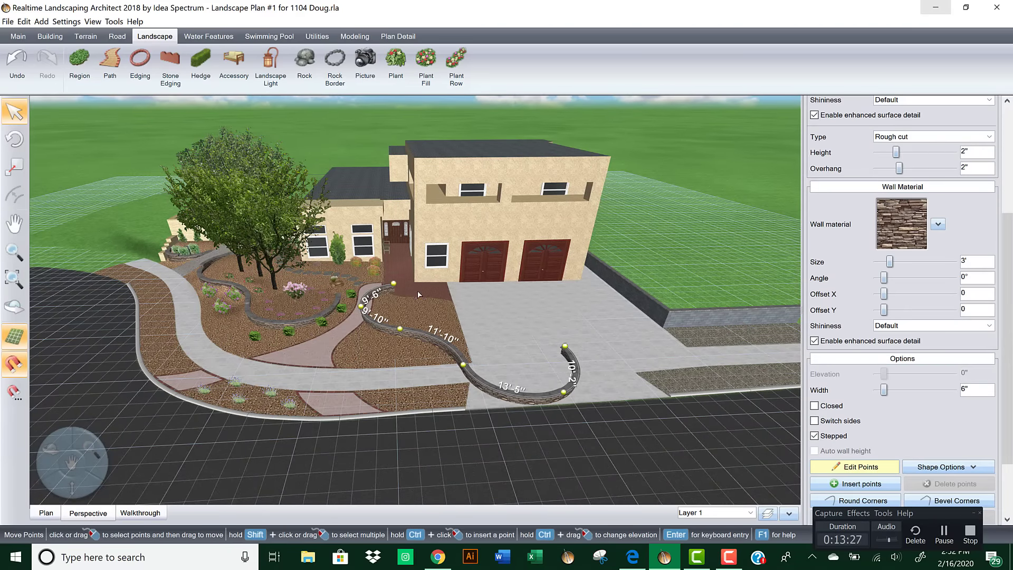
drag(424, 306, 577, 408)
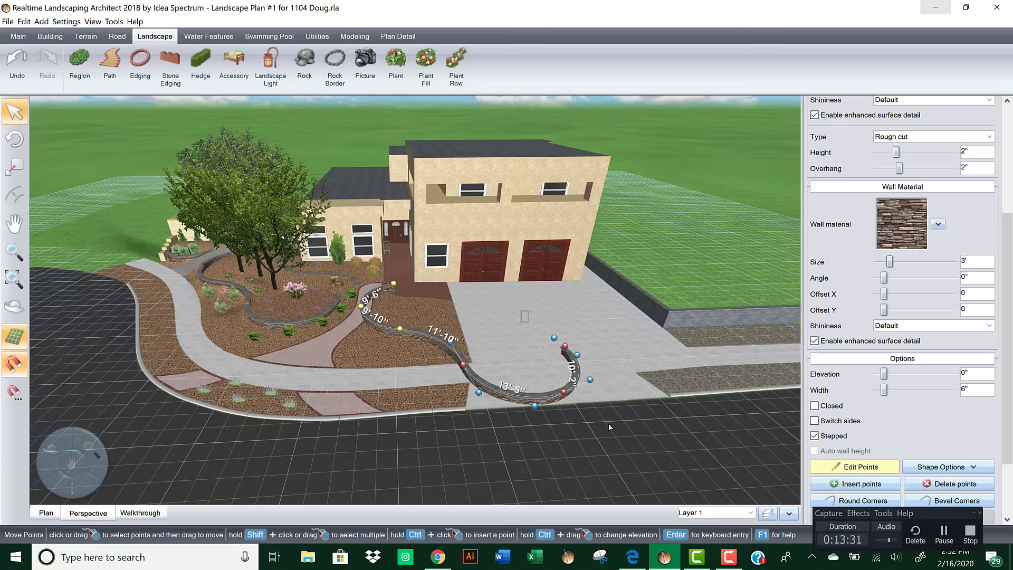
drag(521, 311, 613, 428)
key(Delete)
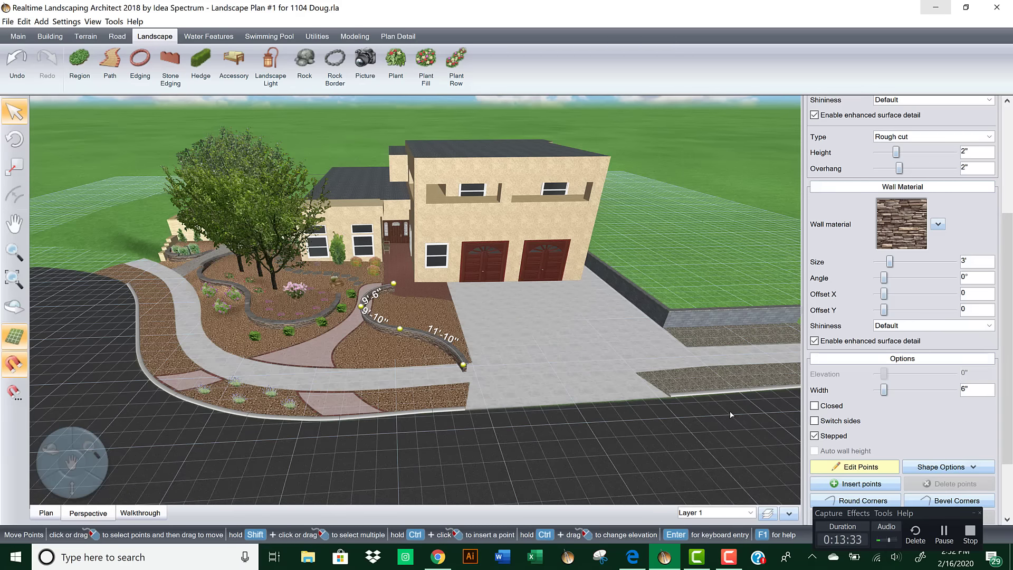
click(851, 465)
Step: Scale the copied wall down to about 7 feet long and rotate it in the middle of the gravel bed
click(473, 343)
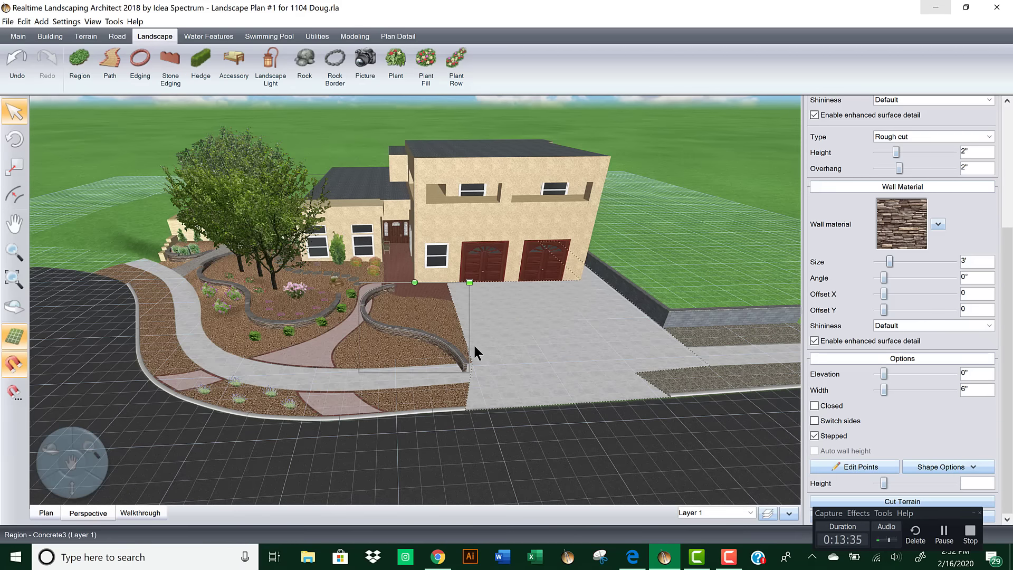
click(420, 302)
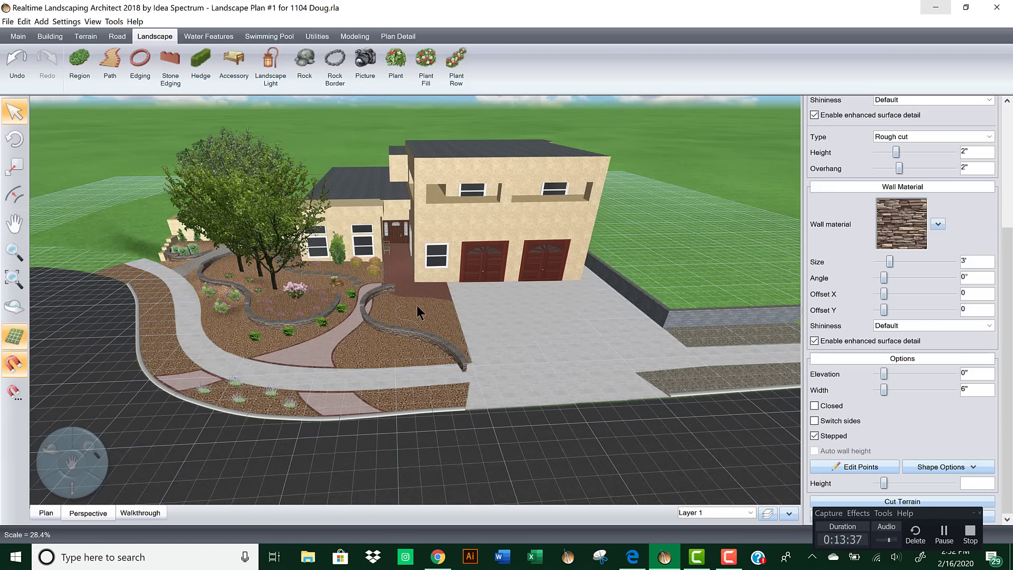
click(417, 312)
scroll(419, 328, up, 5)
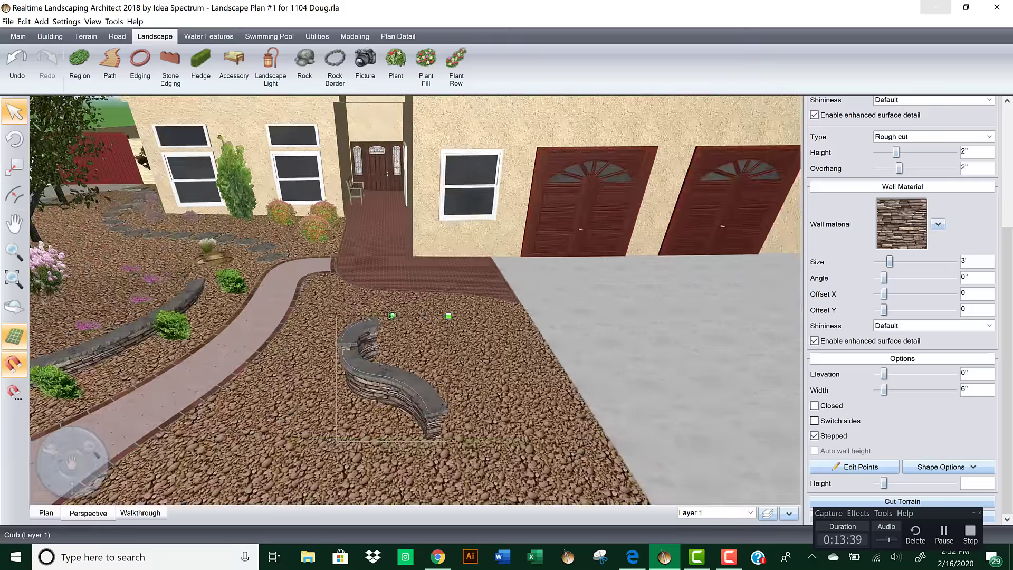
drag(365, 324, 398, 372)
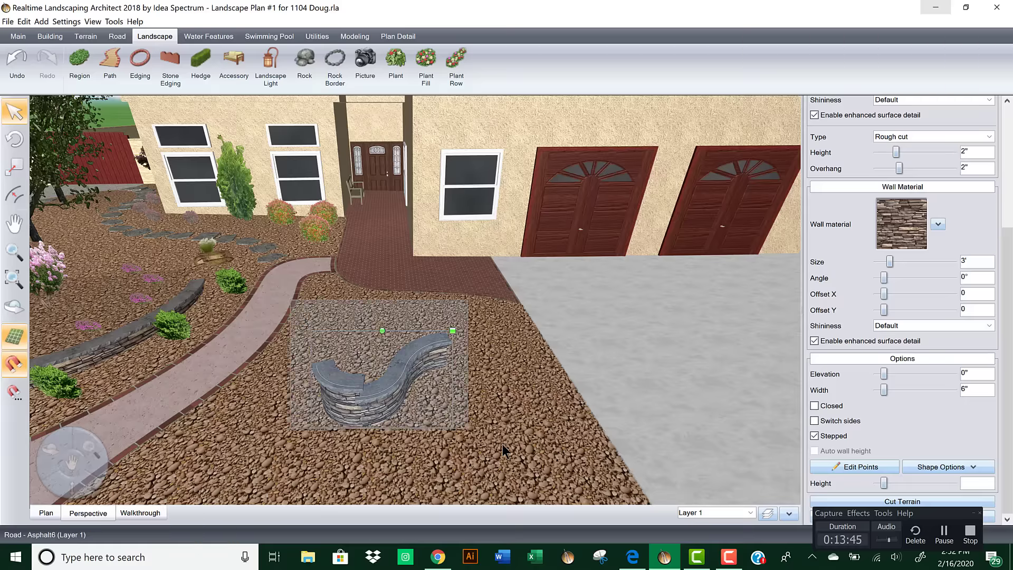
Step: Select all points of the small retaining wall and set their height to 1'-6"
click(867, 466)
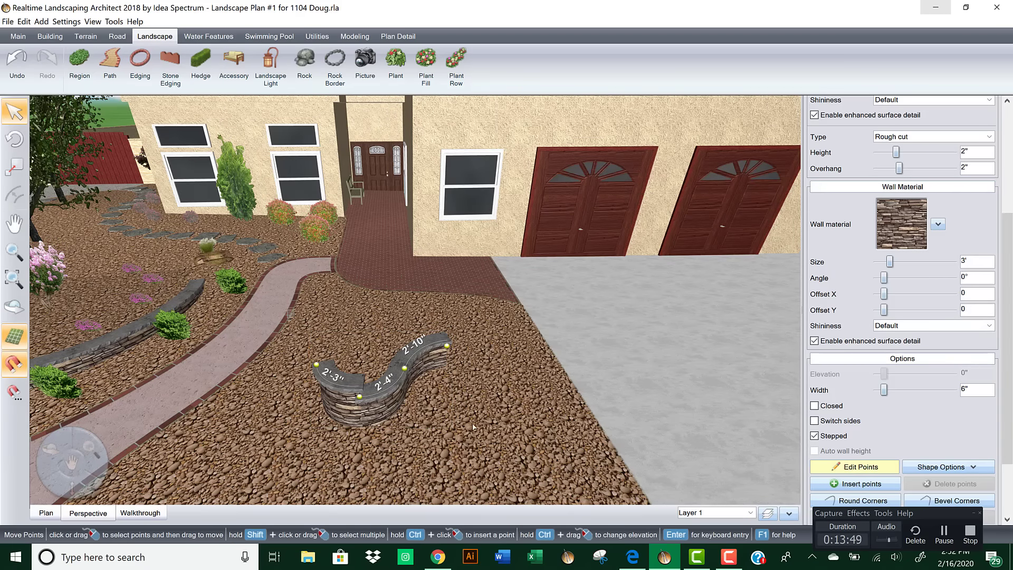
drag(288, 309, 492, 434)
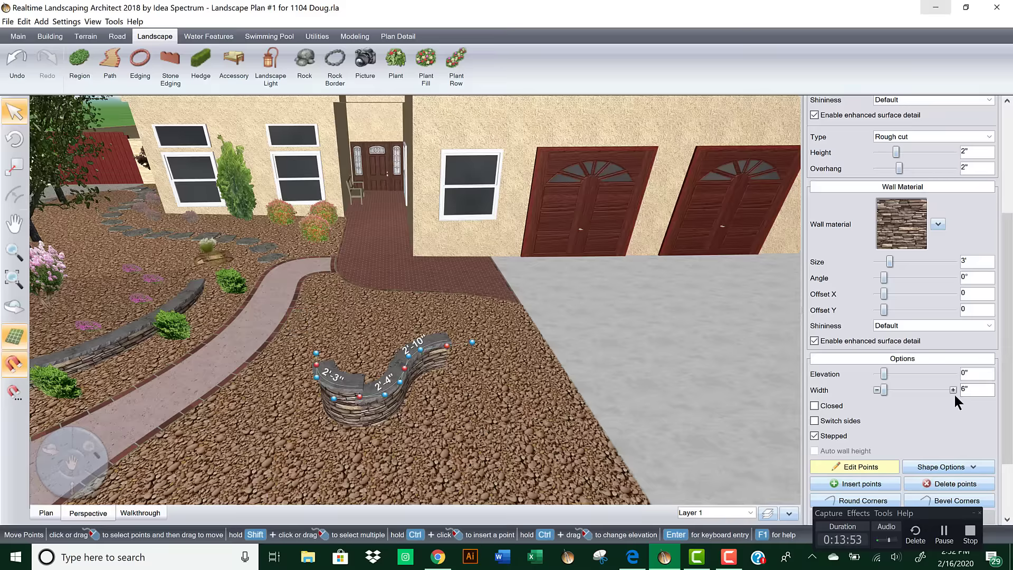
scroll(881, 422, down, 3)
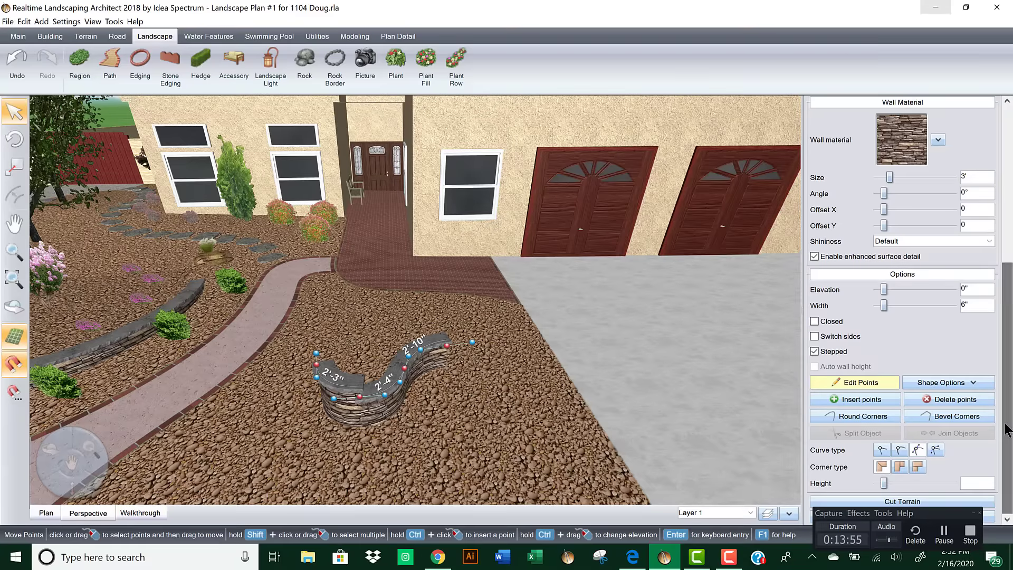
click(877, 482)
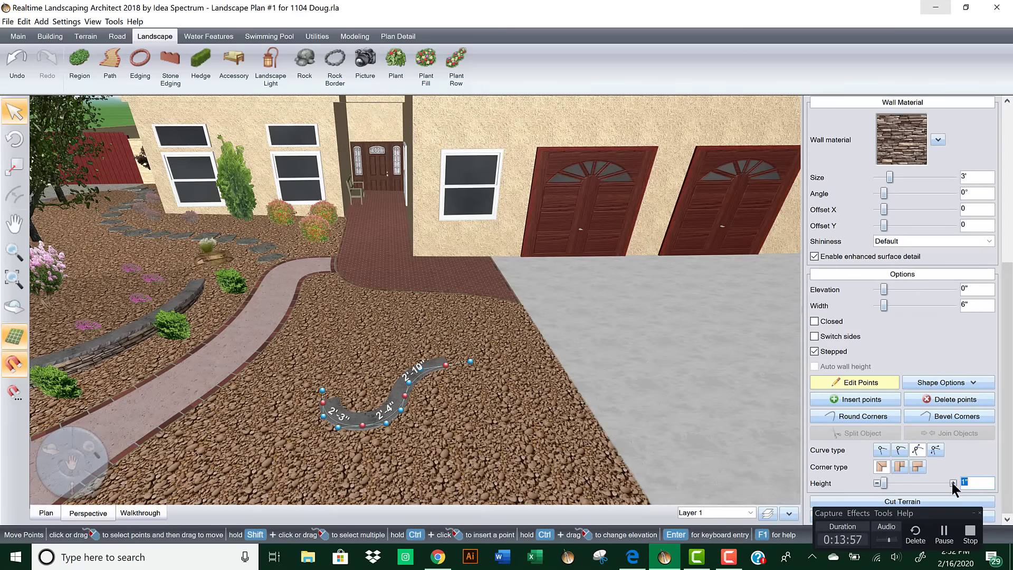
click(952, 482)
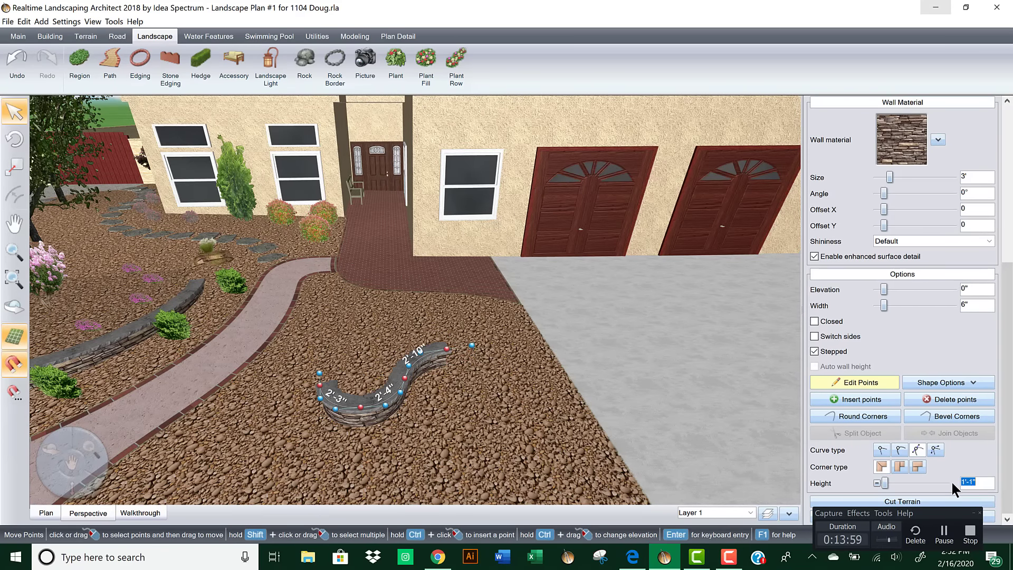
click(952, 482)
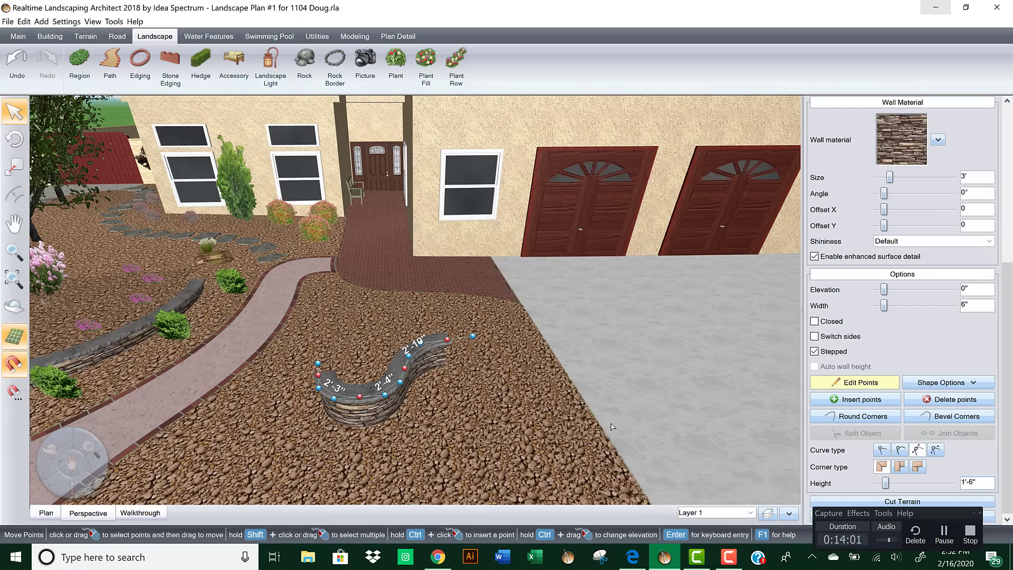
Step: Shift all points of the small wall about 8" toward the driveway
right_drag(612, 426, 426, 312)
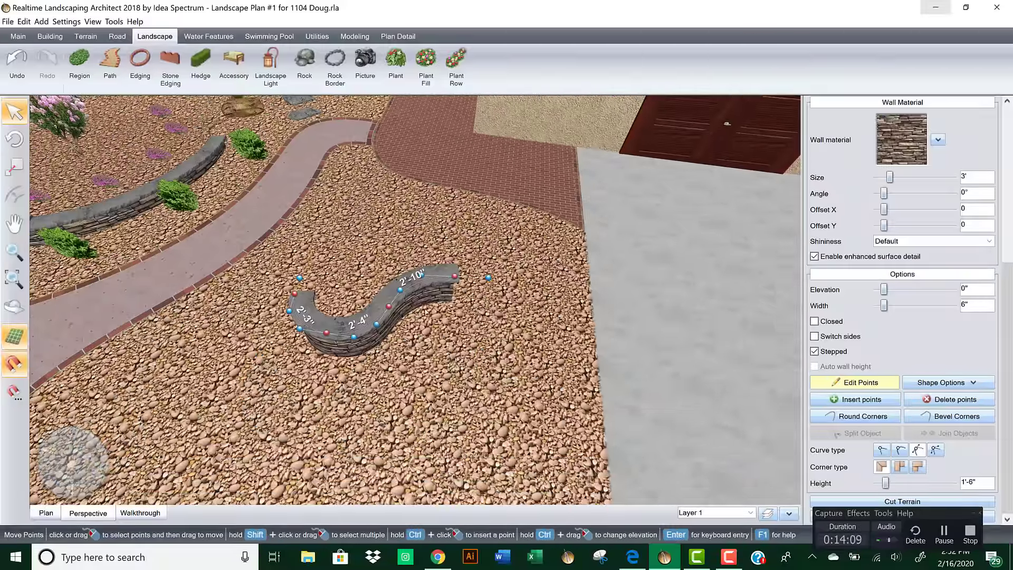
drag(461, 275, 473, 274)
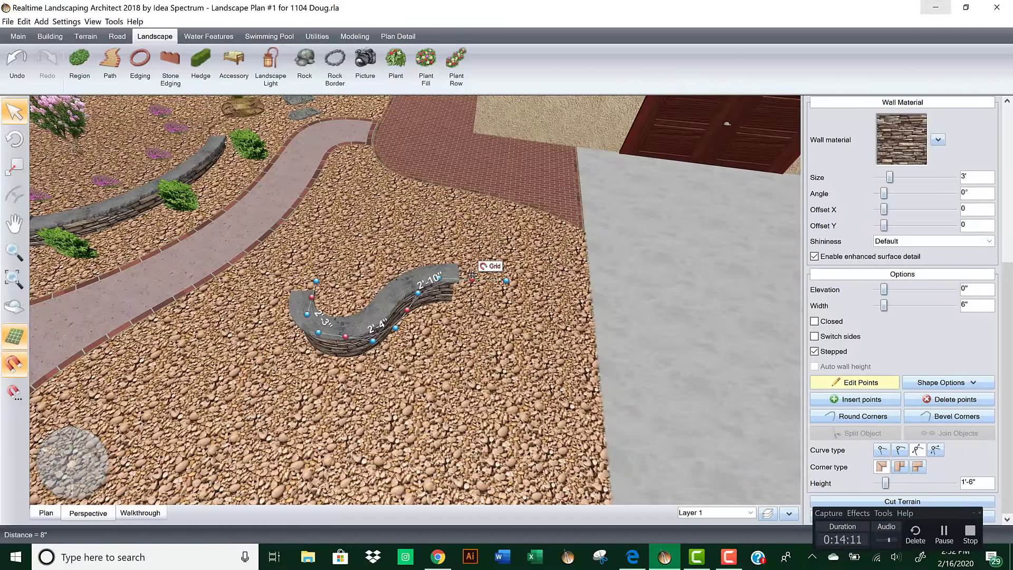
drag(413, 291, 413, 290)
Step: Delete the small wall's middle point between the 2'-4" and 2'-10" segments
click(312, 295)
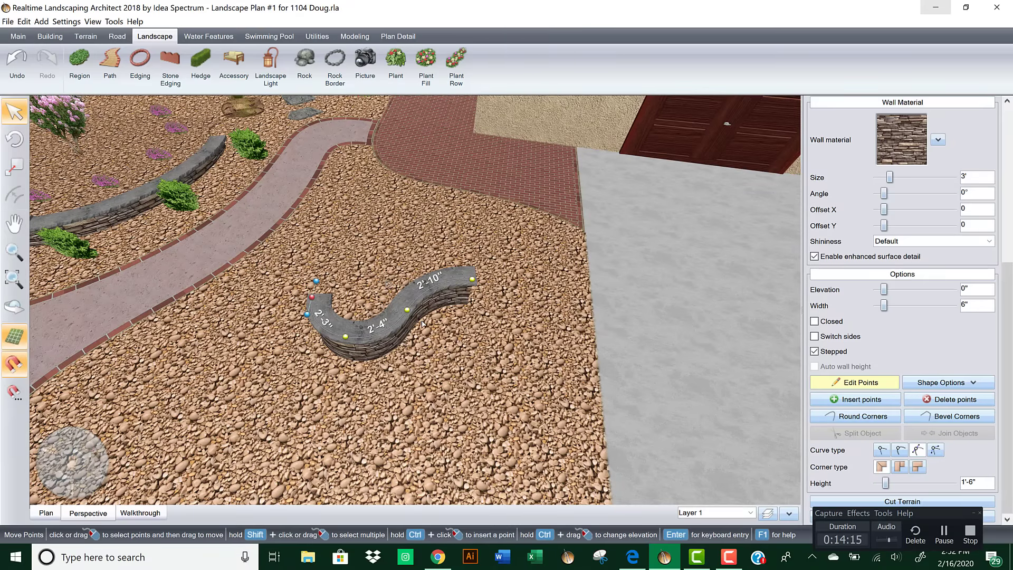
drag(386, 280, 423, 324)
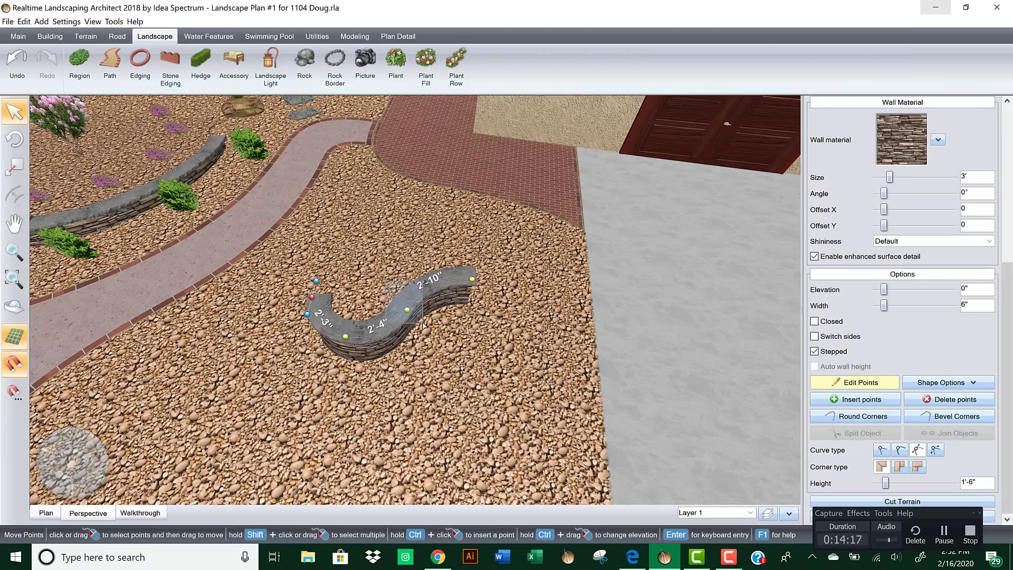
drag(425, 330, 425, 326)
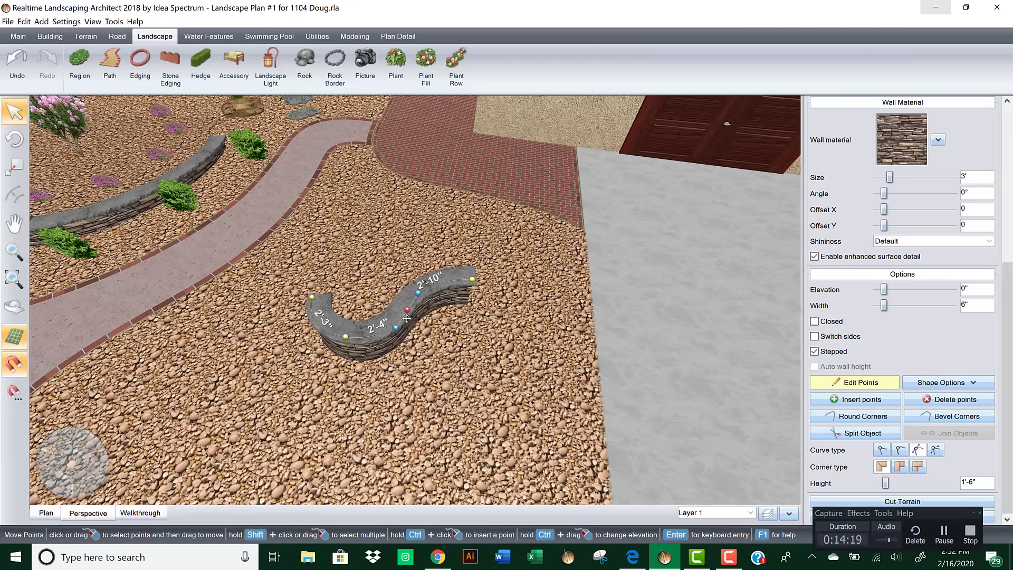
click(317, 302)
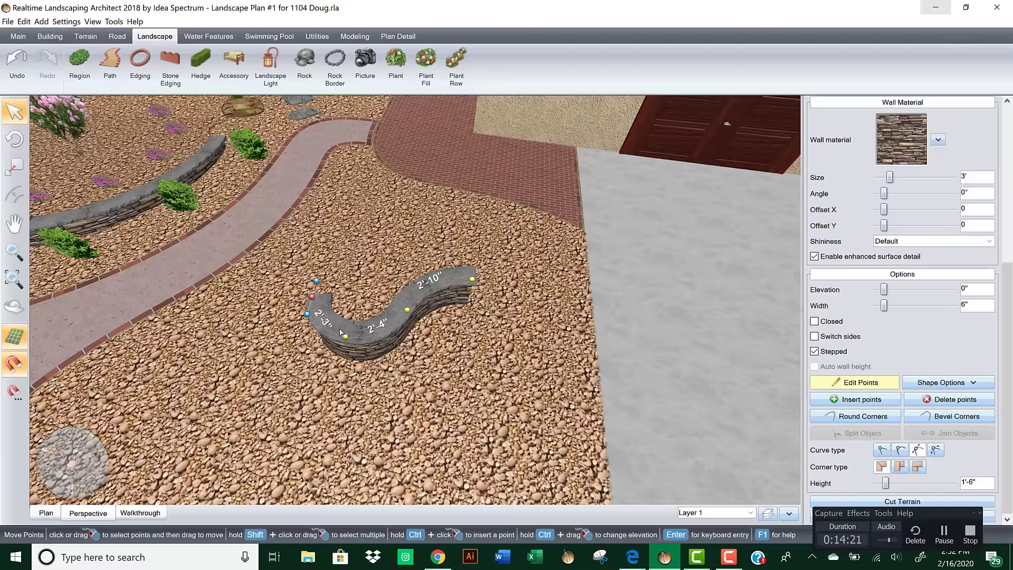
click(345, 336)
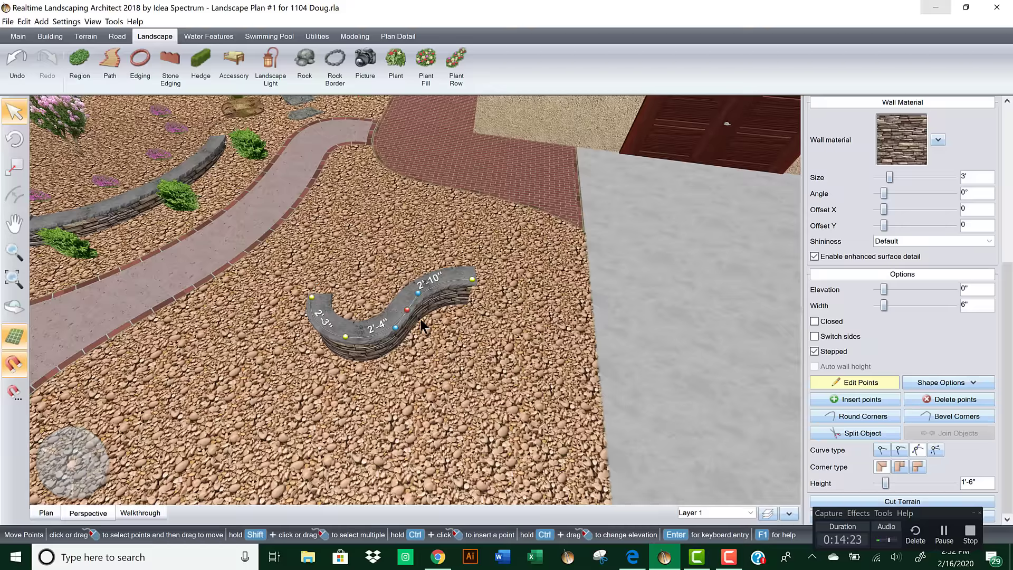
key(Delete)
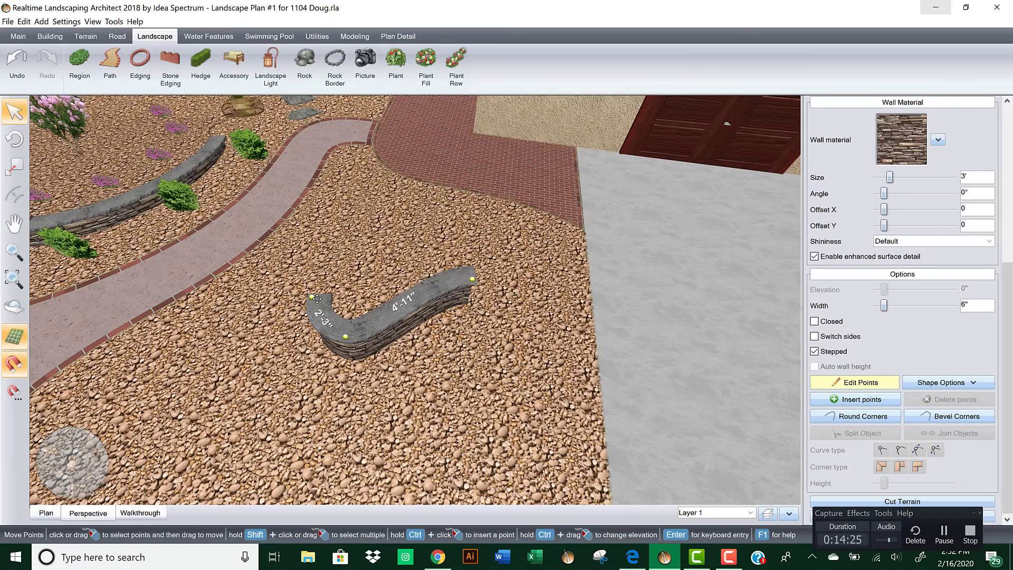
Step: Reshape the small wall into a gentle S-curve with segments of about 4'-2" and 3'-9" by repositioning its end point, middle point and curve handle
click(312, 298)
drag(287, 306, 264, 335)
drag(346, 323, 386, 325)
click(273, 329)
drag(264, 350, 302, 356)
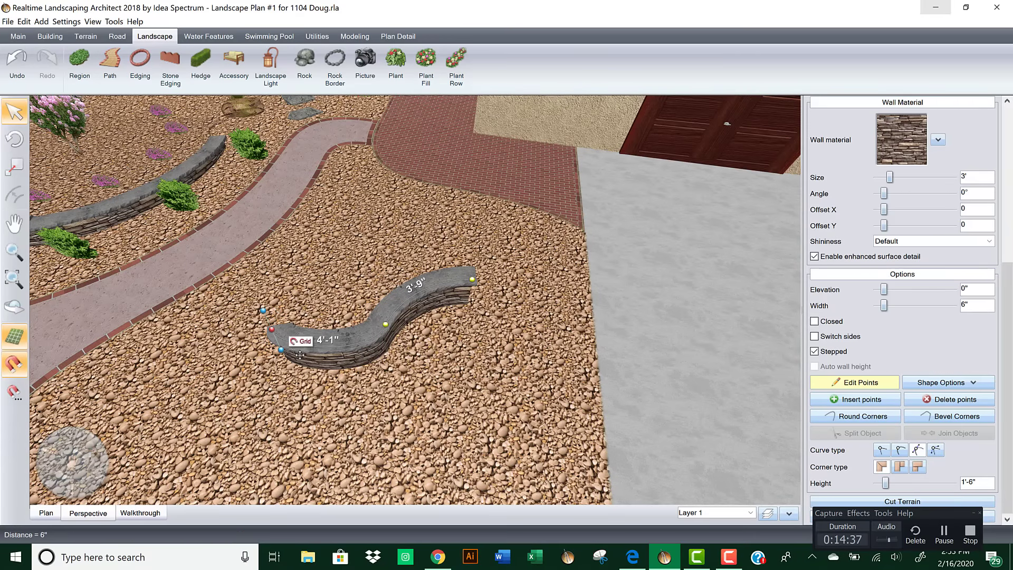
Step: Lower the small wall's end point nearest the walkway to a height of 1'-2"
middle_drag(420, 276, 411, 340)
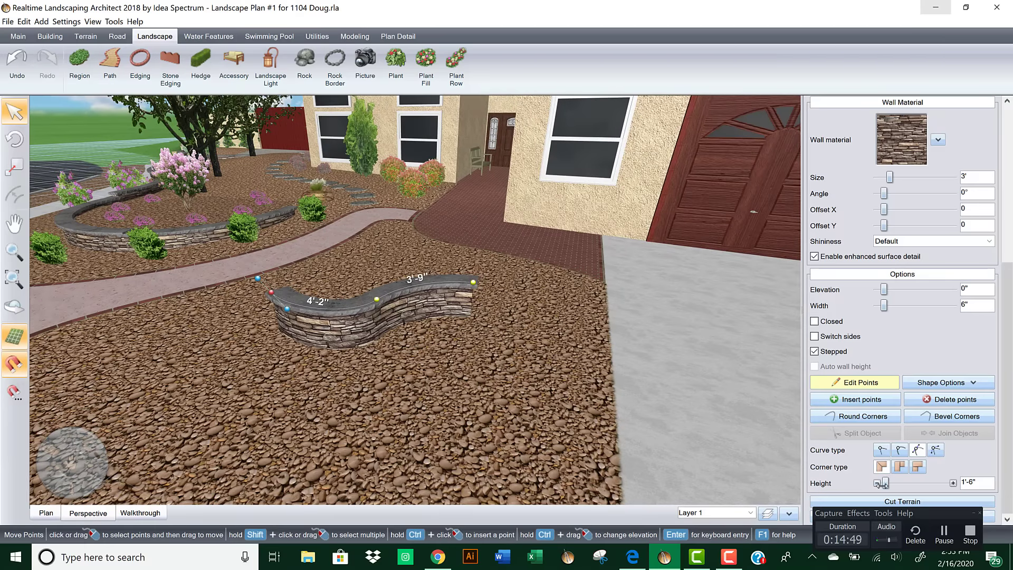
click(876, 483)
click(876, 482)
click(876, 483)
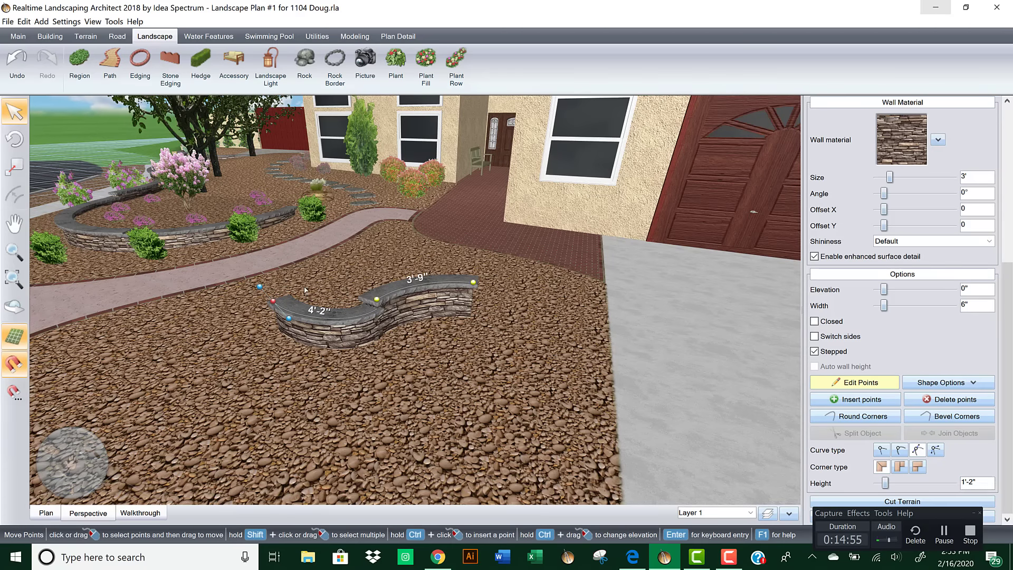
Step: Select all points of the small wall and set a uniform height of 1'
click(505, 390)
click(950, 483)
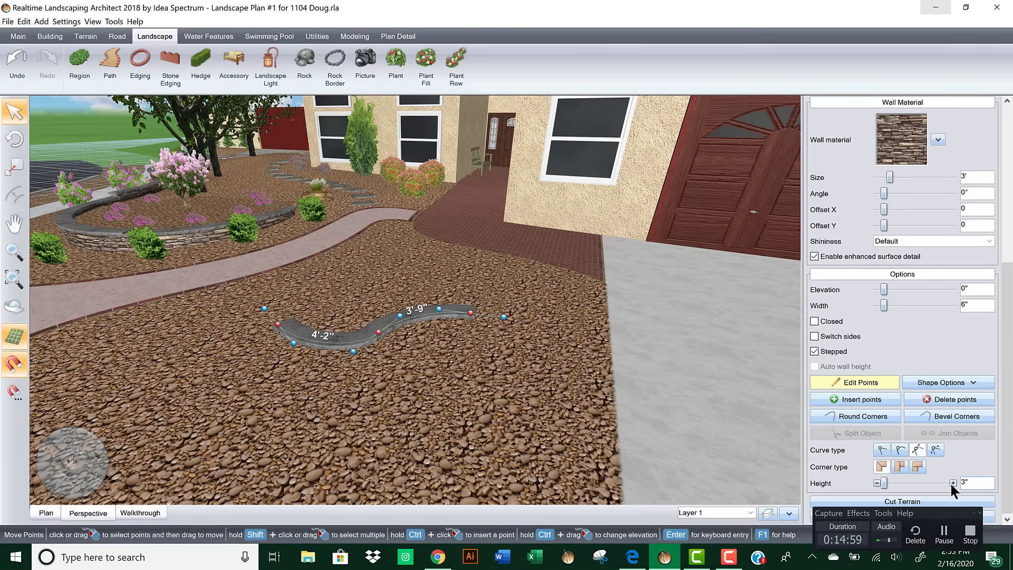
click(953, 482)
click(953, 483)
click(953, 483)
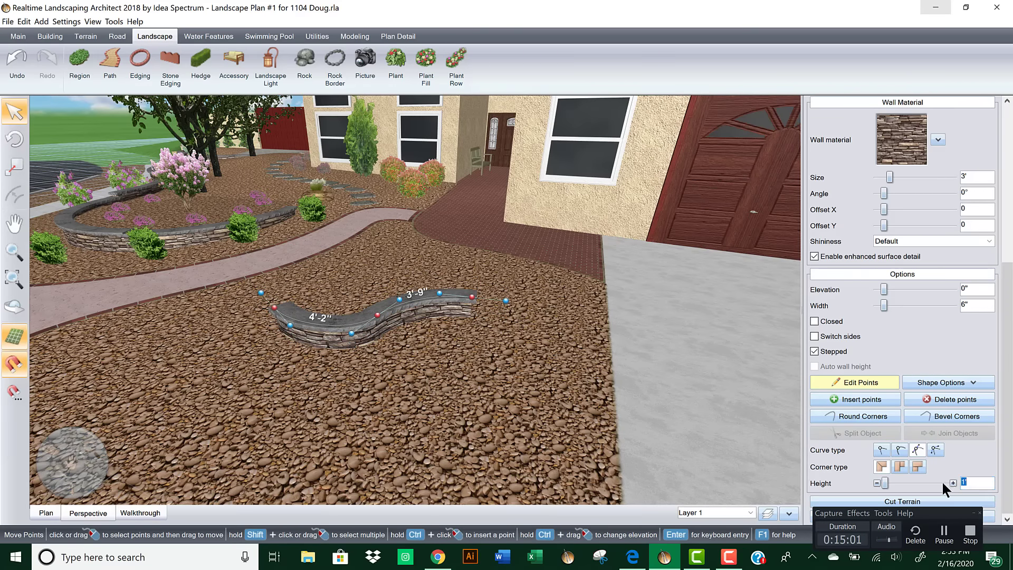
right_drag(452, 336, 479, 358)
scroll(480, 357, down, 2)
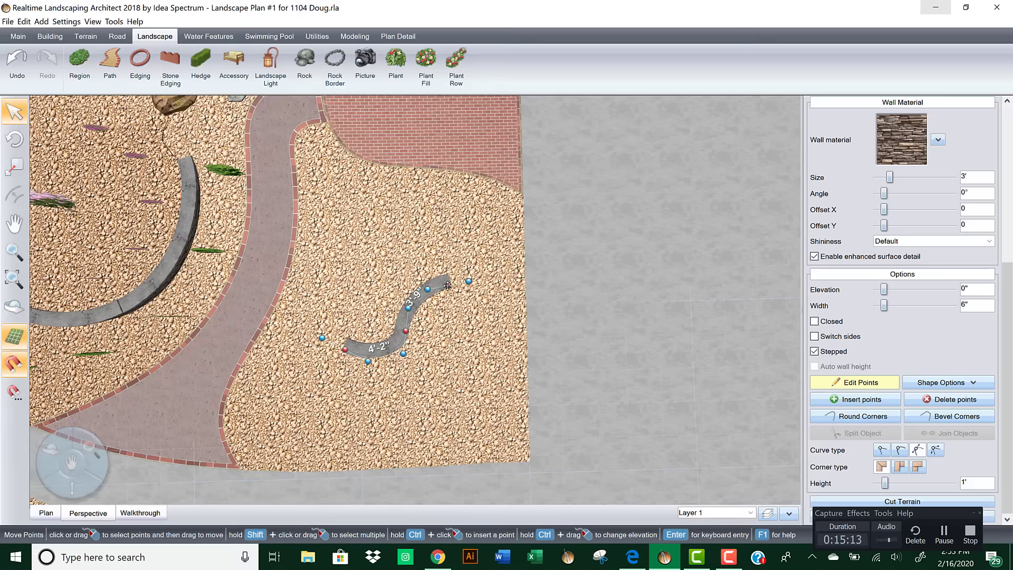
Step: Move the whole small wall within the gravel bed toward the brick patio, shifting all its points together
drag(448, 286, 449, 250)
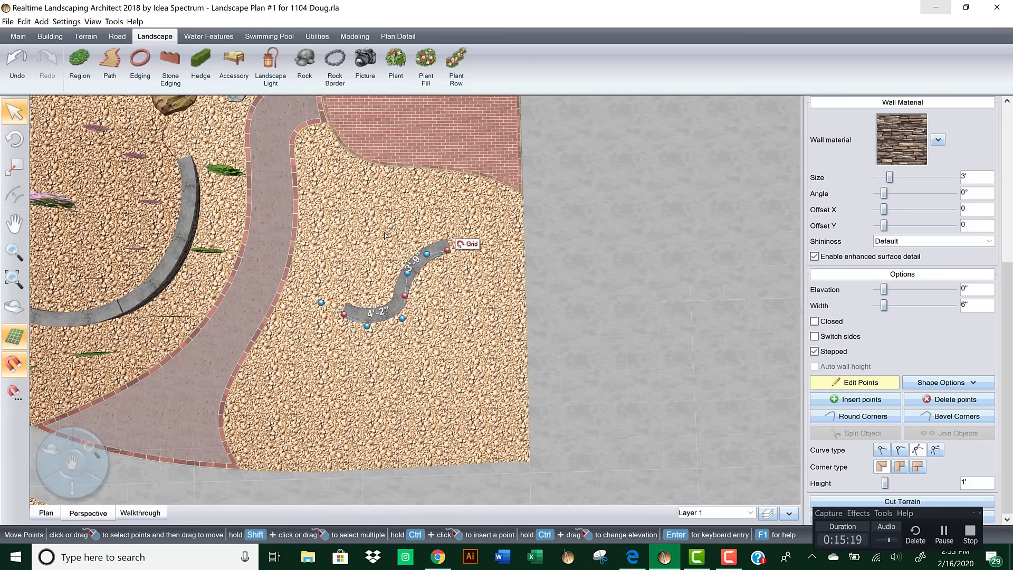
scroll(385, 240, down, 2)
scroll(385, 239, up, 4)
middle_drag(385, 239, 395, 182)
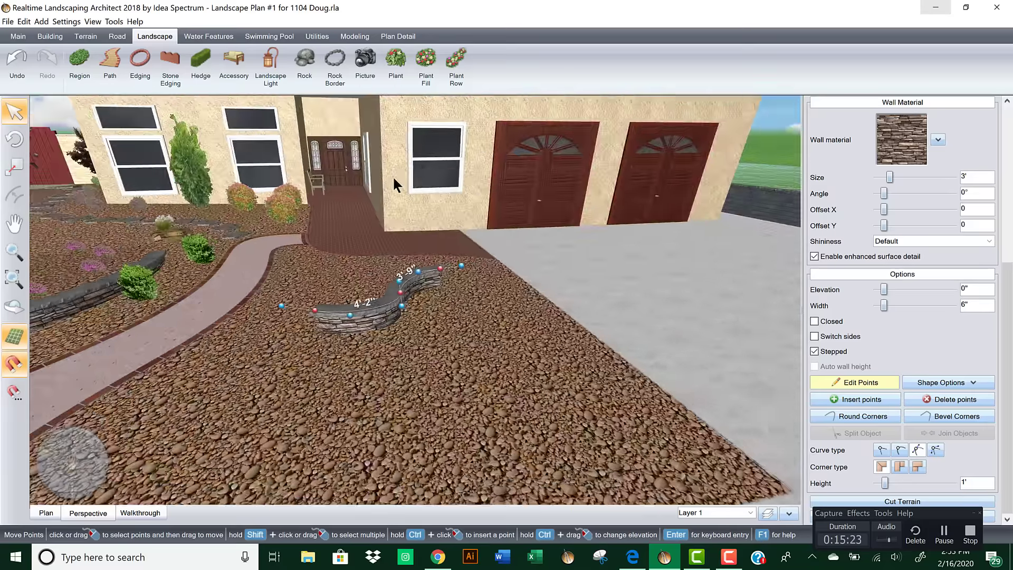
middle_drag(368, 274, 347, 272)
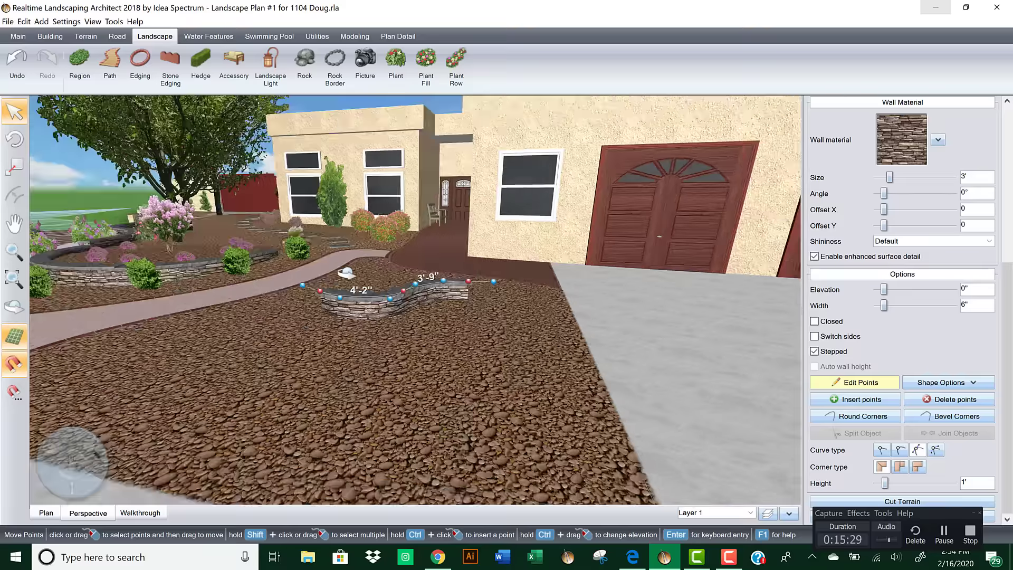
Step: Reshape the small wall from an S-curve into a single arc with segments of about 4'-10" and 3'-11" using its curve handles
scroll(426, 345, up, 1)
middle_drag(415, 357, 414, 393)
drag(291, 296, 301, 357)
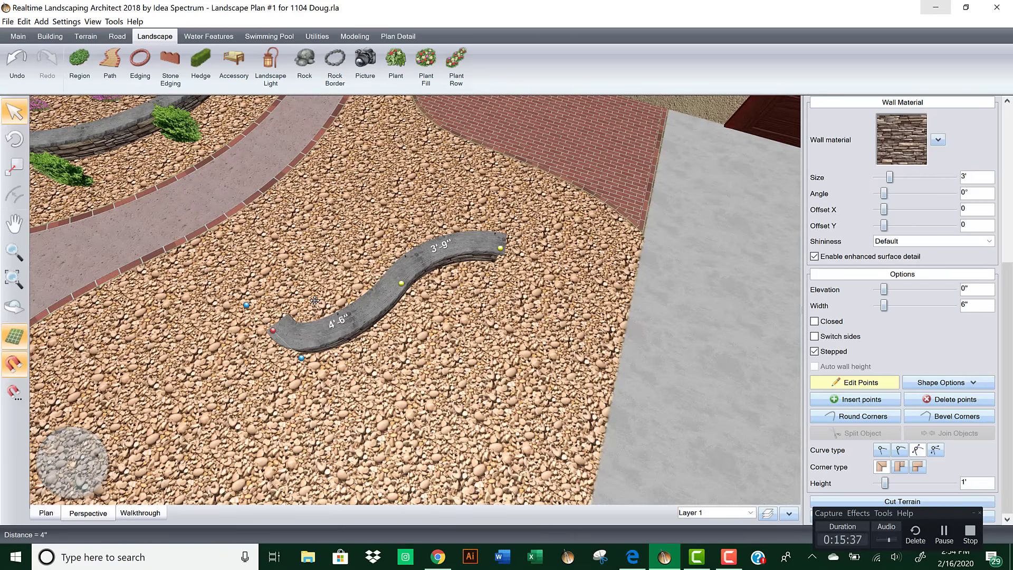
drag(321, 257, 322, 254)
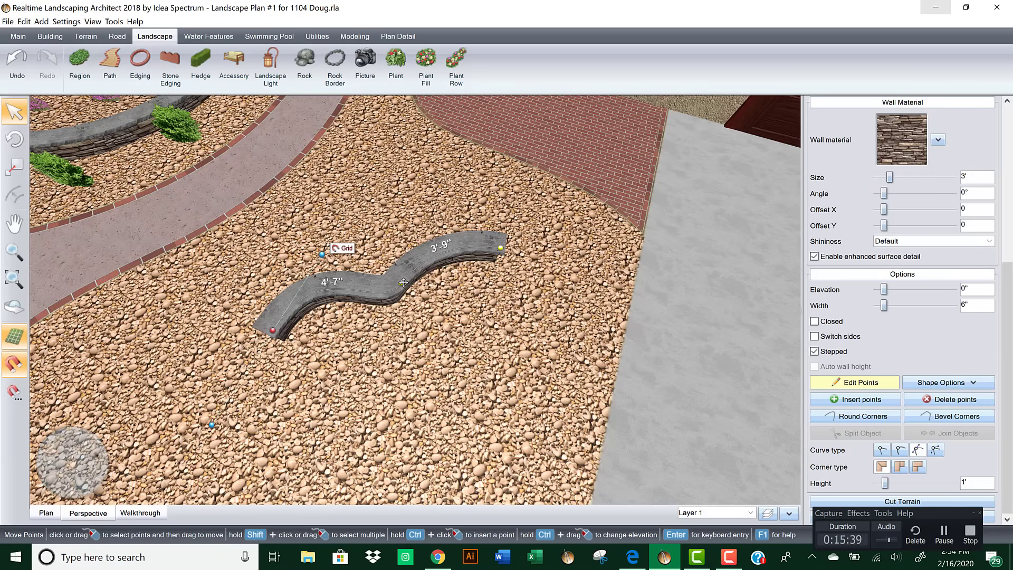
drag(403, 283, 431, 226)
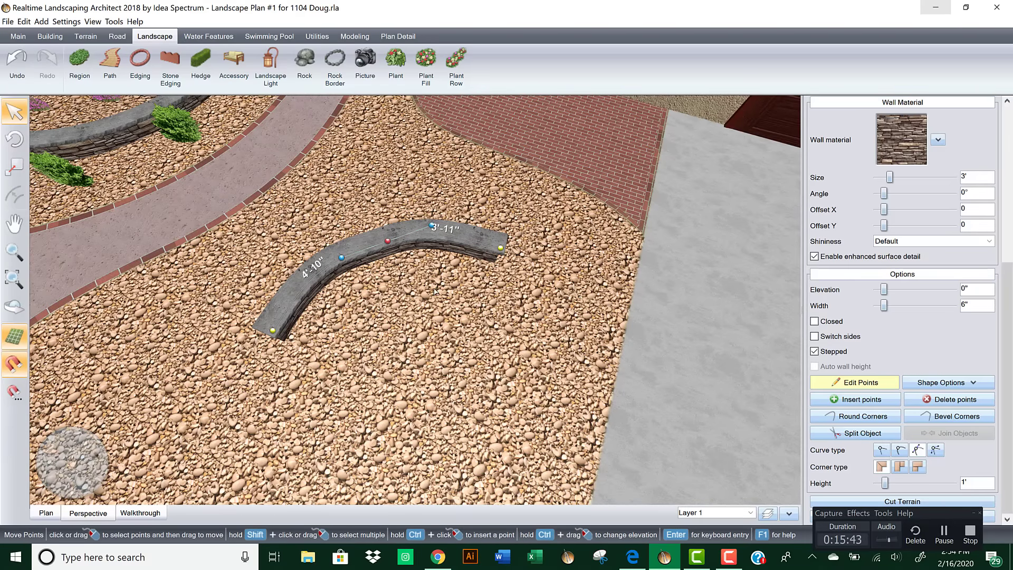
Step: Run a full-screen walkthrough with standard camera control and examine the arched wall from the sidewalk and front walkway
middle_drag(439, 297, 491, 368)
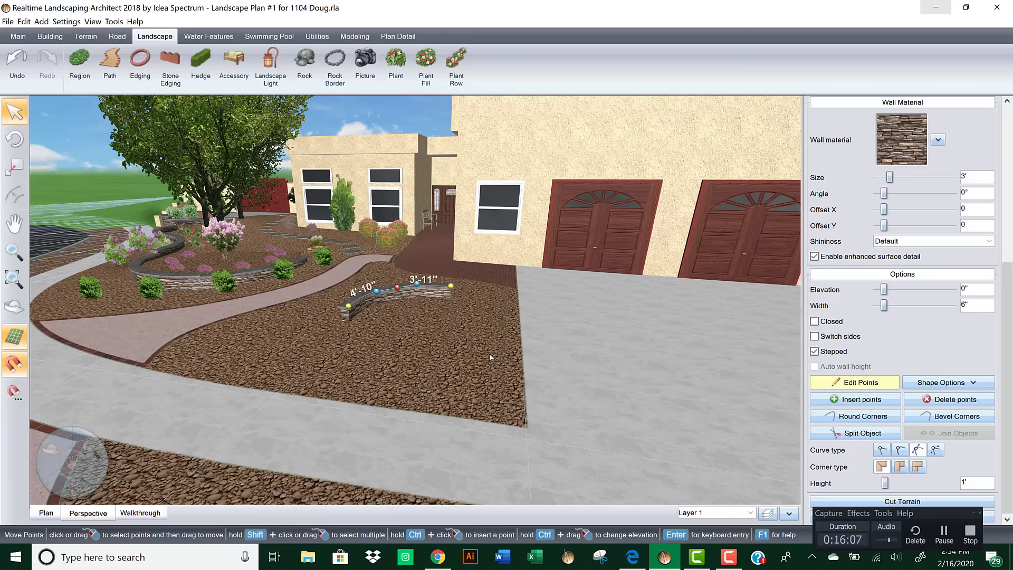
middle_drag(468, 352, 436, 314)
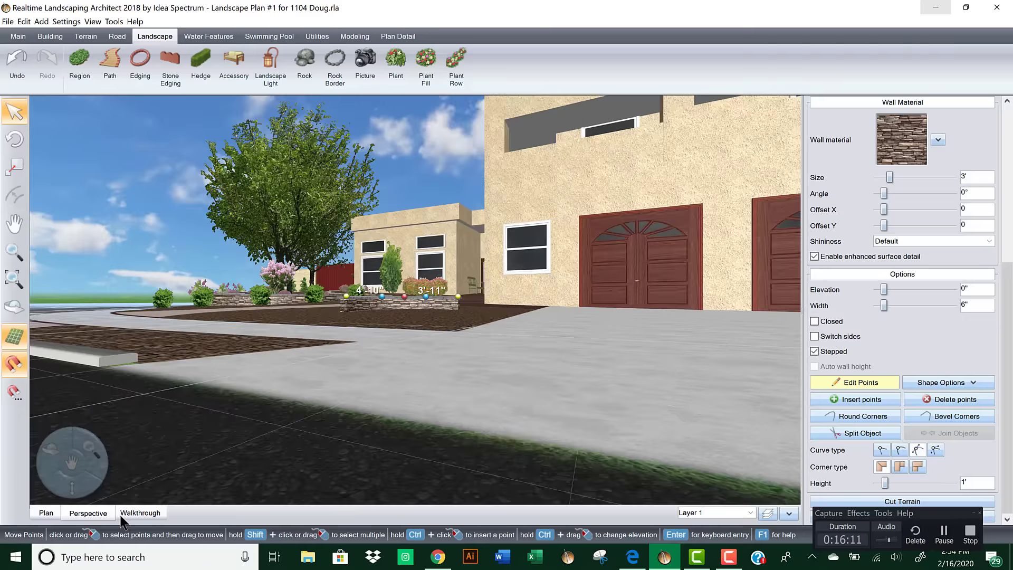
click(130, 513)
click(610, 192)
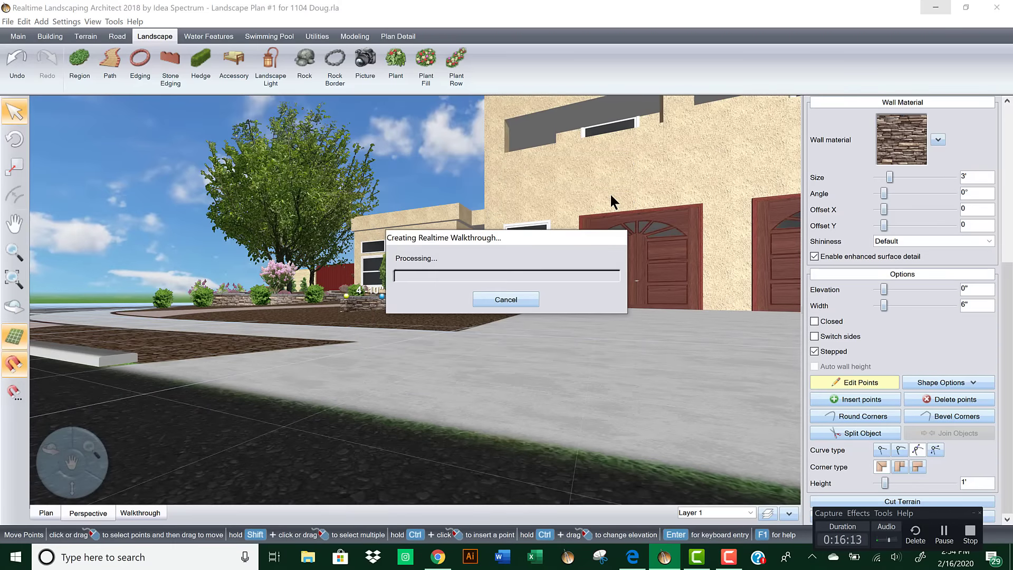
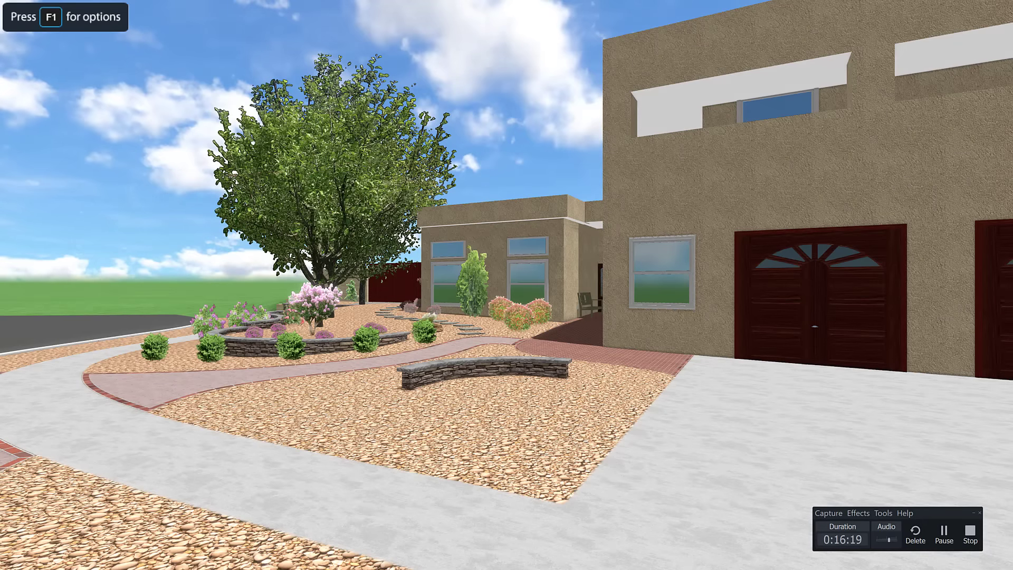
key(w)
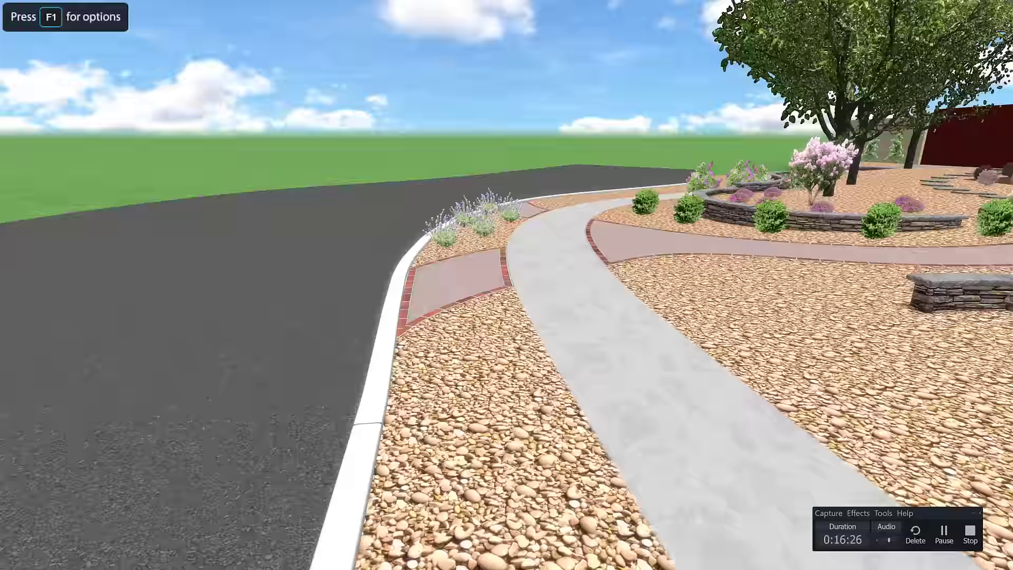
key(w)
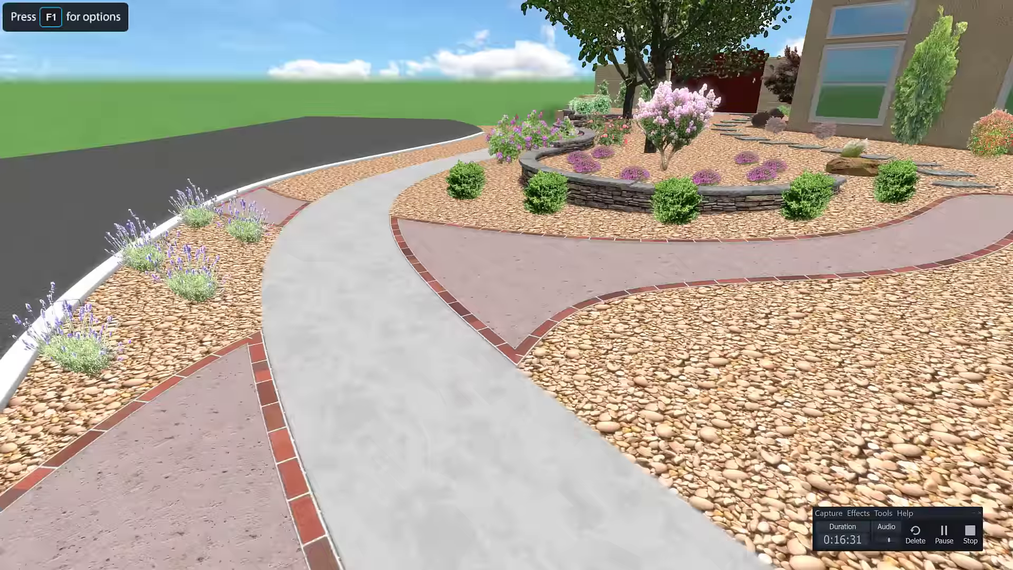
key(w)
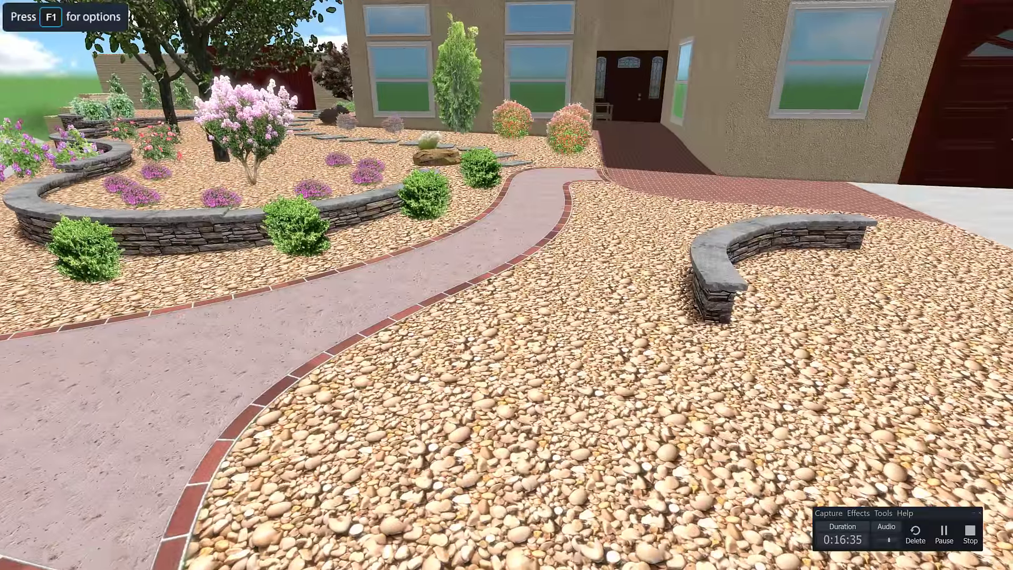
key(Escape)
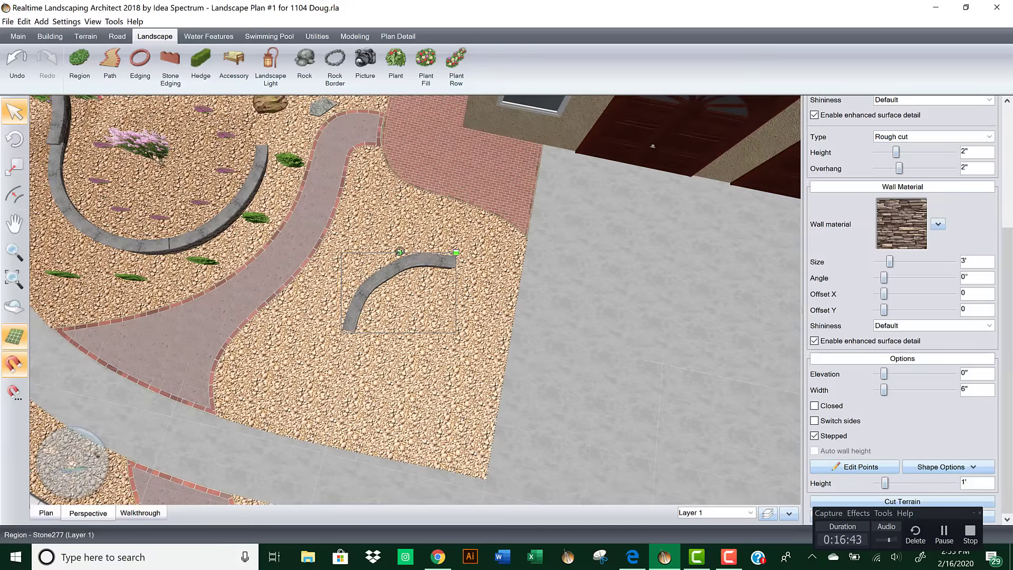
Step: Shift the small wall's end point nearest the walkway and delete the middle point, leaving one curved segment about 8'-10" long
click(846, 464)
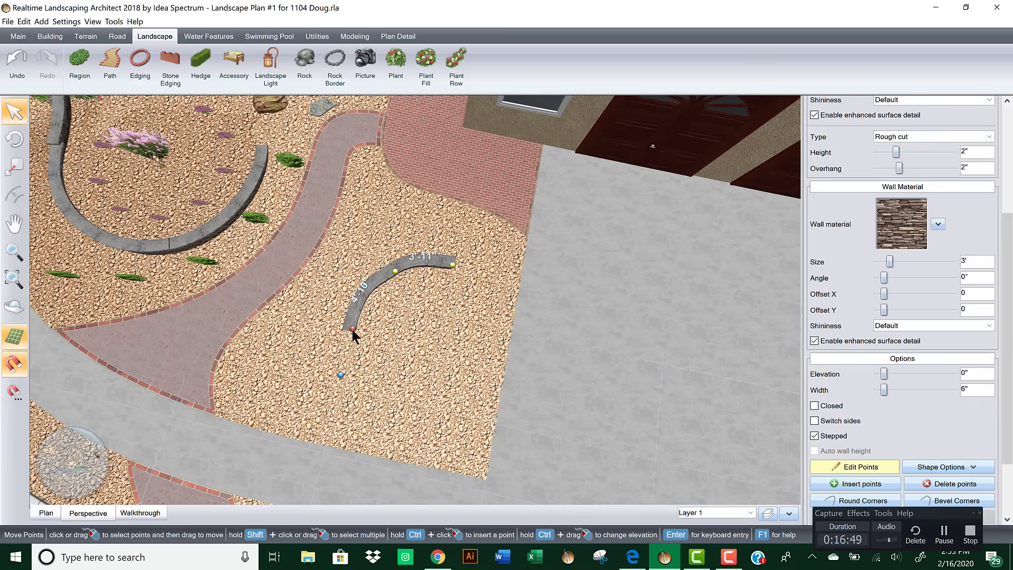
drag(342, 324, 336, 320)
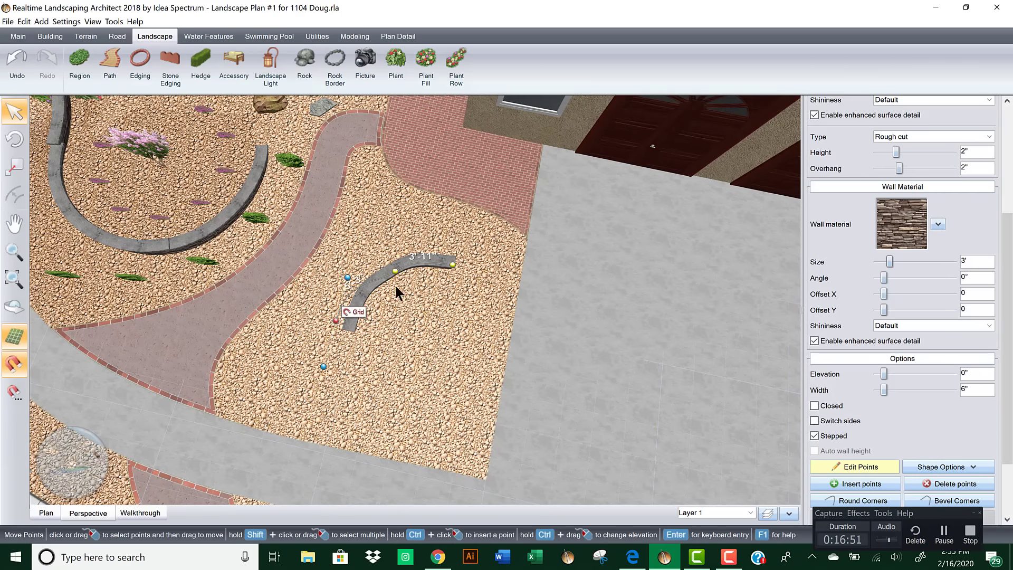
key(Delete)
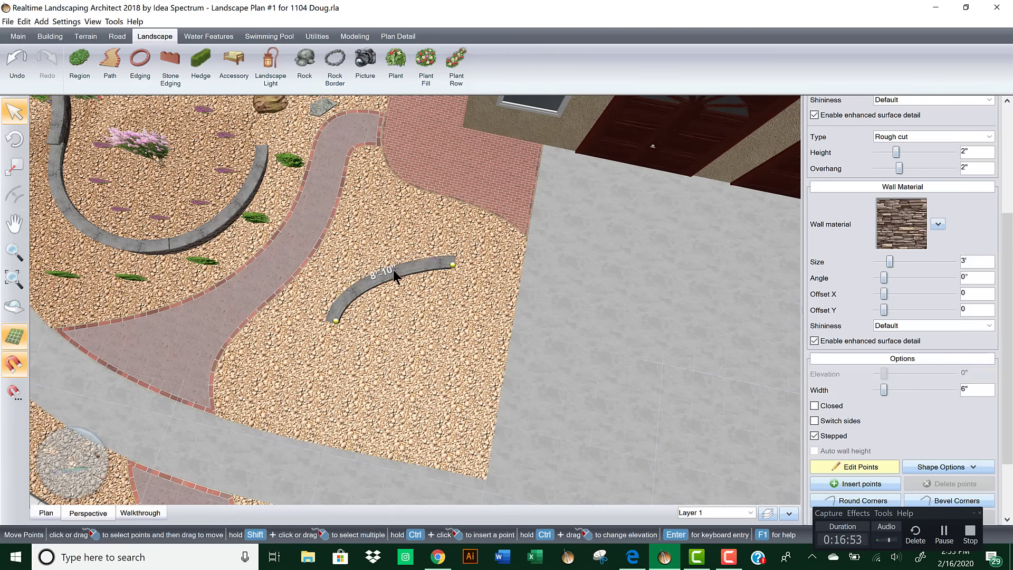
click(857, 467)
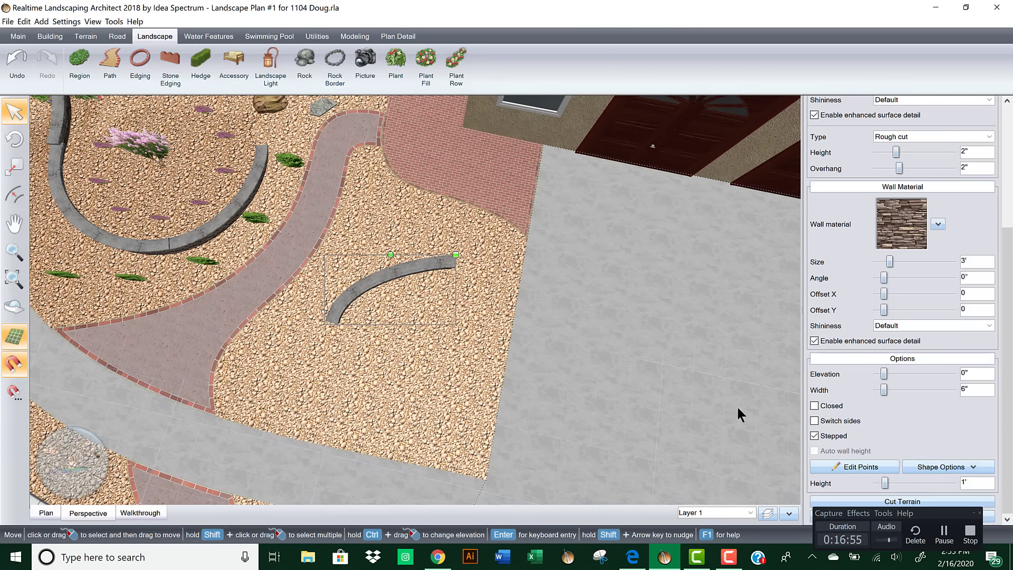
Step: Extend the small wall's end point nearest the driveway outward so the curved segment is about 9'-6" long
click(851, 464)
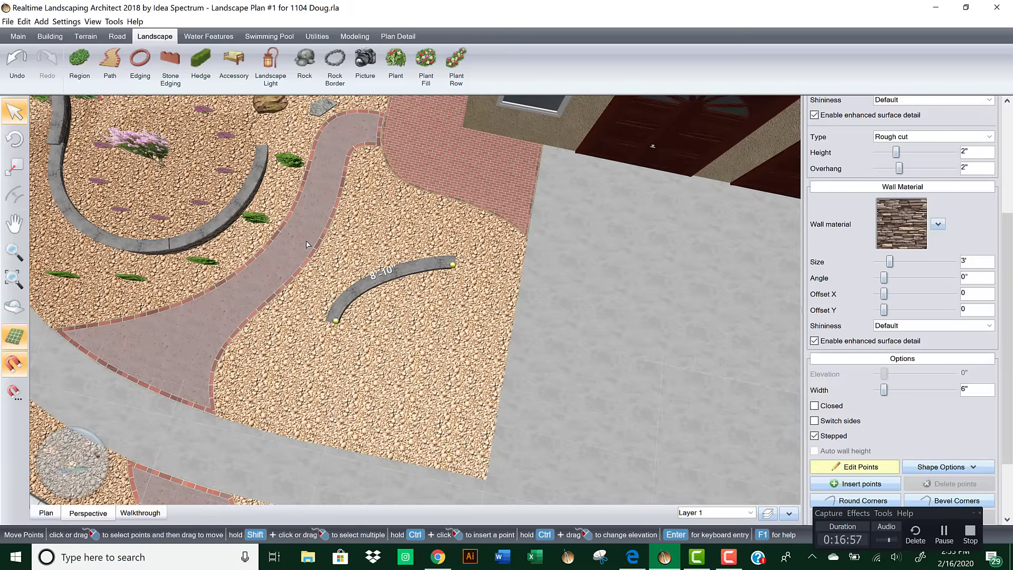
click(401, 272)
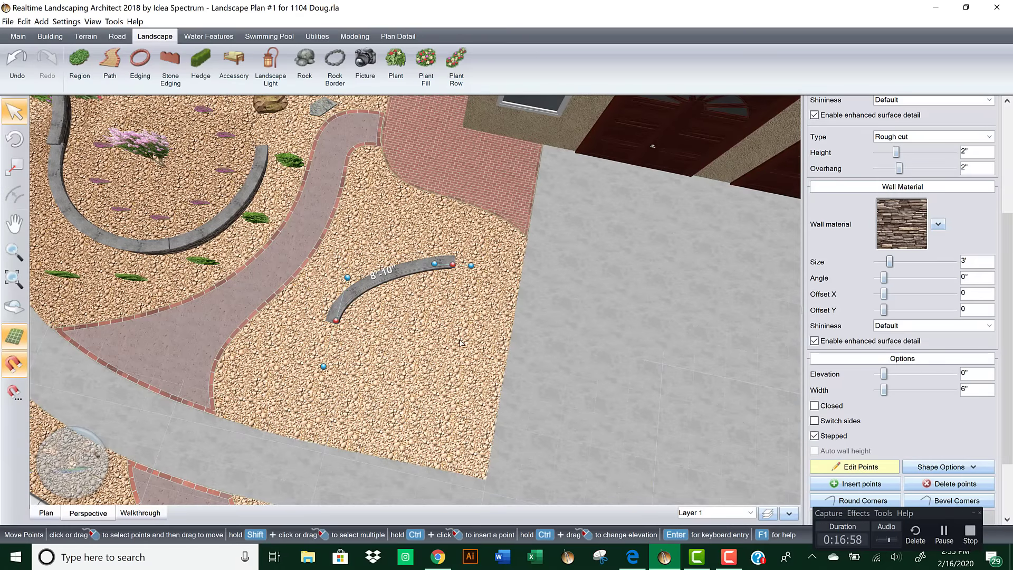
click(347, 278)
click(337, 322)
drag(348, 275, 360, 271)
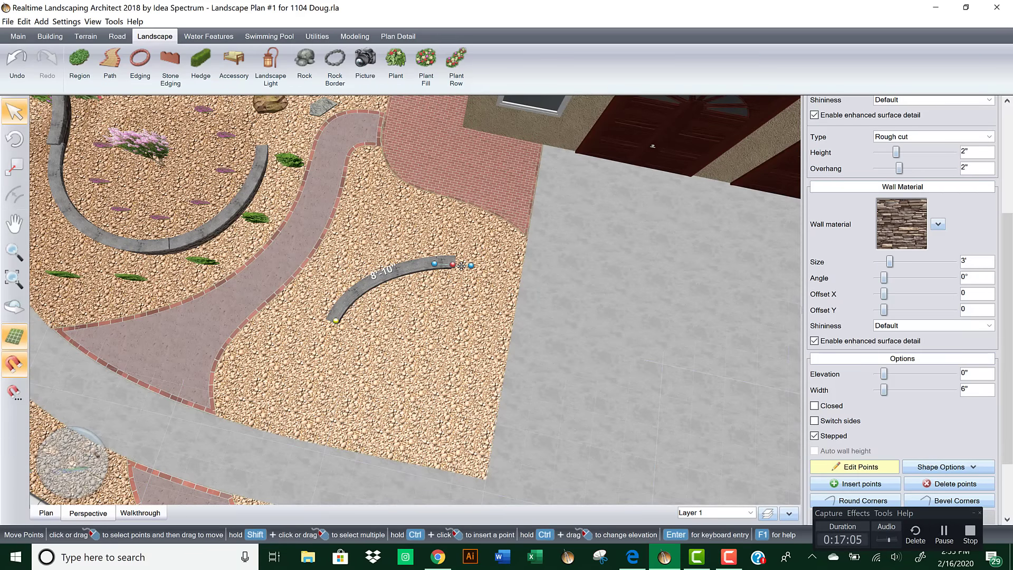
drag(458, 266, 462, 266)
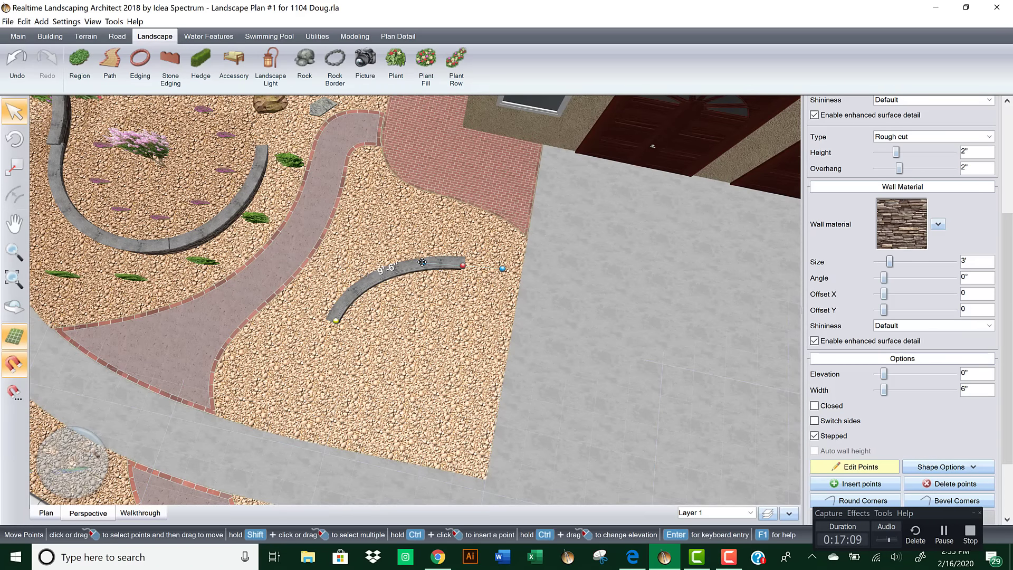
Step: Refine the curve handles at both ends of the small wall into a smooth arc about 9'-6" long
scroll(436, 268, up, 3)
scroll(432, 245, up, 2)
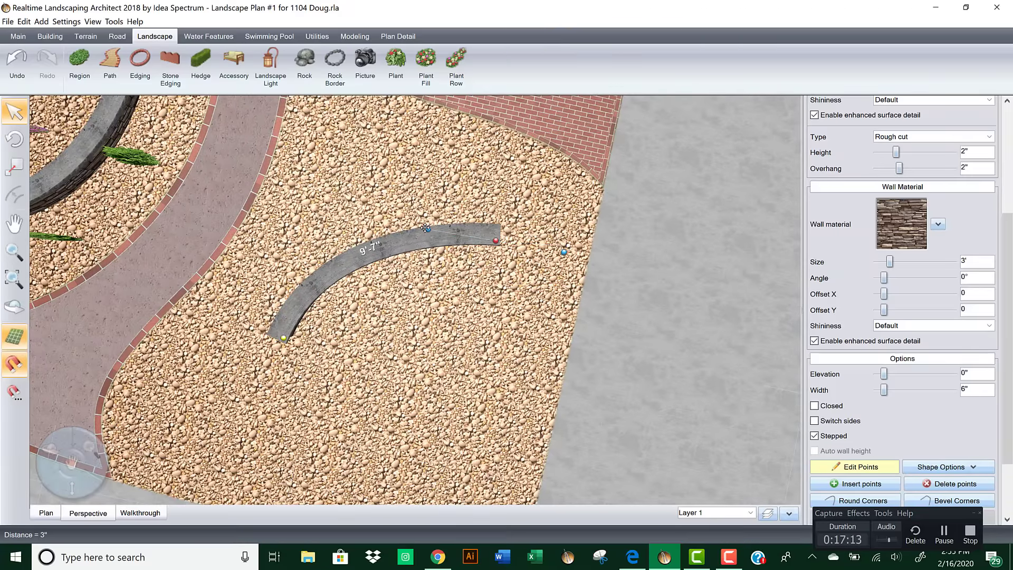
drag(427, 234, 427, 226)
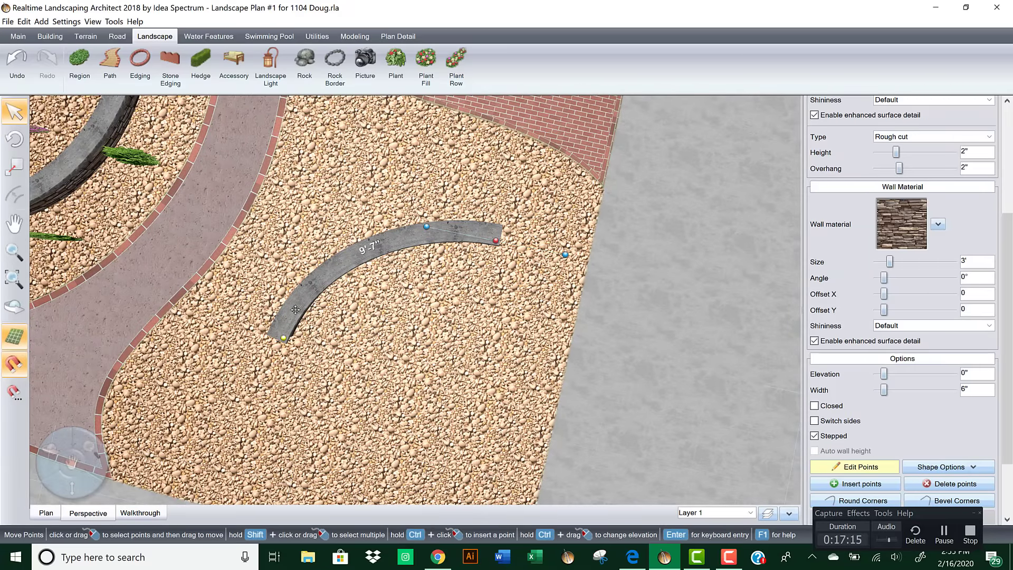
click(283, 338)
drag(320, 253, 323, 260)
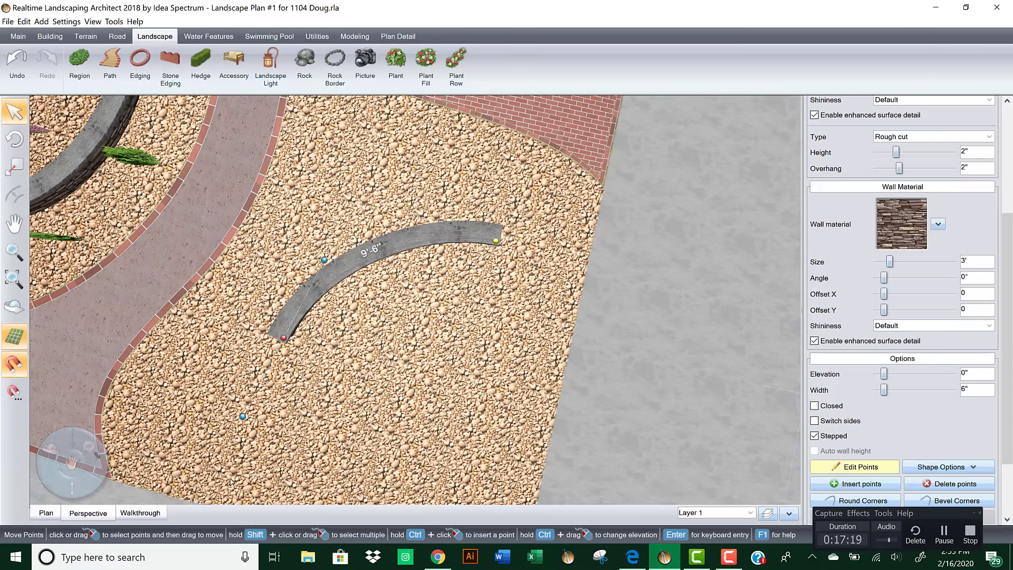
Step: Run another full-screen walkthrough, backing away from the house to examine the single-segment wall against the driveway and planting bed
click(141, 514)
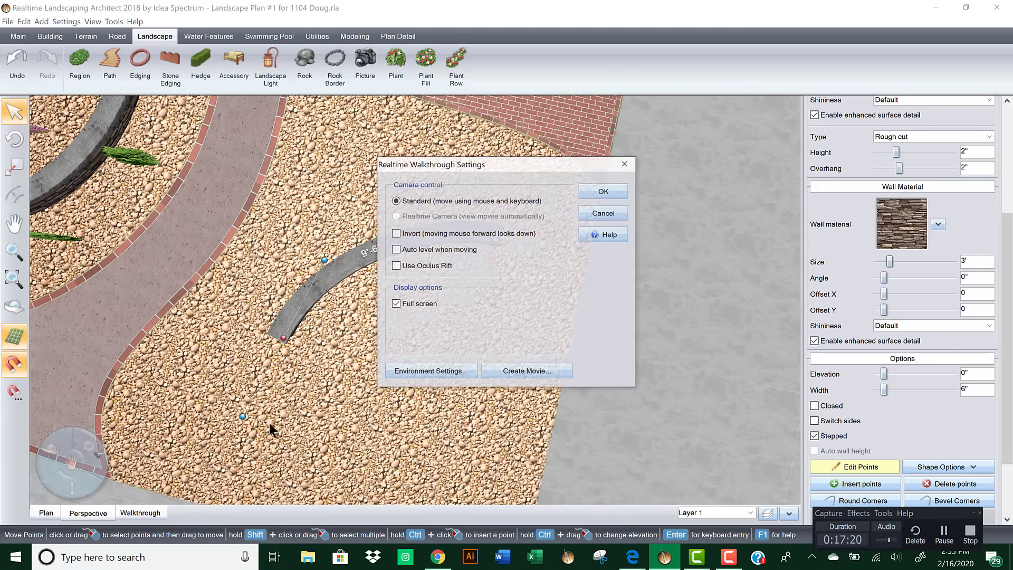
click(597, 194)
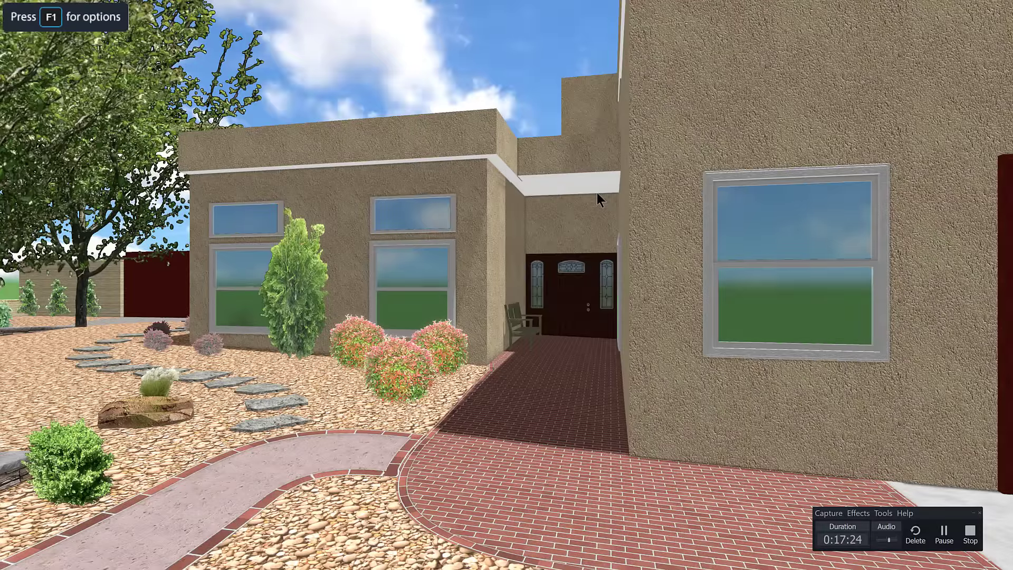
key(Down)
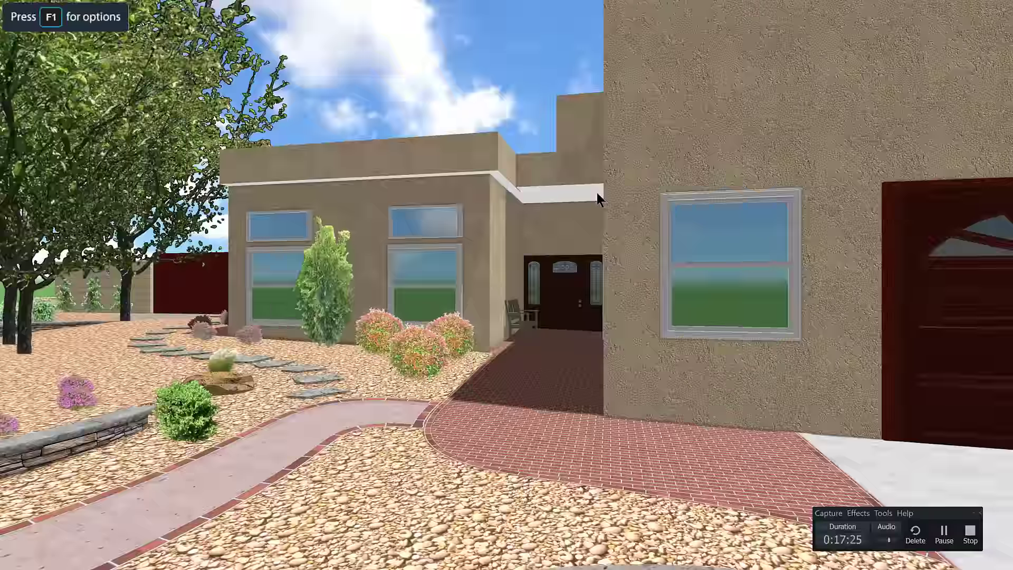
key(Down)
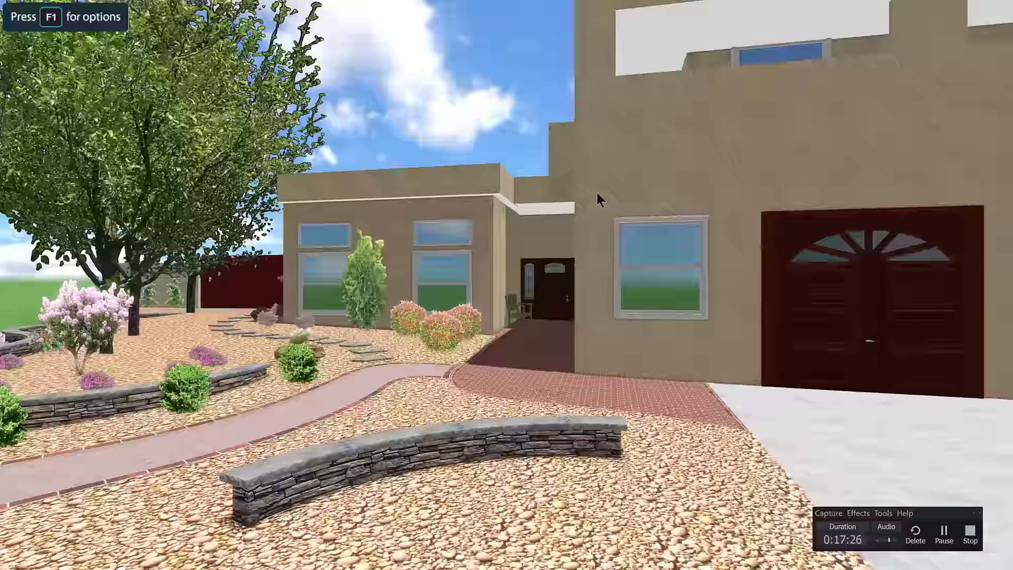
key(Down)
key(Down)
key(Down)
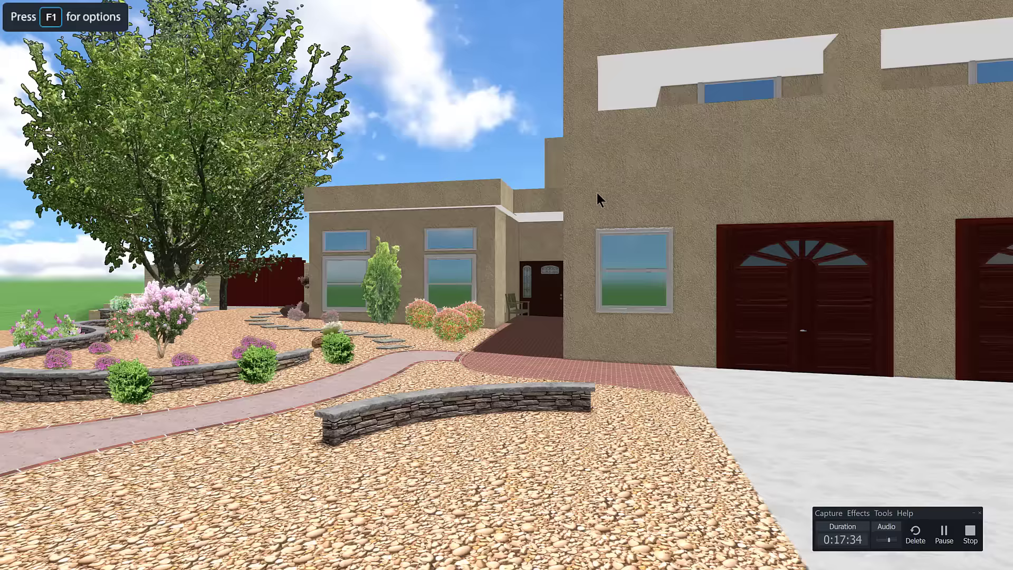
key(Escape)
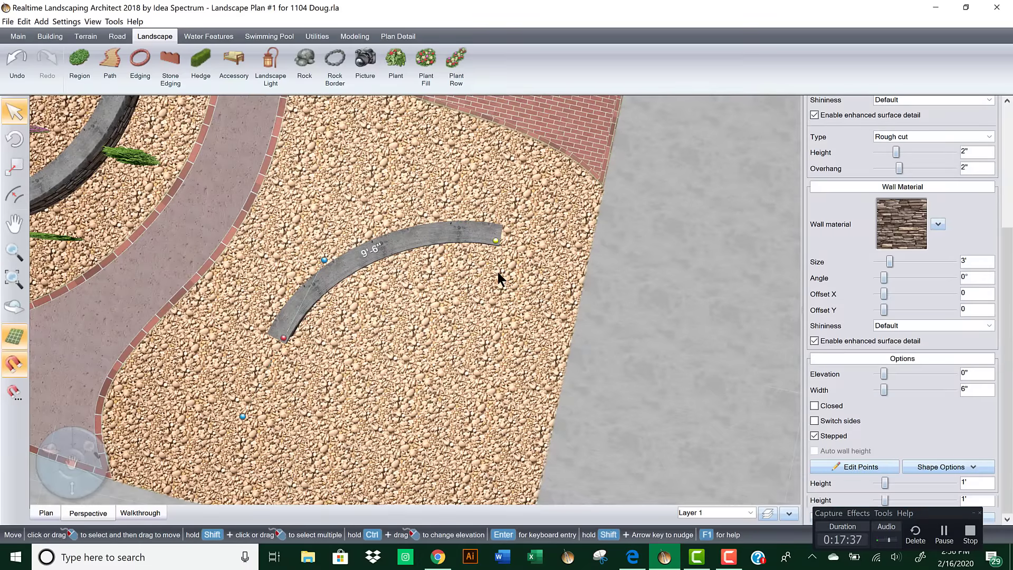
Step: Insert two points along the small curved wall, dividing it into segments of about 1'-11", 4'-11" and 2'-8"
middle_drag(444, 260, 468, 281)
scroll(444, 262, up, 3)
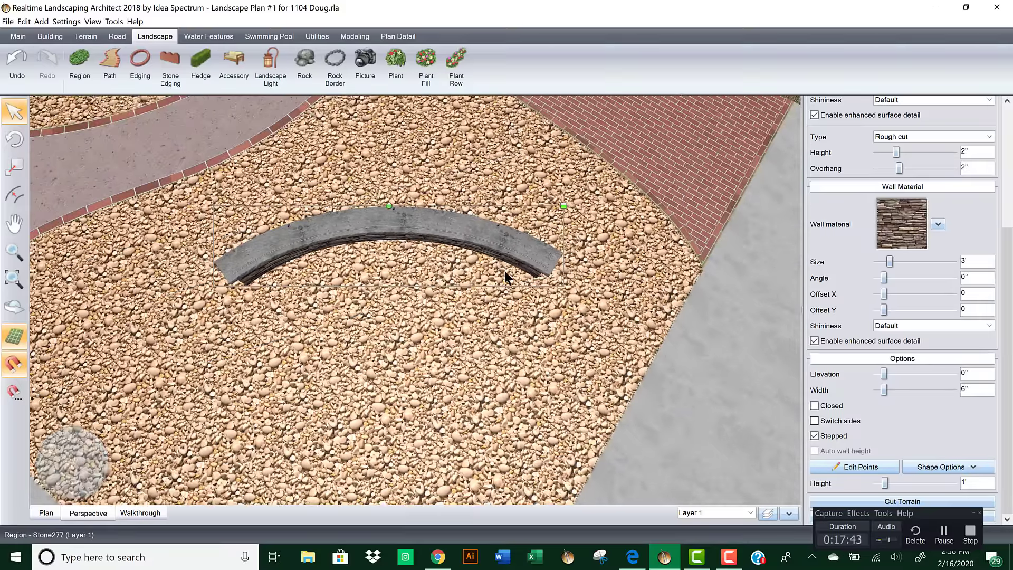
middle_drag(607, 302, 605, 299)
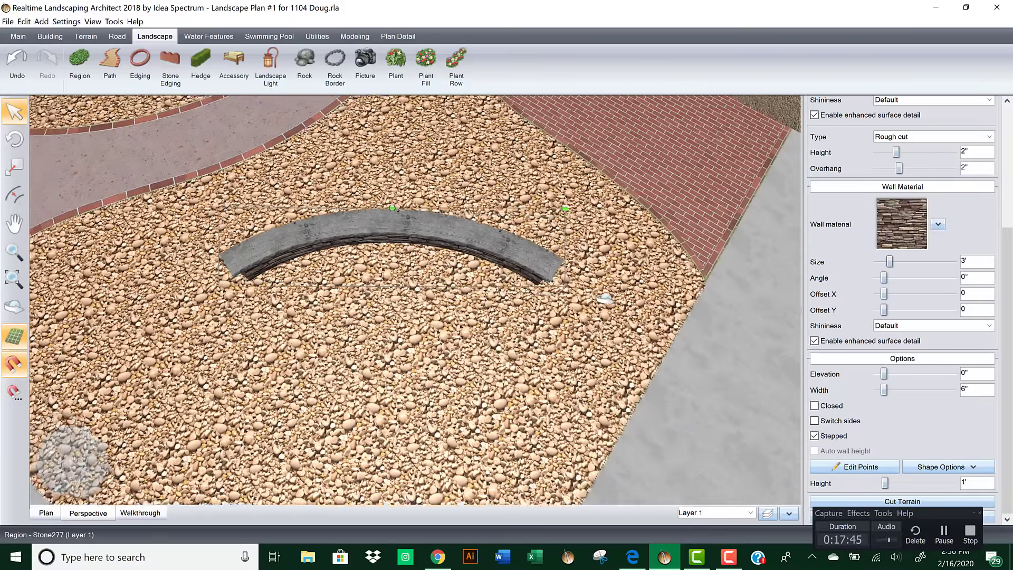
click(861, 466)
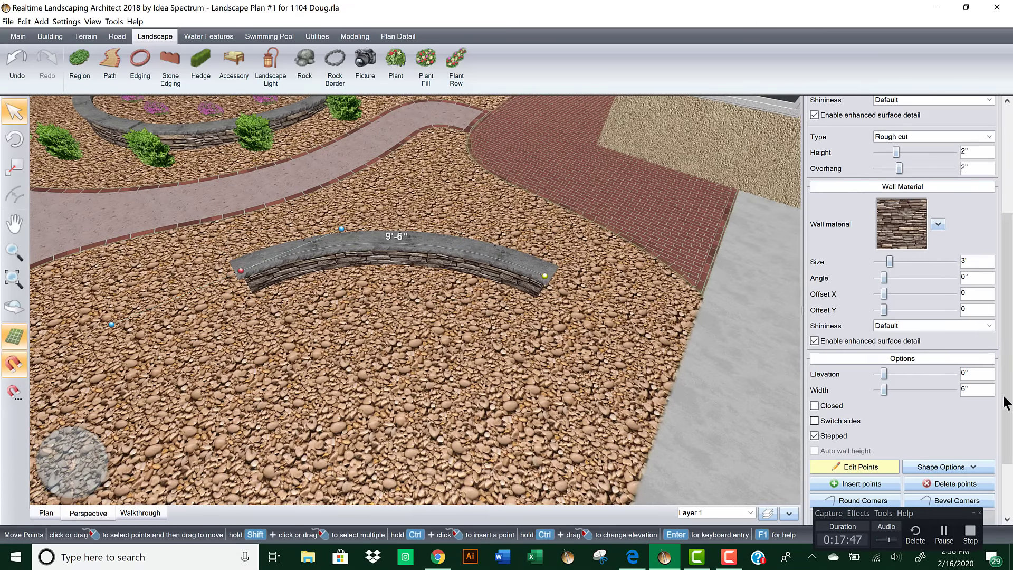
scroll(1006, 402, down, 3)
click(861, 399)
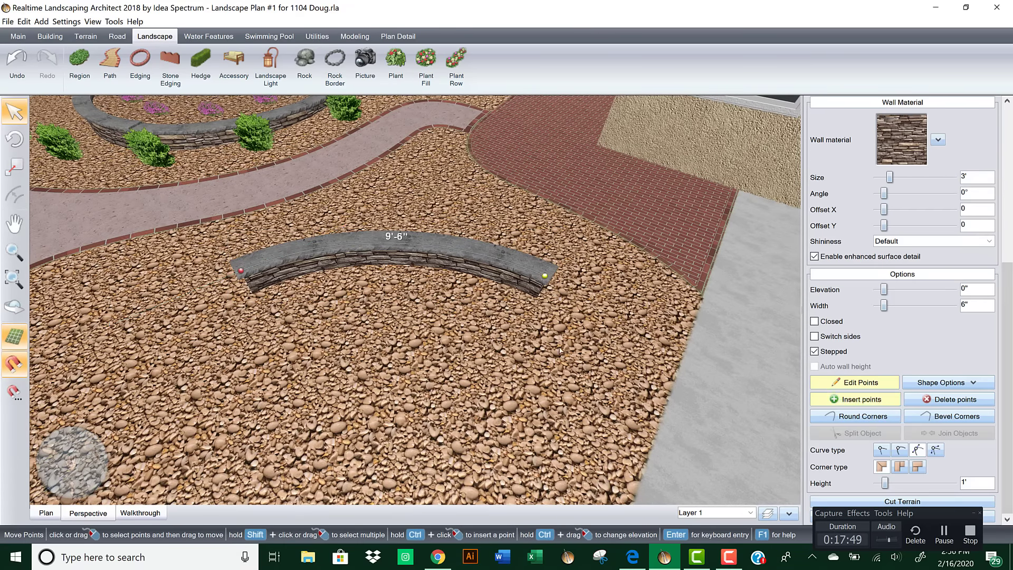
click(312, 250)
click(305, 250)
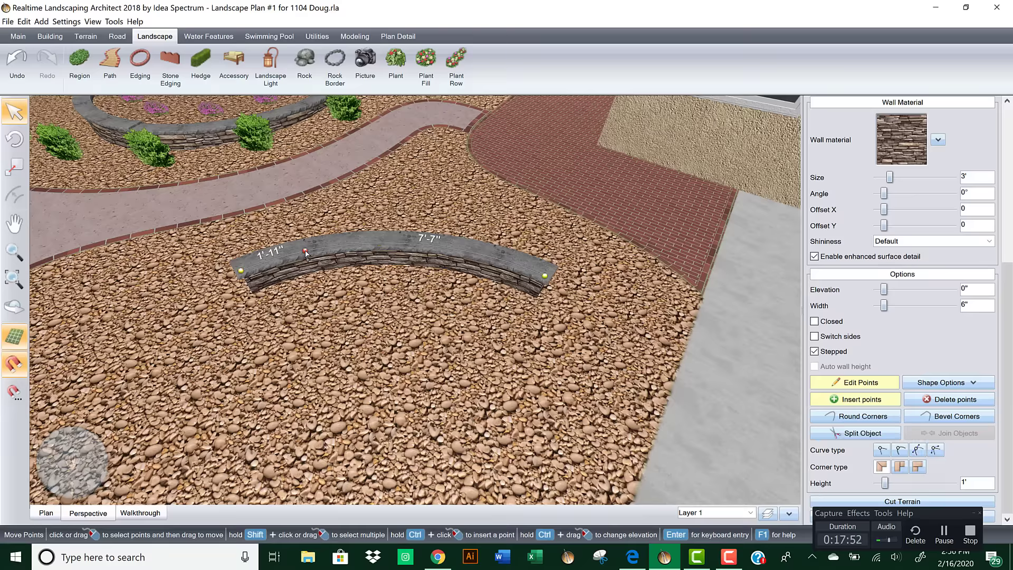
click(461, 251)
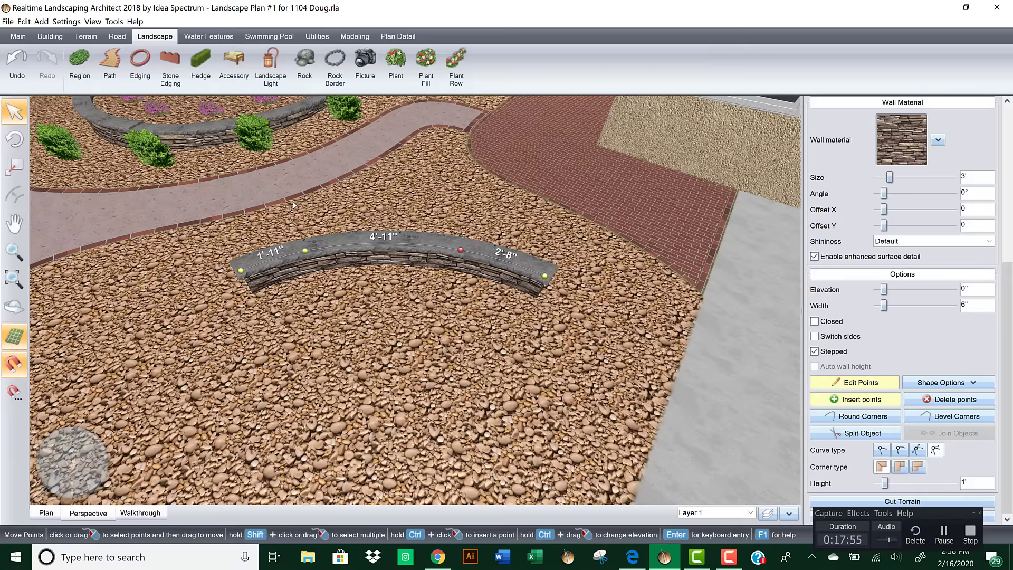
Step: Raise the two inserted wall points together to a height of 1'-6" and inspect the stepped wall from several angles
drag(293, 202, 466, 281)
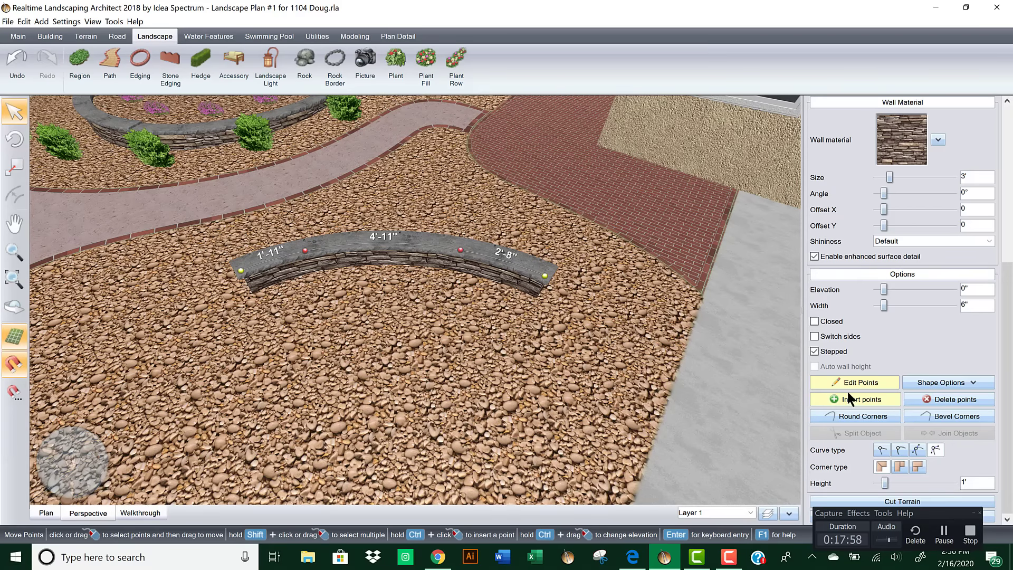
click(952, 483)
click(952, 483)
click(952, 482)
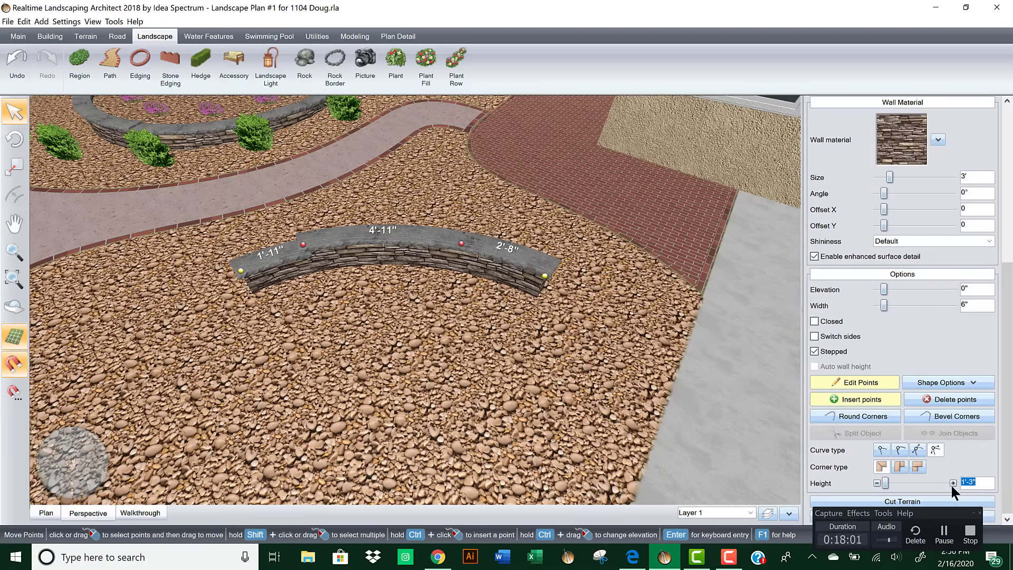
click(952, 483)
click(952, 483)
click(952, 482)
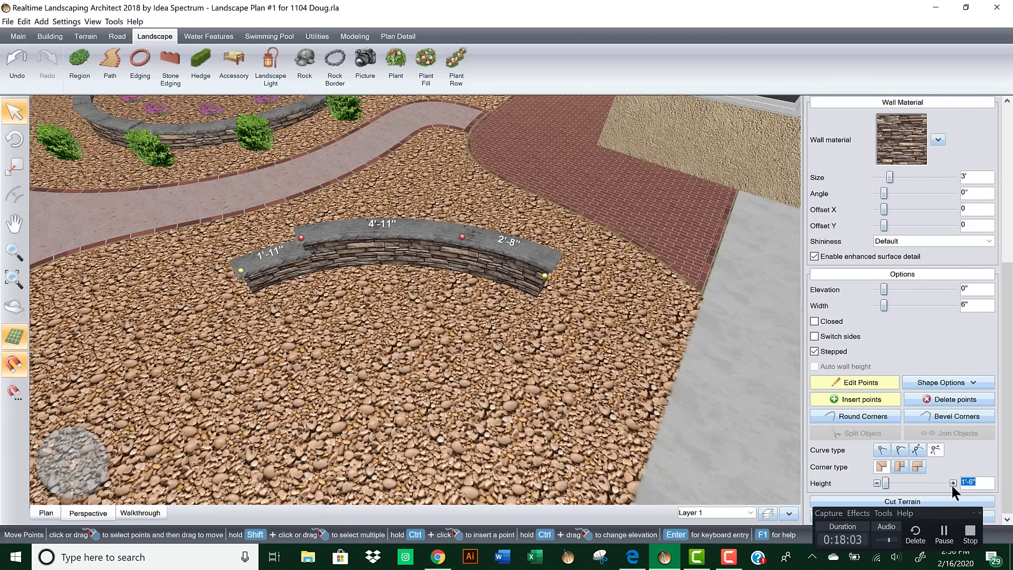
right_drag(516, 323, 519, 318)
scroll(517, 323, up, 5)
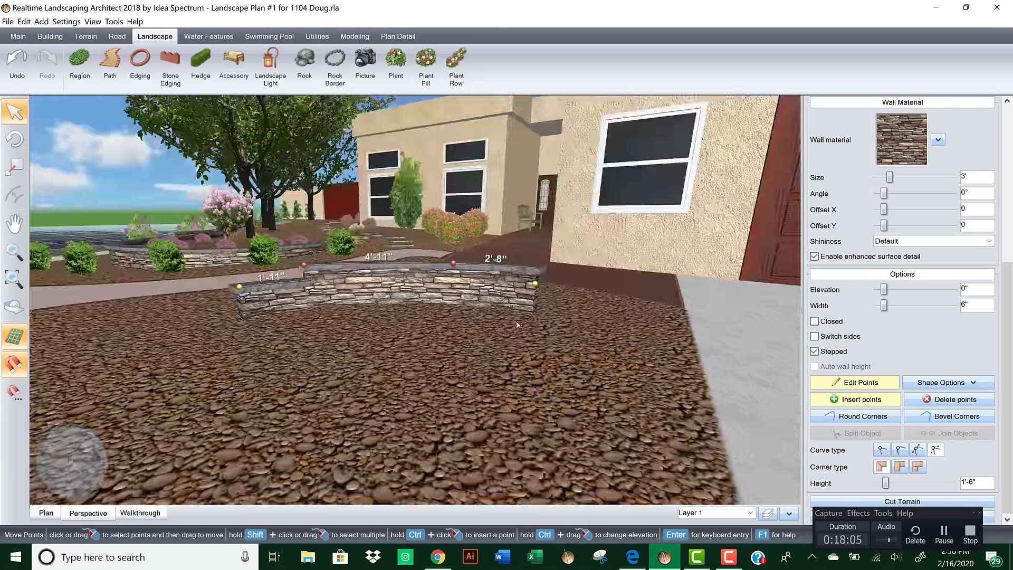
scroll(516, 330, down, 5)
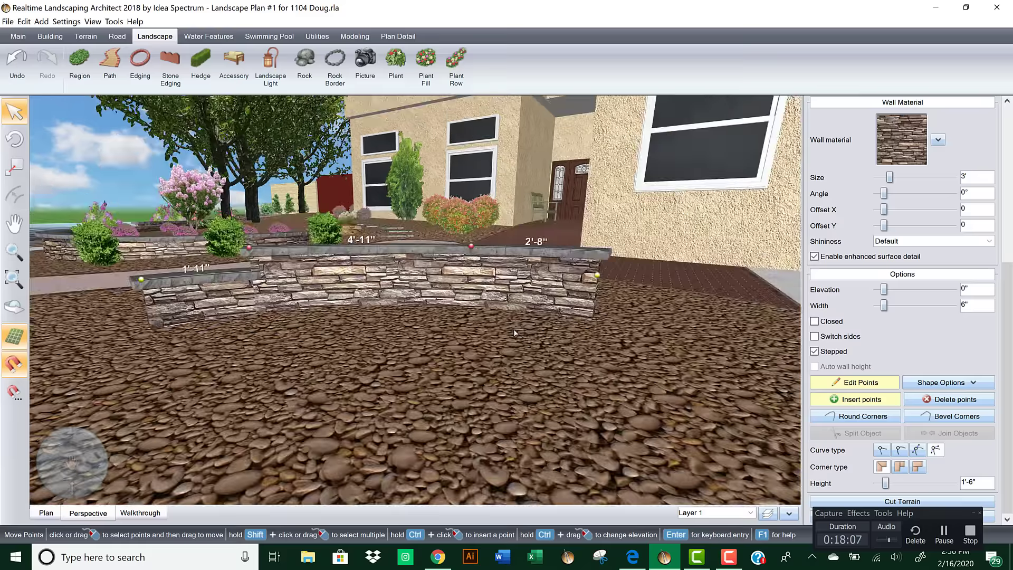
right_drag(516, 333, 518, 353)
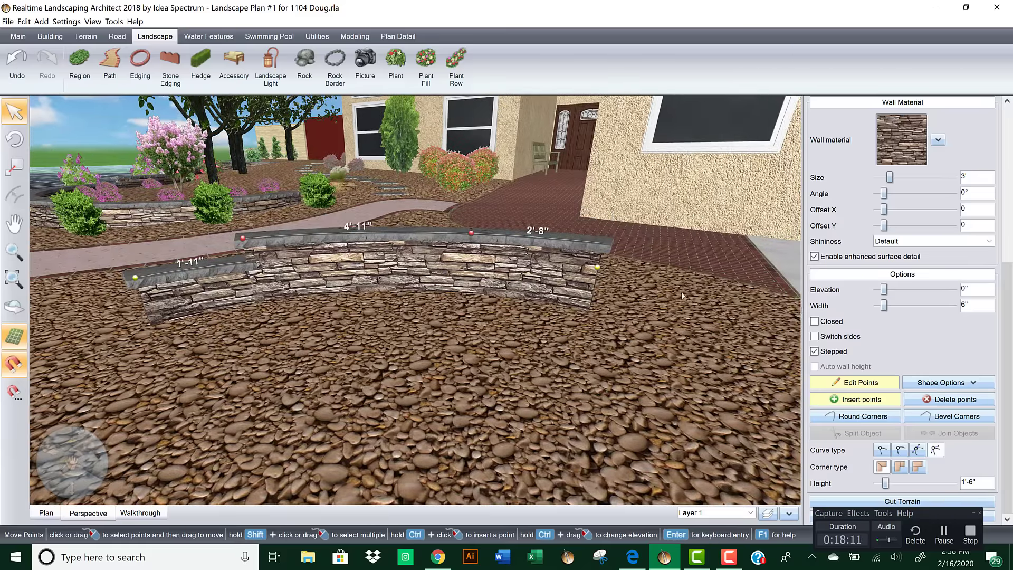
right_drag(682, 296, 701, 322)
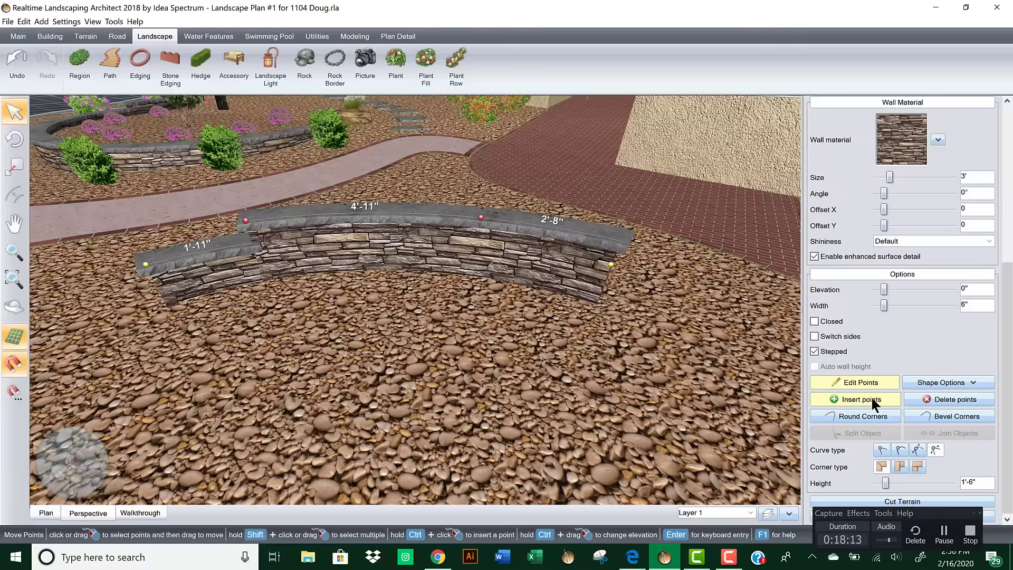
Step: Try another curve type on the two middle wall points and delete them, and undo both changes
click(900, 449)
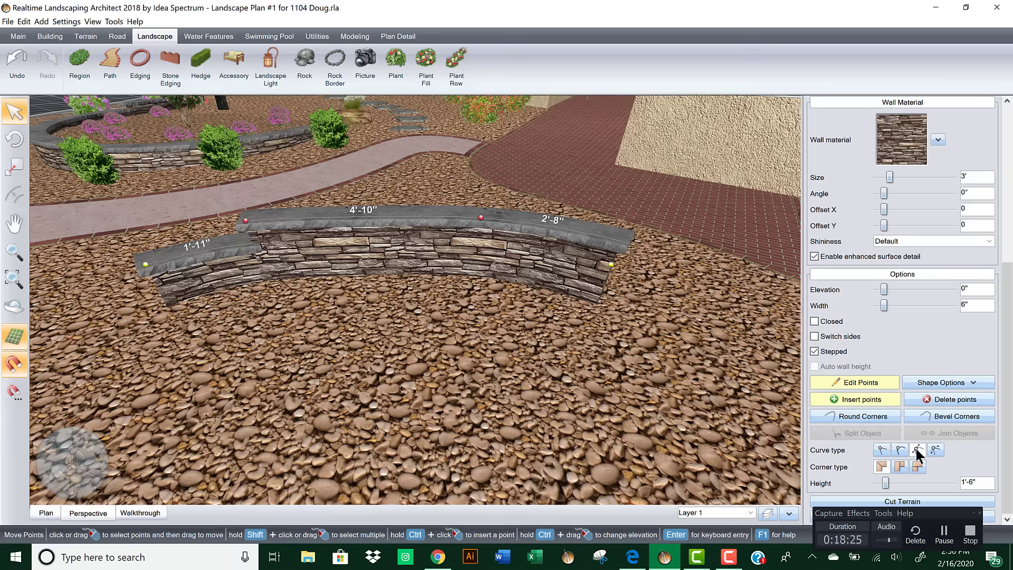
right_drag(650, 429, 537, 335)
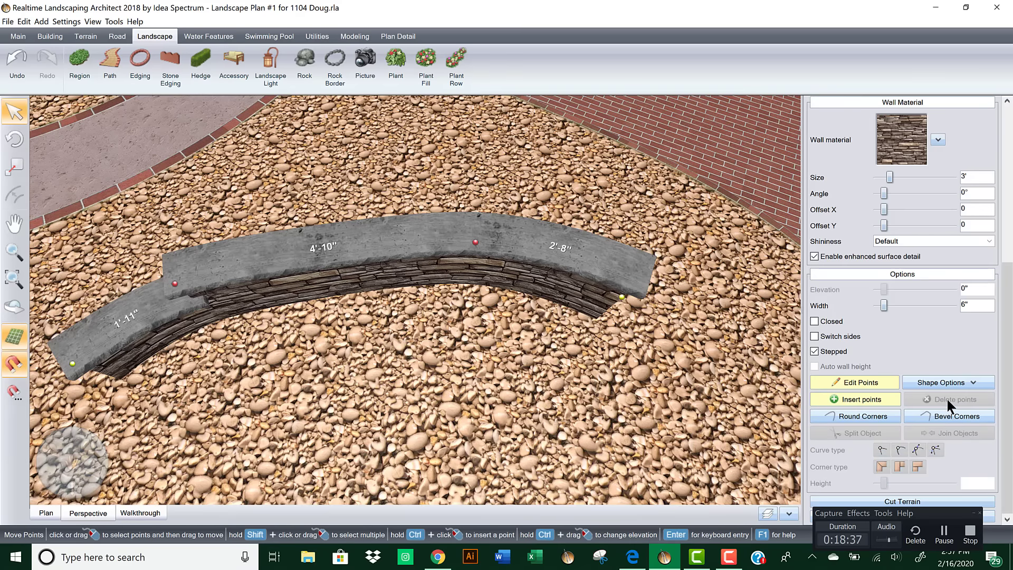
click(947, 399)
right_drag(567, 352, 570, 345)
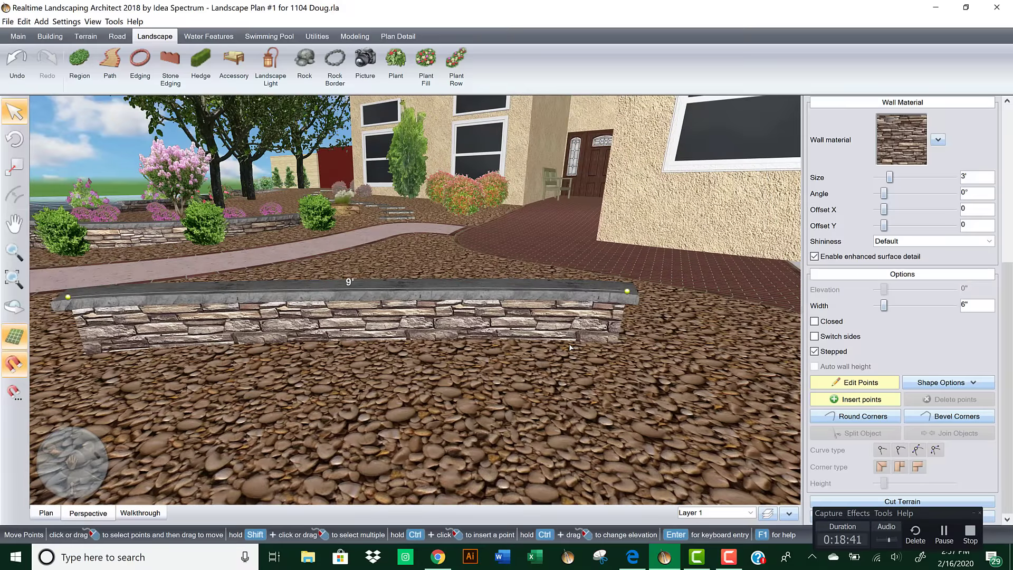
right_drag(570, 347, 520, 391)
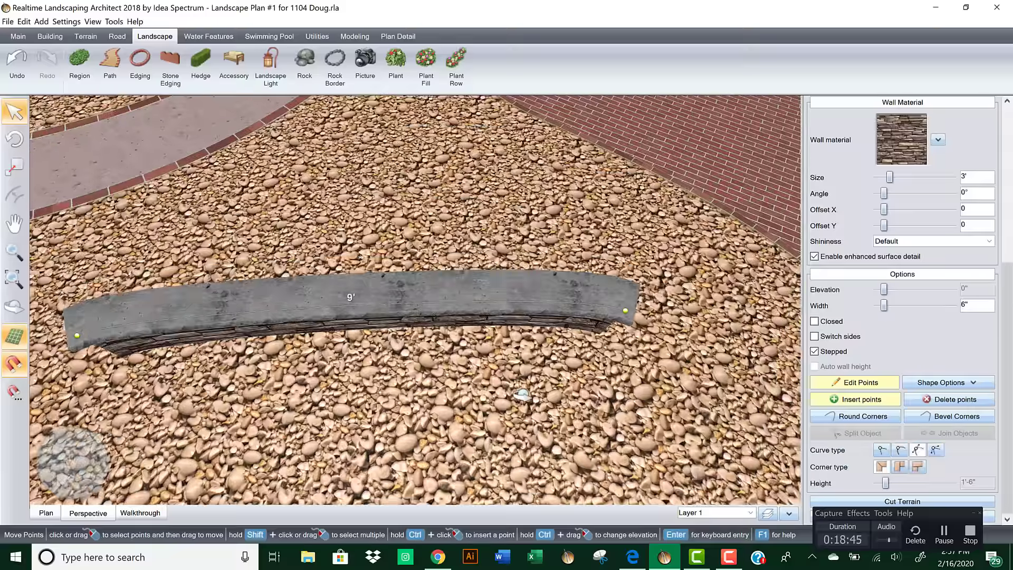
key(ctrl+z)
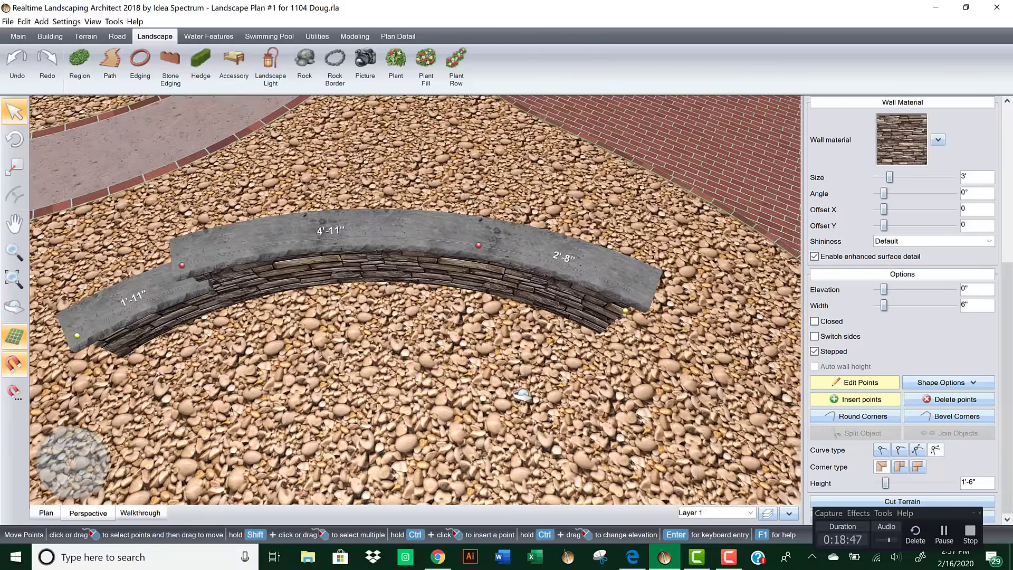
Step: Try a height of 11" on the wall's end point nearest the driveway and return it to 1'
right_drag(501, 287, 503, 226)
click(624, 294)
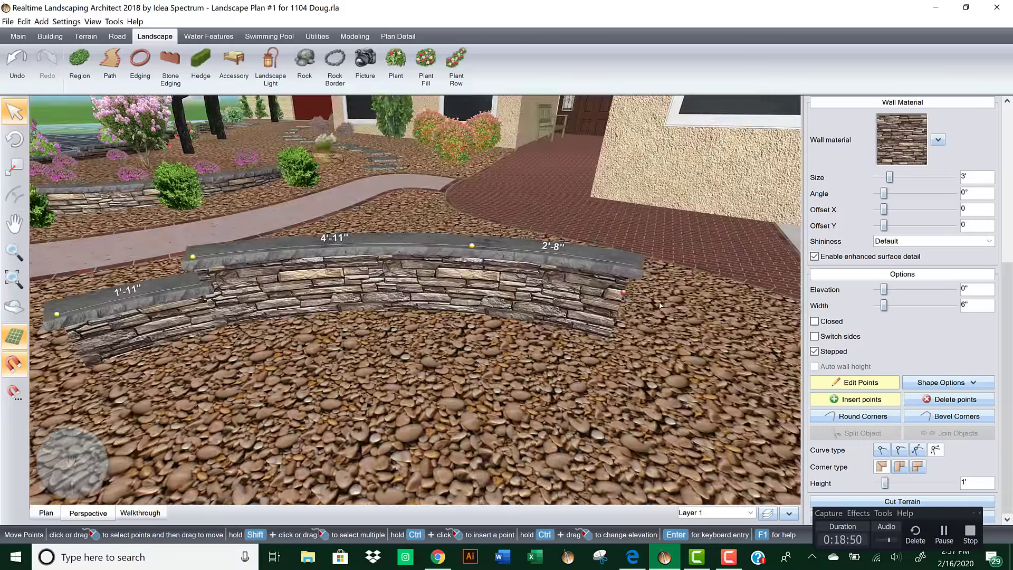
click(876, 482)
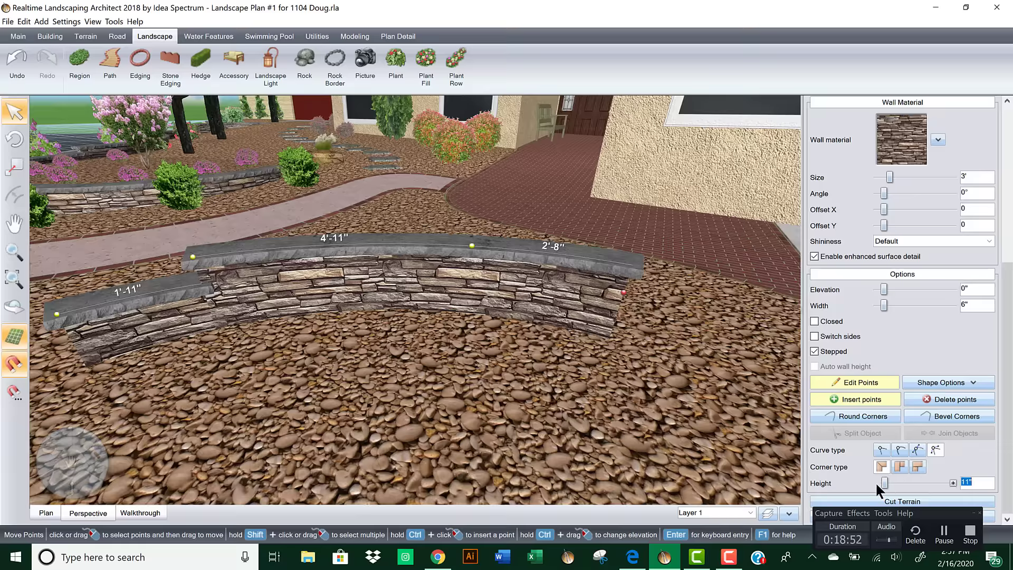
click(952, 483)
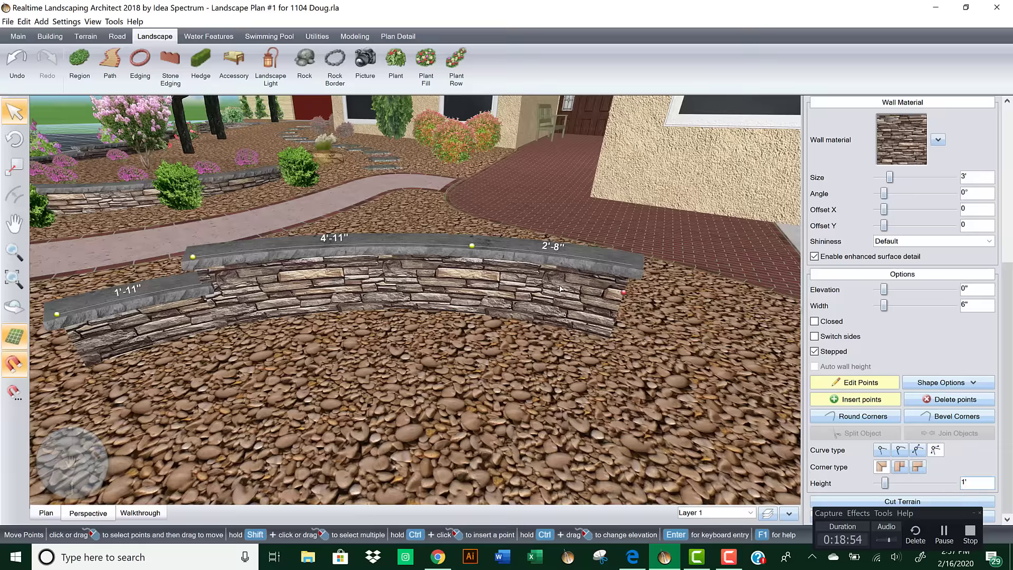
Step: Finish inserting points, set the height of the inner wall point nearest the driveway to 1', and inspect the steps
click(471, 245)
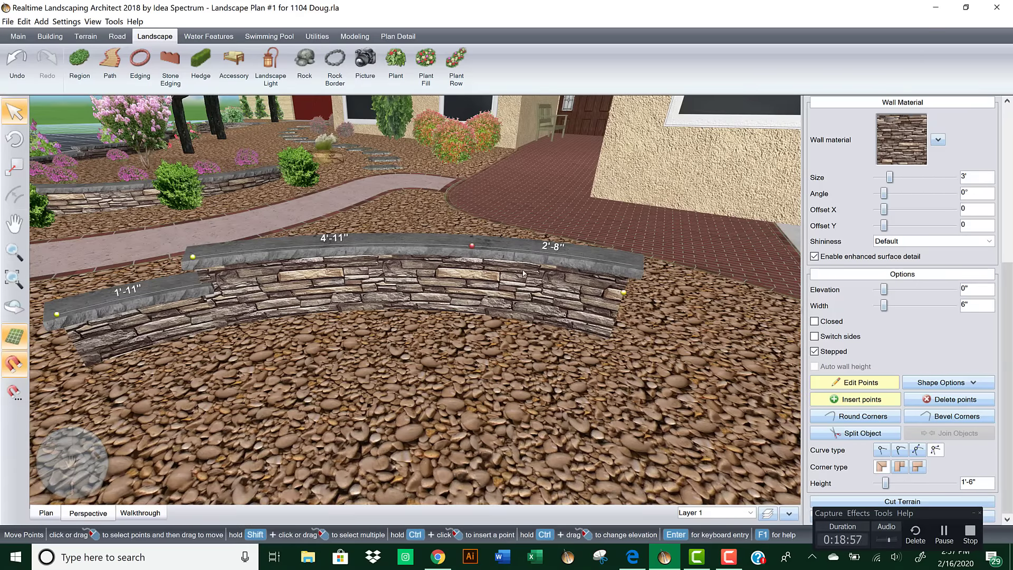
middle_drag(510, 318, 513, 329)
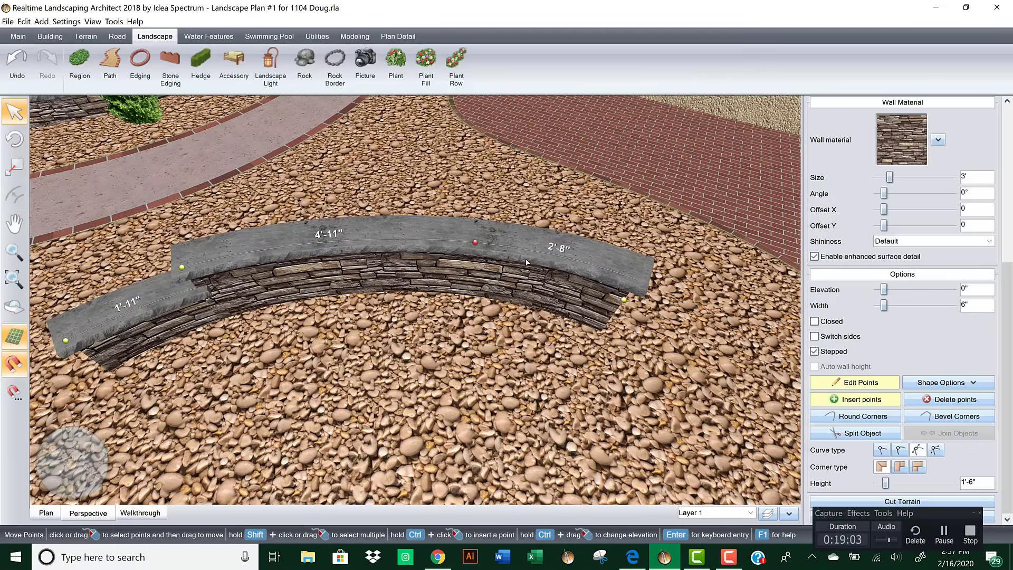
click(858, 399)
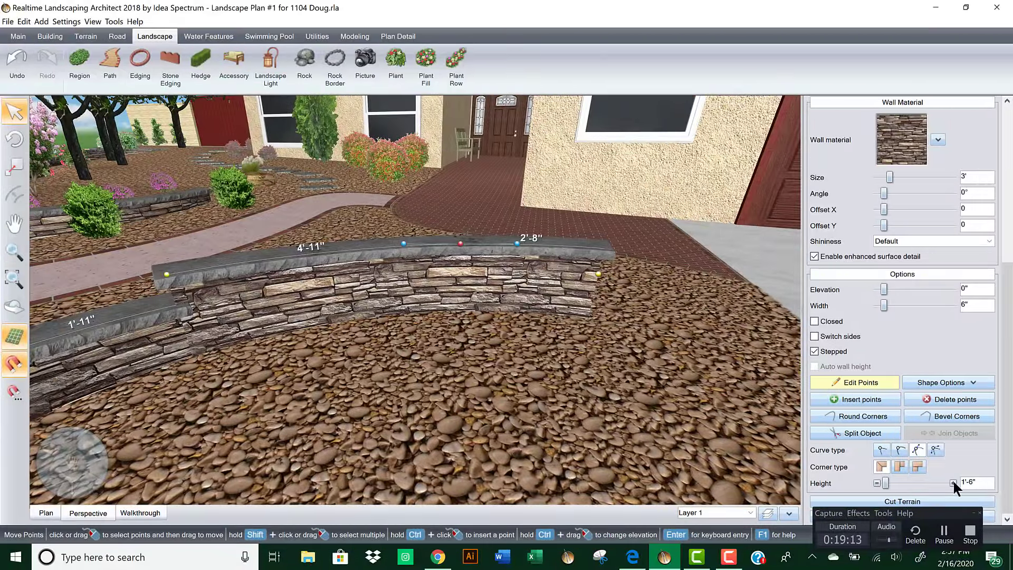
click(953, 483)
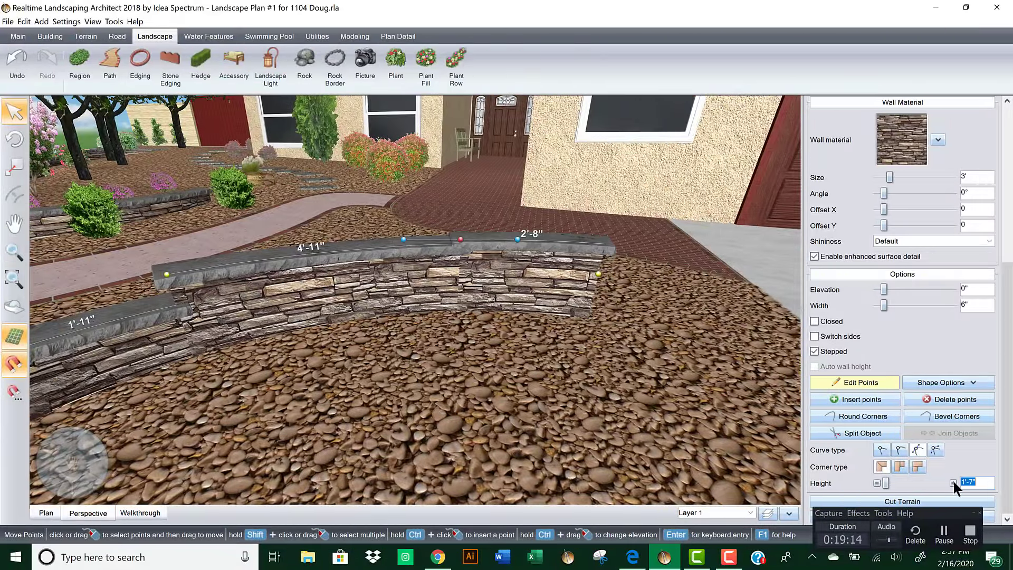
click(877, 483)
click(877, 482)
click(877, 483)
click(876, 483)
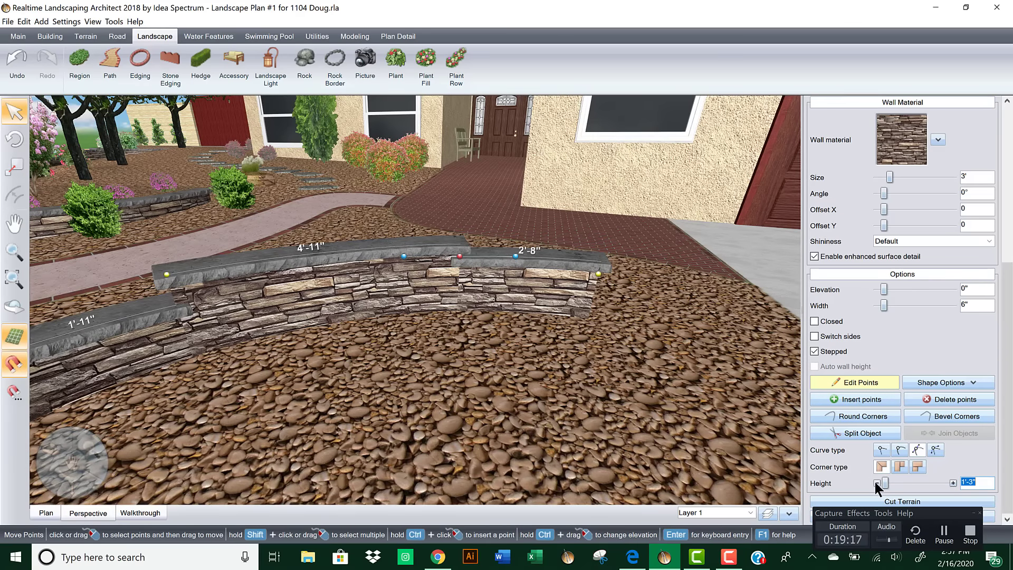
click(876, 482)
click(876, 483)
click(876, 483)
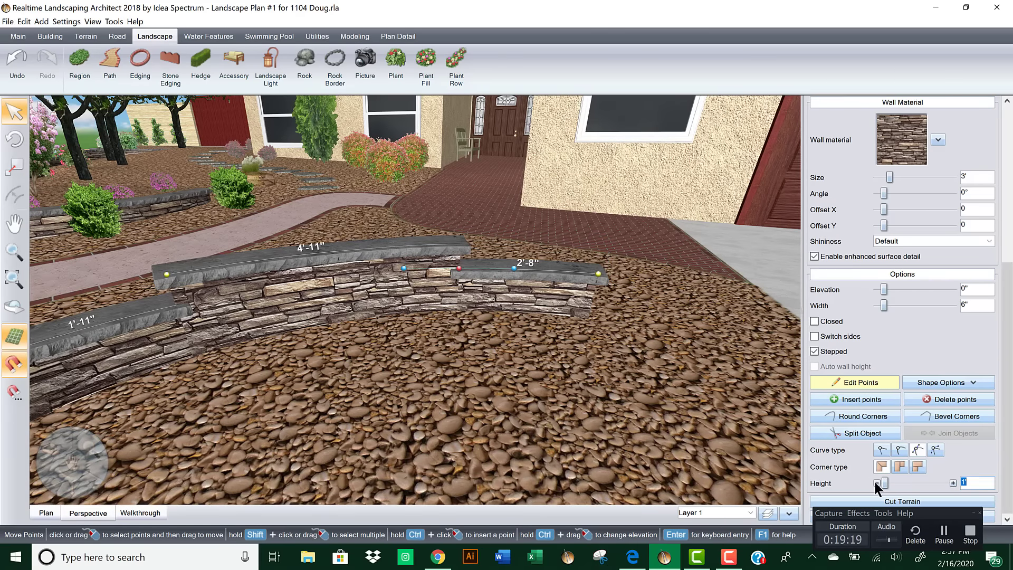
mouse_move(682, 399)
right_down()
mouse_move(657, 416)
mouse_move(678, 415)
right_up()
scroll(592, 371, up, 3)
scroll(592, 371, down, 3)
right_drag(464, 354, 641, 313)
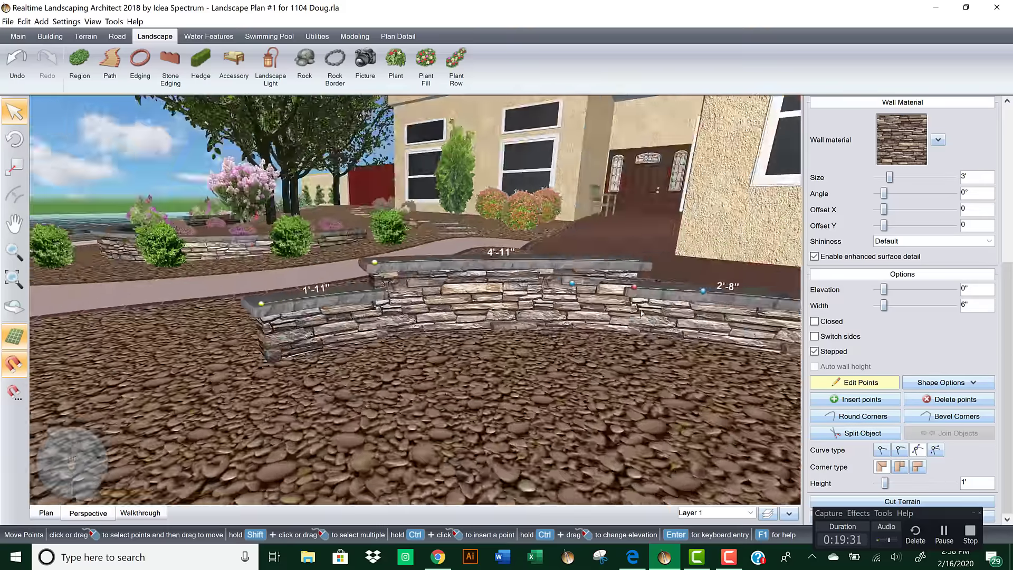
scroll(641, 313, up, 5)
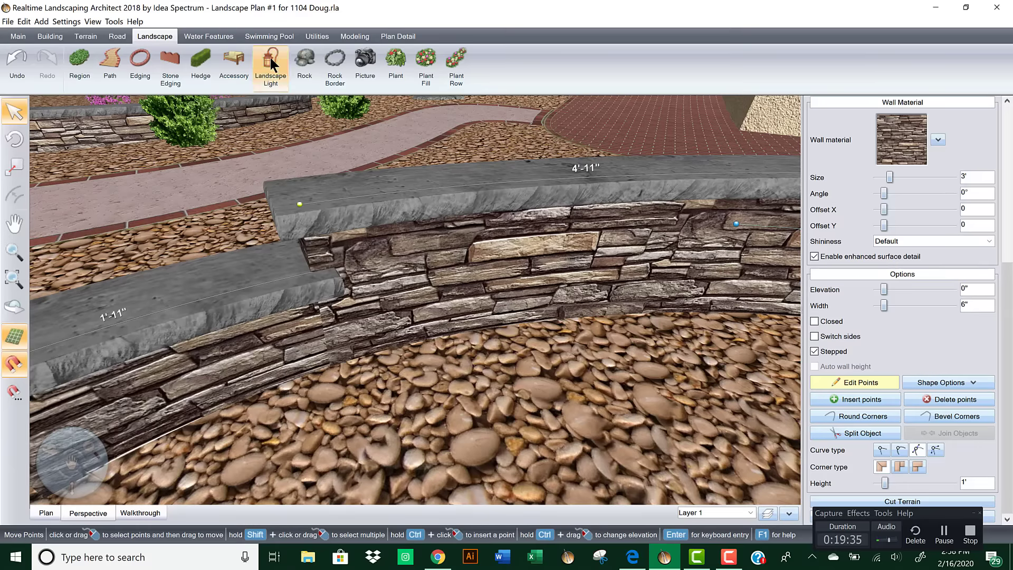
Step: Start adding an accessory and search the accessory artwork for "number"
click(237, 59)
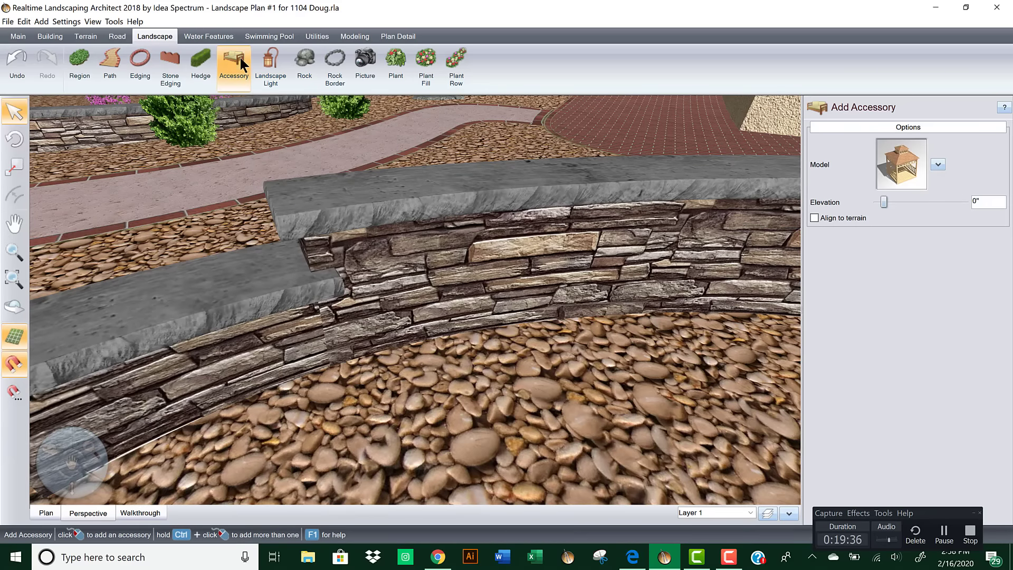
click(901, 160)
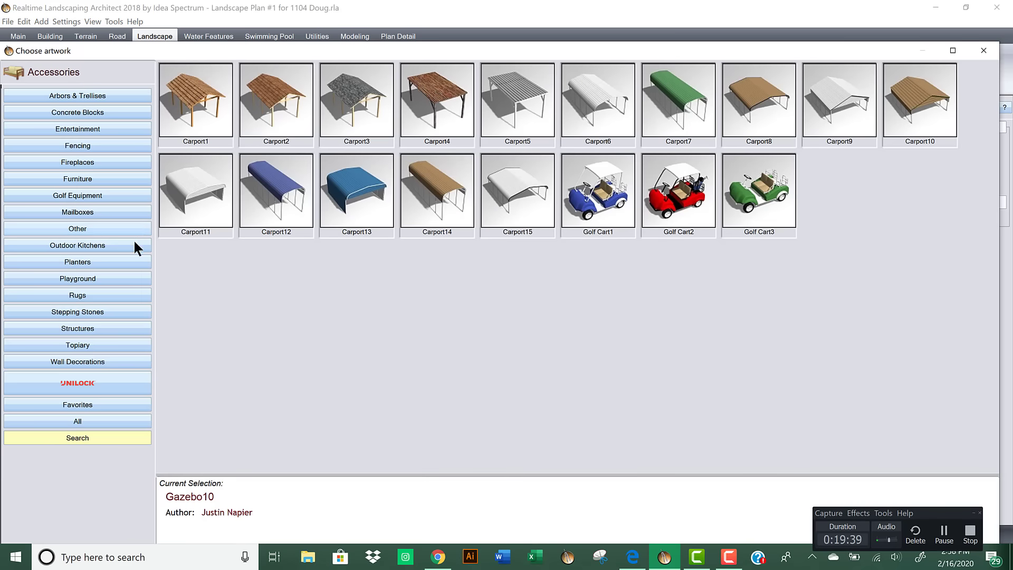
click(107, 437)
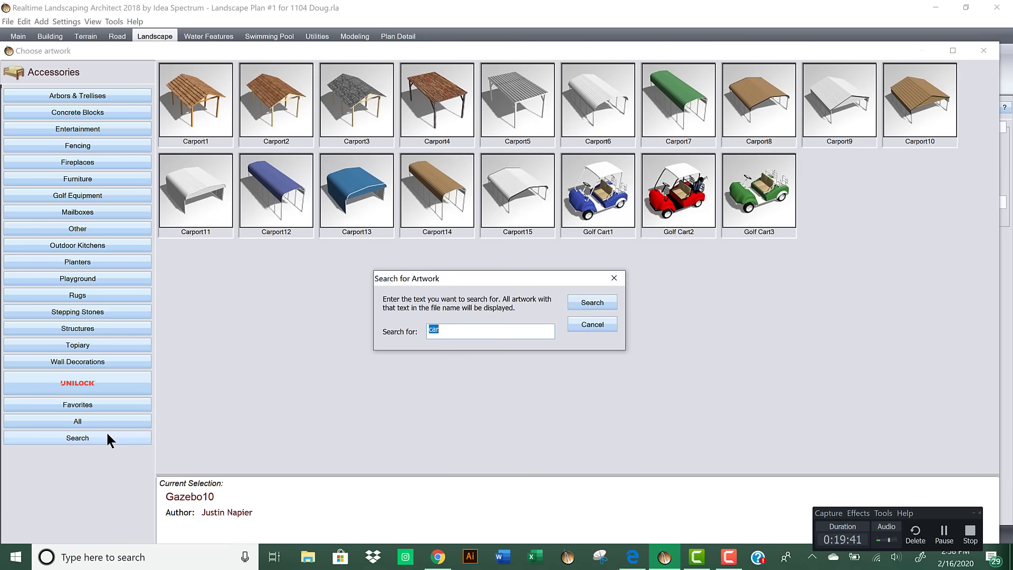
text(number)
key(Return)
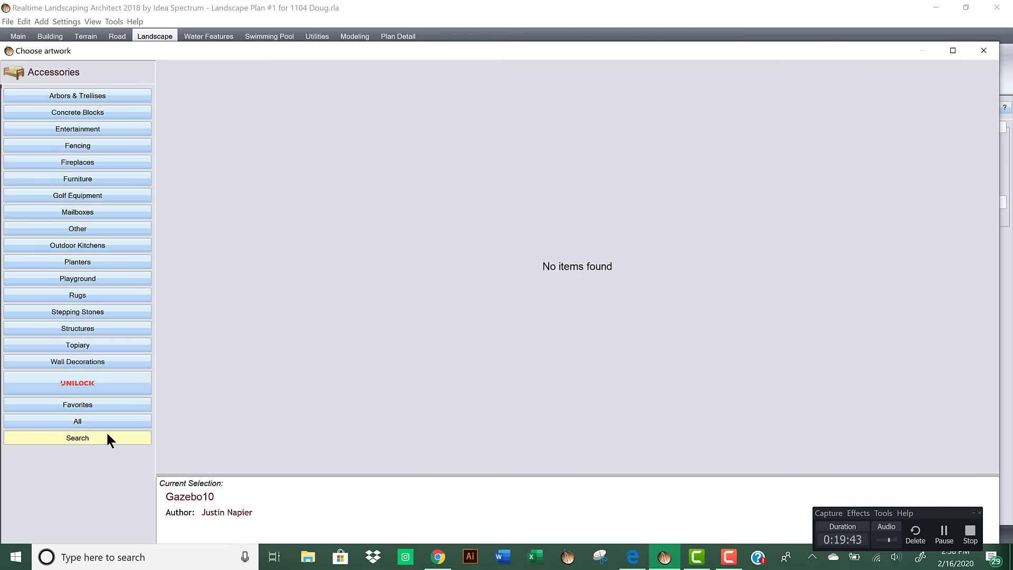
Step: Search the accessory artwork for "addres"
click(86, 443)
key(BackSpace)
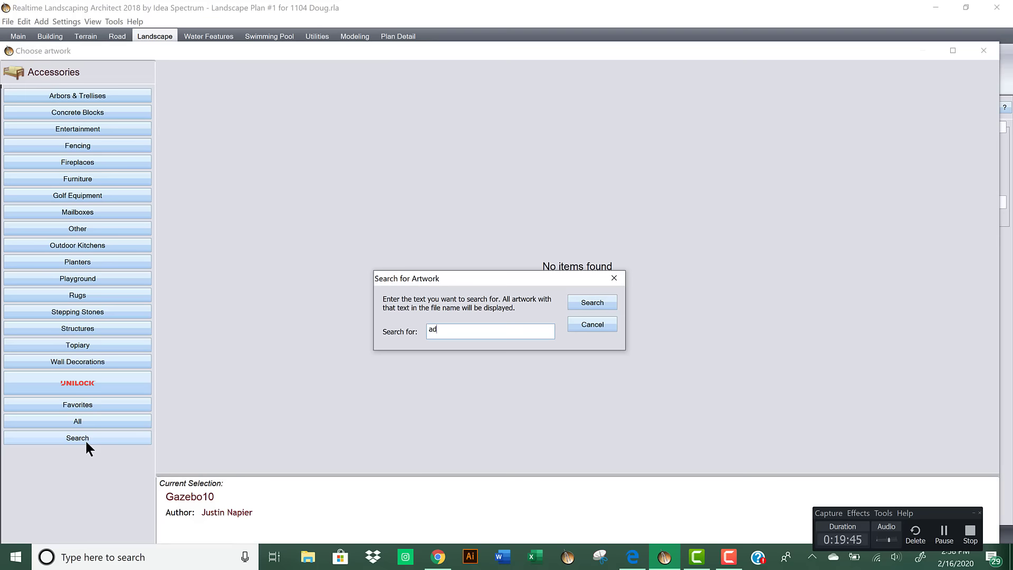
text(addres)
key(Return)
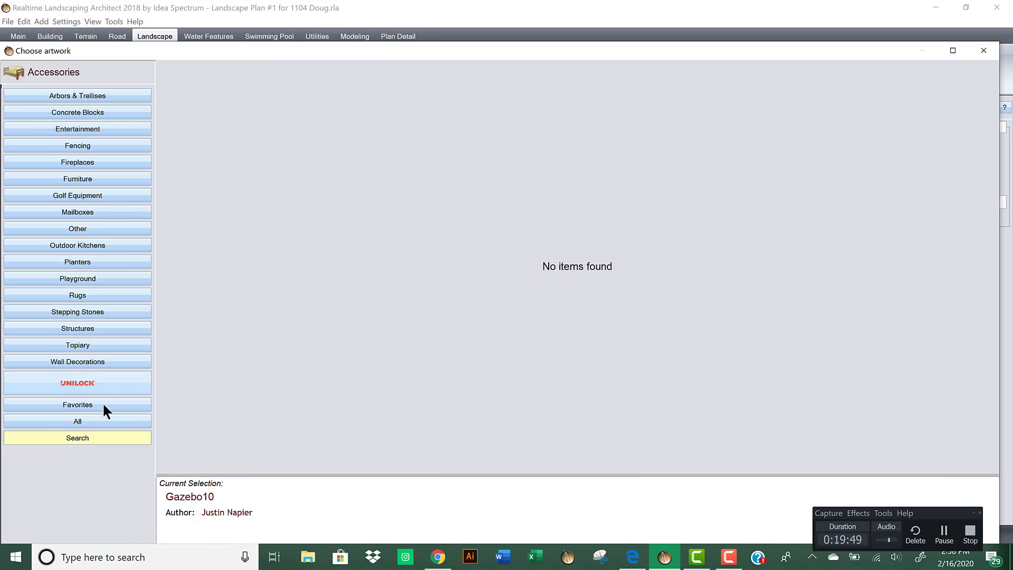
Step: Browse all the accessory artwork for address numbers and leave without adding an accessory
click(95, 421)
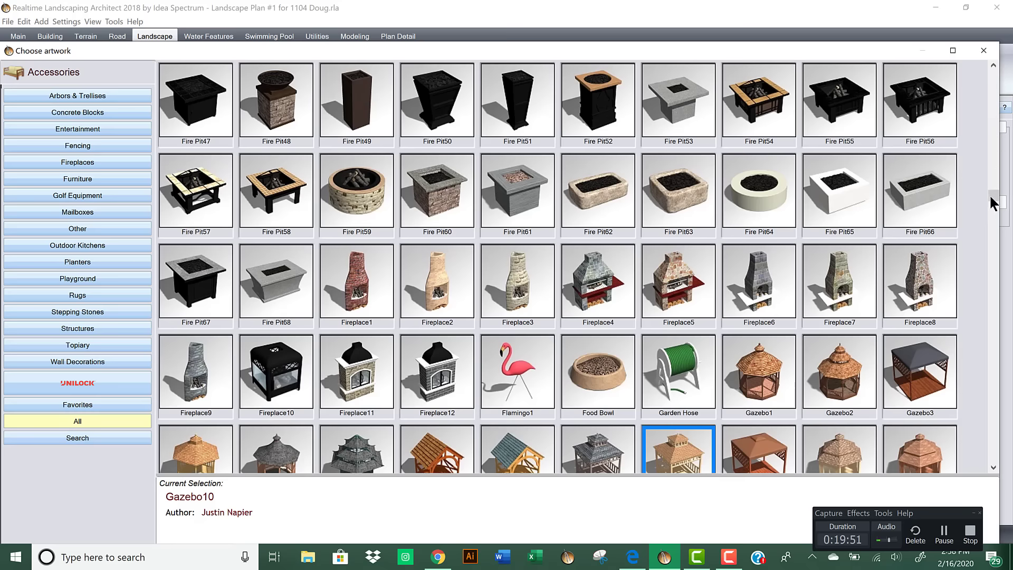
scroll(994, 209, down, 2)
drag(993, 210, 994, 244)
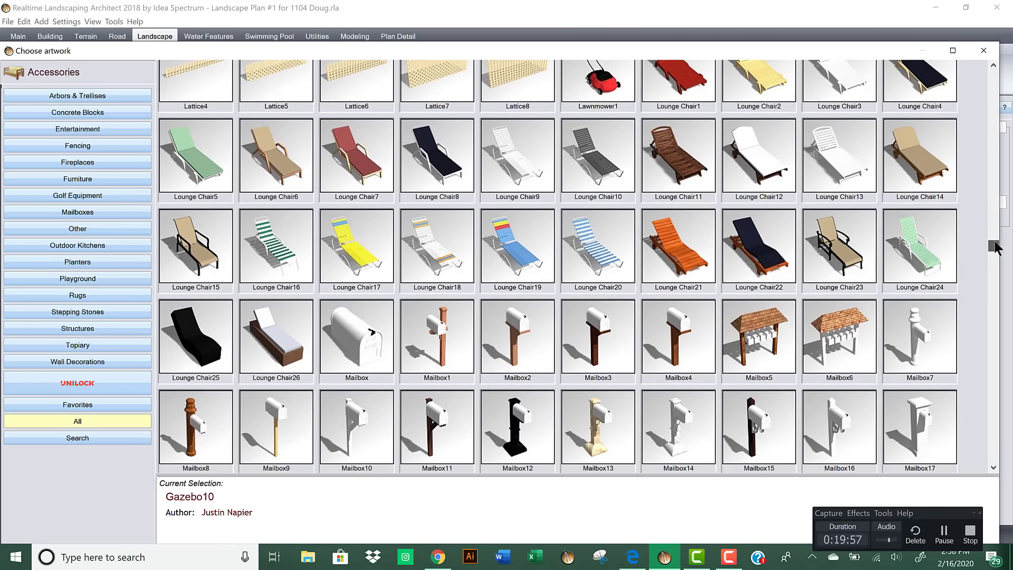
click(983, 50)
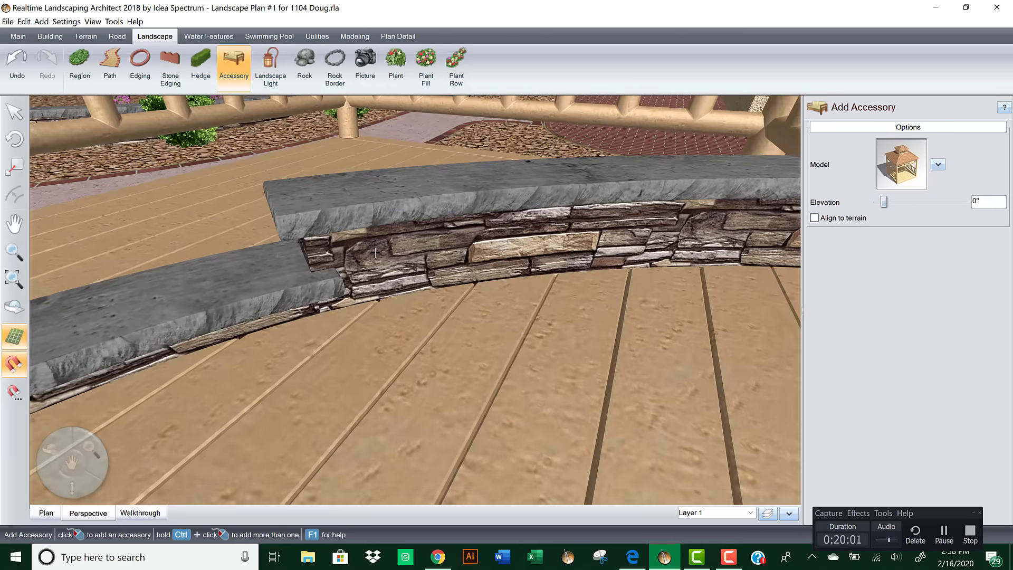
click(18, 110)
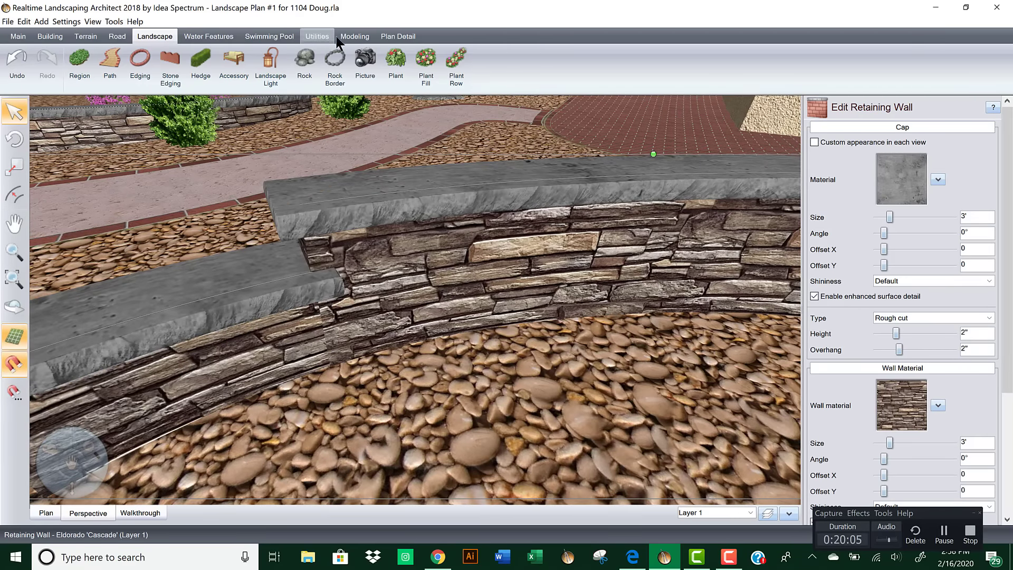
Step: Add a 3D text with the property's house number in the gravel in front of the small wall
click(361, 36)
click(395, 38)
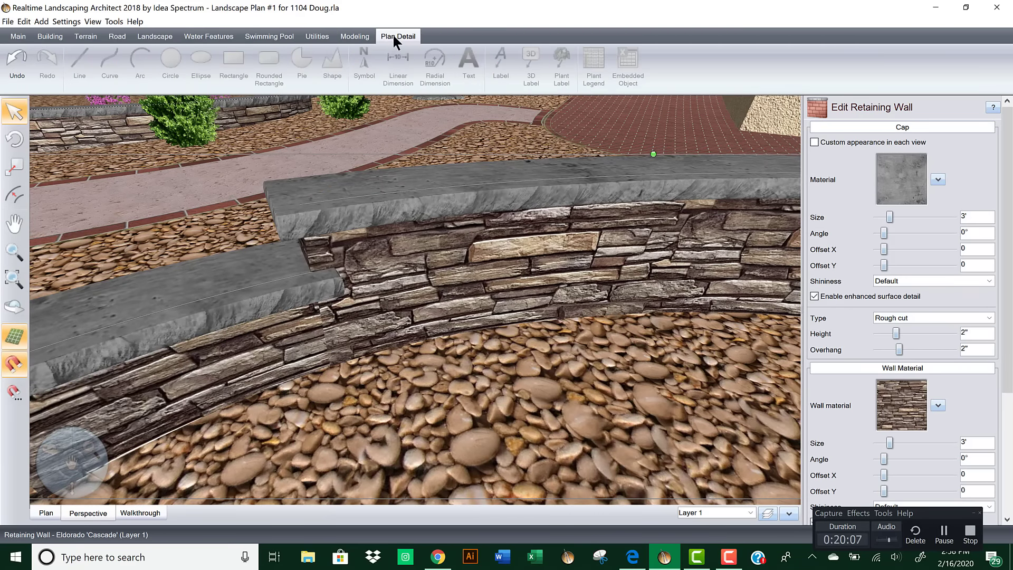
click(348, 38)
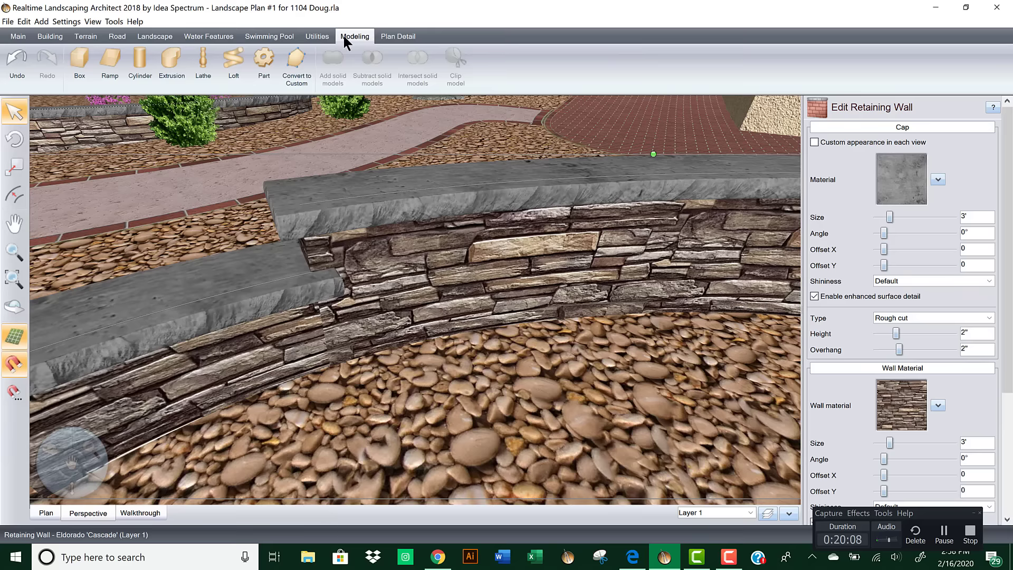
click(315, 36)
click(111, 66)
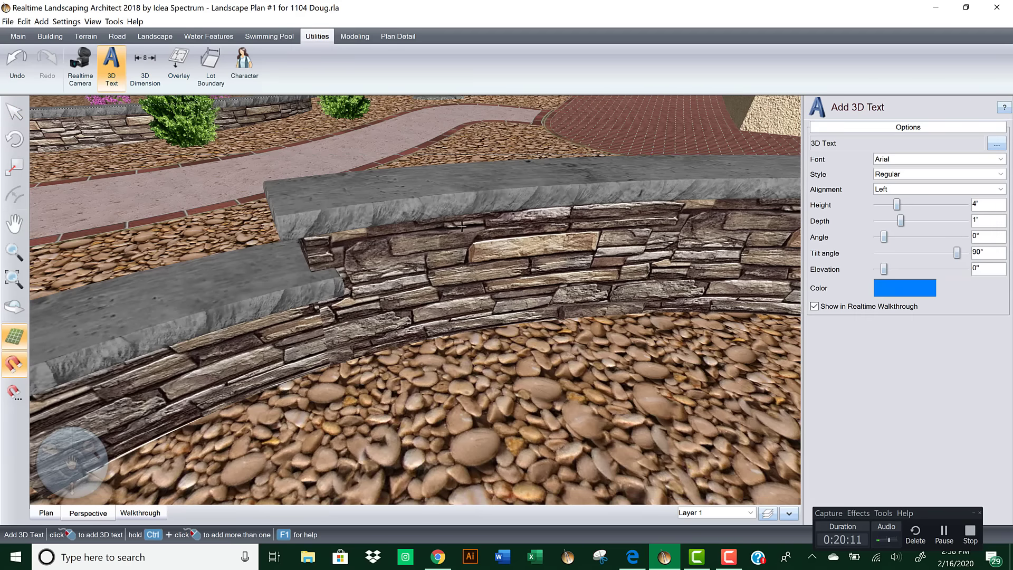
scroll(495, 299, down, 3)
scroll(494, 300, down, 1)
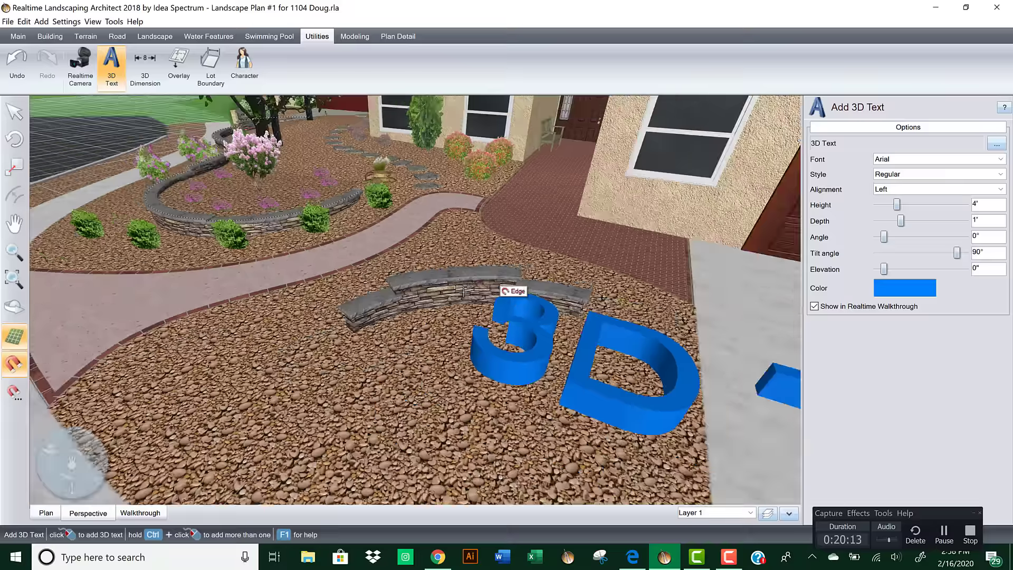
click(409, 315)
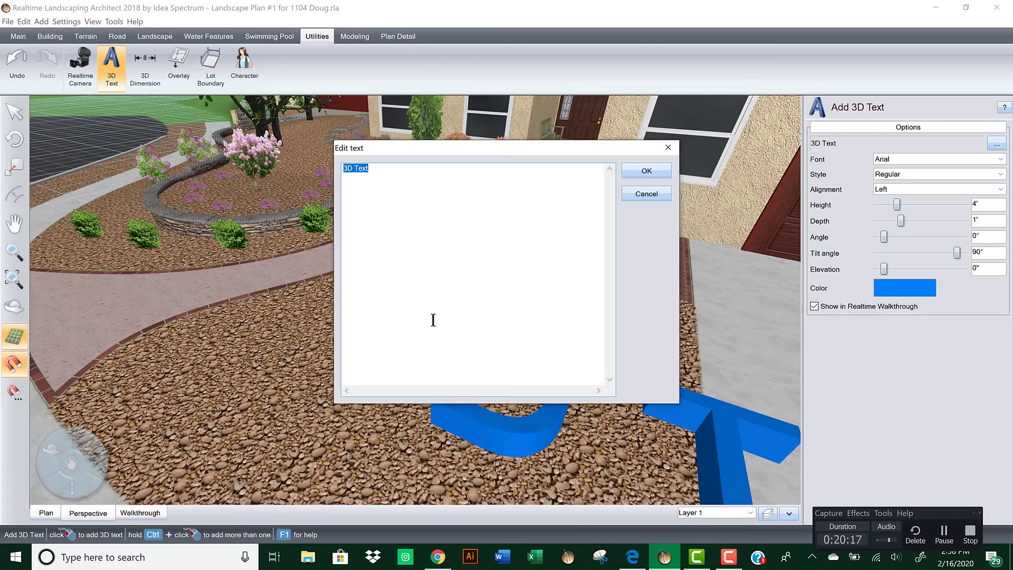
text(1104)
click(625, 169)
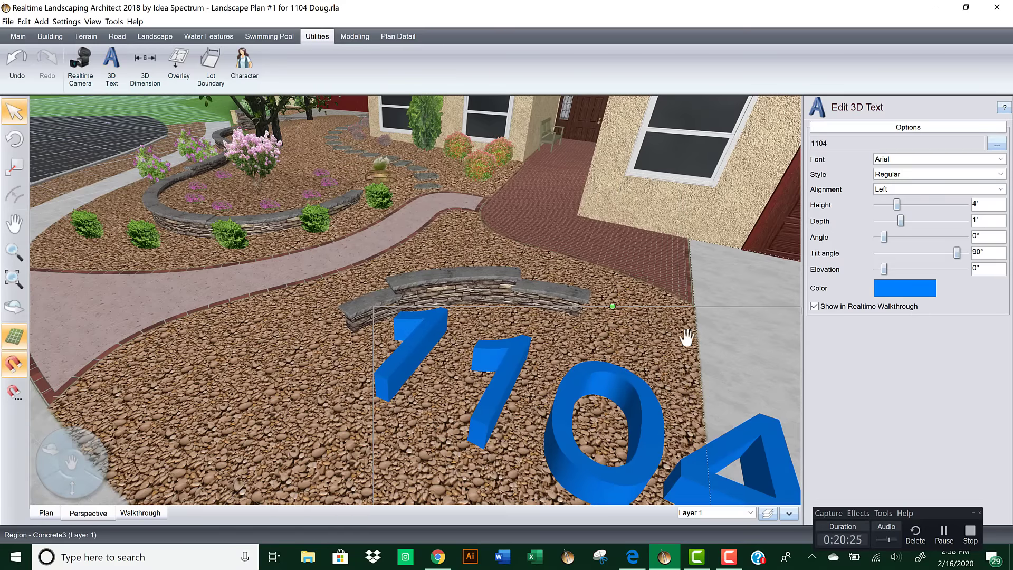
Step: Reduce the house number text to 1'-5" high beside the wall and set its tilt angle to 0°
drag(685, 338, 406, 319)
scroll(409, 319, up, 3)
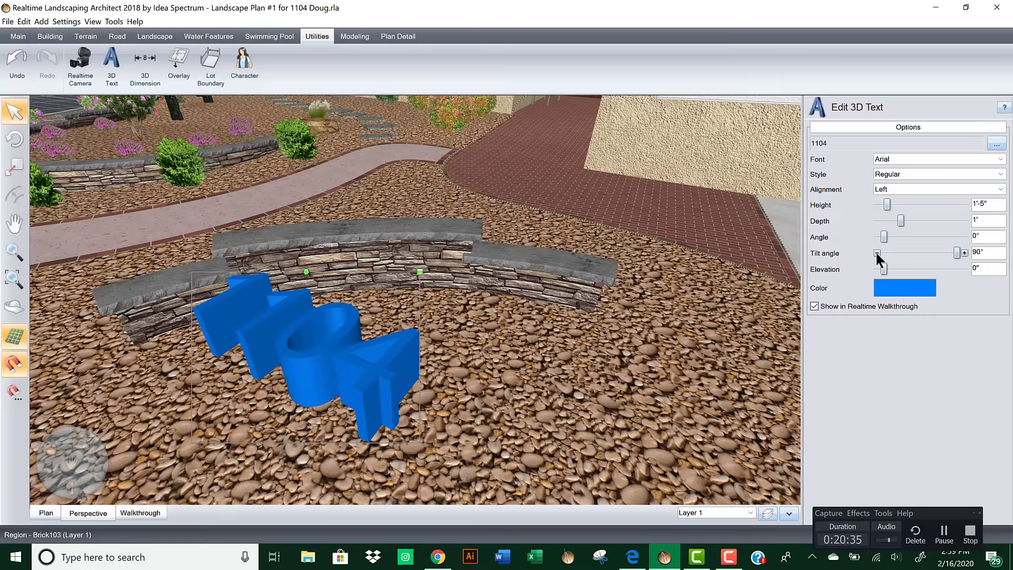
click(876, 252)
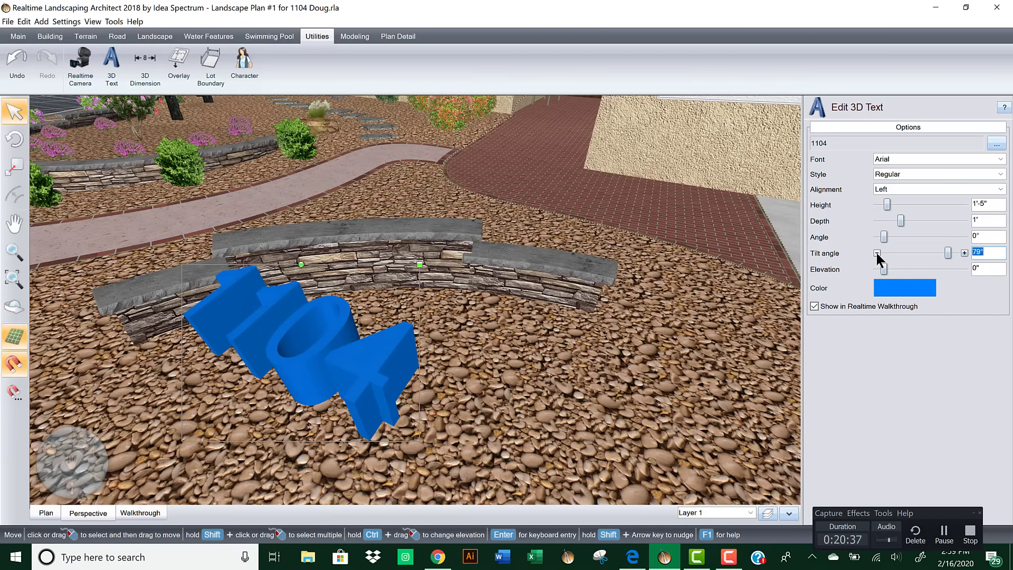
drag(876, 253, 876, 252)
key(Tab)
Step: Turn the house number to a 35° angle and fit it against the wall face at a height of 1'-2"
middle_drag(362, 344, 321, 254)
drag(314, 229, 284, 228)
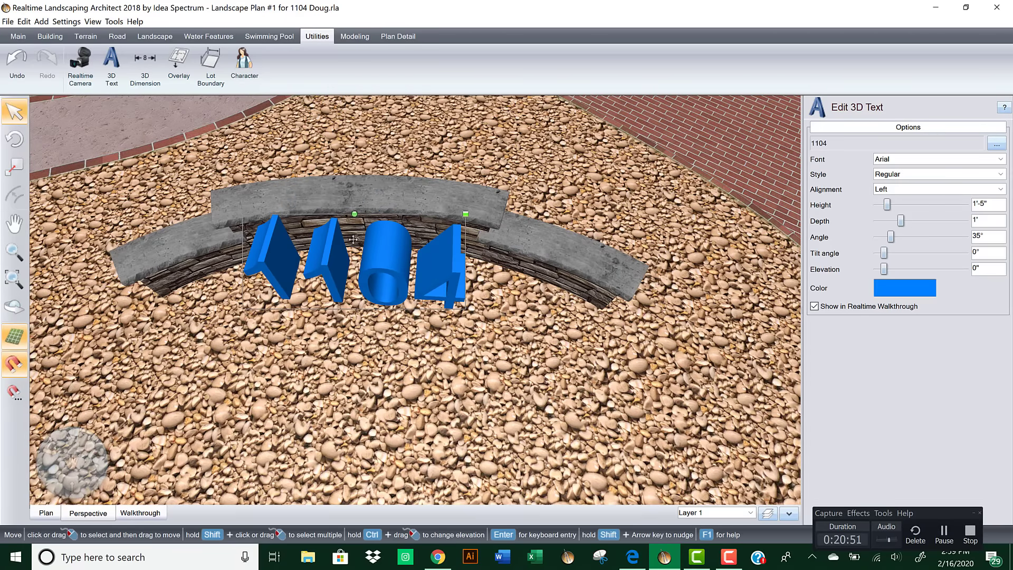
drag(465, 213, 436, 220)
drag(384, 247, 397, 219)
scroll(417, 224, up, 5)
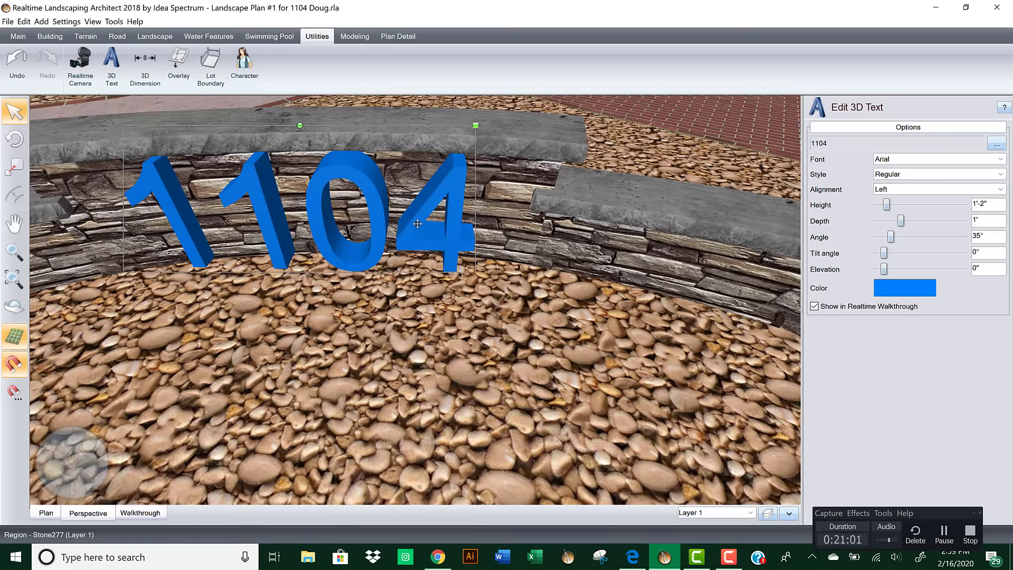
Step: Adjust the house number's angle to 36° and reposition it against the curved wall face
scroll(342, 211, down, 5)
scroll(343, 211, up, 2)
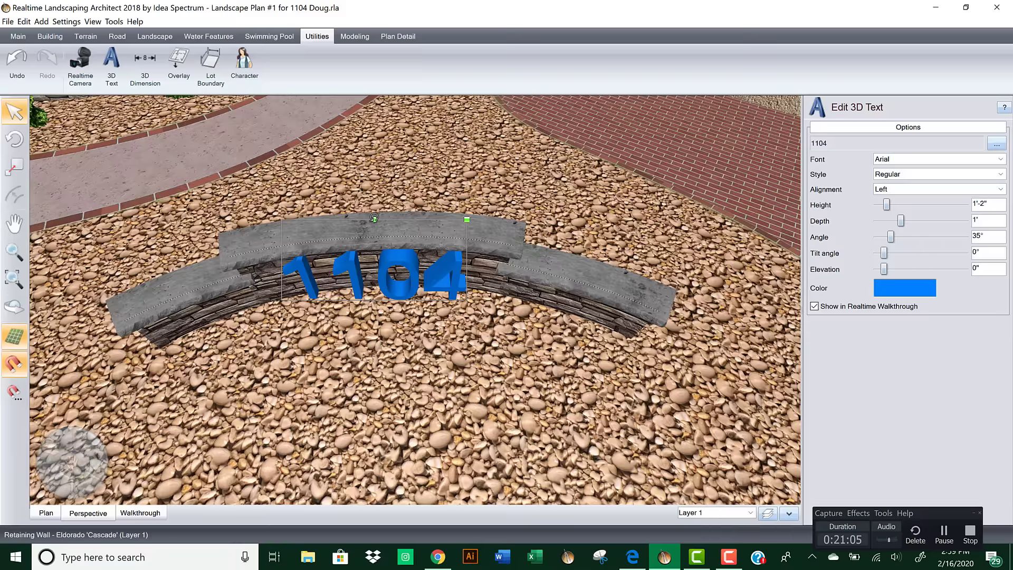
drag(374, 211, 379, 242)
scroll(369, 235, up, 3)
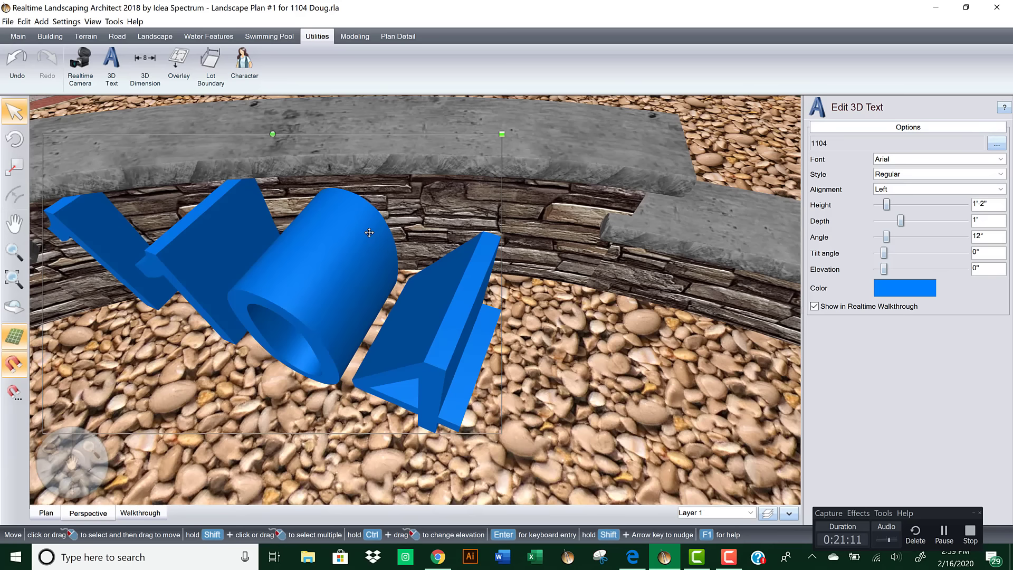
drag(270, 130, 216, 125)
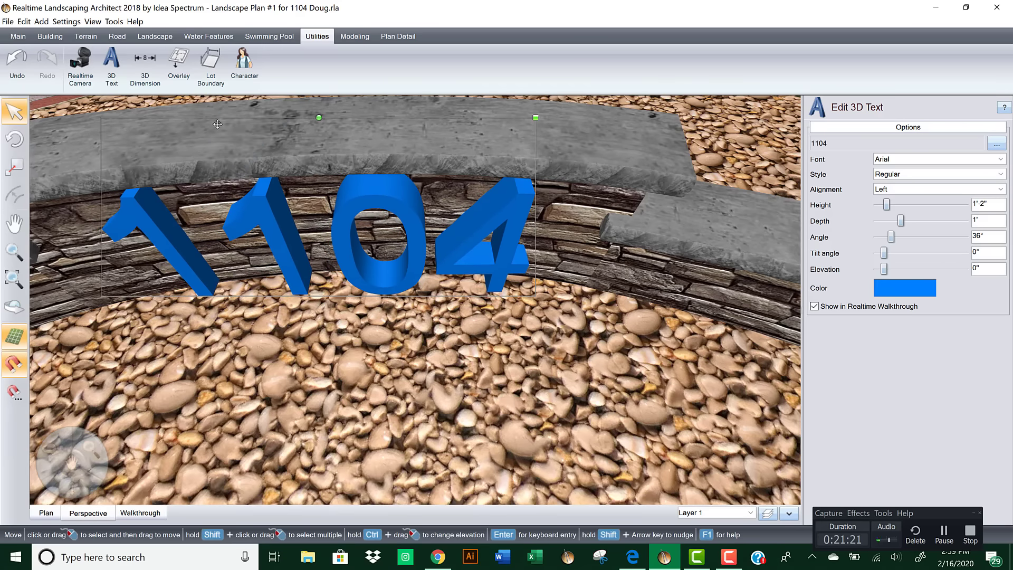
Step: Color the house number with the tan custom color (RGB 190, 171, 139) and inspect it against the wall
click(914, 287)
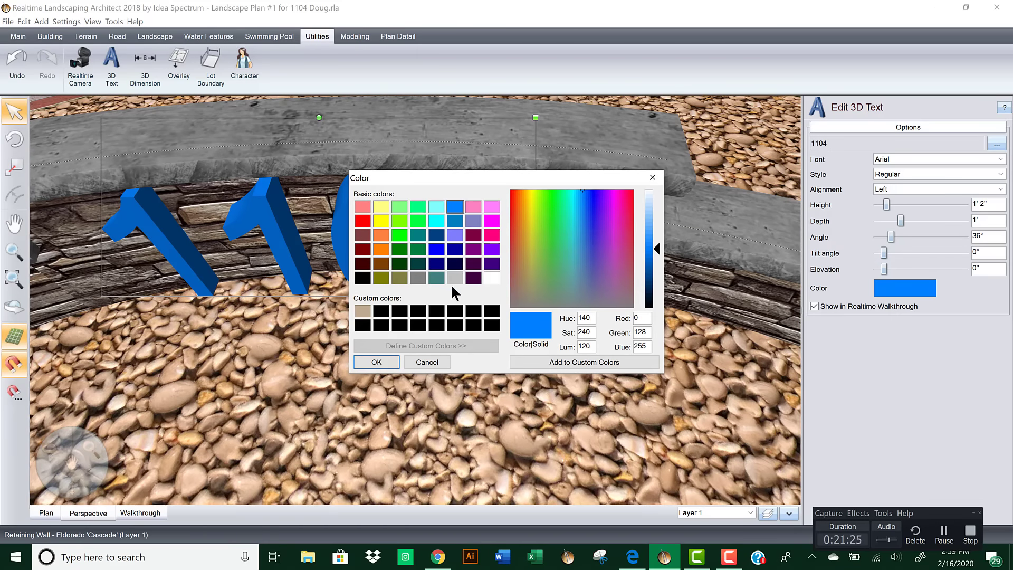
click(361, 312)
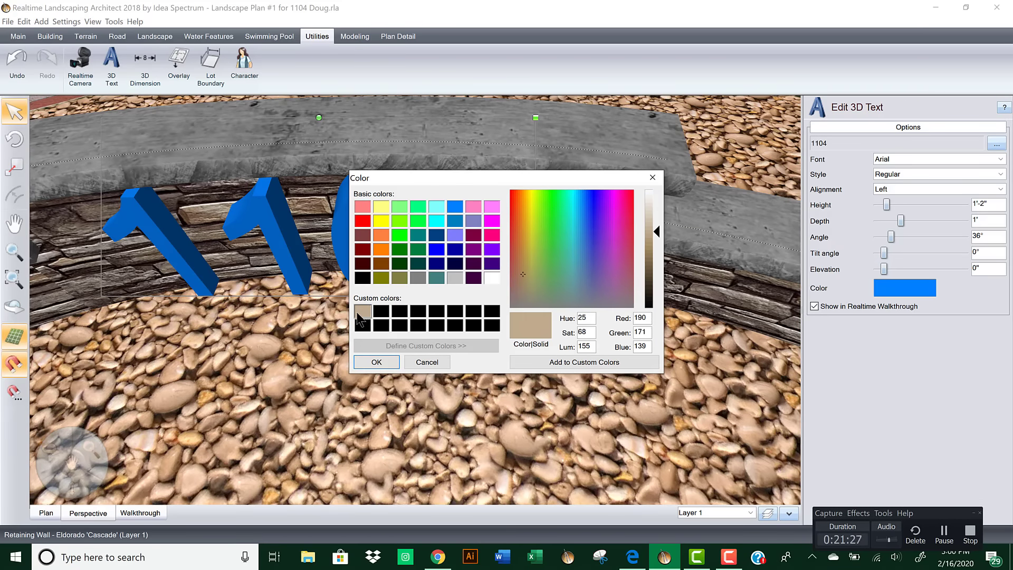
click(376, 362)
scroll(420, 295, up, 2)
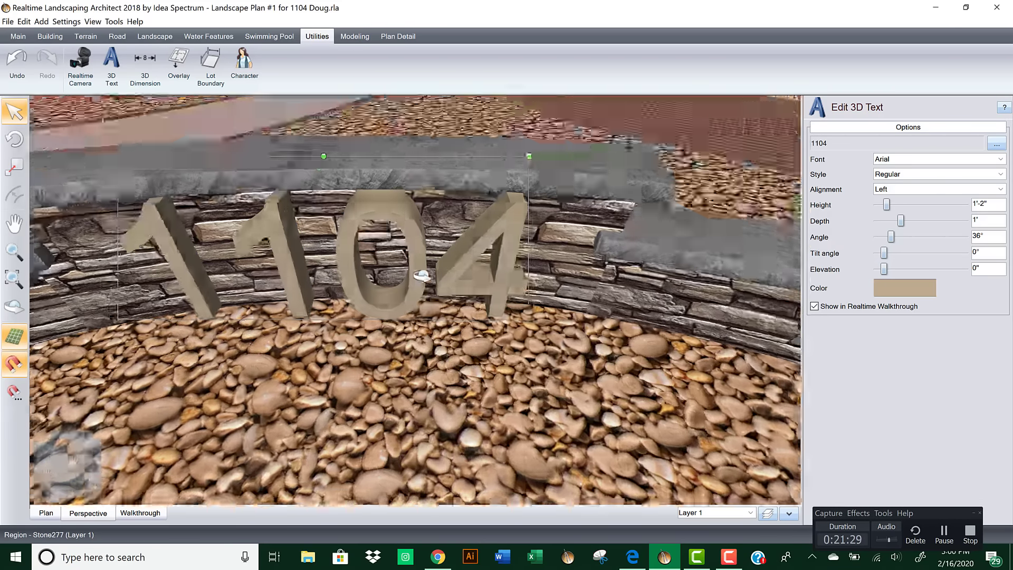
scroll(422, 275, down, 3)
scroll(405, 304, up, 2)
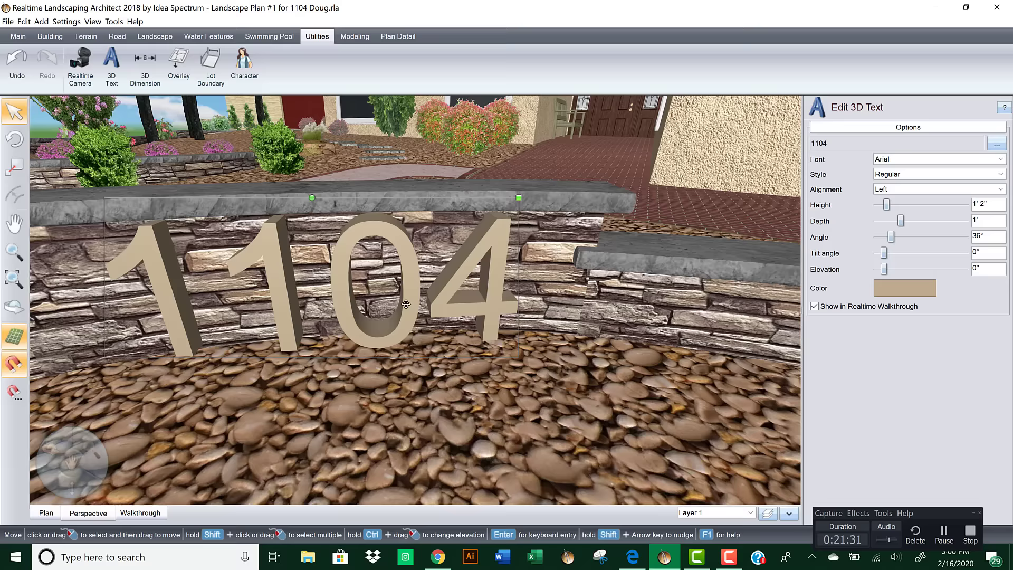
scroll(522, 298, down, 3)
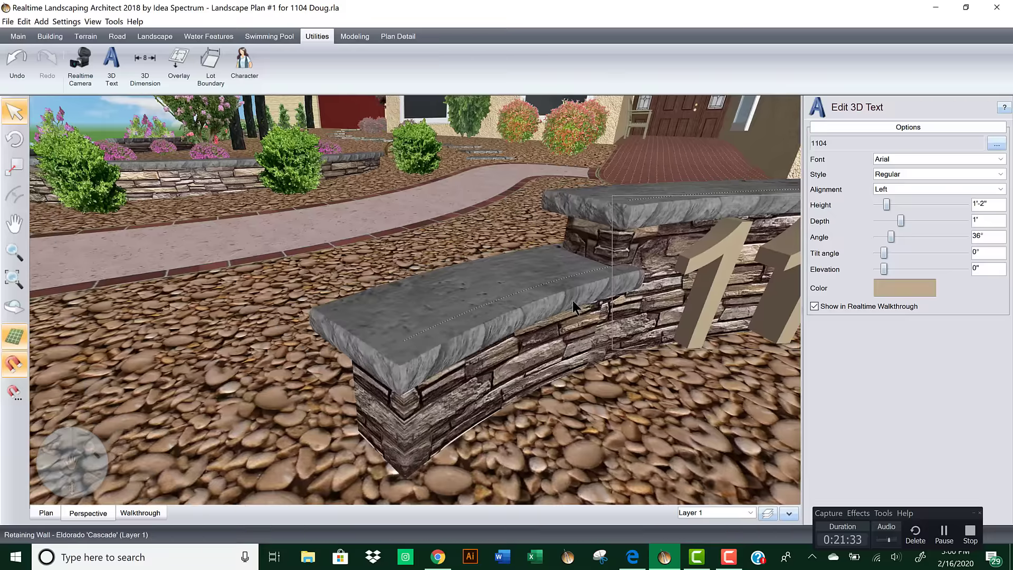
drag(481, 294, 407, 296)
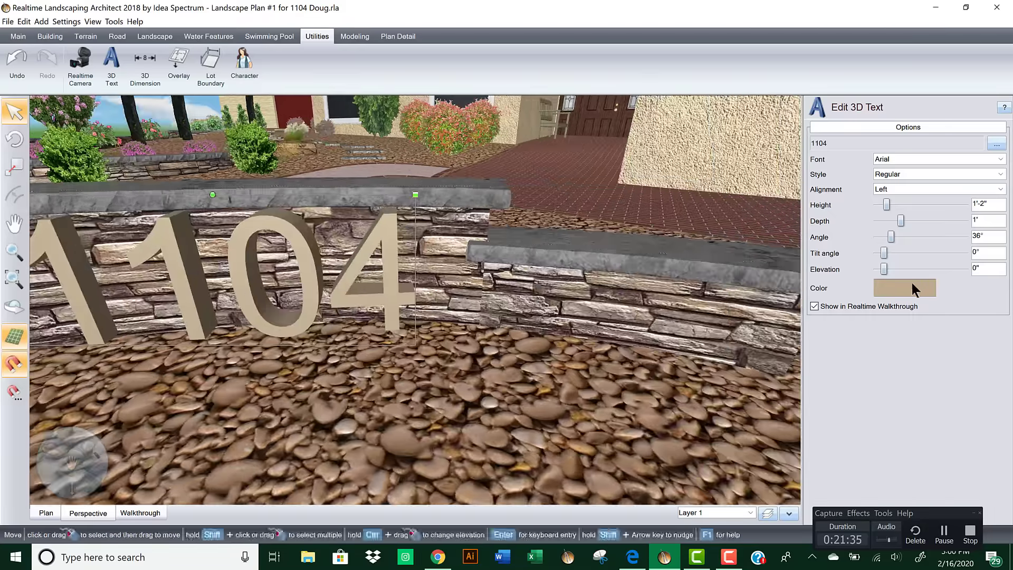
Step: Recolor the house number light gray (RGB 213, 213, 213) and check it in the walkthrough view
click(901, 286)
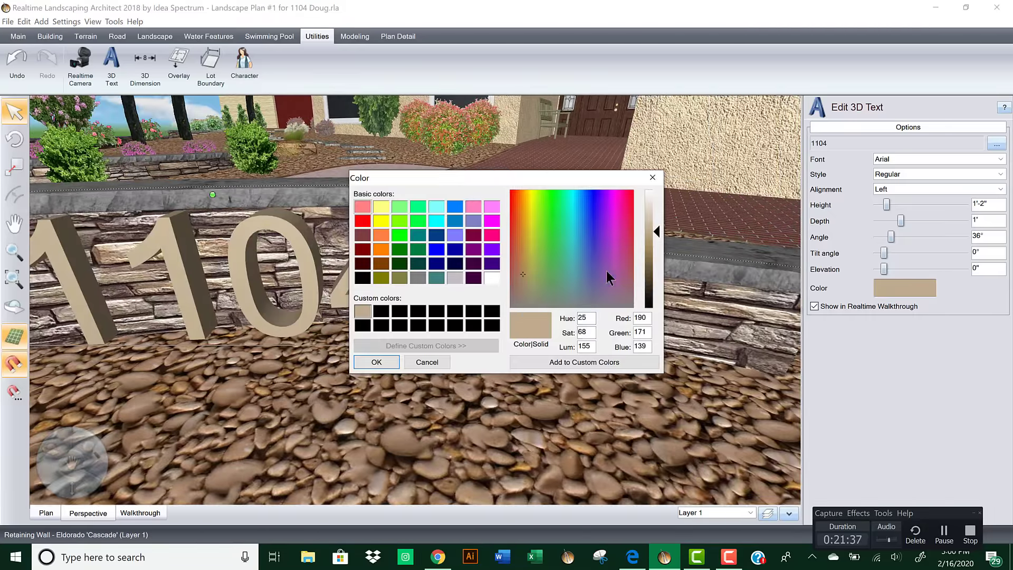
drag(527, 299, 528, 306)
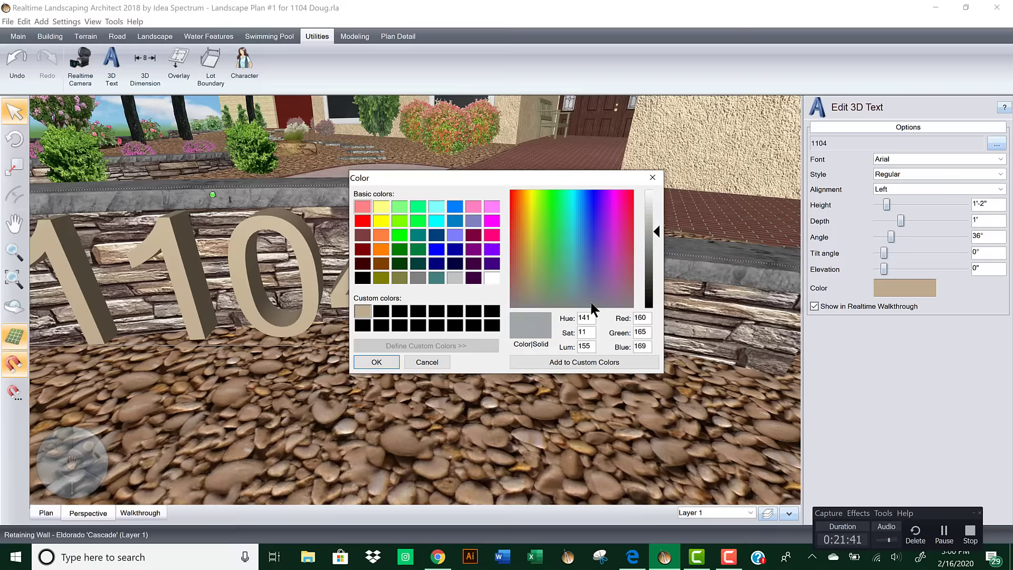
drag(653, 210, 653, 206)
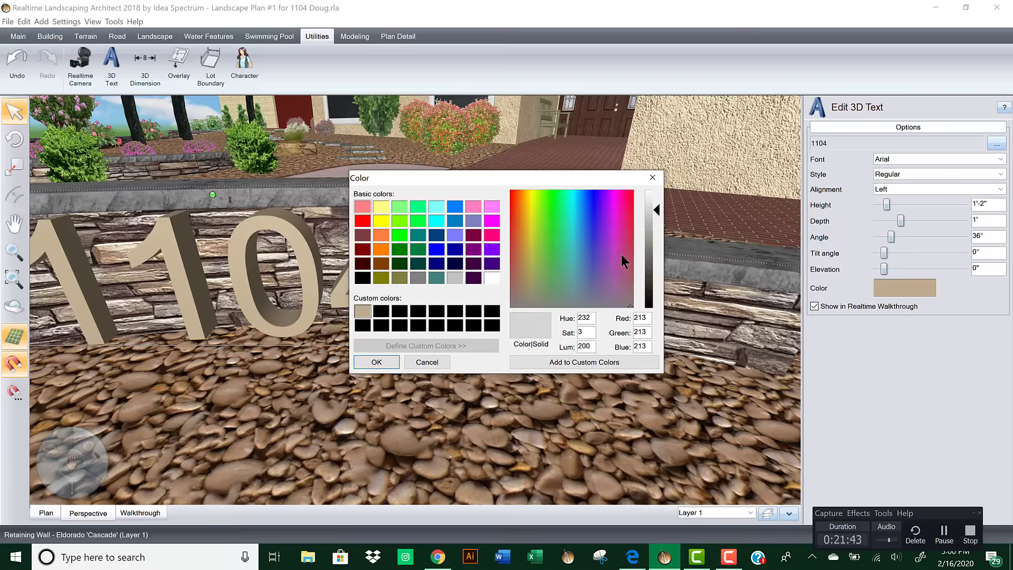
click(376, 362)
scroll(375, 356, down, 4)
middle_drag(388, 332, 628, 314)
scroll(255, 451, up, 4)
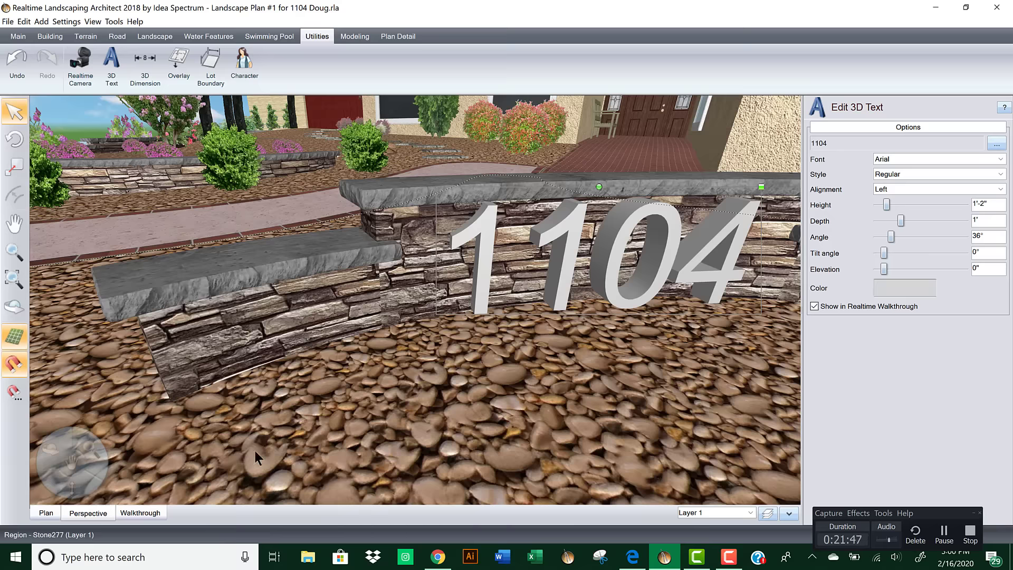
click(141, 514)
click(596, 192)
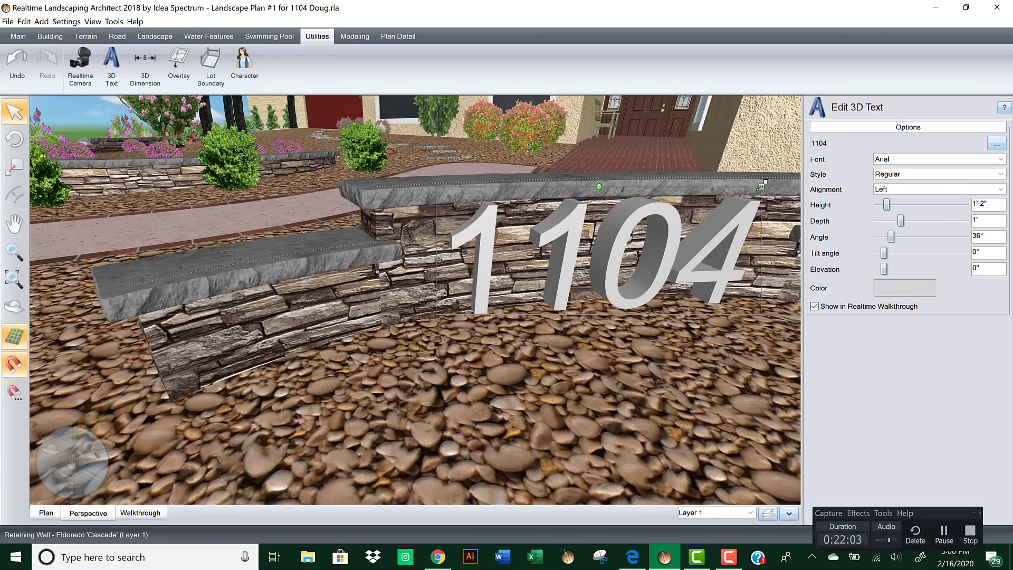
Step: Reduce the house number to 1' high and fit it against the wall's curve at a 39° angle
drag(761, 187, 741, 209)
middle_drag(731, 263, 684, 275)
drag(401, 191, 433, 190)
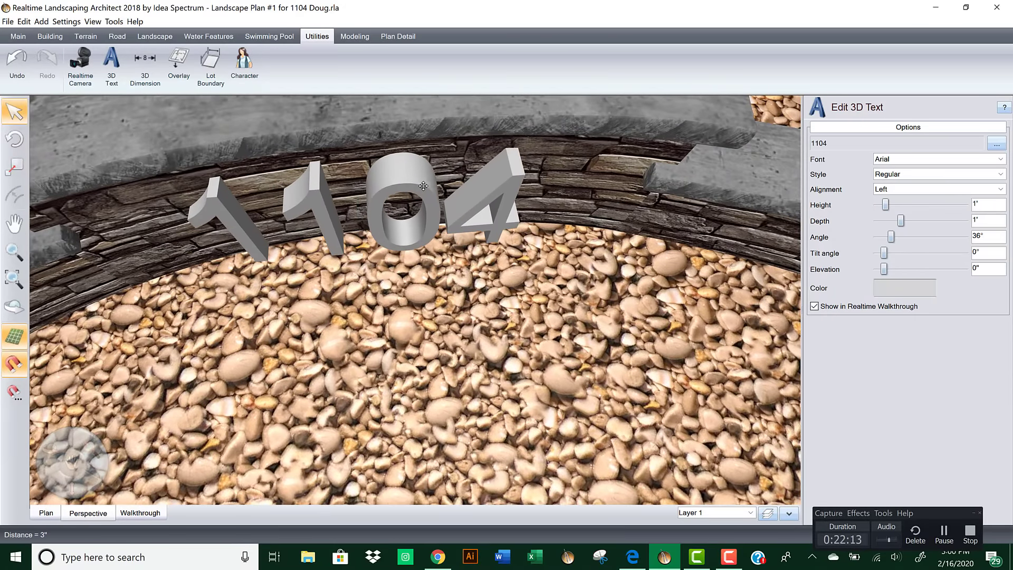
middle_drag(463, 211, 432, 193)
drag(402, 151, 351, 158)
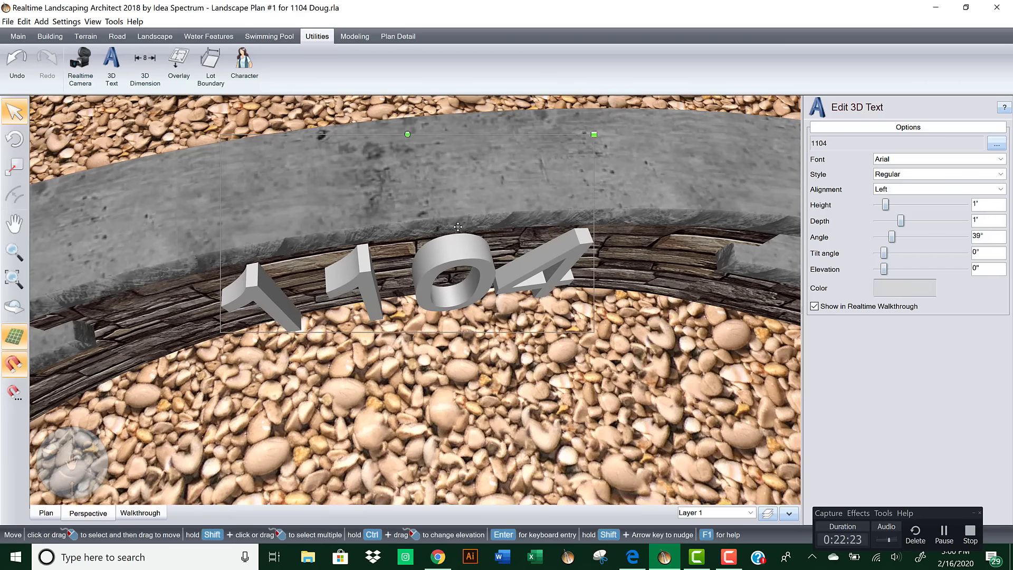
middle_drag(444, 196, 416, 127)
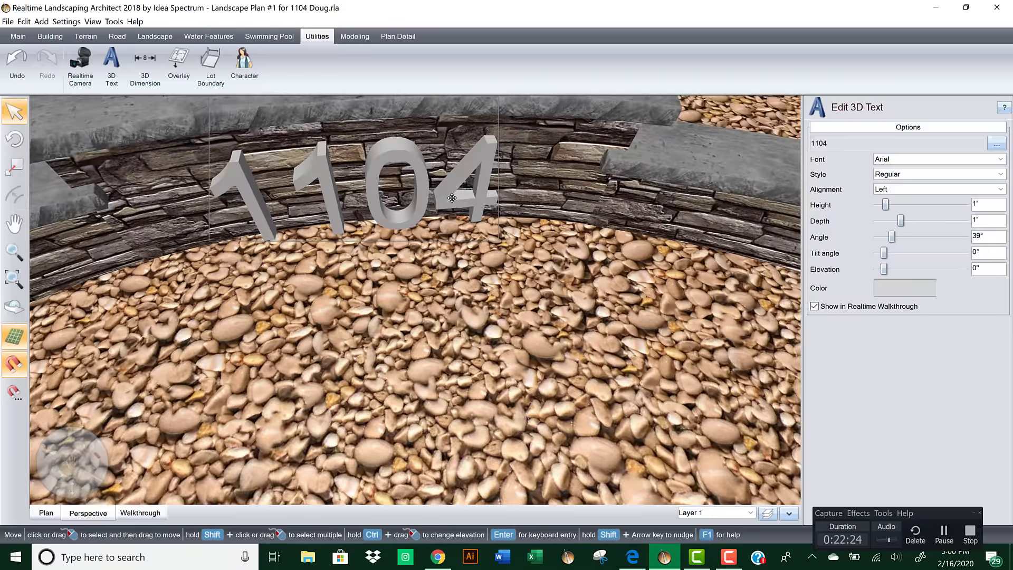
Step: Try a house number height of 1'-1", return it to 1', and raise the text to an elevation of 4"
click(963, 204)
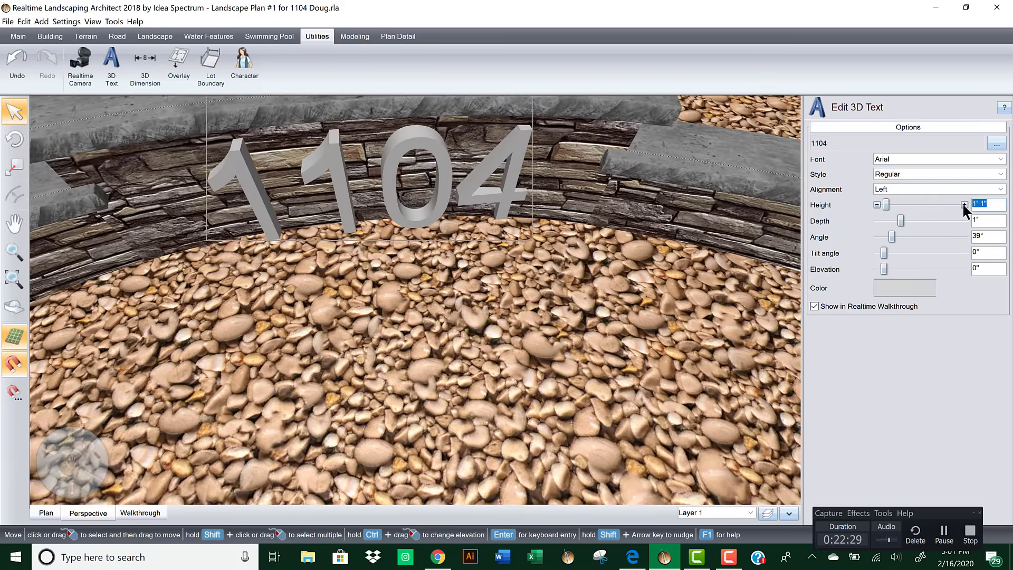
click(877, 205)
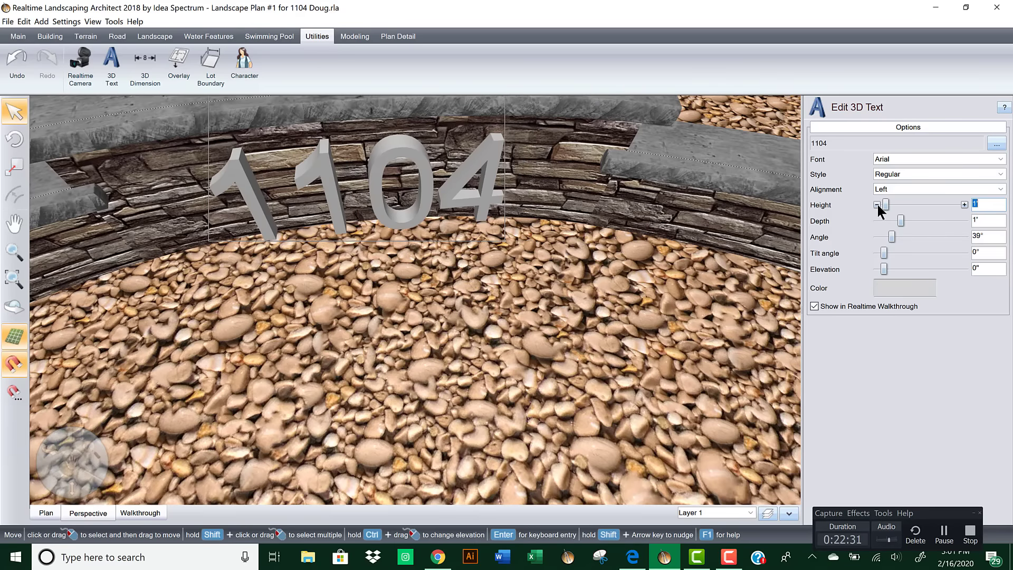
click(964, 269)
click(963, 269)
click(964, 269)
click(964, 269)
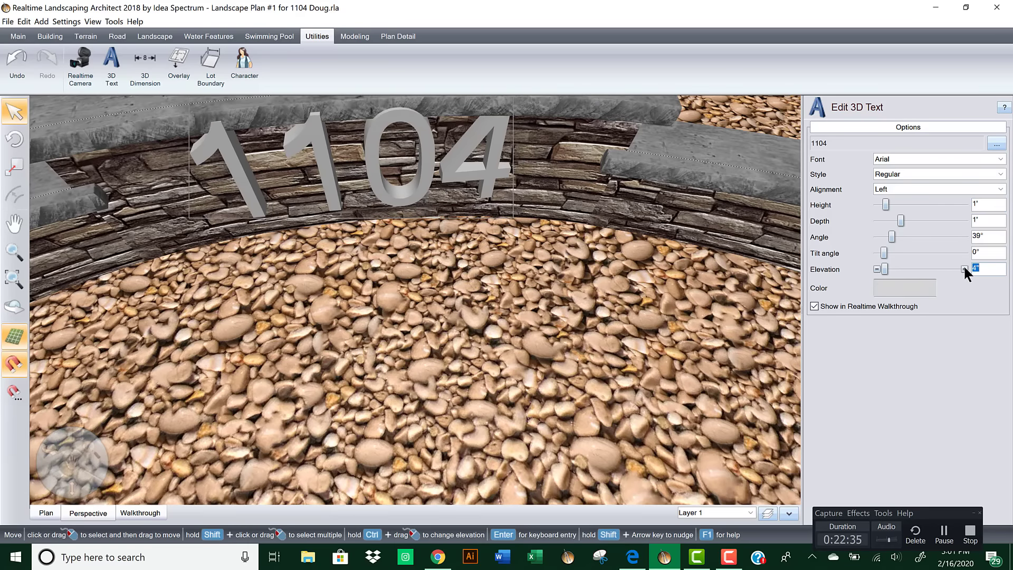
scroll(633, 226, down, 5)
middle_drag(495, 214, 484, 313)
scroll(487, 273, up, 4)
scroll(484, 312, up, 6)
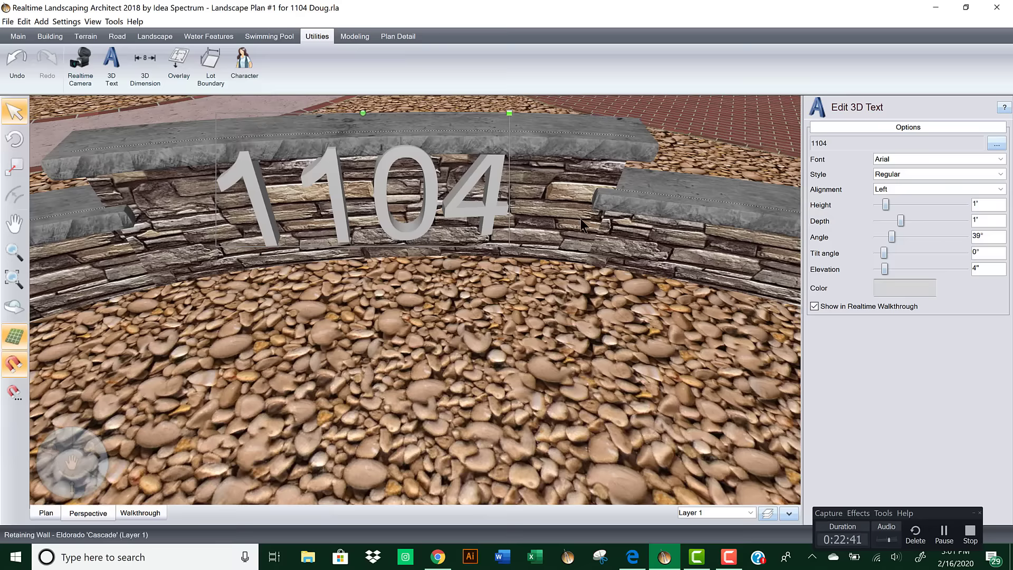
Step: Edit the stone wall's points and raise its taller middle section to a height of 1'-7"
click(580, 218)
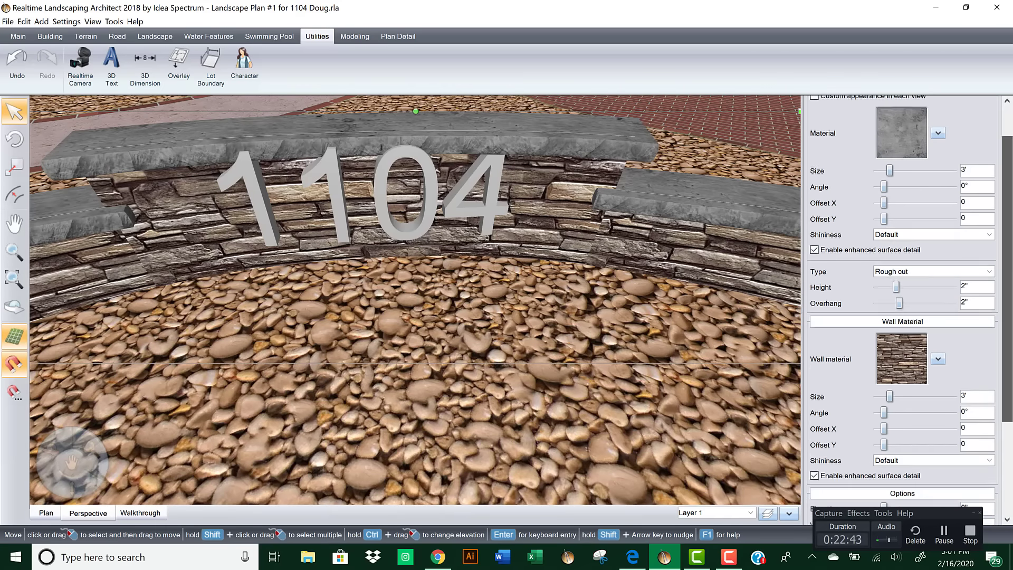
scroll(895, 446, down, 3)
scroll(997, 445, down, 3)
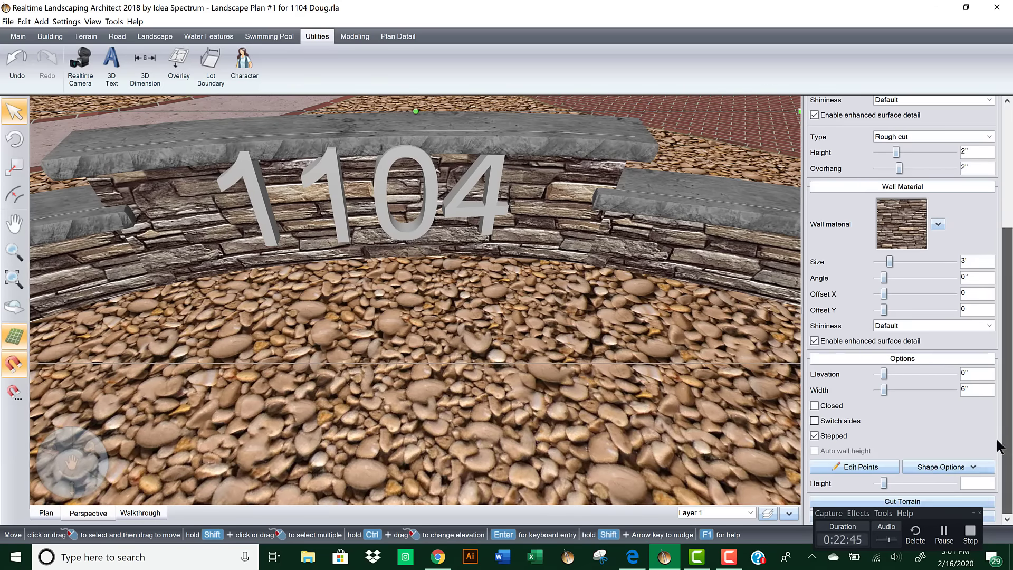
click(861, 466)
scroll(458, 279, down, 5)
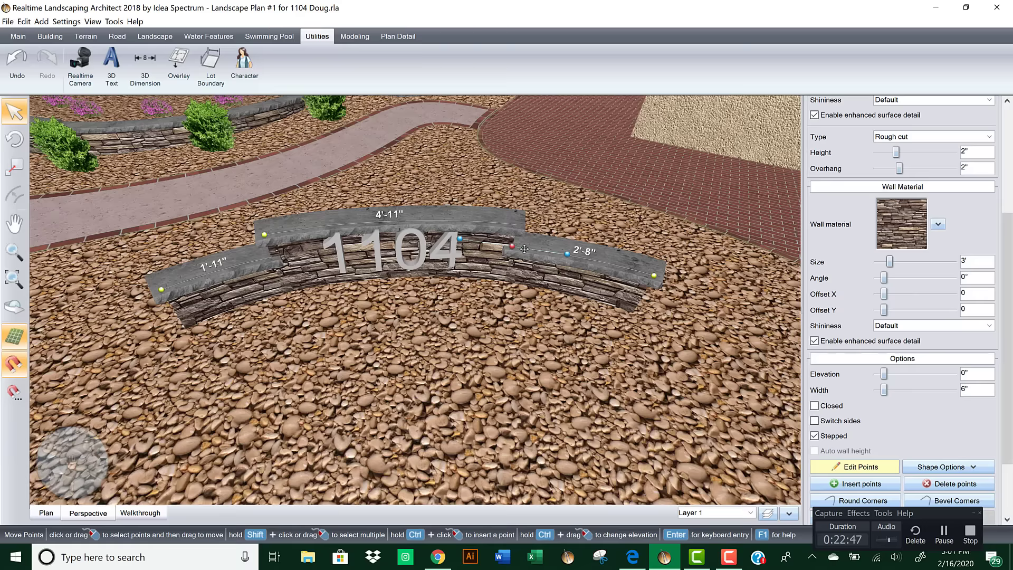
click(266, 235)
scroll(994, 388, down, 3)
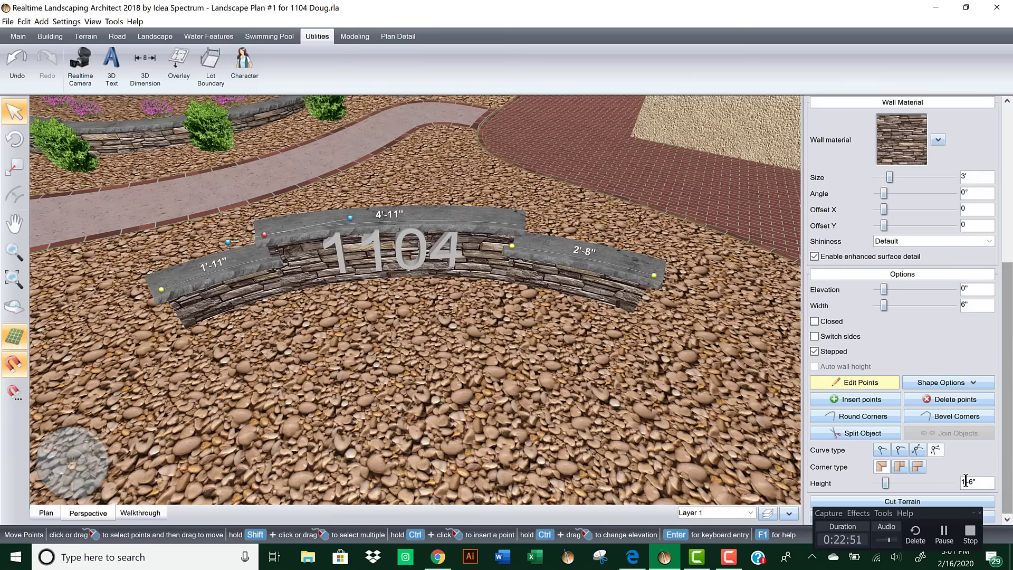
click(953, 483)
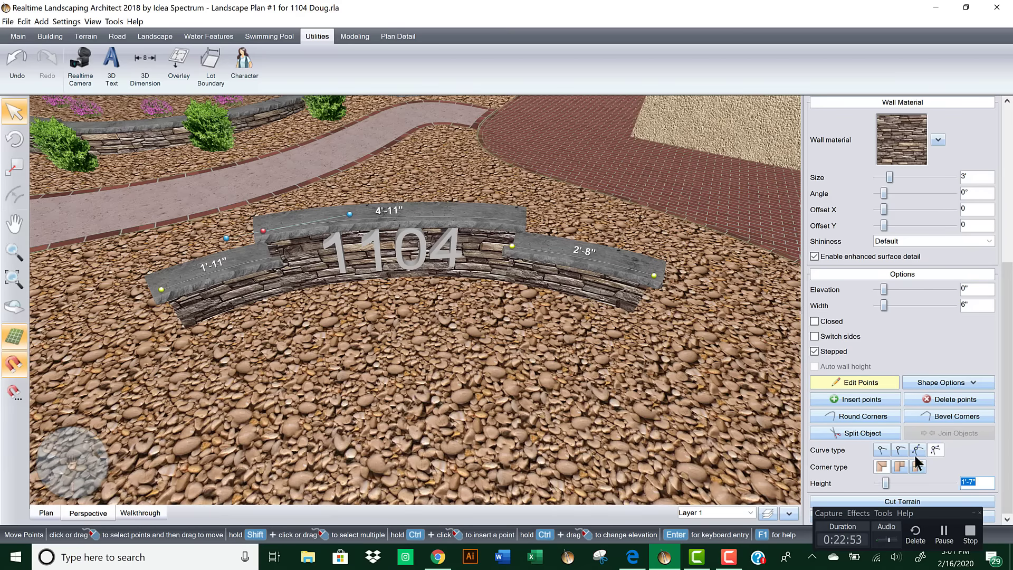
Step: Compare the wall's middle section with the house number and raise the section to 1'-8"
scroll(546, 305, up, 5)
scroll(546, 305, down, 5)
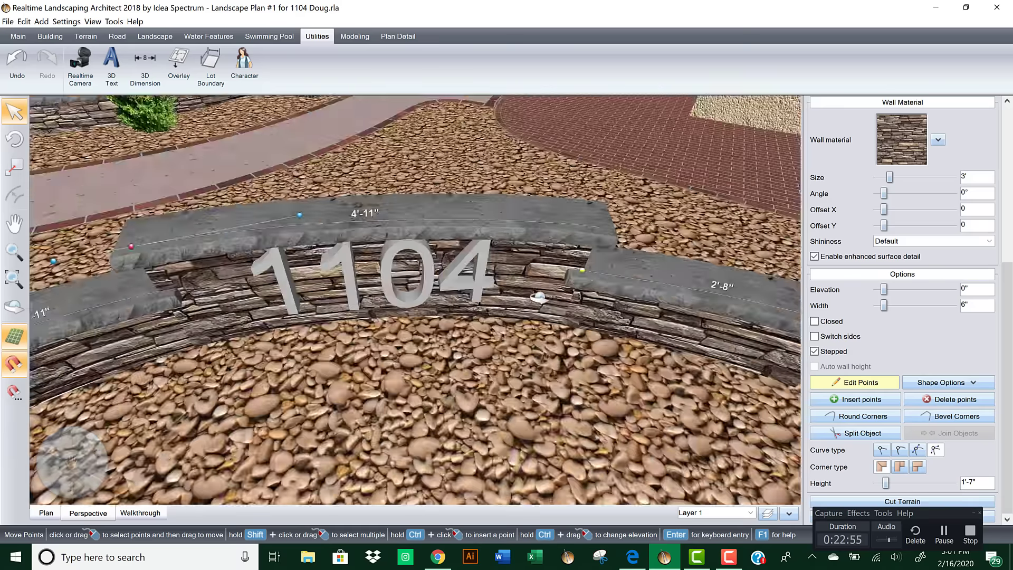
scroll(540, 304, up, 3)
scroll(539, 305, down, 5)
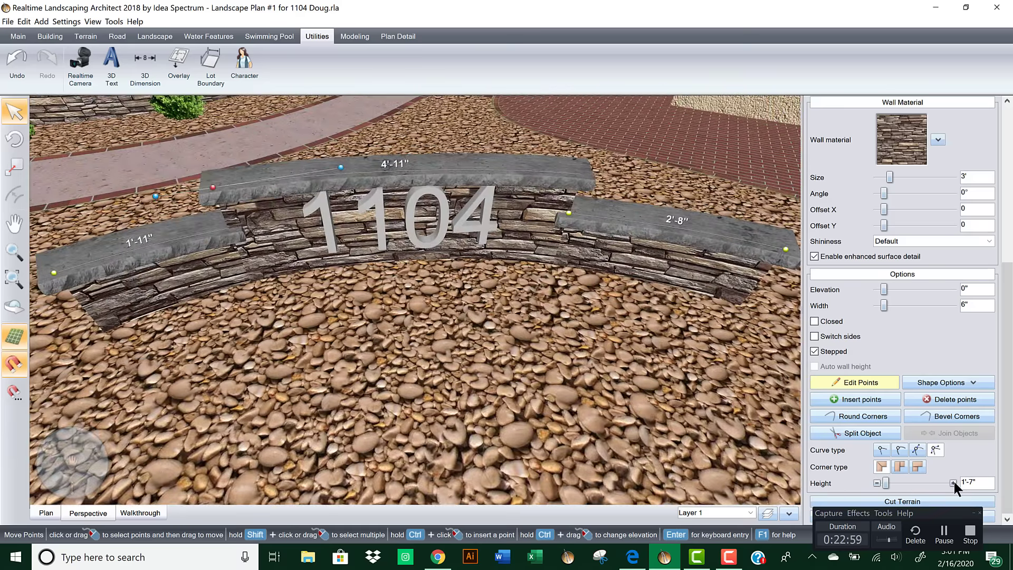
click(953, 482)
scroll(623, 364, up, 2)
scroll(623, 364, down, 5)
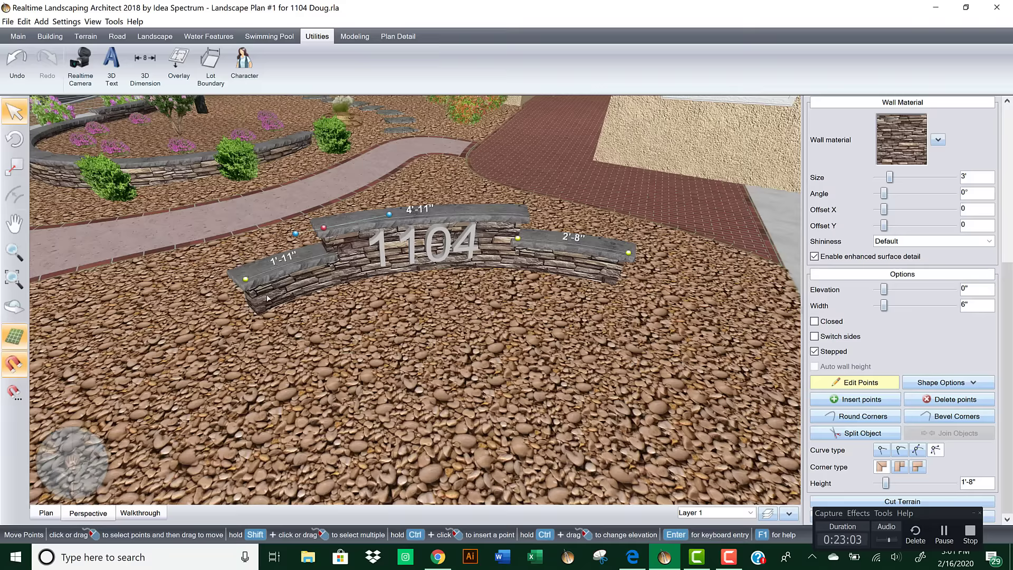
Step: Raise the wall's two lower side sections to 1'-2" and its right end point to 1'-1", and finish editing the points
click(245, 280)
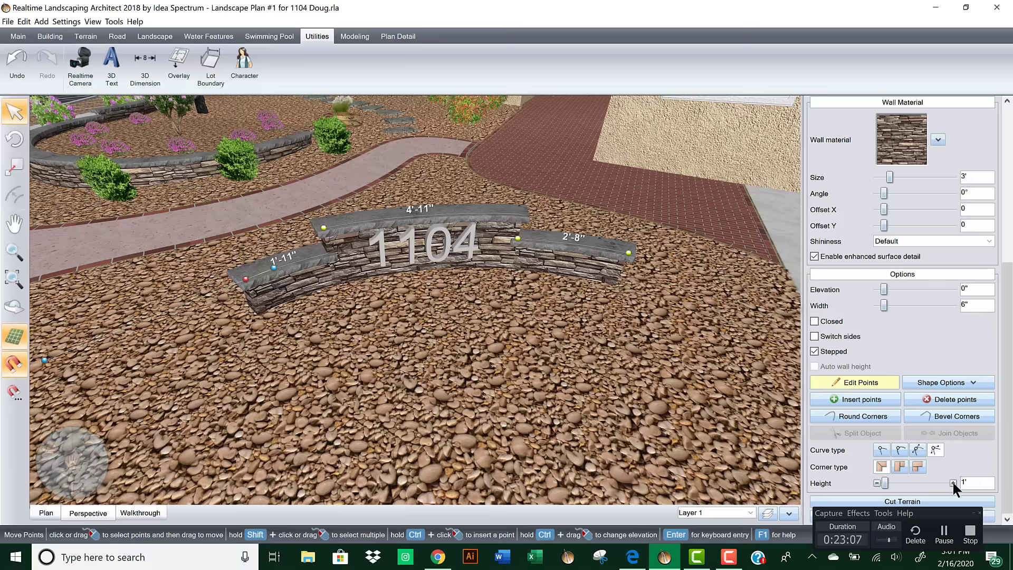
click(953, 483)
click(953, 483)
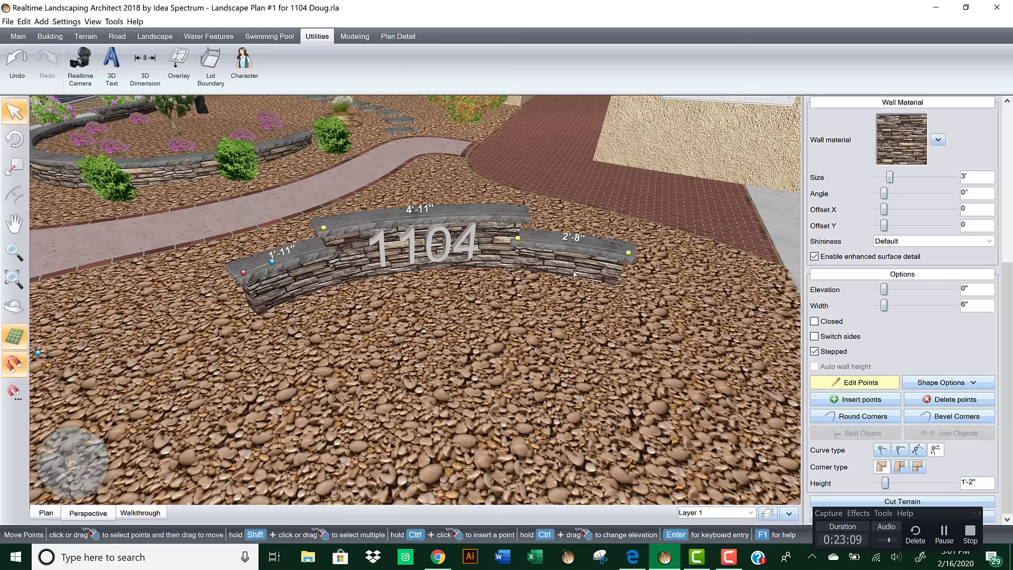
click(518, 238)
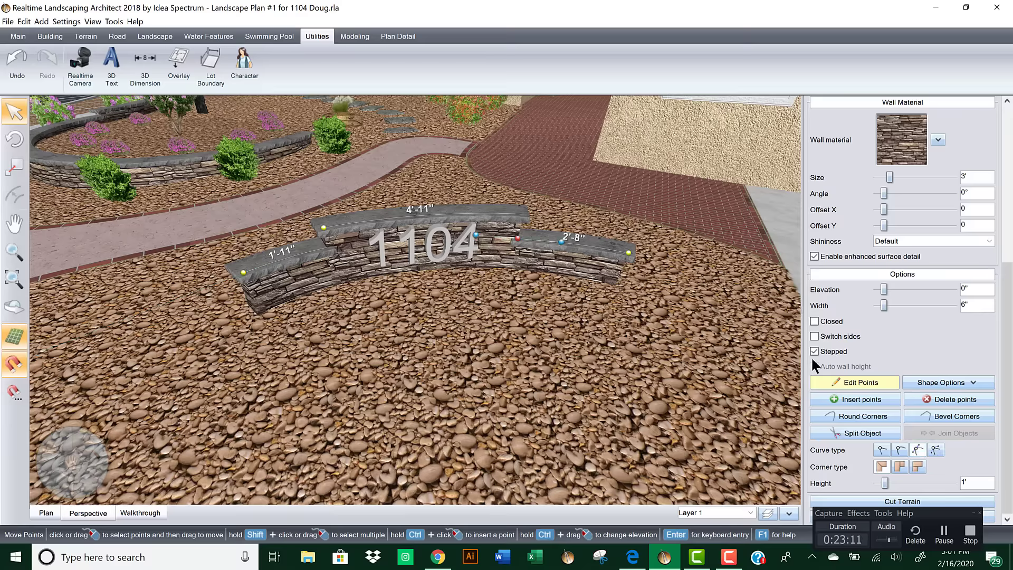
click(953, 482)
key(Return)
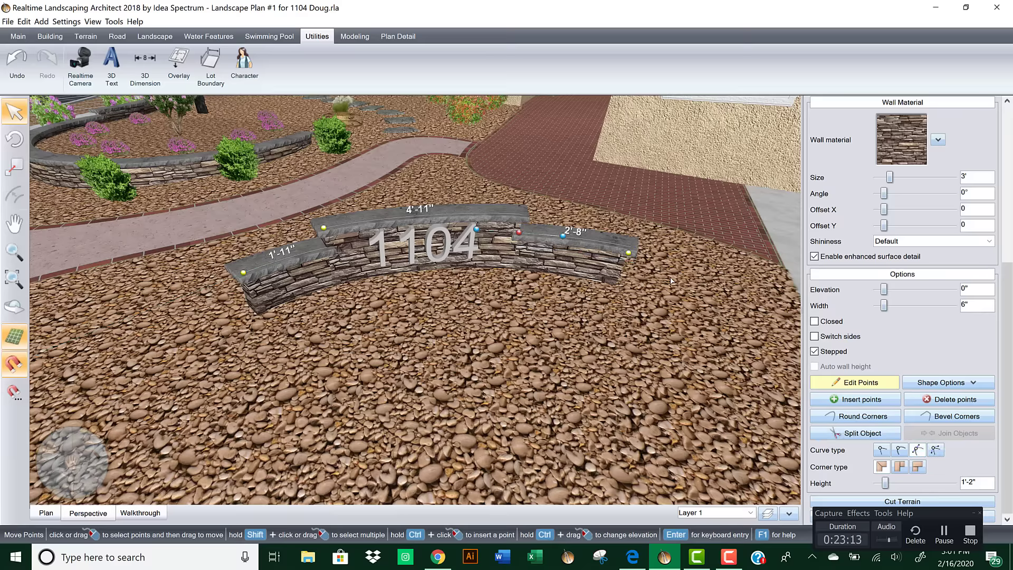
click(626, 254)
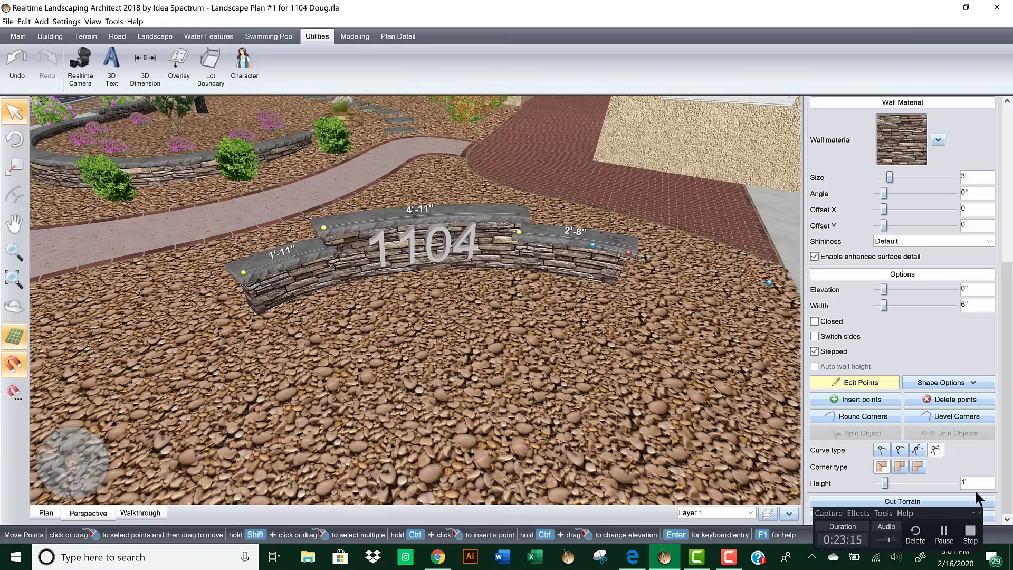
click(952, 481)
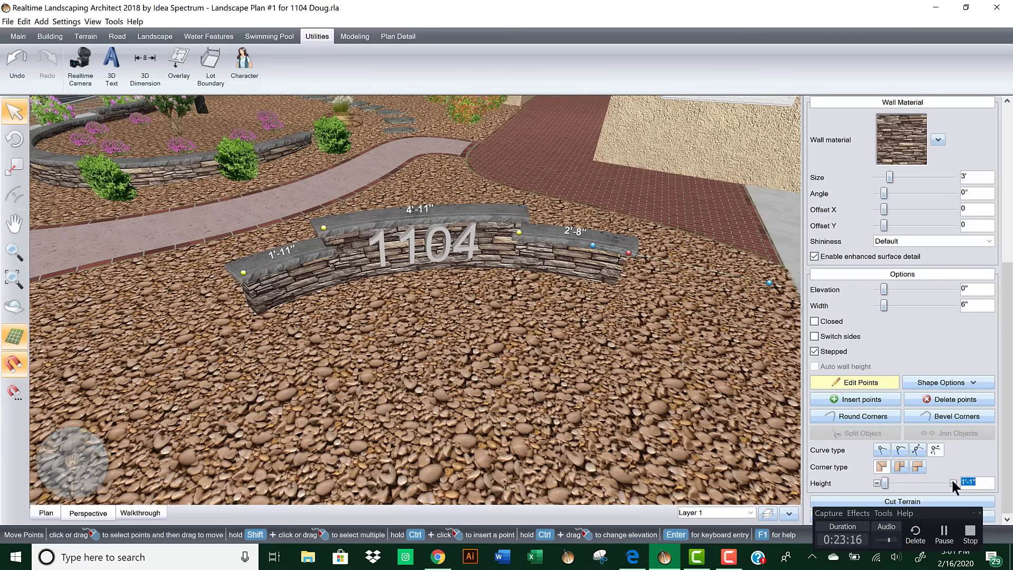
click(620, 328)
click(852, 383)
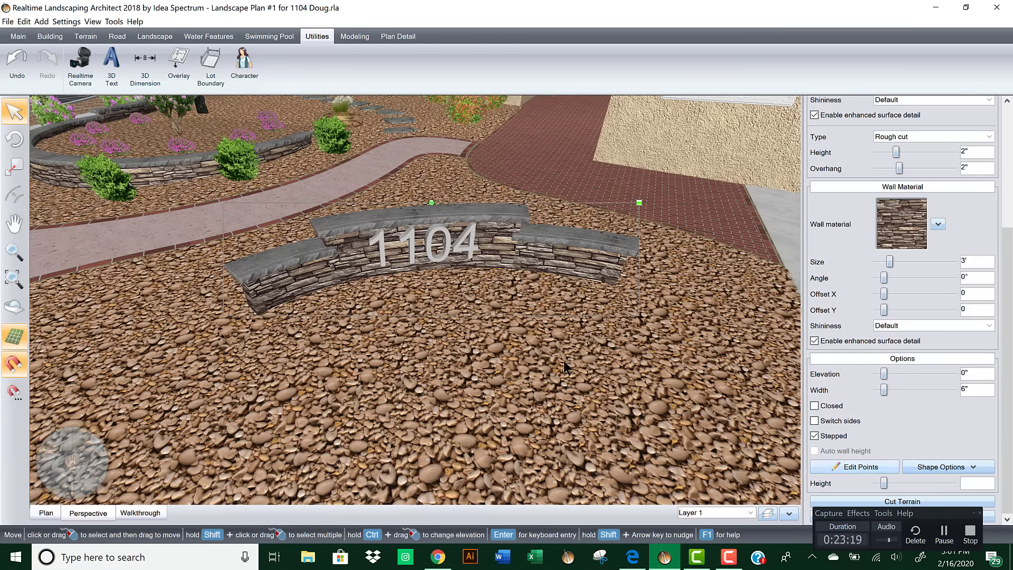
Step: Draw a three-point plant row in the gravel behind the wall and reduce it to 3 plants
scroll(569, 334, down, 2)
drag(568, 334, 582, 317)
drag(560, 380, 527, 334)
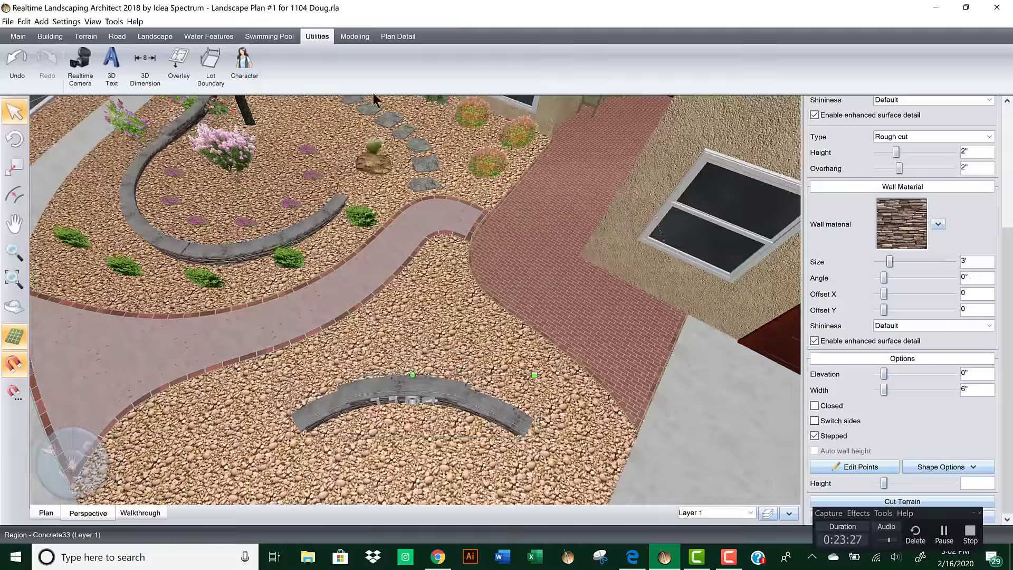
click(149, 35)
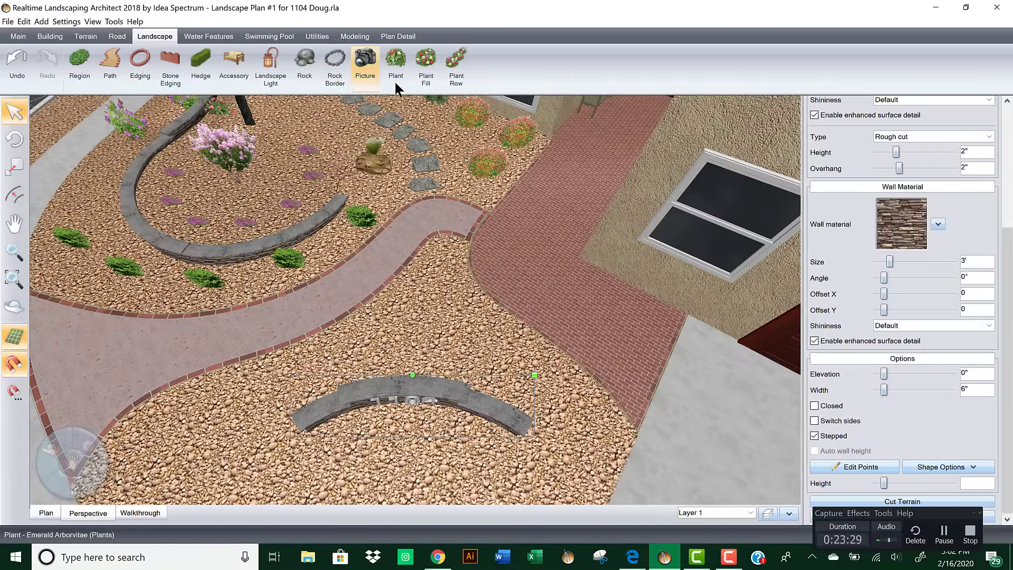
click(454, 61)
click(477, 341)
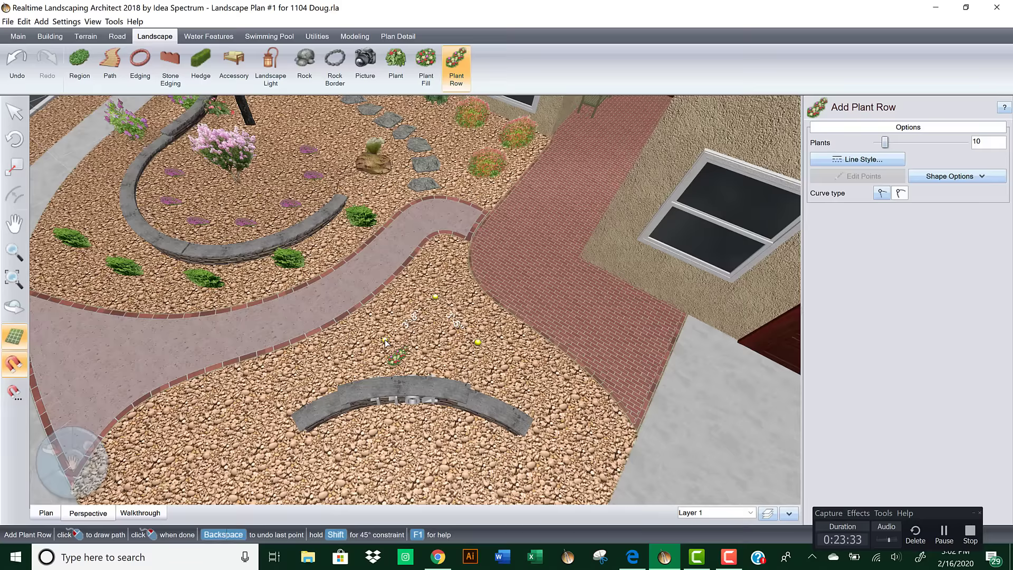
right_click(386, 341)
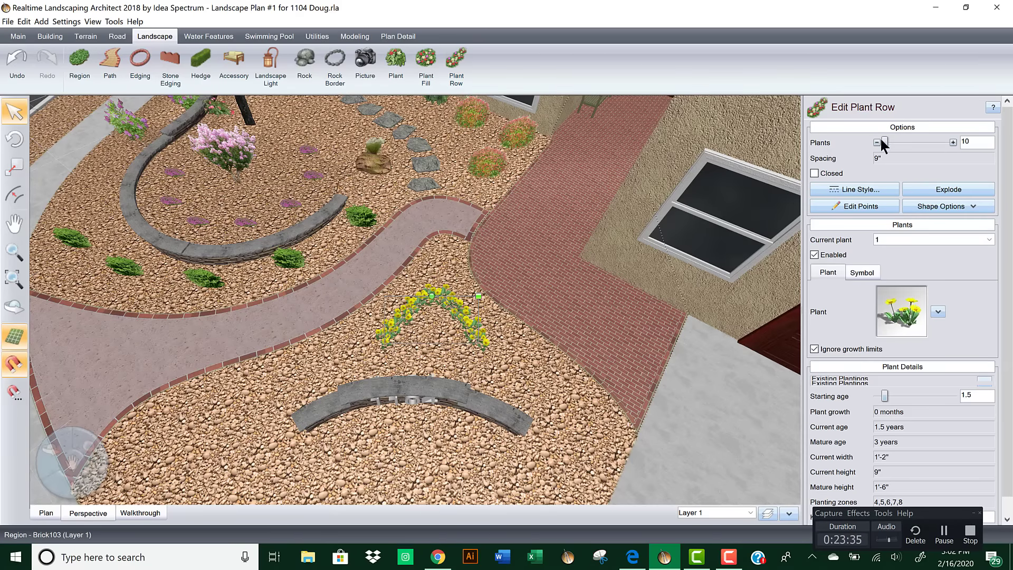
click(877, 142)
click(876, 142)
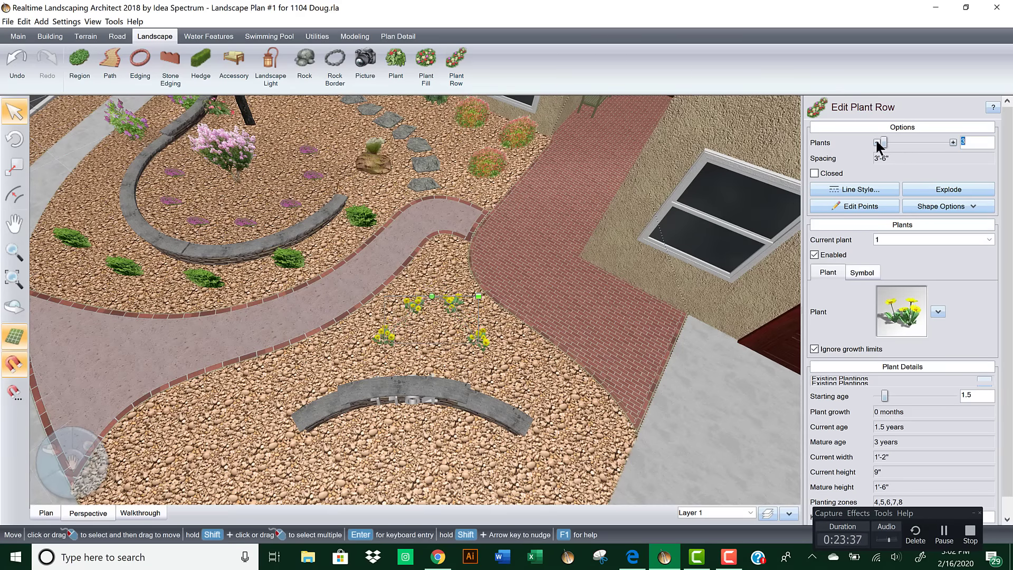
Step: Try the favorite plant picture Indian Hawthorn6 in the plant row with a starting age of 1.5 years
click(938, 311)
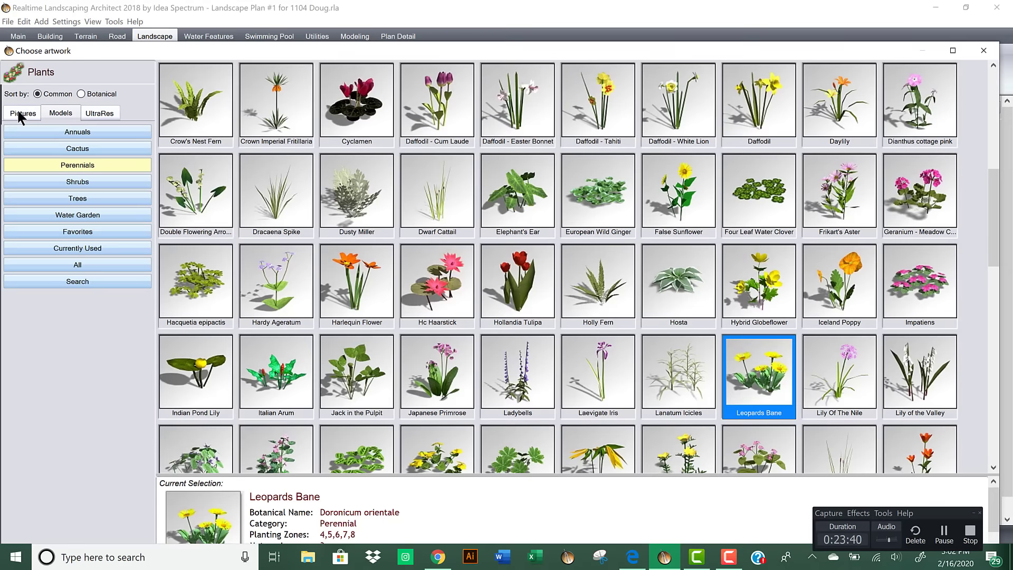
click(19, 111)
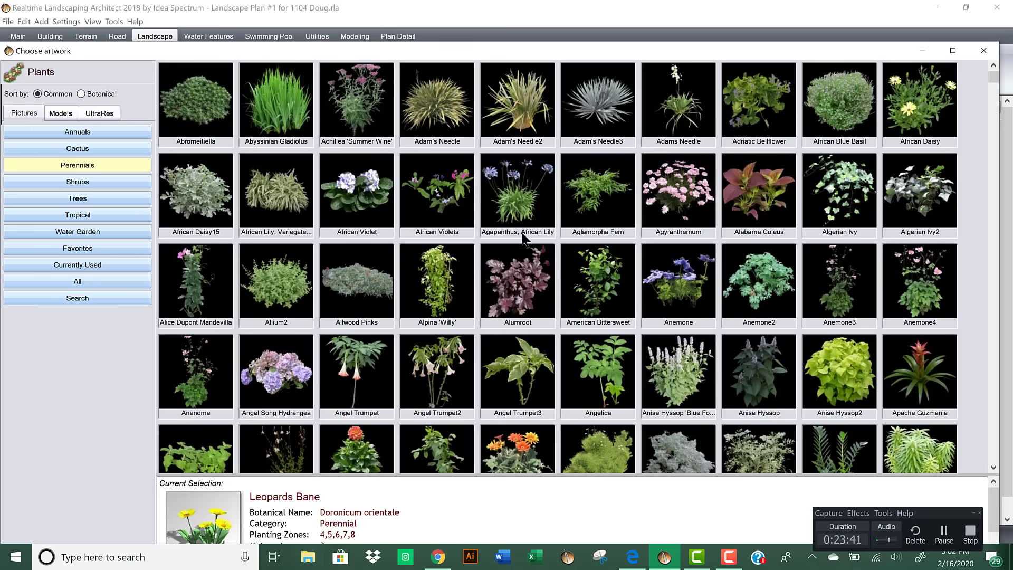
click(104, 246)
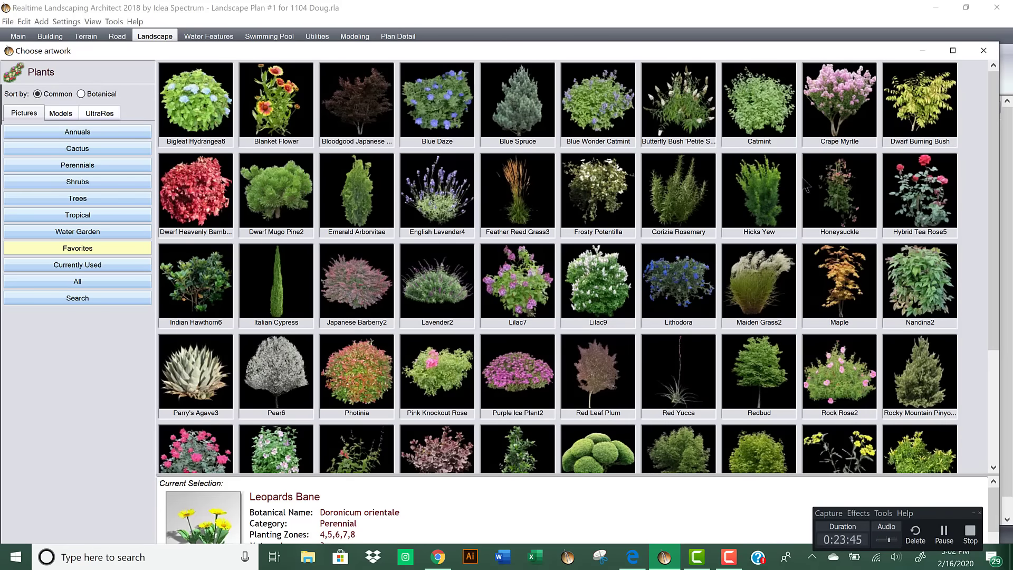
double_click(195, 285)
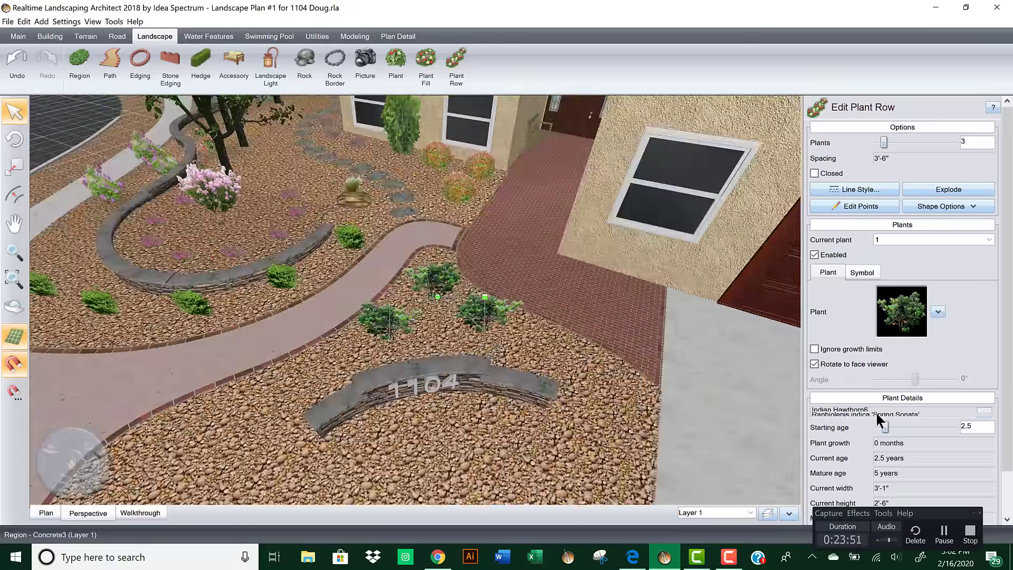
click(876, 427)
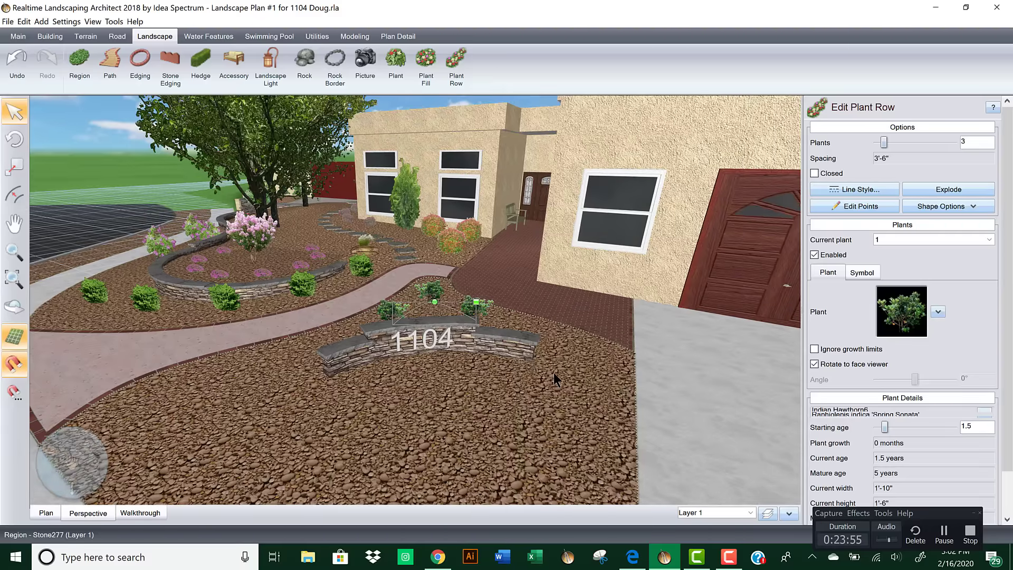
Step: Change the row's plant to the favorite picture Rose 'Double Knock Out' and look at the row from above
click(918, 329)
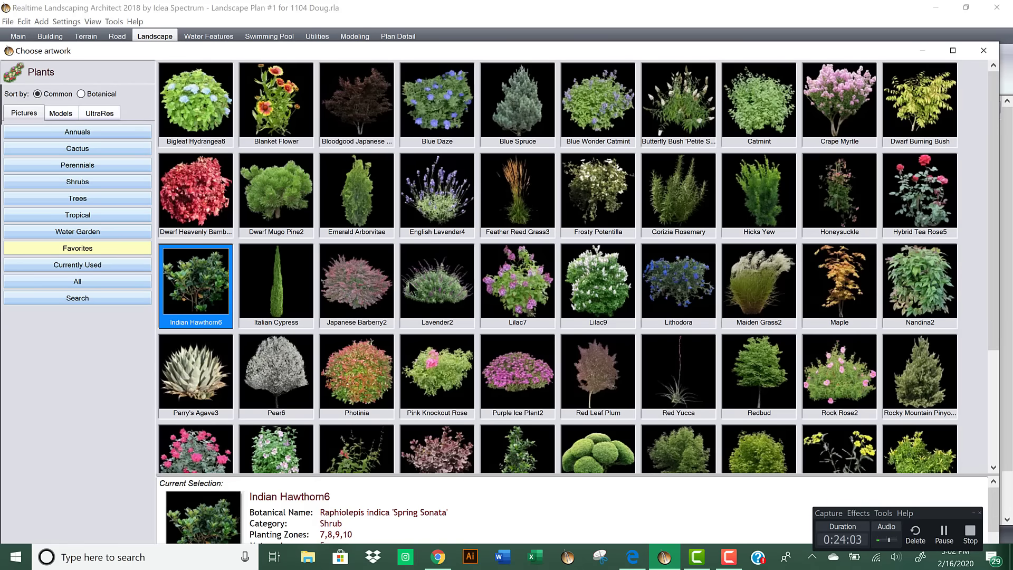
double_click(216, 448)
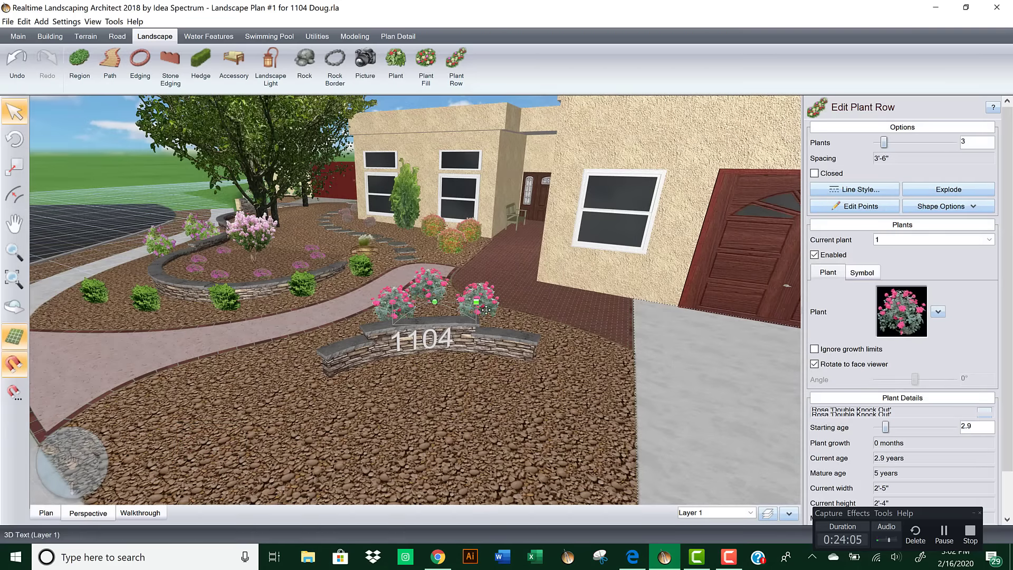
middle_drag(486, 321, 485, 366)
scroll(477, 335, up, 5)
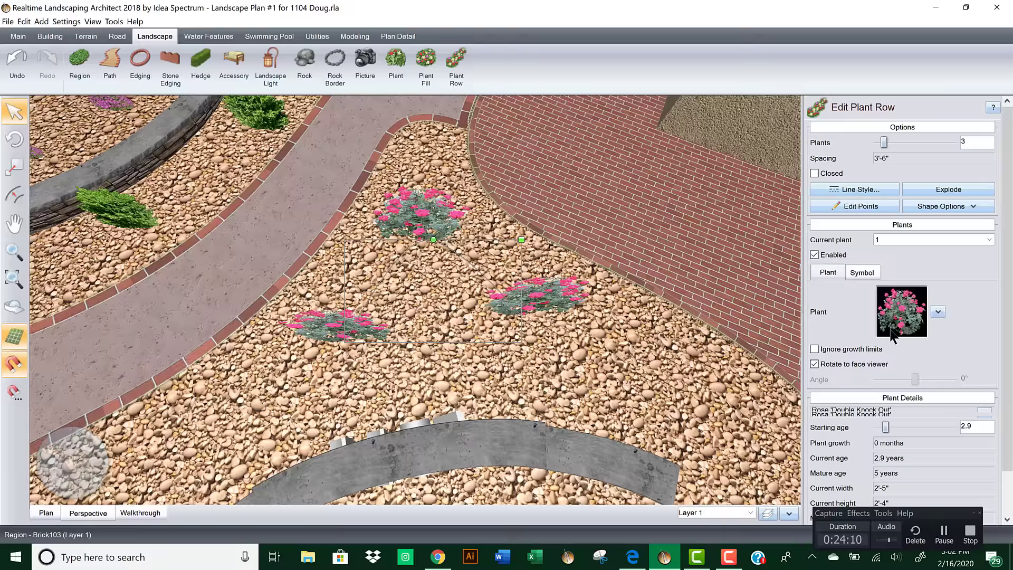
Step: Move the plant row's points to spread the three roses evenly behind the wall at a spacing of 4'-3"
click(861, 209)
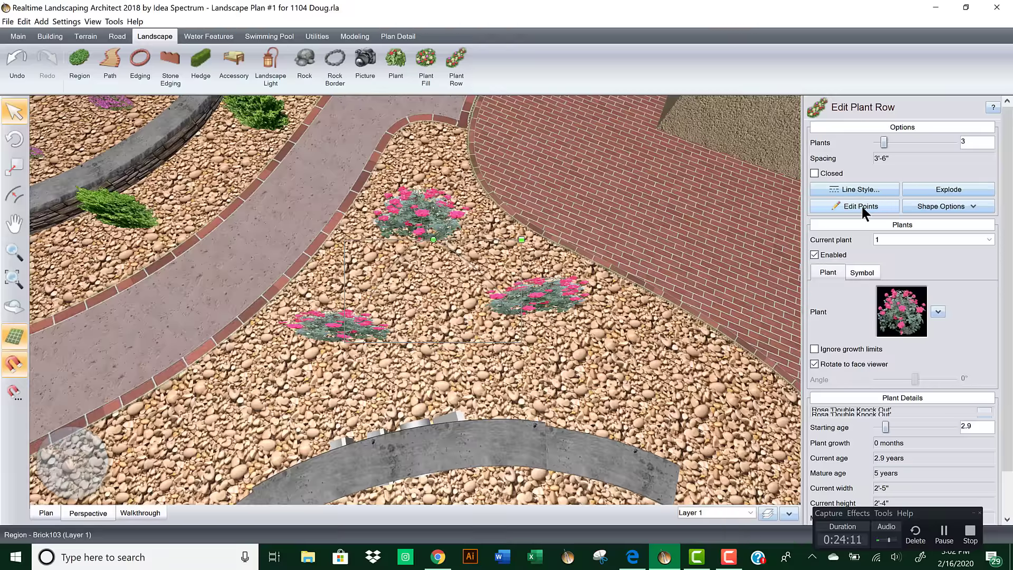
drag(522, 315, 553, 329)
drag(423, 240, 429, 254)
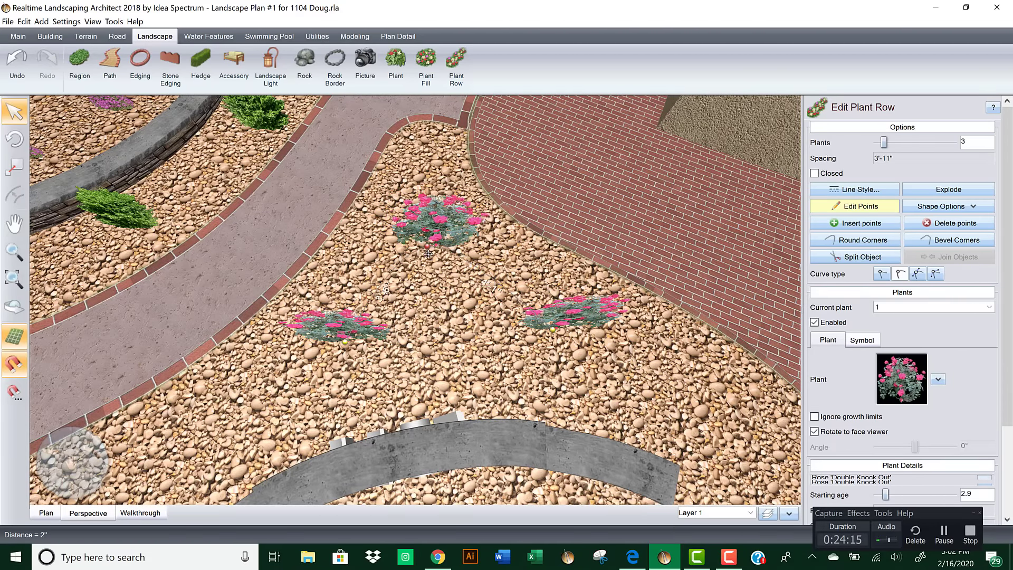
drag(338, 344, 316, 365)
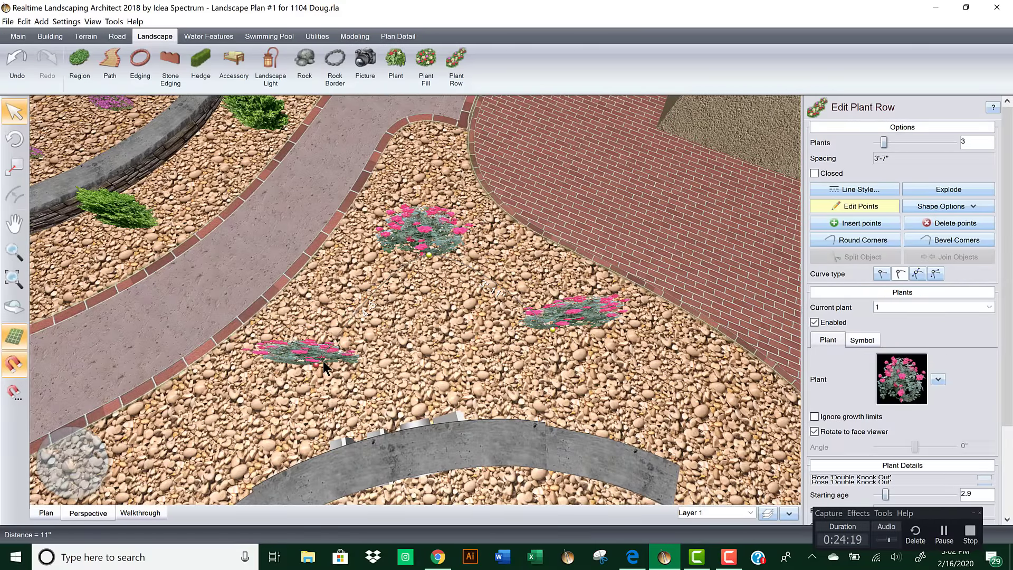
drag(553, 340, 550, 348)
middle_drag(549, 348, 476, 437)
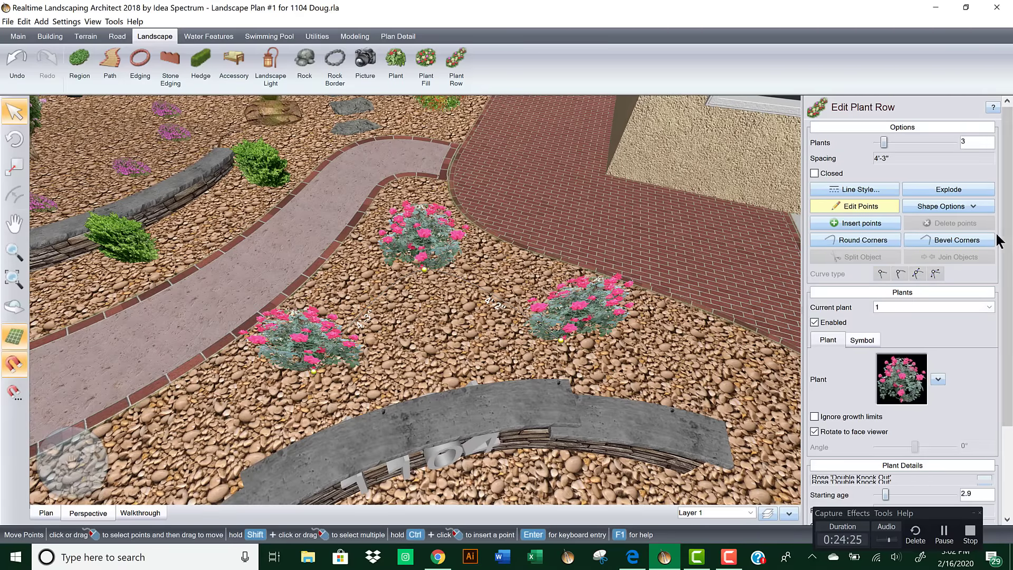
click(872, 204)
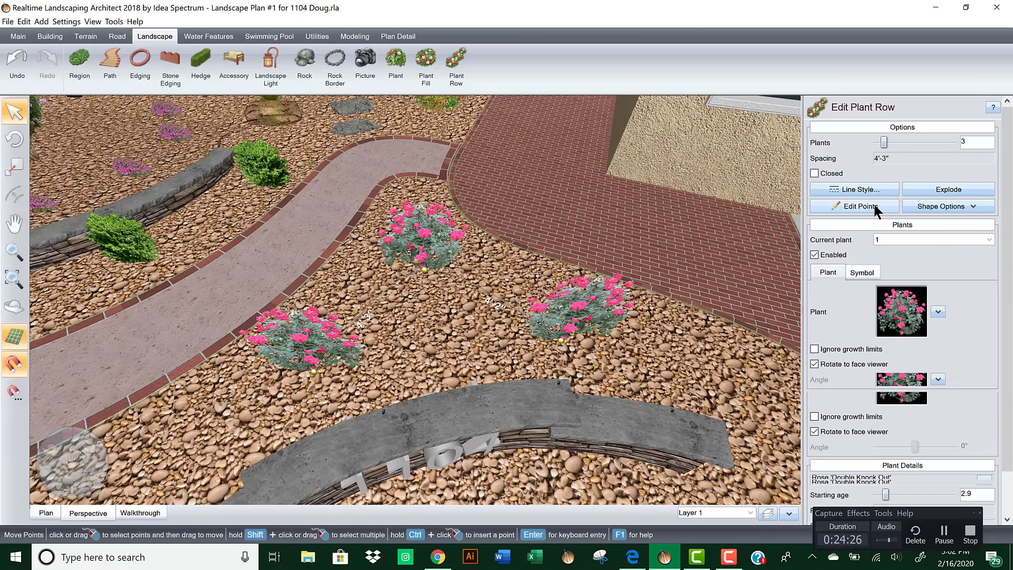
Step: Reduce the depth of the 1104 house number text to 6"
click(460, 451)
middle_drag(784, 333, 895, 225)
drag(902, 219, 899, 221)
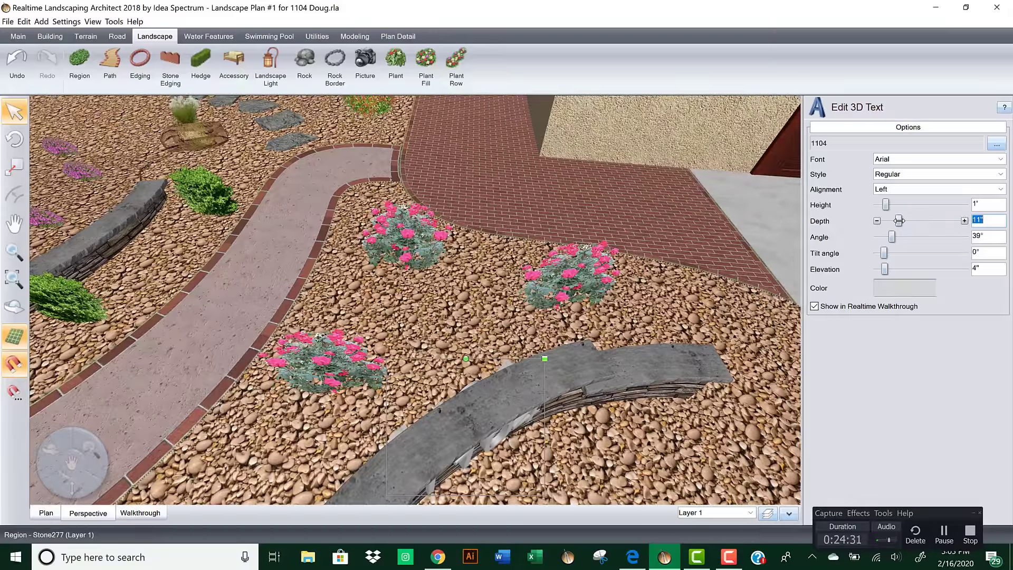
click(876, 221)
click(876, 220)
click(877, 220)
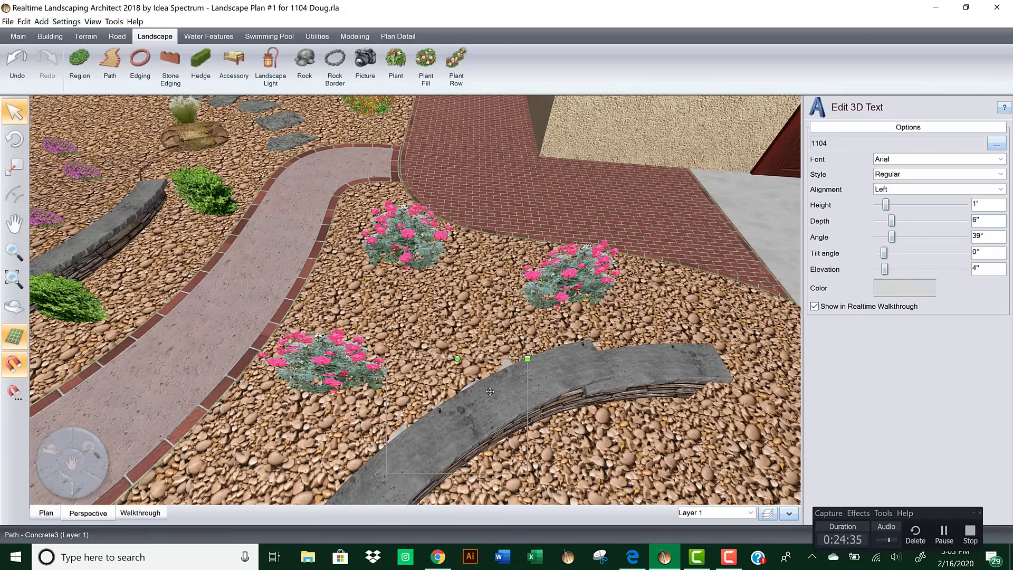
Step: Examine the finished house number wall, the roses and the empty gravel area in front of the wall from several angles
drag(470, 419, 480, 435)
middle_drag(479, 436, 558, 404)
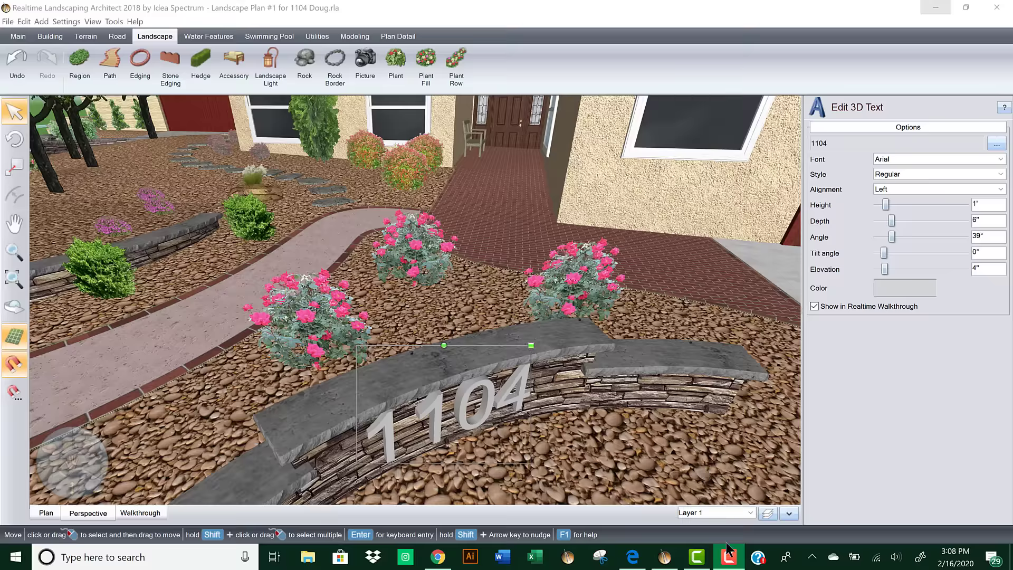
click(727, 551)
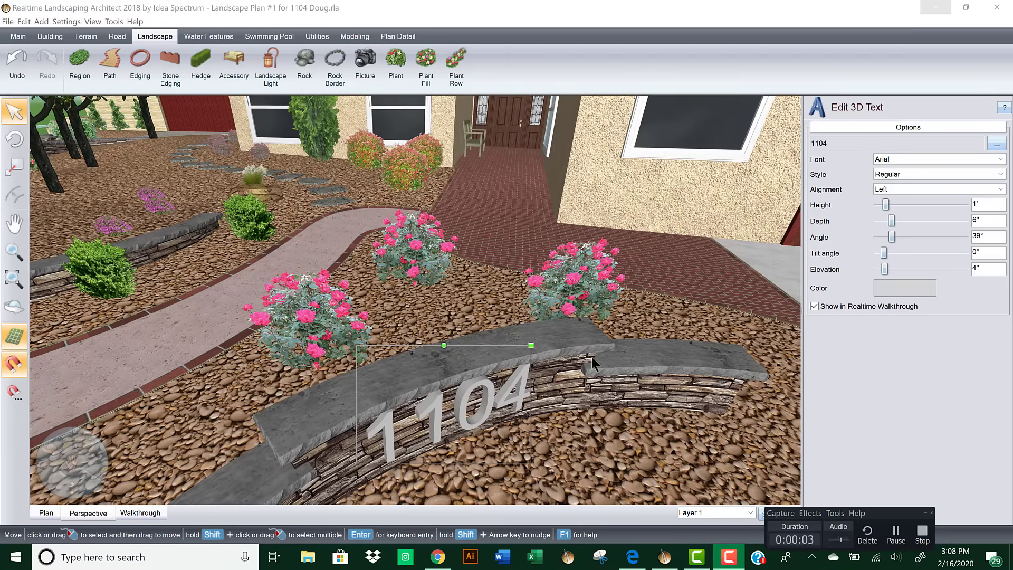
middle_drag(592, 362, 453, 381)
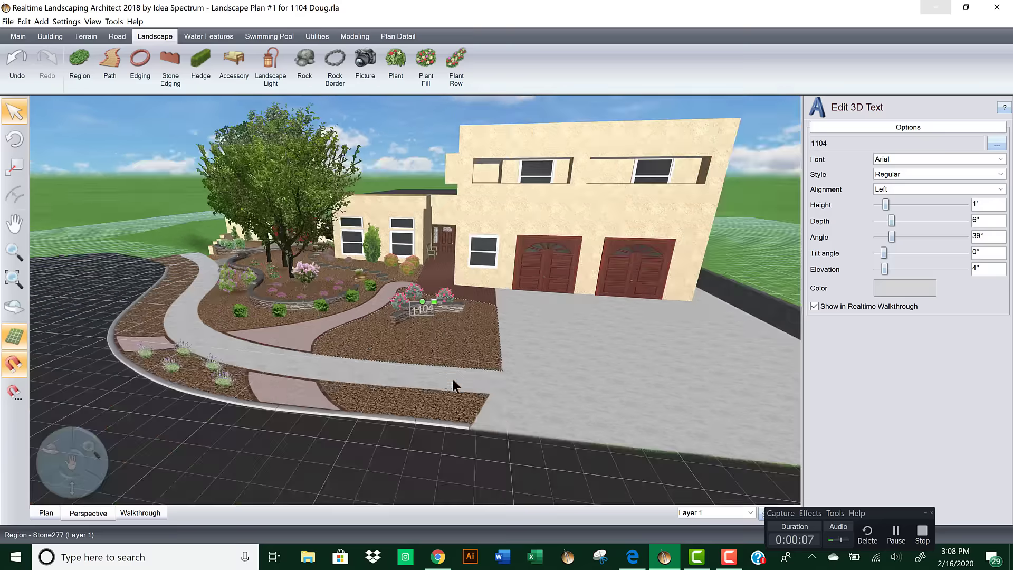
scroll(453, 385, up, 6)
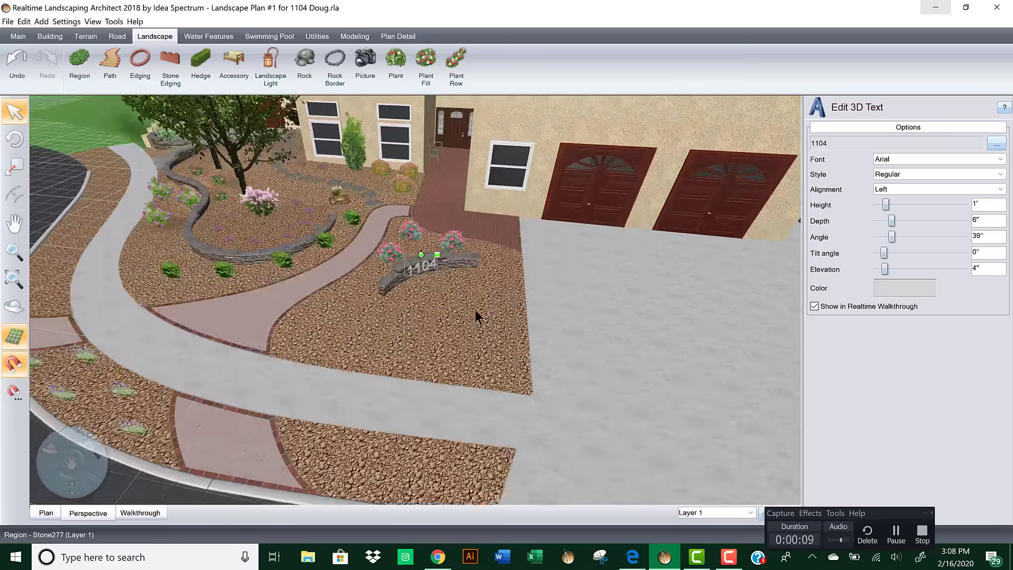
middle_drag(476, 316, 489, 372)
middle_drag(479, 311, 359, 375)
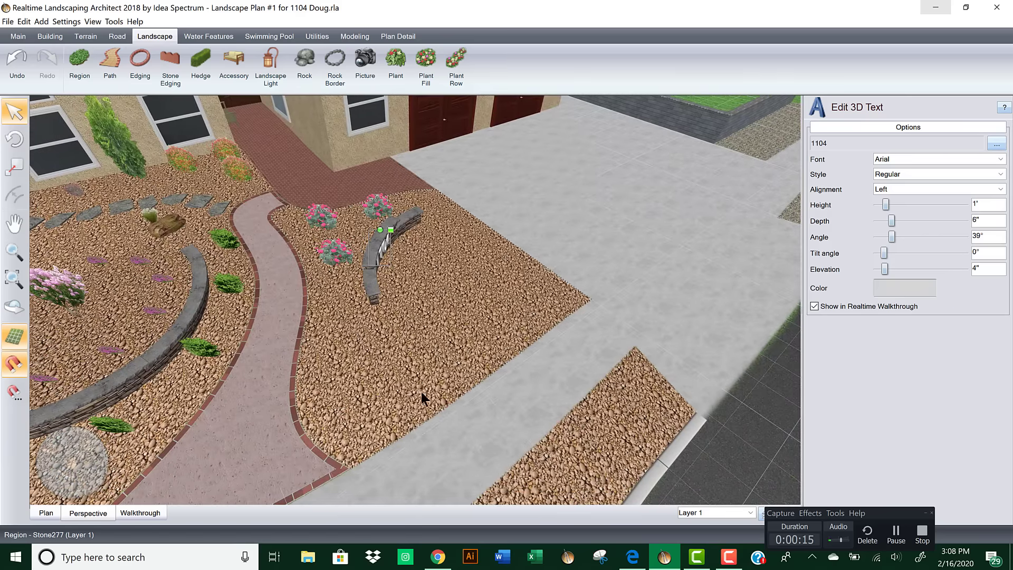
middle_drag(484, 320, 604, 309)
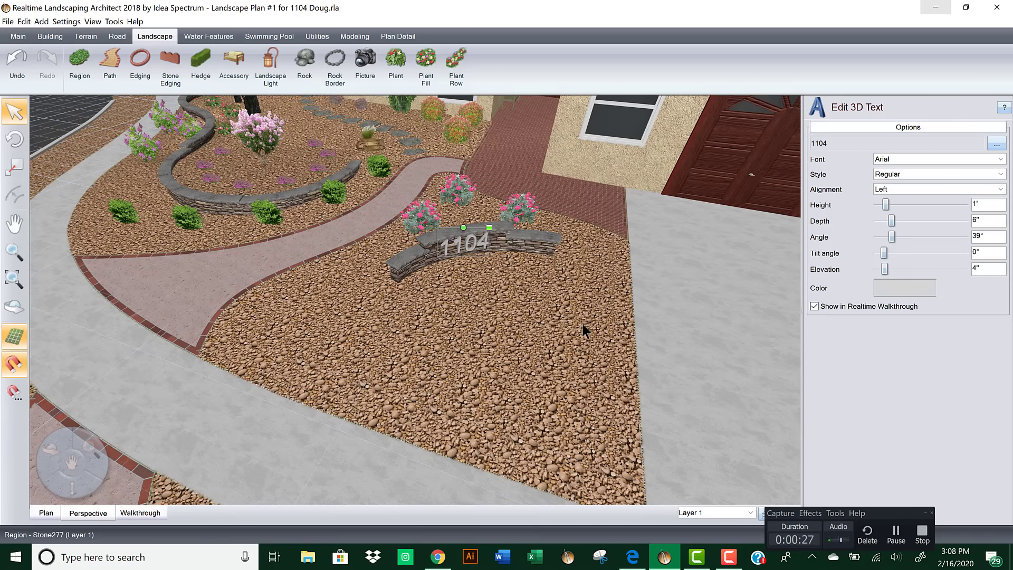
middle_drag(489, 332, 257, 229)
middle_drag(321, 282, 374, 269)
scroll(364, 280, up, 3)
scroll(375, 268, down, 3)
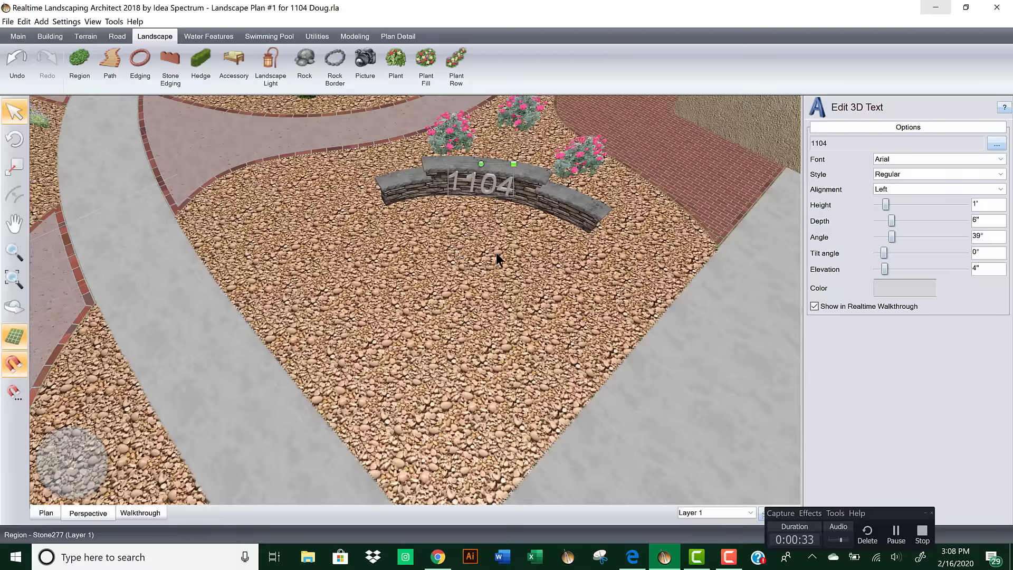
scroll(496, 258, down, 3)
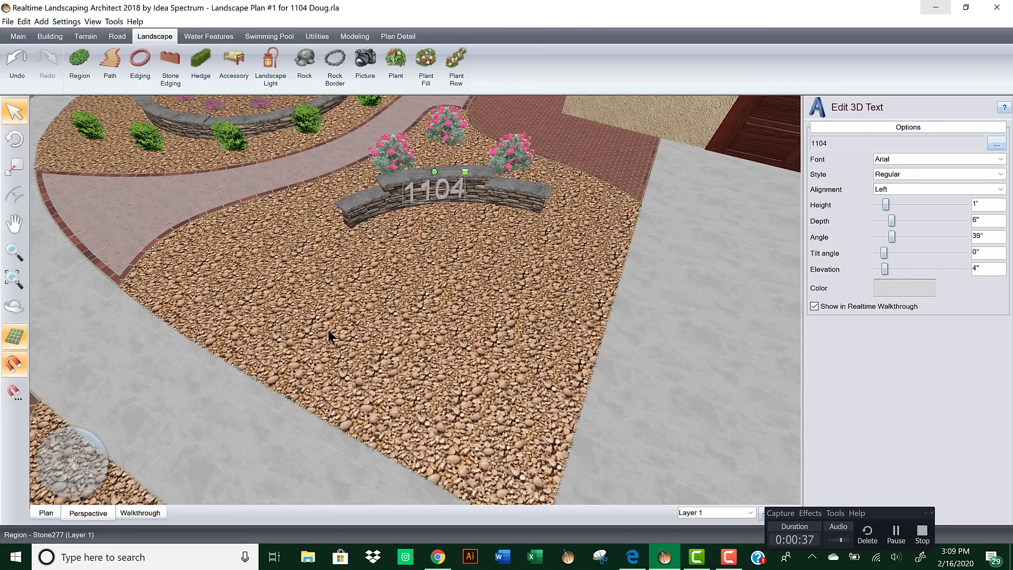
Step: Draw a straight stone edging about 13' long across the gravel bed from the driveway's edge to the sidewalk's edge
click(168, 60)
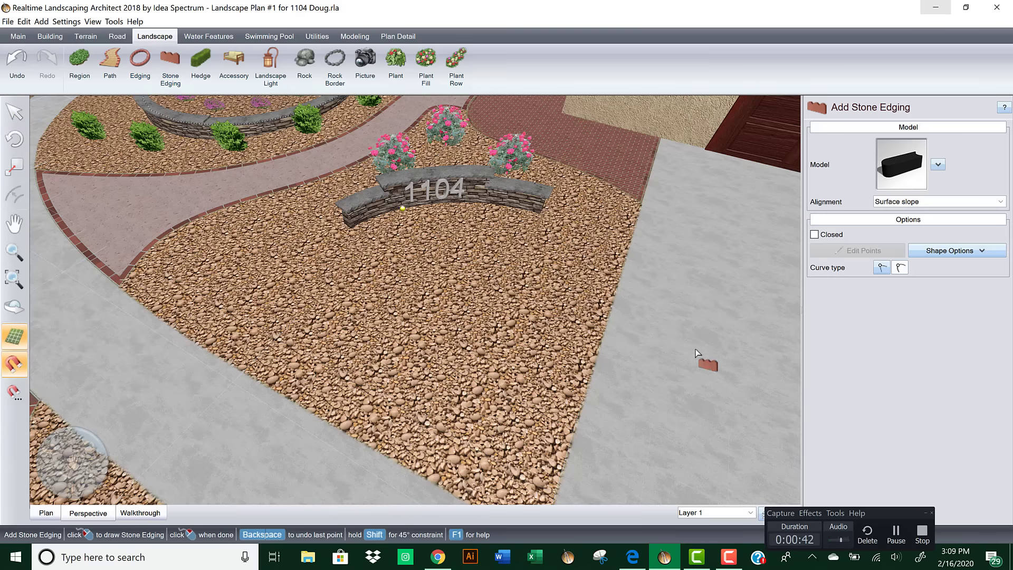
click(608, 314)
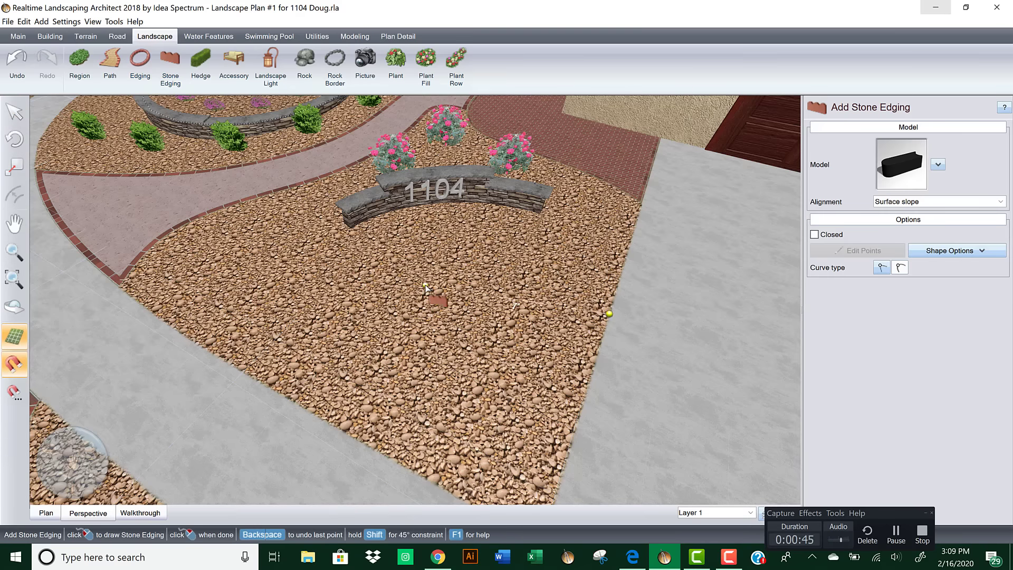
double_click(240, 372)
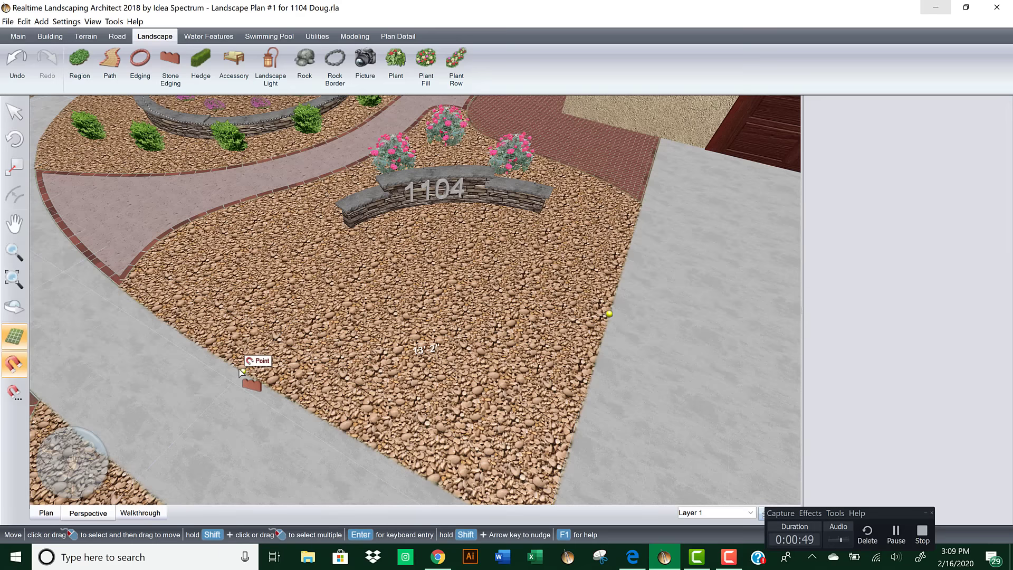
Step: Convert both of the edging's end points to smooth curve points and pull their handles to bend the edging into an arc
click(865, 410)
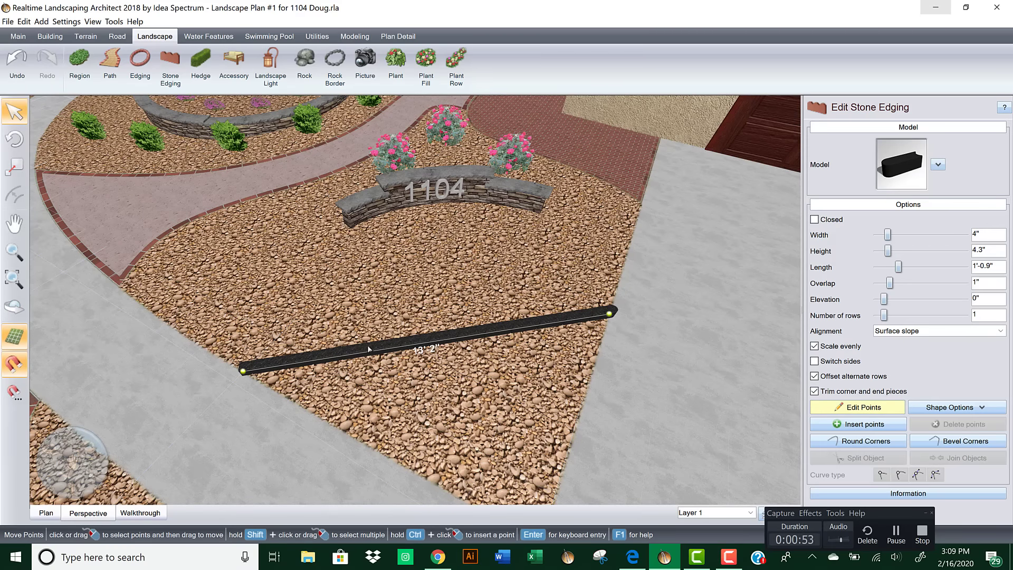
drag(205, 269, 680, 449)
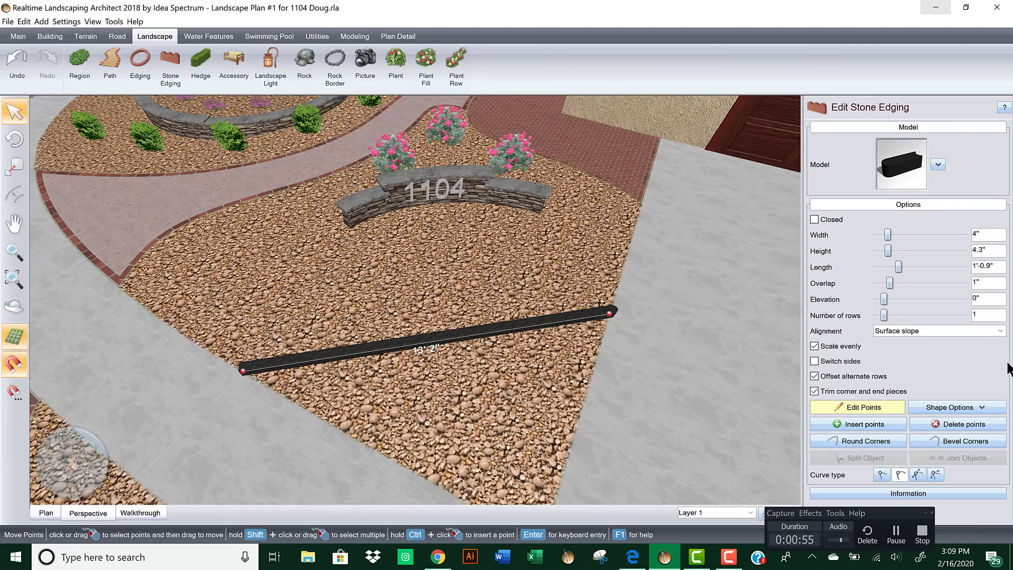
click(916, 474)
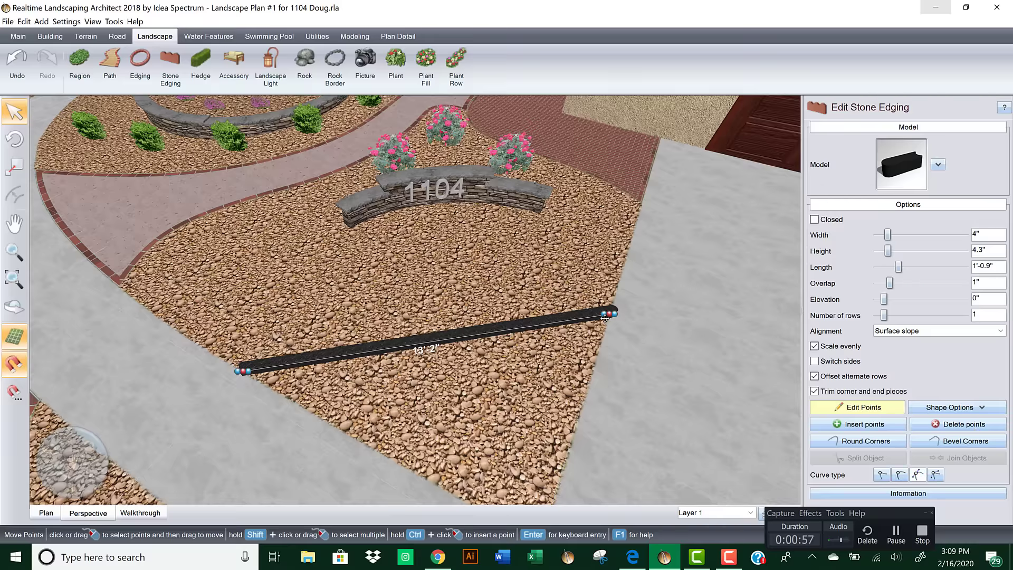
drag(601, 314, 718, 360)
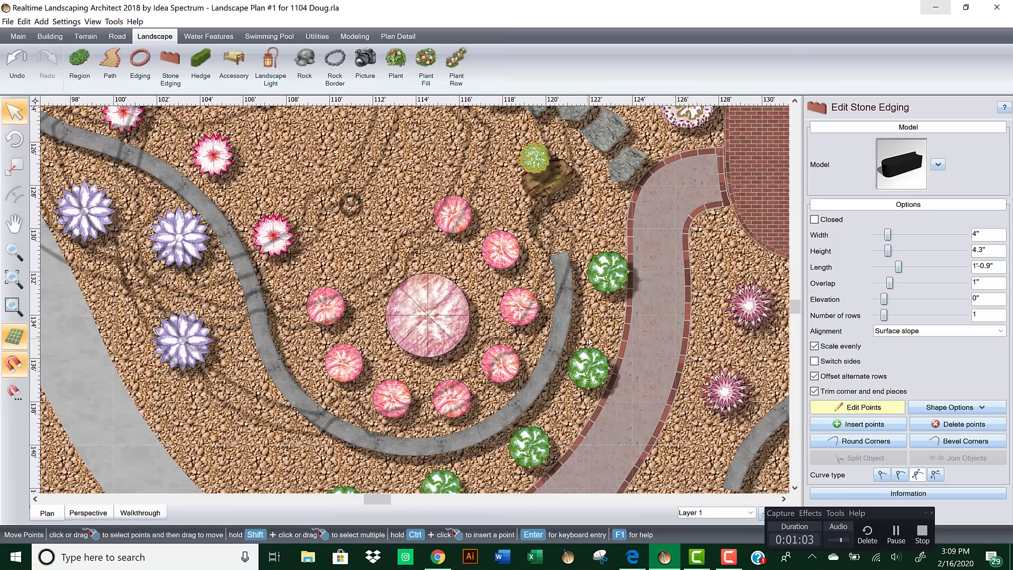
middle_drag(711, 425, 492, 301)
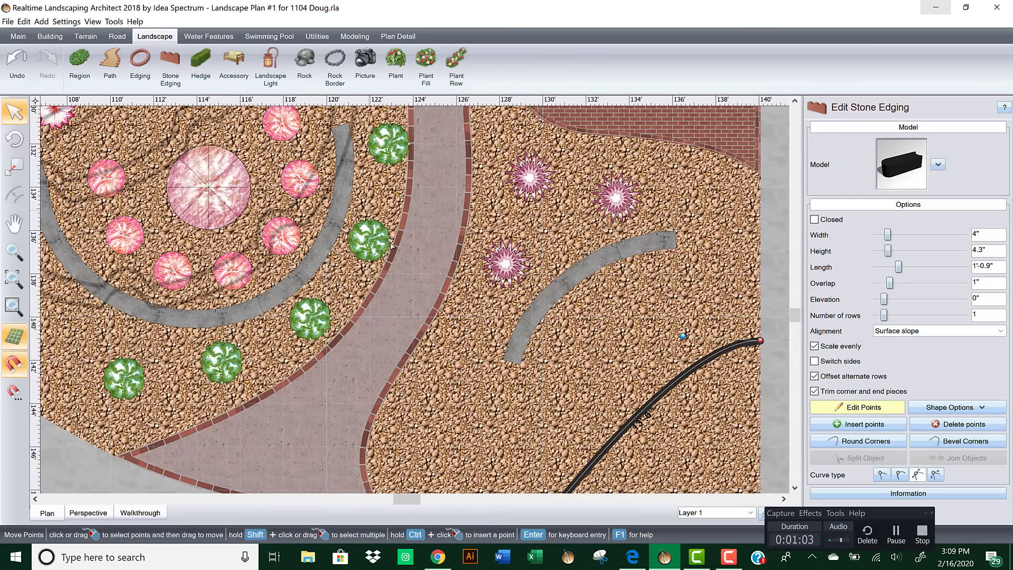
middle_drag(575, 478, 368, 364)
scroll(485, 388, down, 1)
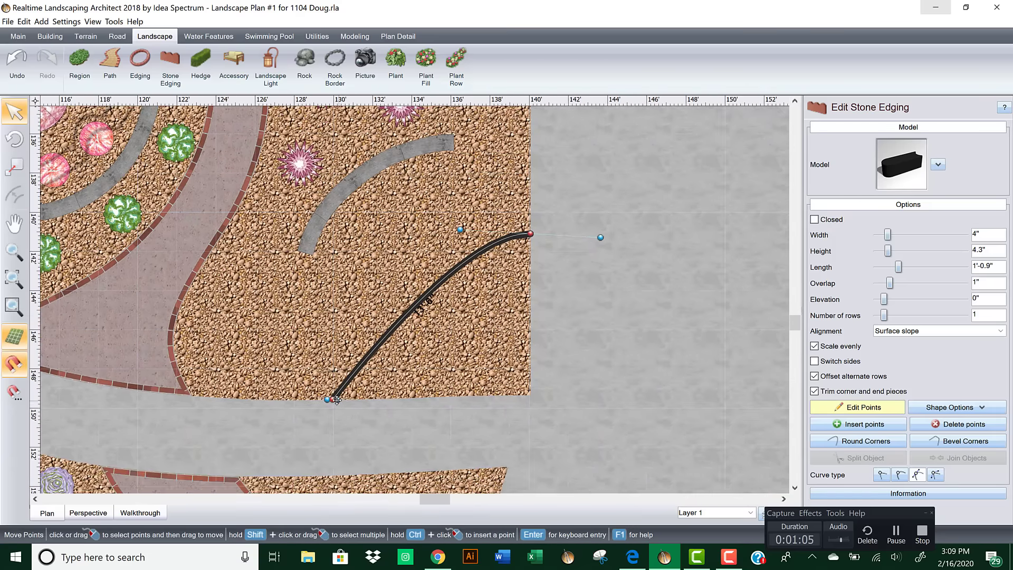
drag(326, 399, 331, 299)
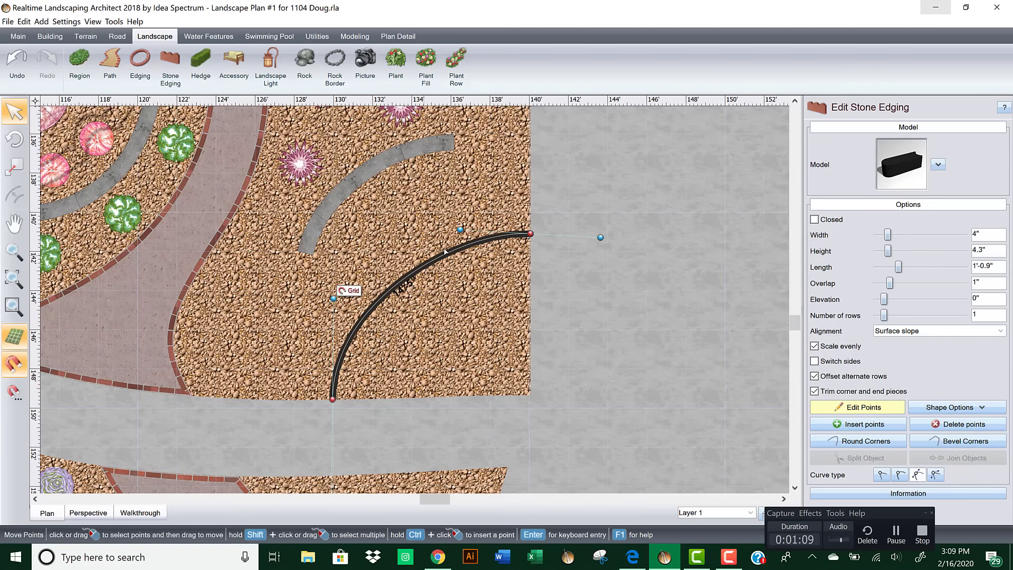
drag(322, 399, 357, 397)
key(ctrl+z)
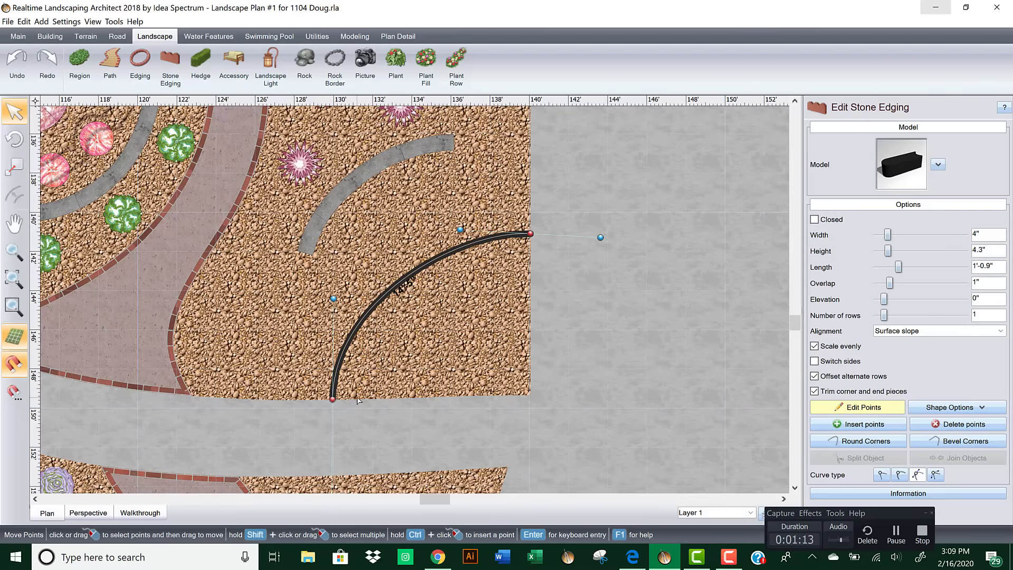
Step: Move the edging's sidewalk end to the entry path's brick border and insert a smooth middle point to shape an S-curve
drag(335, 400, 198, 285)
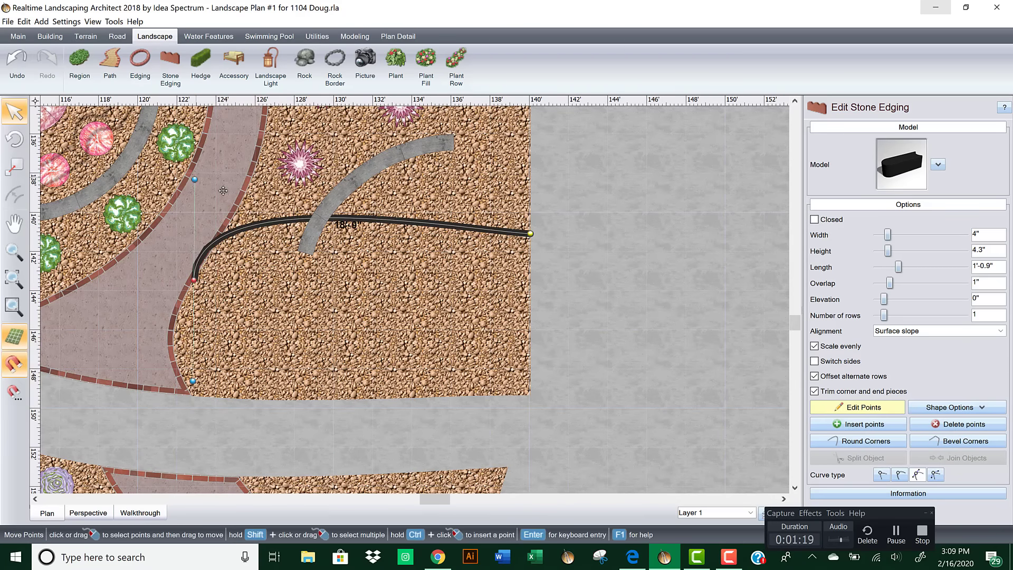
drag(196, 177, 319, 399)
click(861, 423)
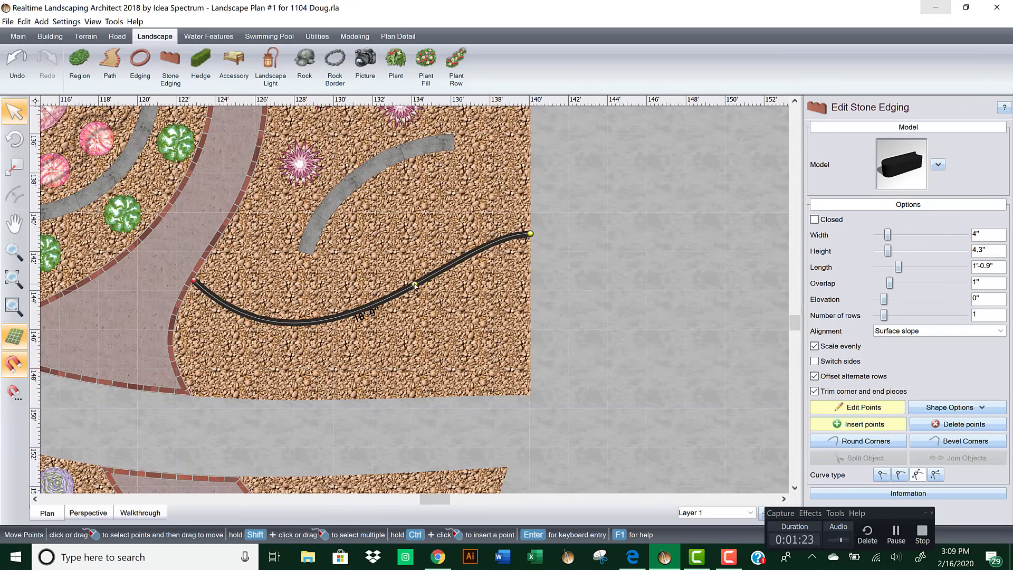
drag(415, 288, 389, 275)
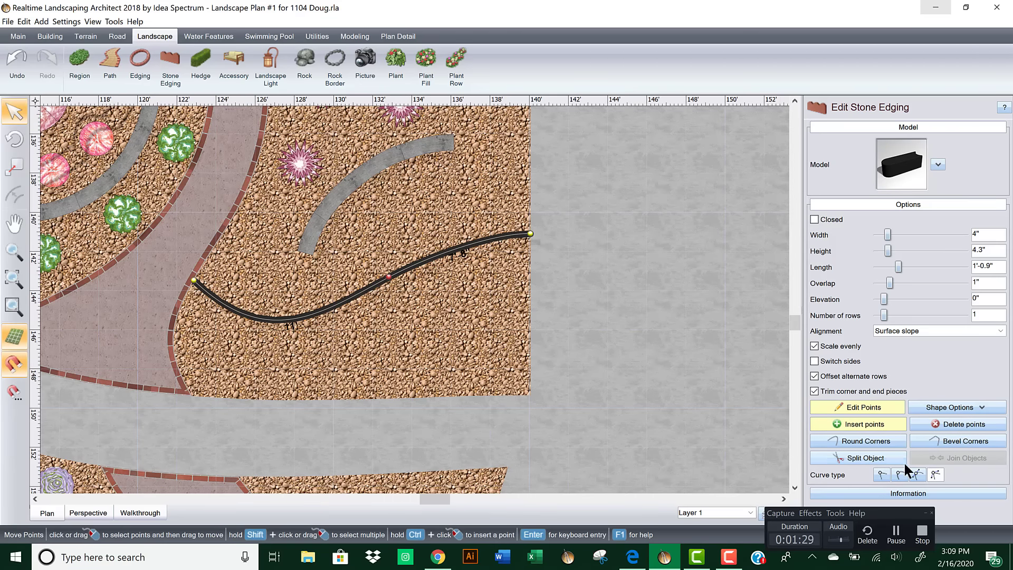
click(857, 408)
click(853, 407)
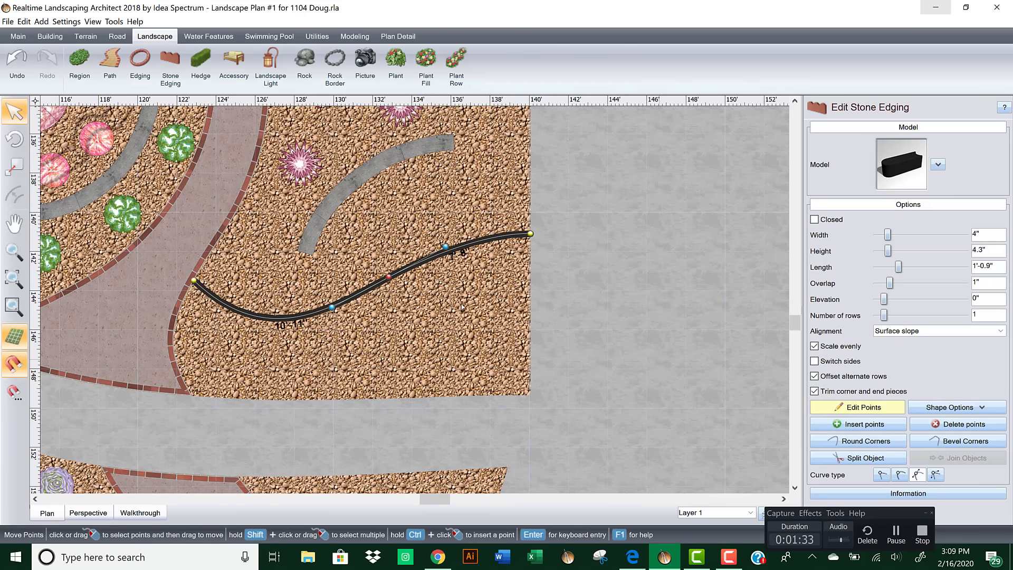
drag(445, 247, 387, 251)
right_click(391, 270)
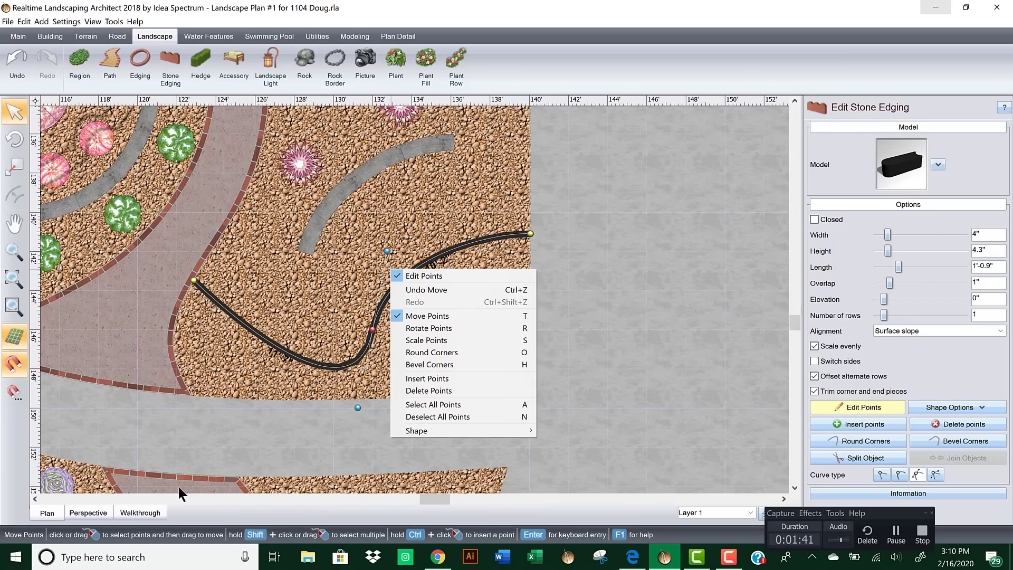
Step: Show the design in 3D perspective and reduce the stone edging's width to 1", scaled evenly
click(90, 513)
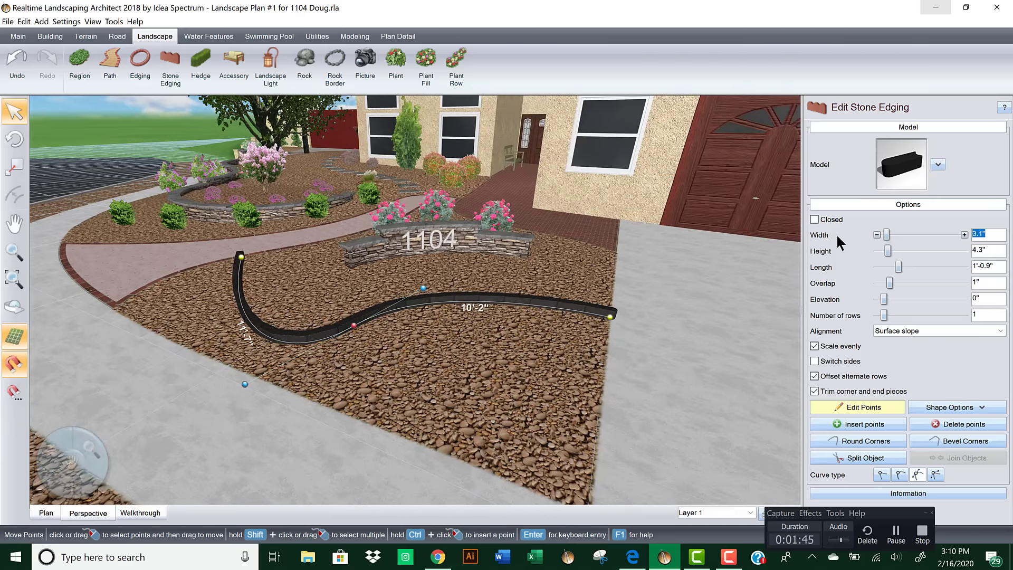
drag(840, 236, 837, 236)
middle_drag(537, 389, 536, 368)
right_drag(530, 378, 539, 389)
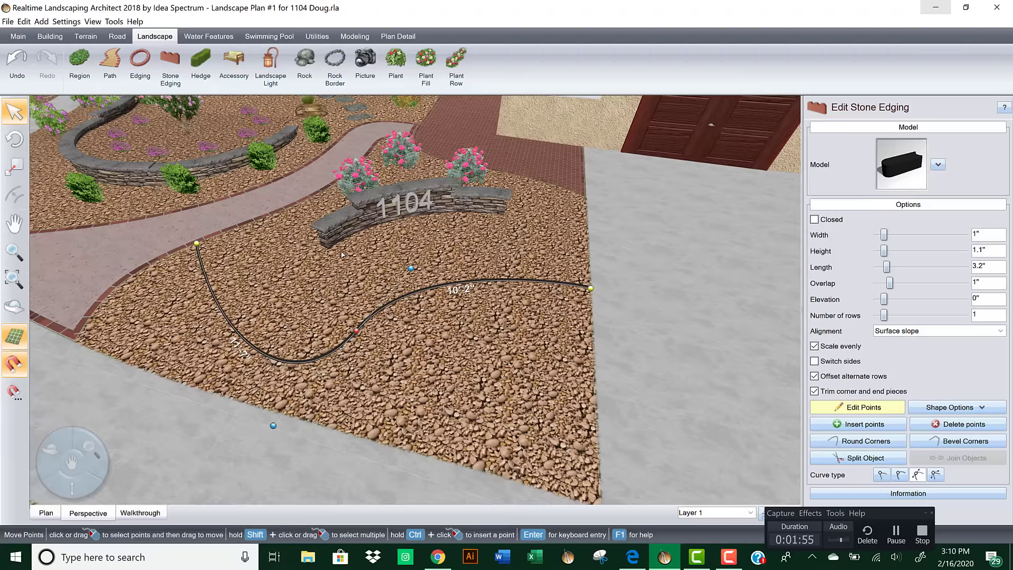
Step: Move the edging's path end to the near end of the 1104 wall and swing its handle to round the curve
drag(197, 247, 330, 248)
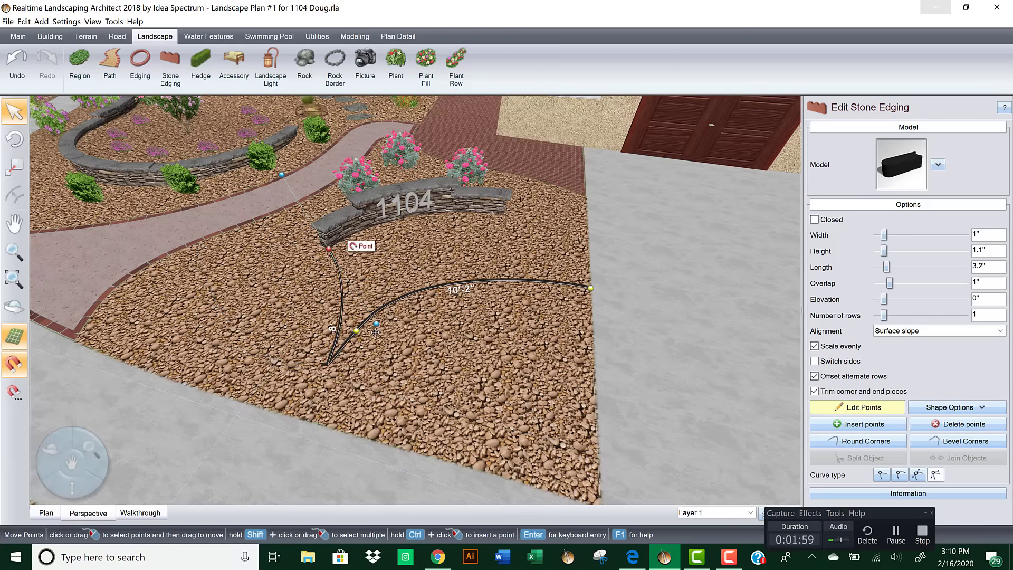
drag(380, 327, 268, 298)
scroll(483, 345, up, 5)
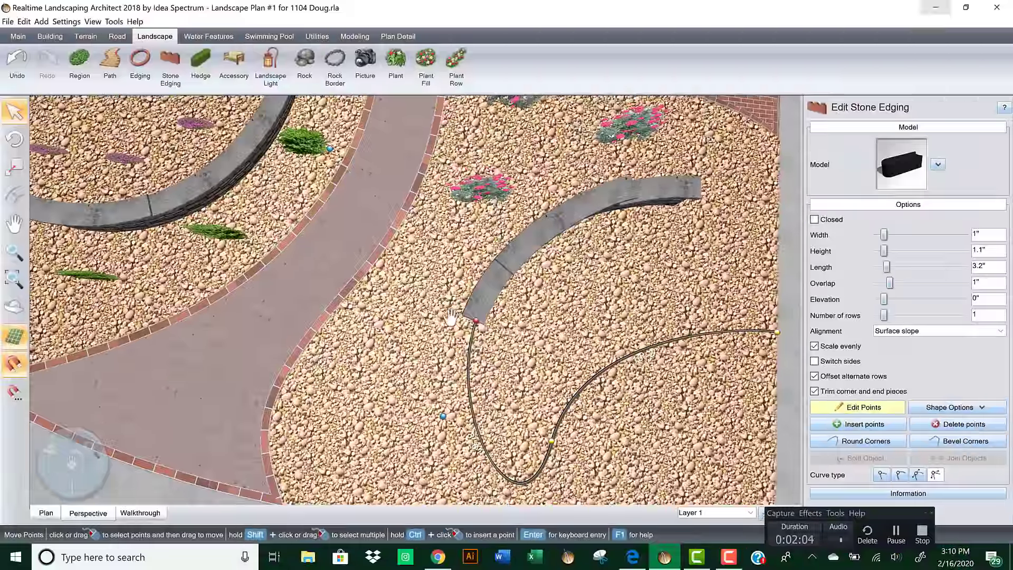
middle_drag(452, 317, 425, 226)
scroll(444, 348, down, 5)
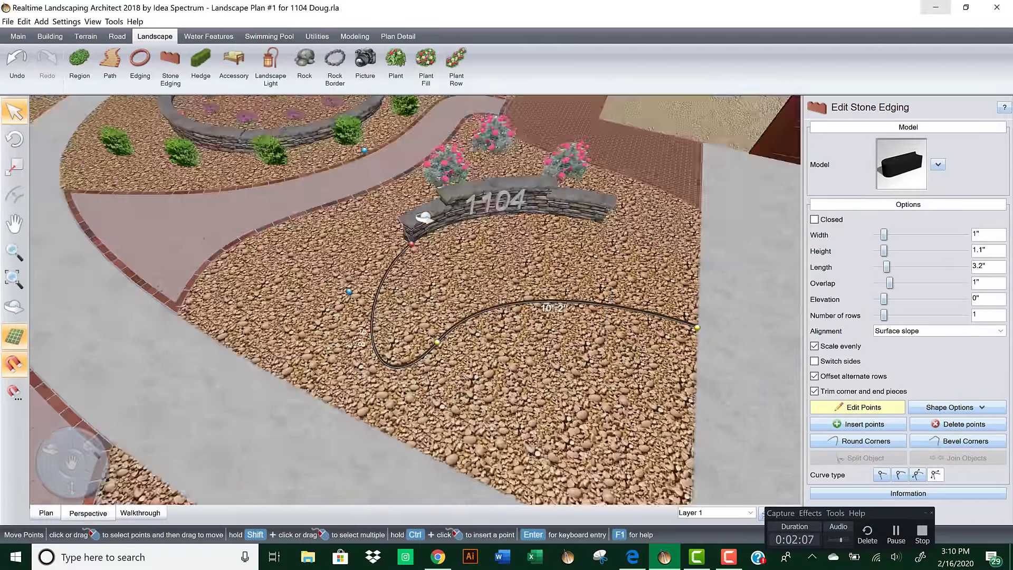
Step: Reposition the edging's middle point in front of the 1104 wall to tighten the S-curve
drag(437, 343, 598, 351)
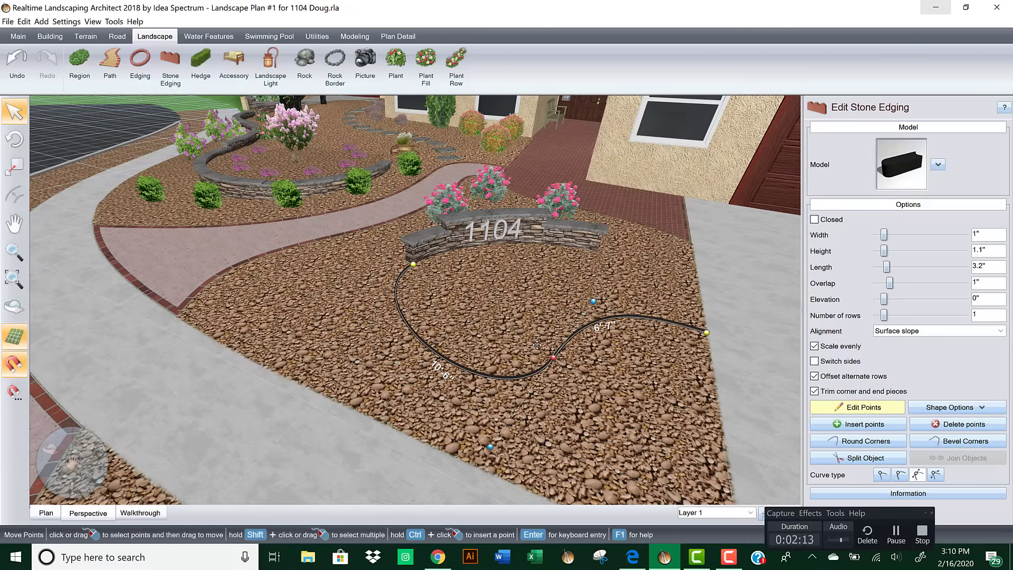
drag(536, 344, 490, 303)
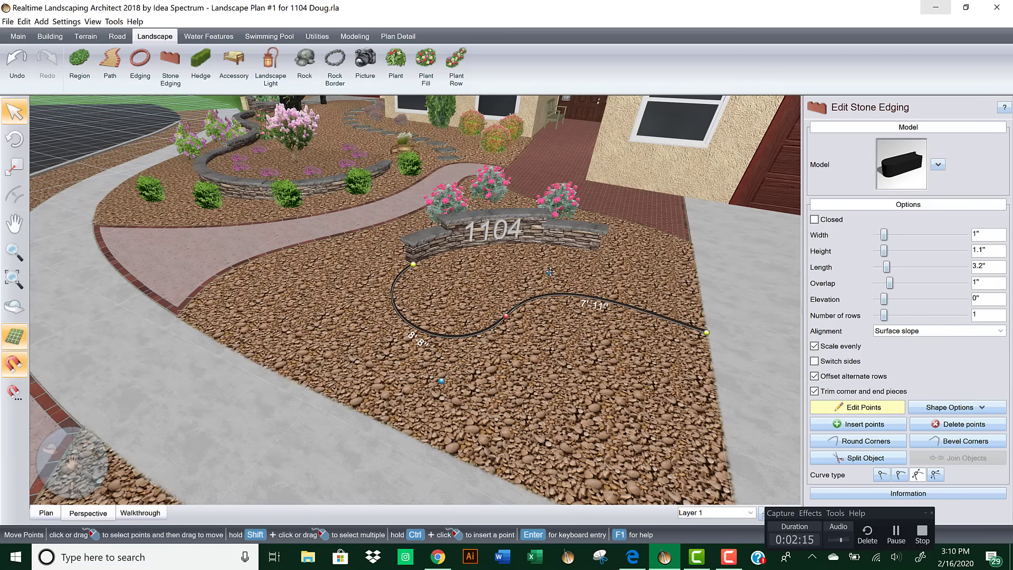
scroll(599, 378, up, 5)
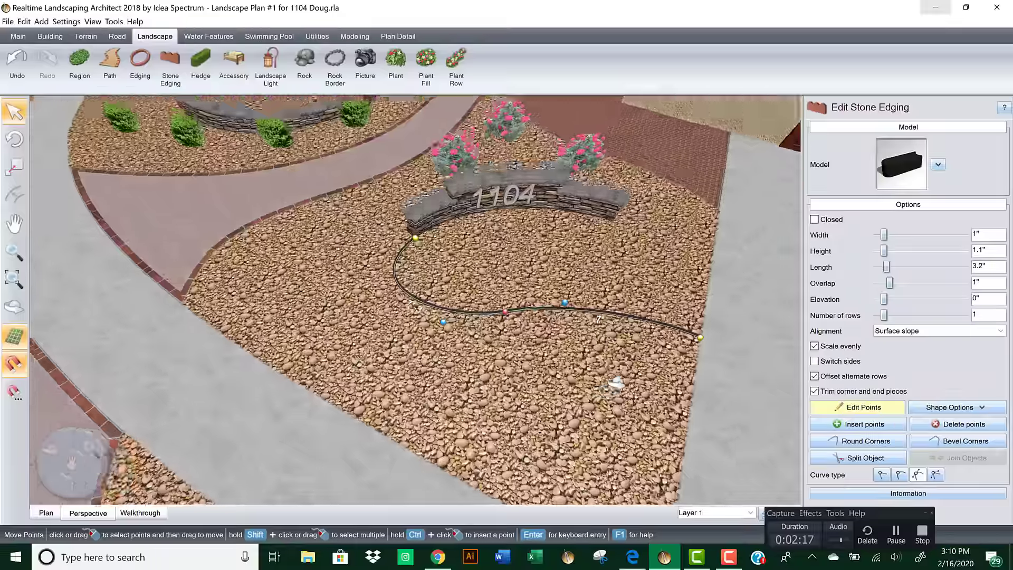
scroll(658, 284, down, 3)
Step: Move the edging's driveway end along the driveway's edge toward the gravel bed's sidewalk corner
click(667, 293)
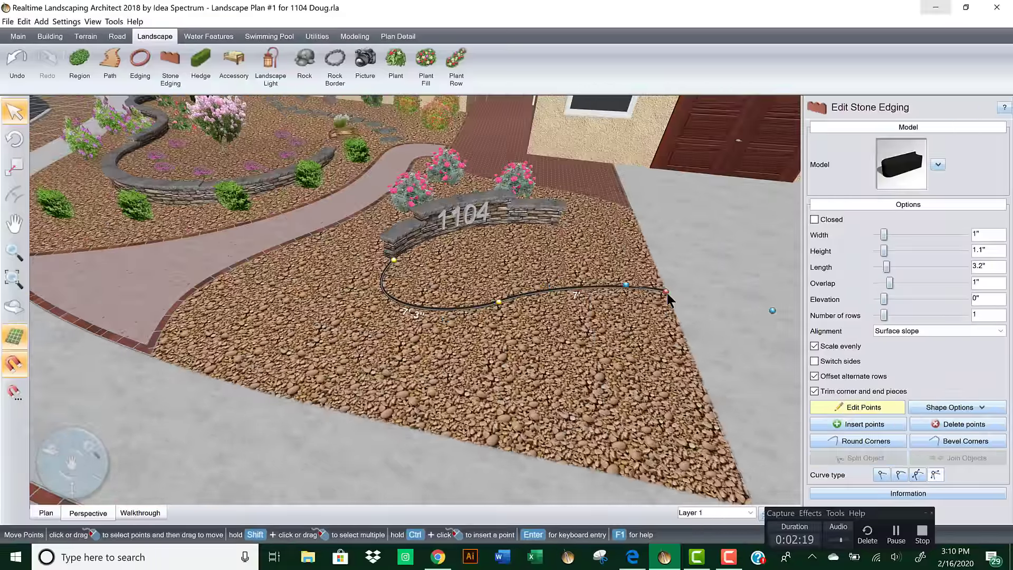
drag(679, 329, 694, 421)
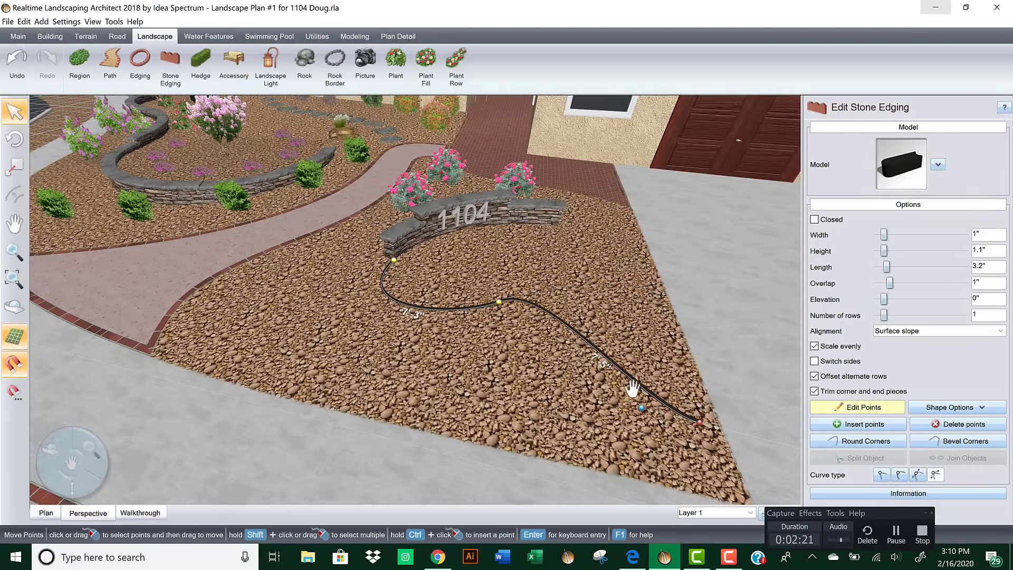
middle_drag(633, 391, 536, 321)
middle_drag(449, 241, 495, 213)
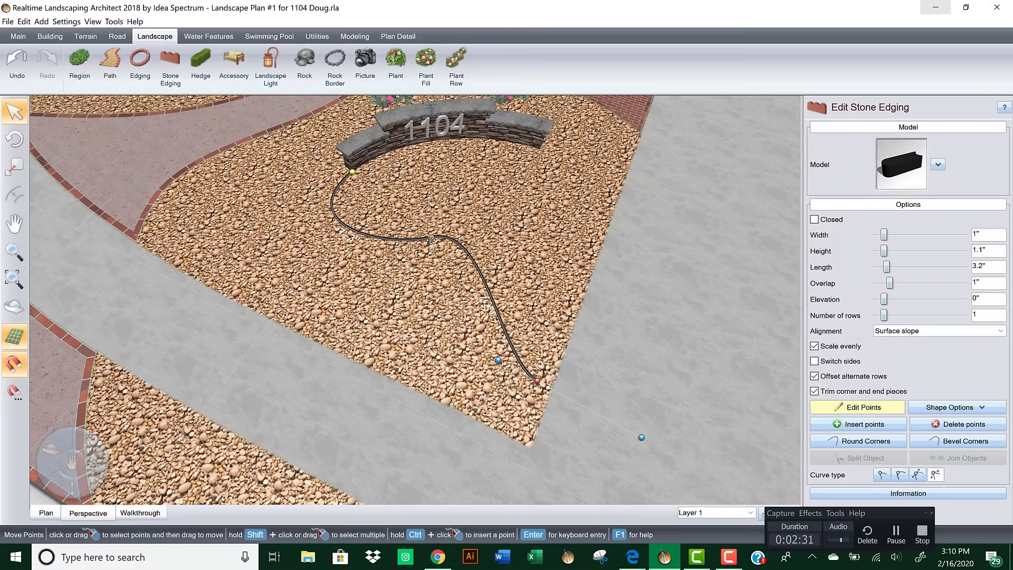
Step: Move the stone edging's middle point toward the sidewalk and adjust its handle to smooth the curve
drag(431, 238, 368, 267)
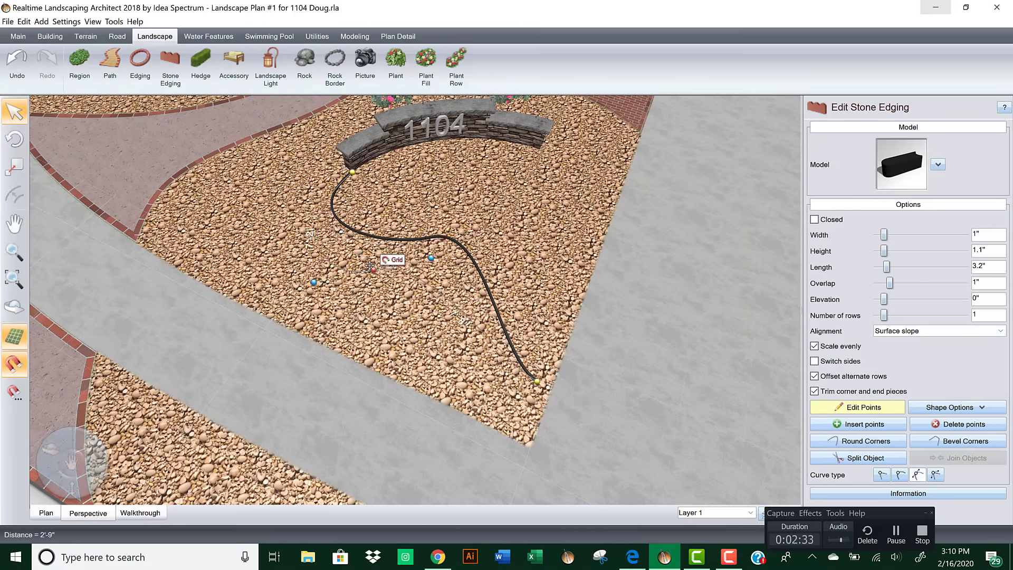
middle_drag(481, 330, 391, 247)
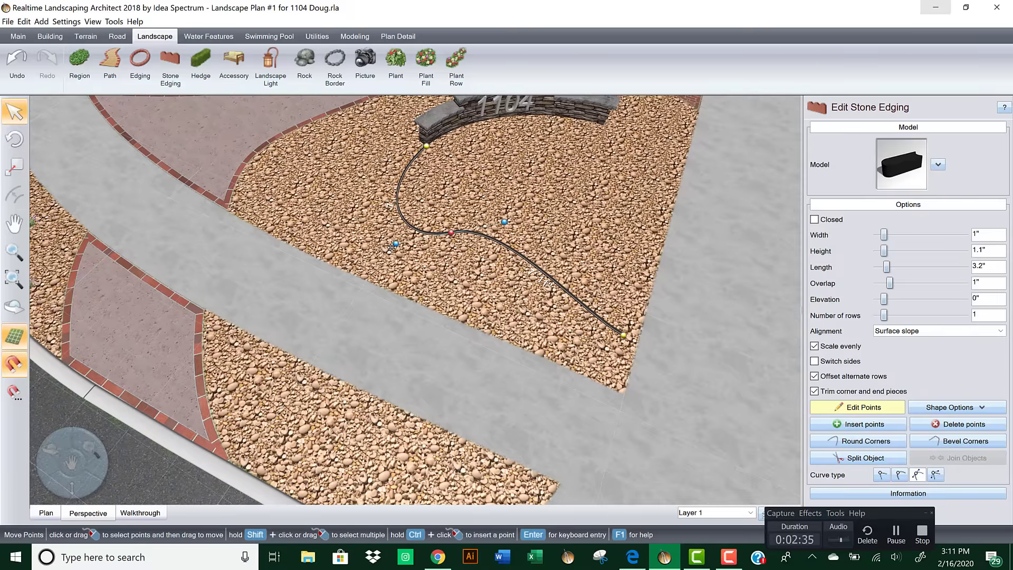
drag(396, 243, 414, 208)
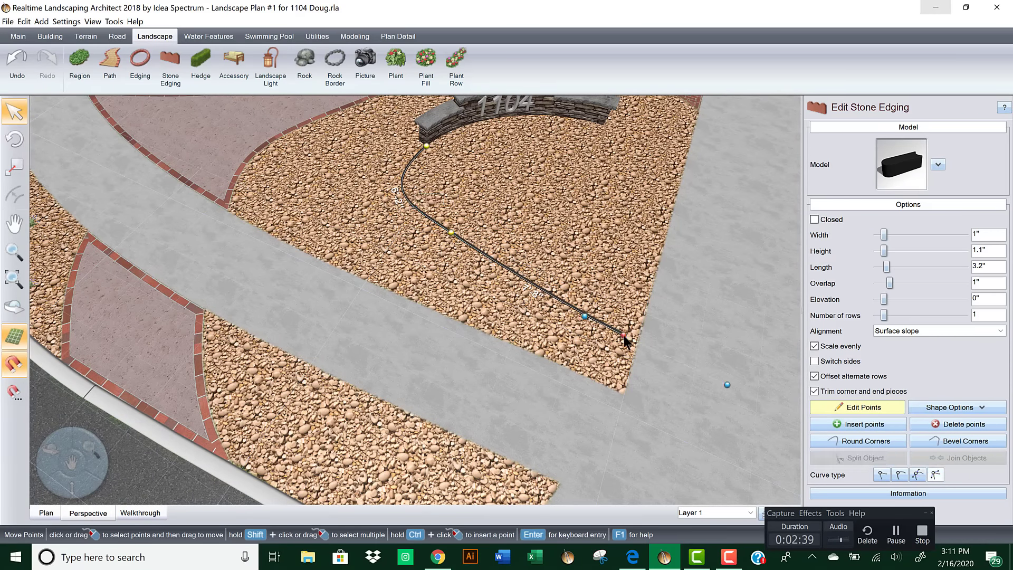
Step: Move the stone edging's driveway end onto the sidewalk edge of the gravel bed, short of the driveway corner
drag(623, 335, 524, 279)
mouse_move(524, 280)
right_down()
mouse_move(524, 238)
mouse_move(524, 264)
right_up()
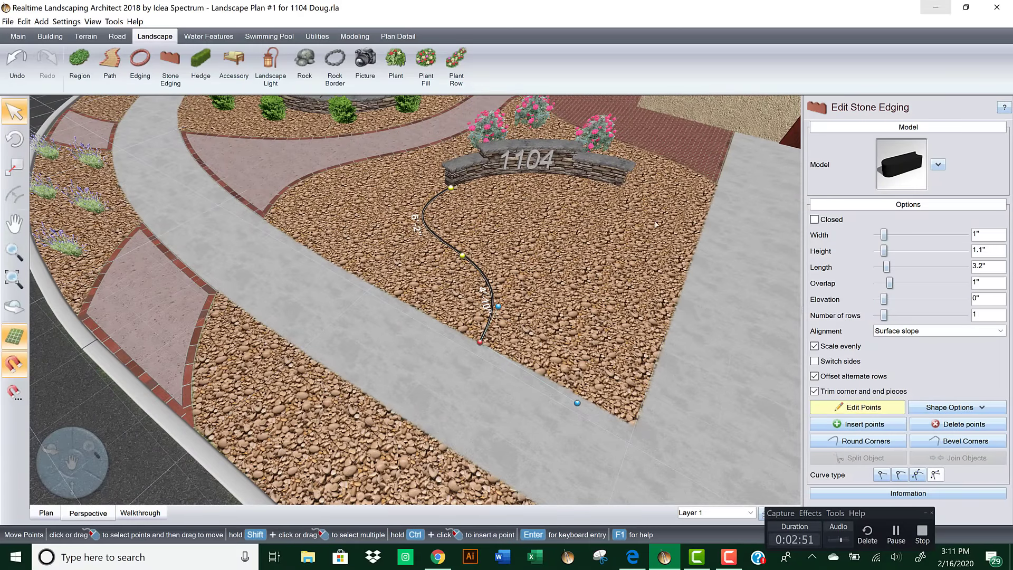
right_drag(574, 228, 599, 287)
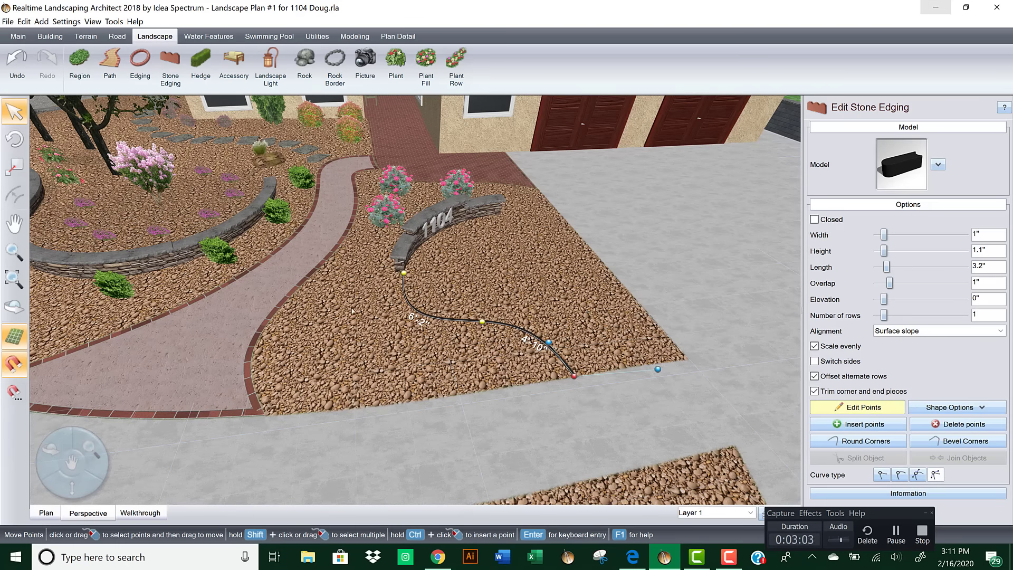
scroll(431, 327, down, 2)
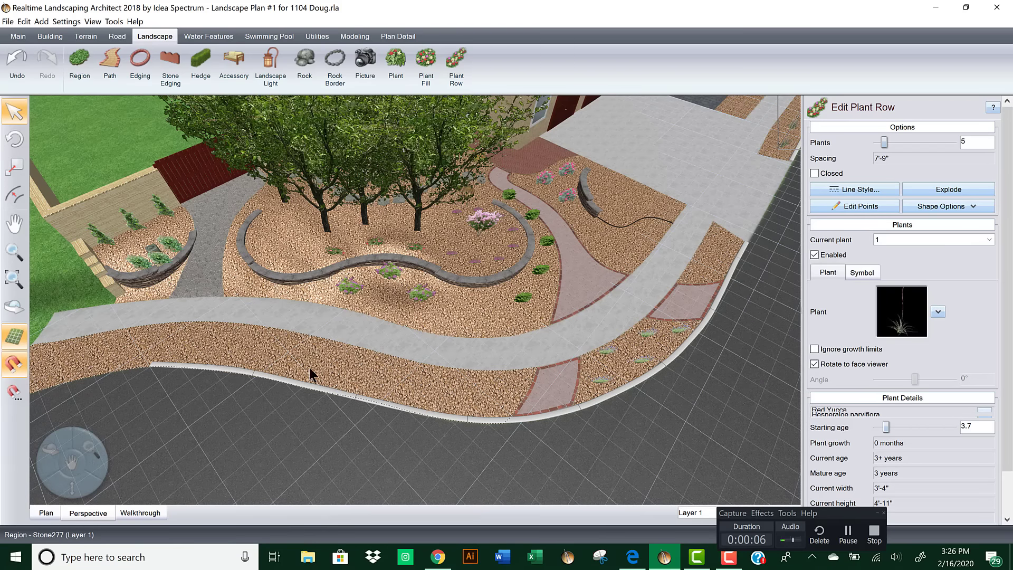
Step: Draw a four-point region across the gravel strip opposite the grey path, about 7'-5" wide at the sidewalk and 10'-5" at the street
middle_drag(528, 396, 380, 353)
scroll(411, 342, up, 5)
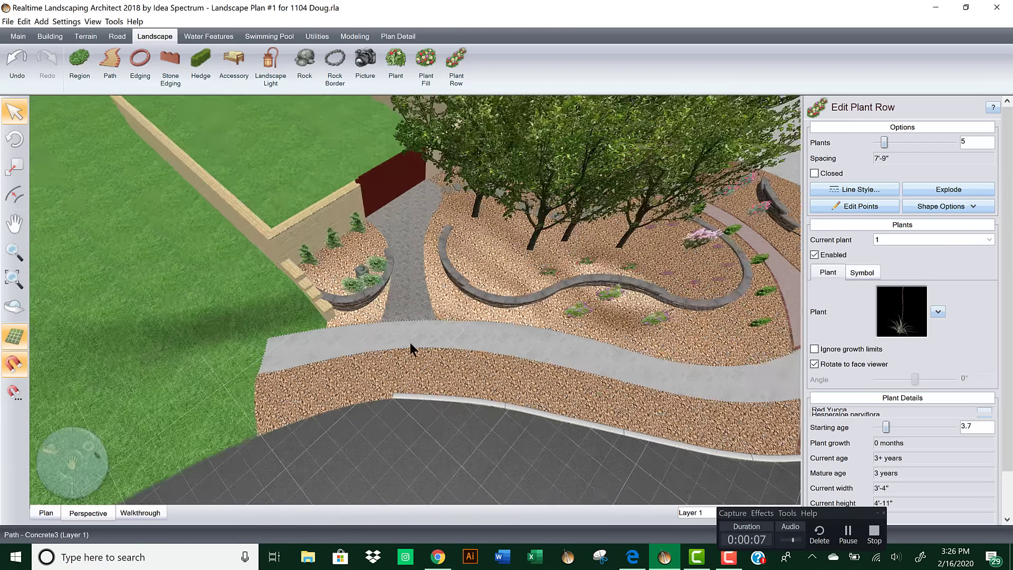
scroll(427, 316, up, 4)
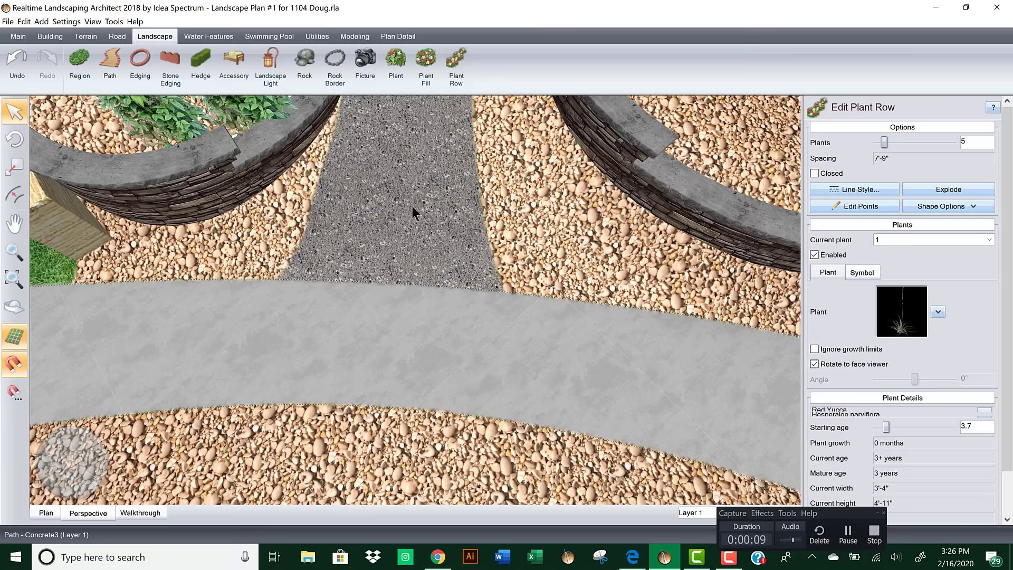
click(414, 211)
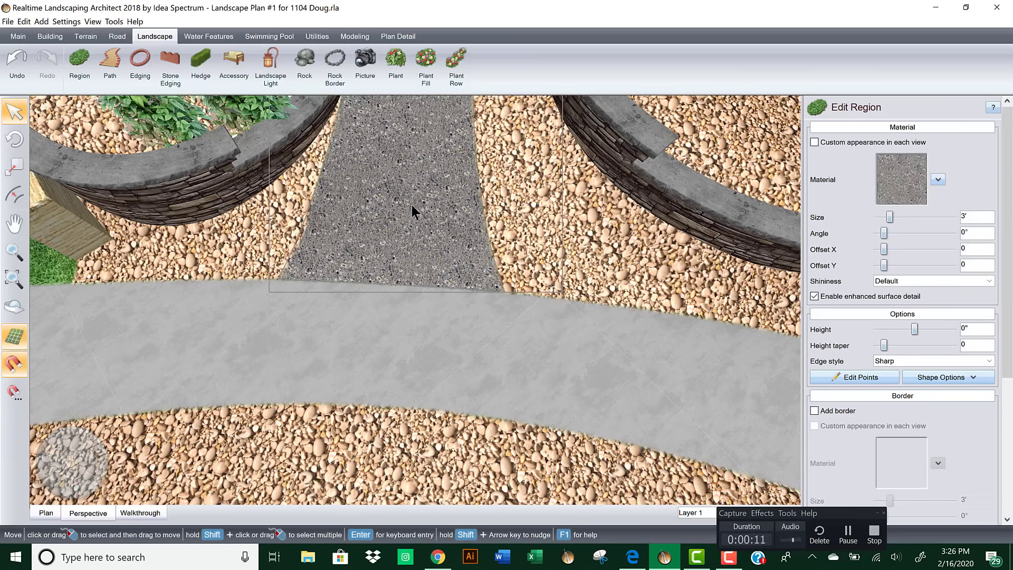
scroll(426, 262, down, 2)
scroll(426, 262, down, 4)
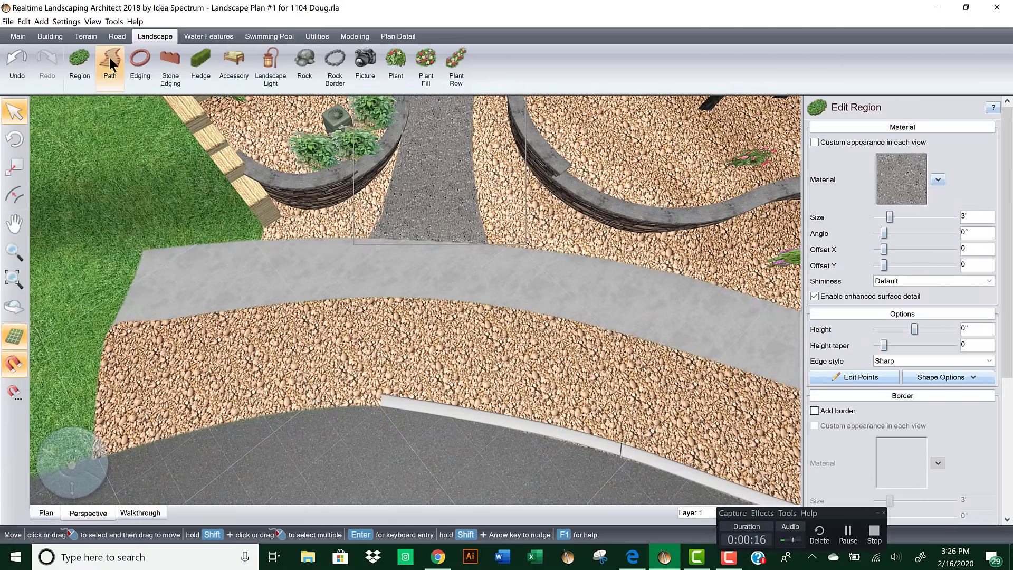
click(80, 59)
click(348, 298)
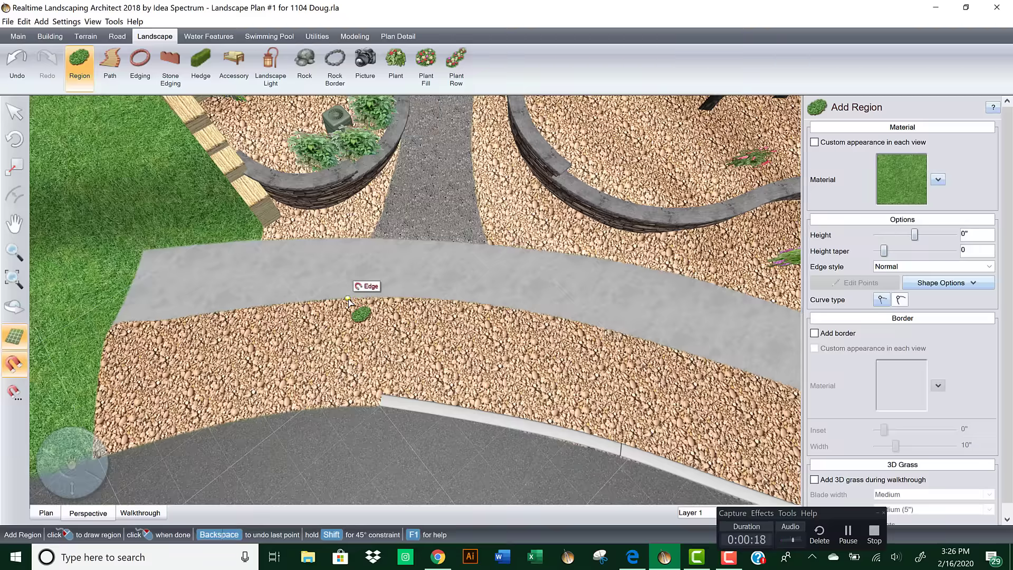
click(298, 410)
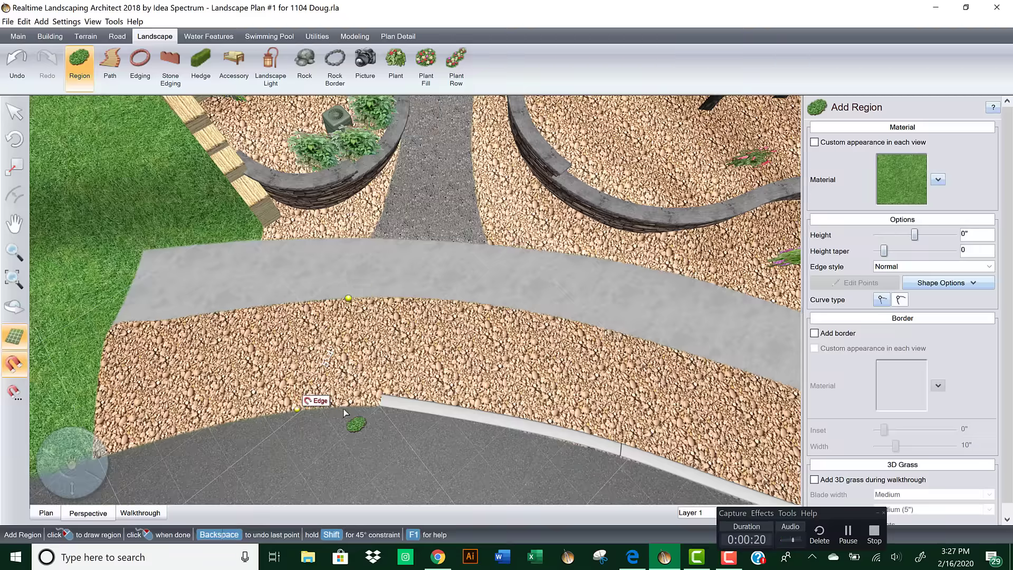
click(537, 434)
click(479, 304)
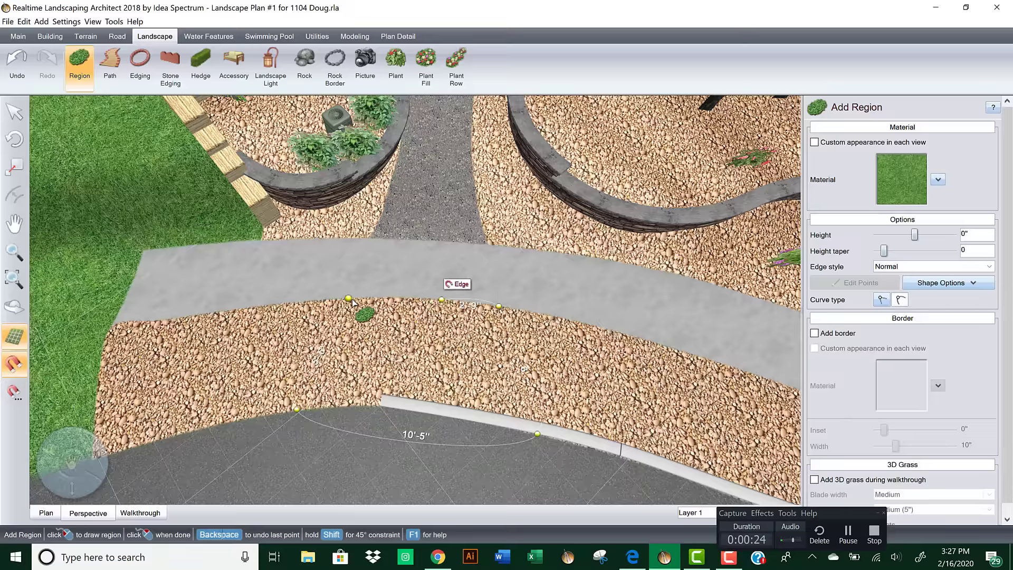
click(350, 299)
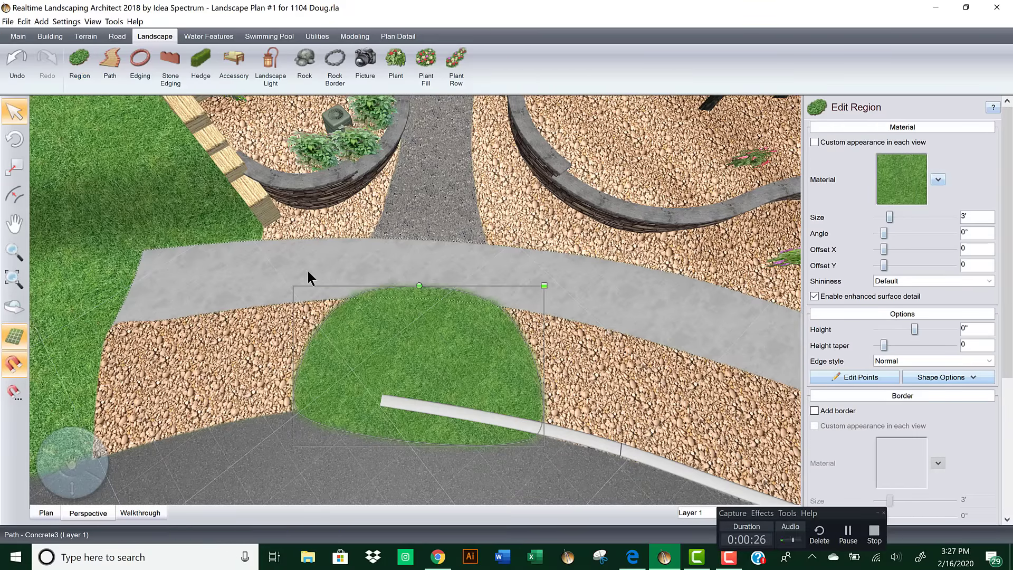
Step: Set the new region's edge style to Sharp and its material to Concrete14
click(889, 361)
click(884, 382)
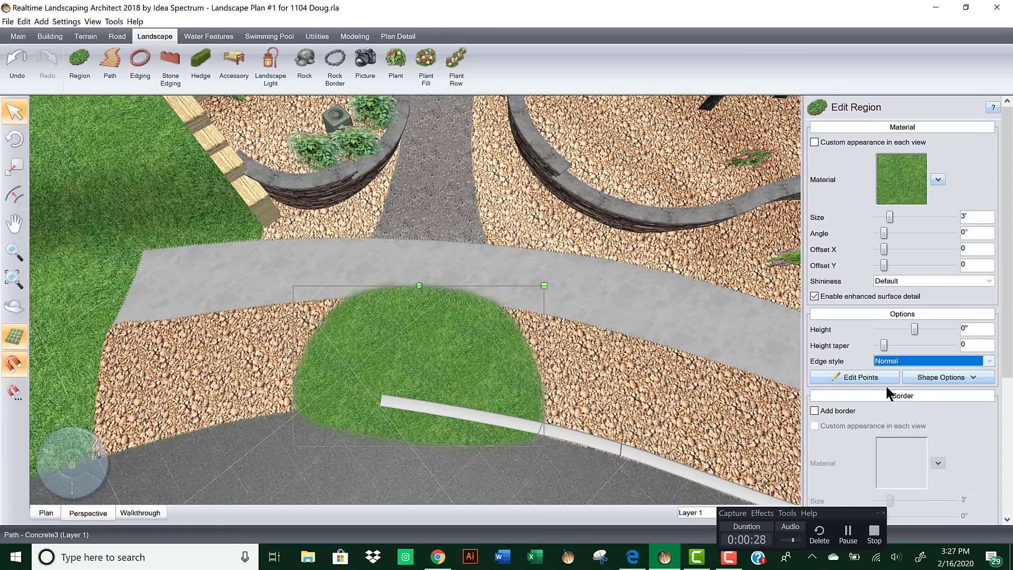
click(897, 360)
click(884, 392)
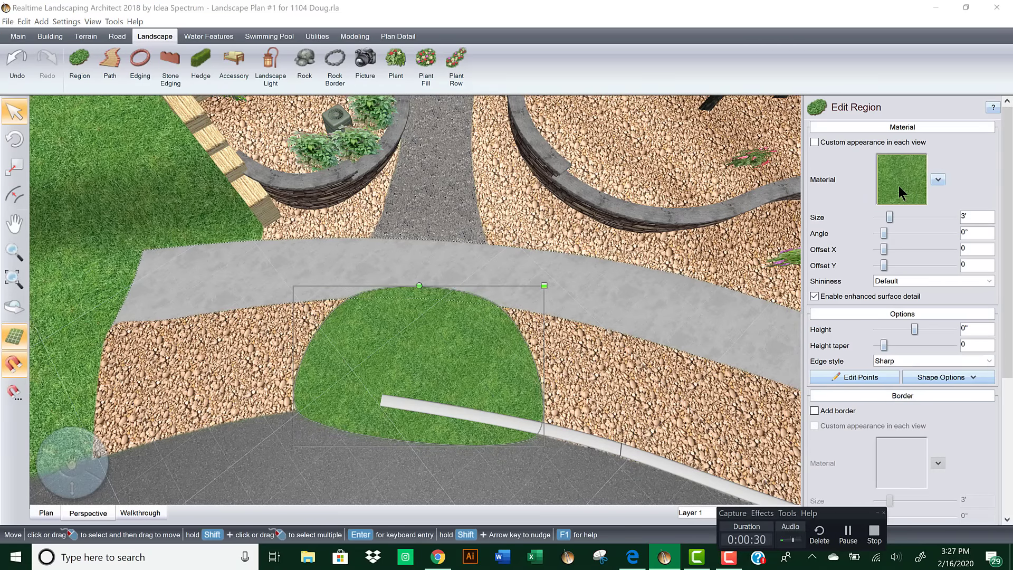
click(898, 185)
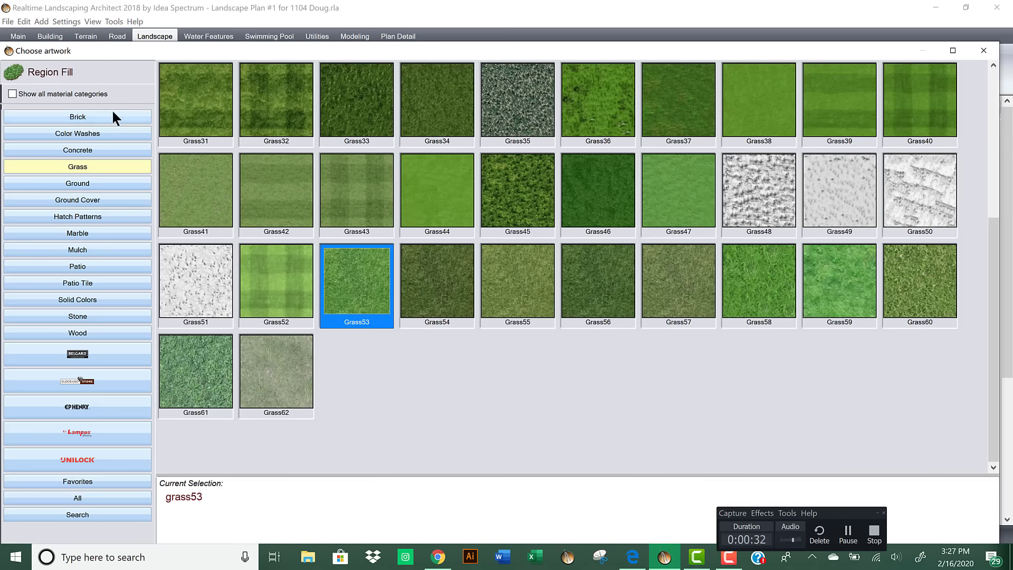
click(95, 150)
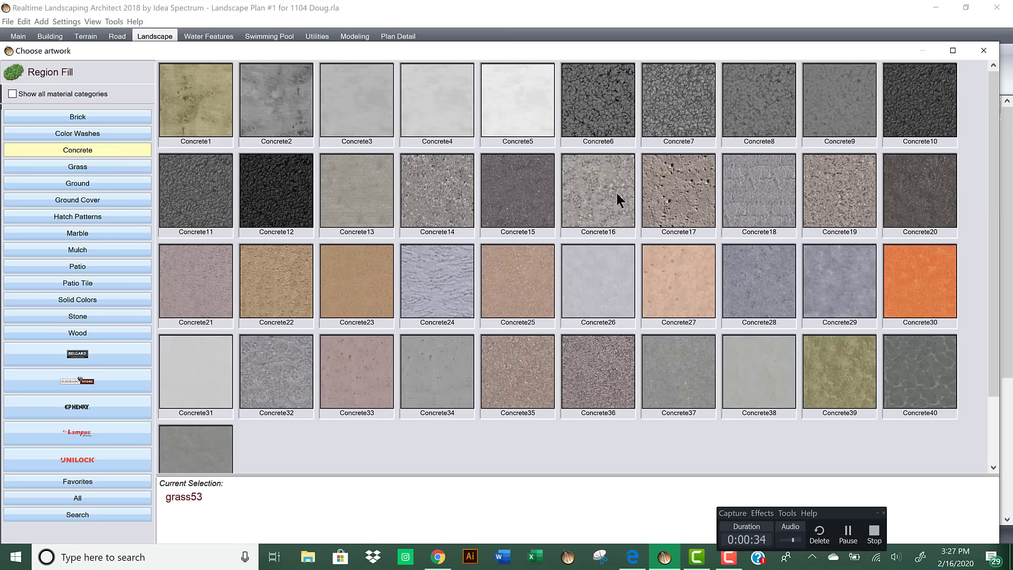
double_click(434, 188)
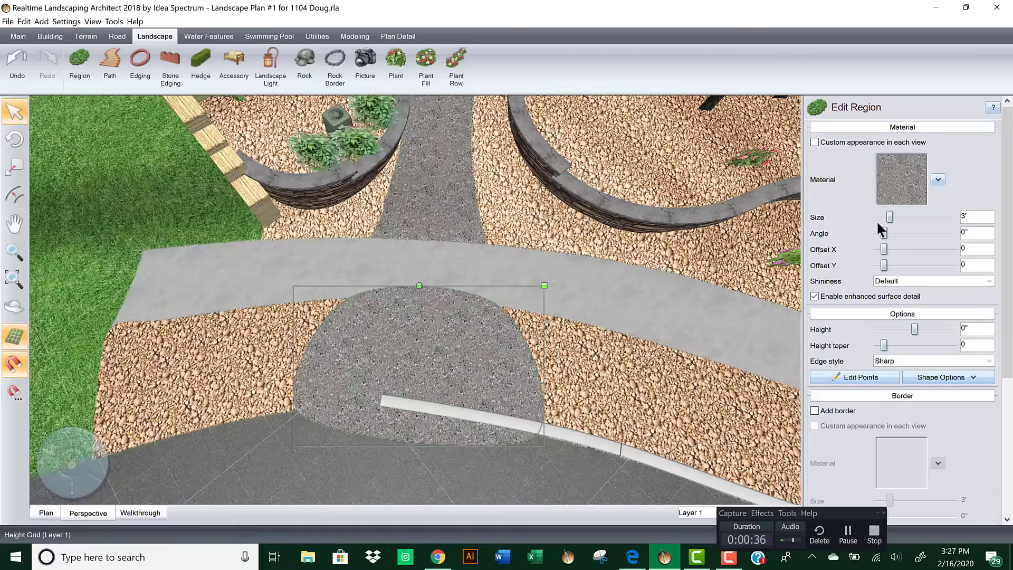
Step: Edit the region's points and reshape its upper side to follow the sidewalk's curved edge
click(859, 377)
drag(285, 270, 590, 476)
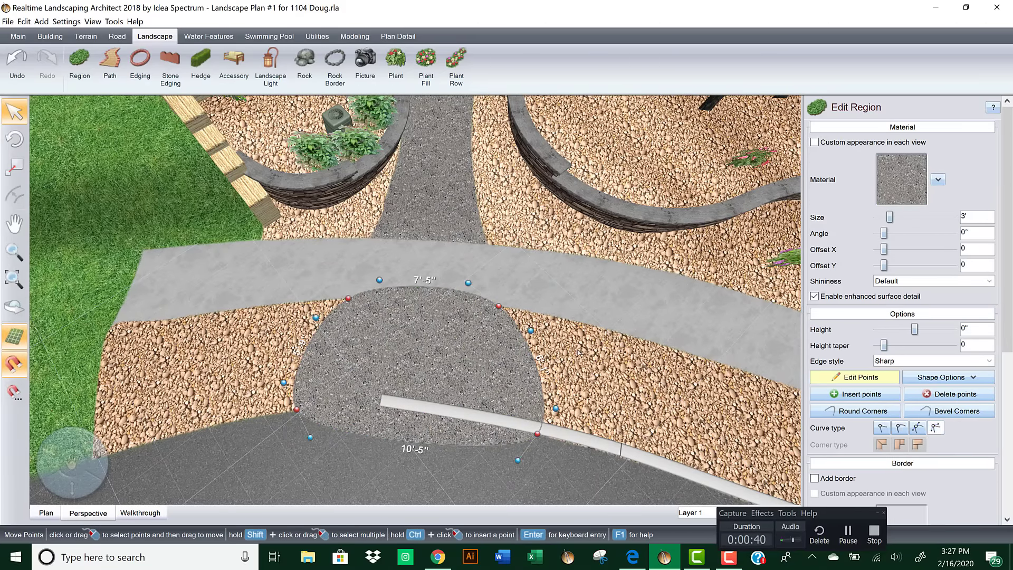
drag(385, 298, 403, 289)
drag(467, 283, 453, 322)
scroll(453, 322, up, 5)
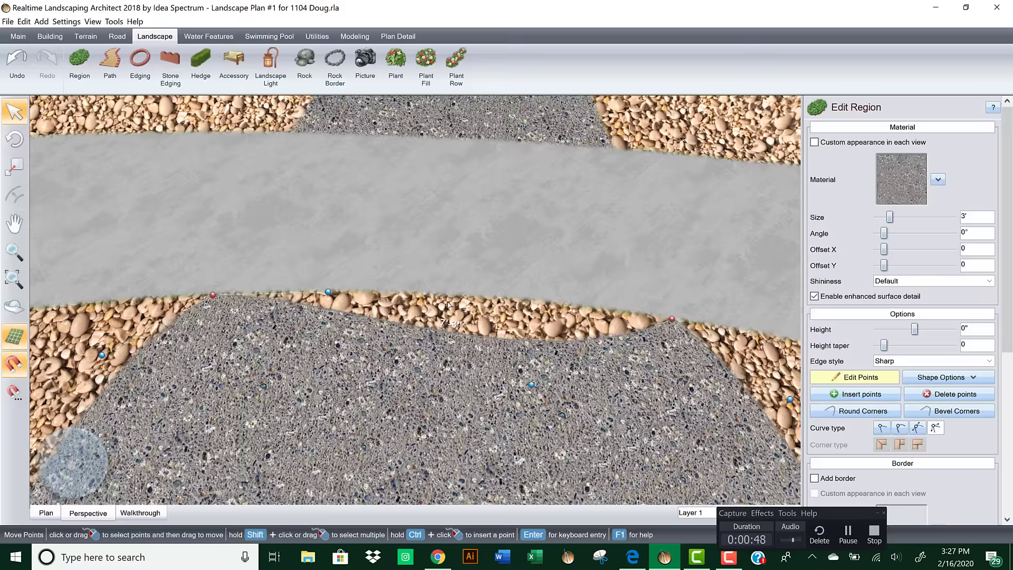
drag(528, 349, 532, 285)
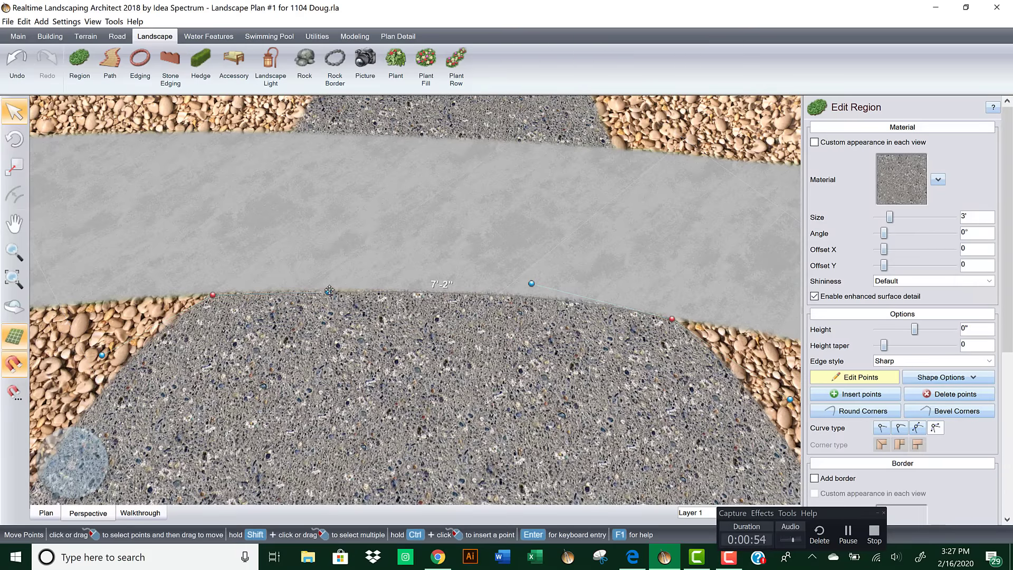
drag(329, 290, 322, 346)
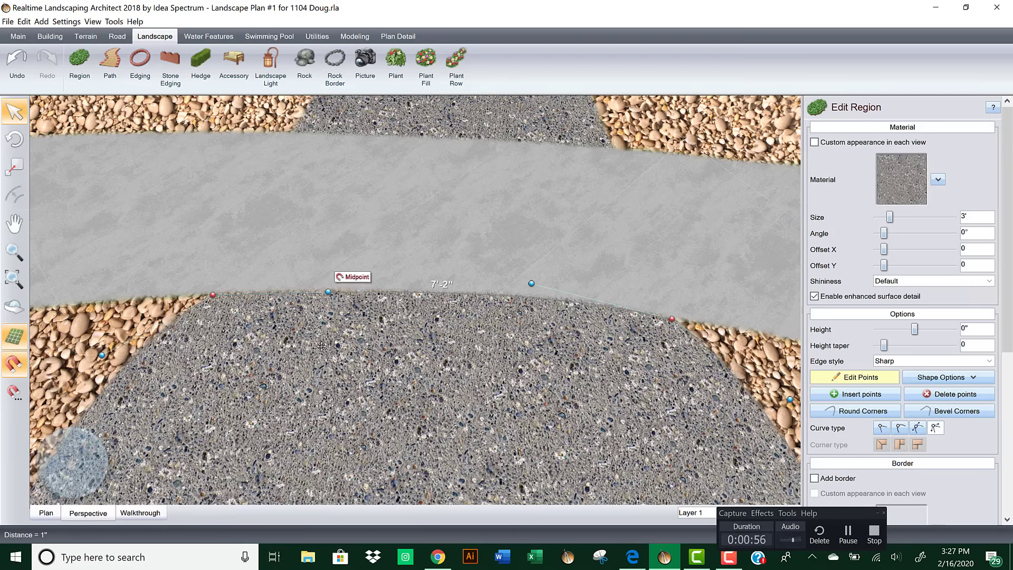
drag(329, 291, 341, 282)
scroll(316, 364, down, 5)
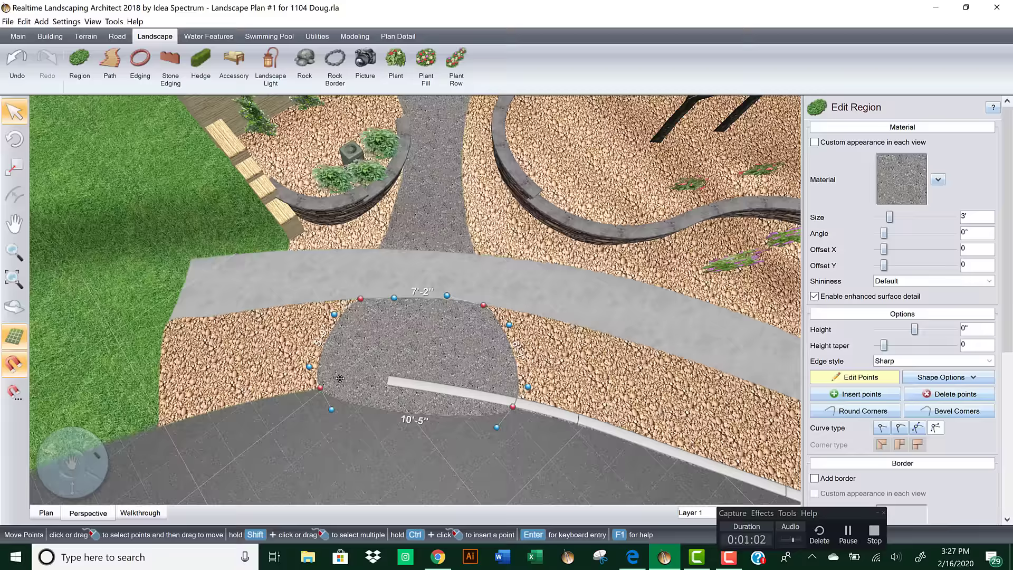
Step: Reshape the region's street side with its curve handles to follow the road edge and the curb
scroll(353, 378, up, 3)
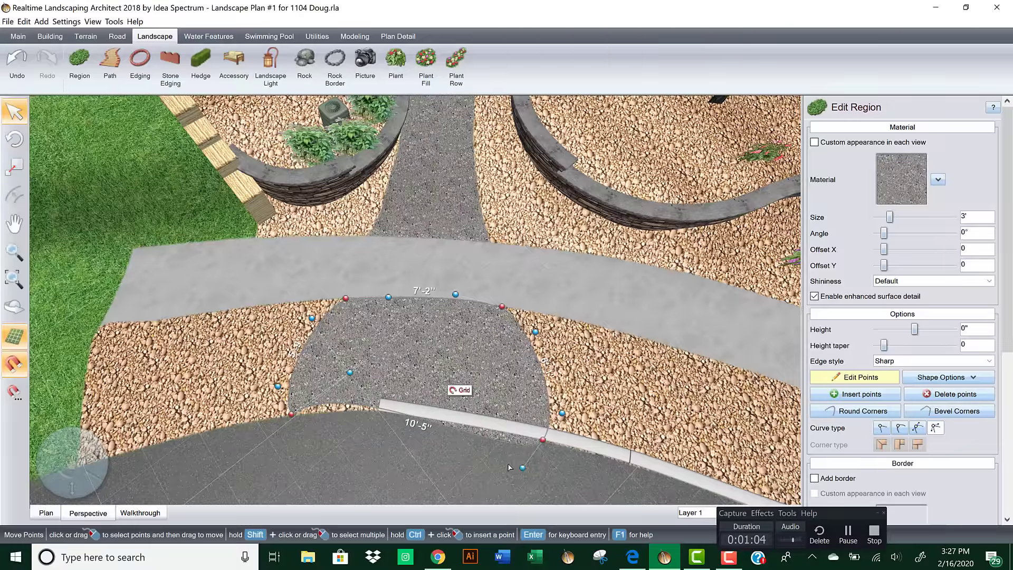
drag(525, 467, 528, 433)
drag(380, 404, 385, 402)
scroll(414, 402, up, 2)
middle_drag(417, 326, 419, 260)
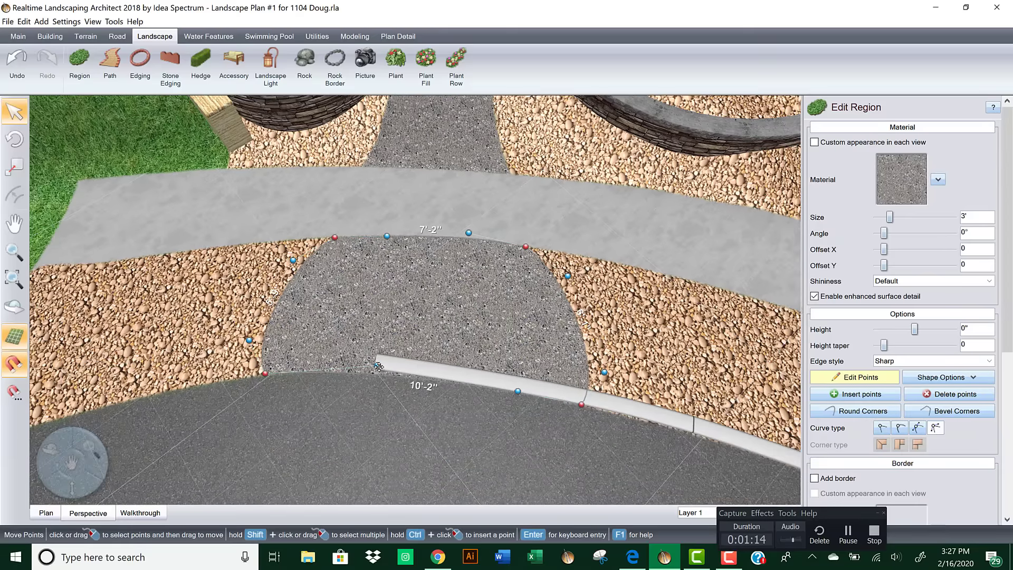
mouse_move(387, 361)
mouse_down()
mouse_move(404, 357)
mouse_move(393, 362)
mouse_up()
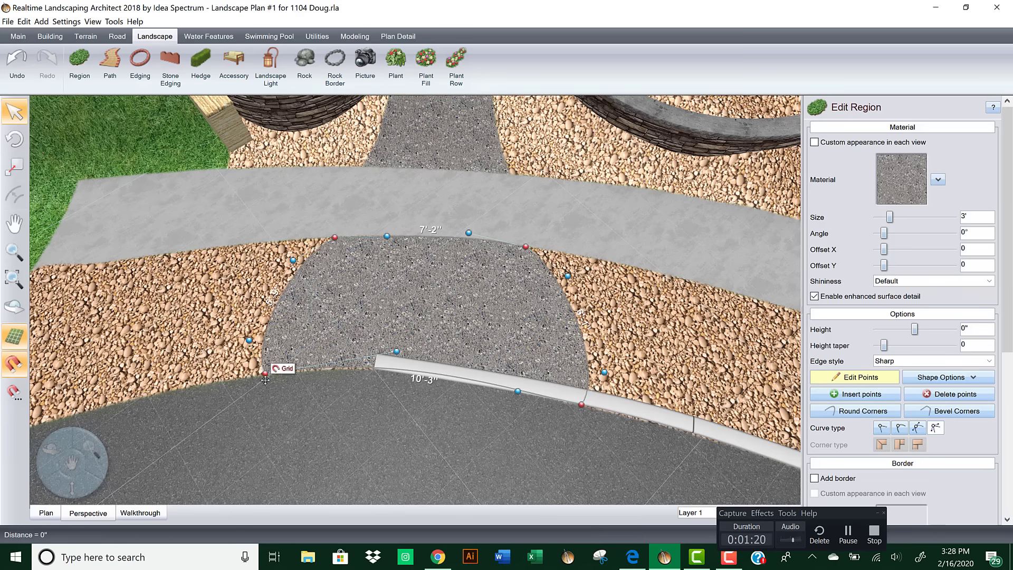
scroll(304, 382, up, 5)
scroll(318, 371, down, 5)
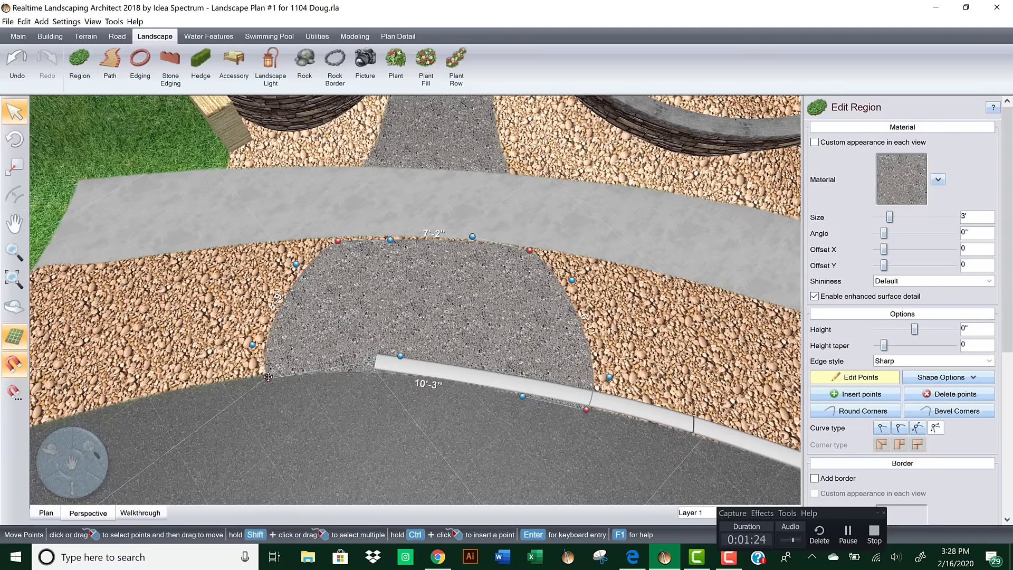
Step: Straighten the region's lawn-facing side and move its two sidewalk corners onto the sidewalk's edge
click(252, 345)
drag(284, 339, 297, 332)
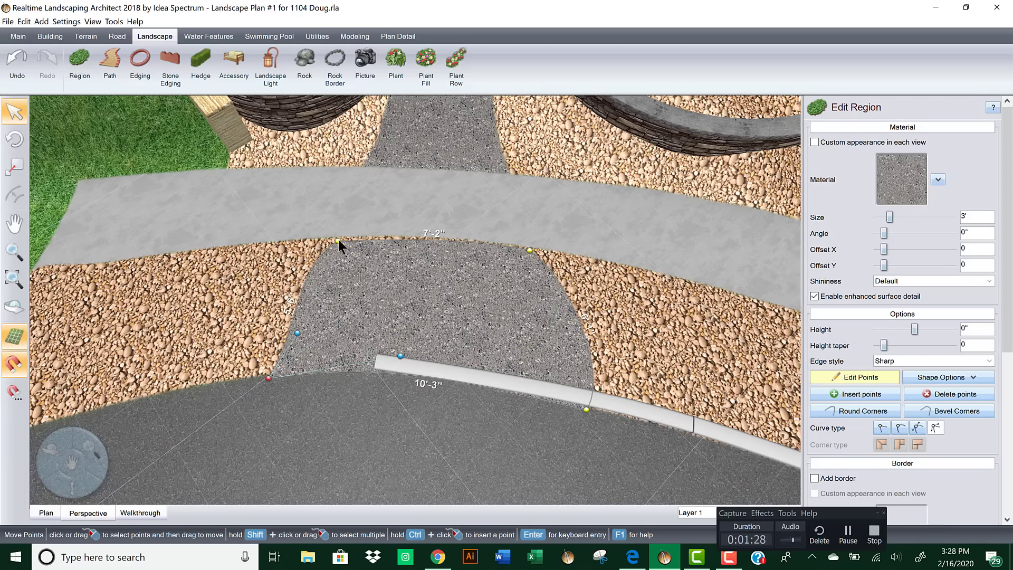
scroll(337, 239, up, 2)
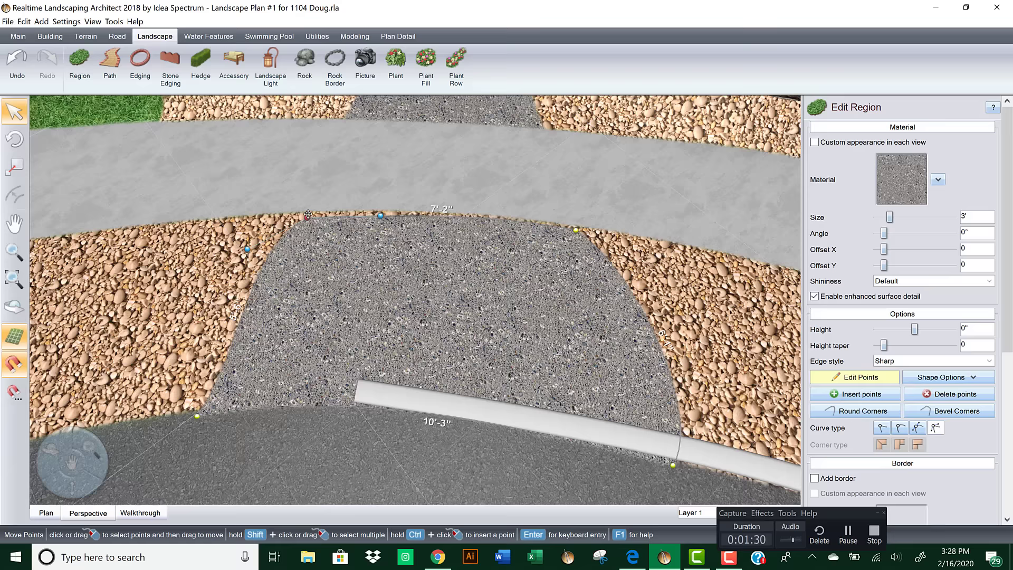
drag(308, 215, 309, 212)
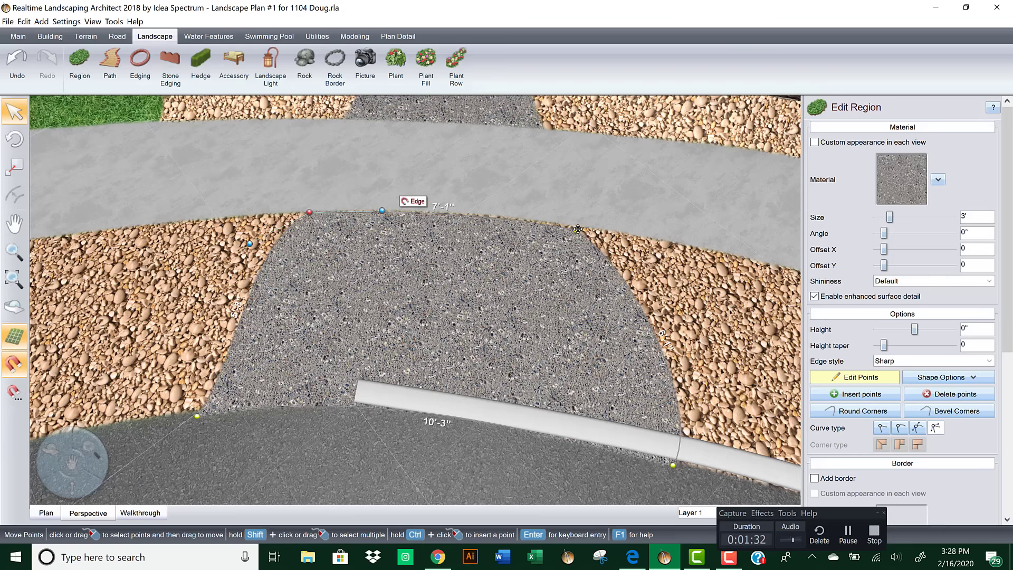
drag(578, 229, 580, 227)
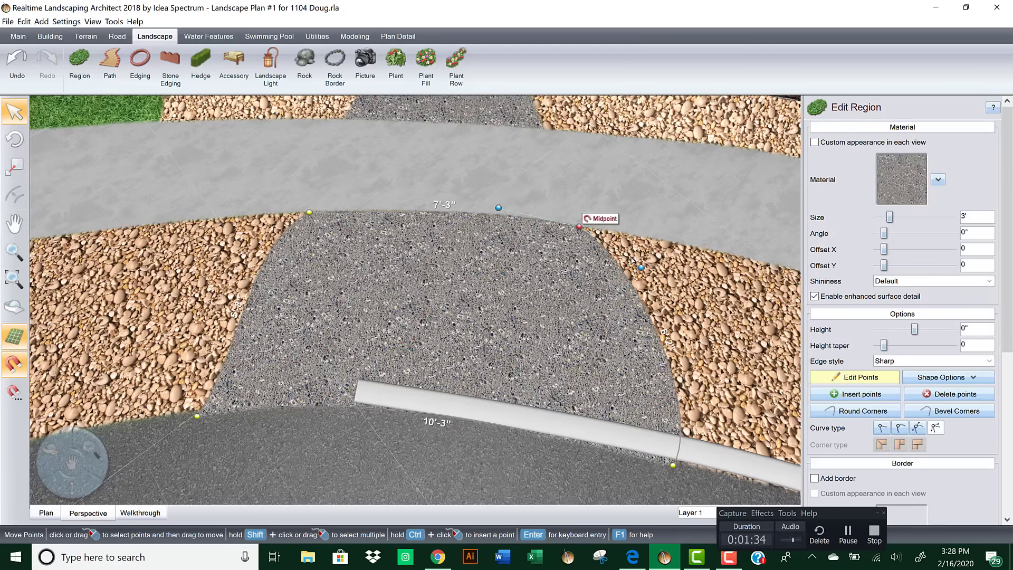
Step: Straighten the region's side away from the lawn and nudge its street corner closer to the curb
drag(642, 269, 615, 282)
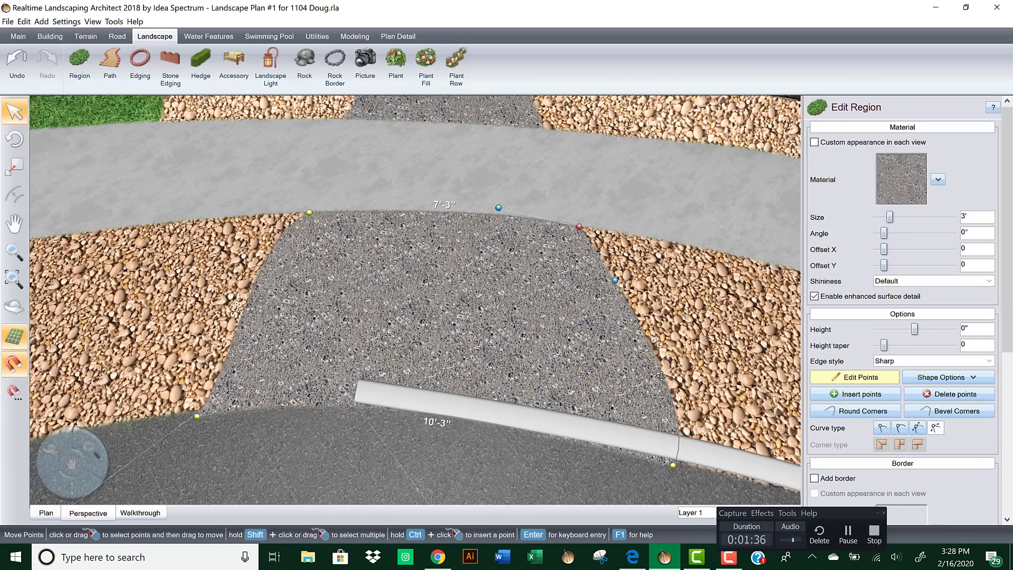
drag(673, 464, 675, 456)
drag(705, 410, 630, 399)
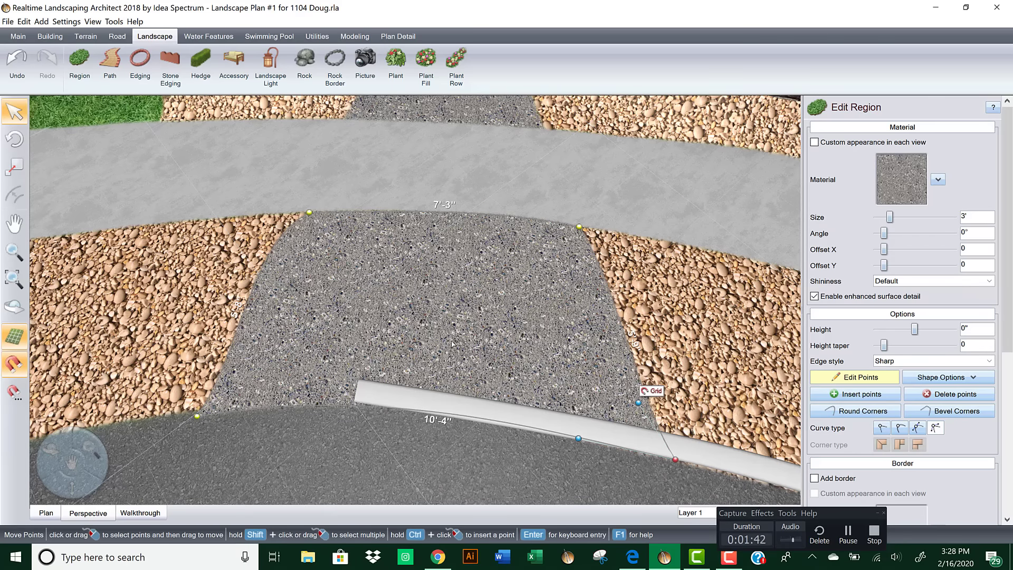
middle_drag(478, 301, 250, 340)
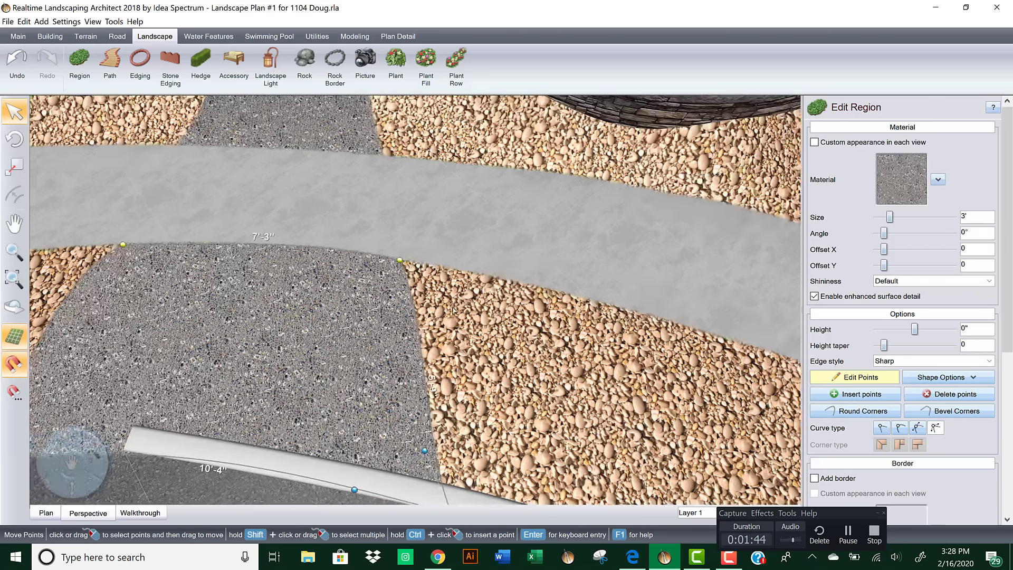
Step: Move the region's two lawn-side corners slightly outward along the sidewalk edge and the road edge, and finish editing its points
scroll(483, 322, down, 3)
middle_drag(483, 324, 527, 328)
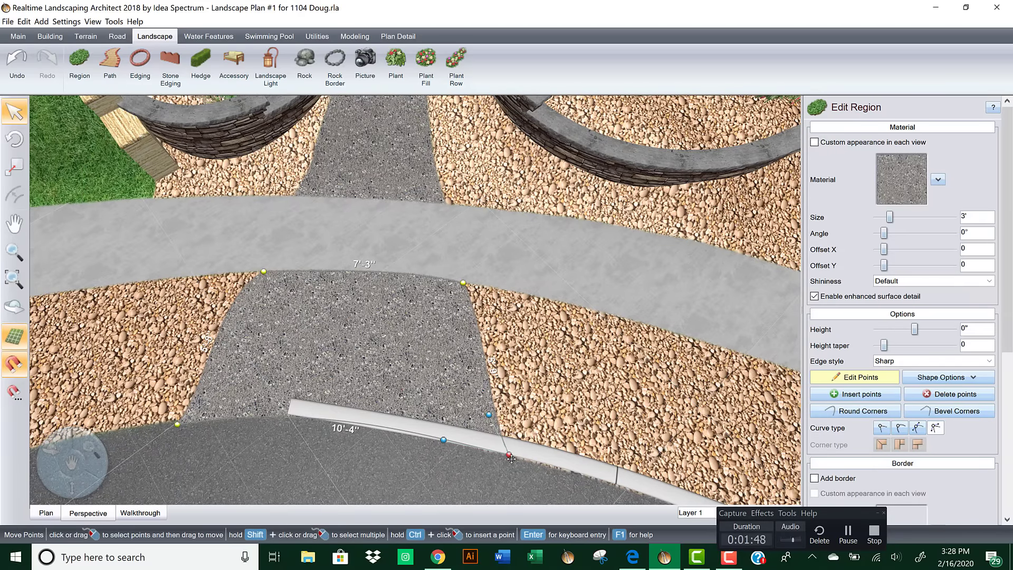
middle_drag(376, 358, 452, 312)
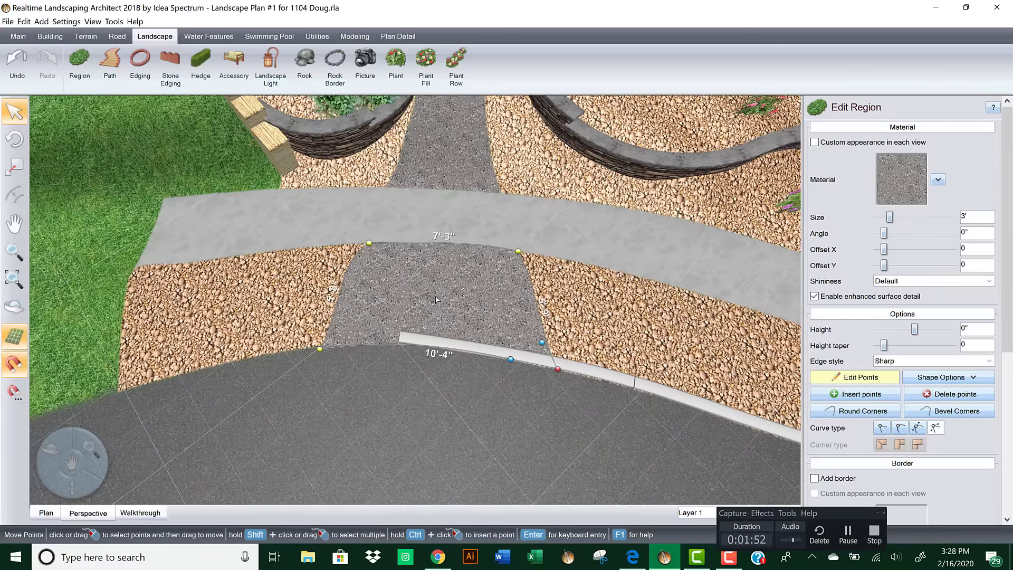
scroll(436, 301, down, 5)
mouse_move(498, 287)
right_down()
mouse_move(483, 250)
mouse_move(511, 246)
mouse_move(532, 259)
mouse_move(510, 287)
right_up()
scroll(482, 293, up, 4)
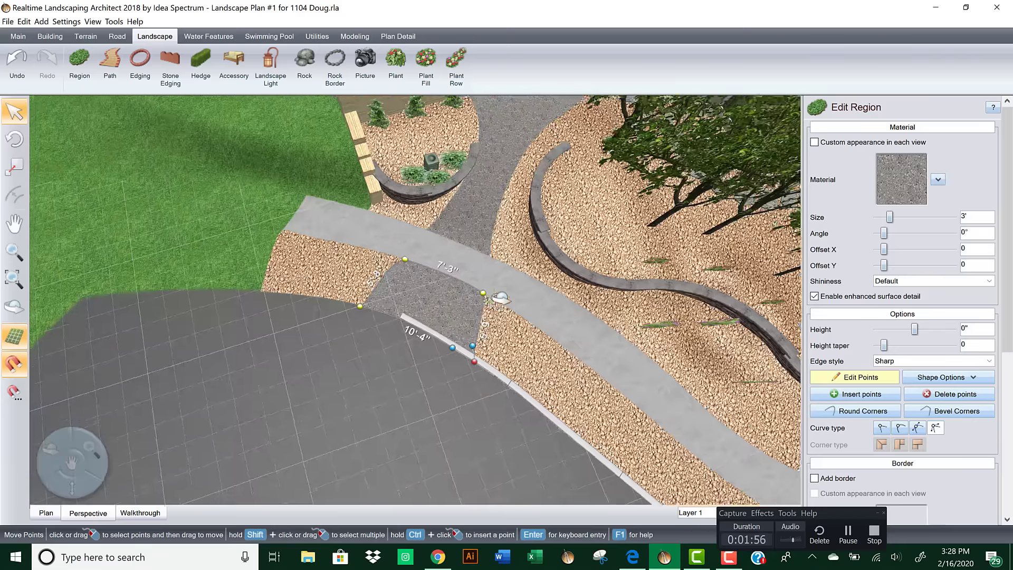
scroll(486, 303, up, 2)
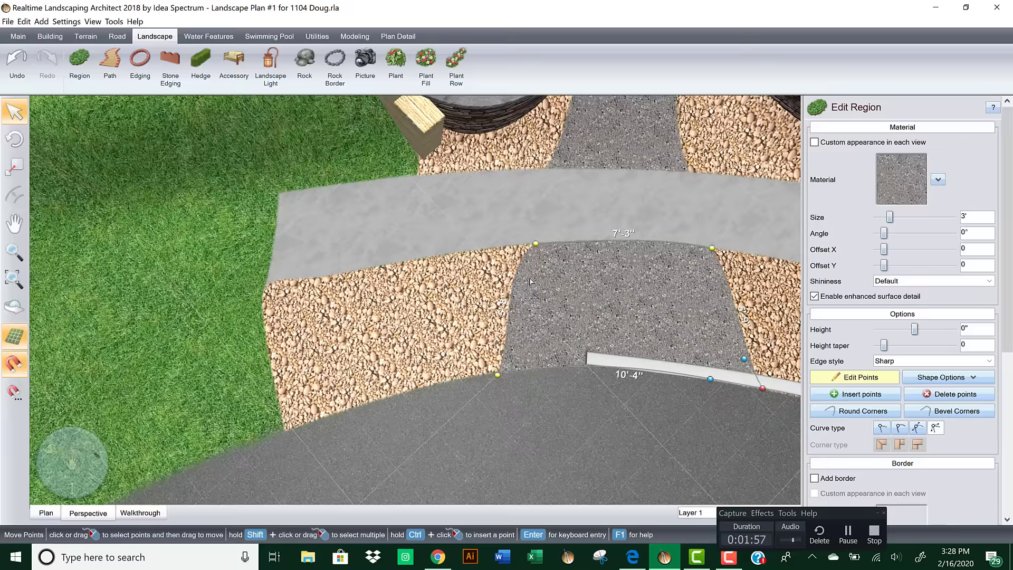
drag(501, 268, 522, 282)
middle_drag(592, 274, 429, 243)
drag(420, 242, 418, 242)
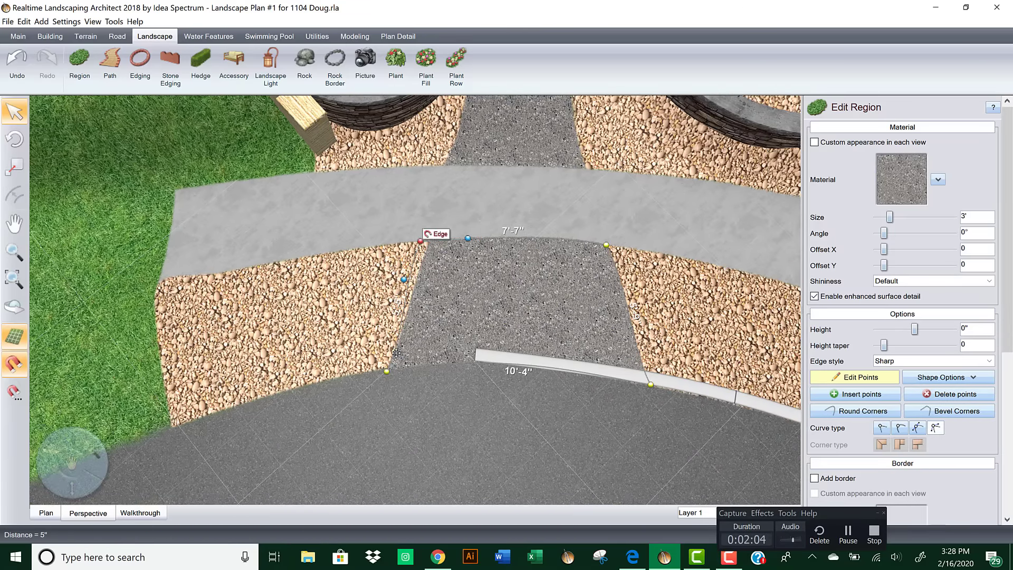
mouse_move(384, 372)
mouse_down()
mouse_move(393, 359)
mouse_move(380, 368)
mouse_up()
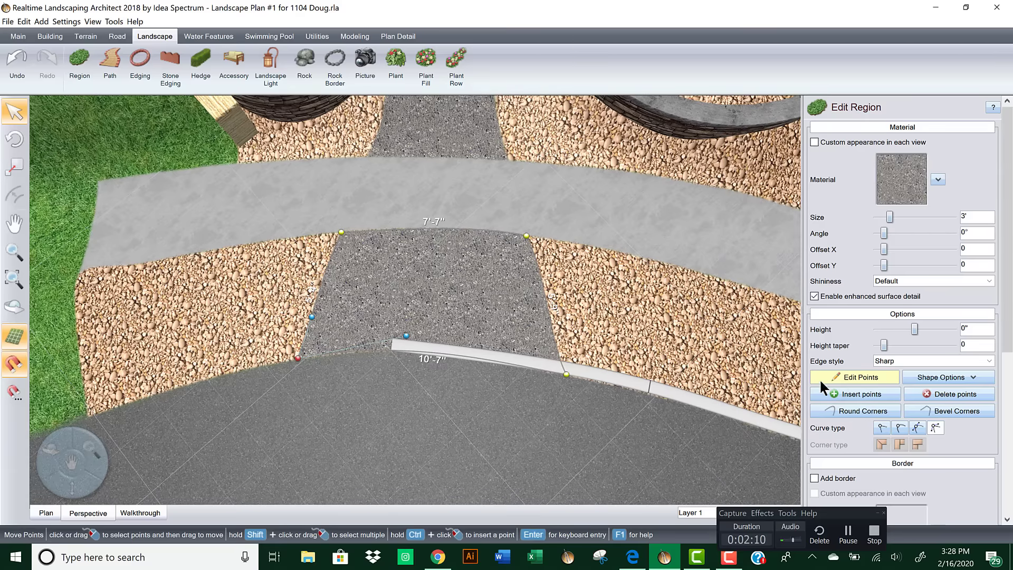
click(822, 370)
Step: Draw a straight plant row along the gravel strip between the sidewalk and curb, from the new path extension toward the brick-edged path
middle_drag(565, 288, 488, 306)
click(456, 66)
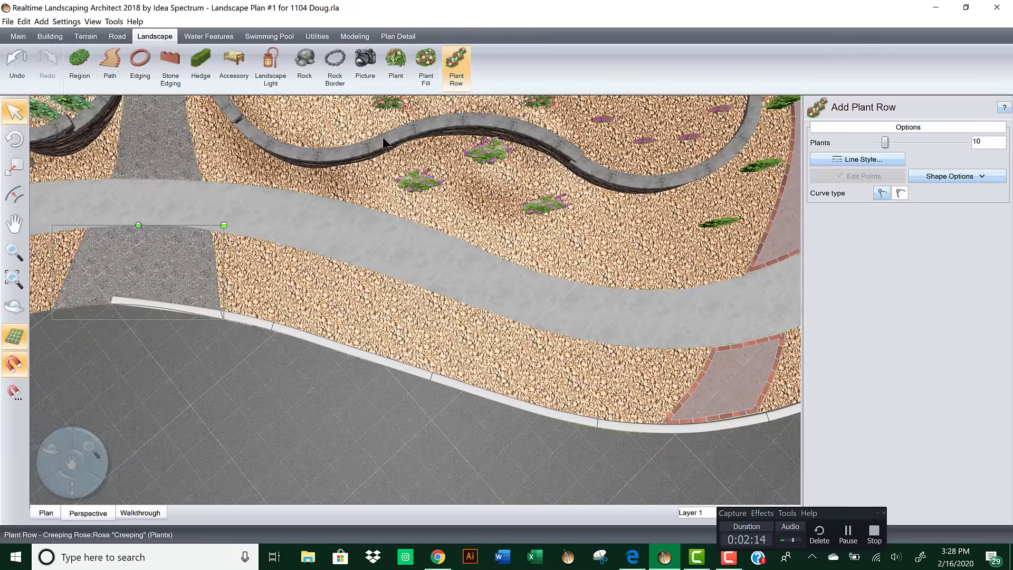
click(268, 280)
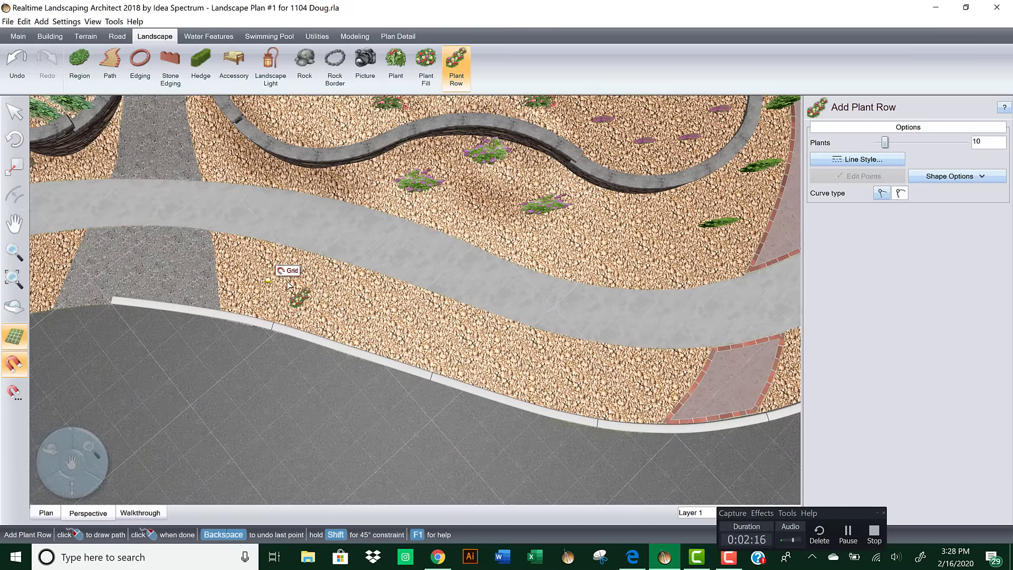
click(624, 382)
right_click(624, 381)
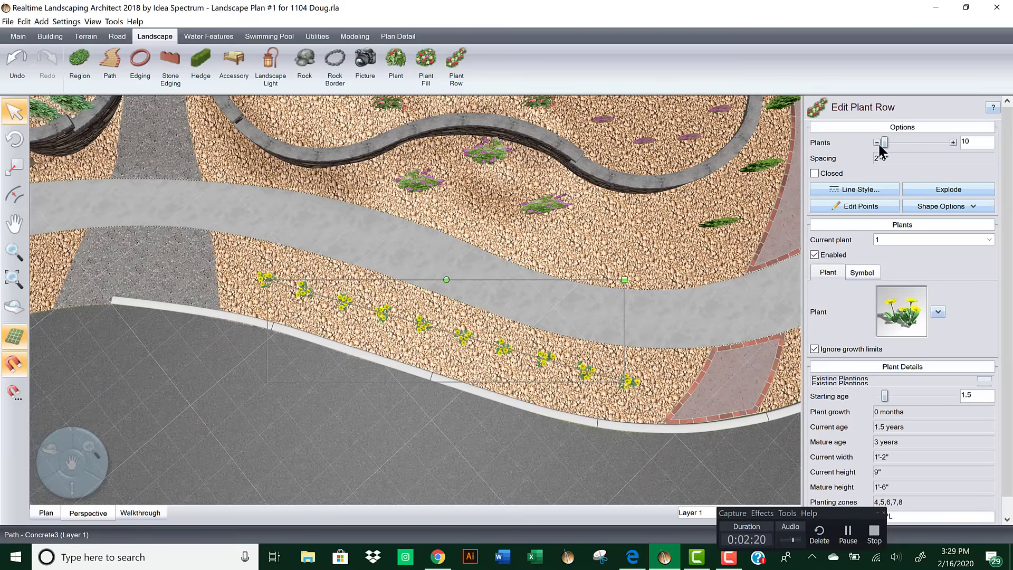
Step: Reduce the gravel strip's plant row to 3 plants
click(877, 143)
click(877, 142)
click(876, 143)
click(877, 143)
click(877, 143)
click(877, 143)
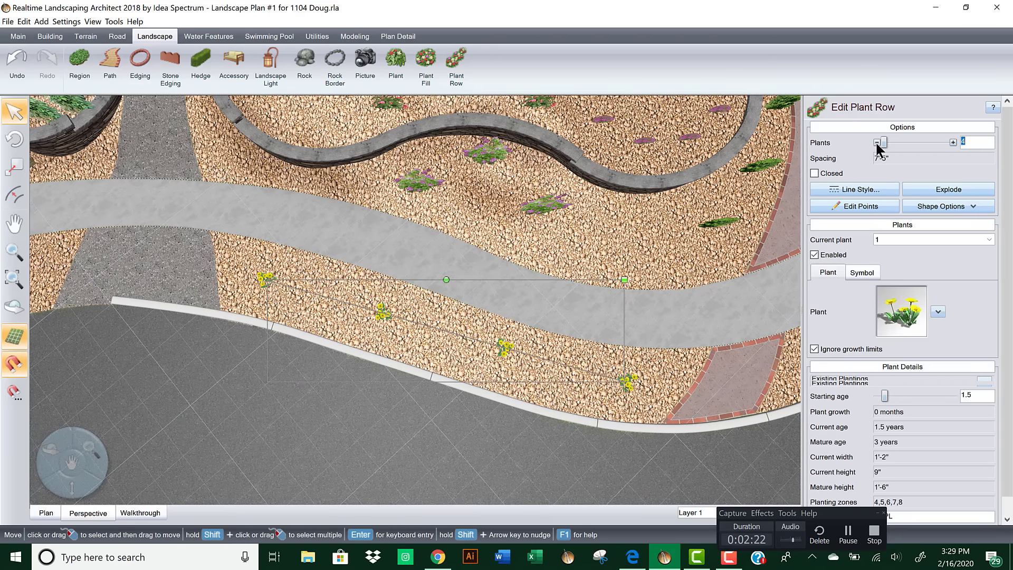
click(876, 143)
Step: Change the row's plant to Red Yucca from the favorite plant pictures
click(913, 322)
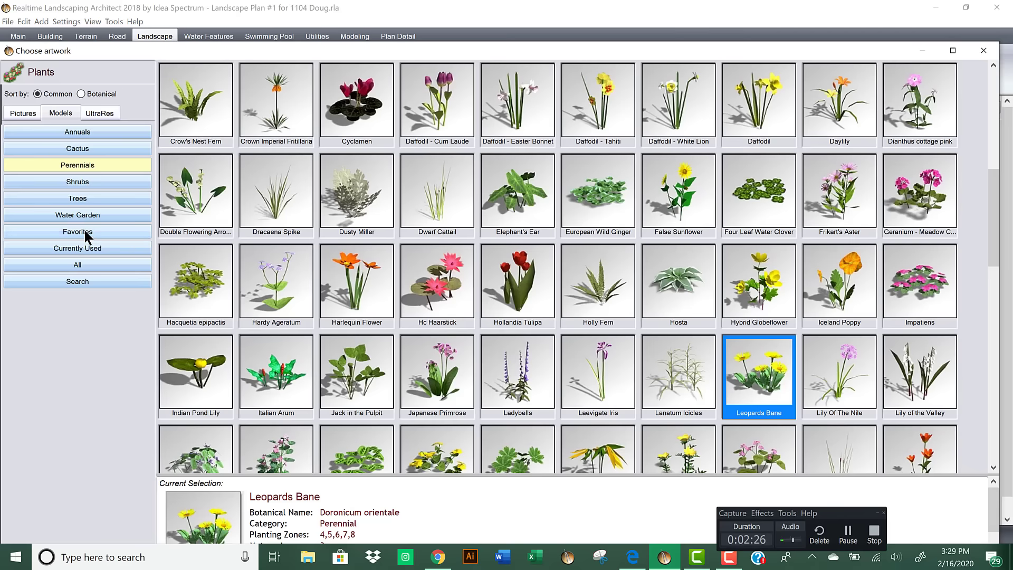
click(85, 230)
click(13, 113)
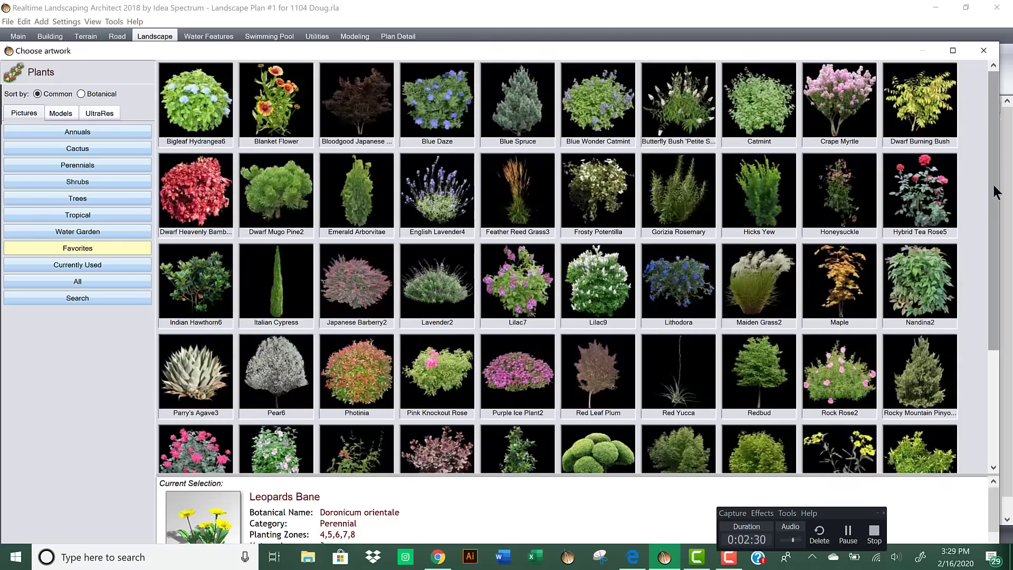
scroll(686, 295, down, 3)
click(687, 291)
click(687, 291)
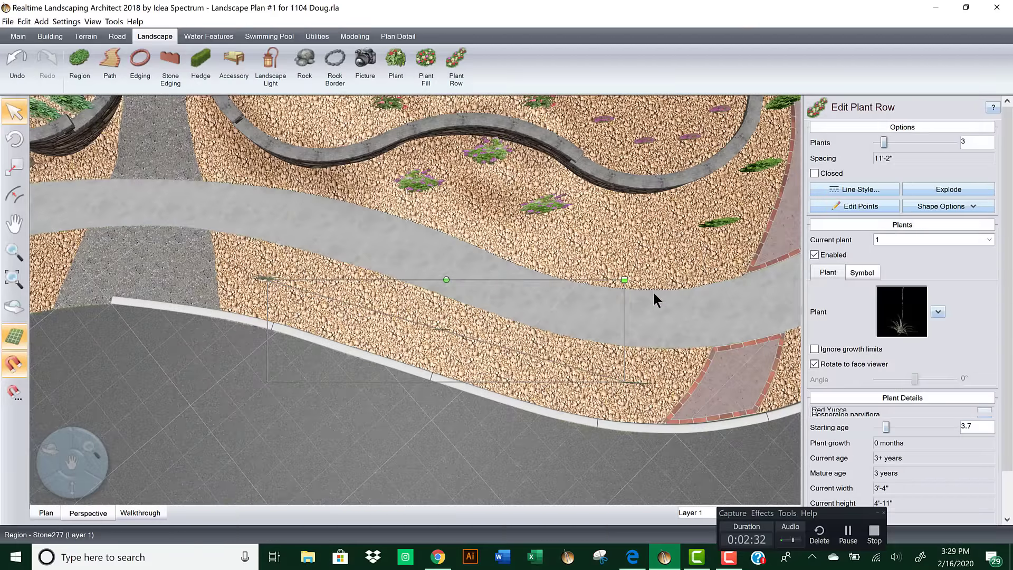
Step: Draw a three-point plant row in the gravel behind the curved end of the retaining wall and set it to 3 plants
scroll(528, 296, down, 5)
middle_drag(534, 274, 387, 254)
click(456, 63)
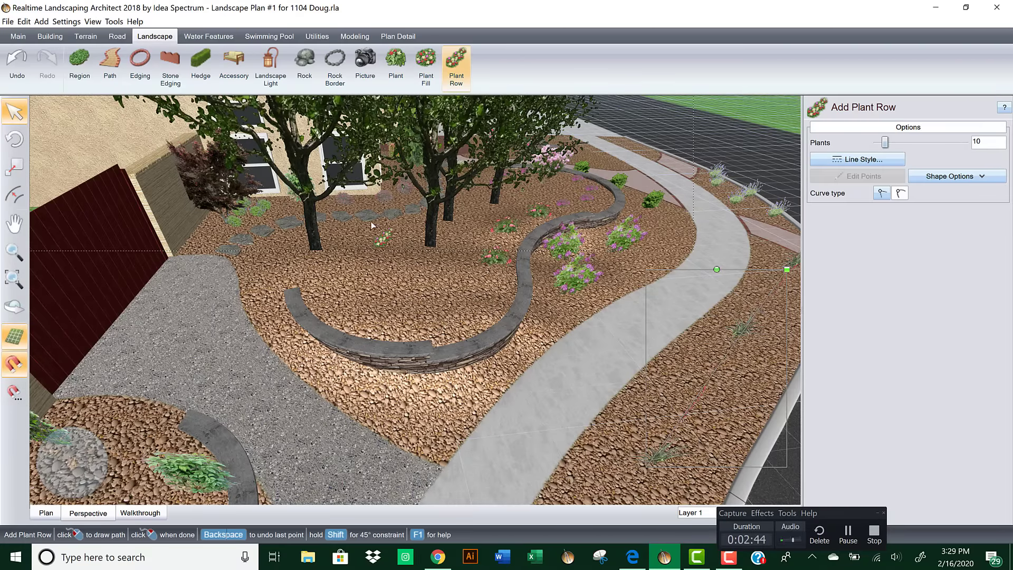
click(374, 267)
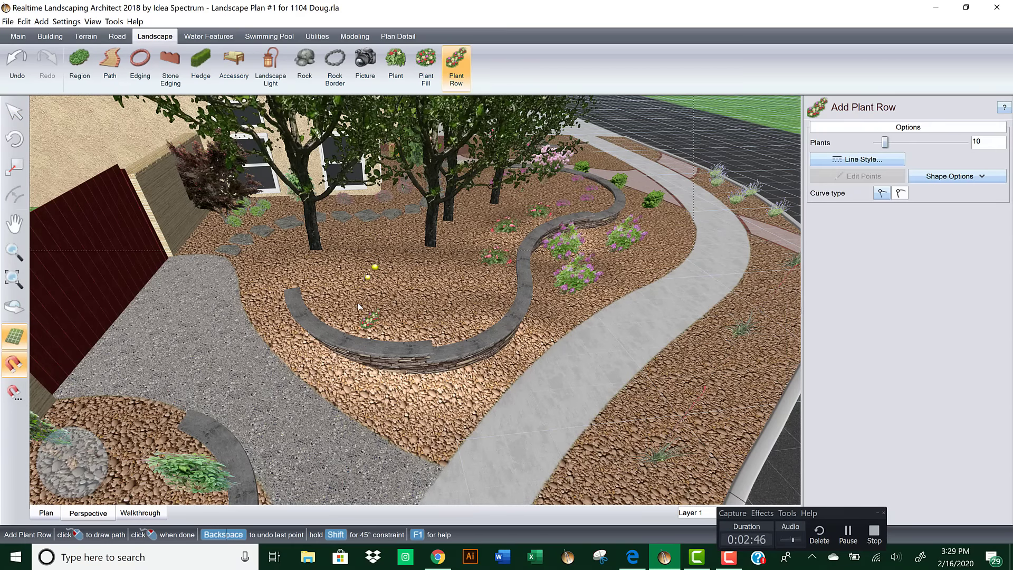
click(356, 303)
right_click(431, 302)
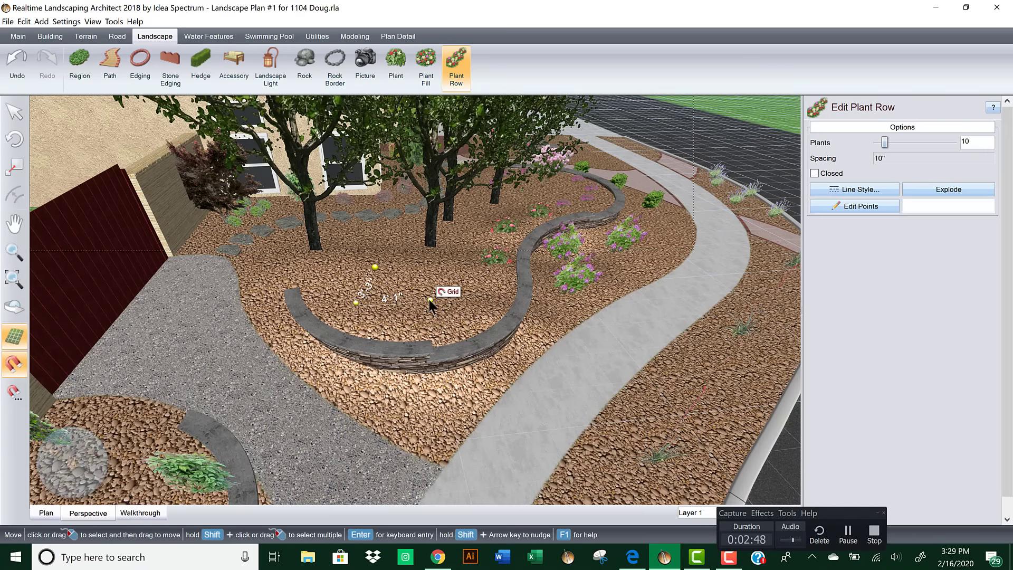
double_click(975, 142)
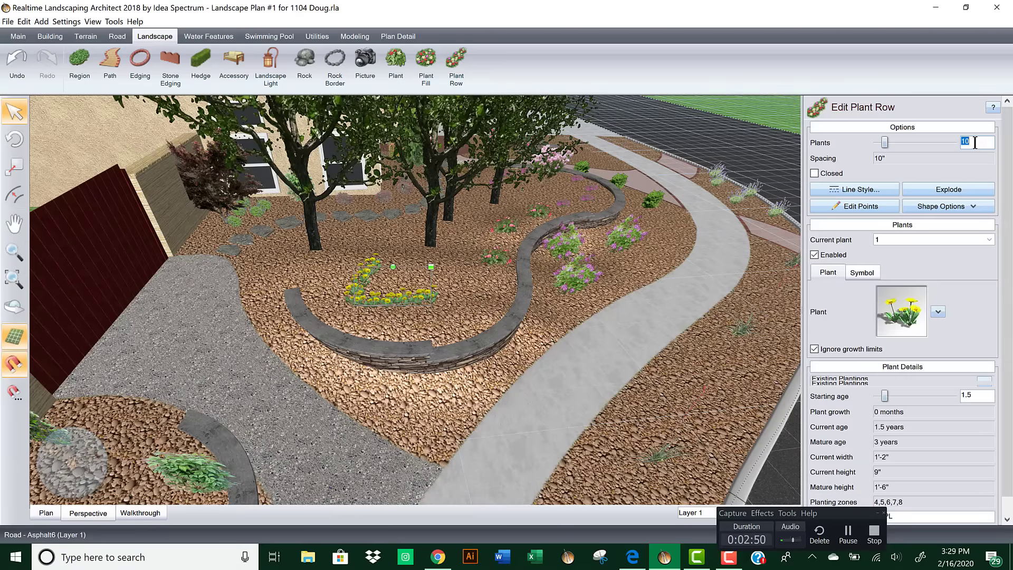
key(Return)
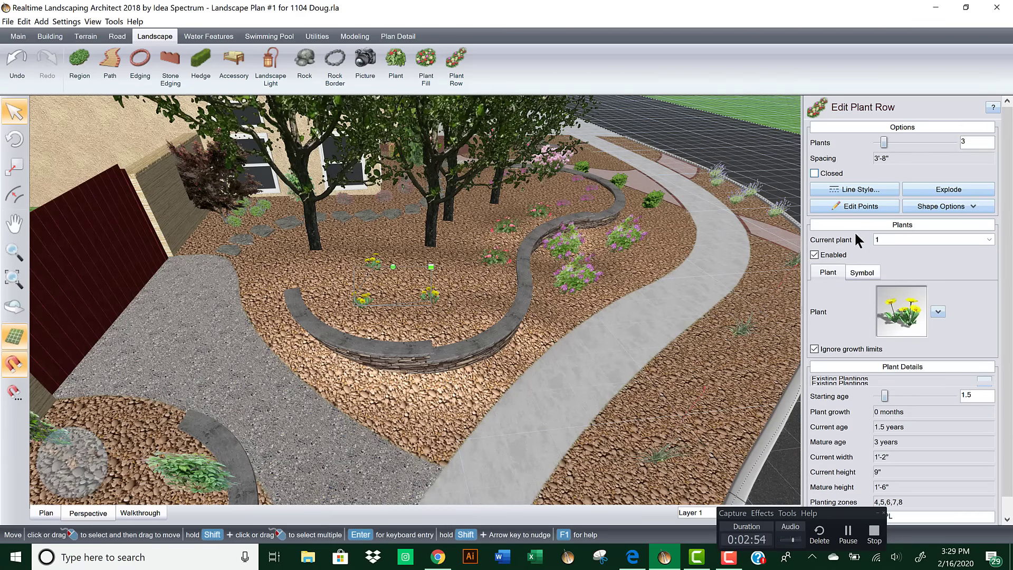
Step: Change the plant of the row behind the wall to Indian Hawthorn6 from the favorite plant pictures
click(891, 303)
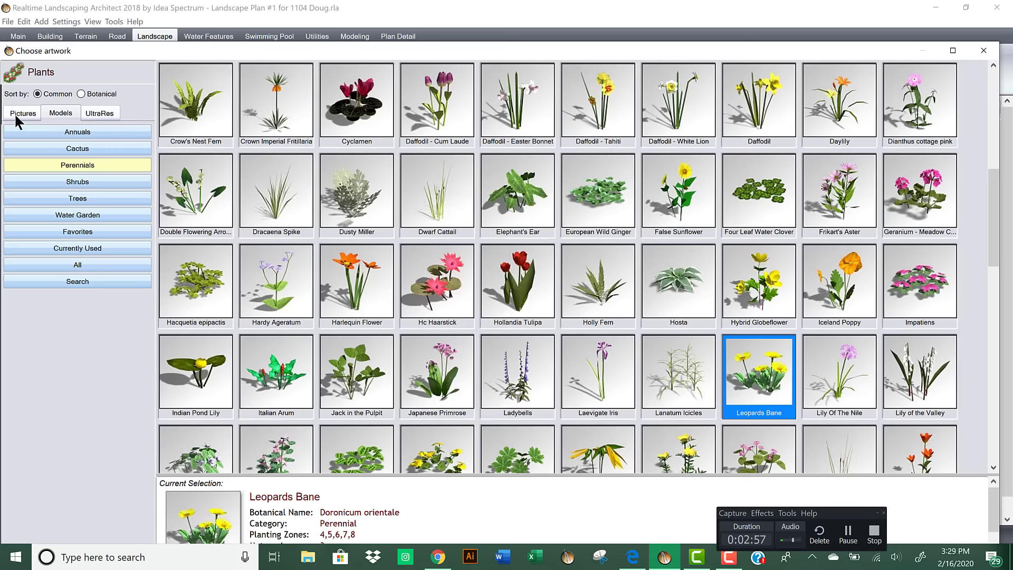
click(19, 113)
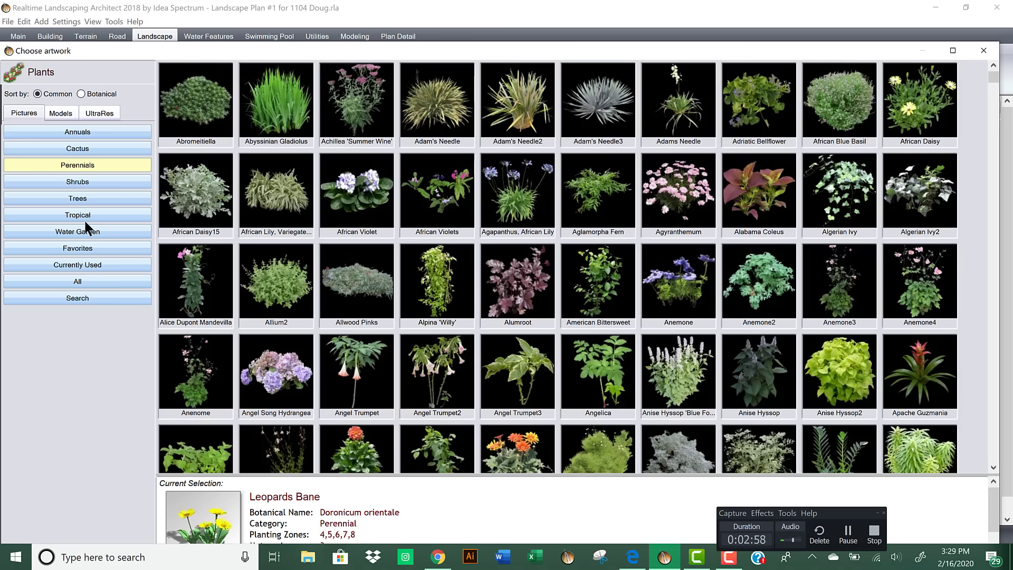
click(96, 248)
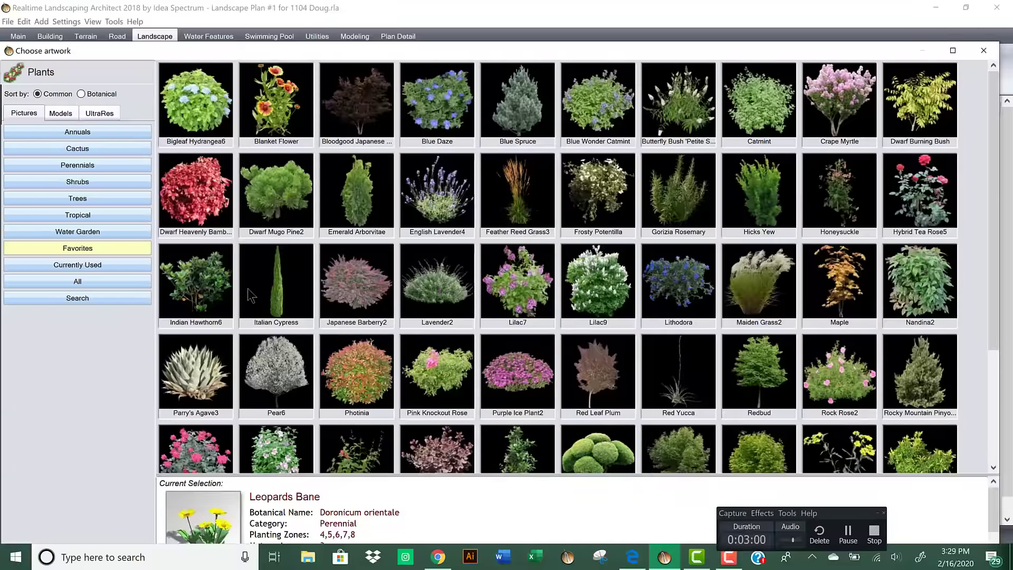
double_click(201, 289)
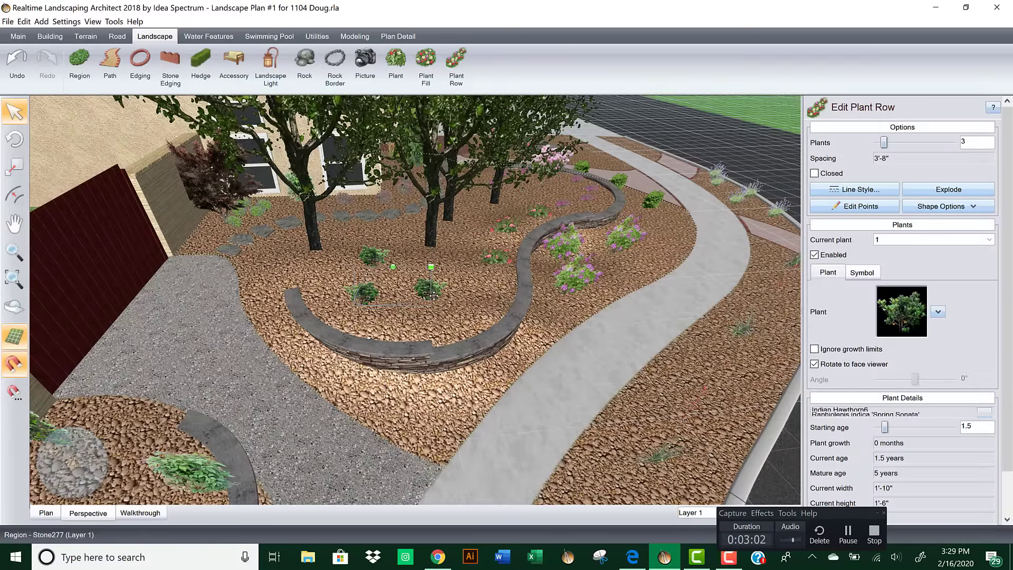
Step: Draw a plant row around the outside of the retaining wall's curved end, beside the path and sidewalk, and set it to 3 plants
right_drag(412, 296, 465, 59)
click(464, 60)
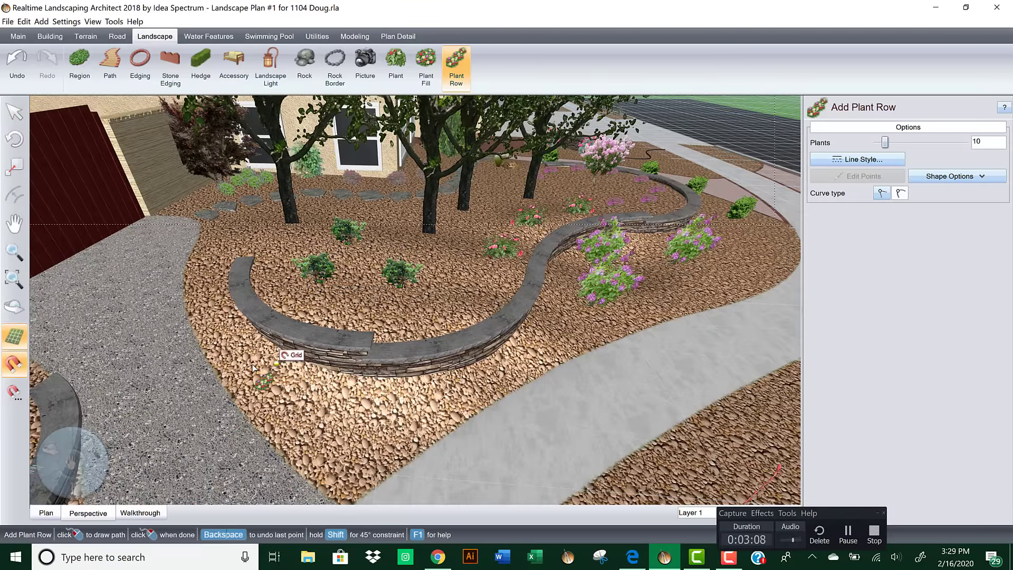
click(330, 437)
click(385, 422)
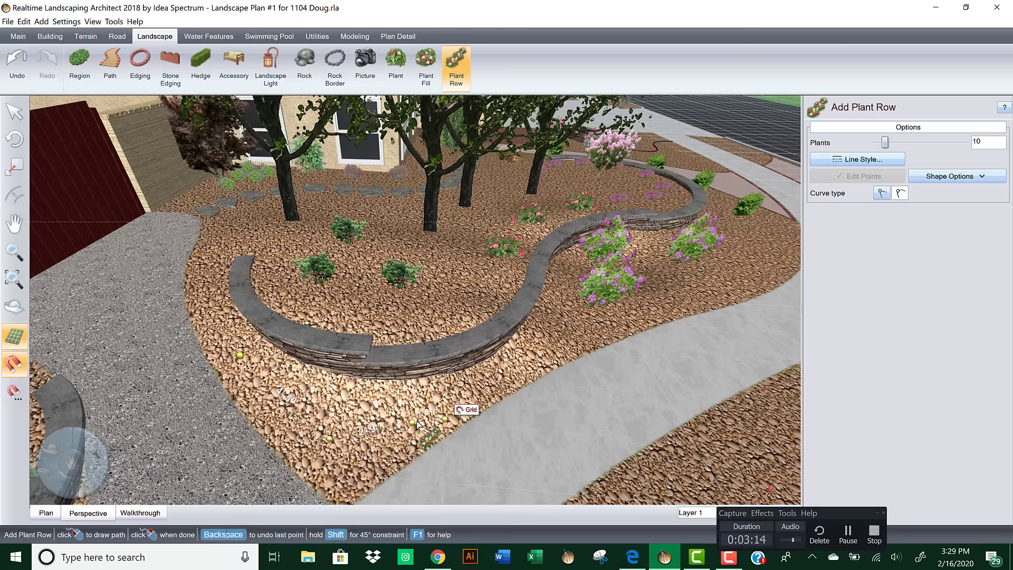
right_click(414, 422)
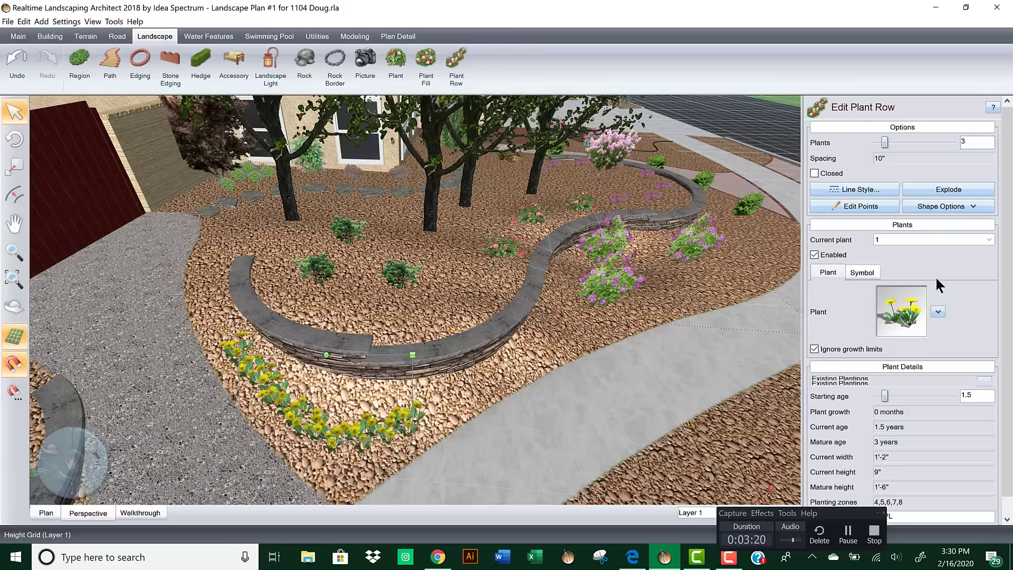
click(903, 272)
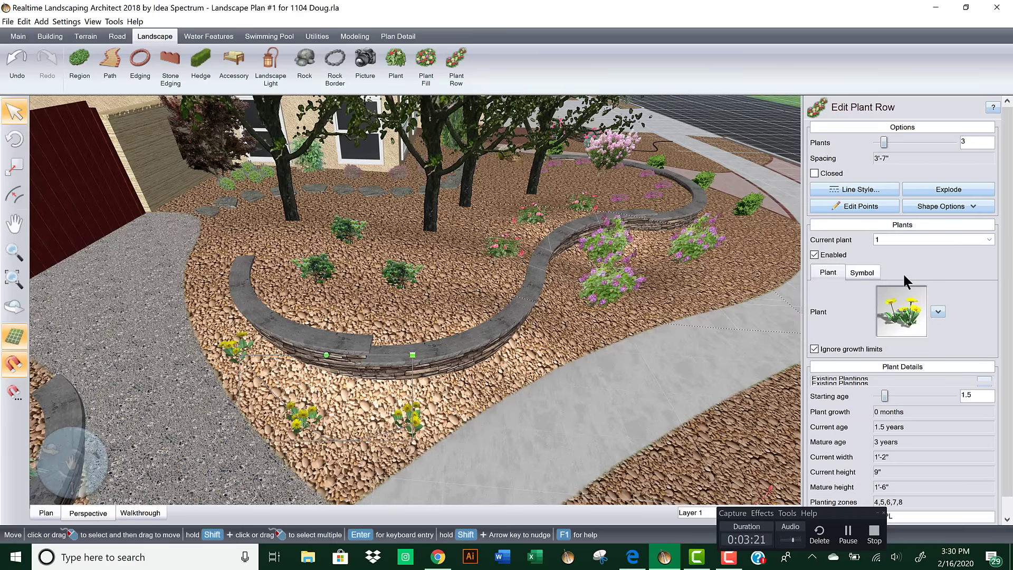
Step: Search the plant pictures for creeping plants and assign Tom Thumb Creeping Cotoneaster to the row outside the wall
click(883, 316)
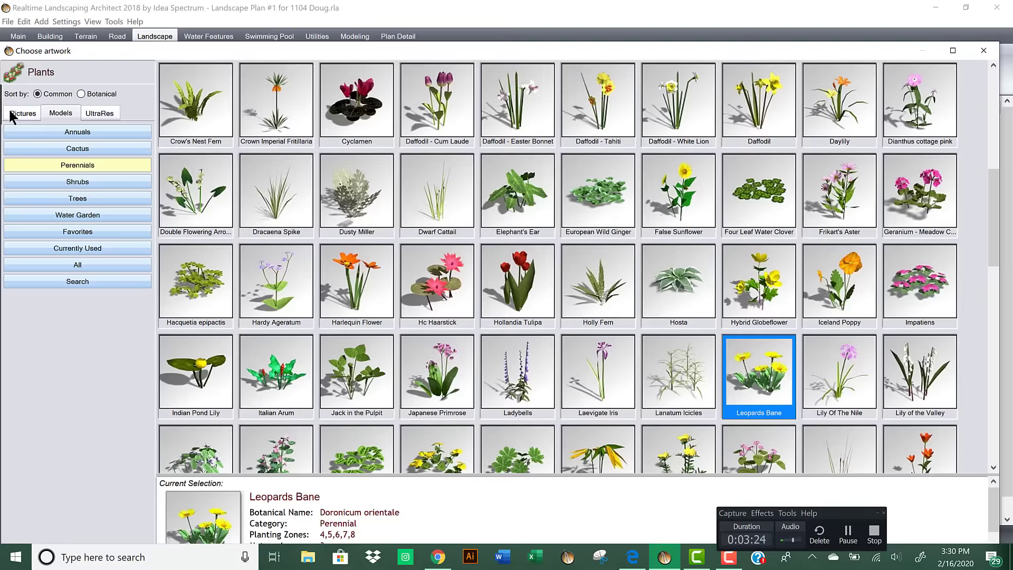
click(15, 113)
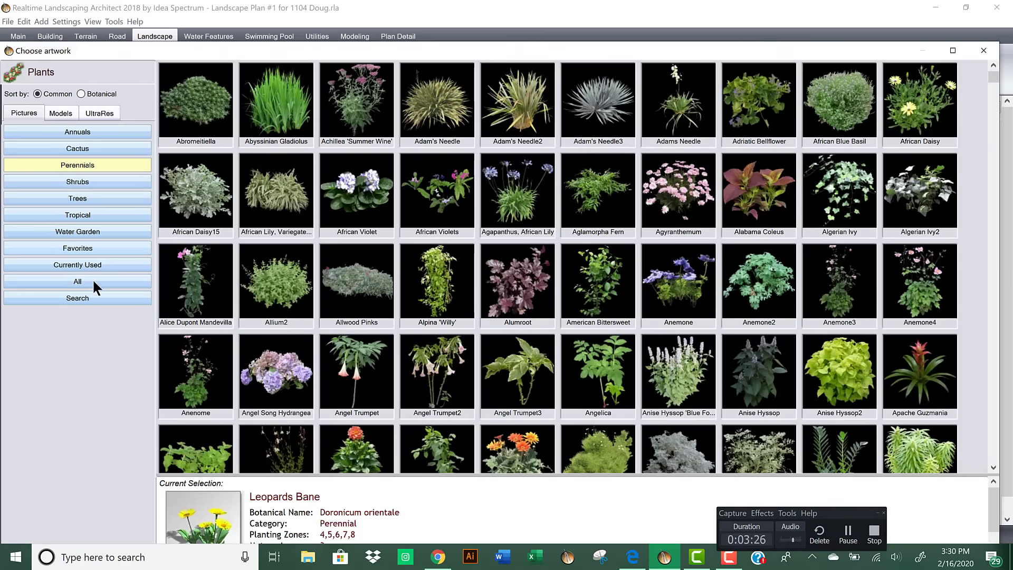
click(94, 298)
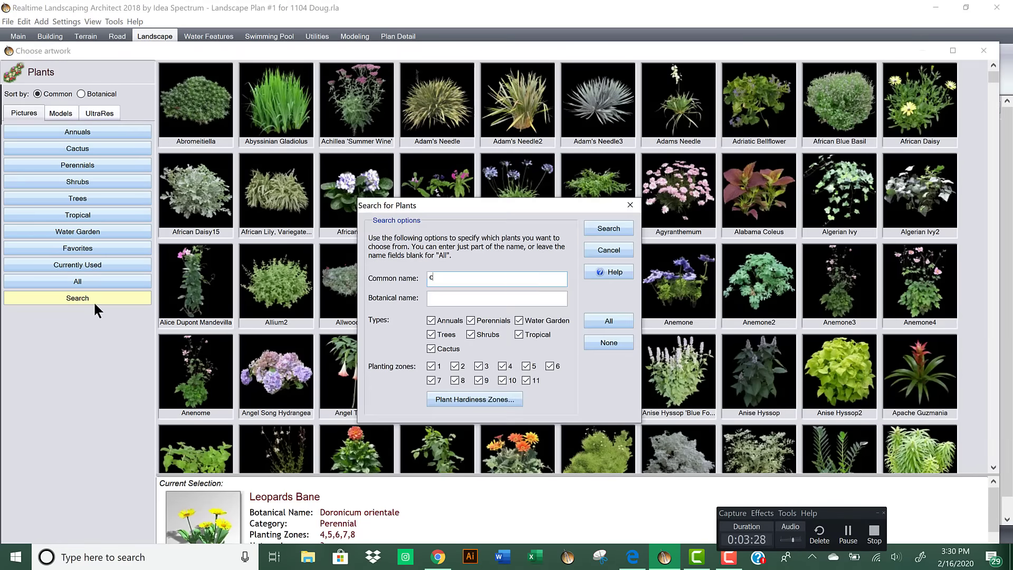
key(Return)
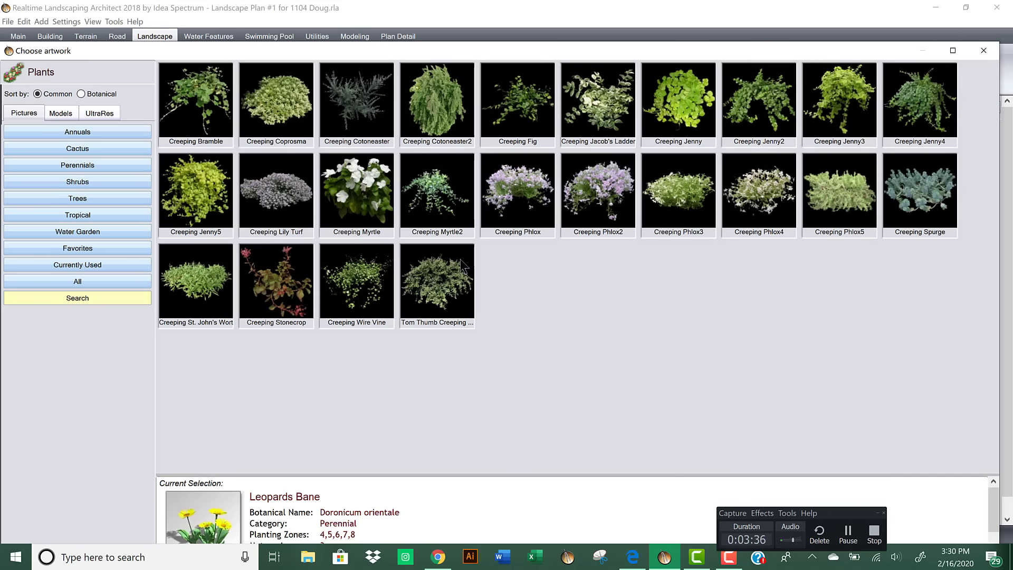
double_click(429, 276)
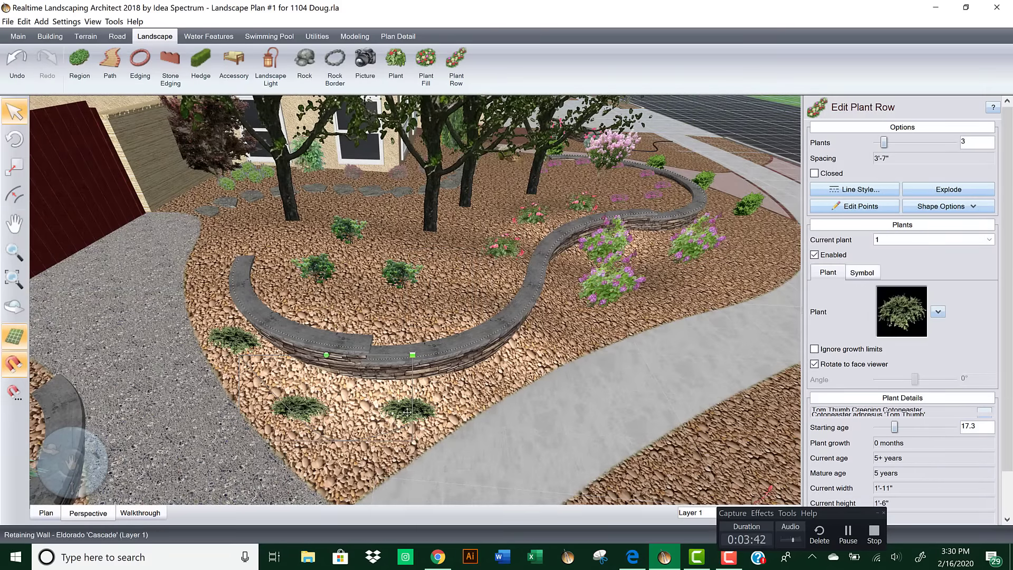
Step: Inspect the new plantings around the retaining wall in perspective and in a close-up plan view
middle_drag(394, 385, 395, 378)
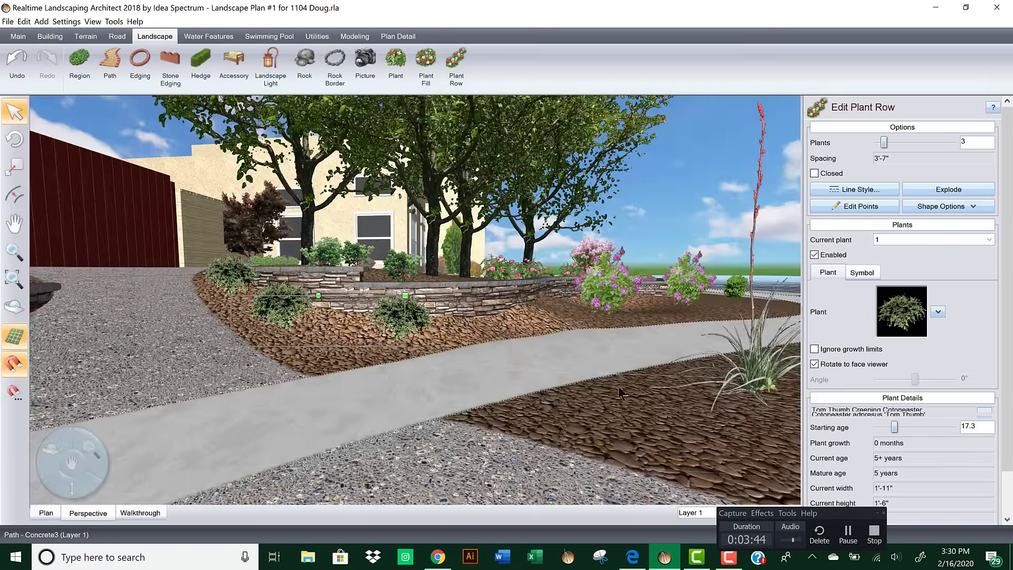
middle_drag(464, 384, 343, 353)
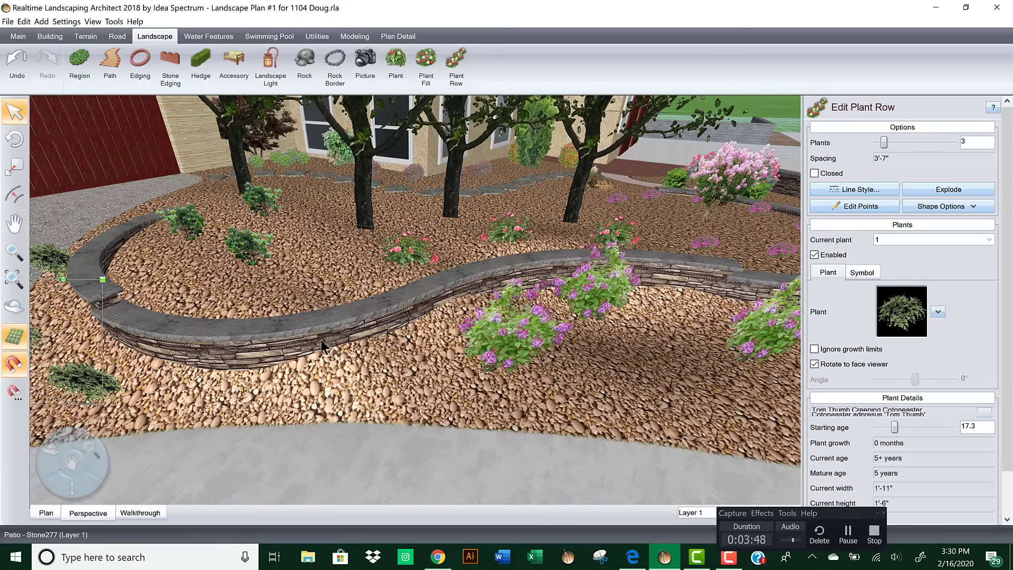
click(46, 512)
scroll(454, 308, up, 3)
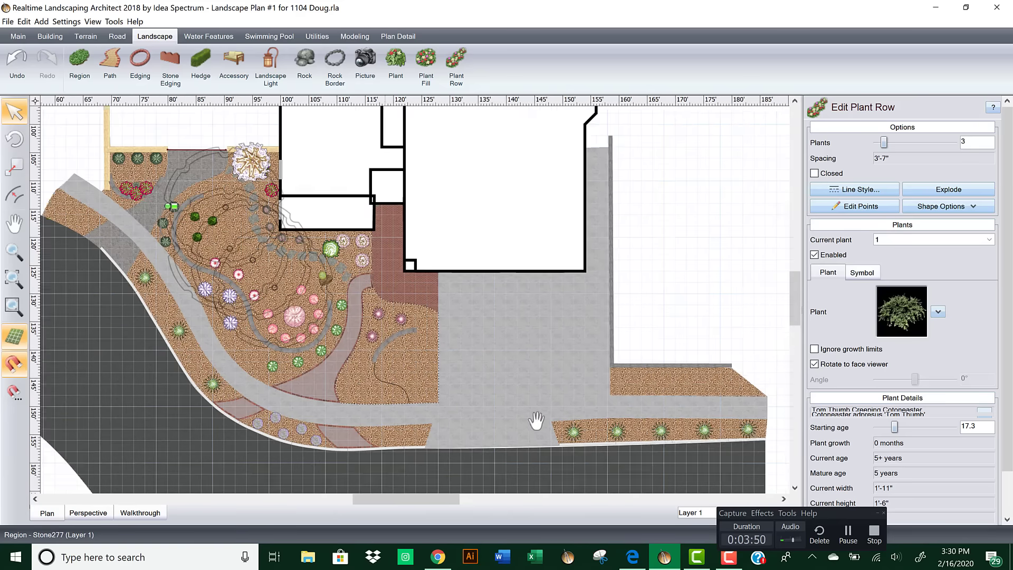
scroll(454, 309, up, 5)
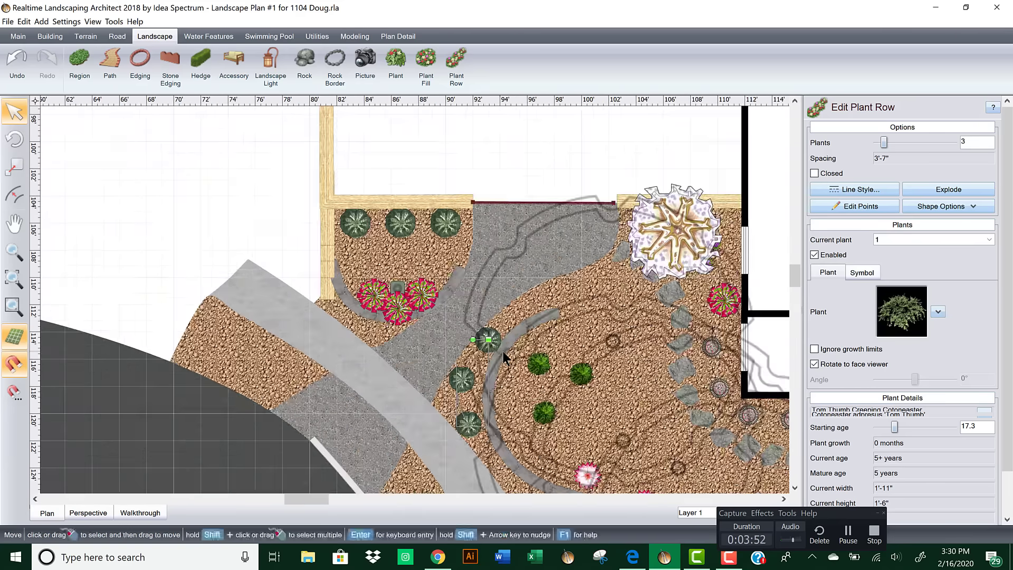
Step: Replace the default symbol of the Tom Thumb Creeping Cotoneaster row with PlantSymbol02_M04V from the Artistic (Vibrant) plant symbols
scroll(524, 248, up, 4)
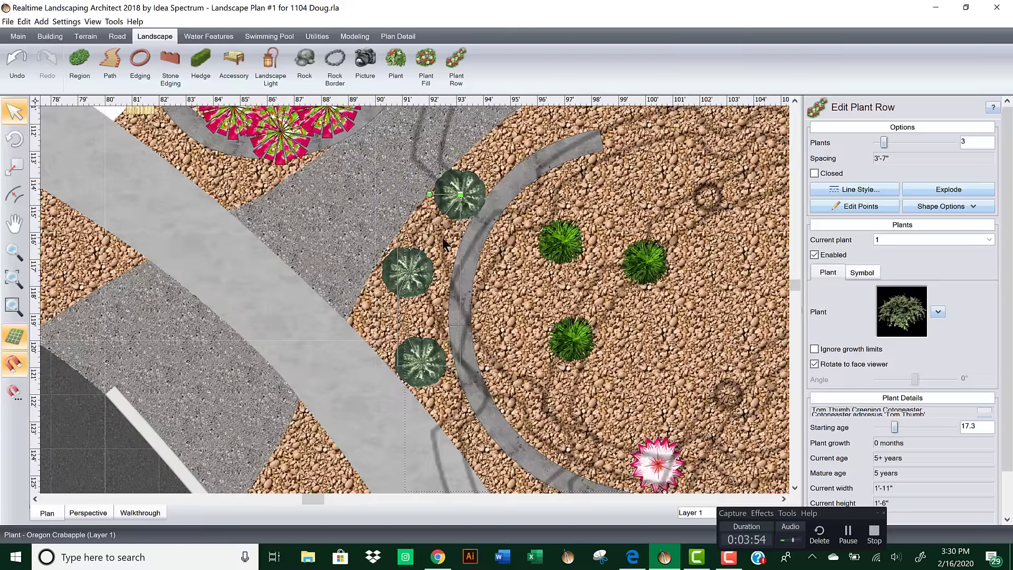
click(860, 271)
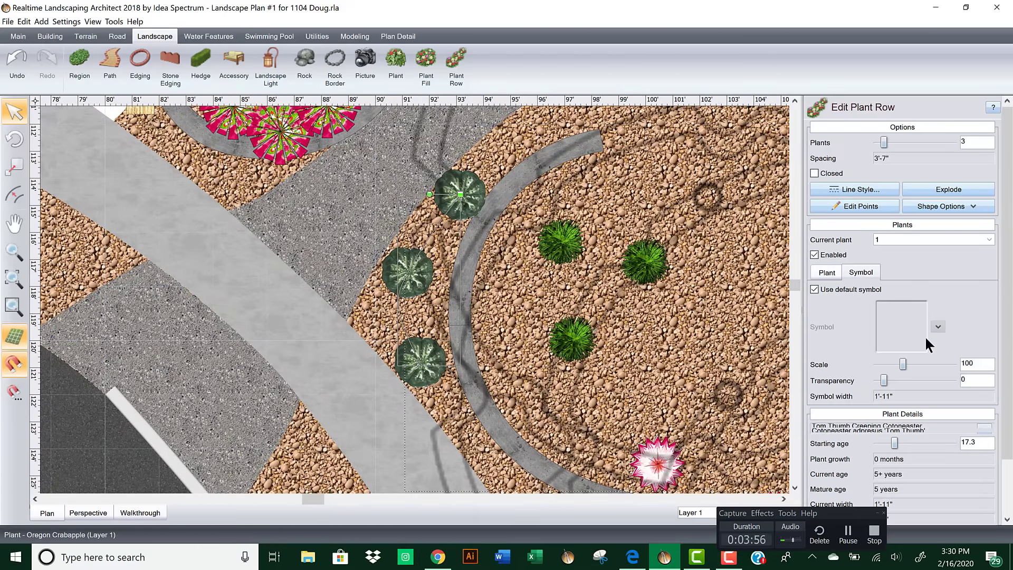
click(814, 290)
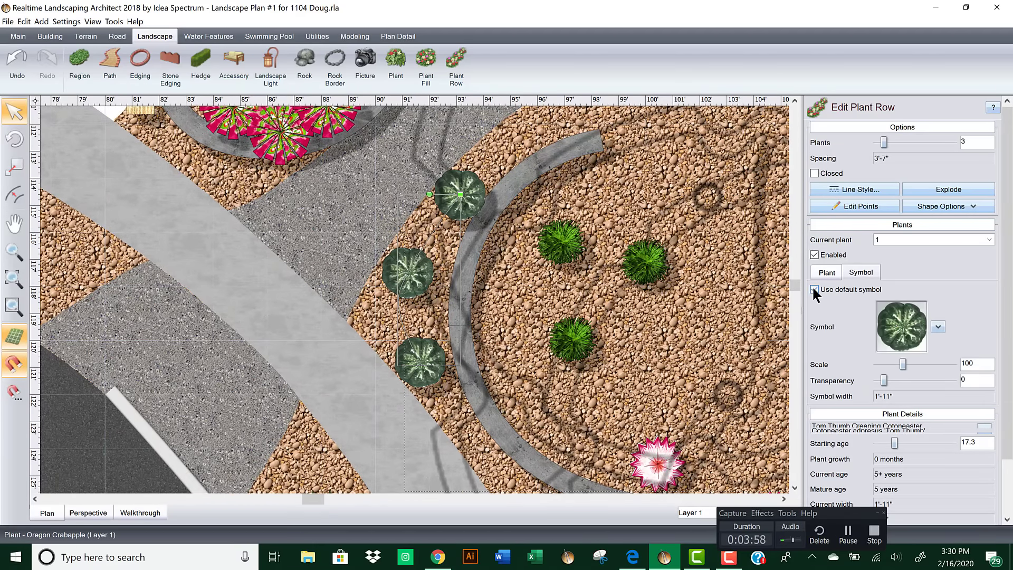
click(908, 324)
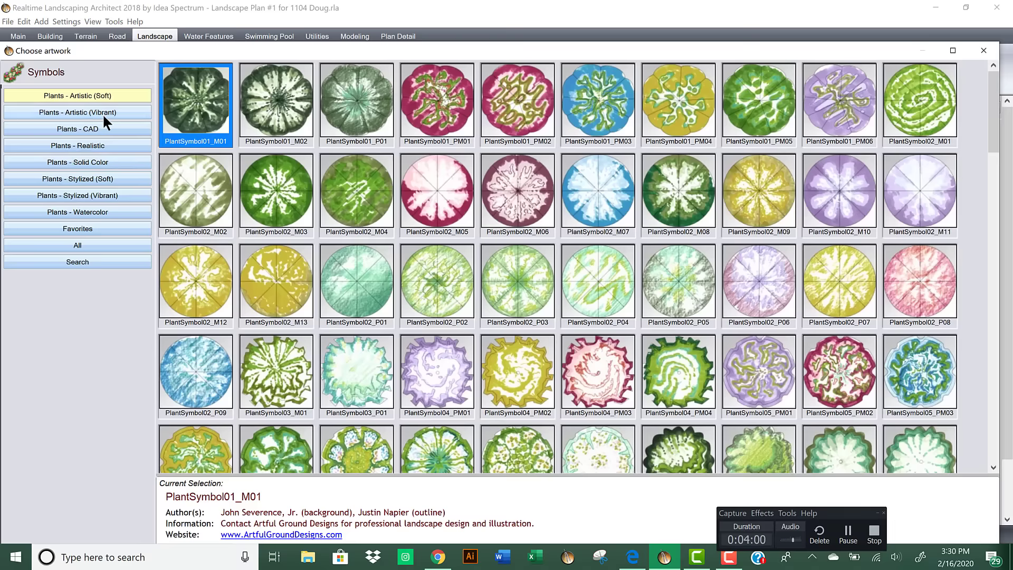
click(102, 112)
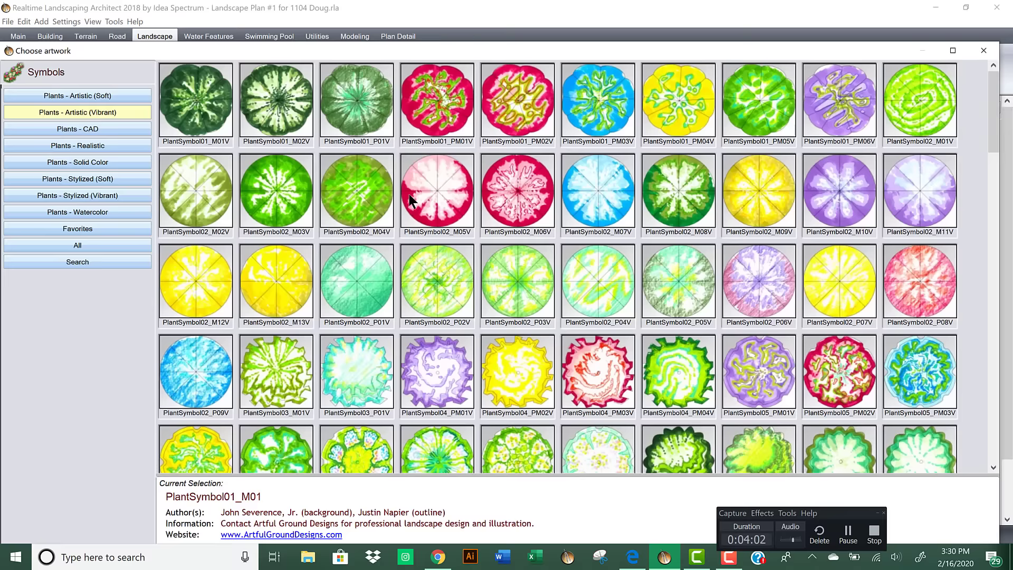
double_click(357, 194)
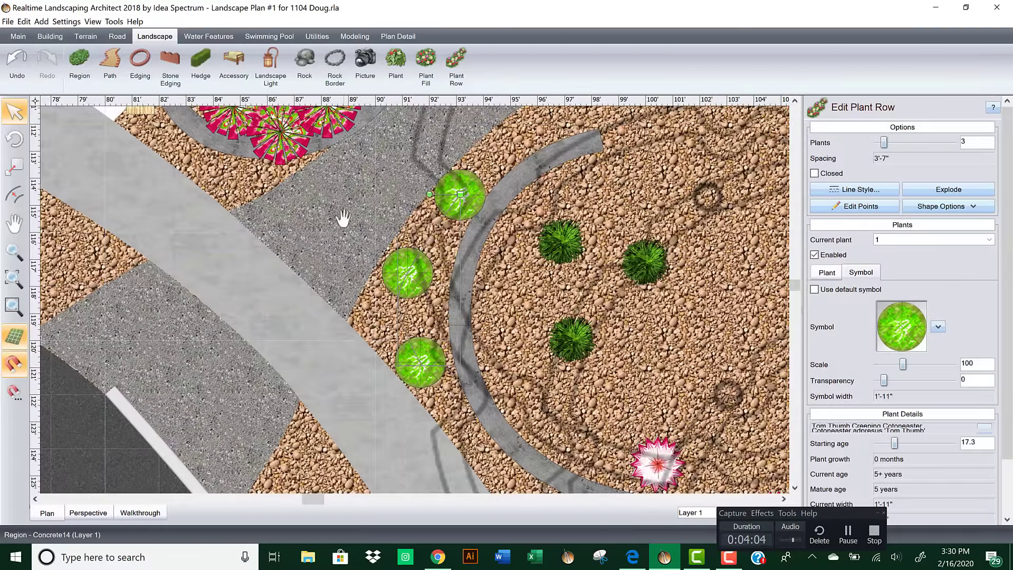
Step: Replace the default symbol of the Star Jasmine row along the house wall with PlantSymbol03_M01V from the Artistic (Vibrant) plant symbols
scroll(363, 300, up, 3)
scroll(363, 257, up, 3)
click(316, 203)
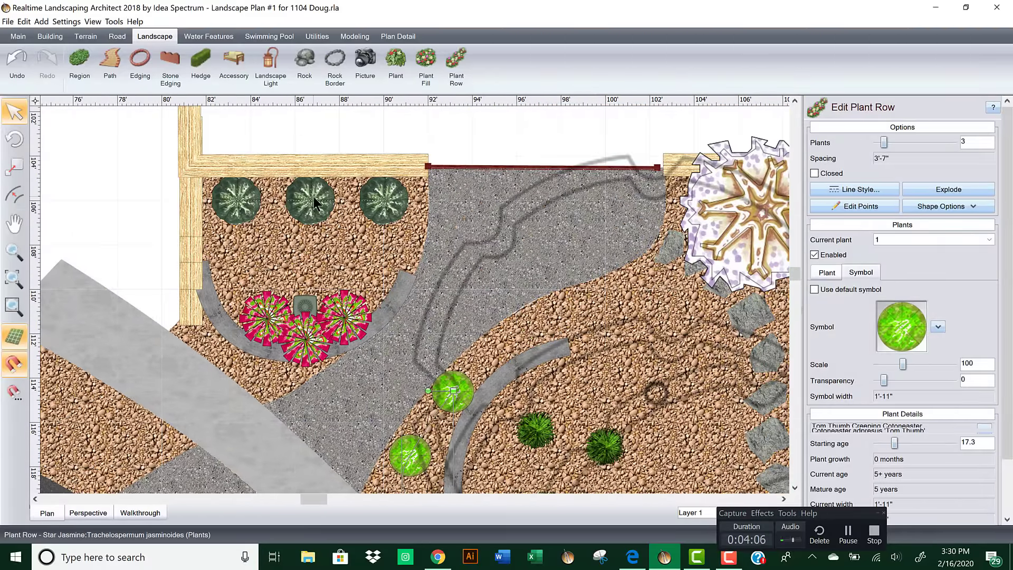
click(827, 273)
click(859, 272)
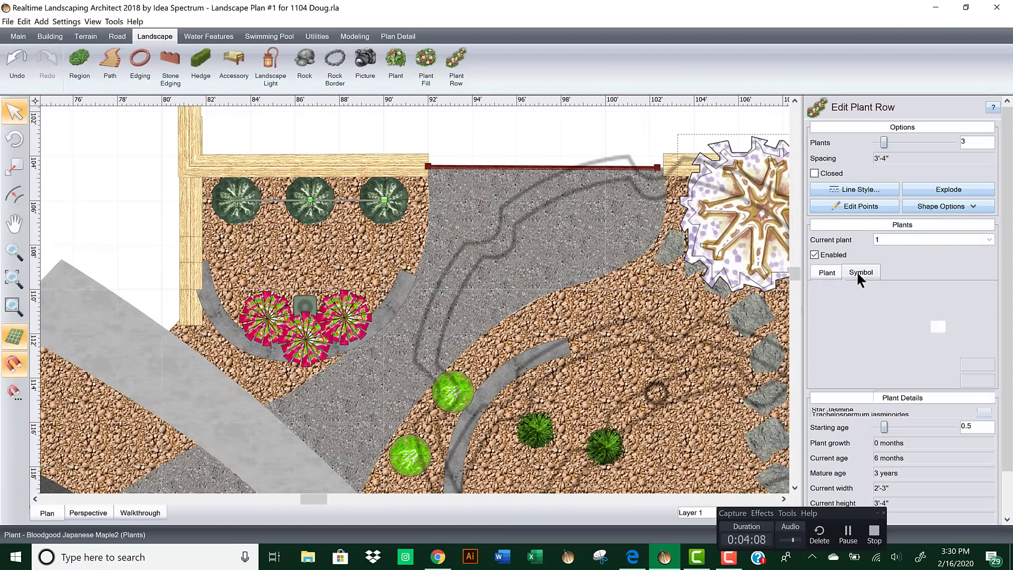
click(814, 289)
click(901, 323)
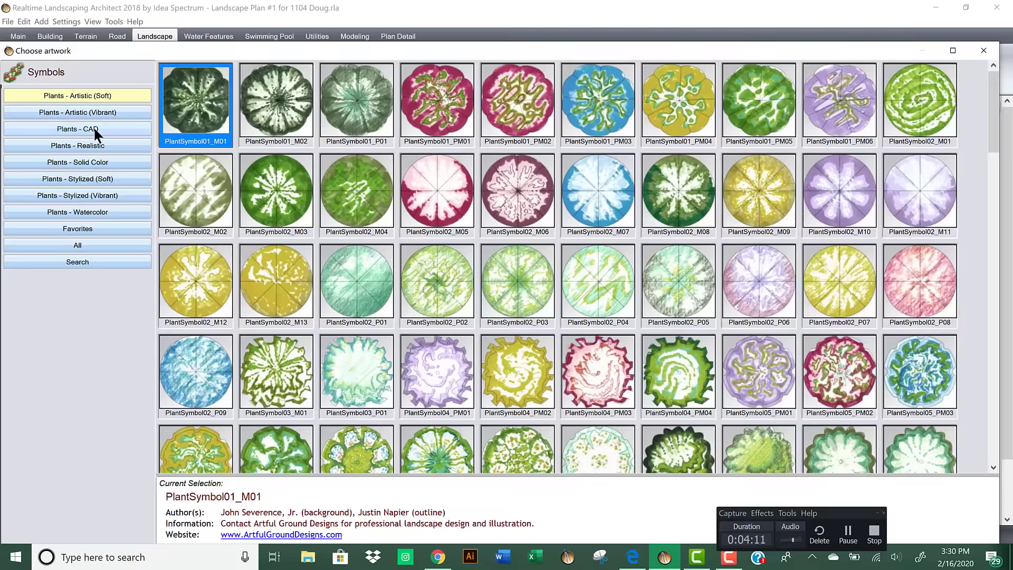
click(93, 128)
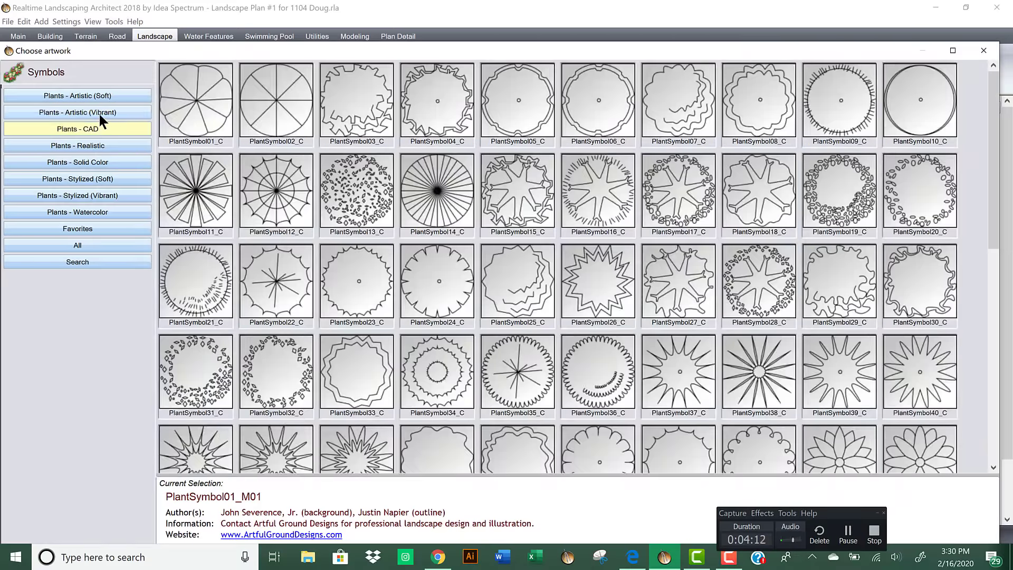
click(100, 112)
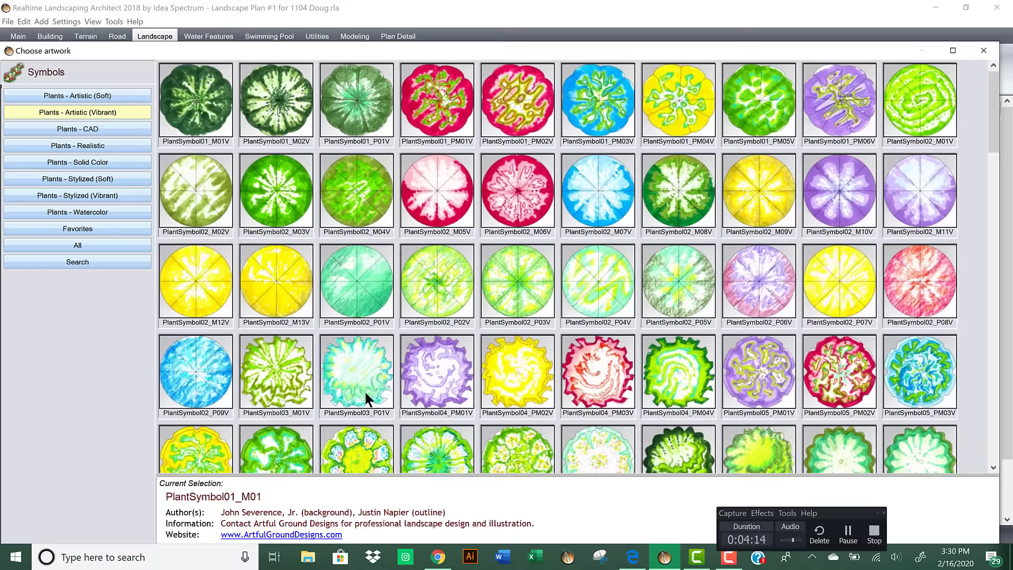
double_click(272, 366)
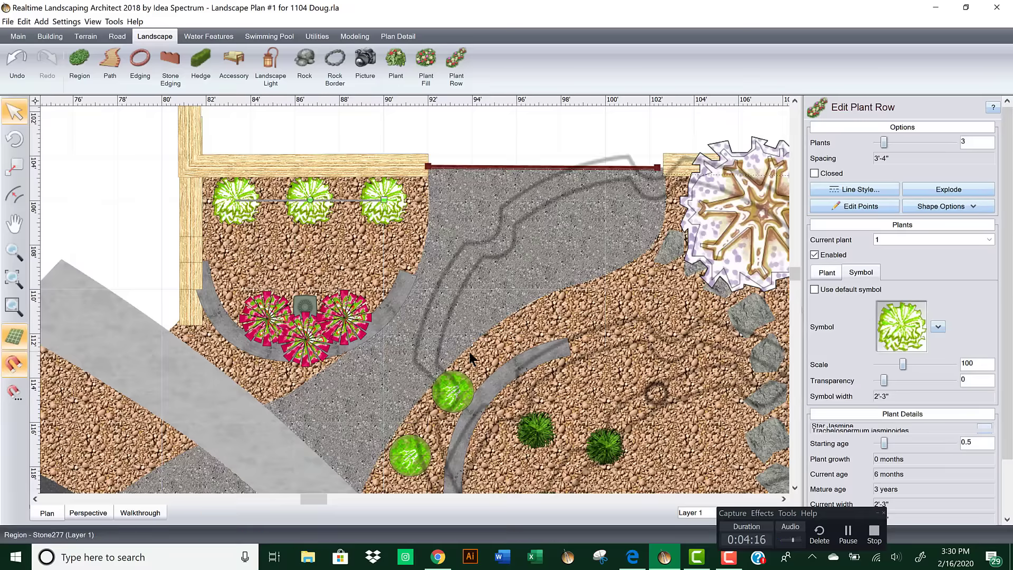
Step: Delete the thin rubber stone edging that runs from the address wall beside the driveway down to the sidewalk
middle_drag(469, 351, 350, 133)
middle_drag(480, 230, 447, 117)
middle_drag(508, 284, 374, 340)
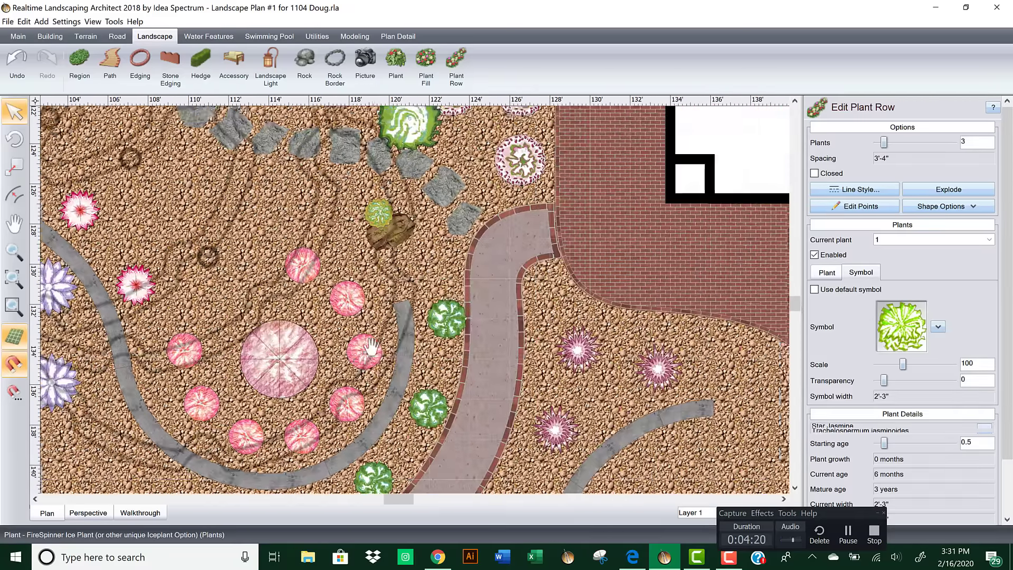
scroll(385, 345, down, 1)
scroll(467, 299, down, 1)
middle_drag(468, 300, 586, 204)
middle_drag(522, 280, 388, 191)
scroll(401, 203, down, 2)
middle_drag(459, 268, 406, 231)
scroll(470, 274, down, 2)
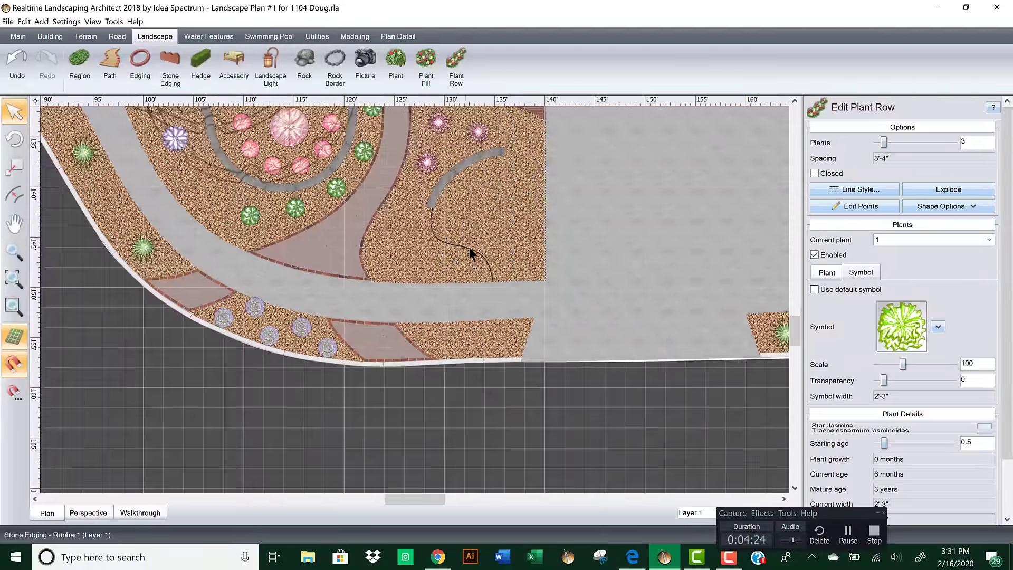
scroll(470, 247, up, 3)
click(479, 235)
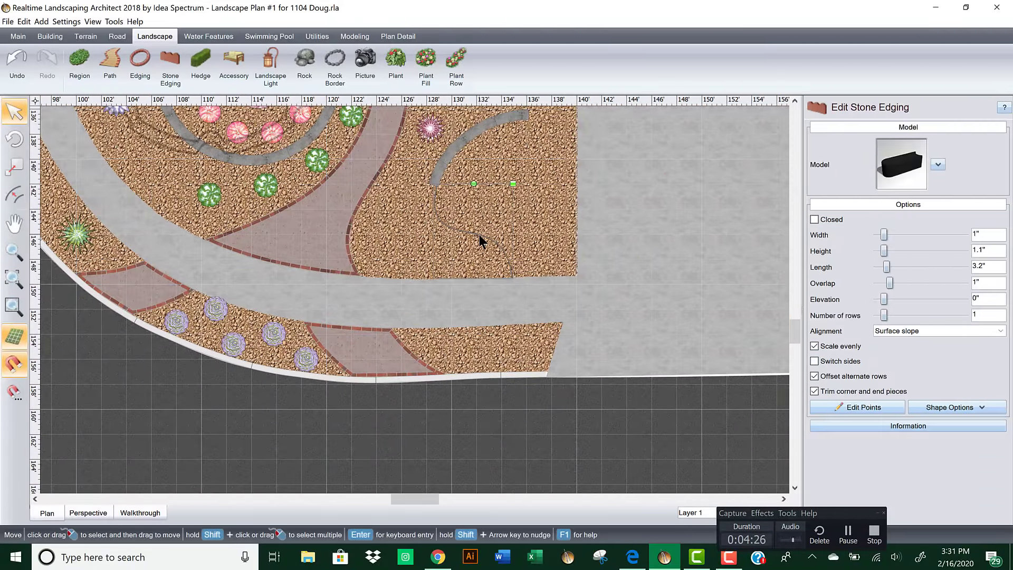
key(Delete)
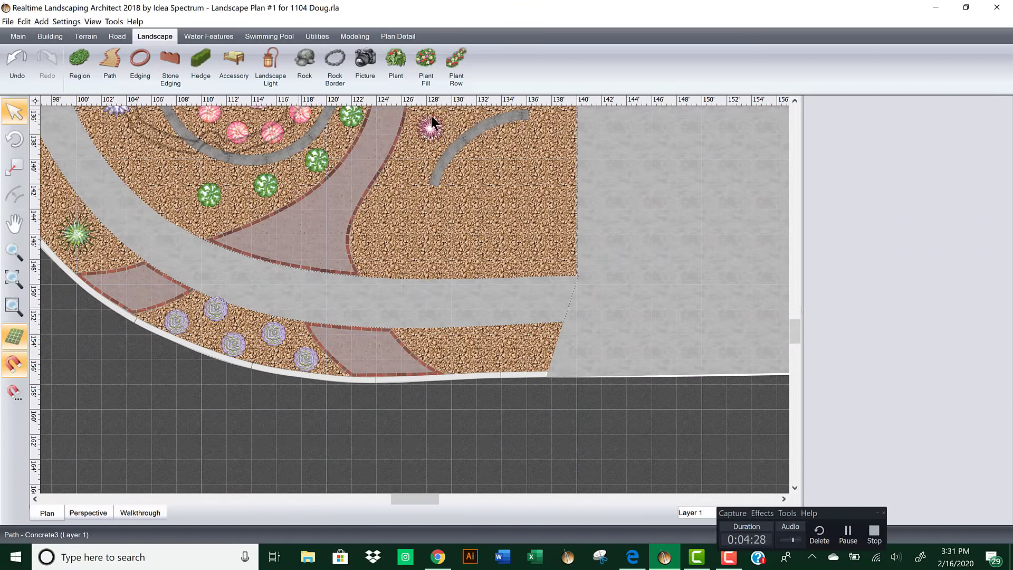
Step: Draw a straight stone edging about 9'-11" long across the gravel between the address wall and the sidewalk
click(302, 61)
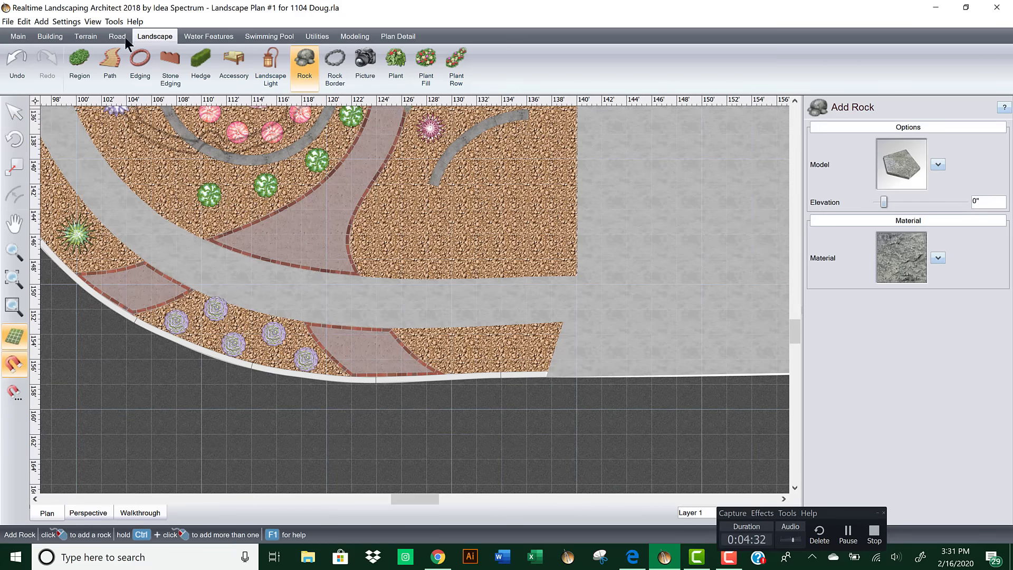
click(165, 62)
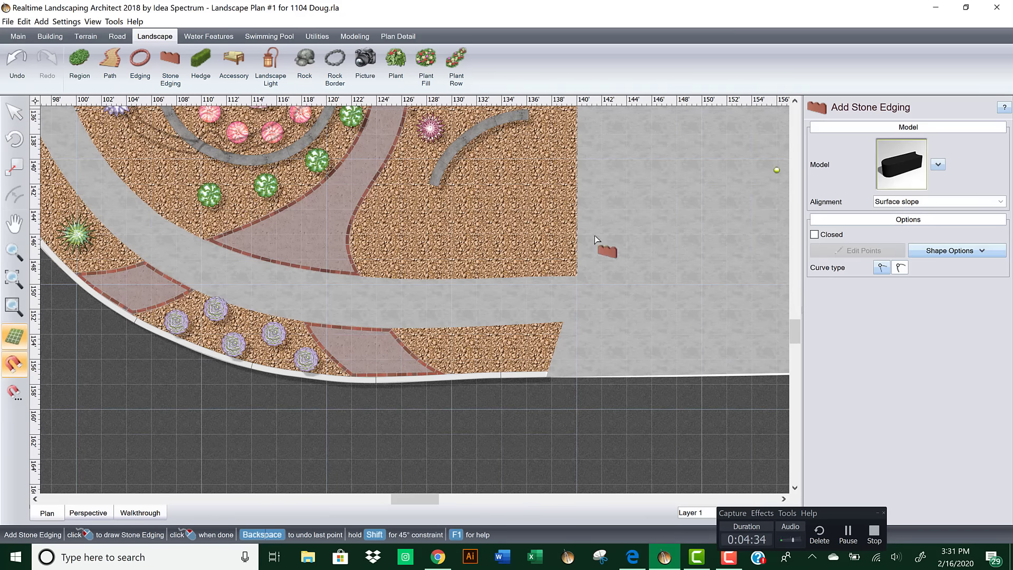
click(539, 208)
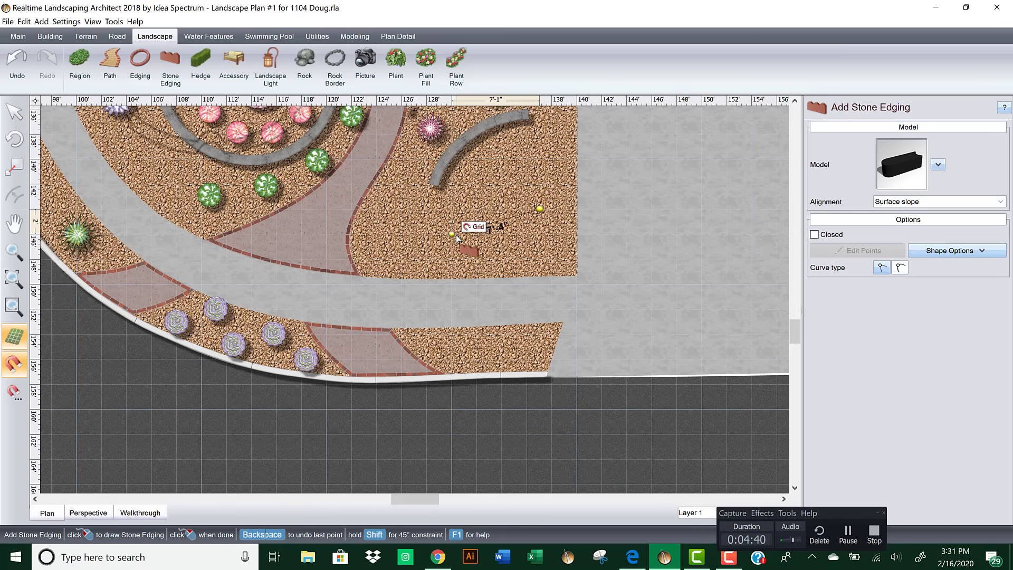
click(417, 226)
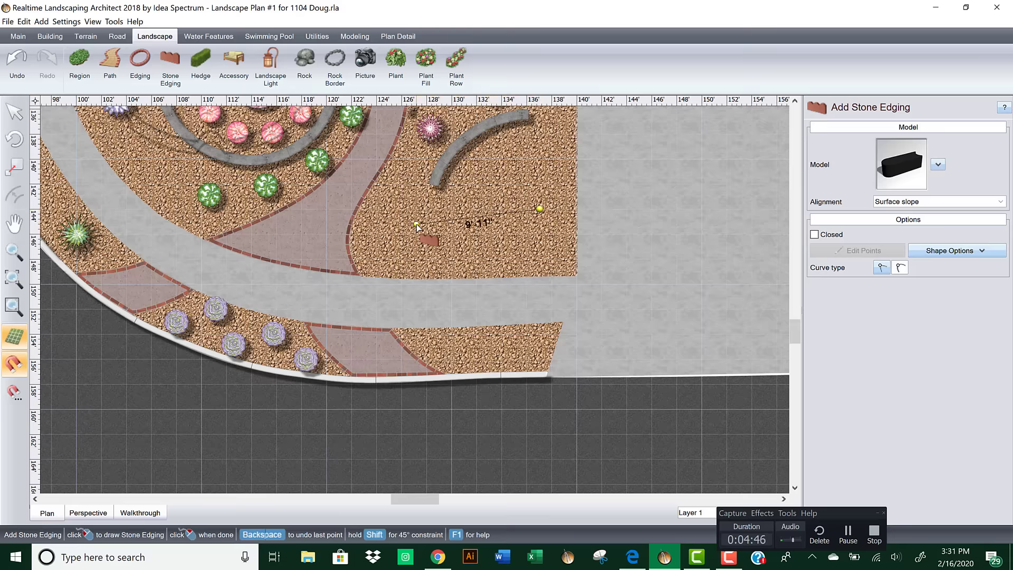
right_click(416, 226)
Step: Convert both end points of the new stone edging to curve points and adjust their handles into an S-curve
click(853, 408)
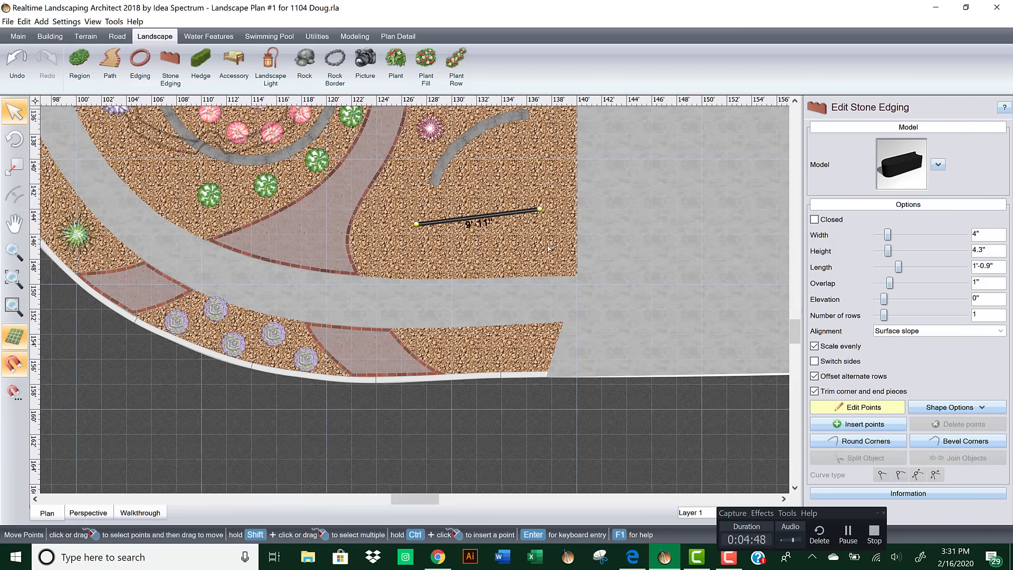
drag(386, 175, 628, 299)
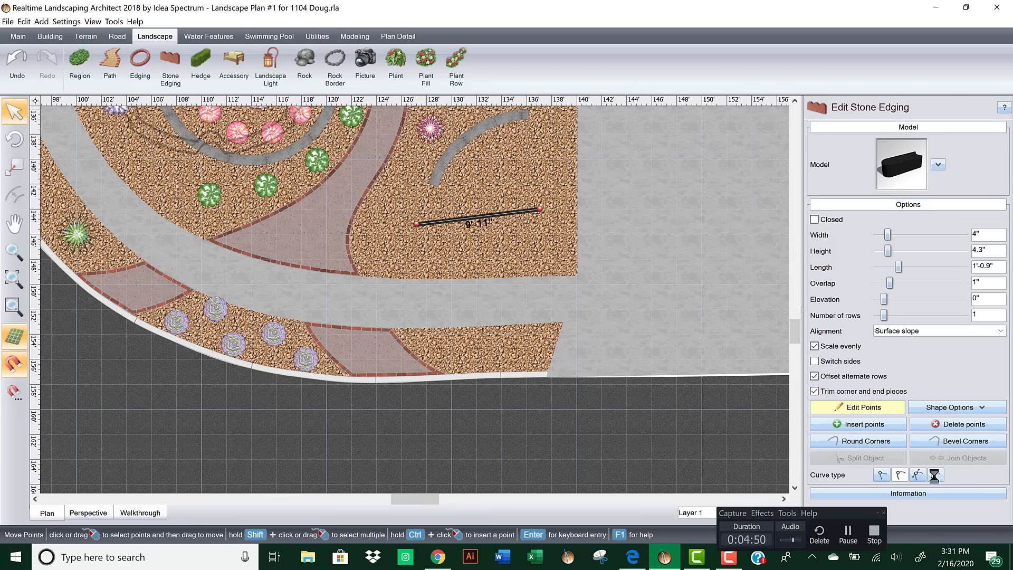
drag(535, 210, 502, 209)
drag(423, 224, 427, 260)
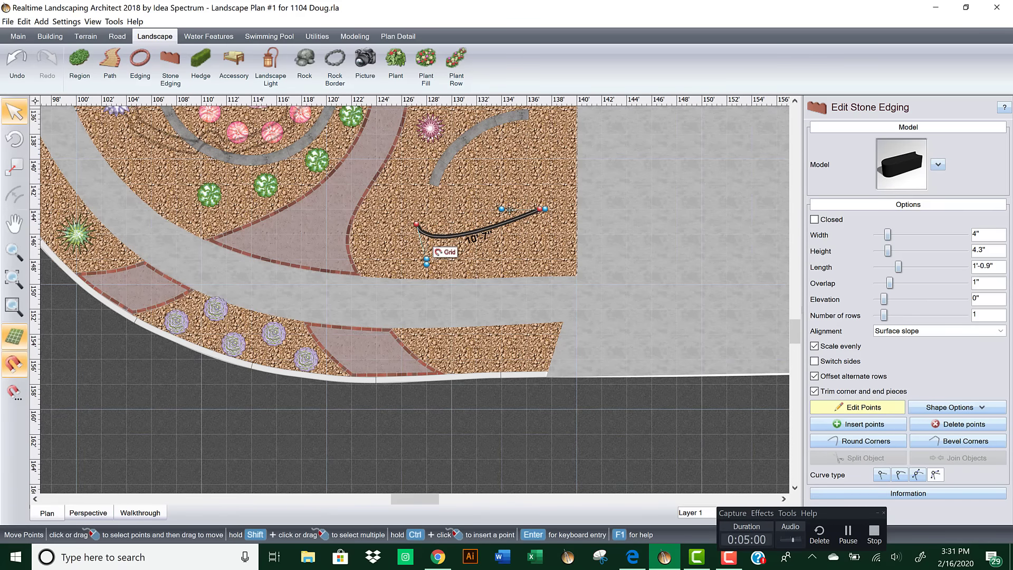
drag(545, 209, 617, 209)
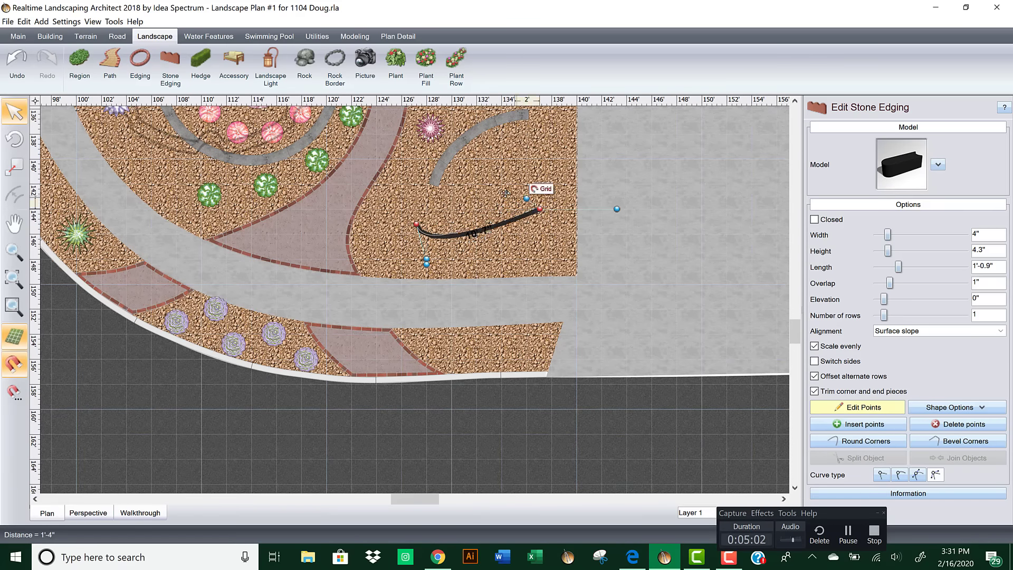
drag(494, 183, 500, 172)
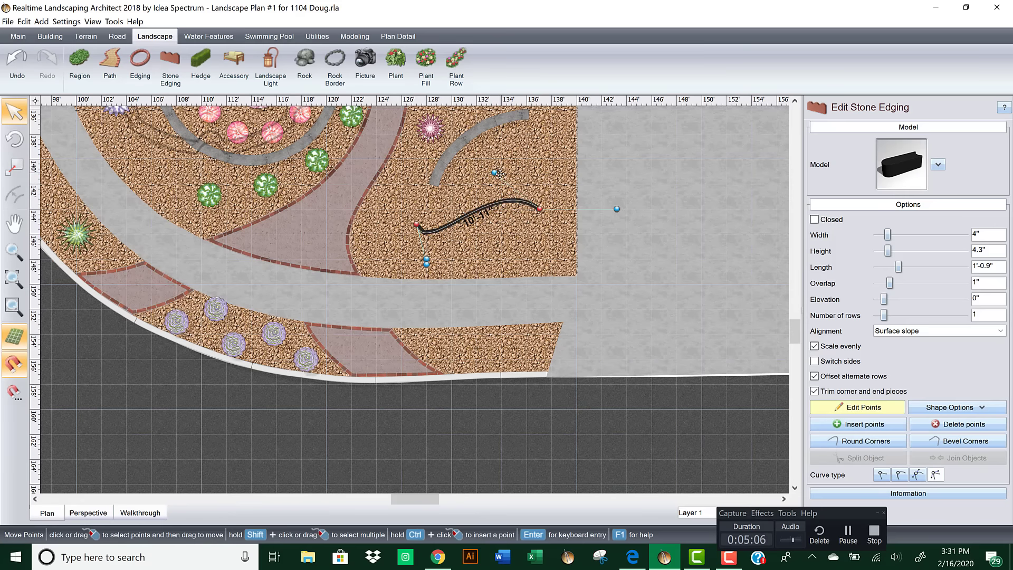
drag(500, 172, 478, 213)
drag(435, 261, 459, 280)
right_click(521, 216)
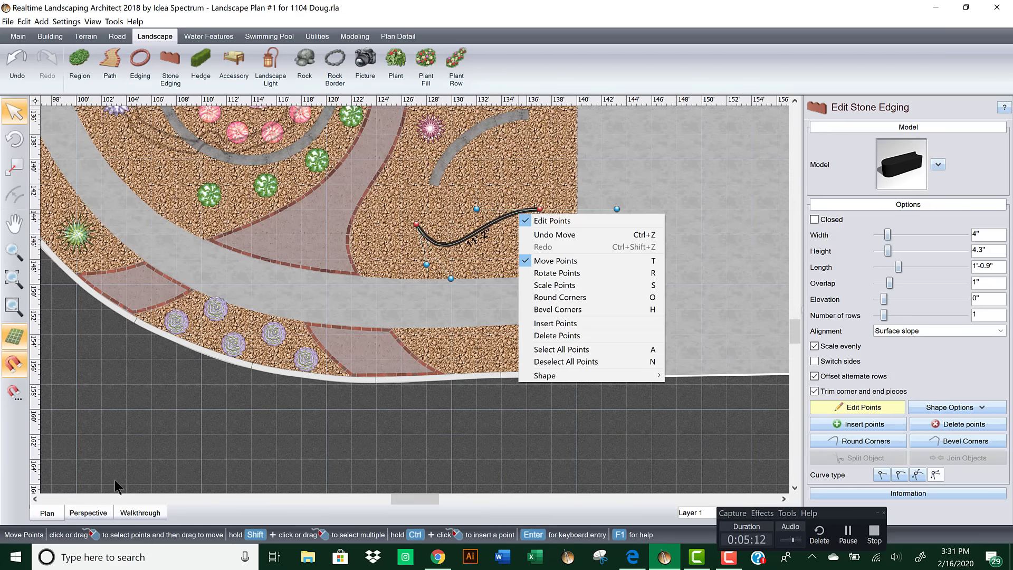
Step: In the perspective view, fine-tune the edging's curve handles to a gentler S-curve about 10'-10" long and check its shape
click(88, 513)
drag(643, 292, 141, 319)
middle_drag(734, 329, 628, 202)
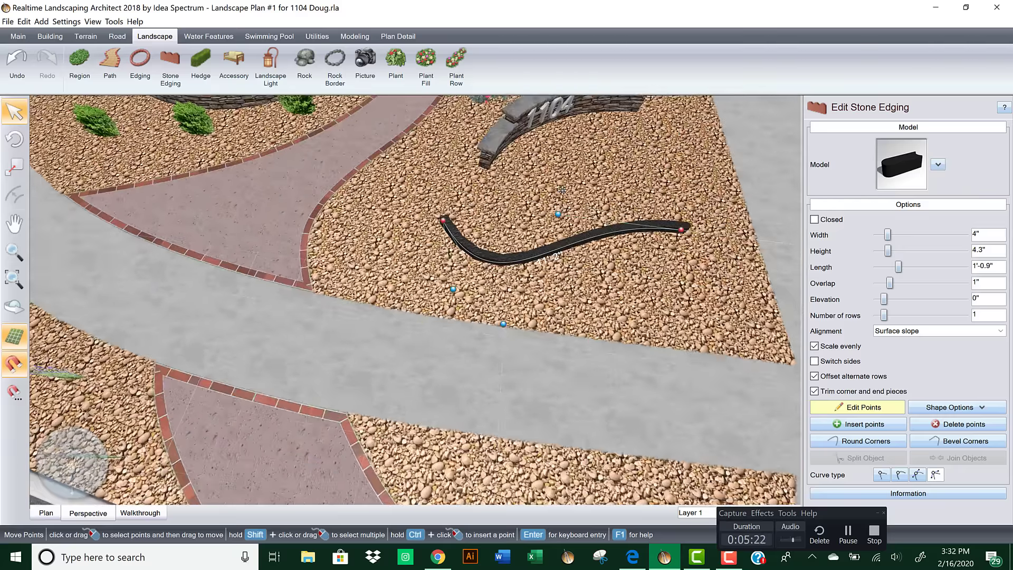
drag(558, 215, 562, 187)
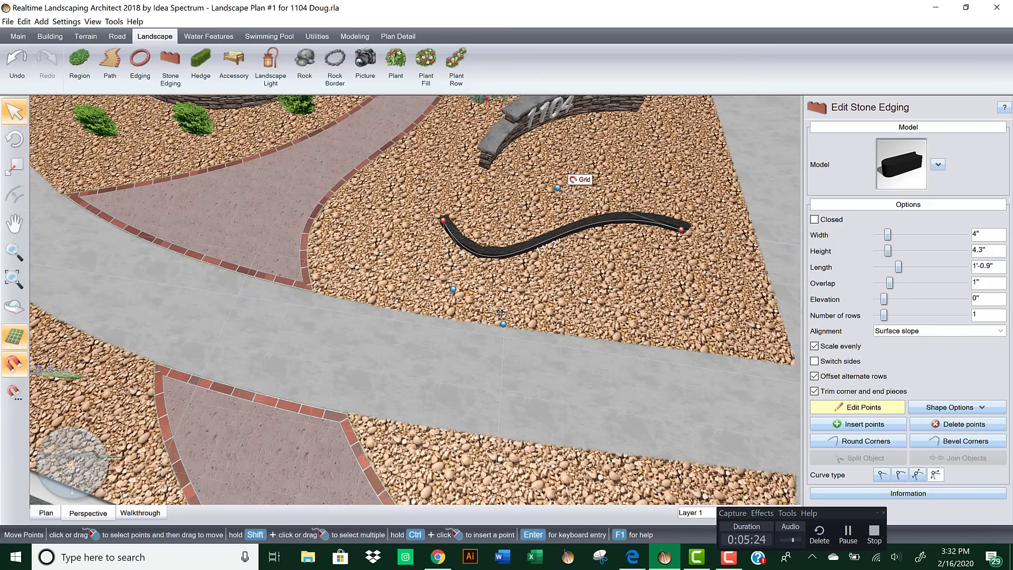
drag(504, 325, 520, 305)
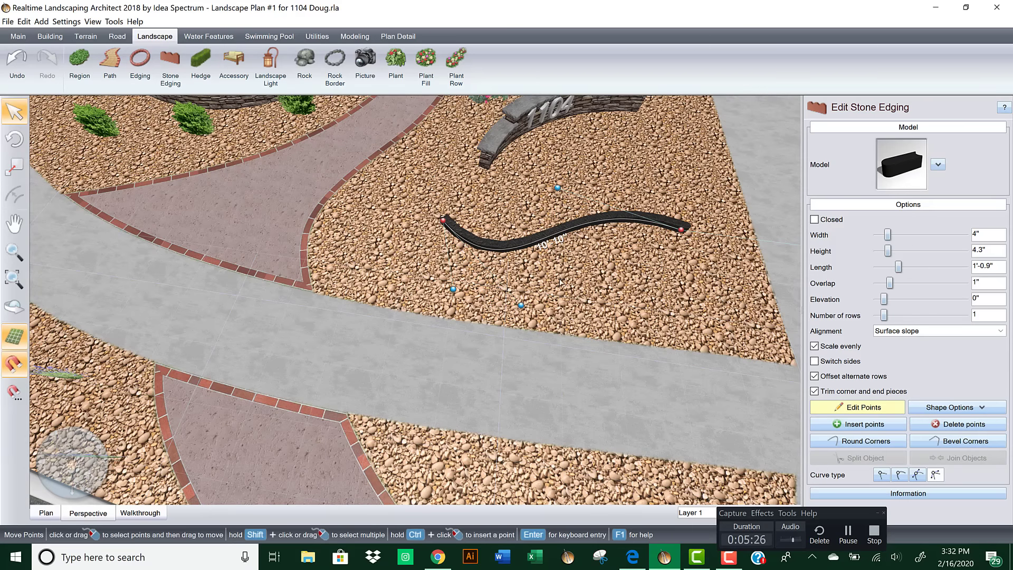
key(Left)
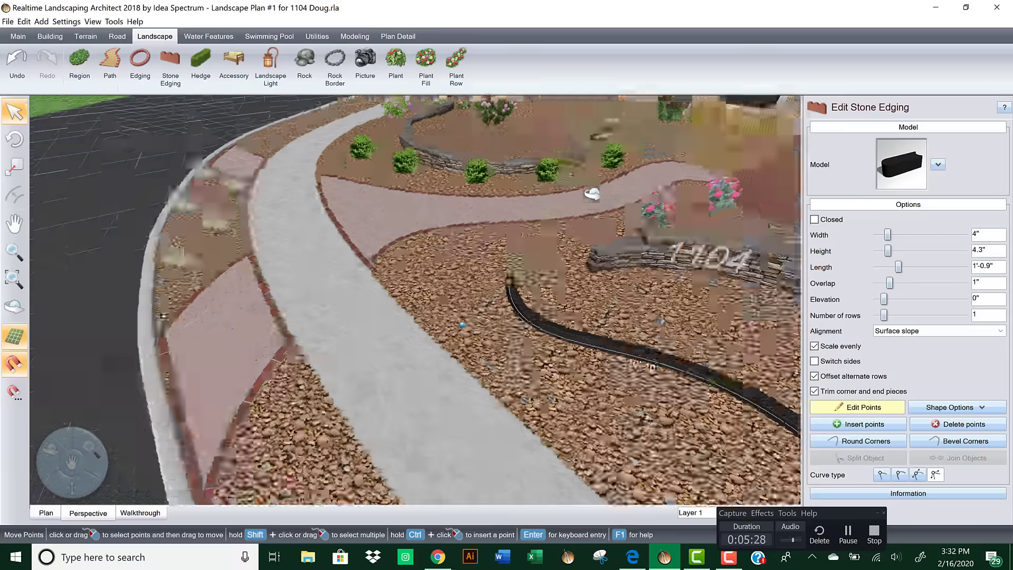
key(Left)
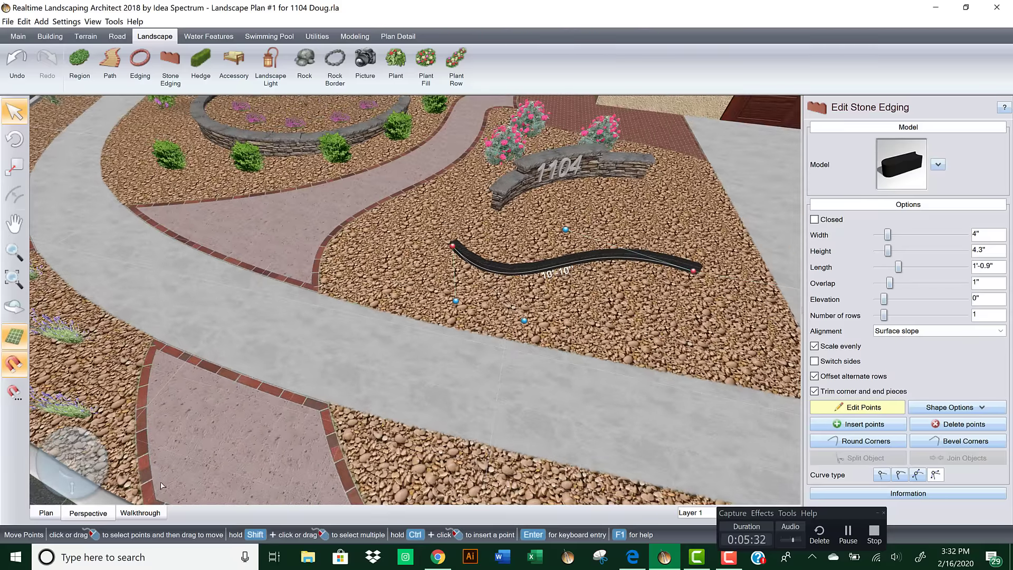
click(874, 534)
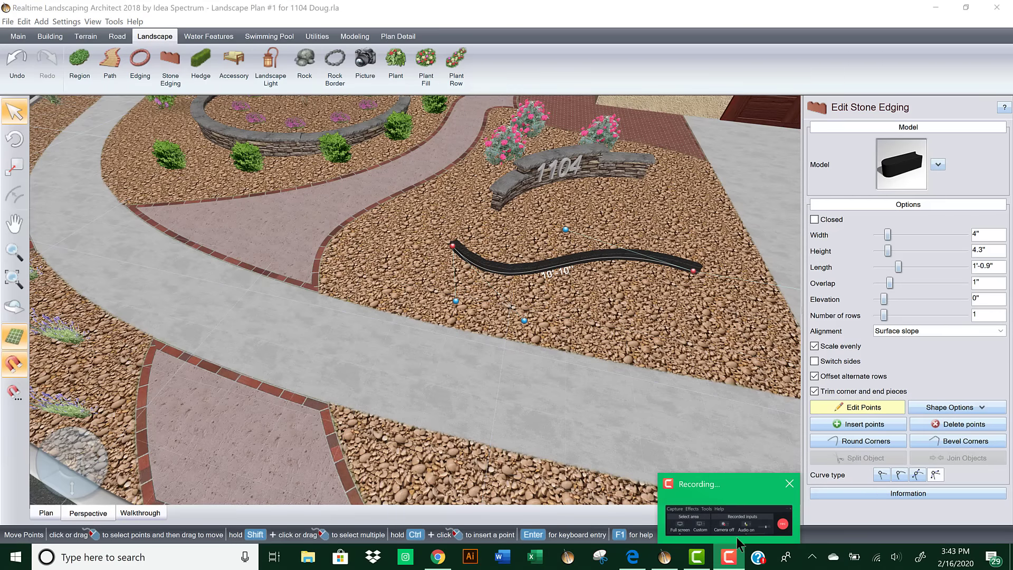
click(730, 559)
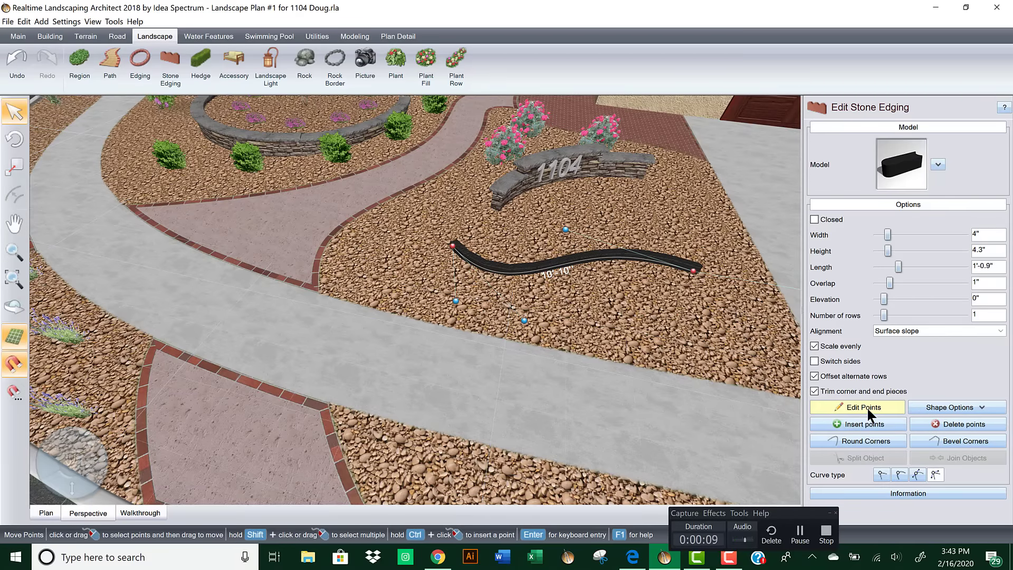
middle_drag(600, 416, 629, 324)
right_drag(516, 357, 543, 344)
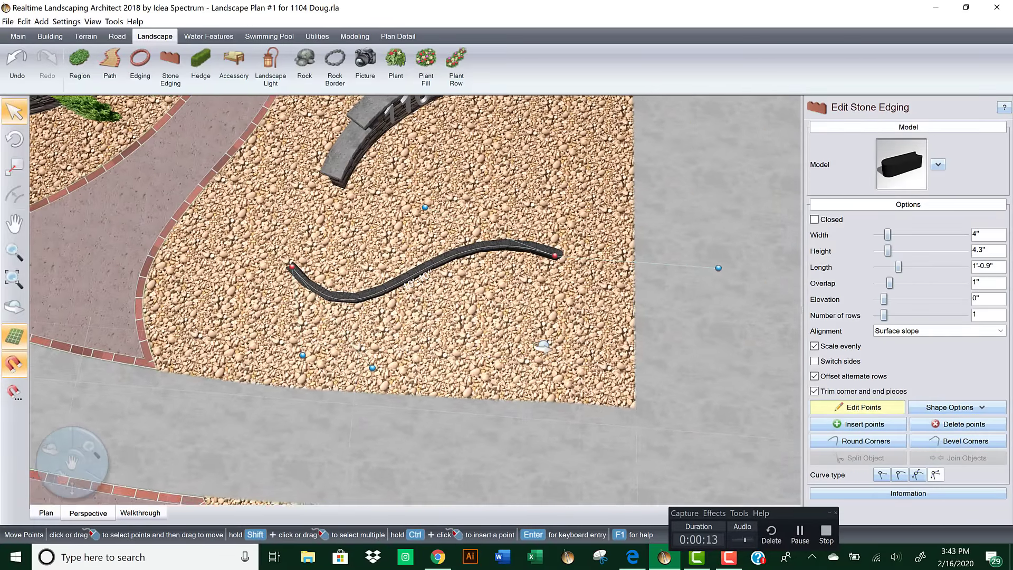
middle_drag(543, 344, 536, 349)
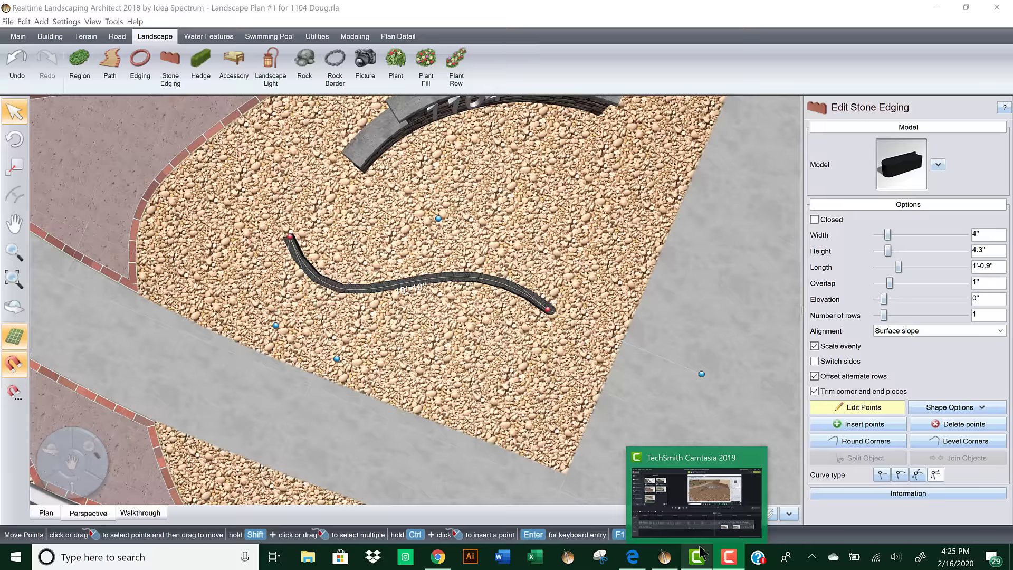
Step: Set the stone edging's width to 1", turn off even scaling, and increase its height to 5.7" and length to 1'-5.3"
click(726, 558)
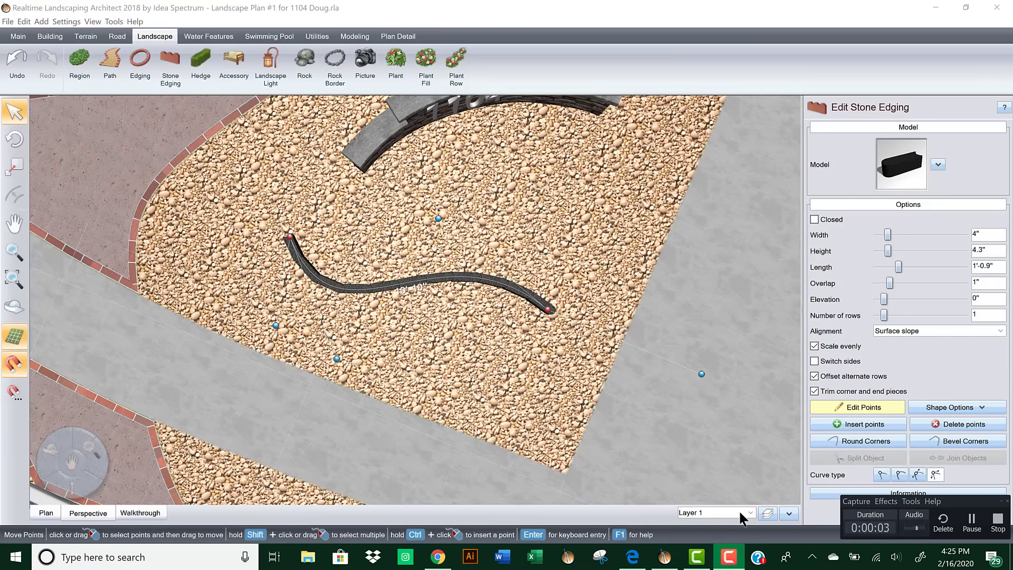
click(522, 337)
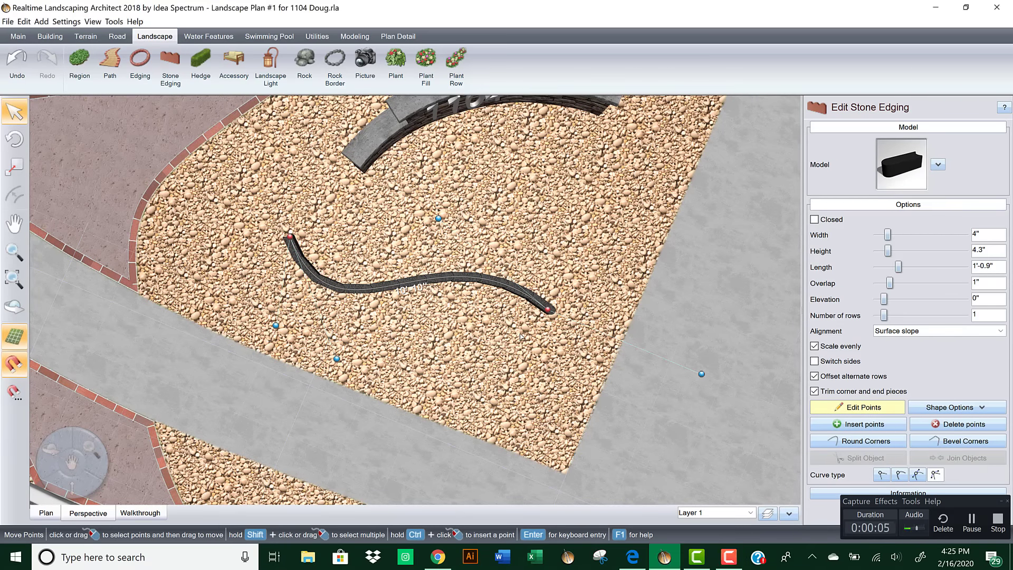
right_drag(520, 323, 522, 289)
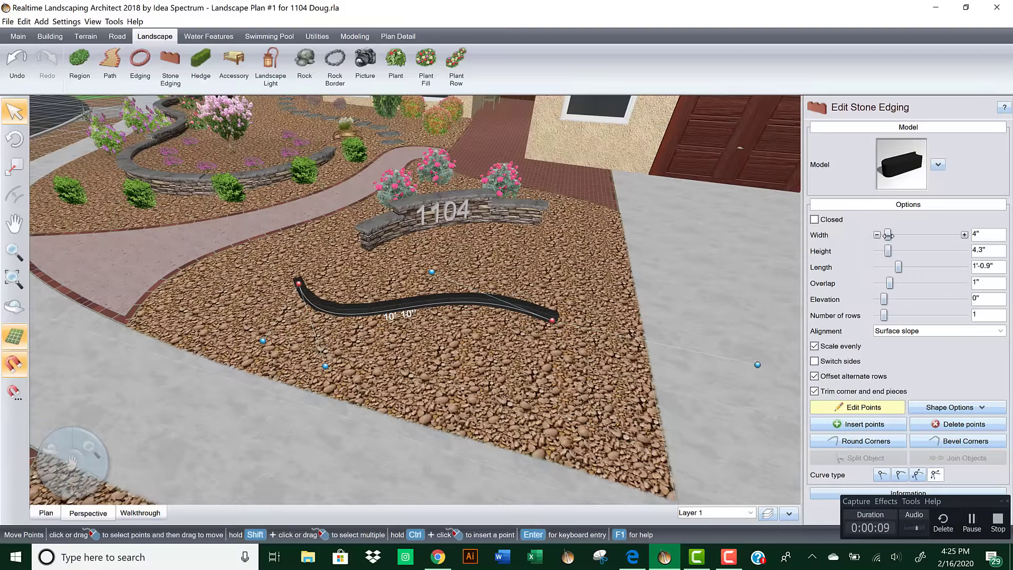
drag(868, 235, 864, 233)
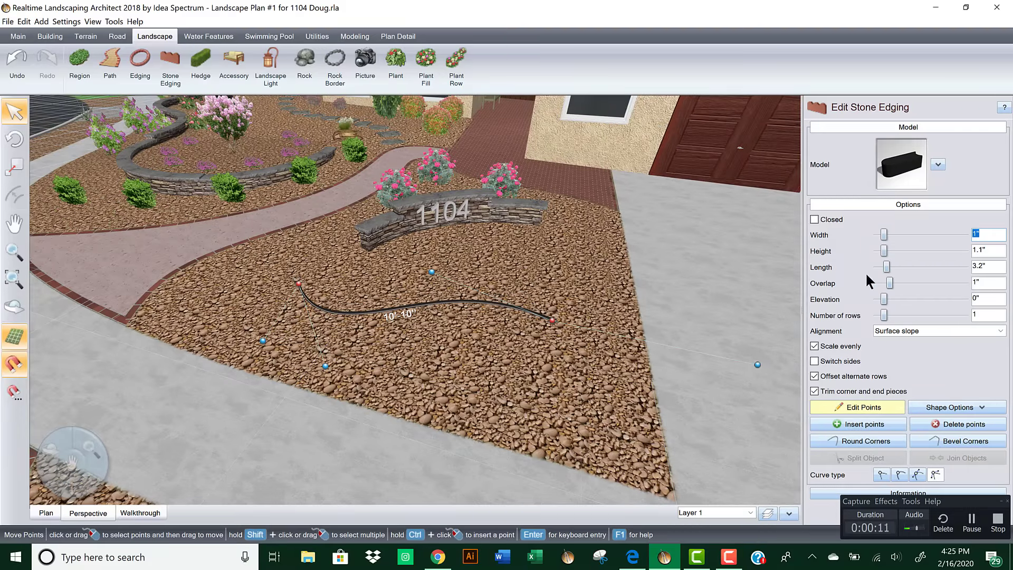
click(814, 345)
drag(827, 249, 801, 253)
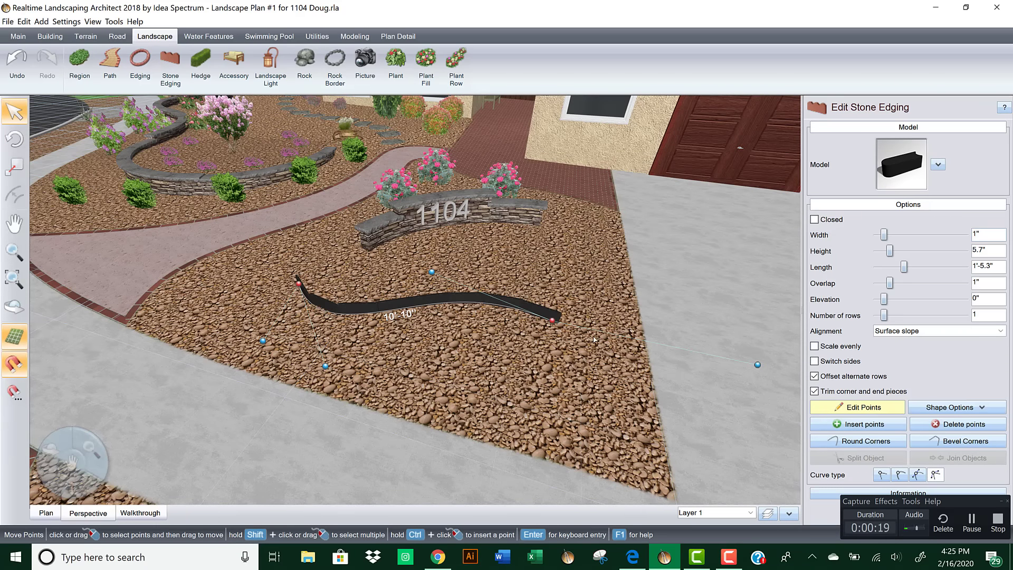
mouse_move(592, 343)
middle_down()
mouse_move(578, 359)
mouse_move(573, 342)
mouse_move(597, 342)
mouse_move(582, 343)
middle_up()
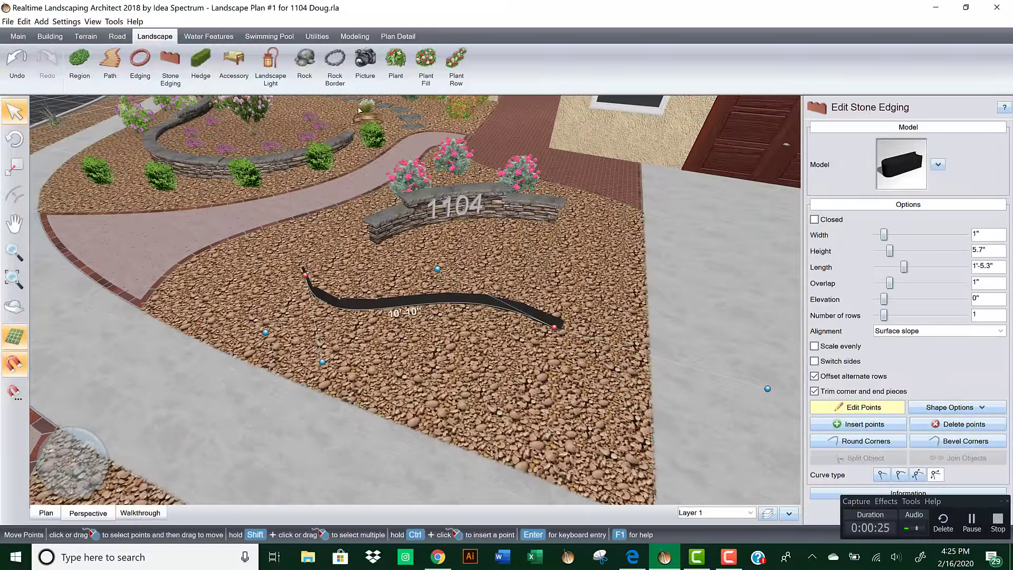
Step: Place a Boulder1 rock at the driveway end of the edging and scale it down to about 2'-5" wide
click(305, 63)
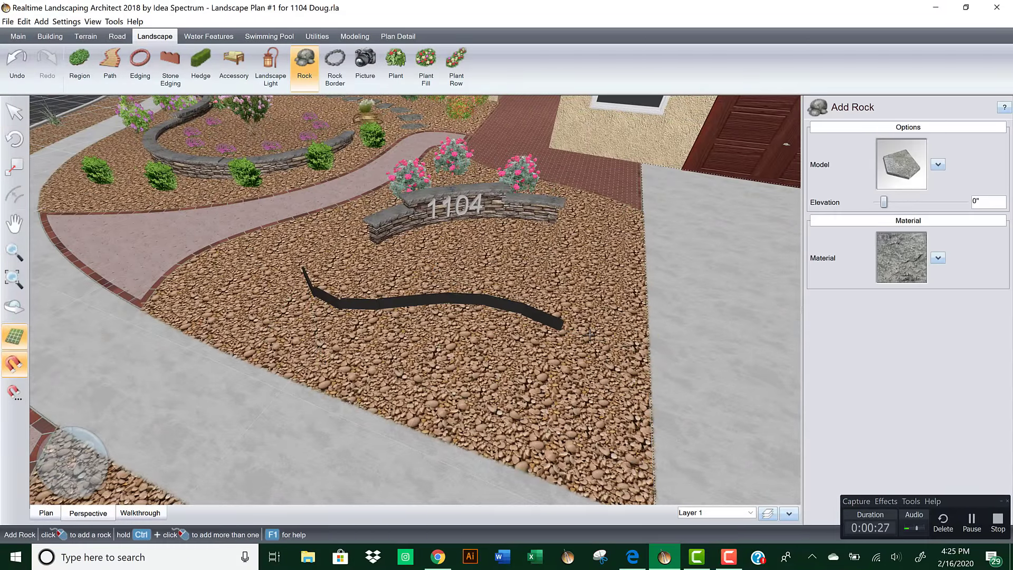
click(553, 322)
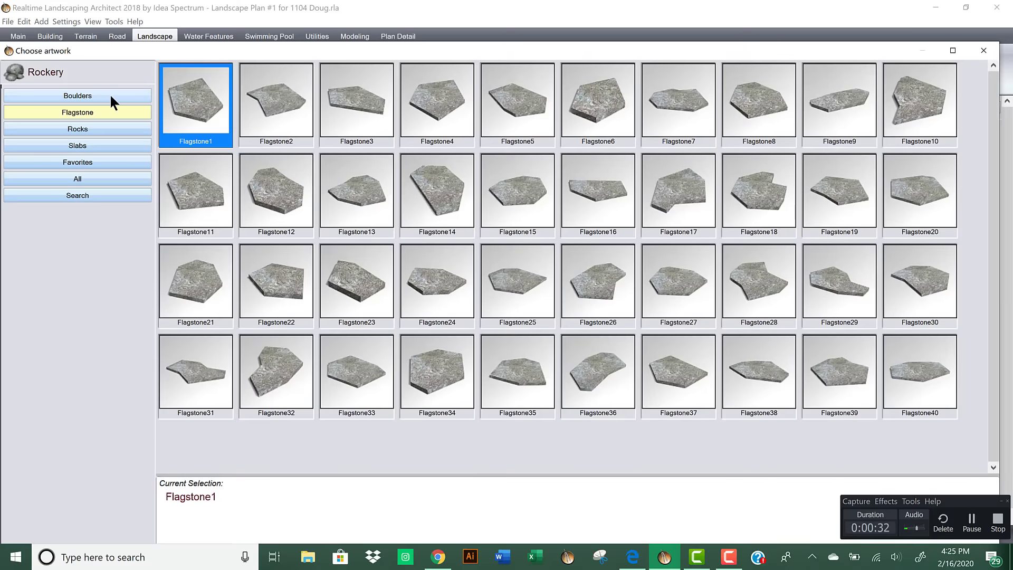
click(110, 94)
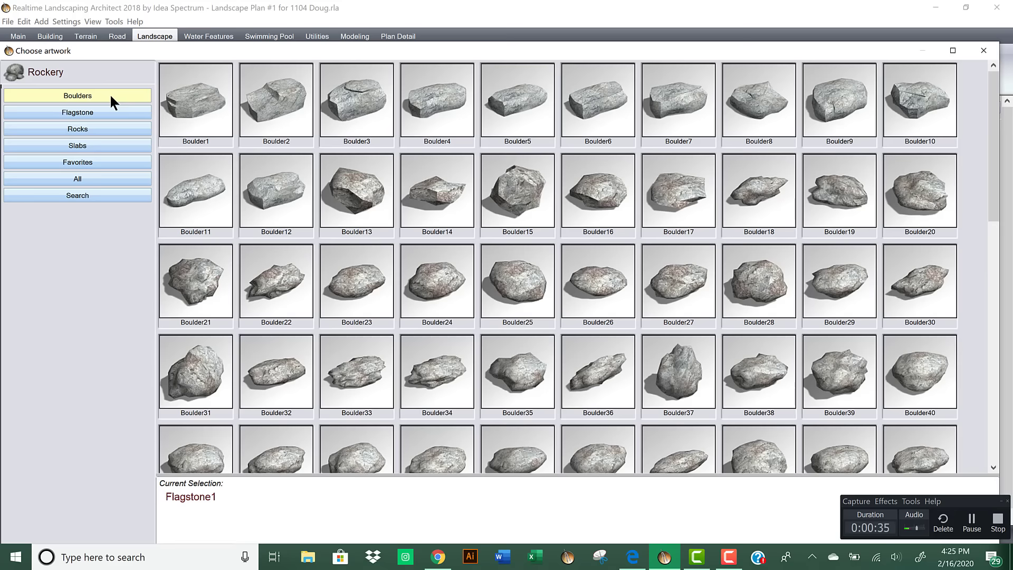
double_click(201, 102)
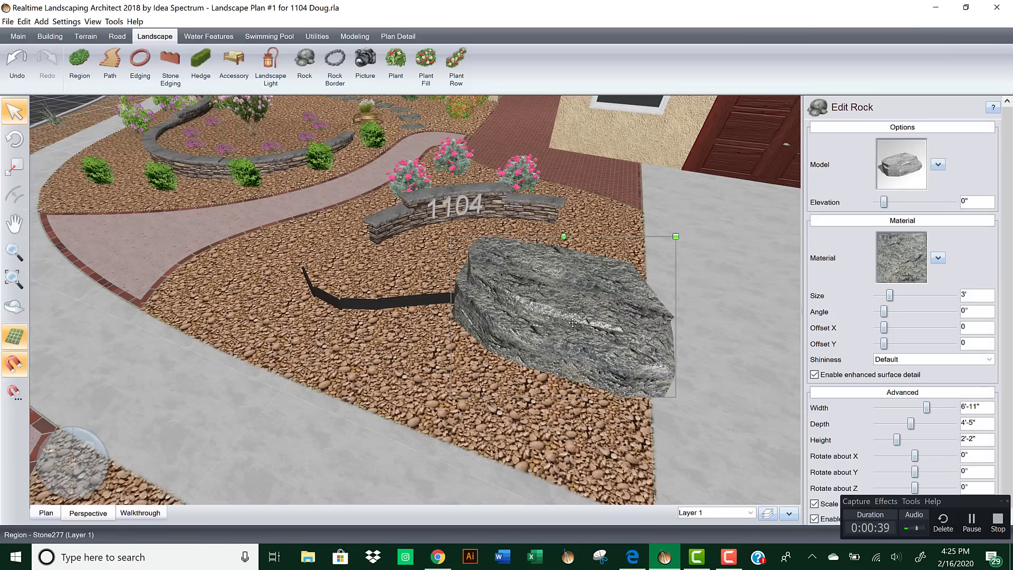
drag(664, 244, 591, 285)
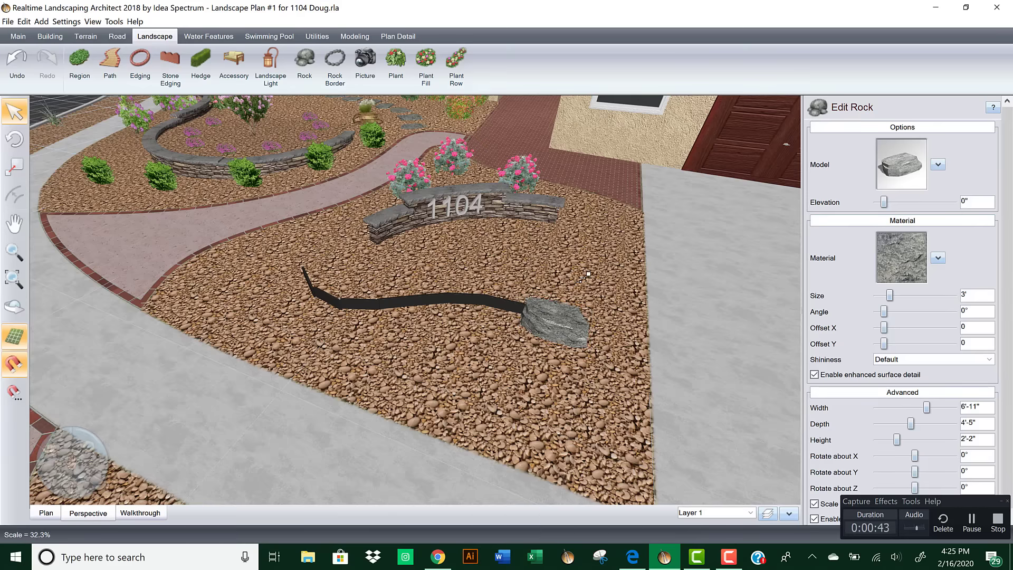
Step: Give the boulder the Rock38 material and nudge it into line with the end of the edging
click(903, 253)
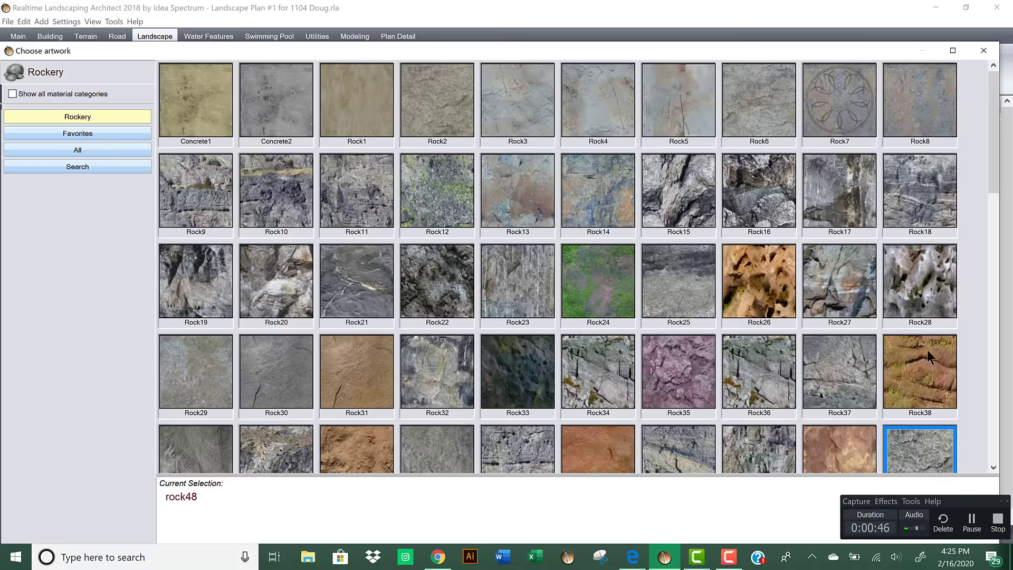
double_click(924, 355)
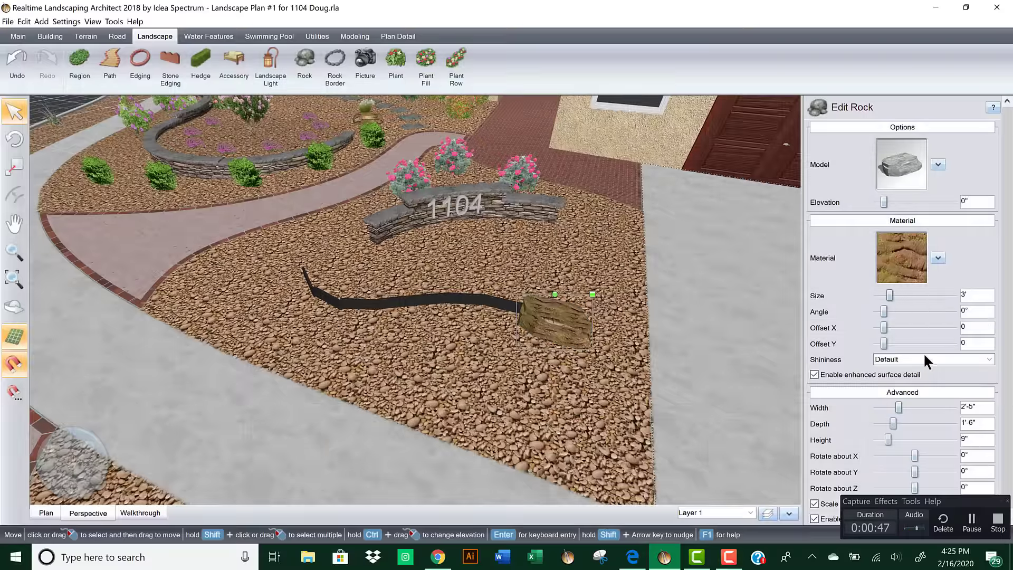
right_drag(562, 326, 370, 316)
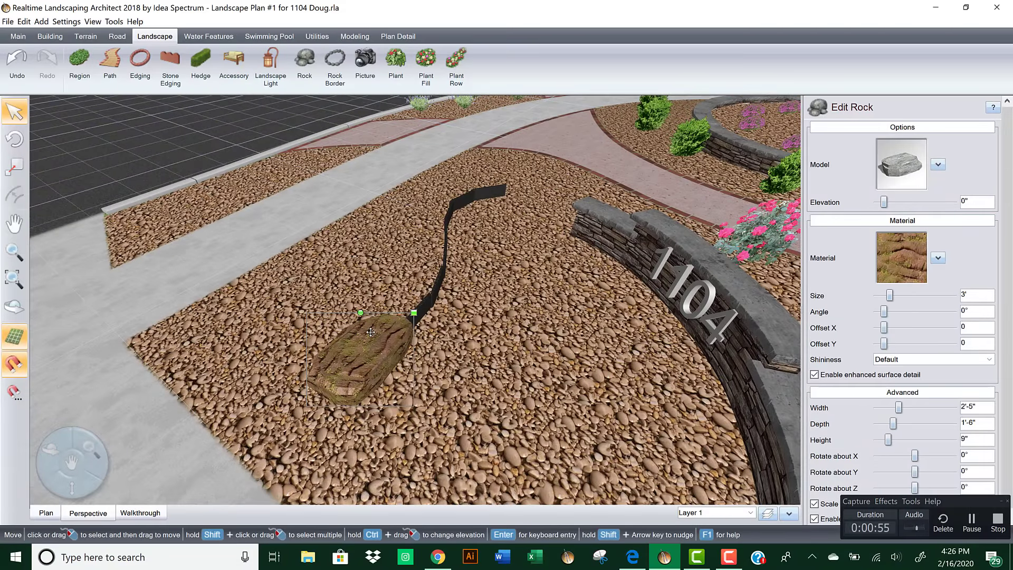
drag(370, 331, 373, 331)
right_drag(373, 332, 551, 388)
Step: Duplicate the boulder onto the edging beside the first one and change the copy's model to Boulder10
key(ctrl+d)
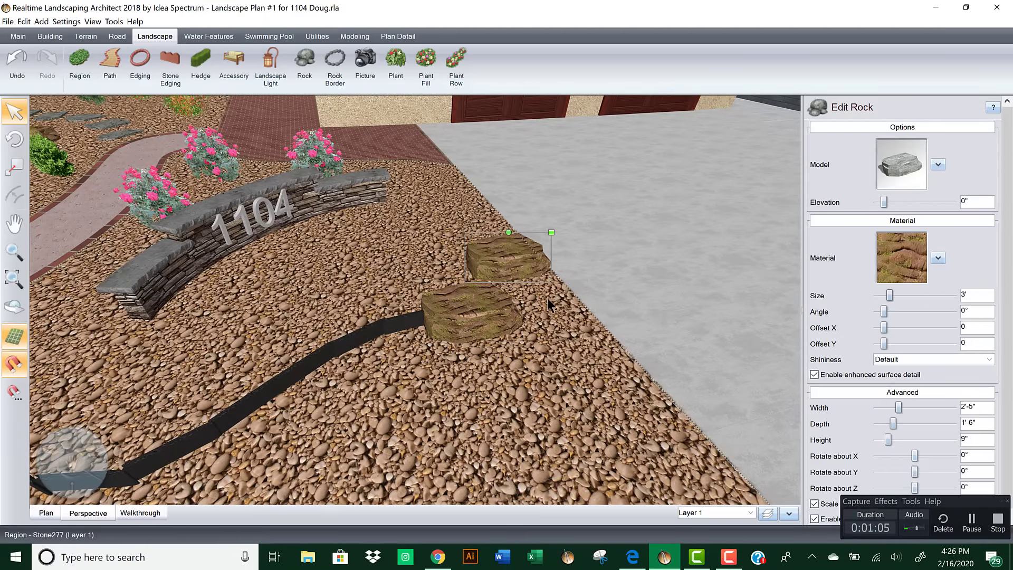
drag(493, 263, 378, 328)
click(897, 166)
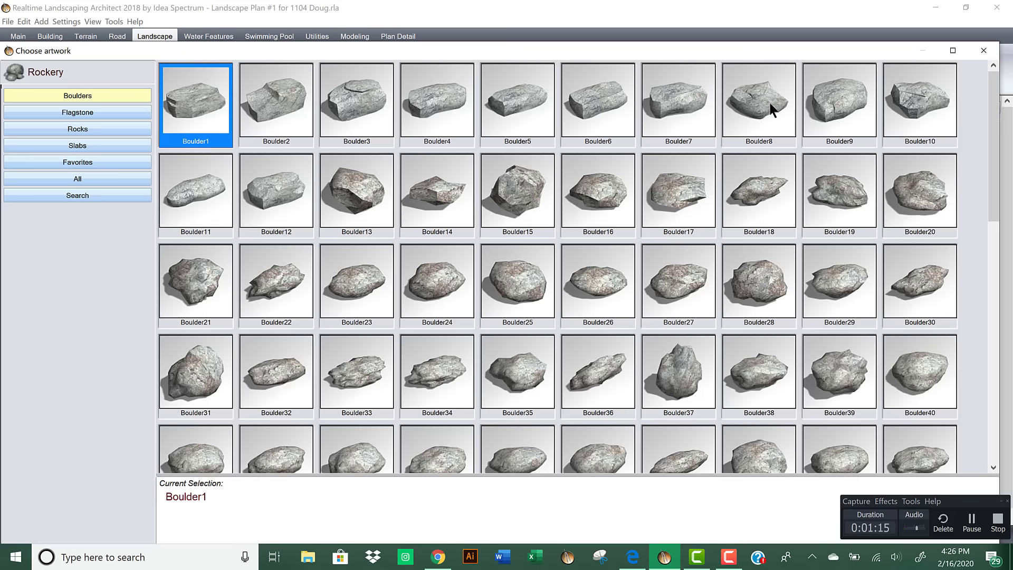
double_click(918, 99)
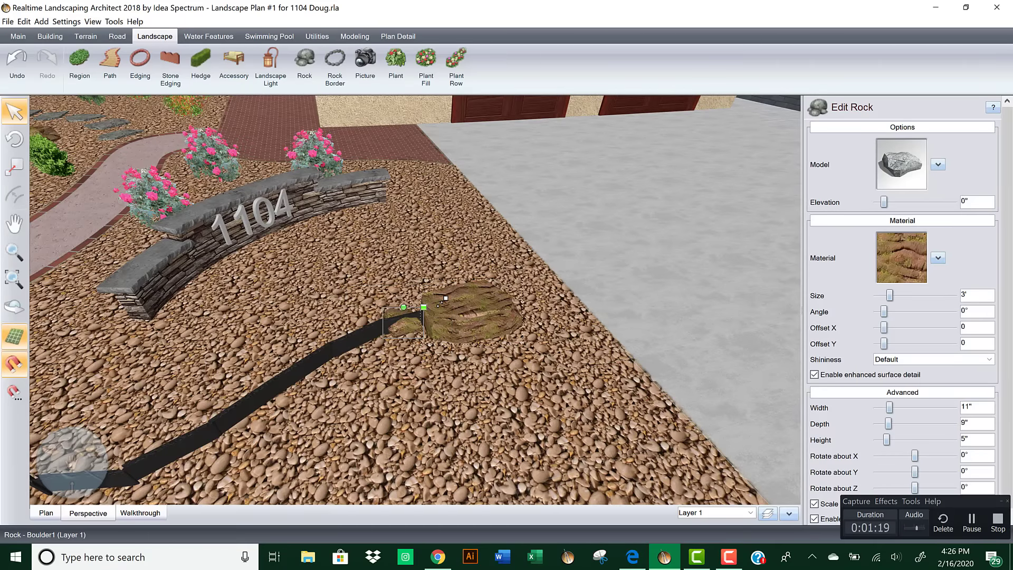
Step: Enlarge the Boulder10 rock to about 1'-9" wide, rotated -169° about Y, and fit it against the first boulder
drag(442, 301, 450, 298)
drag(369, 288, 395, 320)
mouse_move(397, 324)
middle_down()
mouse_move(394, 348)
mouse_move(408, 335)
middle_up()
scroll(409, 337, up, 3)
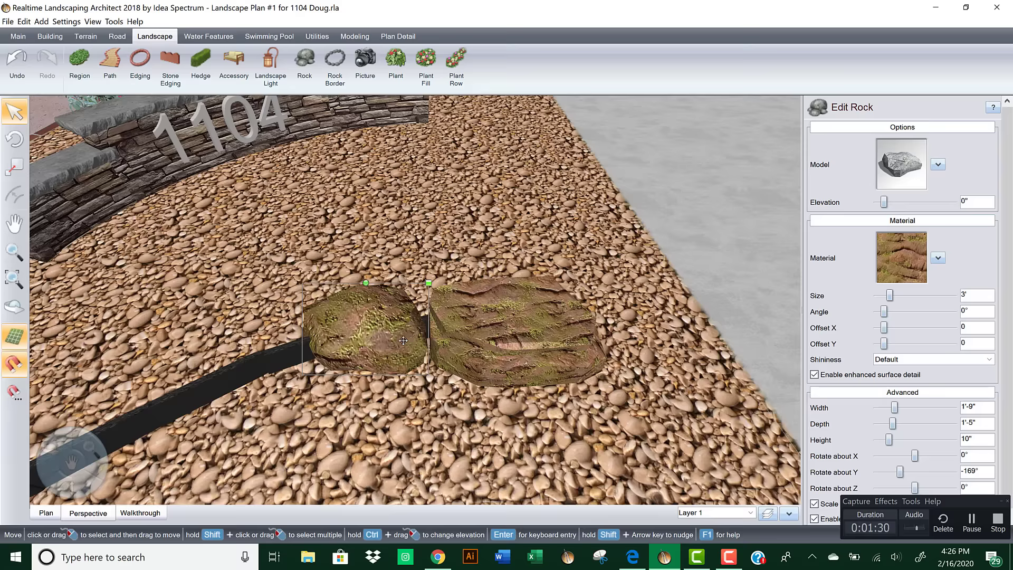
drag(405, 340, 416, 340)
Step: Sink the Boulder1 rock slightly into the gravel and set the Boulder10 rock's elevation to -1"
middle_drag(471, 322, 465, 301)
click(519, 344)
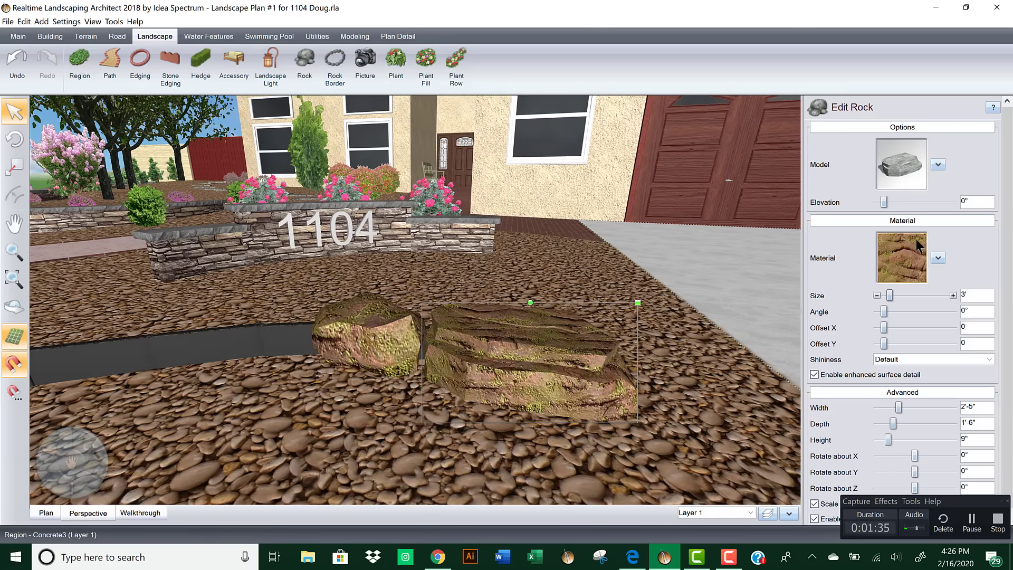
click(875, 202)
click(876, 202)
middle_drag(724, 266, 382, 337)
click(382, 338)
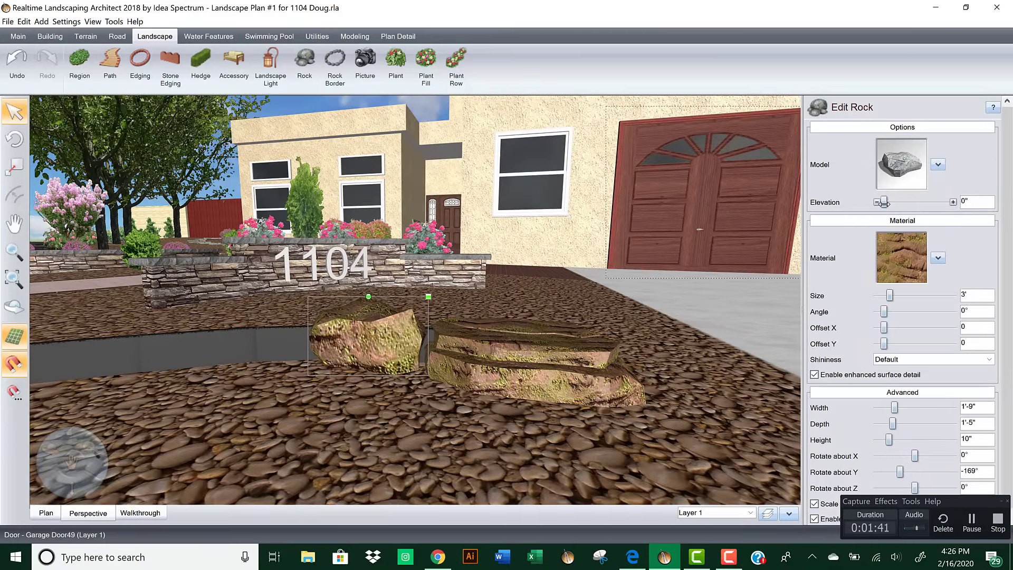
click(875, 202)
Step: Place a copy of the Boulder10 rock beside it along the edging and change the copy's model to Boulder26
middle_drag(762, 259, 378, 297)
drag(372, 306, 322, 291)
click(908, 149)
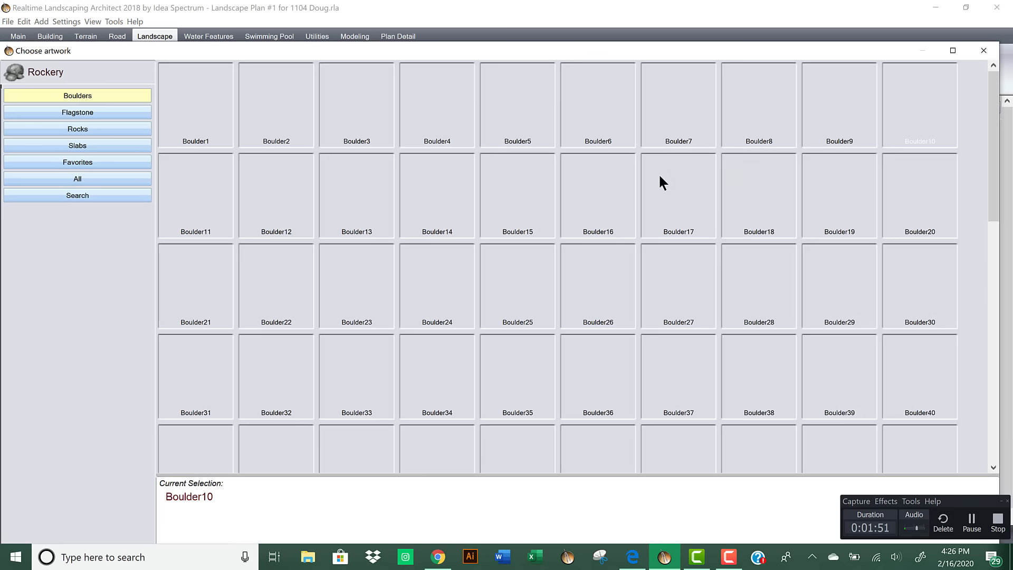
double_click(590, 286)
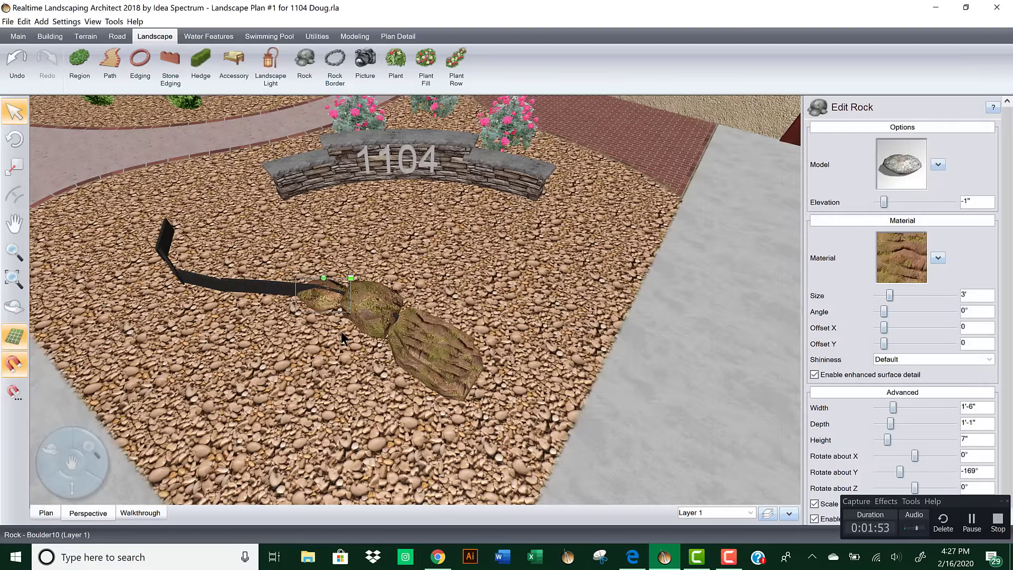
Step: Move the Boulder26 rock to the opposite end of the edging and rotate it to 138° about Y
middle_drag(342, 338, 496, 315)
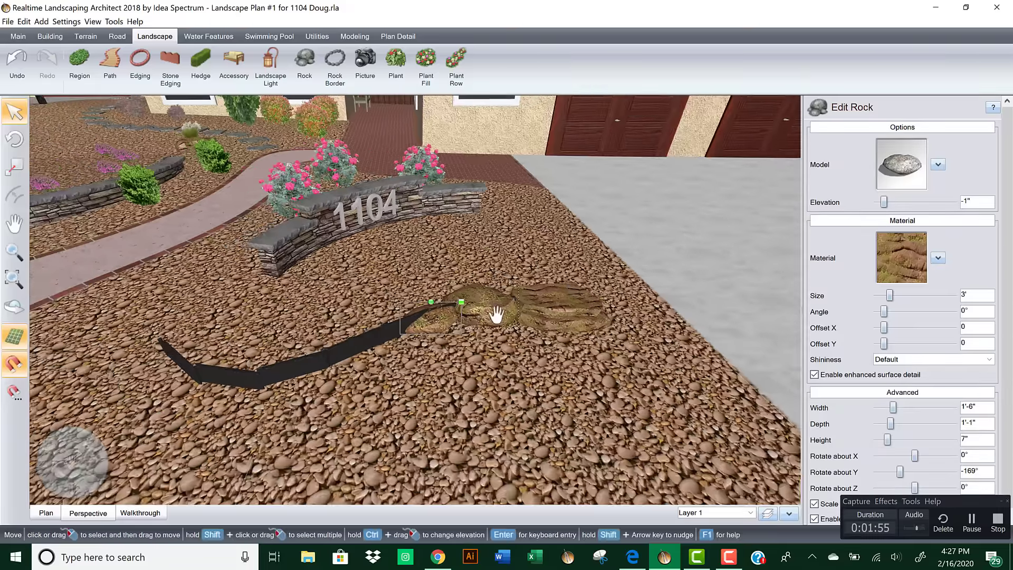
scroll(492, 319, down, 4)
drag(478, 311, 315, 338)
scroll(320, 345, up, 4)
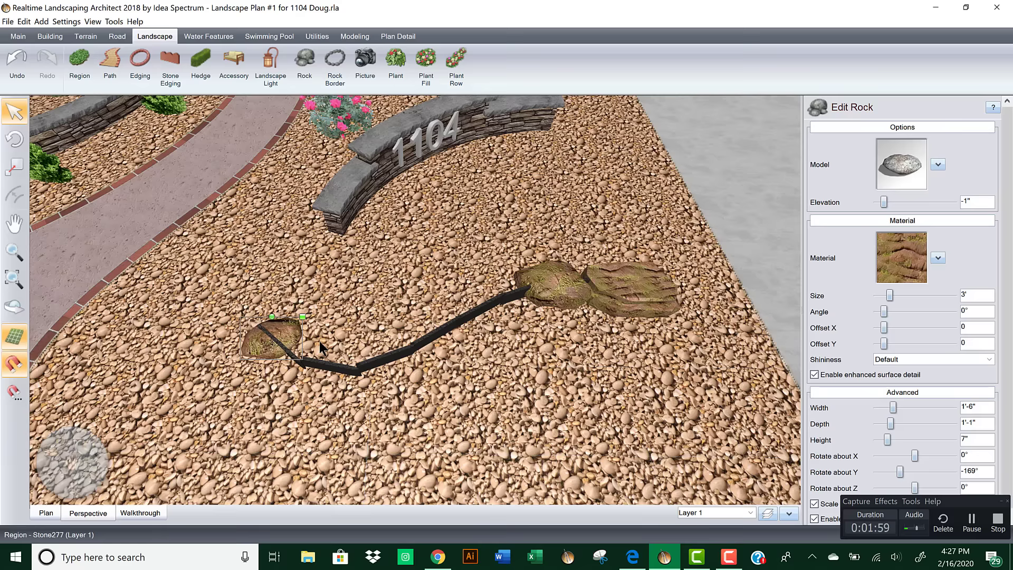
drag(272, 316, 304, 317)
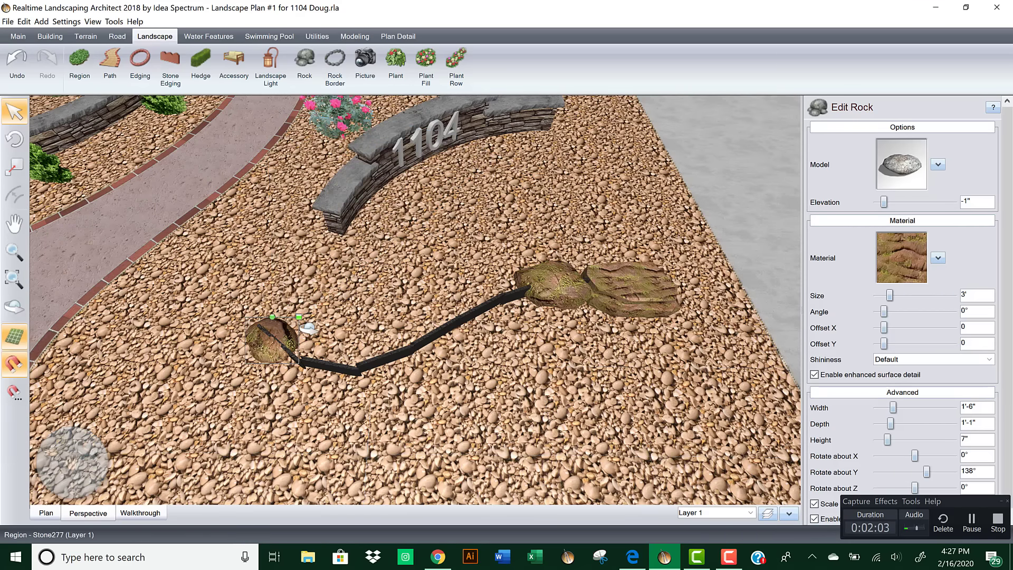
Step: Set the elevation of the Boulder26 rock at the edging's end to -2"
middle_drag(317, 300, 329, 357)
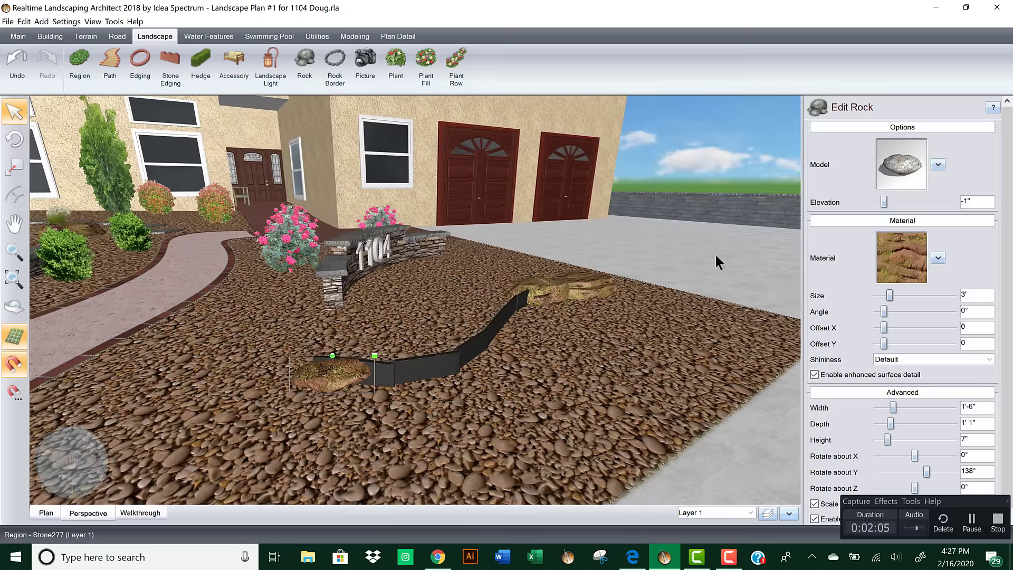
click(877, 202)
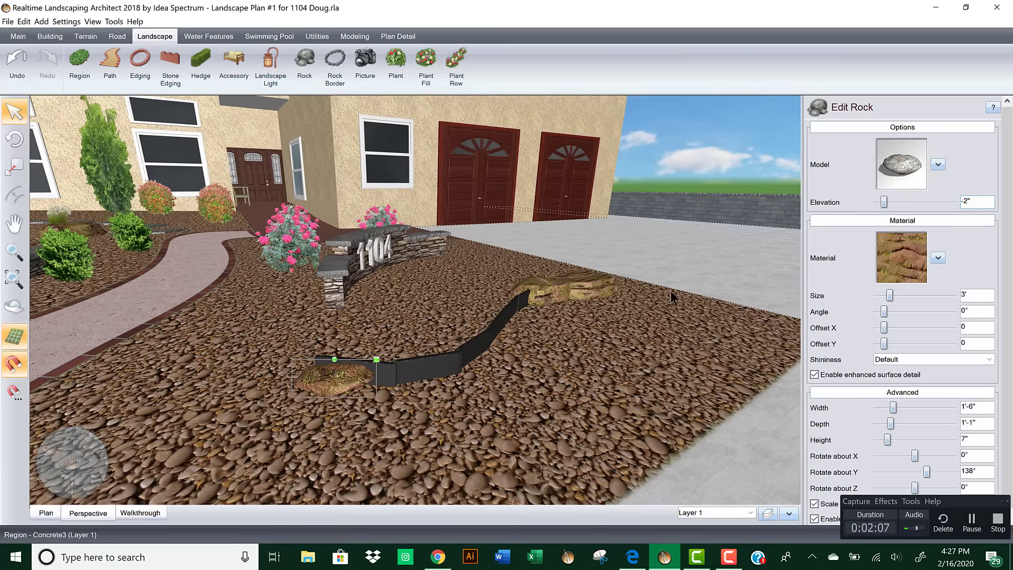
middle_drag(488, 390, 463, 396)
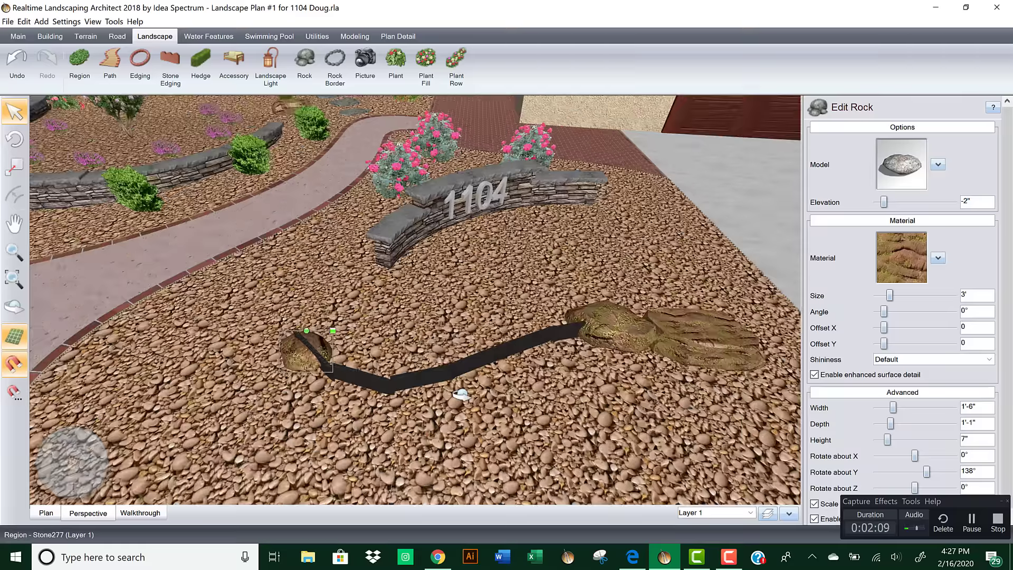
Step: Place two copies of the Boulder26 rock along the edging and change the one next to the Boulder10 rock to Boulder5
drag(414, 309, 455, 383)
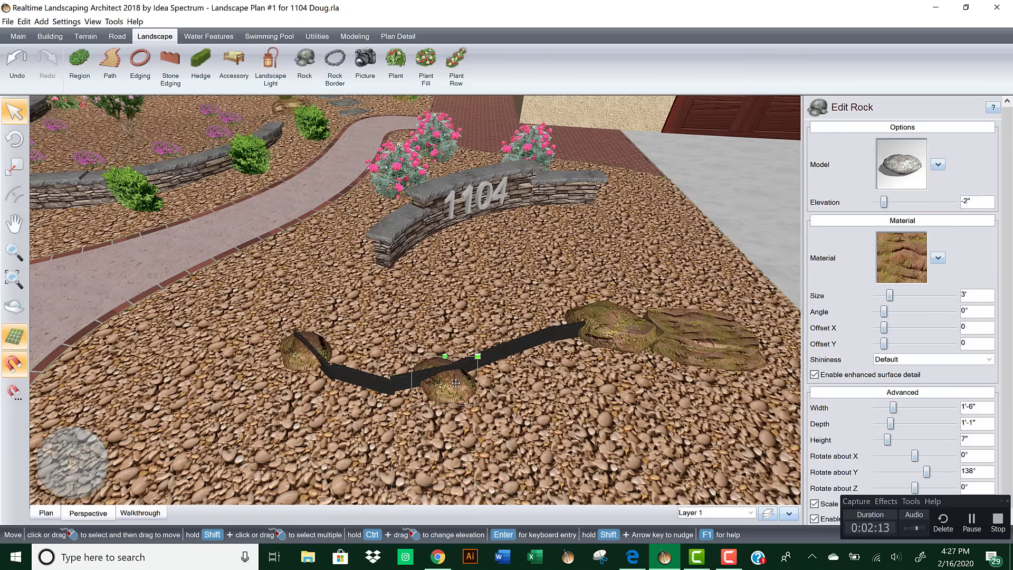
key(ctrl+v)
drag(529, 324, 554, 341)
right_drag(556, 366, 559, 306)
click(907, 165)
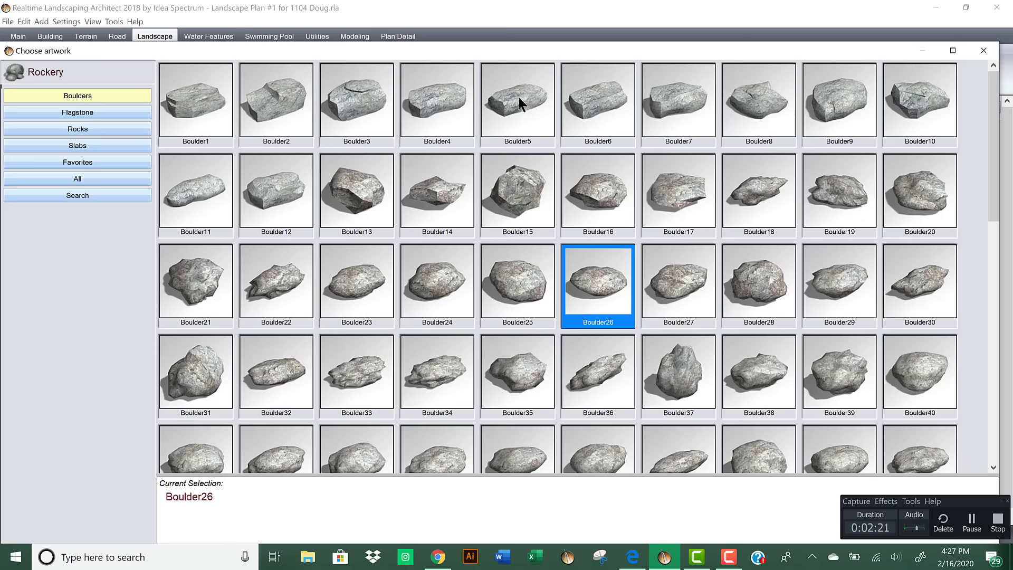
double_click(518, 97)
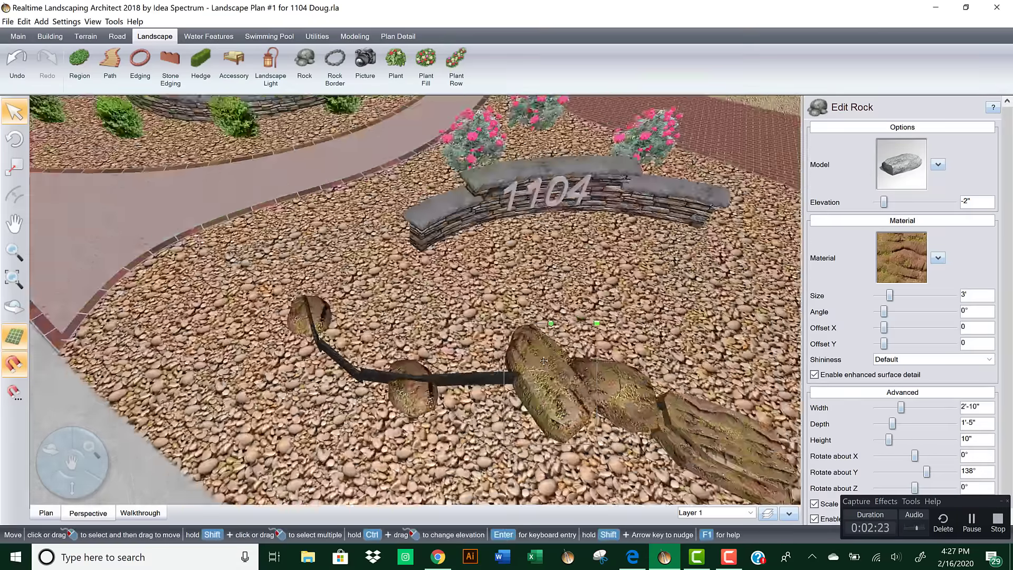
Step: Fit the Boulder5 rock against its neighbour, rotated -147° about Y, about 2'-7" wide and at an elevation of -3"
drag(546, 324, 549, 368)
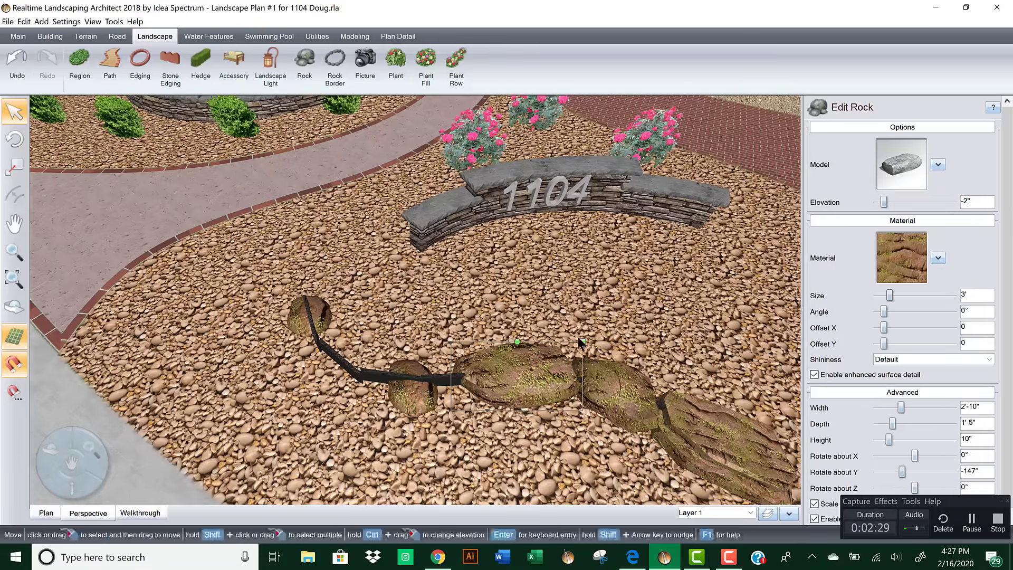
drag(580, 341, 580, 341)
middle_drag(555, 365, 570, 327)
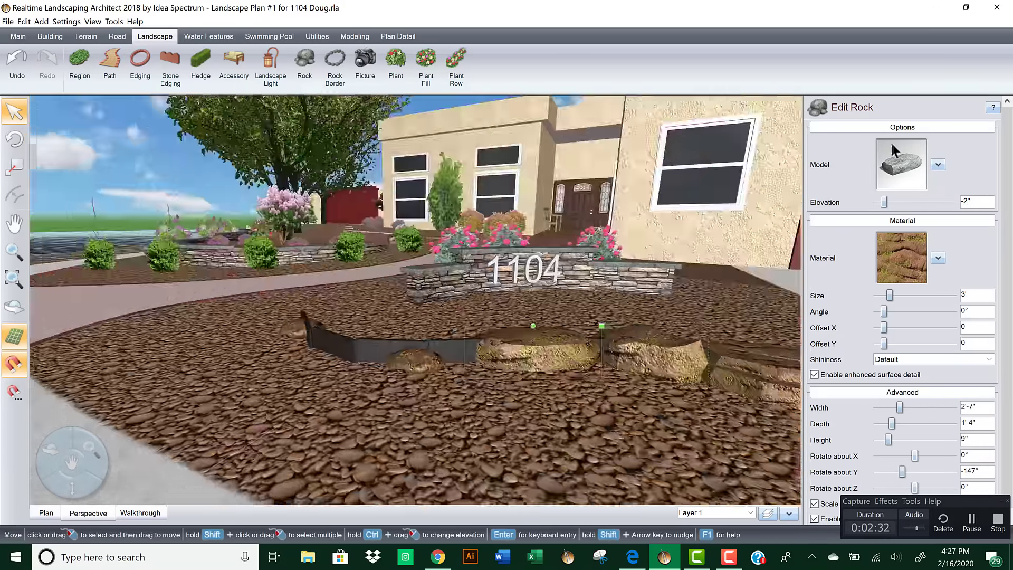
click(876, 203)
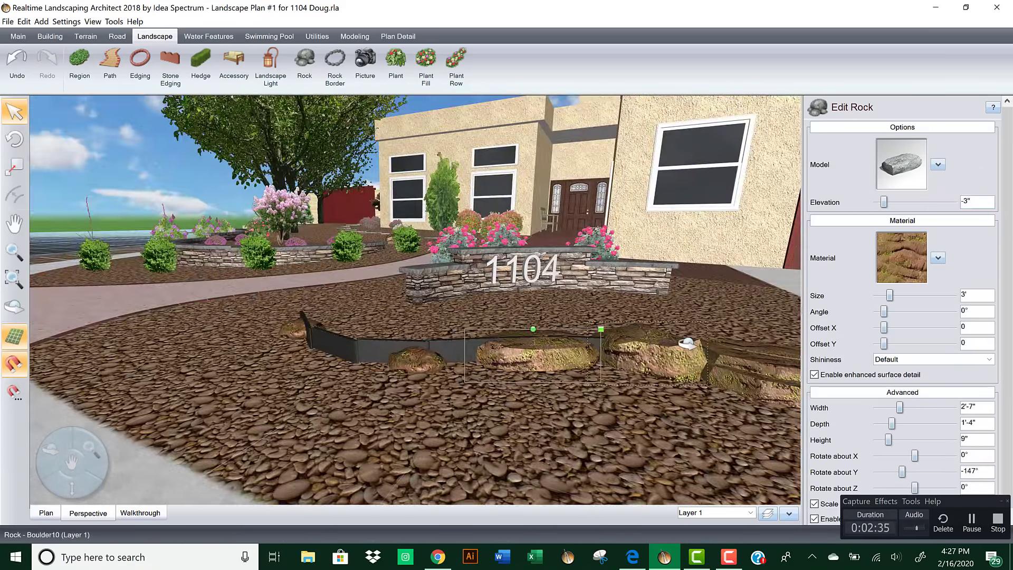
middle_drag(688, 343, 459, 387)
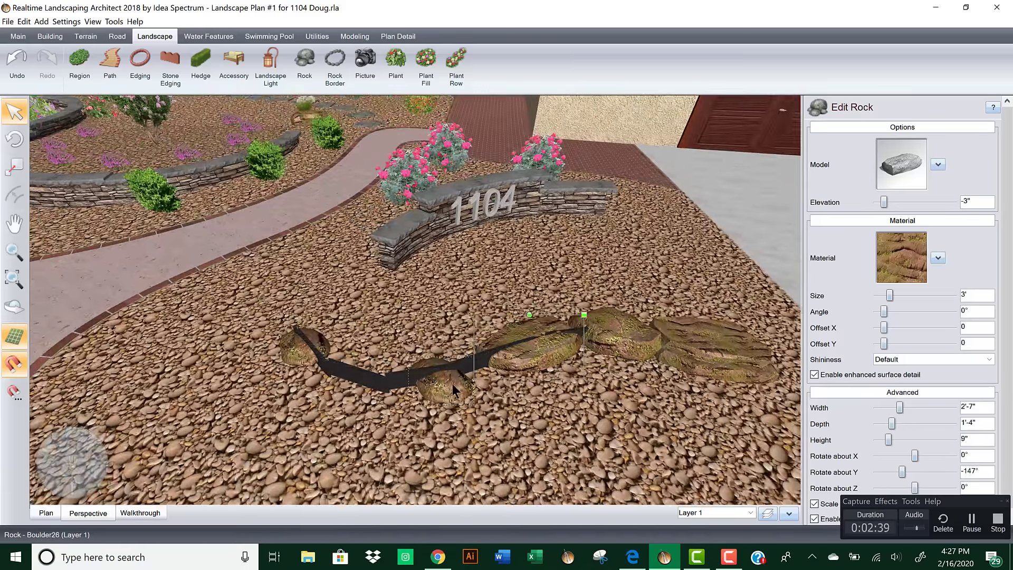
Step: Change the Boulder26 rock beside the Boulder5 rock to Boulder19 and fit it against its neighbour, rotated -115° about Y
click(453, 386)
click(907, 170)
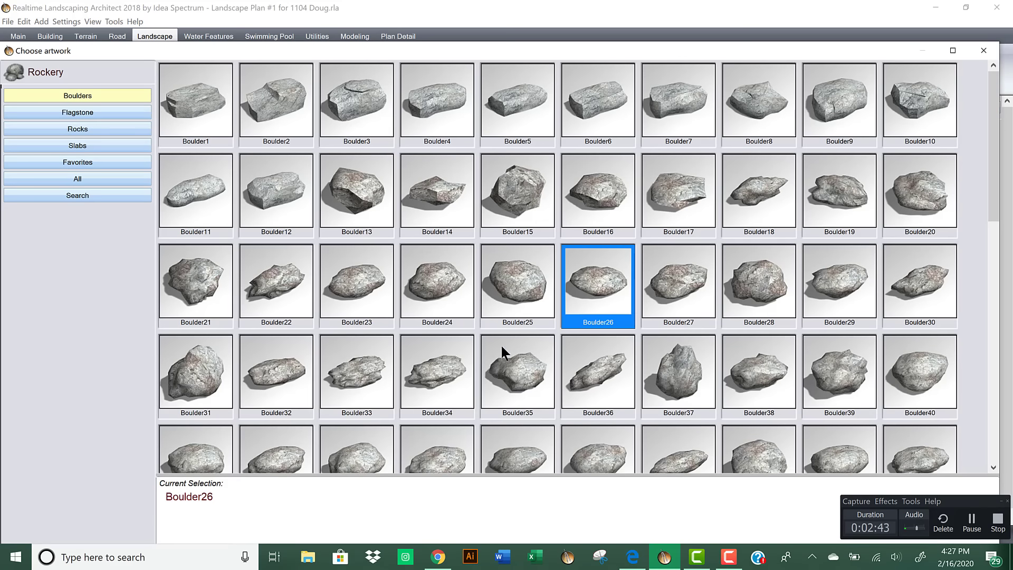
double_click(849, 191)
scroll(470, 384, up, 2)
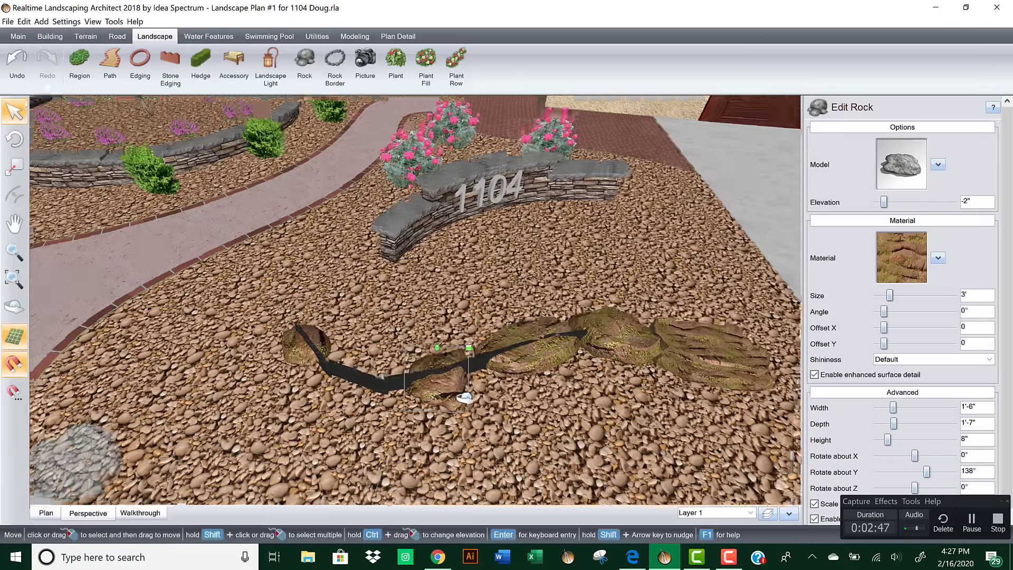
drag(458, 386, 473, 382)
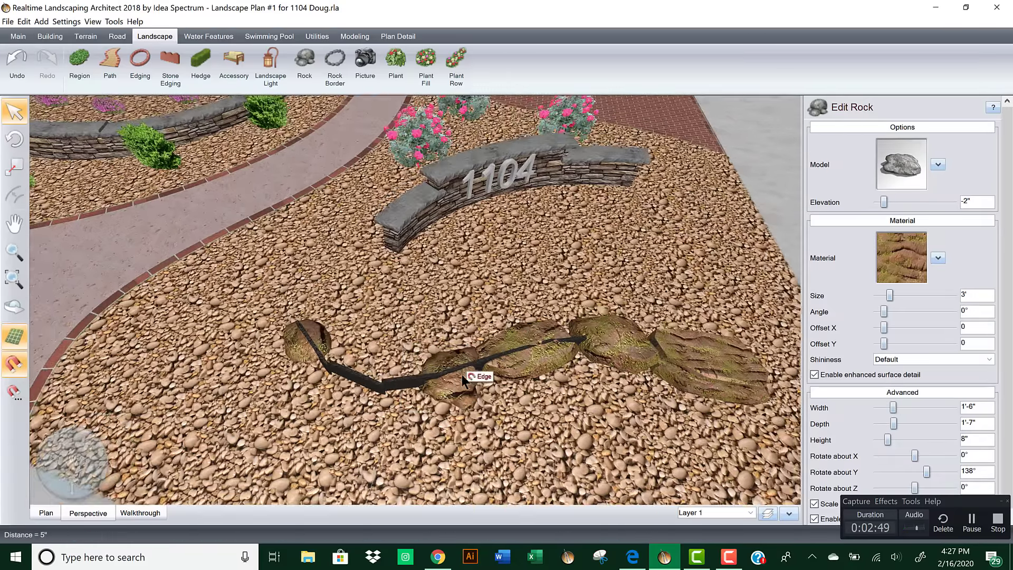
drag(436, 349, 404, 391)
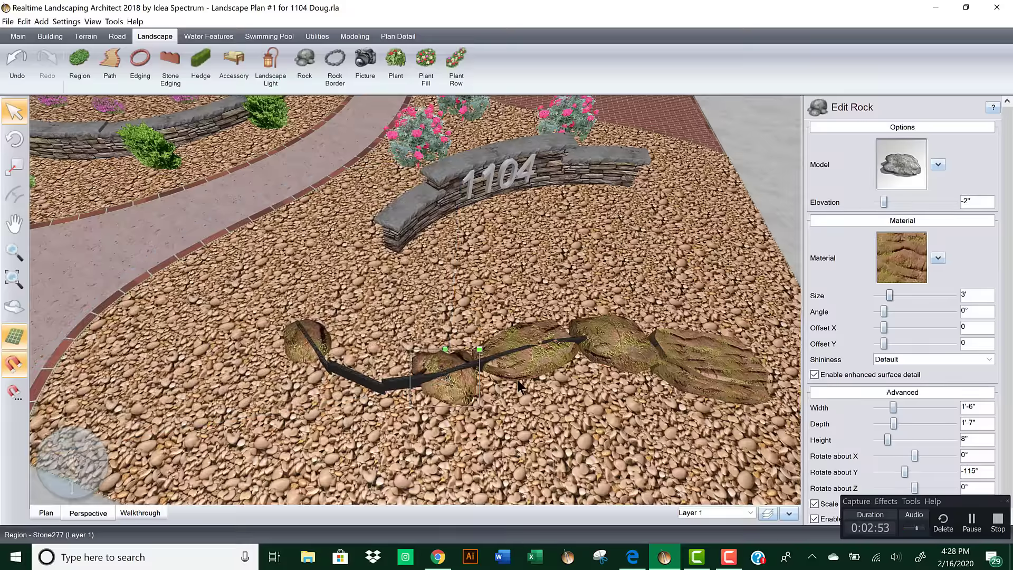
Step: Place a copy of the Boulder19 rock beside it along the edging and change the copy to Boulder23
click(539, 330)
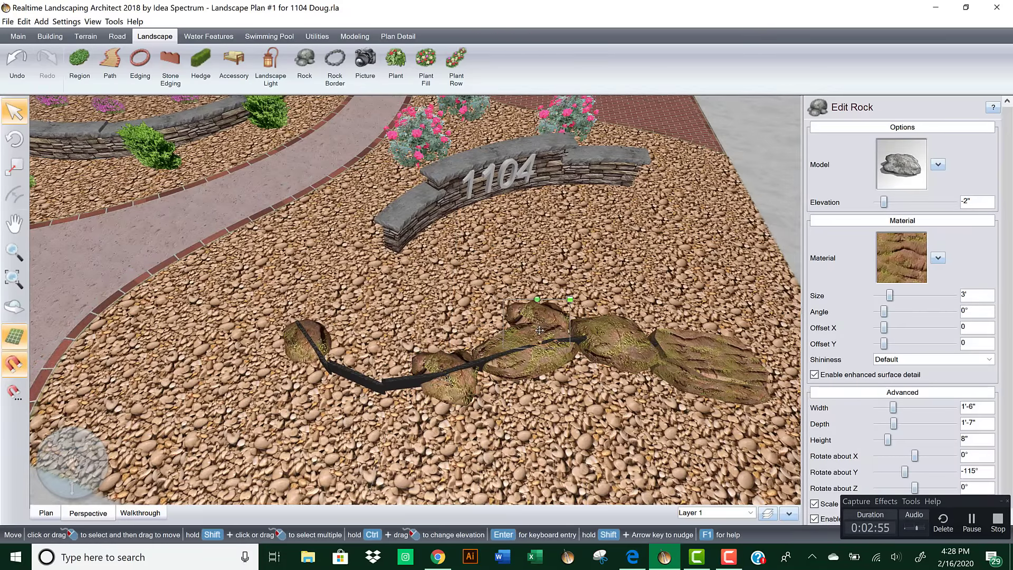
drag(474, 337, 404, 369)
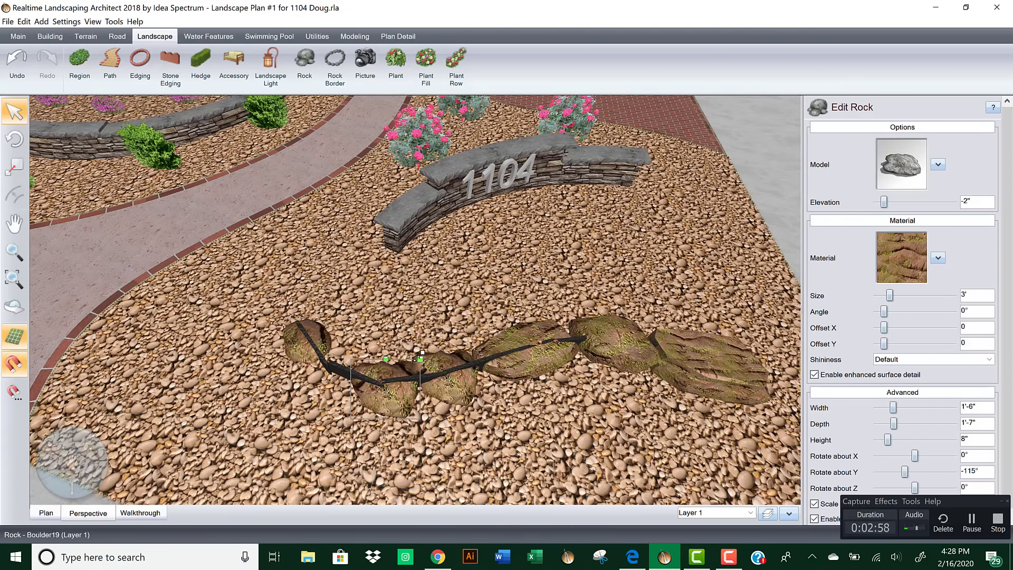
click(894, 165)
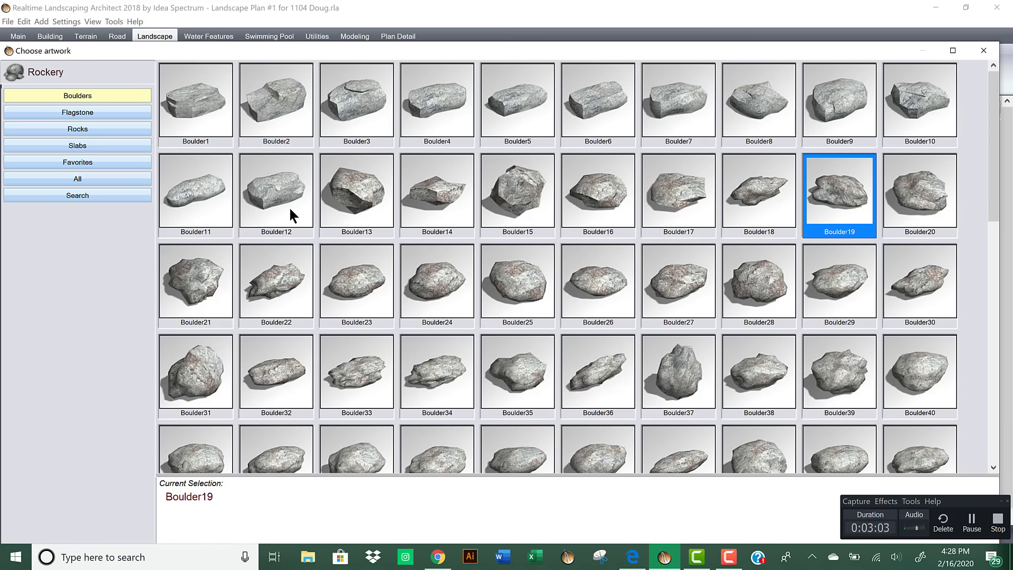
double_click(368, 285)
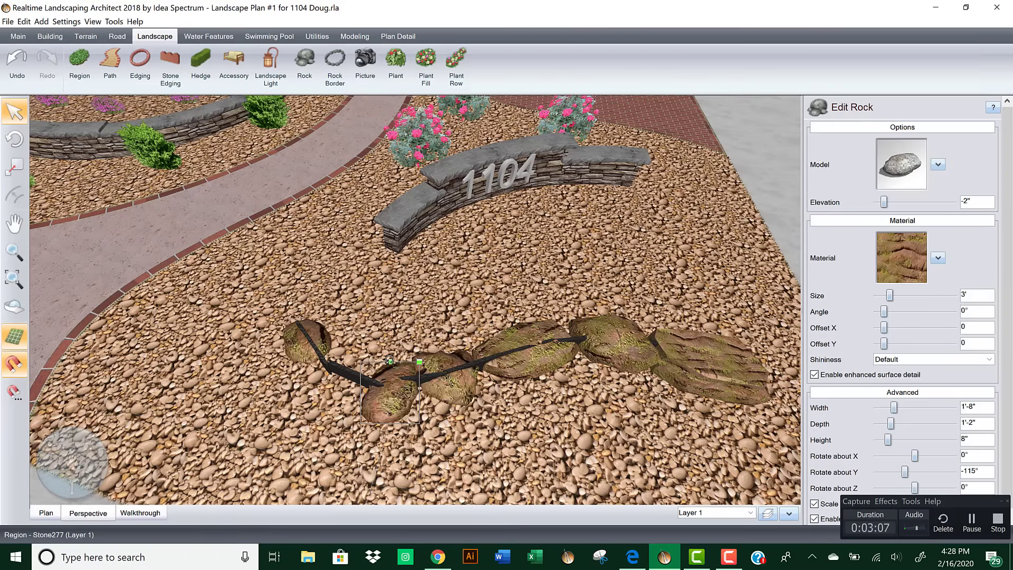
Step: Rotate the Boulder23 rock to -176° about Y, shift it about 3" onto the edging and set its elevation to -3"
drag(389, 360, 607, 248)
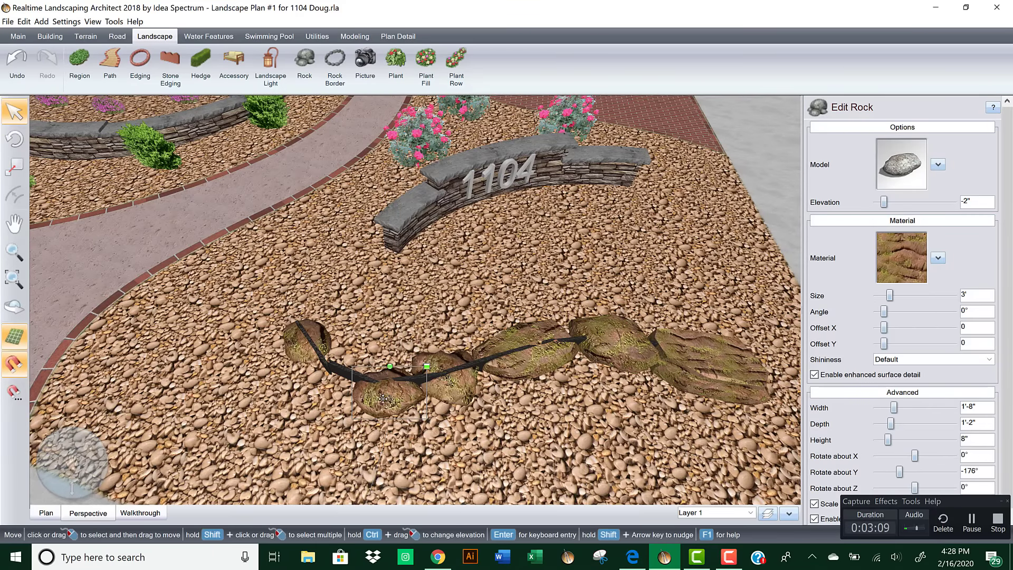
drag(382, 388, 381, 378)
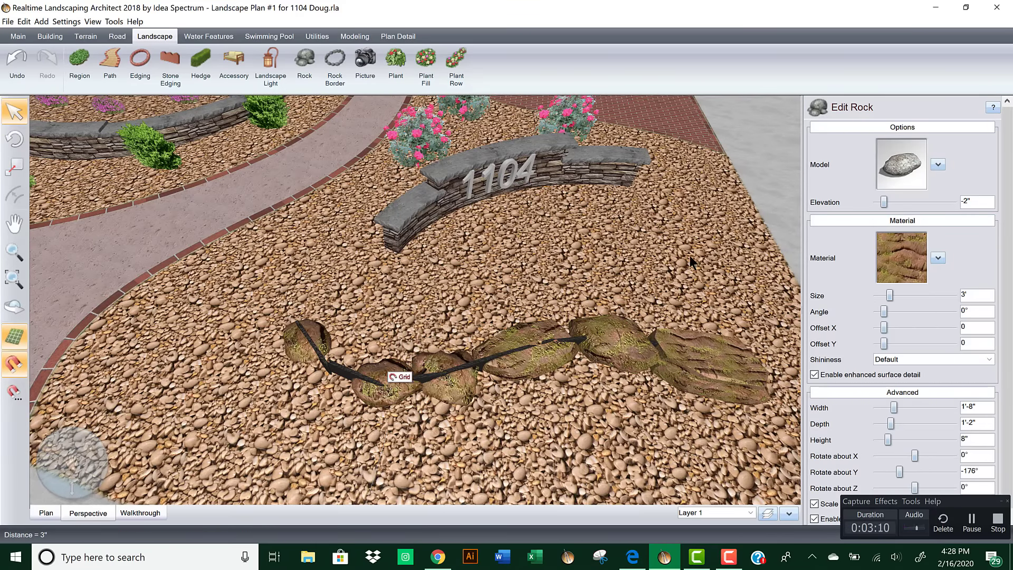
click(877, 202)
Step: Place a copy of the Boulder23 rock in the remaining gap of the edging, change it to Boulder6 and rotate it to -108° about Y
right_drag(647, 293, 493, 413)
key(ctrl+v)
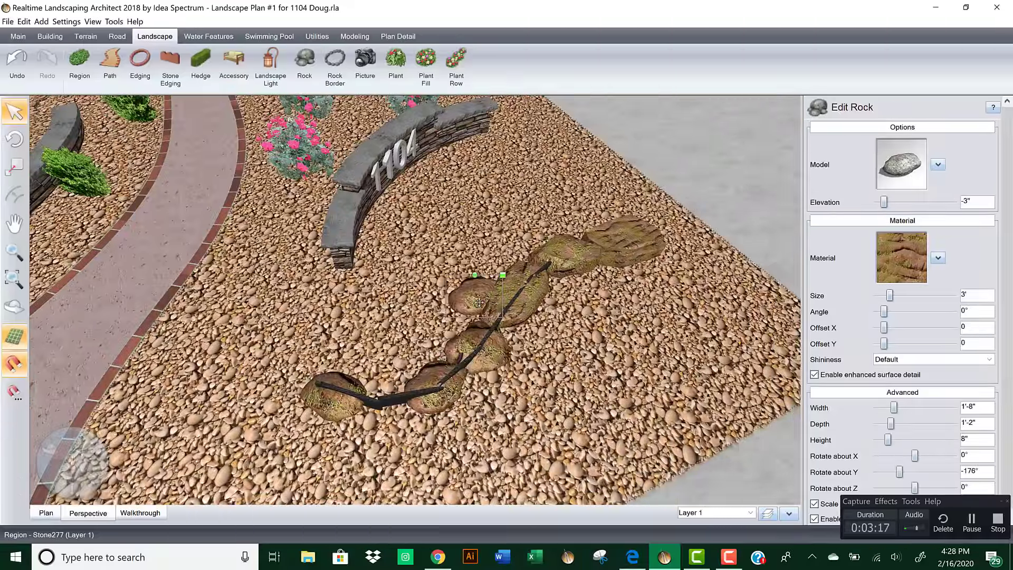
drag(475, 290, 354, 422)
click(911, 159)
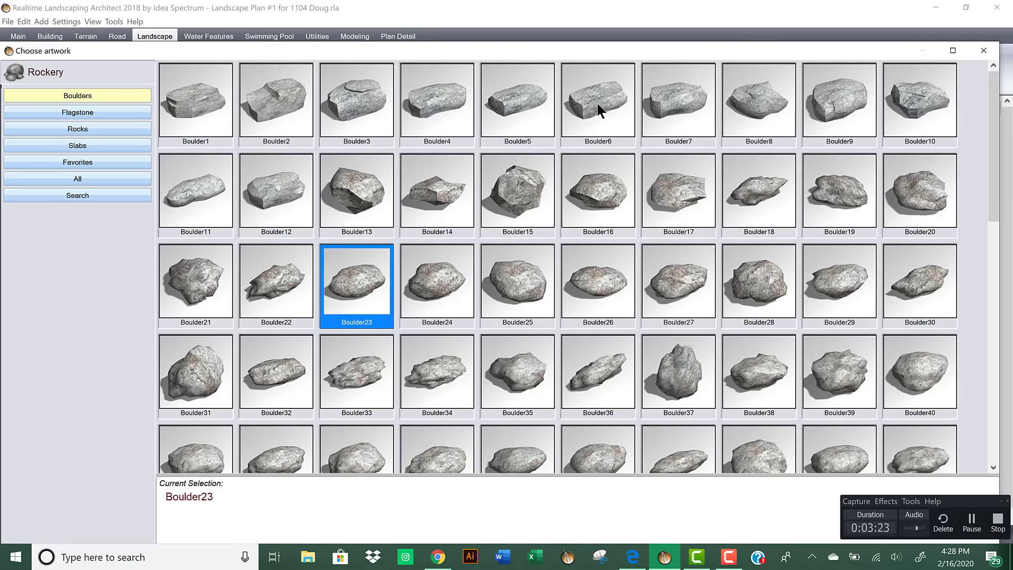
click(599, 100)
double_click(590, 100)
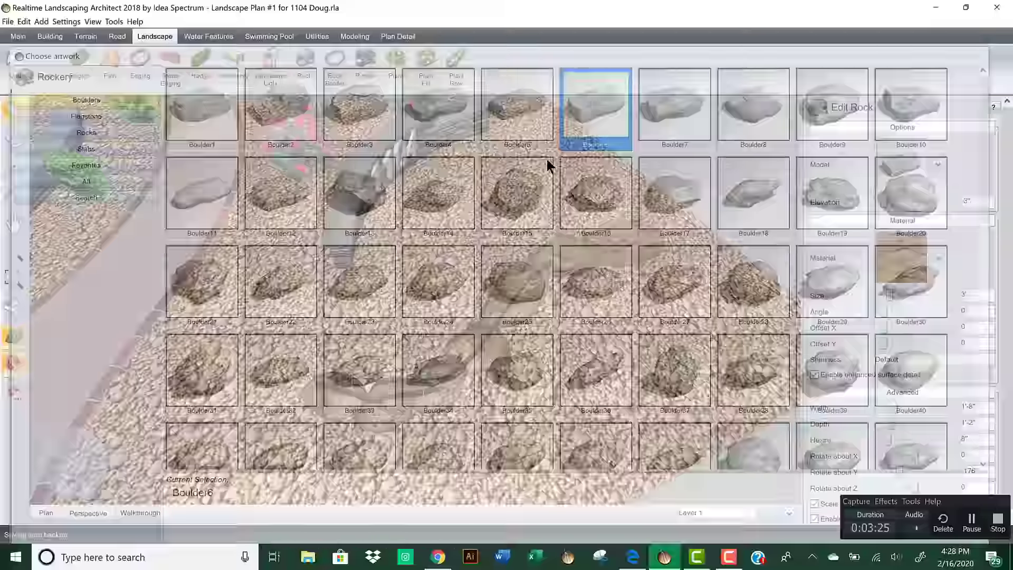
drag(386, 349, 412, 373)
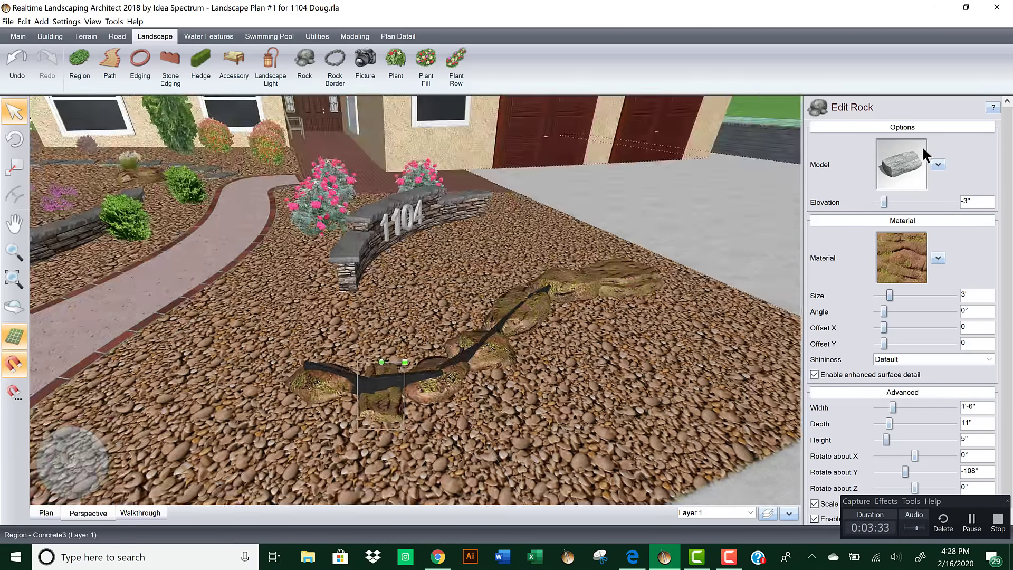
Step: Change the Boulder6 rock in the edging's gap to Boulder24 and keep it selected
click(904, 151)
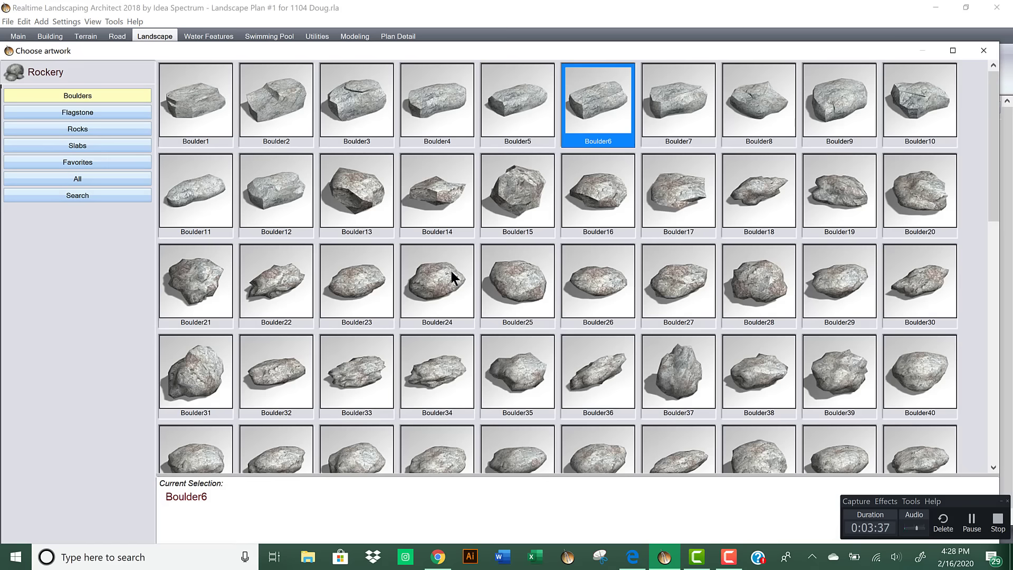
double_click(450, 268)
click(436, 407)
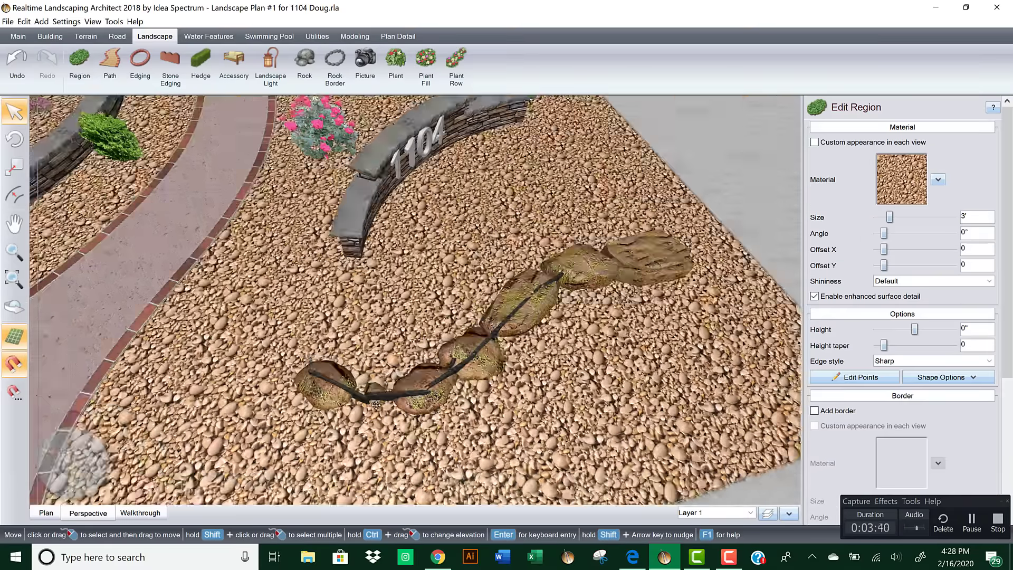
click(376, 405)
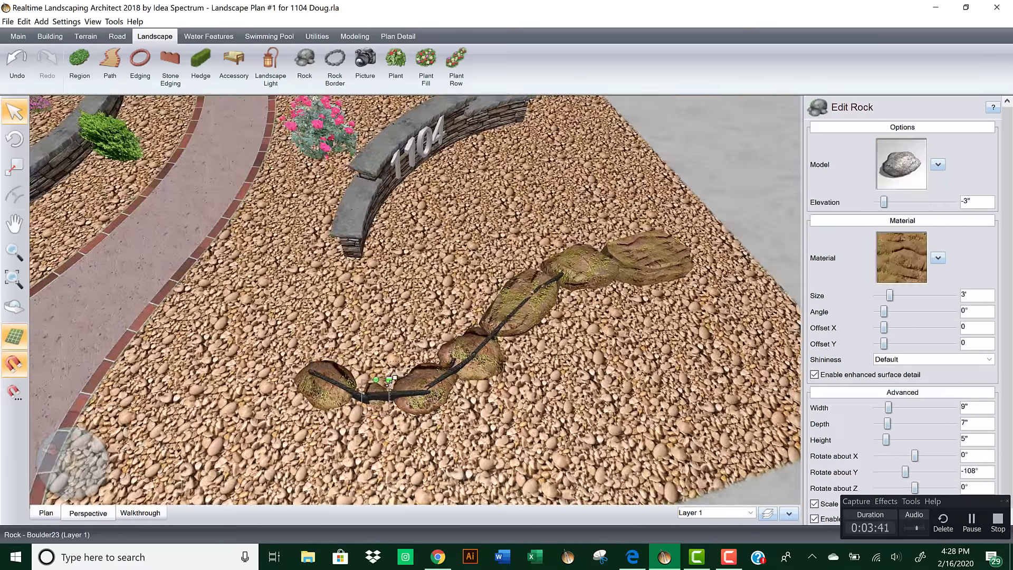
Step: Nudge the small boulder into place in the row and delete the dark line running across the boulders
drag(401, 372, 406, 369)
middle_drag(465, 374, 414, 350)
click(411, 350)
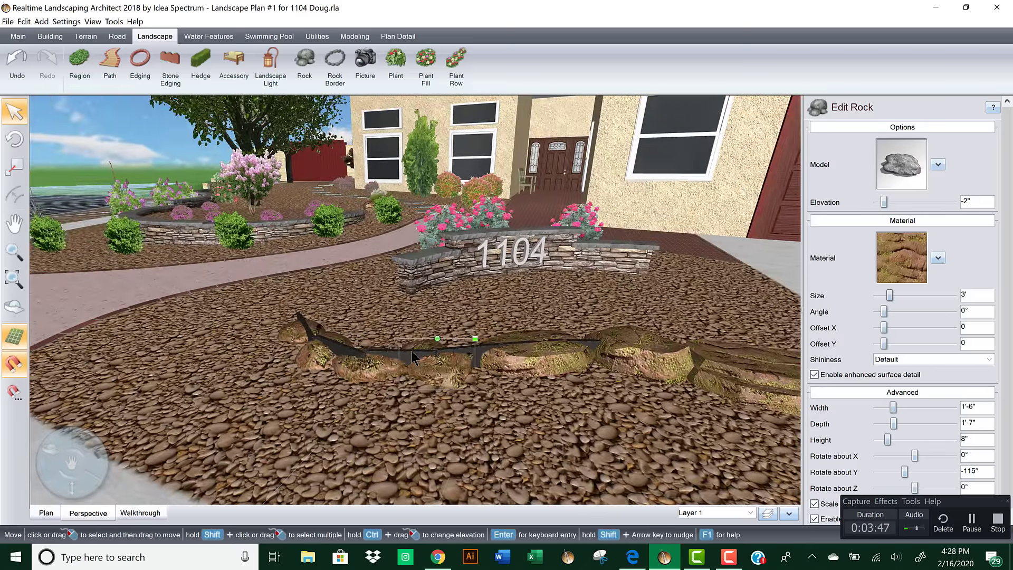
click(412, 350)
key(Delete)
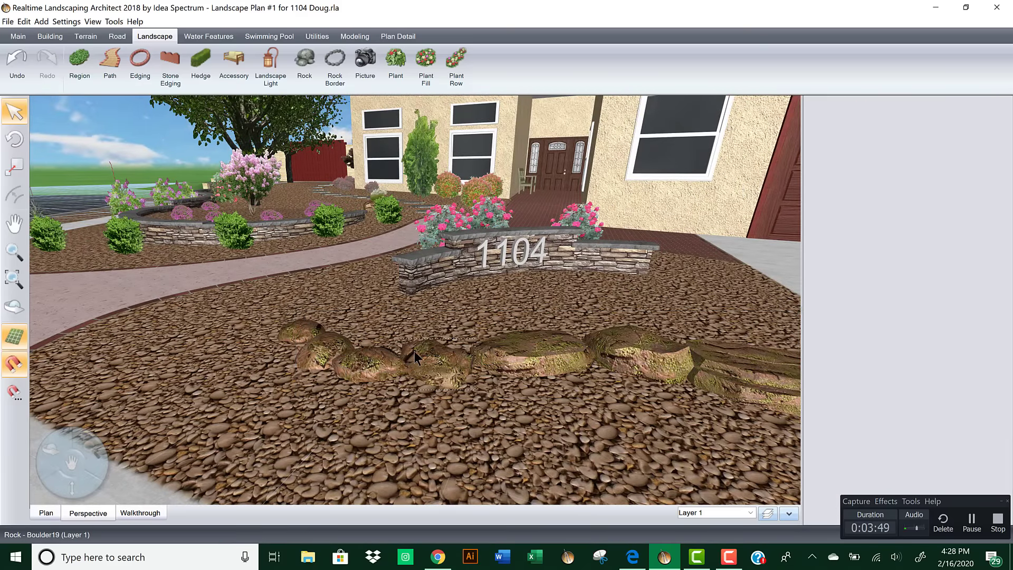
Step: Draw a rounded, closed region that starts beneath the larger boulders and bulges out over the gravel in front of them
middle_drag(543, 349, 611, 359)
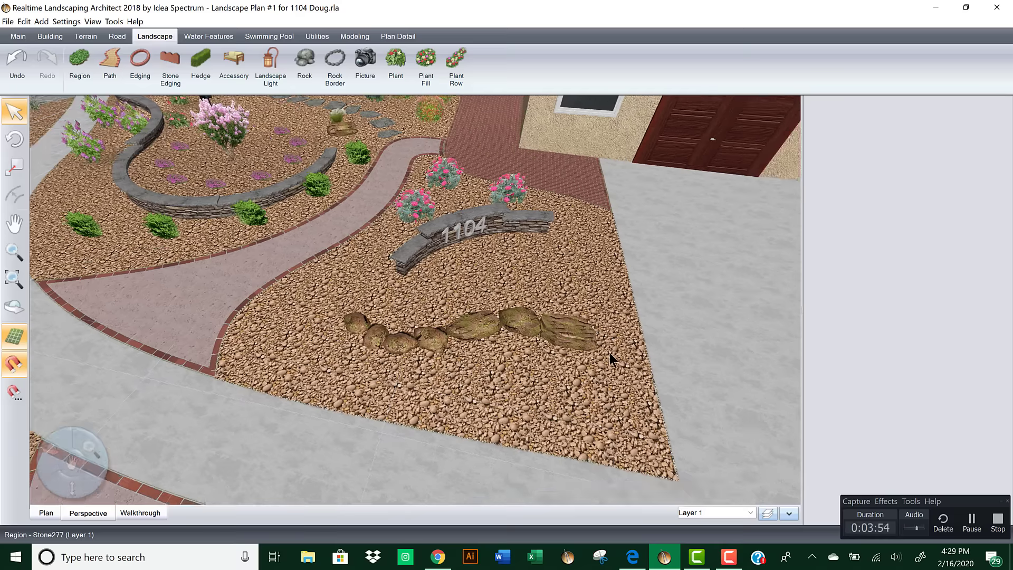
scroll(470, 334, up, 5)
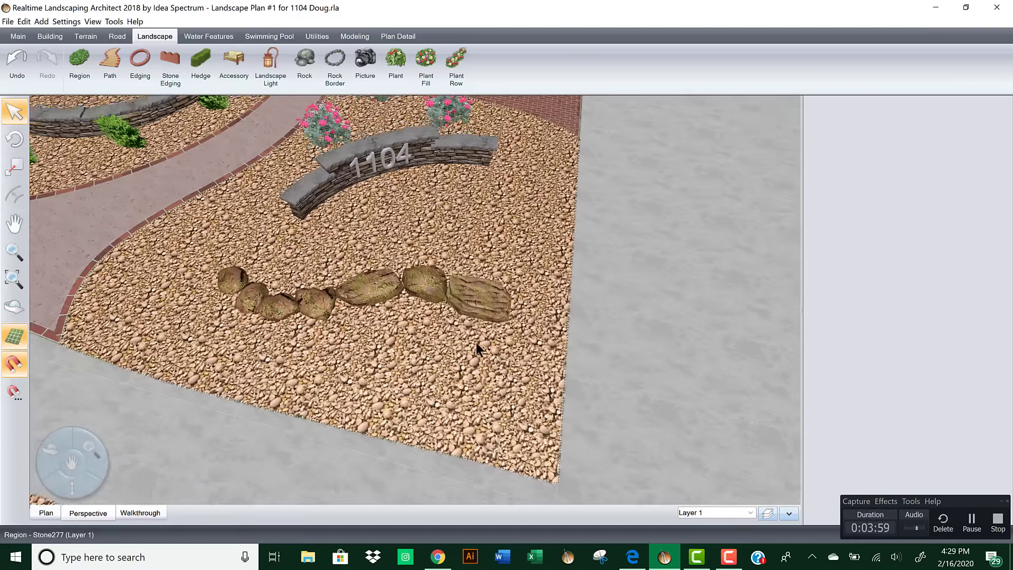
scroll(480, 336, up, 3)
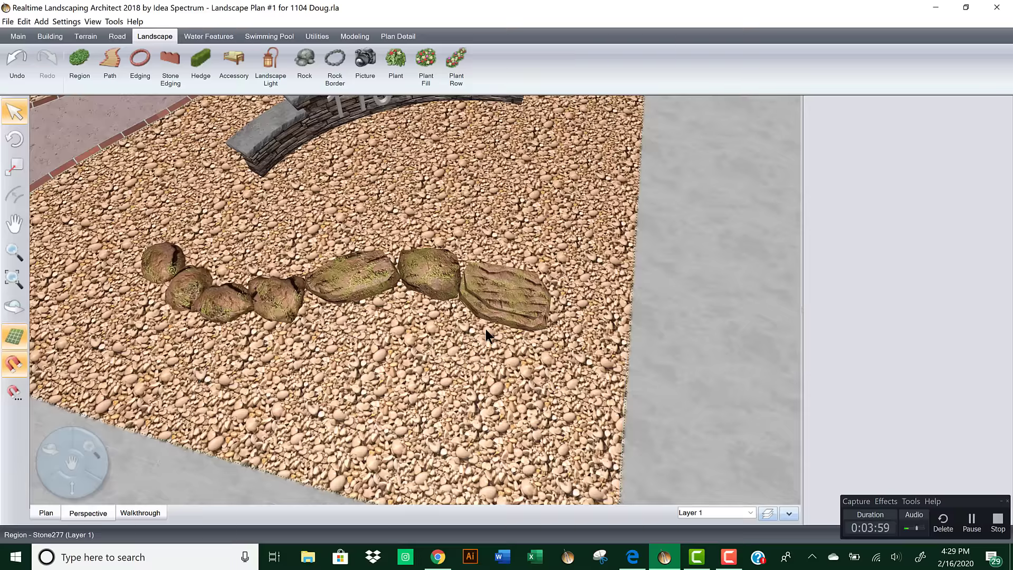
click(77, 61)
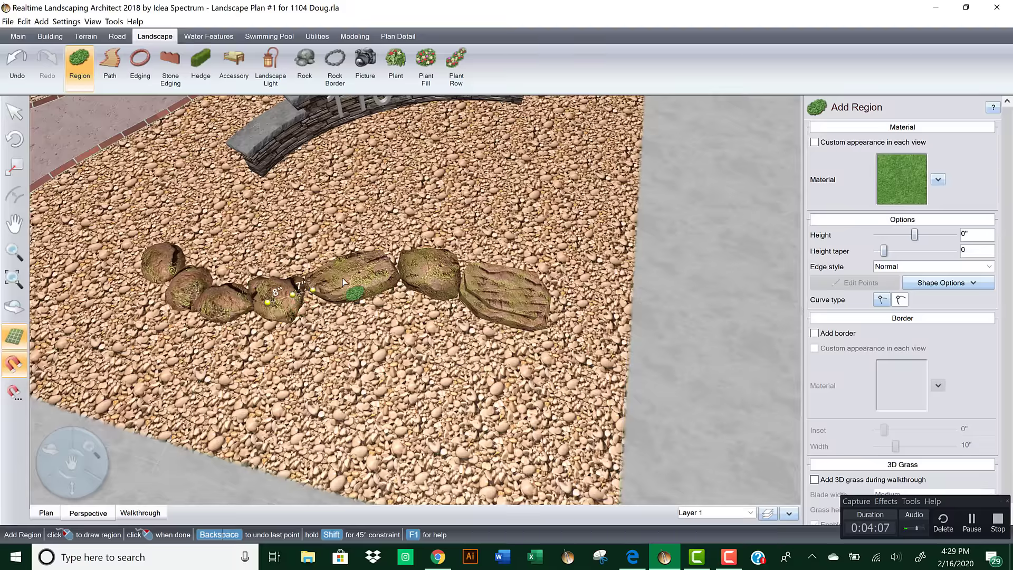
click(325, 283)
click(362, 274)
click(398, 272)
click(418, 268)
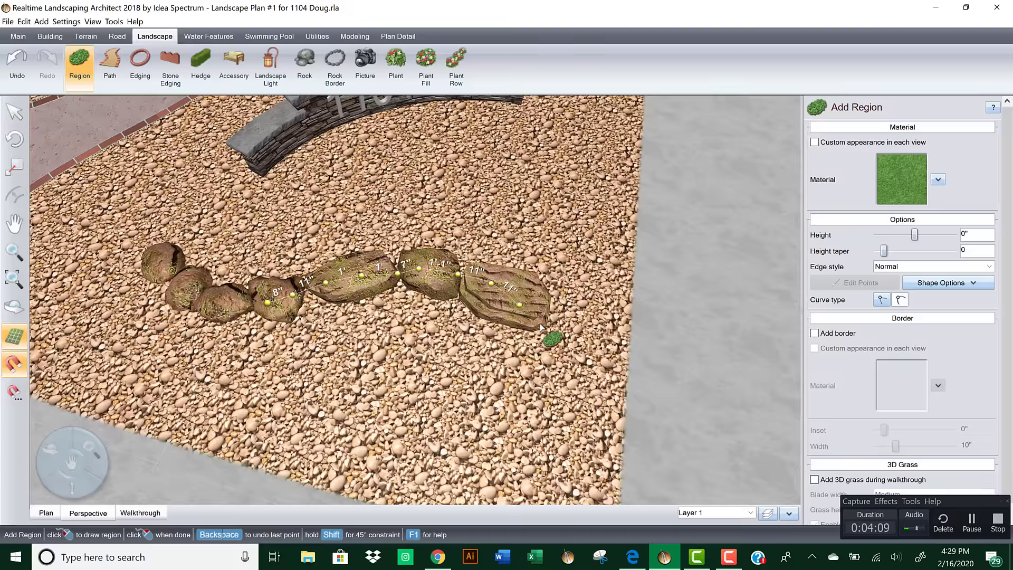
click(535, 309)
click(546, 336)
click(543, 354)
click(540, 376)
click(528, 401)
click(500, 415)
click(459, 417)
click(445, 418)
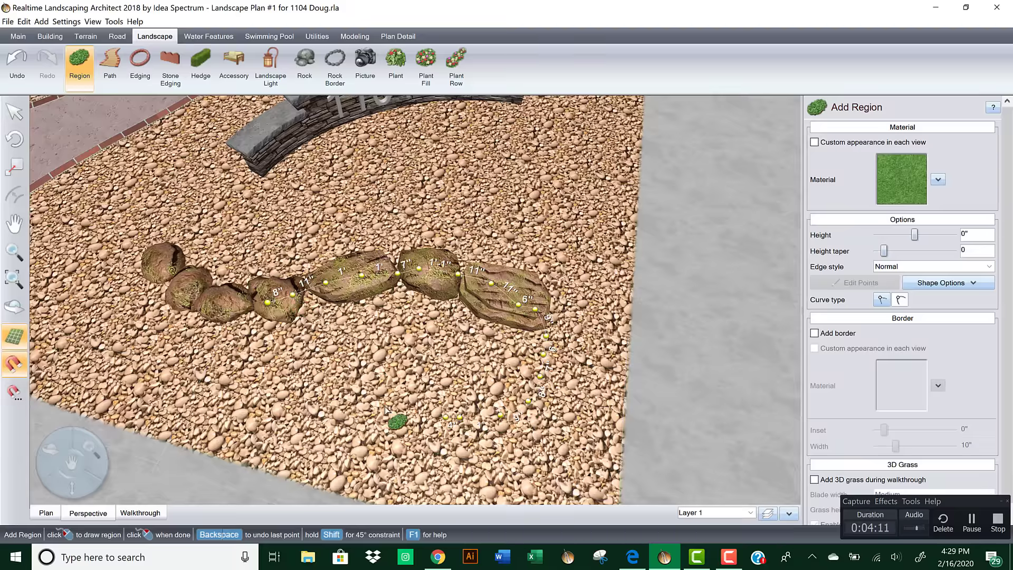
click(383, 406)
click(341, 396)
click(315, 376)
click(279, 333)
click(267, 322)
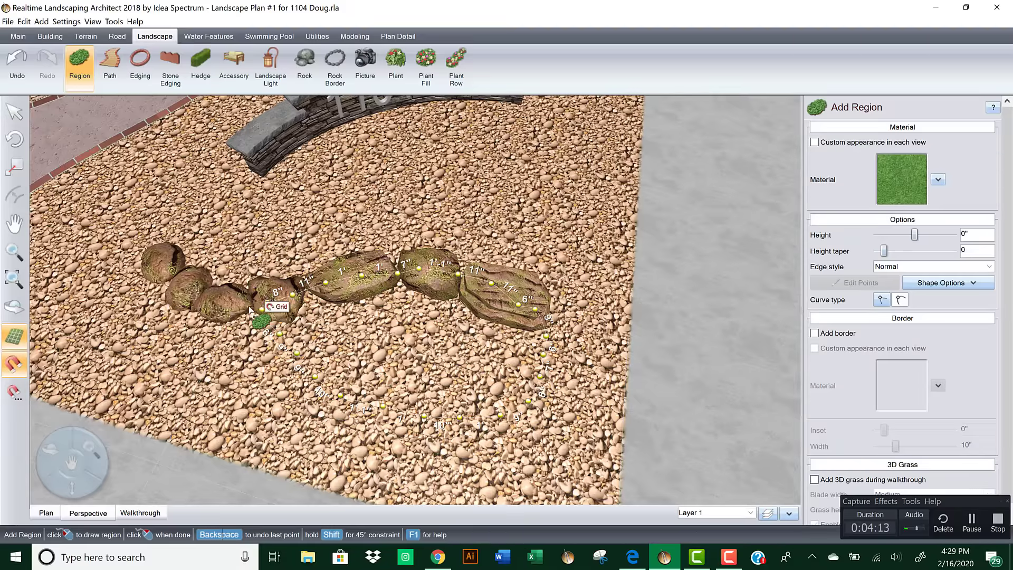
click(256, 308)
click(239, 303)
click(267, 302)
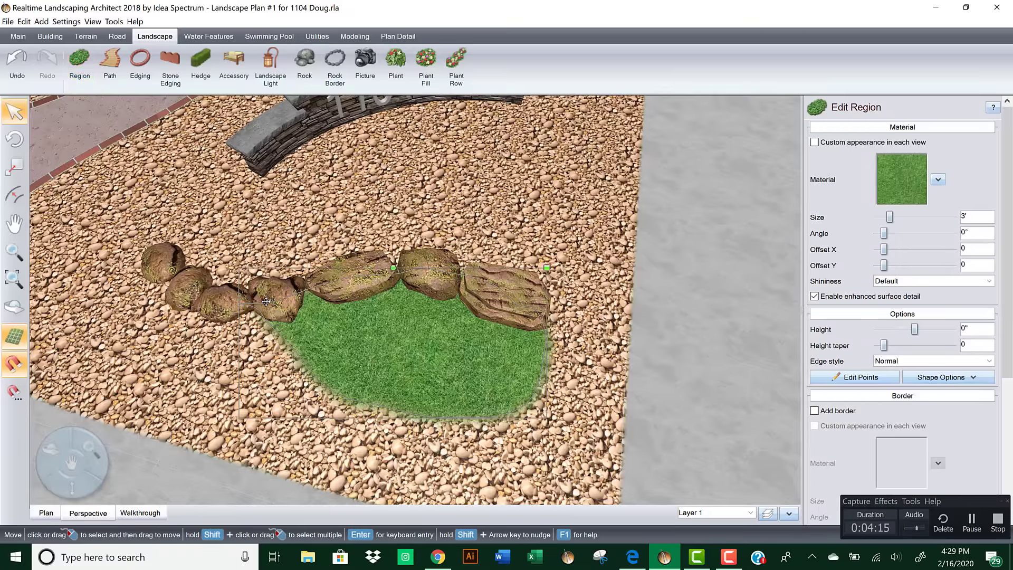
Step: Set the new grass region's edge style to Sharp
scroll(353, 317, down, 5)
click(928, 361)
click(896, 376)
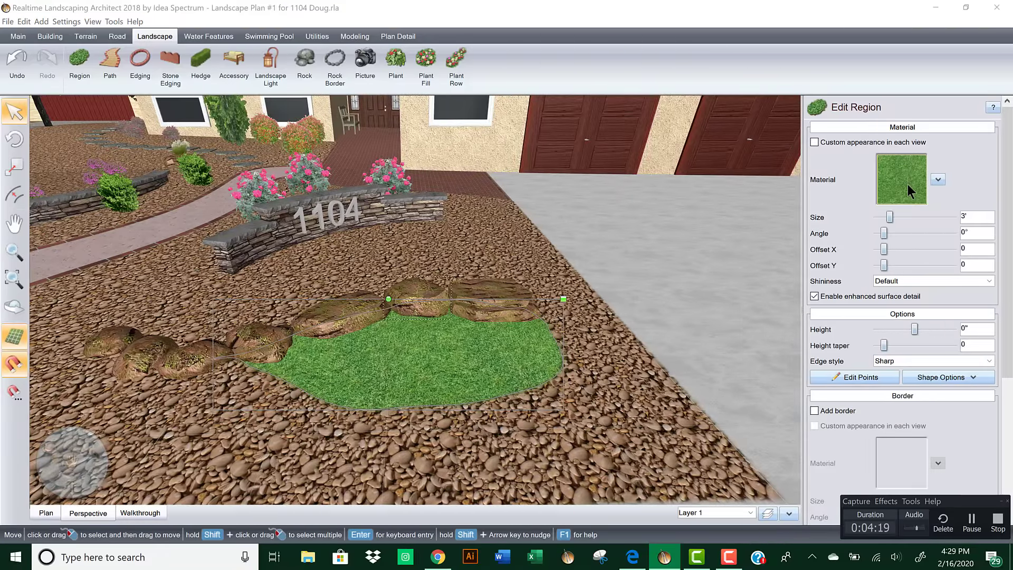
Step: Replace the region's grass material with the grey river rock from the favorite materials
click(908, 185)
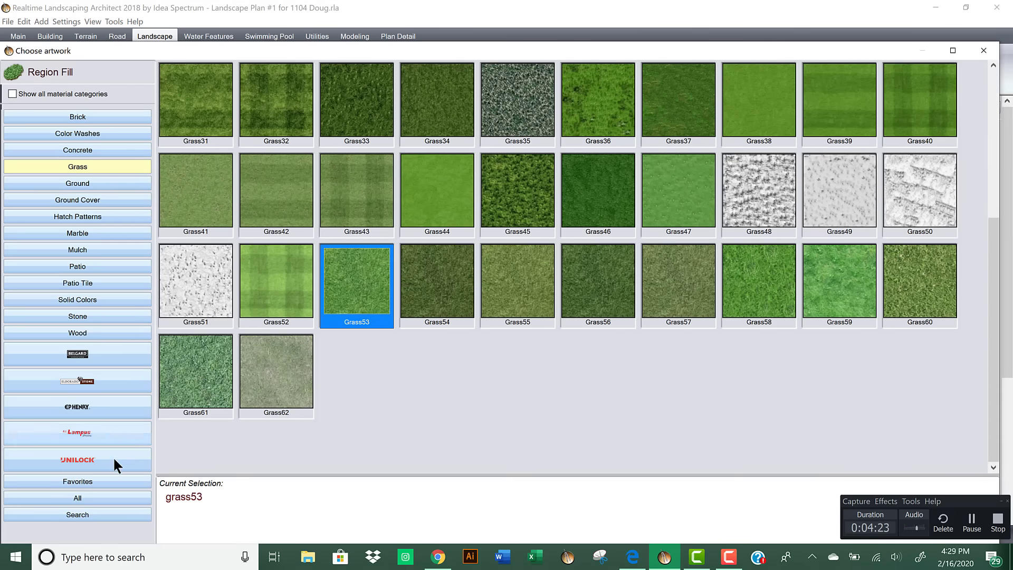
click(88, 482)
double_click(356, 102)
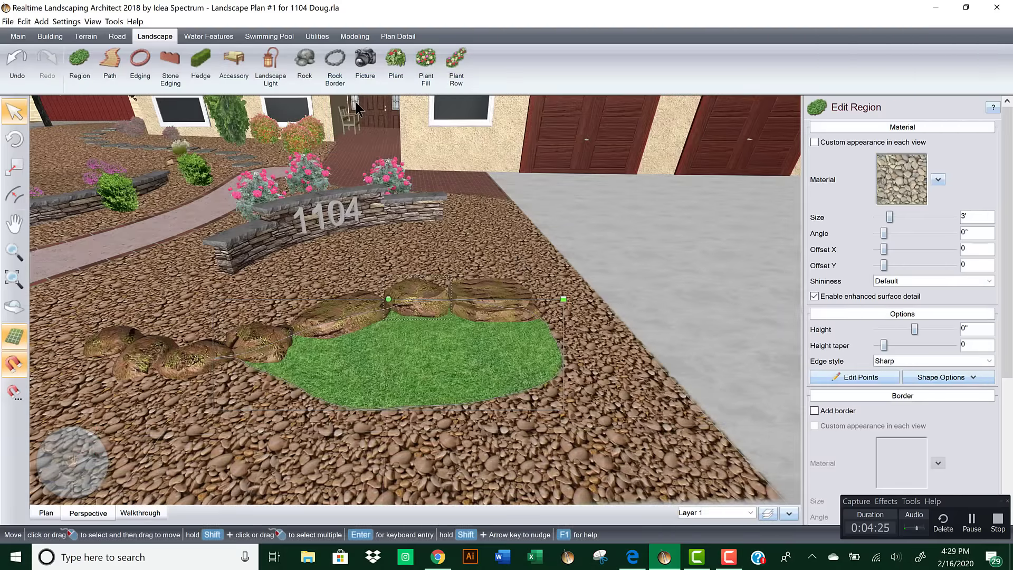
mouse_move(575, 327)
middle_down()
mouse_move(562, 316)
mouse_move(572, 314)
middle_up()
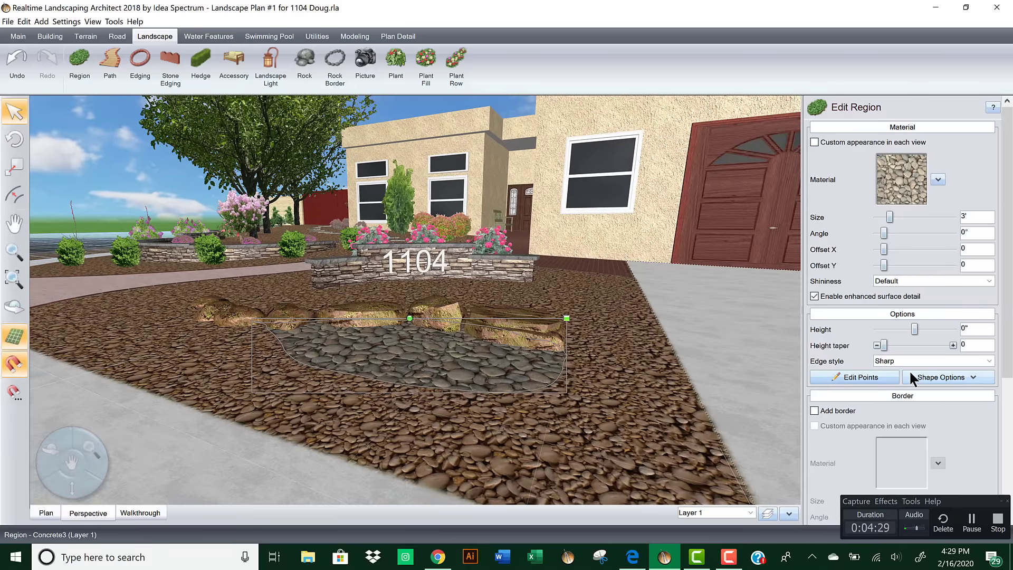
Step: Raise the river rock region's height to 8 inches
scroll(1007, 331, down, 3)
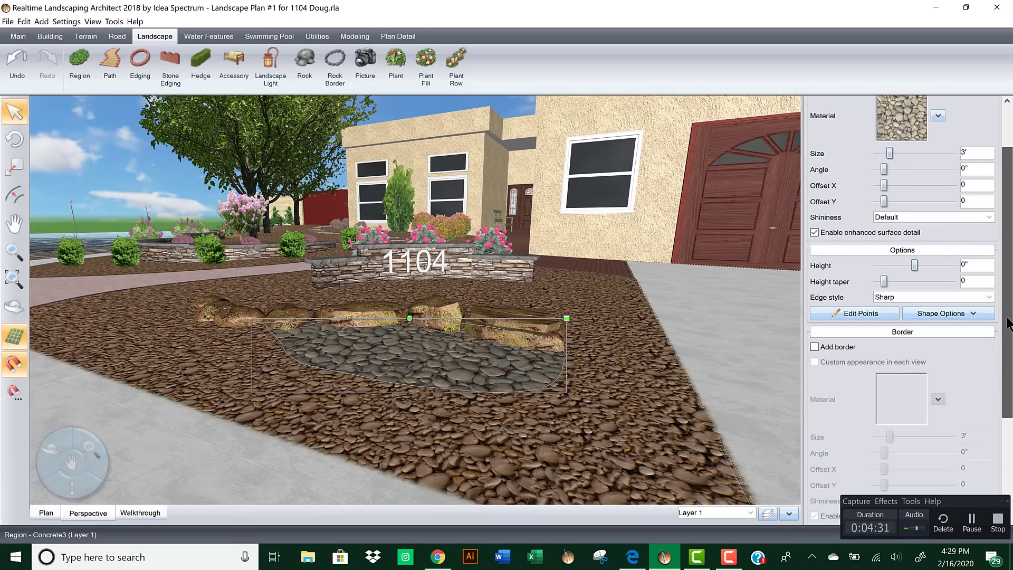
scroll(1006, 331, up, 2)
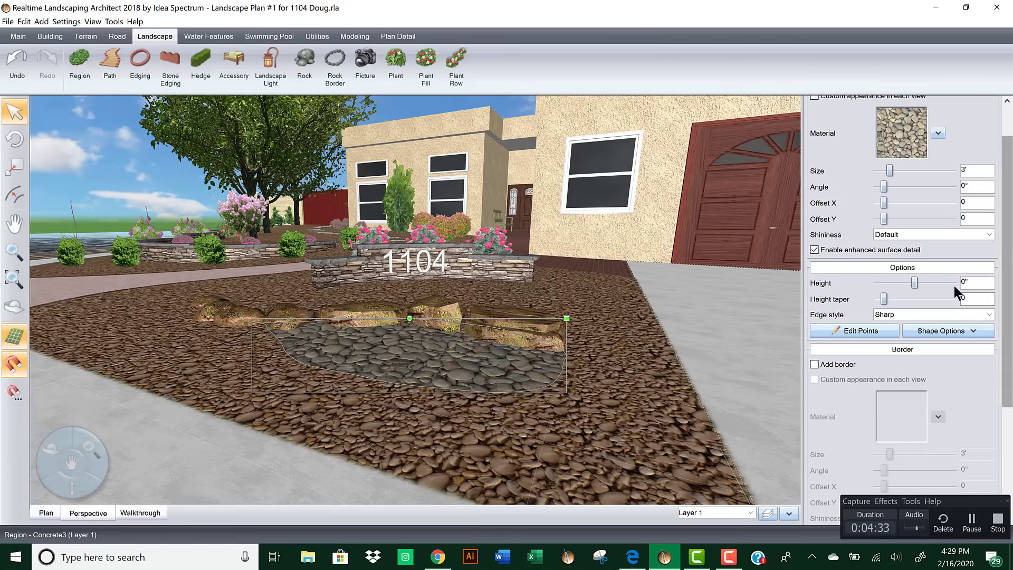
click(953, 282)
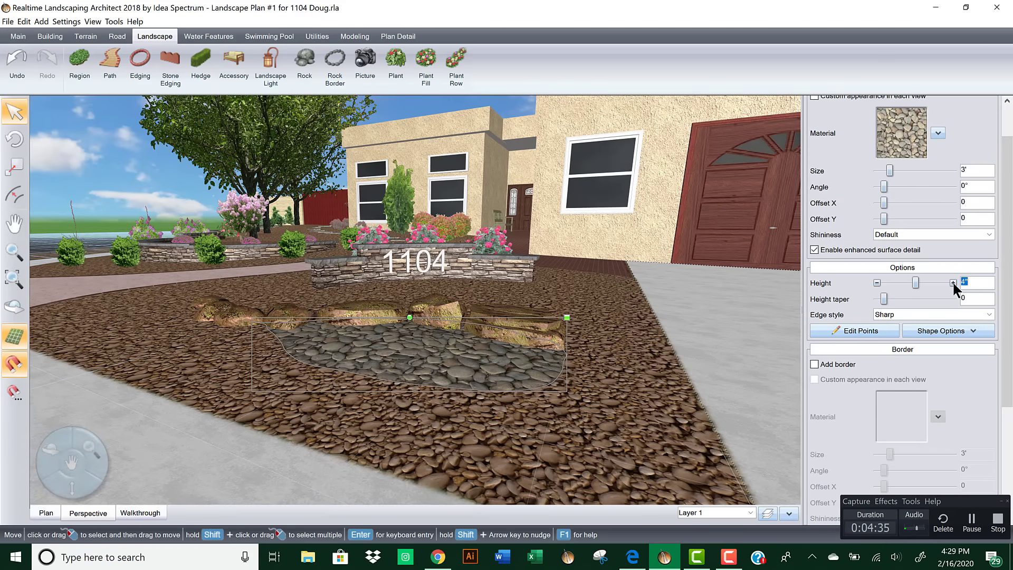
click(953, 282)
click(952, 283)
click(952, 283)
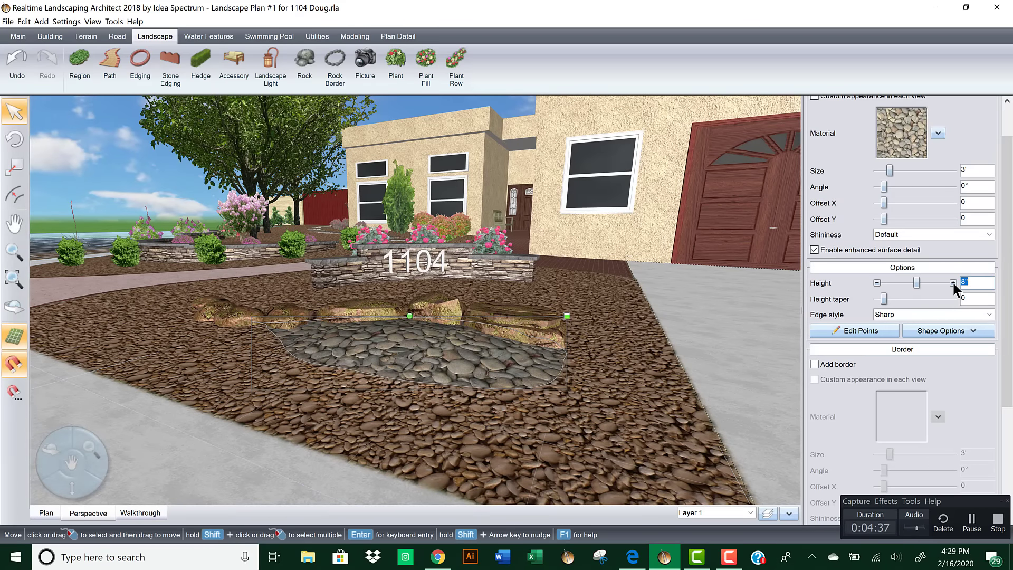
Step: Add a straight plant row about 6'-10" long in front of the 1104 wall and set it to 2 plants
middle_drag(695, 364, 540, 399)
scroll(701, 362, down, 10)
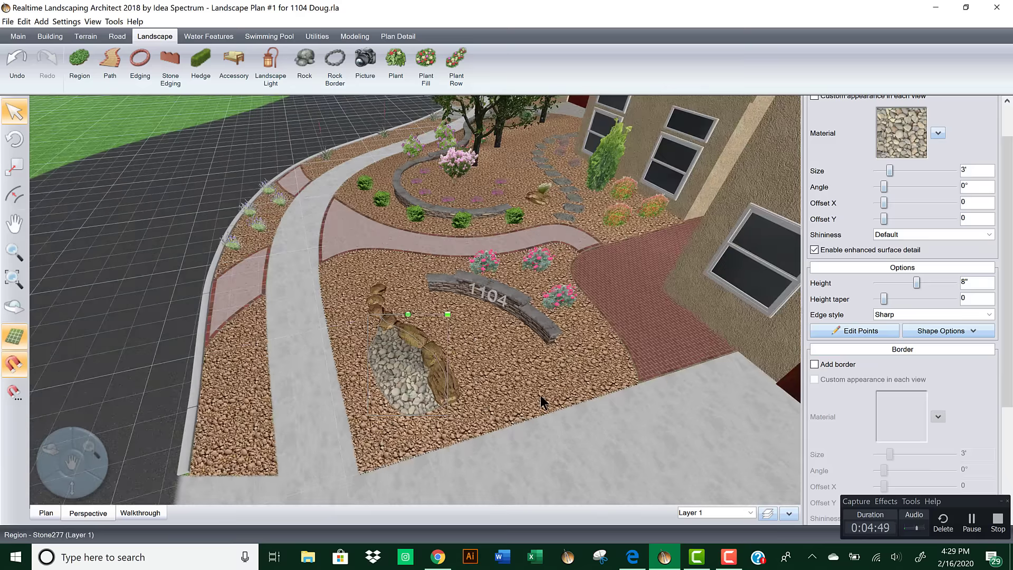
scroll(581, 346, up, 5)
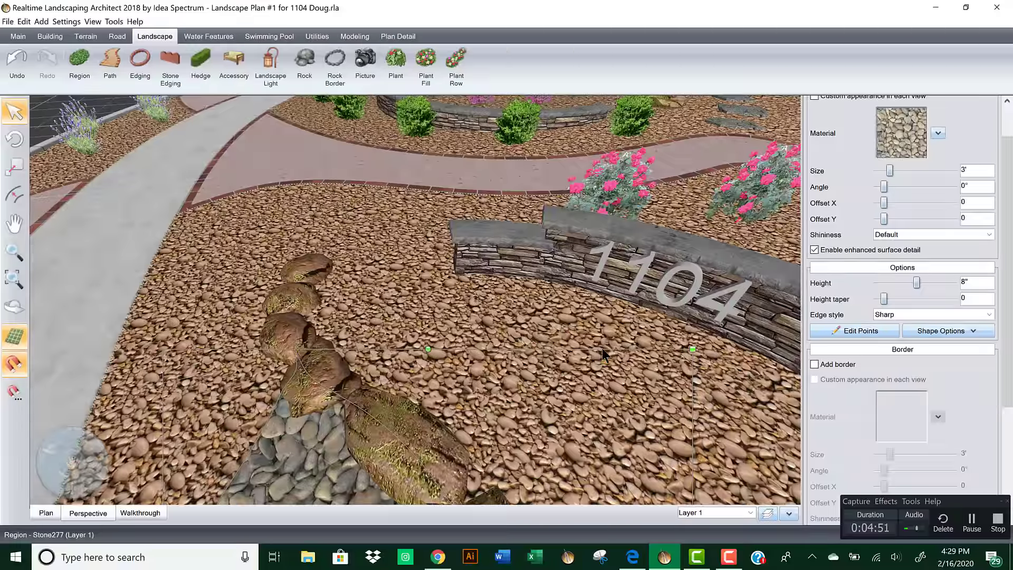
middle_drag(533, 327, 585, 326)
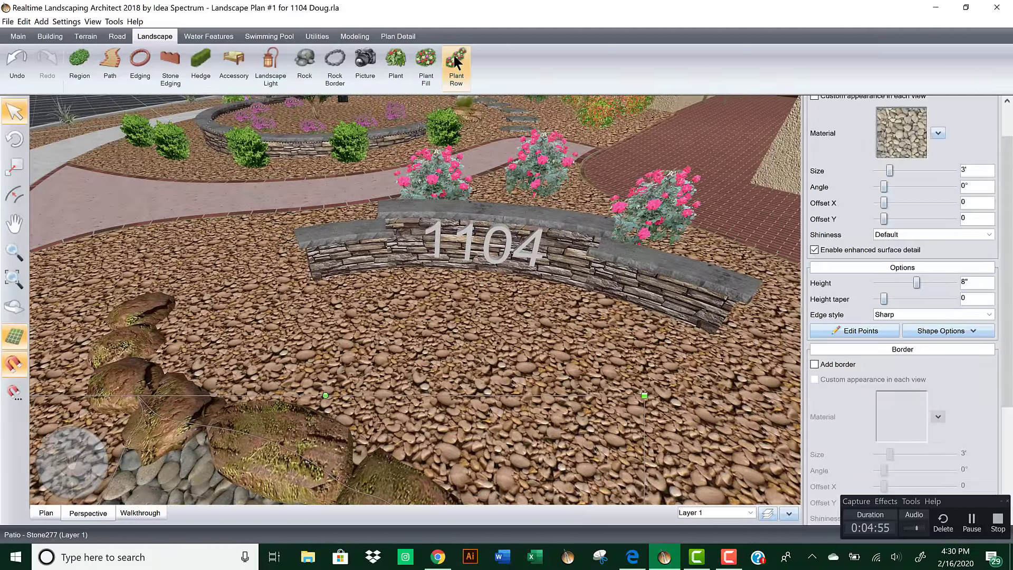
click(457, 62)
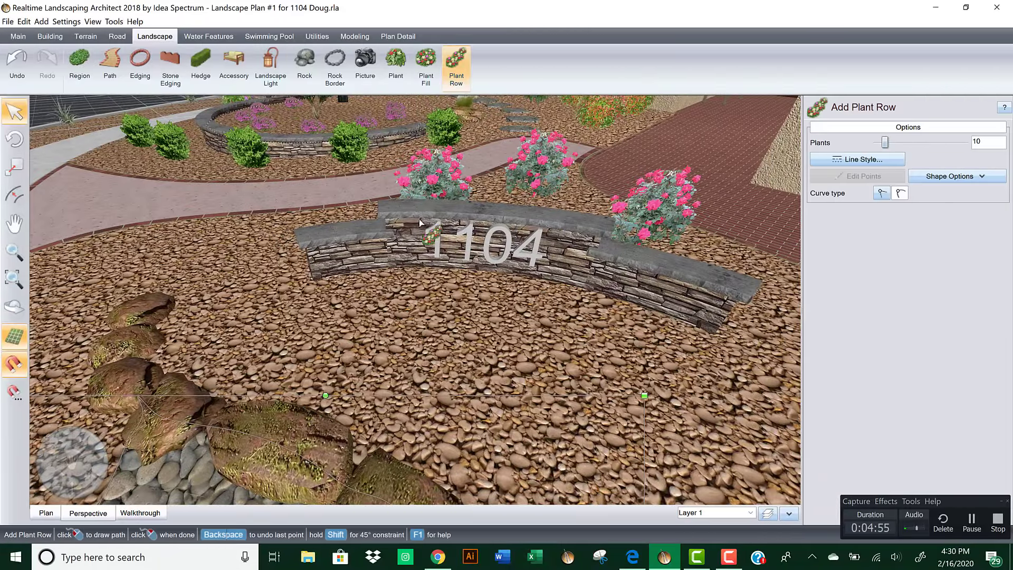
click(352, 283)
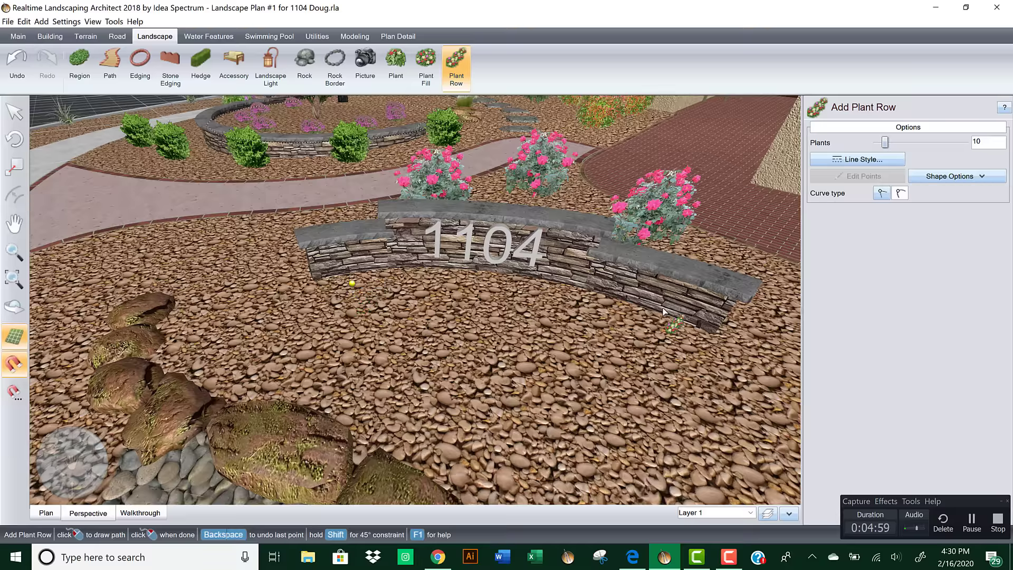
click(653, 325)
right_click(653, 325)
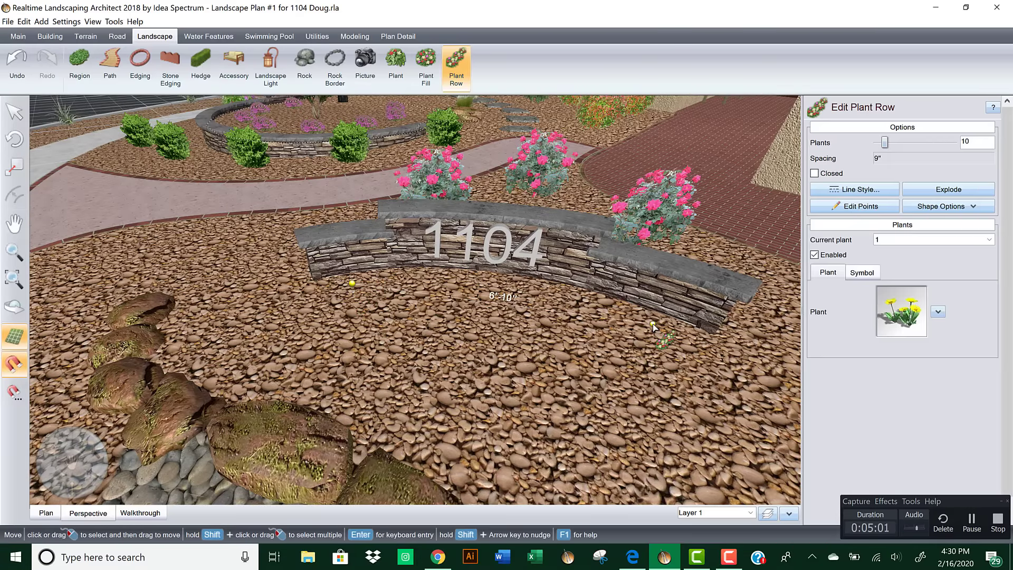
drag(887, 145, 840, 150)
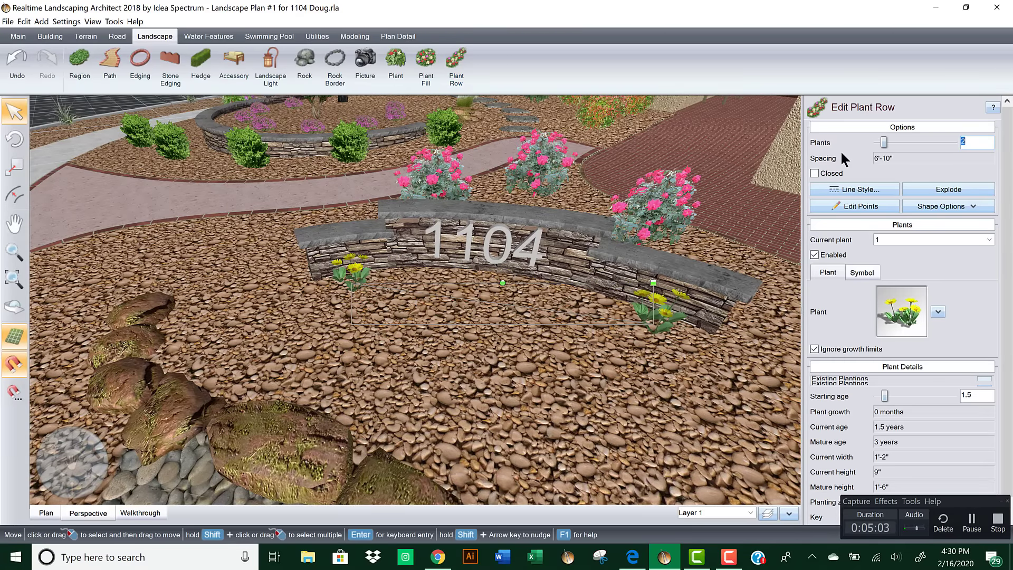
Step: Change the row's plants to Gorizia Rosemary from the favorite plant pictures
click(906, 310)
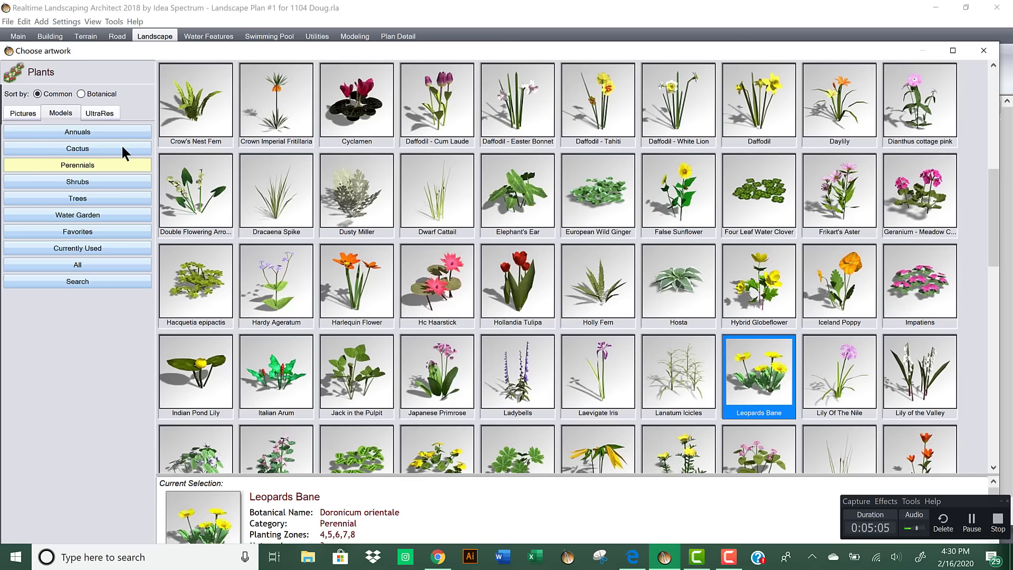
click(31, 117)
click(97, 248)
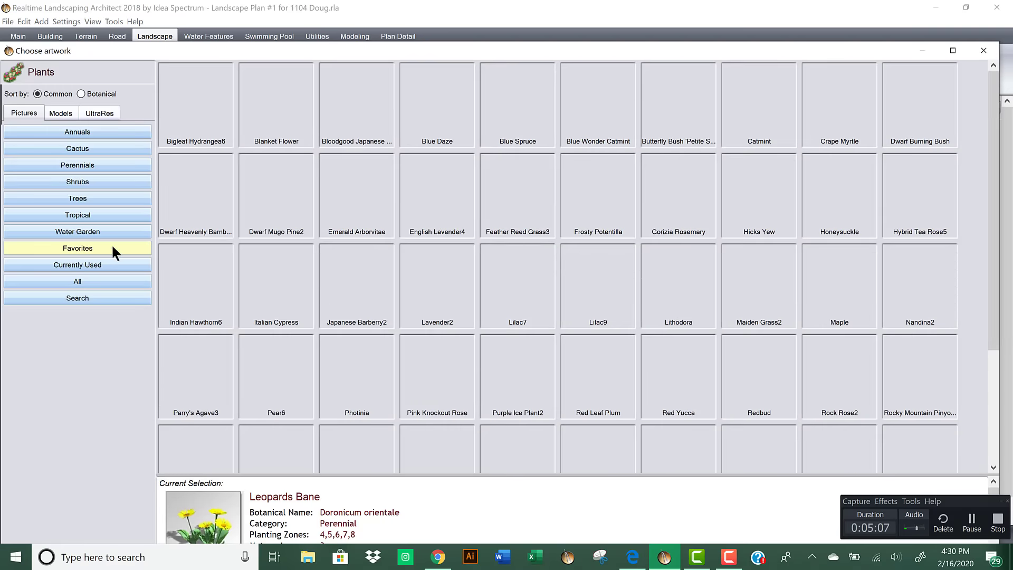
double_click(676, 197)
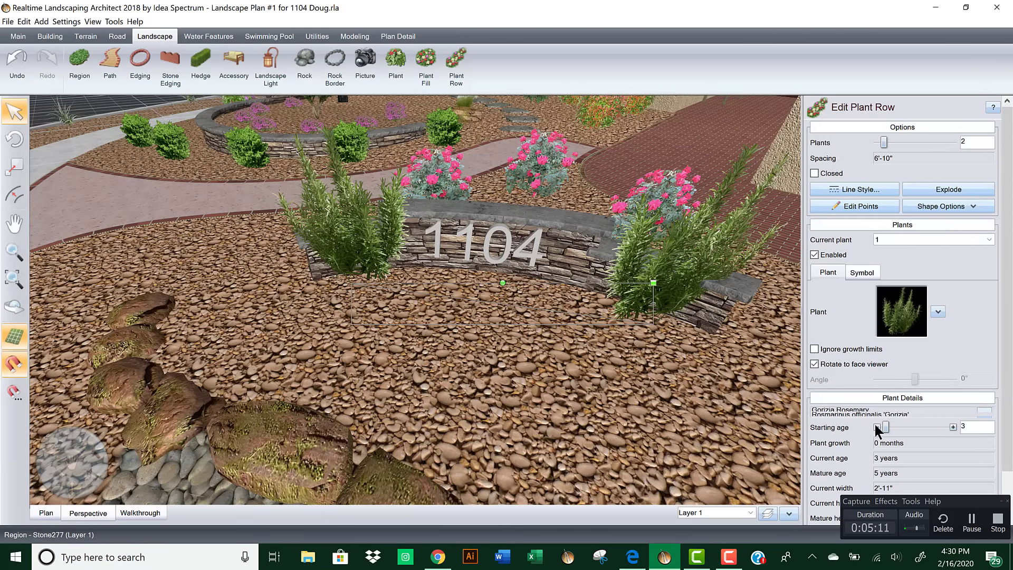
Step: Set the rosemary plants' starting age to 1.2
click(877, 427)
click(876, 427)
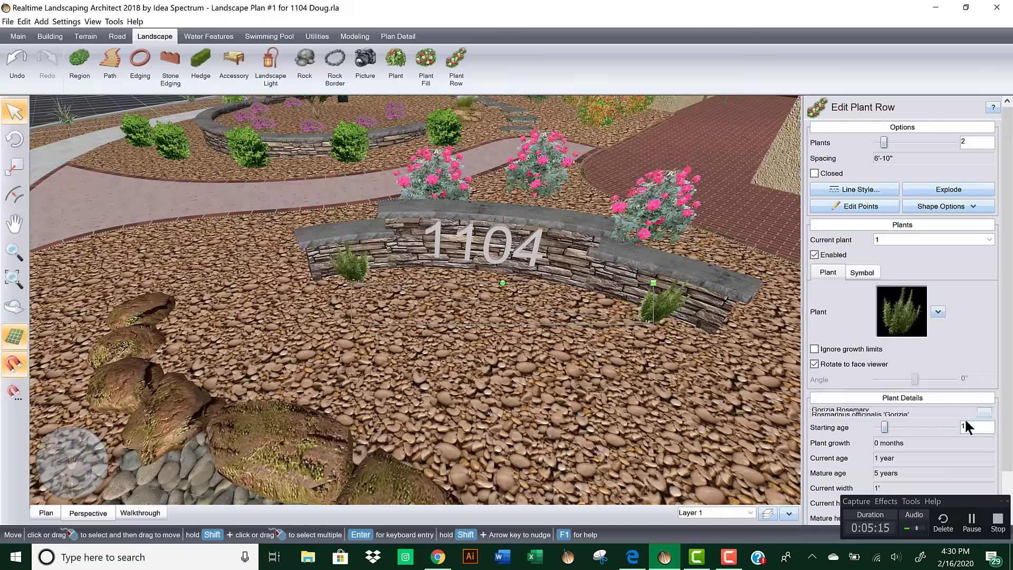
text(.2)
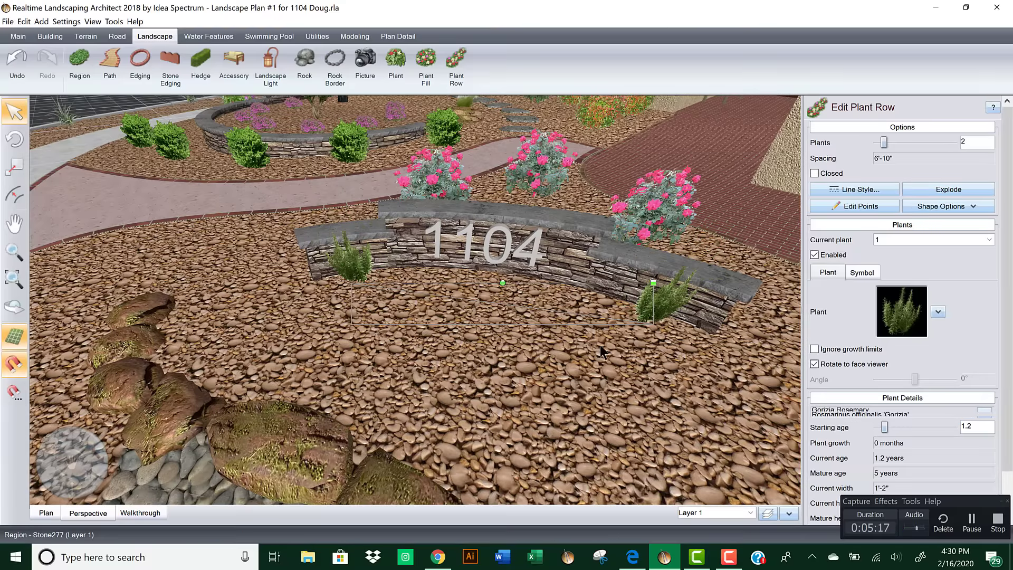
Step: Add a single plant in the middle of the river rock bed beside the boulder row
mouse_move(593, 354)
mouse_down()
mouse_move(624, 303)
mouse_move(594, 333)
mouse_move(605, 346)
mouse_up()
scroll(581, 340, down, 3)
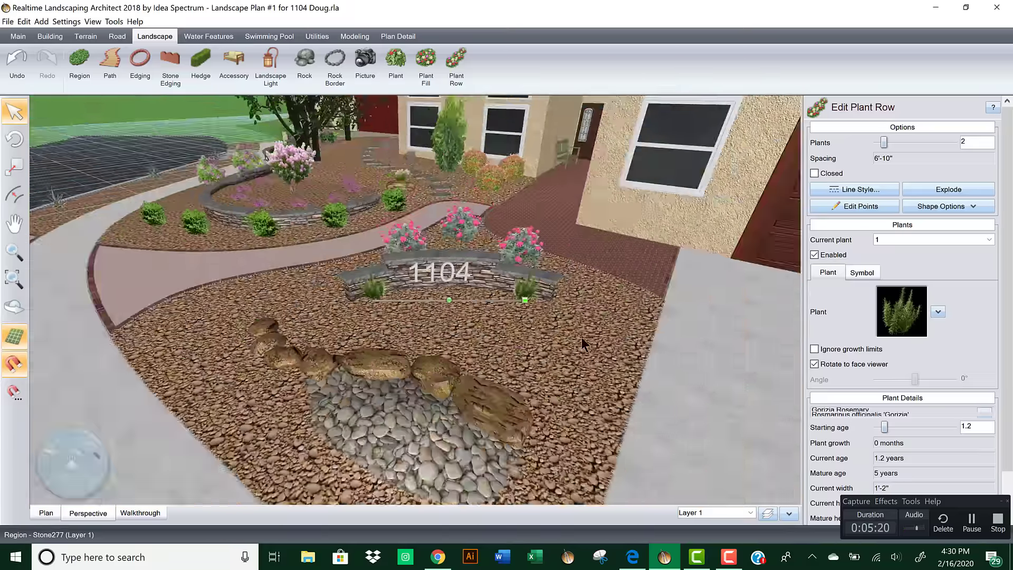
mouse_move(592, 310)
middle_down()
mouse_move(599, 282)
mouse_move(596, 308)
middle_up()
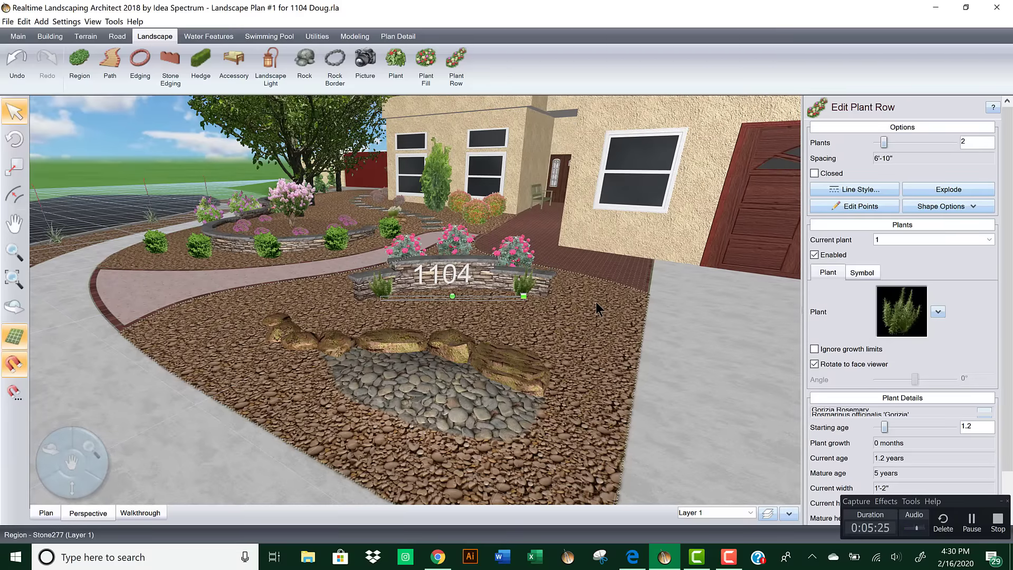
middle_drag(547, 354, 548, 358)
click(397, 69)
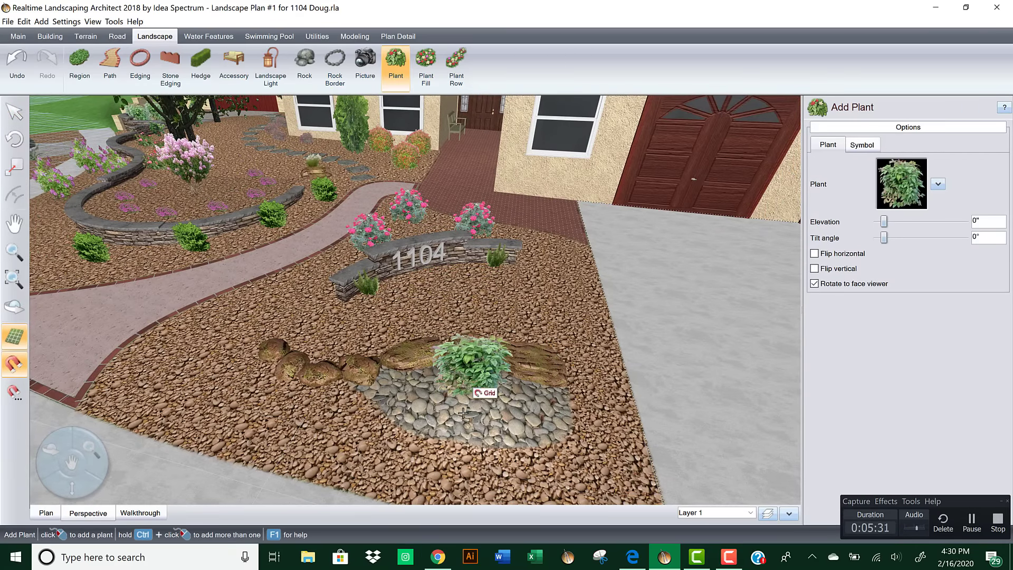
click(465, 432)
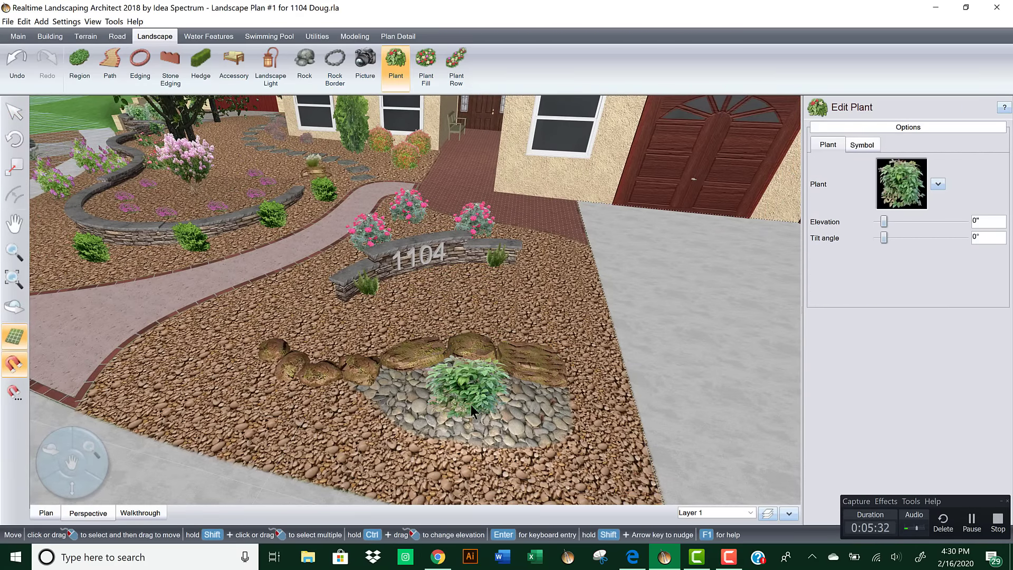
Step: Change the plant in the river rock bed to French Lavender from the favorite plant pictures
click(906, 183)
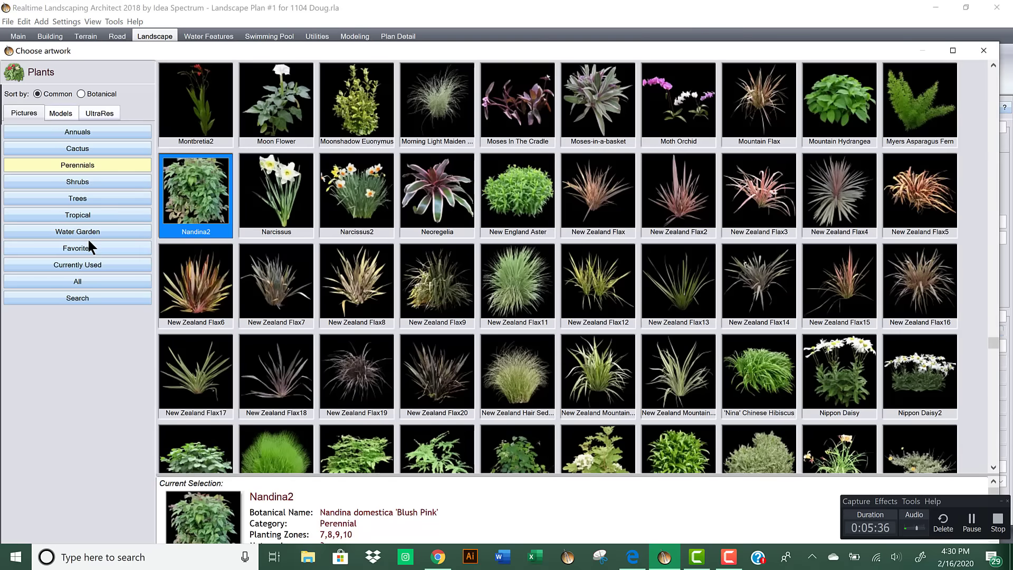
click(87, 248)
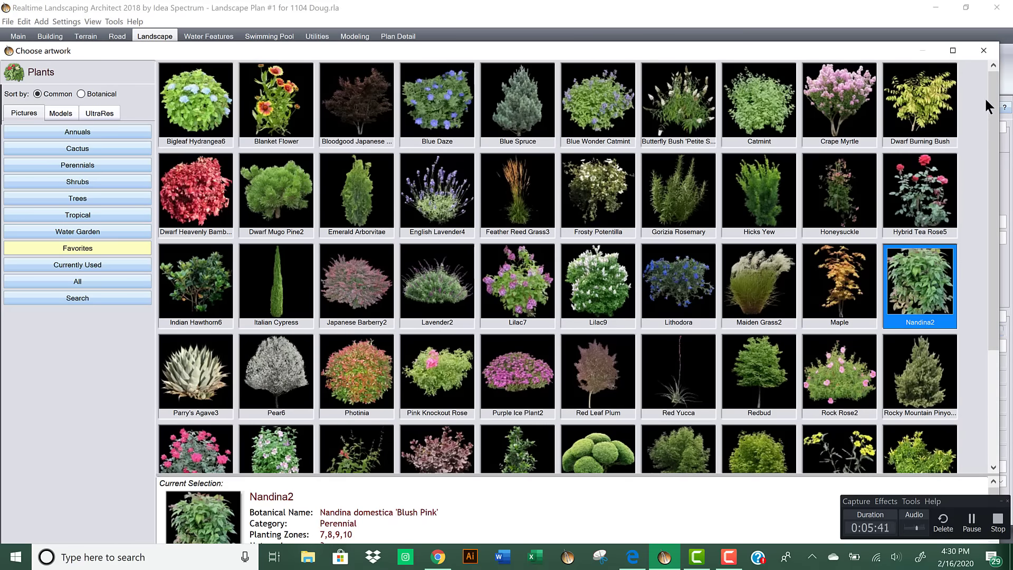
drag(993, 113, 997, 151)
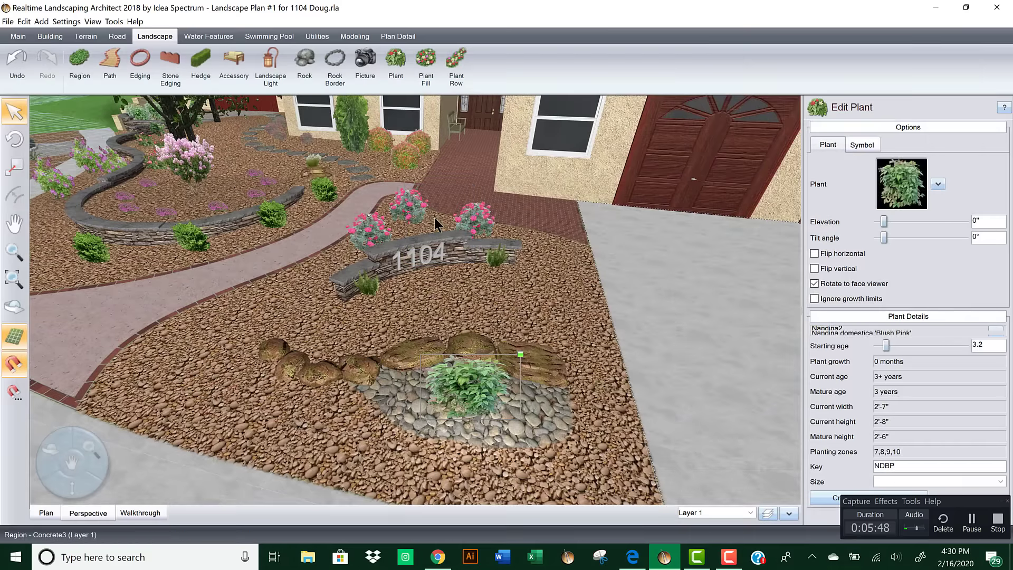
double_click(411, 207)
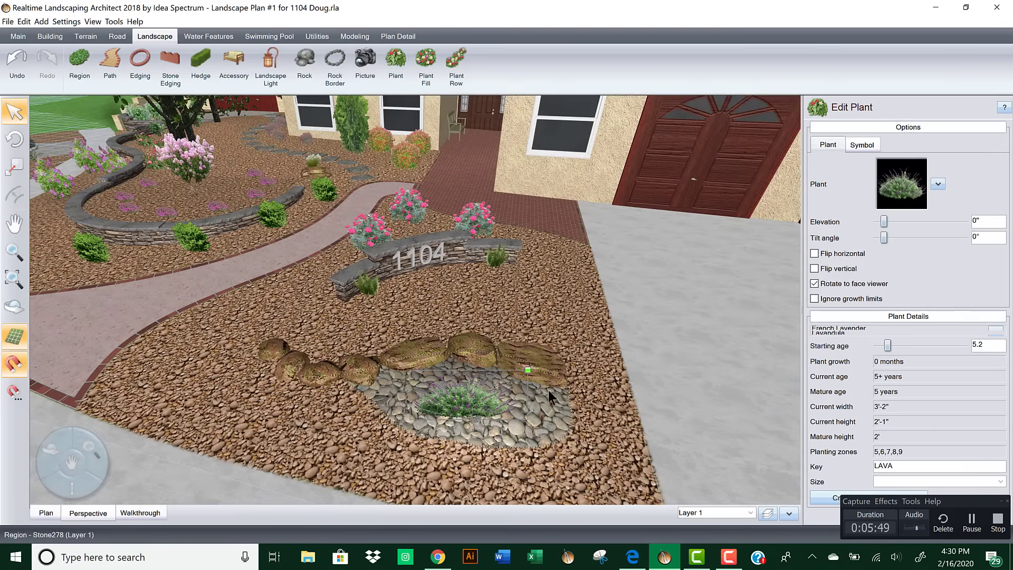
Step: Shift the lavender about 3 inches within the river rock bed and lower its elevation to -2"
drag(550, 396, 543, 380)
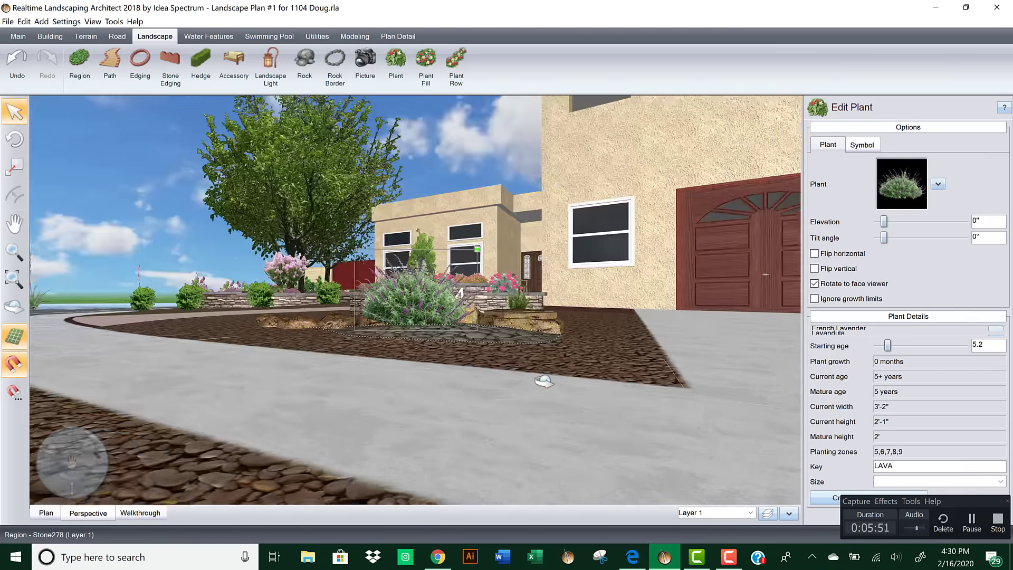
middle_drag(544, 381, 541, 393)
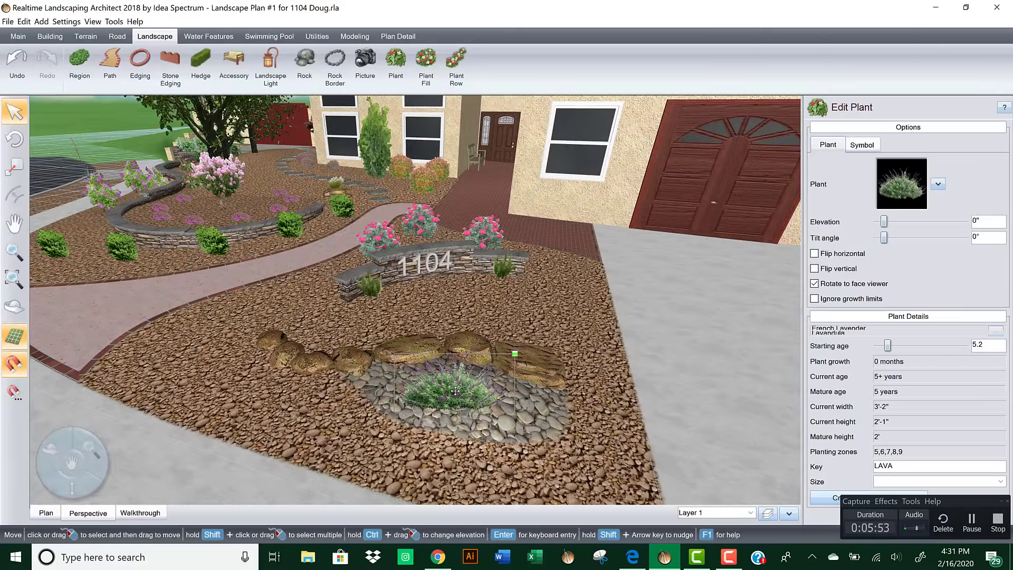
drag(455, 391, 464, 390)
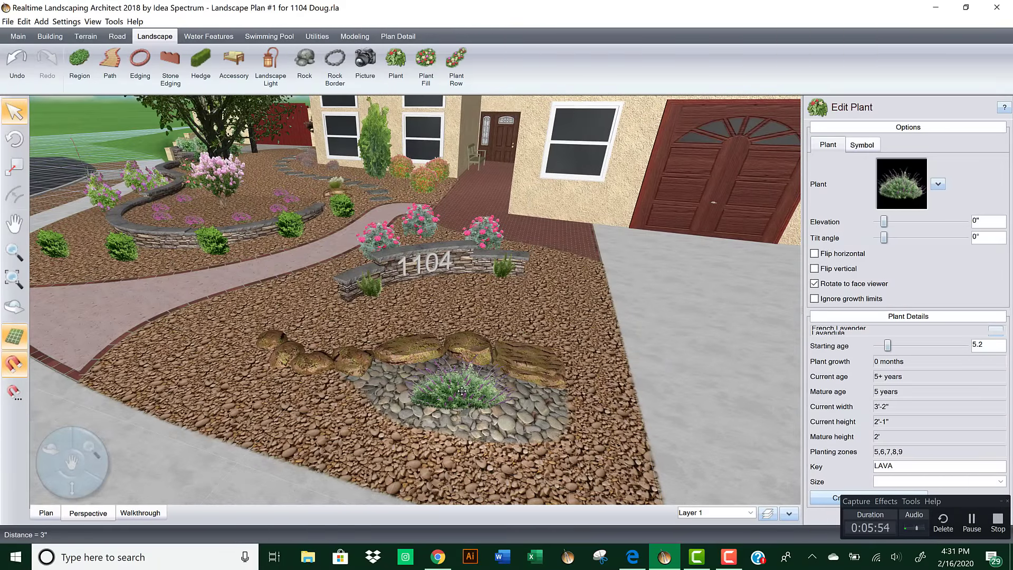
click(876, 222)
click(876, 222)
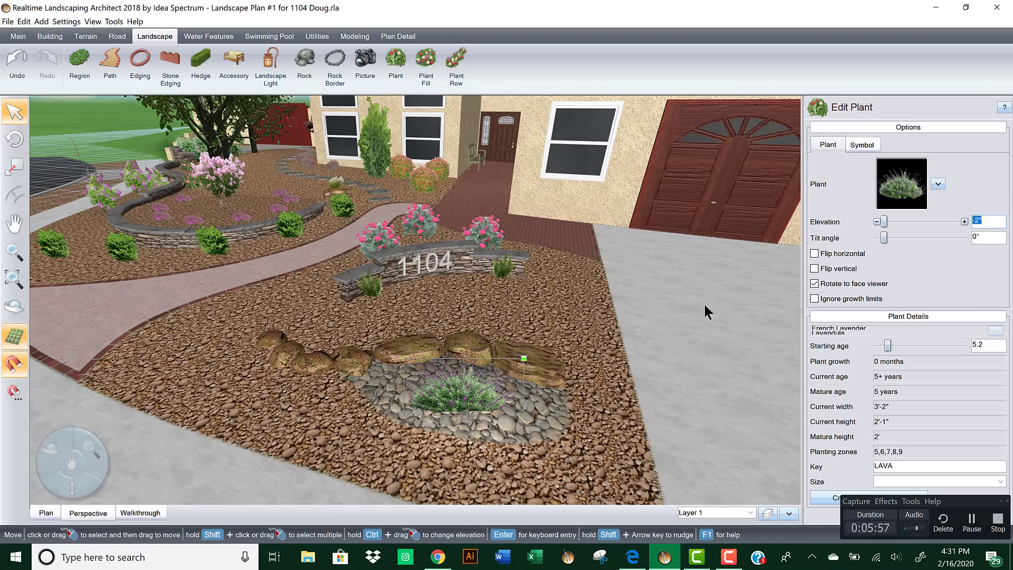
Step: Set the lavender's starting age to 4.2
middle_drag(477, 387, 502, 372)
middle_drag(487, 376, 791, 364)
click(877, 346)
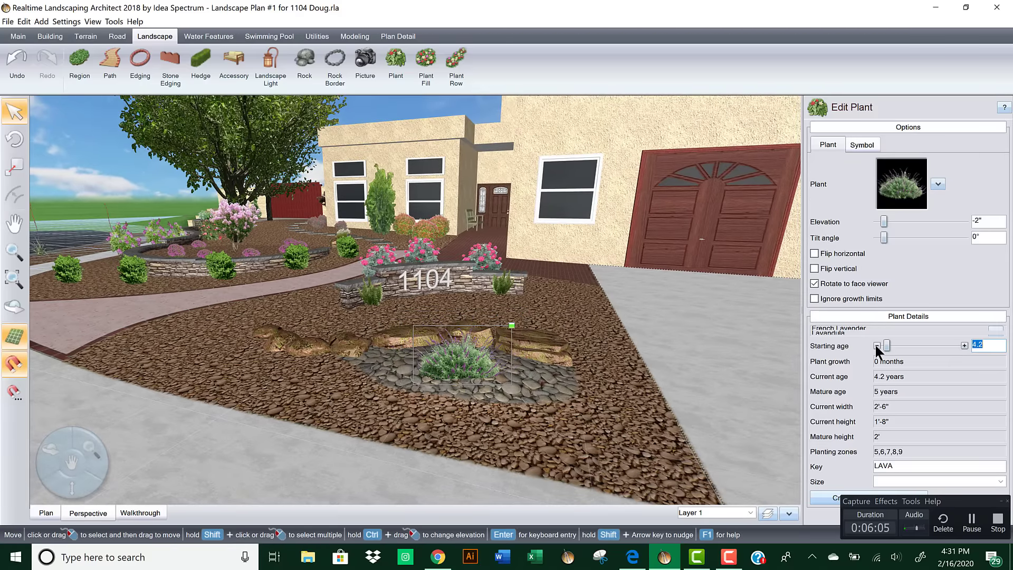
Step: Lower the lavender's elevation to -3" in the river rock bed
middle_drag(567, 341, 567, 396)
drag(444, 418, 456, 418)
mouse_move(456, 418)
middle_down()
mouse_move(466, 382)
mouse_move(465, 405)
middle_up()
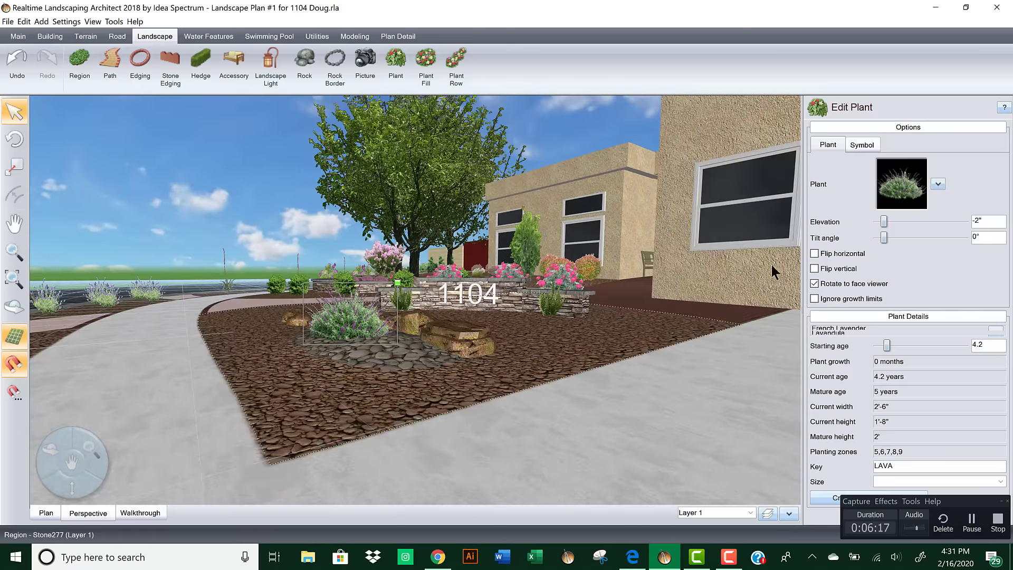
click(877, 221)
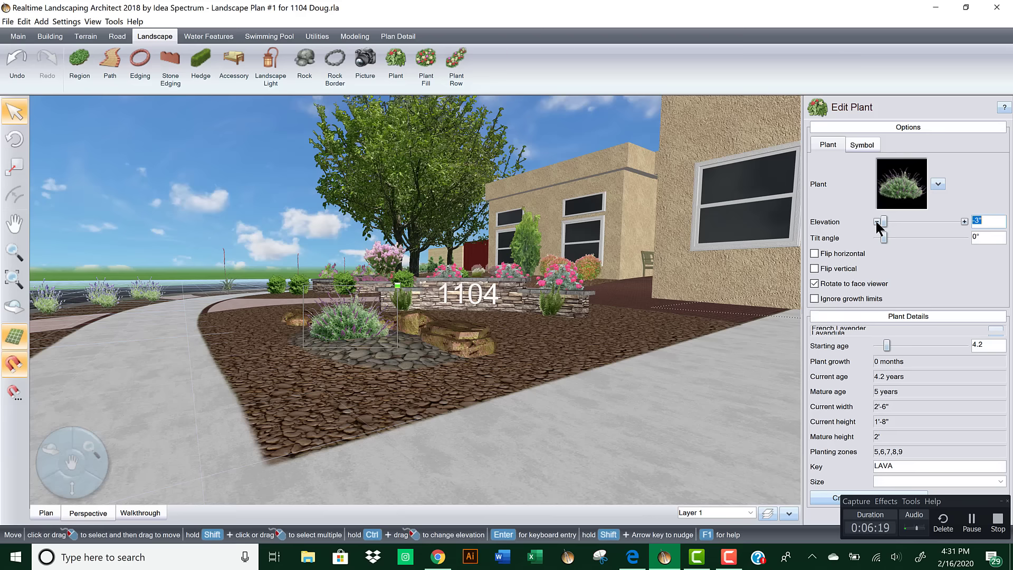
Step: Draw a curved plant fill region in the gravel between the 1104 wall and the boulder row
middle_drag(603, 378, 621, 407)
scroll(621, 407, down, 2)
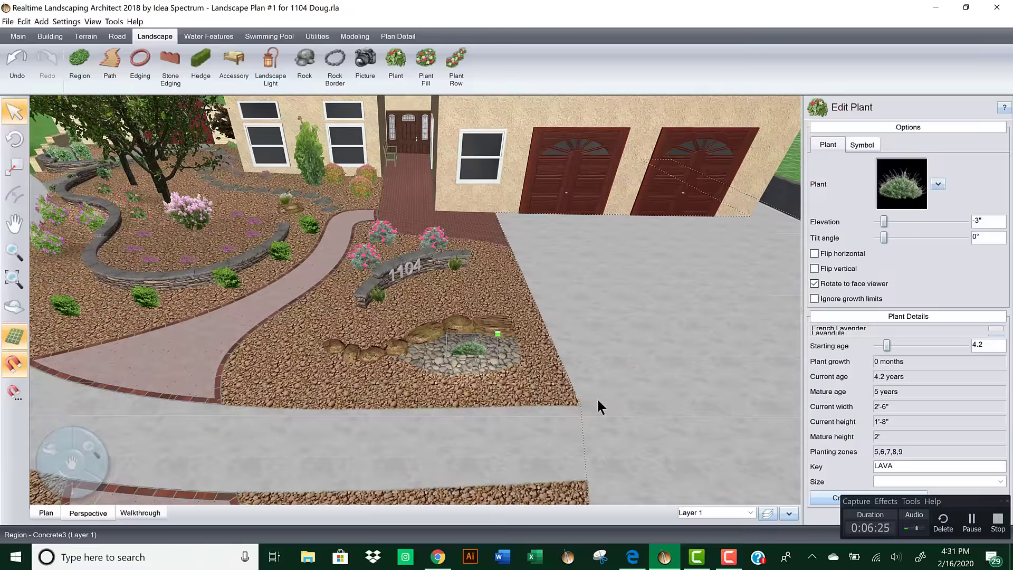
middle_drag(598, 400, 509, 362)
scroll(509, 361, up, 3)
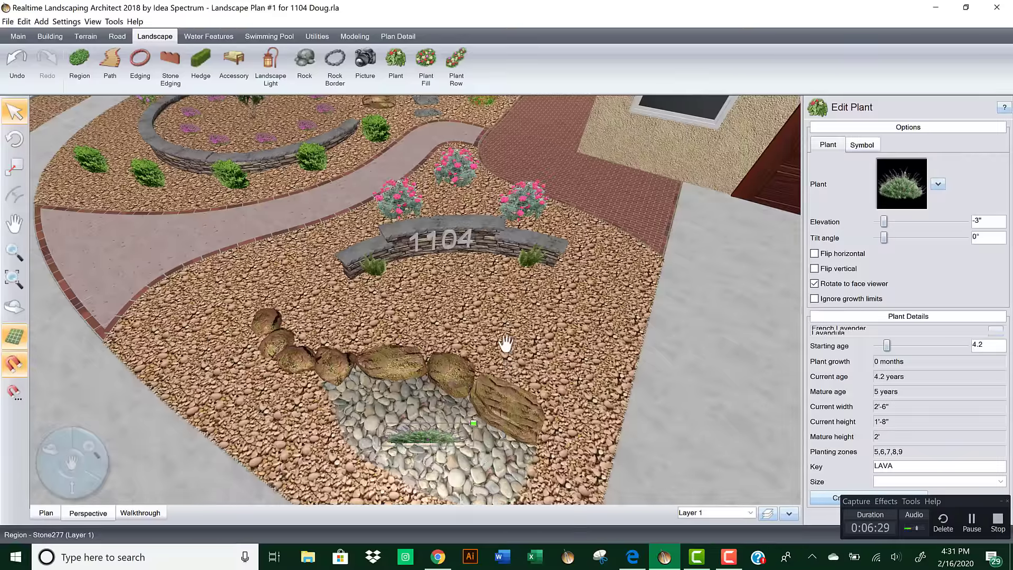
scroll(508, 346, up, 2)
scroll(509, 349, up, 1)
middle_drag(509, 348, 498, 332)
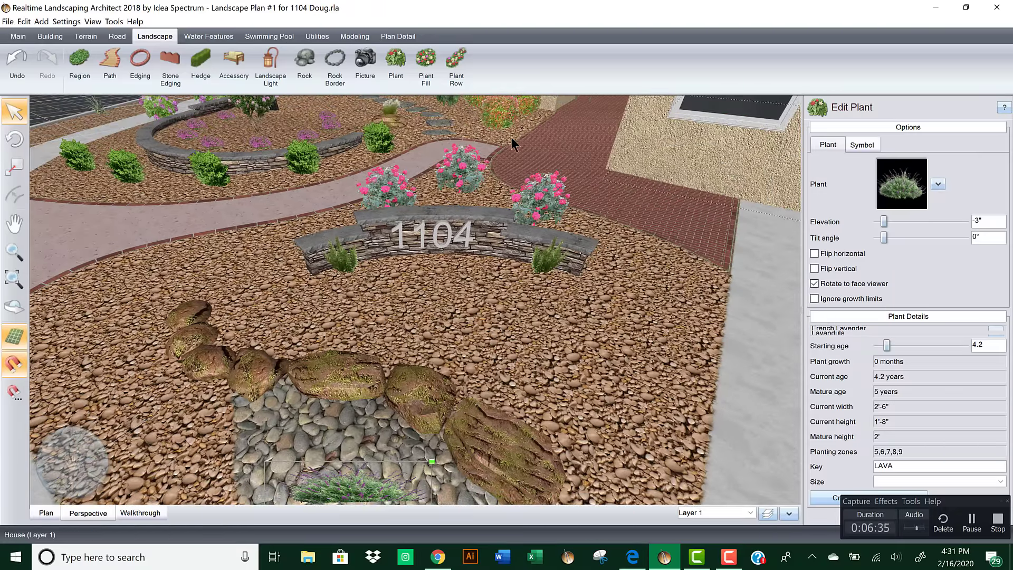
click(426, 68)
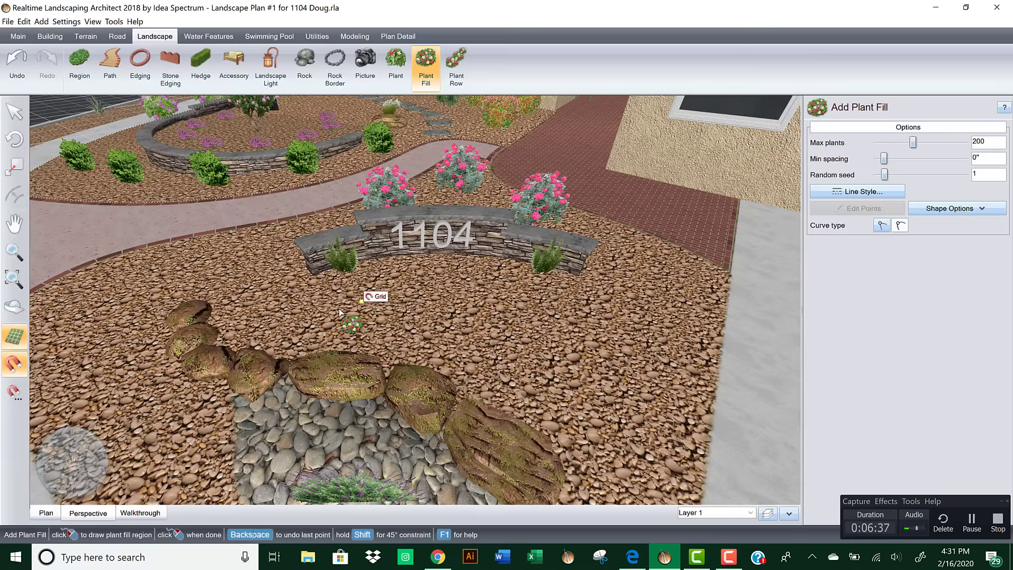
mouse_move(439, 352)
mouse_down()
mouse_move(522, 385)
mouse_move(567, 356)
mouse_move(538, 322)
mouse_move(452, 293)
mouse_move(454, 282)
mouse_move(380, 293)
mouse_move(373, 304)
mouse_up()
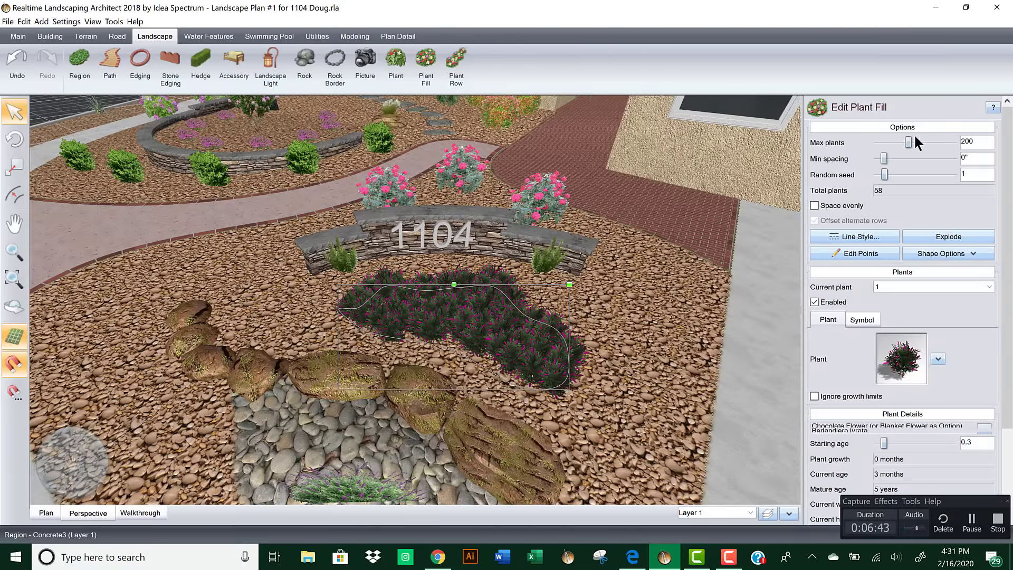
Step: Limit the plant fill to a maximum of 8 plants
drag(884, 143, 880, 143)
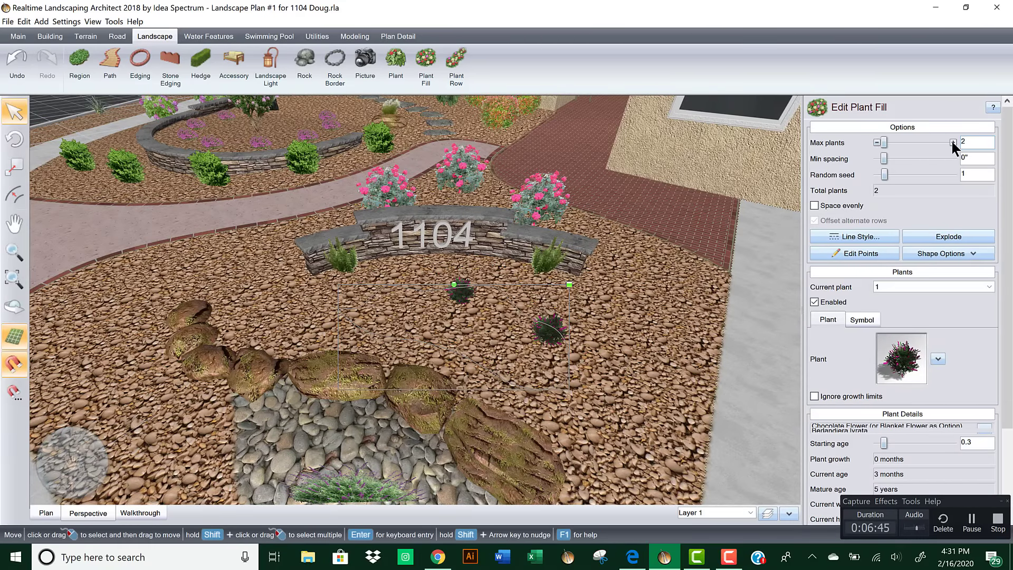
click(952, 142)
click(953, 142)
click(952, 143)
click(953, 142)
click(953, 142)
click(952, 142)
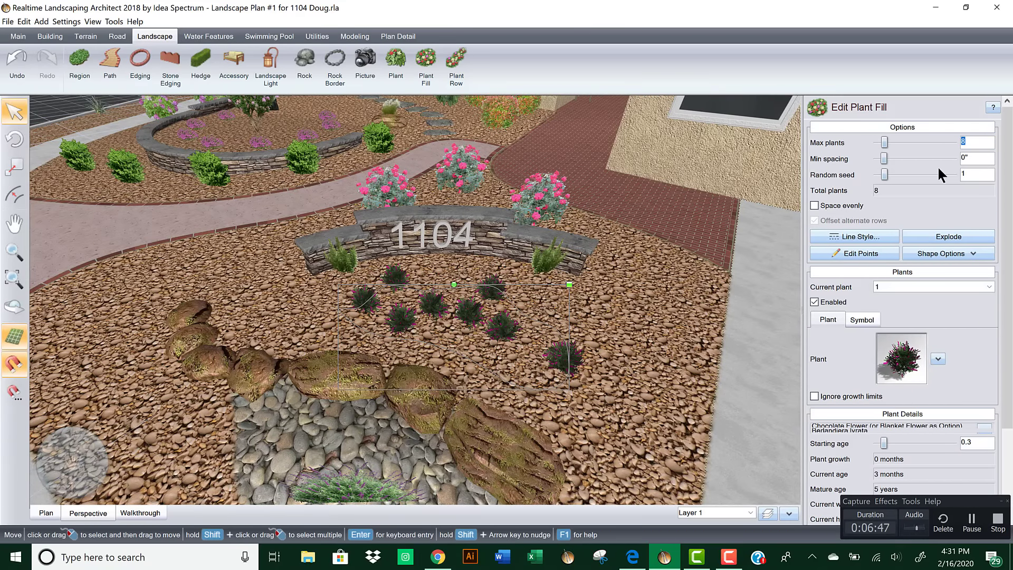
Step: Change the fill's plants to Blue Wonder Catmint from the favorite plant pictures
click(898, 347)
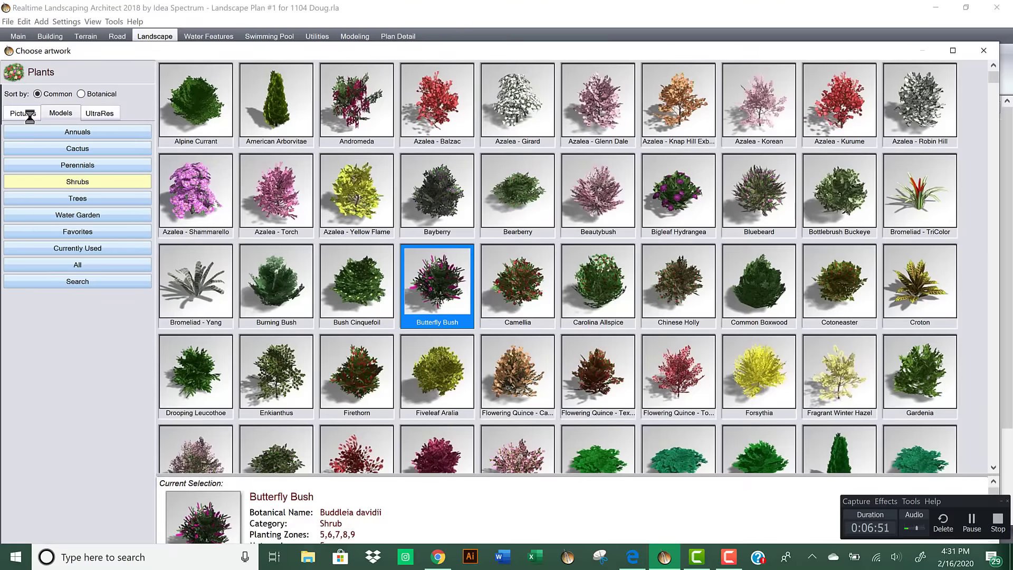
click(25, 114)
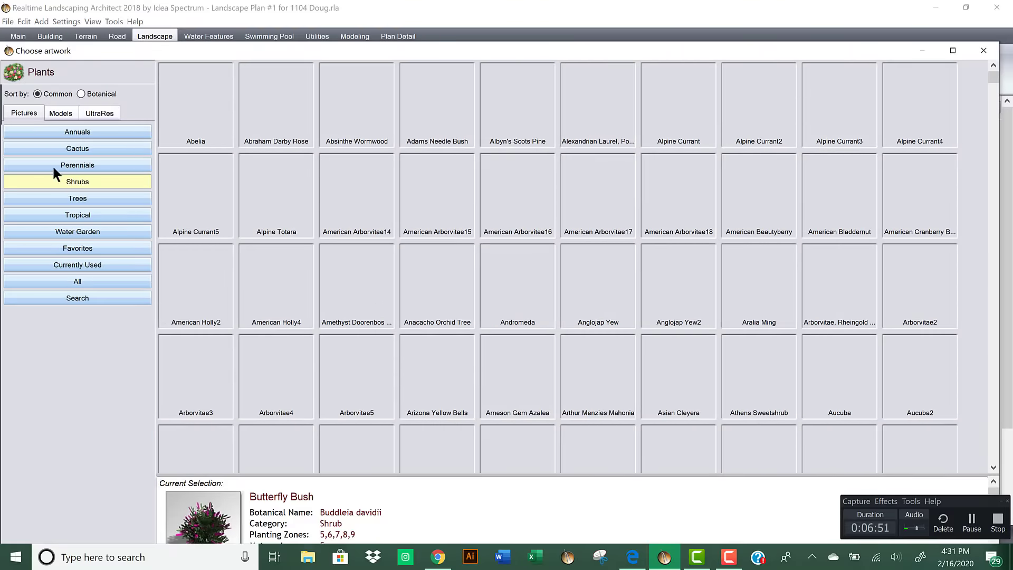
click(98, 248)
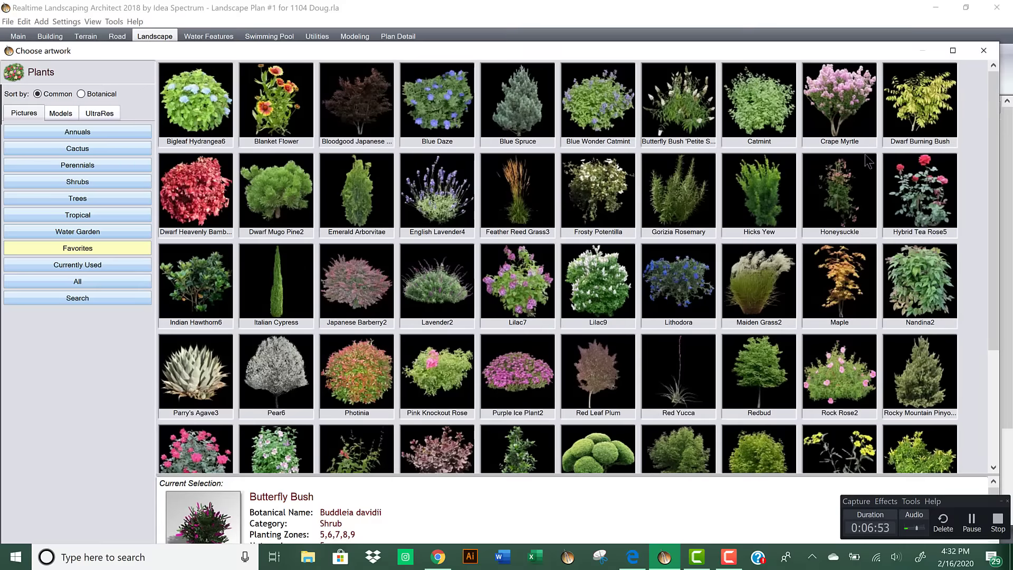
mouse_move(998, 91)
mouse_down()
mouse_move(999, 125)
mouse_move(999, 90)
mouse_up()
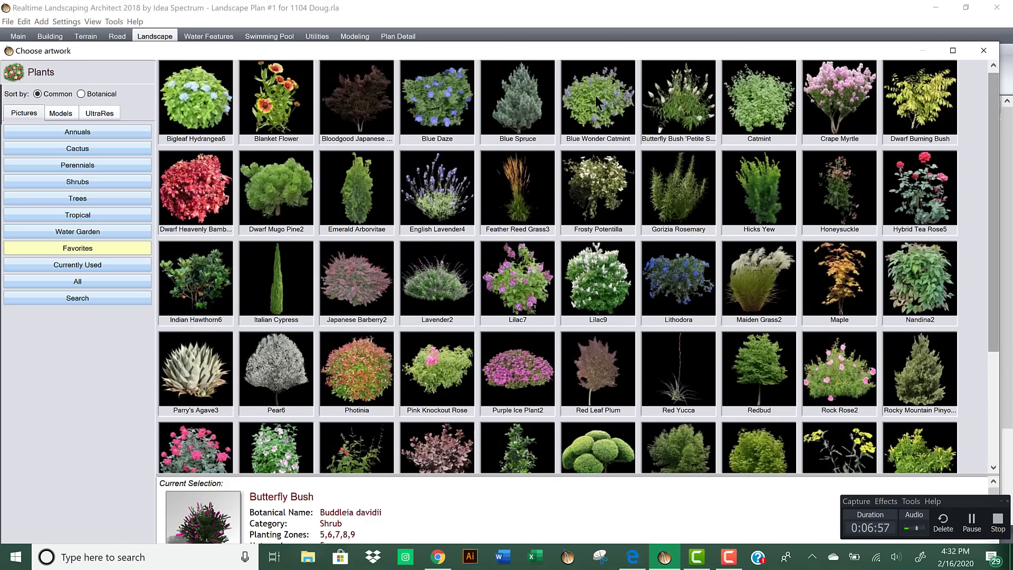
double_click(595, 96)
Step: Set the catmint fill's starting age to 1.5
middle_drag(588, 252, 580, 280)
click(877, 444)
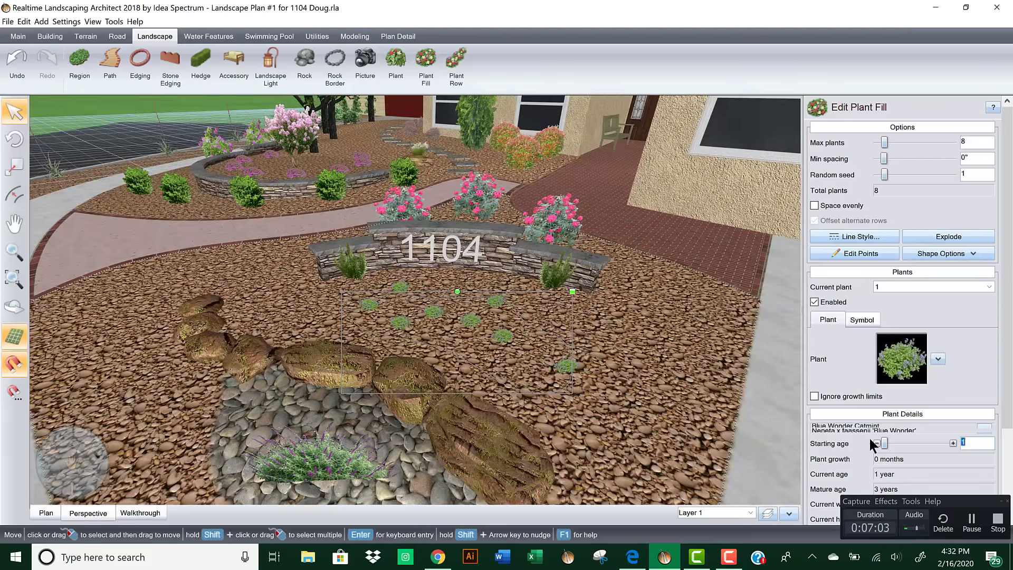
middle_drag(701, 348, 717, 285)
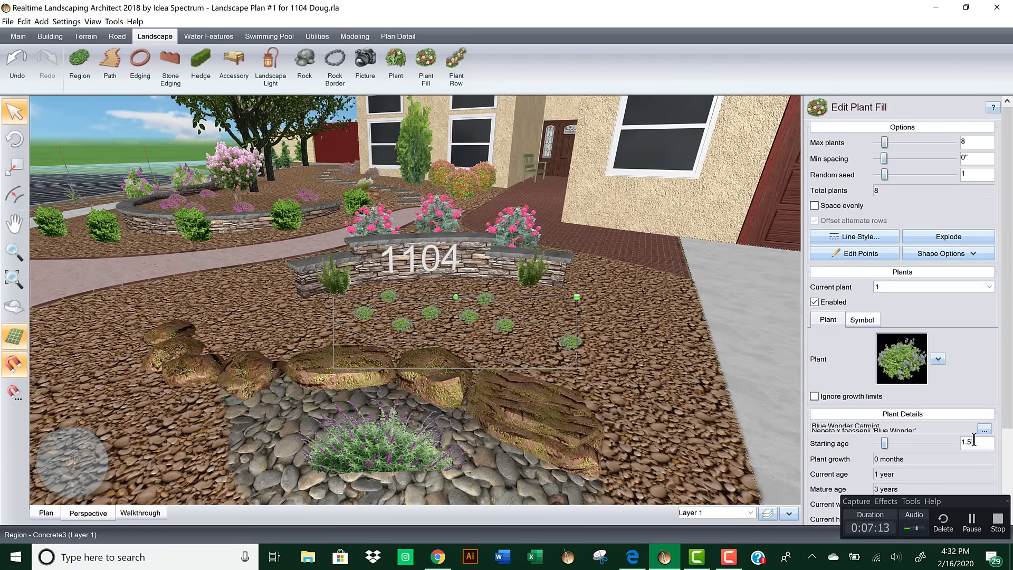
key(Return)
Step: Make the catmint fill region slightly narrower and space its plants evenly
middle_drag(754, 473, 588, 302)
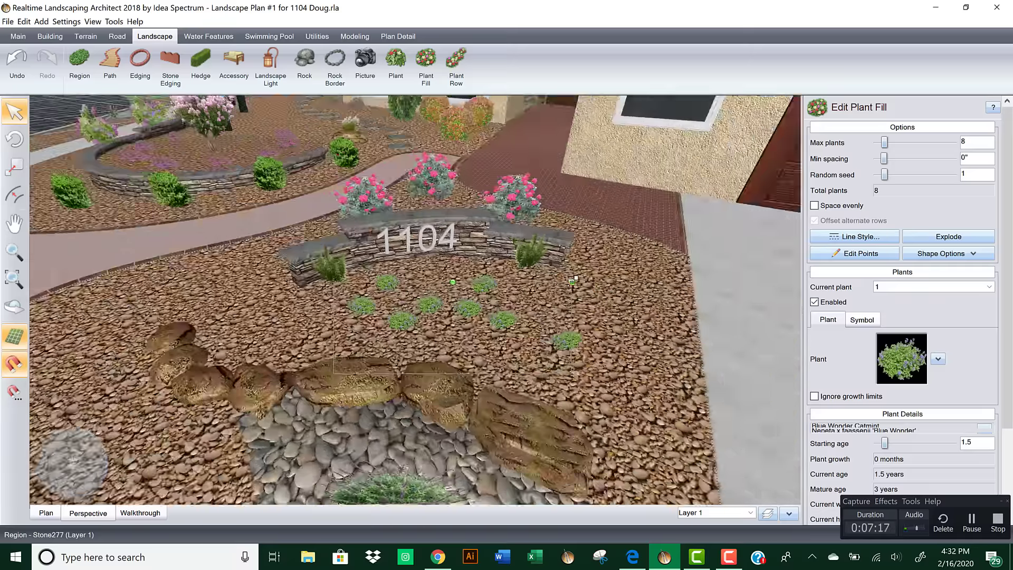
drag(571, 282, 556, 286)
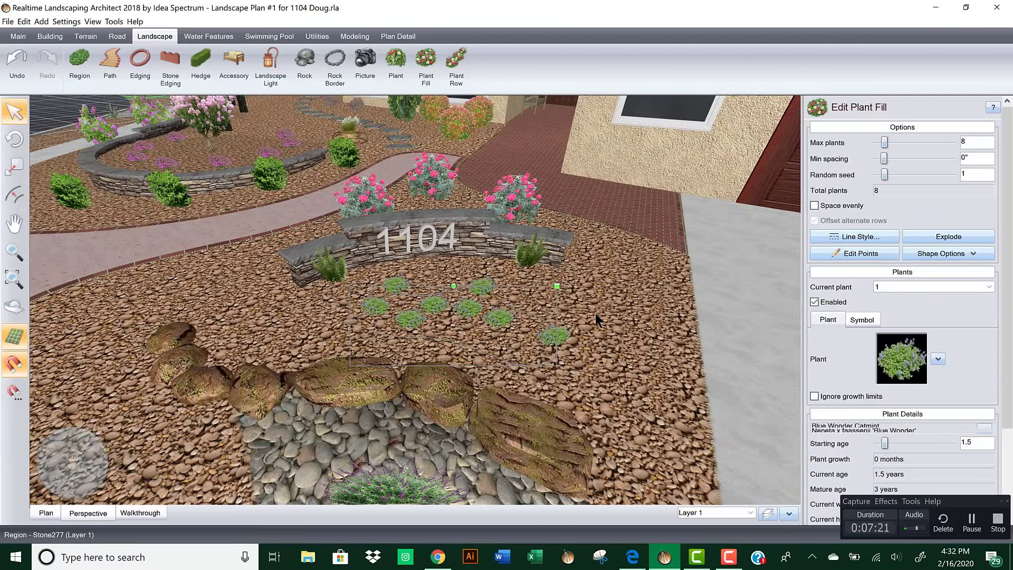
click(813, 204)
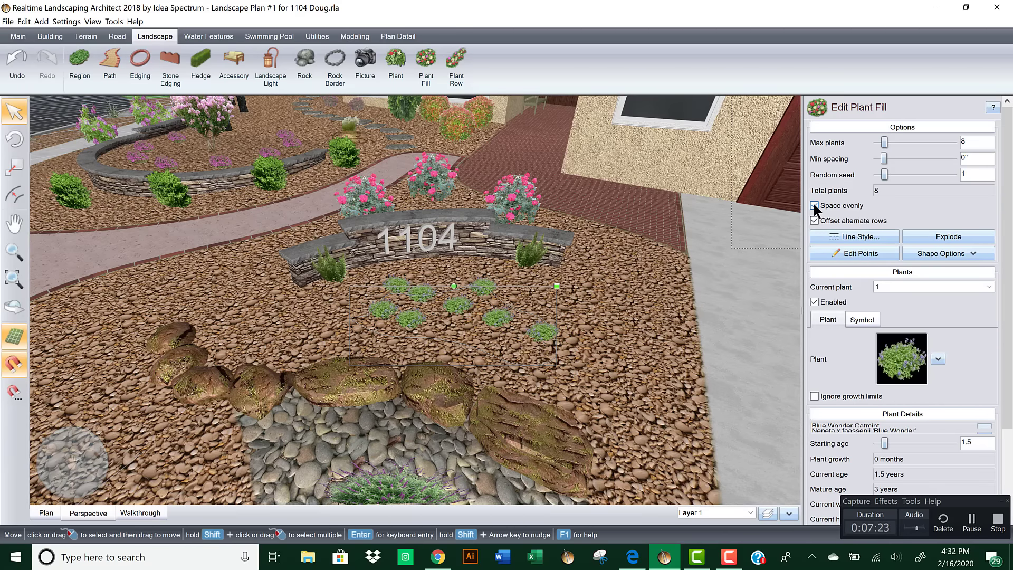
click(726, 296)
Step: Draw a bent plant row in the gravel around the walkway end of the boulder row and set it to 3 plants
right_drag(727, 297, 637, 329)
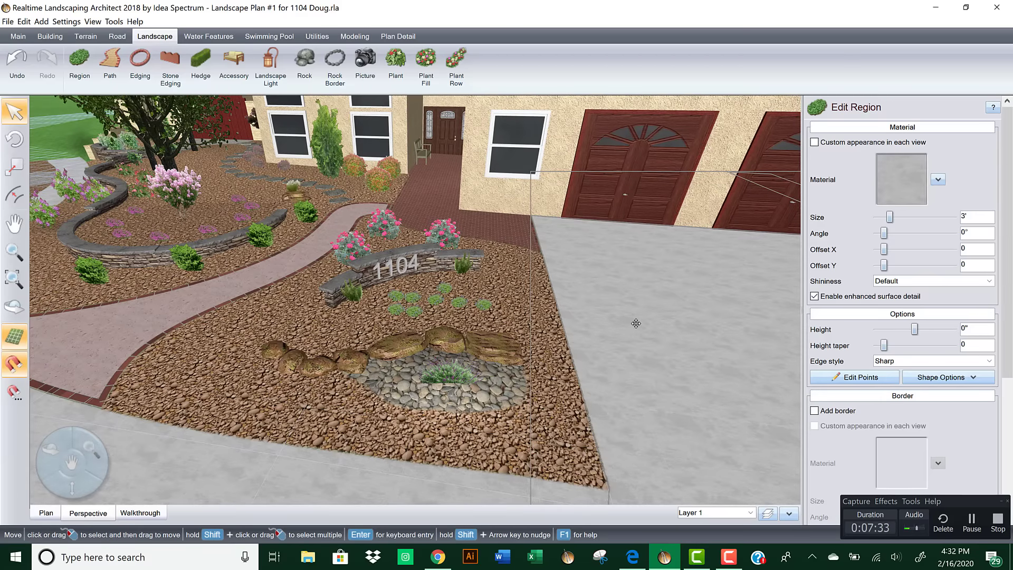
right_drag(591, 340, 476, 190)
click(455, 66)
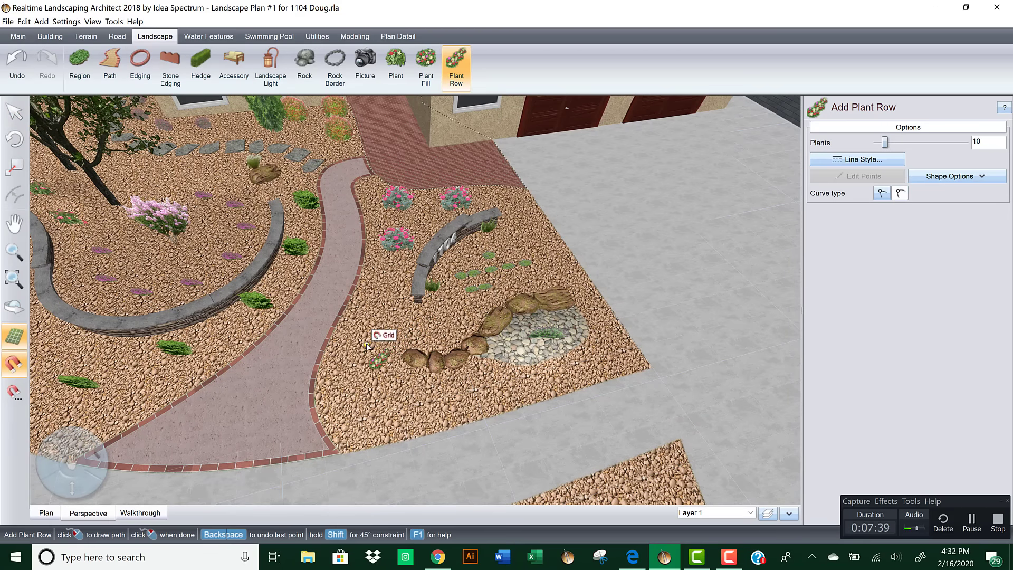
right_click(427, 404)
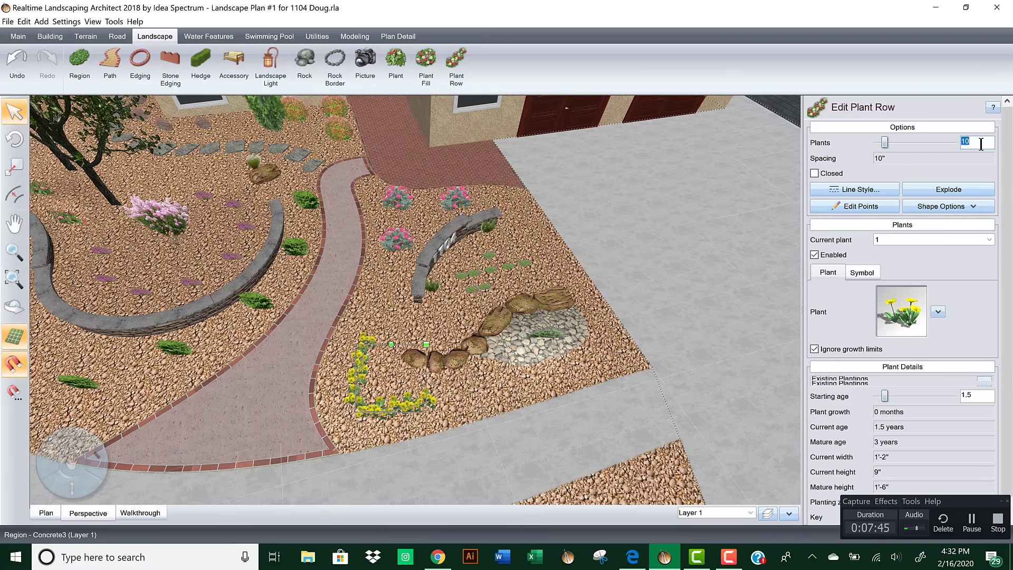
key(Return)
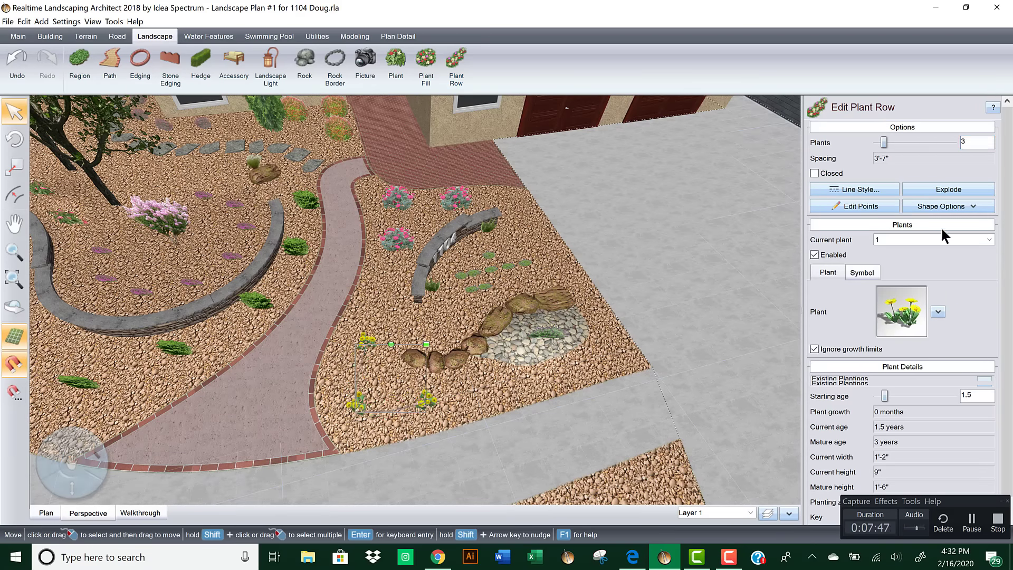
Step: Change the new row's plants to Blanket Flower from the favorite plant pictures
click(891, 314)
click(23, 113)
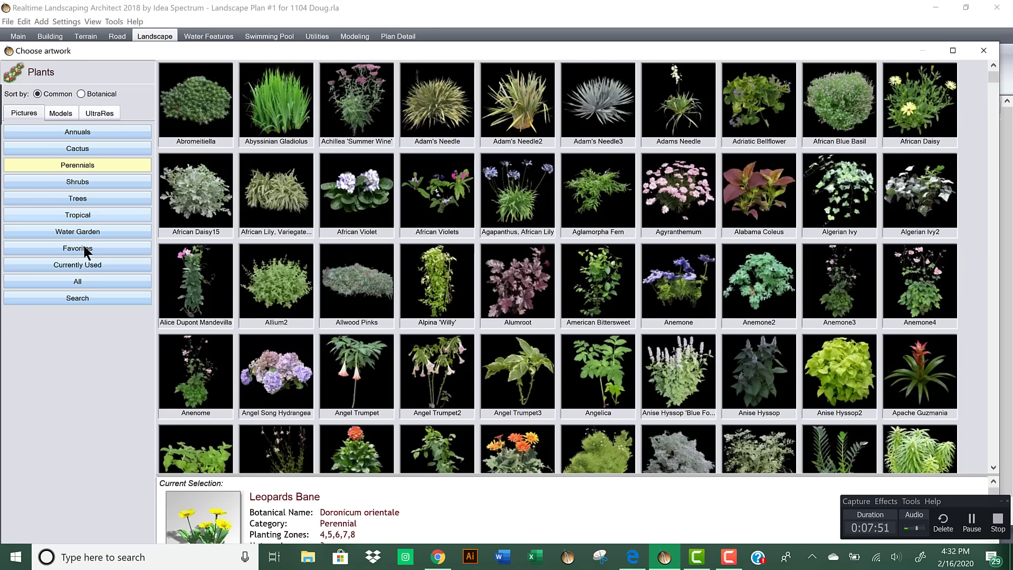
click(85, 249)
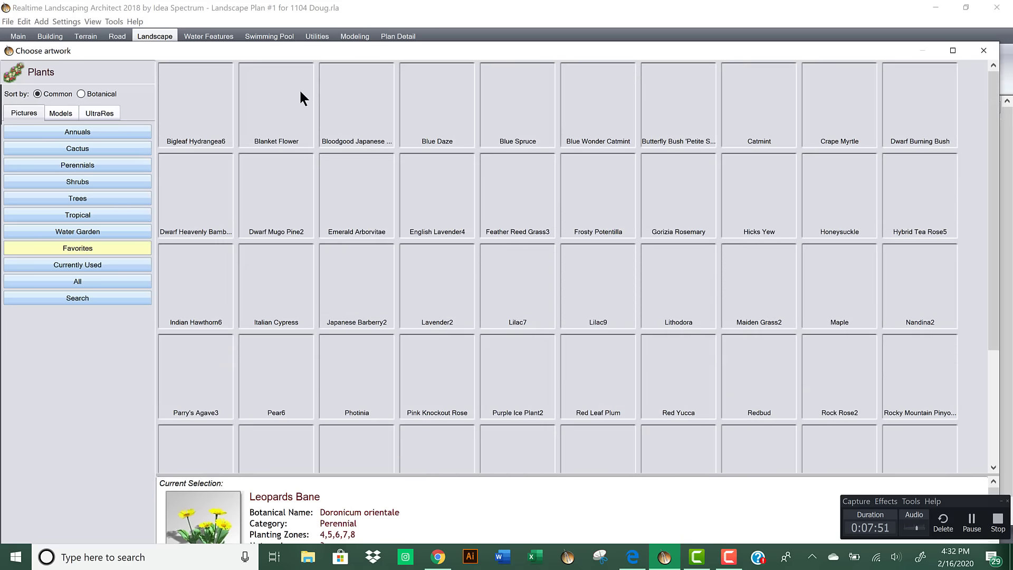
double_click(280, 107)
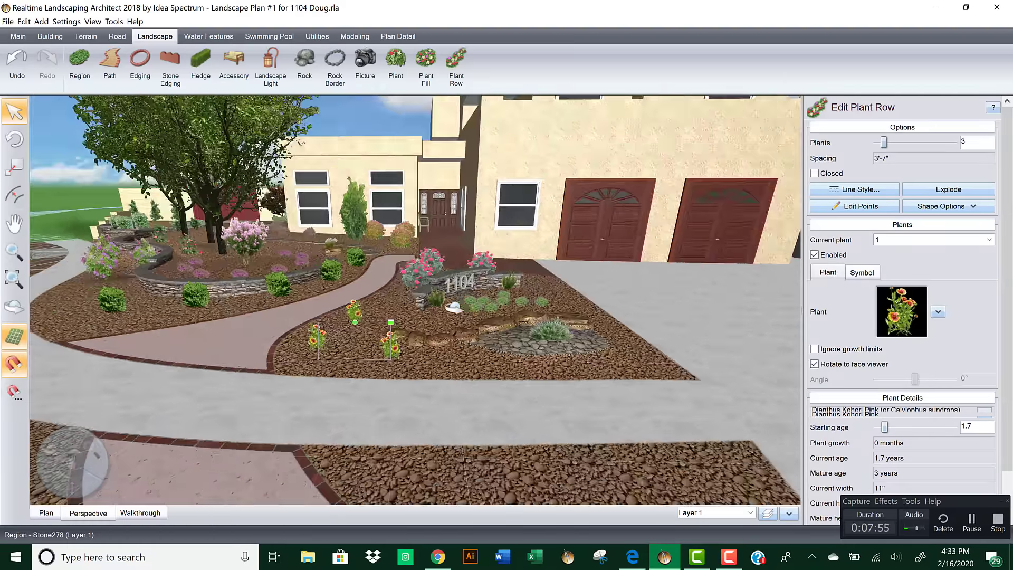
Step: Place a copy of the Blanket Flower row at the driveway end of the 1104 wall and shrink it to fit the gravel
middle_drag(454, 307, 352, 300)
middle_drag(551, 310, 455, 374)
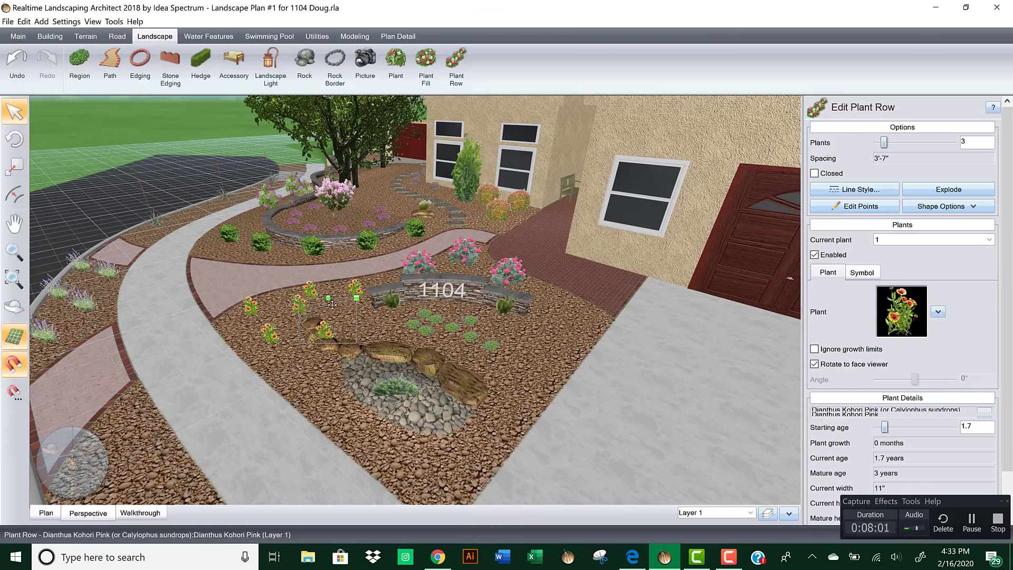
drag(315, 293, 601, 346)
scroll(625, 402, up, 3)
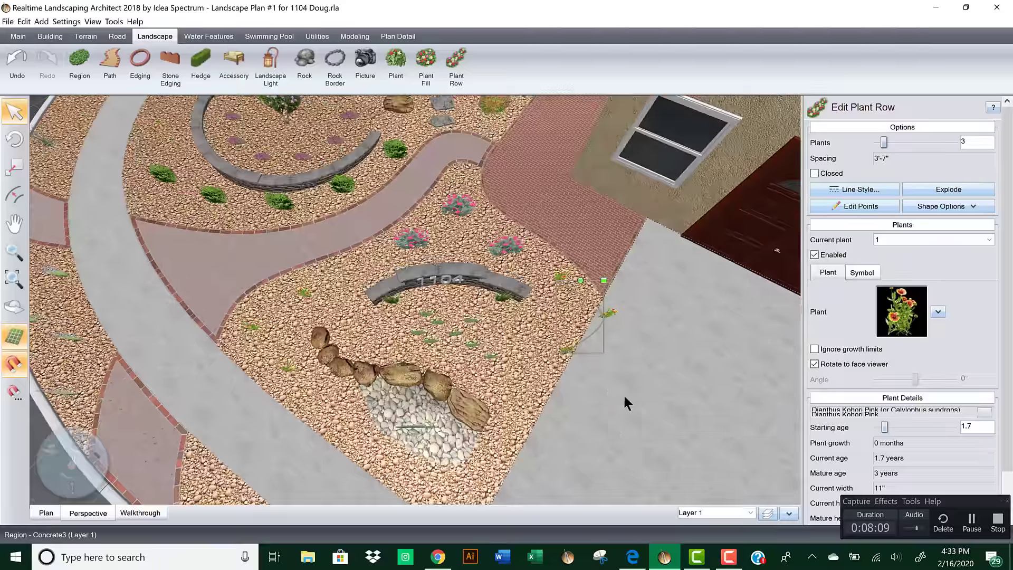
drag(602, 272, 576, 308)
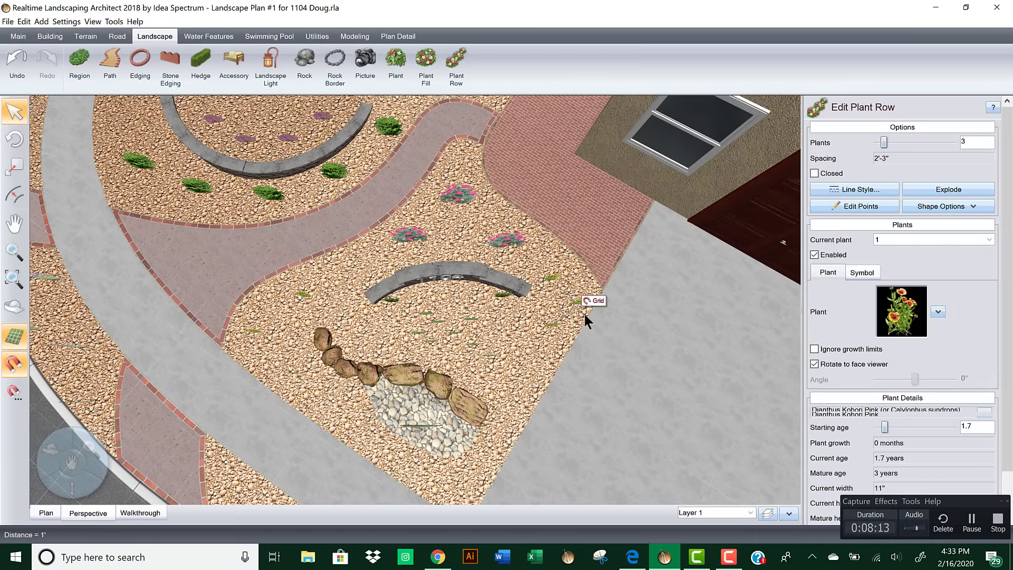
right_drag(592, 318, 156, 279)
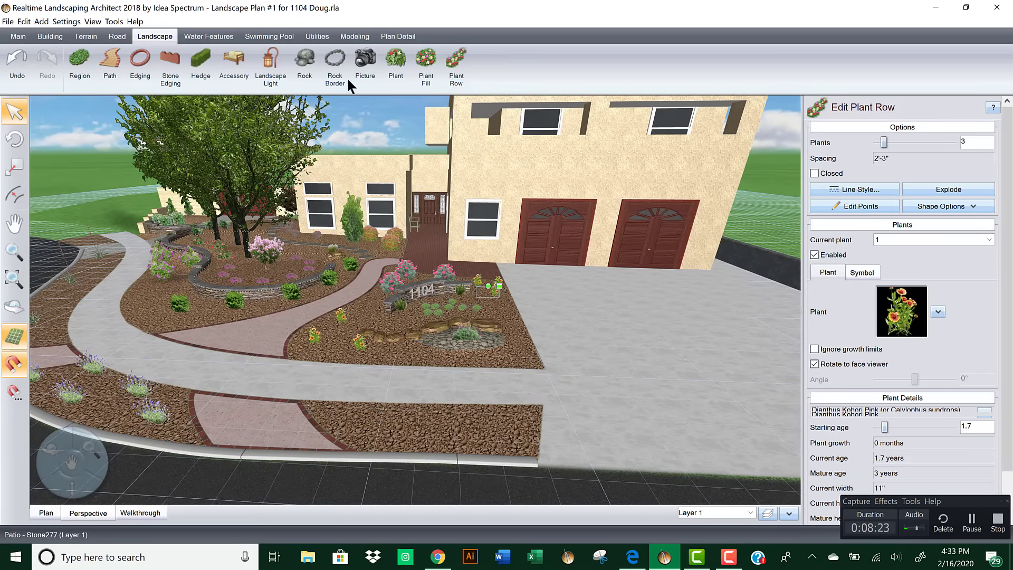
Step: Add a single plant in the street-side gravel strip near the driveway and change it to Red Yucca from the favorite pictures
click(395, 64)
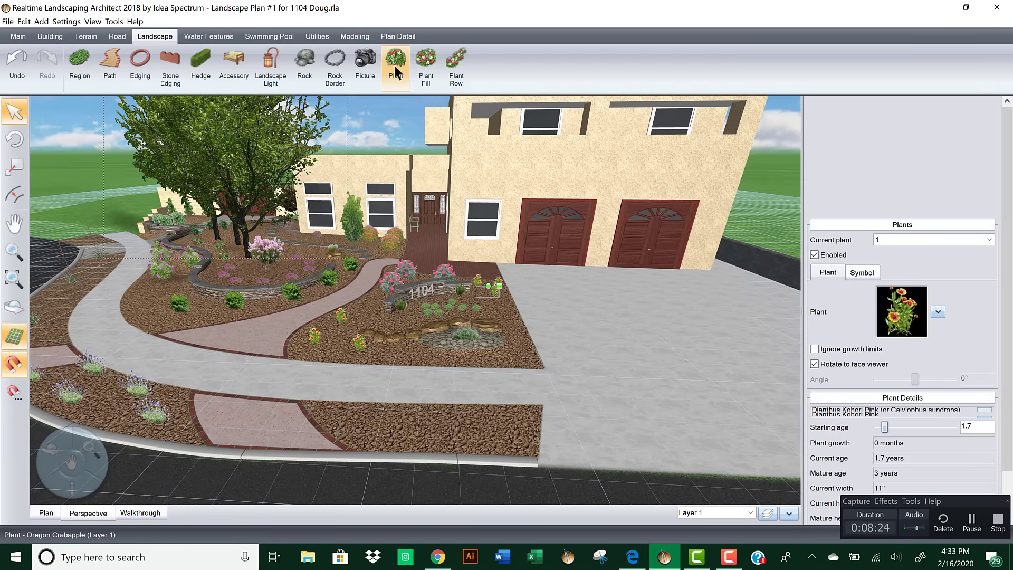
click(447, 440)
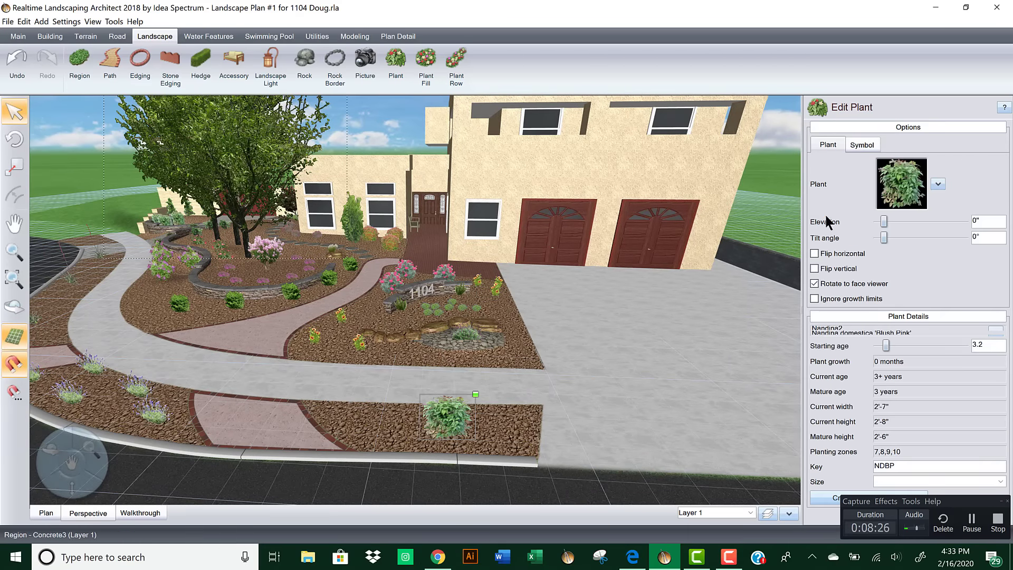
click(900, 198)
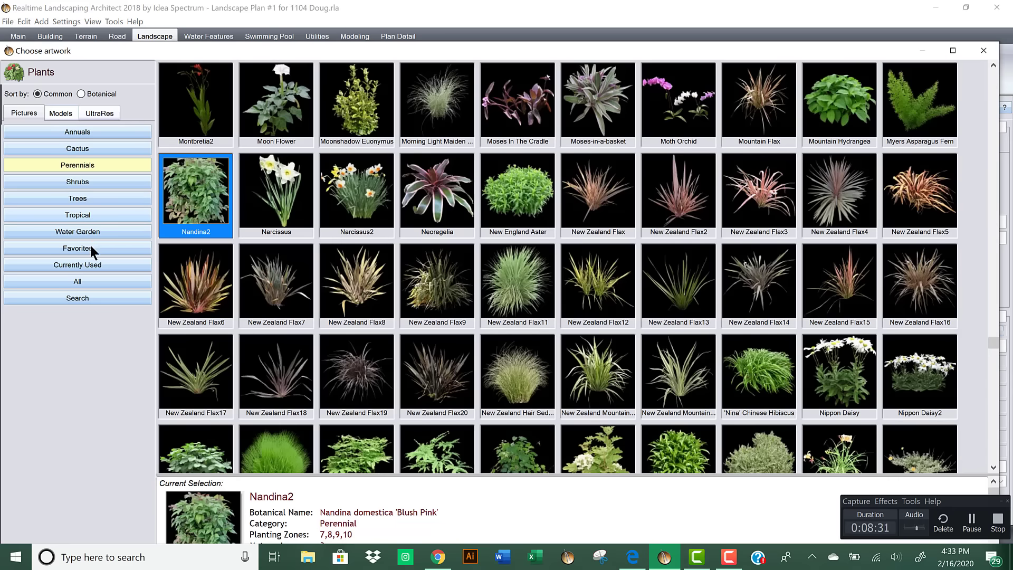
click(89, 247)
double_click(692, 384)
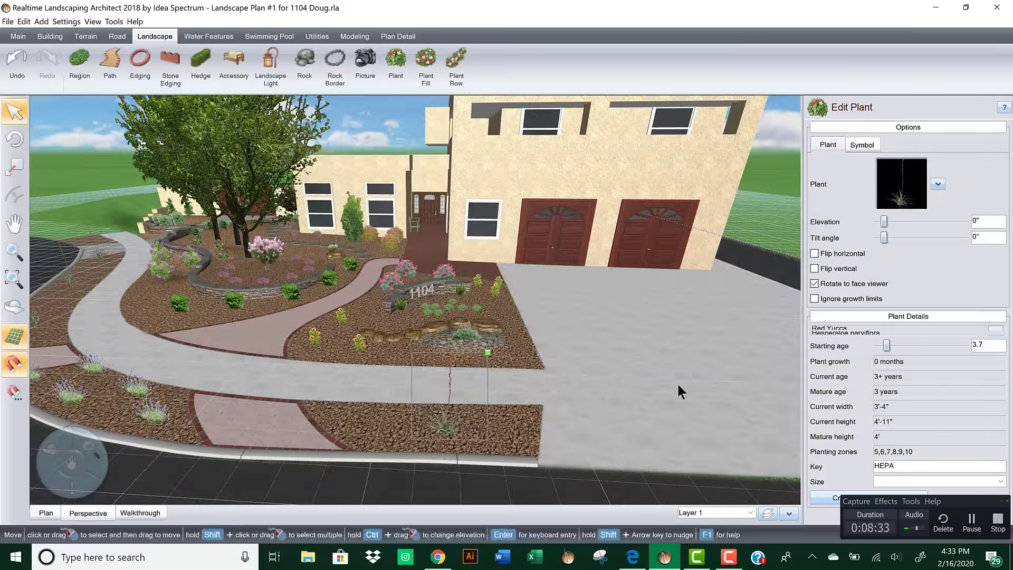
Step: Nudge the Red Yucca toward the sidewalk and space copies of it along the street-side gravel strips, including five beyond the driveway
scroll(499, 422, up, 5)
scroll(488, 421, down, 5)
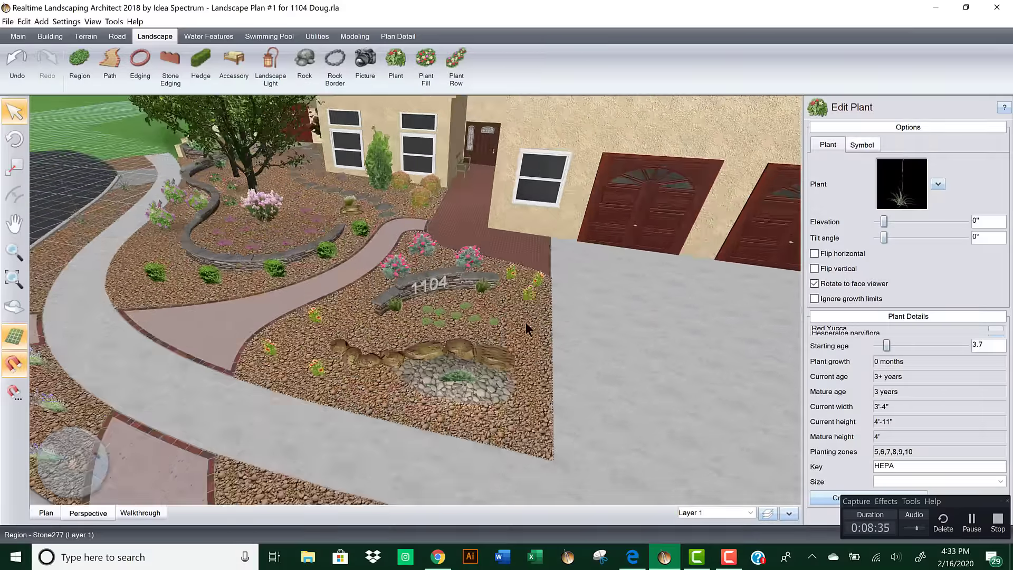
scroll(518, 346, up, 4)
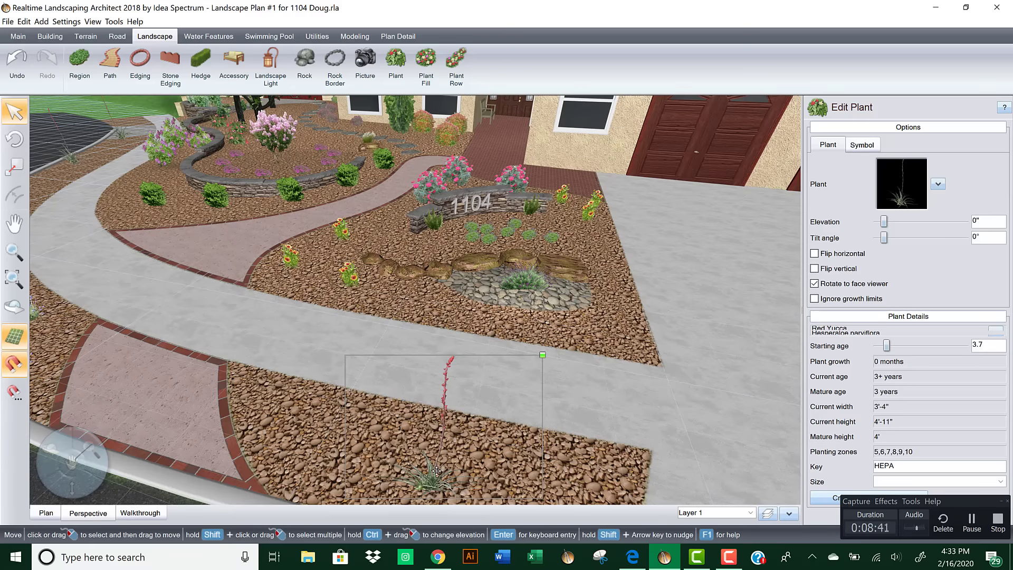
drag(435, 464, 434, 452)
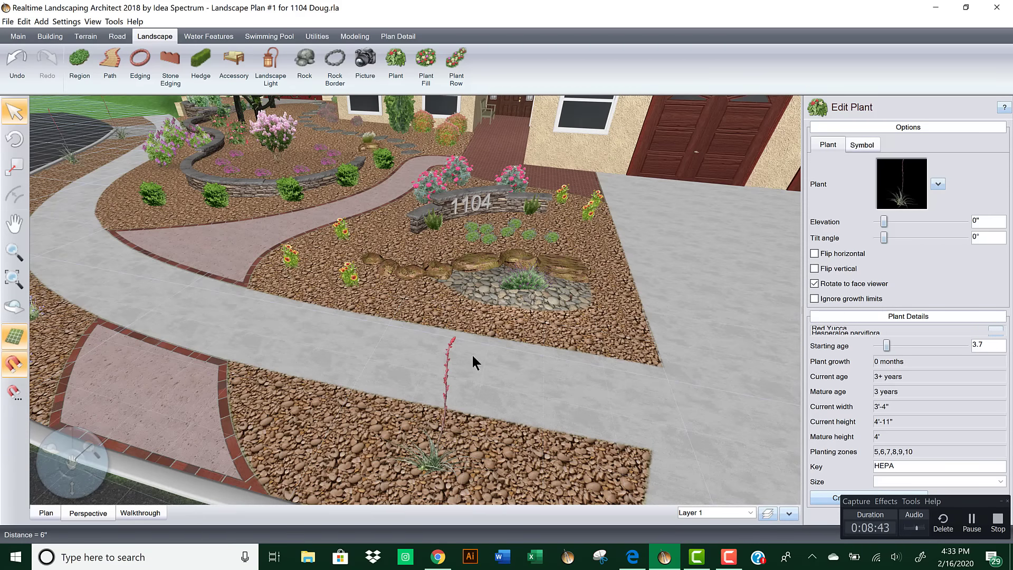
middle_drag(486, 332, 445, 365)
middle_drag(471, 311, 608, 292)
middle_drag(544, 287, 543, 286)
middle_drag(647, 280, 378, 103)
Step: Draw a straight plant row about 14'-2" long in the gravel bed beside the gray block wall and set it to 3 plants
click(403, 59)
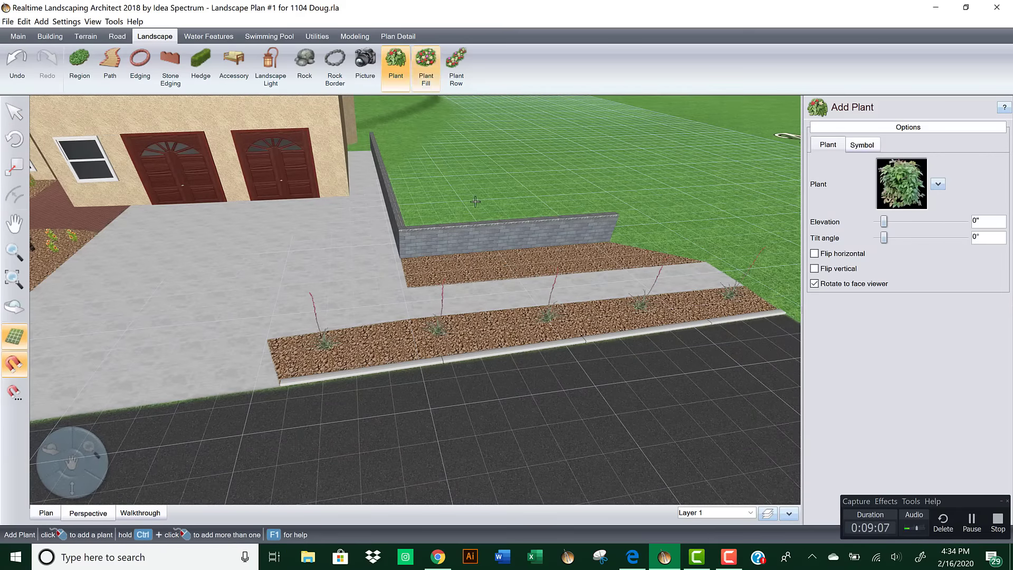
click(457, 65)
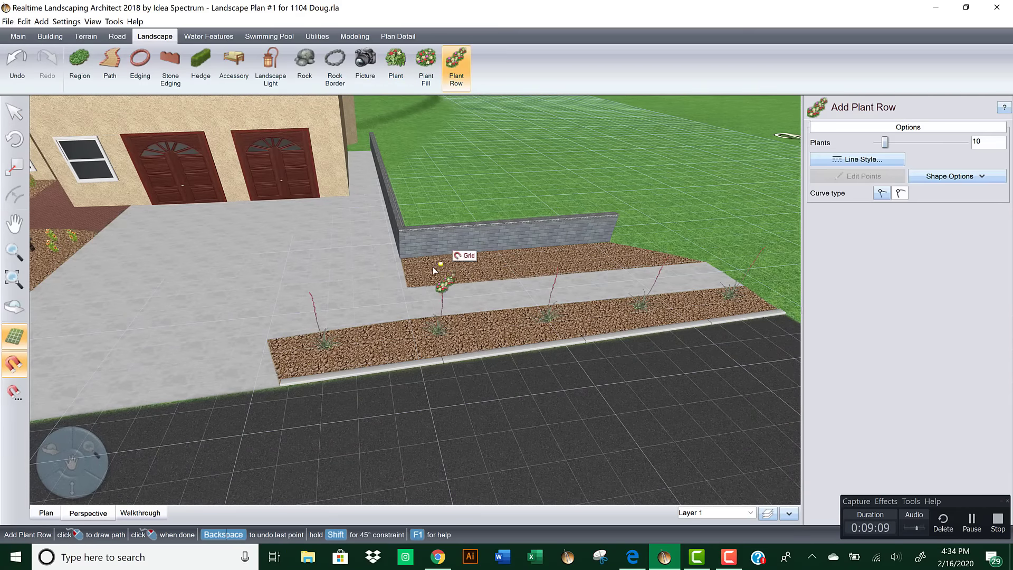
click(432, 271)
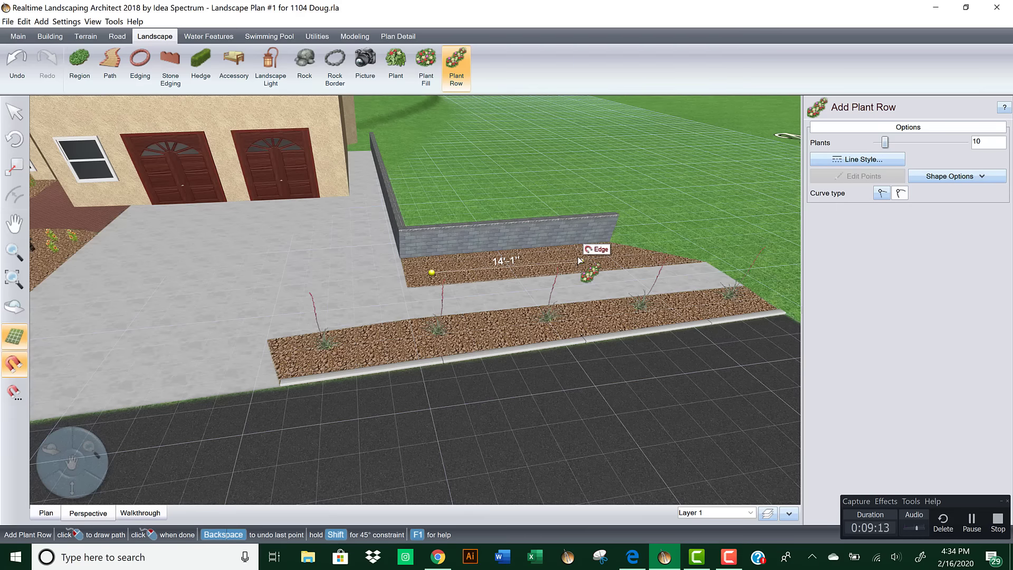
right_click(580, 260)
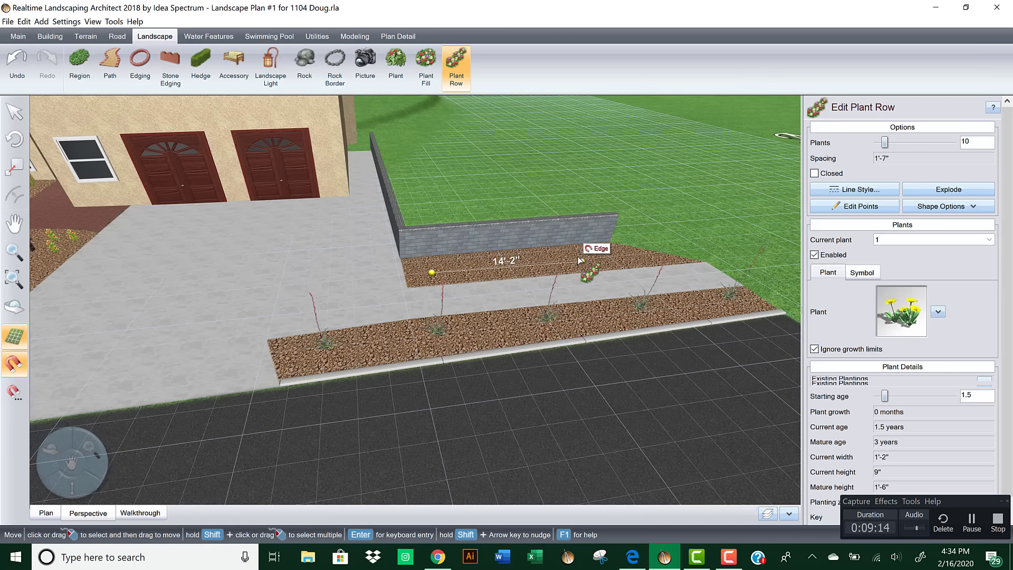
click(877, 143)
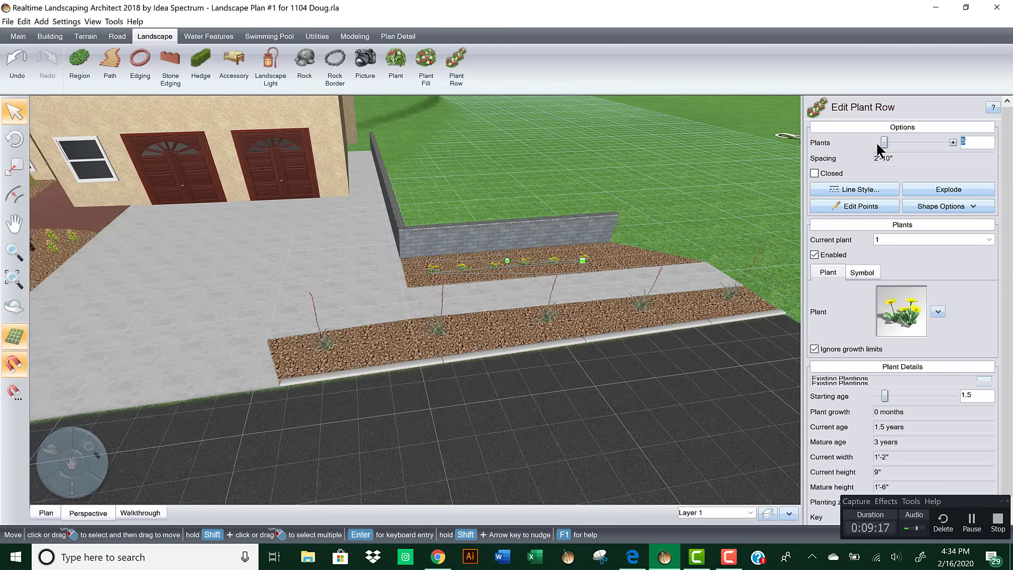
Step: Change the block-wall row's plants to Dwarf Mugo Pine2 from the favorite plant pictures
click(890, 320)
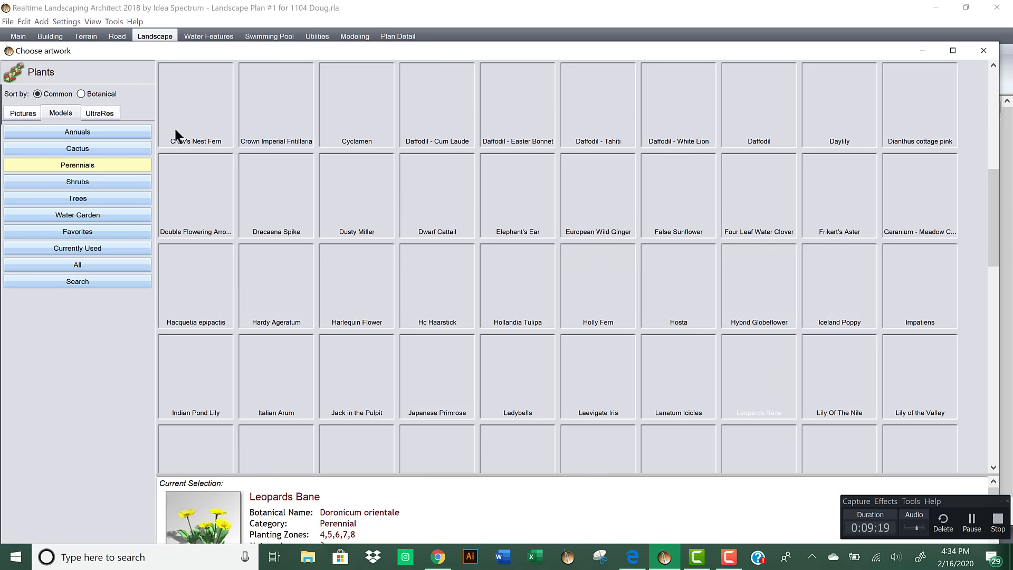
click(27, 113)
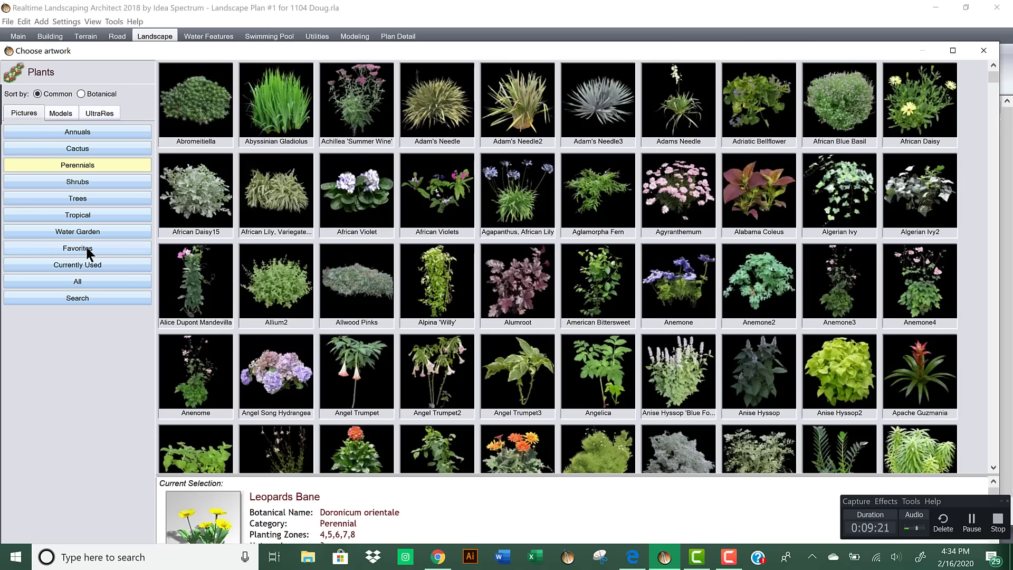
click(86, 248)
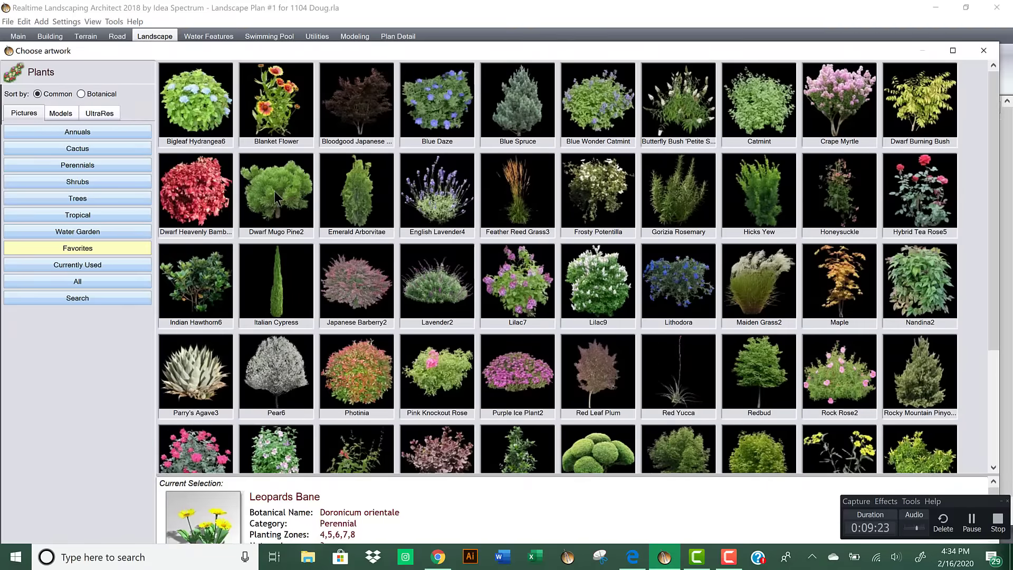
double_click(275, 191)
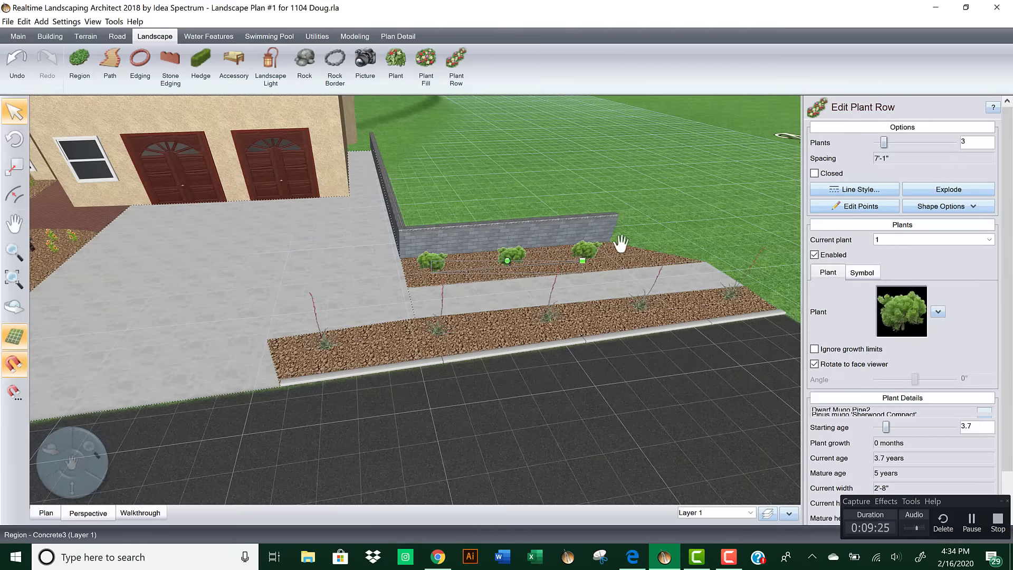
Step: Add a patio using the Circle shape from the shape library
right_drag(618, 242, 439, 299)
scroll(439, 299, down, 2)
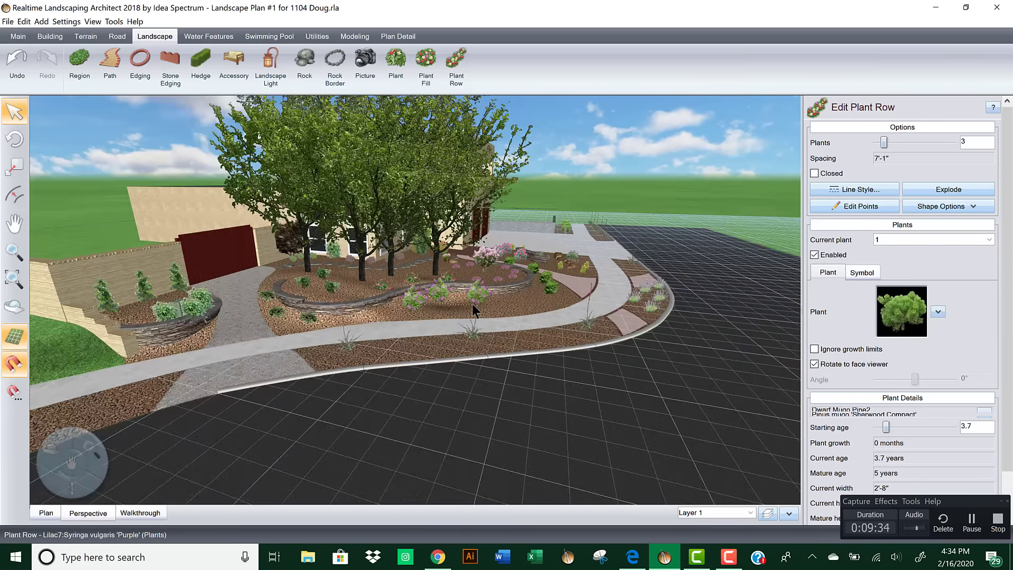
scroll(416, 318, down, 2)
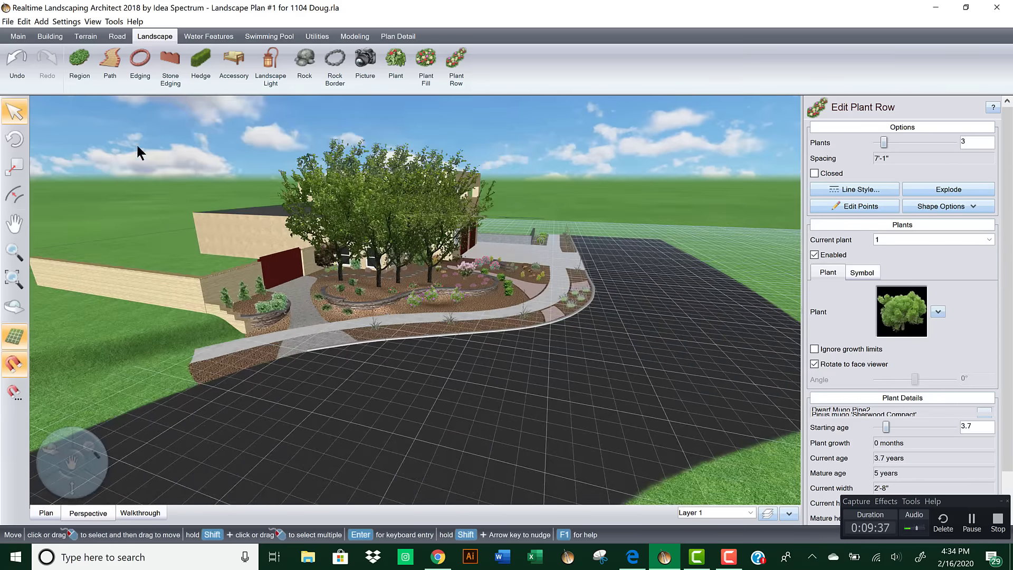
click(58, 35)
click(449, 63)
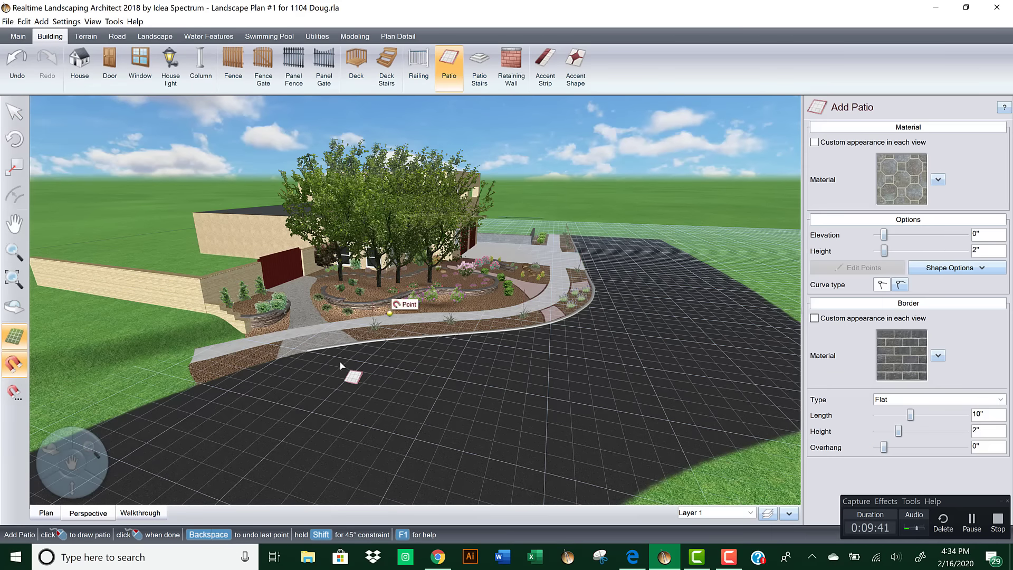
click(942, 268)
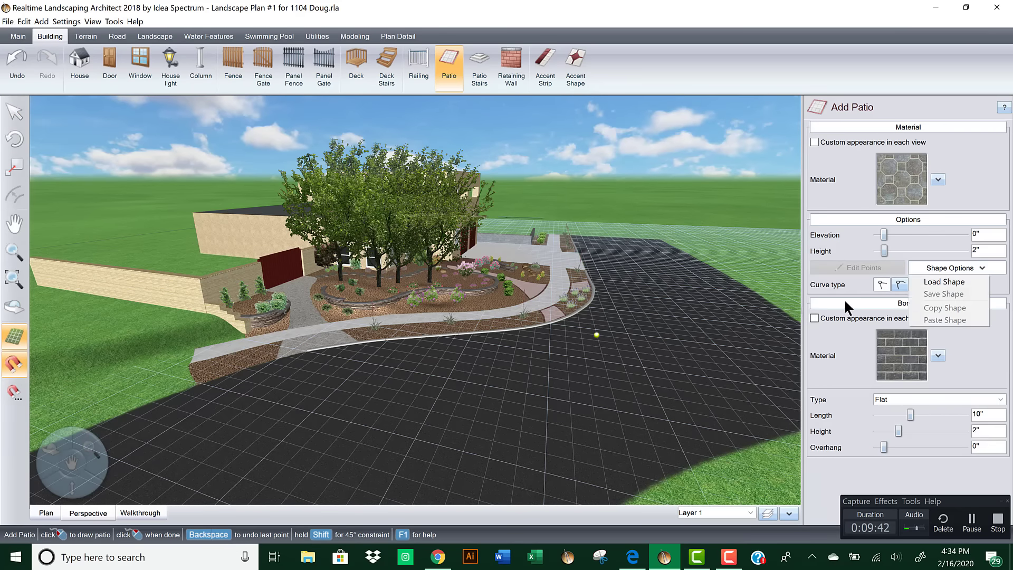
click(941, 282)
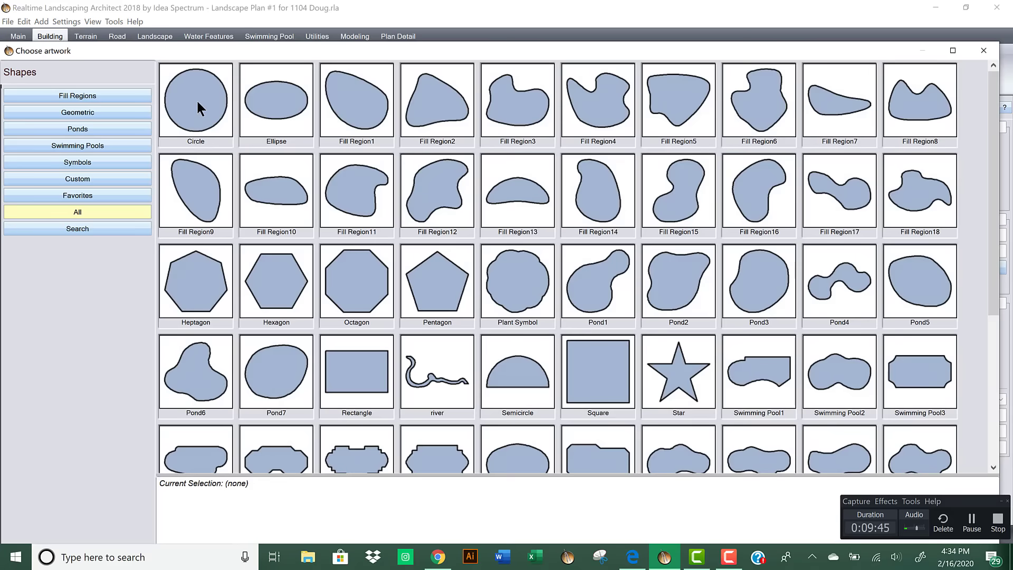
double_click(196, 99)
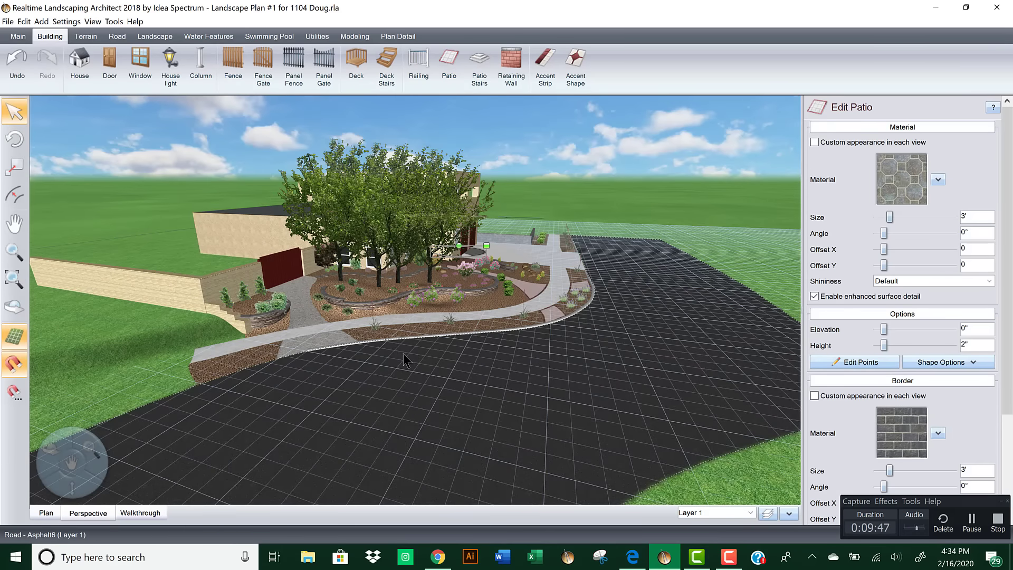
Step: Move the circular patio onto the asphalt road in front of the yard and set its elevation to 15'
middle_drag(406, 354, 408, 385)
drag(491, 223, 384, 423)
middle_drag(430, 423, 430, 423)
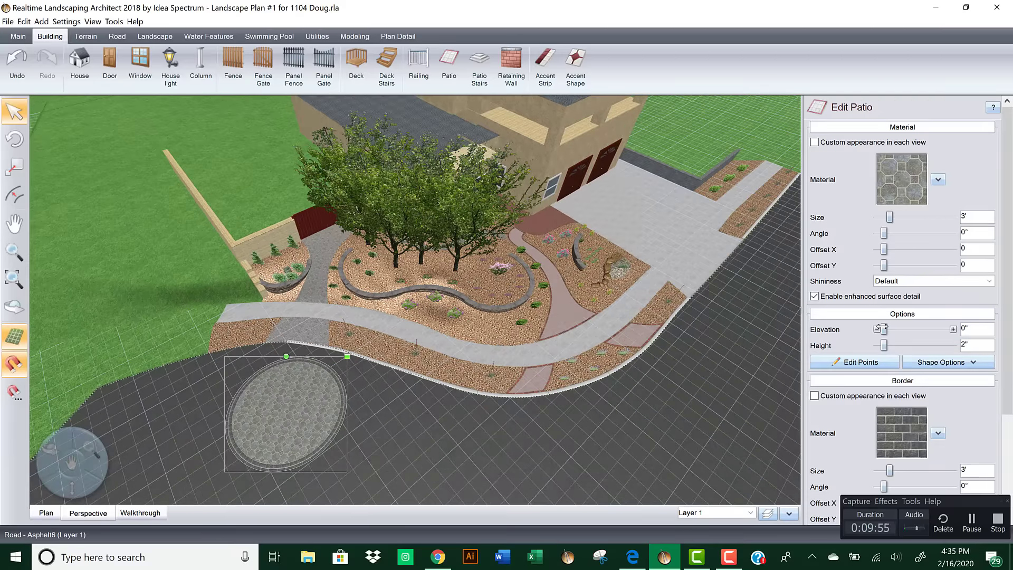
drag(889, 328, 915, 329)
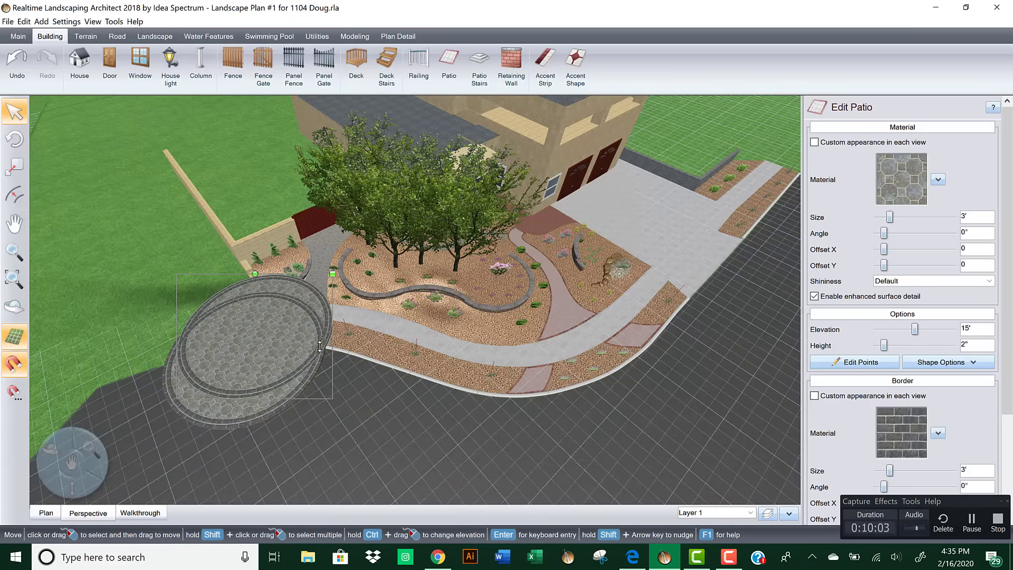
Step: Spread copies of the raised circular patio over the road, one out past the sidewalk curve and one near the driveway end
drag(323, 355, 712, 467)
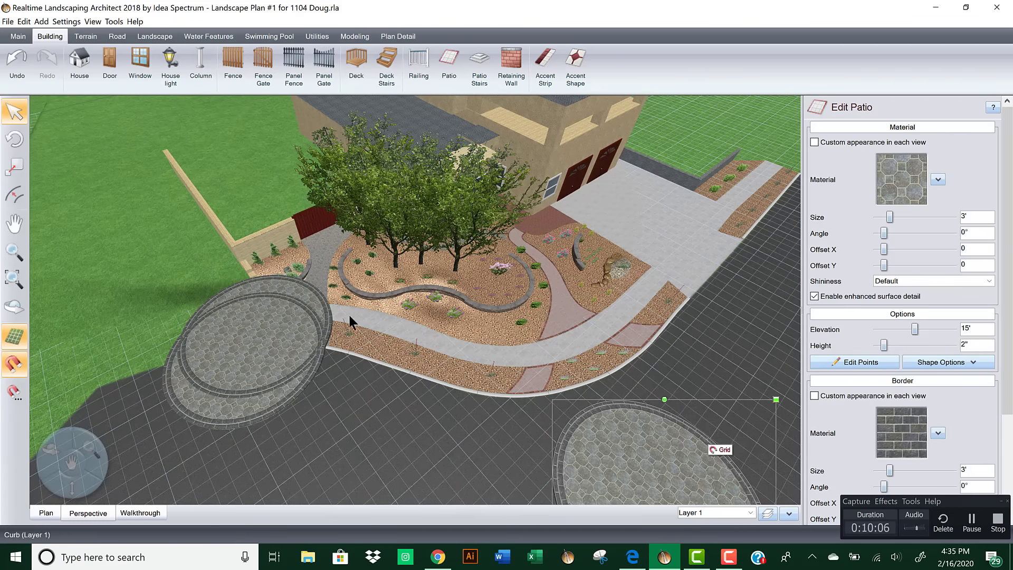
click(315, 305)
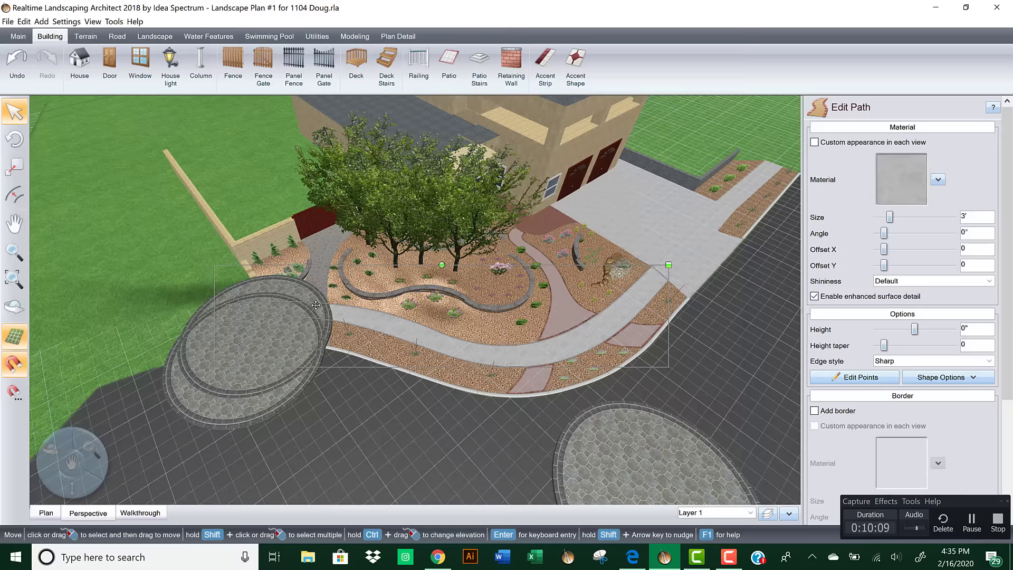
click(300, 293)
click(262, 292)
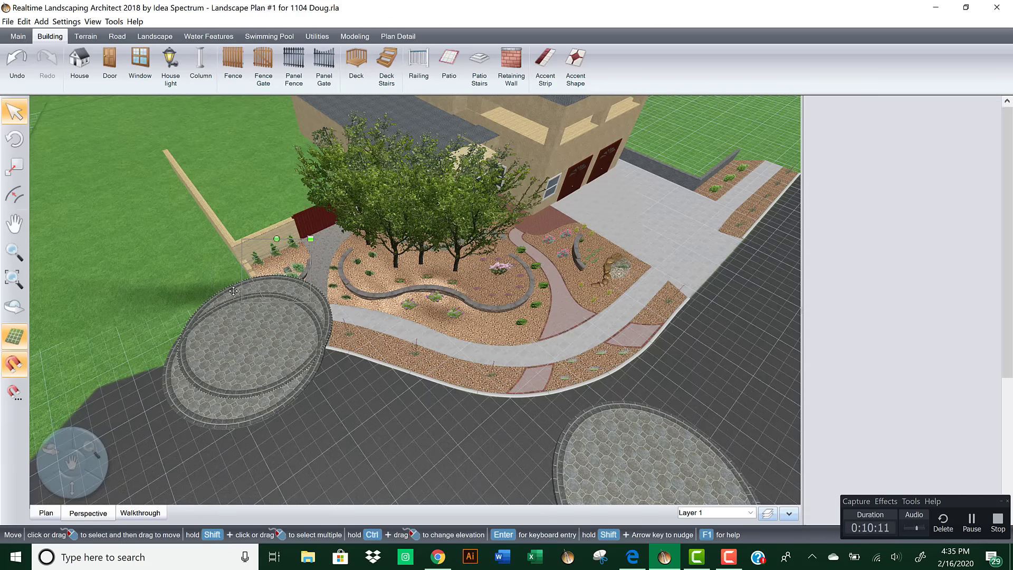
drag(263, 292, 792, 227)
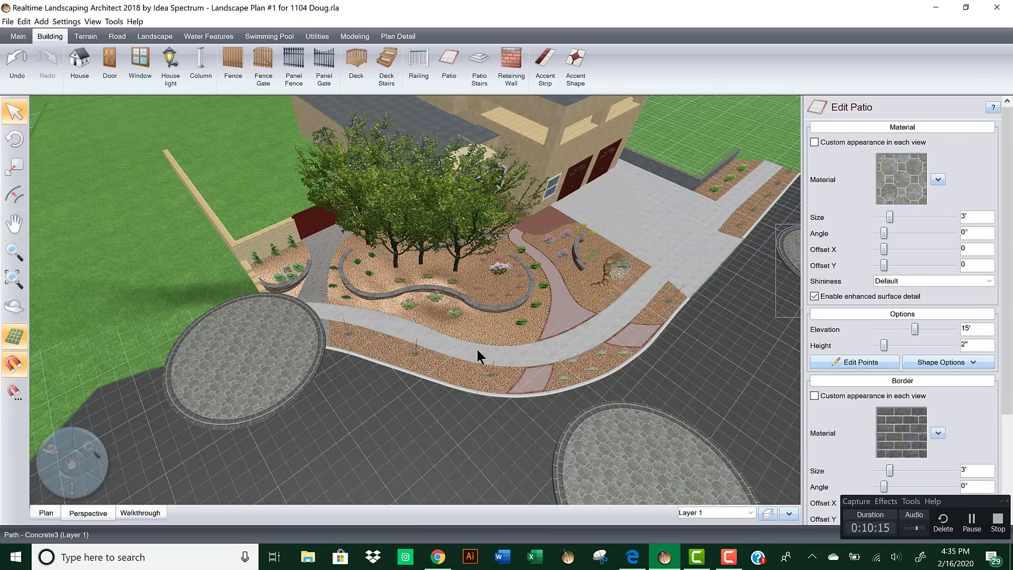
Step: Examine the front-yard planting beds, curved walls and red gate around the raised circular patio
right_drag(490, 320, 499, 362)
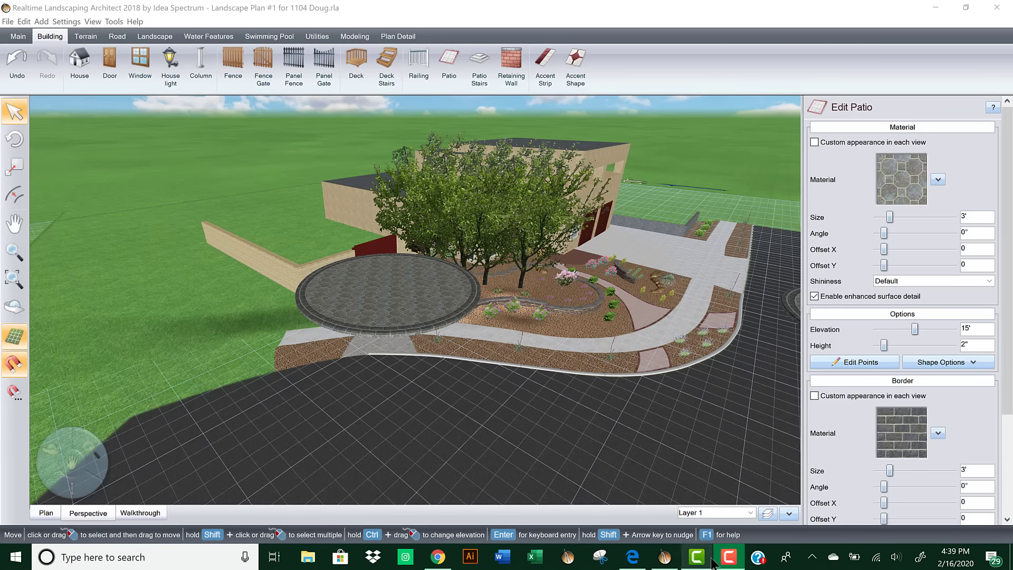
click(728, 556)
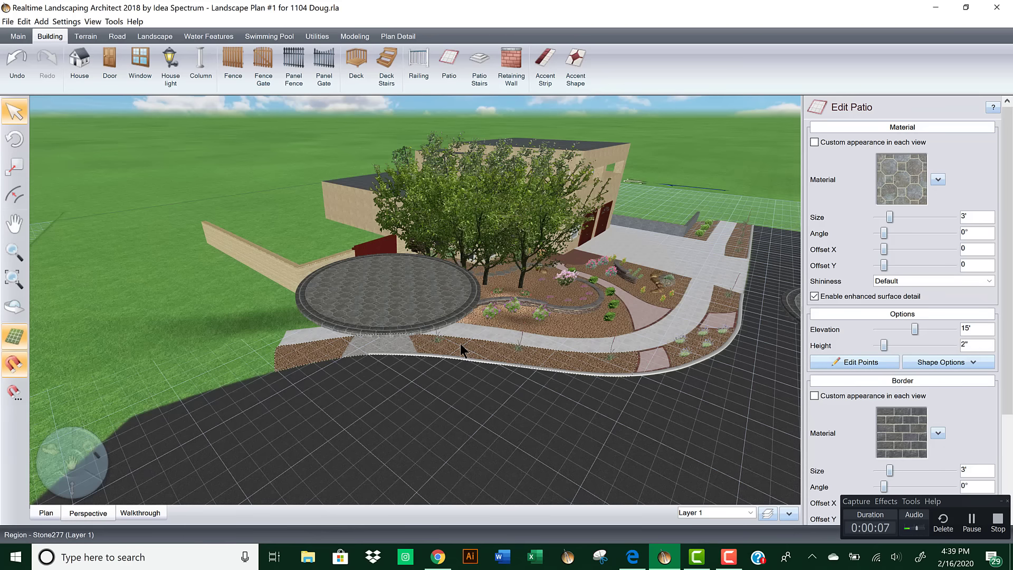
middle_drag(449, 364, 568, 387)
scroll(475, 388, up, 5)
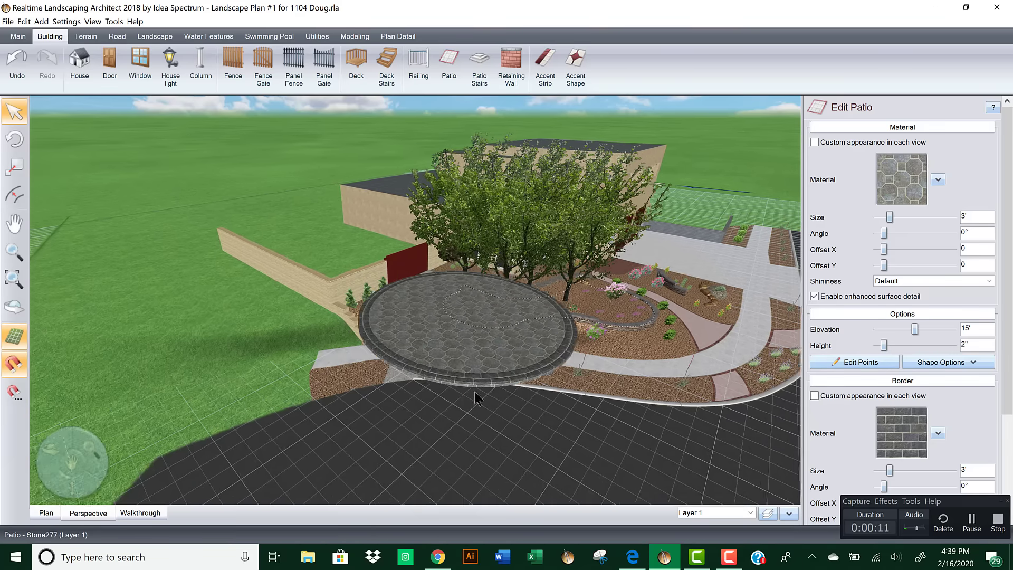
scroll(506, 378, down, 5)
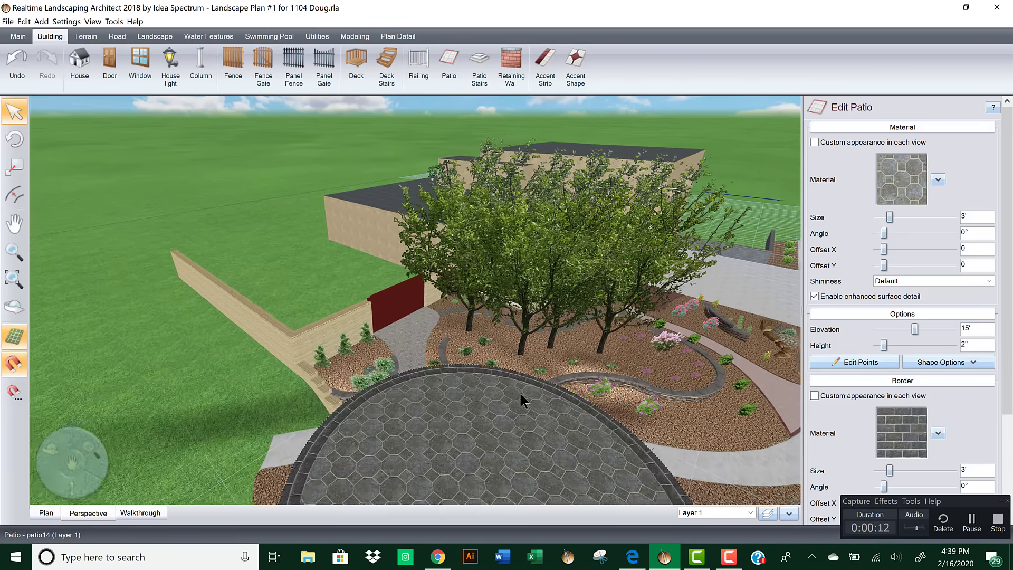
scroll(545, 365, up, 4)
scroll(546, 365, up, 3)
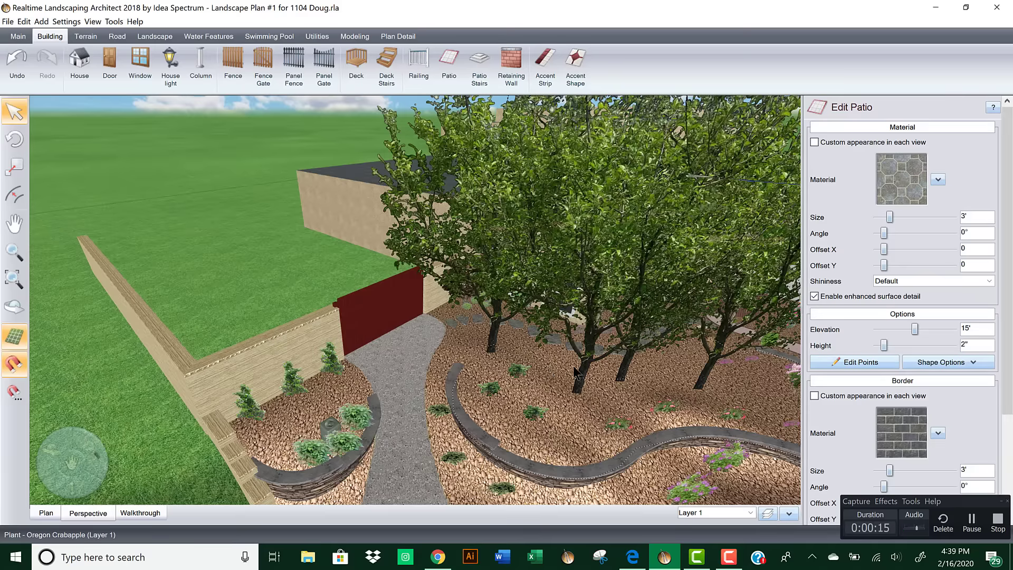
middle_drag(581, 361, 564, 357)
scroll(567, 342, down, 3)
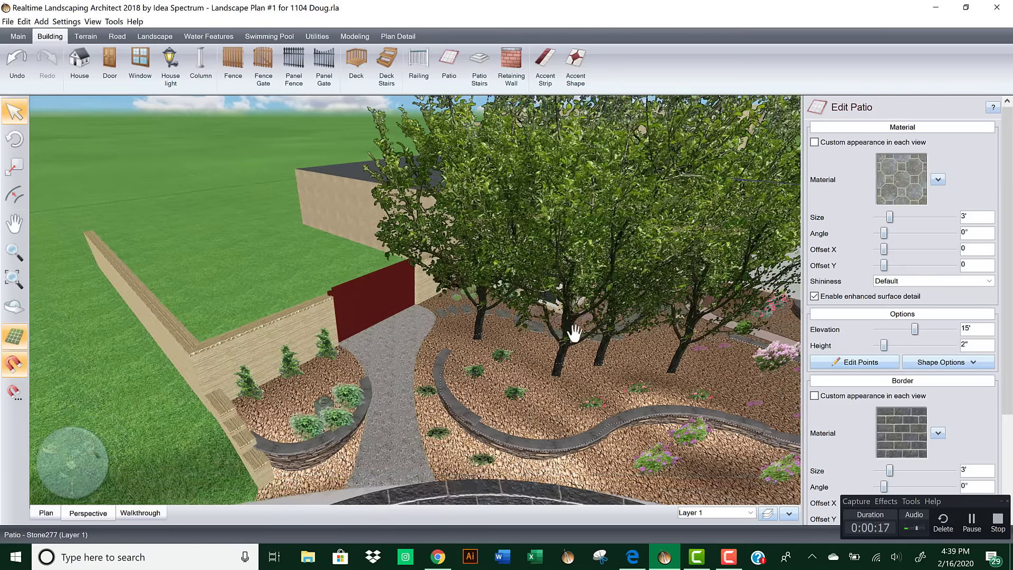
Step: Review the walkthrough's time-of-day, skyline, season and motion settings, and run a brief full-screen walkthrough from the patio near the gate
click(141, 513)
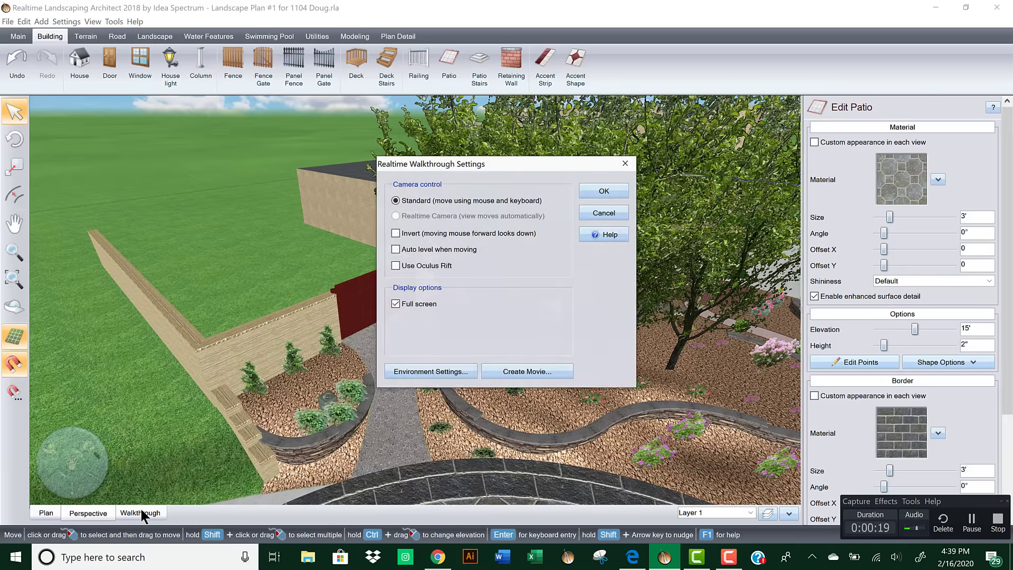
click(430, 371)
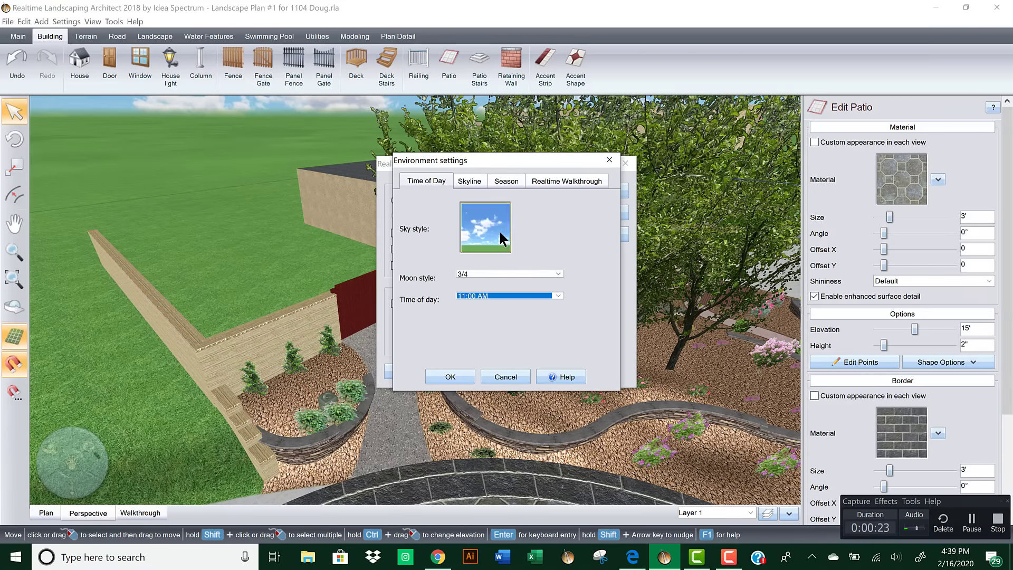
click(467, 183)
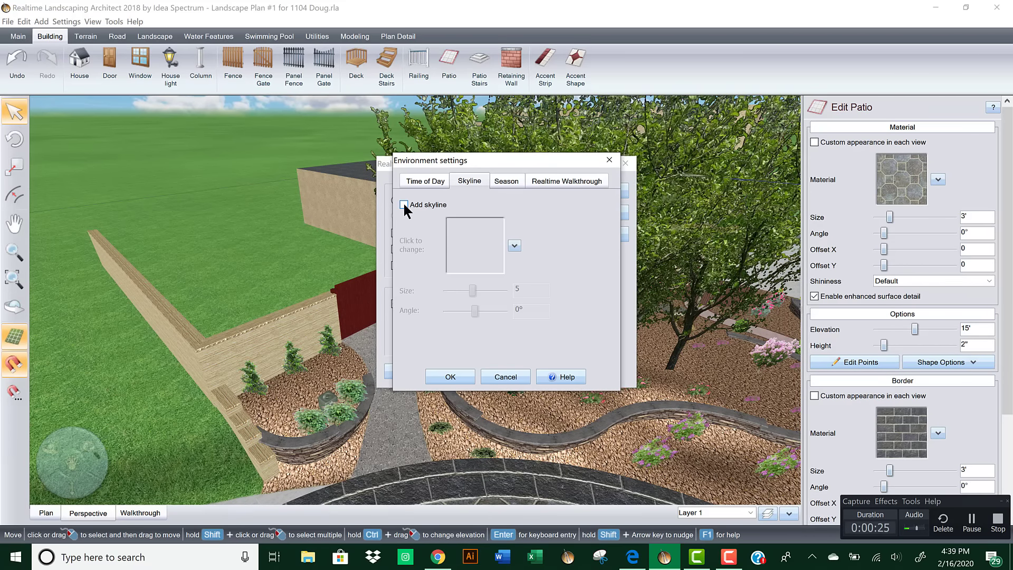
click(502, 181)
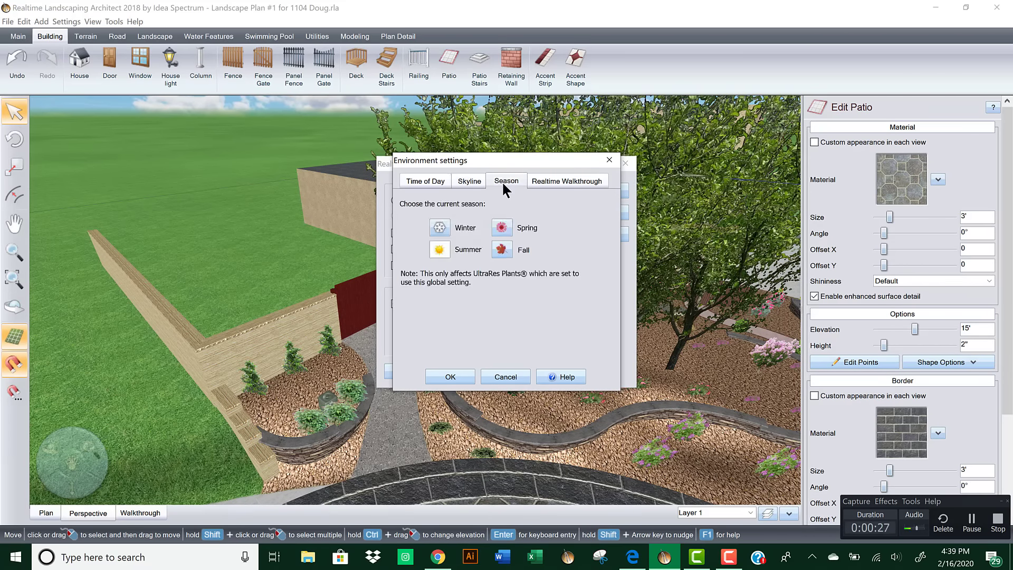
click(560, 182)
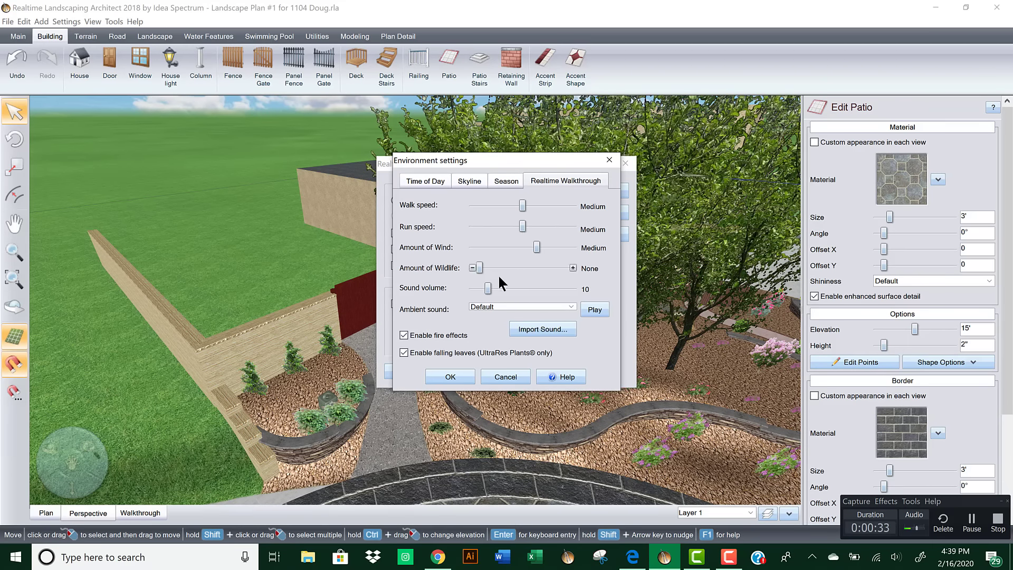
click(427, 181)
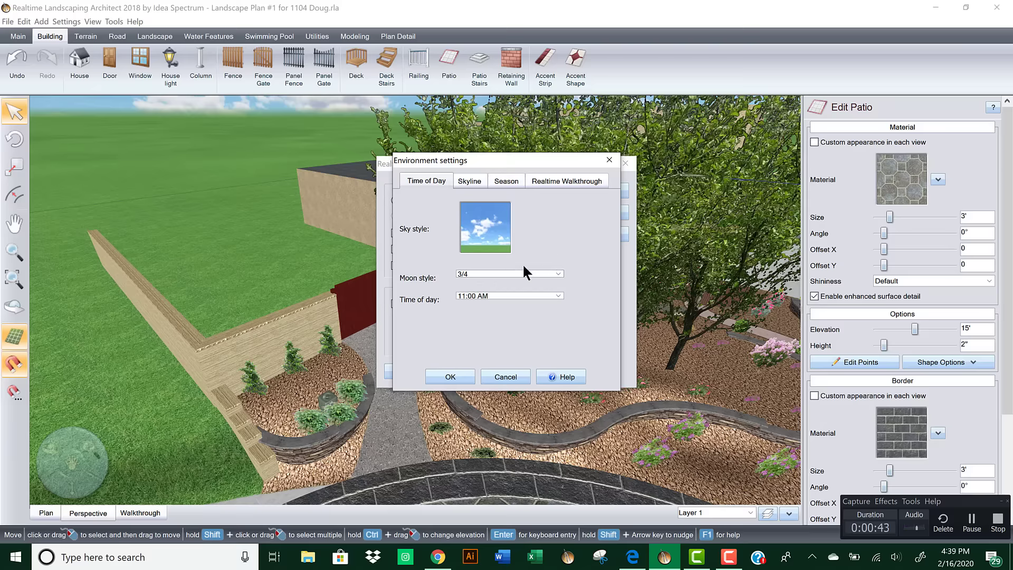
click(450, 376)
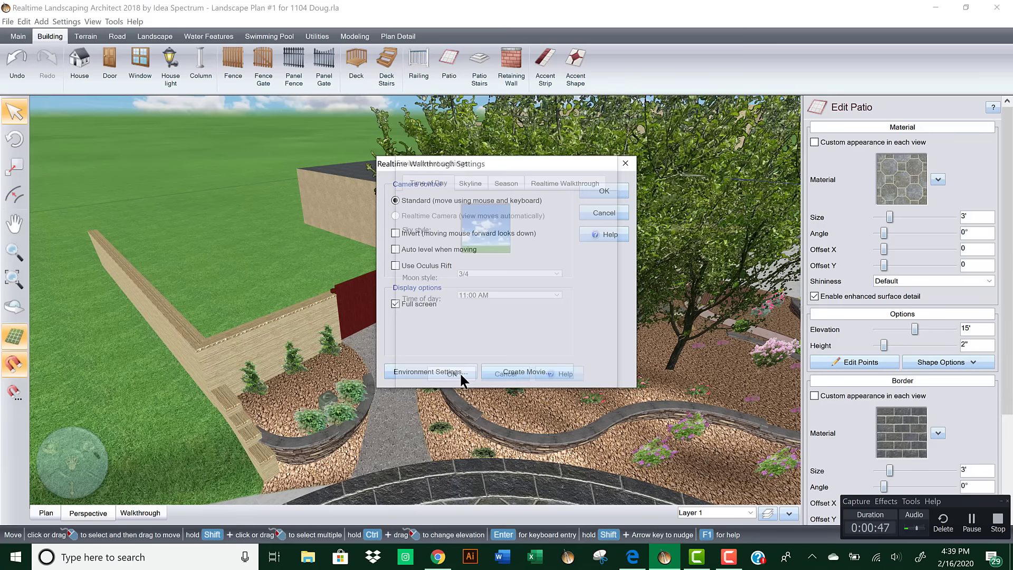
click(602, 193)
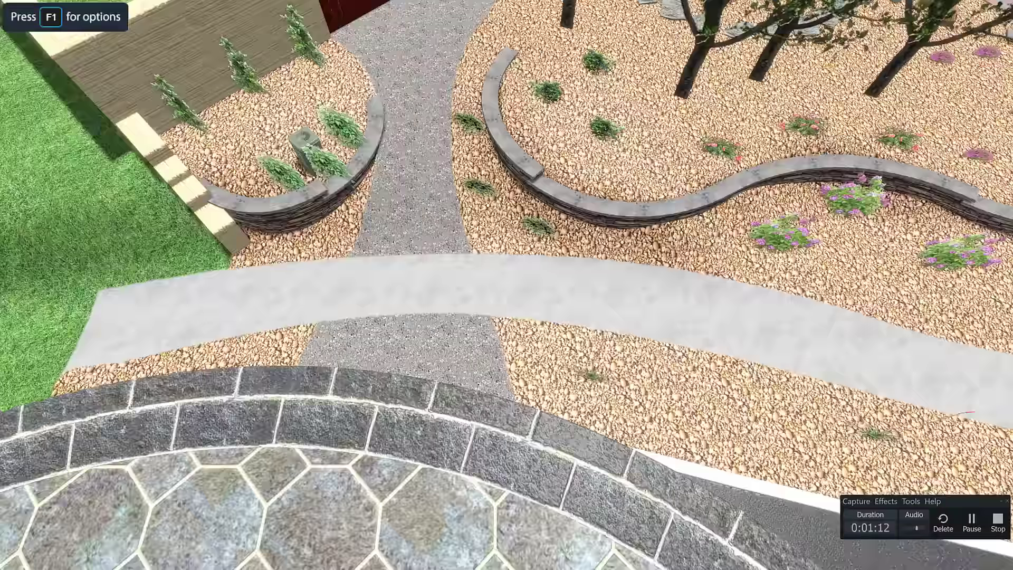
key(Escape)
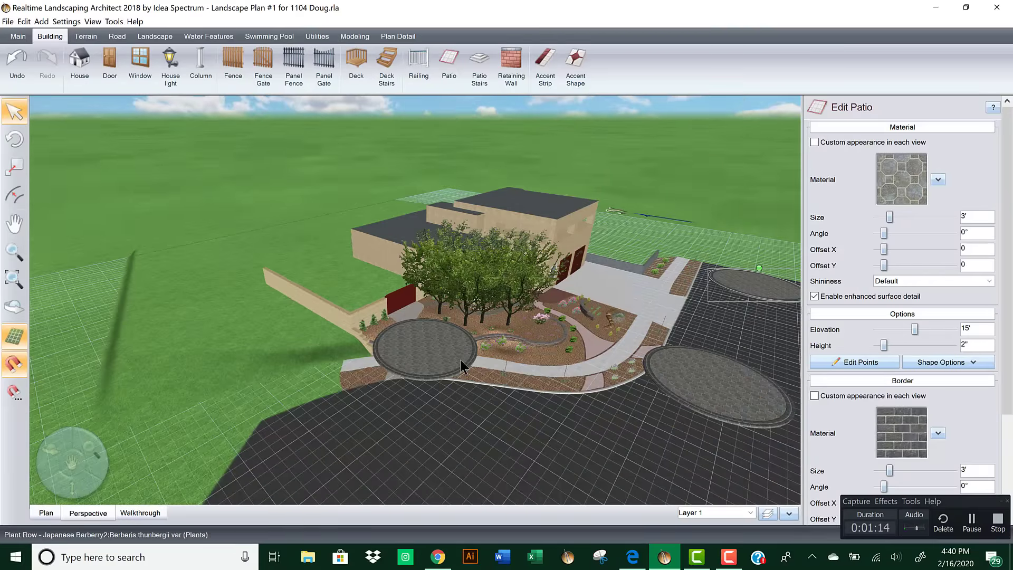
Step: Move the three raised circular patios farther out over the road, away from the gate, the sidewalk curve and the driveway
click(433, 353)
click(431, 365)
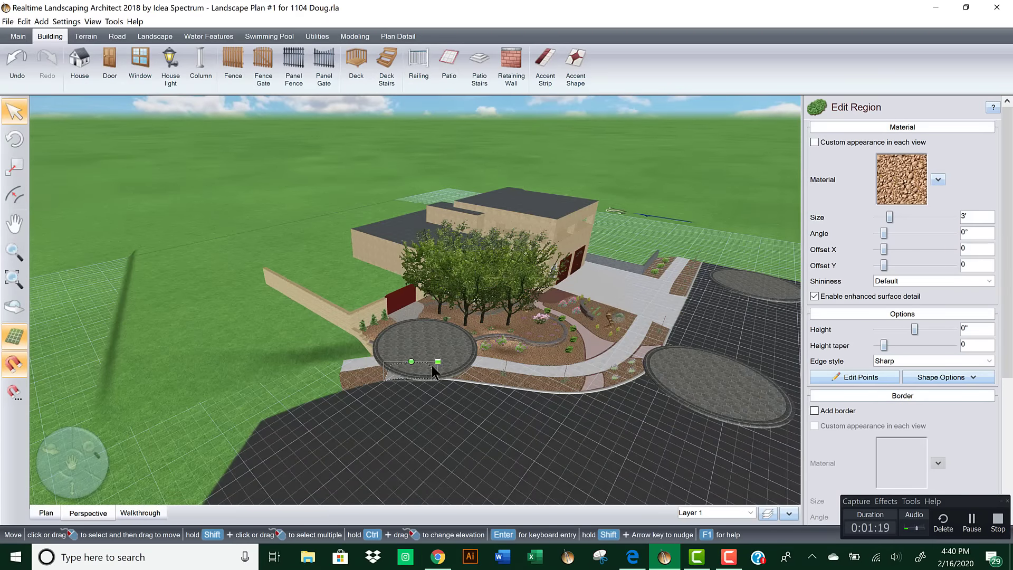
click(431, 365)
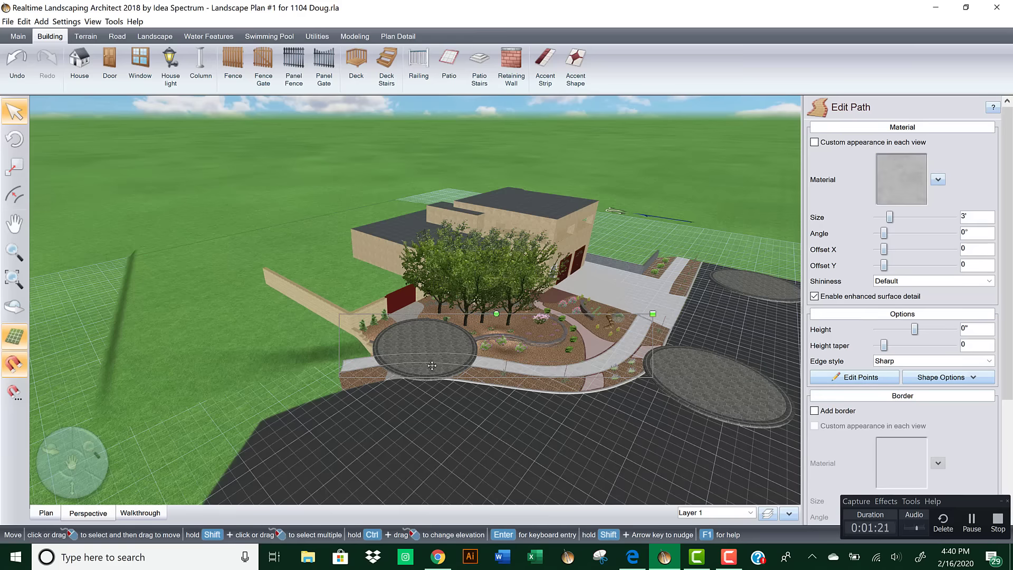
click(431, 365)
drag(432, 365, 433, 444)
middle_drag(407, 380, 331, 435)
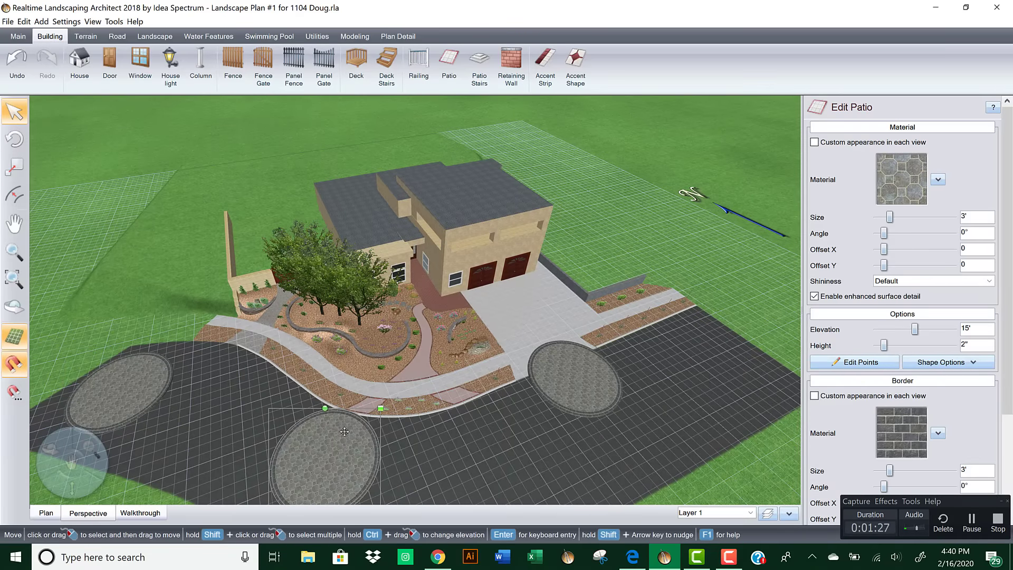
drag(345, 431, 339, 474)
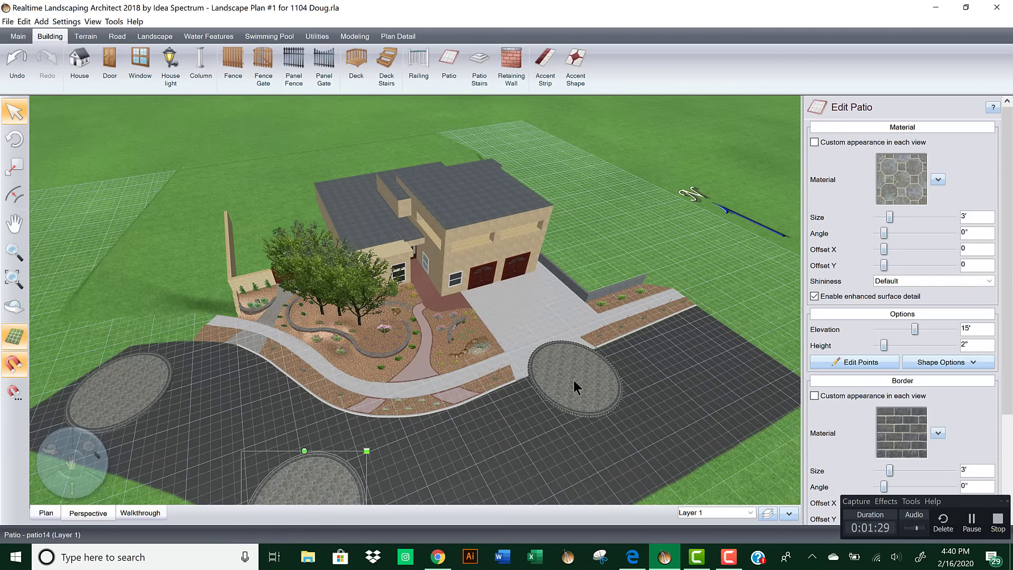
drag(576, 388, 664, 400)
Step: Start the realtime walkthrough with standard camera control and view the whole front yard from the raised patio facing the sidewalk curve
middle_drag(364, 393, 498, 253)
scroll(596, 312, down, 1)
scroll(504, 300, down, 1)
middle_drag(504, 300, 514, 255)
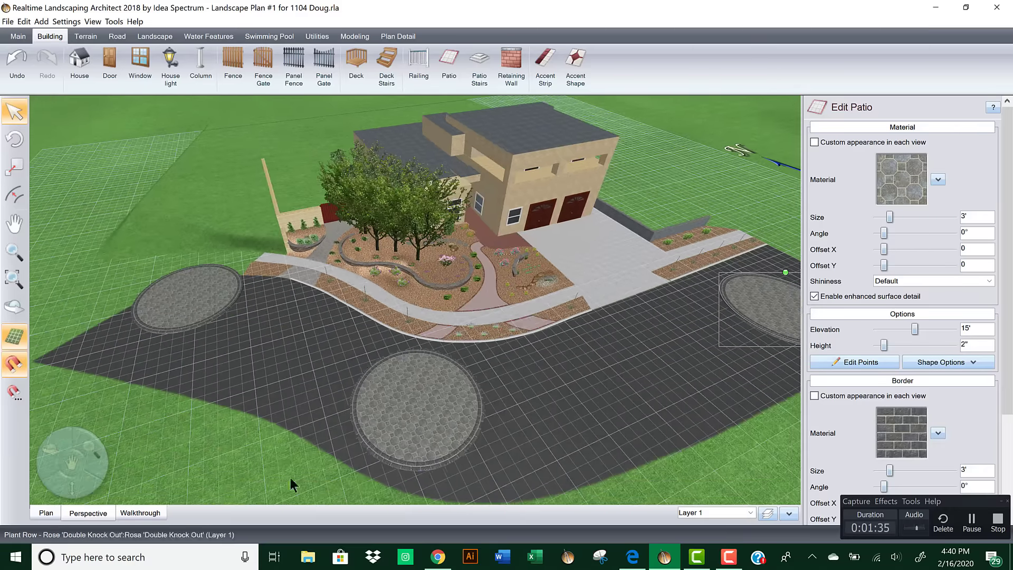
click(140, 512)
click(587, 199)
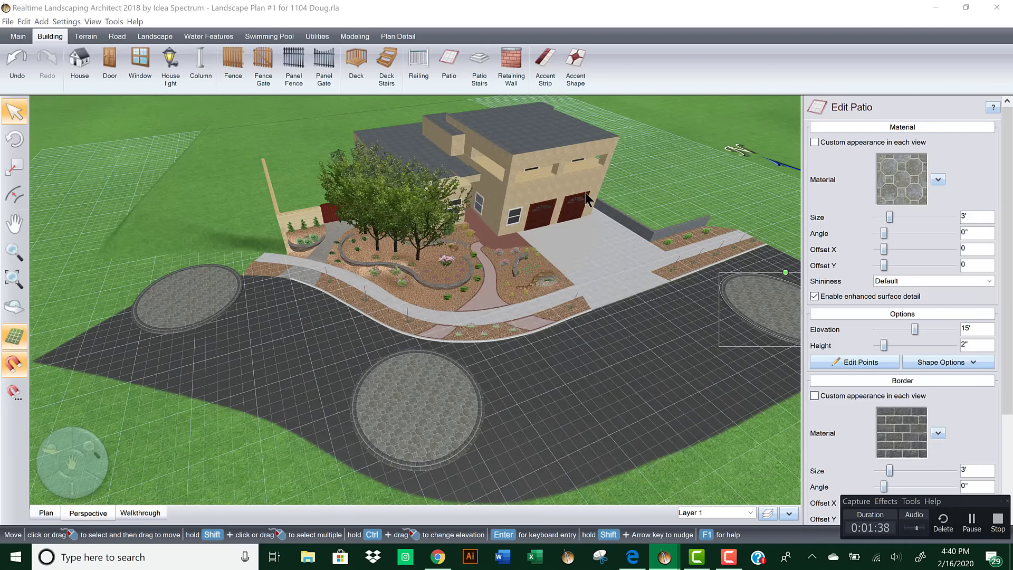
key(w)
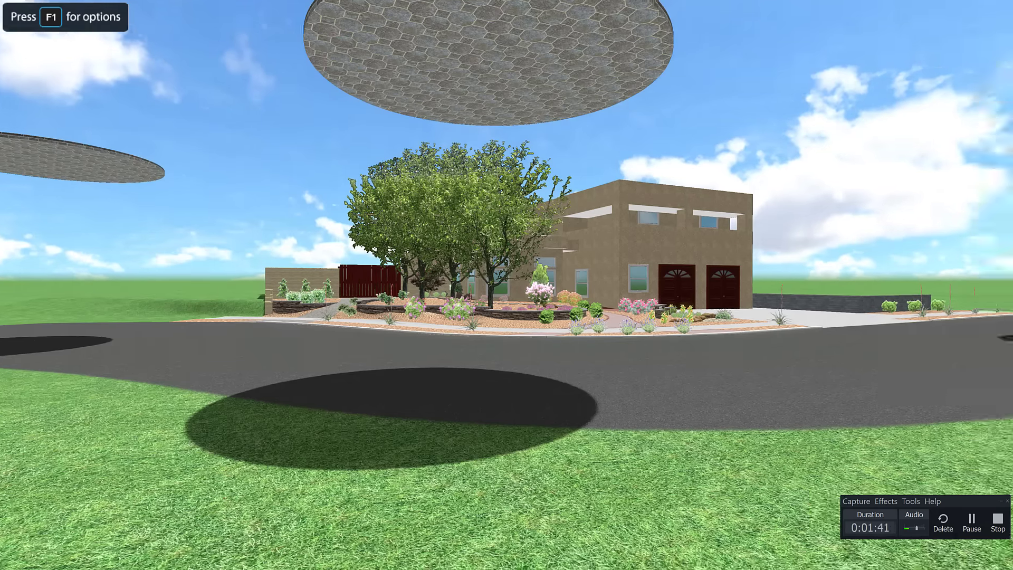
key(w)
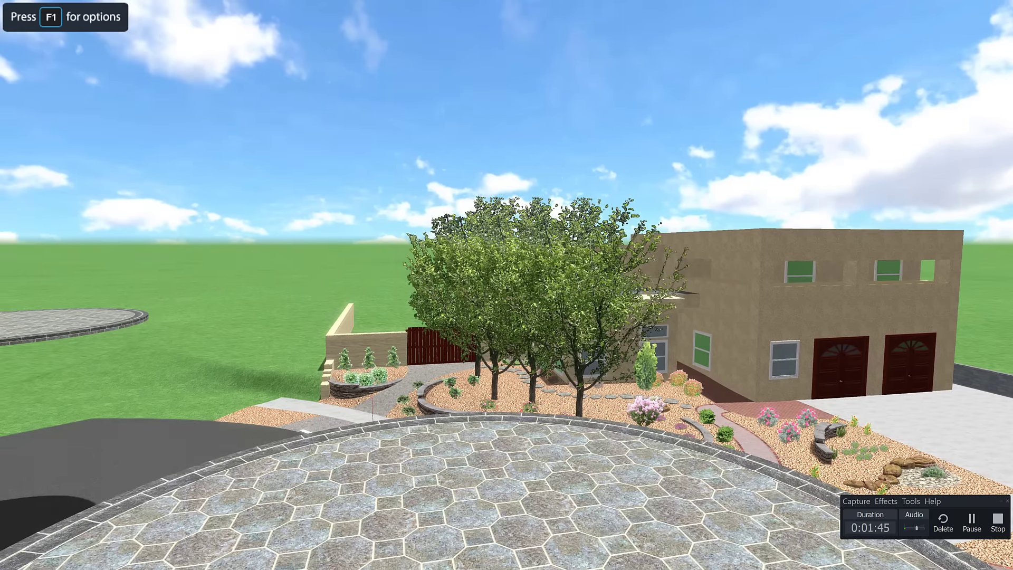
key(w)
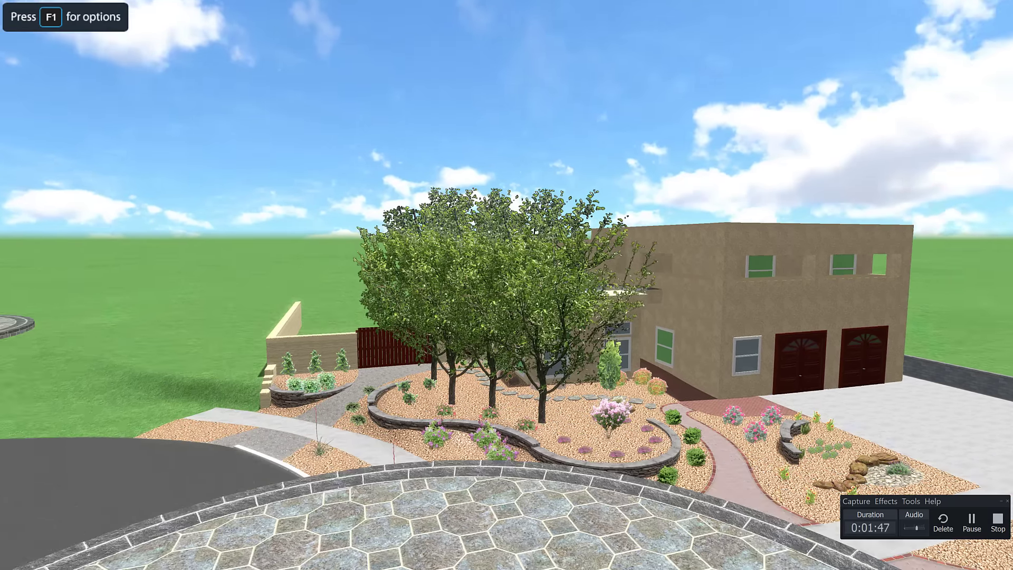
key(w)
key(w)
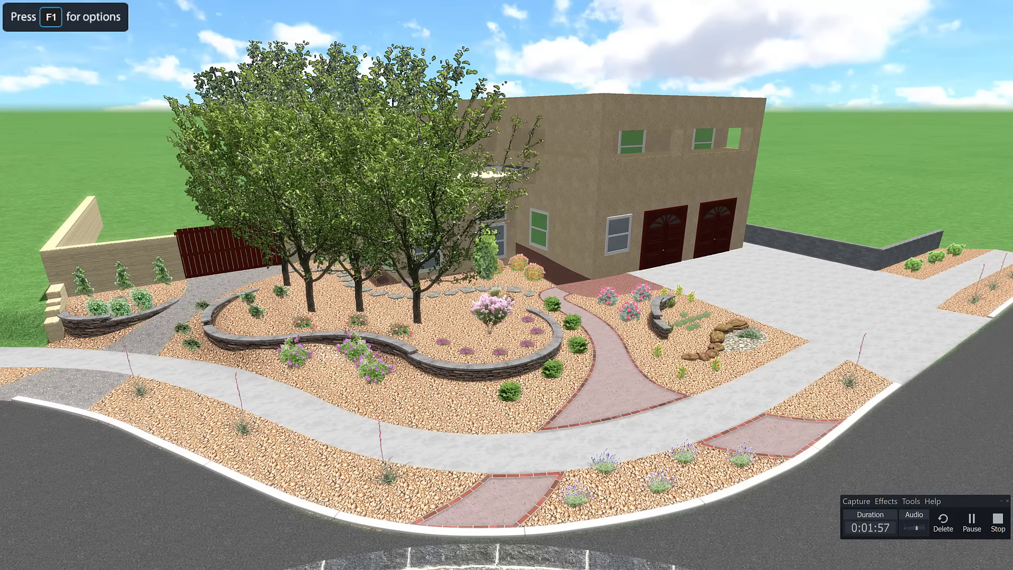
Step: Travel along the road in the walkthrough and get onto the raised patio near the driveway end
key(w)
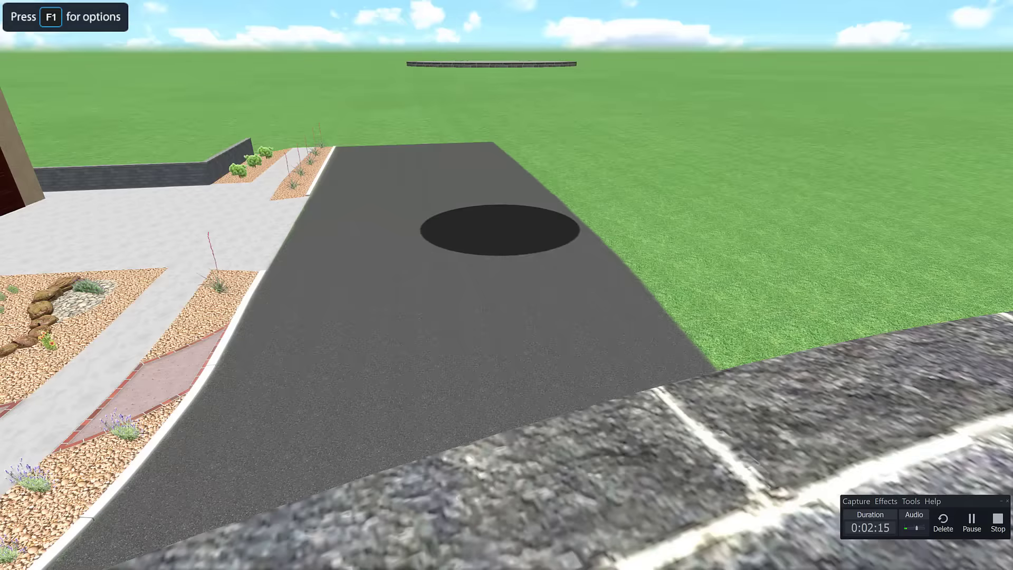
key(Up)
key(Left)
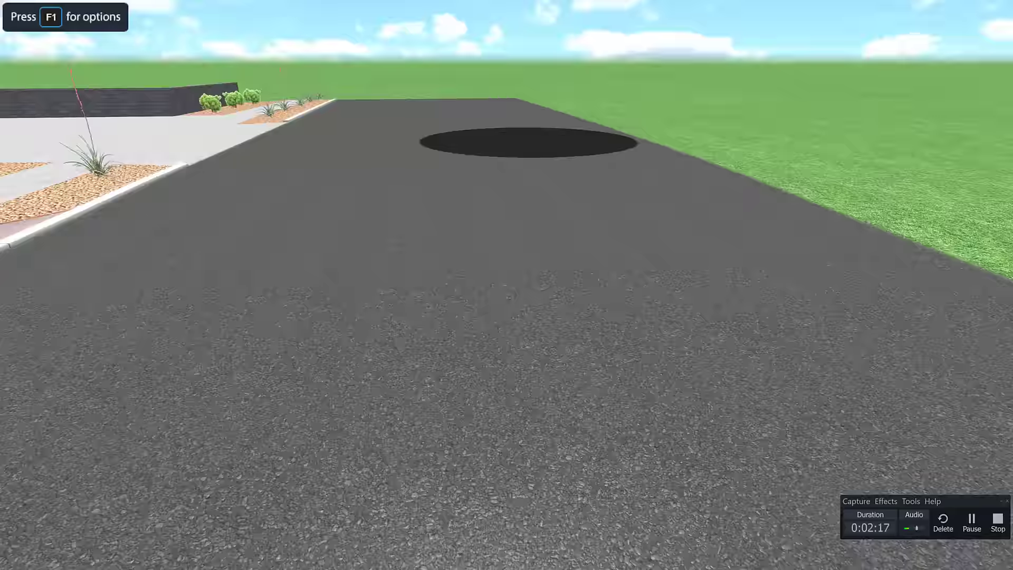
key(Up)
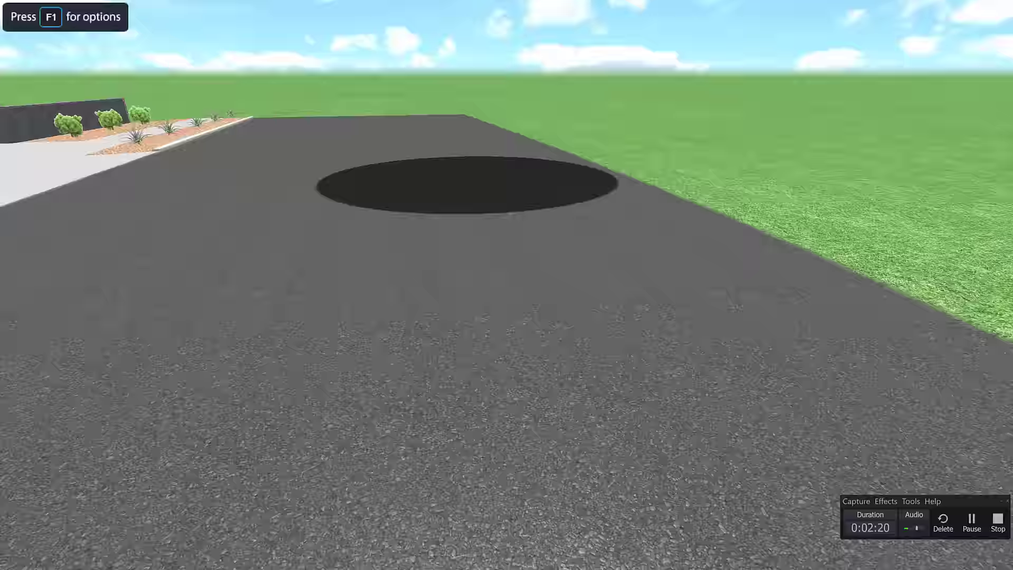
key(Up)
key(Left)
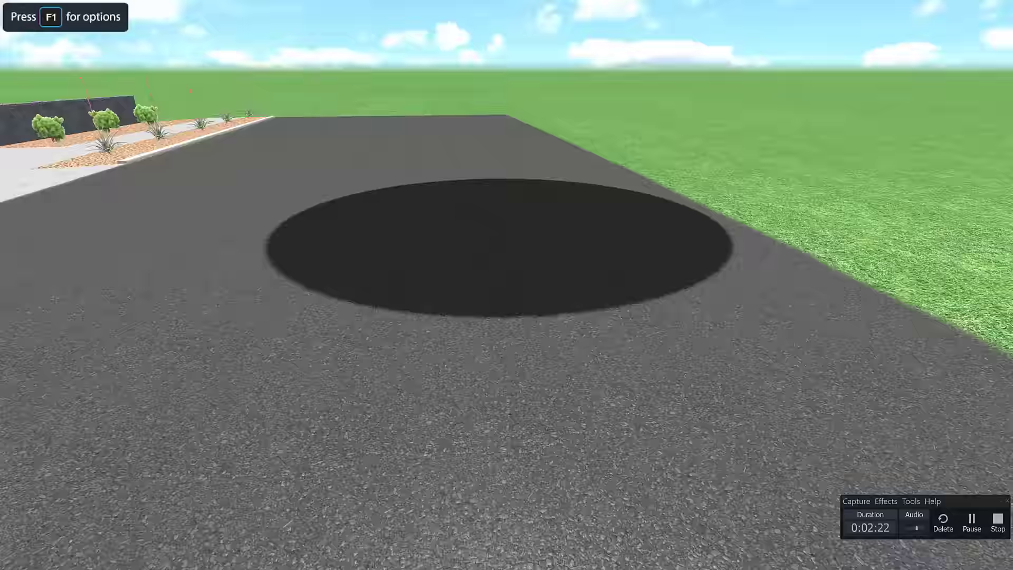
key(Up)
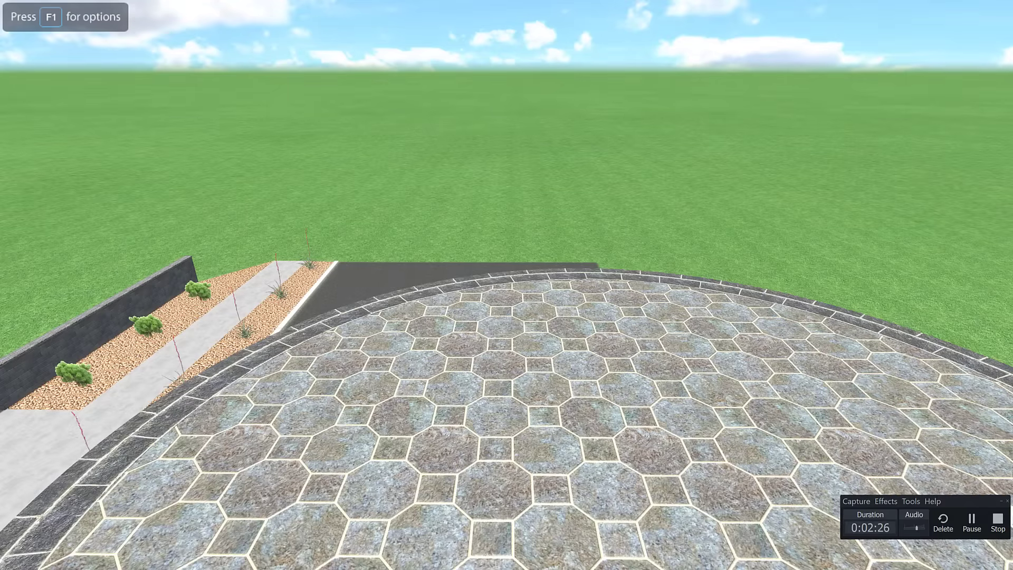
Step: Examine the driveway, garage front and the planting bed with the 1104 wall from the raised driveway-end patio
key(Left)
key(Left)
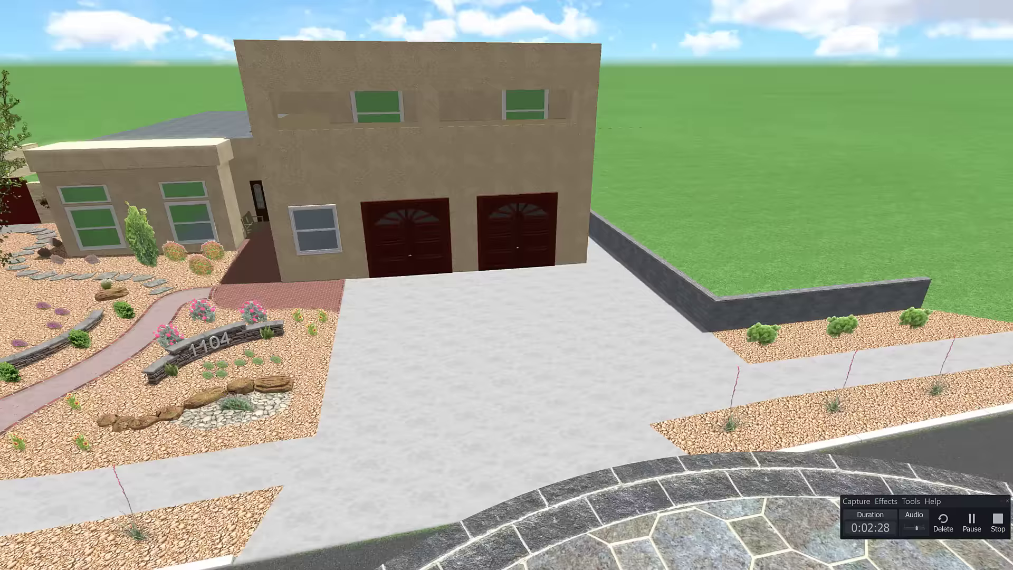
key(Up)
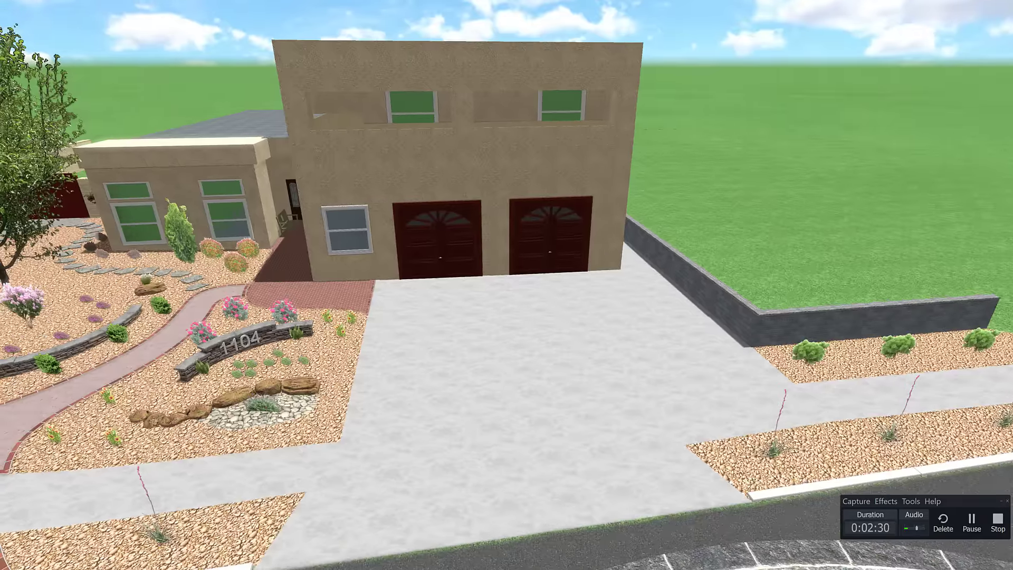
key(Up)
key(Left)
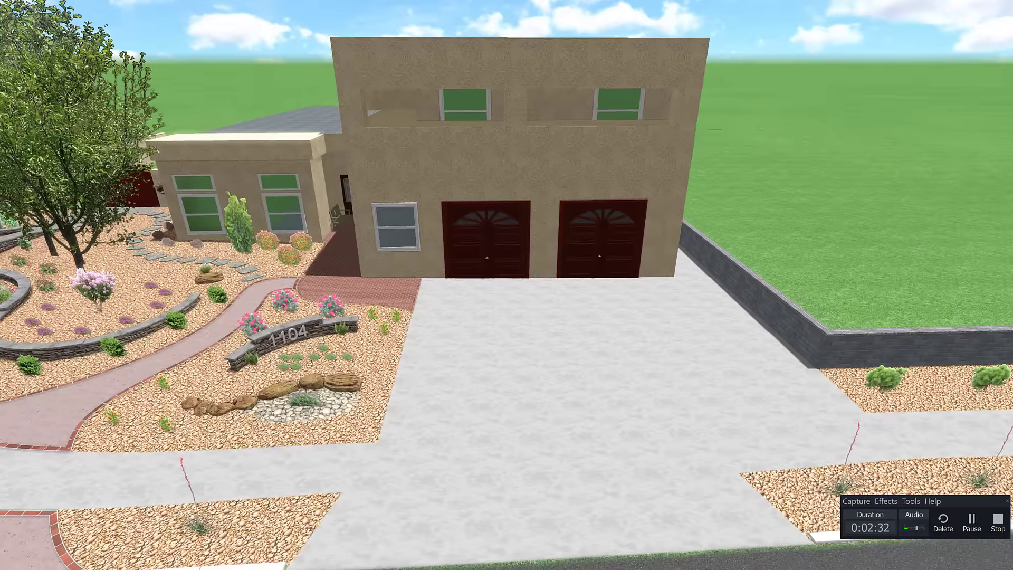
key(Up)
key(Down)
key(Left)
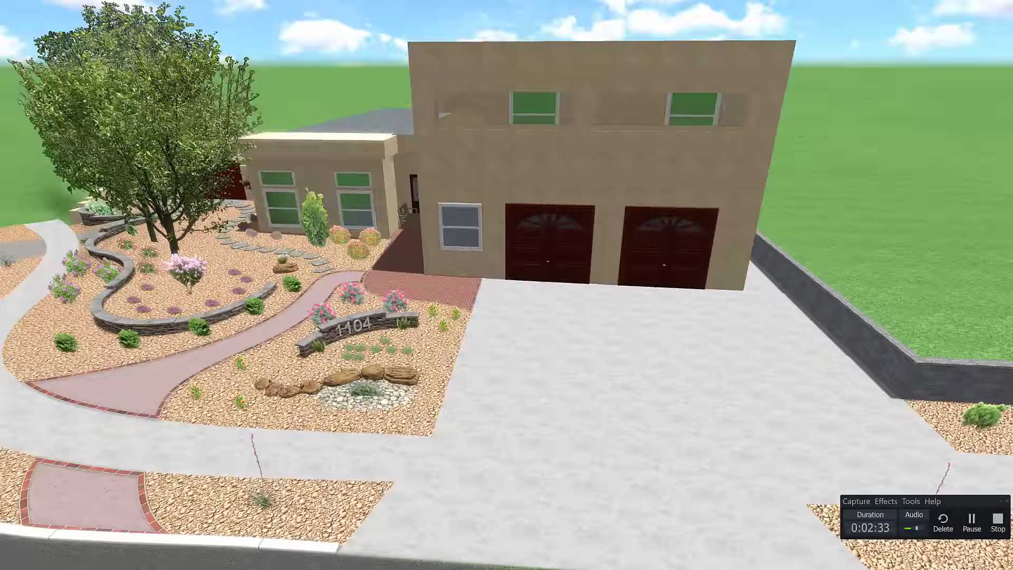
key(Left)
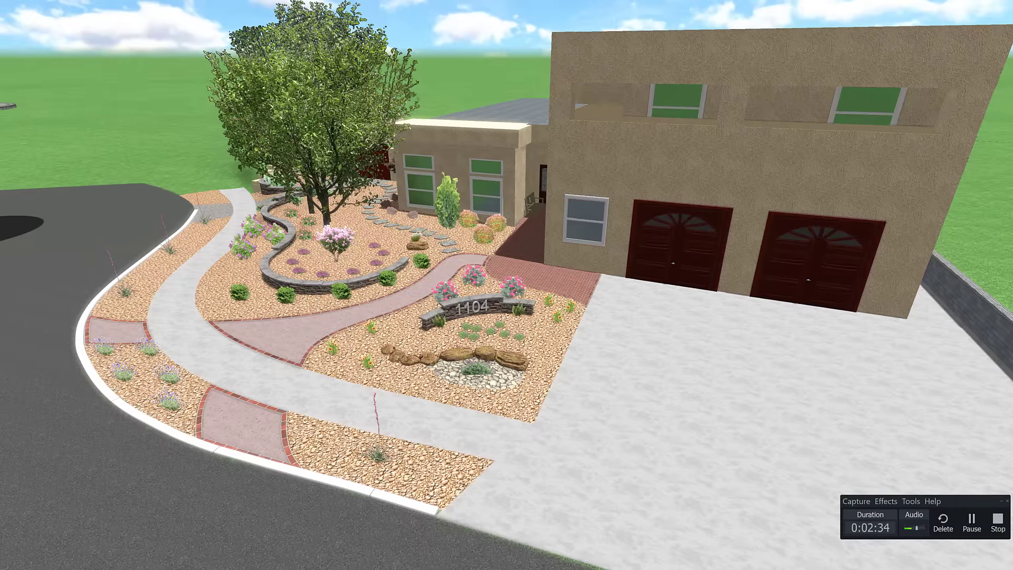
Step: Exit the walkthrough and bring the planting bed in front of the 1104 wall into close view
key(Right)
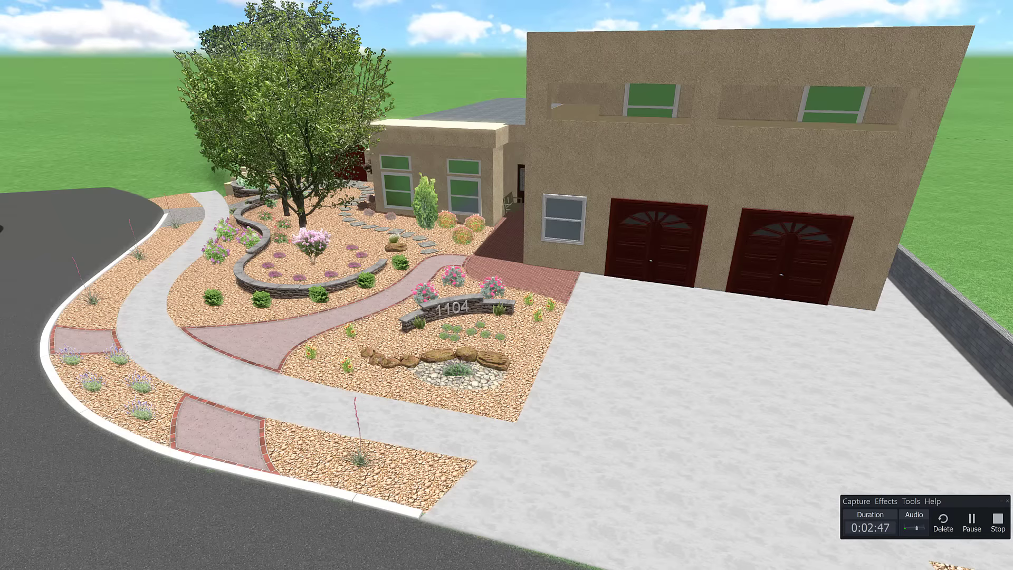
key(Escape)
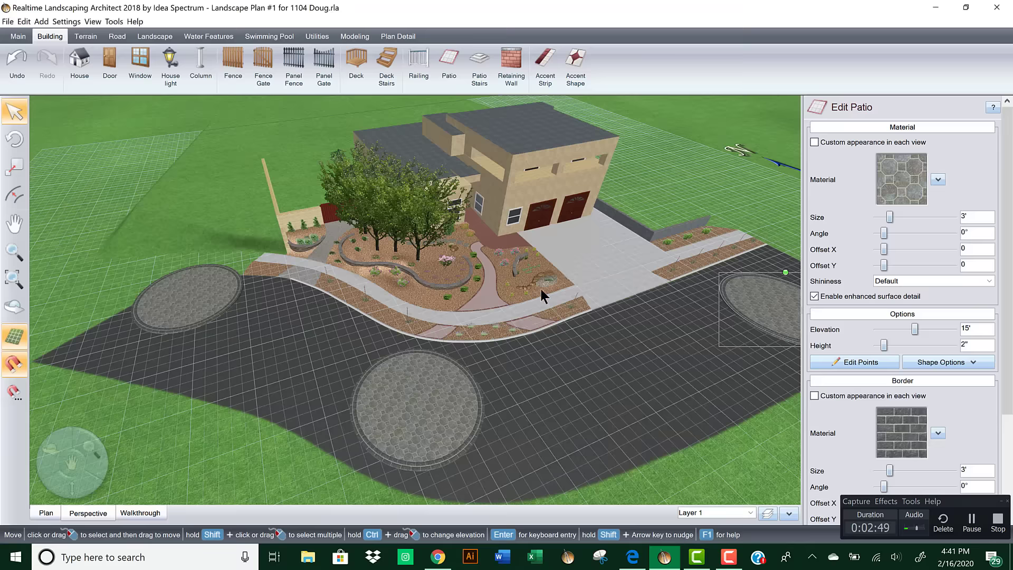
scroll(585, 287, up, 5)
drag(553, 290, 431, 310)
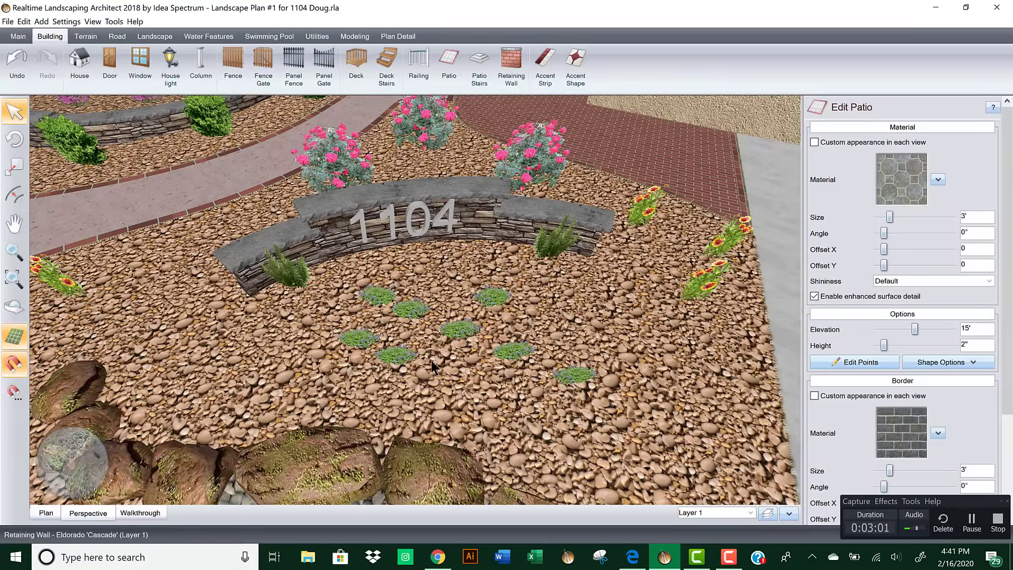
Step: Draw a region in front of the 1104 wall, following the wall's curved front face and bulging toward the boulders
click(86, 36)
click(143, 34)
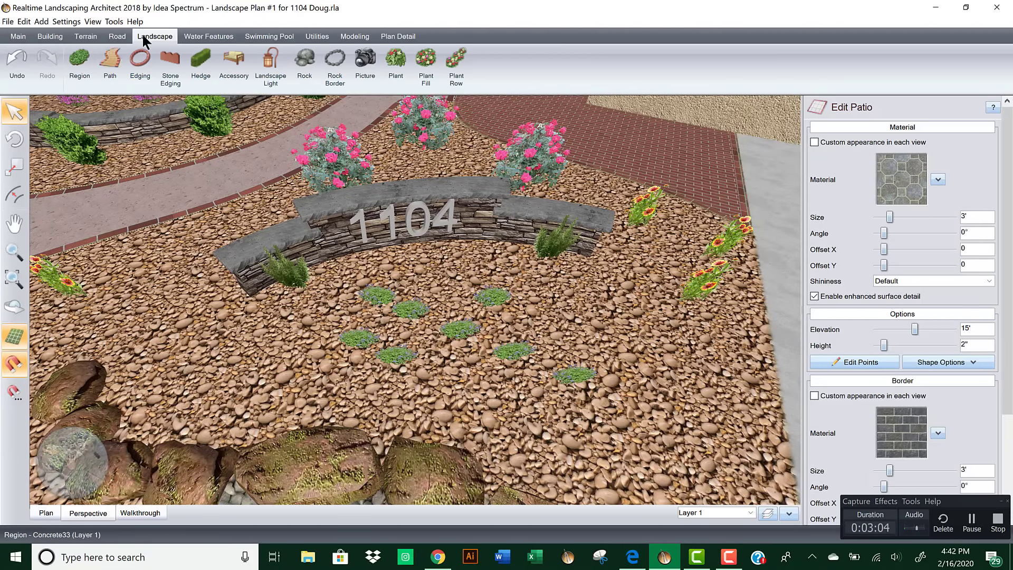
click(84, 56)
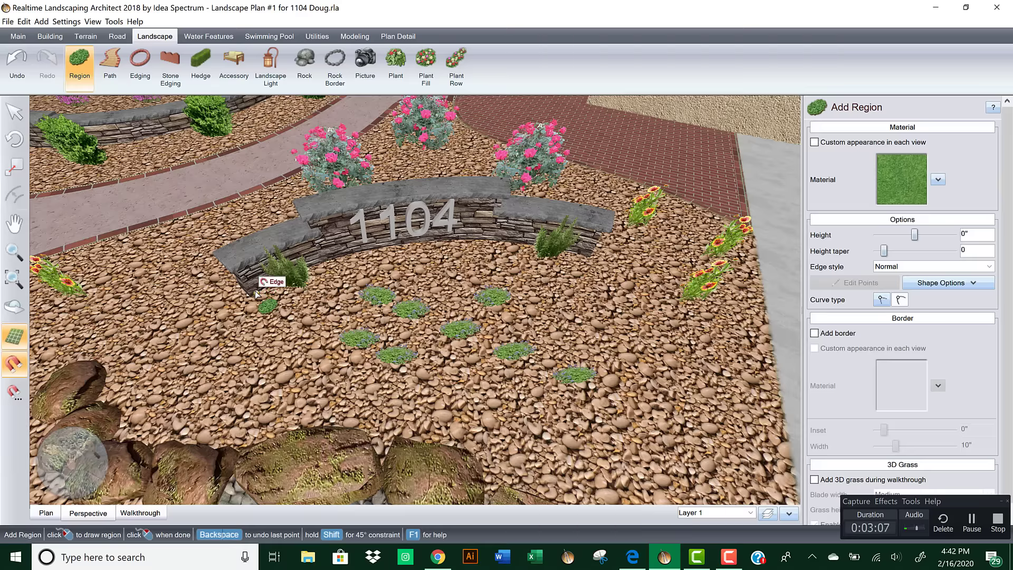
click(256, 293)
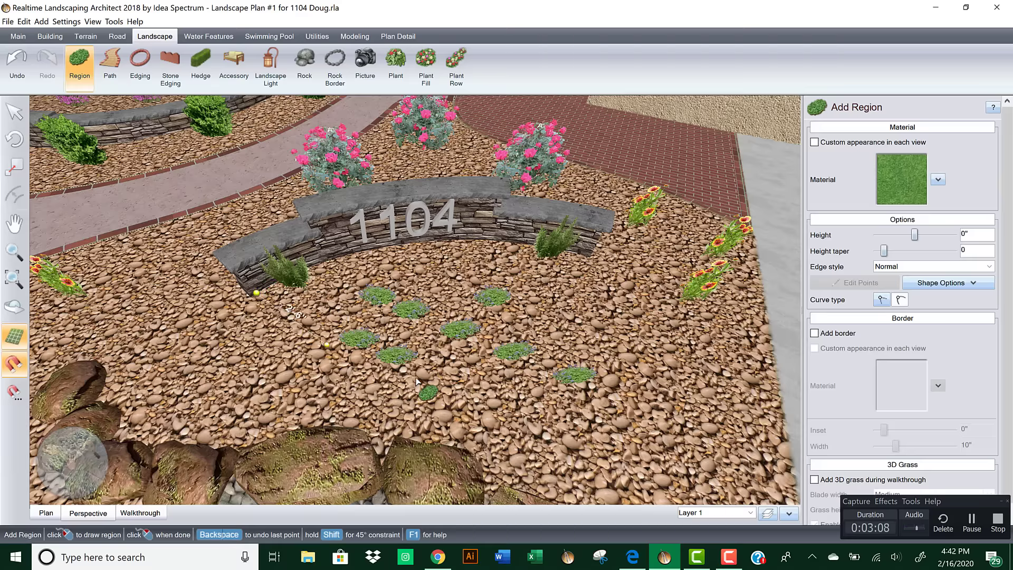
click(446, 374)
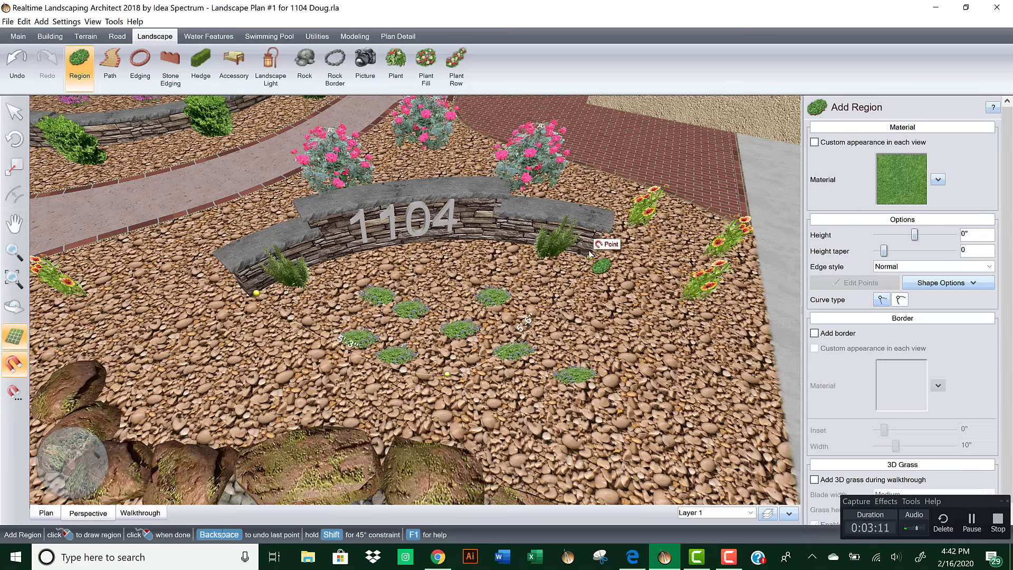
click(587, 256)
click(541, 246)
click(501, 241)
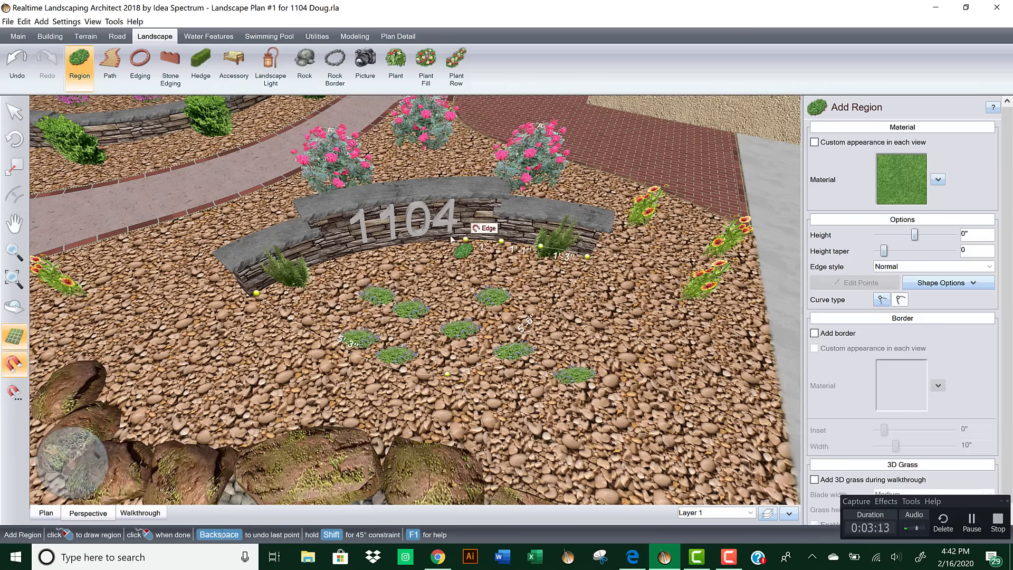
click(451, 239)
click(395, 242)
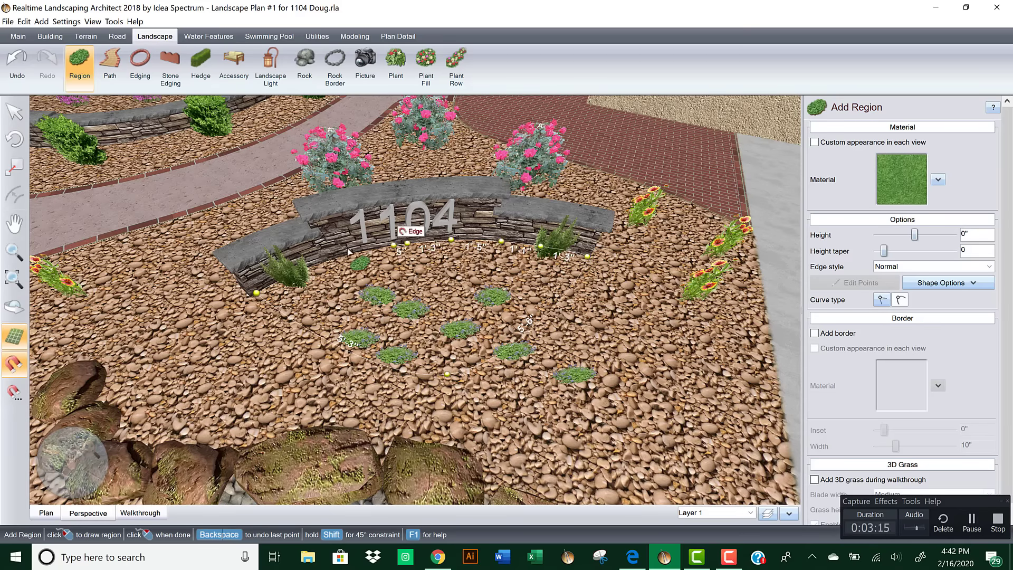
click(348, 254)
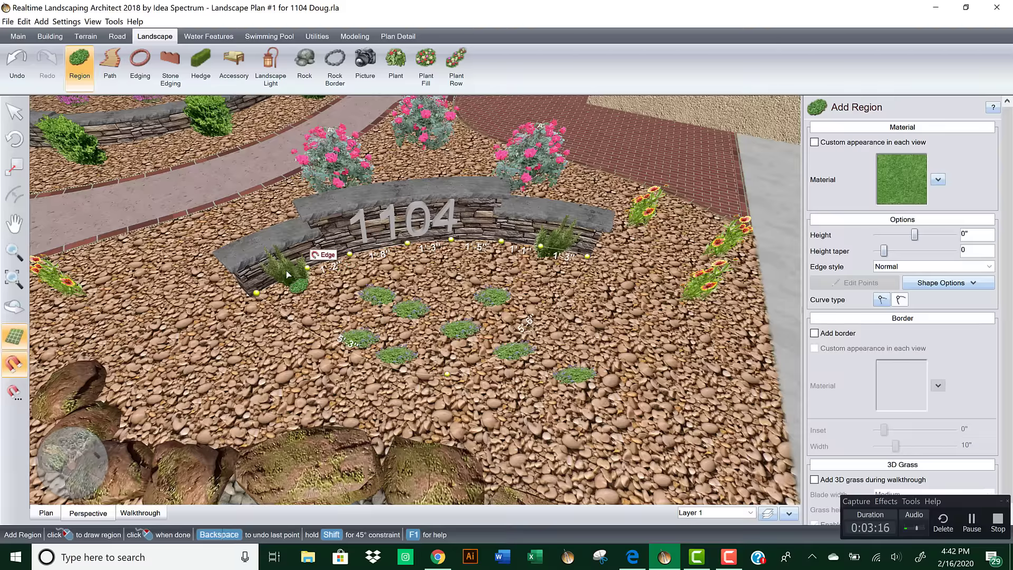
right_click(257, 292)
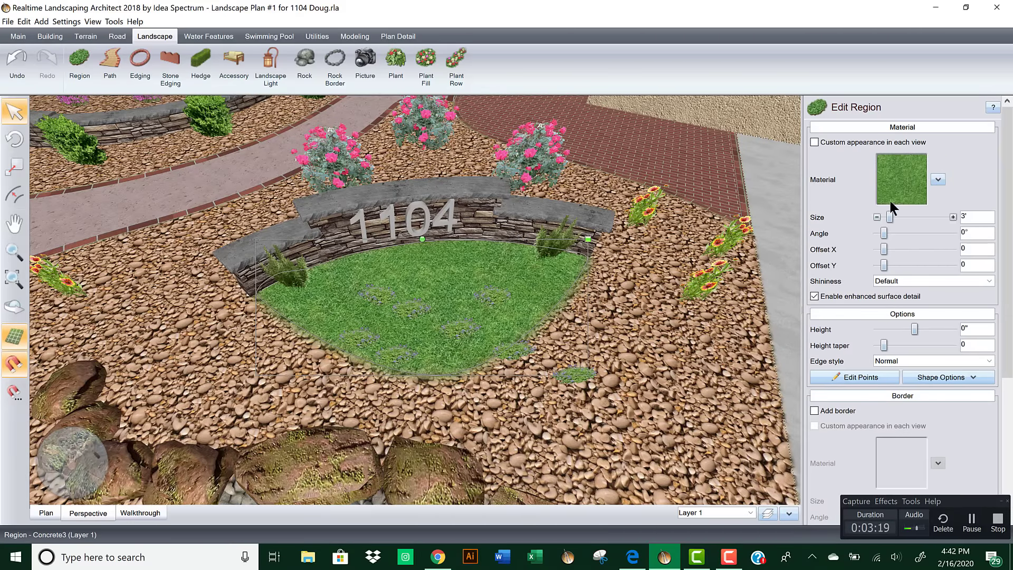
Step: Set the new region's edge style to Sharp and its material to Stone289 from the favorites
click(911, 360)
click(899, 388)
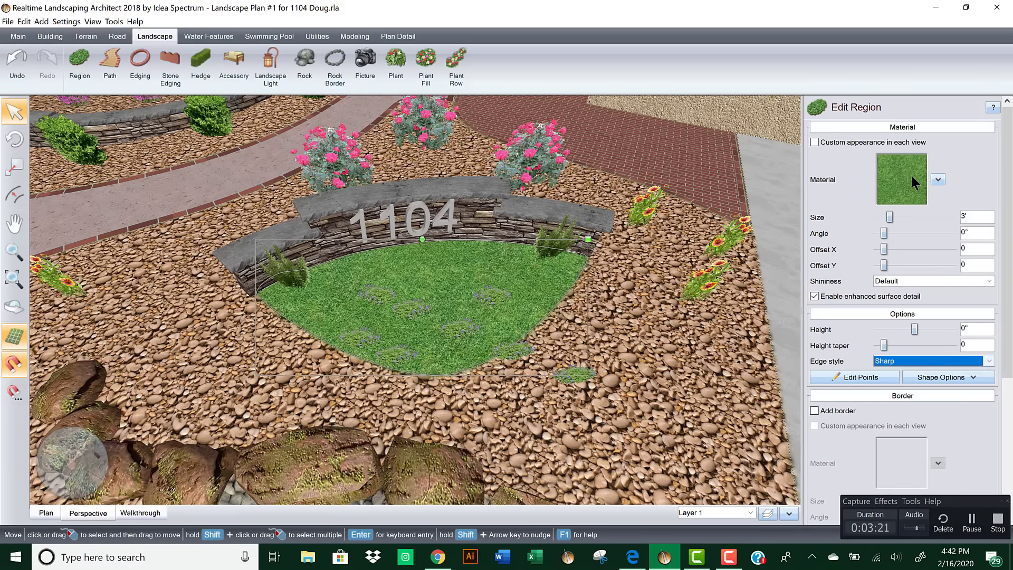
click(907, 175)
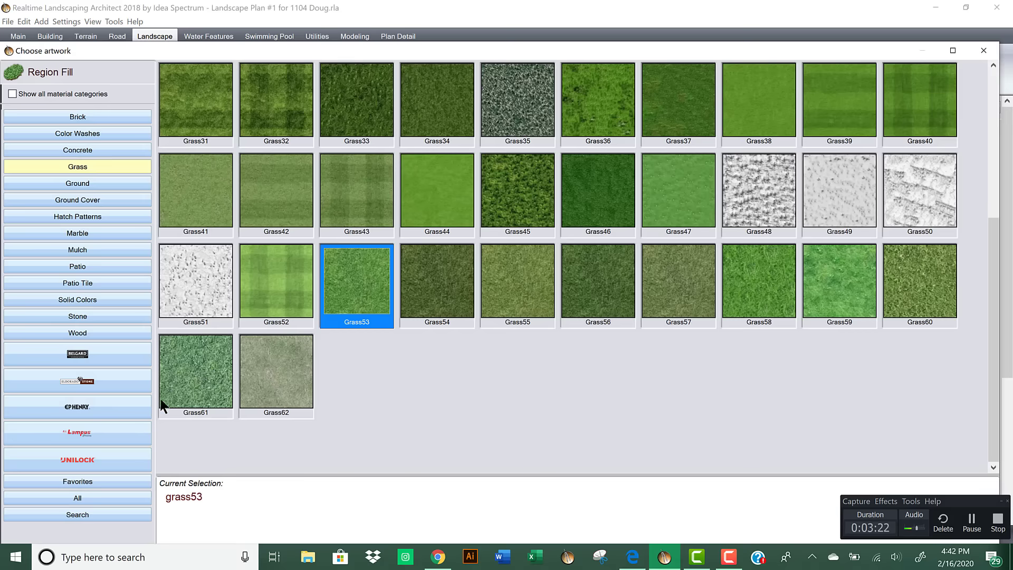
click(99, 481)
click(500, 106)
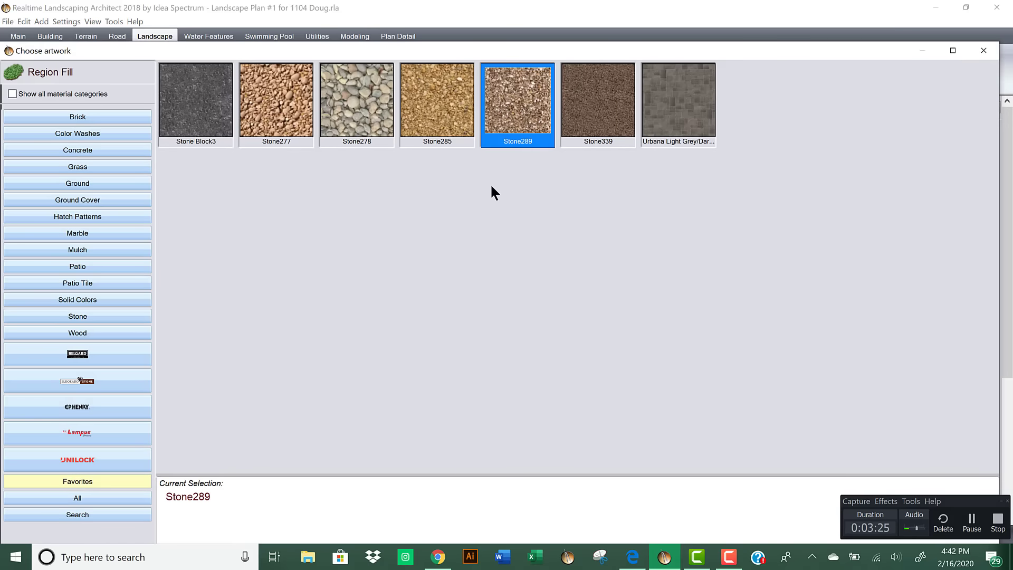
double_click(508, 104)
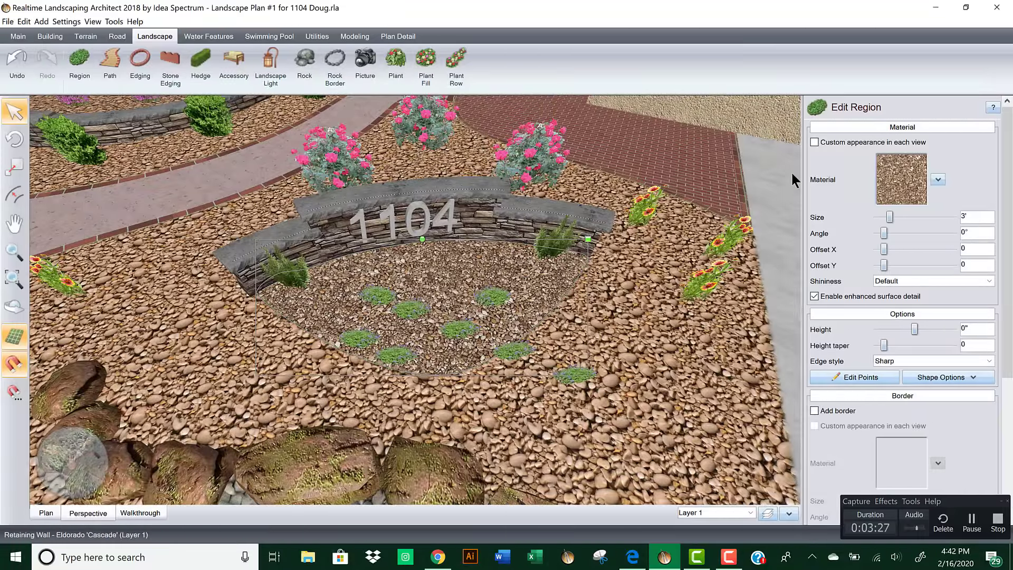
Step: Change the region's material to Stone339
click(887, 179)
double_click(593, 94)
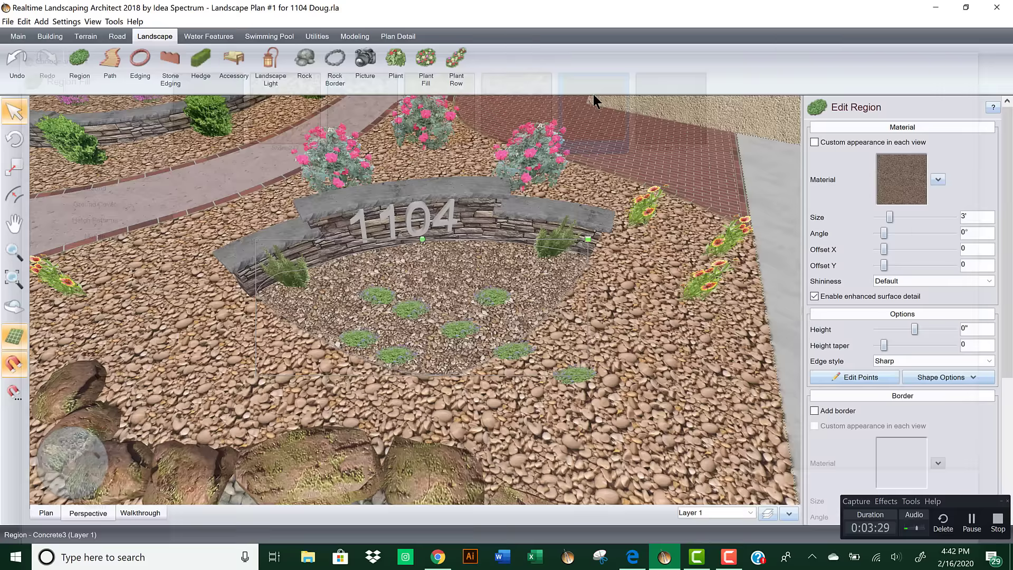
right_click(545, 242)
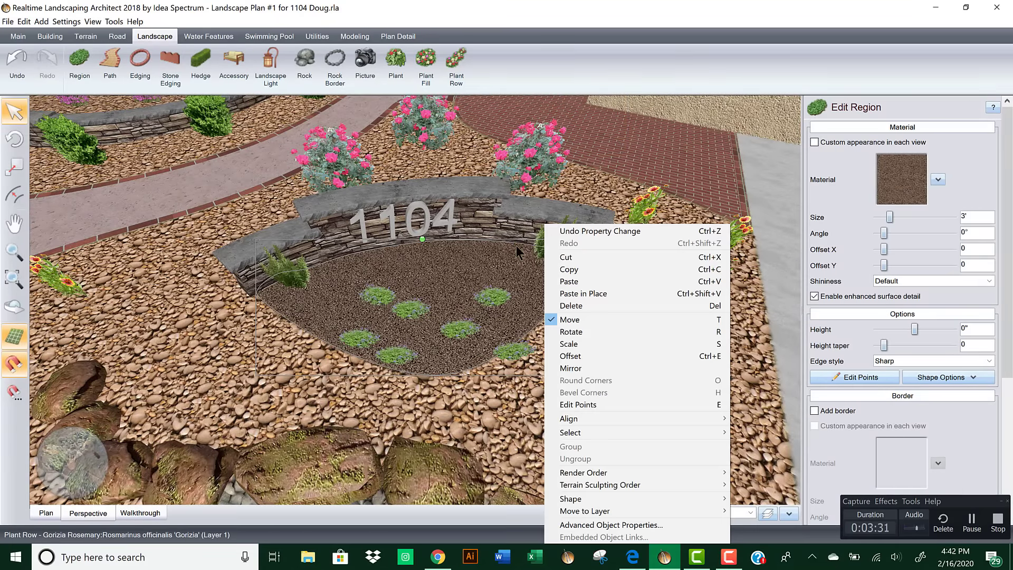
click(793, 168)
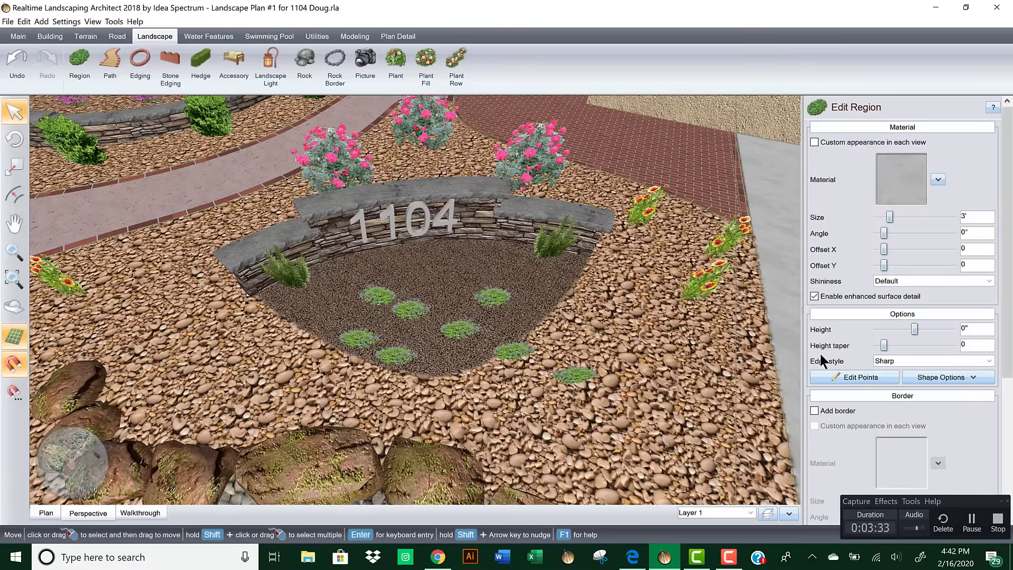
Step: Give the region's corner at the driveway end of the wall adjustable curve handles and pull them out to round that side
click(818, 377)
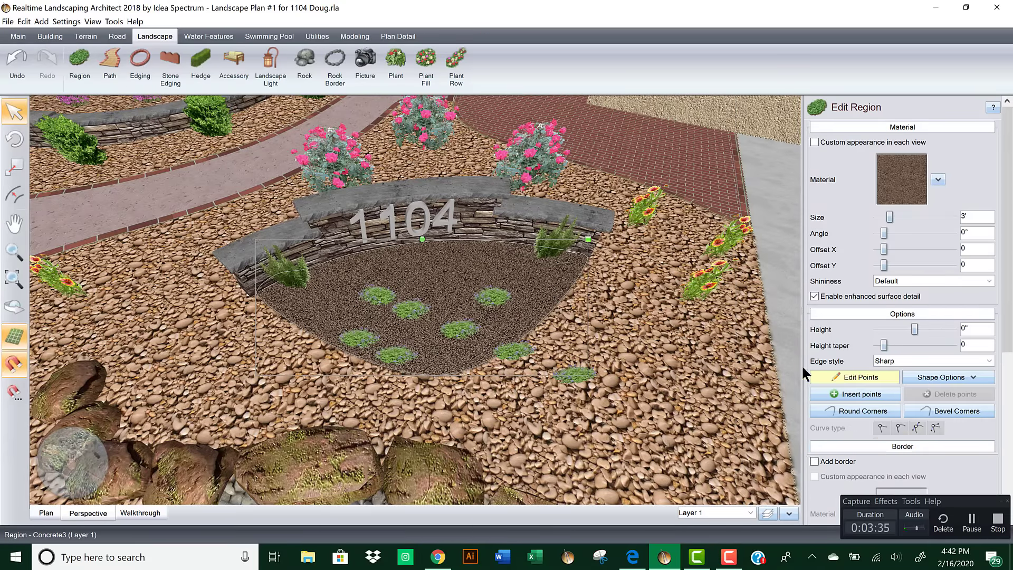
click(589, 258)
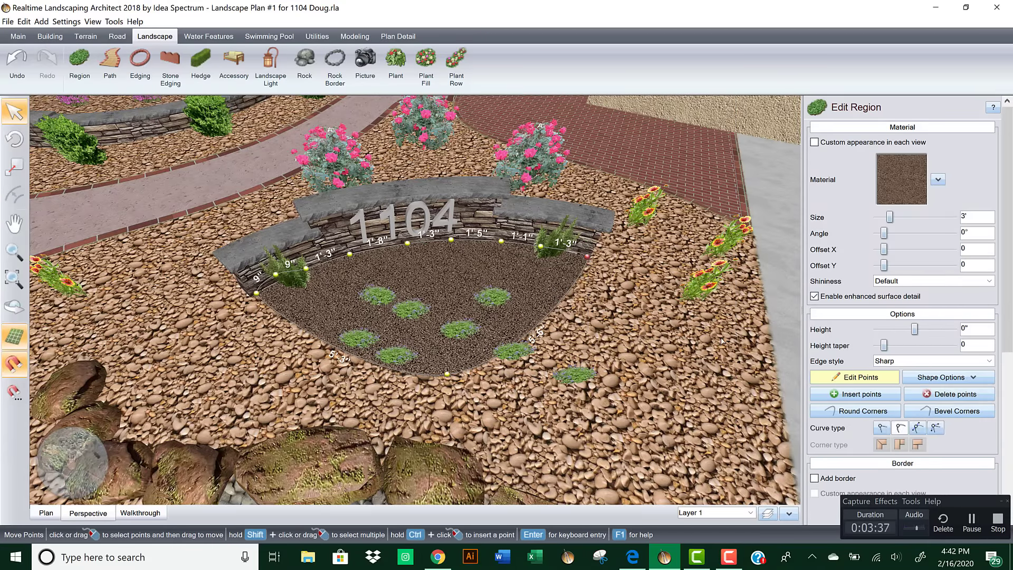
click(916, 430)
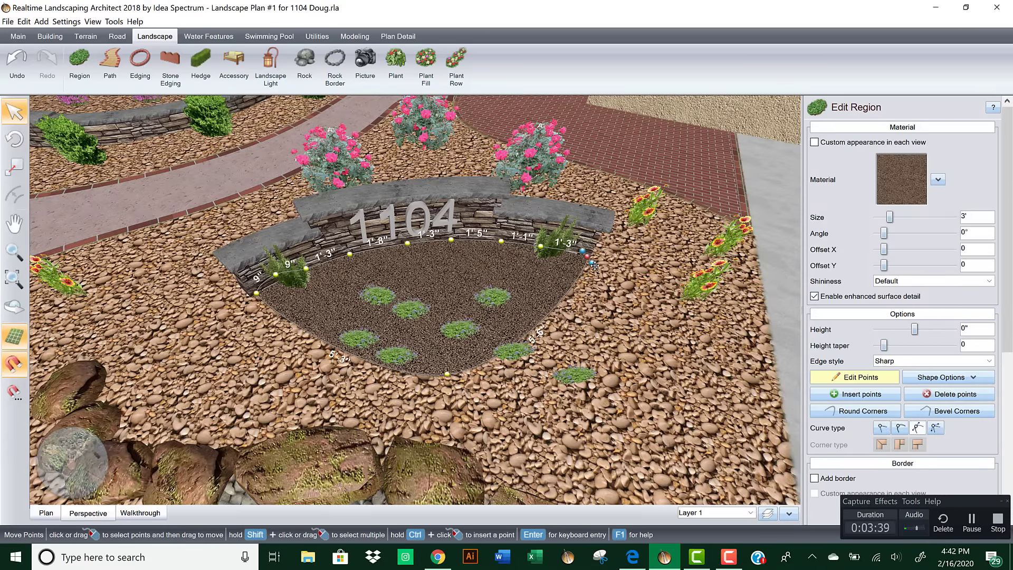
drag(595, 266, 584, 306)
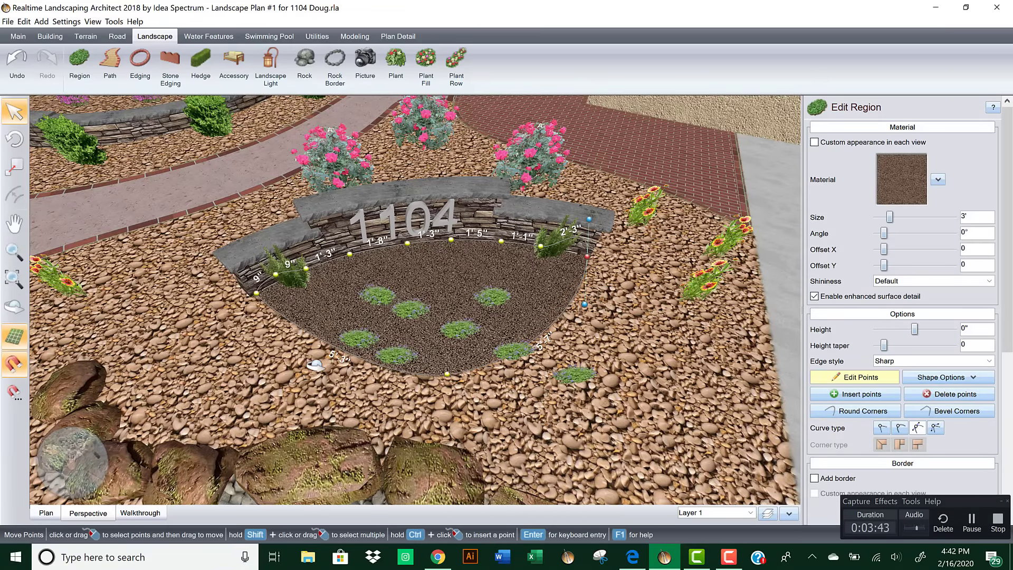
Step: Adjust the curve handles of the region's corner at the walkway end of the wall to shape that side
right_drag(315, 364, 257, 288)
click(251, 255)
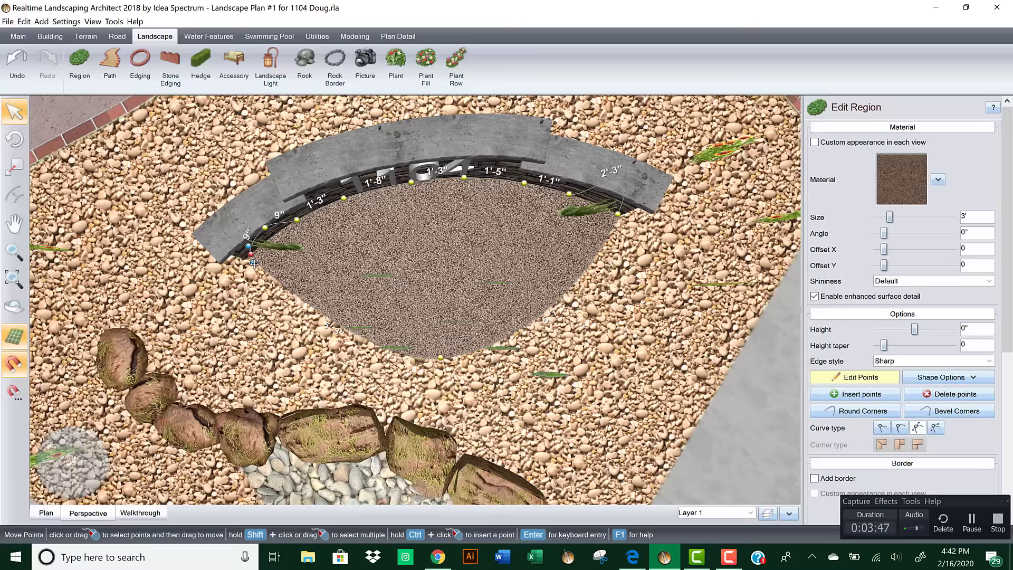
drag(253, 262, 286, 305)
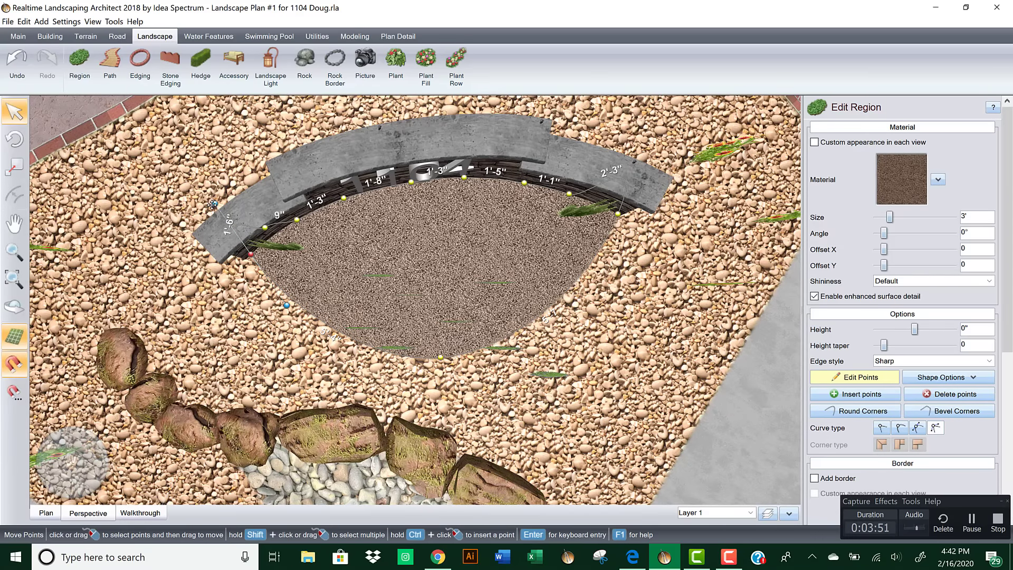
drag(246, 230, 252, 231)
Step: Give the region's front point facing the boulders adjustable curve handles, widen its curve, and finish editing the points
click(447, 359)
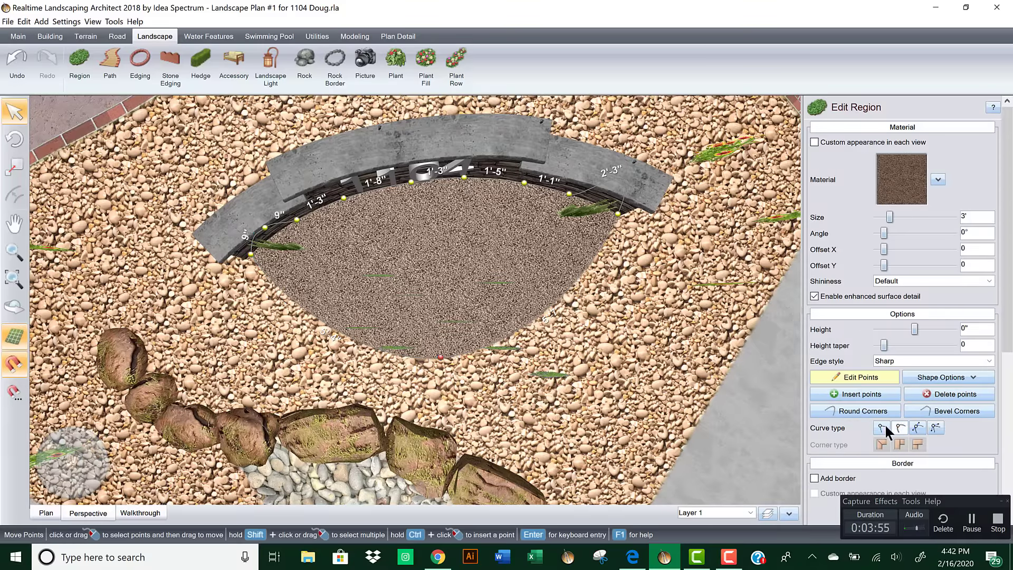
click(920, 426)
drag(515, 350, 563, 350)
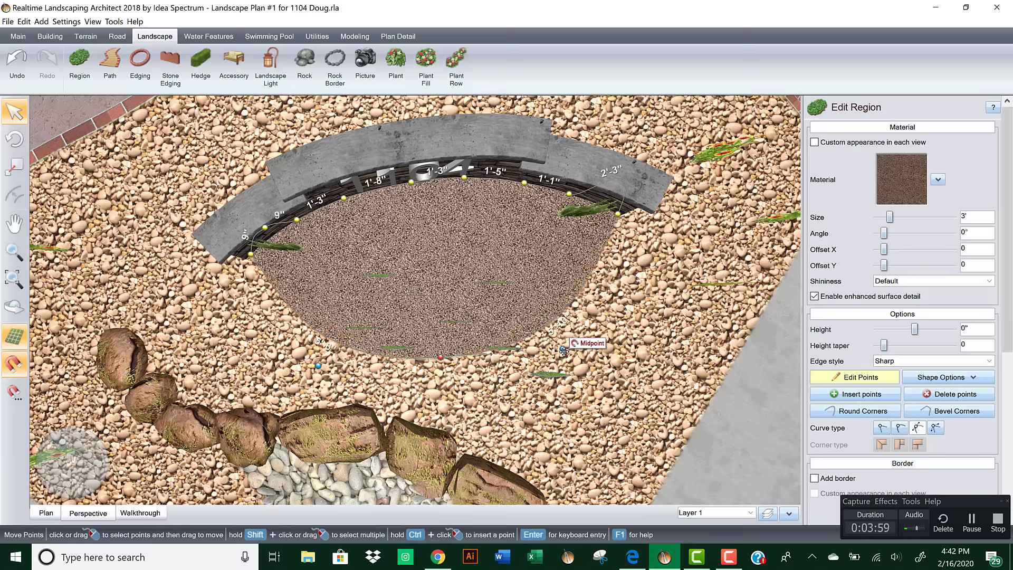
drag(441, 357, 458, 351)
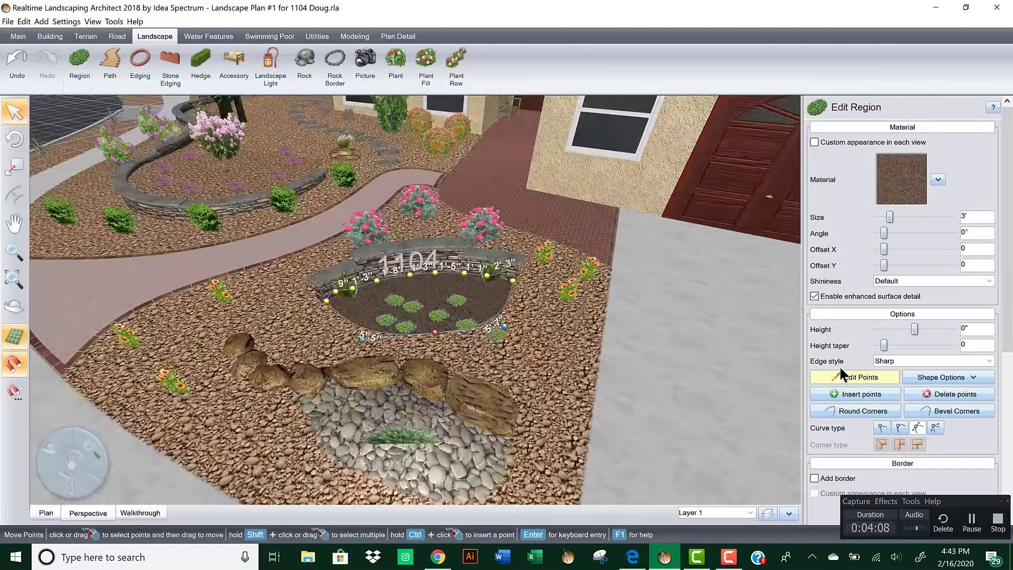
click(854, 377)
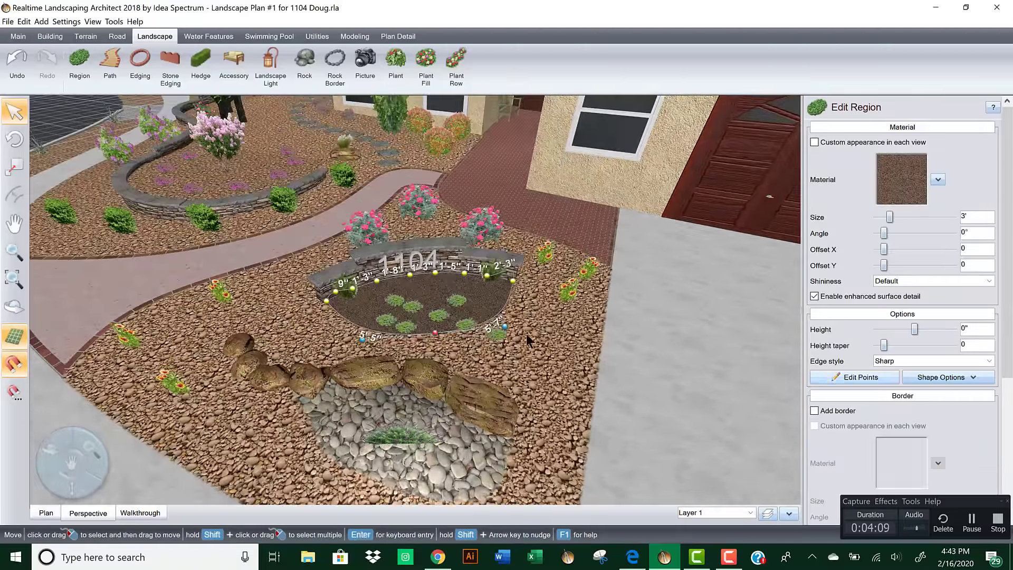
Step: Move the Blue Wonder Catmint plant fill toward the 1104 wall and reshape its outline to fit inside the new region
click(439, 315)
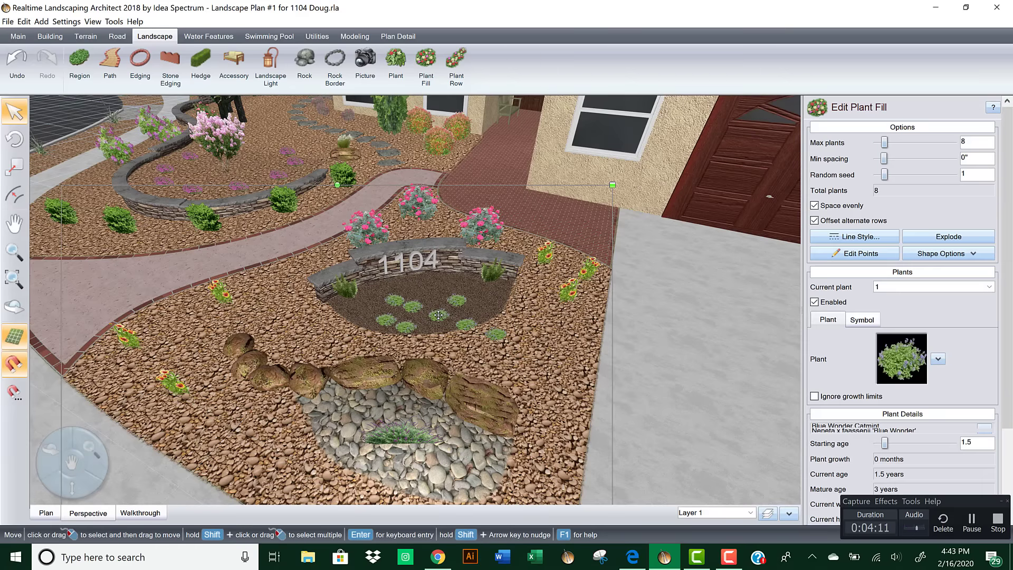
drag(432, 295, 428, 278)
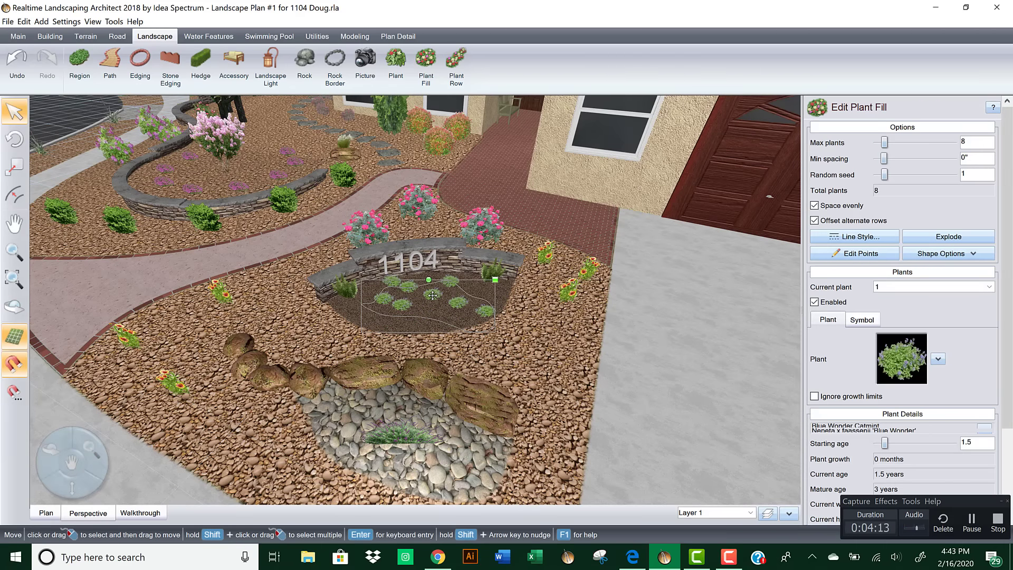
click(864, 255)
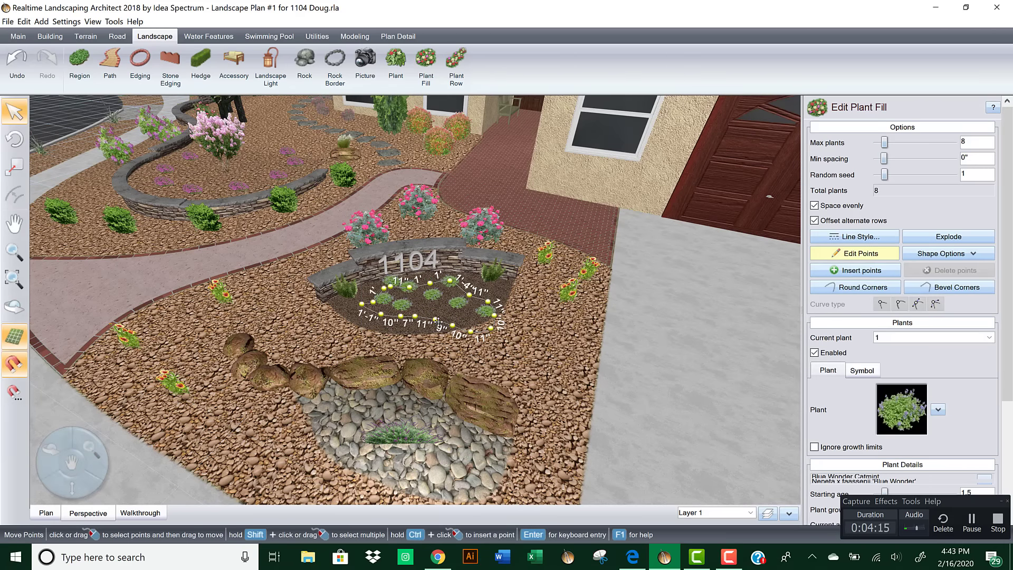
scroll(438, 321, up, 5)
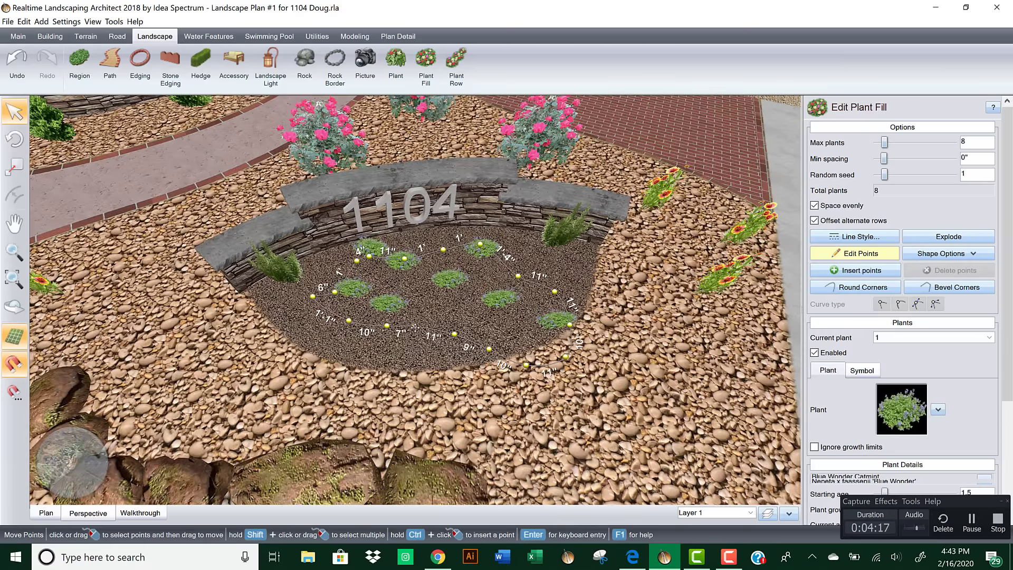
ctrl+click(415, 327)
drag(415, 328, 331, 331)
ctrl+click(385, 325)
ctrl+click(463, 349)
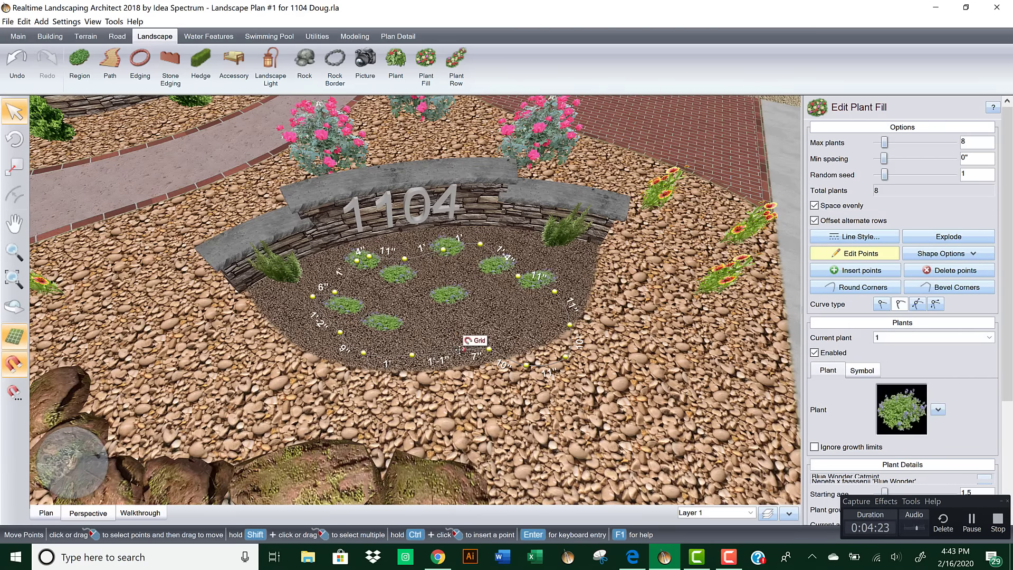
drag(526, 365, 517, 267)
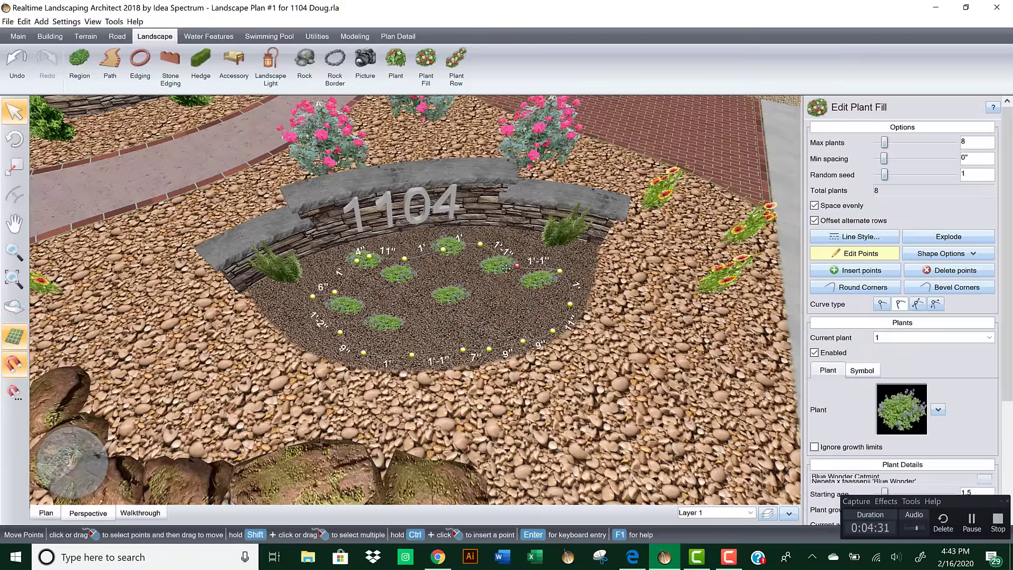
Step: Set the catmint plant fill's maximum number of plants to 10
click(953, 142)
click(952, 142)
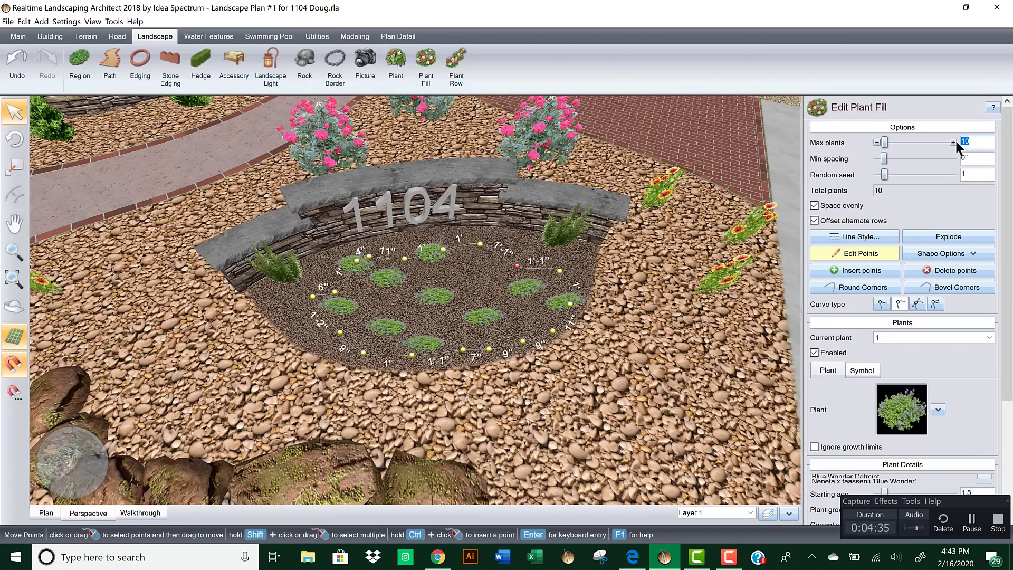
Step: Finish editing the catmint plant fill's outline and inspect the planting bed in front of the address wall within the surrounding front yard
middle_drag(566, 341, 685, 312)
scroll(748, 326, down, 3)
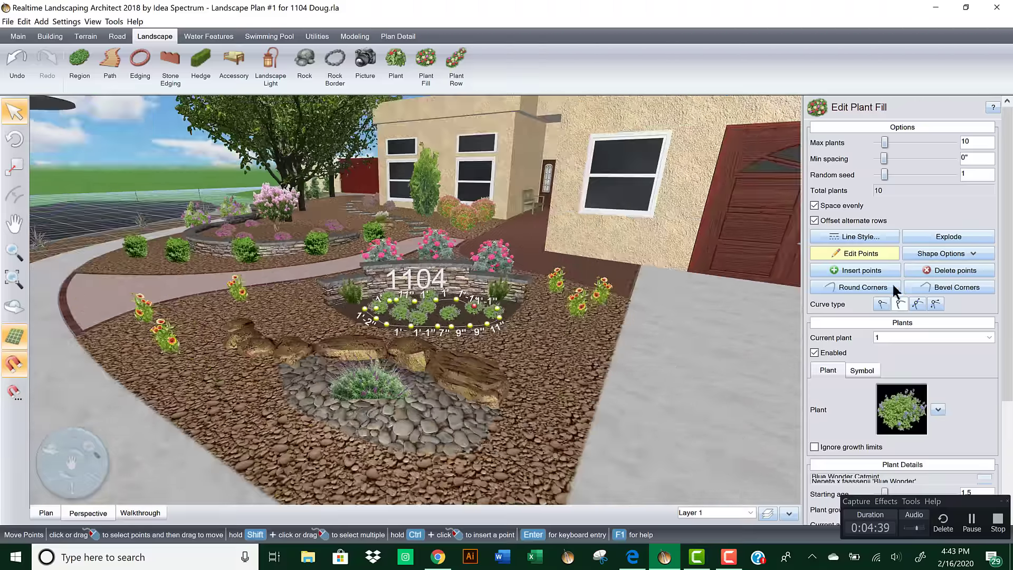
click(869, 254)
click(693, 350)
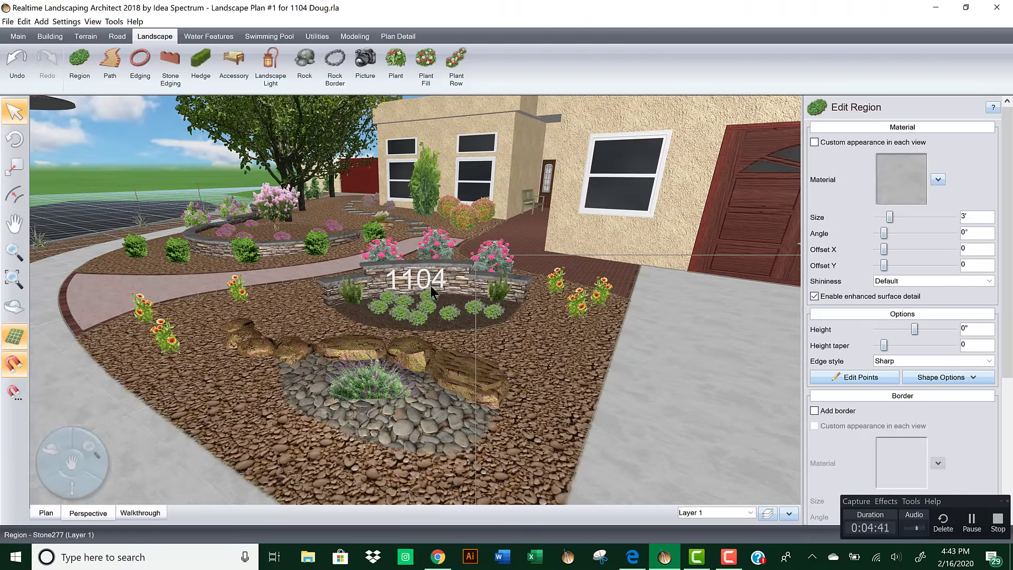
click(158, 167)
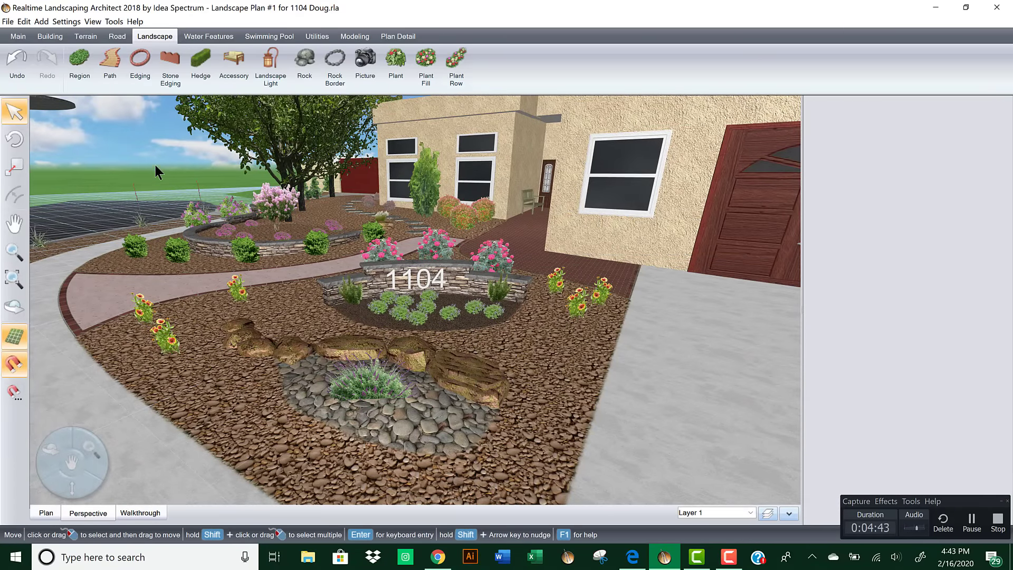
middle_drag(155, 166, 425, 305)
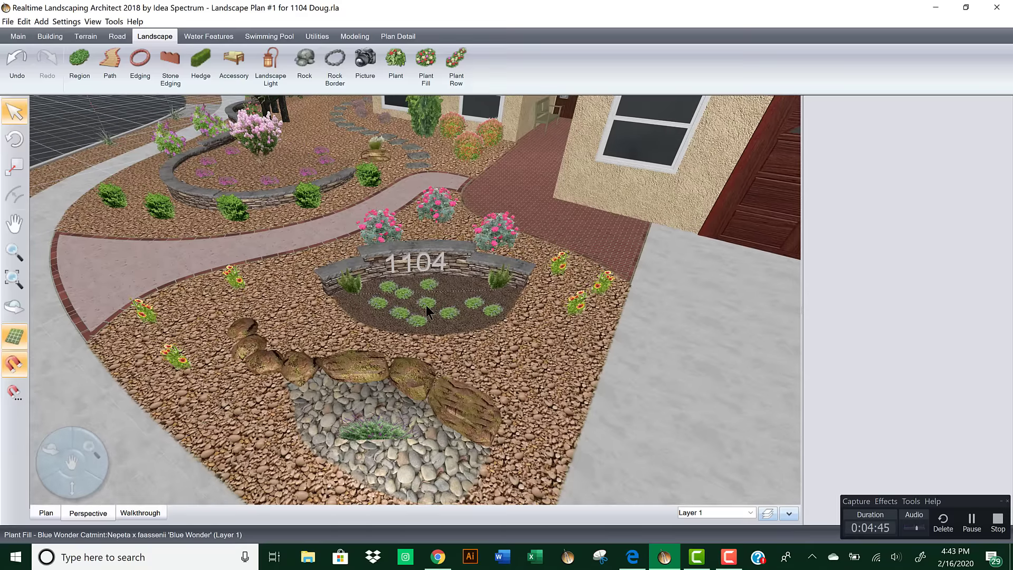
mouse_move(680, 350)
middle_down()
mouse_move(686, 317)
mouse_move(679, 344)
mouse_move(689, 335)
middle_up()
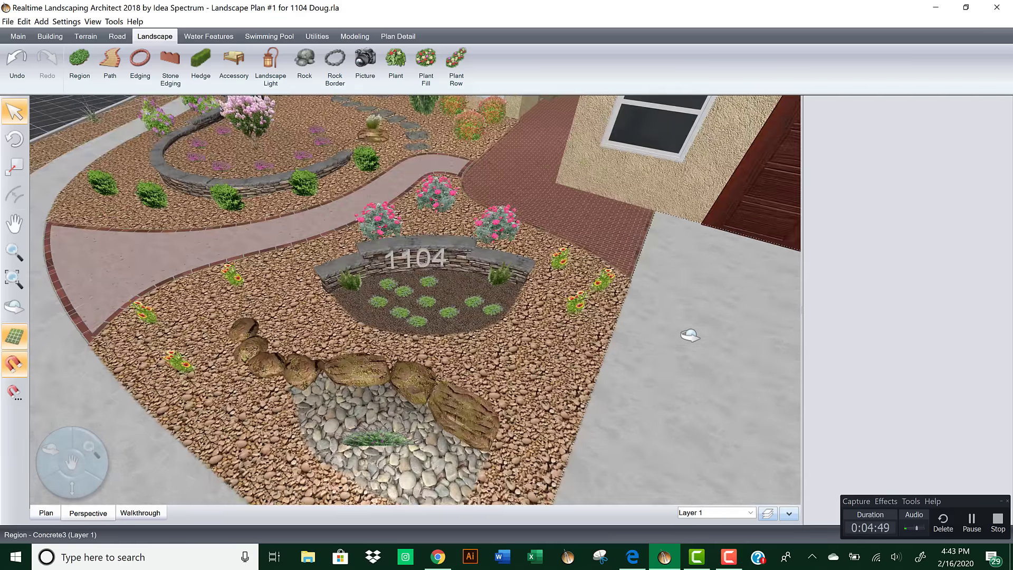
scroll(690, 336, down, 3)
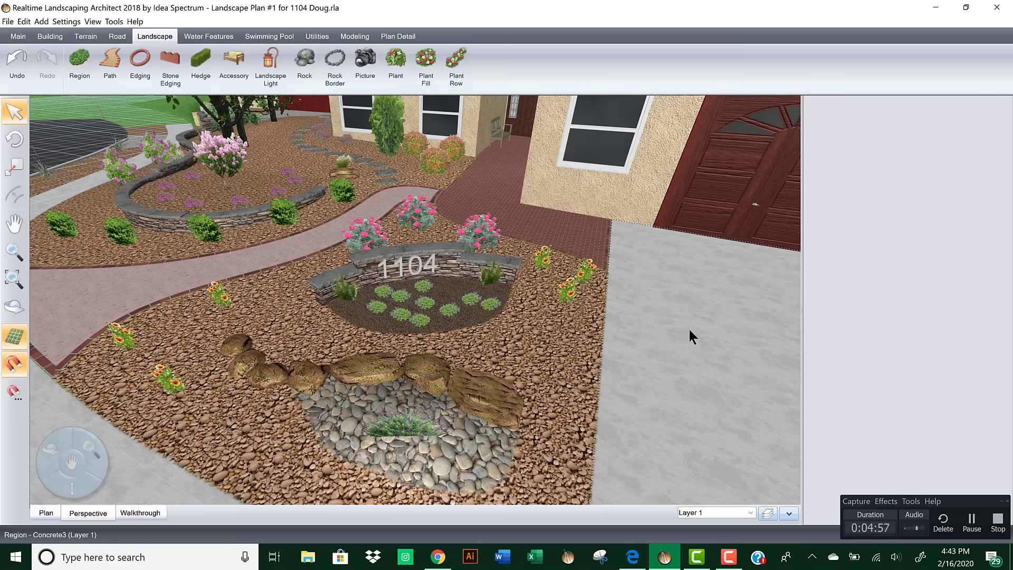
Step: Undo the catmint plant fill's latest plant count, outline and position changes
key(ctrl+z)
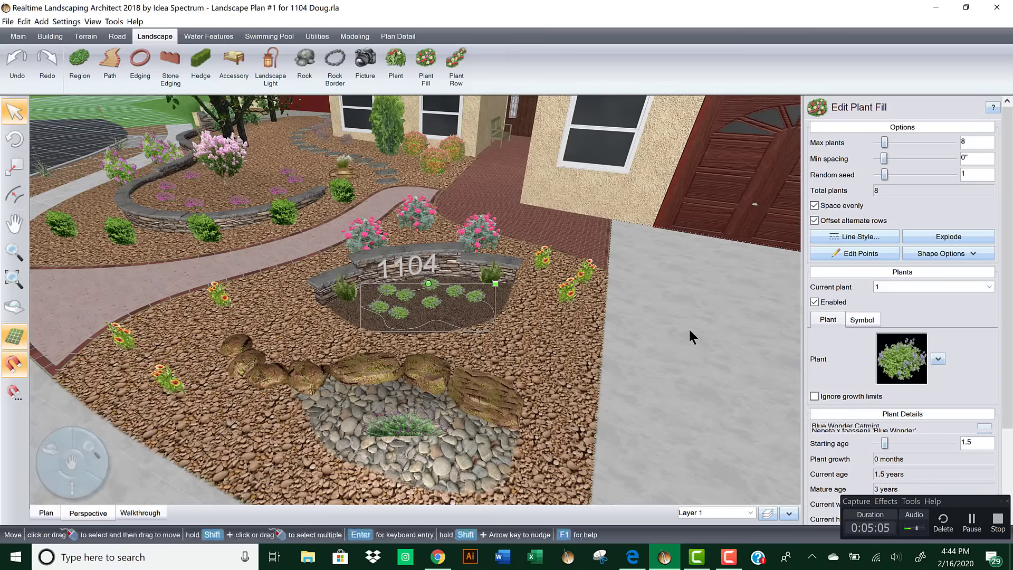
key(ctrl+z)
key(ctrl+z)
key(ctrl+z)
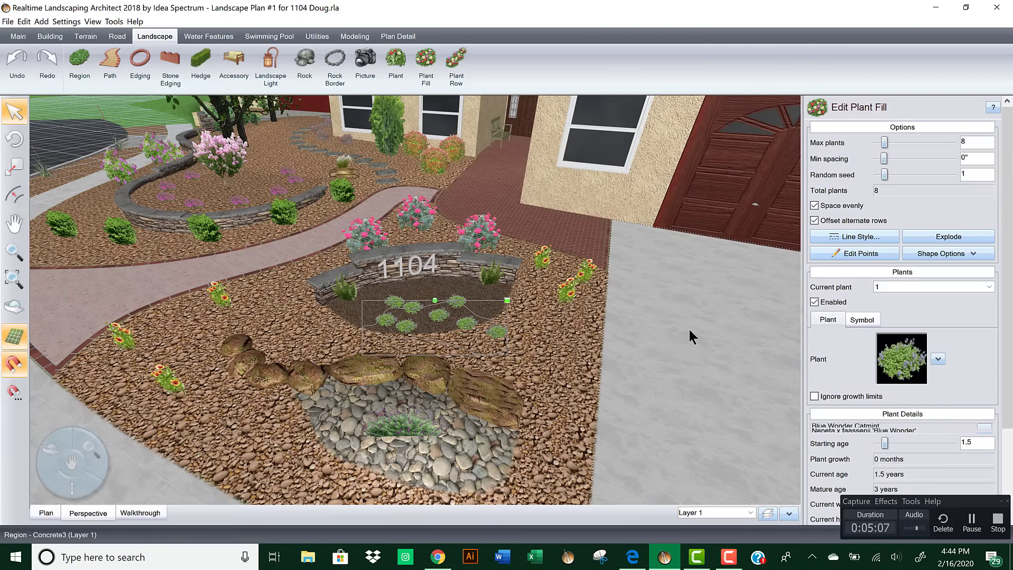
Step: Undo the point edits and the creation of the brown region in front of the address wall
key(ctrl+z)
key(ctrl+z)
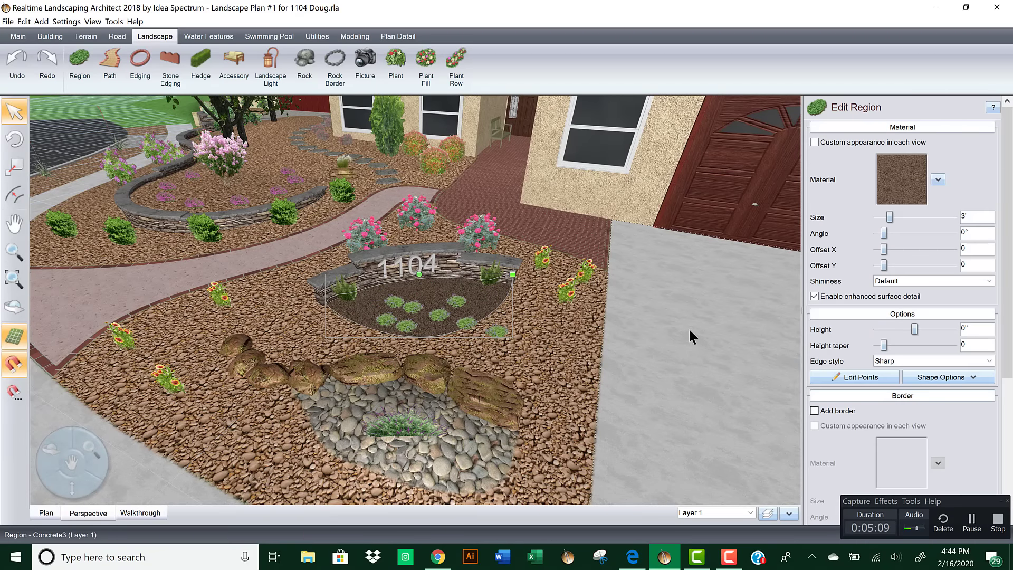
key(ctrl+z)
key(ctrl+z)
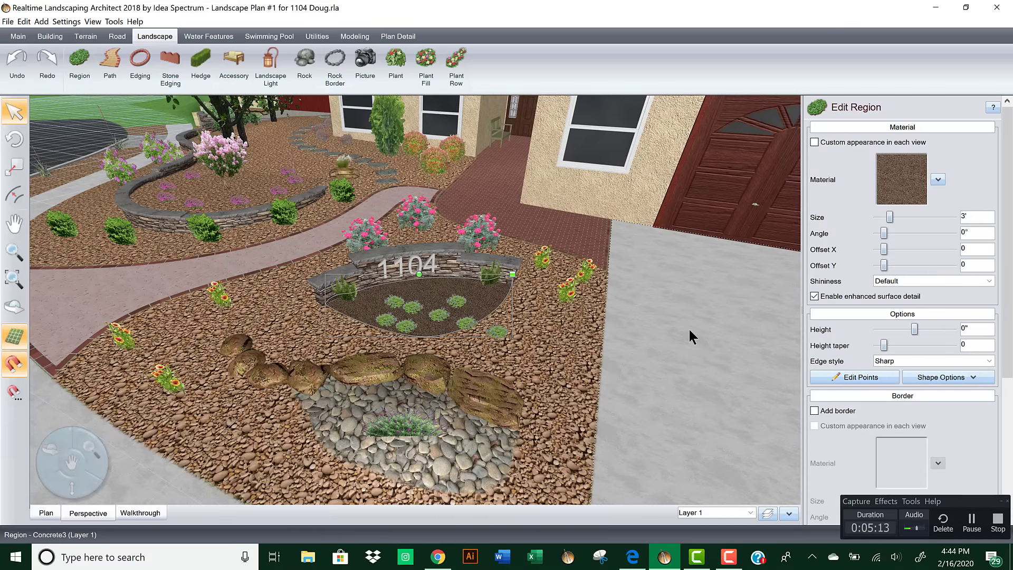
key(ctrl+z)
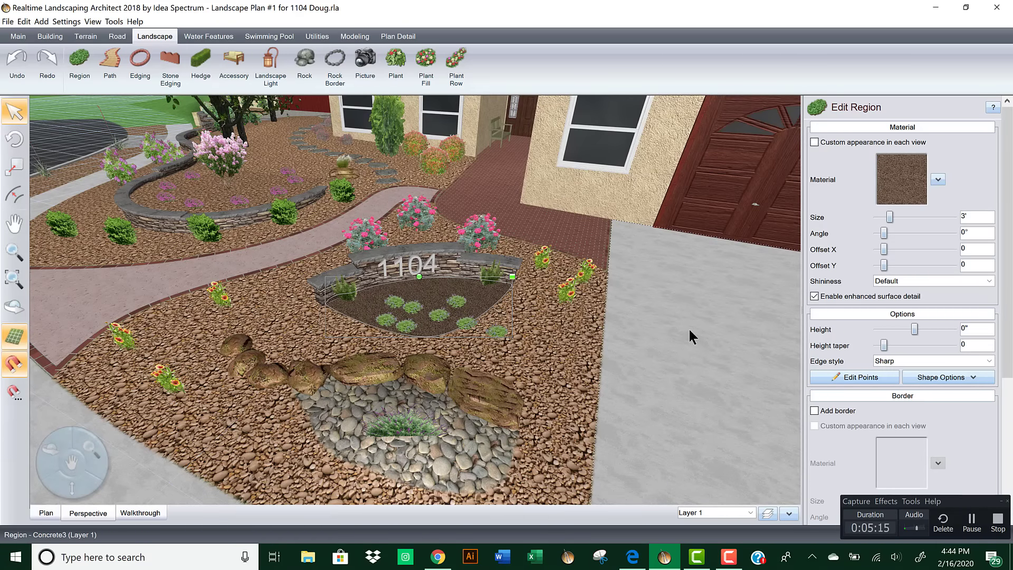
click(690, 331)
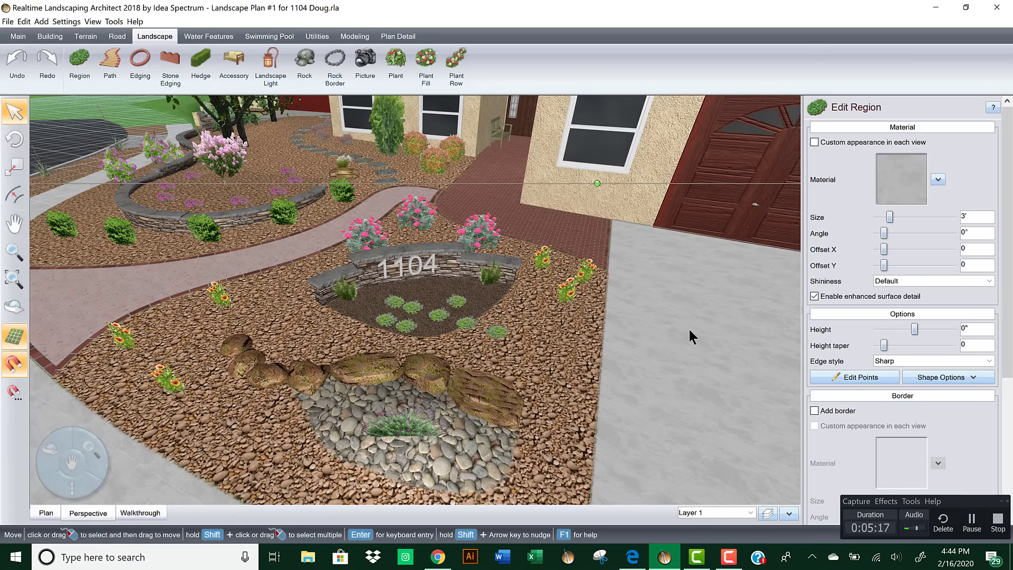
key(ctrl+z)
key(ctrl+z)
key(ctrl+z)
key(ctrl+z)
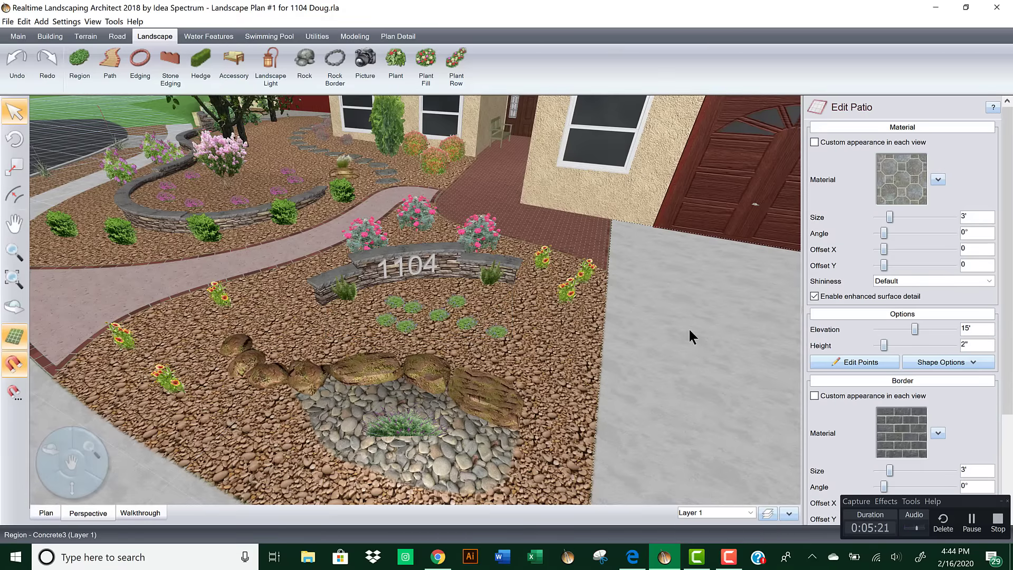
Step: Delete the round patio beside the far side of the driveway
middle_drag(688, 328, 609, 348)
scroll(591, 350, down, 5)
scroll(610, 349, down, 5)
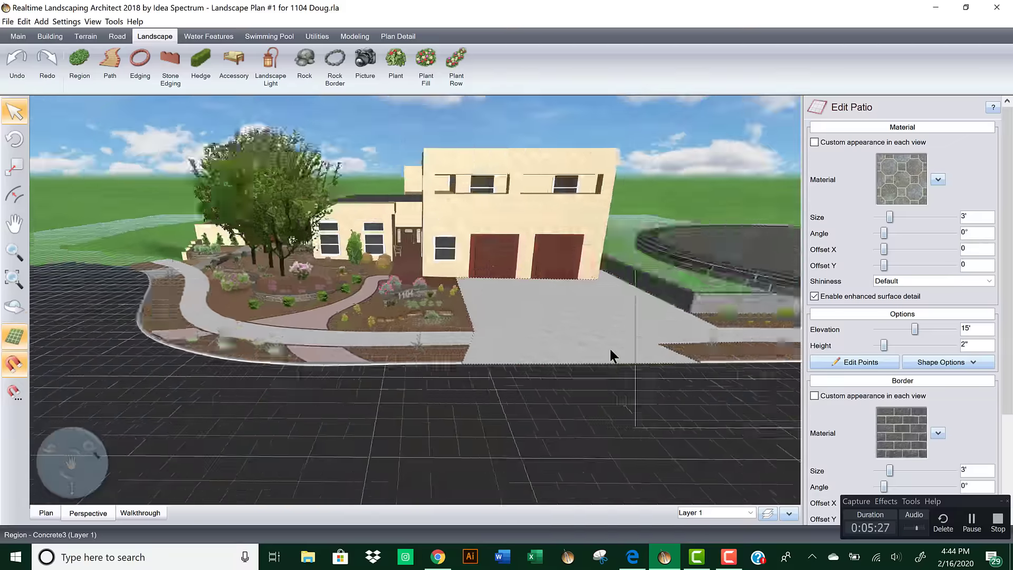
scroll(610, 350, down, 3)
scroll(549, 343, down, 3)
middle_drag(493, 347, 381, 322)
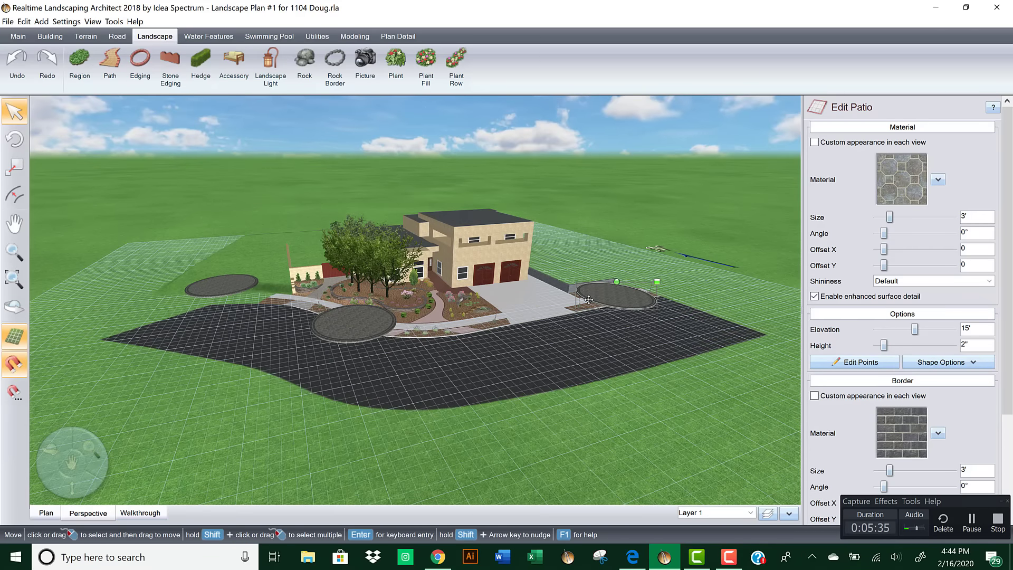
key(Delete)
Step: Delete the two remaining round patios floating above the street and the lawn near the wall end
click(358, 325)
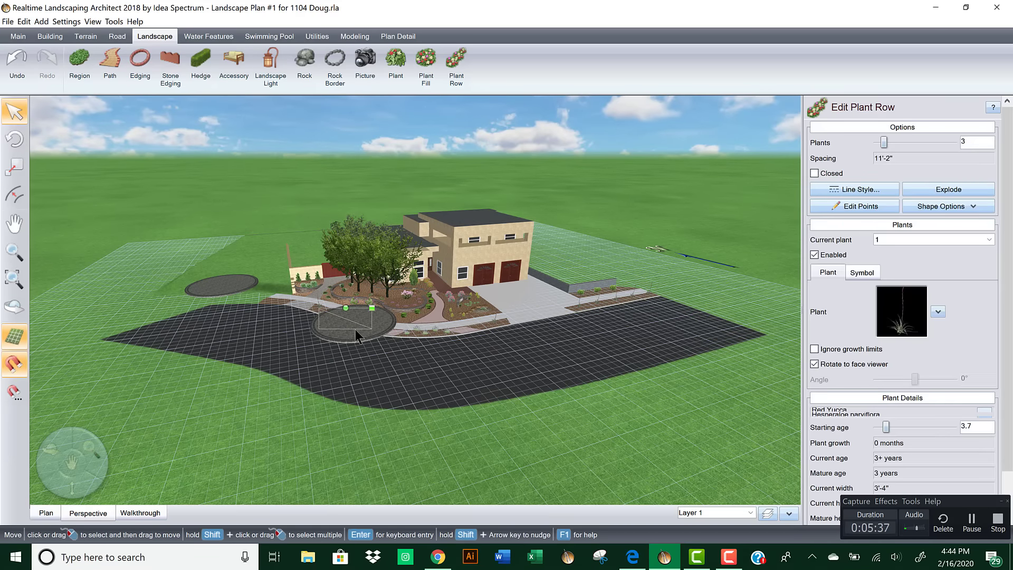
click(353, 333)
right_drag(348, 359, 353, 397)
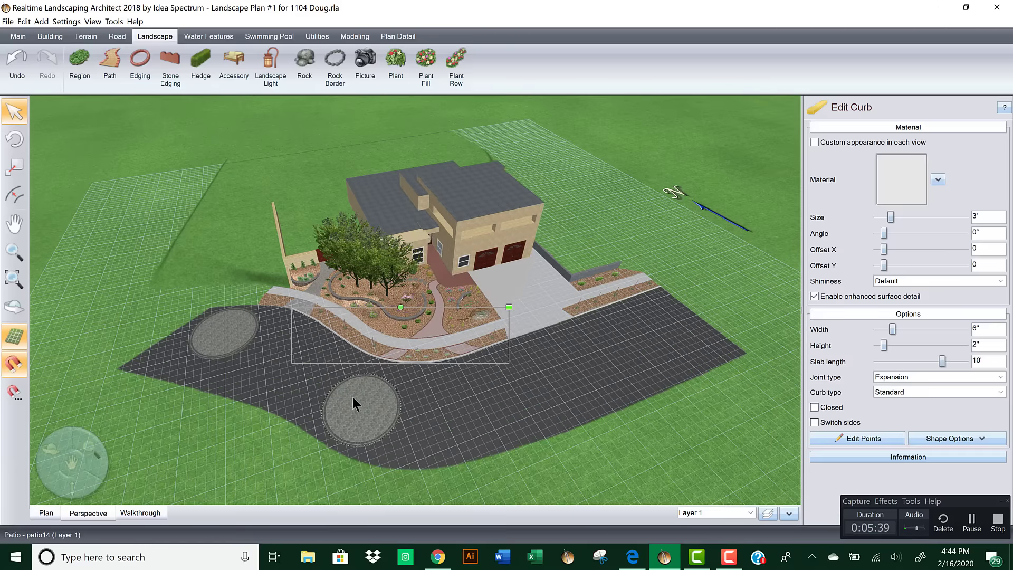
click(353, 399)
key(Delete)
click(229, 329)
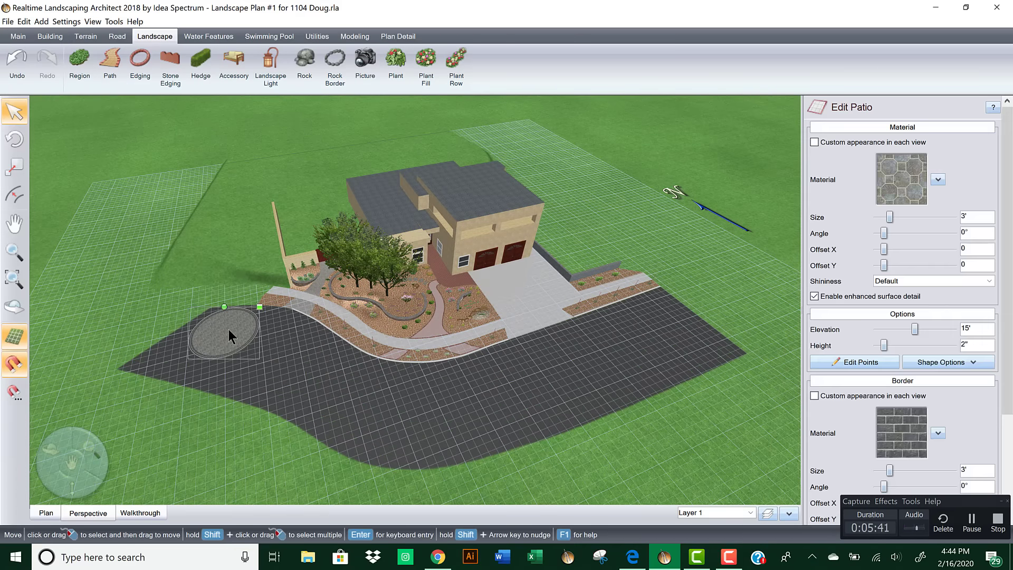
key(Delete)
Step: Examine the whole front-yard landscape and the house from above, from the street and from the driveway side
right_drag(441, 334, 431, 305)
scroll(431, 306, up, 5)
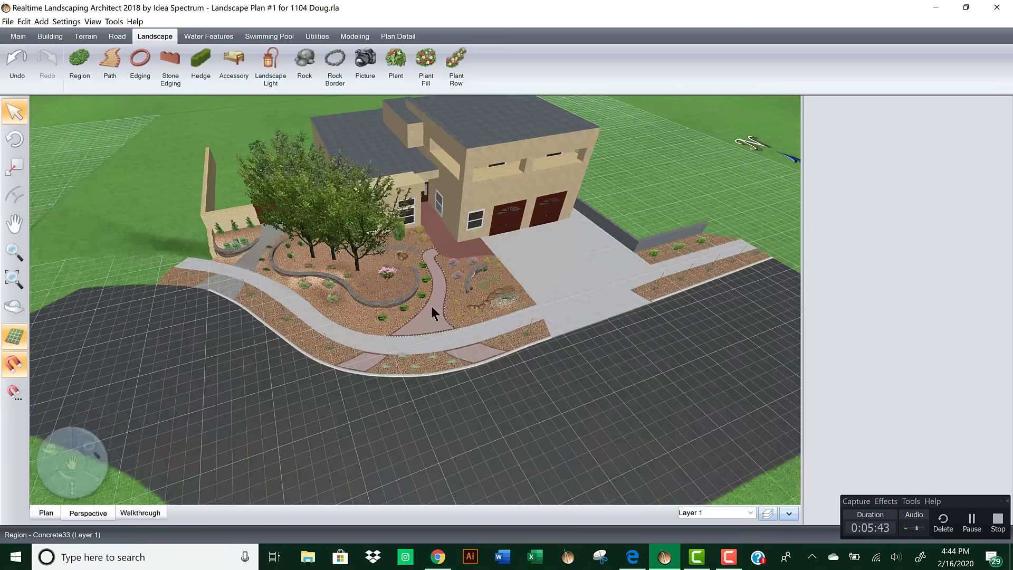
scroll(438, 318, down, 5)
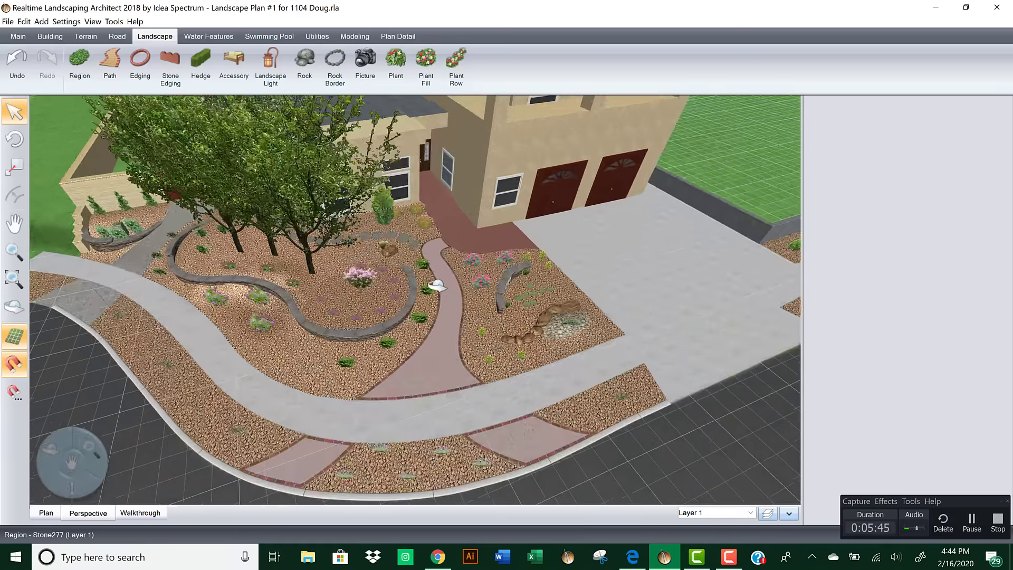
scroll(458, 313, down, 2)
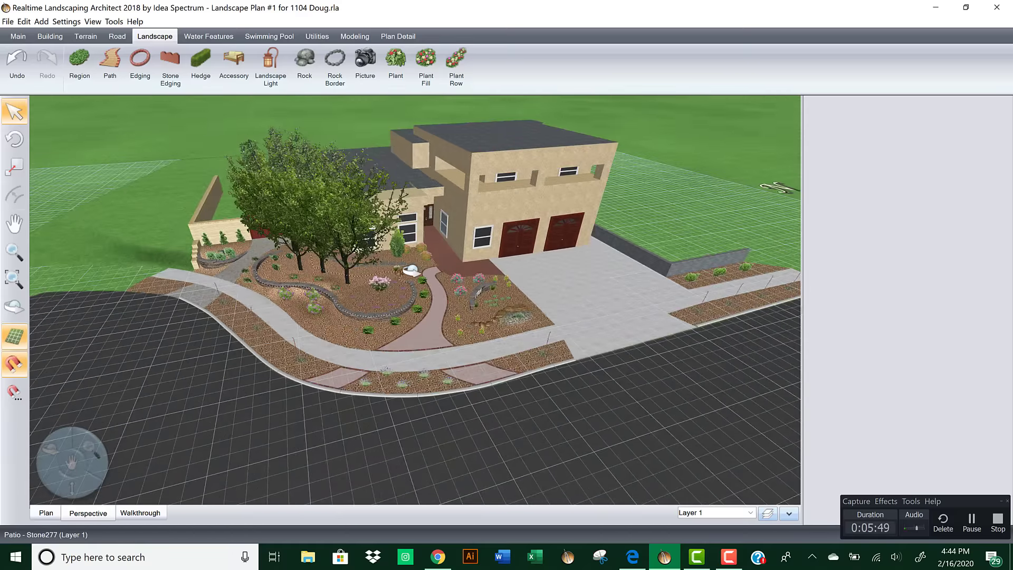
drag(410, 270, 372, 288)
scroll(439, 285, up, 3)
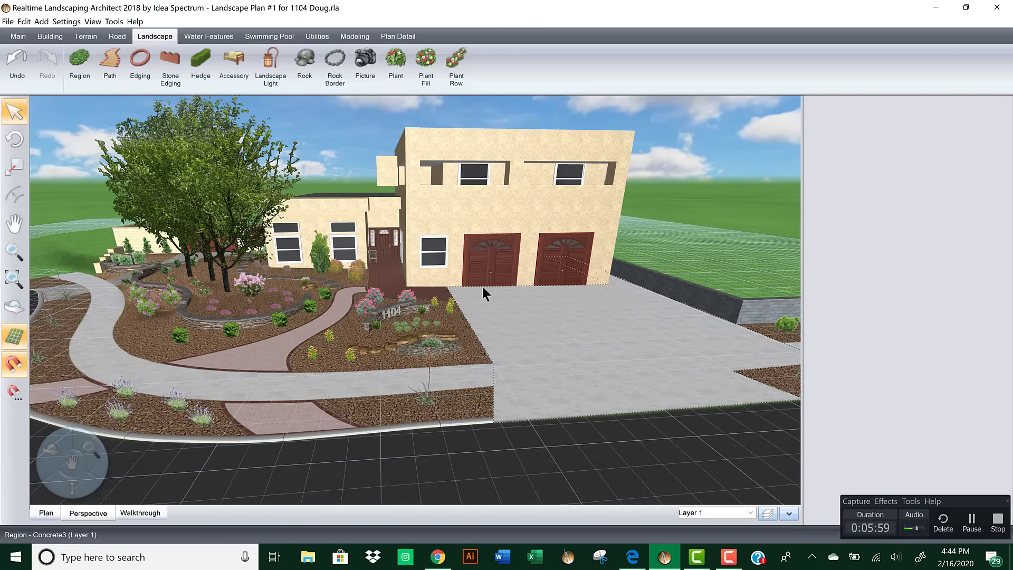
drag(464, 289, 449, 289)
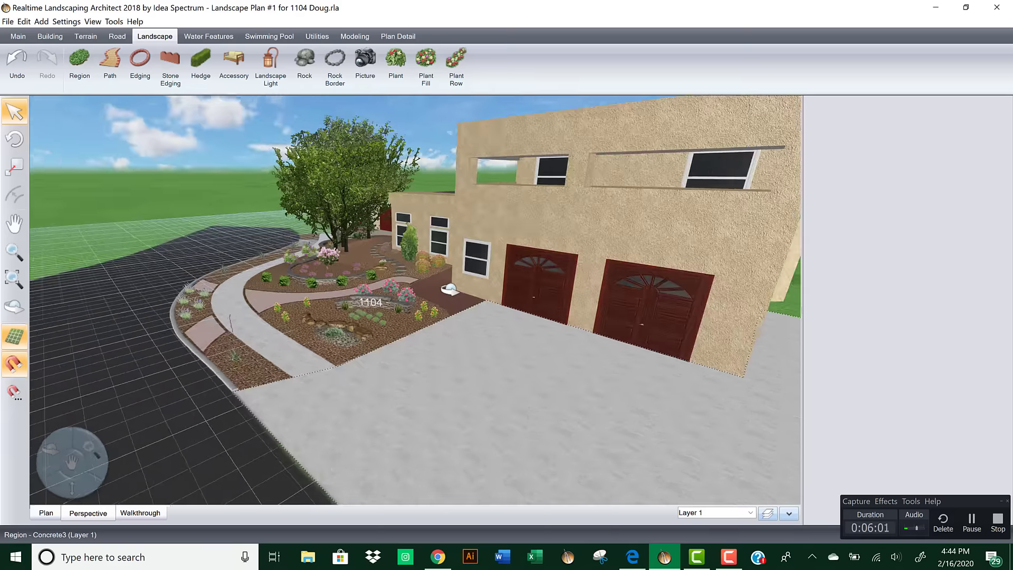
middle_drag(449, 289, 454, 293)
mouse_move(481, 261)
middle_down()
mouse_move(492, 237)
mouse_move(484, 255)
middle_up()
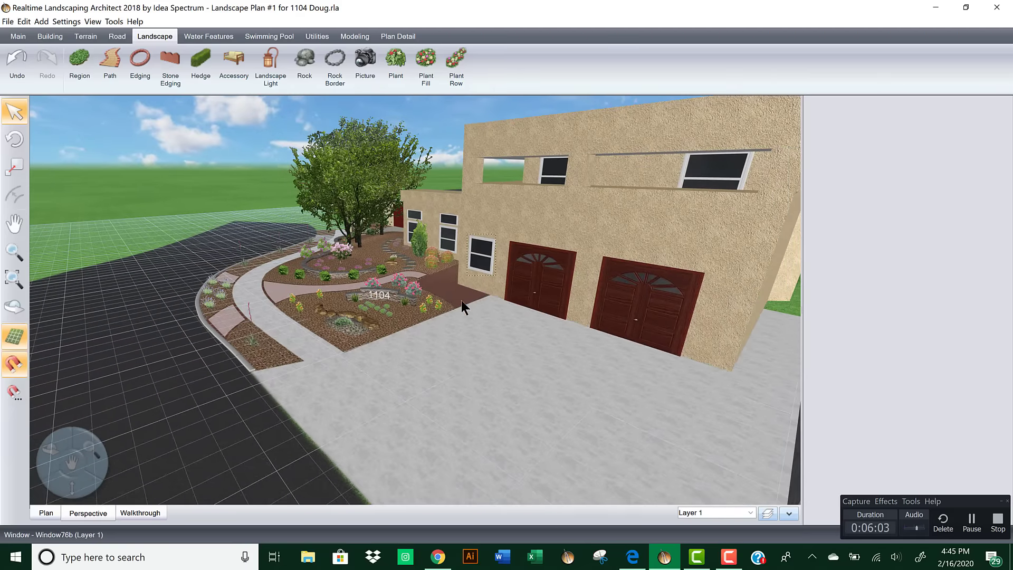
scroll(475, 299, down, 2)
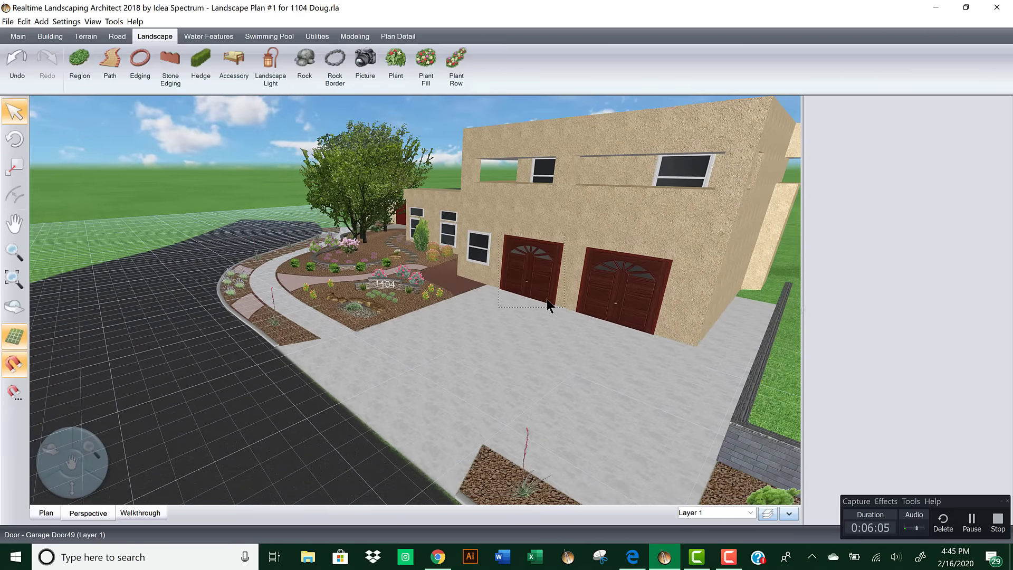
middle_drag(545, 316, 539, 383)
Step: Start a realtime camera path at the driveway-side end of the street, running past the house with segments of about 58 and 36 feet
click(350, 35)
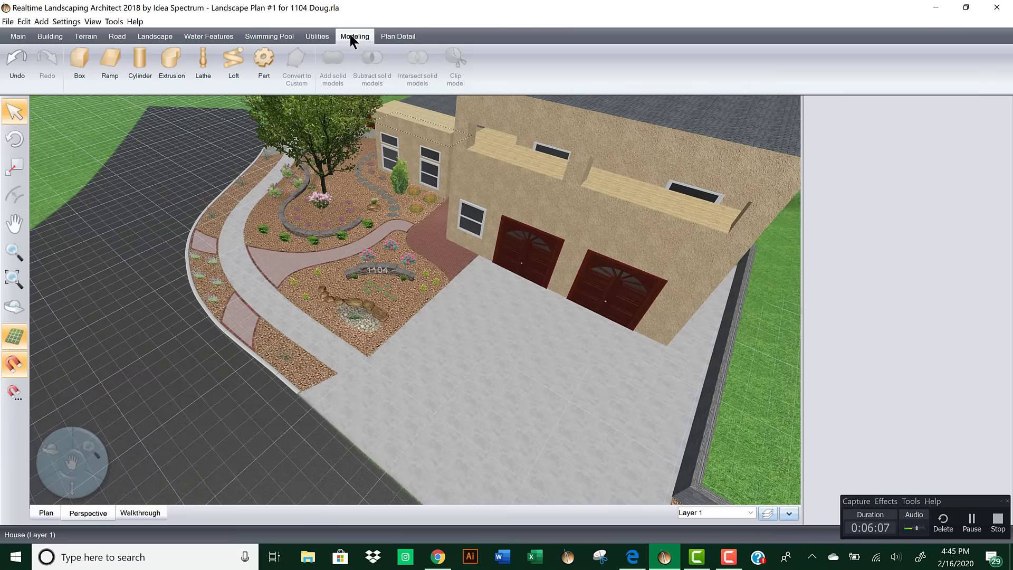
click(326, 36)
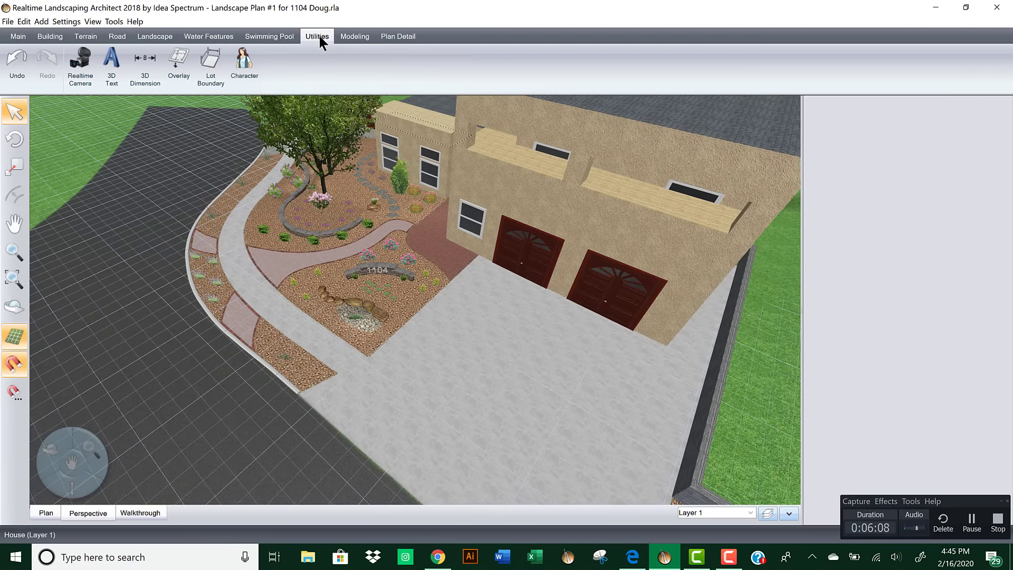
click(80, 66)
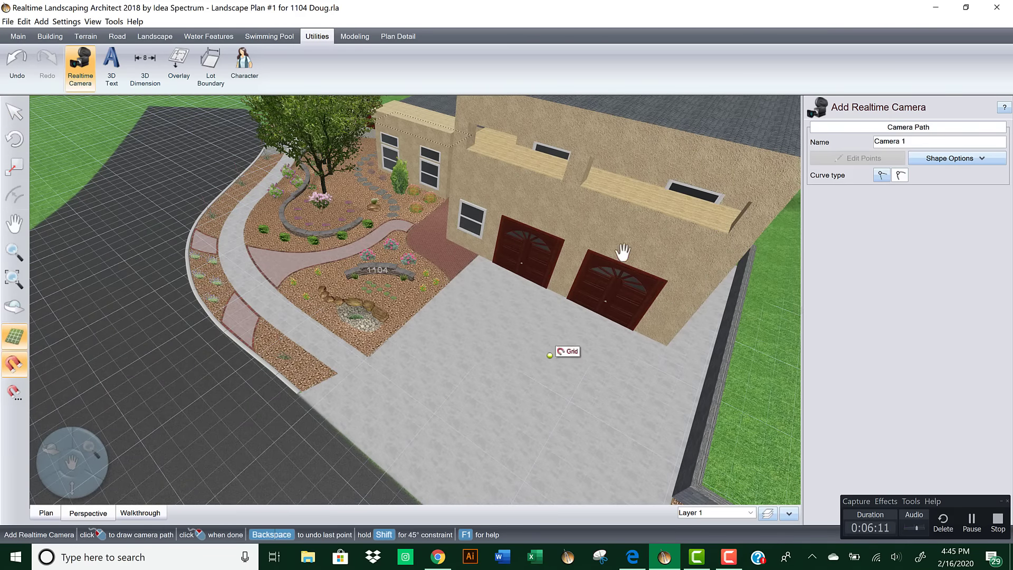
scroll(559, 358, down, 4)
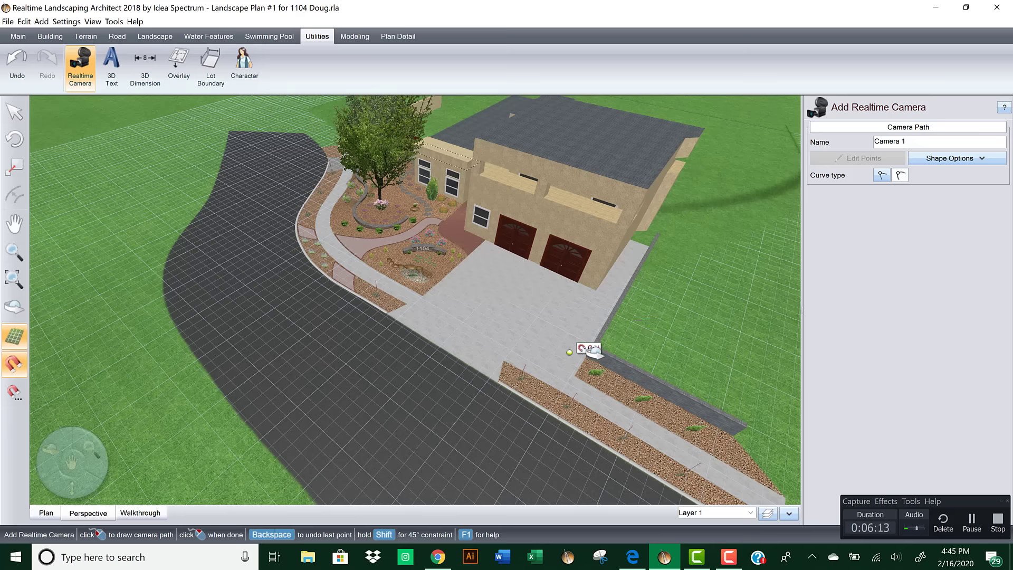
middle_drag(567, 359, 606, 354)
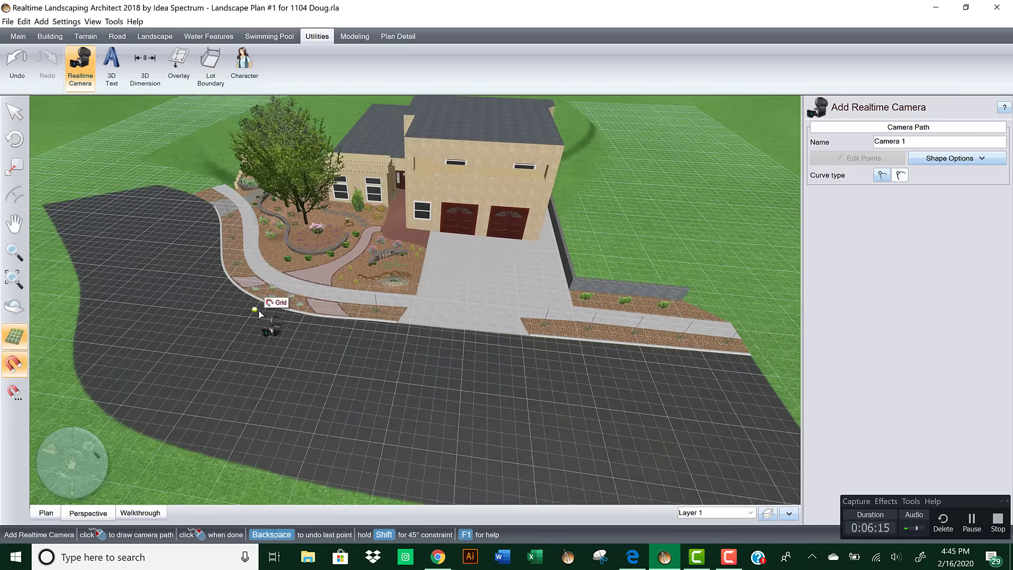
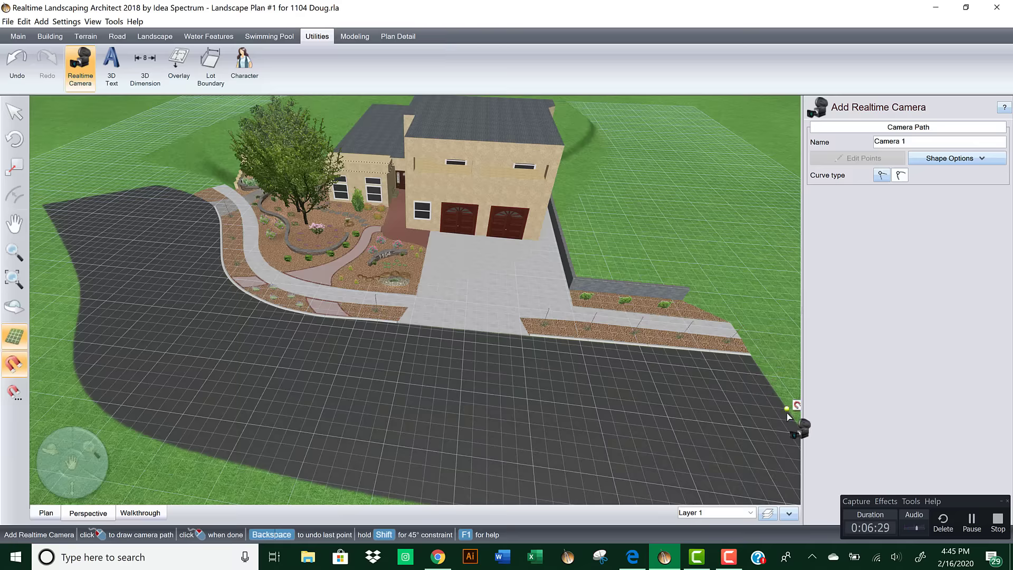
click(693, 405)
click(399, 372)
click(201, 337)
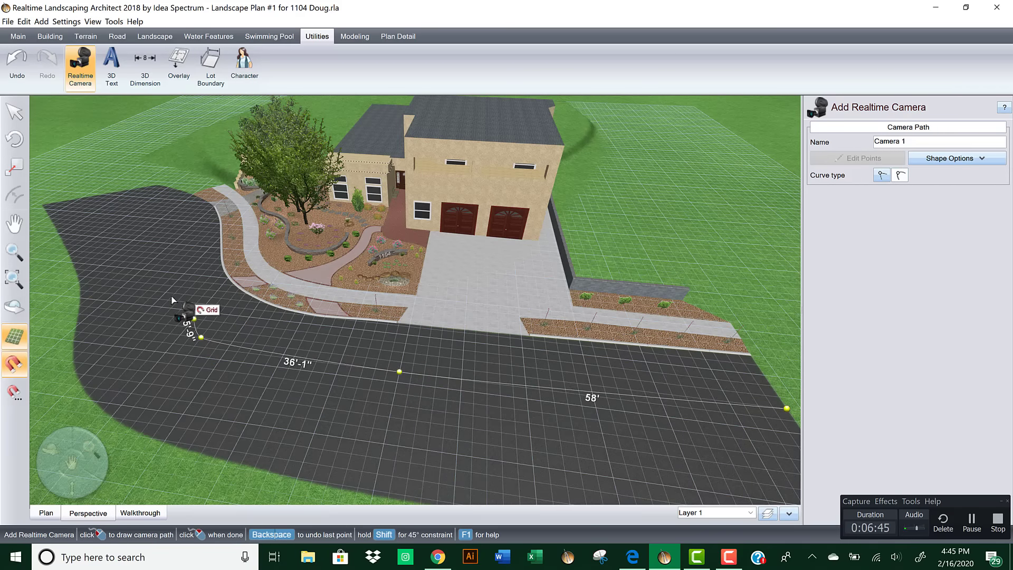
Step: Extend the camera path around the far end of the street and onto the walkway by the wall, with segments of about 31, 30 and 24 feet
click(154, 258)
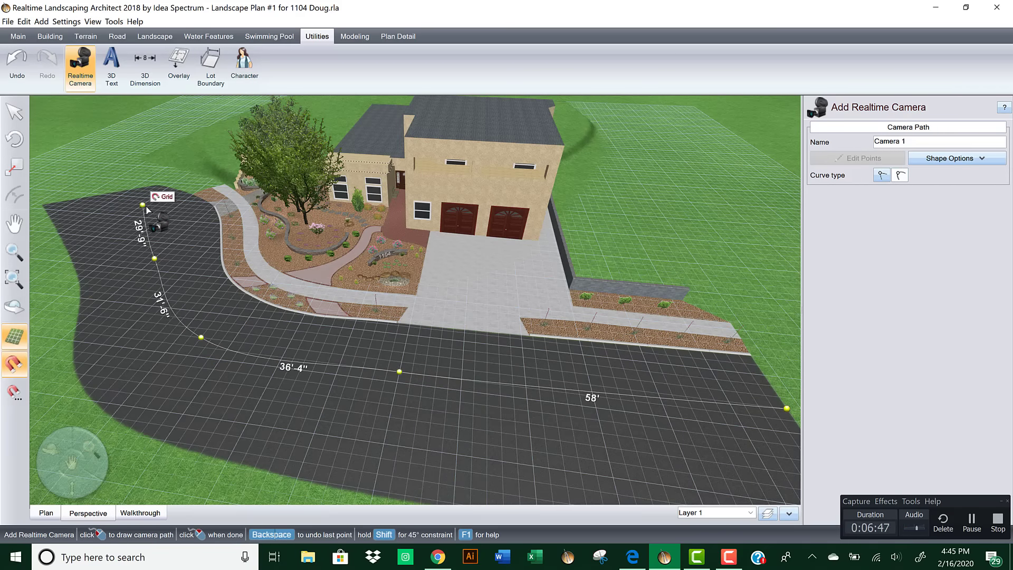
mouse_move(153, 206)
middle_down()
mouse_move(168, 328)
mouse_move(357, 208)
mouse_move(350, 262)
mouse_move(407, 378)
mouse_move(284, 351)
middle_up()
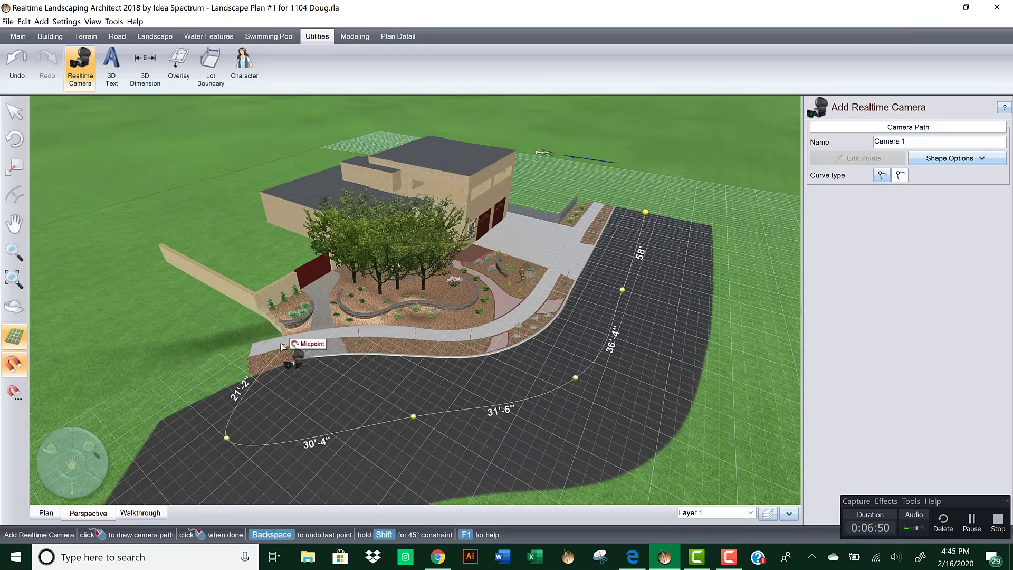
click(315, 341)
Step: Continue the camera path across the planted bed to the front entry, with segments of about 41 and 12 feet
middle_drag(396, 226, 357, 333)
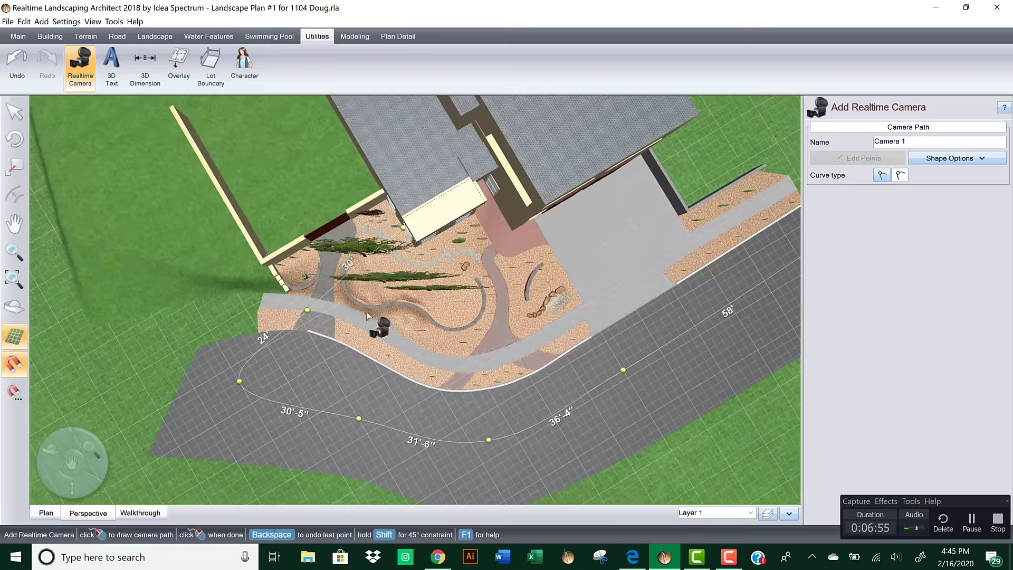
click(469, 255)
middle_drag(494, 260, 413, 249)
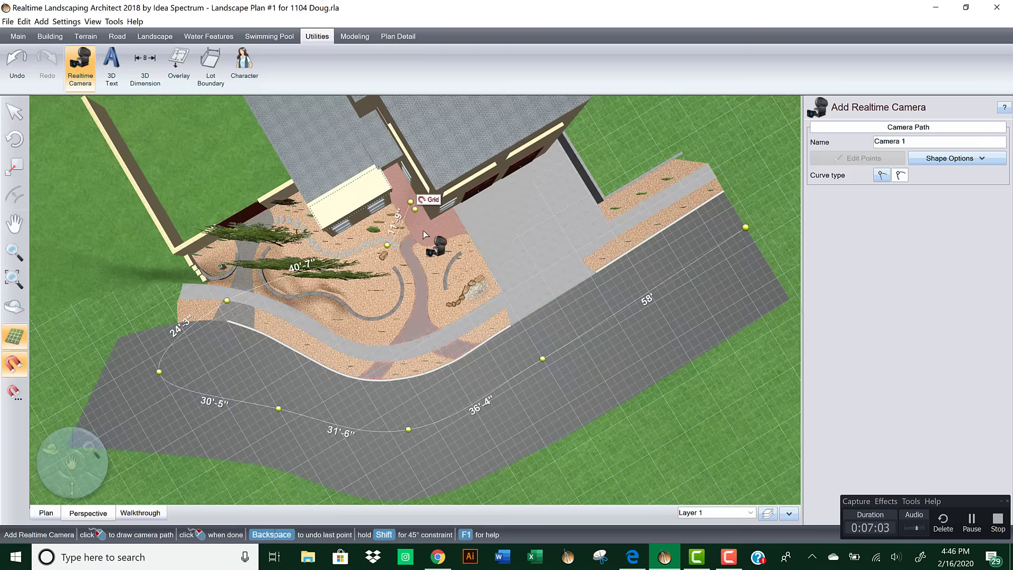
click(425, 234)
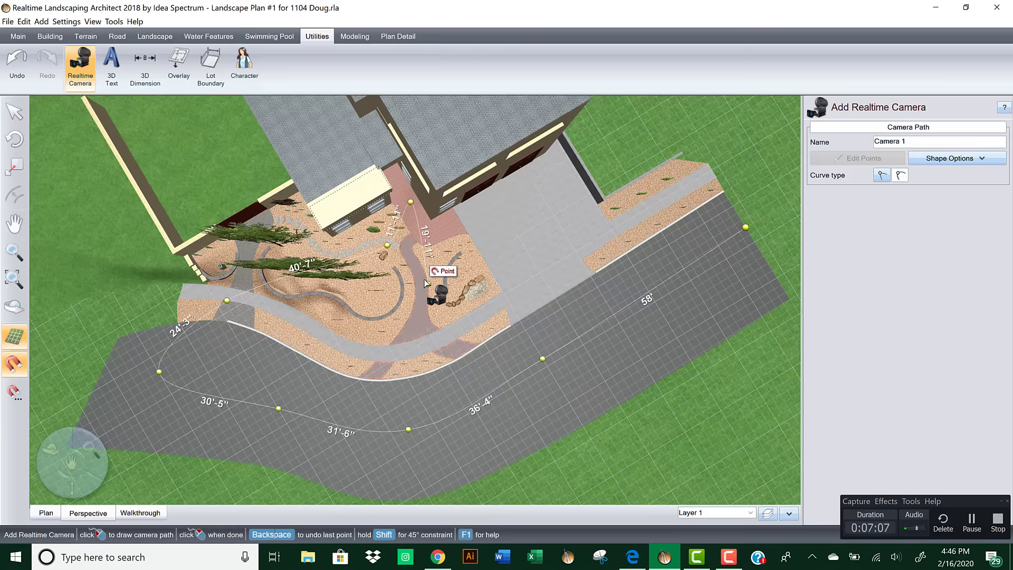
Step: Finish the camera path from the entry to the curb, along to the driveway and up to the garage, with segments of about 41, 42, 30 and 10 feet
click(414, 371)
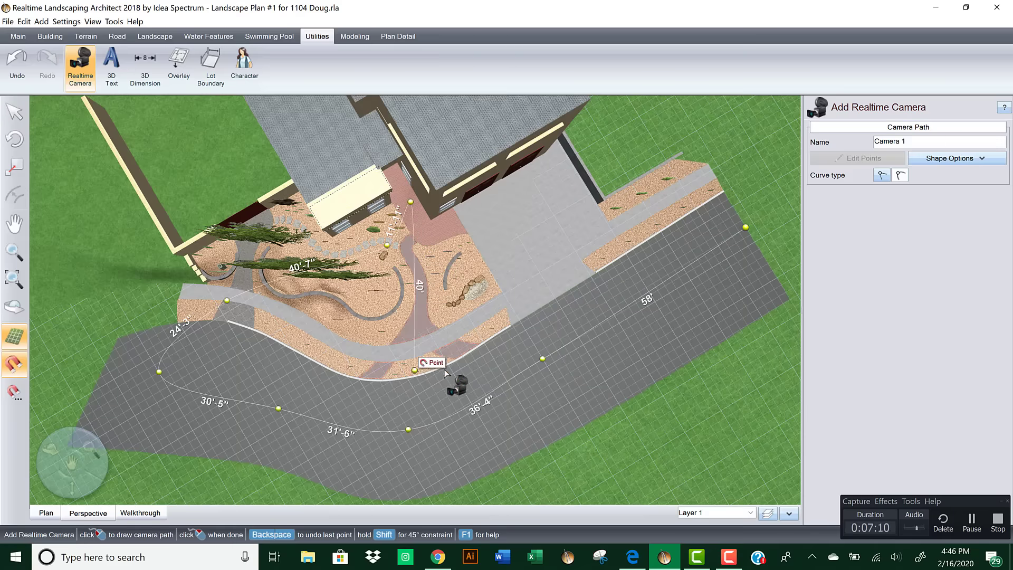
click(568, 304)
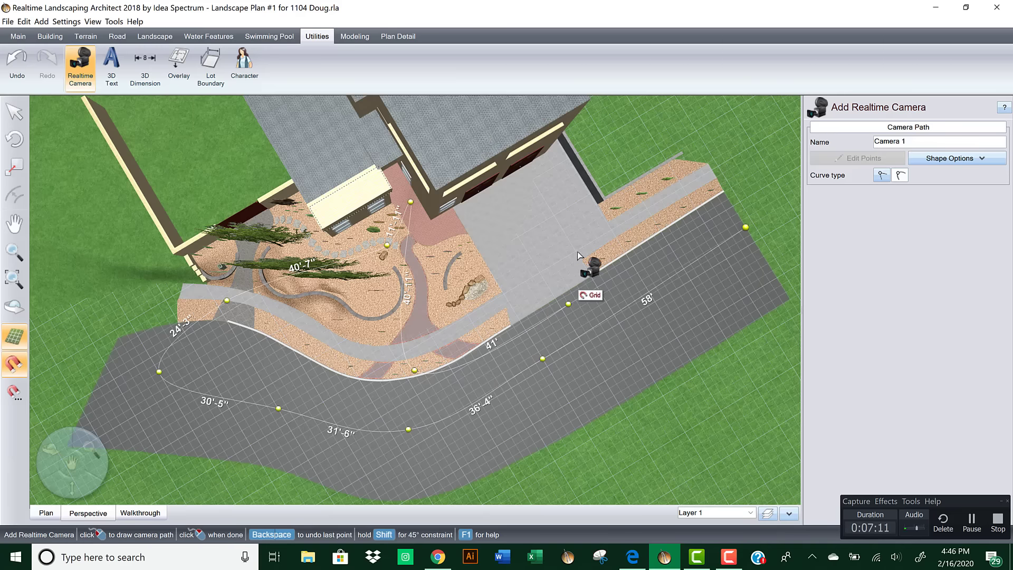
click(555, 185)
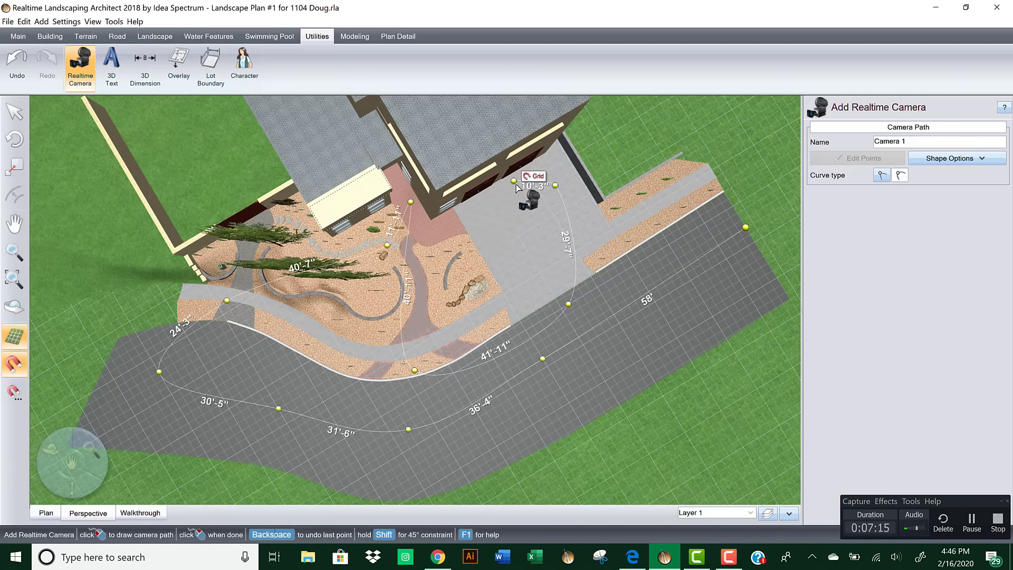
right_click(516, 185)
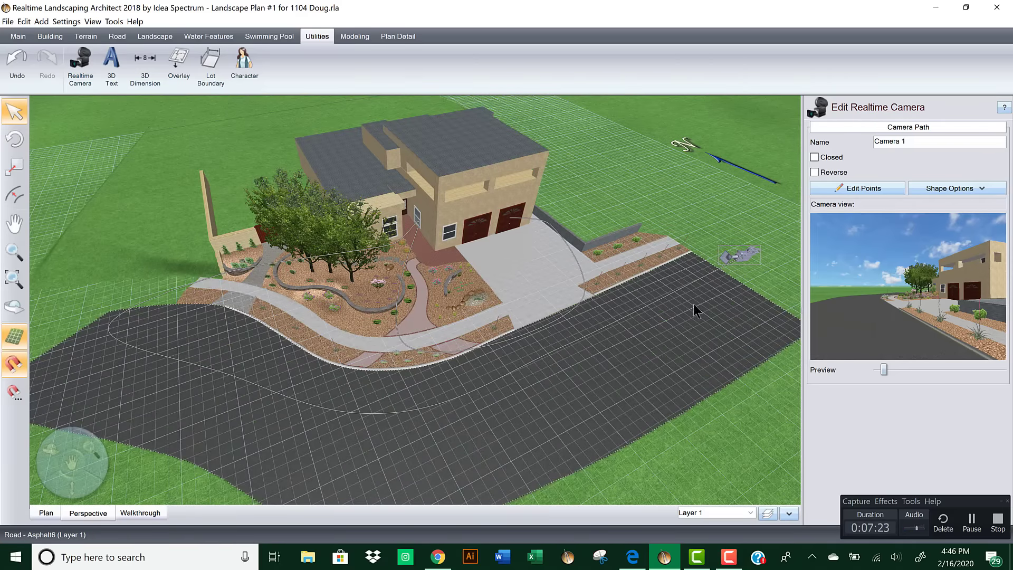
Step: Edit the camera path's points, select all of them and set their elevation to 14 feet
right_drag(574, 314, 433, 337)
click(863, 187)
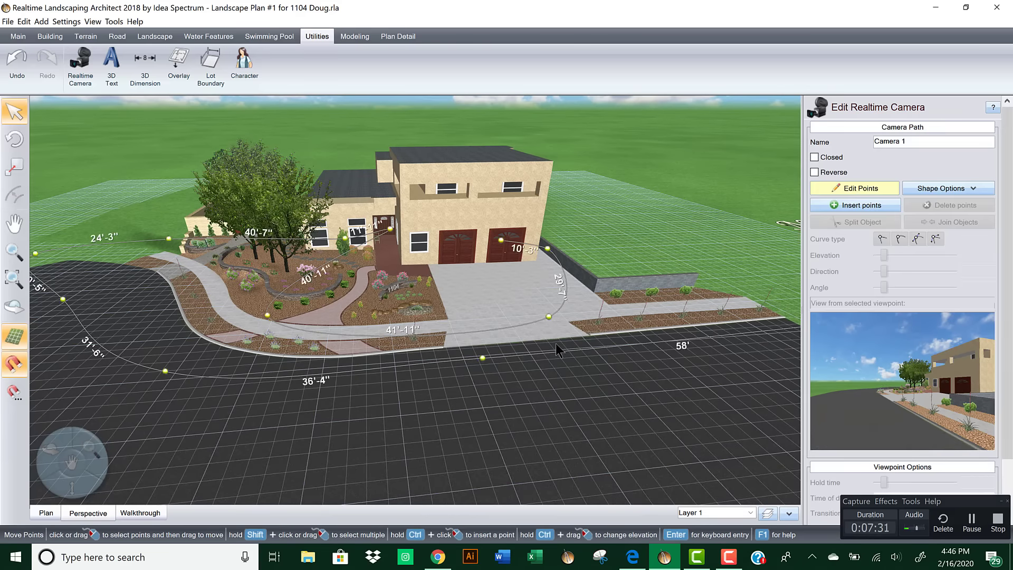
right_drag(525, 344, 475, 365)
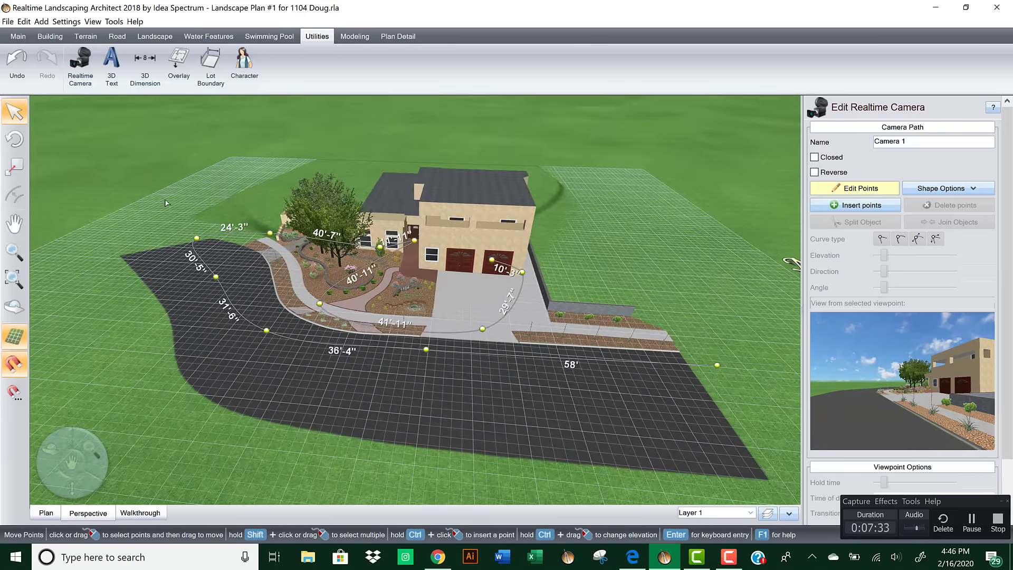
drag(164, 184, 736, 377)
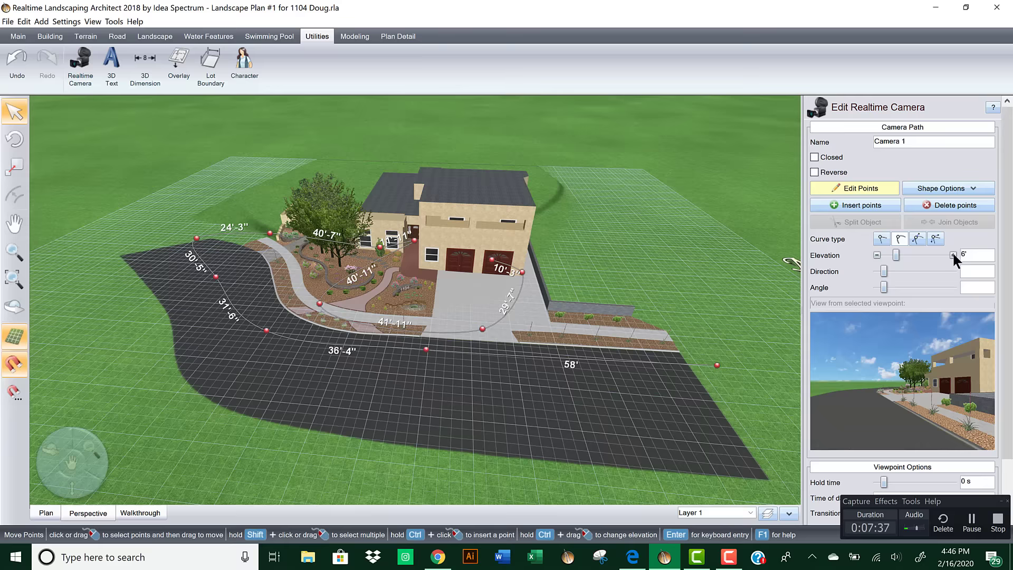
click(952, 254)
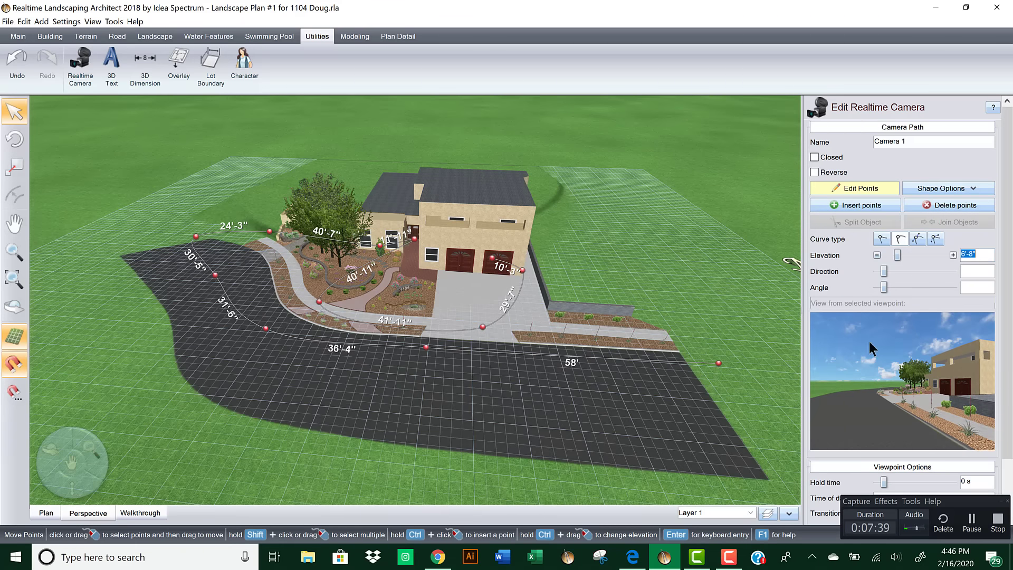
click(953, 255)
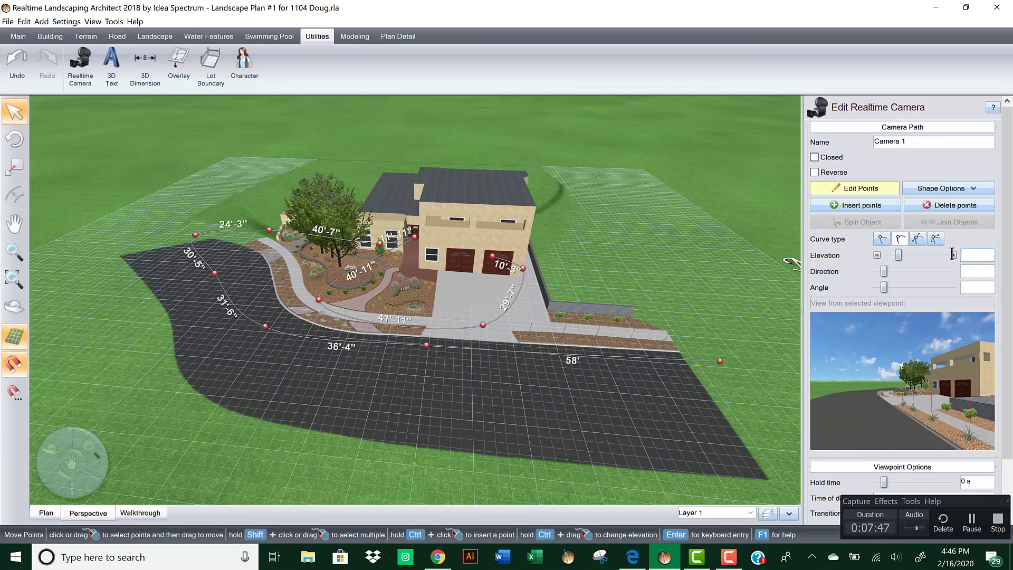
key(Return)
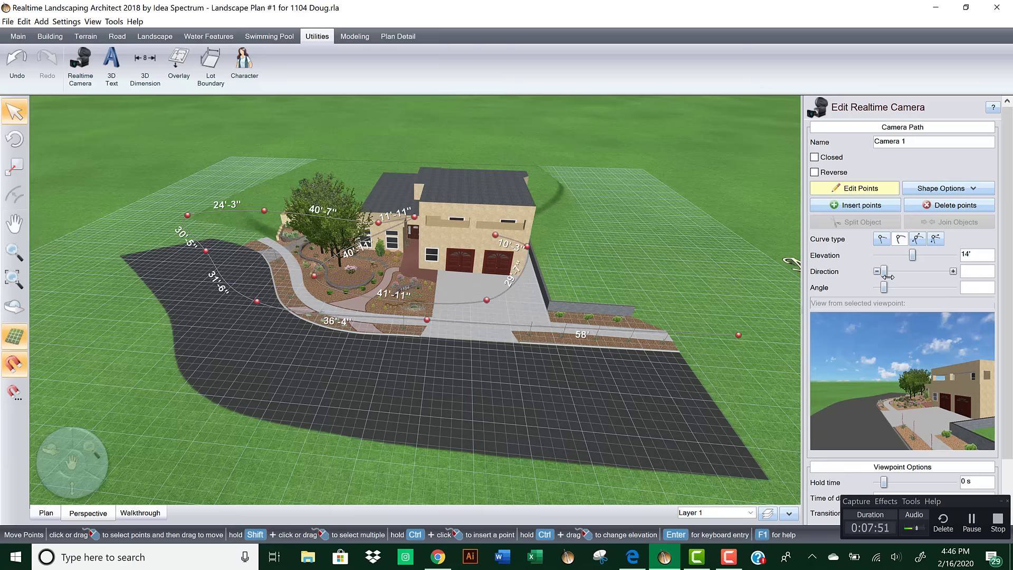
Step: Set the viewing angle of all selected camera path points to 6°
drag(885, 287, 889, 288)
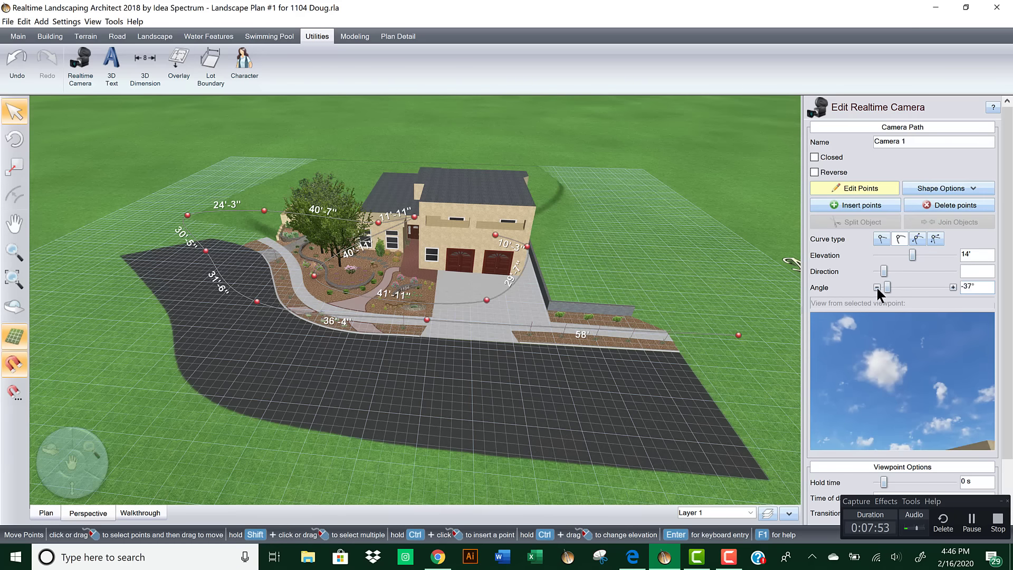
click(877, 287)
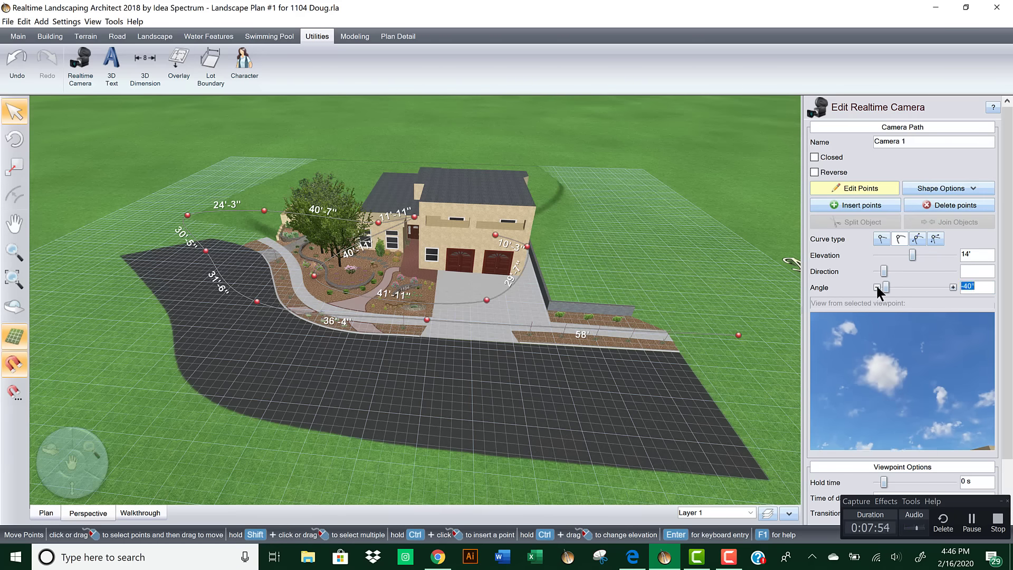
click(953, 287)
click(953, 287)
click(952, 287)
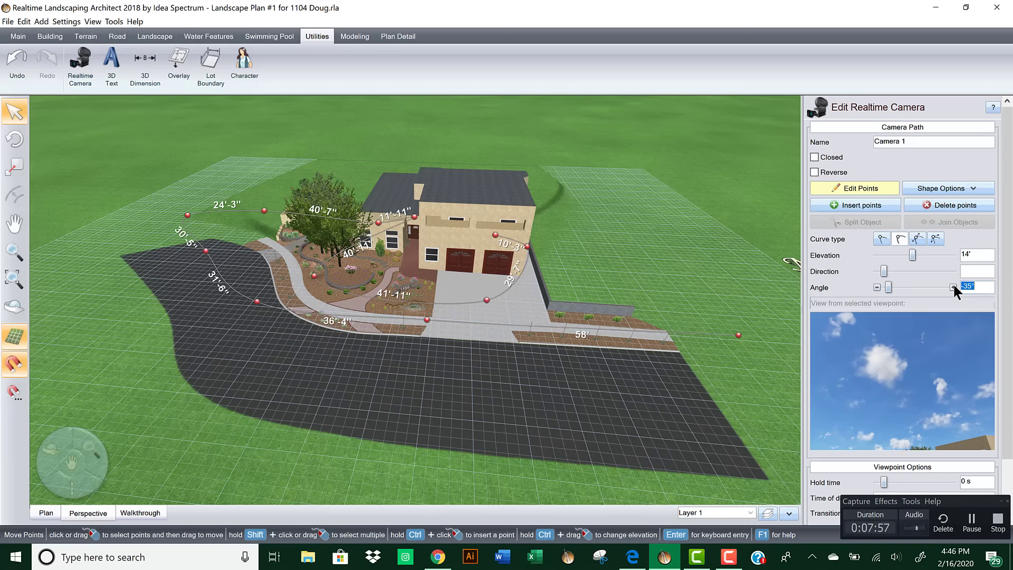
drag(888, 286, 908, 287)
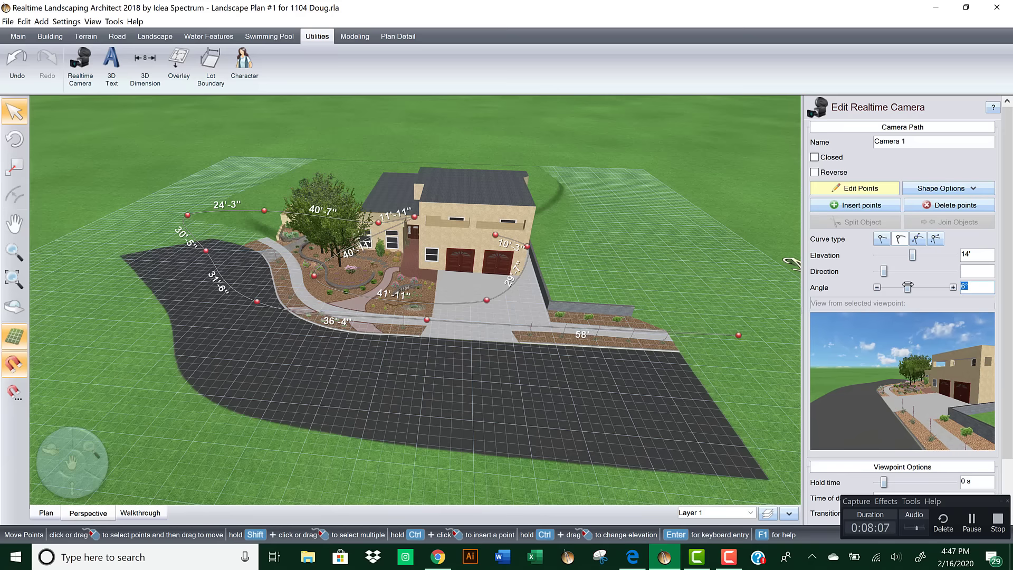
Step: Raise the two camera path points at the wall-side walkway and in front of the house windows to about 22 feet
right_drag(648, 347, 672, 340)
click(175, 197)
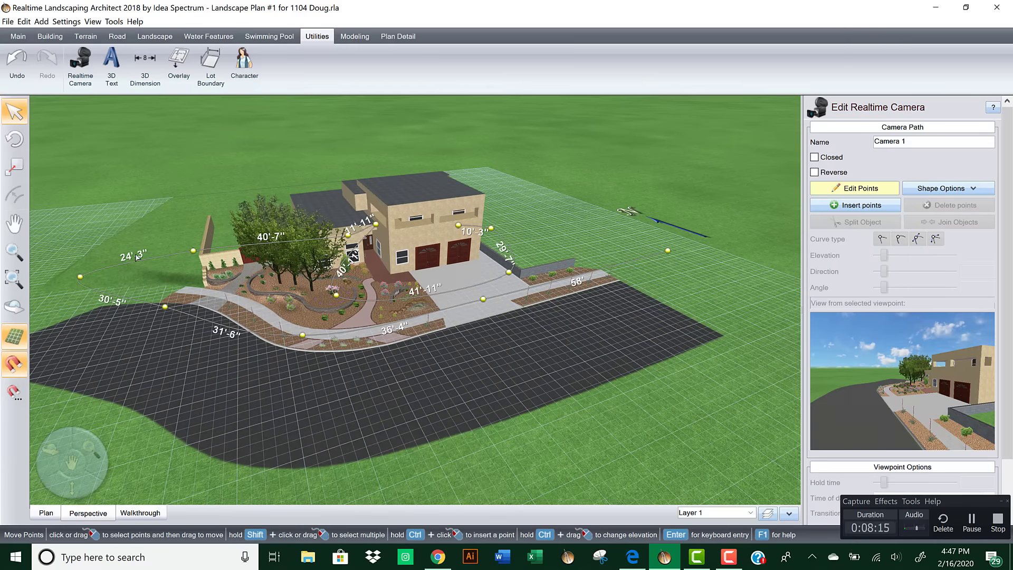
middle_drag(154, 261, 166, 259)
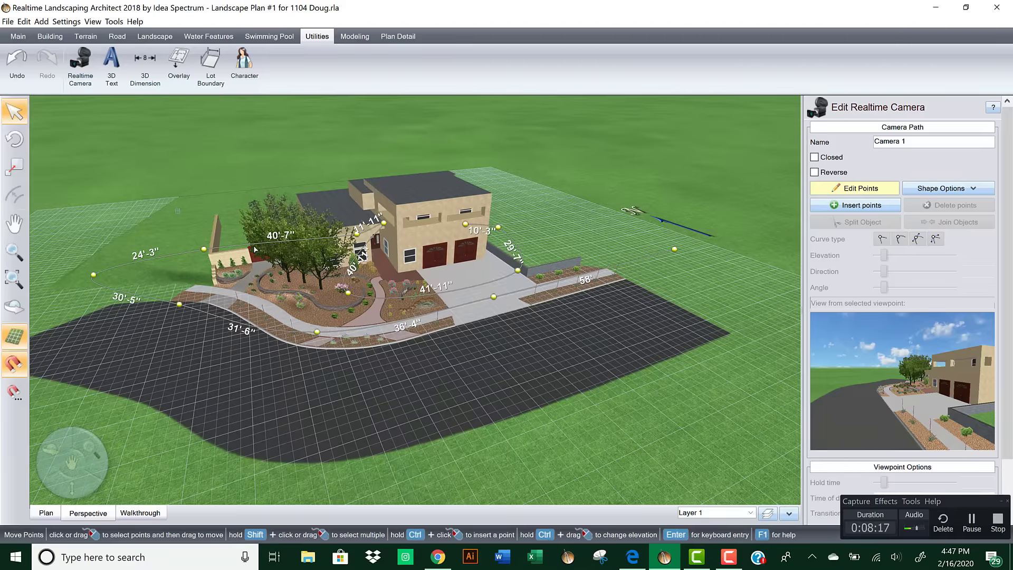
click(203, 248)
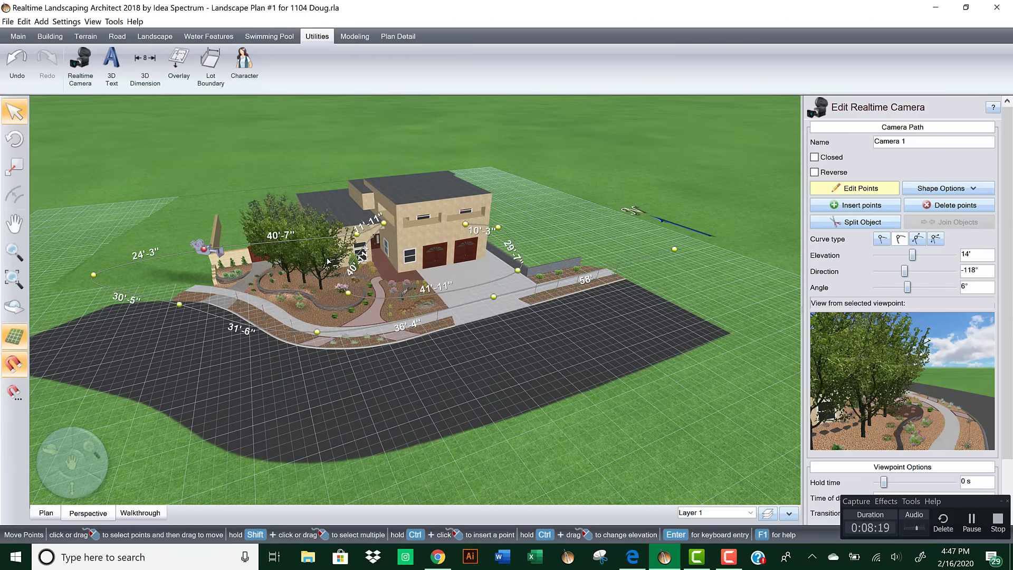
shift+click(357, 234)
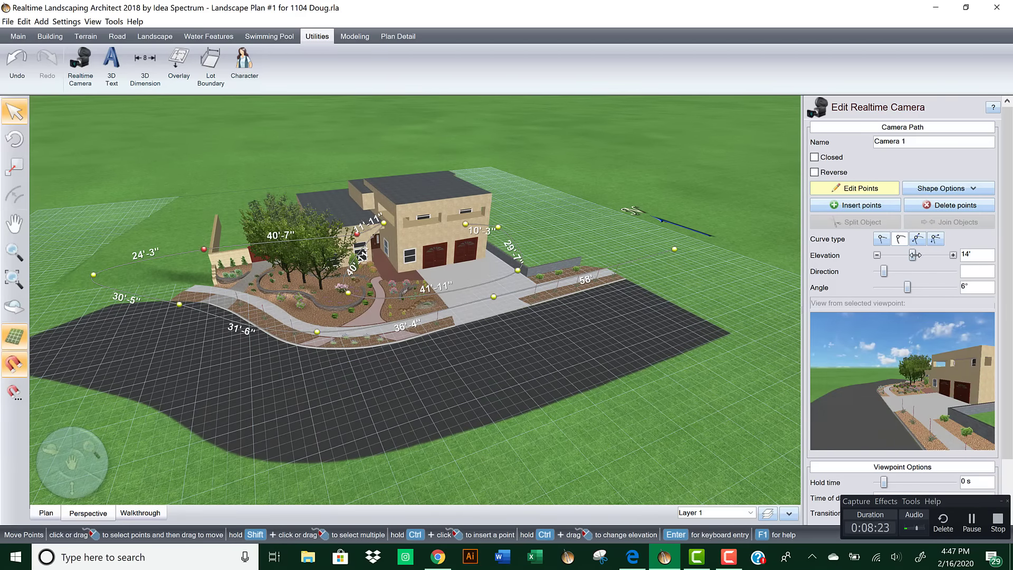
drag(914, 255, 928, 255)
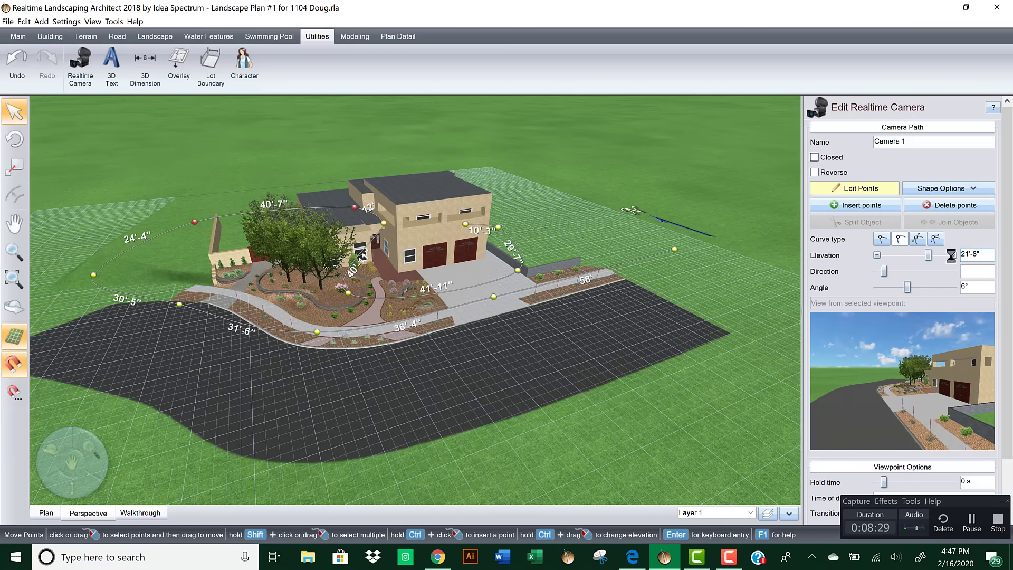
click(952, 255)
click(952, 255)
click(952, 255)
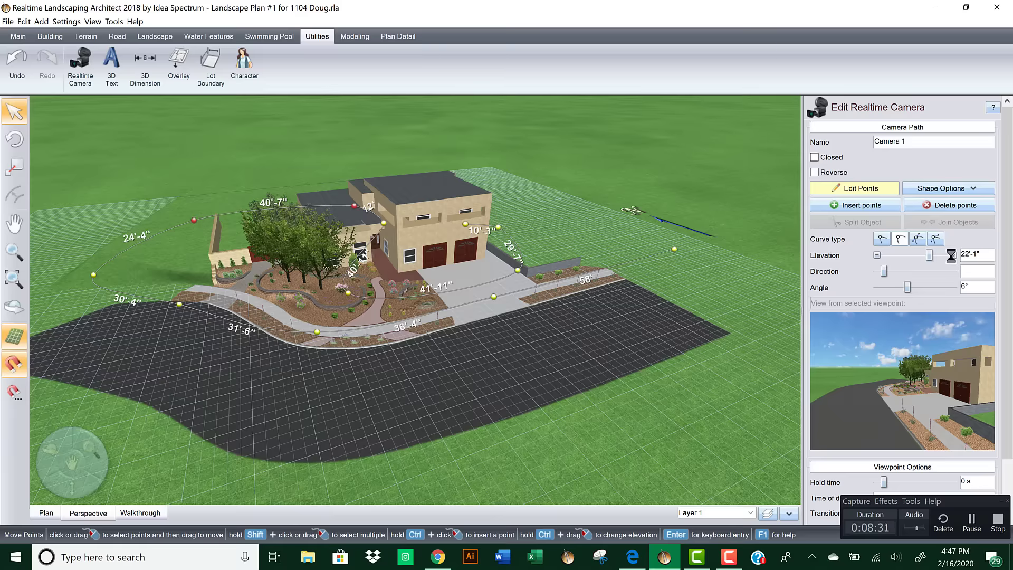
click(877, 256)
Step: Lower the camera path point at the front entry to an elevation of 6'-3"
click(382, 224)
drag(911, 255, 896, 255)
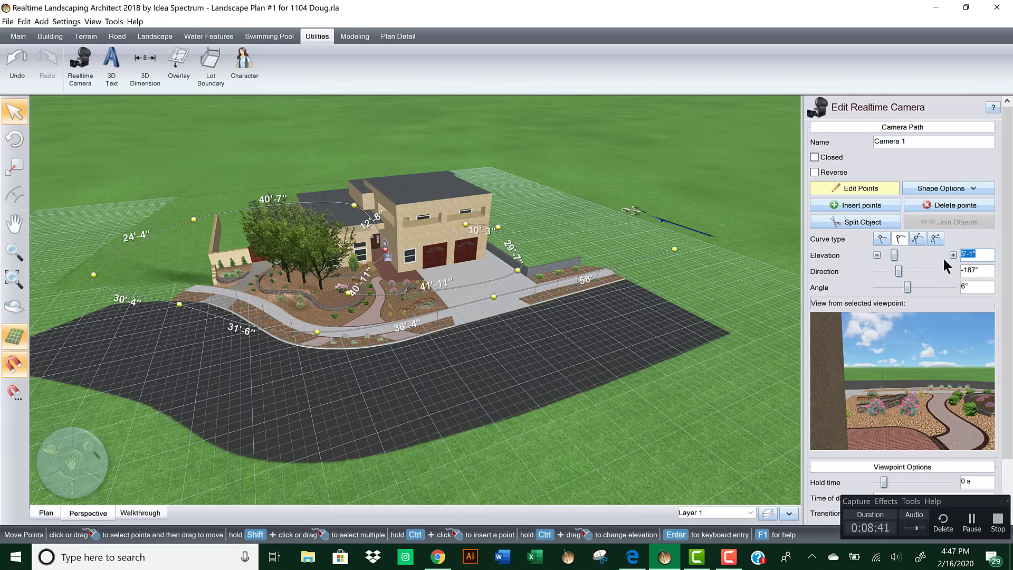
click(952, 254)
click(952, 255)
click(953, 255)
click(953, 255)
click(953, 255)
click(953, 255)
click(952, 255)
click(952, 255)
click(953, 255)
click(953, 254)
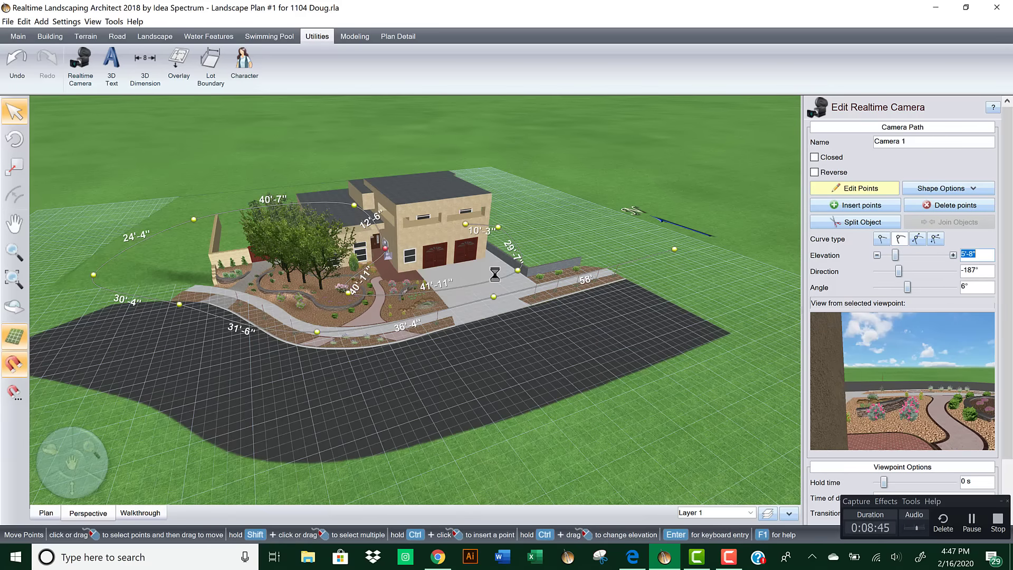
ctrl+drag(387, 296, 391, 287)
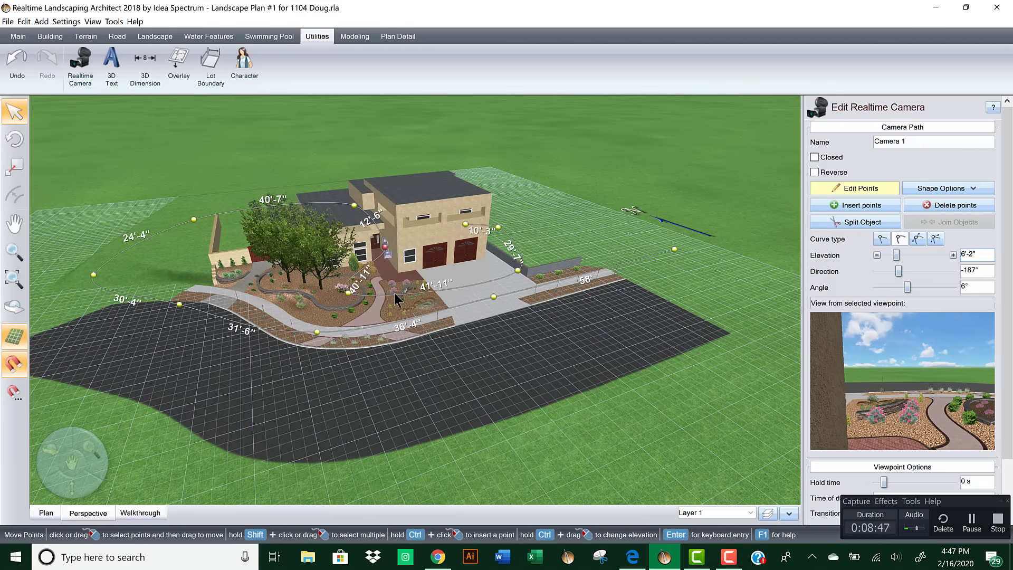
Step: Lower the camera path point at the curb in front of the paver path to an elevation of 9 feet
scroll(394, 292, up, 2)
scroll(427, 300, up, 3)
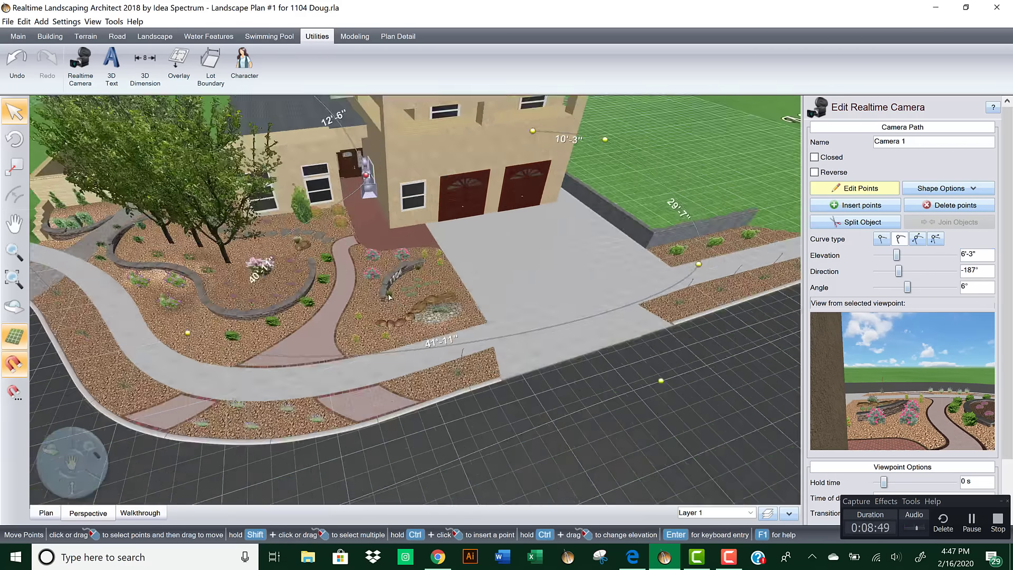
right_drag(447, 261, 473, 250)
click(462, 246)
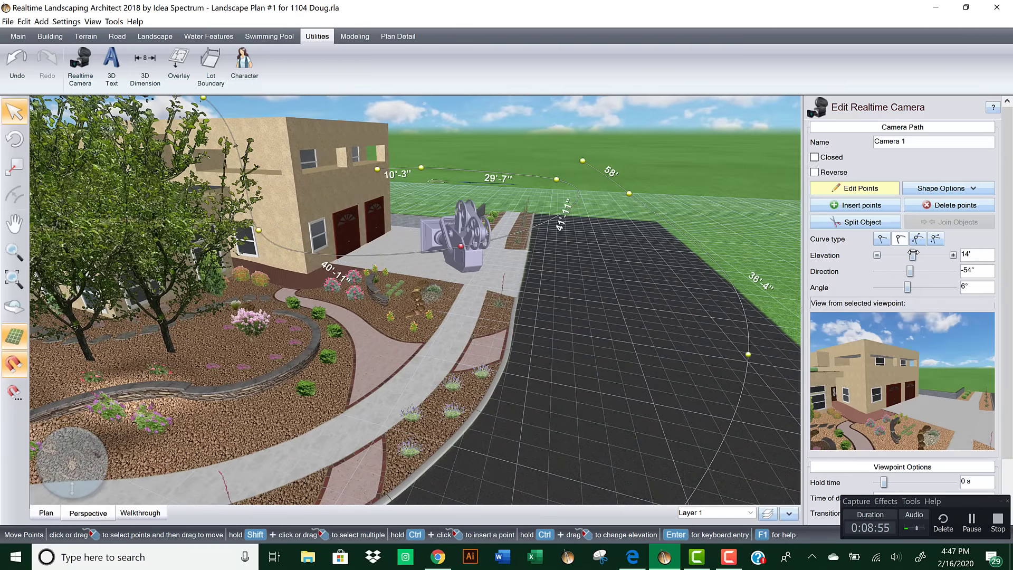
drag(913, 255, 903, 255)
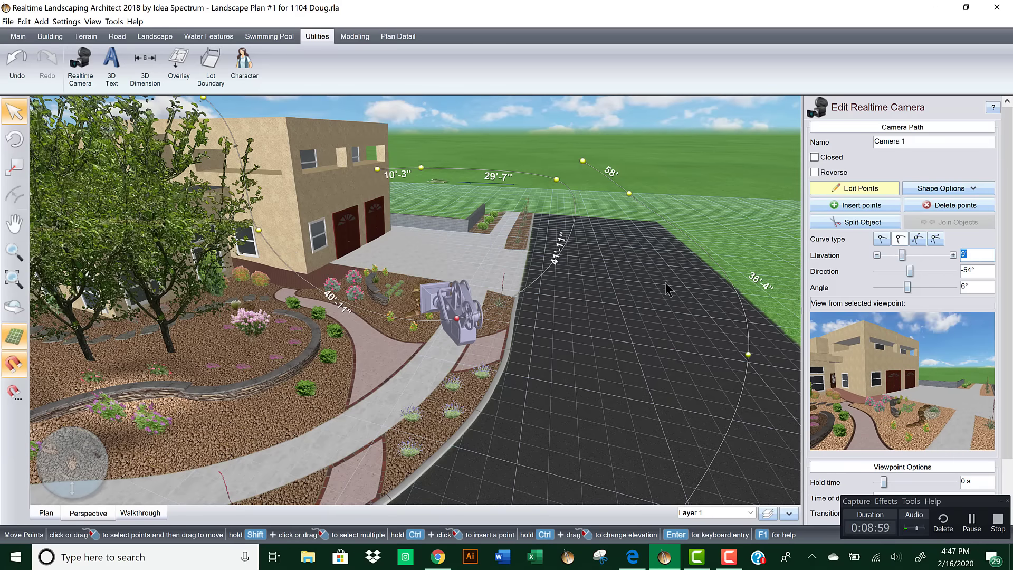
Step: Lower the camera path point at the street end of the driveway to an elevation of 7'-3"
middle_drag(666, 288, 694, 228)
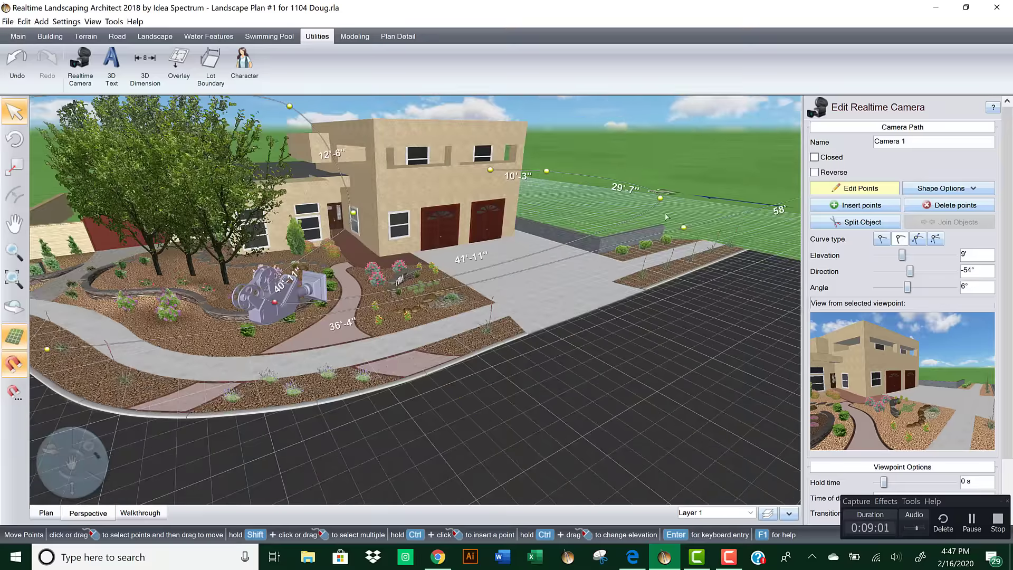
click(659, 196)
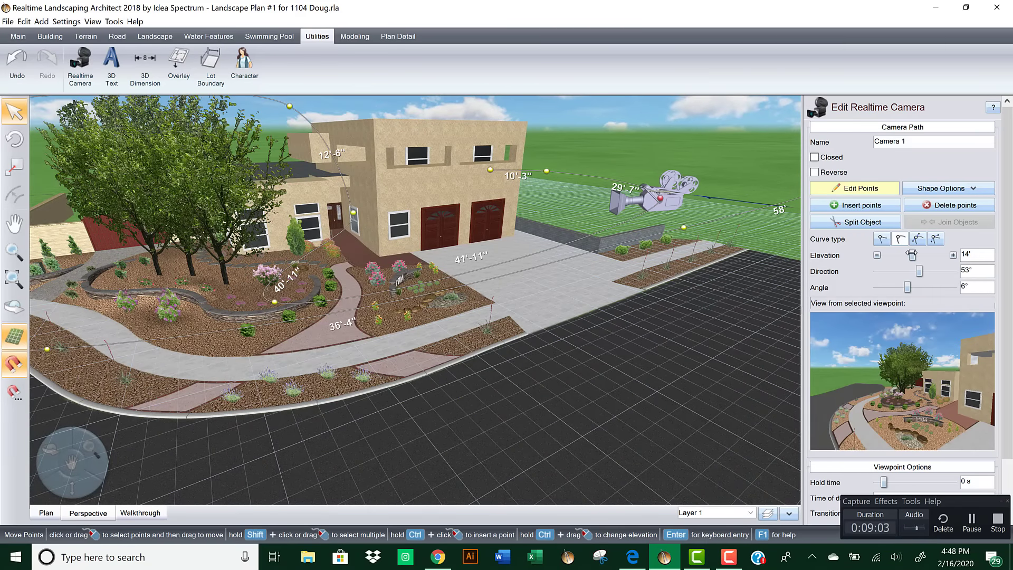
drag(911, 255, 898, 255)
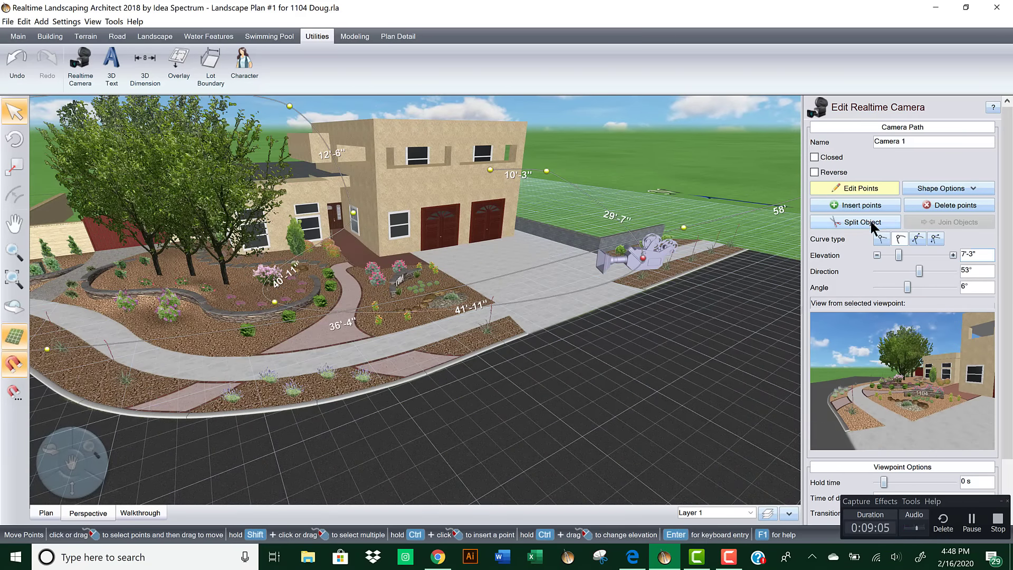
Step: Lower the two camera path points in front of the garage doors together to an elevation of 8'-5"
click(547, 172)
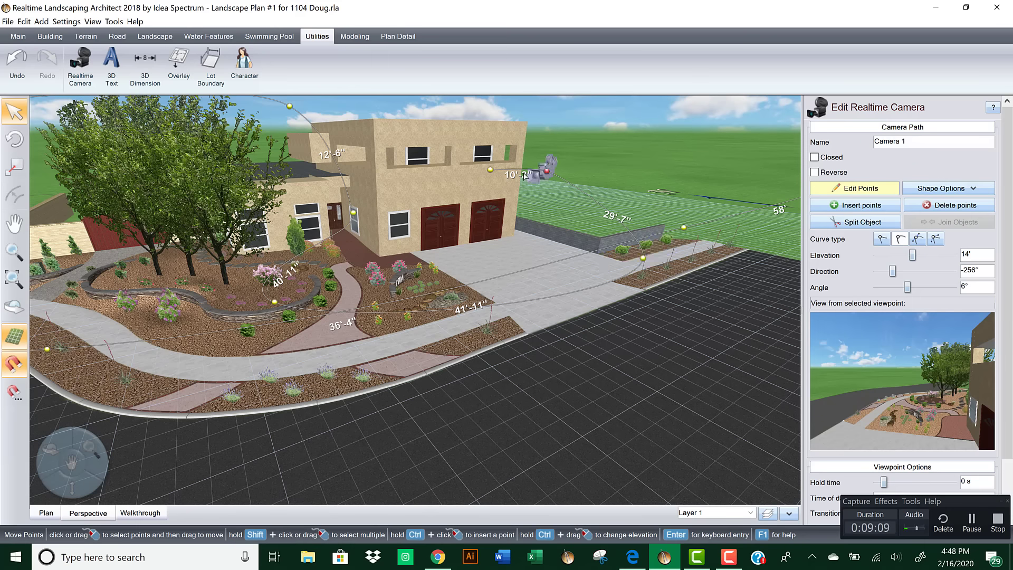
shift+click(490, 170)
drag(908, 256, 902, 256)
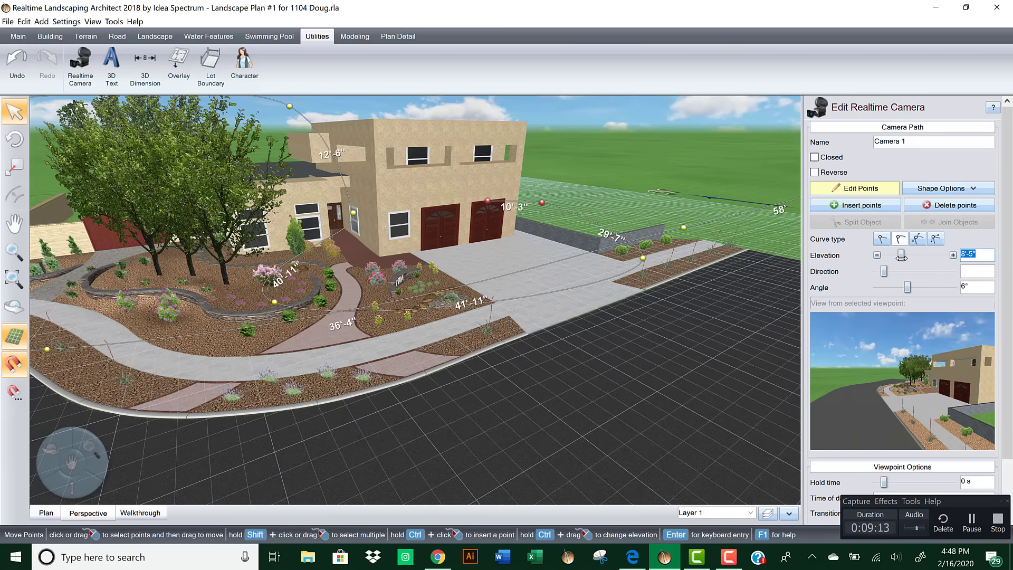
Step: Lower the end camera path point beyond the garage side of the street to an elevation of 6'-10"
right_drag(609, 289, 667, 282)
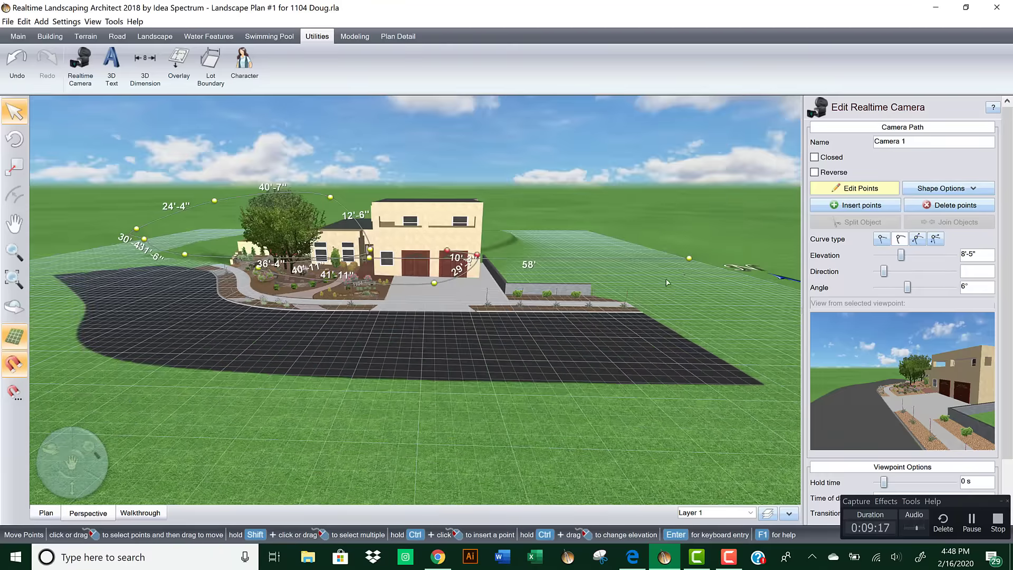
click(689, 259)
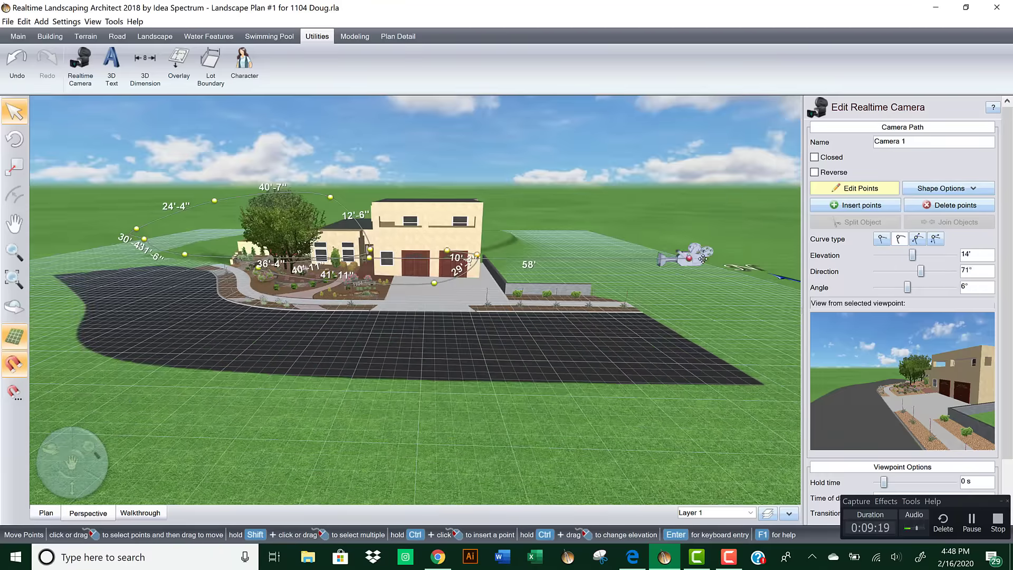
ctrl+drag(686, 257, 679, 294)
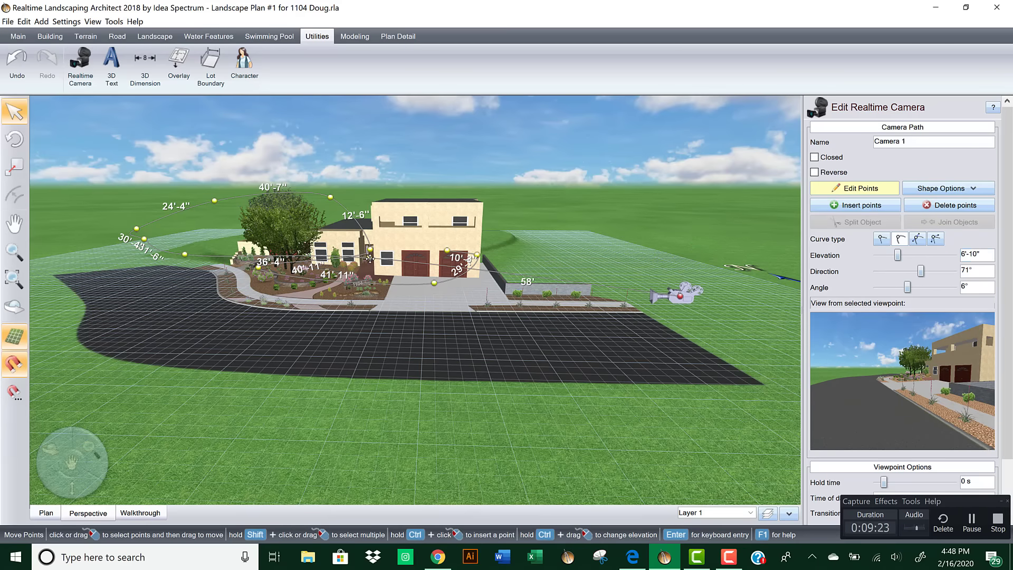
Step: Turn the end camera path point beyond the garage side of the street to a direction of 67°
right_drag(474, 296, 480, 310)
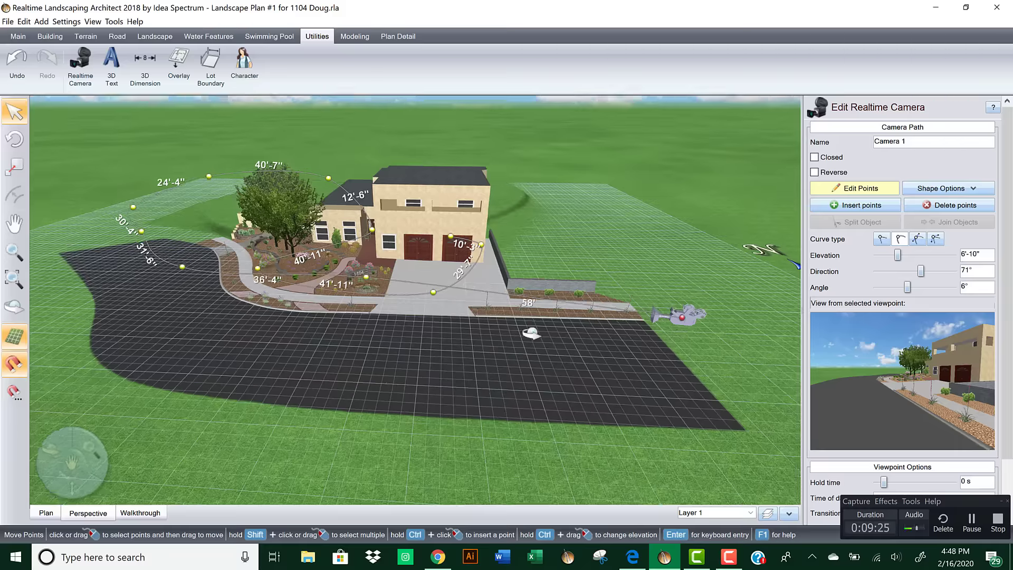
right_drag(531, 333, 532, 336)
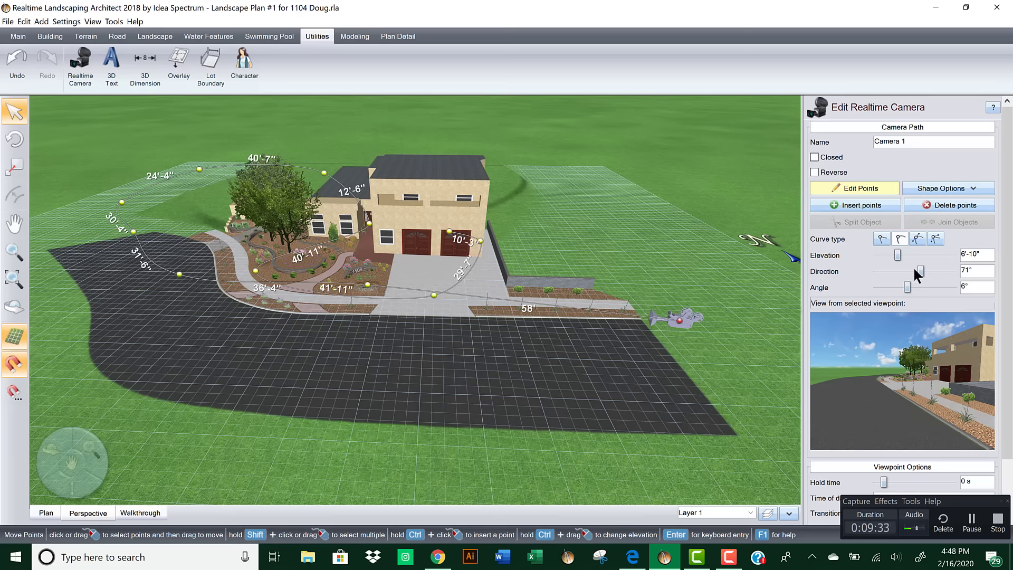
click(877, 271)
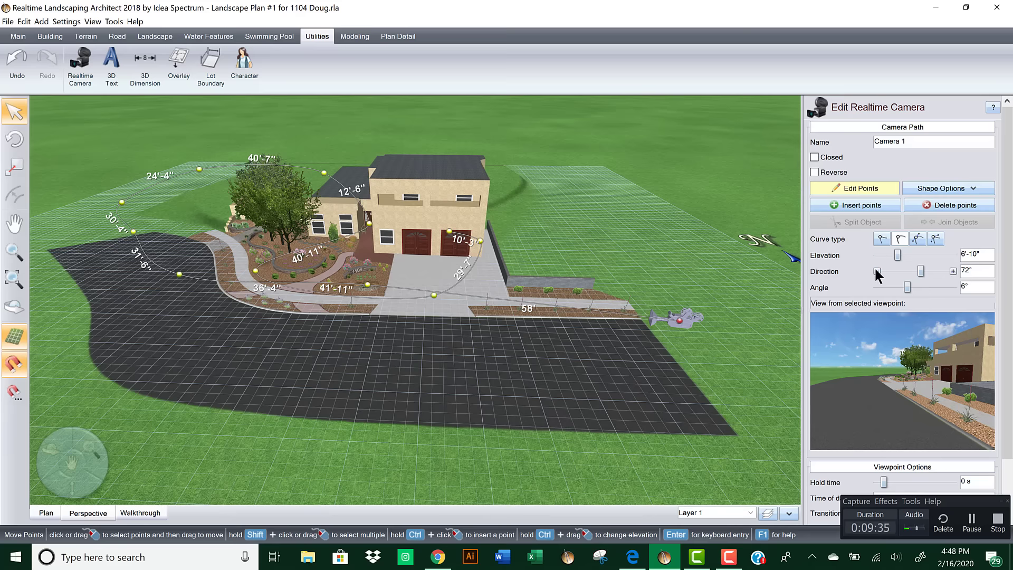
click(876, 271)
click(876, 272)
click(876, 271)
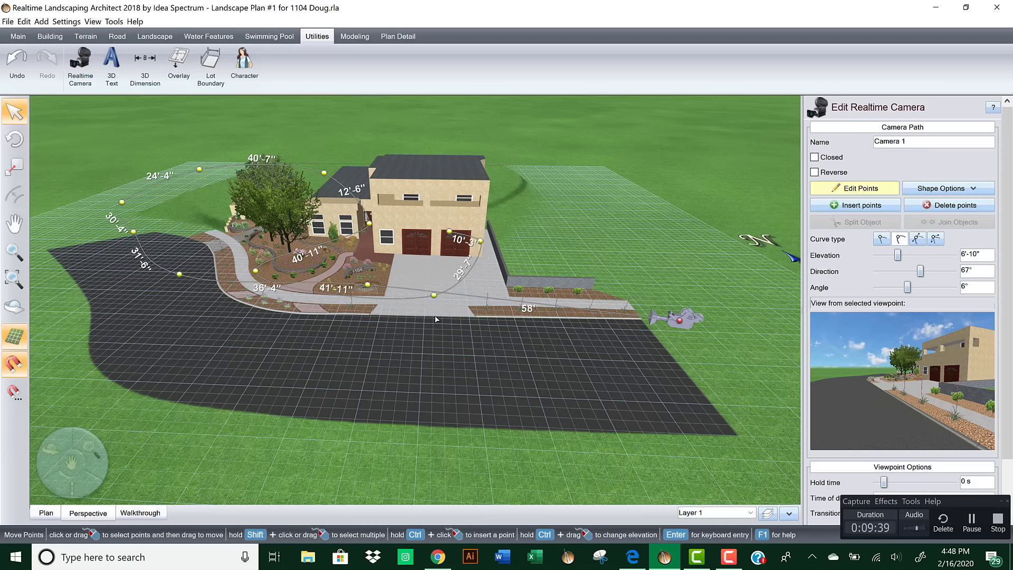
Step: Tilt the camera path point in the street beside the driveway entrance to an angle of 16°
scroll(436, 319, up, 5)
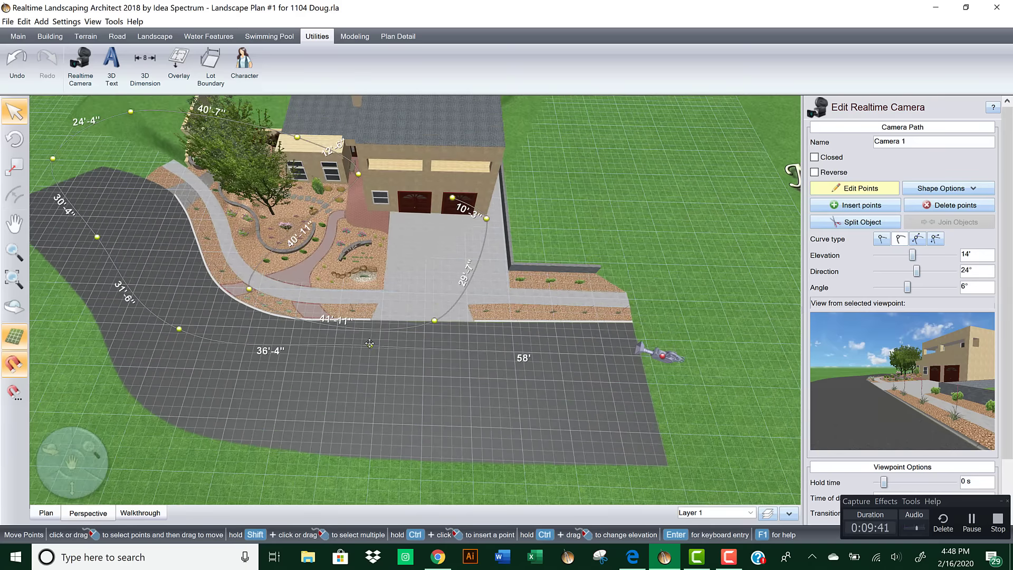
click(369, 344)
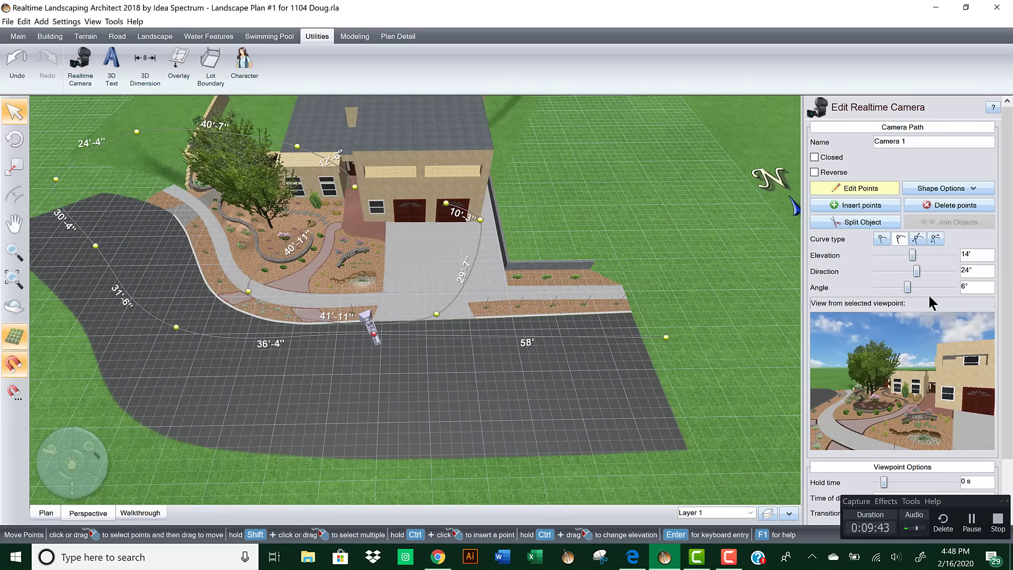
right_drag(610, 365, 421, 346)
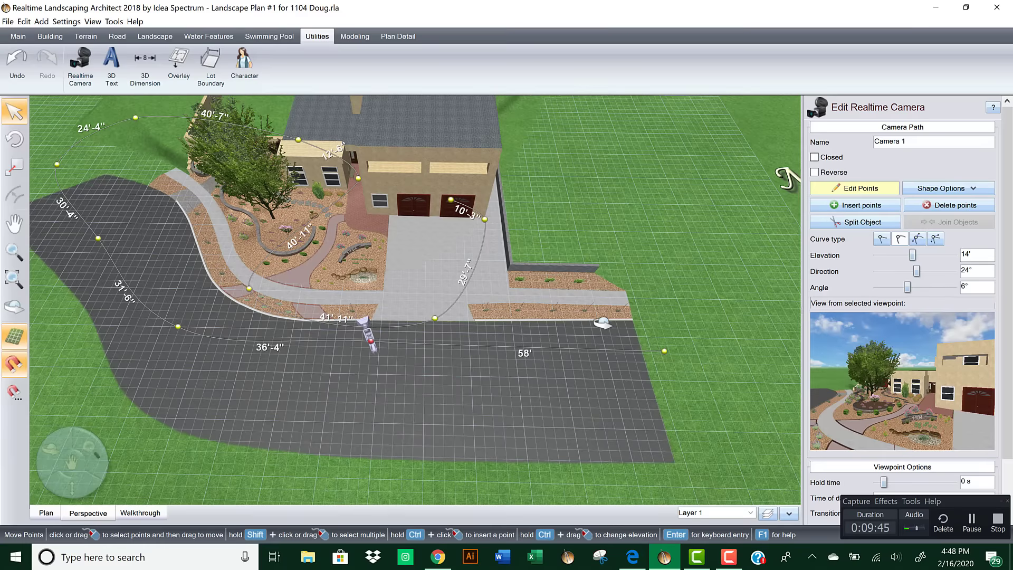
right_drag(601, 326, 703, 326)
drag(909, 287, 913, 286)
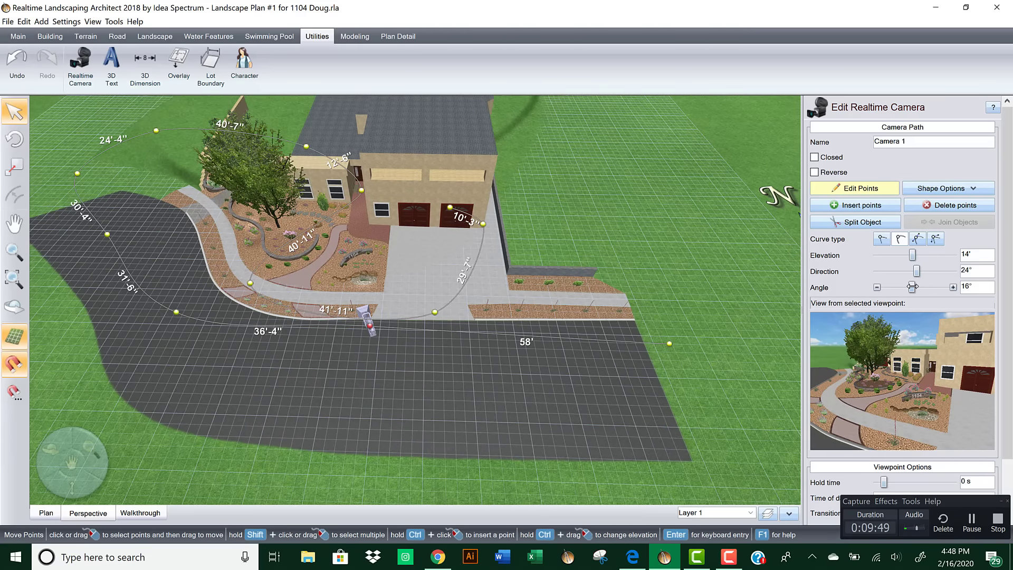
Step: Move the camera path point by the driveway entrance about 2 feet farther into the street and set its direction to 21°
drag(371, 334, 371, 339)
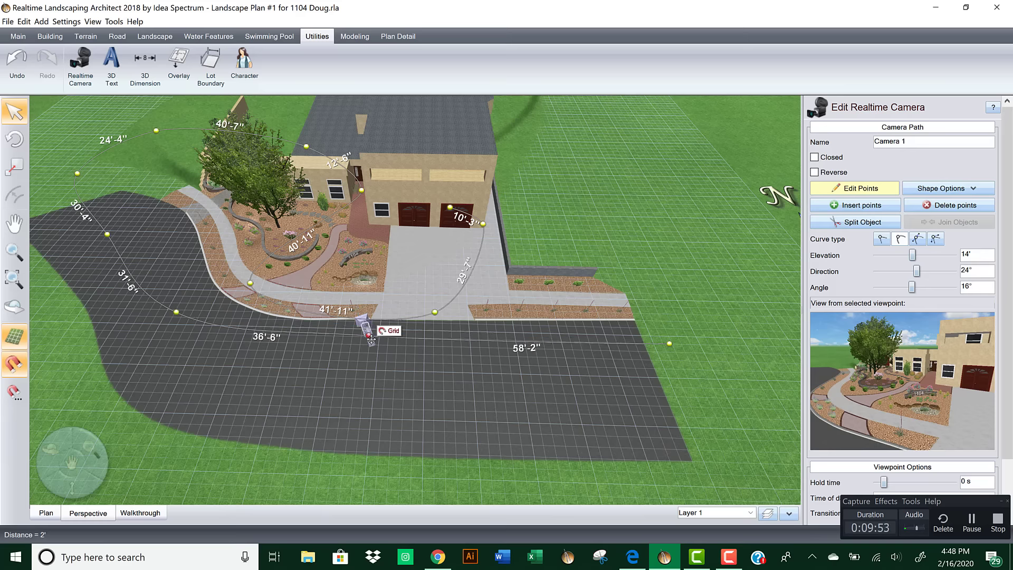
click(876, 272)
click(876, 271)
click(876, 271)
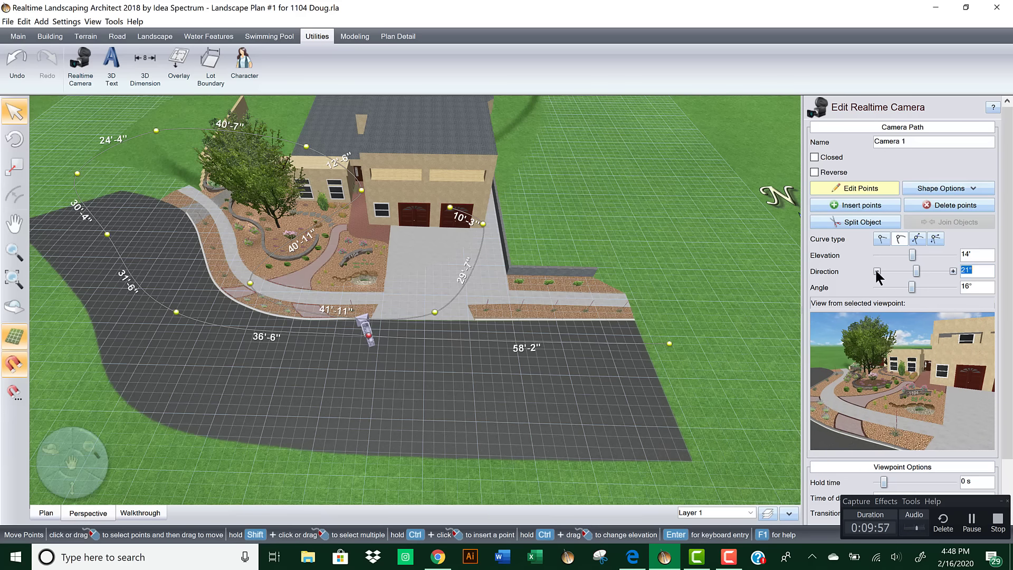
Step: Turn the camera path point in the street in front of the paver path to a direction of -27°
middle_drag(350, 332, 499, 352)
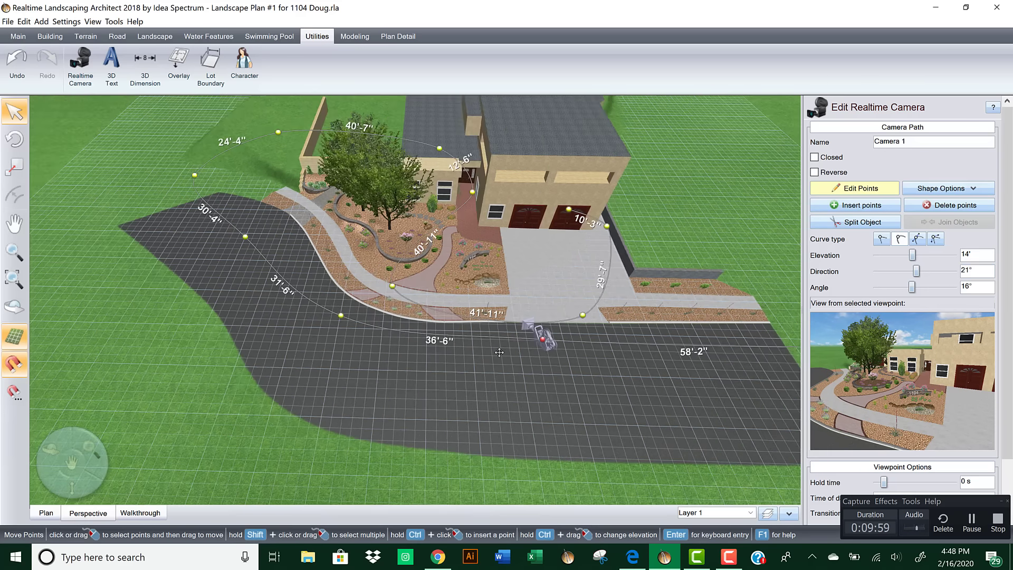
right_drag(499, 352, 534, 355)
click(449, 323)
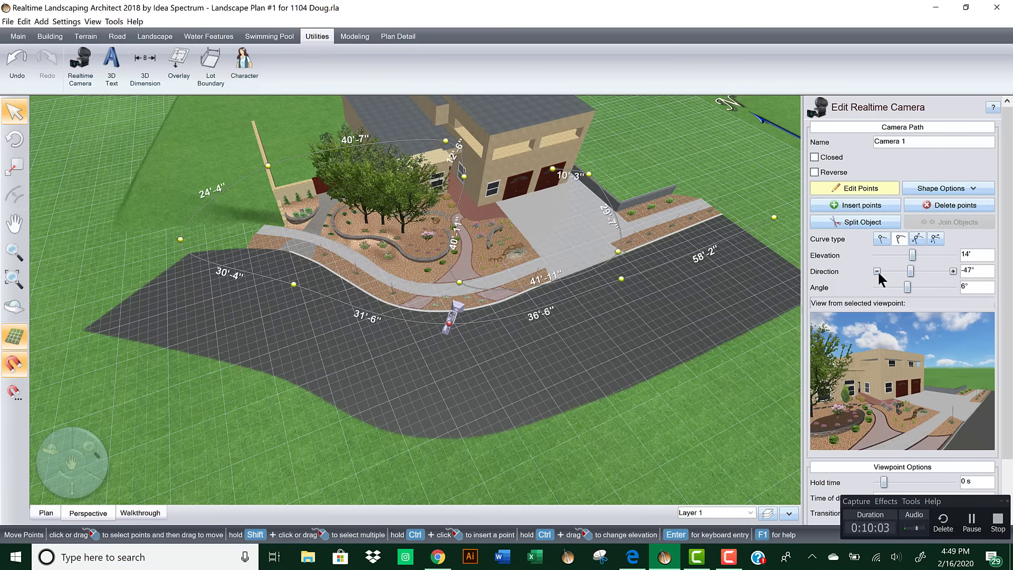
click(878, 272)
click(878, 271)
click(877, 272)
click(878, 272)
click(954, 271)
click(953, 271)
click(953, 271)
click(953, 271)
click(953, 271)
click(953, 271)
click(953, 272)
click(953, 271)
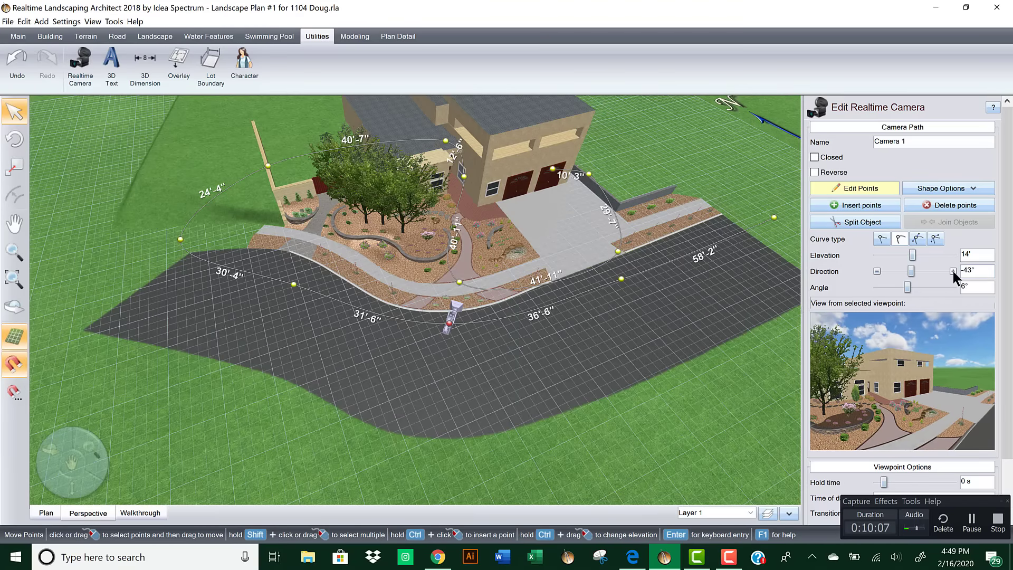
click(952, 271)
click(953, 271)
click(953, 271)
click(952, 271)
click(953, 271)
click(952, 271)
click(953, 271)
click(953, 271)
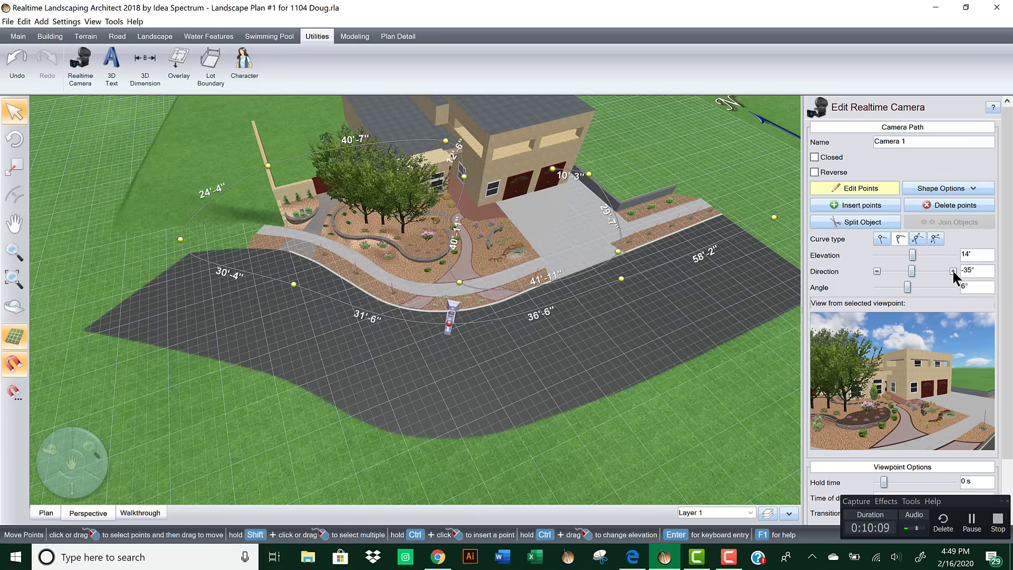
click(953, 271)
click(953, 271)
click(953, 271)
click(952, 271)
click(953, 272)
click(953, 272)
click(952, 271)
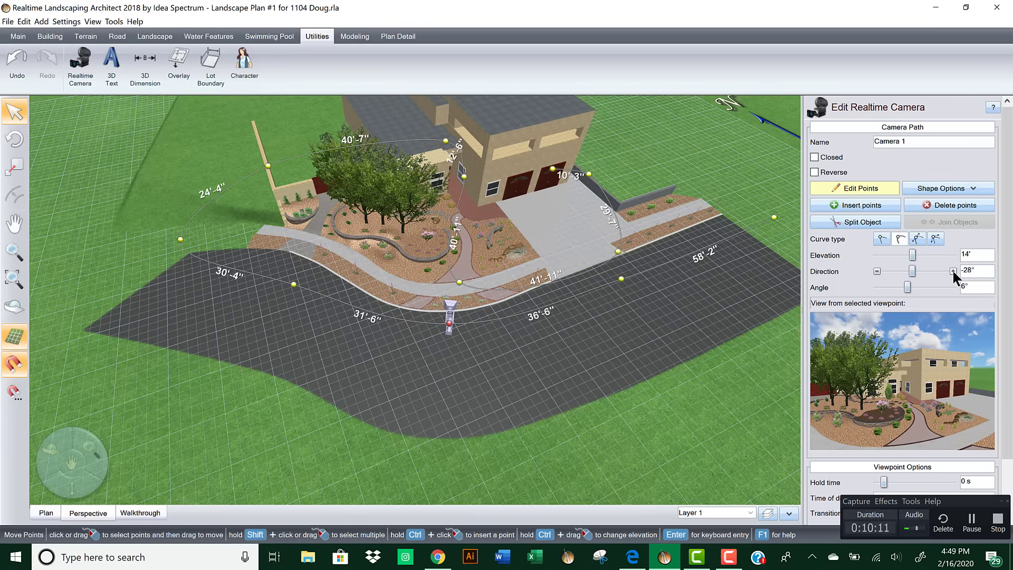
click(953, 272)
Step: Set the angle of the camera path point facing the paver path to 11° and move it about 4'-6" farther into the street
click(952, 287)
click(953, 287)
click(952, 287)
click(953, 287)
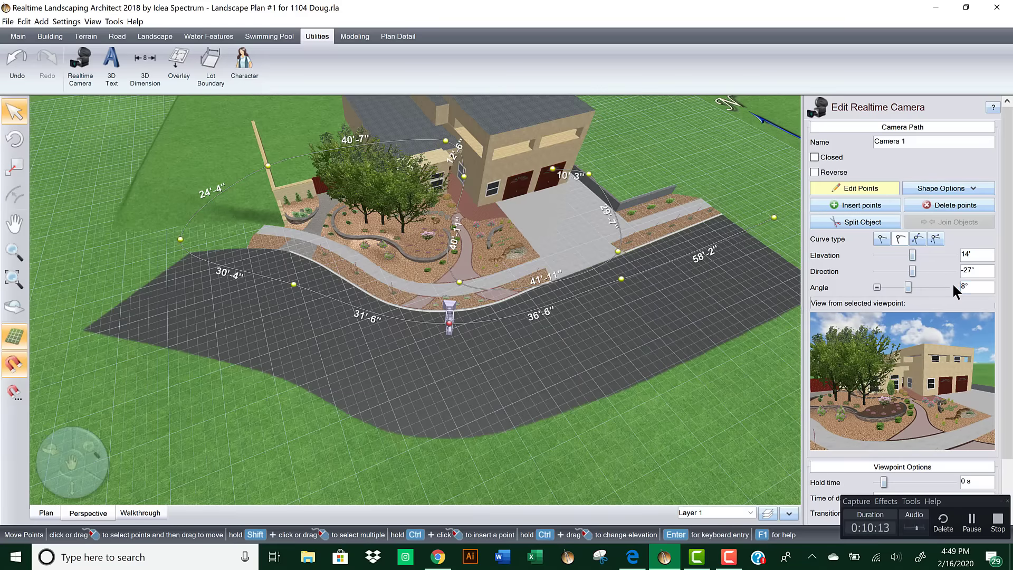
click(952, 287)
click(449, 324)
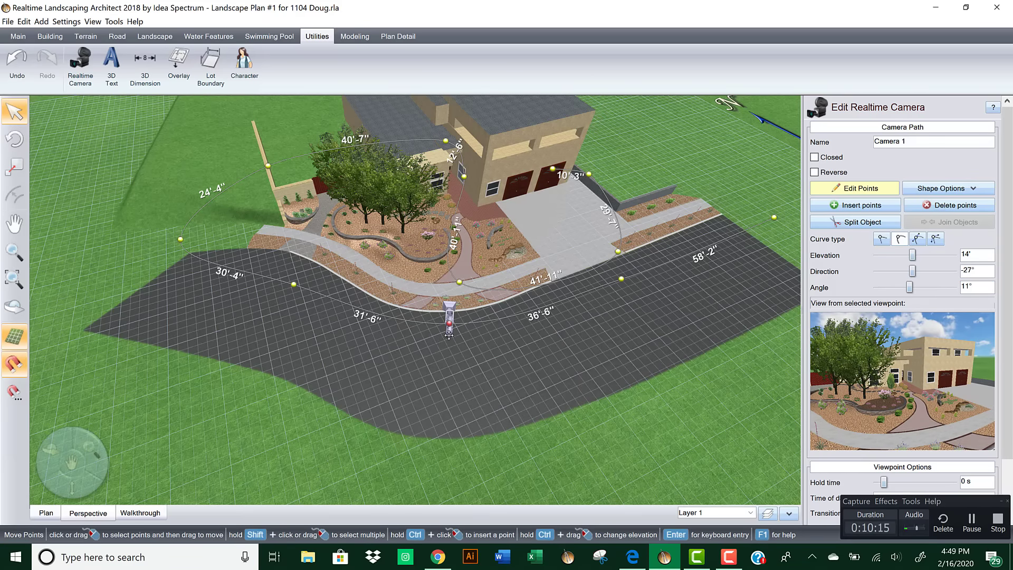
drag(449, 334, 447, 348)
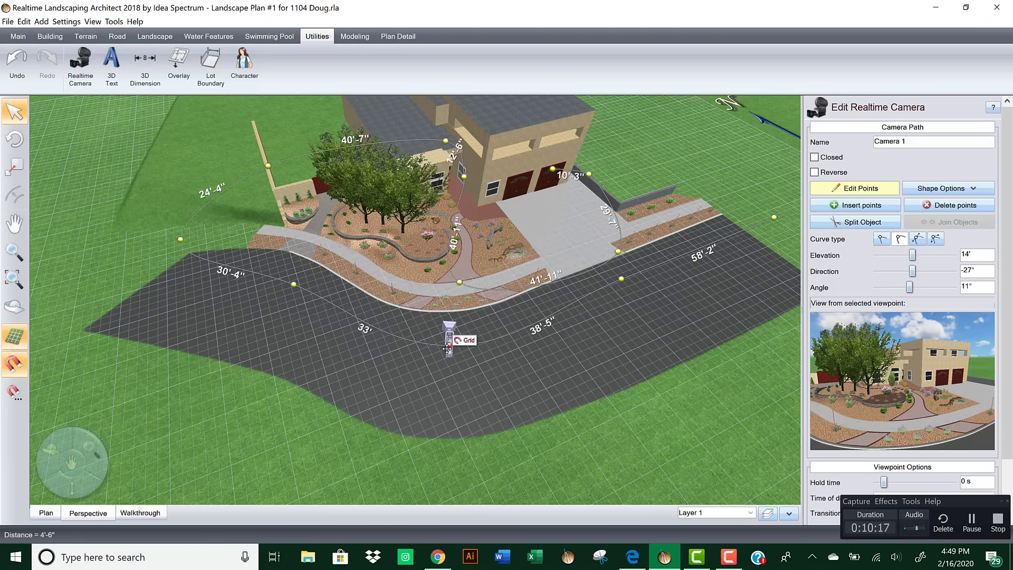
Step: Turn the street camera path point facing the tree bed more toward the yard and set its angle to 15°
right_drag(464, 350, 489, 304)
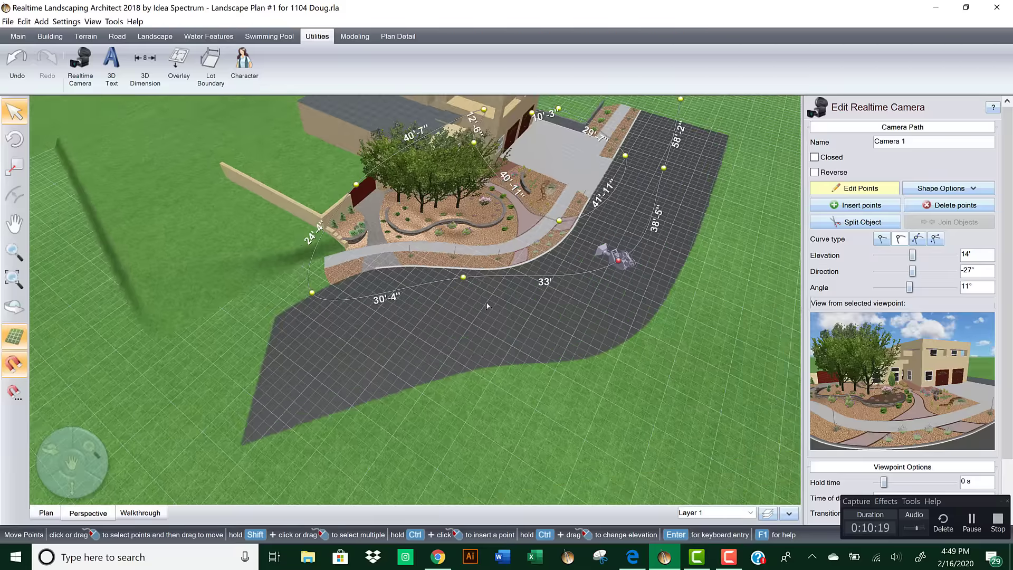
click(464, 278)
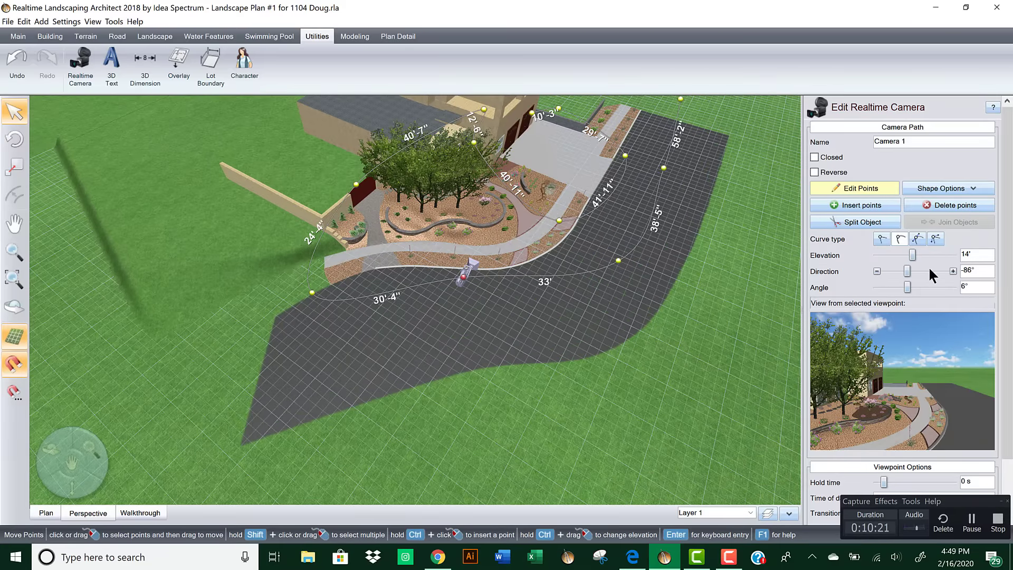
drag(952, 270, 953, 287)
Step: Move the street camera path point facing the tree bed farther from the curb and adjust its direction to about -71°
drag(464, 281, 462, 300)
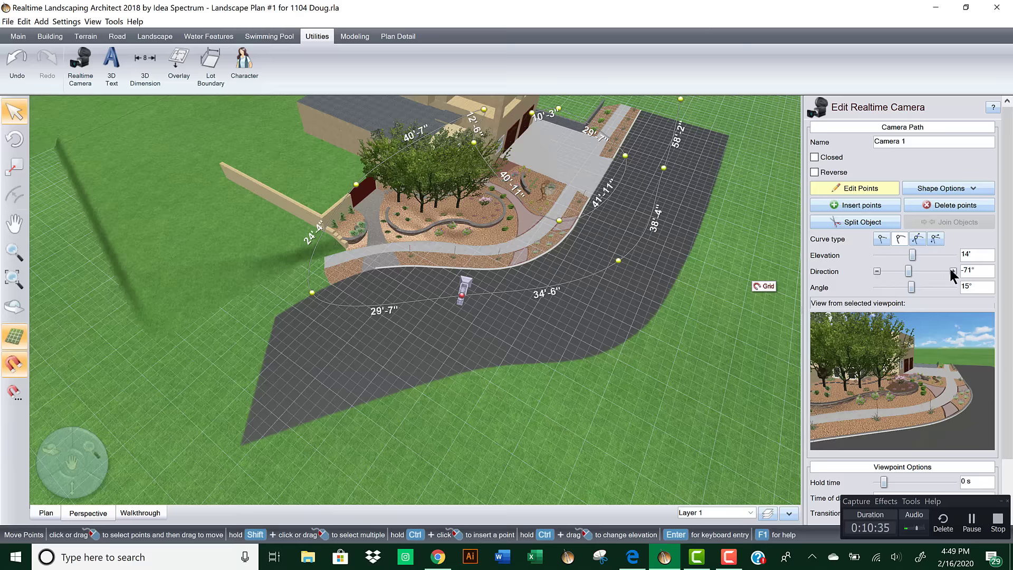
drag(953, 270, 953, 271)
Step: Turn the camera path point at the wall-side end of the street to a direction of -85°
click(311, 291)
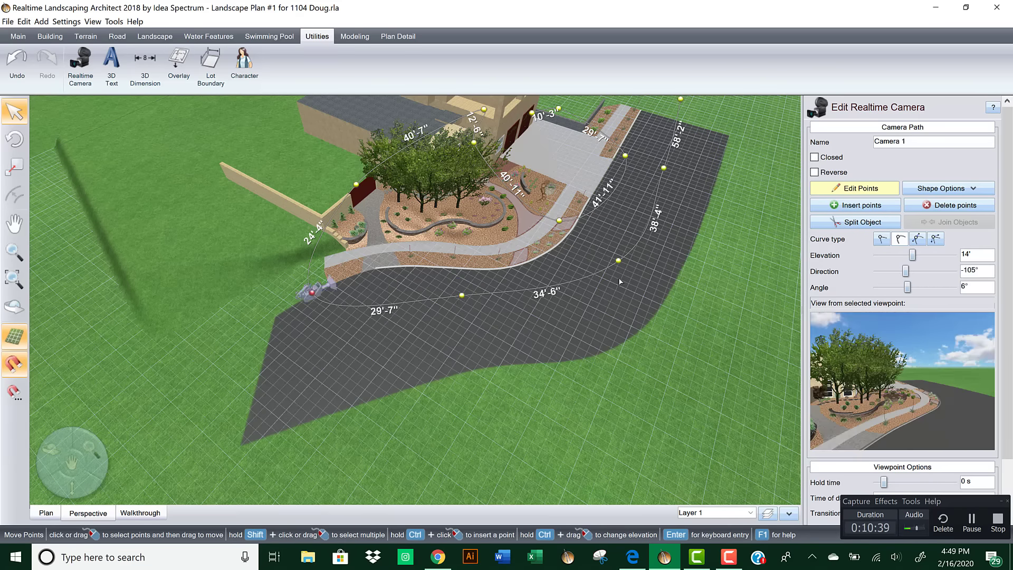
drag(905, 271, 908, 271)
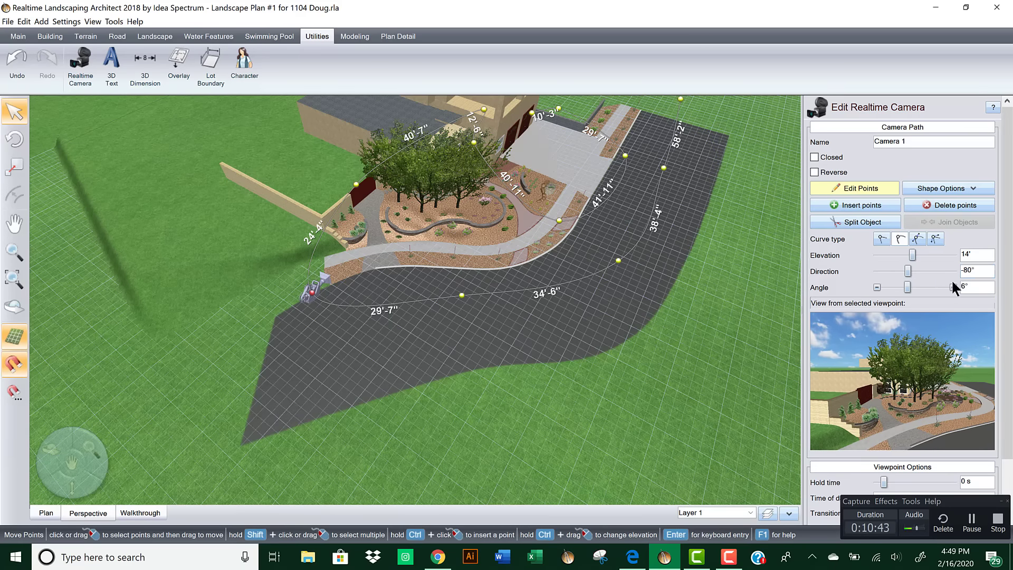
click(877, 271)
click(877, 271)
click(877, 271)
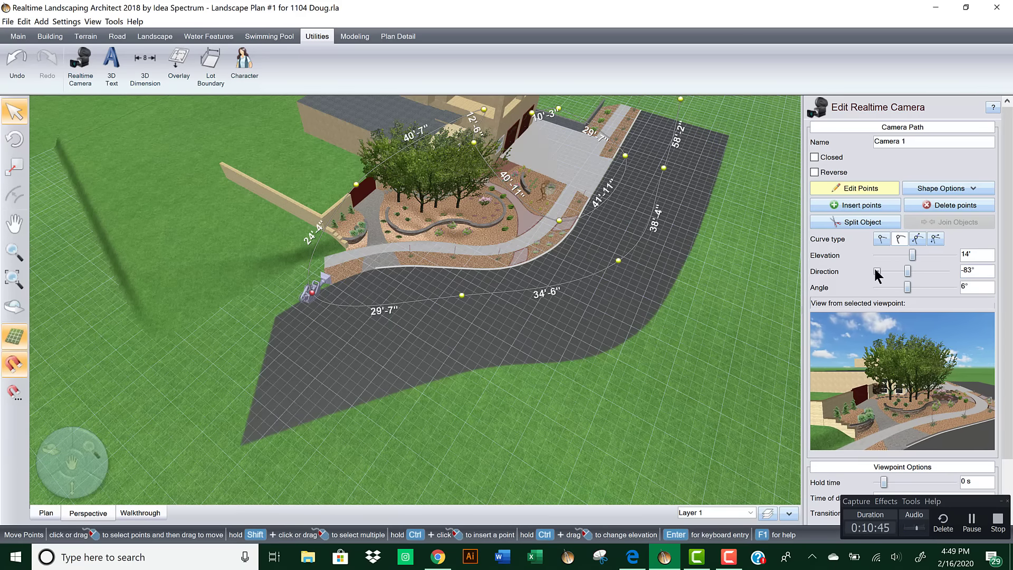
click(876, 272)
click(876, 271)
Step: Move the raised camera path point at the wall-side walkway about 6'-1" toward the wall, away from the trees
right_drag(541, 316, 427, 241)
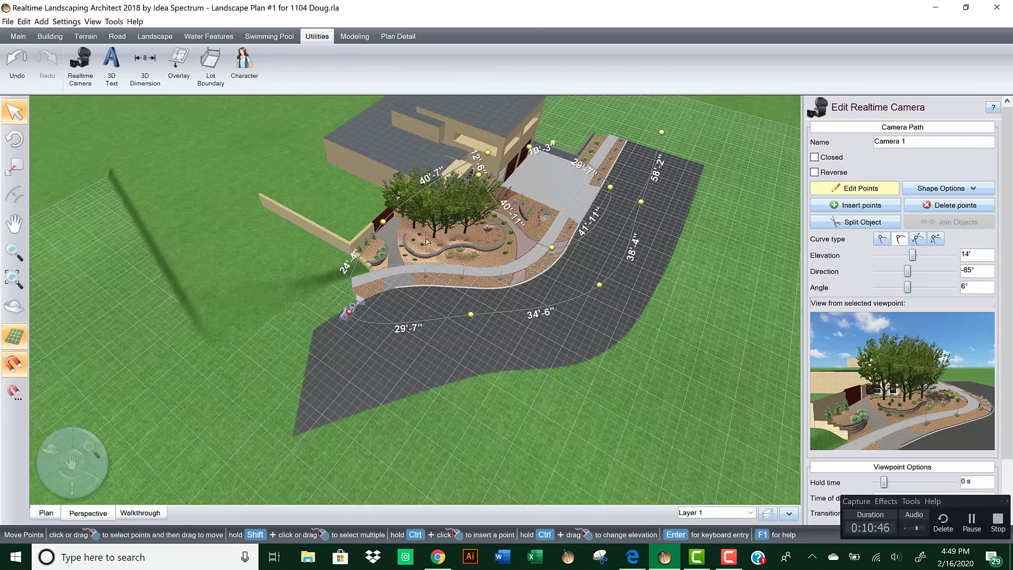
click(385, 222)
right_drag(646, 408, 455, 318)
middle_drag(495, 291, 593, 285)
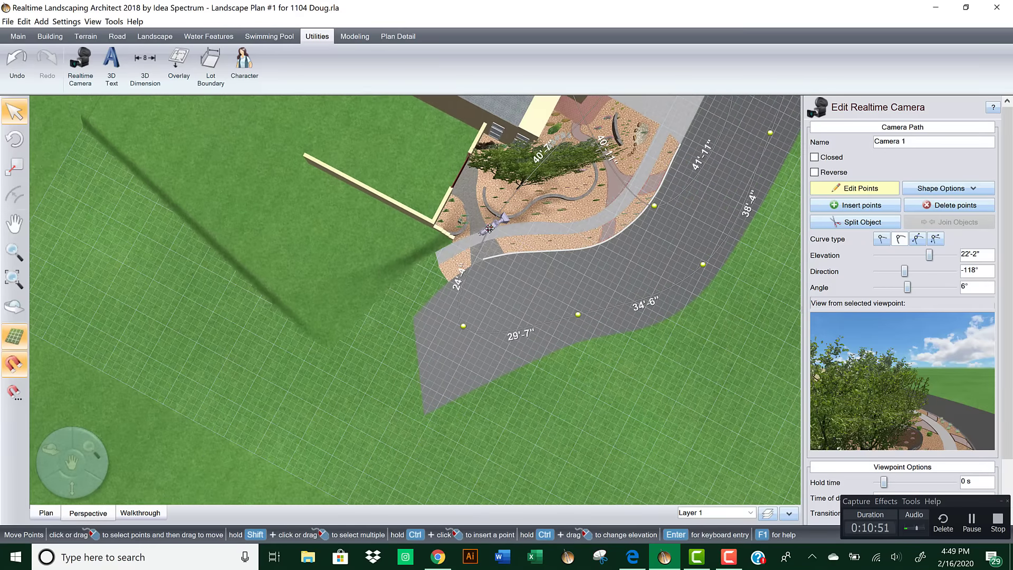
drag(489, 228, 463, 224)
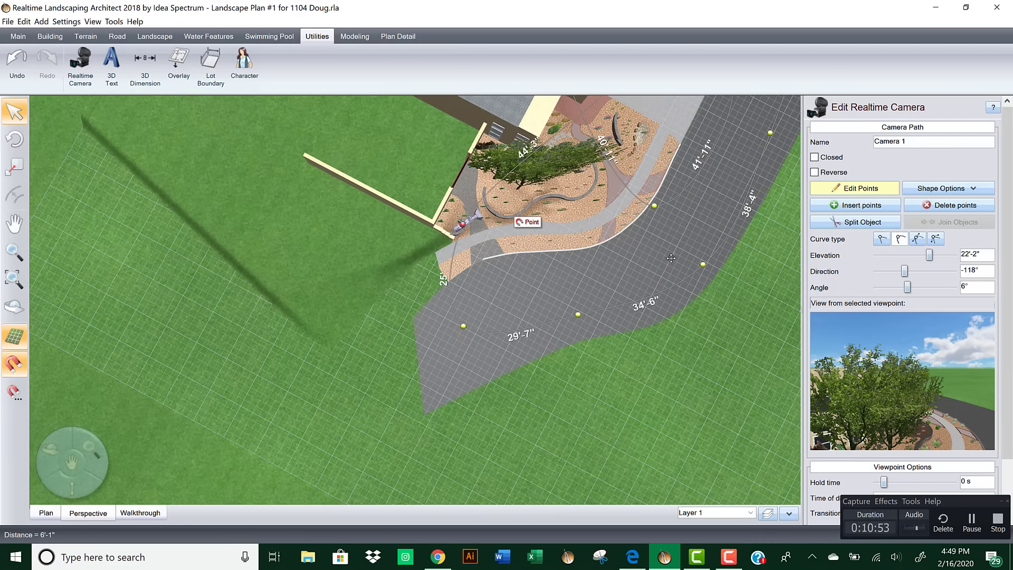
middle_drag(652, 256, 638, 220)
Step: Set the wall-side walkway camera path point's angle to 27° and its direction to -111°
right_drag(615, 227, 606, 186)
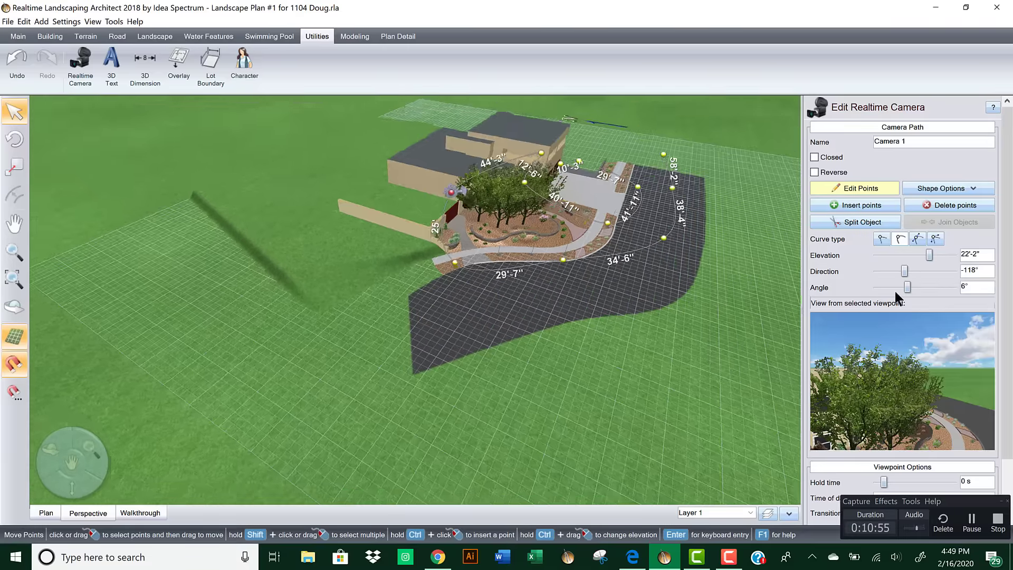
drag(907, 287, 918, 286)
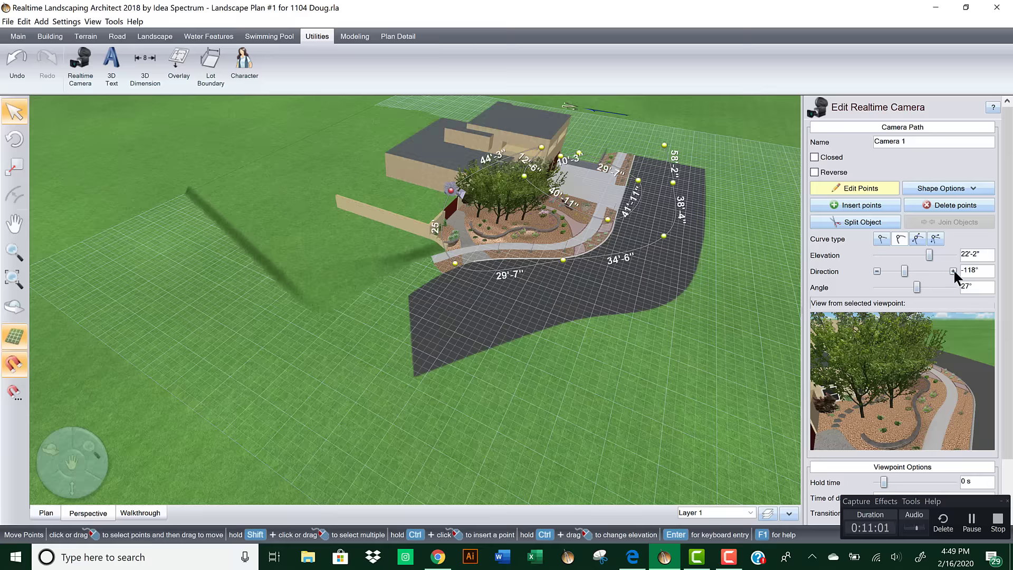
click(952, 271)
click(953, 271)
click(952, 271)
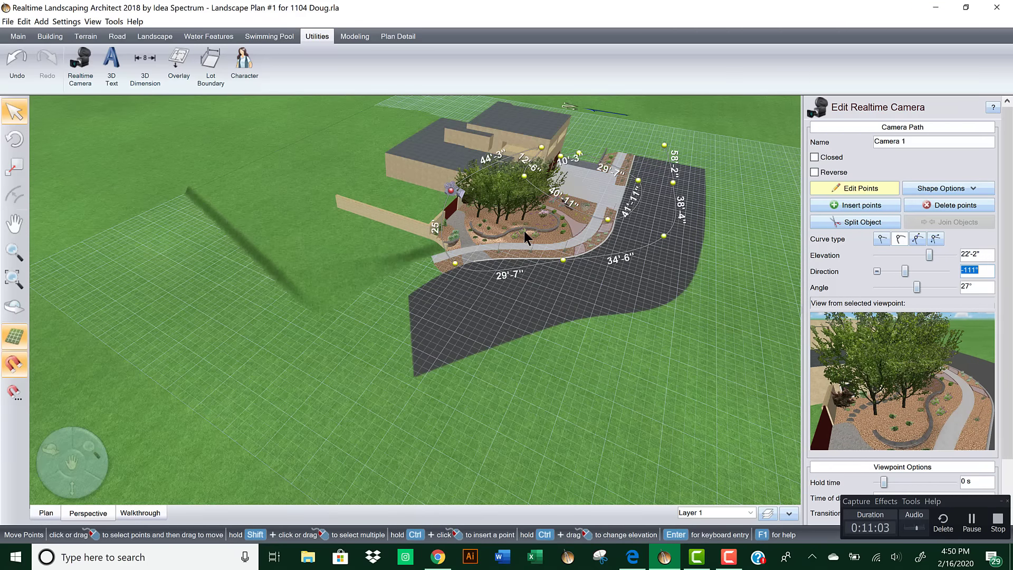
Step: Lower the wall-side walkway camera path point to an elevation of 11'-10" and set its direction to -99° and its angle to 22°
drag(449, 191, 452, 197)
drag(930, 255, 905, 270)
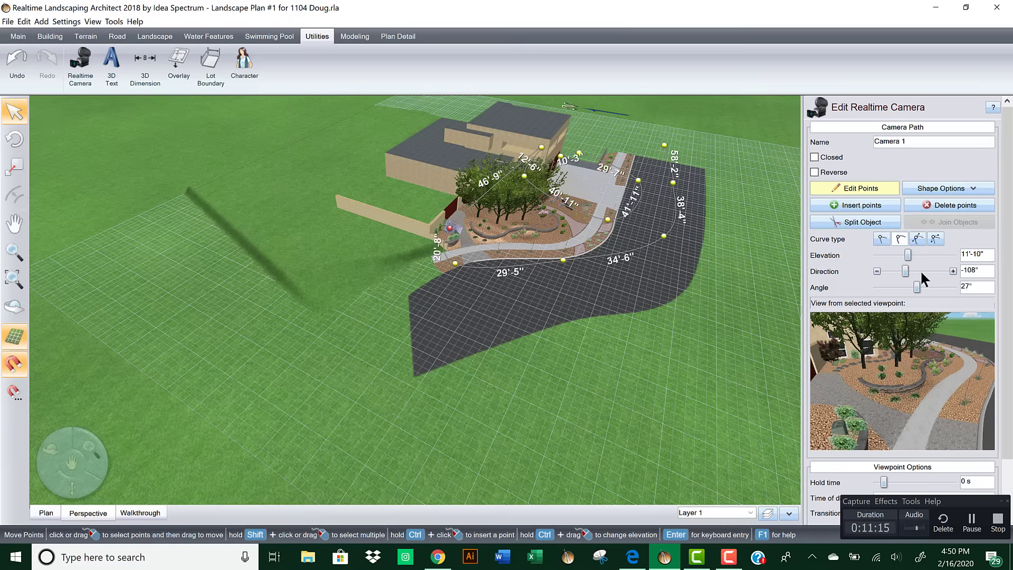
click(953, 270)
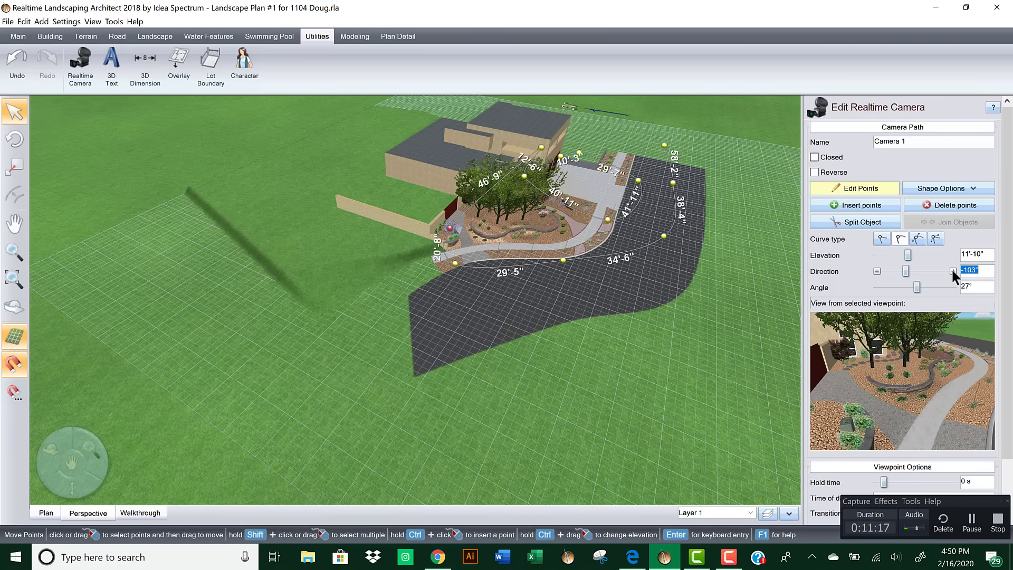
click(952, 271)
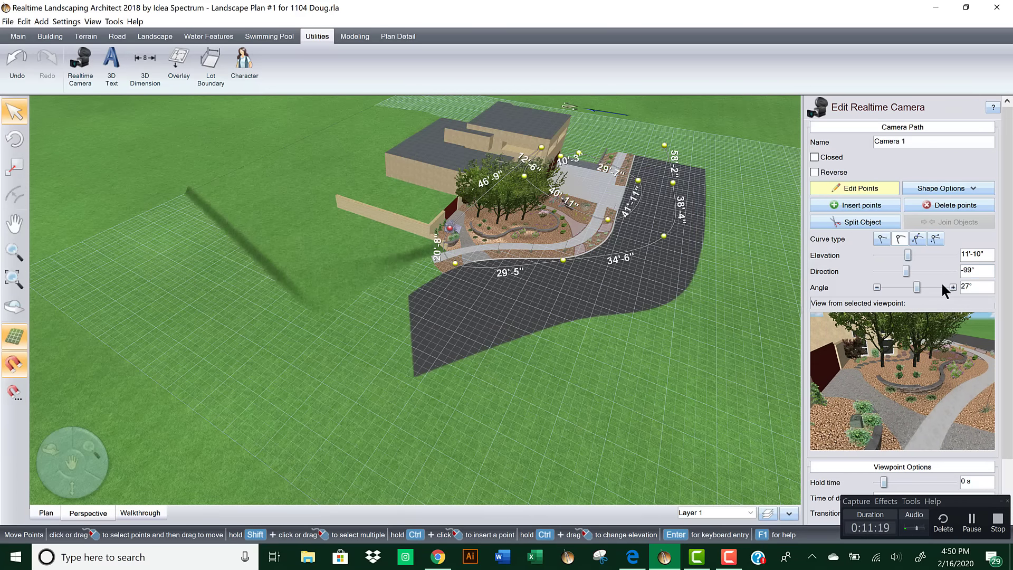
click(877, 288)
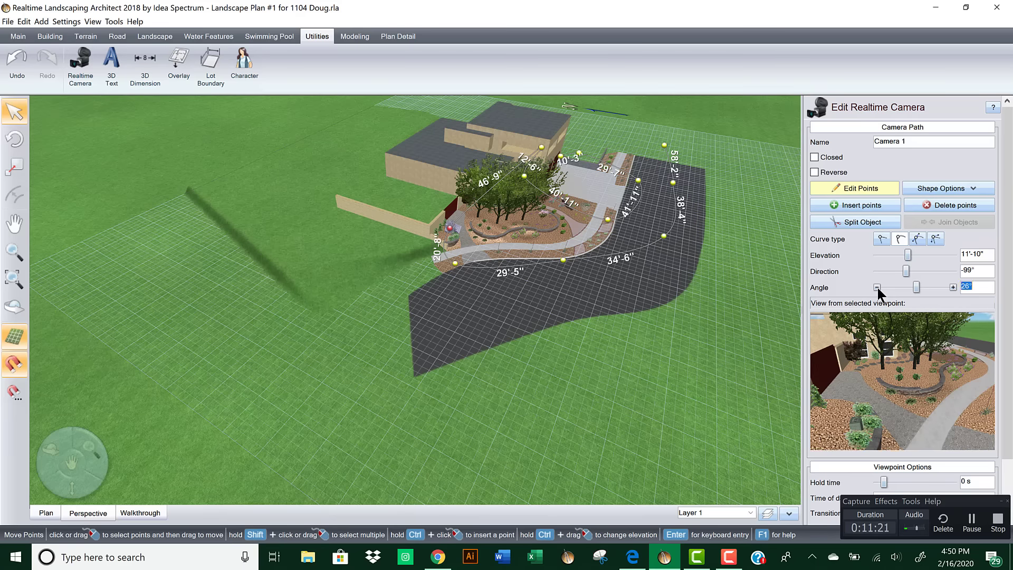
click(877, 287)
click(876, 287)
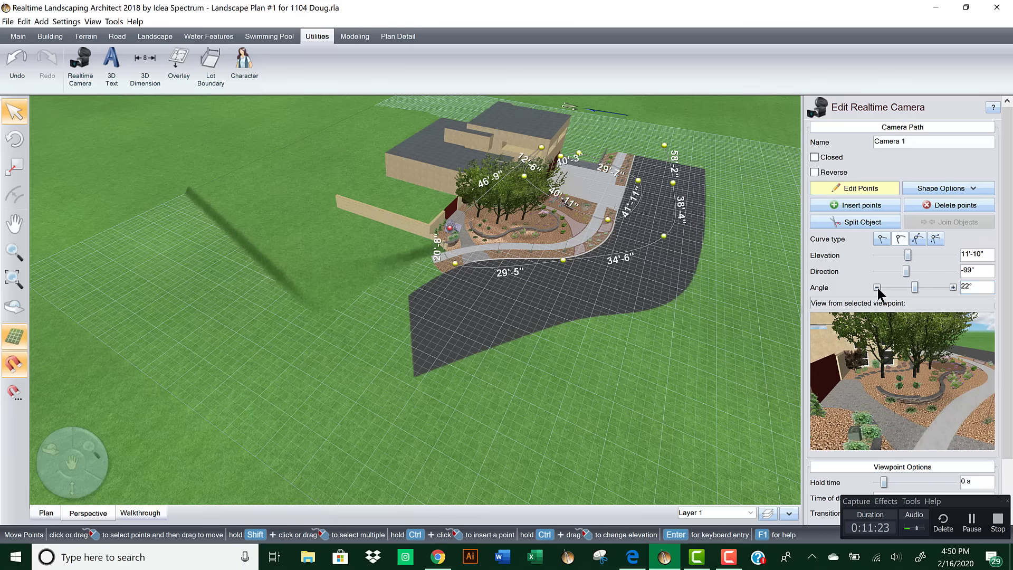
Step: Tilt the raised camera path point above the front entry downward to an angle of 89°
mouse_move(600, 227)
middle_down()
mouse_move(556, 233)
mouse_move(498, 278)
middle_up()
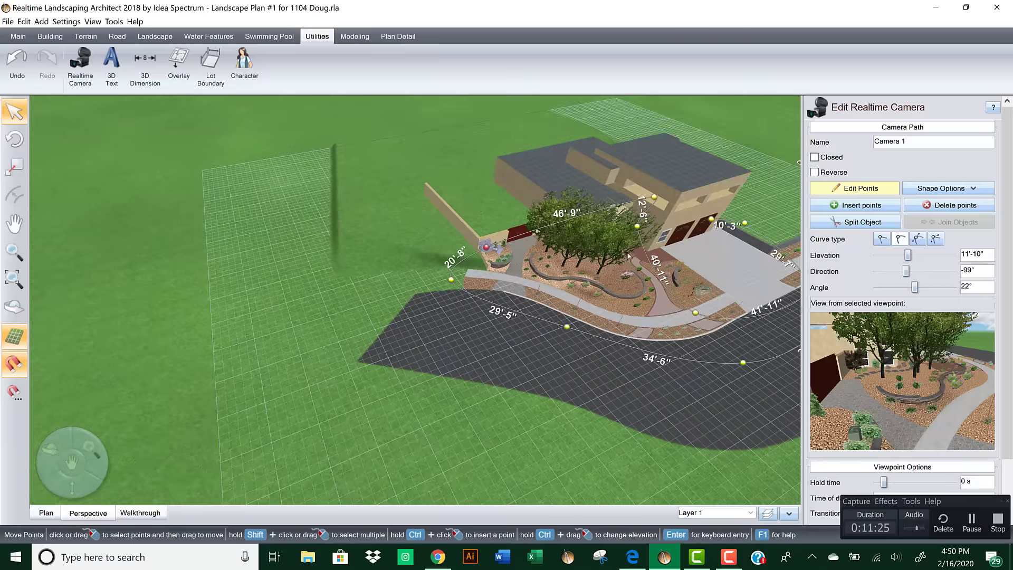
middle_drag(628, 254, 494, 297)
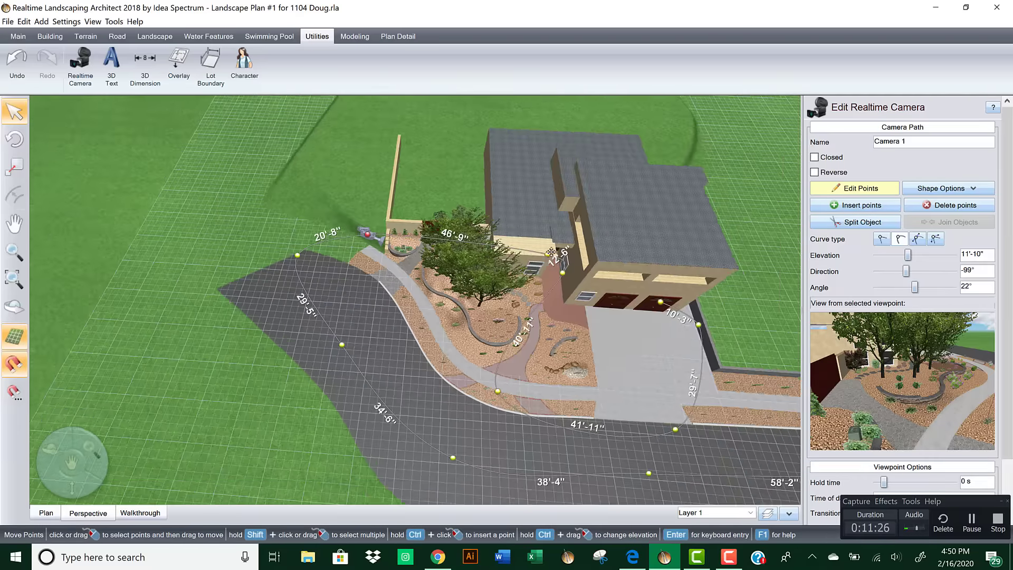
click(548, 255)
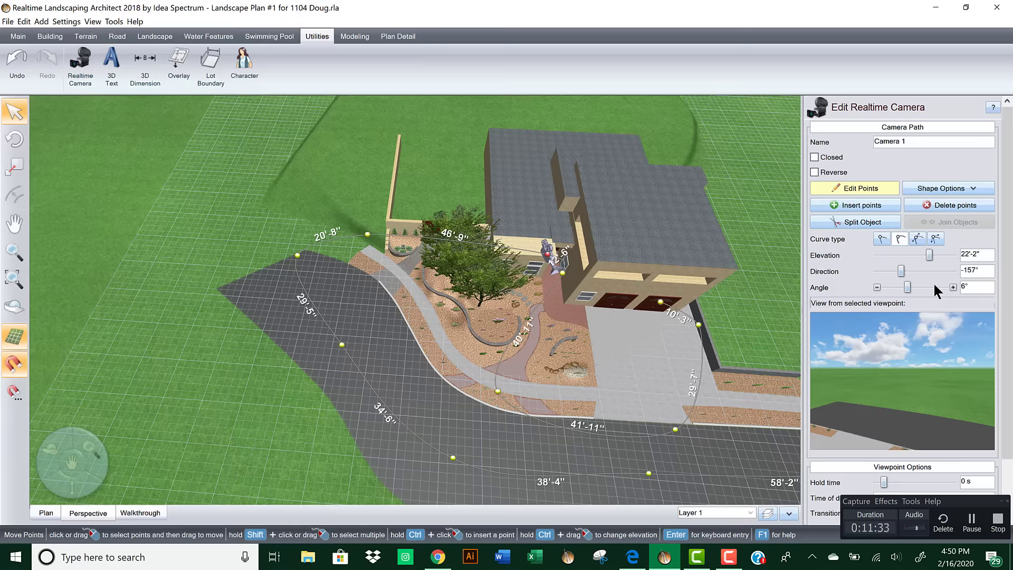
drag(907, 287, 945, 286)
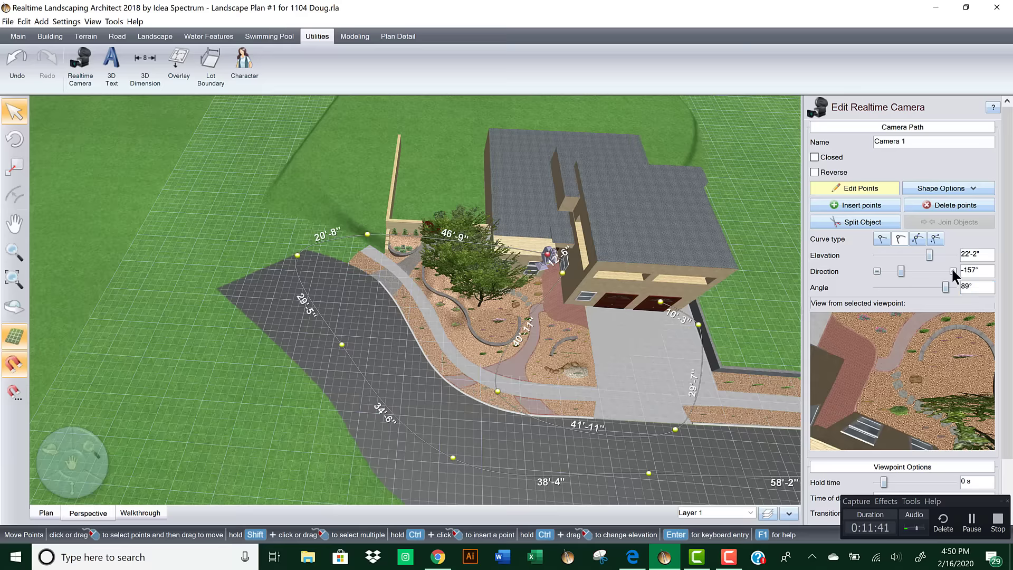
click(953, 271)
click(952, 271)
click(953, 271)
click(953, 271)
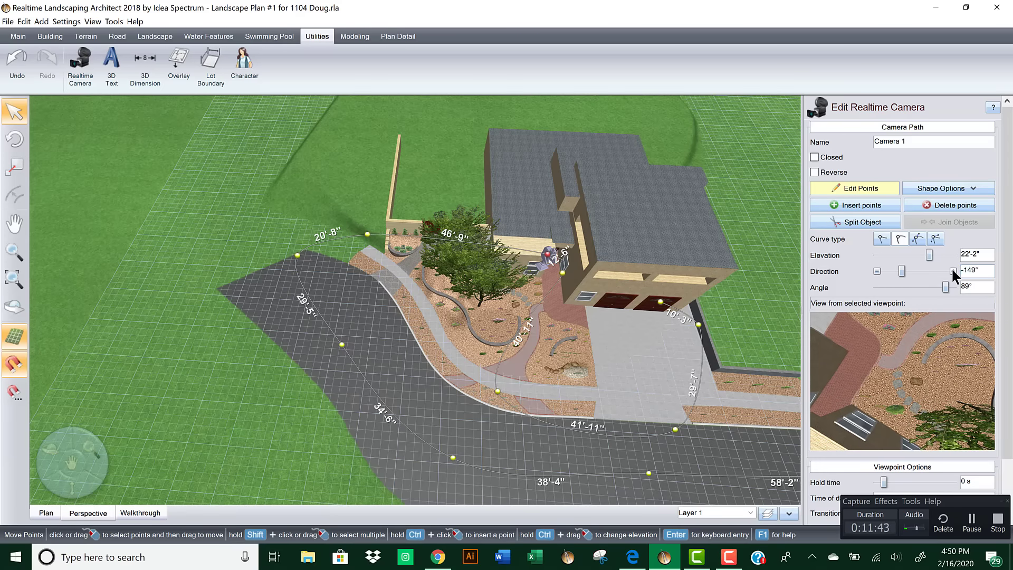
click(953, 271)
click(876, 271)
click(877, 271)
click(877, 271)
click(876, 271)
click(877, 271)
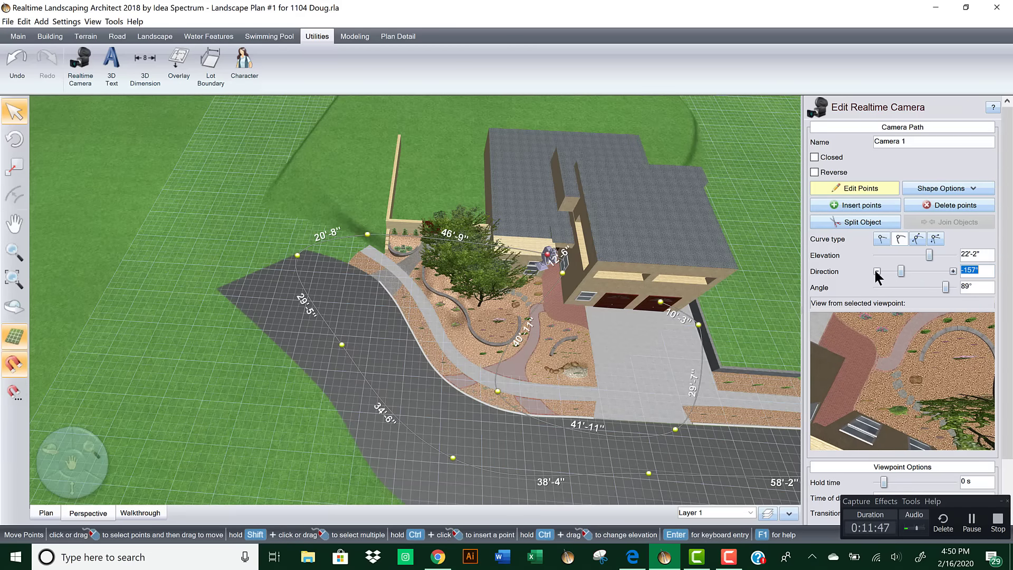
Step: Turn the raised camera path point above the front entry to a direction of -180° and raise its elevation to 30'
click(877, 272)
click(877, 271)
click(876, 272)
click(877, 271)
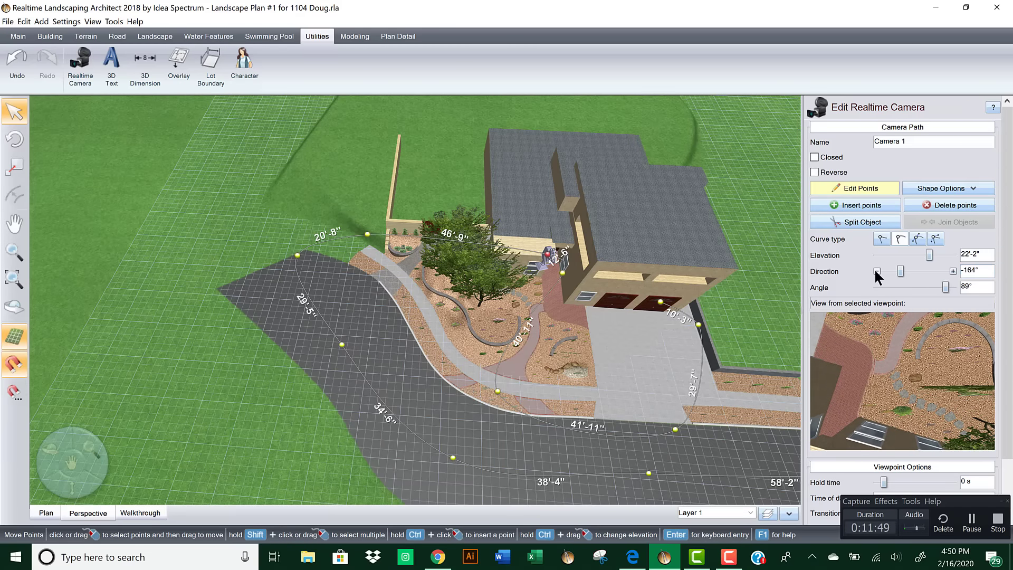
click(876, 271)
click(876, 271)
click(876, 272)
click(876, 271)
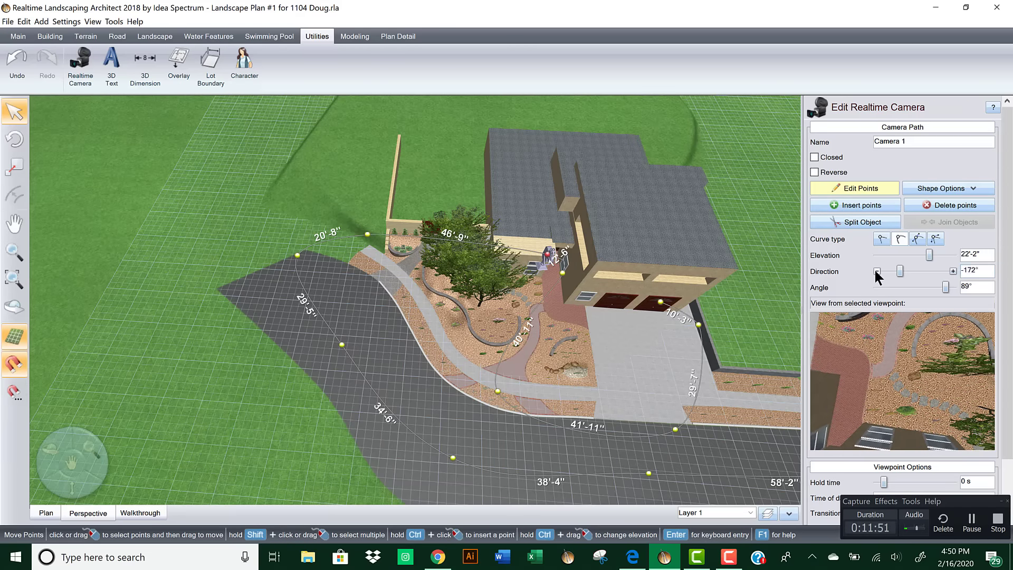
click(877, 271)
click(877, 271)
click(877, 271)
click(876, 271)
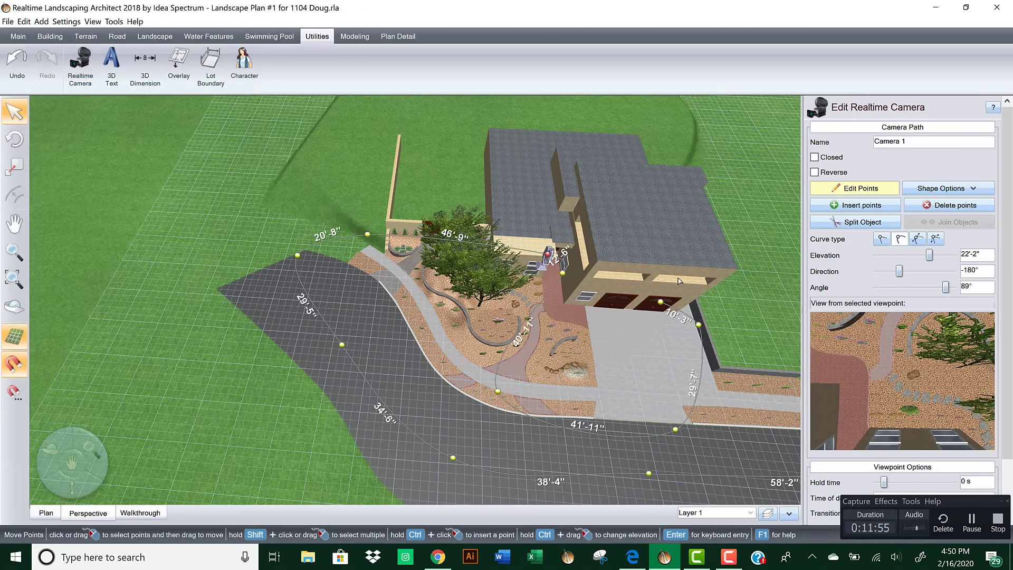
drag(929, 255, 953, 255)
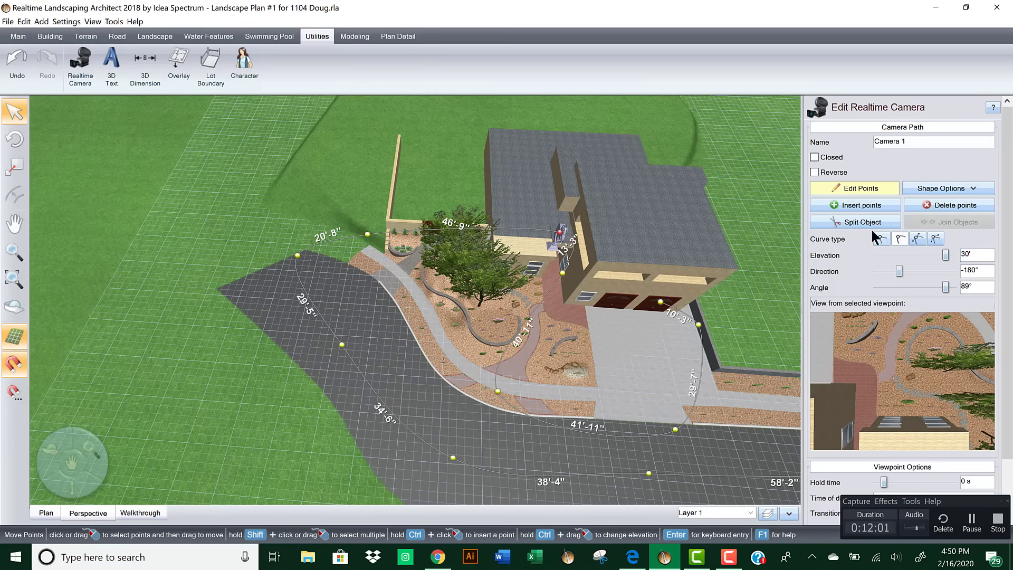
Step: Insert a camera path point between the raised entry point and the wall-side walkway point, and set its elevation to 29'-6"
click(490, 229)
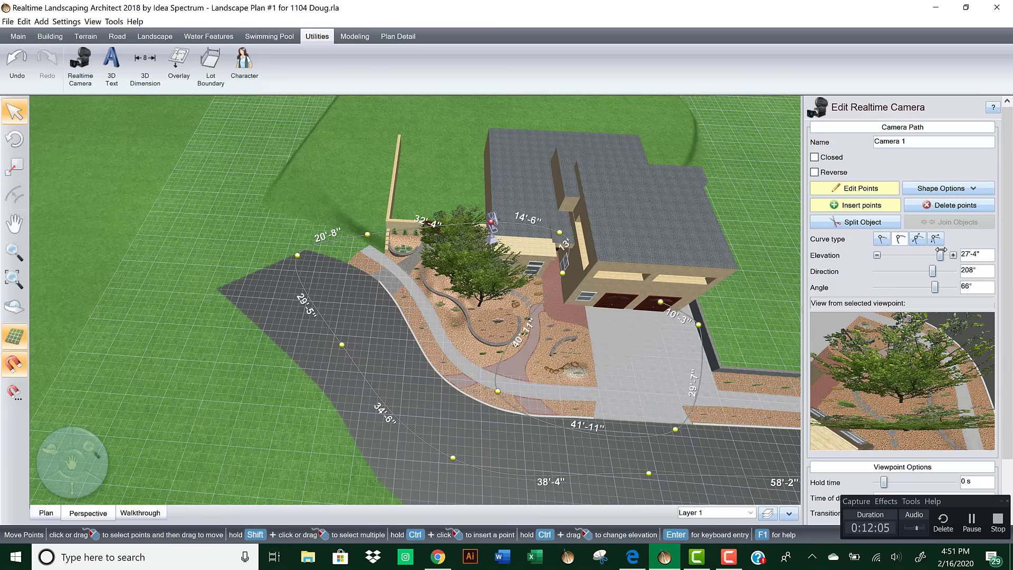
drag(941, 256, 944, 255)
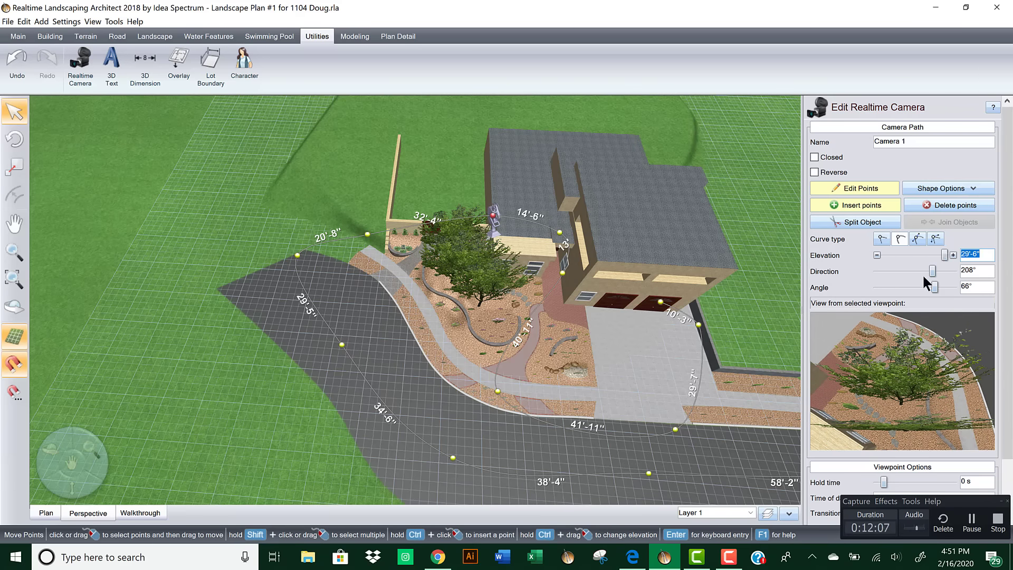
Step: Set the lower front-entry camera path point's direction to -199° and its angle to 14°
scroll(585, 292, up, 3)
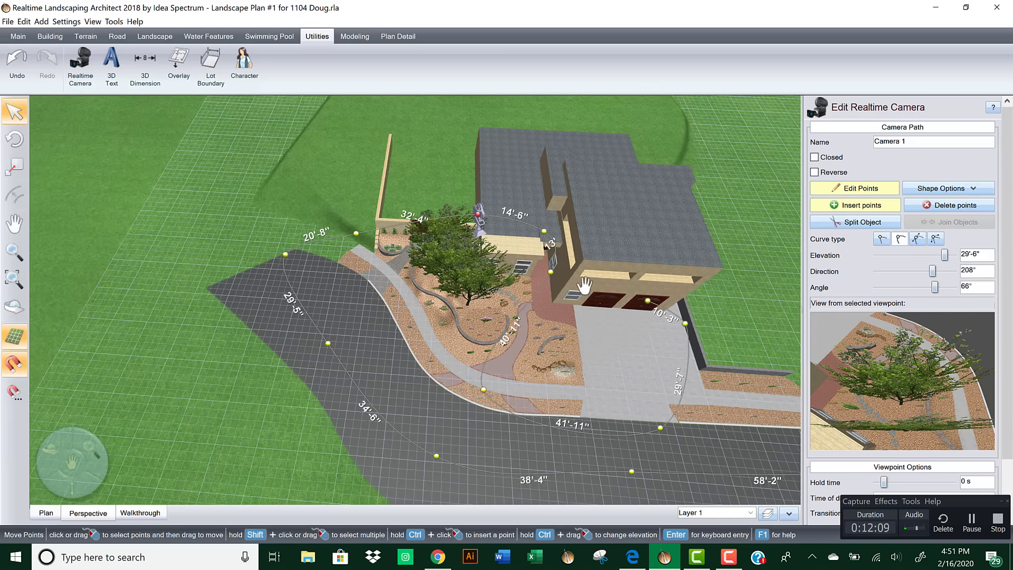
click(554, 263)
middle_drag(572, 265, 575, 264)
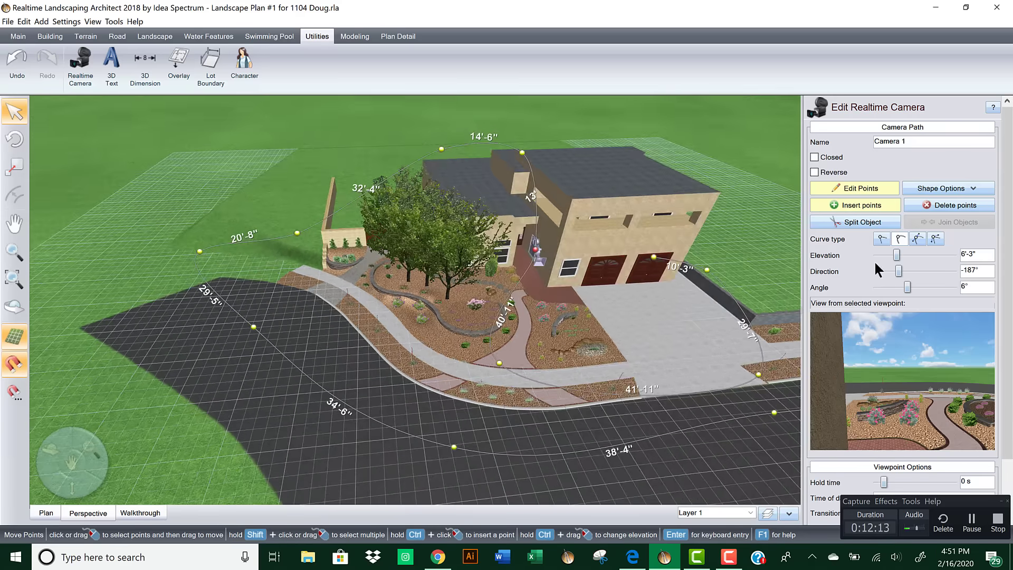
drag(877, 271, 878, 271)
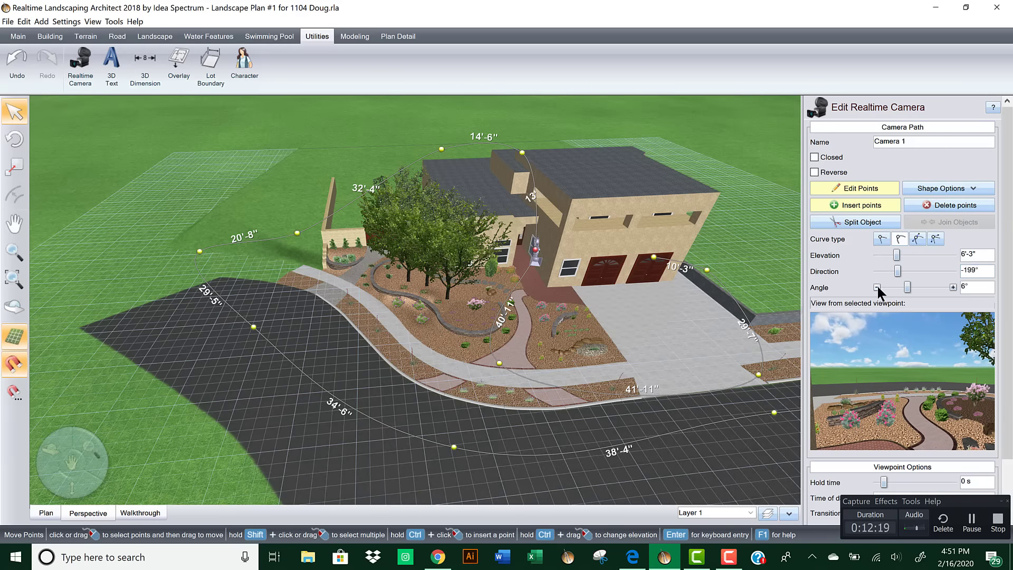
click(876, 287)
click(953, 287)
click(953, 287)
click(953, 287)
click(953, 287)
click(953, 287)
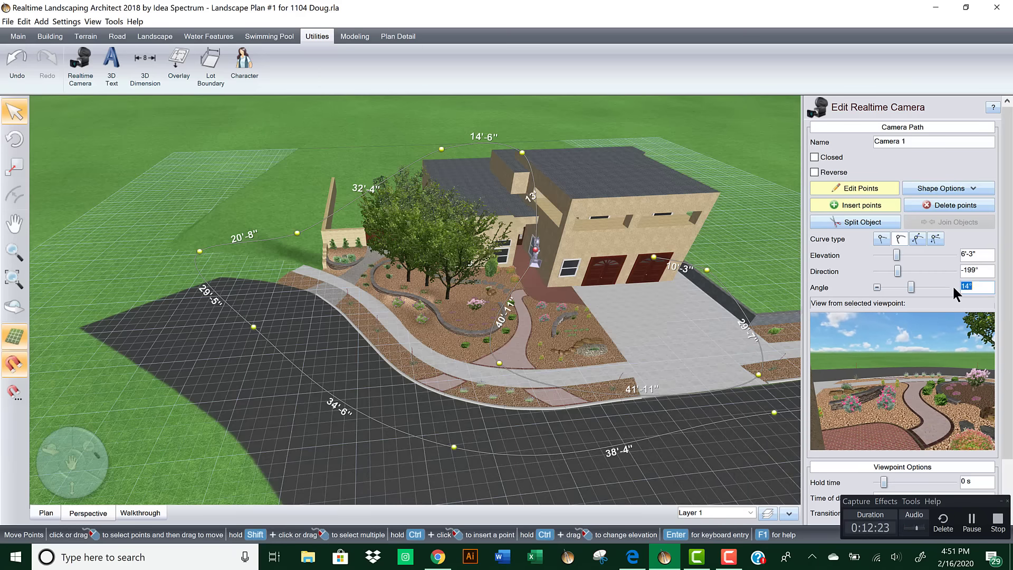
Step: Move the lower front-entry camera path point about 3'-6" back toward the entry door and turn its direction to -205°
scroll(543, 271, up, 3)
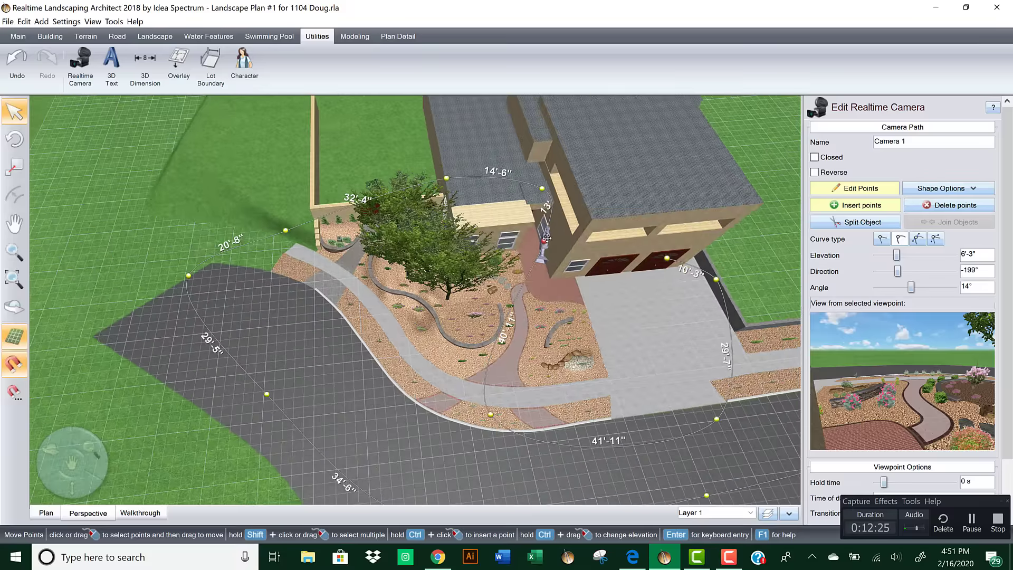
drag(541, 236, 539, 228)
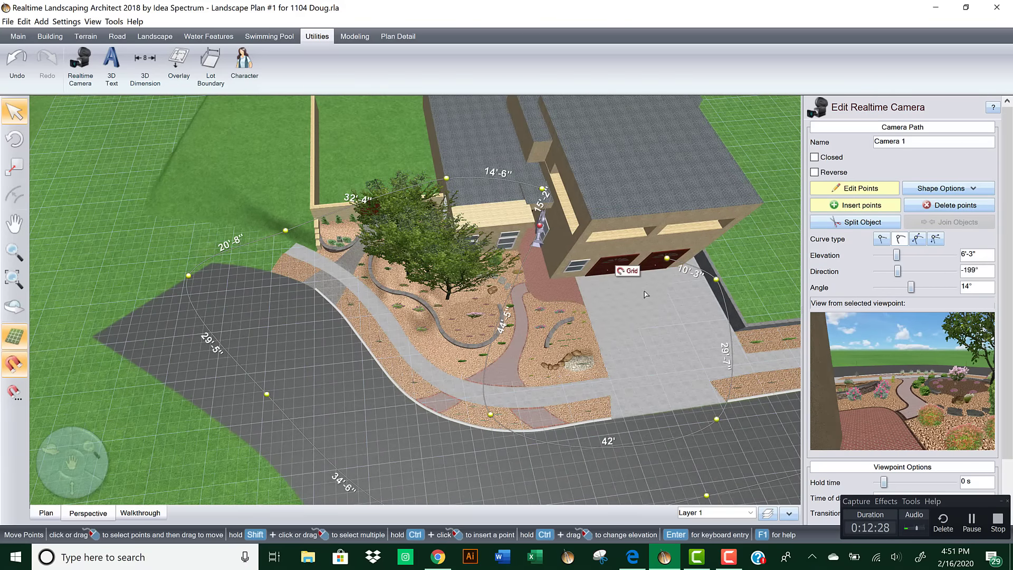
click(877, 272)
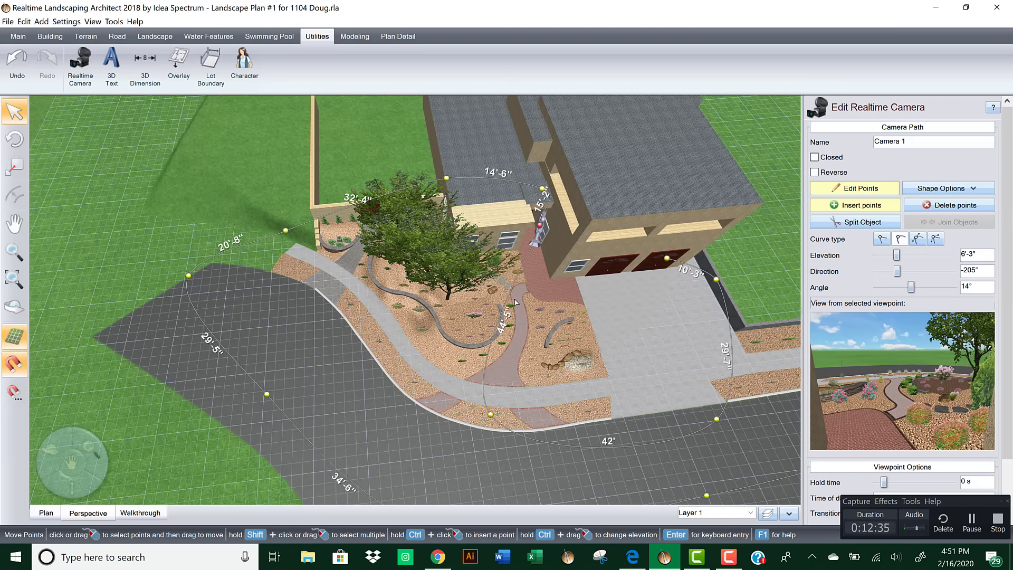
Step: Insert a camera path point beside the end of the curved garden wall by the front walkway and set its angle to 14°
scroll(529, 303, up, 2)
middle_drag(563, 297, 556, 375)
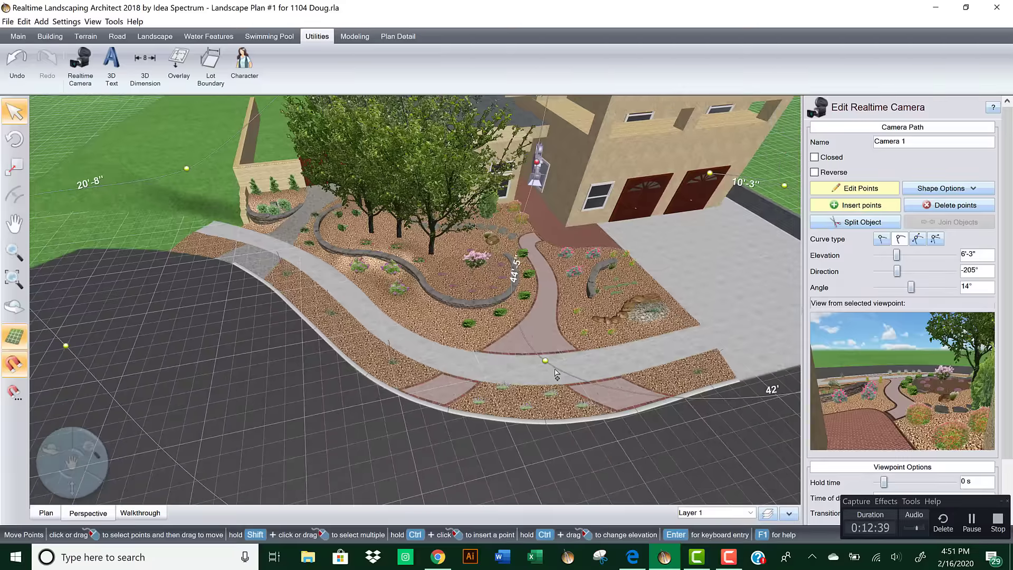
click(545, 360)
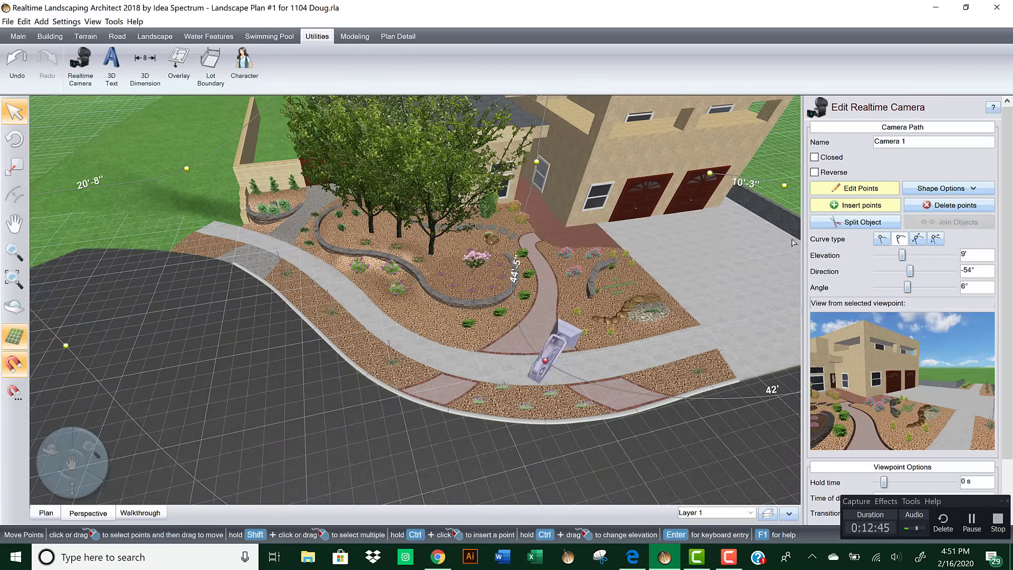
click(512, 274)
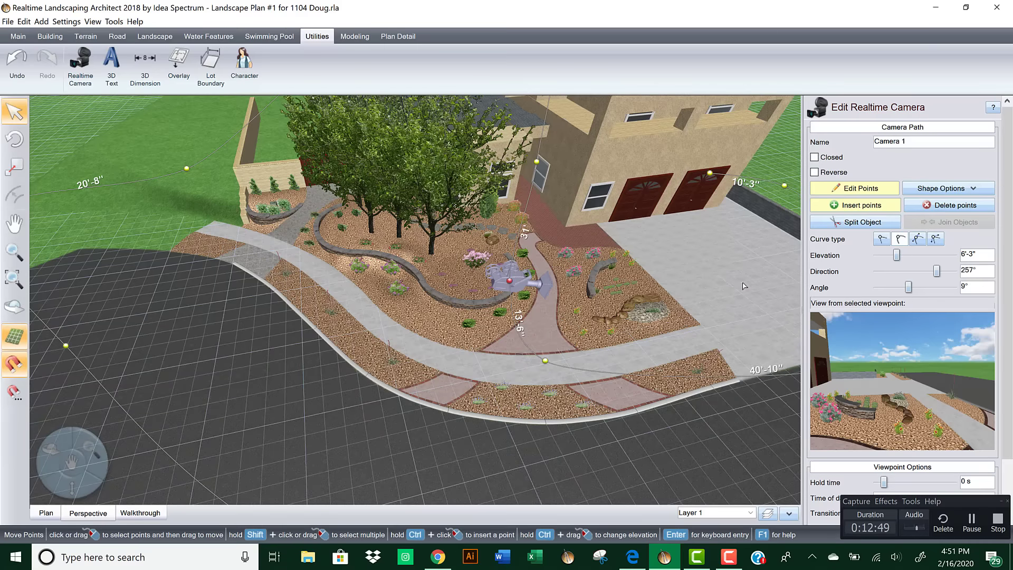
click(877, 287)
click(876, 287)
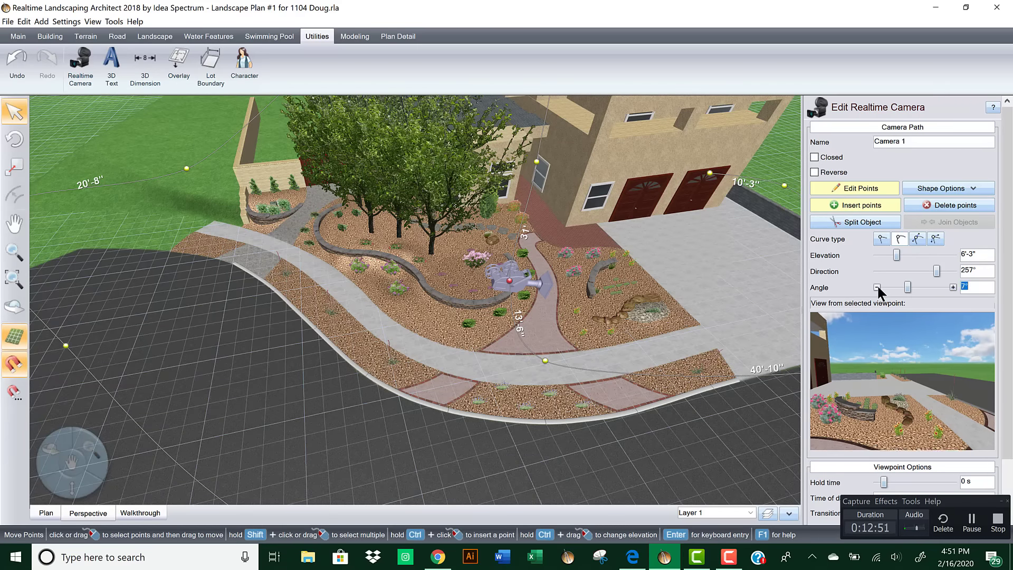
click(953, 287)
click(952, 287)
click(953, 287)
click(952, 287)
click(953, 287)
click(953, 287)
click(952, 287)
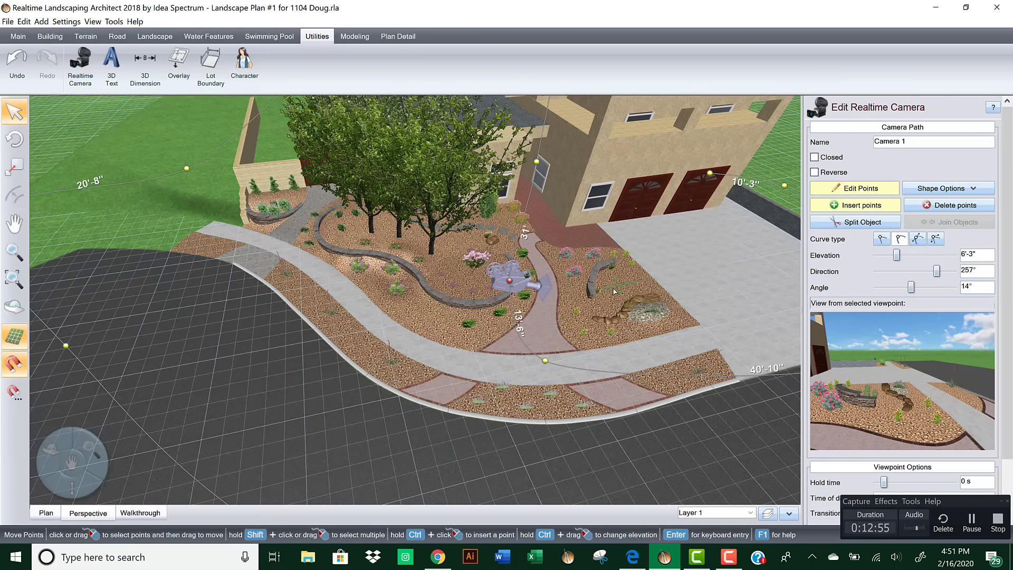
Step: Set the direction of the sidewalk camera path point at the front walkway to -50° and increase its downward angle
click(545, 362)
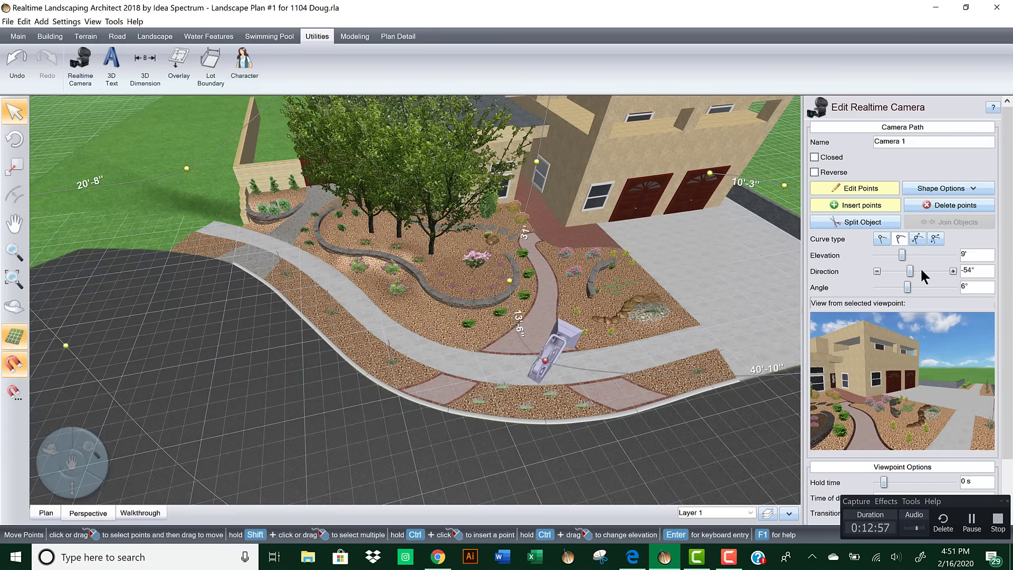
click(952, 271)
click(953, 272)
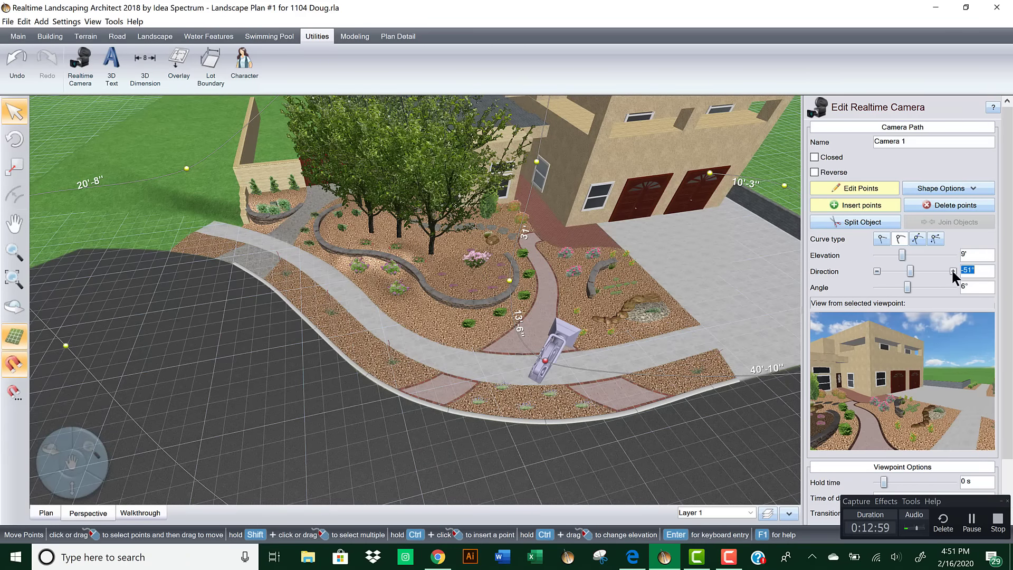
click(953, 271)
click(952, 287)
click(952, 287)
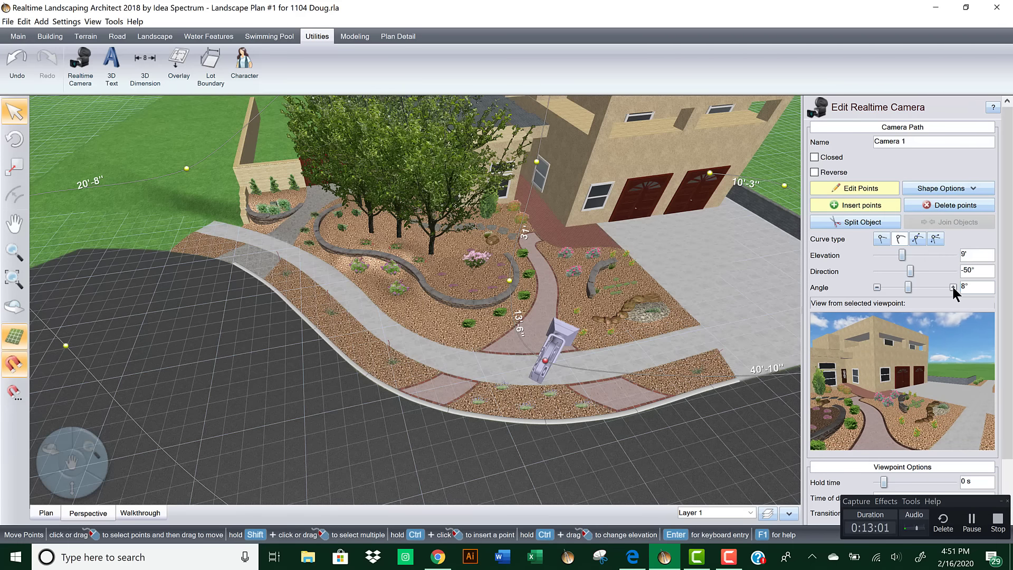
click(953, 287)
click(953, 287)
click(953, 287)
click(953, 287)
Step: Turn the camera path point at the street end of the driveway to a direction of 48°
right_drag(700, 319, 486, 300)
click(590, 302)
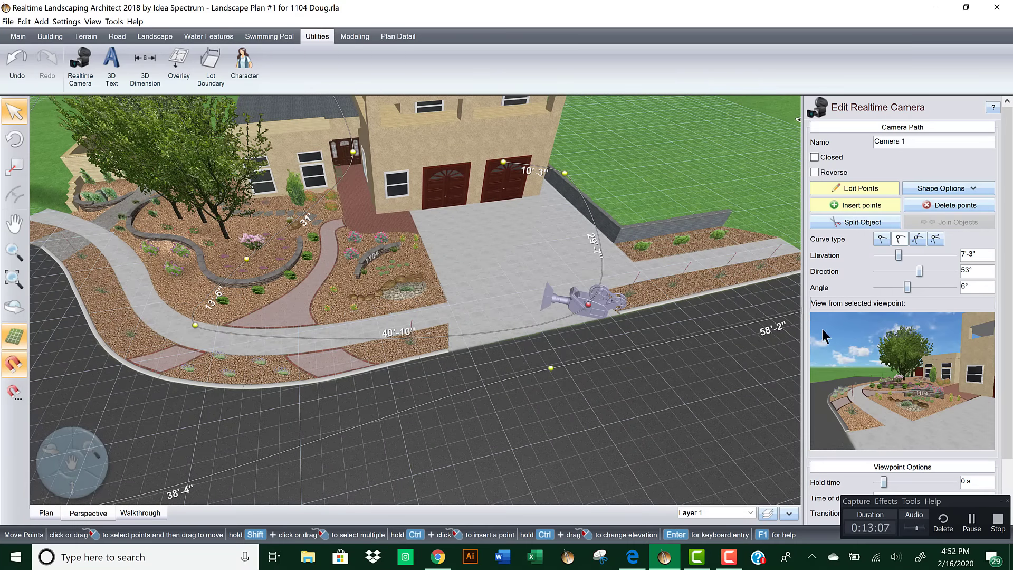
click(876, 271)
click(876, 271)
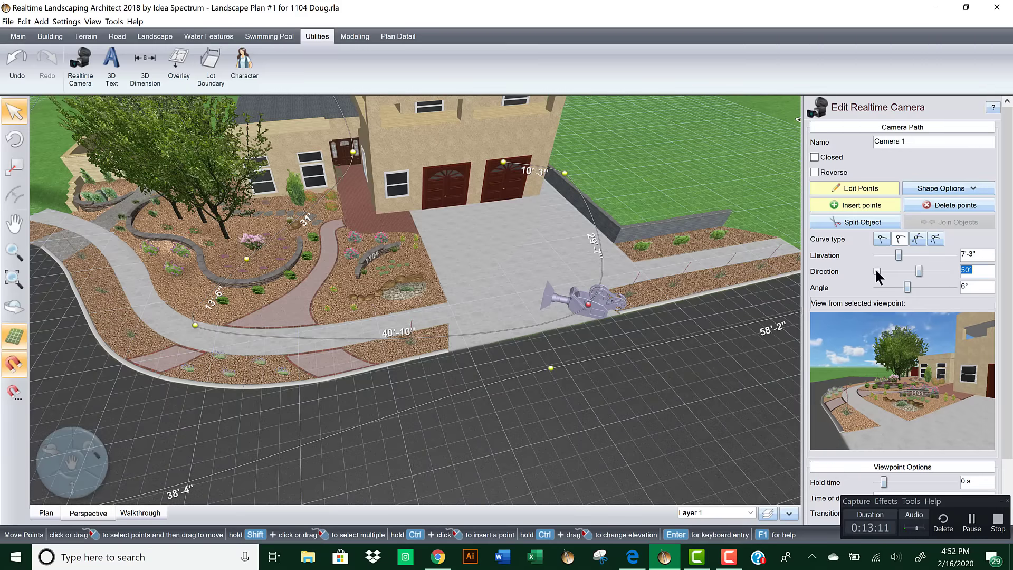
click(876, 271)
click(877, 272)
click(877, 271)
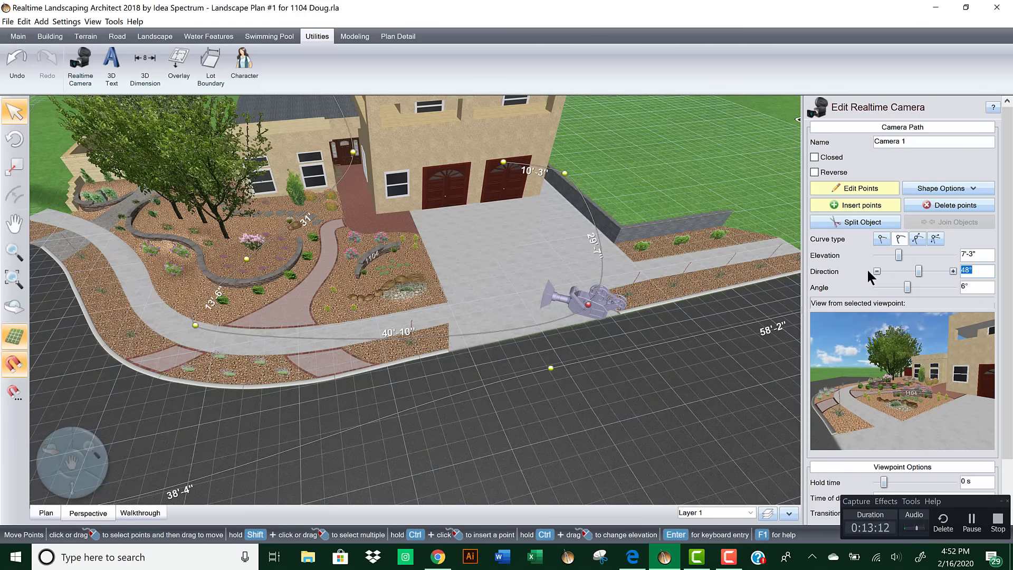
Step: Move the camera path point at the side wall's garage end in front of the garage door farther from the entry, 6' from the path's end
click(563, 174)
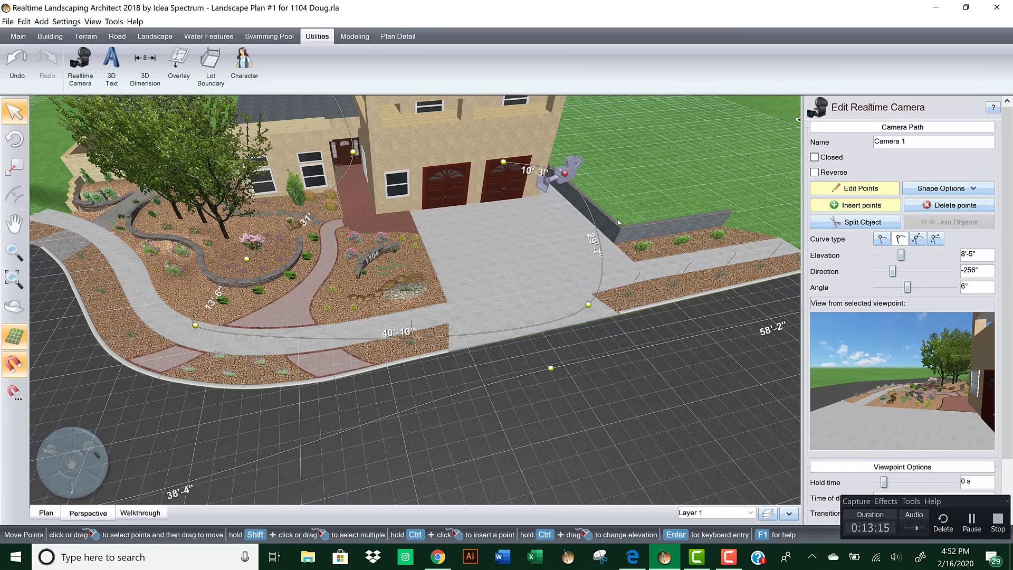
middle_drag(618, 241, 620, 301)
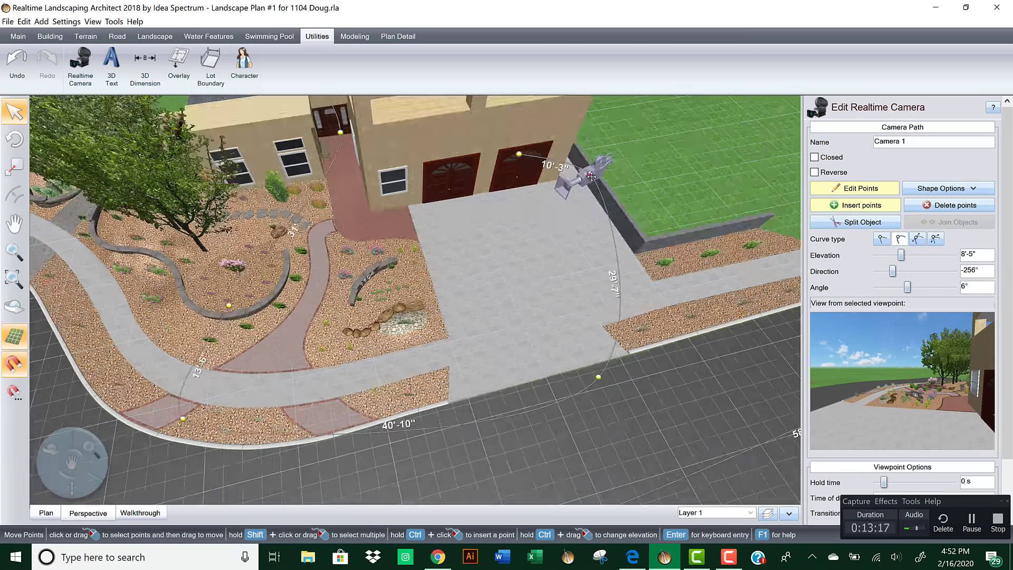
drag(576, 183, 534, 189)
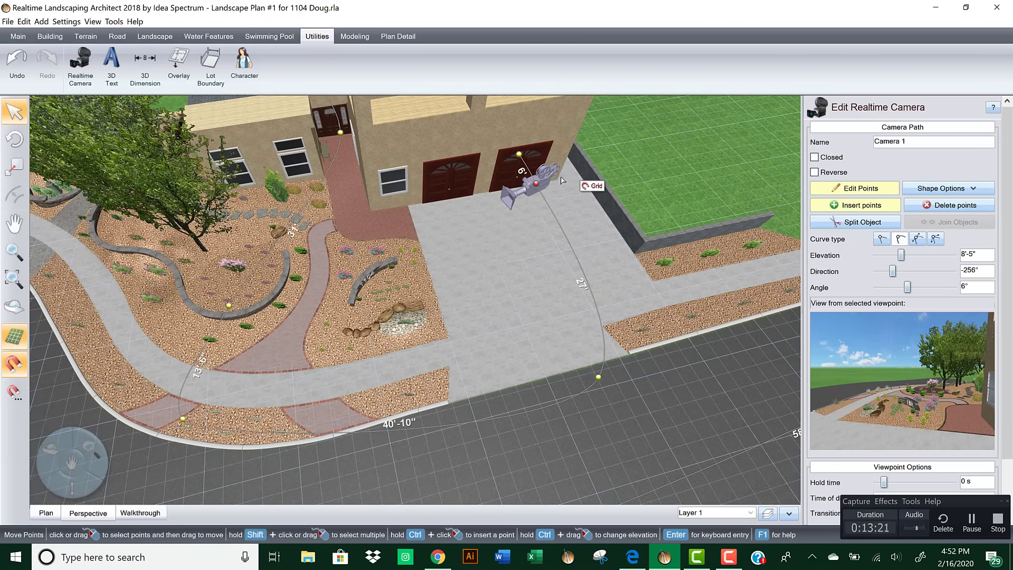
Step: Move the path's end point from the garage door to the middle of the driveway; set elevation 11'-4", direction -307° and angle 16°
drag(519, 156, 479, 295)
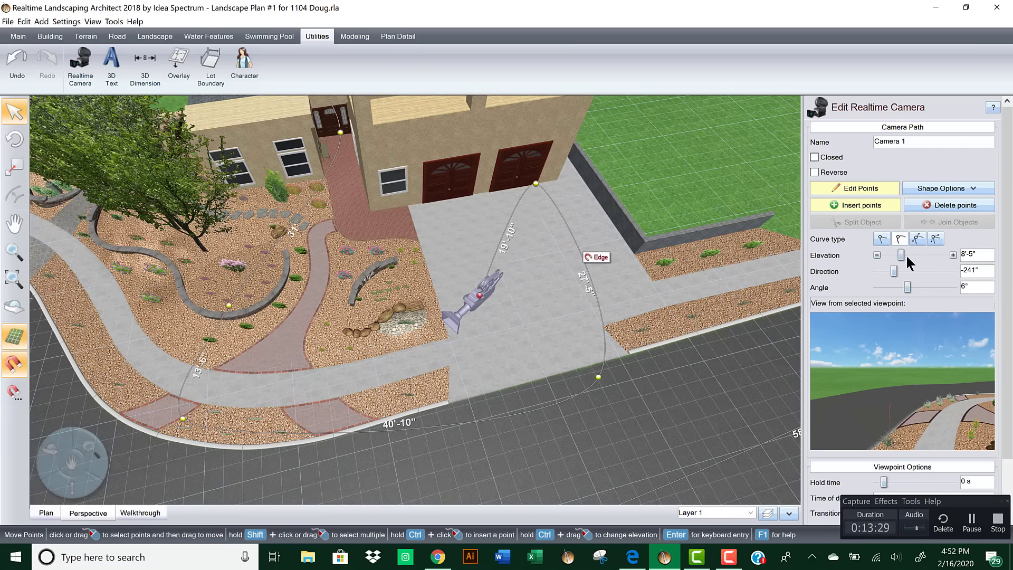
drag(904, 255, 889, 273)
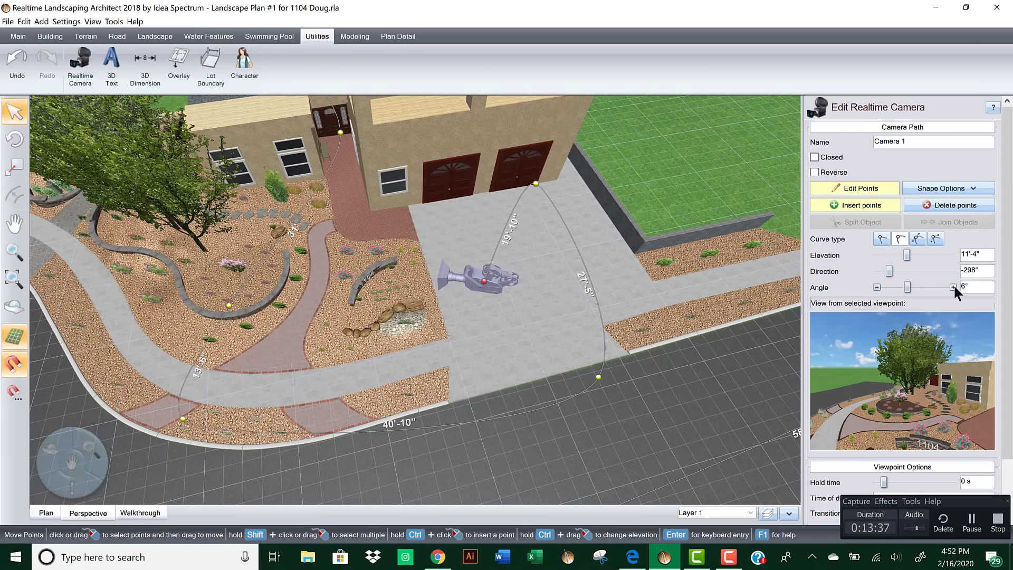
click(953, 286)
click(953, 286)
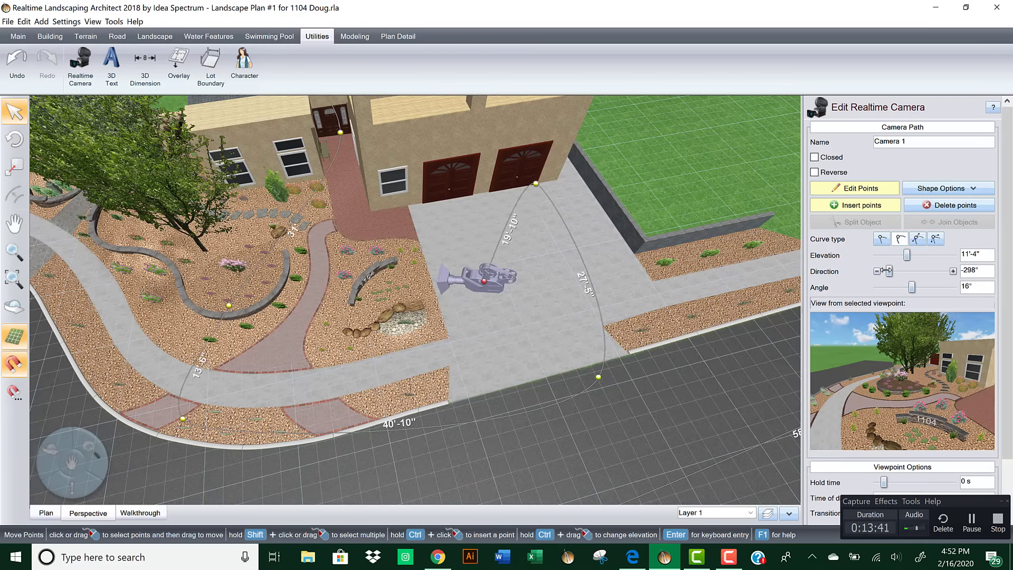
click(877, 271)
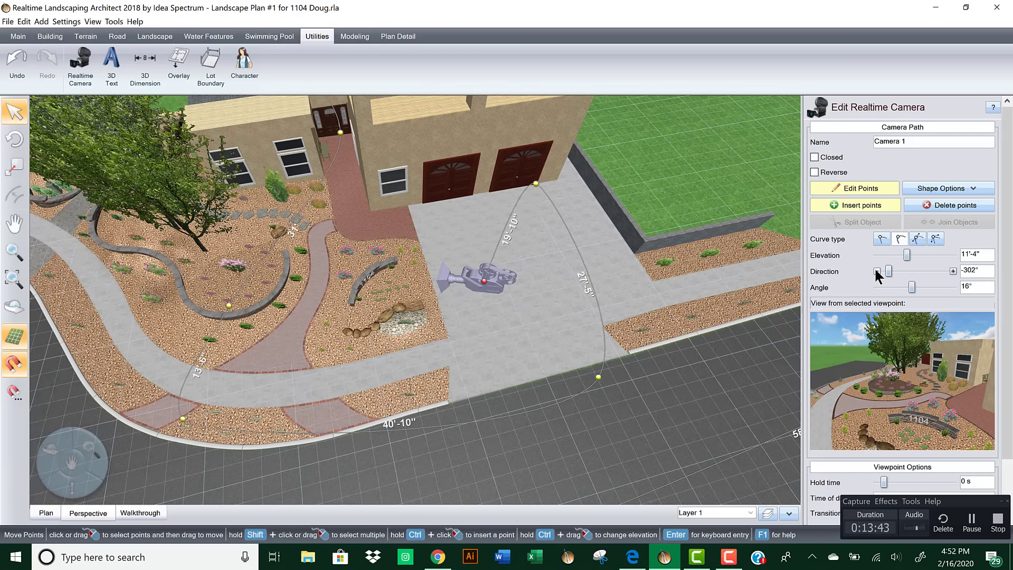
key(Down)
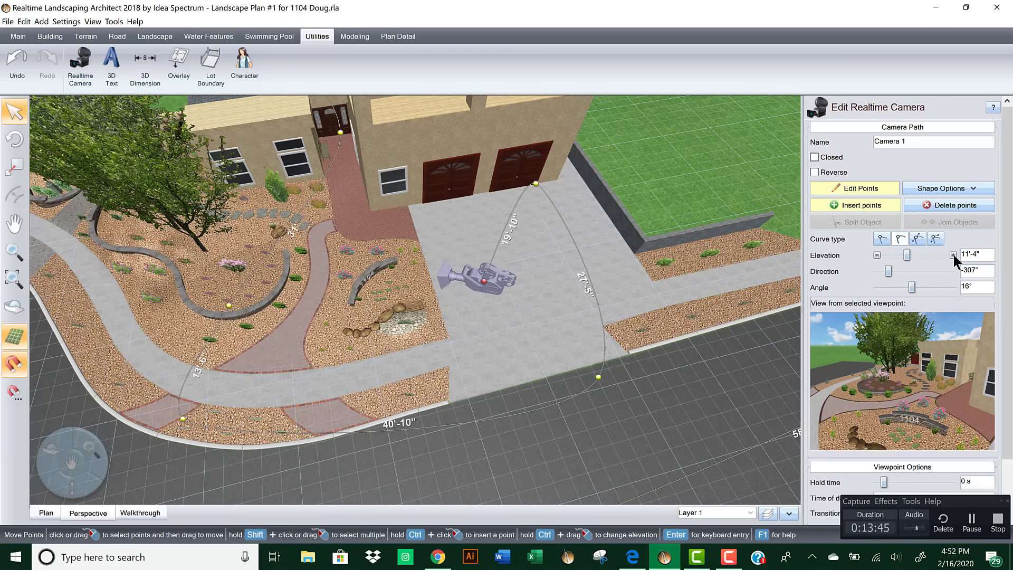
Step: Raise the elevation of the mid-driveway camera path point to 12'-6"
click(953, 255)
click(953, 255)
click(953, 255)
click(953, 255)
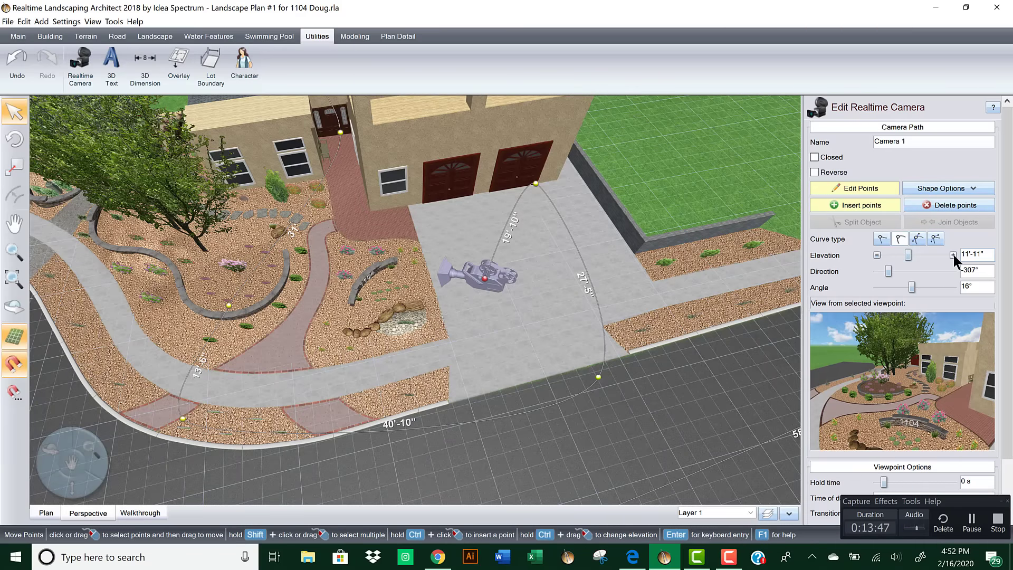
click(953, 255)
click(953, 255)
click(953, 255)
click(953, 255)
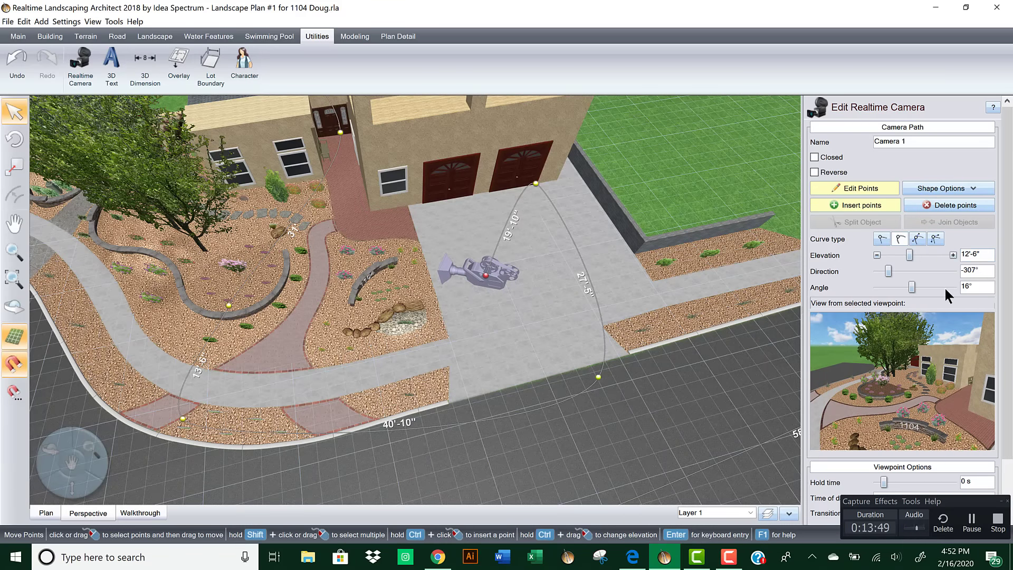
Step: Shift the mid-driveway camera point away from the garden to about 20'-3" from the garage point and set its angle to 21°
drag(486, 276, 500, 284)
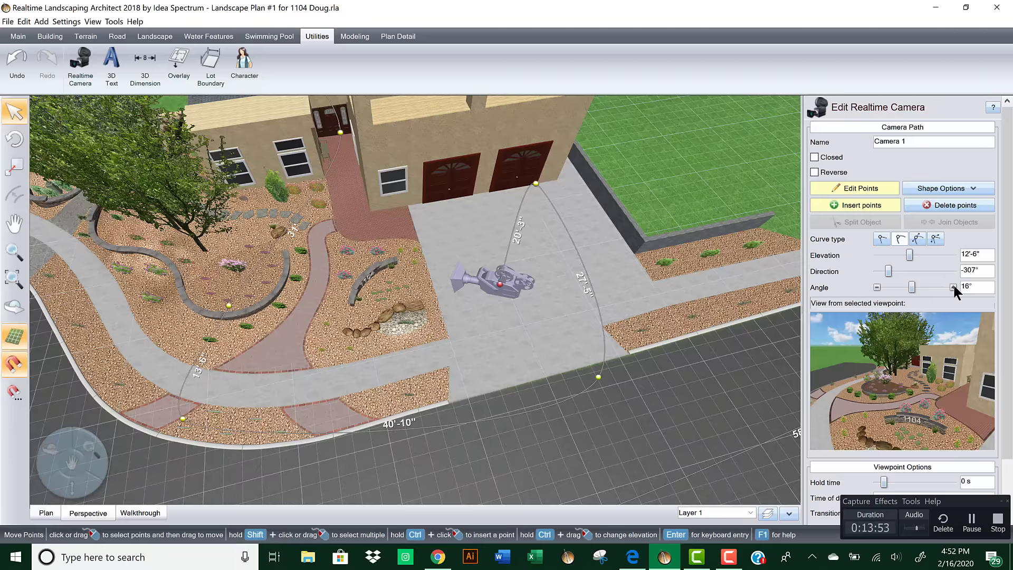
click(953, 286)
click(952, 286)
click(953, 286)
click(952, 286)
click(953, 286)
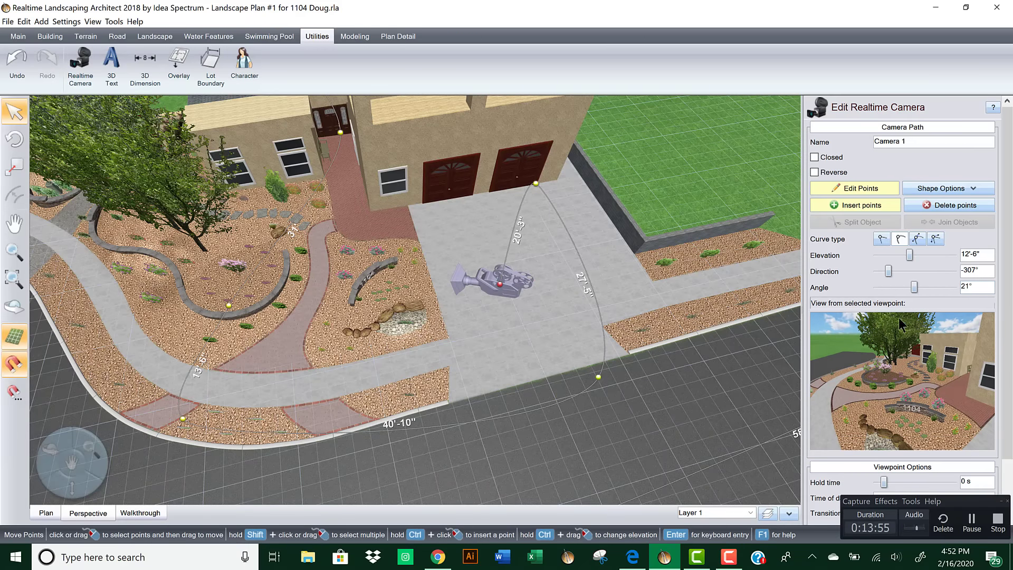
Step: Turn the mid-driveway camera point to a direction of -314° and lower its elevation to 9'-2"
click(876, 271)
click(877, 271)
click(877, 271)
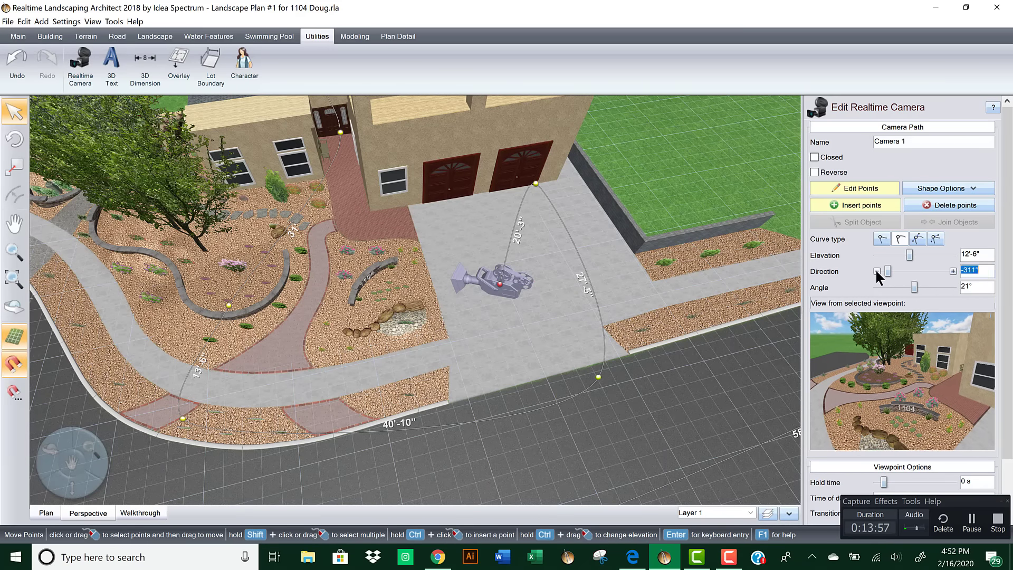
click(877, 271)
click(876, 271)
click(877, 271)
click(877, 271)
drag(909, 255, 902, 254)
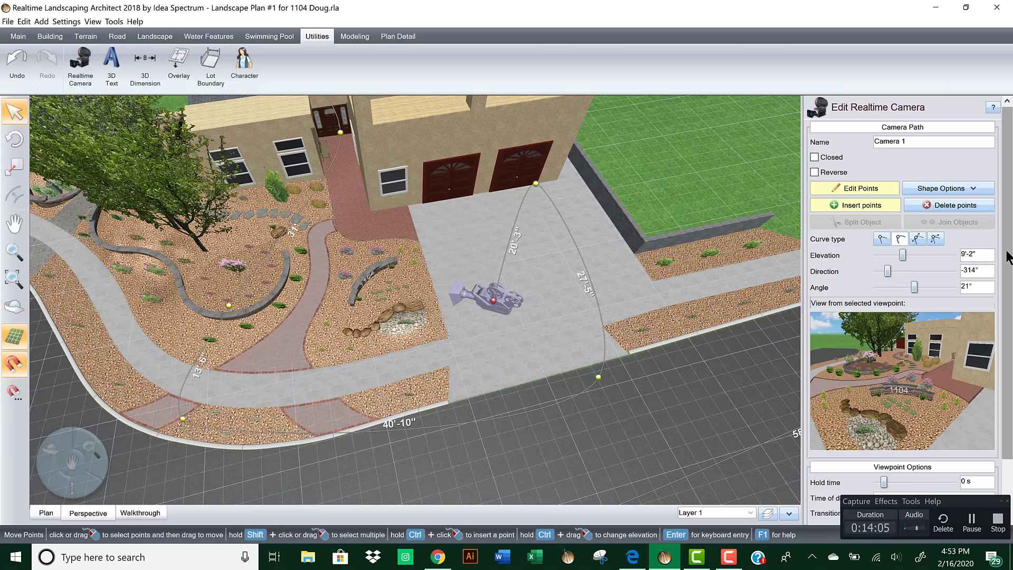
Step: Set the hold time of the mid-driveway camera point to 1 s
scroll(998, 408, down, 2)
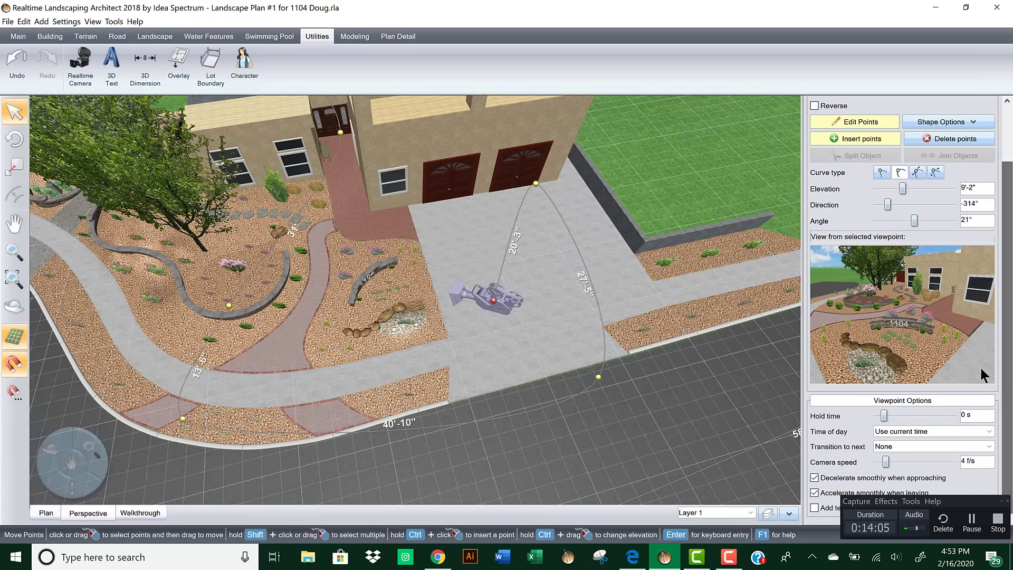
click(953, 415)
scroll(1010, 324, up, 2)
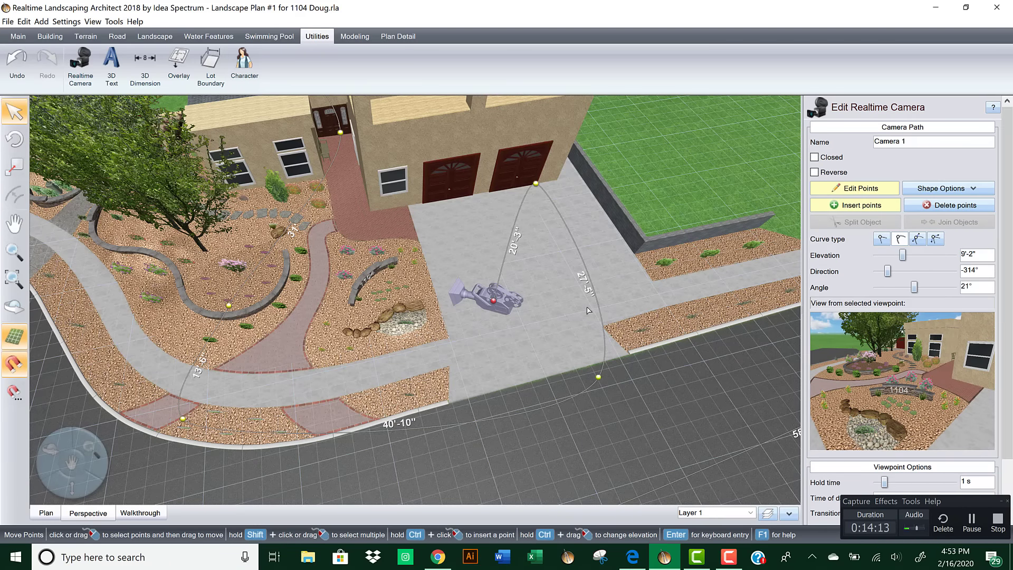
Step: Save the plan to the Desktop under its existing file name, replacing the existing file
click(8, 21)
mouse_move(23, 21)
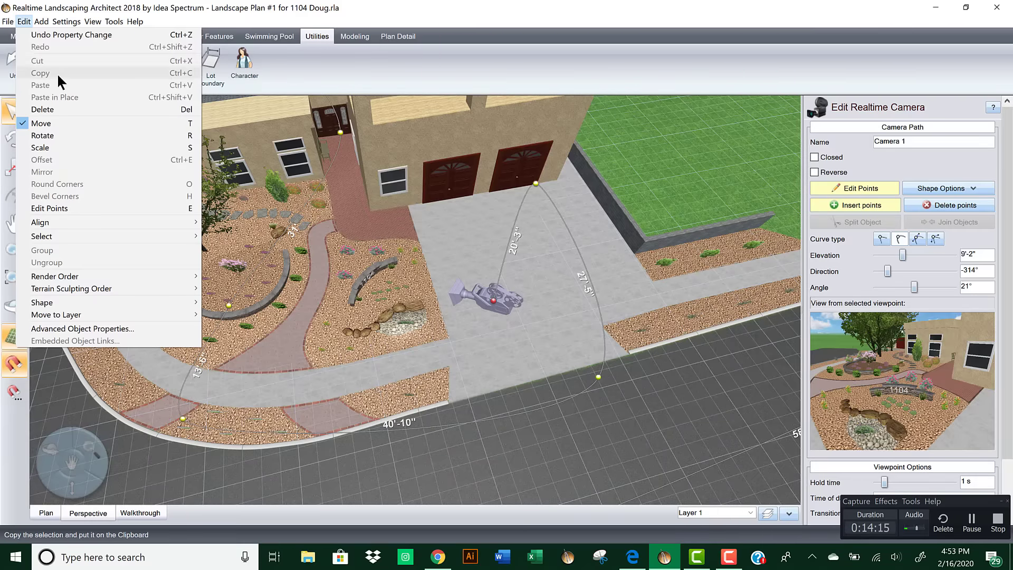
click(27, 64)
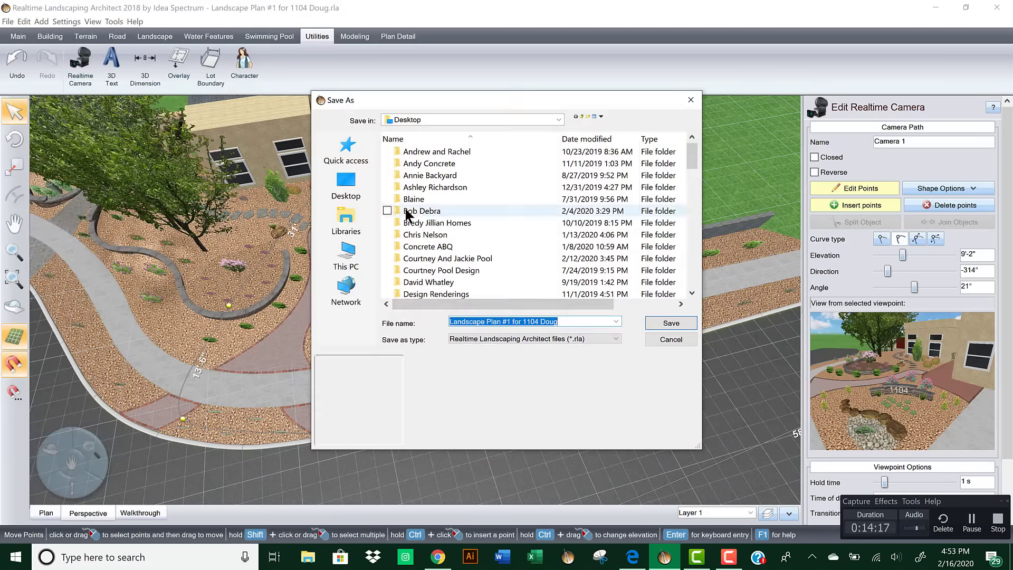
click(659, 324)
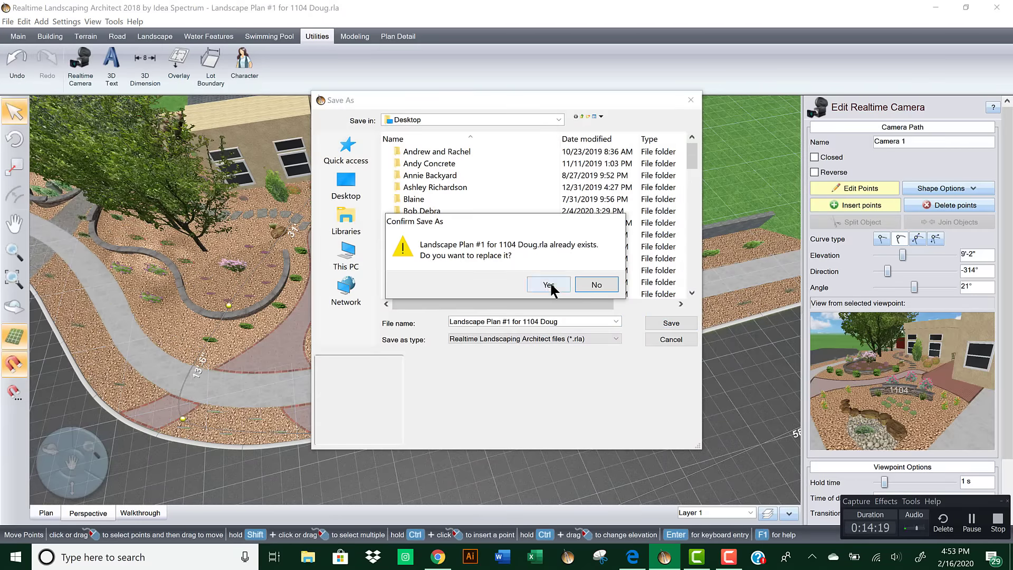
click(548, 285)
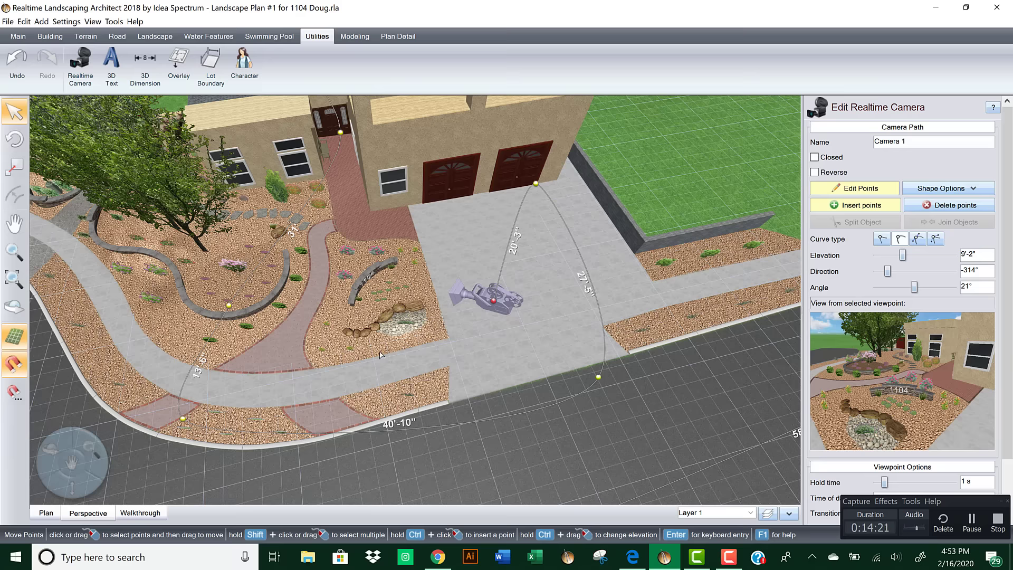
Step: Start a full-screen realtime walkthrough that follows the Camera 1 path automatically
click(143, 512)
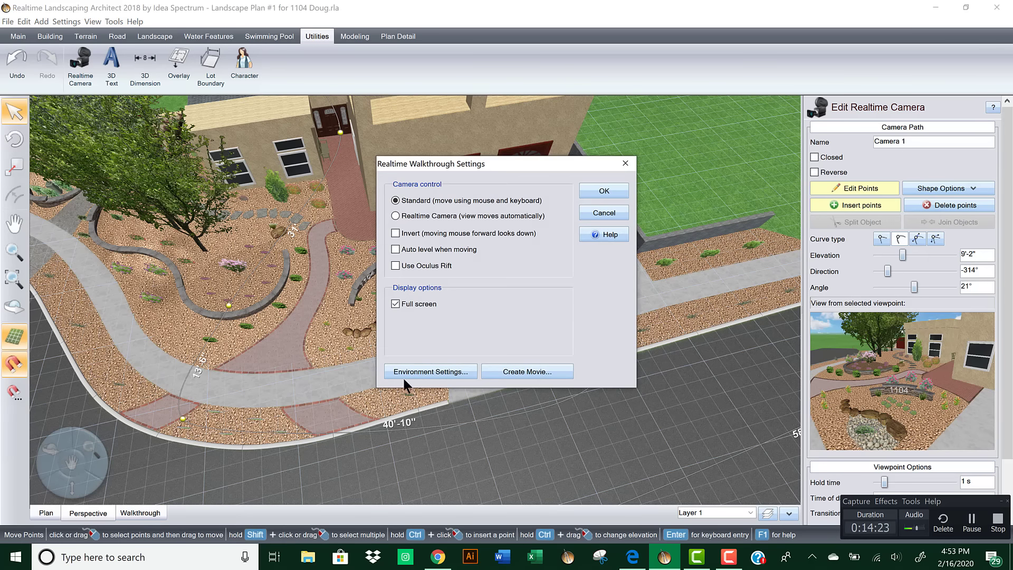
click(396, 216)
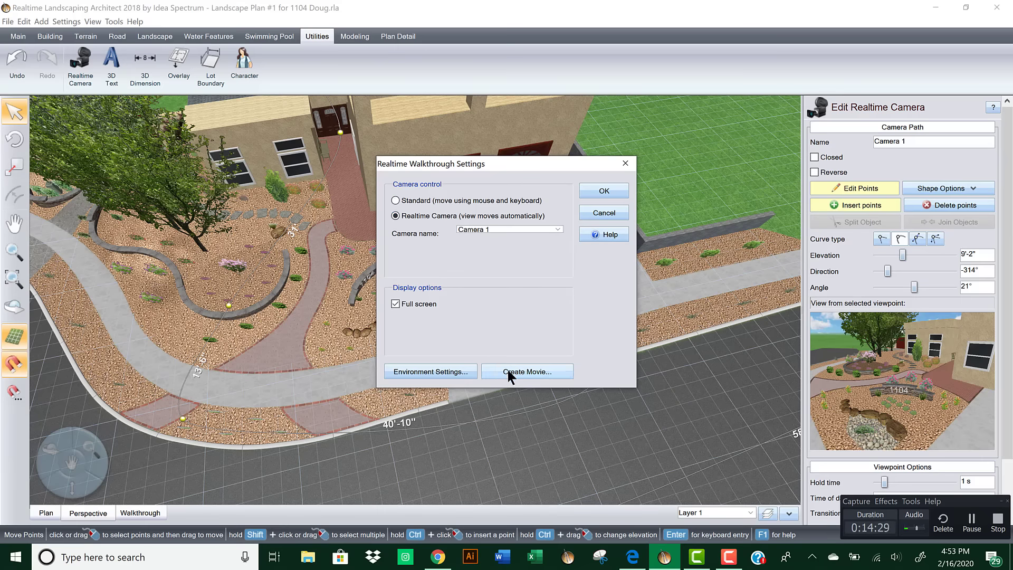
click(596, 189)
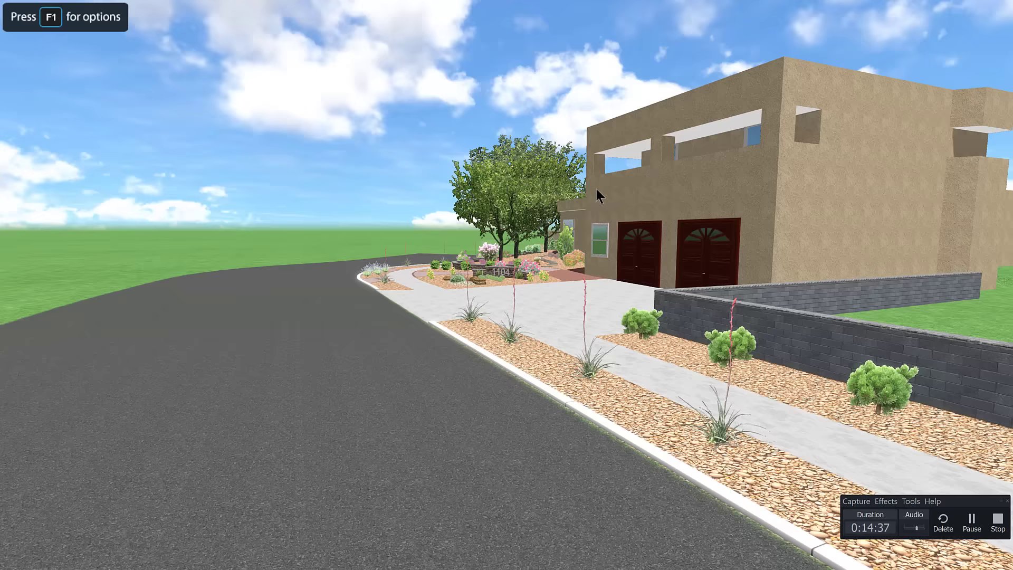
Step: Review the Camera 1 walkthrough from the street, past the driveway, to the 1104 front-yard planting beds
key(Up)
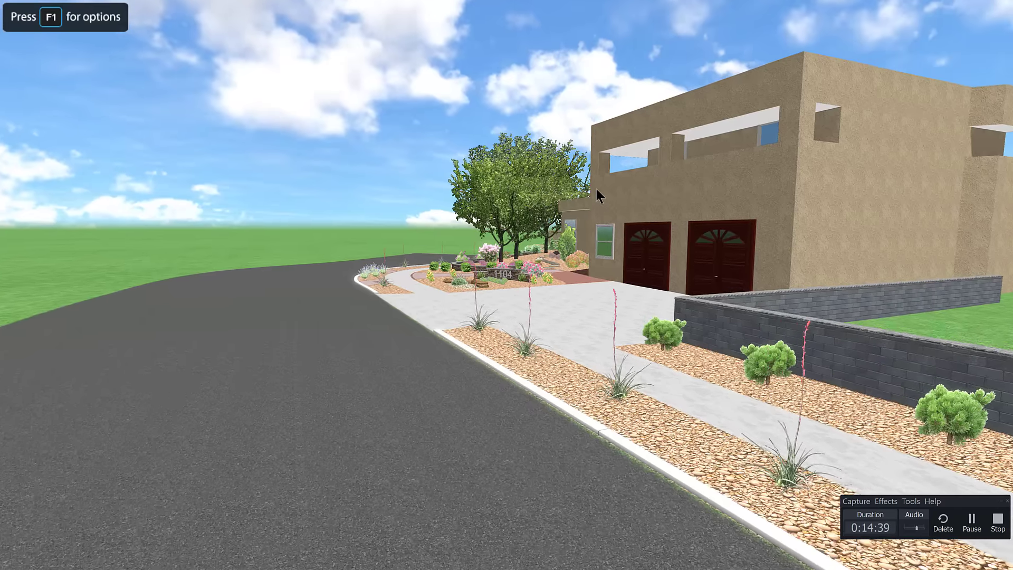
key(Up)
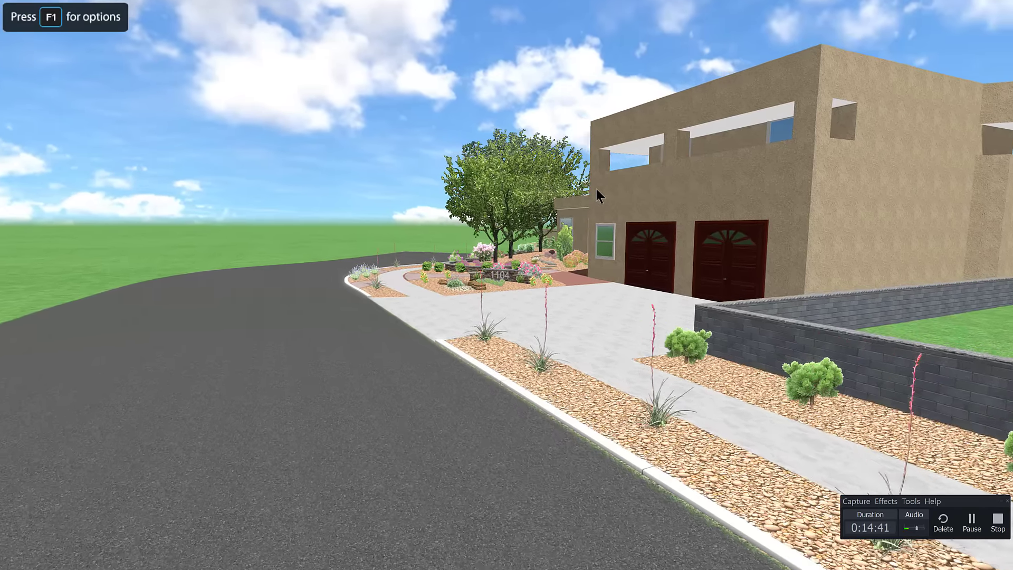
key(Up)
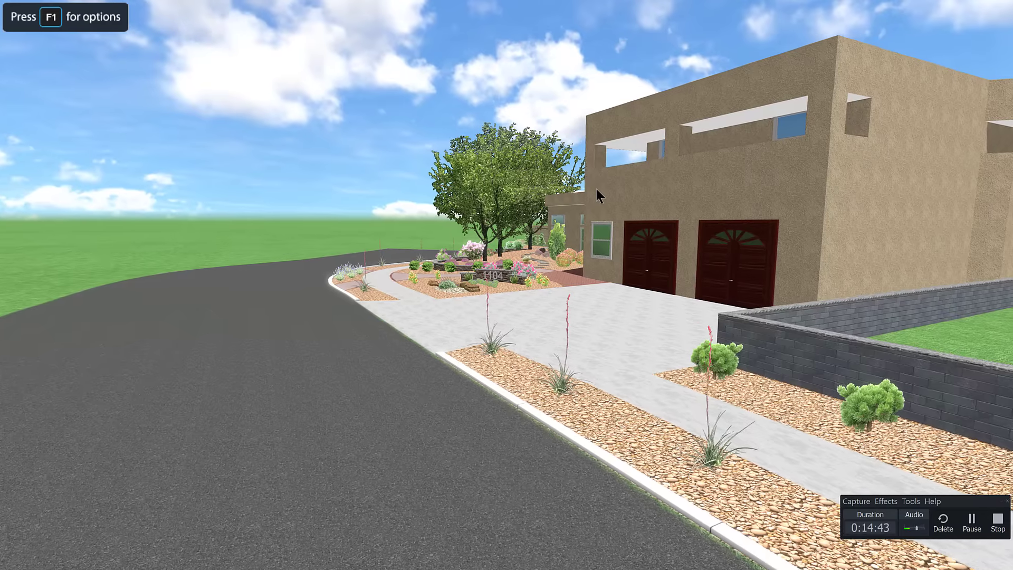
key(Up)
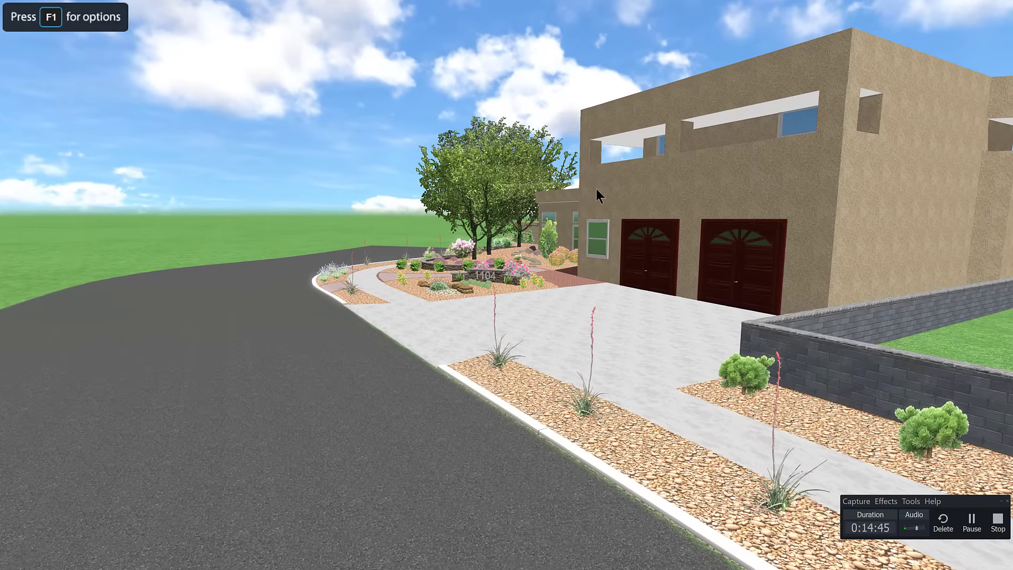
key(Up)
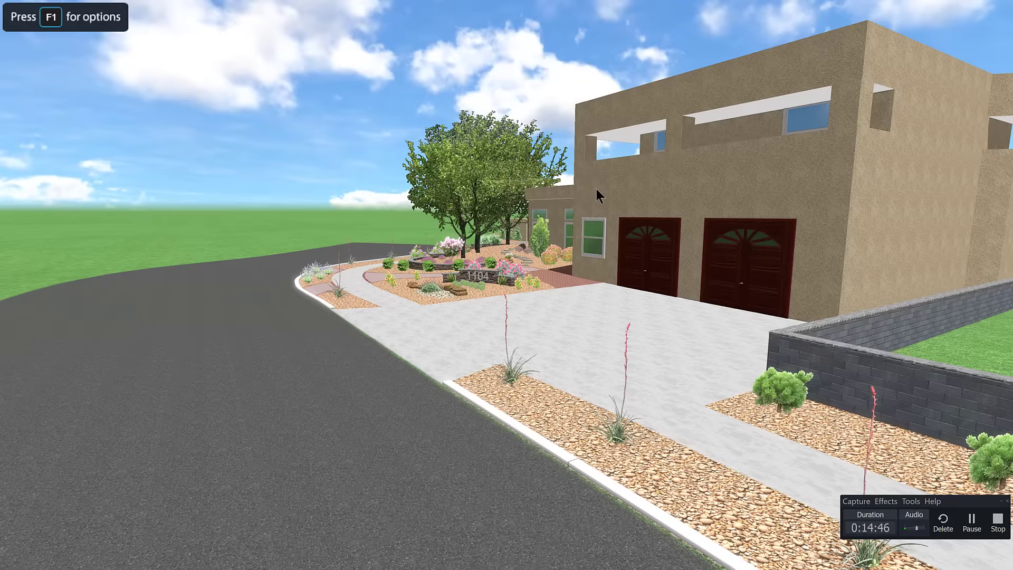
key(Up)
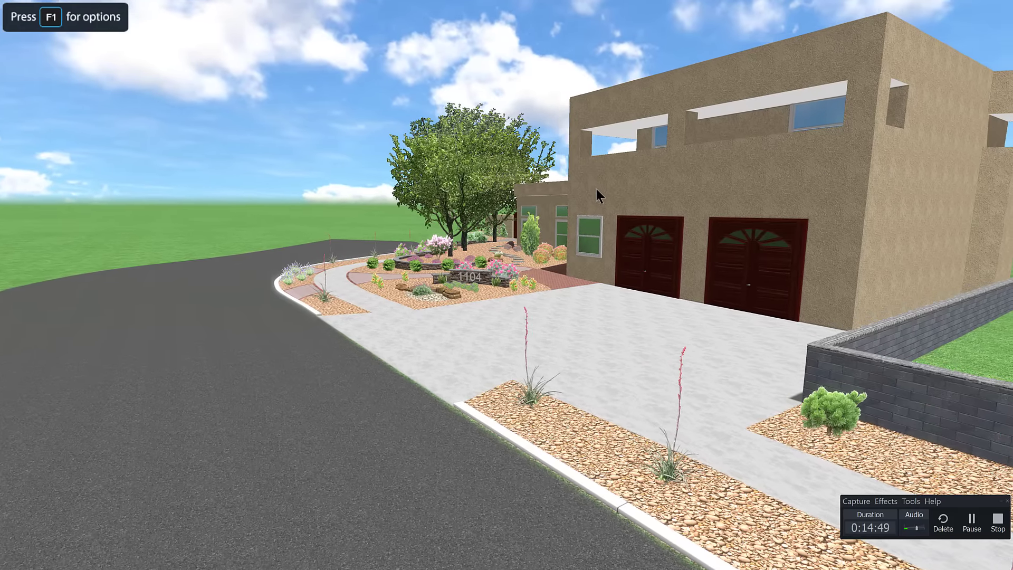
key(Up)
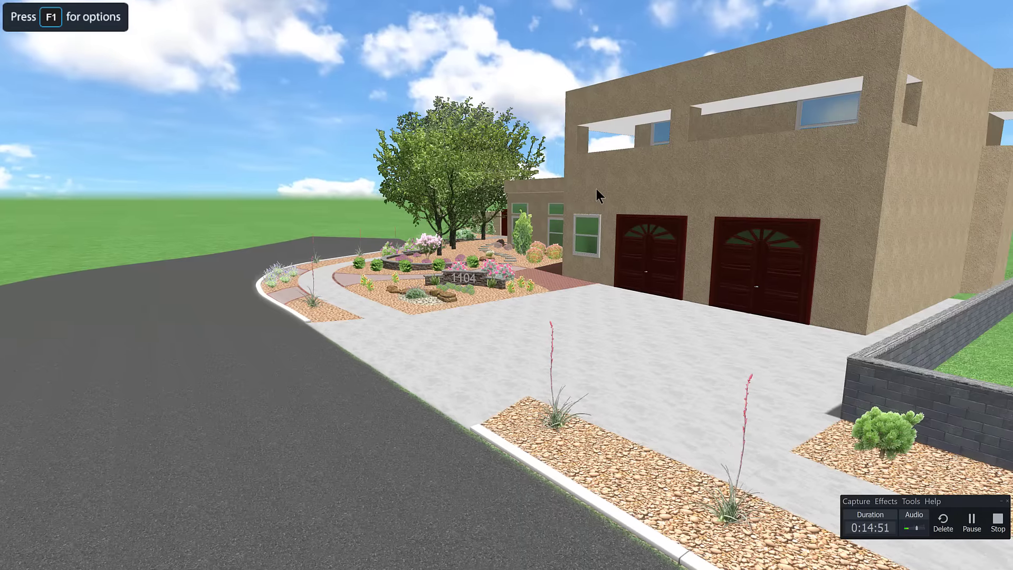
key(Up)
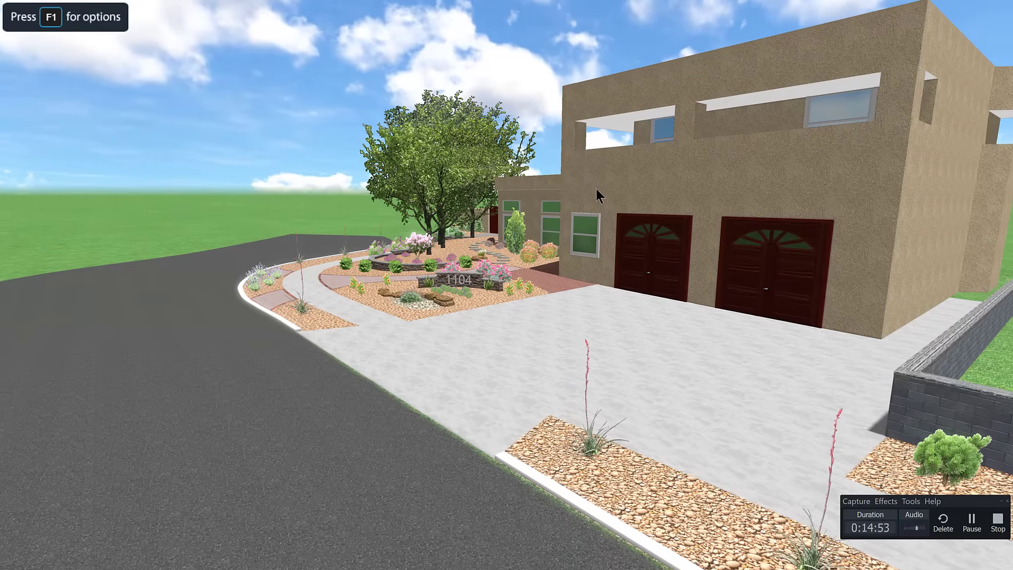
key(Up)
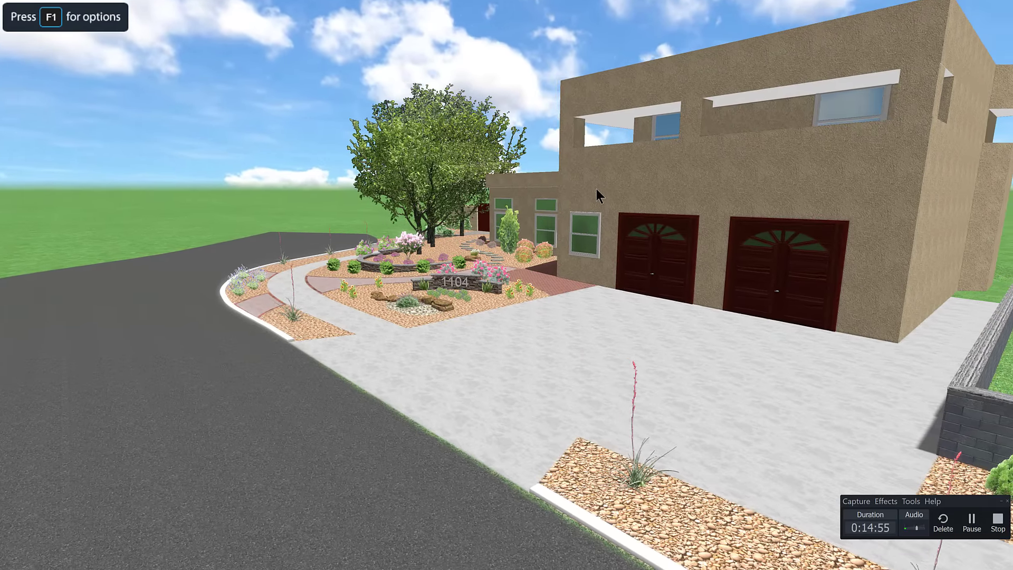
key(Up)
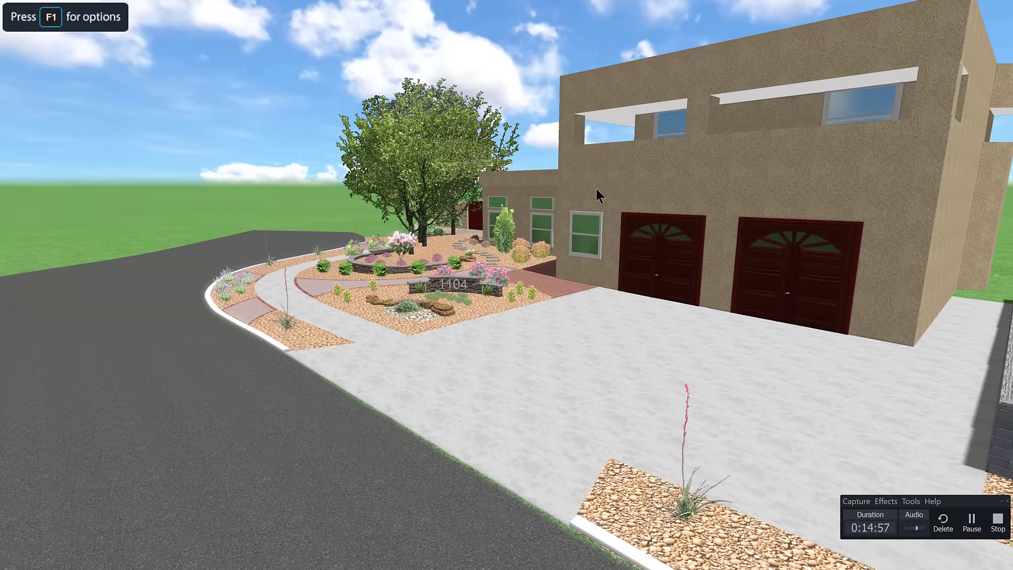
key(Up)
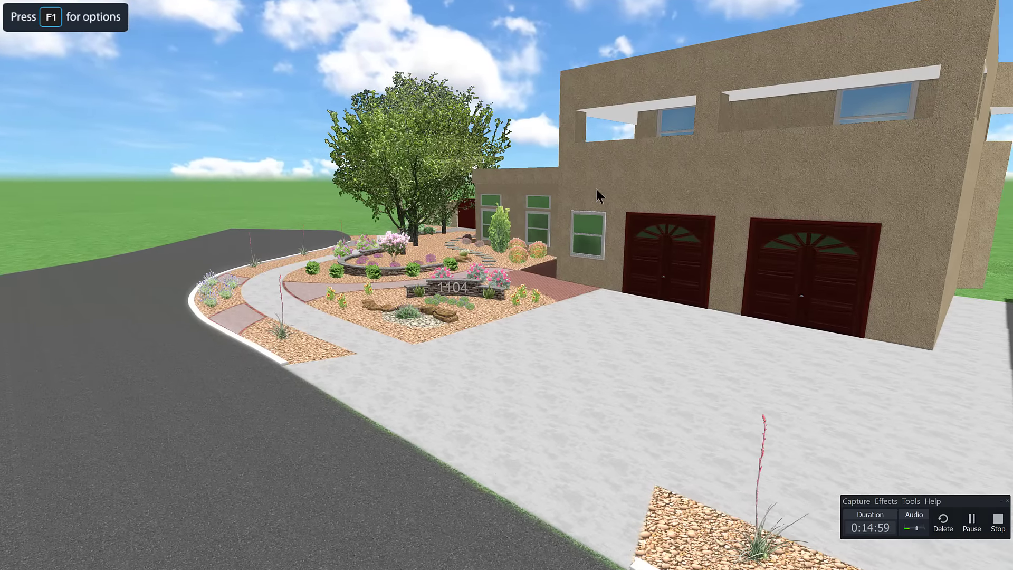
key(Up)
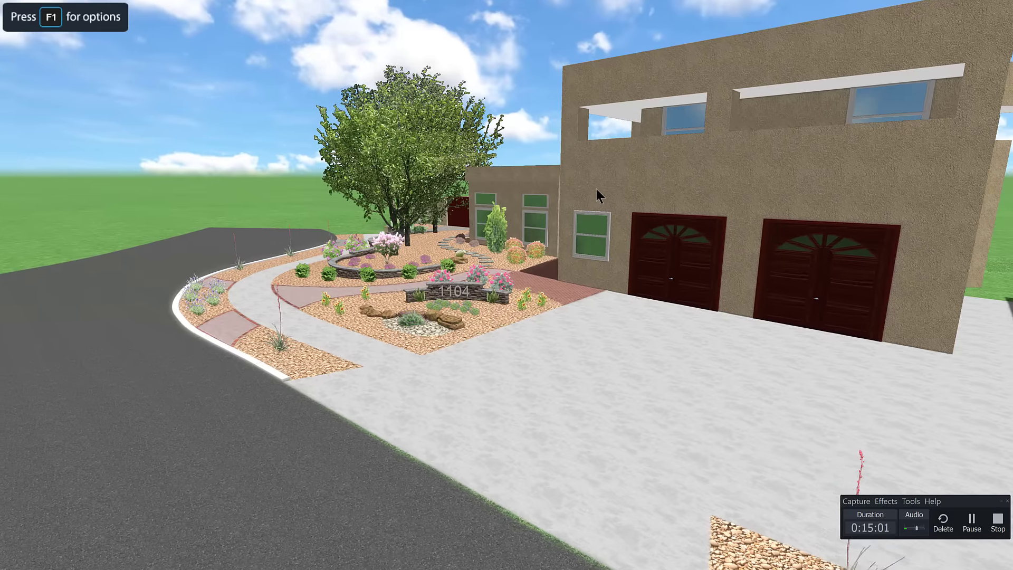
key(Up)
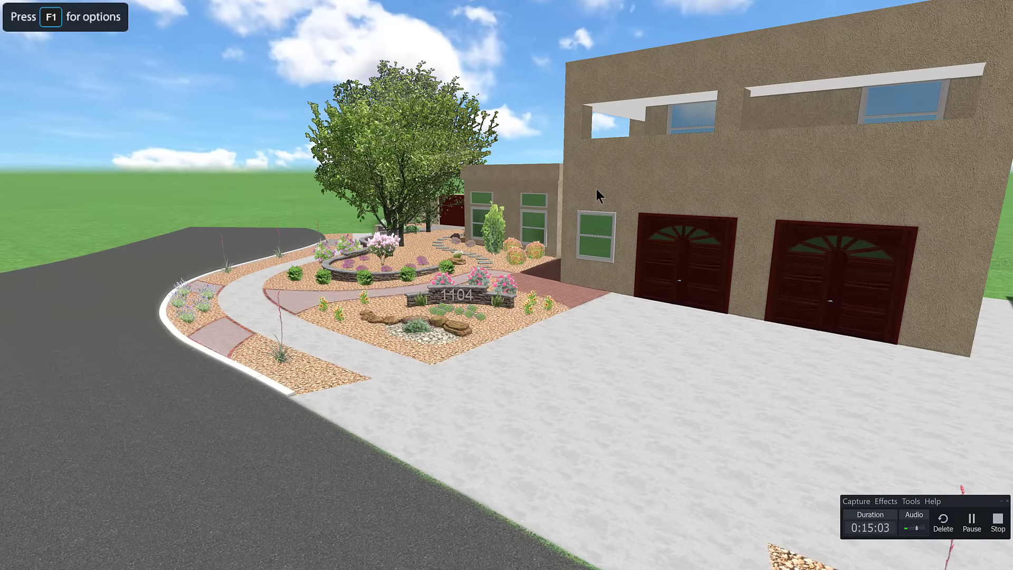
key(Up)
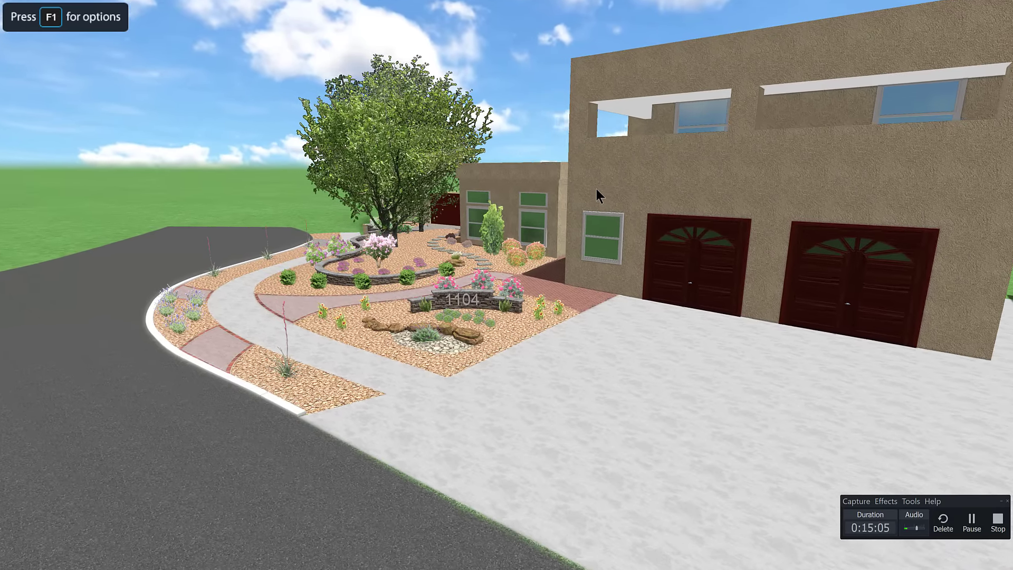
key(Up)
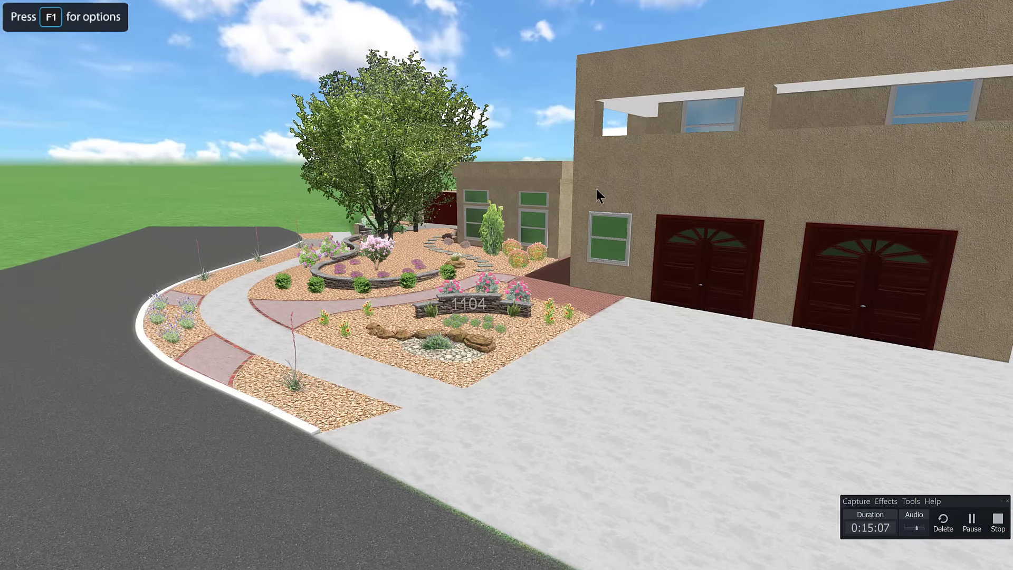
key(Up)
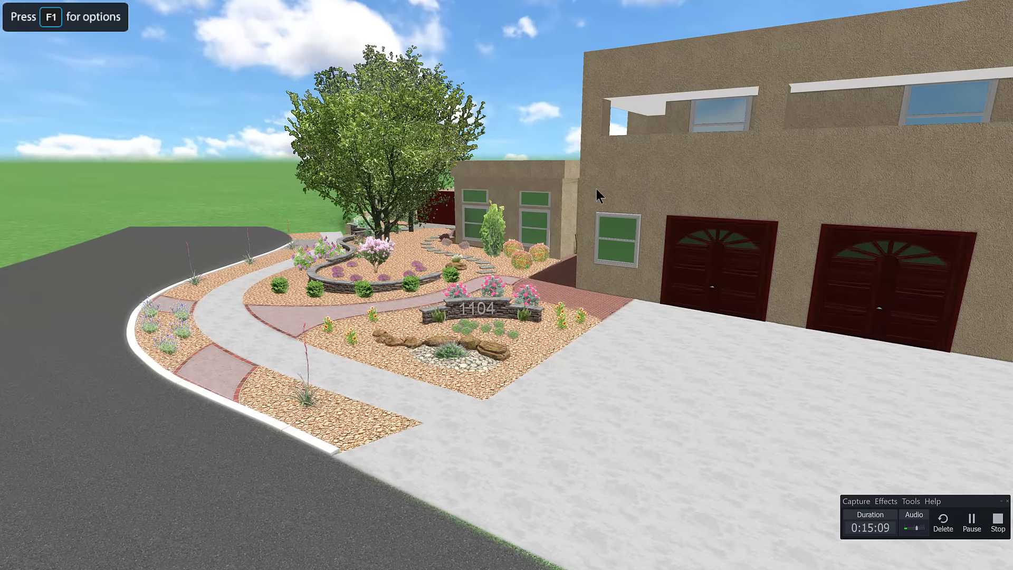
key(Up)
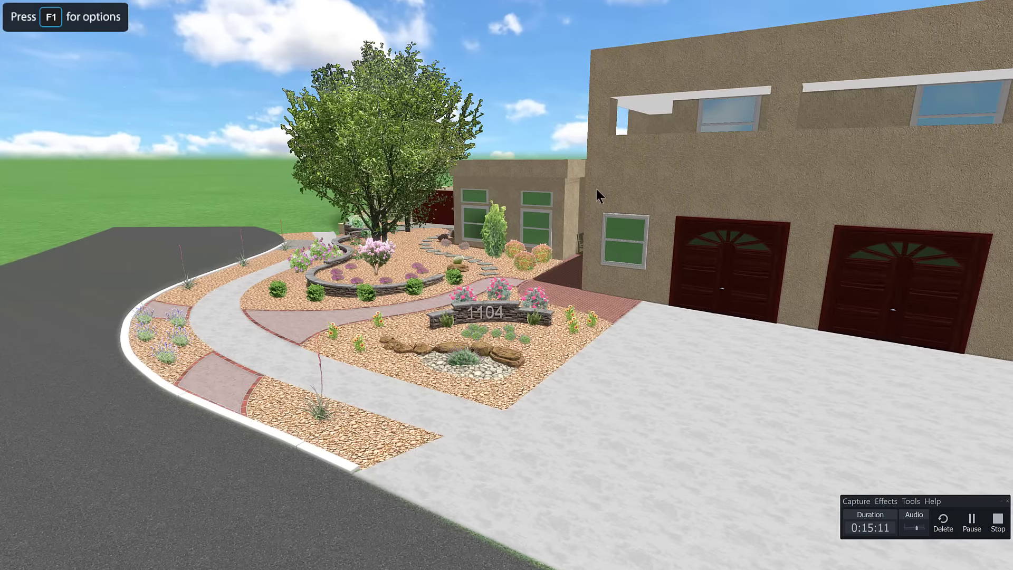
key(Up)
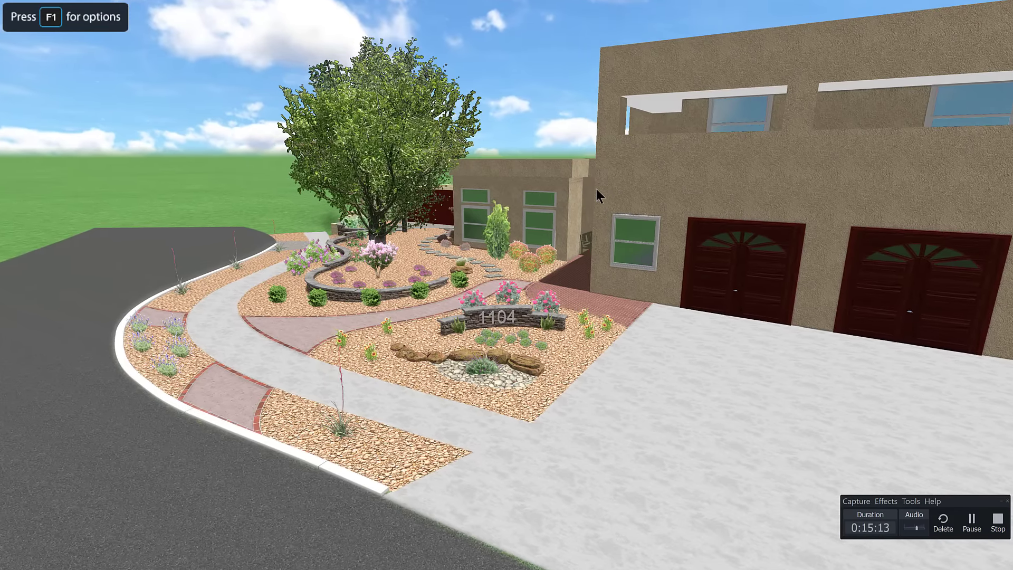
key(Up)
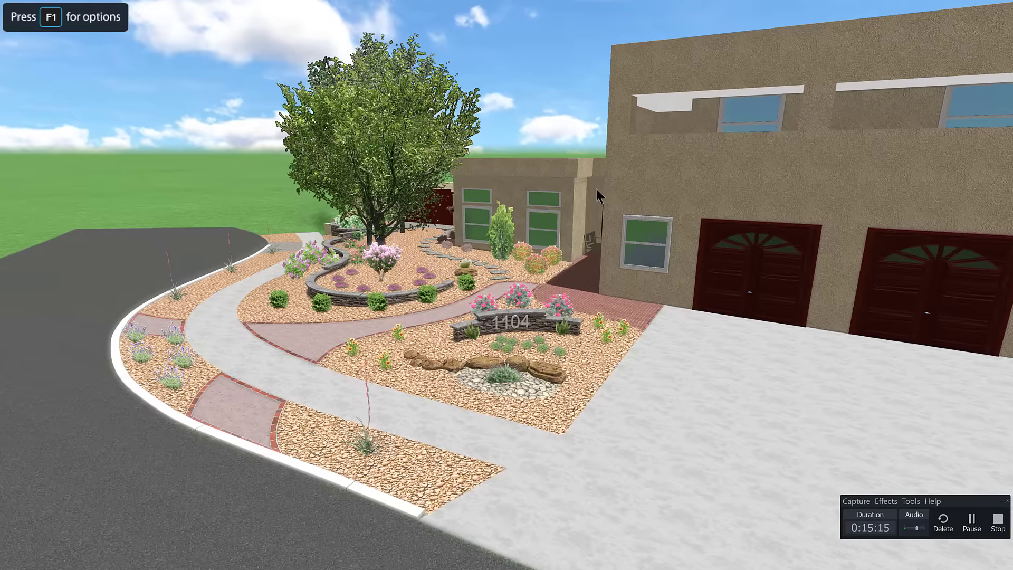
key(Up)
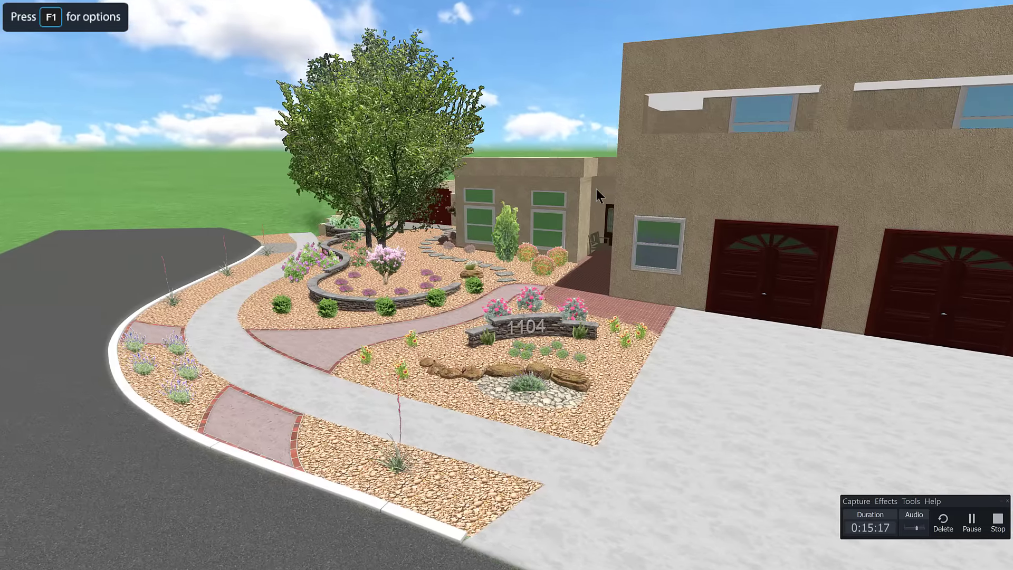
key(Up)
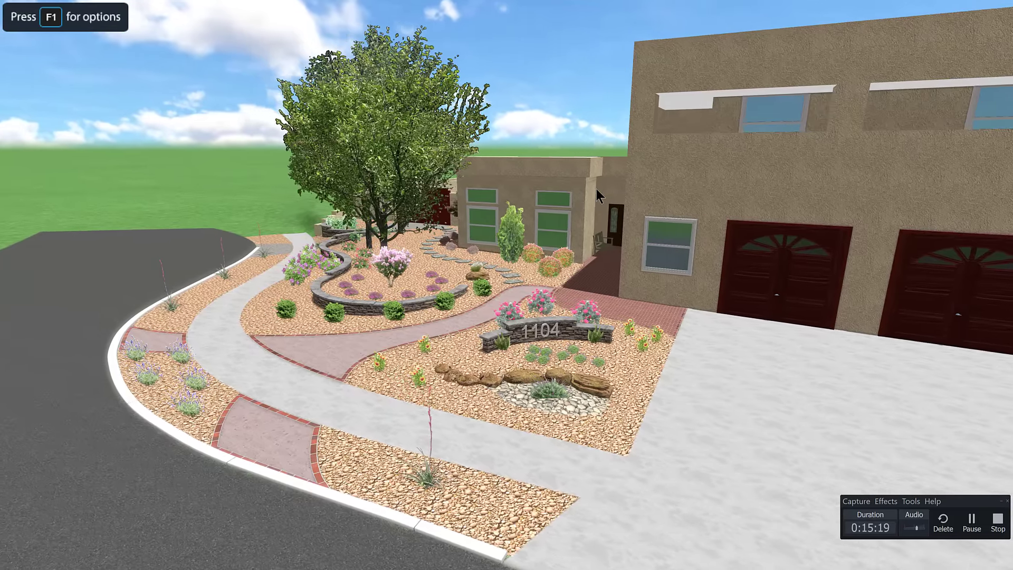
key(Up)
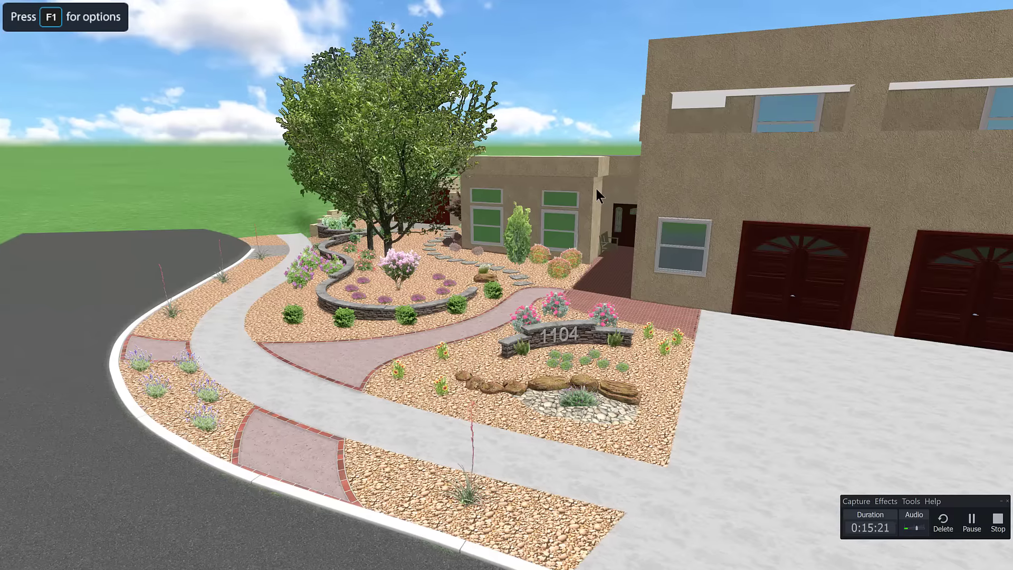
key(Up)
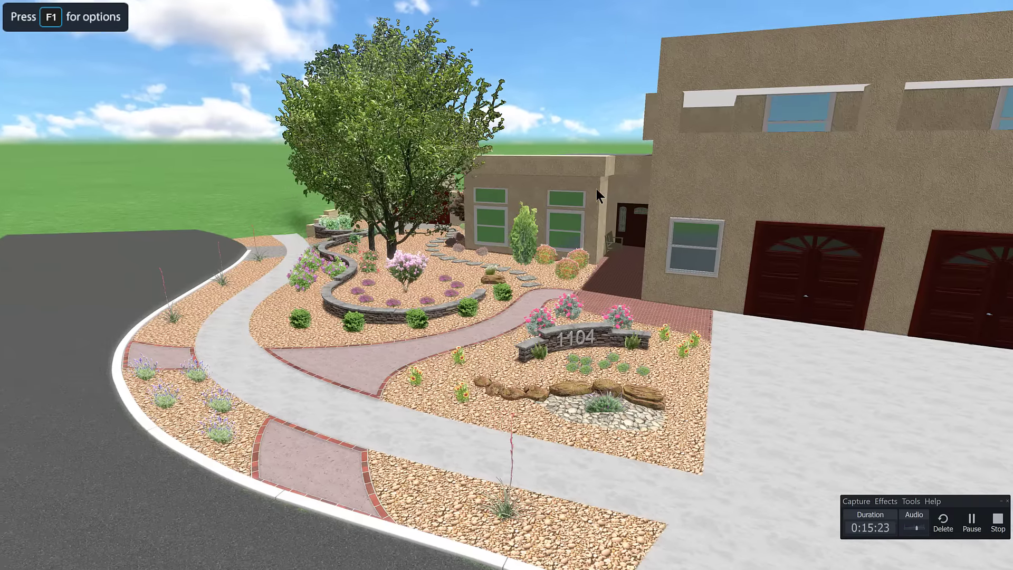
key(Up)
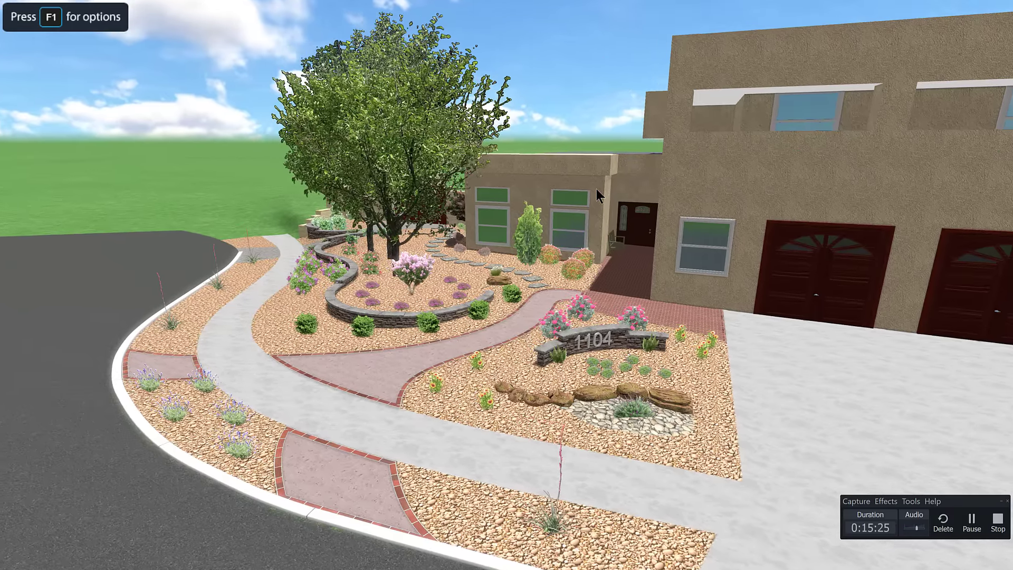
key(Up)
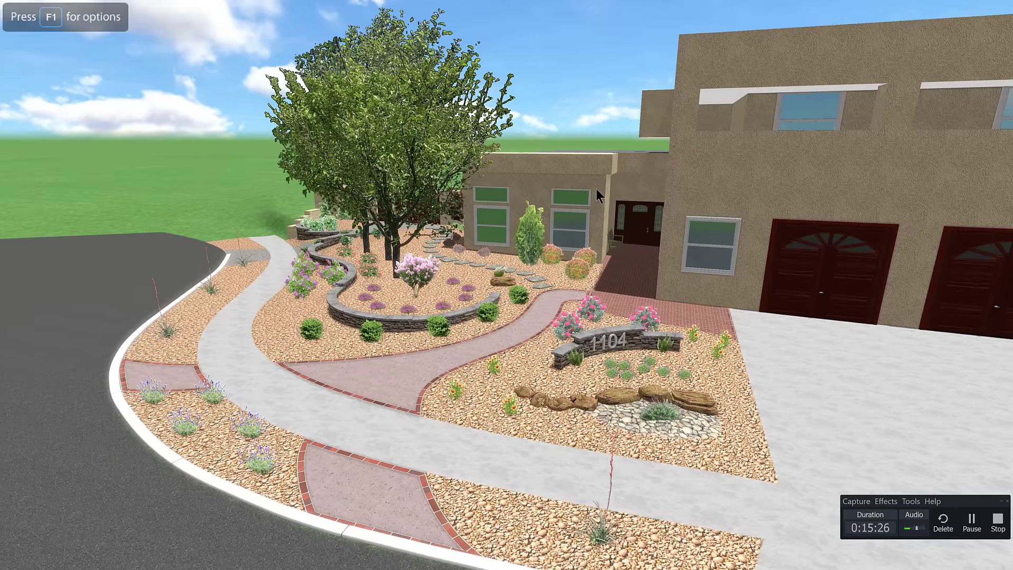
key(Up)
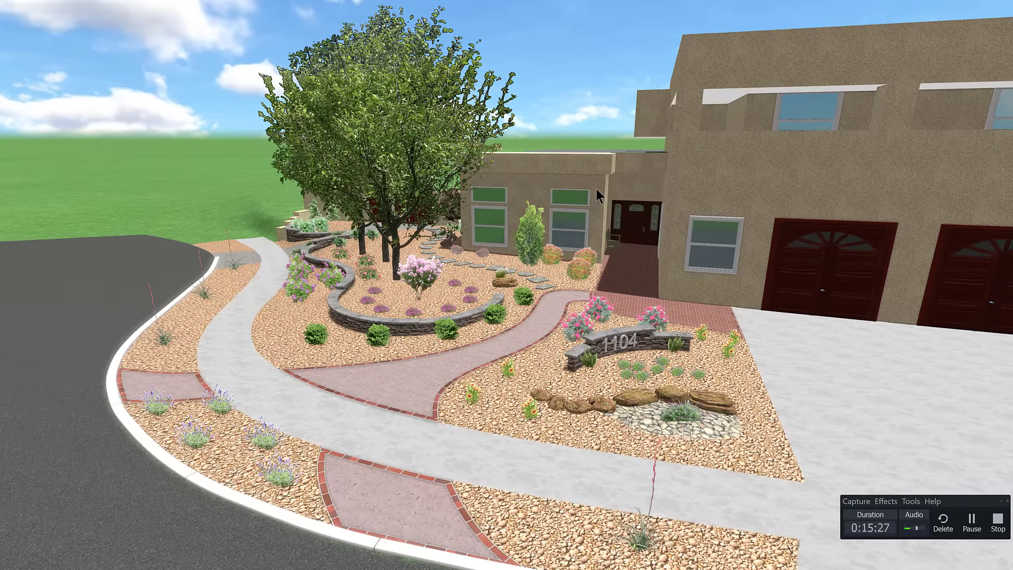
key(Up)
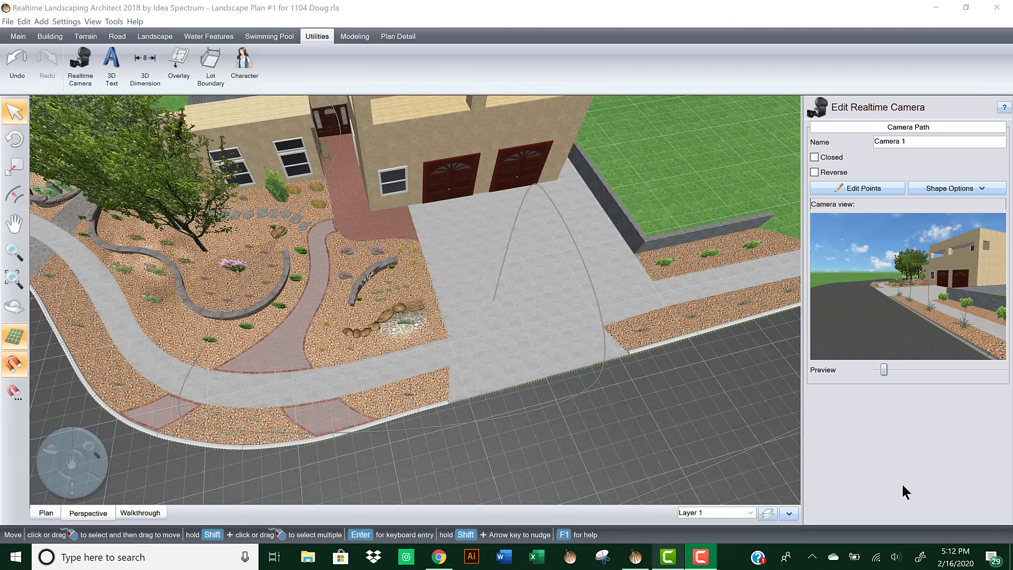
Step: Create a movie from the Camera 1 walkthrough and save it to the Desktop as the WMV file Movie Blah
click(702, 557)
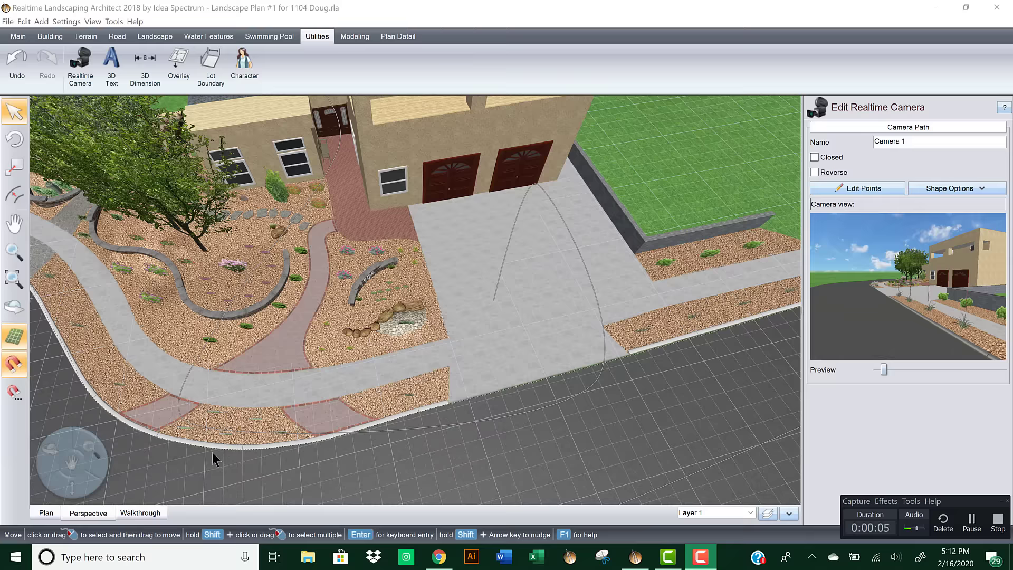
click(146, 513)
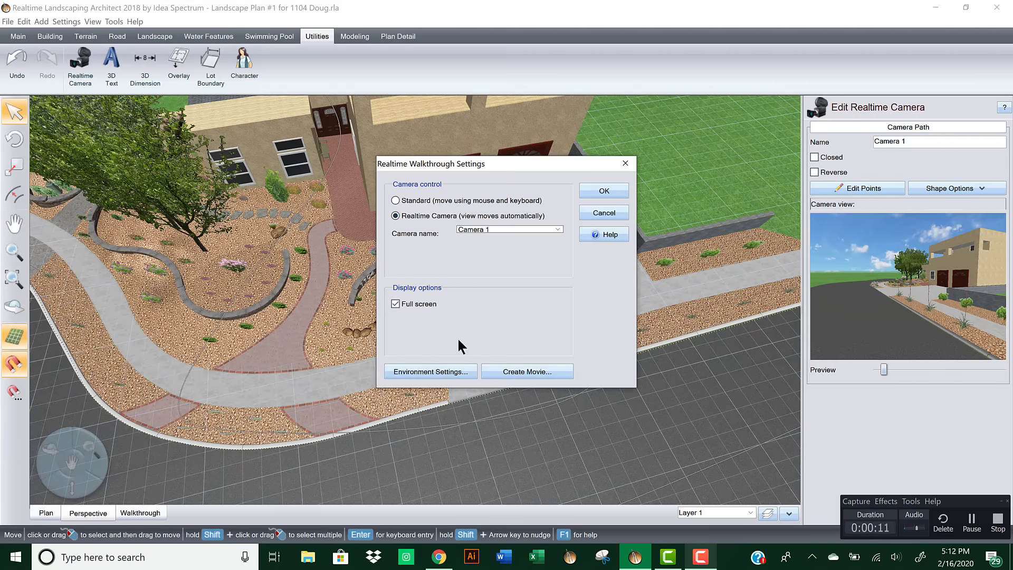
click(521, 371)
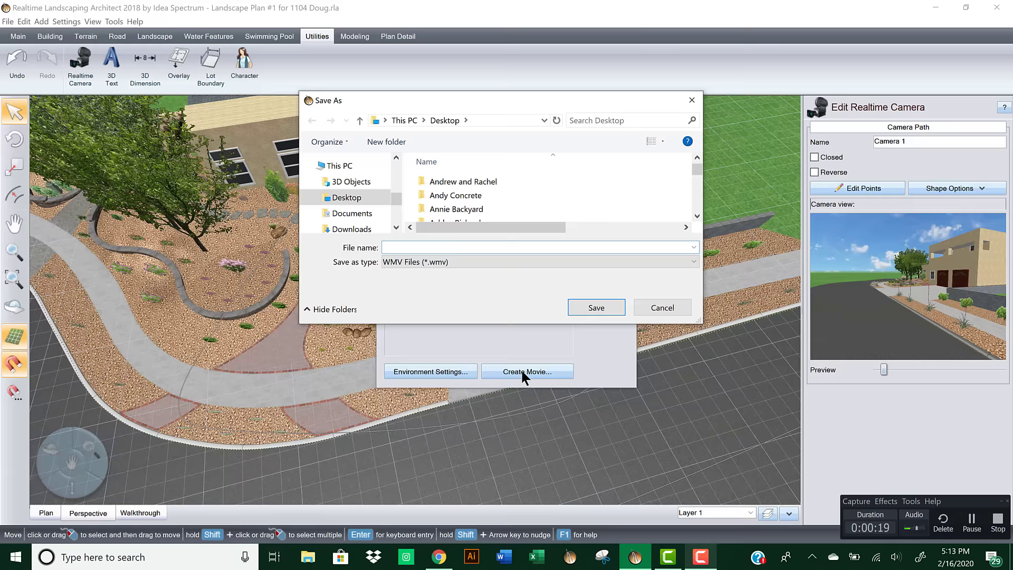
text(Movie Blah)
click(584, 305)
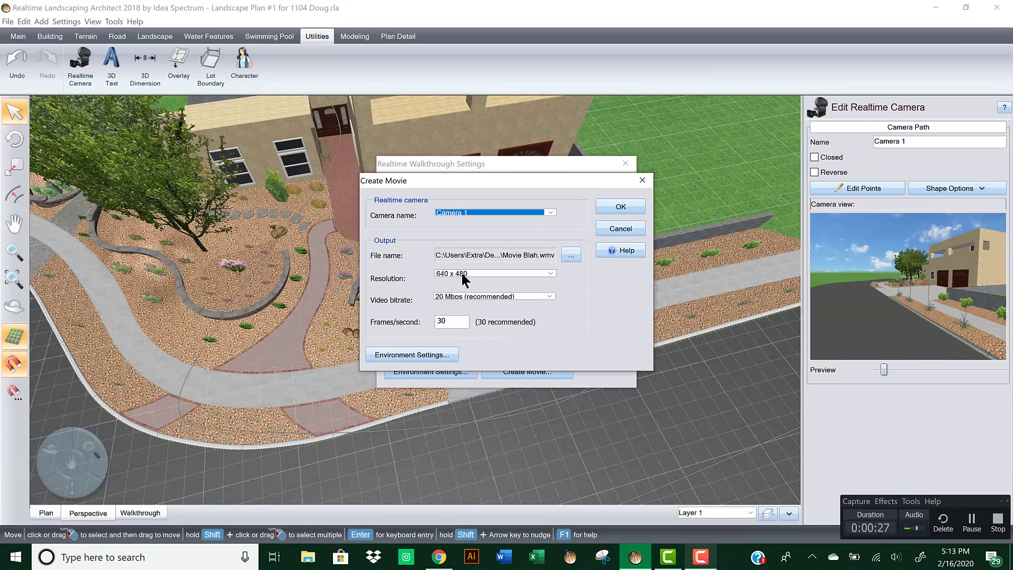
Step: Set the output resolution of the Camera 1 movie to 1920 x 1080
click(546, 273)
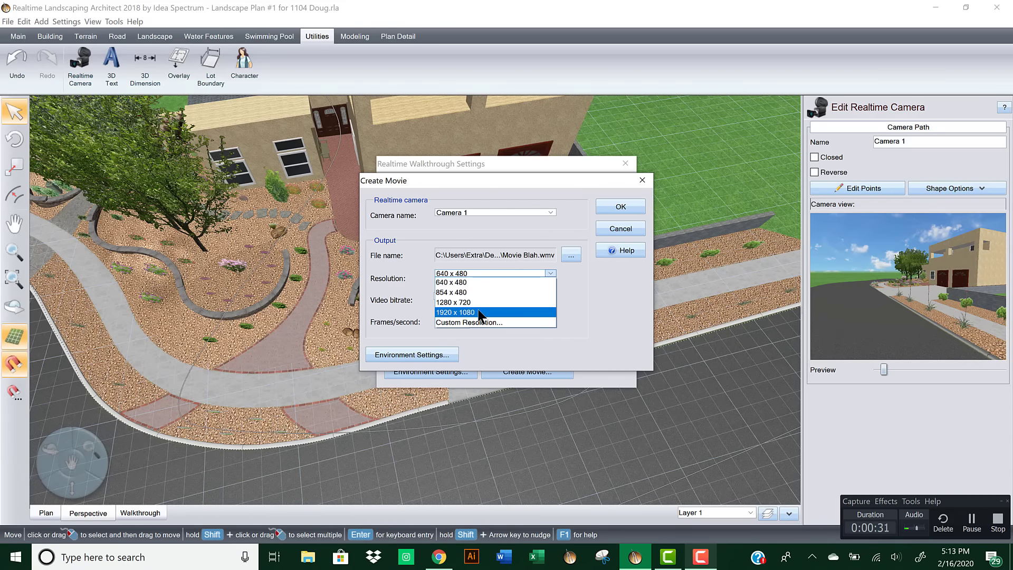
click(479, 312)
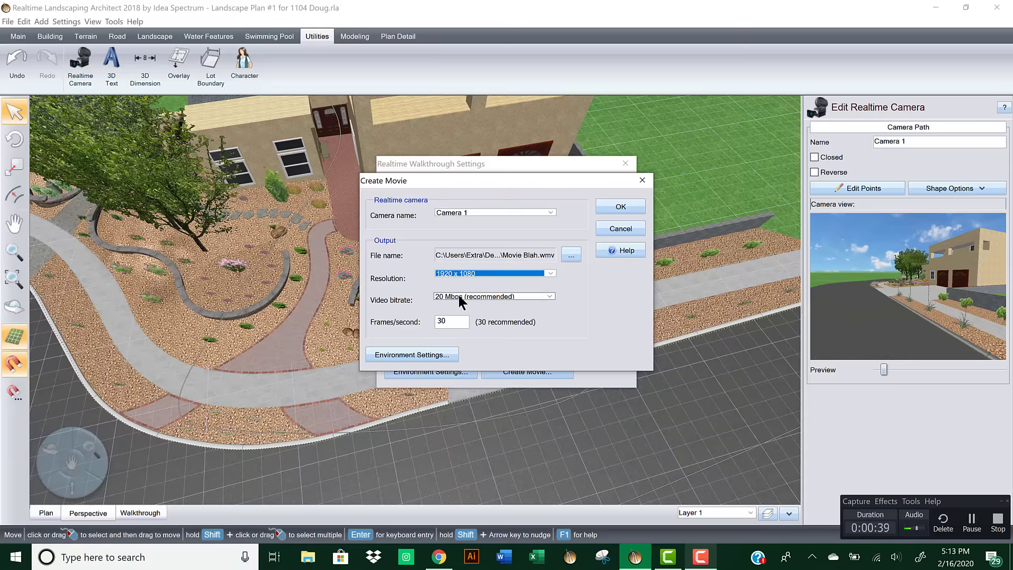
click(451, 323)
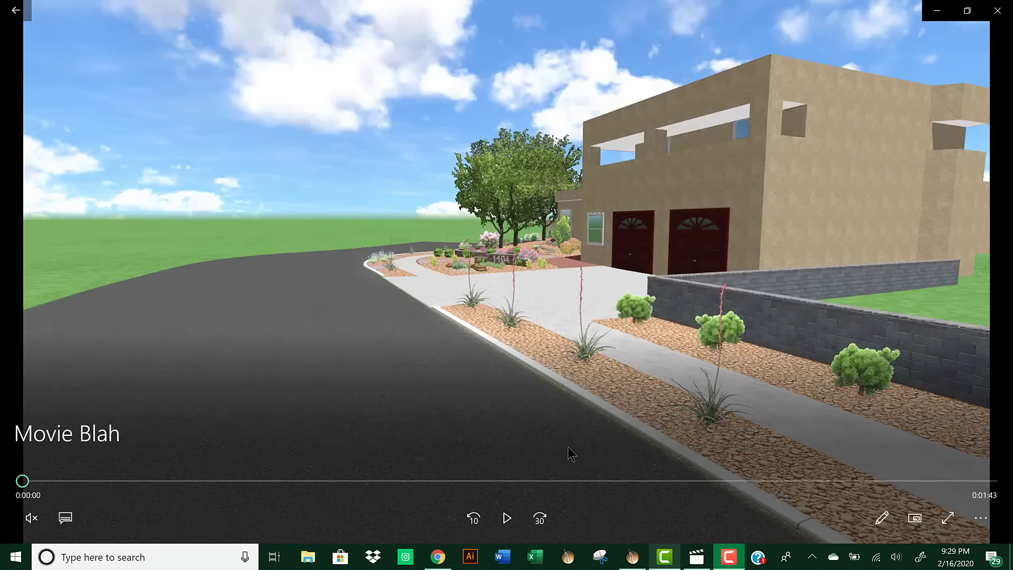
Step: Play the exported Movie Blah video from the beginning in the media player
click(506, 520)
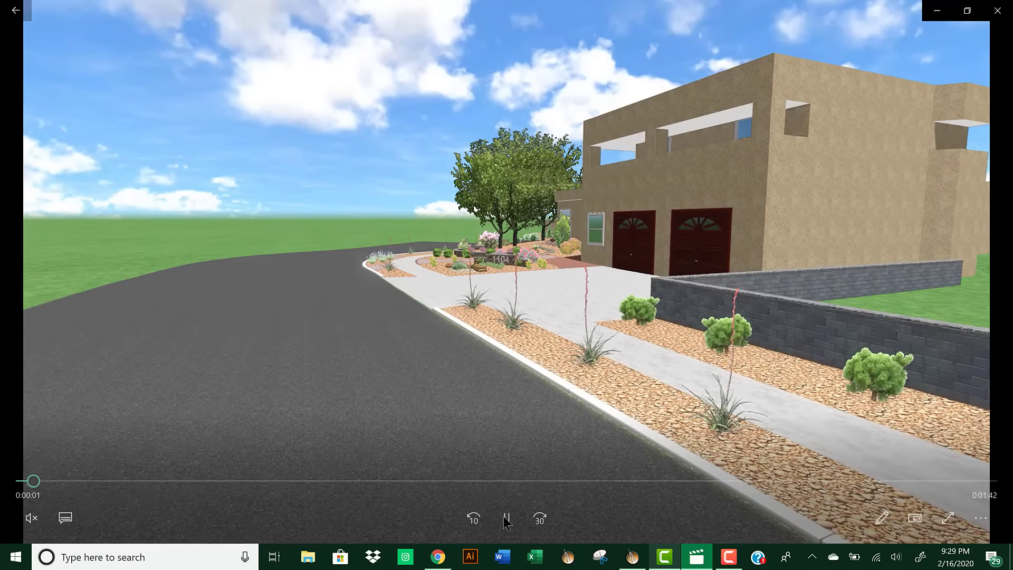